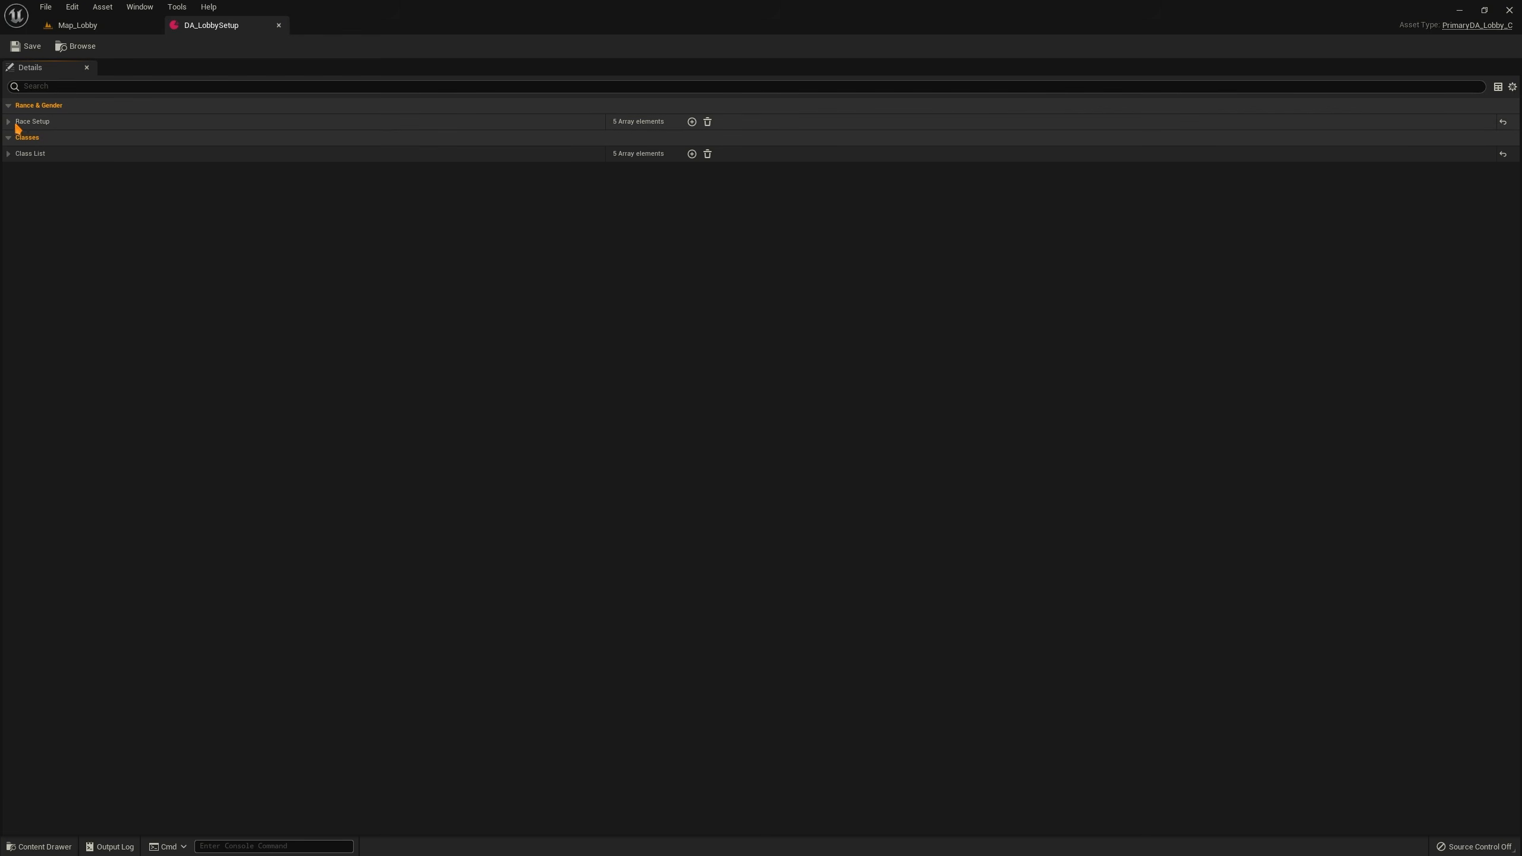
# Expand the Race Setup and Class List arrays and review the members of the first class entry
pyautogui.click(16, 123)
pyautogui.click(13, 239)
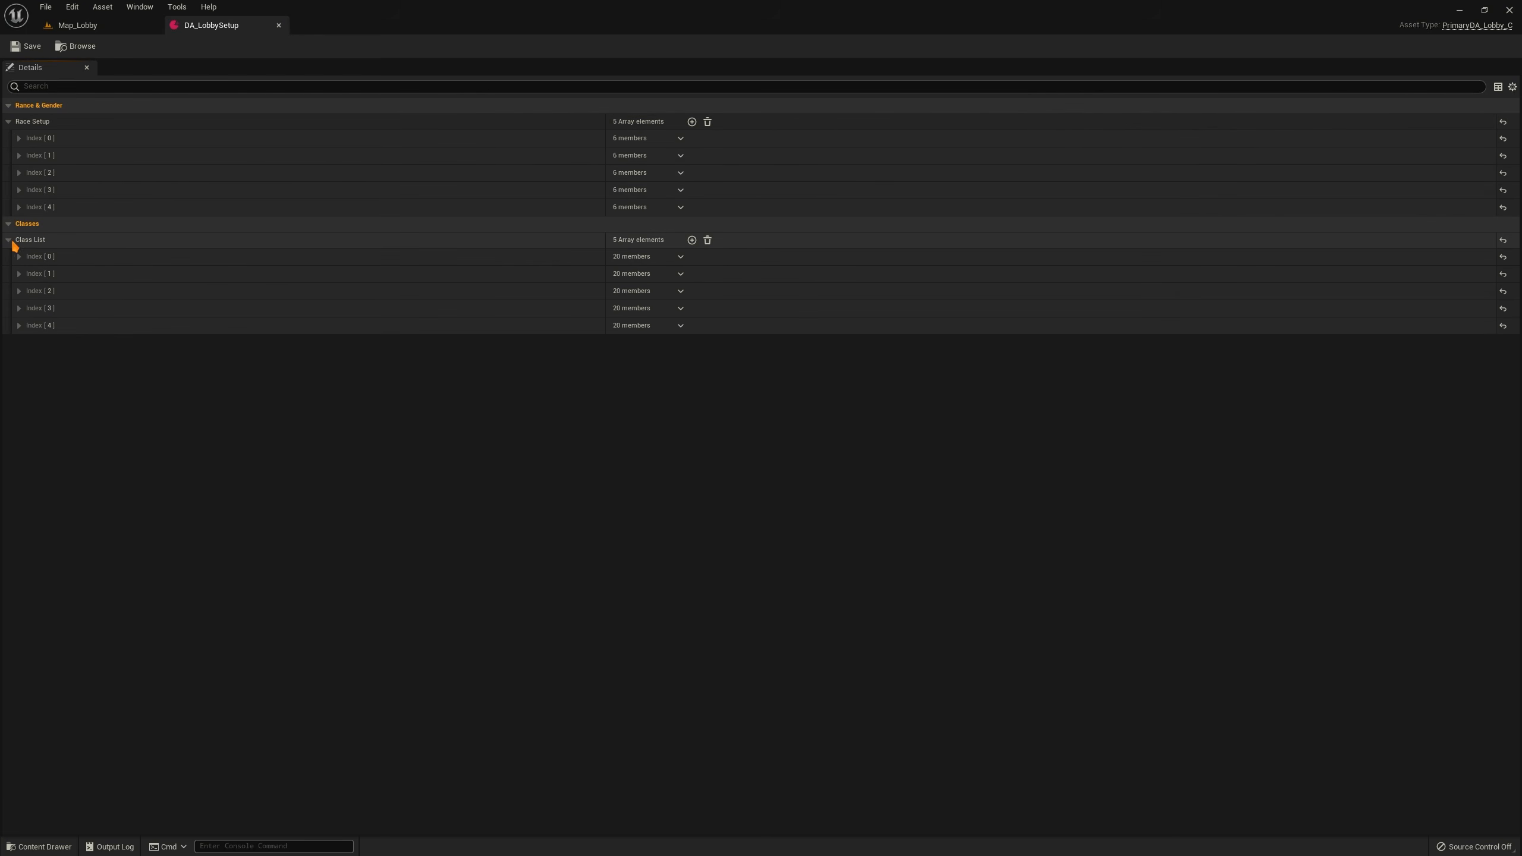
pyautogui.click(19, 258)
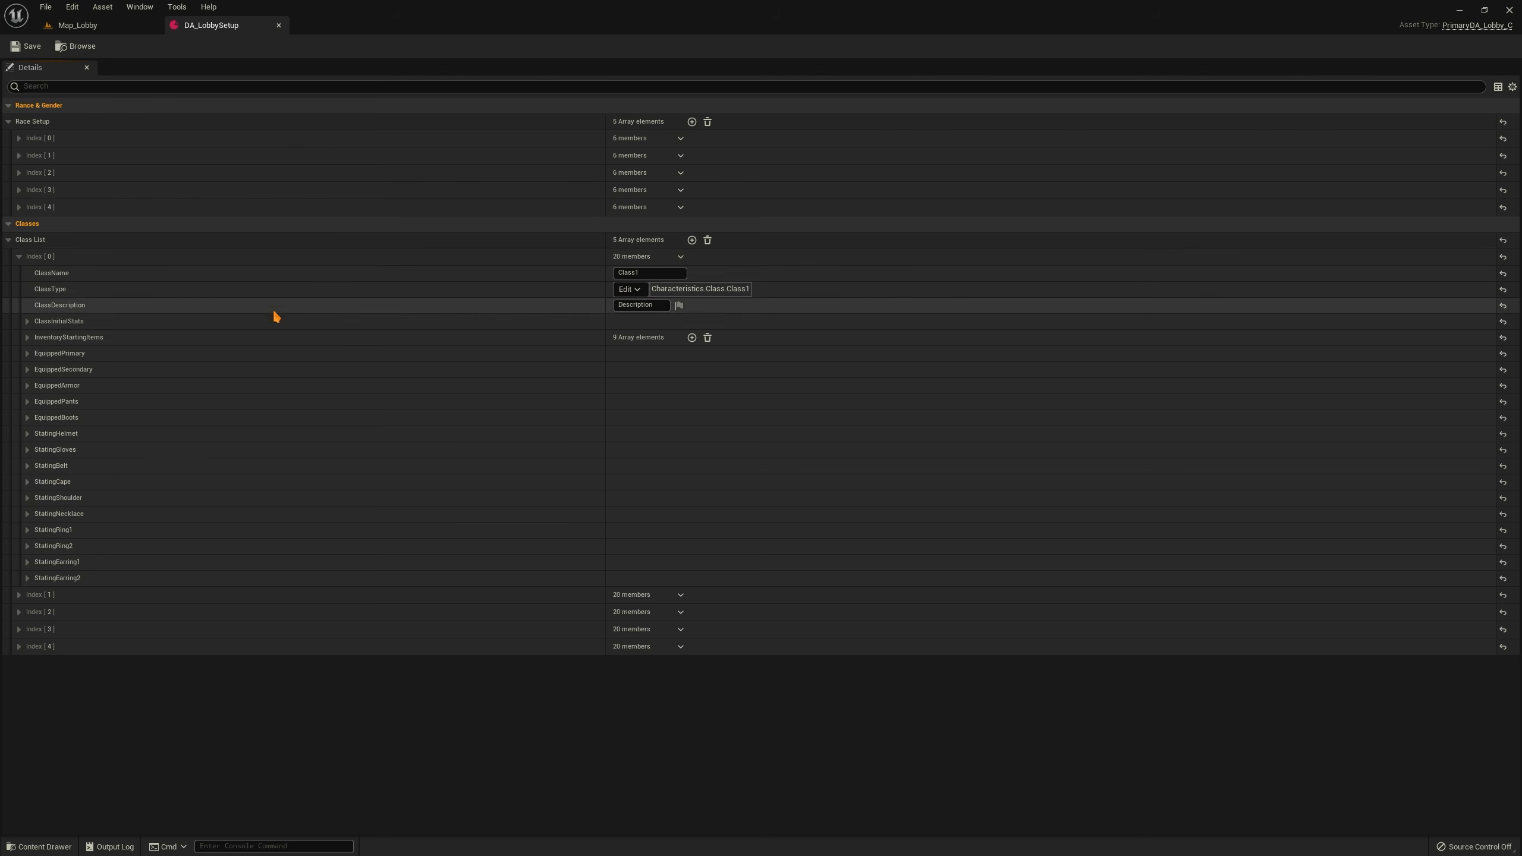
pyautogui.click(20, 258)
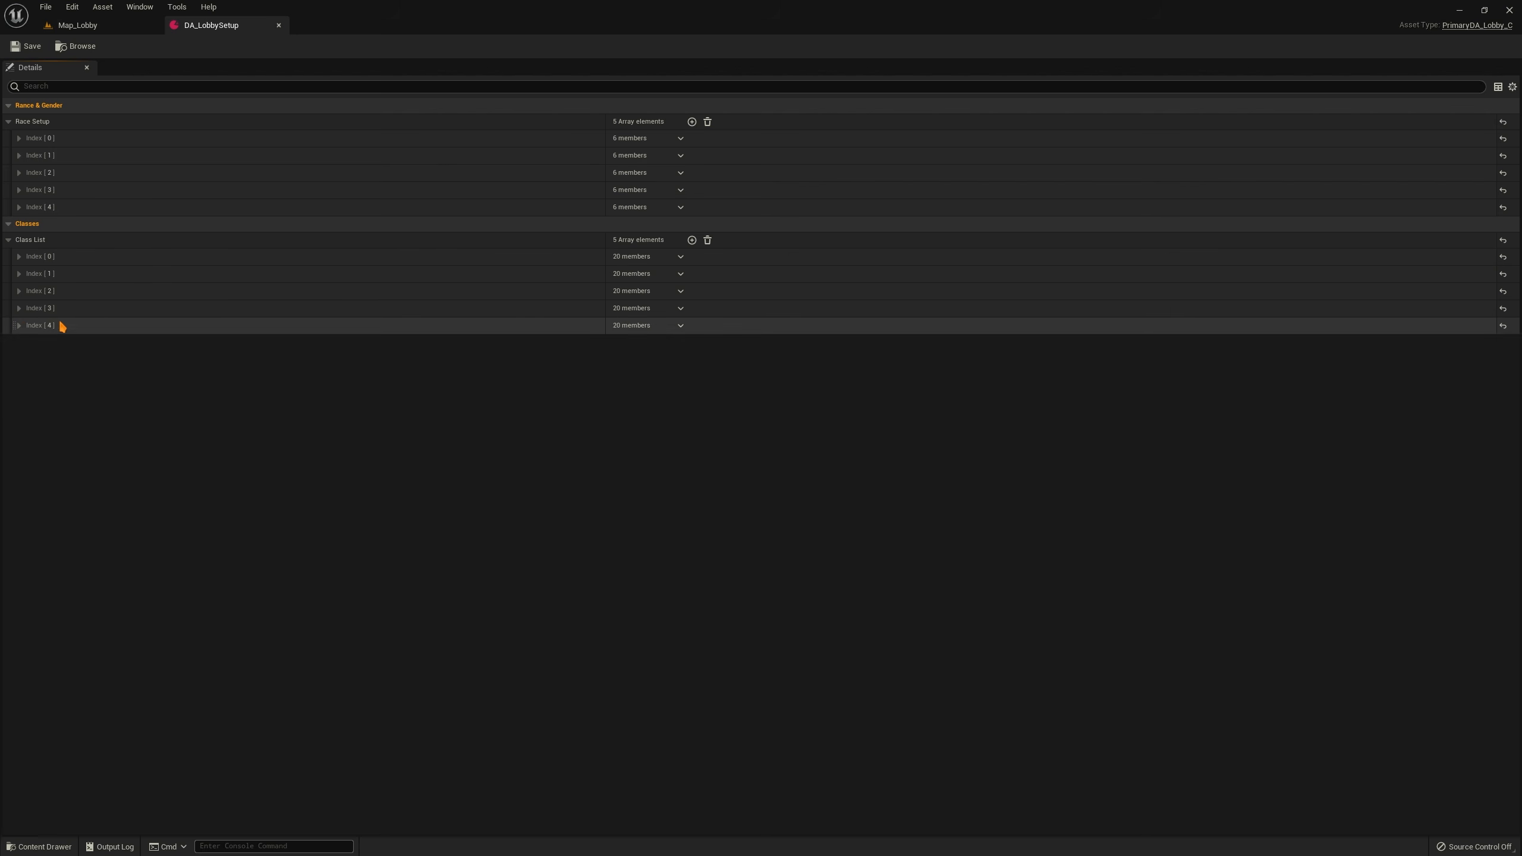
pyautogui.click(19, 257)
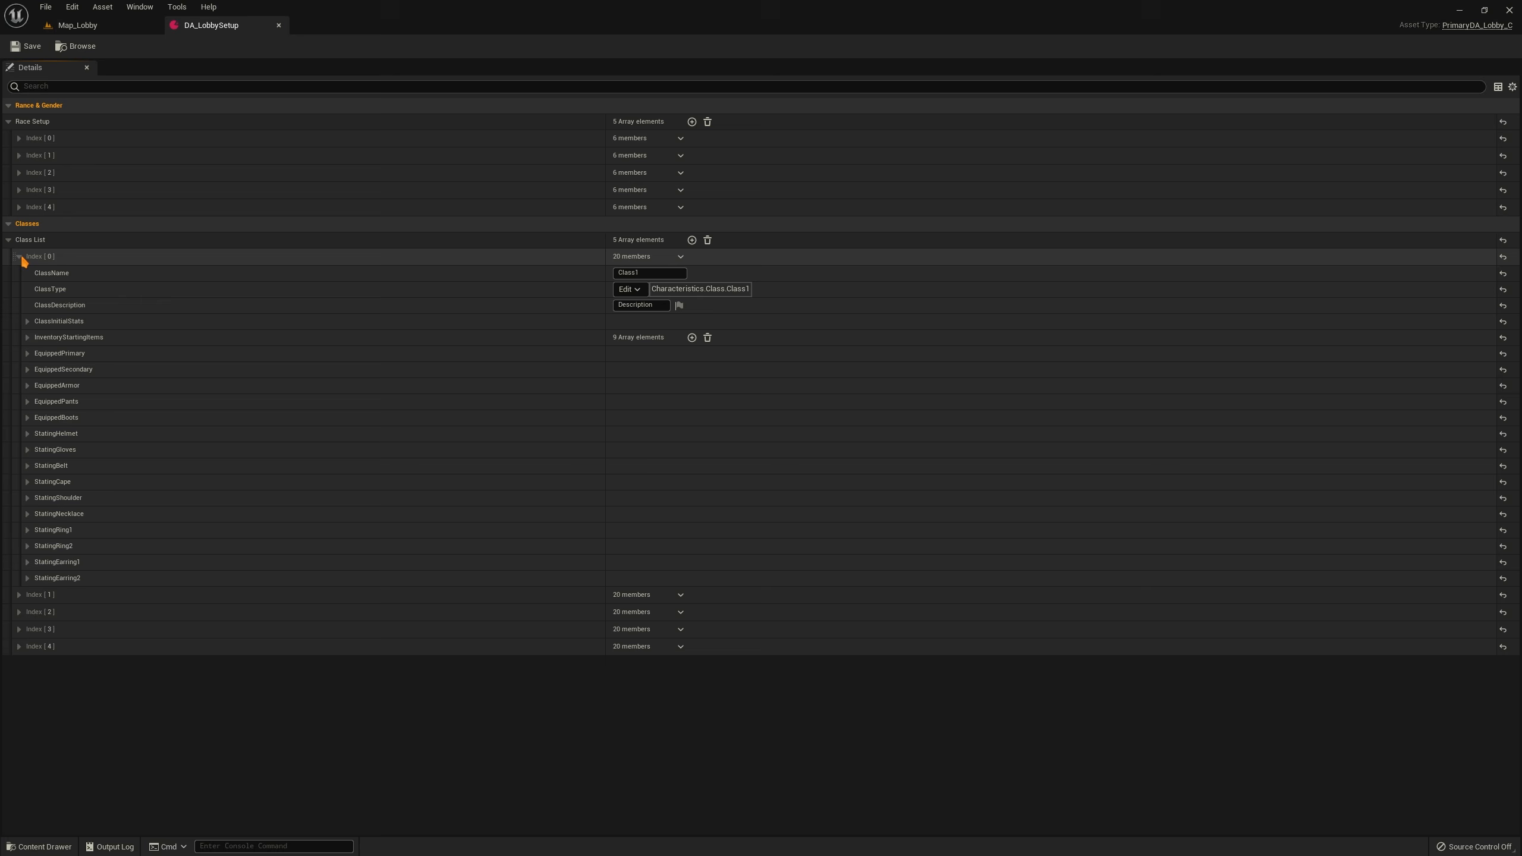
pyautogui.click(20, 258)
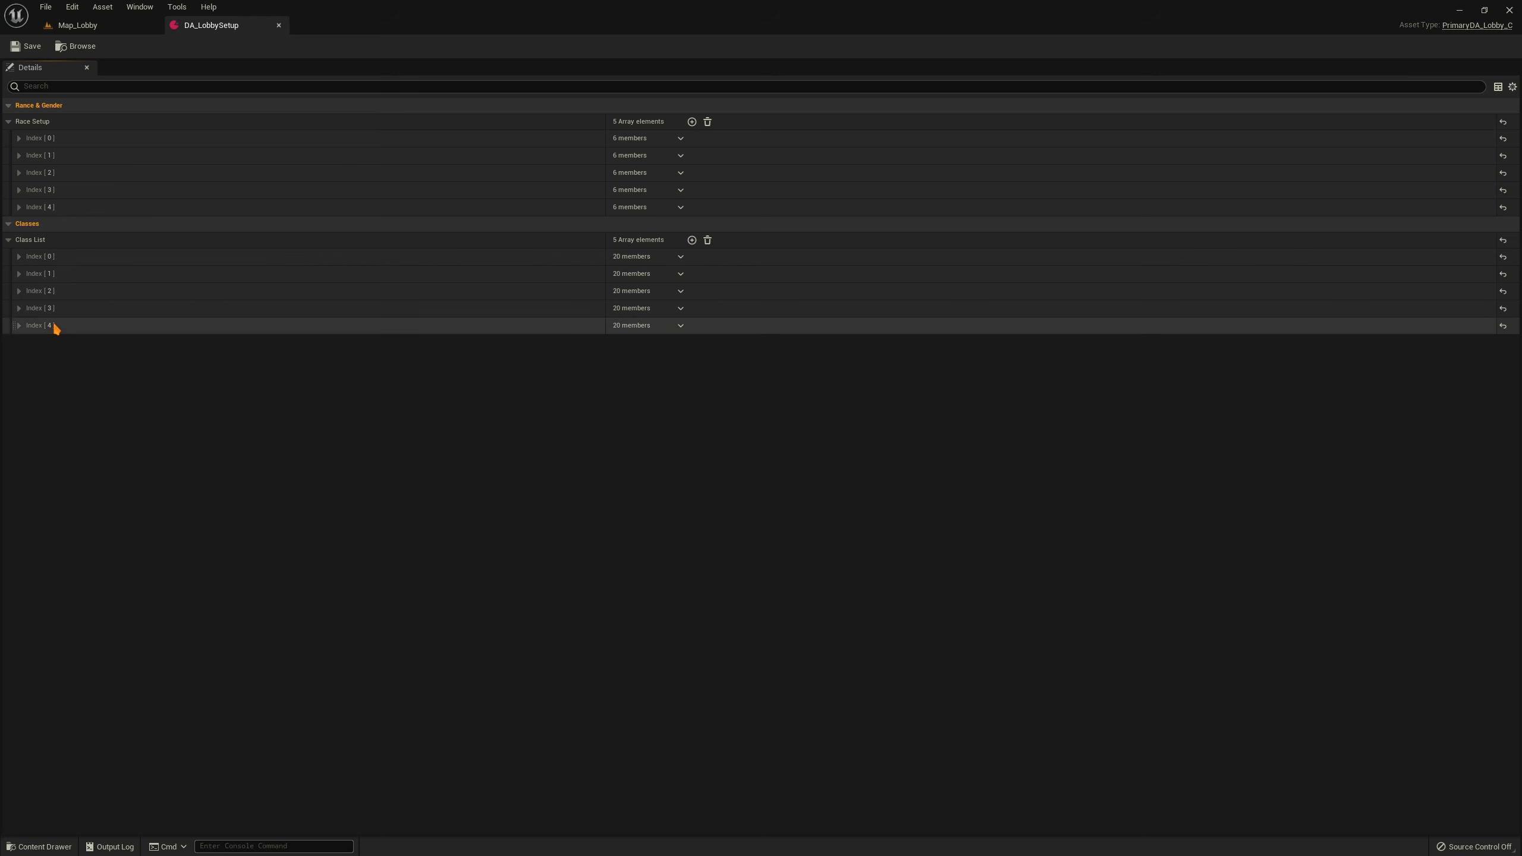
pyautogui.click(19, 257)
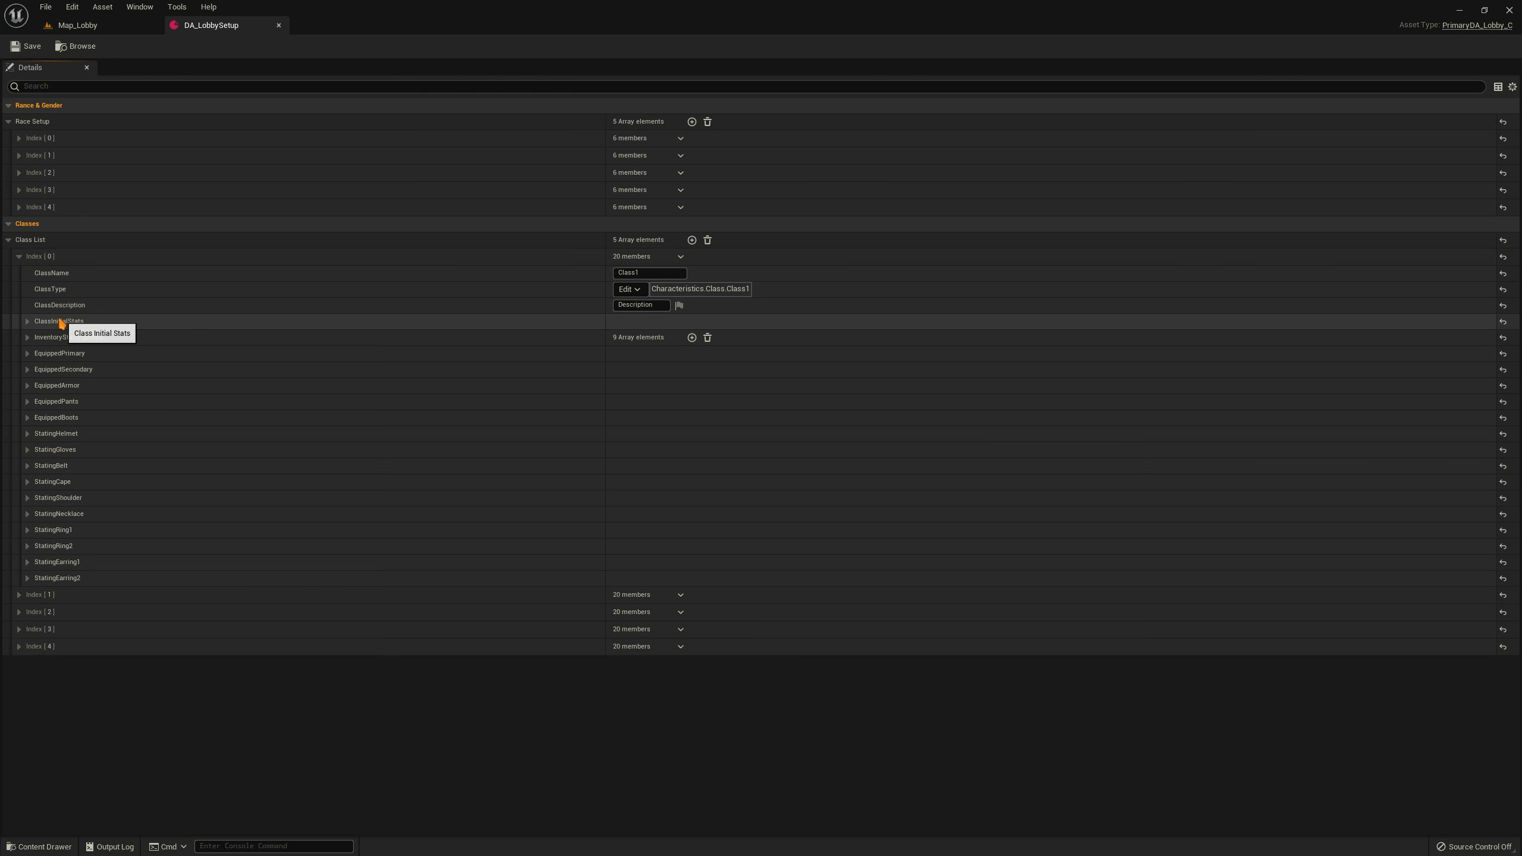
# Examine the first class's ClassInitialStats, including the tag, value, min and max of the stats at index 0 and index 2
pyautogui.click(28, 322)
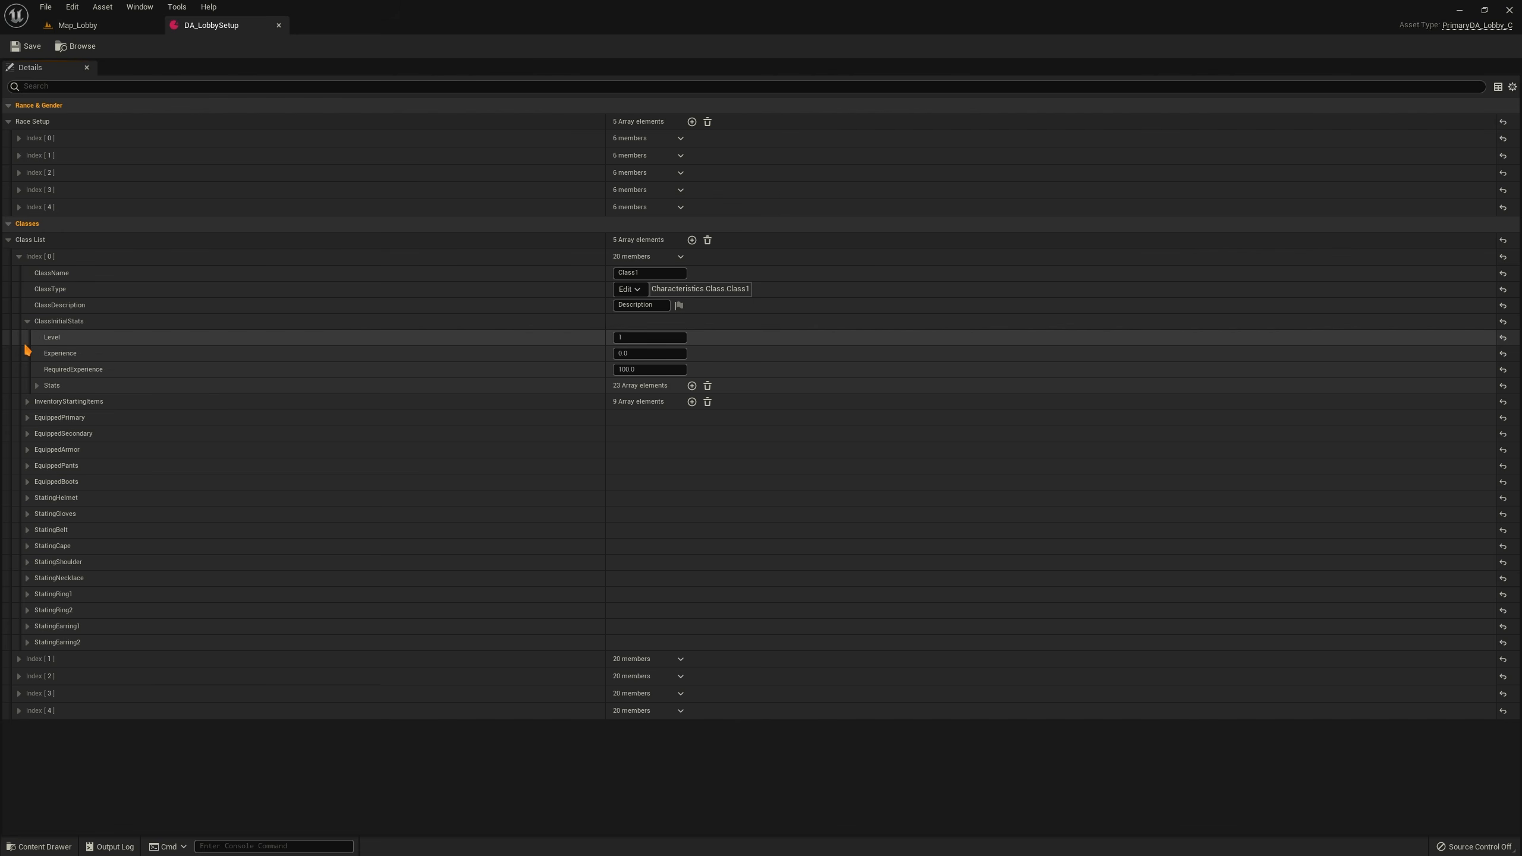
pyautogui.click(37, 386)
pyautogui.scroll(-3, 322, 433)
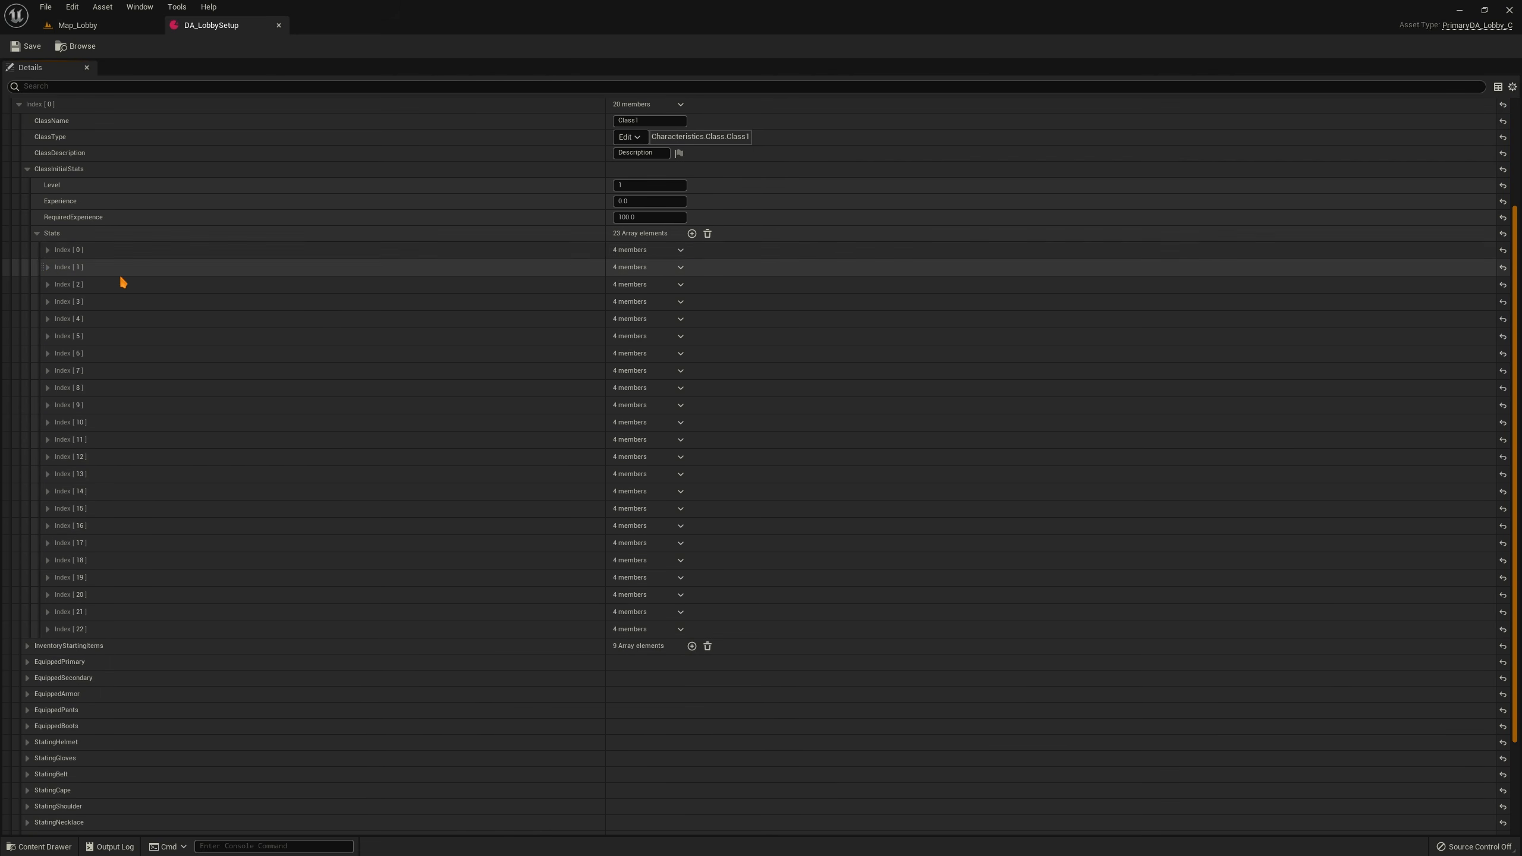
pyautogui.click(48, 250)
pyautogui.click(50, 251)
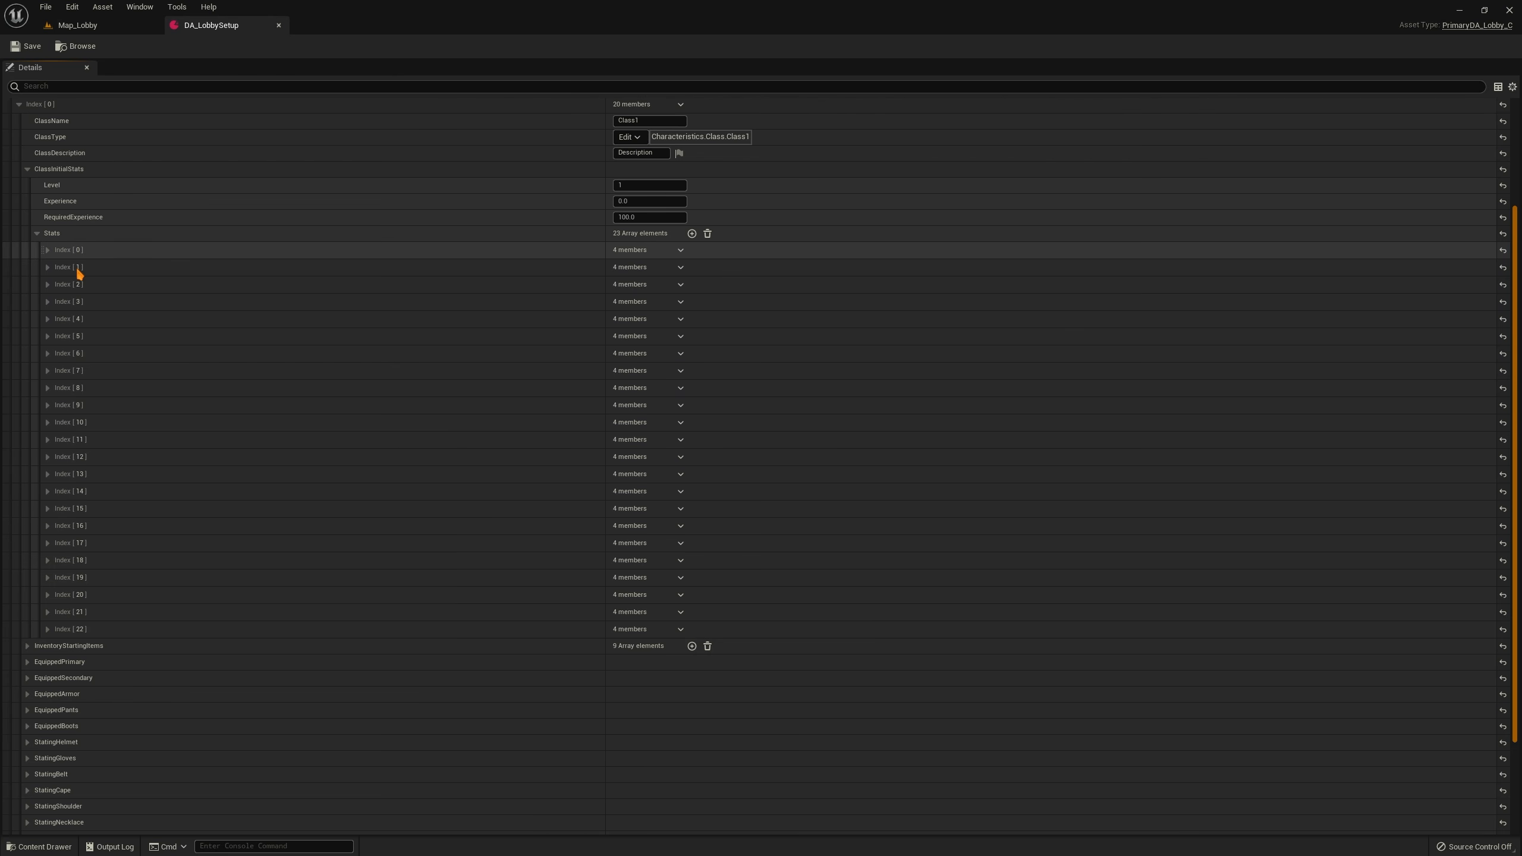
pyautogui.click(48, 251)
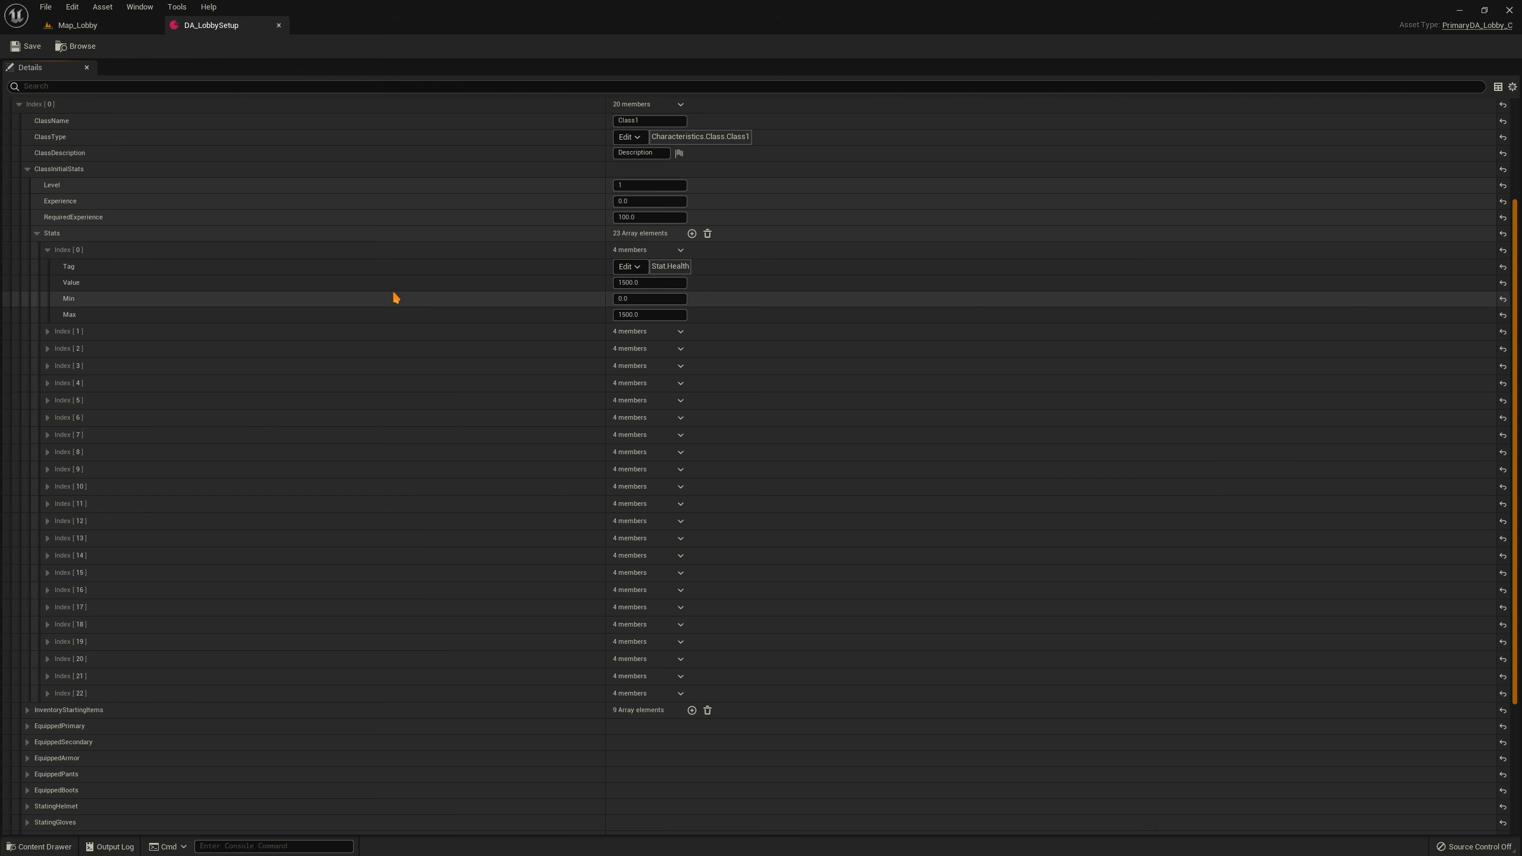
pyautogui.click(50, 251)
pyautogui.click(48, 285)
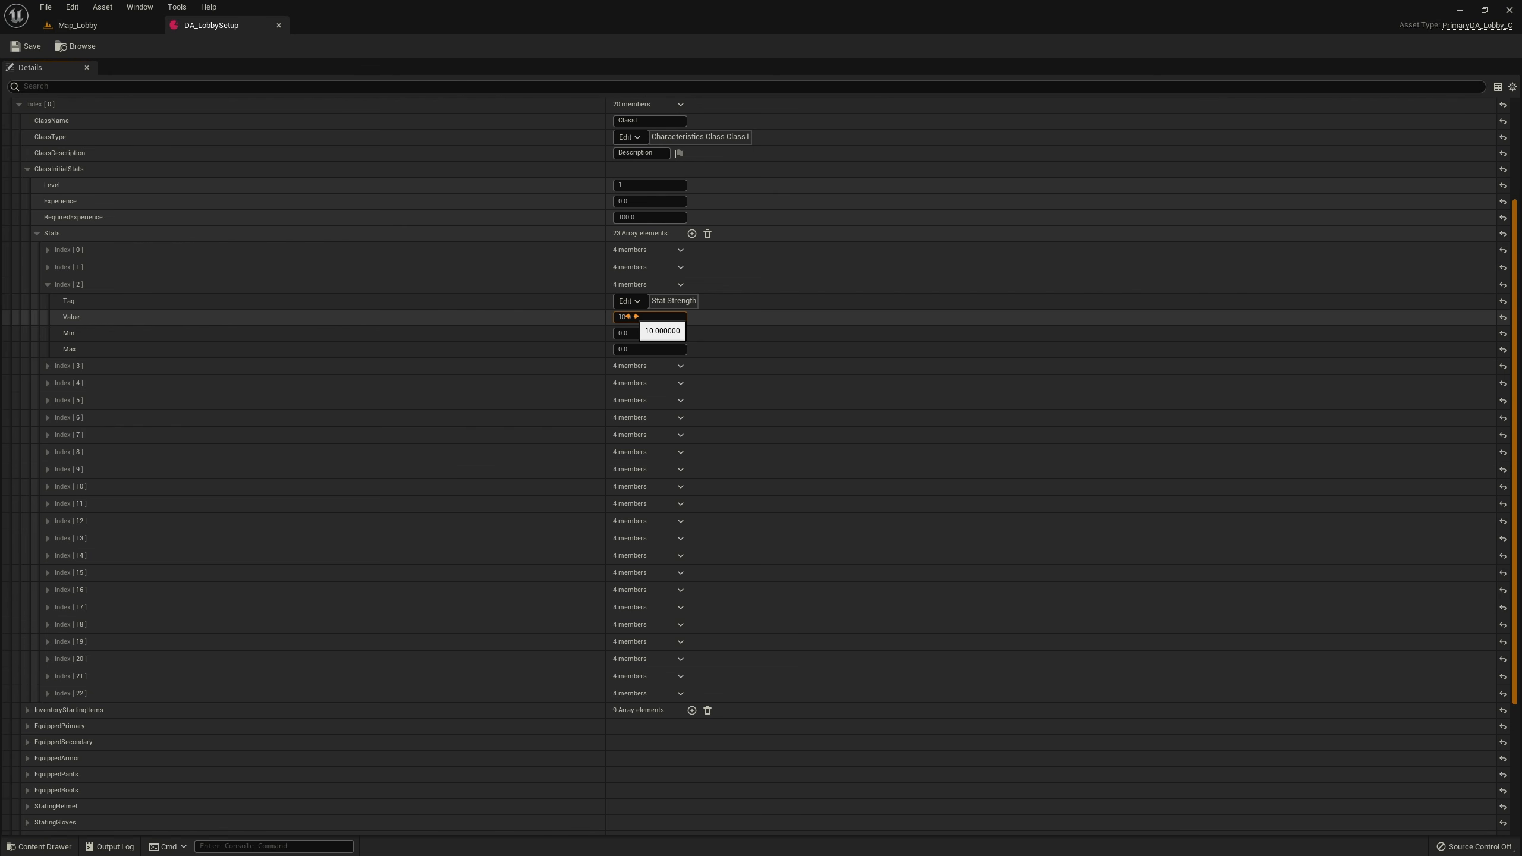
pyautogui.click(48, 284)
pyautogui.scroll(3, 204, 204)
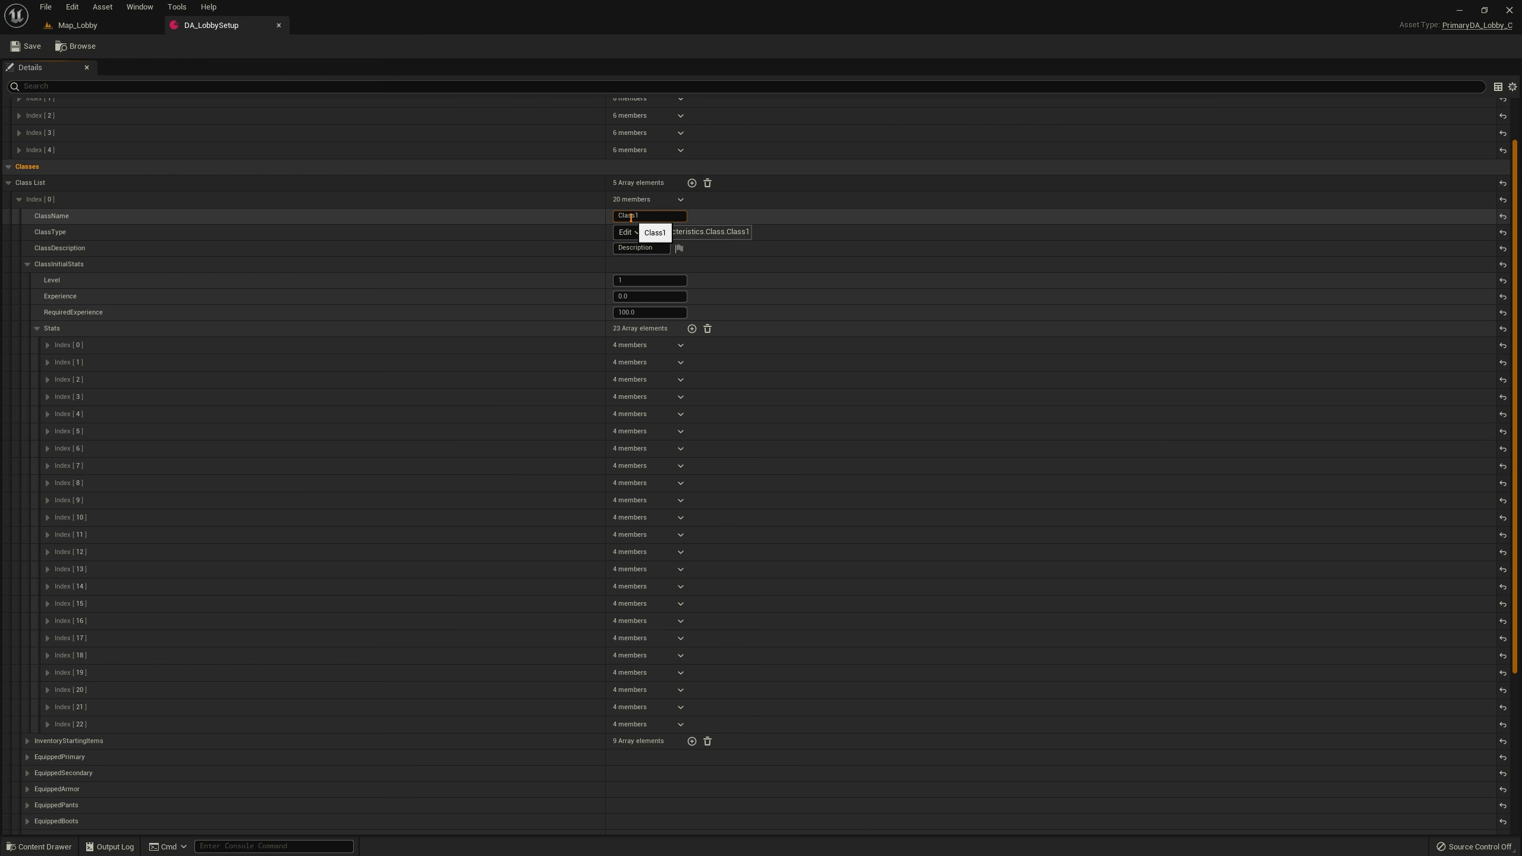
# Collapse the first class entry and review the second entry's class name and type
pyautogui.click(19, 199)
pyautogui.click(18, 274)
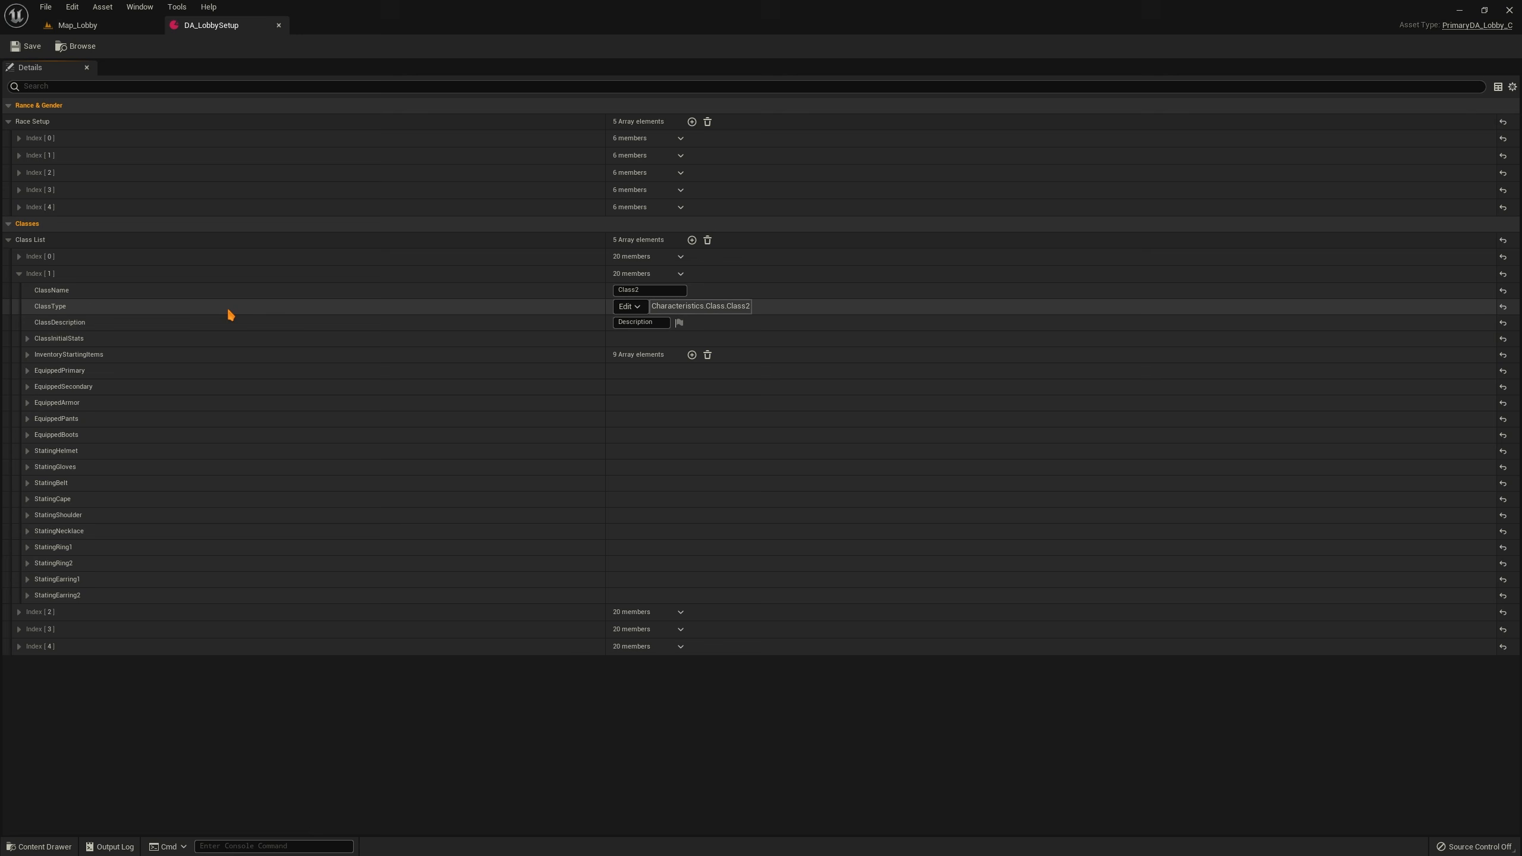
pyautogui.click(18, 274)
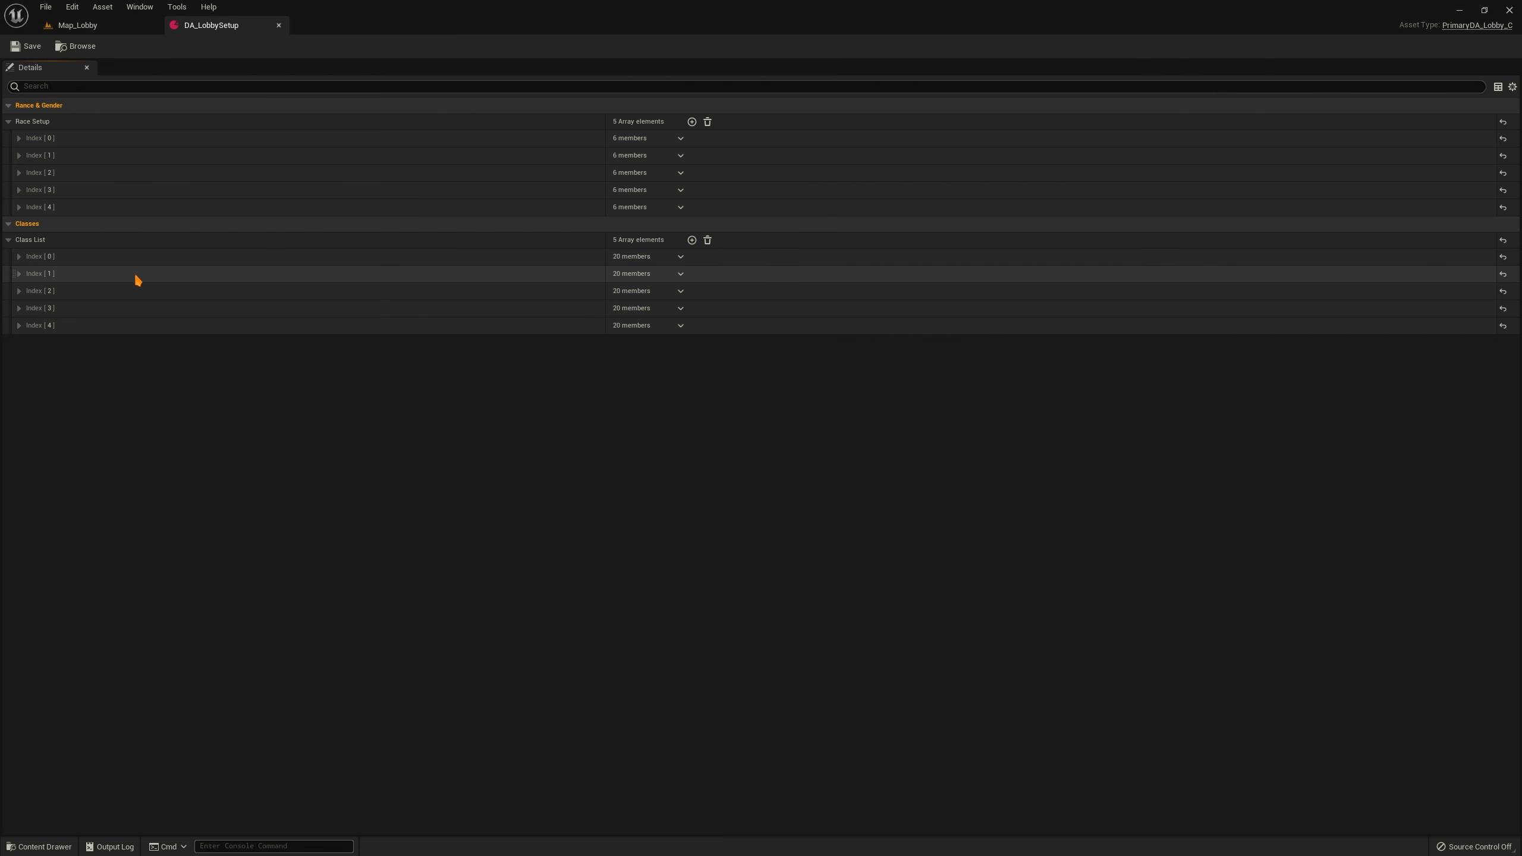
# Review the first two Race Setup entries, comparing their race names, type tags and other members
pyautogui.click(18, 138)
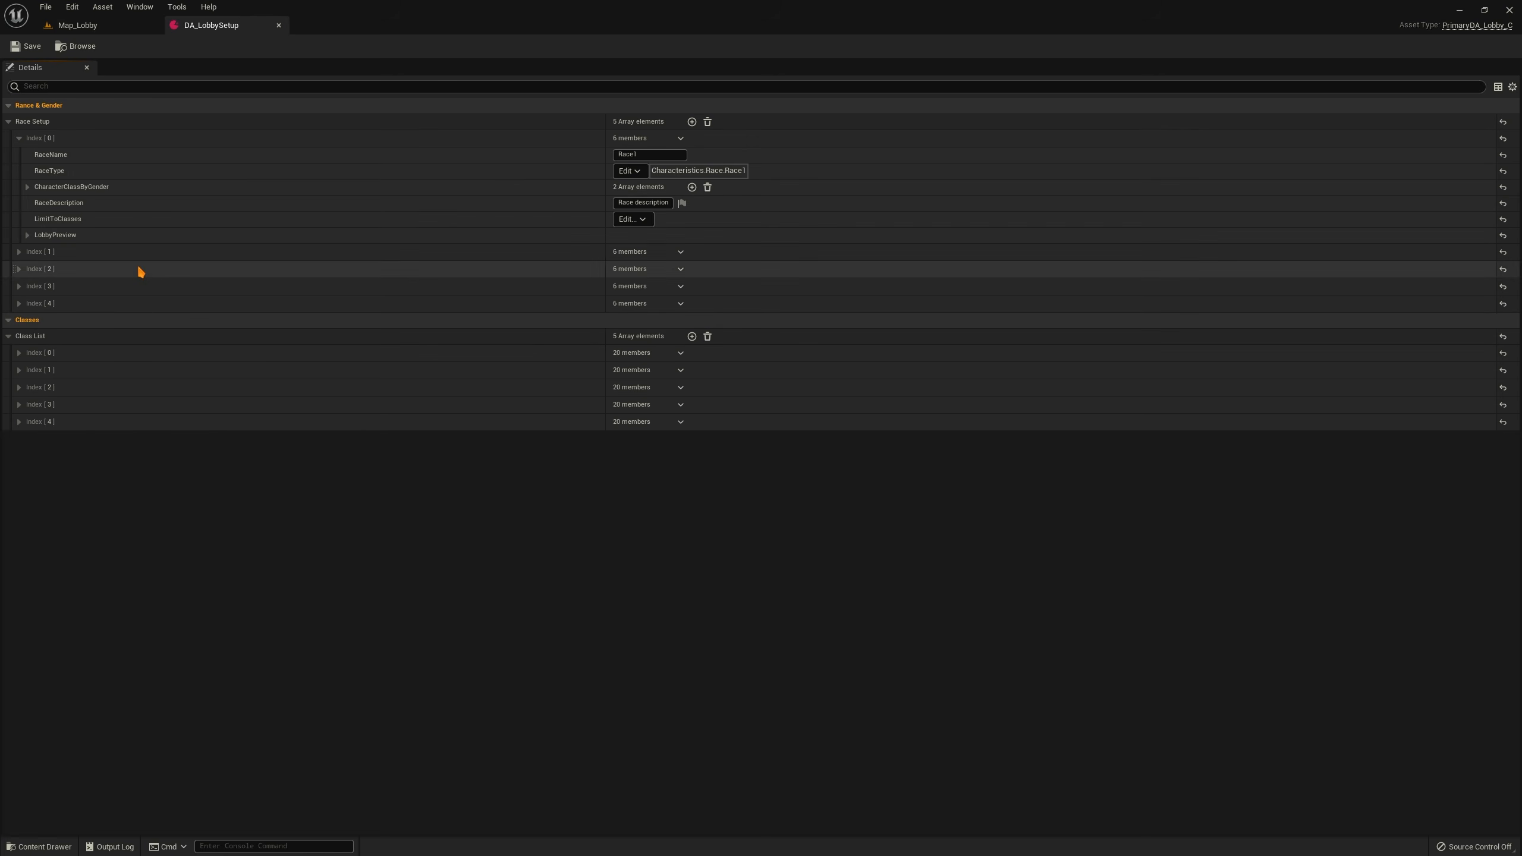
pyautogui.click(19, 138)
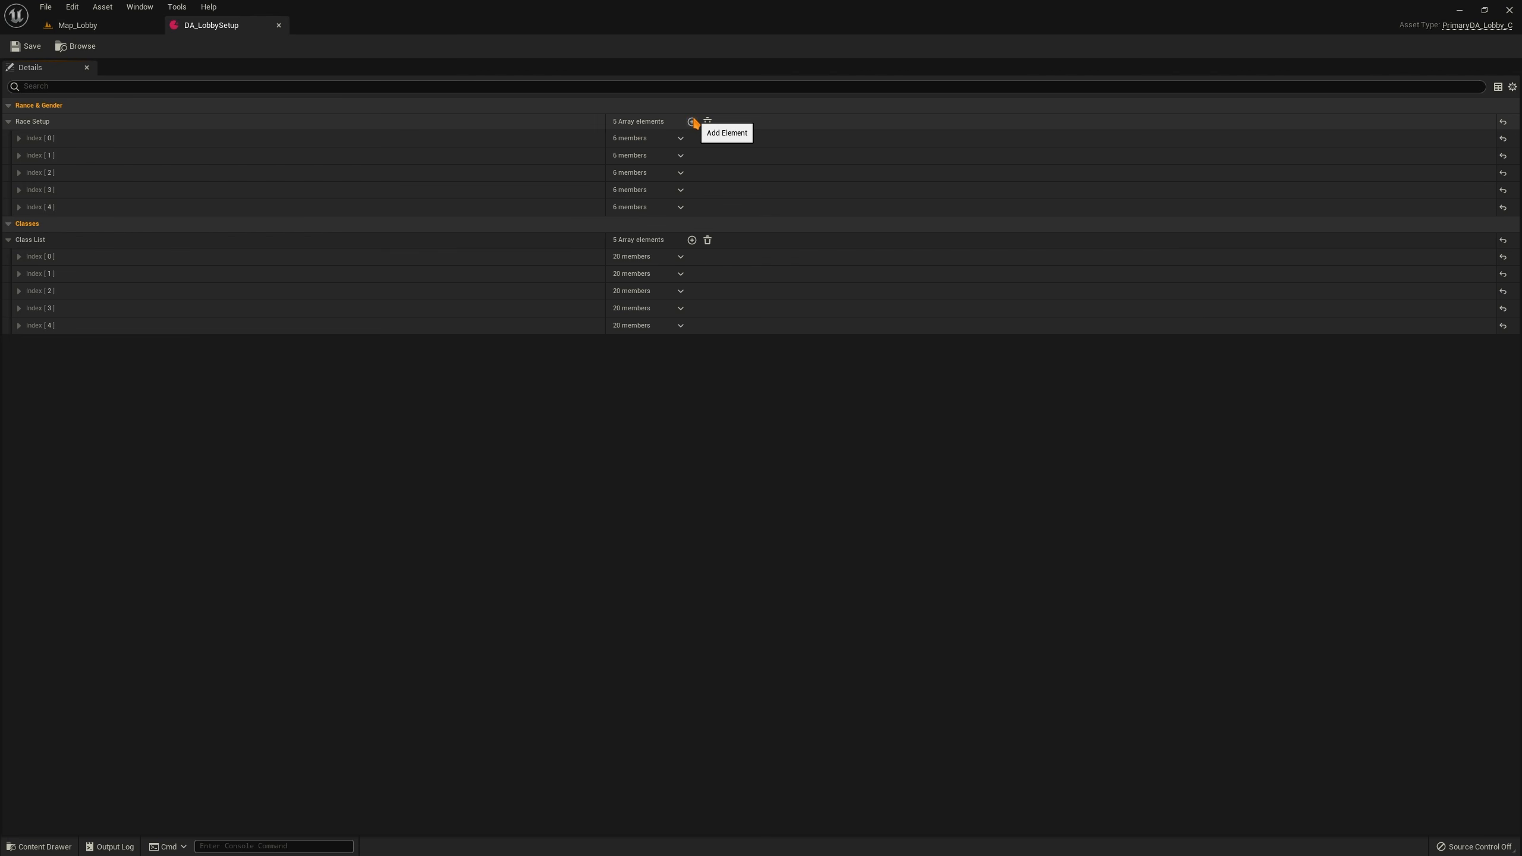
pyautogui.click(19, 139)
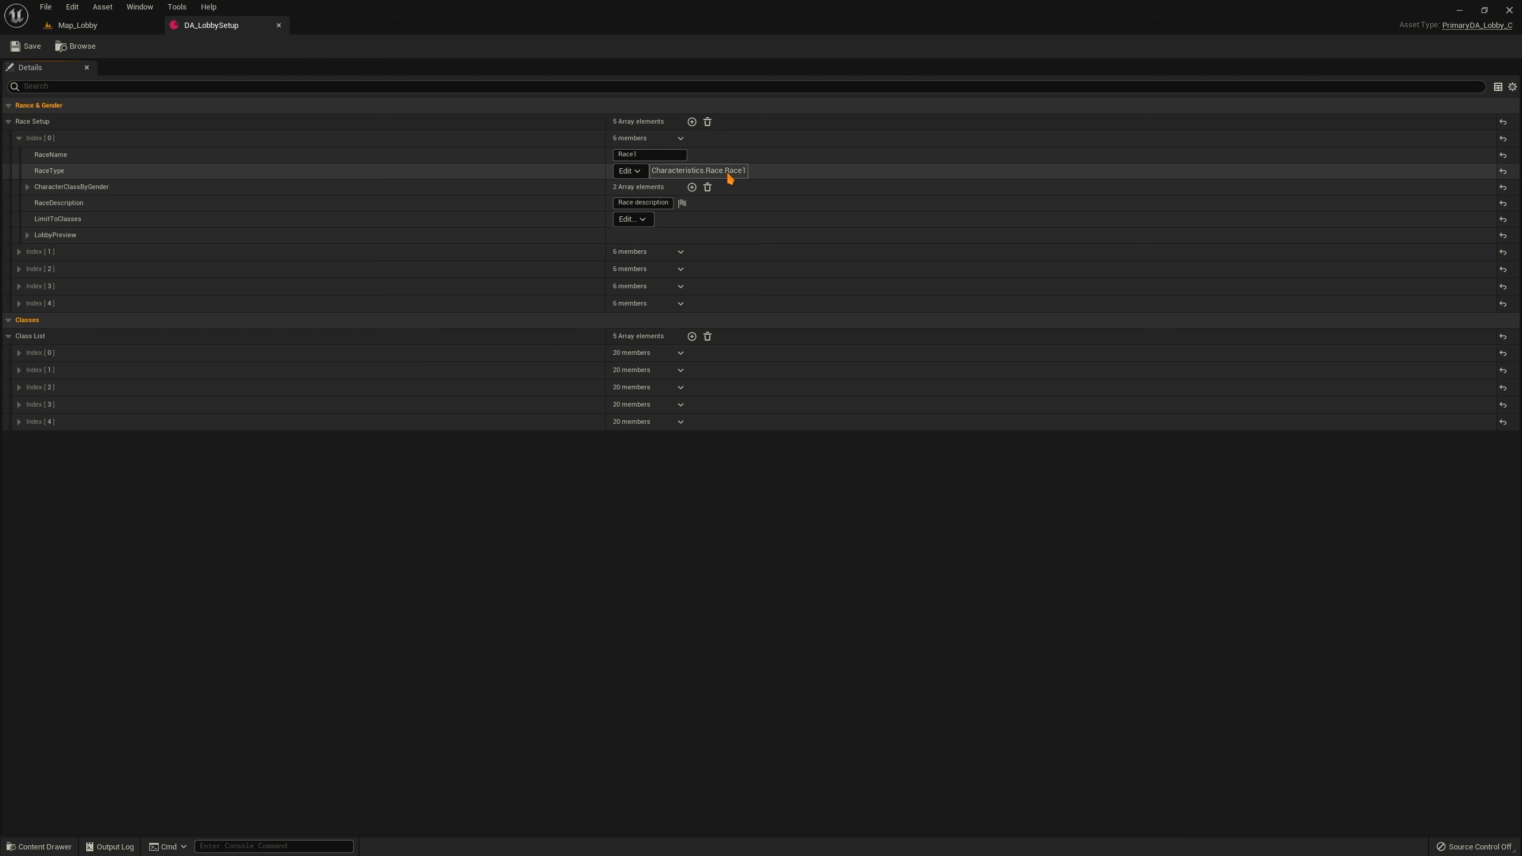
pyautogui.click(20, 252)
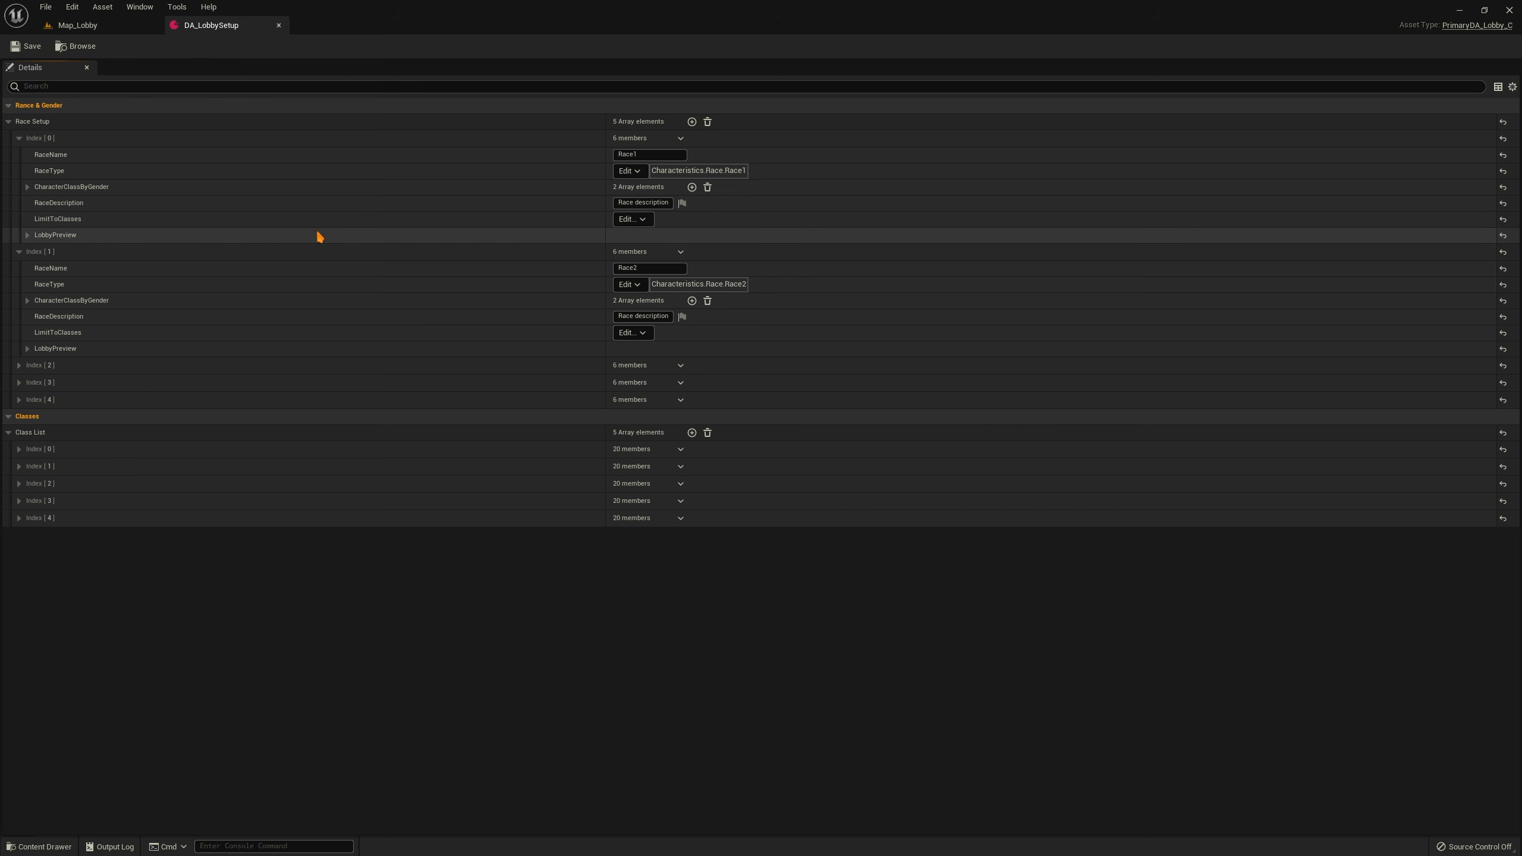
# Limit the first race to the Class1, Class2 and Class3 tags in LimitToClasses
pyautogui.click(634, 219)
pyautogui.write('clas')
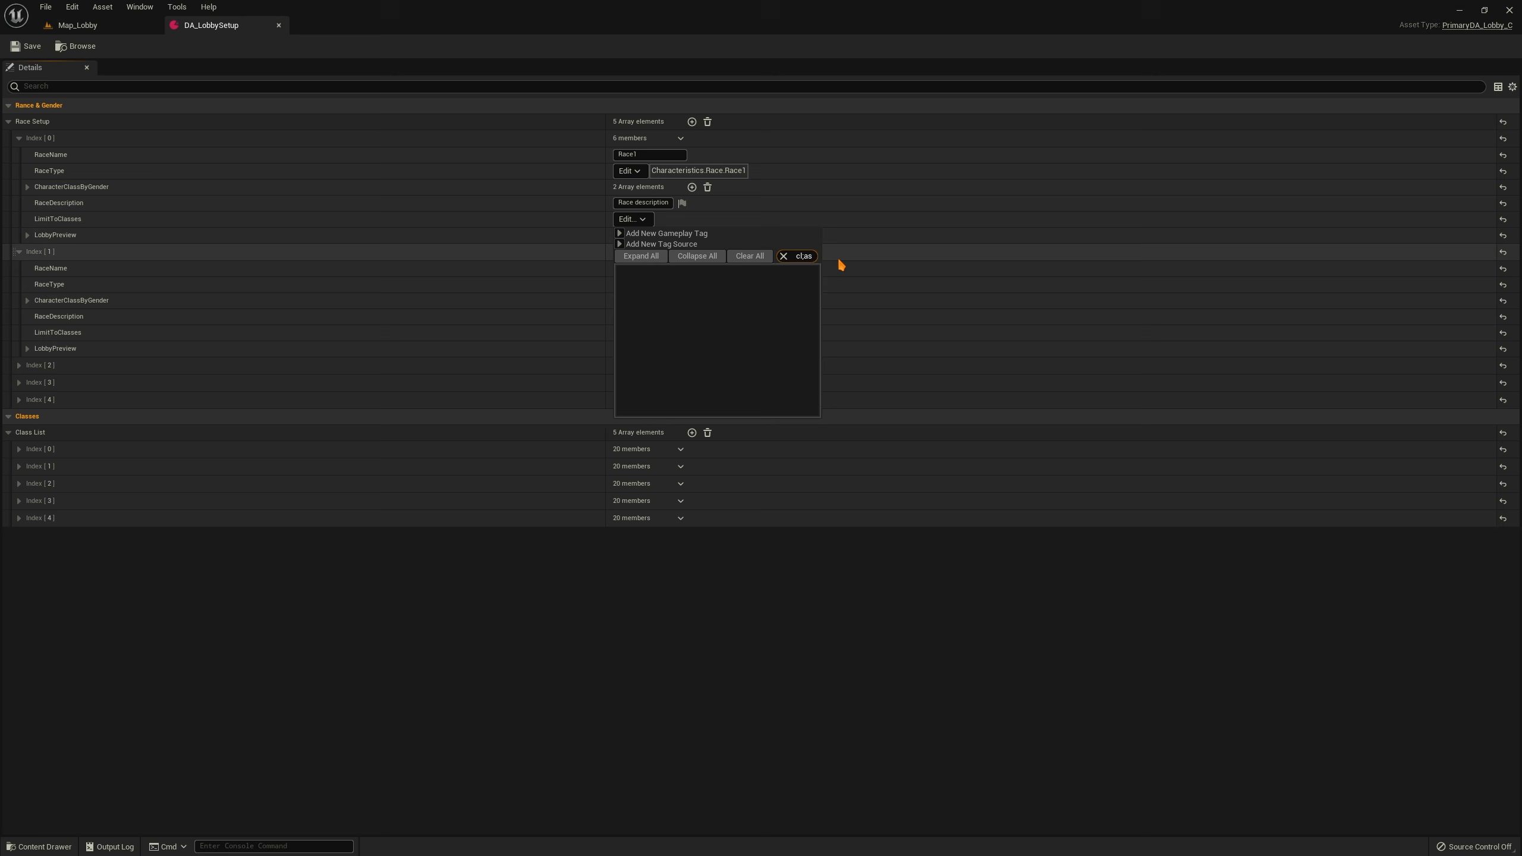
pyautogui.write('s')
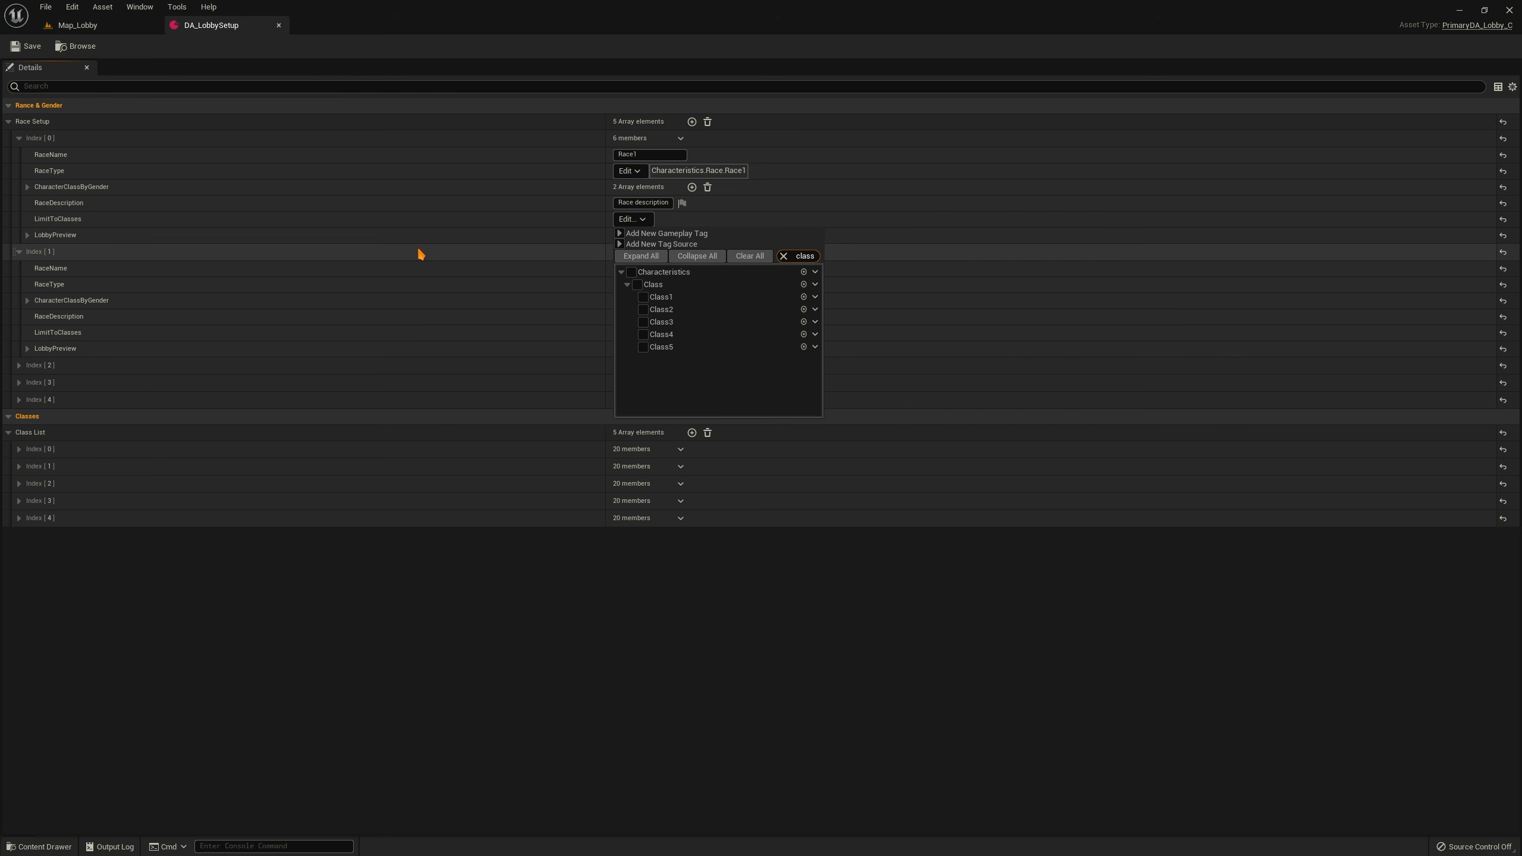
pyautogui.click(643, 297)
pyautogui.click(643, 311)
pyautogui.click(642, 323)
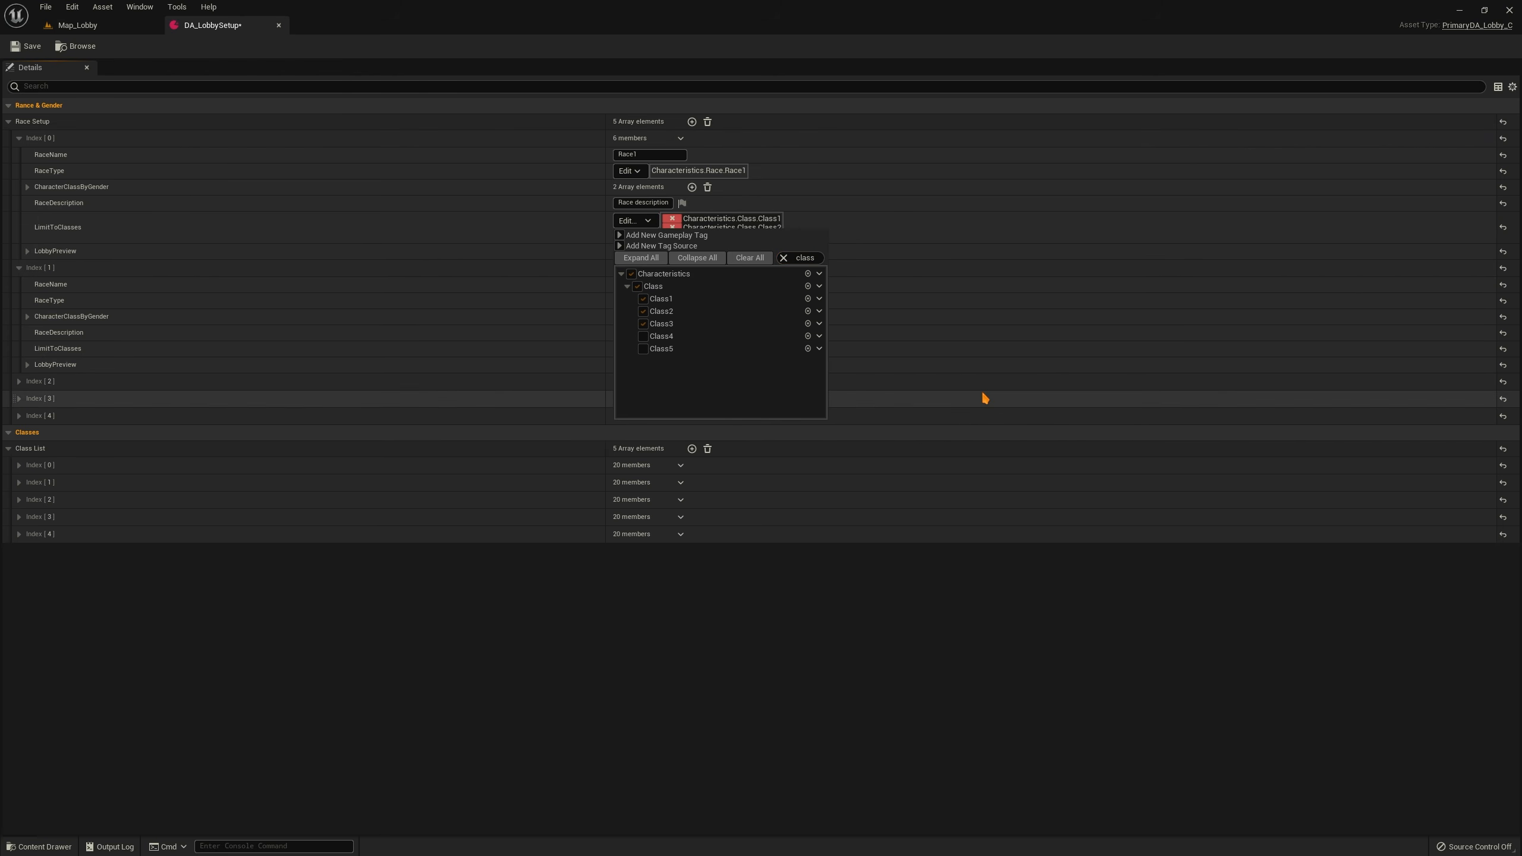
# Clear the selected class tags from the first race's LimitToClasses
pyautogui.click(642, 311)
pyautogui.click(643, 298)
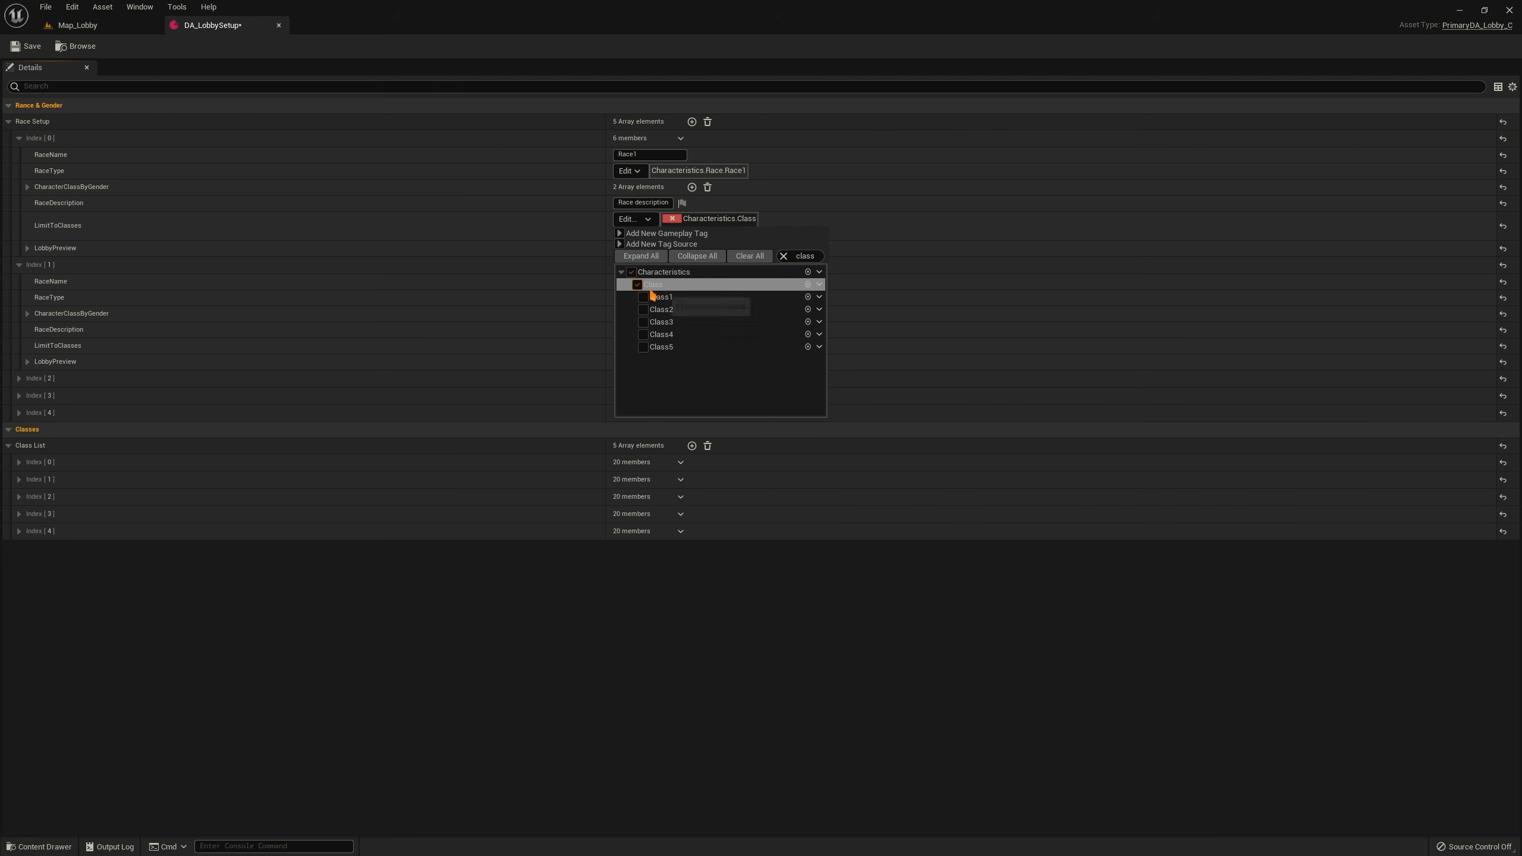
pyautogui.click(638, 285)
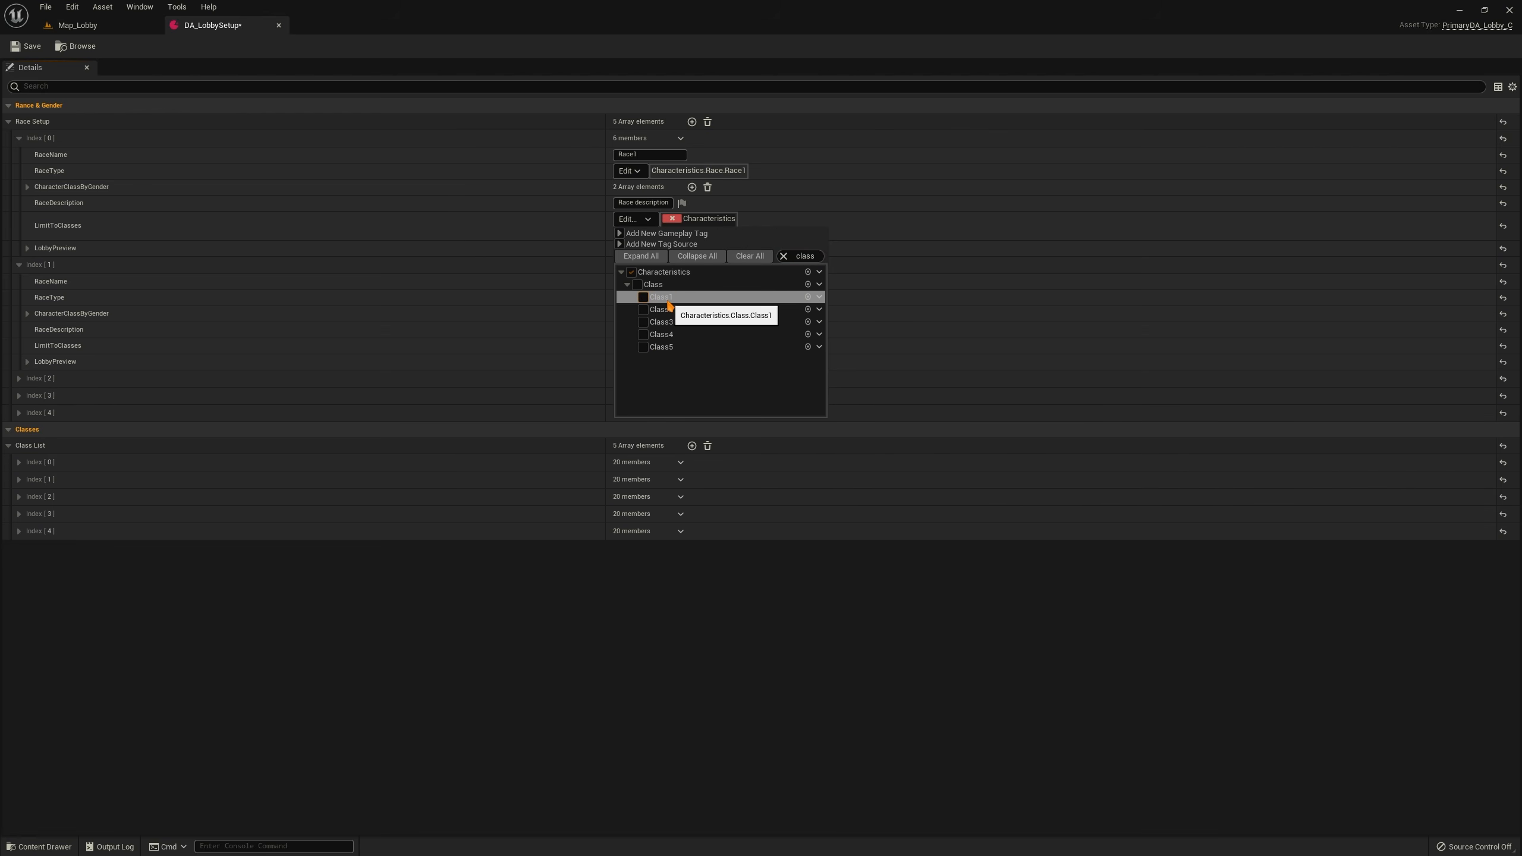
# Examine the gender tag and character class of both CharacterClassByGender entries of the first race
pyautogui.click(71, 188)
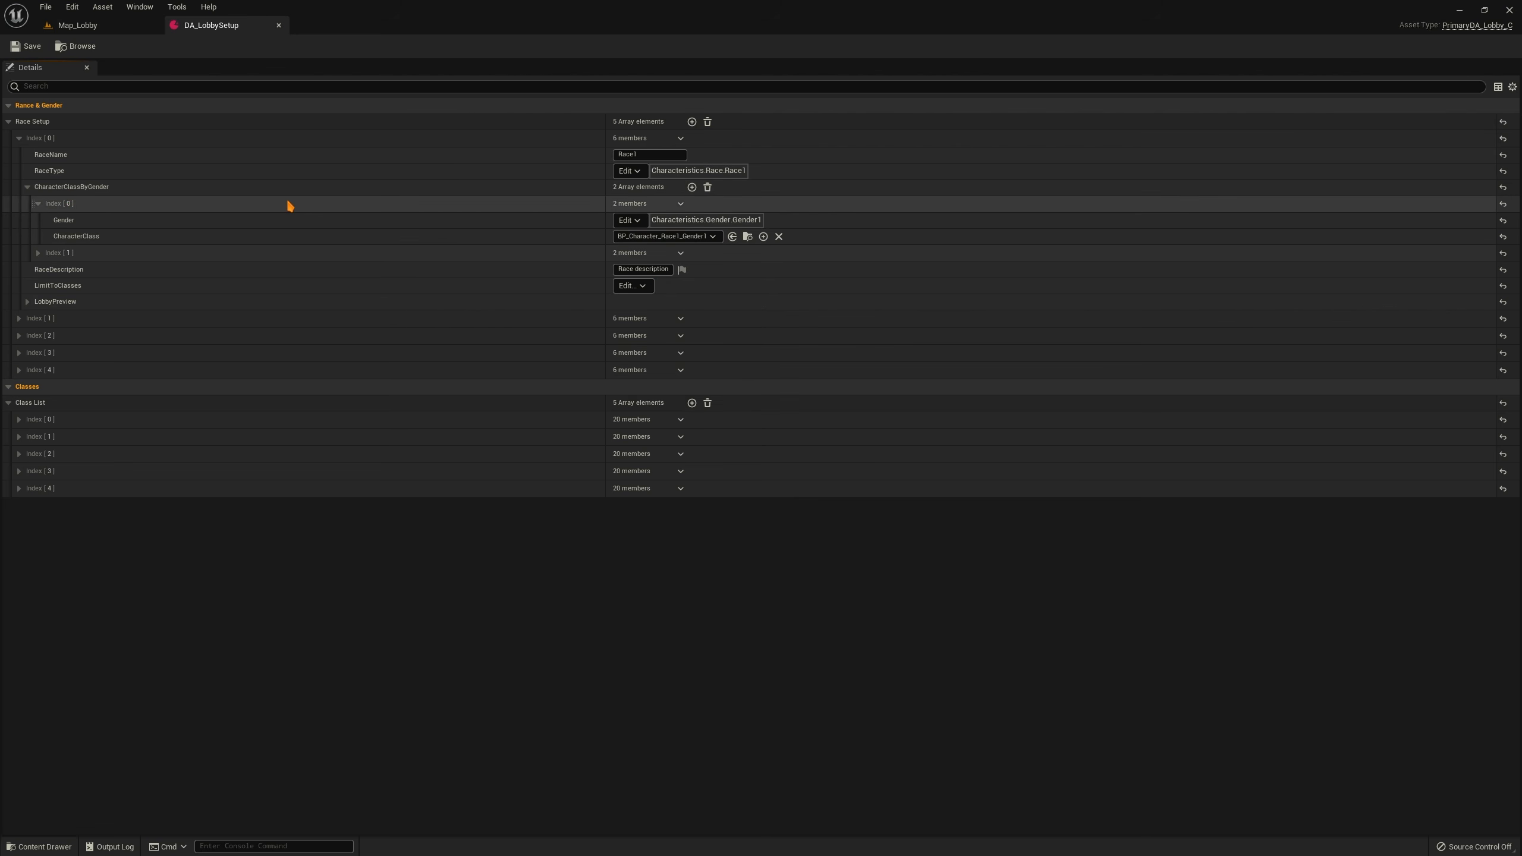
pyautogui.click(38, 253)
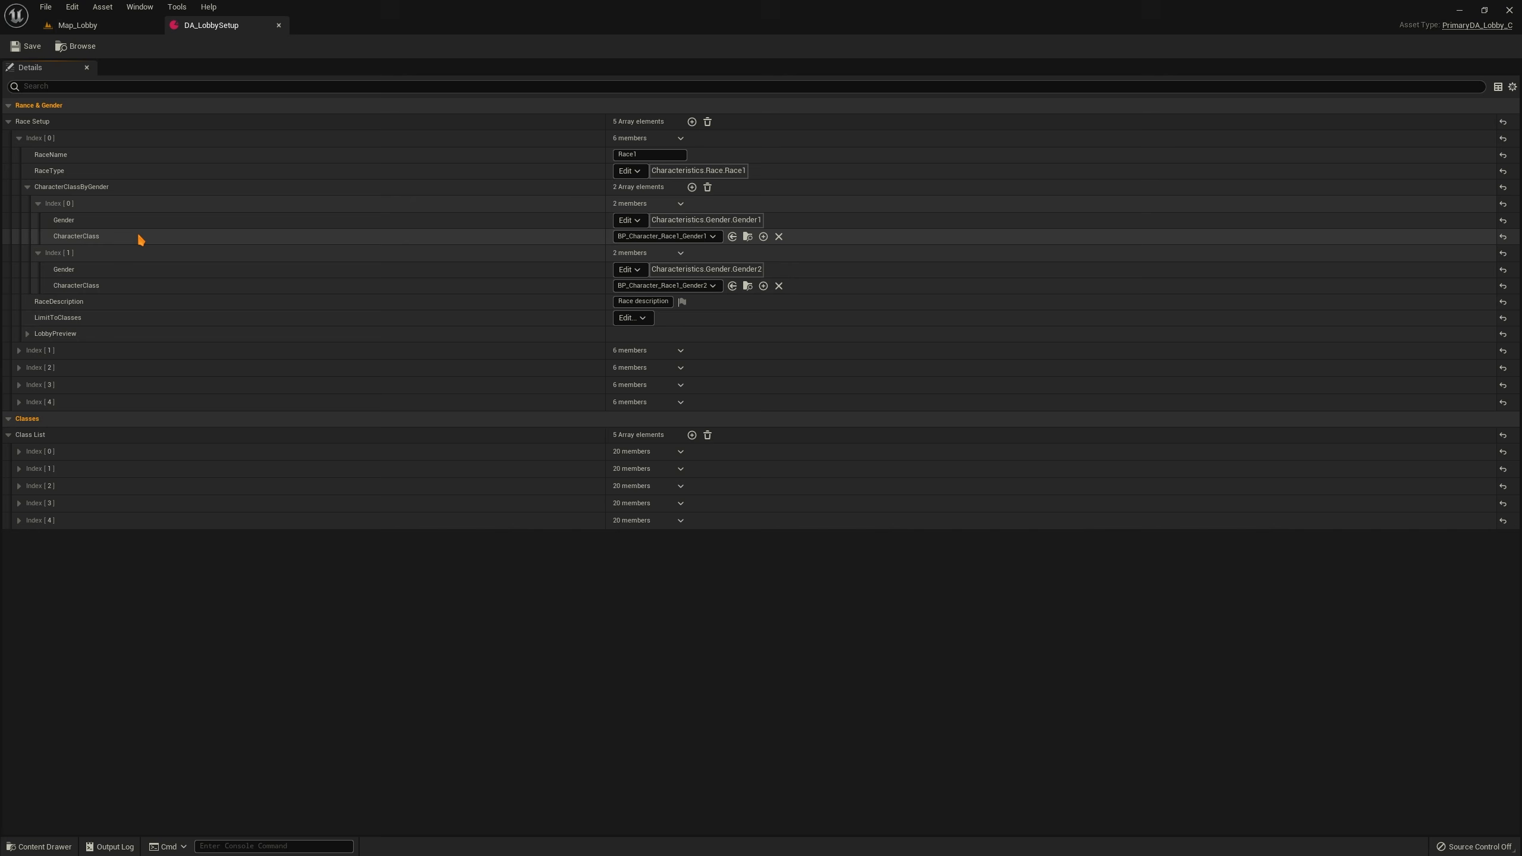
# Go to the Character/Blueprints folder from the Map_Lobby level, inspect the BP_ARPG_Character blueprint and close it
pyautogui.click(78, 24)
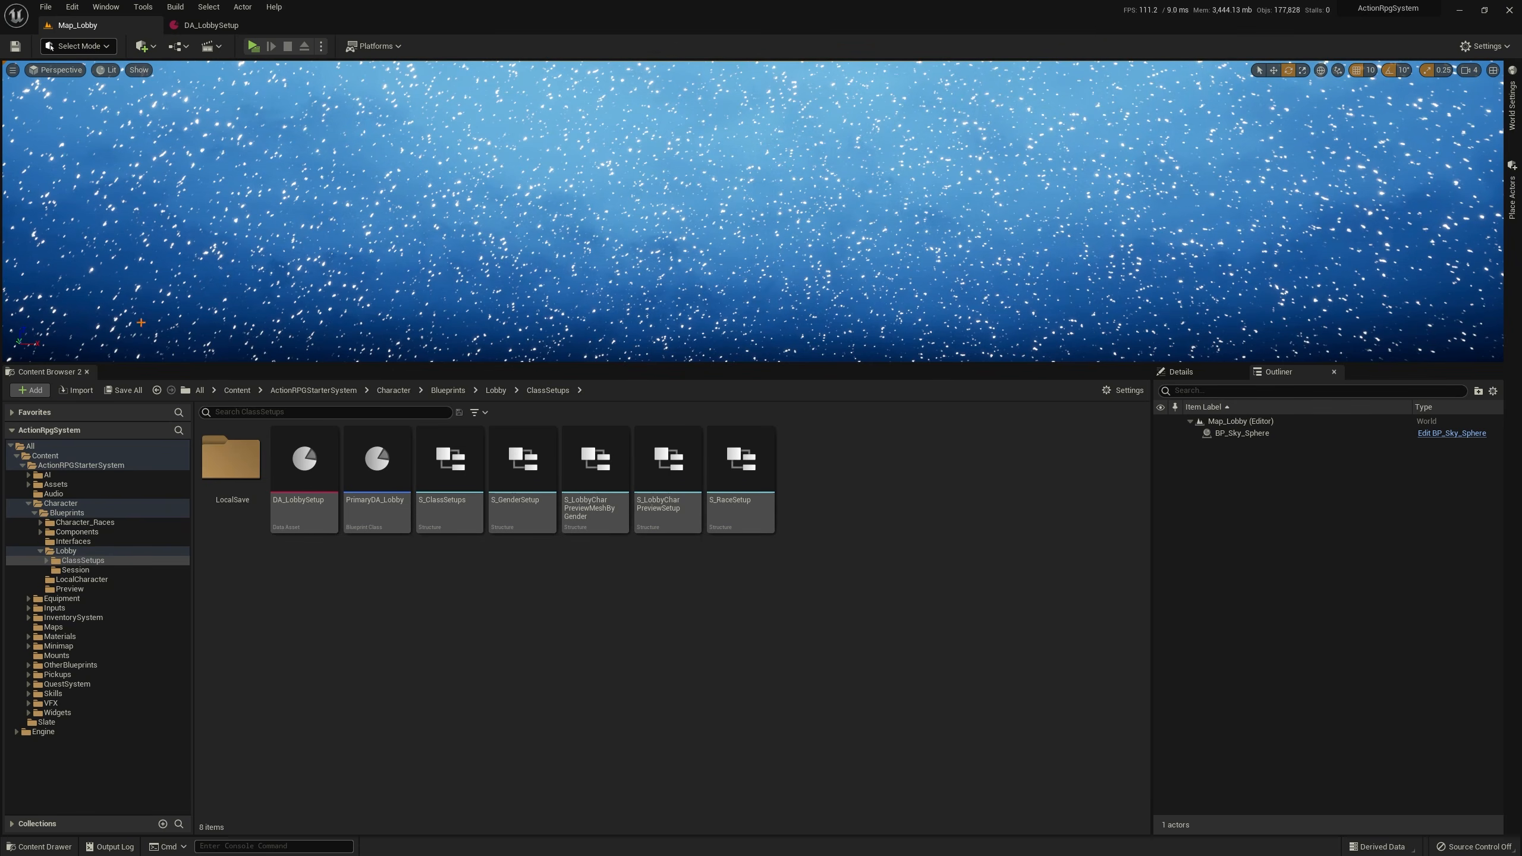
pyautogui.click(316, 390)
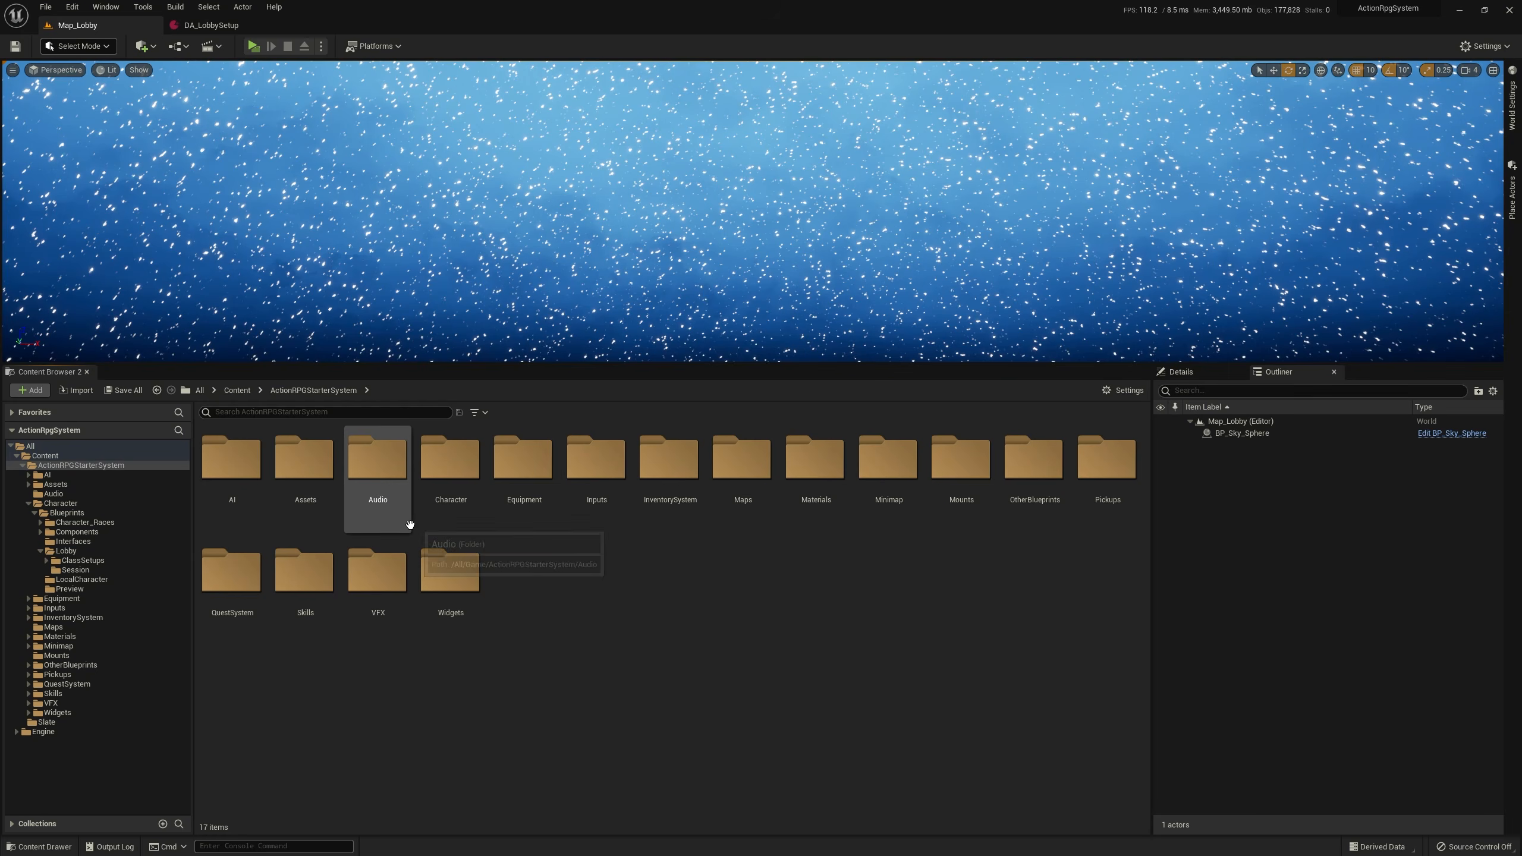
pyautogui.doubleClick(452, 491)
pyautogui.doubleClick(253, 485)
pyautogui.click(665, 543)
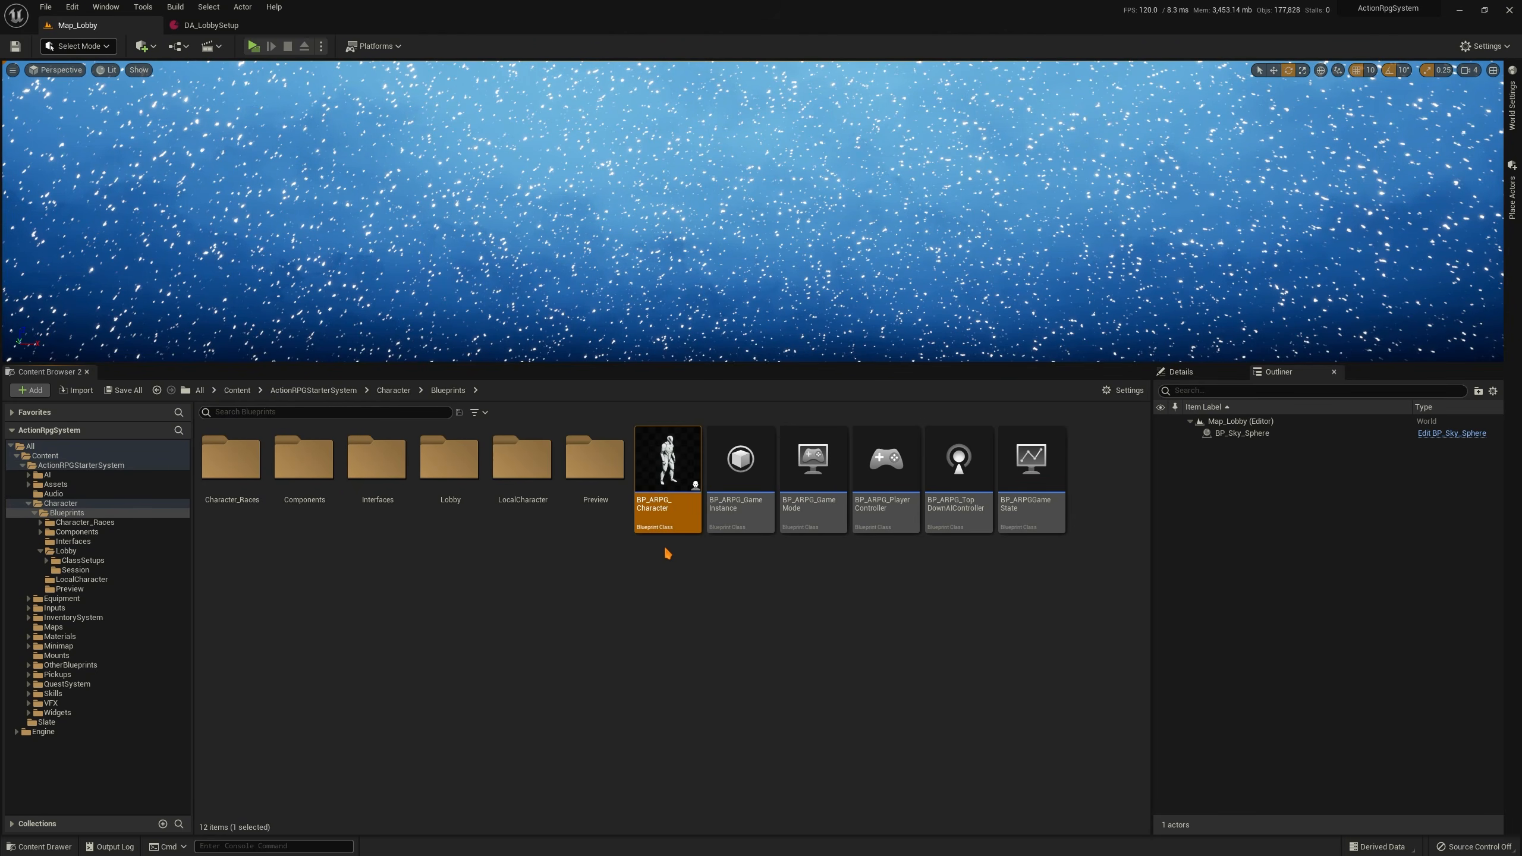
pyautogui.doubleClick(659, 509)
pyautogui.moveTo(614, 228); pyautogui.dragTo(518, 396)
pyautogui.click(404, 25)
# Inspect the BP_Character_Race1_Gender1 blueprint in the Character_Races/Race1 folder, close it and return to the Map_Lobby level
pyautogui.doubleClick(226, 489)
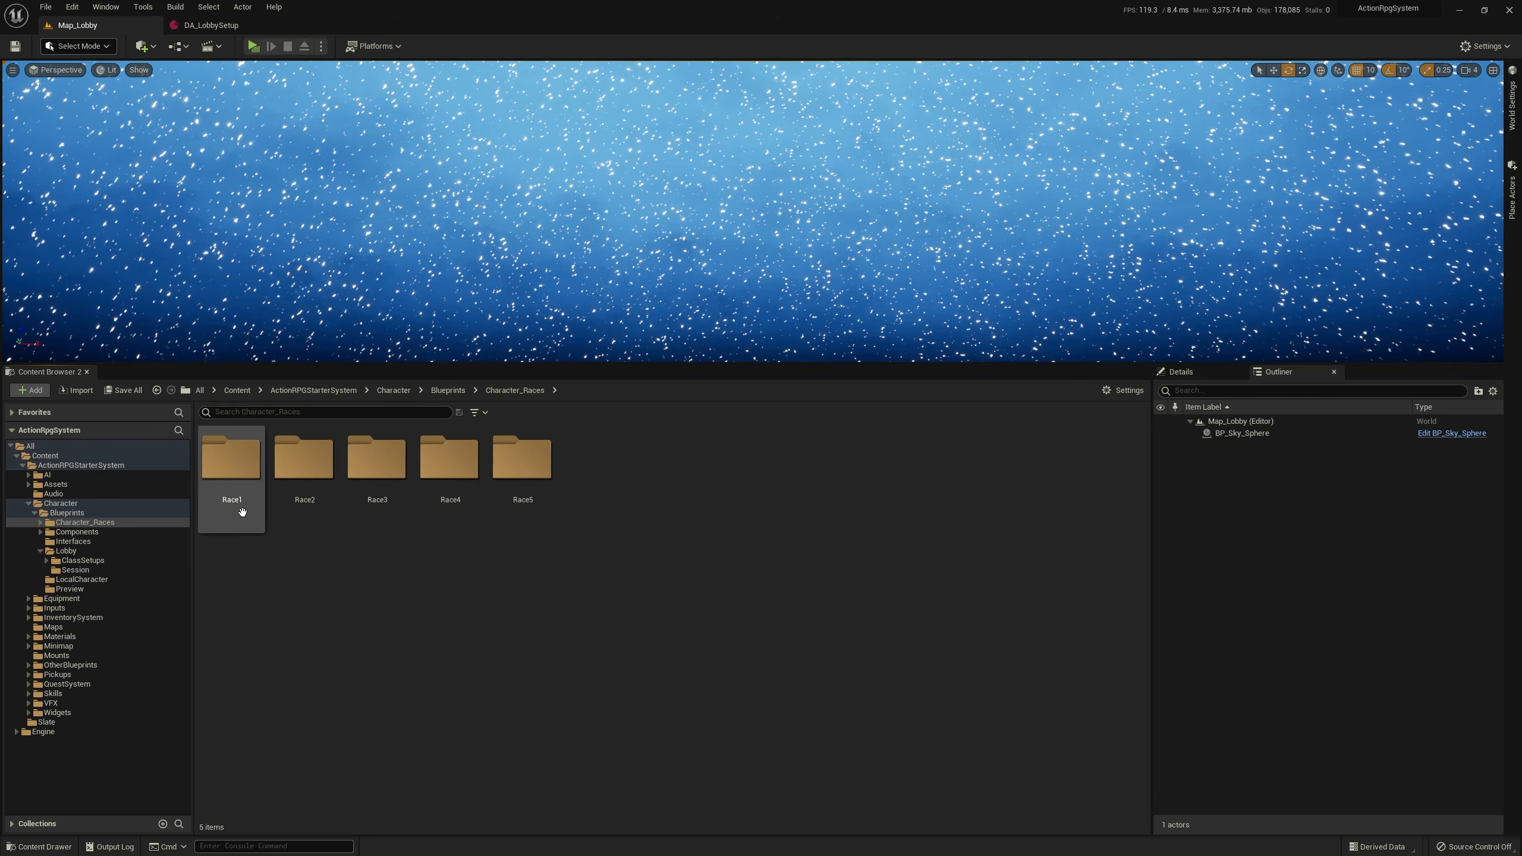
pyautogui.doubleClick(232, 508)
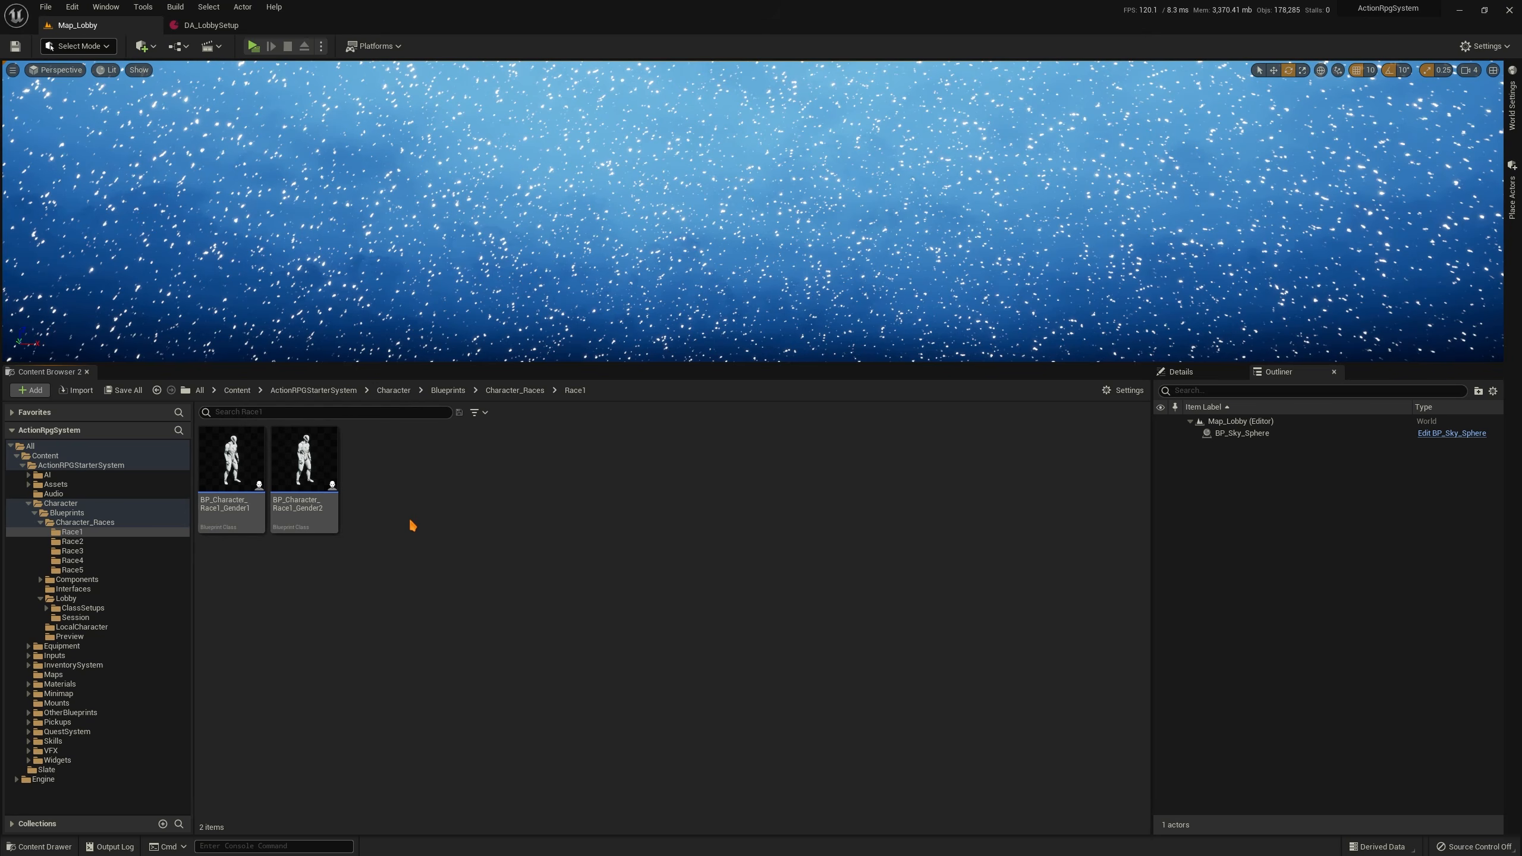
pyautogui.hotkey('alt', 'Left')
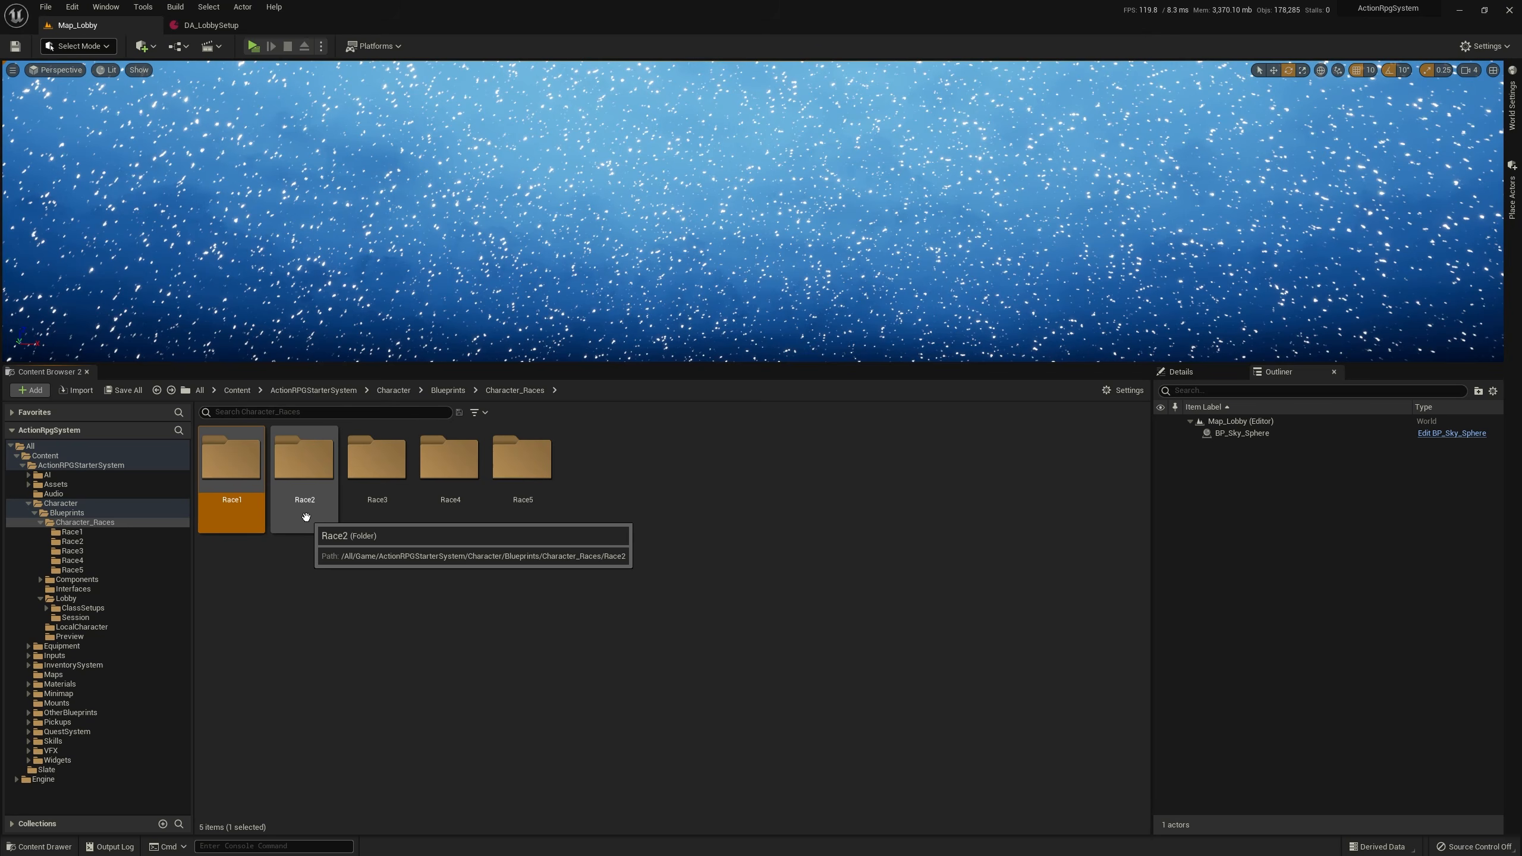
pyautogui.press('Return')
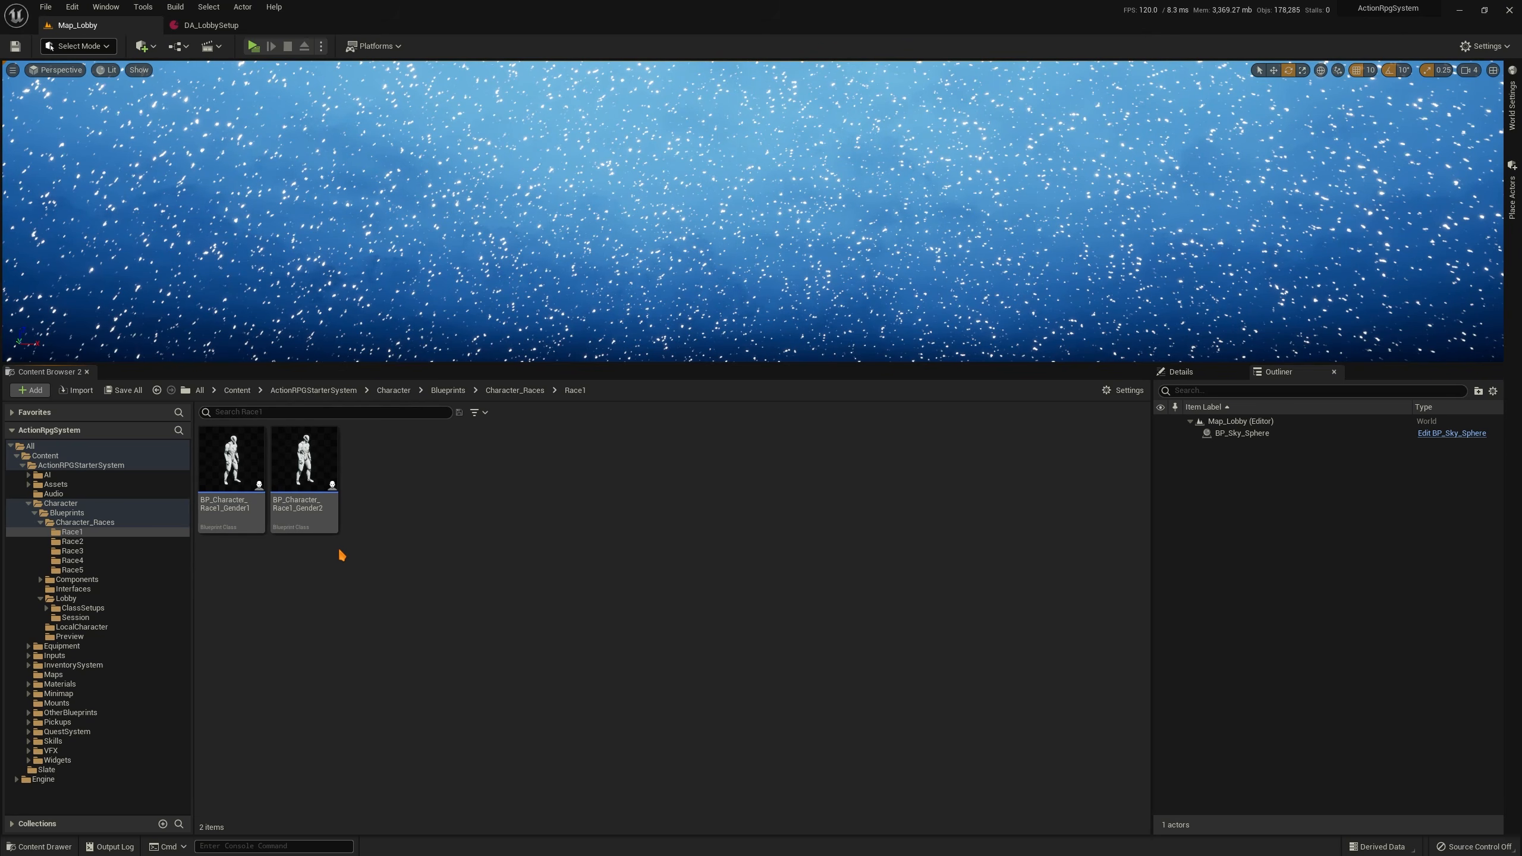
pyautogui.doubleClick(238, 498)
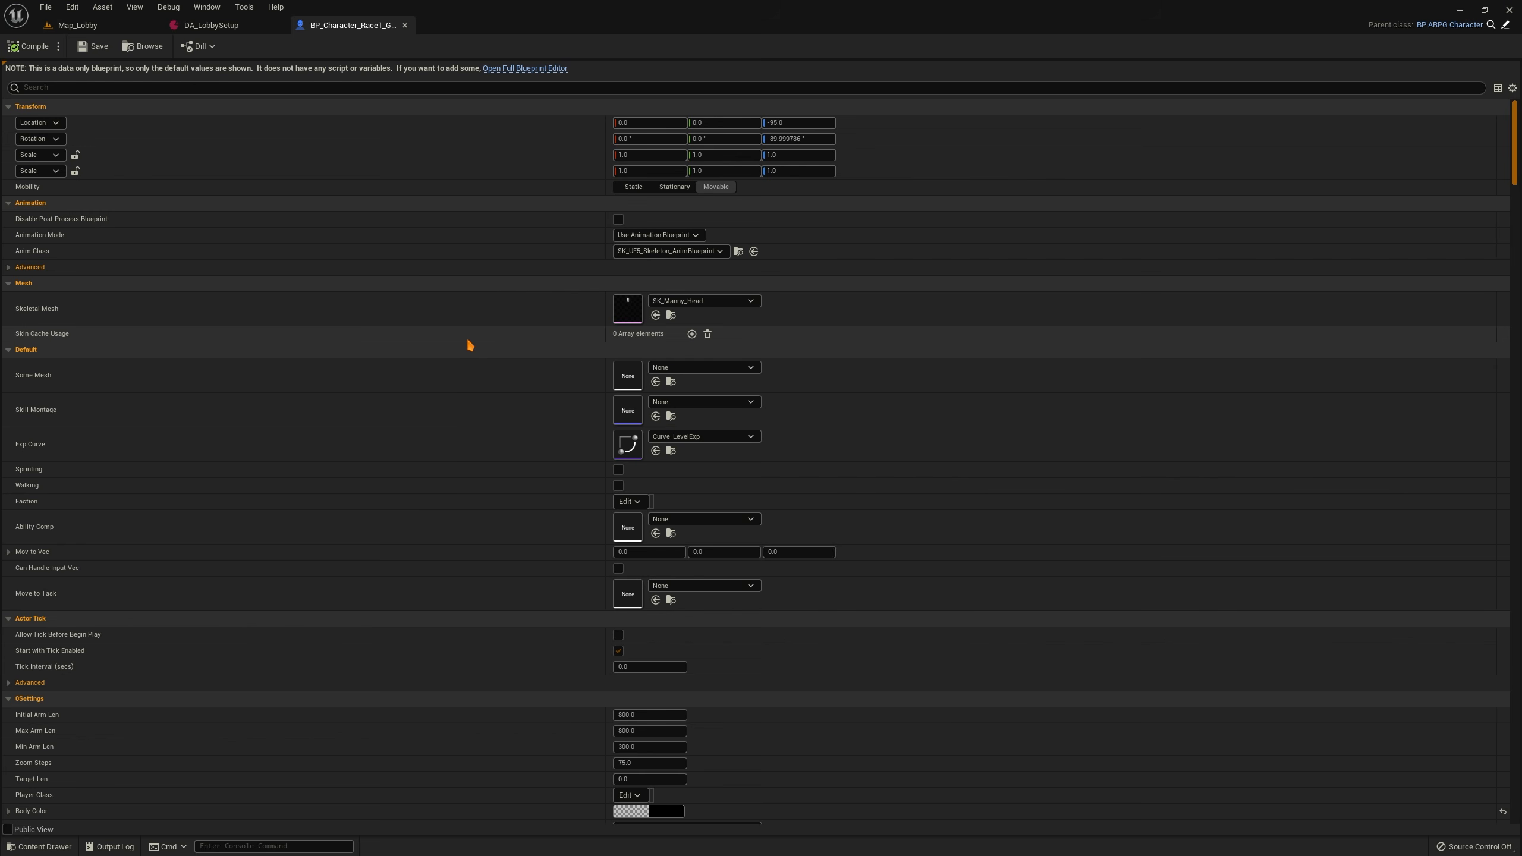
pyautogui.click(404, 25)
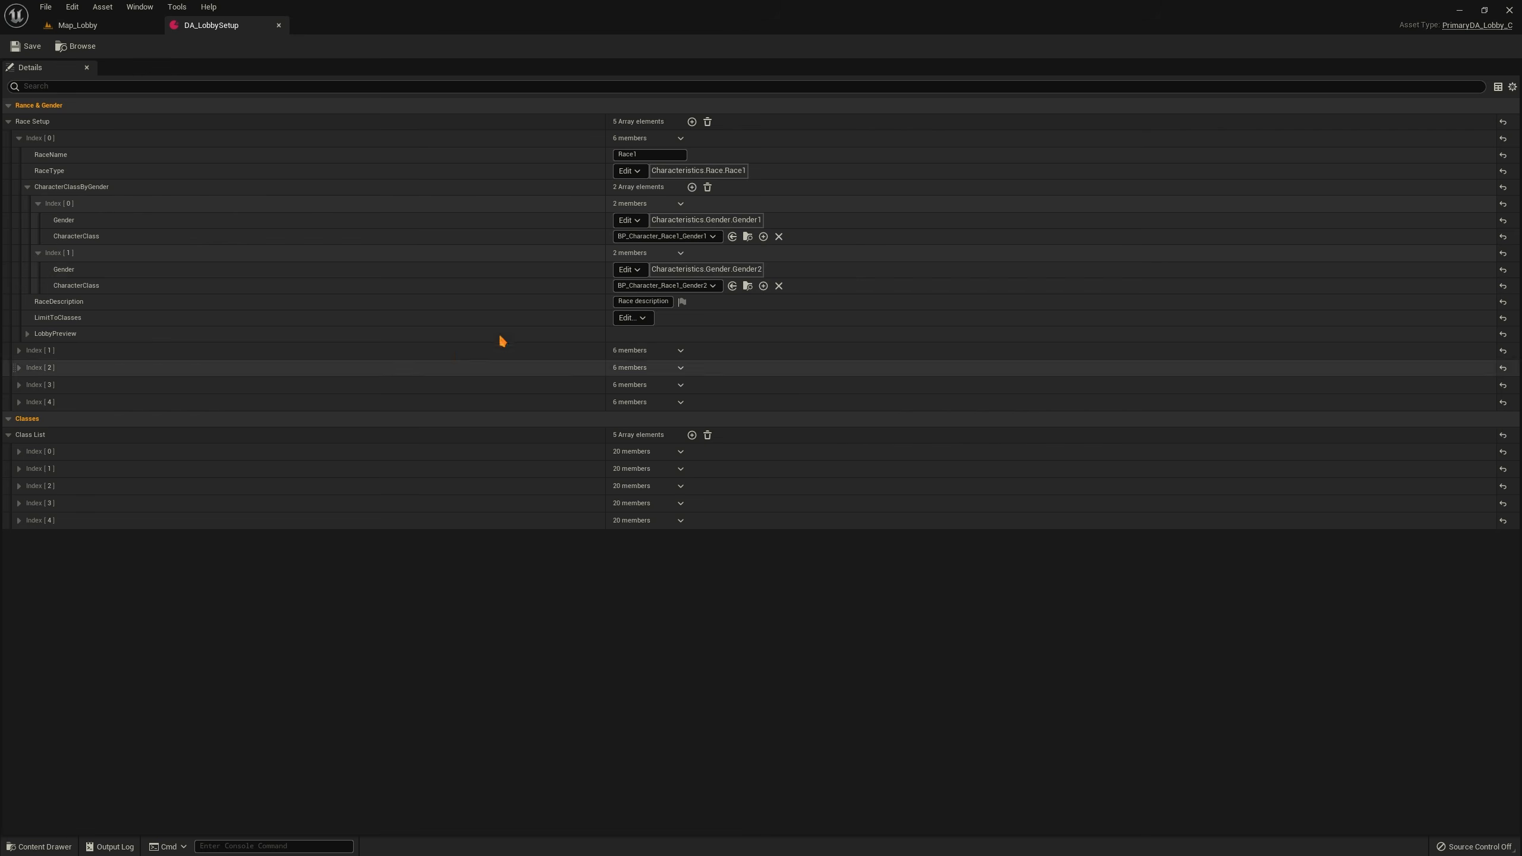
pyautogui.click(99, 27)
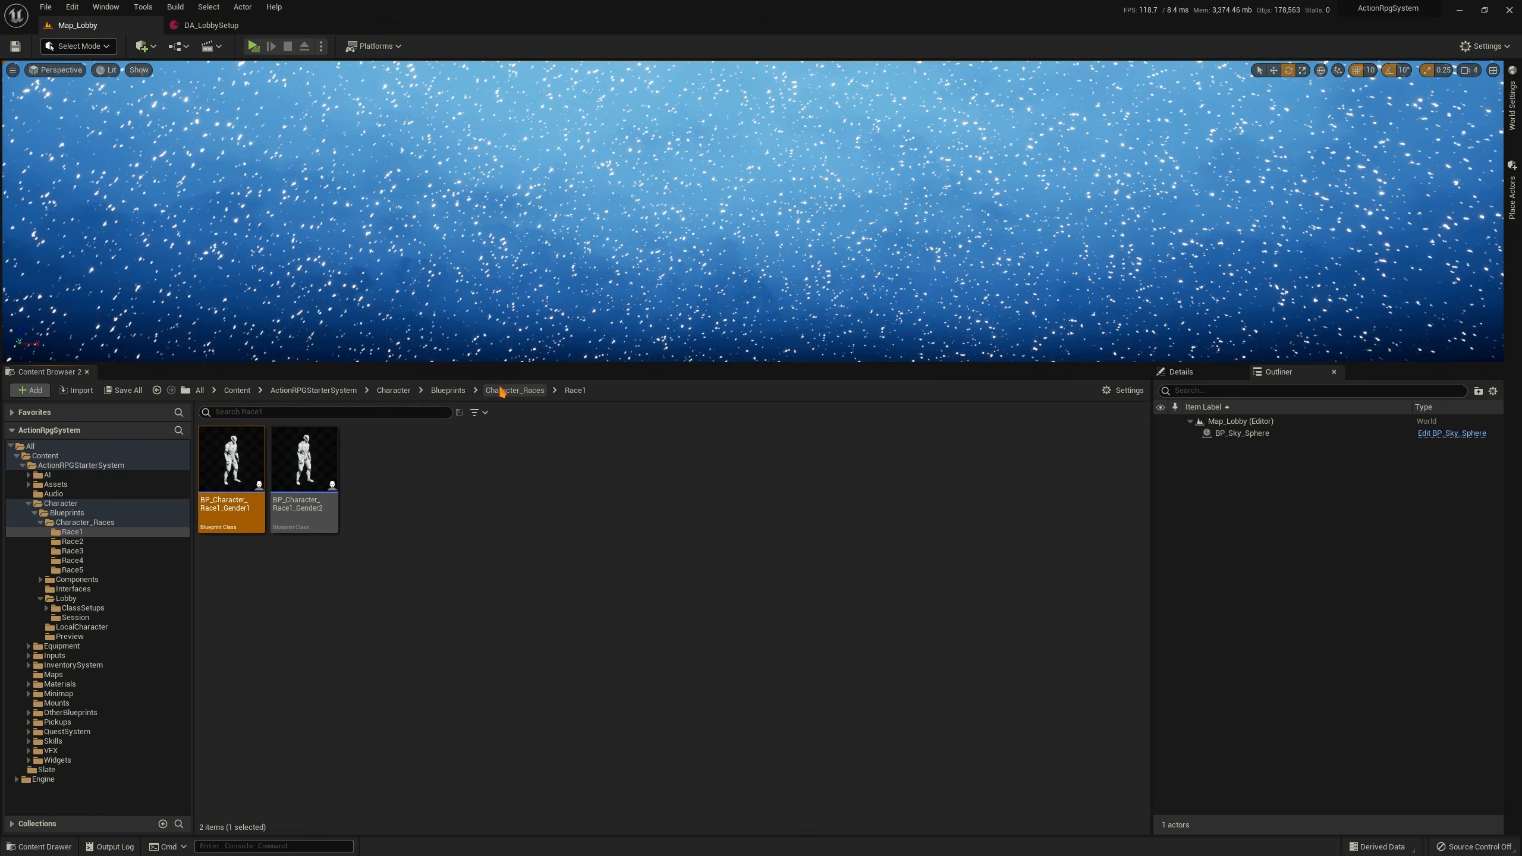
# In DA_LobbySetup, locate the first race's Gender1 character class in the content folders, and inspect the second race's entry
pyautogui.click(203, 26)
pyautogui.click(19, 138)
pyautogui.click(19, 138)
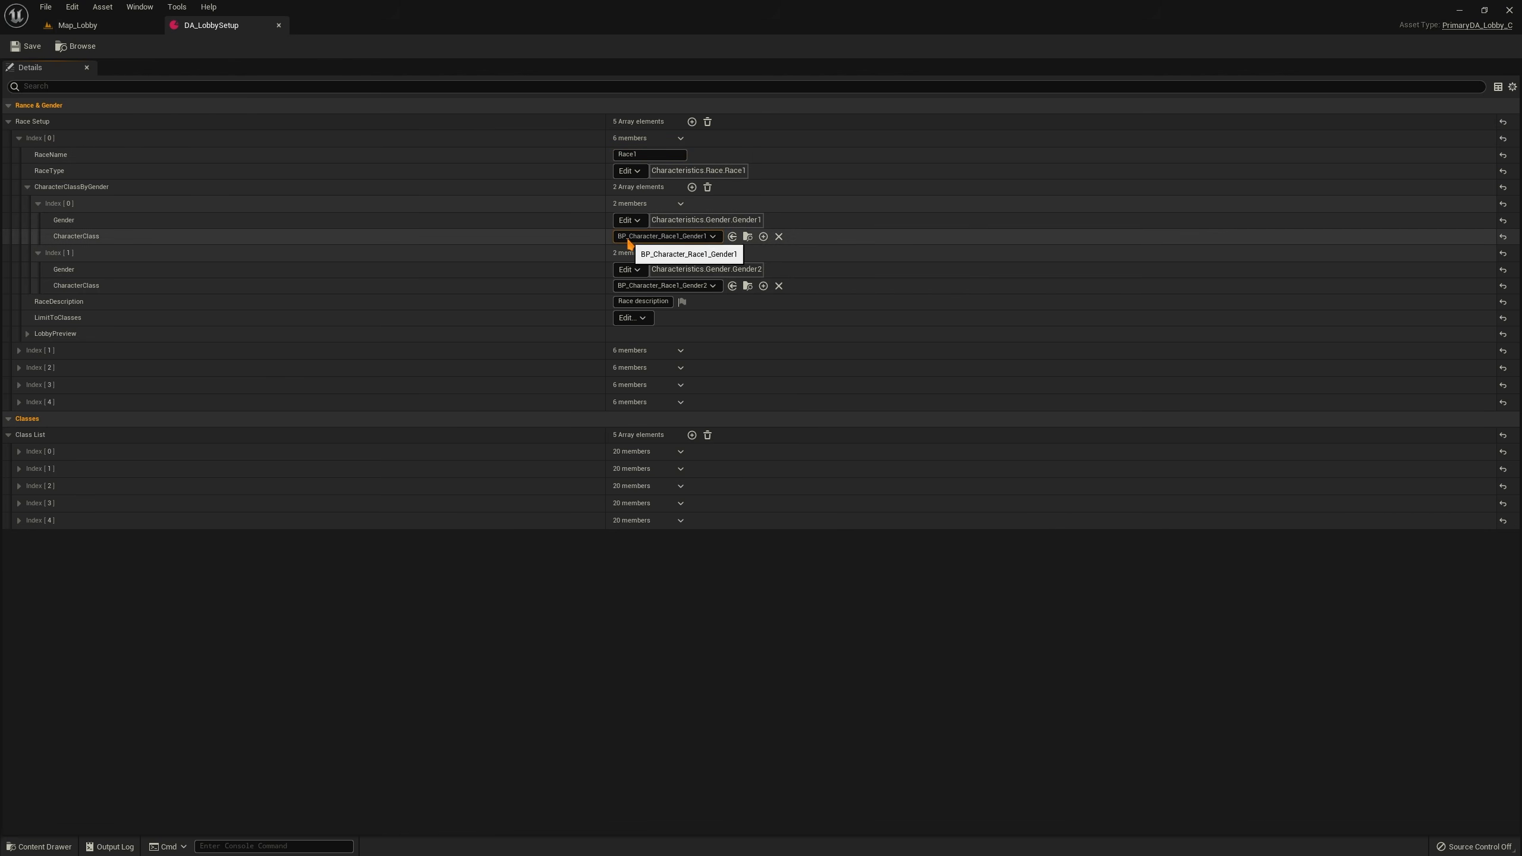
pyautogui.click(748, 236)
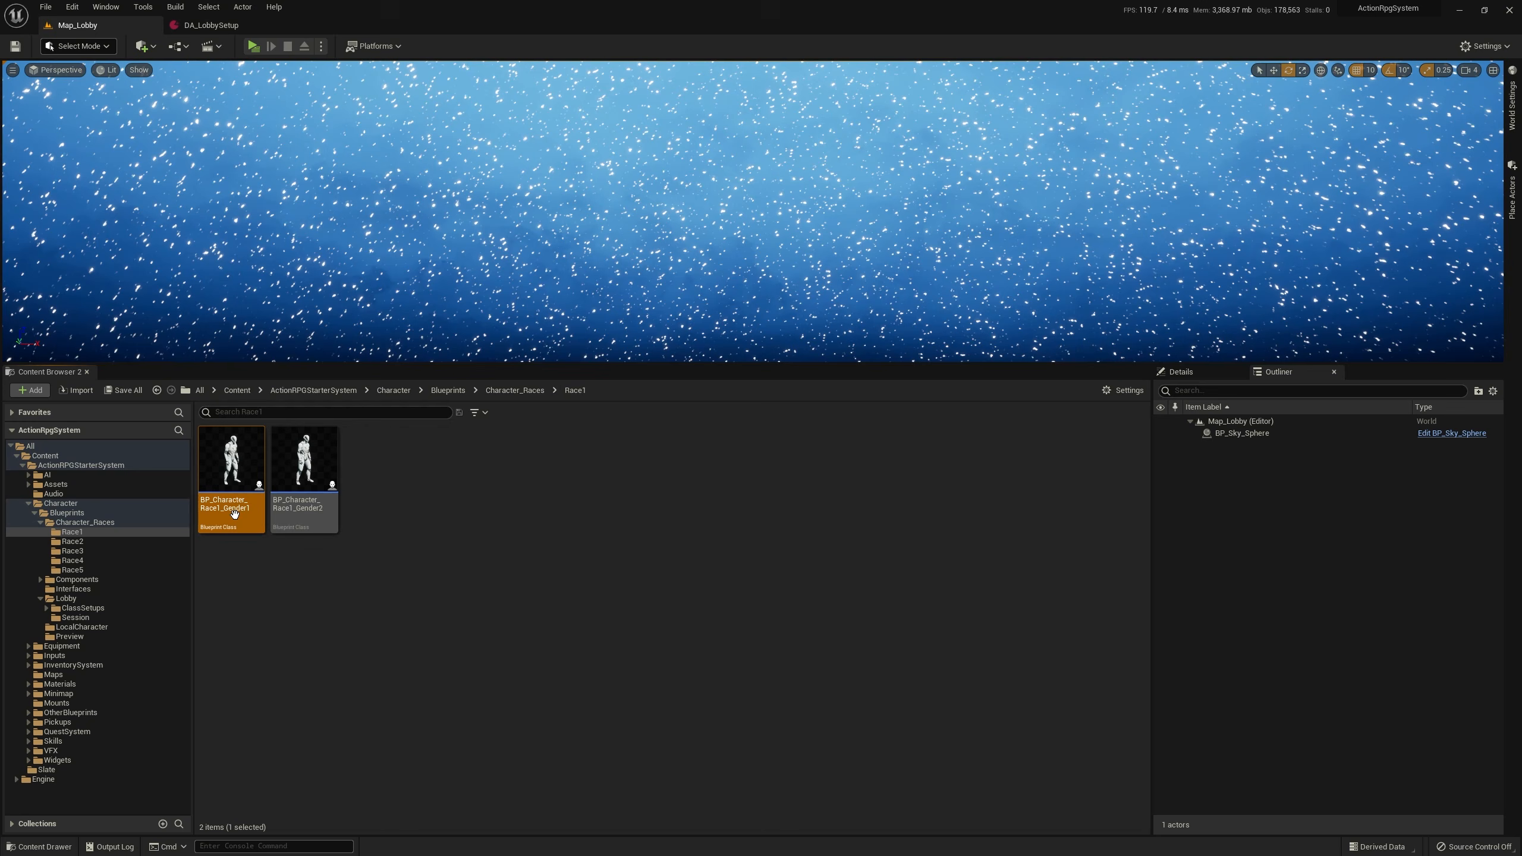
pyautogui.click(211, 24)
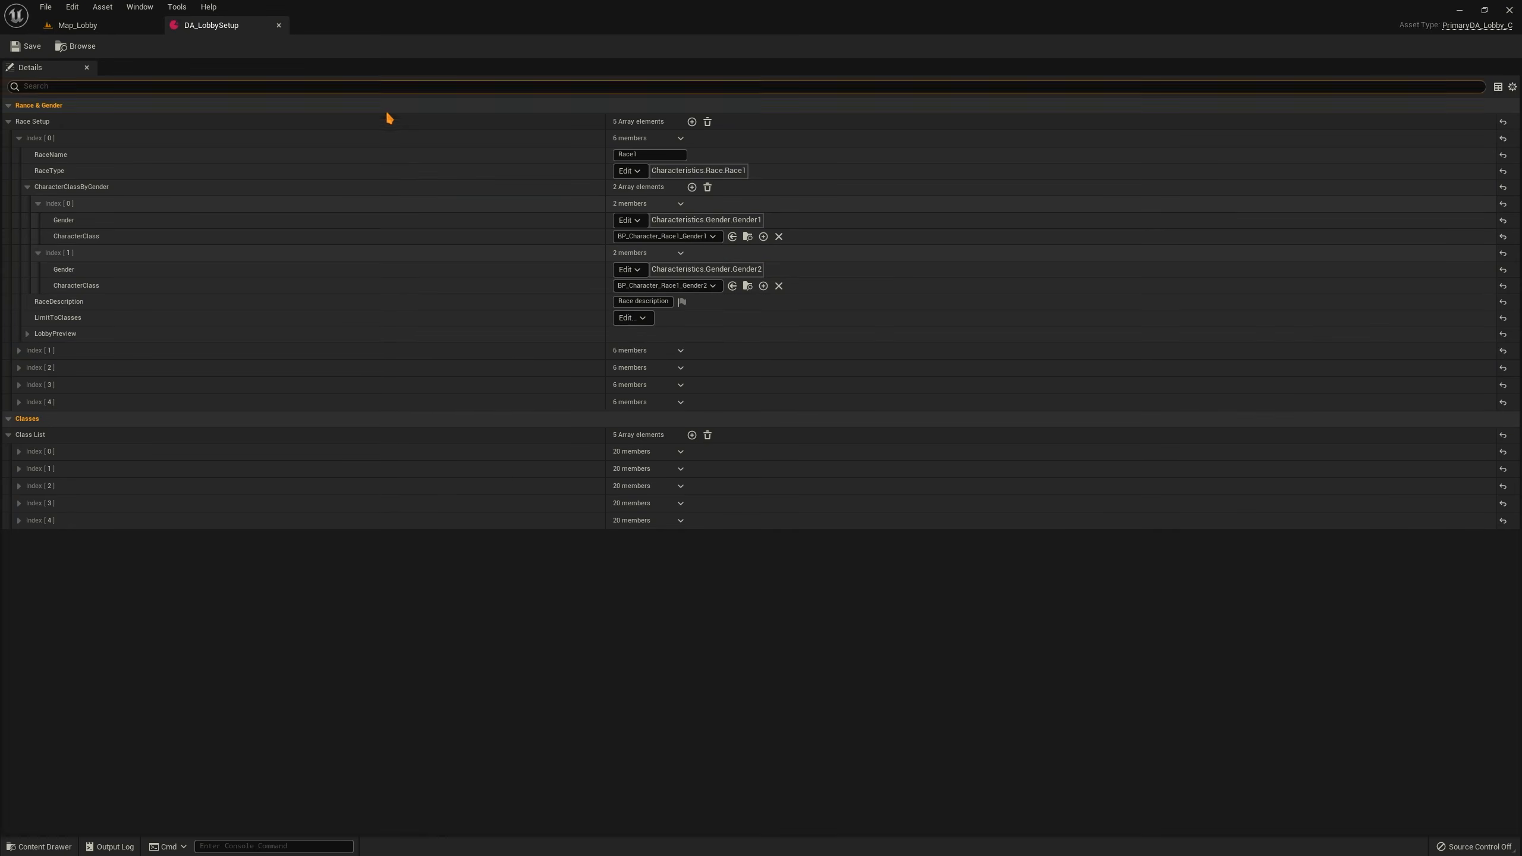
pyautogui.click(20, 351)
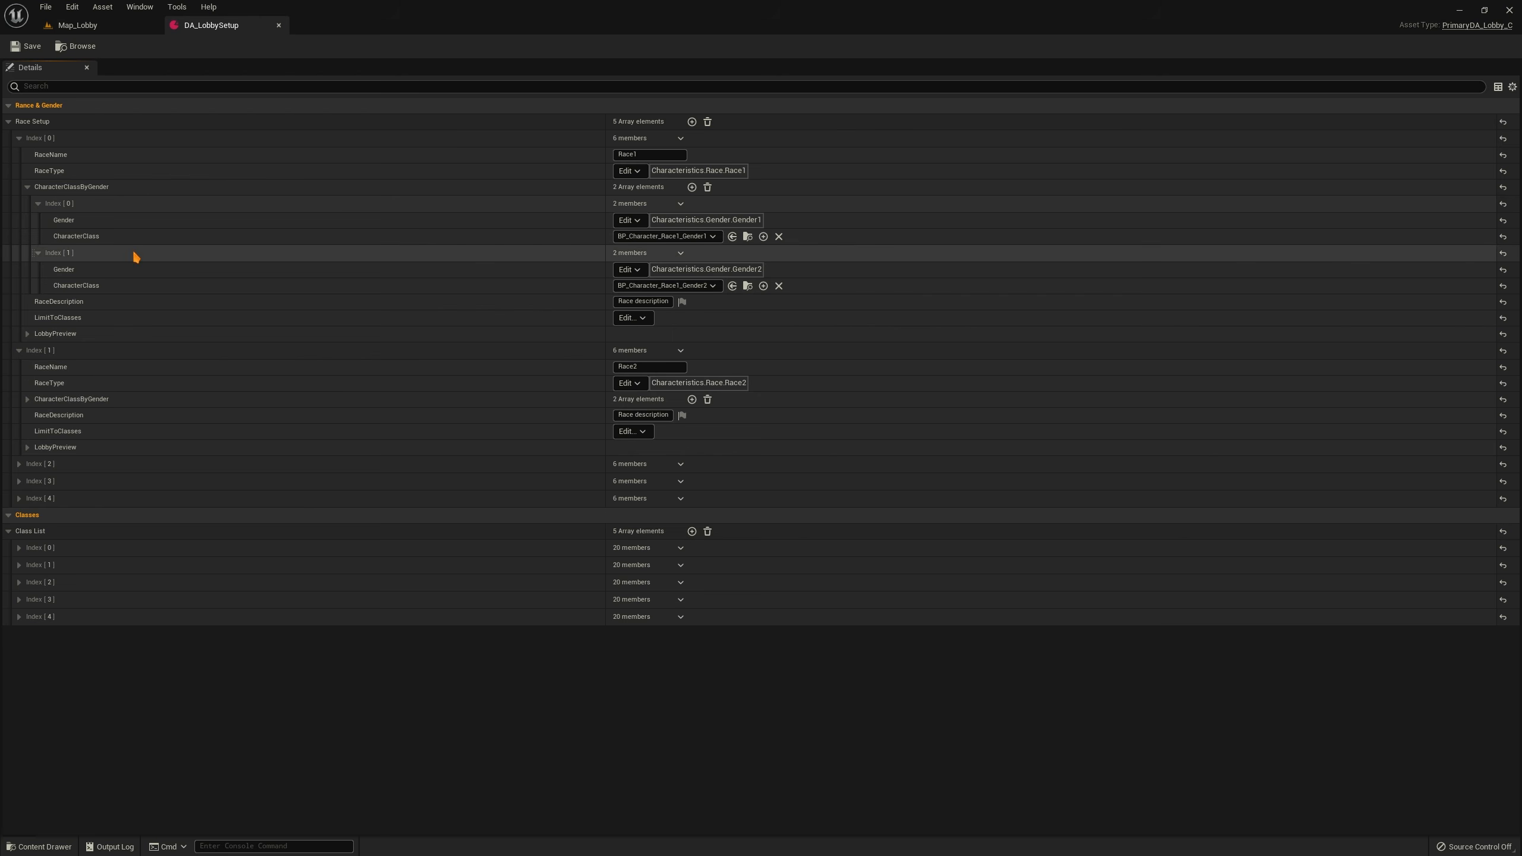
pyautogui.click(9, 122)
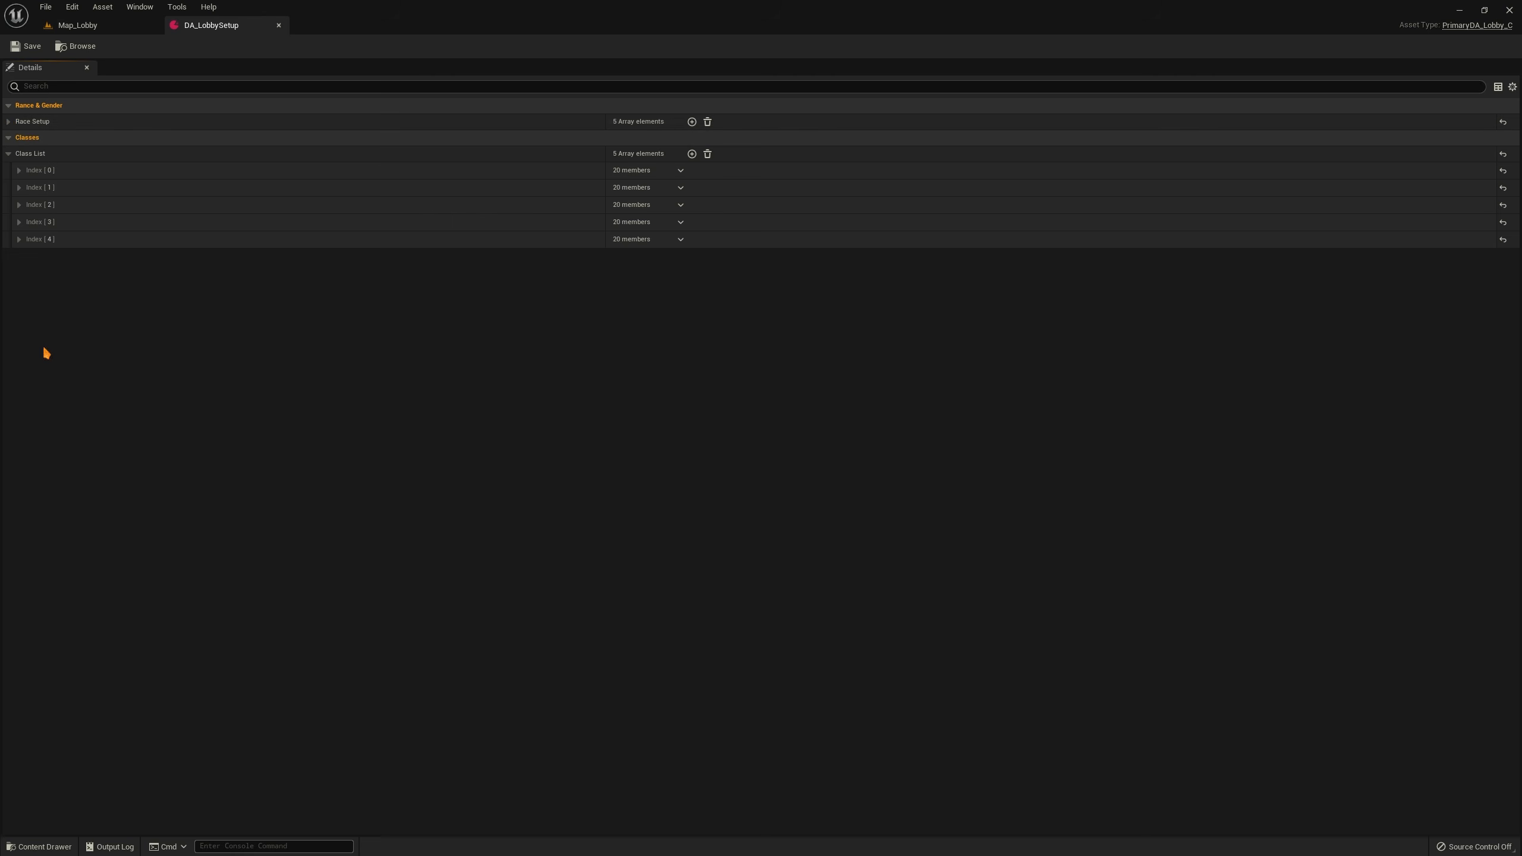
# Play the Map_Lobby level and start creating a new character in the Character Selection screen
pyautogui.click(78, 25)
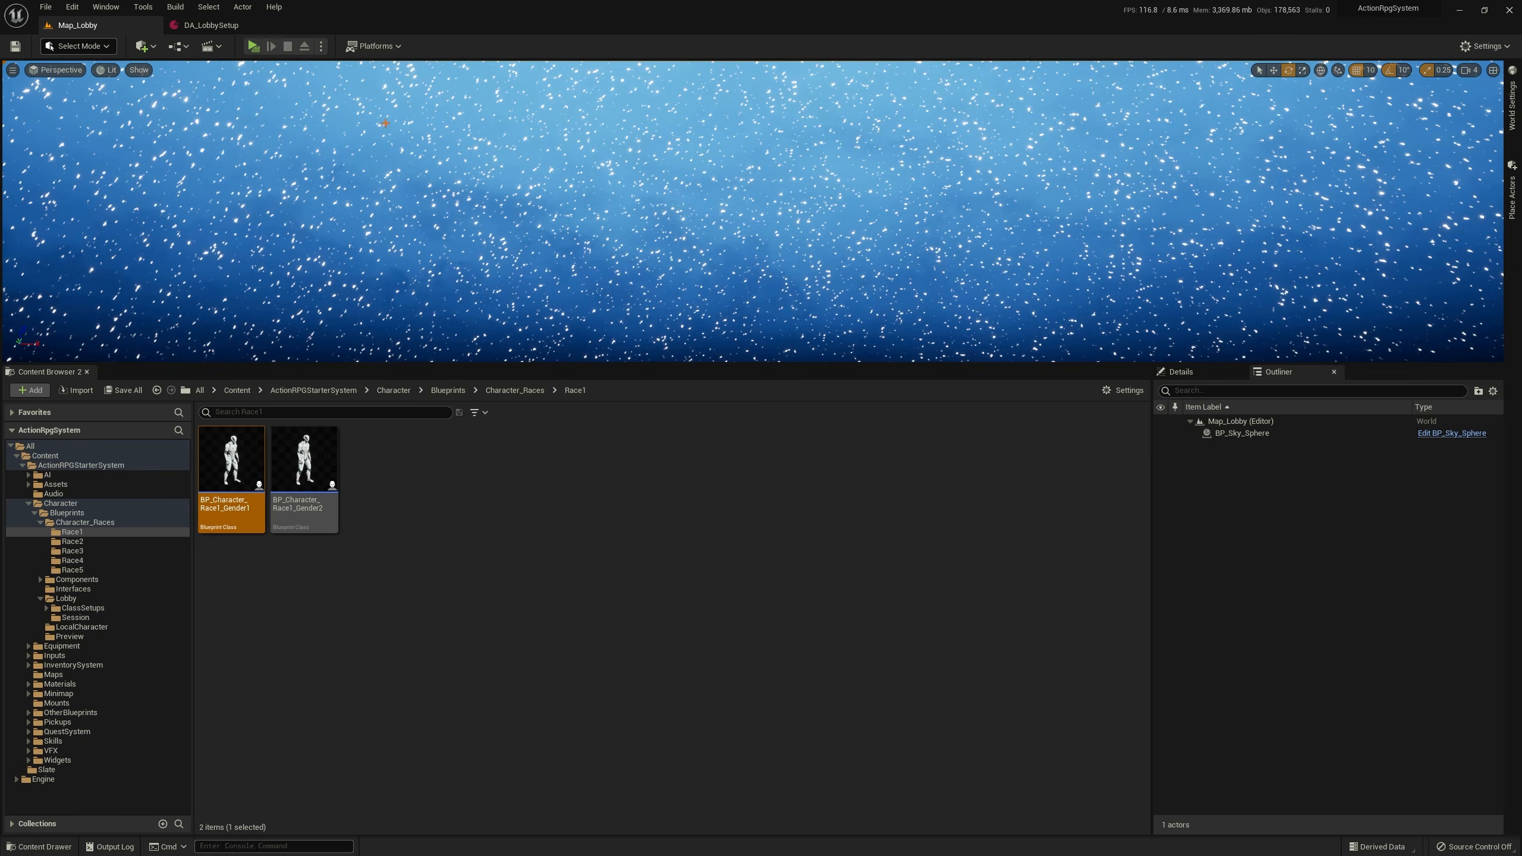
pyautogui.click(254, 47)
pyautogui.click(164, 374)
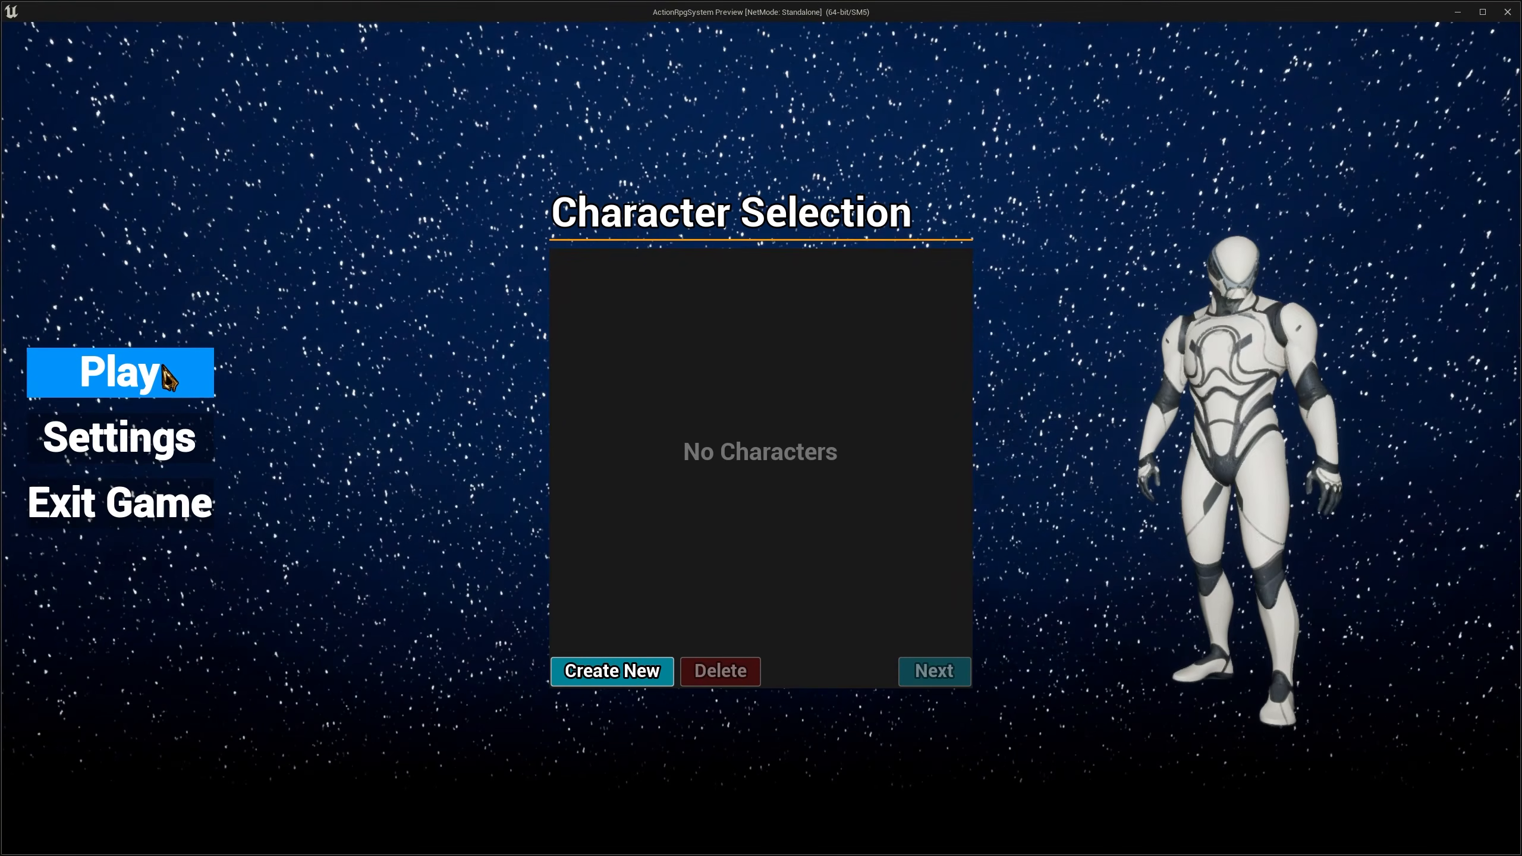
pyautogui.click(631, 675)
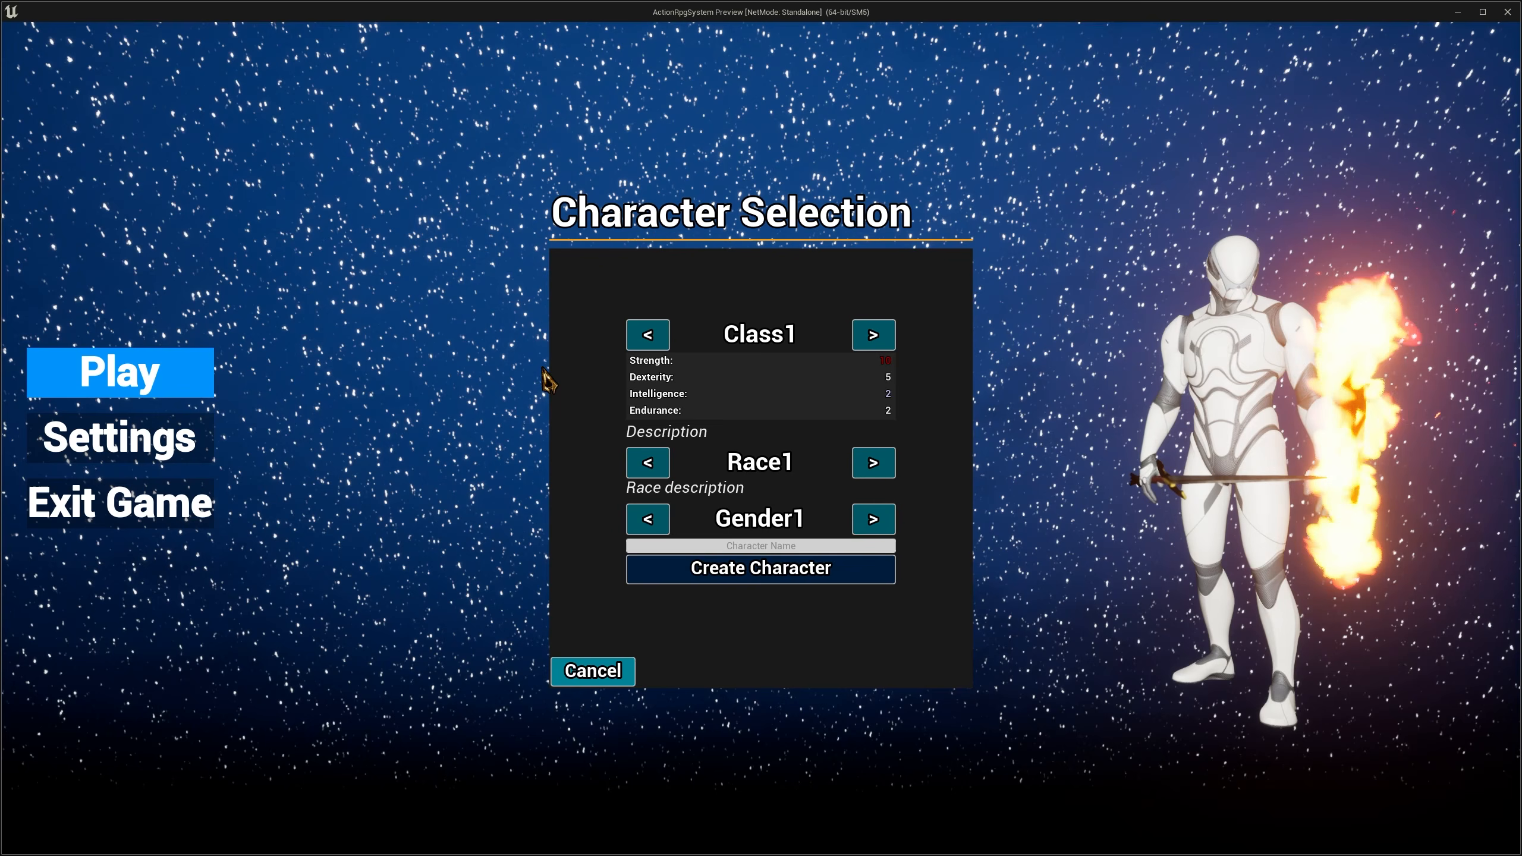
# Cycle the character options through the classes to Class5, the races to Race5 and both genders, and end the play session
pyautogui.click(873, 334)
pyautogui.click(873, 335)
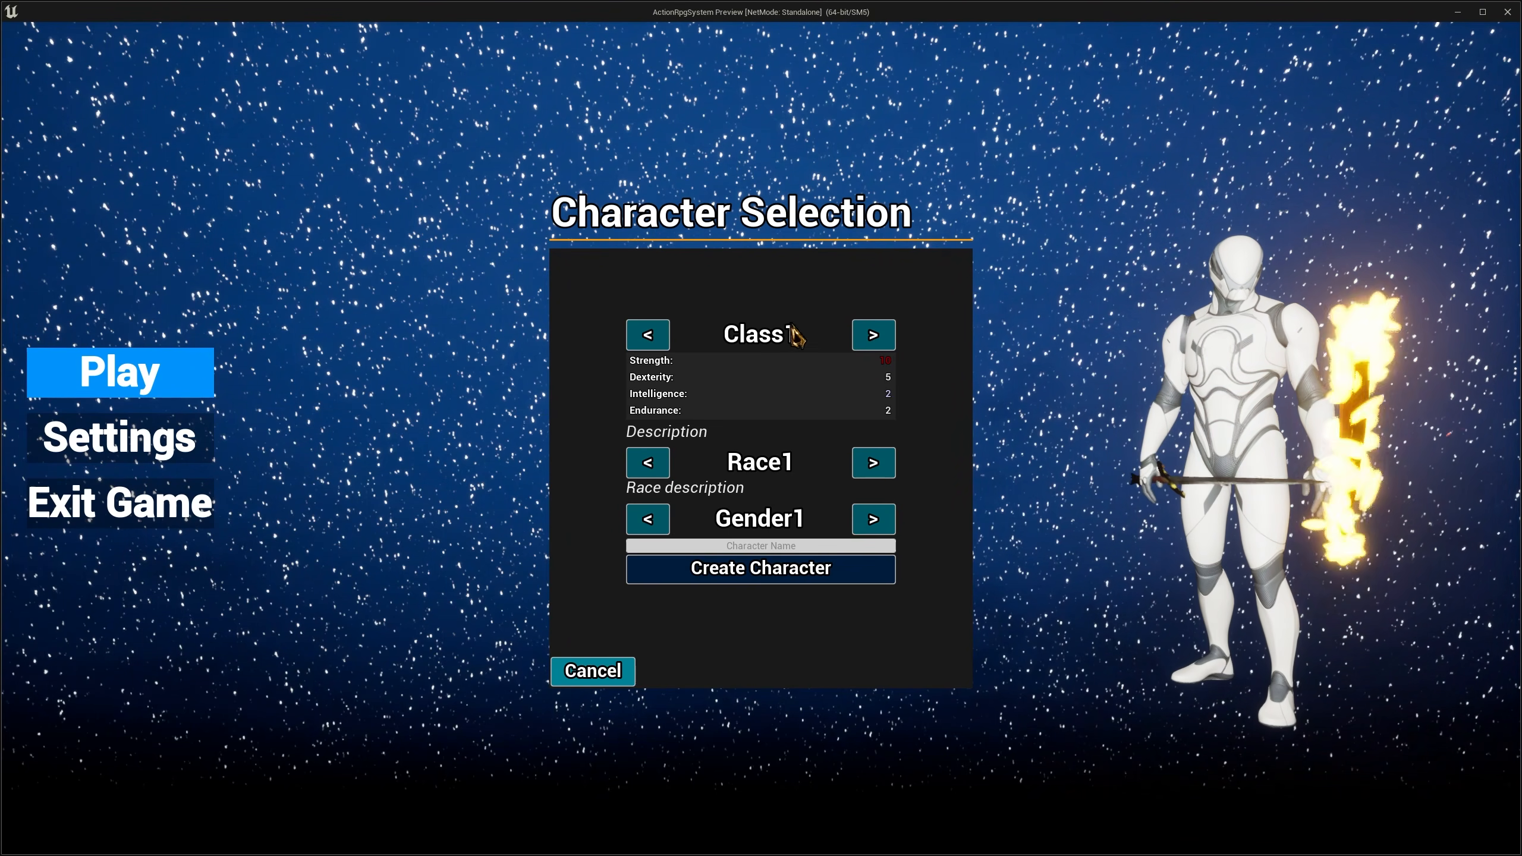
pyautogui.click(659, 334)
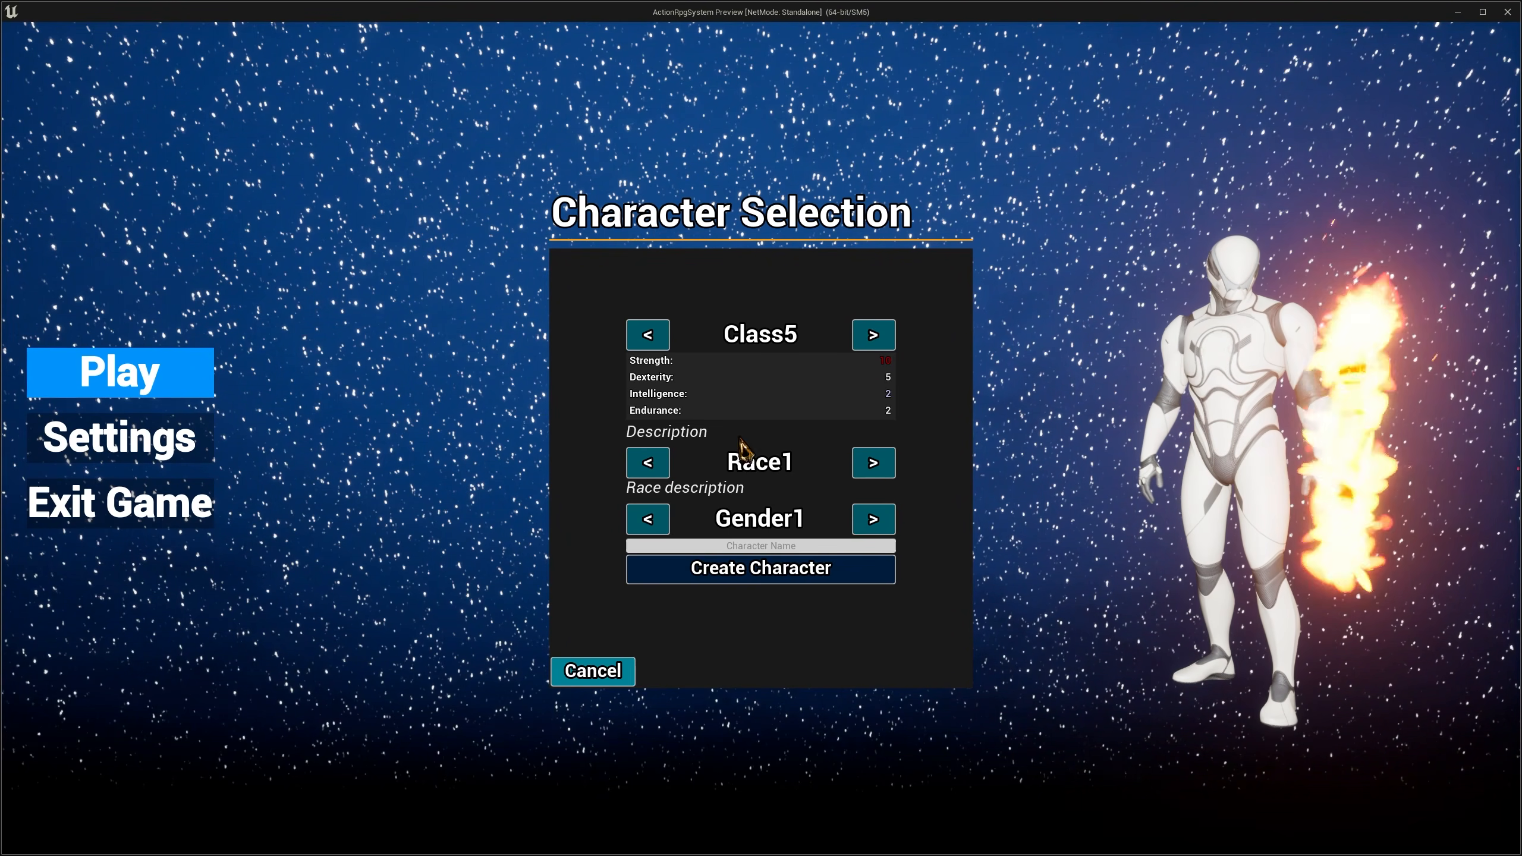
pyautogui.click(874, 463)
pyautogui.click(874, 463)
pyautogui.click(874, 463)
pyautogui.click(874, 463)
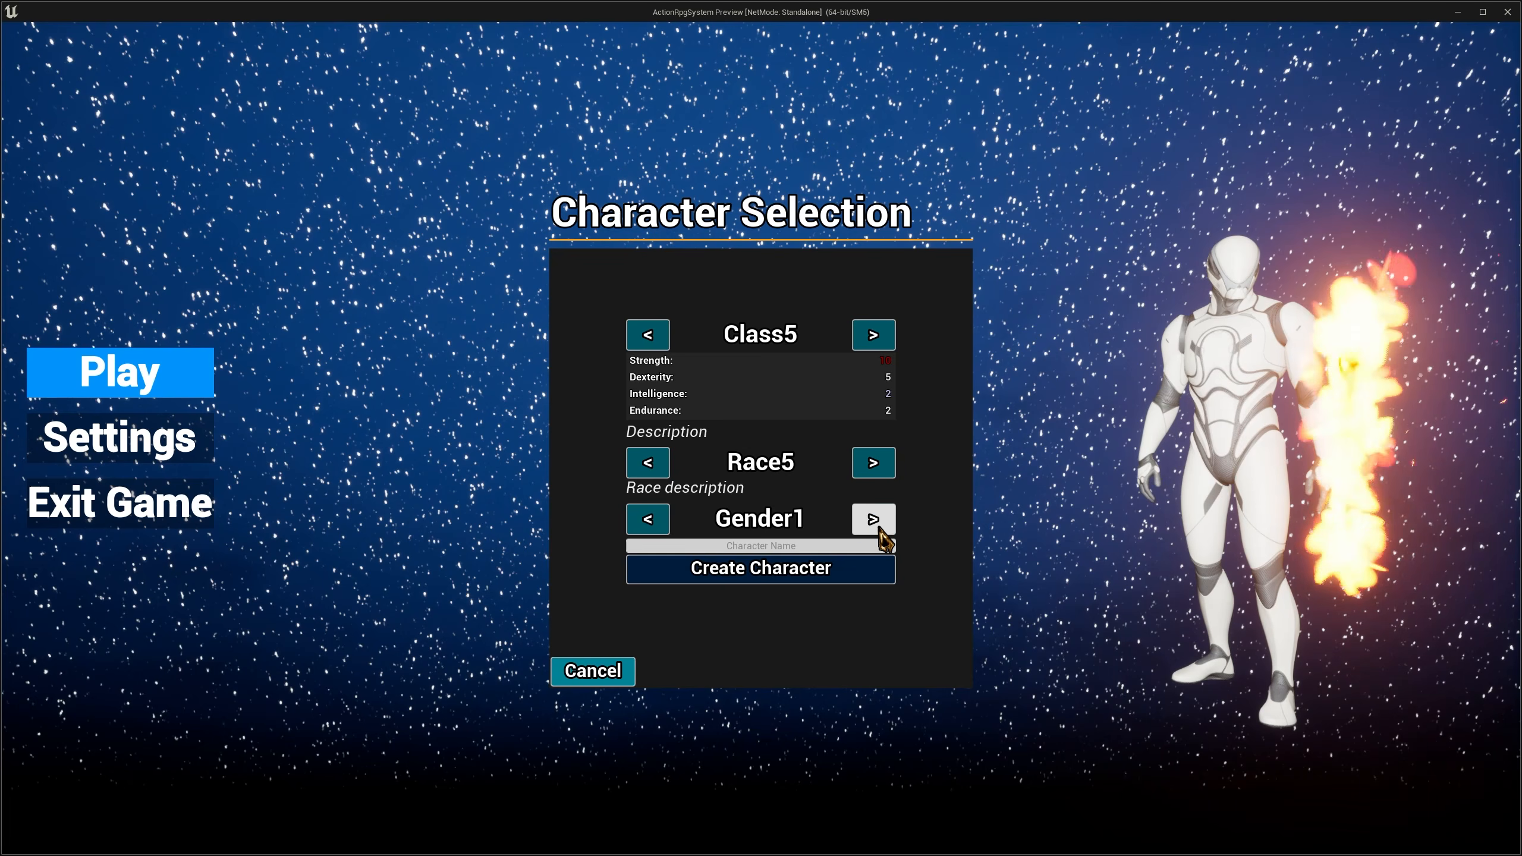
pyautogui.click(873, 519)
pyautogui.click(647, 519)
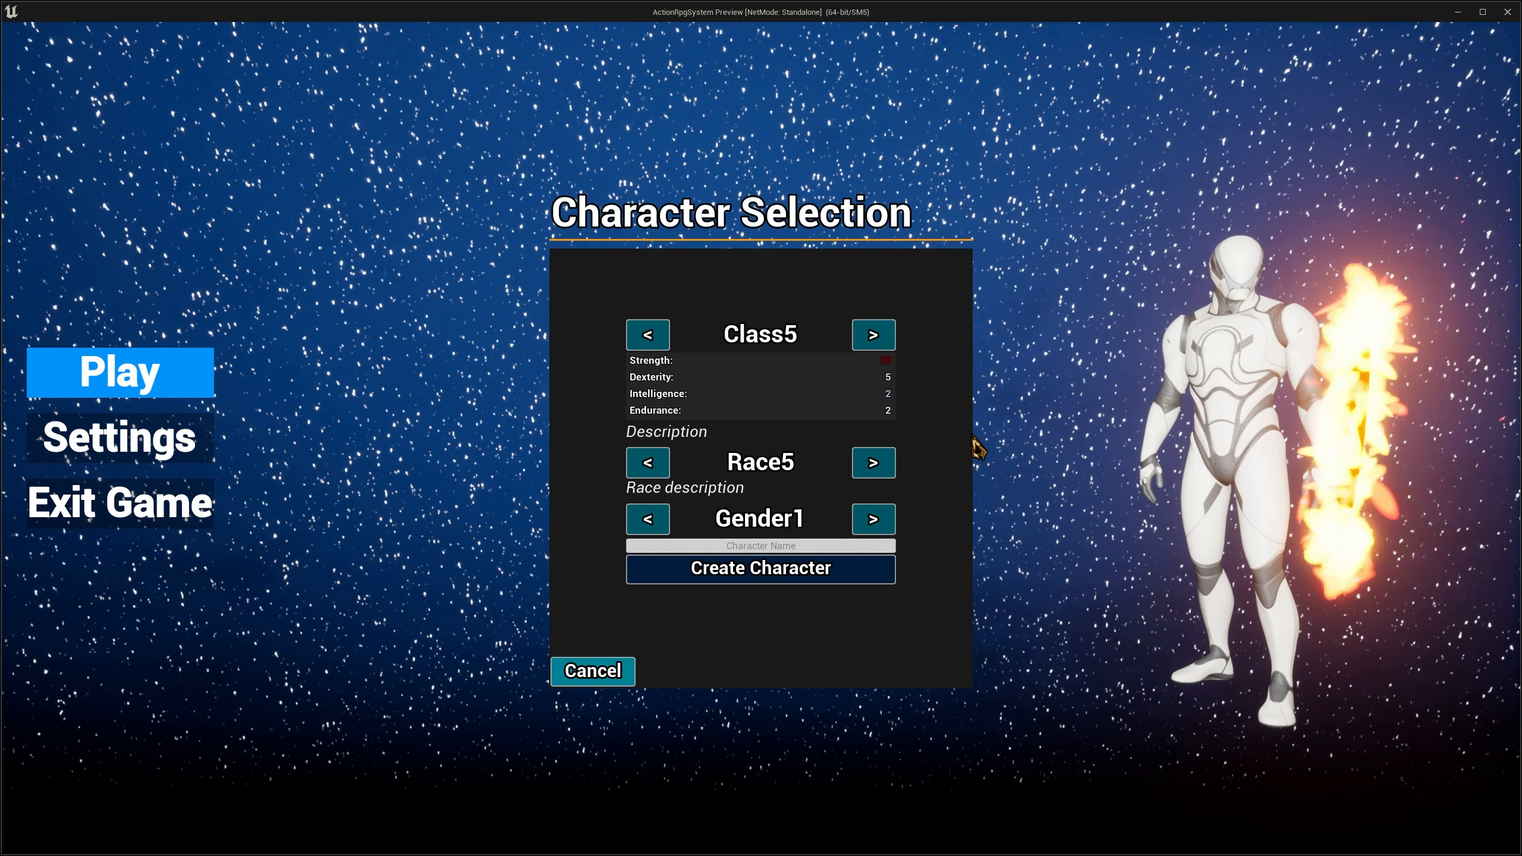
pyautogui.press('Escape')
# Examine the meshes and pose animations per gender in the first race's LobbyPreview in DA_LobbySetup
pyautogui.click(211, 25)
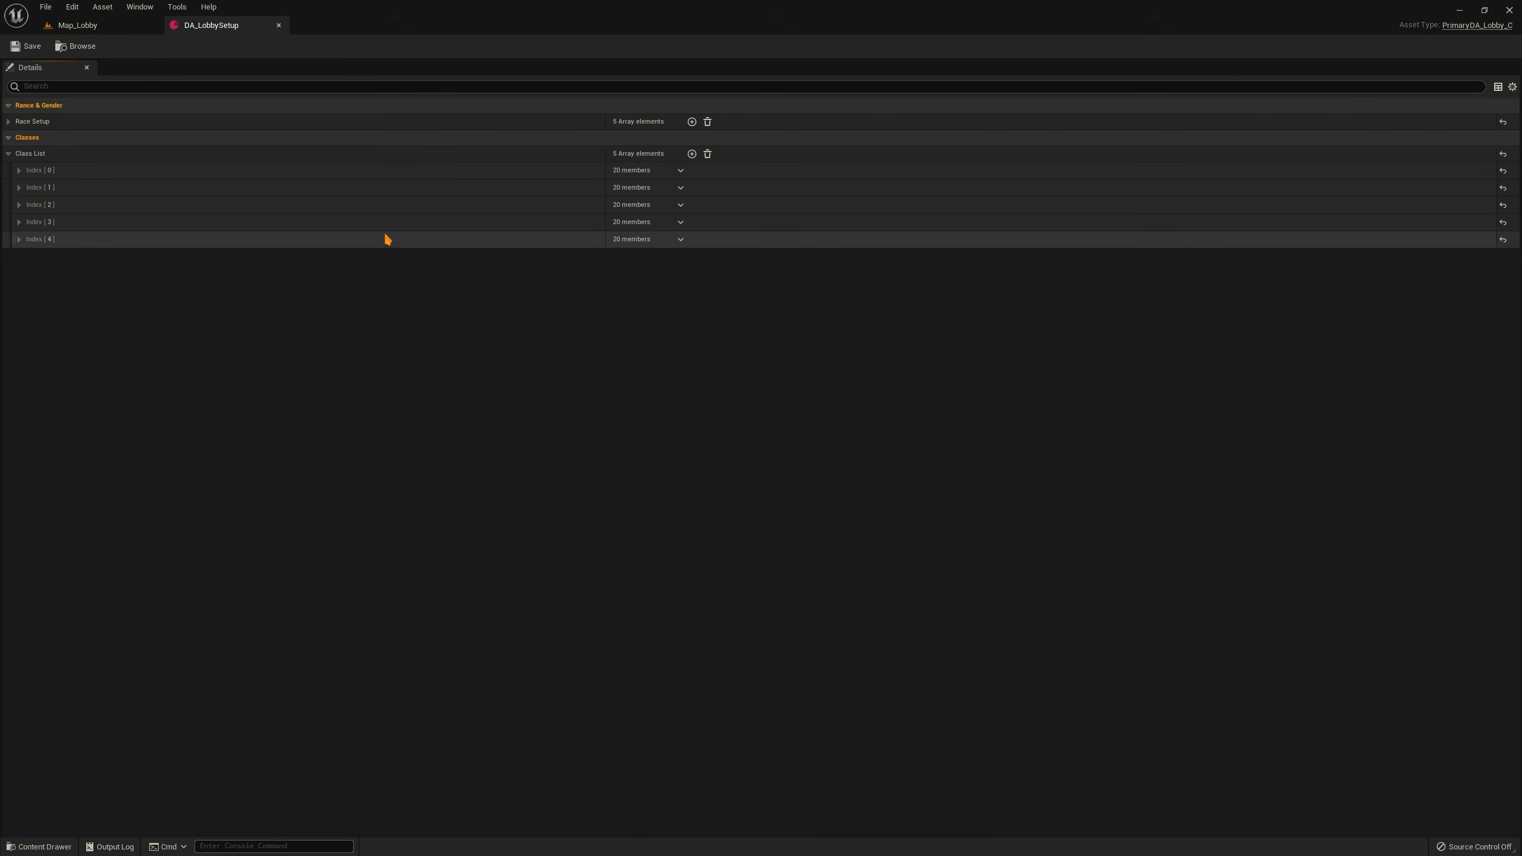
pyautogui.click(9, 121)
pyautogui.click(33, 350)
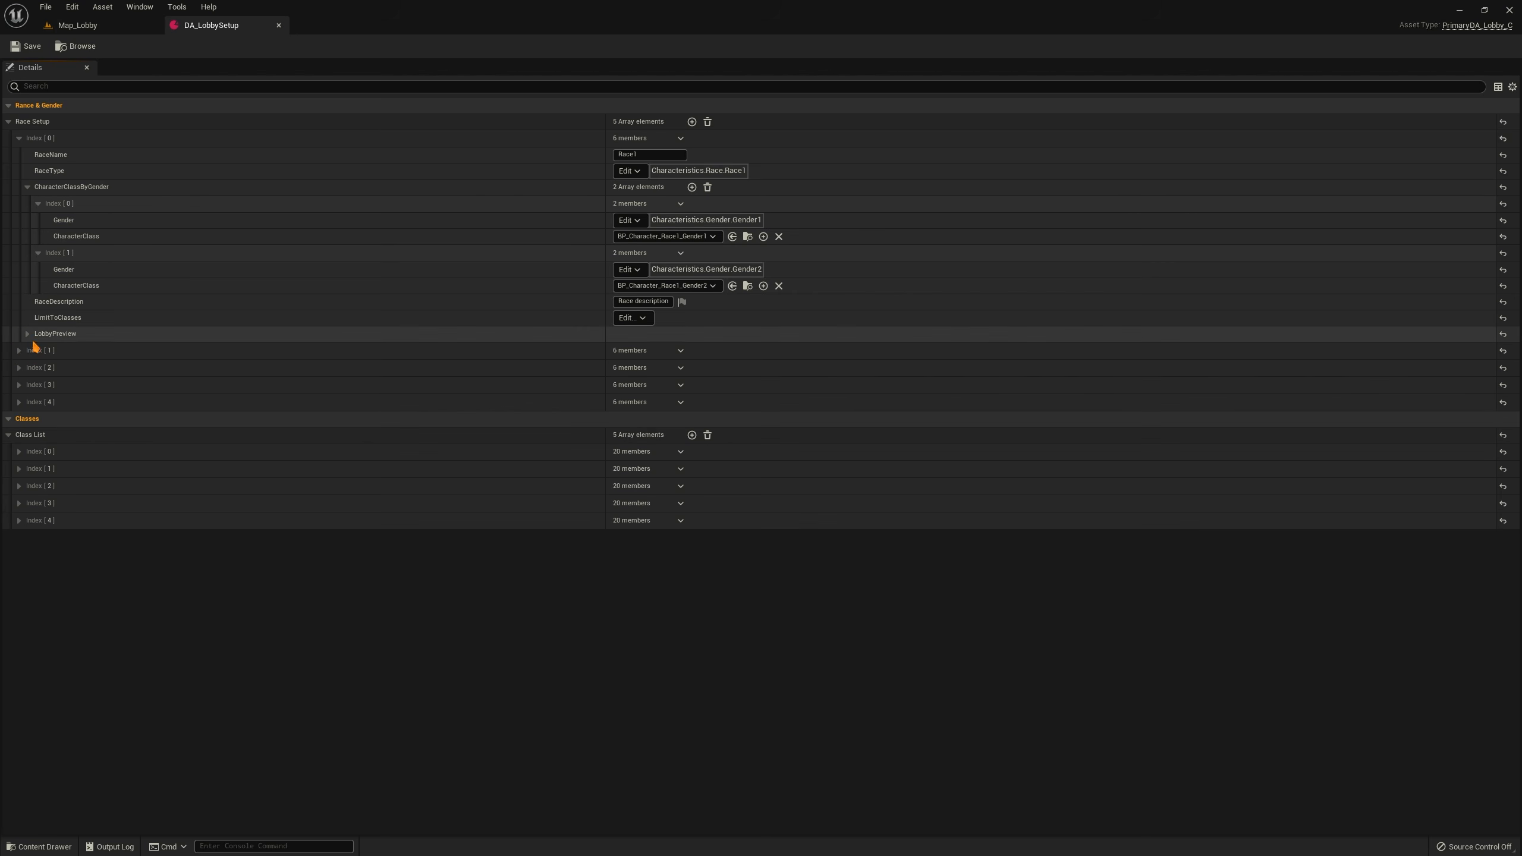
pyautogui.click(27, 335)
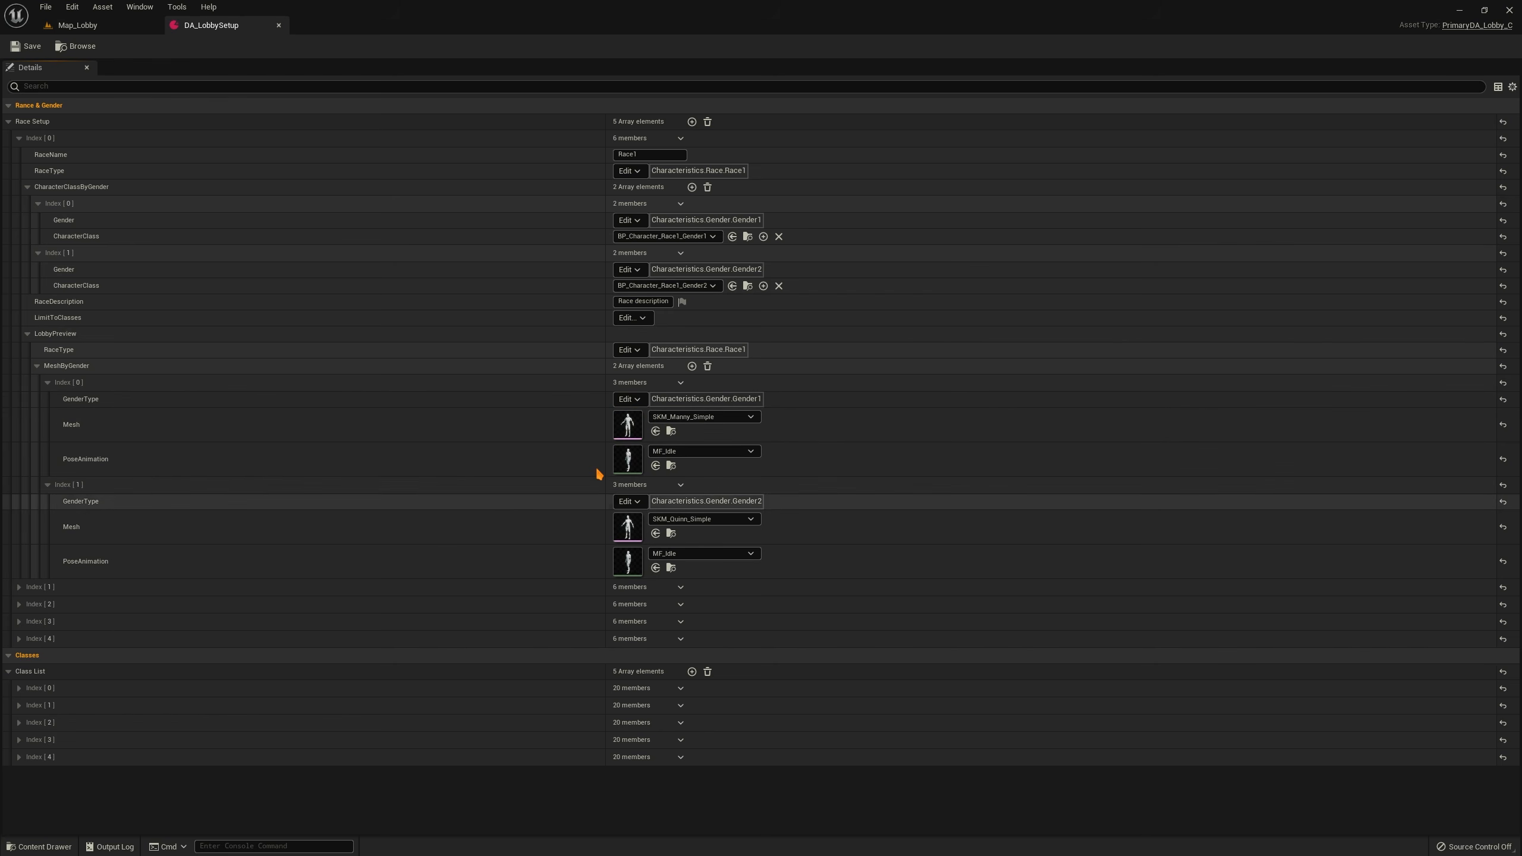
# Play Map_Lobby again, start a new character and preview Class2 and Class3 on the lobby character
pyautogui.click(96, 25)
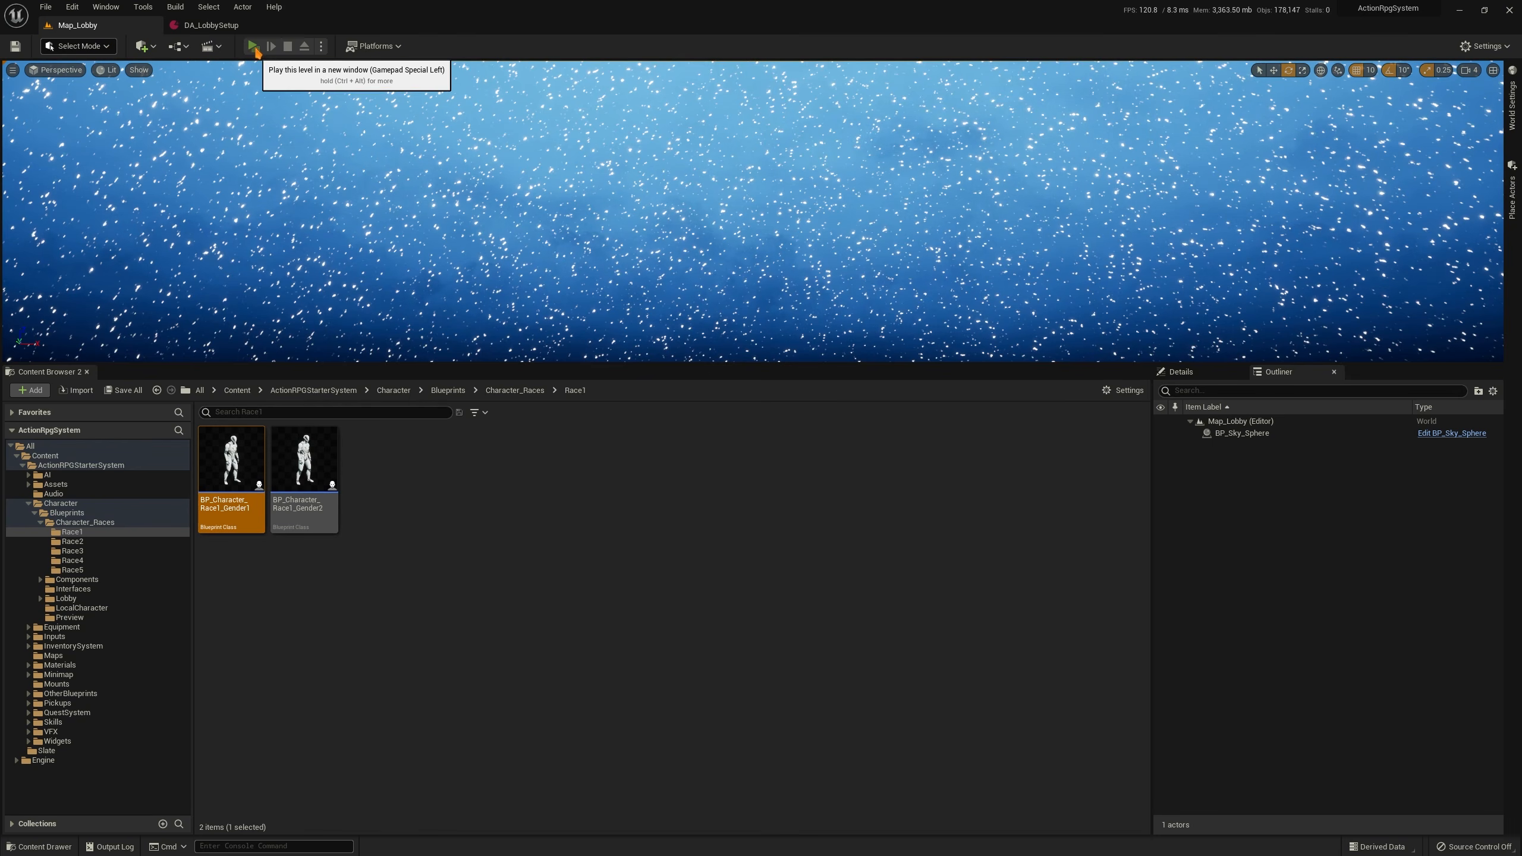
pyautogui.click(256, 50)
pyautogui.click(180, 372)
pyautogui.click(612, 671)
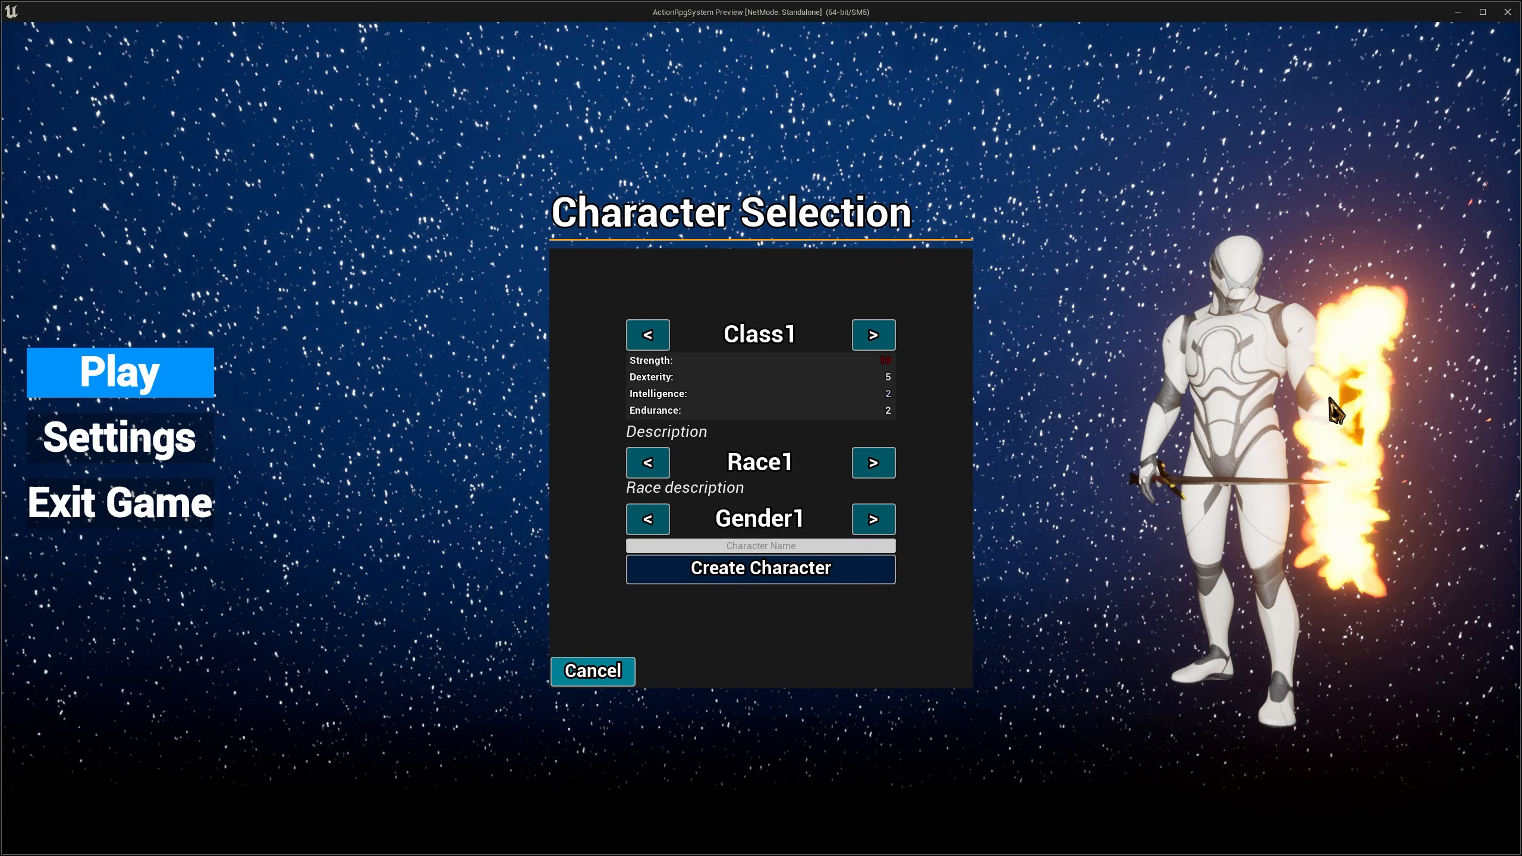
pyautogui.click(873, 335)
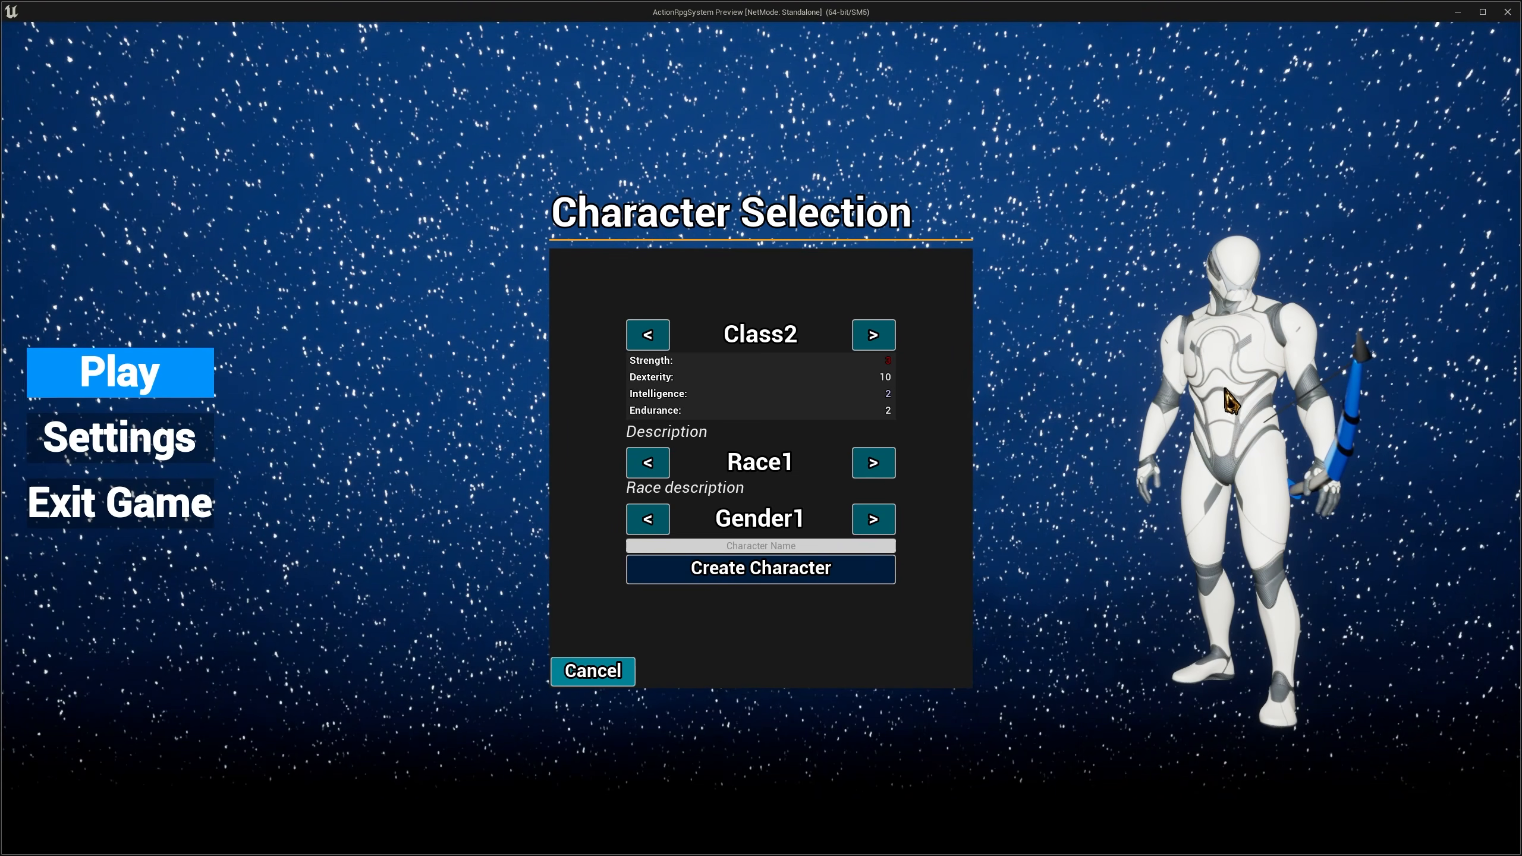
pyautogui.click(873, 334)
# Cycle the previewed character through the available races and switch its gender
pyautogui.click(876, 465)
pyautogui.click(874, 463)
pyautogui.click(874, 463)
pyautogui.click(873, 462)
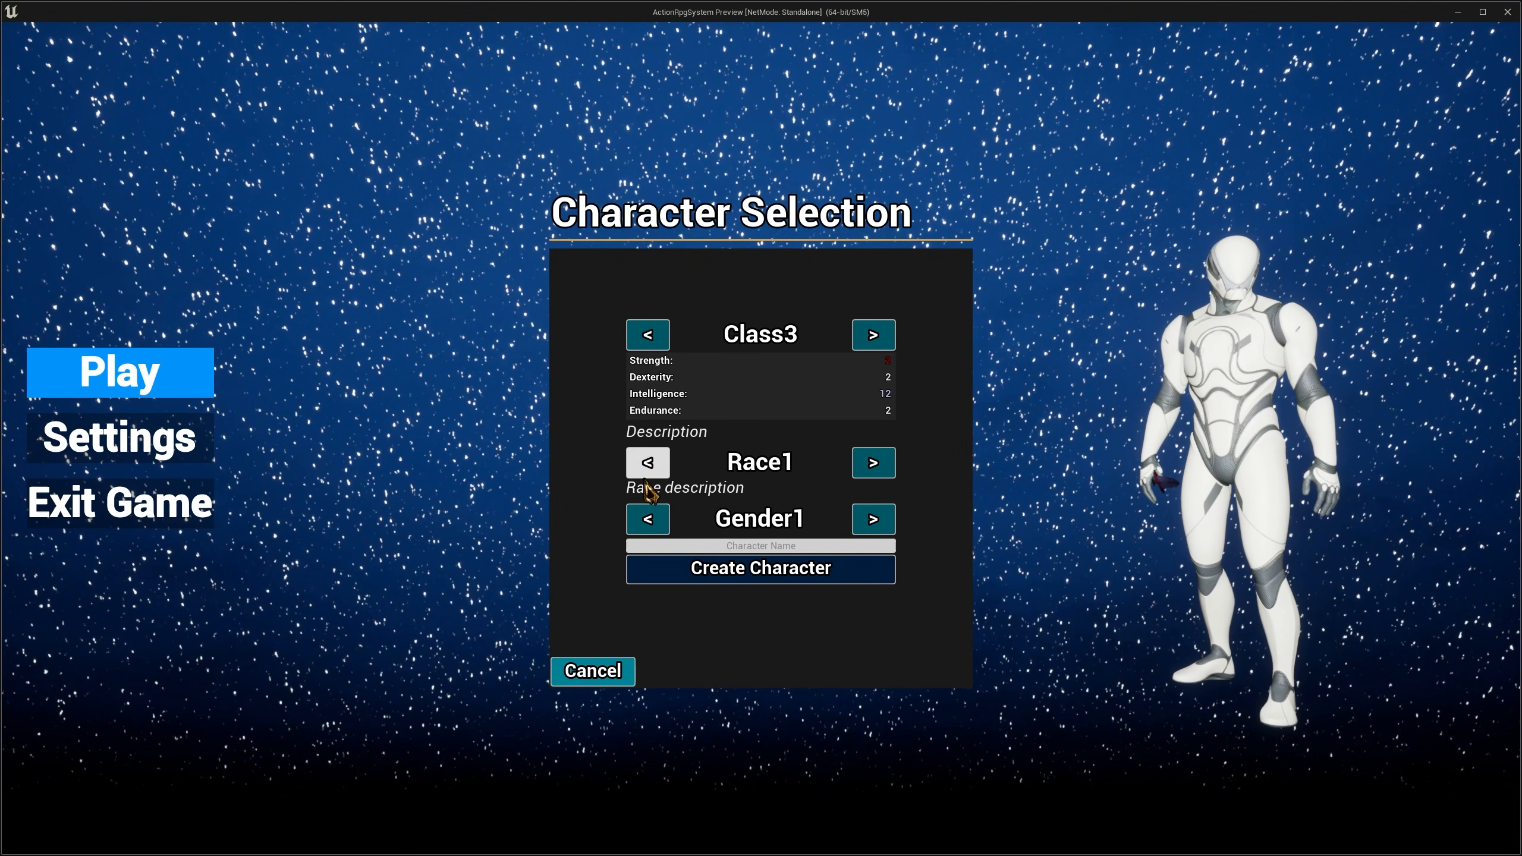
pyautogui.click(648, 462)
pyautogui.click(873, 519)
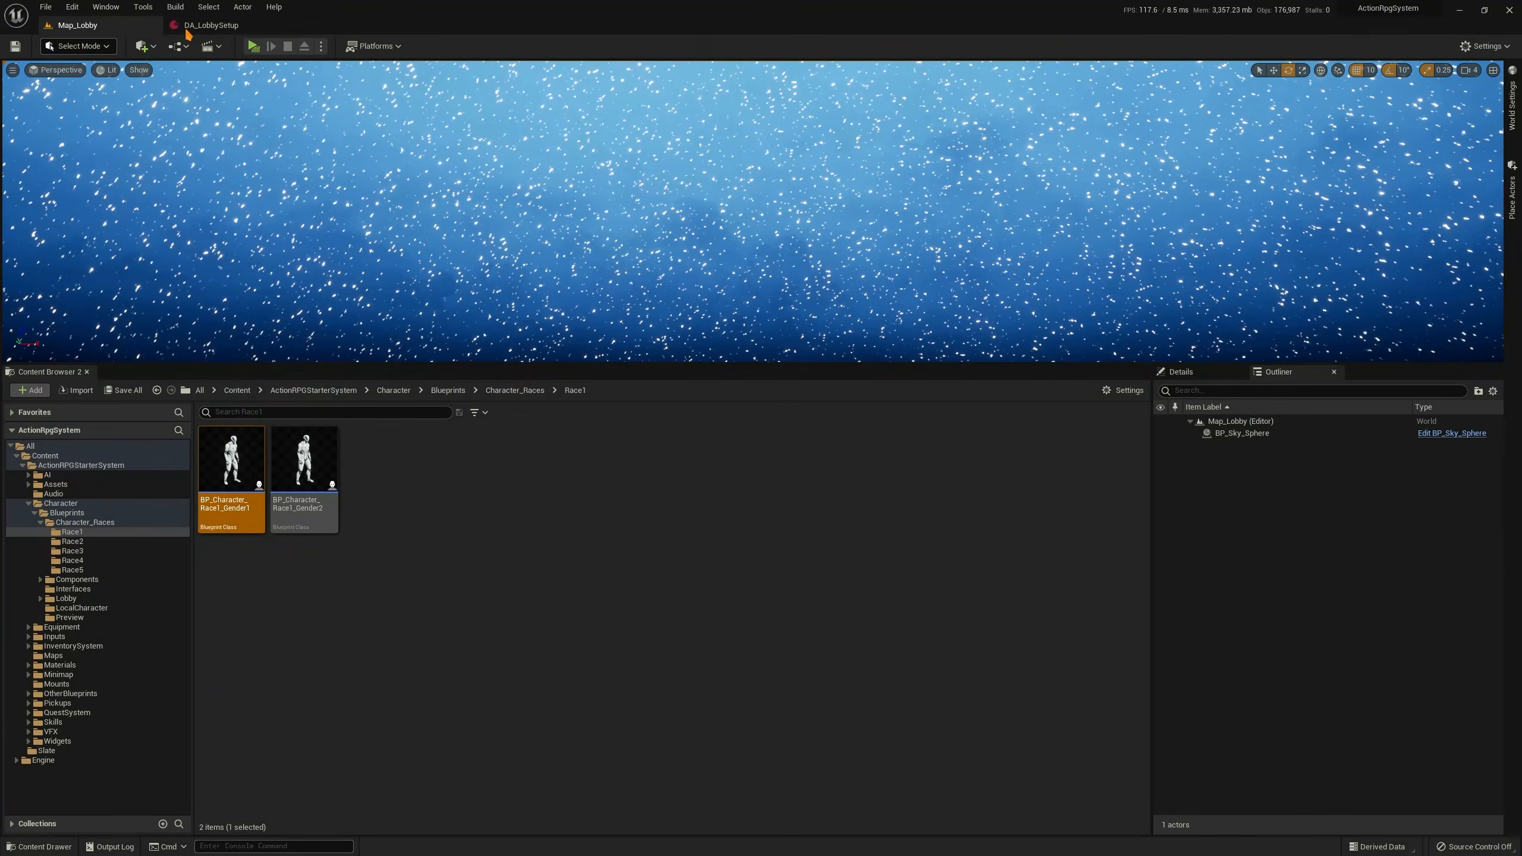
# Return to DA_LobbySetup, collapse Race Setup, and add and expand a new element at the end of the Class List
pyautogui.click(187, 28)
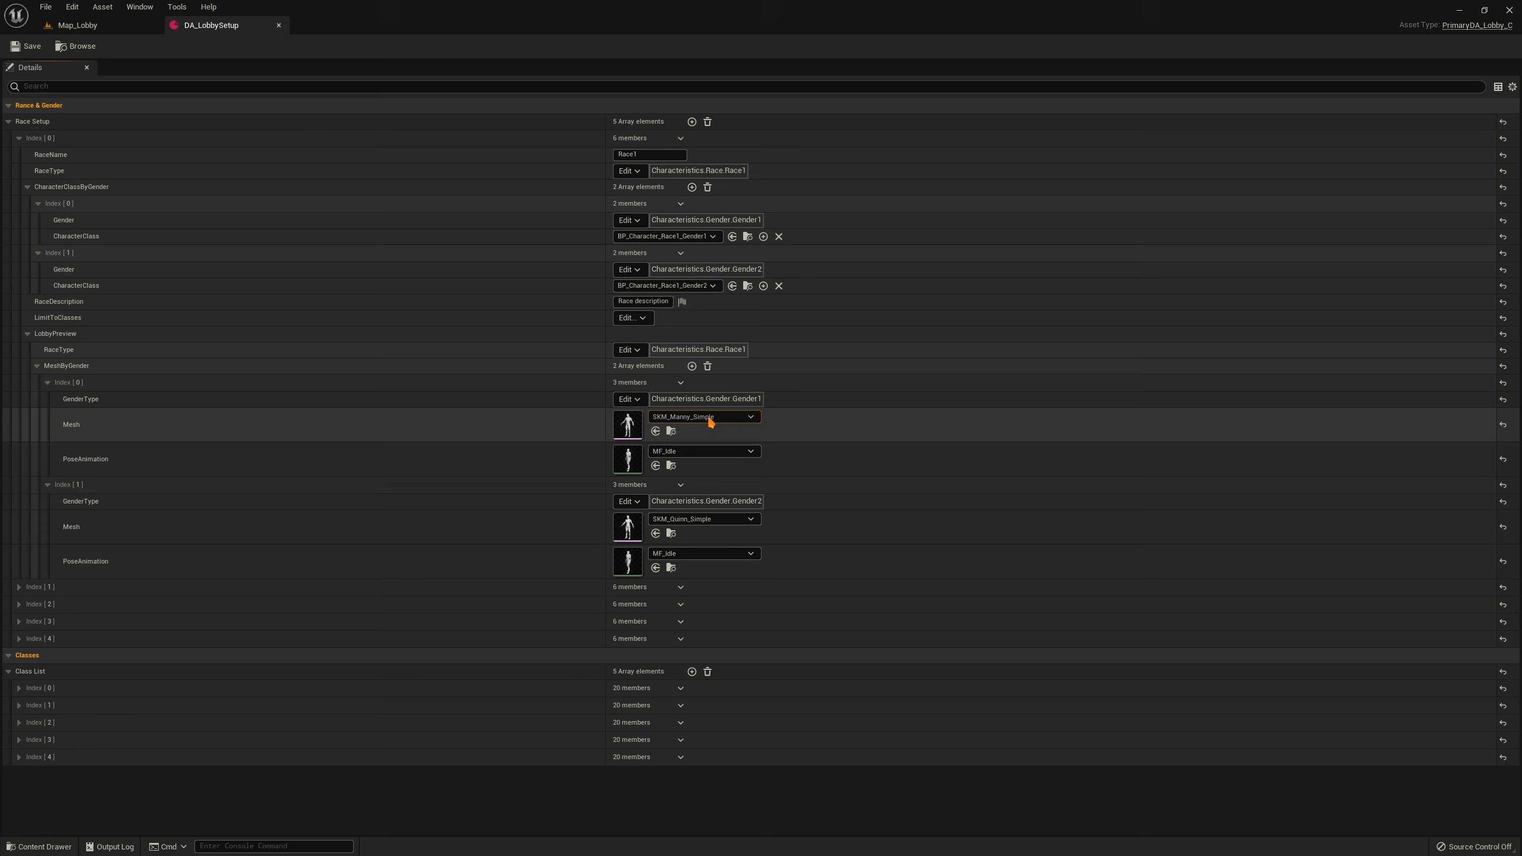
pyautogui.click(10, 122)
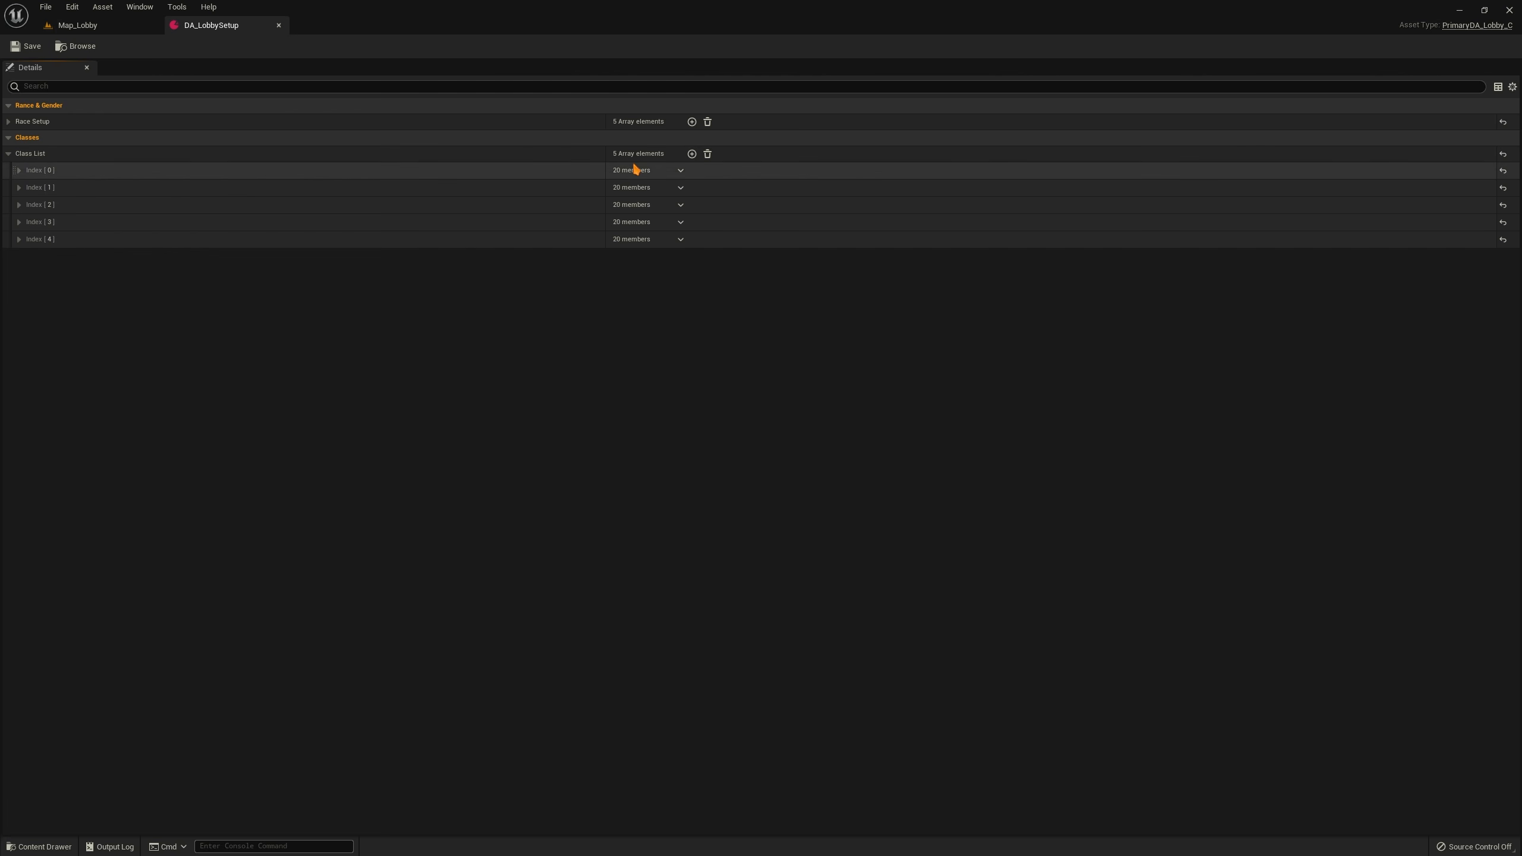
pyautogui.click(692, 154)
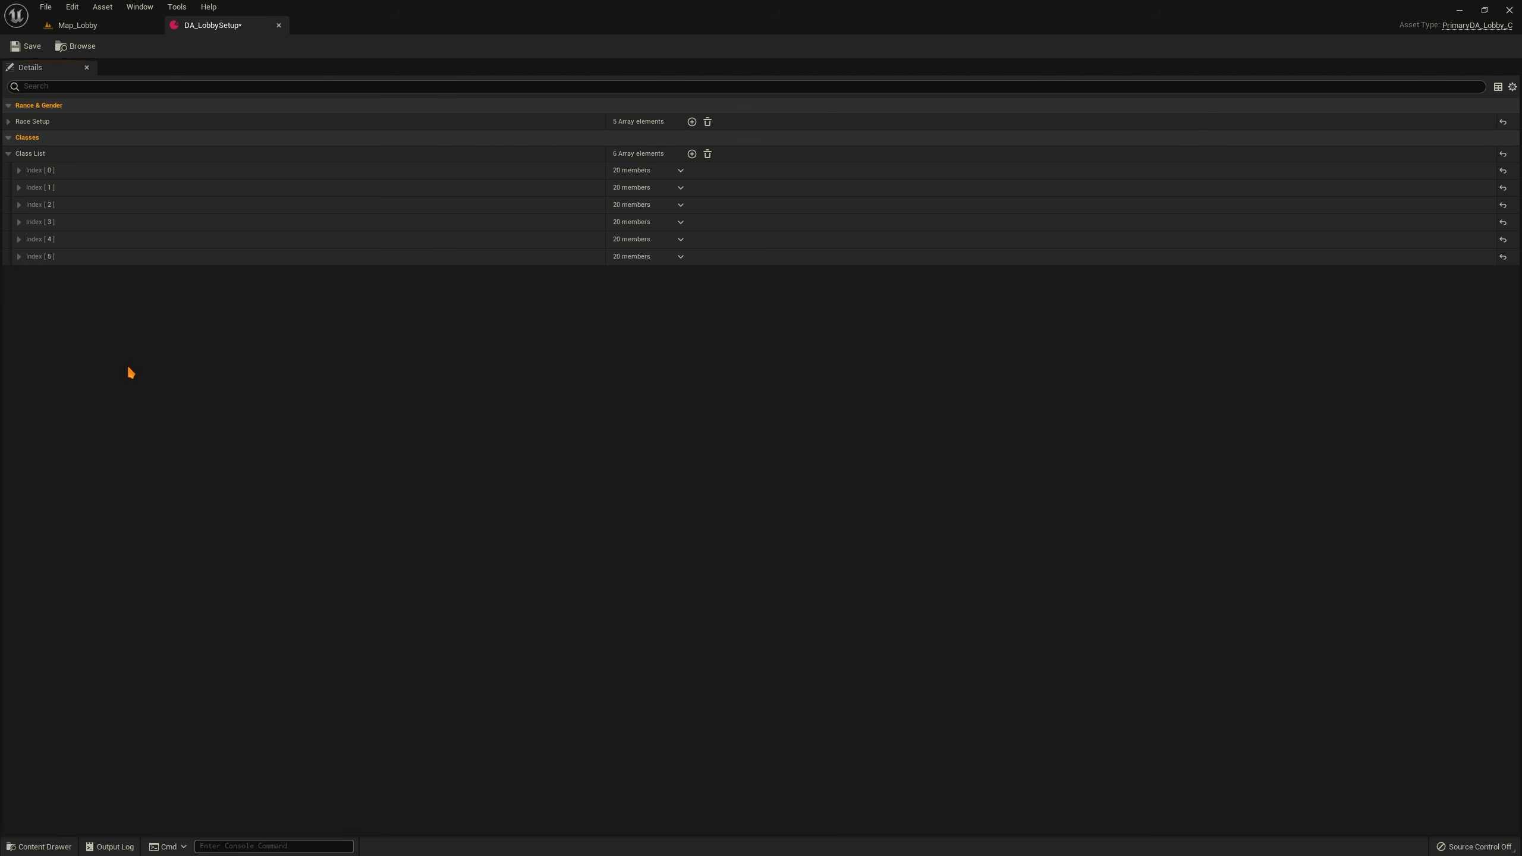
pyautogui.click(20, 257)
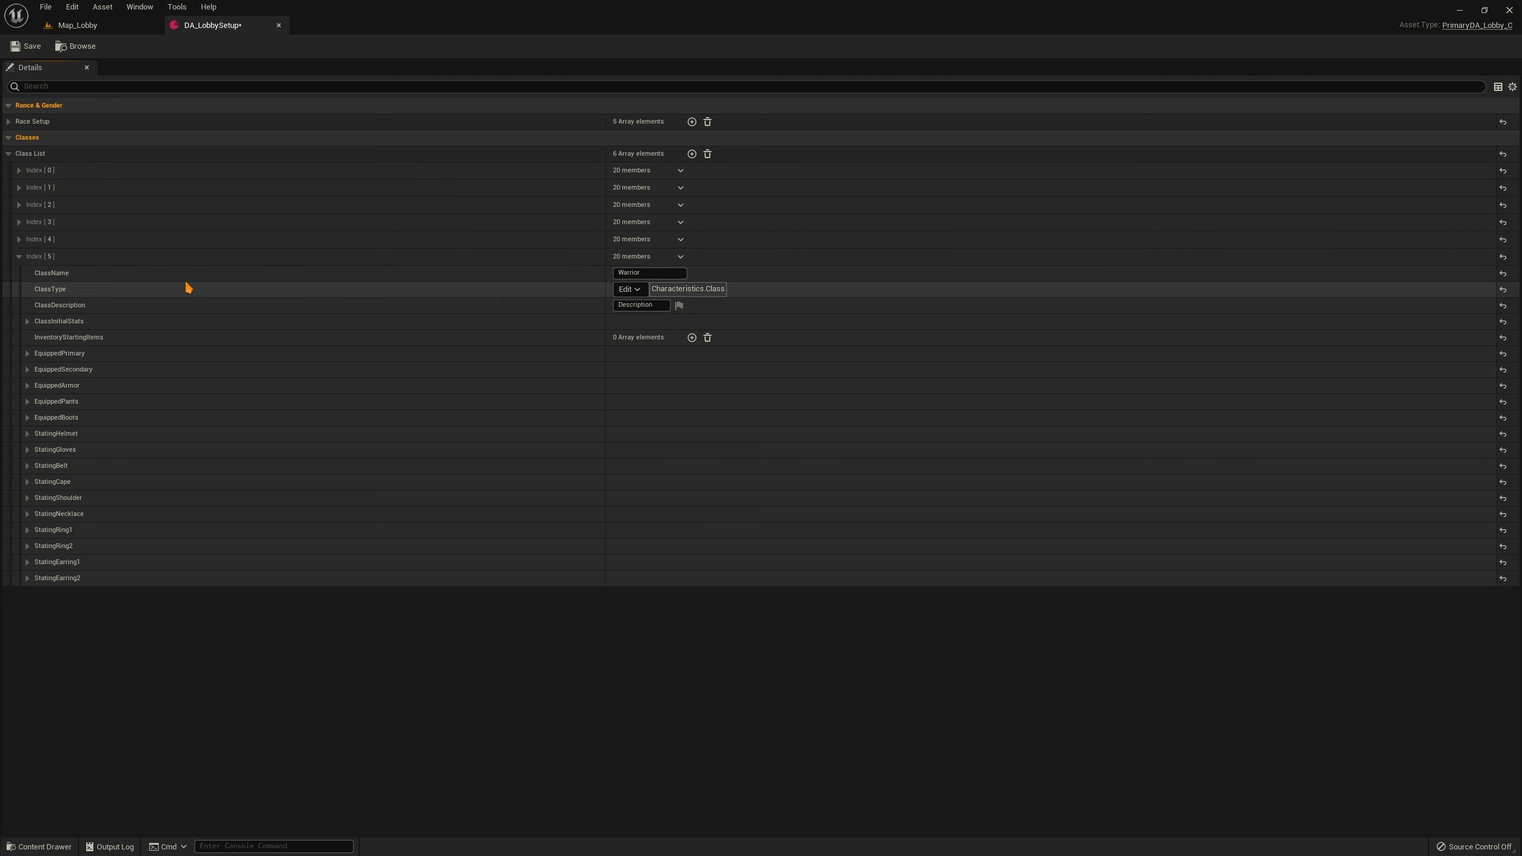
# Copy the settings of the Class List's Index [0] entry into the new Index [5] entry
pyautogui.click(41, 239)
pyautogui.click(41, 239)
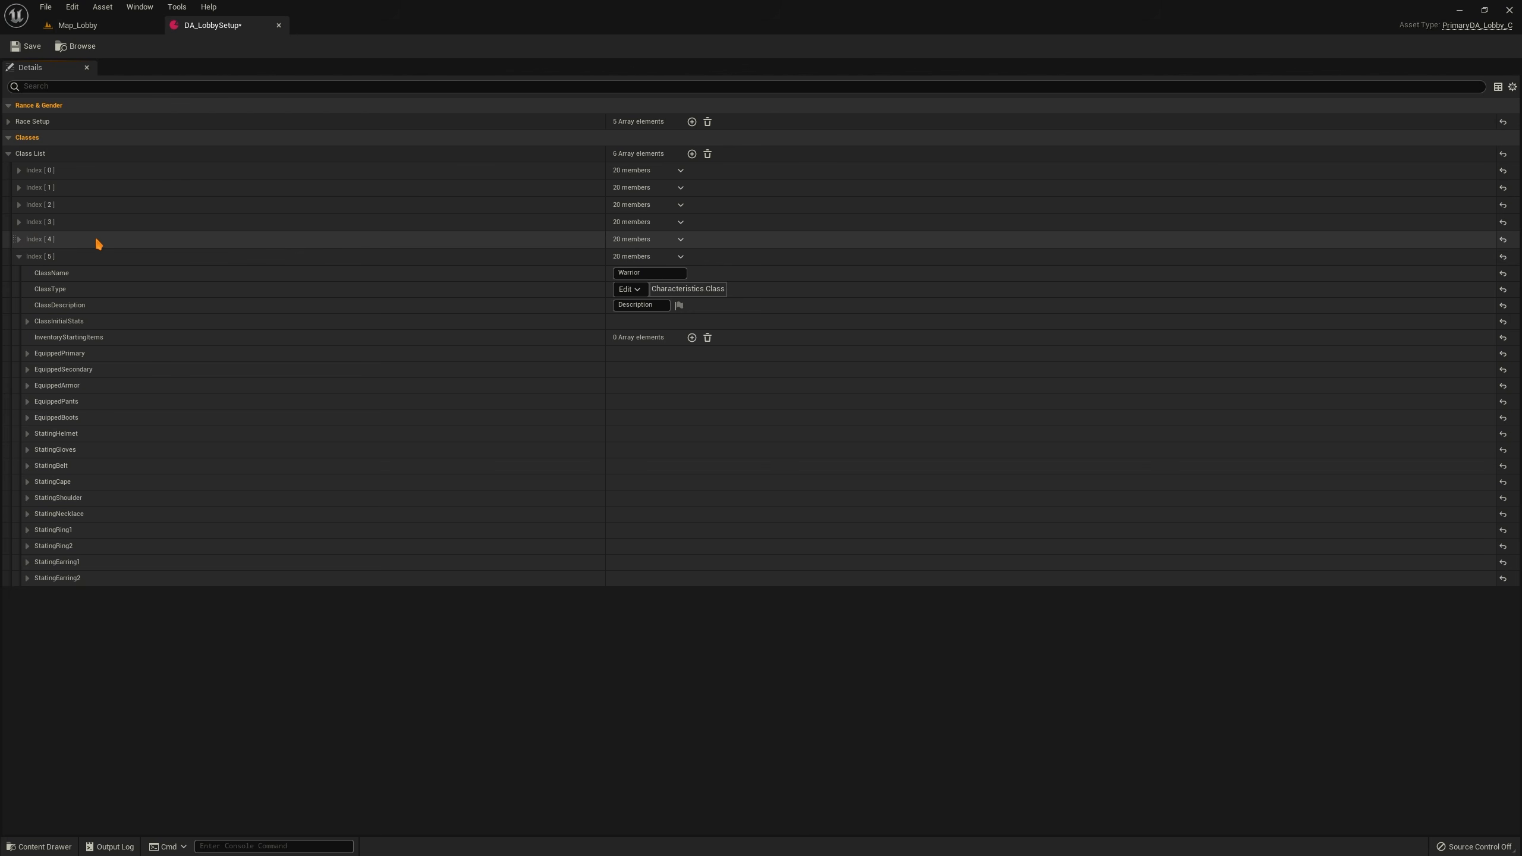
pyautogui.rightClick(66, 236)
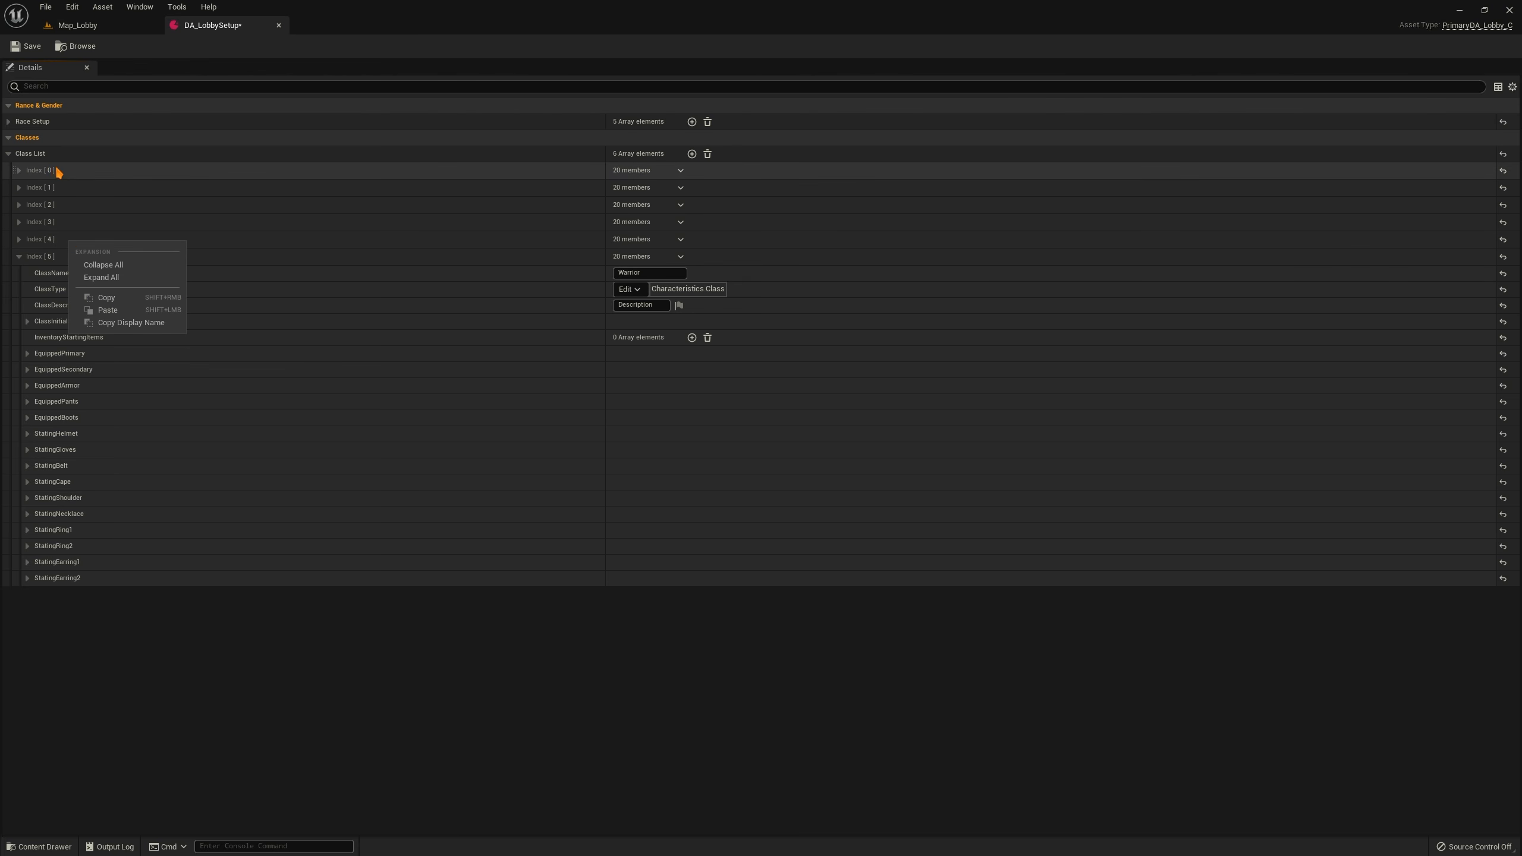
pyautogui.click(86, 170)
pyautogui.rightClick(85, 169)
pyautogui.click(127, 229)
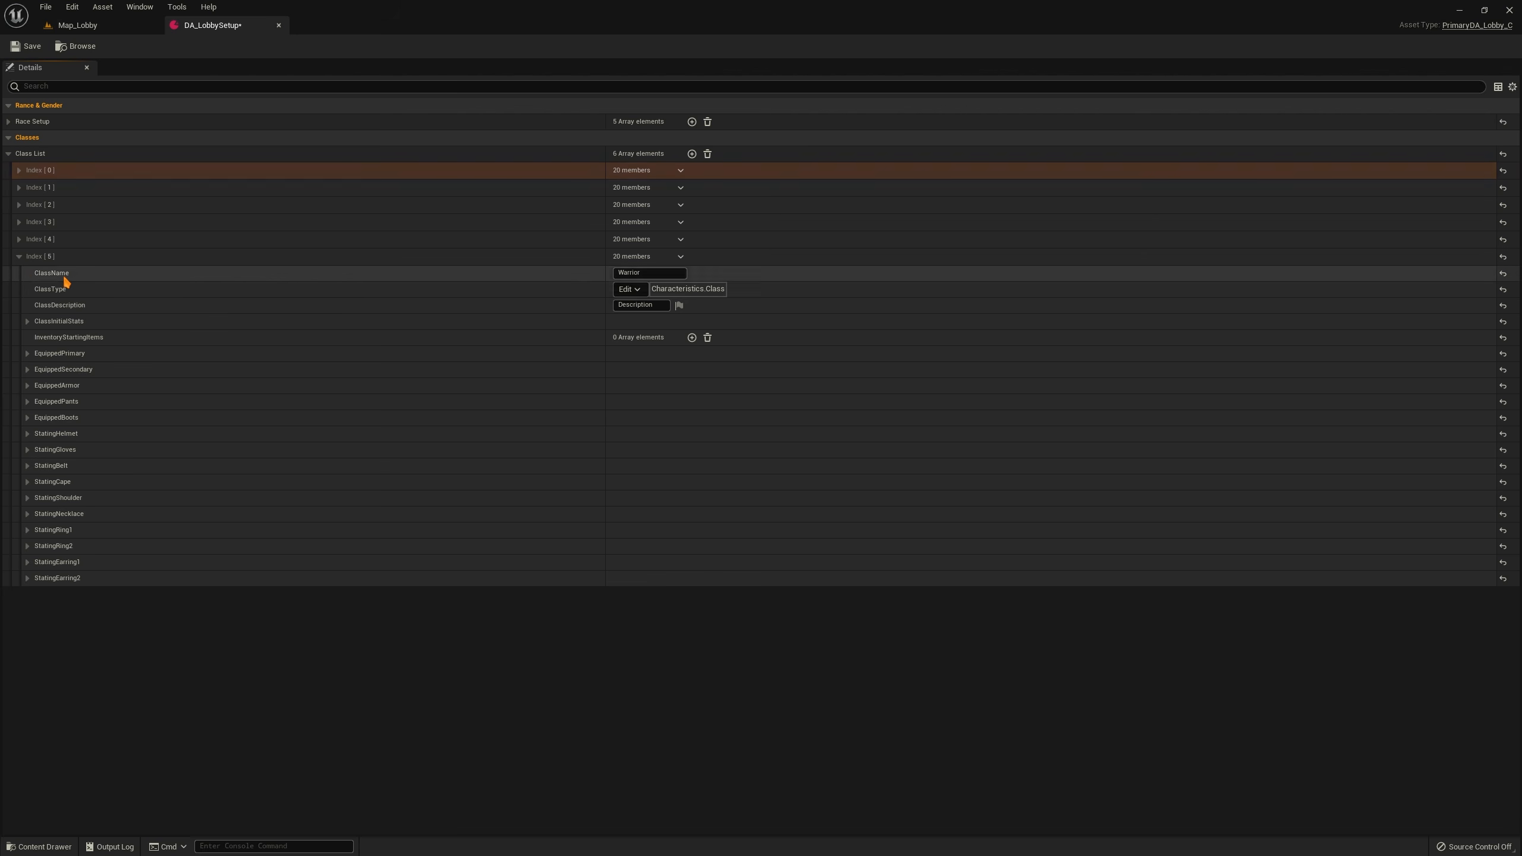
pyautogui.rightClick(74, 259)
pyautogui.click(109, 323)
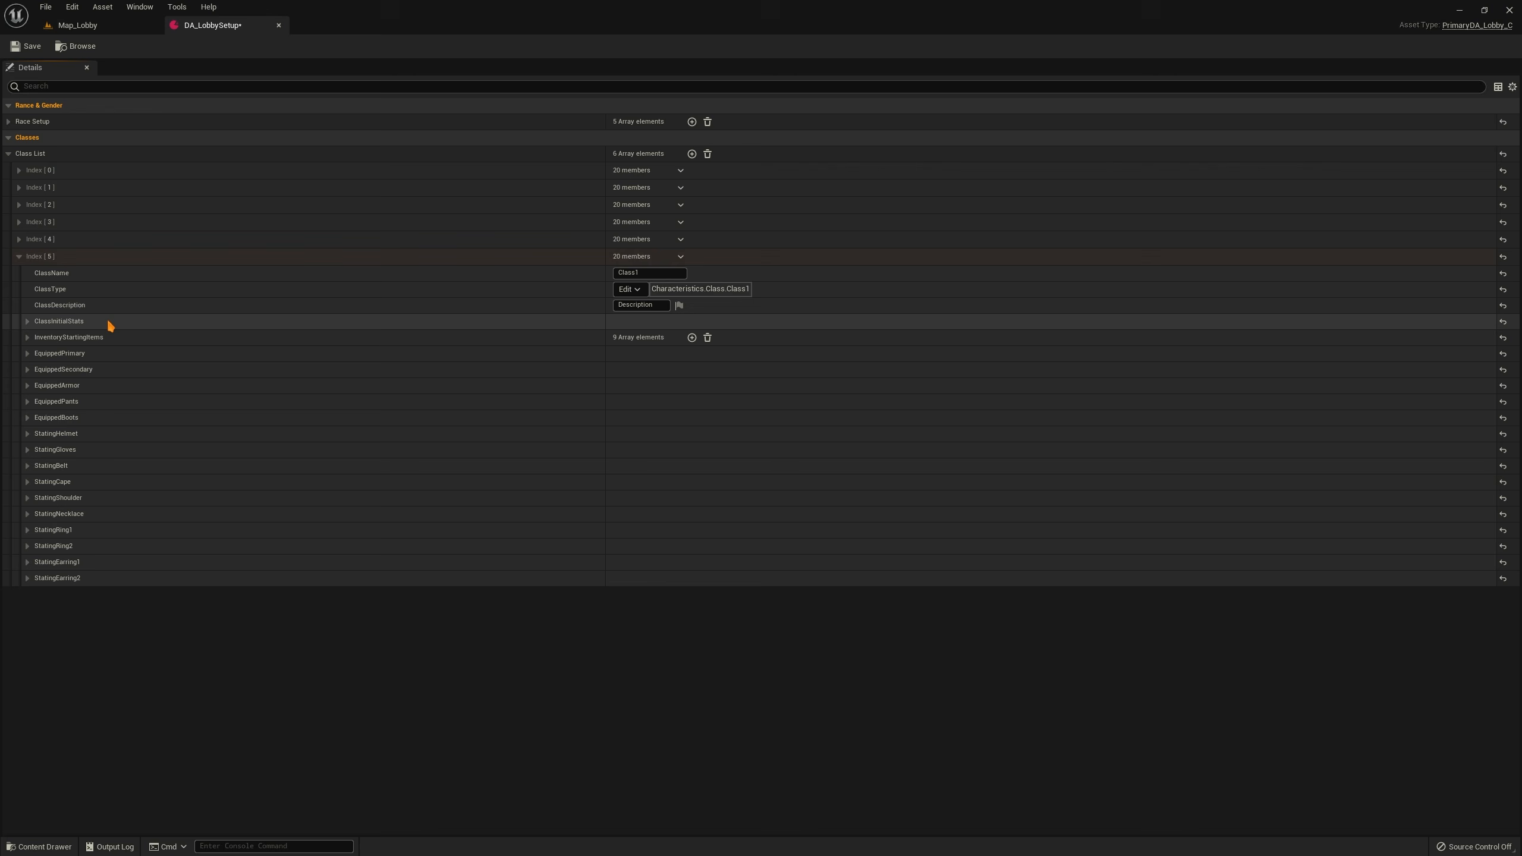
# Expand the initial stats of the Index [5] class and set its ClassName to Youtube
pyautogui.click(107, 321)
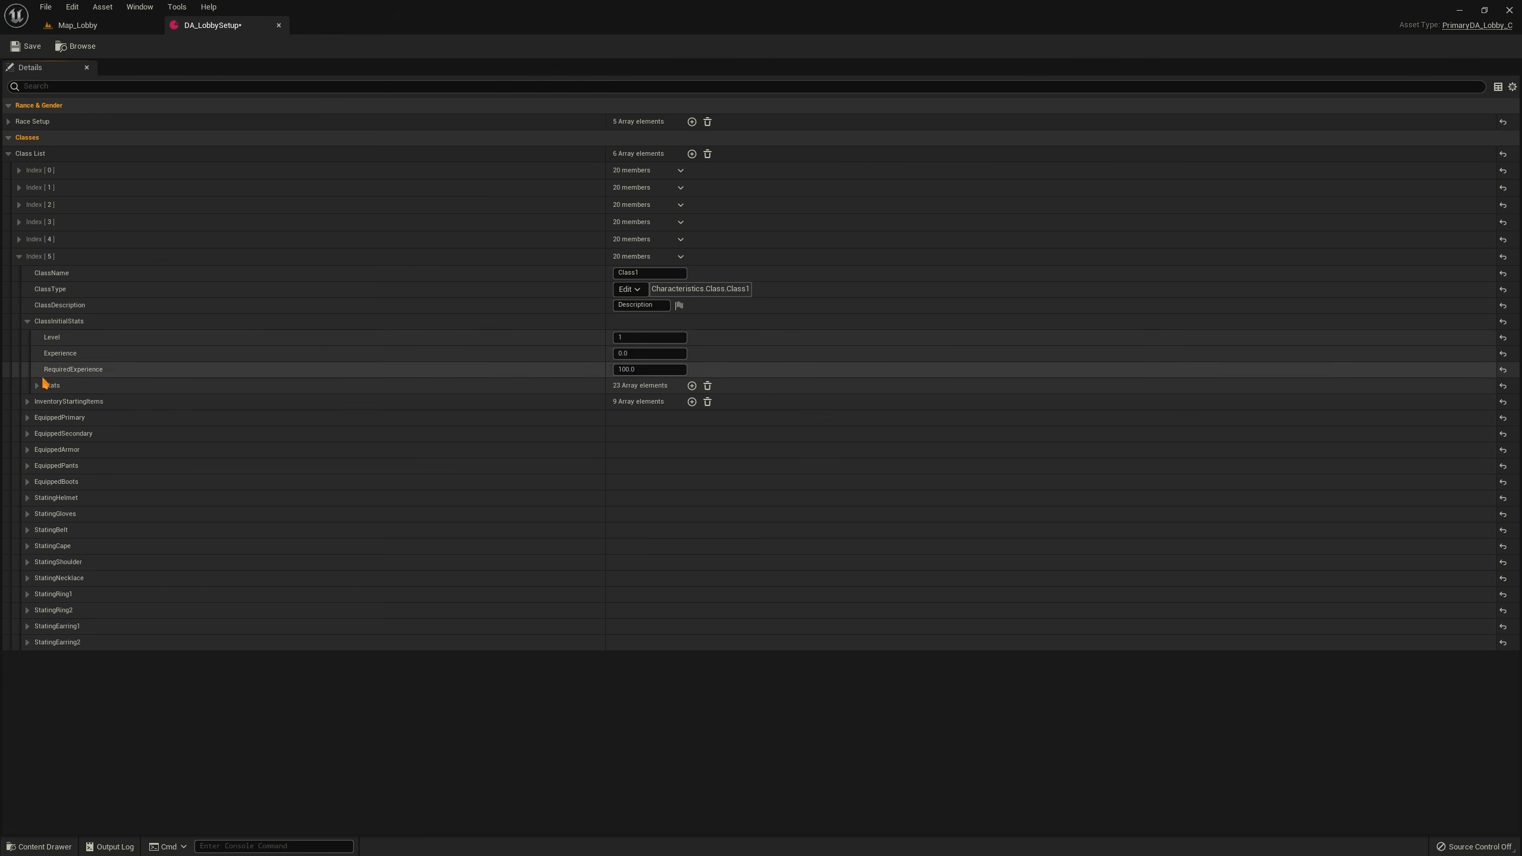
pyautogui.click(45, 385)
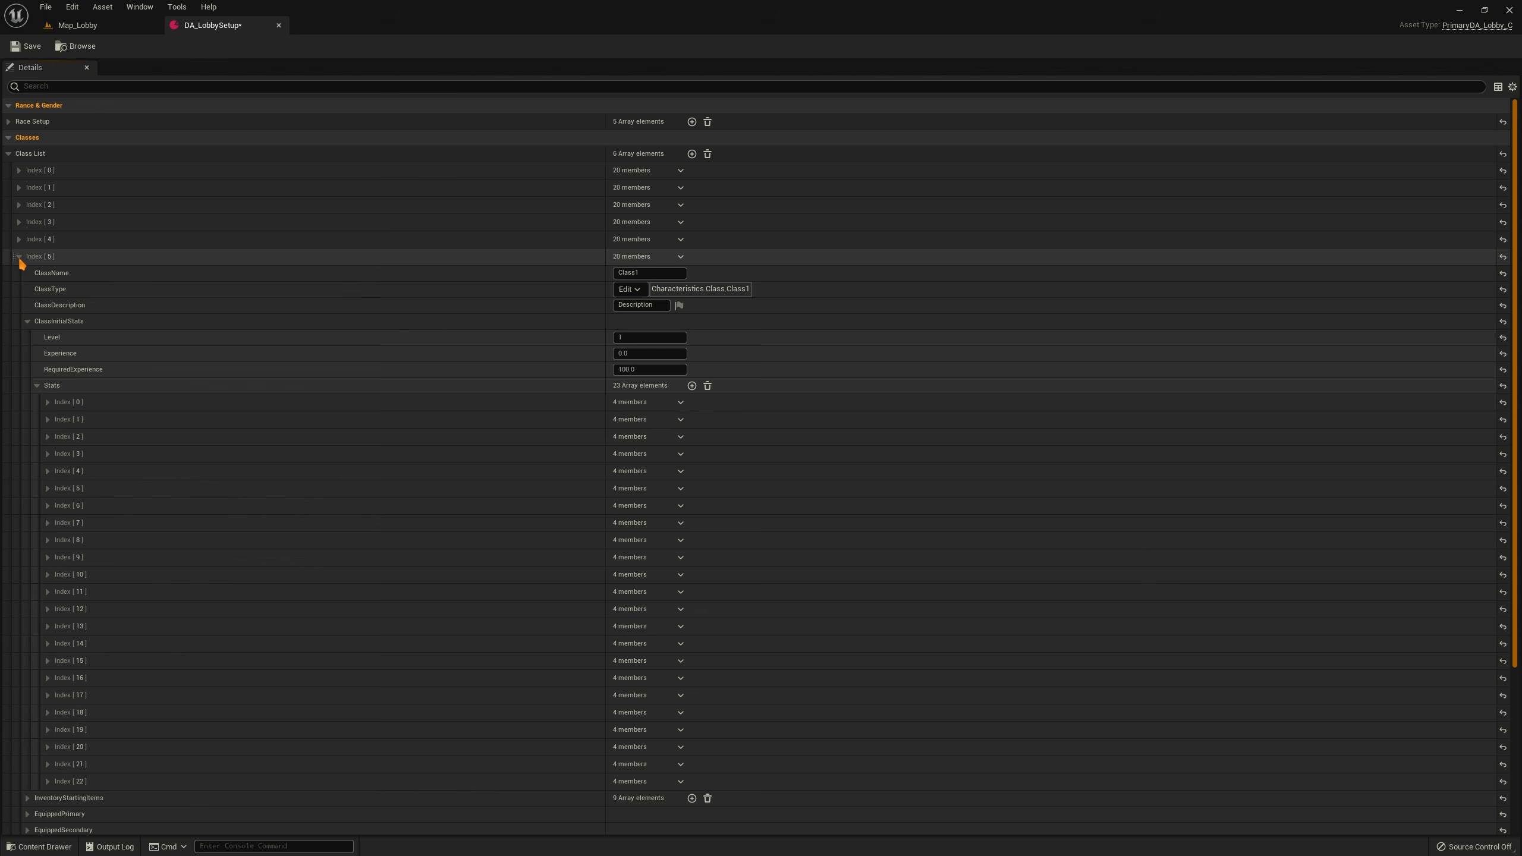
pyautogui.click(669, 278)
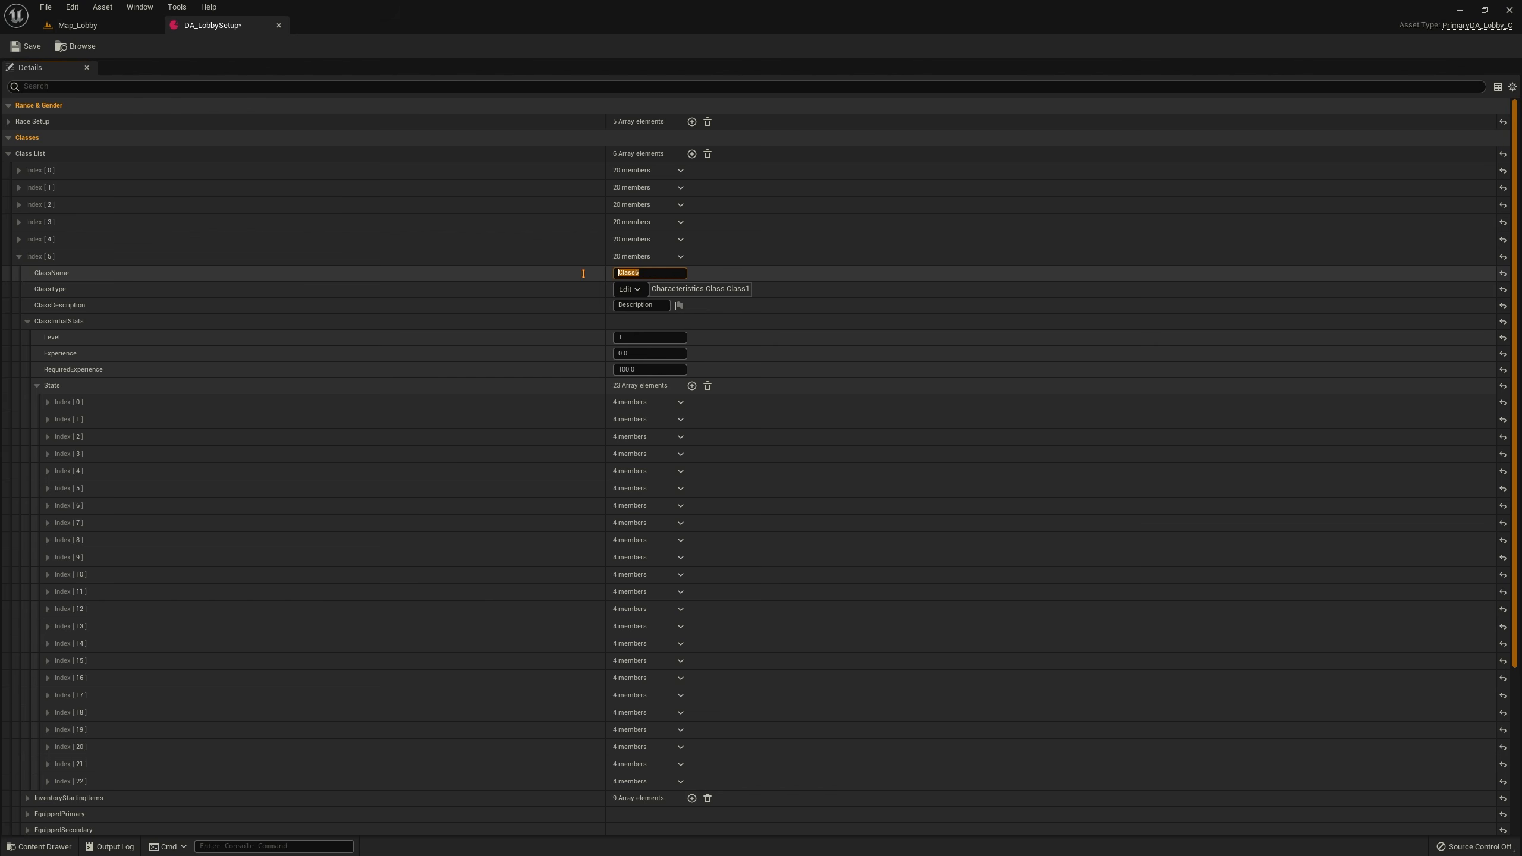
pyautogui.write('Youtube')
pyautogui.press('Return')
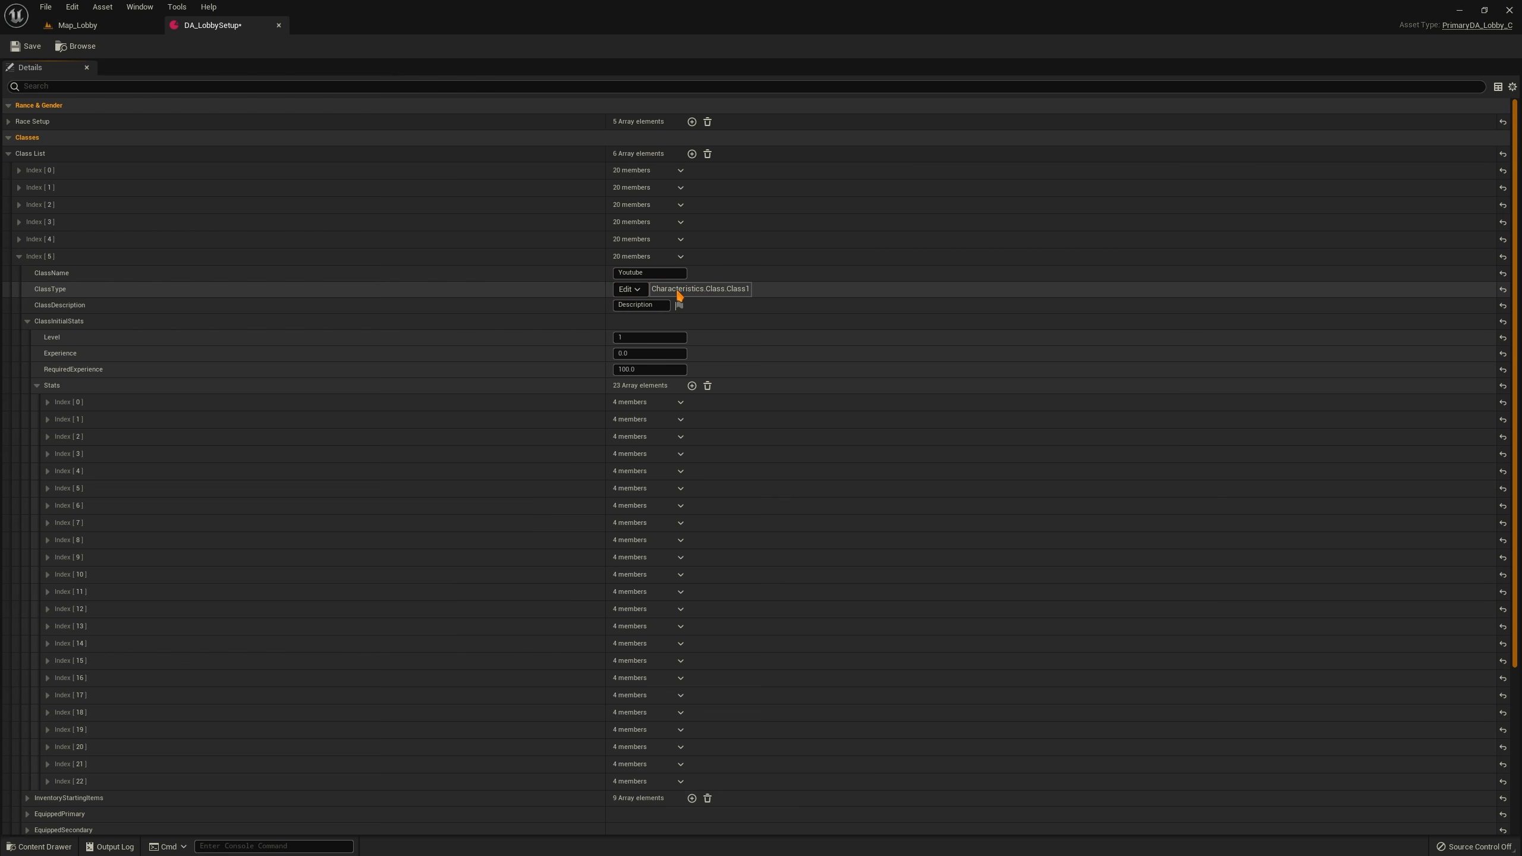
# Create the gameplay tag Characteristics.Class.Class6 and assign it as the ClassType of the Youtube class
pyautogui.click(630, 290)
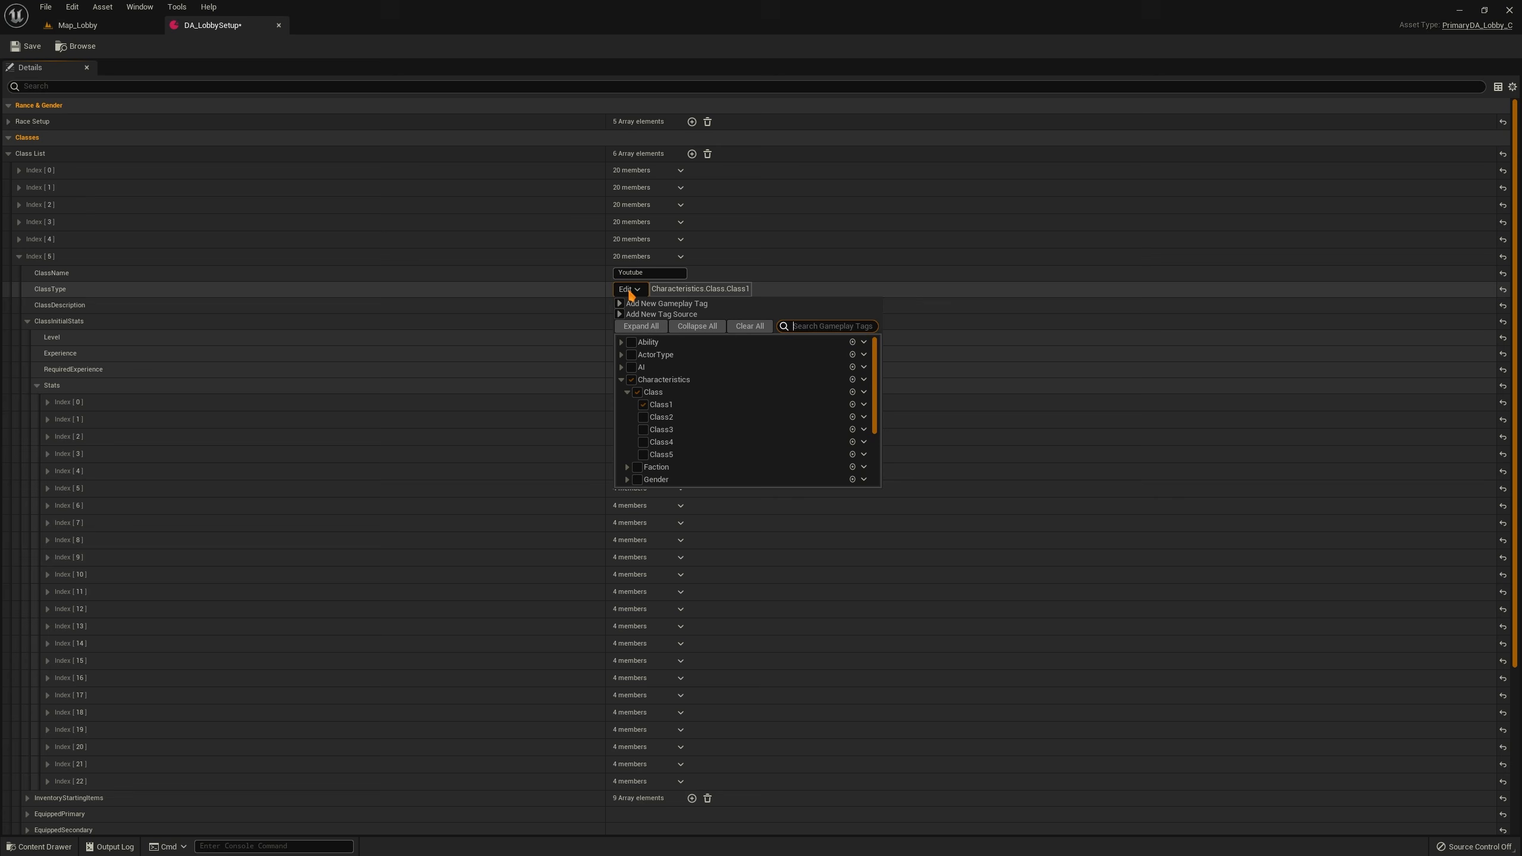
pyautogui.click(853, 393)
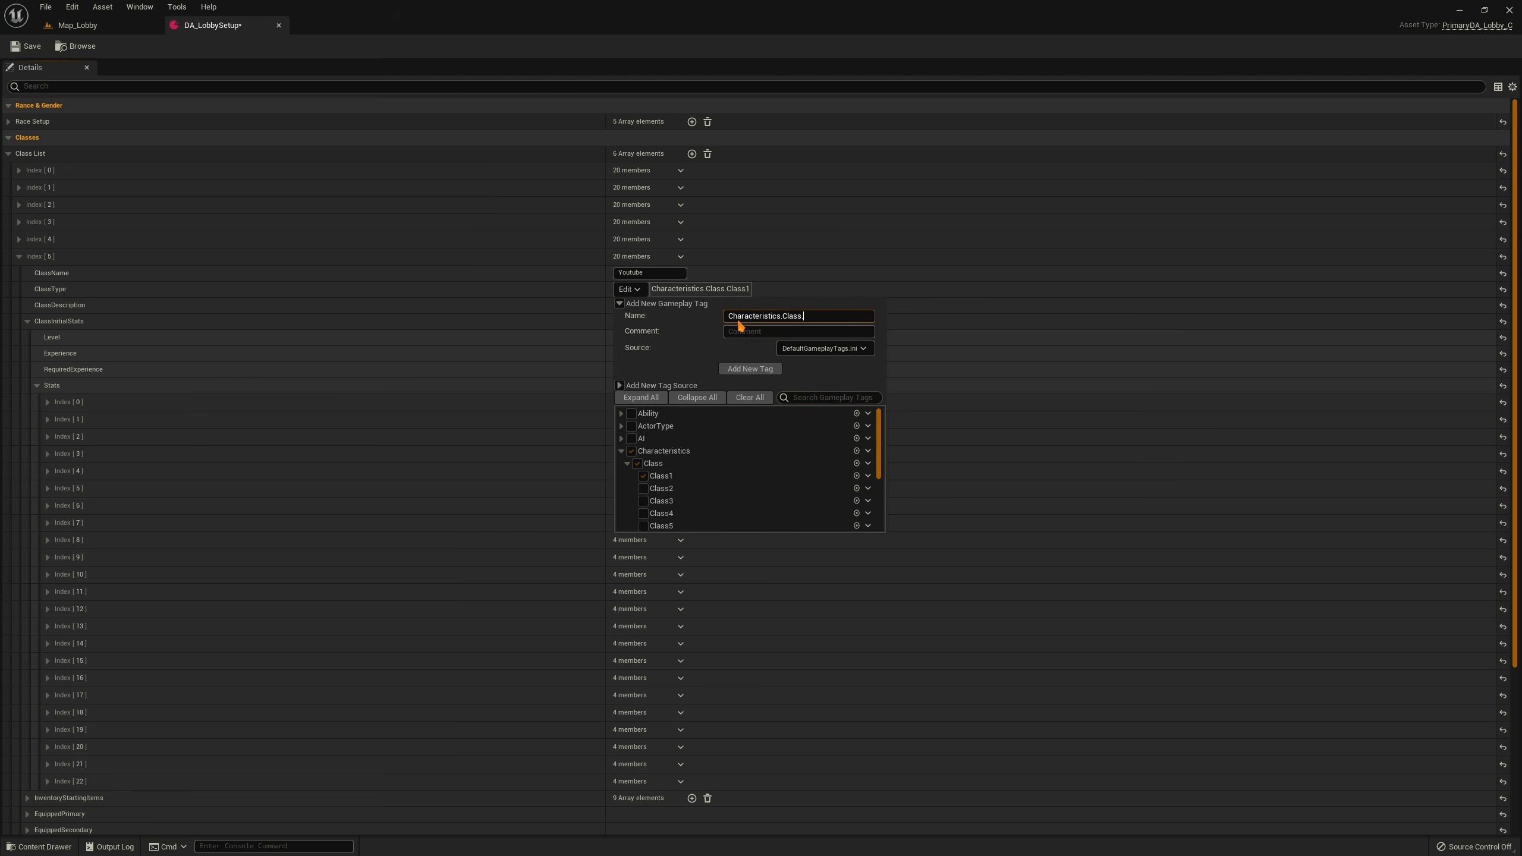
pyautogui.moveTo(823, 318); pyautogui.dragTo(649, 322)
pyautogui.click(620, 304)
pyautogui.click(619, 303)
pyautogui.moveTo(816, 319); pyautogui.dragTo(658, 340)
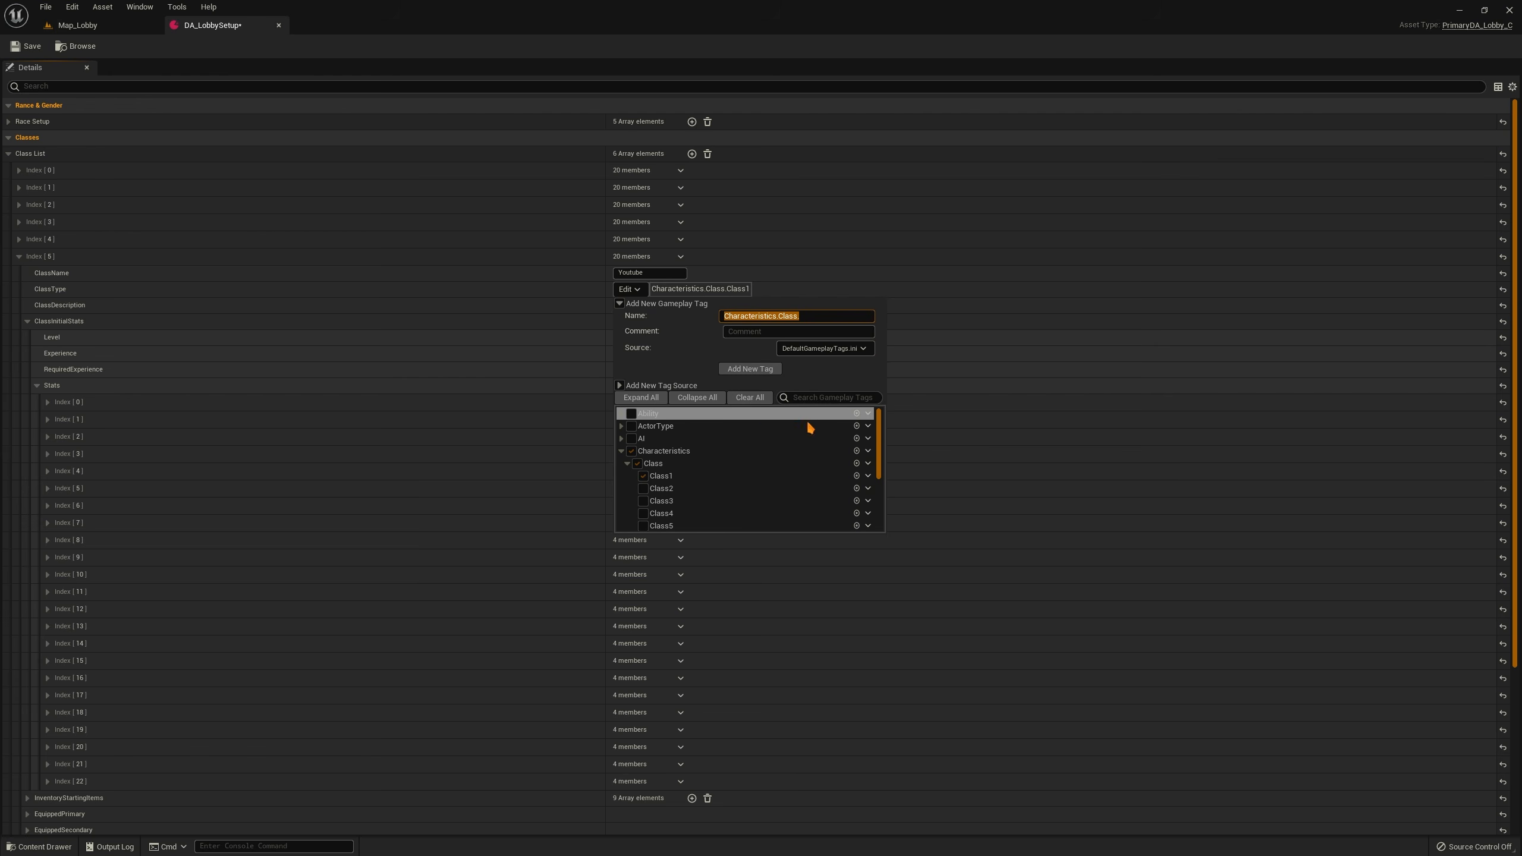
pyautogui.click(806, 318)
pyautogui.scroll(-1, 648, 451)
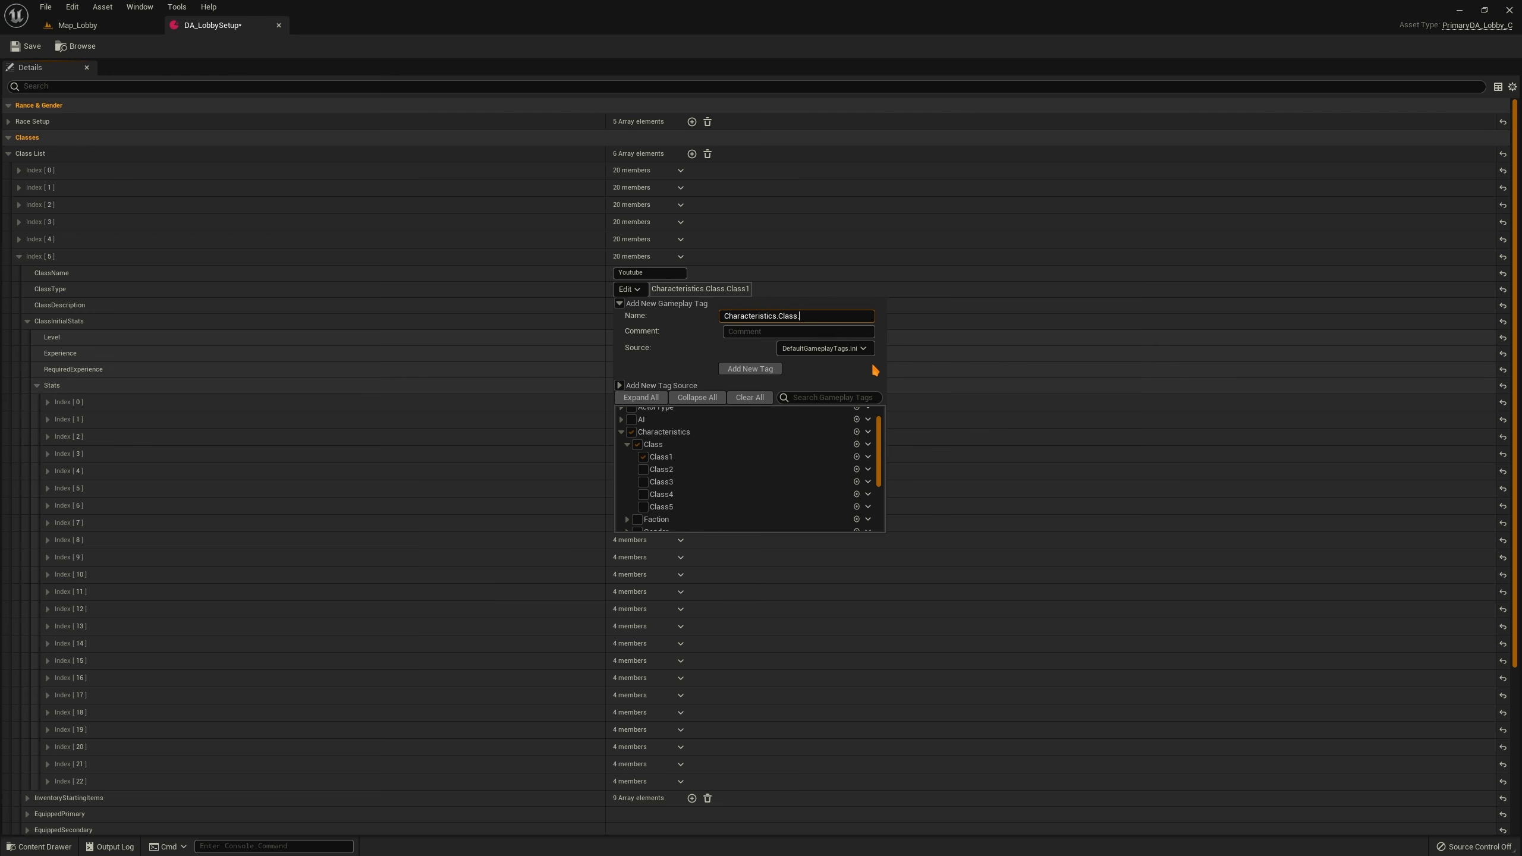
pyautogui.write('Class6')
pyautogui.press('Return')
pyautogui.click(630, 289)
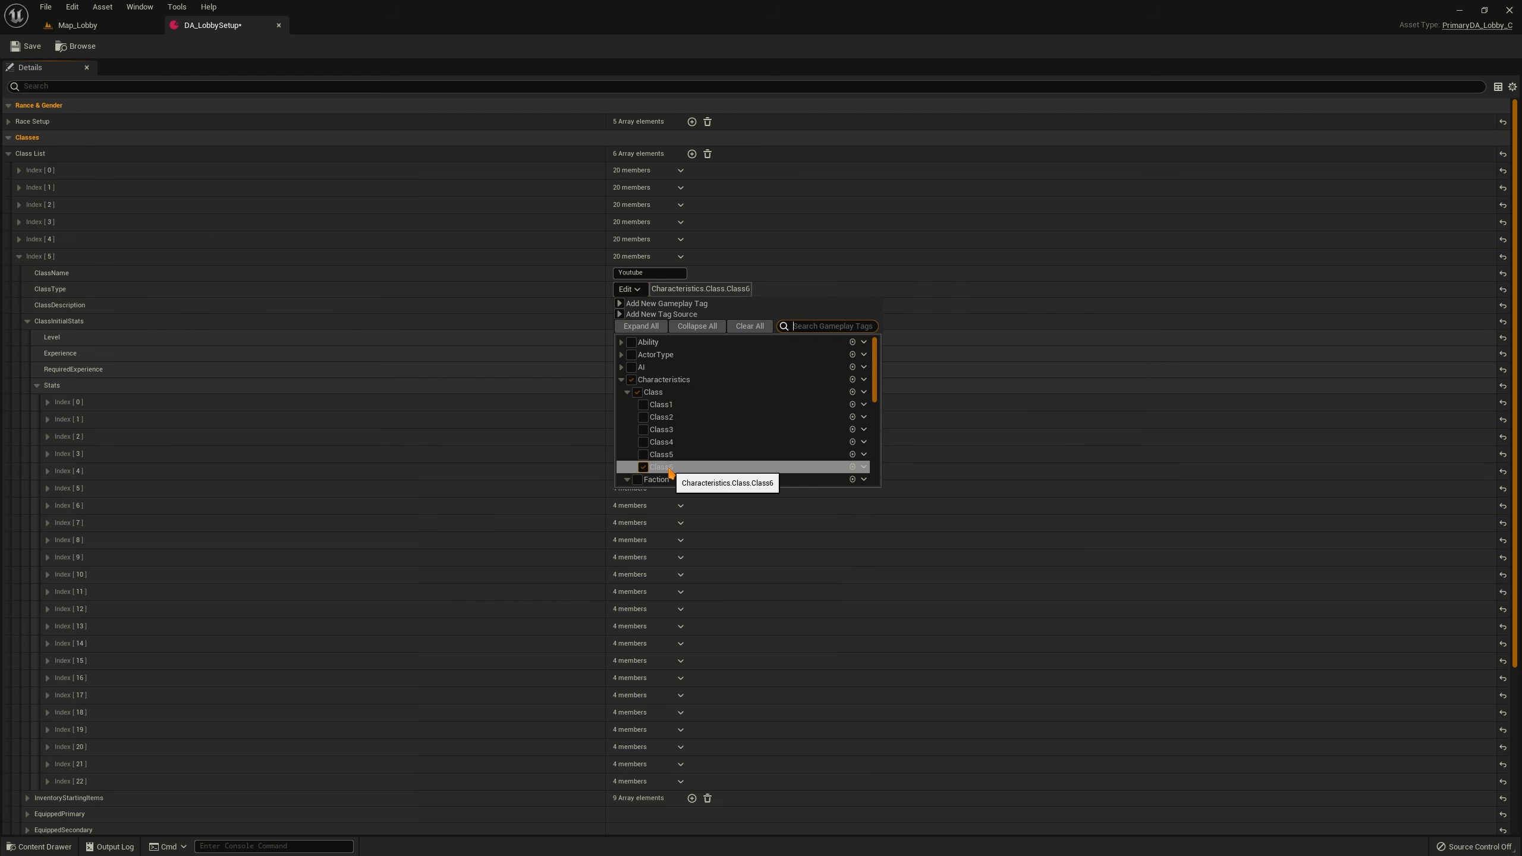
pyautogui.click(578, 288)
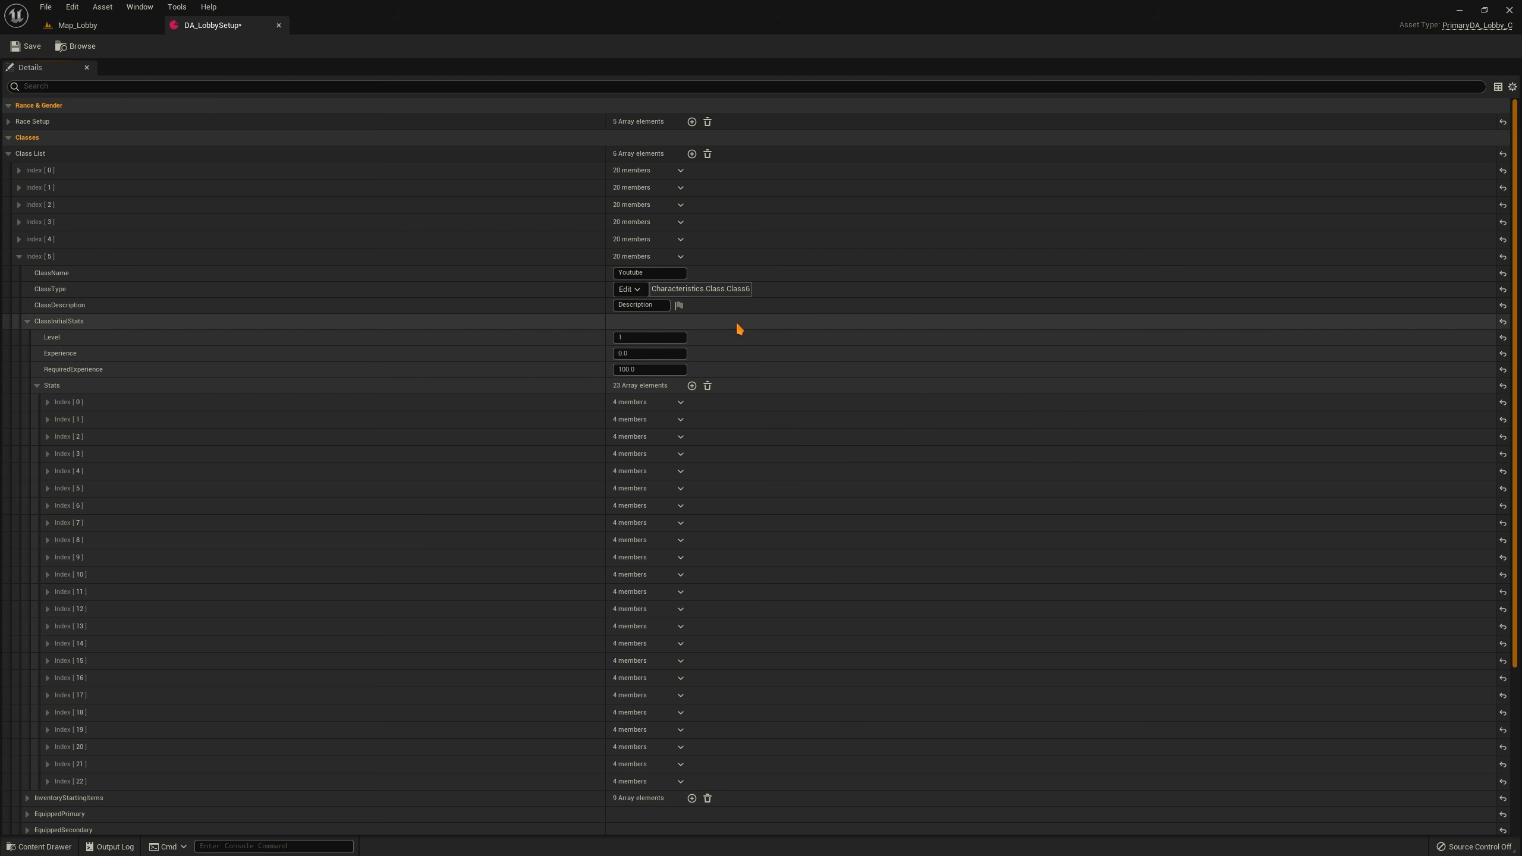
# Set the ClassDescription of the Youtube class to "Description 123"
pyautogui.click(638, 304)
pyautogui.click(662, 305)
pyautogui.write('123')
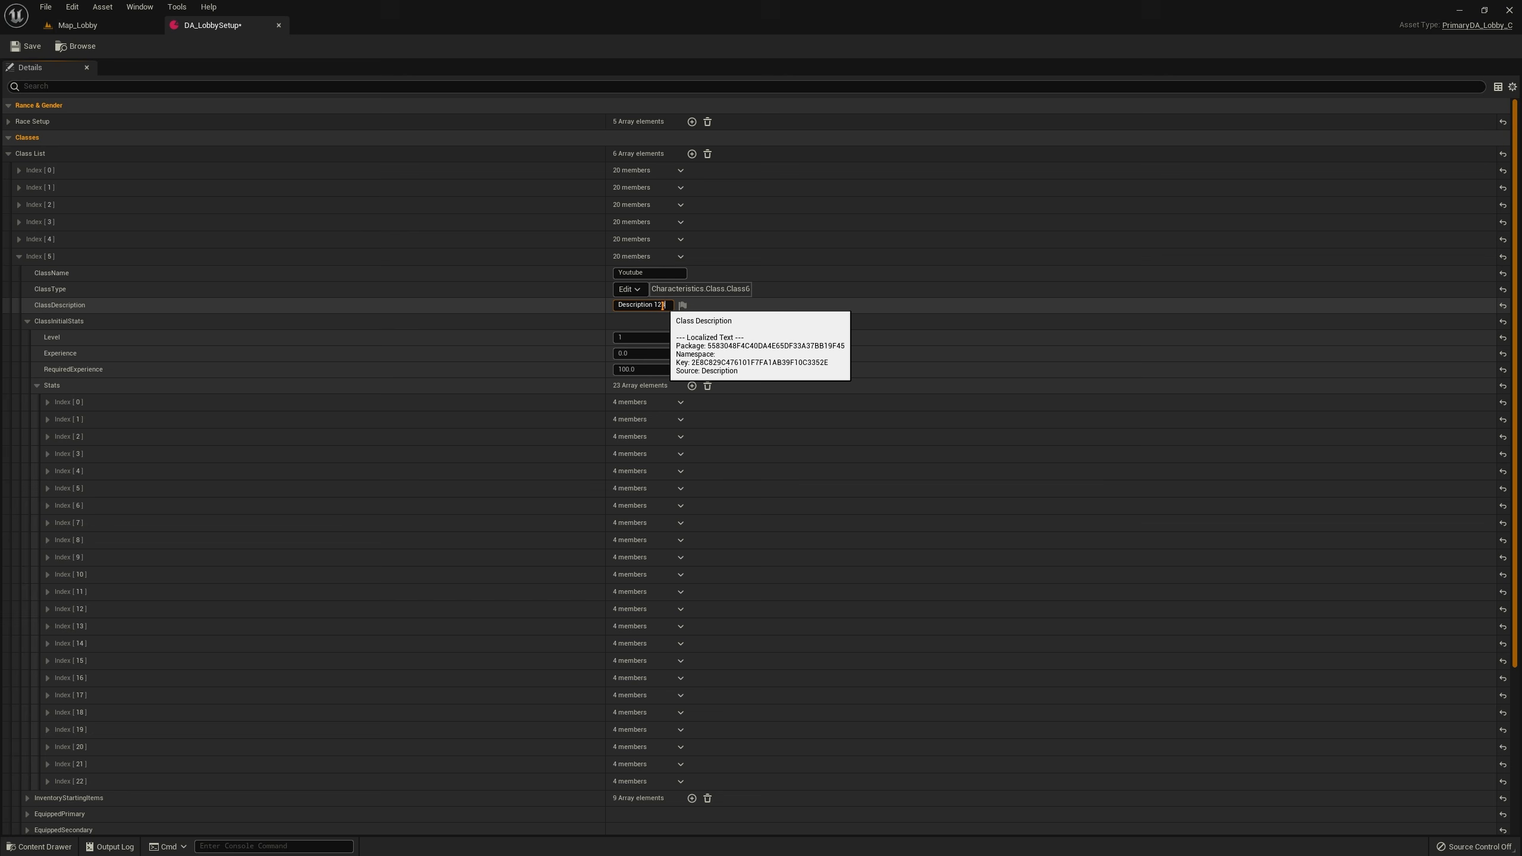
pyautogui.press('Return')
pyautogui.click(328, 337)
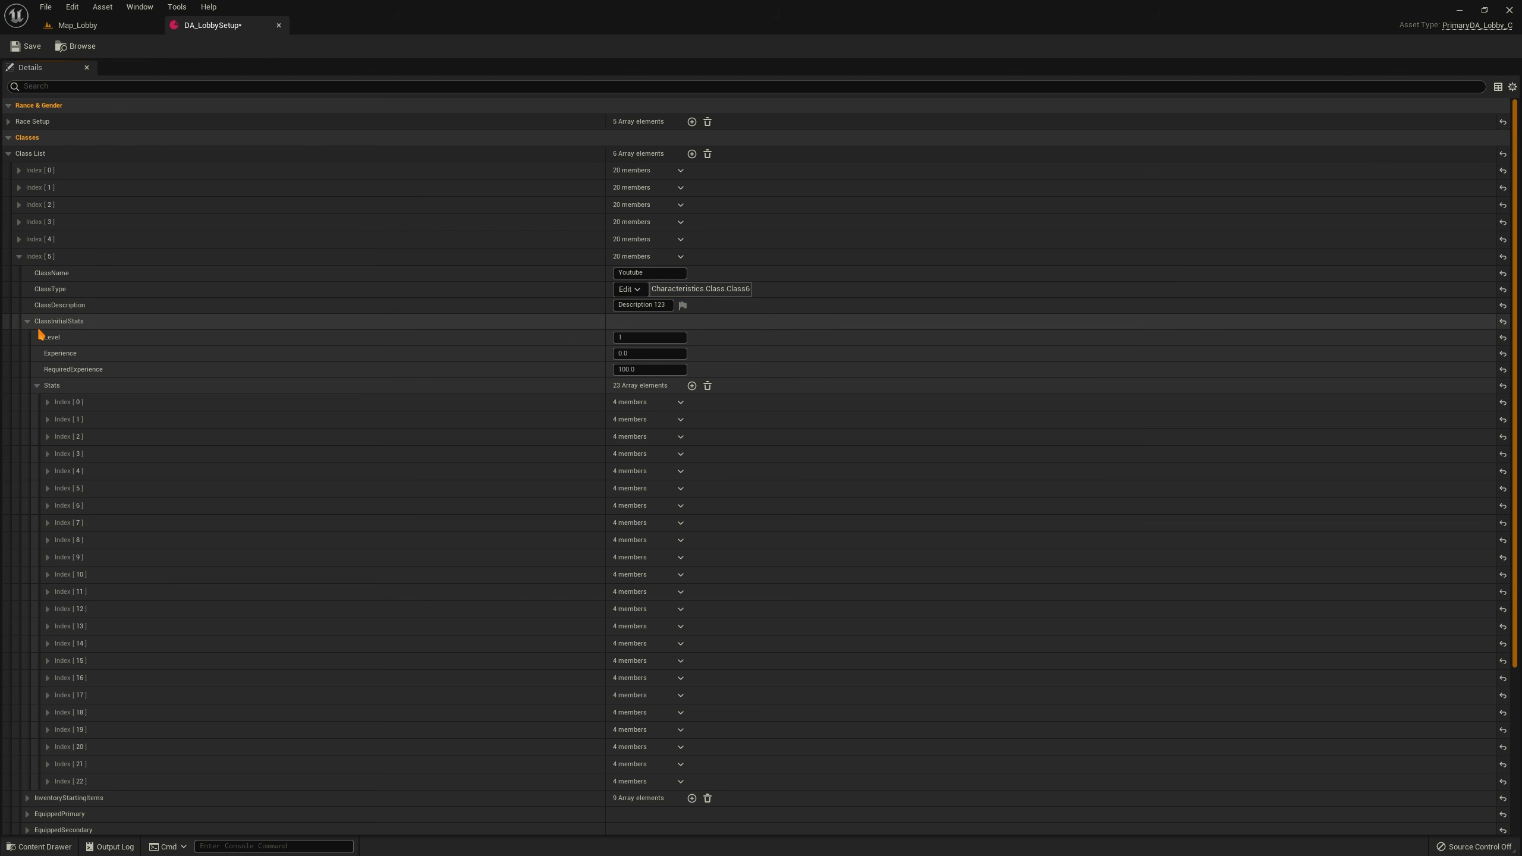
# Open the Curve_LevelExp asset from the Character folder and examine the keys of its experience curve
pyautogui.scroll(-1, 56, 344)
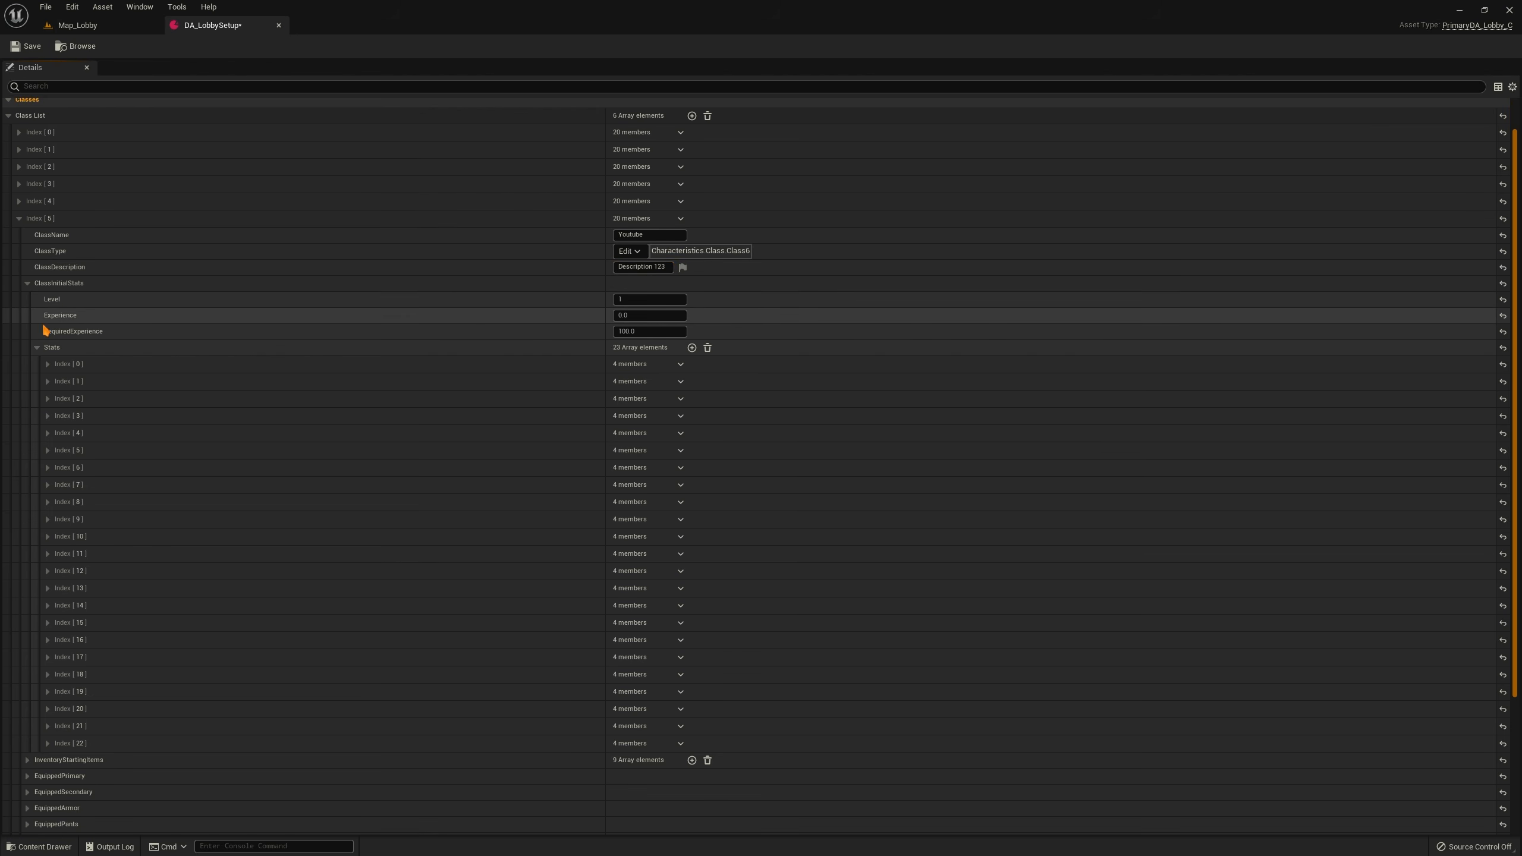
pyautogui.scroll(-1, 46, 331)
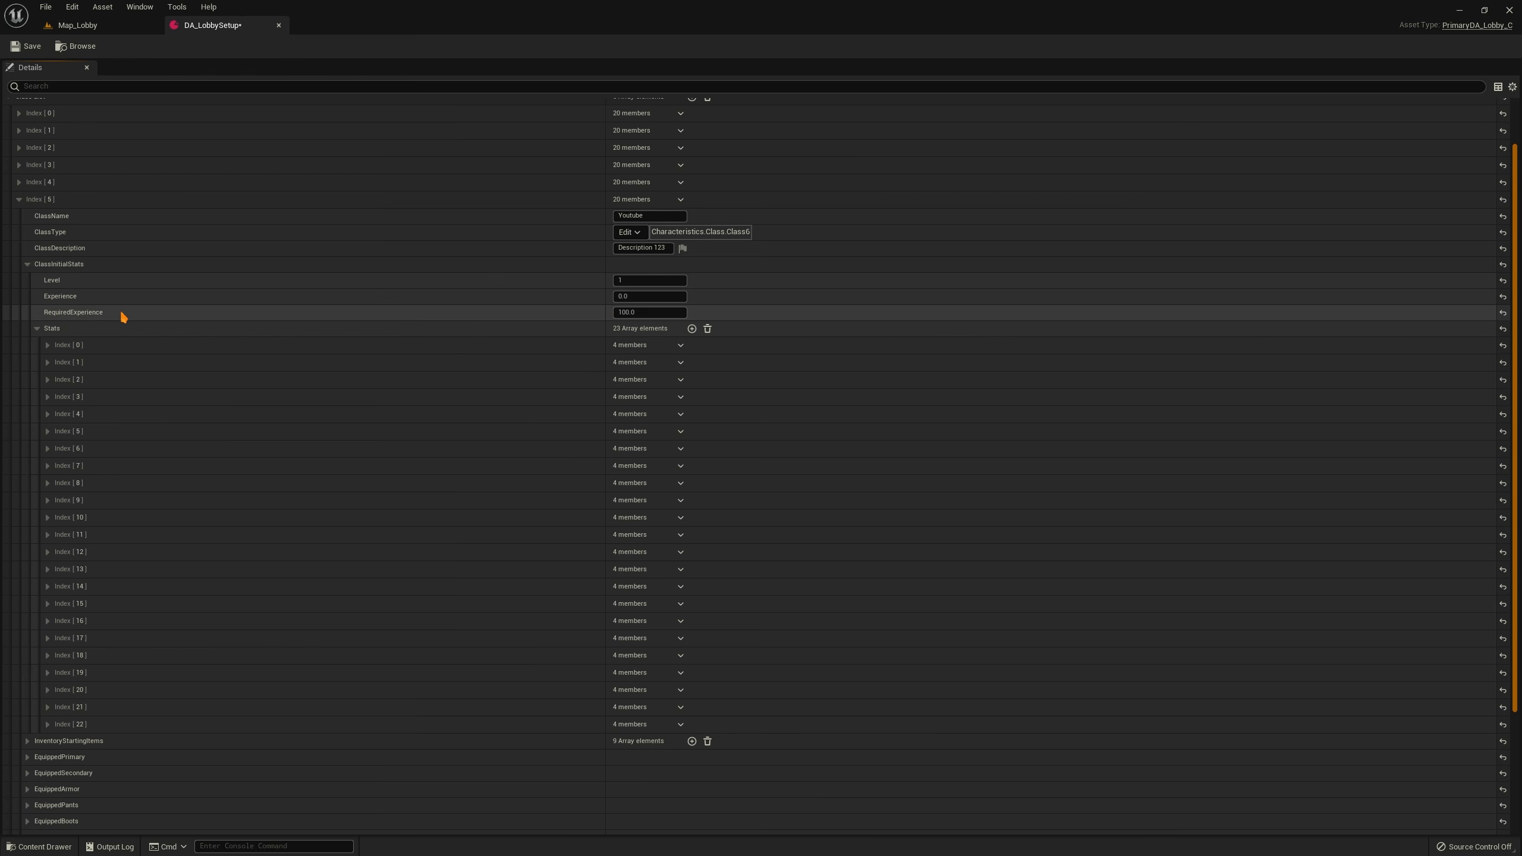
pyautogui.click(81, 25)
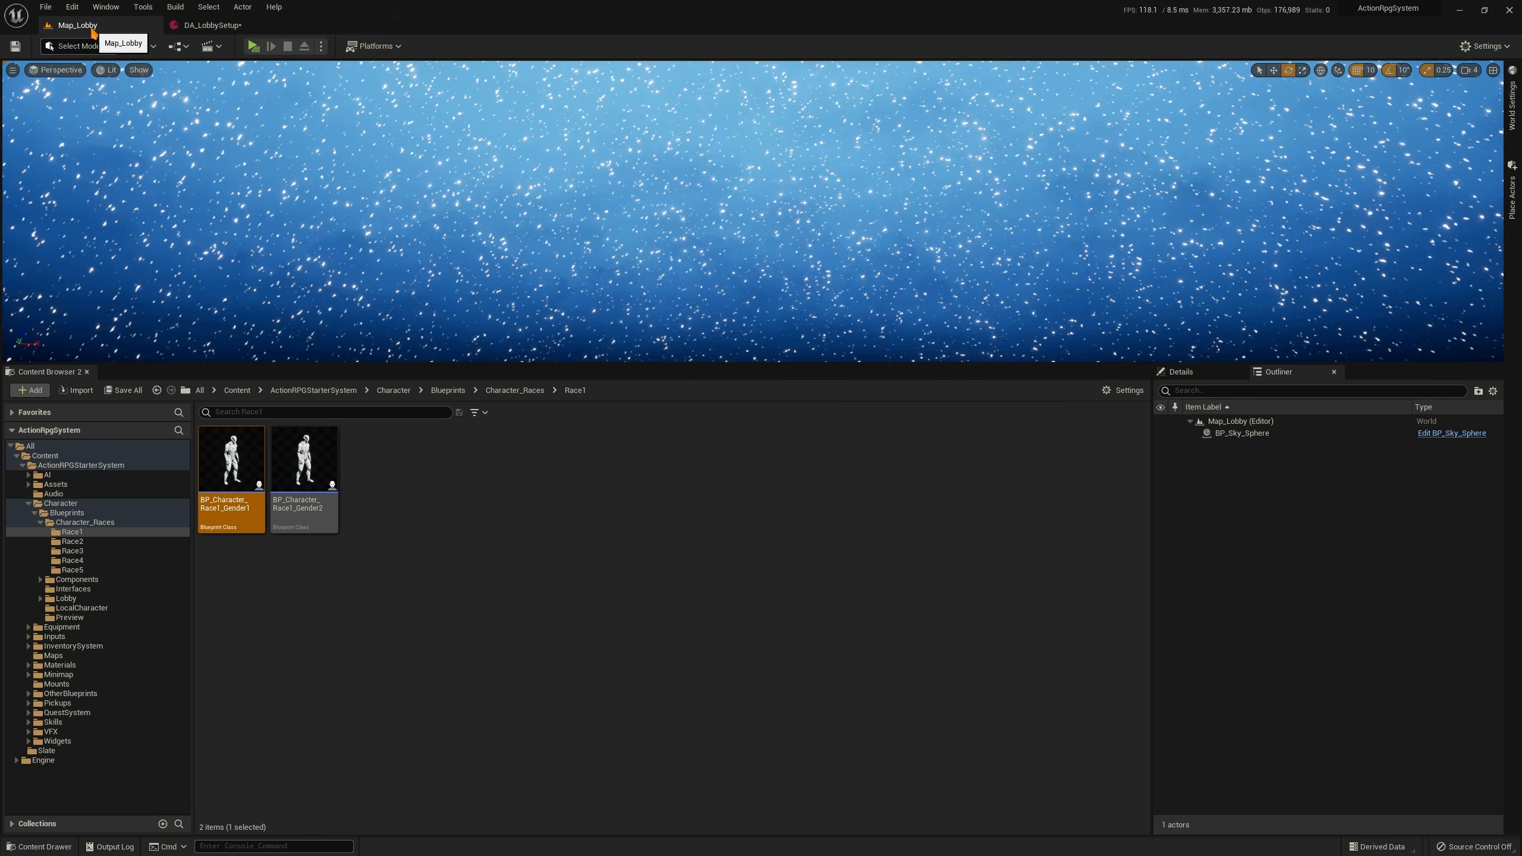
pyautogui.click(430, 390)
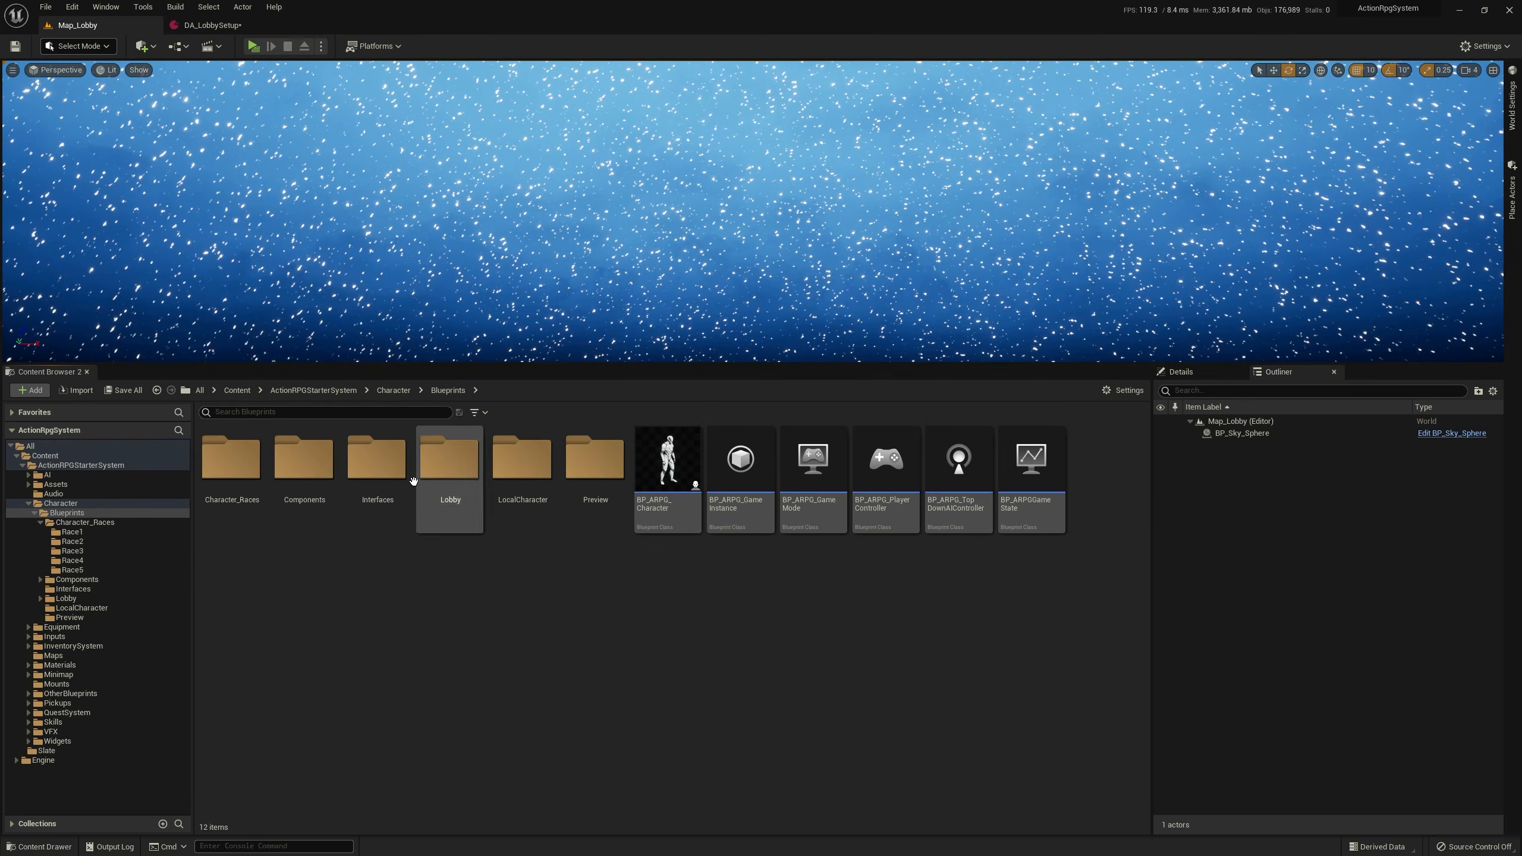
pyautogui.click(403, 392)
pyautogui.click(297, 516)
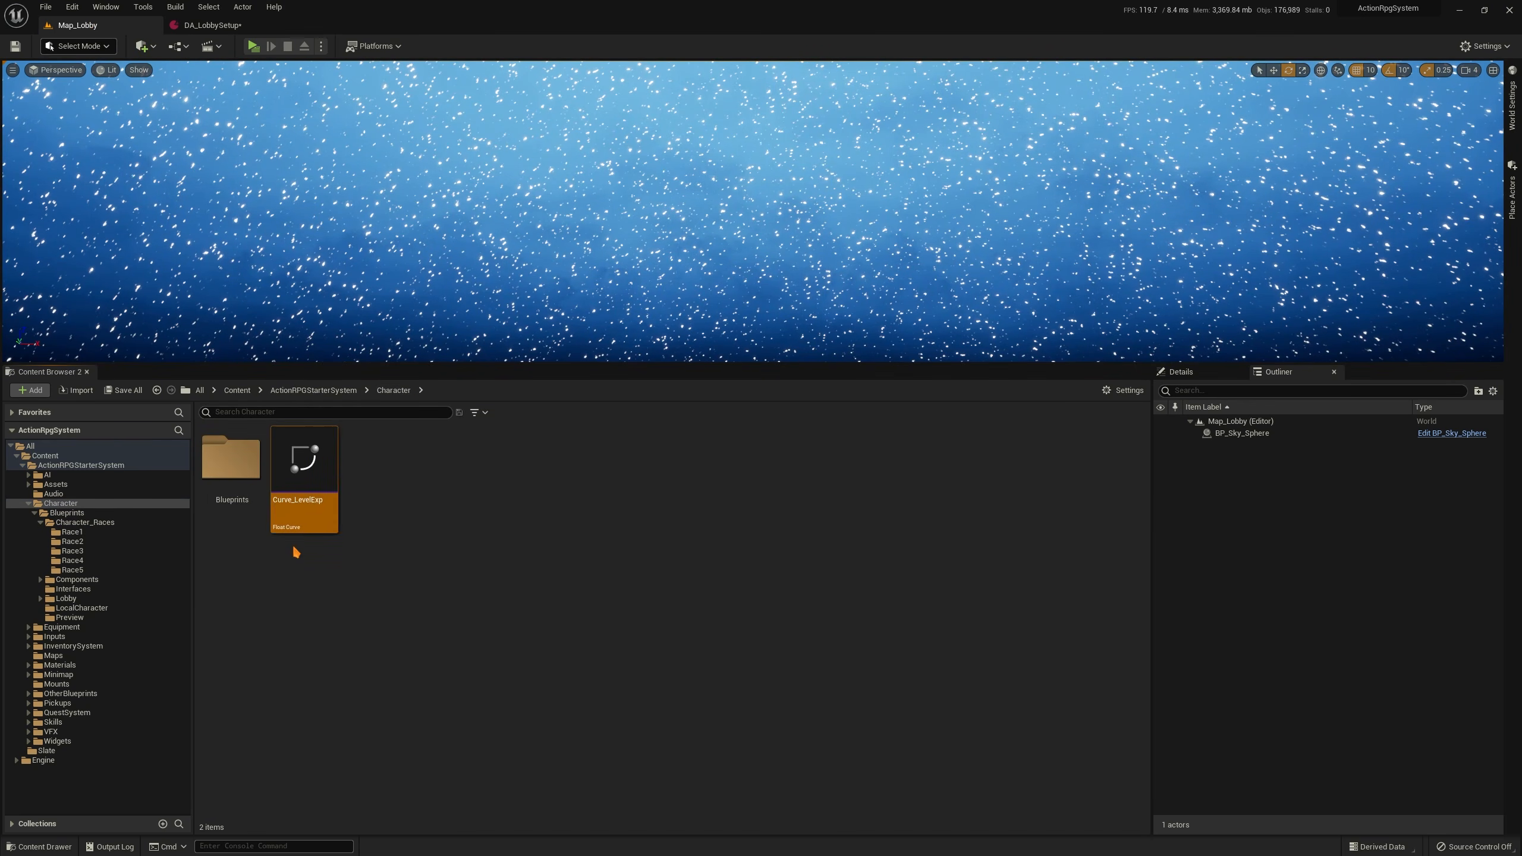
pyautogui.doubleClick(307, 499)
pyautogui.scroll(-3, 666, 599)
pyautogui.moveTo(634, 607); pyautogui.dragTo(654, 462, button='right')
pyautogui.moveTo(627, 603); pyautogui.dragTo(558, 501)
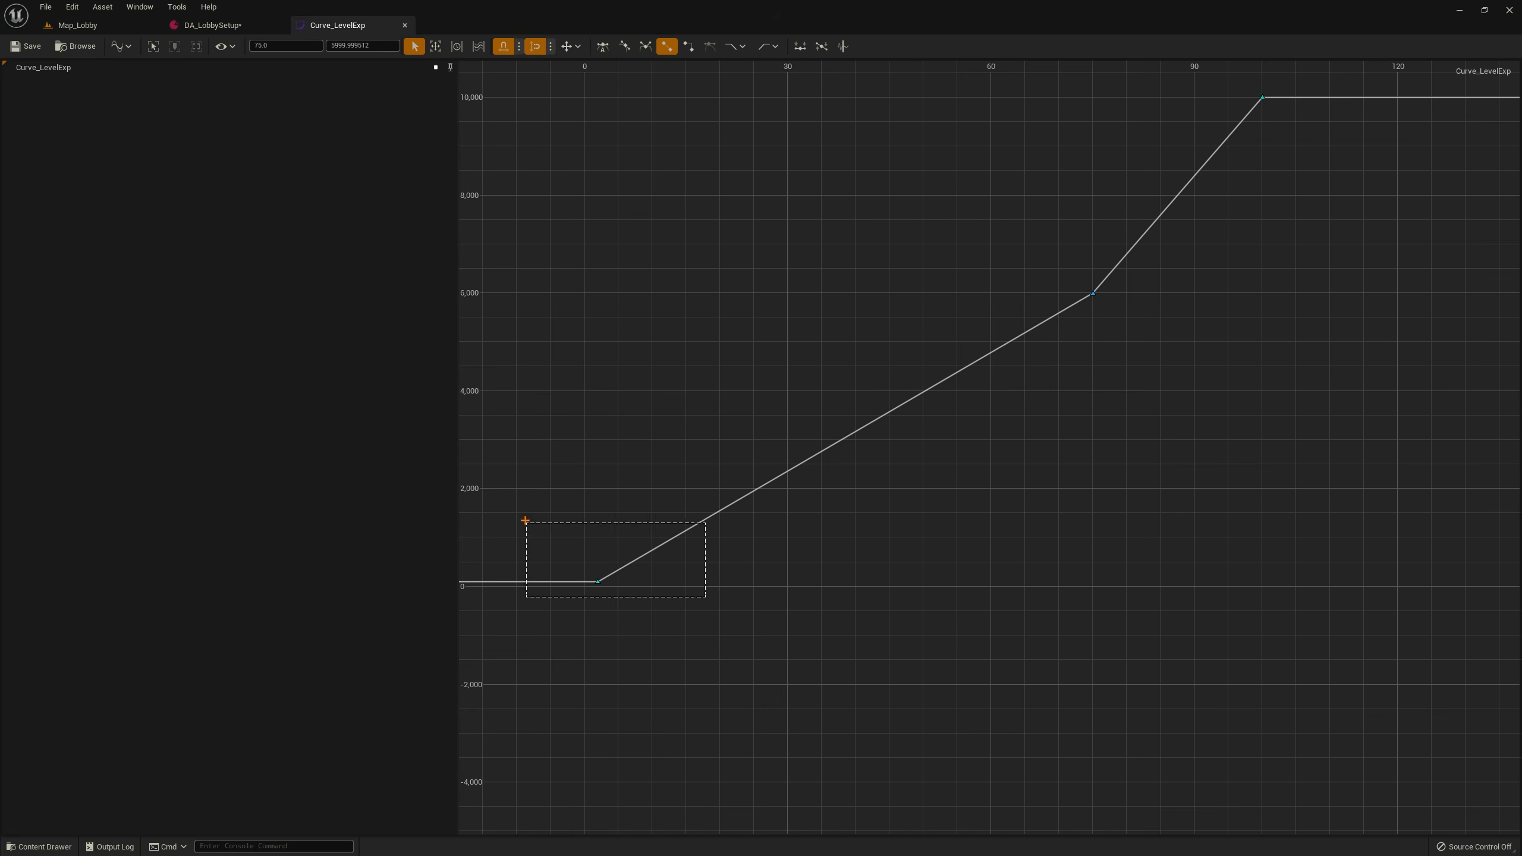
pyautogui.moveTo(525, 520); pyautogui.dragTo(520, 504)
pyautogui.moveTo(1182, 359); pyautogui.dragTo(1019, 240)
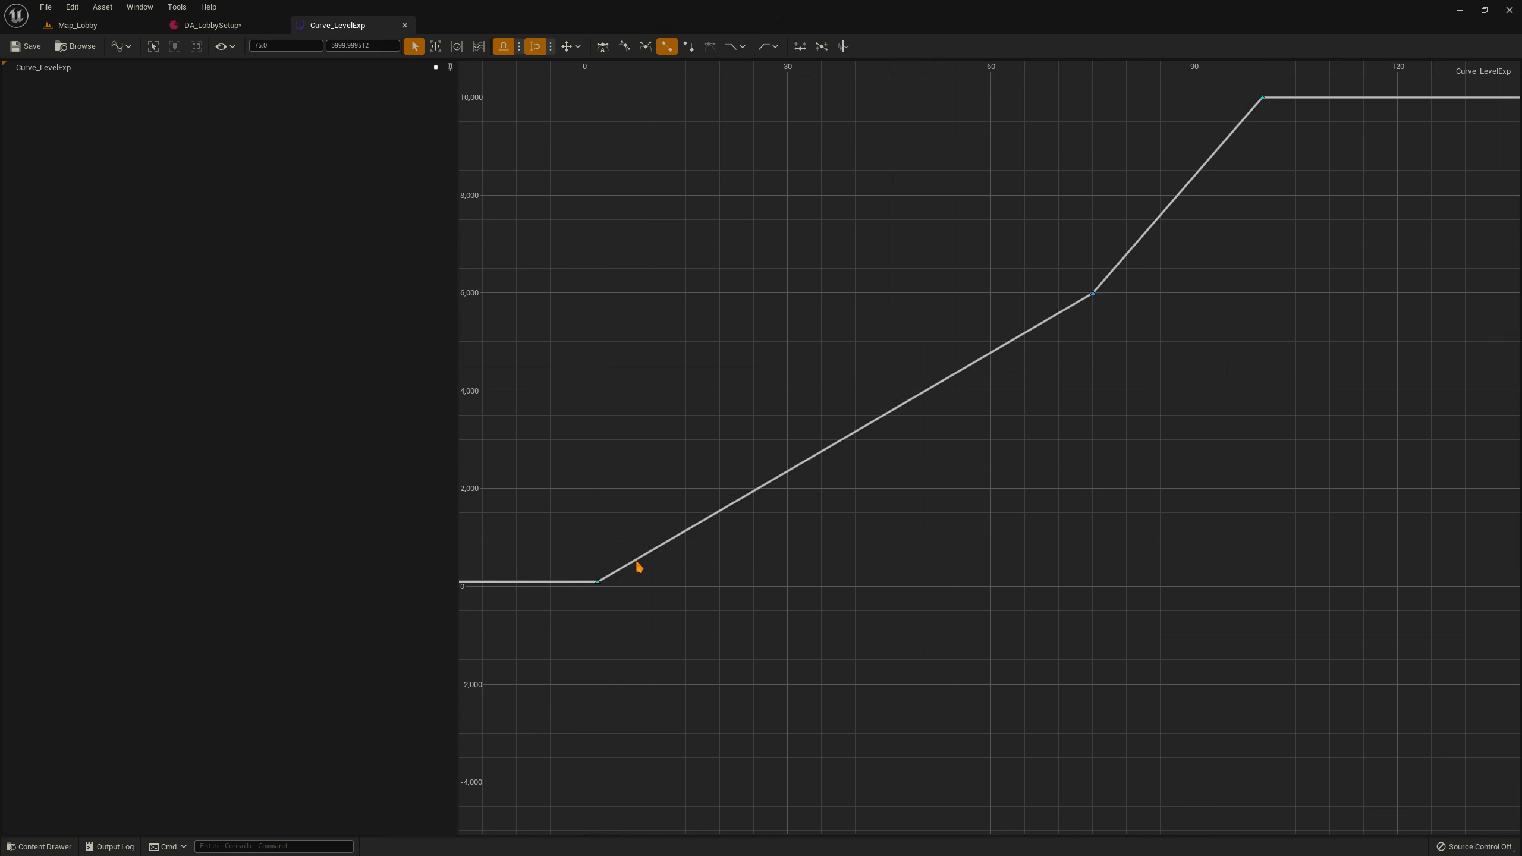
# Add a key to the middle of the level experience curve at about time 45.7 and value 2000
pyautogui.middleClick(855, 438)
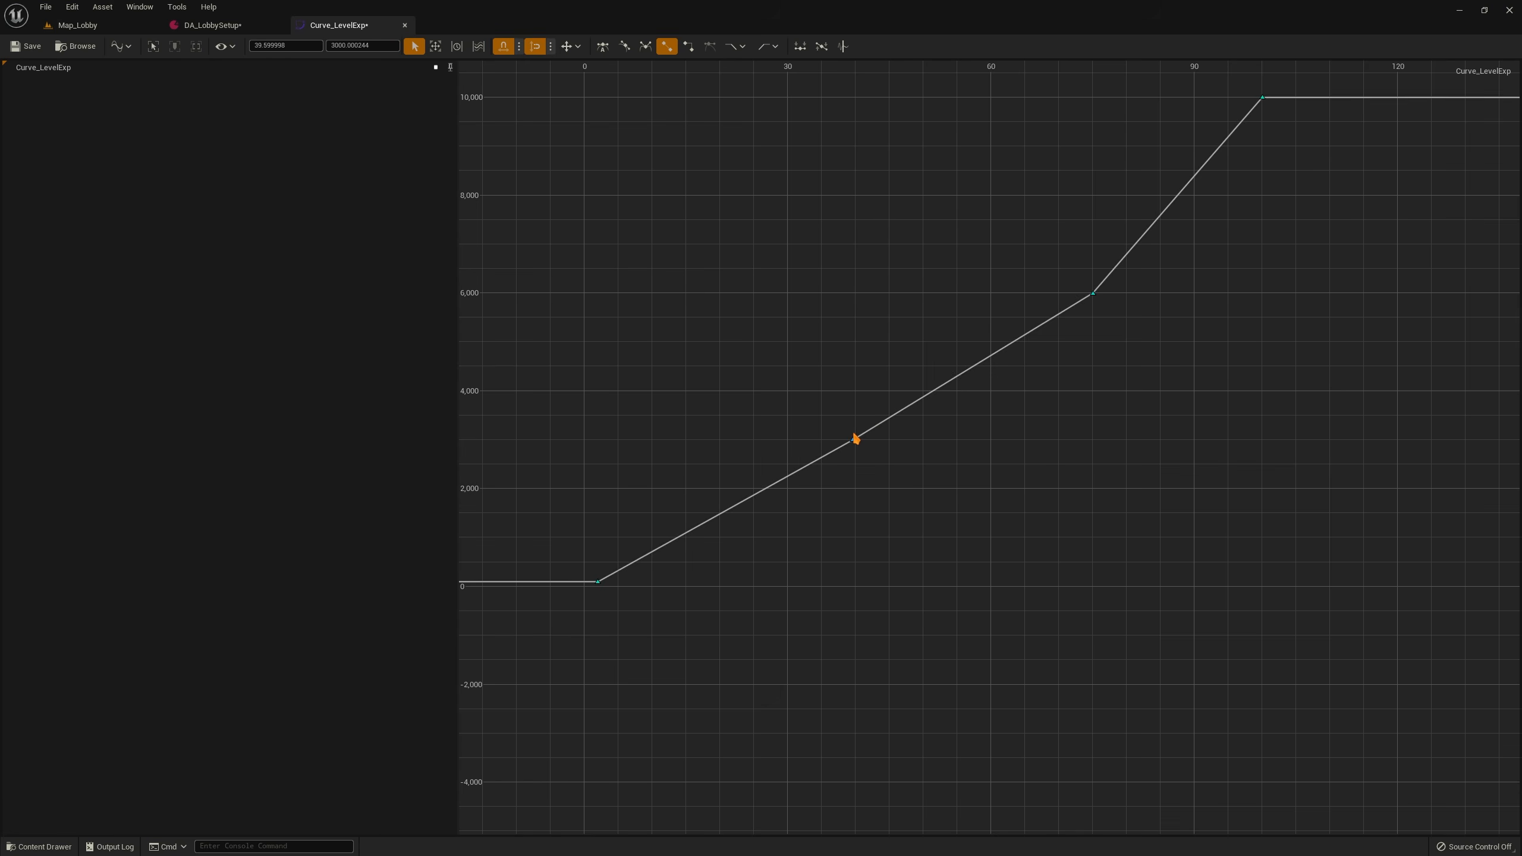
pyautogui.moveTo(856, 438); pyautogui.dragTo(900, 499)
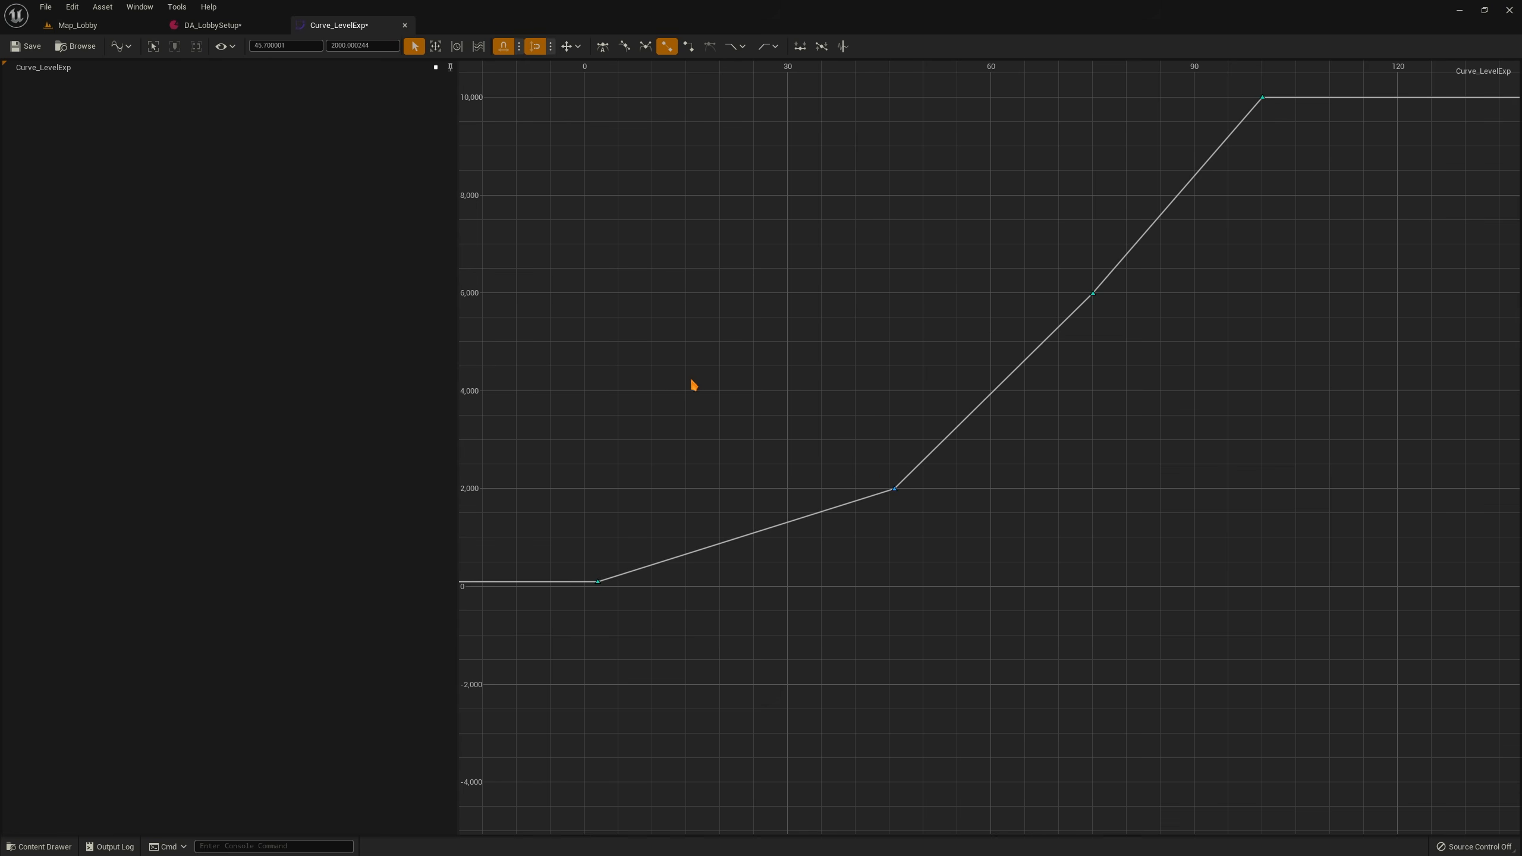
# Smooth the first three keys of the curve with Auto interpolation, then save and close Curve_LevelExp
pyautogui.moveTo(599, 274); pyautogui.dragTo(556, 238)
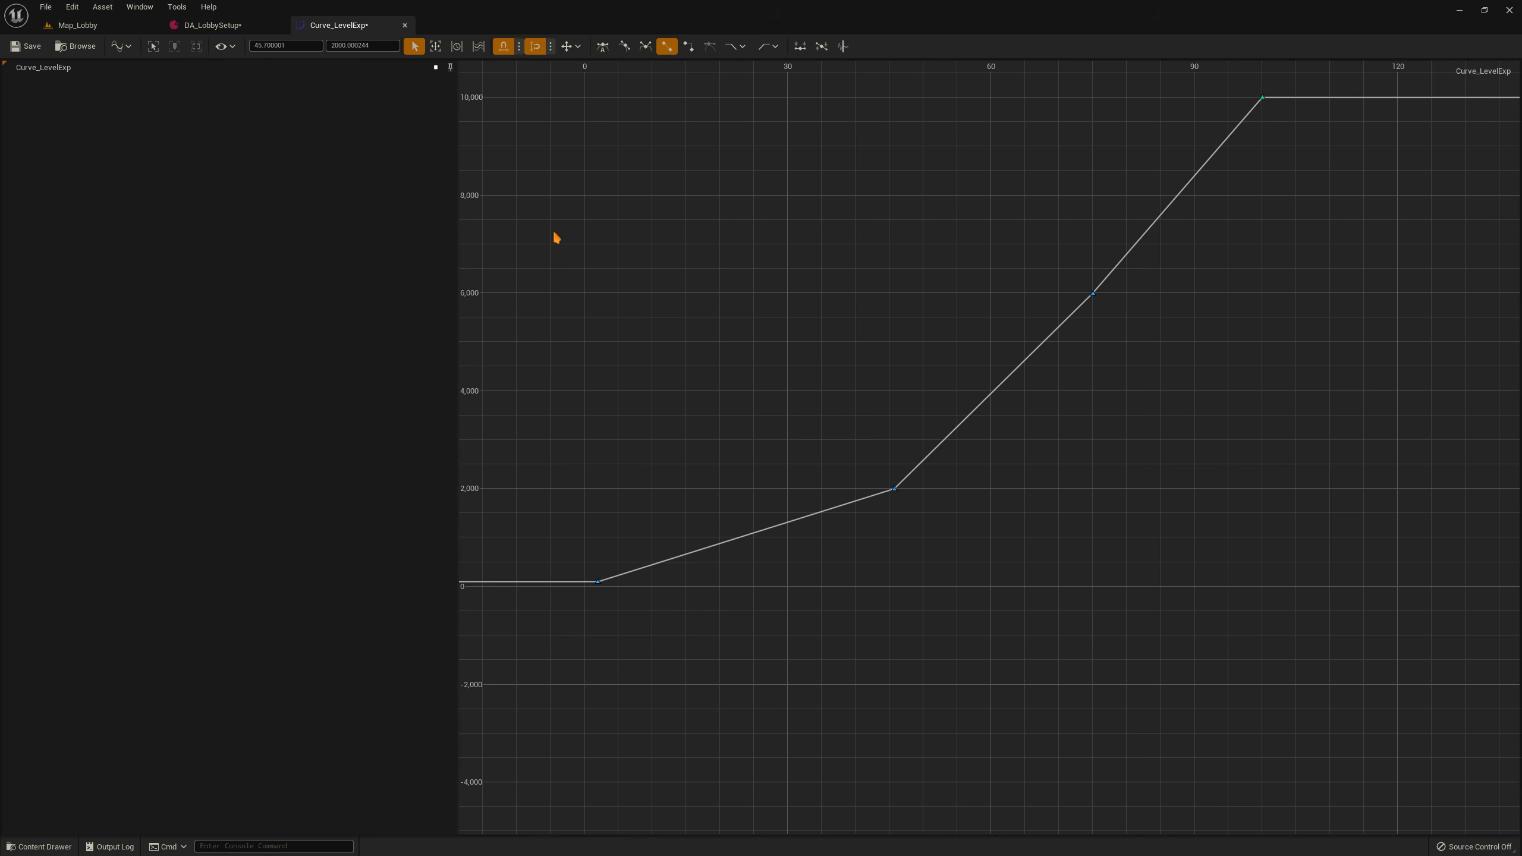
pyautogui.rightClick(1093, 296)
pyautogui.click(1139, 418)
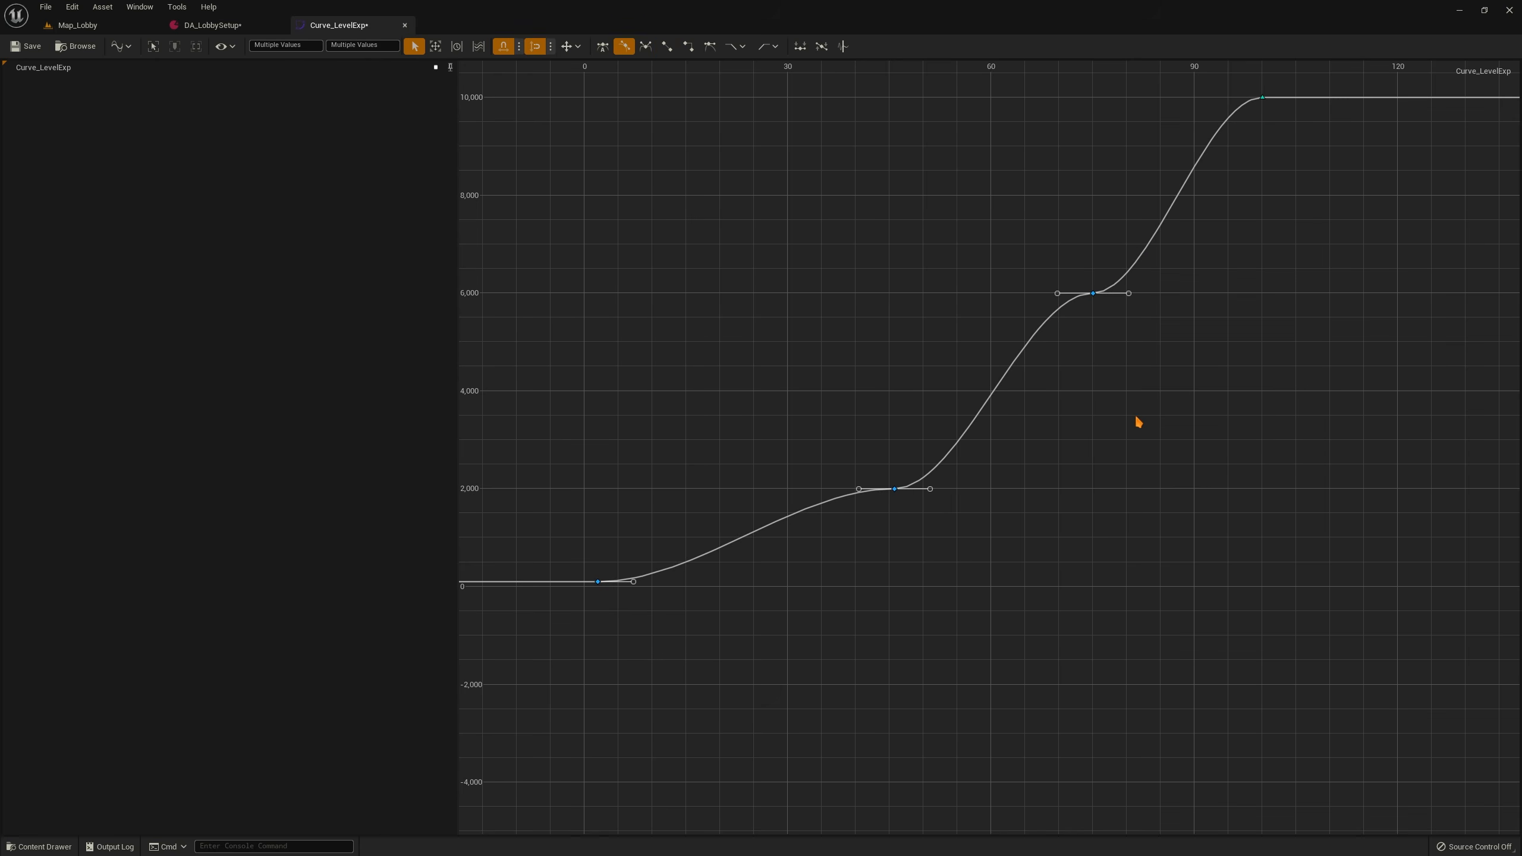
pyautogui.rightClick(1093, 294)
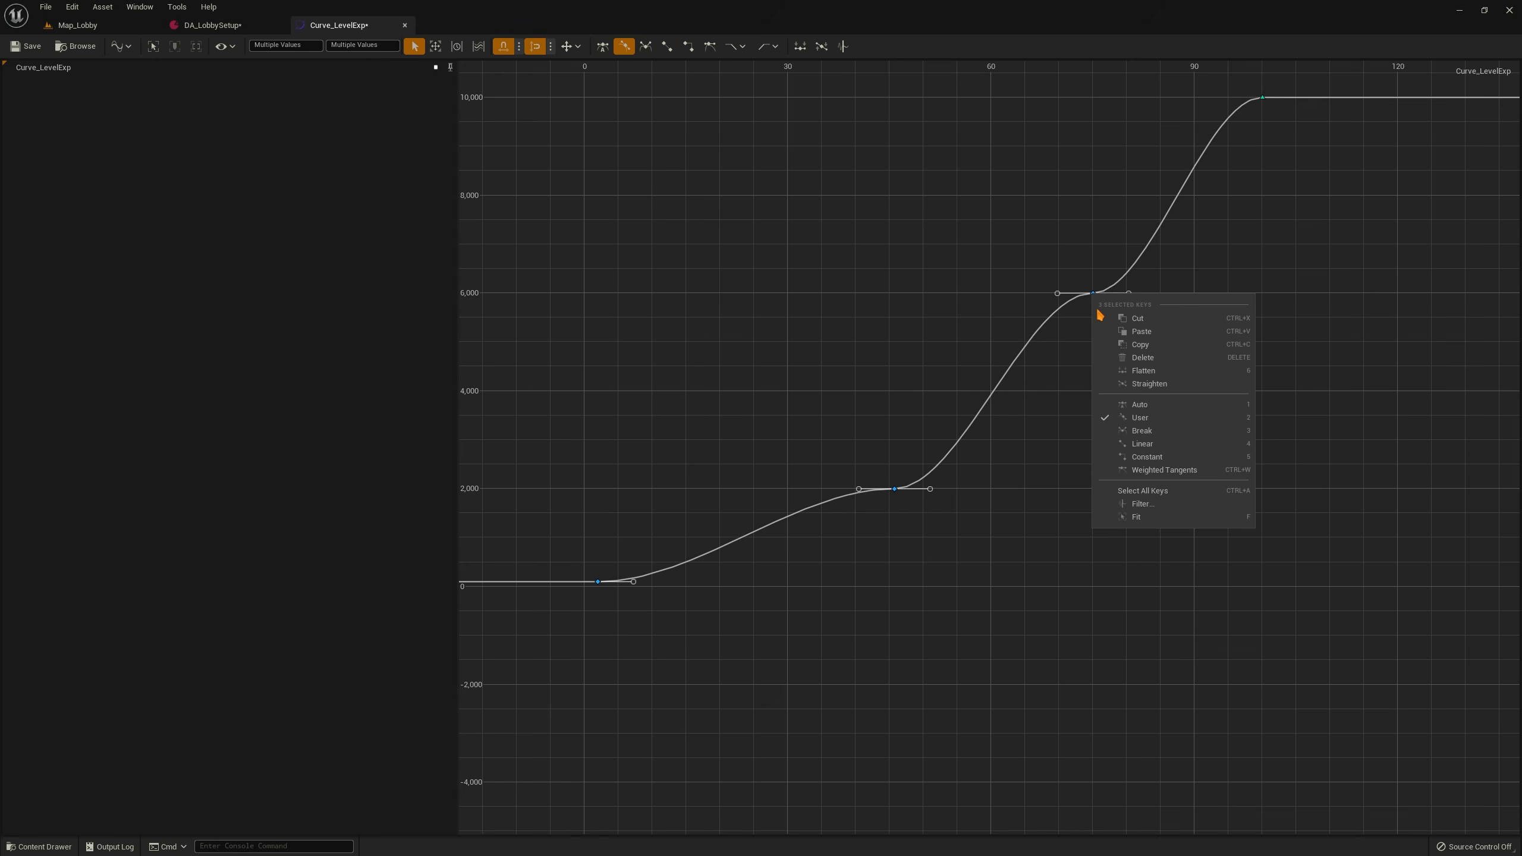
pyautogui.click(1121, 406)
pyautogui.click(845, 423)
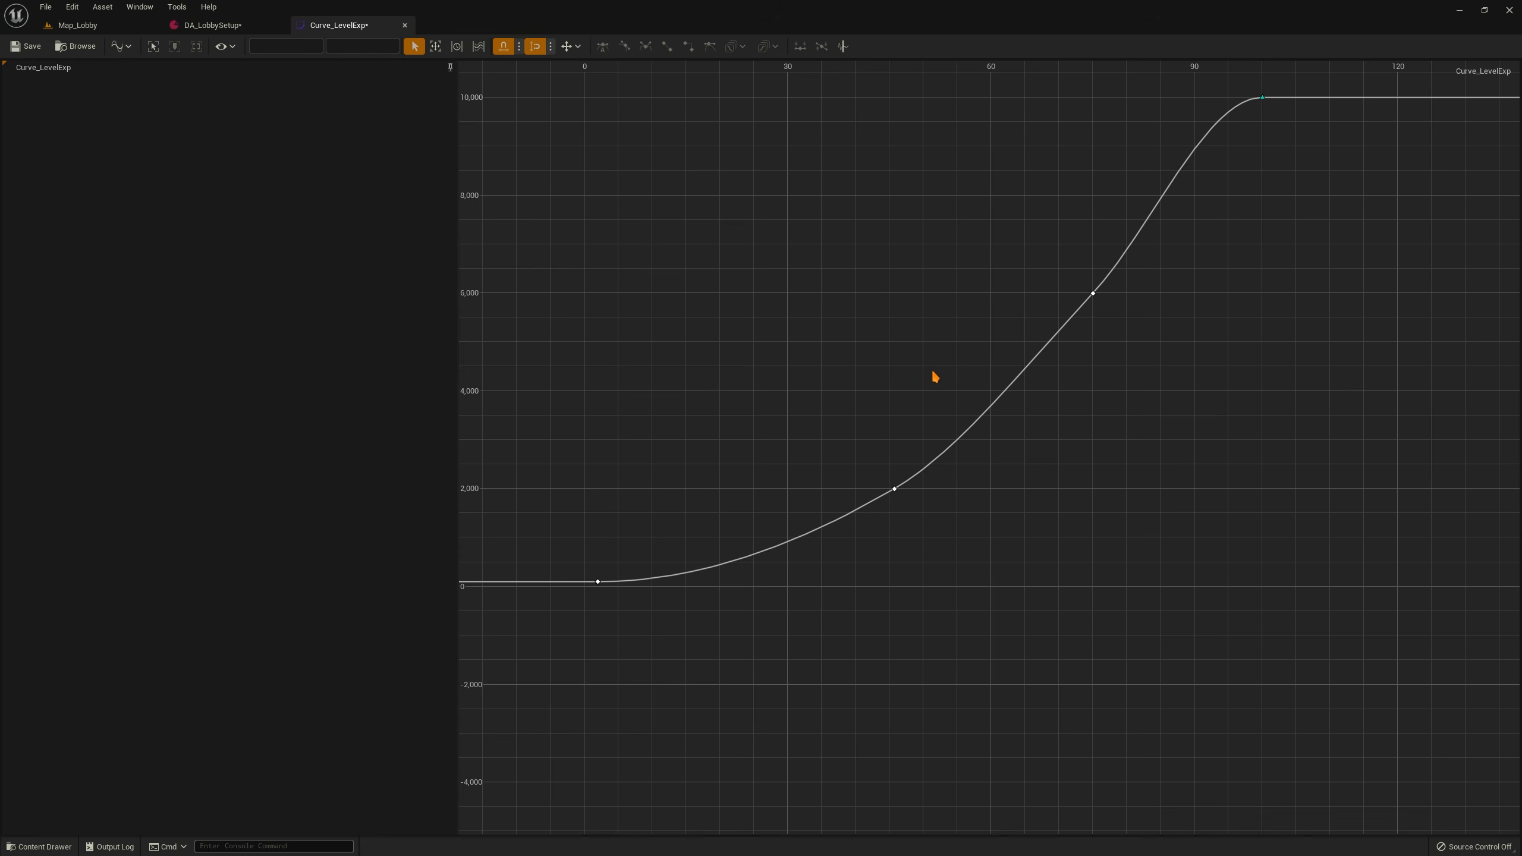
pyautogui.click(25, 47)
pyautogui.click(405, 24)
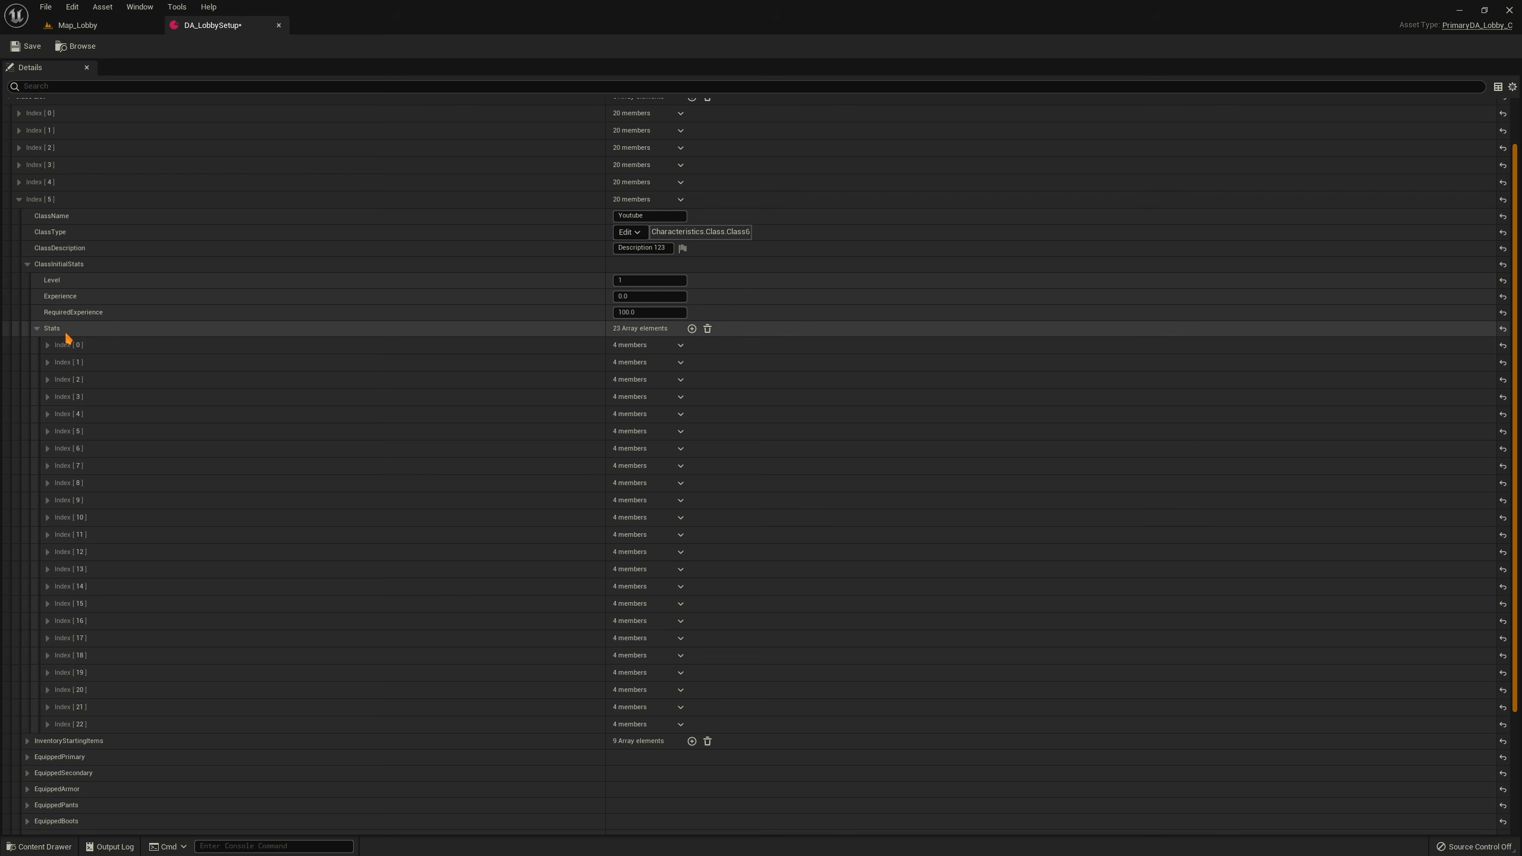
# Set both Value and Max of the Youtube class's Stat.Health entry to 3000
pyautogui.scroll(-3, 56, 338)
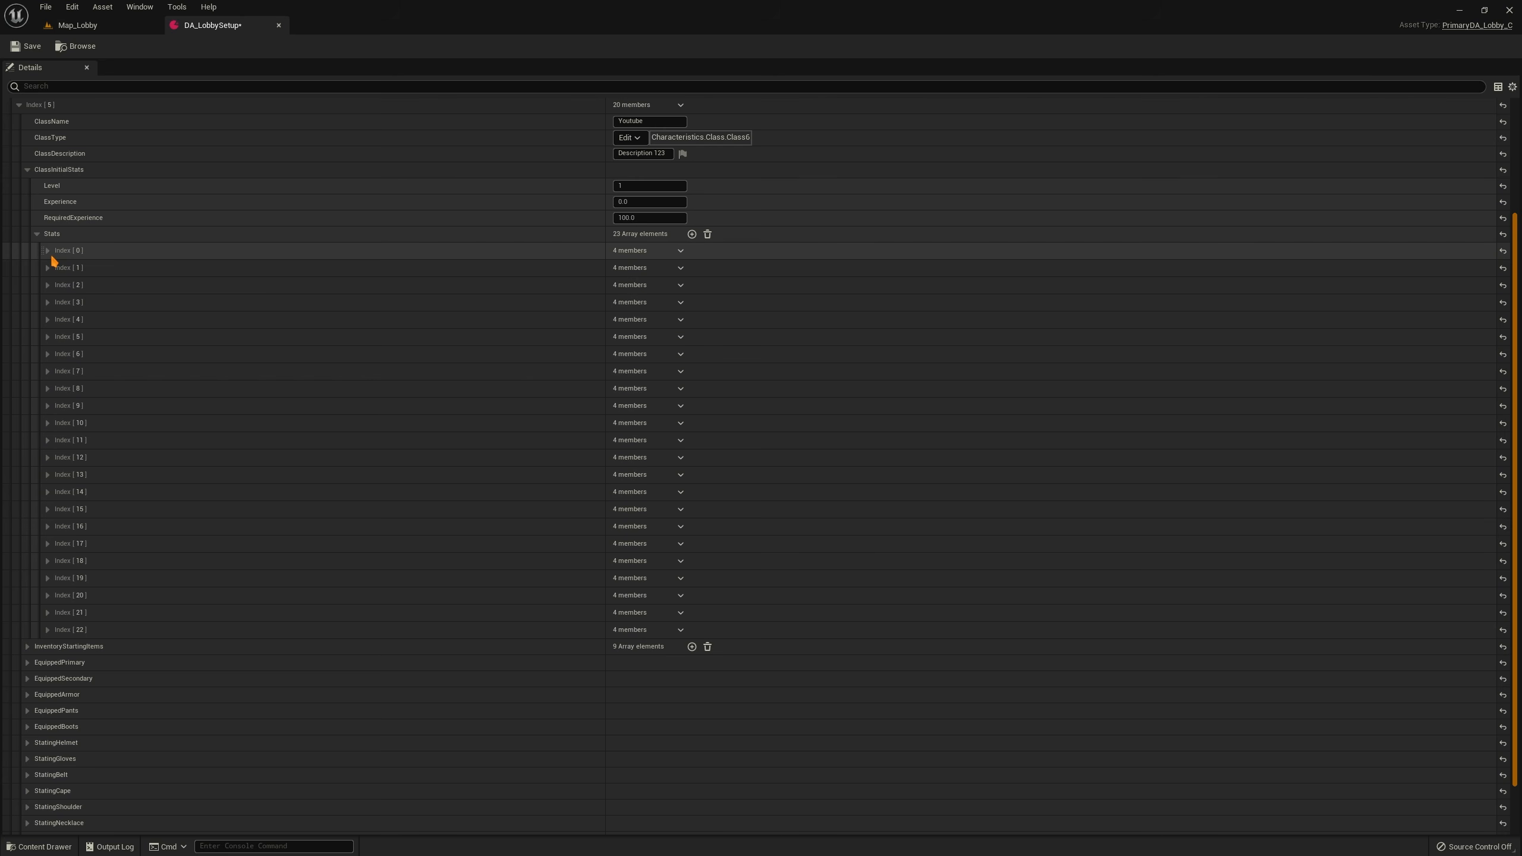
pyautogui.click(50, 252)
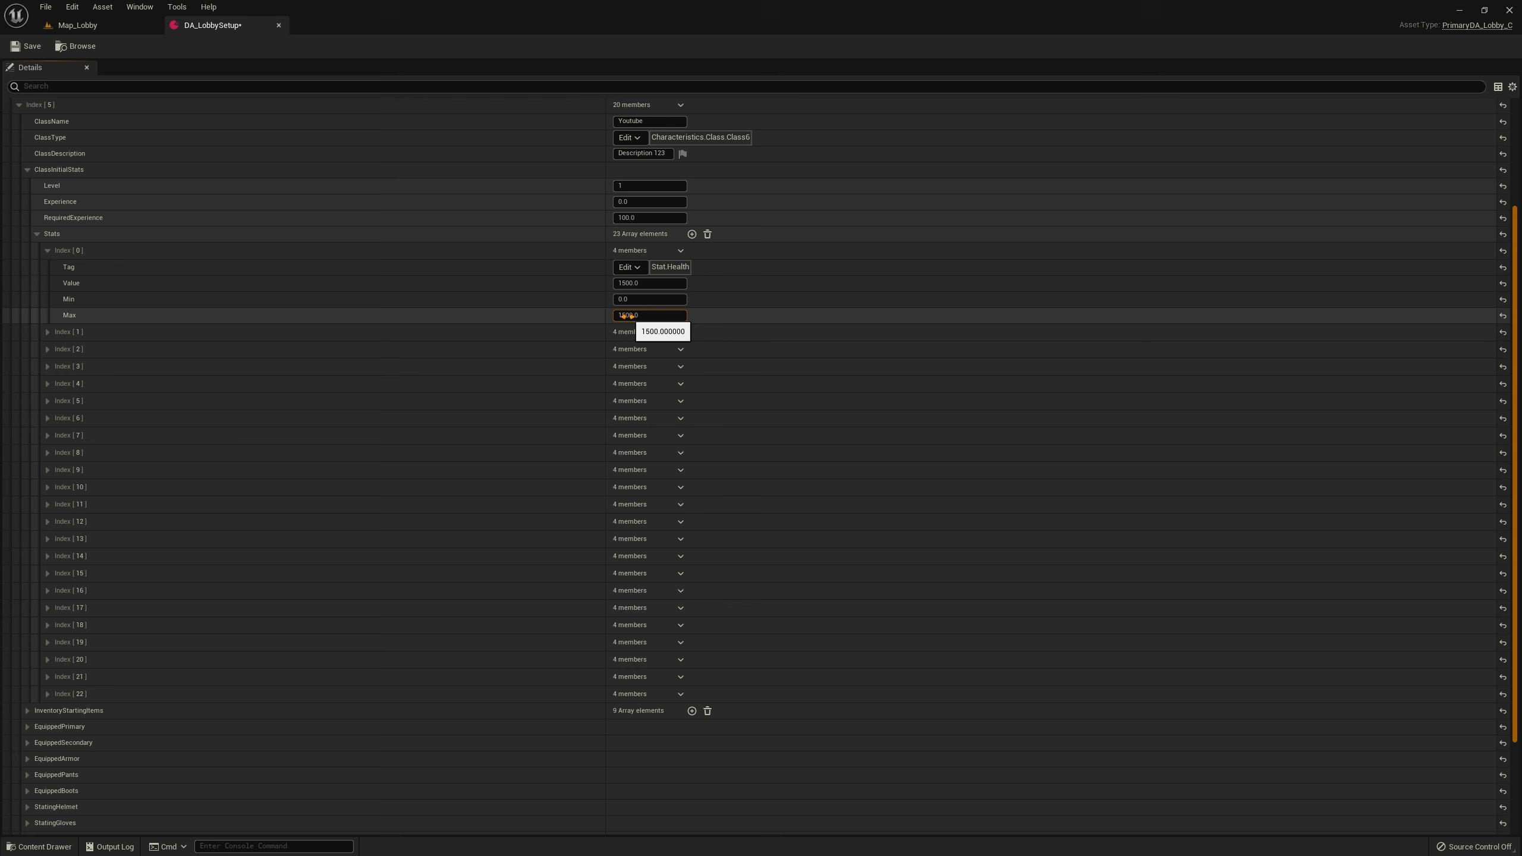
pyautogui.click(636, 283)
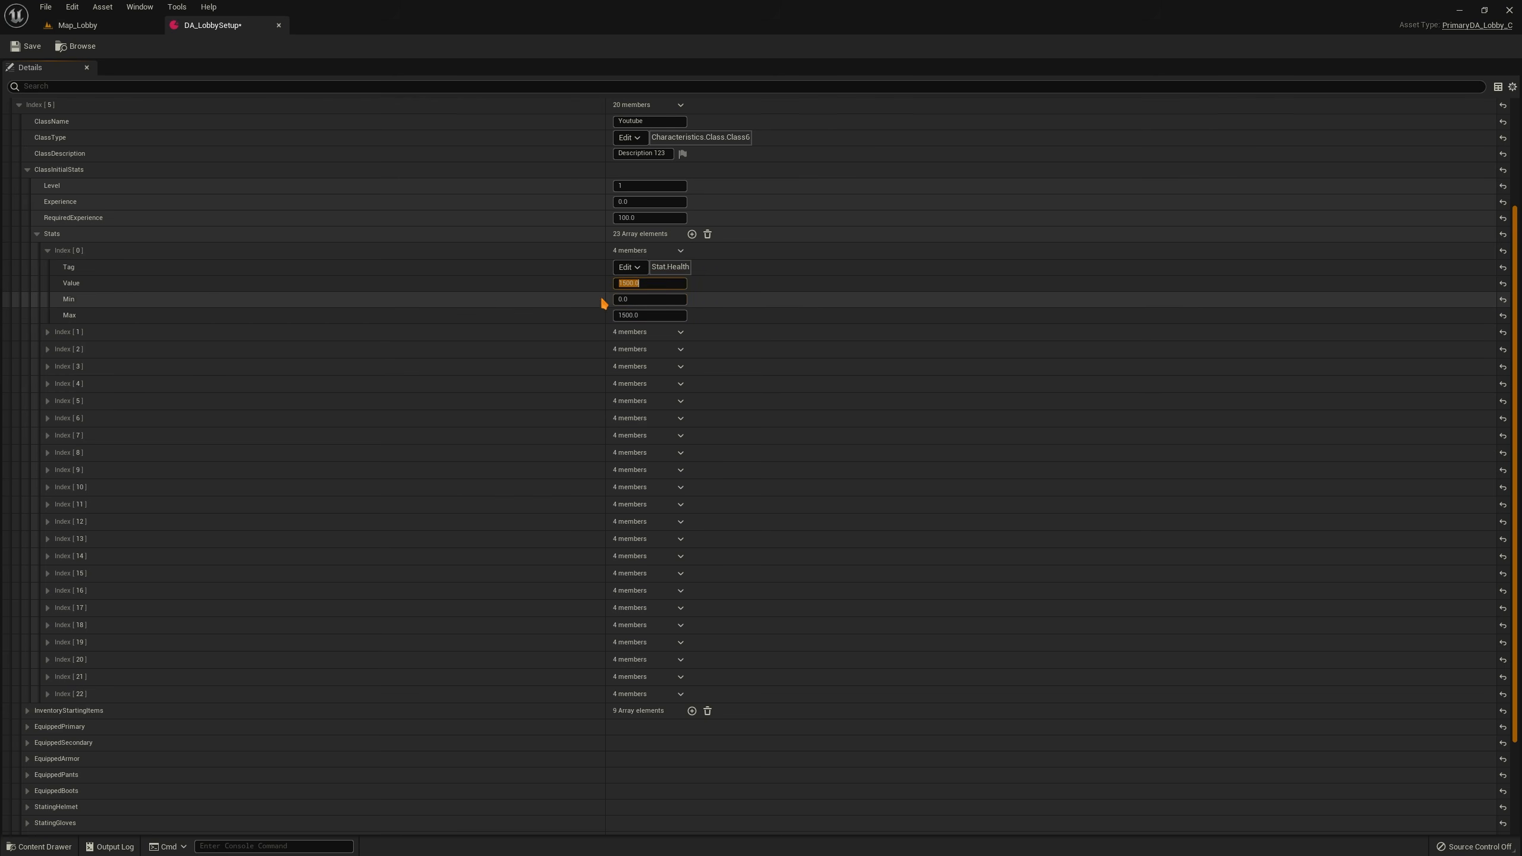
pyautogui.write('3000')
pyautogui.press('Return')
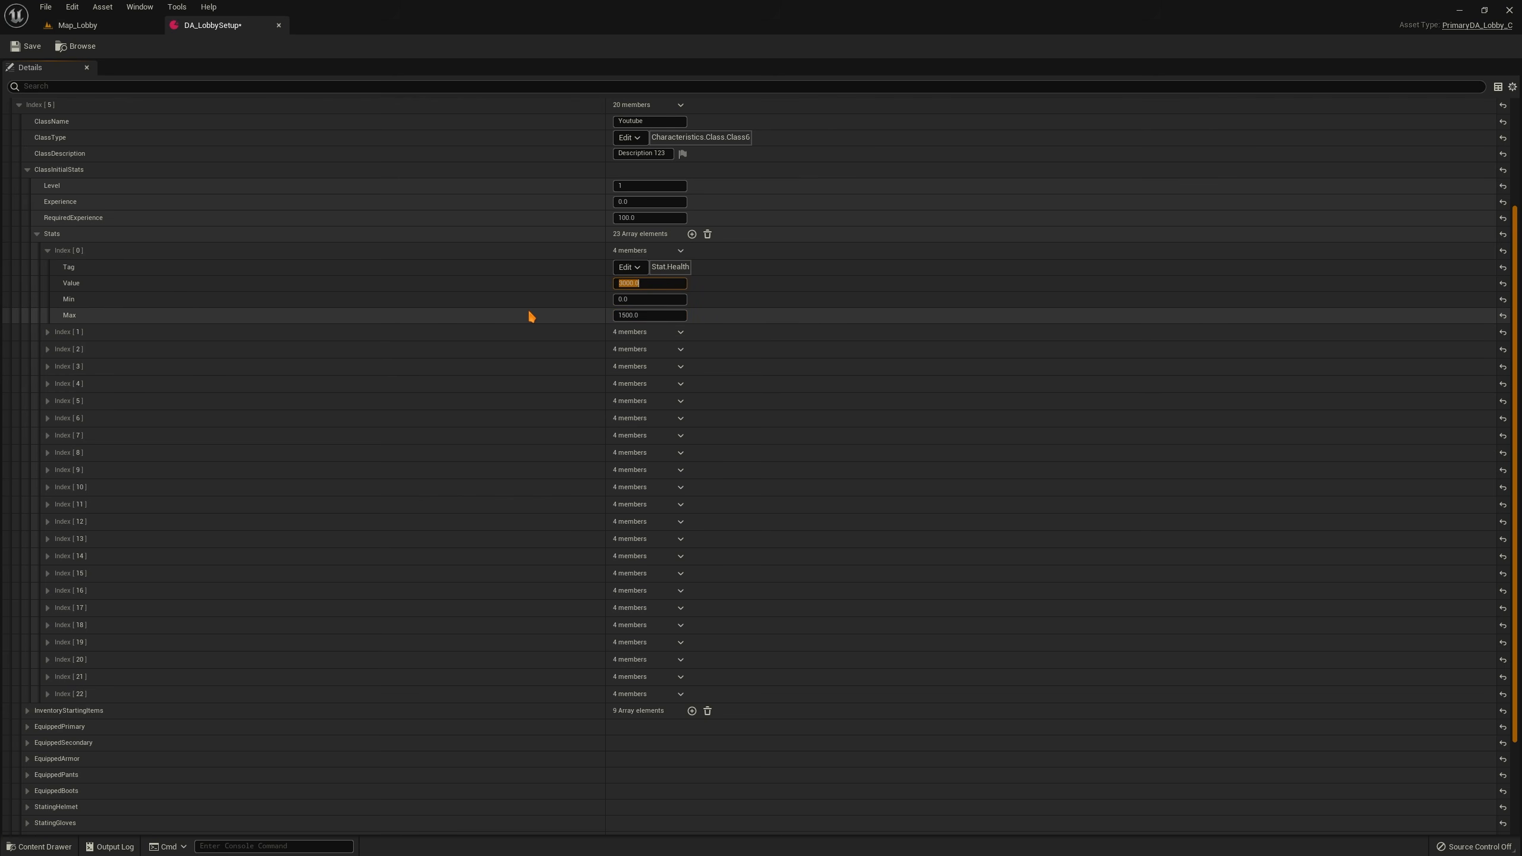
pyautogui.click(627, 317)
pyautogui.write('3000.0')
pyautogui.click(119, 283)
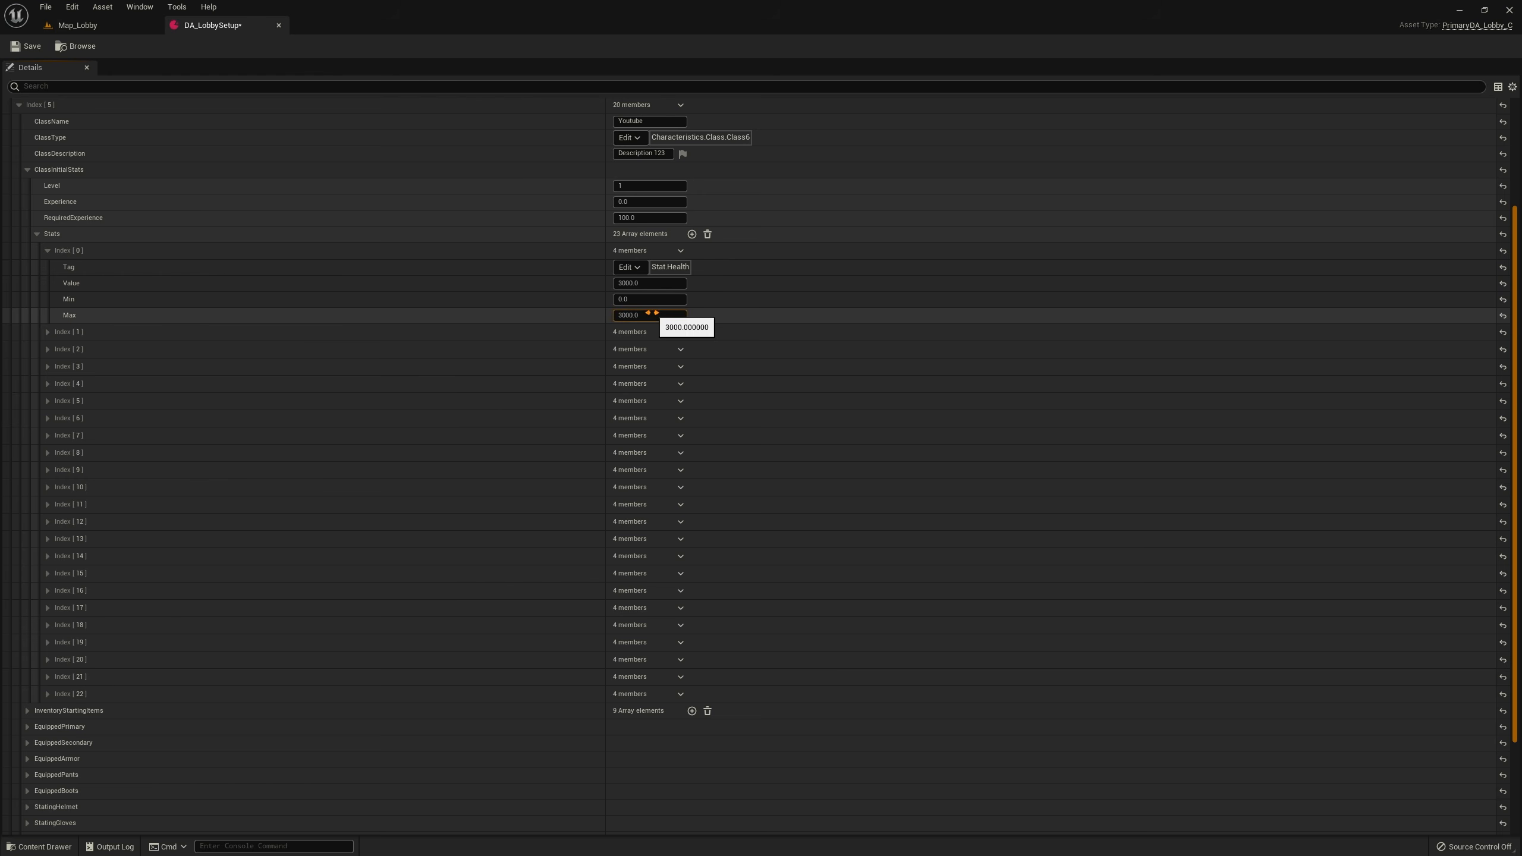
# Check the Mana entry in the class's stats and set the Value of the Stat.Strength entry to 30
pyautogui.click(48, 332)
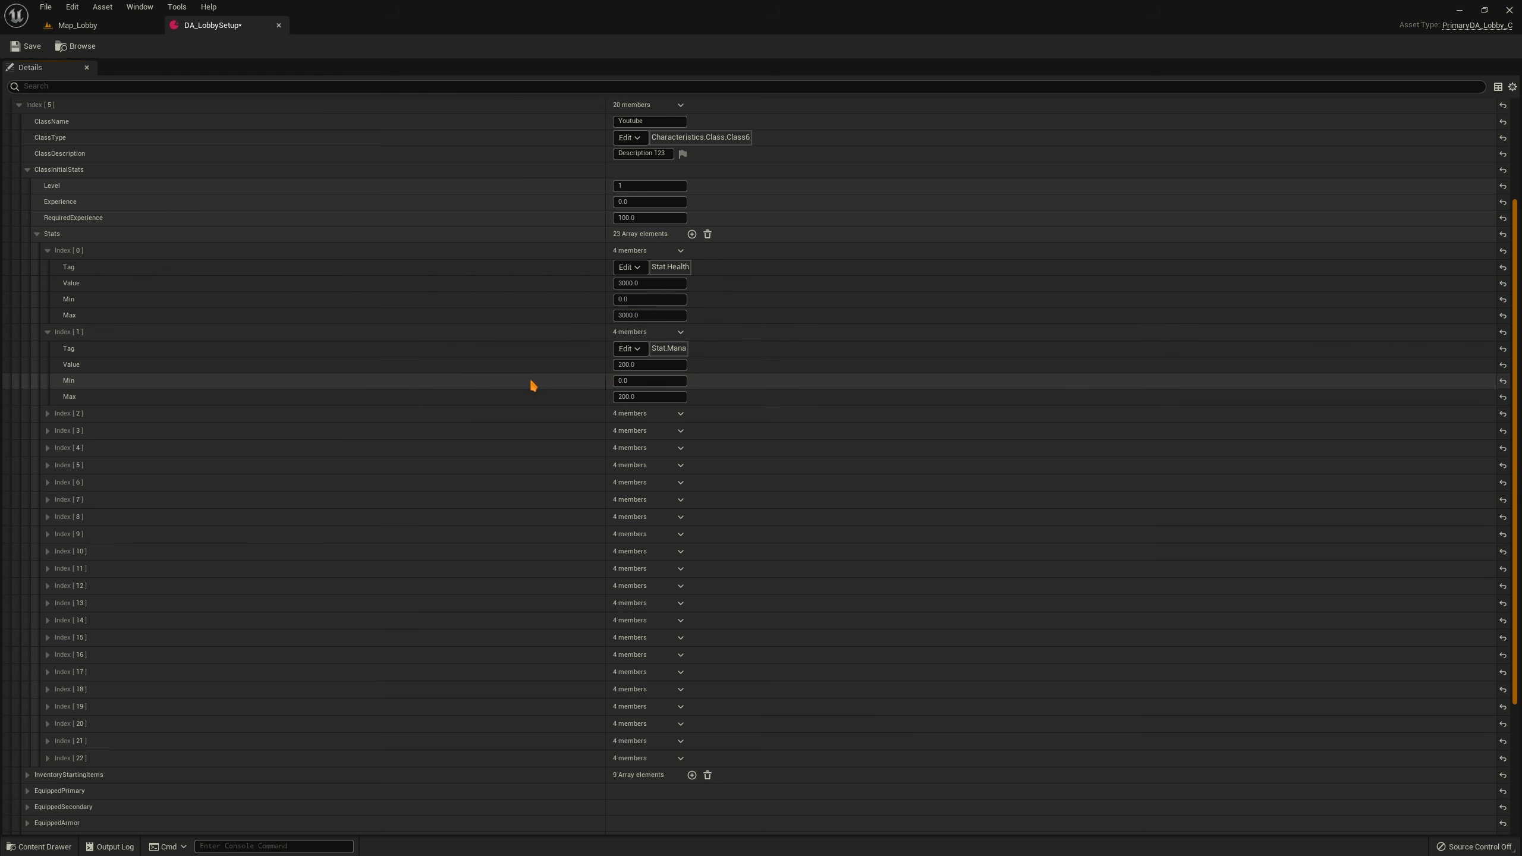
pyautogui.click(49, 333)
pyautogui.click(47, 349)
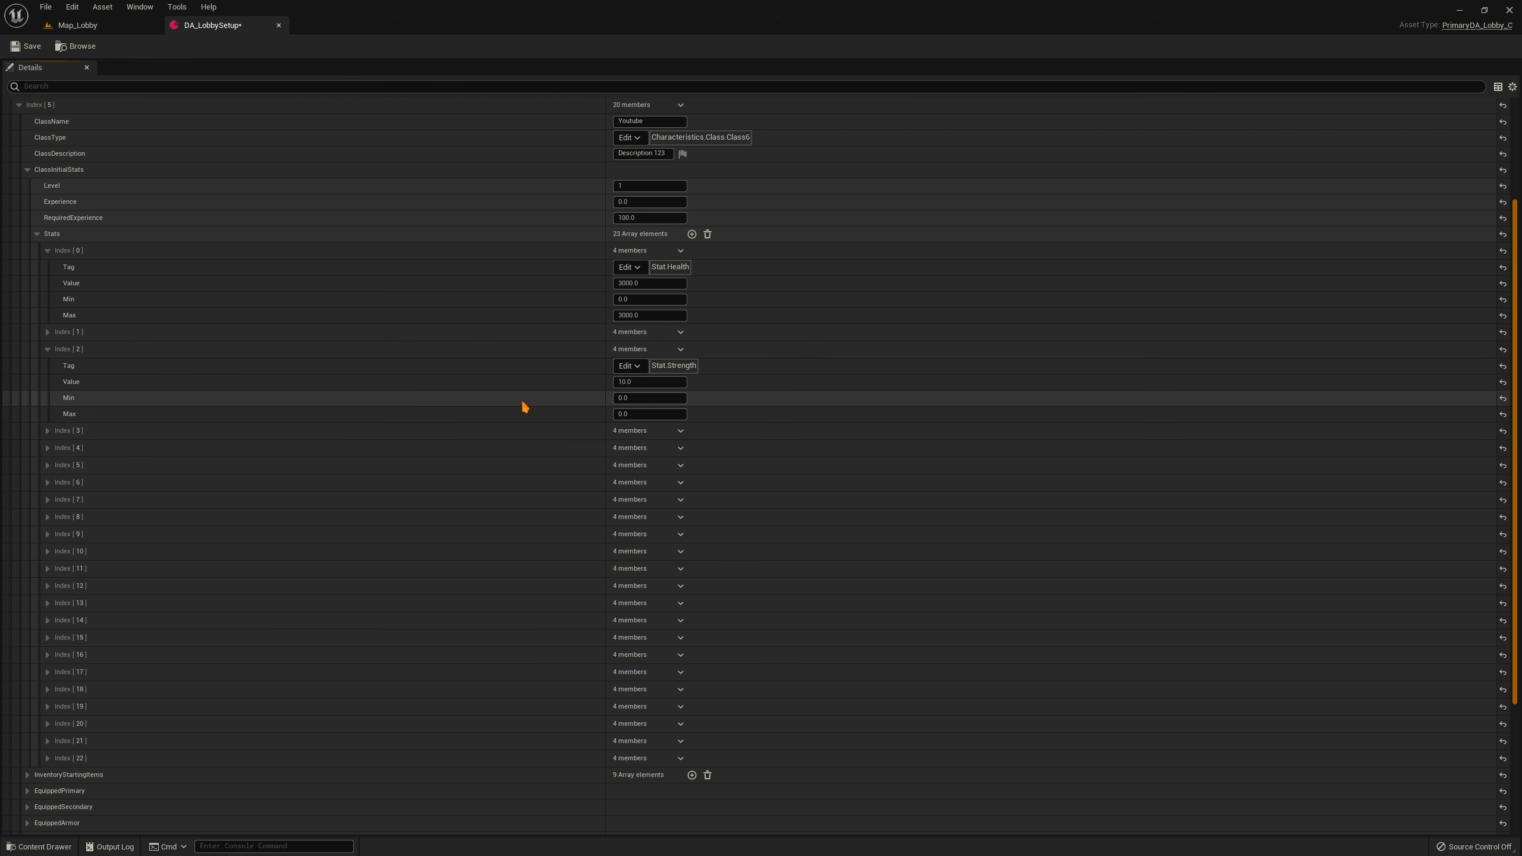
pyautogui.click(623, 381)
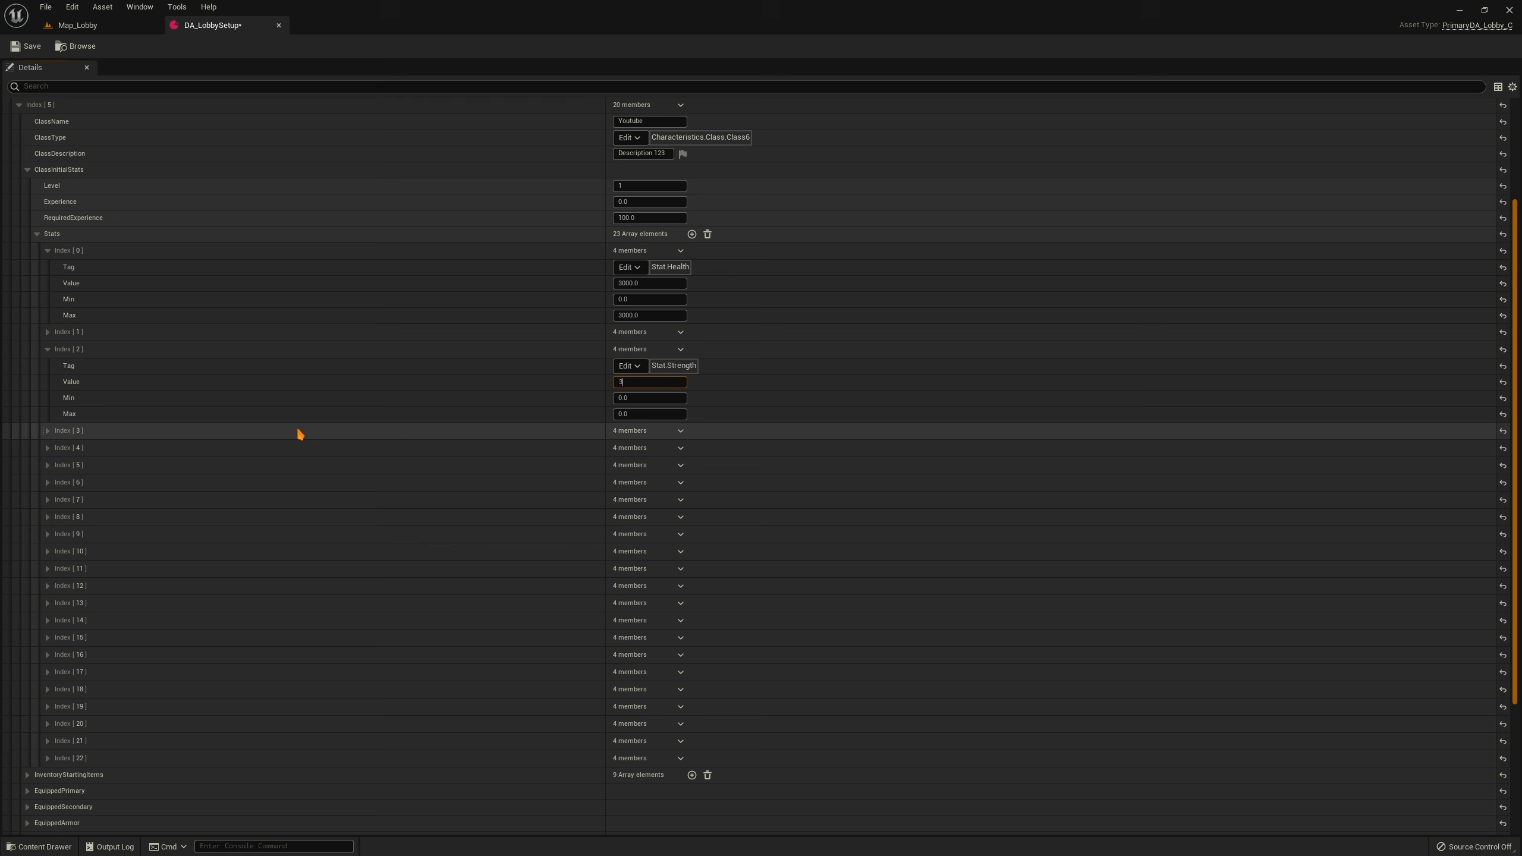
# Expand the Dexterity entry at Index [3] and review the initial stats of the Youtube class
pyautogui.click(49, 431)
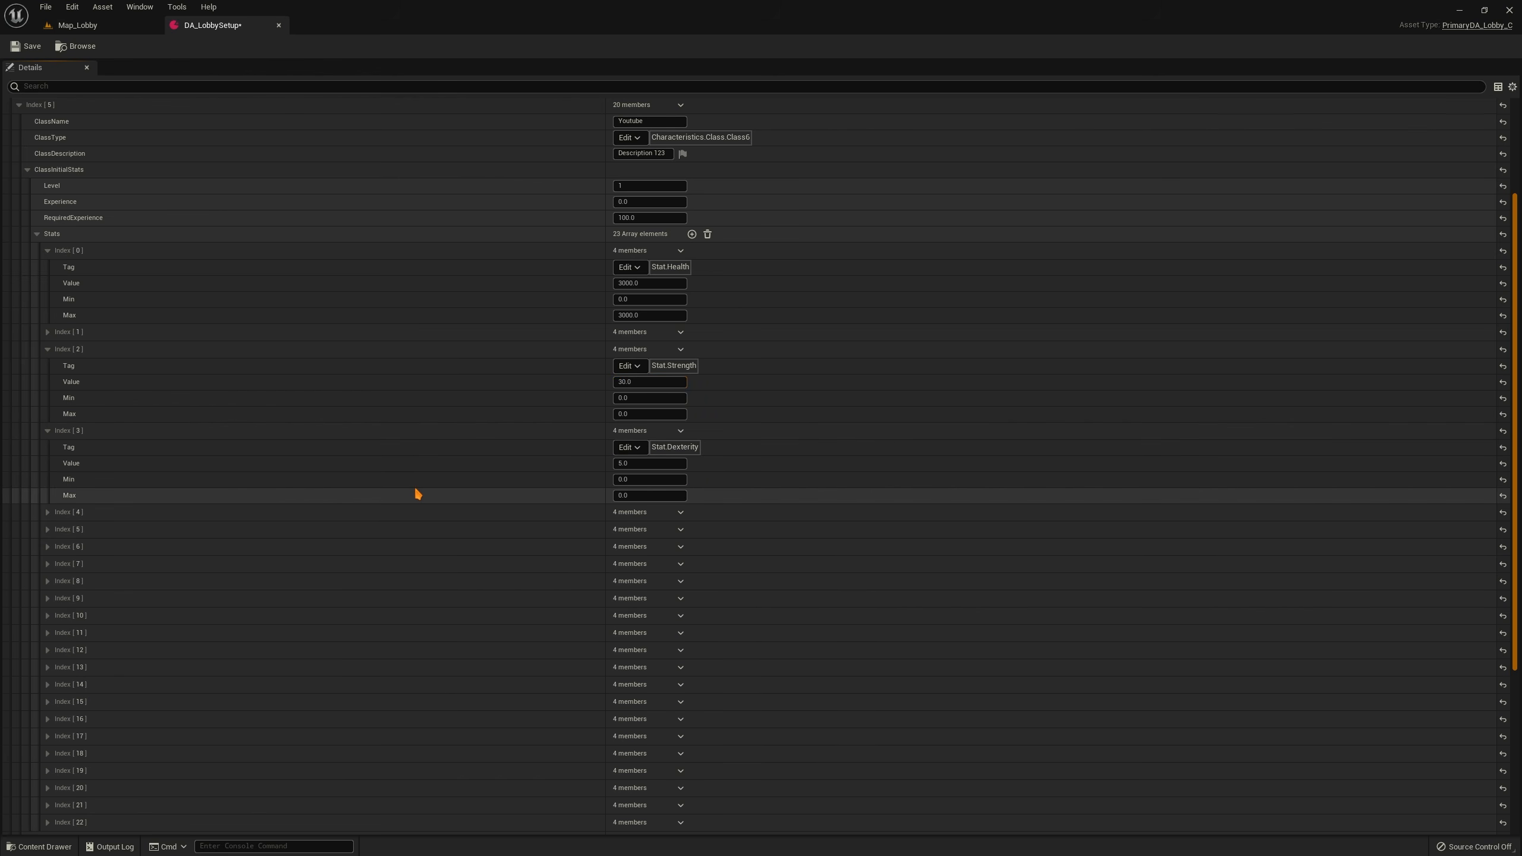
pyautogui.scroll(-3, 406, 493)
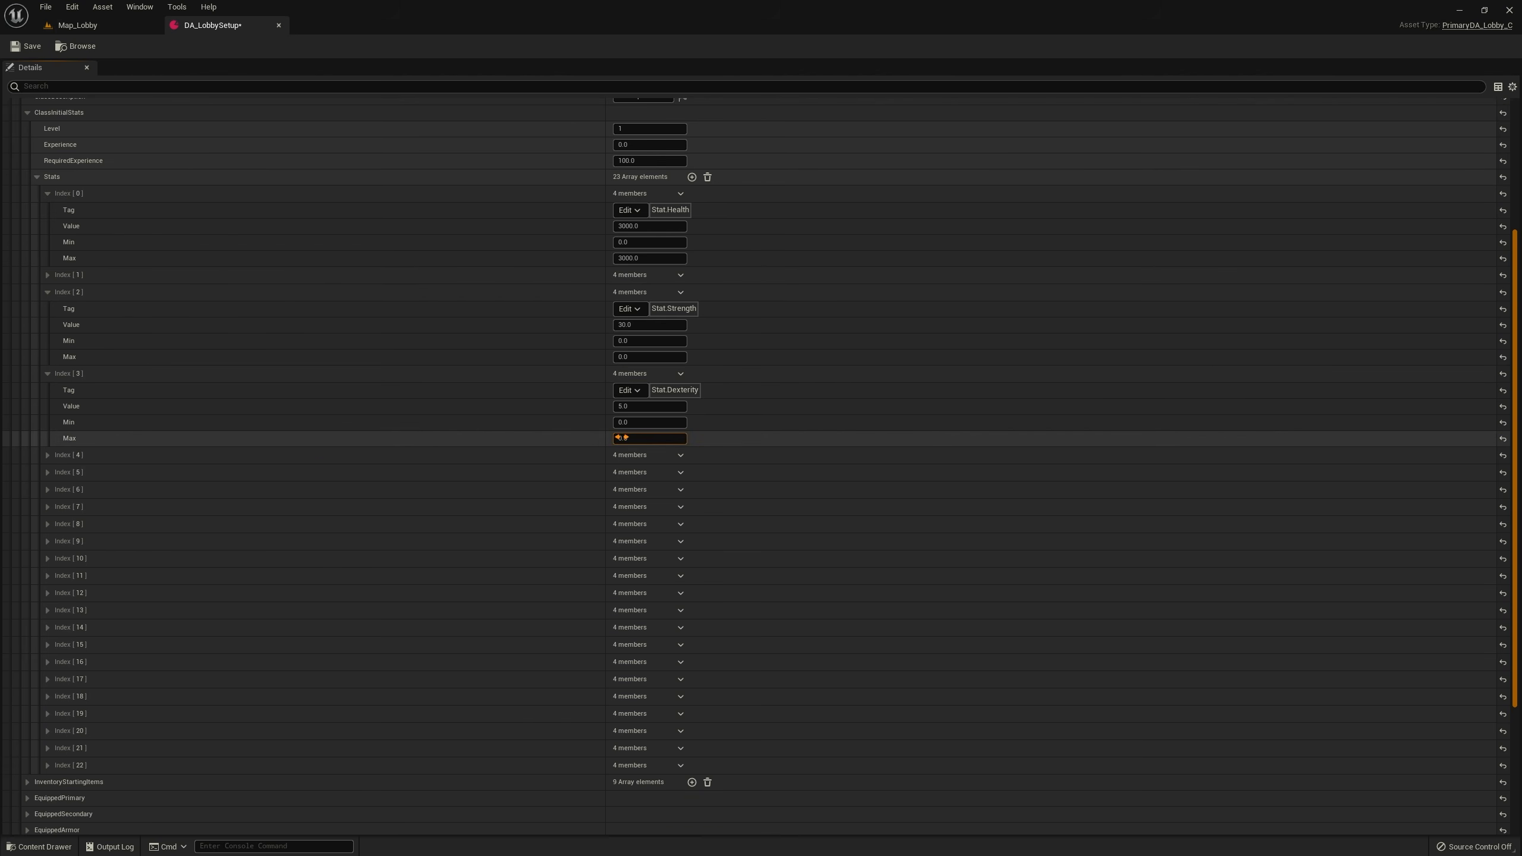
pyautogui.scroll(6, 461, 423)
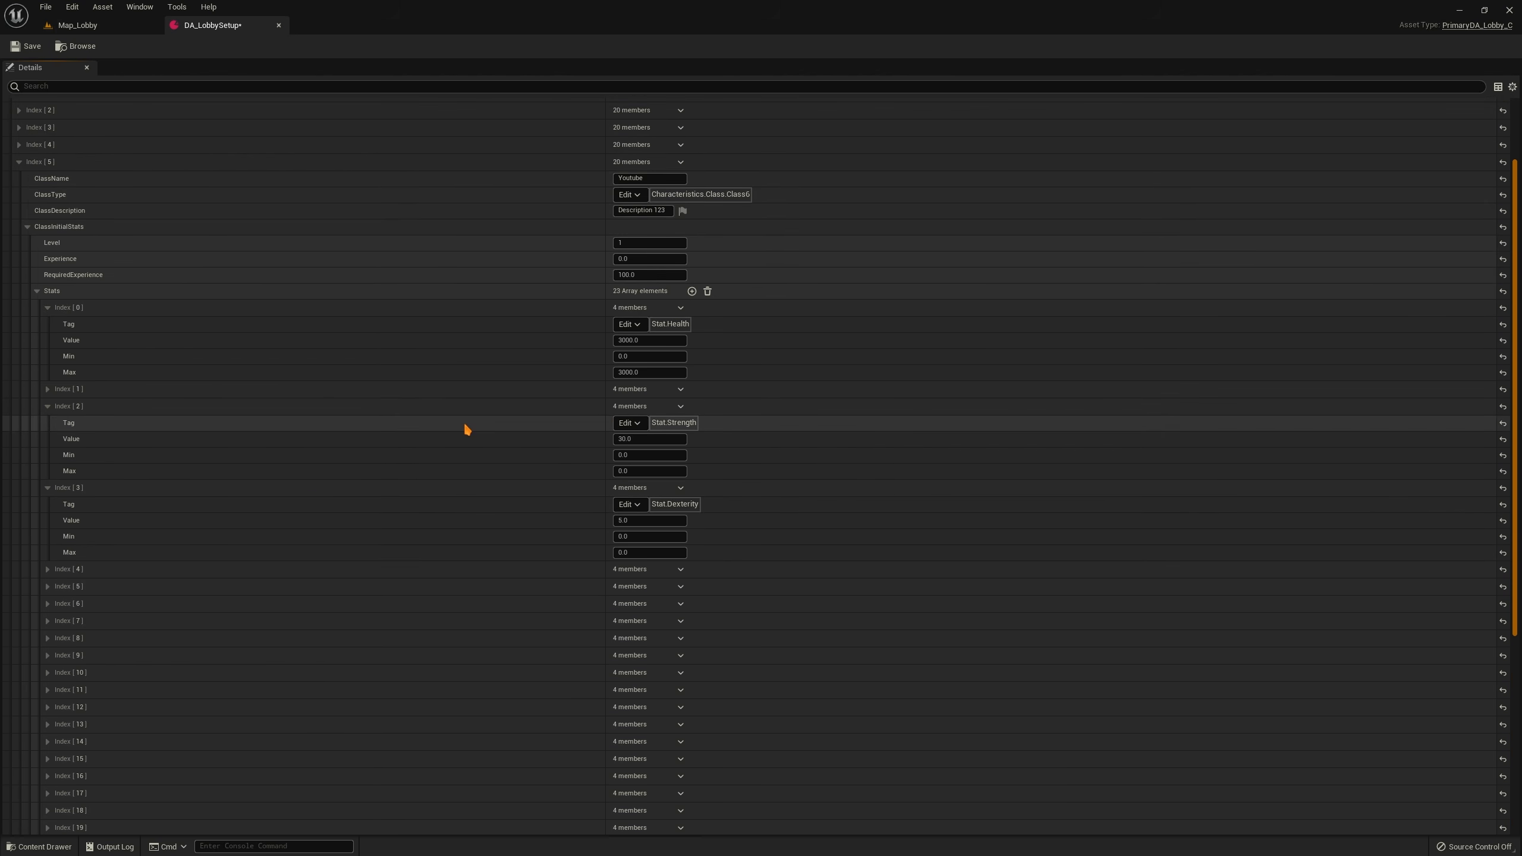
pyautogui.scroll(5, 465, 427)
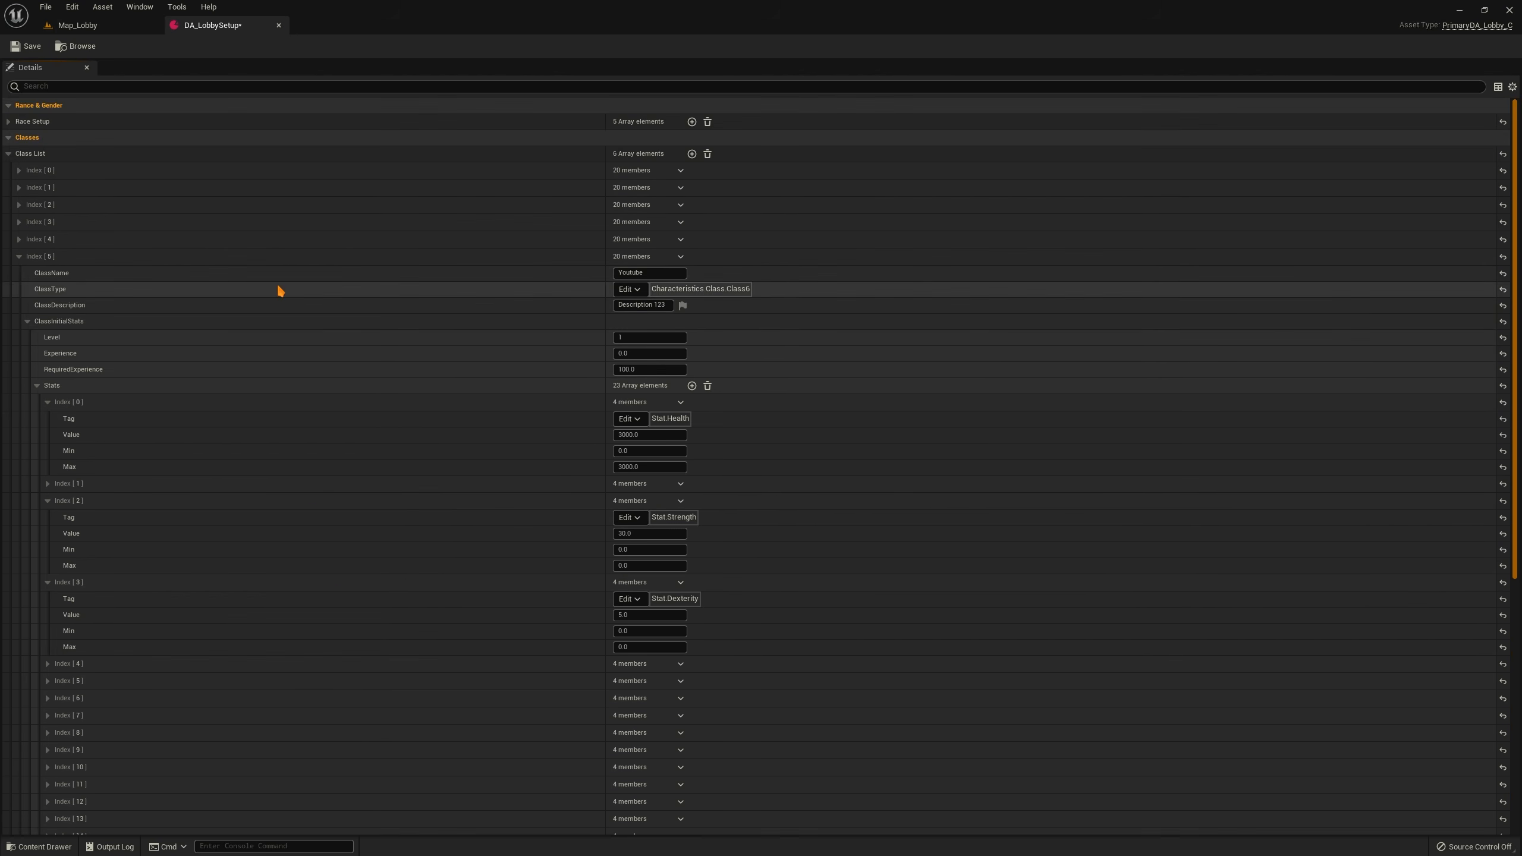
pyautogui.click(28, 322)
pyautogui.click(28, 324)
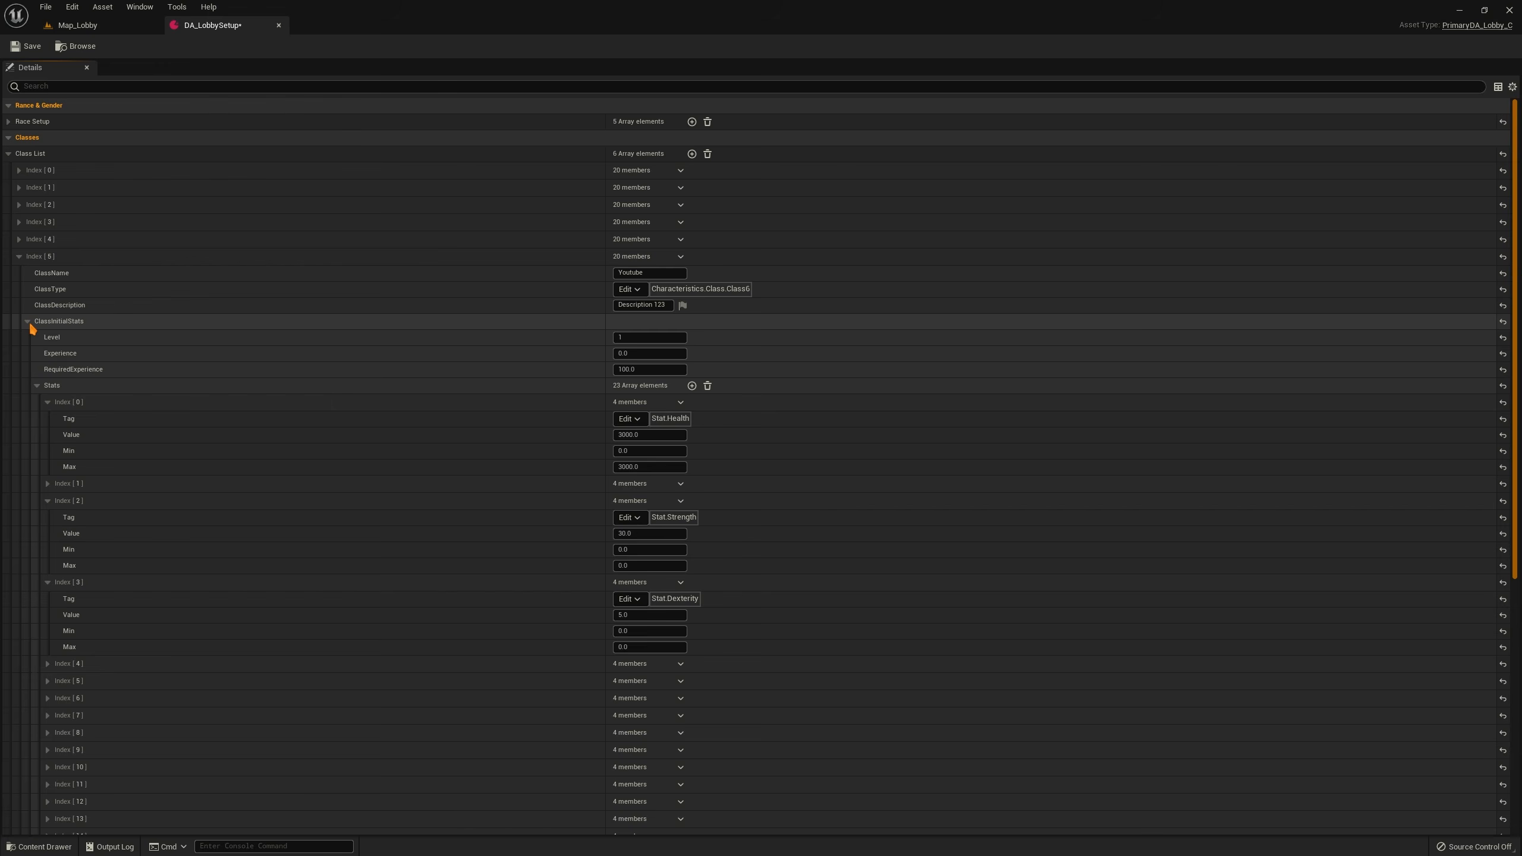
# Collapse the Youtube class entry, save DA_LobbySetup and expand the Race Setup array
pyautogui.click(28, 324)
pyautogui.click(29, 324)
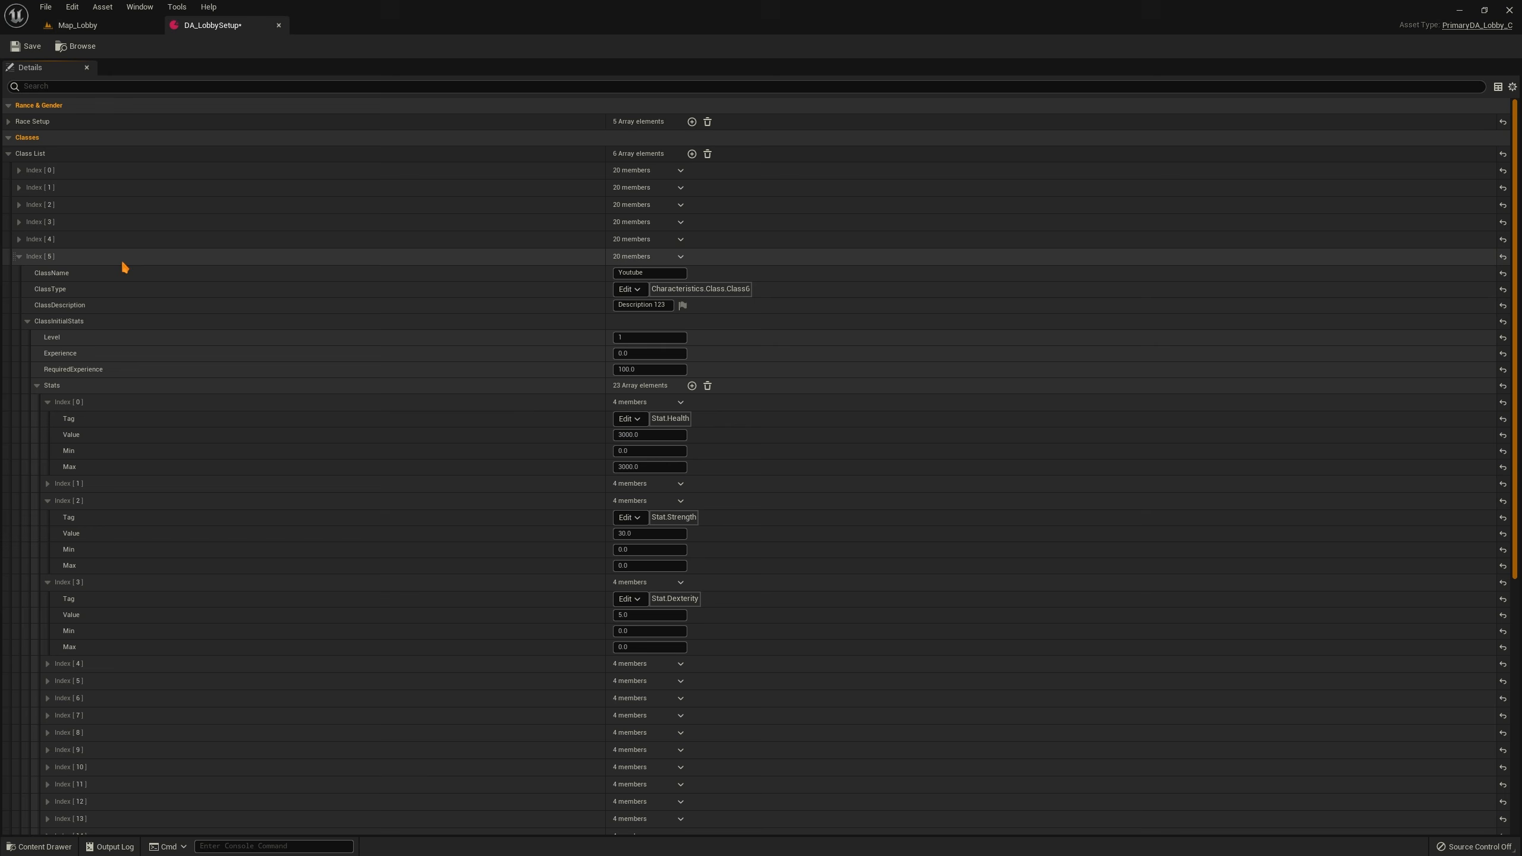
pyautogui.click(19, 257)
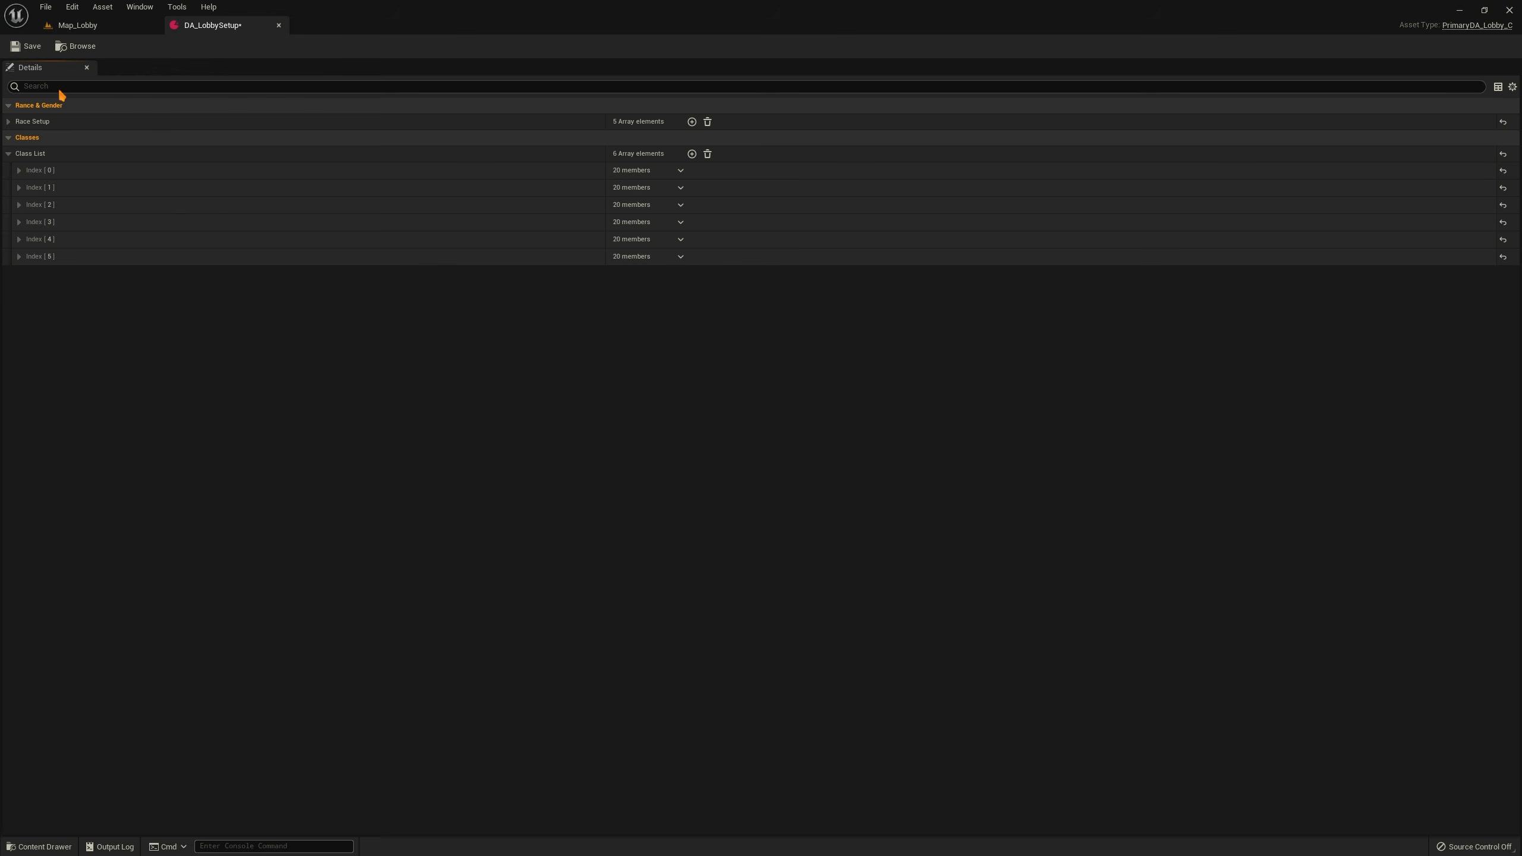
pyautogui.click(26, 47)
pyautogui.click(9, 122)
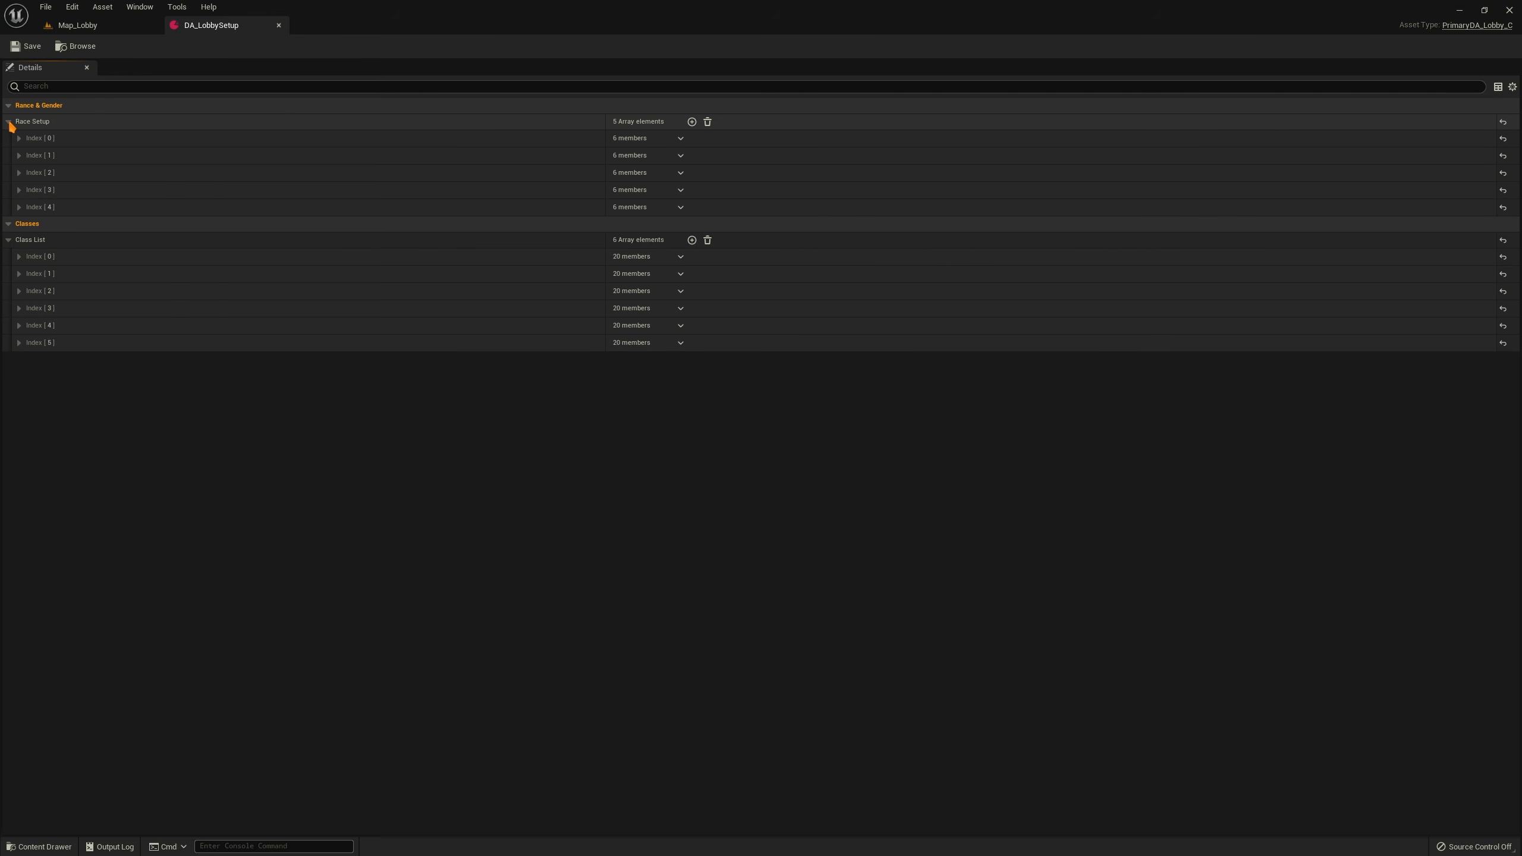
pyautogui.click(9, 122)
pyautogui.click(9, 122)
# Play Map_Lobby in a new window, start creating a new character and switch its class to Youtube
pyautogui.click(75, 47)
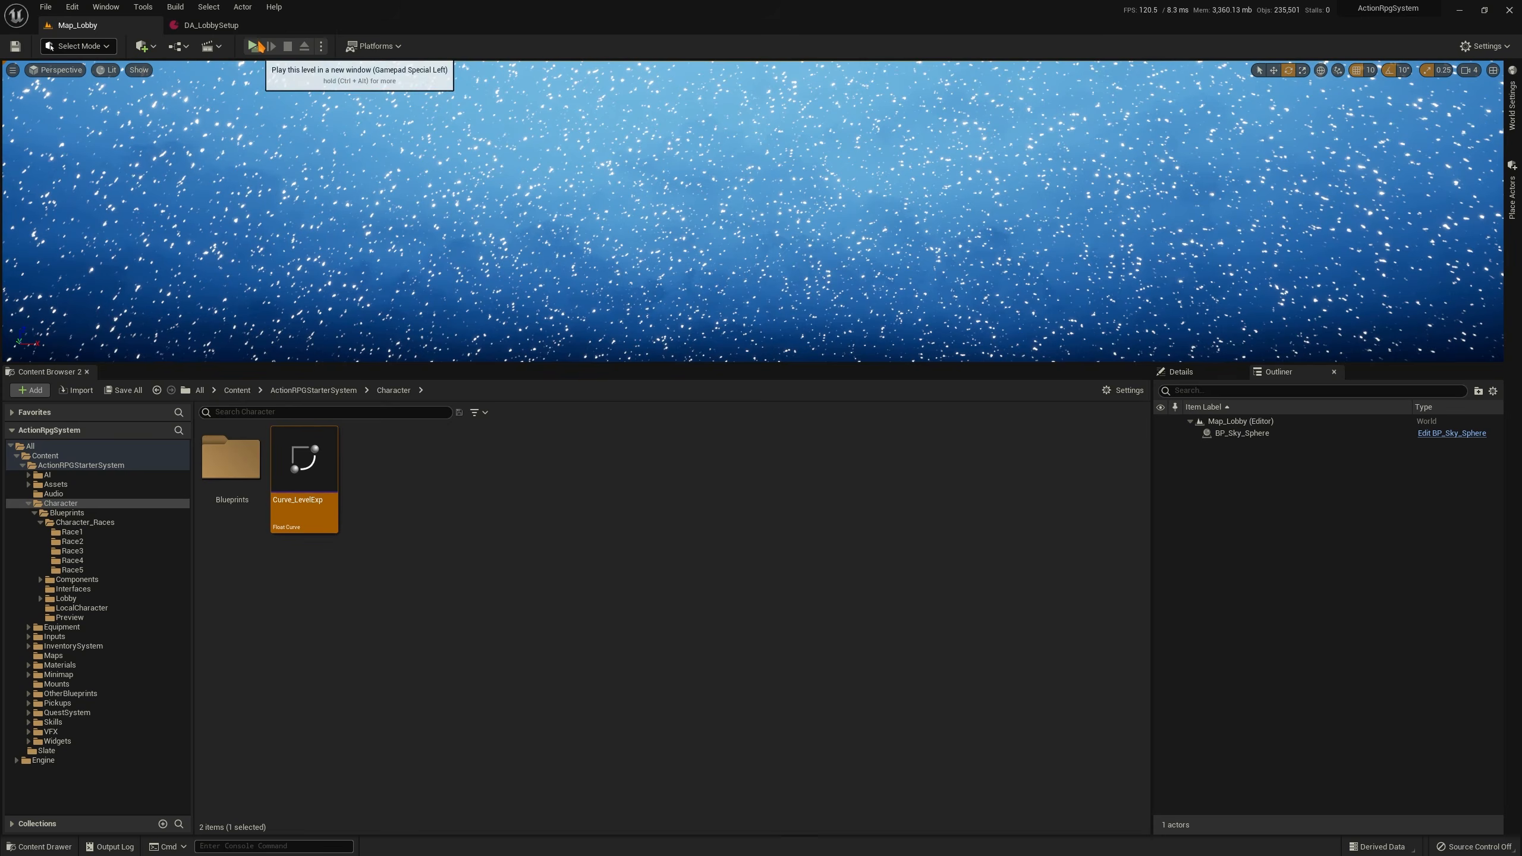
pyautogui.click(256, 46)
pyautogui.click(170, 373)
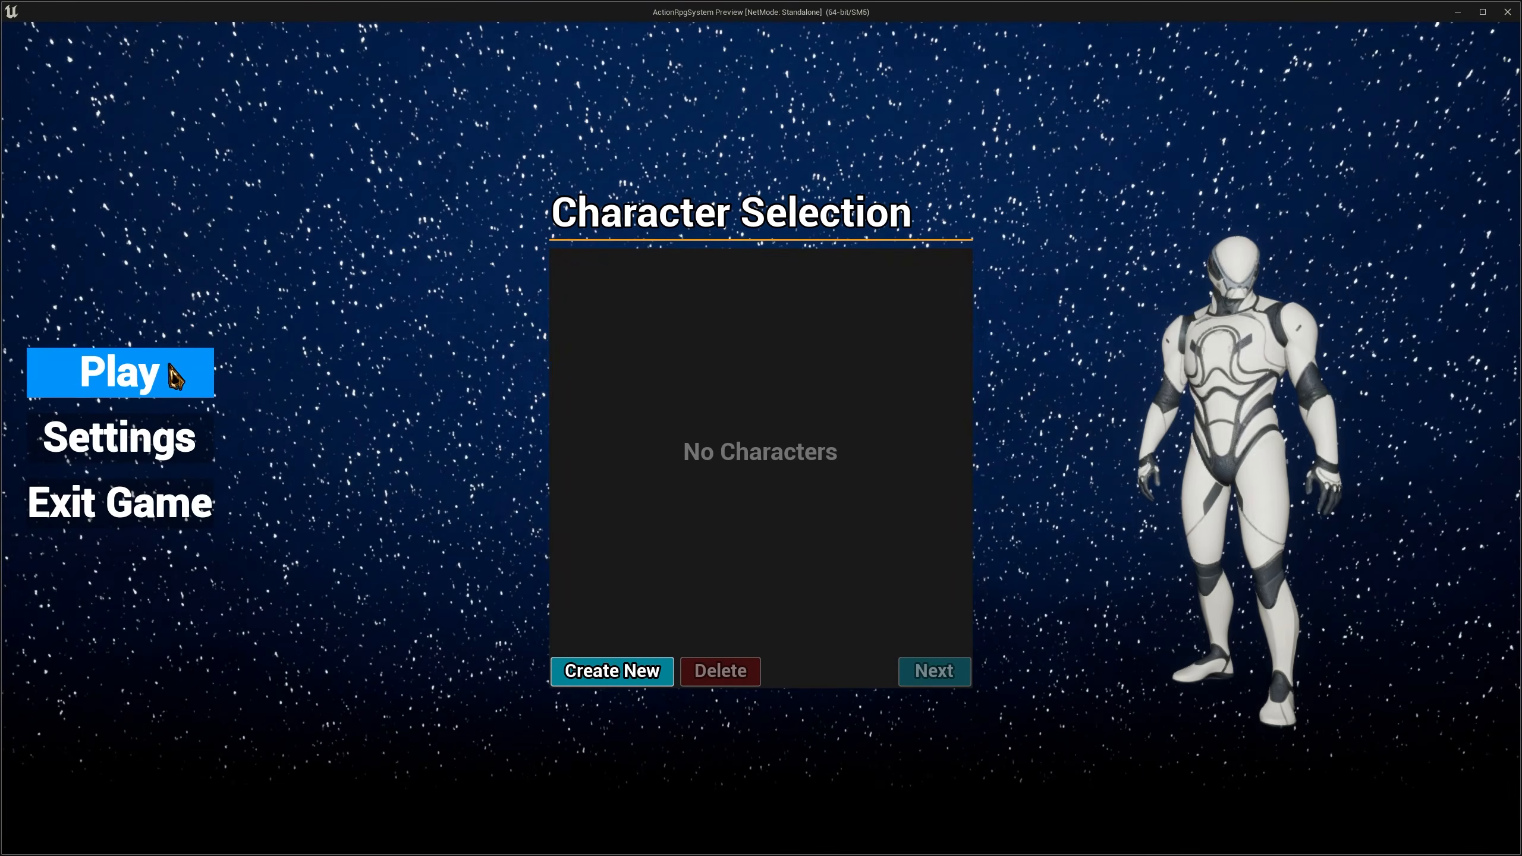
pyautogui.click(622, 687)
pyautogui.click(873, 335)
pyautogui.click(873, 334)
pyautogui.click(873, 335)
pyautogui.click(873, 335)
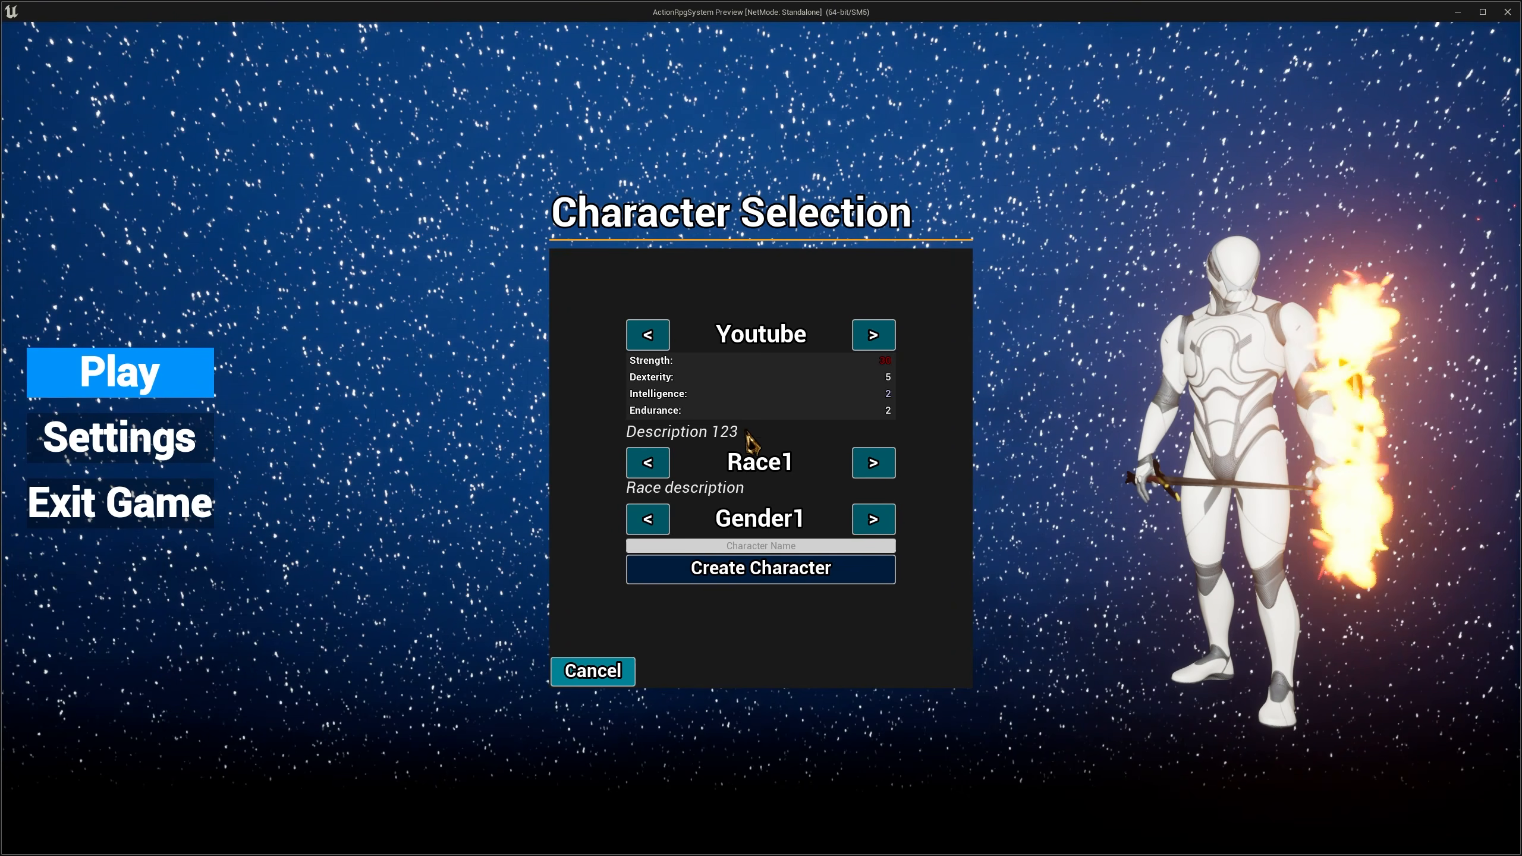
# Cycle through the races and genders for the Youtube class, return to Race1 and Gender1, and close the game preview
pyautogui.click(873, 465)
pyautogui.click(873, 465)
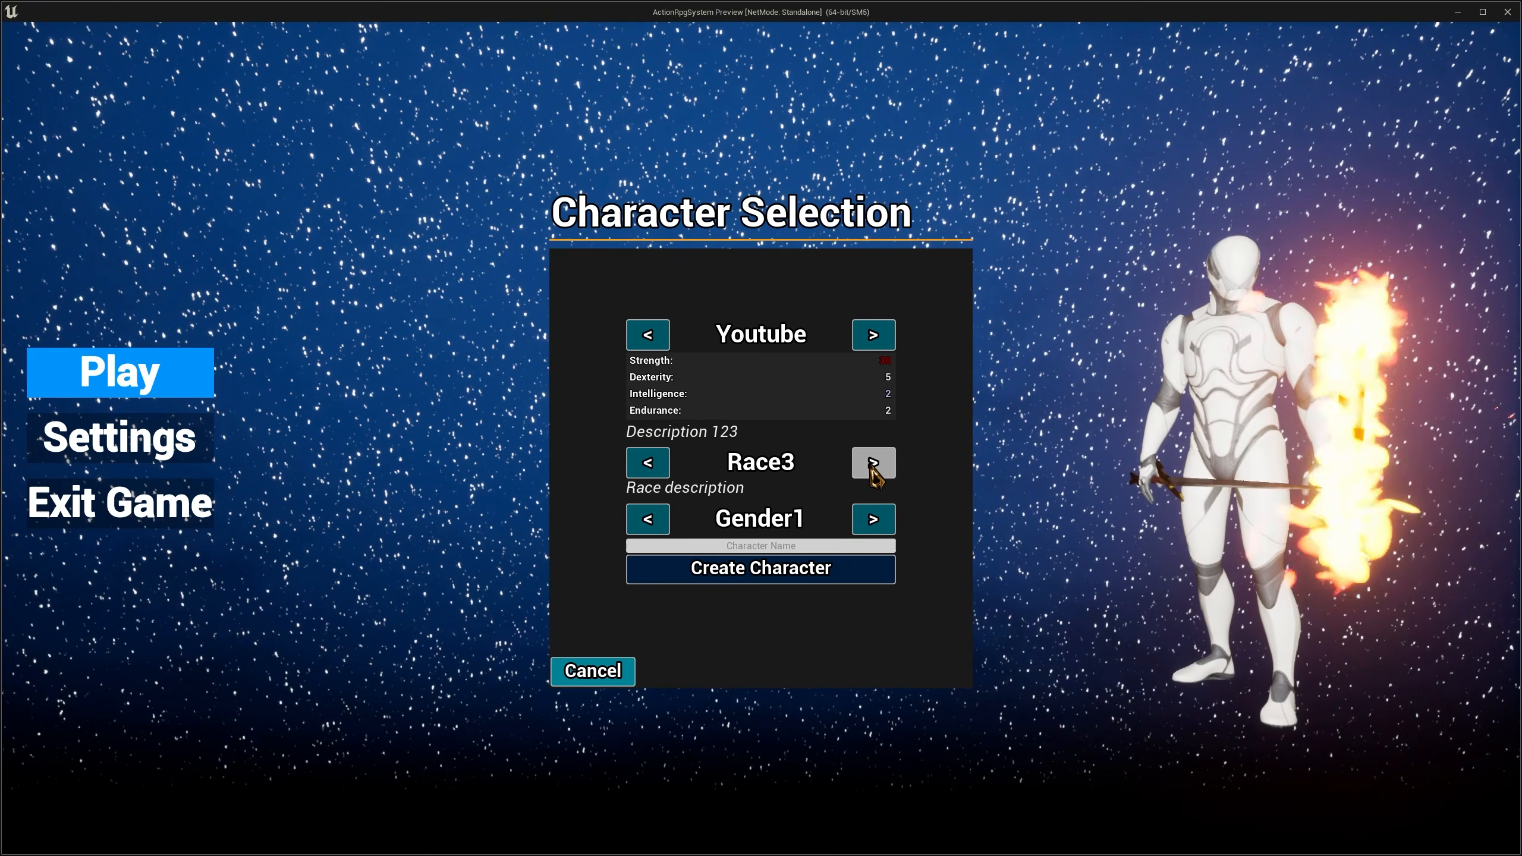
pyautogui.click(873, 465)
pyautogui.click(873, 465)
pyautogui.click(872, 518)
pyautogui.click(872, 518)
pyautogui.click(665, 468)
pyautogui.click(666, 468)
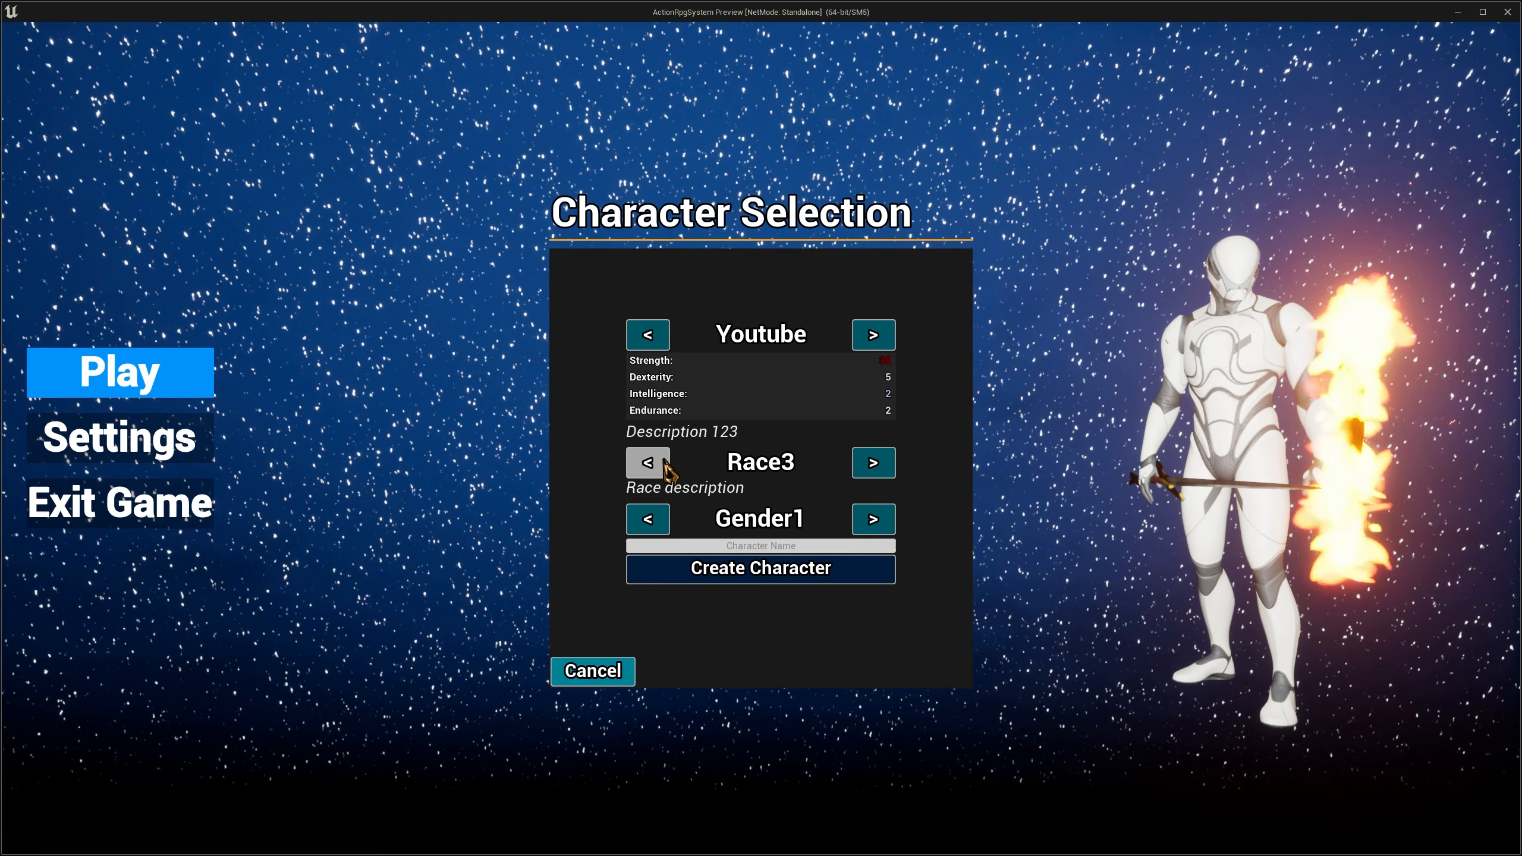
pyautogui.click(665, 468)
pyautogui.click(665, 468)
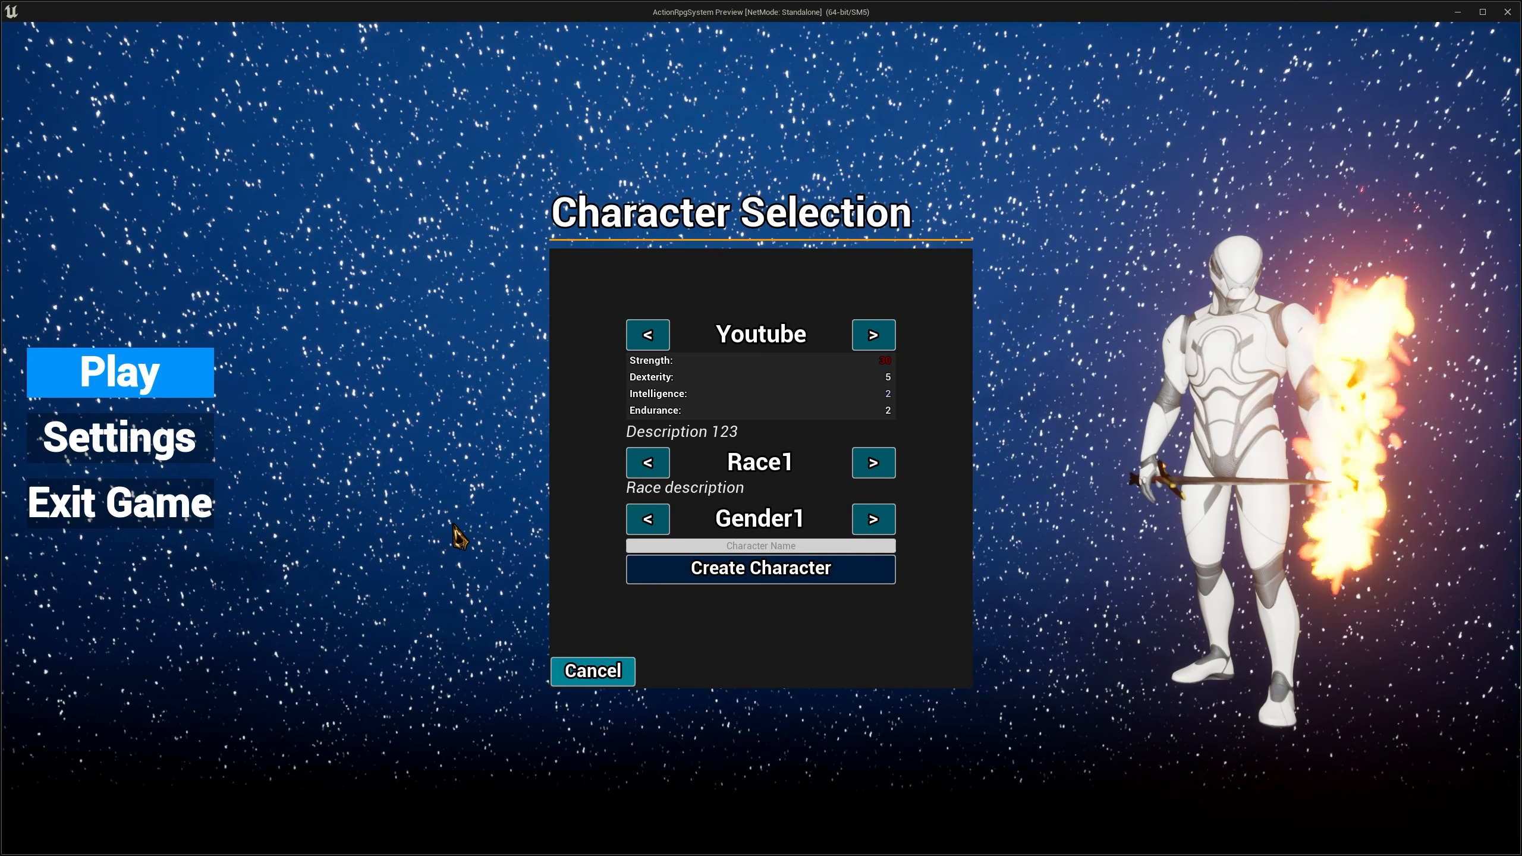
pyautogui.press('Escape')
# Add a new Race Setup element in DA_LobbySetup and paste the copied Index [0] values into Index [5]
pyautogui.click(211, 25)
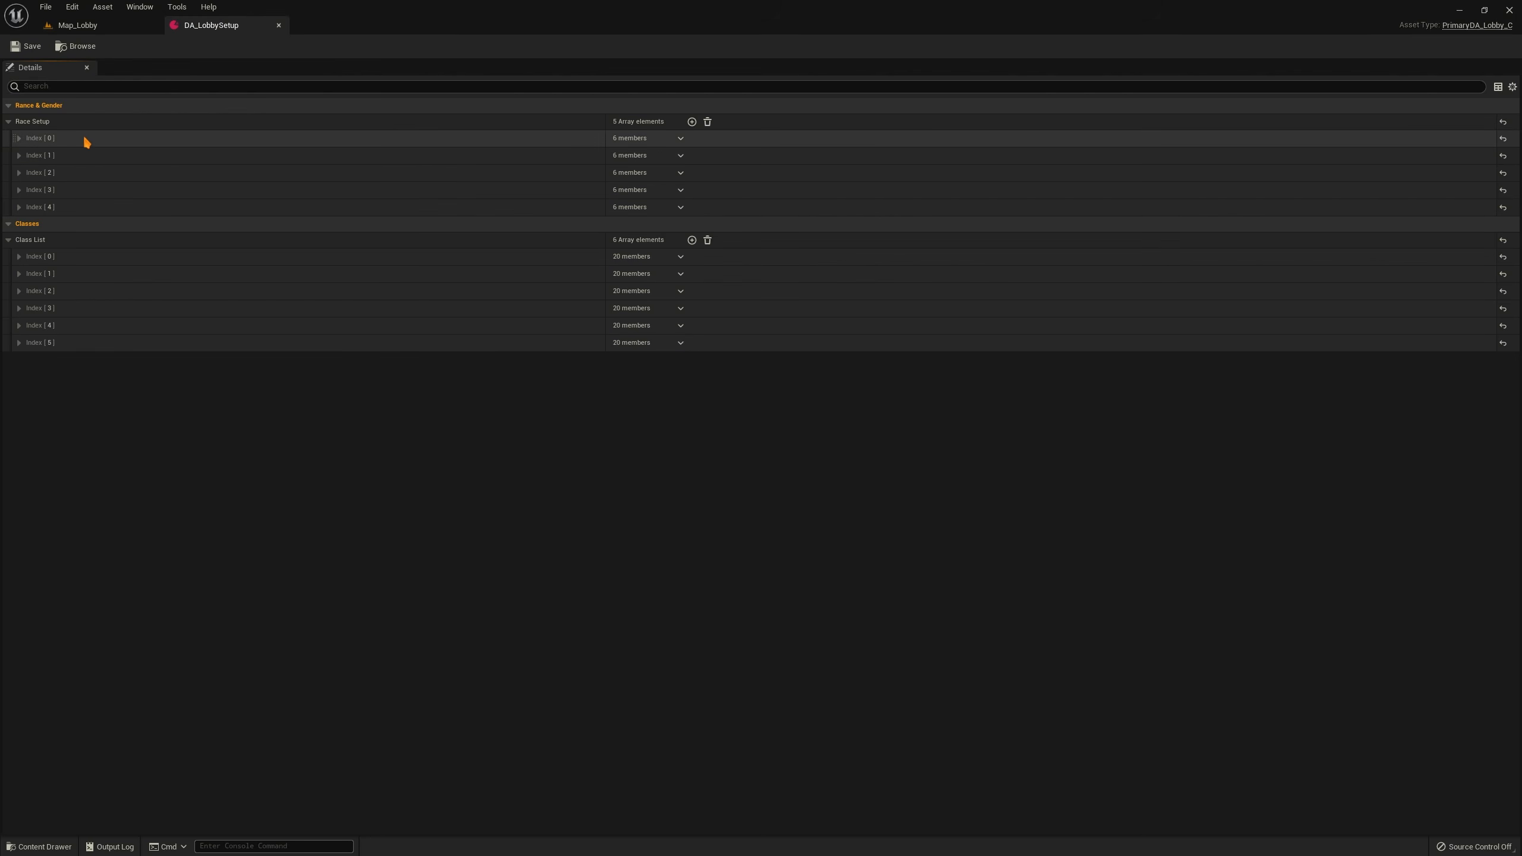
pyautogui.click(18, 139)
pyautogui.click(18, 138)
pyautogui.click(692, 122)
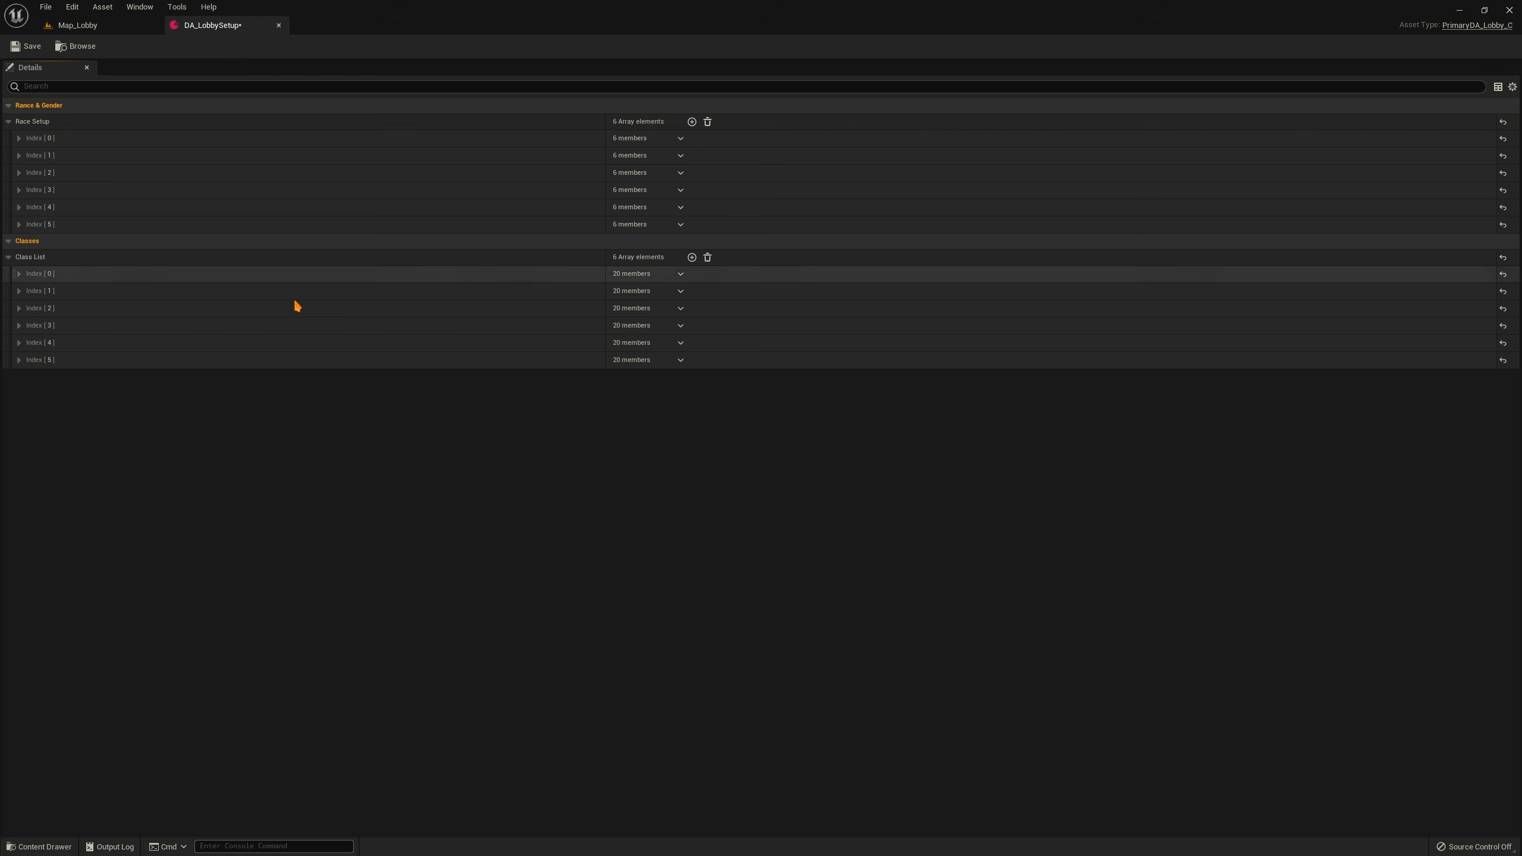
pyautogui.rightClick(74, 138)
pyautogui.click(114, 197)
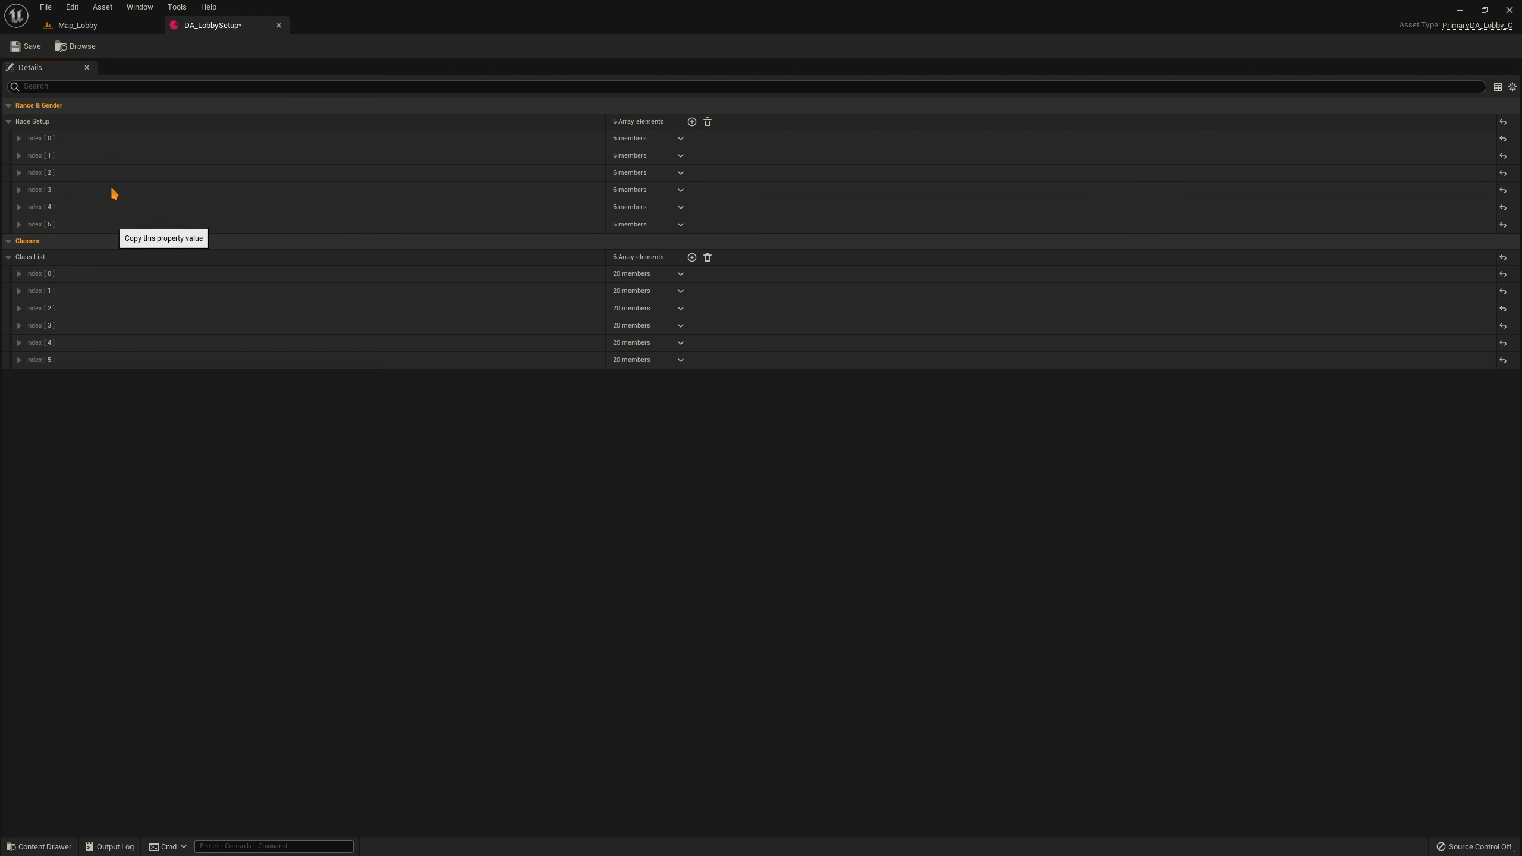
pyautogui.rightClick(82, 223)
pyautogui.click(121, 295)
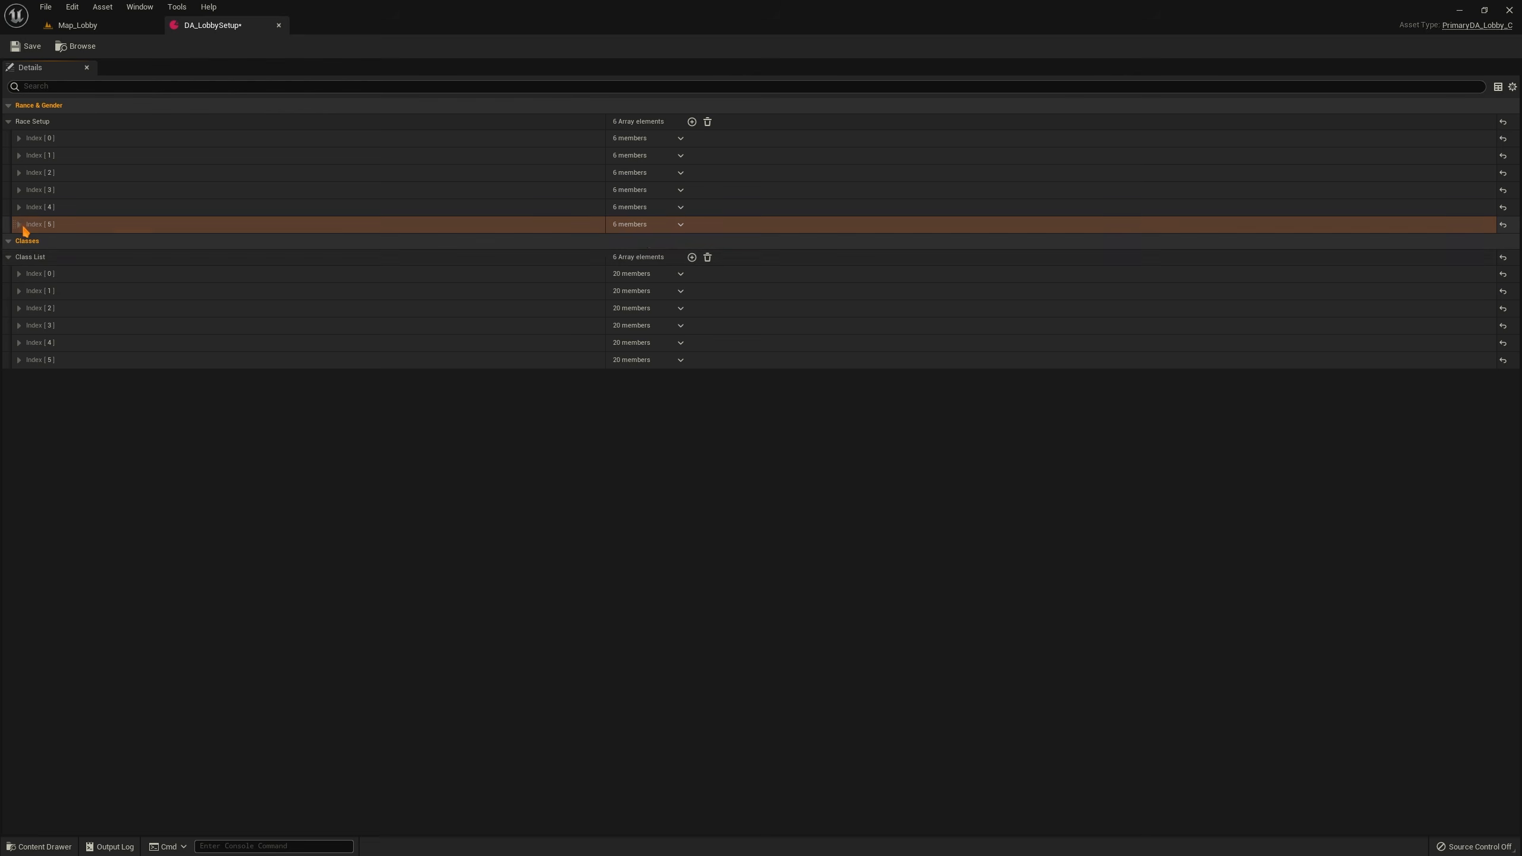
# Set the RaceName of Race Setup Index [5] to YoutubeRace
pyautogui.click(19, 224)
pyautogui.click(660, 240)
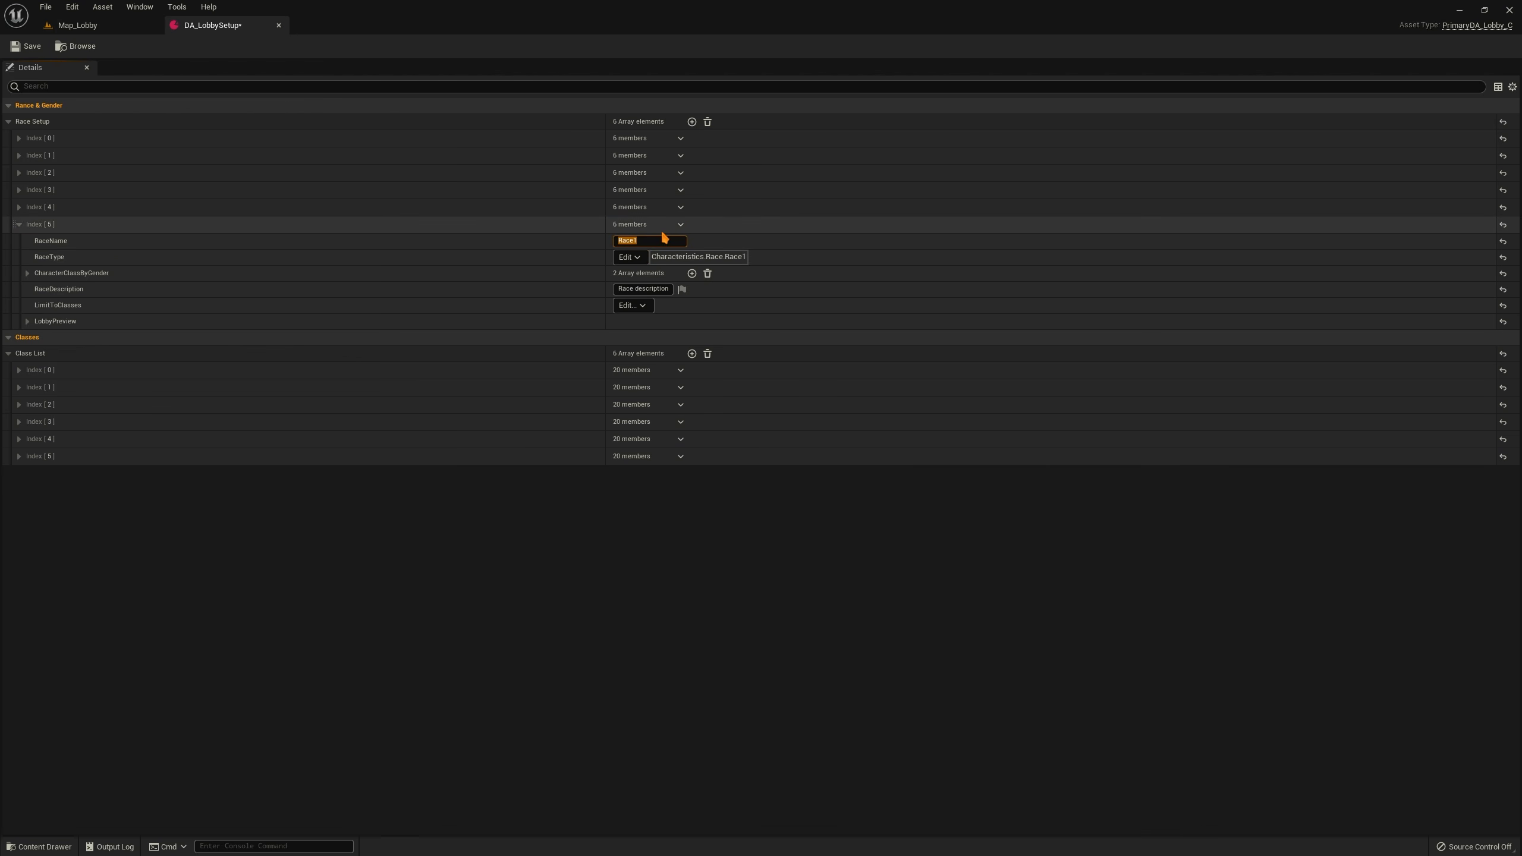
pyautogui.write('YoutubeRace')
pyautogui.press('Return')
# Create the gameplay tag Characteristics.Race.Race6 and assign it as the RaceType of YoutubeRace
pyautogui.click(629, 258)
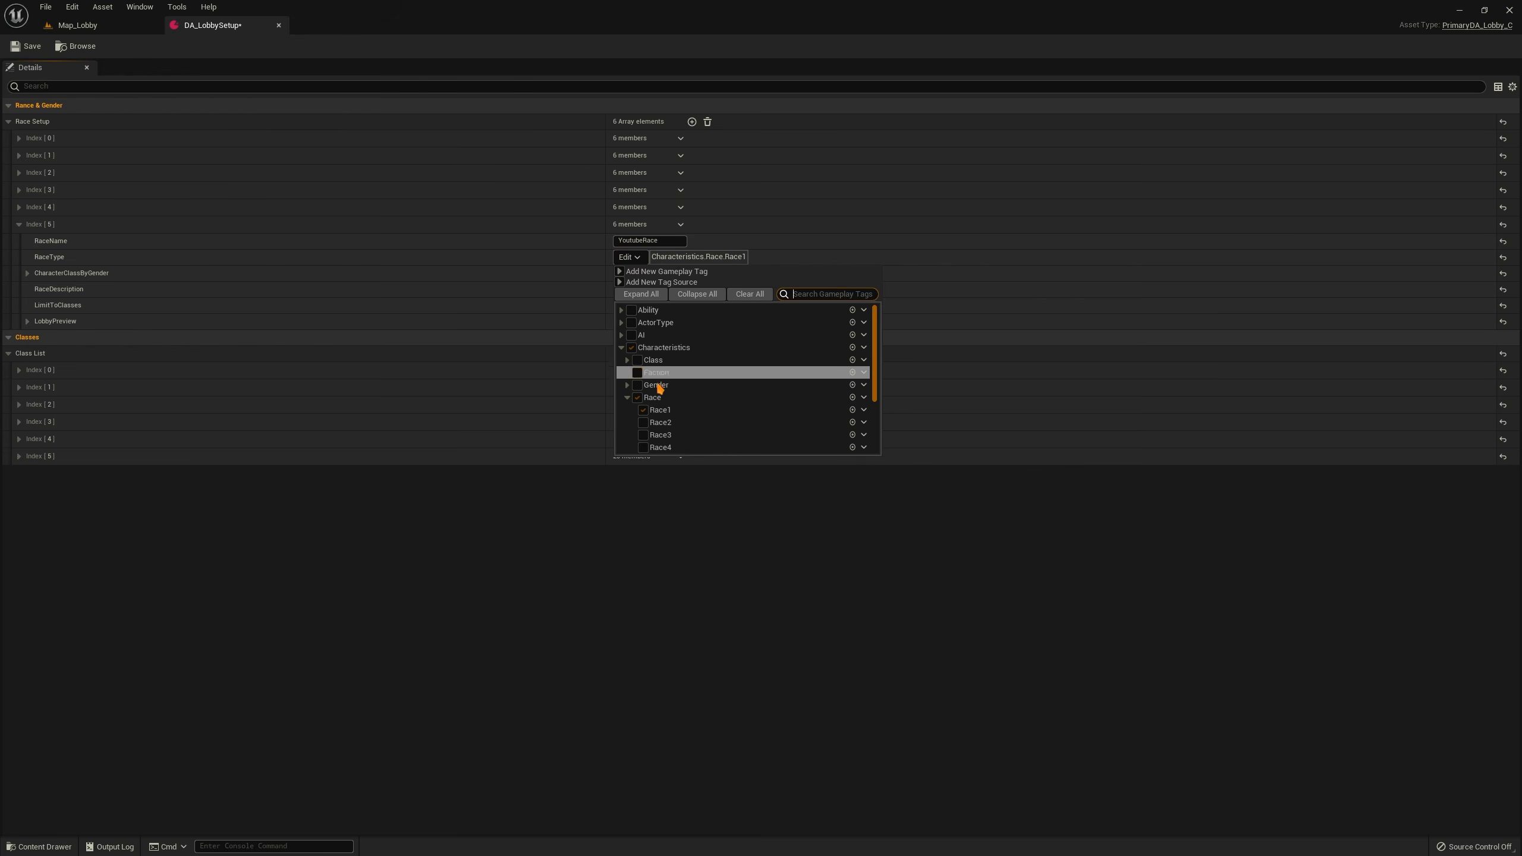
pyautogui.scroll(-3, 668, 390)
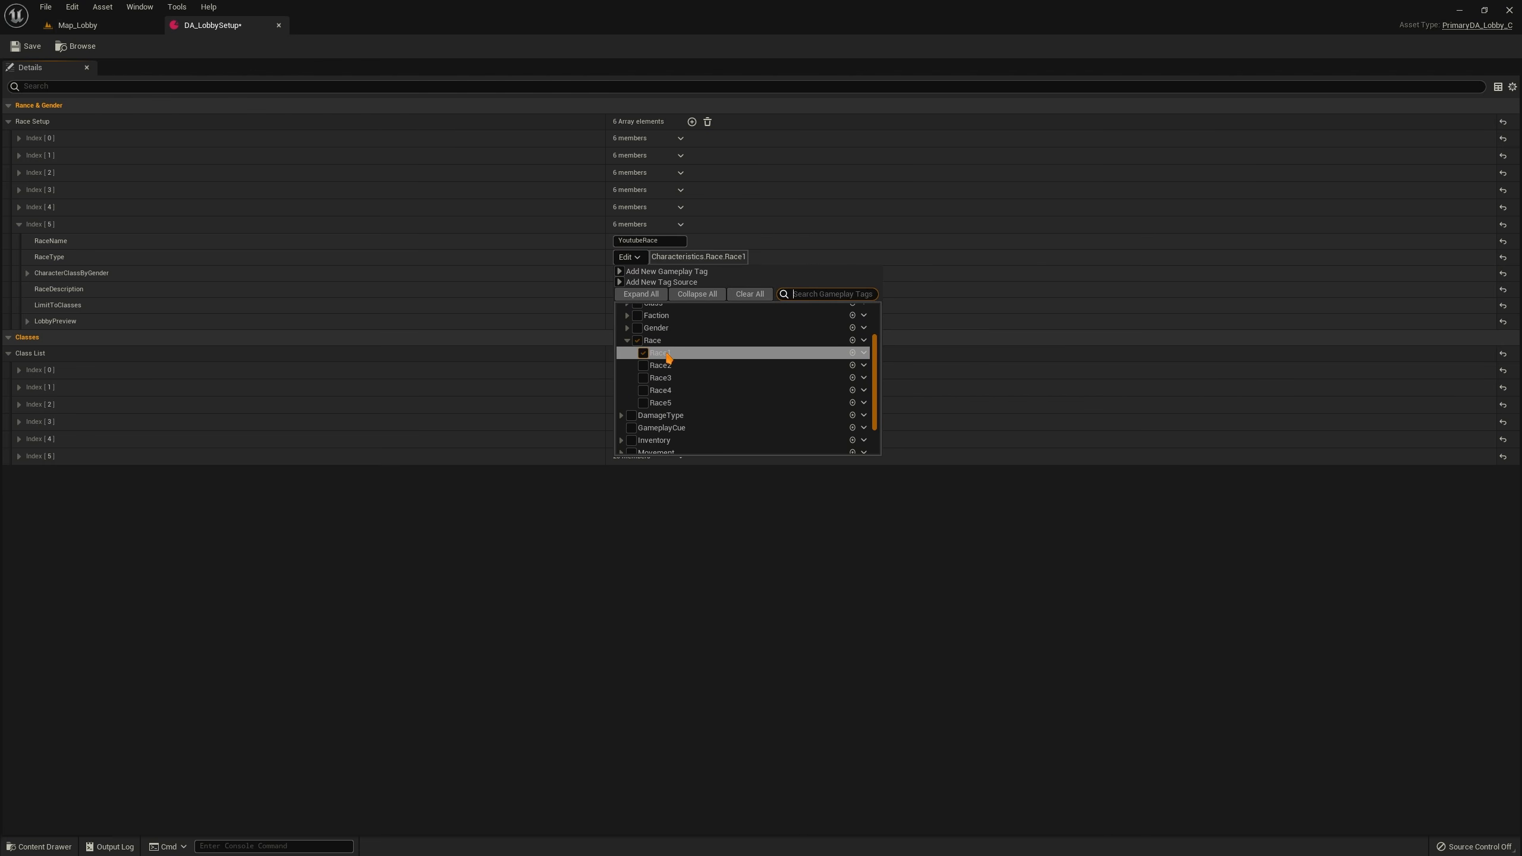
pyautogui.click(863, 340)
pyautogui.click(881, 351)
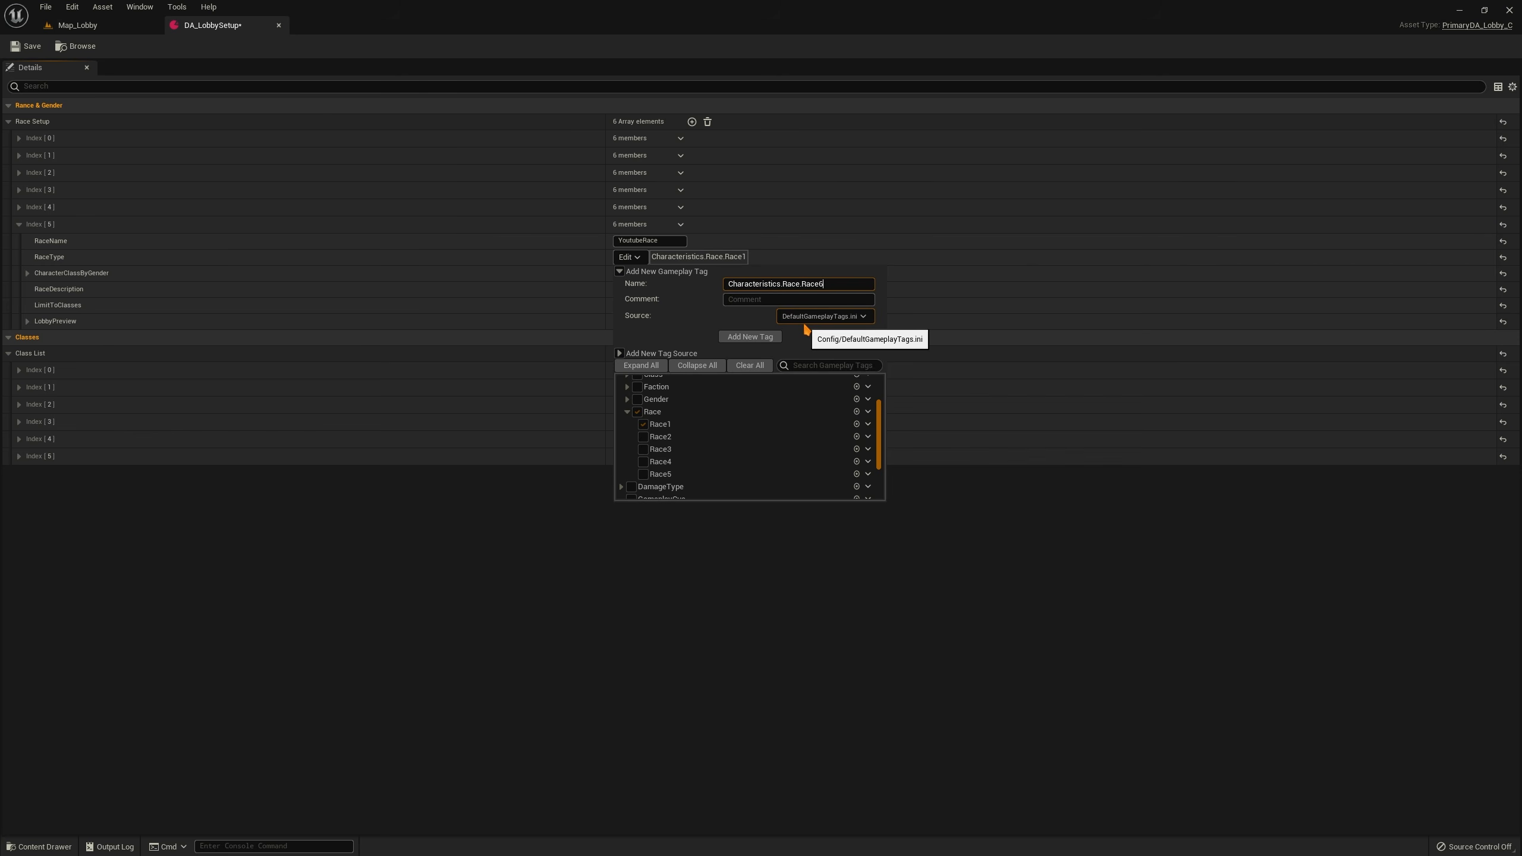
pyautogui.write('Race6')
pyautogui.press('Return')
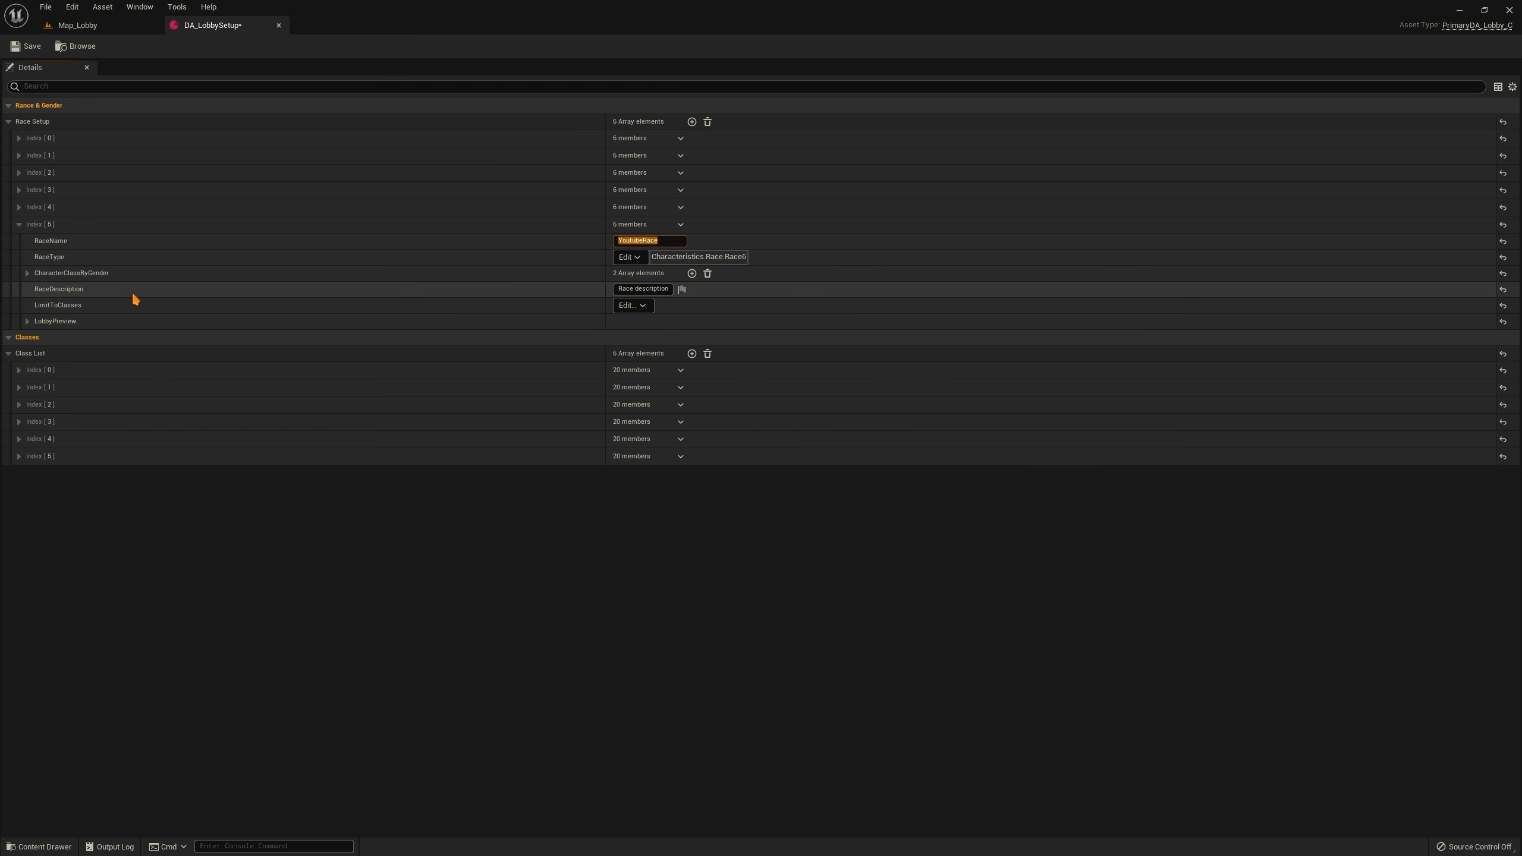
# Expand both CharacterClassByGender entries of YoutubeRace to check their genders and character classes
pyautogui.click(28, 273)
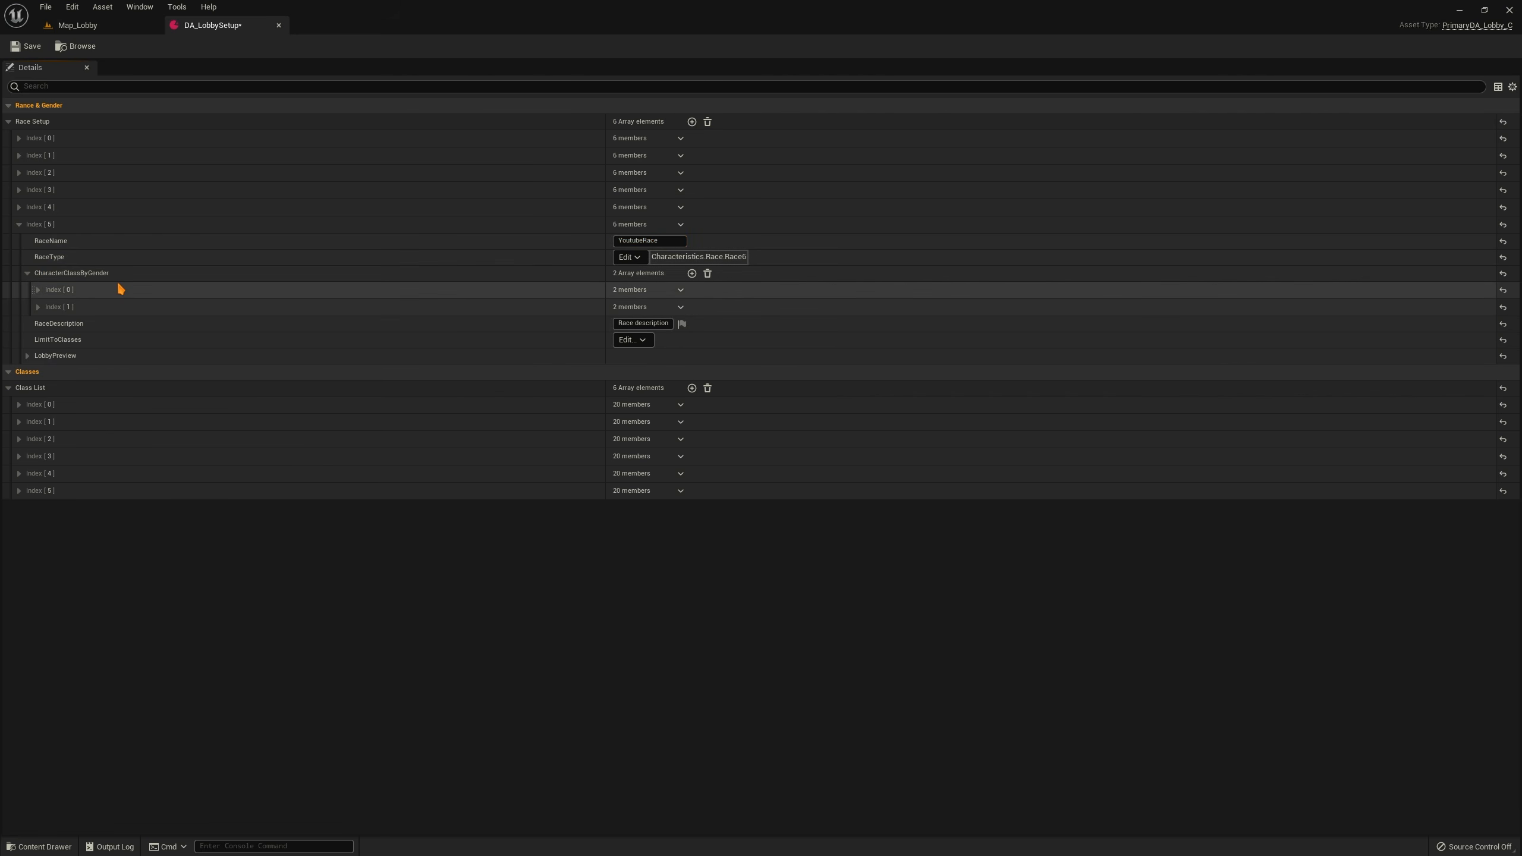
pyautogui.click(38, 290)
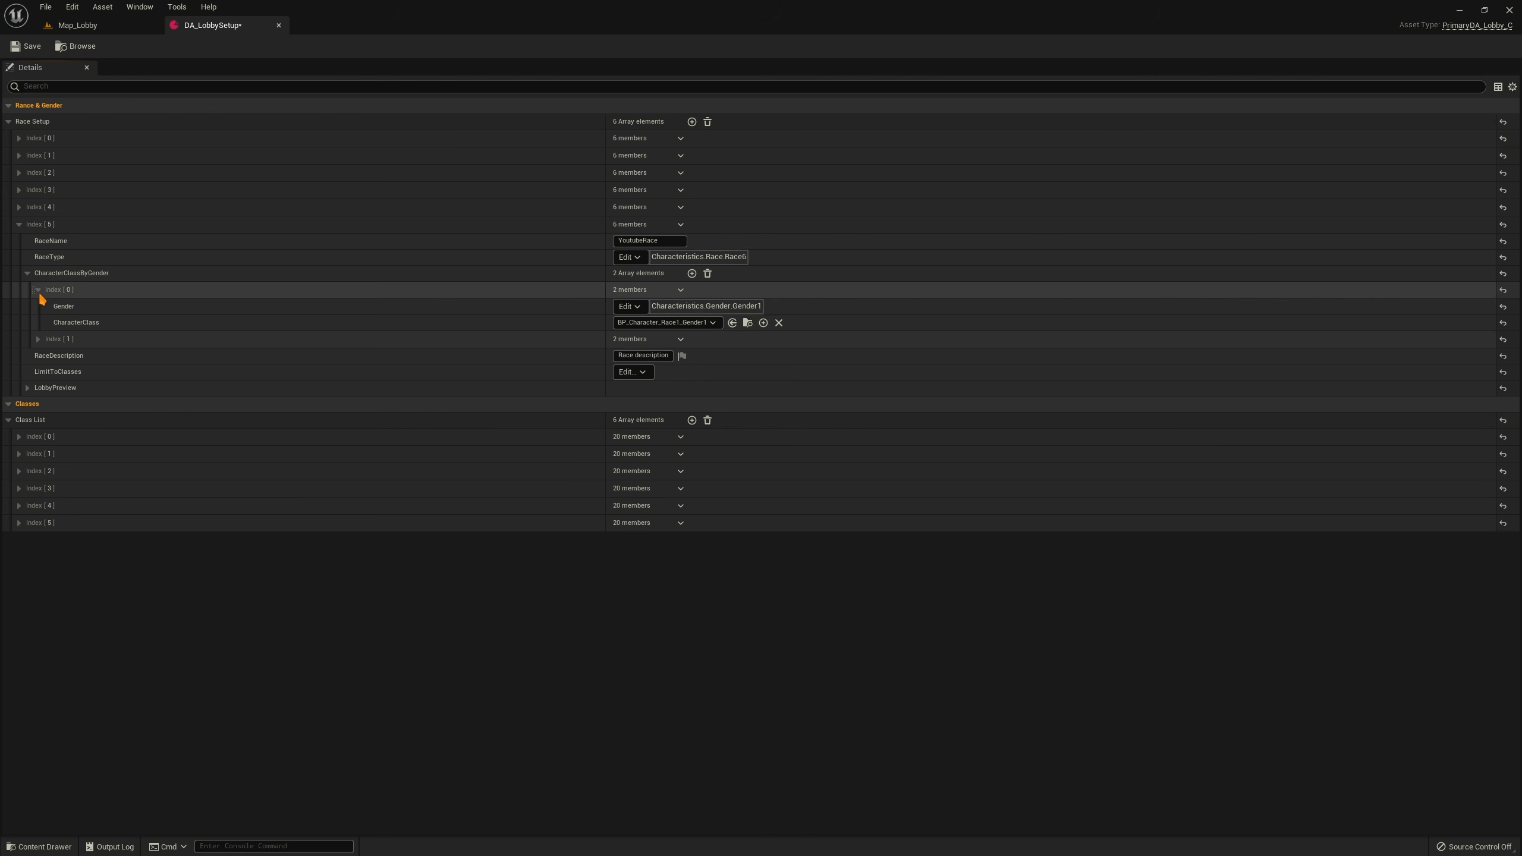
pyautogui.click(39, 340)
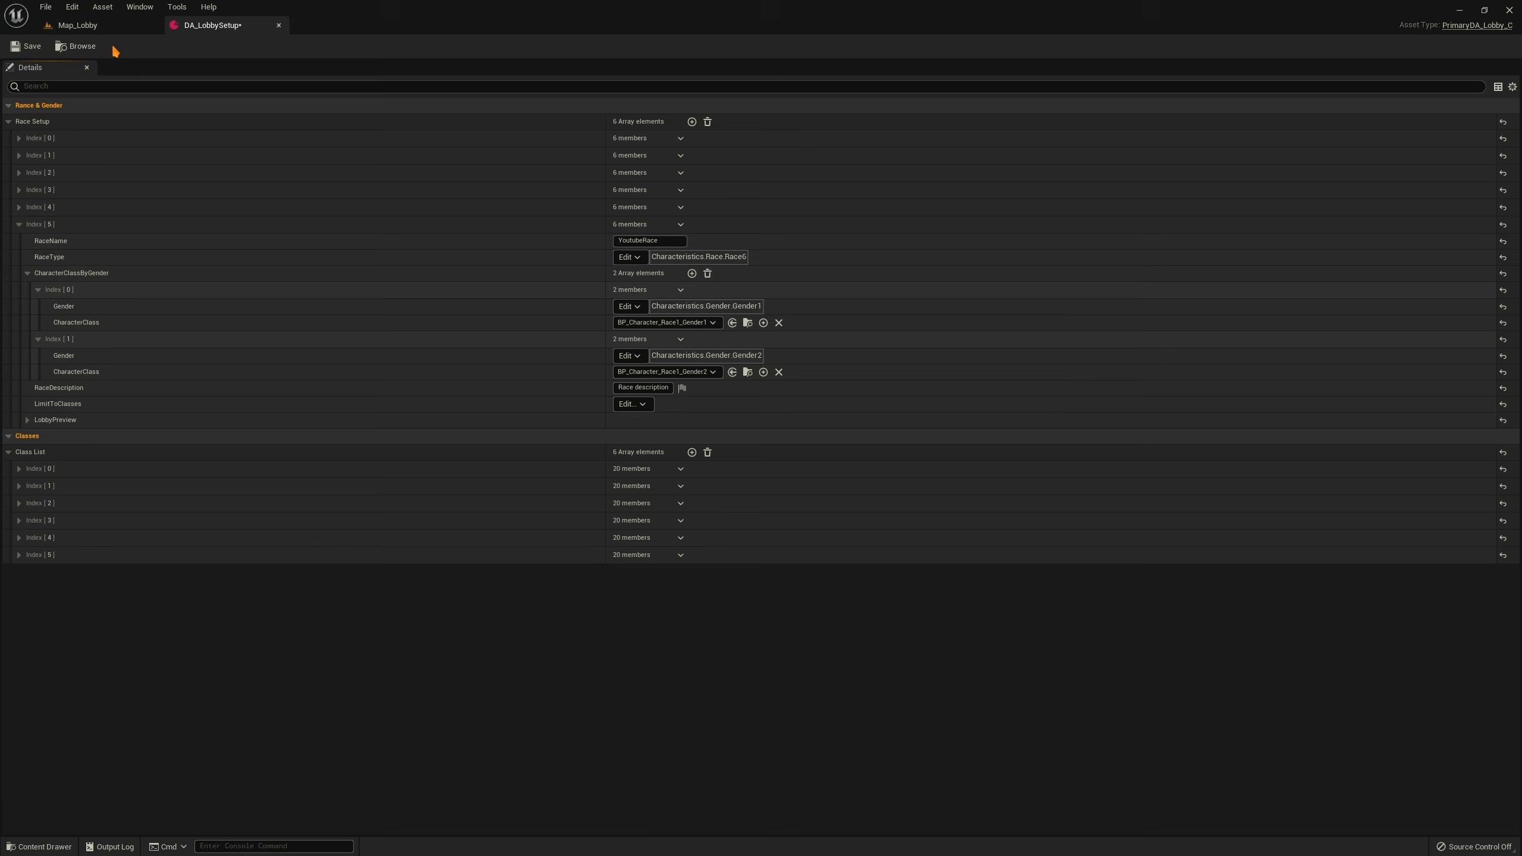
# Create a folder named Race6 inside Character/Blueprints/Character_Races
pyautogui.click(111, 25)
pyautogui.click(319, 393)
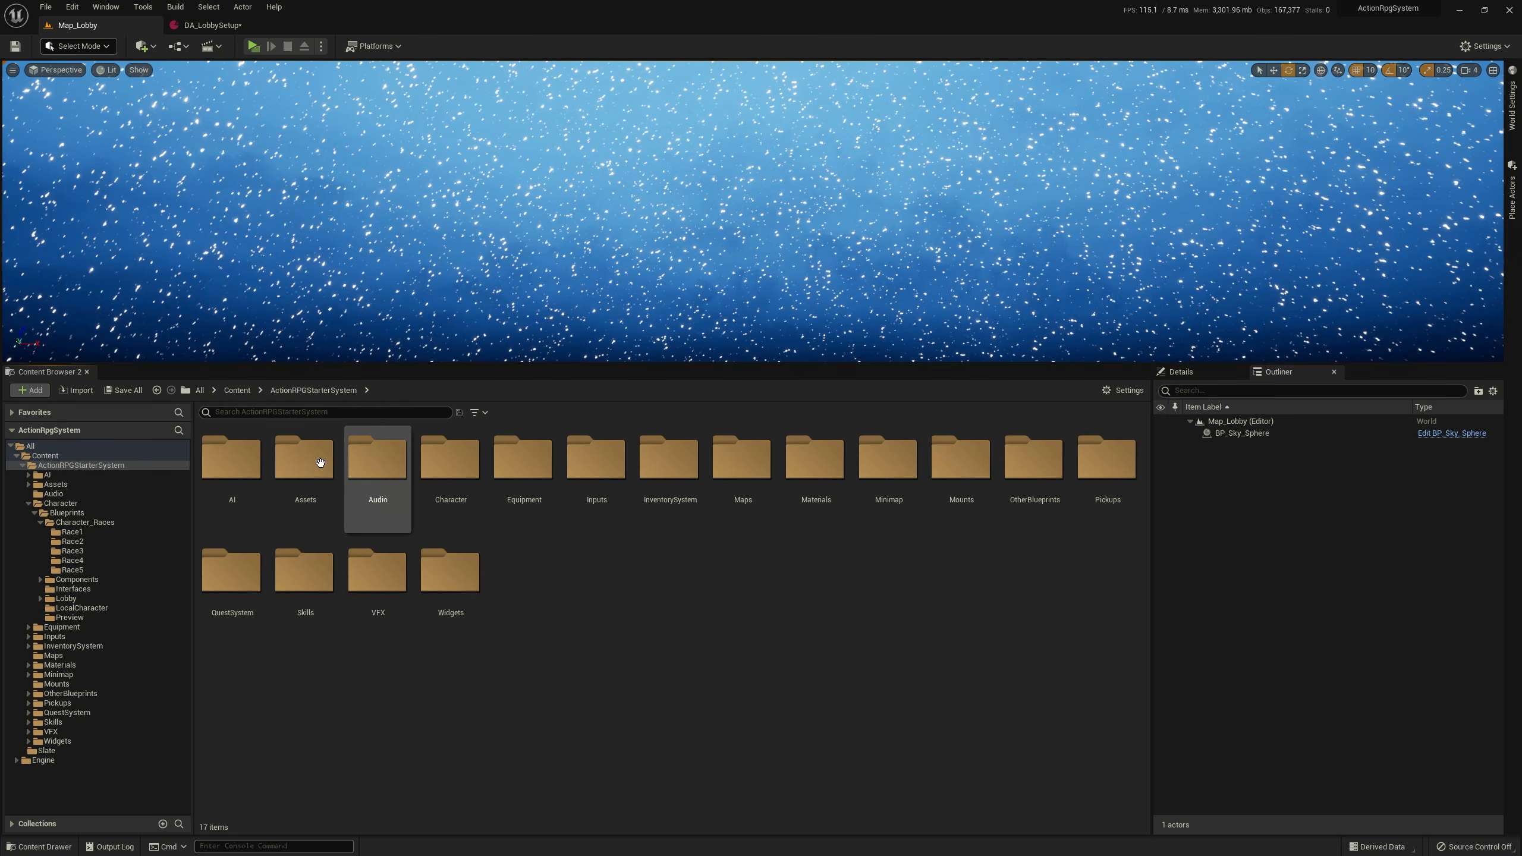
pyautogui.hotkey('alt', 'Left')
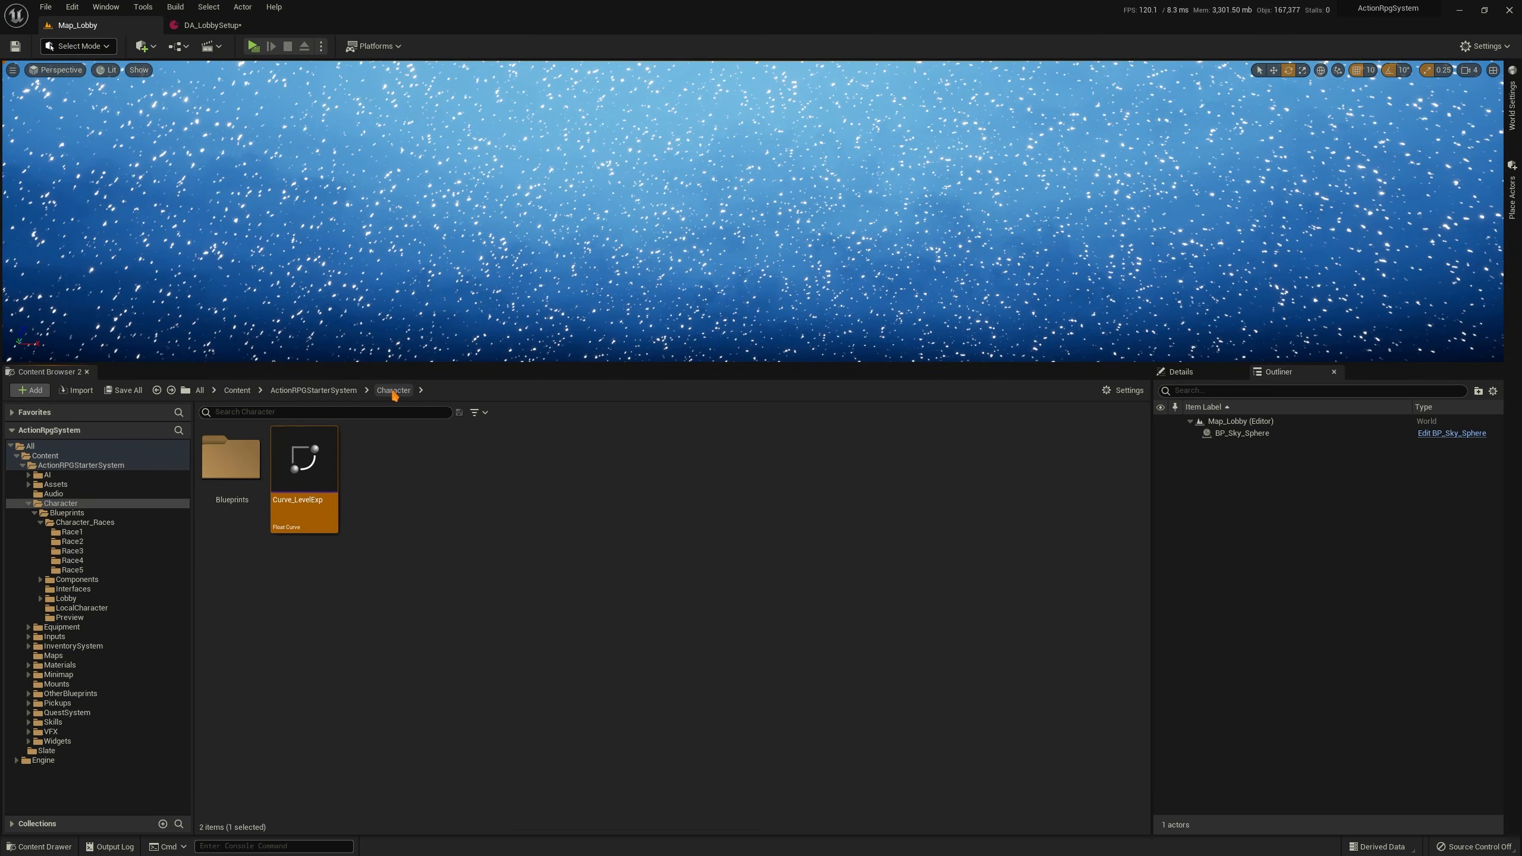
pyautogui.doubleClick(231, 461)
pyautogui.click(224, 502)
pyautogui.doubleClick(224, 502)
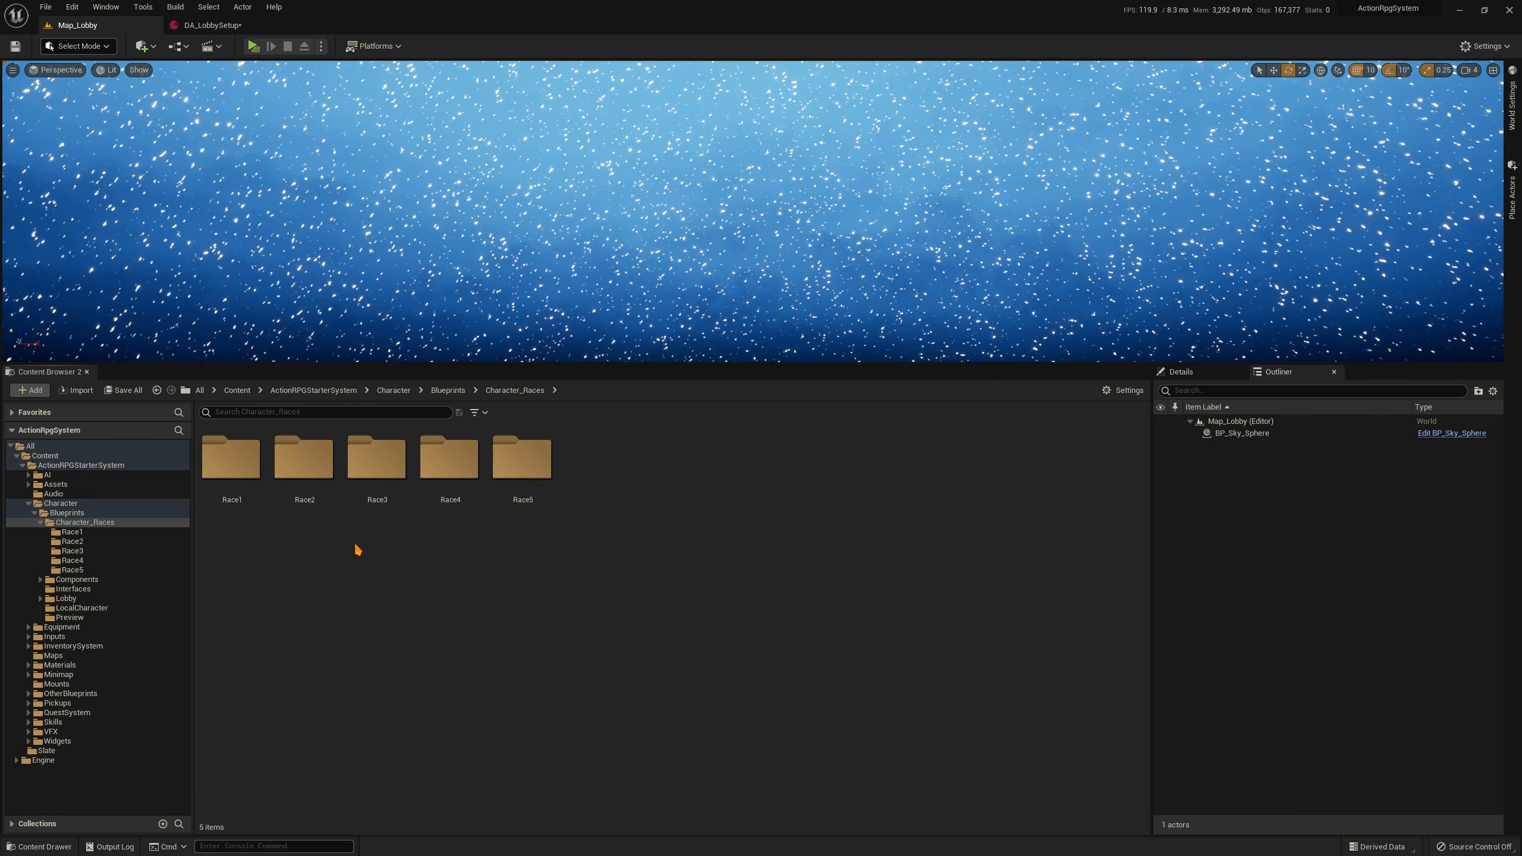
pyautogui.rightClick(354, 540)
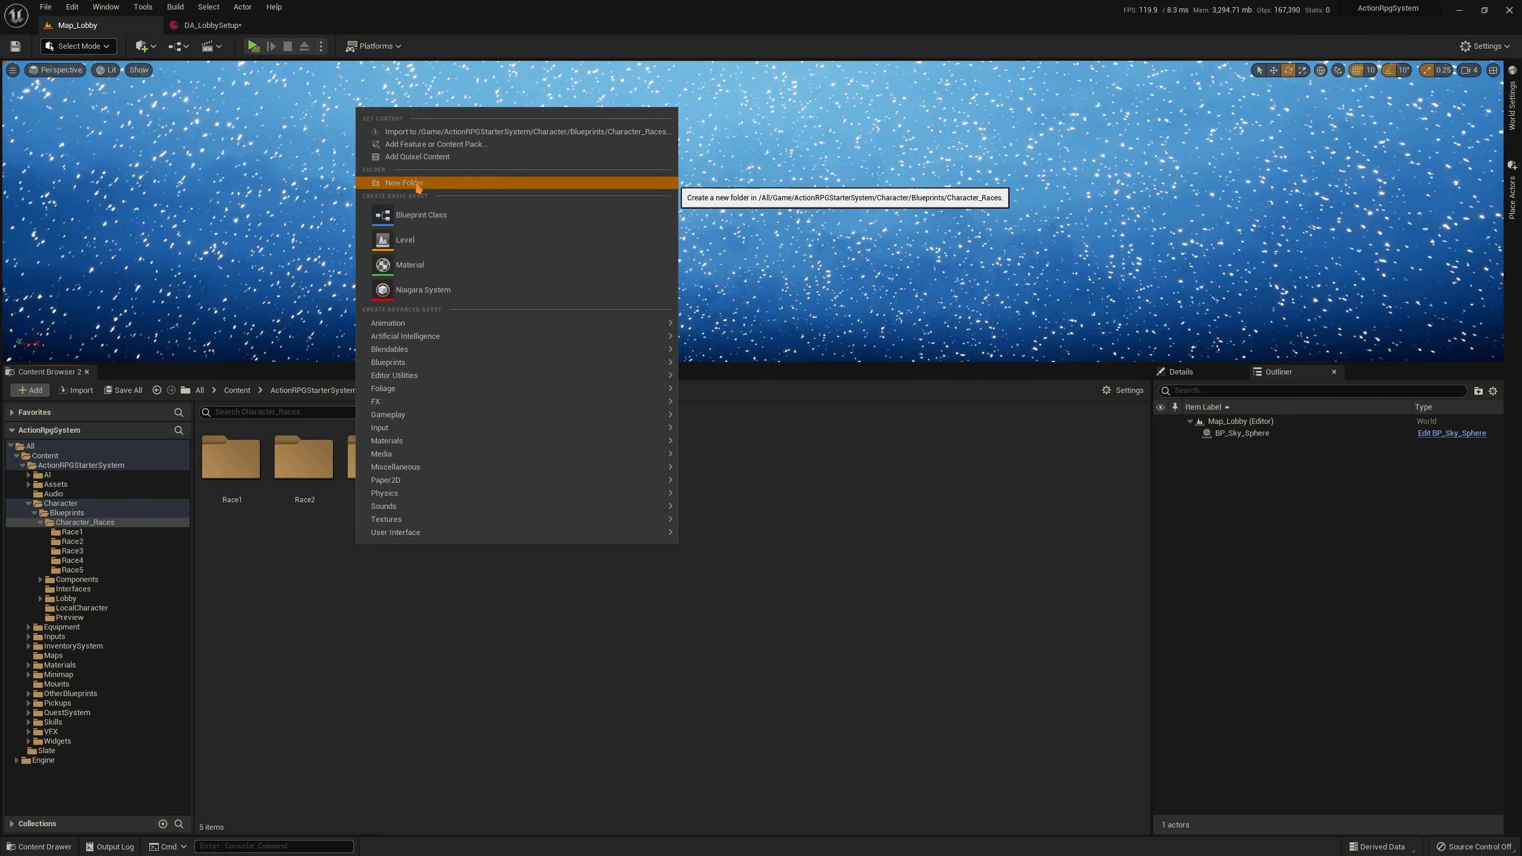
pyautogui.click(404, 183)
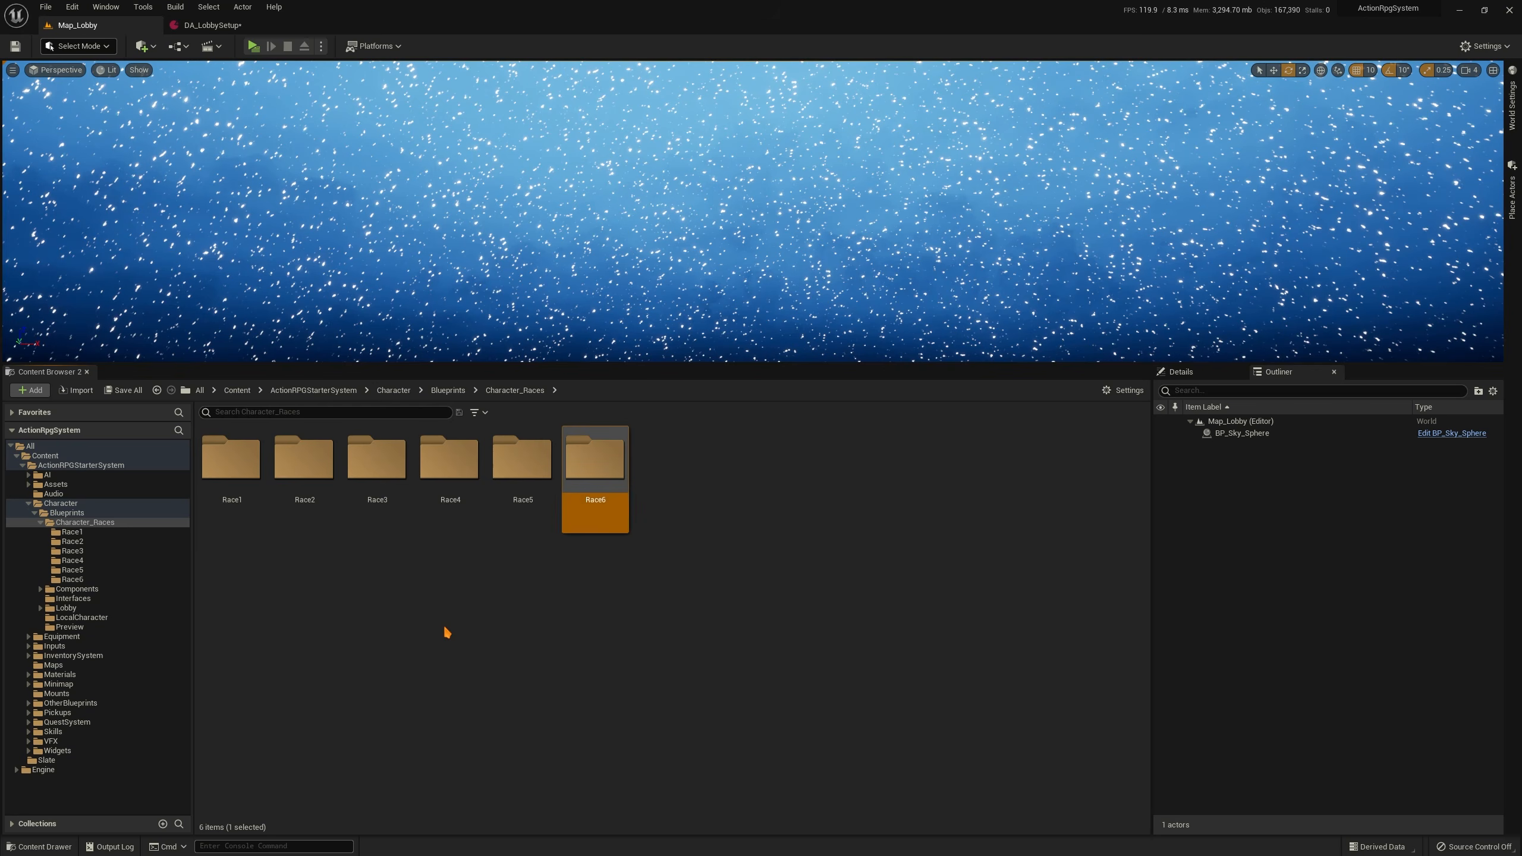
# Copy both character blueprints from the Race1 folder into the Race6 folder
pyautogui.doubleClick(231, 465)
pyautogui.hotkey('ctrl', 'a')
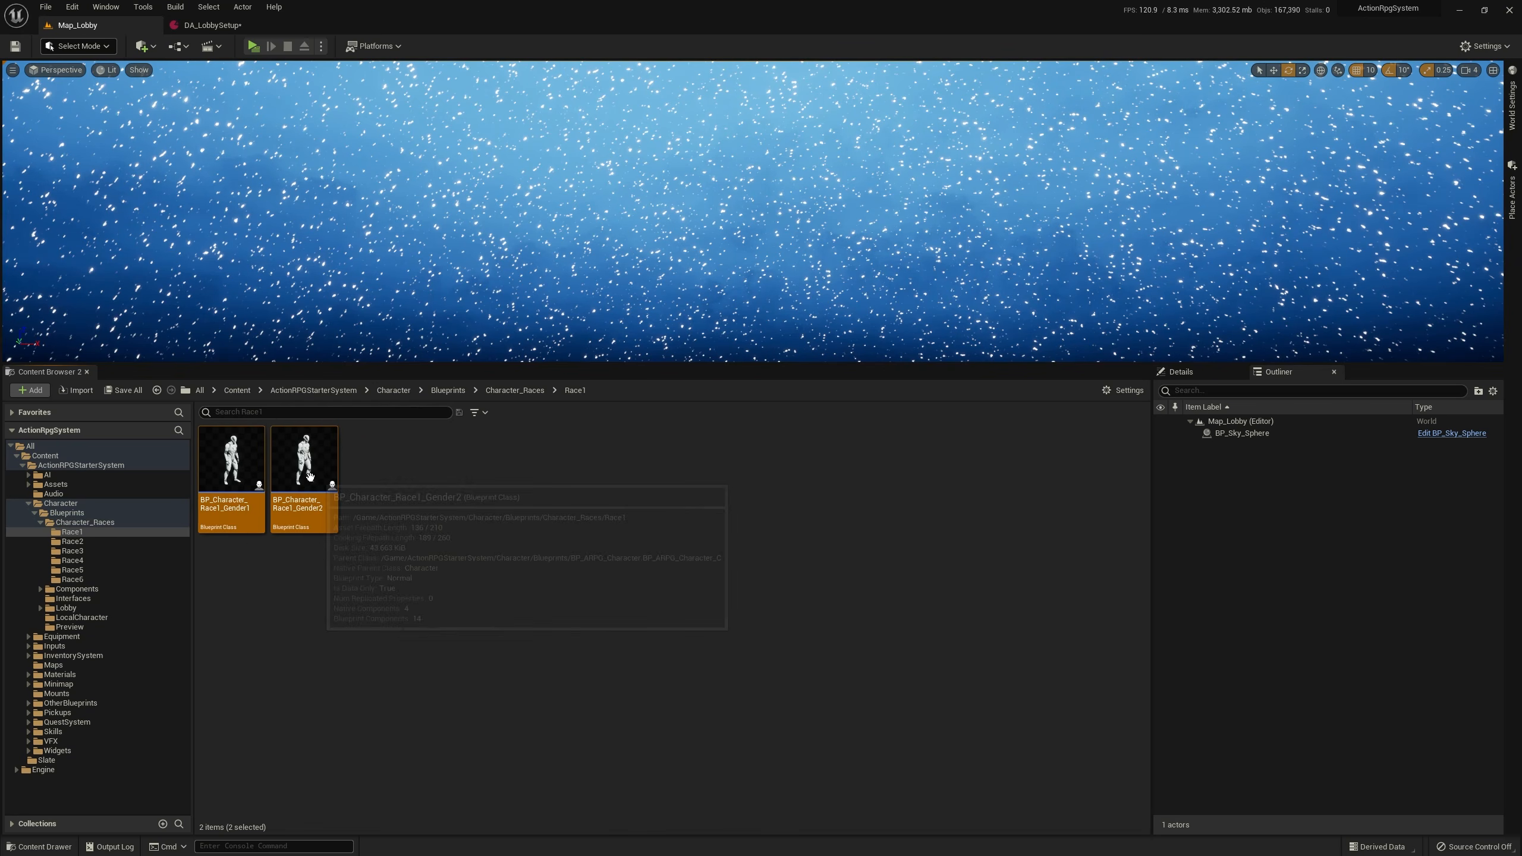
pyautogui.moveTo(236, 486); pyautogui.dragTo(70, 579)
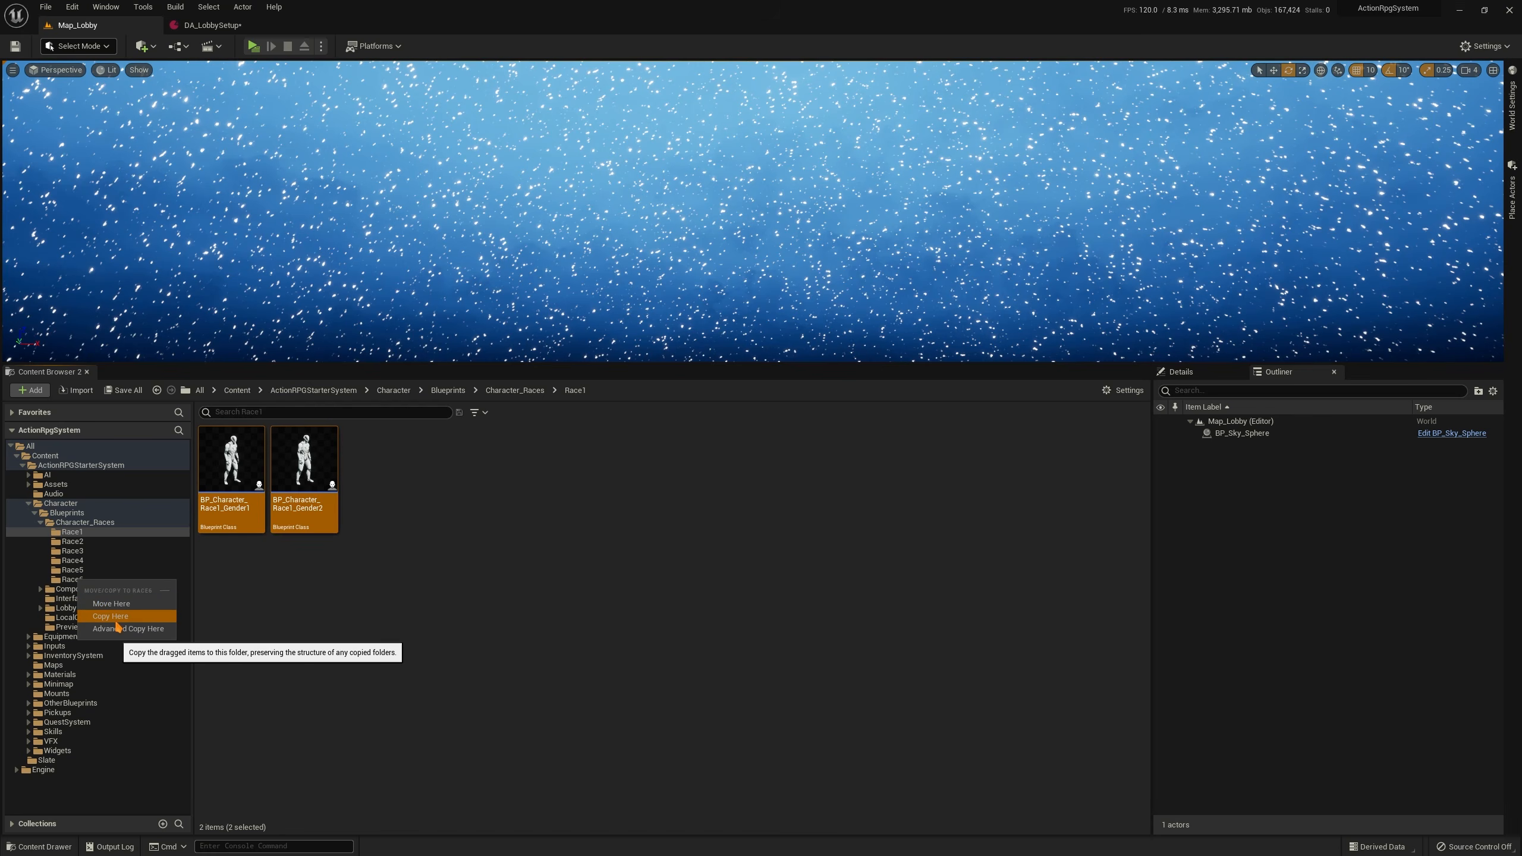
pyautogui.click(112, 616)
# Rename the copied Gender1 blueprint in the Race6 folder to BP_Character_Race6_Gender1
pyautogui.click(239, 508)
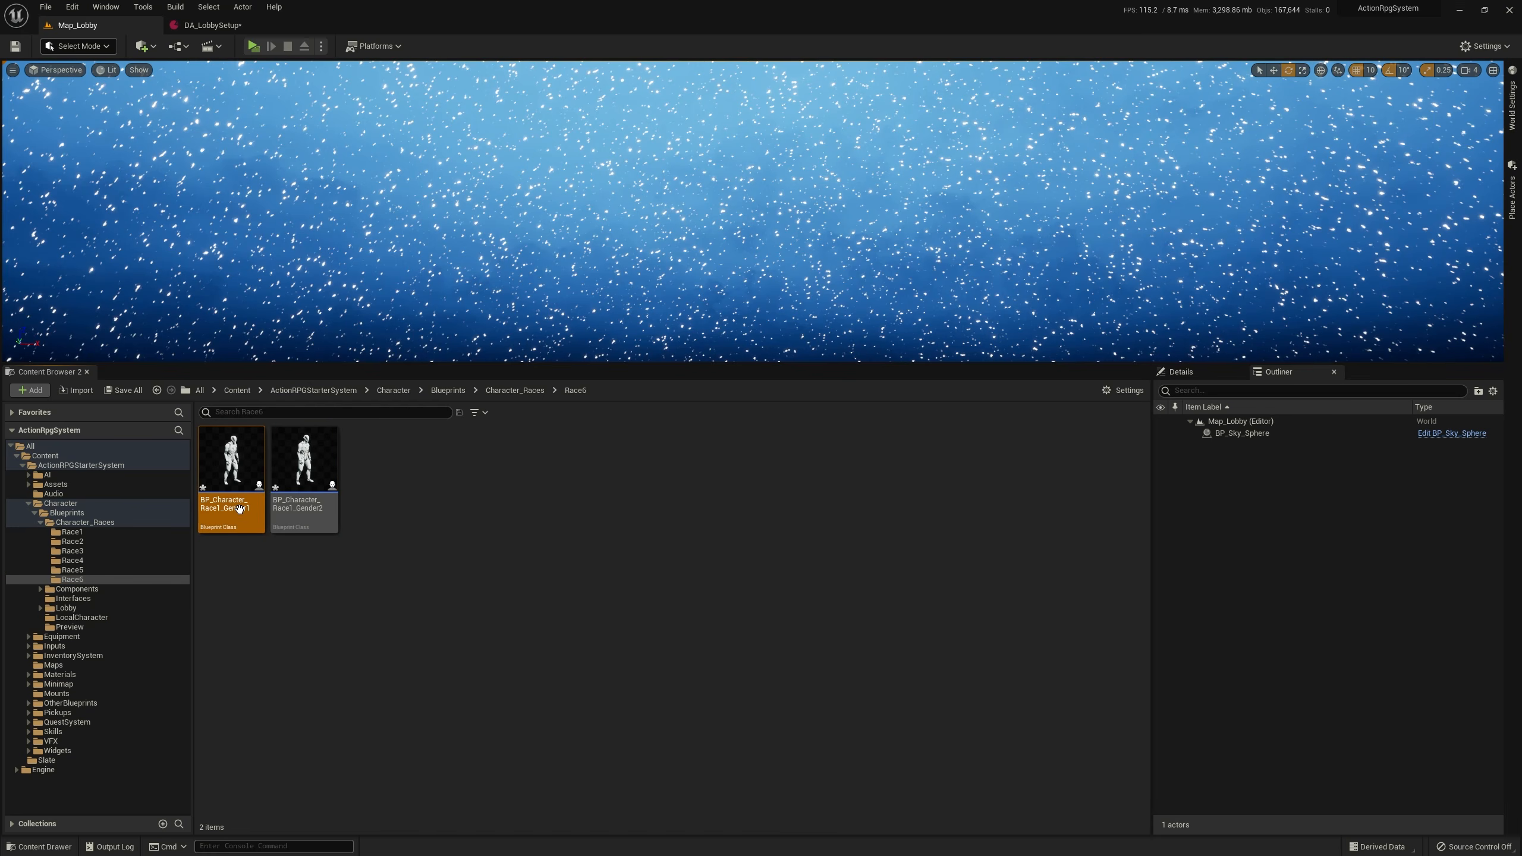
pyautogui.press('End')
pyautogui.press('Left')
pyautogui.press('Left')
pyautogui.press('Left')
pyautogui.press('Left')
pyautogui.press('Left')
pyautogui.press('Left')
pyautogui.press('Left')
pyautogui.press('Left')
pyautogui.press('Left')
pyautogui.press('Left')
pyautogui.press('Left')
pyautogui.press('Left')
pyautogui.press('Left')
pyautogui.press('Left')
pyautogui.press('Left')
pyautogui.press('Left')
pyautogui.press('Left')
pyautogui.press('Left')
pyautogui.press('Delete')
pyautogui.write('6')
pyautogui.press('Return')
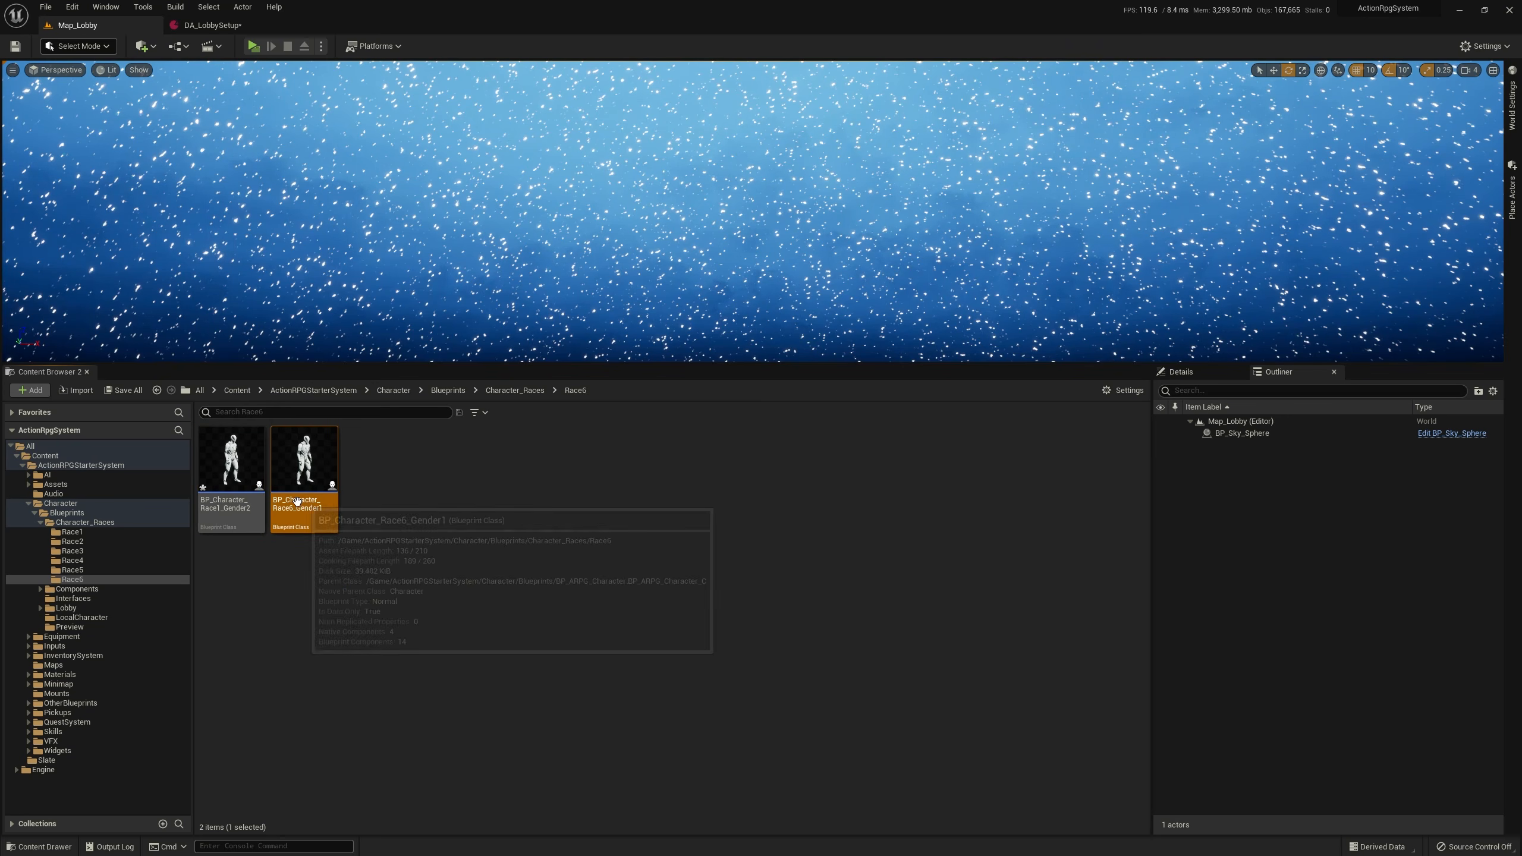
# Rename the copied Gender2 blueprint in the Race6 folder to BP_Character_Race6_Gender2
pyautogui.press('Left')
pyautogui.press('F2')
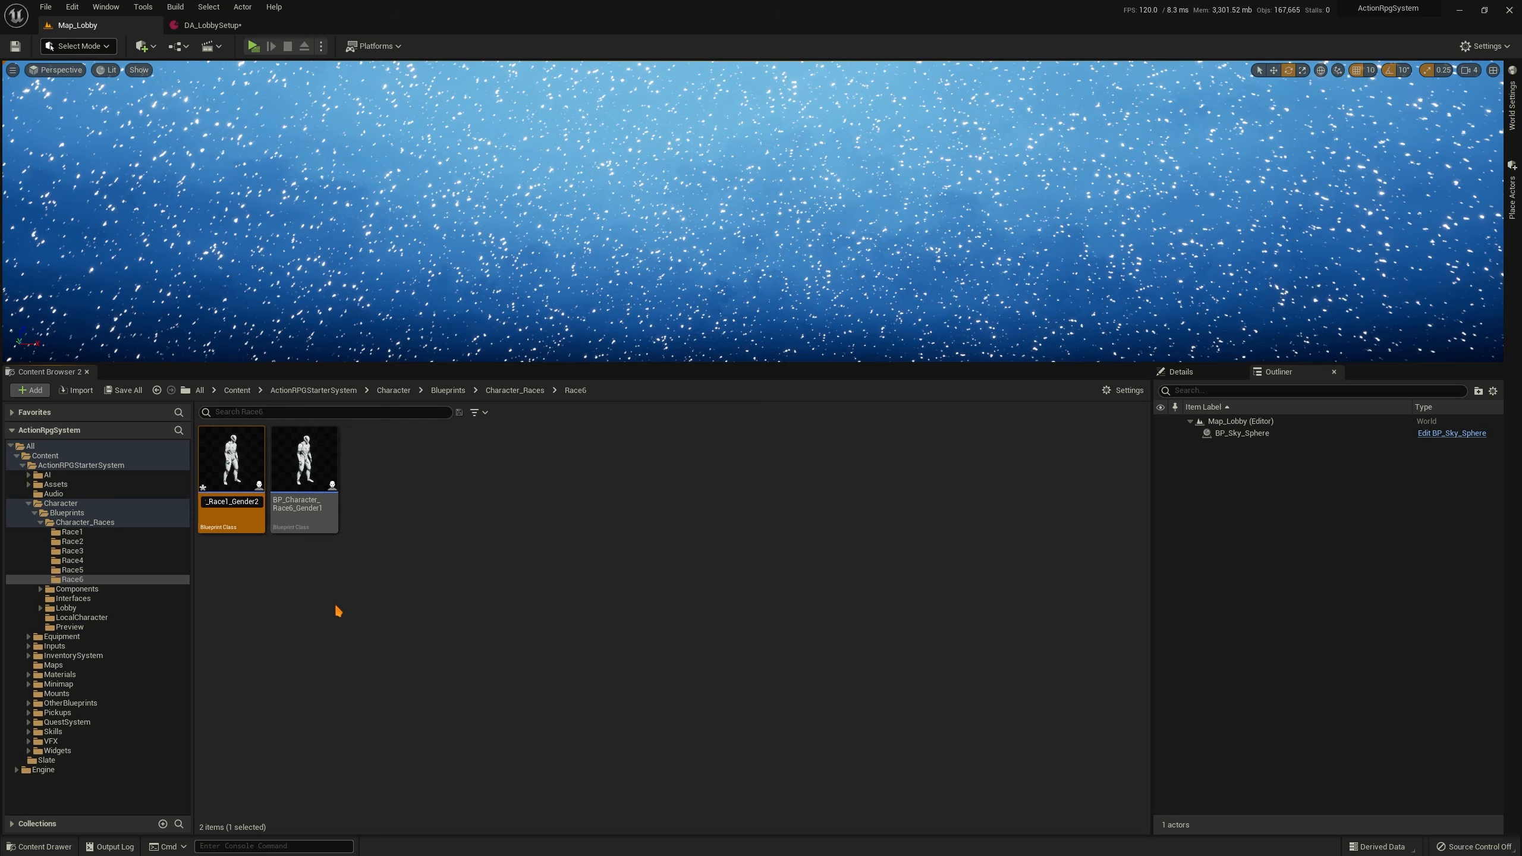
pyautogui.press('Delete')
pyautogui.write('6')
pyautogui.press('Return')
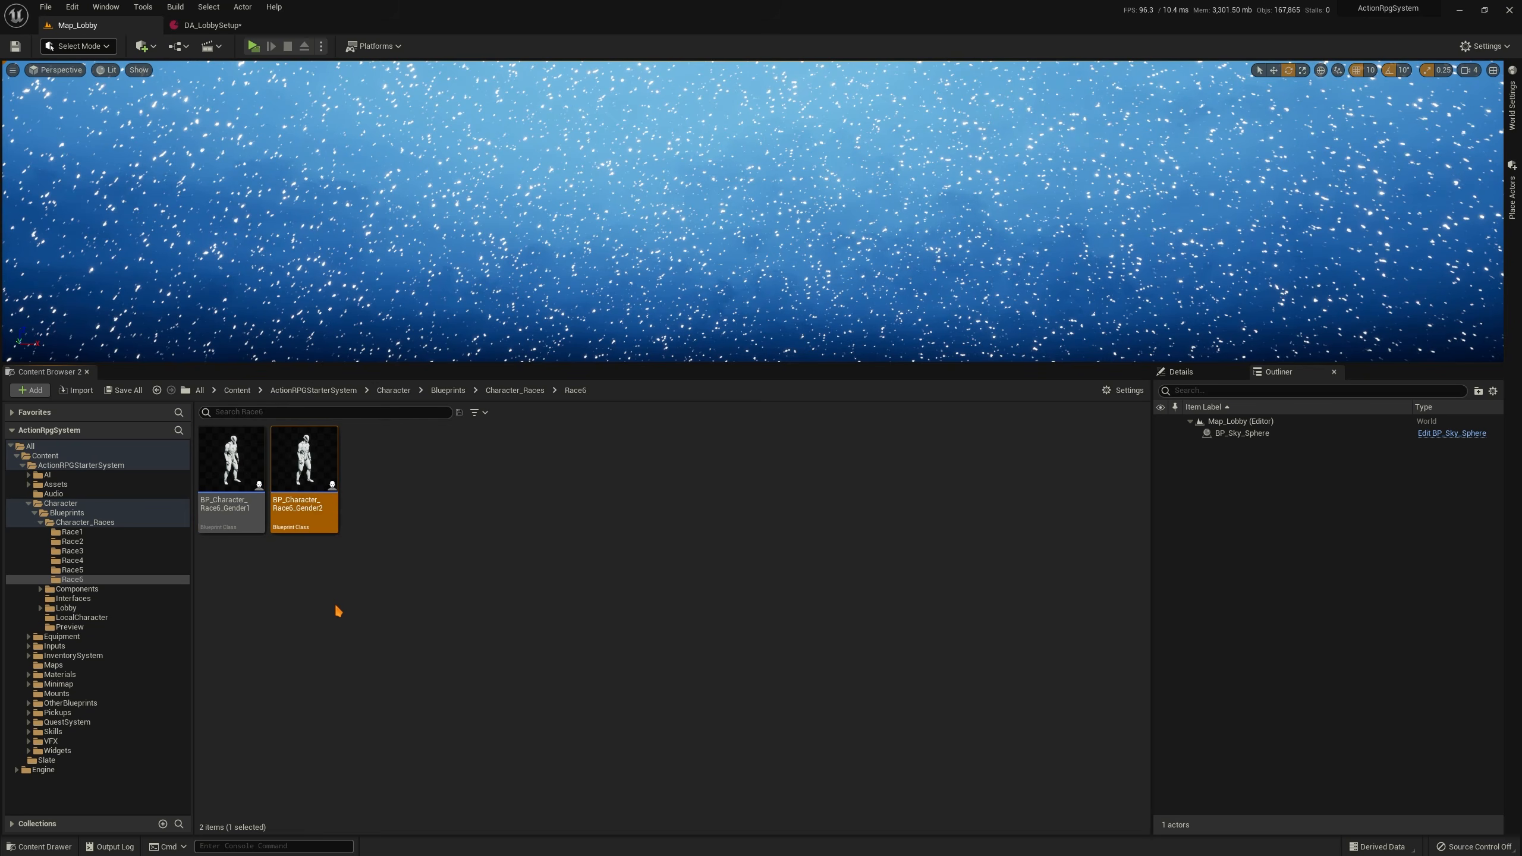
# Open BP_Character_Race6_Gender1 in the full Blueprint editor, show its viewport and select the TopDownSpring component
pyautogui.click(200, 470)
pyautogui.doubleClick(201, 470)
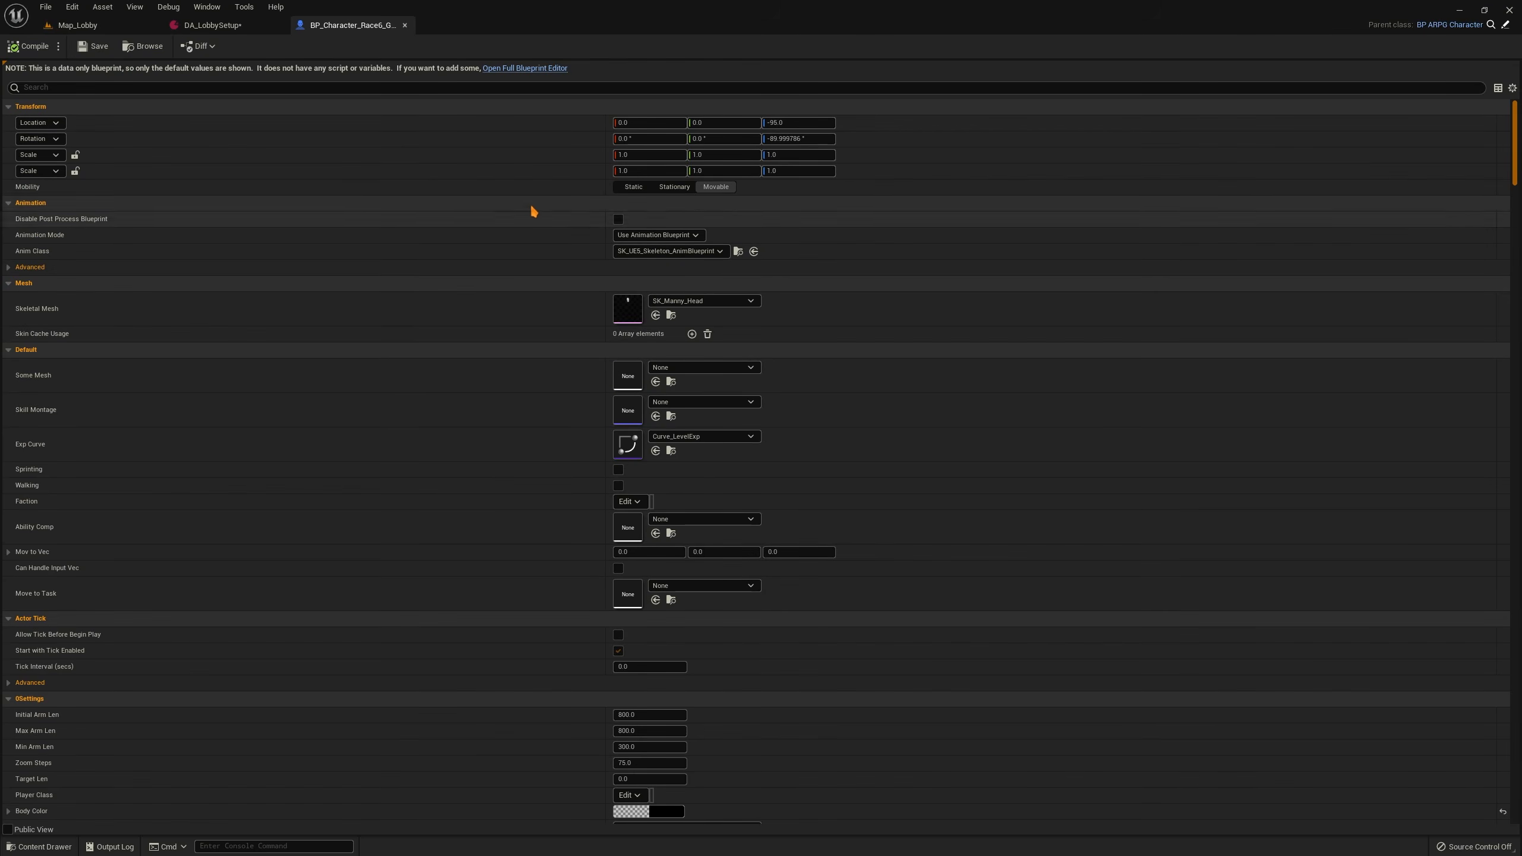
pyautogui.click(515, 70)
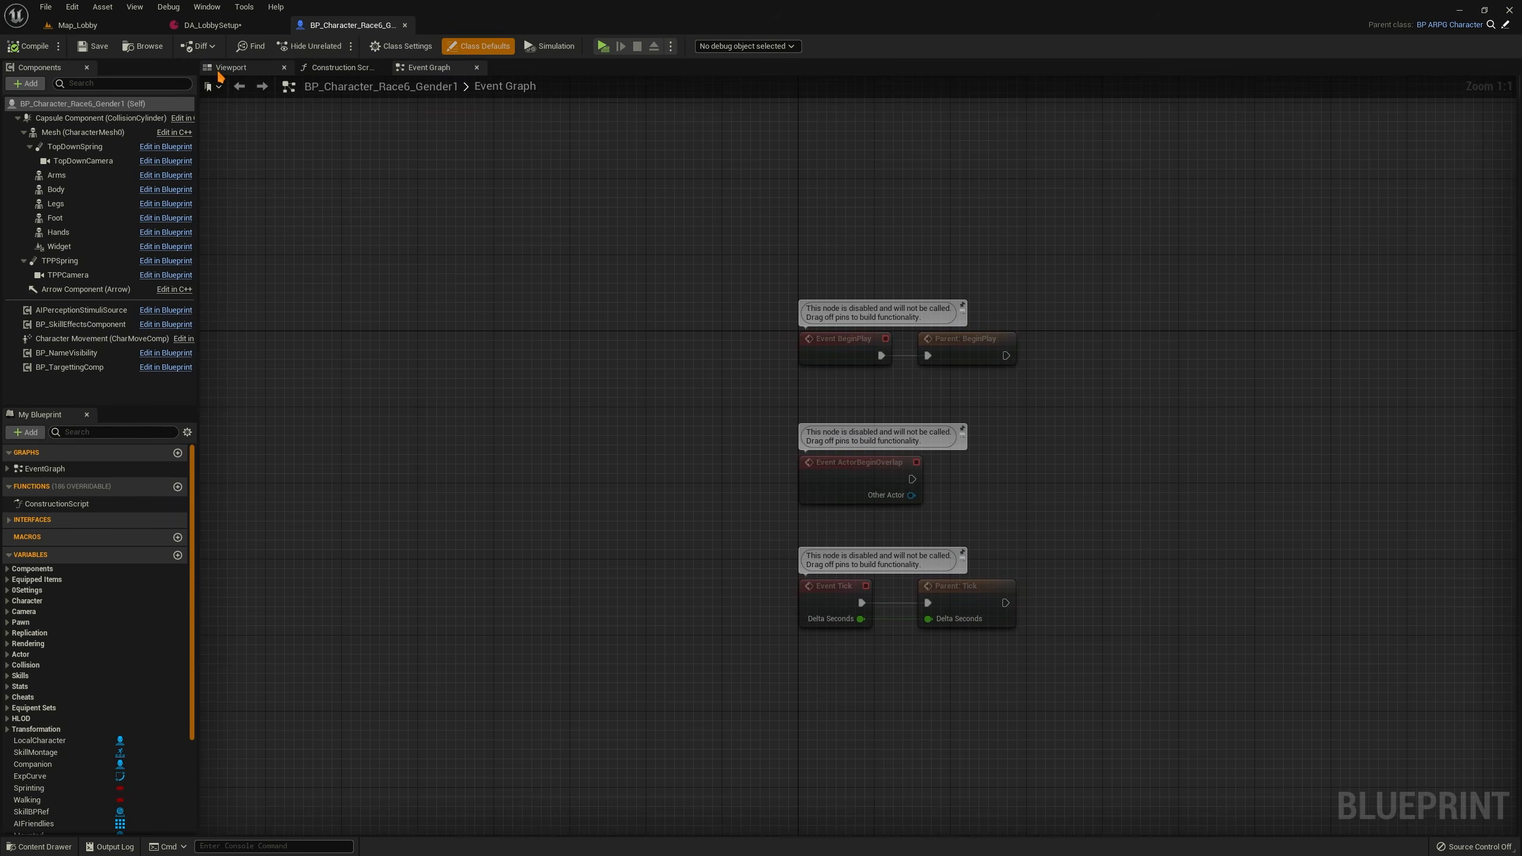
pyautogui.click(876, 341)
pyautogui.click(69, 146)
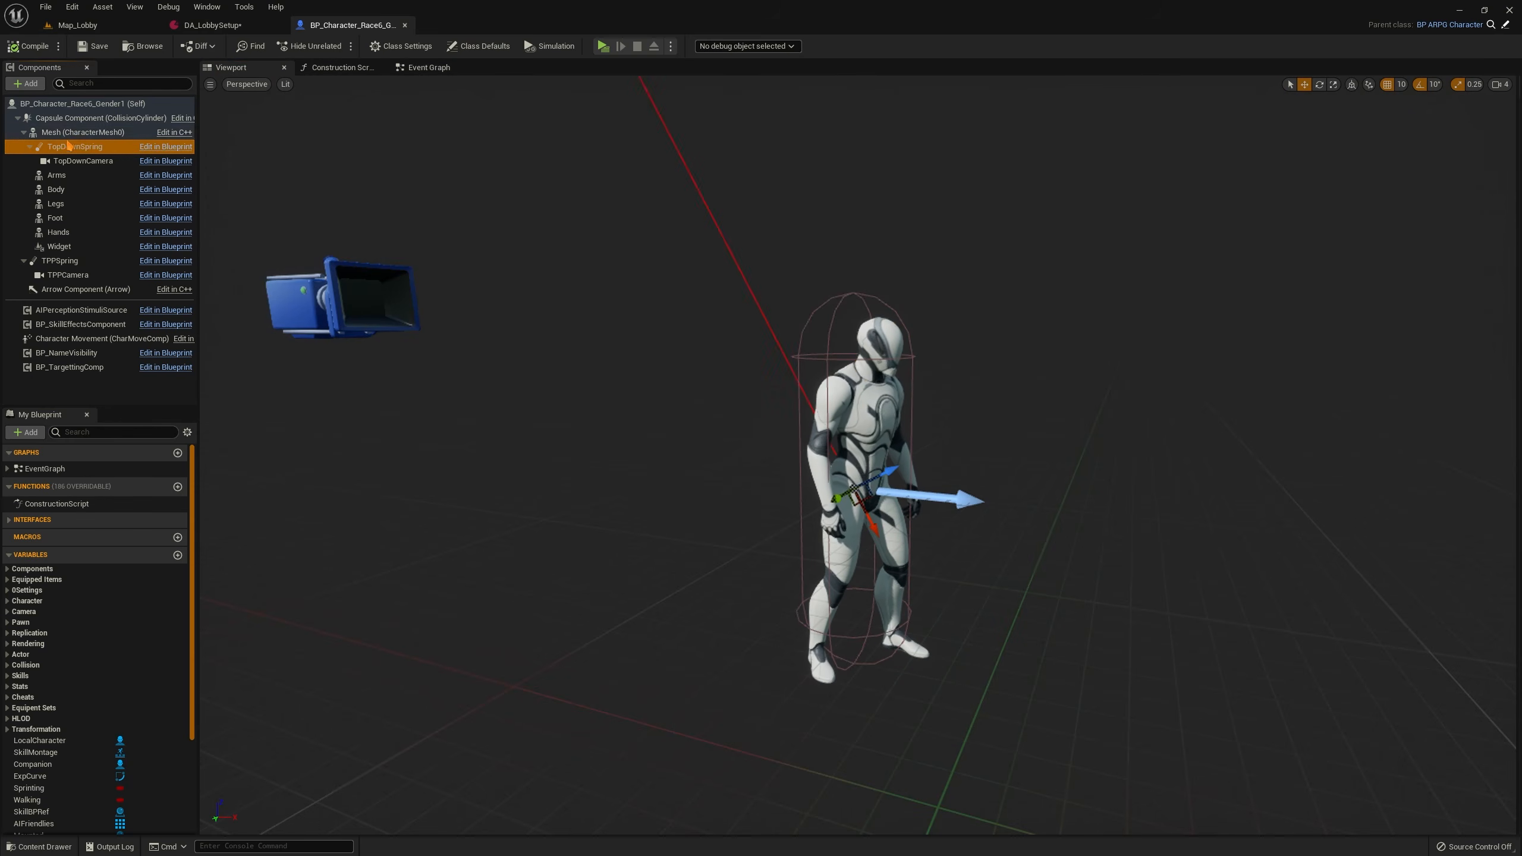
# Examine the Mesh, Arms, Body, Legs and Hands components of the character, and reveal the Mesh component's details
pyautogui.click(72, 132)
pyautogui.click(71, 175)
pyautogui.click(71, 189)
pyautogui.click(69, 204)
pyautogui.click(65, 233)
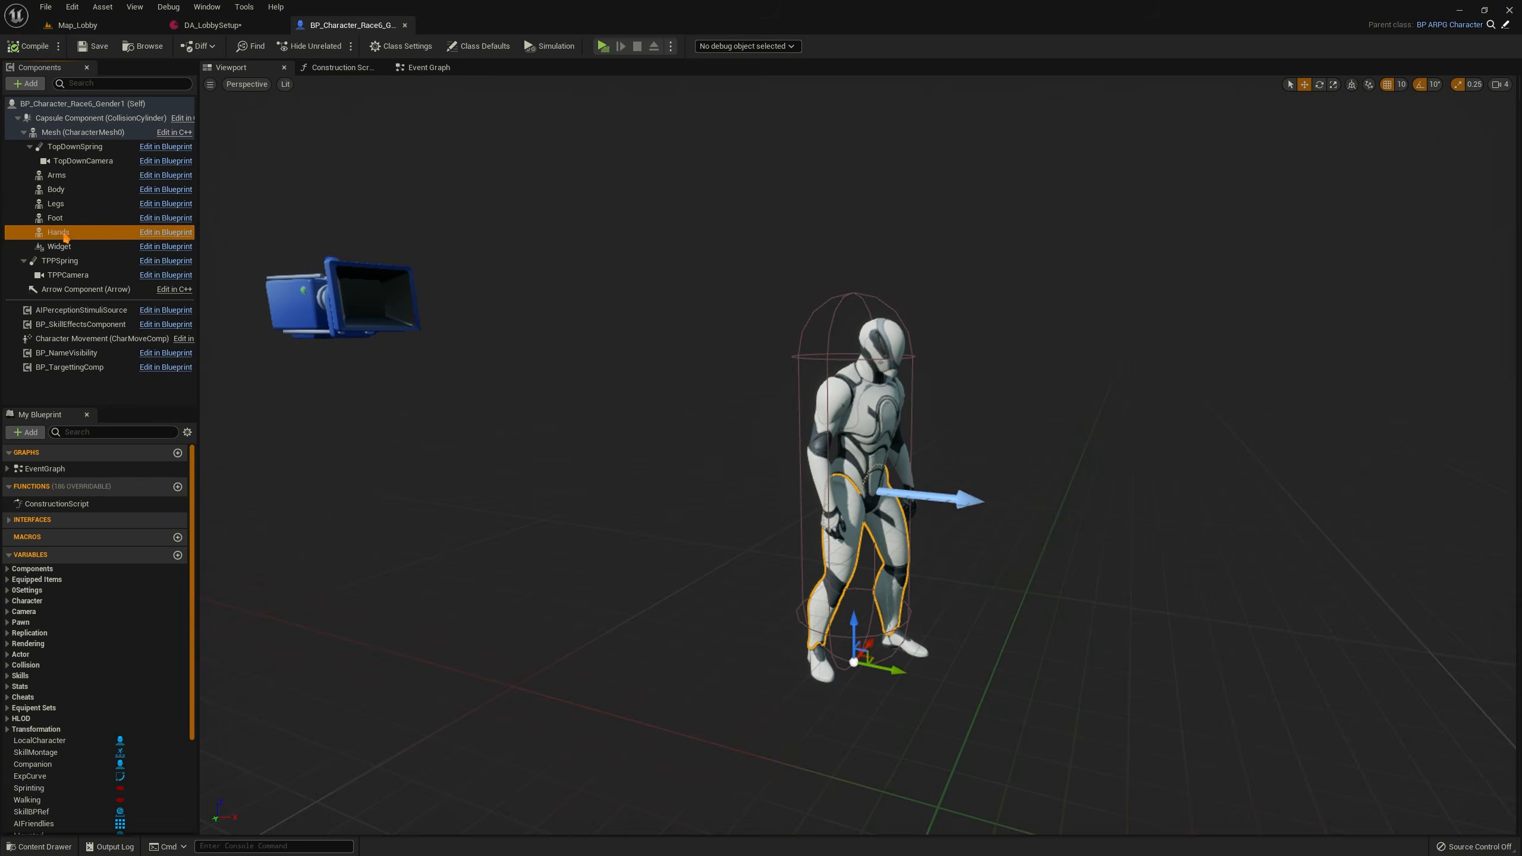
pyautogui.click(77, 133)
pyautogui.click(73, 190)
pyautogui.click(66, 232)
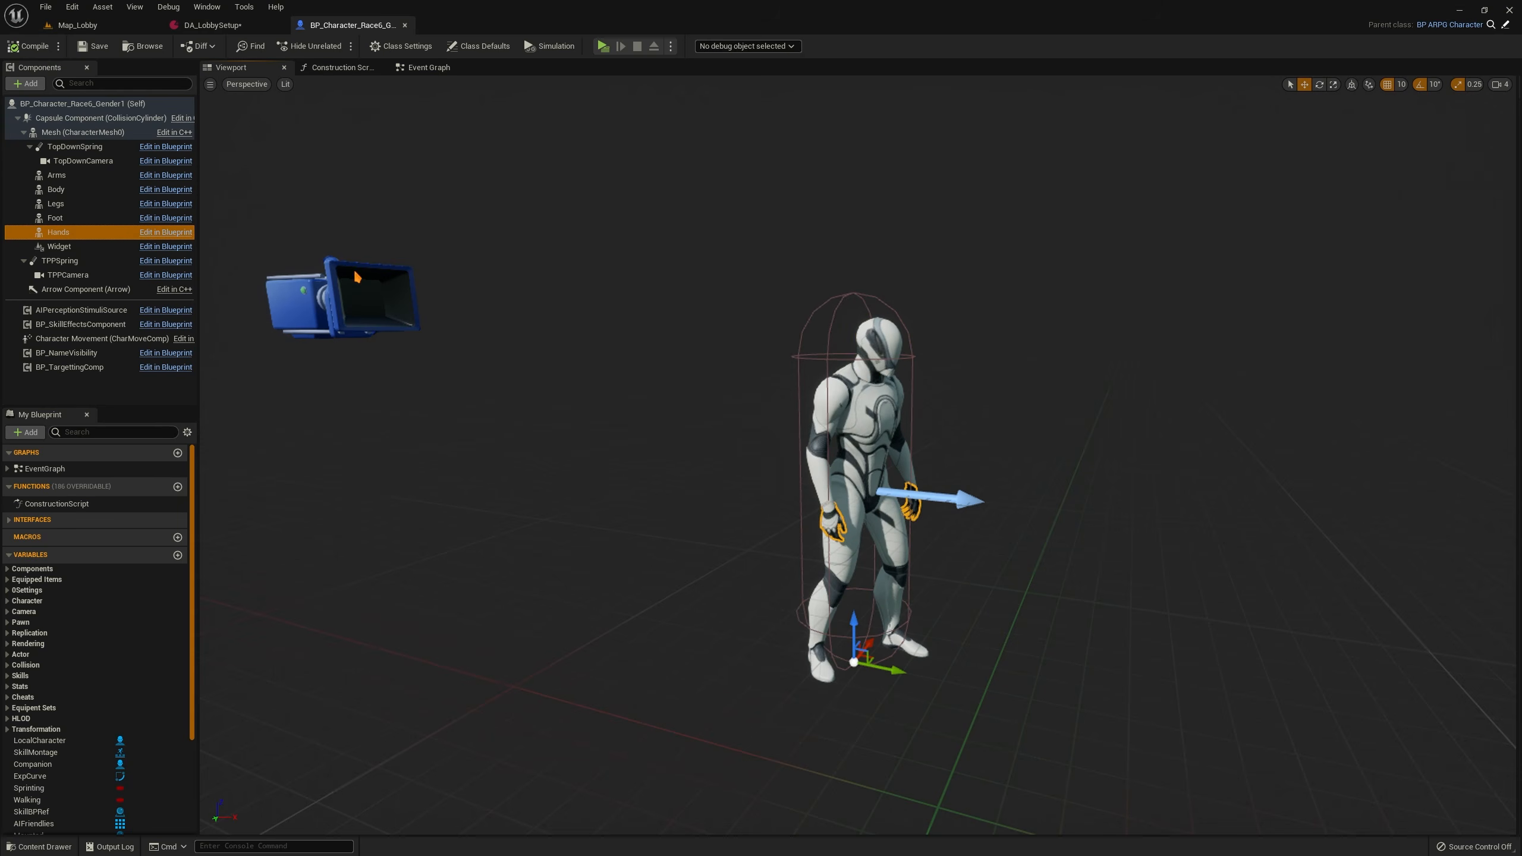
pyautogui.click(78, 132)
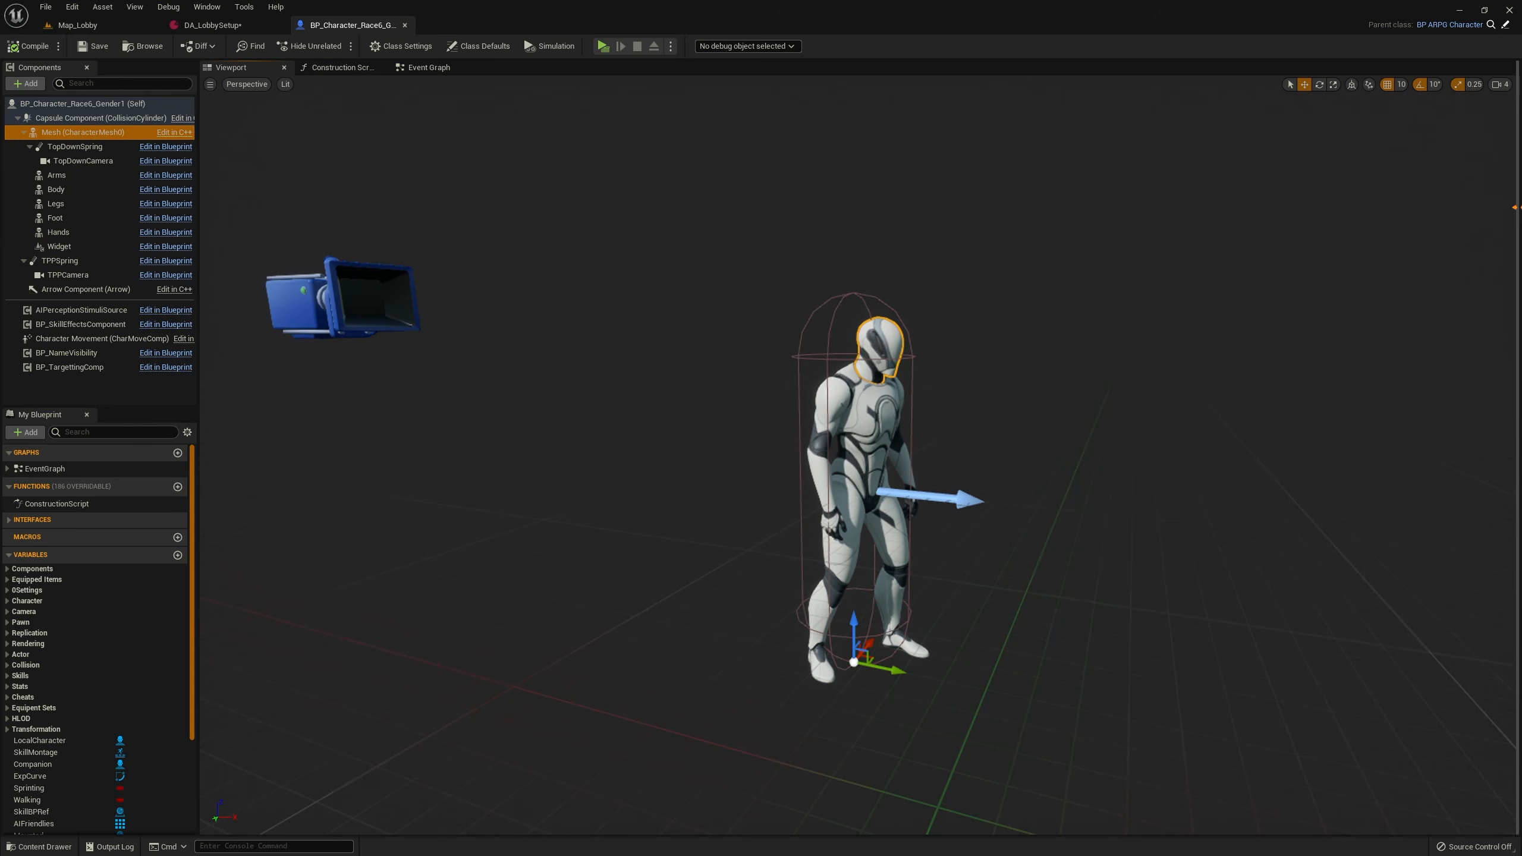
pyautogui.moveTo(1515, 209); pyautogui.dragTo(724, 220)
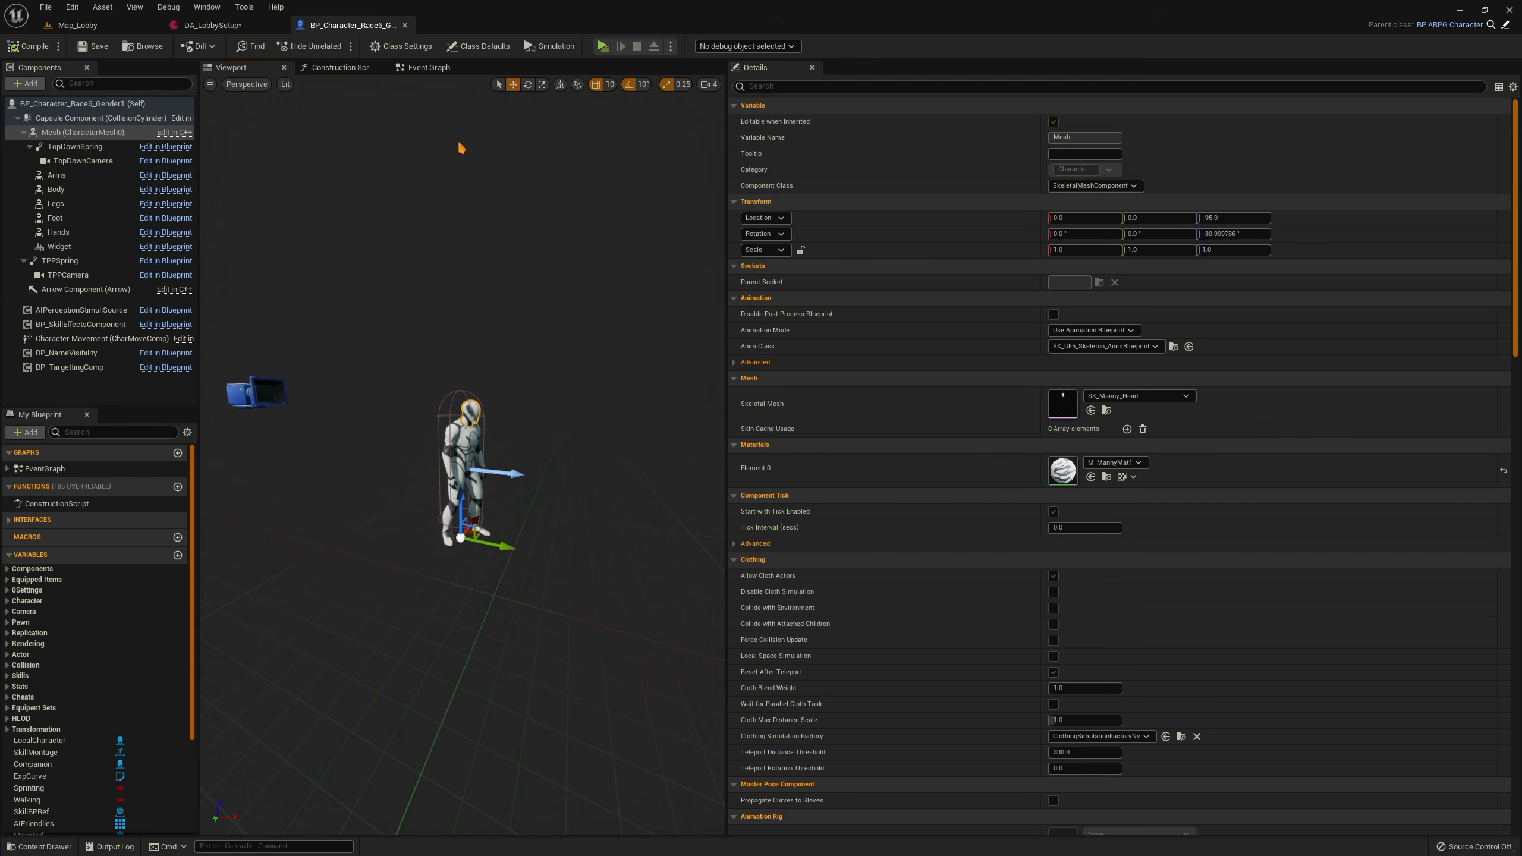
# Open the Event Graph, give it more room, and place the Parent: BeginPlay node closer to Event BeginPlay
pyautogui.click(429, 67)
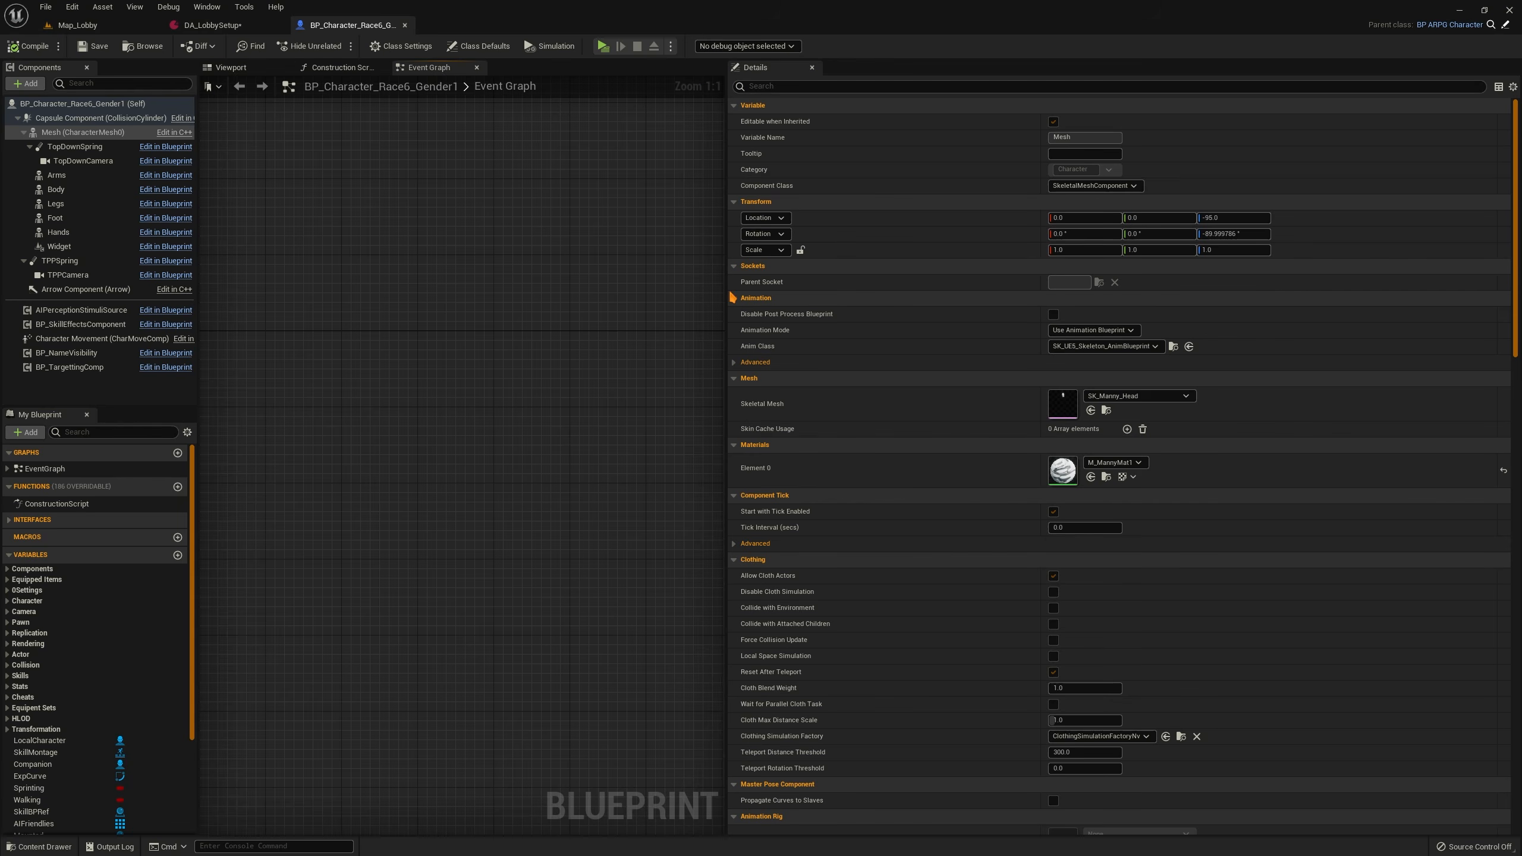
pyautogui.moveTo(733, 298); pyautogui.dragTo(986, 300)
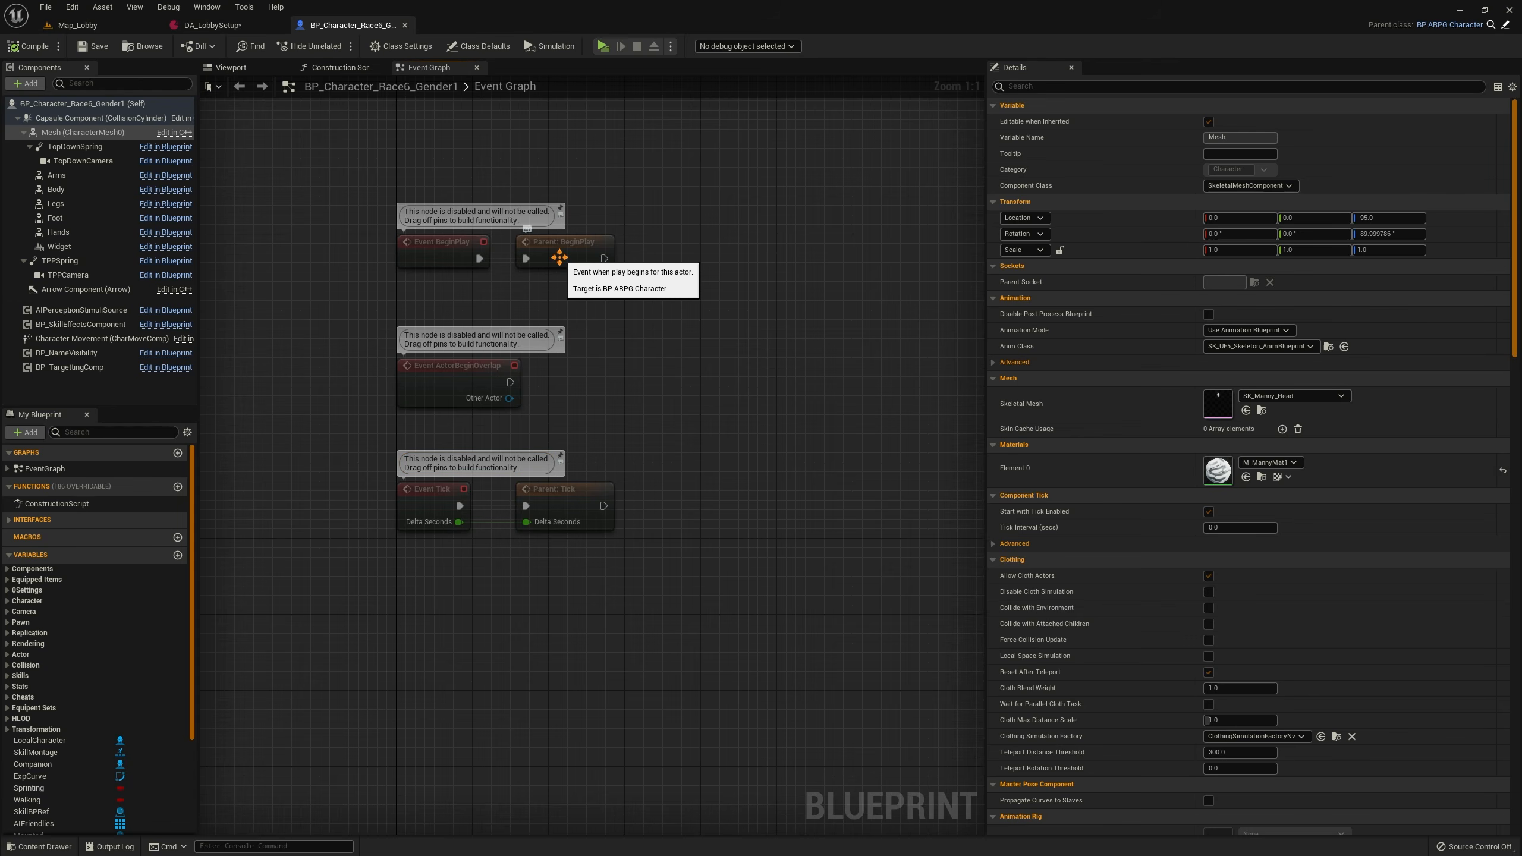
pyautogui.moveTo(560, 255); pyautogui.dragTo(545, 254)
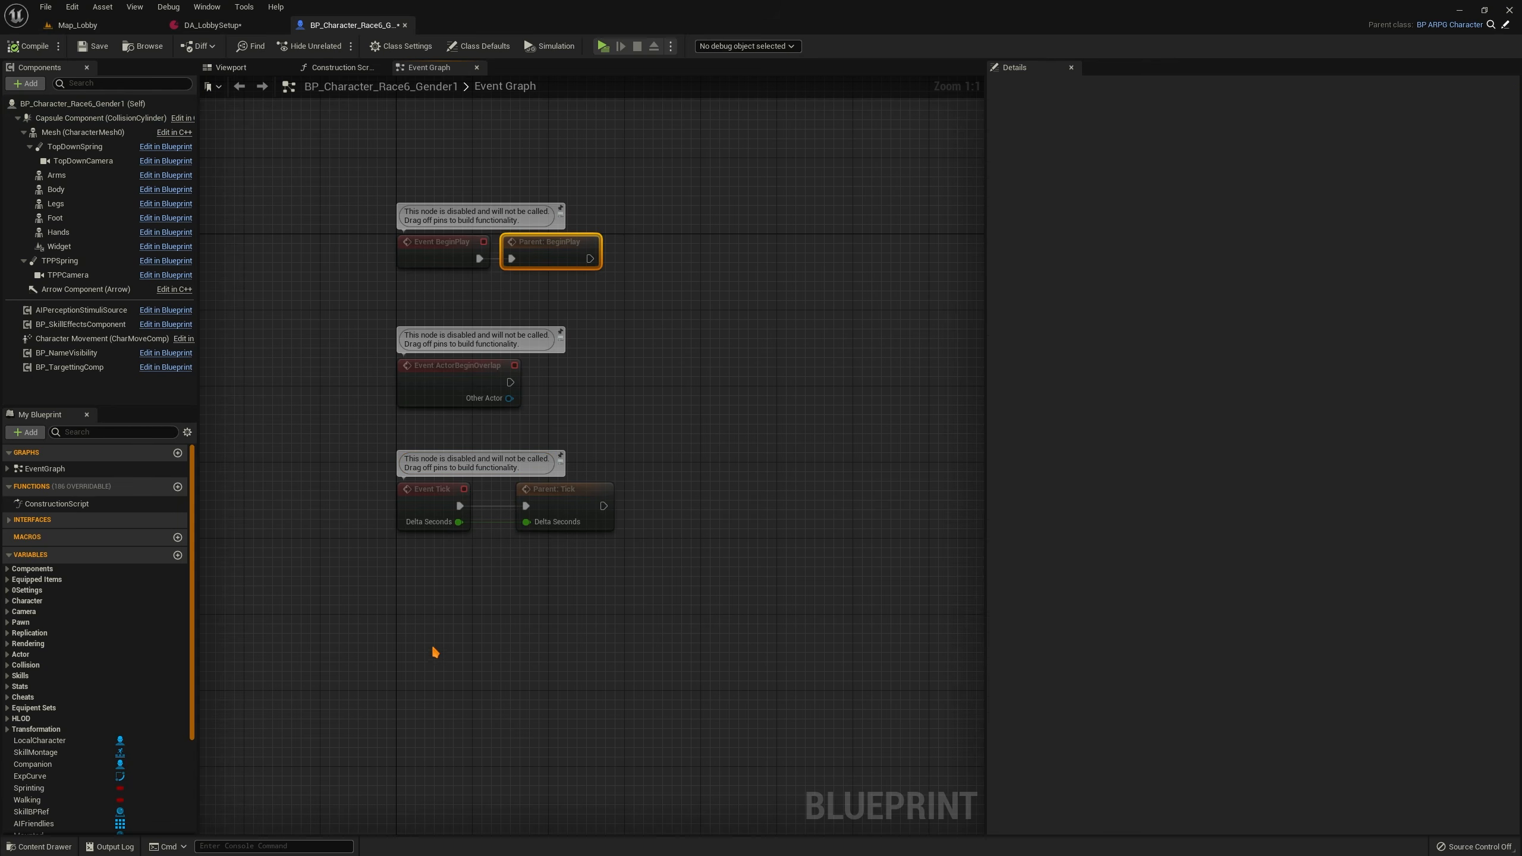
# Add an Event Possessed node below the Event Tick nodes, together with a call to its parent function
pyautogui.rightClick(452, 642)
pyautogui.write('event poss')
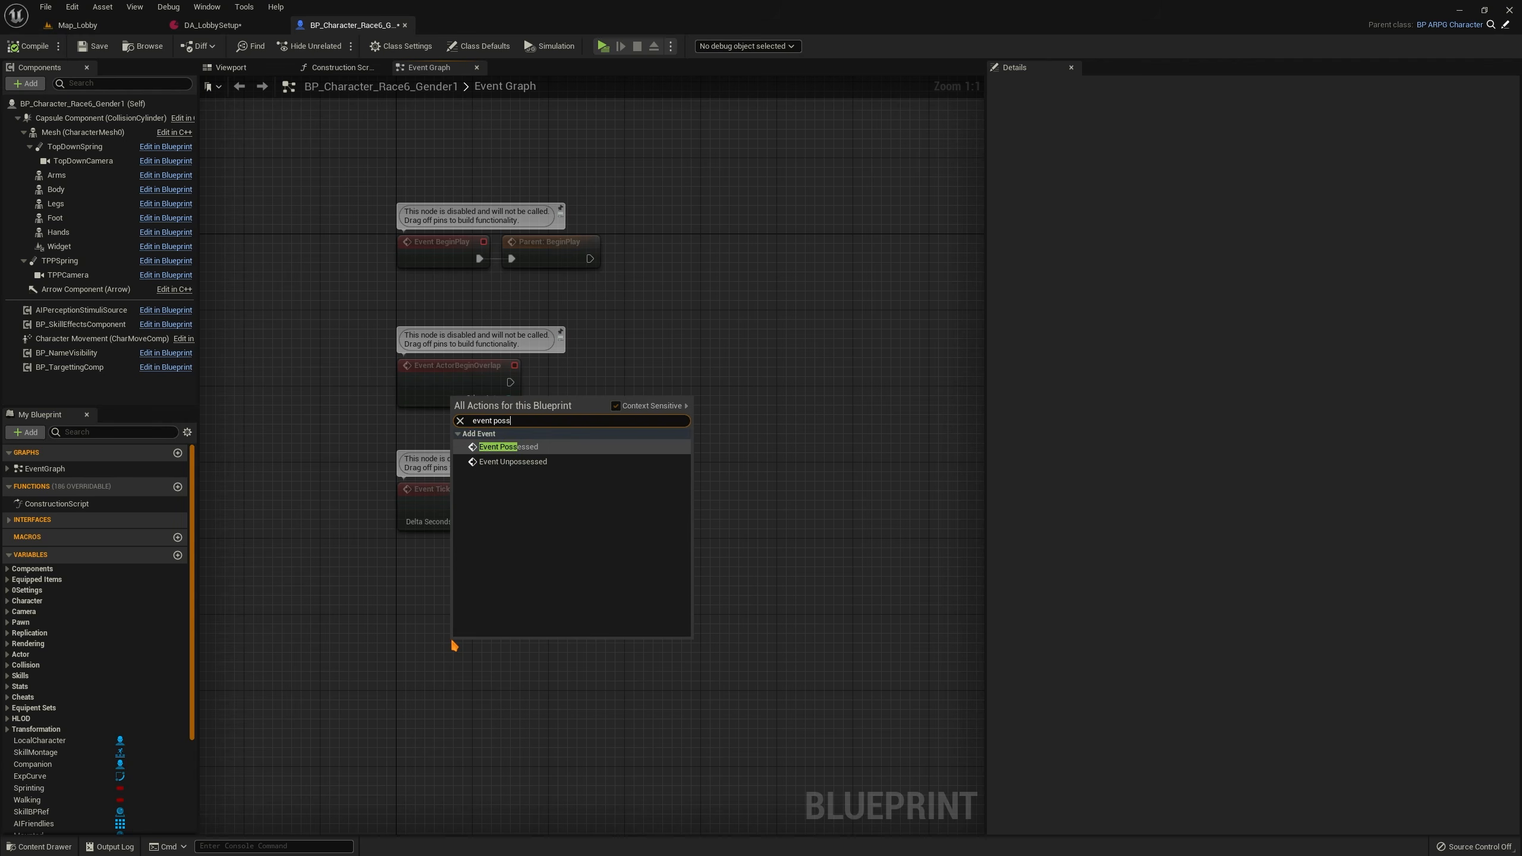
pyautogui.press('Return')
pyautogui.rightClick(519, 647)
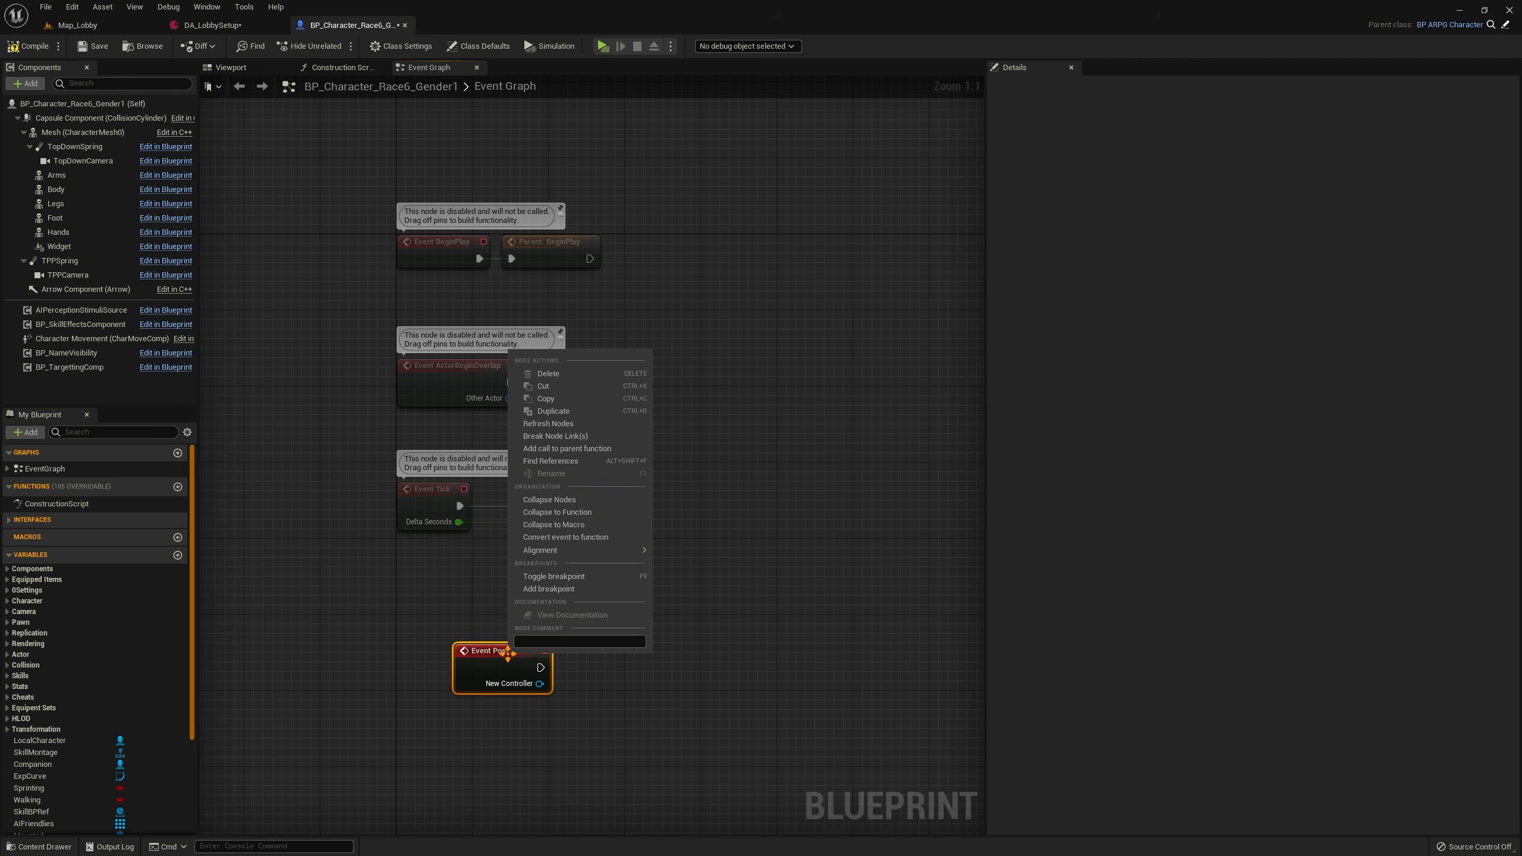
pyautogui.click(572, 463)
pyautogui.moveTo(580, 718); pyautogui.dragTo(555, 674)
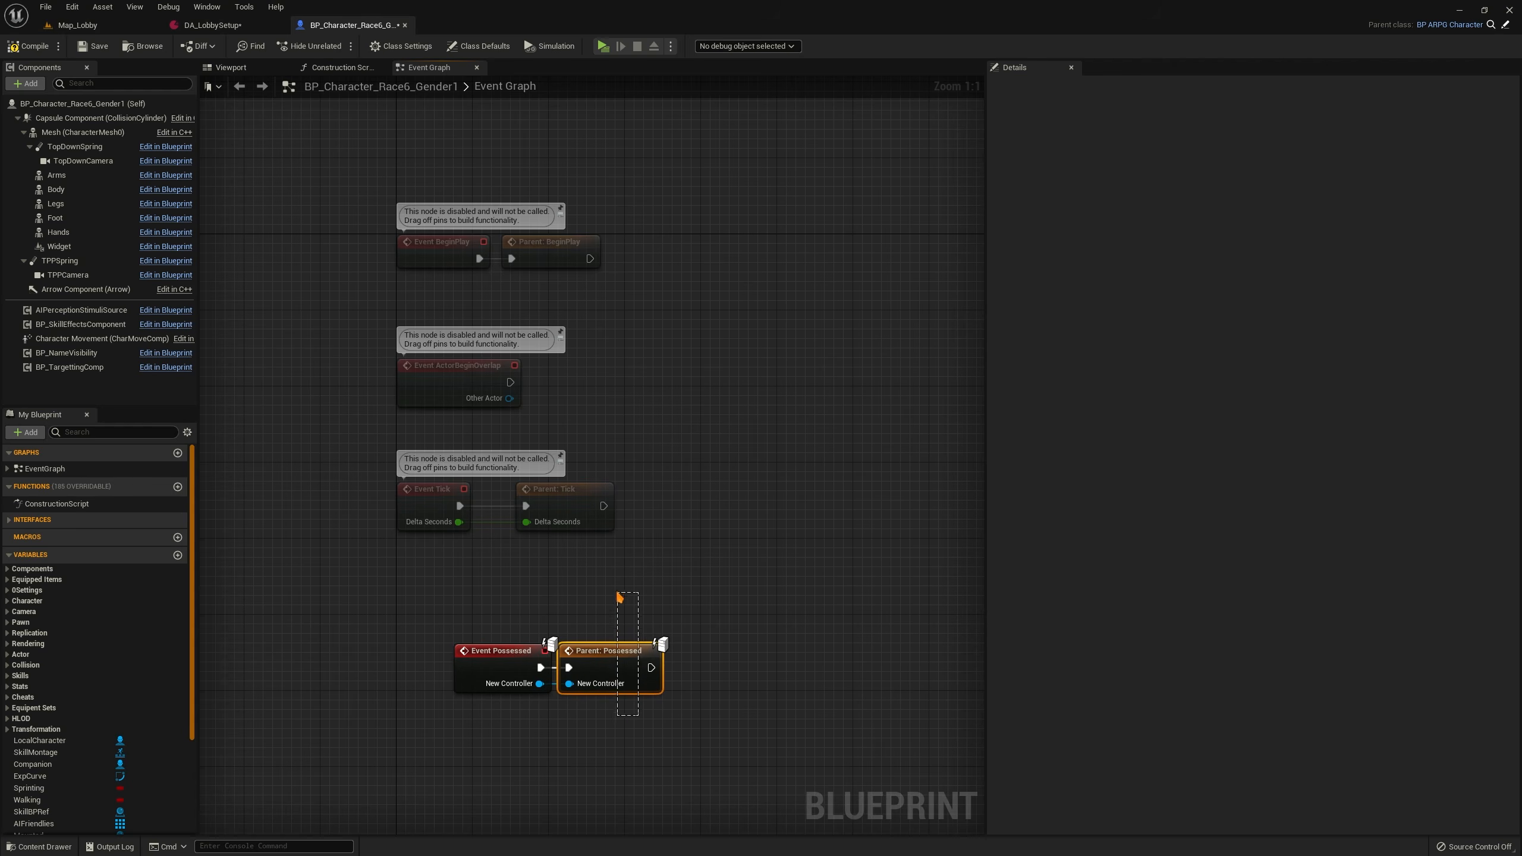
pyautogui.moveTo(666, 731); pyautogui.dragTo(591, 616)
pyautogui.moveTo(252, 357); pyautogui.dragTo(282, 273, button='right')
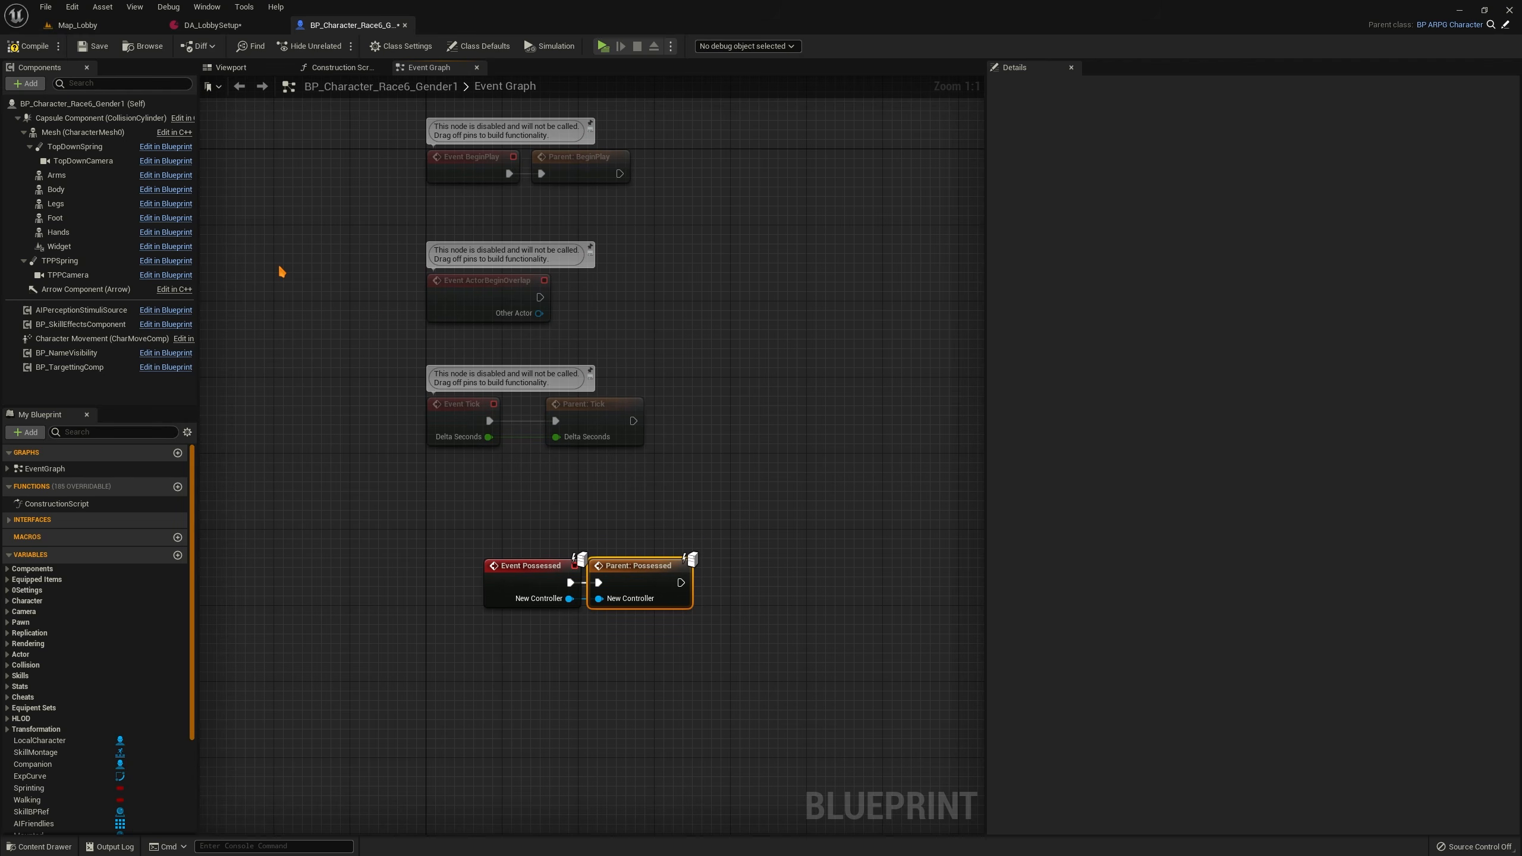
# Override the inherited Get Guild function in BP_Character_Race6_Gender1
pyautogui.click(35, 434)
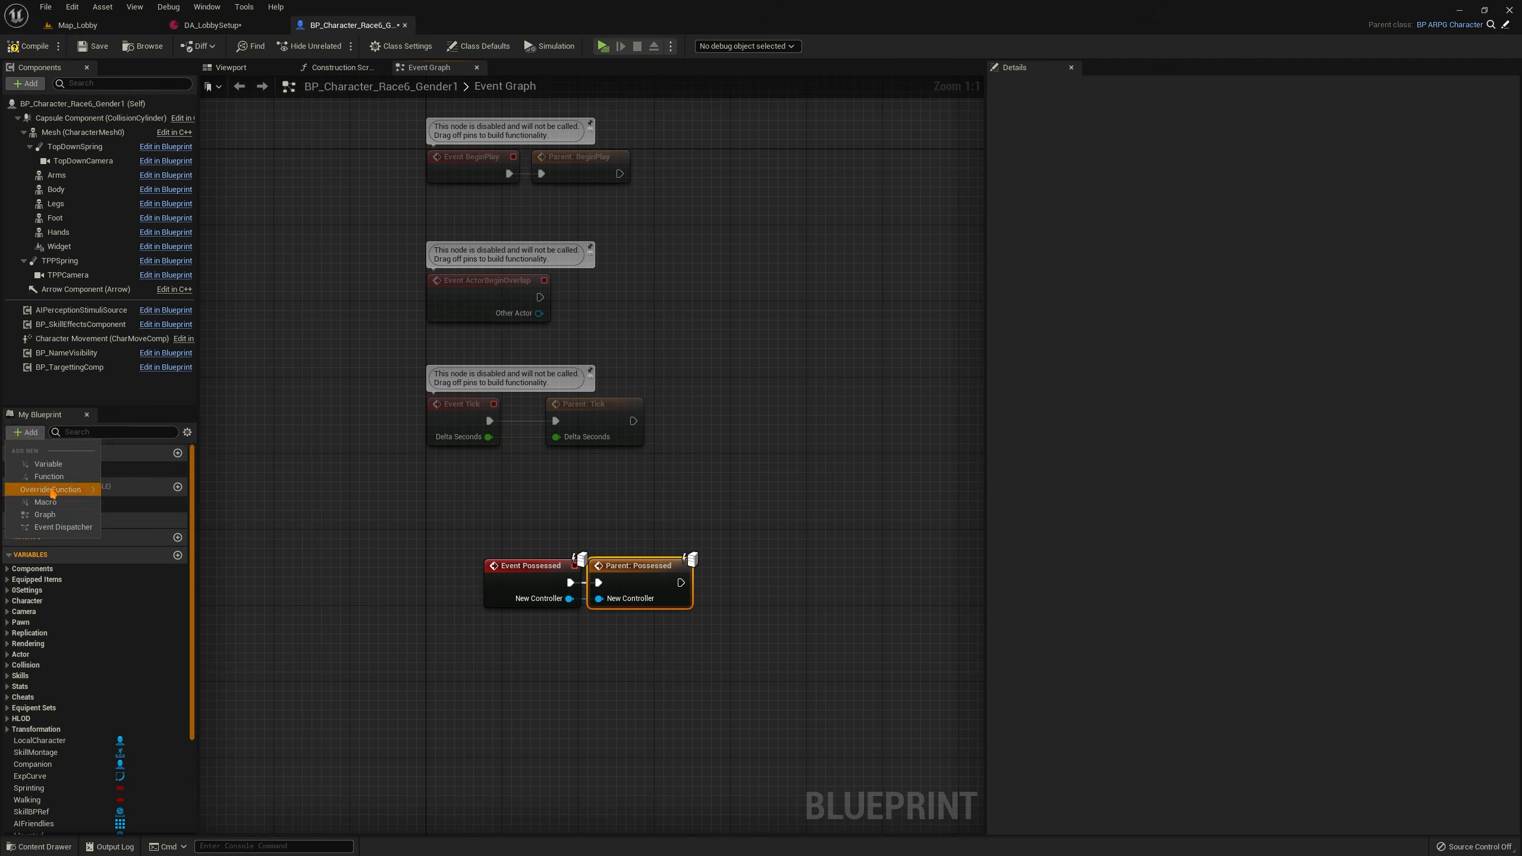
pyautogui.moveTo(55, 489)
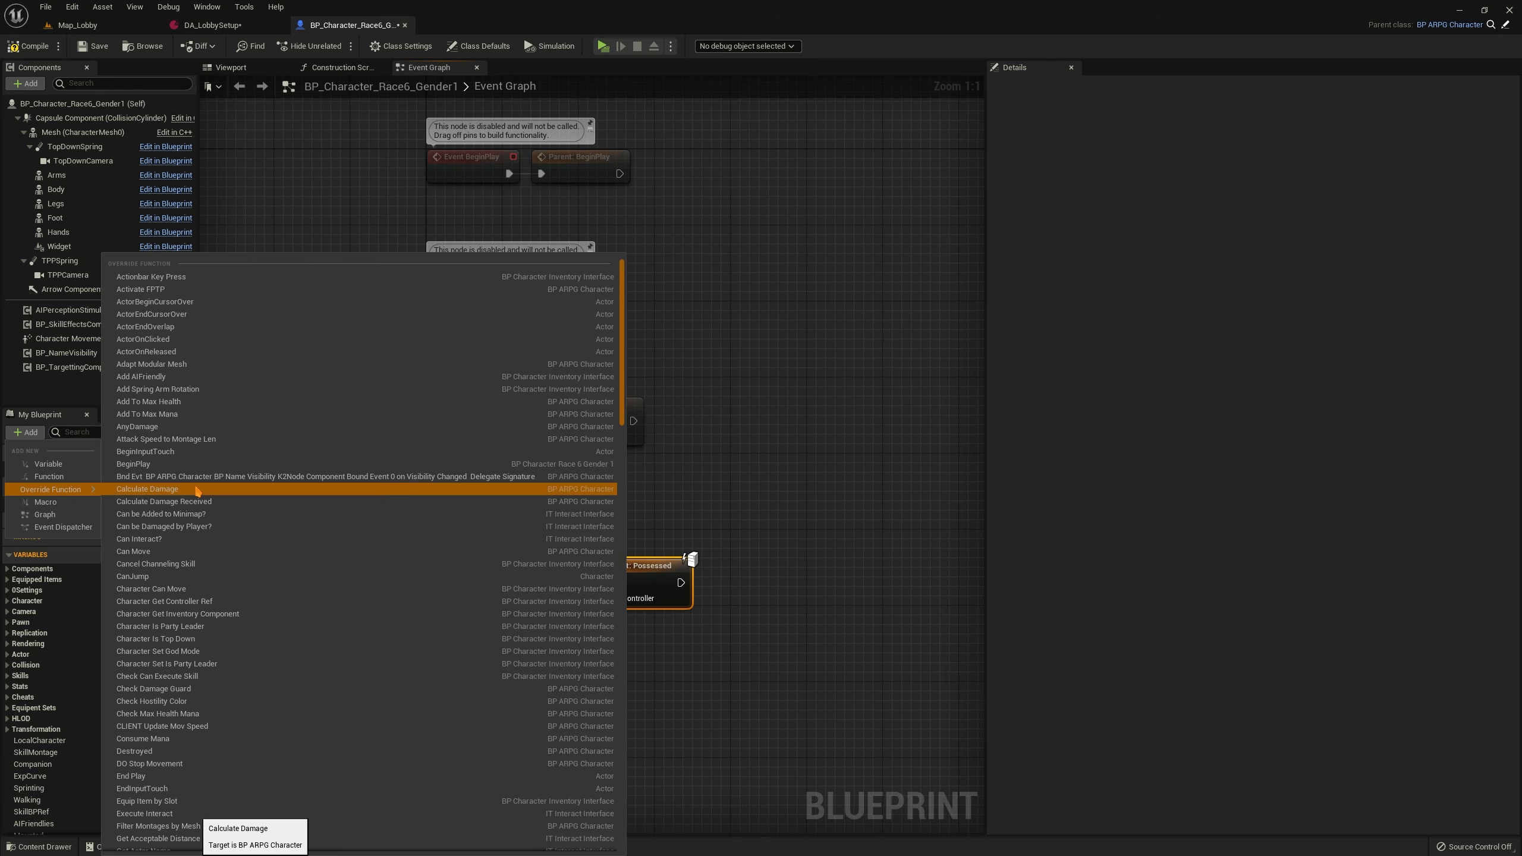
pyautogui.scroll(-3, 198, 492)
pyautogui.scroll(-14, 198, 494)
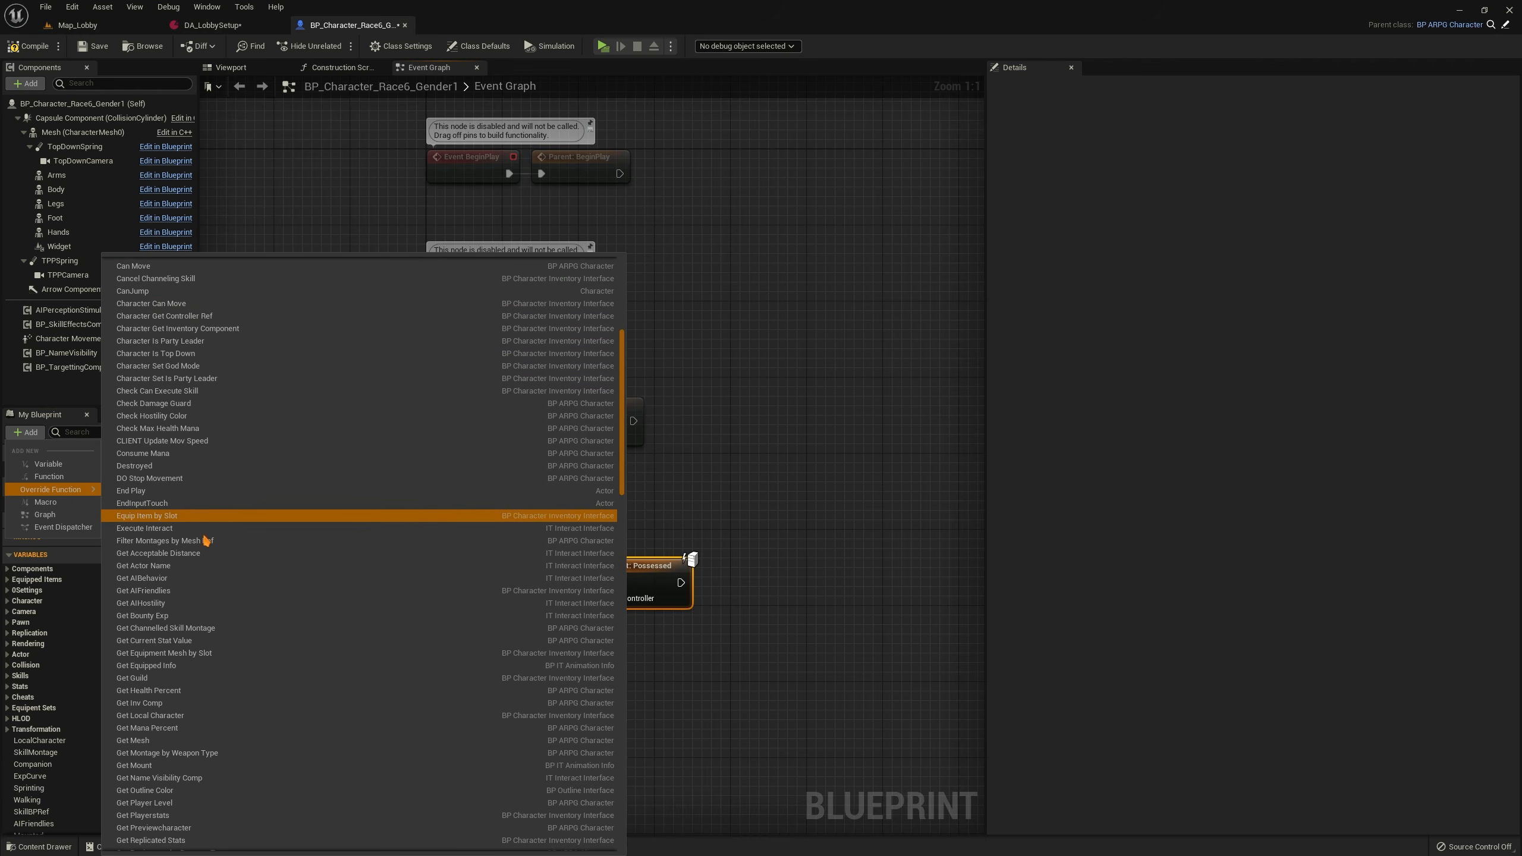
pyautogui.scroll(-4, 203, 572)
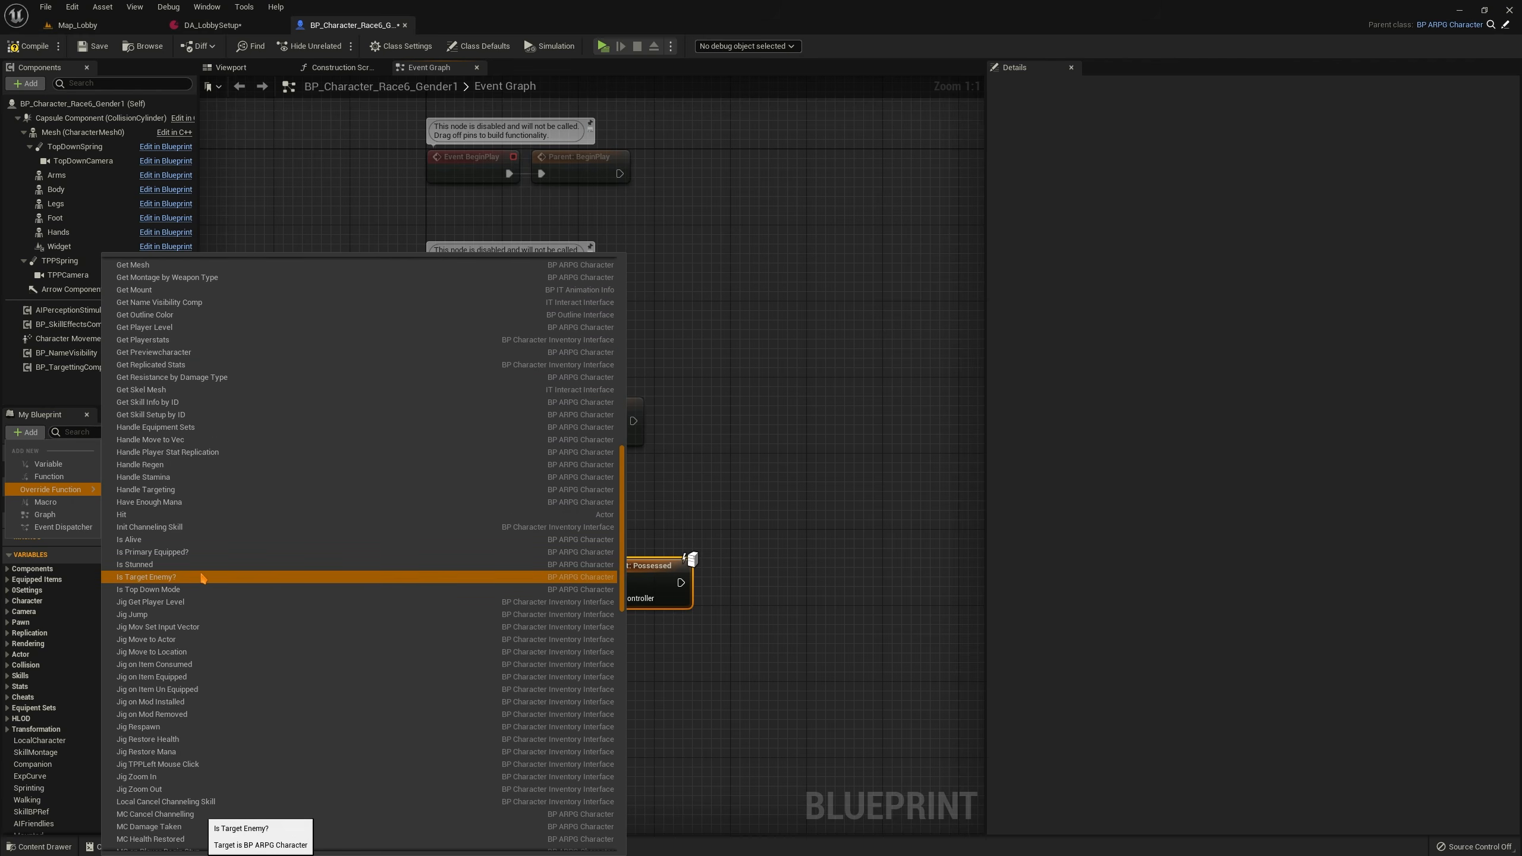
pyautogui.scroll(8, 202, 577)
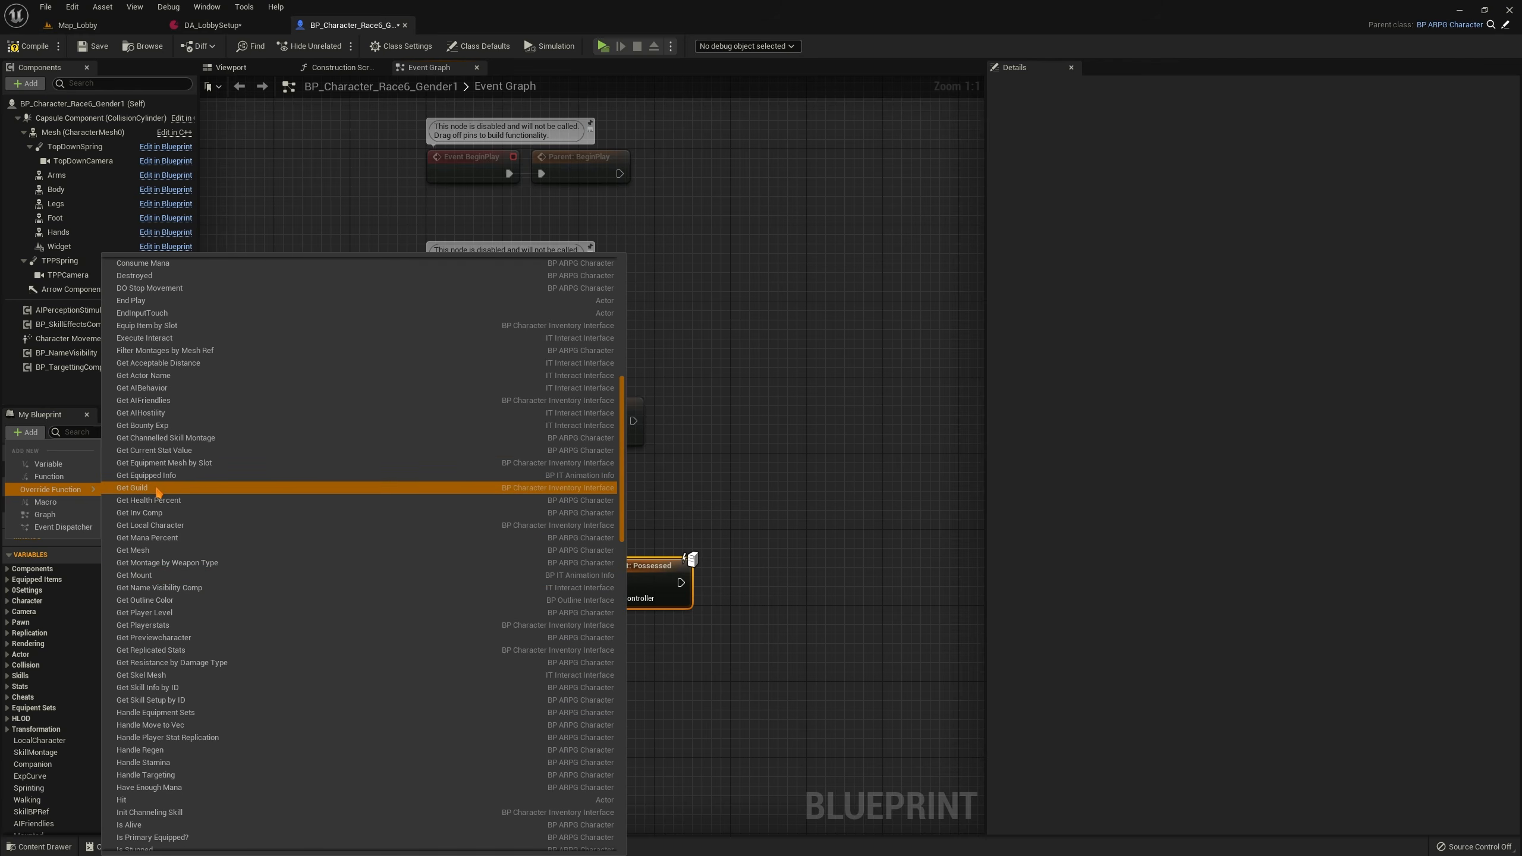
pyautogui.click(133, 489)
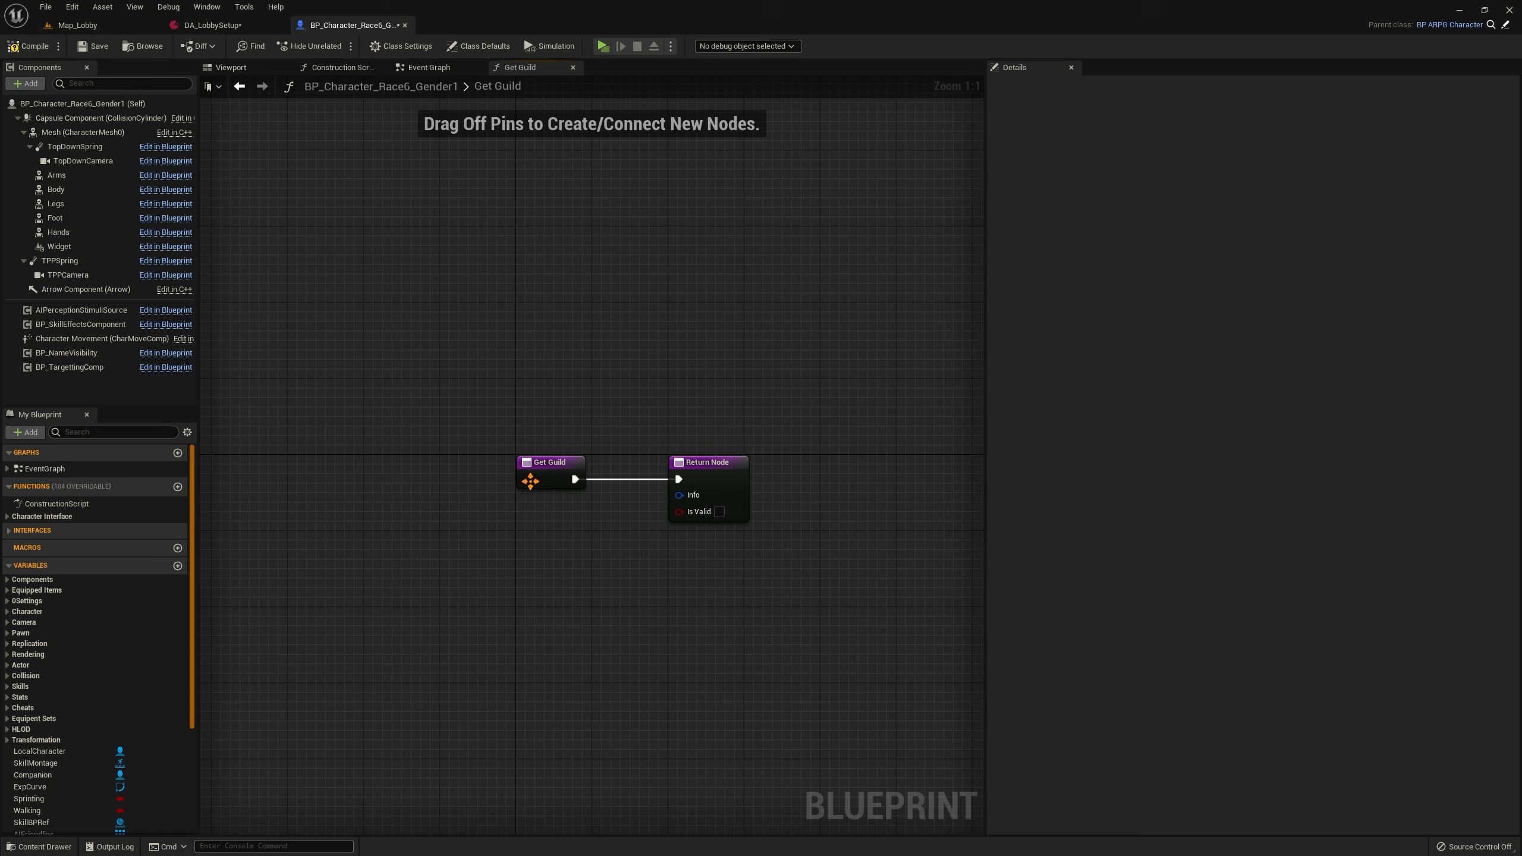
# Insert a call to the parent function between the Get Guild entry node and the Return Node
pyautogui.moveTo(530, 481); pyautogui.dragTo(396, 472)
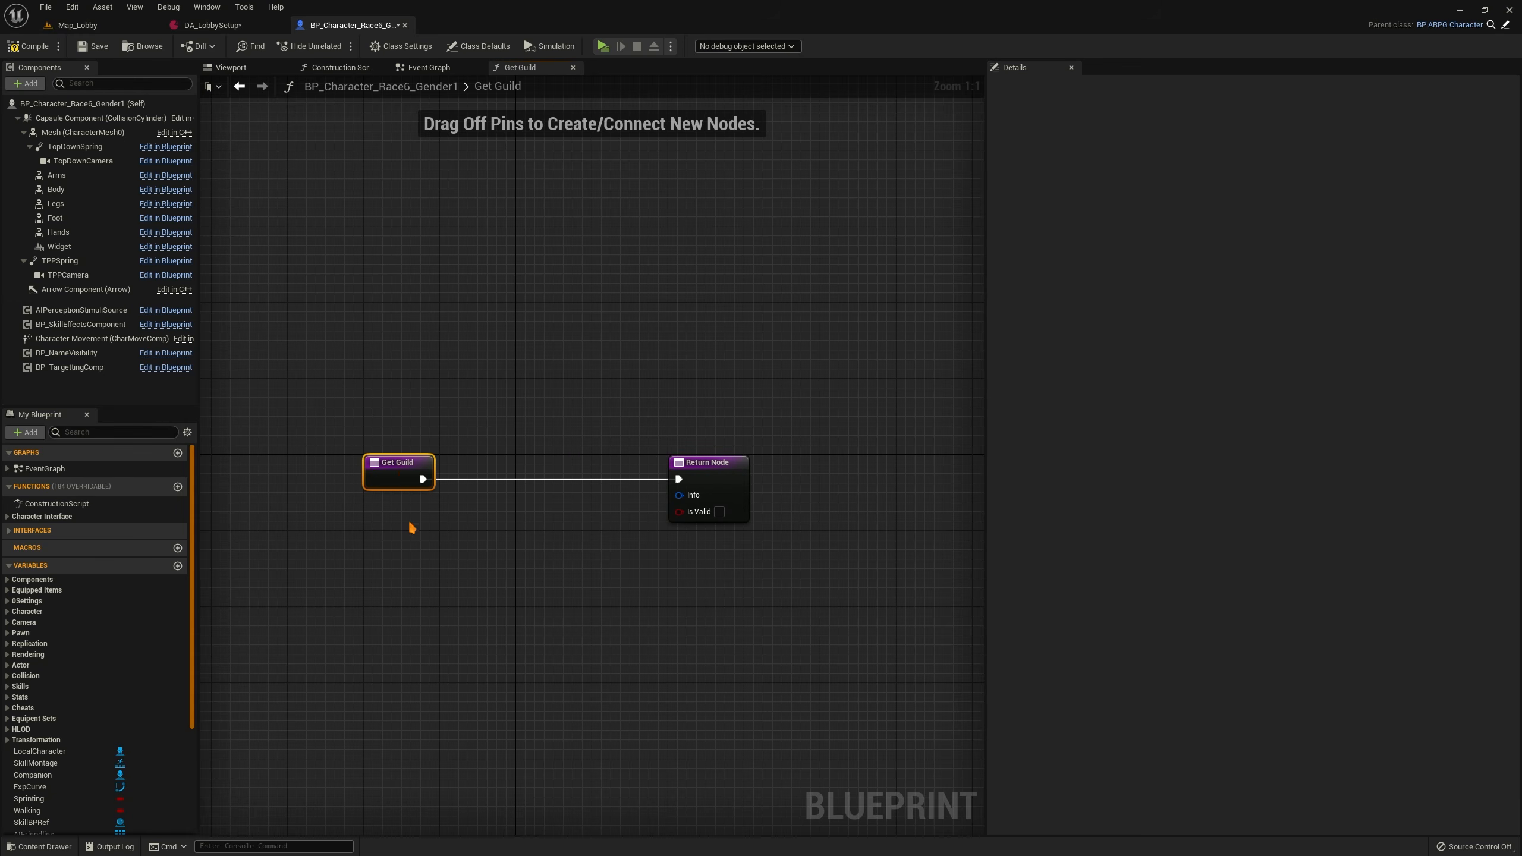
pyautogui.rightClick(383, 465)
pyautogui.click(543, 368)
pyautogui.rightClick(389, 474)
pyautogui.click(444, 569)
pyautogui.moveTo(396, 524); pyautogui.dragTo(697, 488)
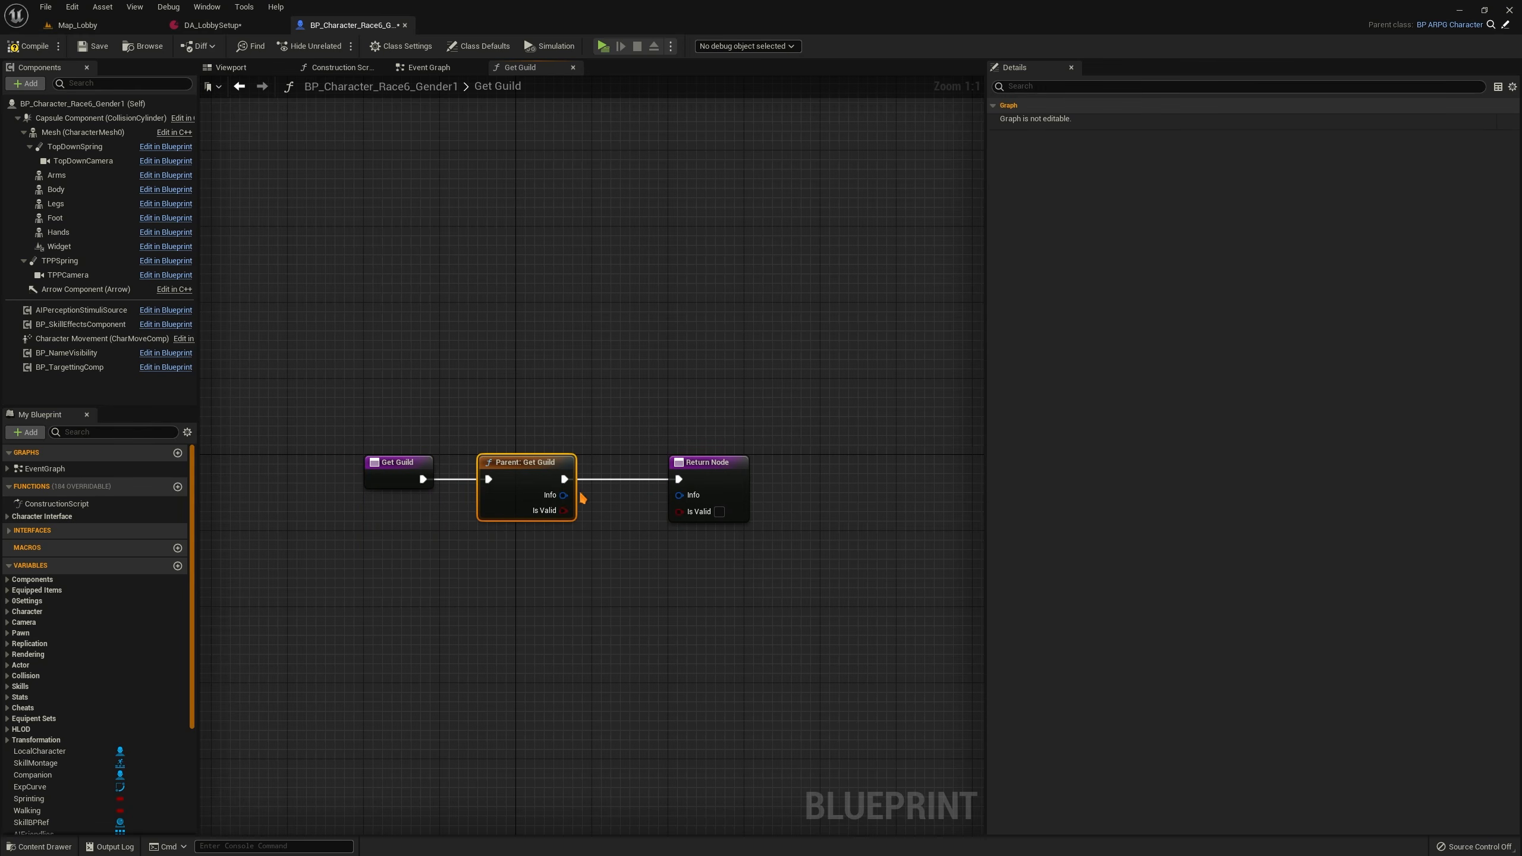
# Connect the parent call's Info and Is Valid outputs to the Return Node and compile the blueprint
pyautogui.moveTo(563, 495); pyautogui.dragTo(680, 496)
pyautogui.moveTo(564, 510); pyautogui.dragTo(680, 511)
pyautogui.click(480, 357)
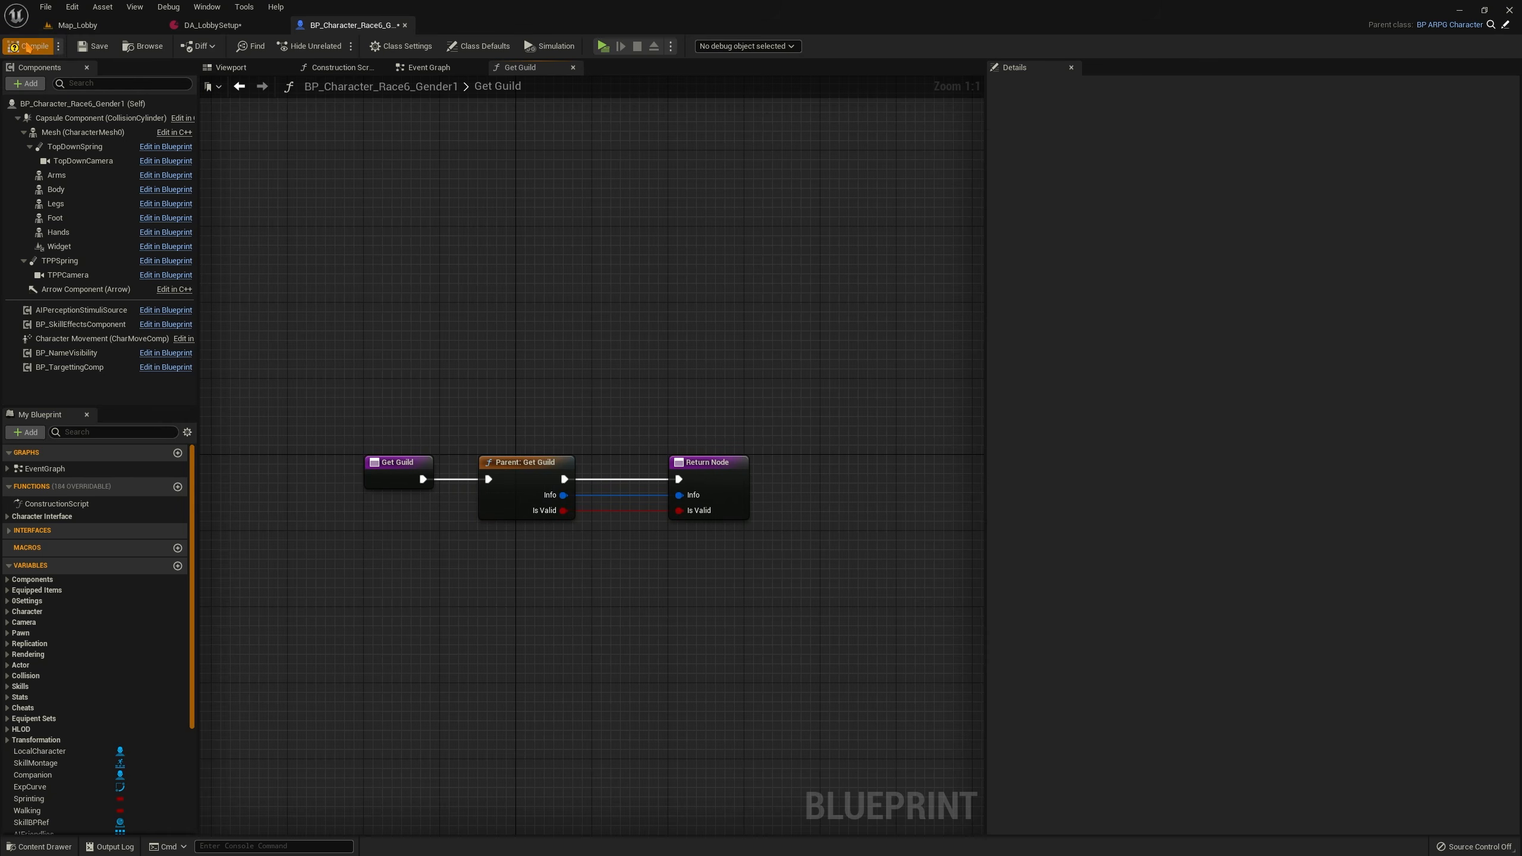
pyautogui.click(28, 46)
# Review the character's Mesh component in the viewport and close the BP_Character_Race6_Gender1 editor
pyautogui.click(231, 68)
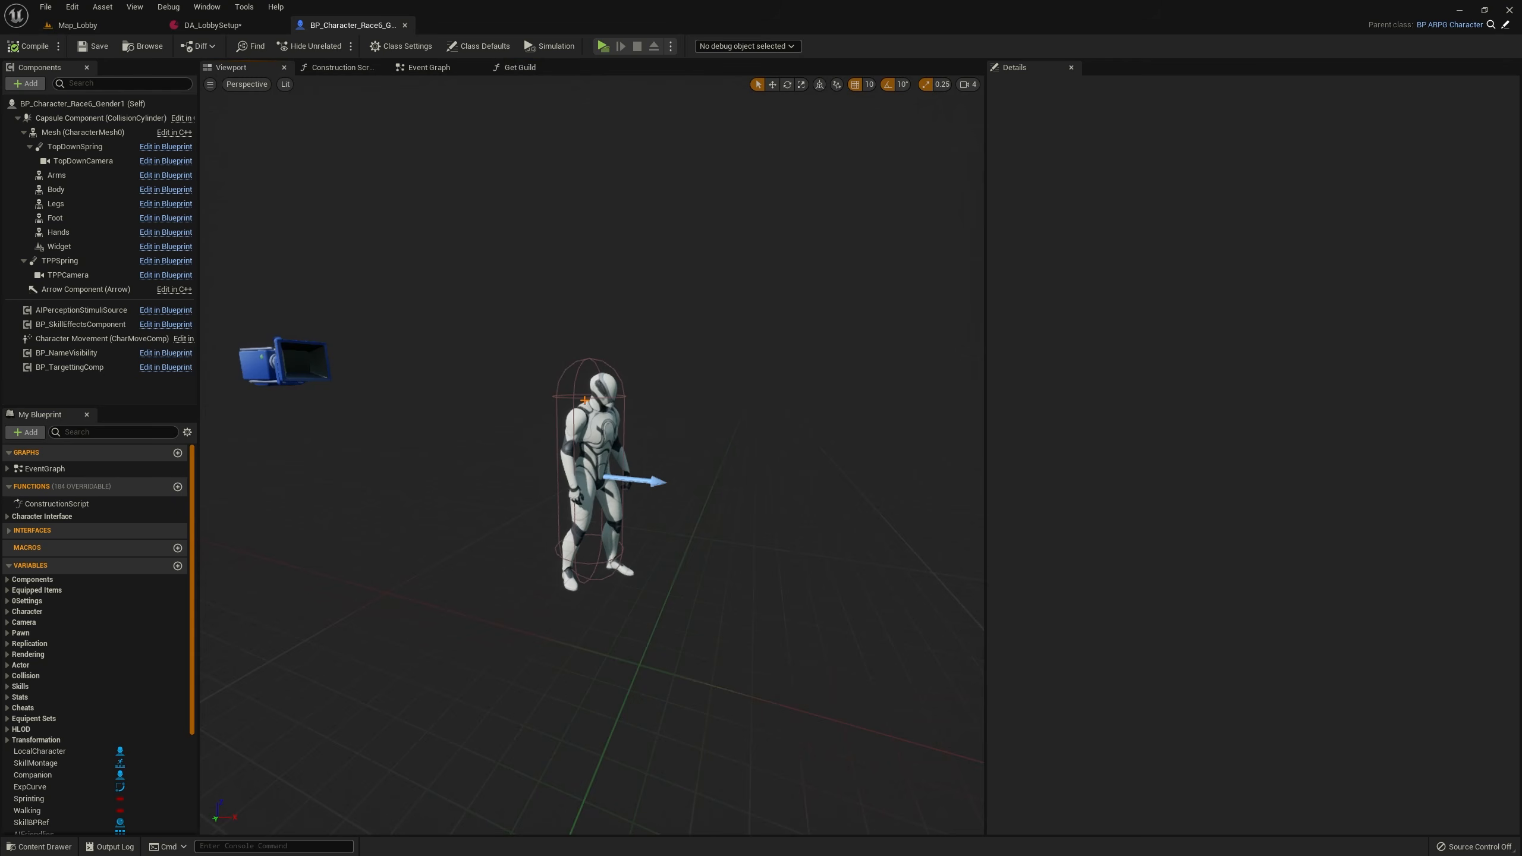
pyautogui.click(81, 133)
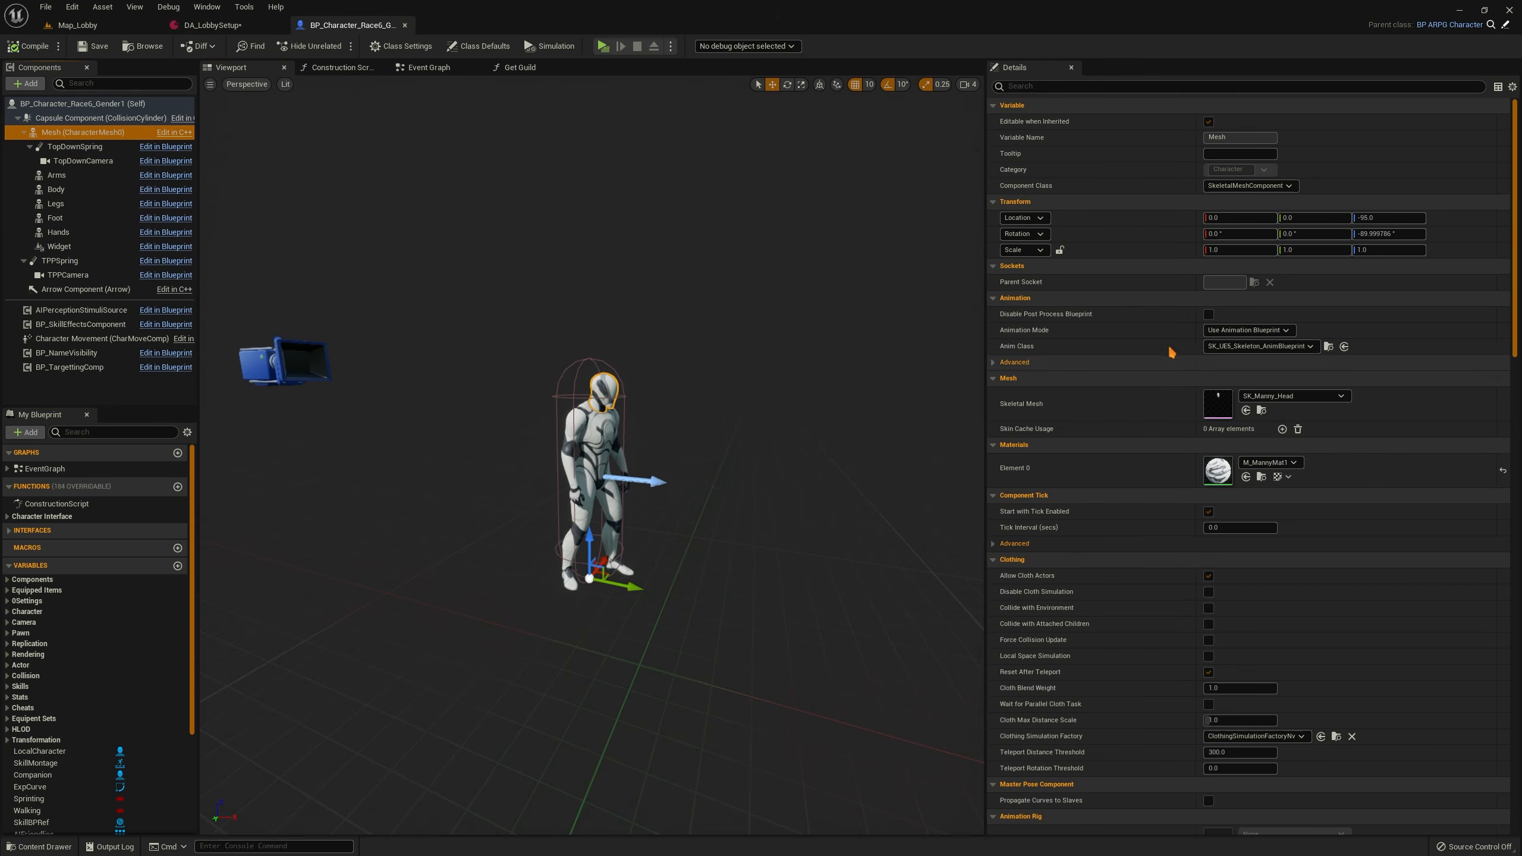
pyautogui.moveTo(522, 408)
pyautogui.keyDown('alt'); pyautogui.mouseDown()
pyautogui.moveTo(443, 408)
pyautogui.moveTo(542, 414)
pyautogui.mouseUp(); pyautogui.keyUp('alt')
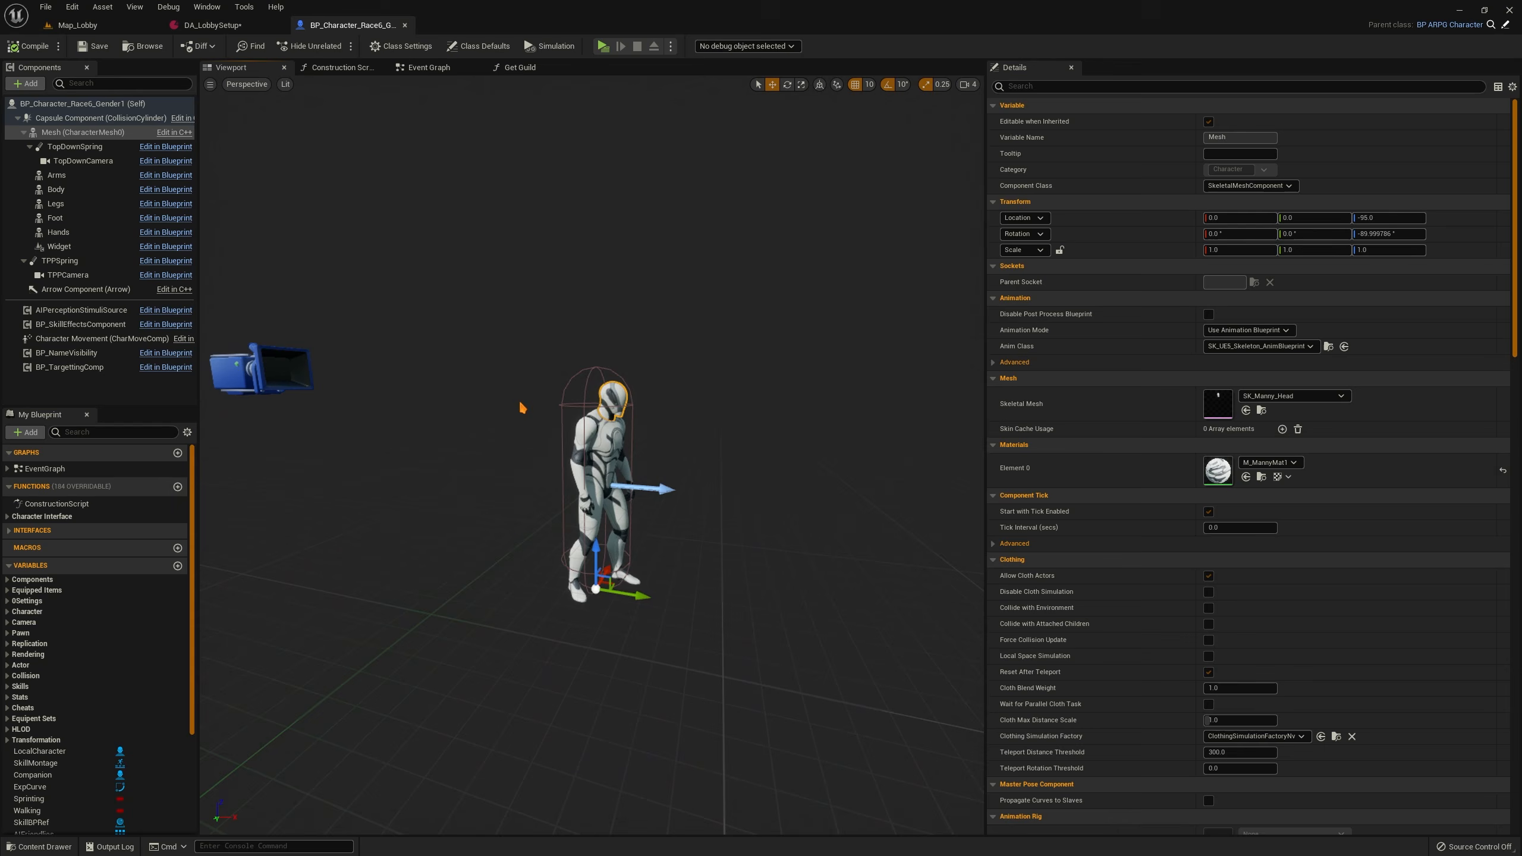
pyautogui.click(404, 25)
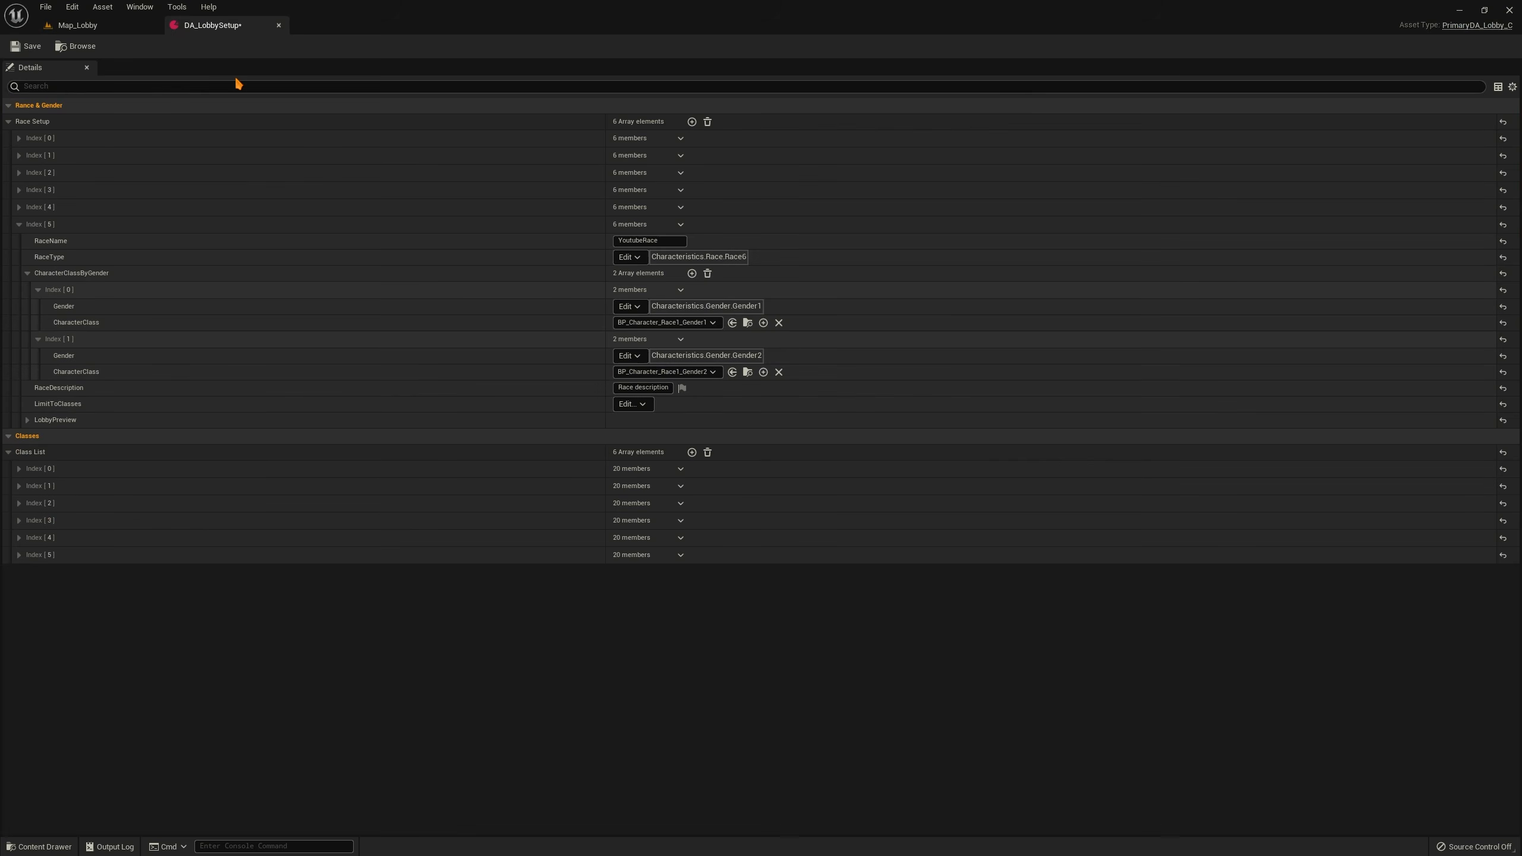
# Assign BP_Character_Race6_Gender1 as the Gender1 CharacterClass of YoutubeRace in DA_LobbySetup
pyautogui.click(83, 28)
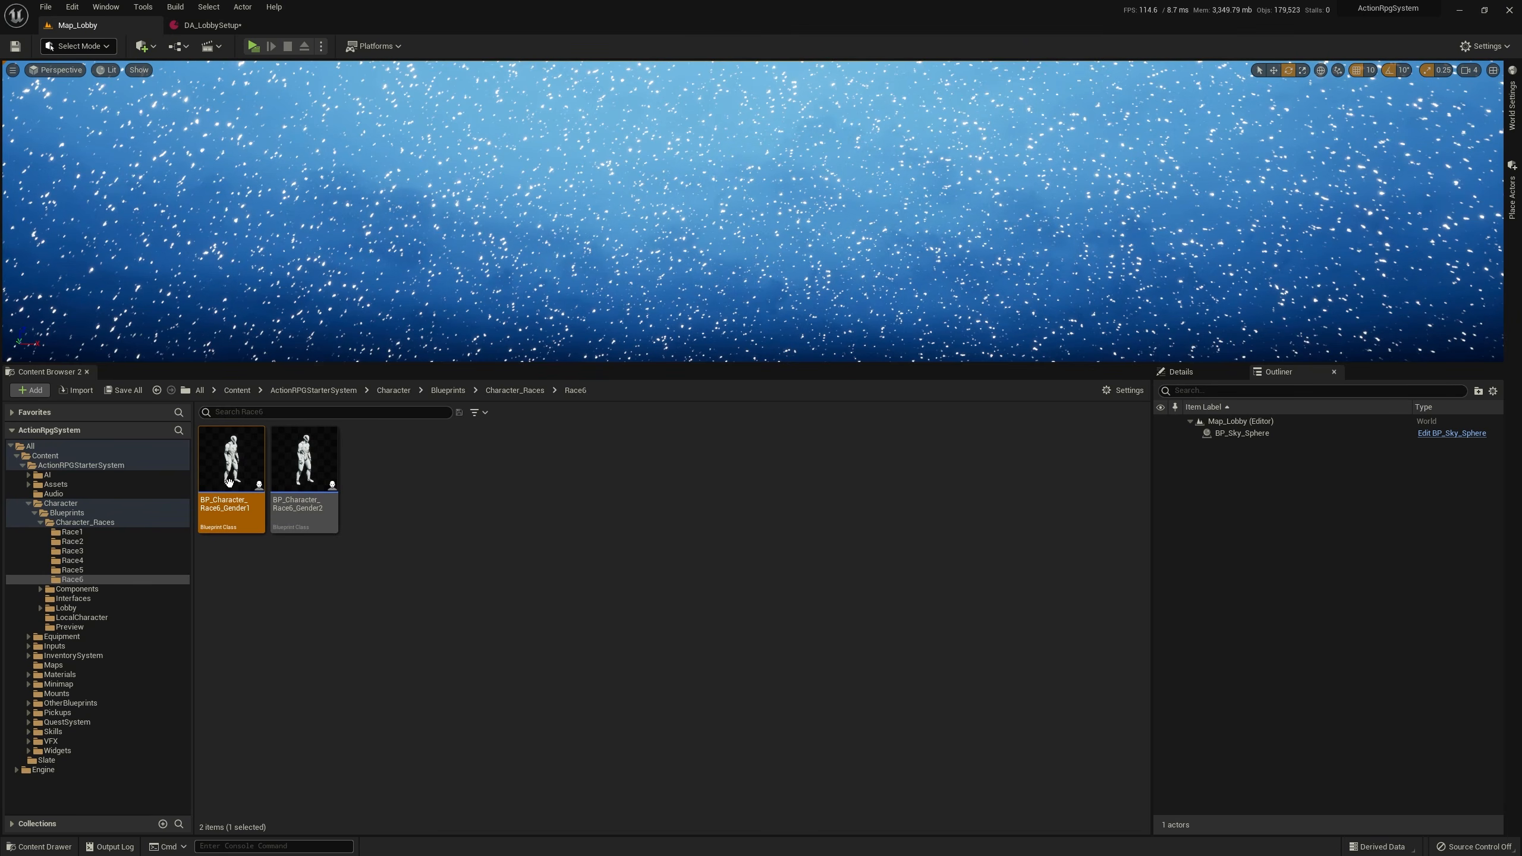
pyautogui.click(213, 25)
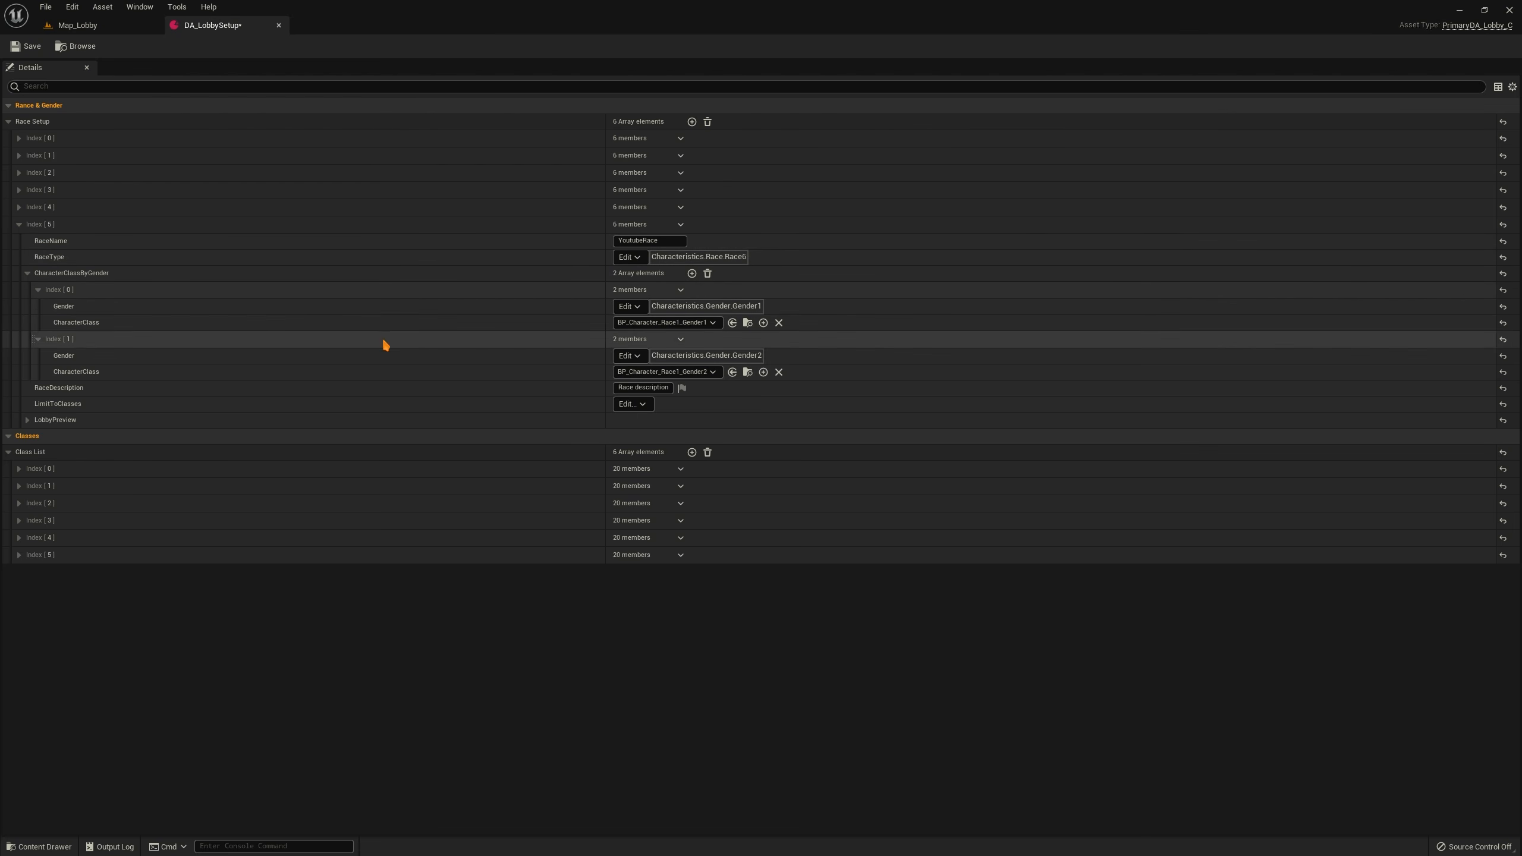
pyautogui.click(120, 25)
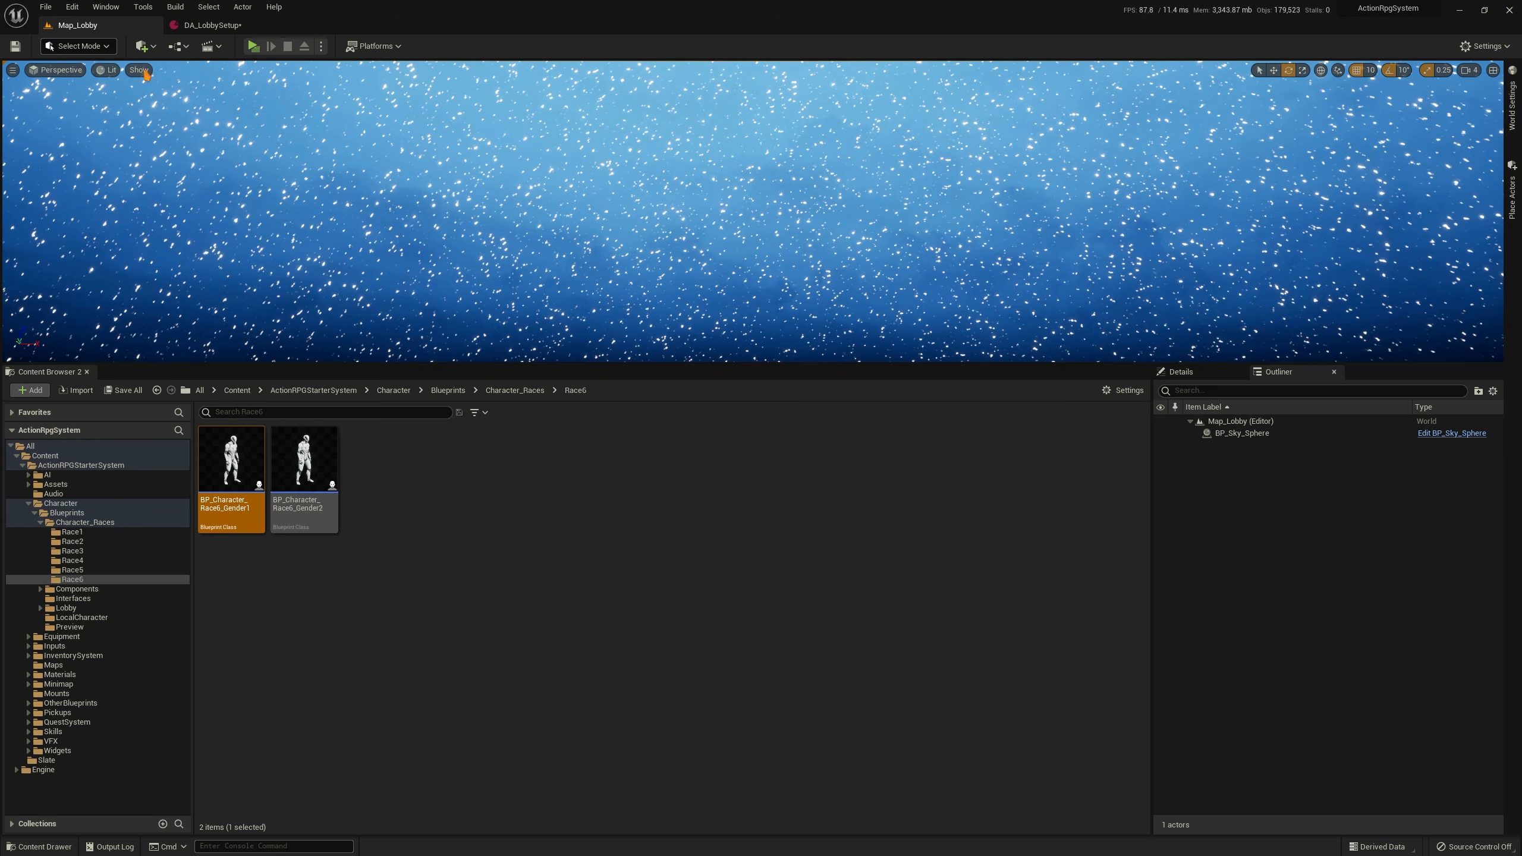
pyautogui.click(212, 25)
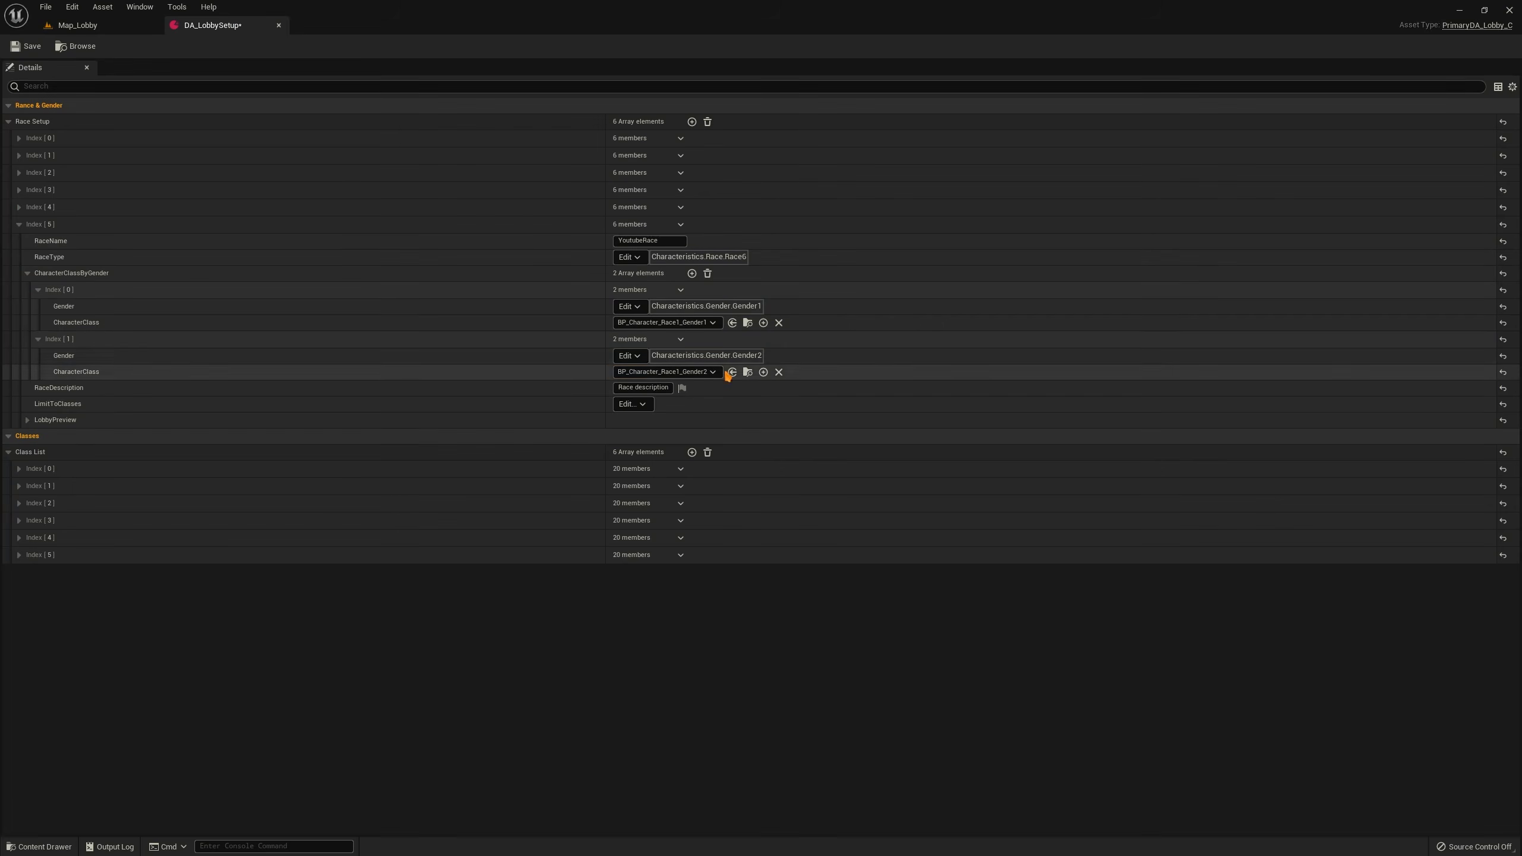
pyautogui.click(733, 323)
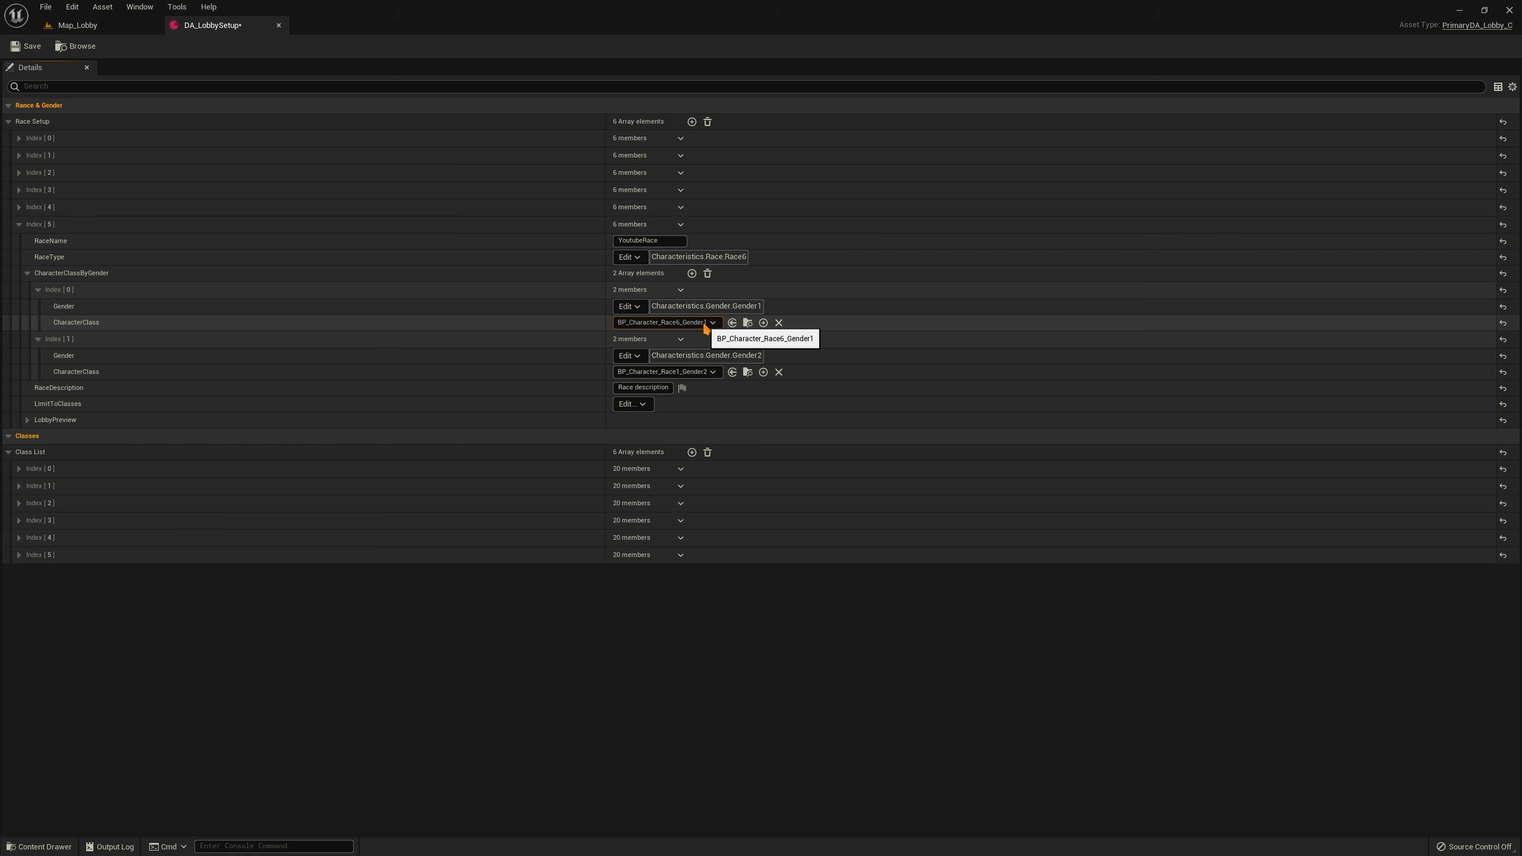
# Assign BP_Character_Race6_Gender2 as the Gender2 CharacterClass of YoutubeRace and save DA_LobbySetup
pyautogui.click(77, 25)
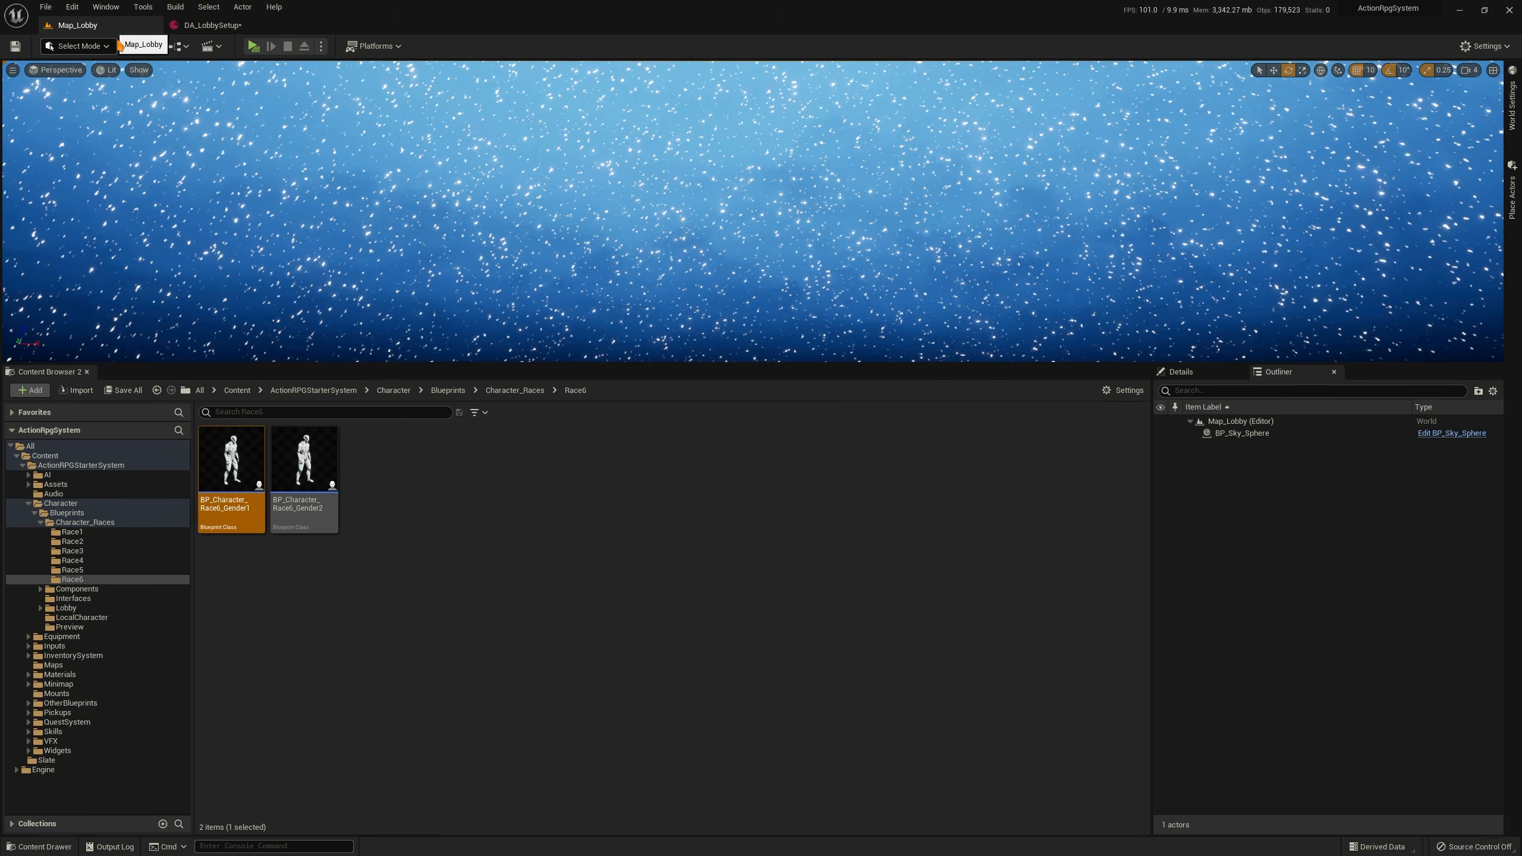
pyautogui.click(213, 24)
pyautogui.click(733, 372)
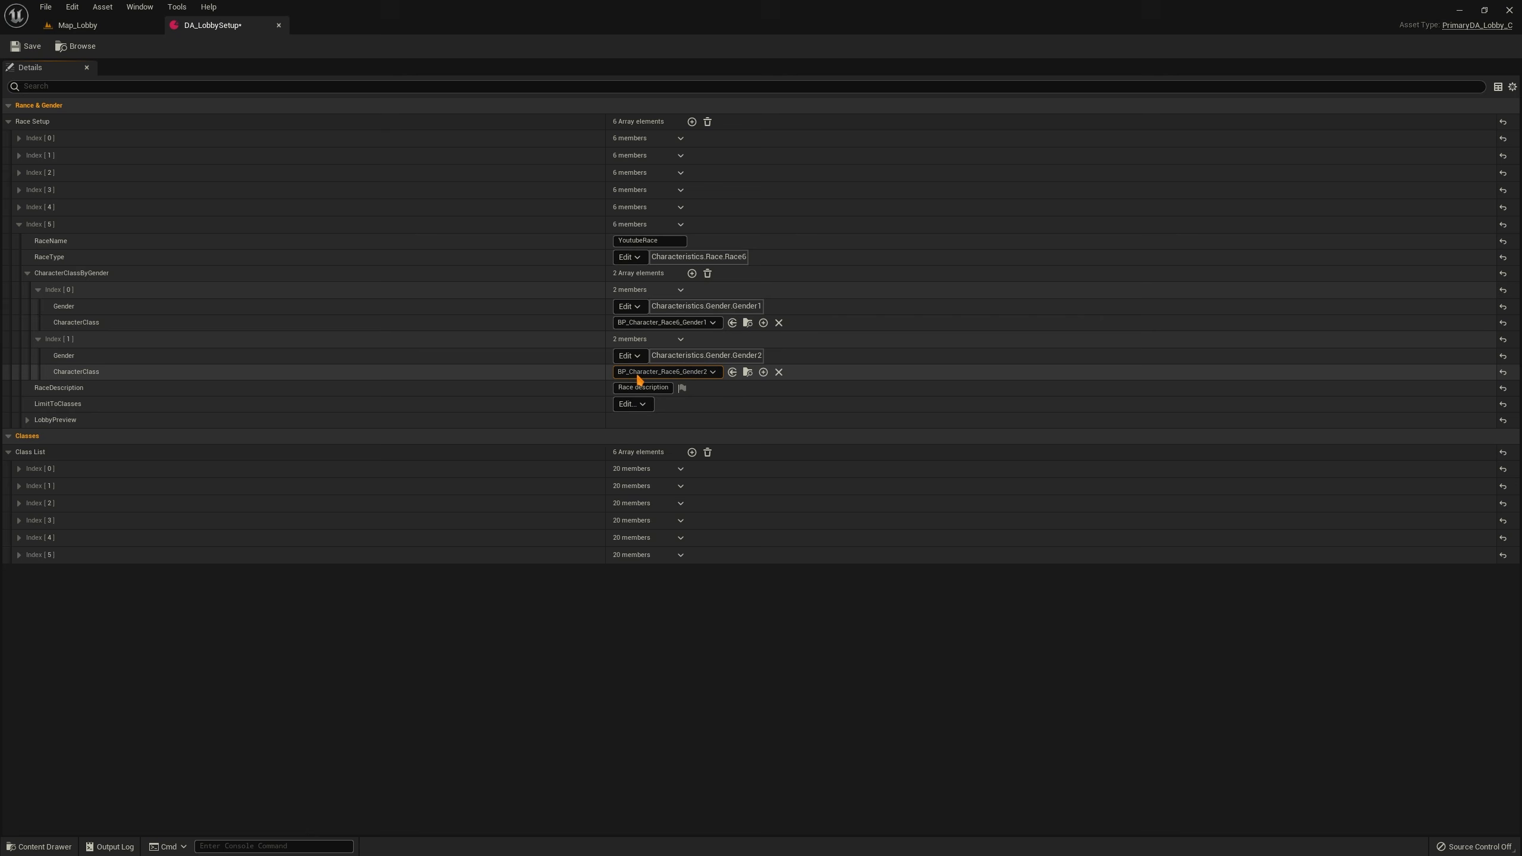
pyautogui.click(26, 46)
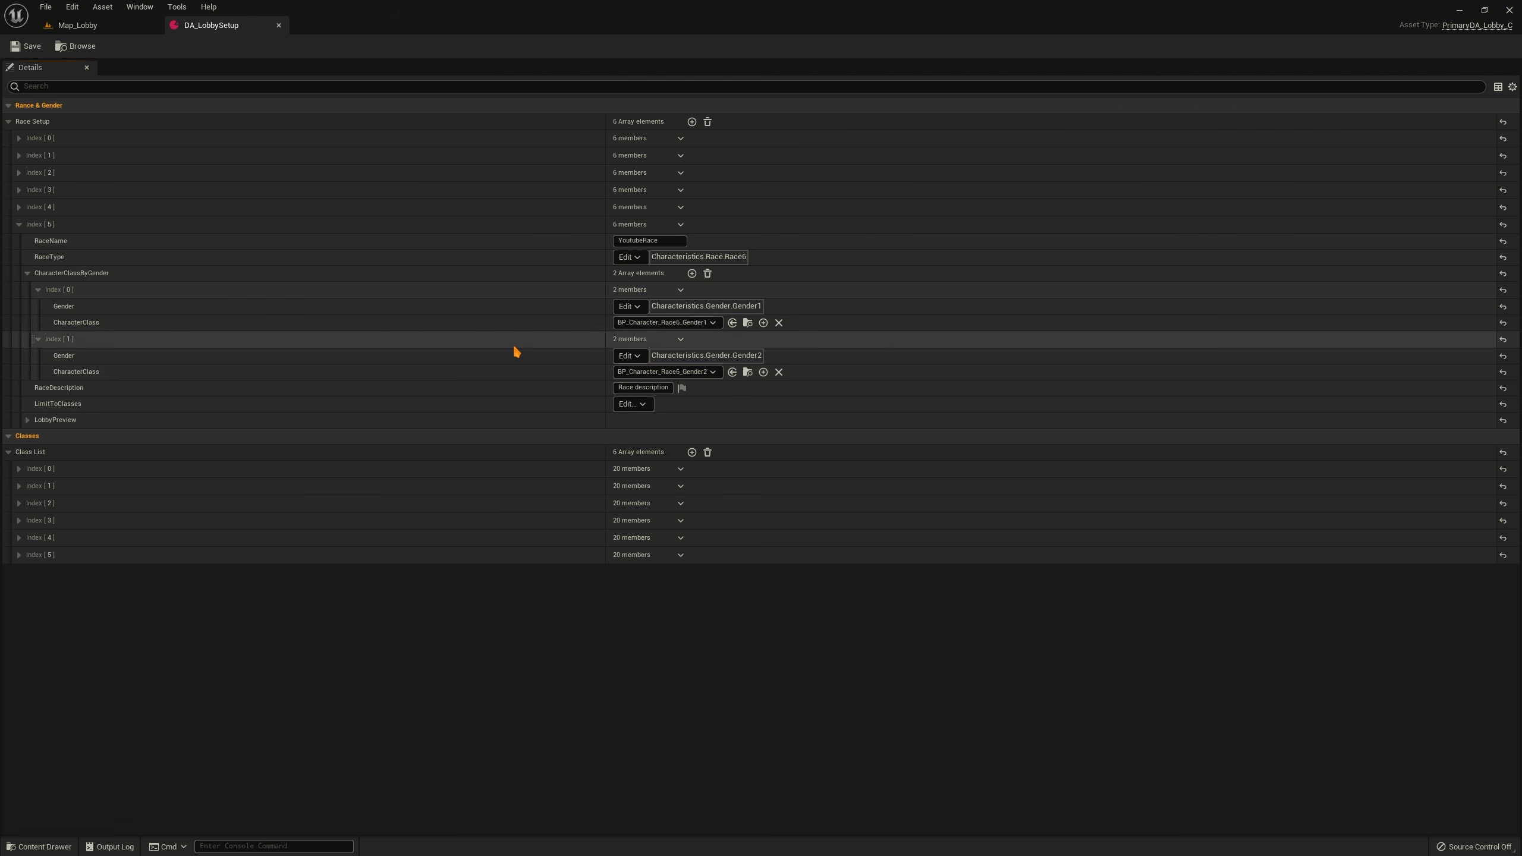
# Set the LobbyPreview RaceType of YoutubeRace to Characteristics.Race.Race6
pyautogui.click(28, 421)
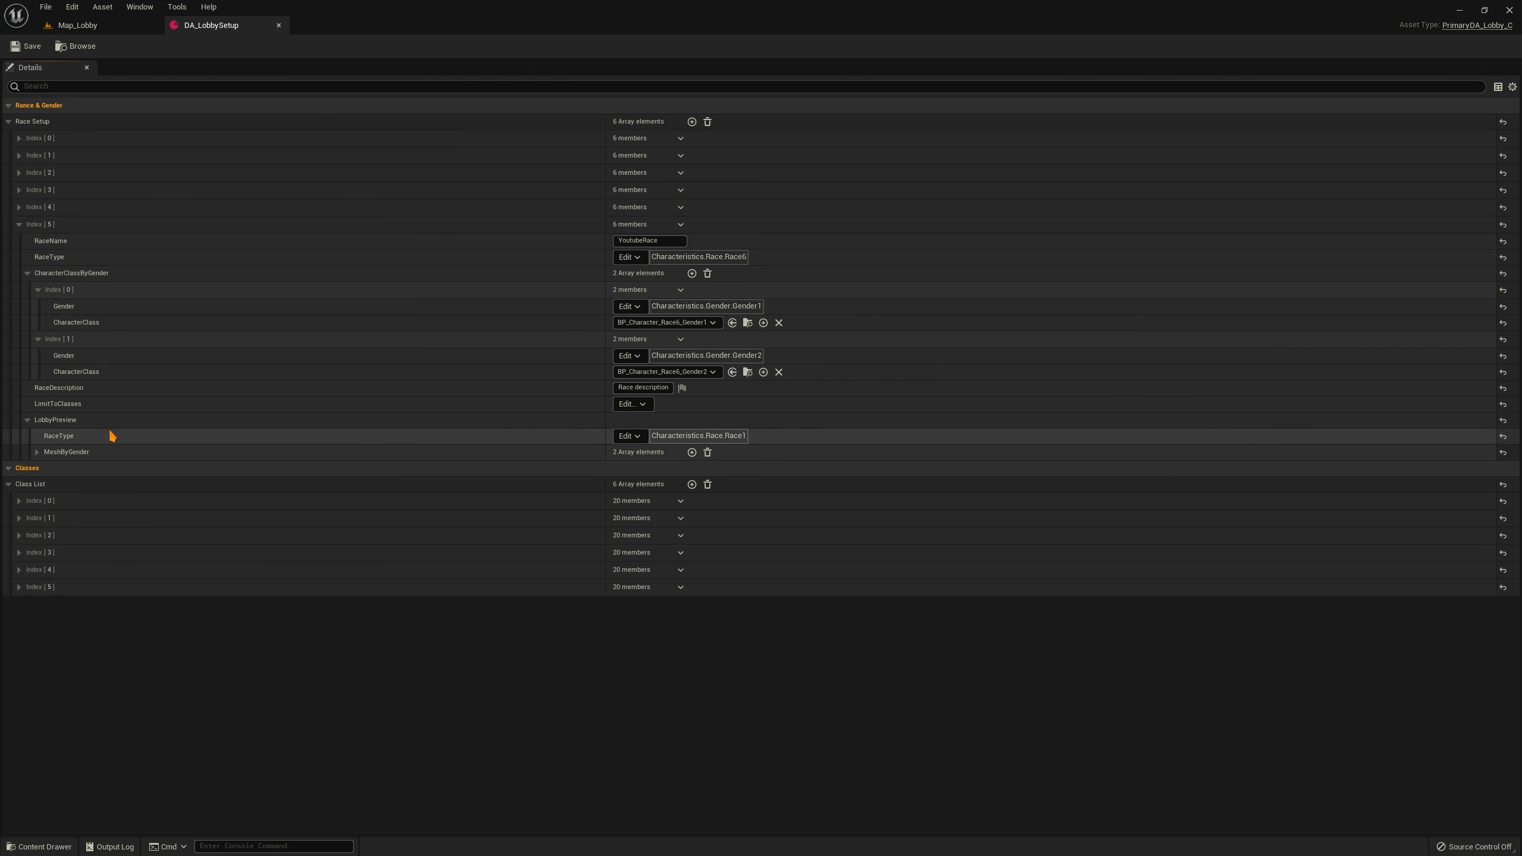
pyautogui.click(36, 452)
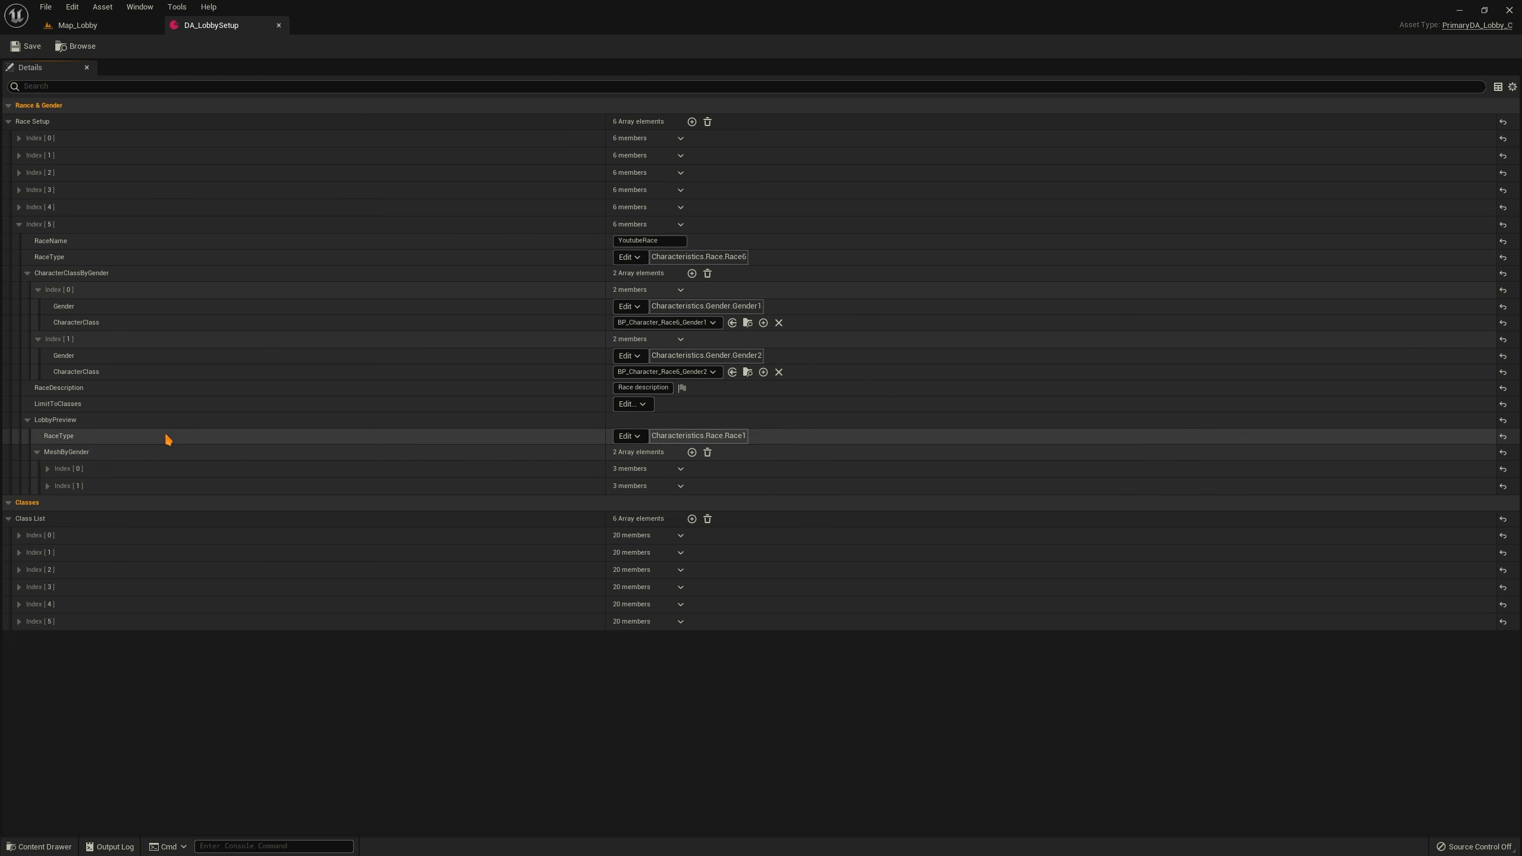
pyautogui.click(634, 440)
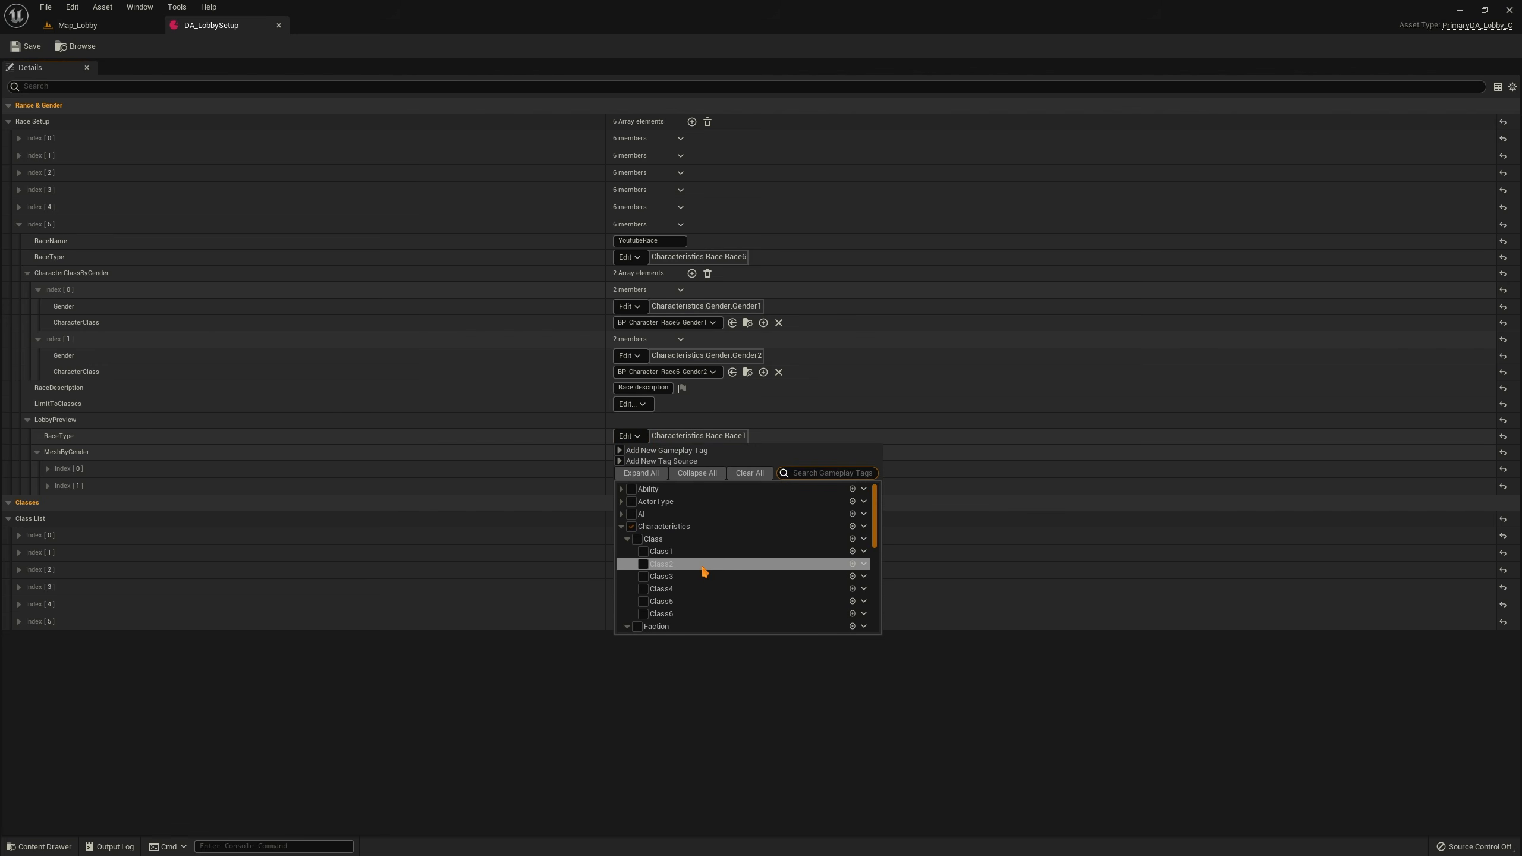
pyautogui.scroll(-3, 672, 593)
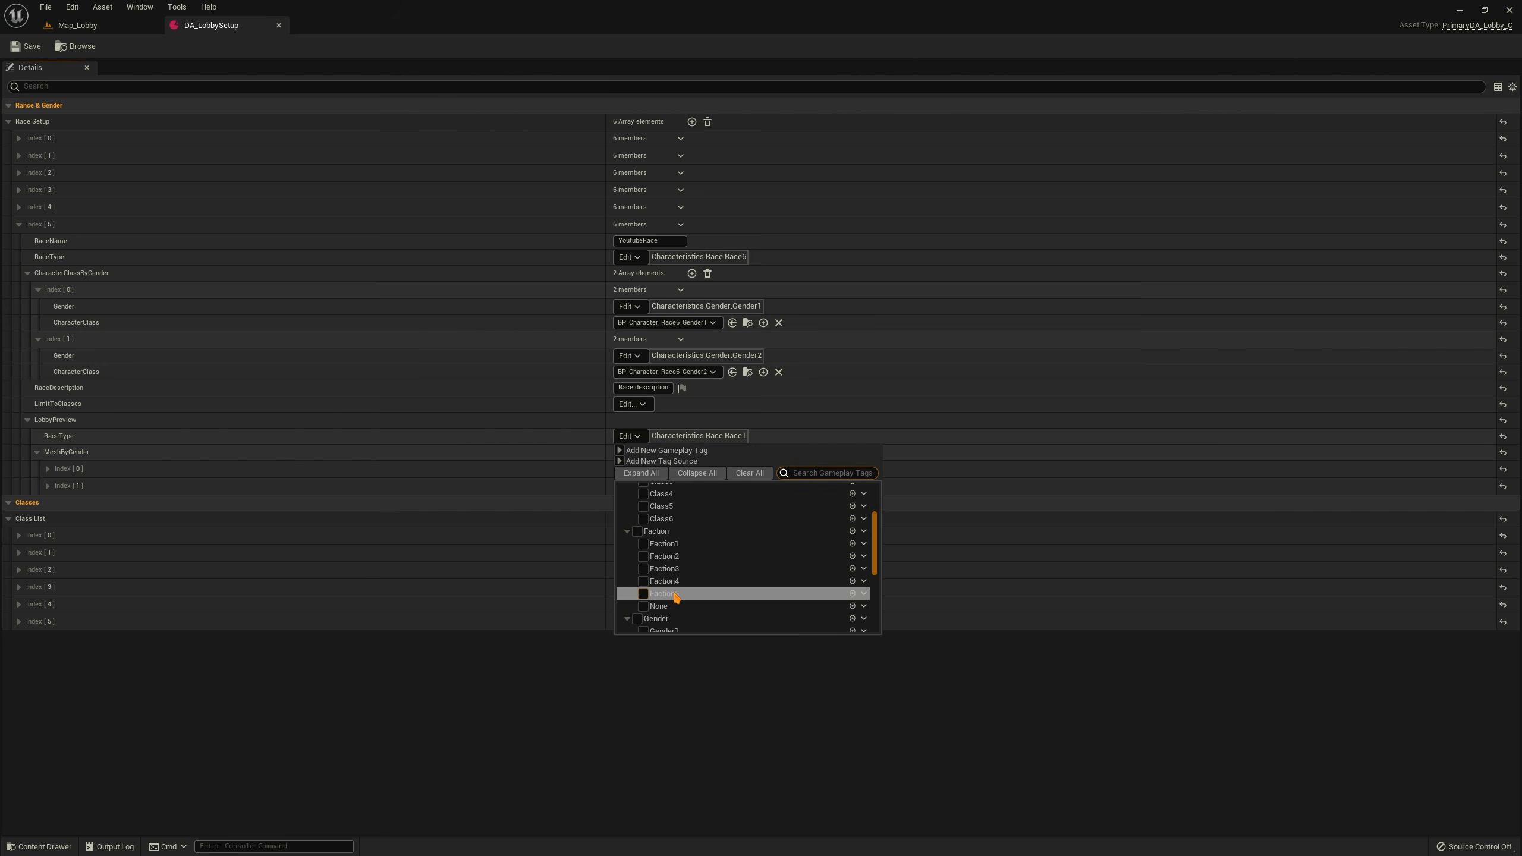
pyautogui.click(793, 473)
pyautogui.write('race')
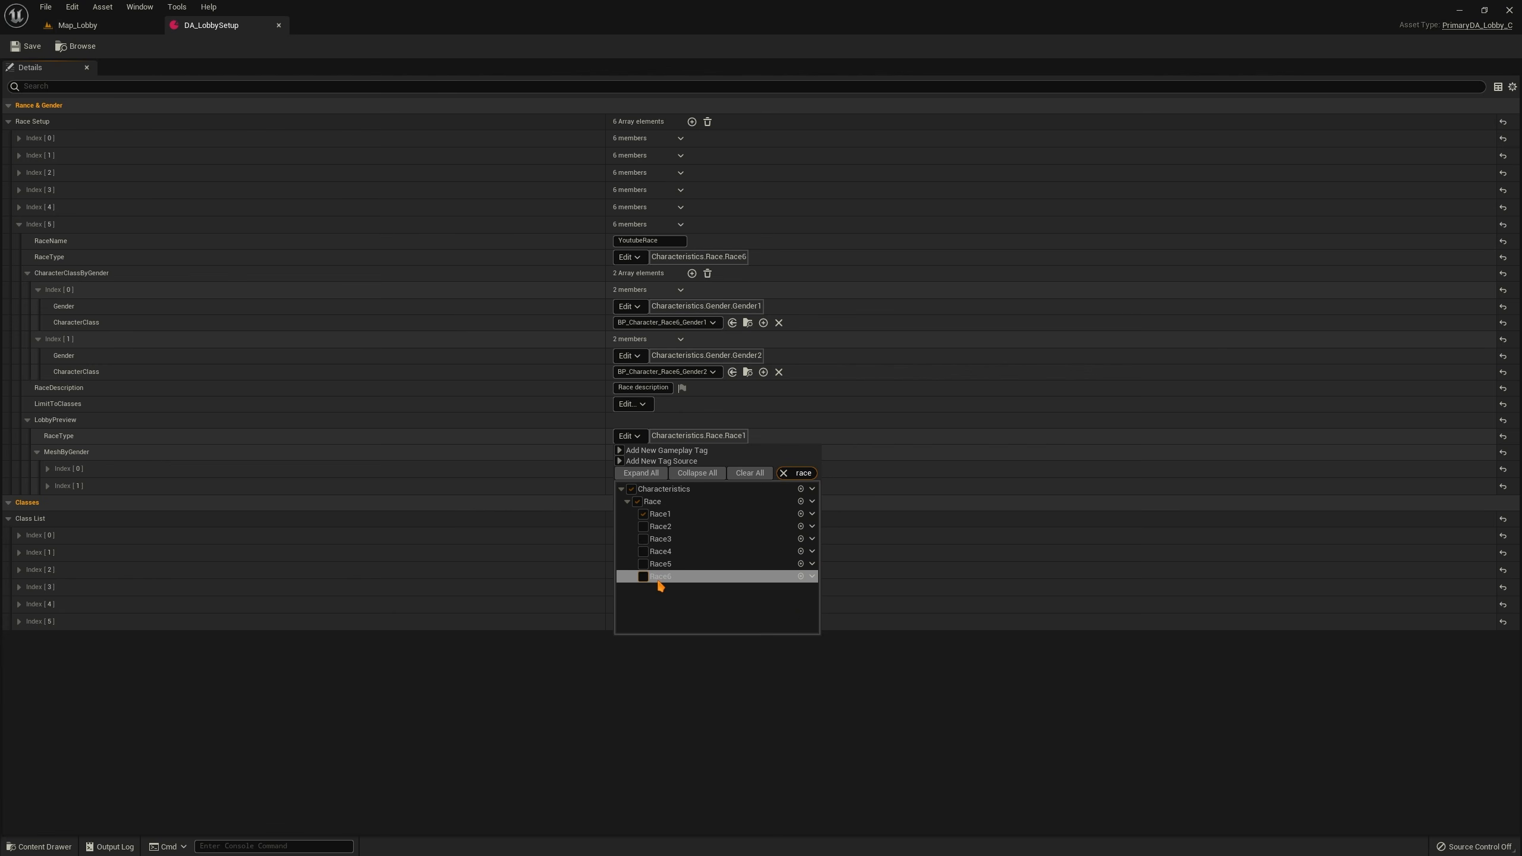
pyautogui.click(659, 578)
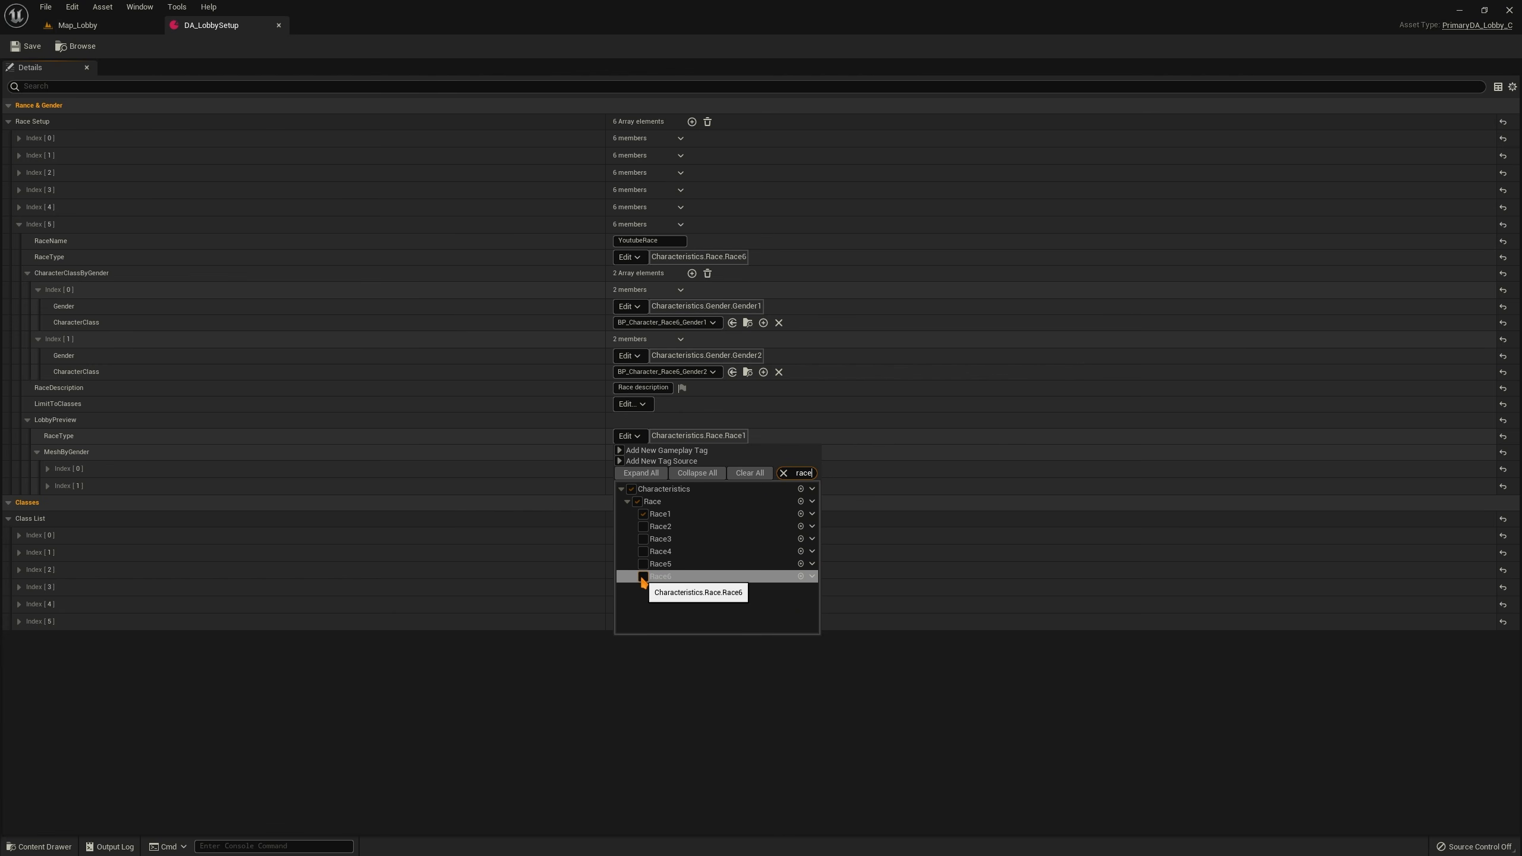
pyautogui.click(479, 412)
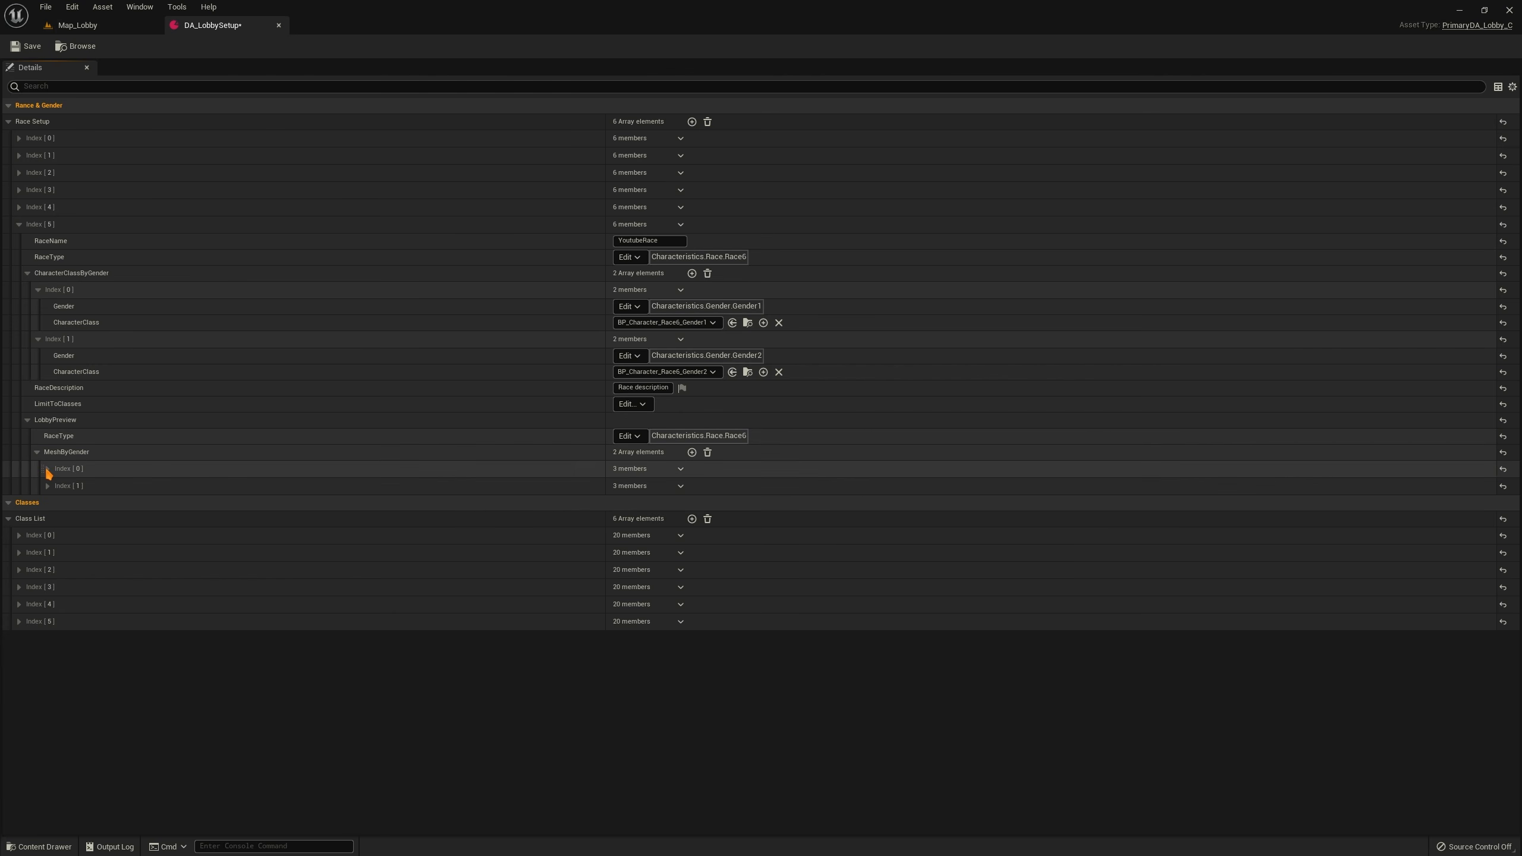
# Review YoutubeRace's lobby preview meshes and gender entries, and look at the Race1 entry for comparison
pyautogui.click(48, 469)
pyautogui.click(47, 571)
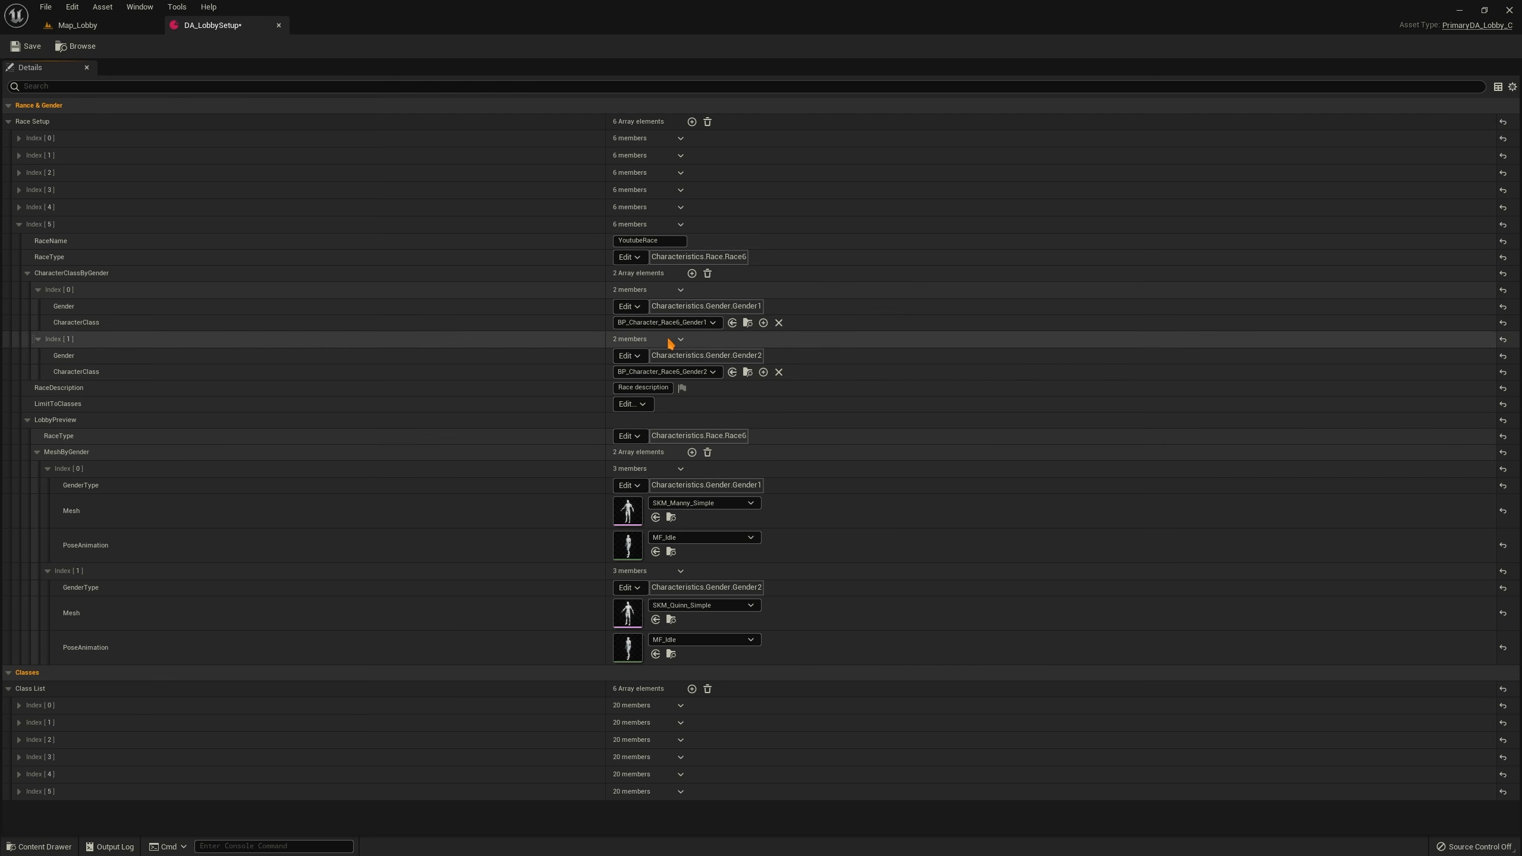
pyautogui.click(19, 224)
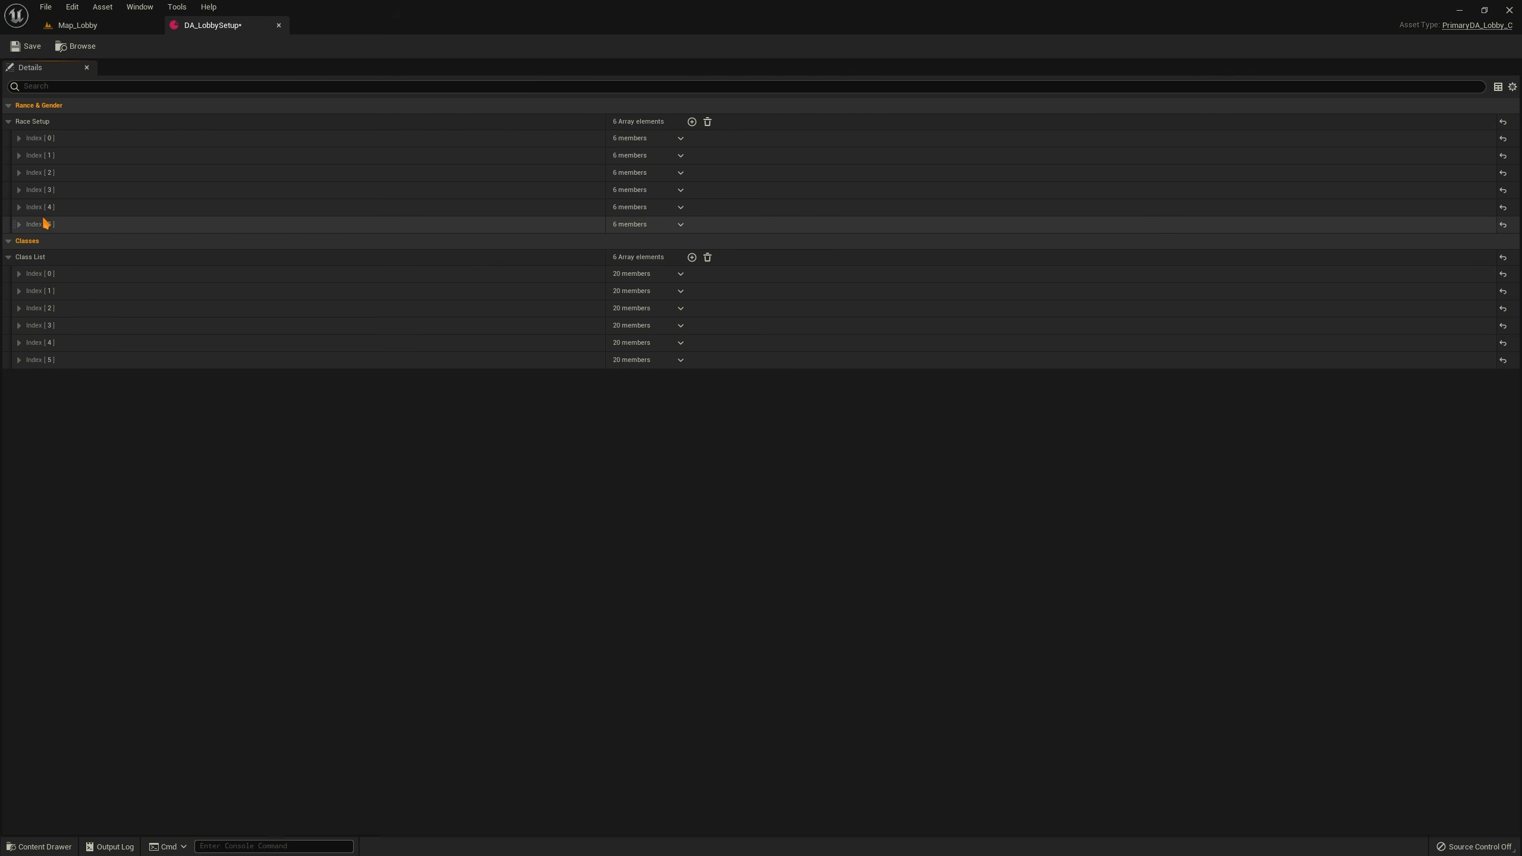
pyautogui.click(19, 224)
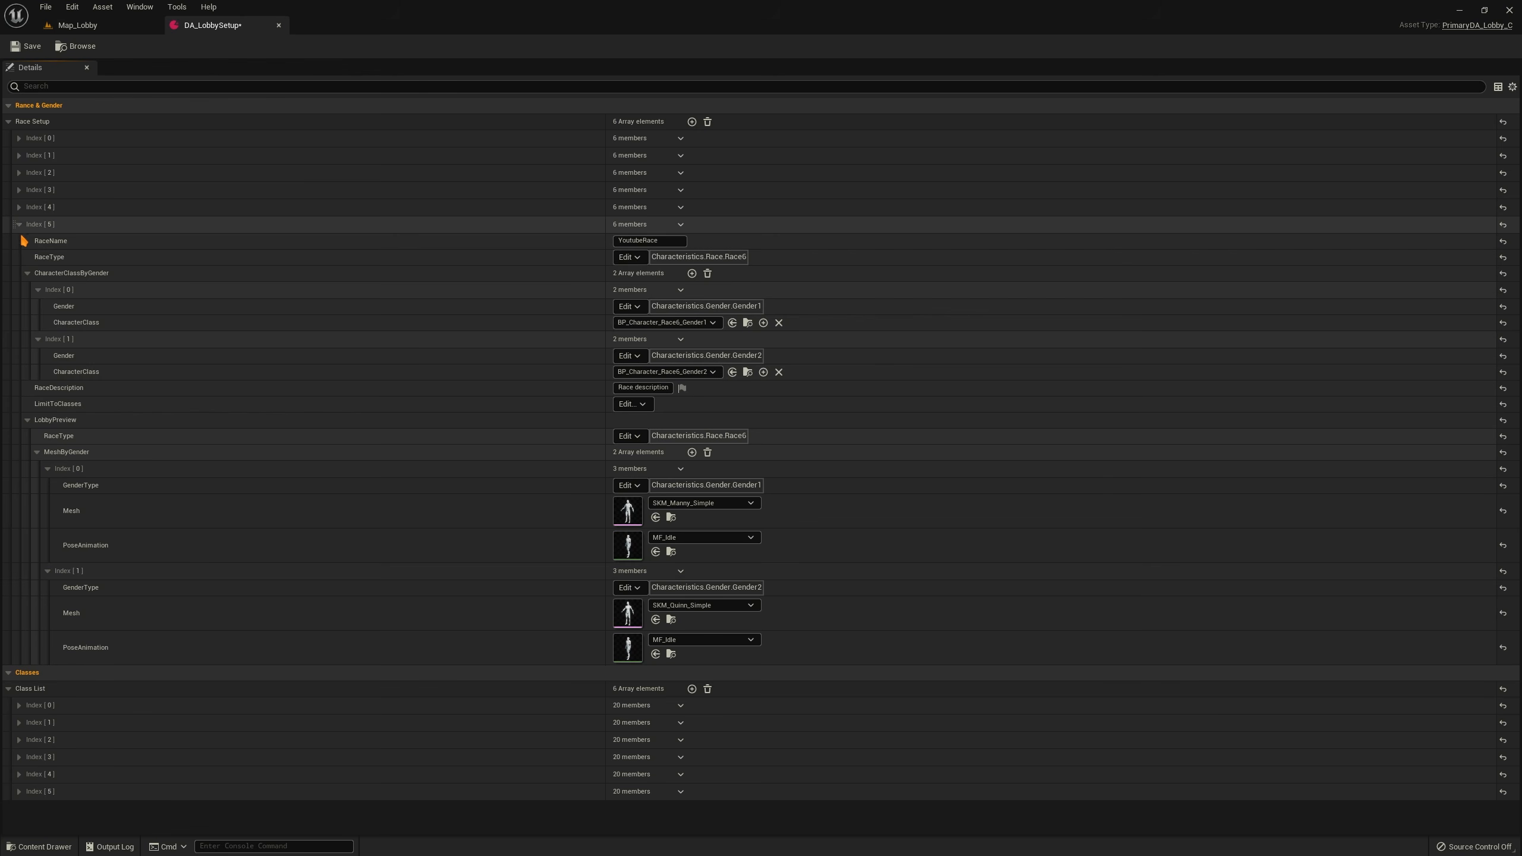
pyautogui.click(27, 273)
pyautogui.click(36, 353)
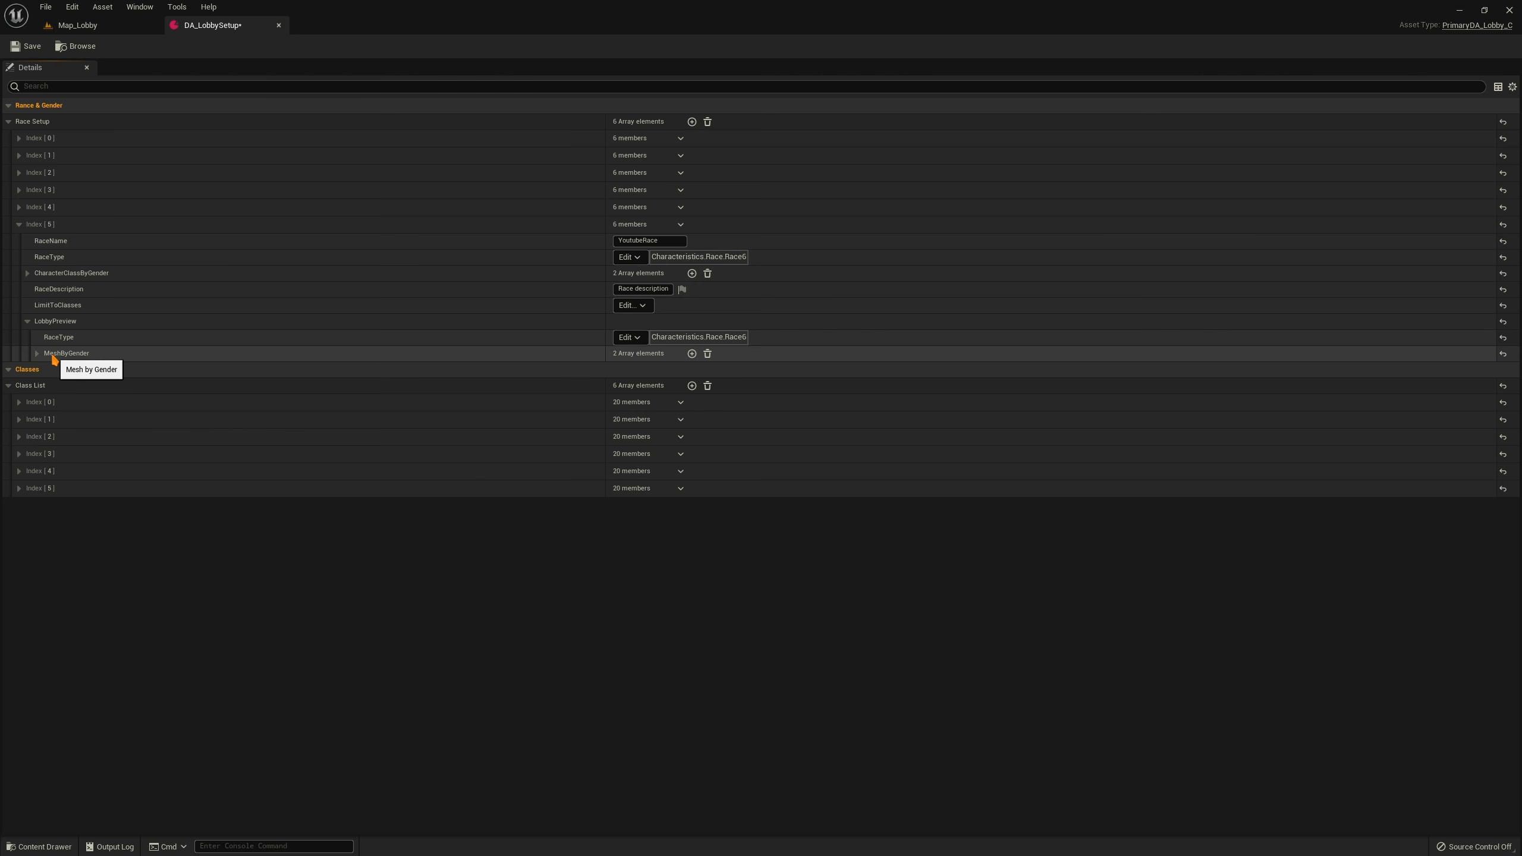
pyautogui.click(28, 274)
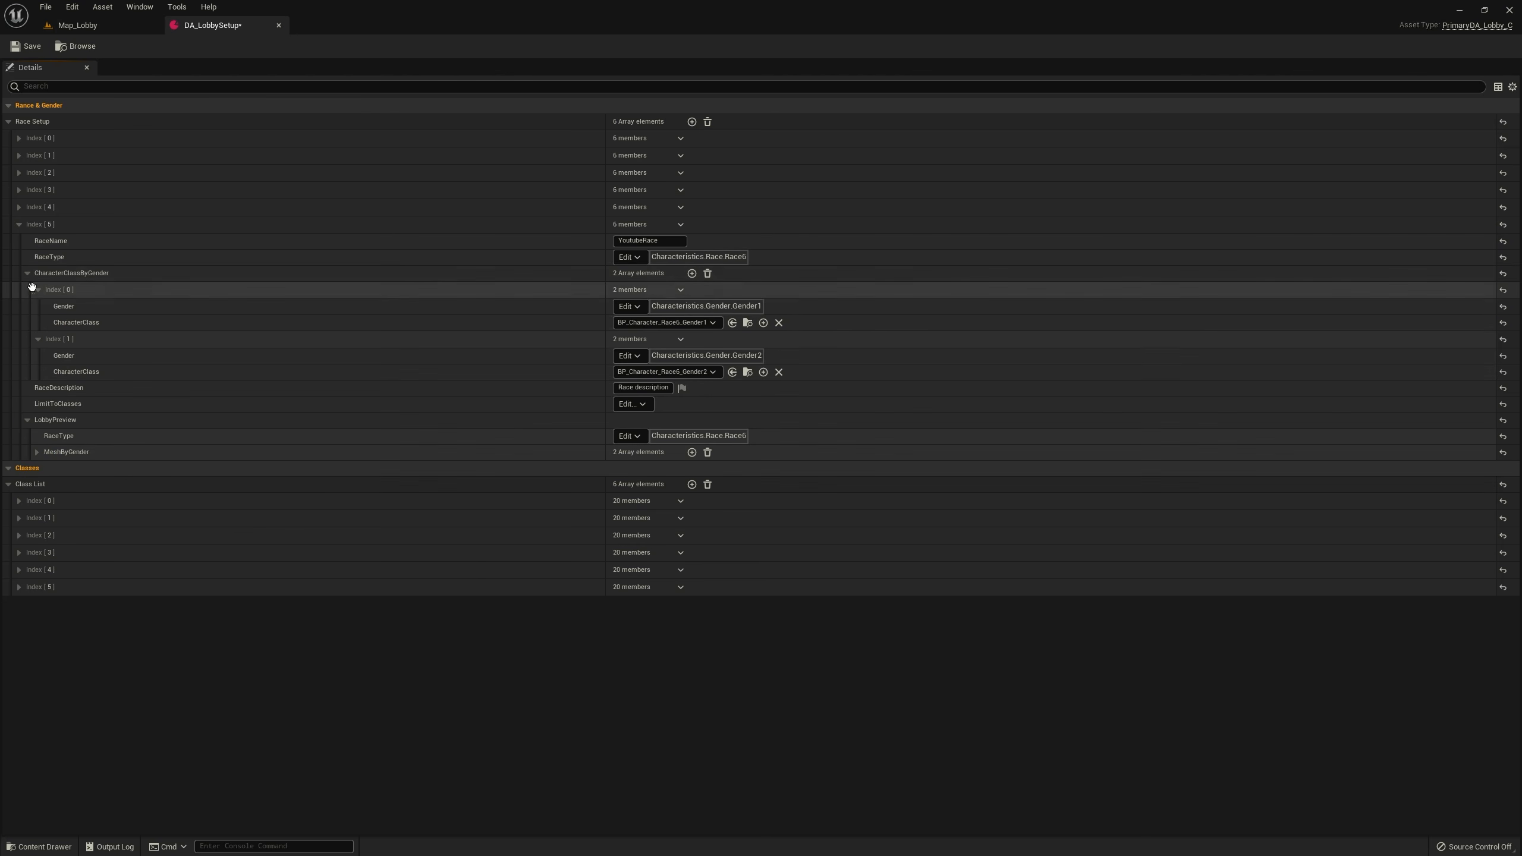
pyautogui.click(38, 289)
pyautogui.click(38, 307)
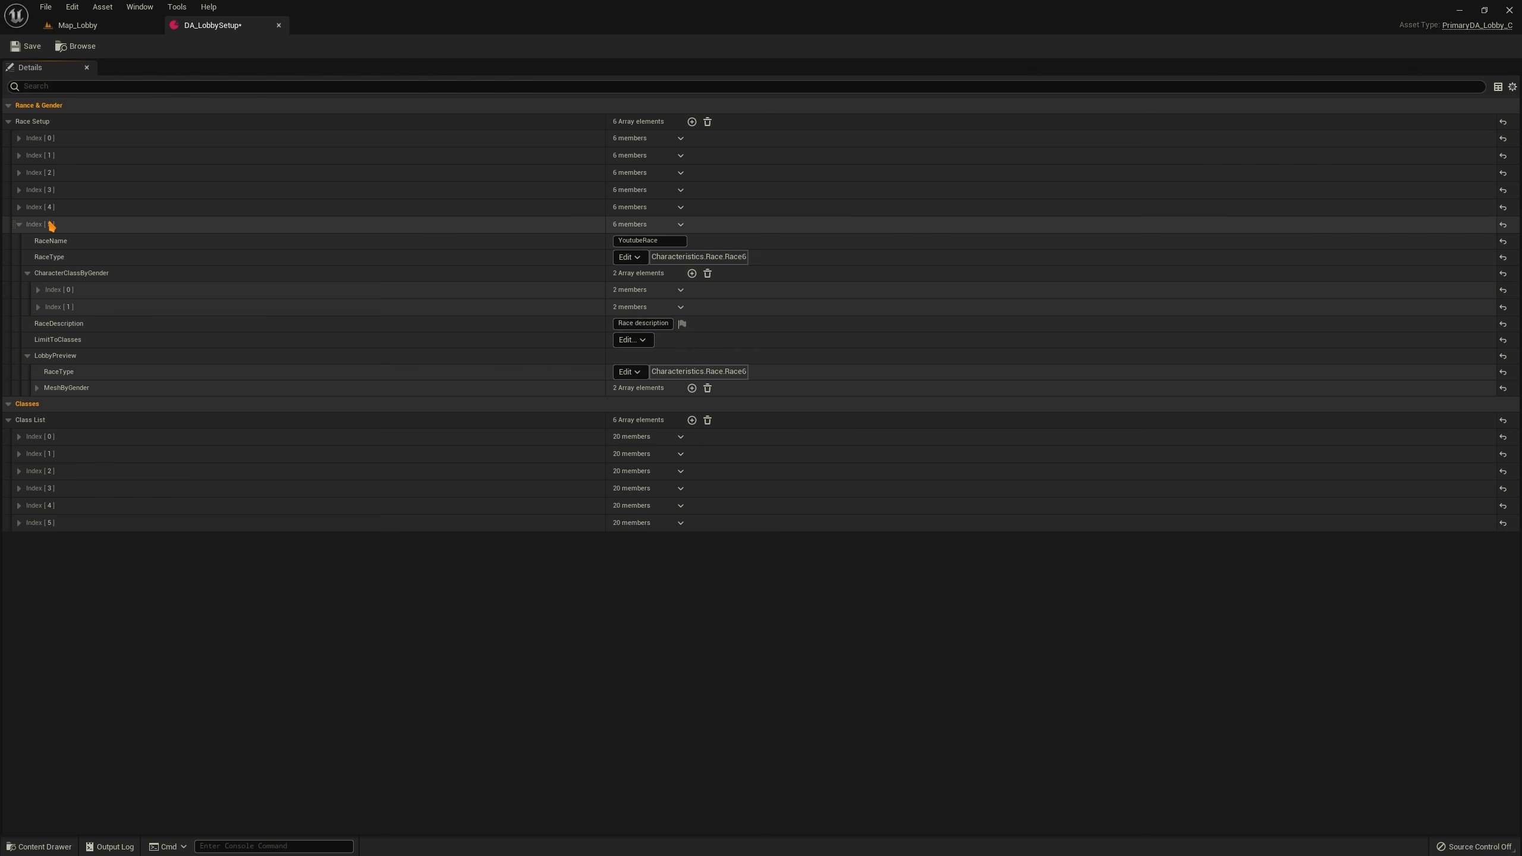
pyautogui.click(21, 140)
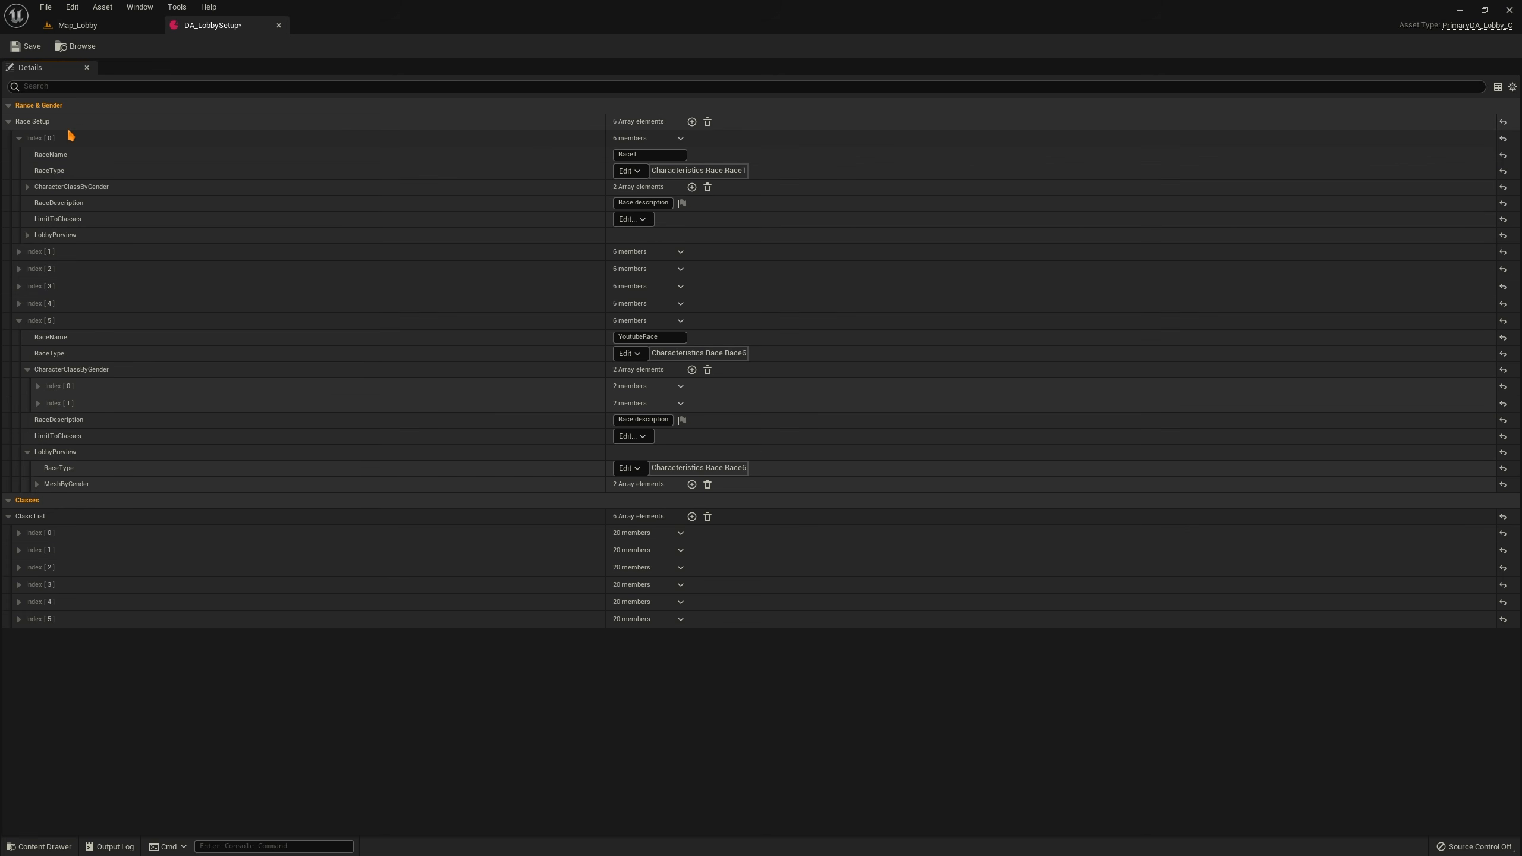
pyautogui.click(19, 138)
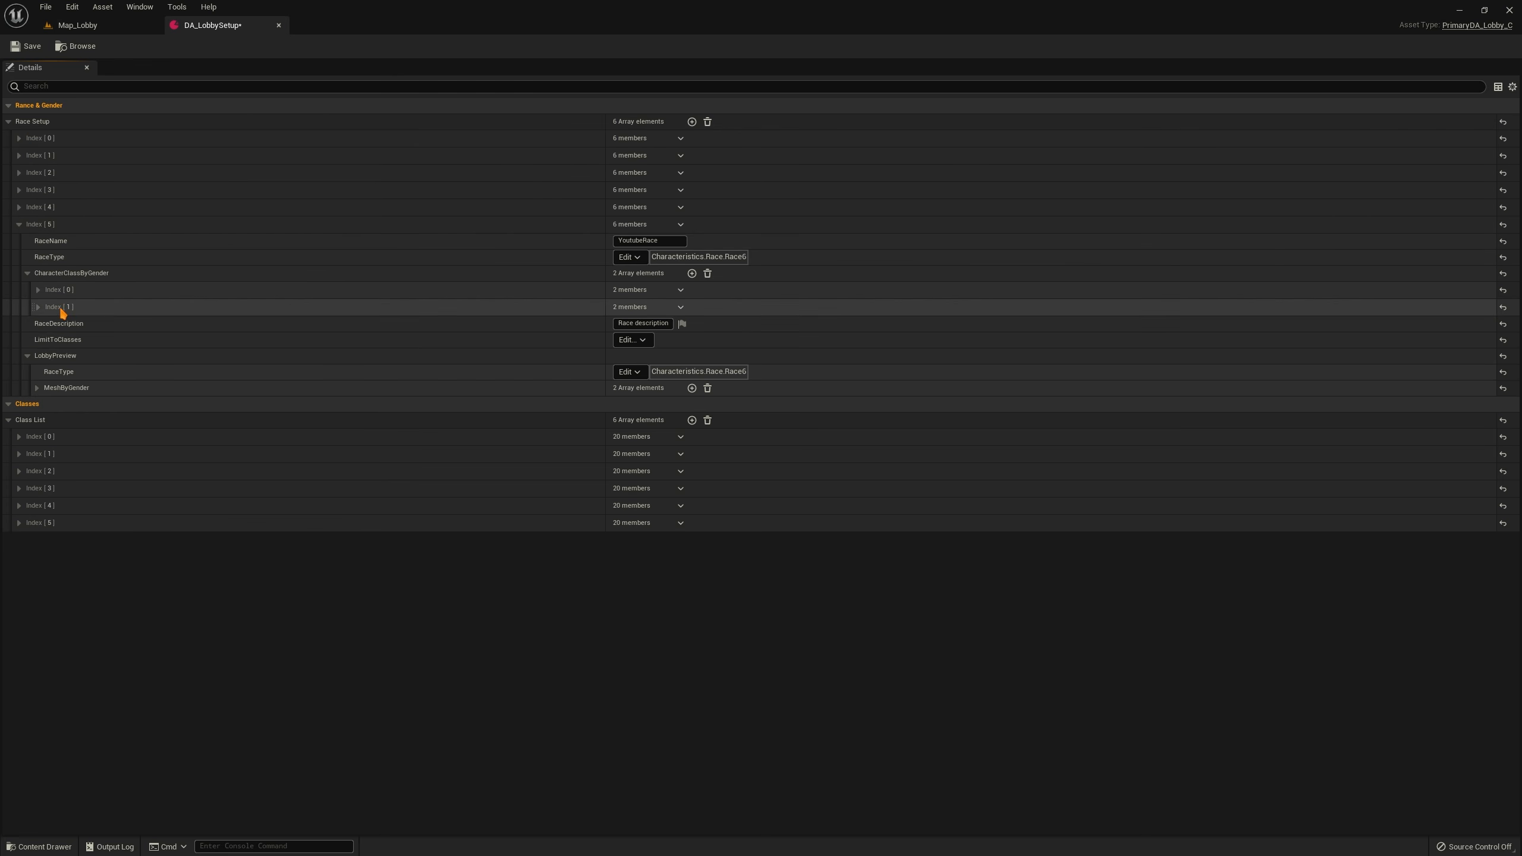
# Add a third CharacterClassByGender entry to YoutubeRace and give it a new gameplay tag, Characteristics.Gender.Gender3
pyautogui.click(692, 274)
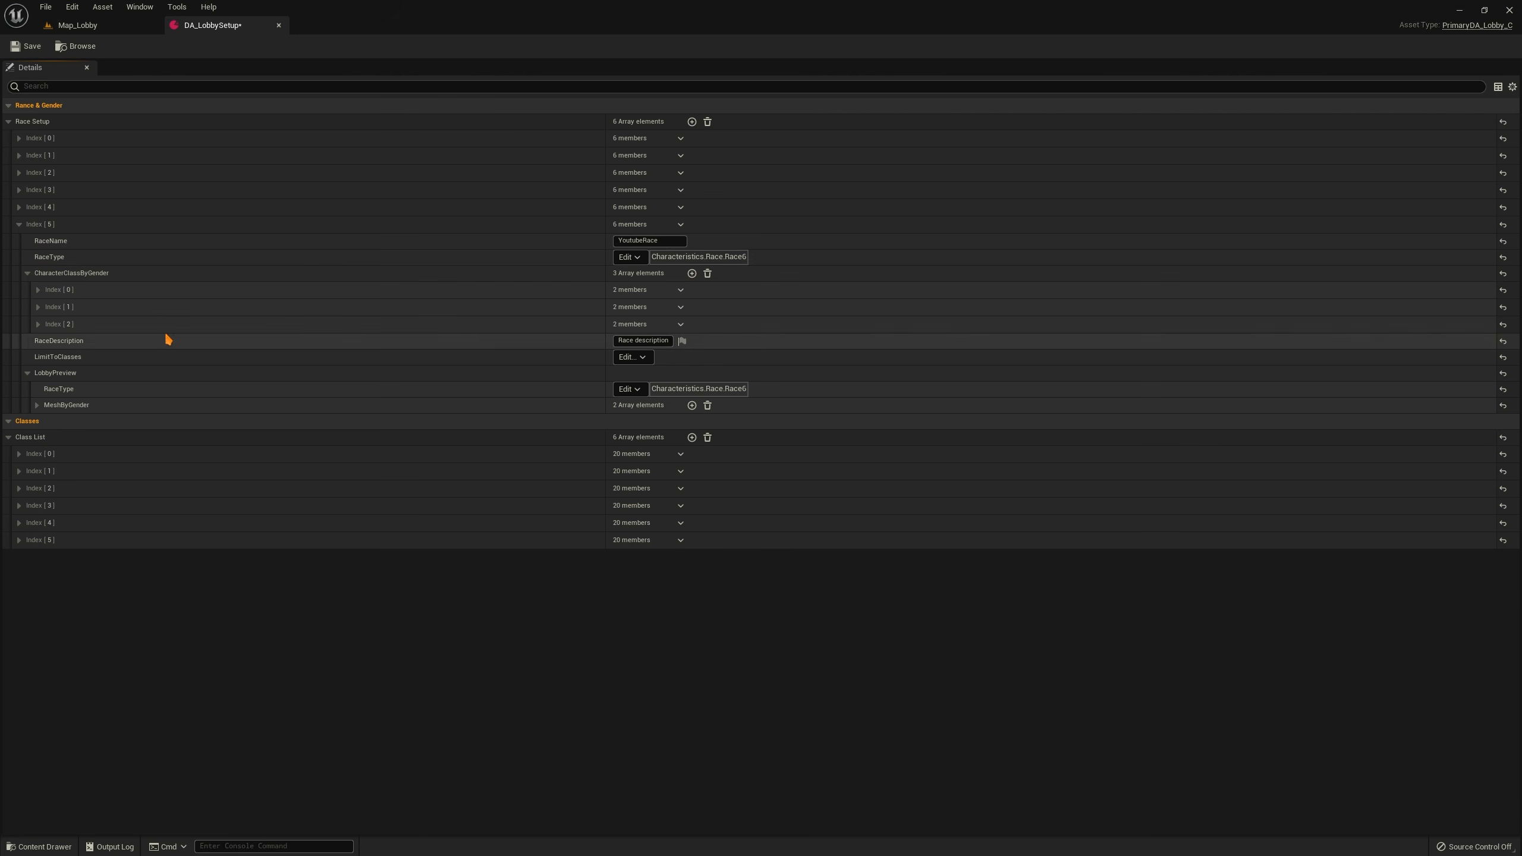
pyautogui.click(40, 325)
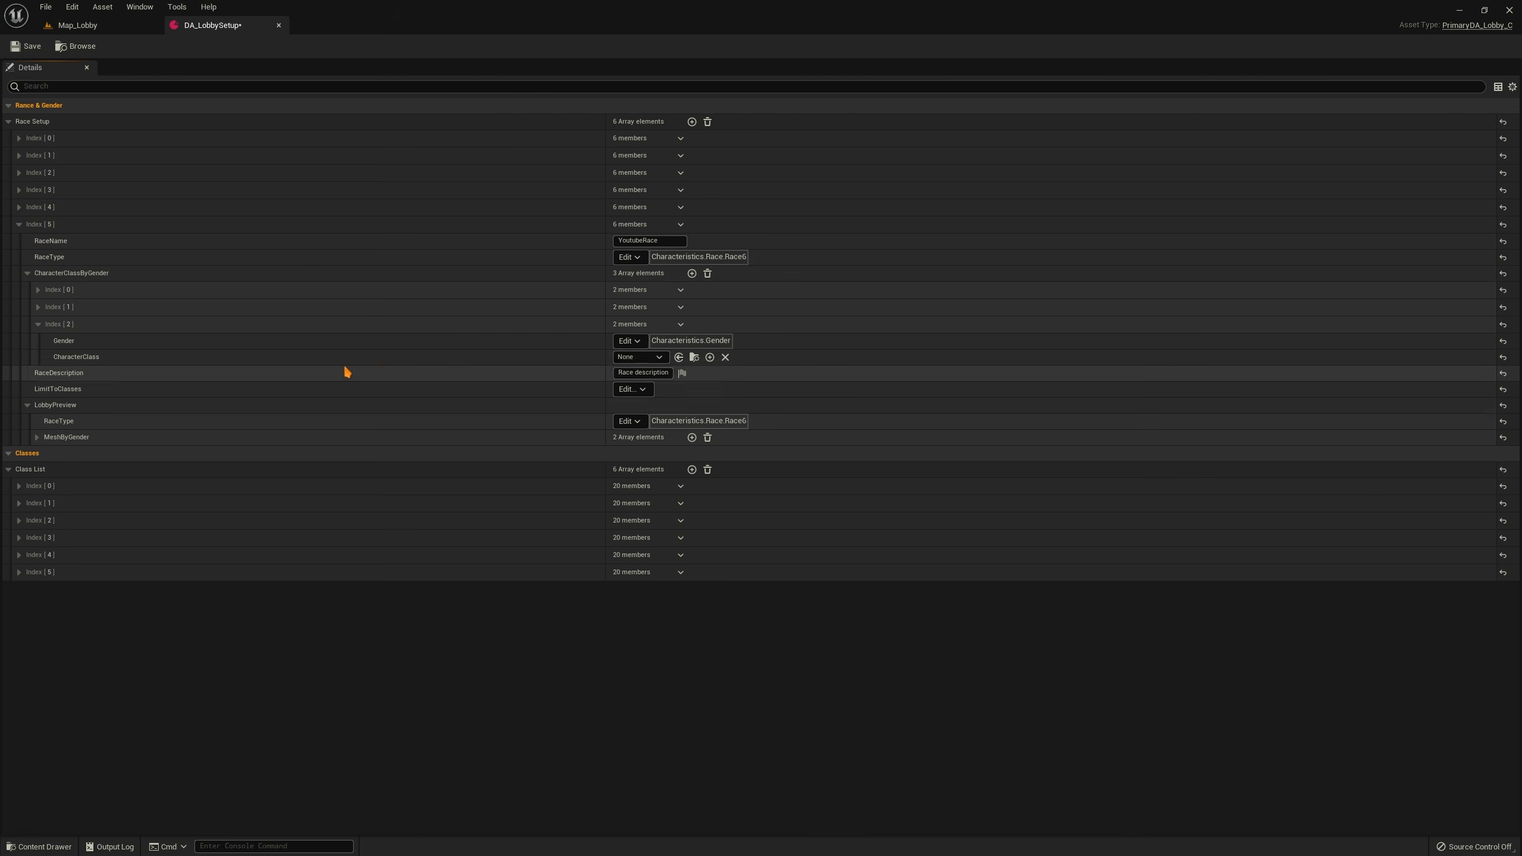
pyautogui.click(645, 341)
pyautogui.write('gen')
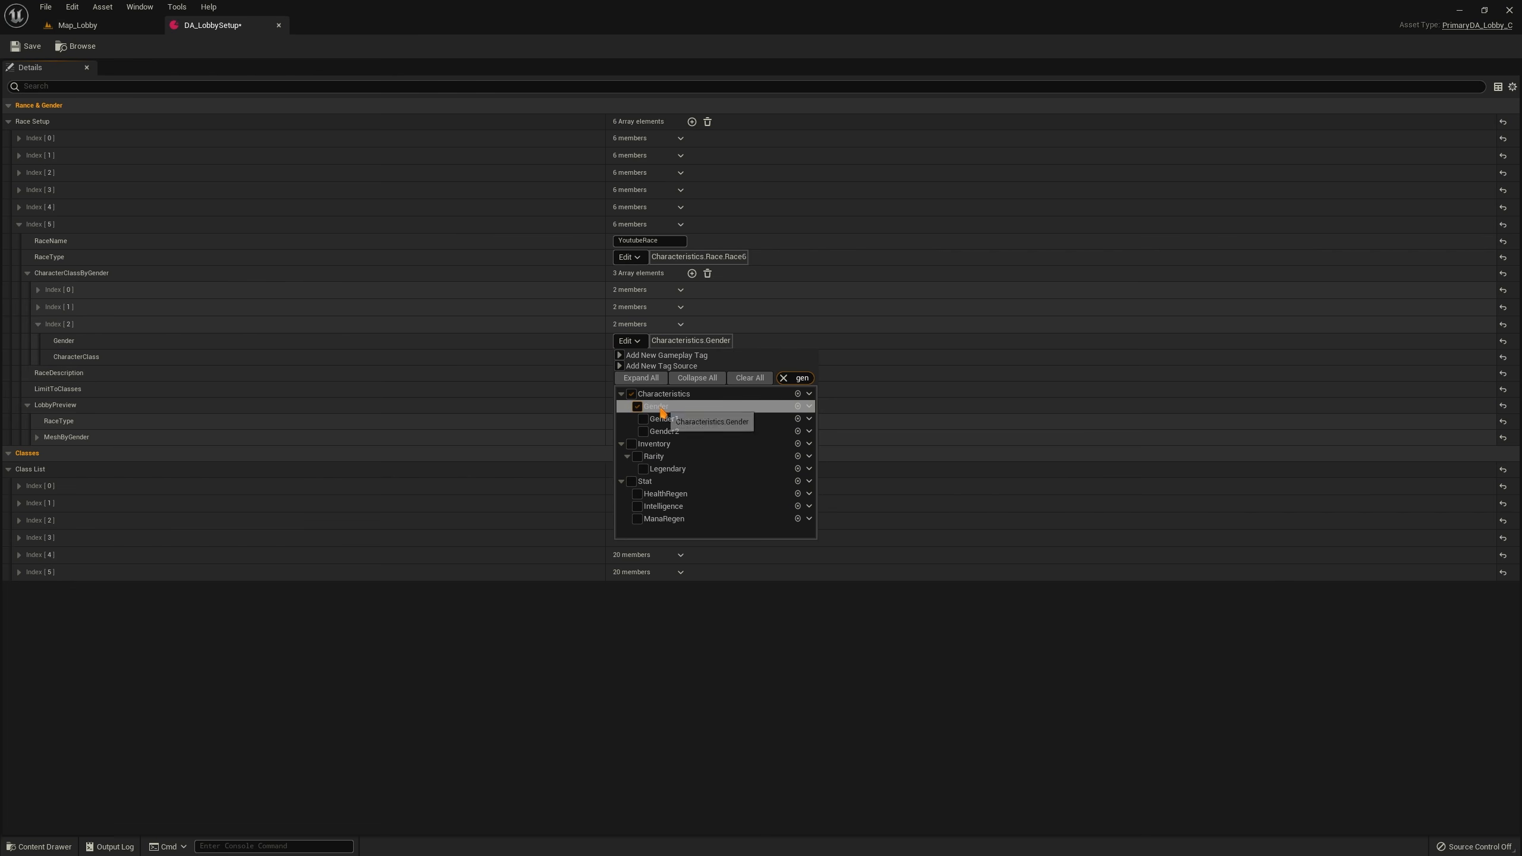
pyautogui.click(797, 407)
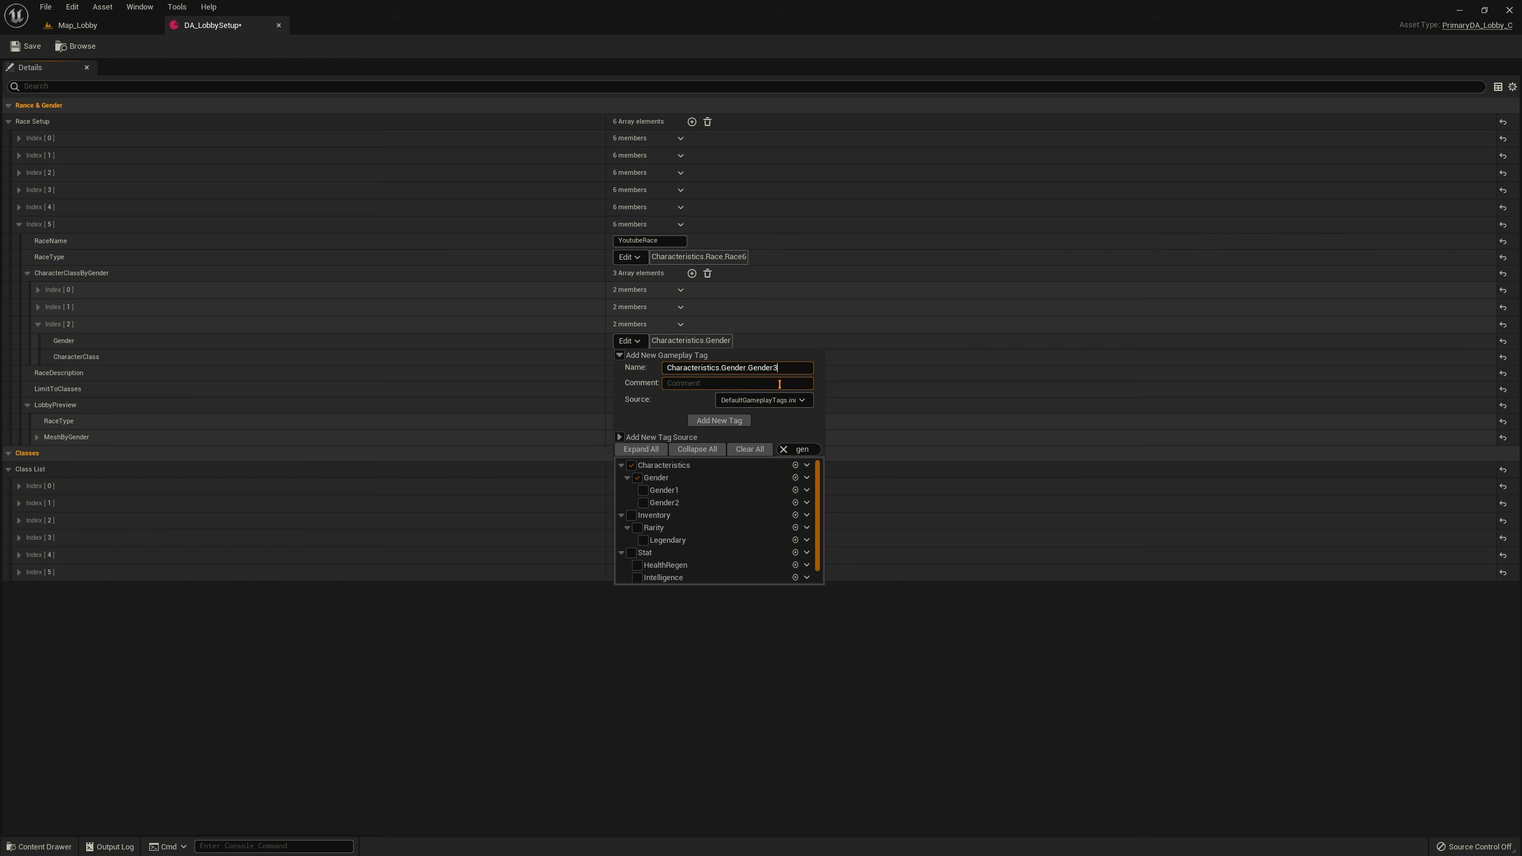
pyautogui.write('Gender3')
pyautogui.press('Return')
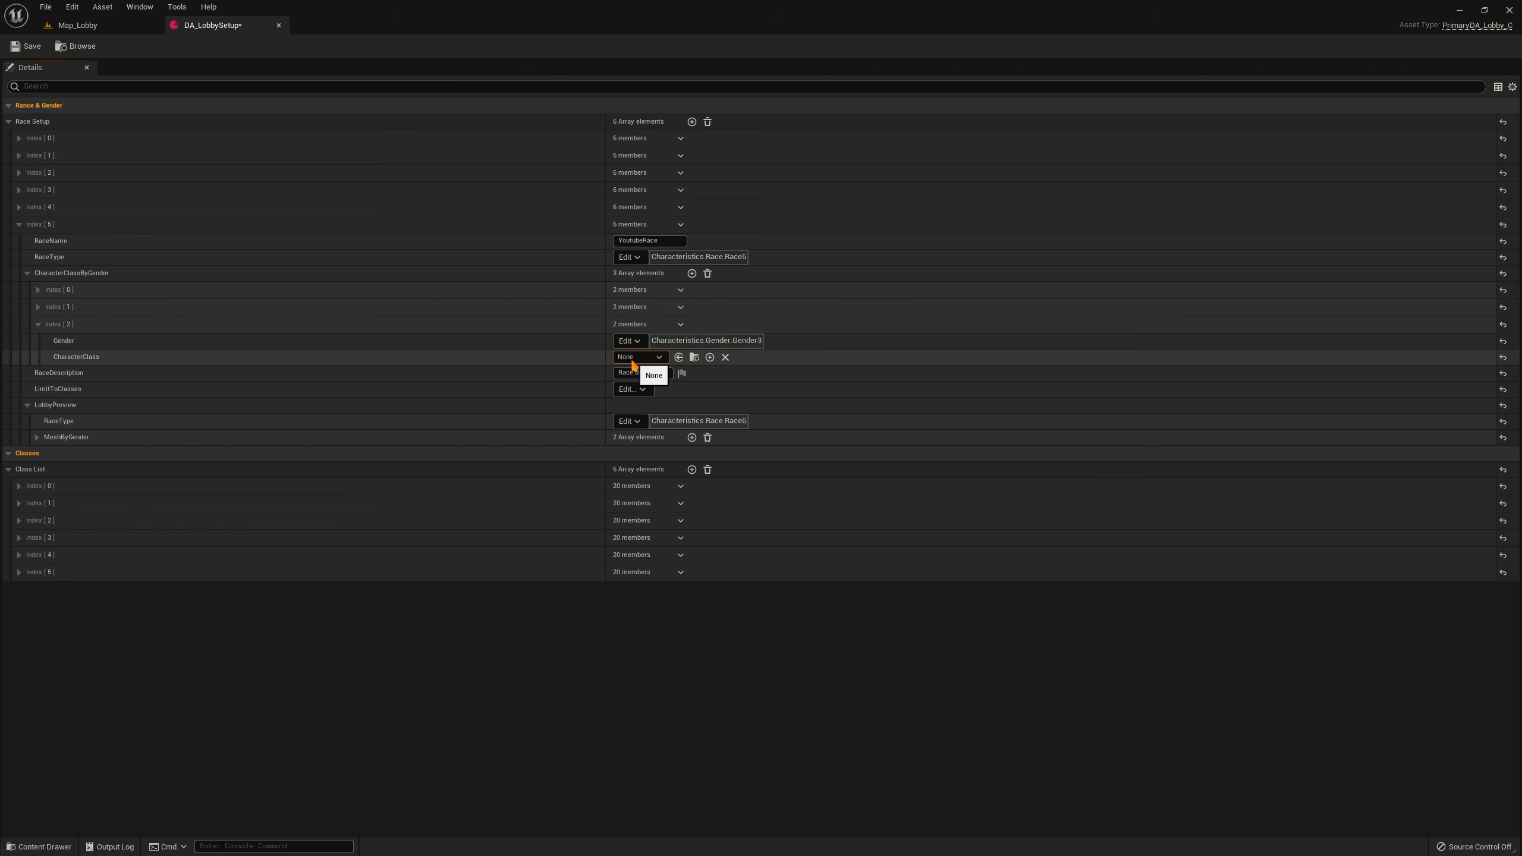
# Duplicate BP_Character_Race6_Gender2 as BP_Character_Race6_Gender3 and assign it as the CharacterClass of YoutubeRace's Gender3 entry
pyautogui.click(106, 29)
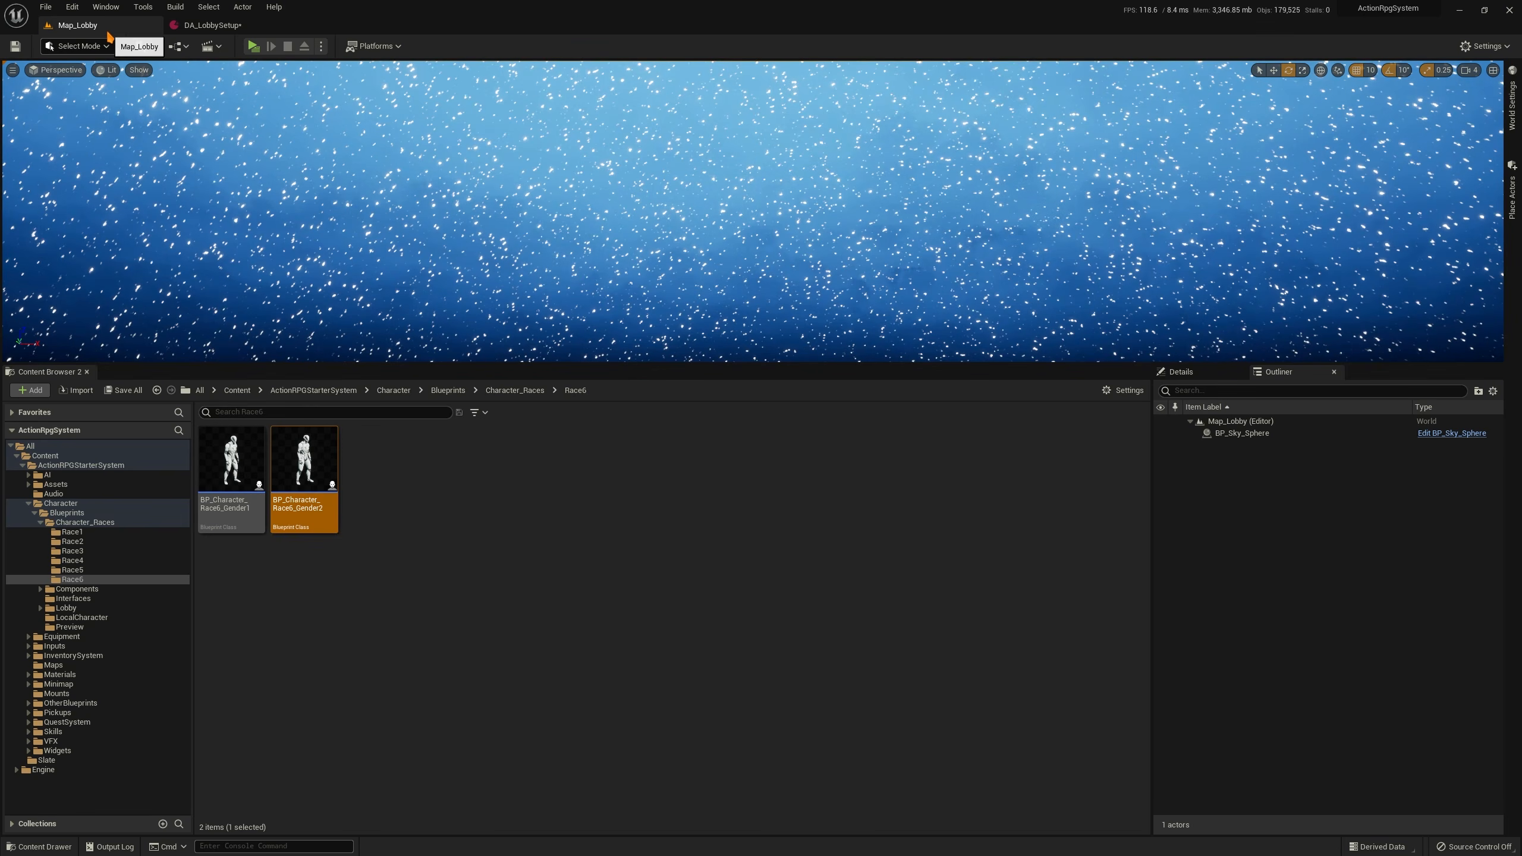
pyautogui.click(400, 545)
pyautogui.moveTo(305, 474); pyautogui.dragTo(329, 489)
pyautogui.click(307, 591)
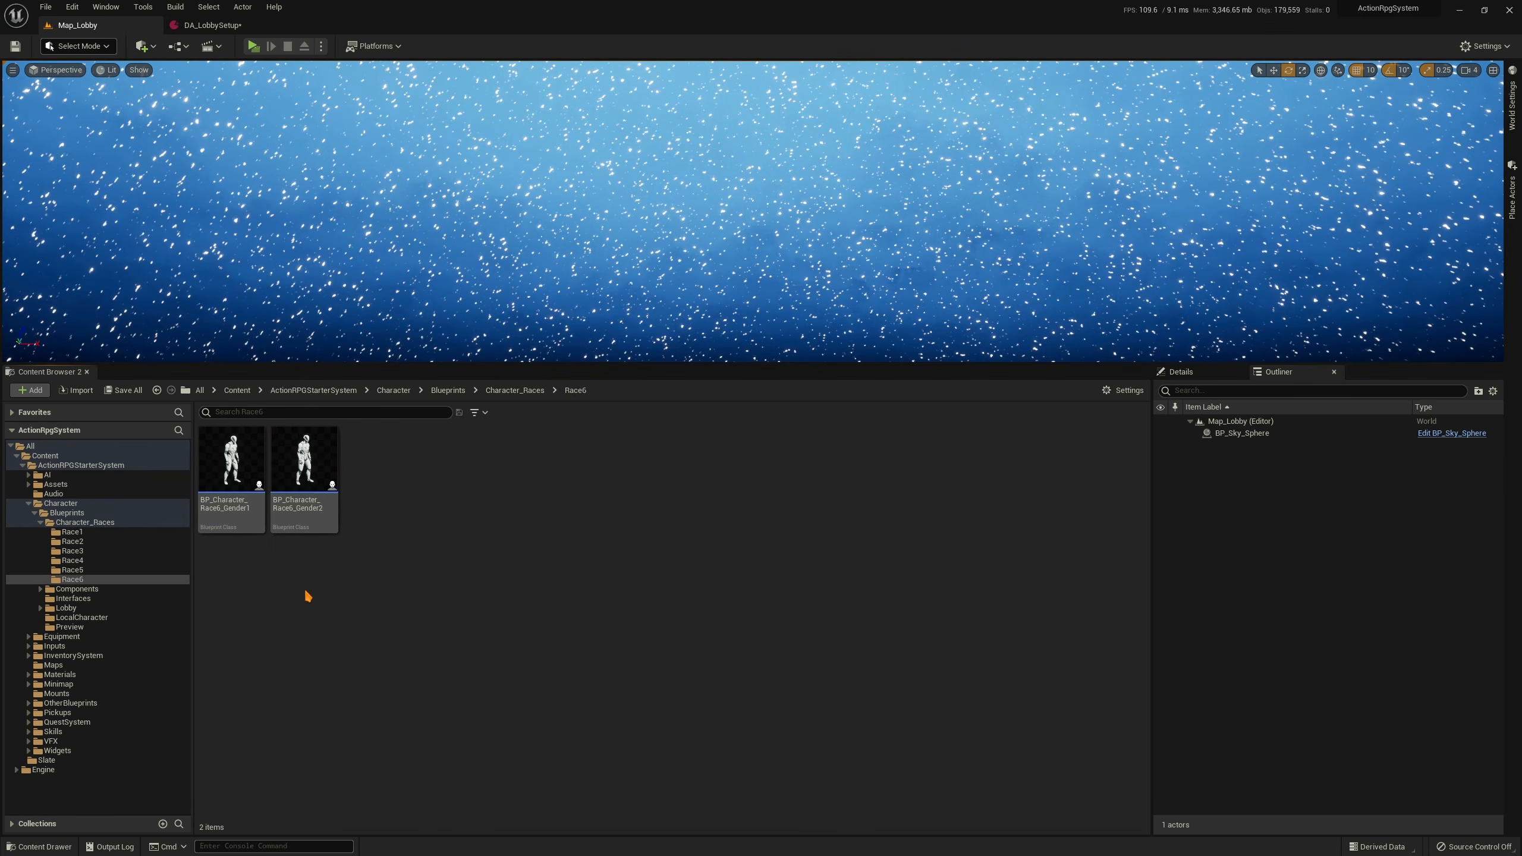
pyautogui.click(313, 503)
pyautogui.hotkey('ctrl', 'd')
pyautogui.press('End')
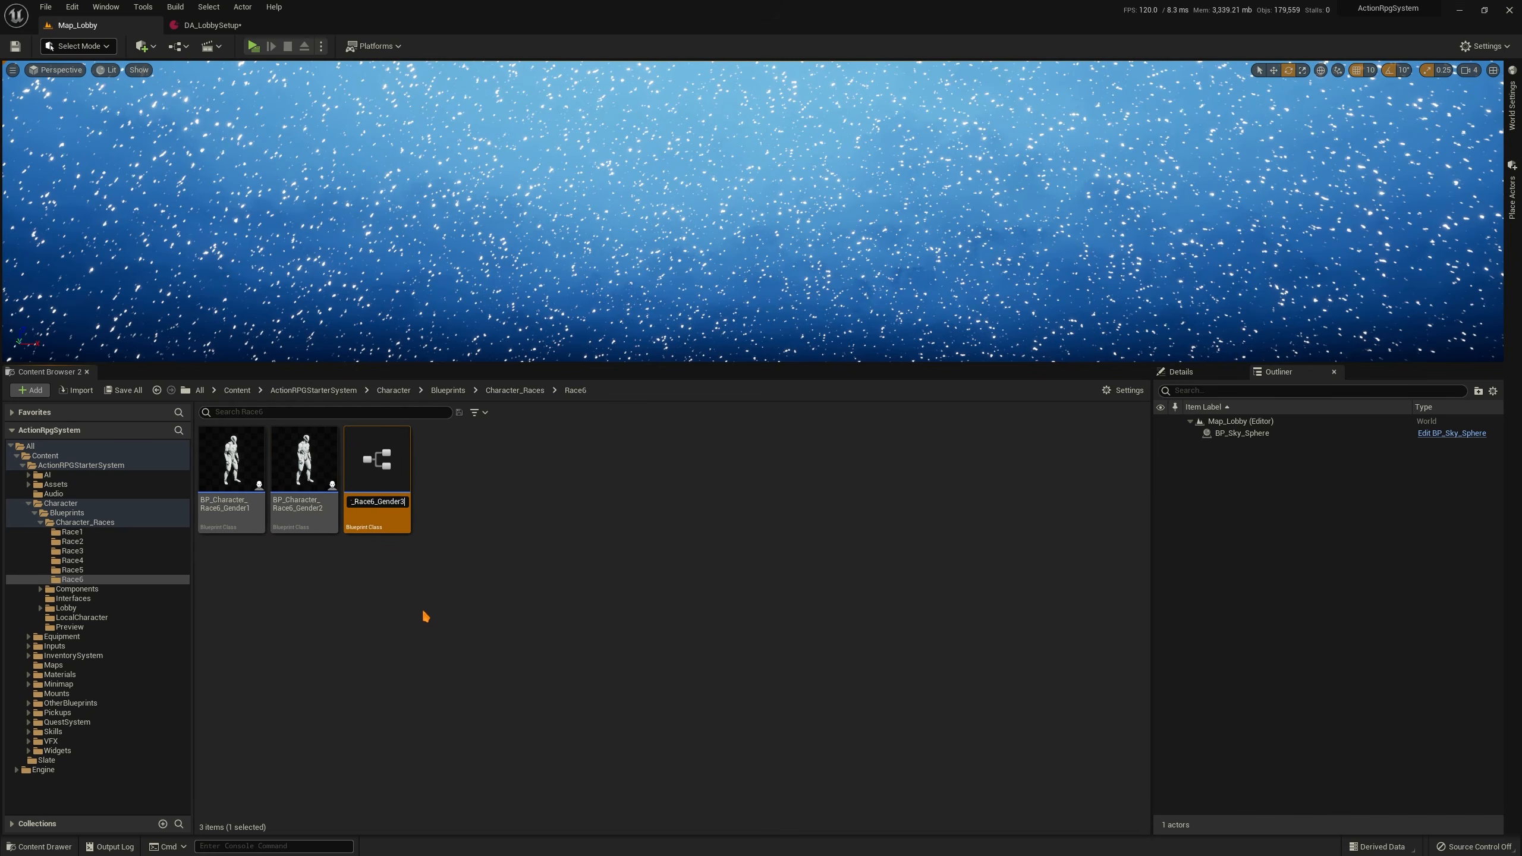
pyautogui.press('Return')
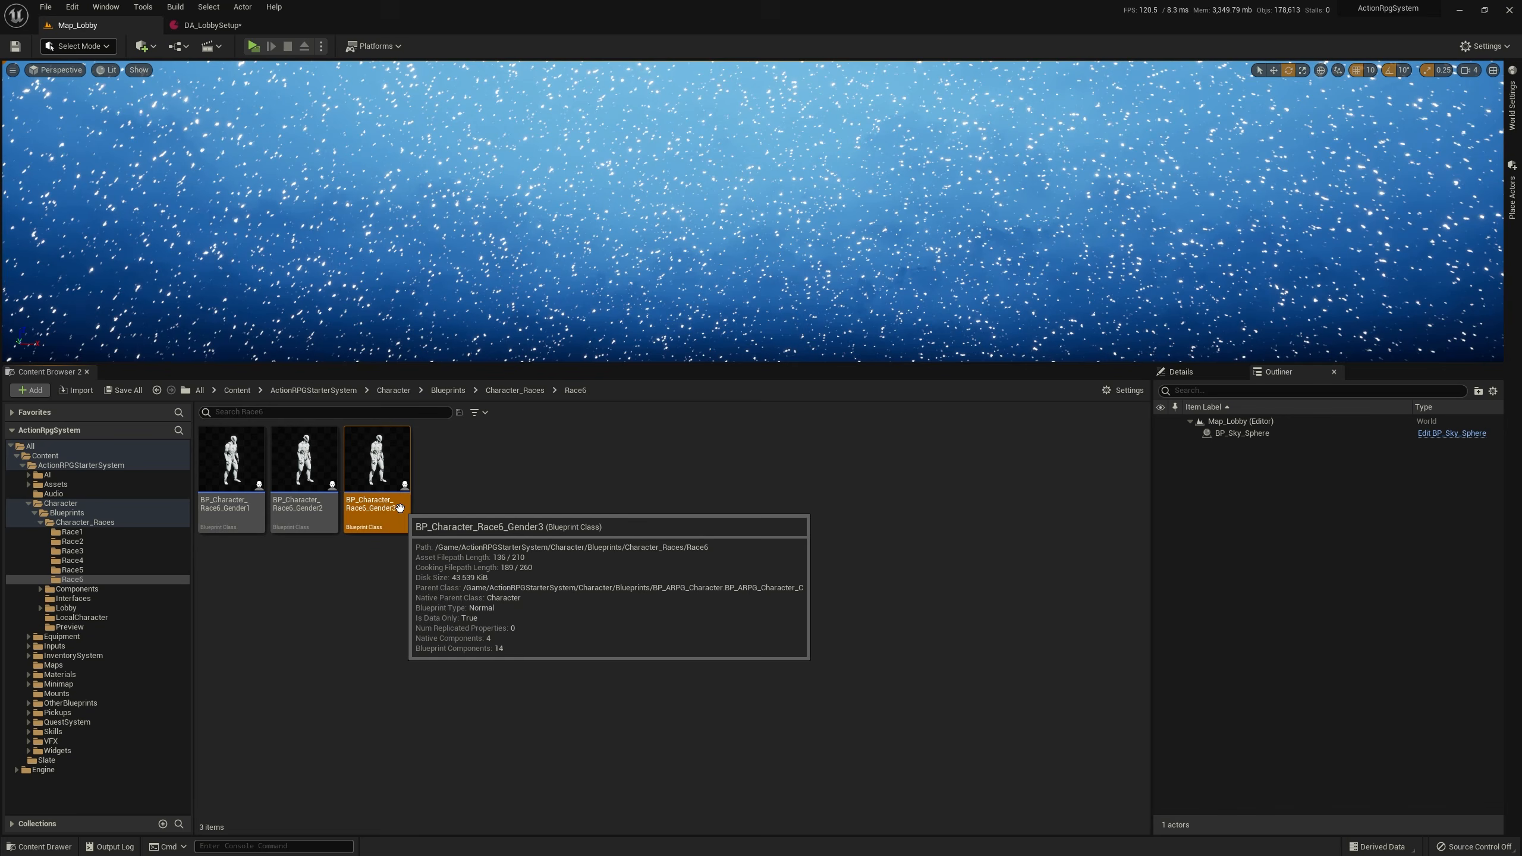
pyautogui.moveTo(377, 468); pyautogui.dragTo(674, 358)
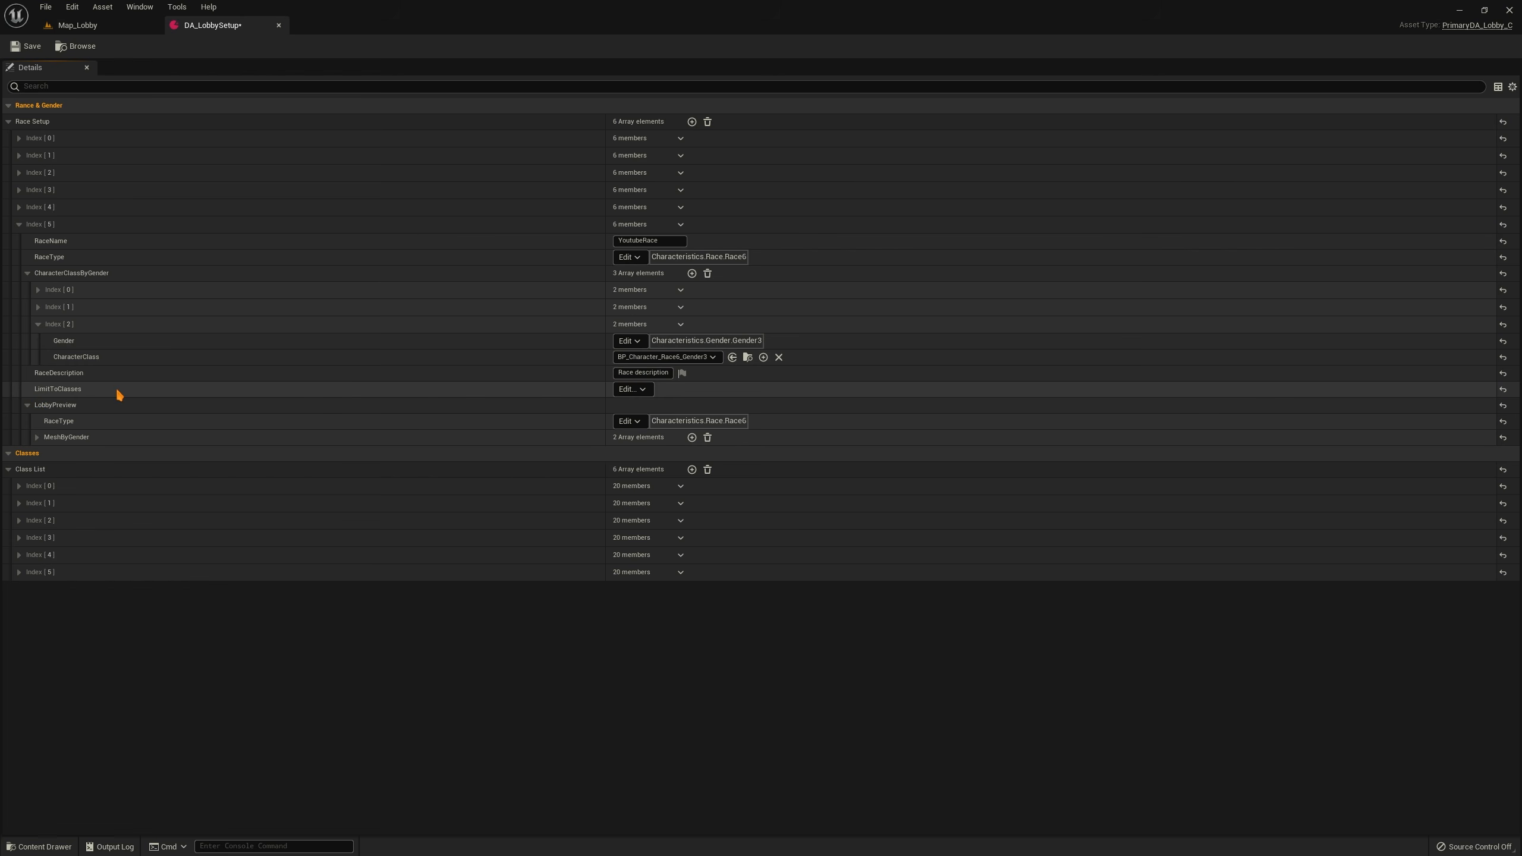
# Add a third MeshByGender entry to YoutubeRace's LobbyPreview with GenderType Characteristics.Gender.Gender3 and save DA_LobbySetup
pyautogui.click(37, 438)
pyautogui.click(47, 453)
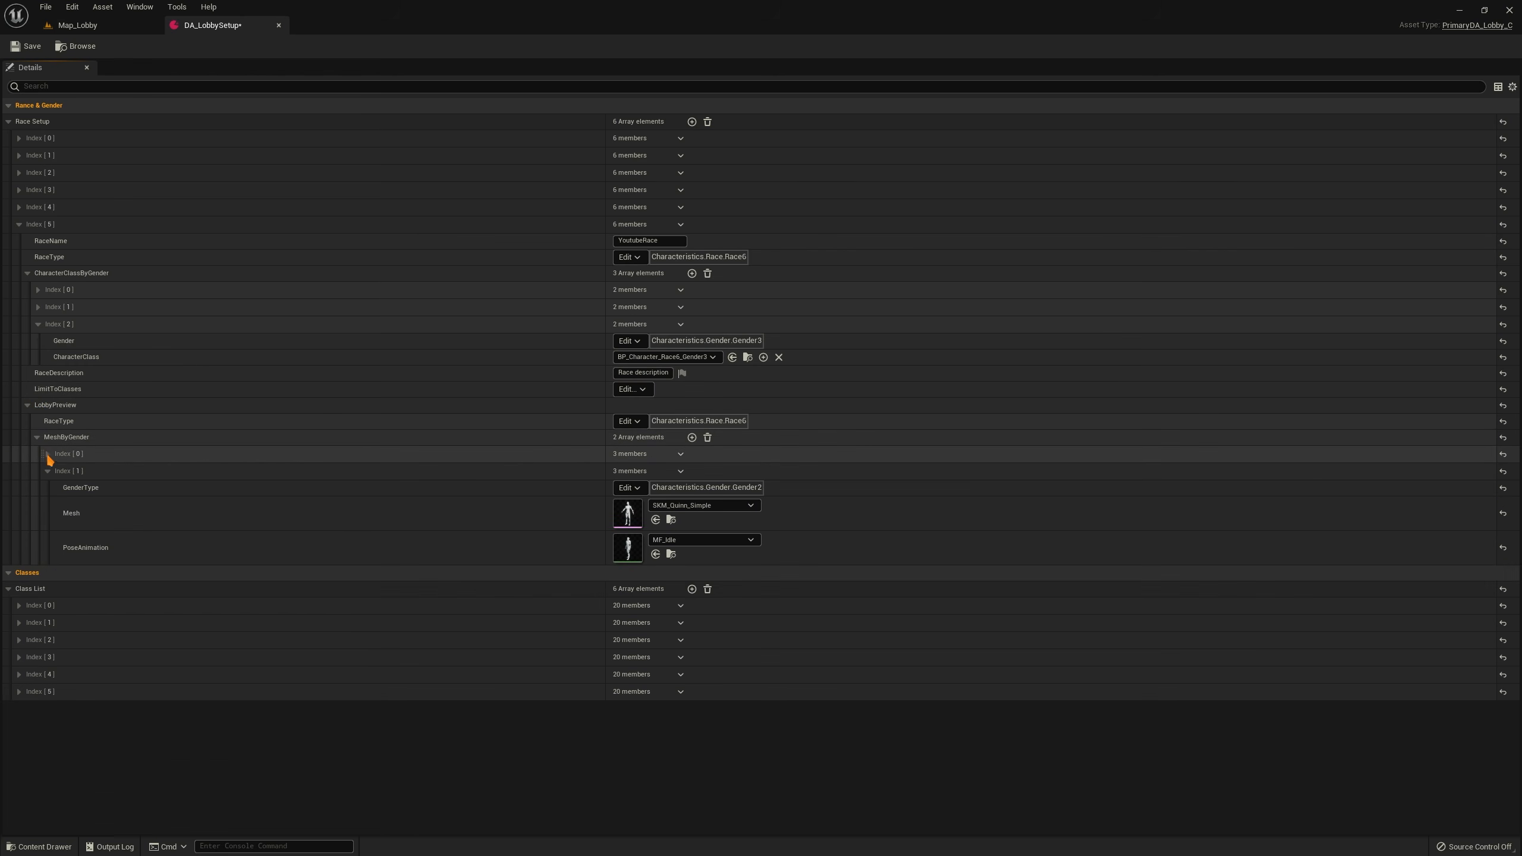
pyautogui.click(47, 471)
pyautogui.click(691, 437)
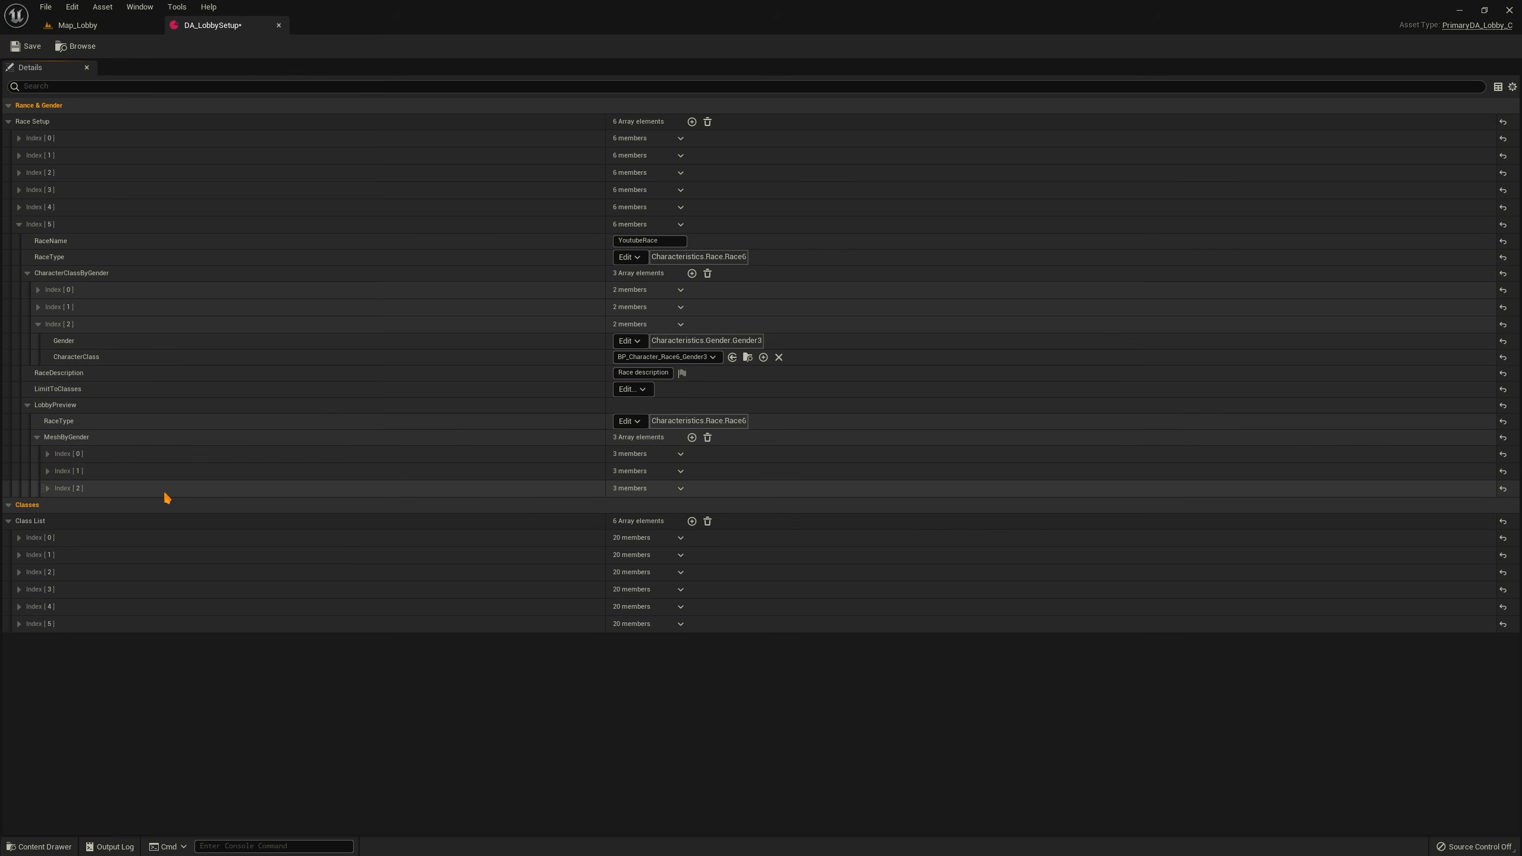
pyautogui.click(48, 488)
pyautogui.click(629, 505)
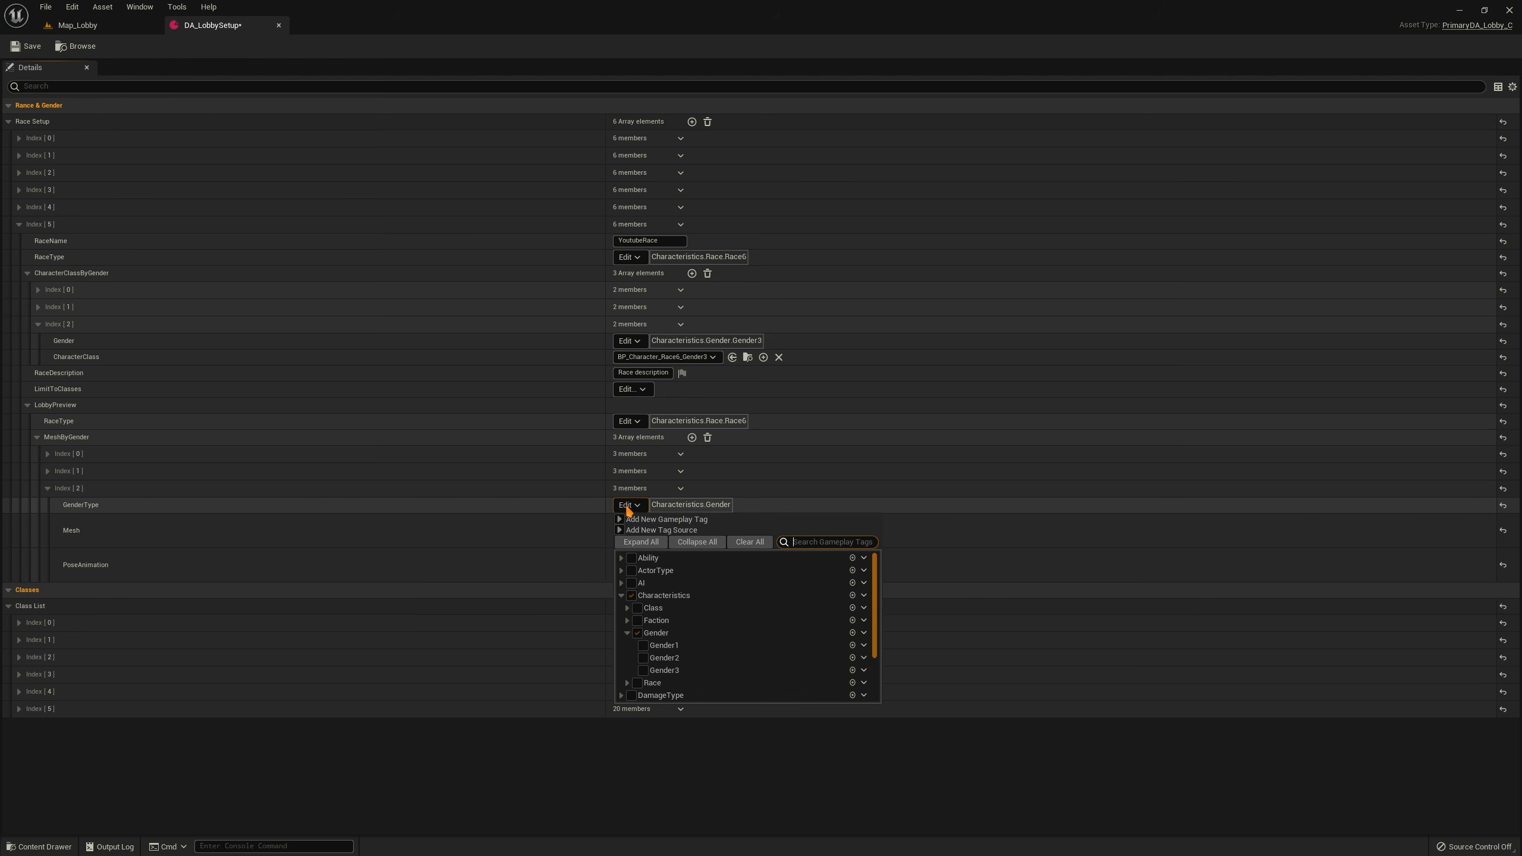
pyautogui.click(830, 541)
pyautogui.write('gender')
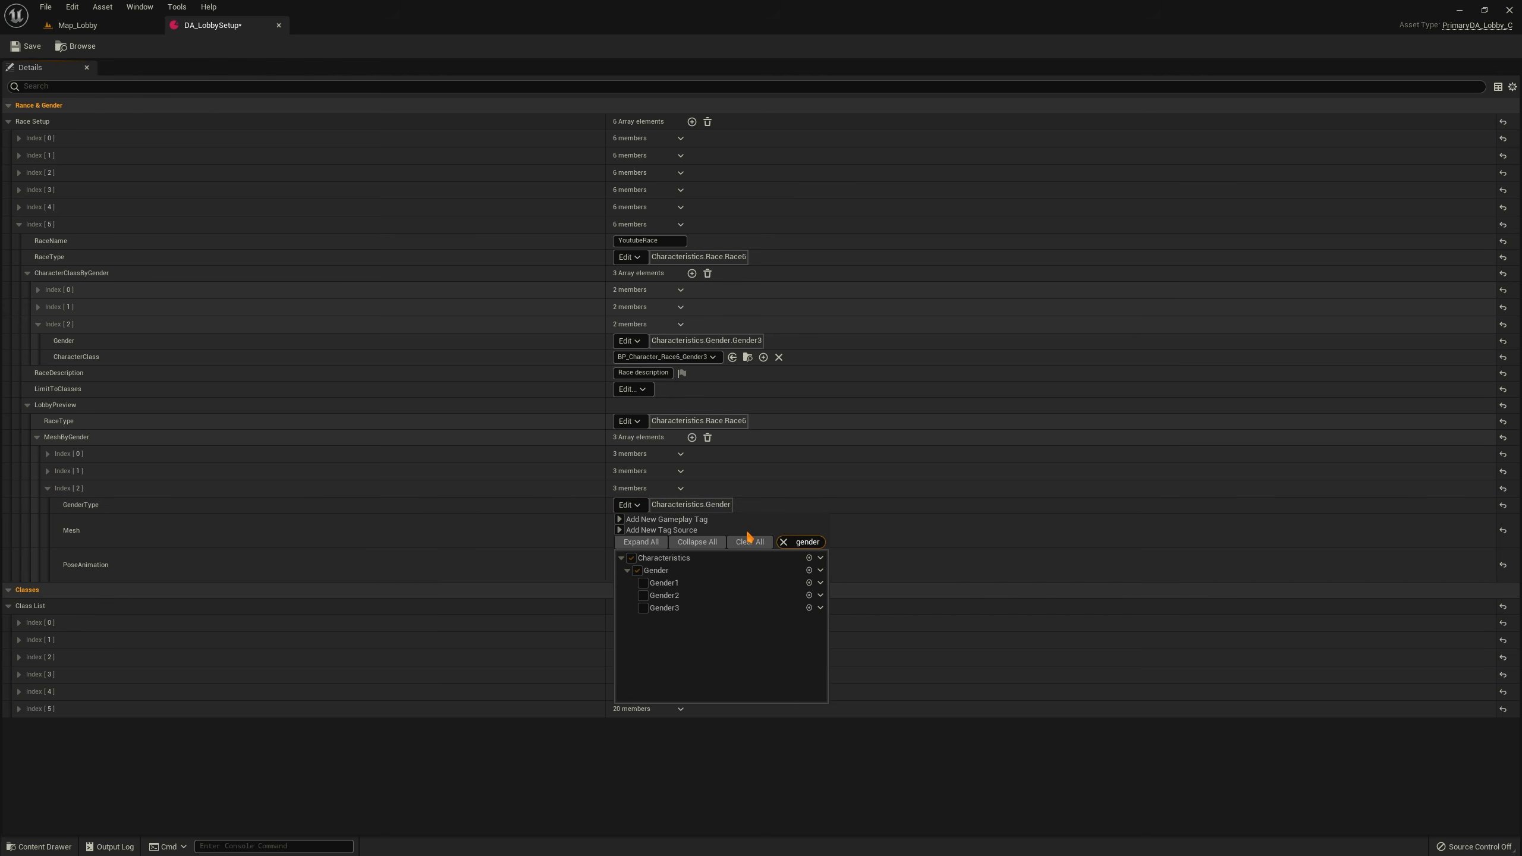
pyautogui.click(643, 608)
pyautogui.click(475, 520)
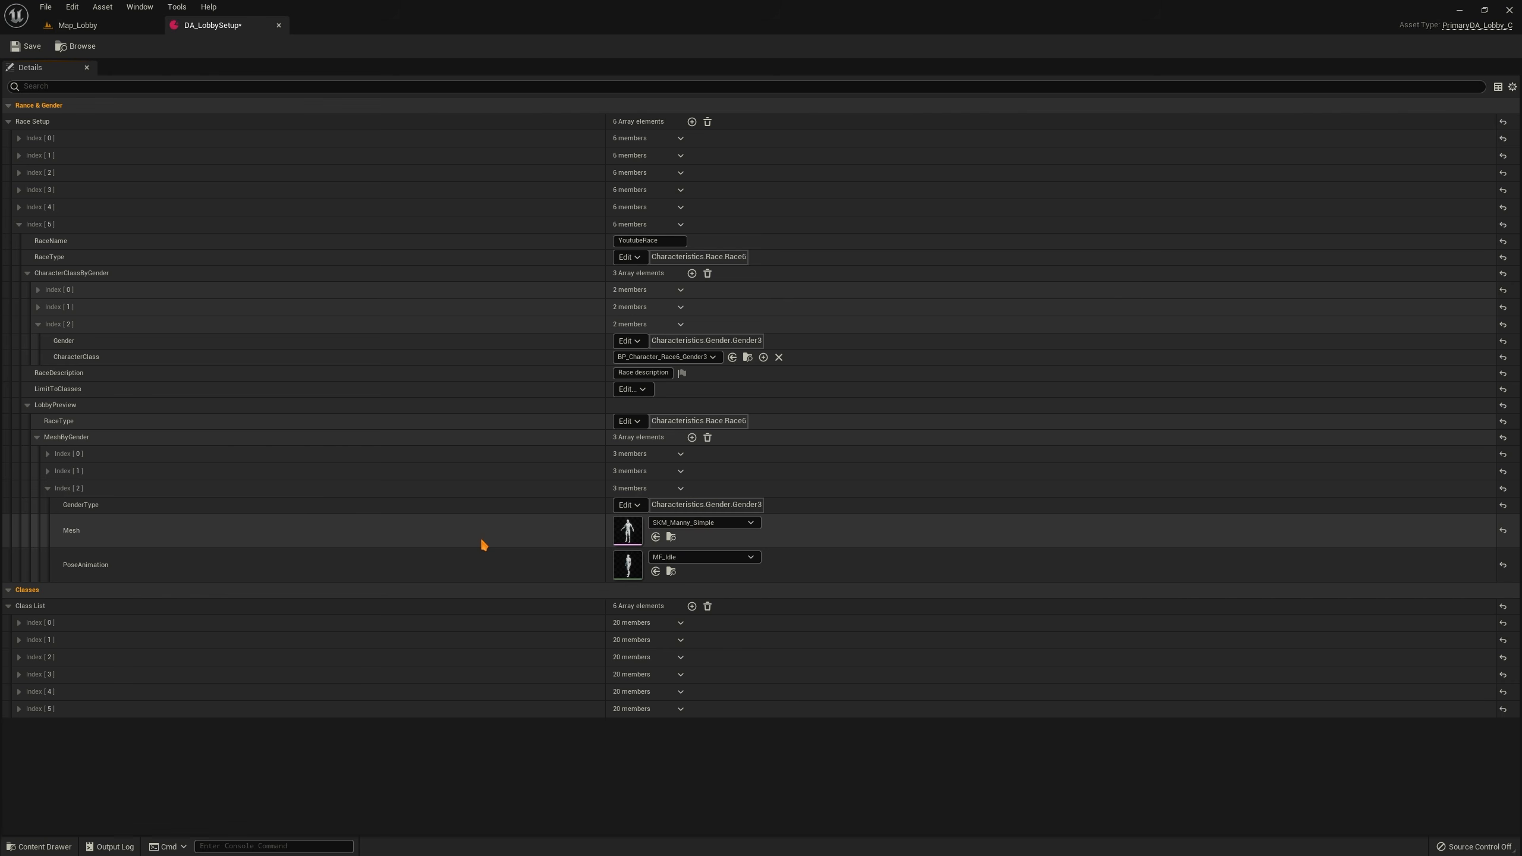
pyautogui.hotkey('ctrl', 's')
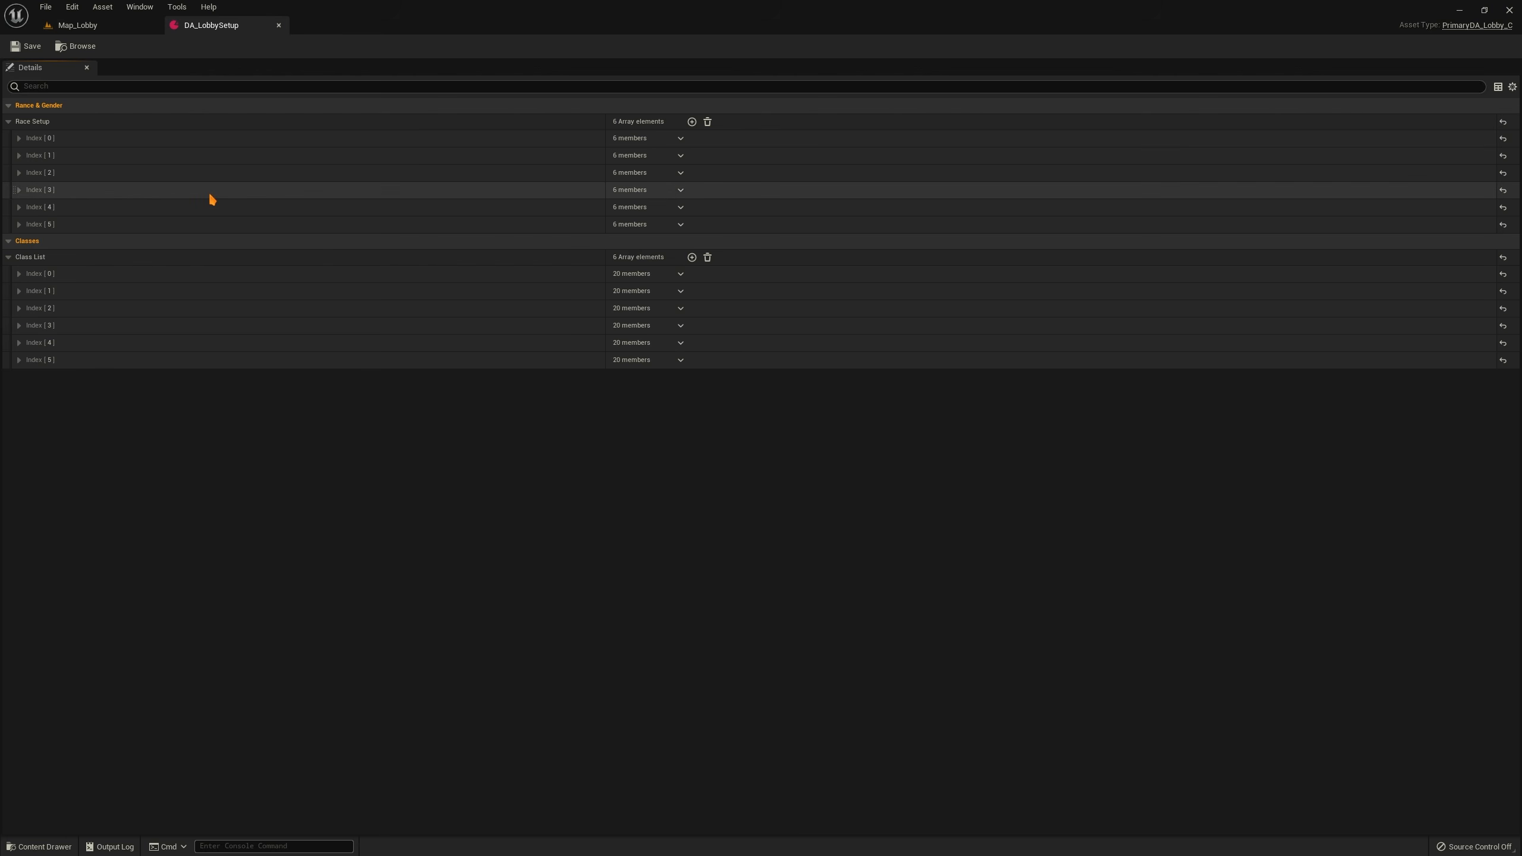
# Inspect the settings of the Race1 entry in Race Setup and collapse it
pyautogui.click(22, 141)
pyautogui.click(22, 140)
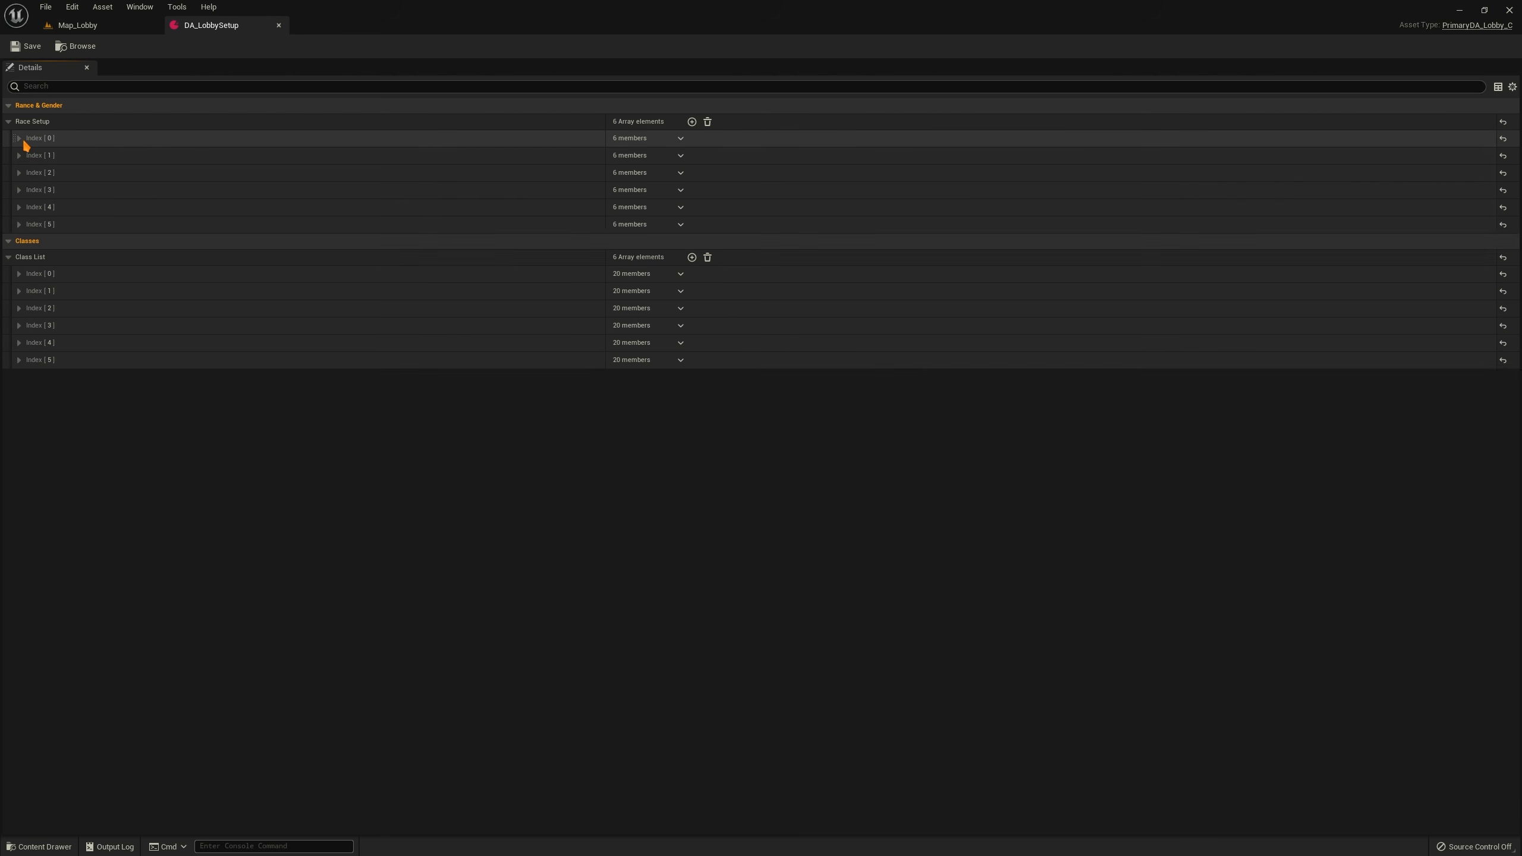
pyautogui.click(23, 140)
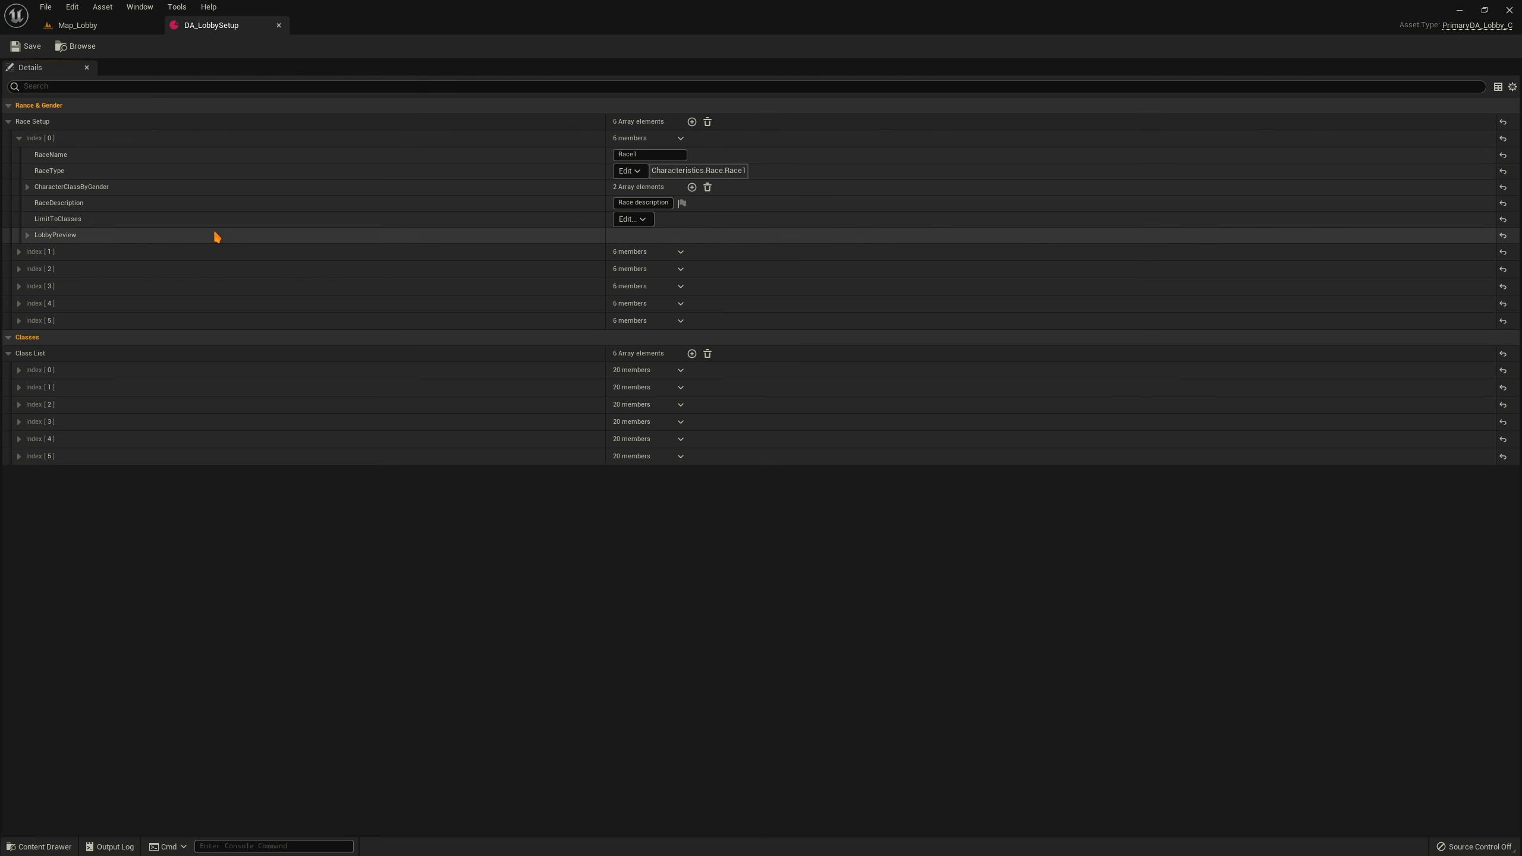
pyautogui.click(31, 142)
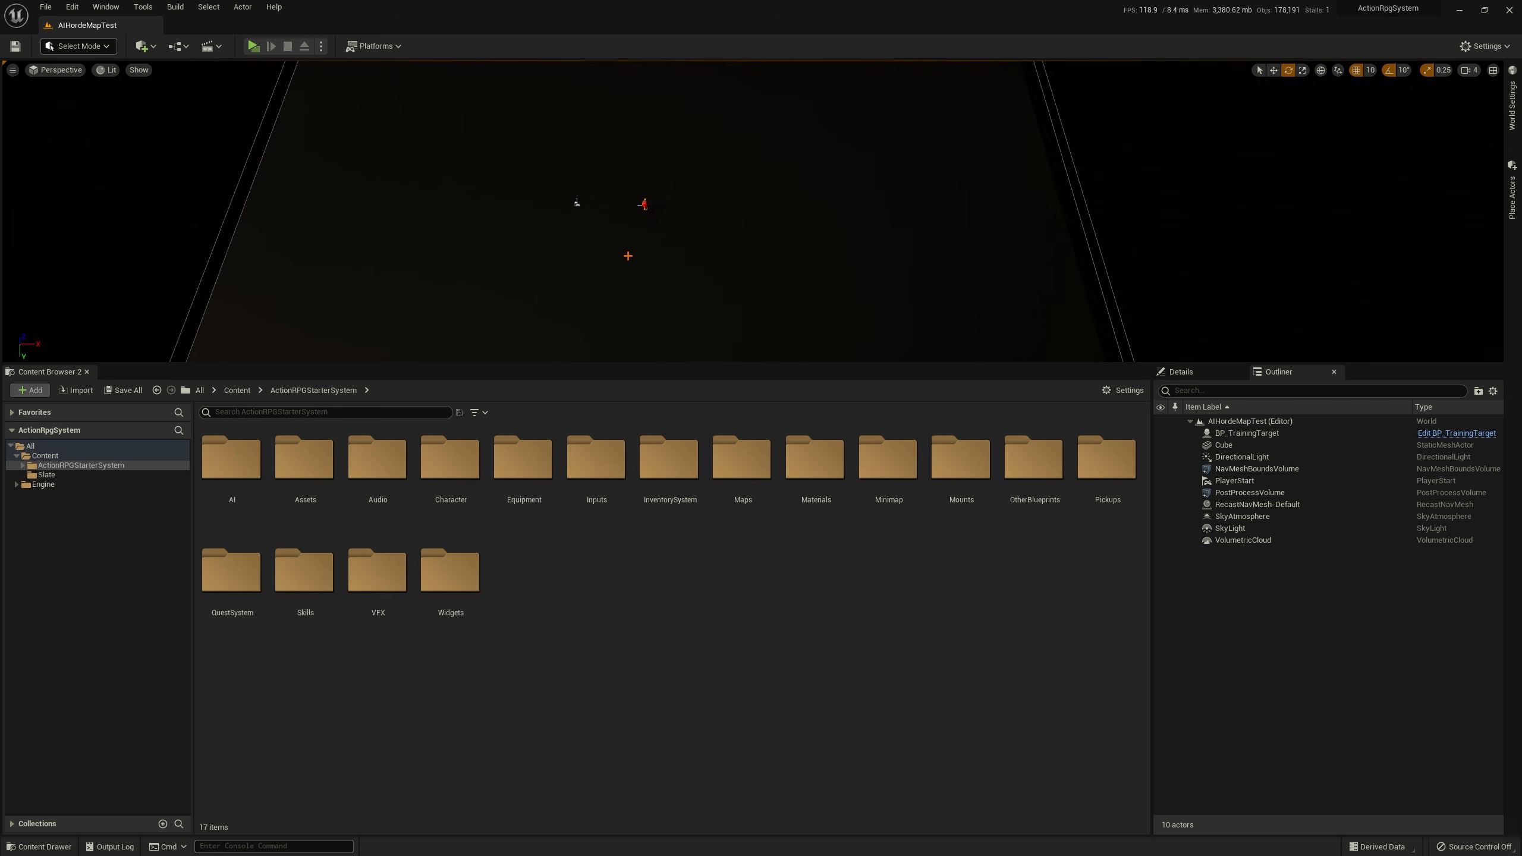
pyautogui.press('w')
pyautogui.moveTo(629, 255); pyautogui.dragTo(600, 229, button='right')
pyautogui.press('s')
pyautogui.press('w')
pyautogui.press('s')
pyautogui.press('w')
pyautogui.press('s')
pyautogui.moveTo(762, 298); pyautogui.dragTo(762, 275, button='right')
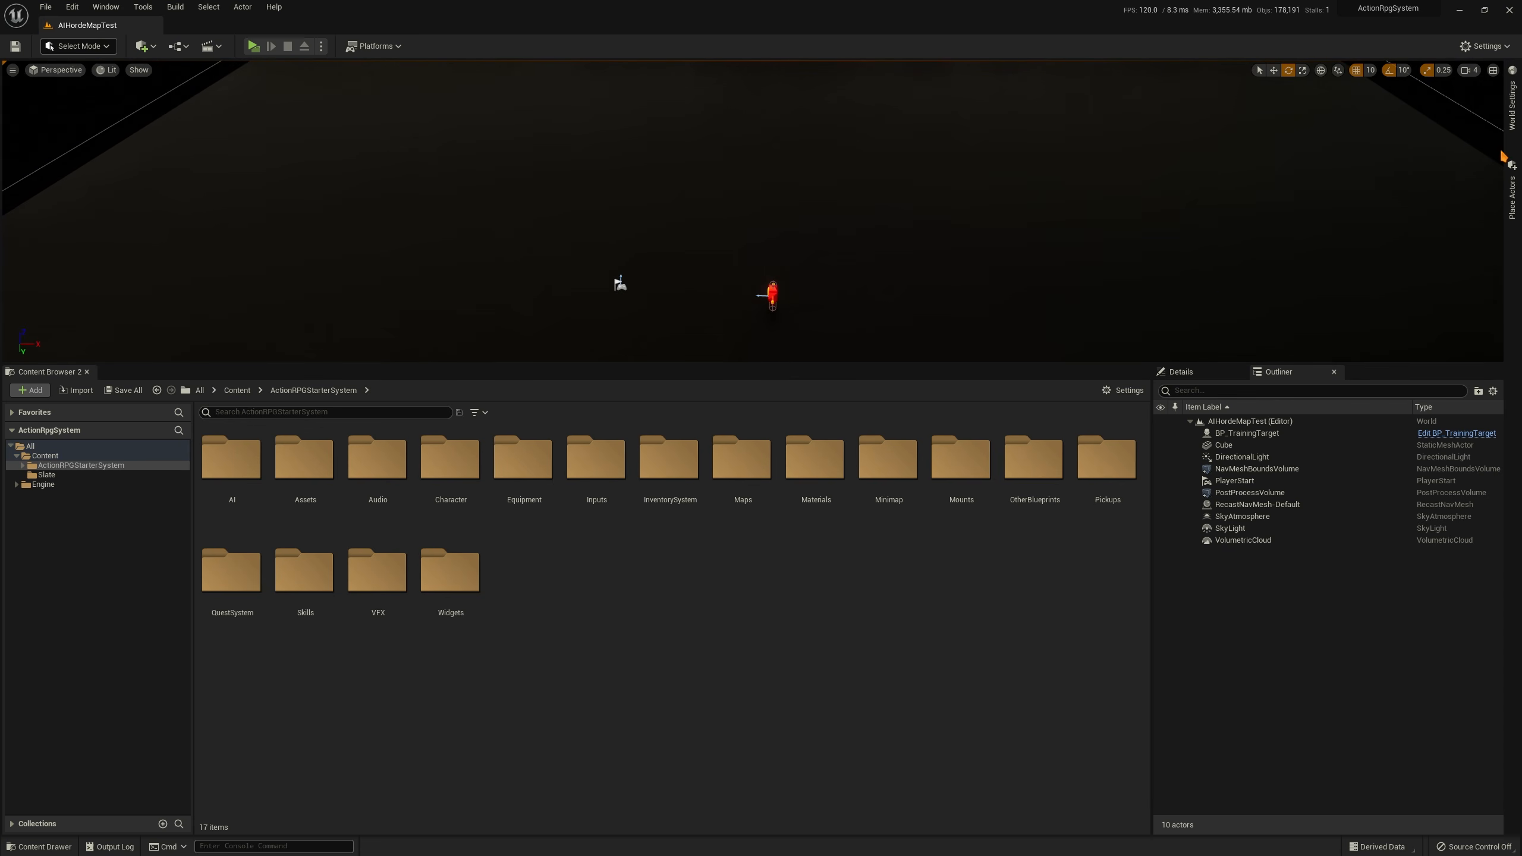
# Open the level's player controller class, BP_ARPG_PlayerController, and show the settings of its InventoryComponent
pyautogui.click(1512, 105)
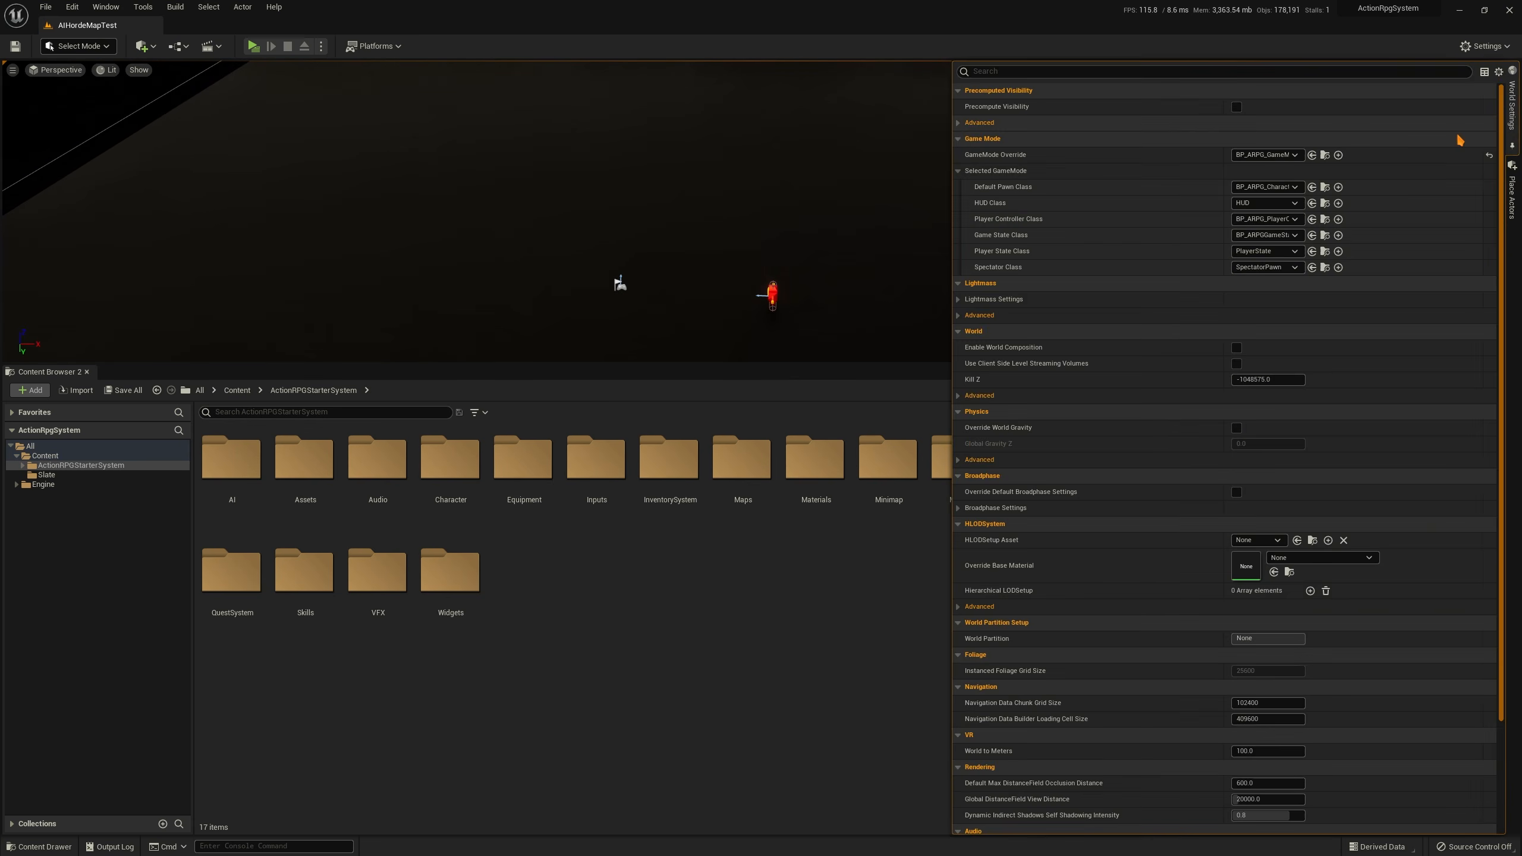
pyautogui.click(1325, 219)
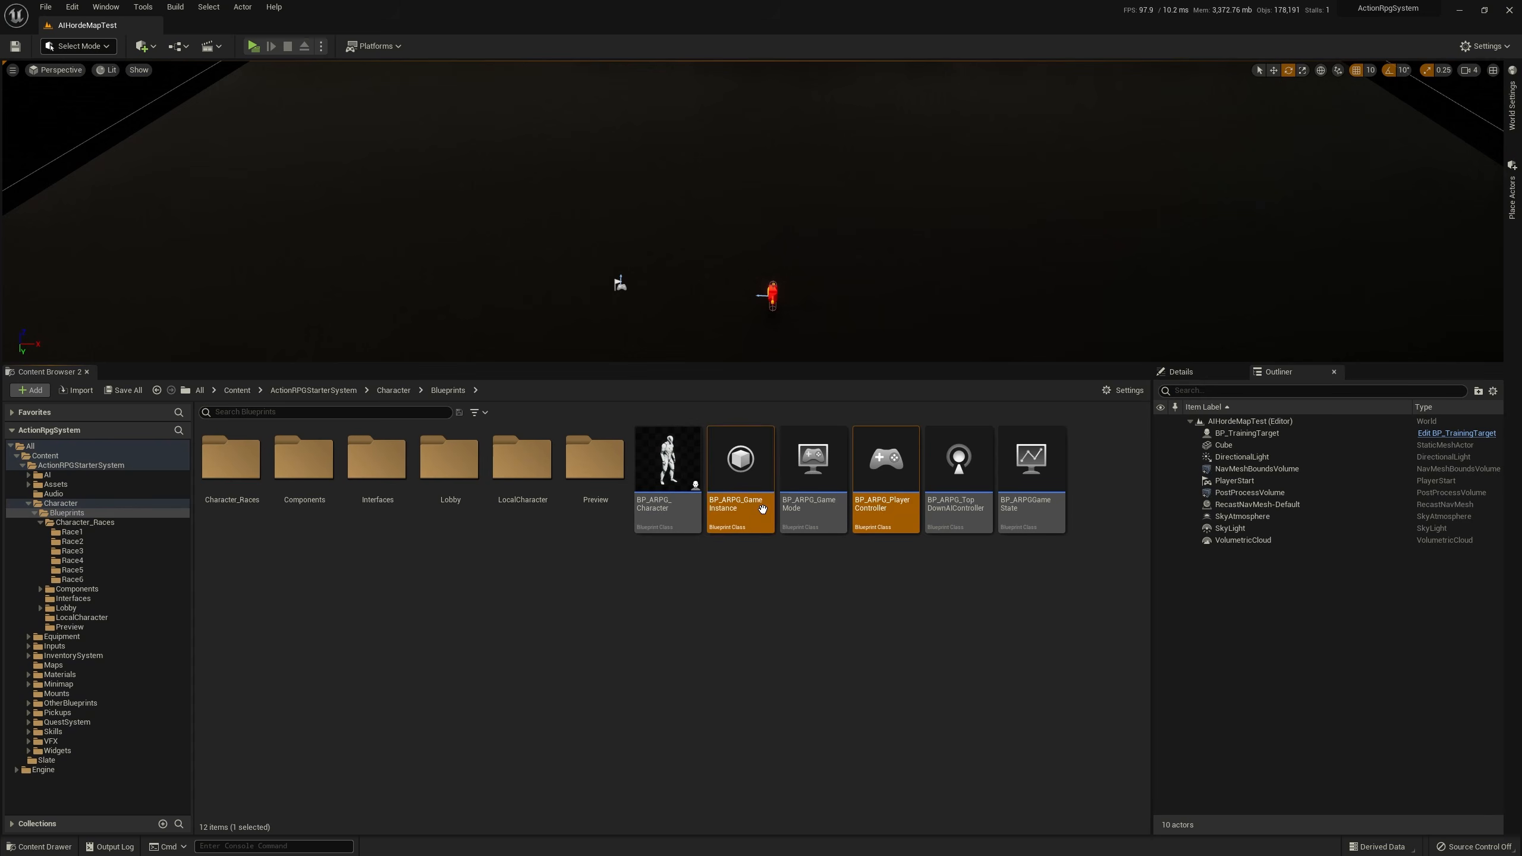
pyautogui.doubleClick(875, 483)
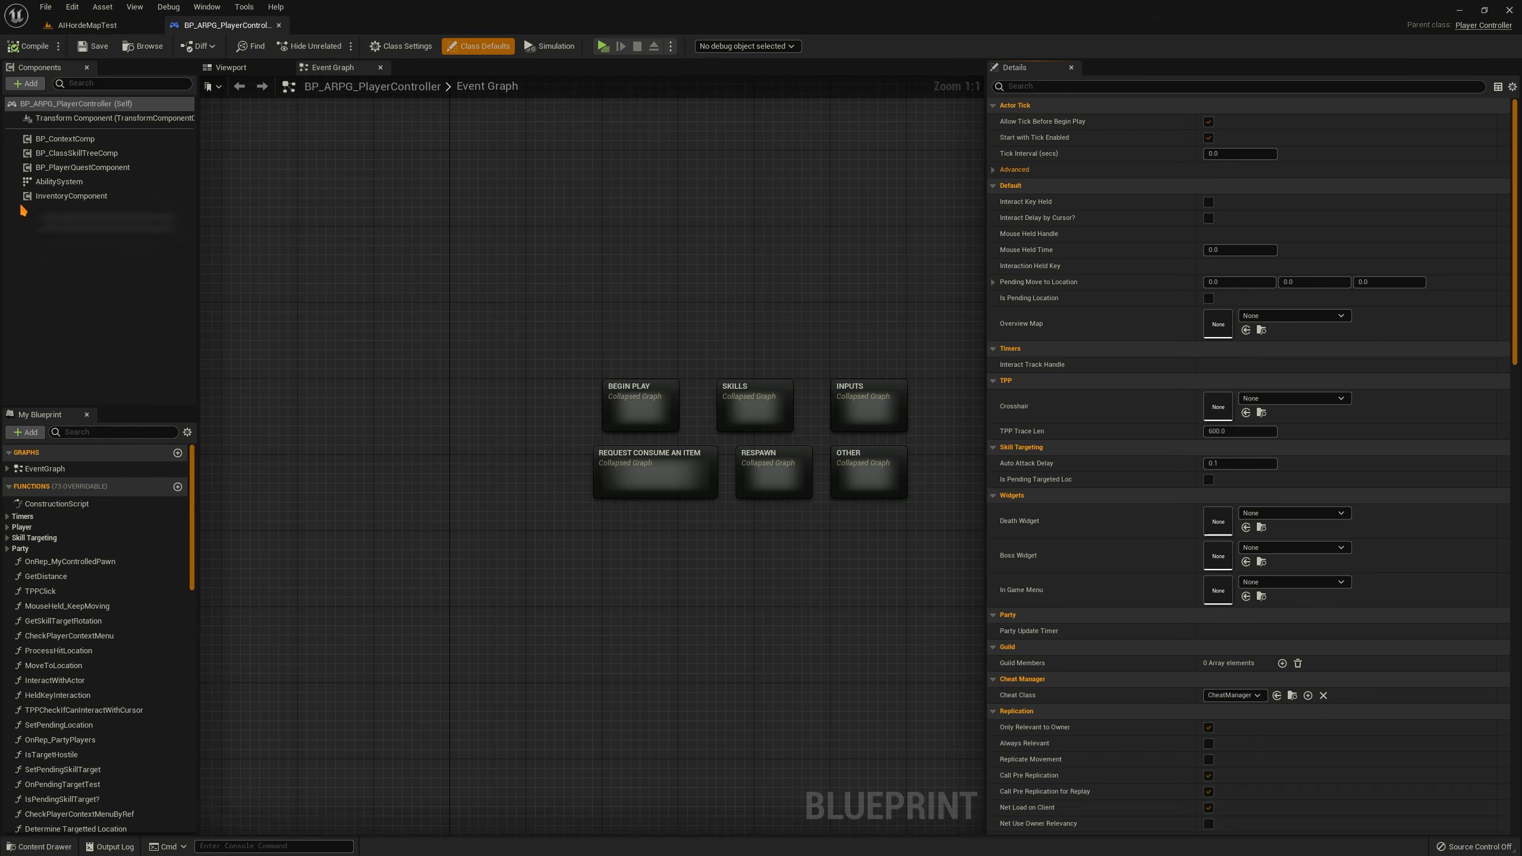
pyautogui.click(63, 198)
pyautogui.scroll(-2, 1168, 335)
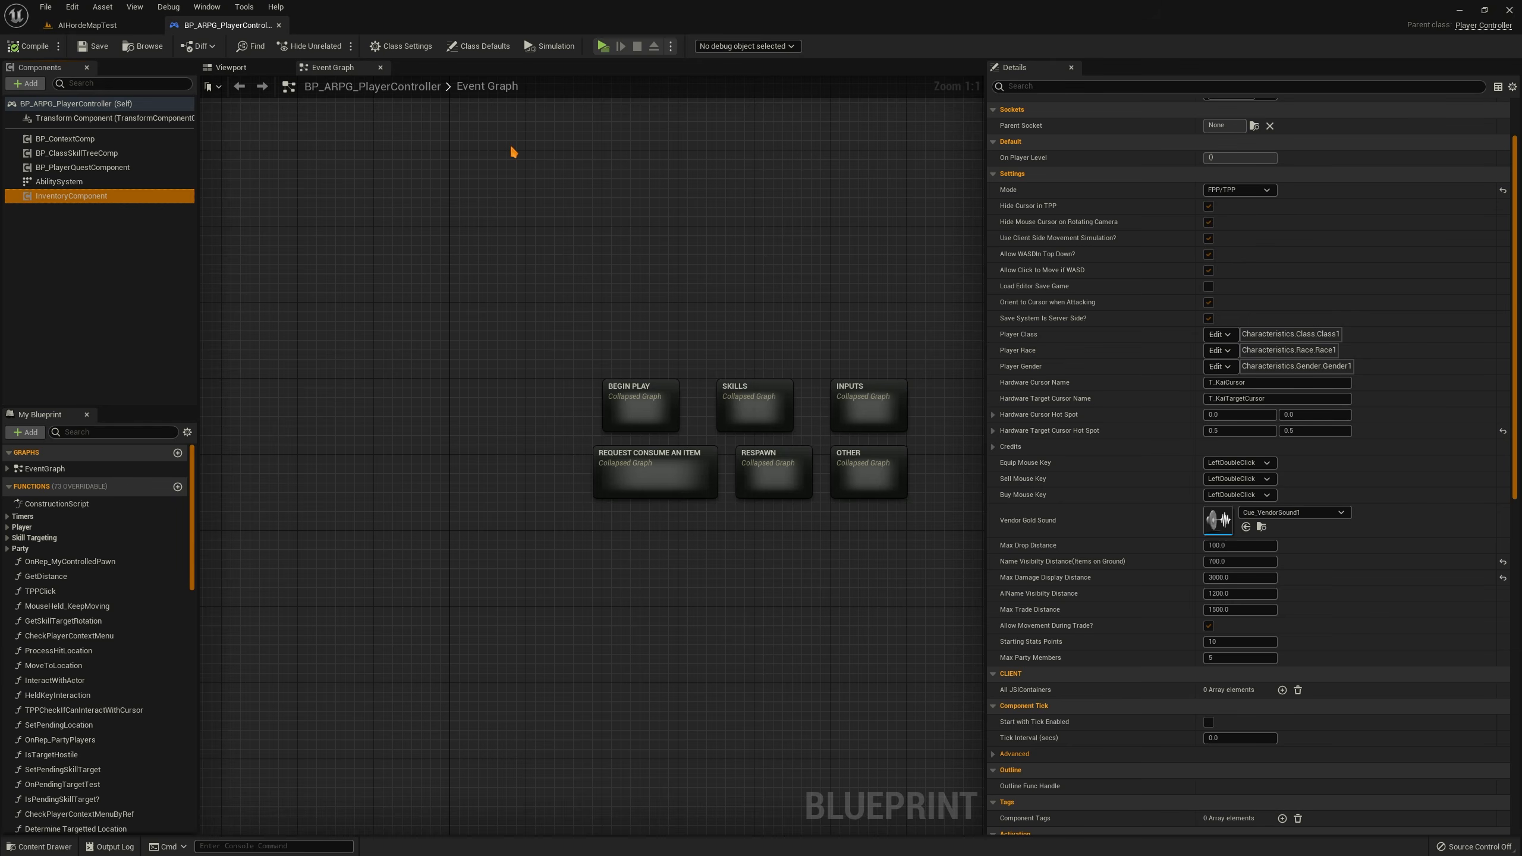
# Play-test the level briefly with the current InventoryComponent settings and return to the editor
pyautogui.click(603, 47)
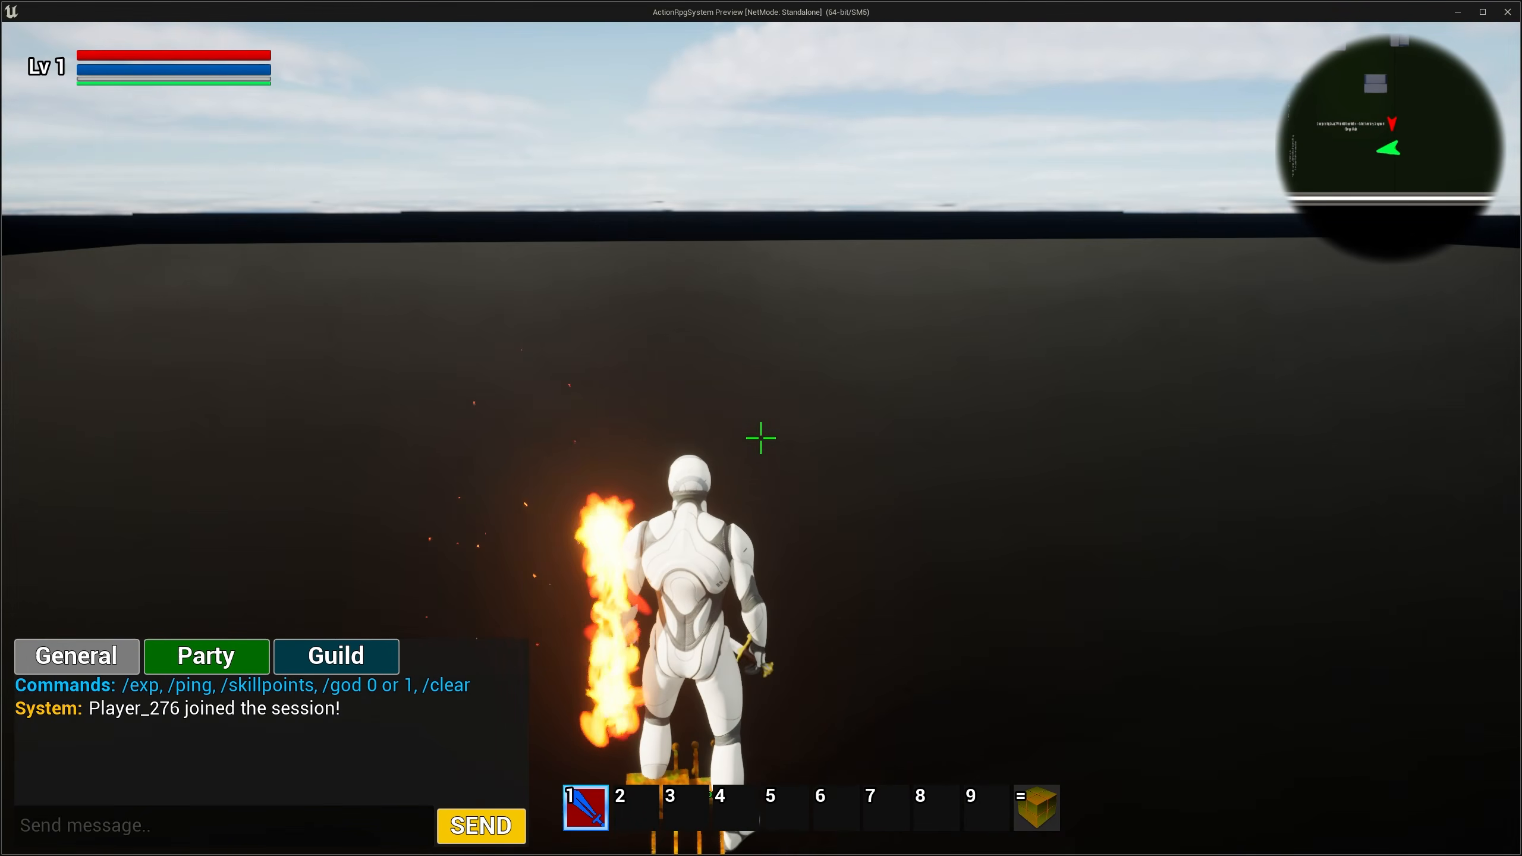
pyautogui.press('Escape')
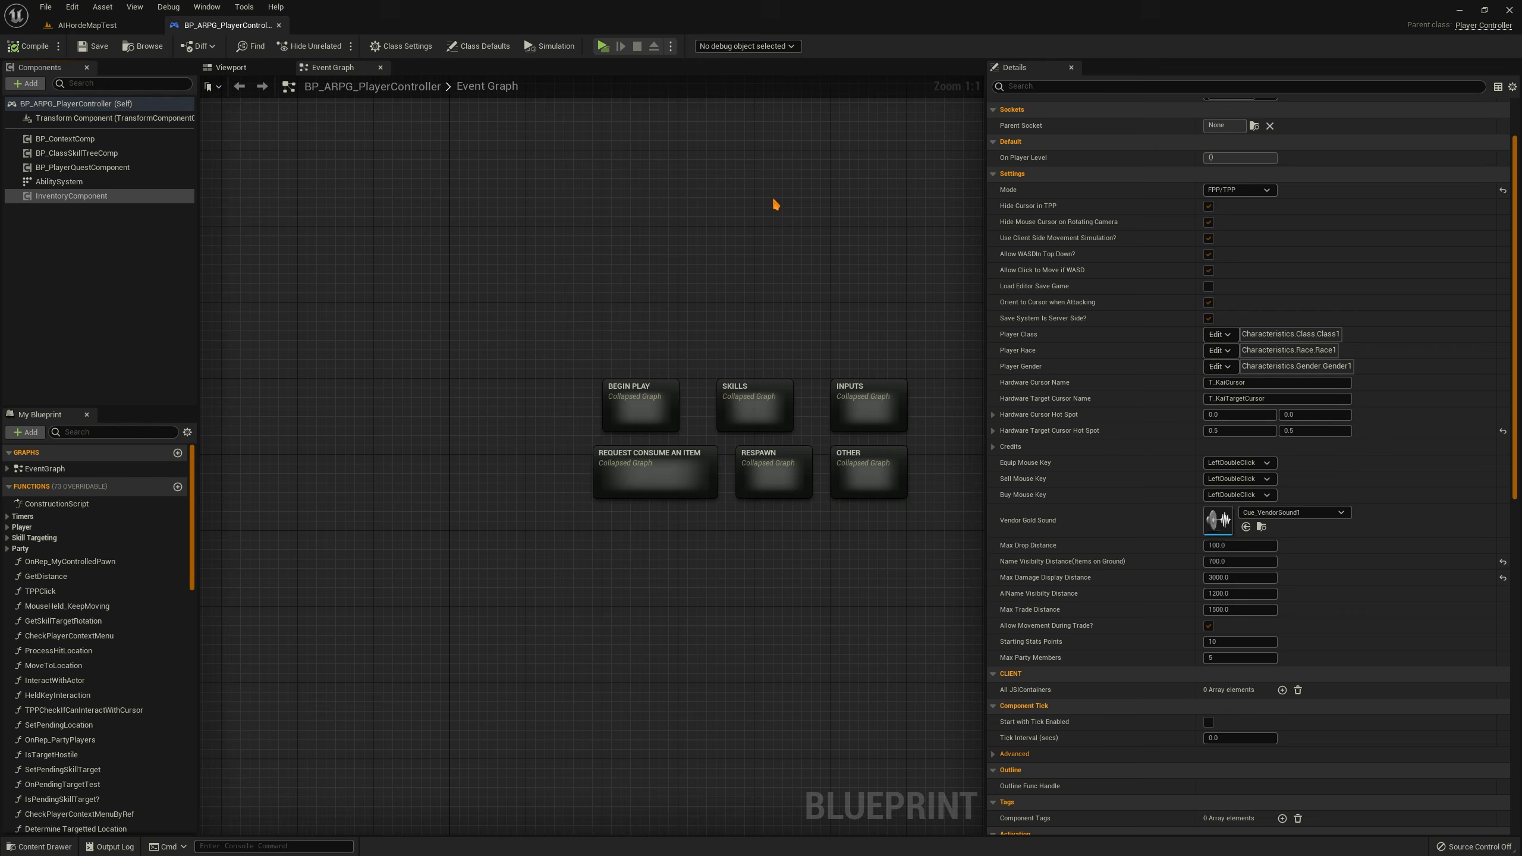
# Set the InventoryComponent's Player Class tag to Characteristics.Class.Class6
pyautogui.click(1220, 334)
pyautogui.click(1250, 475)
pyautogui.click(1213, 337)
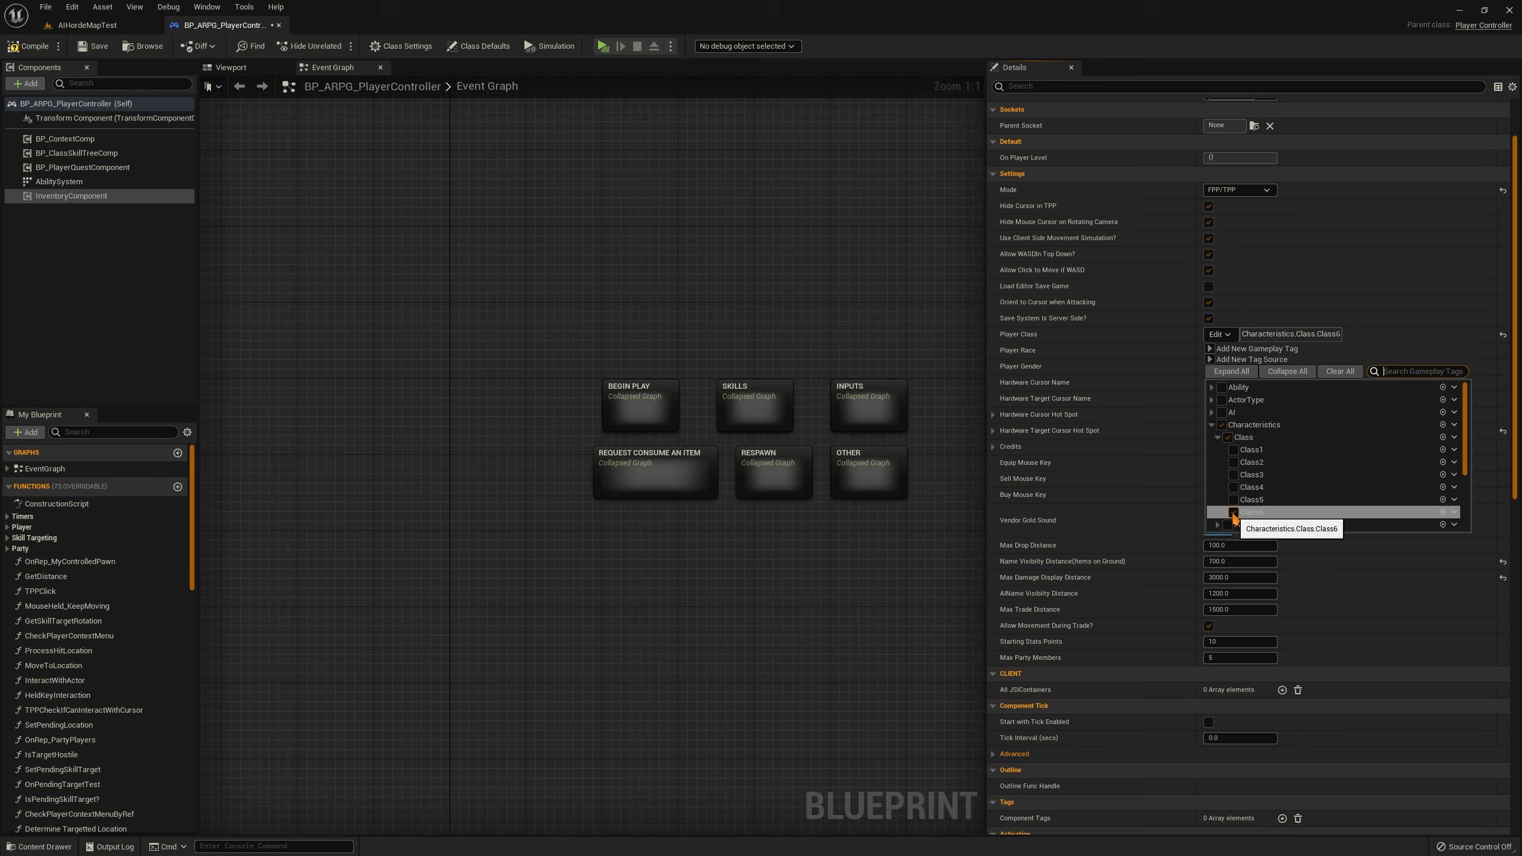
pyautogui.click(1234, 513)
pyautogui.click(1131, 358)
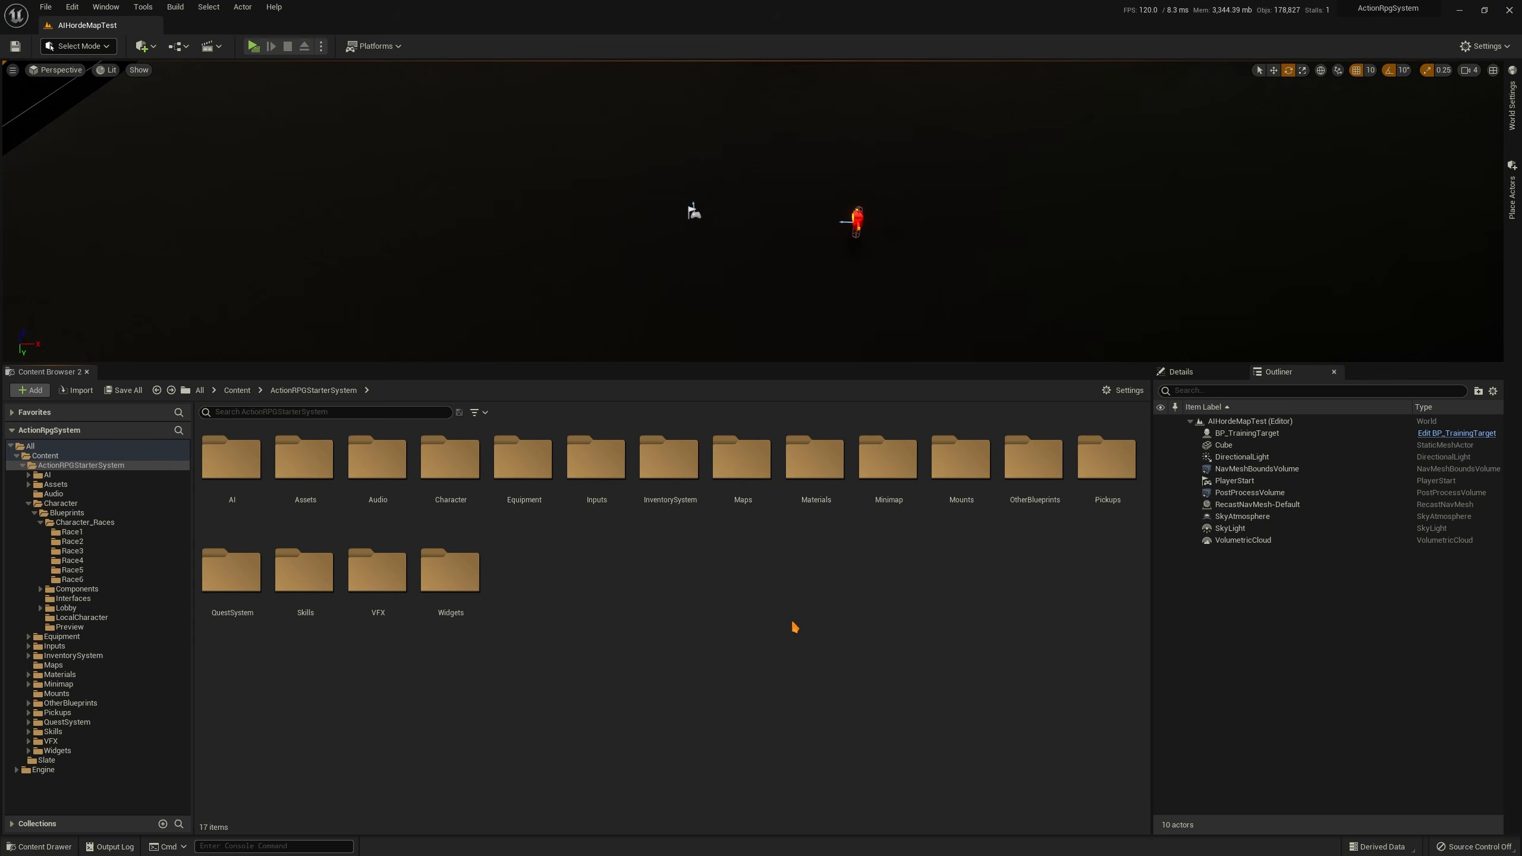
# Open the DA_InventoryItems data asset from the InventorySystem folder and show the entries of its Weapons array
pyautogui.doubleClick(664, 497)
pyautogui.click(733, 514)
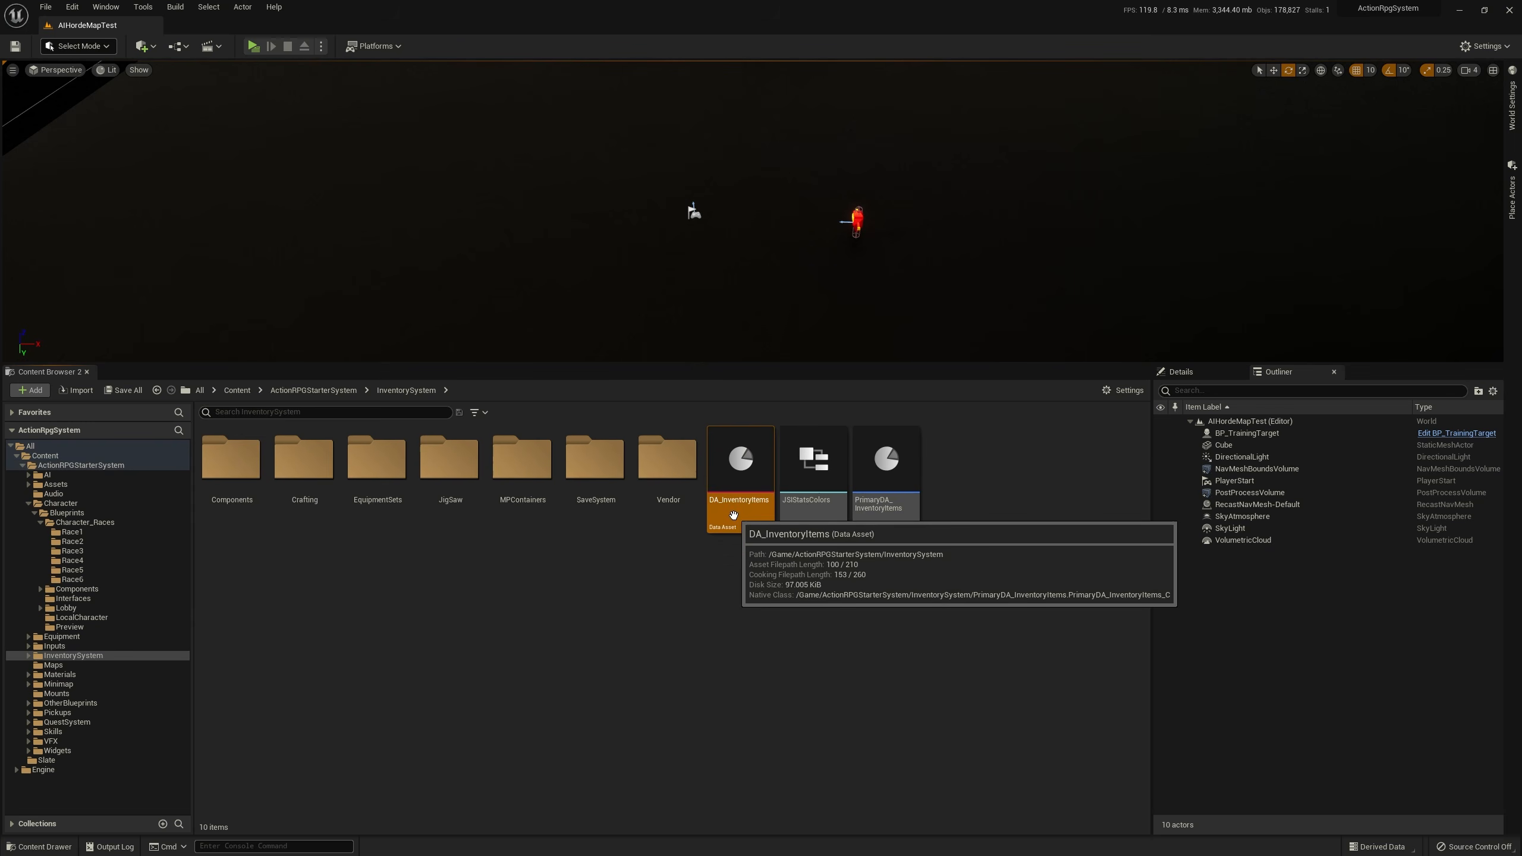
pyautogui.doubleClick(733, 515)
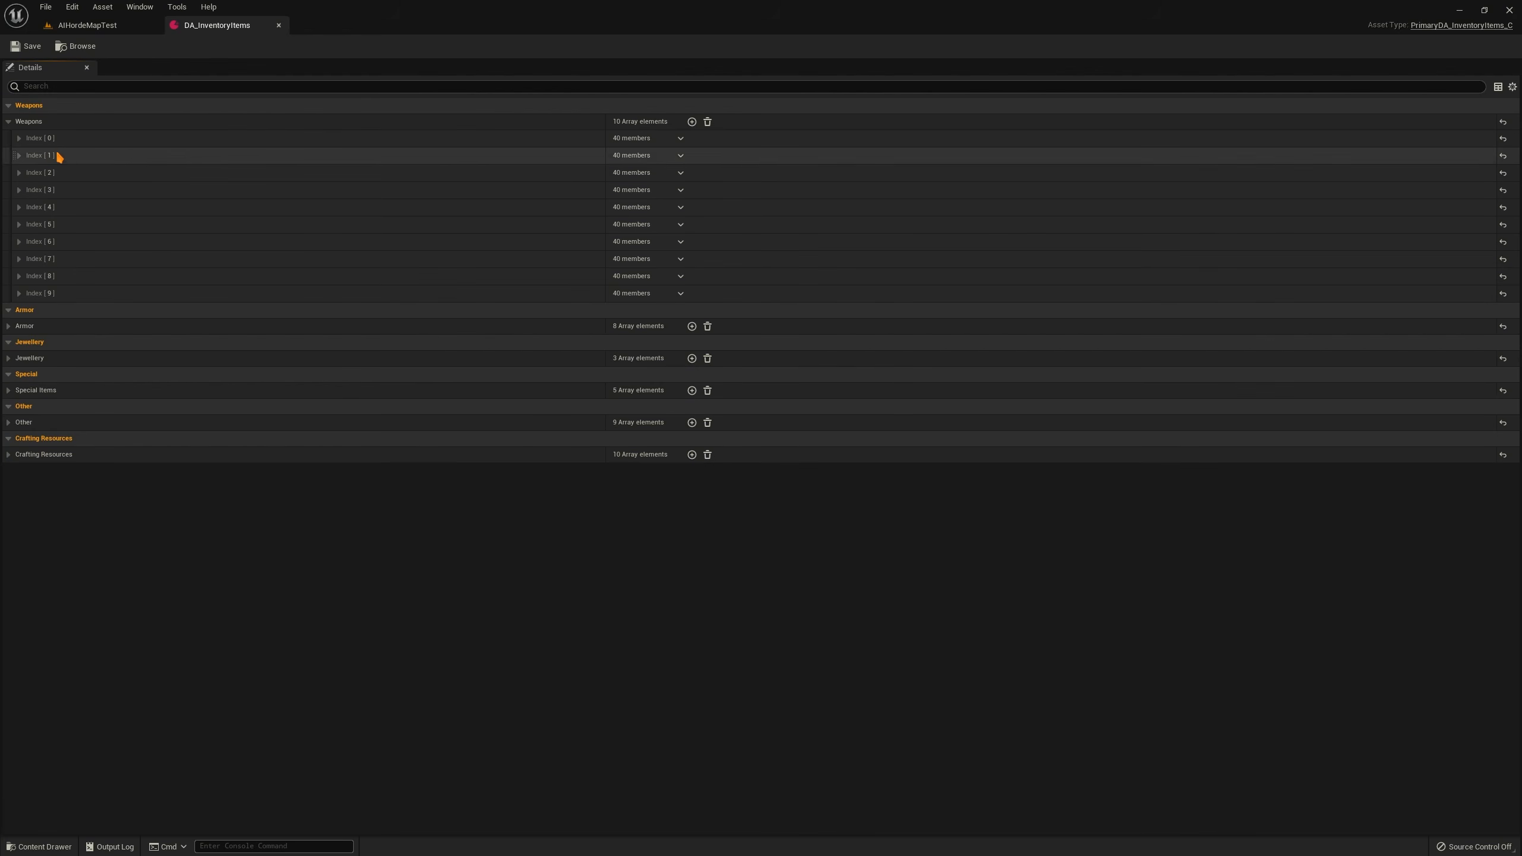
pyautogui.click(9, 122)
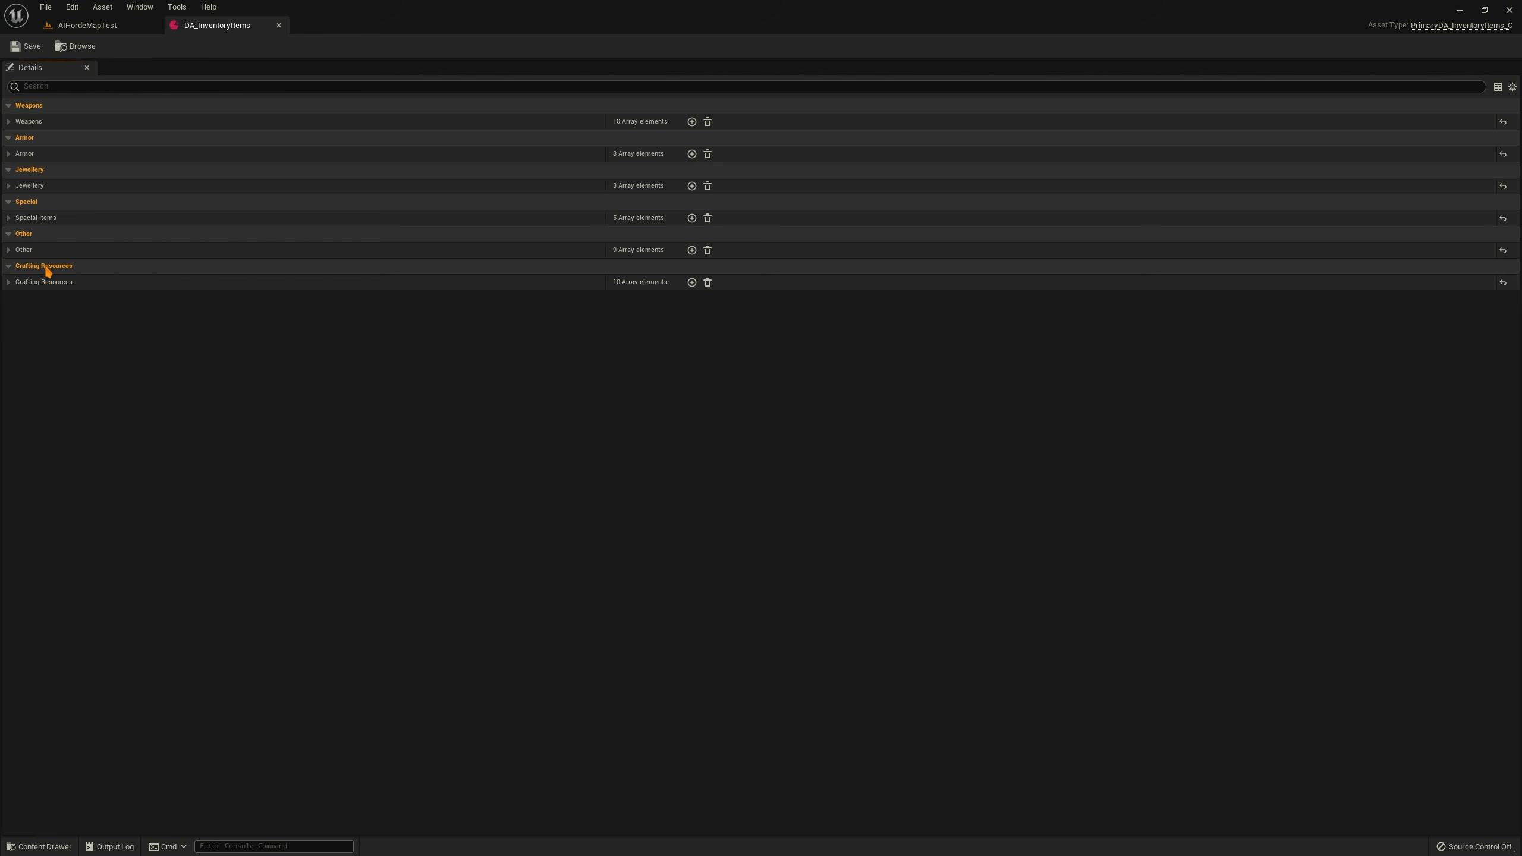
pyautogui.click(9, 122)
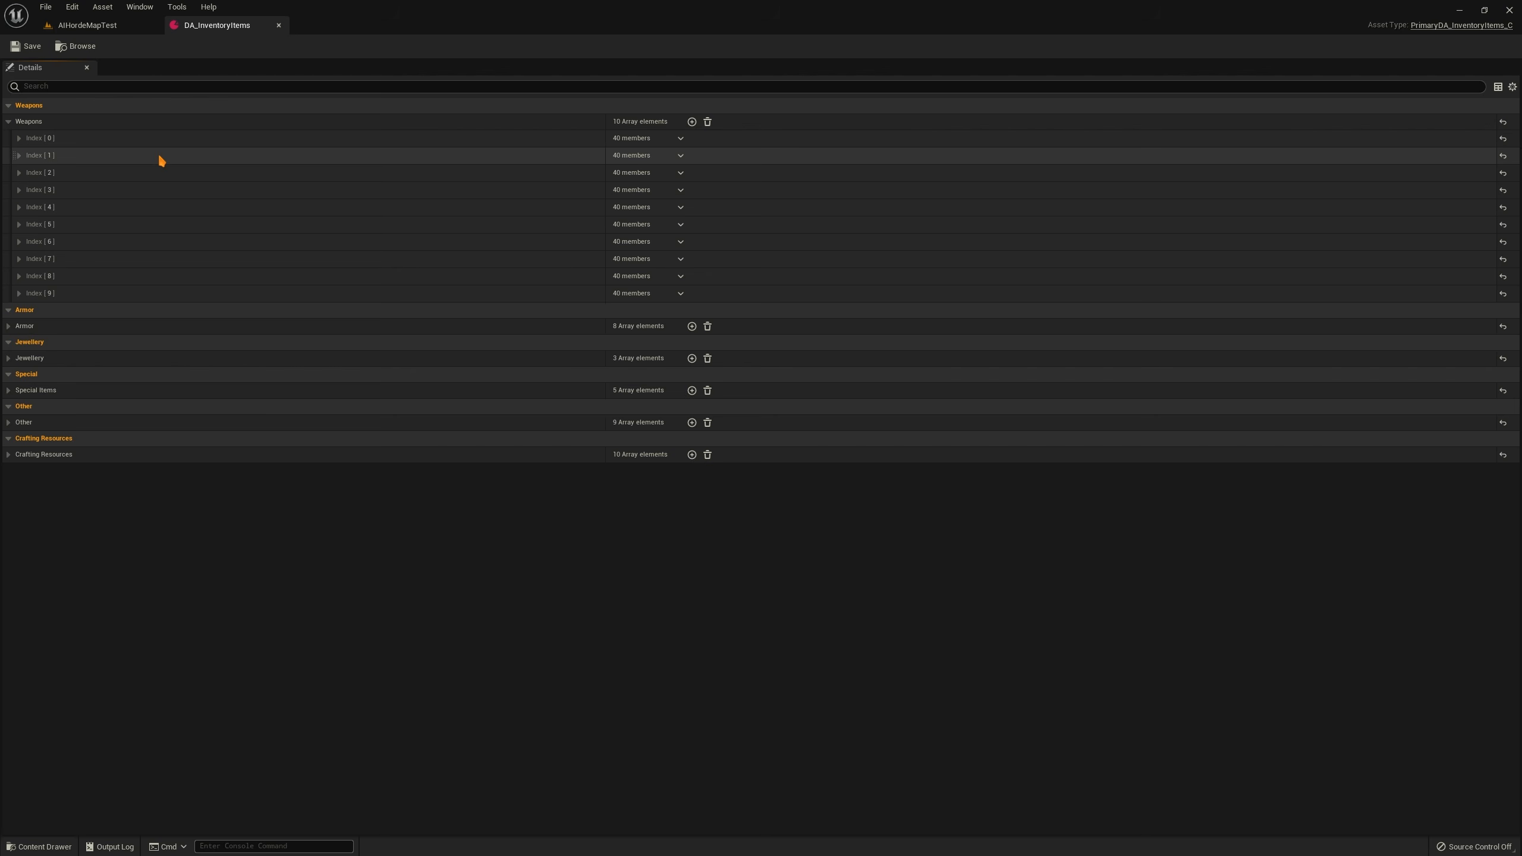
# Add a new entry to the Weapons array and set its ItemID to NewSword
pyautogui.click(692, 122)
pyautogui.click(19, 309)
pyautogui.scroll(-2, 330, 343)
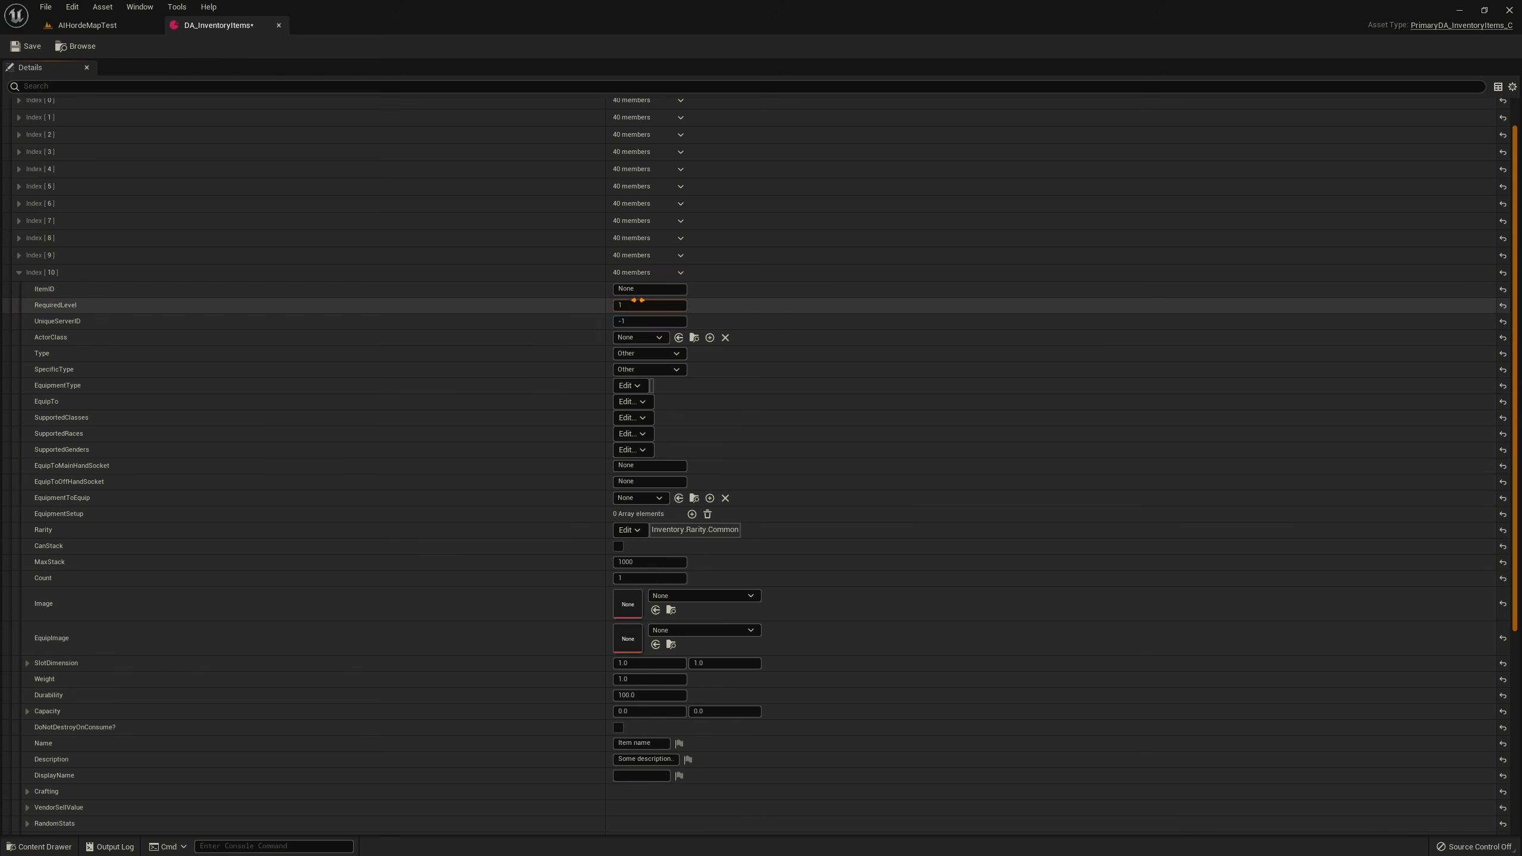
pyautogui.click(480, 288)
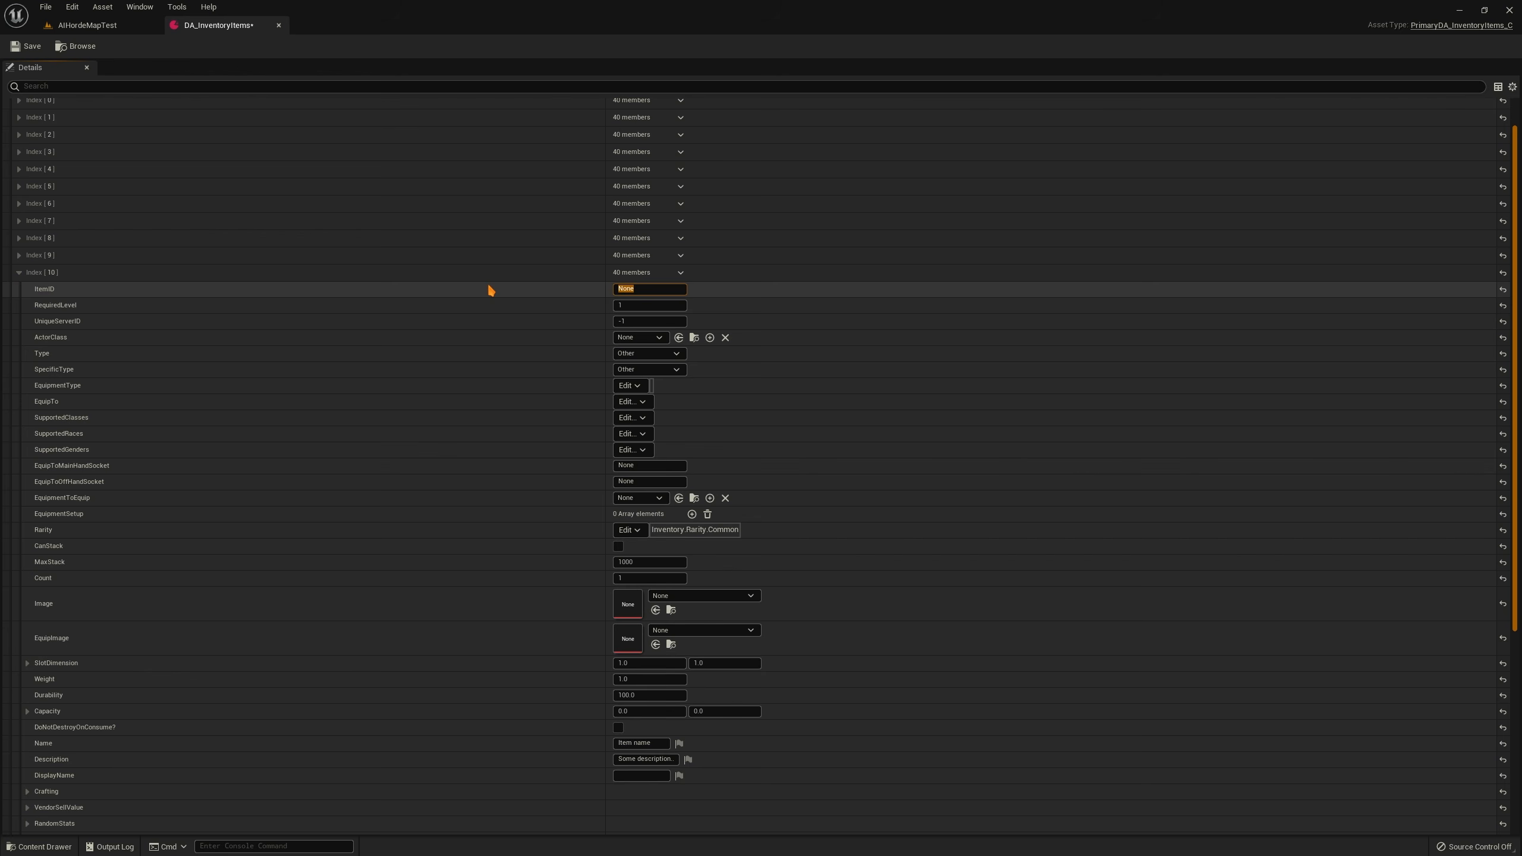
pyautogui.write('NewSword')
pyautogui.press('Return')
# Examine the Axe entry at Index 0 of Weapons as a reference, collapse it and review the NewSword entry's fields
pyautogui.scroll(2, 388, 346)
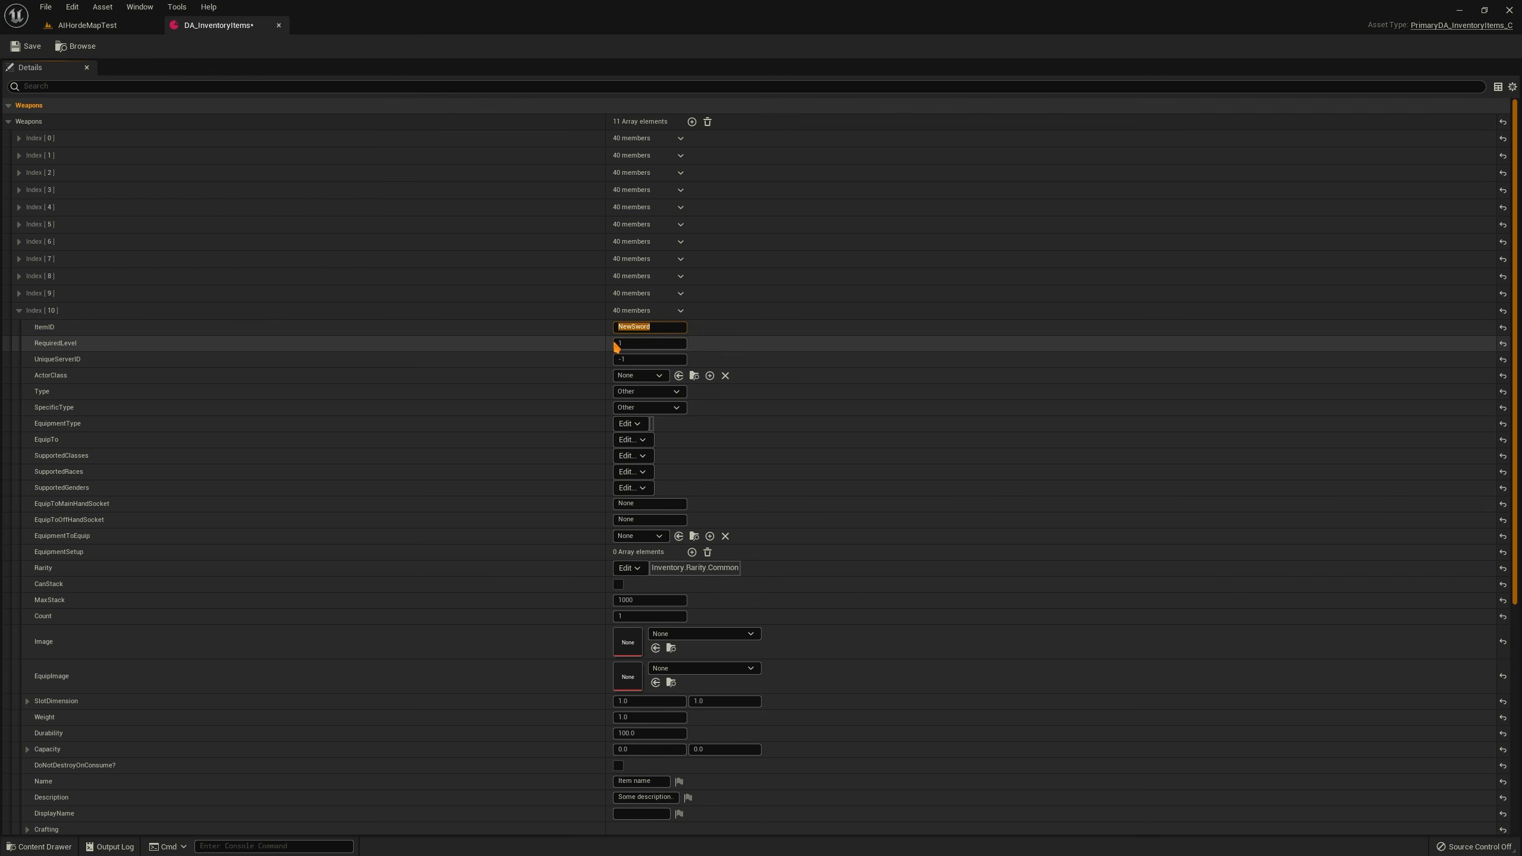
pyautogui.click(19, 138)
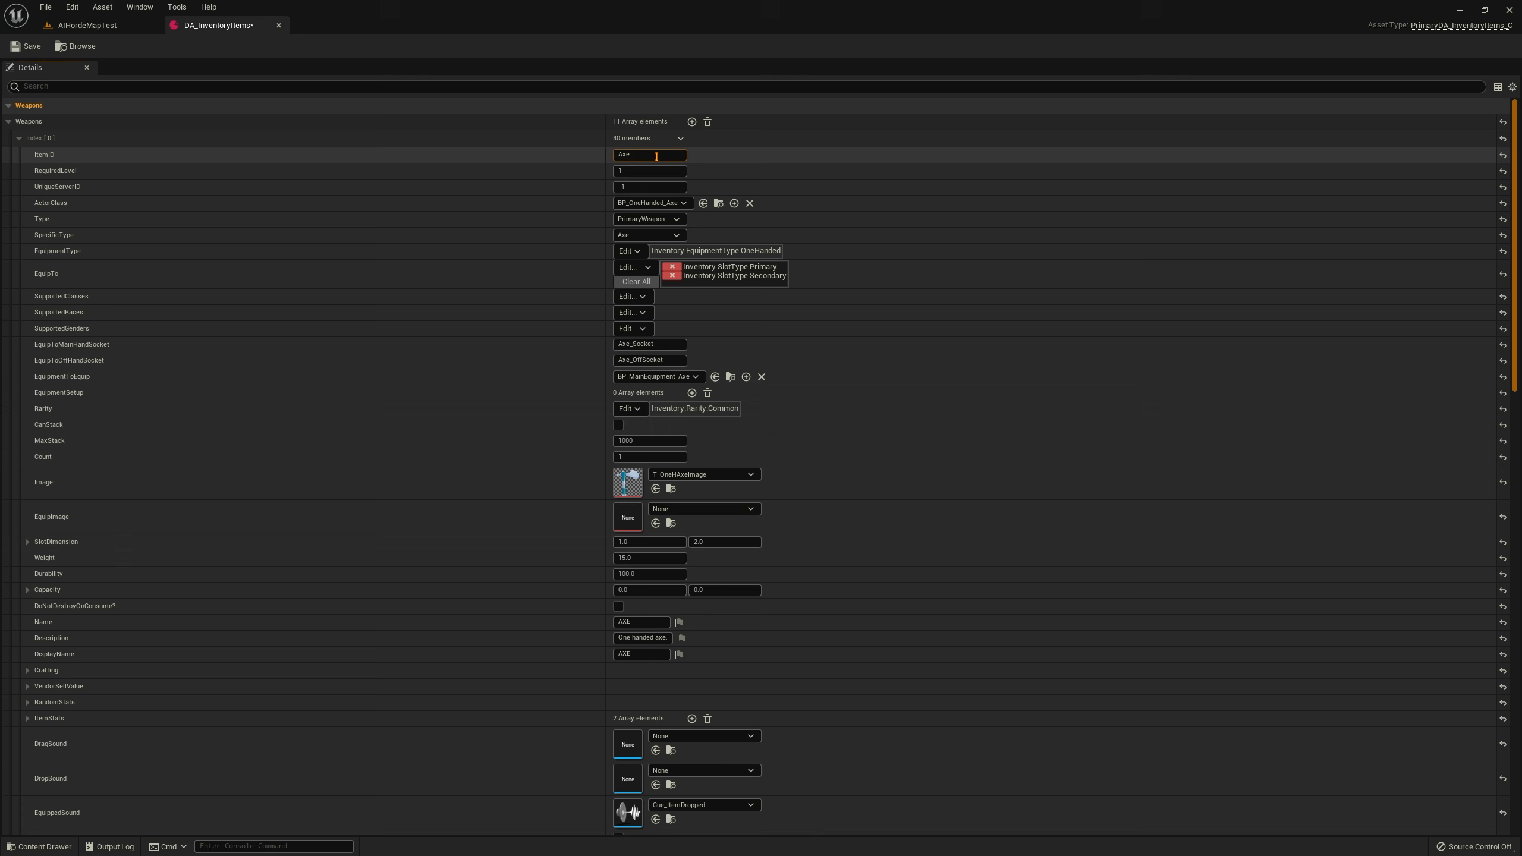
pyautogui.click(18, 138)
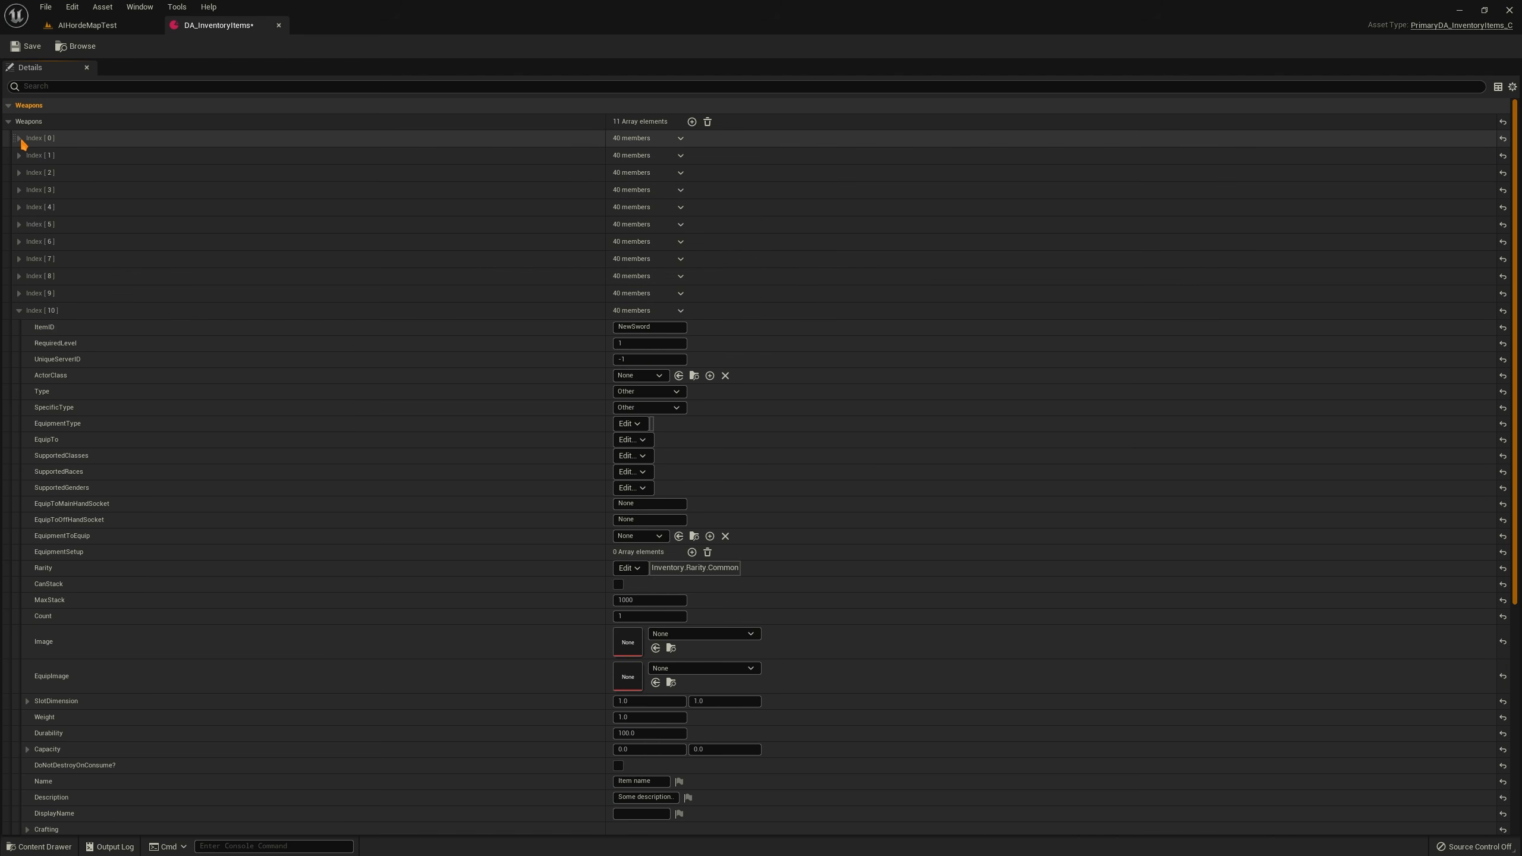
pyautogui.click(19, 138)
pyautogui.click(18, 138)
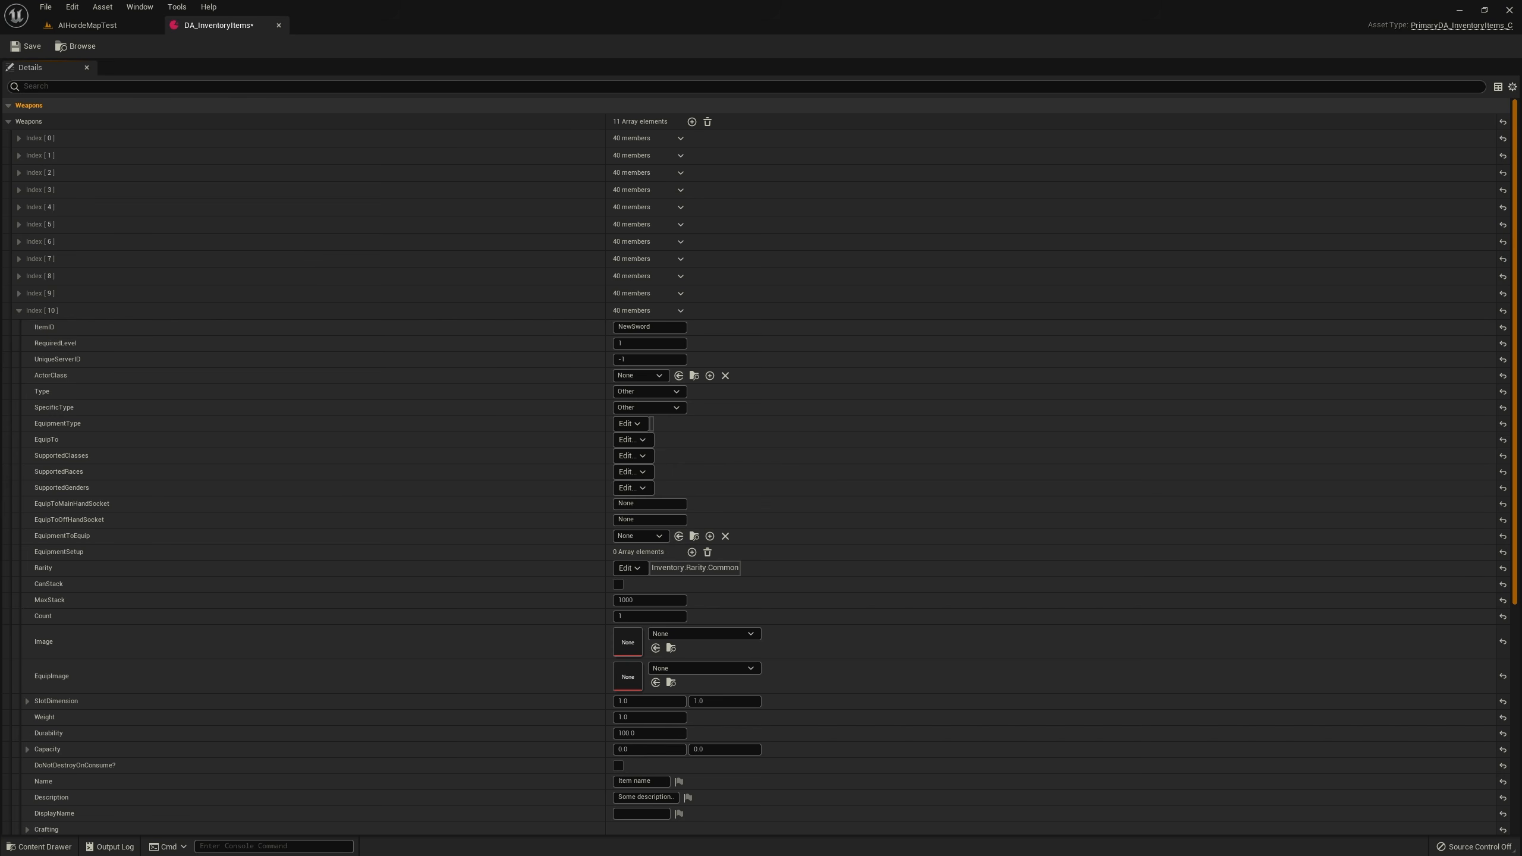
pyautogui.scroll(-2, 552, 327)
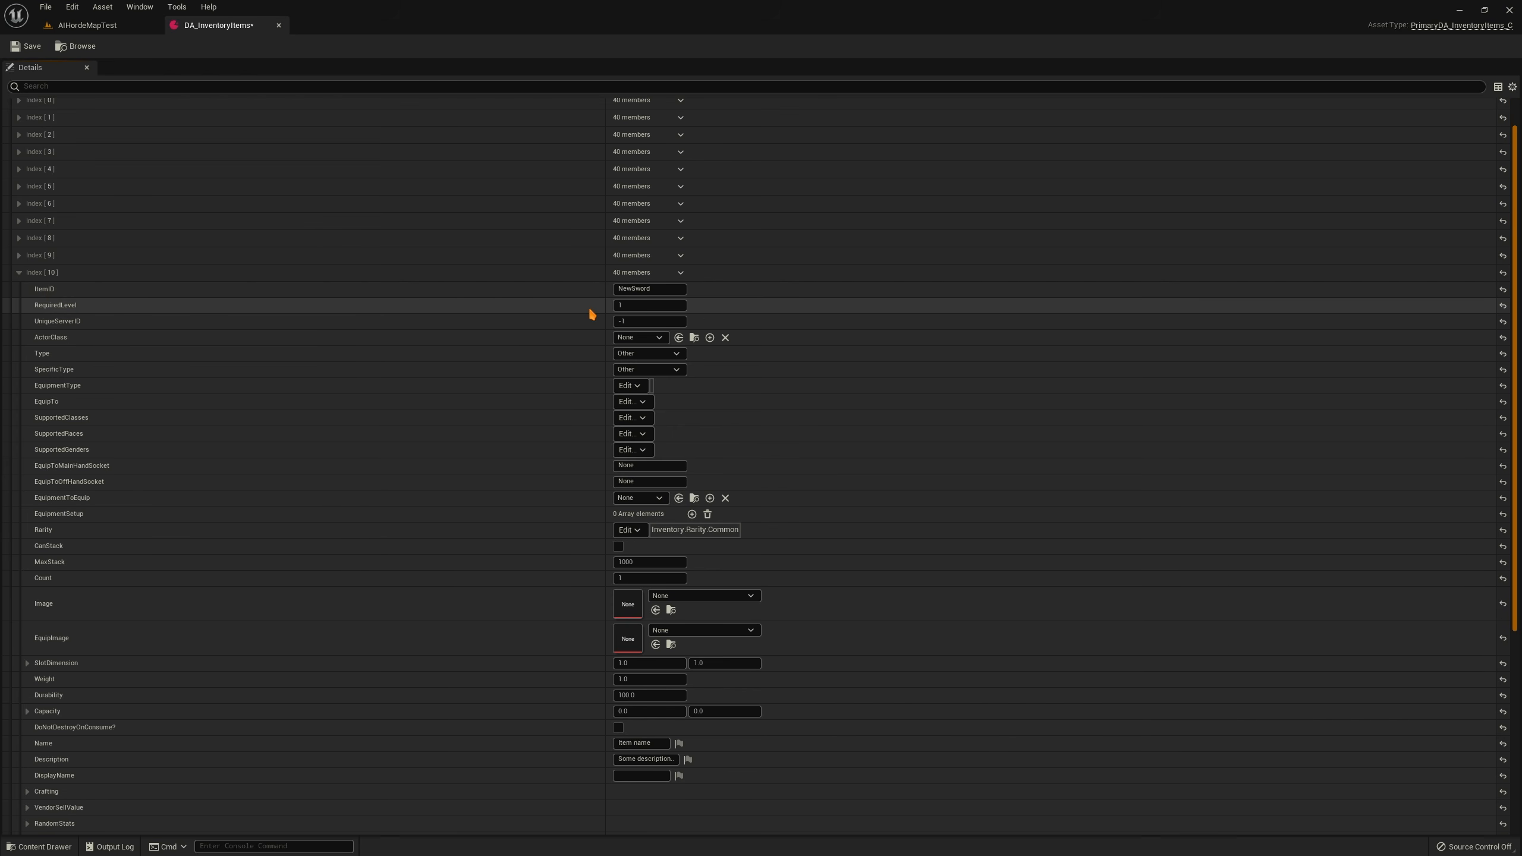
pyautogui.scroll(-1, 200, 325)
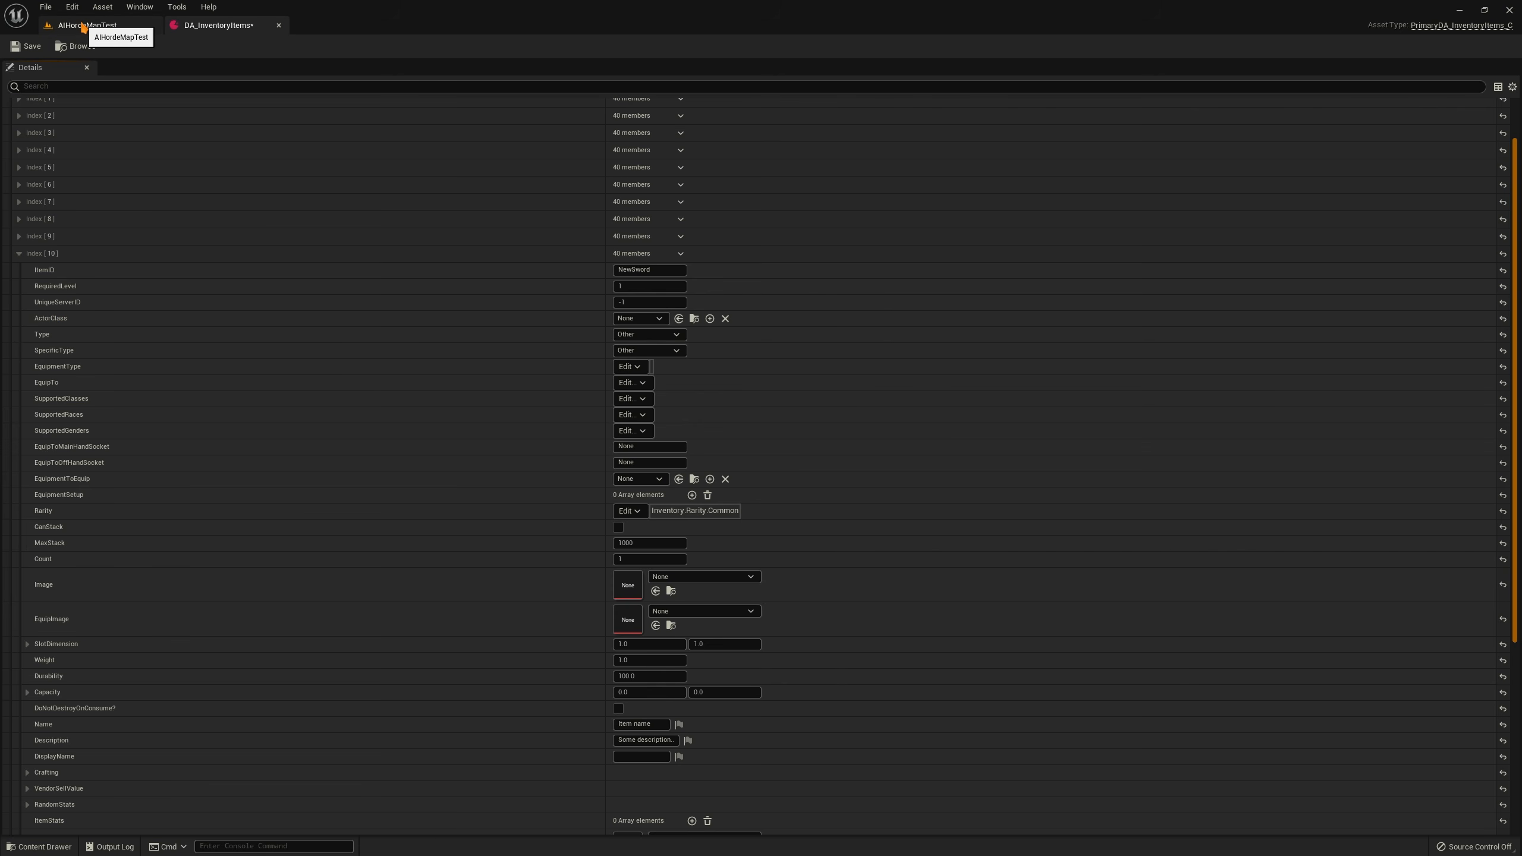
# Return to the AIHordeMapTest level and save the DA_InventoryItems data asset
pyautogui.click(84, 27)
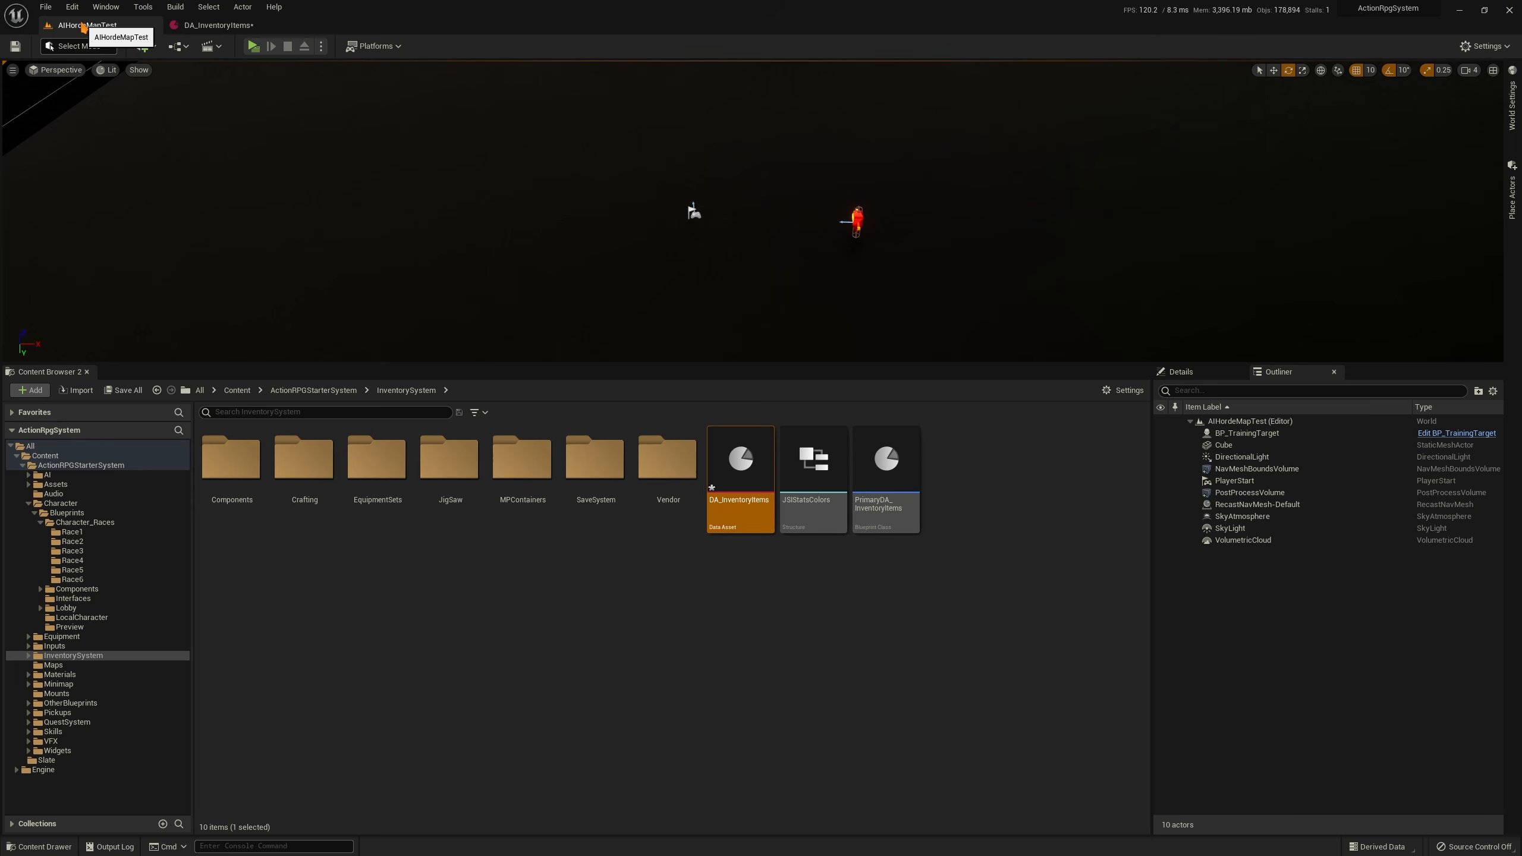
pyautogui.click(700, 550)
pyautogui.click(716, 477)
pyautogui.hotkey('ctrl', 's')
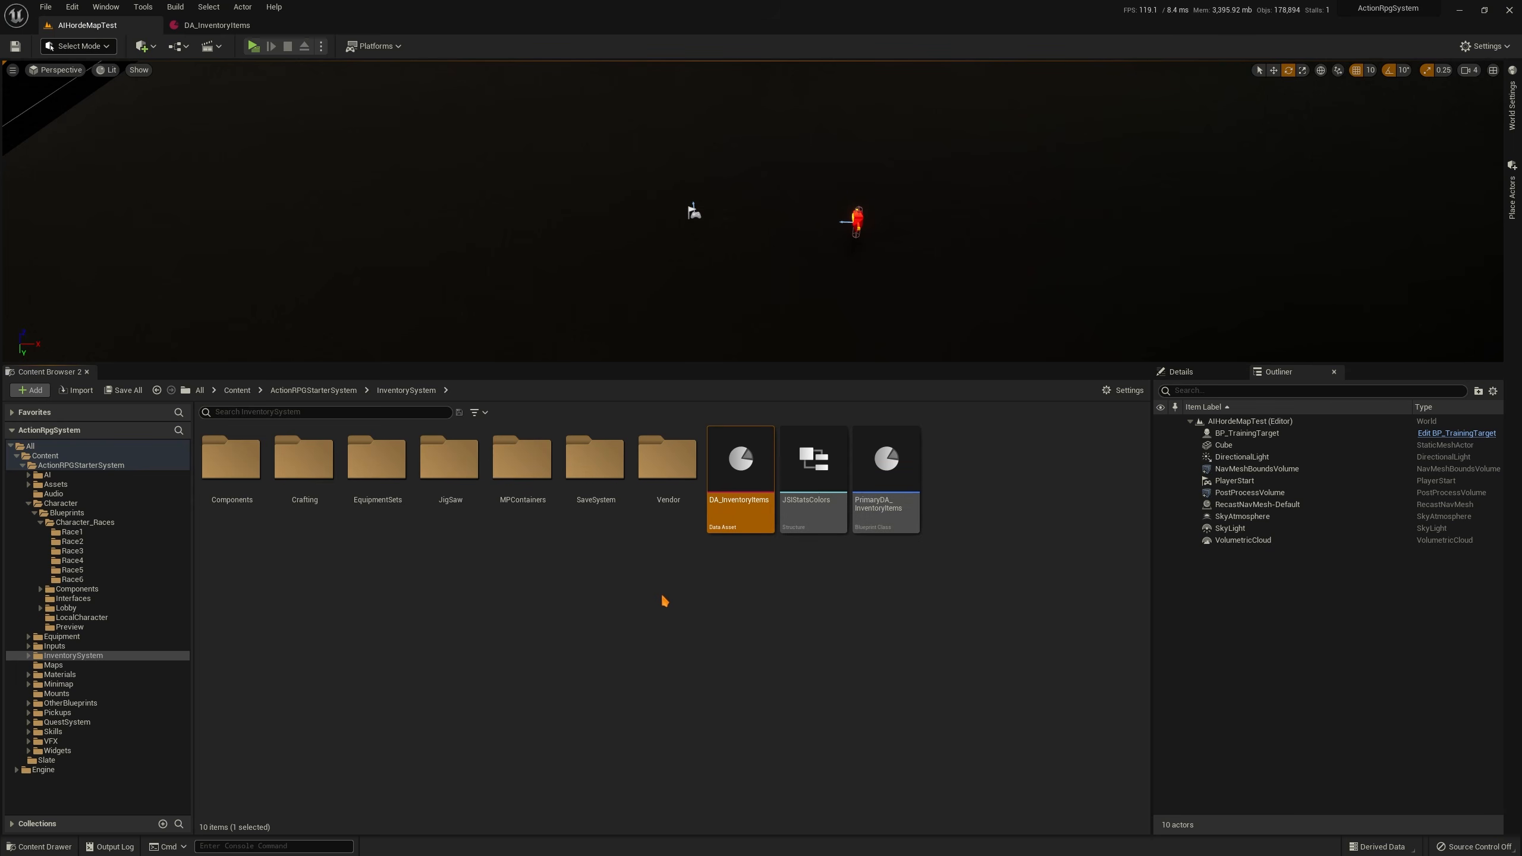
pyautogui.click(621, 579)
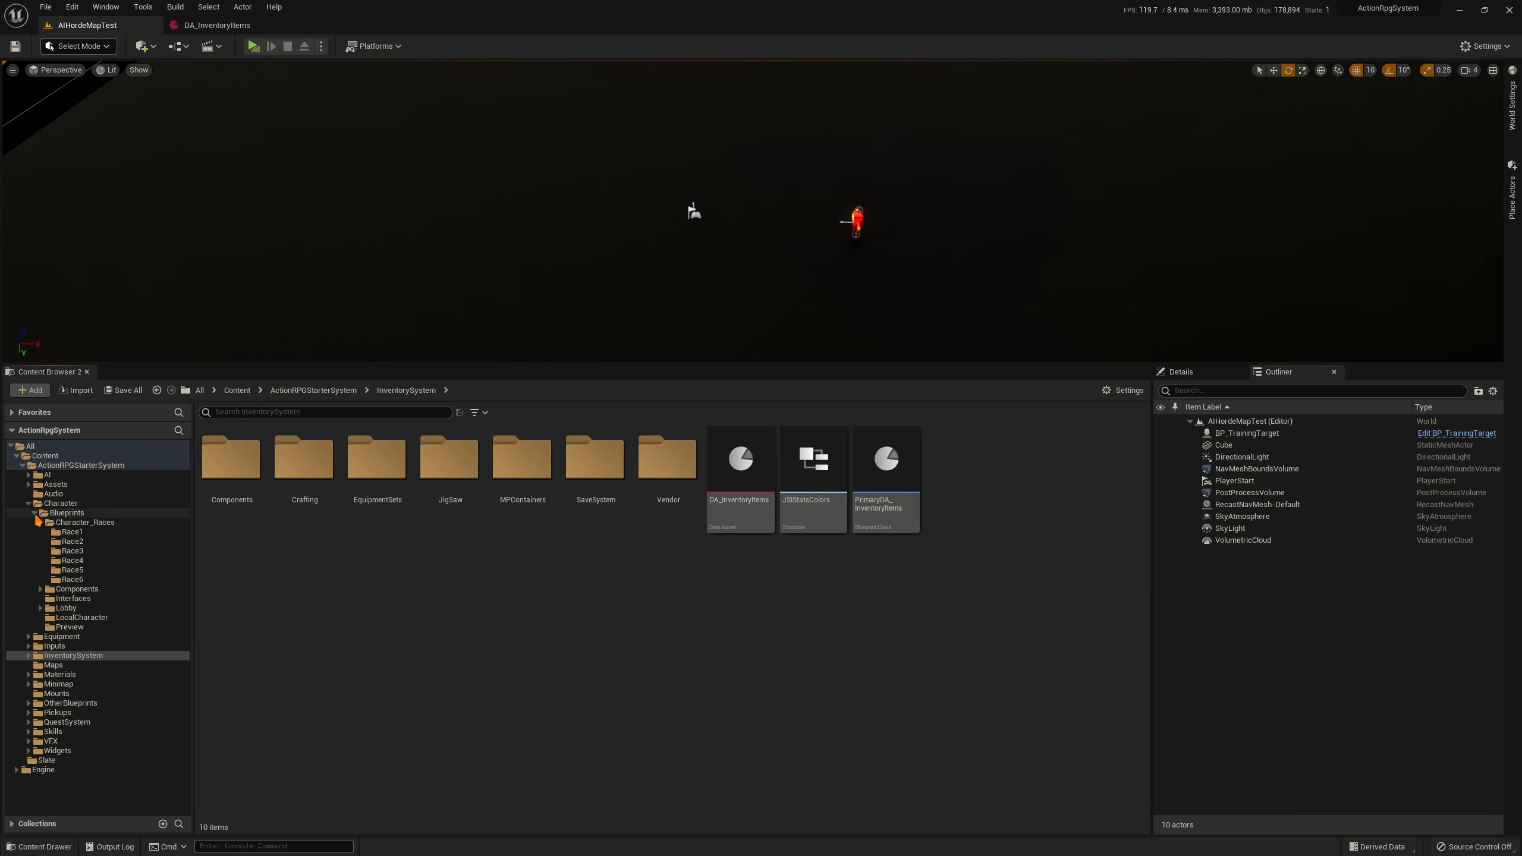
# Search the ActionRPGStarterSystem folder for "omega" and filter the results to Blueprint Class assets
pyautogui.click(271, 411)
pyautogui.write('omega')
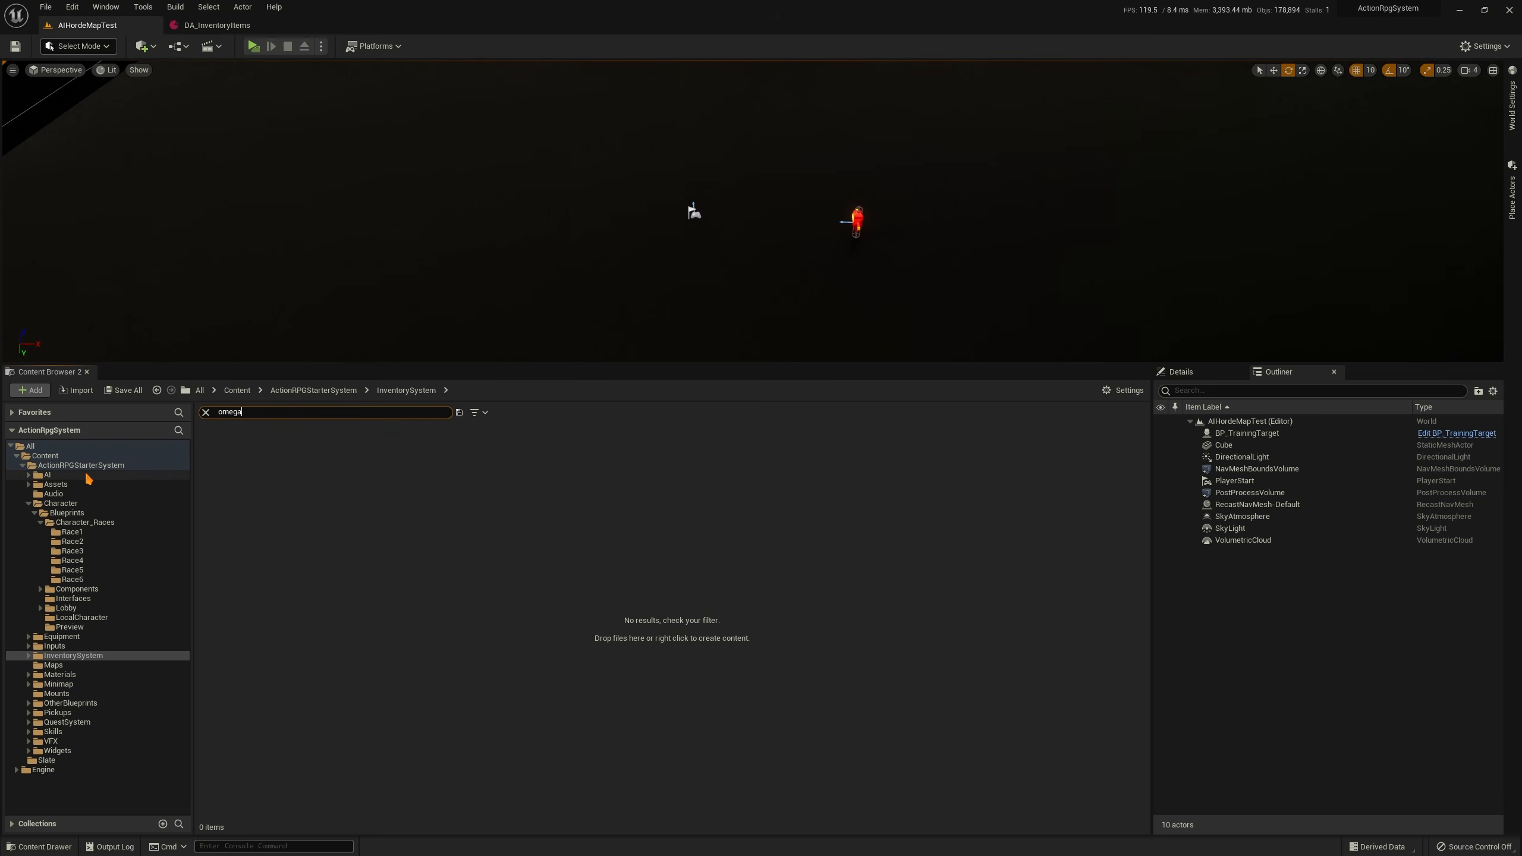
pyautogui.click(79, 466)
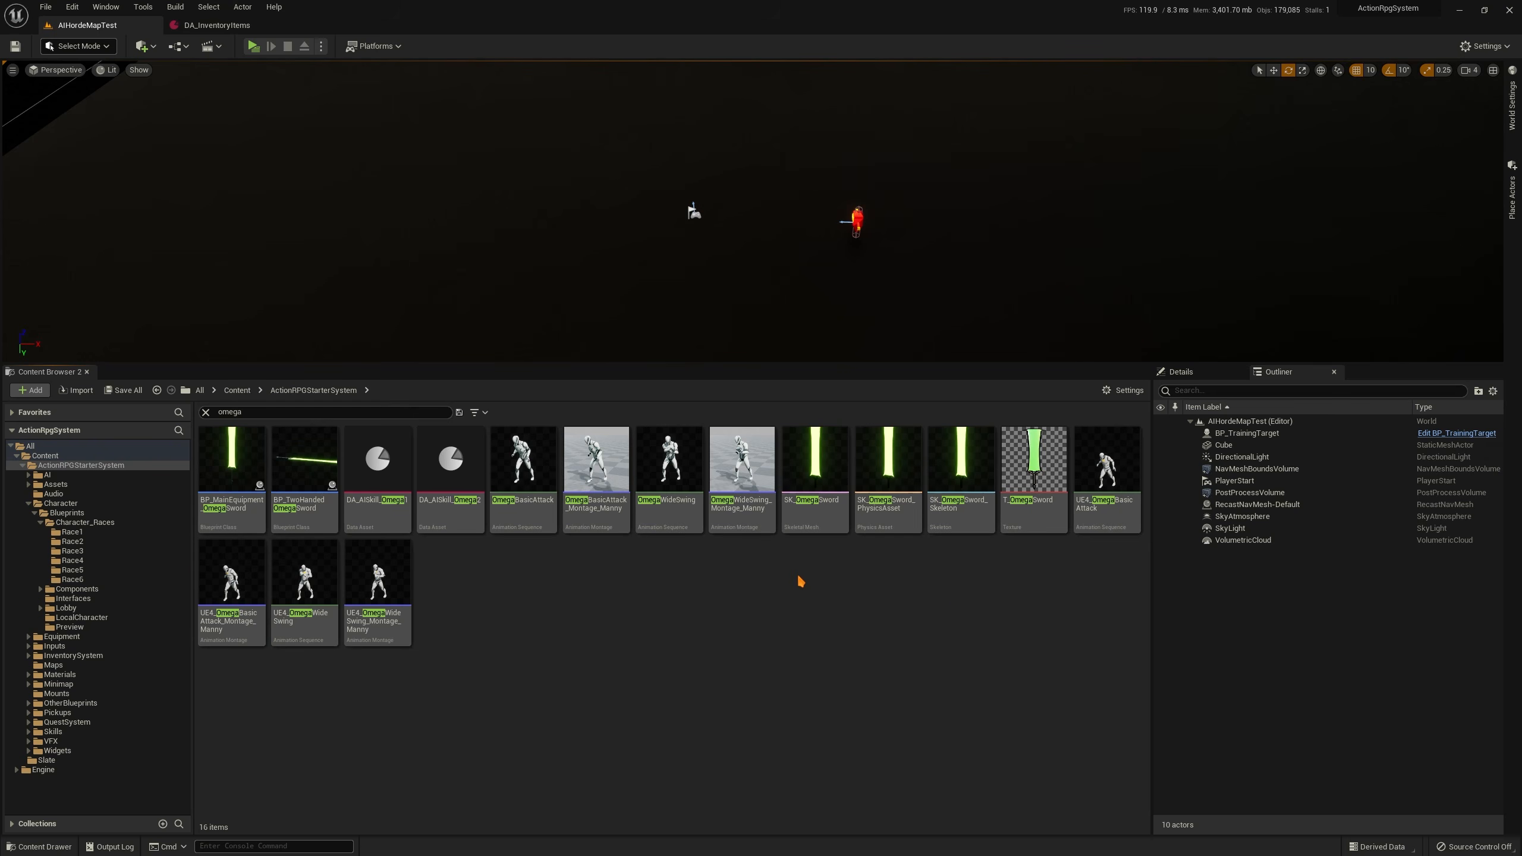
pyautogui.click(479, 412)
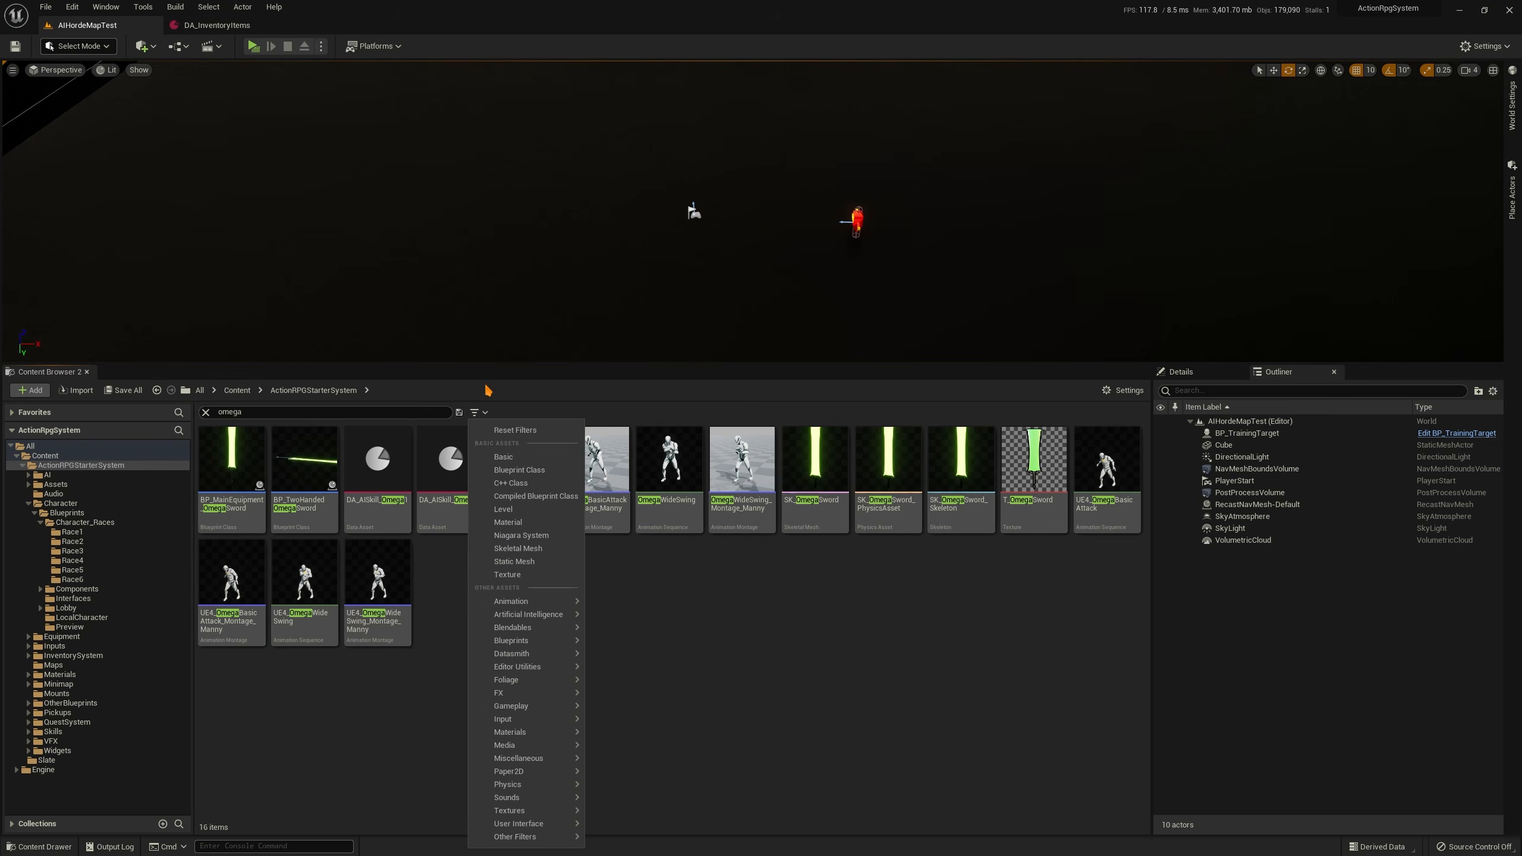
pyautogui.click(519, 471)
# Compare the main equipment and two-handed Omega Sword blueprints, and open BP_TwoHandedOmegaSword to inspect its defaults
pyautogui.click(324, 527)
pyautogui.click(258, 514)
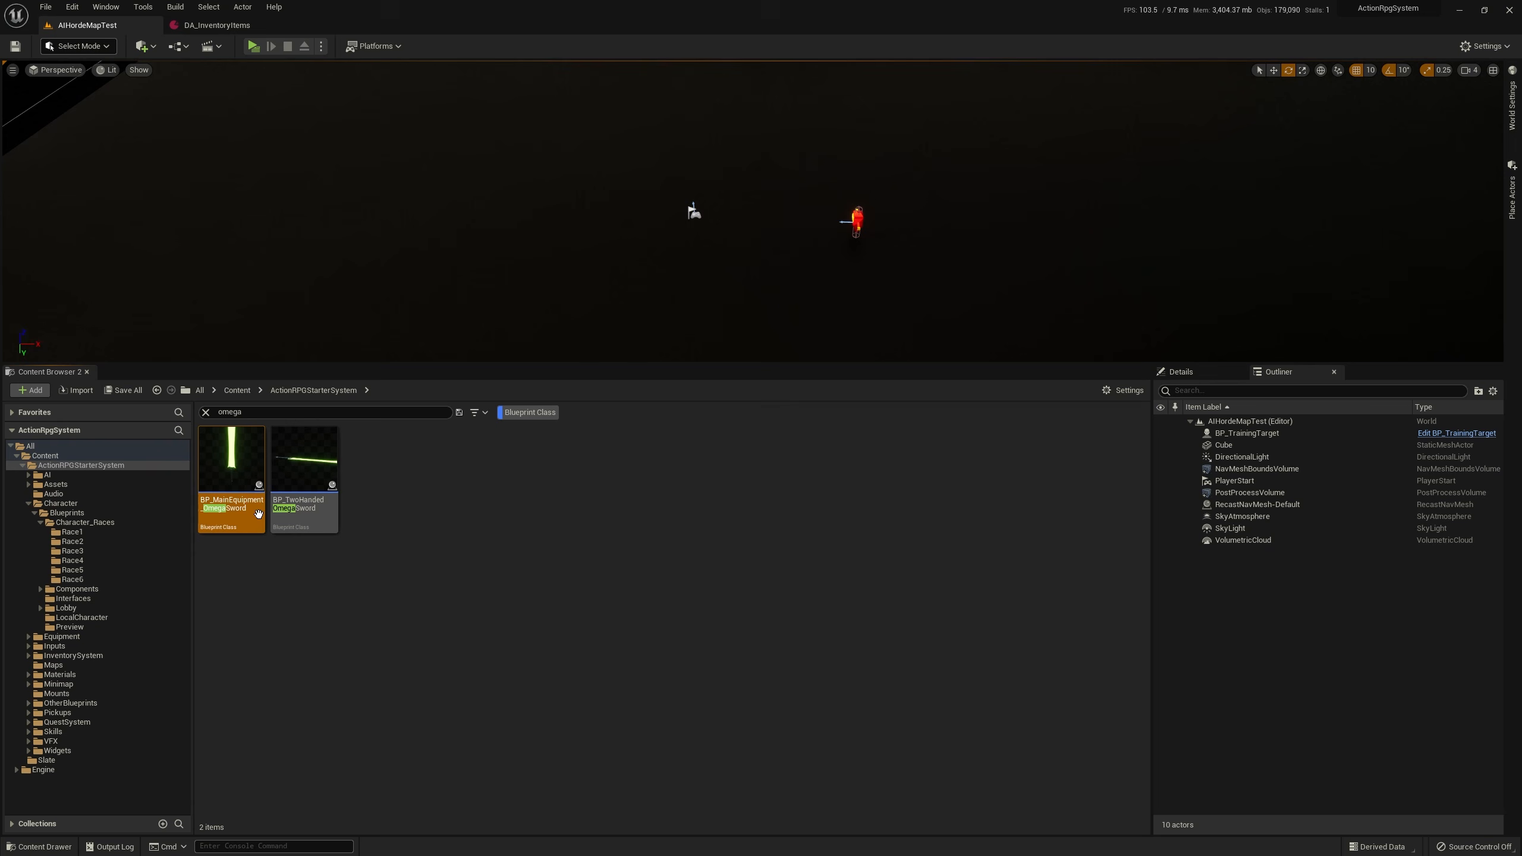
pyautogui.click(305, 555)
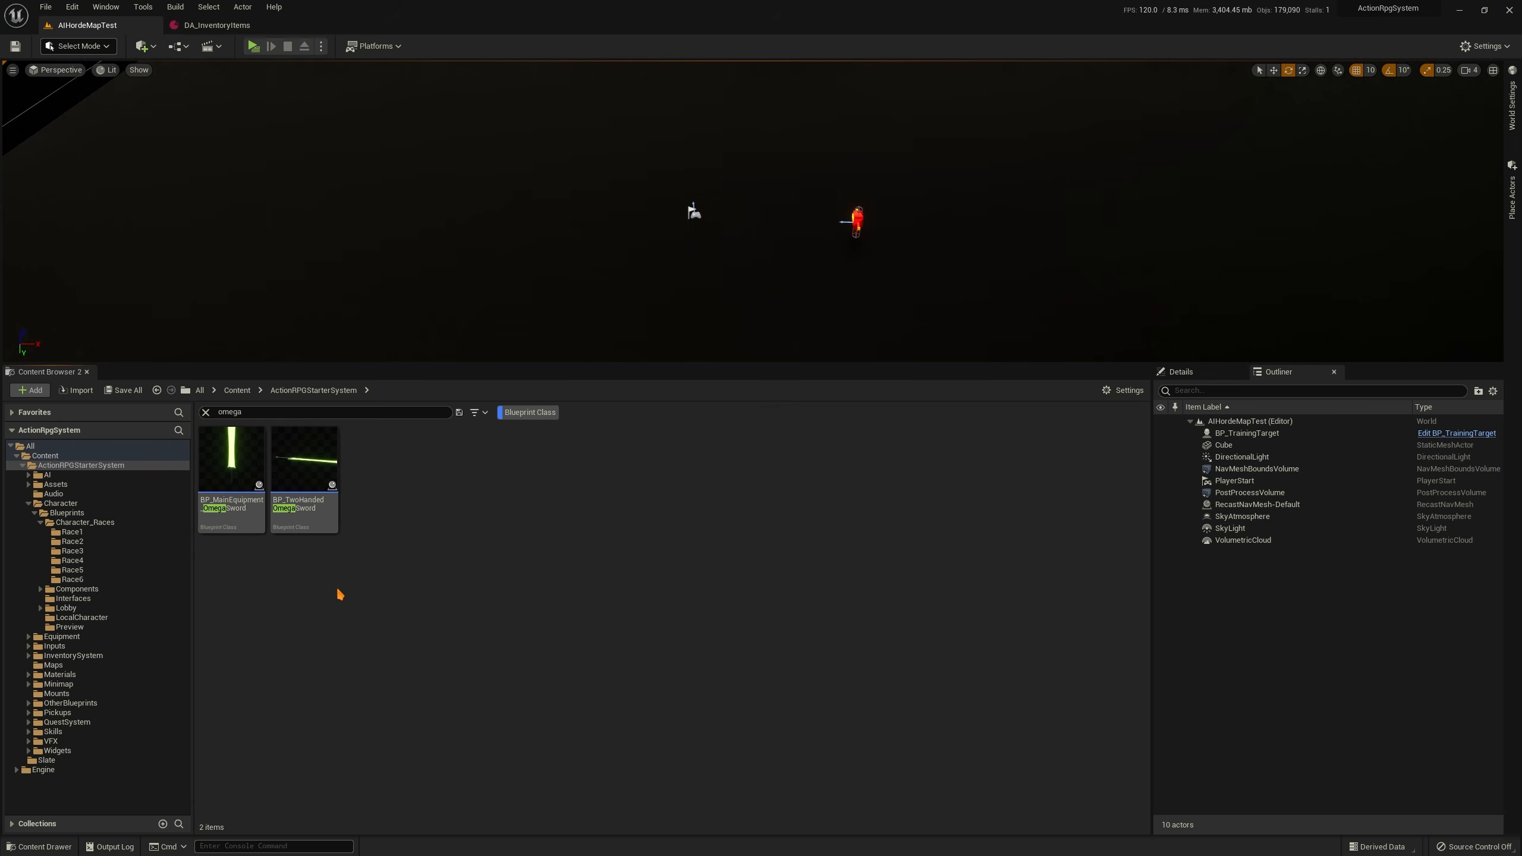
pyautogui.click(235, 509)
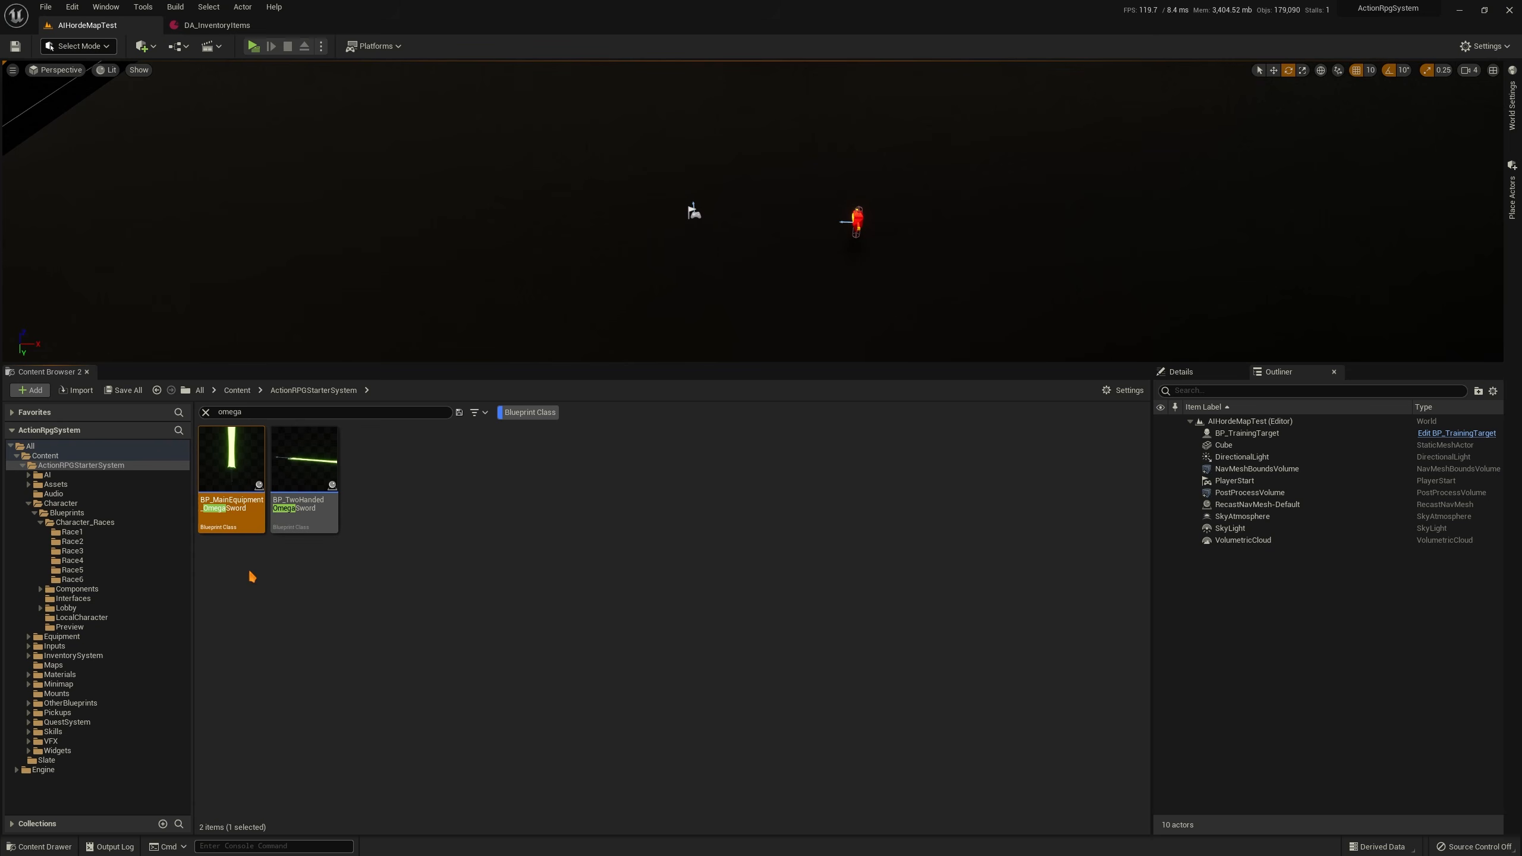
pyautogui.click(315, 515)
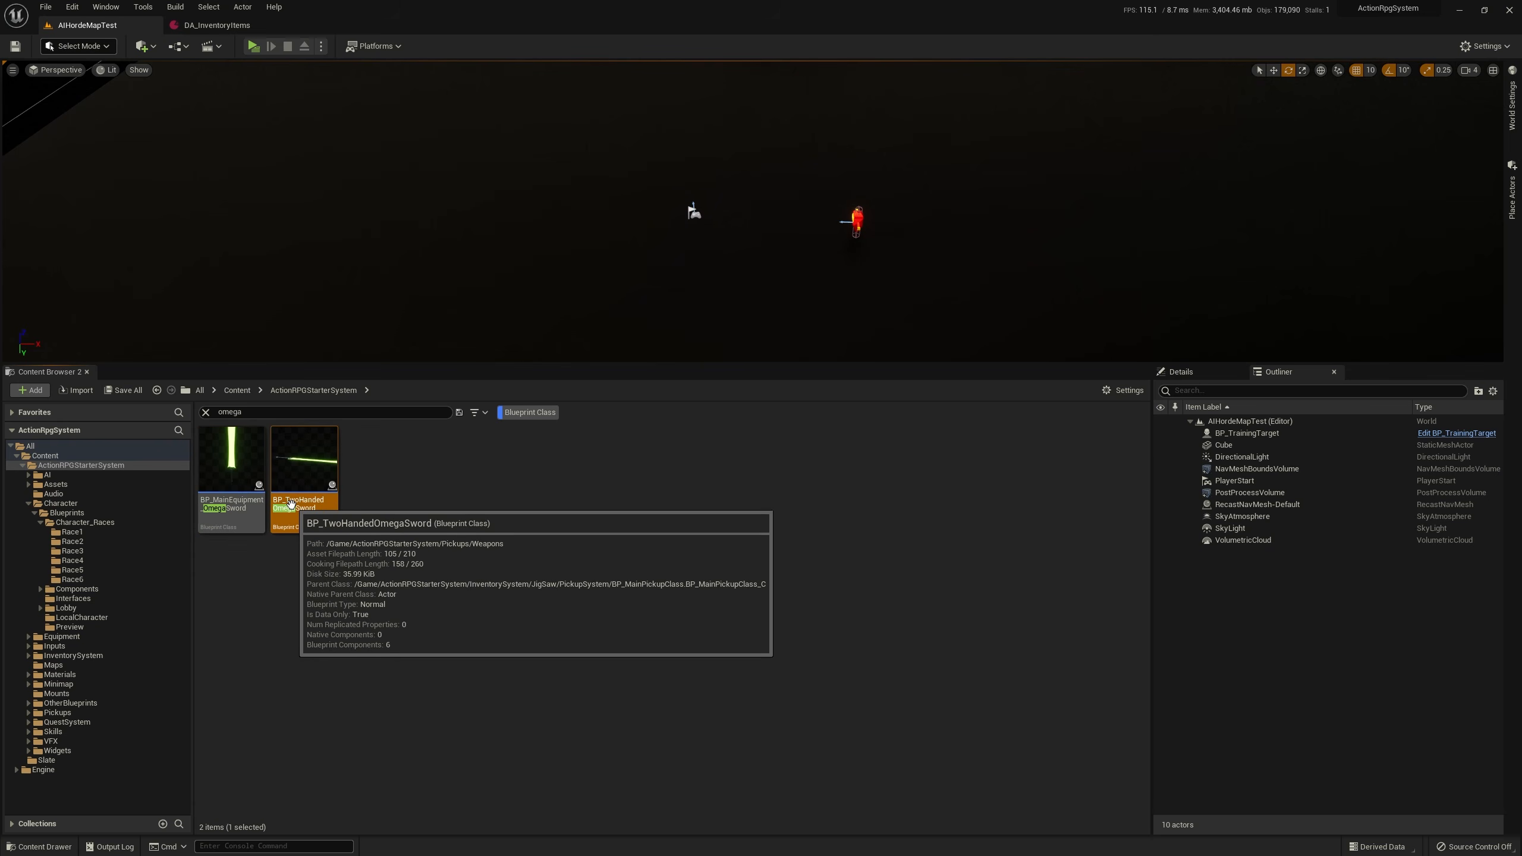
pyautogui.doubleClick(291, 504)
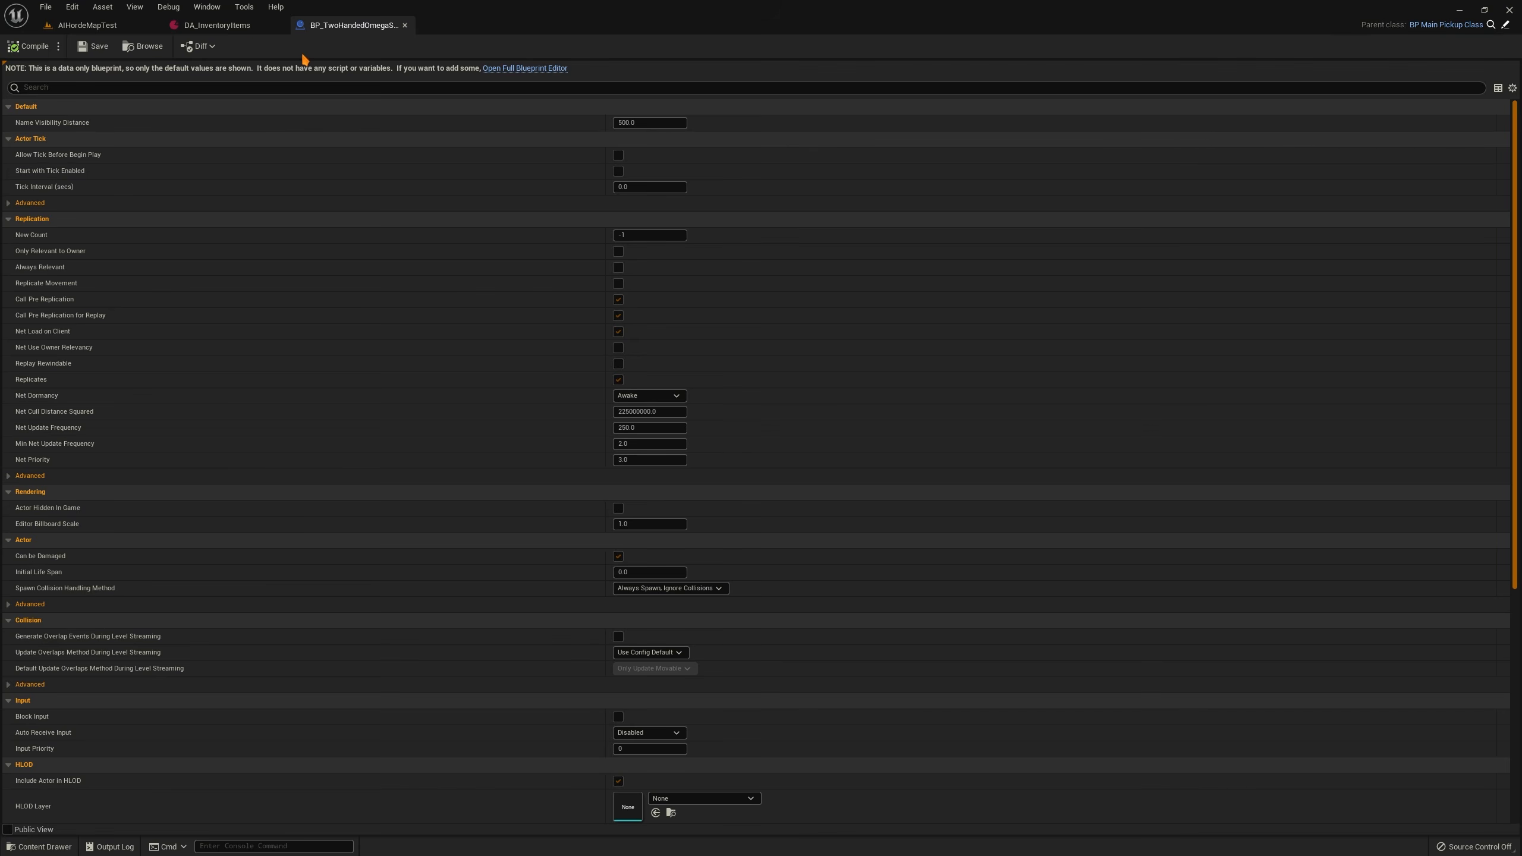
# Place a BP_TwoHandedOmegaSword pickup in the AIHordeMapTest level near the player start
pyautogui.click(88, 27)
pyautogui.moveTo(422, 245); pyautogui.dragTo(433, 264, button='right')
pyautogui.moveTo(297, 474); pyautogui.dragTo(597, 211)
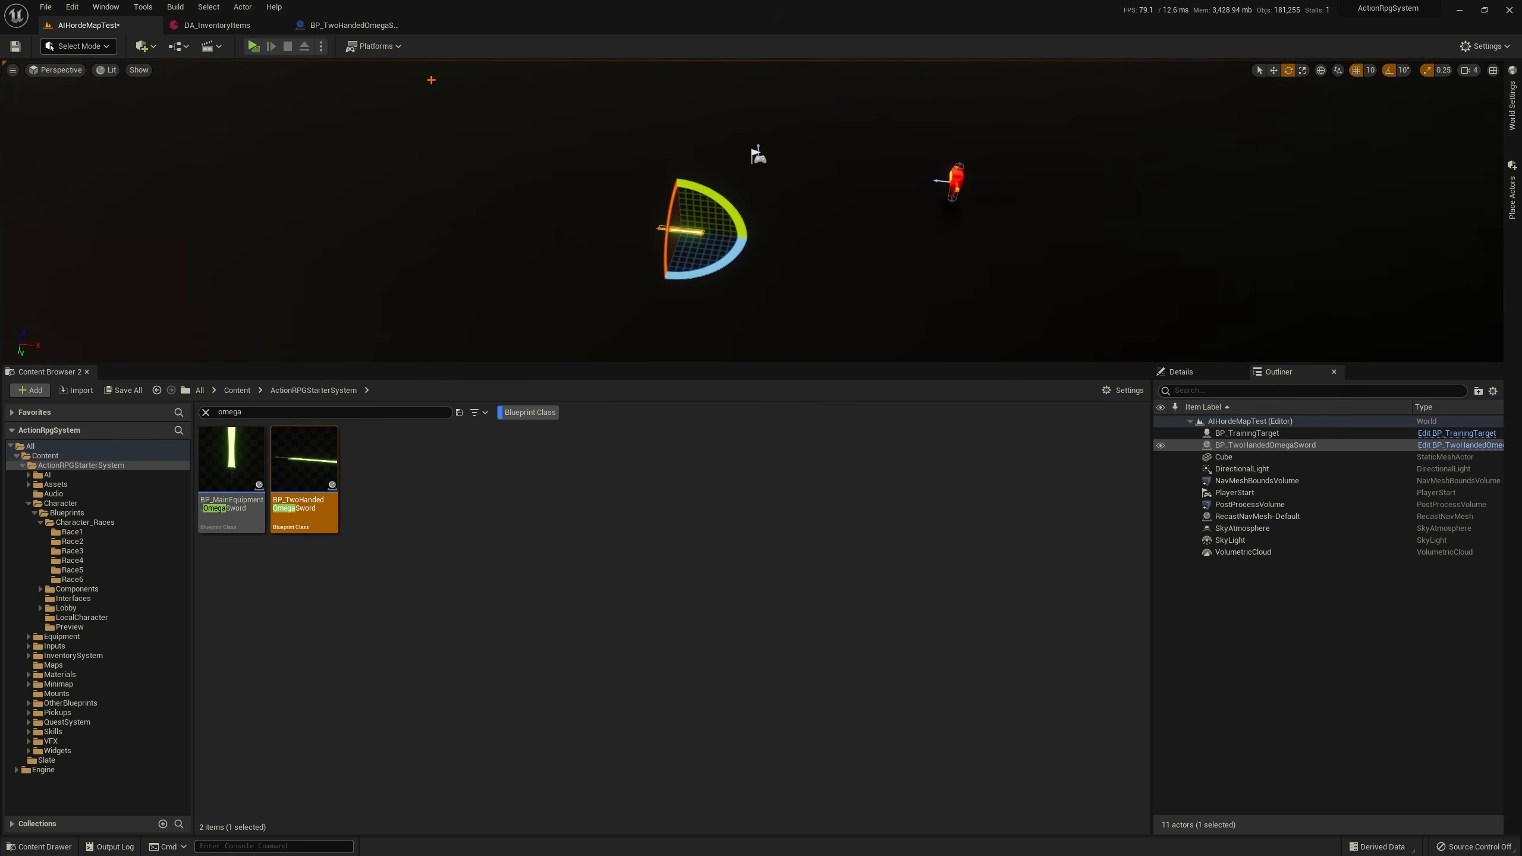
# Play the level, walk to the Omega Sword, pick it up and open the inventory to check it
pyautogui.click(253, 47)
pyautogui.press('w')
pyautogui.press('w')
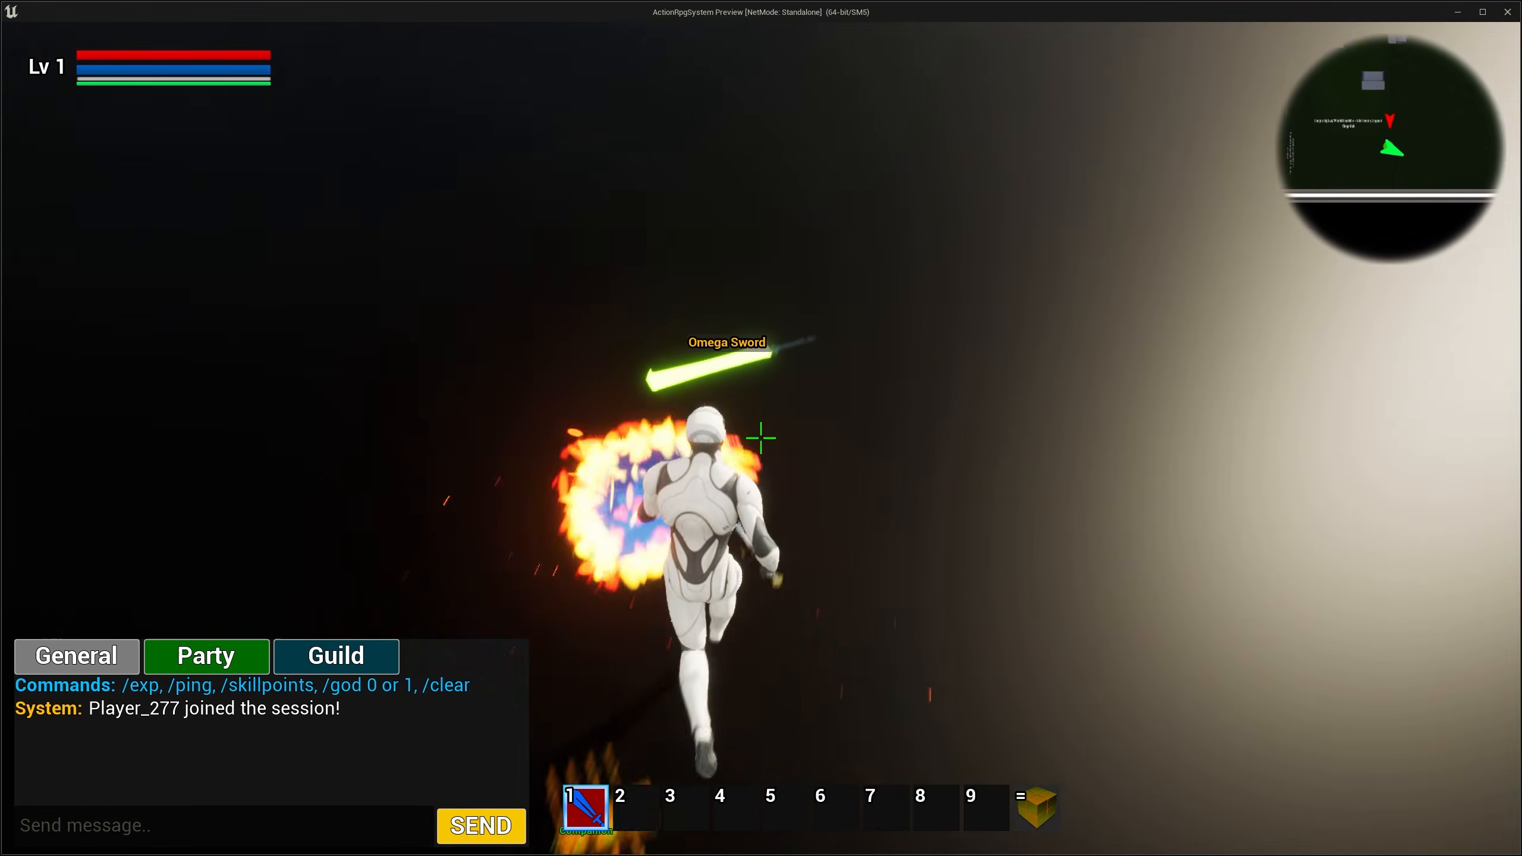
pyautogui.press('e')
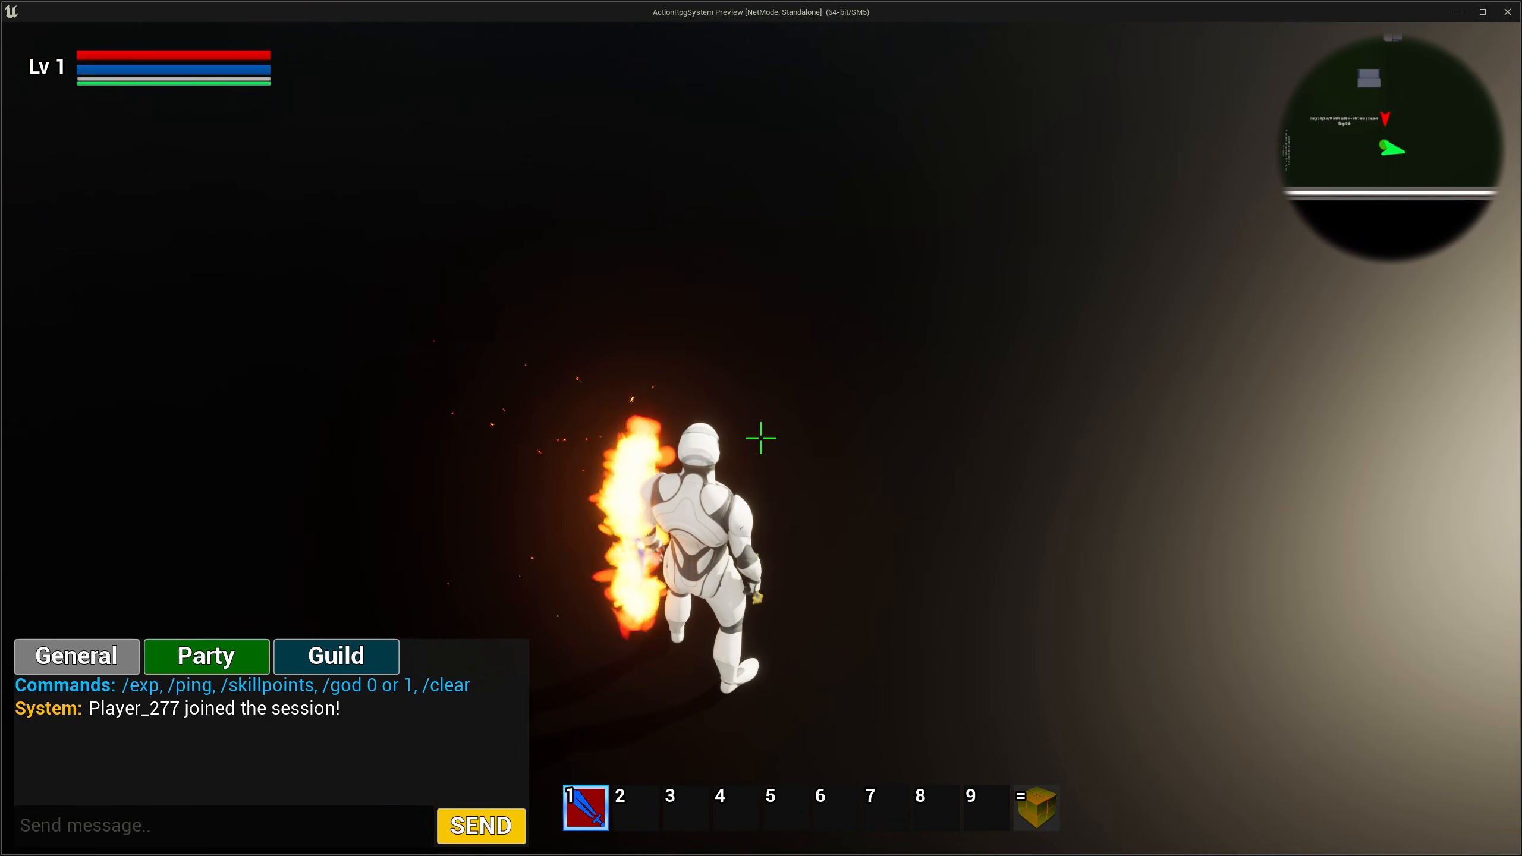
pyautogui.press('i')
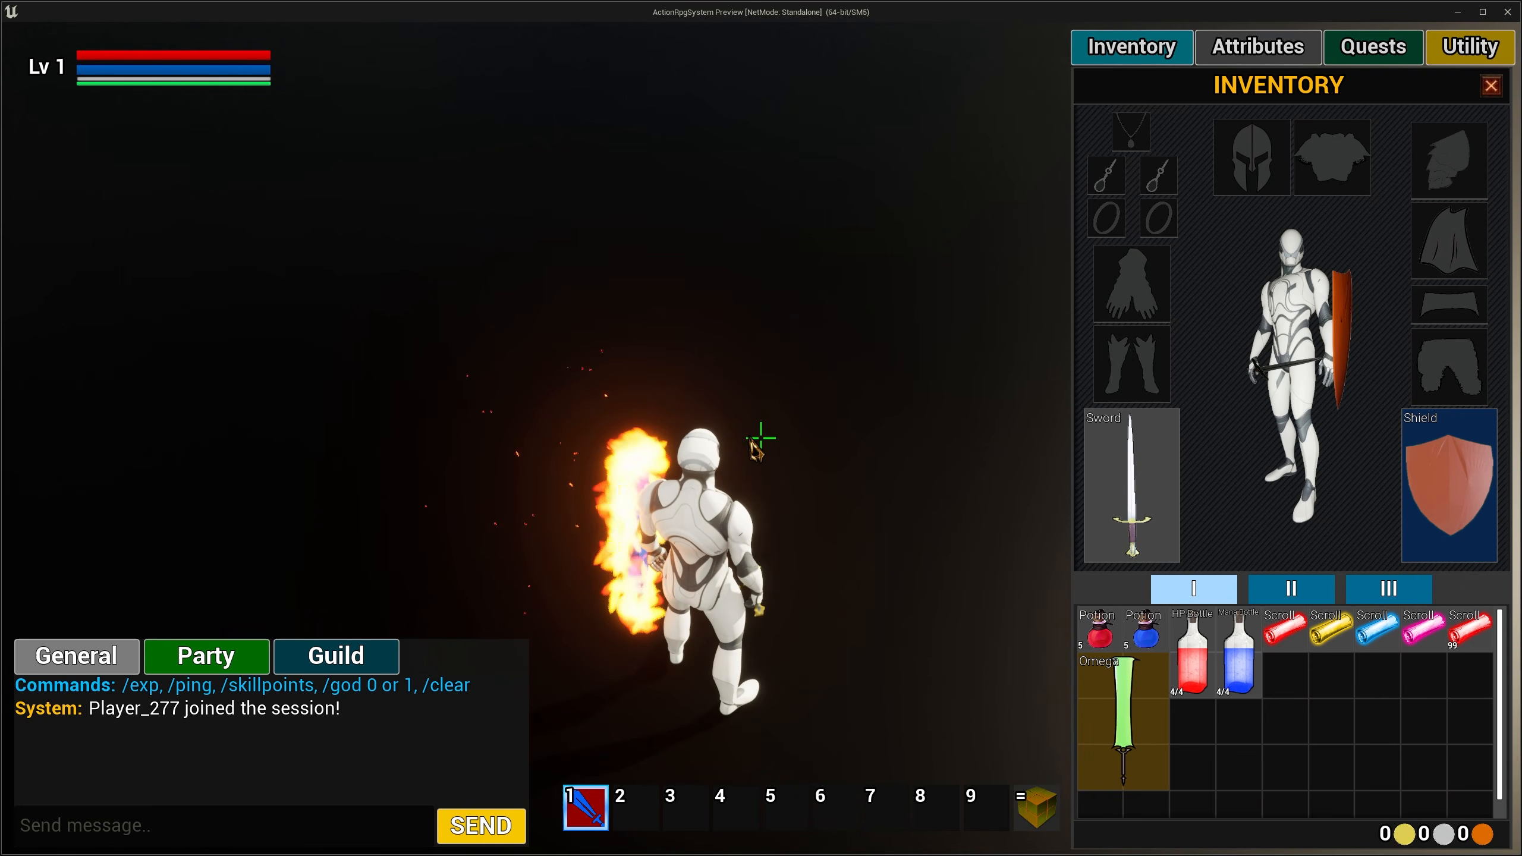
# Equip the Omega Sword from the inventory, view it on the character from other angles, and end the play session
pyautogui.rightClick(1145, 722)
pyautogui.moveTo(823, 604); pyautogui.dragTo(695, 509)
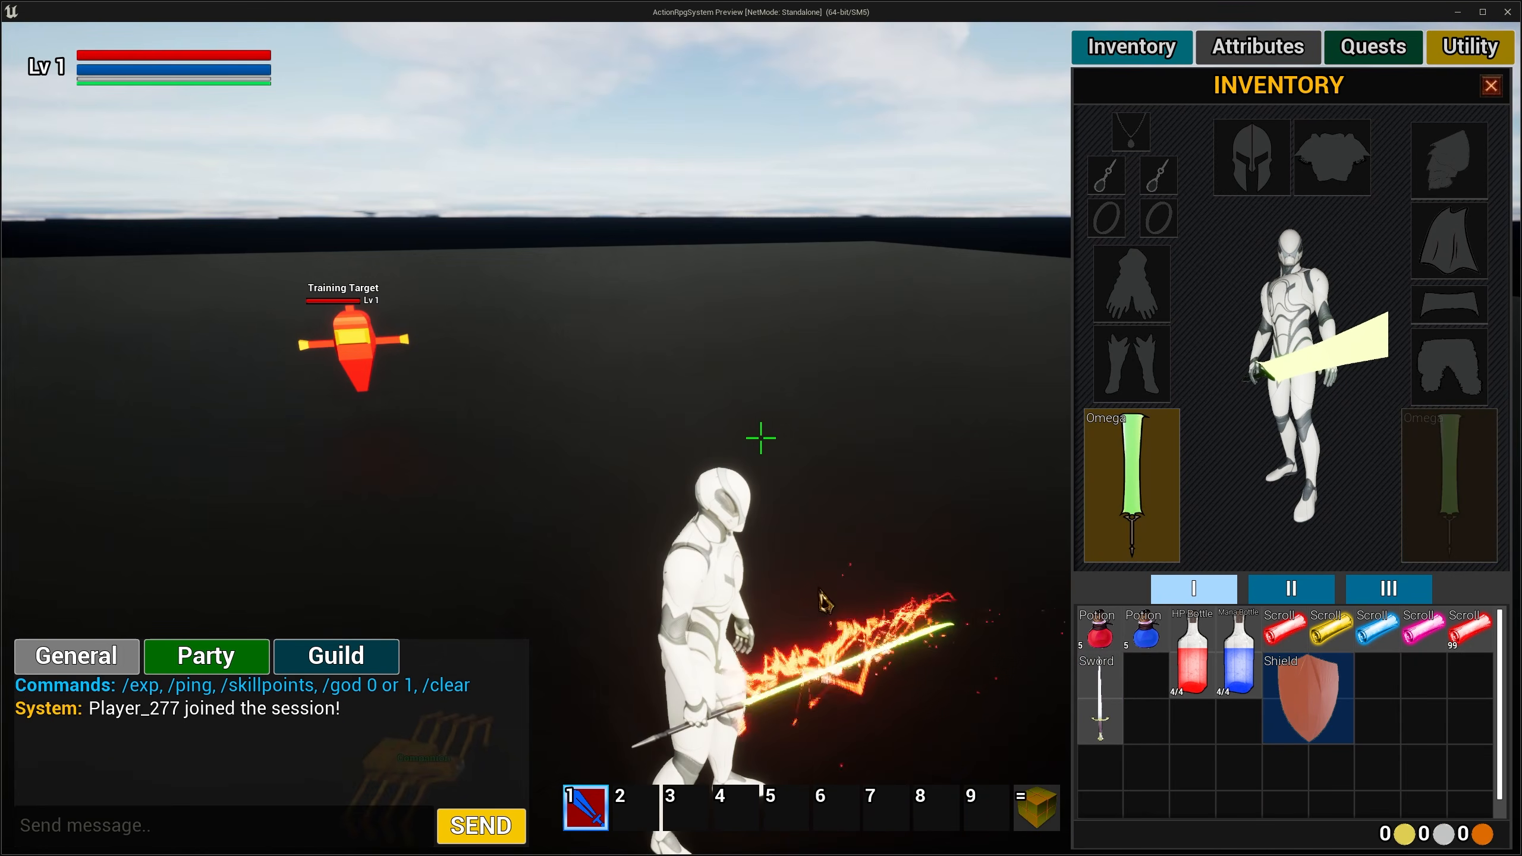
pyautogui.moveTo(822, 604); pyautogui.dragTo(771, 549)
pyautogui.click(1507, 11)
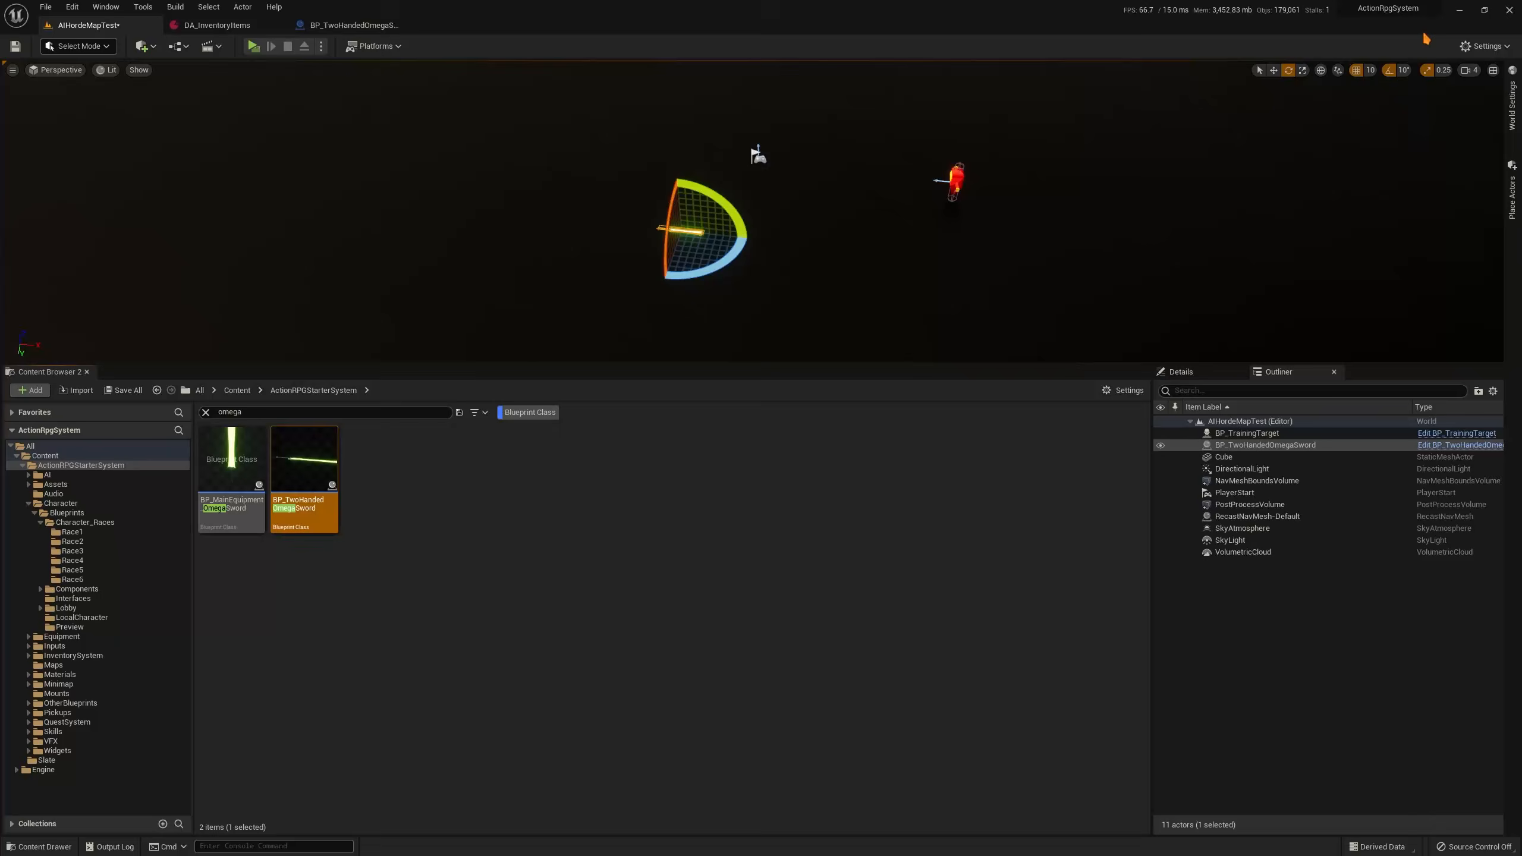
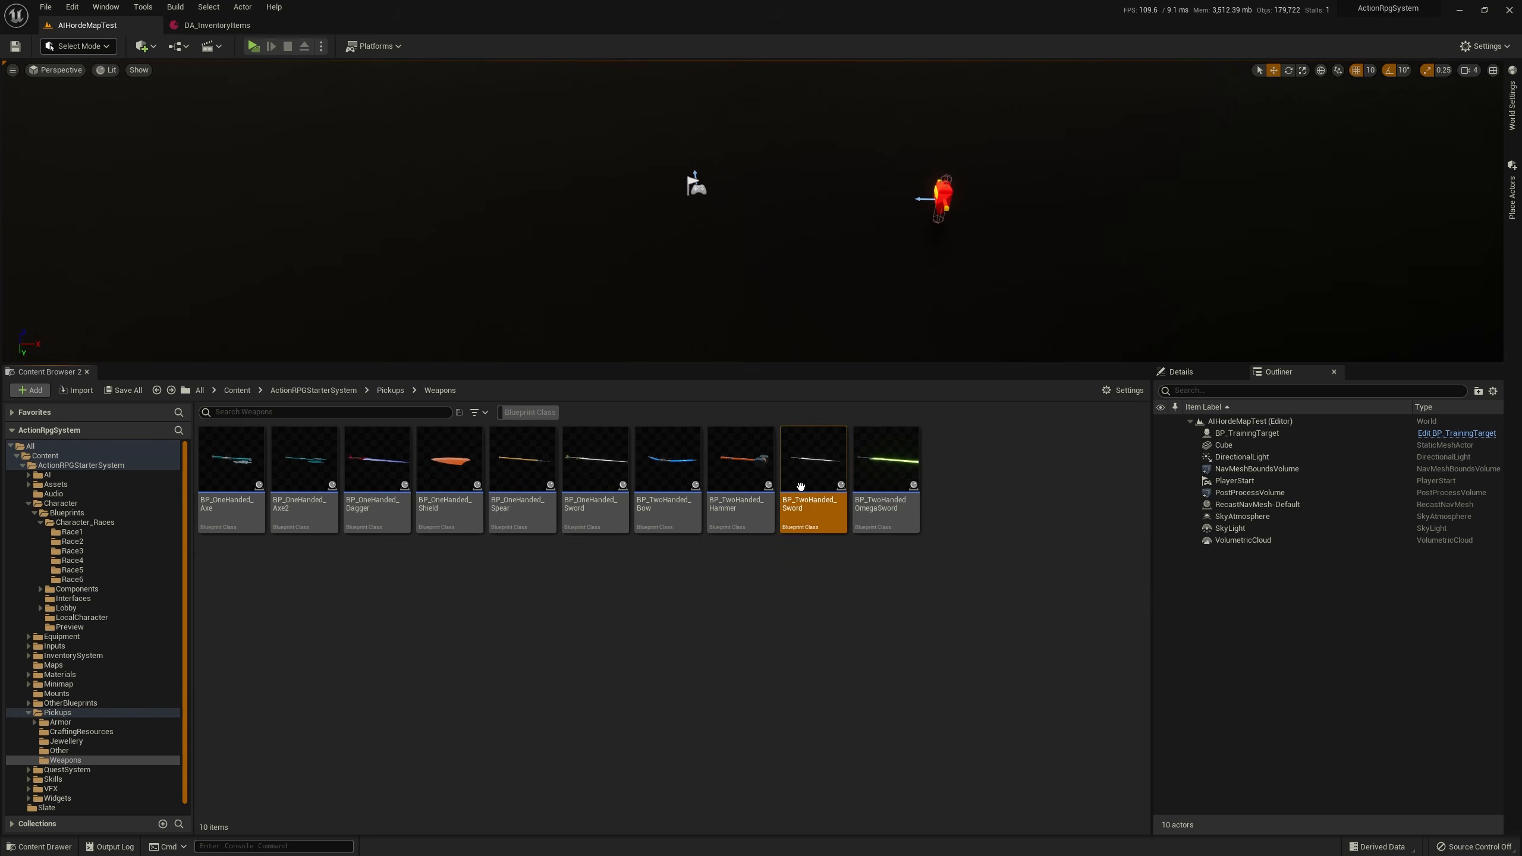
# Browse the Armor and Weapons folders under Pickups and open the BP_TwoHandedOmegaSword blueprint
pyautogui.click(391, 390)
pyautogui.doubleClick(234, 468)
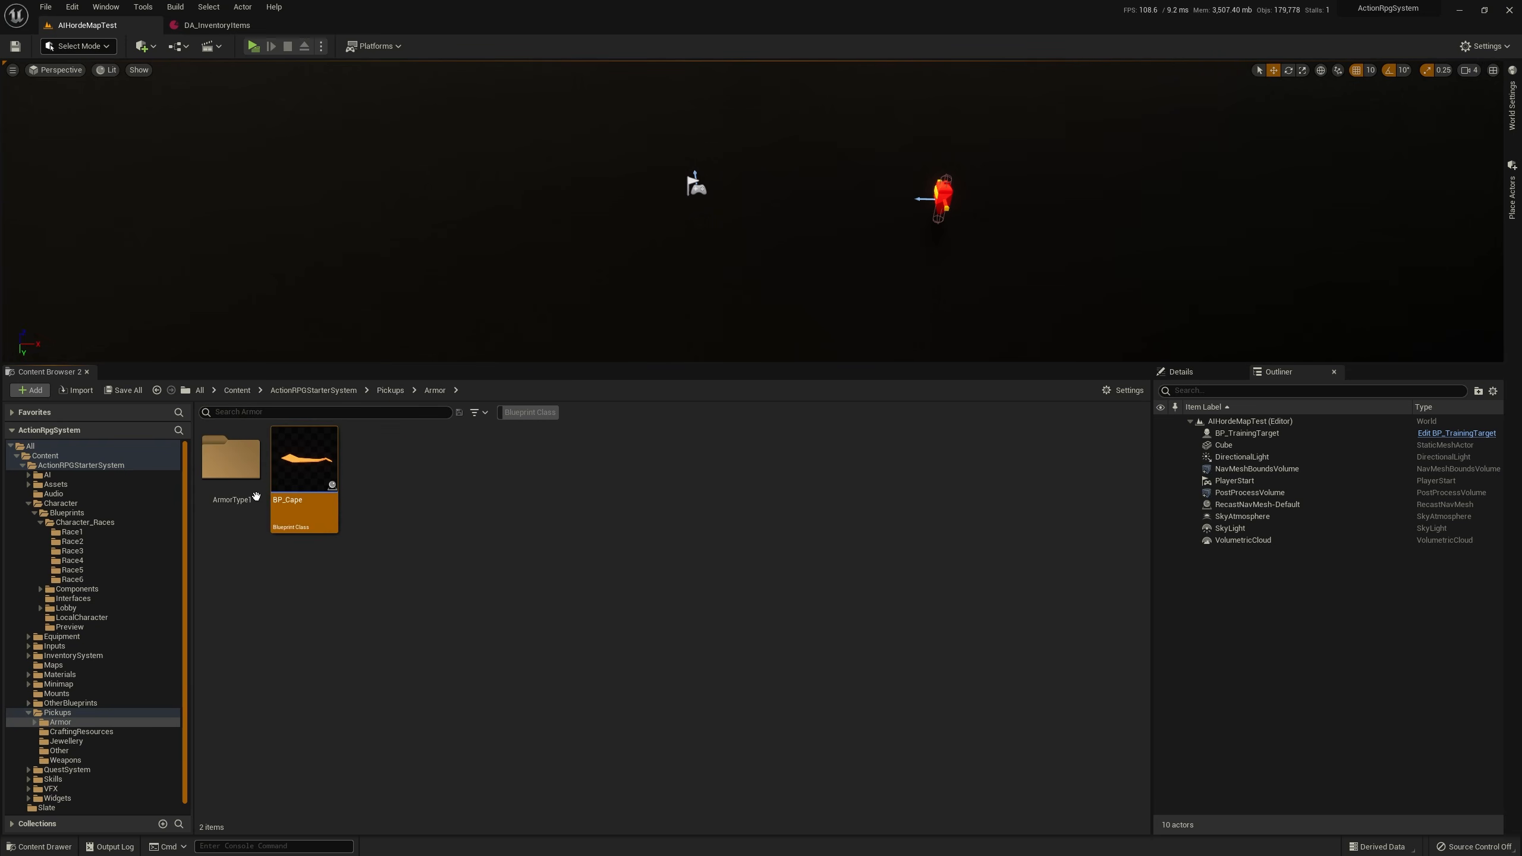
pyautogui.hotkey('alt', 'Left')
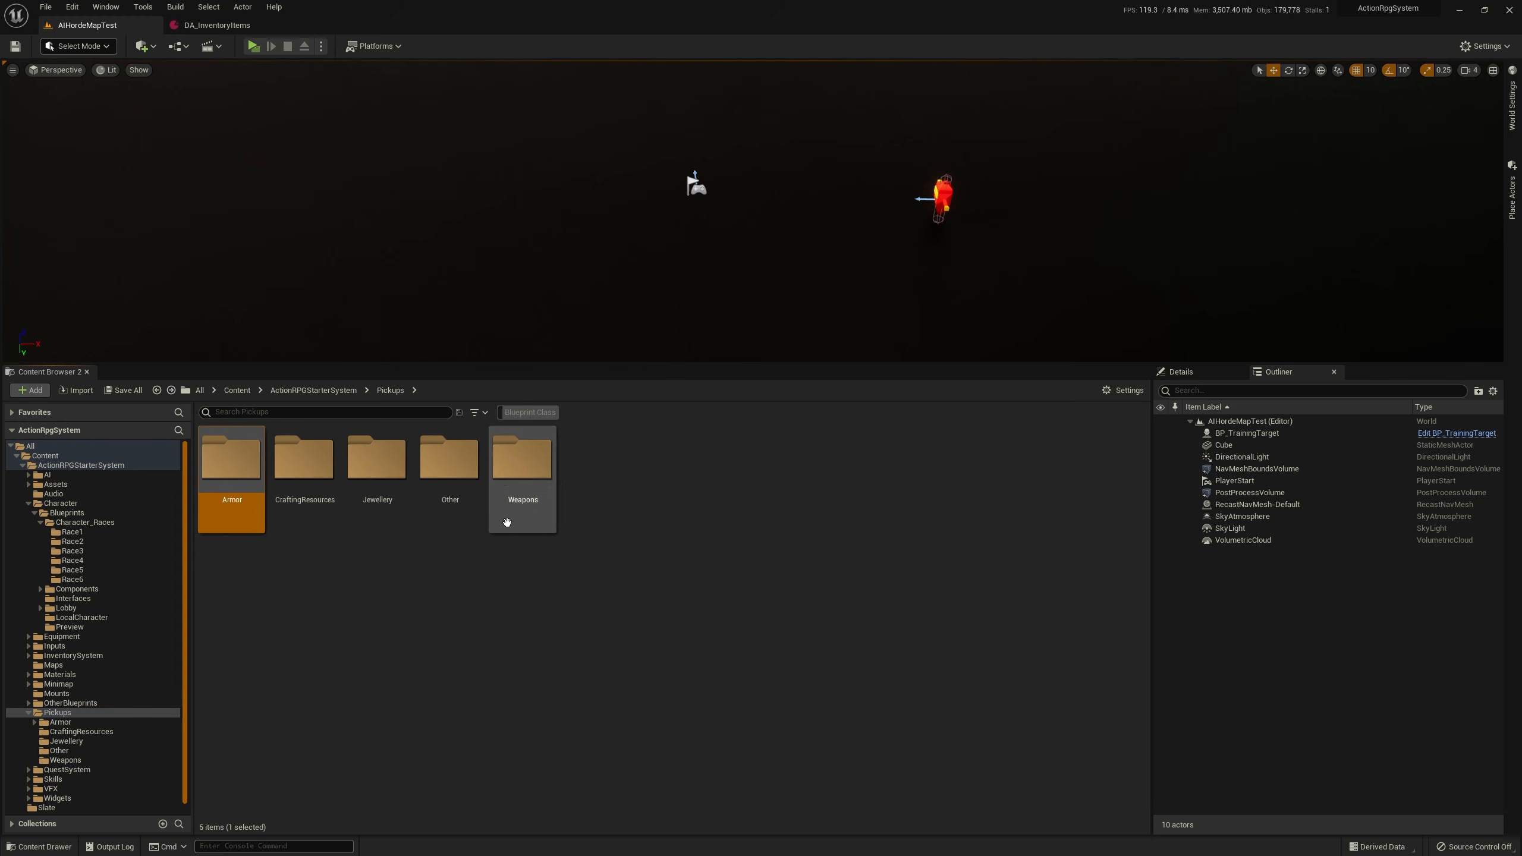
pyautogui.doubleClick(515, 518)
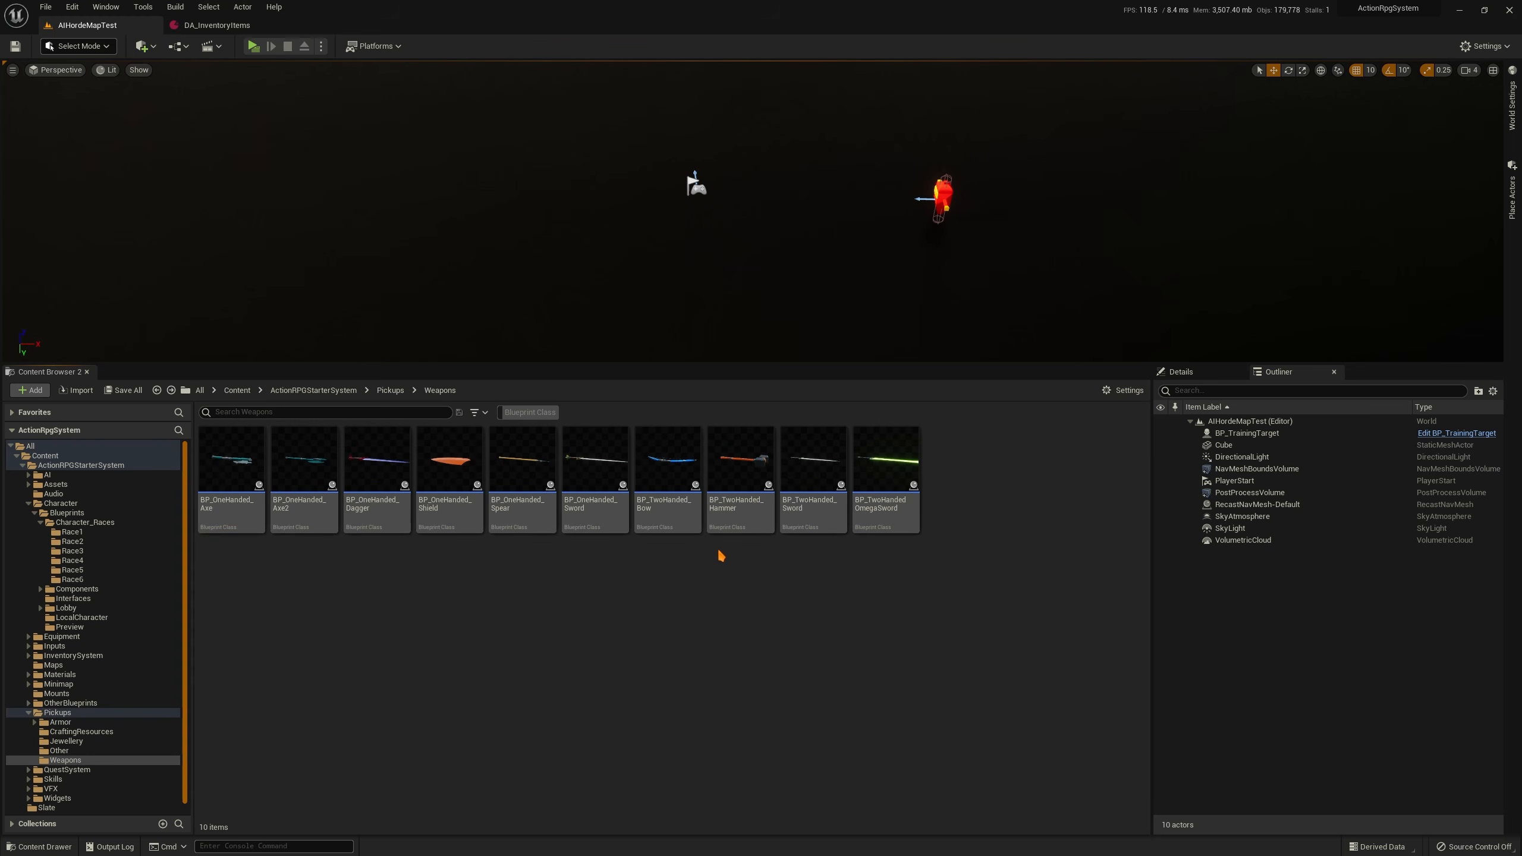
pyautogui.doubleClick(883, 509)
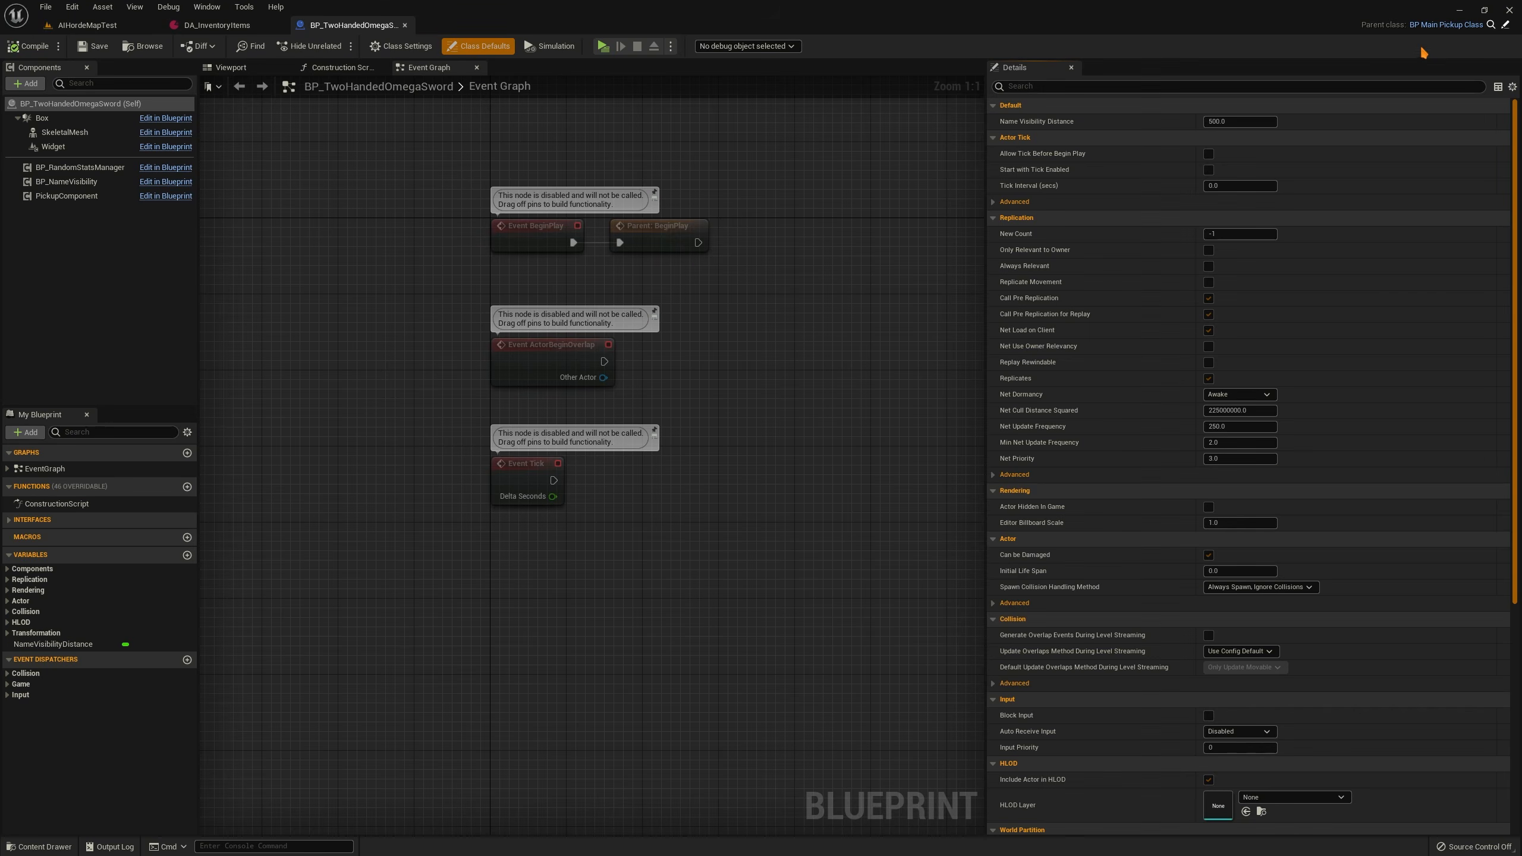
# Locate the Omega Sword pickup's parent class in the PickupSystem folder and select its static mesh counterpart, BP_MainPickupClass_SM
pyautogui.click(1491, 24)
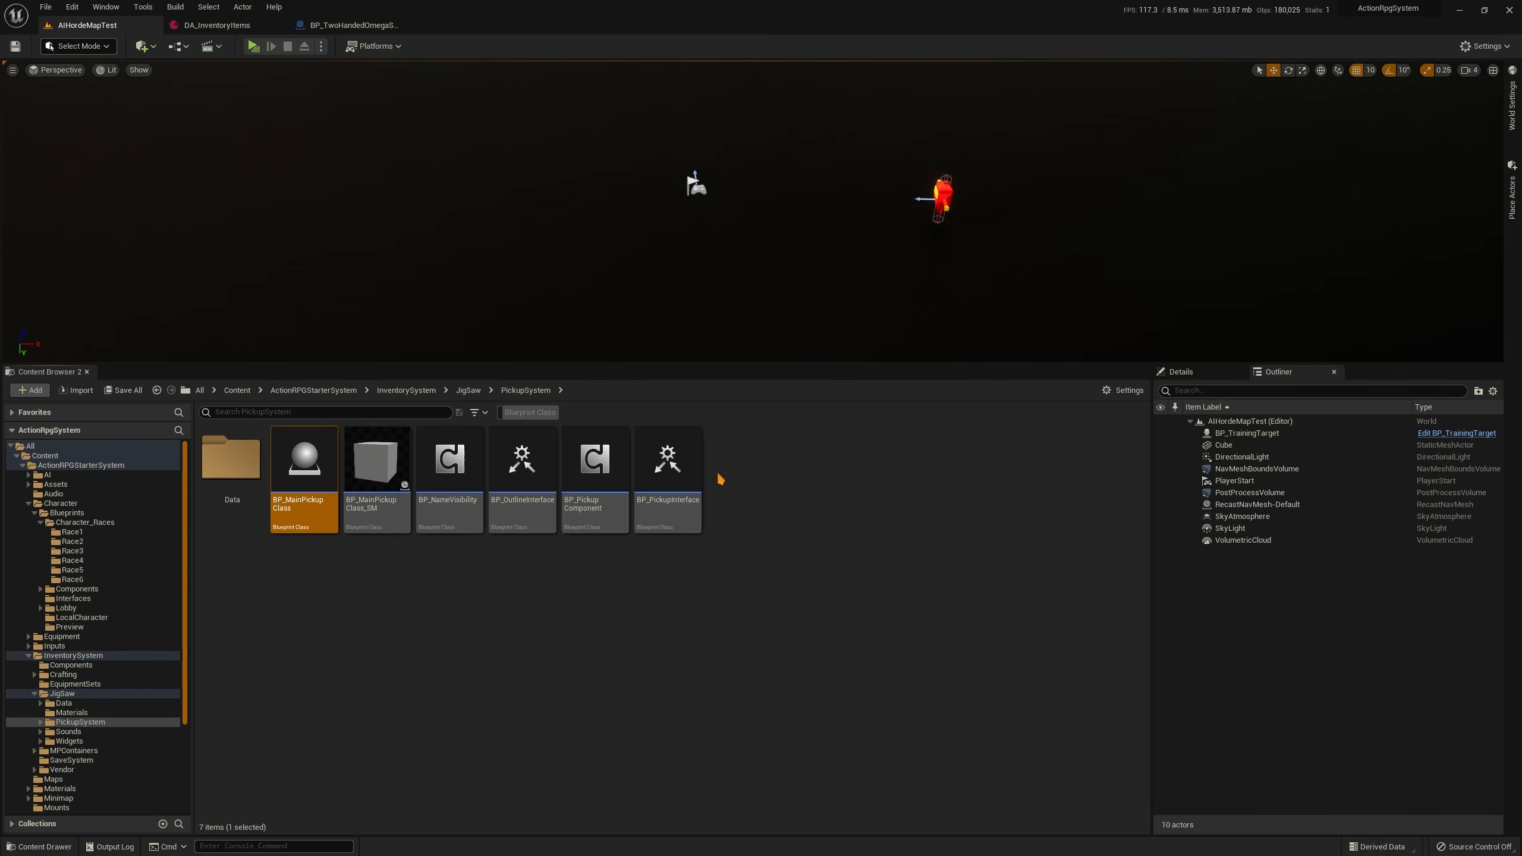
pyautogui.click(374, 591)
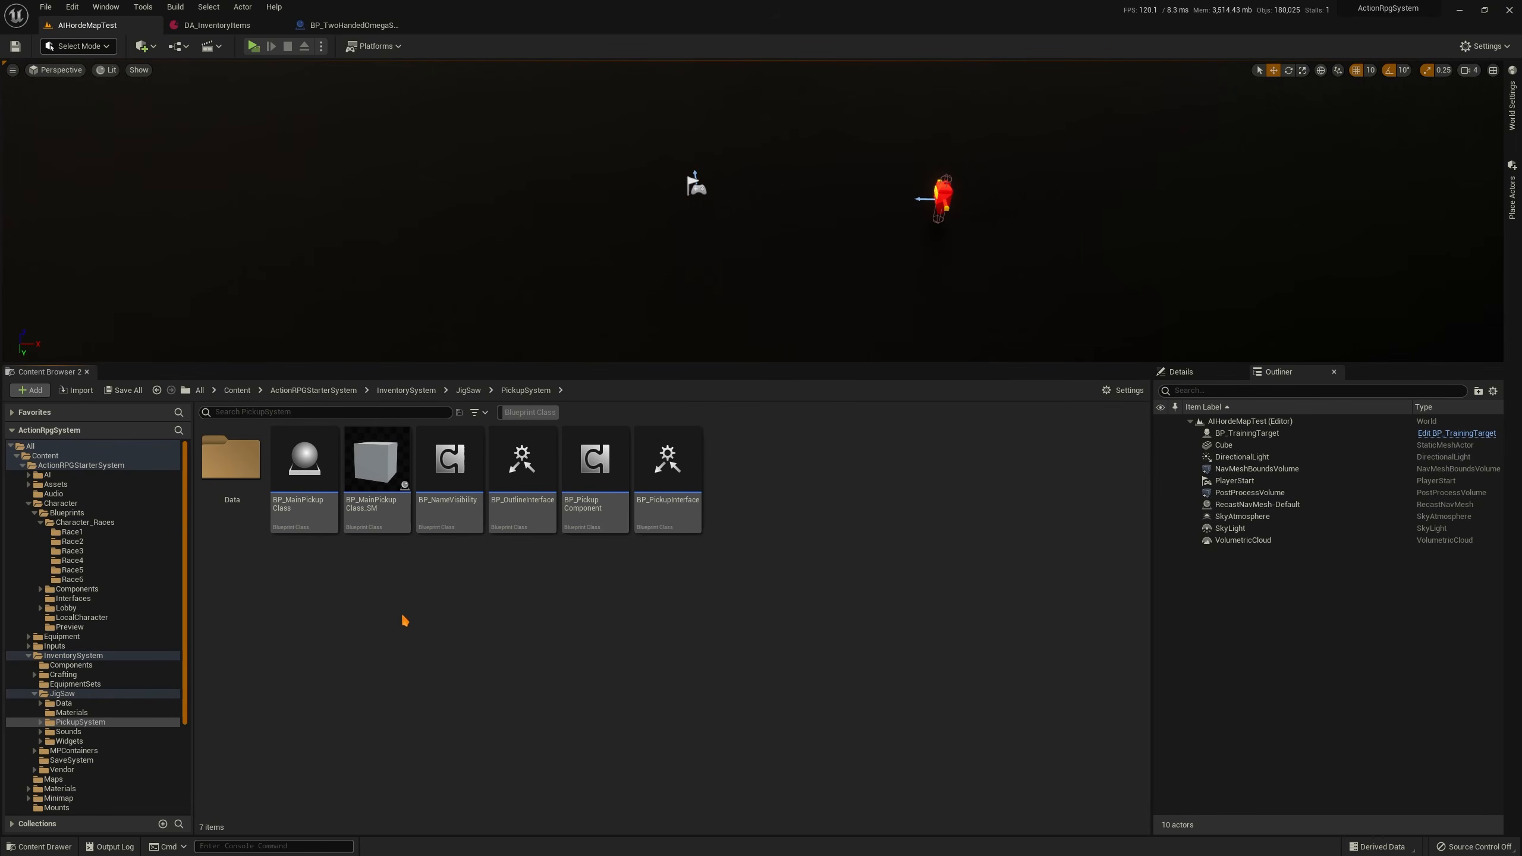
pyautogui.click(377, 496)
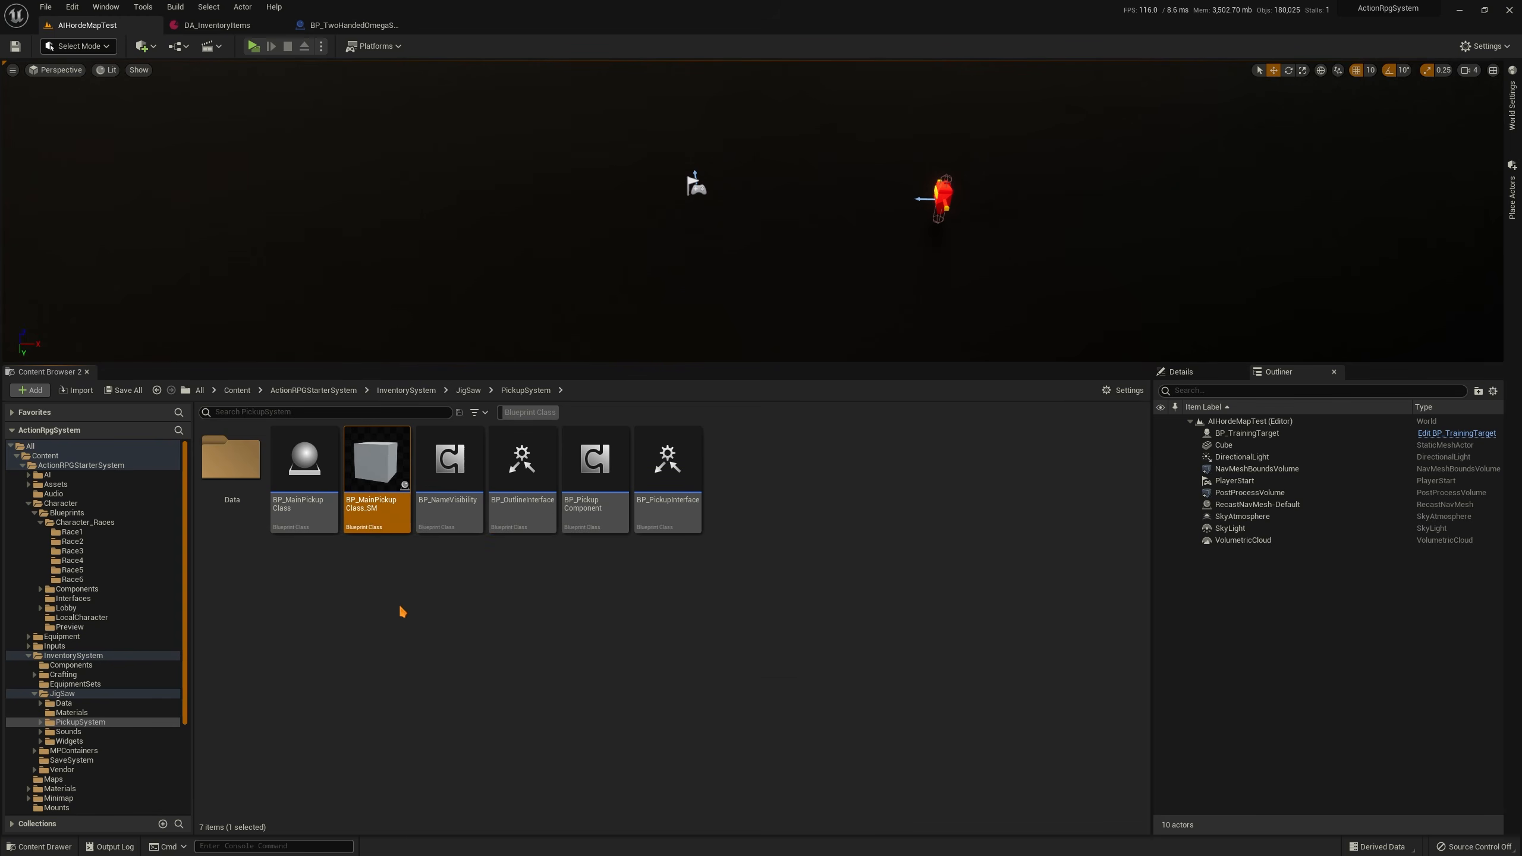
# Open BP_Armor from the Pickups ArmorType1 folder to check its parent class, and return to the level
pyautogui.click(468, 389)
pyautogui.click(322, 416)
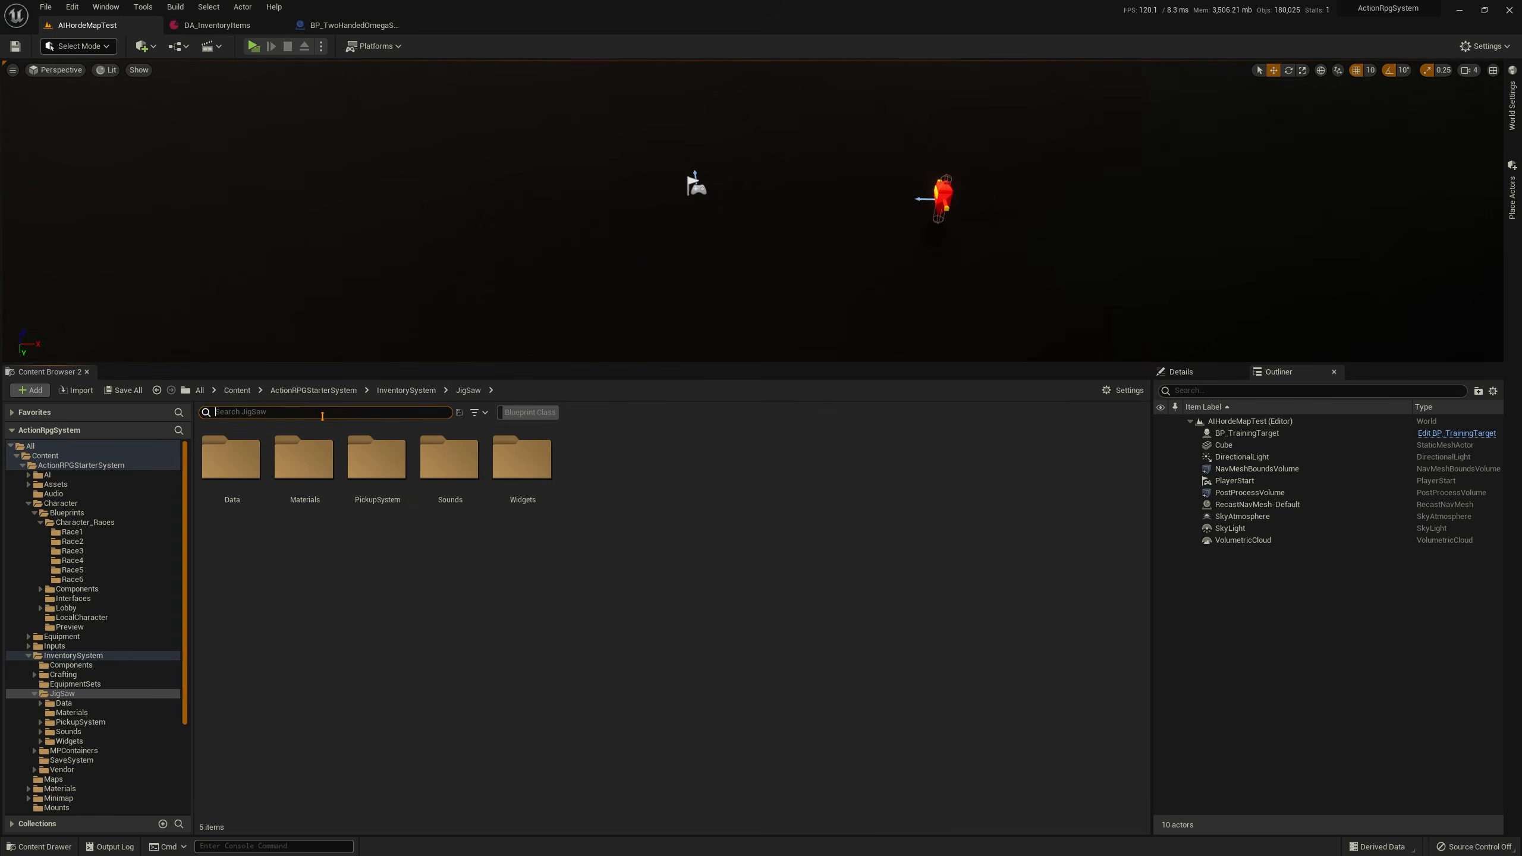
pyautogui.click(81, 465)
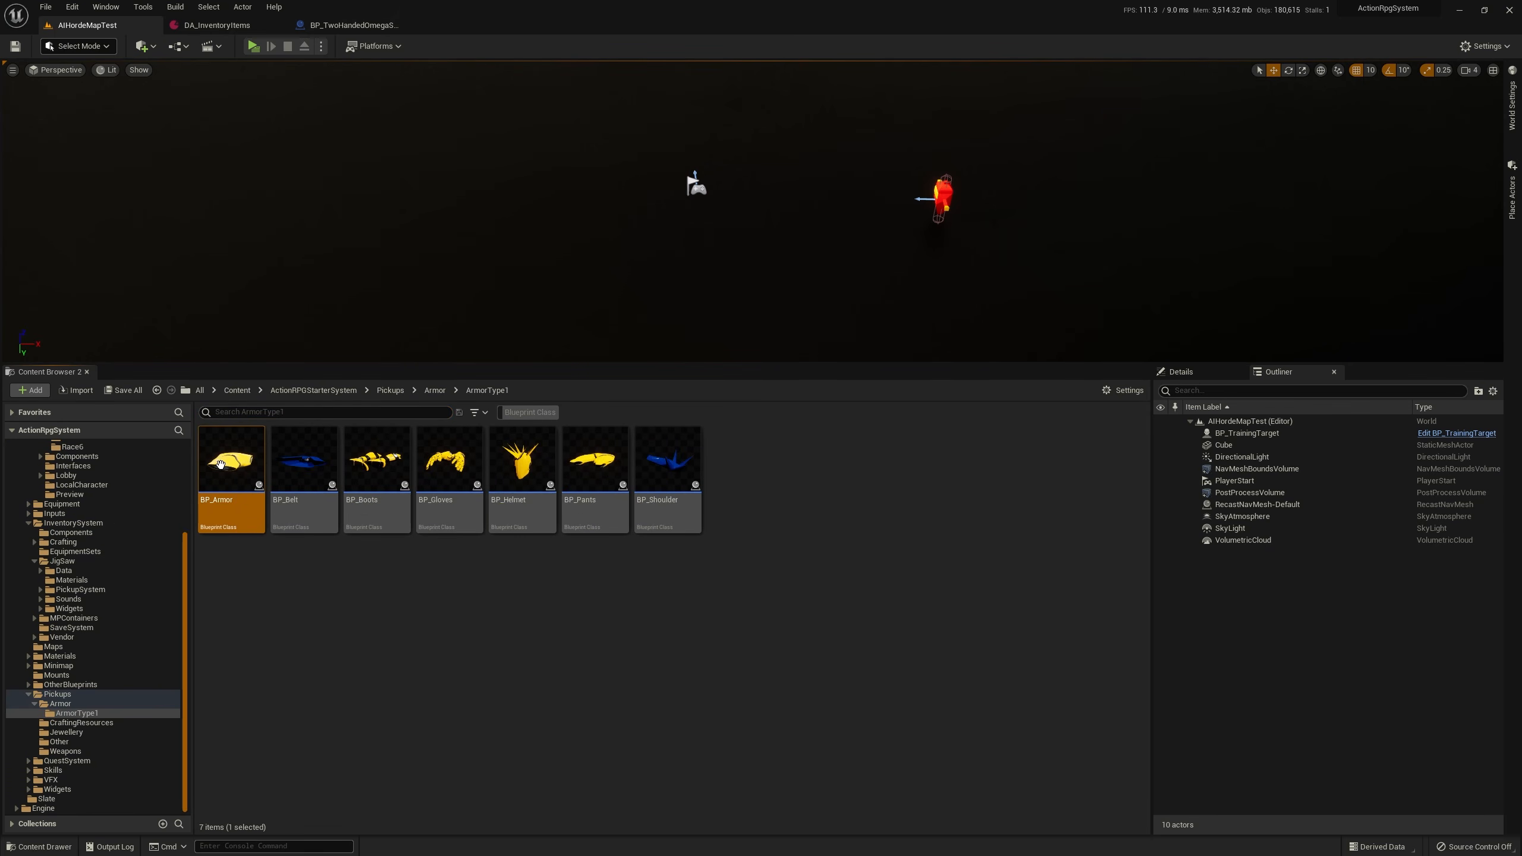
pyautogui.doubleClick(228, 473)
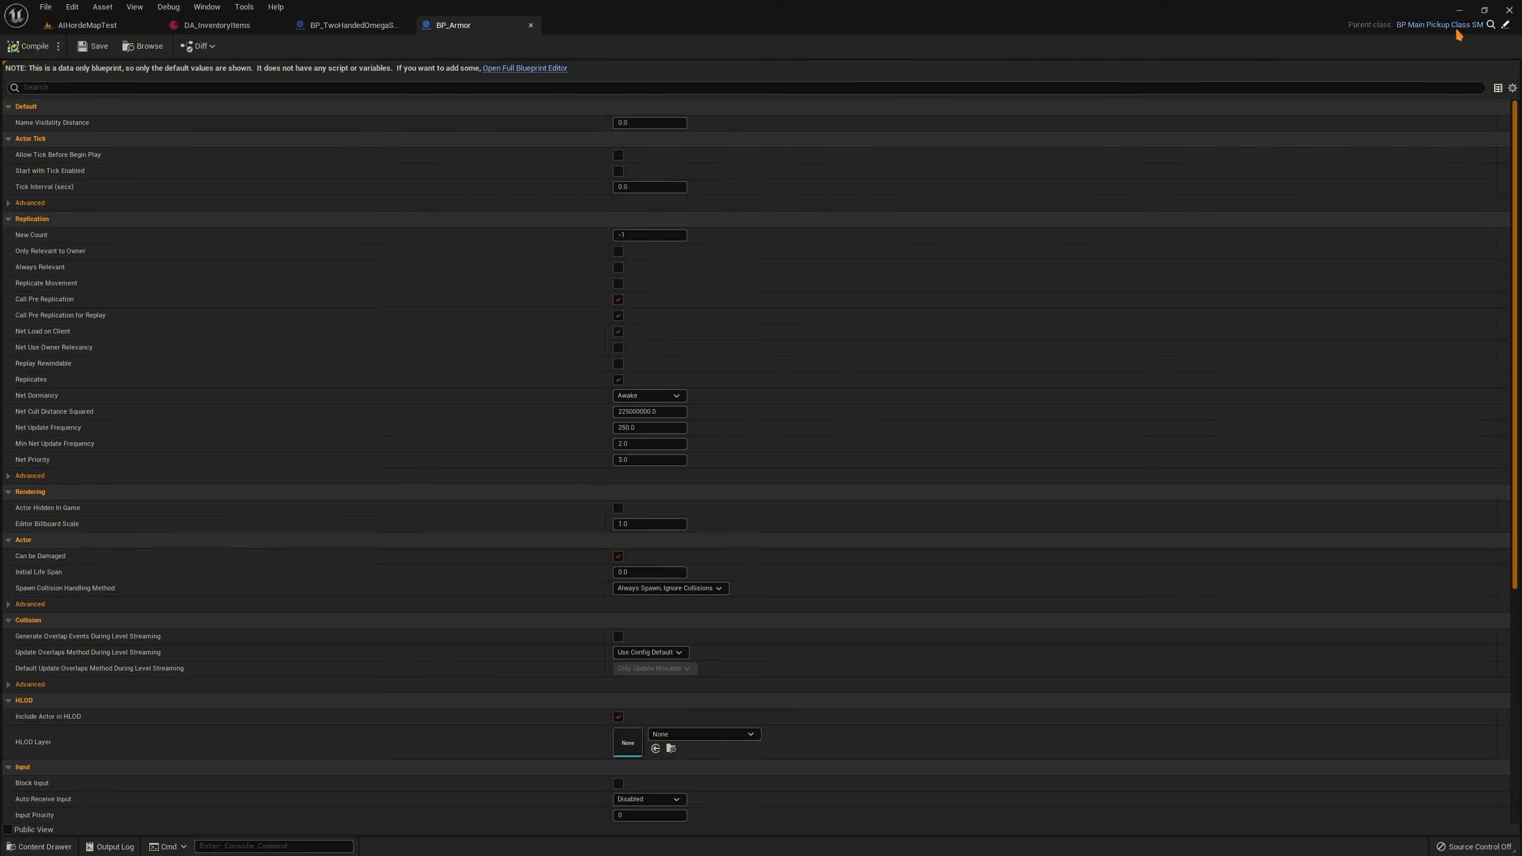
pyautogui.middleClick(480, 26)
pyautogui.click(101, 26)
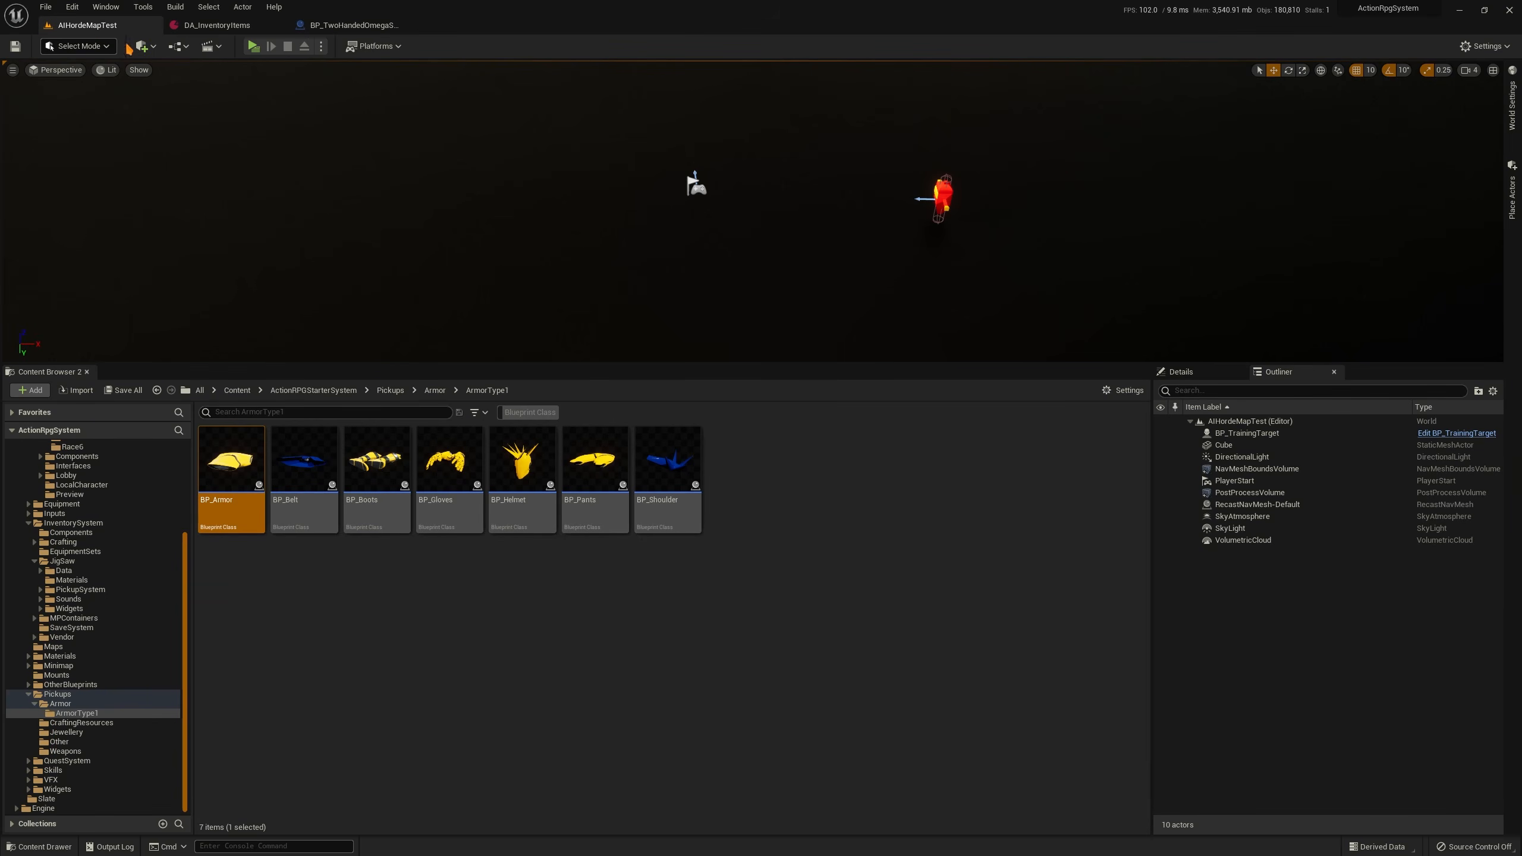
# Duplicate BP_TwoHandedOmegaSword in the Pickups Weapons folder as BP_TwoHandedOmegaSword2 and open the copy
pyautogui.click(411, 26)
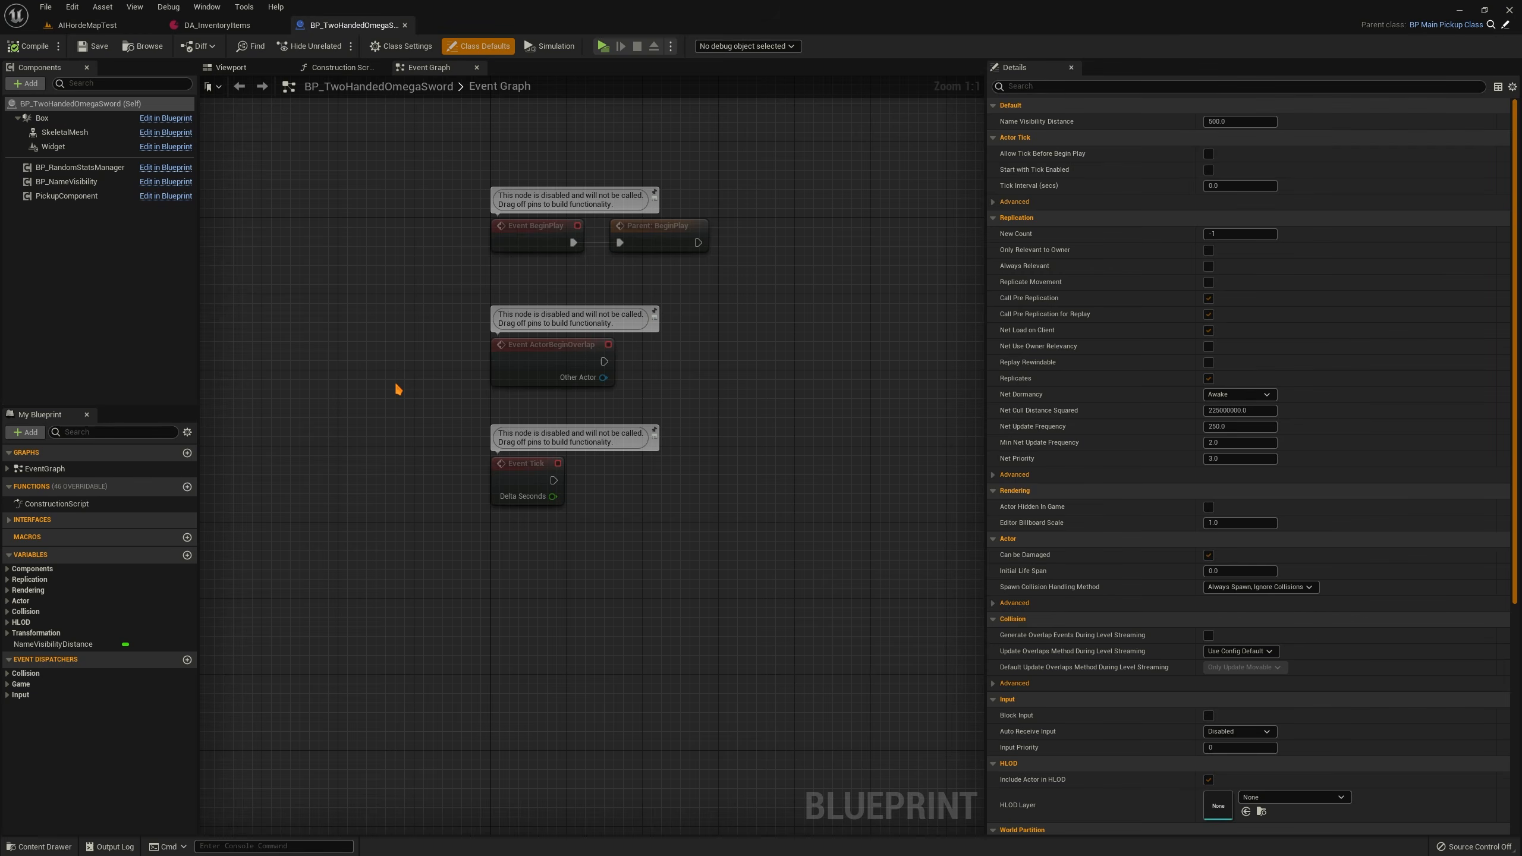
pyautogui.hotkey('ctrl', 'b')
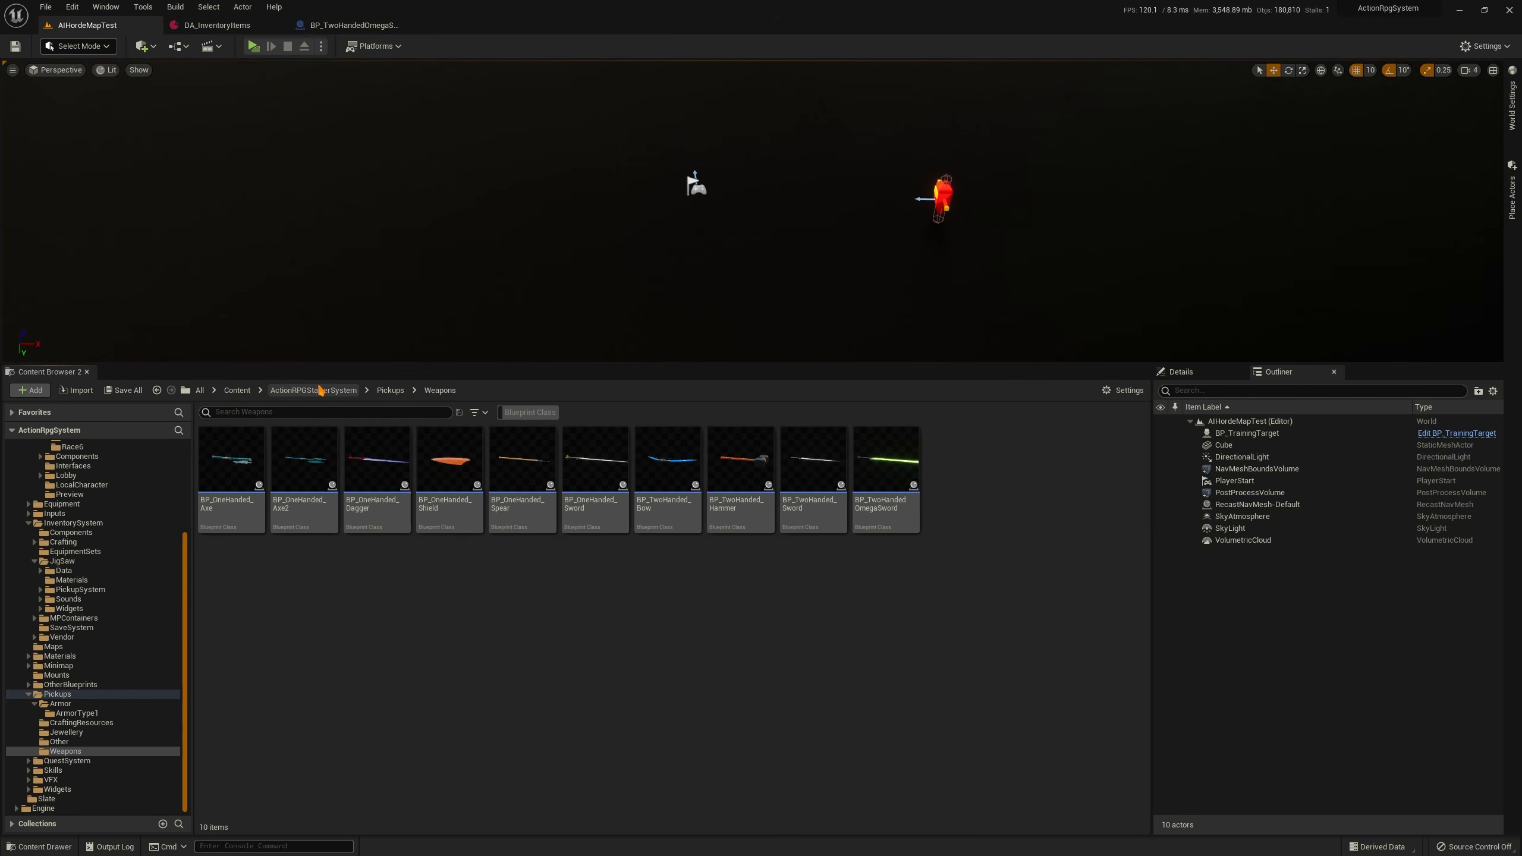
pyautogui.click(914, 502)
pyautogui.hotkey('ctrl', 'd')
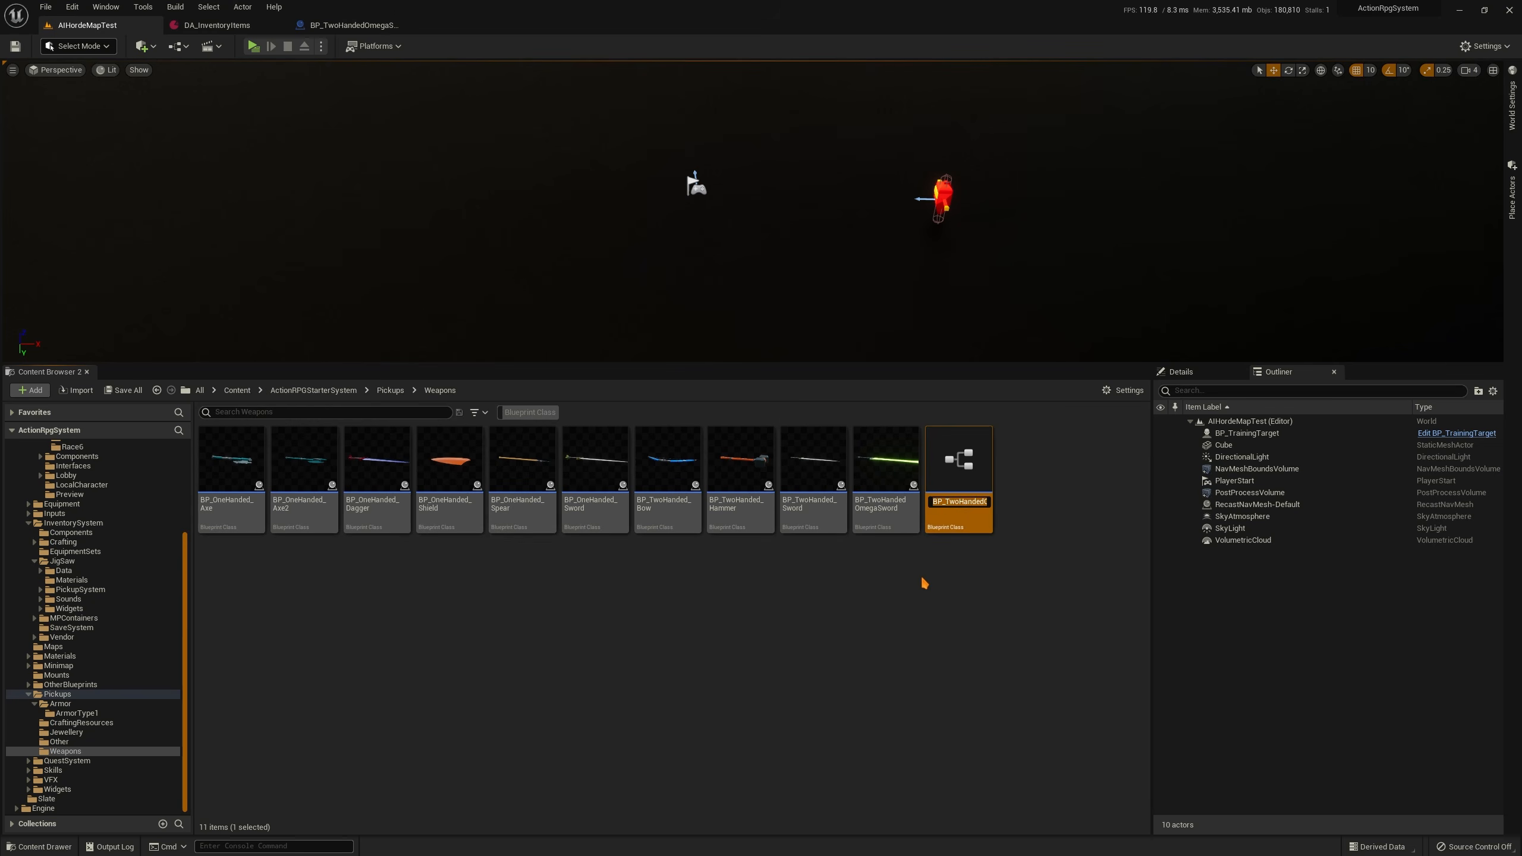
pyautogui.press('Return')
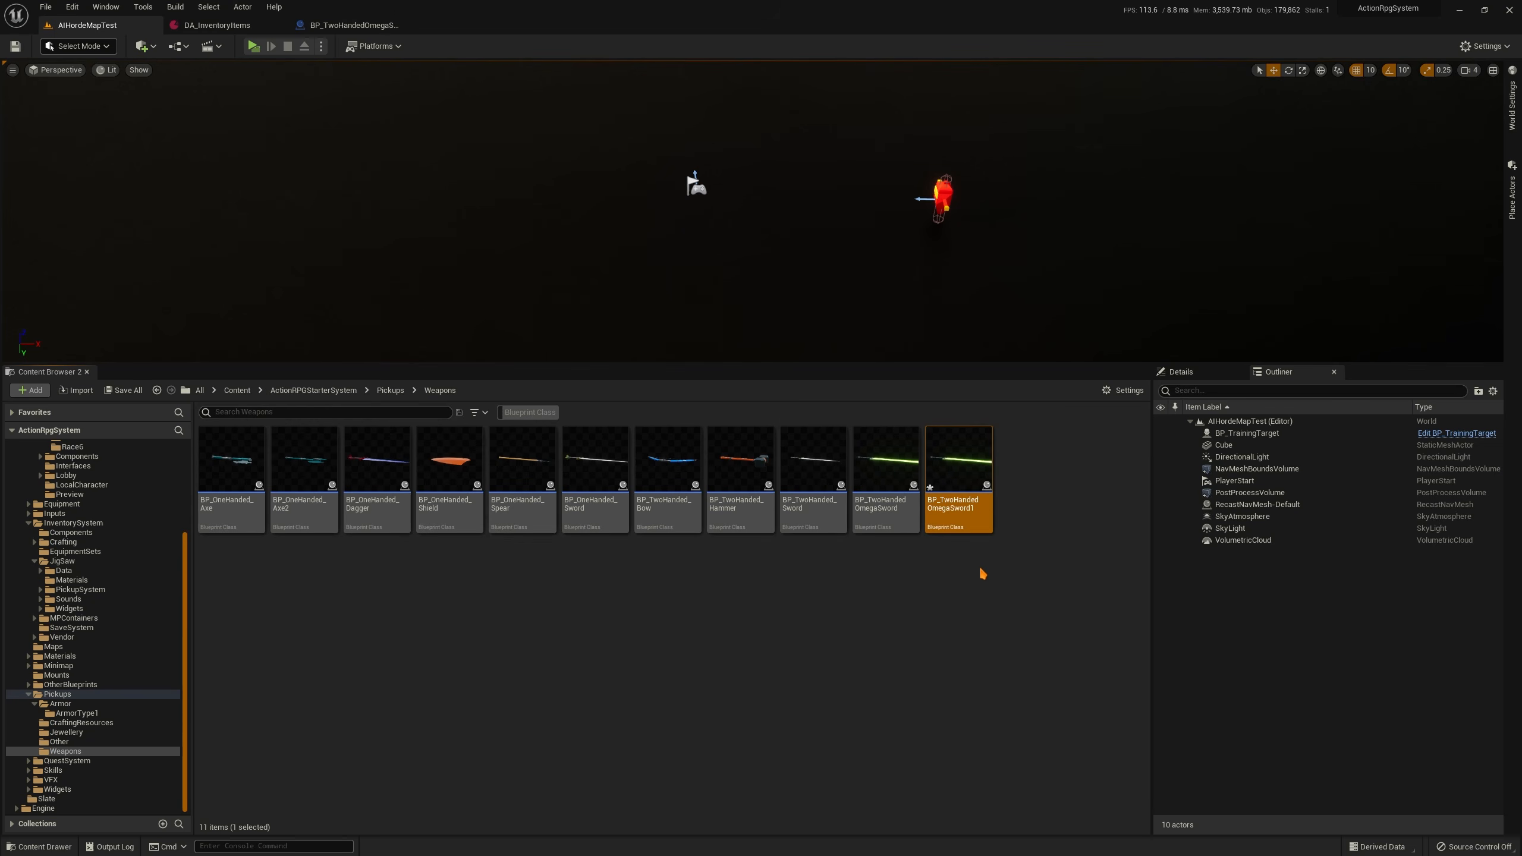
pyautogui.press('BackSpace')
pyautogui.write('2')
pyautogui.press('Return')
pyautogui.doubleClick(969, 499)
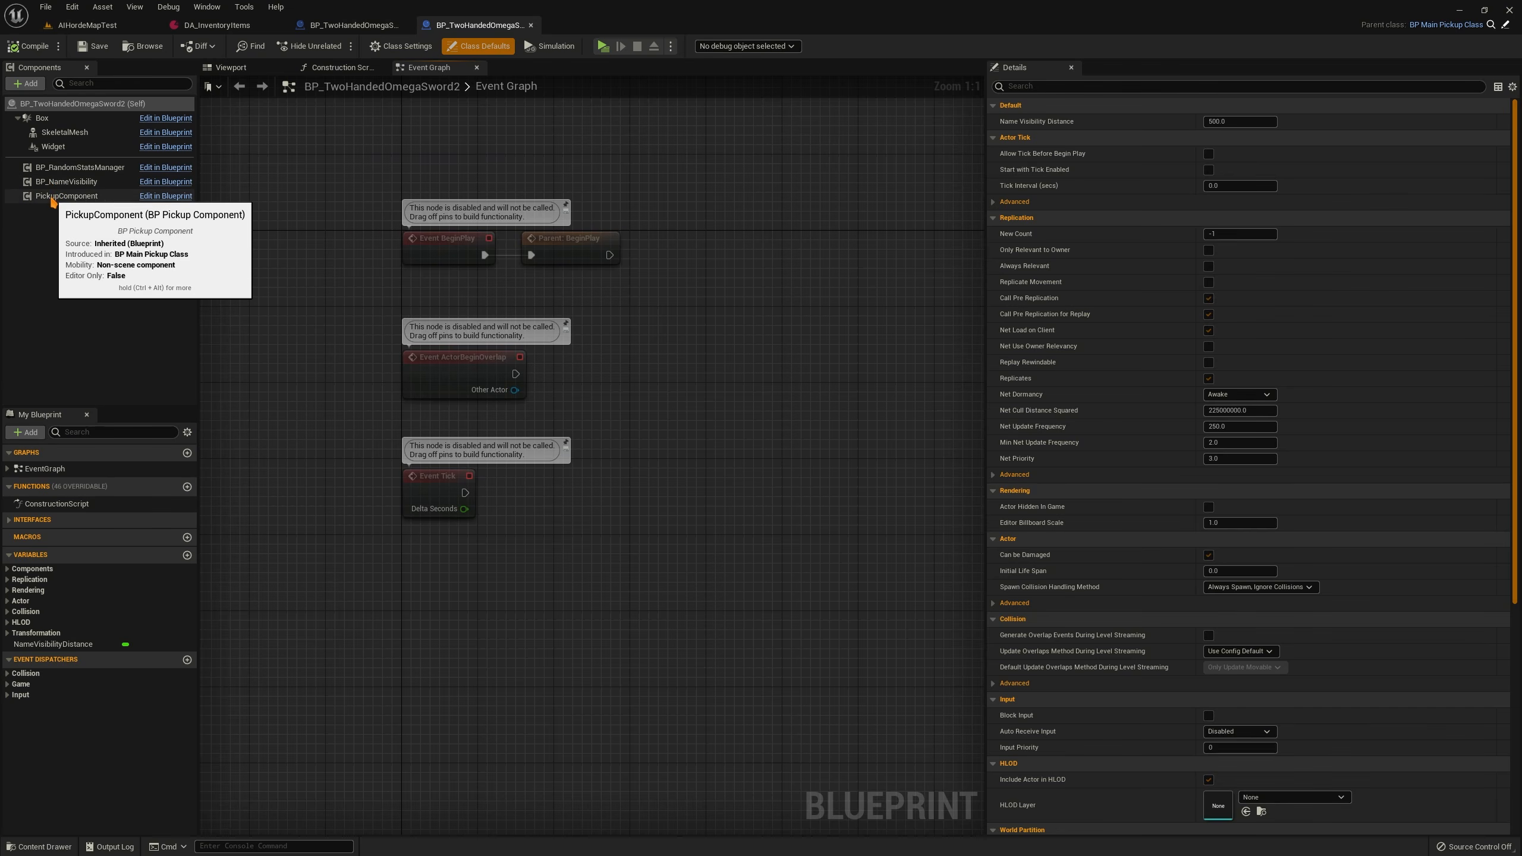
# Set the Item ID of the PickupComponent in BP_TwoHandedOmegaSword2 to NewSword, matching the new weapon entry in DA_InventoryItems
pyautogui.click(53, 198)
pyautogui.moveTo(985, 315); pyautogui.dragTo(694, 315)
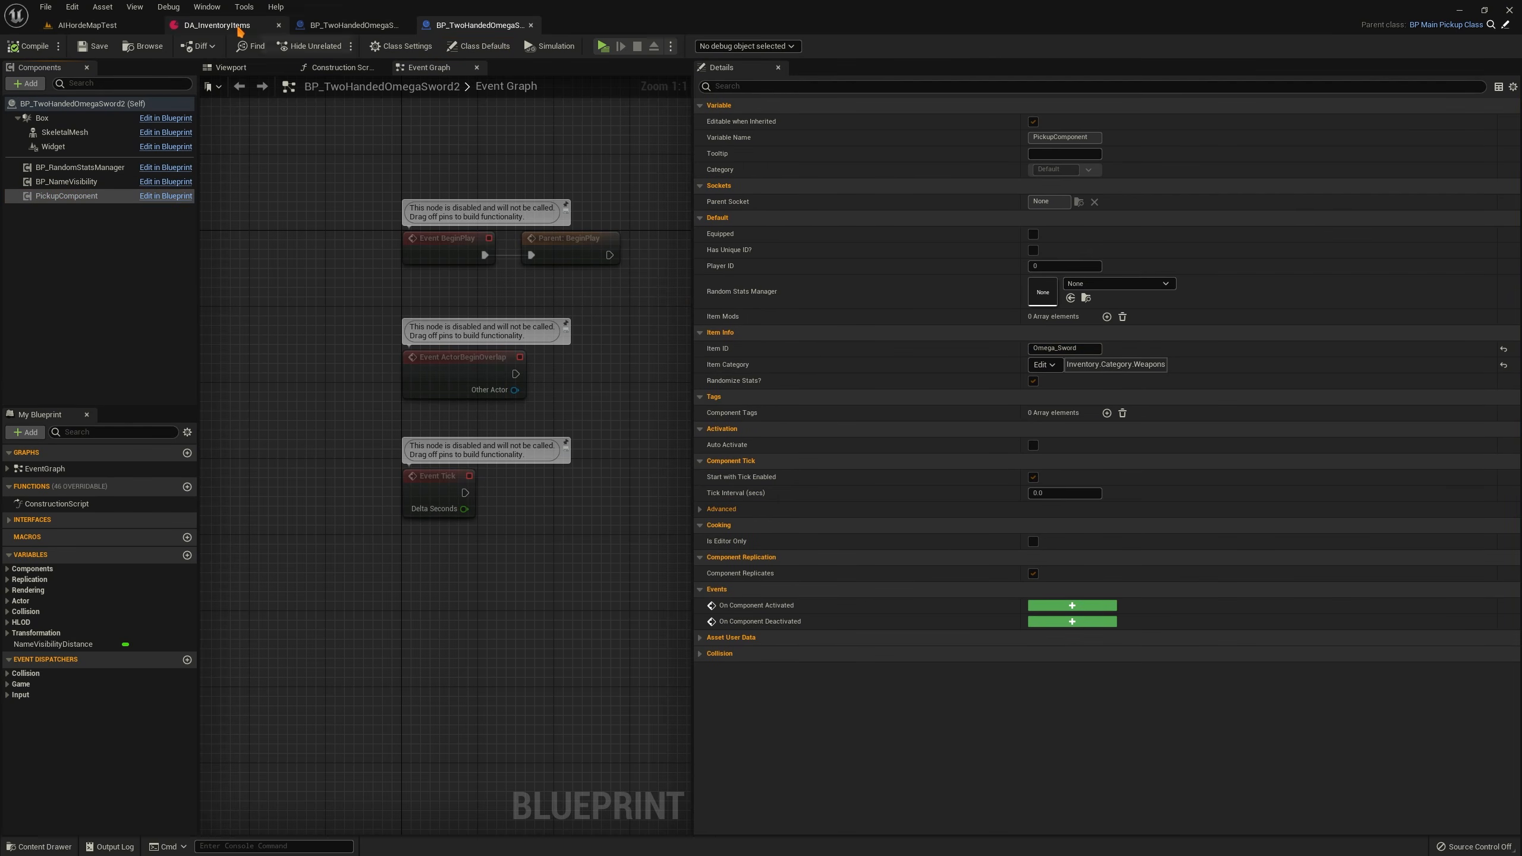
pyautogui.click(217, 24)
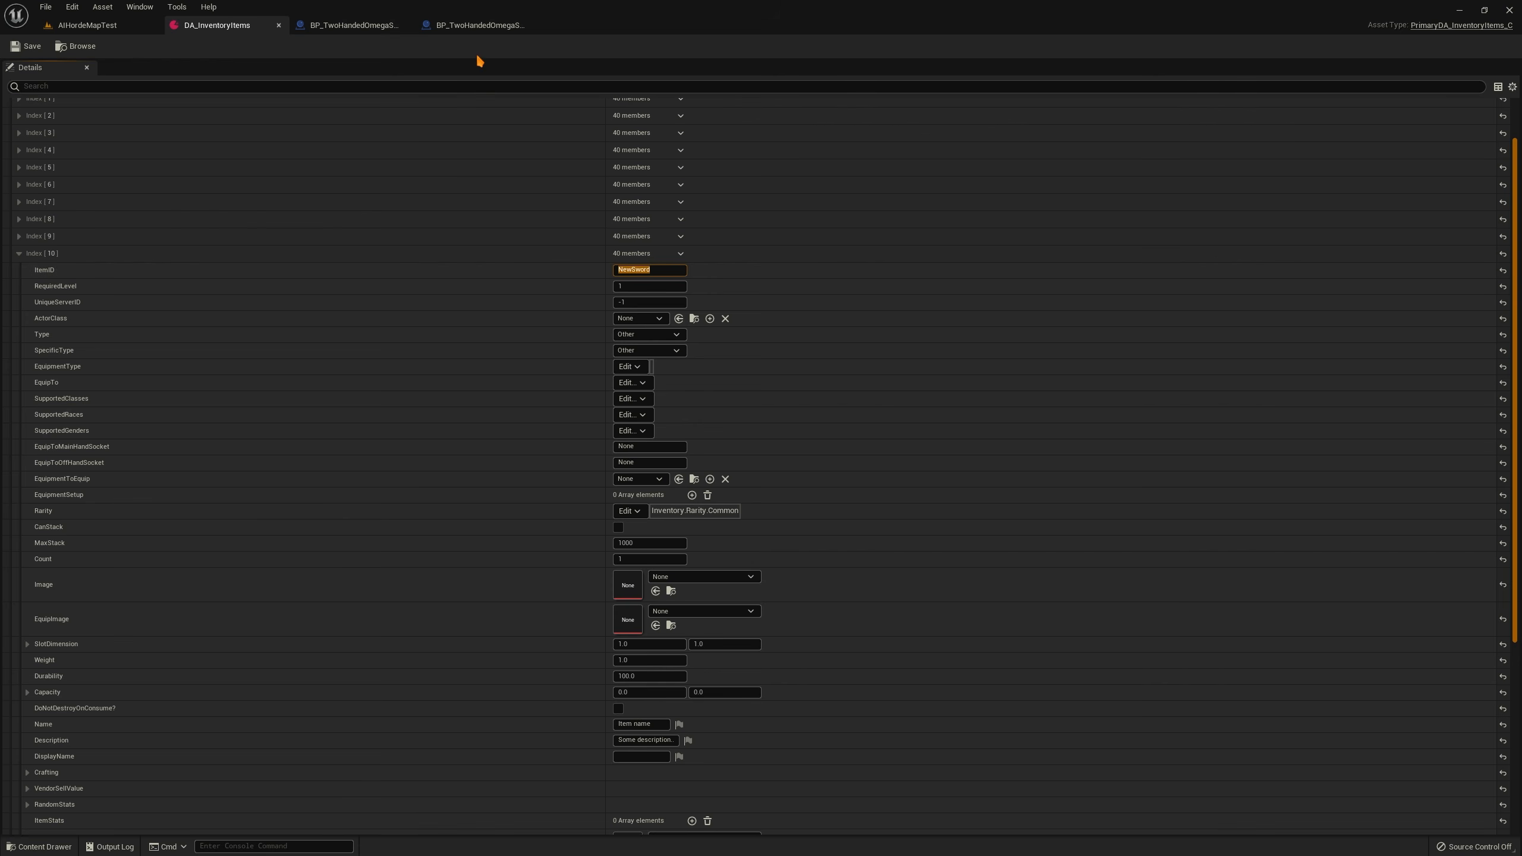
pyautogui.click(478, 25)
pyautogui.click(1072, 348)
pyautogui.write('NewSword')
pyautogui.press('Return')
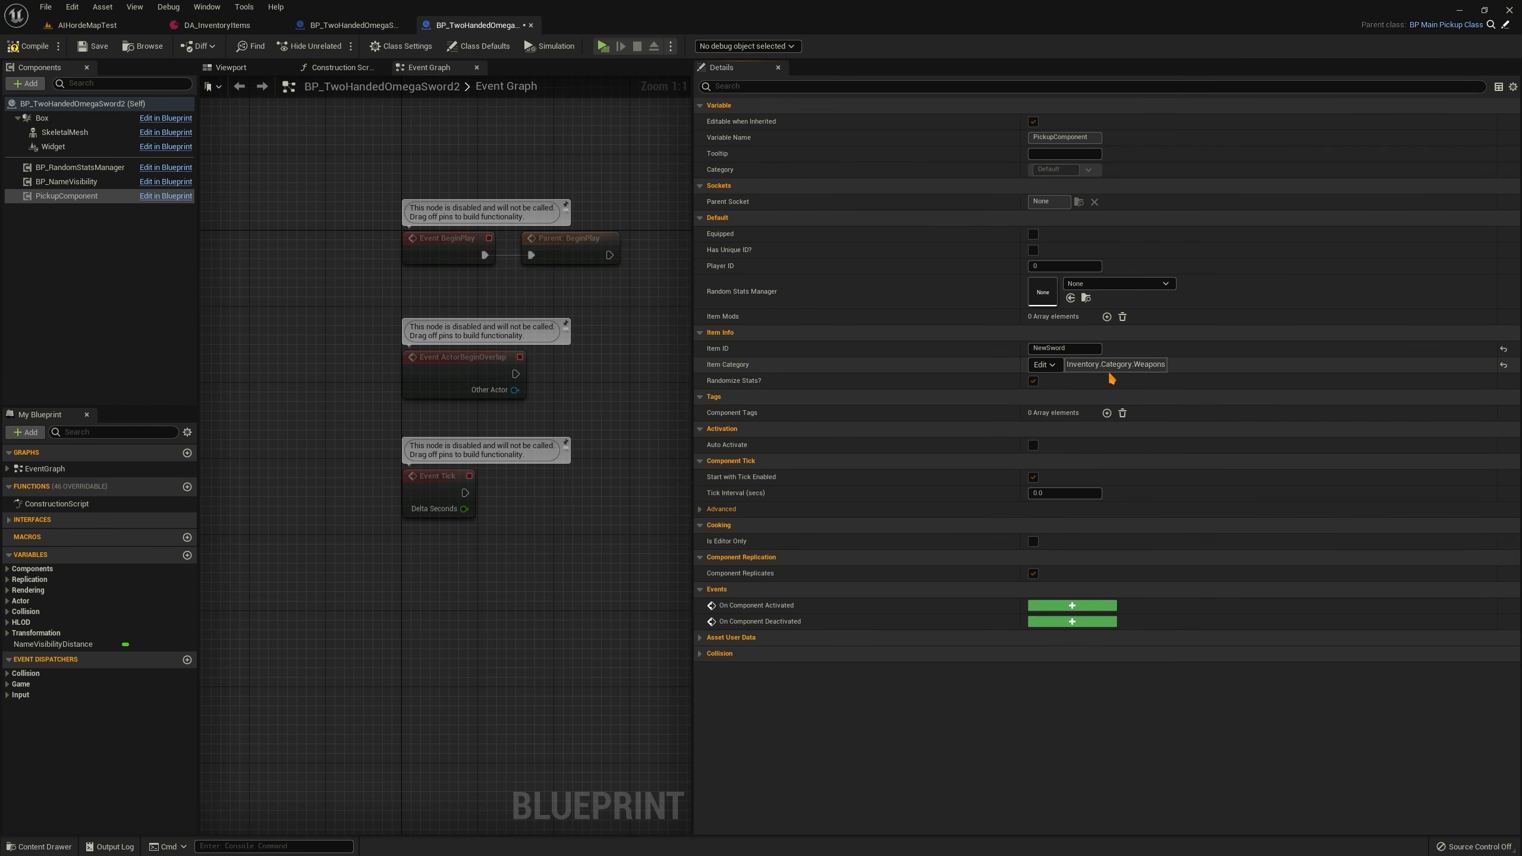
# Review the item categories in DA_InventoryItems and compare the Weapons array with the new pickup's Item Category
pyautogui.click(217, 24)
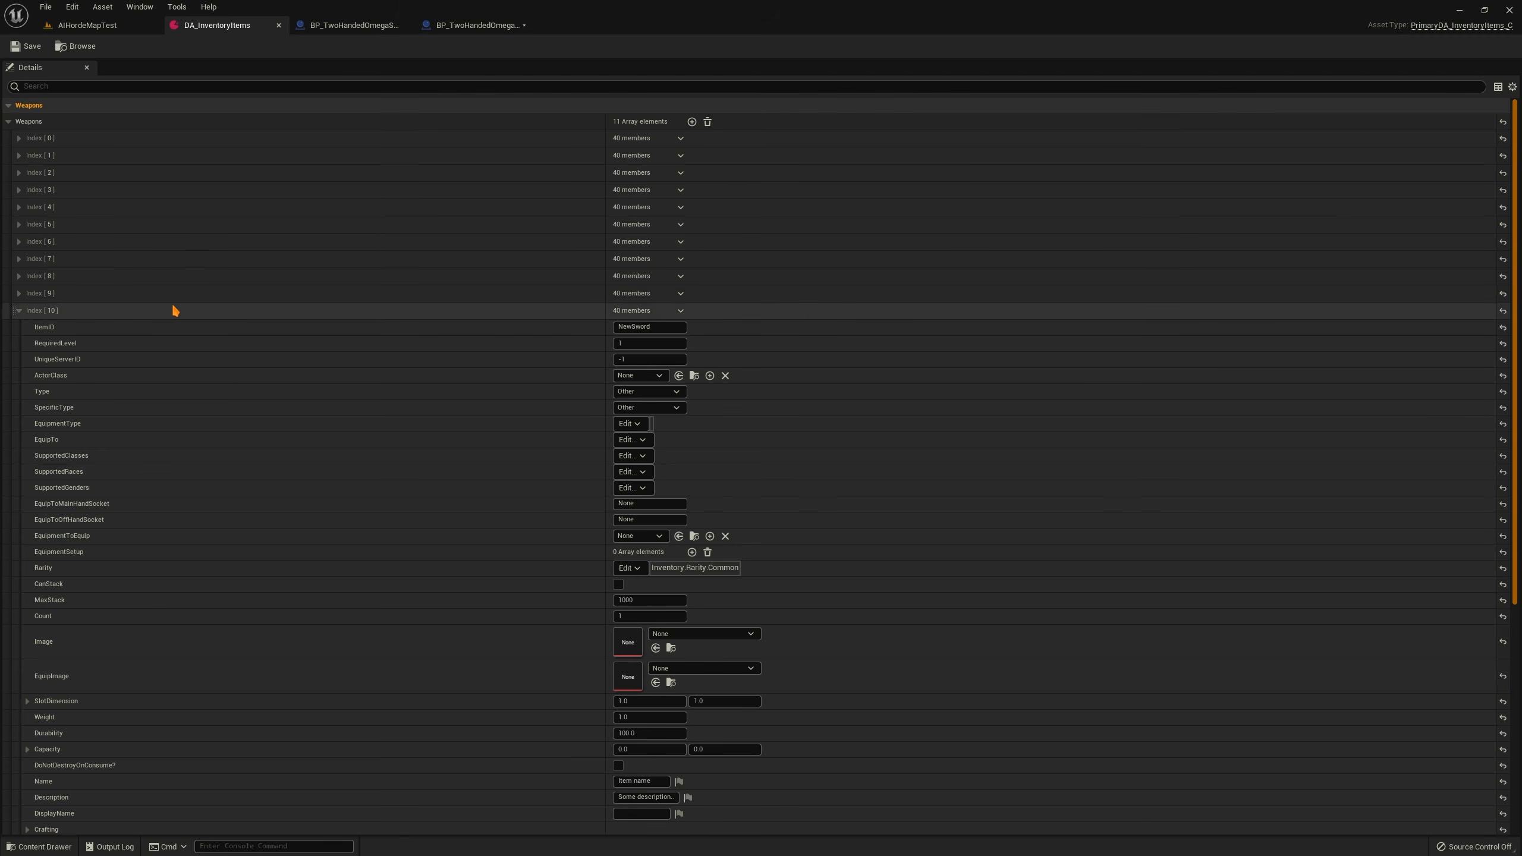
pyautogui.click(29, 122)
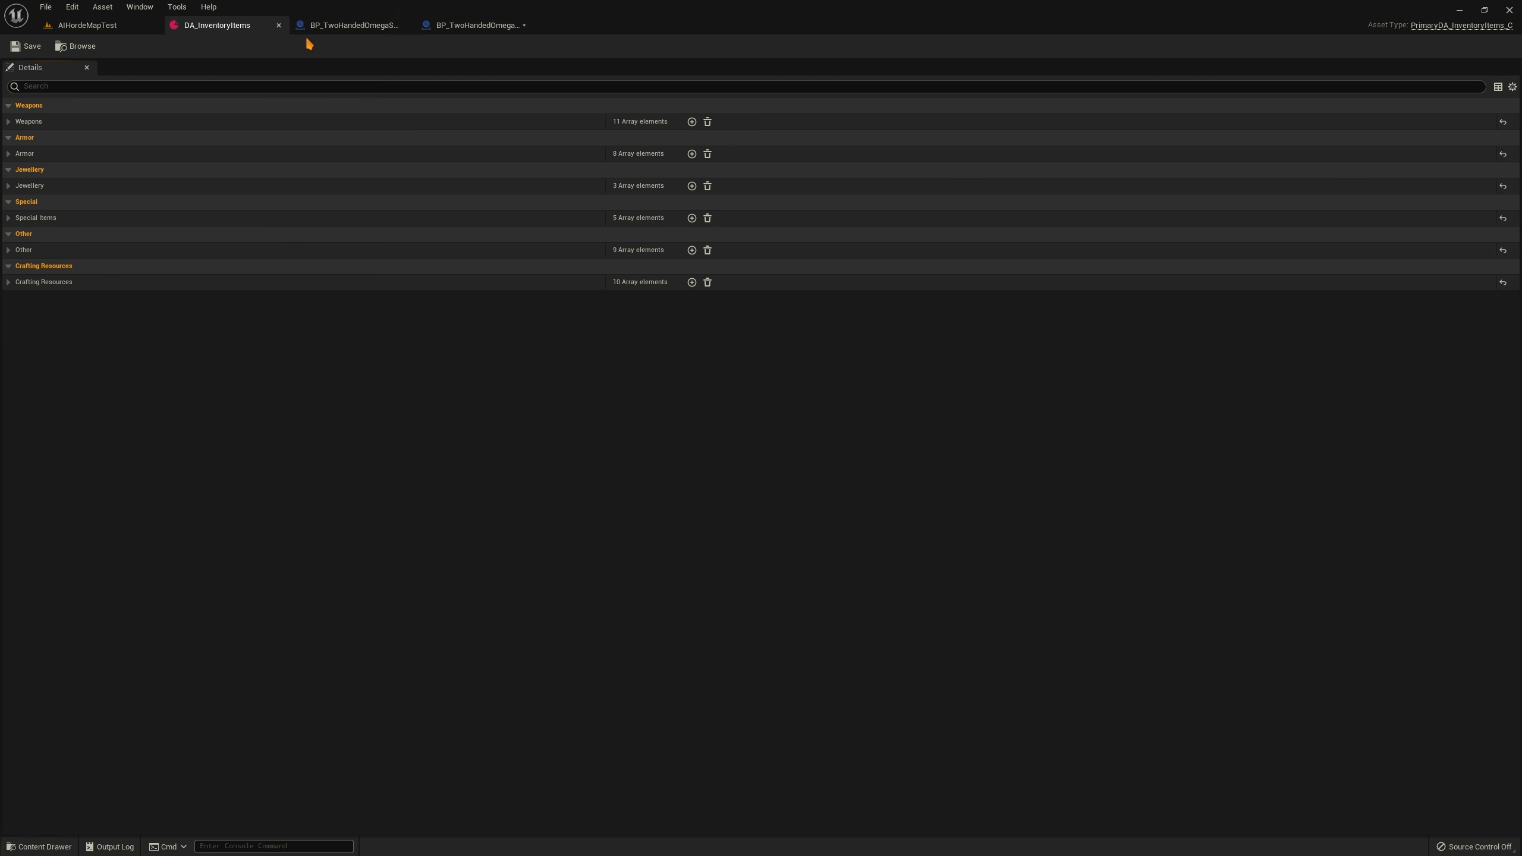
pyautogui.click(479, 25)
pyautogui.click(243, 29)
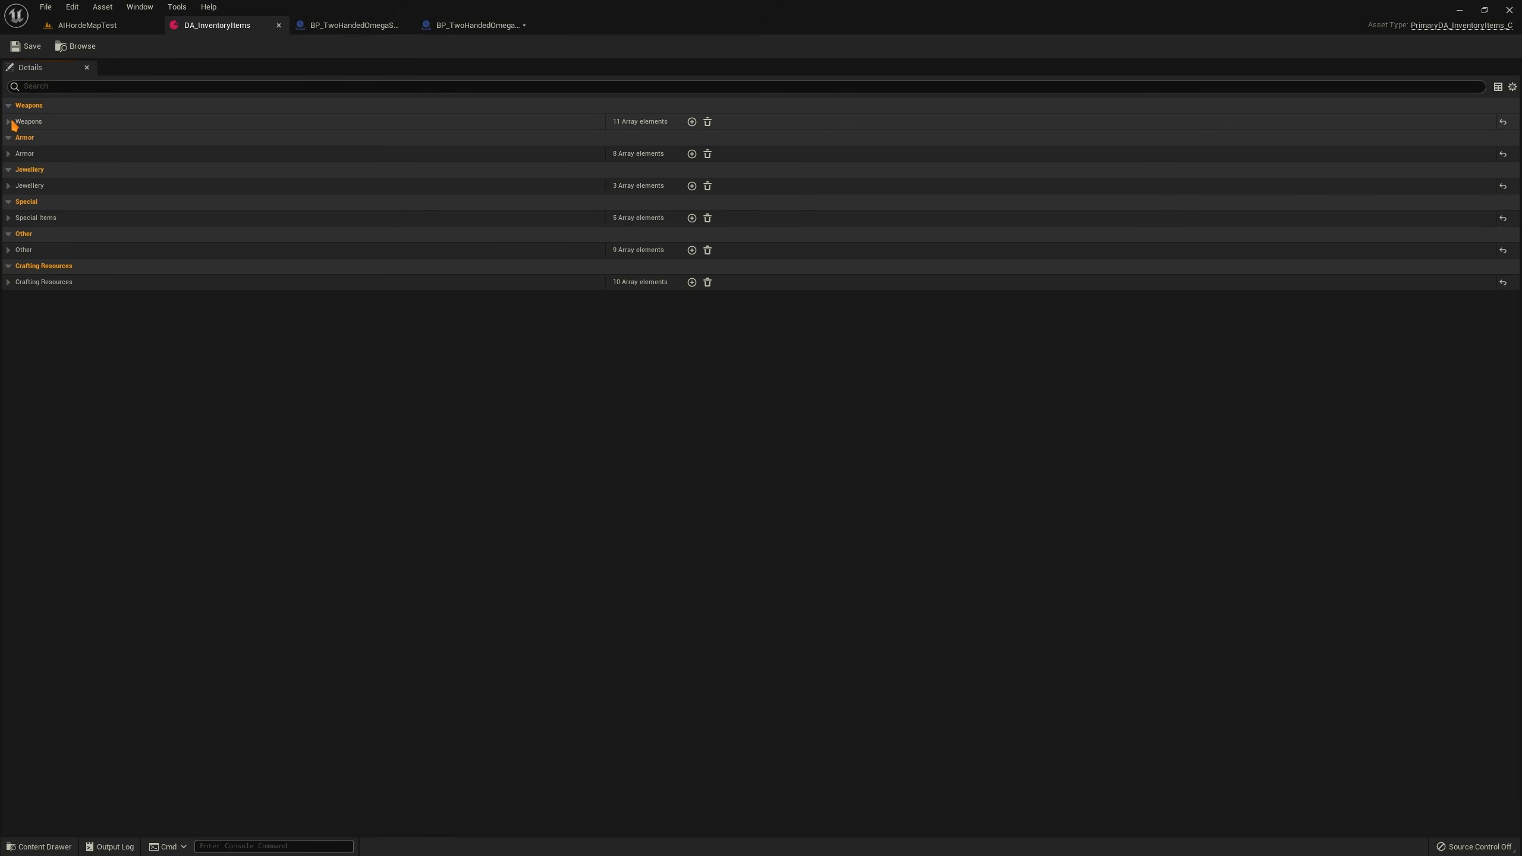
pyautogui.click(36, 121)
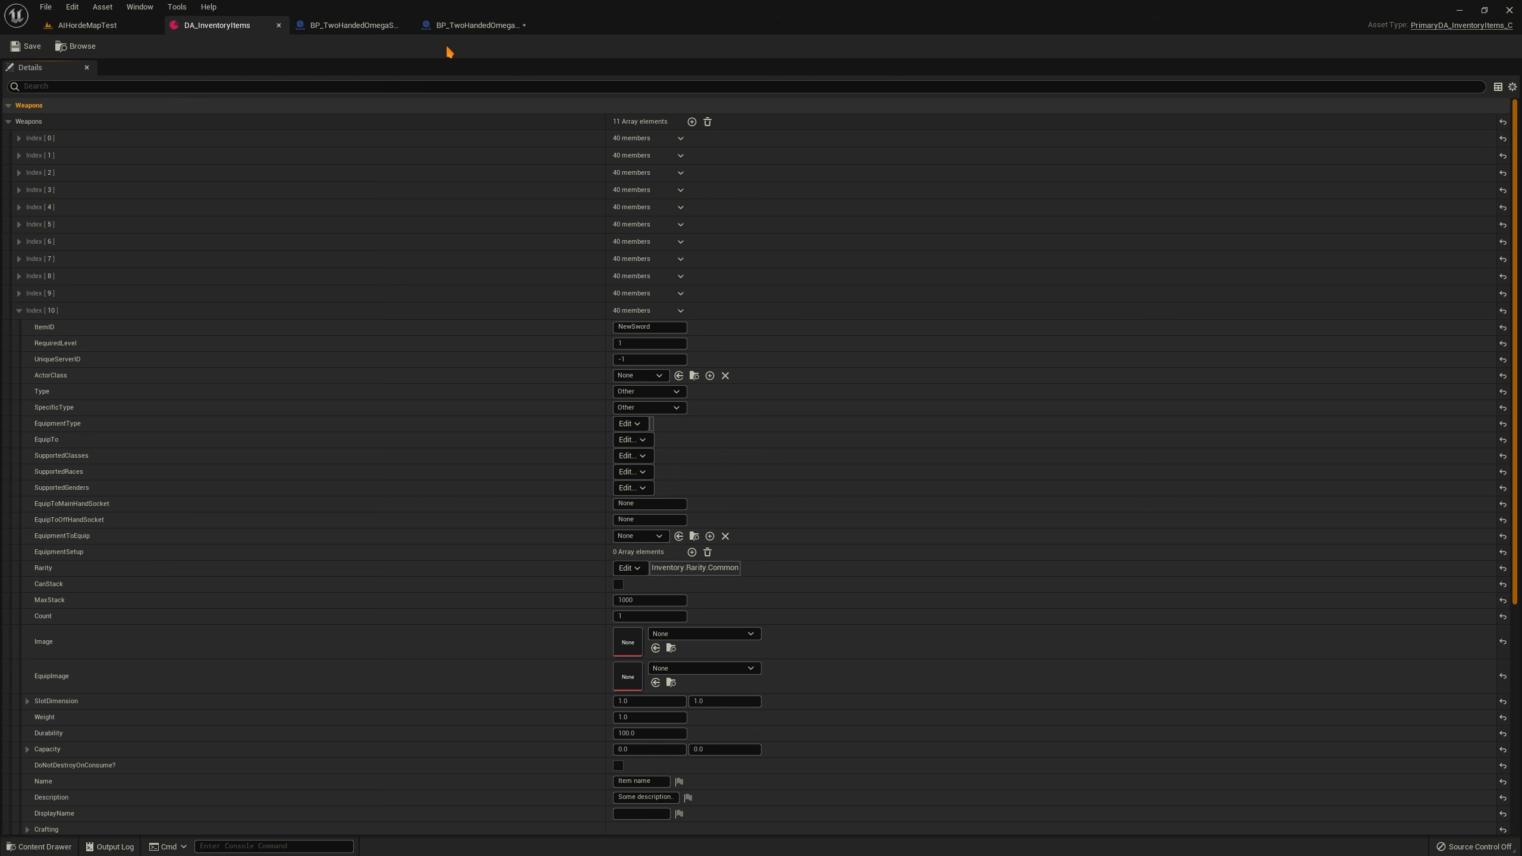
pyautogui.click(471, 25)
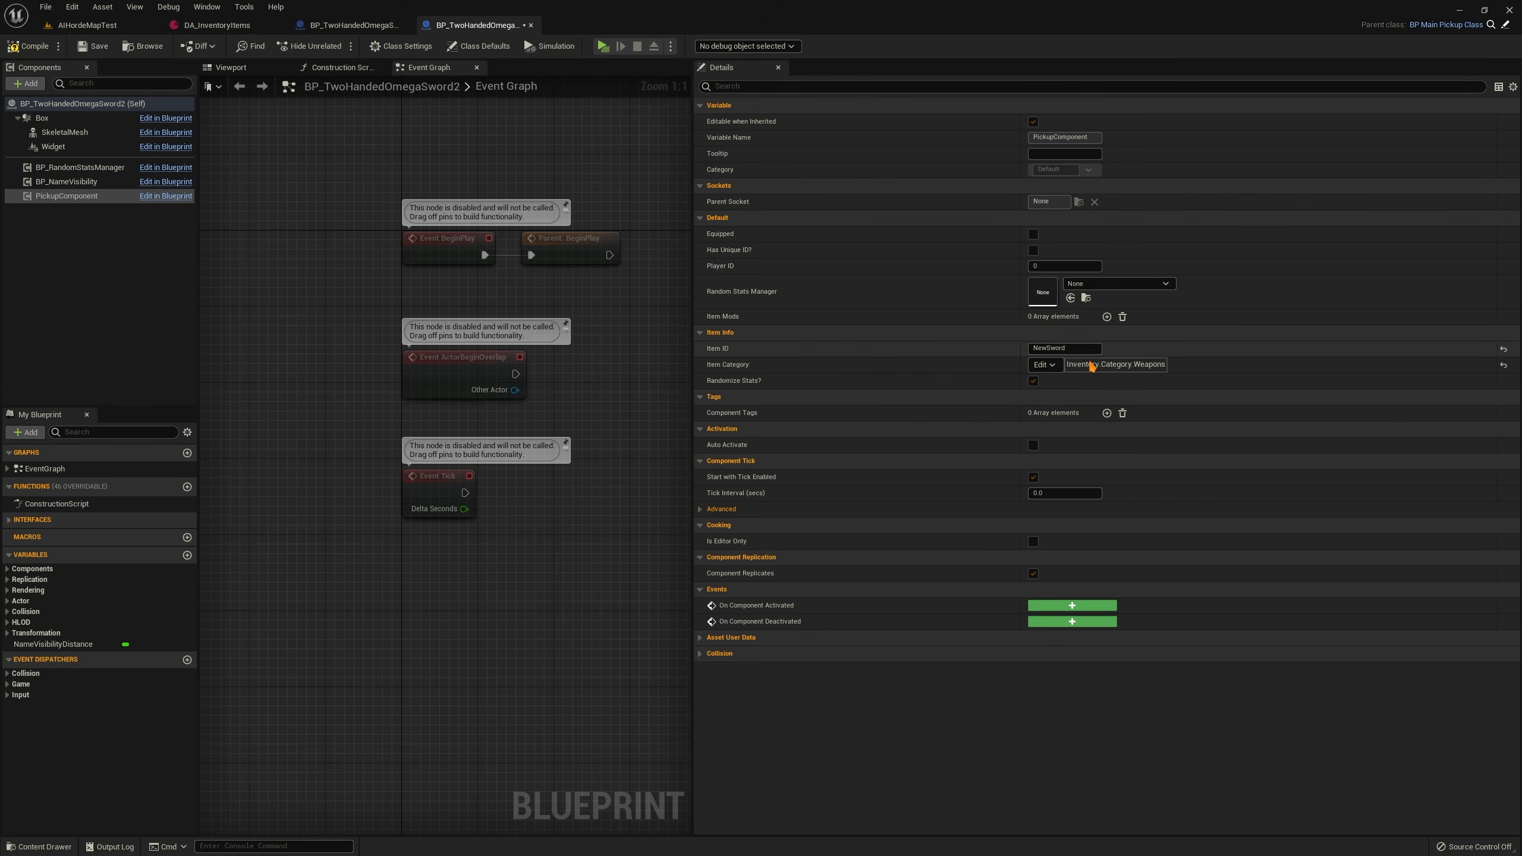
# Switch the PickupComponent's Item Category tag to Armor and back to Inventory.Category.Weapons
pyautogui.click(1044, 367)
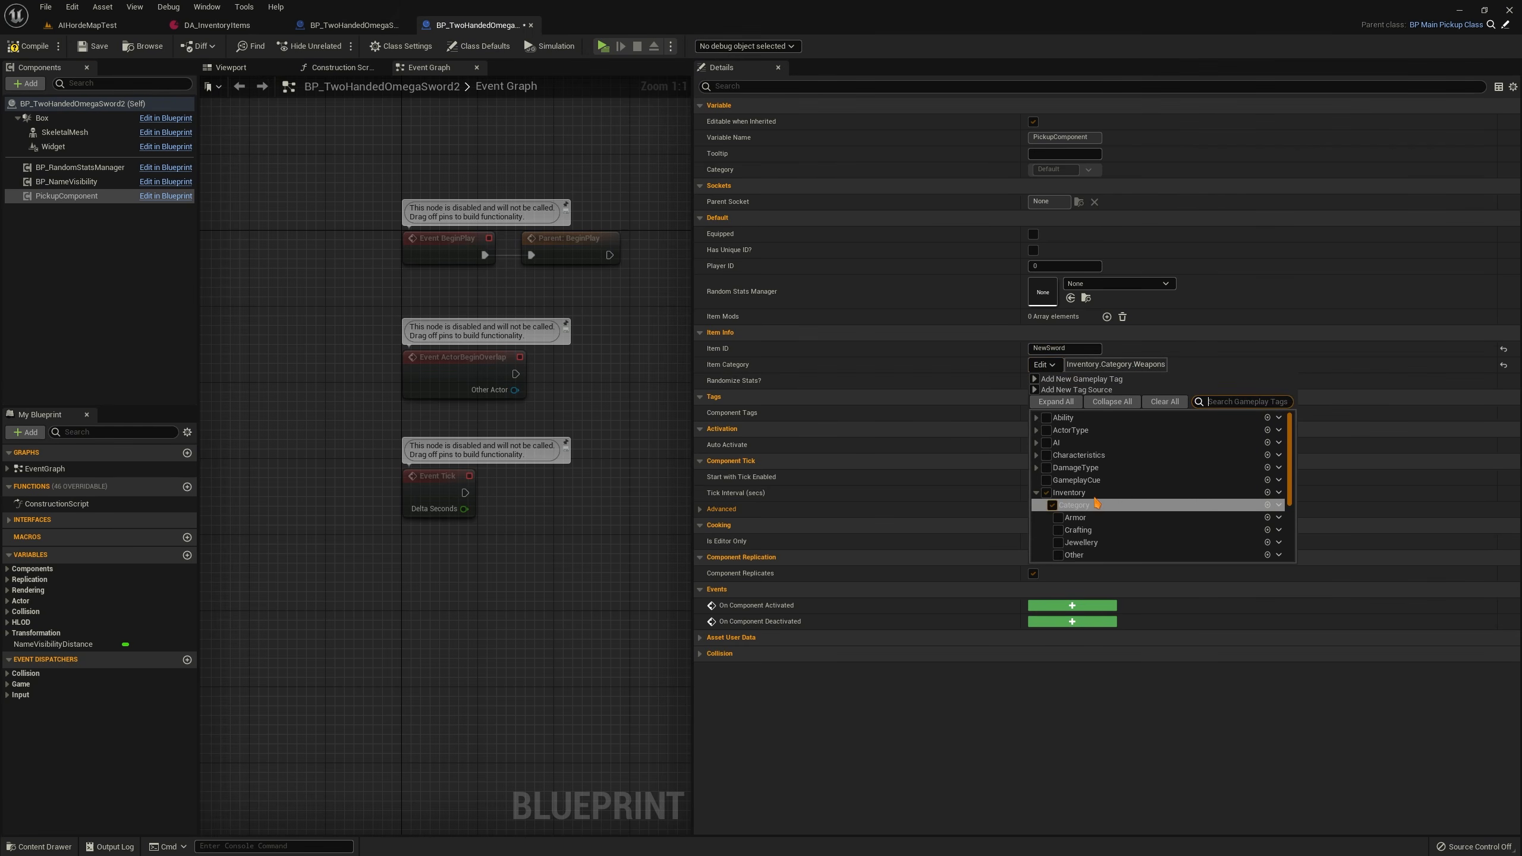
pyautogui.scroll(-2, 1109, 510)
pyautogui.scroll(1, 1129, 511)
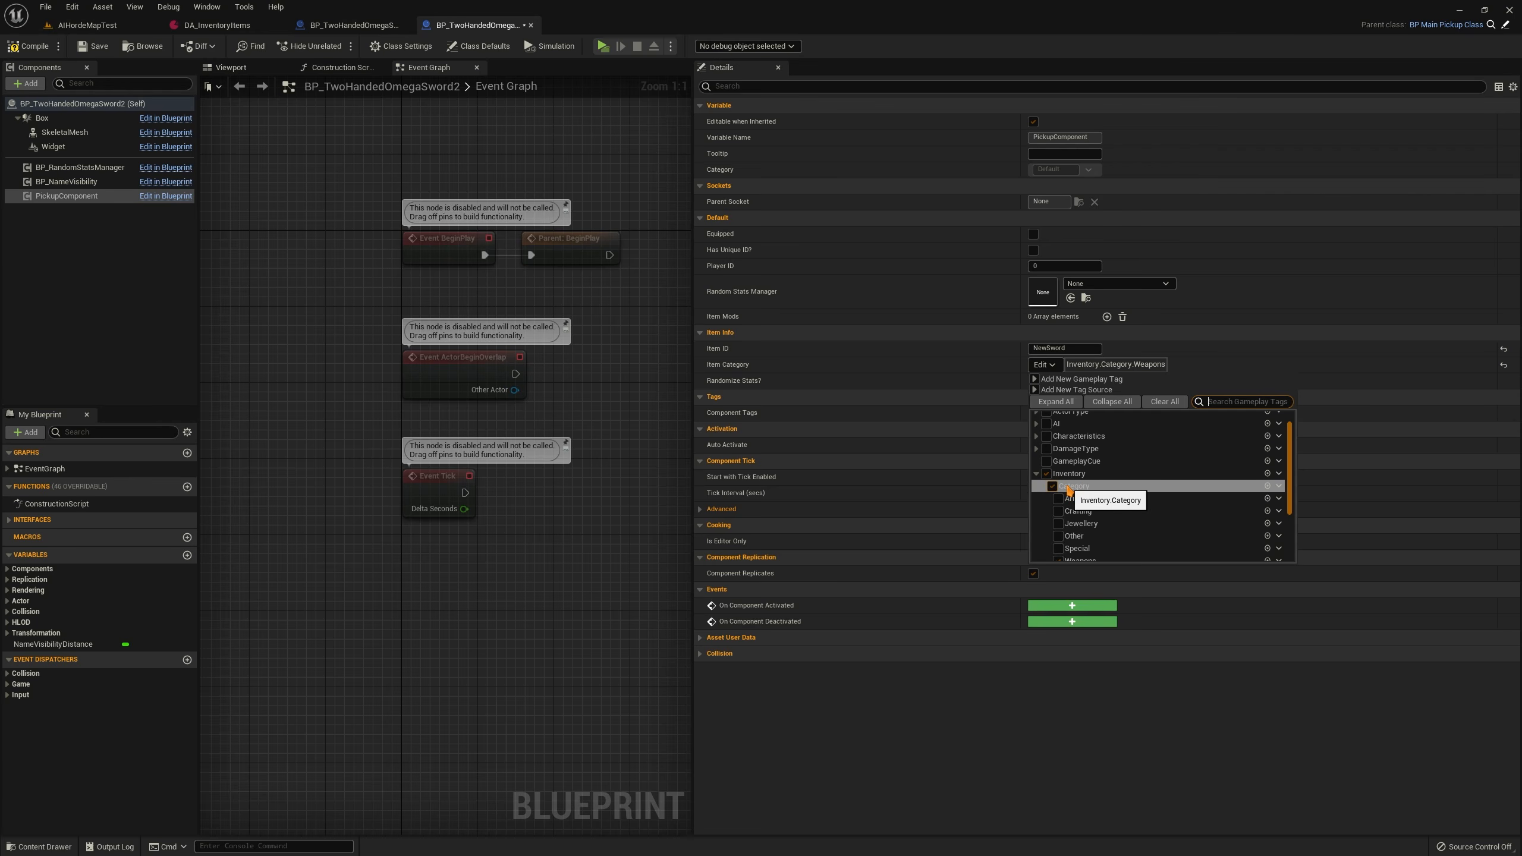
pyautogui.scroll(-2, 1073, 474)
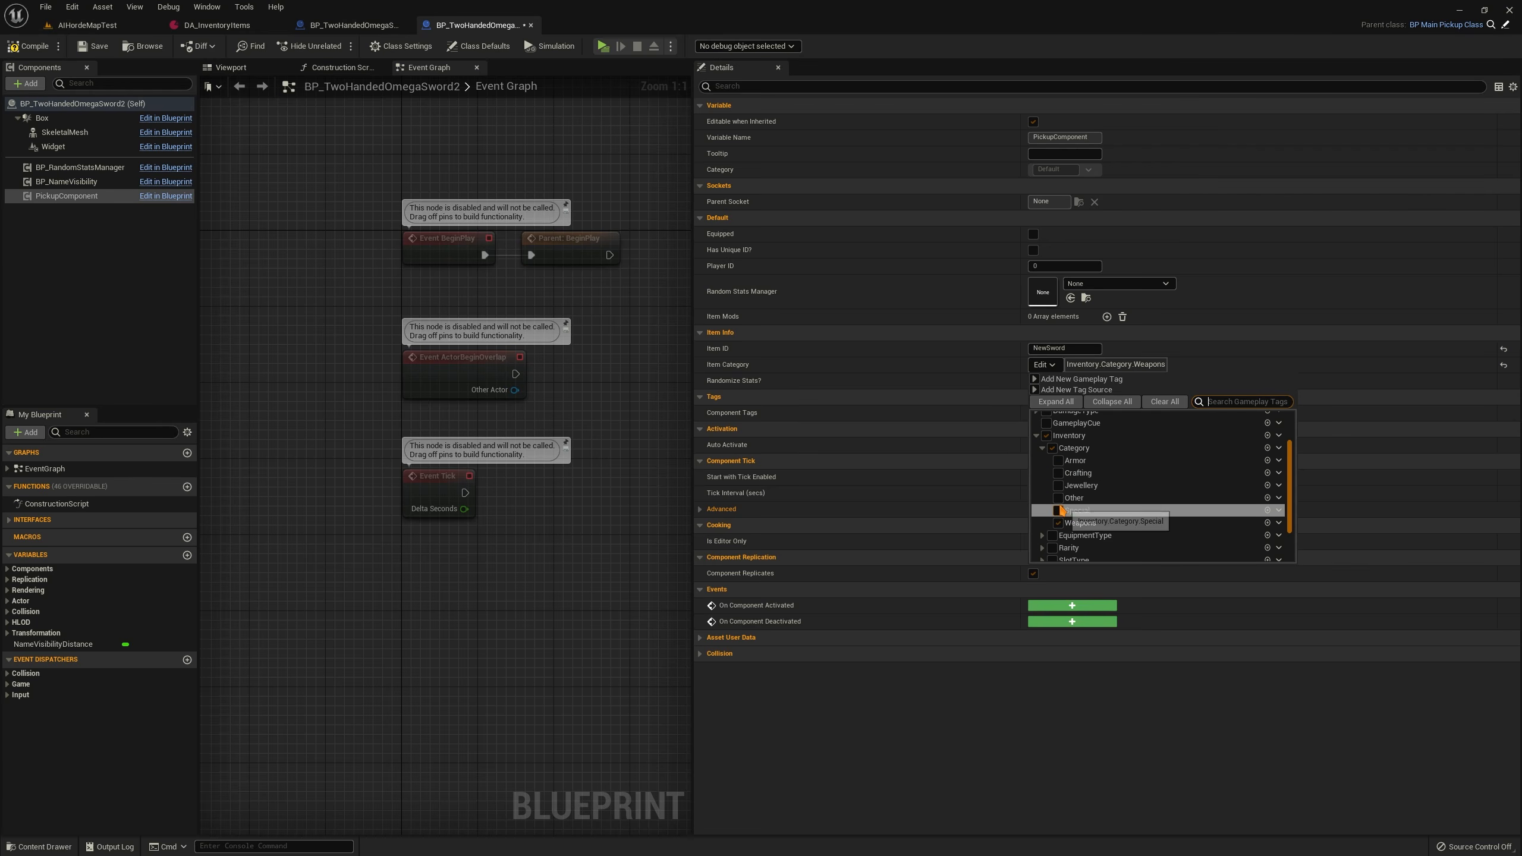
pyautogui.click(1058, 460)
pyautogui.click(1058, 523)
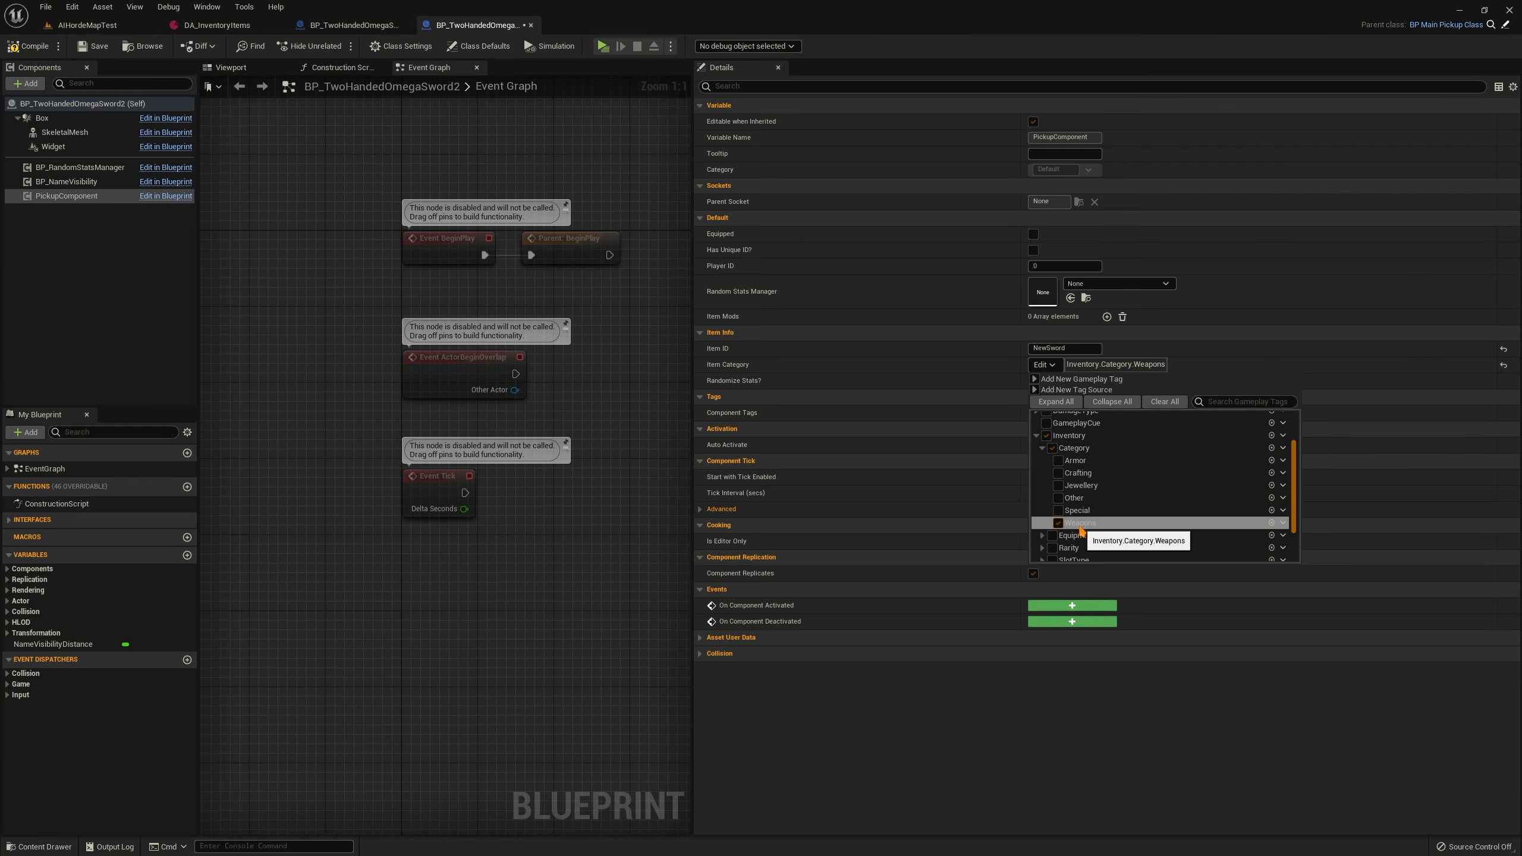
pyautogui.click(947, 399)
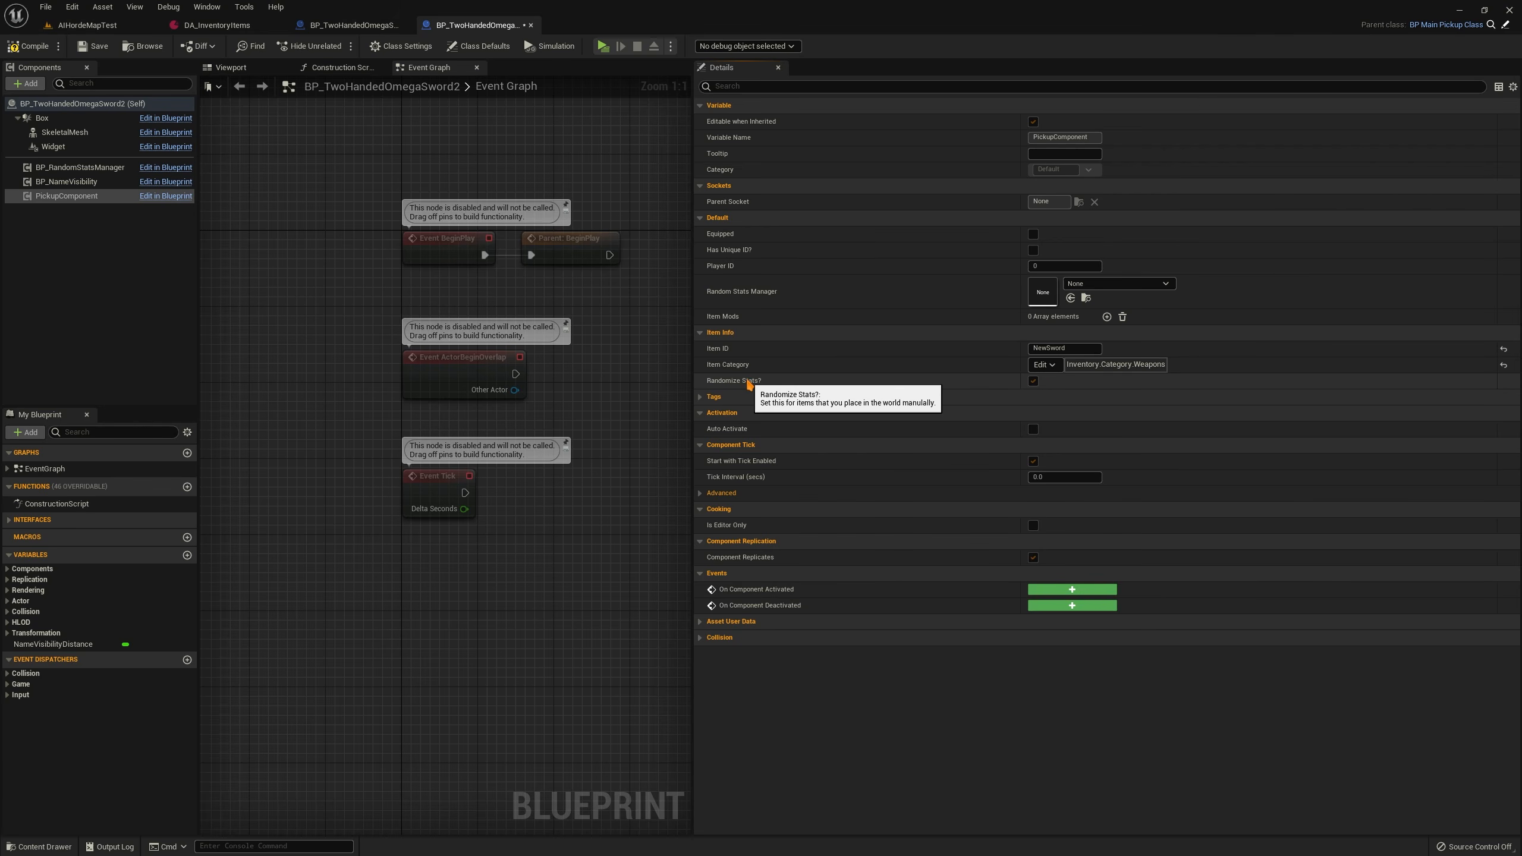
# Disable Randomize Stats on the PickupComponent and check the NewSword entry's RandomStats and ItemStats fields in DA_InventoryItems
pyautogui.click(217, 25)
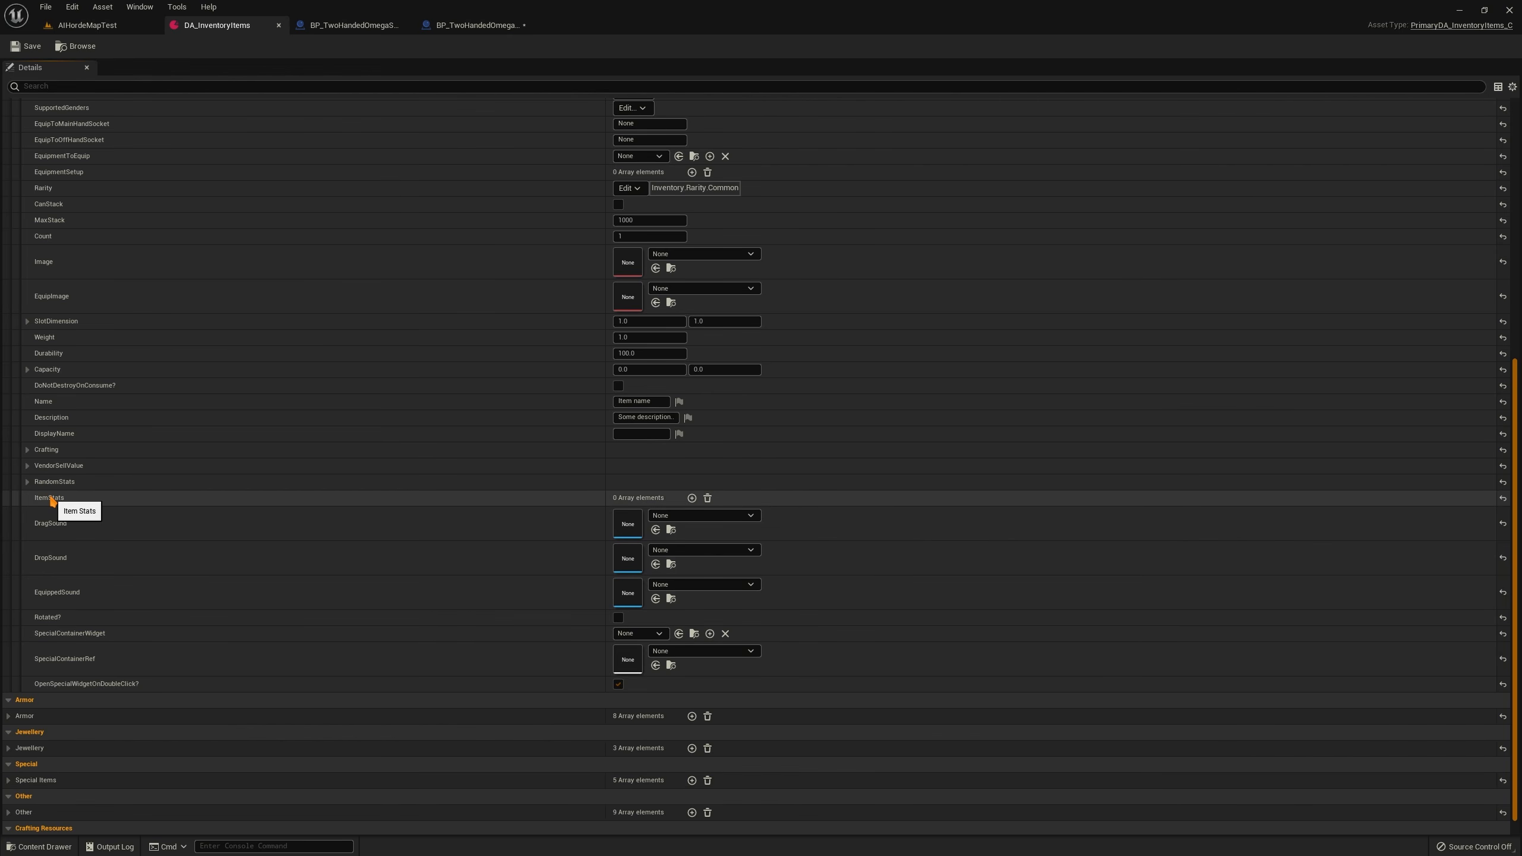
pyautogui.click(474, 25)
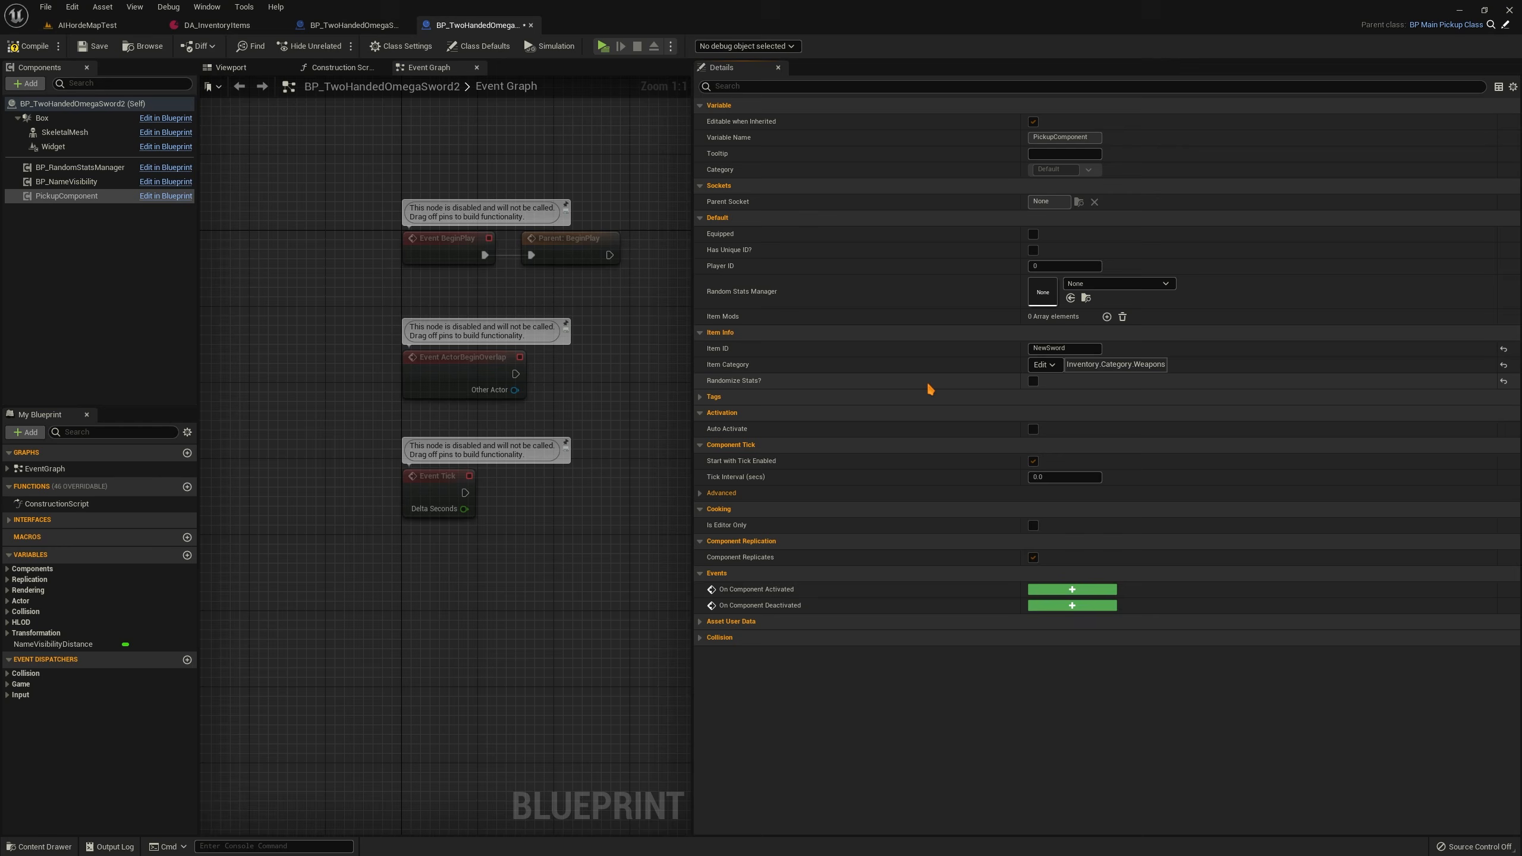
pyautogui.click(217, 25)
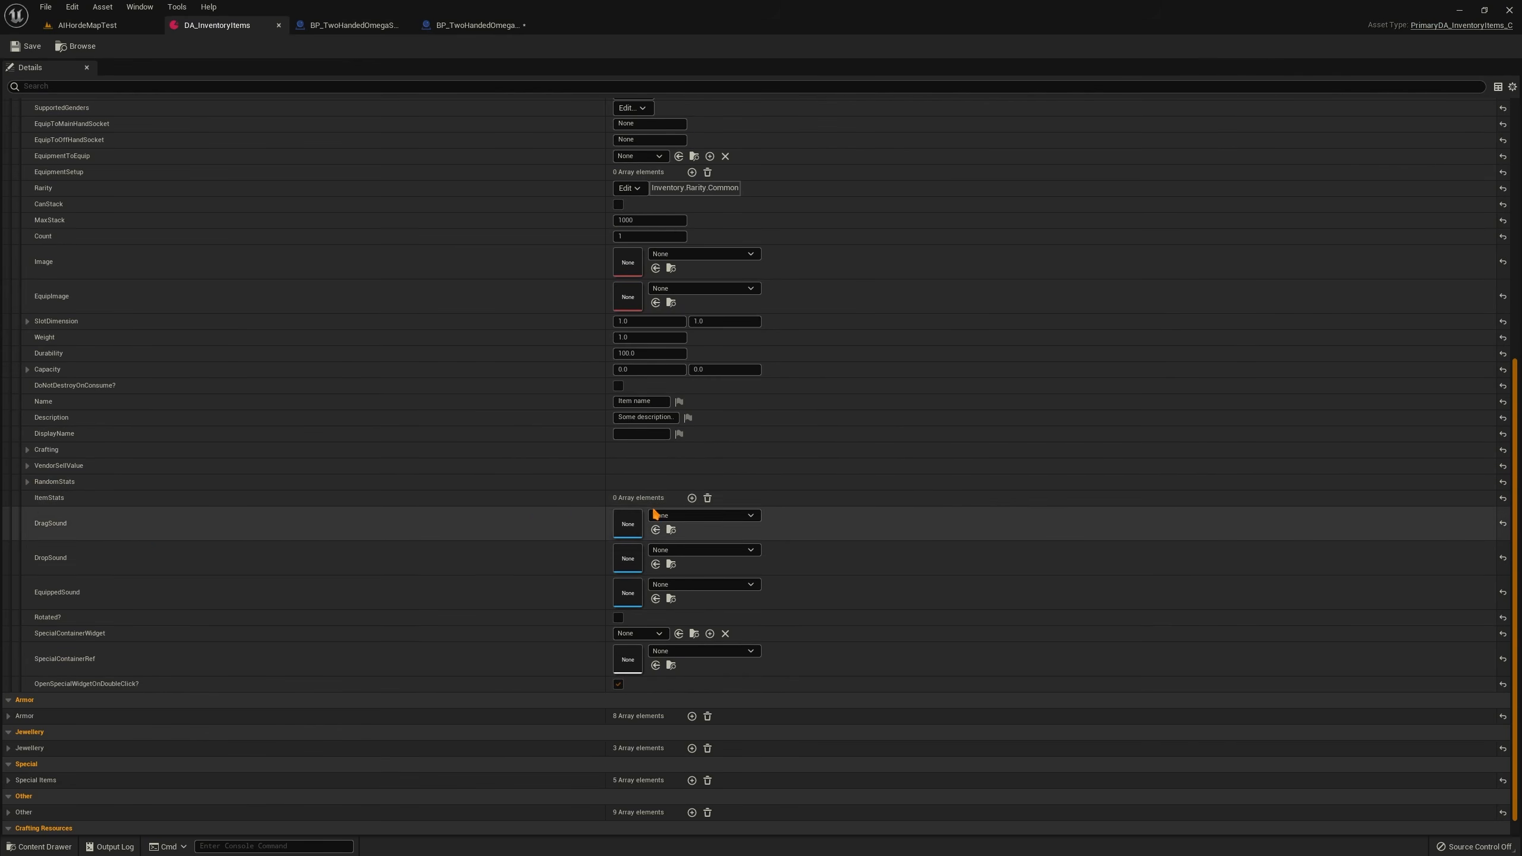
# Add an ItemStats element to the NewSword entry and assign it the Stat.AttackPower tag
pyautogui.click(692, 498)
pyautogui.click(38, 514)
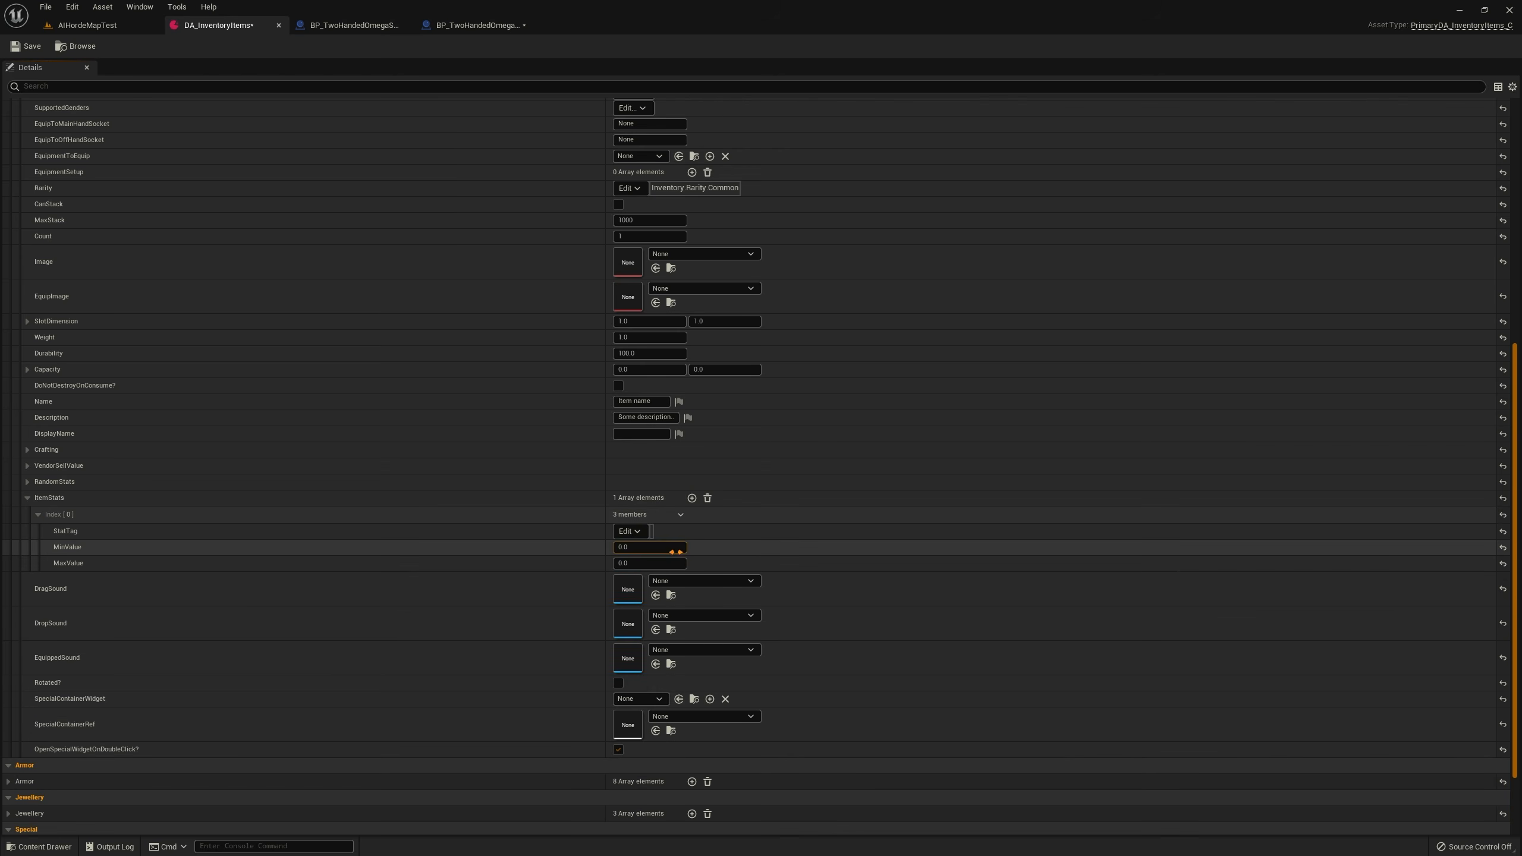
pyautogui.click(628, 531)
pyautogui.write('attack')
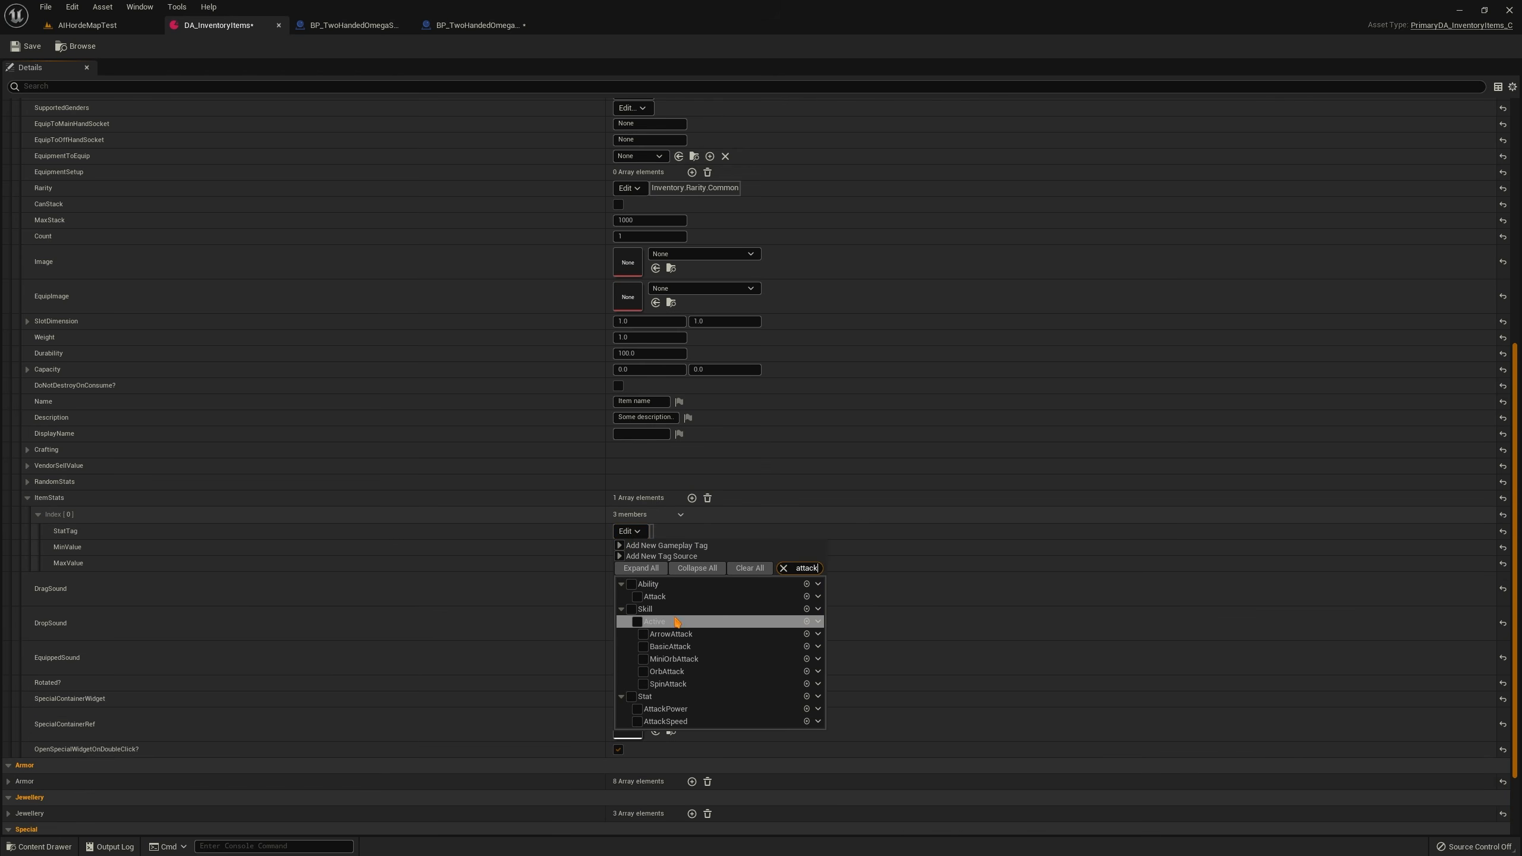
pyautogui.click(637, 709)
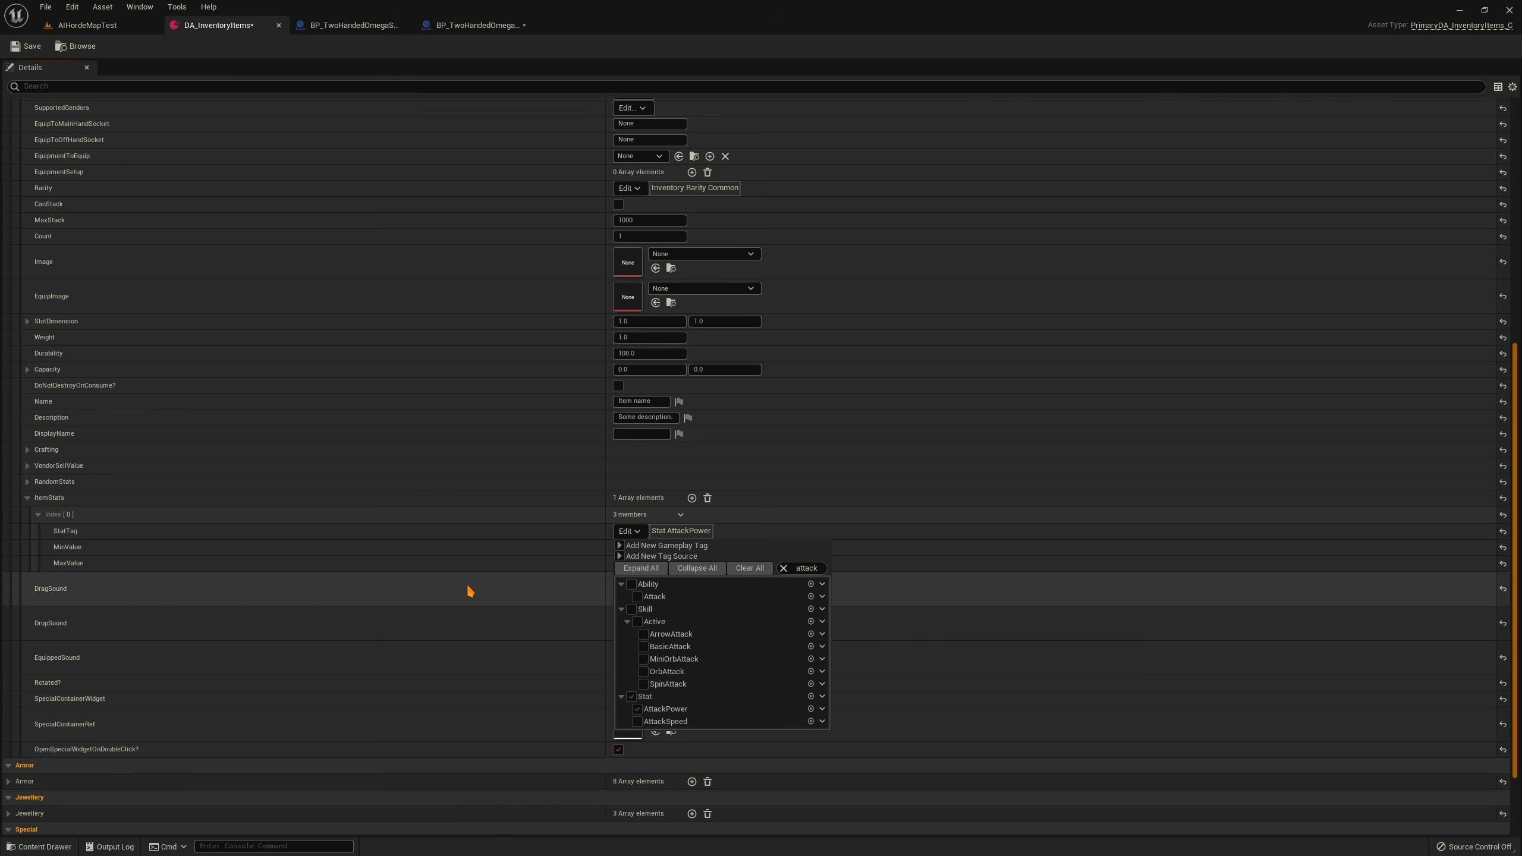
pyautogui.click(514, 527)
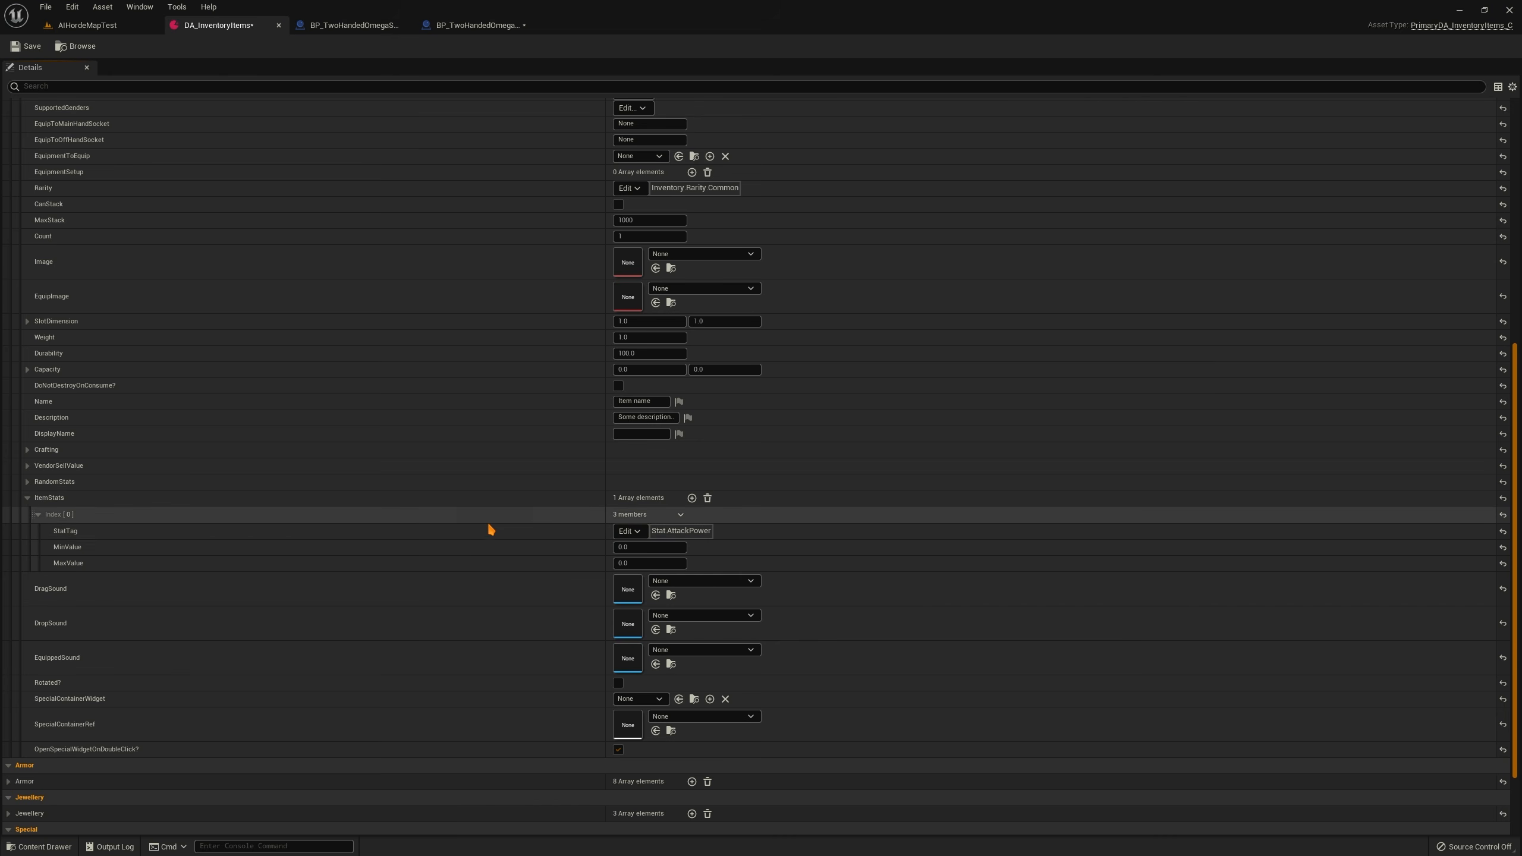
# Set the new ItemStats element's MinValue to 100 and MaxValue to 120, and save DA_InventoryItems
pyautogui.click(635, 547)
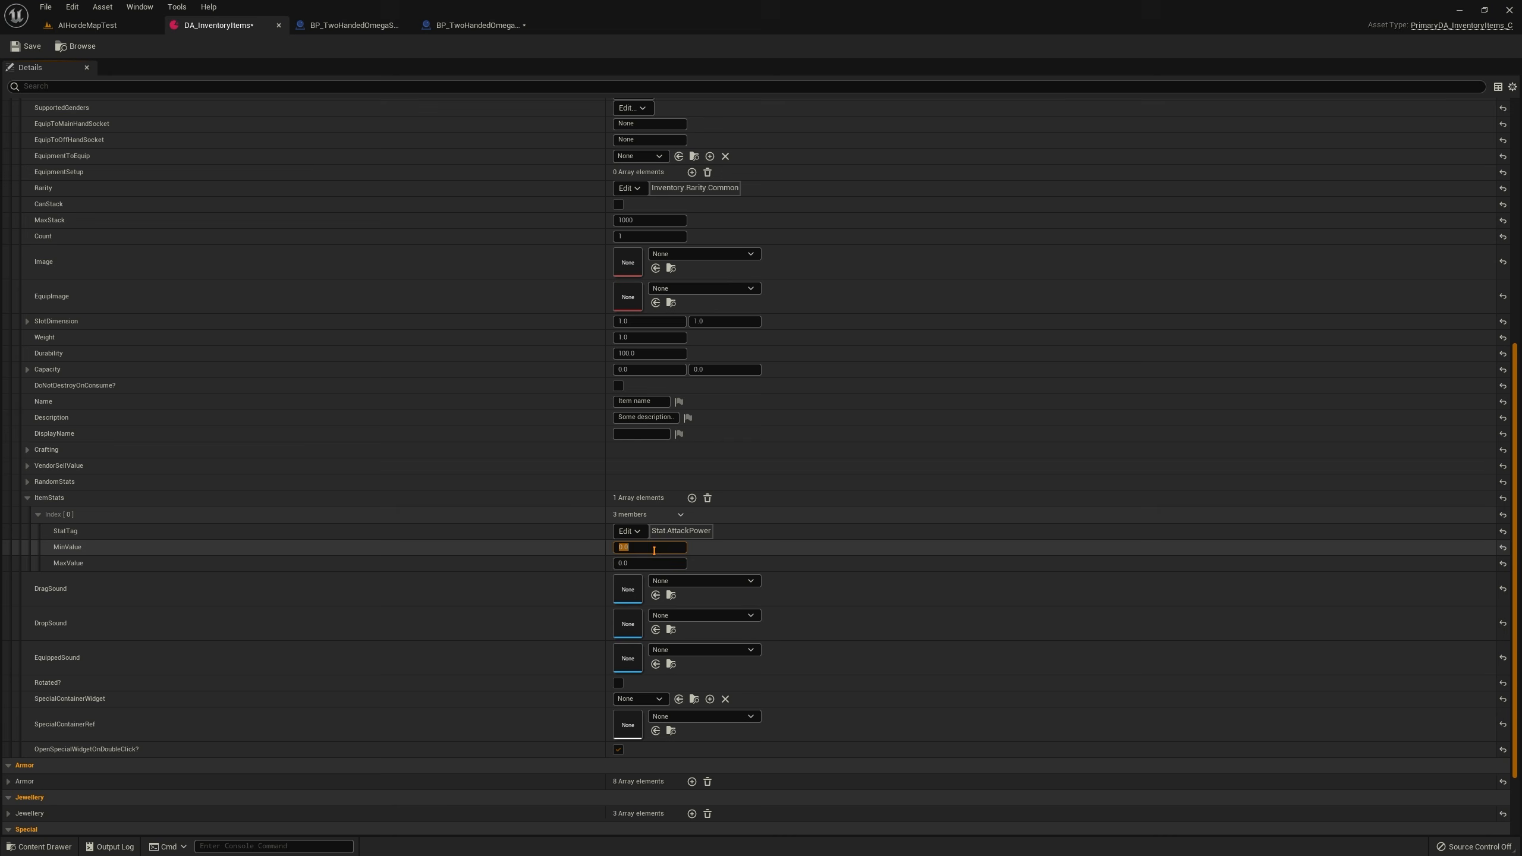
pyautogui.write('100')
pyautogui.press('Return')
pyautogui.click(623, 564)
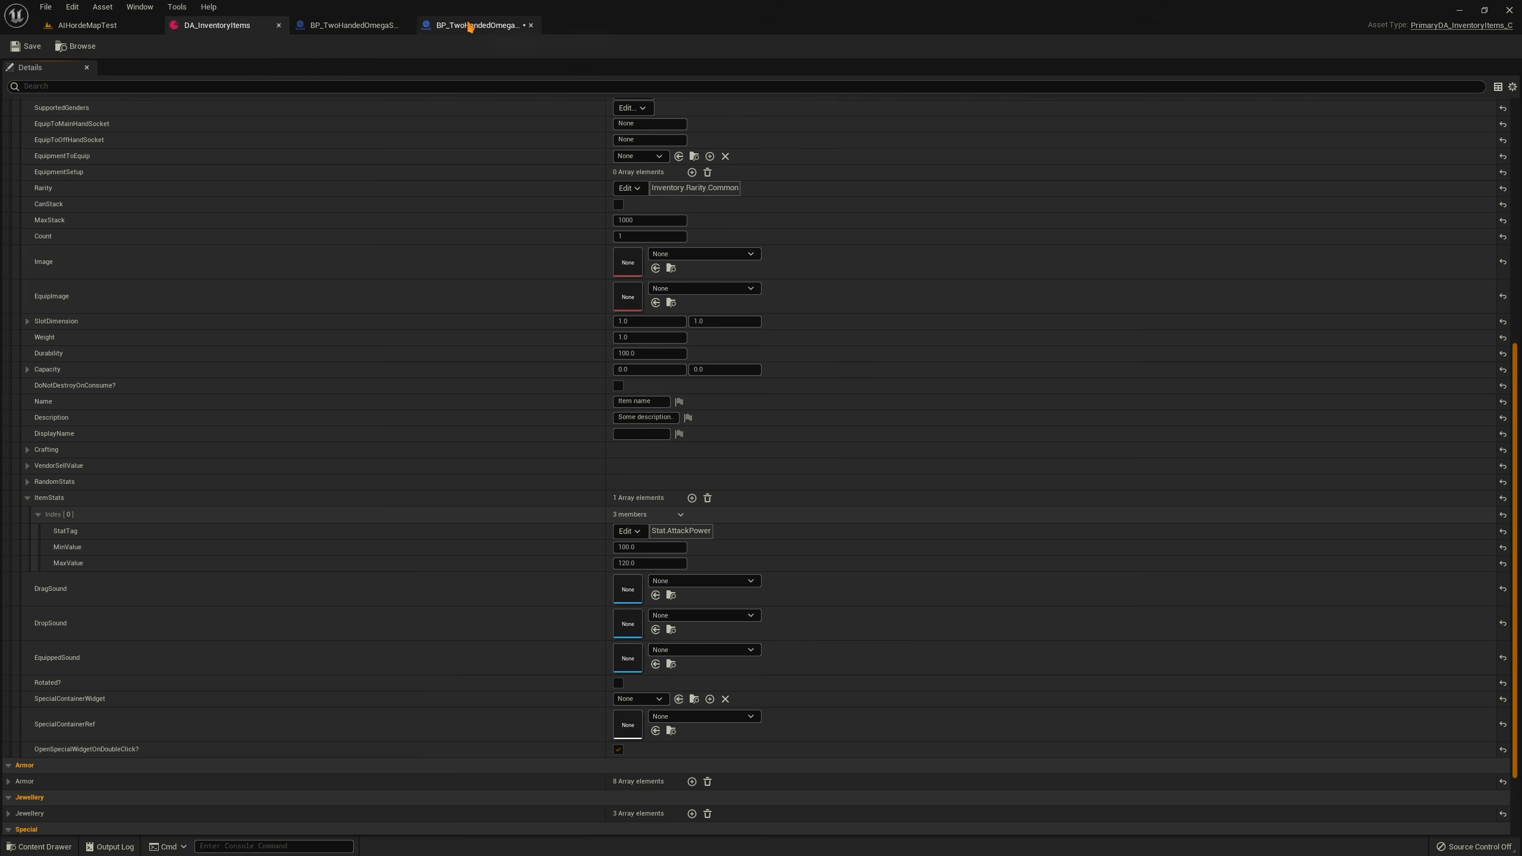
# Close the original Omega sword blueprint and place a BP_TwoHandedOmegaSword2 pickup in the AIHordeMapTest level near the player start
pyautogui.middleClick(357, 25)
pyautogui.moveTo(353, 151)
pyautogui.mouseDown(button='right')
pyautogui.moveTo(352, 239)
pyautogui.moveTo(352, 153)
pyautogui.mouseUp(button='right')
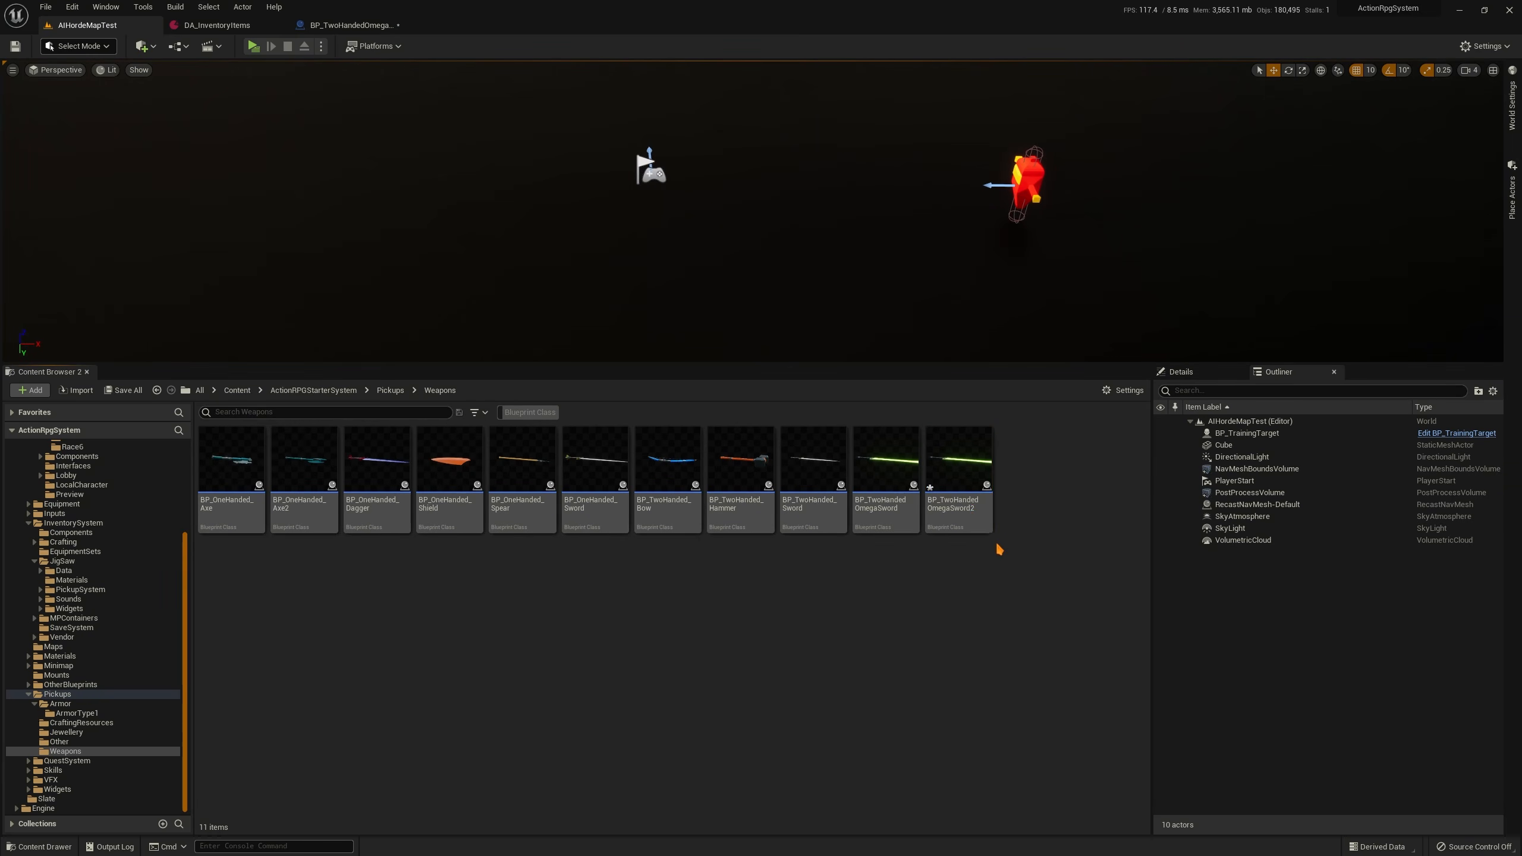
pyautogui.moveTo(960, 495); pyautogui.dragTo(683, 240)
# Compare NewSword's ItemStats in DA_InventoryItems with the Randomize Stats option on the pickup blueprint's PickupComponent
pyautogui.click(217, 25)
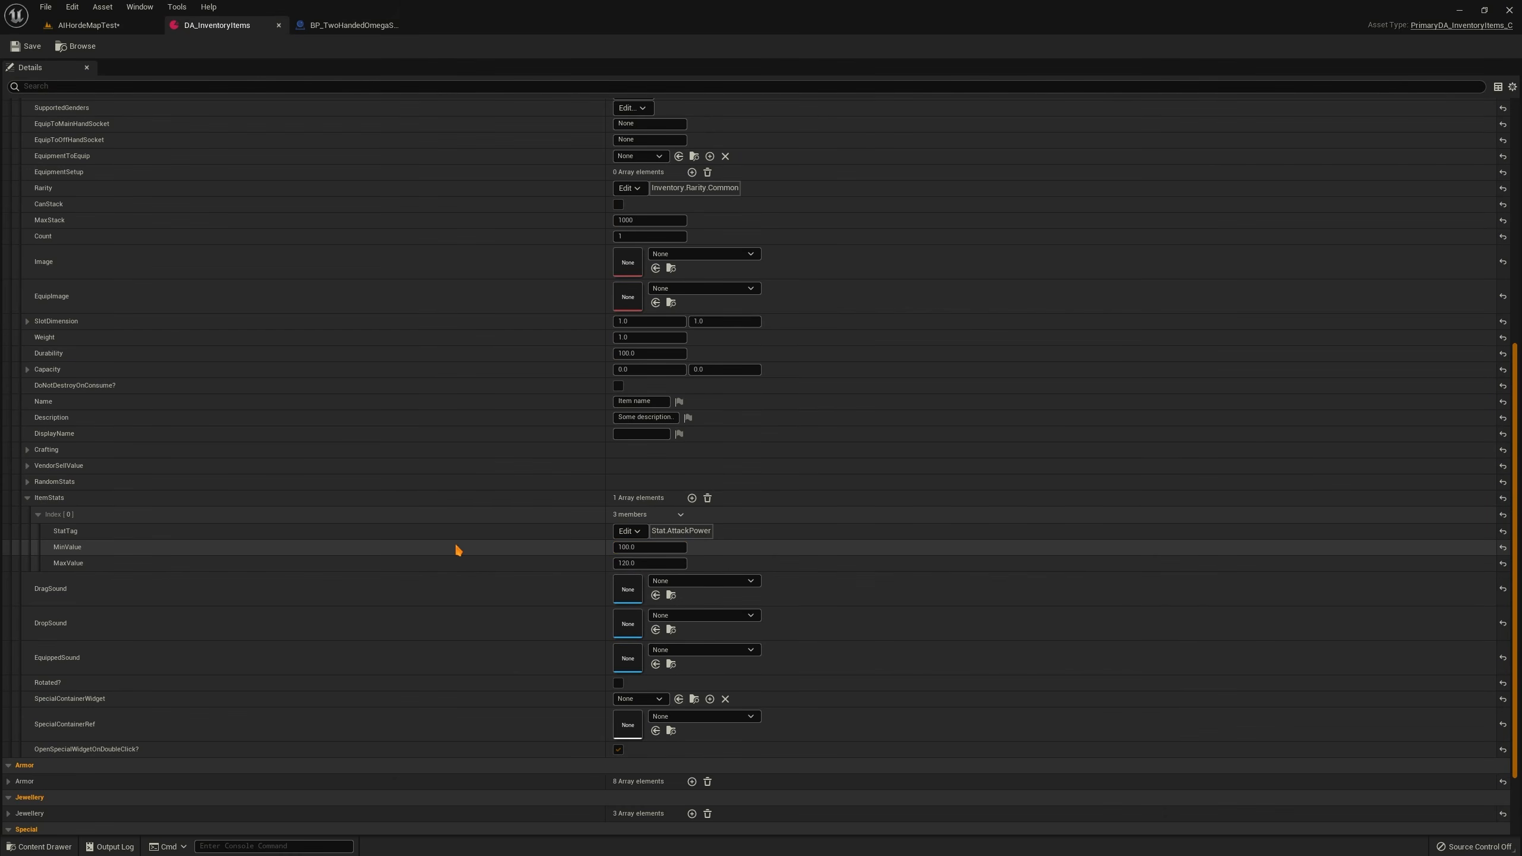
pyautogui.click(352, 25)
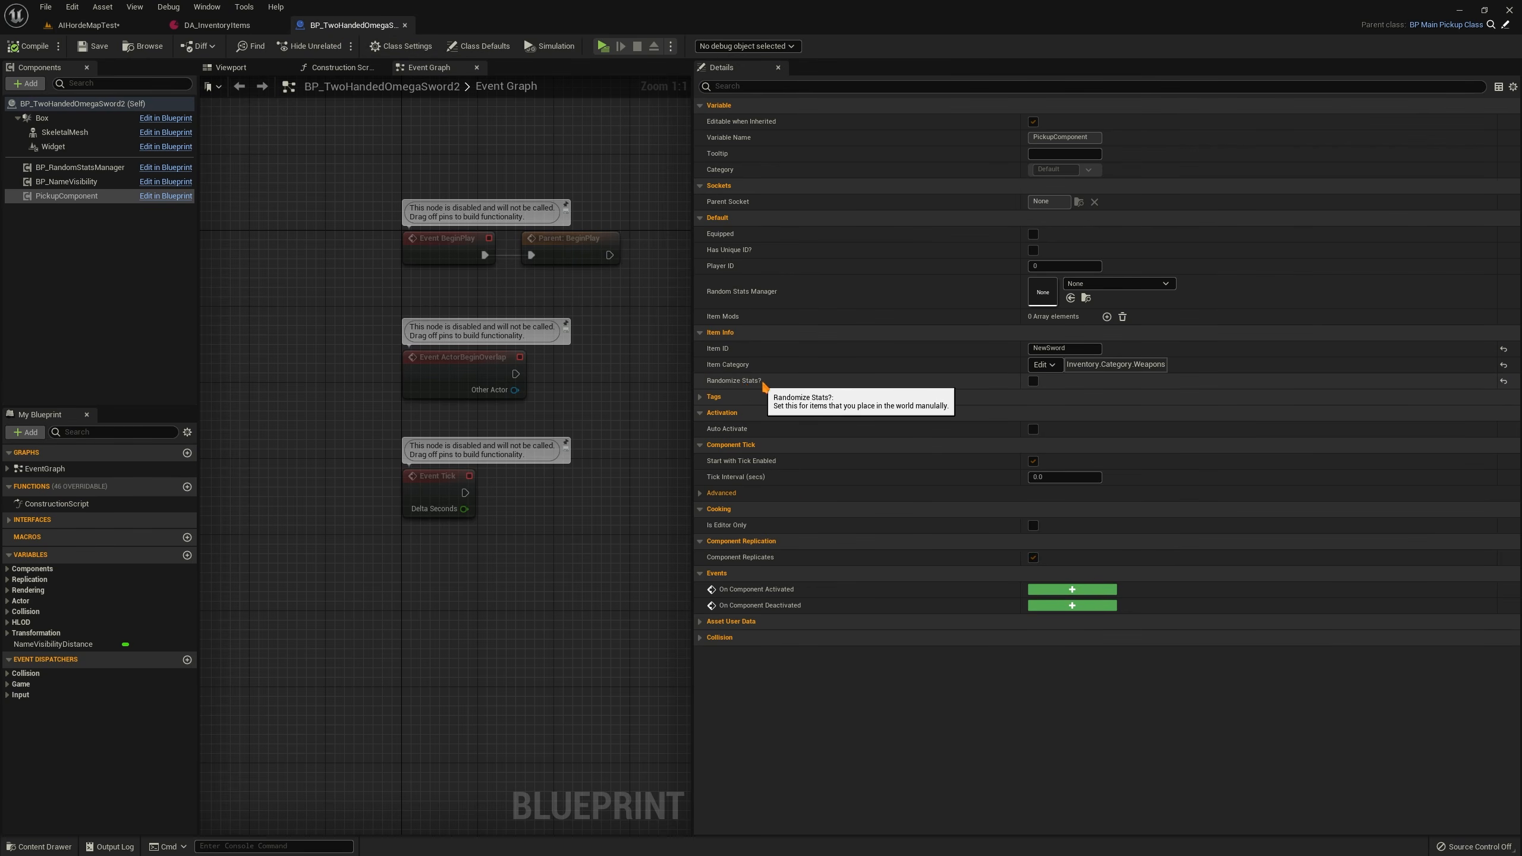
pyautogui.click(216, 25)
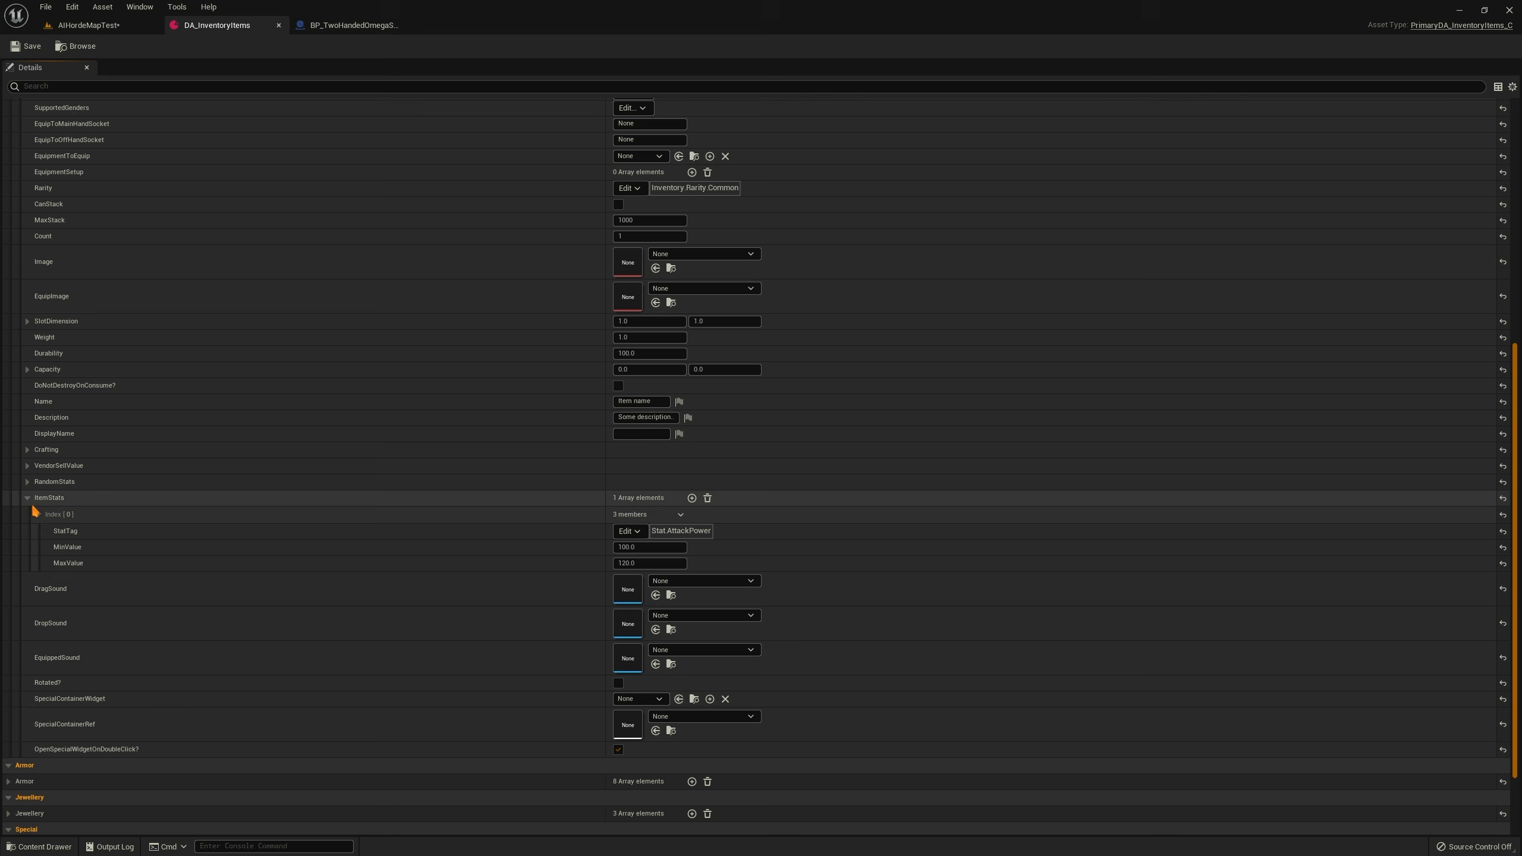
pyautogui.click(27, 498)
pyautogui.click(341, 25)
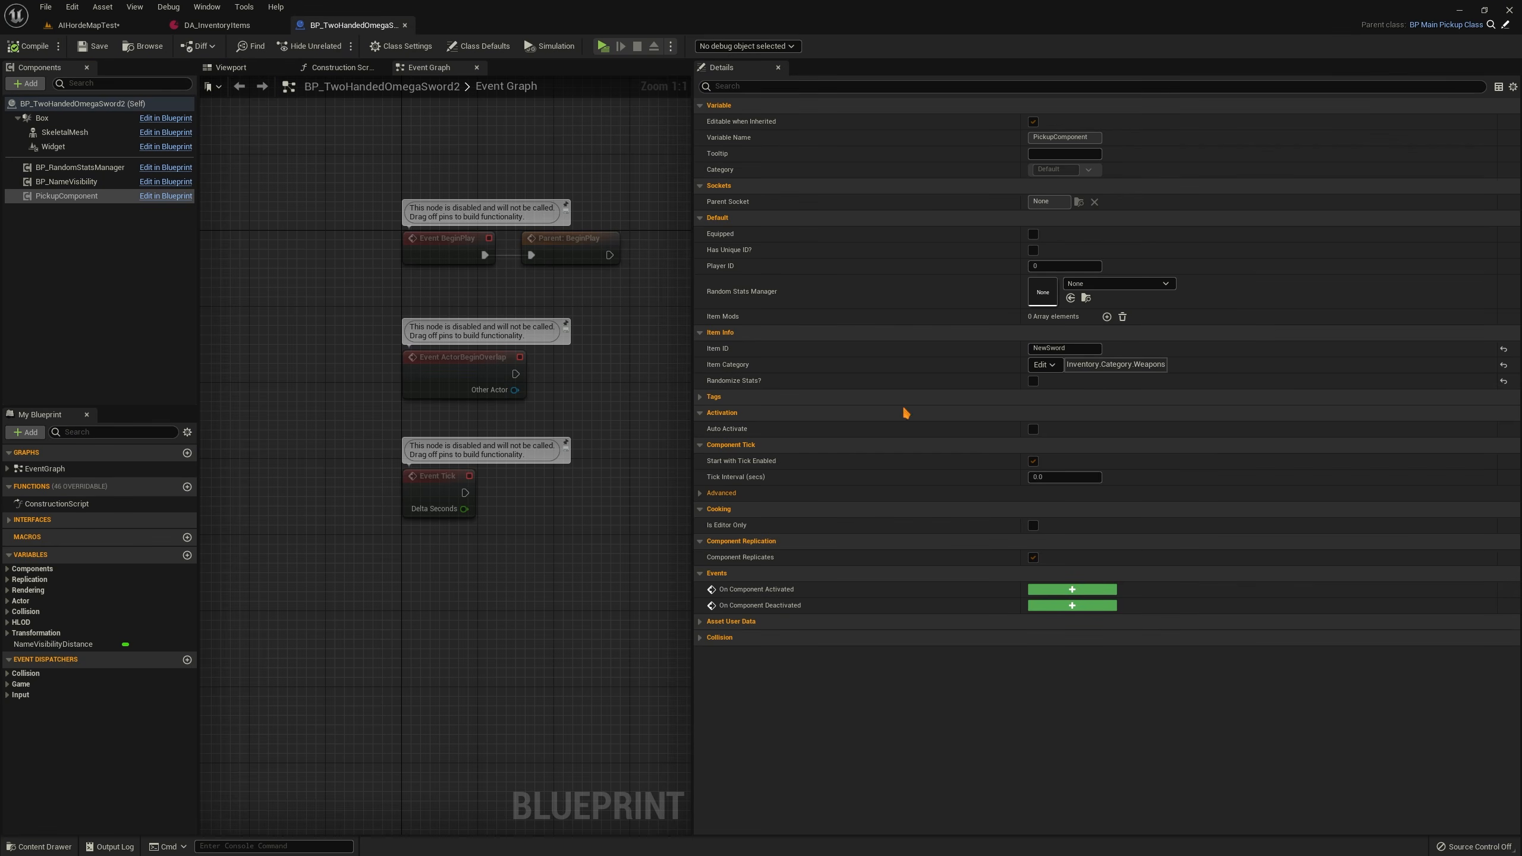
pyautogui.click(217, 24)
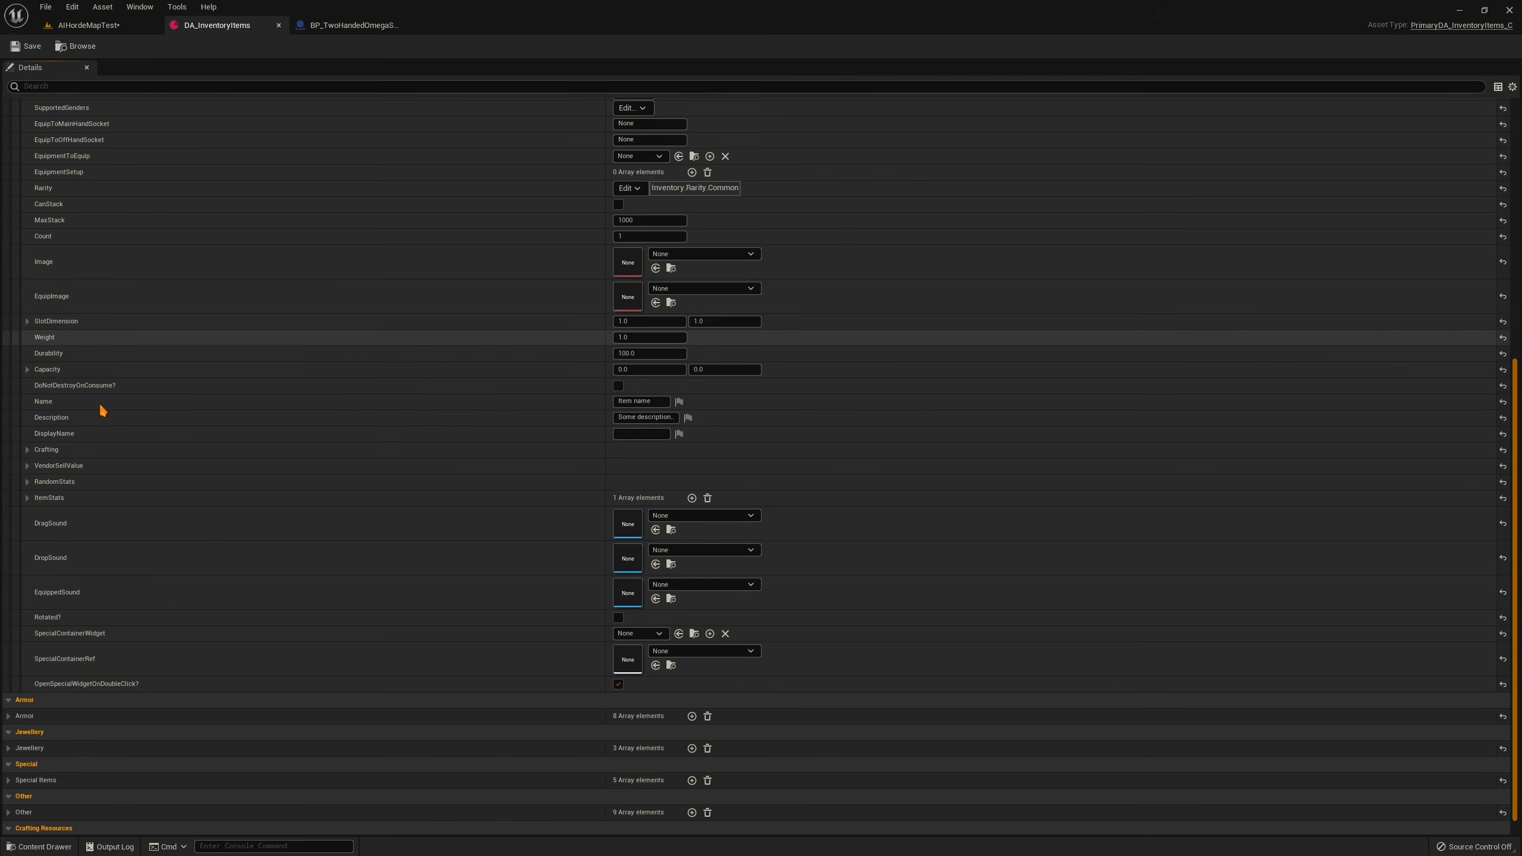
# Expand RandomStats in the NewSword entry and set MaxStats to 3
pyautogui.click(27, 481)
pyautogui.scroll(-1, 241, 503)
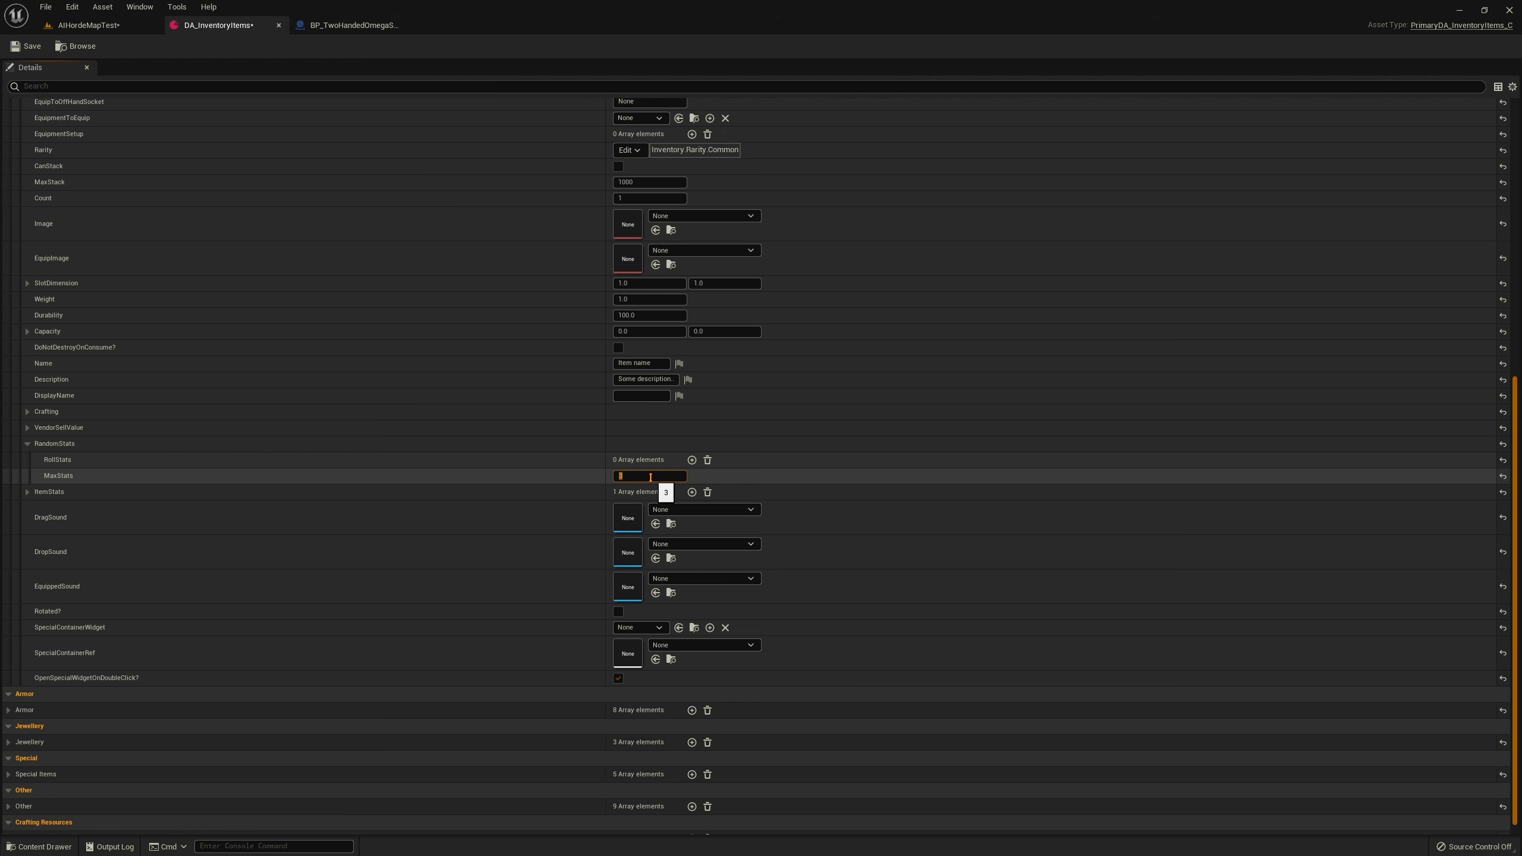
pyautogui.press('Return')
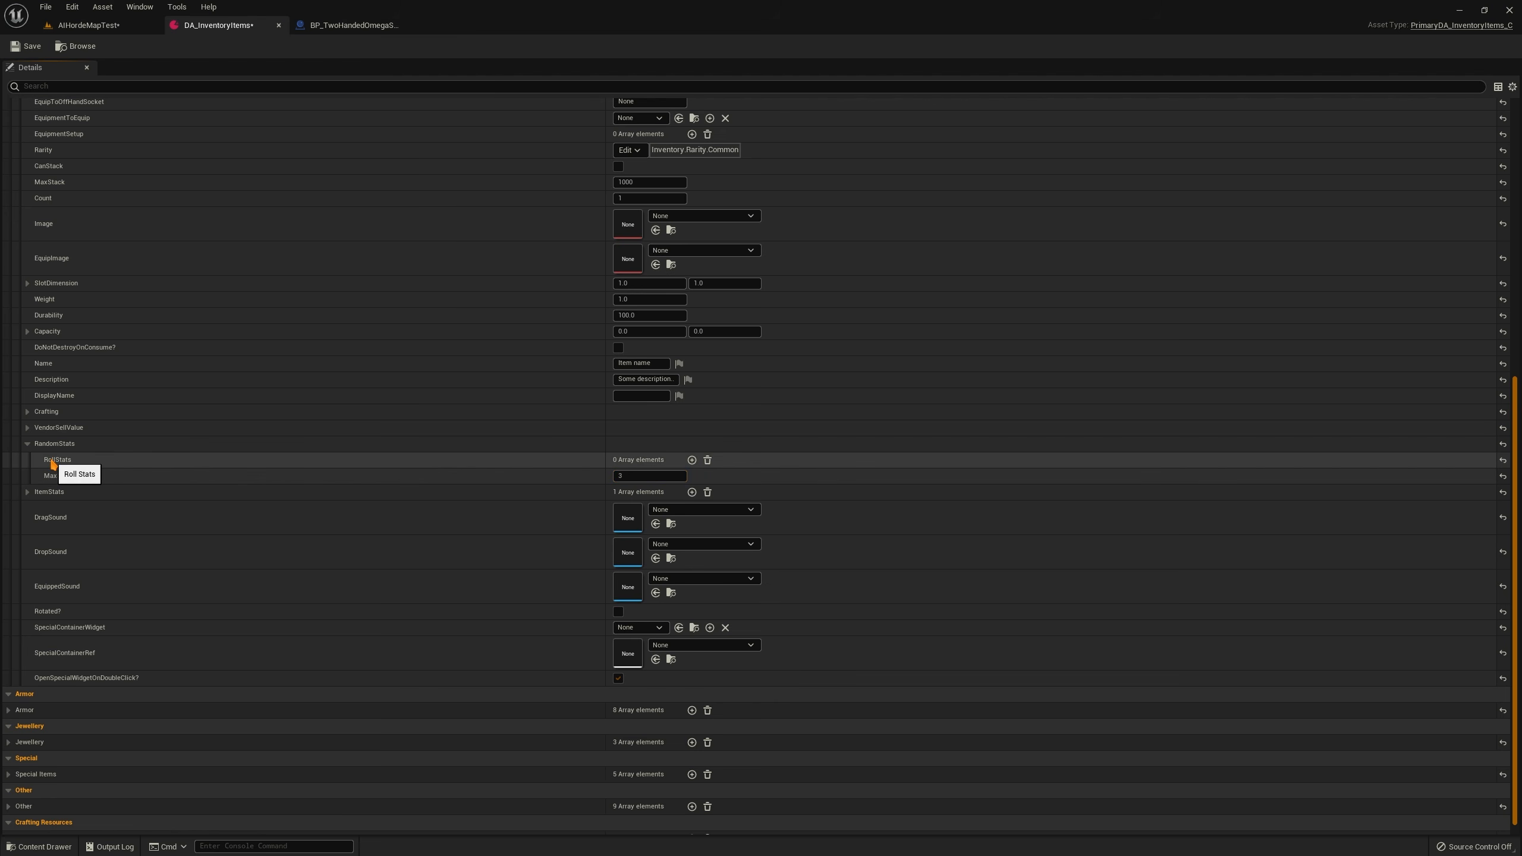
# Add a RollStats element under NewSword's RandomStats and assign it the Stat.AttackPower tag
pyautogui.click(691, 460)
pyautogui.click(63, 476)
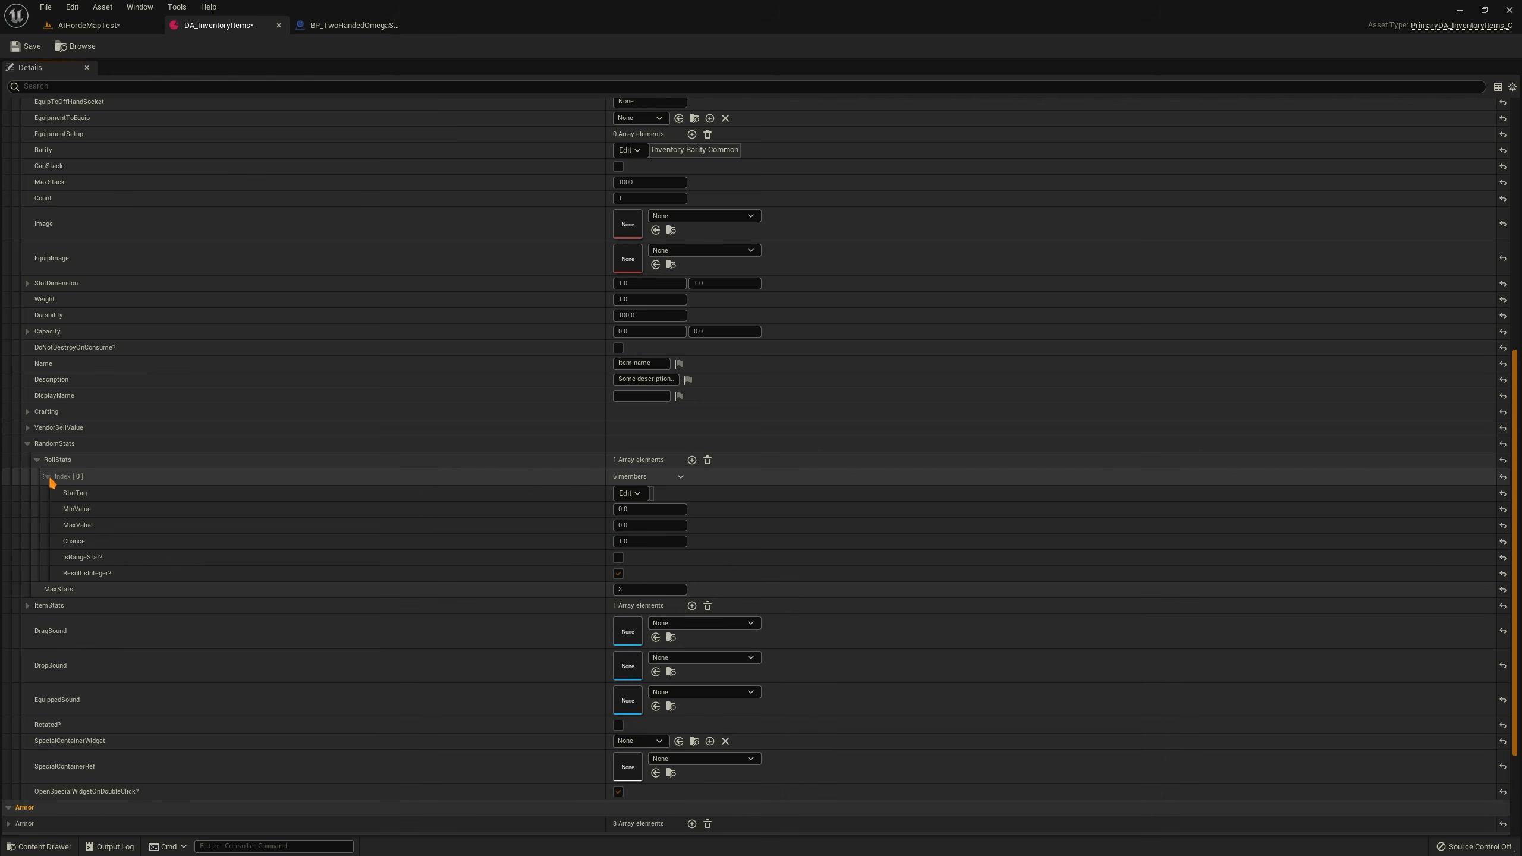
pyautogui.scroll(-1, 223, 471)
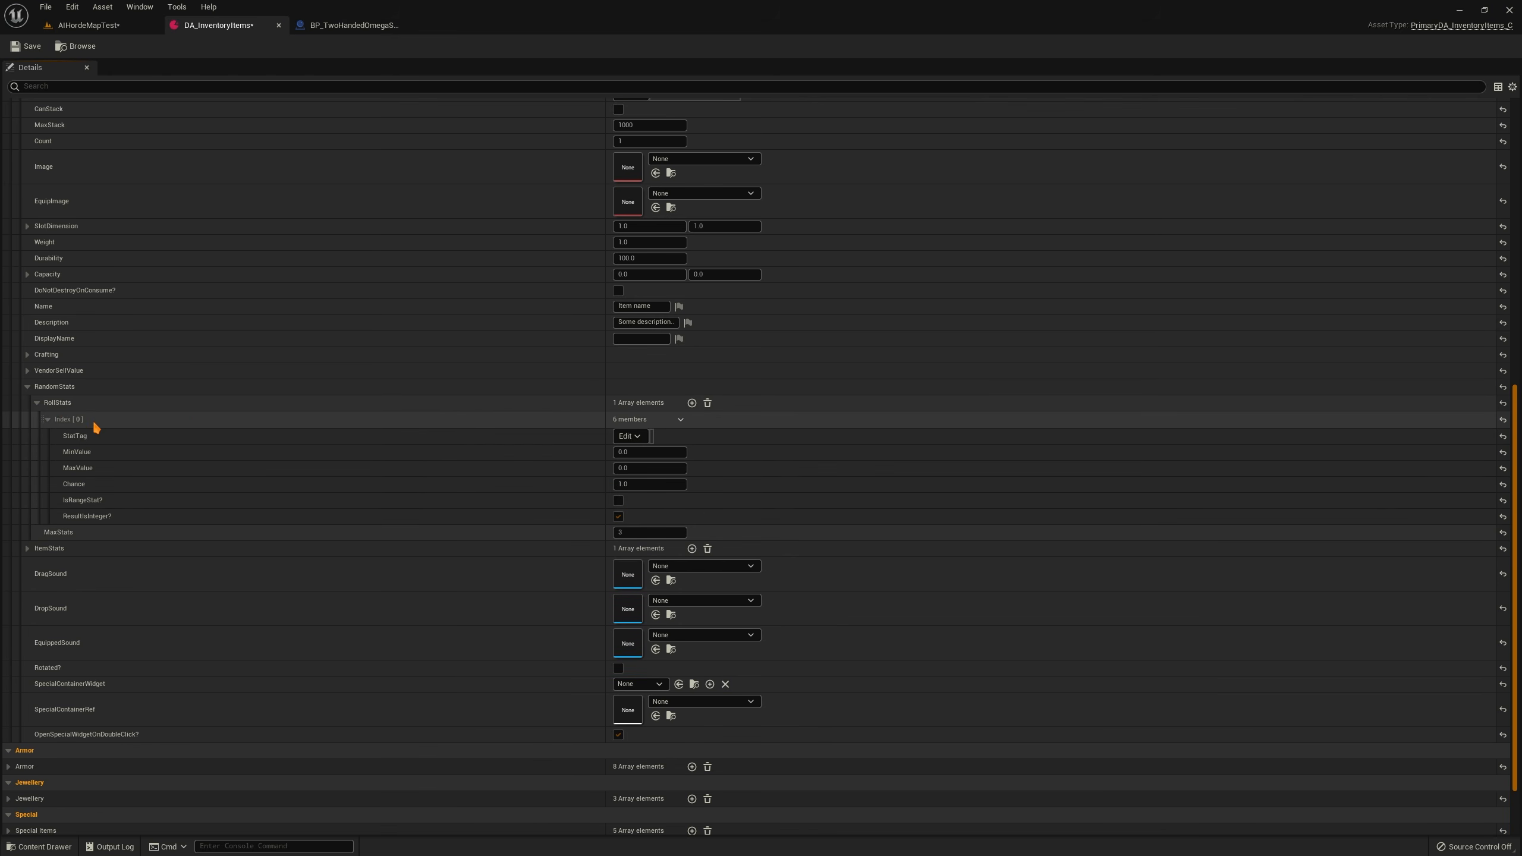
pyautogui.click(629, 437)
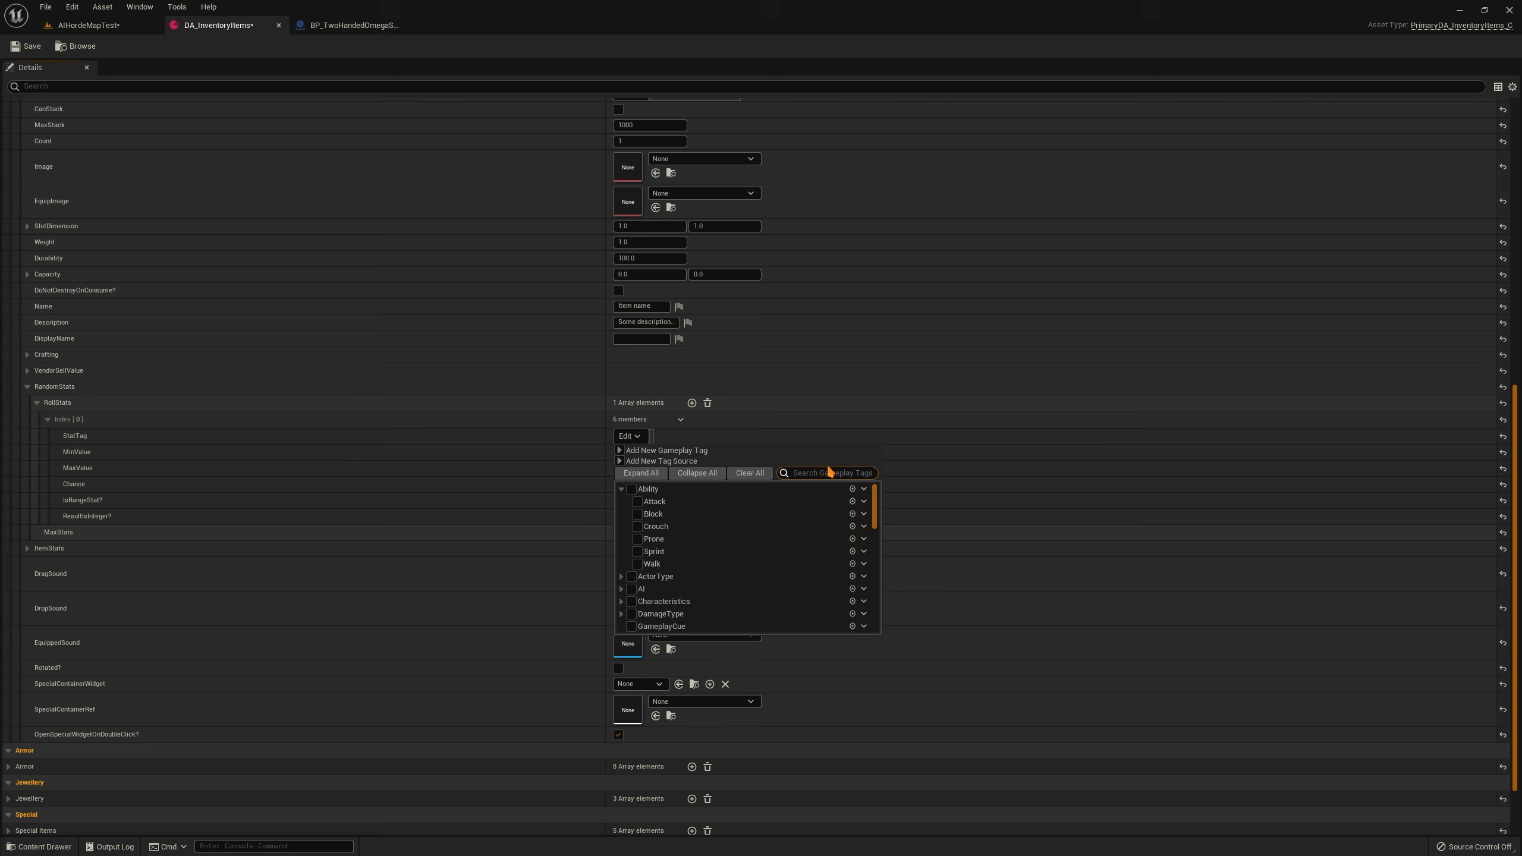
pyautogui.write('attack p')
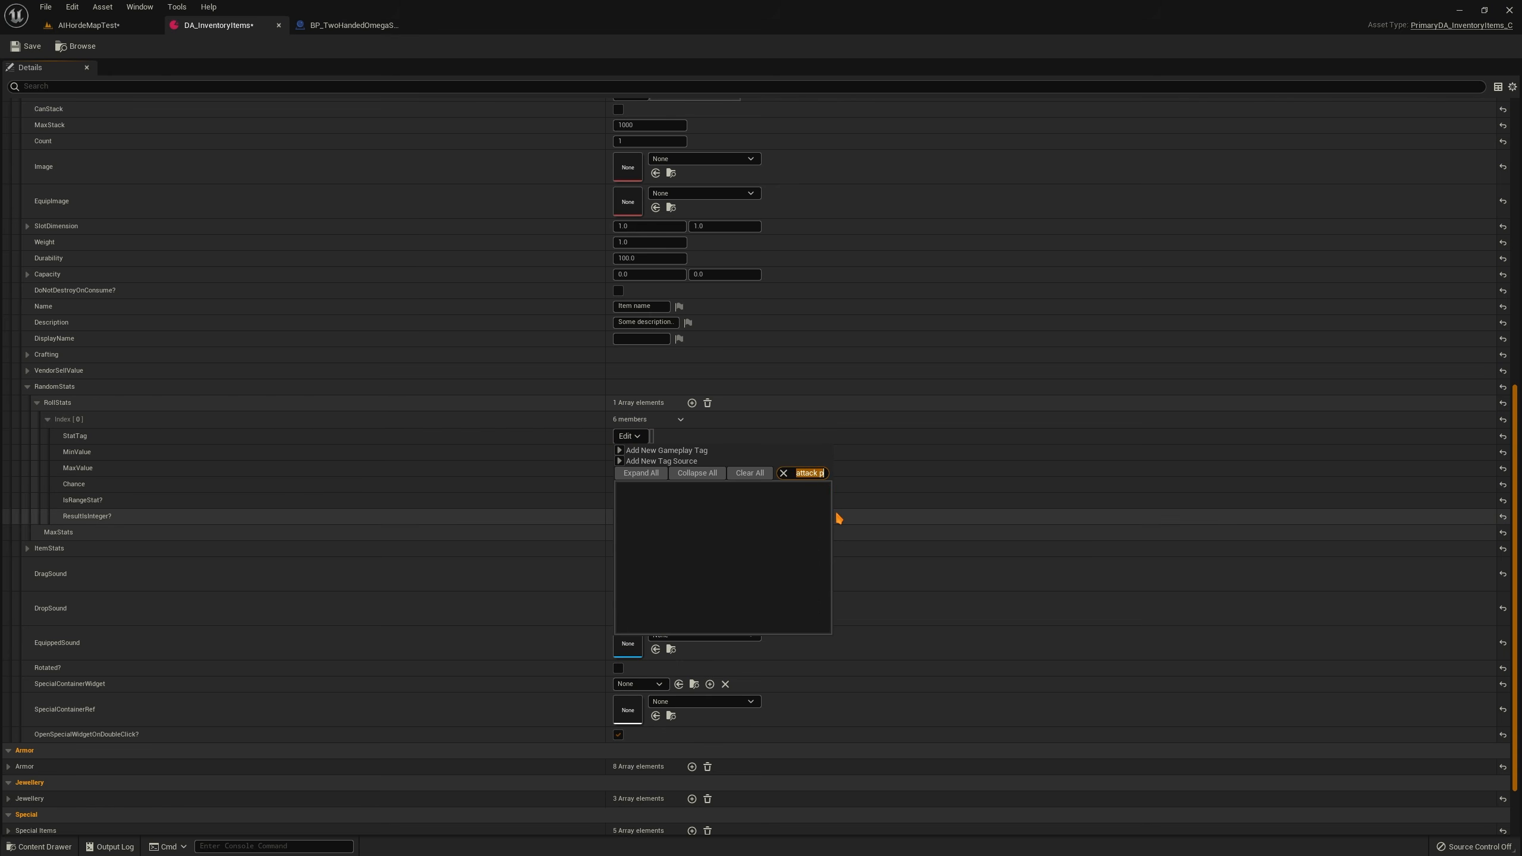
pyautogui.write('power')
pyautogui.click(653, 502)
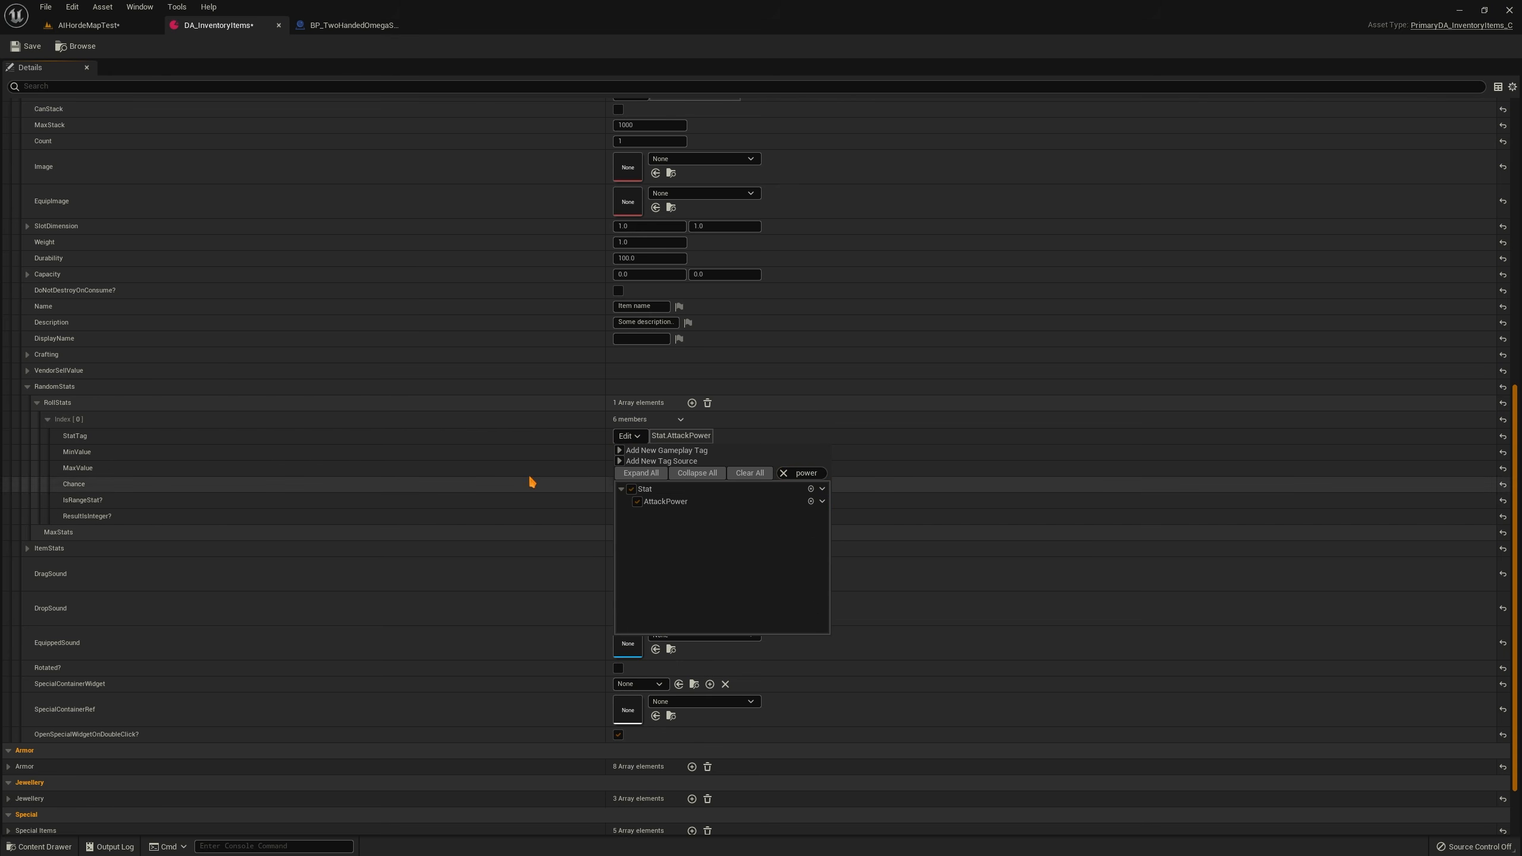
pyautogui.click(416, 436)
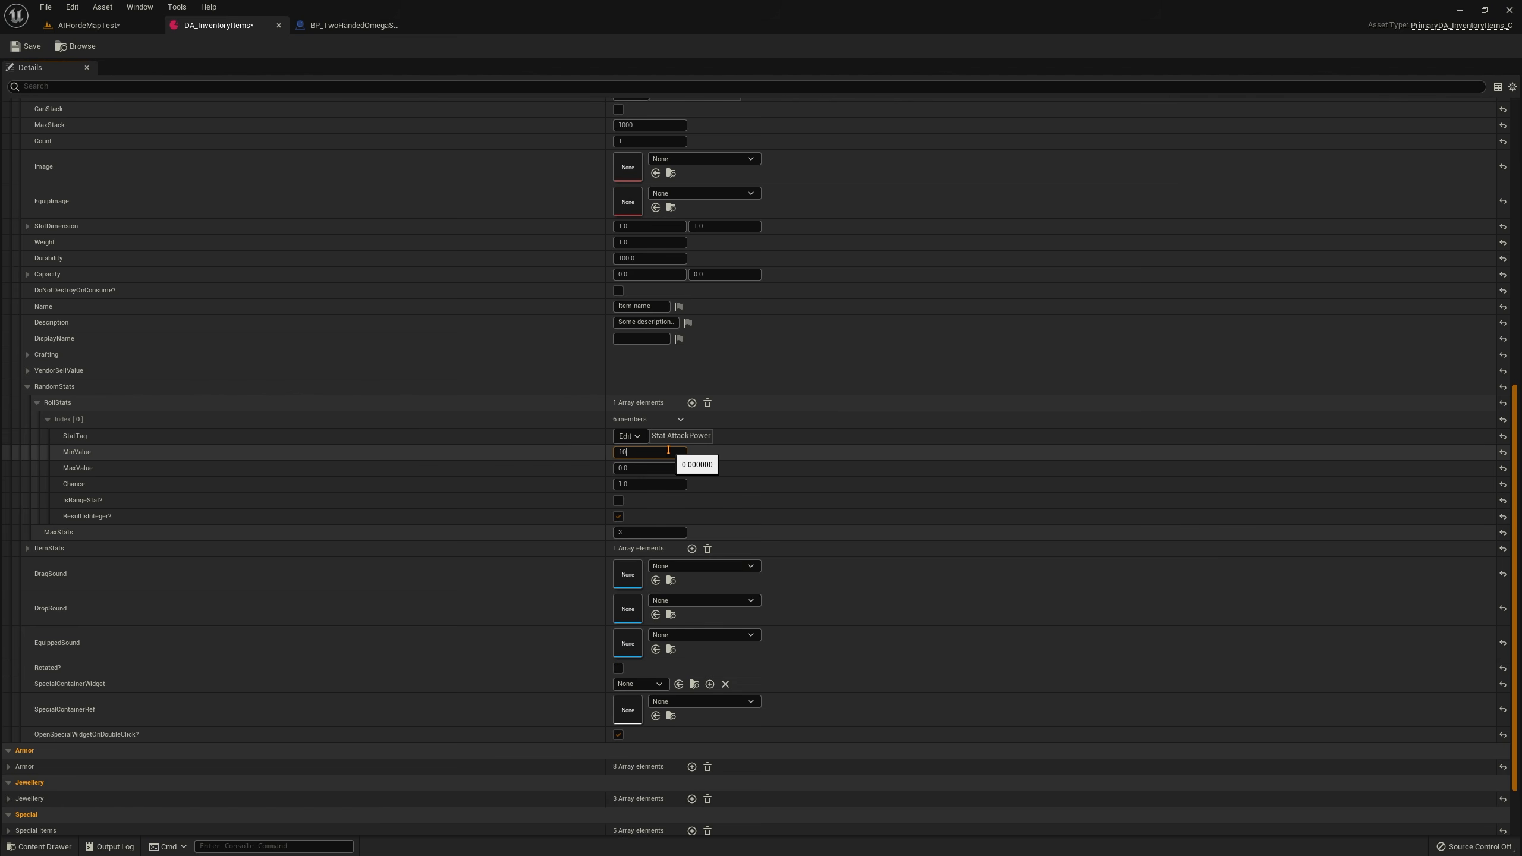
# Give the RollStats element a MinValue of 110, MaxValue of 150 and Chance of 100, and enable IsRangeStat
pyautogui.click(646, 469)
pyautogui.write('12')
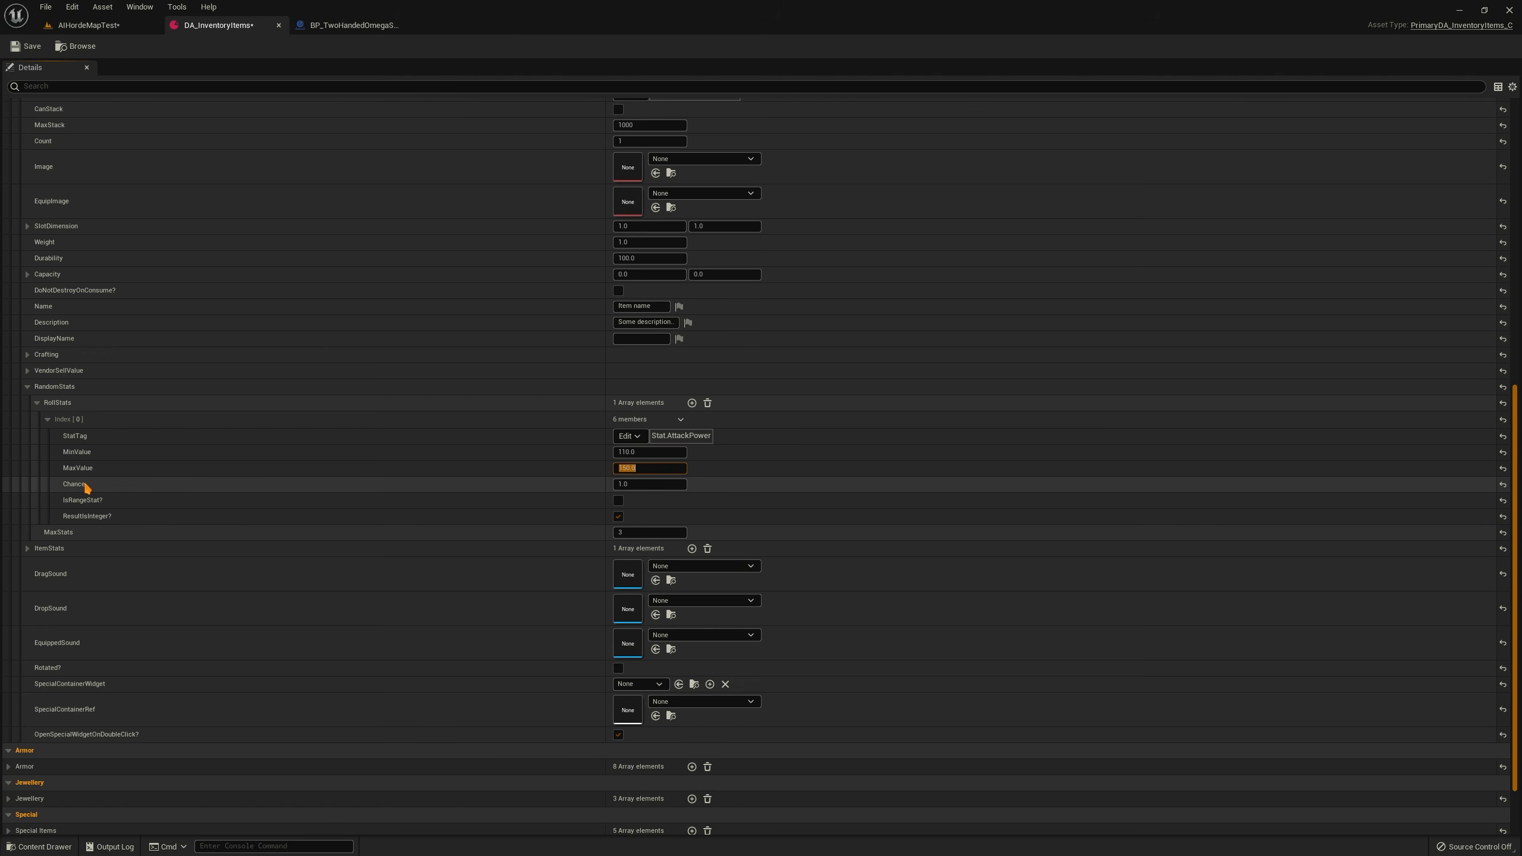
pyautogui.write('1')
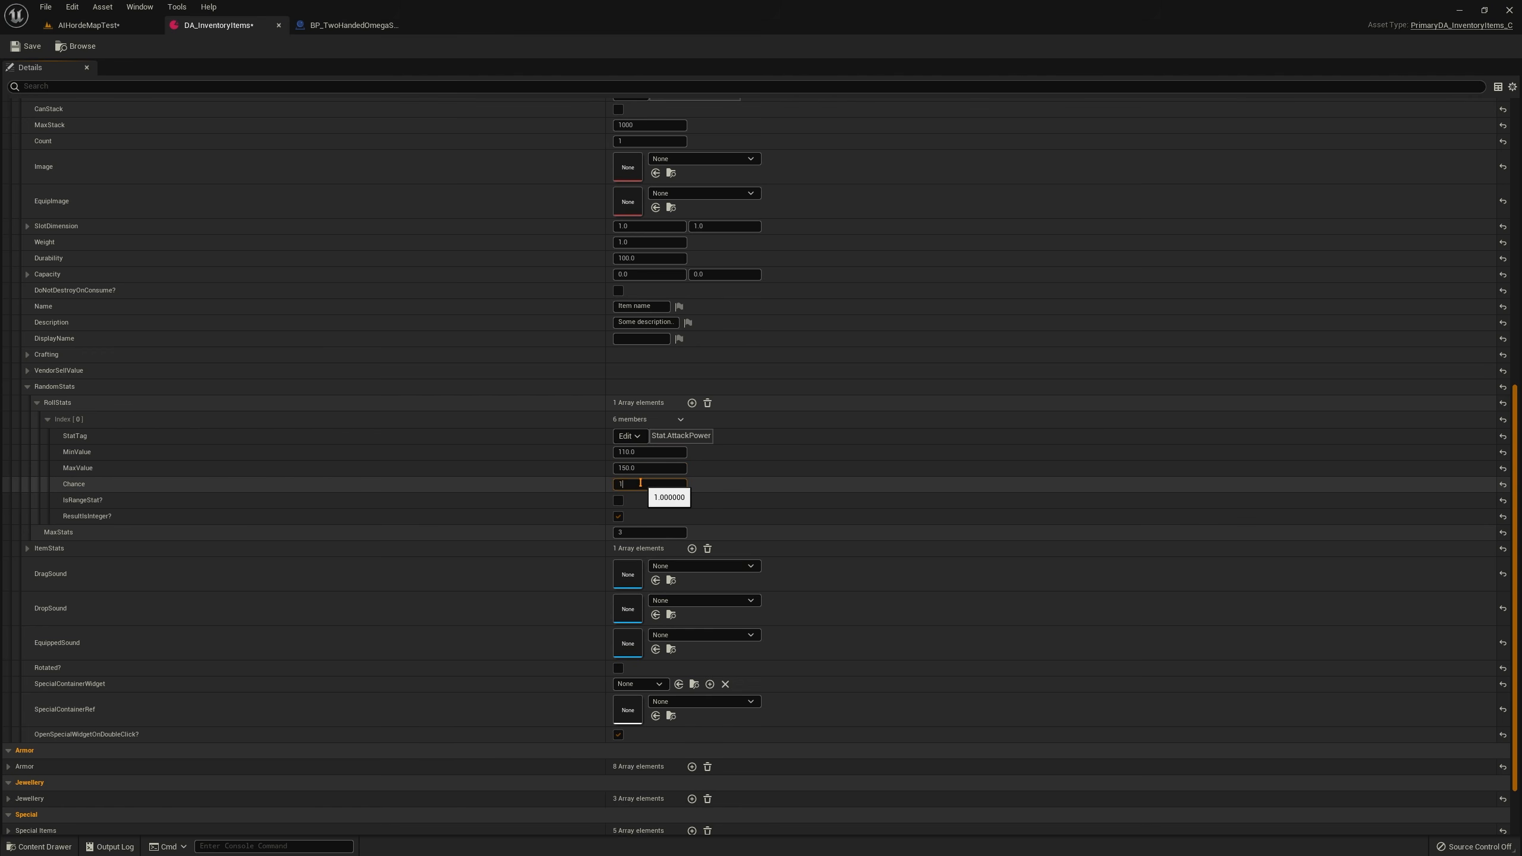
pyautogui.click(66, 484)
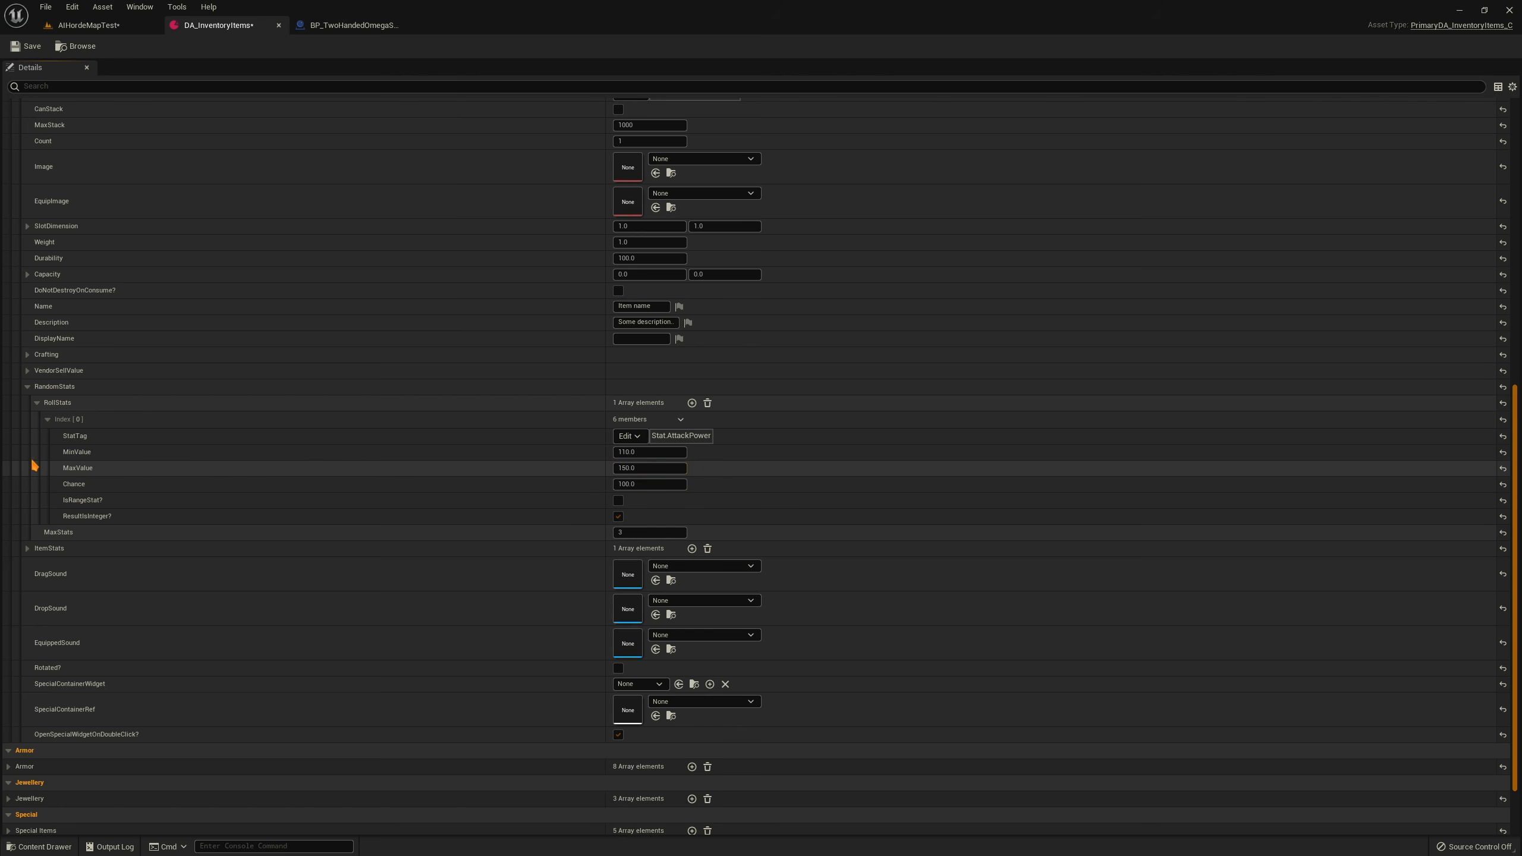
pyautogui.click(618, 501)
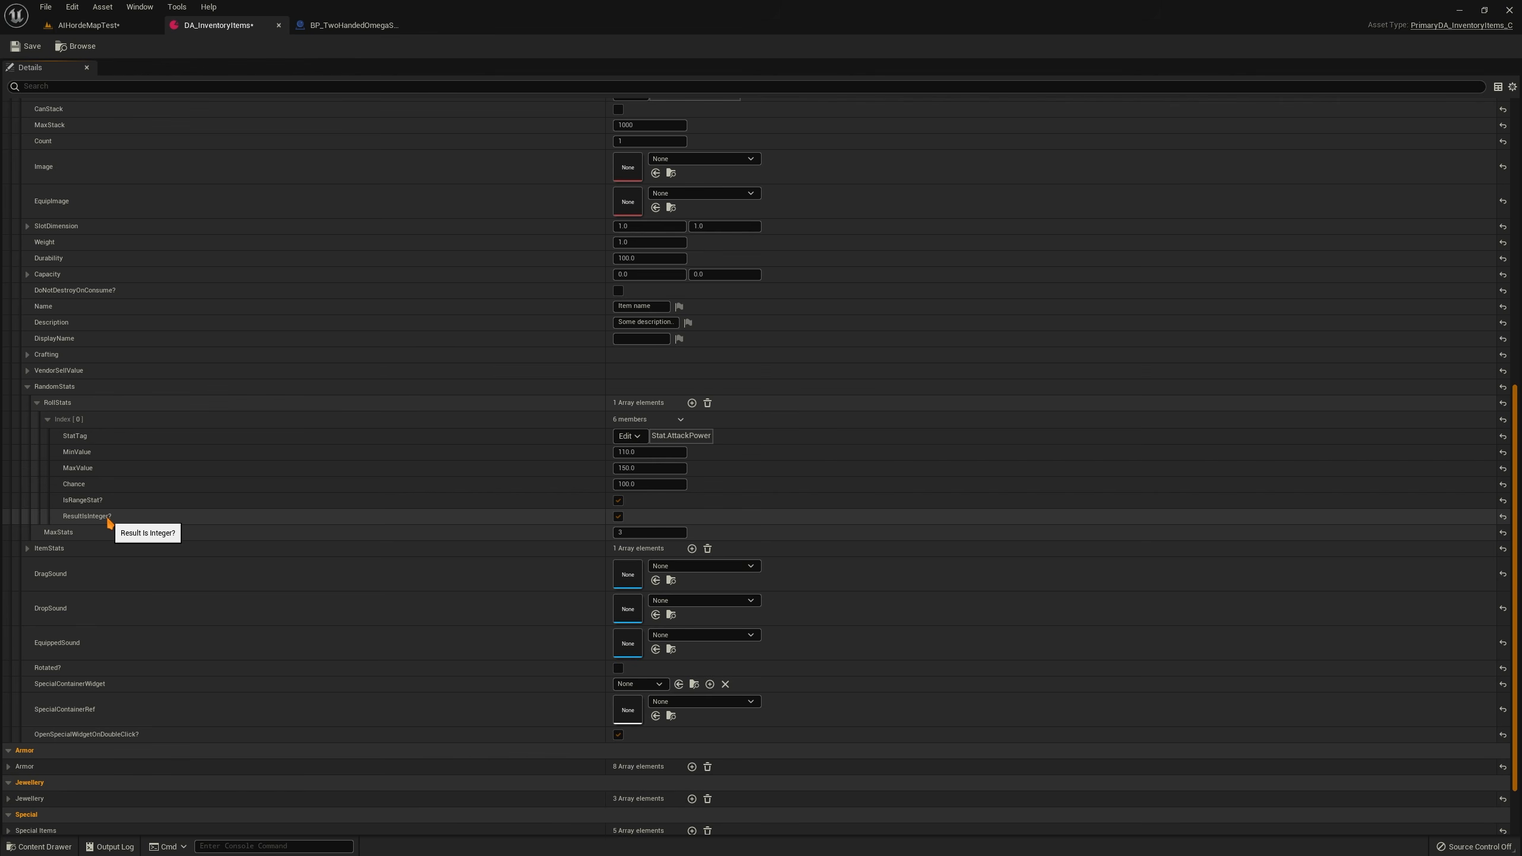
# Clear NewSword's RollStats array and check the AttackPower values in its ItemStats
pyautogui.click(40, 388)
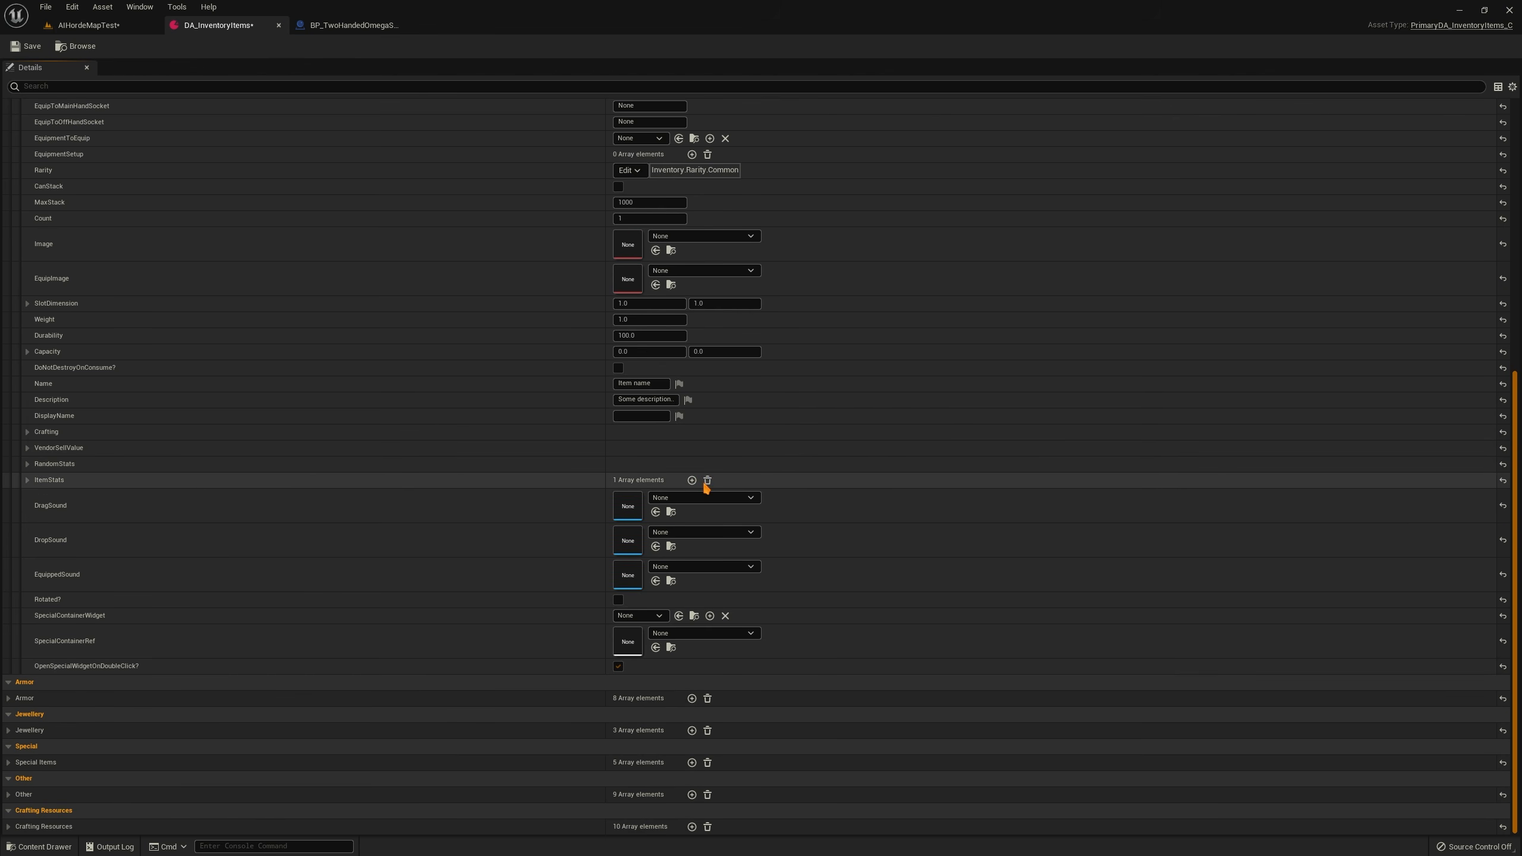
pyautogui.click(27, 465)
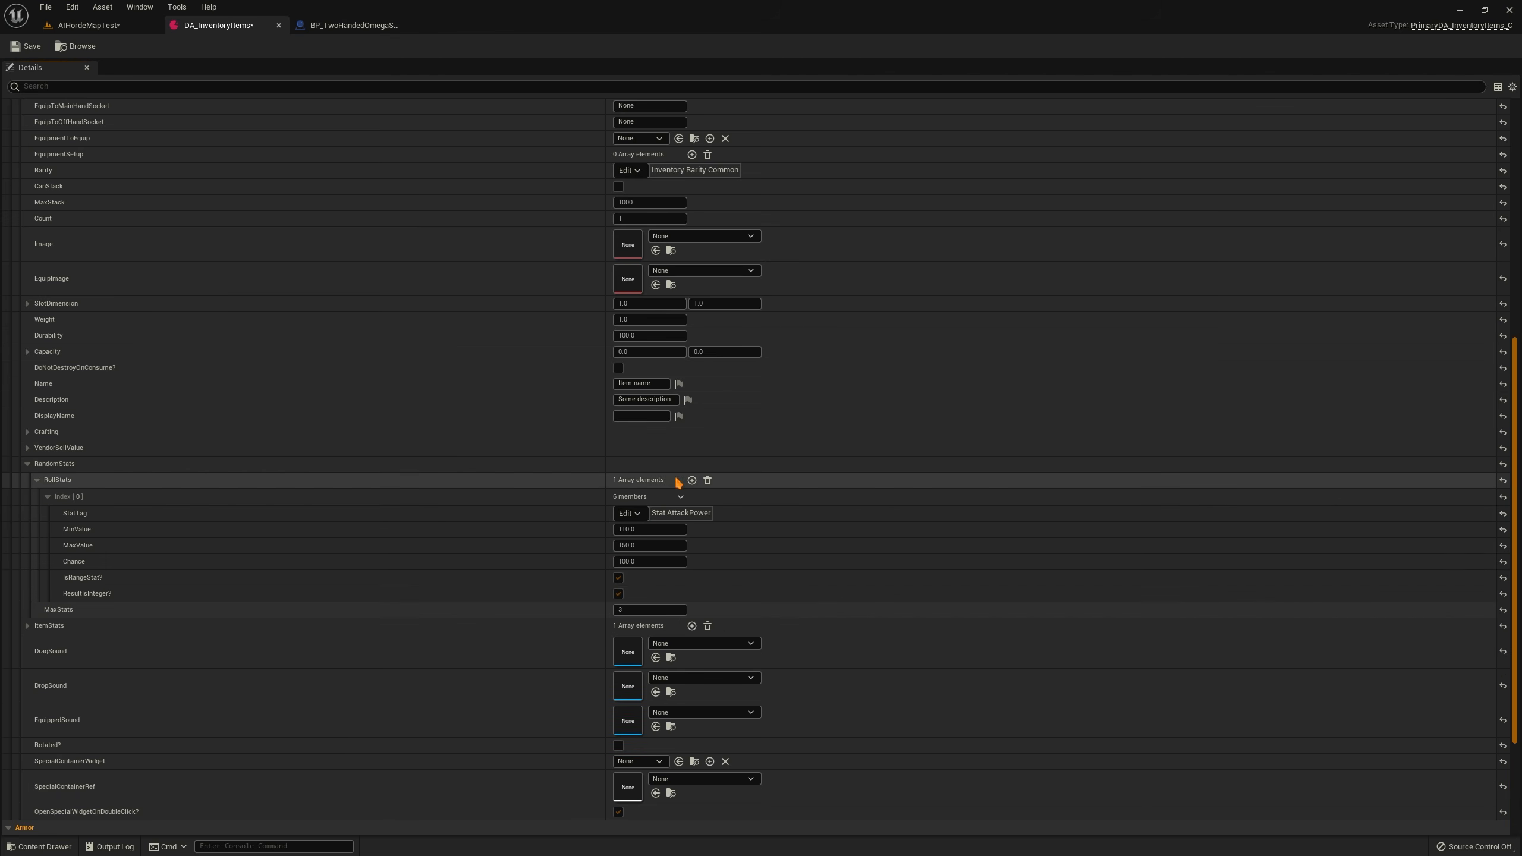
pyautogui.click(707, 480)
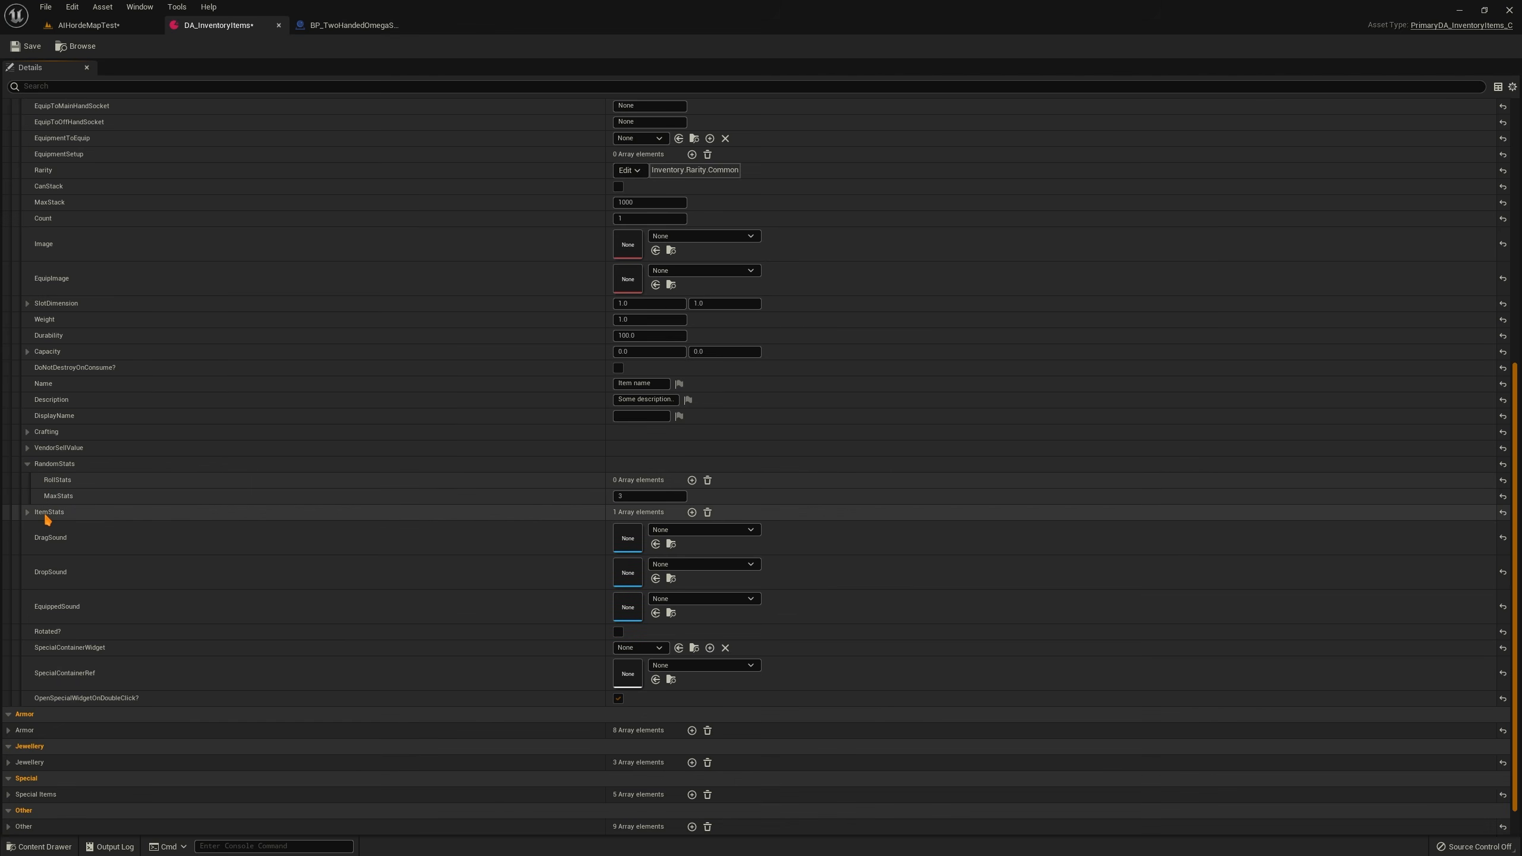
pyautogui.click(27, 512)
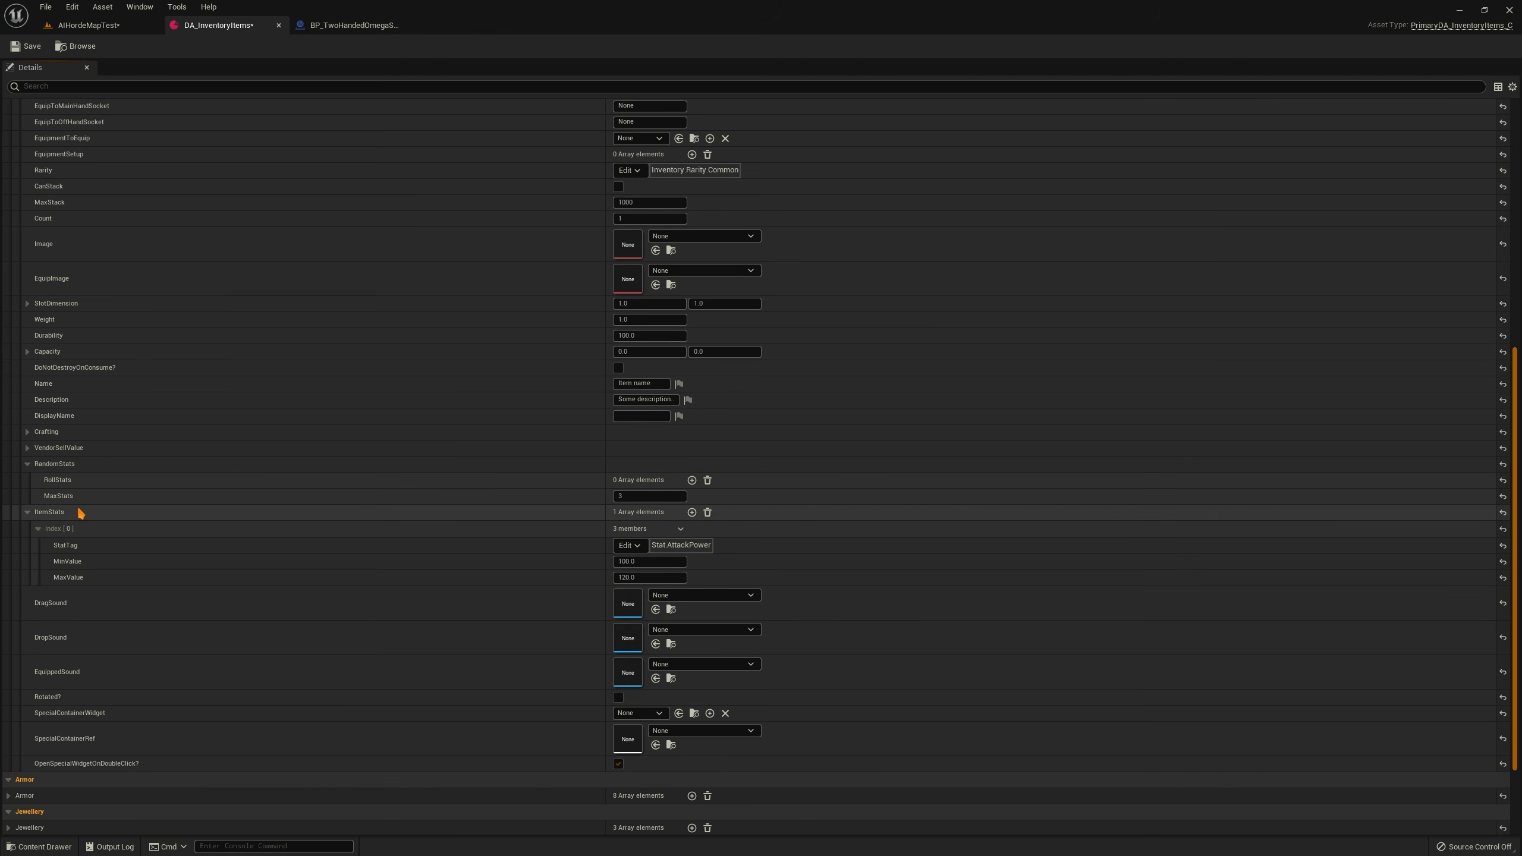
pyautogui.click(28, 513)
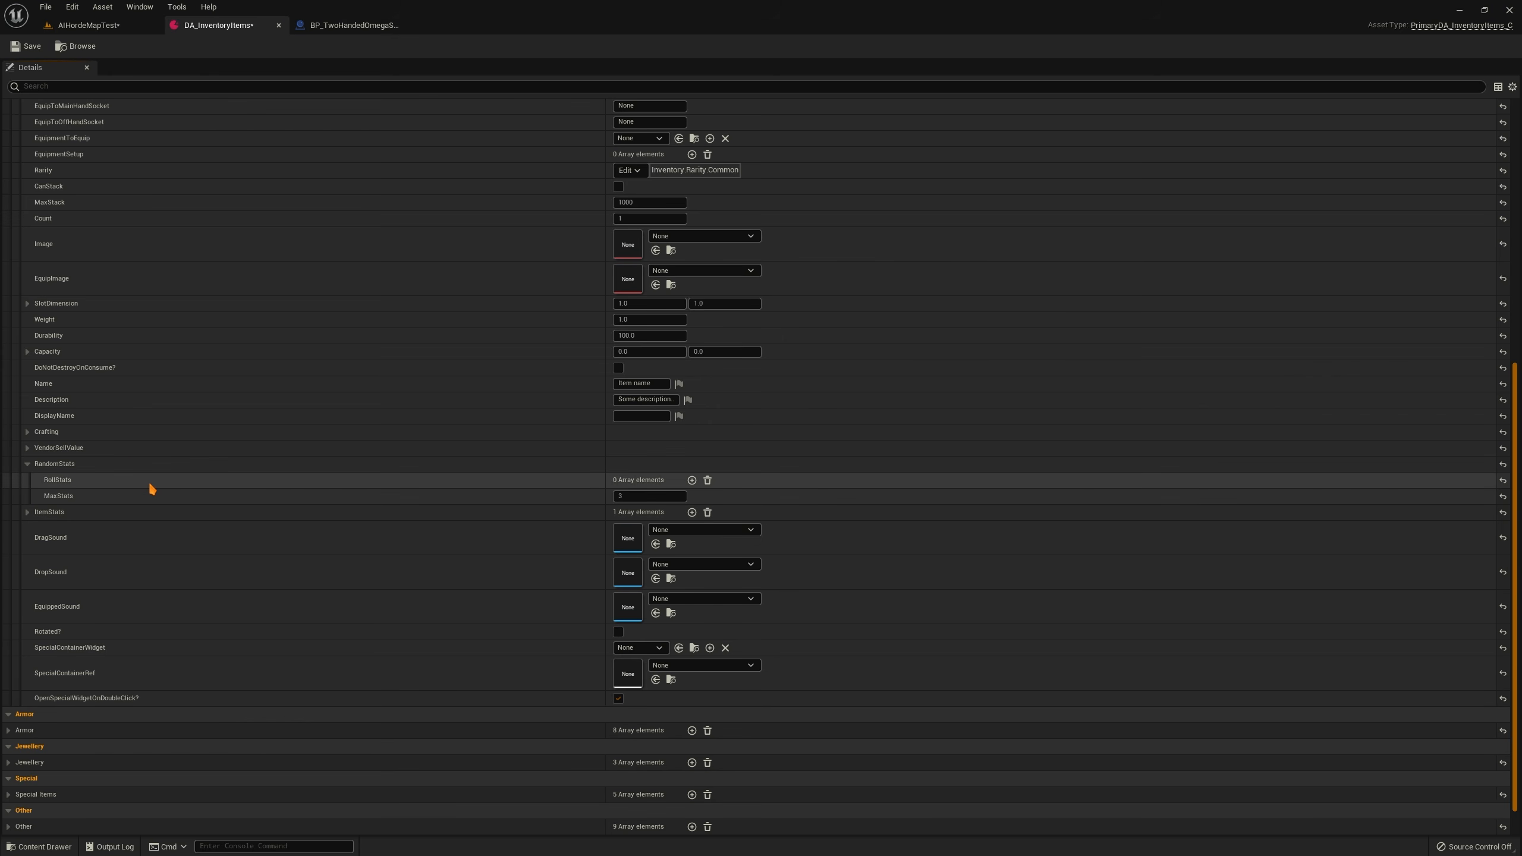
# Set the NewSword entry's ActorClass to the BP_TwoHandedOmegaSword2 pickup blueprint
pyautogui.scroll(5, 240, 516)
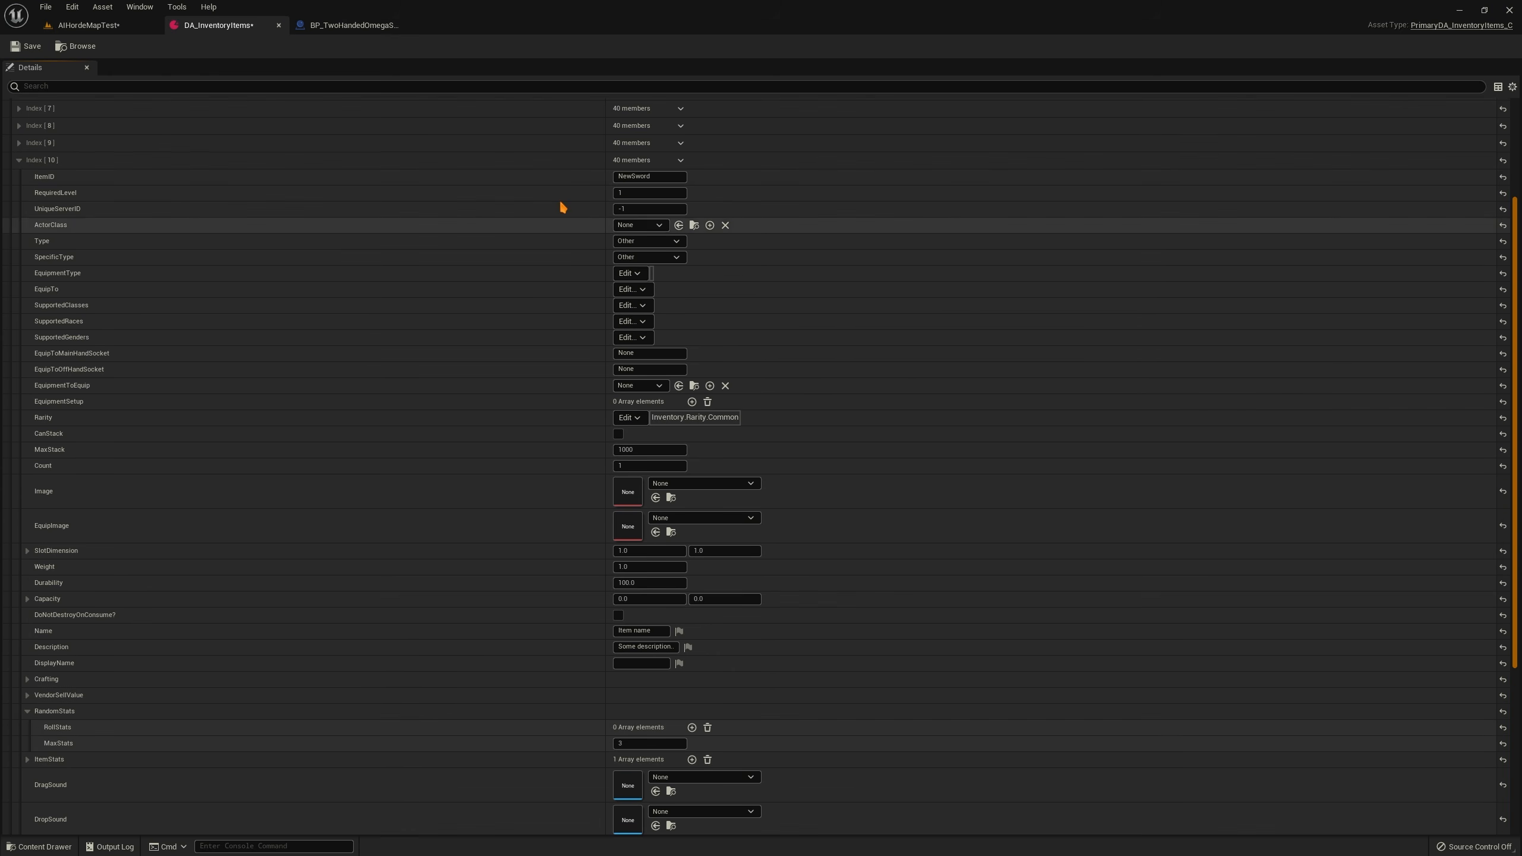
pyautogui.scroll(2, 479, 269)
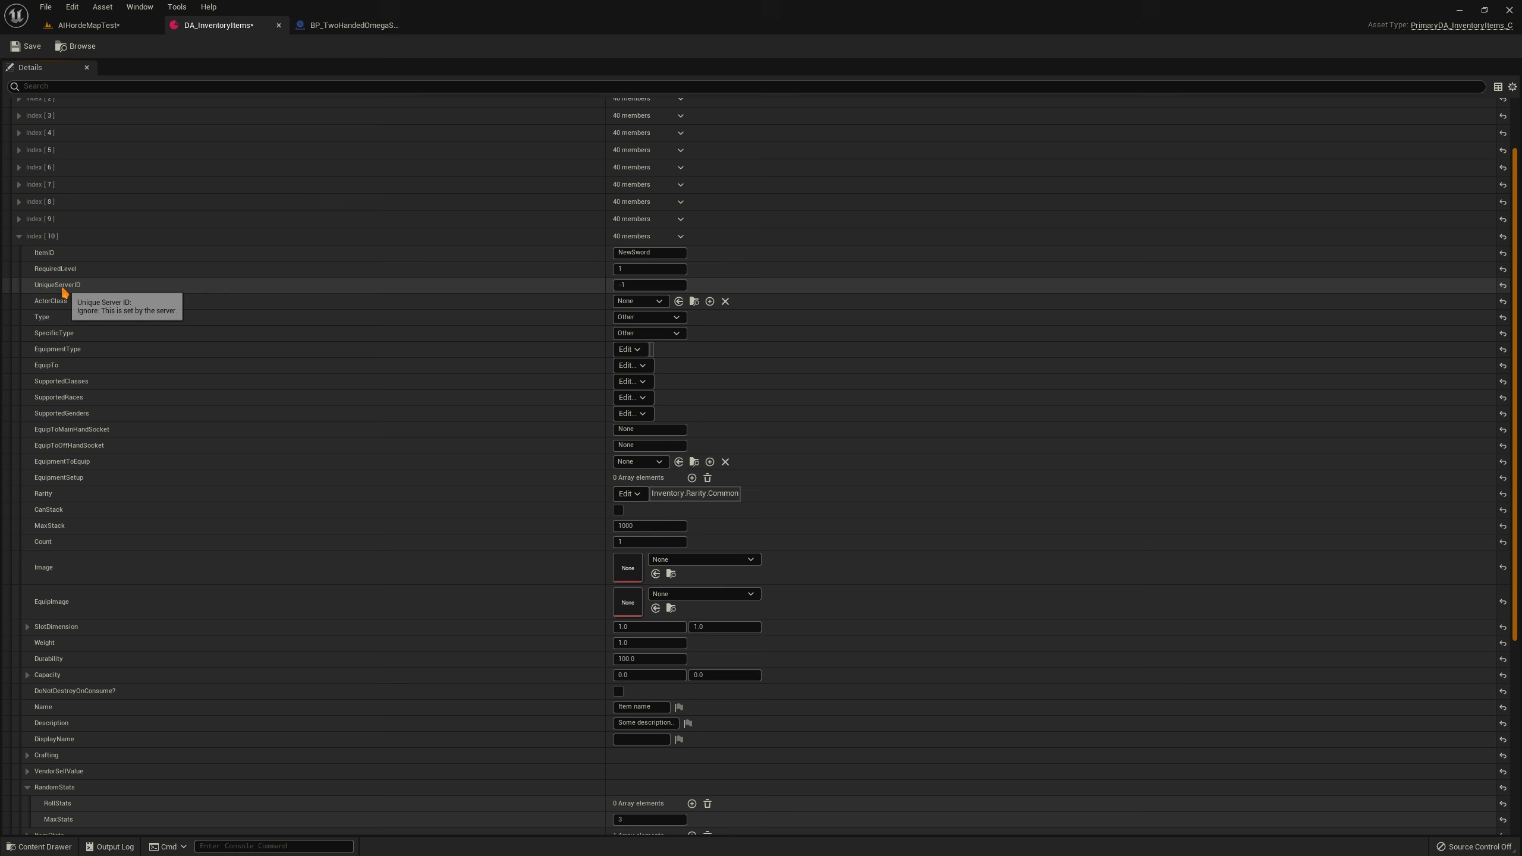
pyautogui.click(345, 27)
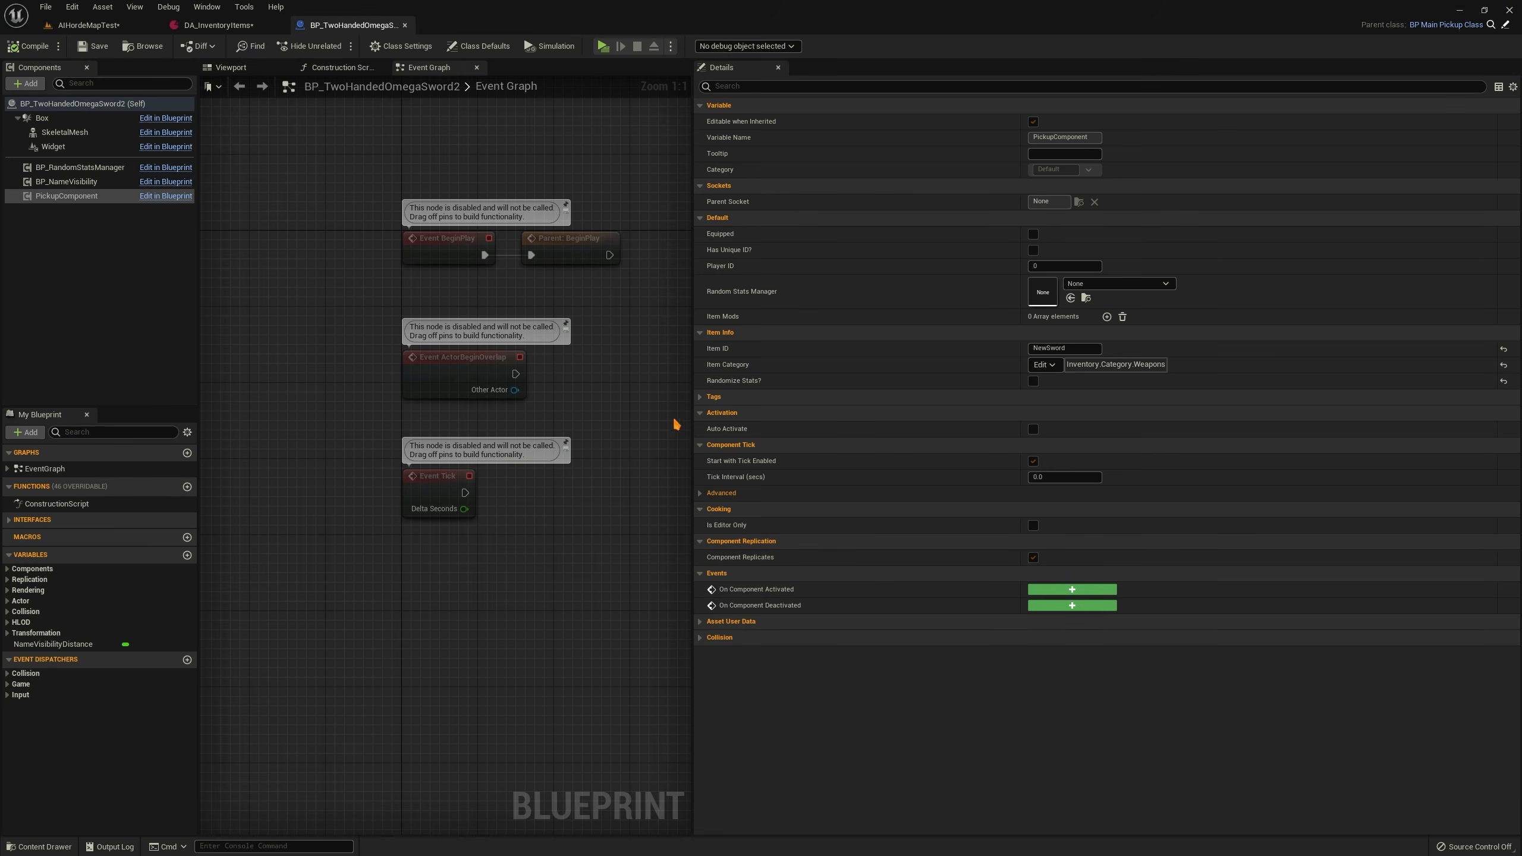
pyautogui.hotkey('ctrl', 'b')
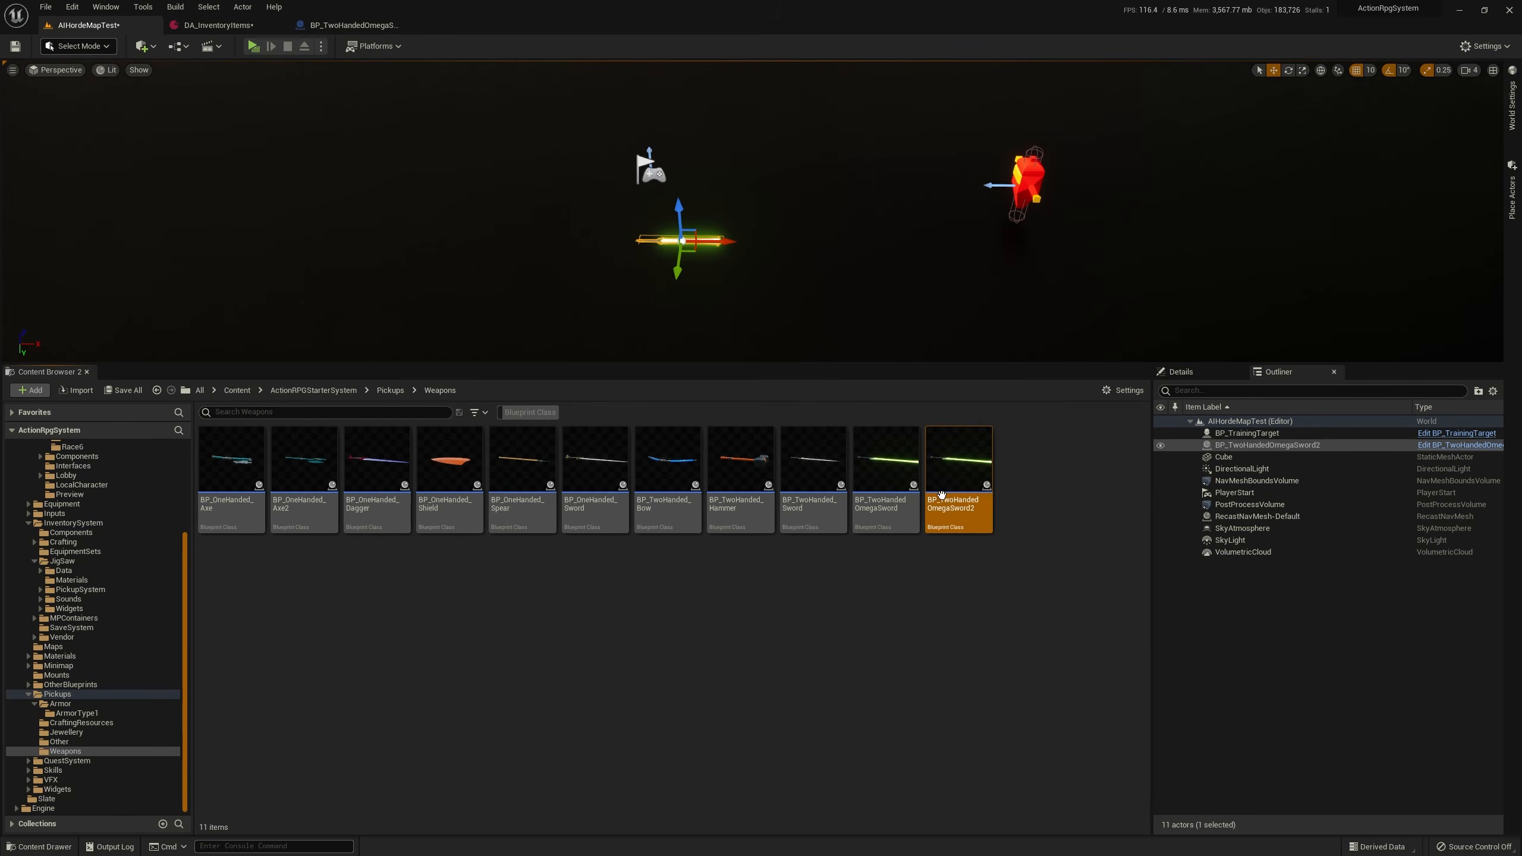
pyautogui.click(348, 25)
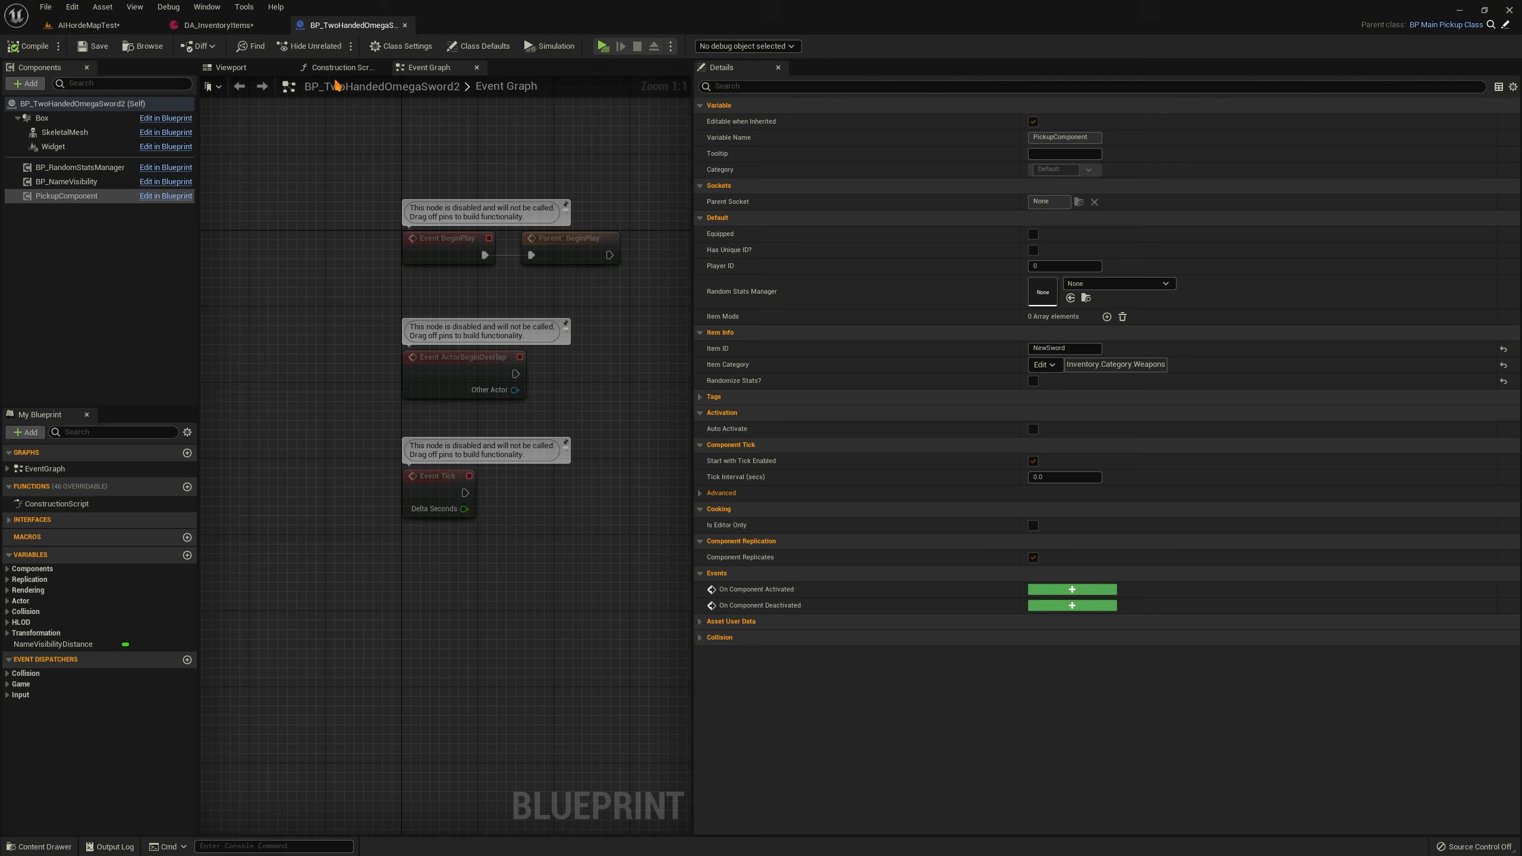
pyautogui.click(219, 26)
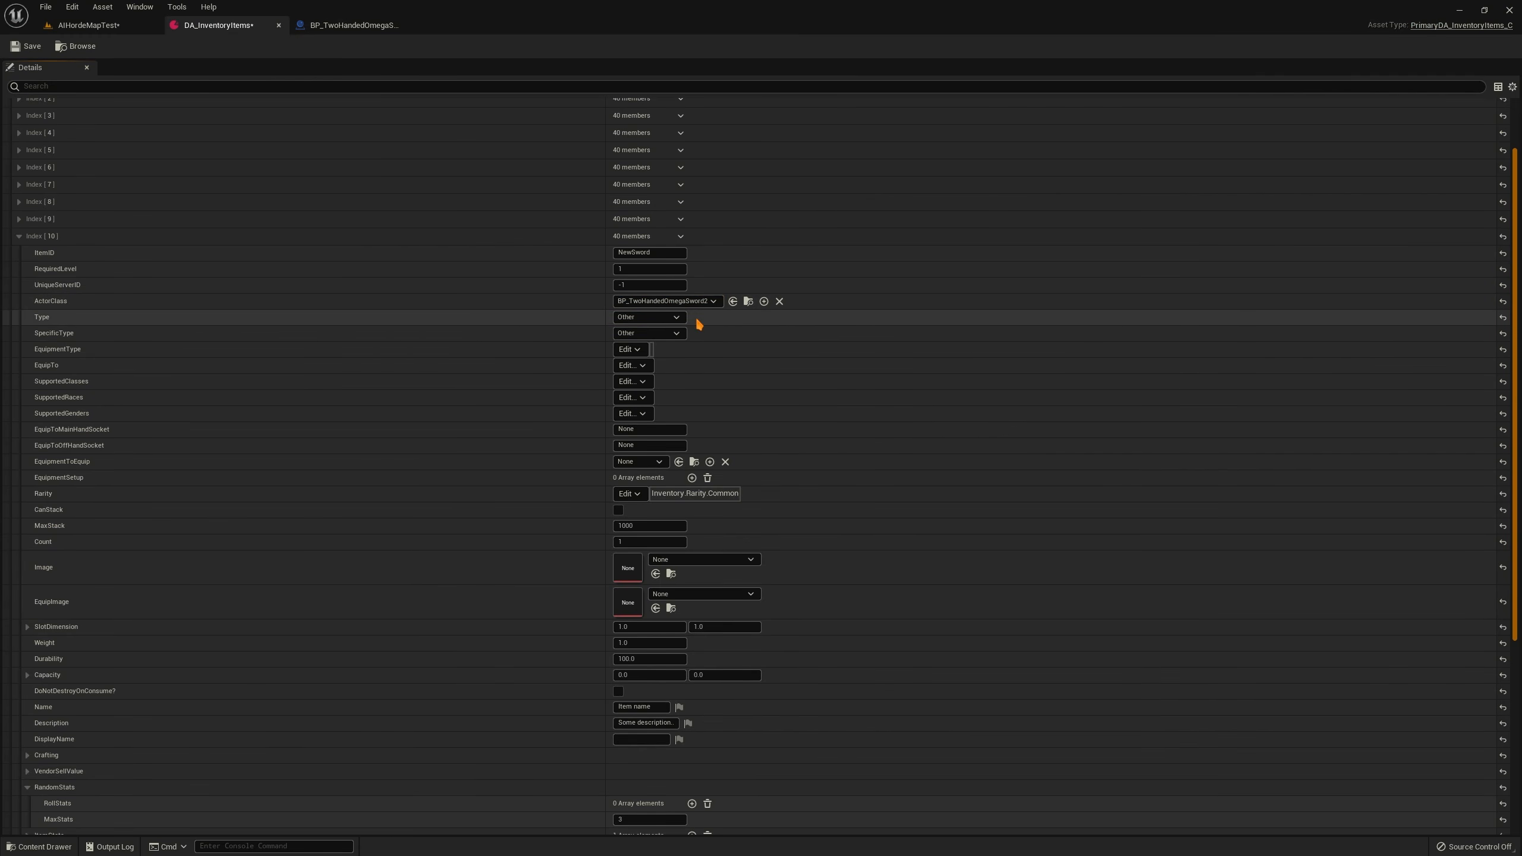
# Set the NewSword entry's Type to PrimaryWeapon and its SpecificType to Sword
pyautogui.click(676, 317)
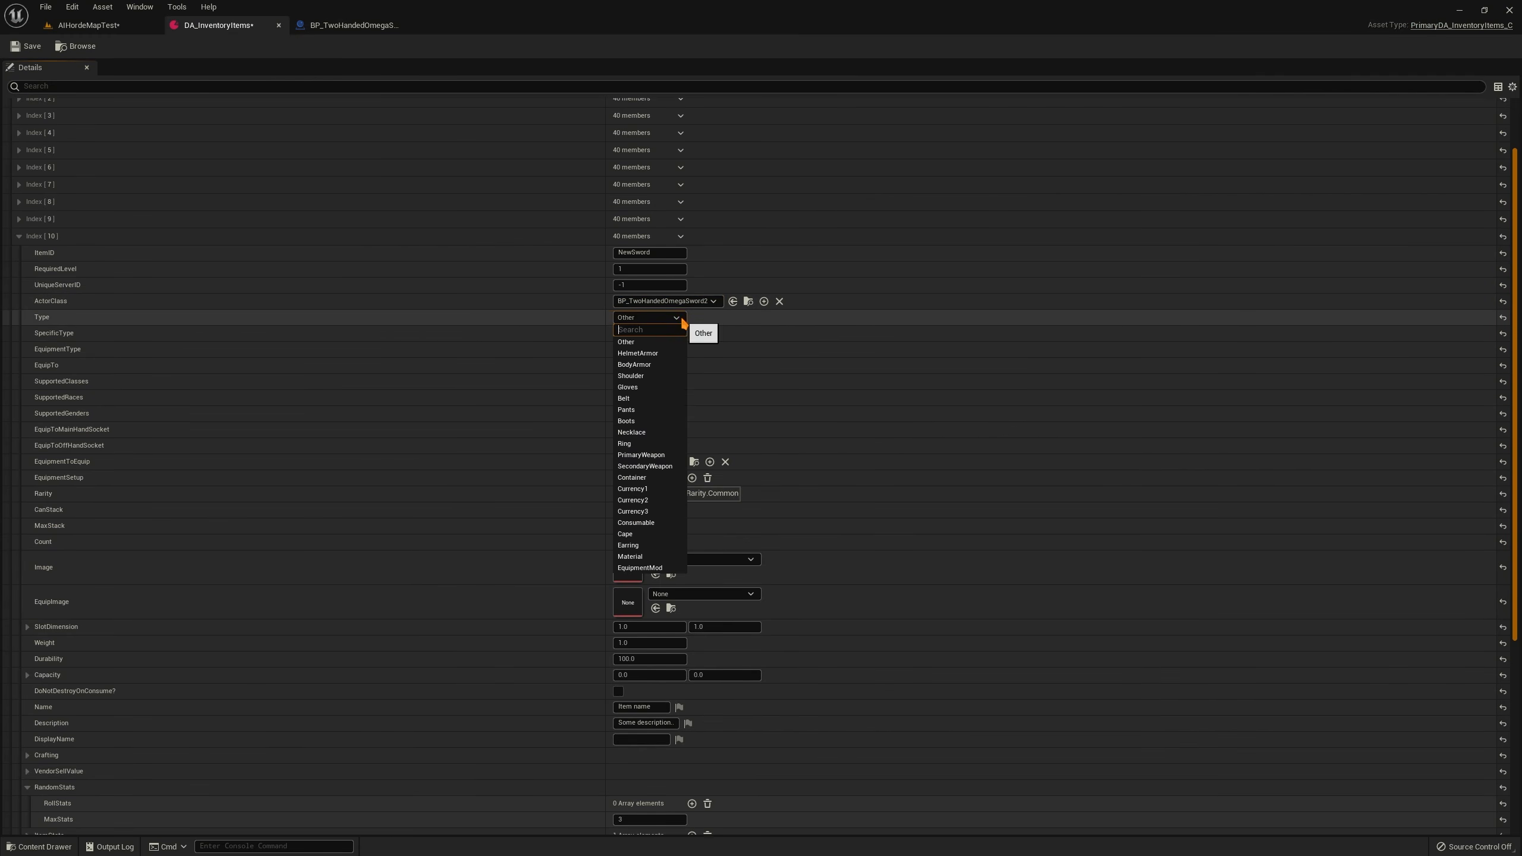
pyautogui.click(656, 455)
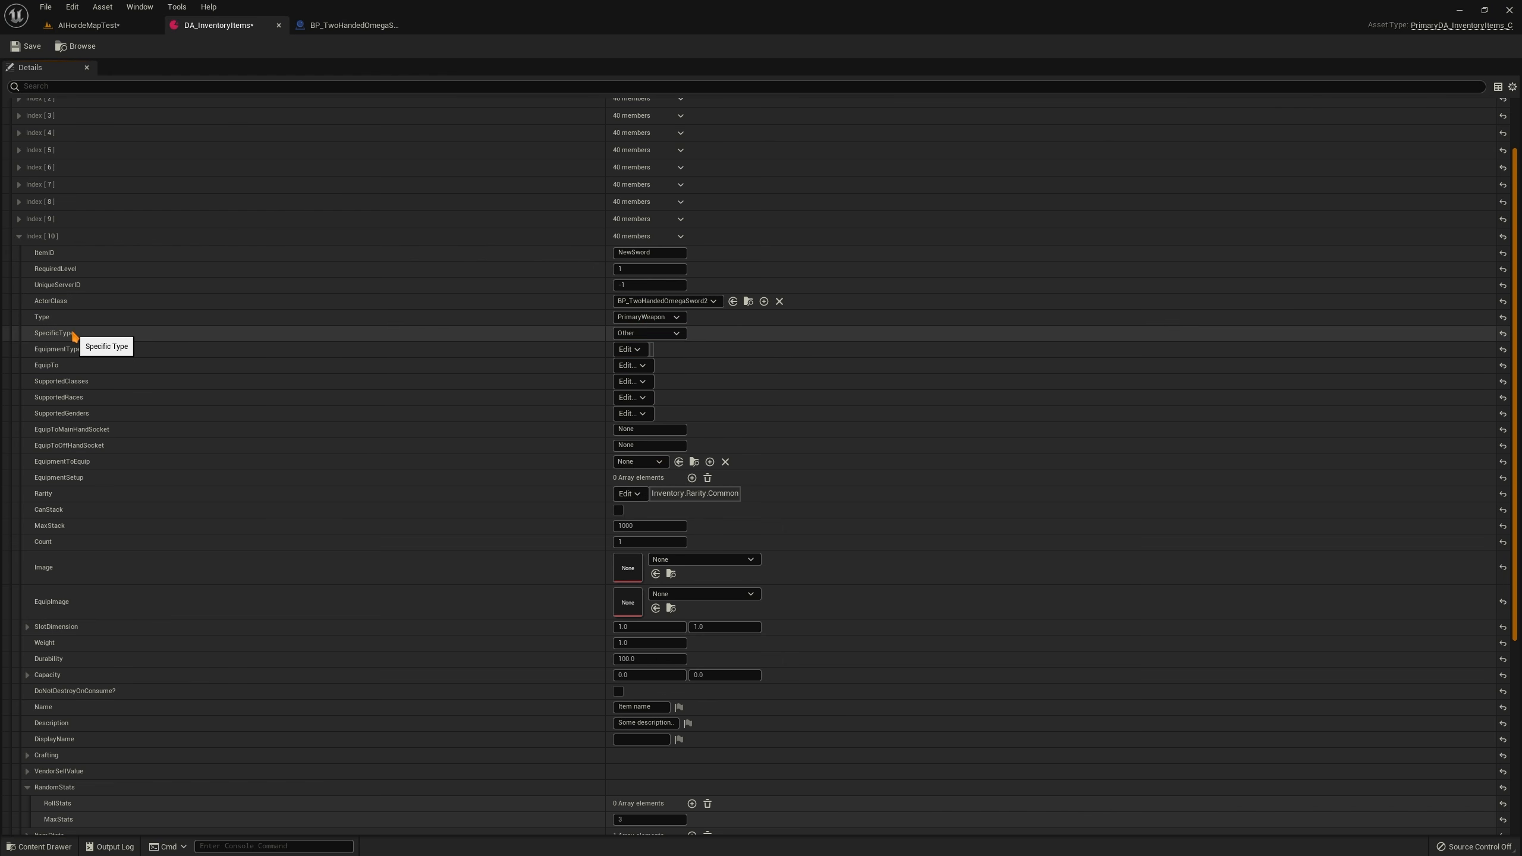
pyautogui.click(672, 333)
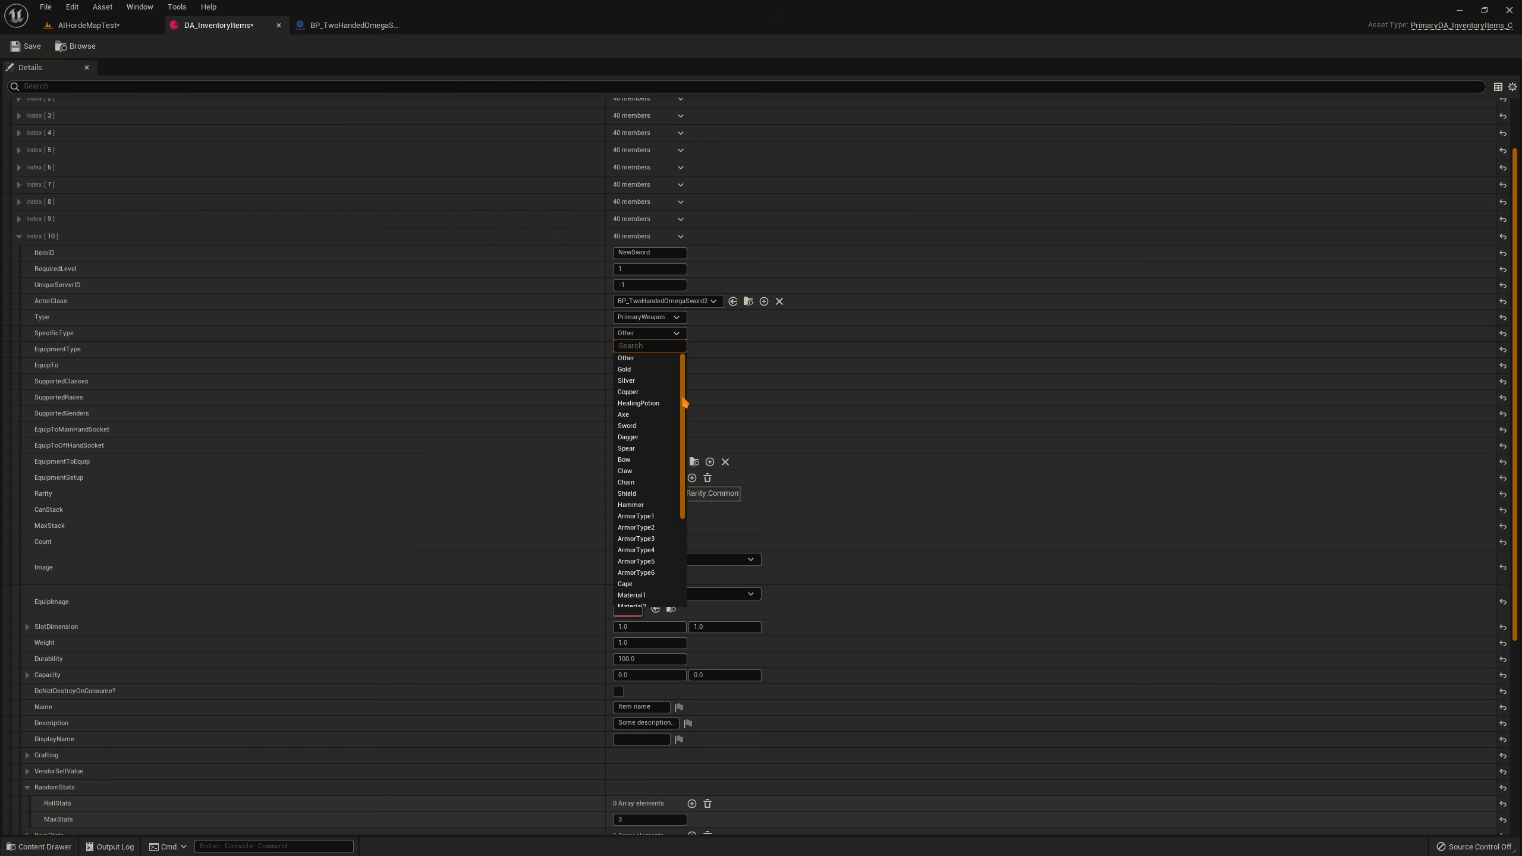
pyautogui.moveTo(684, 403); pyautogui.dragTo(684, 493)
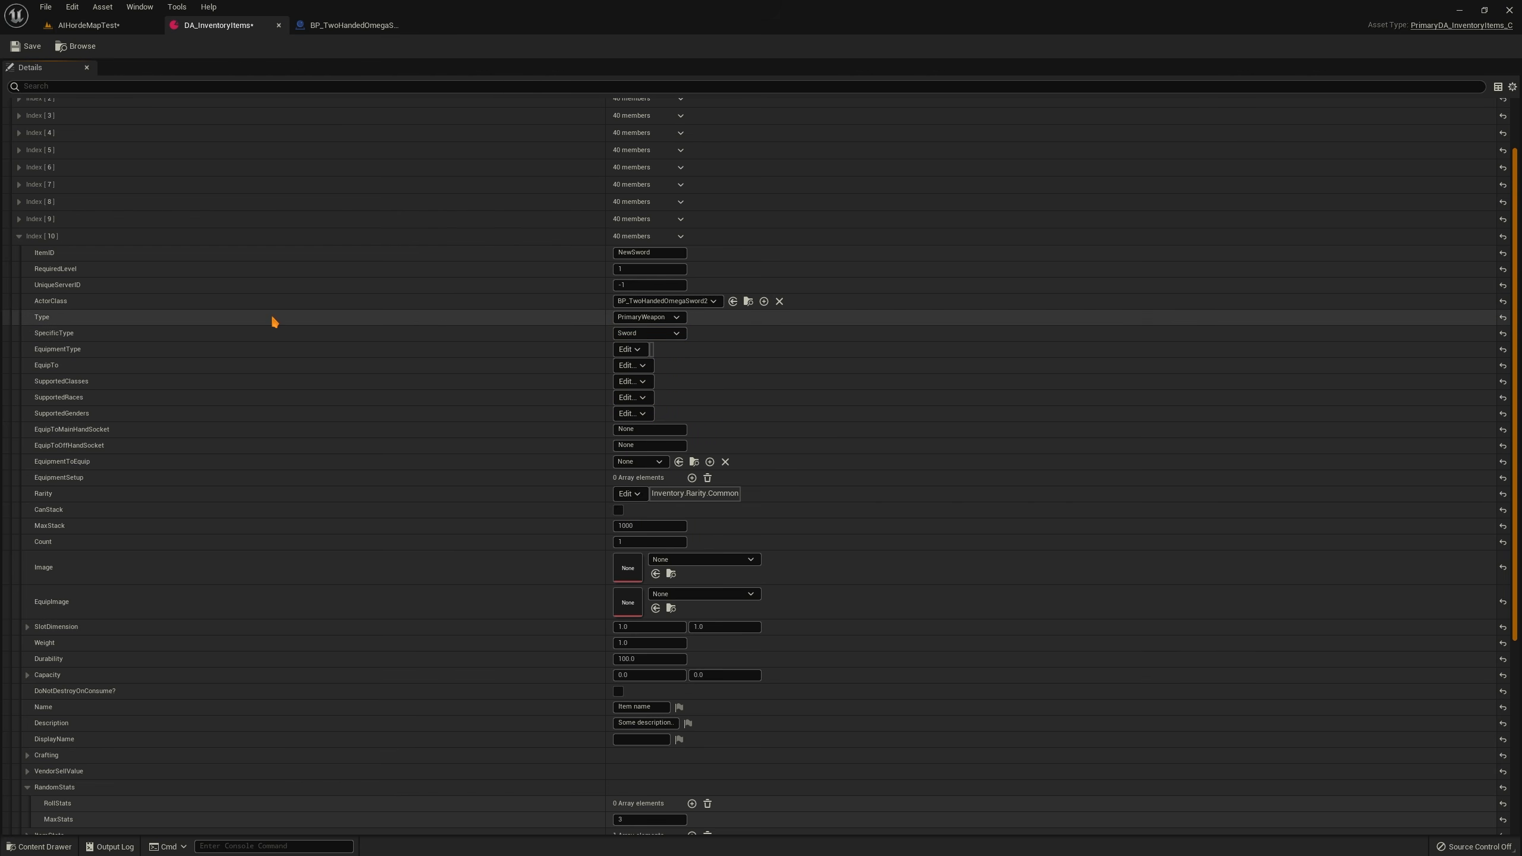
# Examine the existing Weapons entries from Index 0 to Index 8 for a sword that can serve as a template
pyautogui.scroll(-1, 263, 360)
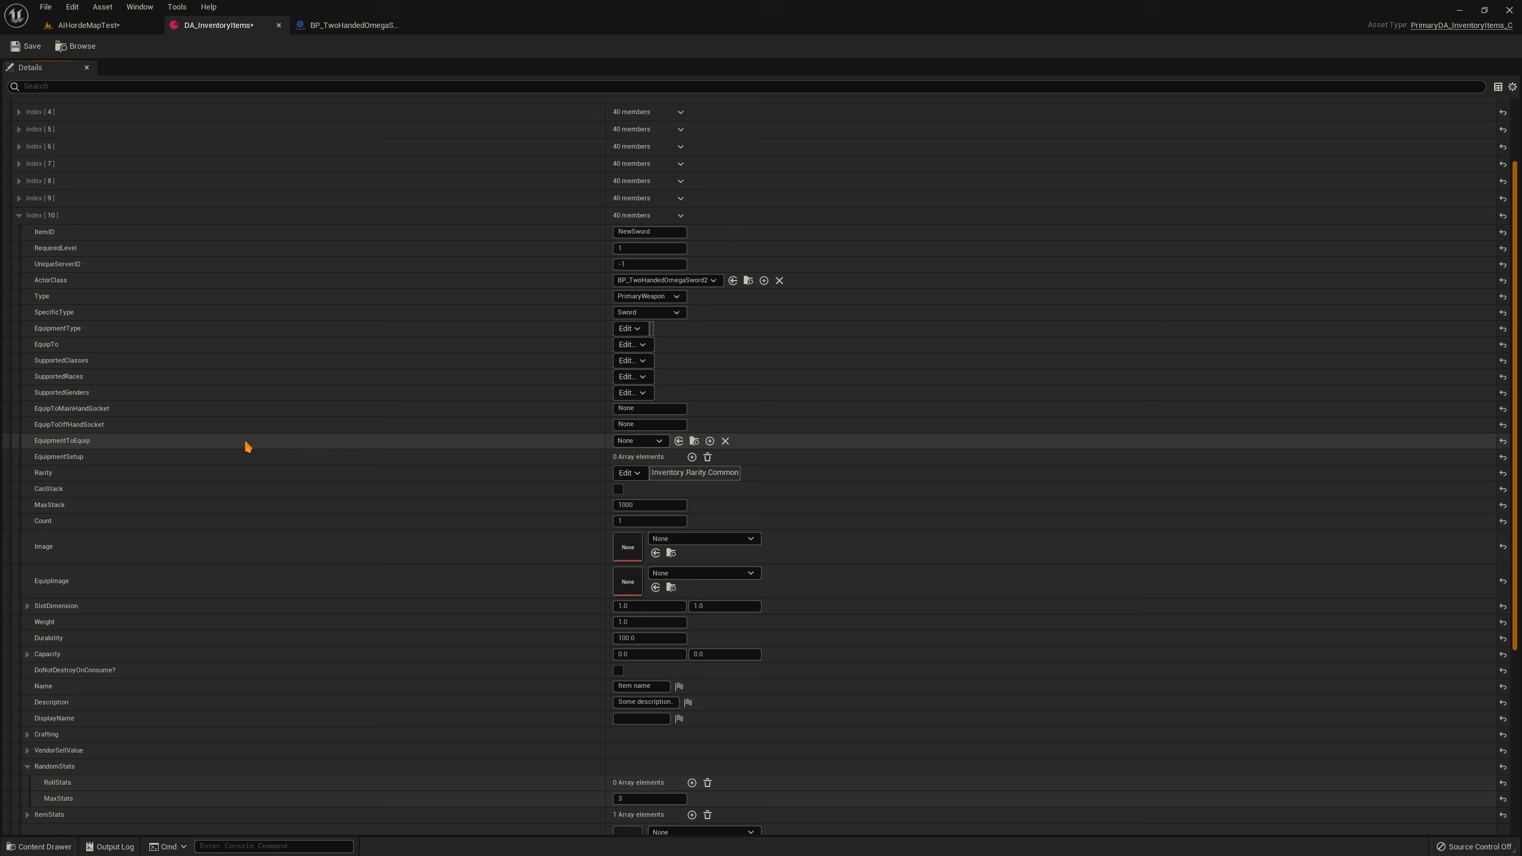
pyautogui.click(19, 216)
pyautogui.click(19, 310)
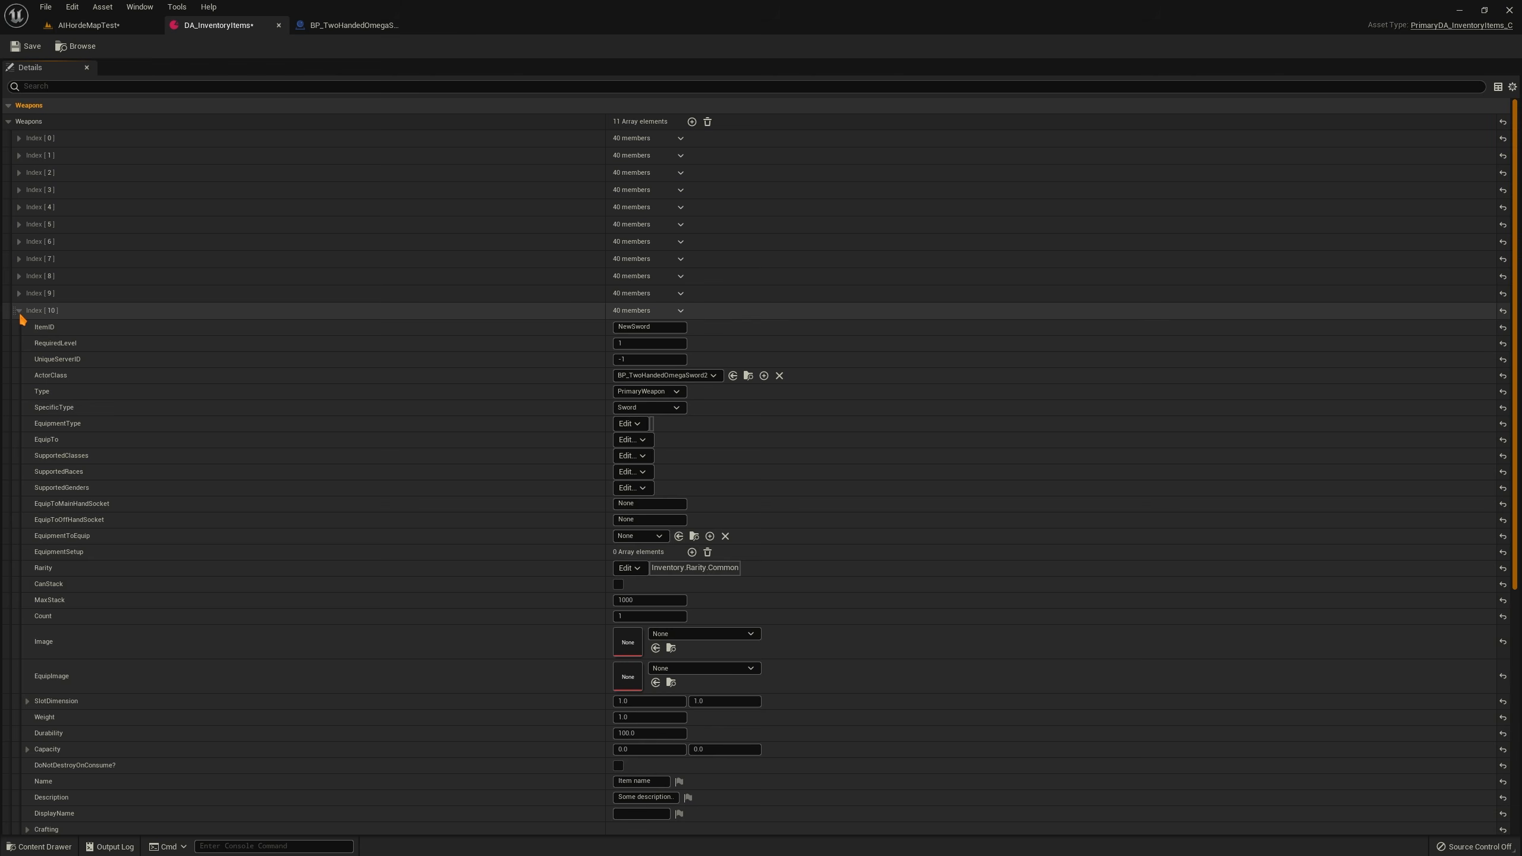
pyautogui.click(650, 327)
pyautogui.click(19, 138)
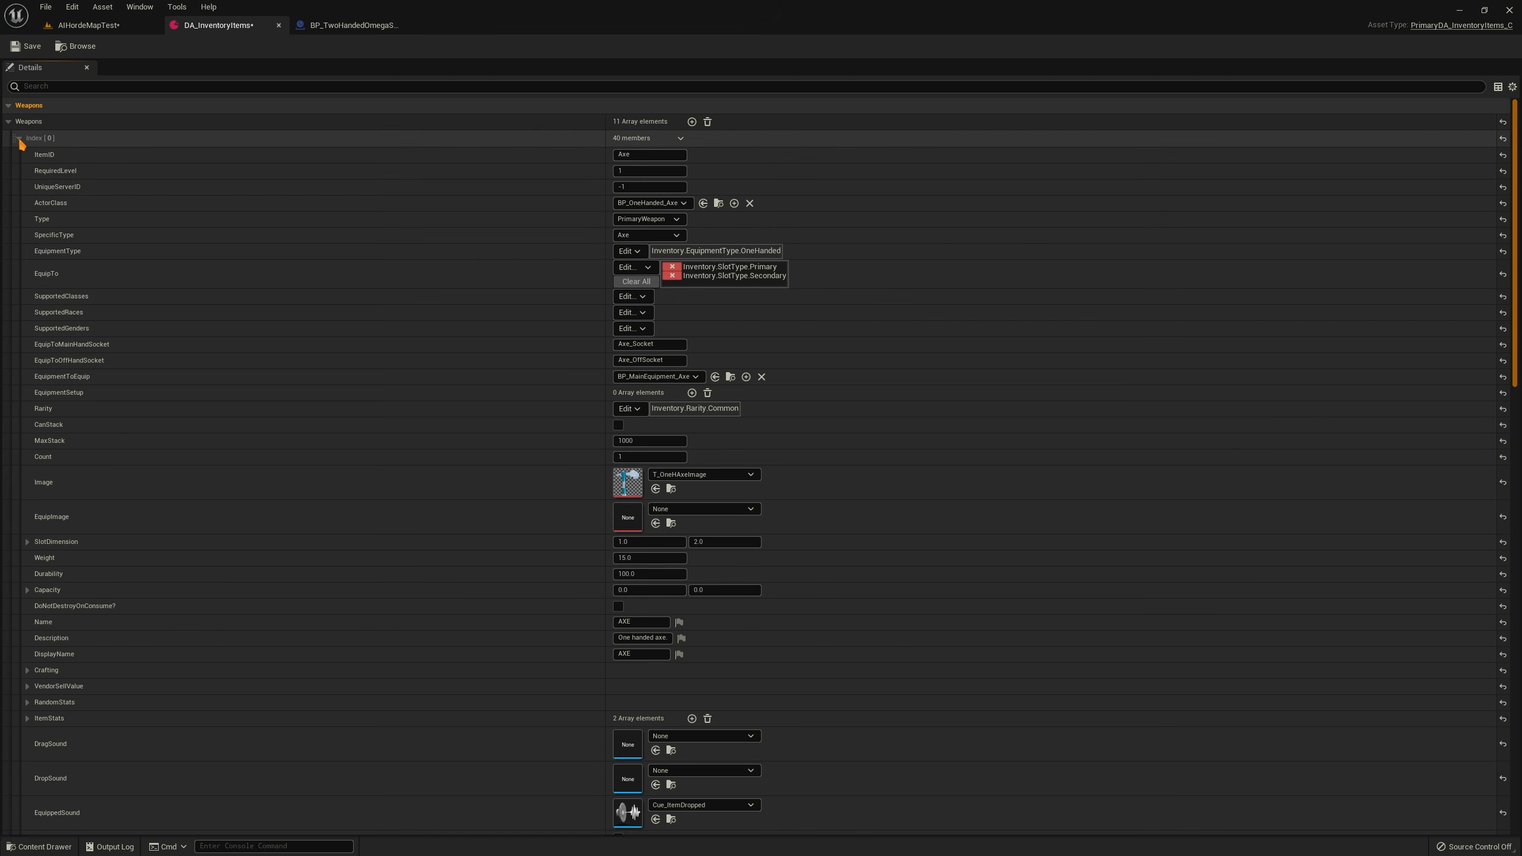
pyautogui.click(19, 138)
pyautogui.click(19, 155)
pyautogui.click(19, 155)
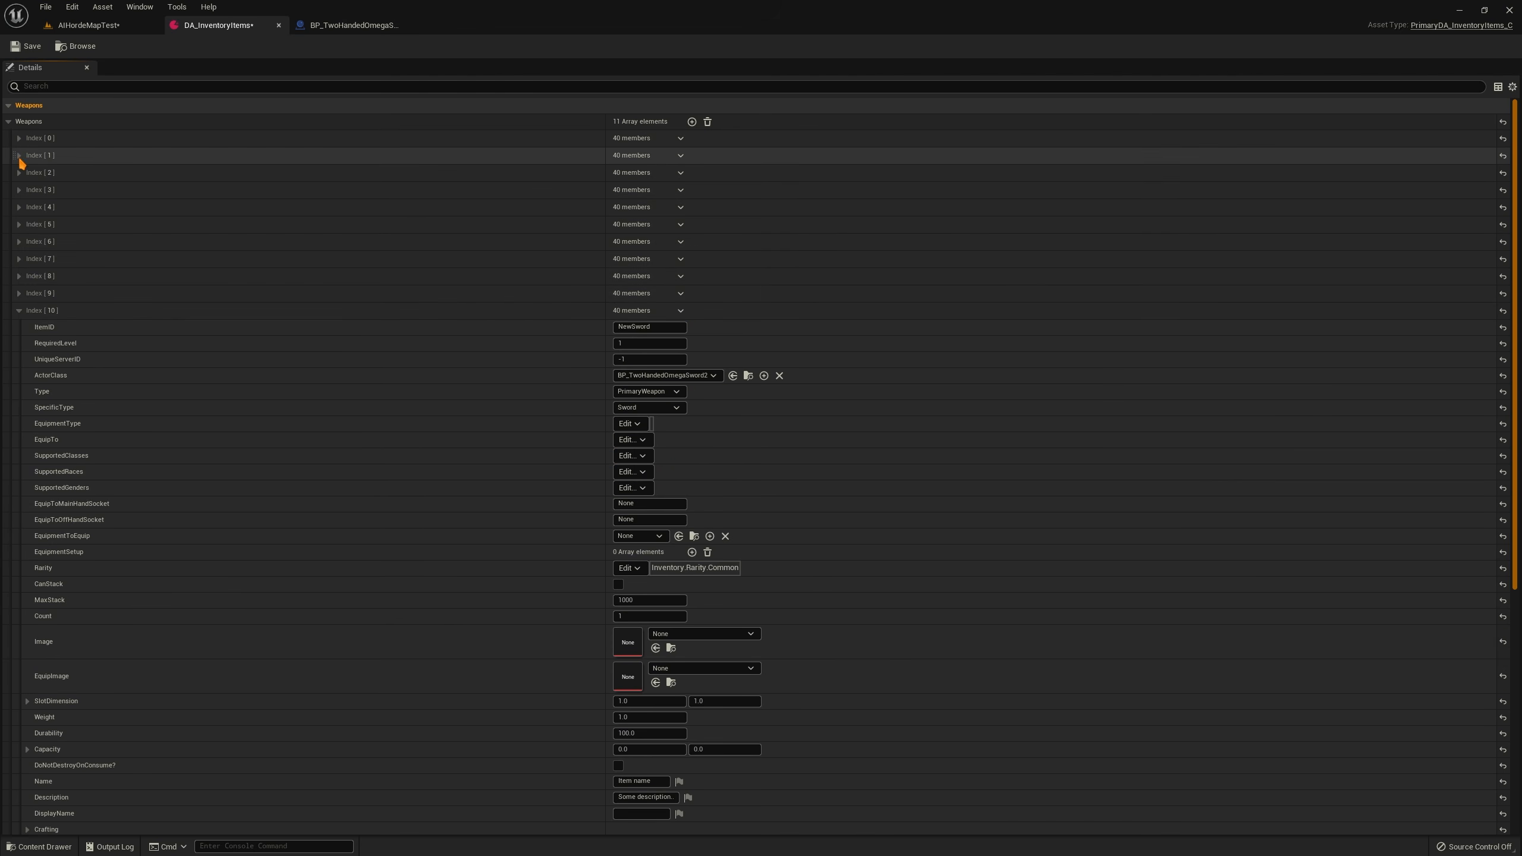
pyautogui.click(19, 173)
pyautogui.click(19, 172)
pyautogui.click(19, 190)
pyautogui.click(19, 190)
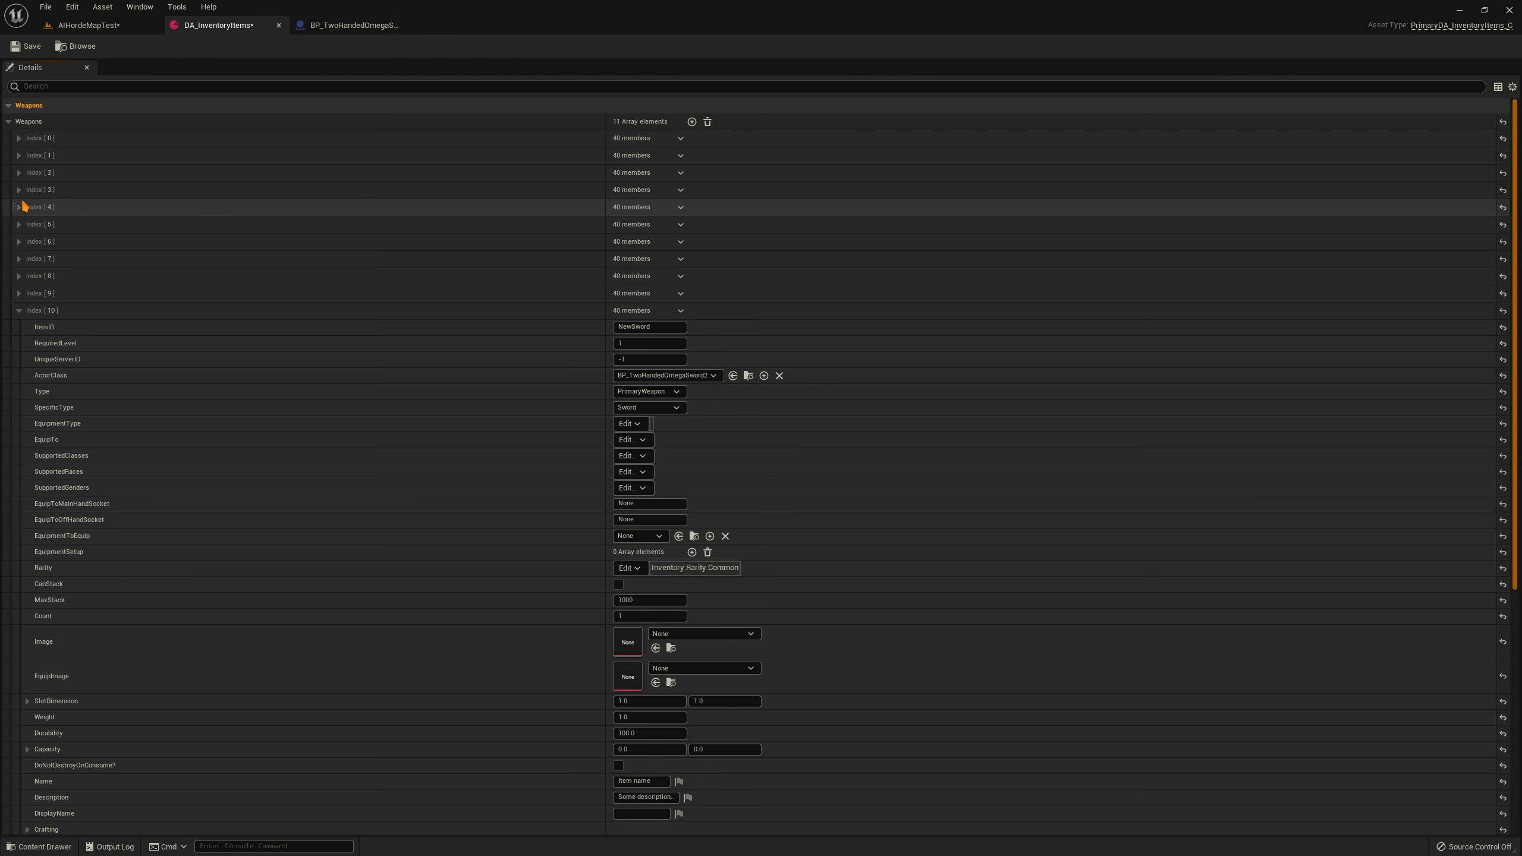
pyautogui.click(19, 207)
pyautogui.click(19, 207)
pyautogui.click(19, 224)
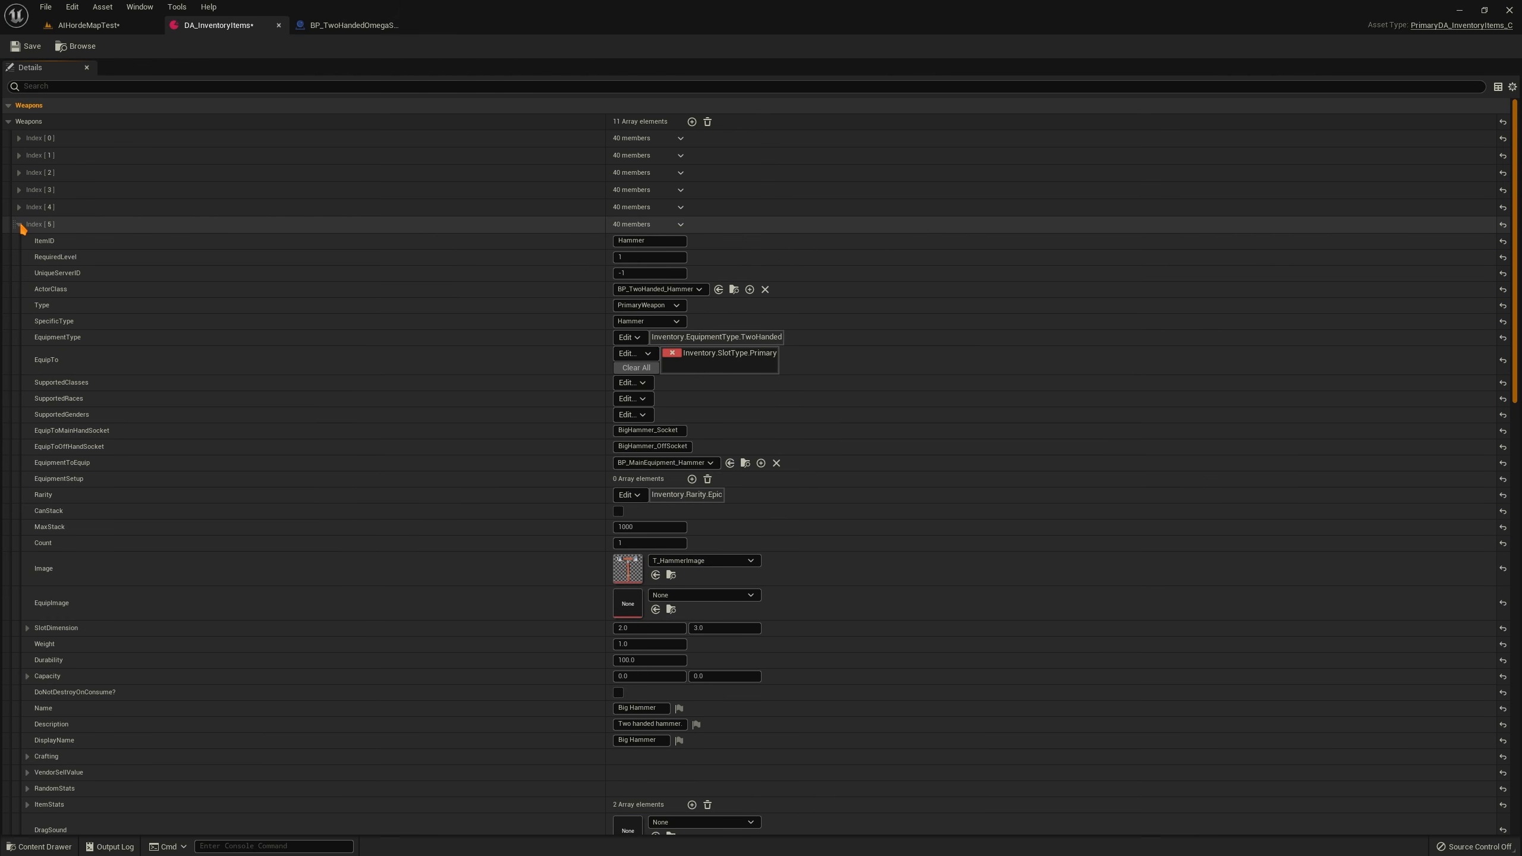
pyautogui.click(19, 224)
pyautogui.click(19, 242)
pyautogui.click(19, 241)
pyautogui.click(19, 259)
pyautogui.click(19, 258)
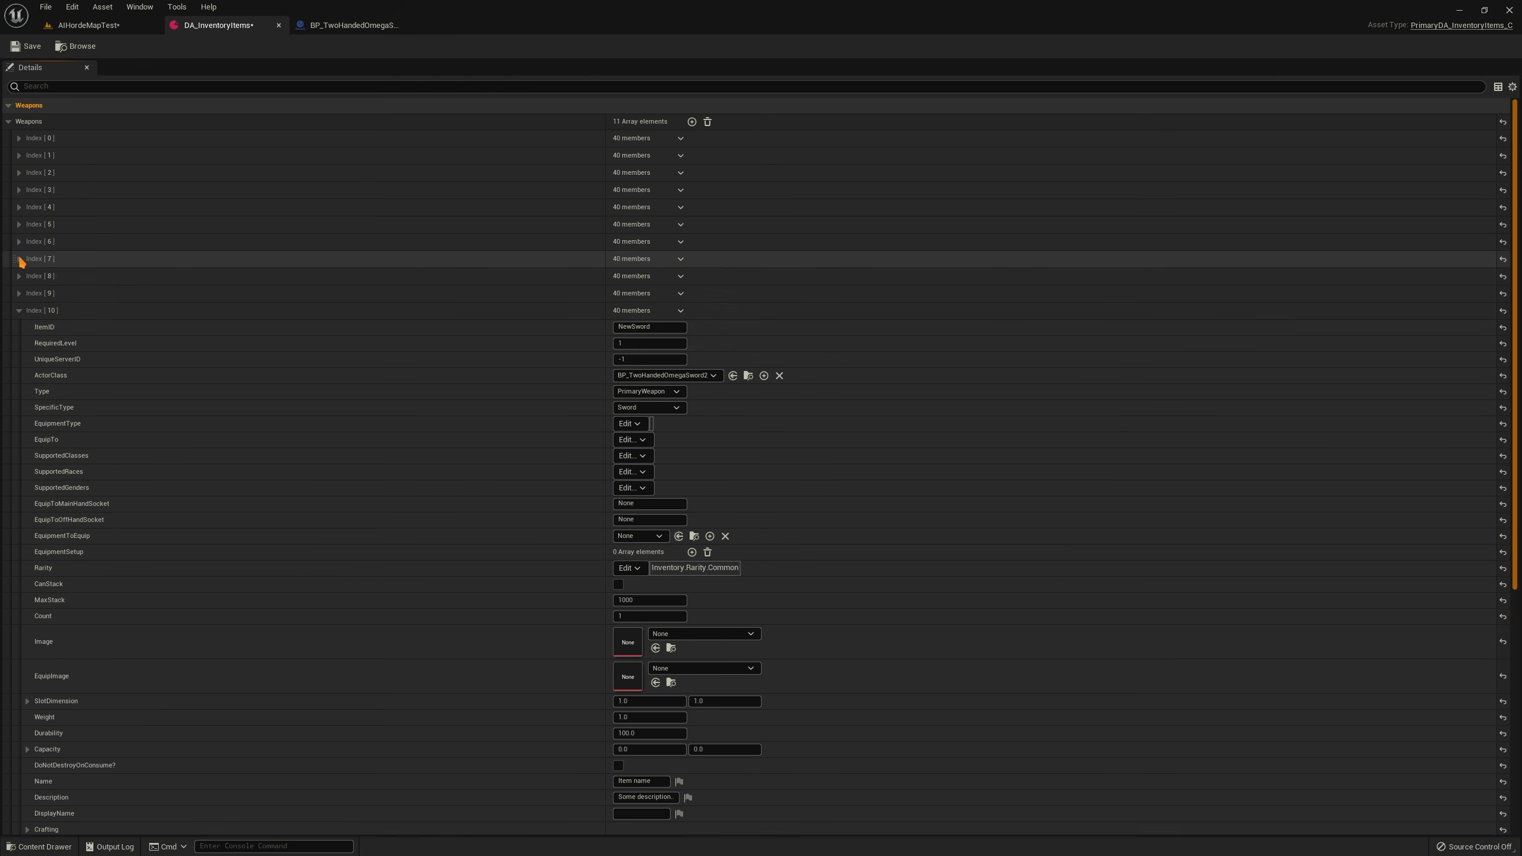
pyautogui.click(19, 275)
pyautogui.click(19, 276)
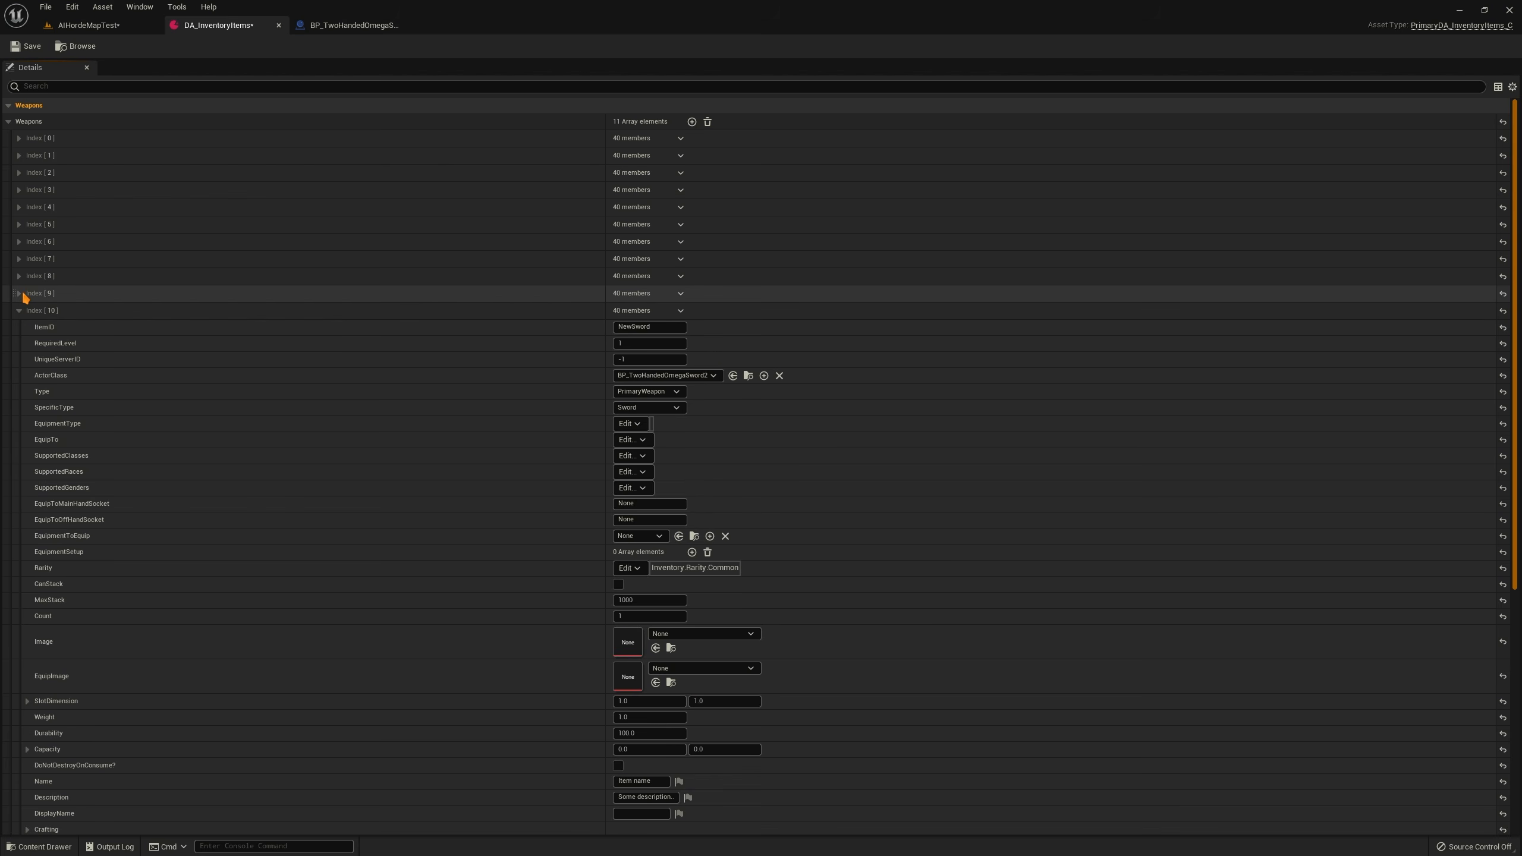
# Copy the Index 9 weapon entry and paste its values over the NewSword entry at Index 10
pyautogui.rightClick(60, 295)
pyautogui.click(94, 351)
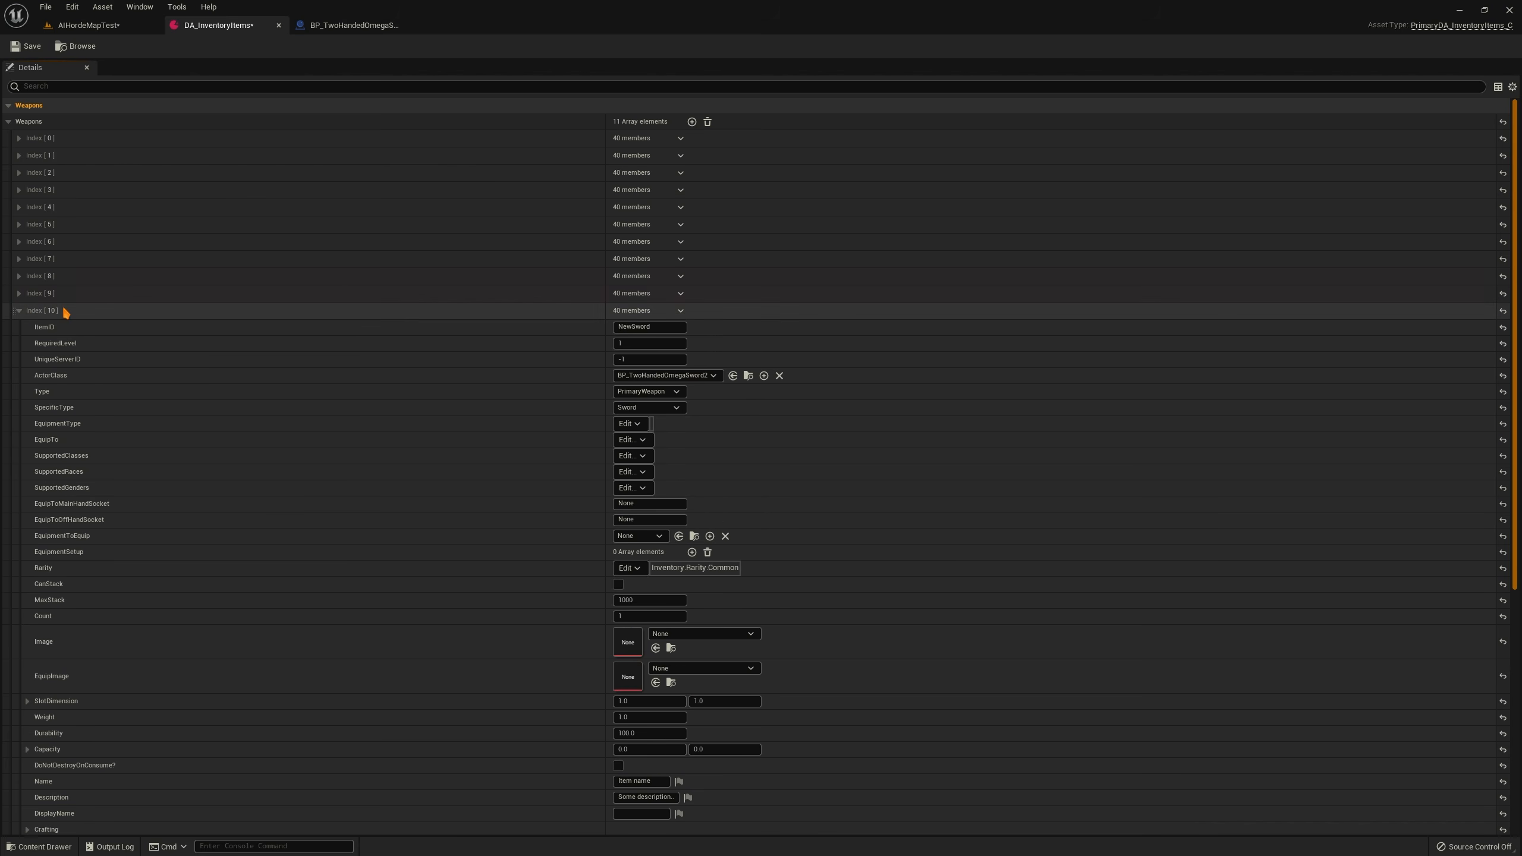
pyautogui.rightClick(77, 311)
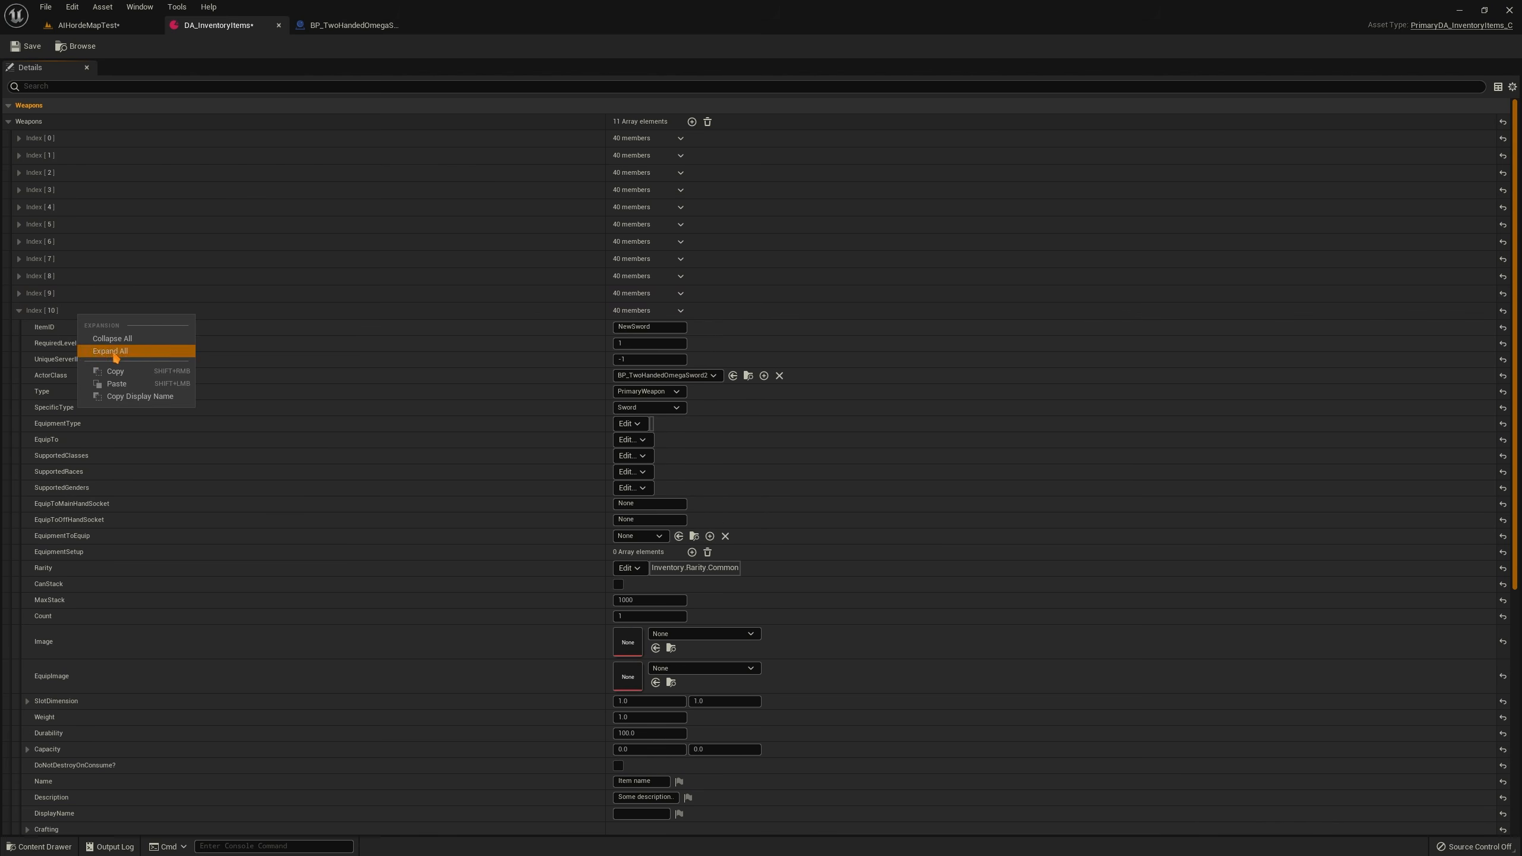
pyautogui.click(64, 304)
pyautogui.rightClick(66, 309)
pyautogui.click(101, 381)
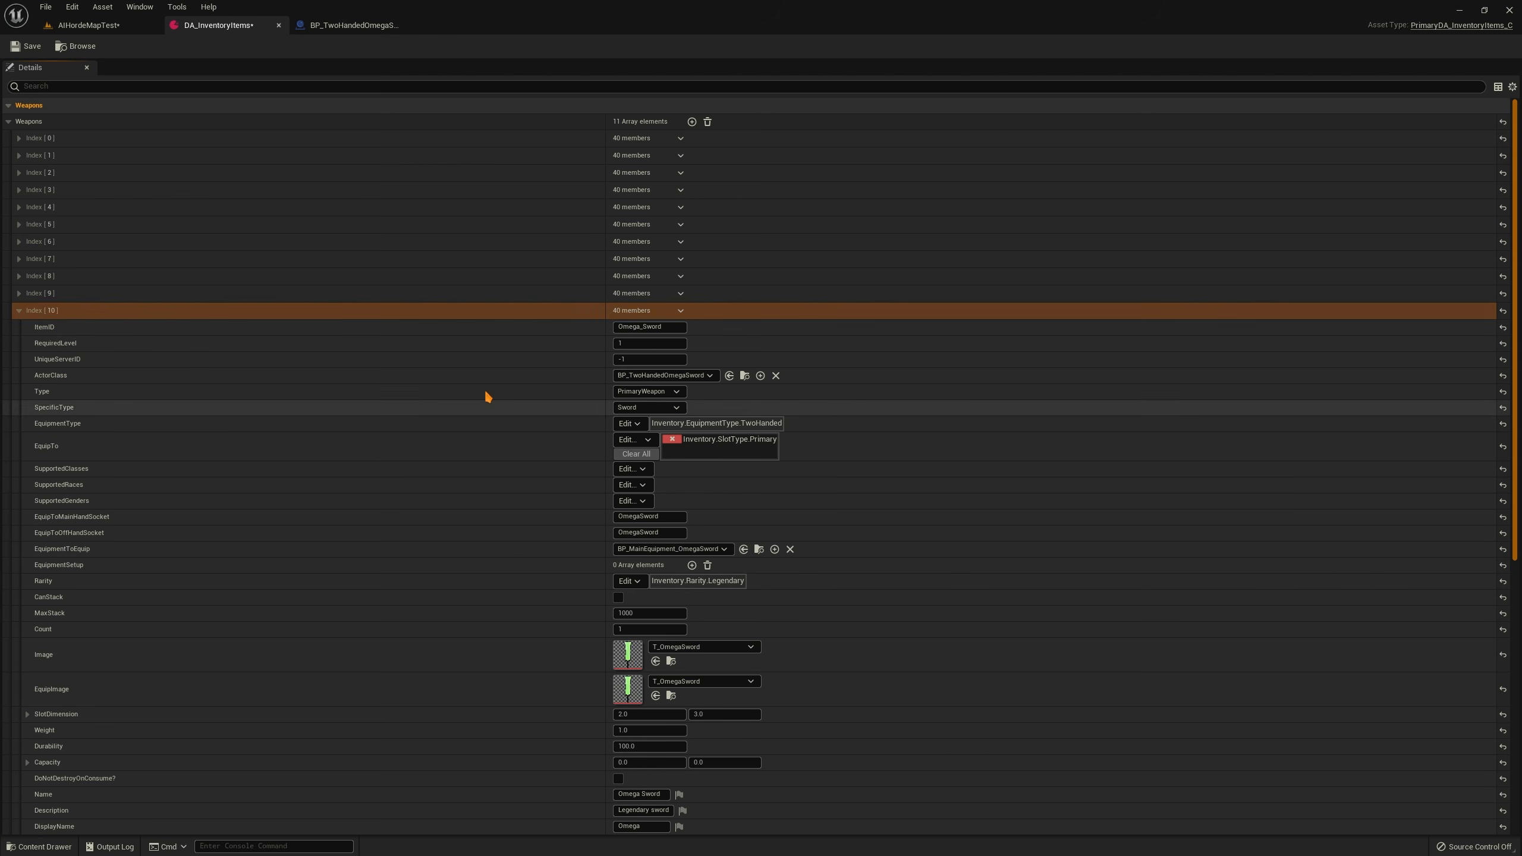
# Copy the pickup component's Item ID and set the ItemID of weapon entry 10 in DA_InventoryItems to NewSword
pyautogui.click(351, 25)
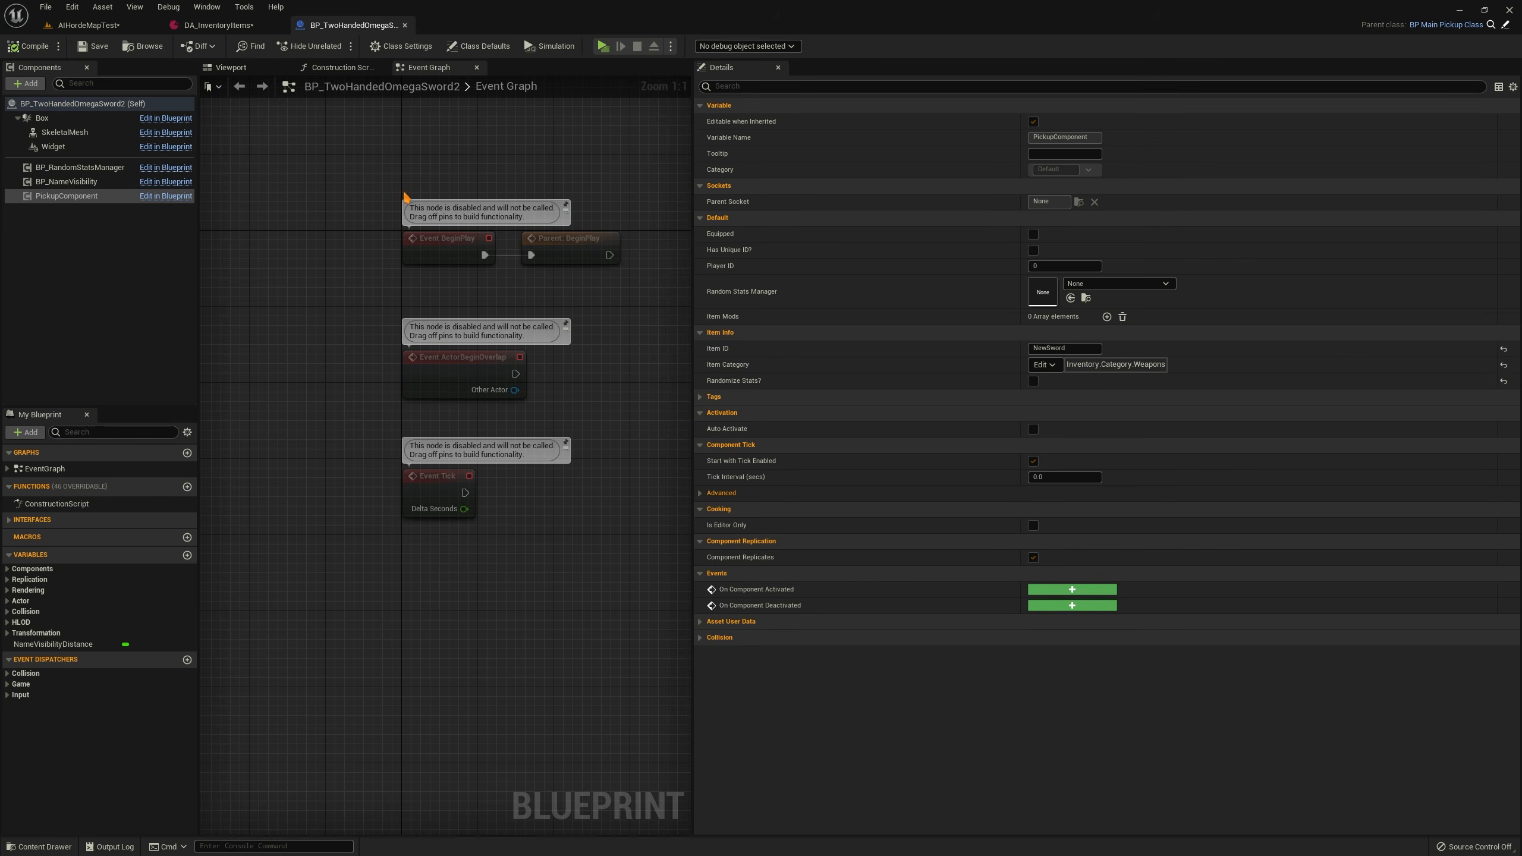
pyautogui.click(1065, 348)
pyautogui.click(219, 24)
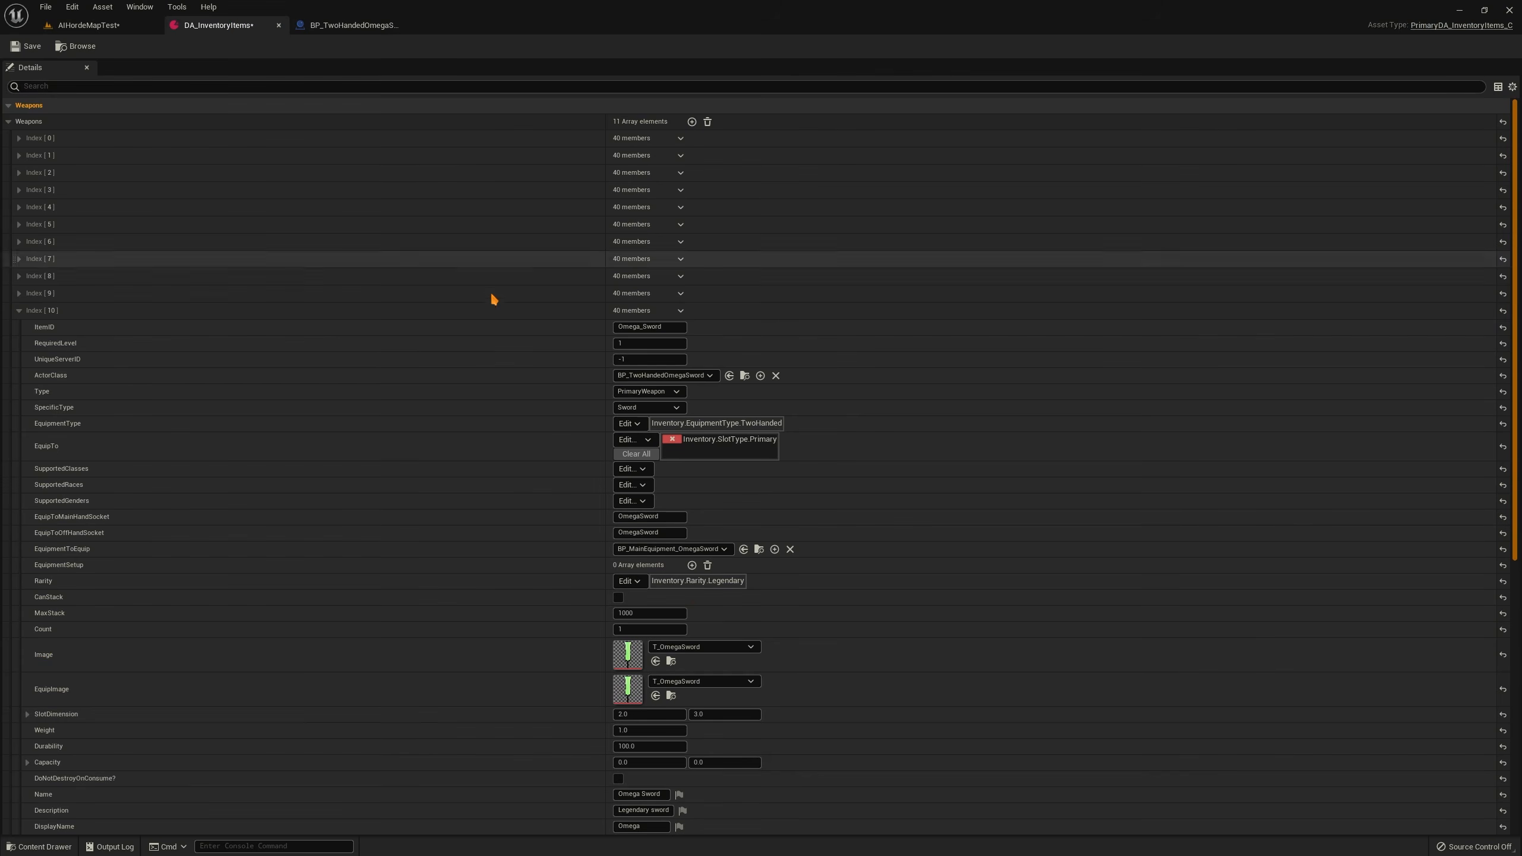
pyautogui.click(659, 326)
pyautogui.hotkey('ctrl', 'v')
pyautogui.click(416, 329)
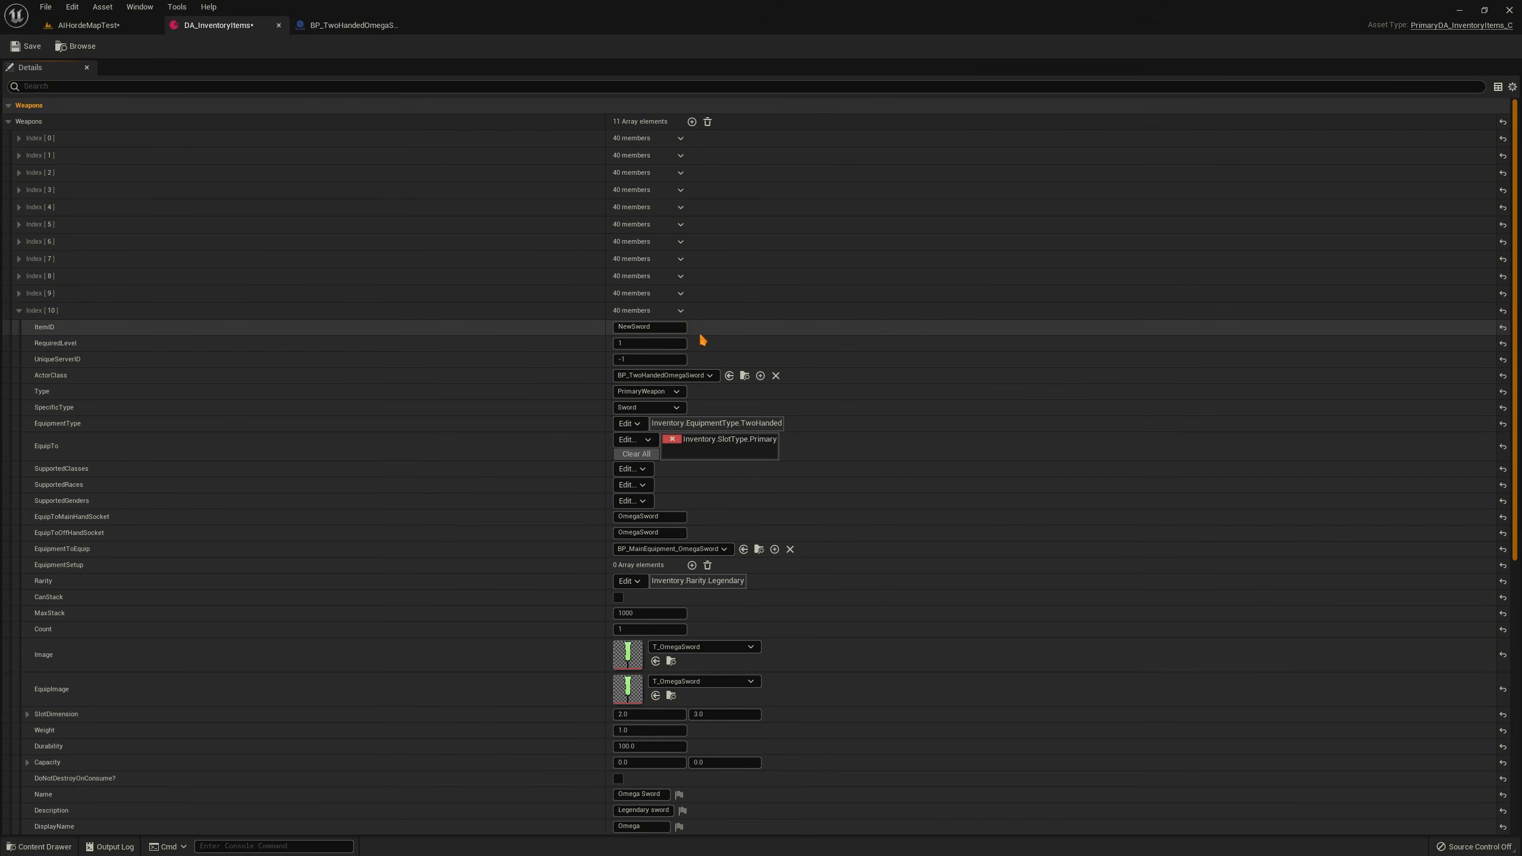
# Set the ActorClass of the NewSword weapon entry to BP_TwoHandedOmegaSword2
pyautogui.scroll(-1, 415, 356)
pyautogui.scroll(-1, 415, 354)
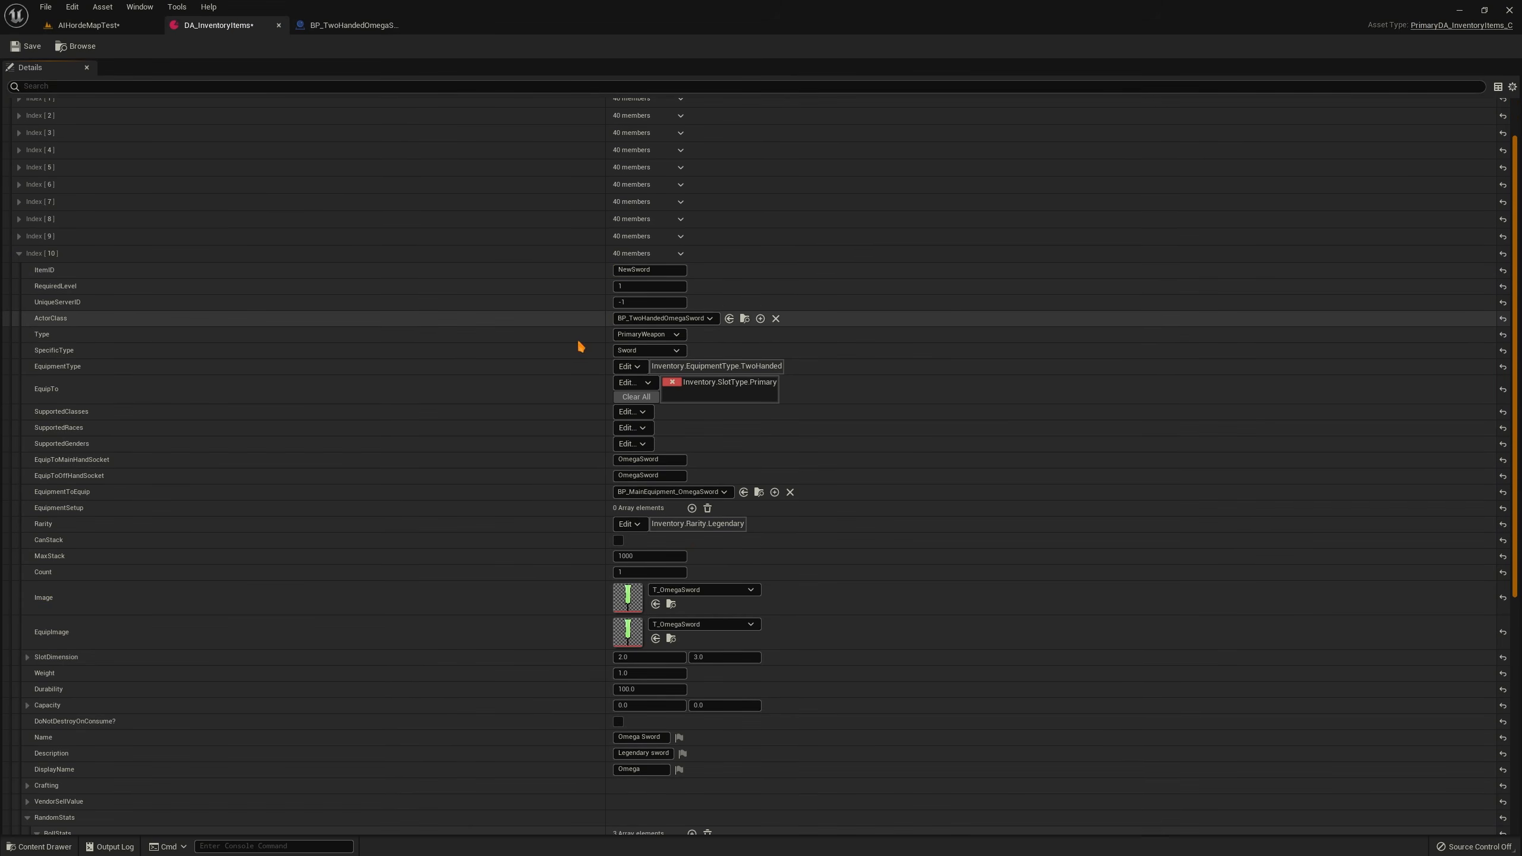
pyautogui.click(351, 24)
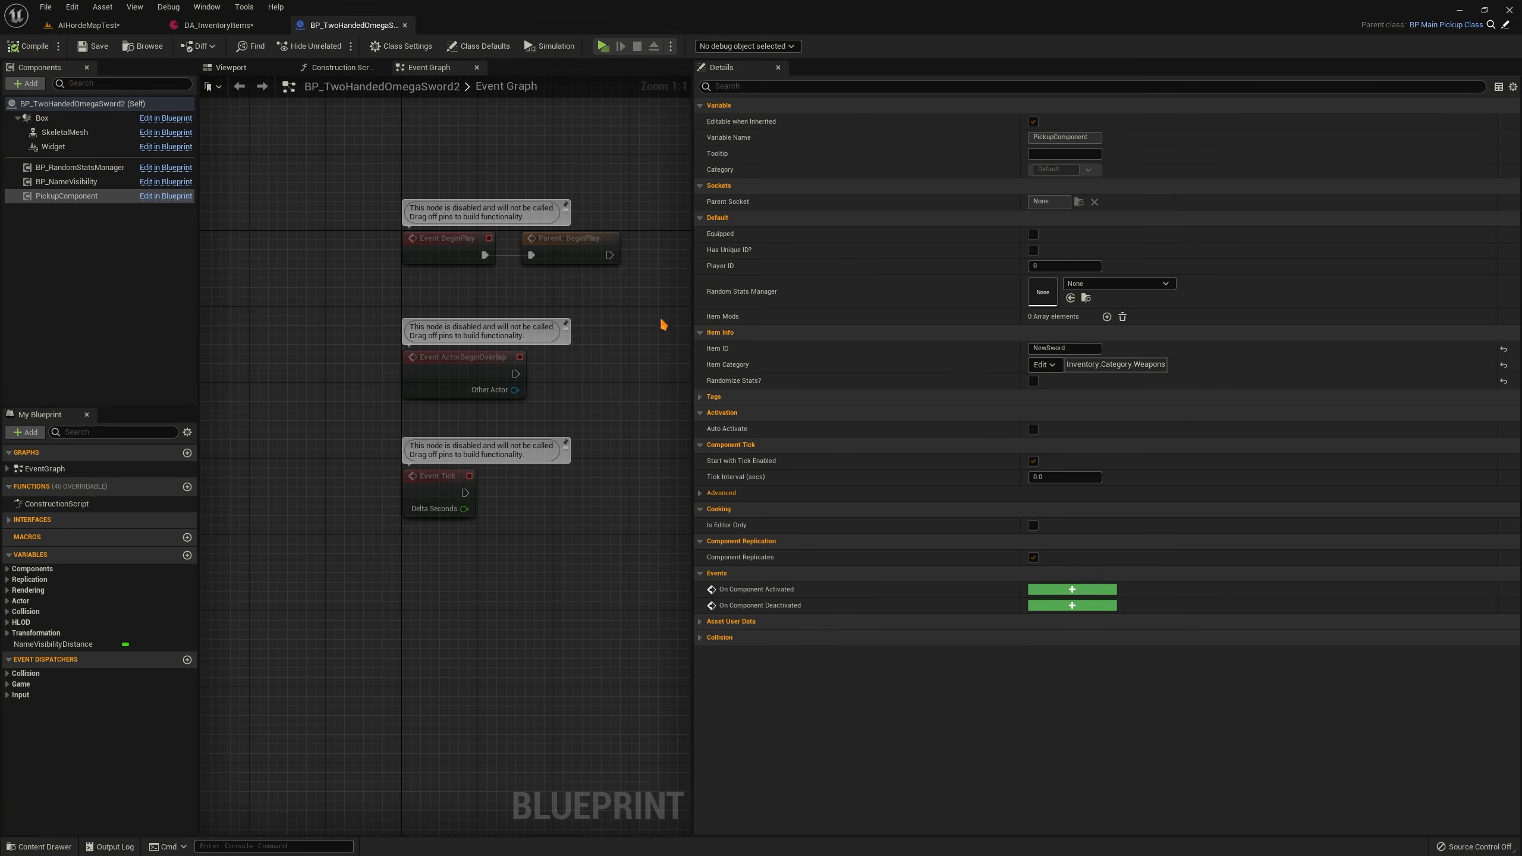
pyautogui.click(218, 24)
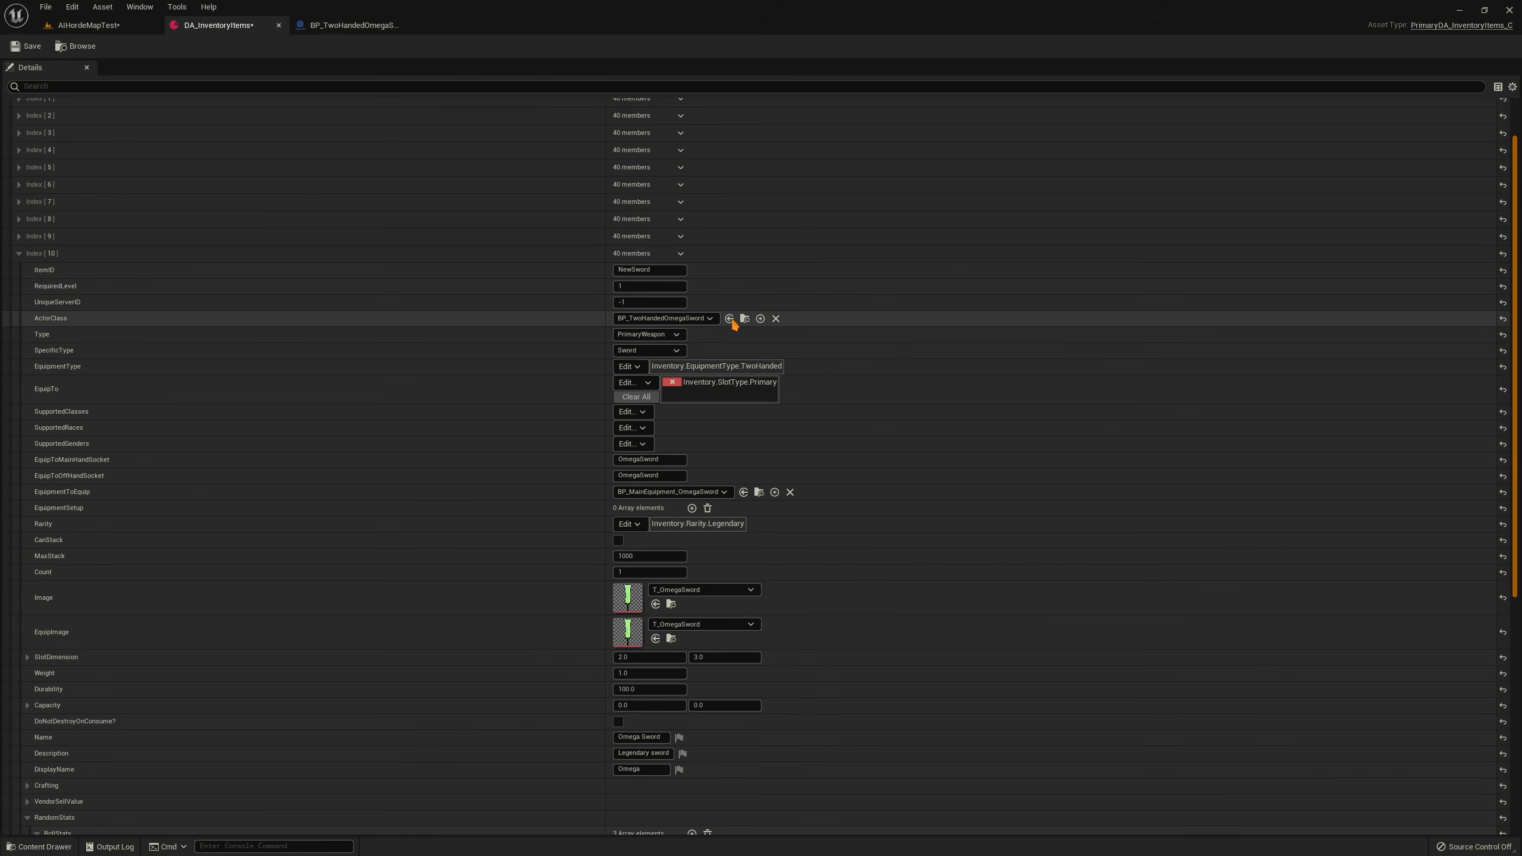
# Review the available Type options and EquipmentType tags for the NewSword entry
pyautogui.click(650, 337)
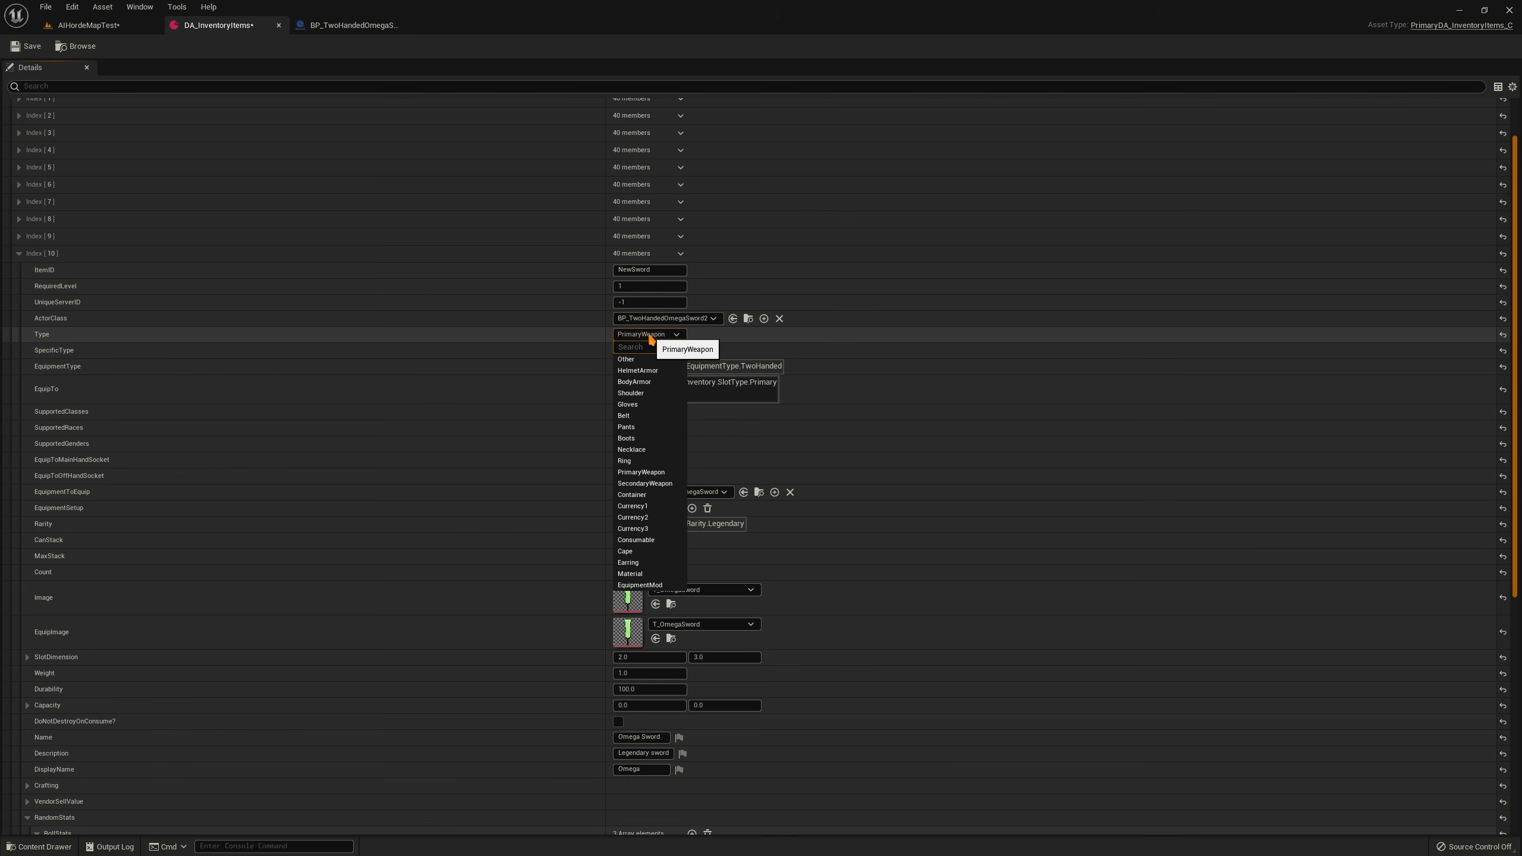
pyautogui.click(83, 328)
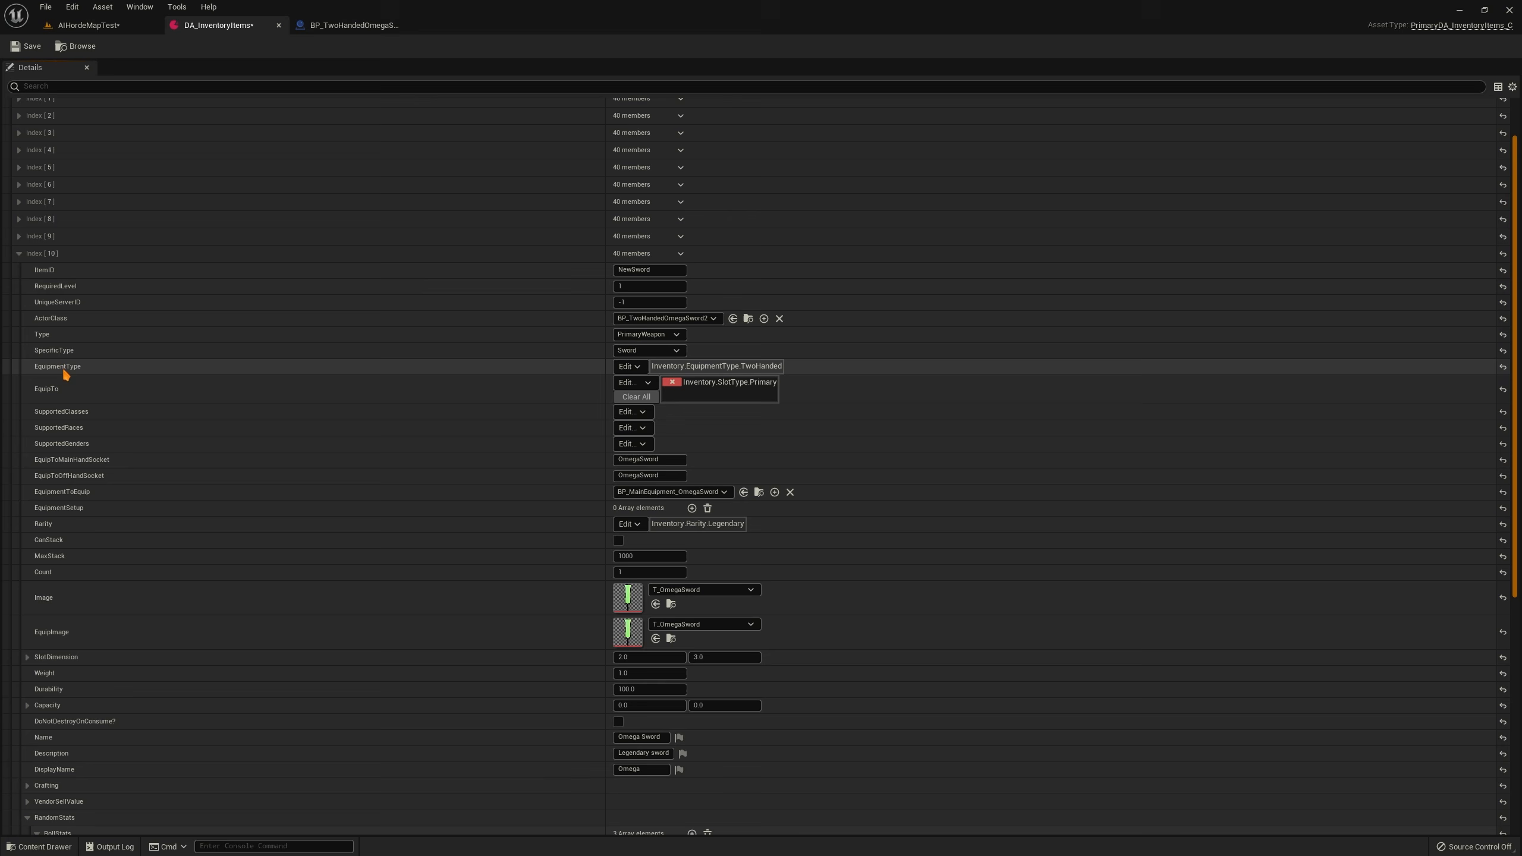
pyautogui.click(628, 367)
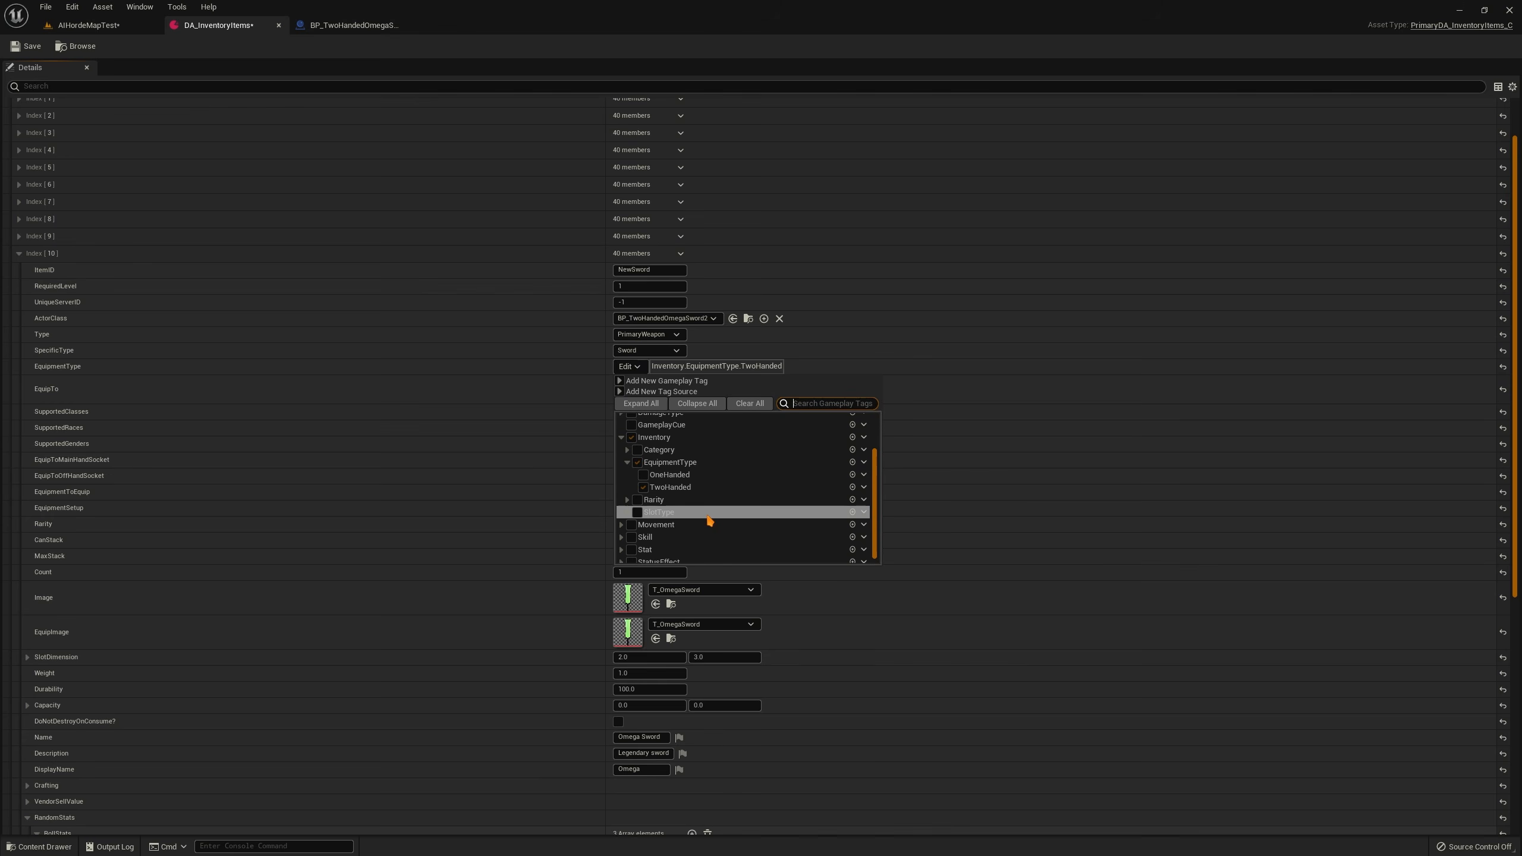
pyautogui.click(534, 388)
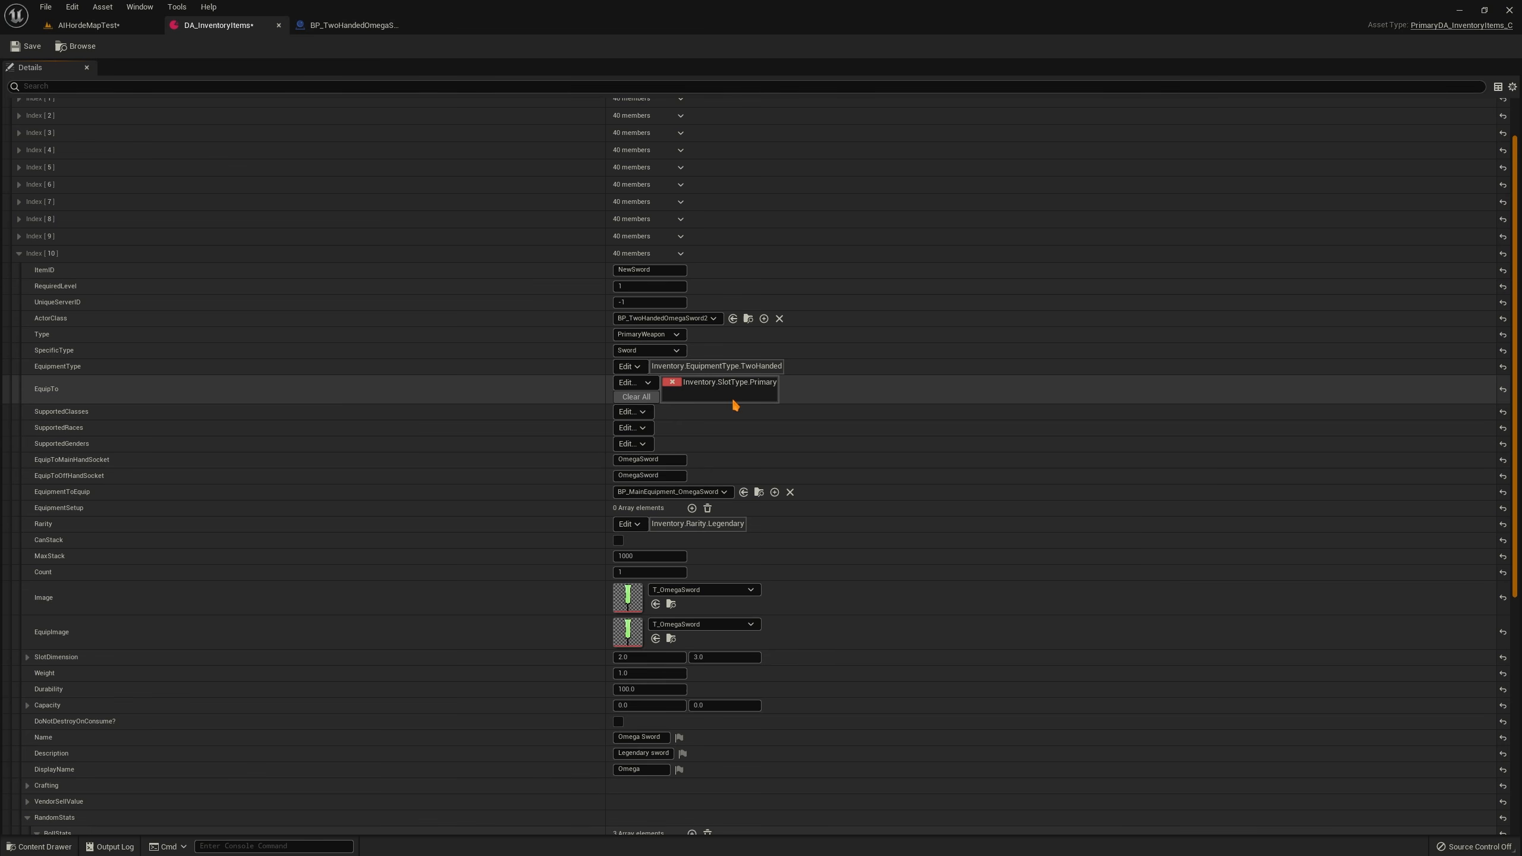
# Add the Inventory.SlotType.Secondary tag to the EquipTo slots of the NewSword entry
pyautogui.click(632, 382)
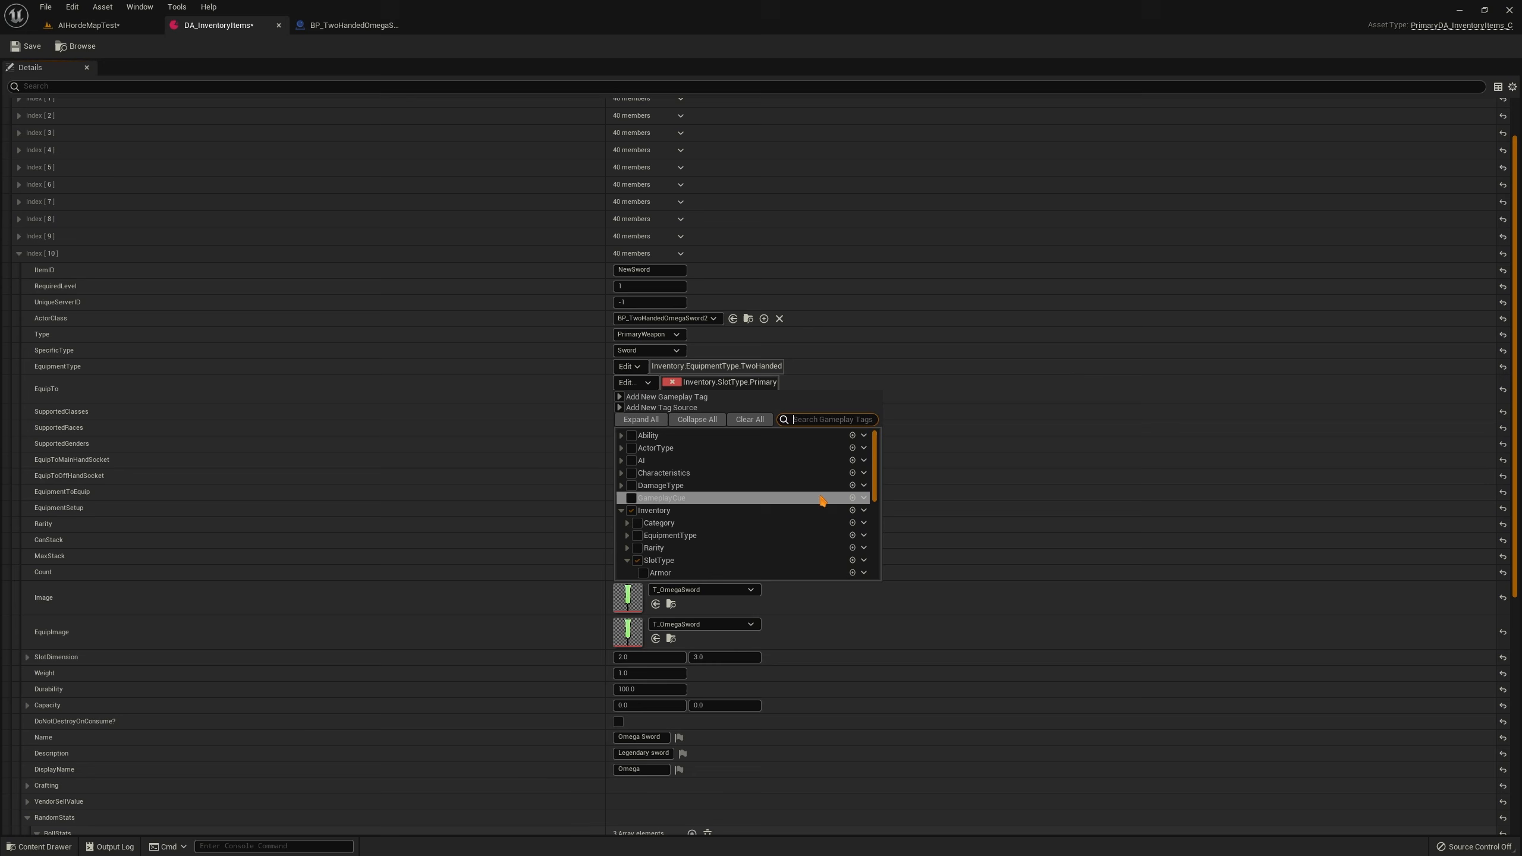
pyautogui.scroll(-5, 822, 501)
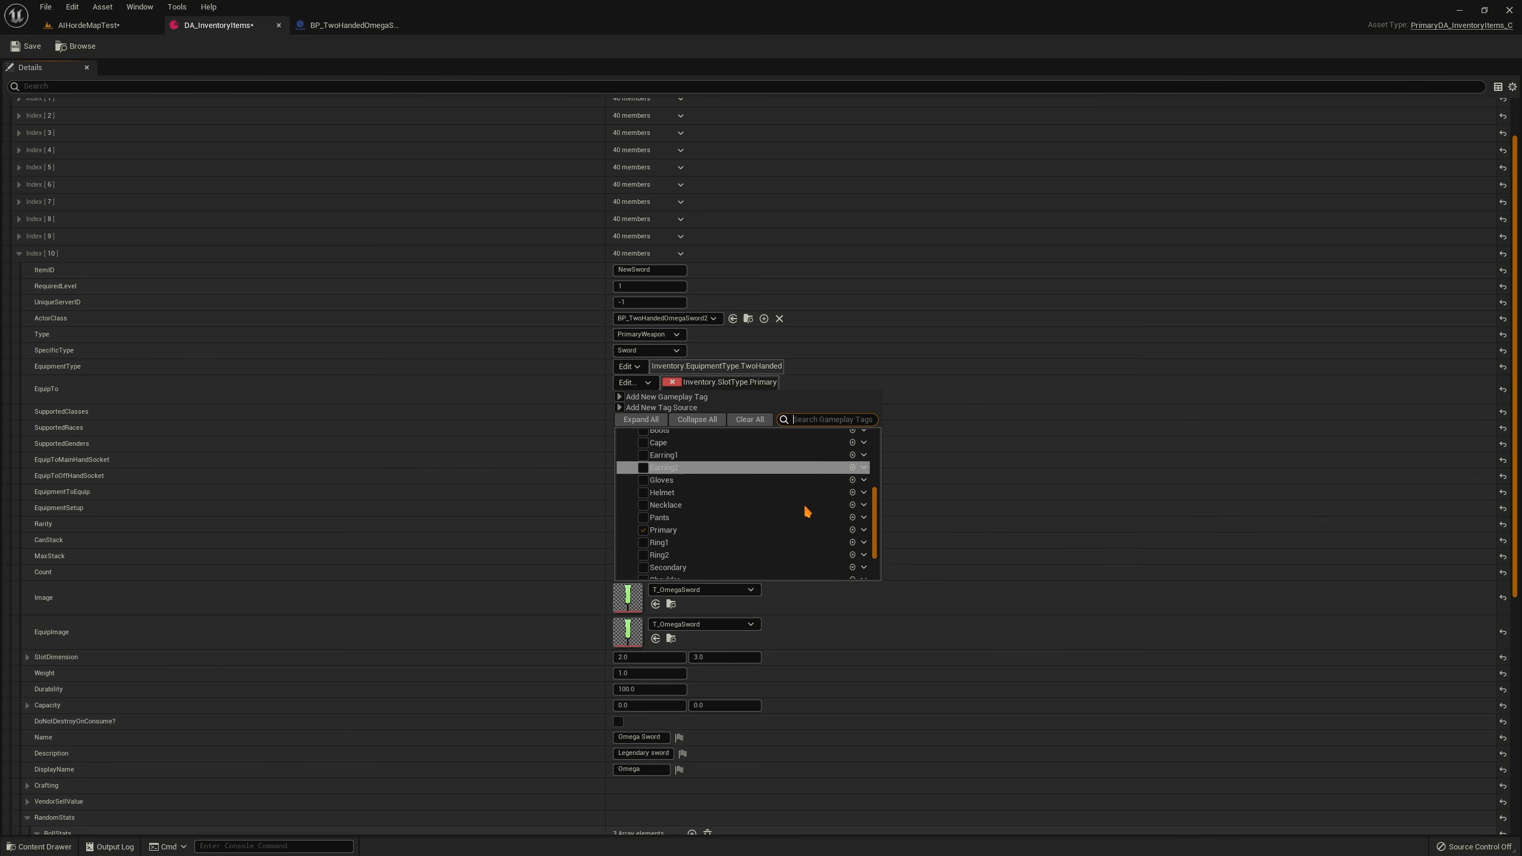
pyautogui.scroll(-3, 804, 508)
pyautogui.scroll(6, 790, 516)
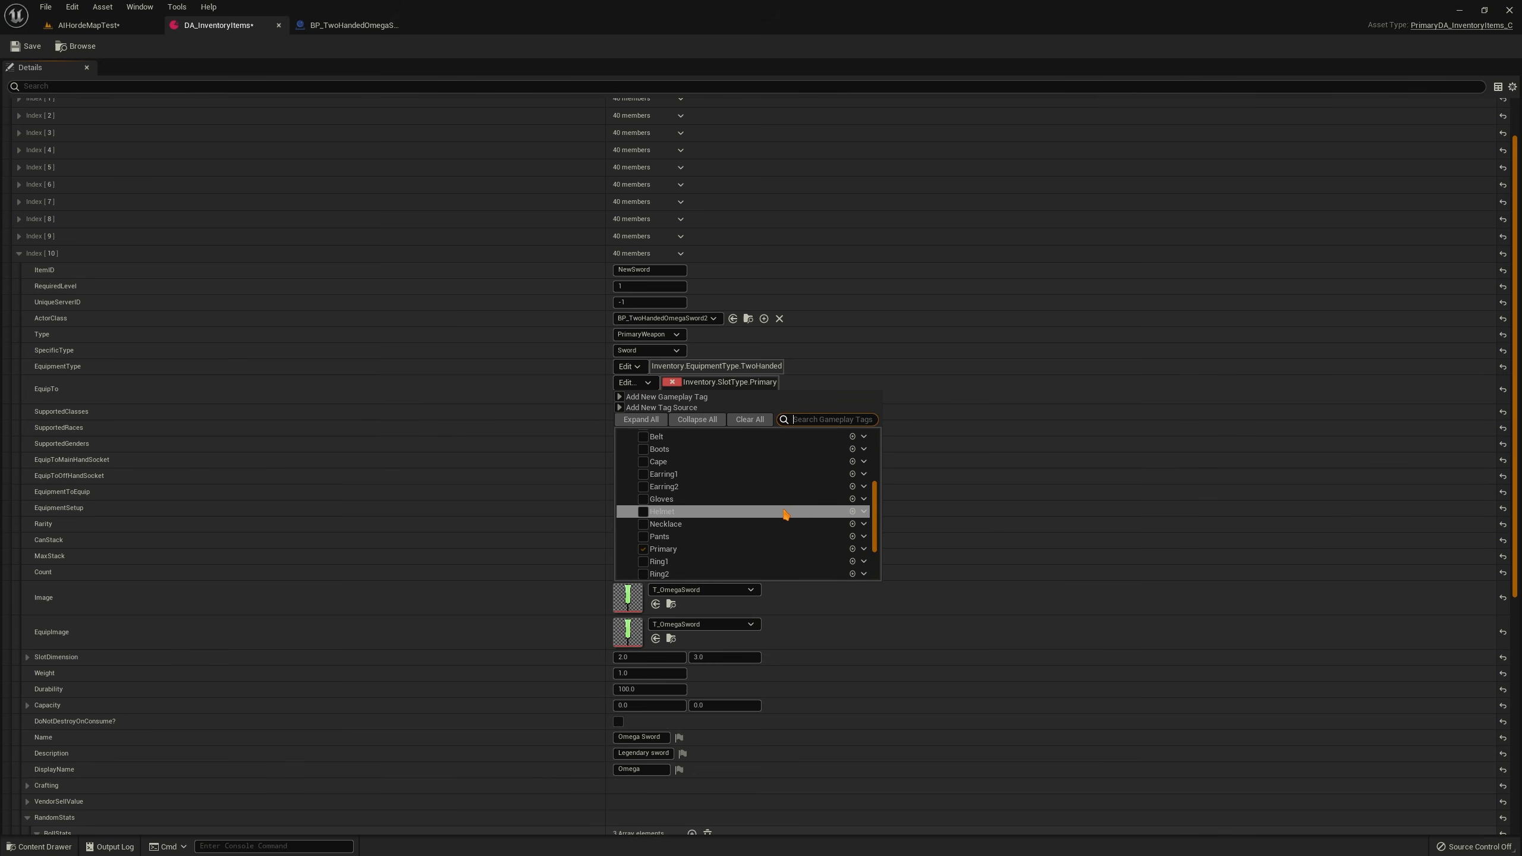
pyautogui.scroll(-2, 778, 520)
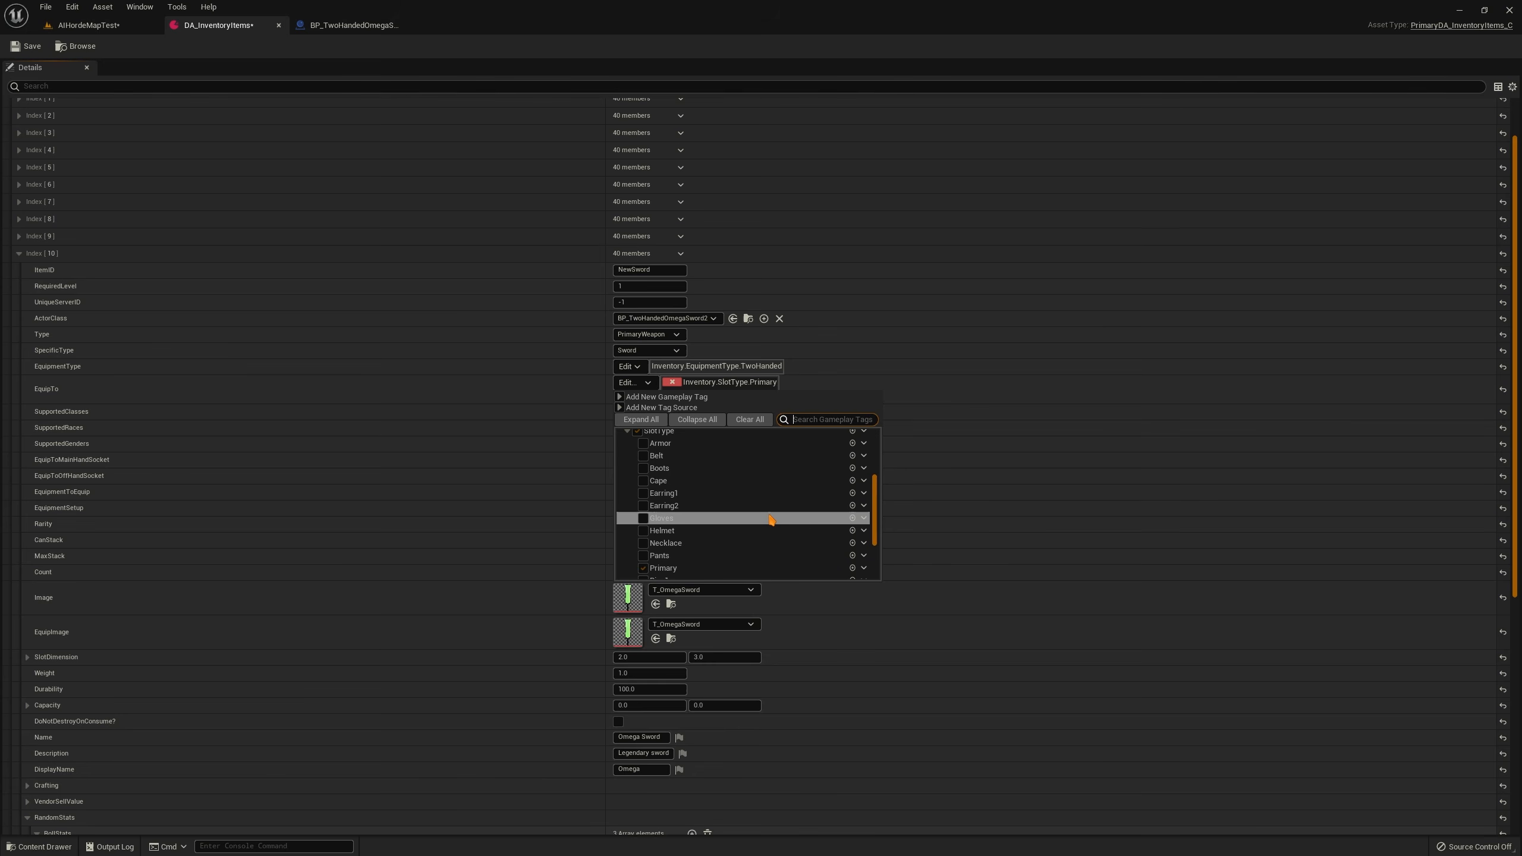
pyautogui.scroll(-3, 771, 519)
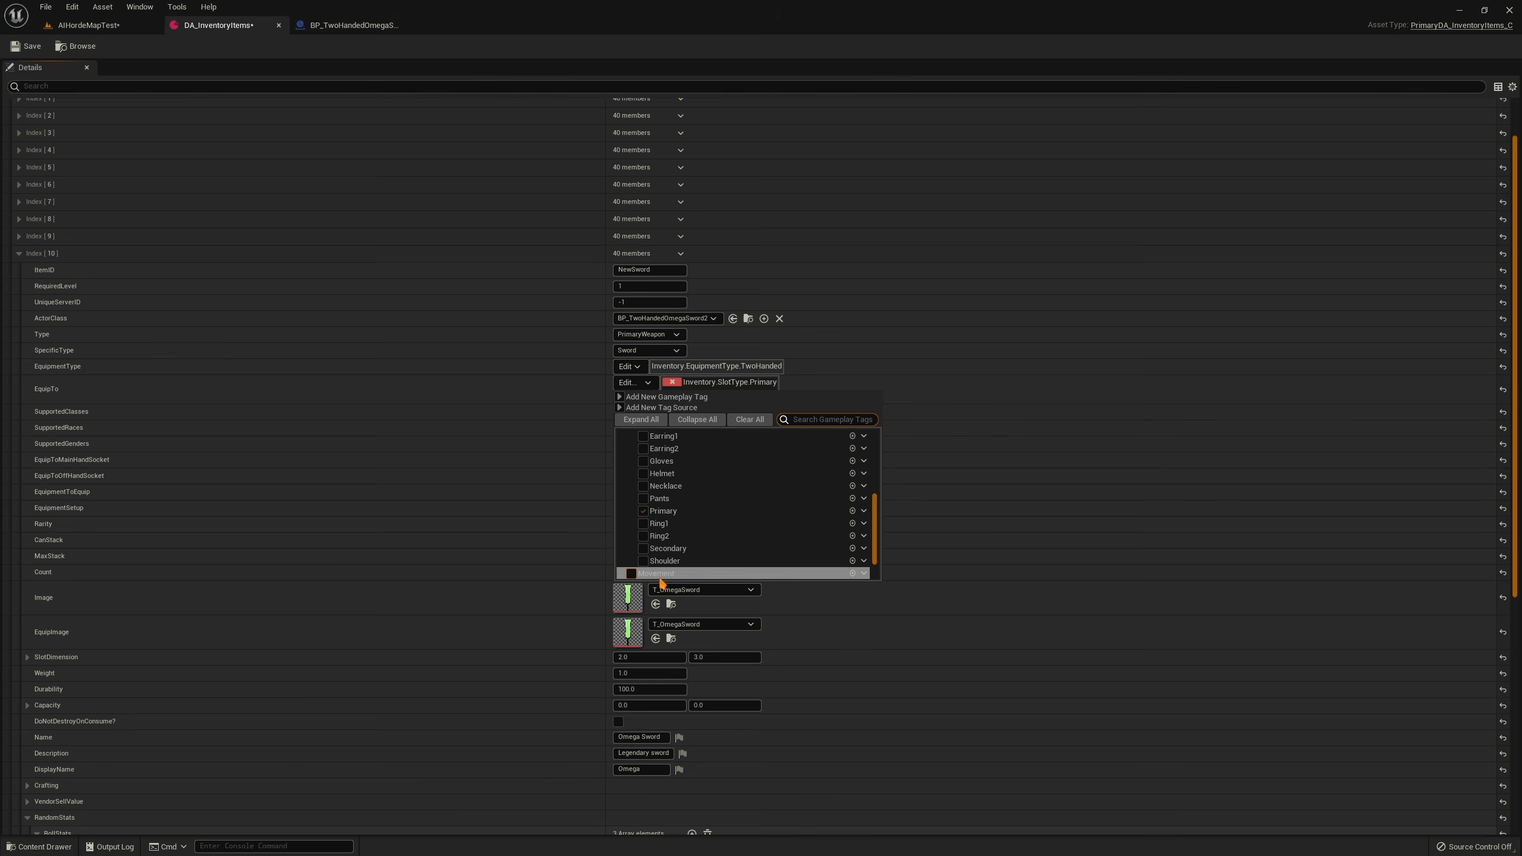
pyautogui.click(659, 549)
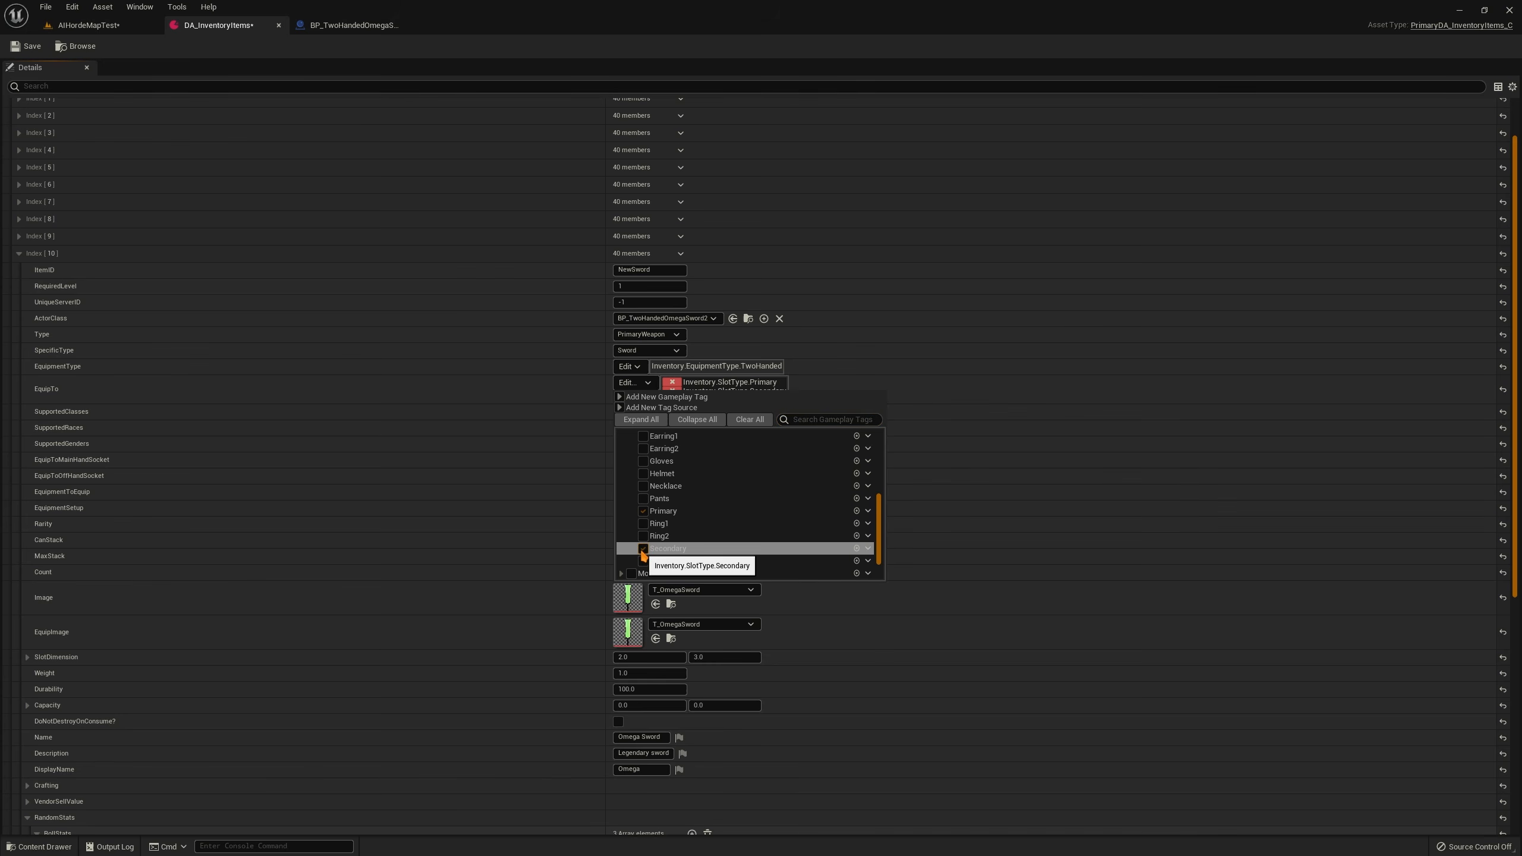
pyautogui.click(963, 397)
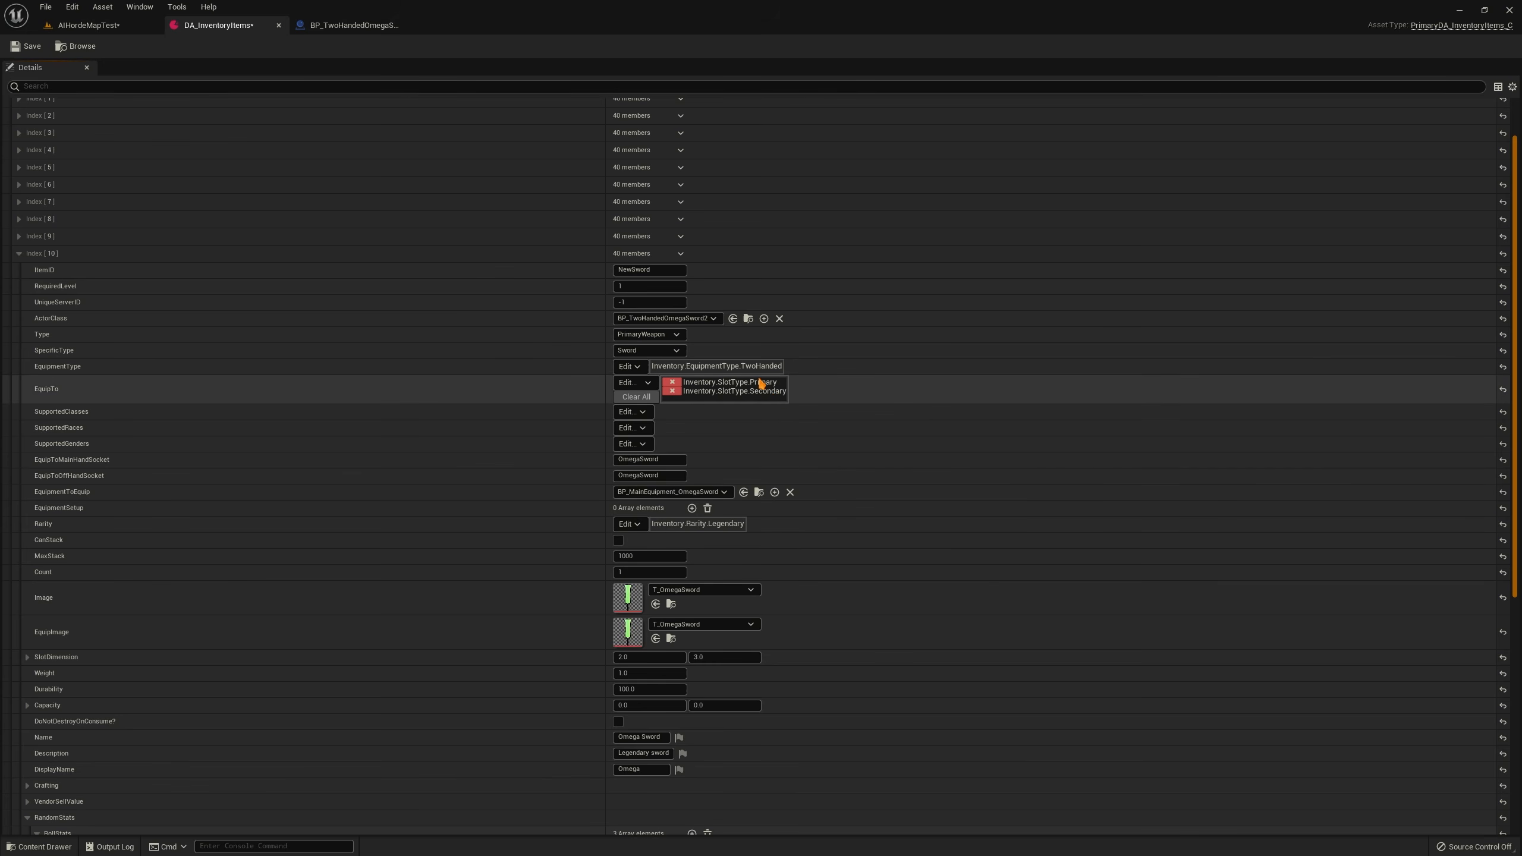
# Clear all EquipTo tags of the NewSword entry and undo the clearing
pyautogui.click(636, 397)
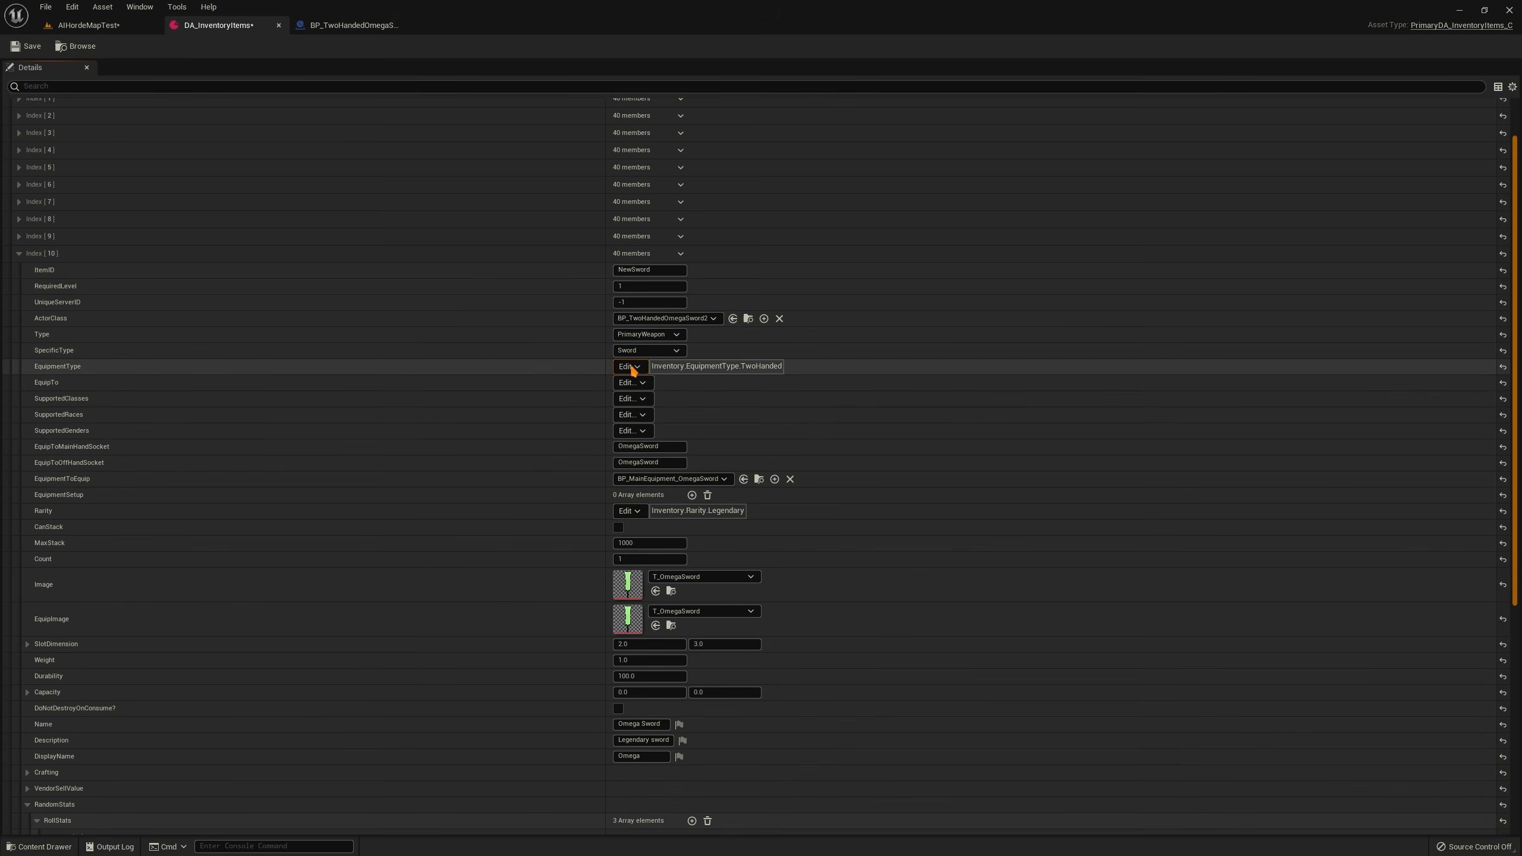
pyautogui.hotkey('ctrl', 'z')
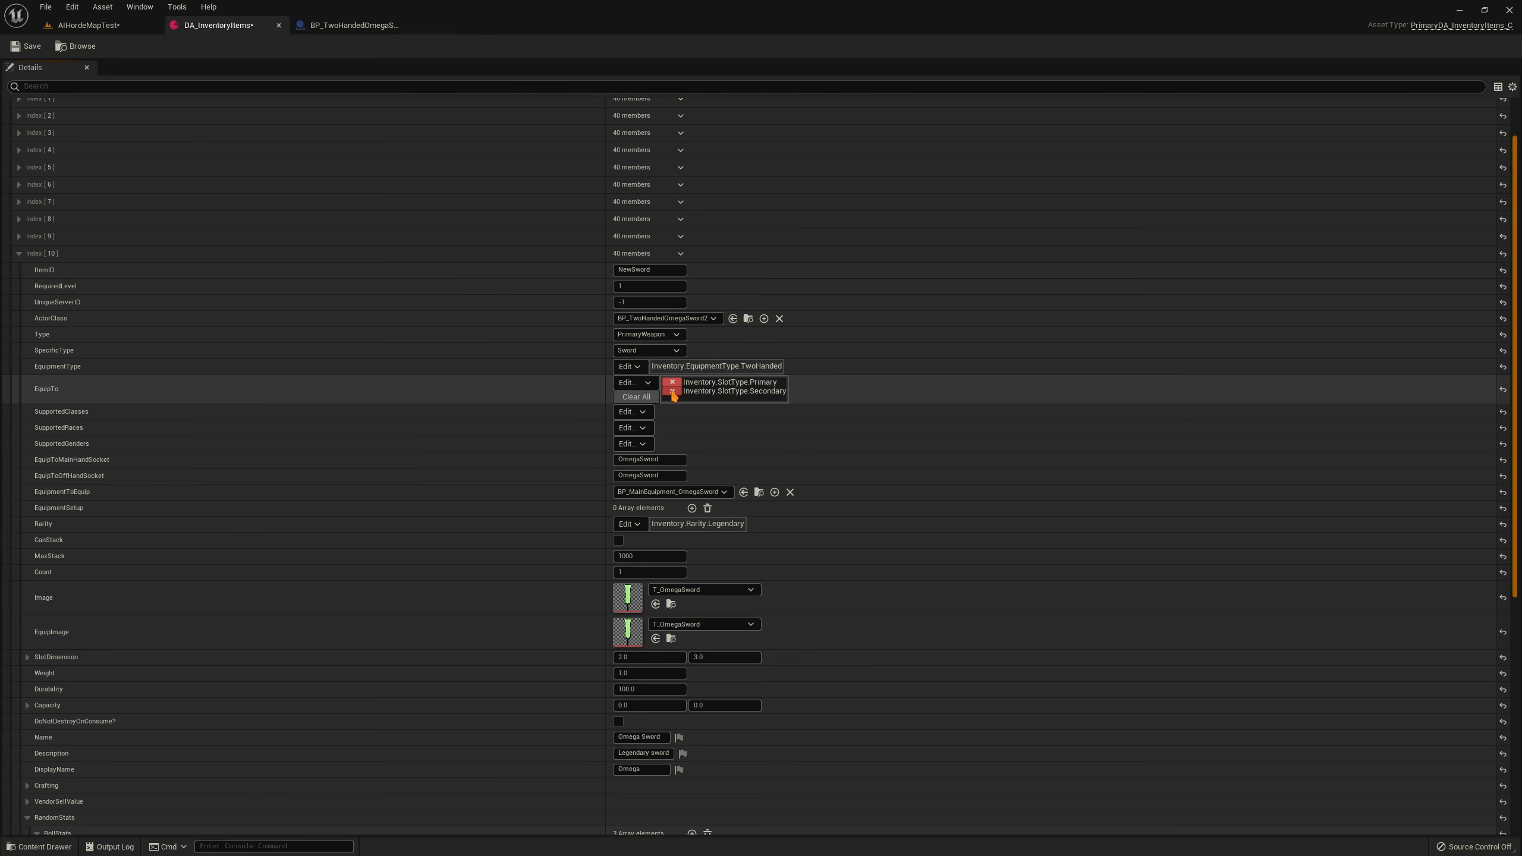
# Examine the EquipTo slot tags of weapon entry 1 and armor entry 2 for comparison, and return to the Weapons array
pyautogui.scroll(2, 454, 384)
pyautogui.click(19, 155)
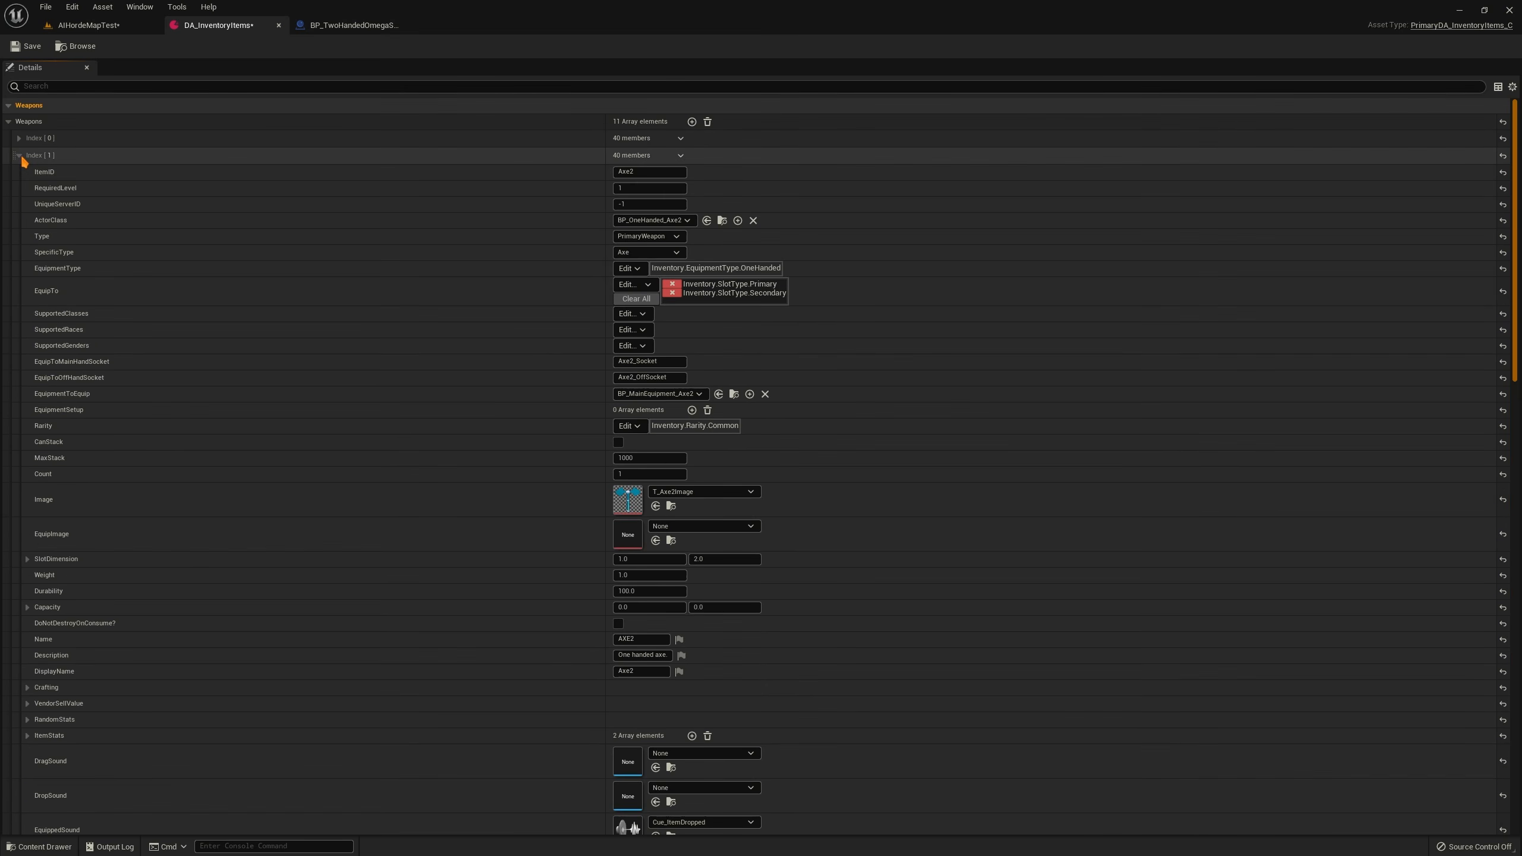
pyautogui.click(19, 155)
pyautogui.click(10, 121)
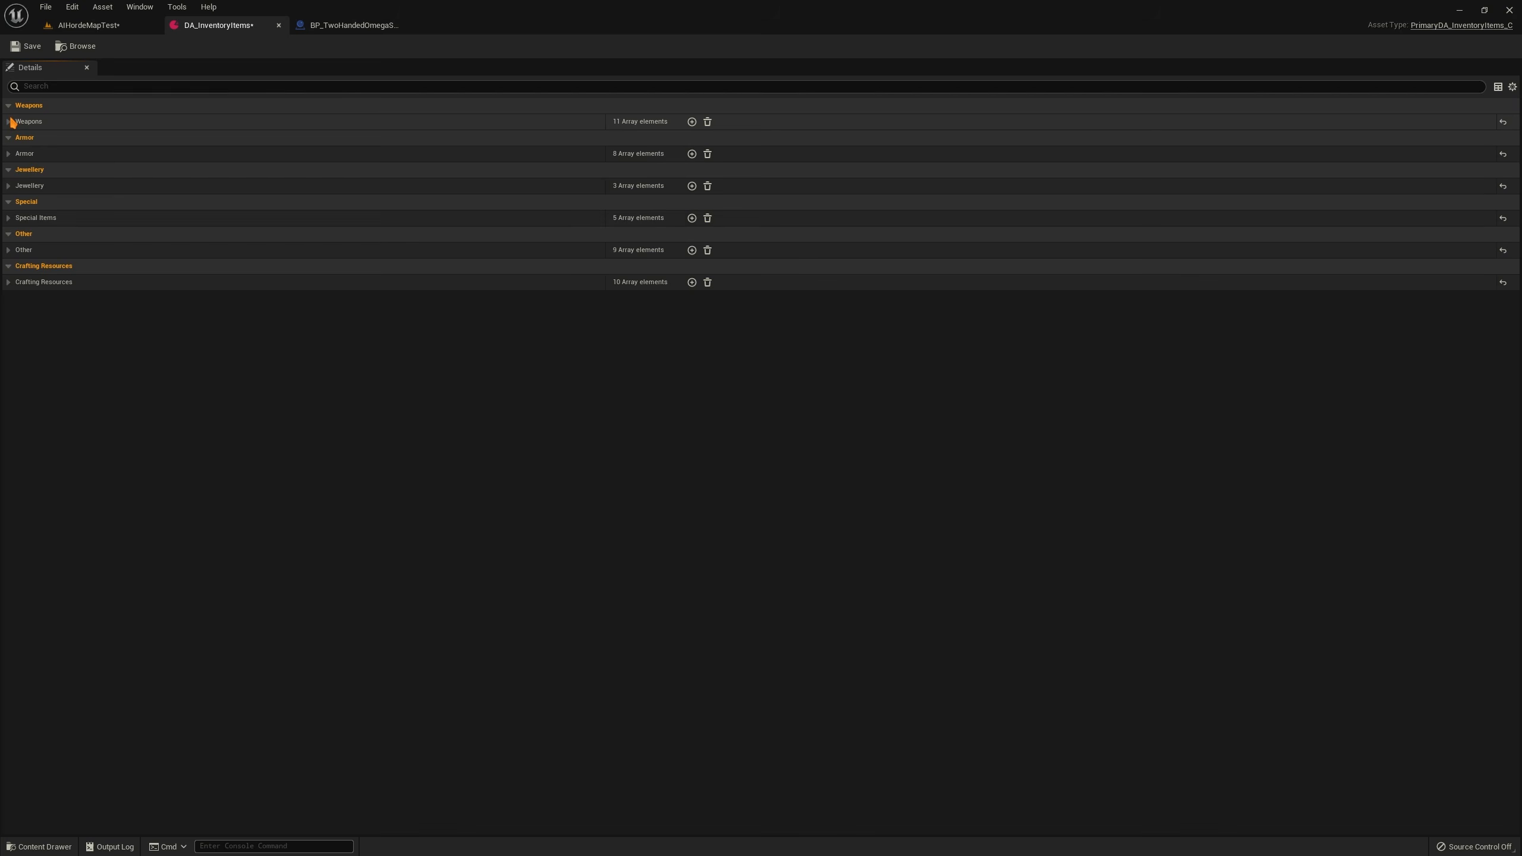
pyautogui.click(9, 153)
pyautogui.click(19, 204)
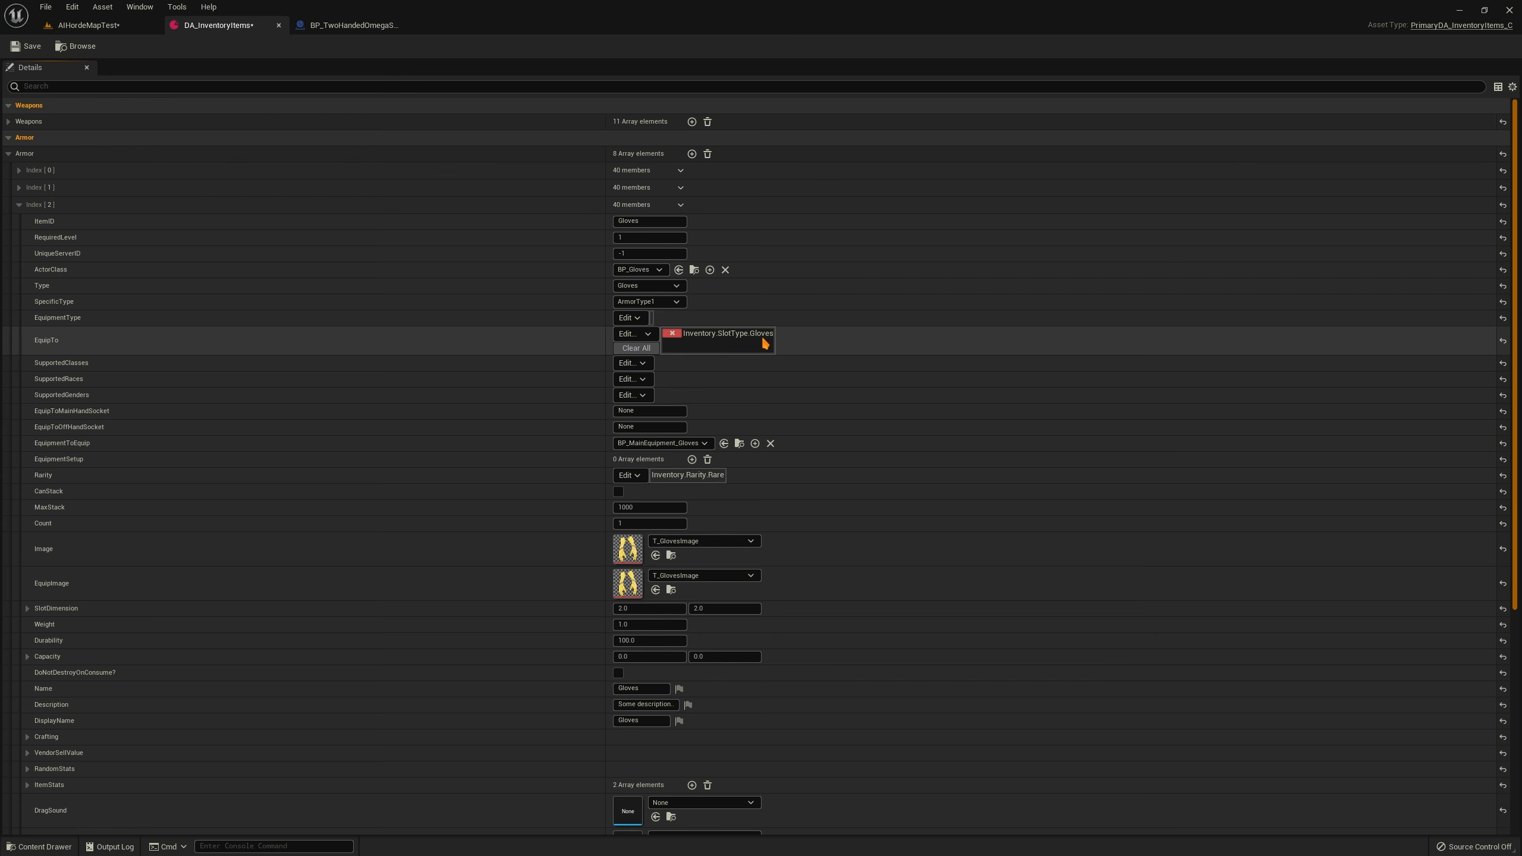
pyautogui.click(19, 204)
pyautogui.click(8, 121)
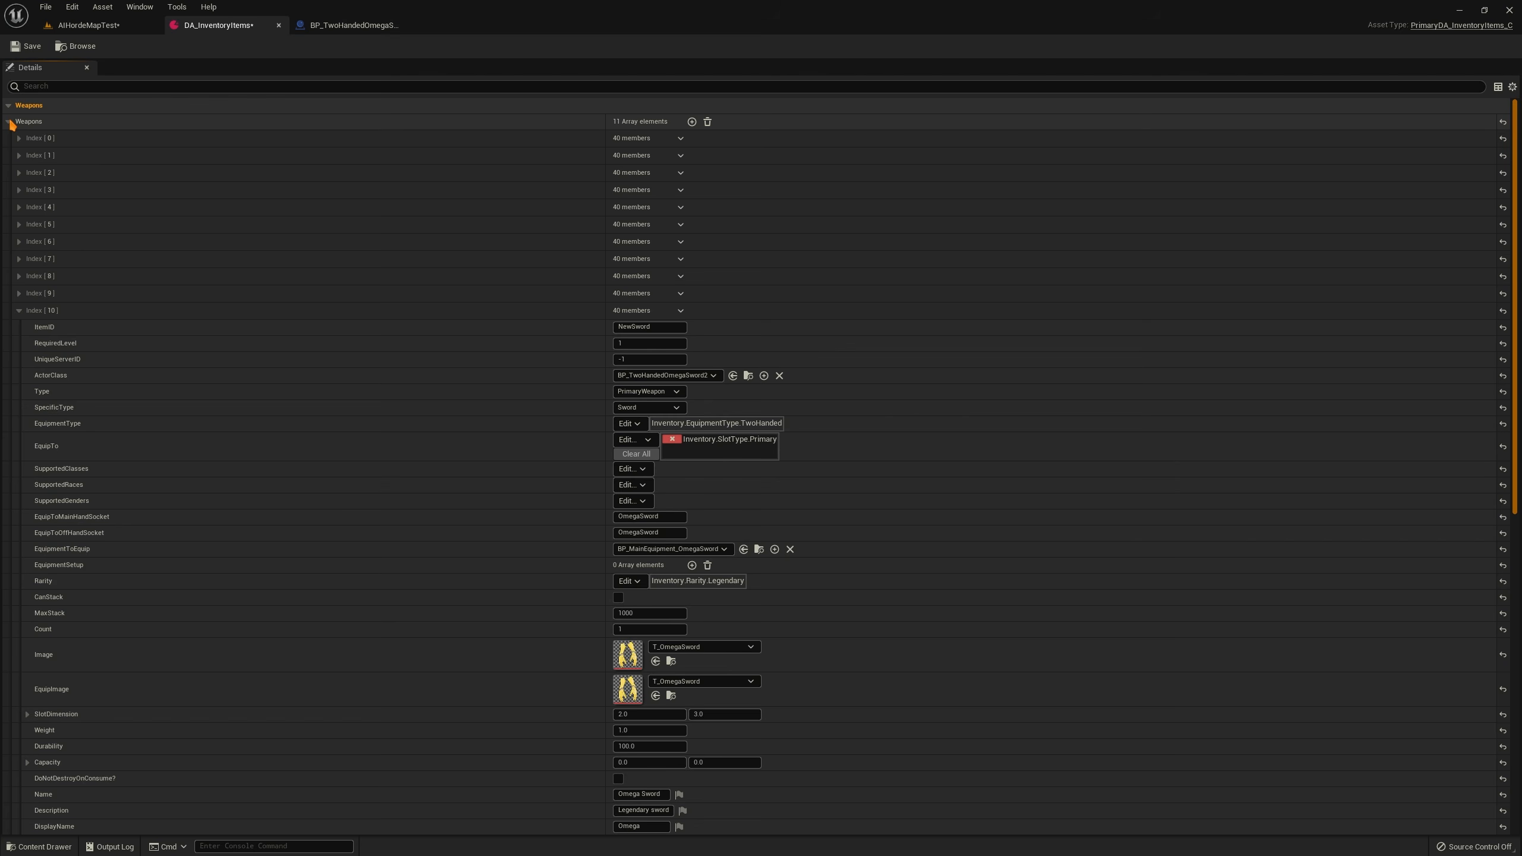
# Add the class tags Class1, Class2, Class3 and Class4 to the SupportedClasses of the NewSword entry
pyautogui.scroll(-2, 528, 430)
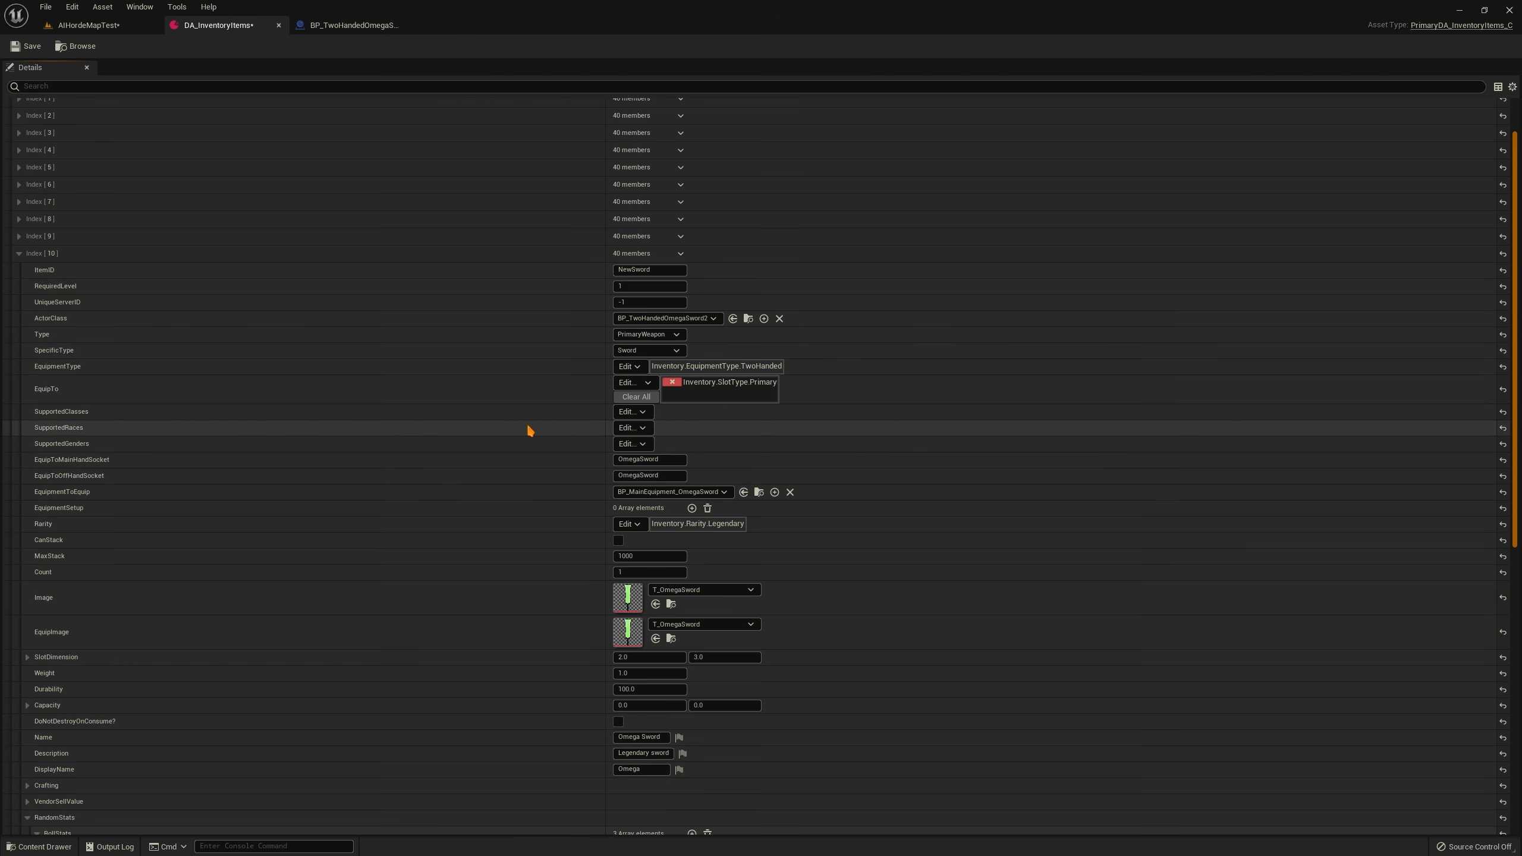
pyautogui.scroll(-3, 557, 414)
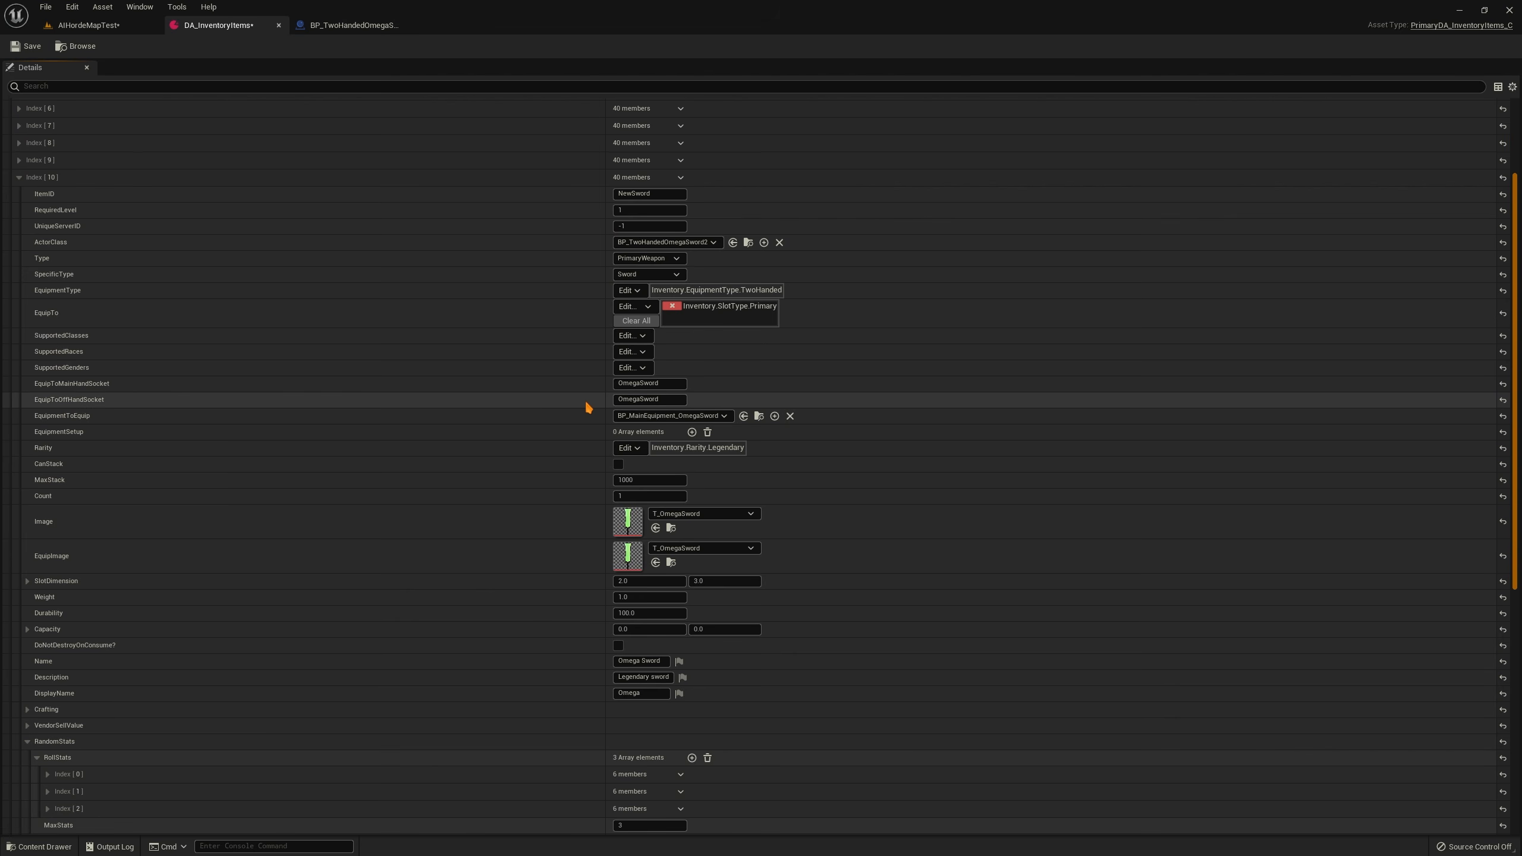
pyautogui.click(639, 338)
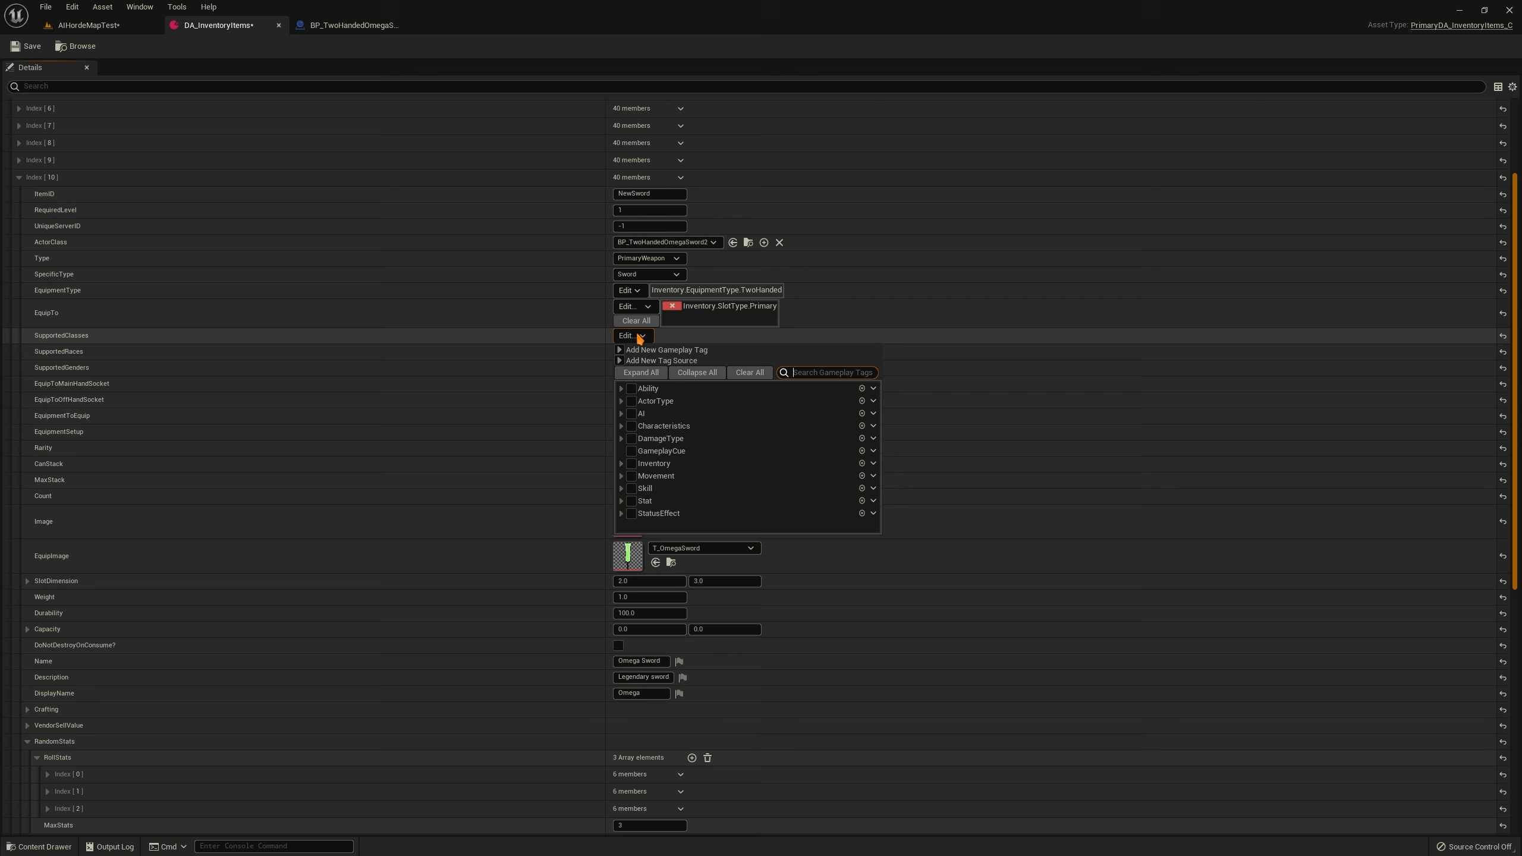
pyautogui.write('class')
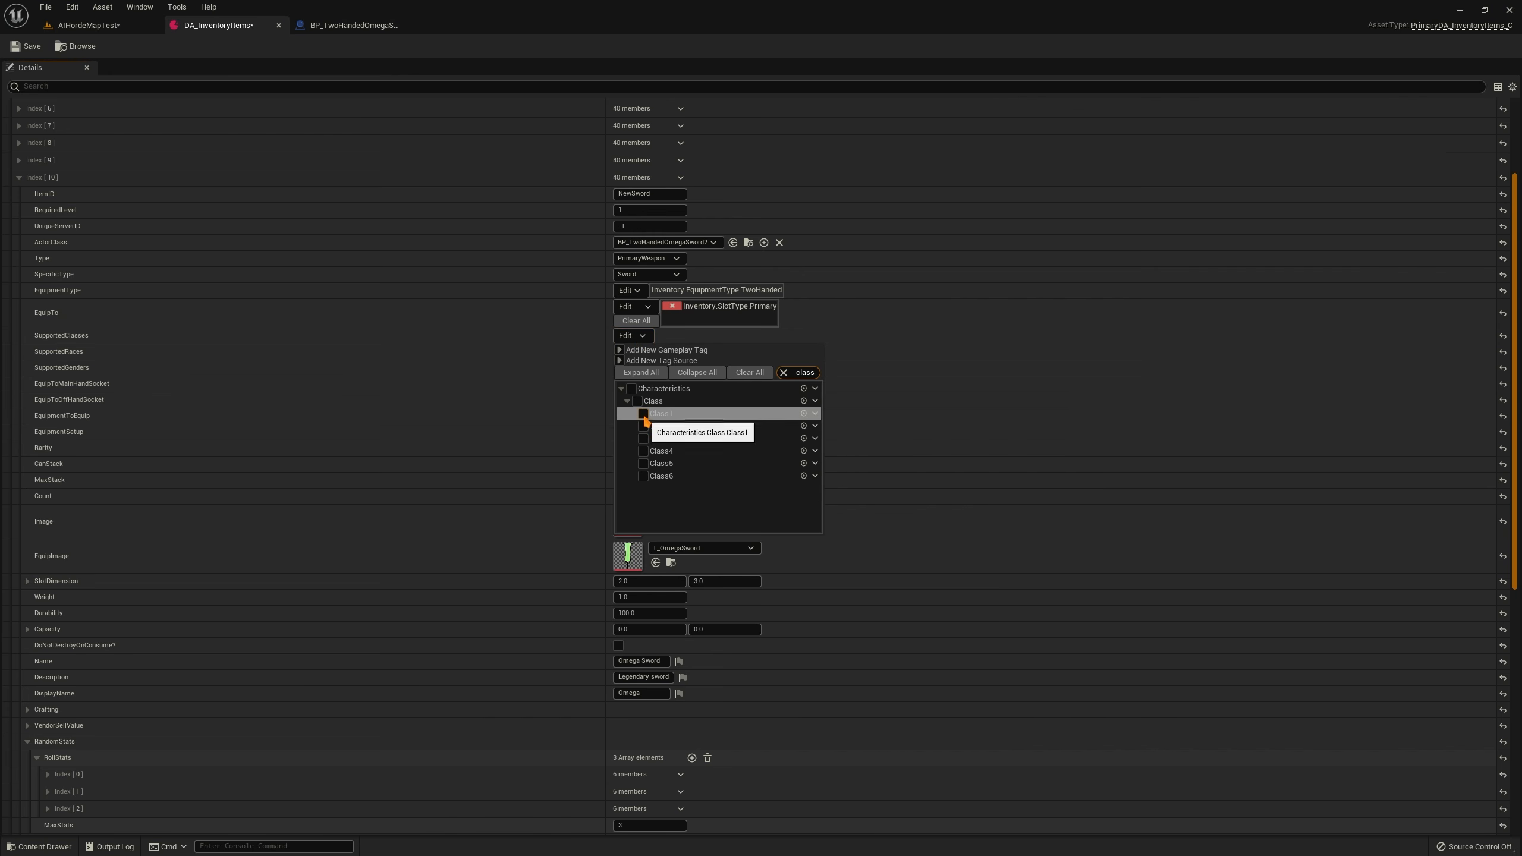
pyautogui.click(642, 414)
pyautogui.click(642, 425)
pyautogui.click(642, 439)
pyautogui.click(642, 452)
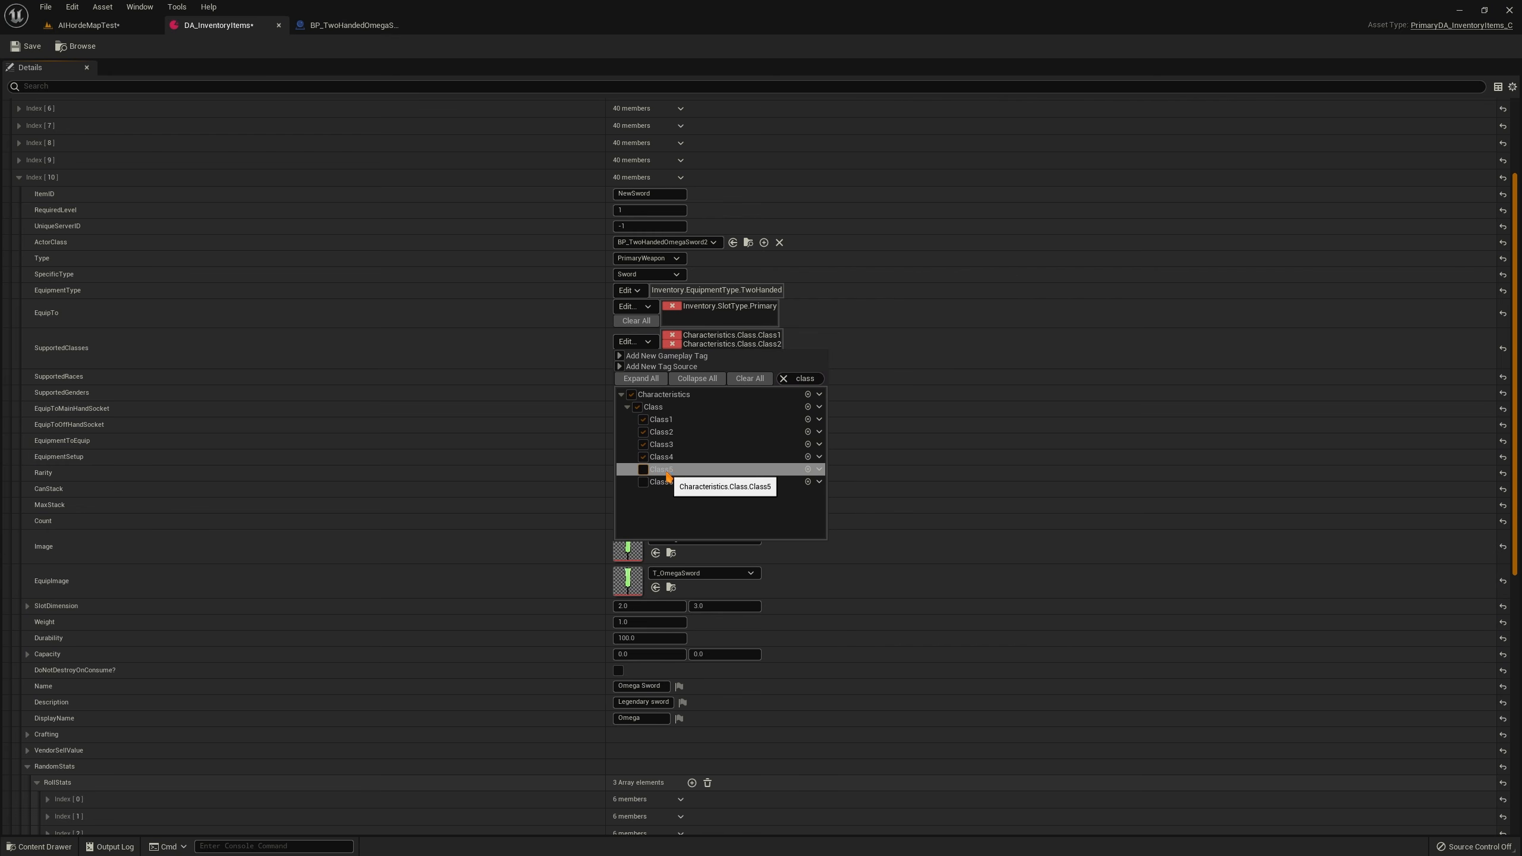
# Remove all class tags from the SupportedClasses of the NewSword entry
pyautogui.click(643, 420)
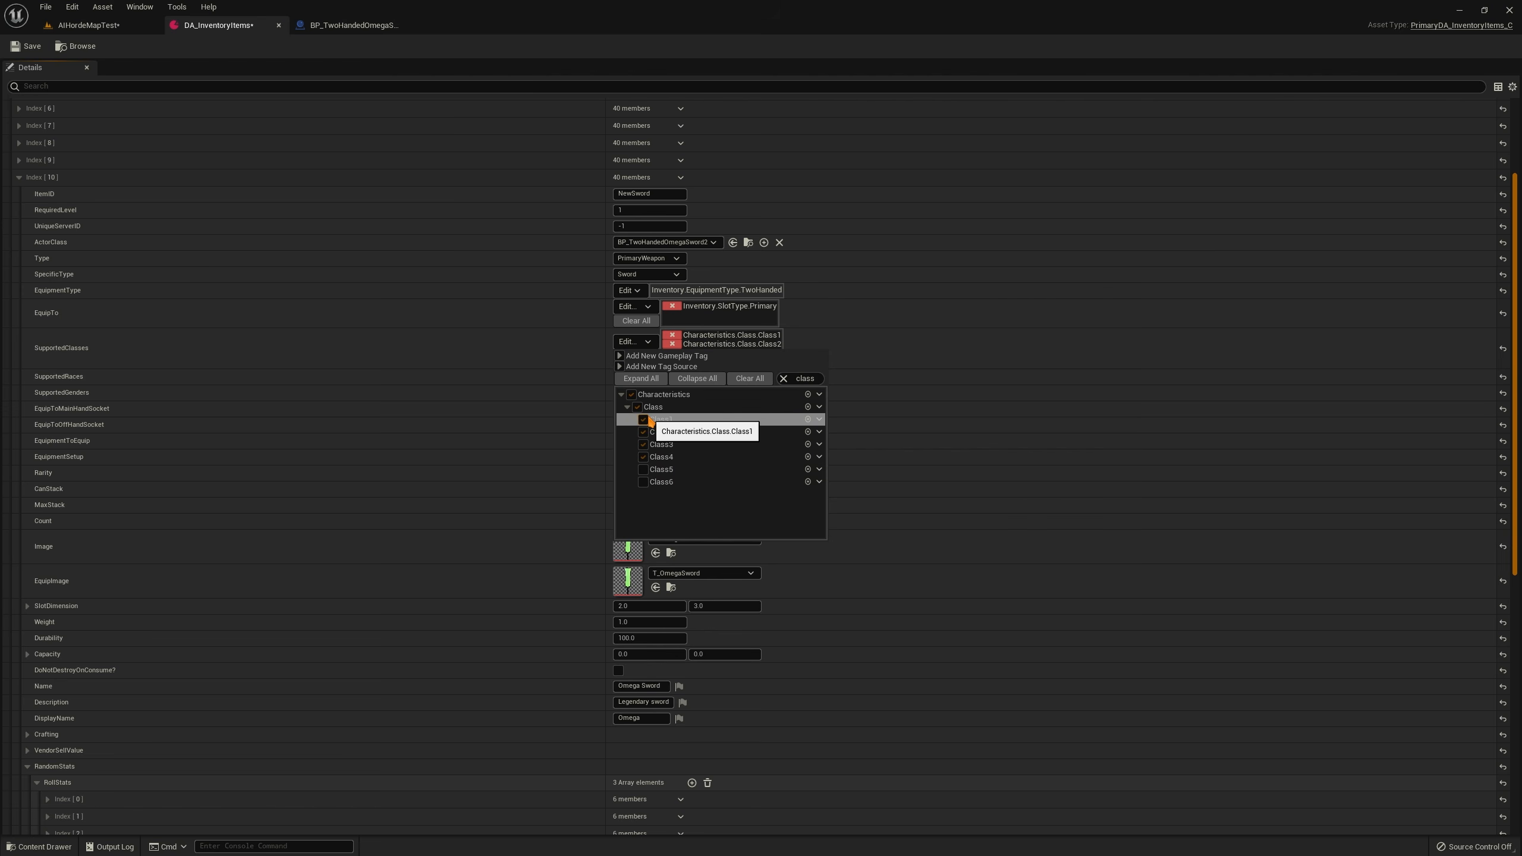
pyautogui.click(643, 431)
pyautogui.click(644, 438)
pyautogui.click(645, 452)
pyautogui.click(492, 348)
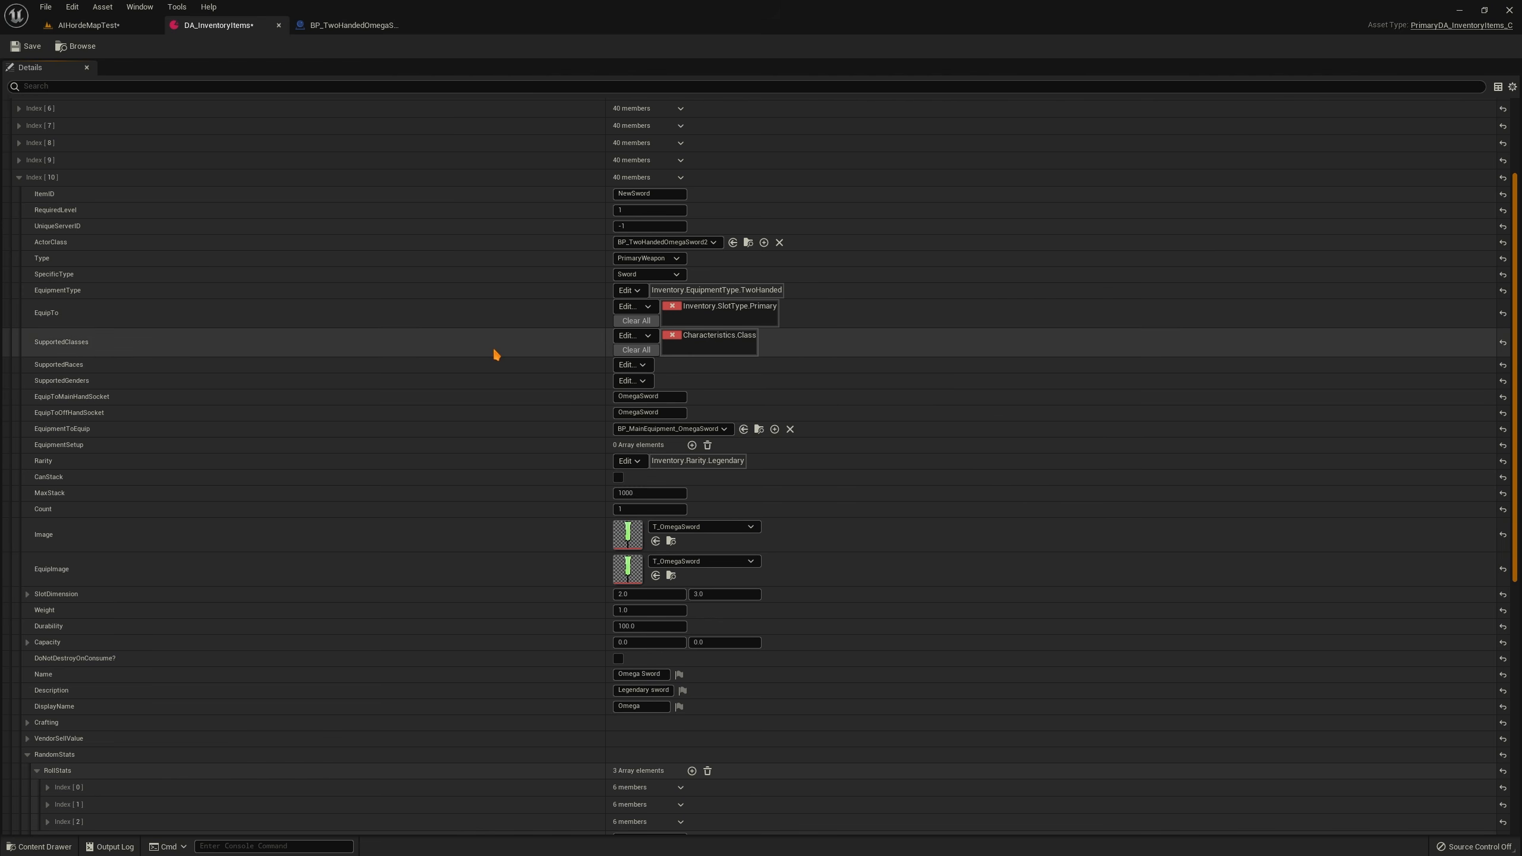
pyautogui.click(673, 336)
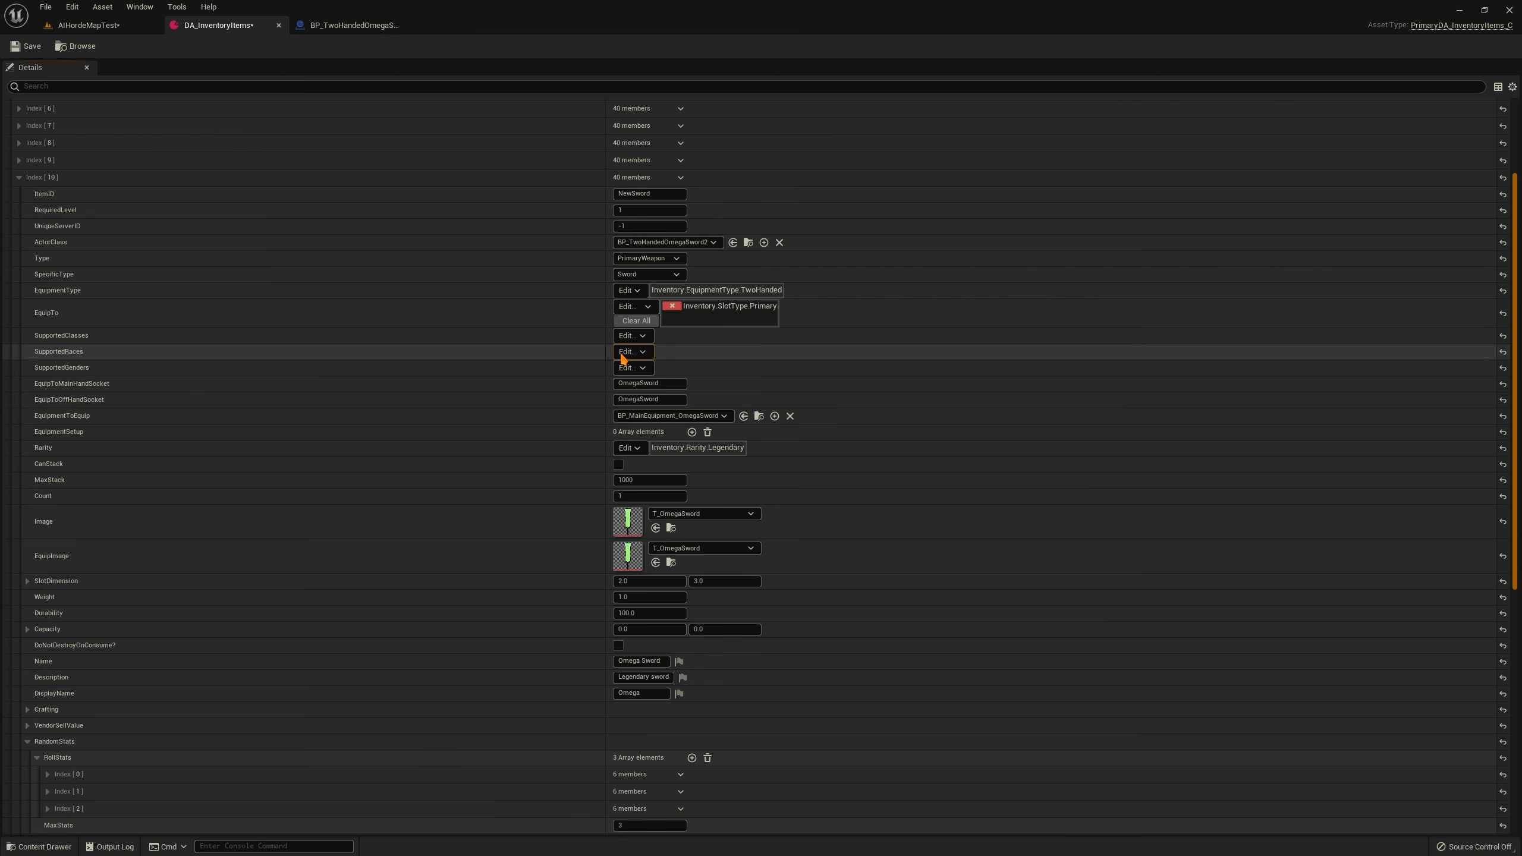
# Search the SupportedRaces tags for "race" to review the available race options without assigning any
pyautogui.click(622, 357)
pyautogui.click(806, 390)
pyautogui.write('race')
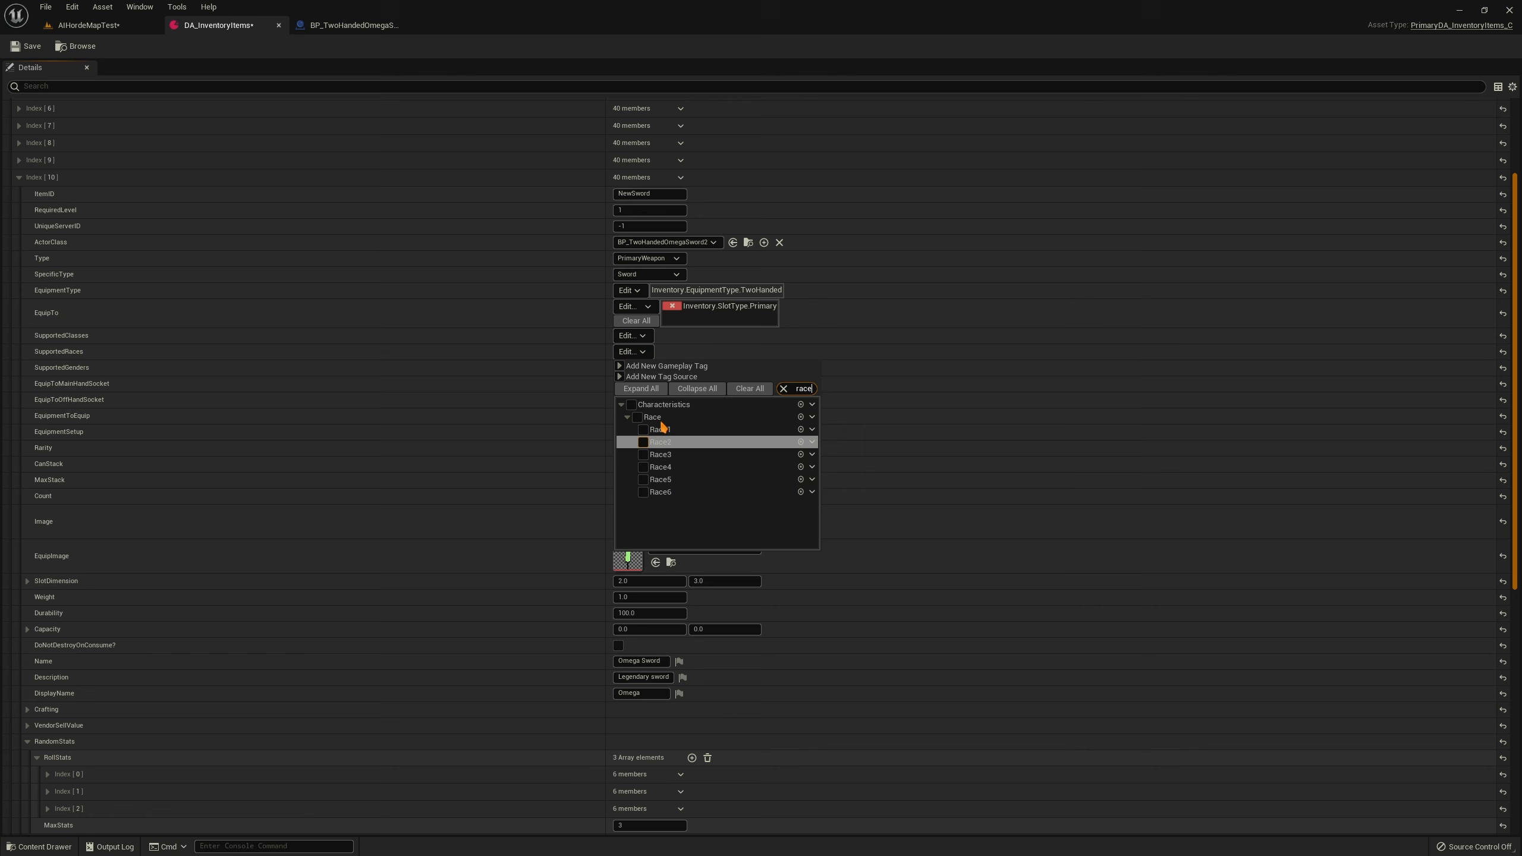
pyautogui.click(482, 354)
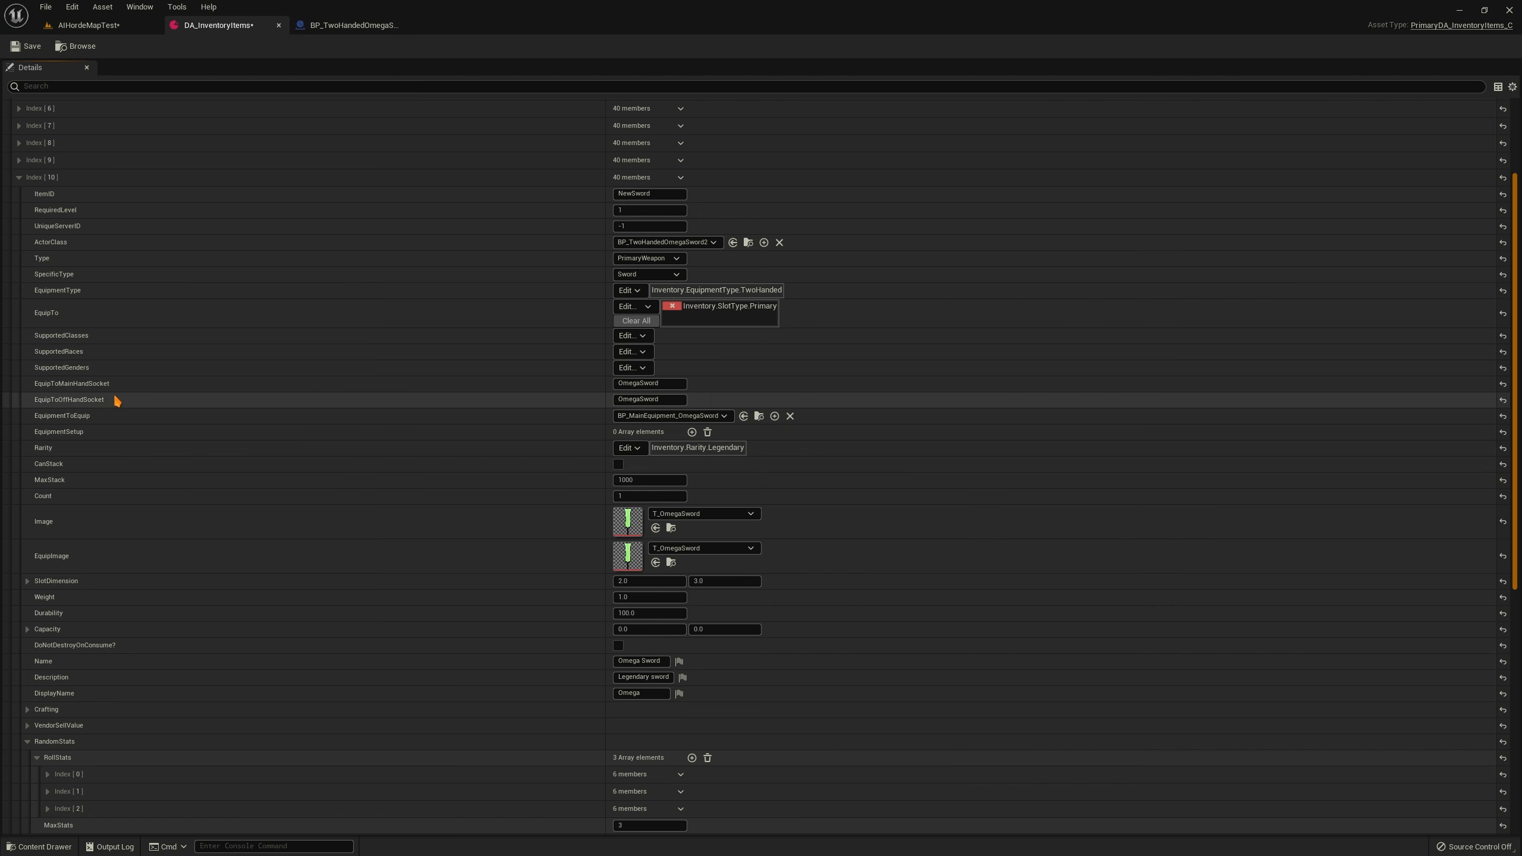
# Find the Manny character mesh in the ActionRPGStarterSystem content folder by searching for "manny", and open SKM_Manny_Simple
pyautogui.scroll(-2, 116, 401)
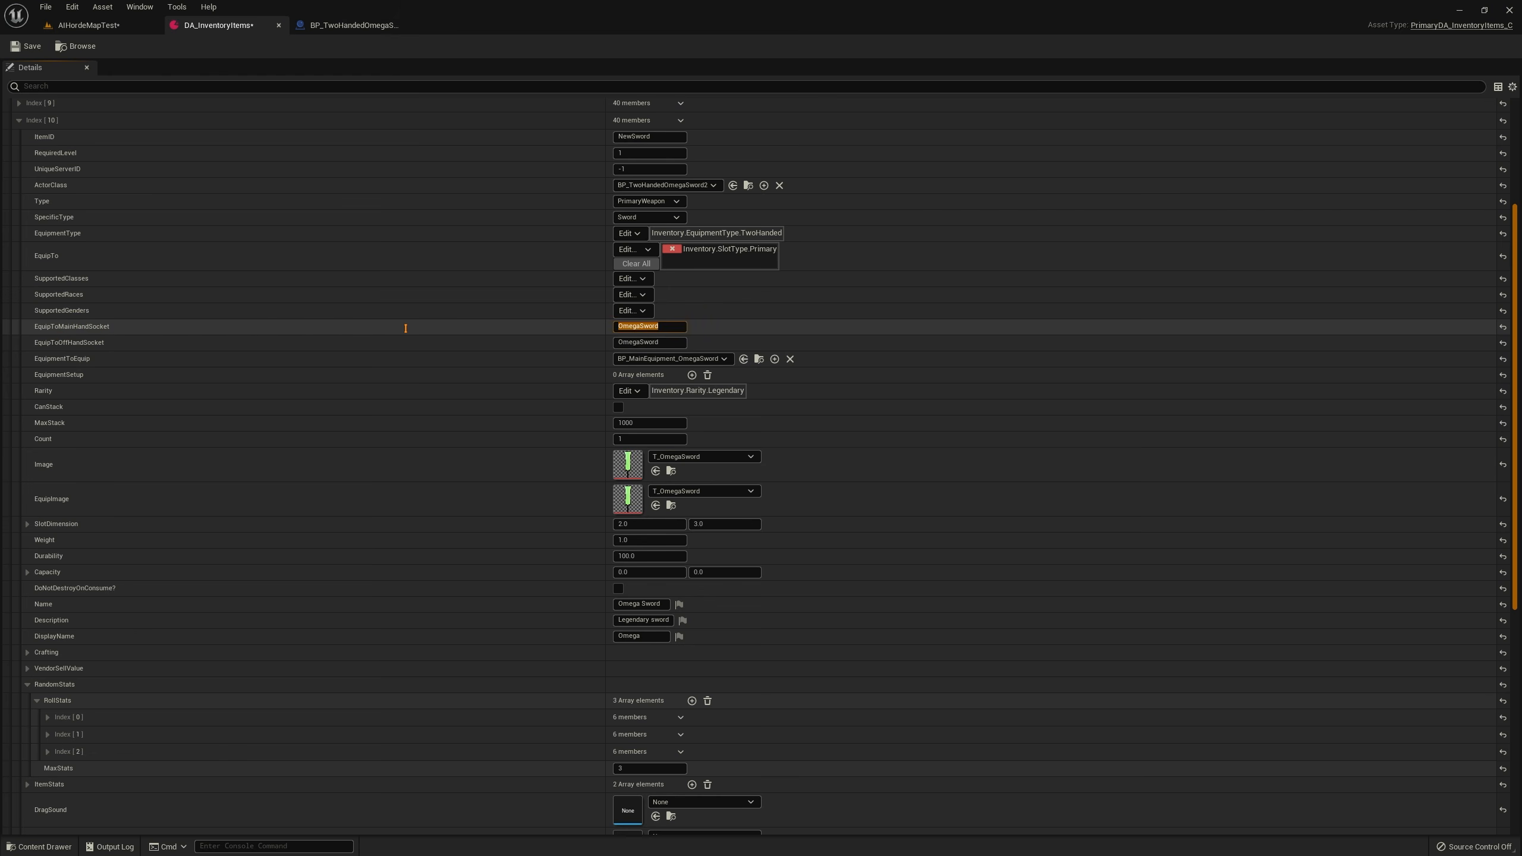
pyautogui.click(89, 24)
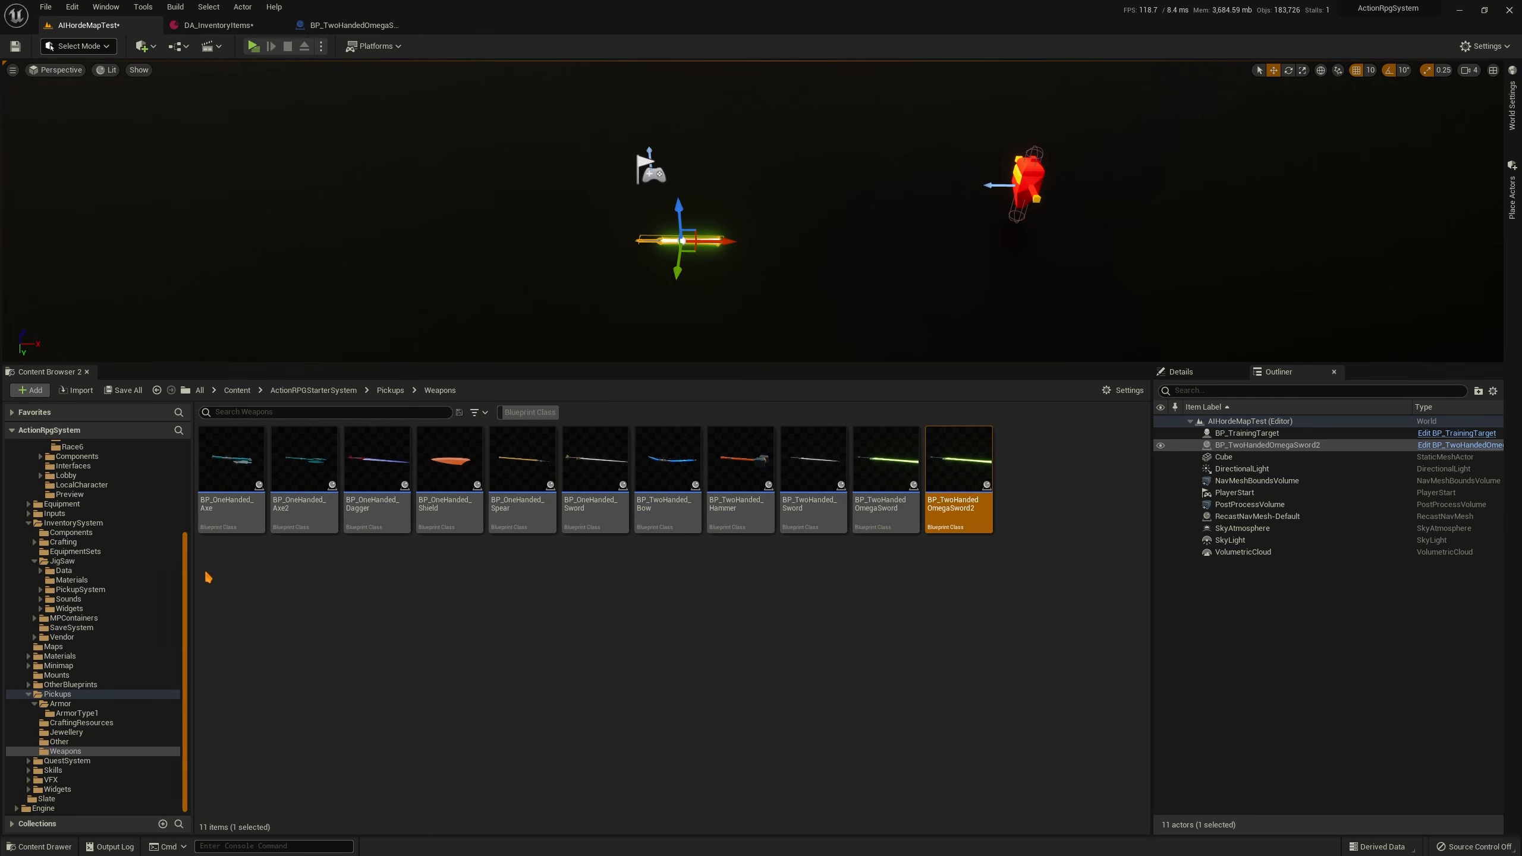
pyautogui.scroll(5, 120, 573)
pyautogui.click(81, 465)
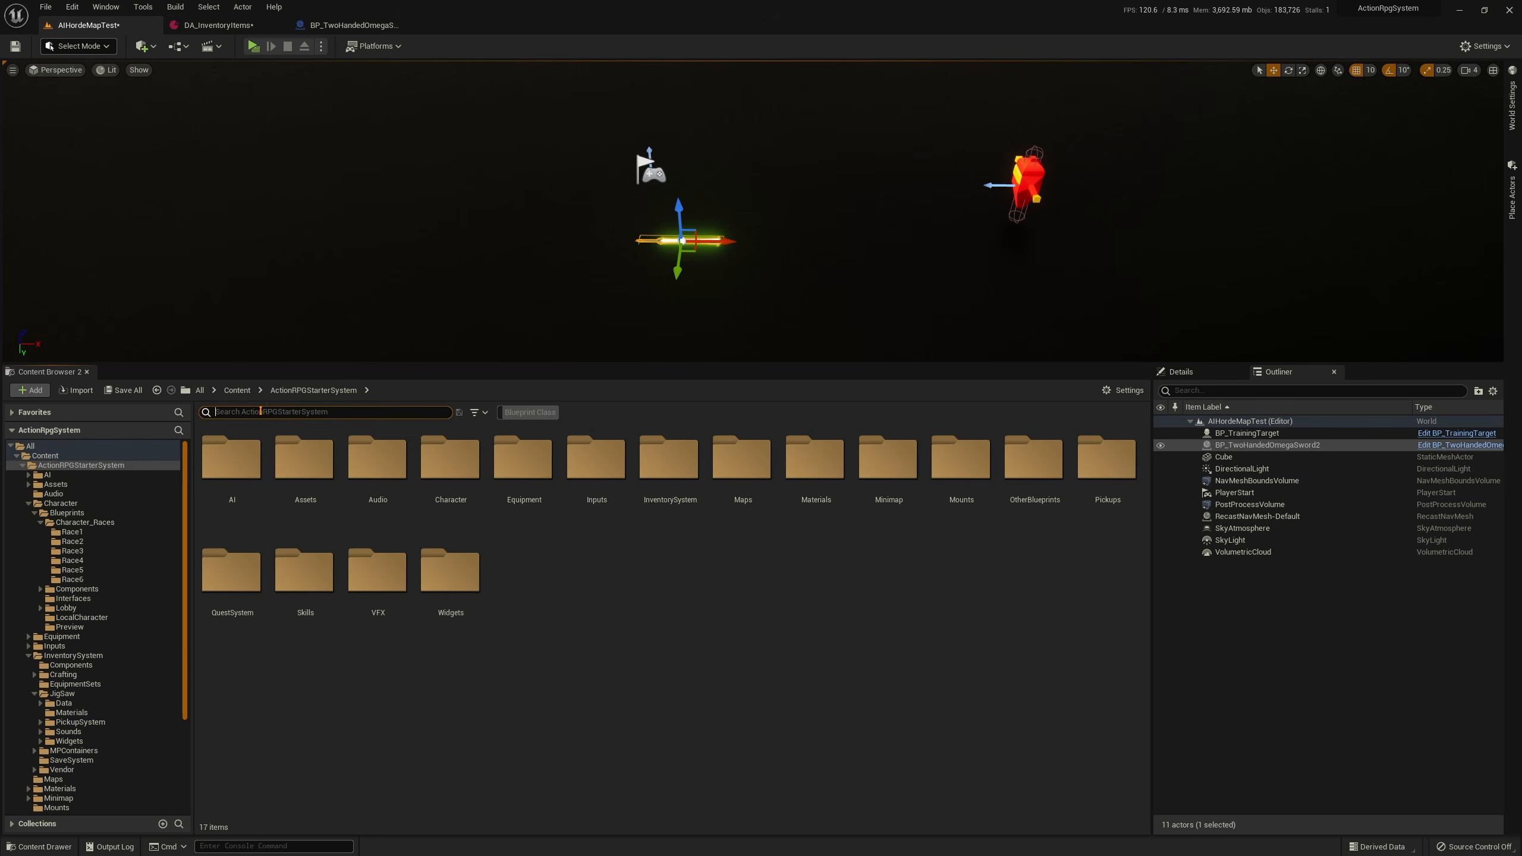
pyautogui.scroll(-1, 698, 474)
pyautogui.doubleClick(703, 469)
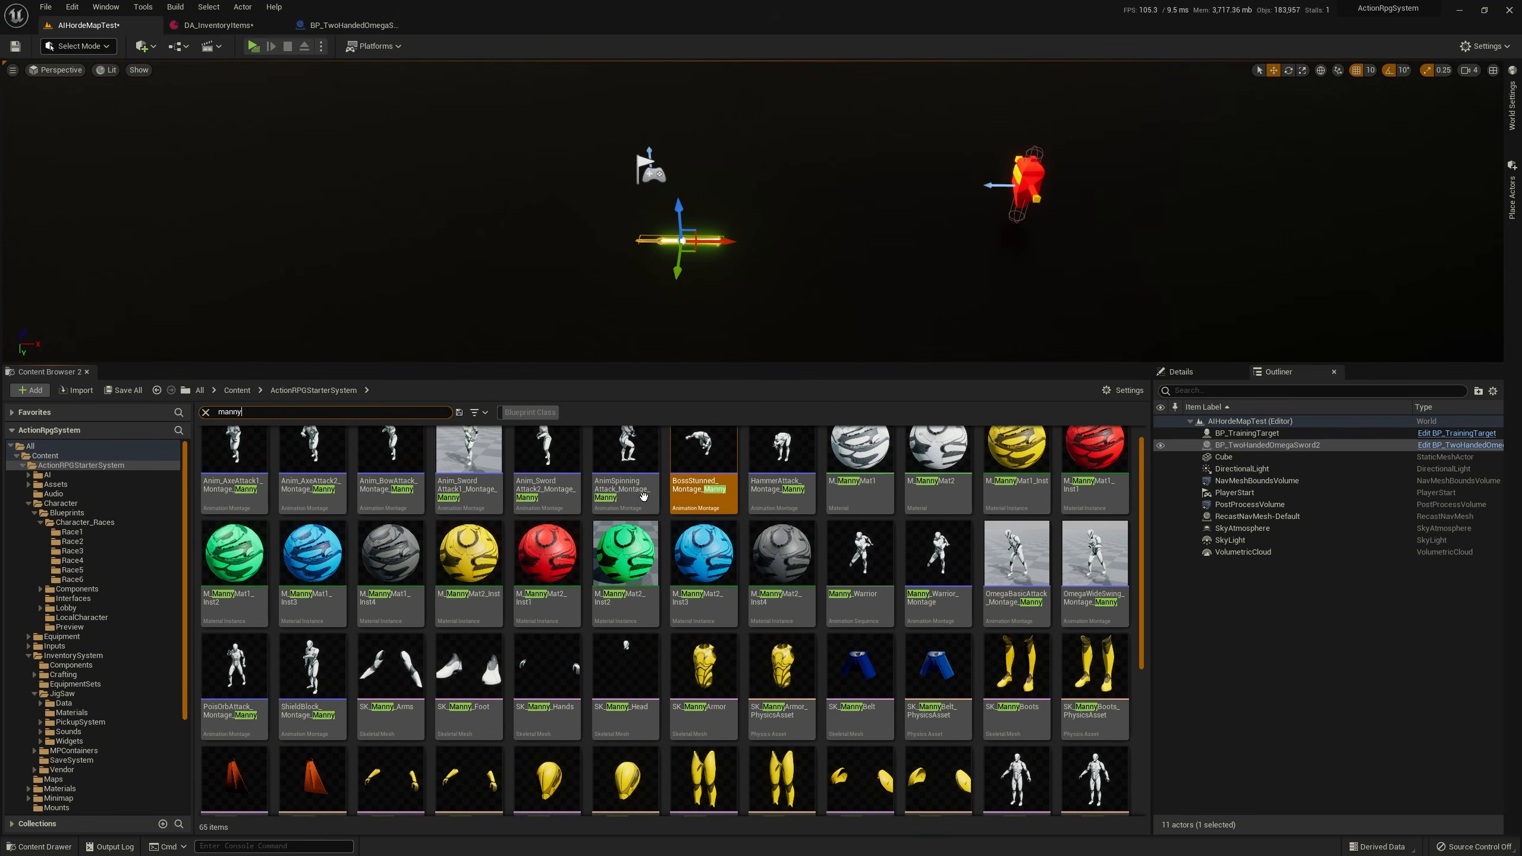
# Search the skeleton tree for "ome" and select the OmegaSword socket to inspect its placement on the hand
pyautogui.click(147, 71)
pyautogui.click(150, 85)
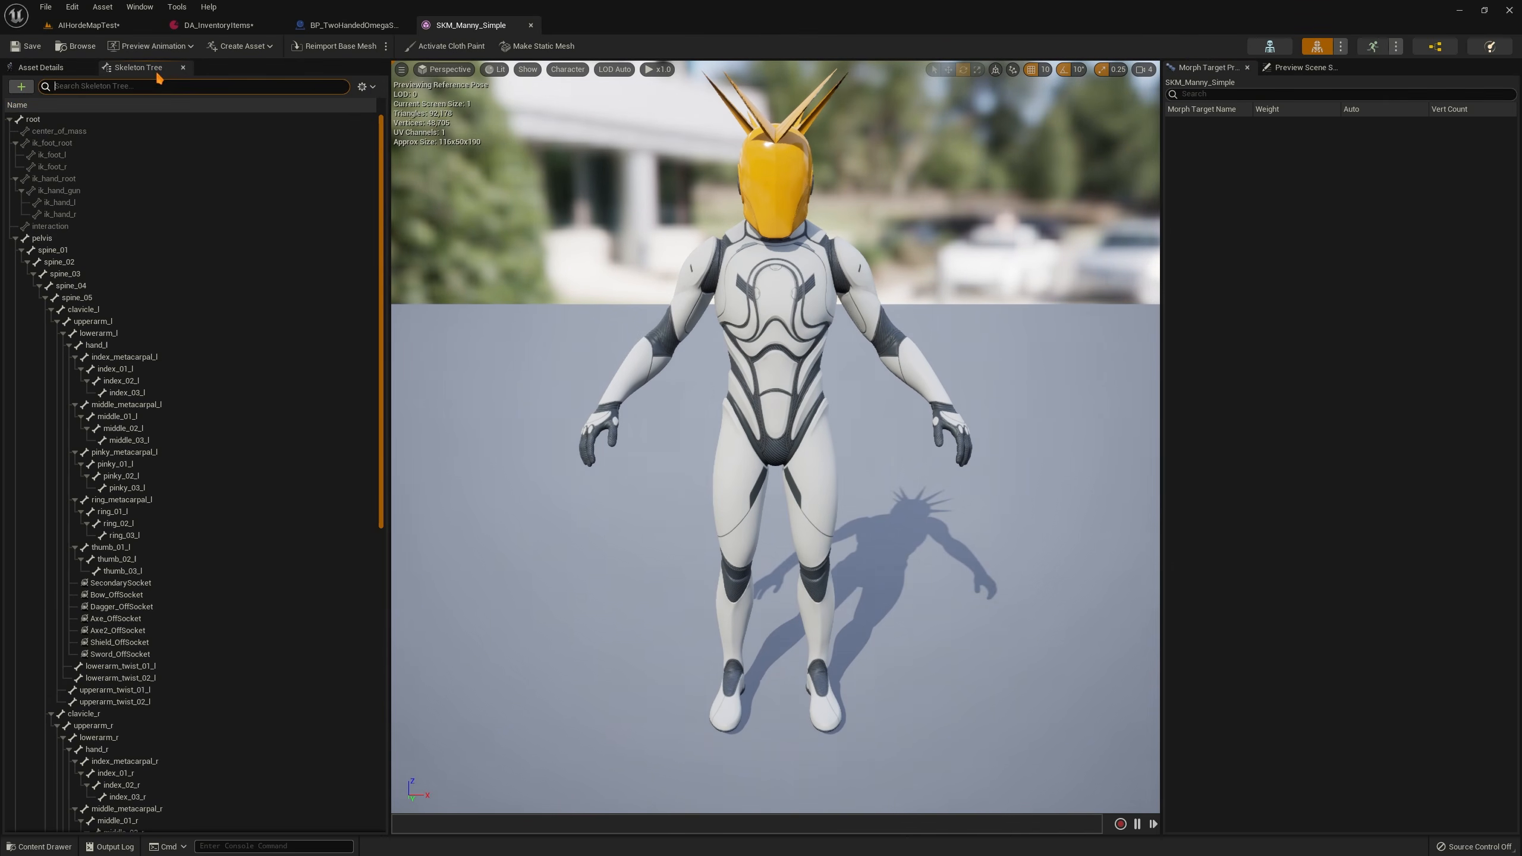
pyautogui.write('ome')
pyautogui.click(113, 251)
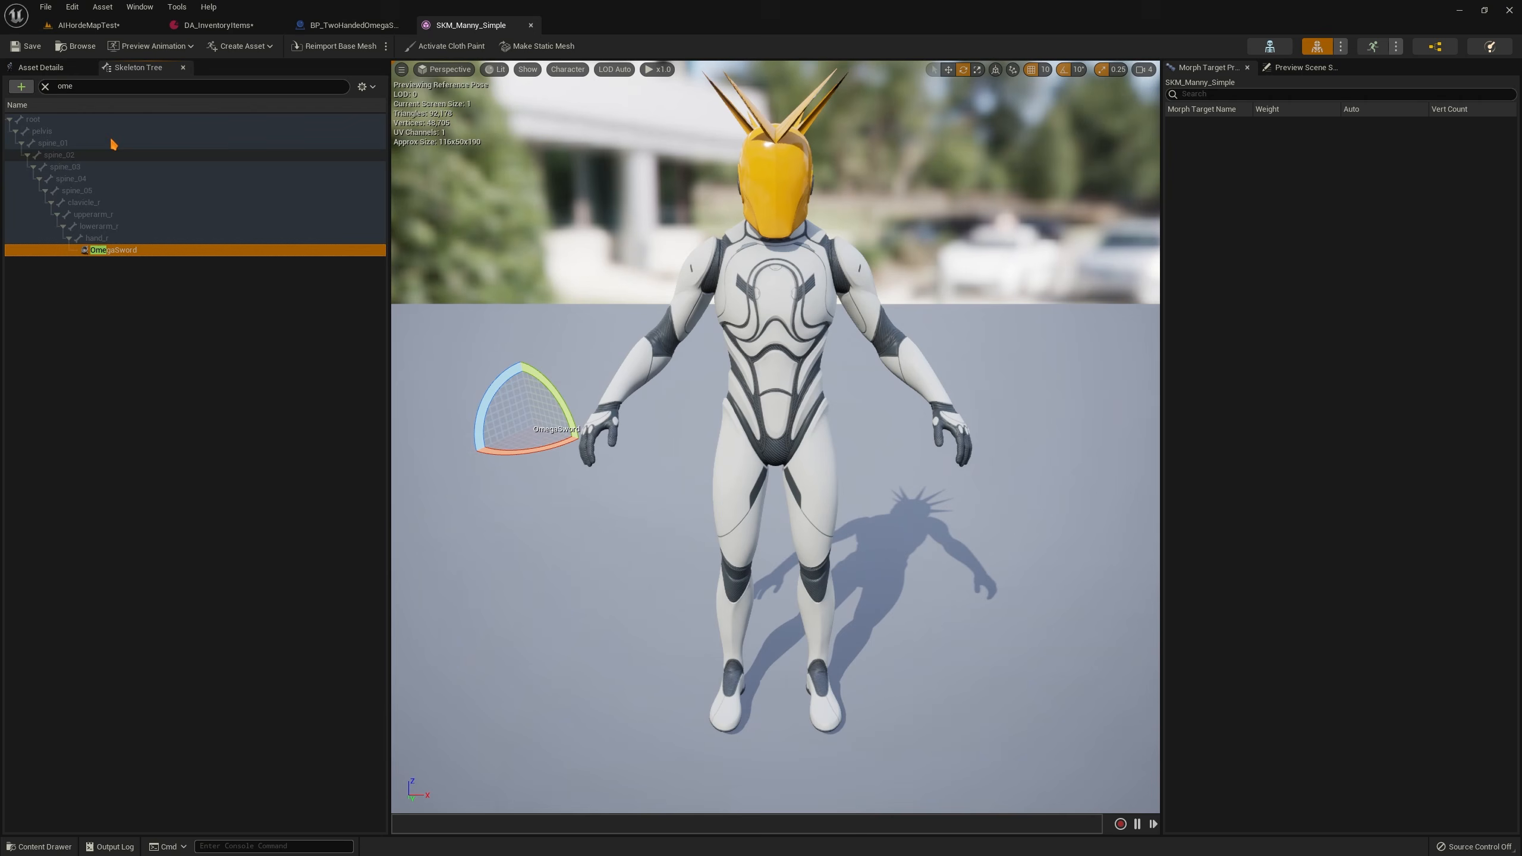
# Clear the skeleton tree search and inspect the hand_r bone as the parent for weapon sockets
pyautogui.click(47, 86)
pyautogui.scroll(5, 211, 458)
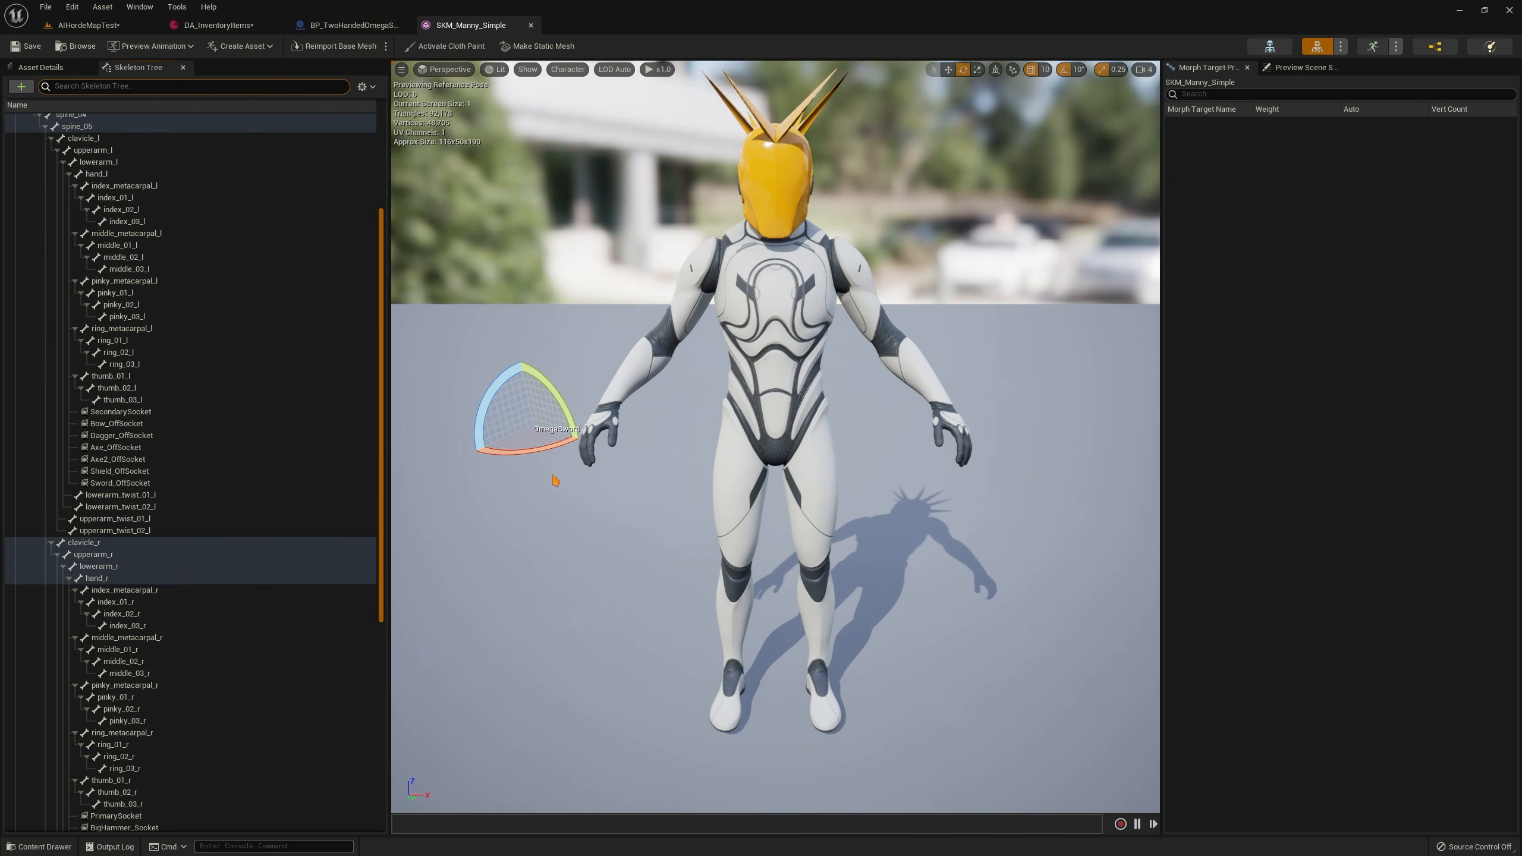
pyautogui.click(120, 579)
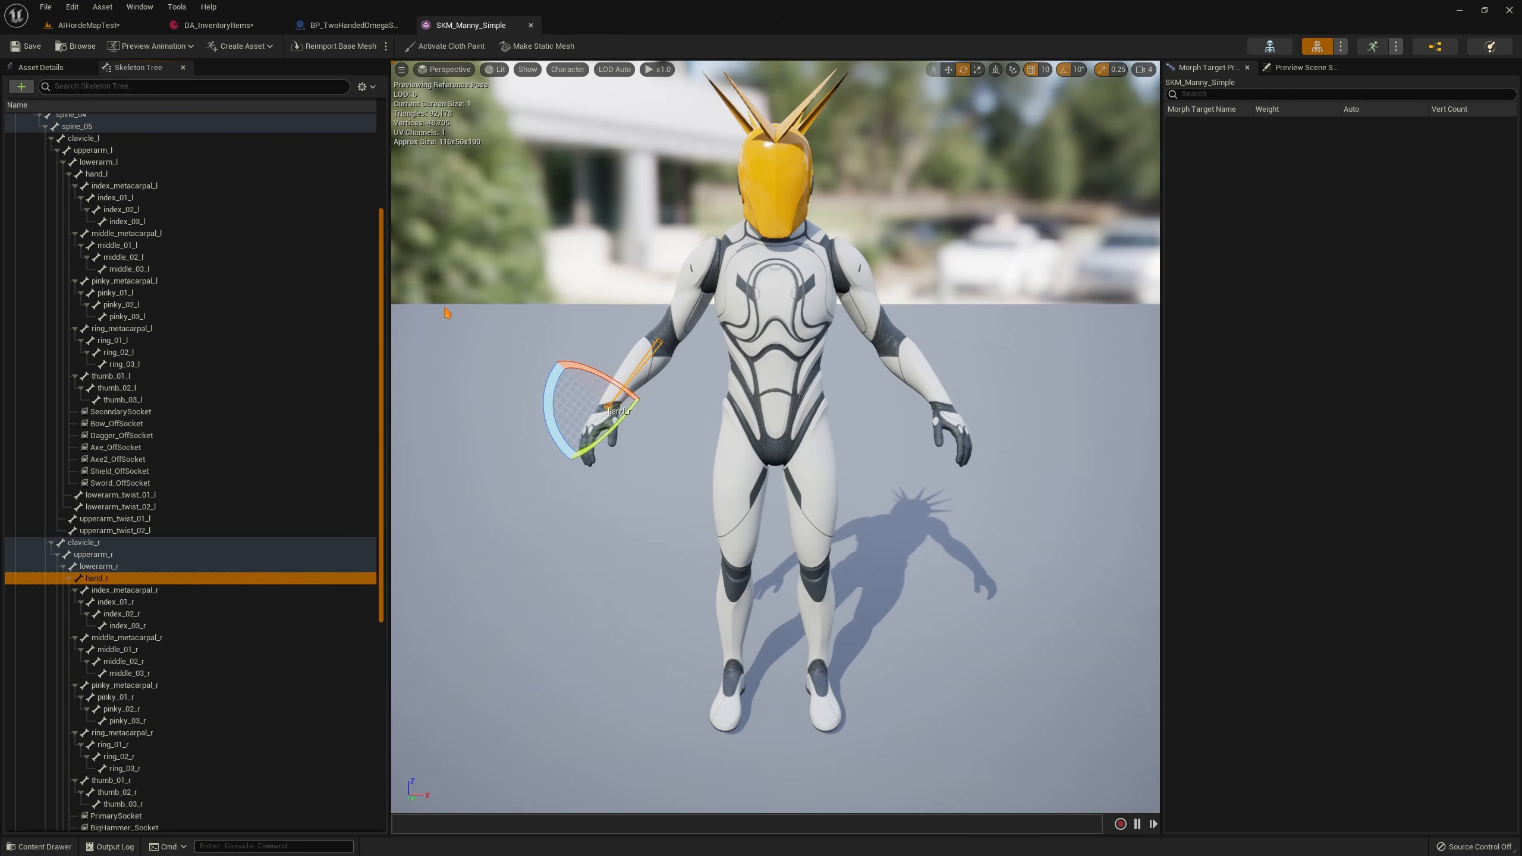
pyautogui.moveTo(504, 283); pyautogui.dragTo(474, 295, button='right')
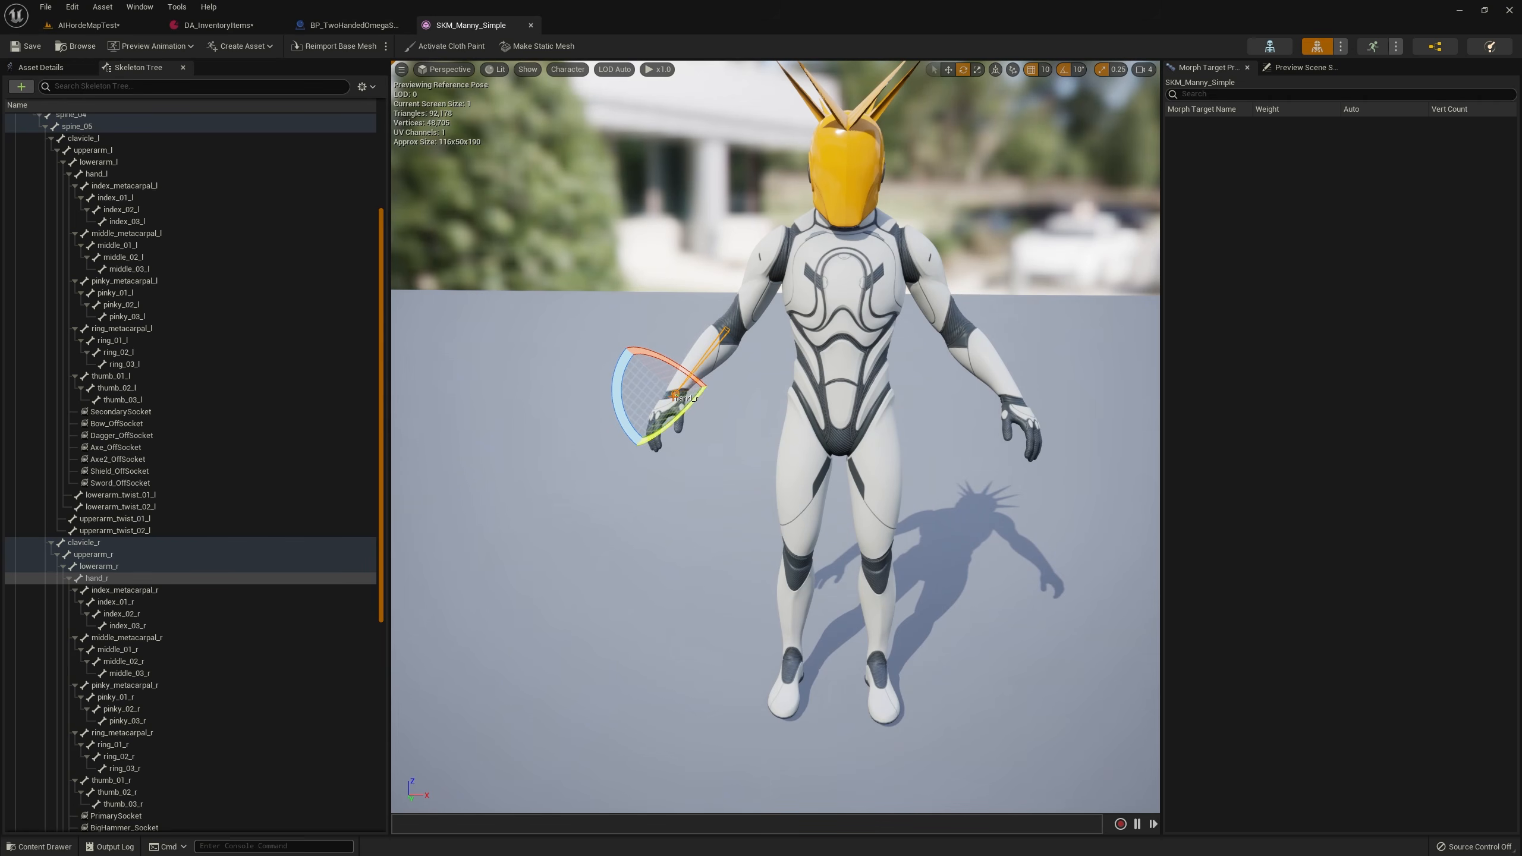
# Return to the DA_InventoryItems data asset and review the EquipToMainHandSocket and EquipToOffHandSocket names of the NewSword entry
pyautogui.click(358, 25)
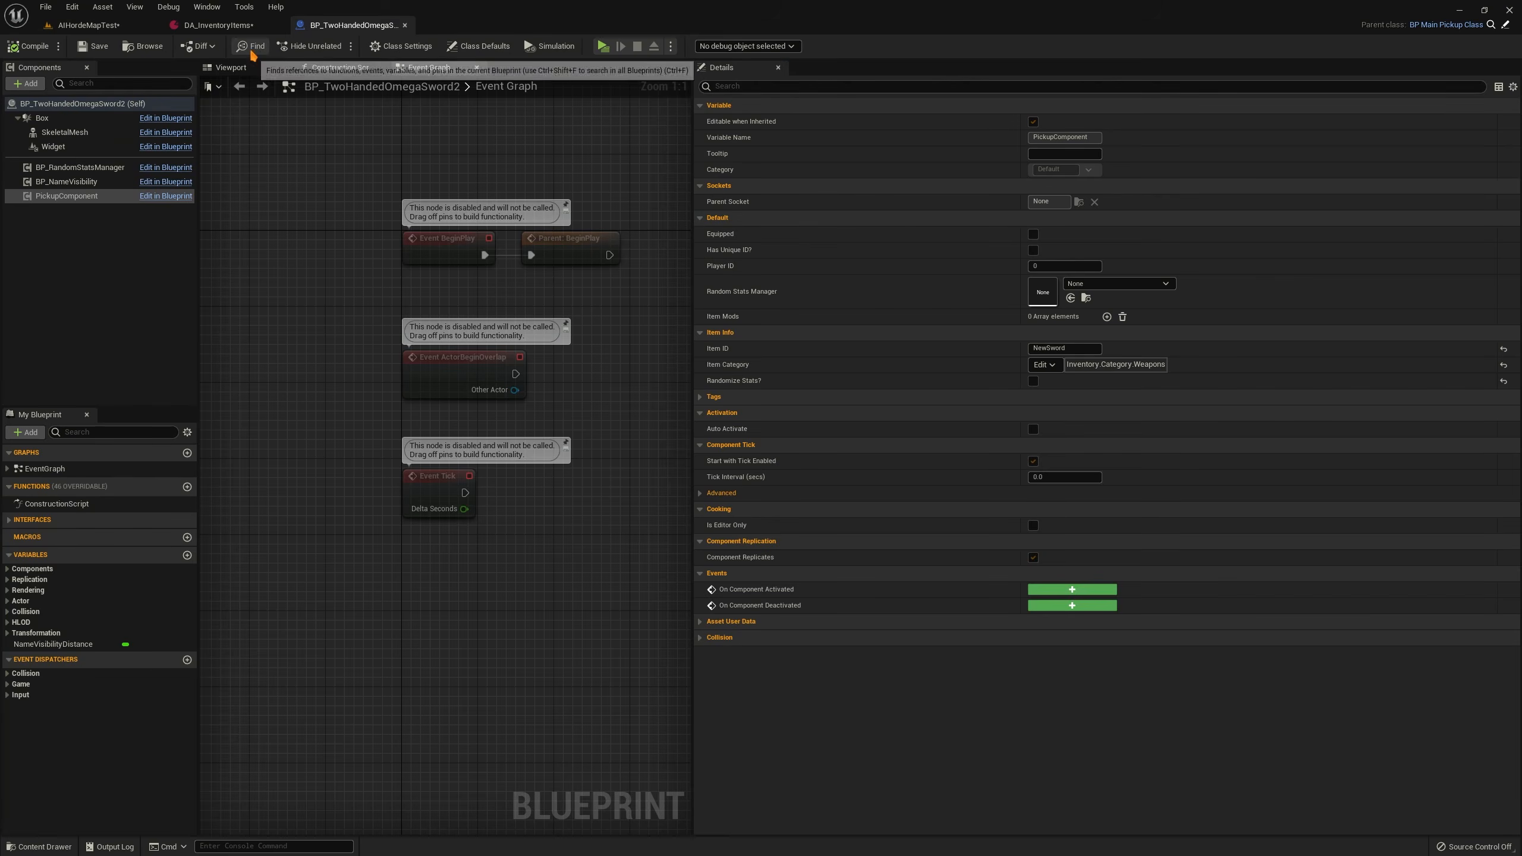
pyautogui.click(218, 25)
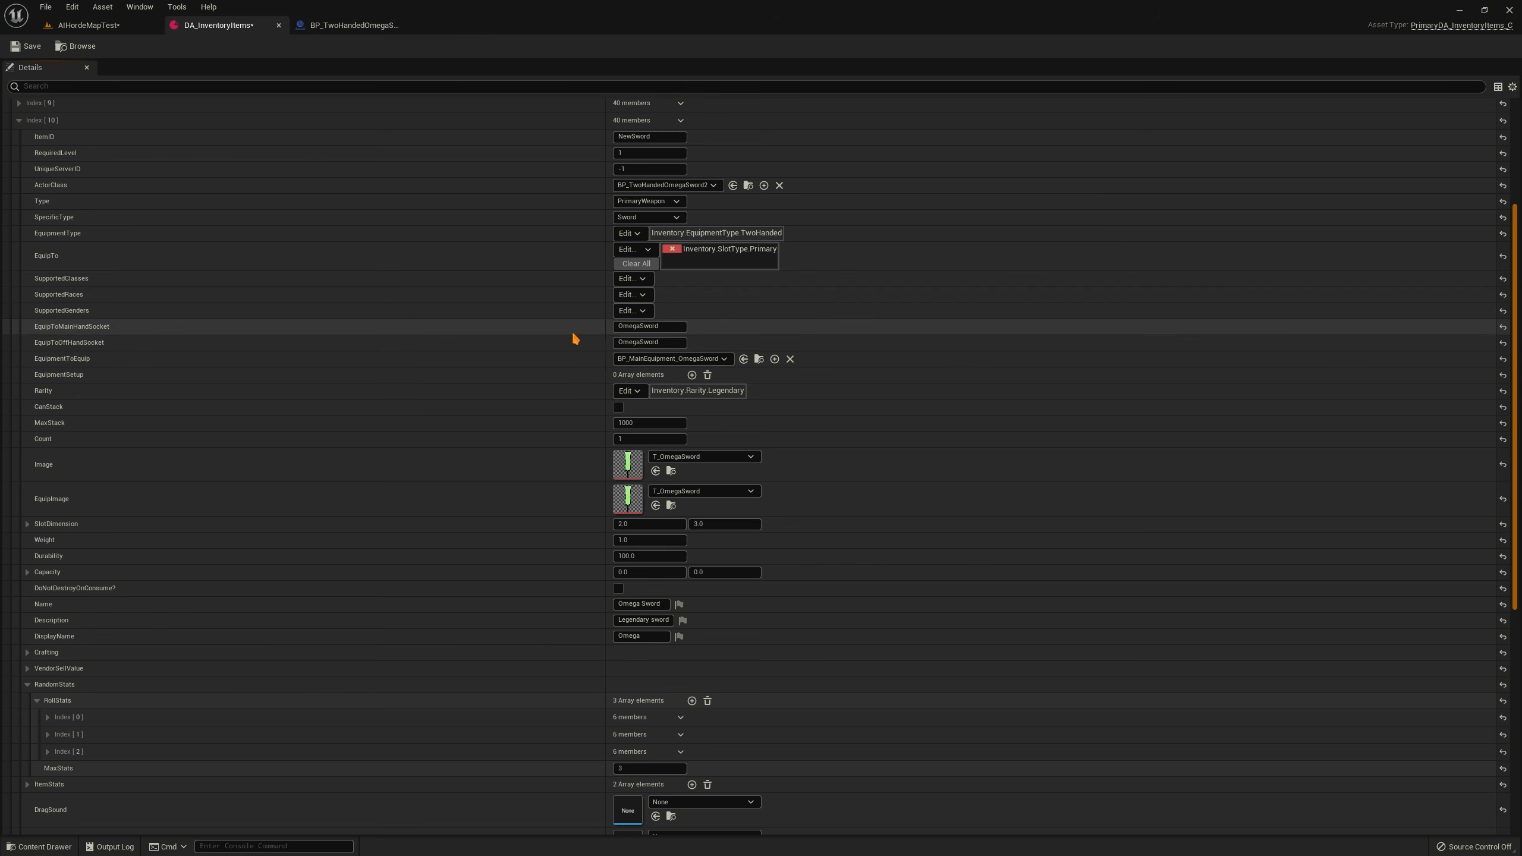
pyautogui.click(676, 329)
pyautogui.click(634, 328)
pyautogui.moveTo(670, 328); pyautogui.dragTo(323, 319)
pyautogui.click(673, 328)
pyautogui.moveTo(673, 328); pyautogui.dragTo(576, 330)
pyautogui.moveTo(688, 343); pyautogui.dragTo(404, 346)
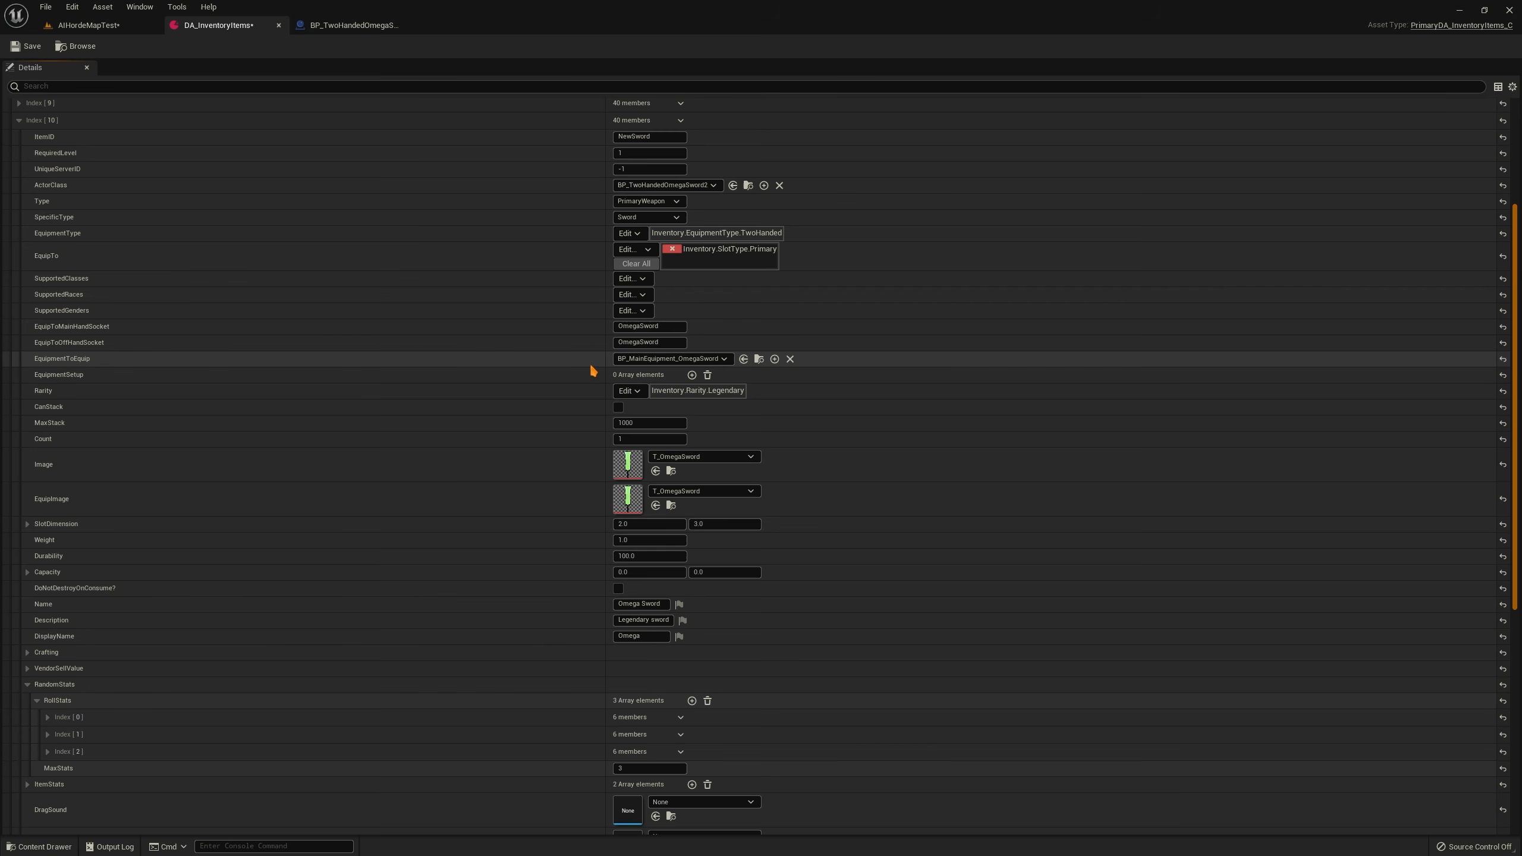
# Locate the NewSword entry's EquipmentToEquip blueprint, BP_MainEquipment_OmegaSword, in the content folders and compare it with the pickup blueprint
pyautogui.click(759, 359)
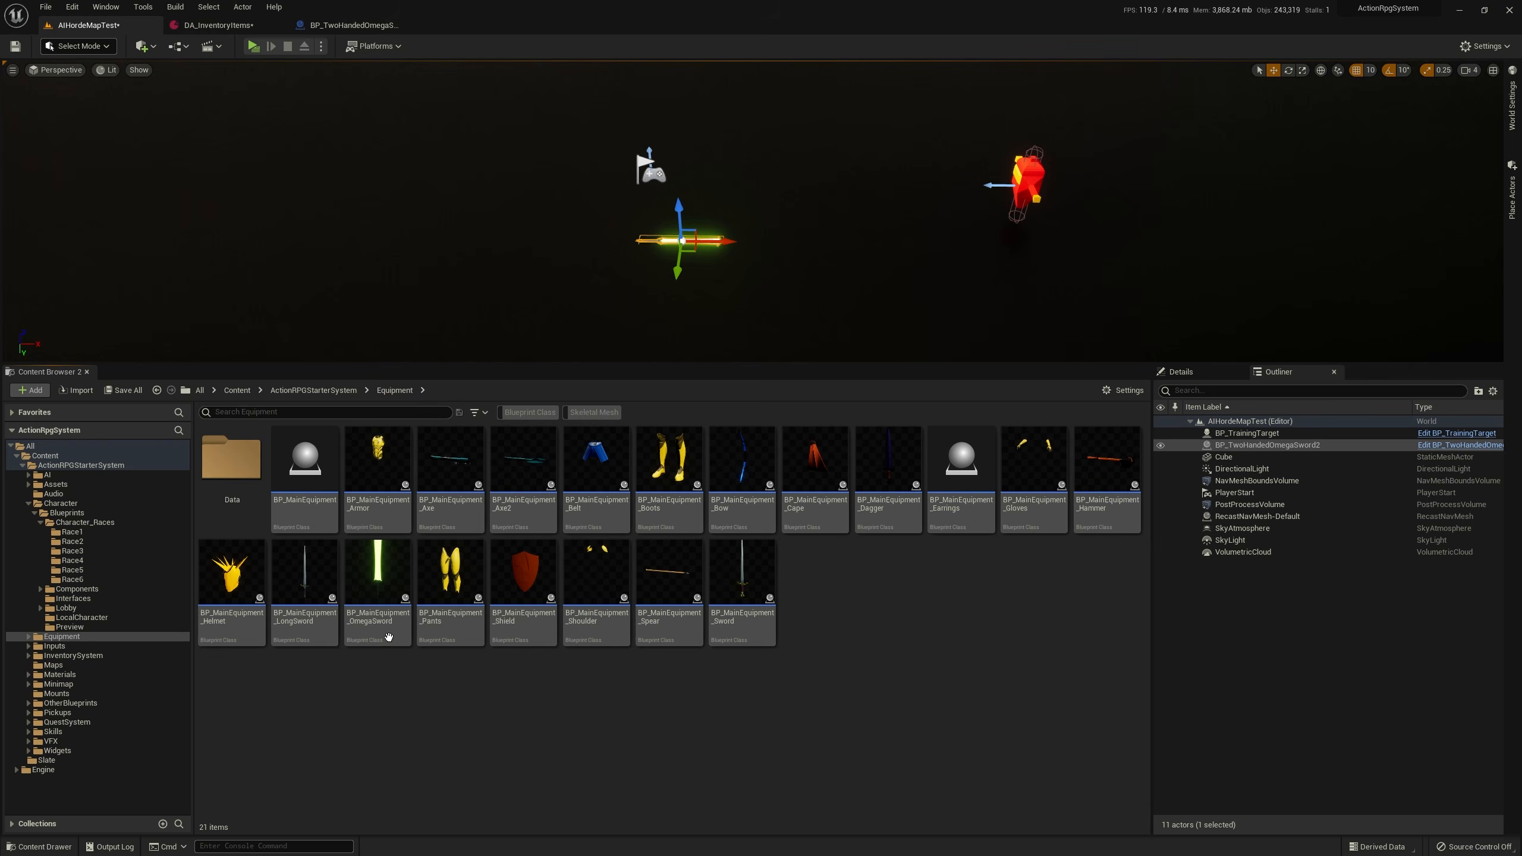
pyautogui.click(380, 601)
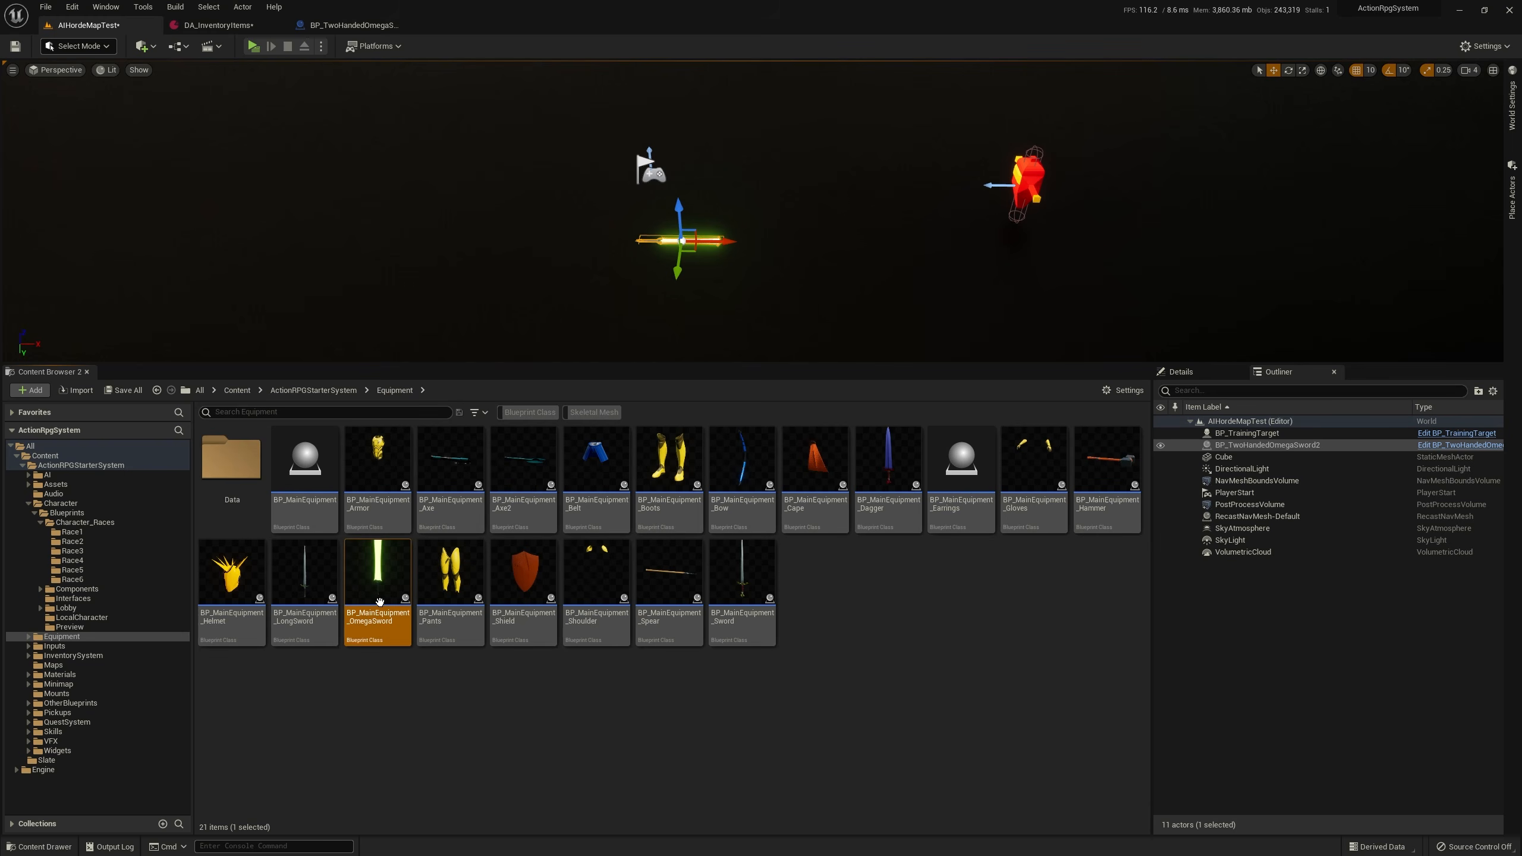
pyautogui.click(421, 689)
pyautogui.click(386, 640)
pyautogui.click(386, 710)
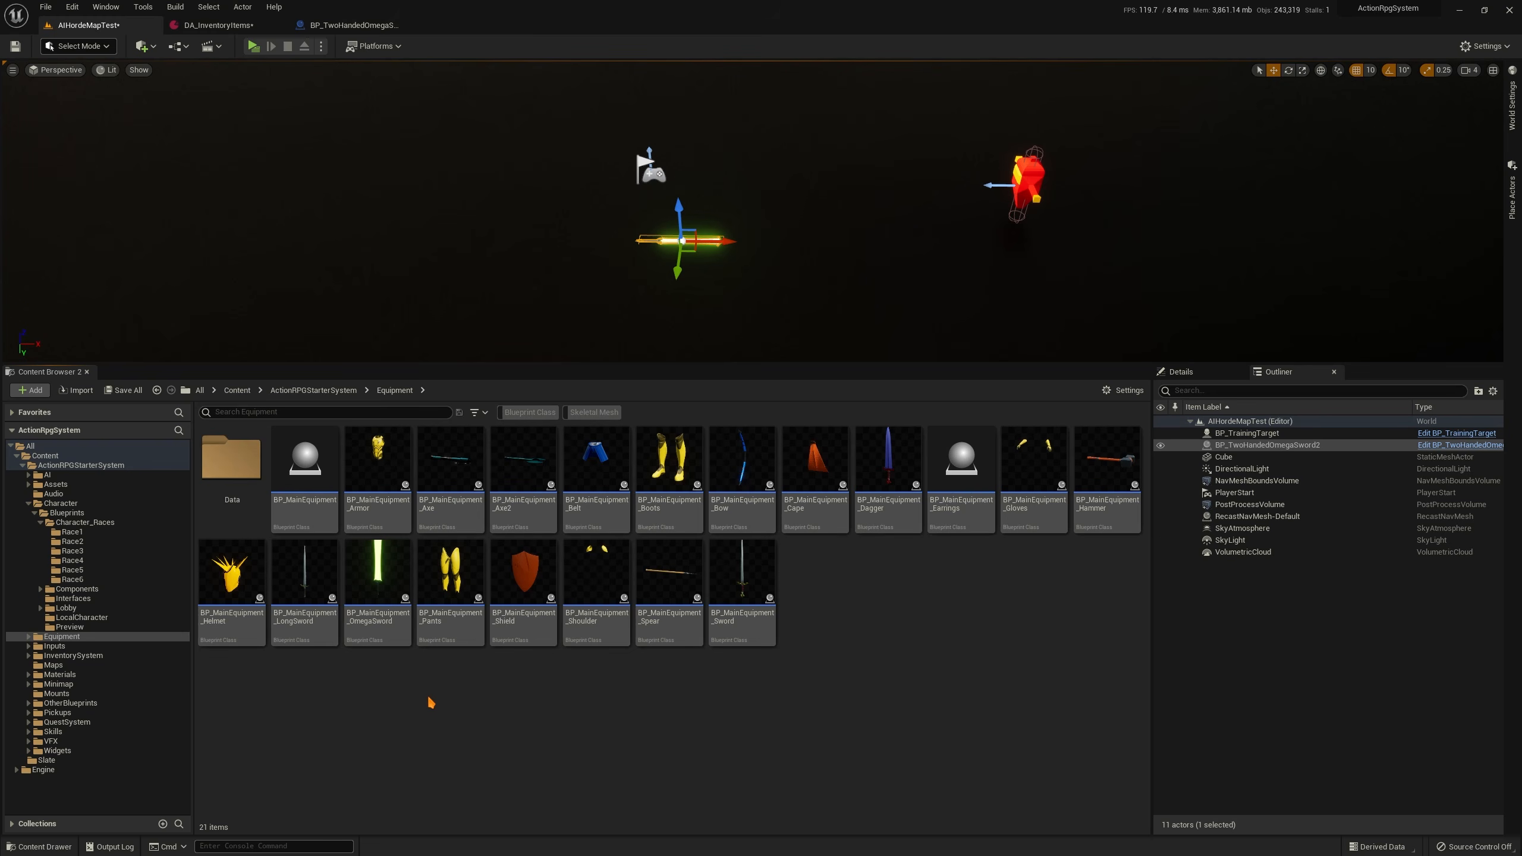
pyautogui.click(371, 601)
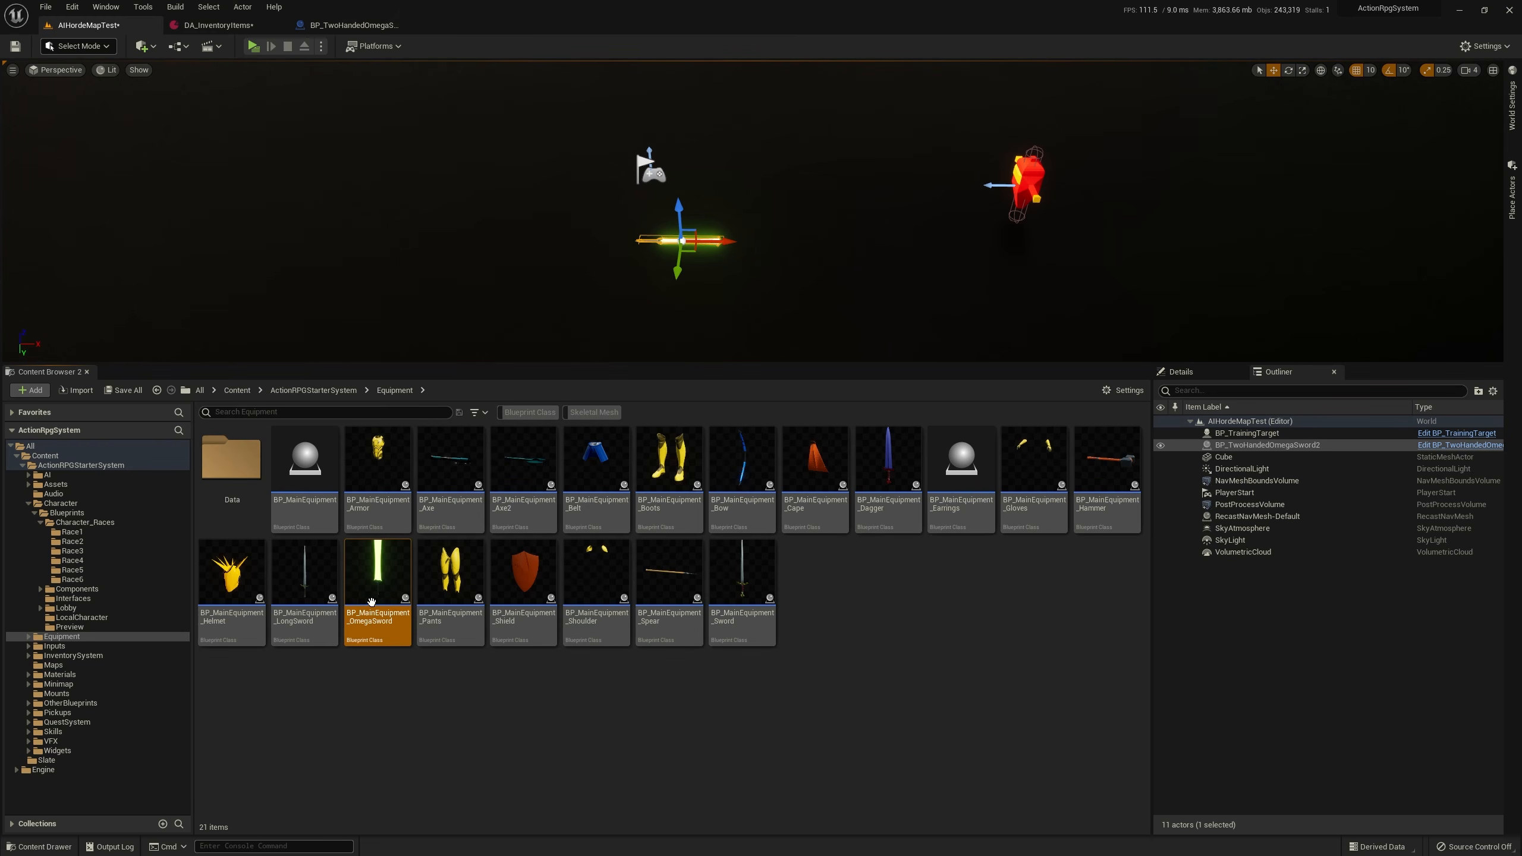
pyautogui.click(340, 25)
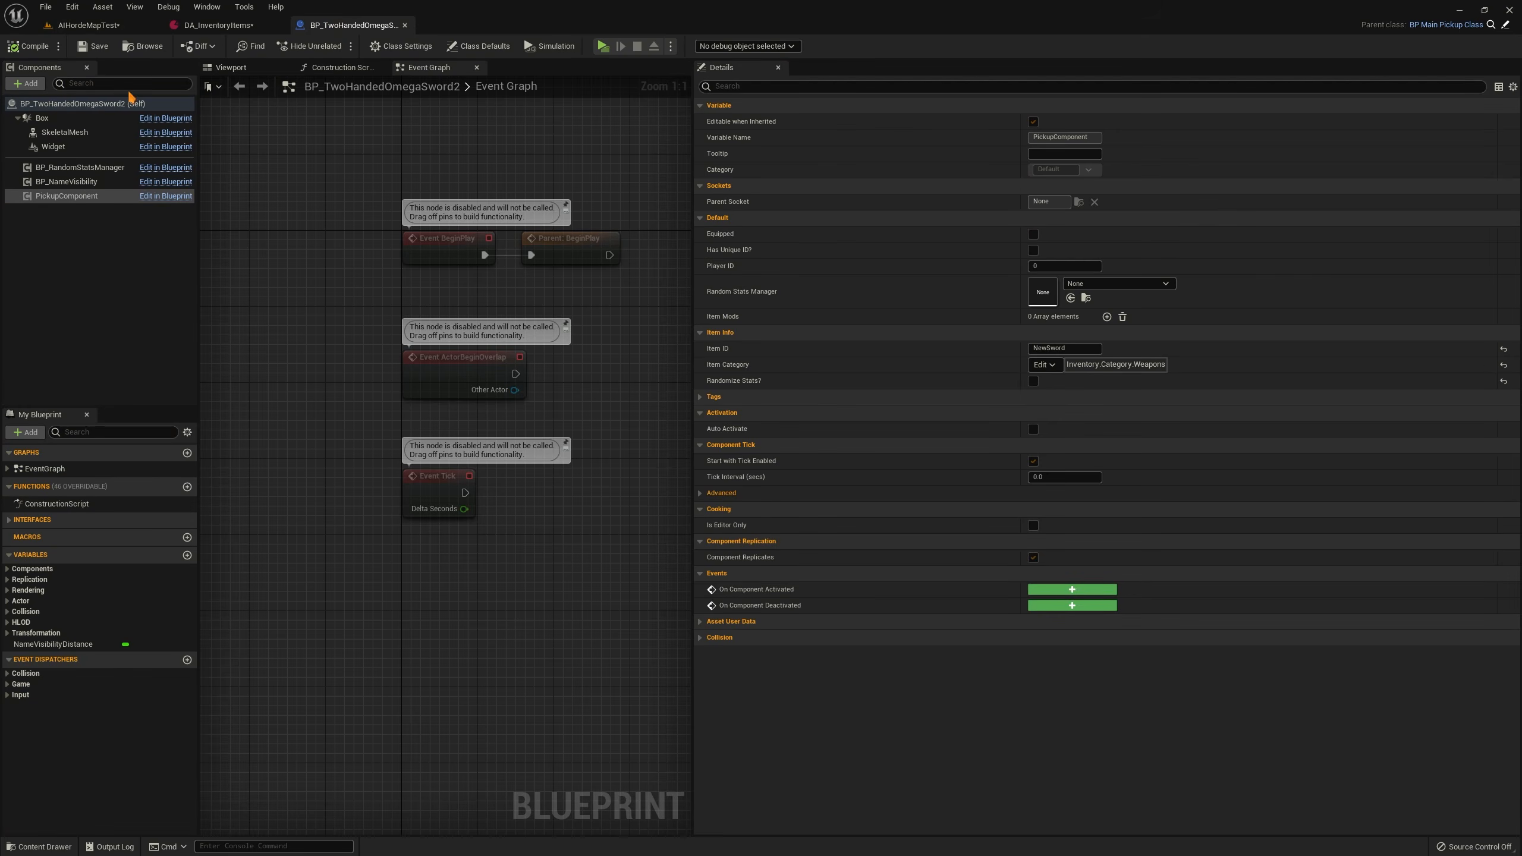
pyautogui.click(217, 25)
pyautogui.click(90, 25)
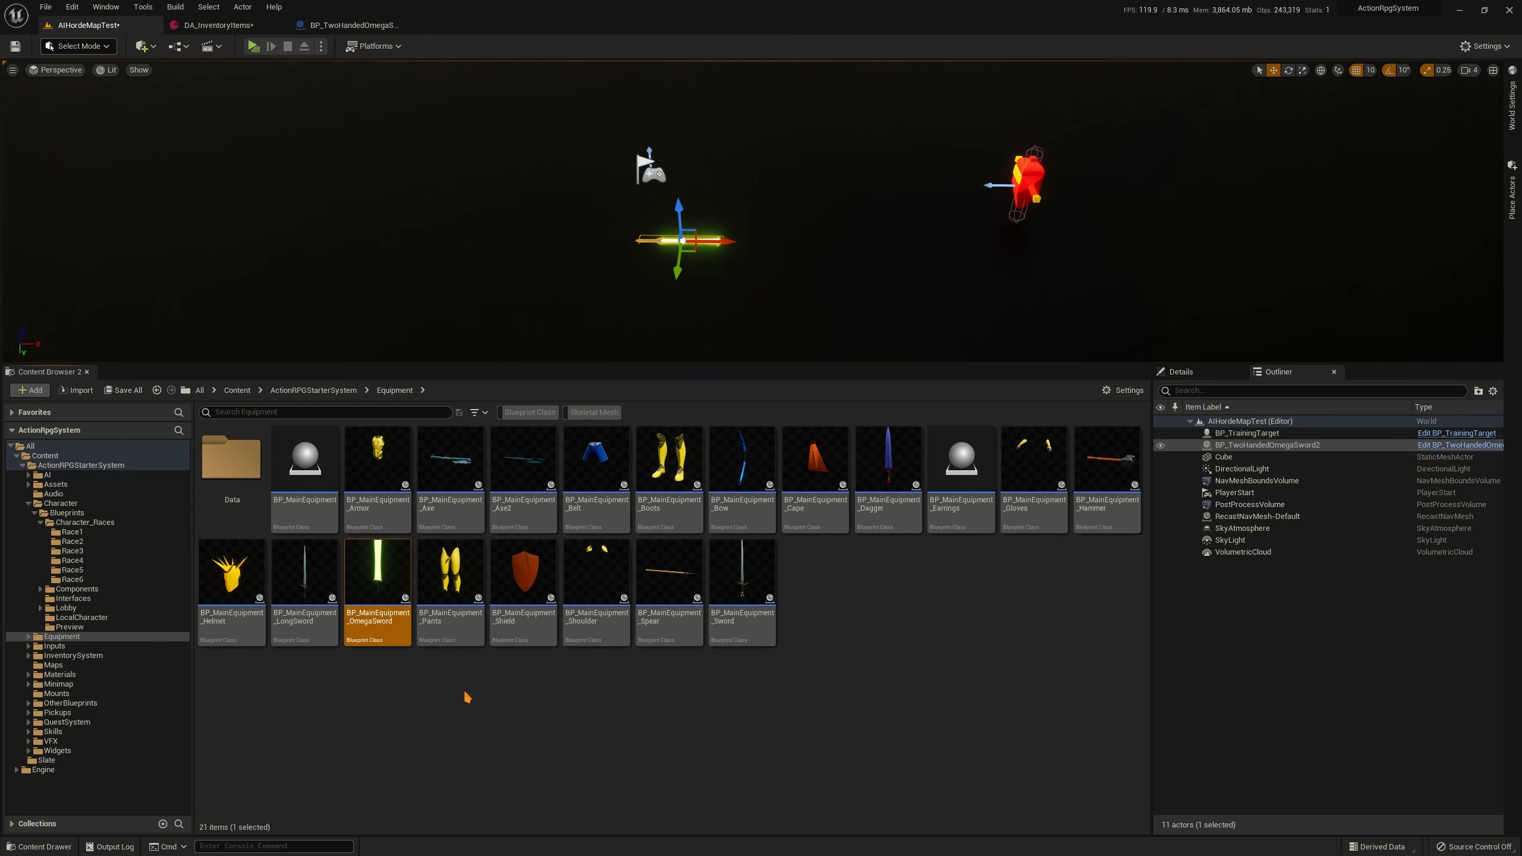
# Duplicate the BP_MainEquipment_OmegaSword blueprint in the Equipment folder, keeping the suggested name, and open the copy
pyautogui.rightClick(385, 599)
pyautogui.click(471, 596)
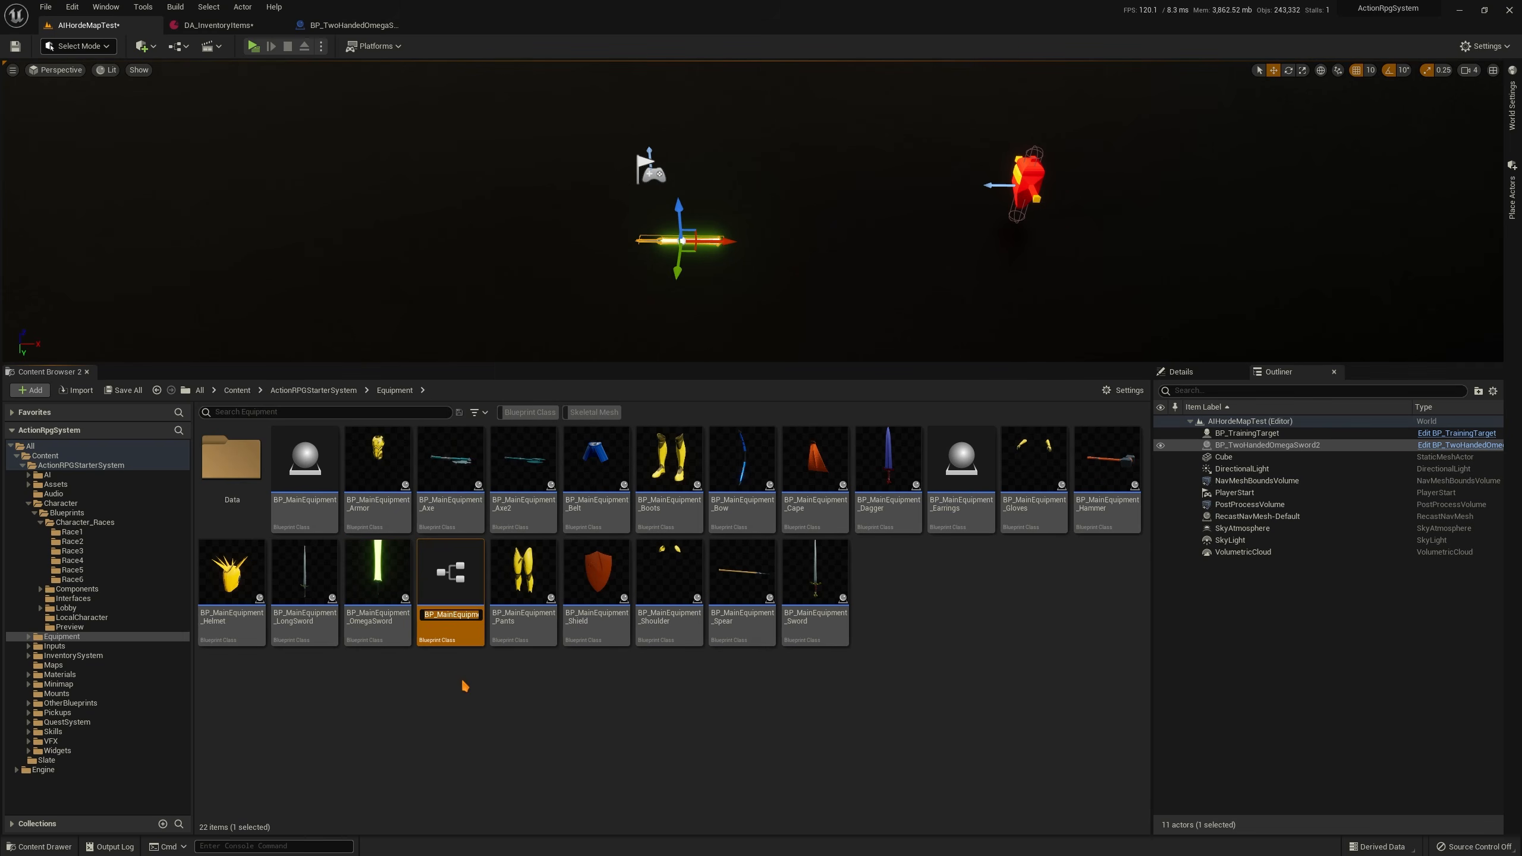
pyautogui.press('Return')
pyautogui.doubleClick(451, 590)
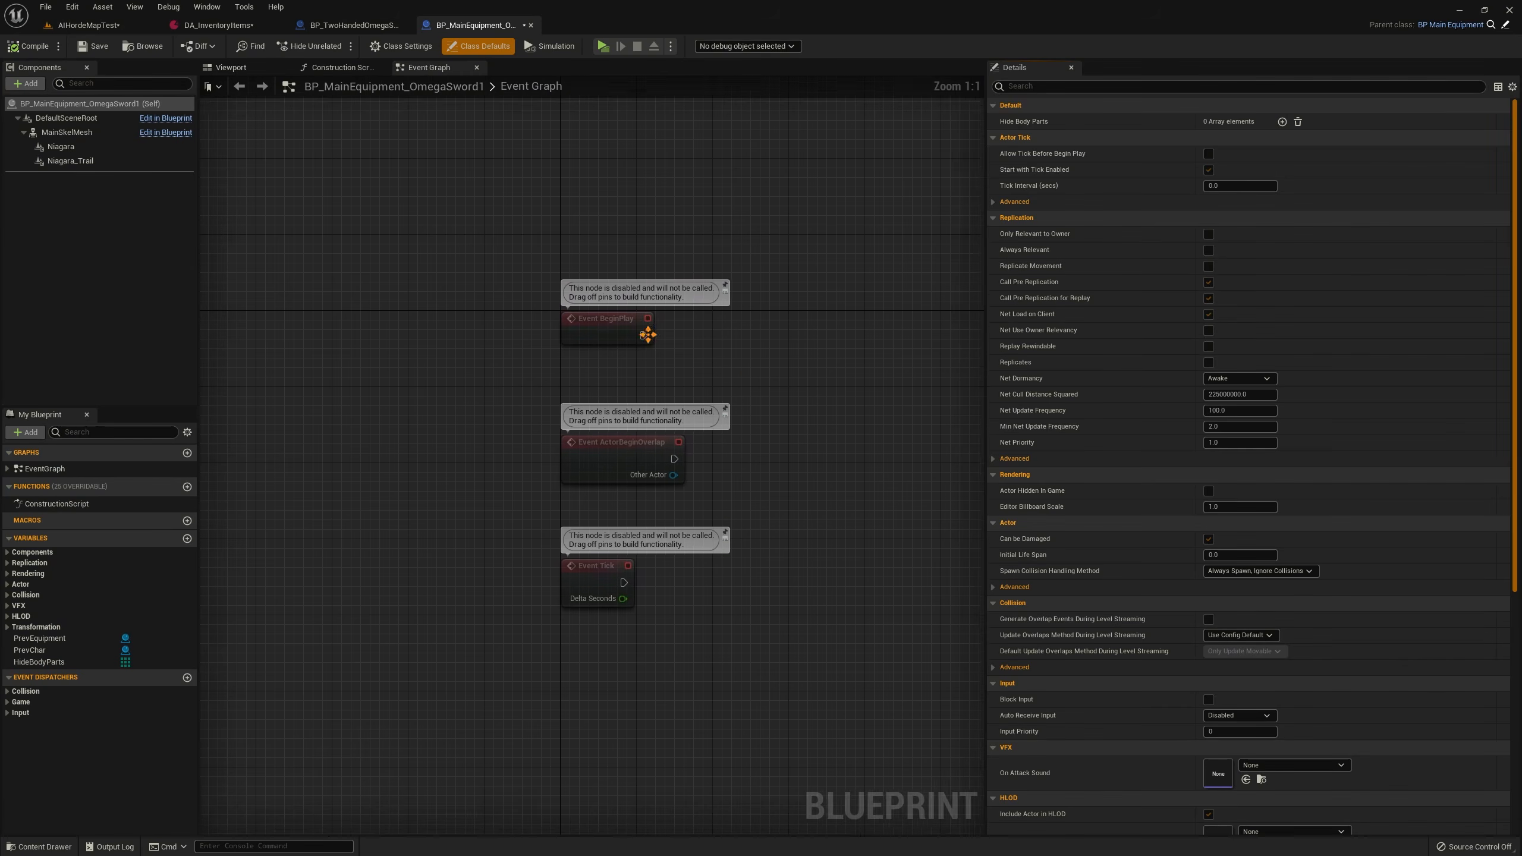
# Show the duplicated blueprint's 3D preview and add a Static Mesh component under MainSkelMesh
pyautogui.click(231, 67)
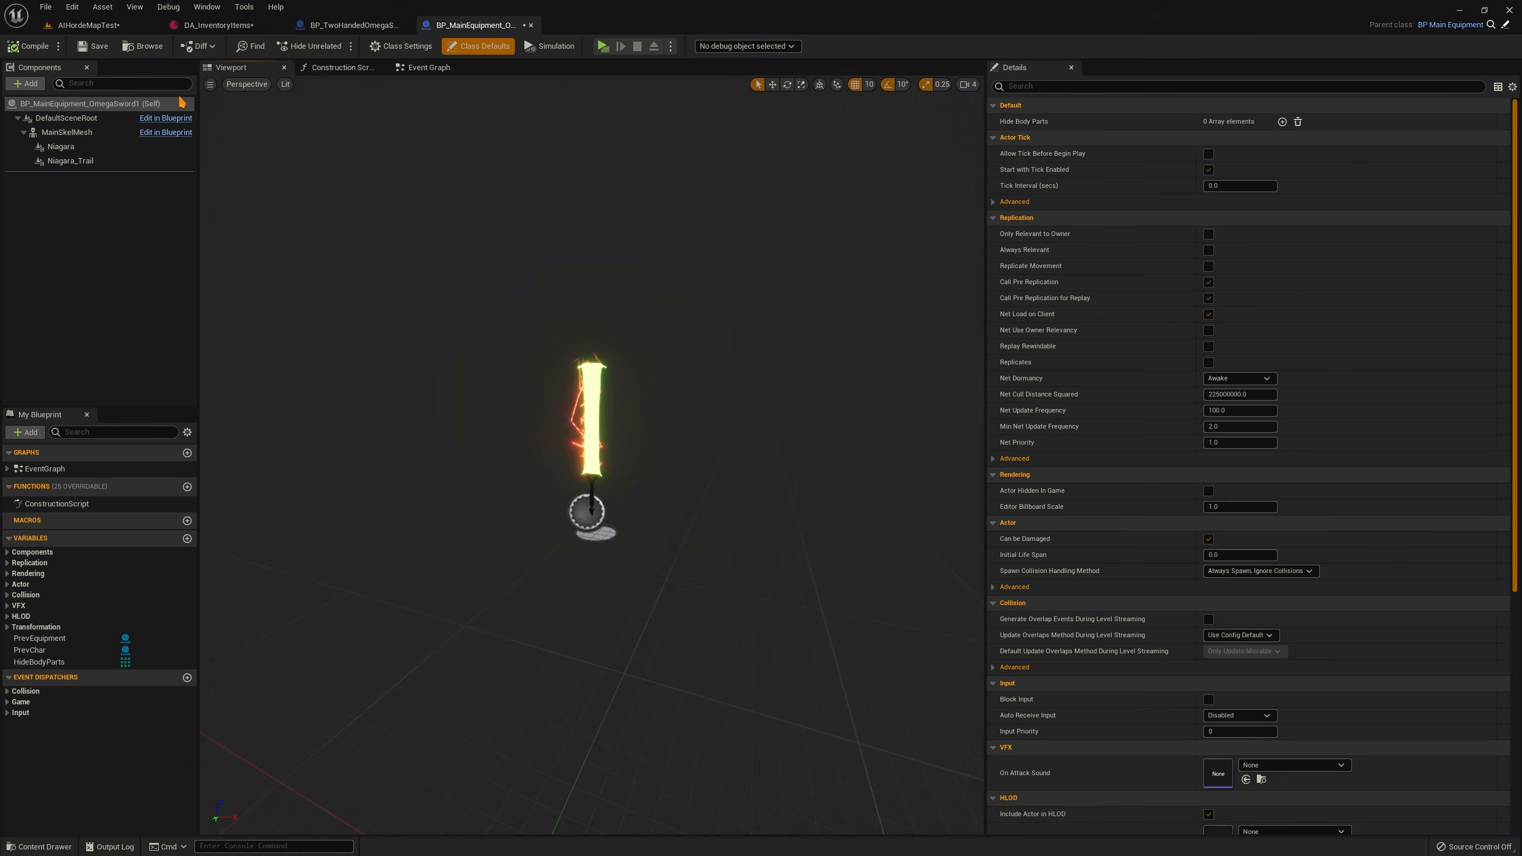
pyautogui.click(67, 132)
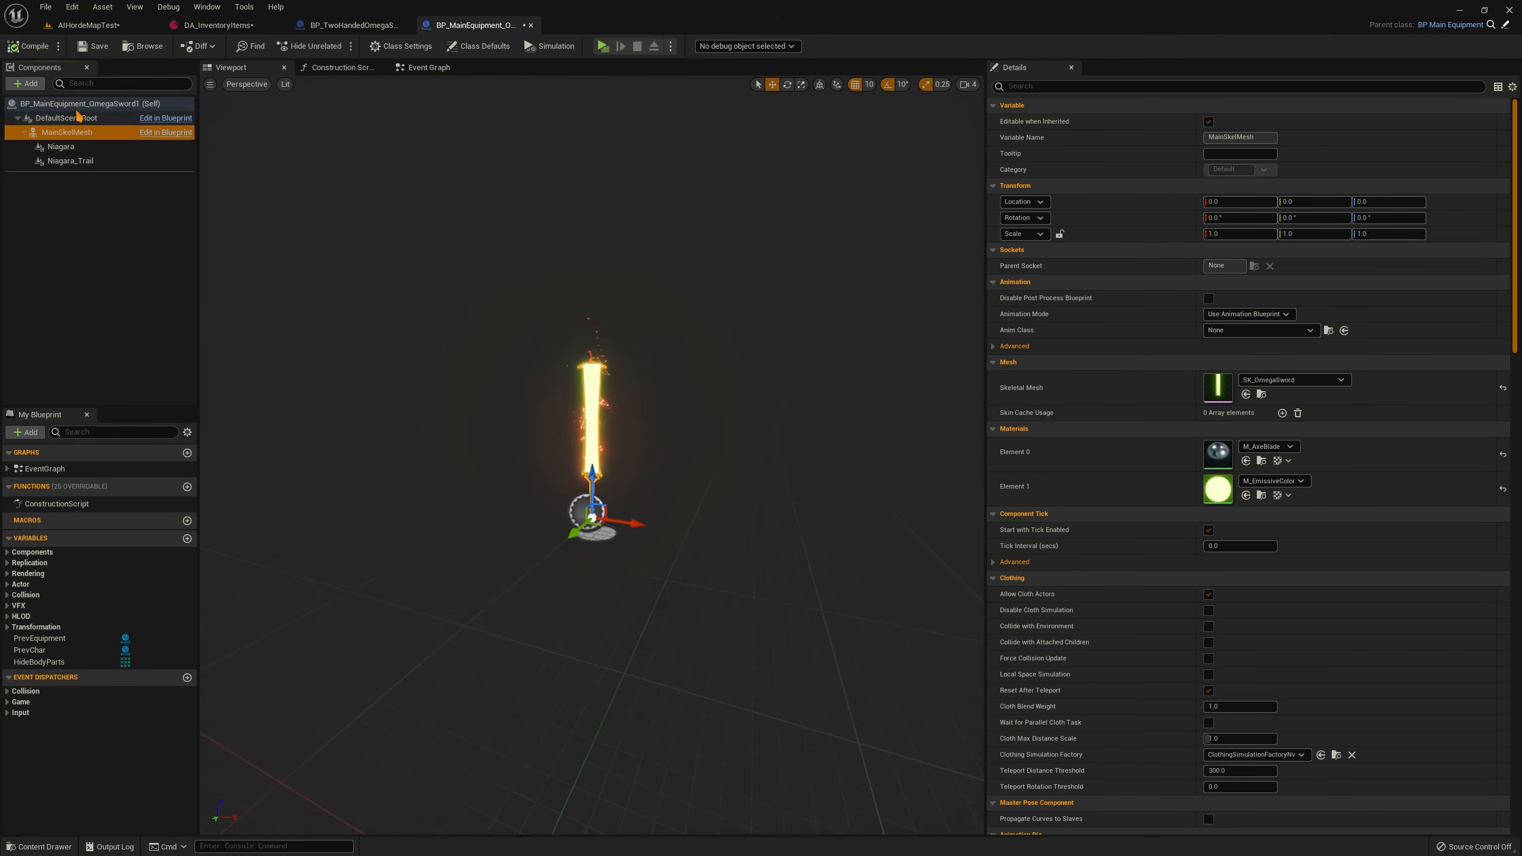
pyautogui.click(36, 85)
pyautogui.write('static')
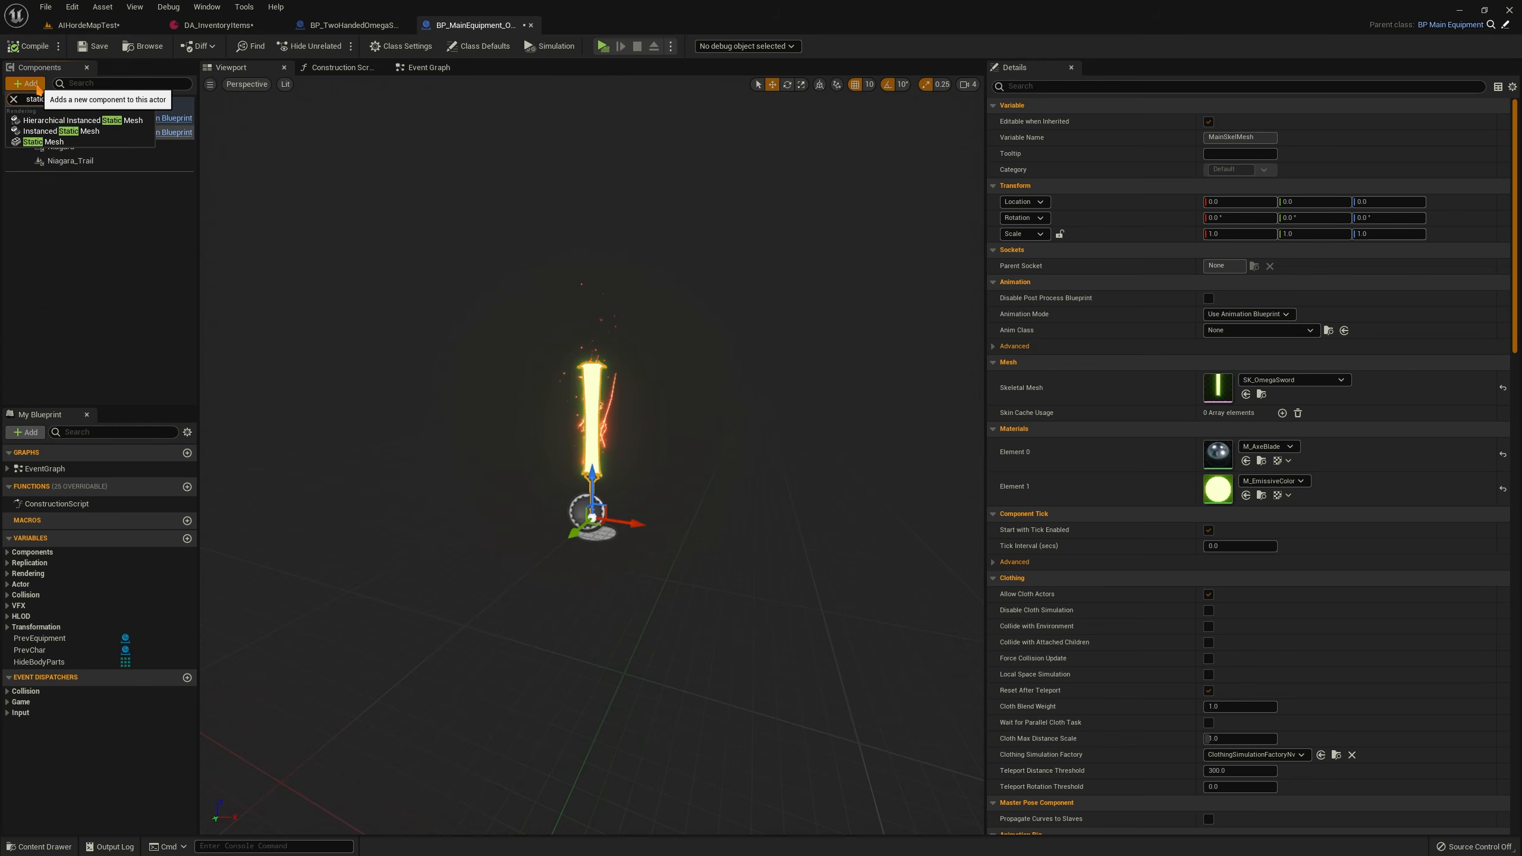
pyautogui.click(46, 122)
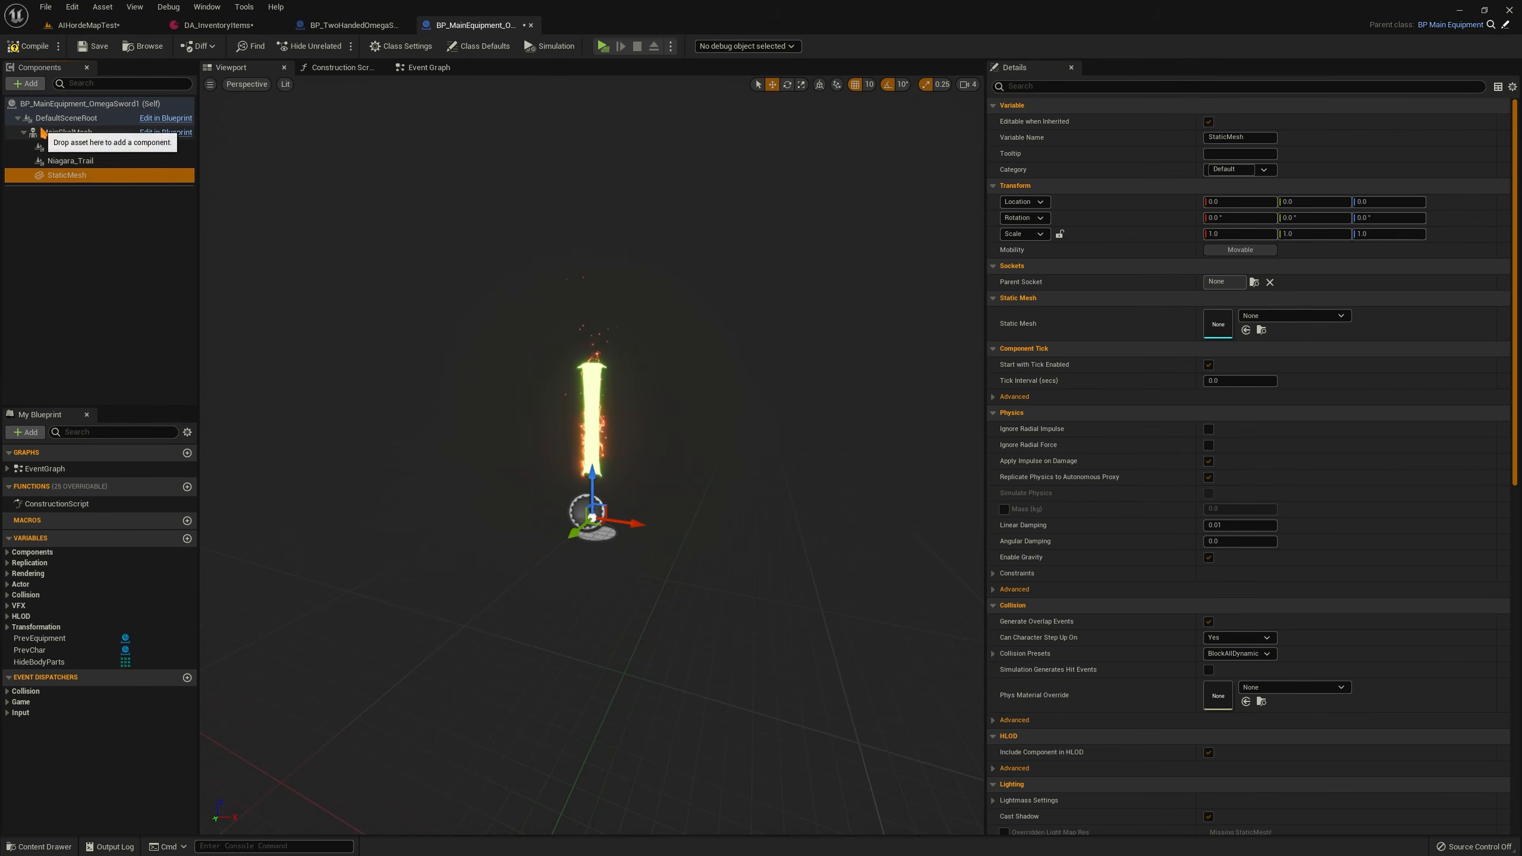
# Clear the skeletal mesh assigned to the MainSkelMesh component
pyautogui.click(67, 132)
pyautogui.click(1283, 379)
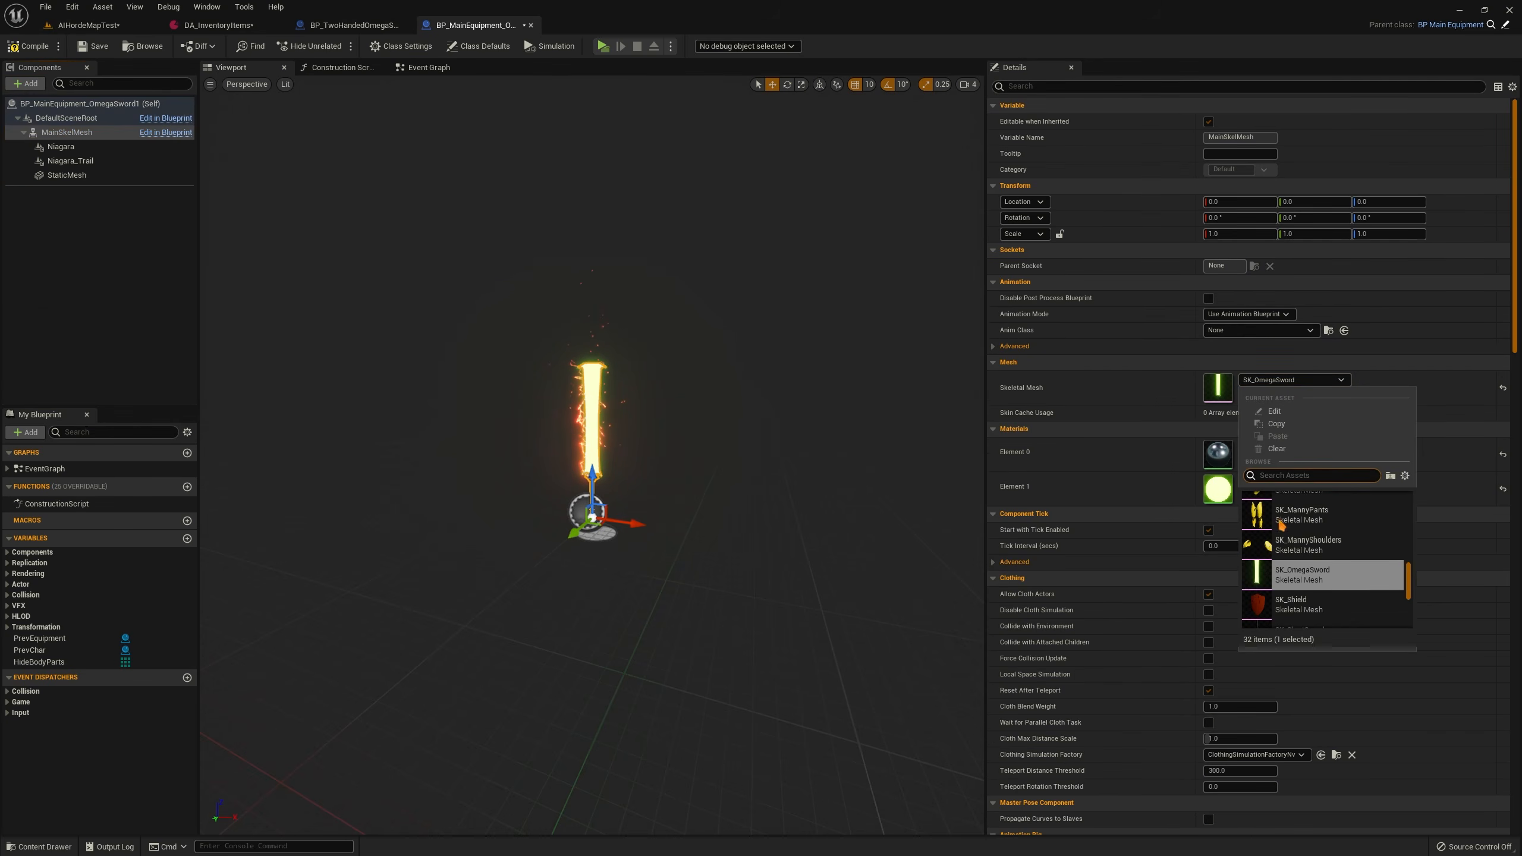
pyautogui.click(1271, 447)
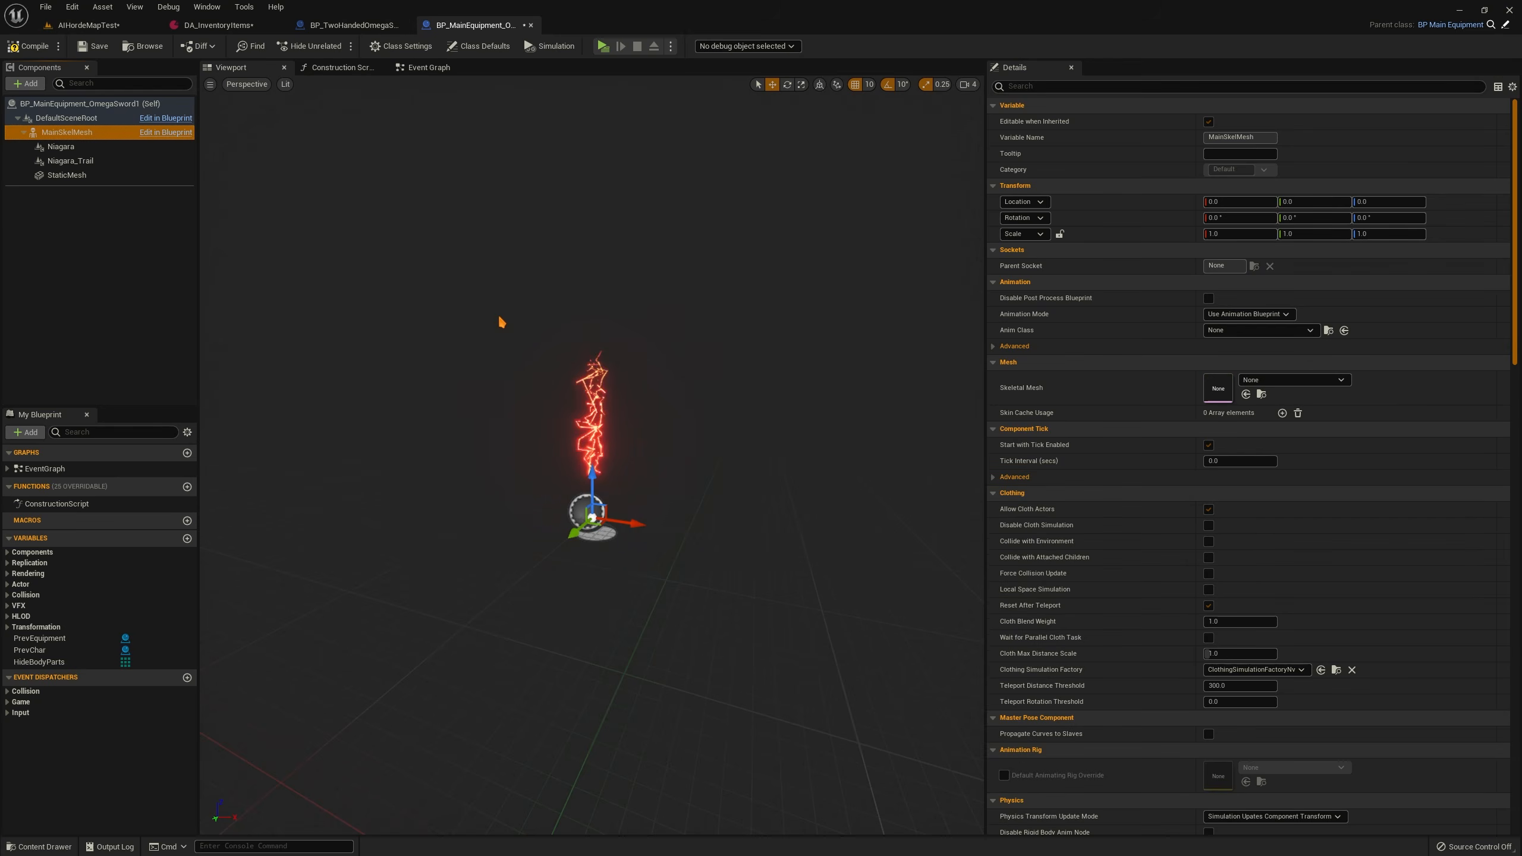
# Assign the 1x1x1_Box_Pivot_-XYZ mesh to the new StaticMesh component
pyautogui.click(66, 174)
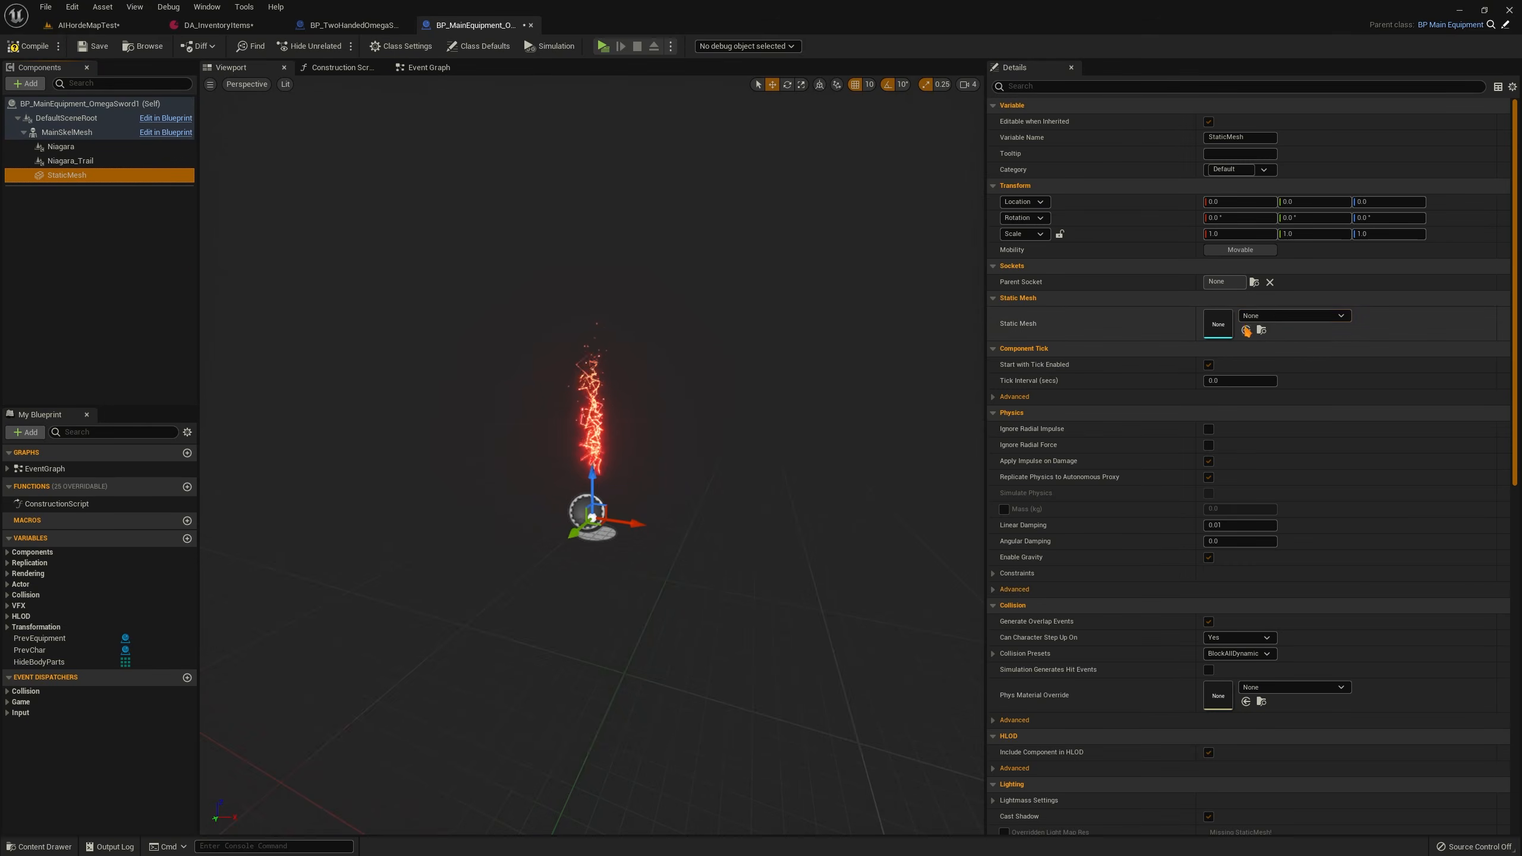
pyautogui.click(1259, 316)
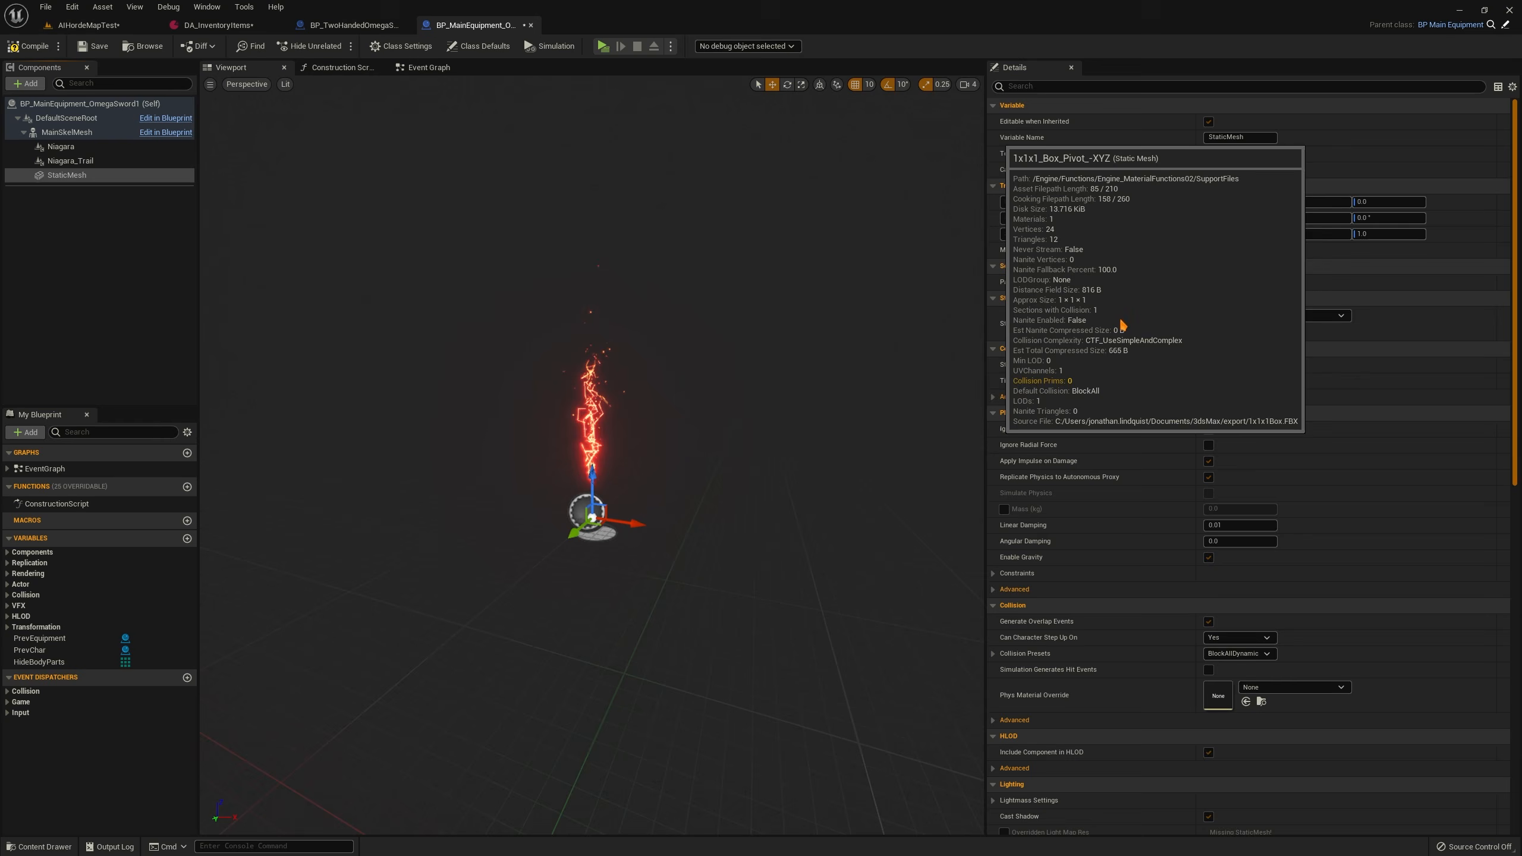
pyautogui.click(1315, 442)
# Filter the StaticMesh component's properties by "coll", set its collision preset to NoCollision, and inspect the preset's responses
pyautogui.click(1092, 85)
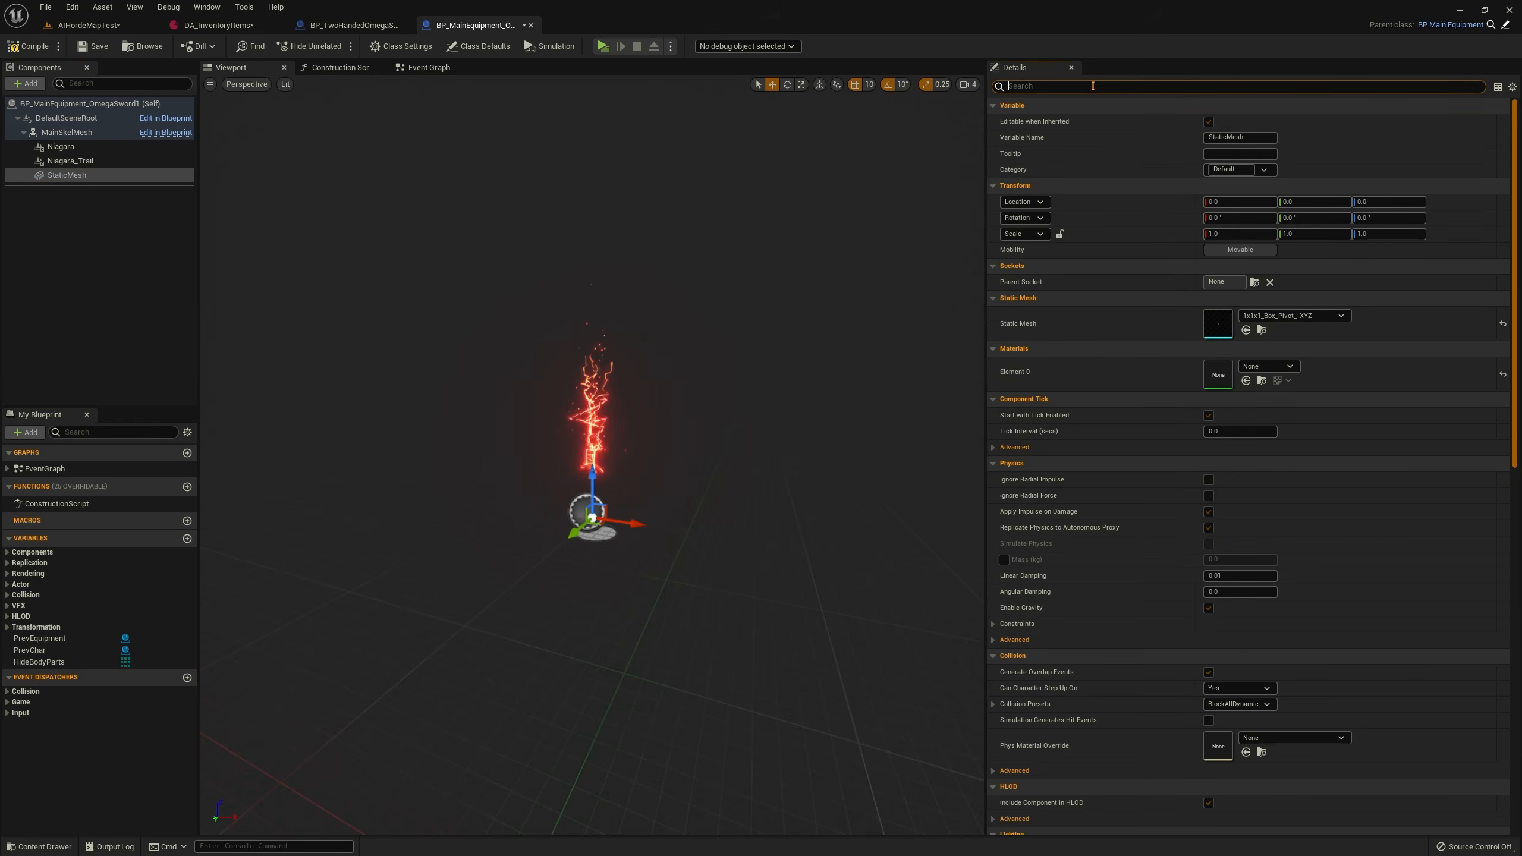
pyautogui.write('coll')
pyautogui.click(1238, 154)
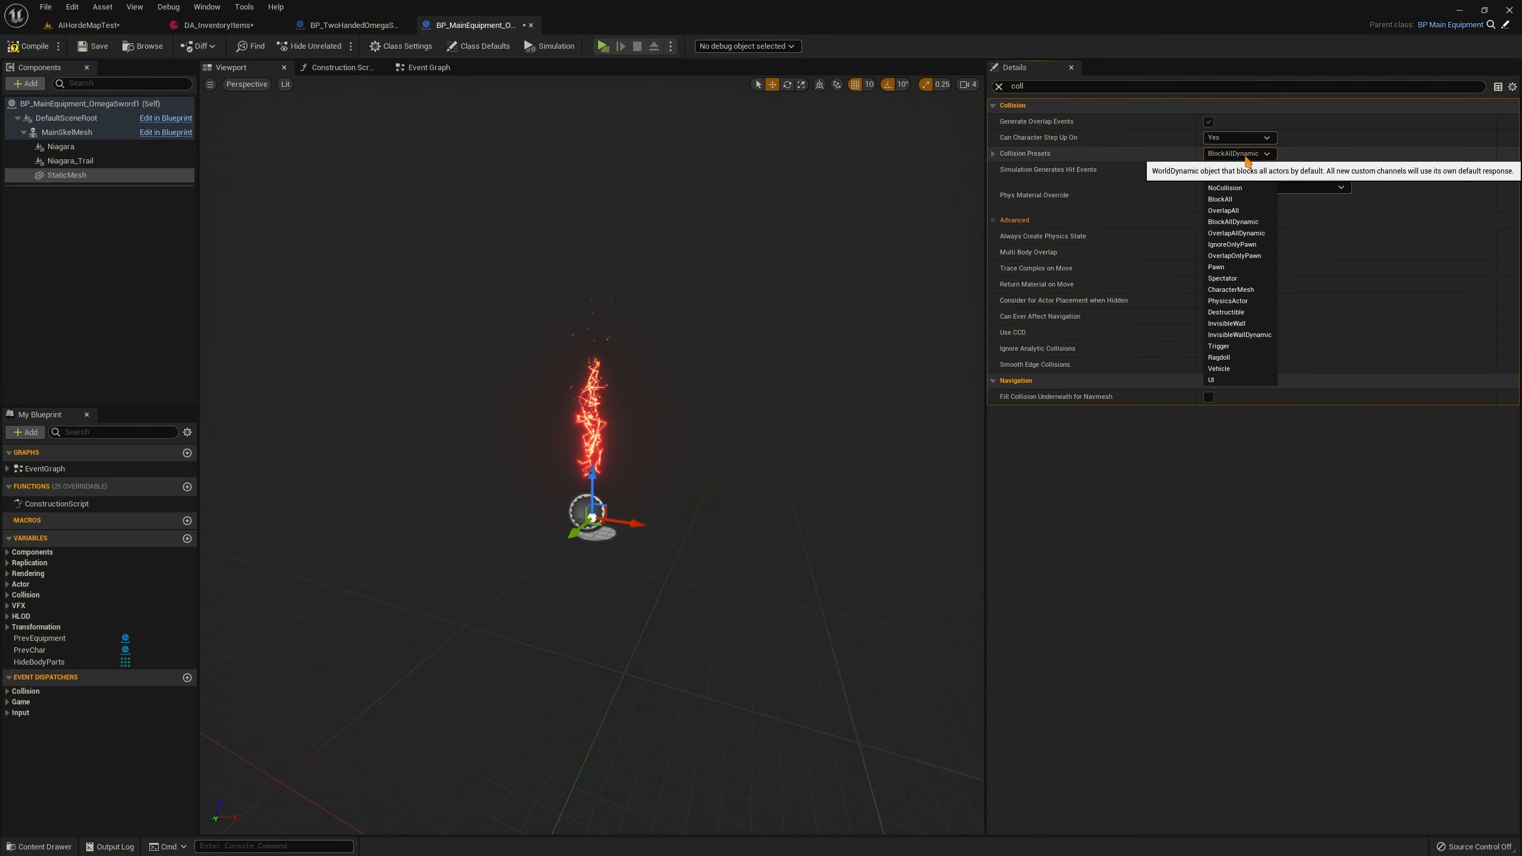
pyautogui.click(1224, 188)
pyautogui.click(994, 154)
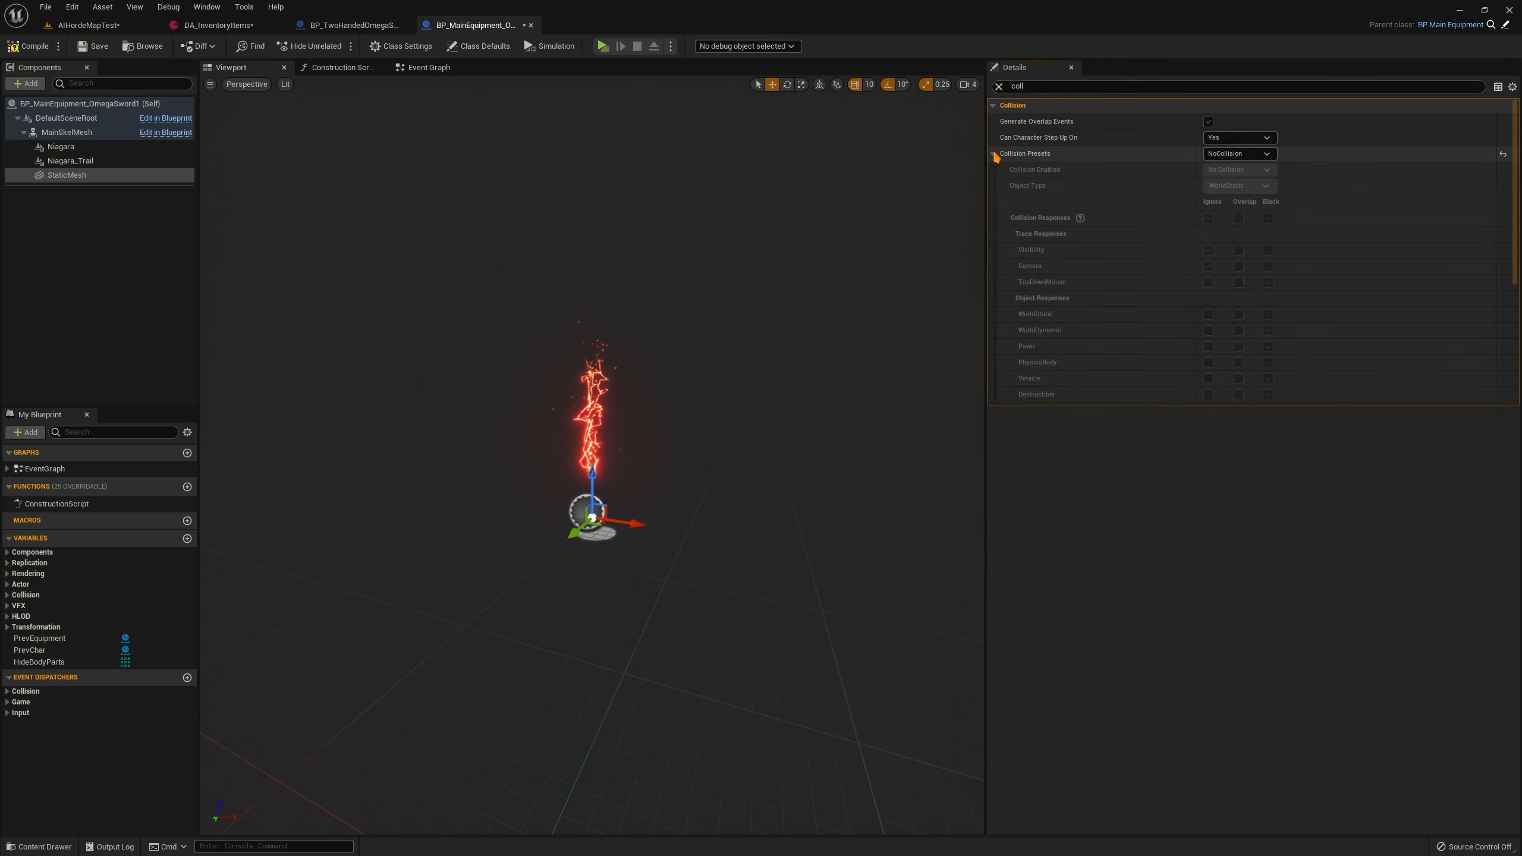
pyautogui.click(994, 154)
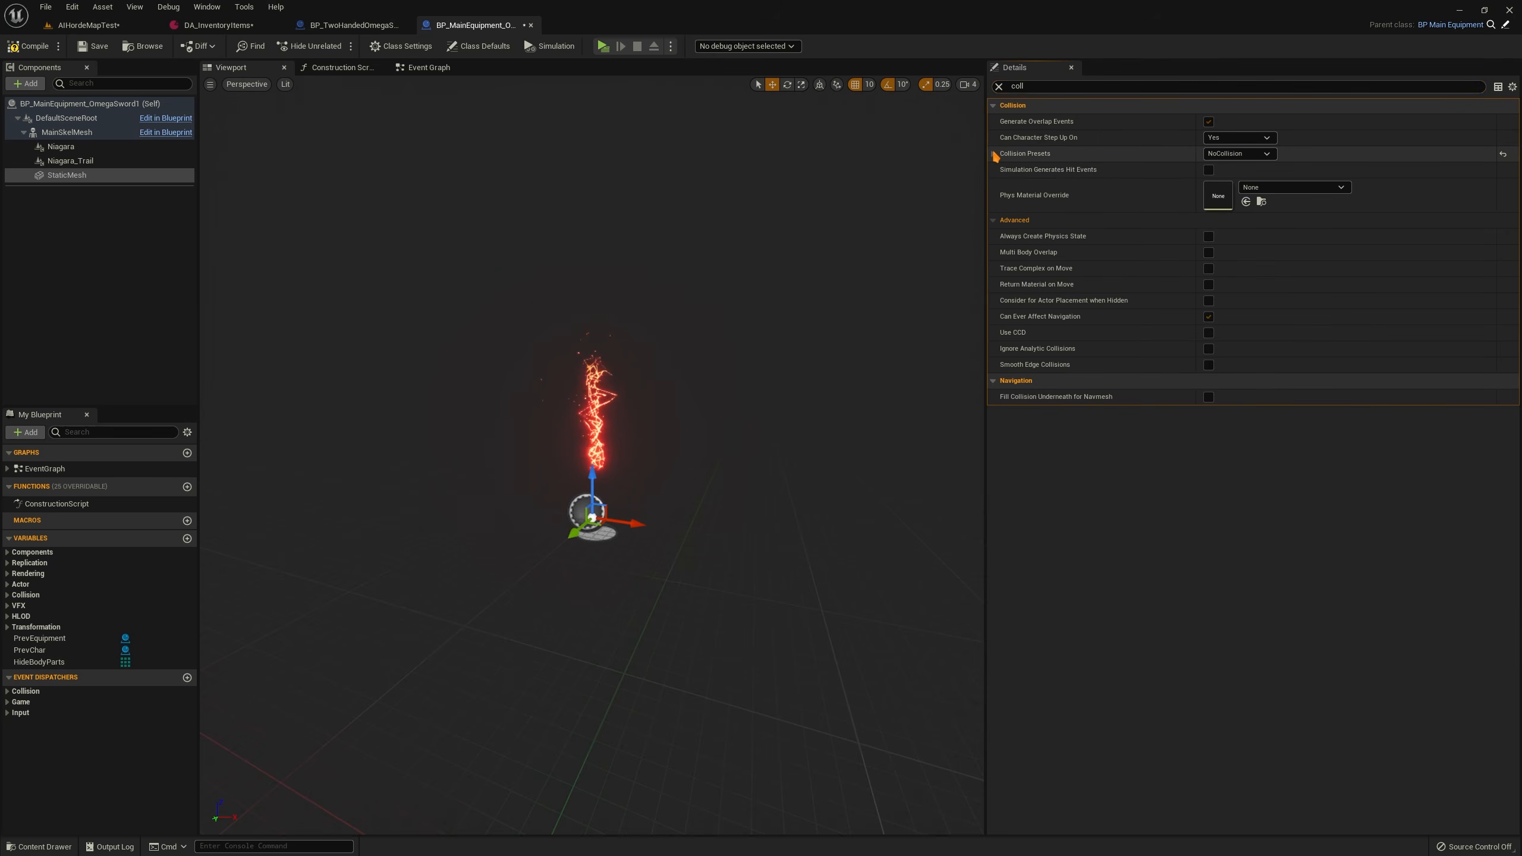
pyautogui.click(994, 154)
pyautogui.click(994, 154)
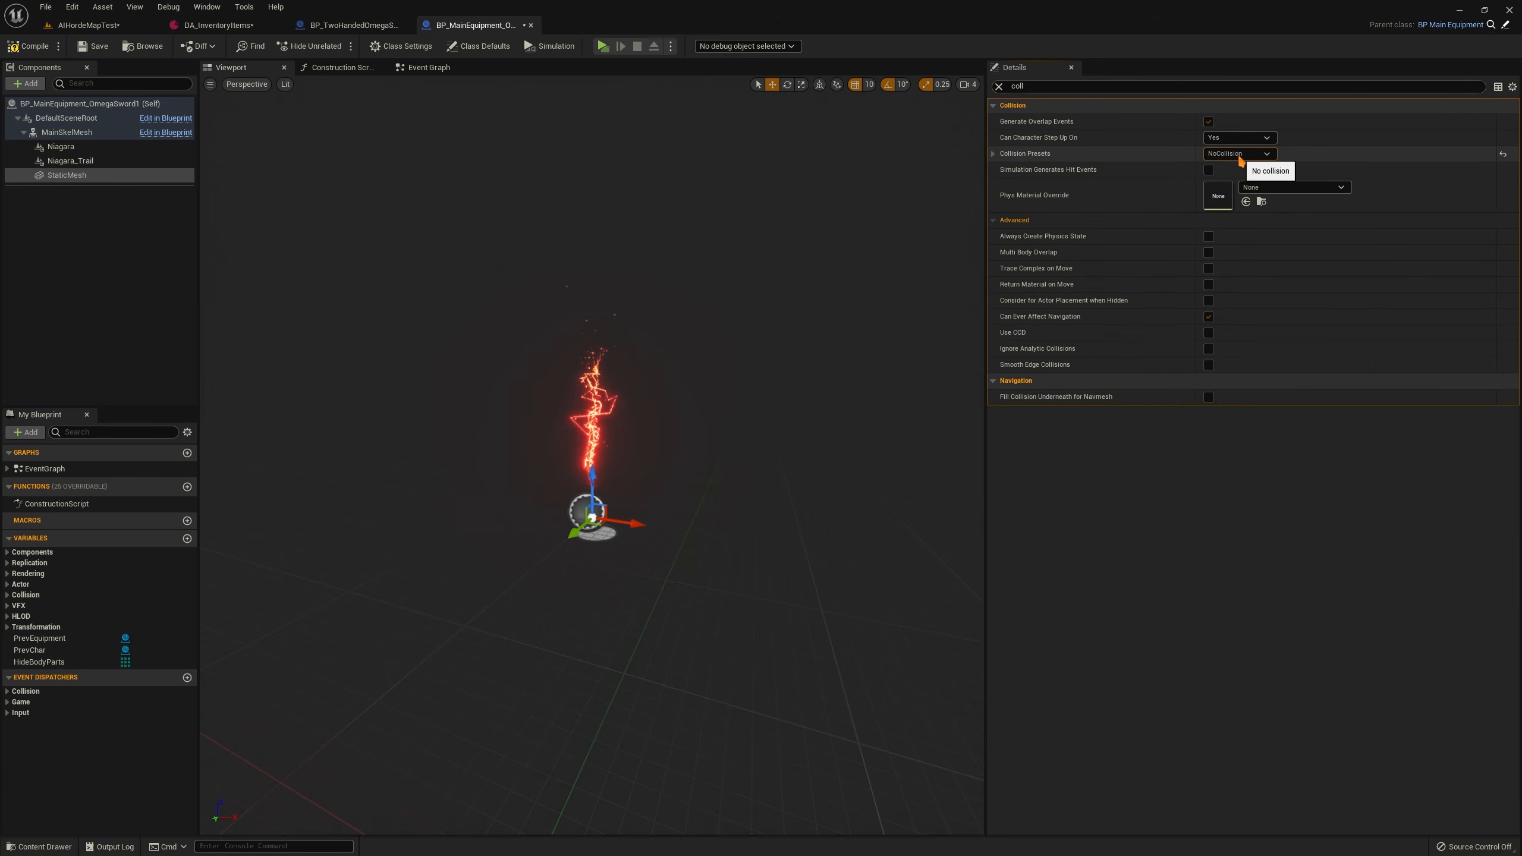
# Undo the latest component edits back through the clearing of the skeletal mesh, and select the MainSkelMesh component
pyautogui.click(466, 208)
pyautogui.hotkey('ctrl', 'z')
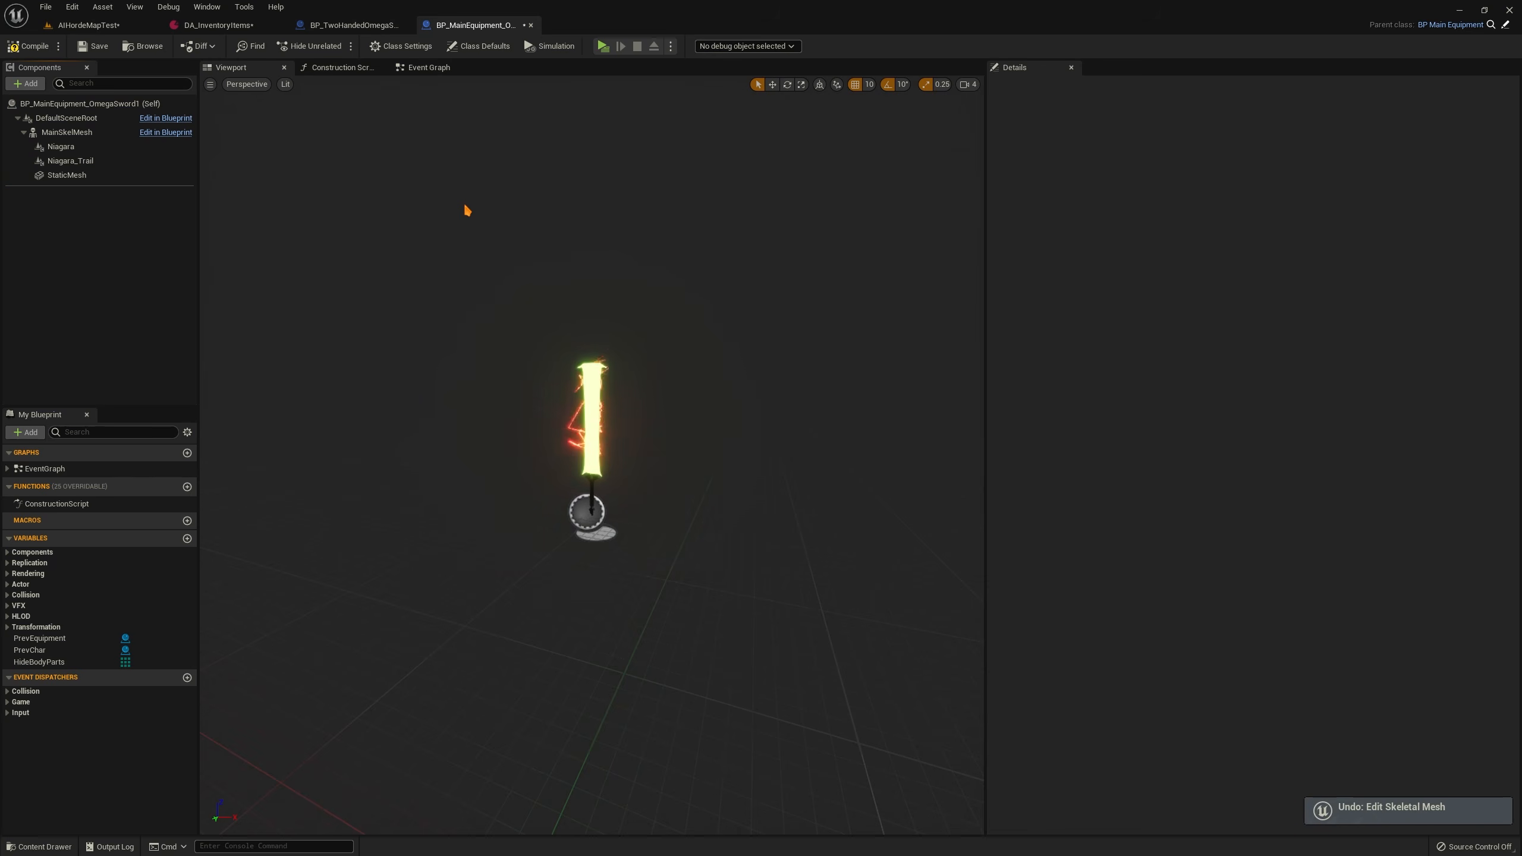
pyautogui.click(78, 132)
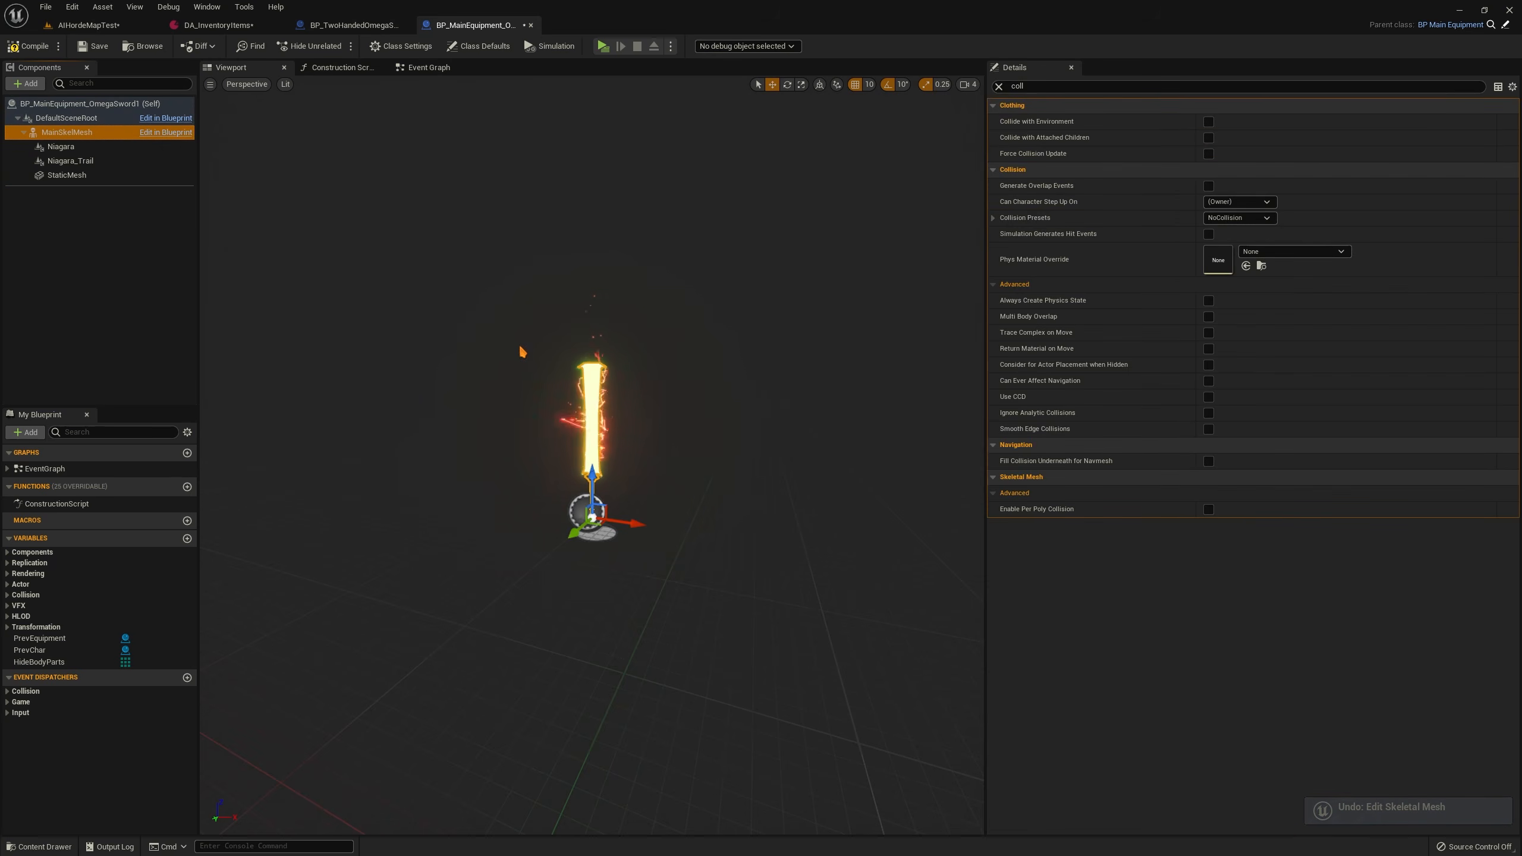
# Delete the StaticMesh component from BP_MainEquipment_OmegaSword1, then save and close the blueprint
pyautogui.click(82, 146)
pyautogui.click(84, 174)
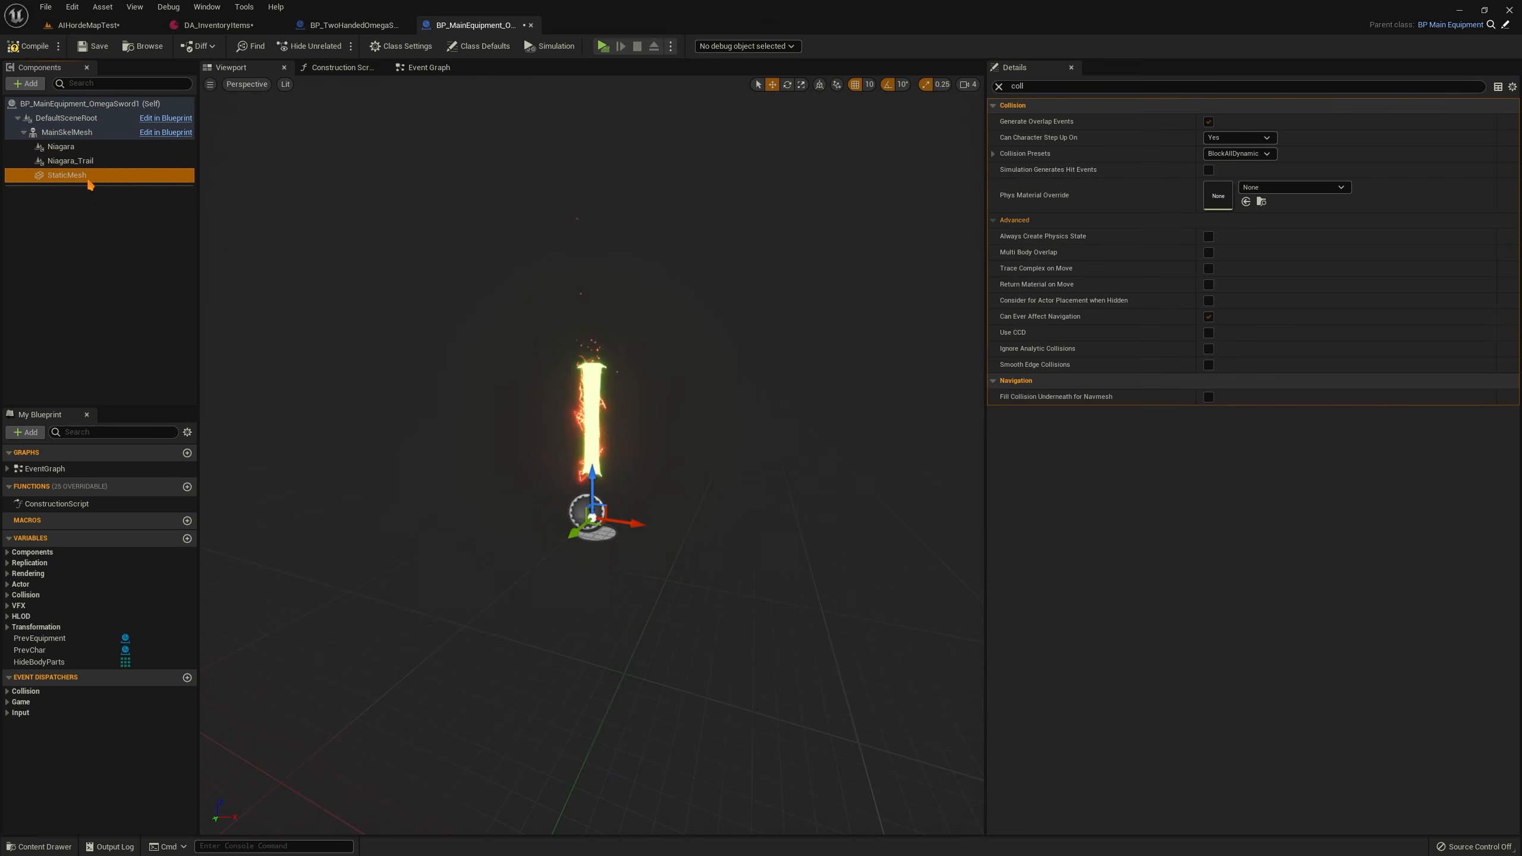
pyautogui.press('Delete')
pyautogui.click(28, 85)
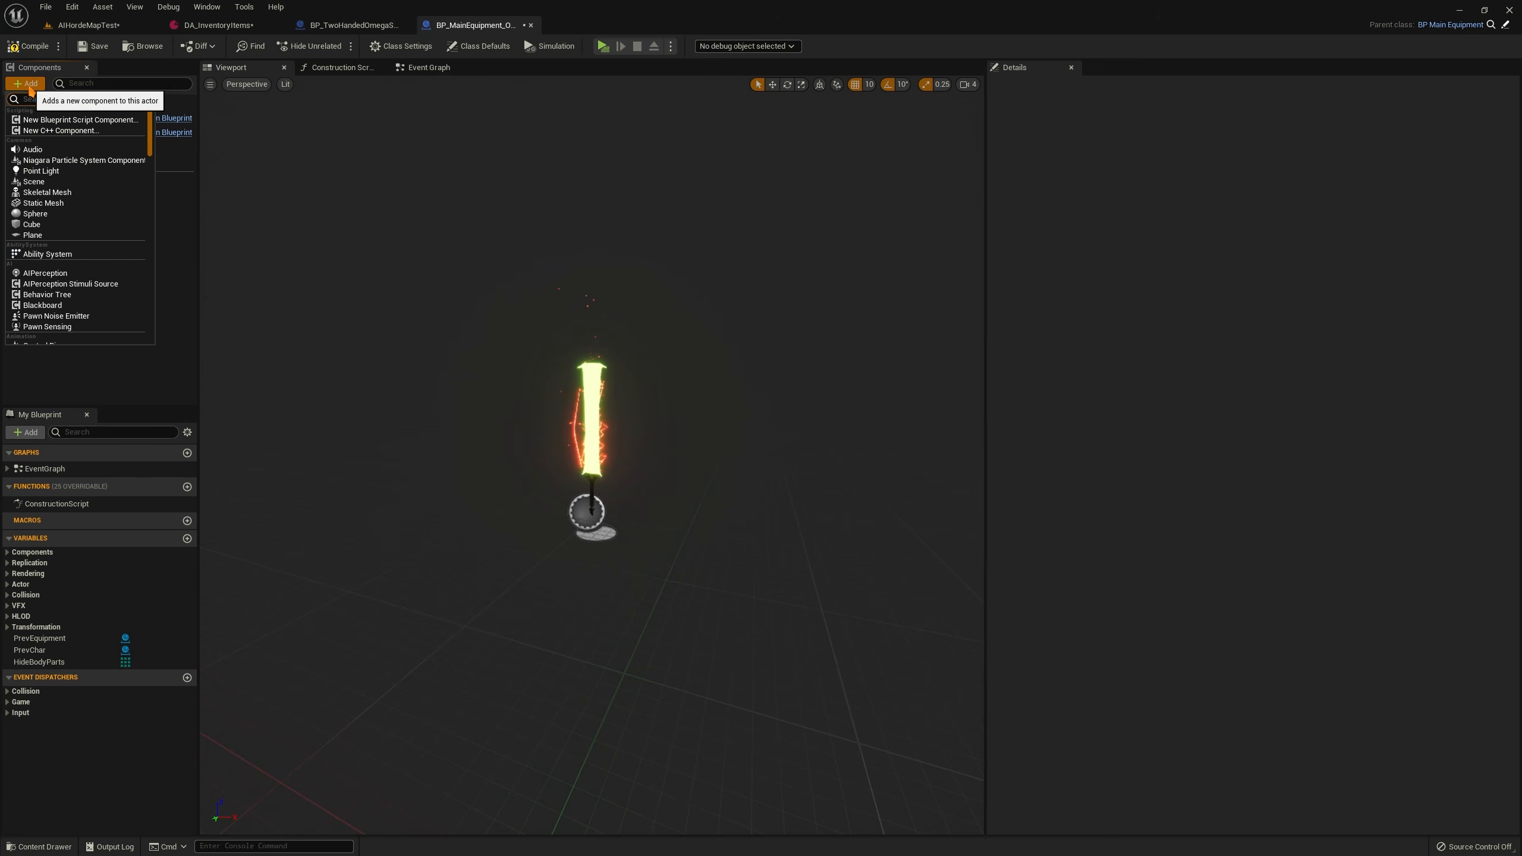
pyautogui.click(28, 85)
pyautogui.click(62, 147)
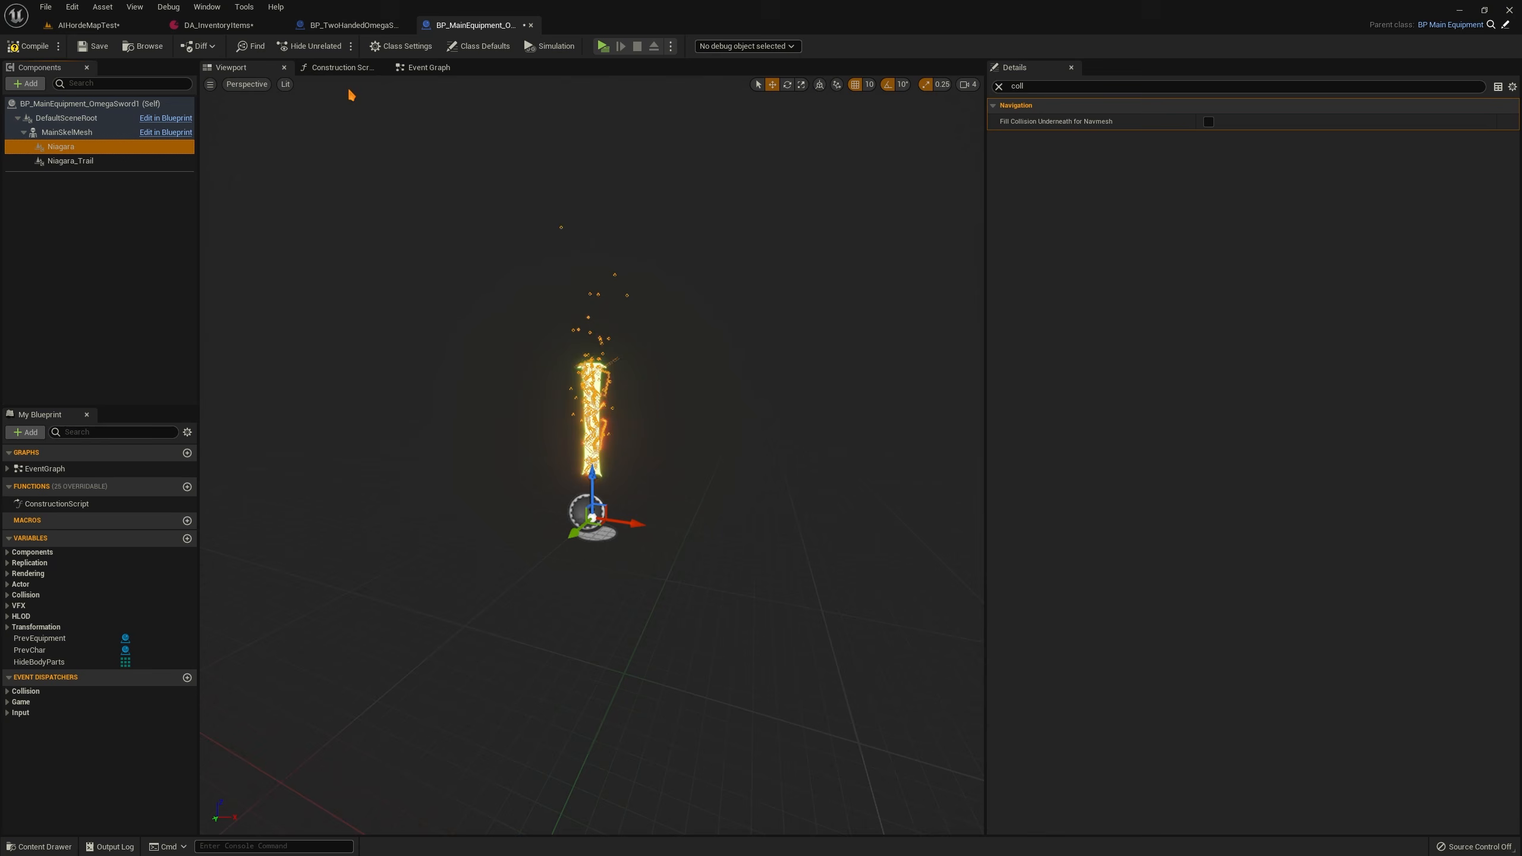
pyautogui.click(84, 47)
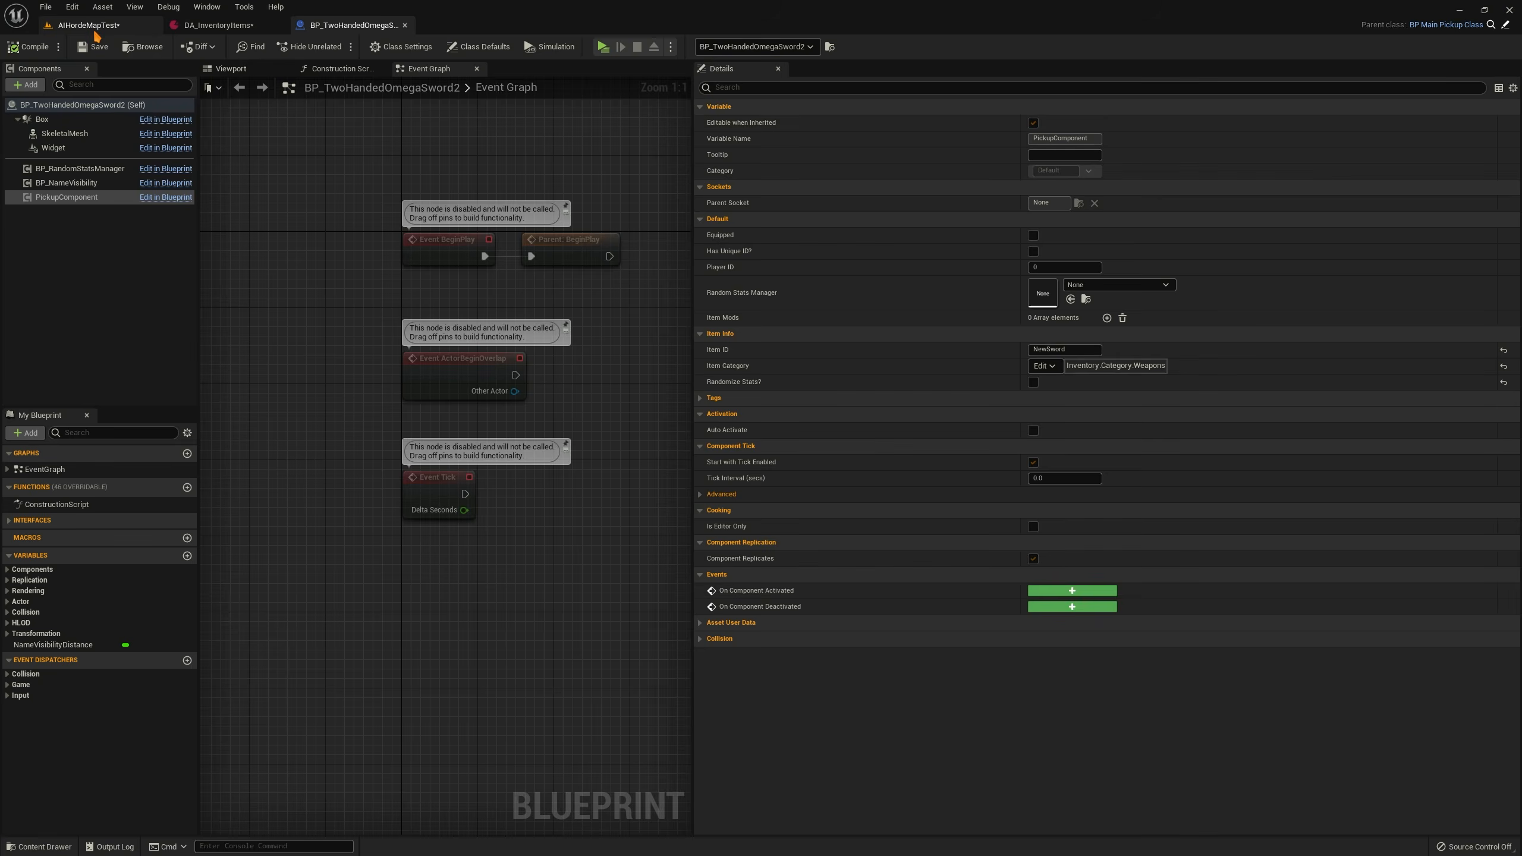
# Set NewSword's EquipmentToEquip in DA_InventoryItems to BP_MainEquipment_OmegaSword1
pyautogui.click(193, 25)
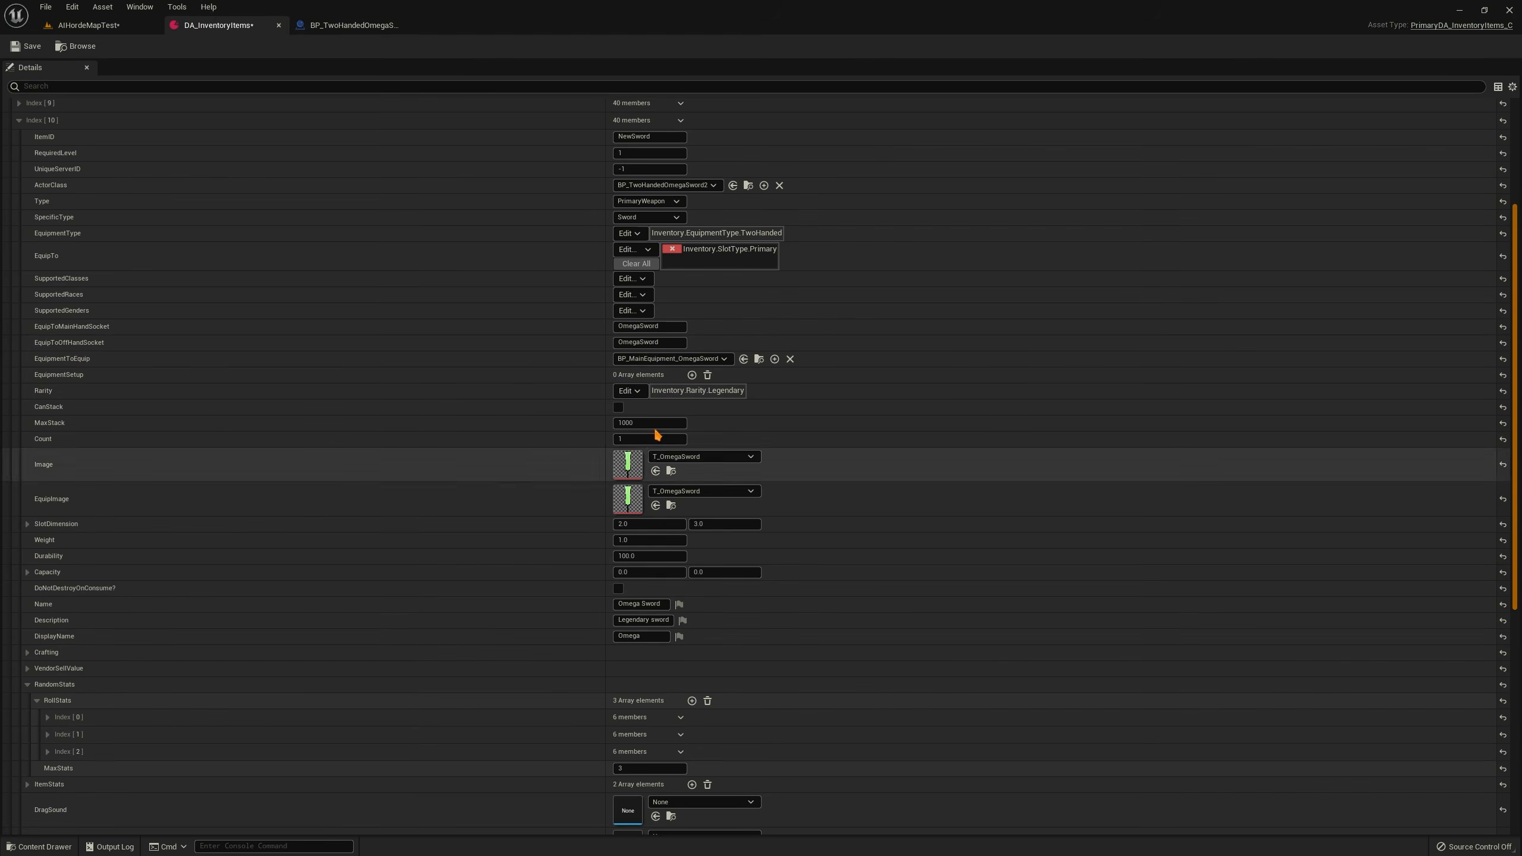
pyautogui.click(759, 358)
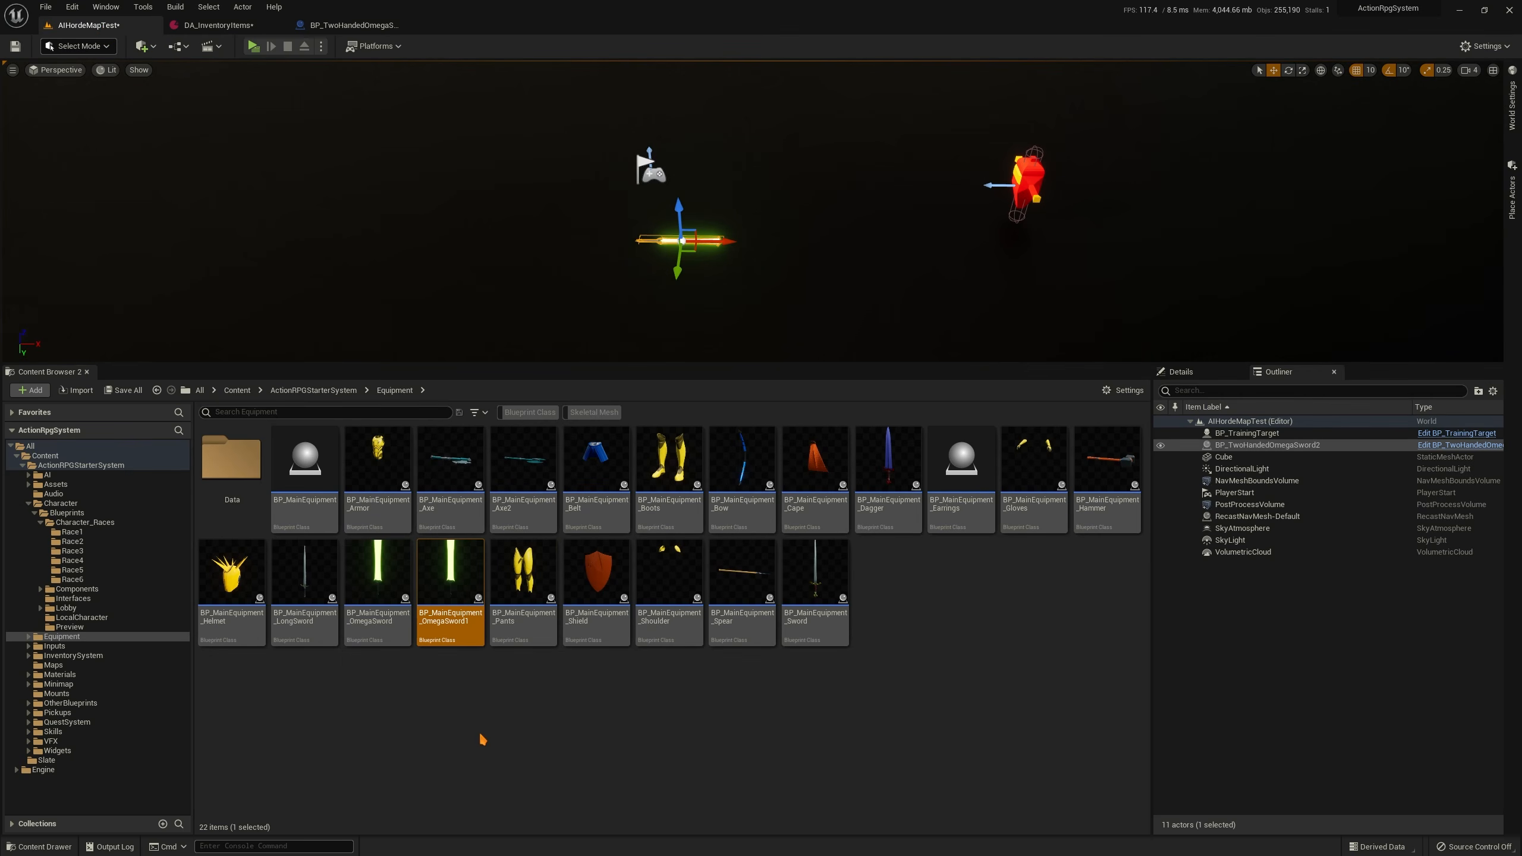
pyautogui.click(353, 24)
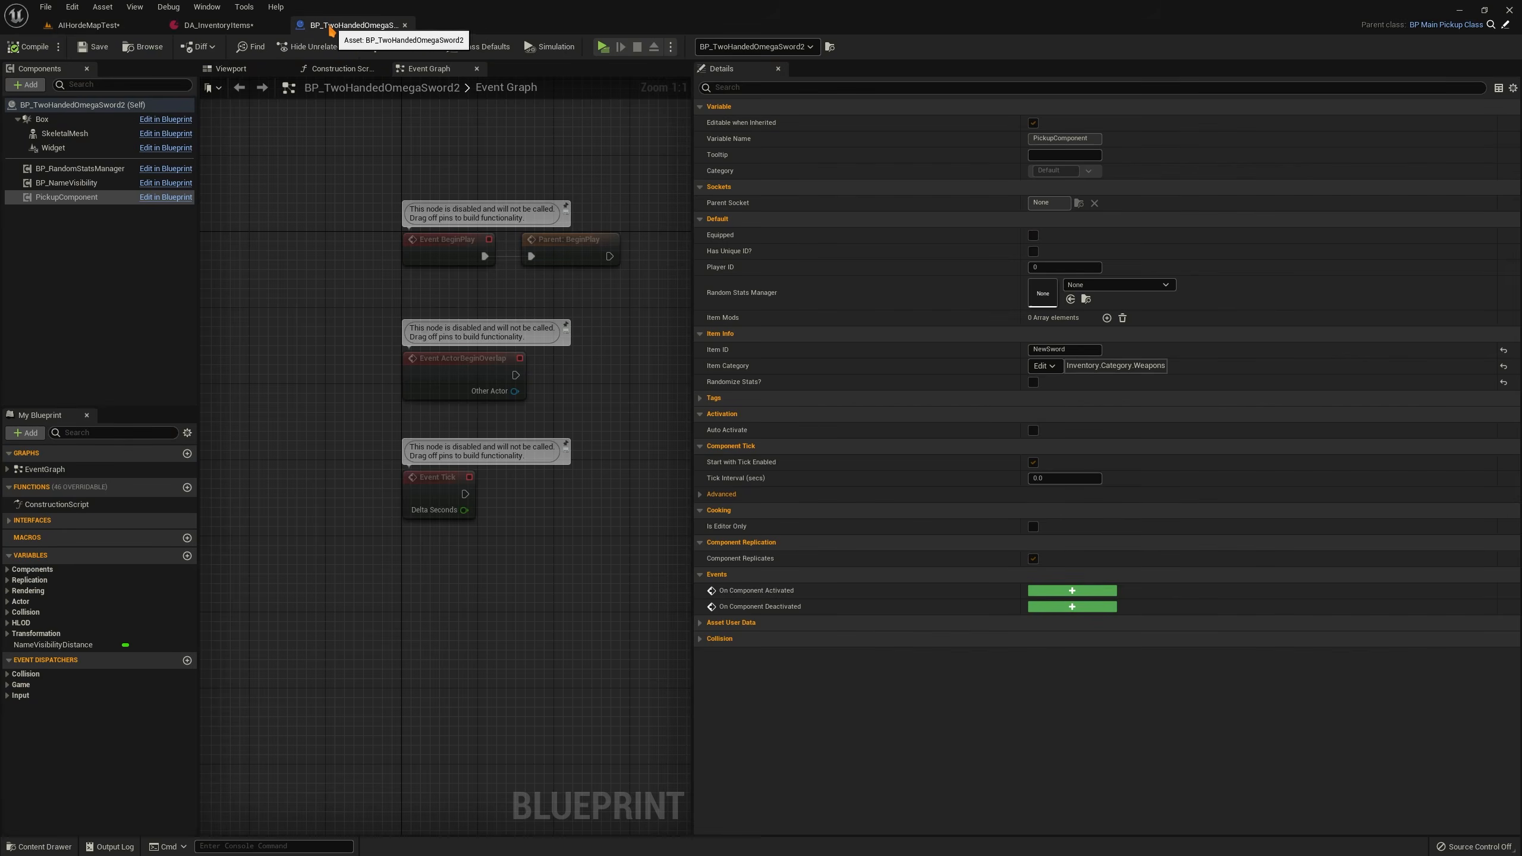
pyautogui.click(218, 24)
pyautogui.click(746, 358)
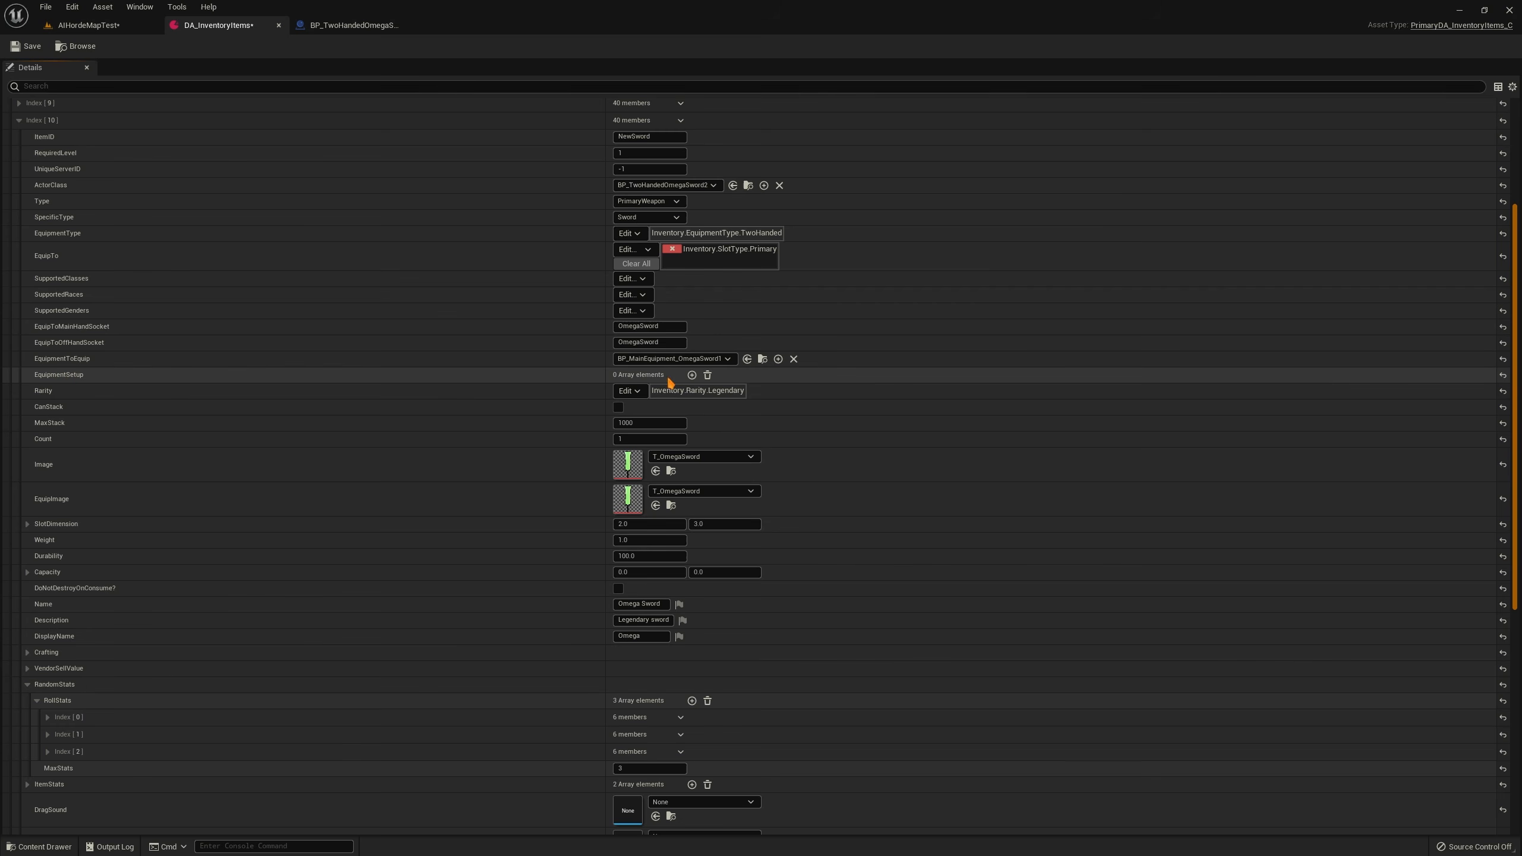
# Add an EquipmentSetup entry to NewSword and assign a duplicate blueprint, BP_MainEquipment_OmegaSword2, as its EquipmentClass
pyautogui.click(693, 376)
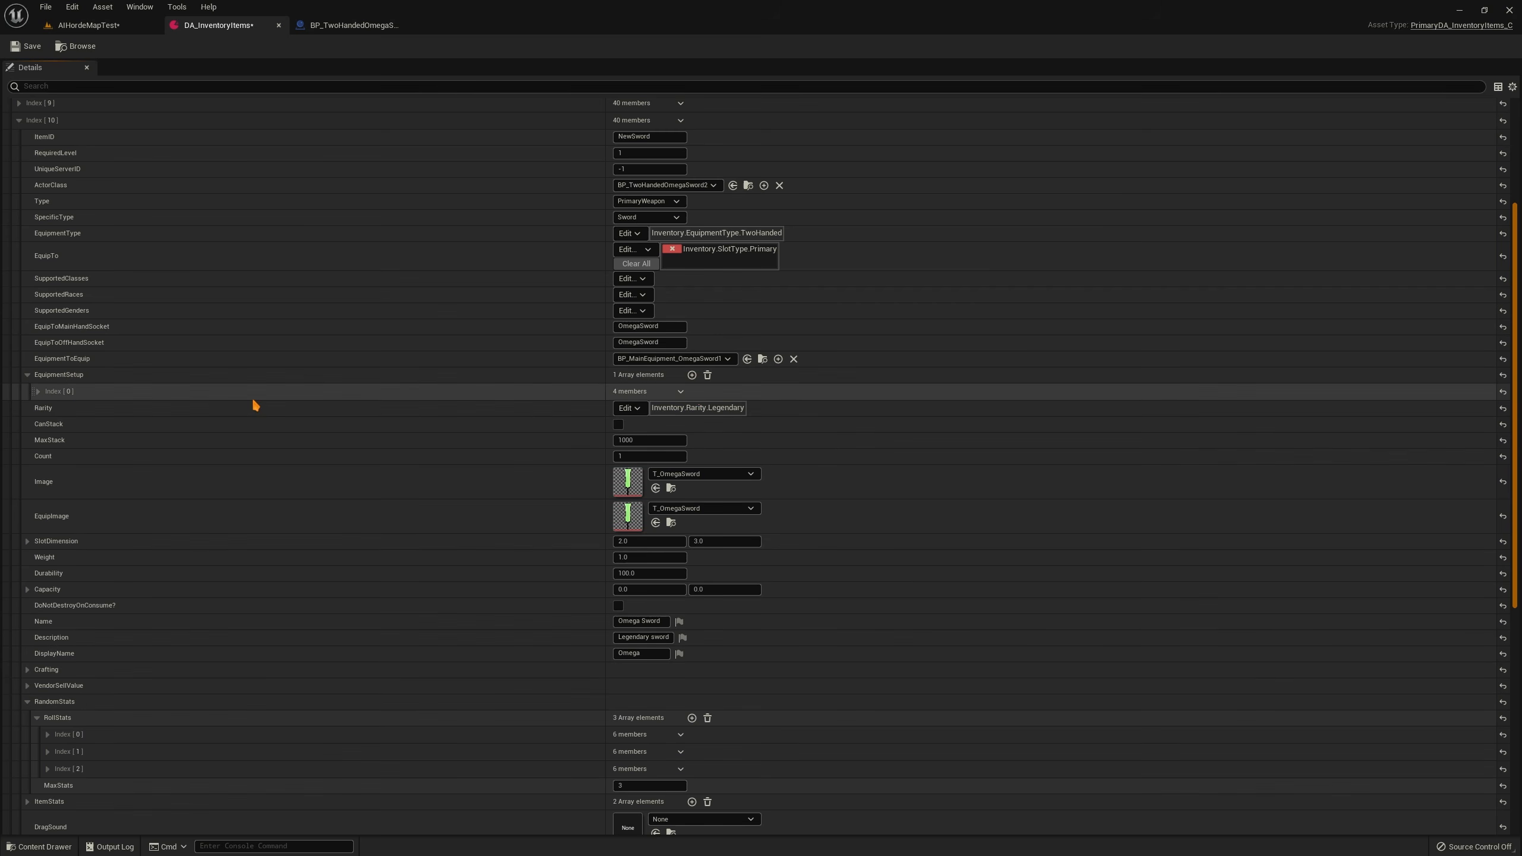
pyautogui.click(37, 391)
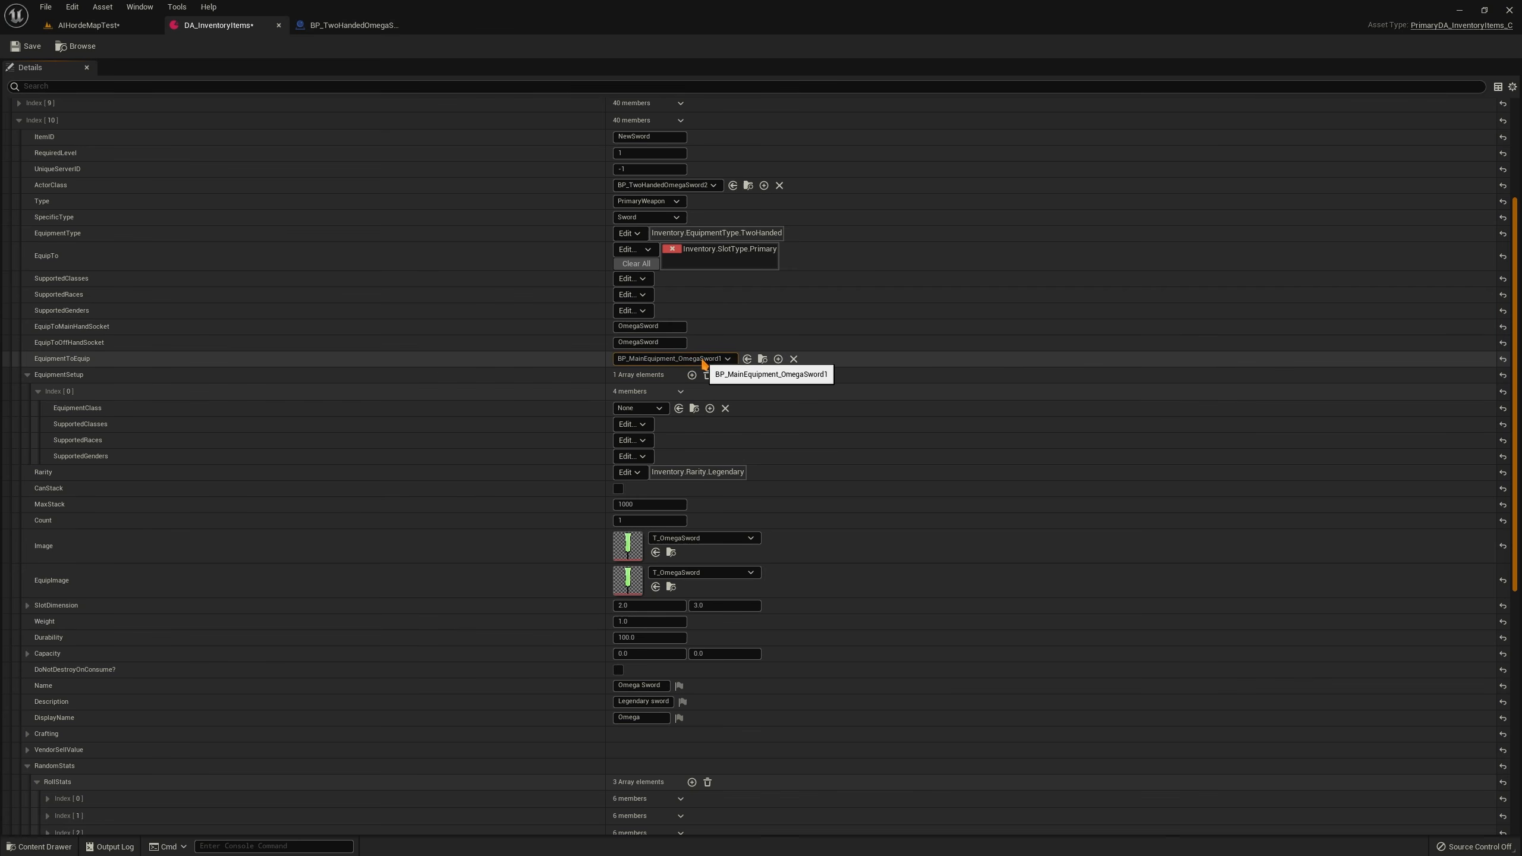
pyautogui.click(762, 359)
pyautogui.hotkey('ctrl', 'd')
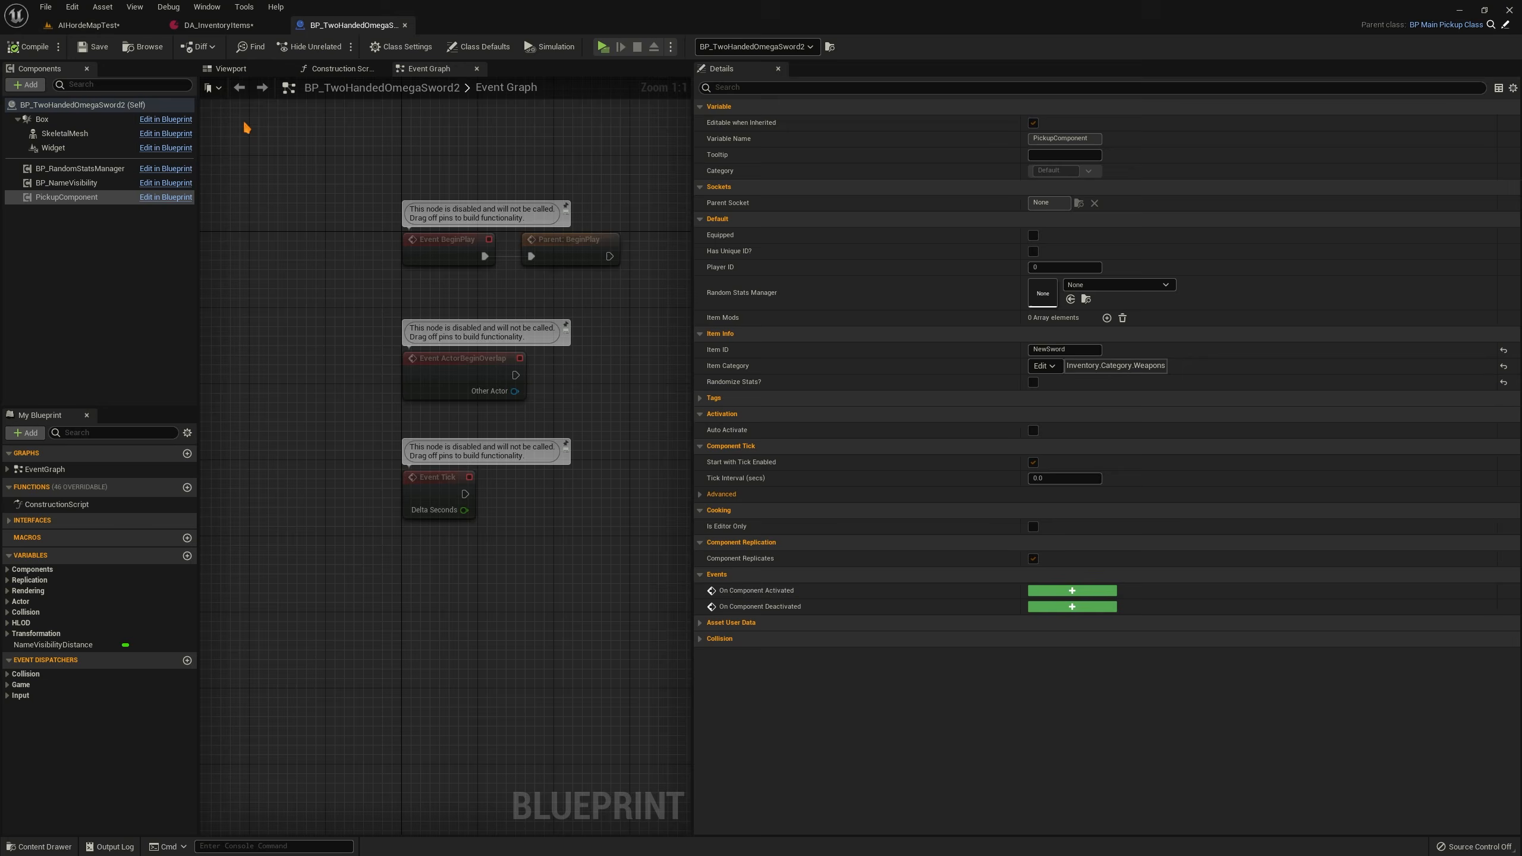
pyautogui.click(216, 25)
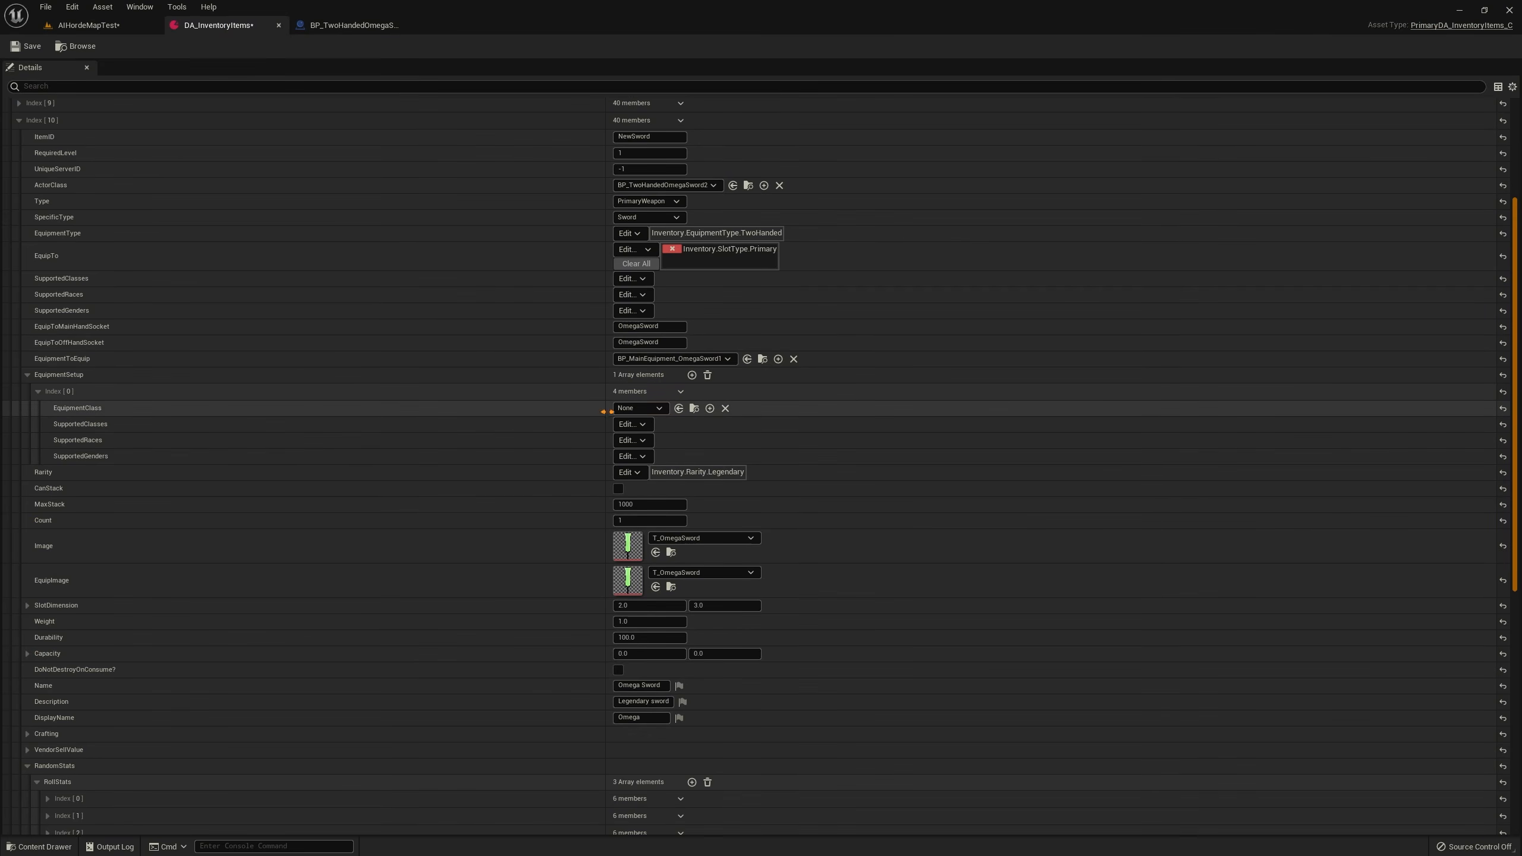
pyautogui.click(679, 409)
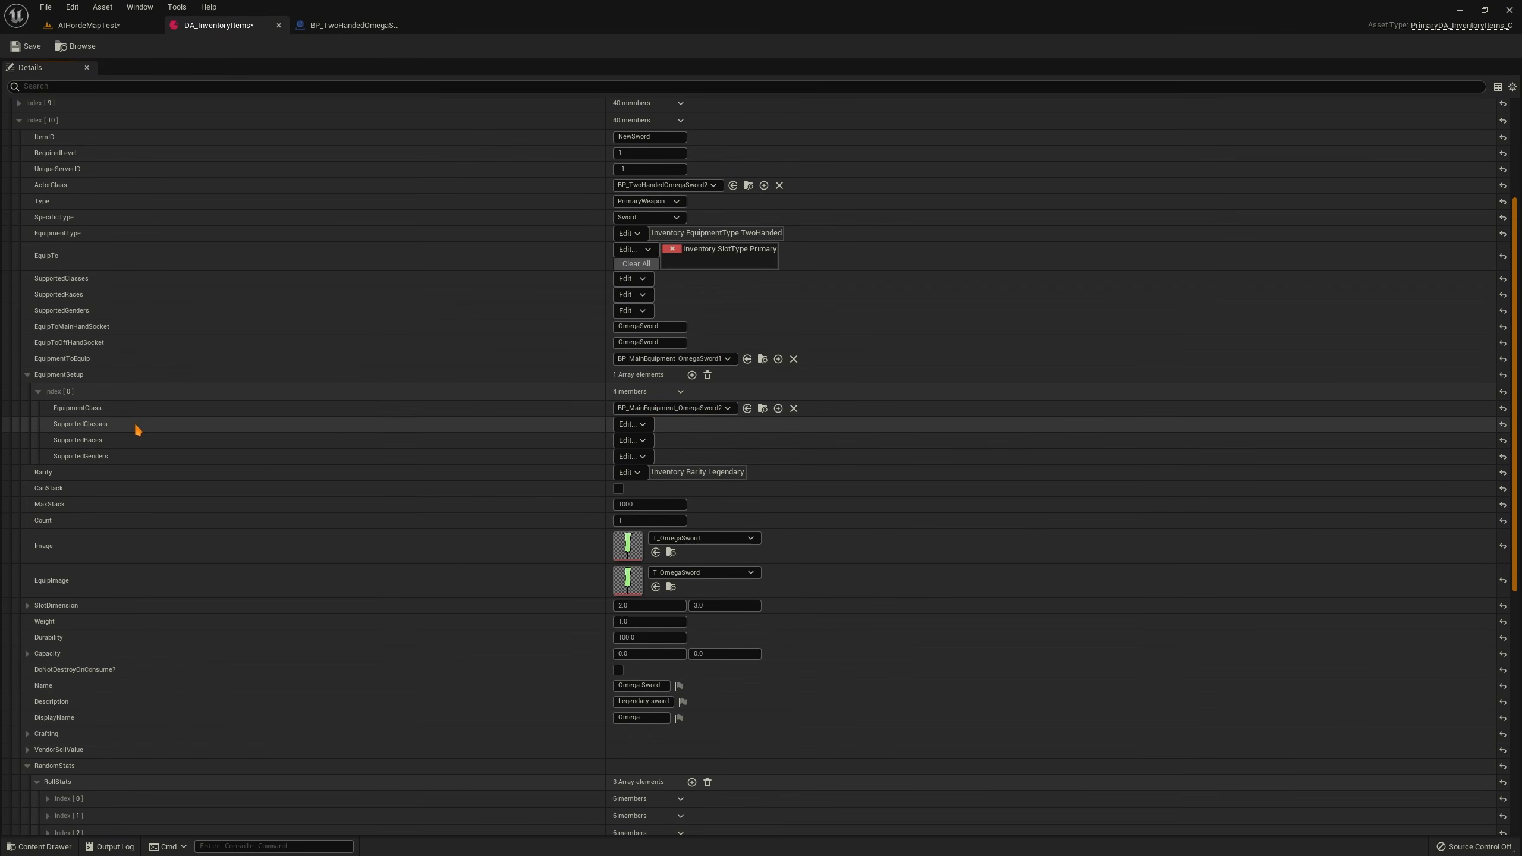
# Add Characteristics.Race.Race2 to the EquipmentSetup entry's SupportedRaces, then clear the whole EquipmentSetup array
pyautogui.click(632, 424)
pyautogui.click(302, 443)
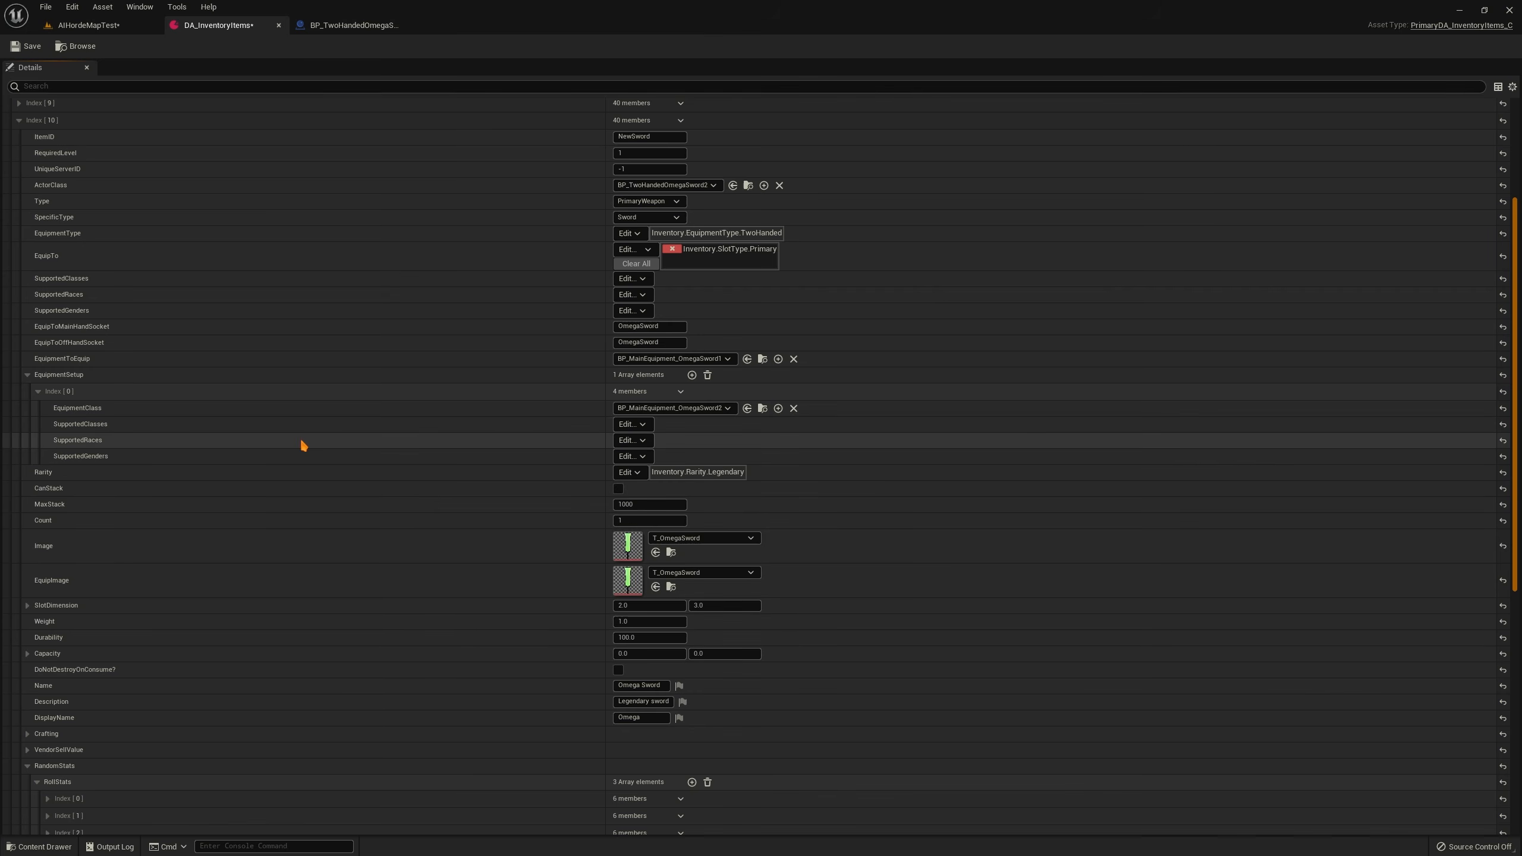
pyautogui.click(632, 440)
pyautogui.write('race')
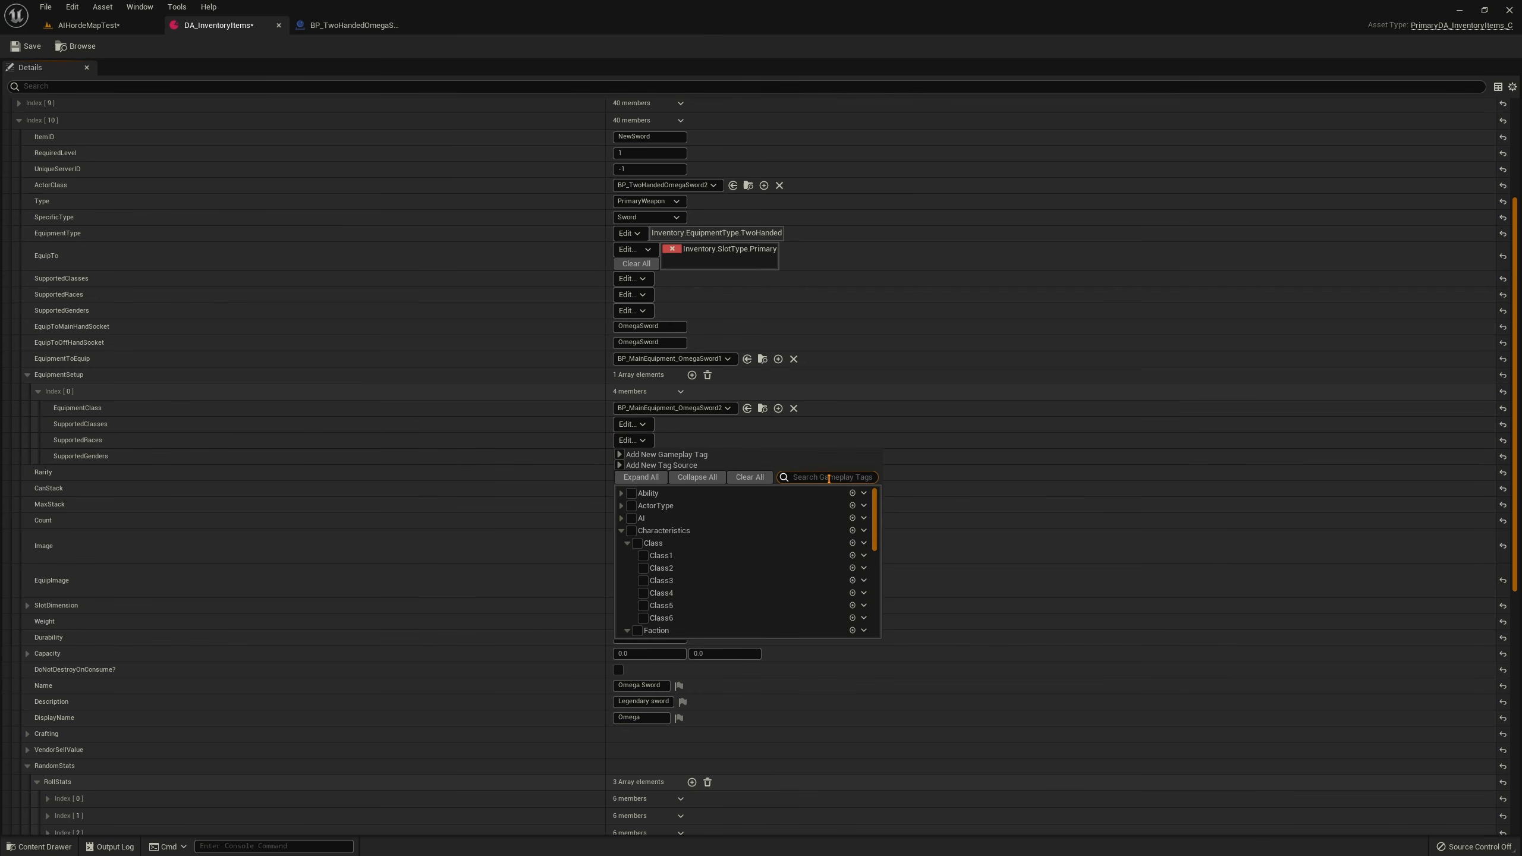
pyautogui.click(642, 531)
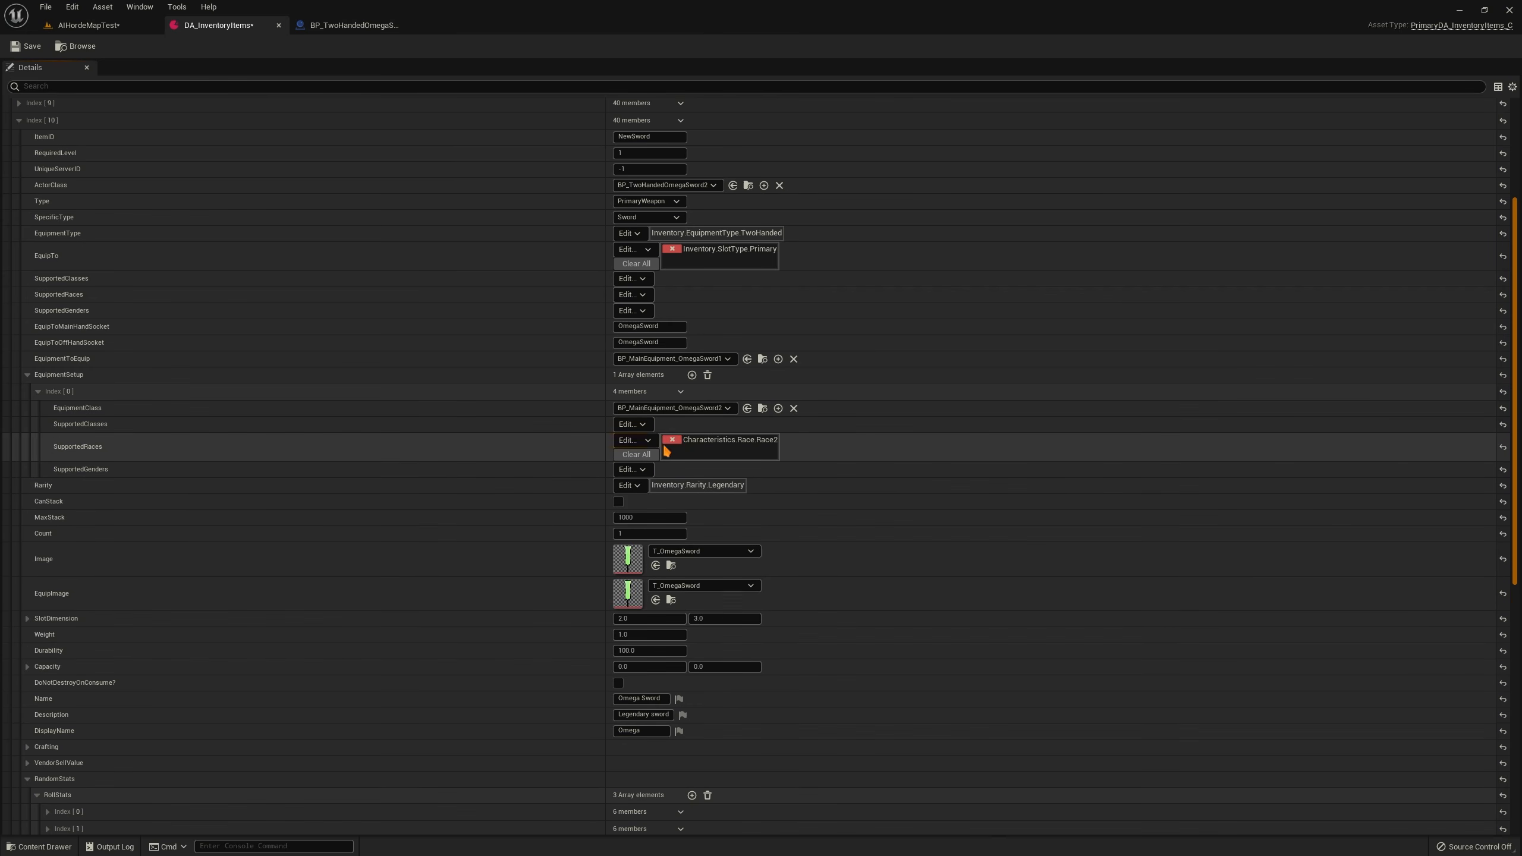
pyautogui.click(707, 376)
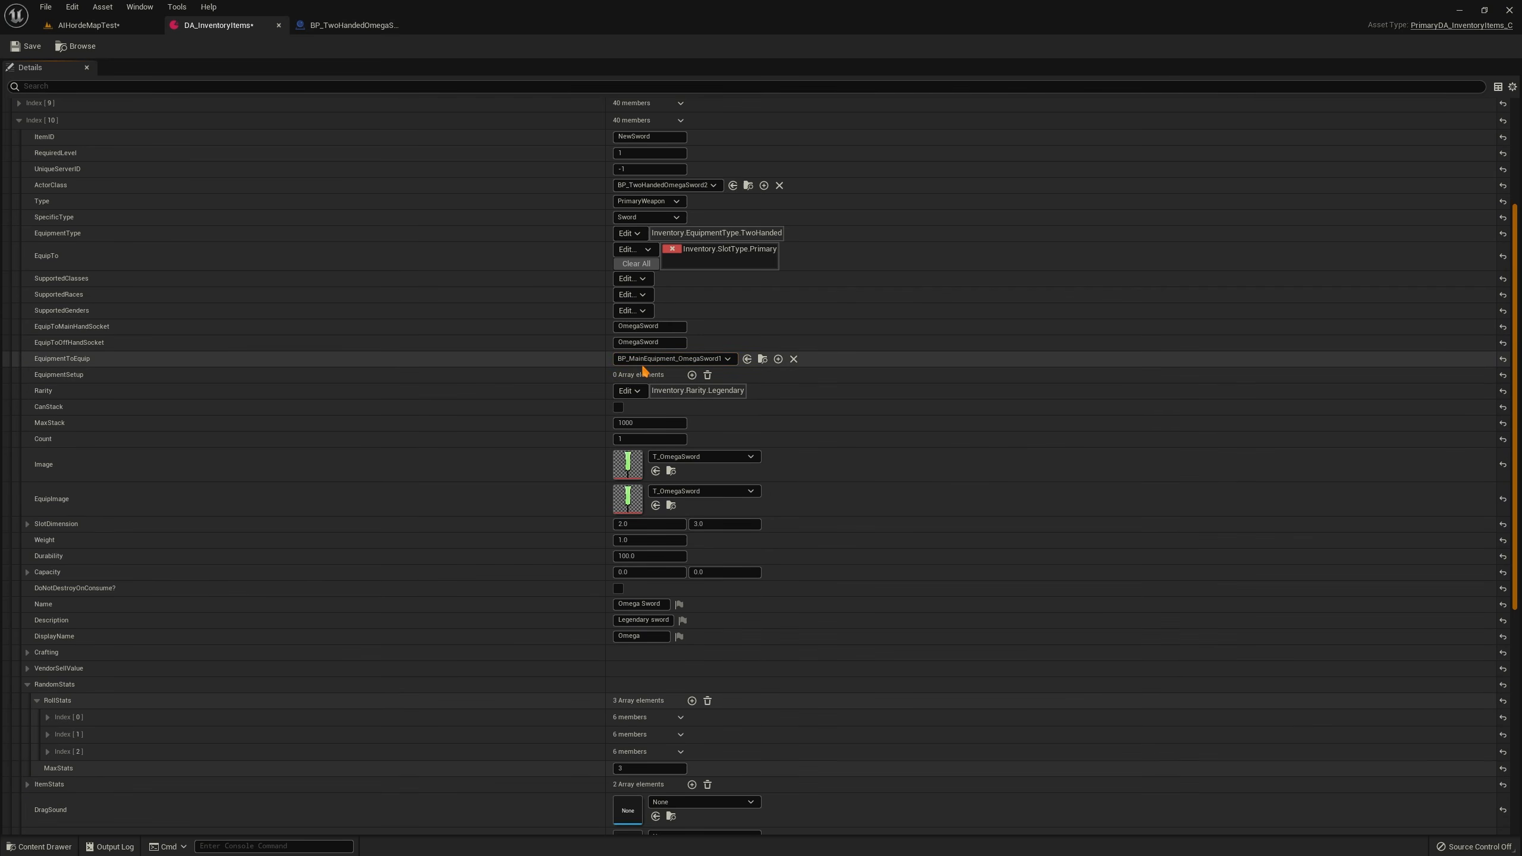
# Review the rarity tags available for NewSword without changing its selection
pyautogui.click(628, 390)
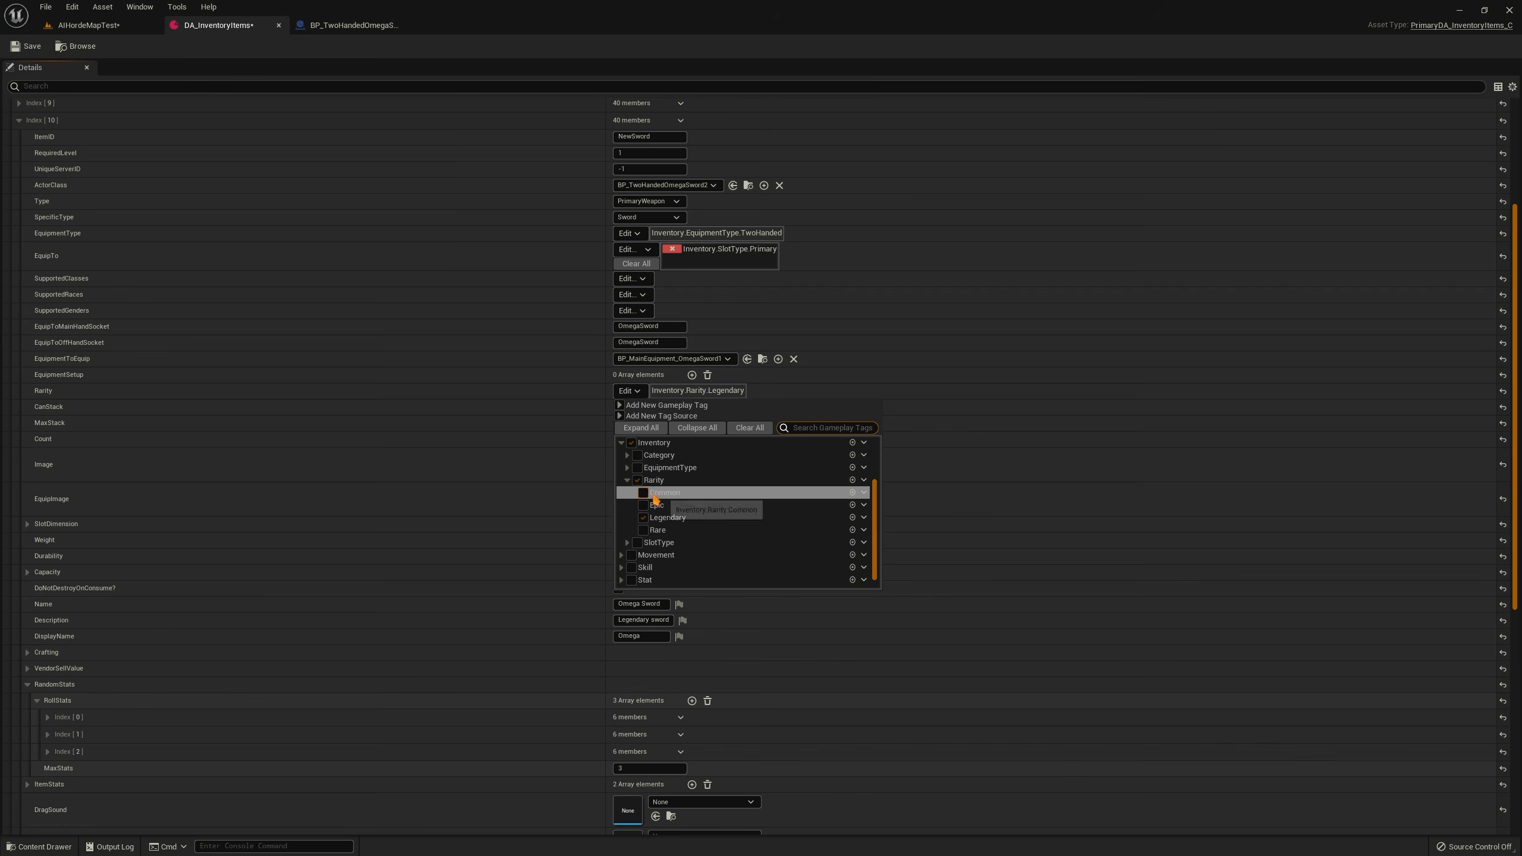
pyautogui.click(431, 436)
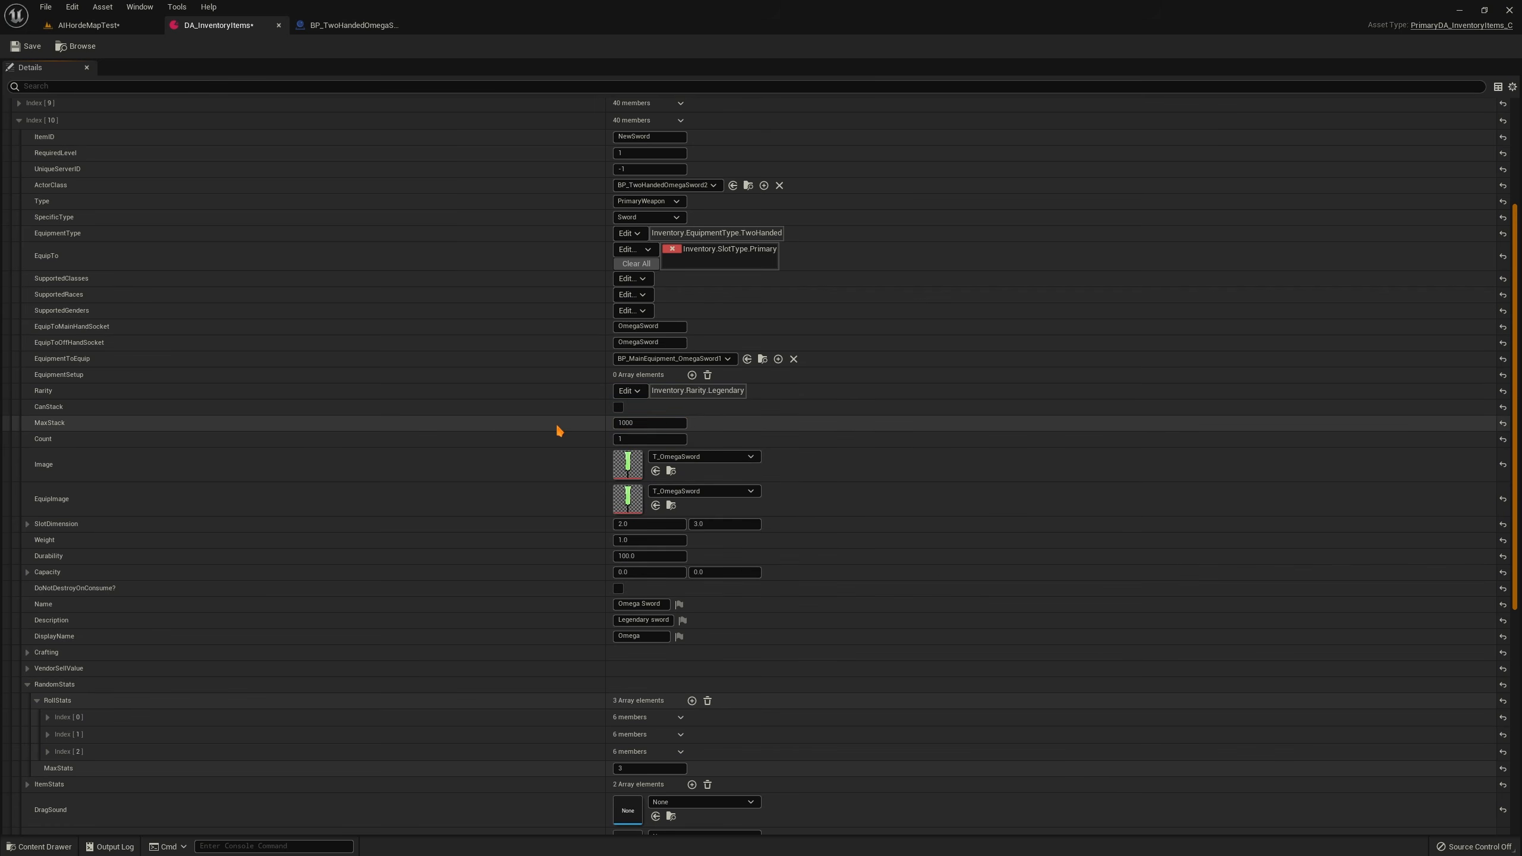
pyautogui.click(626, 391)
pyautogui.click(434, 401)
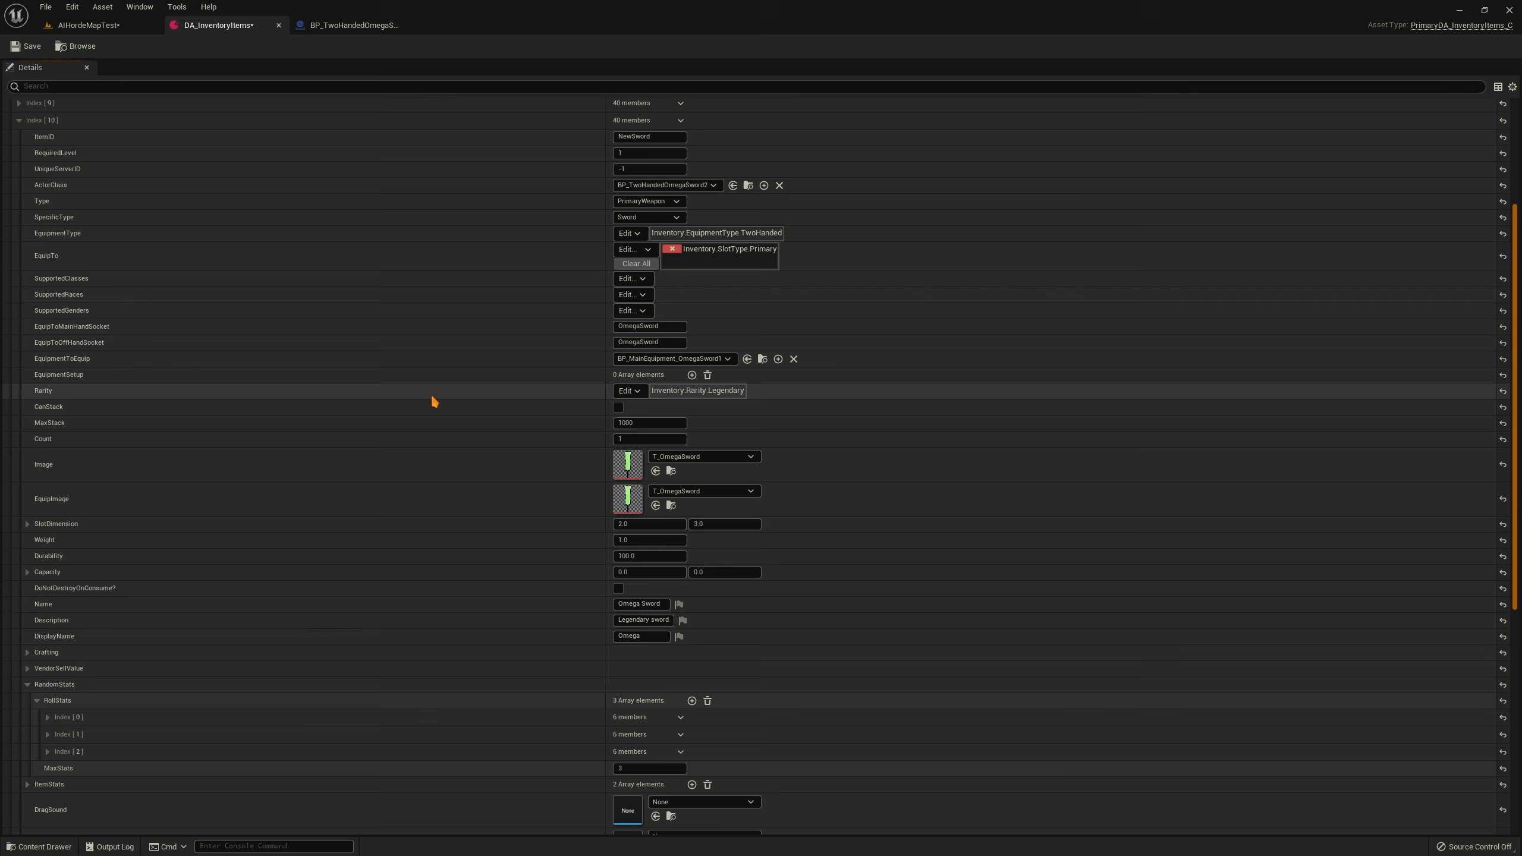
# Search the Content folder for "lib" and open the ARPGBPFuncLib function library
pyautogui.click(88, 24)
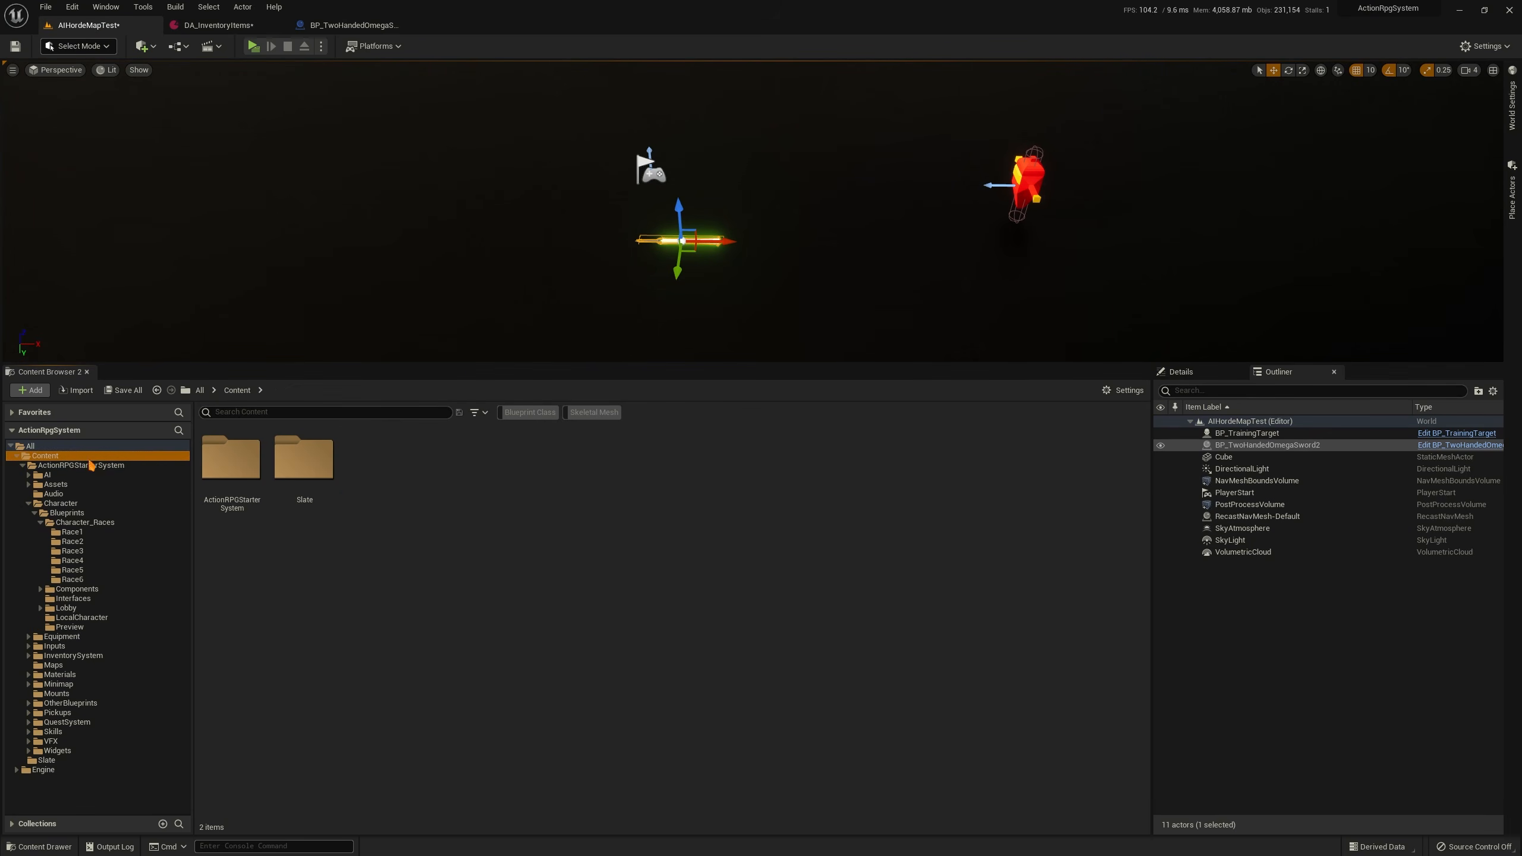
pyautogui.click(309, 412)
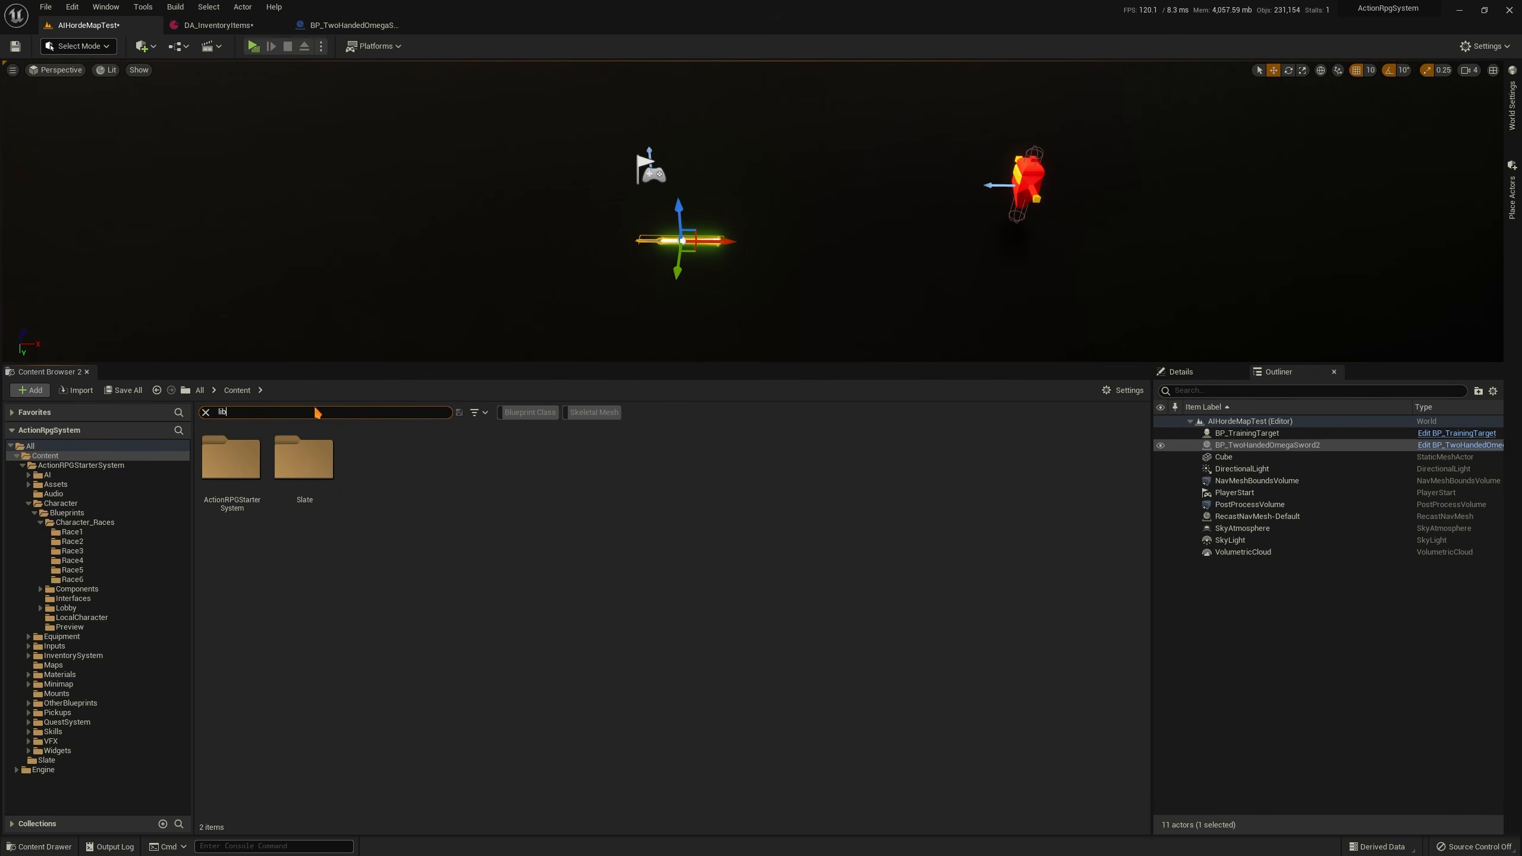
pyautogui.click(232, 527)
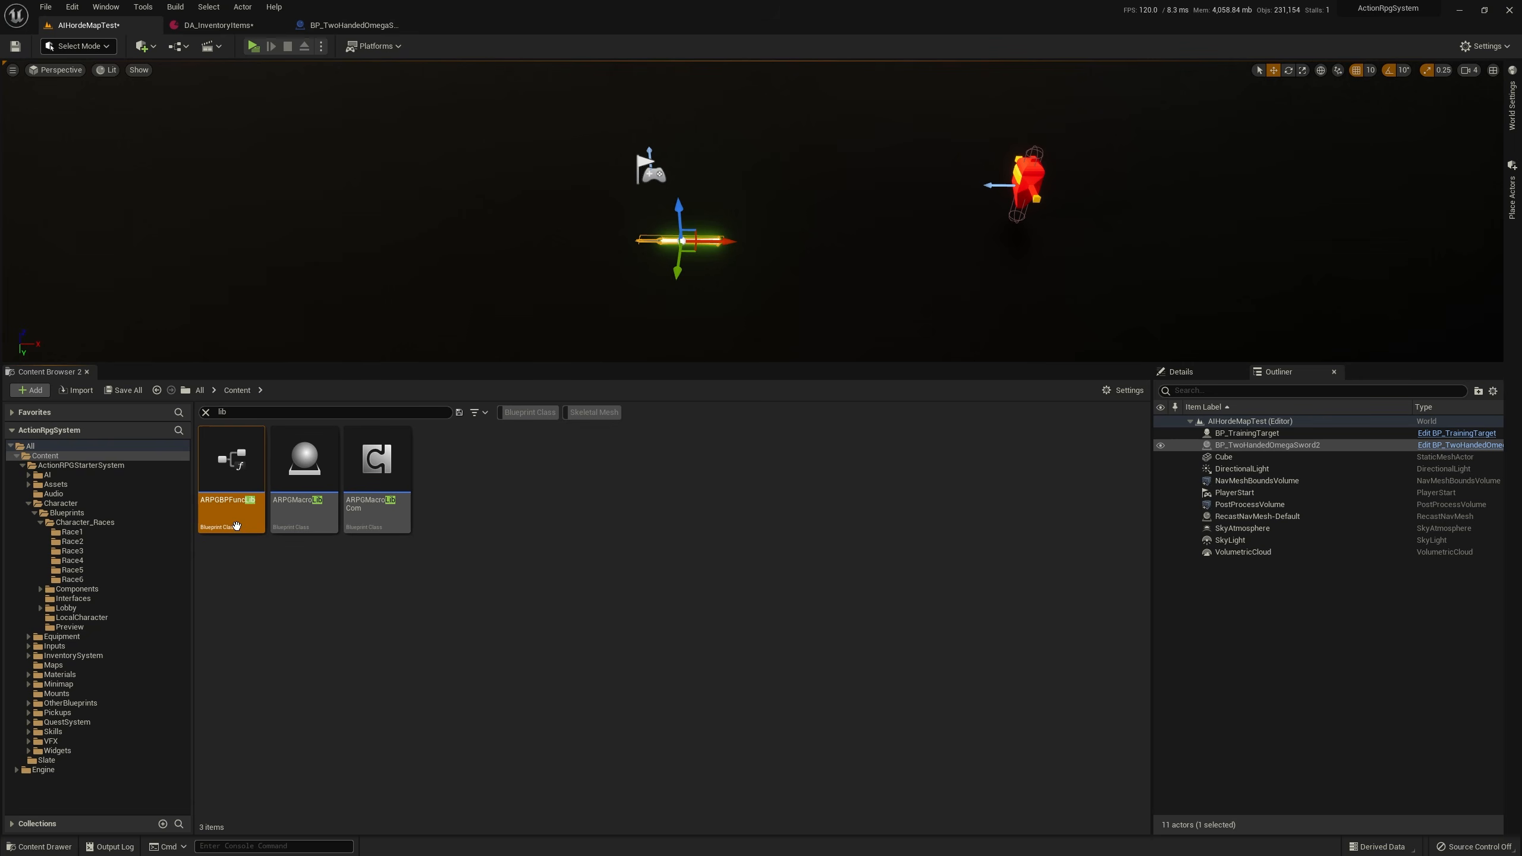
pyautogui.doubleClick(236, 526)
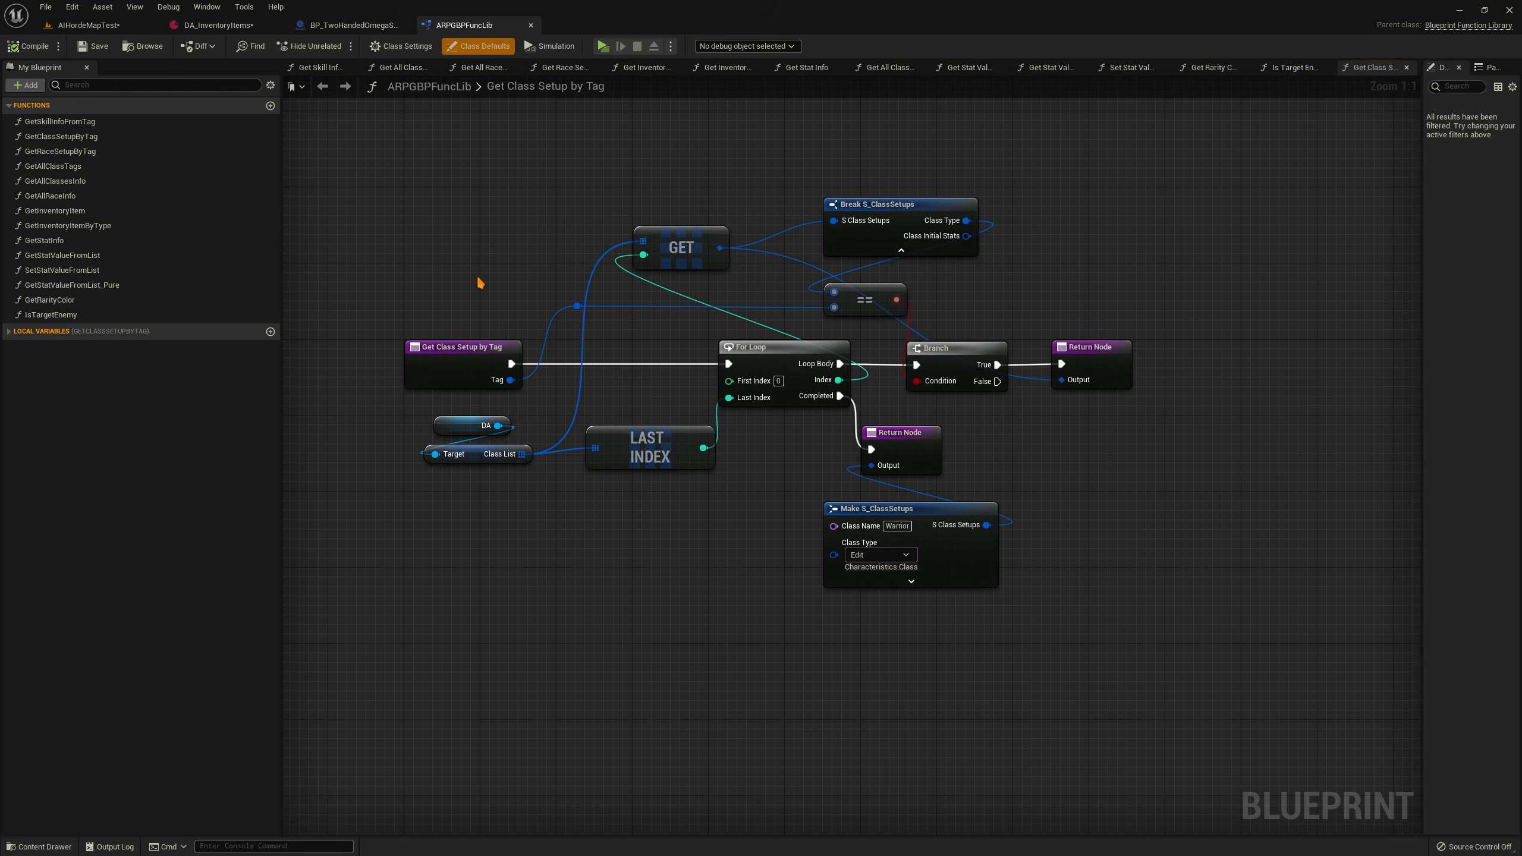
# Filter the library's functions by "rar", open GetRarityColor, and examine its rarity tag comparisons and returned colors
pyautogui.doubleClick(120, 210)
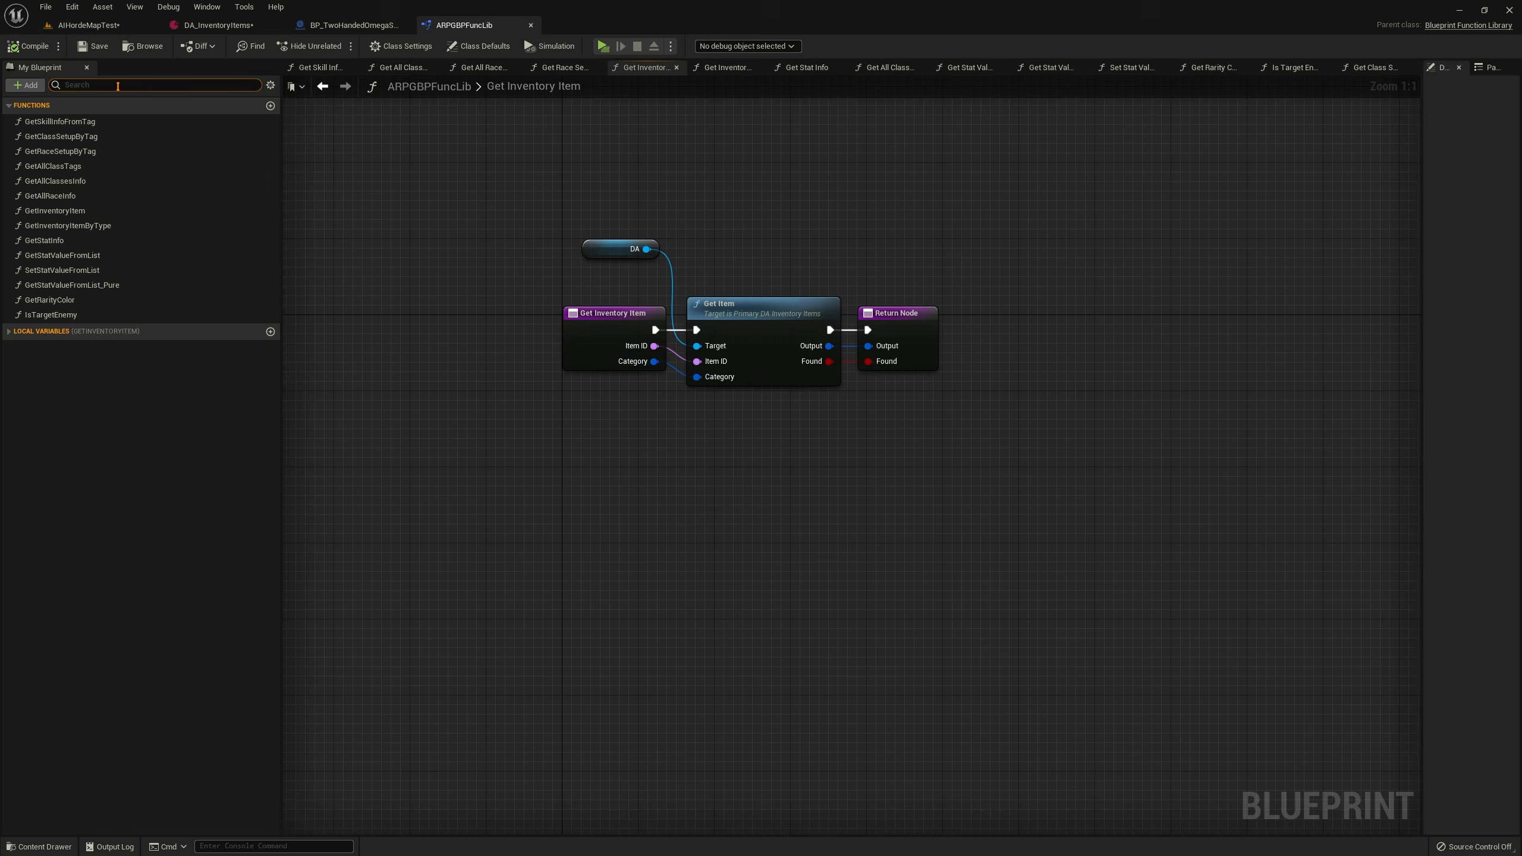
pyautogui.click(118, 87)
pyautogui.write('rar')
pyautogui.doubleClick(61, 124)
pyautogui.moveTo(402, 283); pyautogui.dragTo(625, 239, button='right')
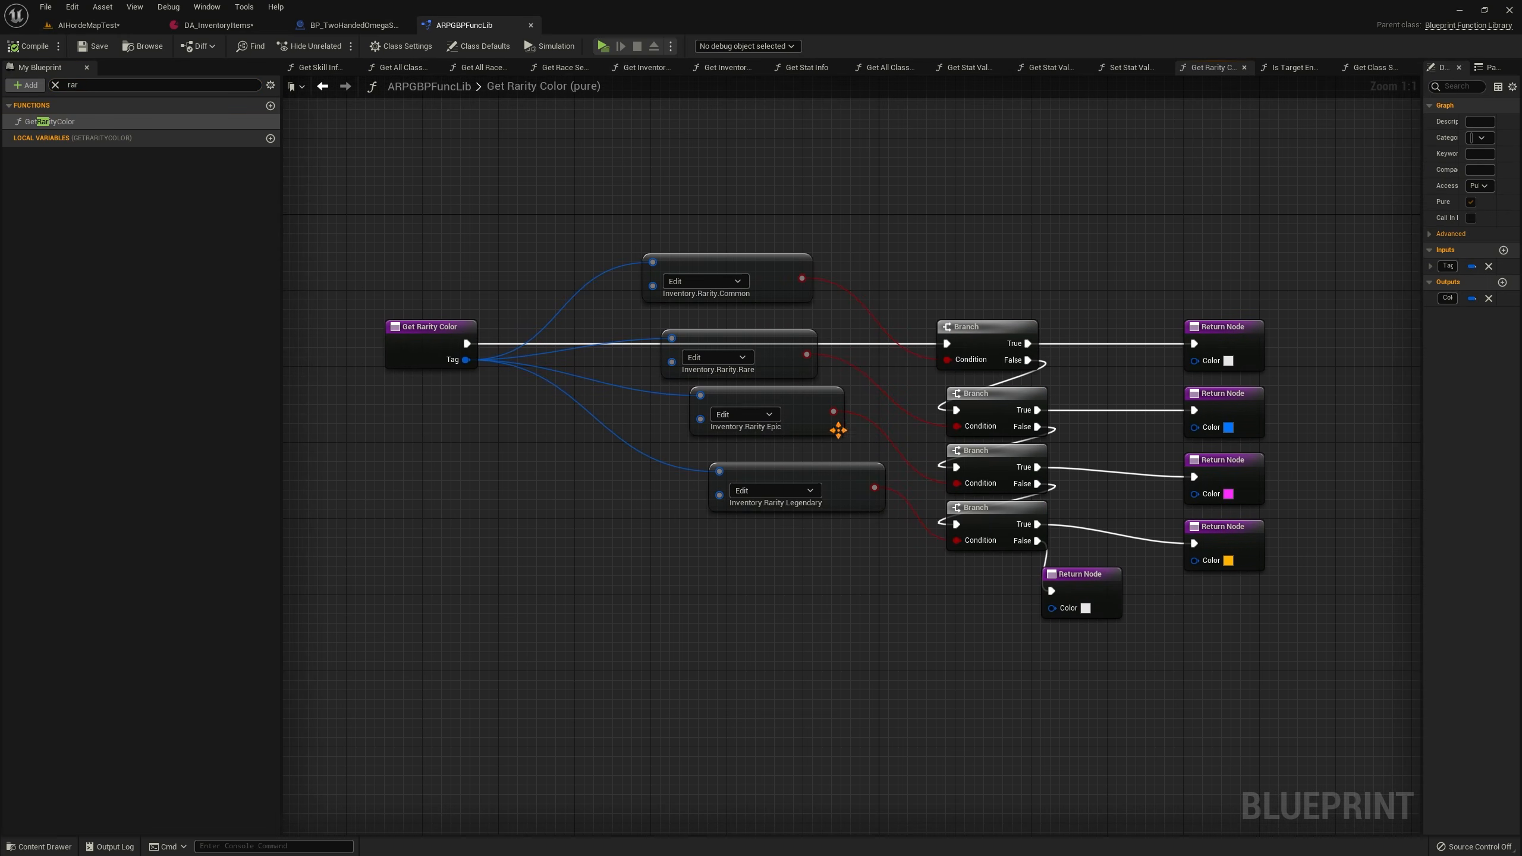
pyautogui.moveTo(763, 527); pyautogui.dragTo(645, 197)
pyautogui.click(1026, 640)
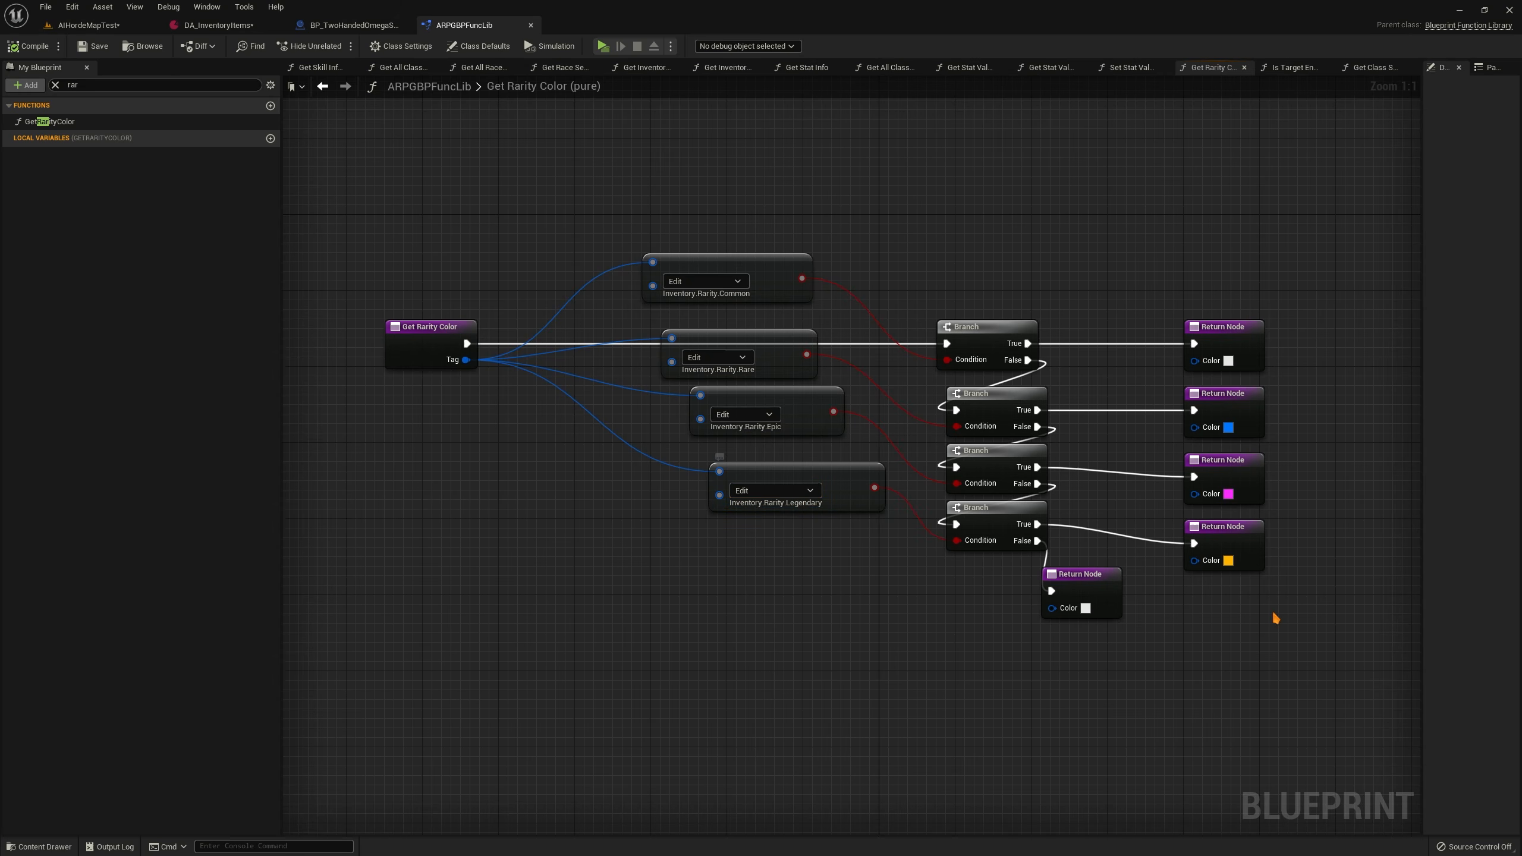
pyautogui.moveTo(1274, 616); pyautogui.dragTo(1120, 179)
# Return to DA_InventoryItems and examine NewSword's SlotDimension and Capacity properties
pyautogui.click(219, 24)
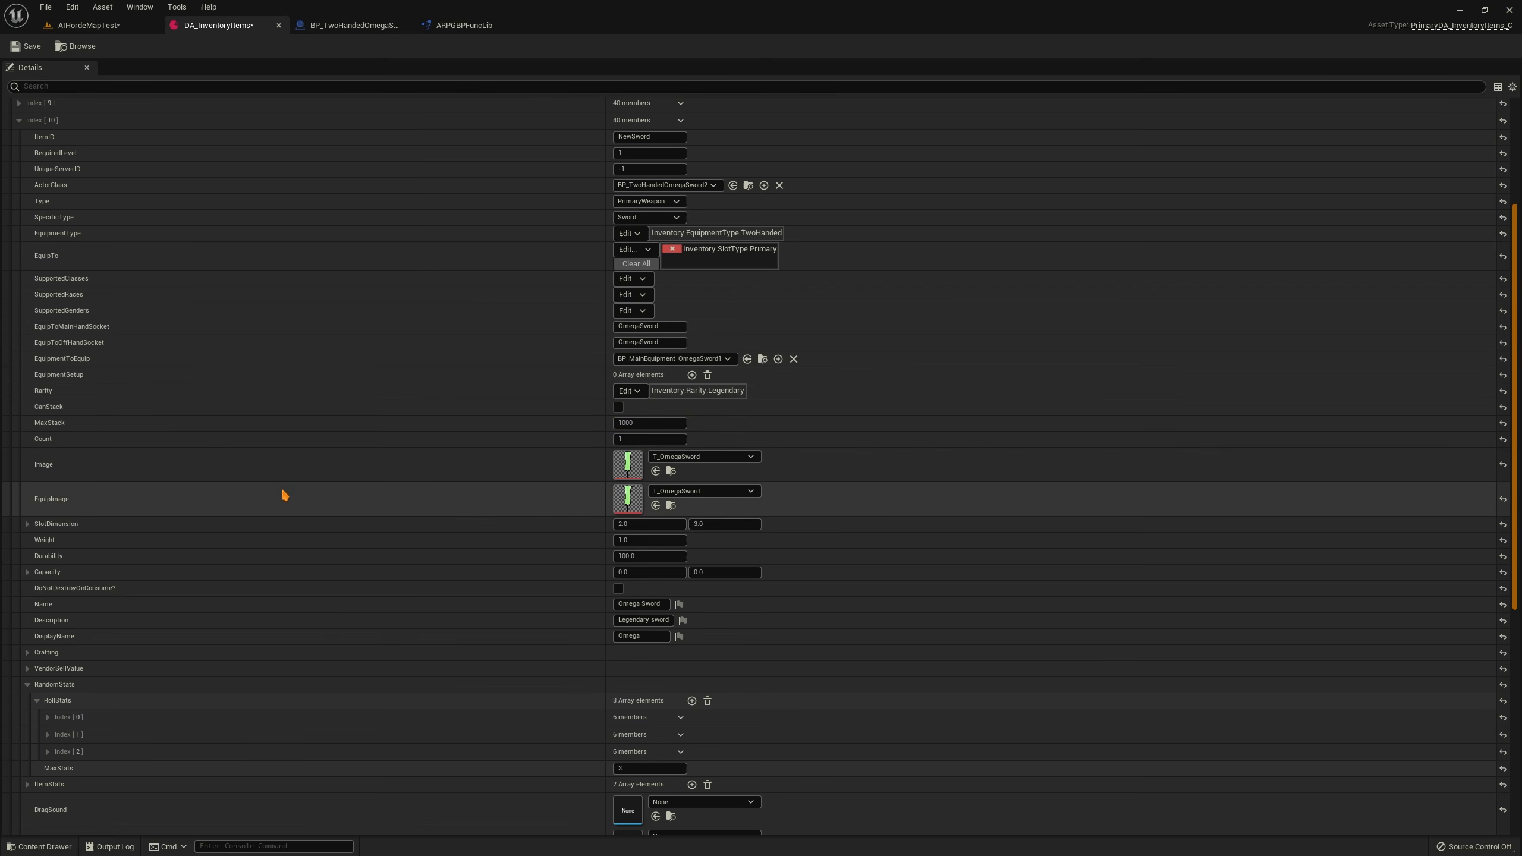
pyautogui.scroll(-2, 280, 486)
pyautogui.scroll(-3, 491, 378)
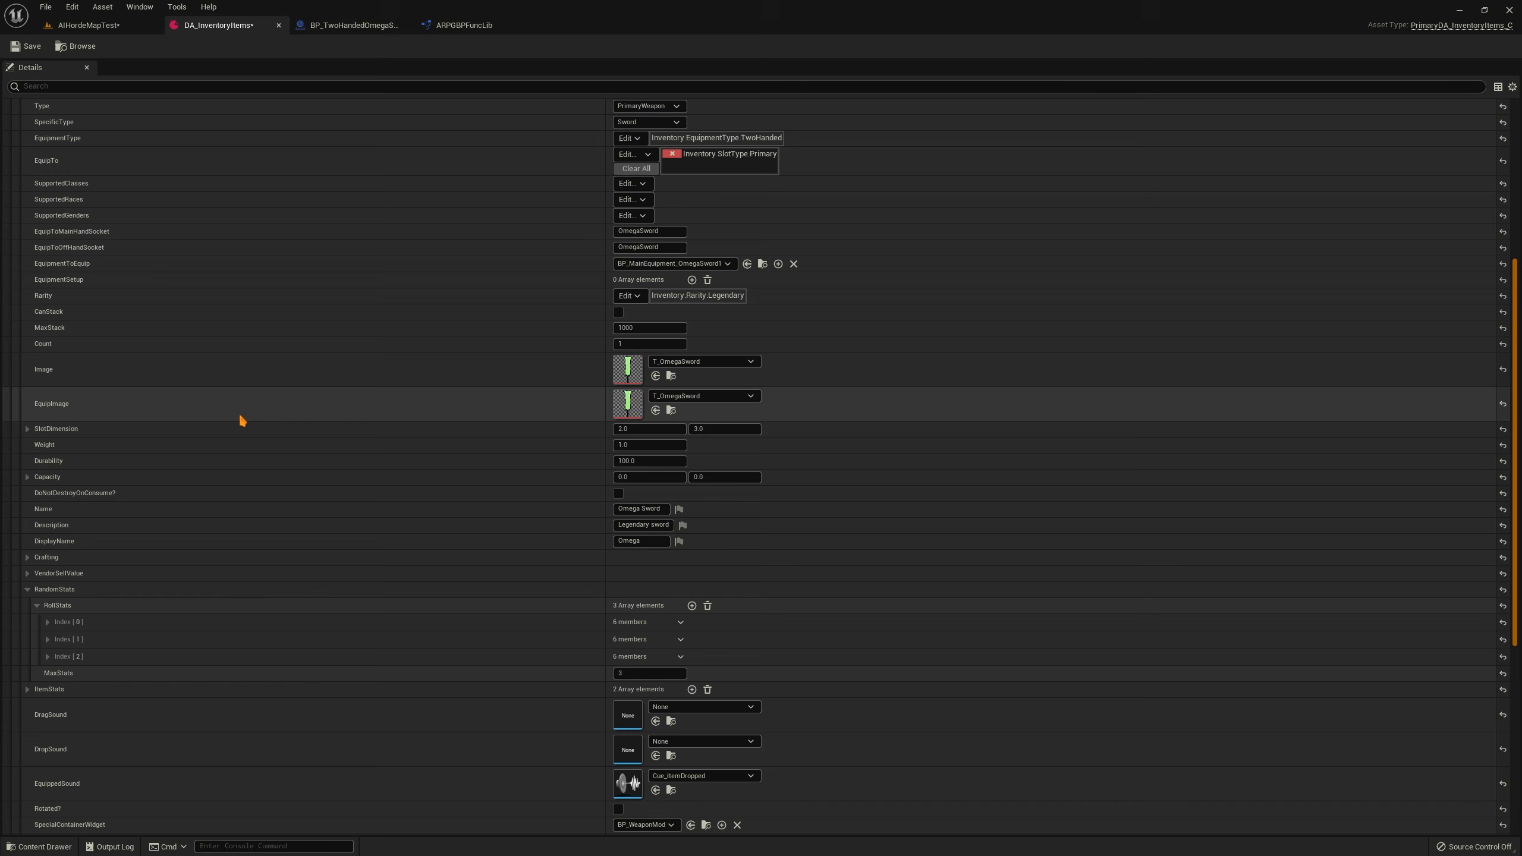
pyautogui.click(28, 429)
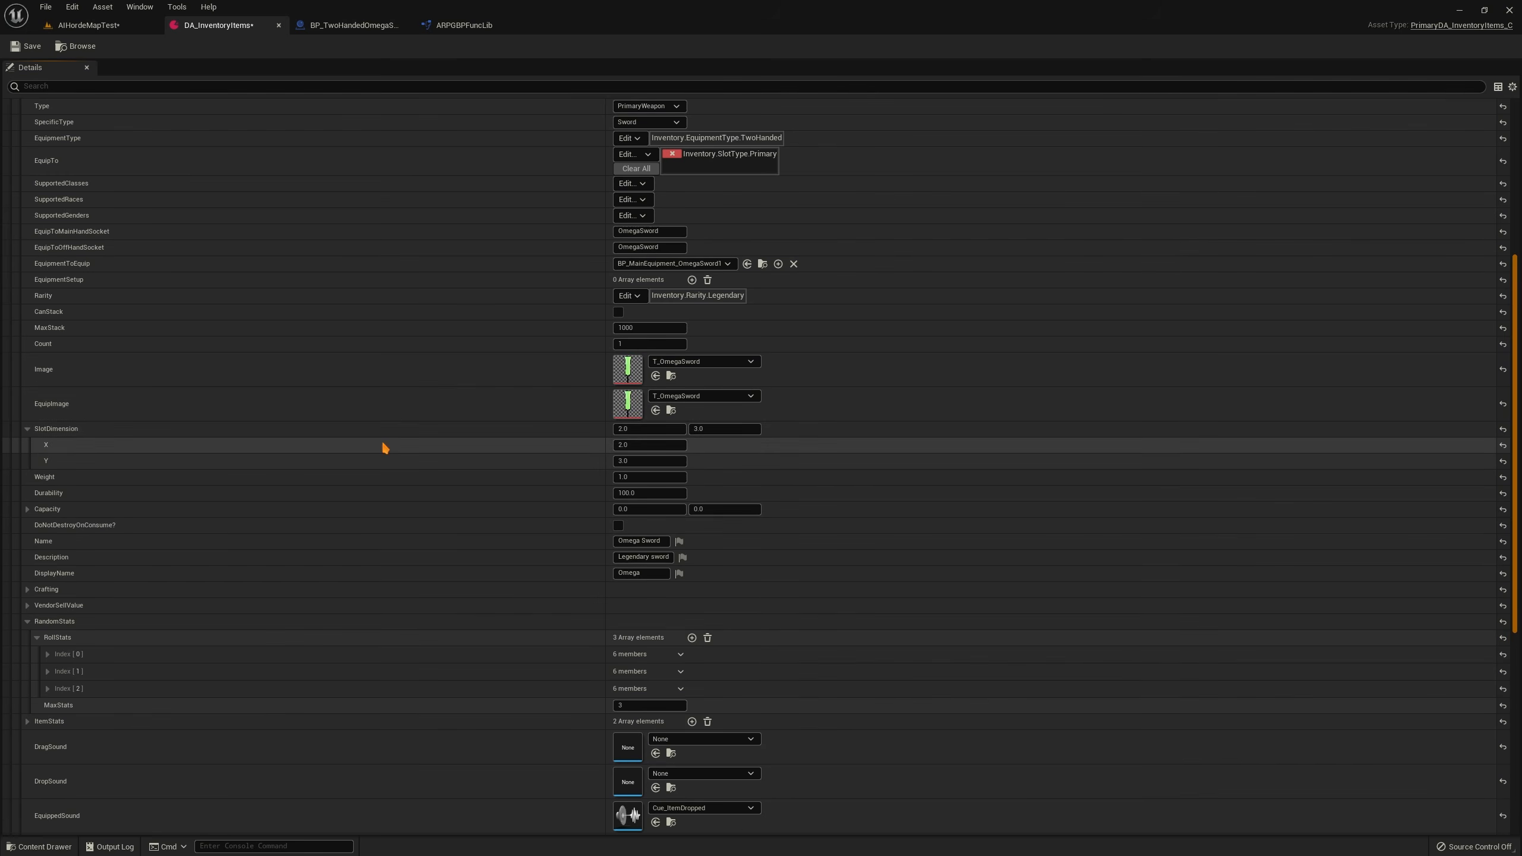
pyautogui.click(28, 428)
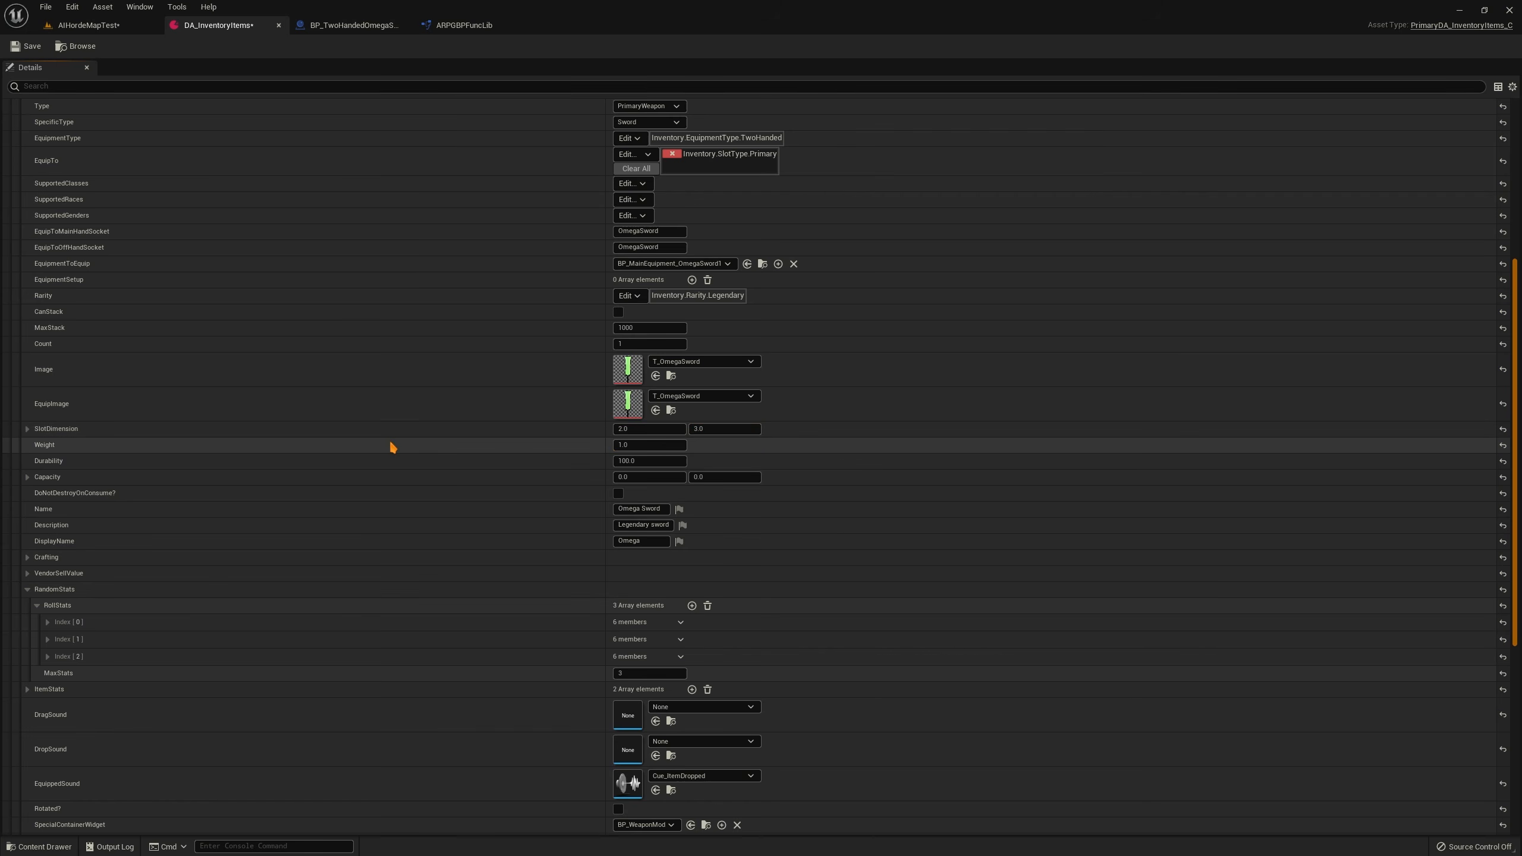
pyautogui.scroll(-1, 528, 432)
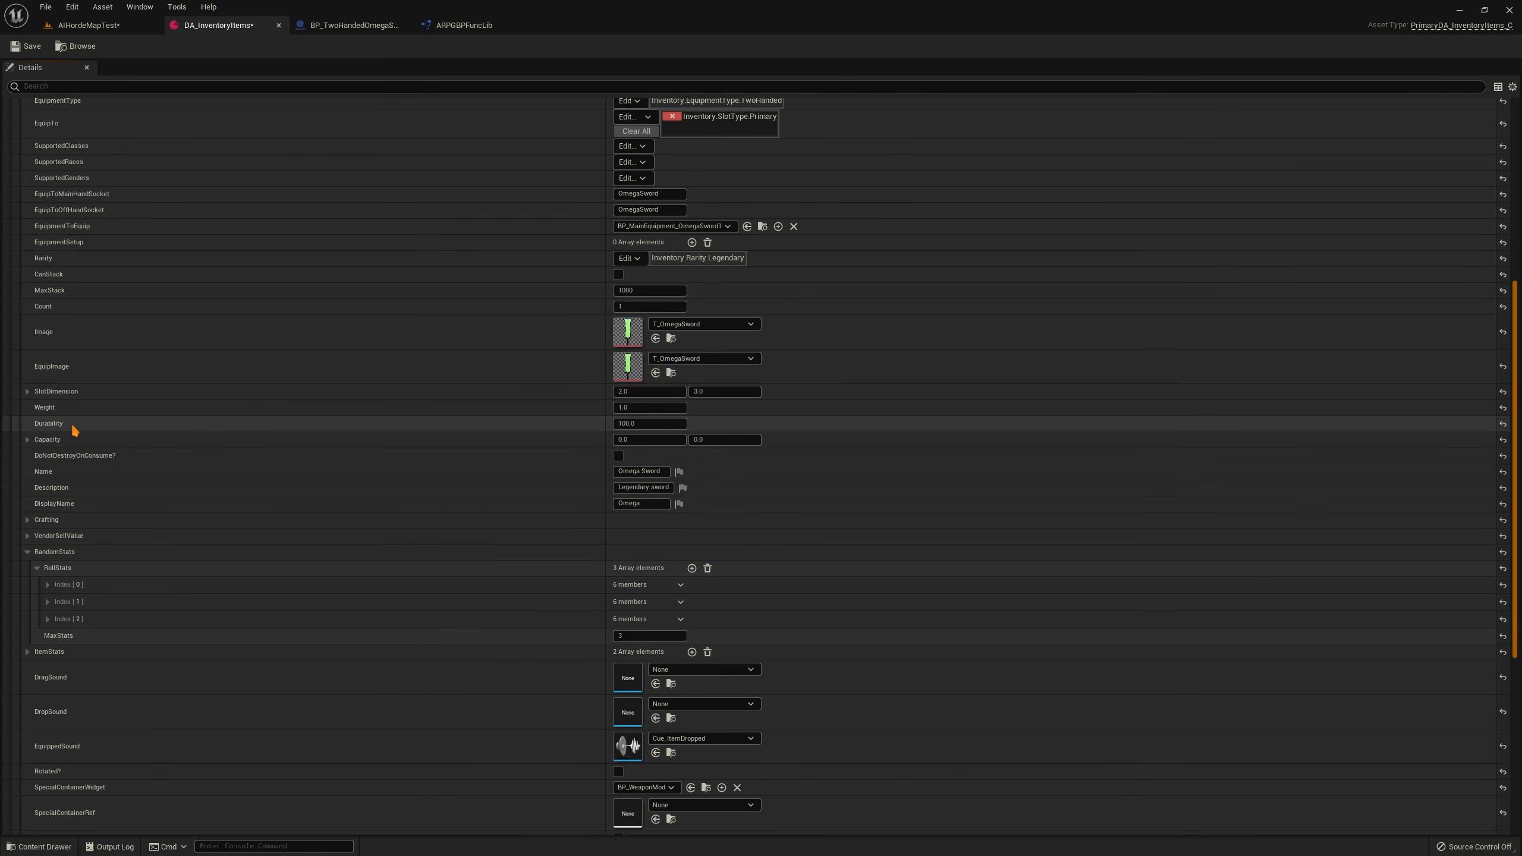
pyautogui.click(27, 440)
pyautogui.click(27, 440)
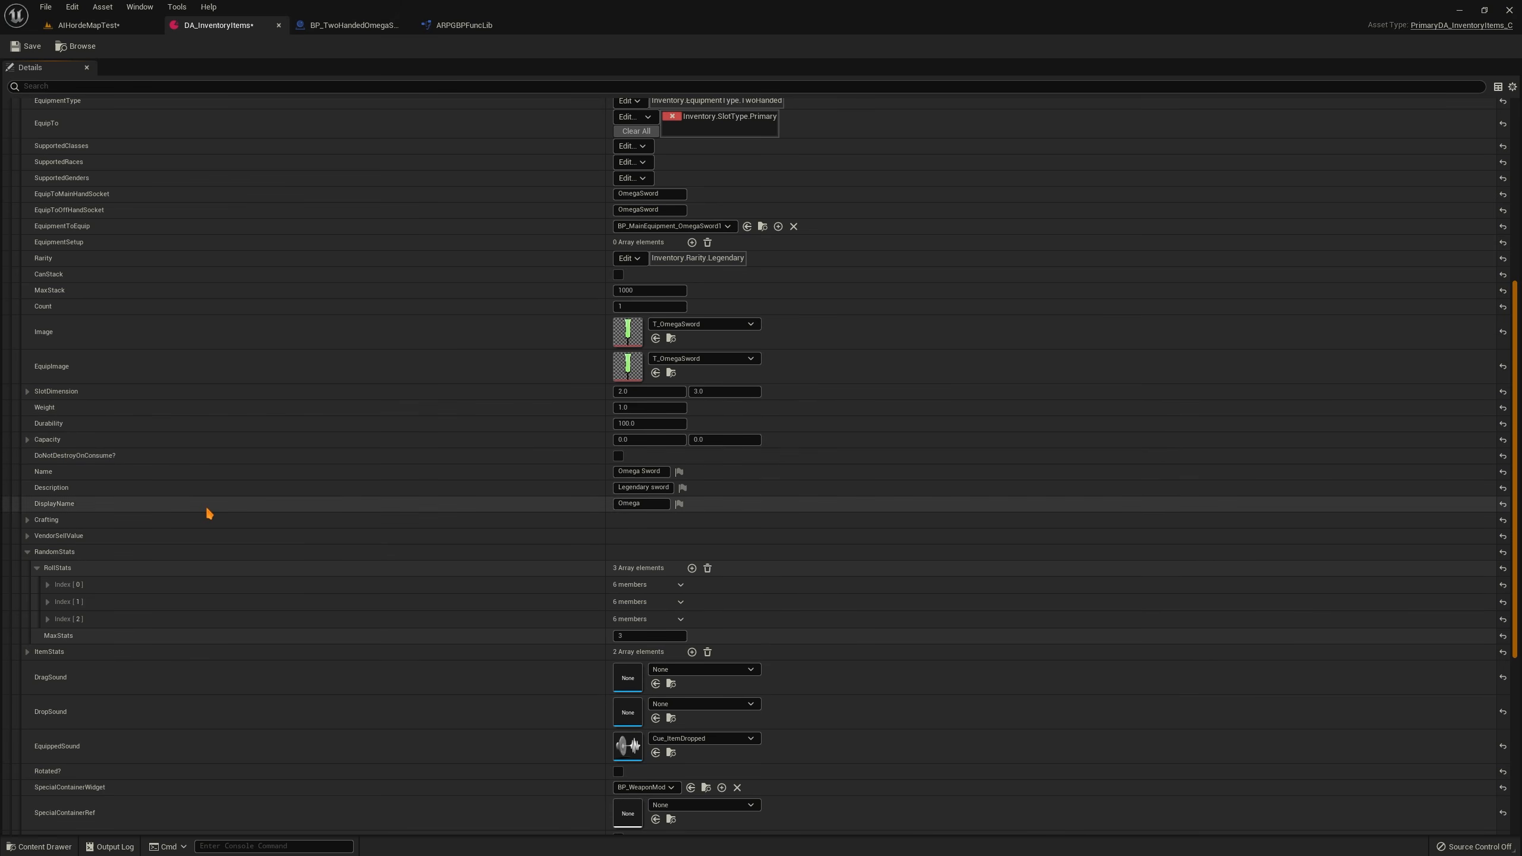
# Examine NewSword's Crafting properties, collapse the opened property groups, and save all modified assets
pyautogui.scroll(-3, 90, 471)
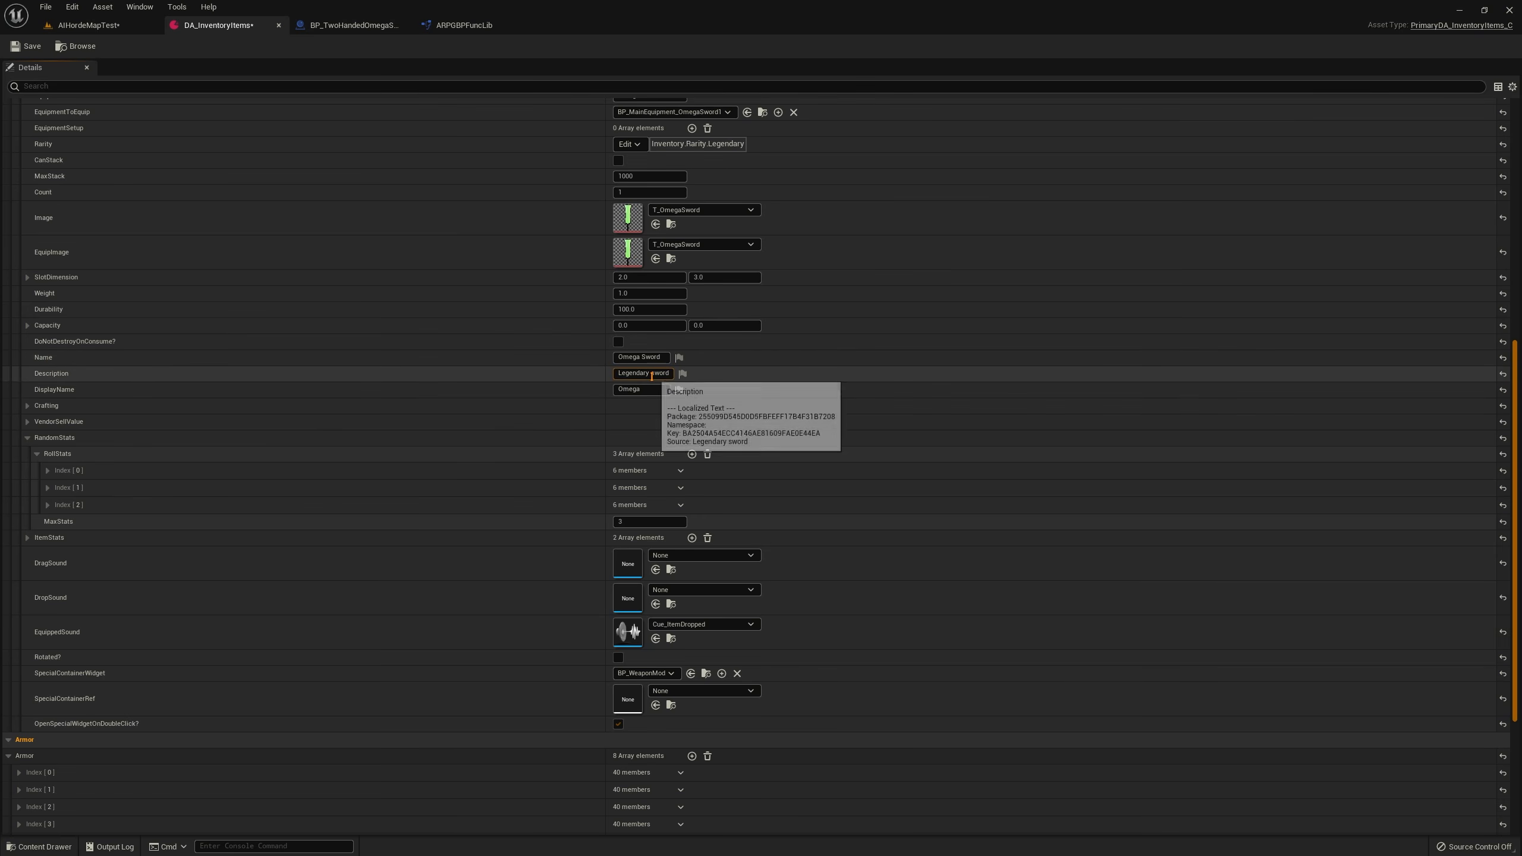
pyautogui.click(27, 408)
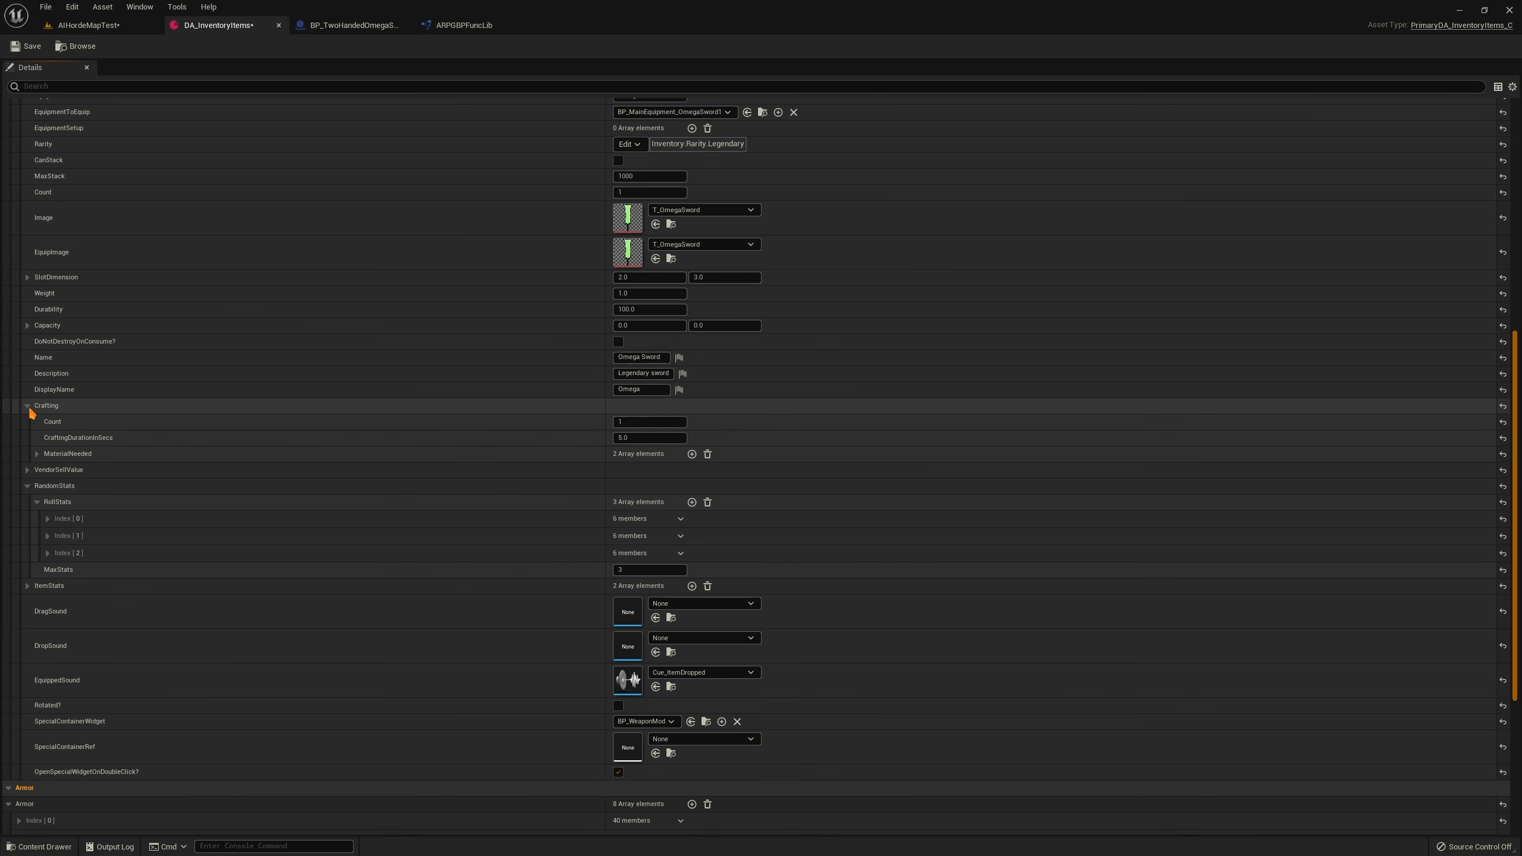
pyautogui.click(28, 408)
pyautogui.click(27, 437)
pyautogui.hotkey('ctrl', 'shift', 's')
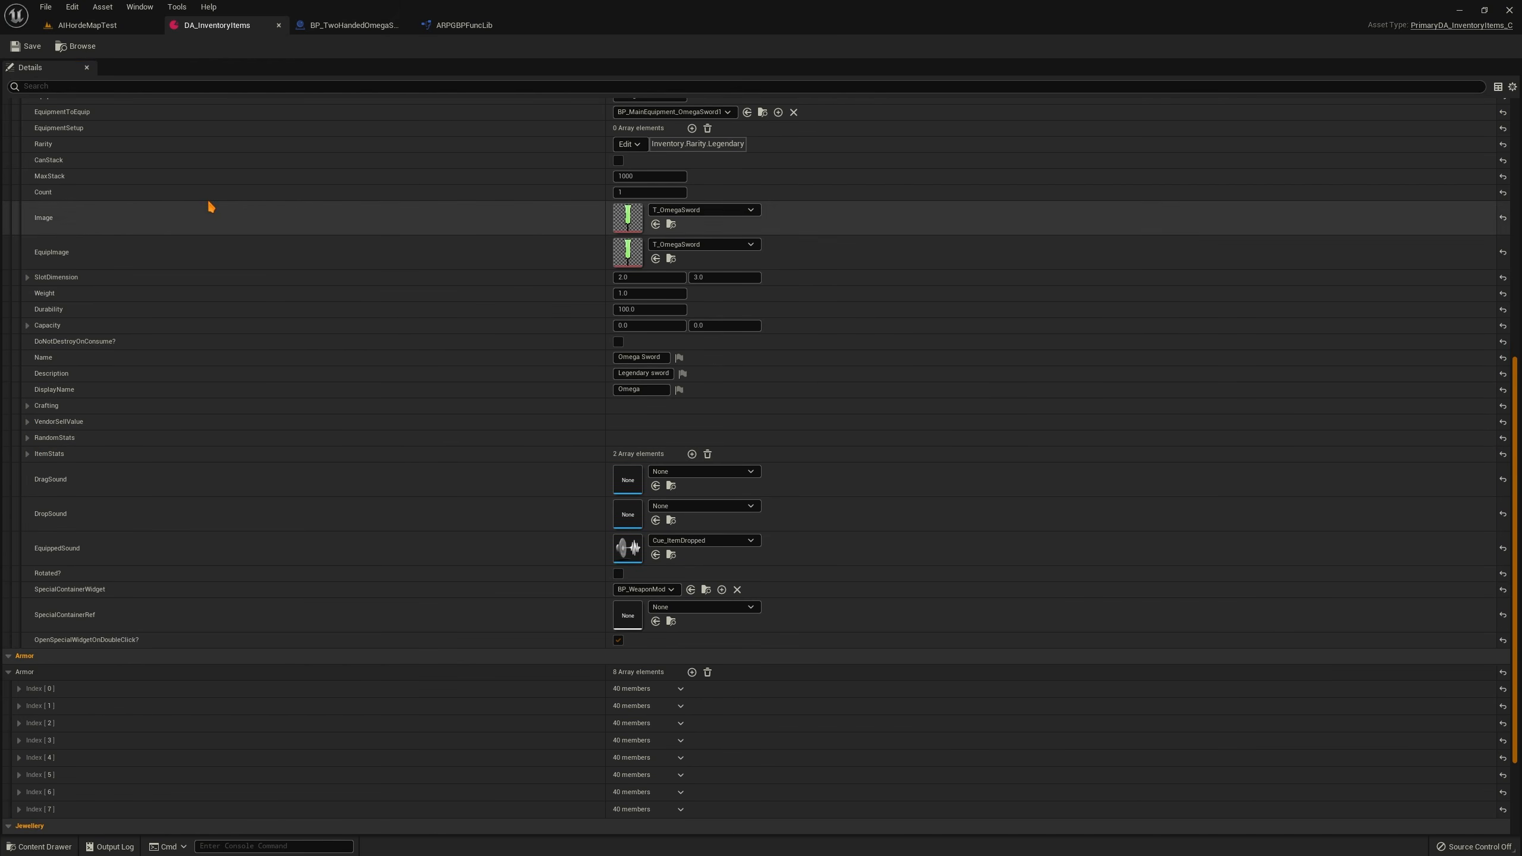
# Remove all RollStats elements from NewSword's RandomStats
pyautogui.click(28, 454)
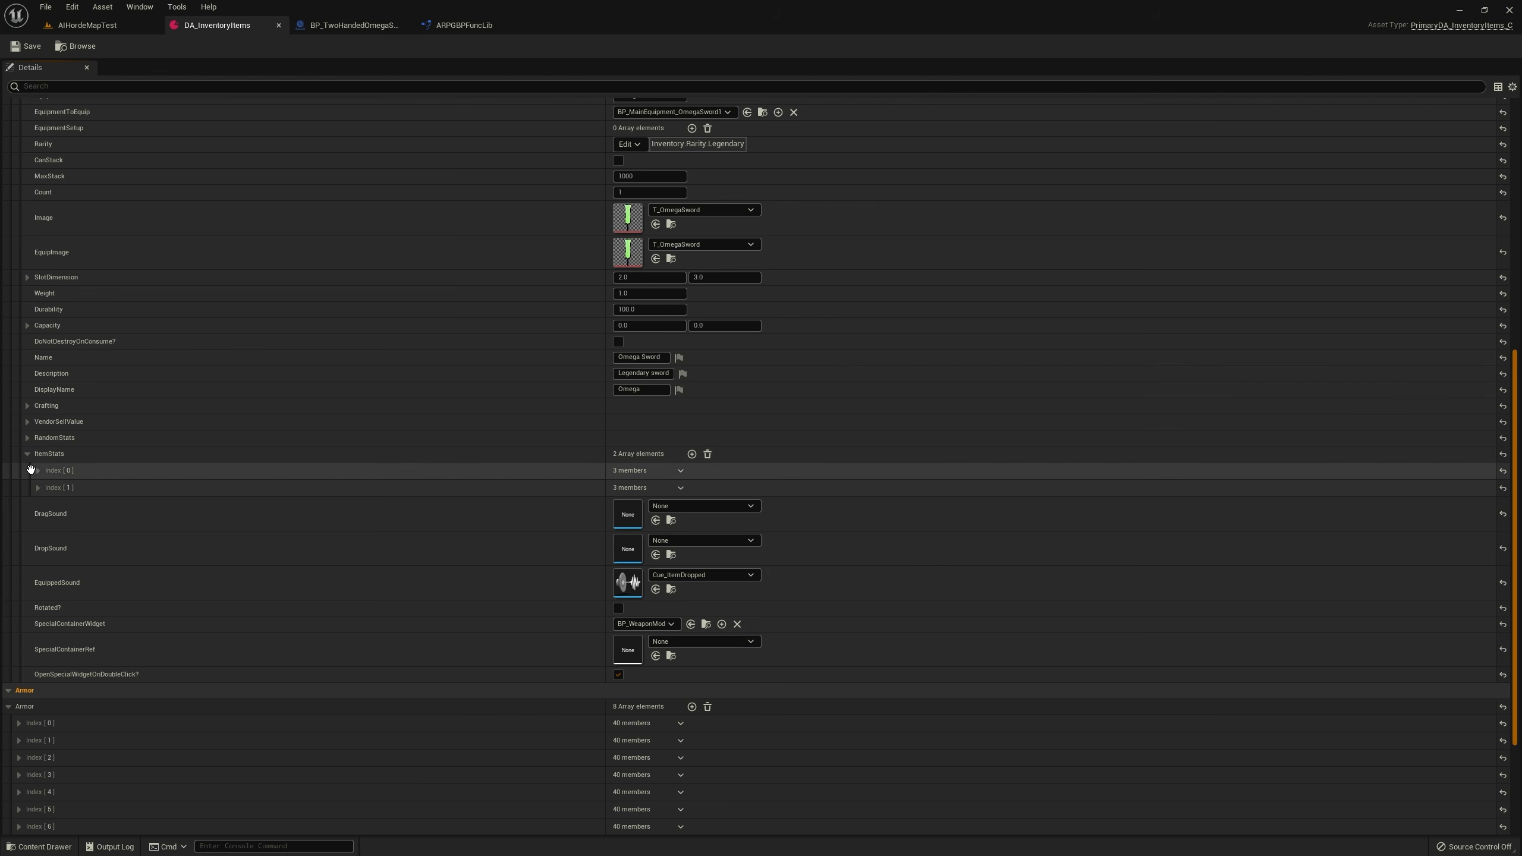
pyautogui.click(28, 454)
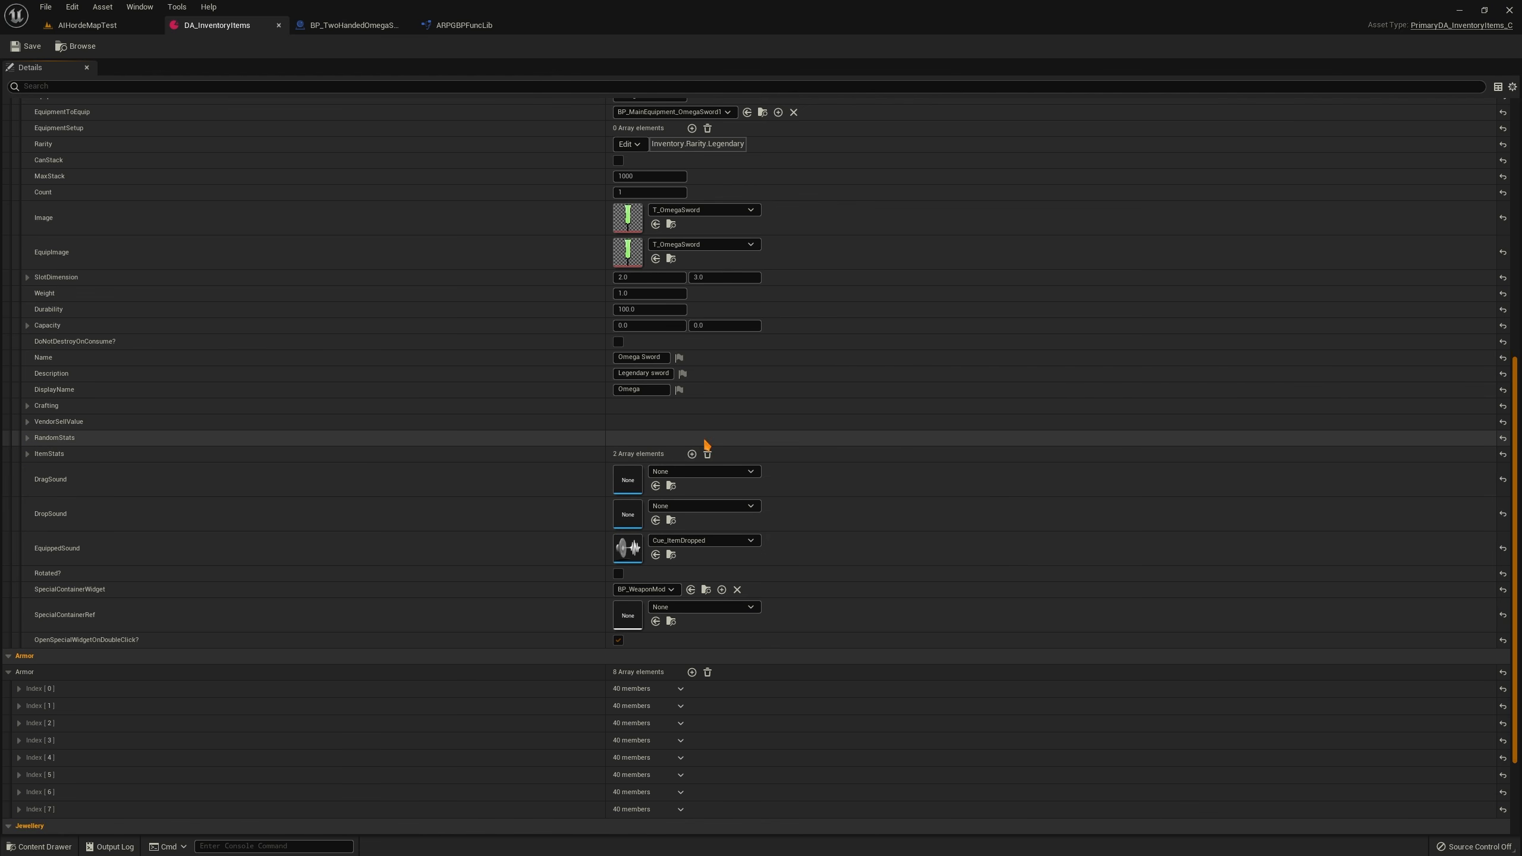
pyautogui.click(27, 438)
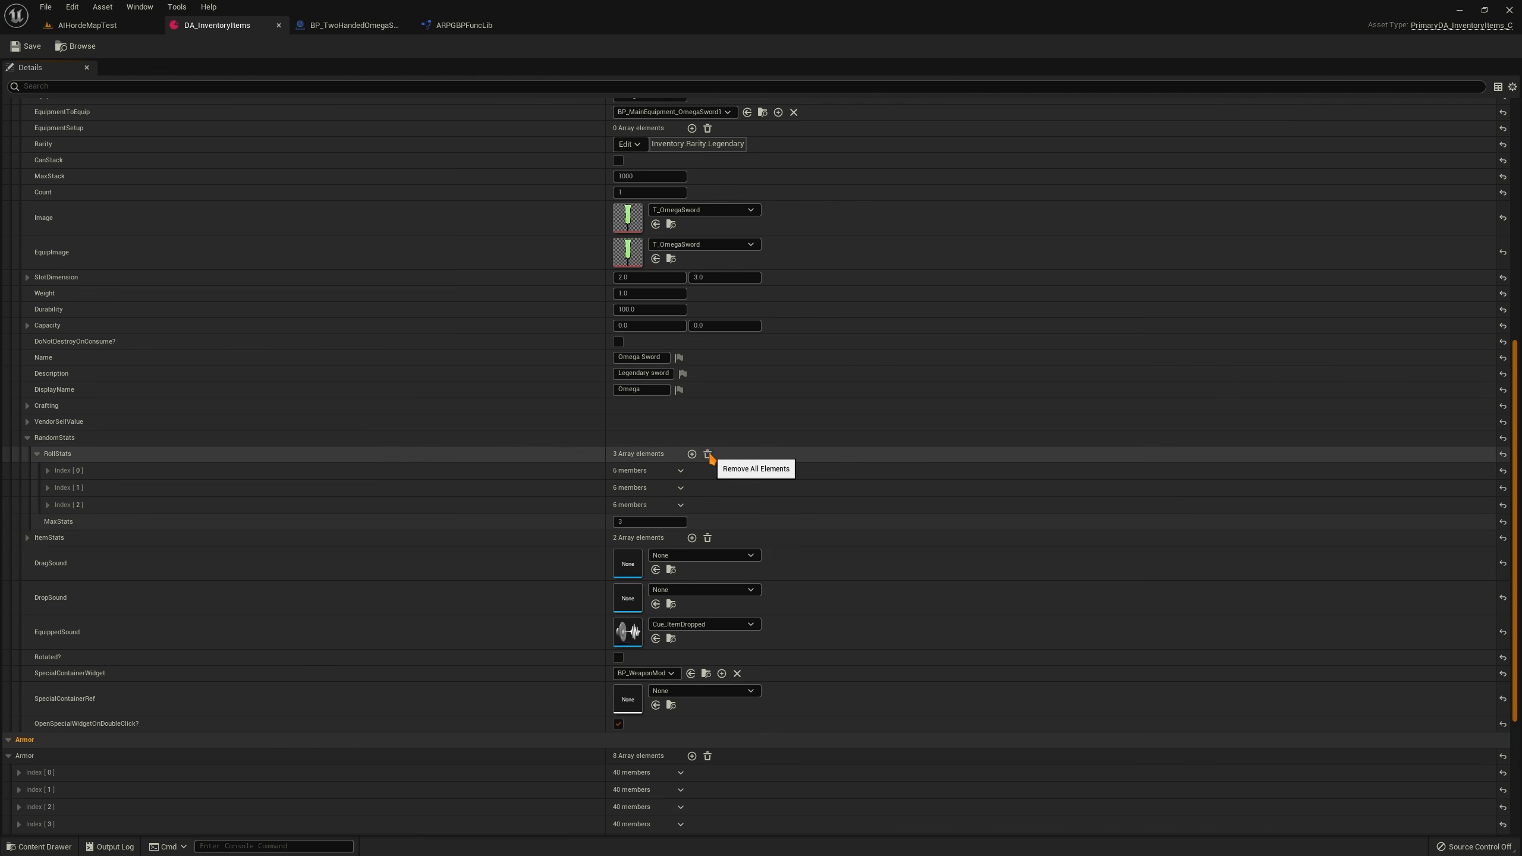
pyautogui.click(707, 453)
pyautogui.click(28, 438)
# Expand both entries in NewSword's ItemStats and delete the Stat.LifeSteal entry
pyautogui.click(27, 454)
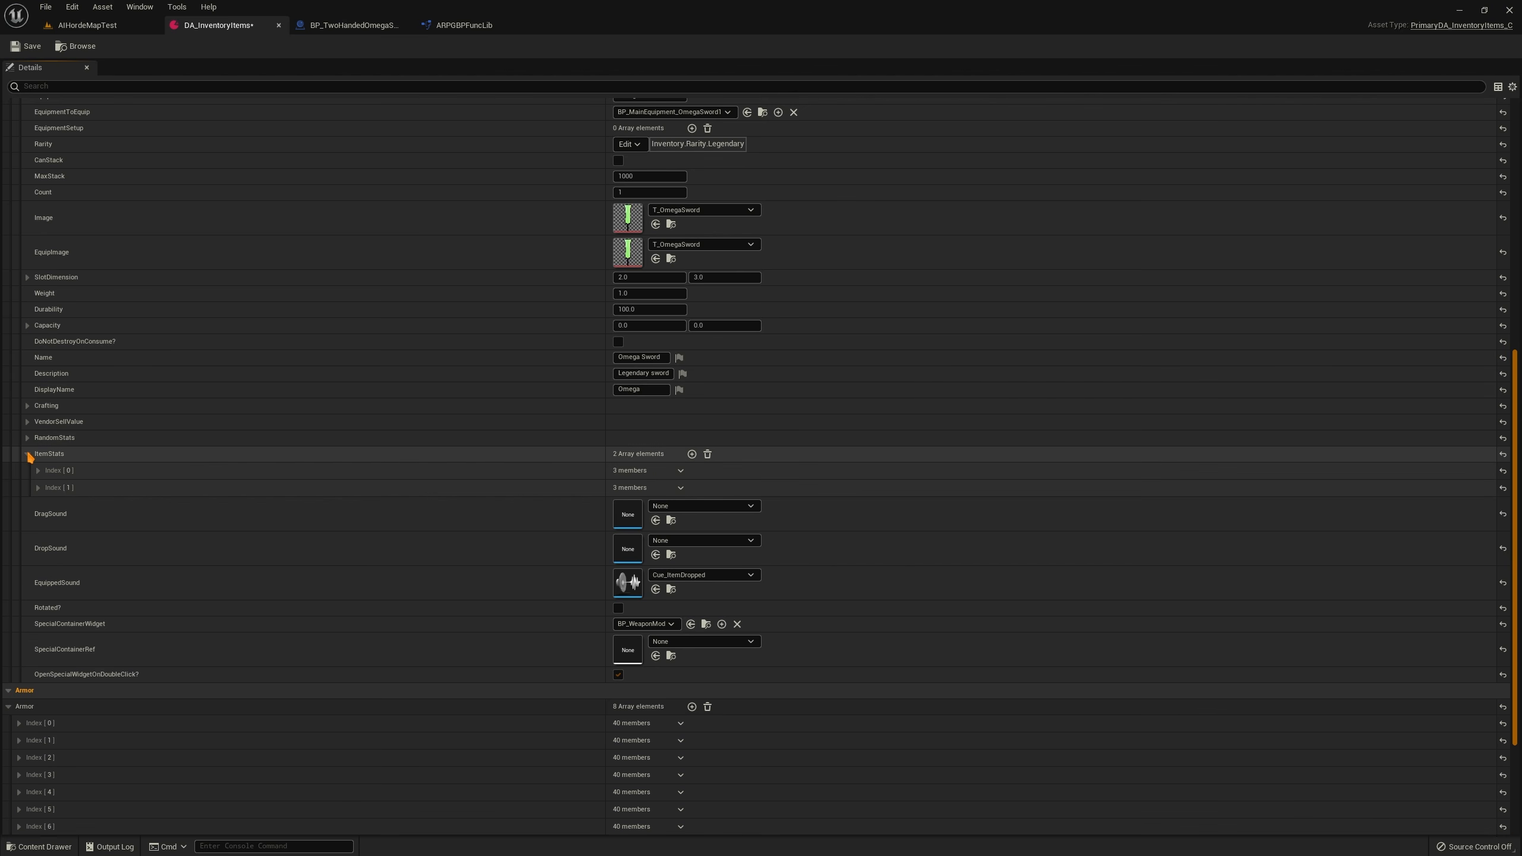
pyautogui.click(38, 471)
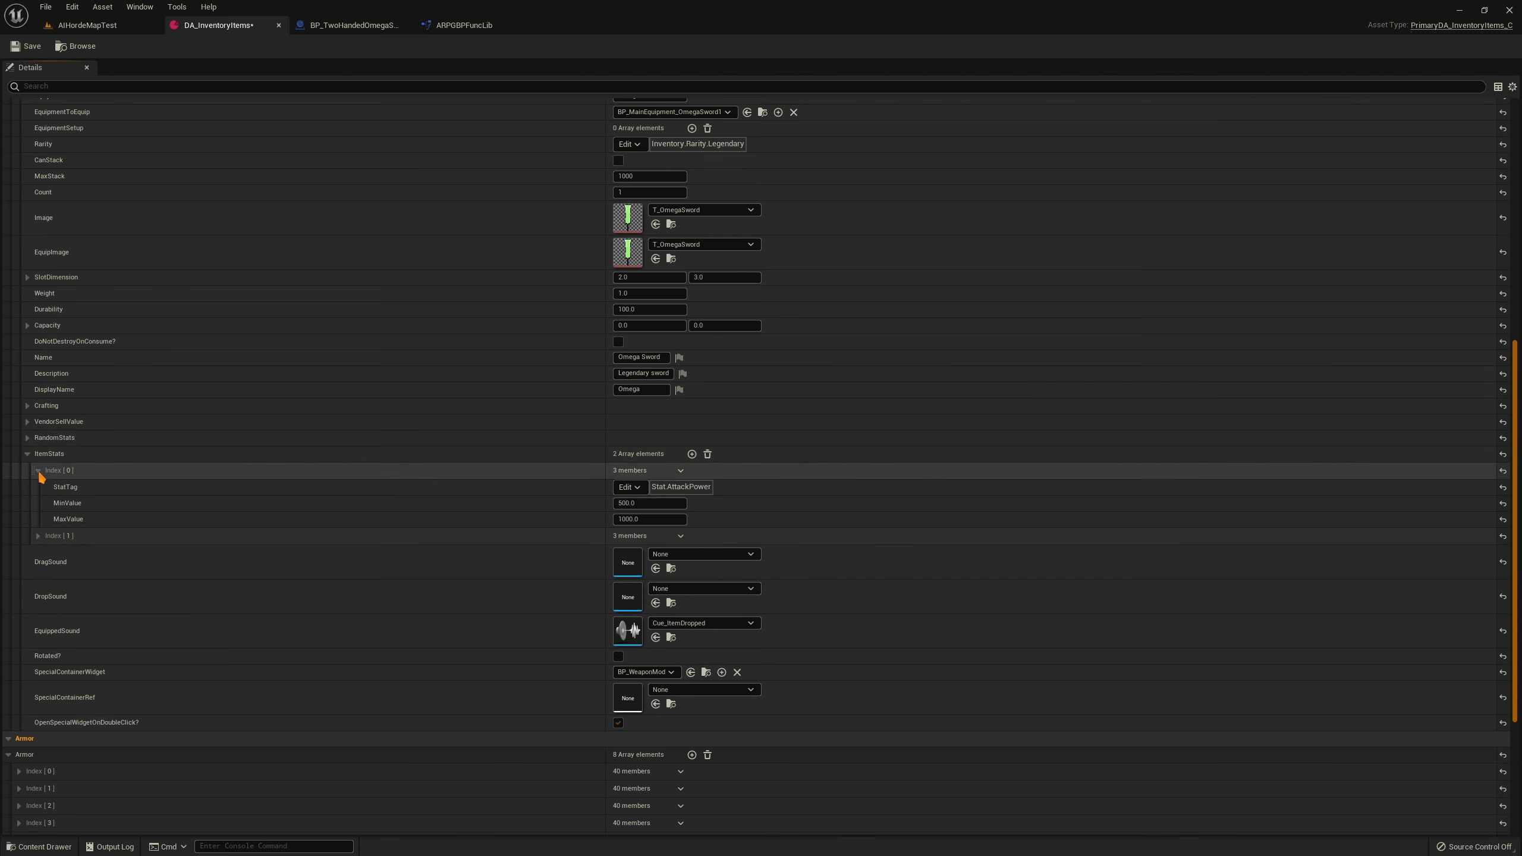
pyautogui.click(38, 536)
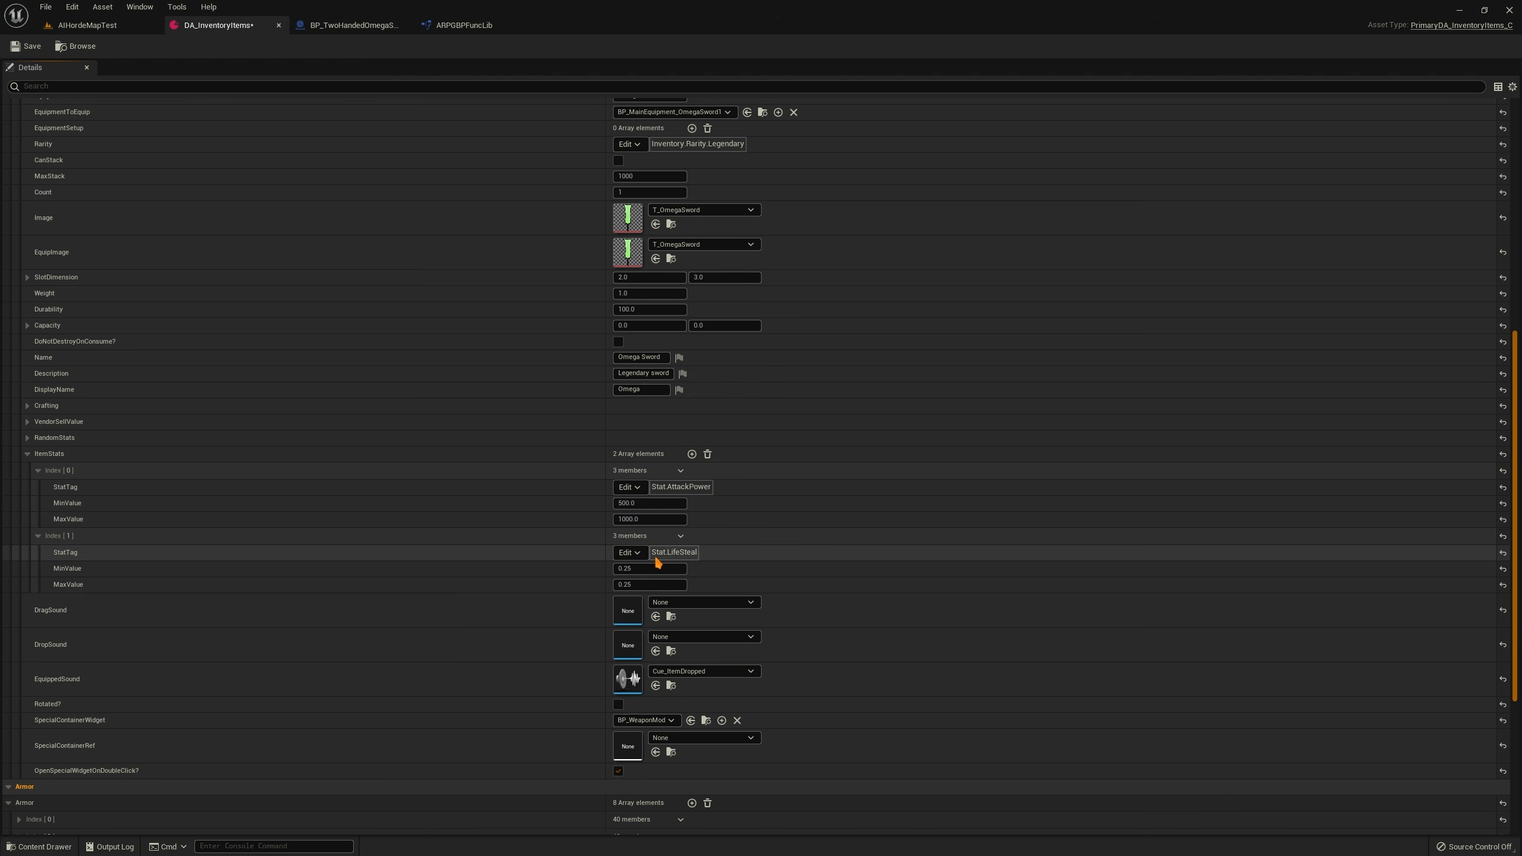
pyautogui.rightClick(673, 549)
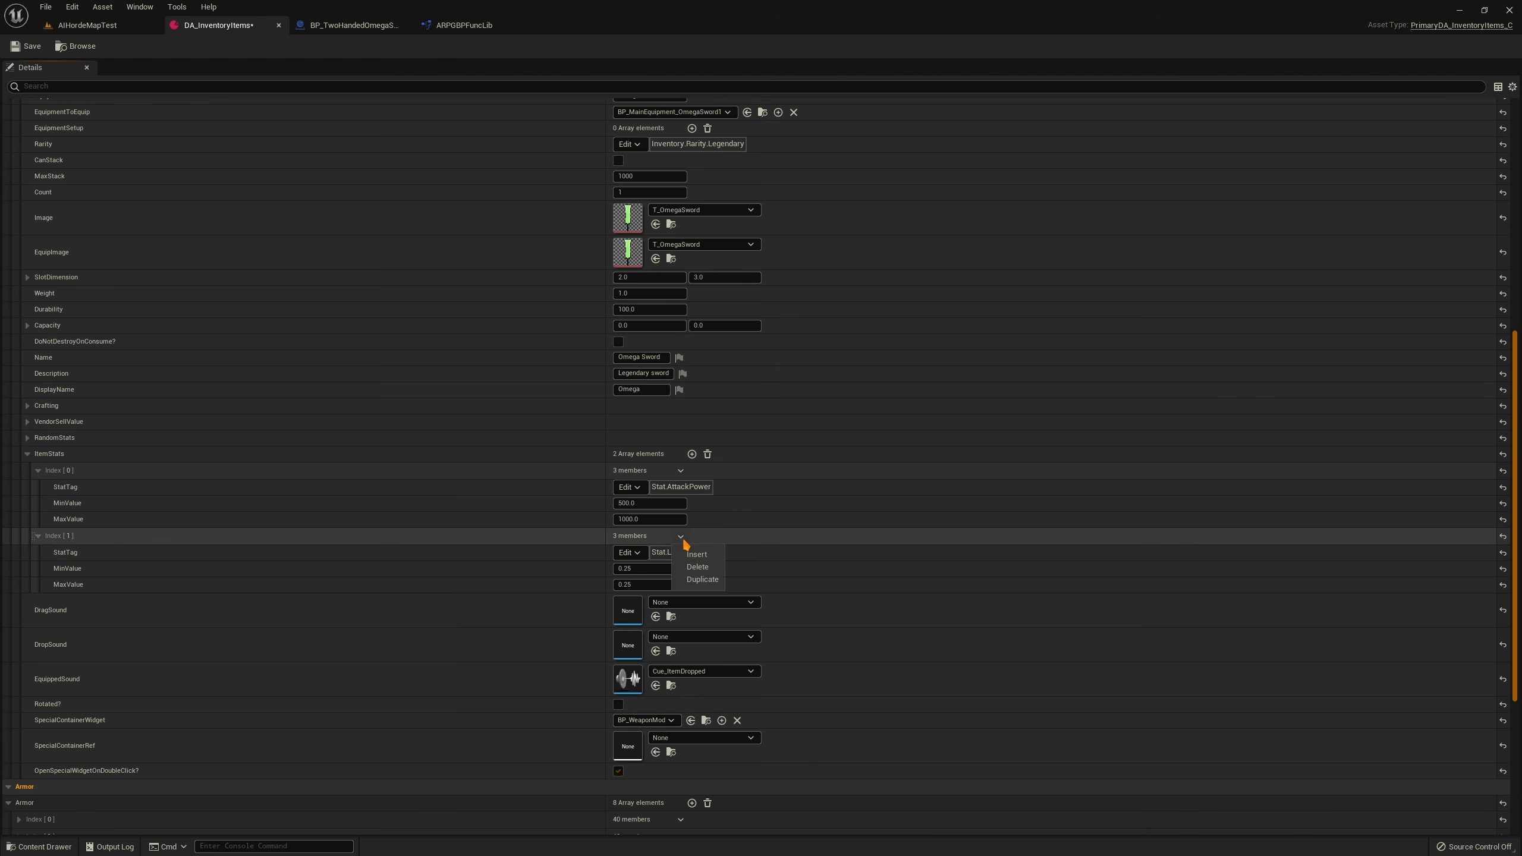
pyautogui.click(697, 566)
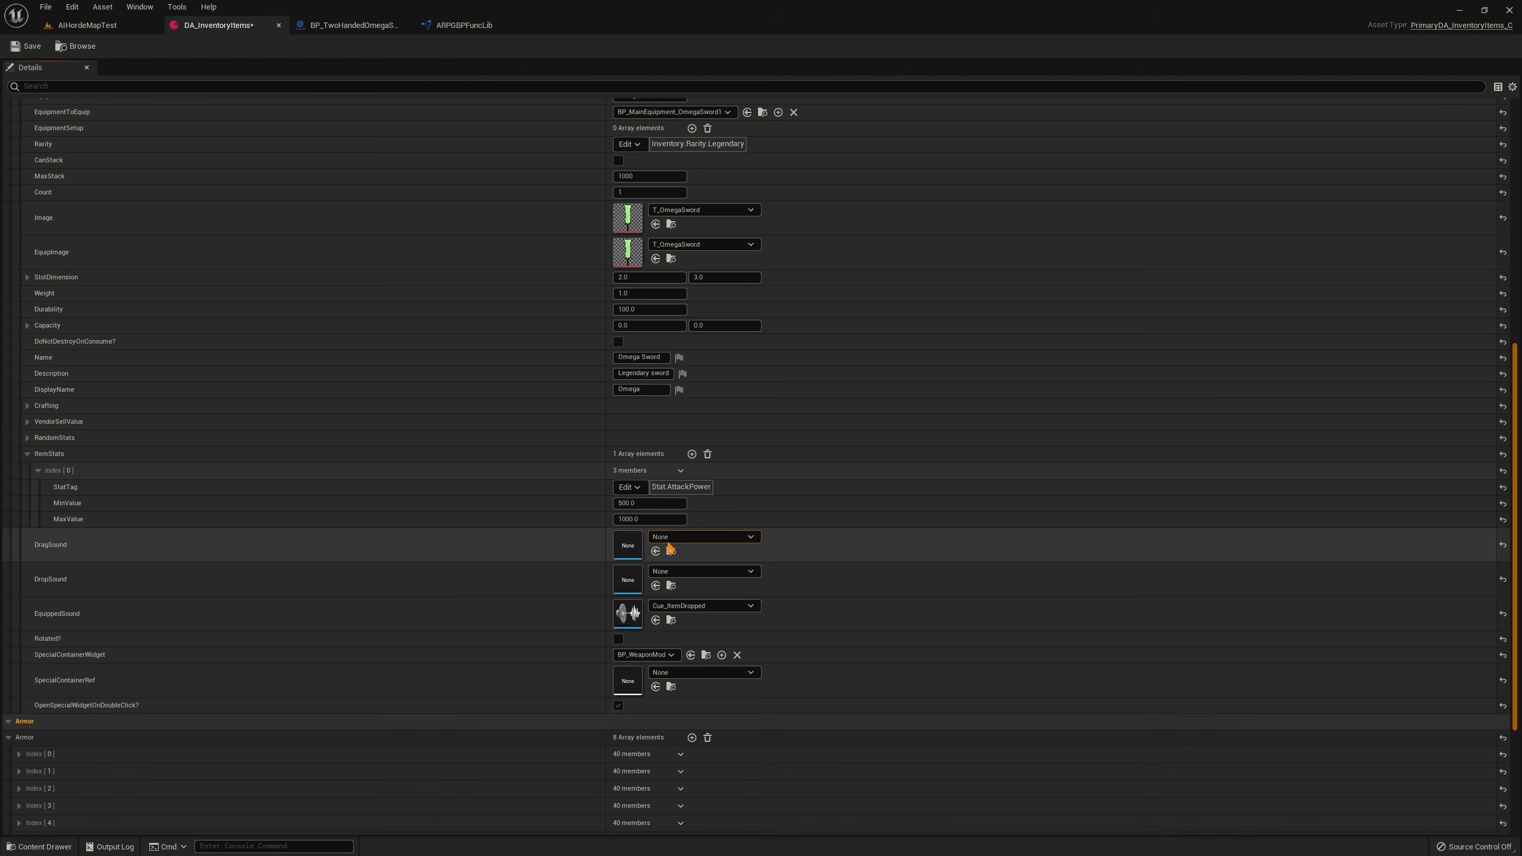
# Check the sword pickup blueprint's PickupComponent, play AIHordeMapTest, and inspect the Omega Sword's stats in the inventory
pyautogui.click(333, 27)
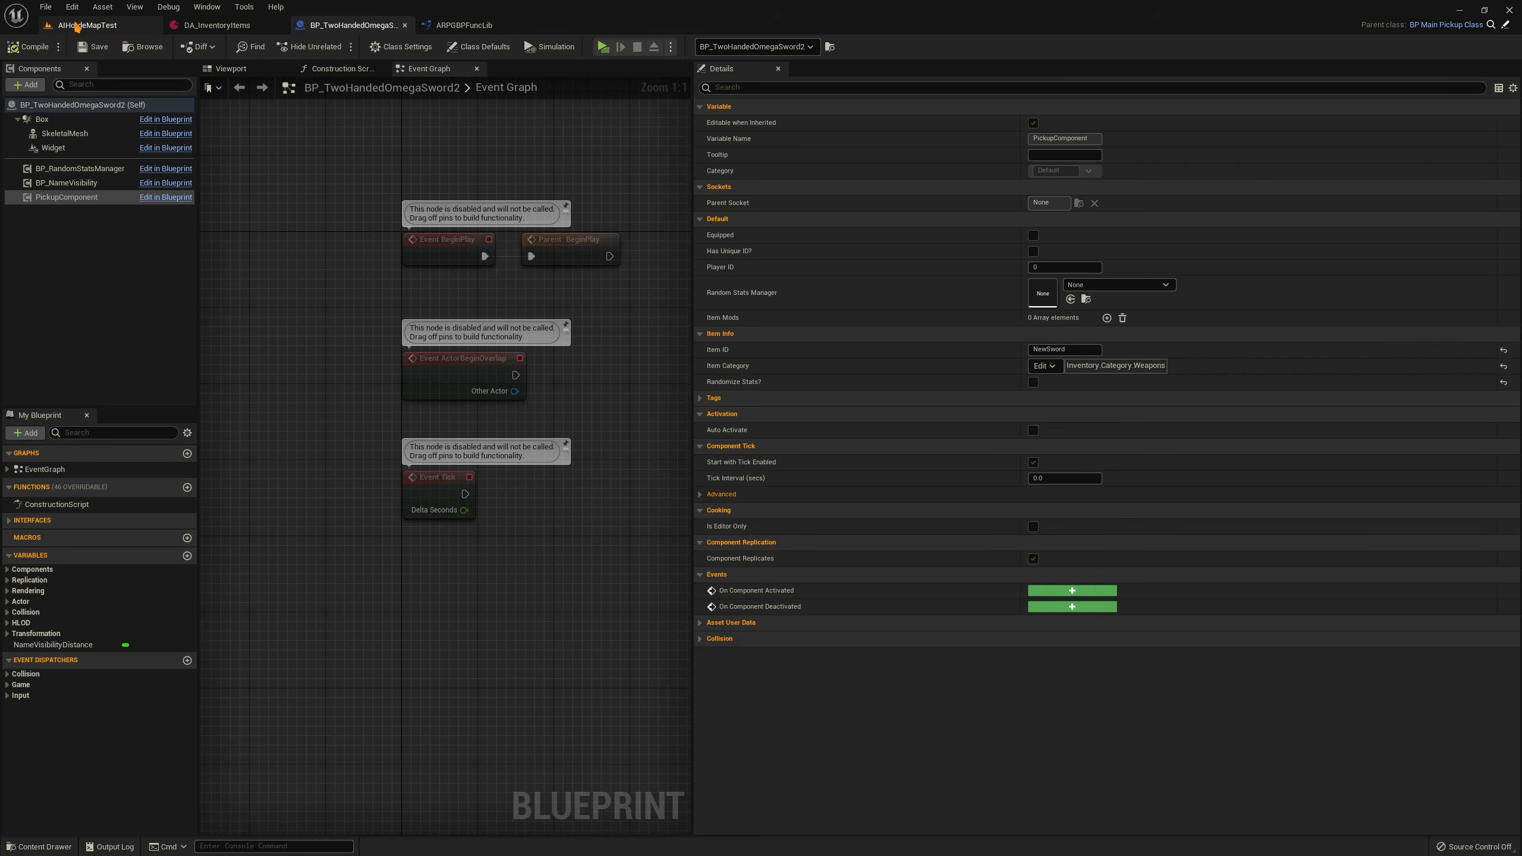
pyautogui.moveTo(726, 387)
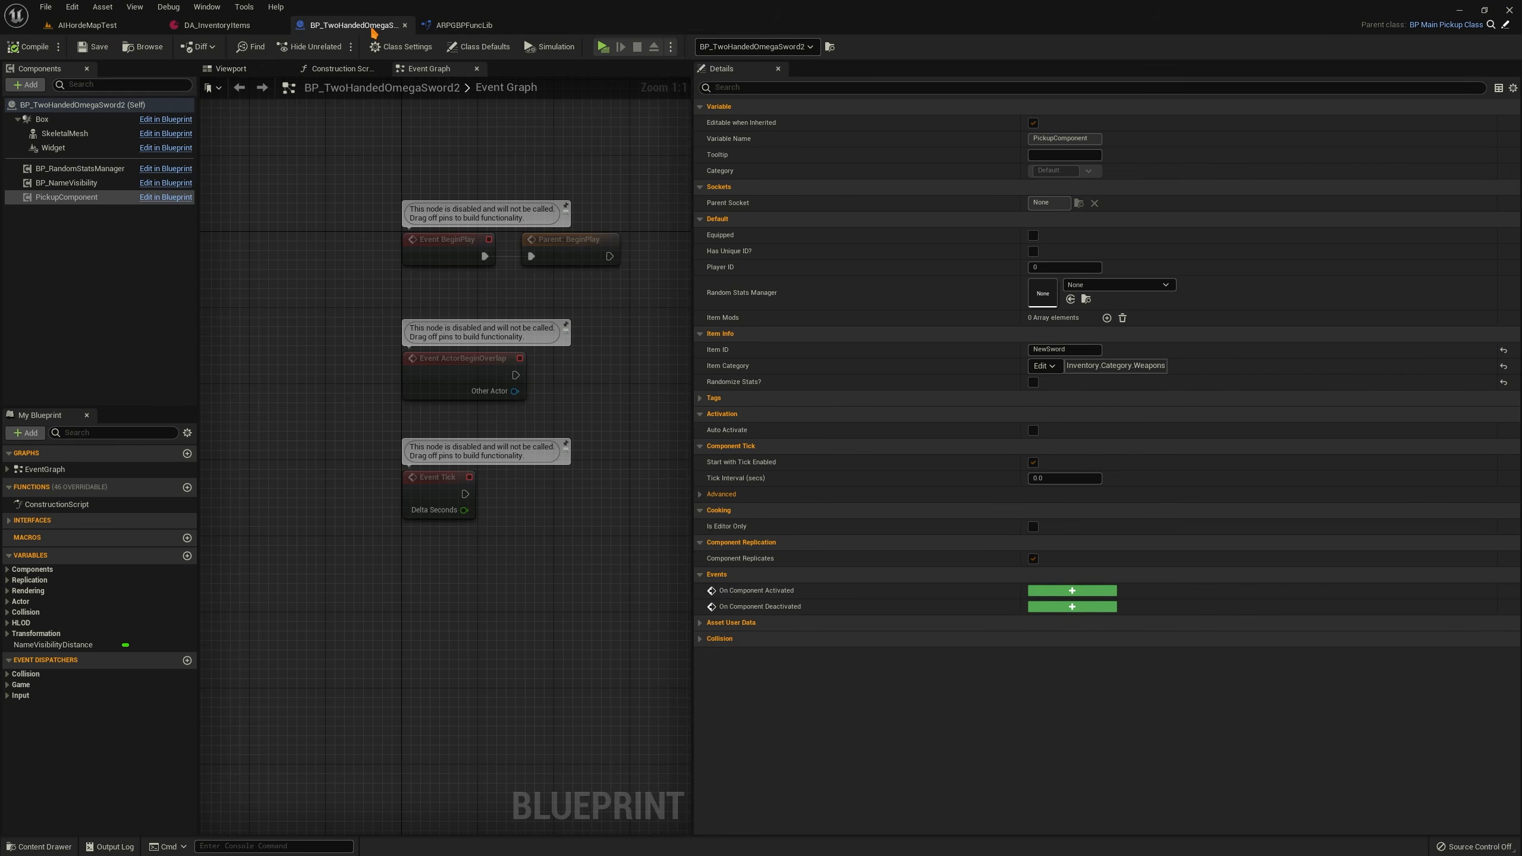
pyautogui.click(90, 25)
pyautogui.click(253, 47)
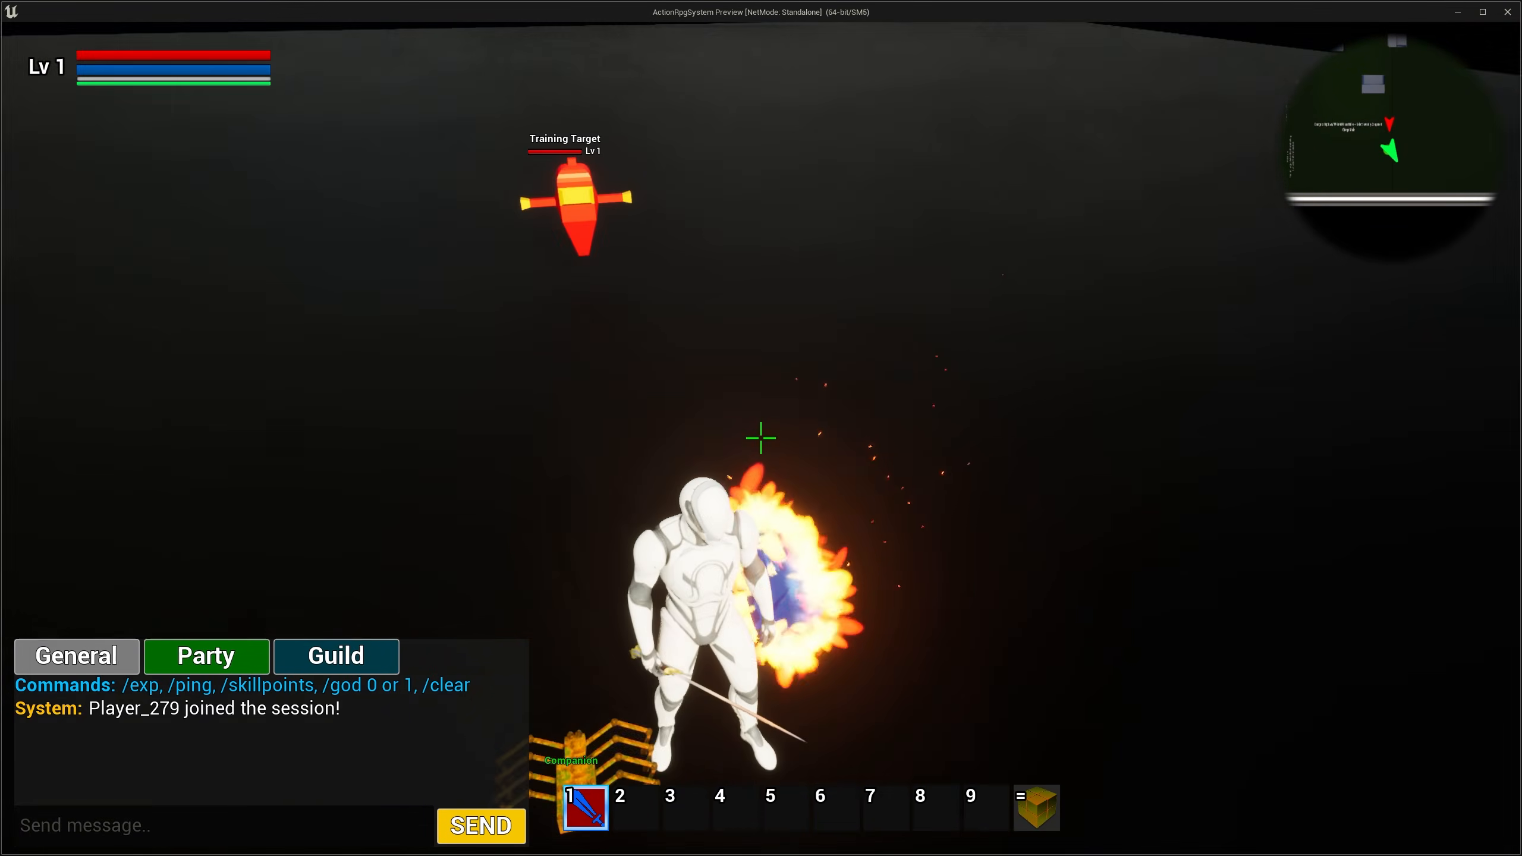
pyautogui.press('i')
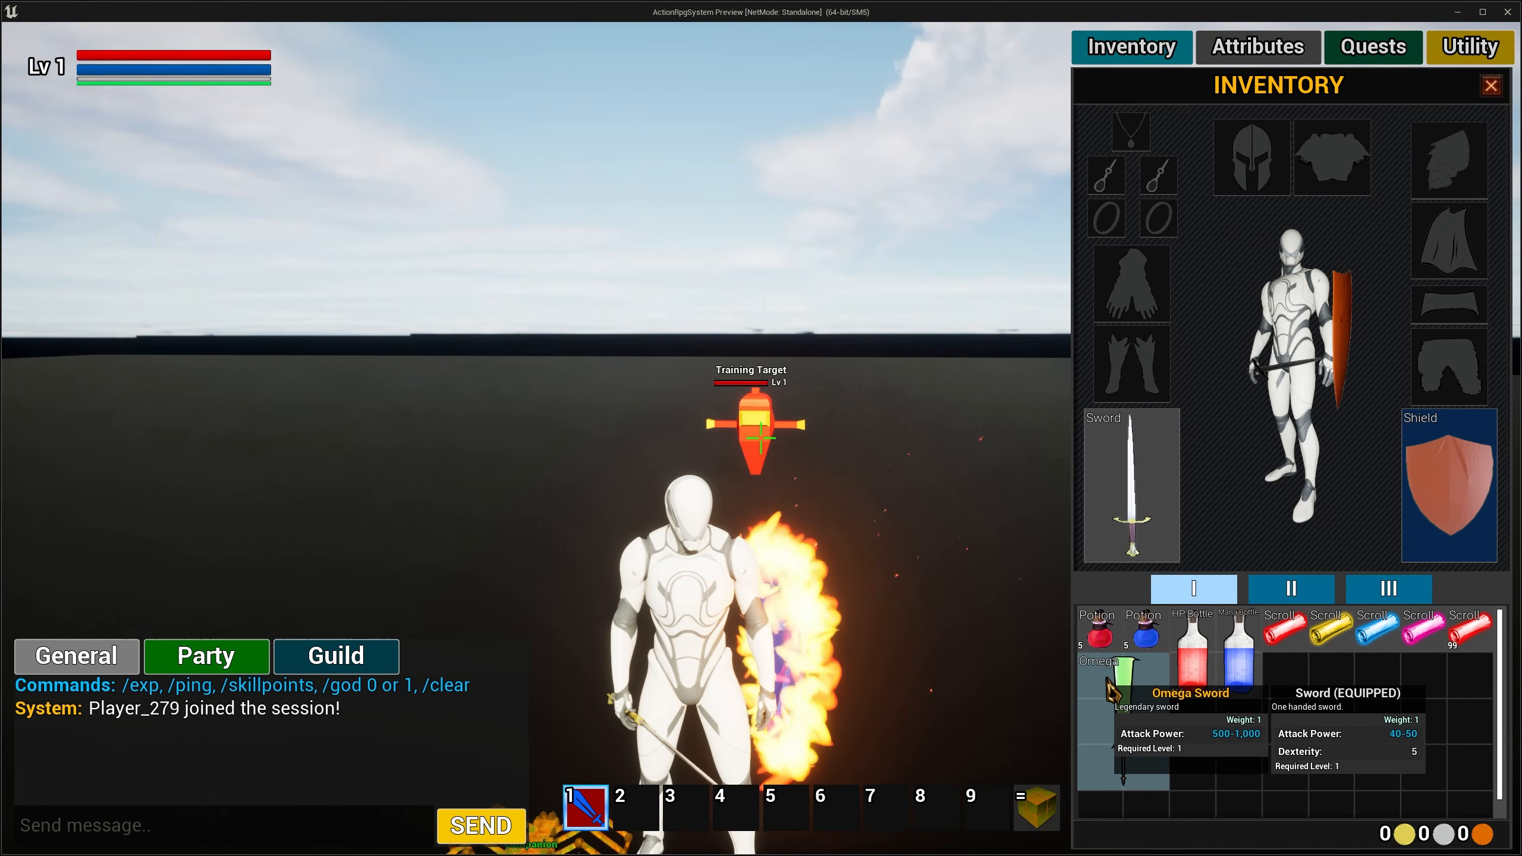
pyautogui.press('Escape')
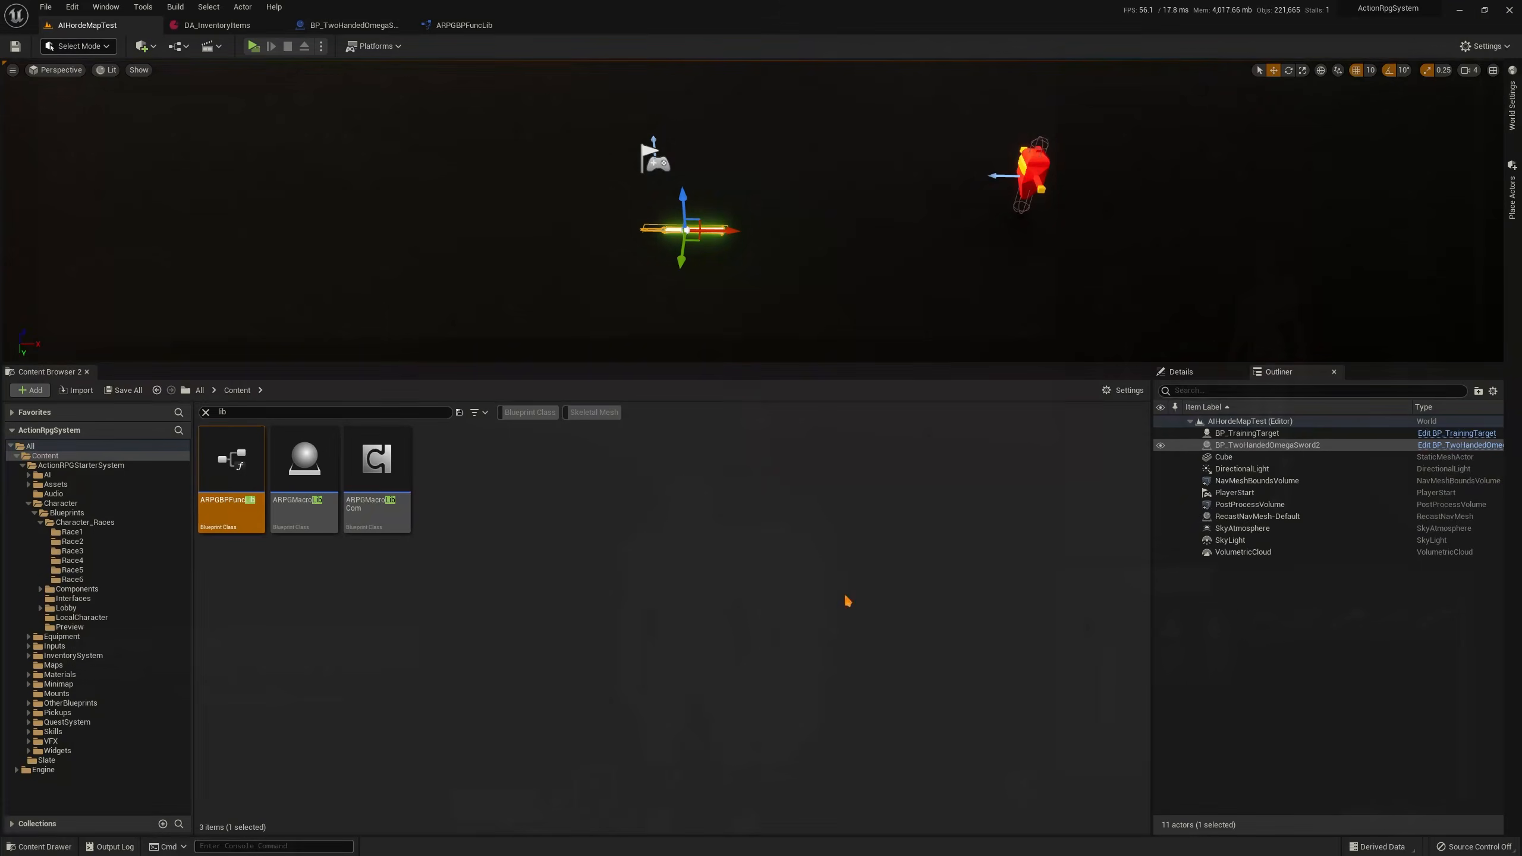
# Play the level again, inspect the stat tooltip on the sword pickup, and return to DA_InventoryItems
pyautogui.click(253, 47)
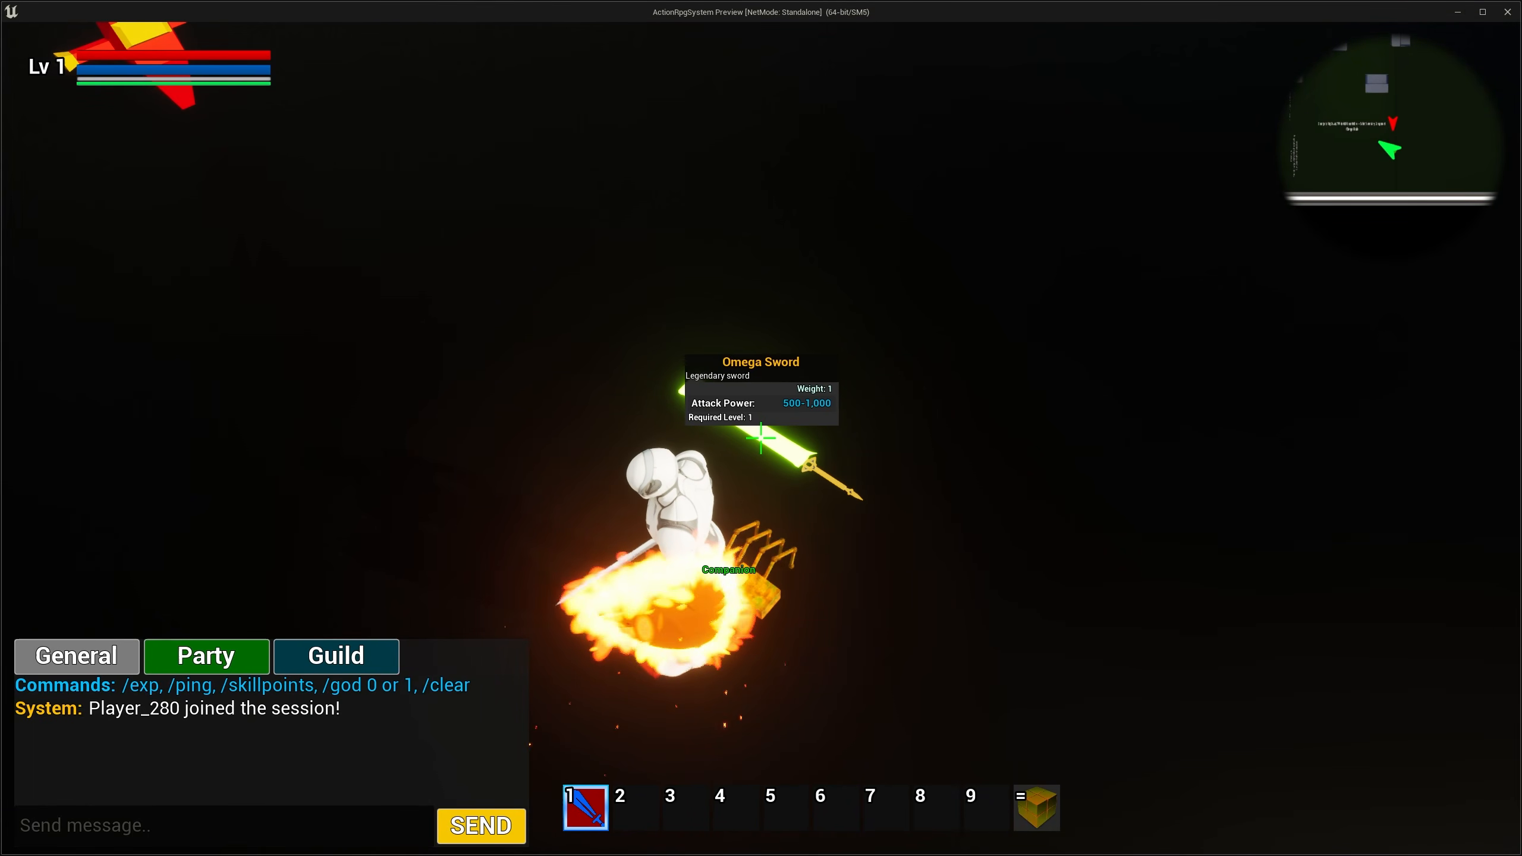
pyautogui.press('Escape')
pyautogui.click(217, 25)
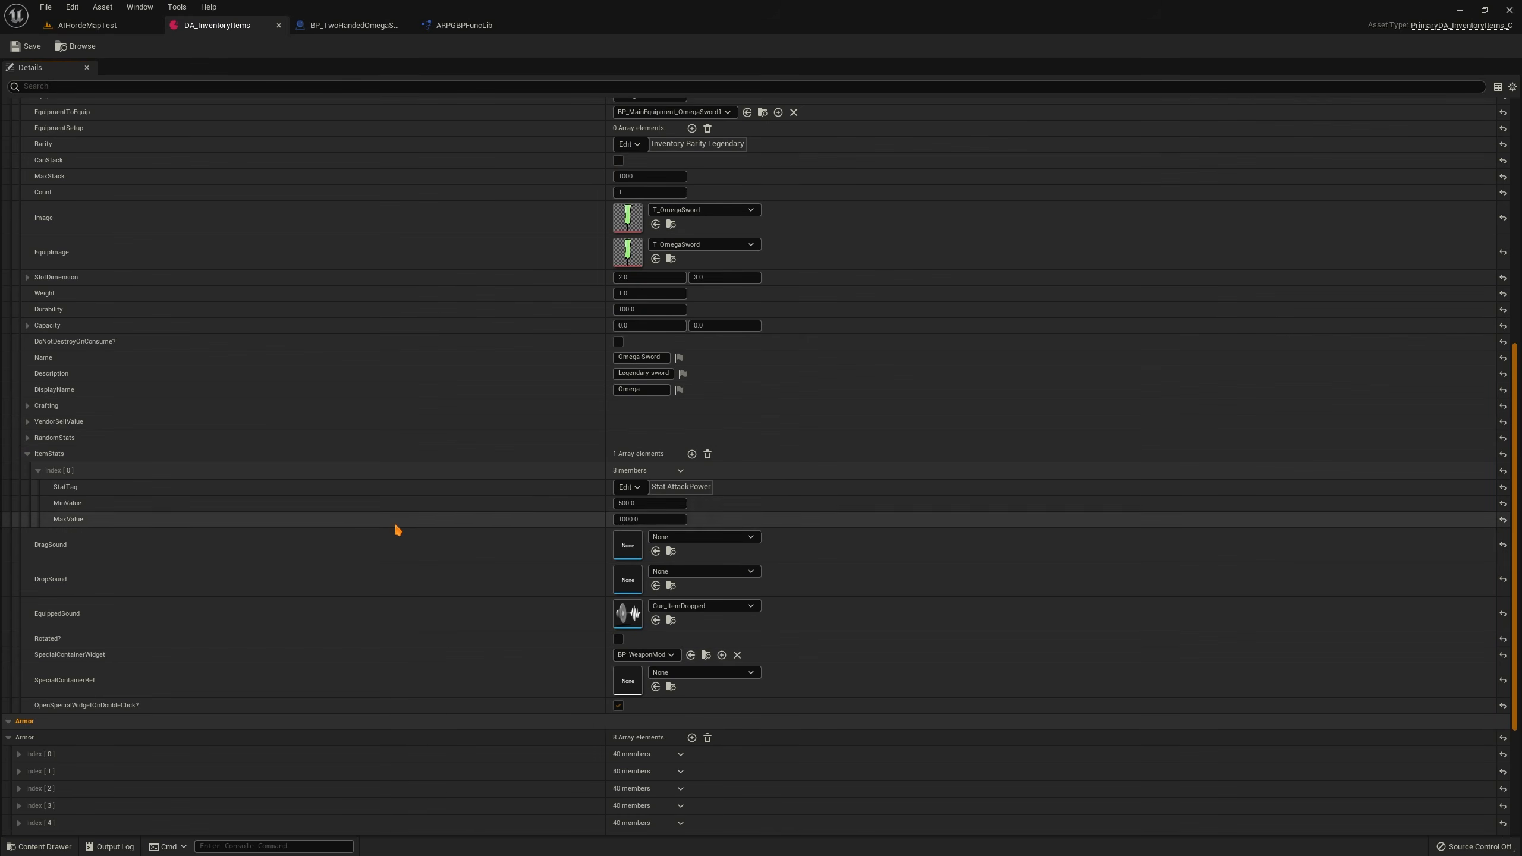
# Add a second ItemStats entry to NewSword with StatTag Stat.Strength and MinValue 30, and save the asset
pyautogui.scroll(-2, 30, 412)
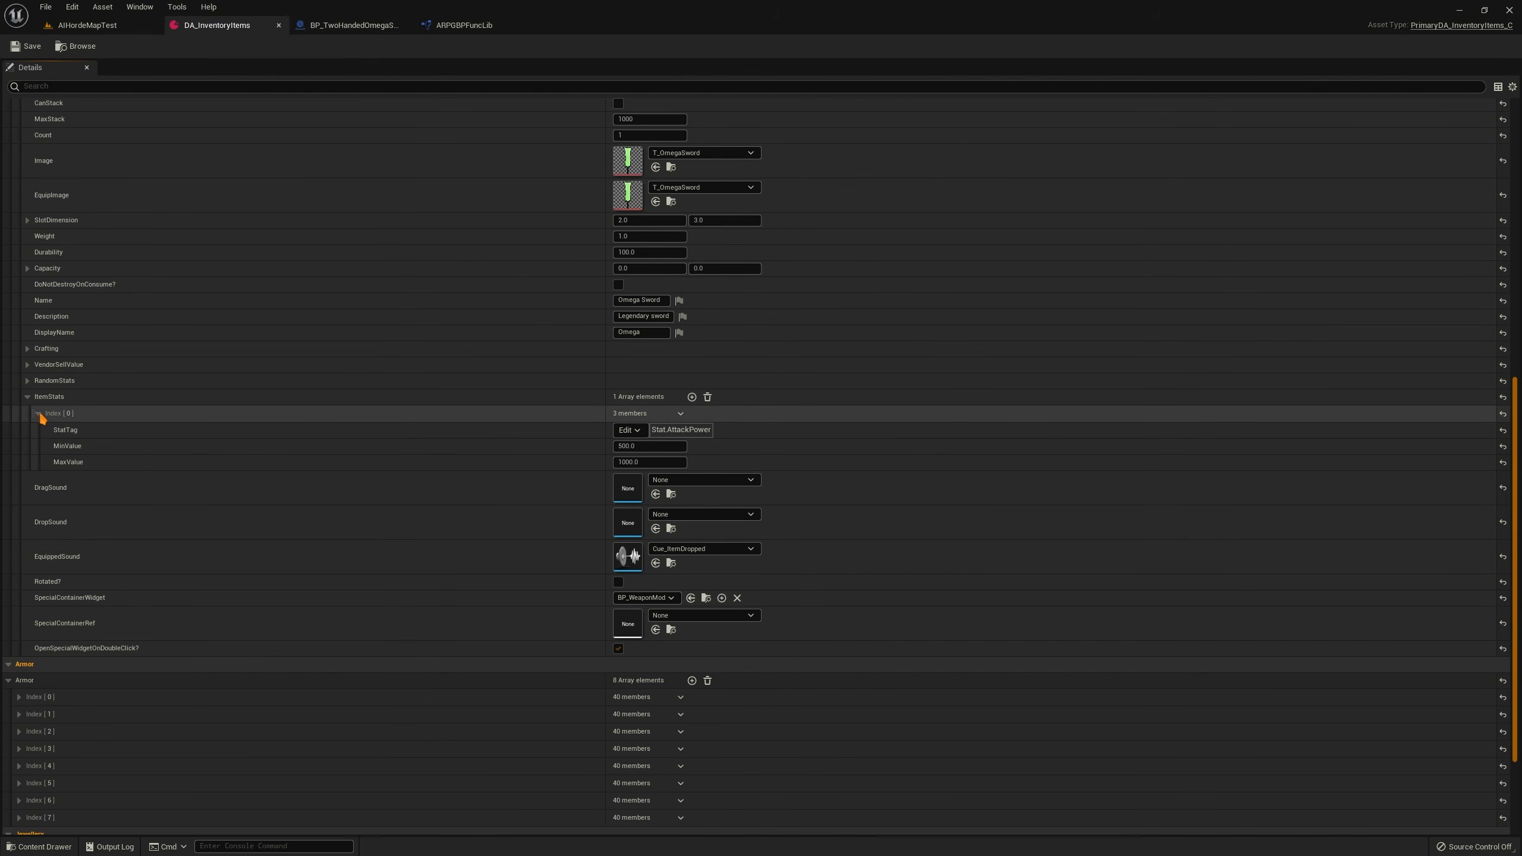
pyautogui.click(39, 414)
pyautogui.click(692, 397)
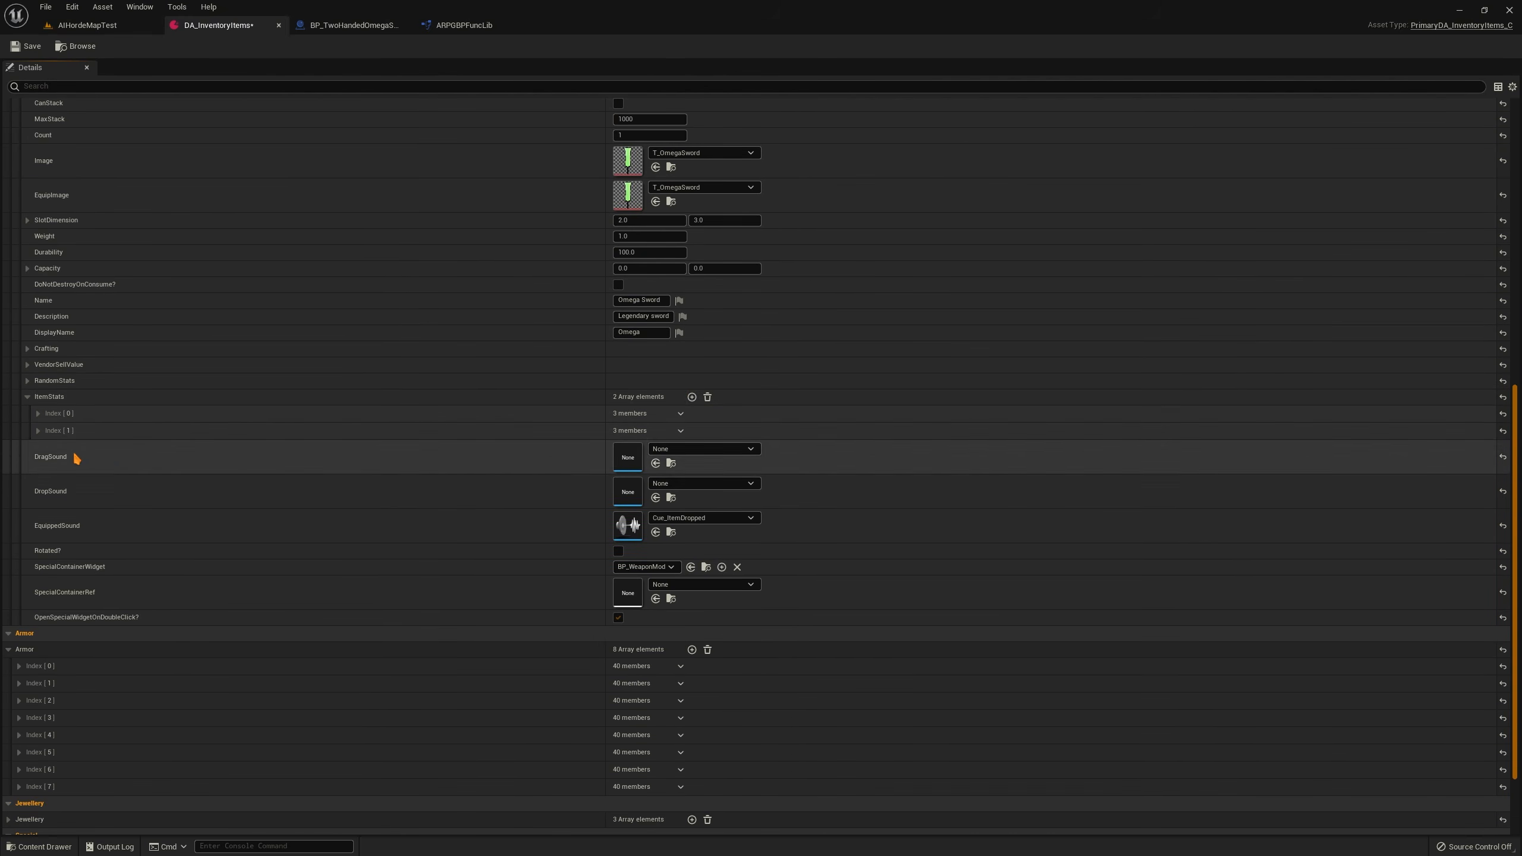
pyautogui.click(59, 430)
pyautogui.click(636, 448)
pyautogui.write('stre')
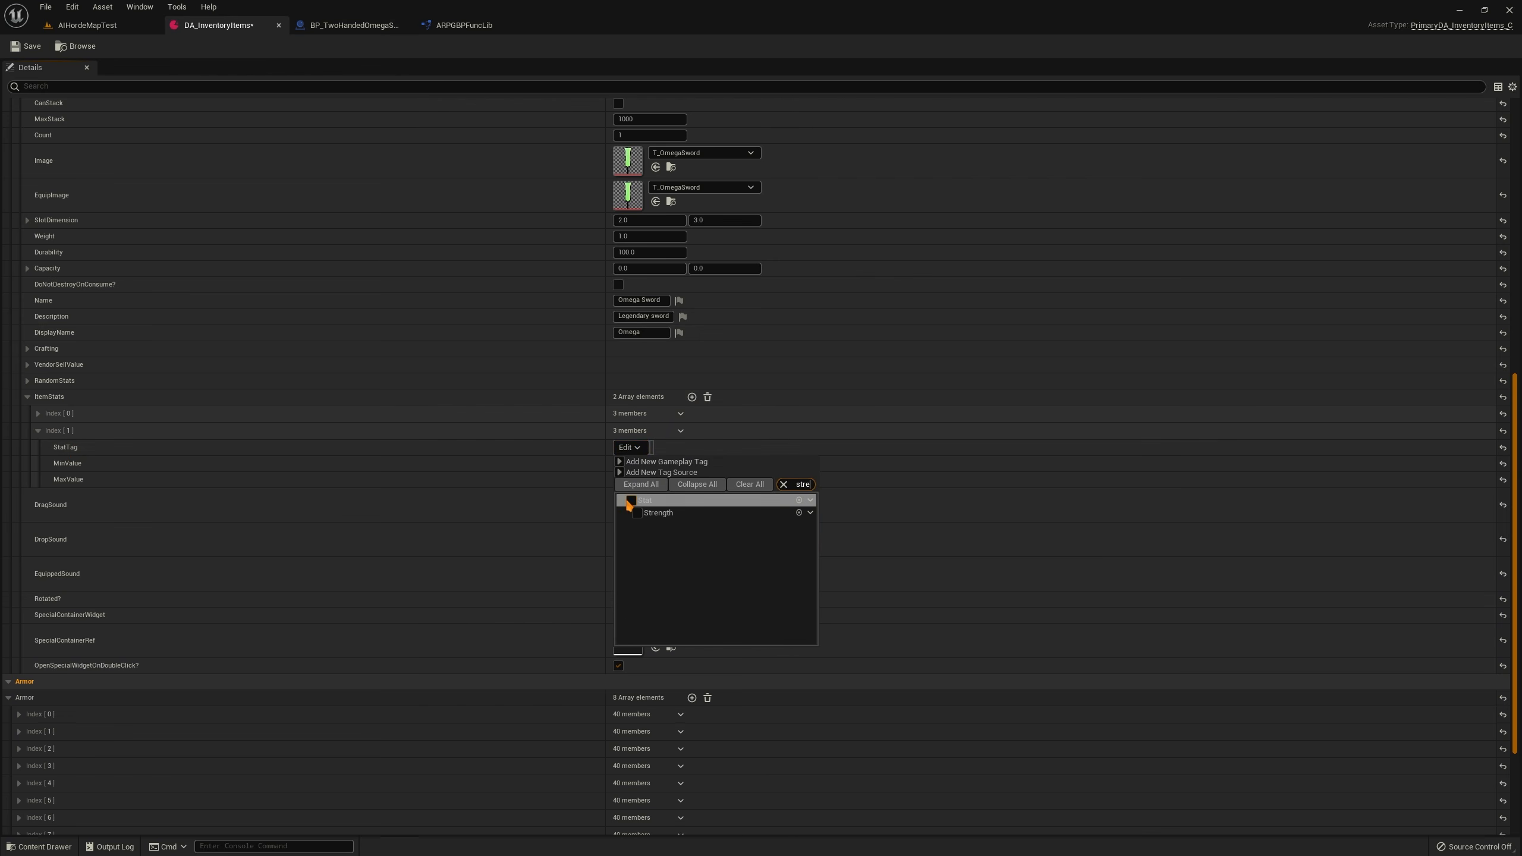
pyautogui.click(636, 513)
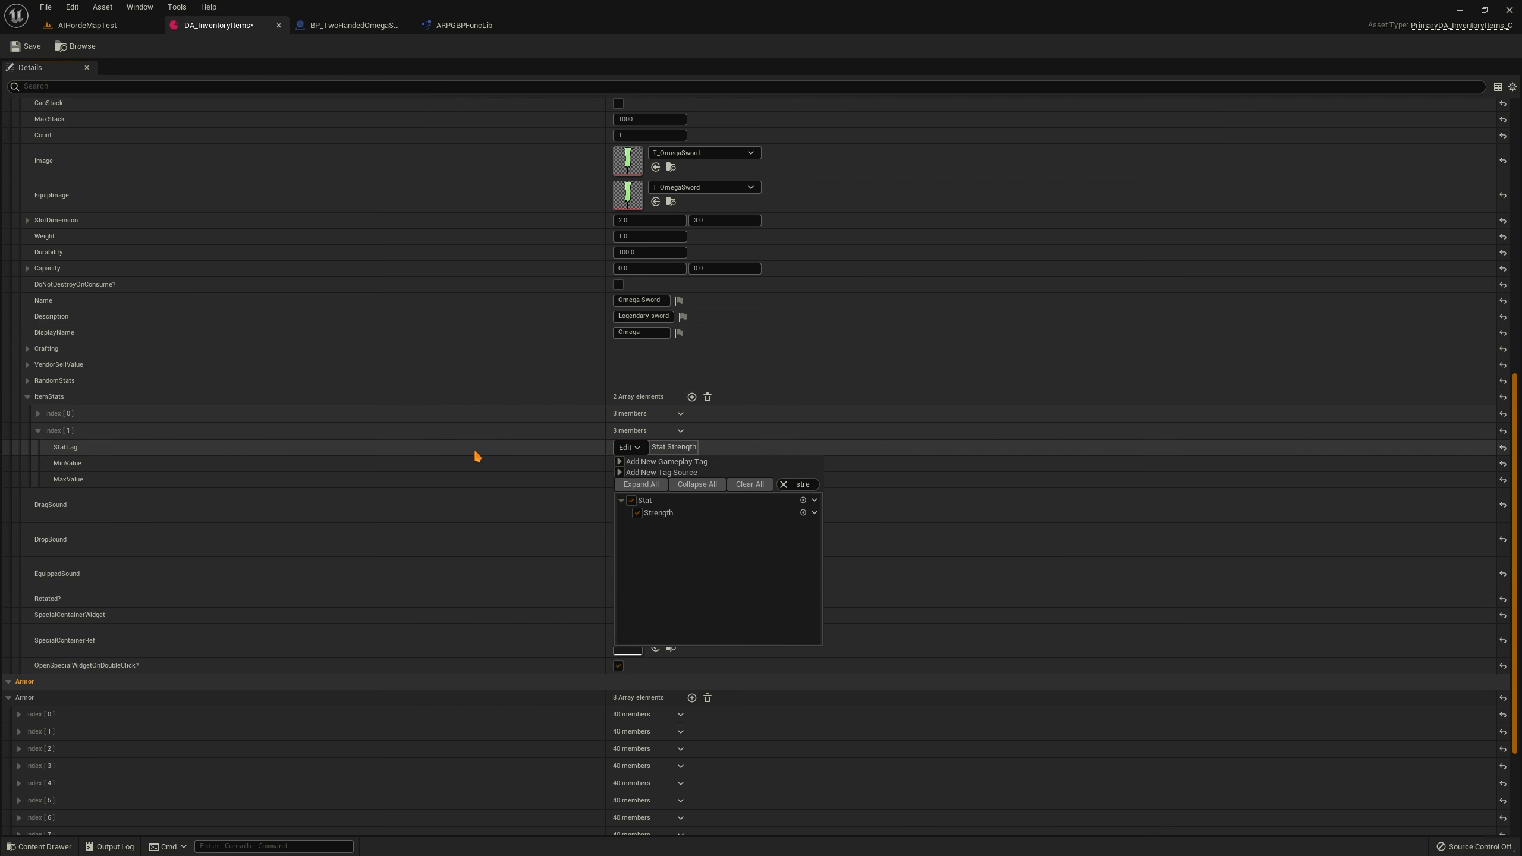
pyautogui.click(629, 463)
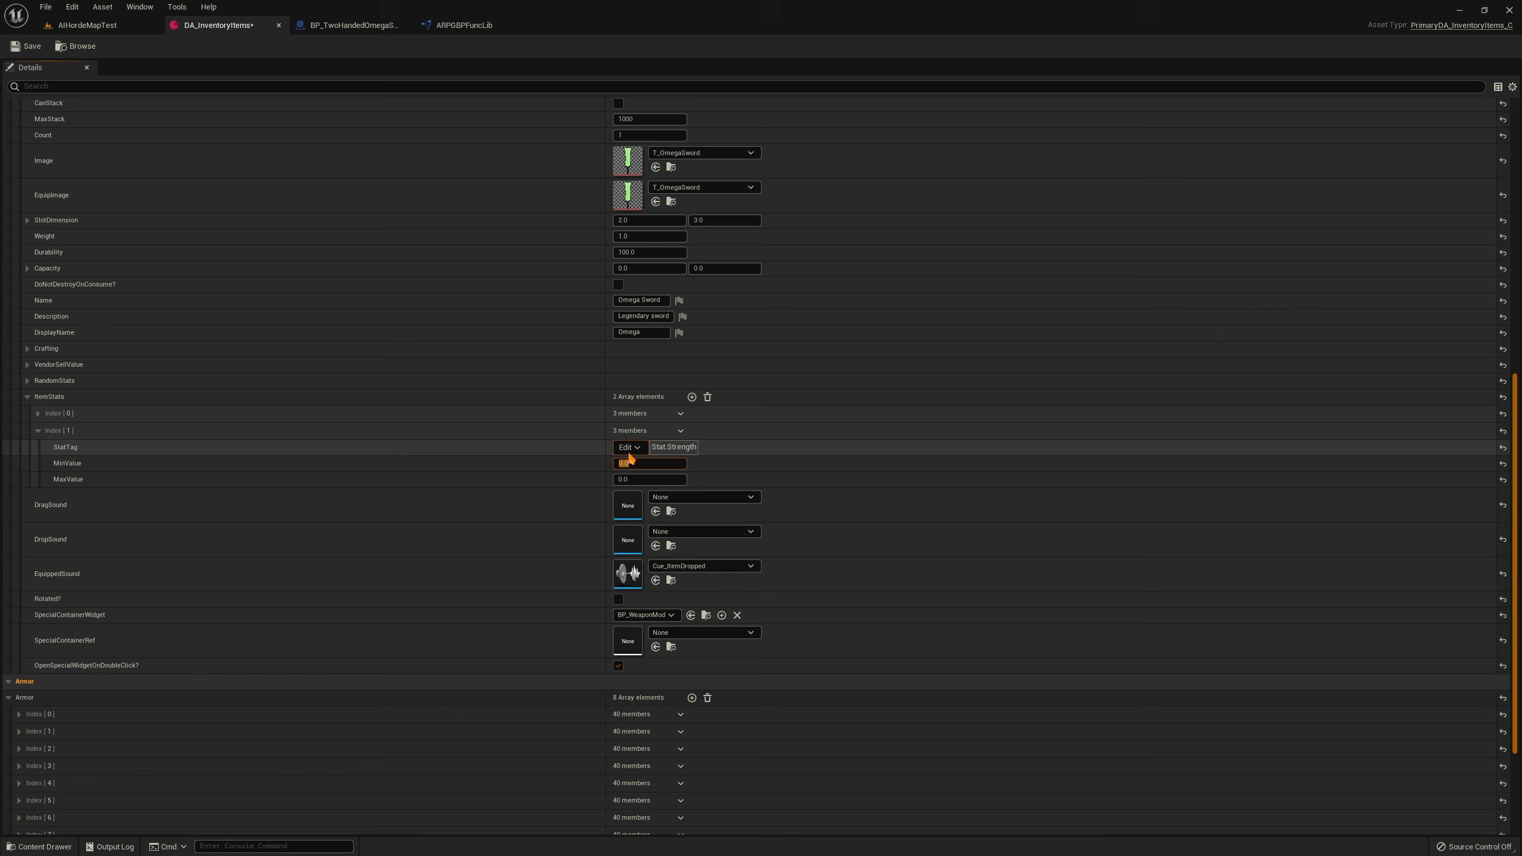
pyautogui.click(27, 47)
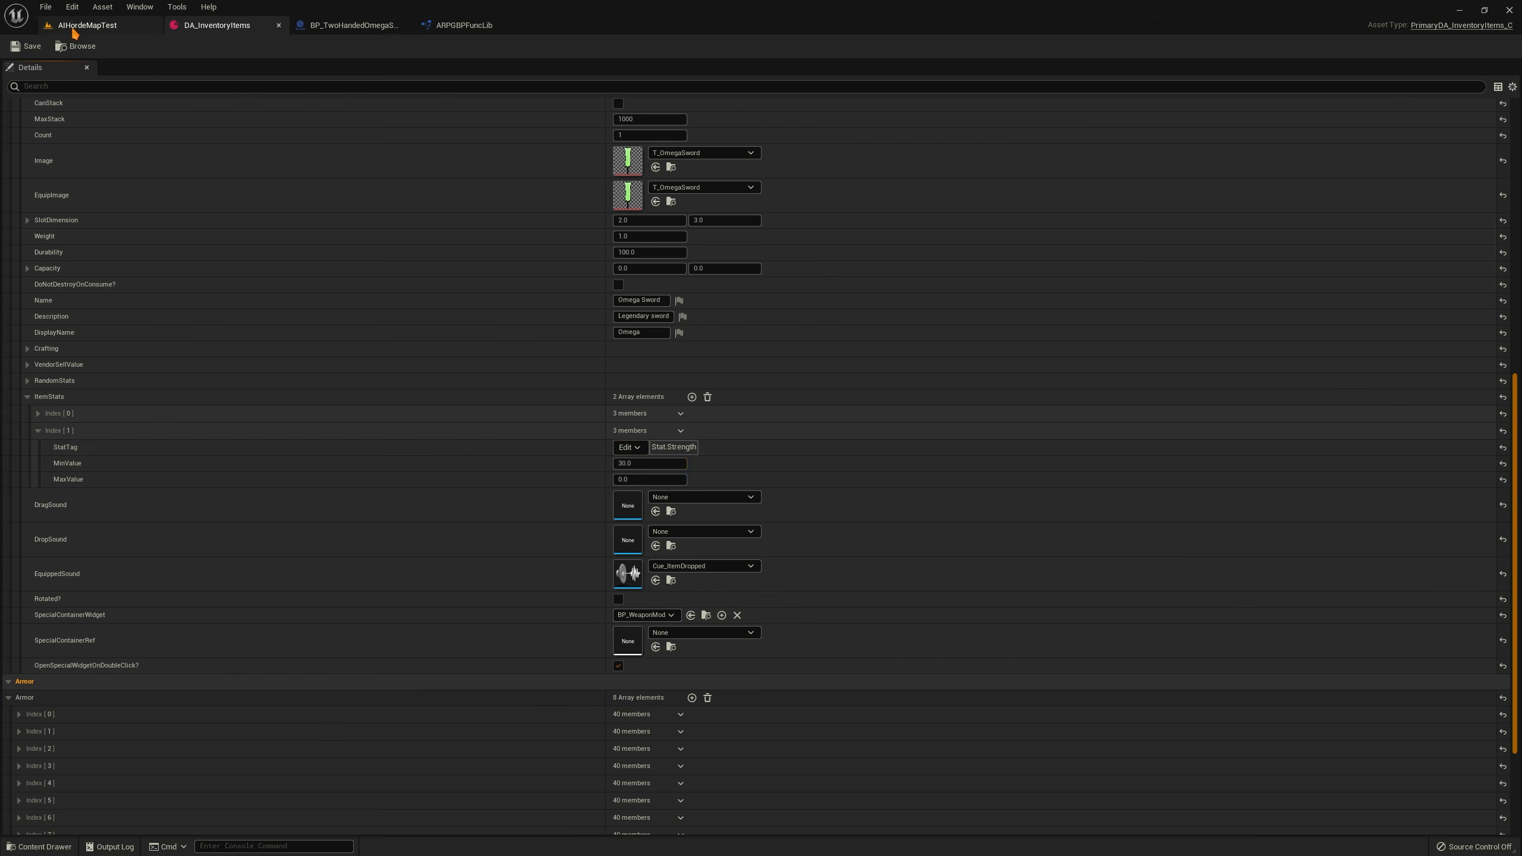
# Play AIHordeMapTest to check the Strength stat on the sword pickup's tooltip, and return to DA_InventoryItems
pyautogui.click(87, 24)
pyautogui.click(253, 48)
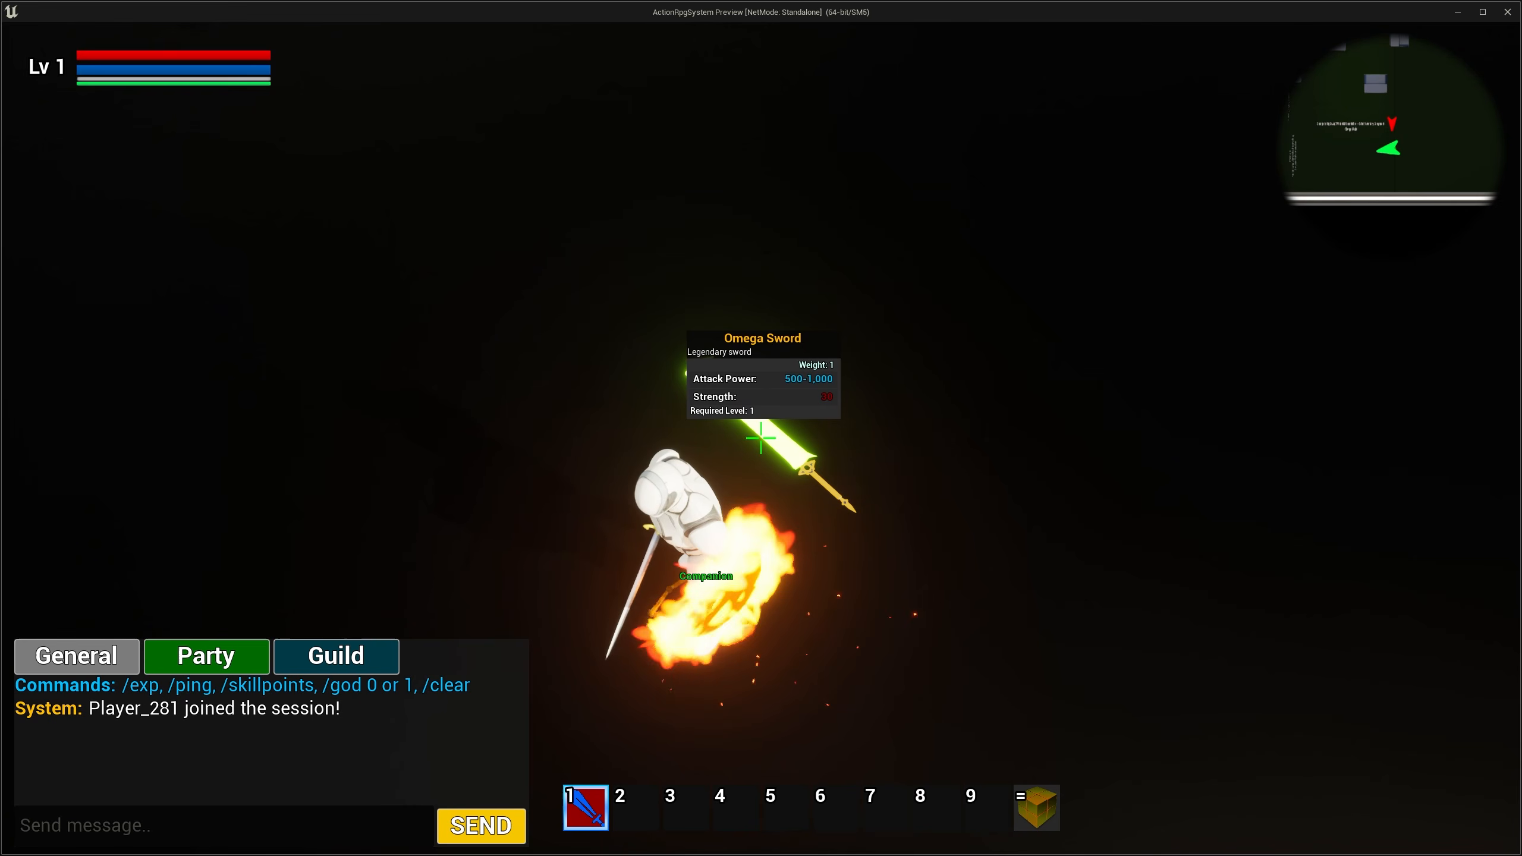
pyautogui.press('Escape')
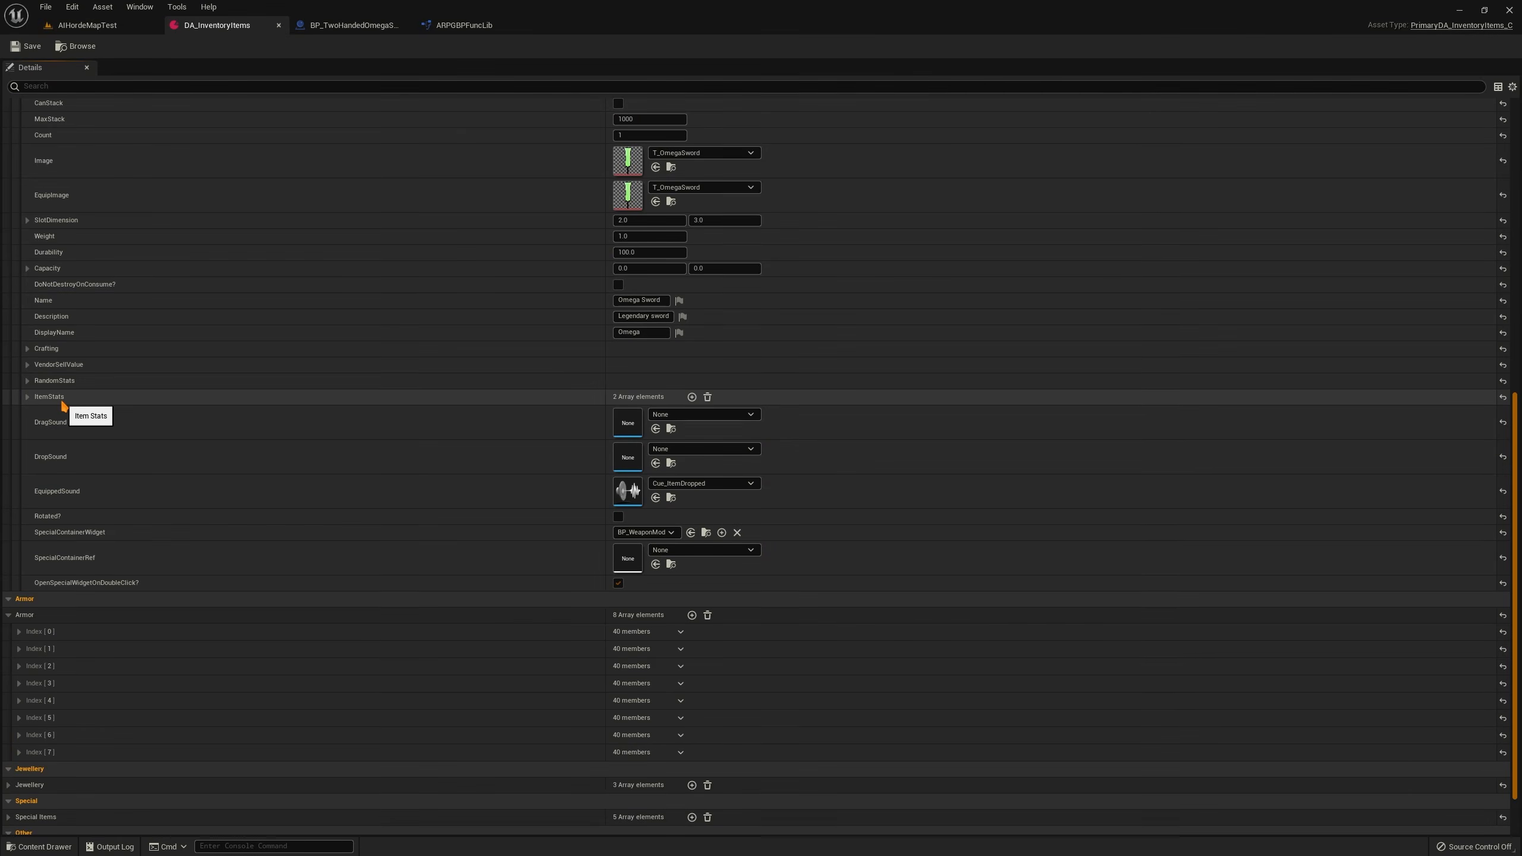
# Remove all ItemStats elements from NewSword and set its RandomStats MaxStats to 5
pyautogui.click(27, 381)
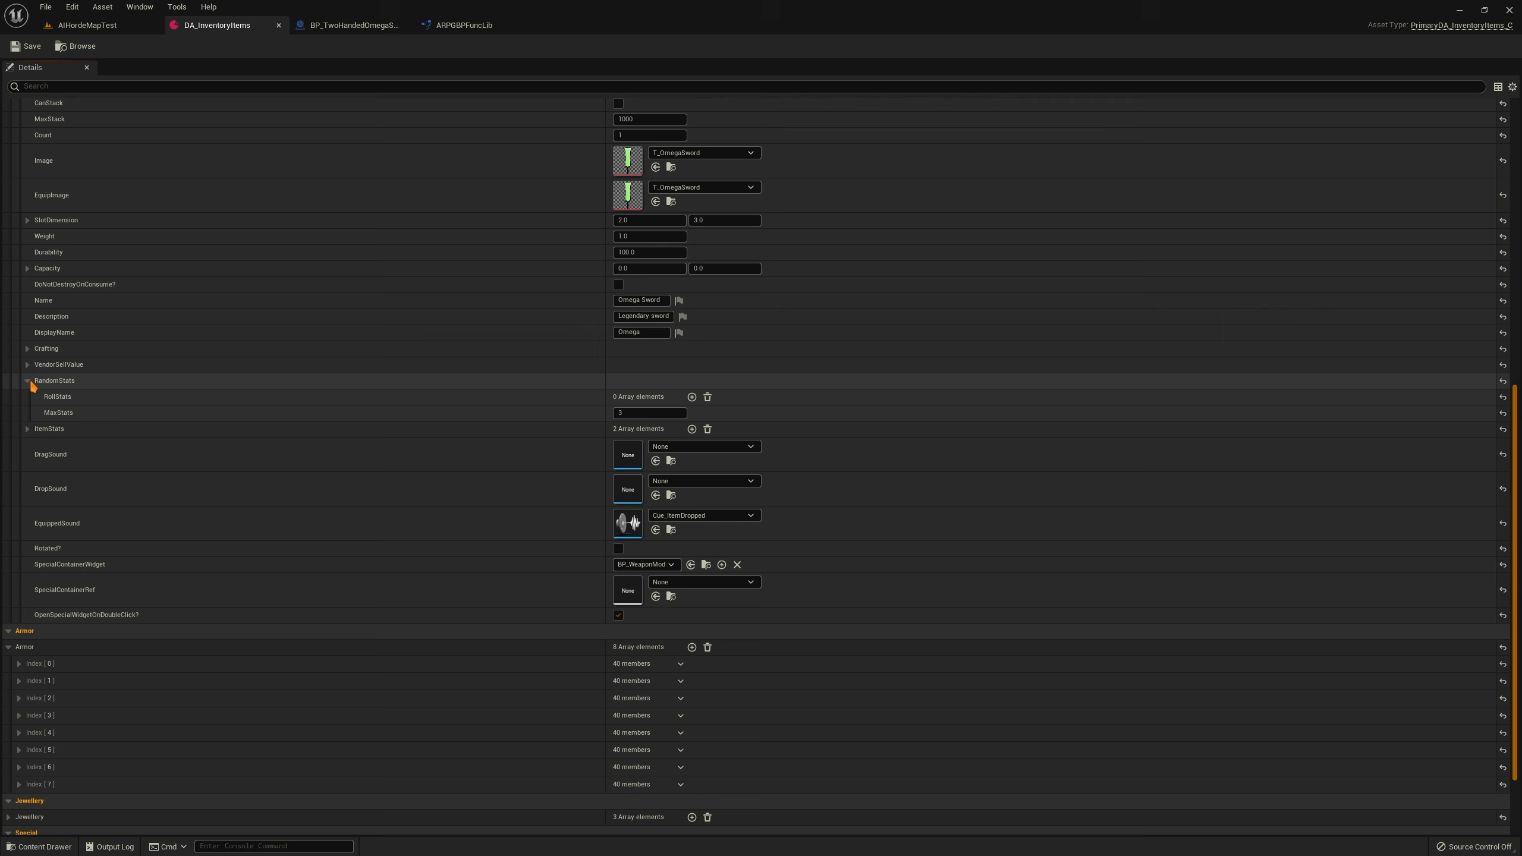
pyautogui.click(707, 429)
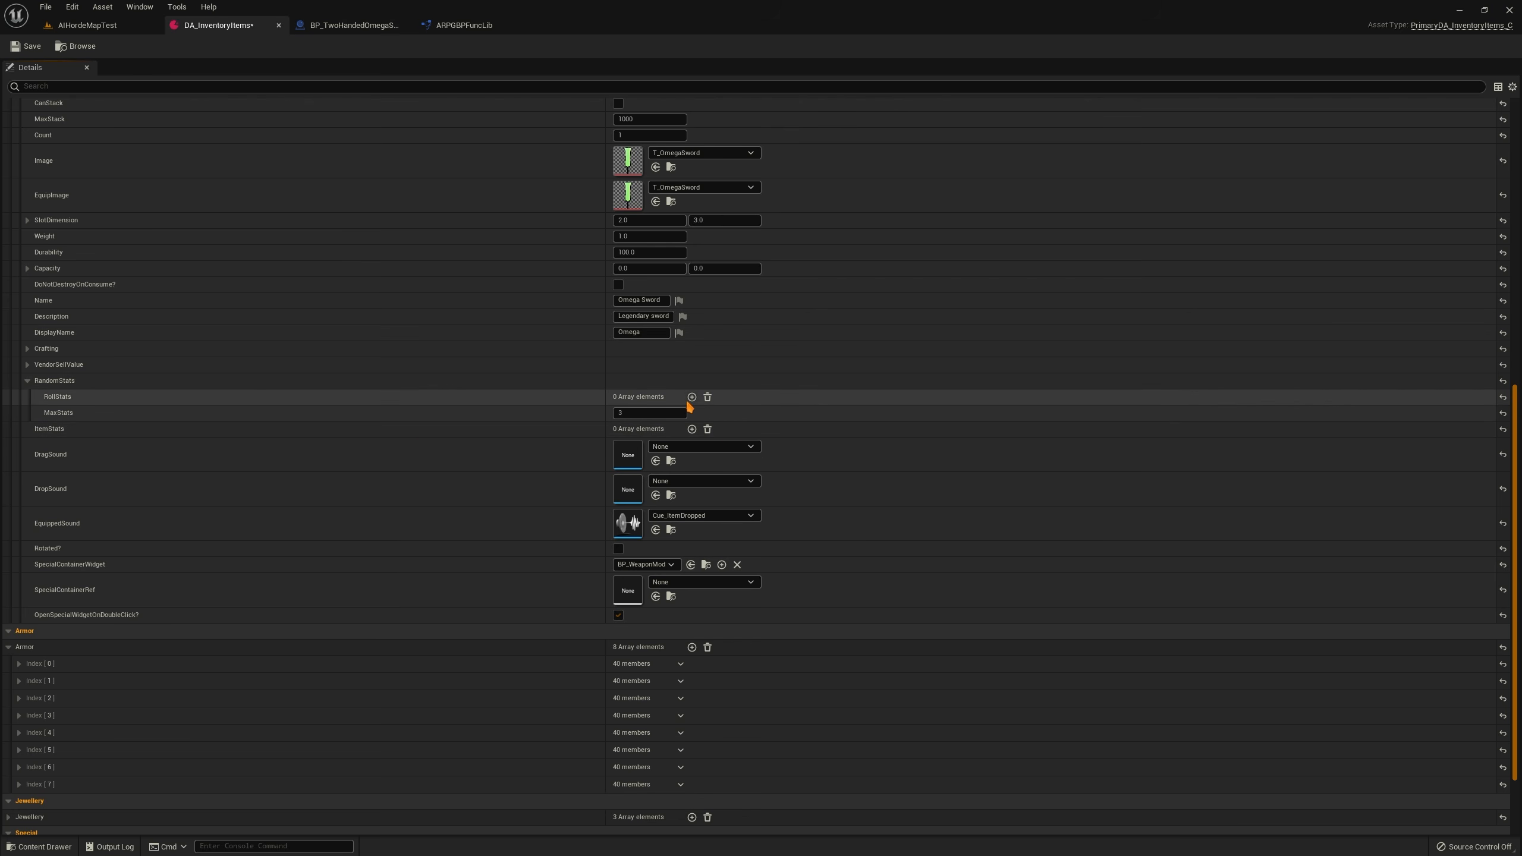
pyautogui.click(649, 414)
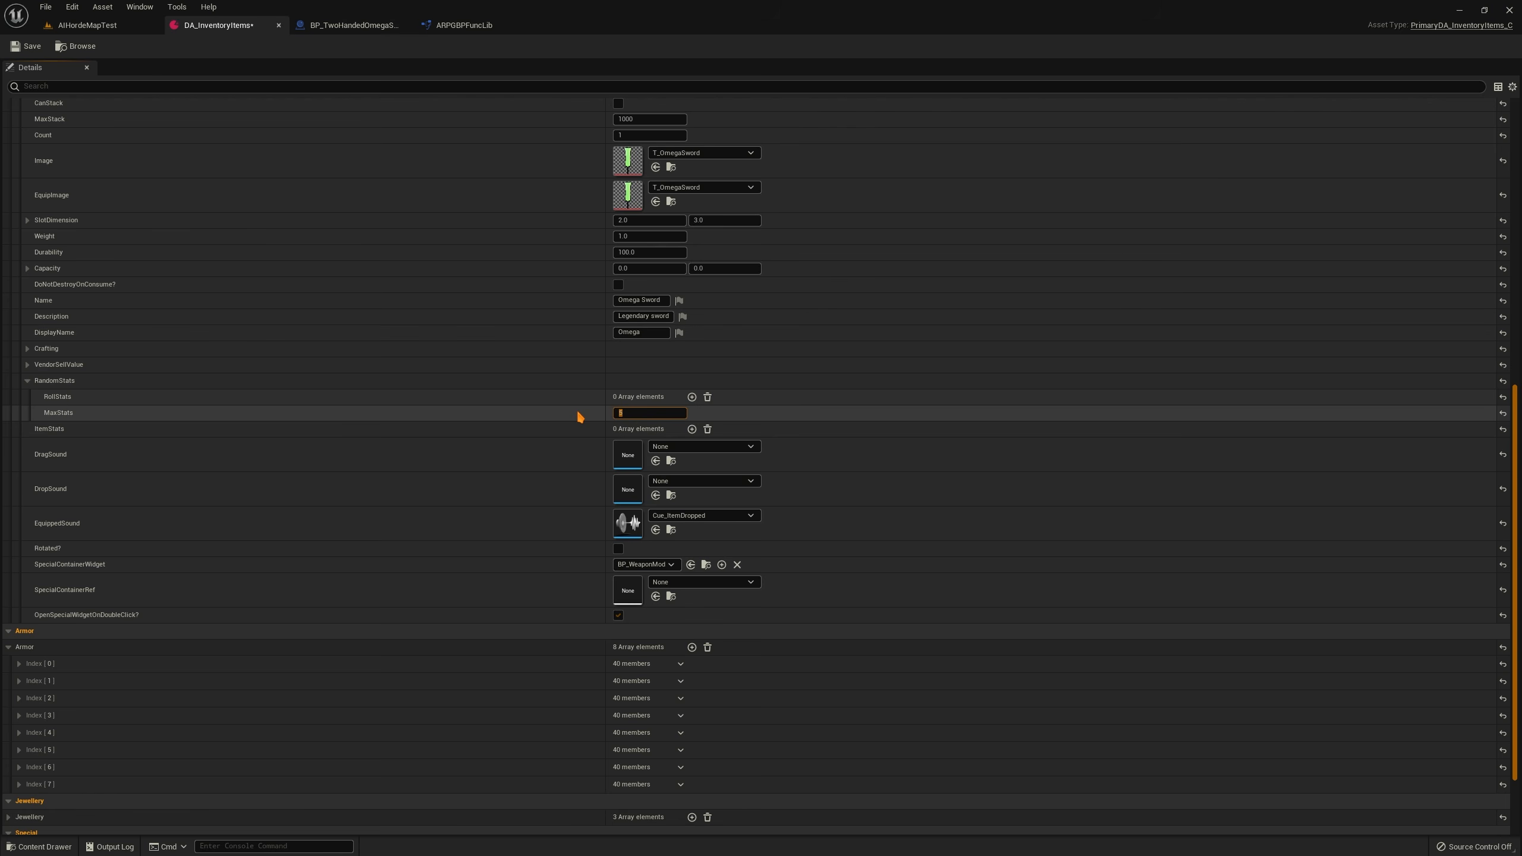
# Add a RollStats element to NewSword's RandomStats and set its StatTag to Stat.AttackPower
pyautogui.click(692, 397)
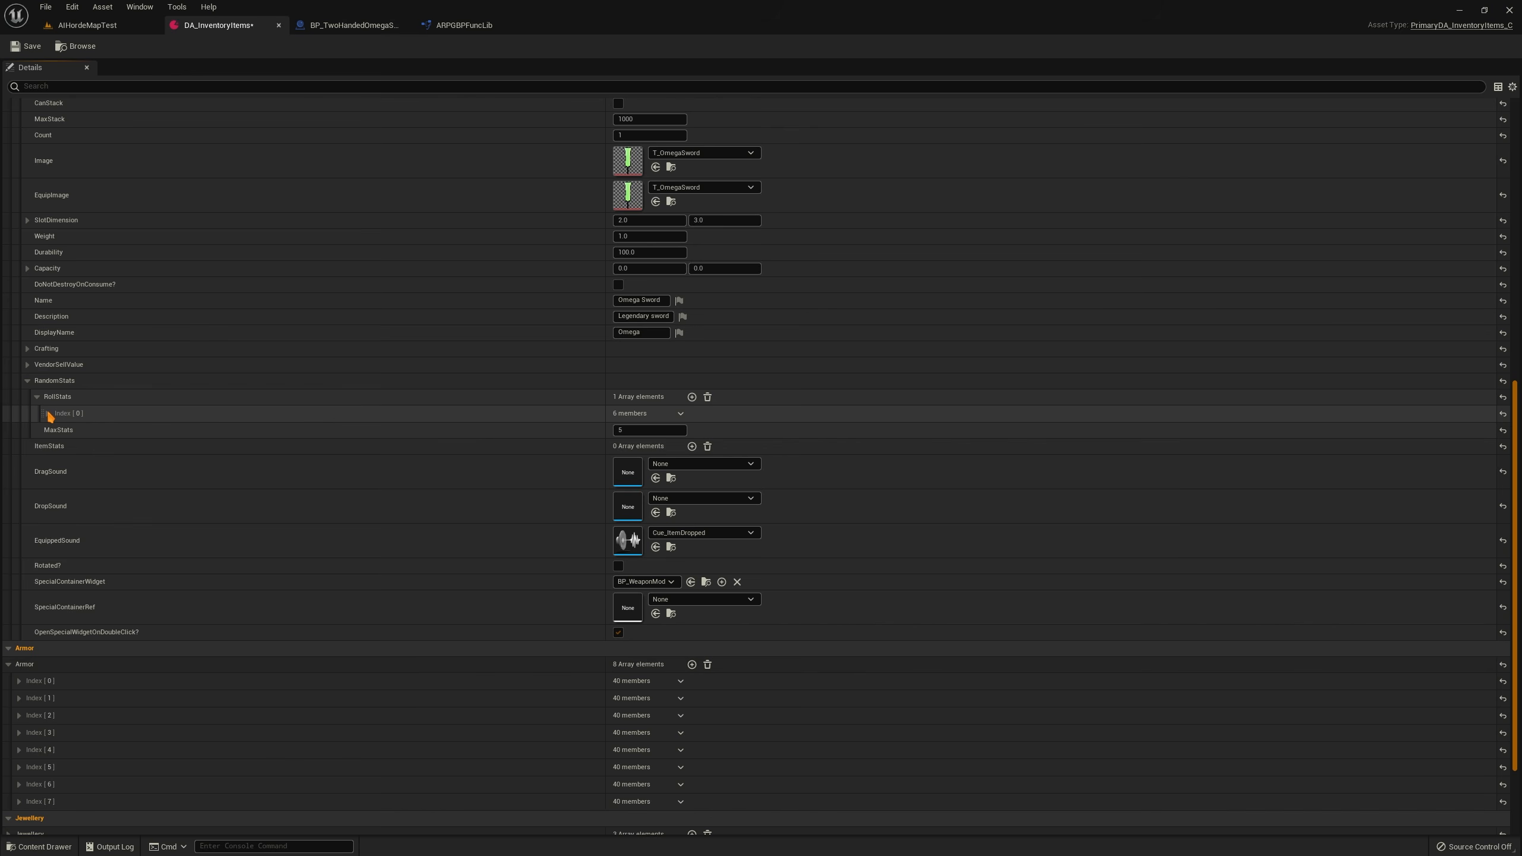
pyautogui.click(48, 414)
pyautogui.click(627, 431)
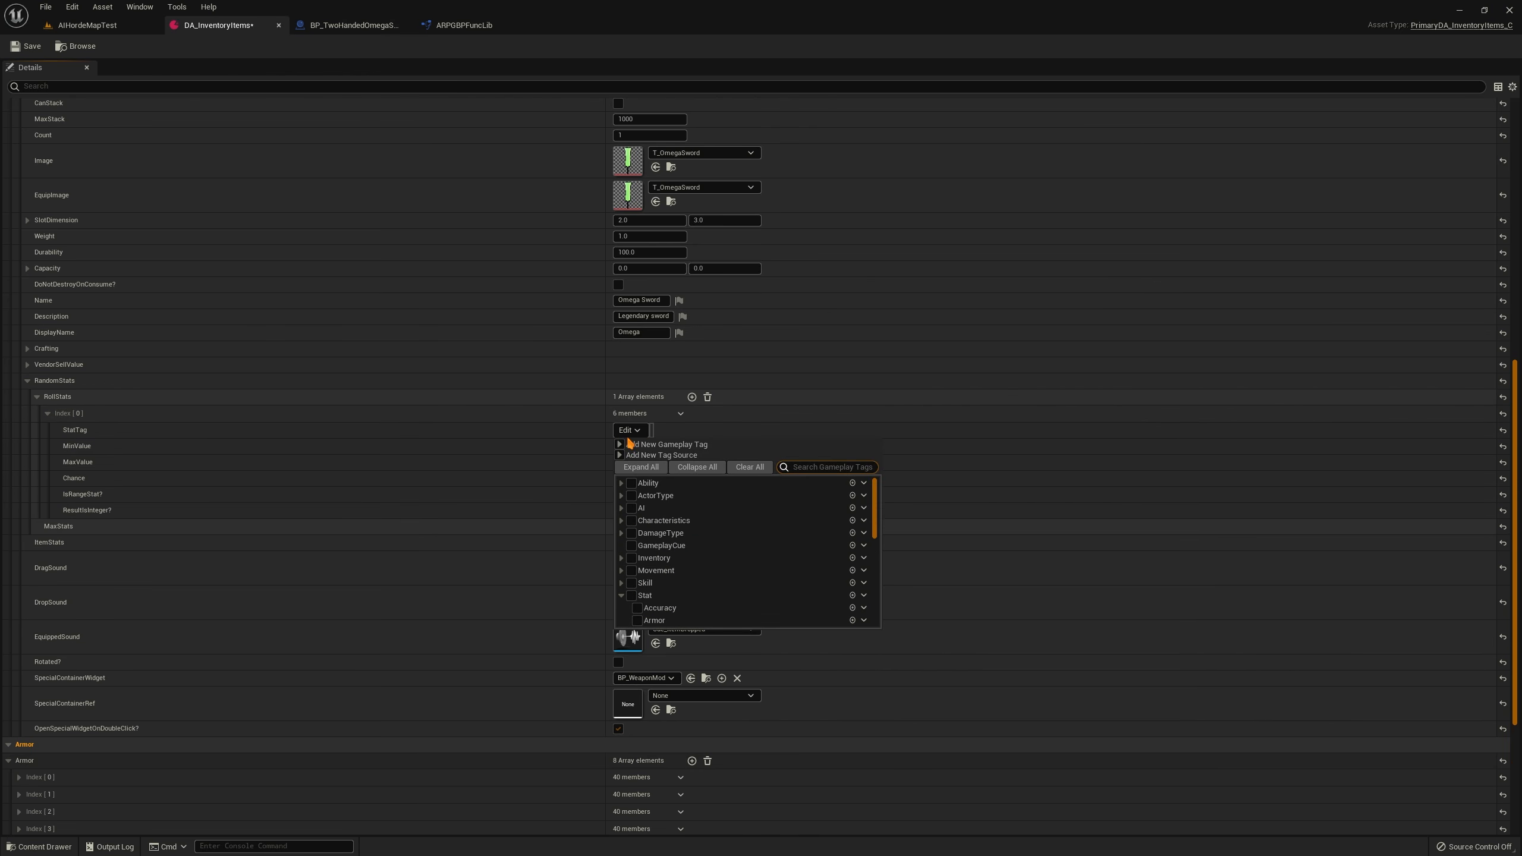
pyautogui.write('attack')
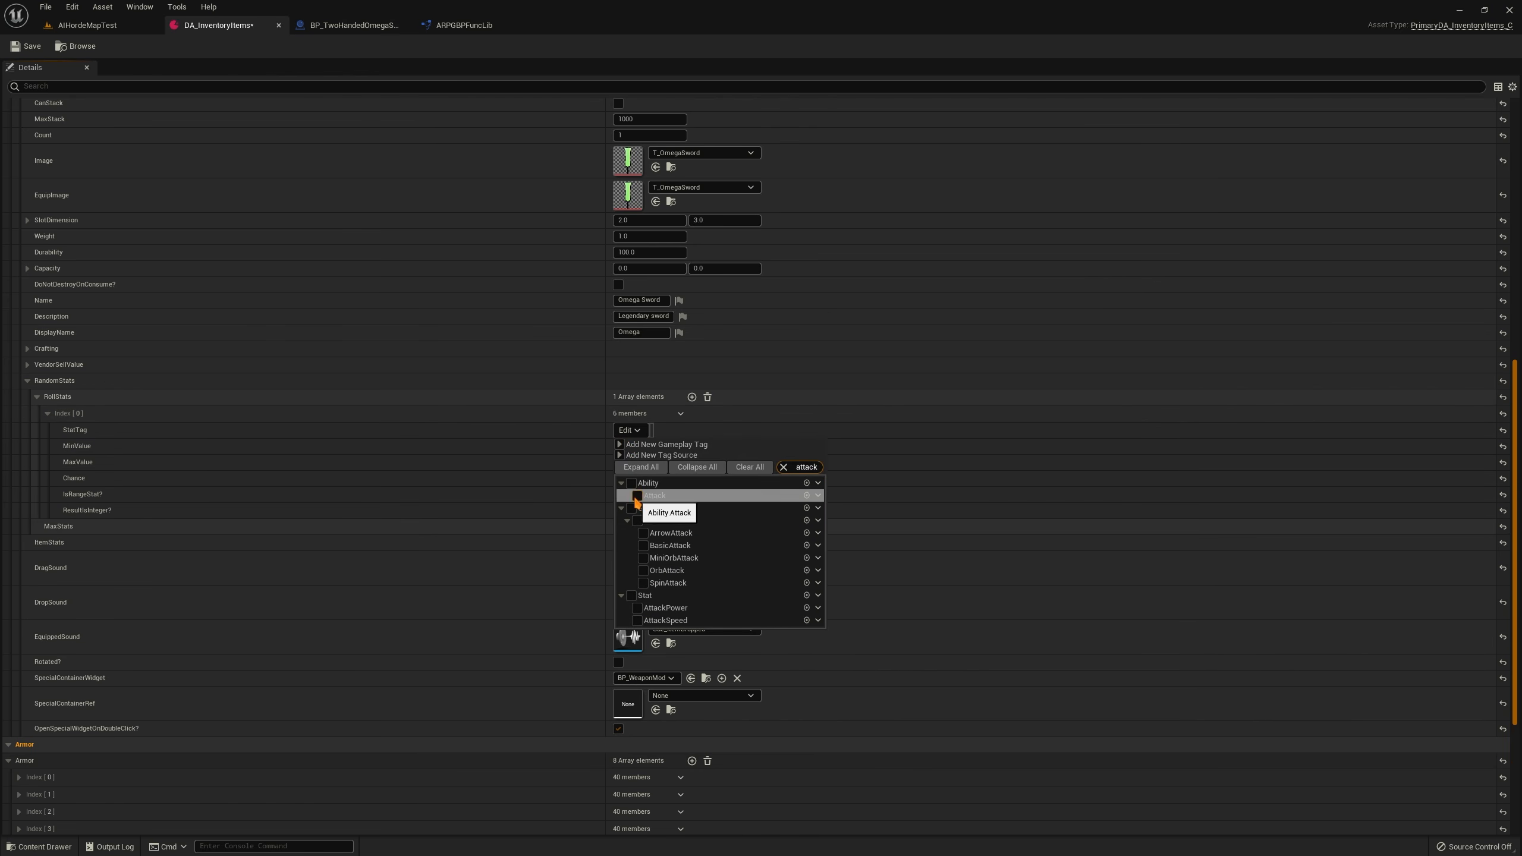
pyautogui.click(637, 608)
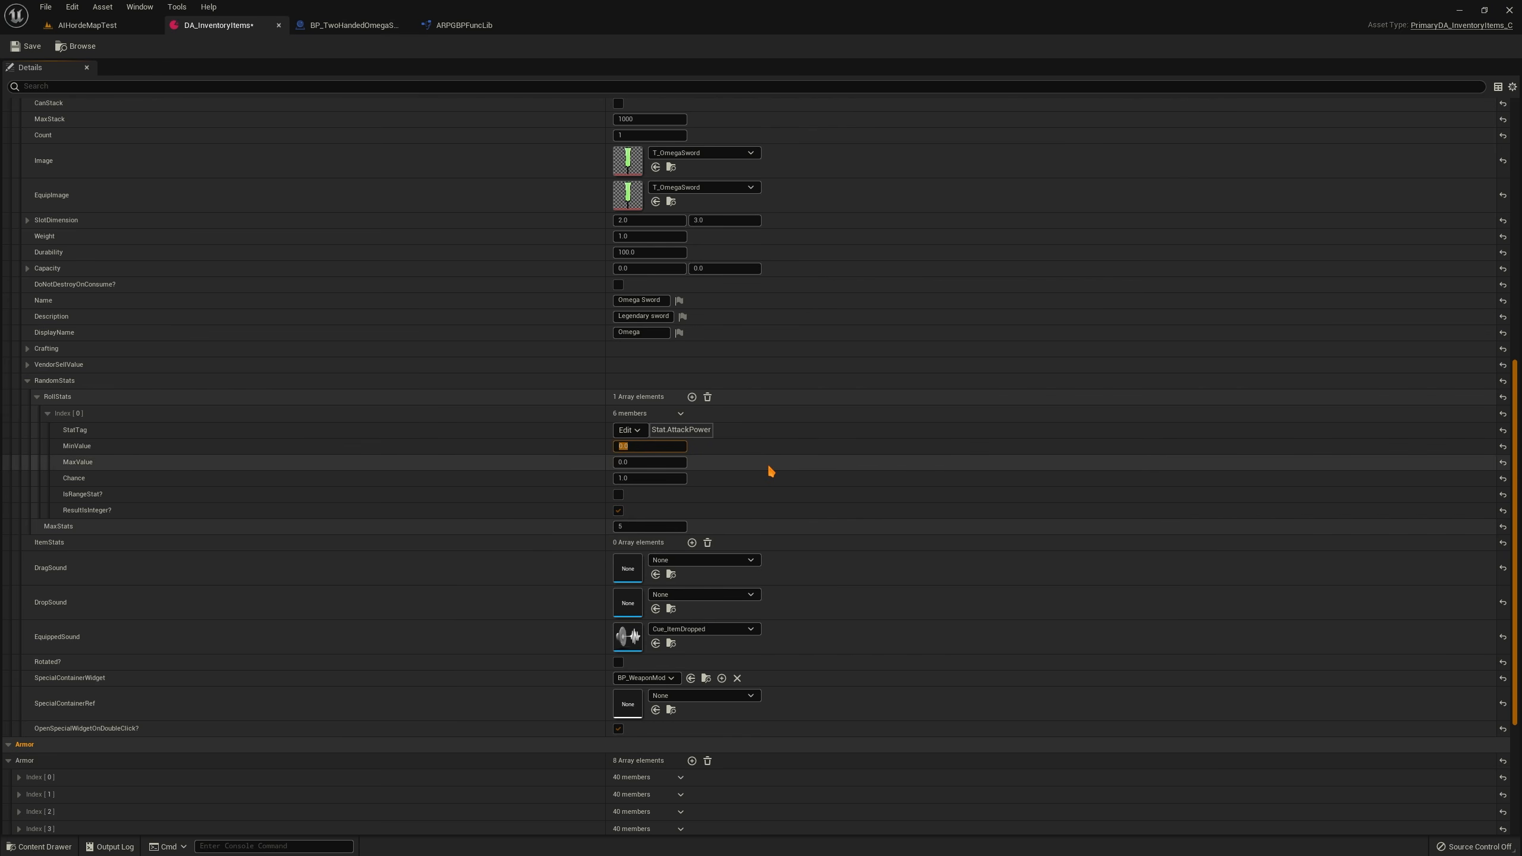
# Set the AttackPower roll's MinValue to 500, MaxValue to 700 and Chance to 100
pyautogui.write('500')
pyautogui.press('Return')
pyautogui.click(654, 460)
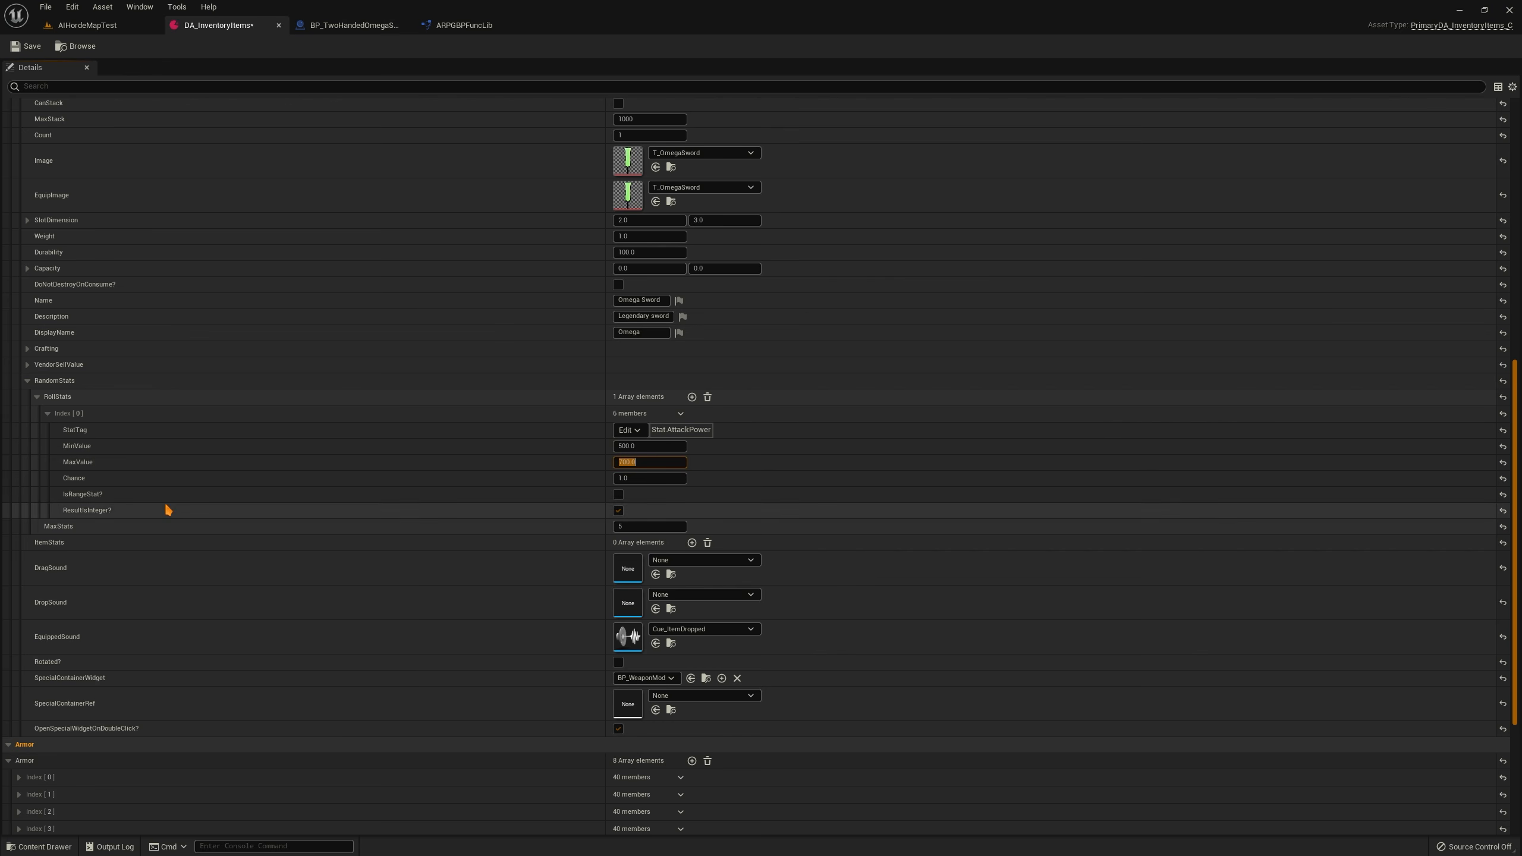
pyautogui.click(629, 478)
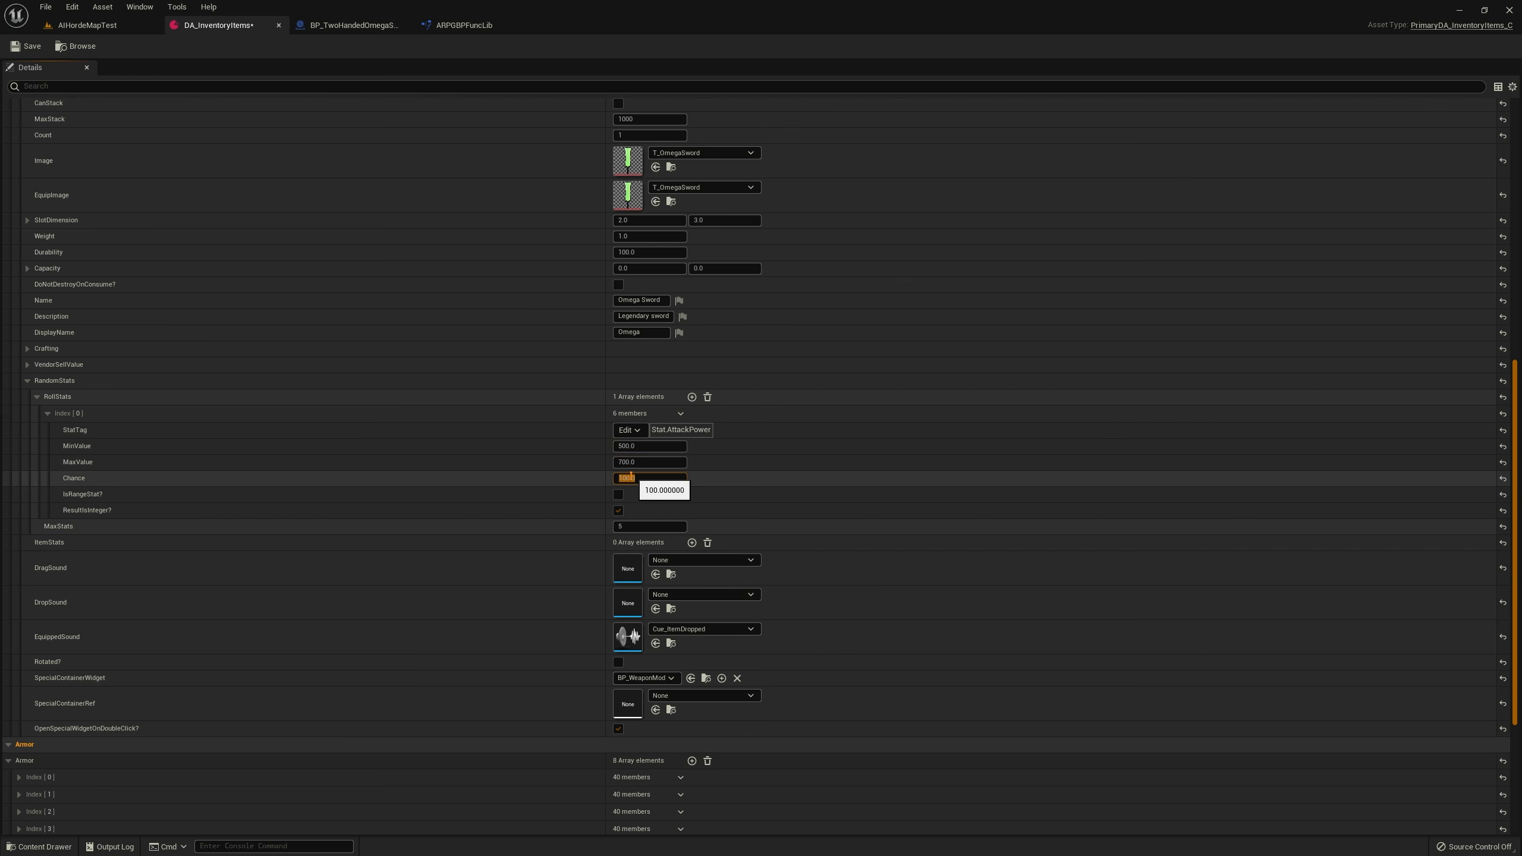
# Enable IsRangeStat on the AttackPower roll and collapse that RollStats element
pyautogui.click(618, 494)
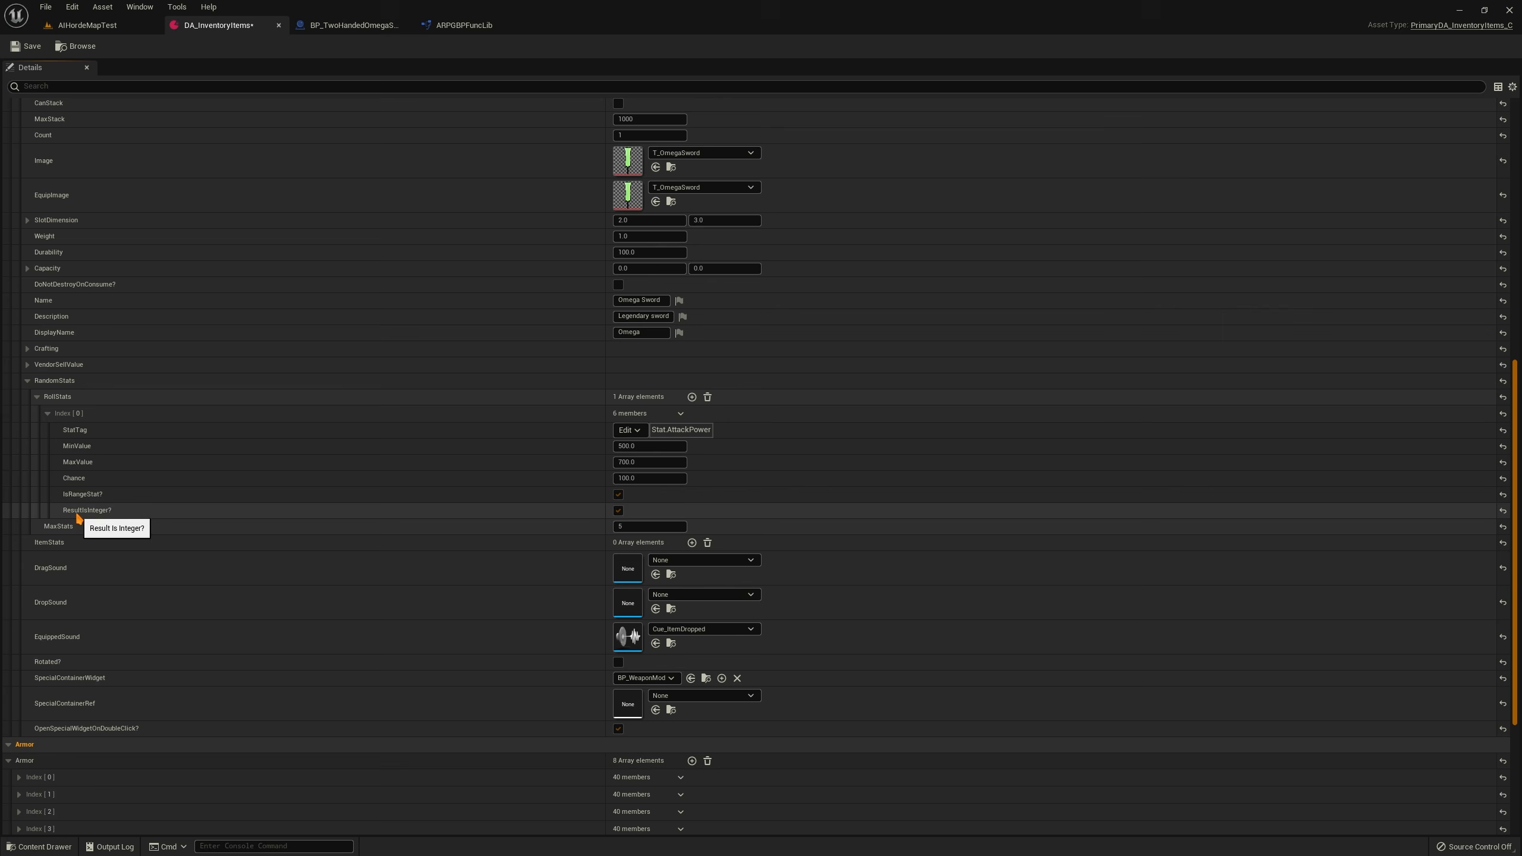
pyautogui.click(49, 414)
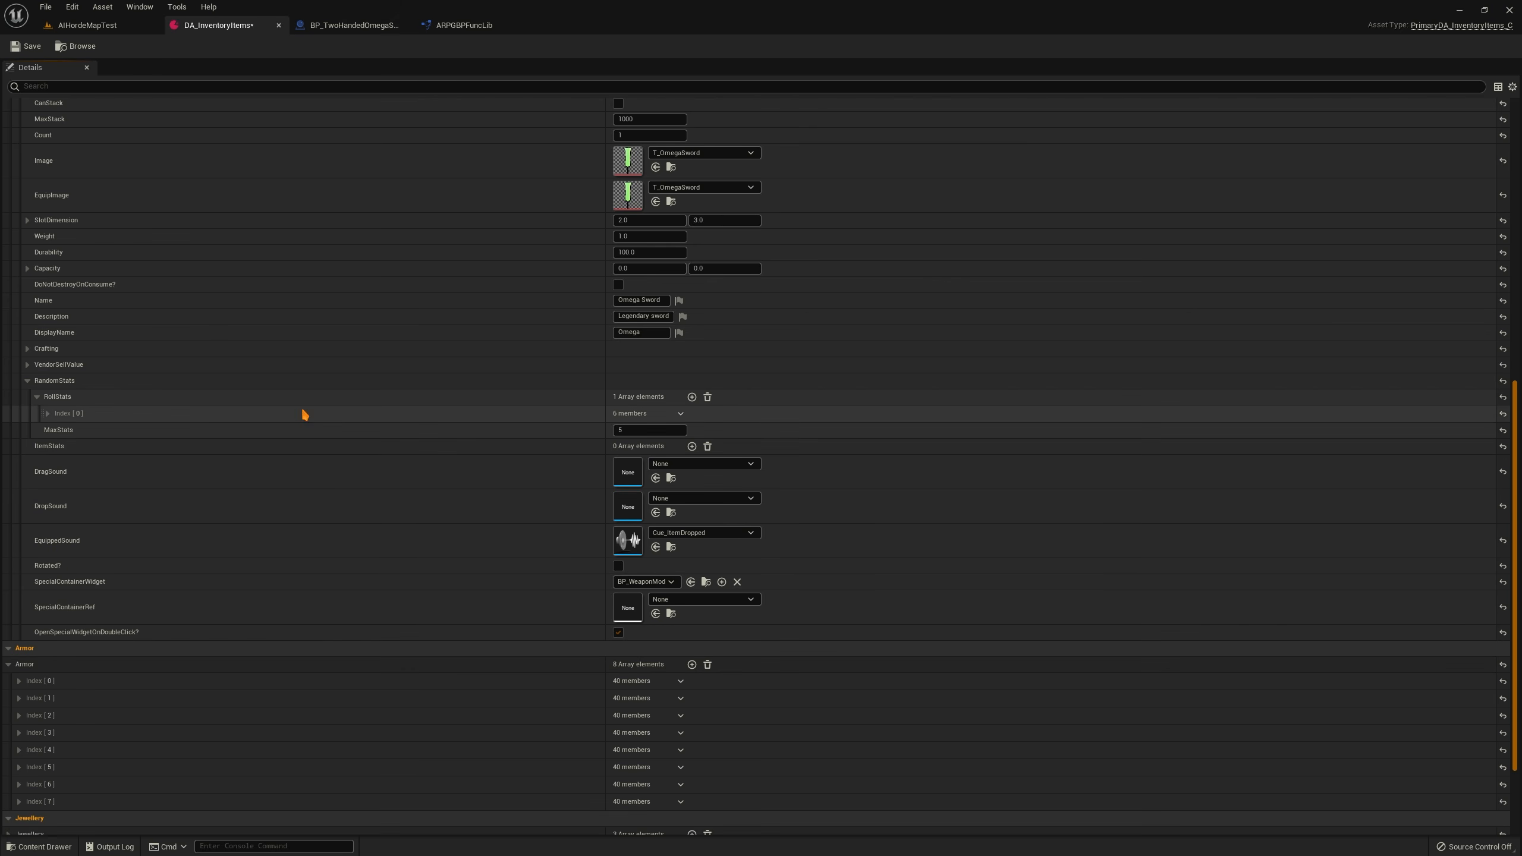
# Add a second RollStats element with StatTag Stat.Strength, MinValue 30 and MaxValue 100
pyautogui.click(691, 398)
pyautogui.click(48, 431)
pyautogui.click(634, 447)
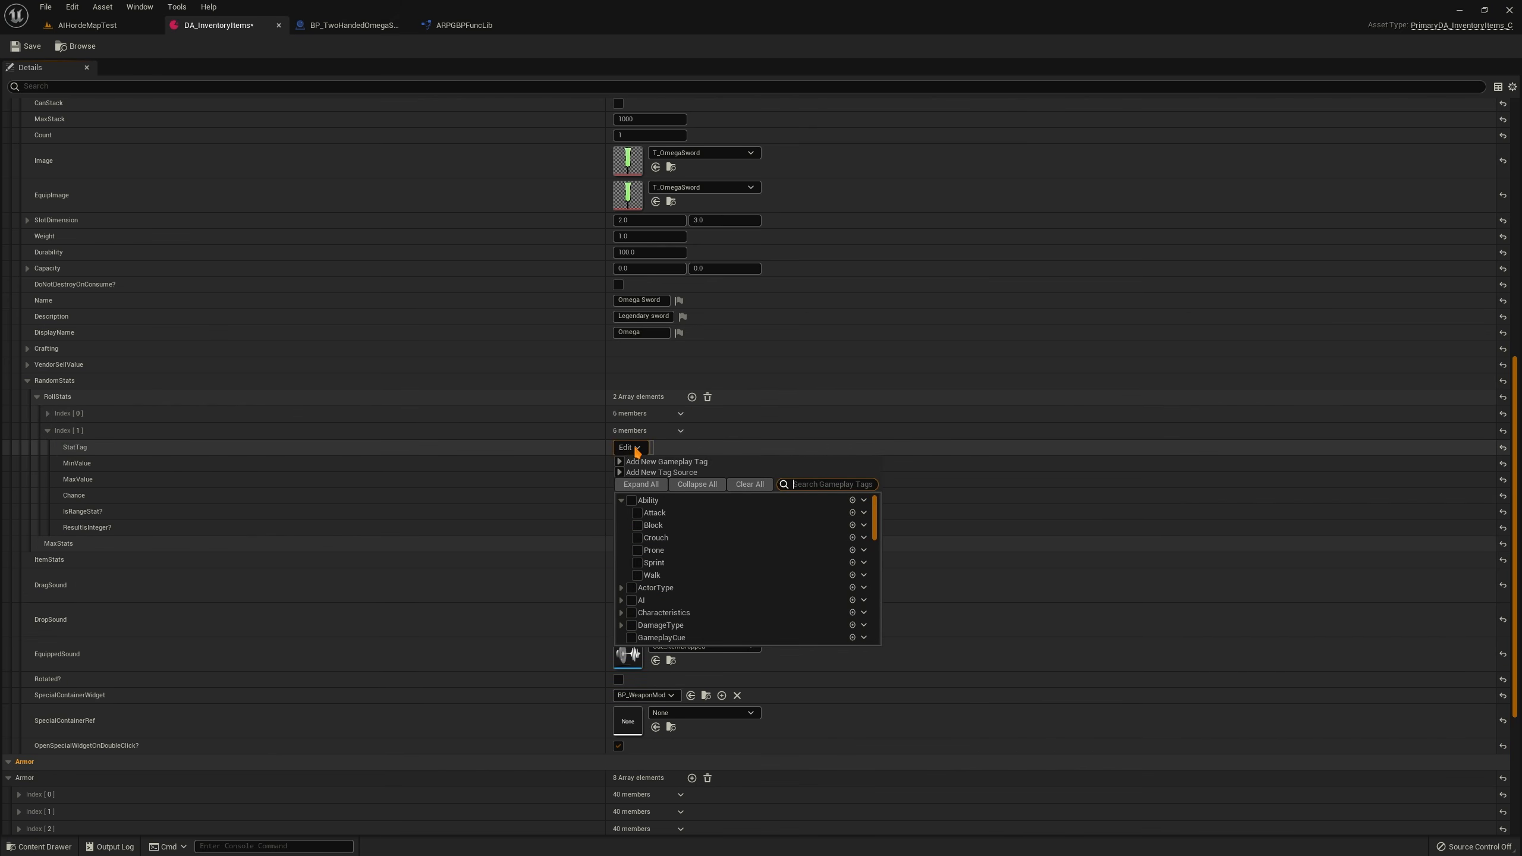
pyautogui.write('stre')
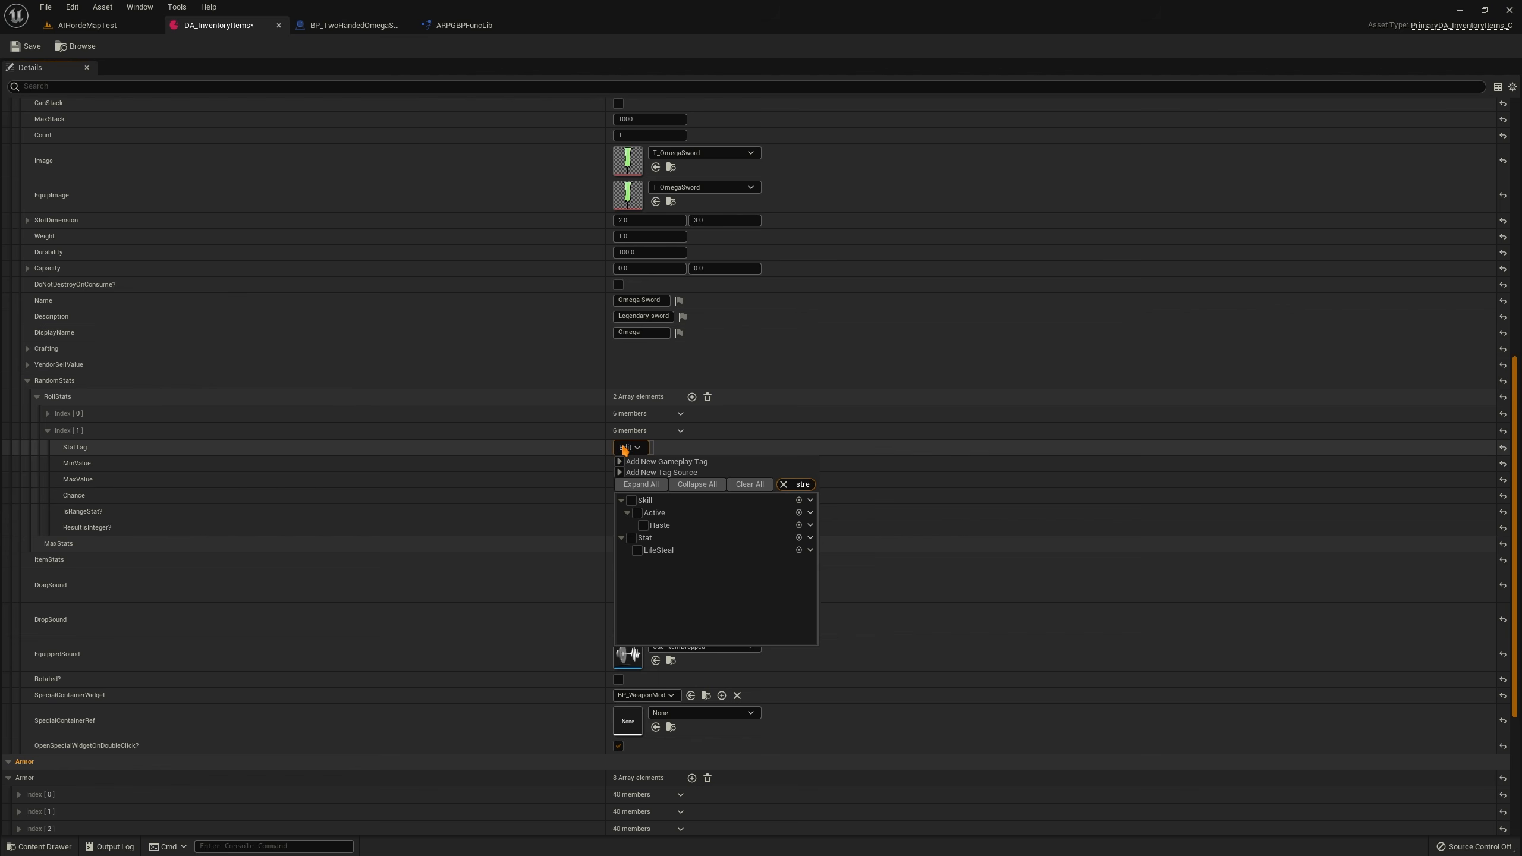
pyautogui.click(637, 513)
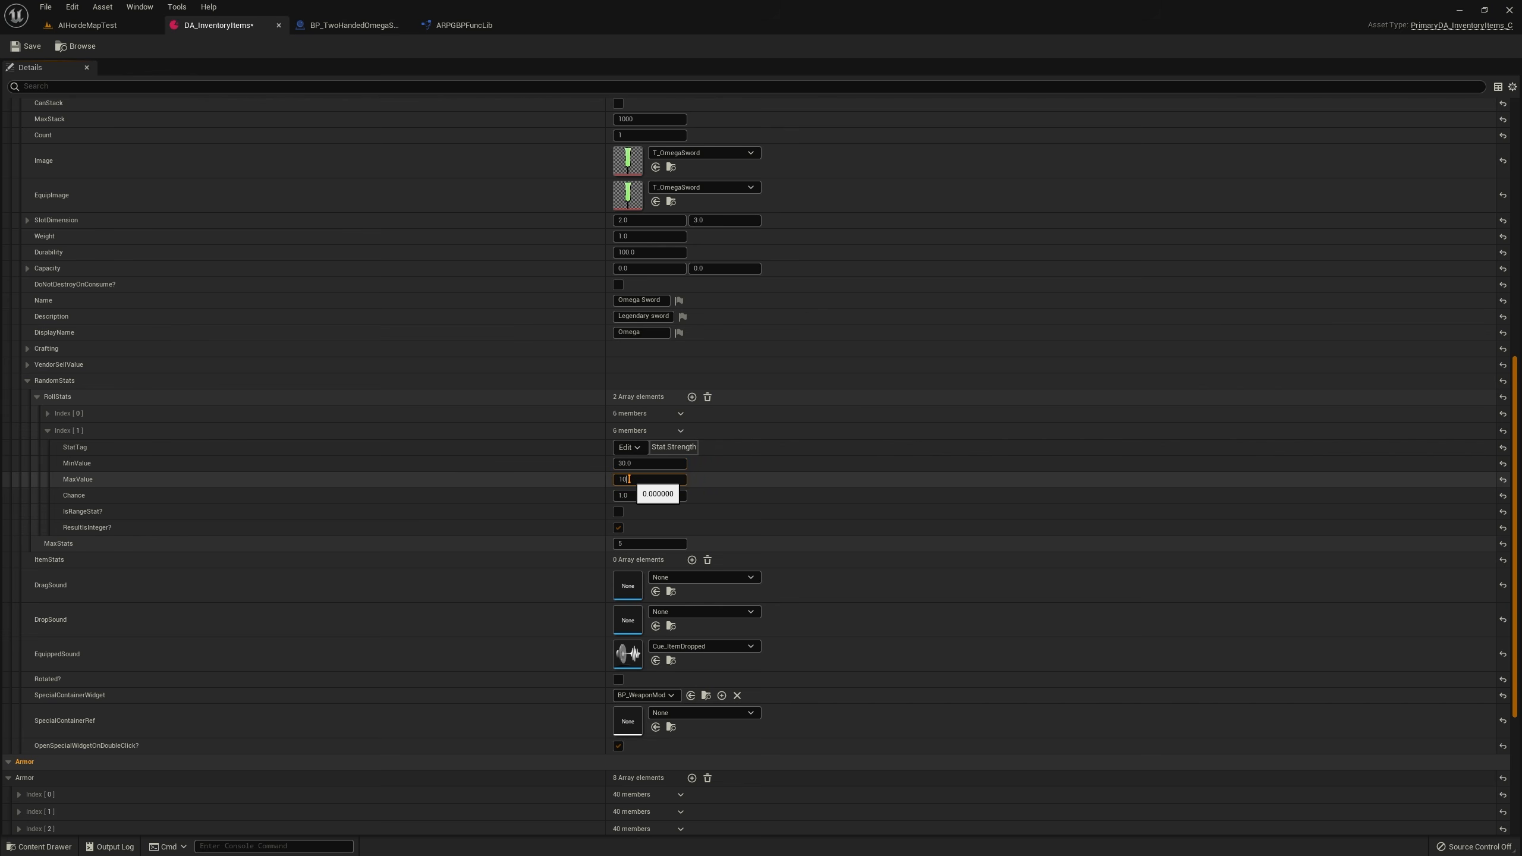
pyautogui.press('Tab')
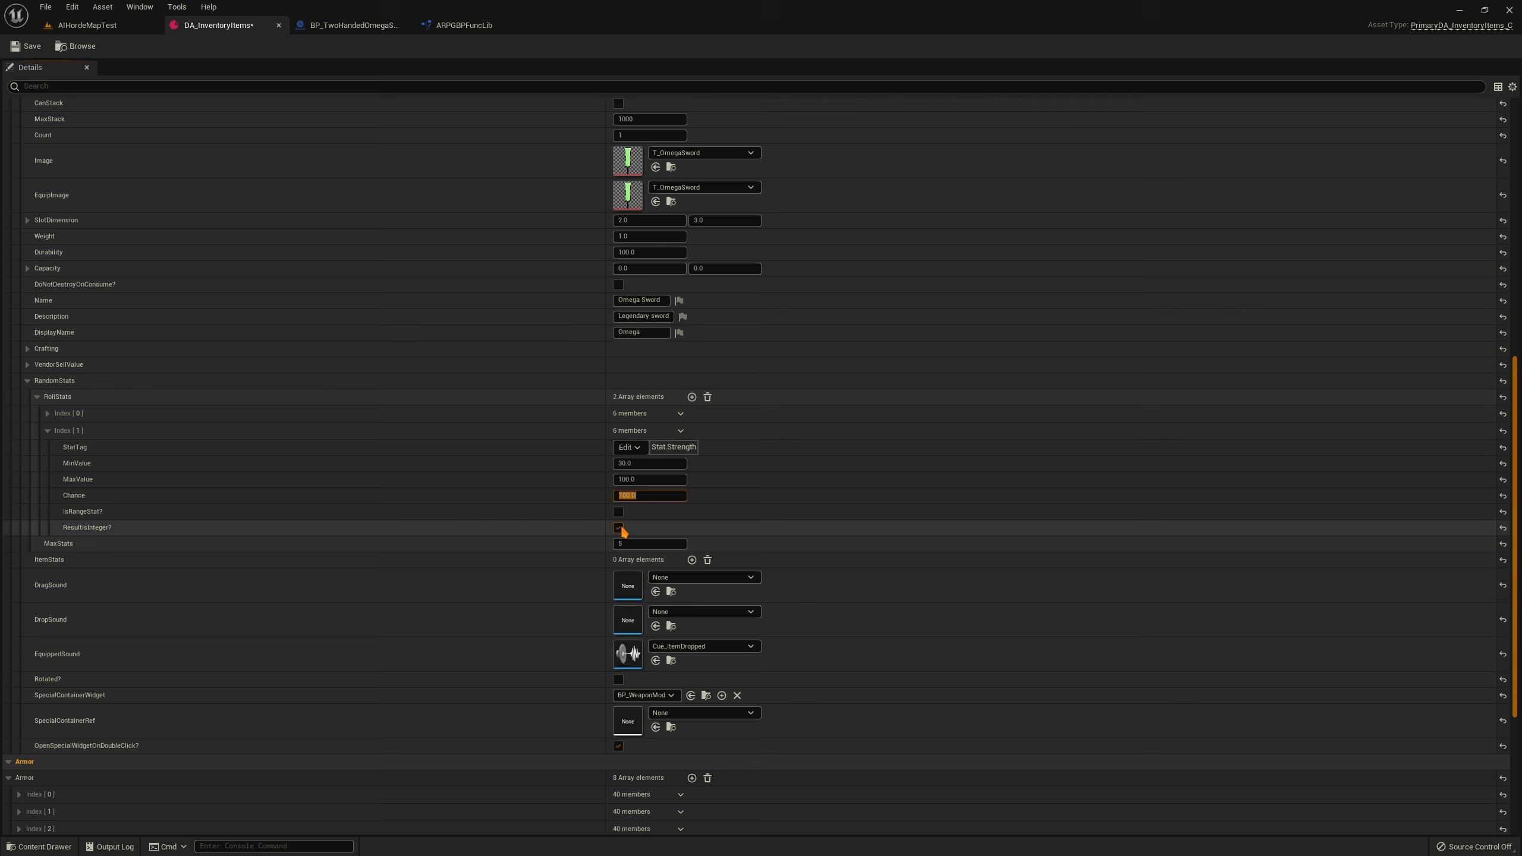
pyautogui.click(48, 431)
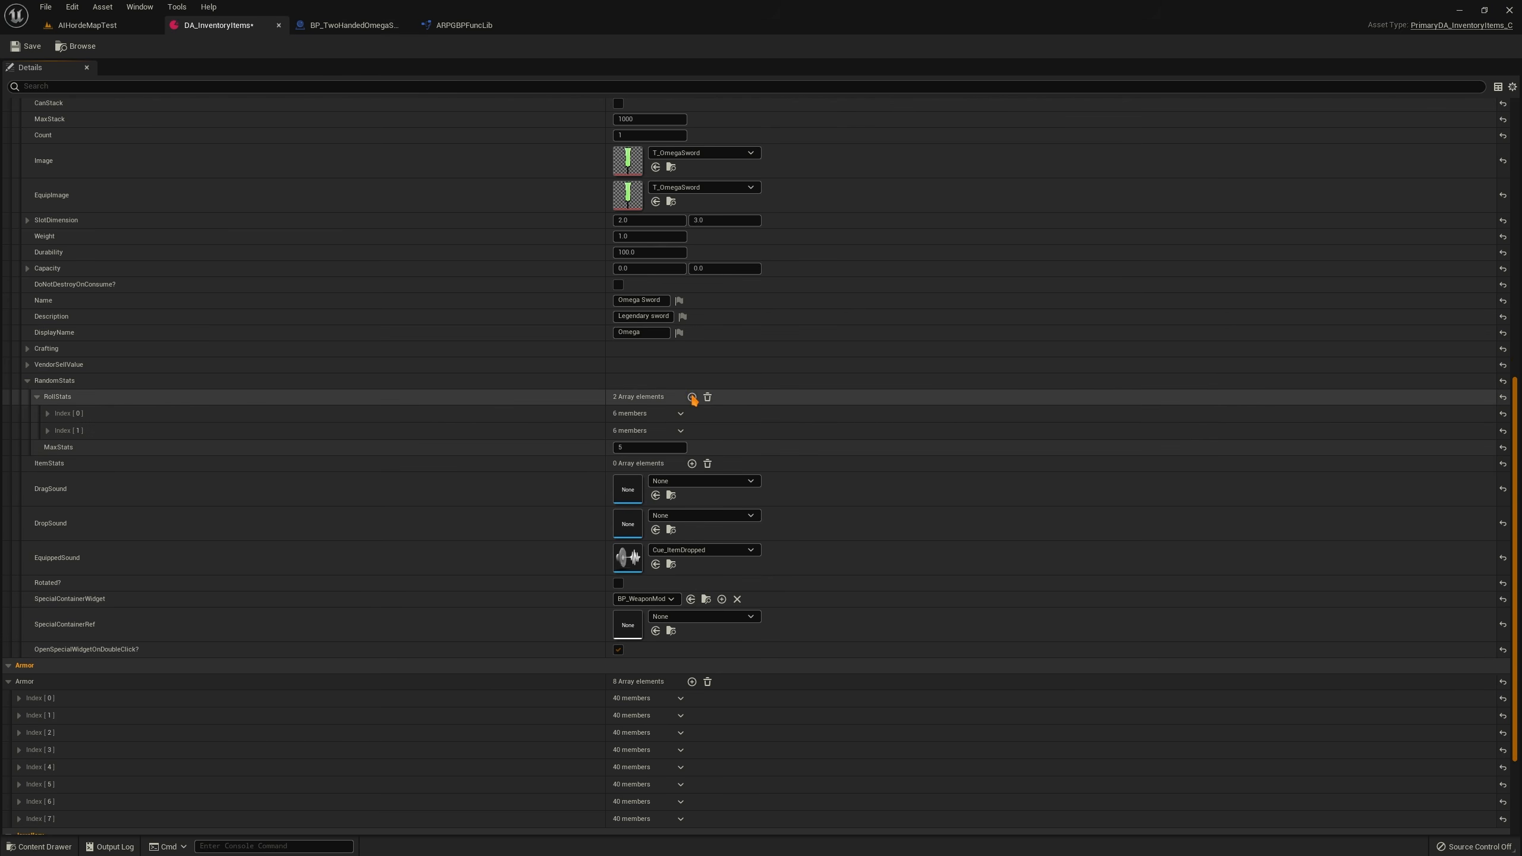
# Add a third RollStats element with StatTag Stat.LifeSteal, MinValue 0.1 and MaxValue 0.5, and turn off ResultIsInteger
pyautogui.click(692, 397)
pyautogui.click(48, 448)
pyautogui.click(631, 465)
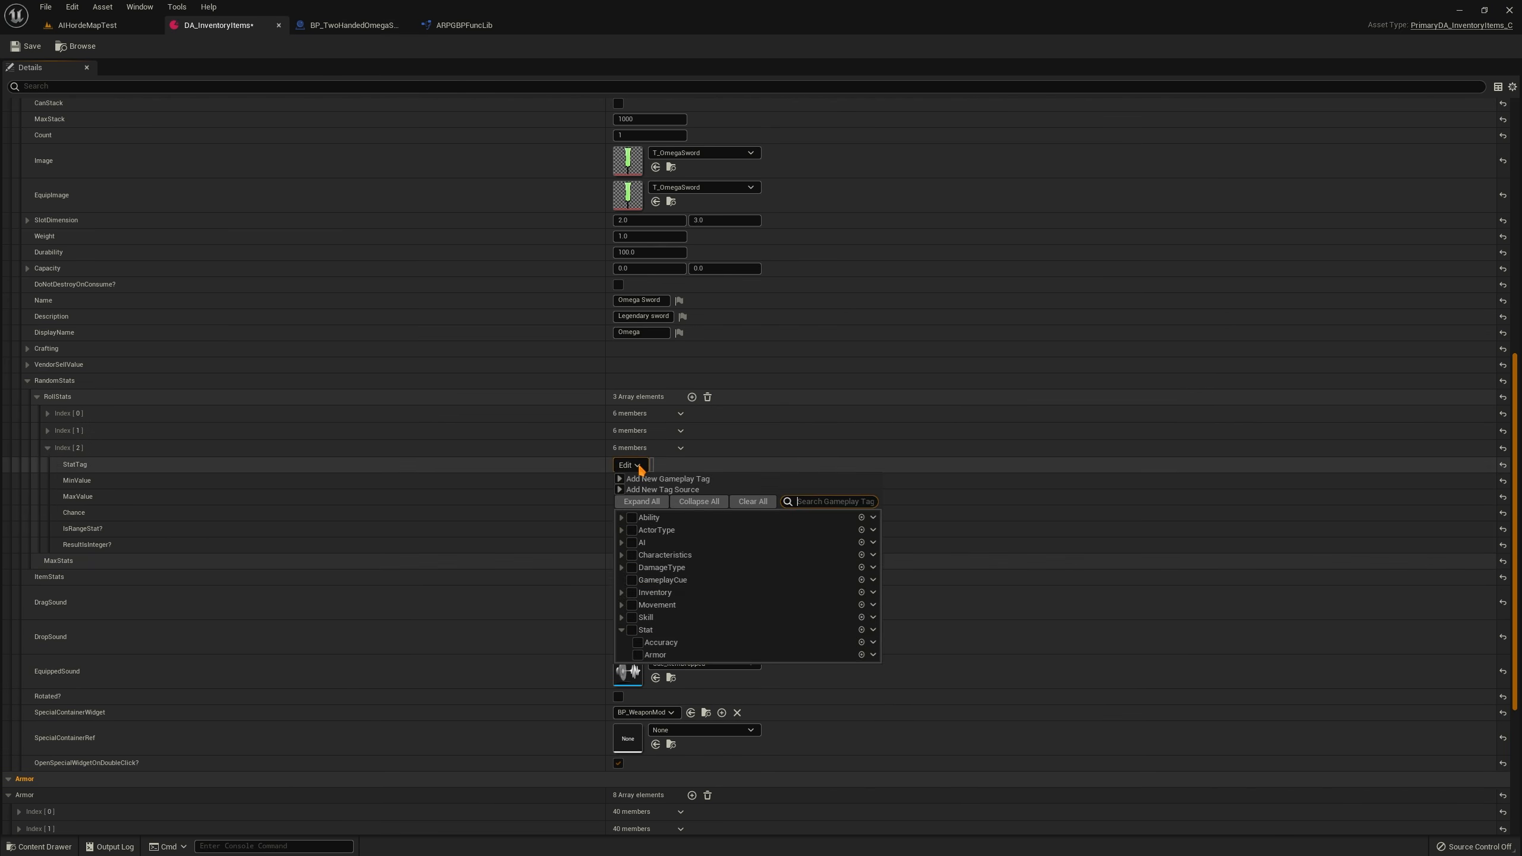
pyautogui.write('life')
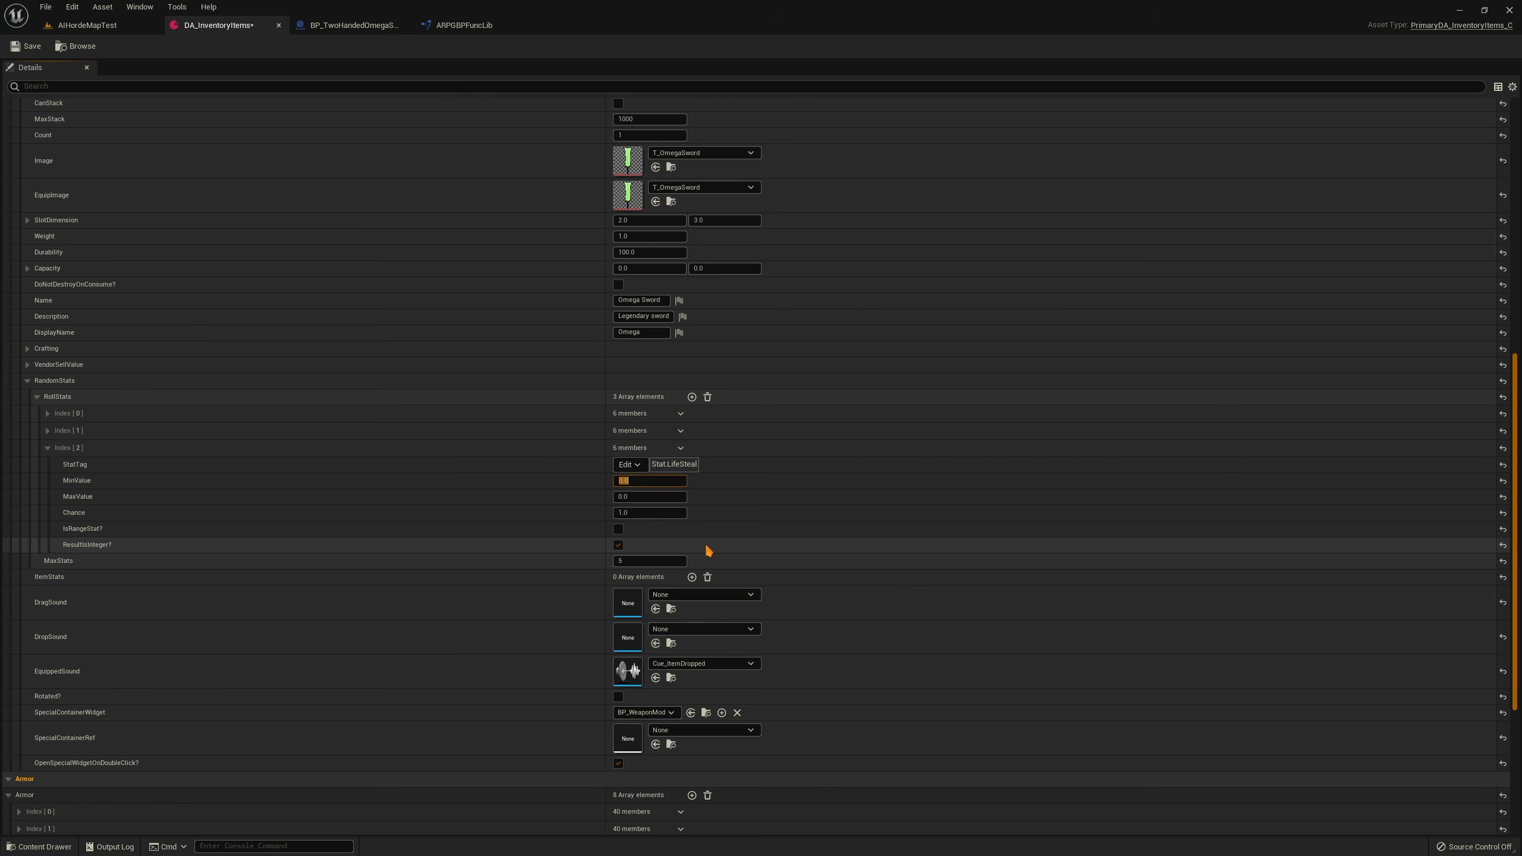
pyautogui.write('0.1')
pyautogui.click(623, 498)
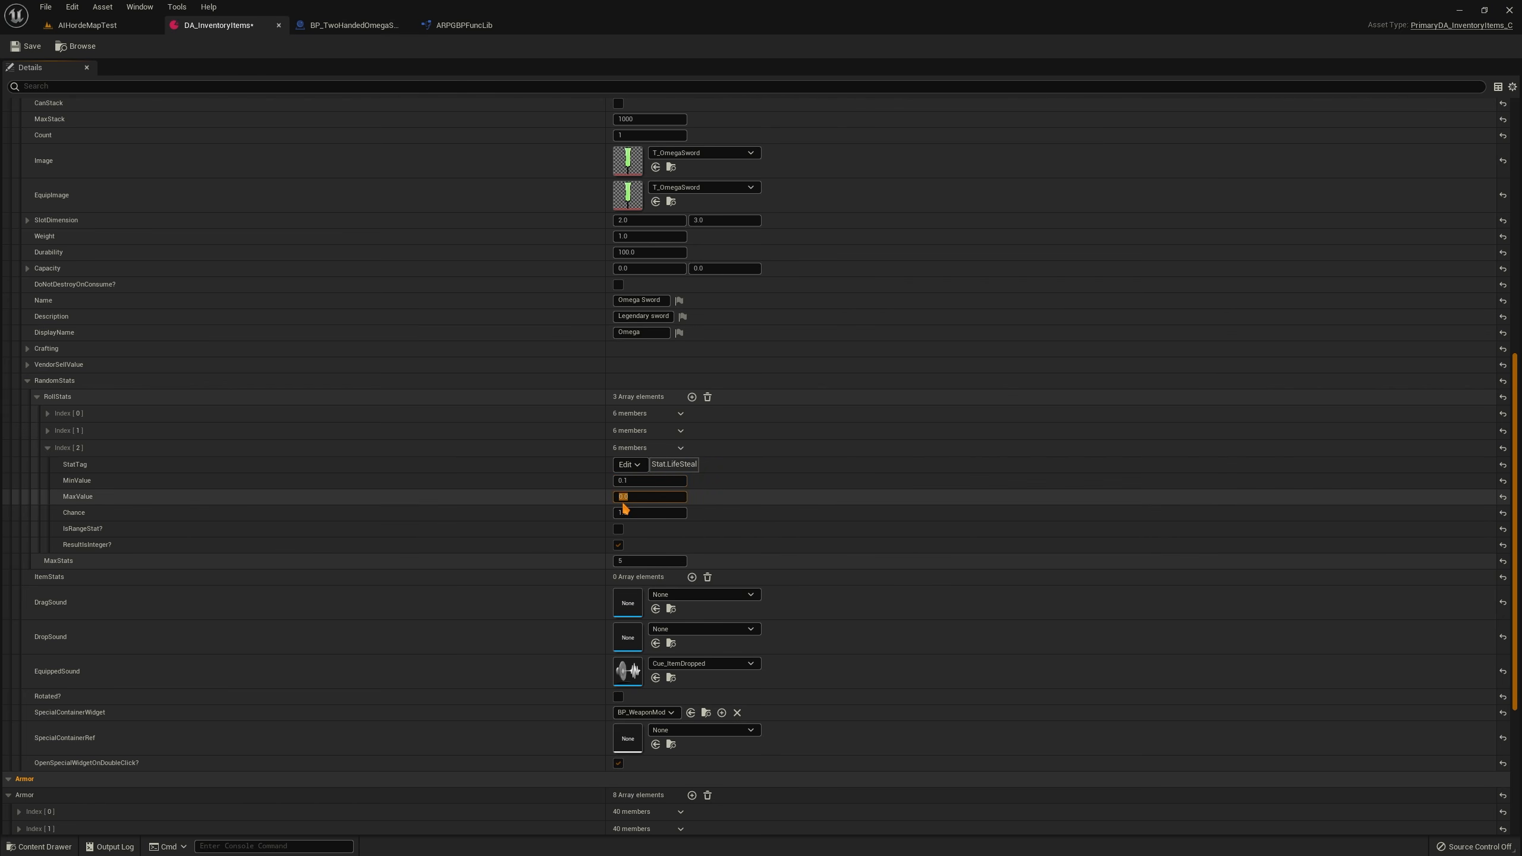
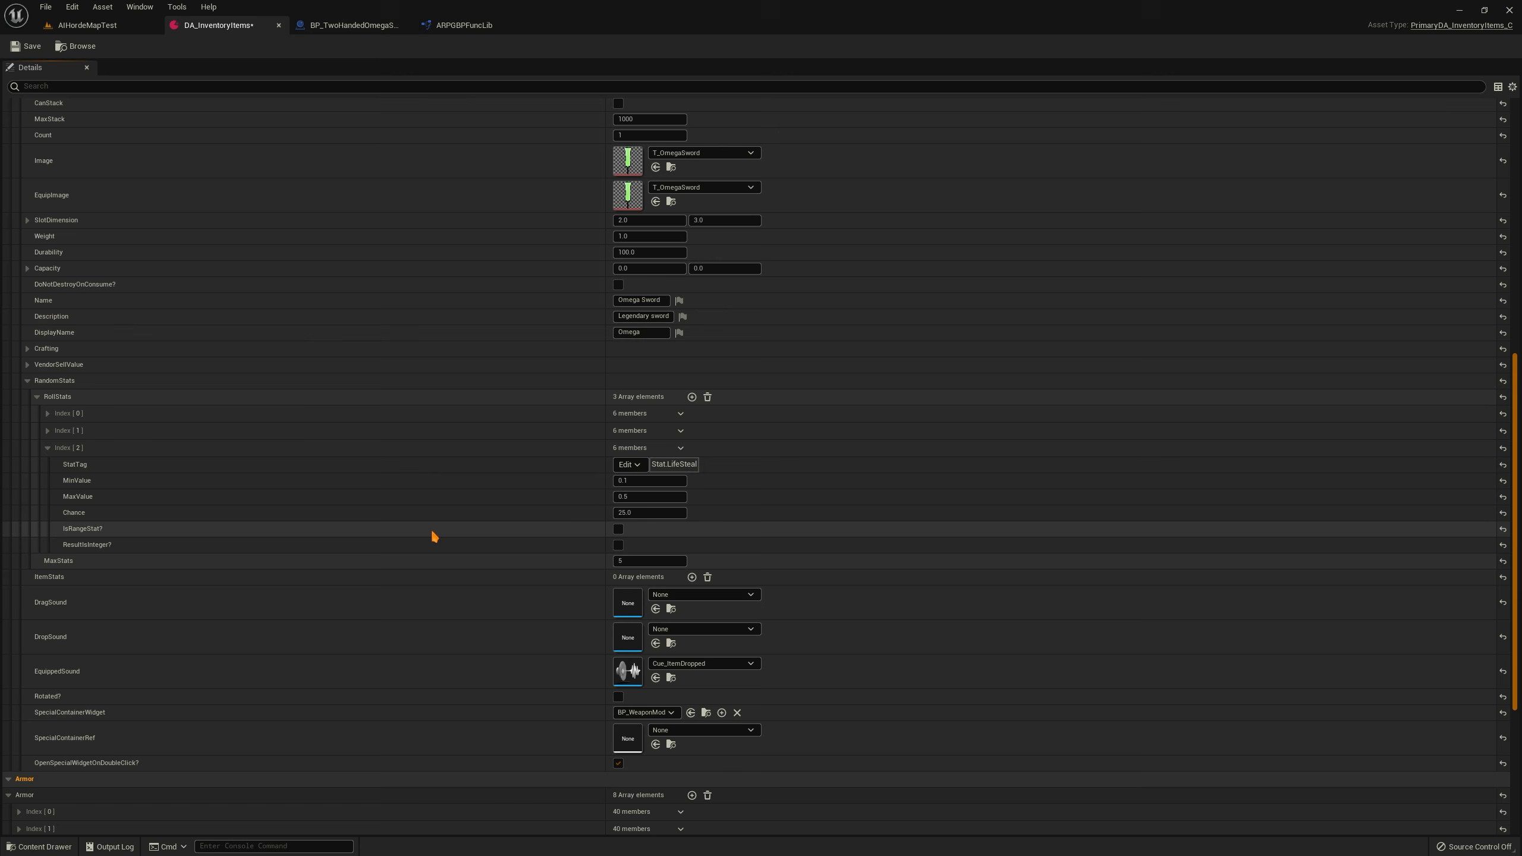
# Play AIHordeMapTest to check the rolled stats on the Omega Sword pickup's tooltip
pyautogui.click(111, 27)
pyautogui.click(253, 46)
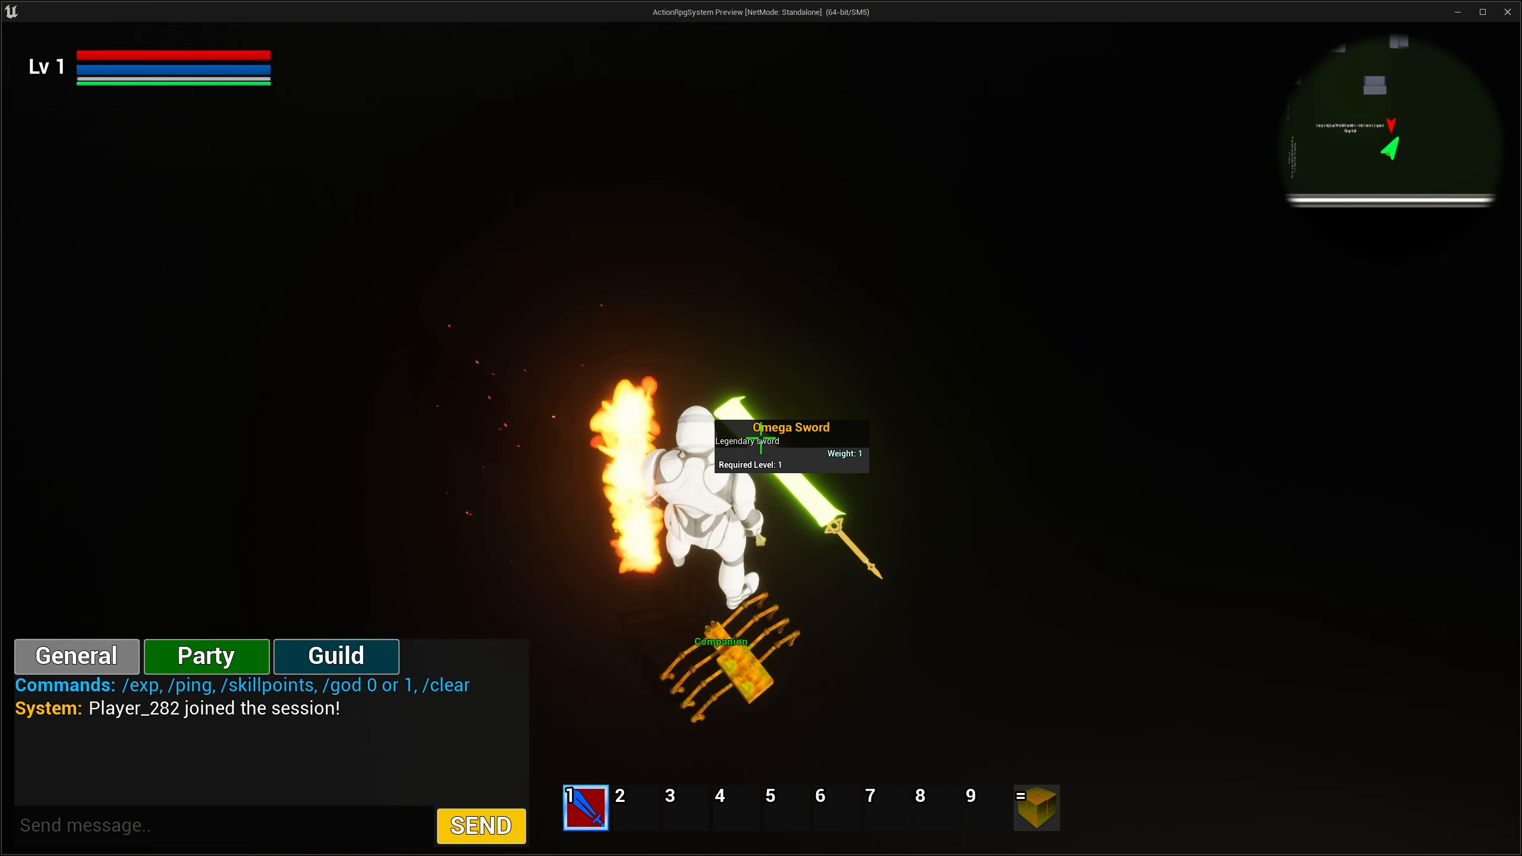
pyautogui.press('Escape')
# Enable Randomize Stats on the PickupComponent of BP_TwoHandedOmegaSword2 and return to DA_InventoryItems
pyautogui.click(222, 25)
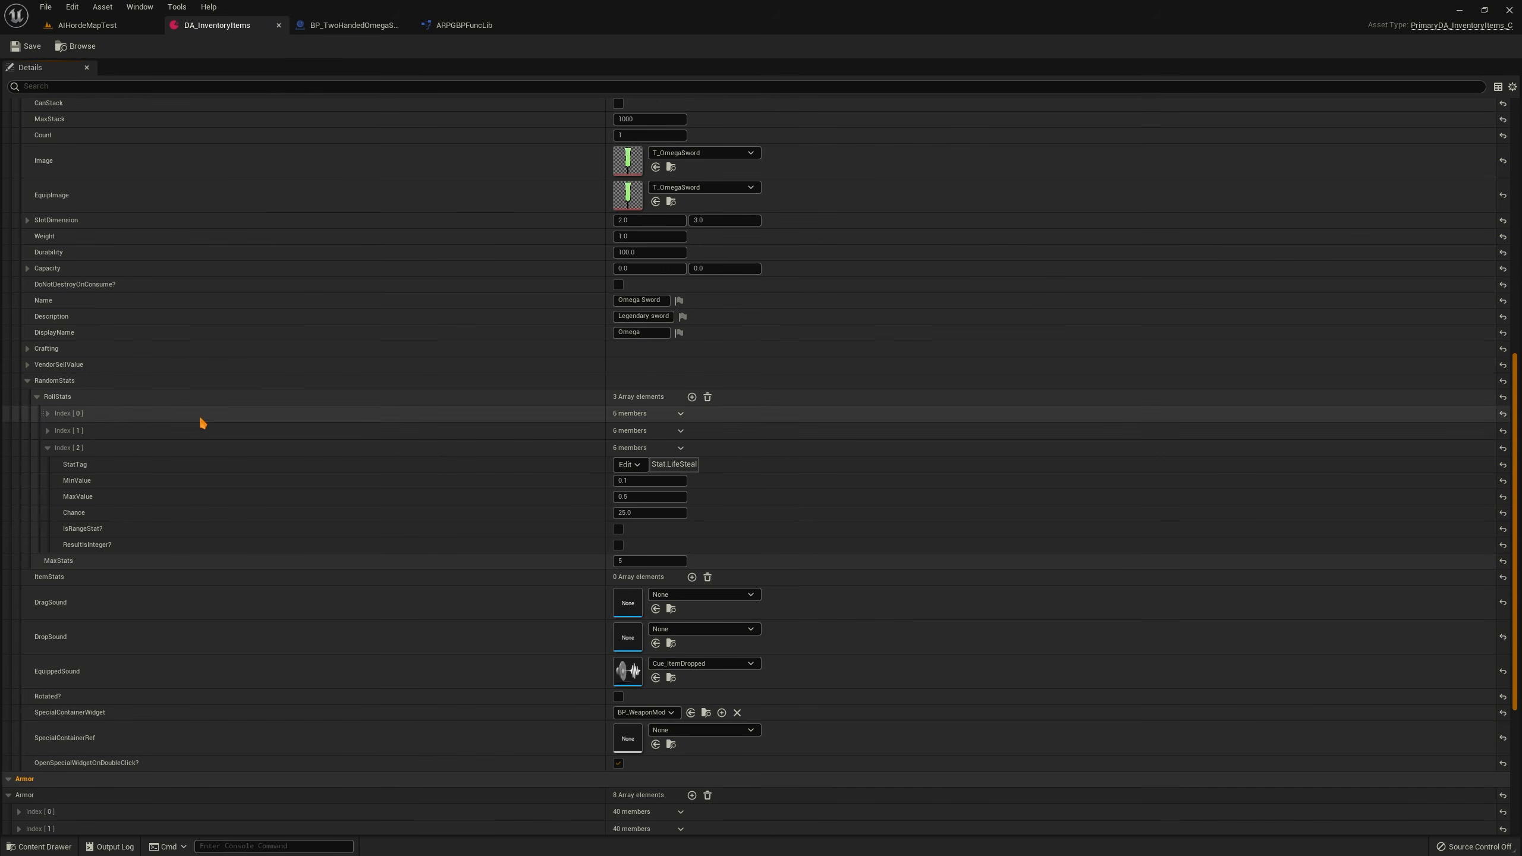
pyautogui.click(353, 25)
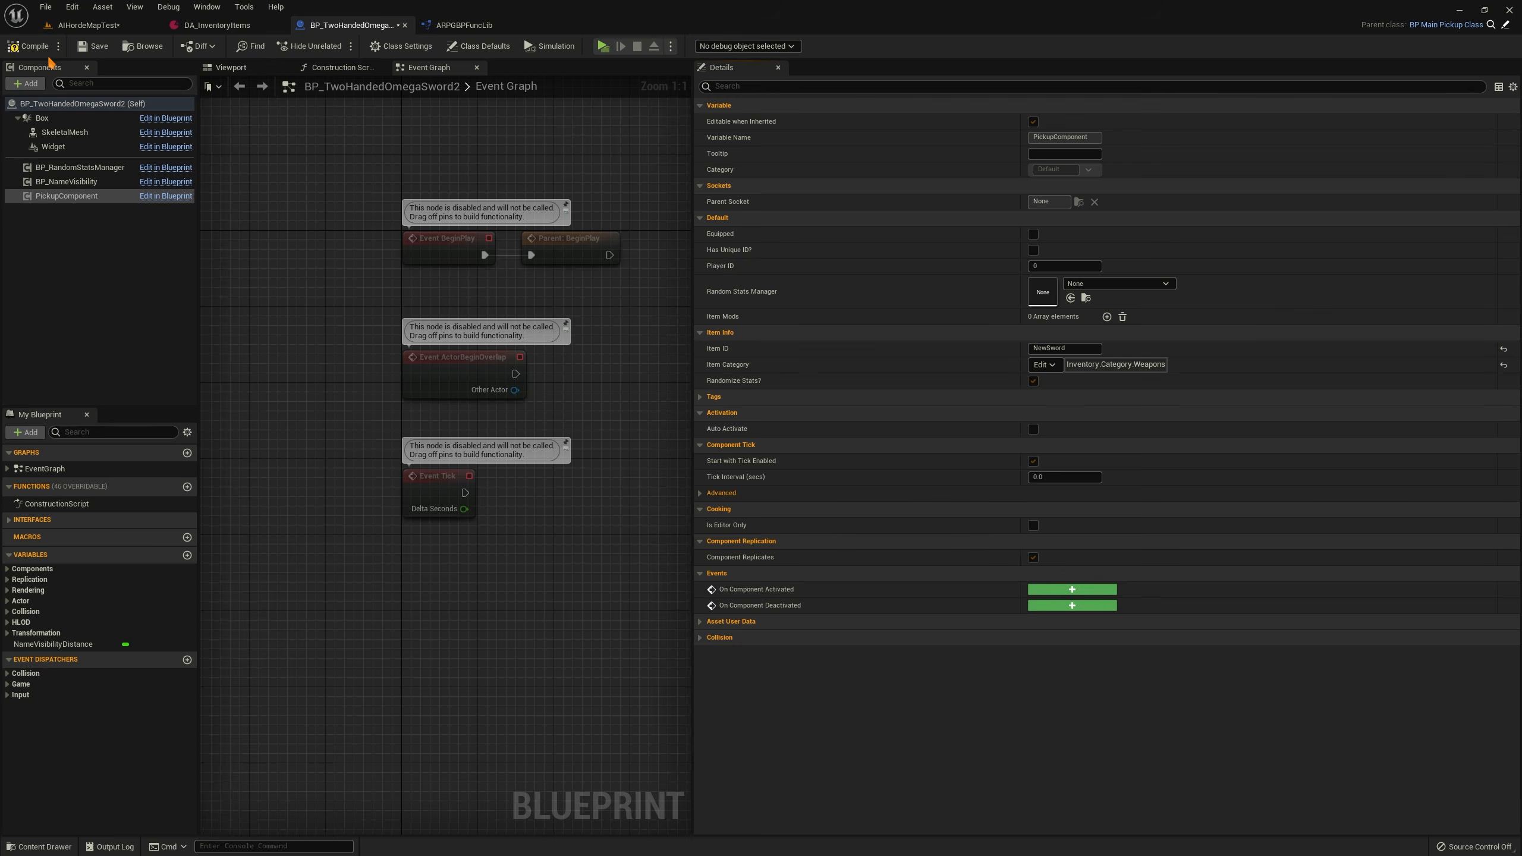
pyautogui.click(217, 25)
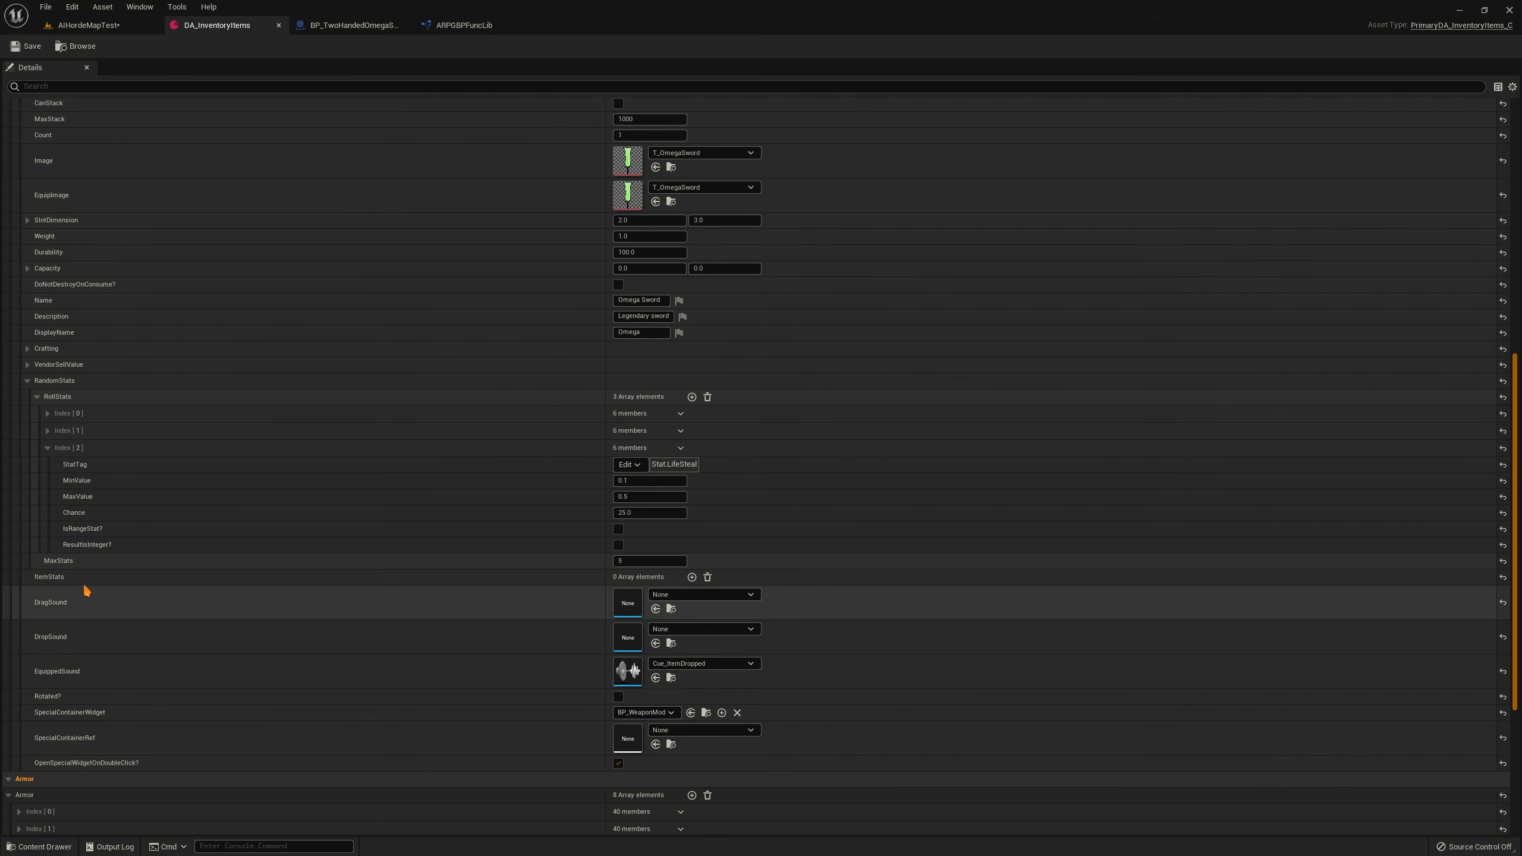
# Play AIHordeMapTest again to check the sword tooltip with stat randomization enabled
pyautogui.click(88, 25)
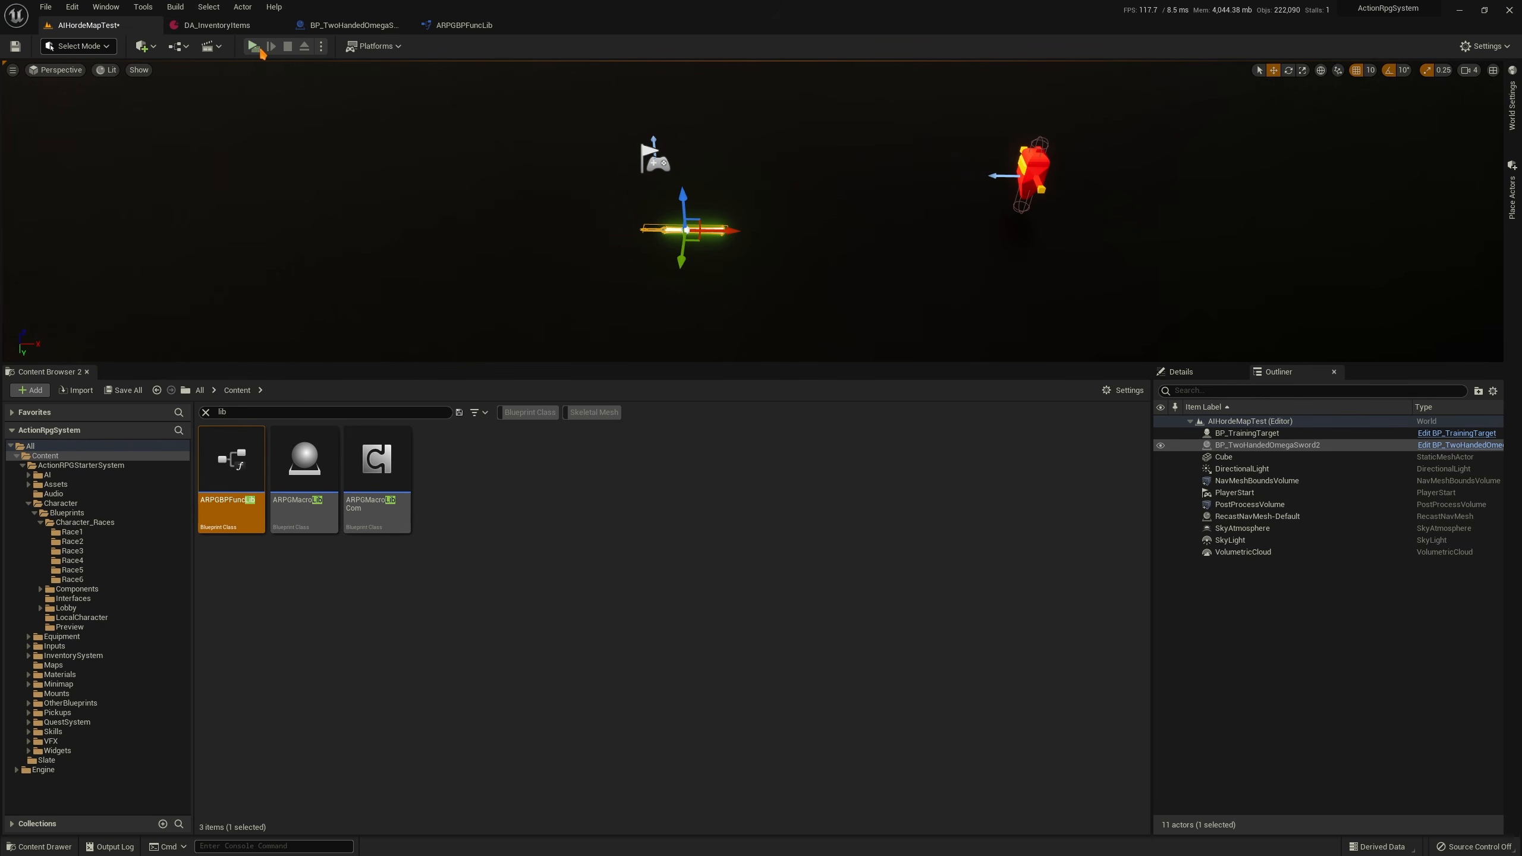
pyautogui.click(258, 47)
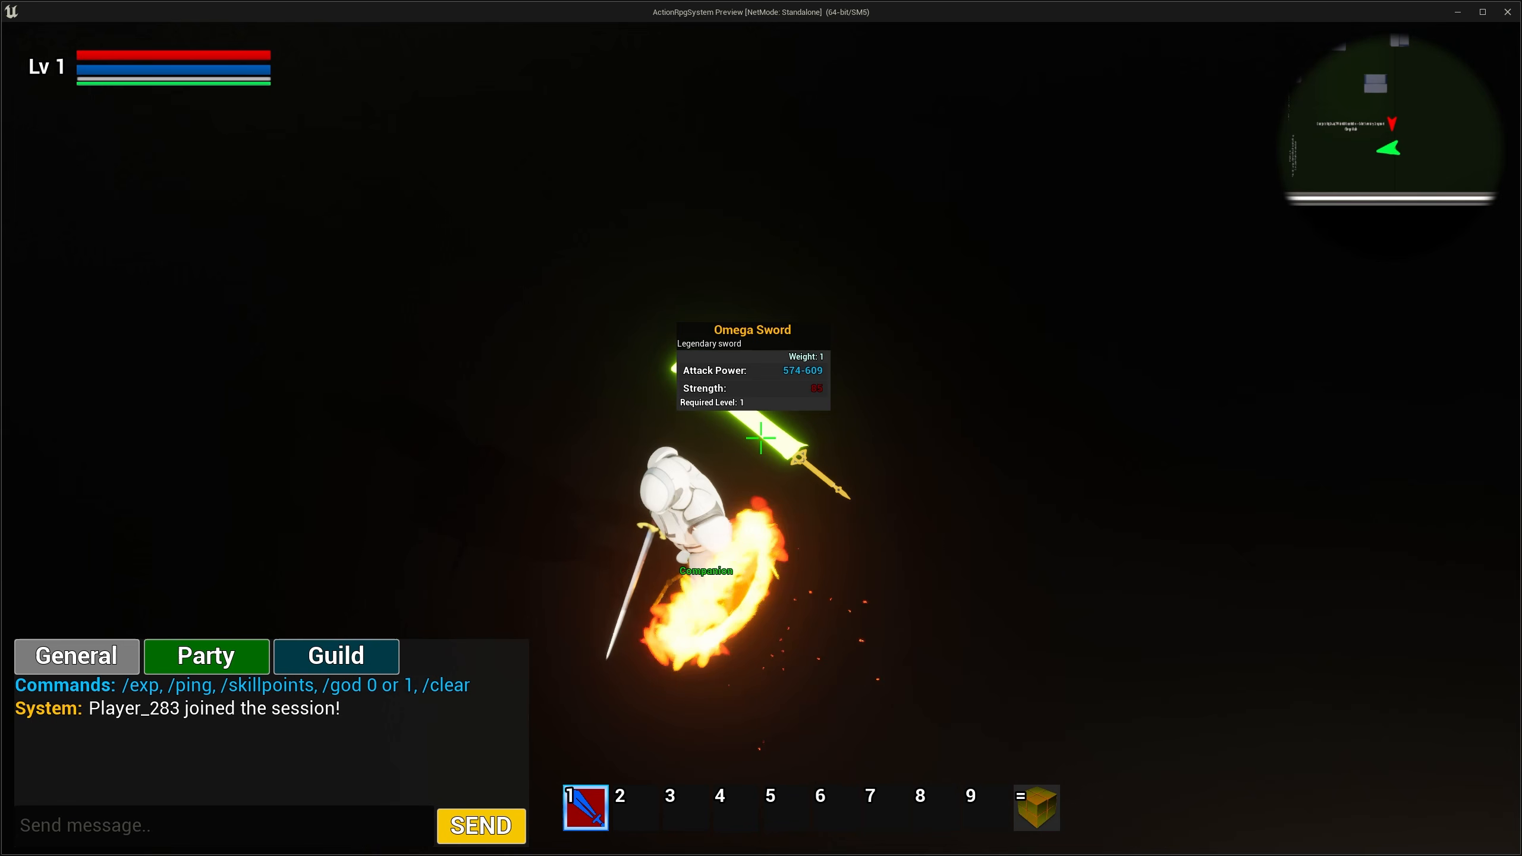
pyautogui.press('Escape')
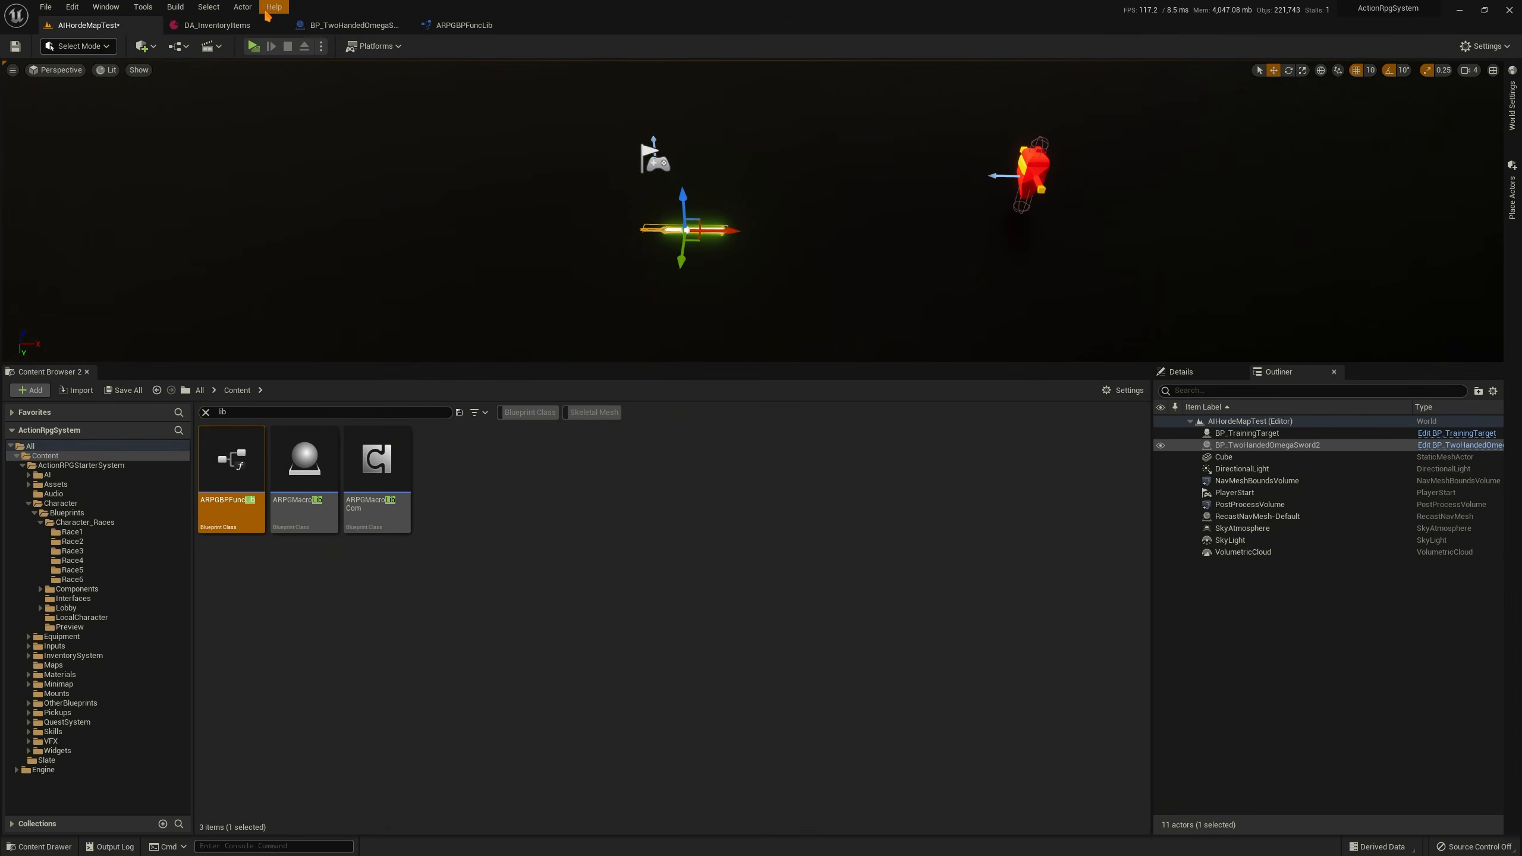
# Set the LifeSteal roll's Chance to 75, save DA_InventoryItems, and test the sword's rolled stats in play
pyautogui.click(228, 25)
pyautogui.click(633, 514)
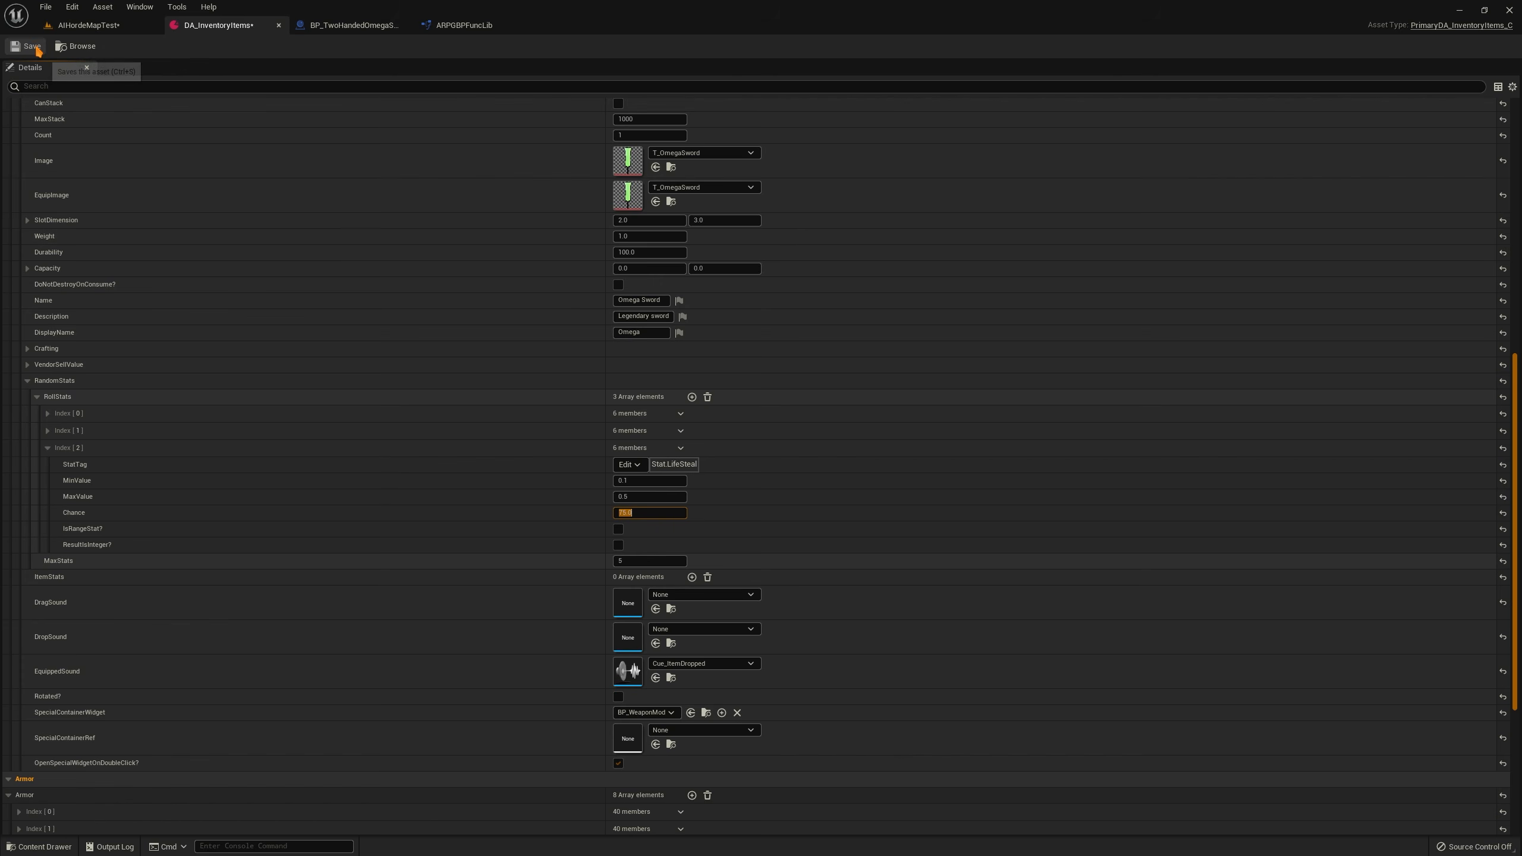
pyautogui.click(90, 25)
pyautogui.click(253, 47)
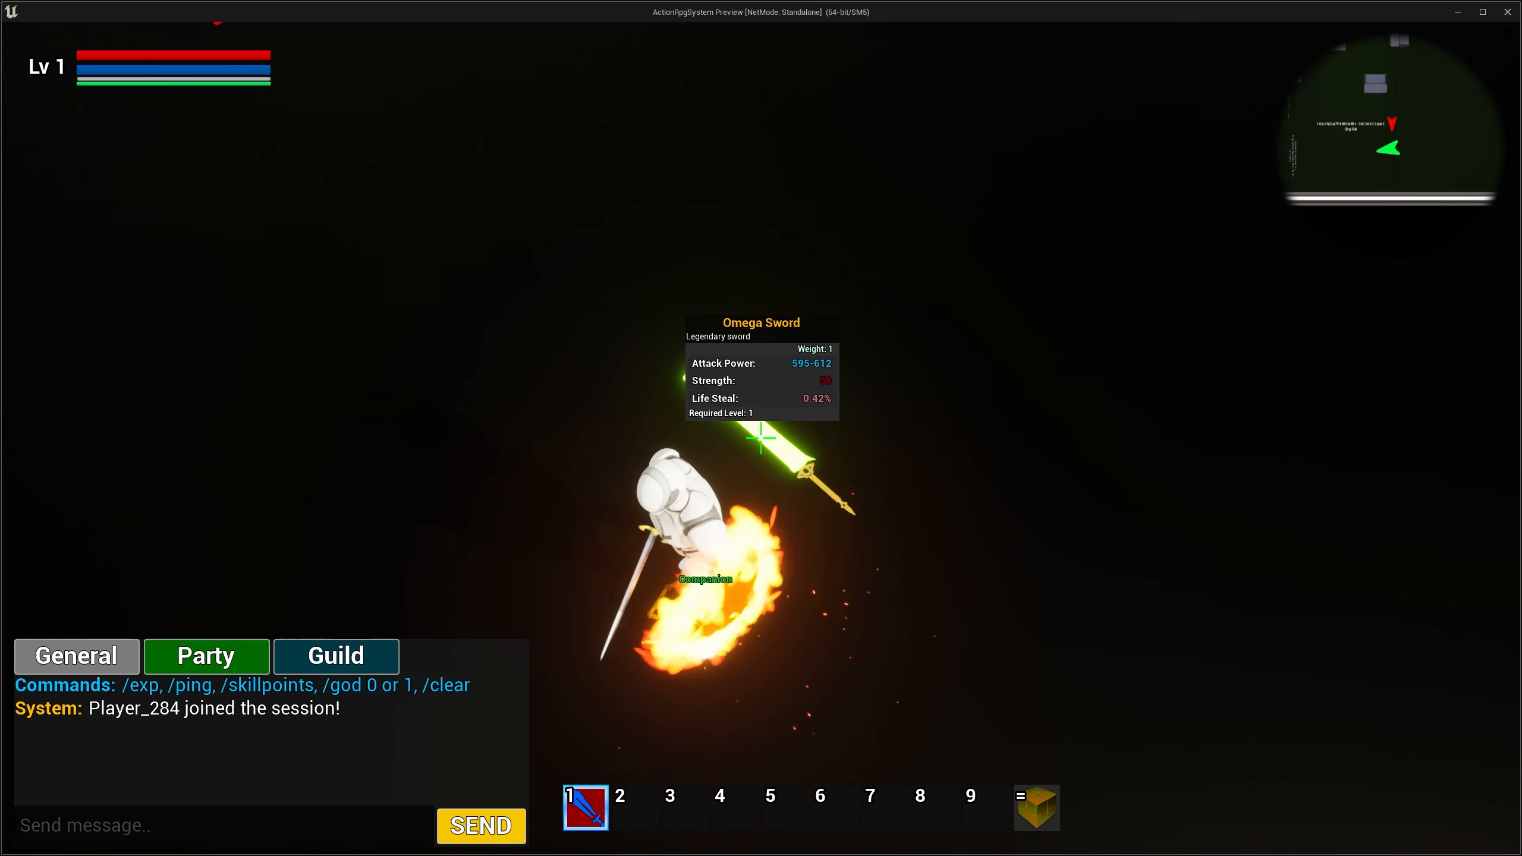
pyautogui.press('Escape')
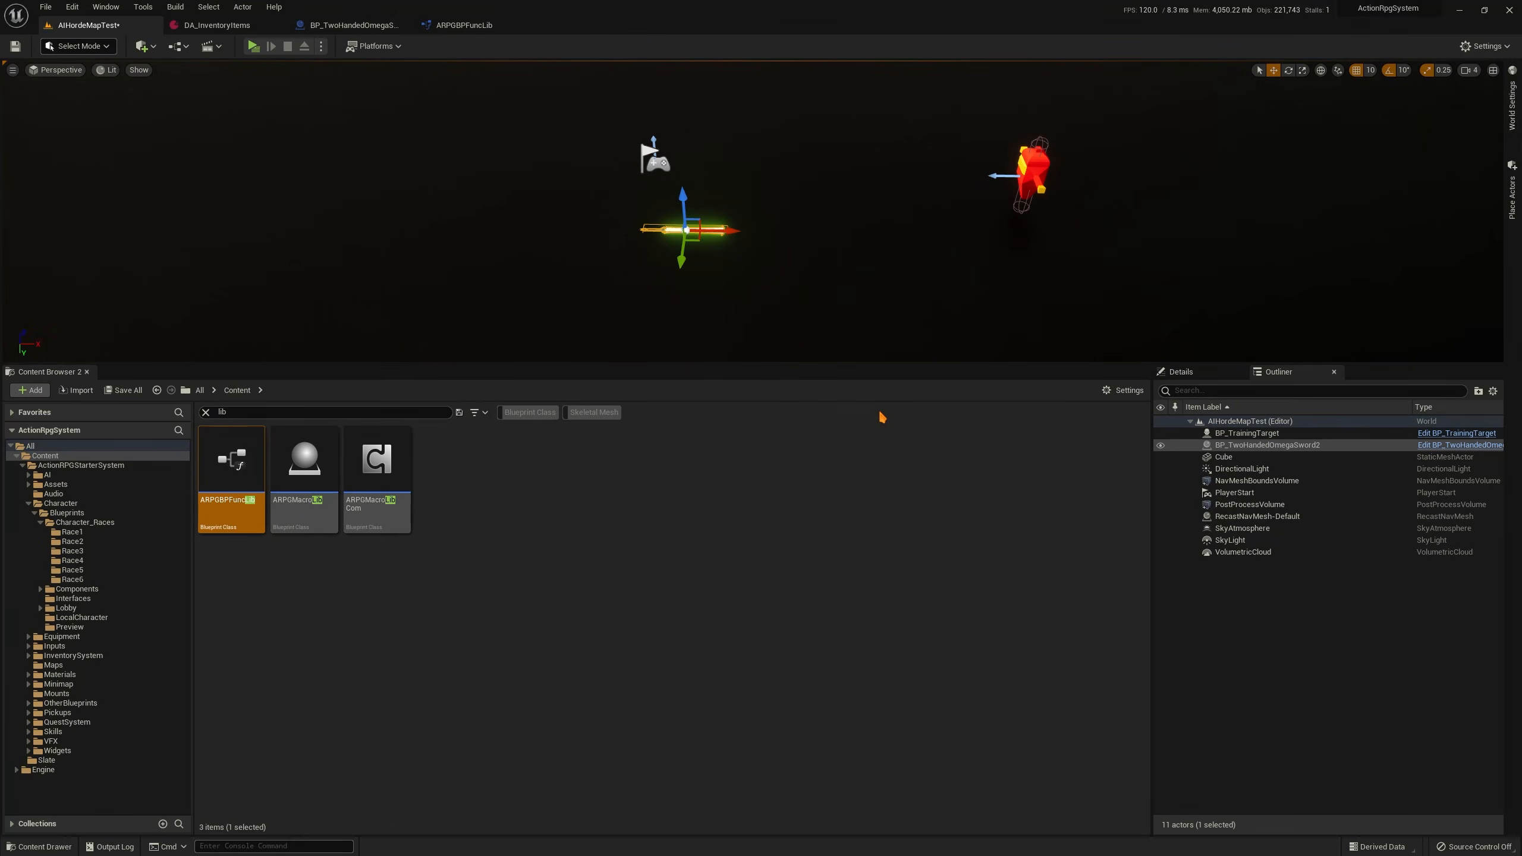
# Play the level with the Omega Sword in the inventory, open the sword's mod slot window to inspect it, and close it
pyautogui.click(216, 25)
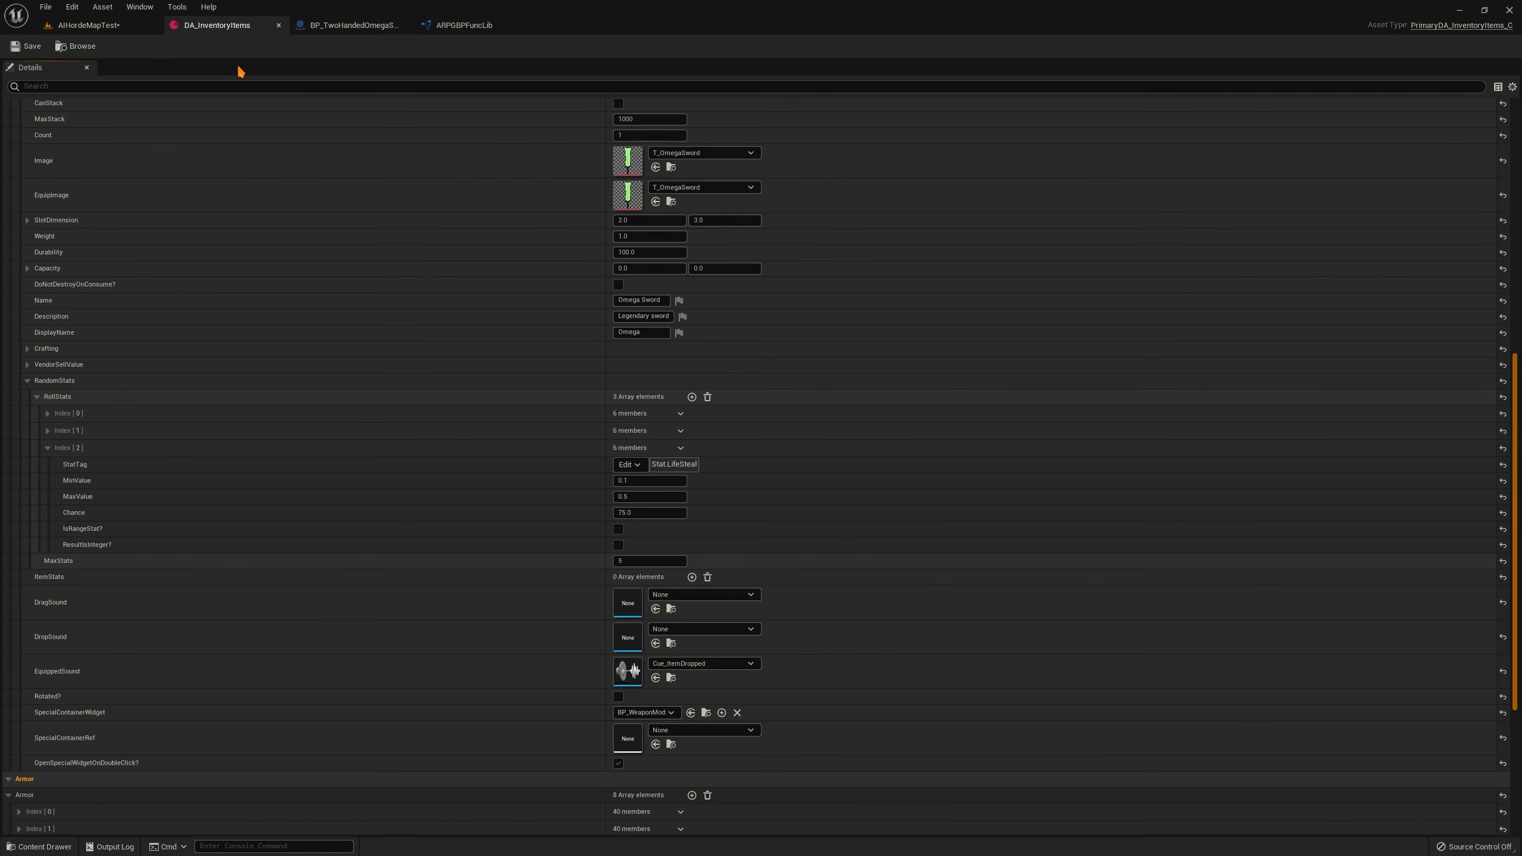
pyautogui.click(86, 24)
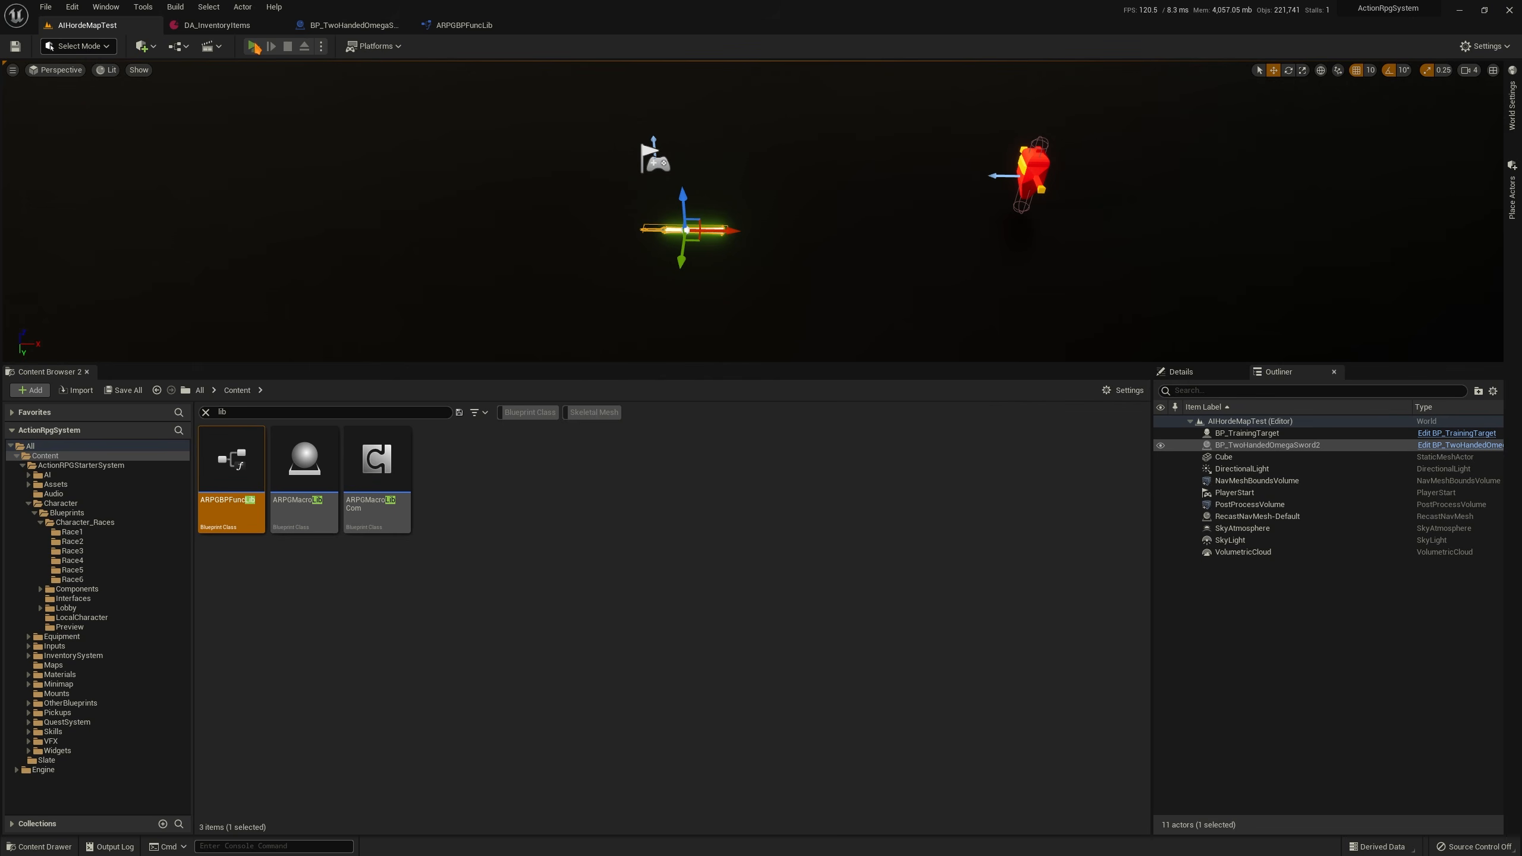
pyautogui.click(254, 47)
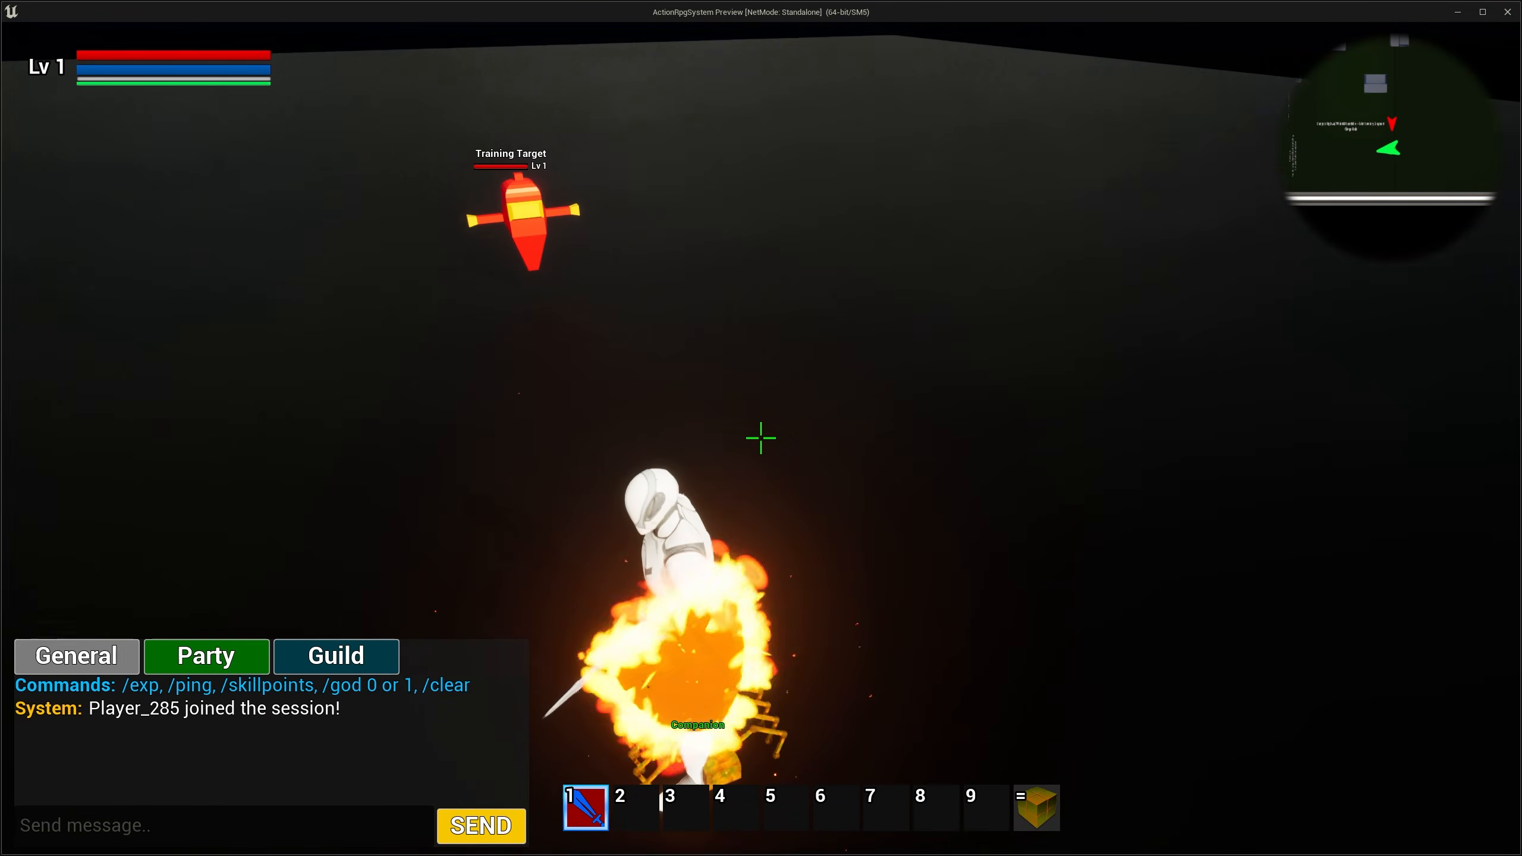
pyautogui.press('i')
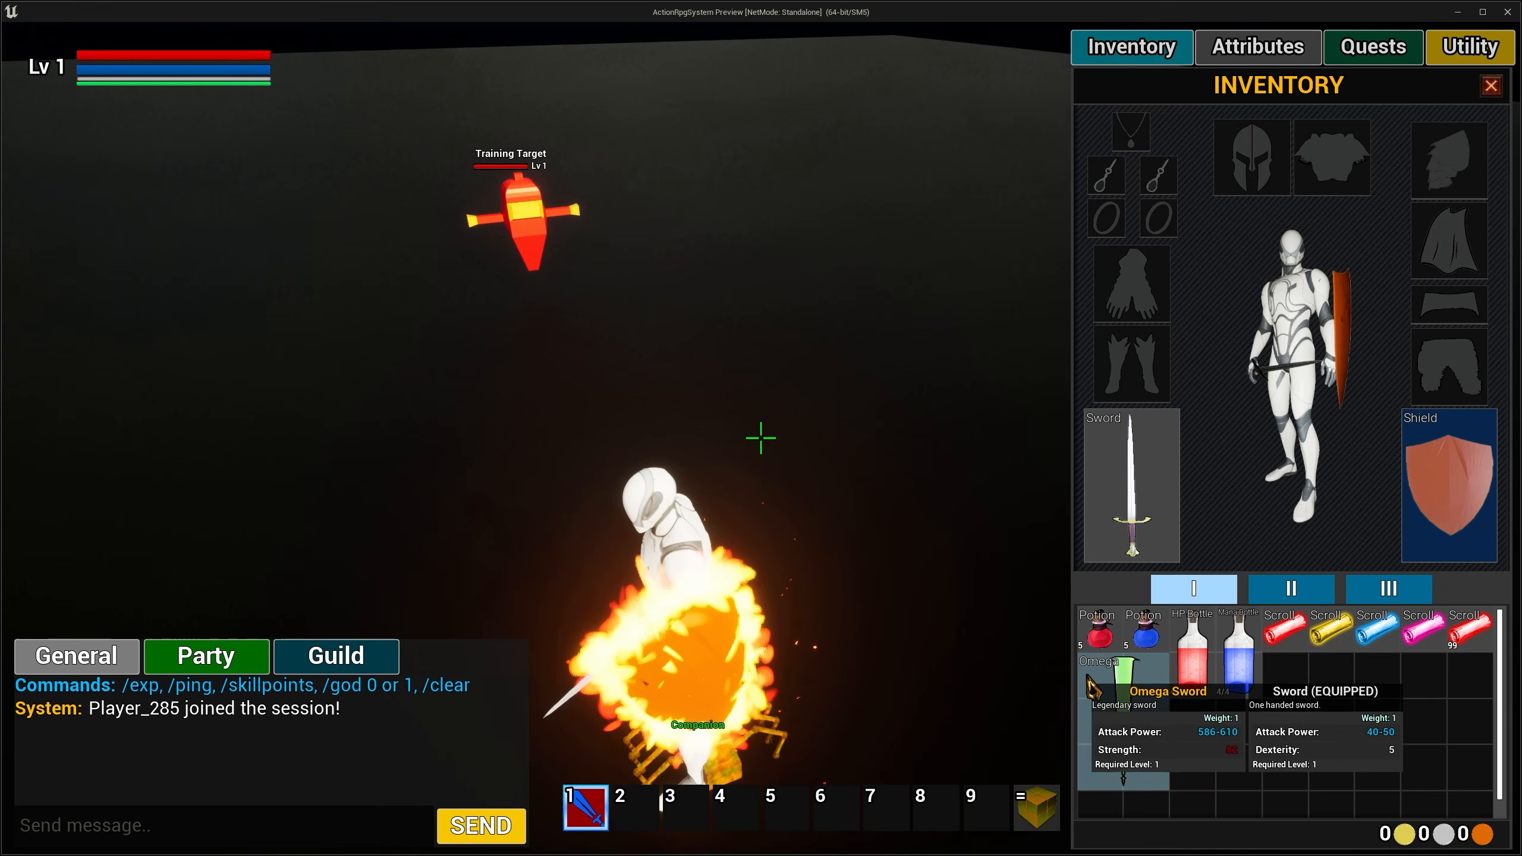
pyautogui.rightClick(1096, 689)
pyautogui.rightClick(1171, 703)
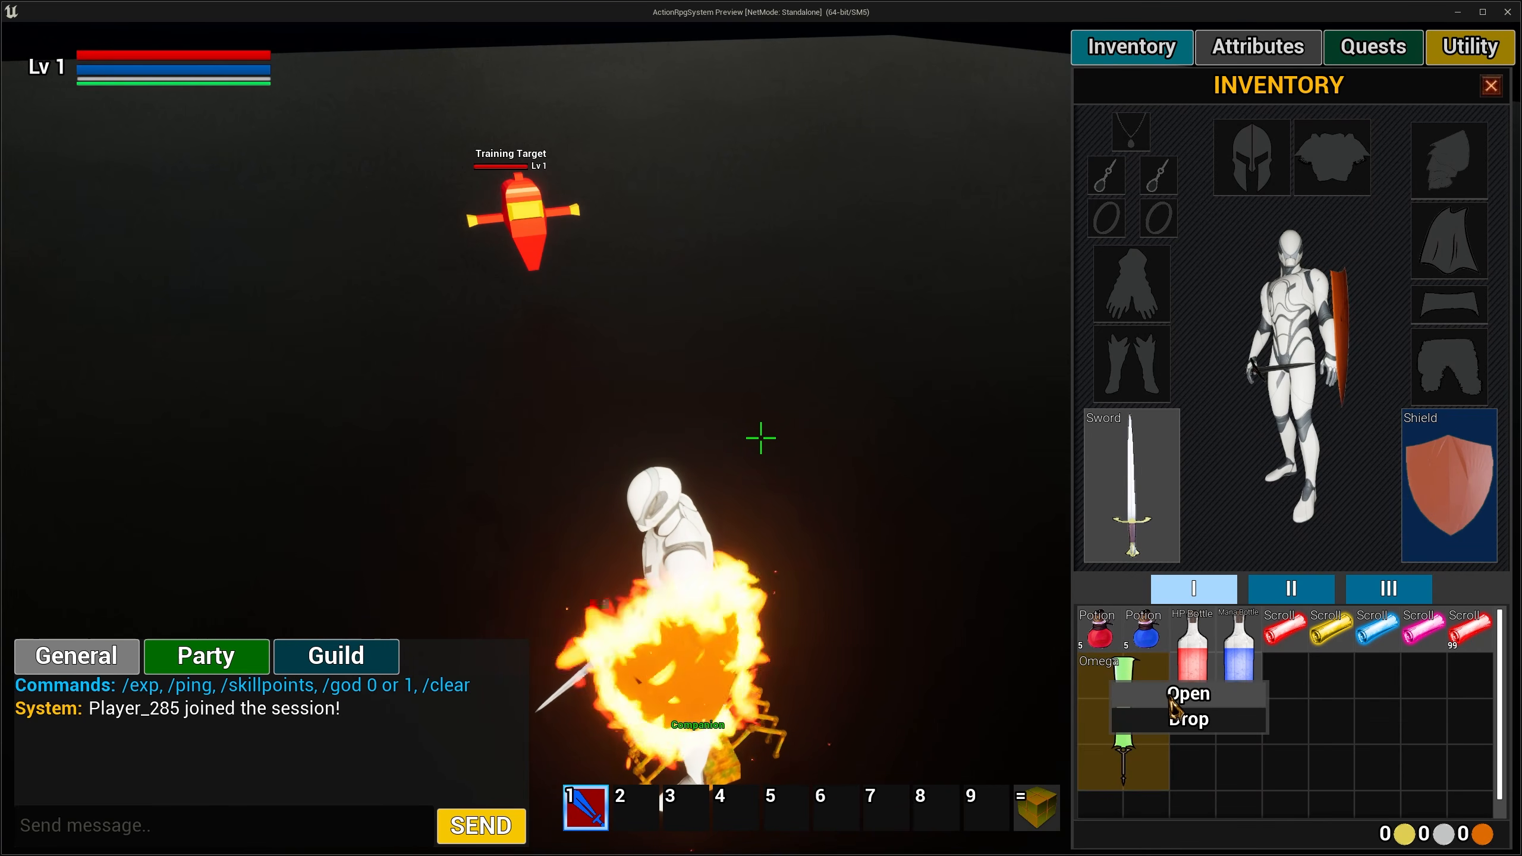
pyautogui.click(1171, 696)
pyautogui.moveTo(1123, 540); pyautogui.dragTo(821, 258)
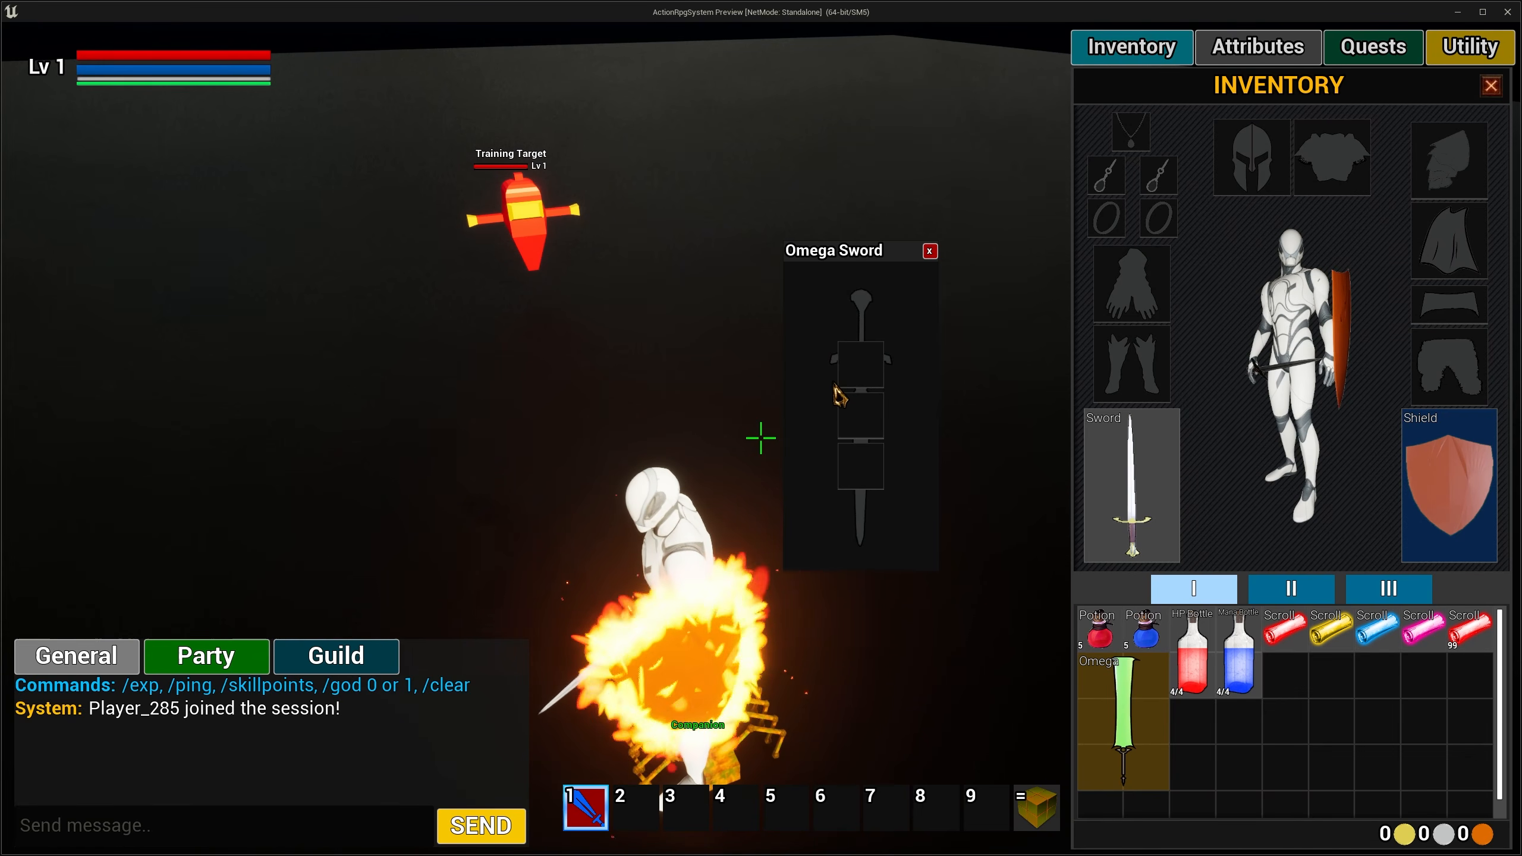
pyautogui.click(930, 251)
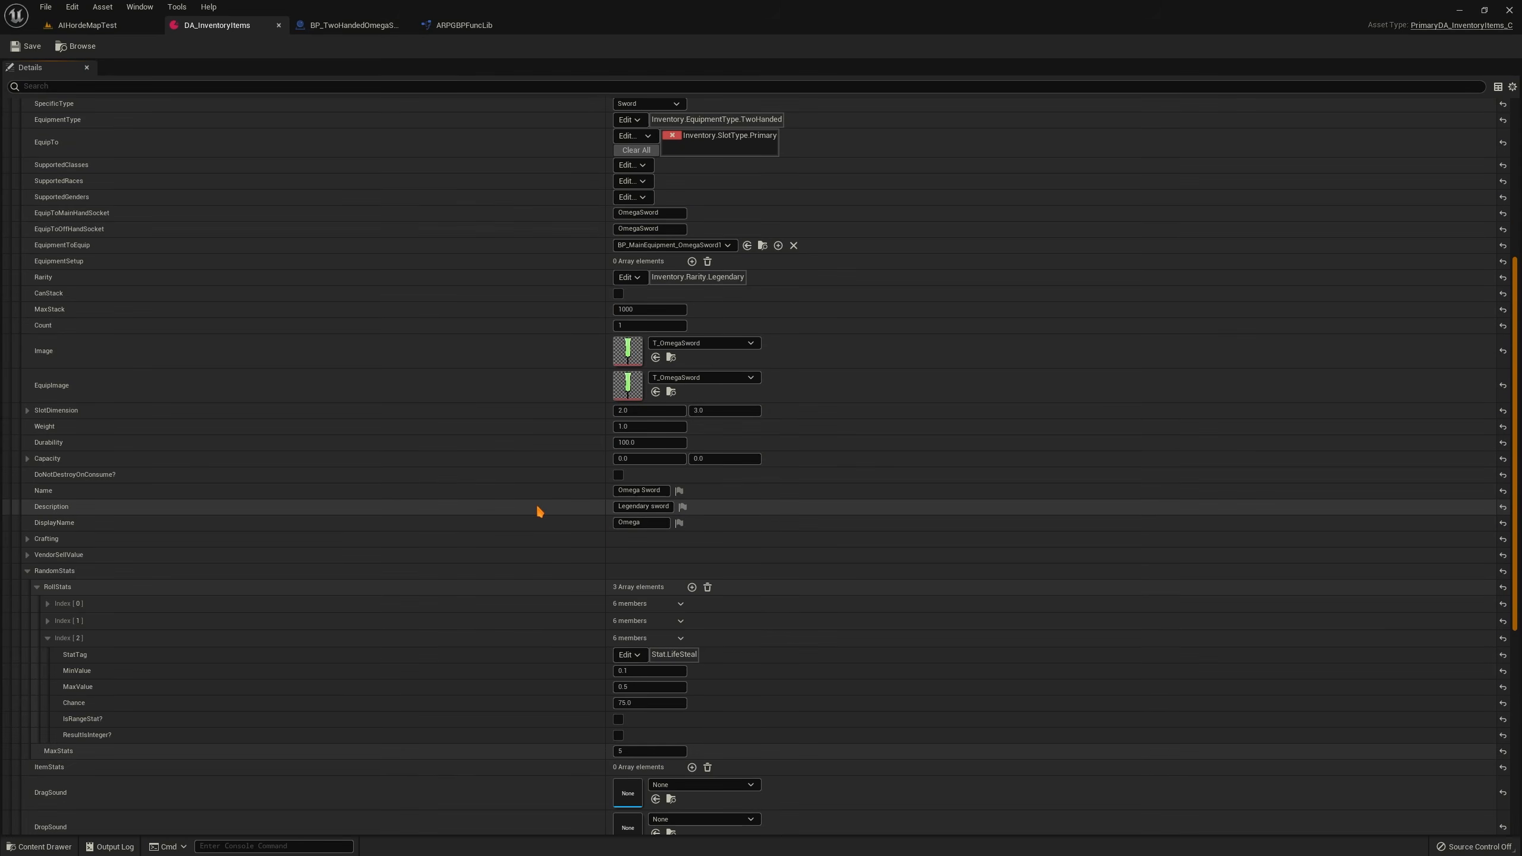
# Locate the widget assigned to NewSword's SpecialContainerWidget and open BP_WeaponMod in the designer
pyautogui.scroll(-6, 537, 509)
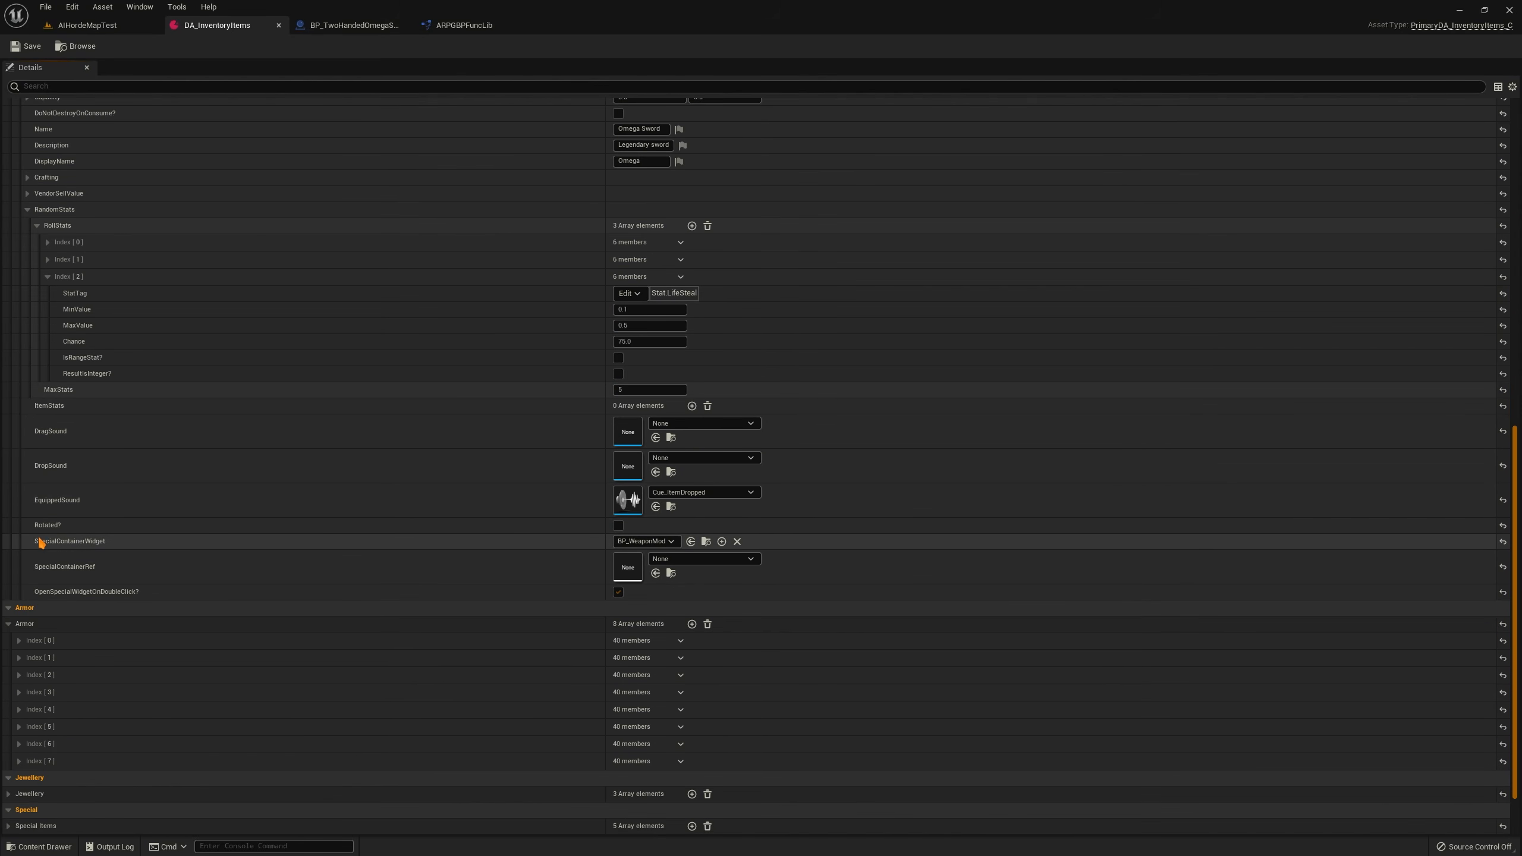
pyautogui.click(709, 542)
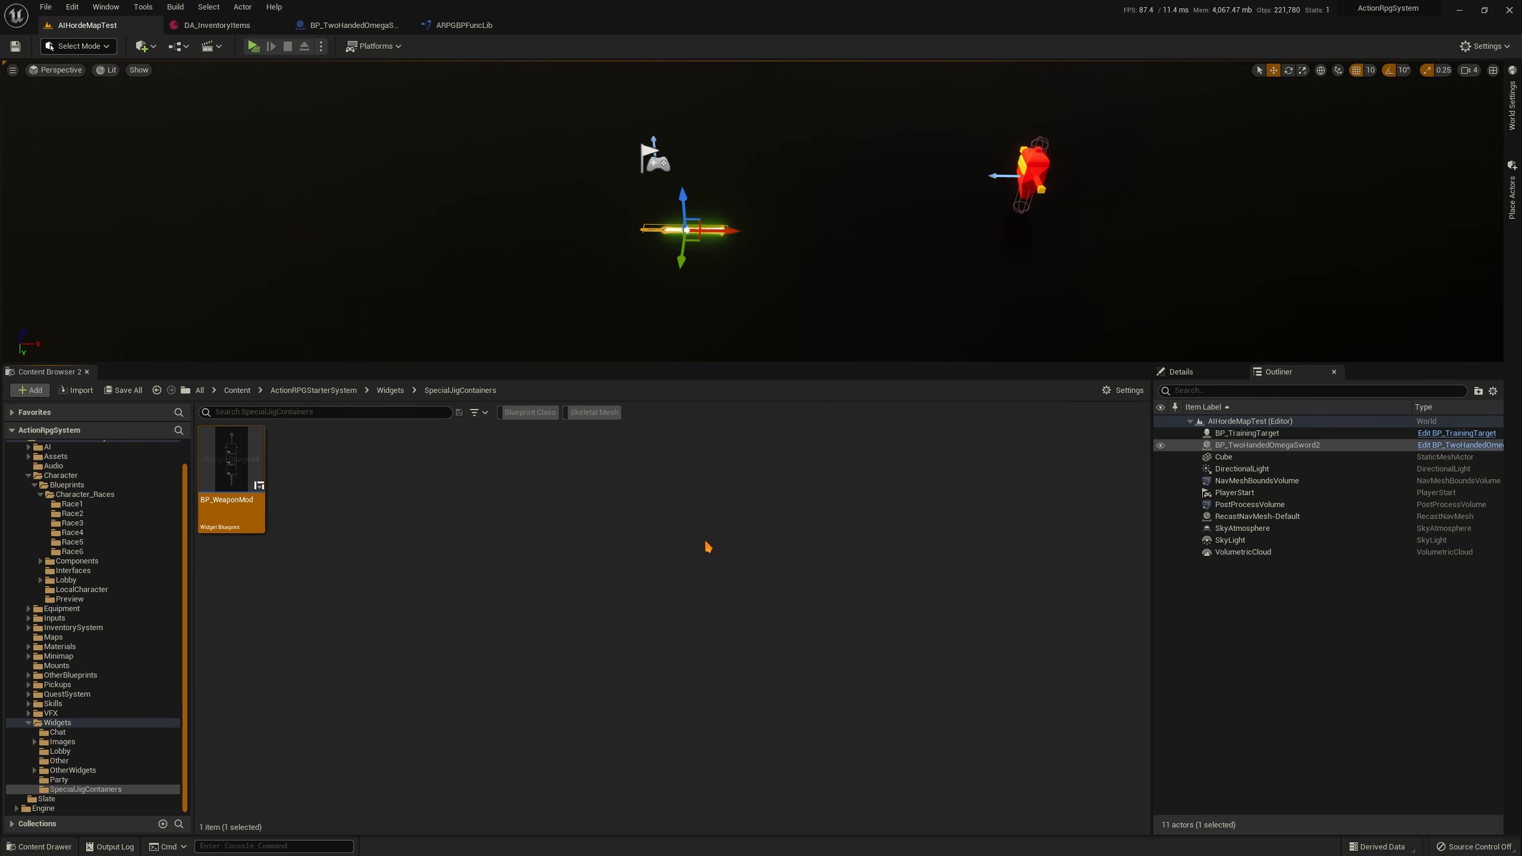
pyautogui.doubleClick(228, 489)
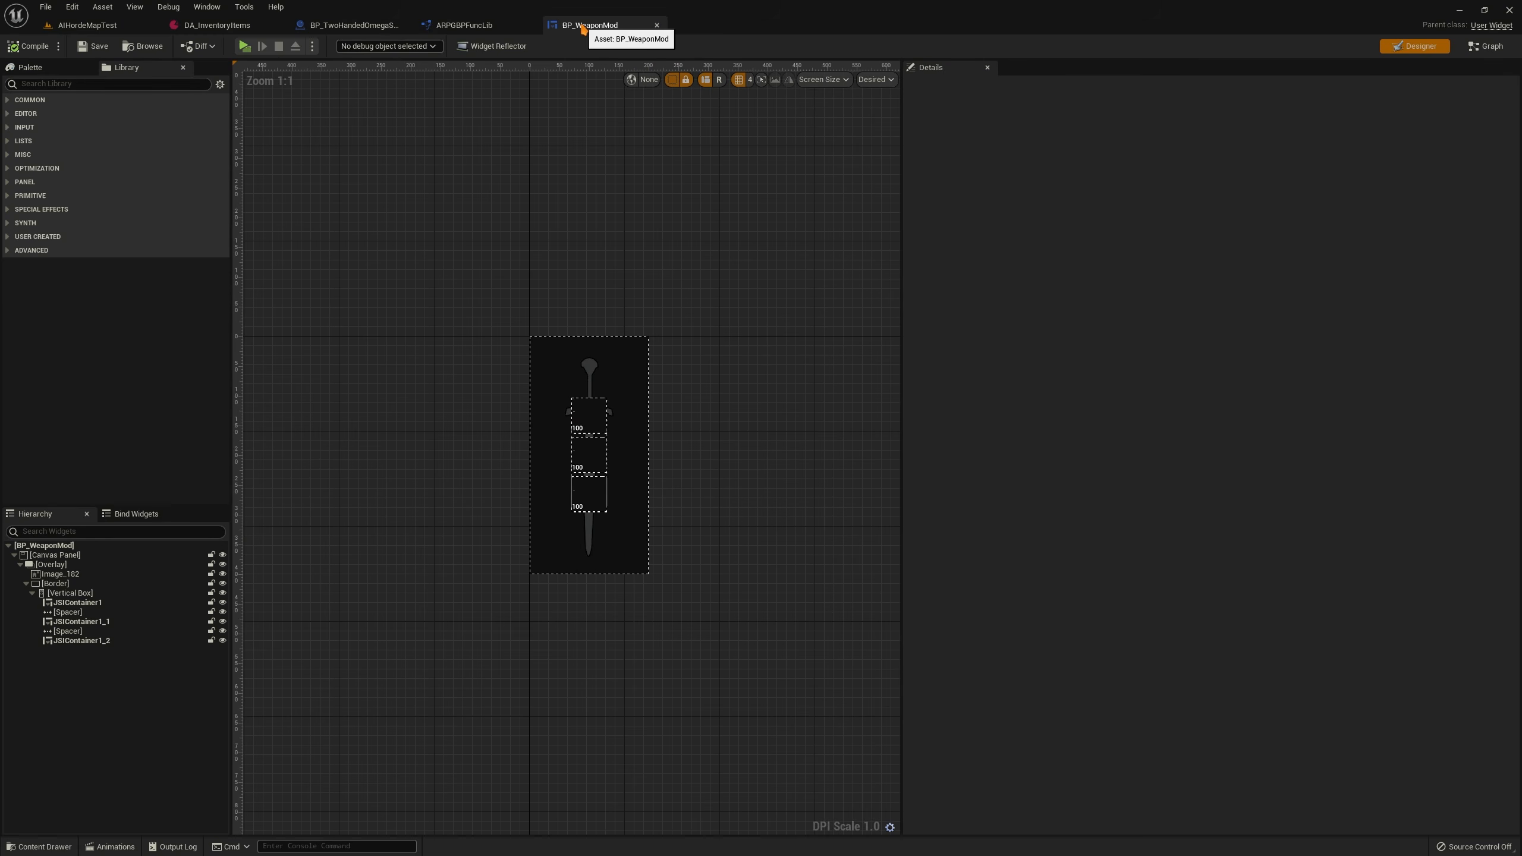
# Examine the JSIContainer slots and their container settings in the BP_WeaponMod layout
pyautogui.click(578, 427)
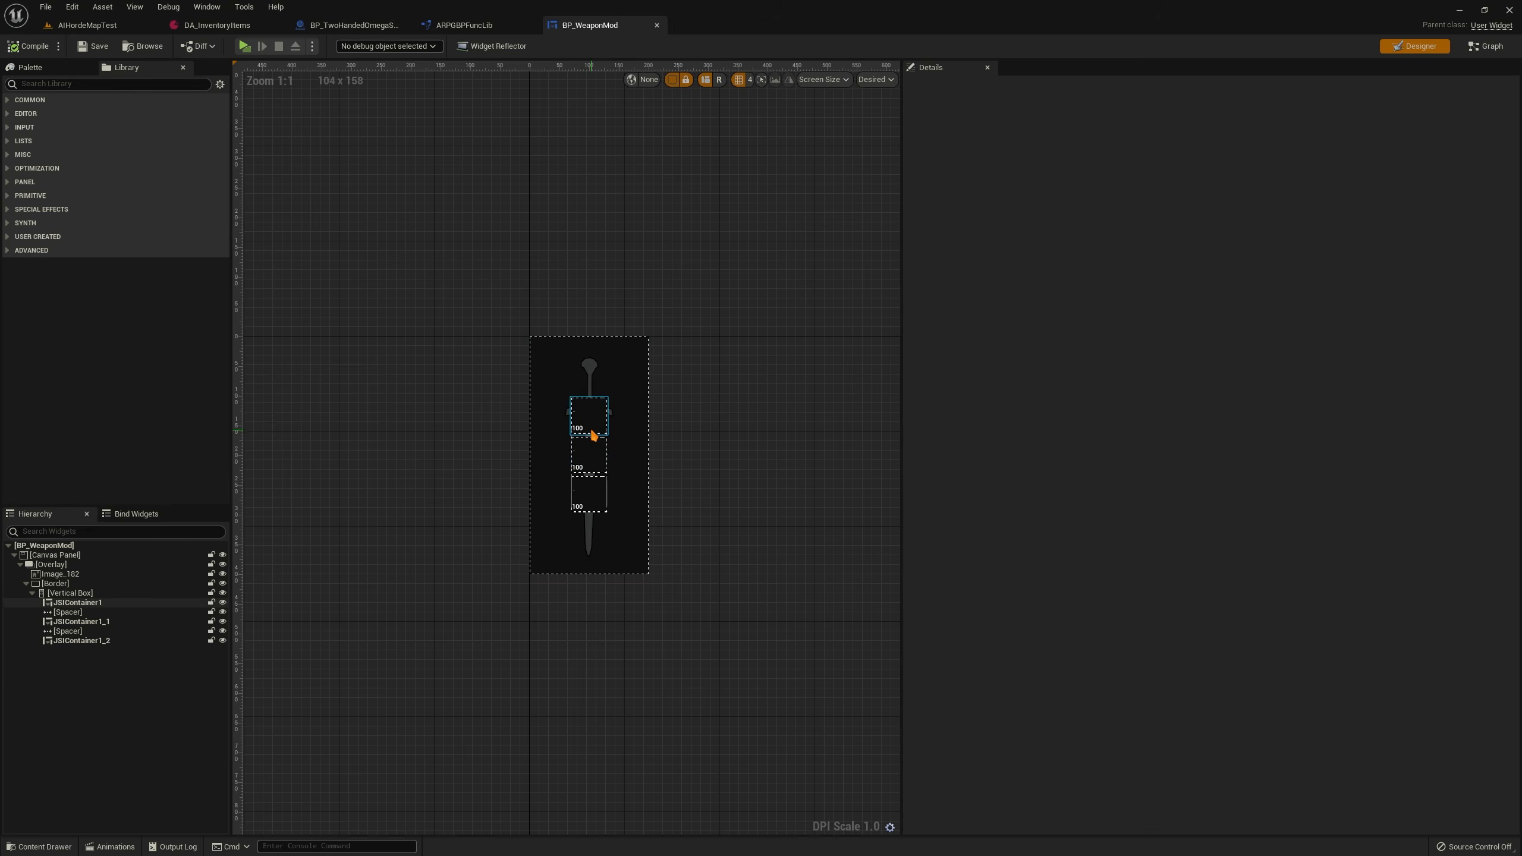
pyautogui.rightClick(72, 604)
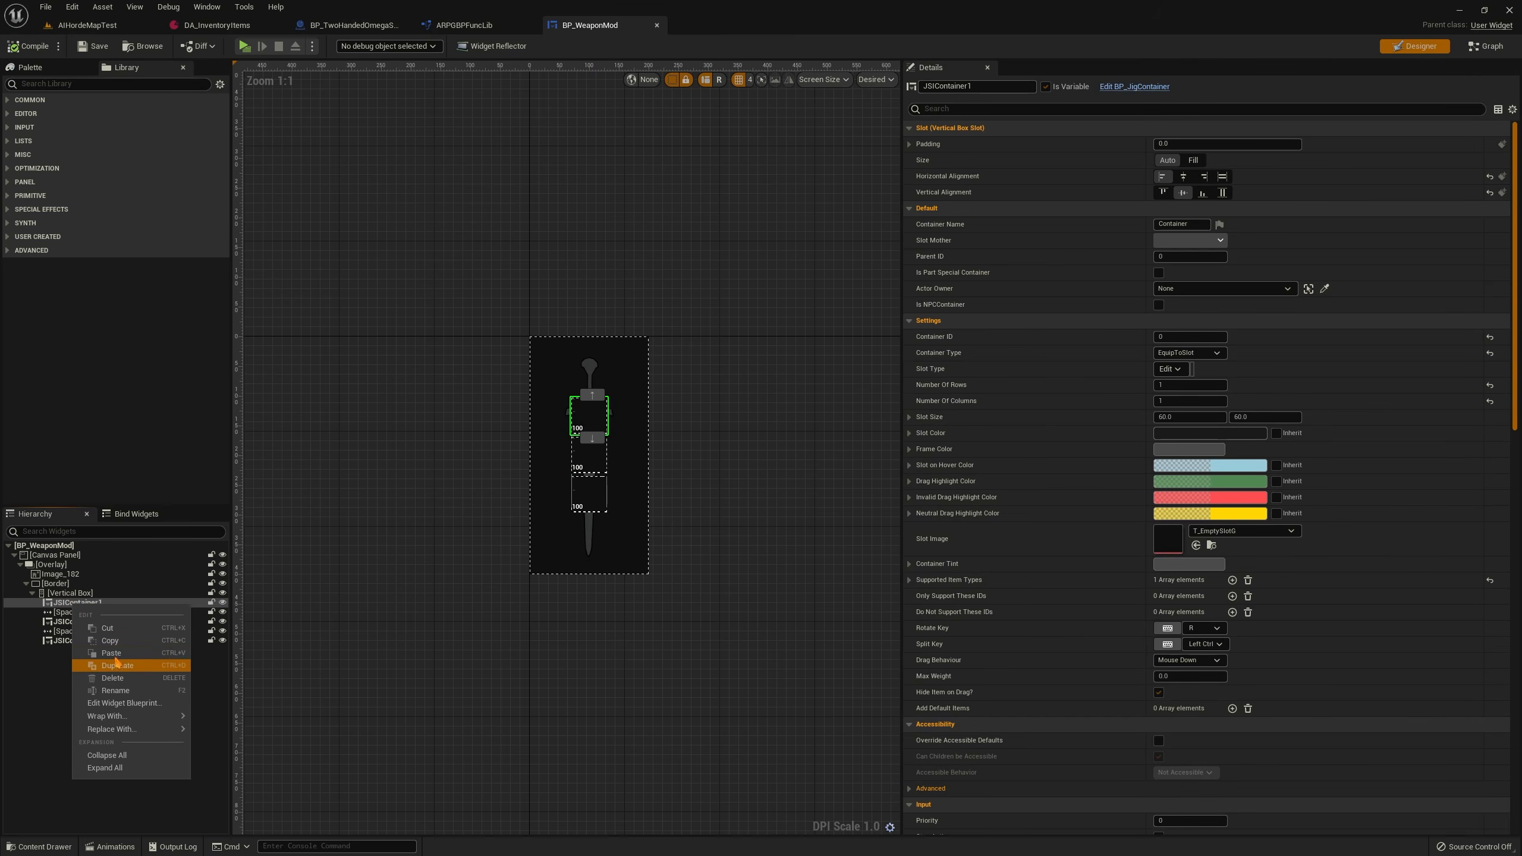
pyautogui.click(32, 665)
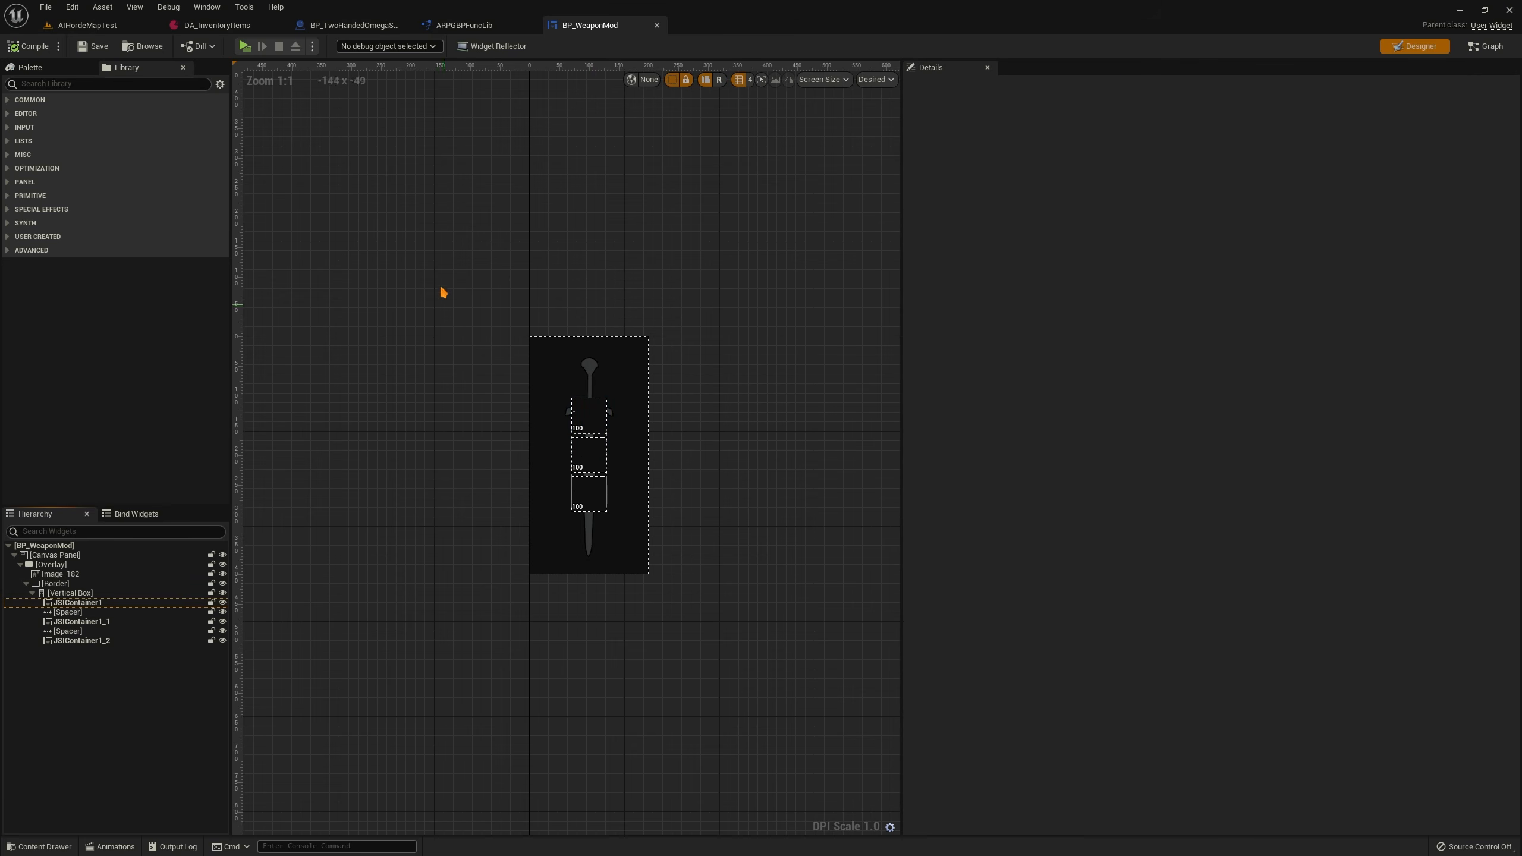
pyautogui.click(582, 455)
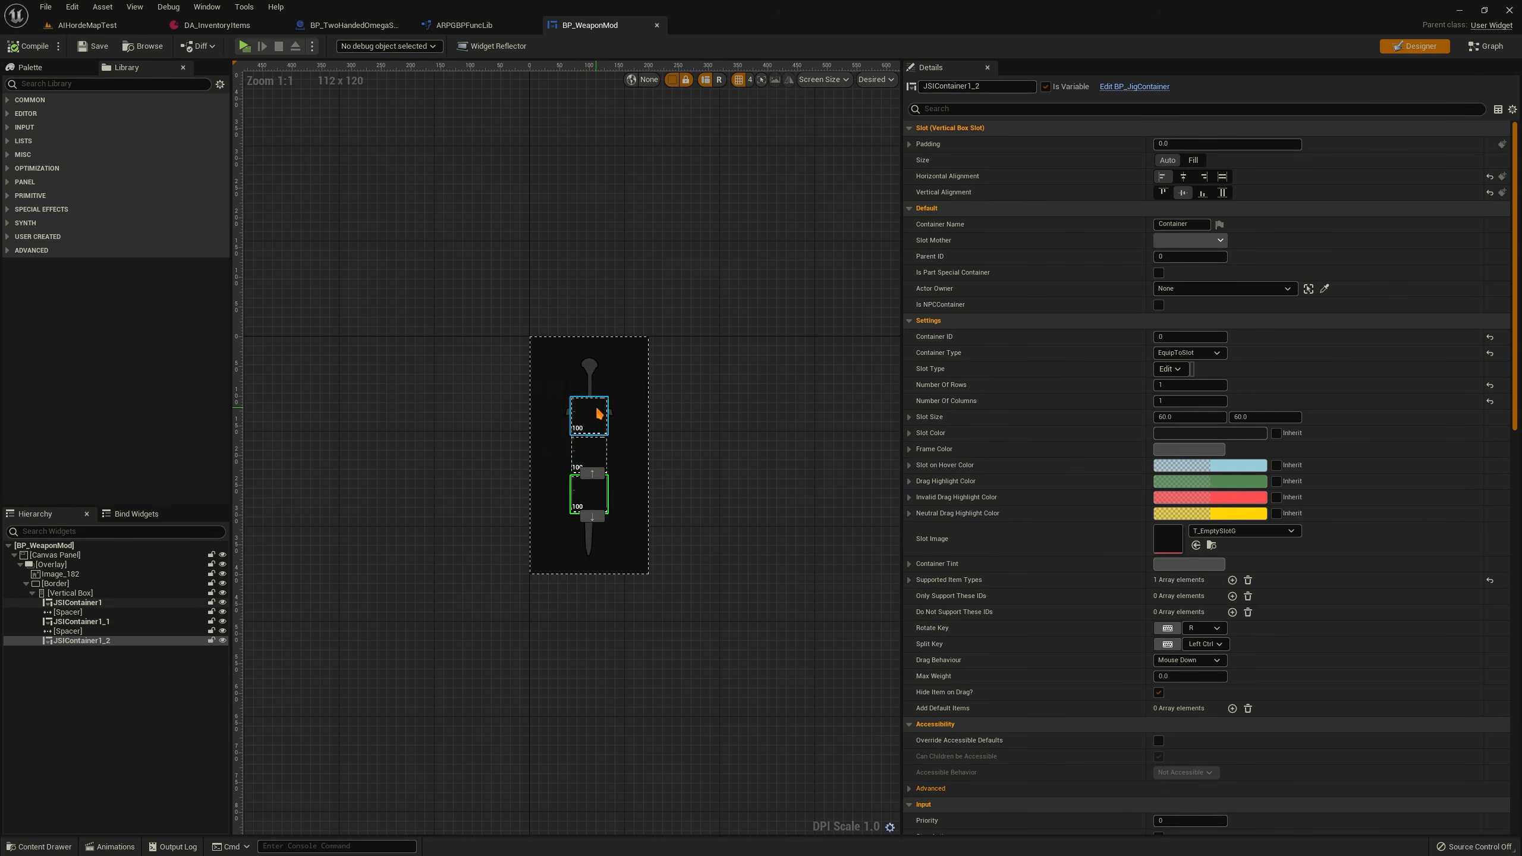
# Open BP_WeaponMod's Get List Of Containers function, examine its Make Array nodes, and check the JSIContainer slots in the designer
pyautogui.click(588, 415)
pyautogui.click(1478, 48)
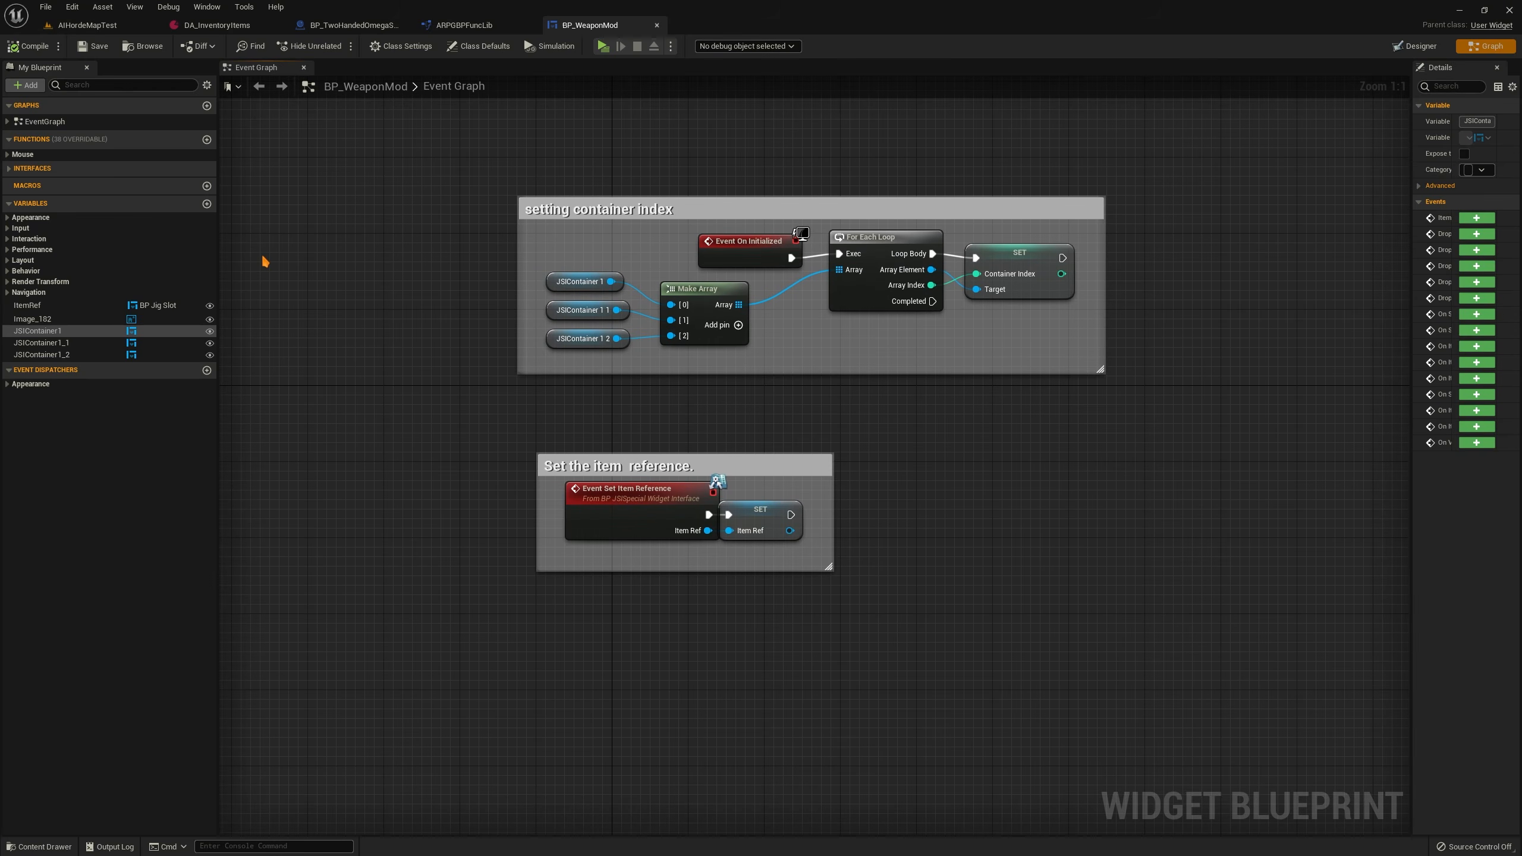
pyautogui.click(94, 84)
pyautogui.write('get lis')
pyautogui.doubleClick(54, 158)
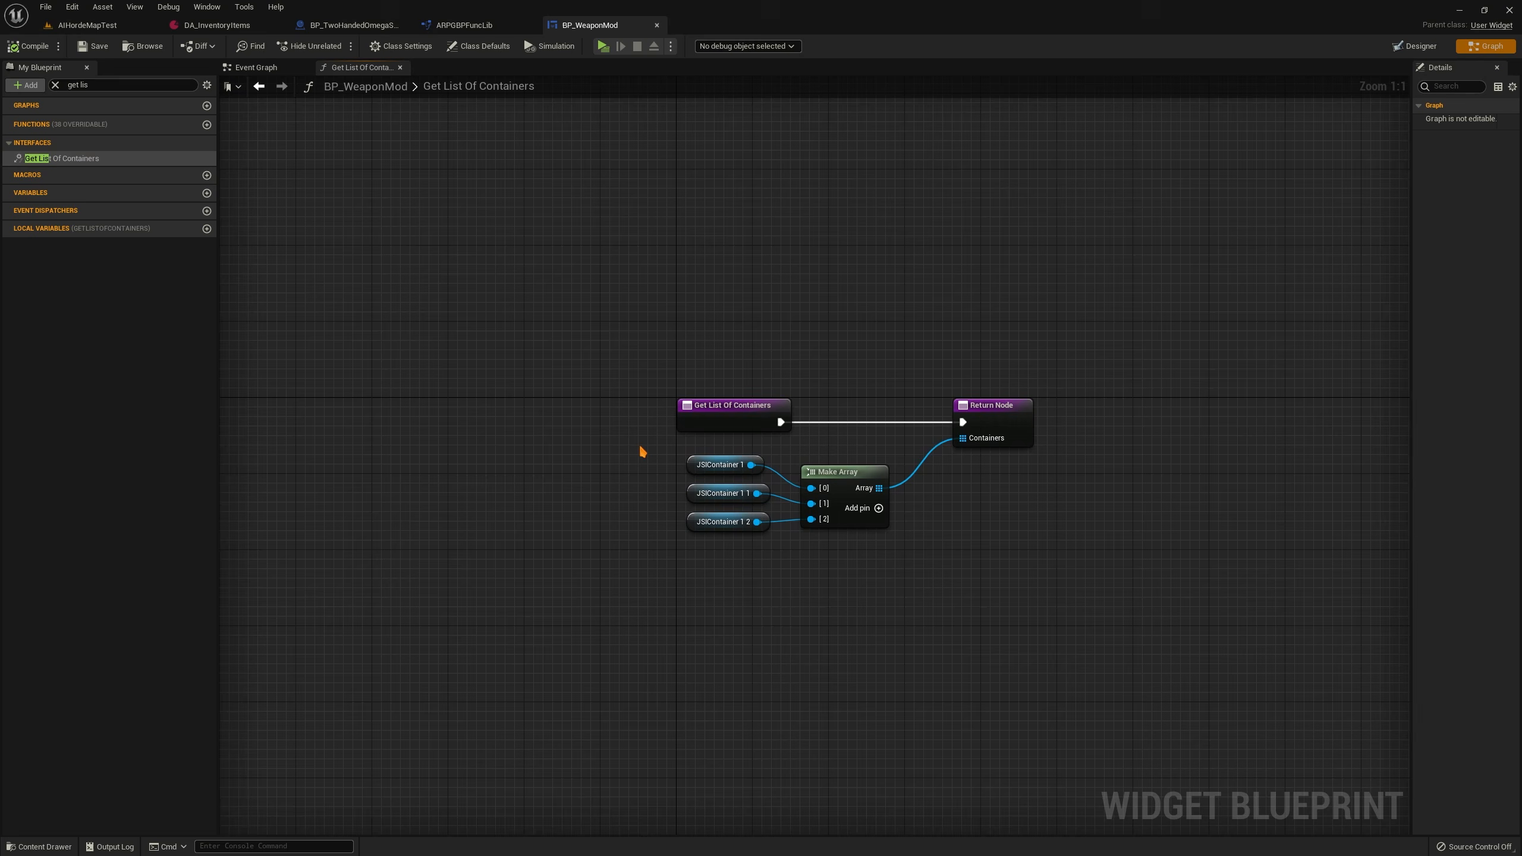
pyautogui.moveTo(640, 447); pyautogui.dragTo(895, 625)
pyautogui.click(849, 569)
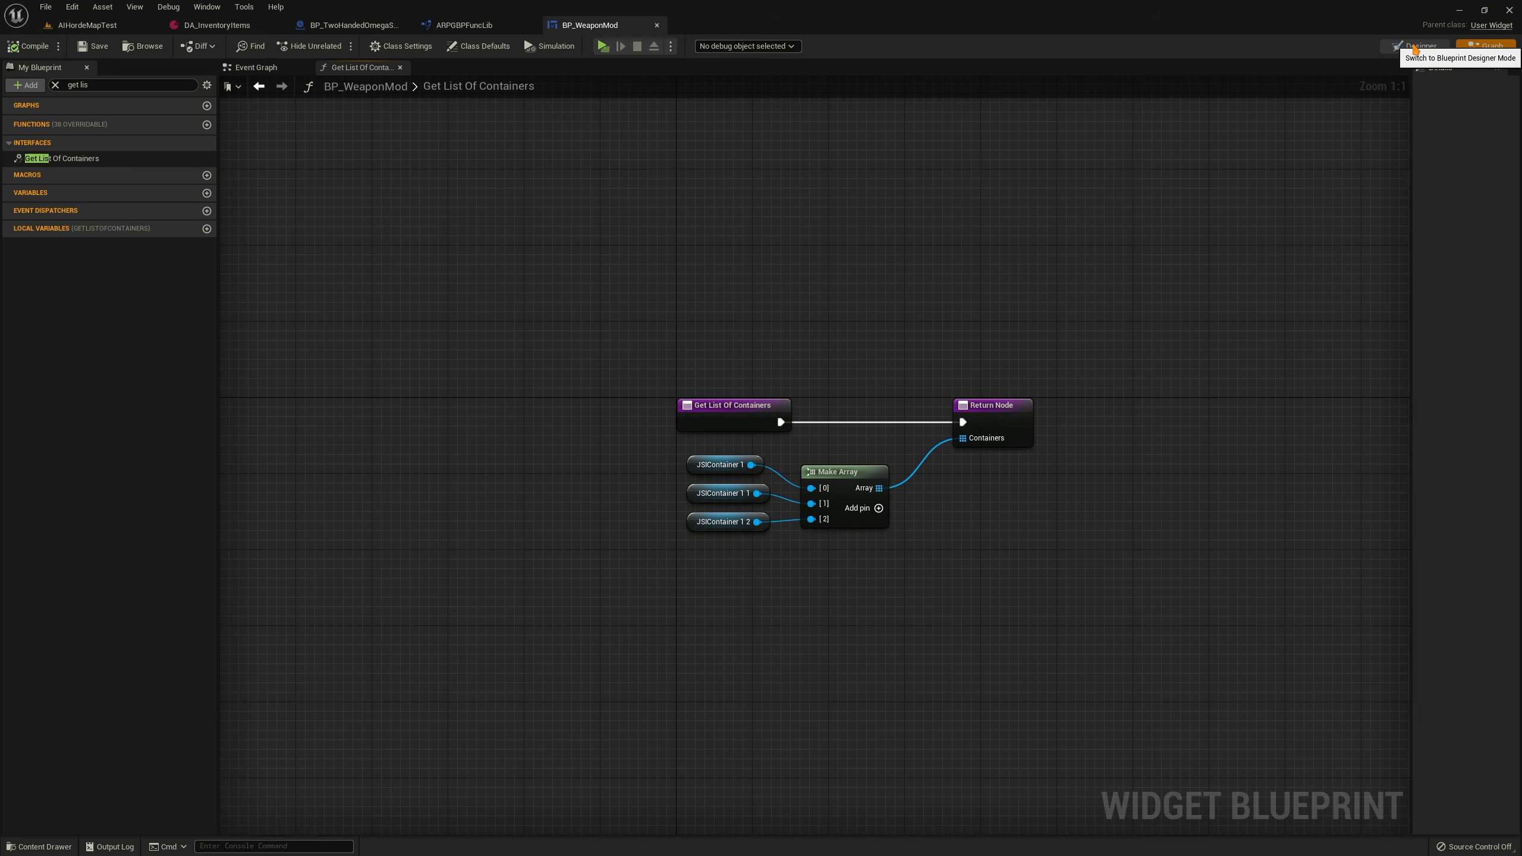
pyautogui.click(1415, 47)
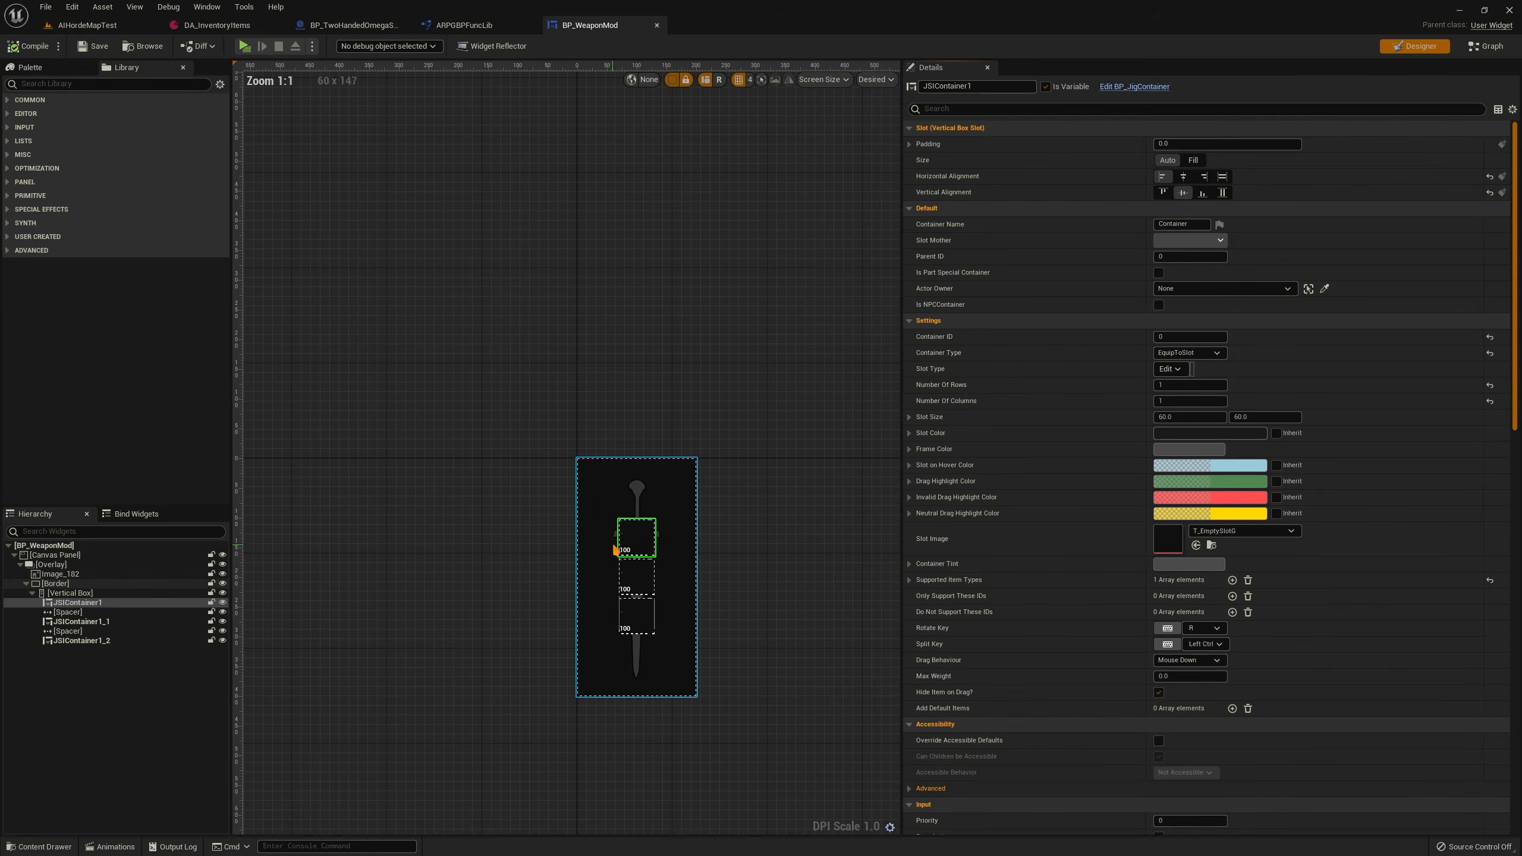
pyautogui.click(1465, 47)
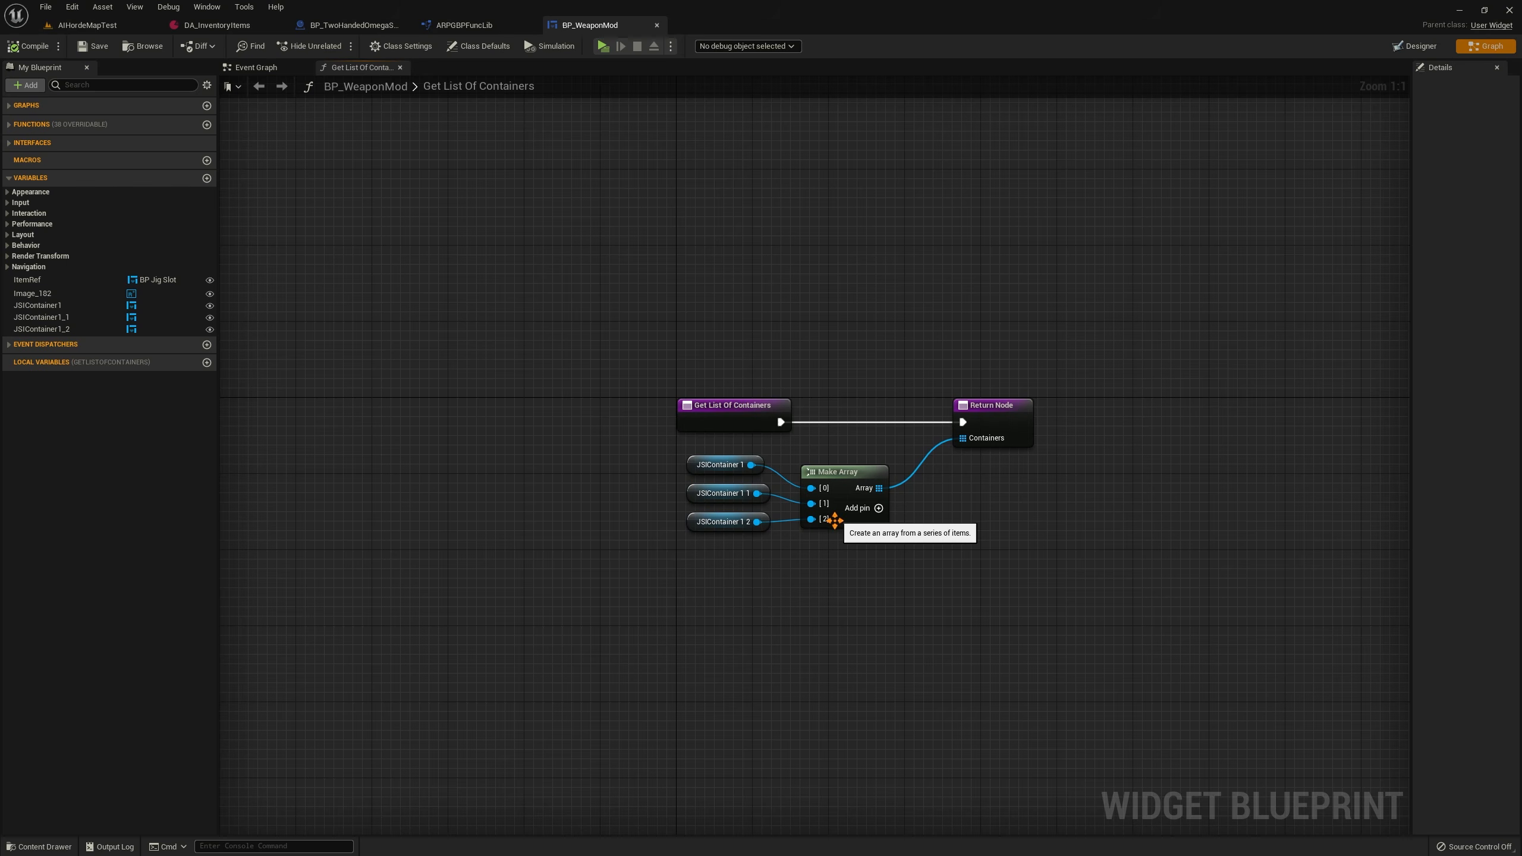
# Add a fourth element pin to Make Array in Get List Of Containers, remove it, and close the function graph
pyautogui.click(879, 508)
pyautogui.rightClick(813, 542)
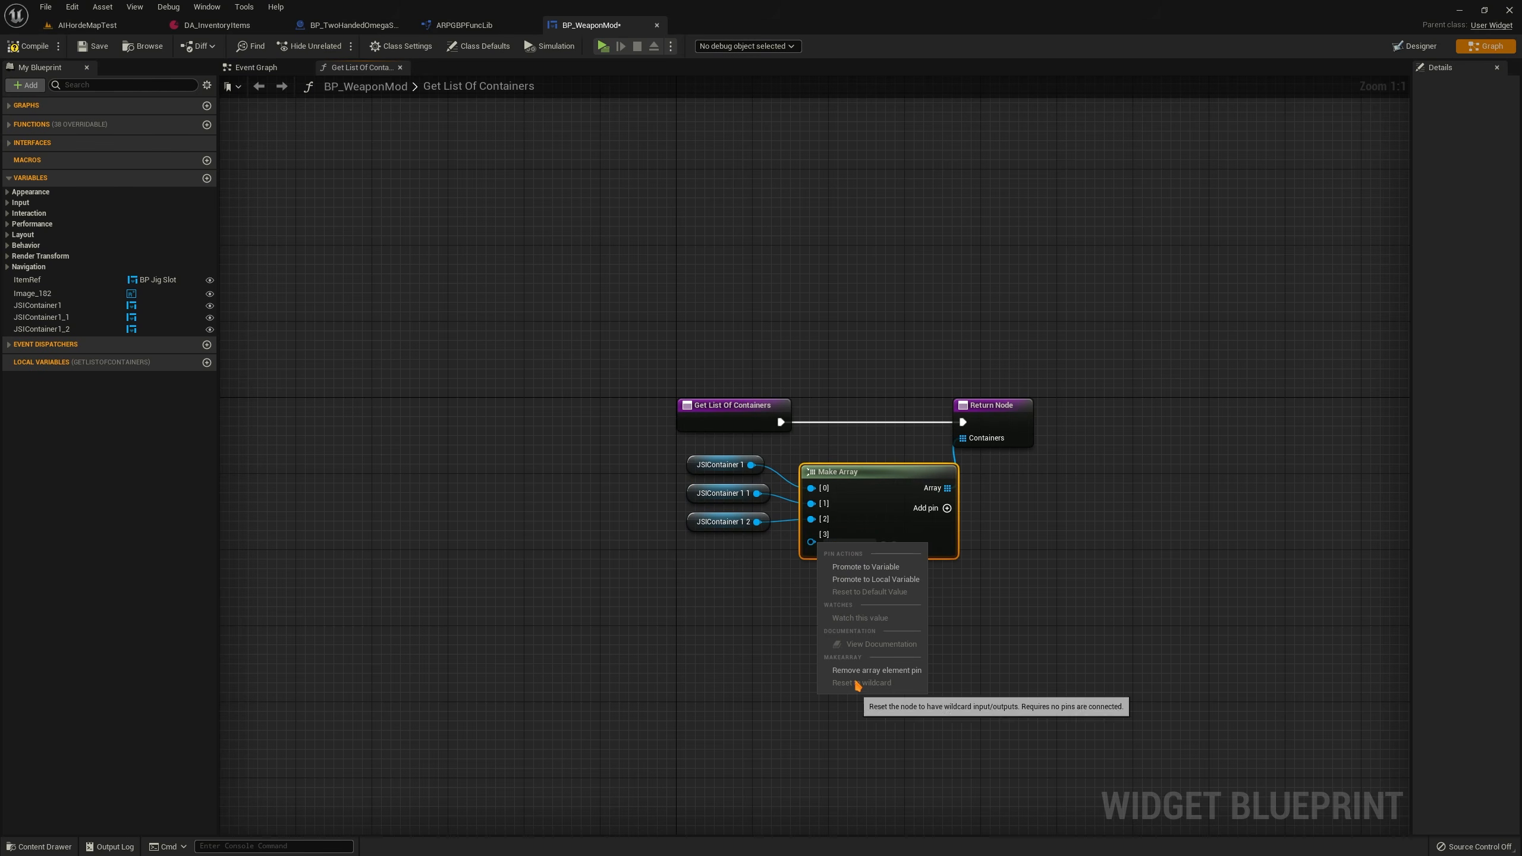
pyautogui.click(869, 670)
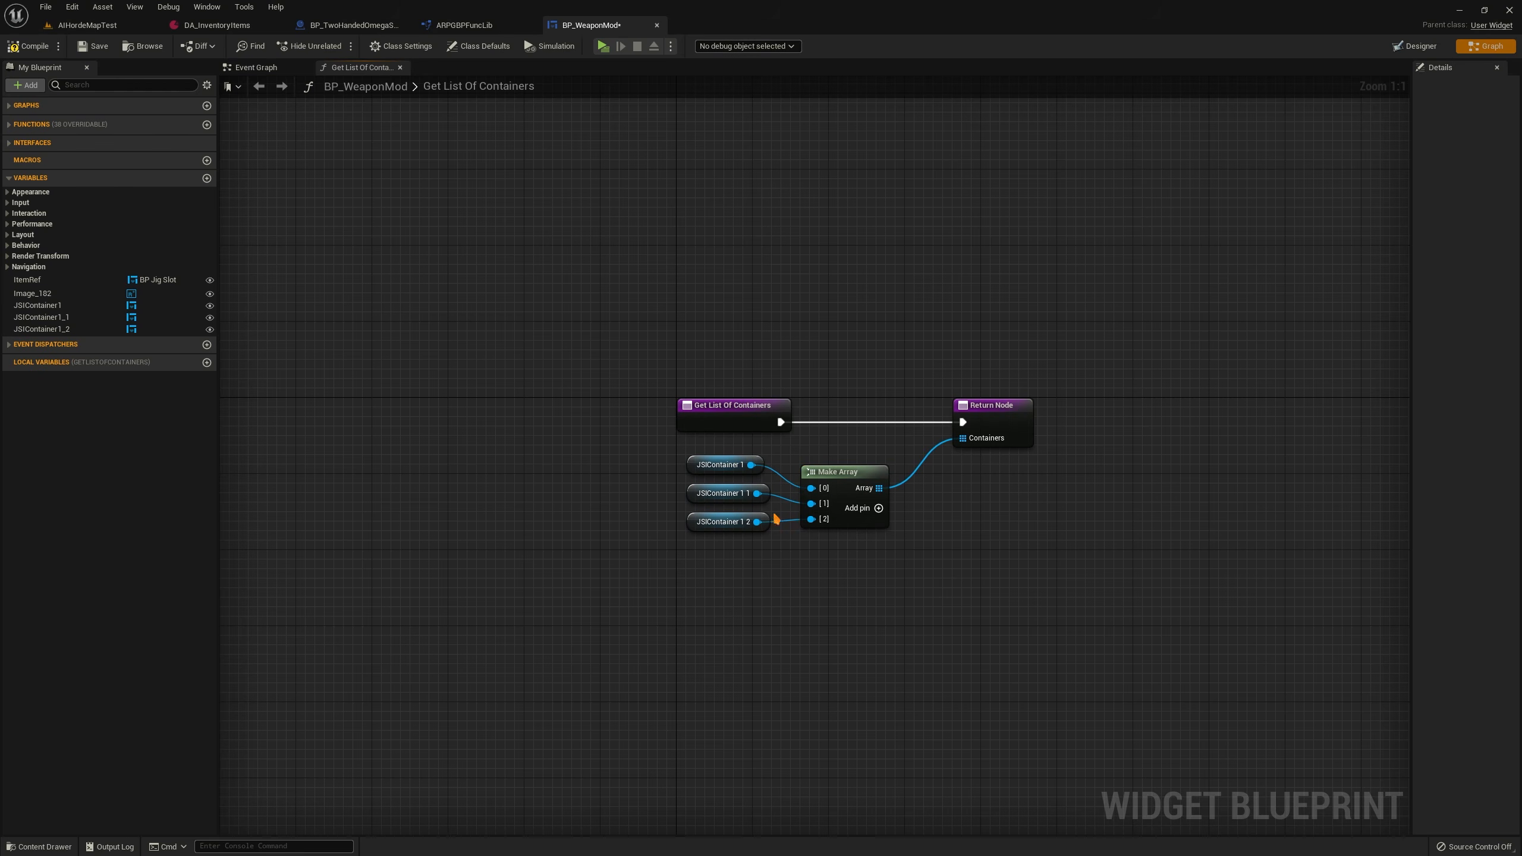
pyautogui.click(400, 67)
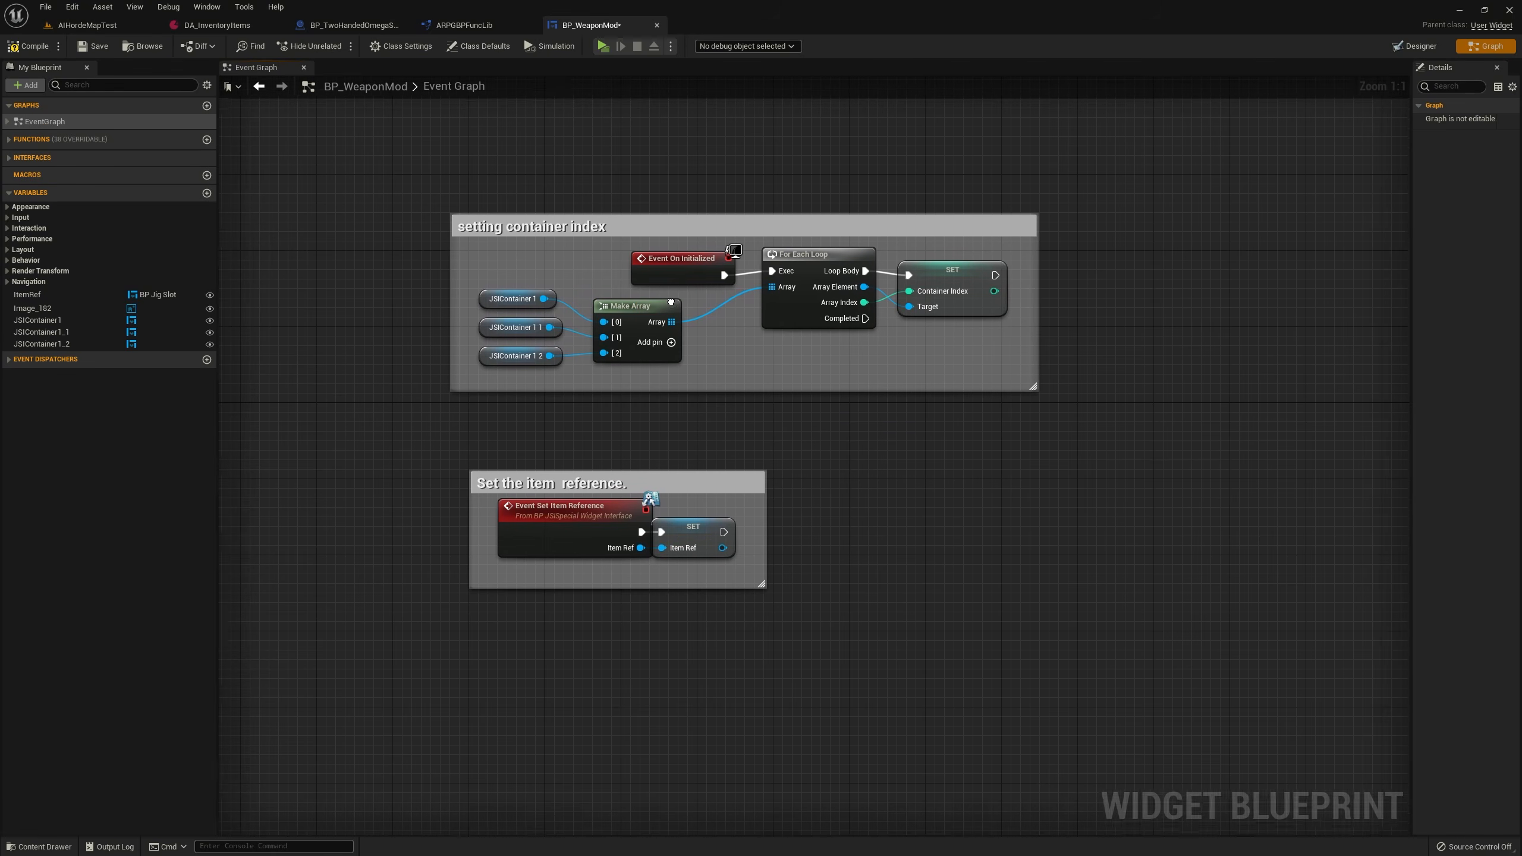
# Examine the JSIContainer array and the setting container index nodes in BP_WeaponMod's event graph
pyautogui.moveTo(851, 380); pyautogui.dragTo(383, 255)
pyautogui.click(324, 219)
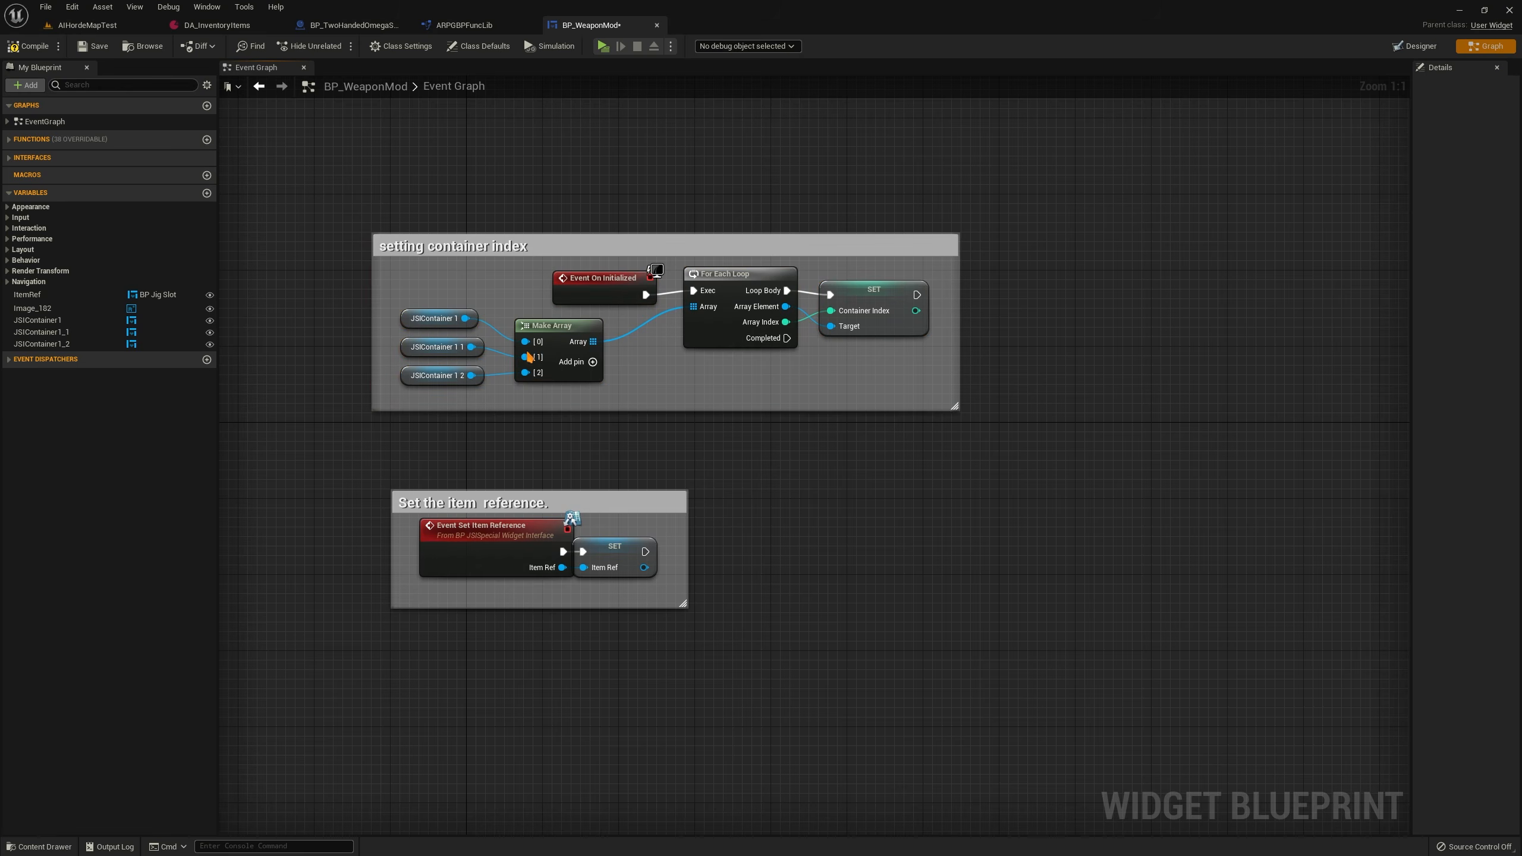
pyautogui.moveTo(623, 389); pyautogui.dragTo(462, 305)
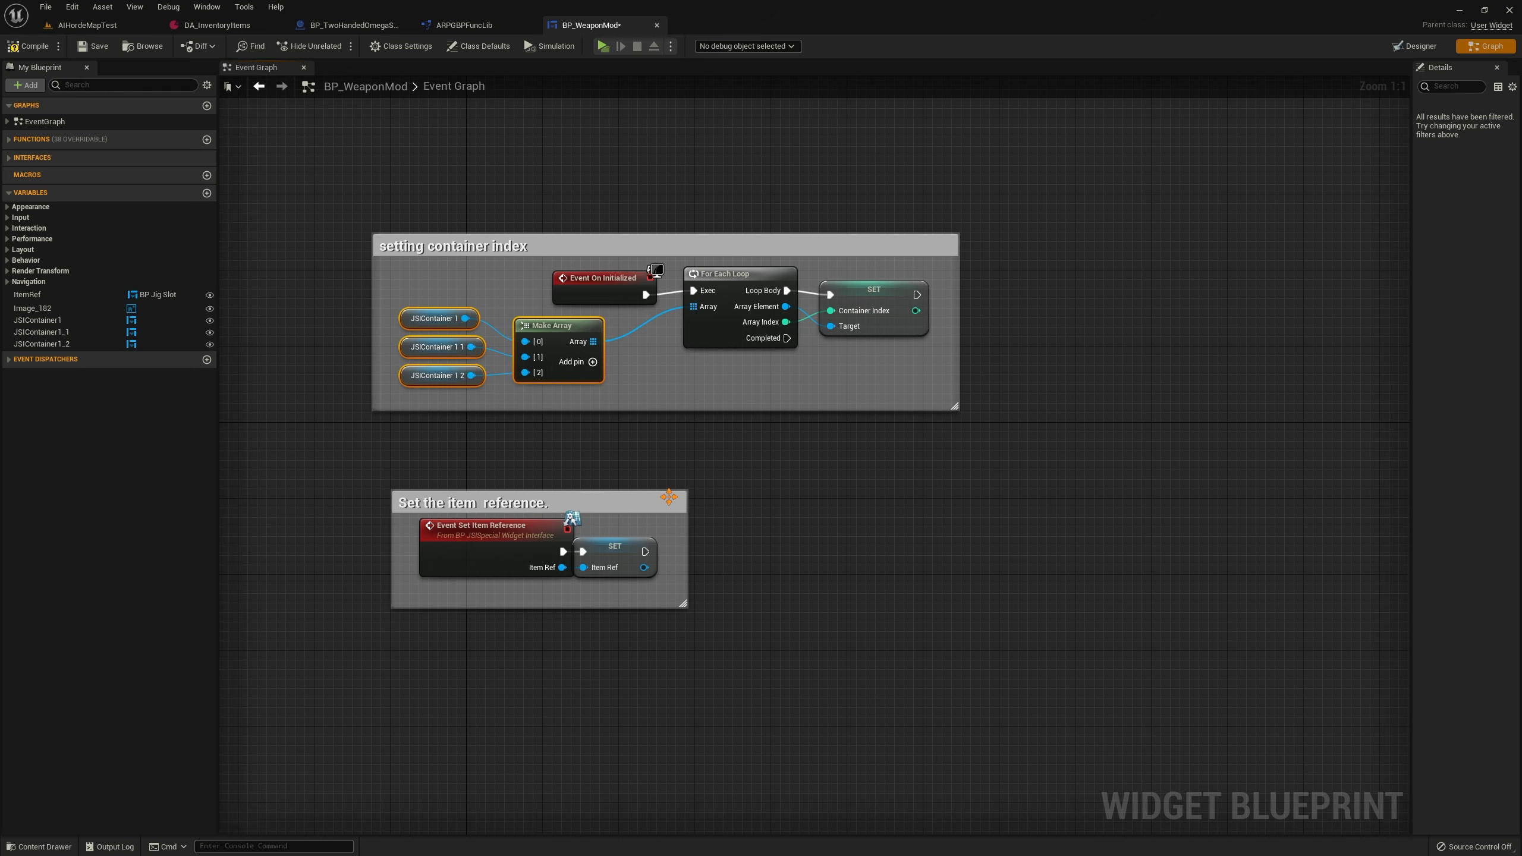
# Try getting Item Info from the Set Item Reference event's Item Ref and breaking its struct, and delete both nodes
pyautogui.moveTo(752, 533); pyautogui.dragTo(814, 335, button='right')
pyautogui.moveTo(706, 368); pyautogui.dragTo(862, 404)
pyautogui.write('get info')
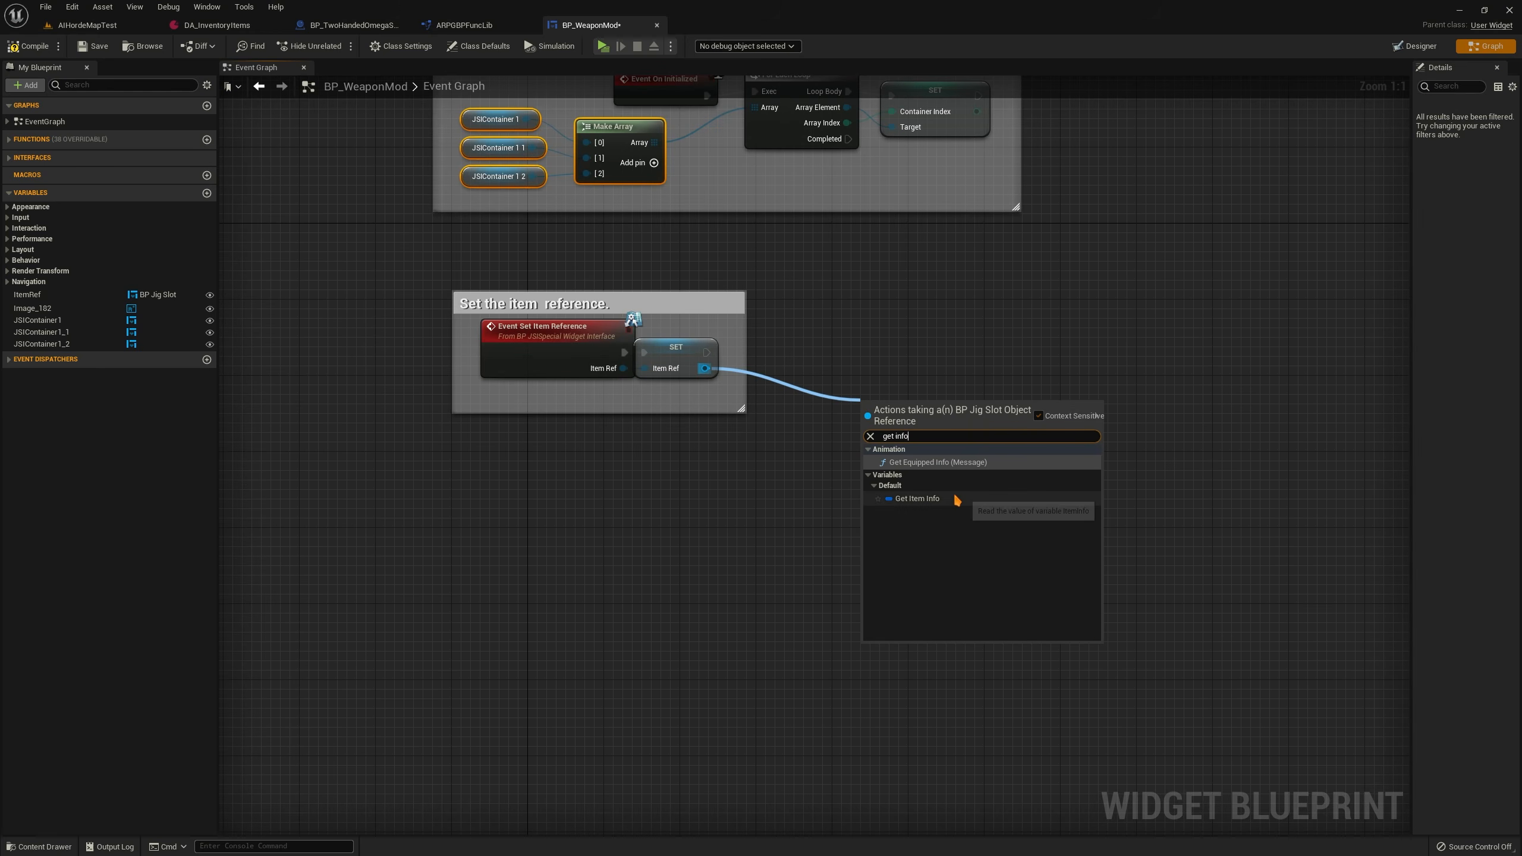
pyautogui.click(917, 498)
pyautogui.moveTo(957, 413); pyautogui.dragTo(962, 460)
pyautogui.click(1027, 516)
pyautogui.click(1022, 507)
pyautogui.moveTo(1187, 552); pyautogui.dragTo(839, 344)
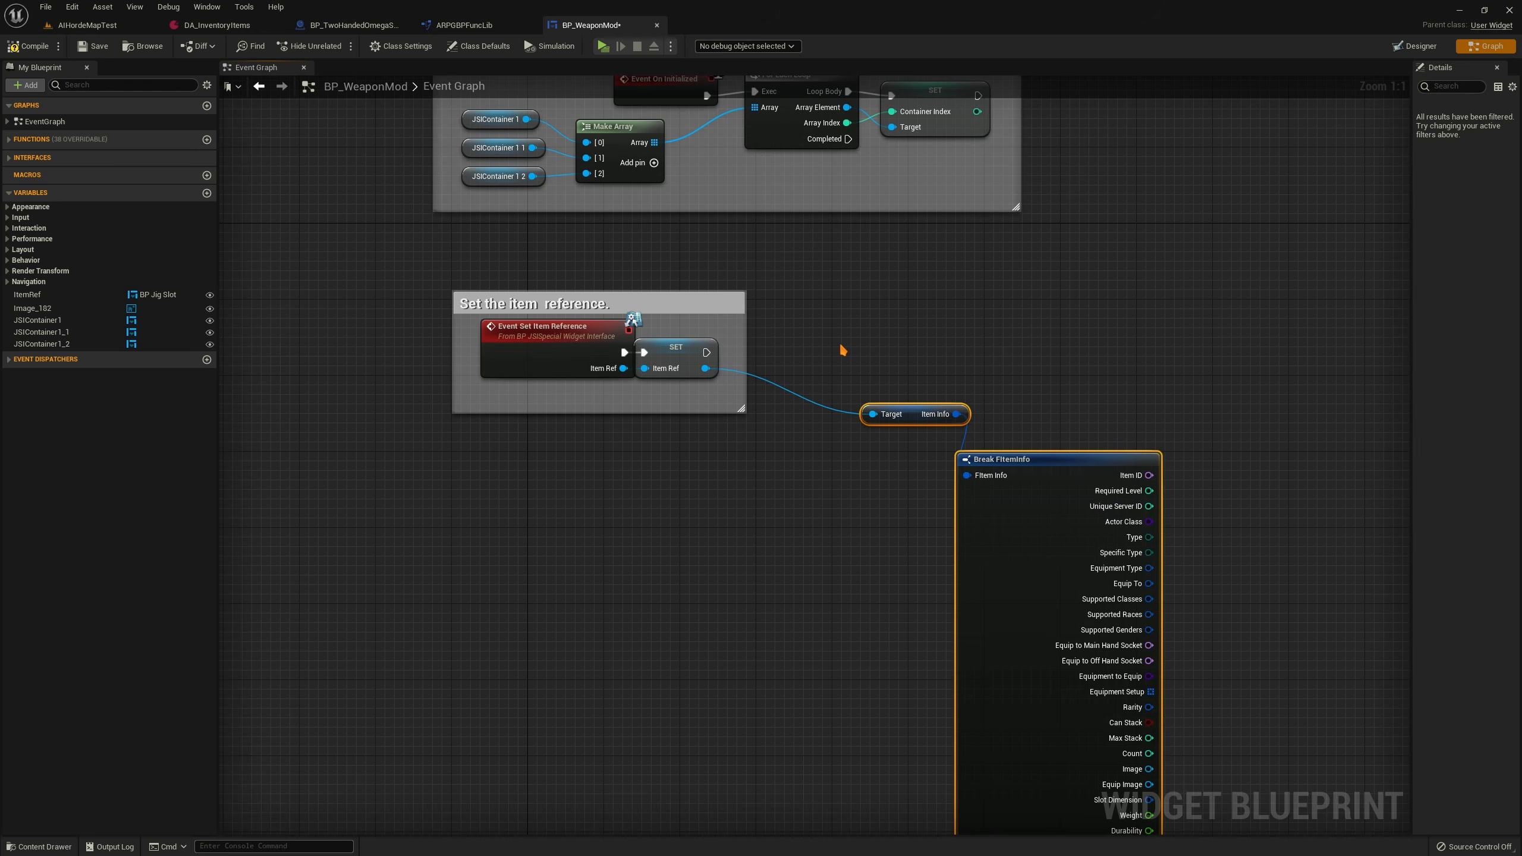
pyautogui.press('Delete')
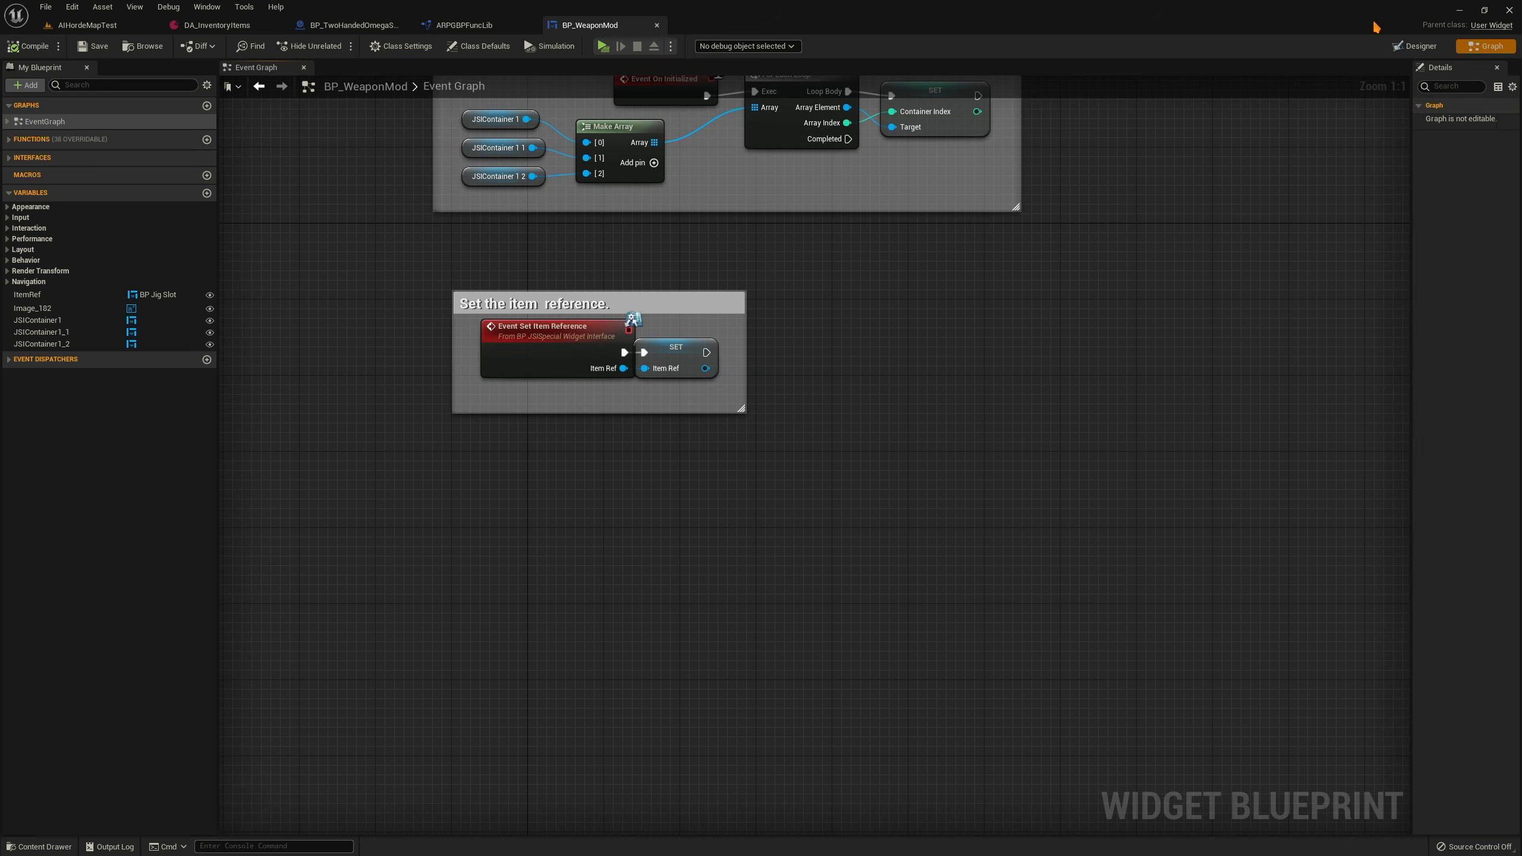
# Return to DA_InventoryItems, collapse the NewSword entry, and look over the Weapons array
pyautogui.click(235, 26)
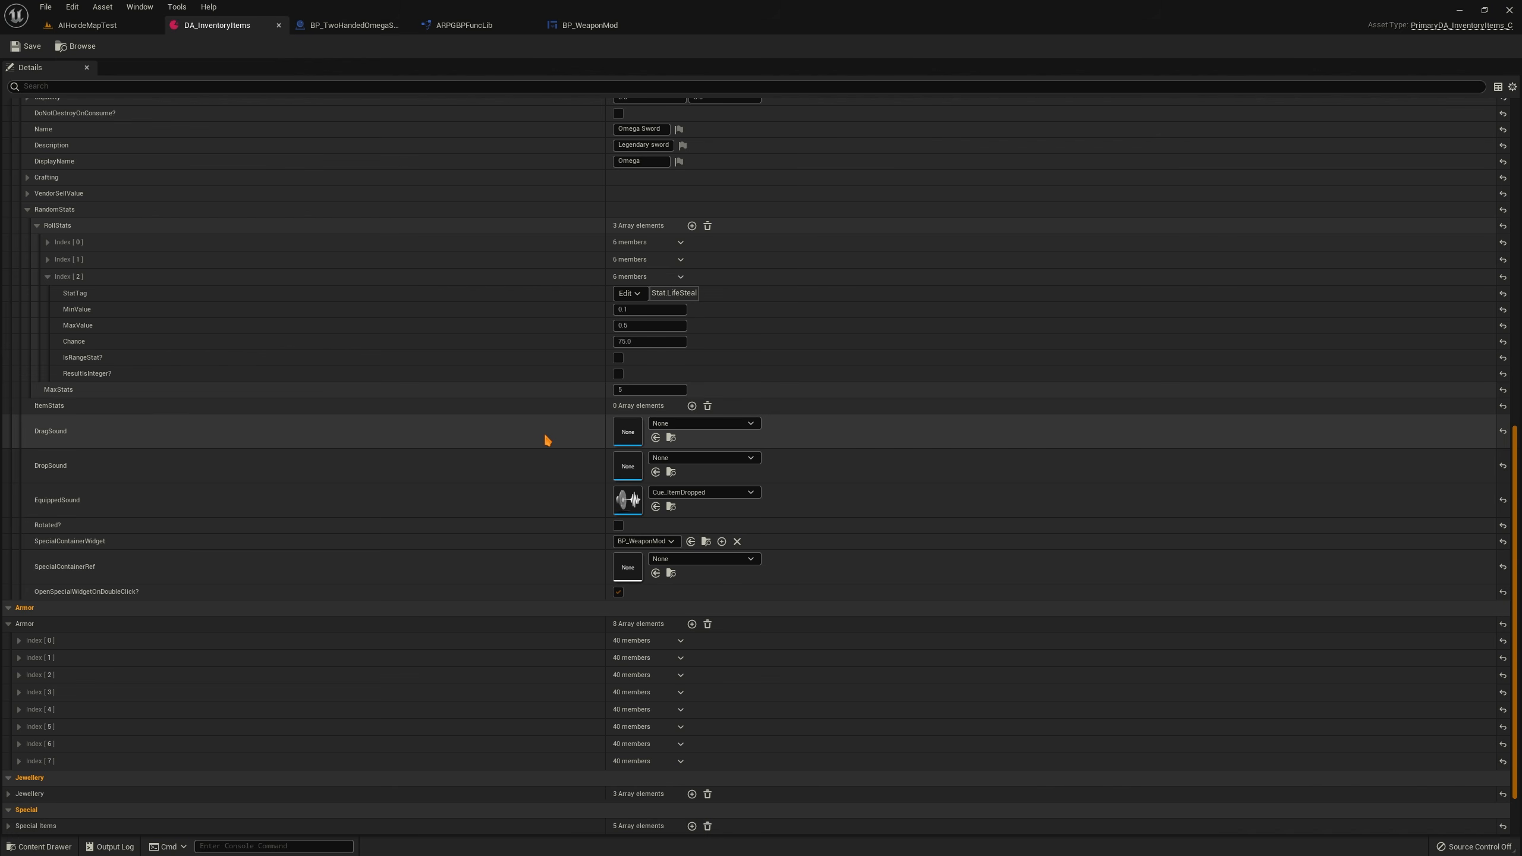
pyautogui.scroll(10, 361, 353)
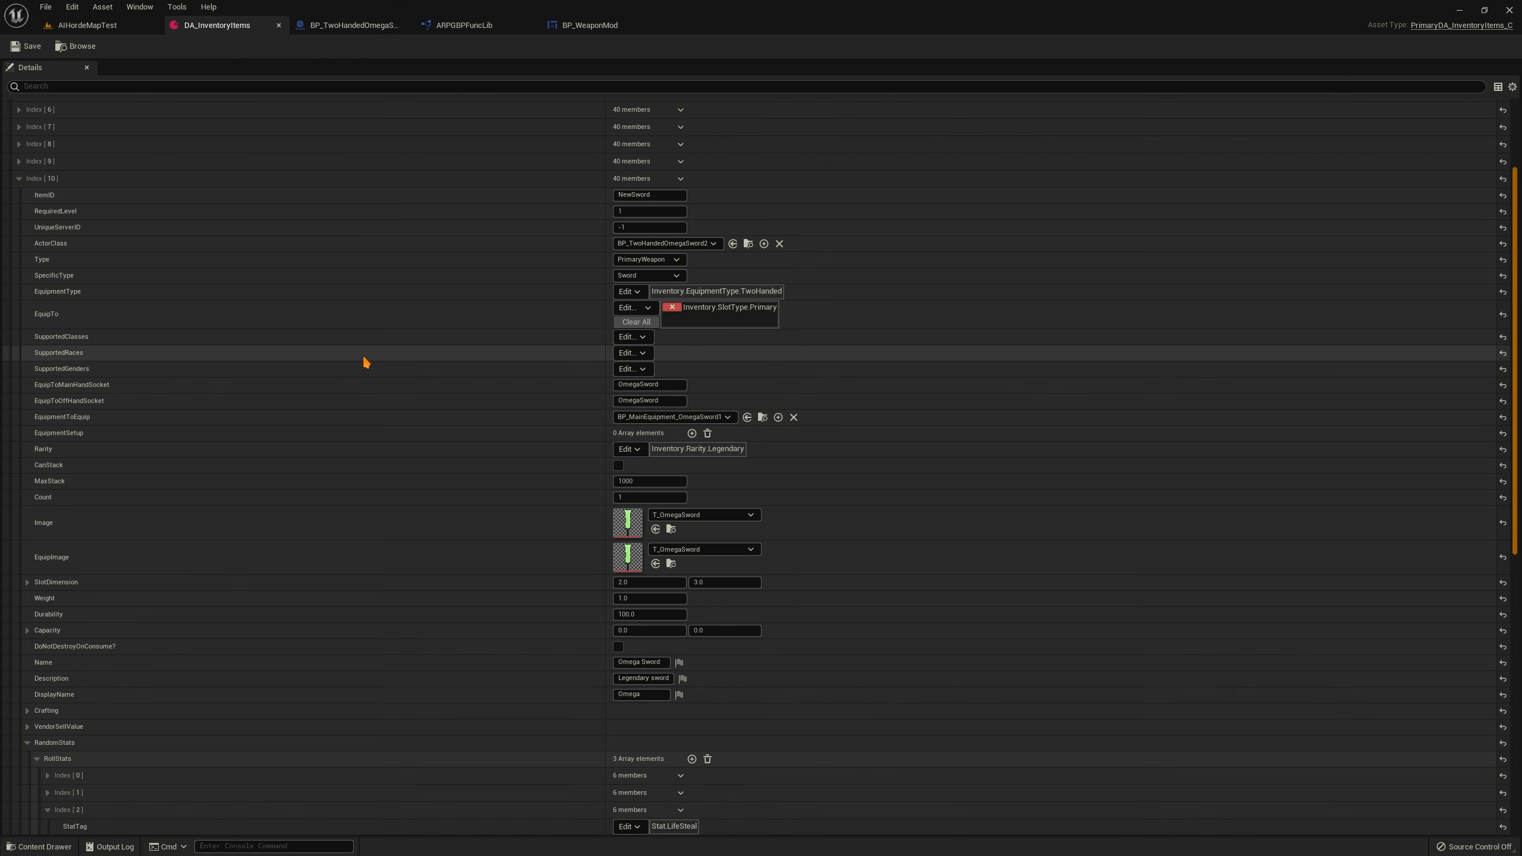
pyautogui.click(19, 311)
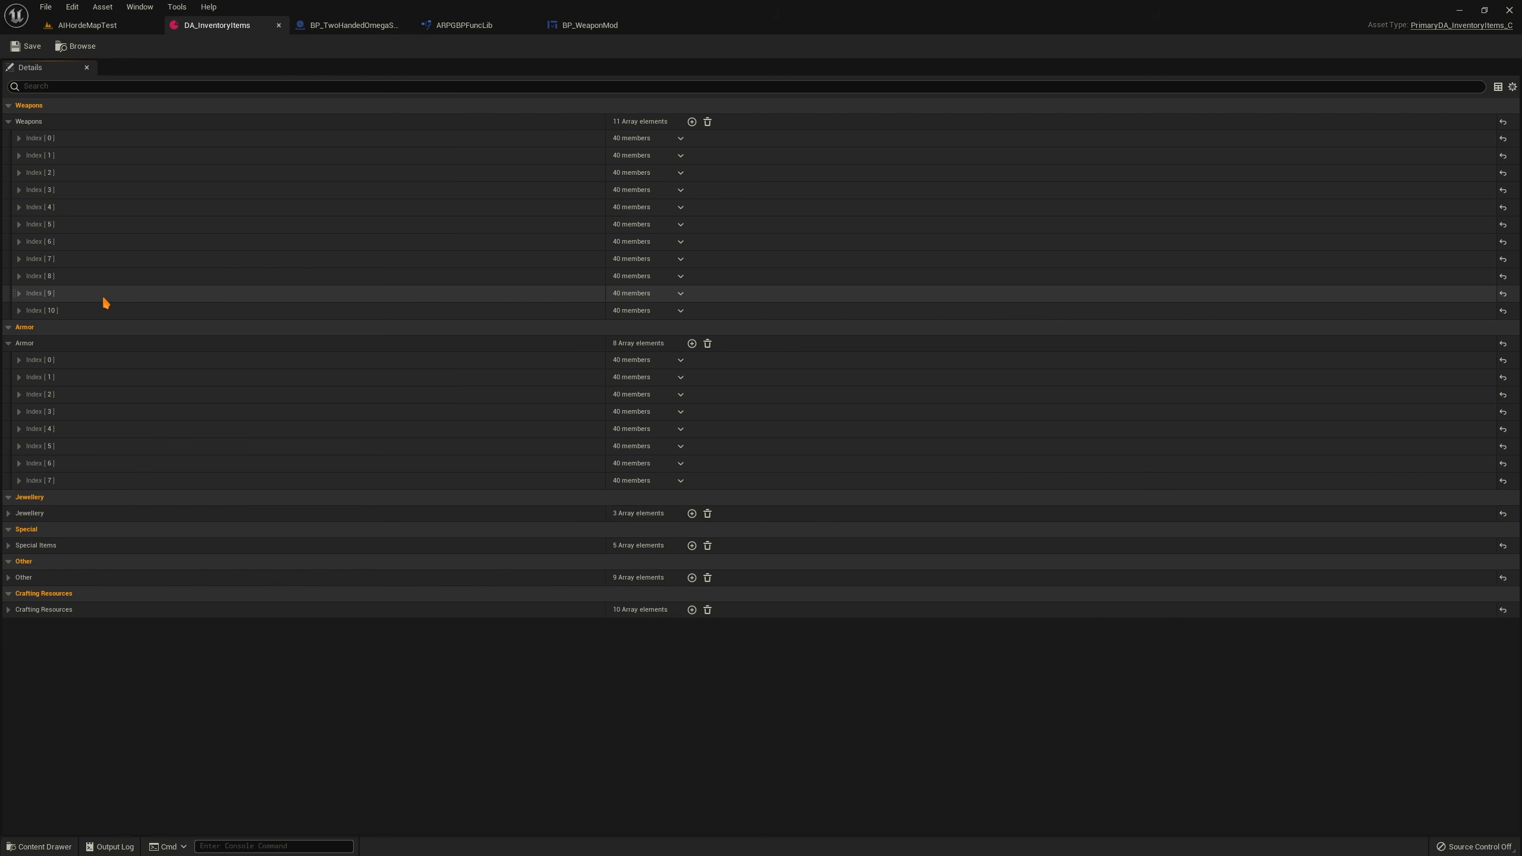
pyautogui.click(19, 138)
pyautogui.click(22, 138)
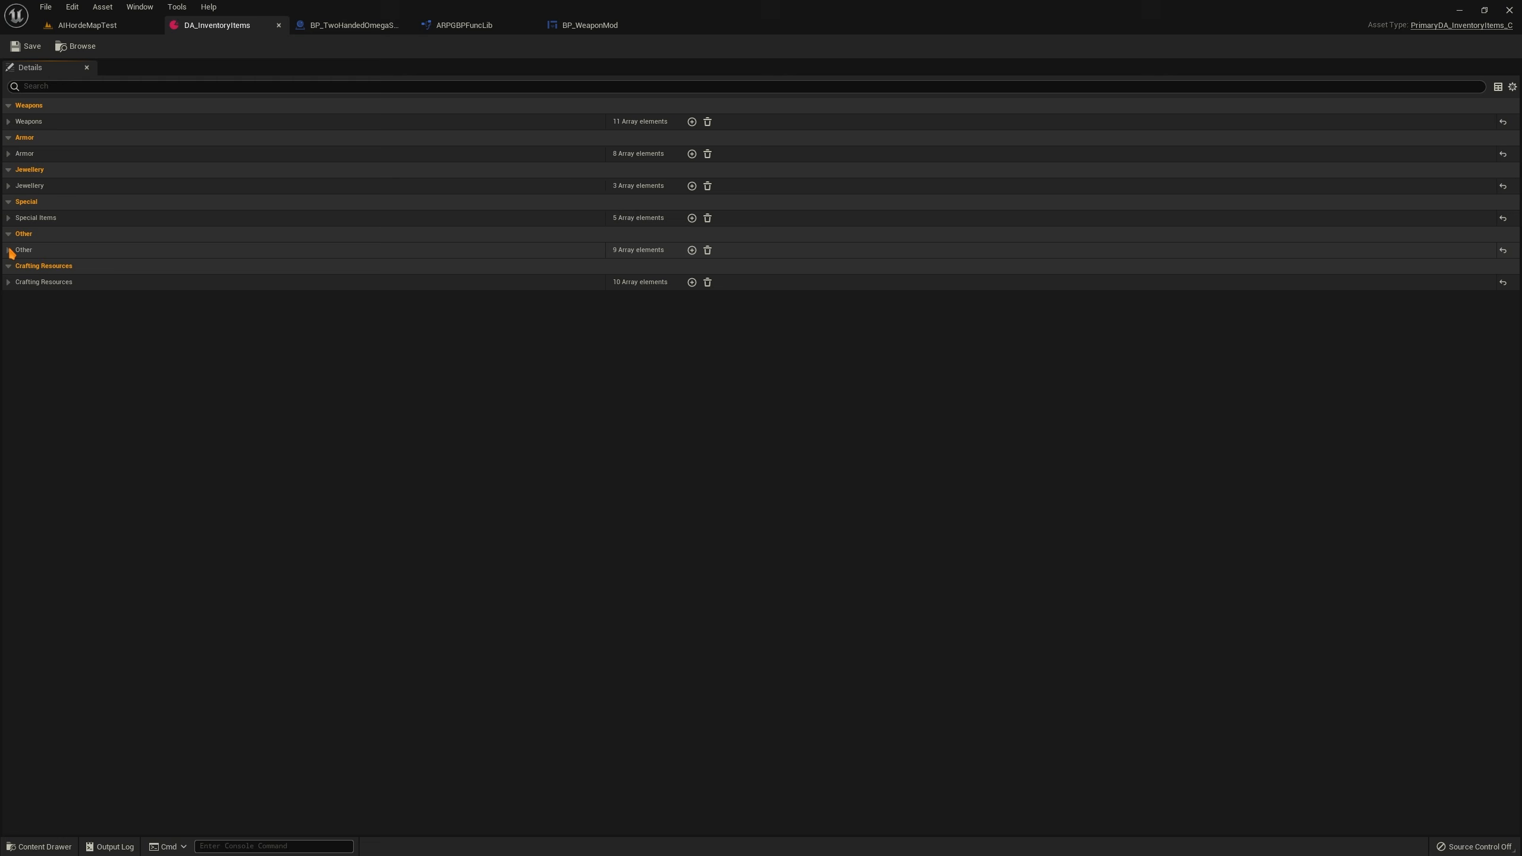
# Expand the Other category in DA_InventoryItems and examine the Red_Potion item's consumable settings
pyautogui.click(10, 252)
pyautogui.click(27, 266)
pyautogui.click(27, 266)
pyautogui.click(27, 266)
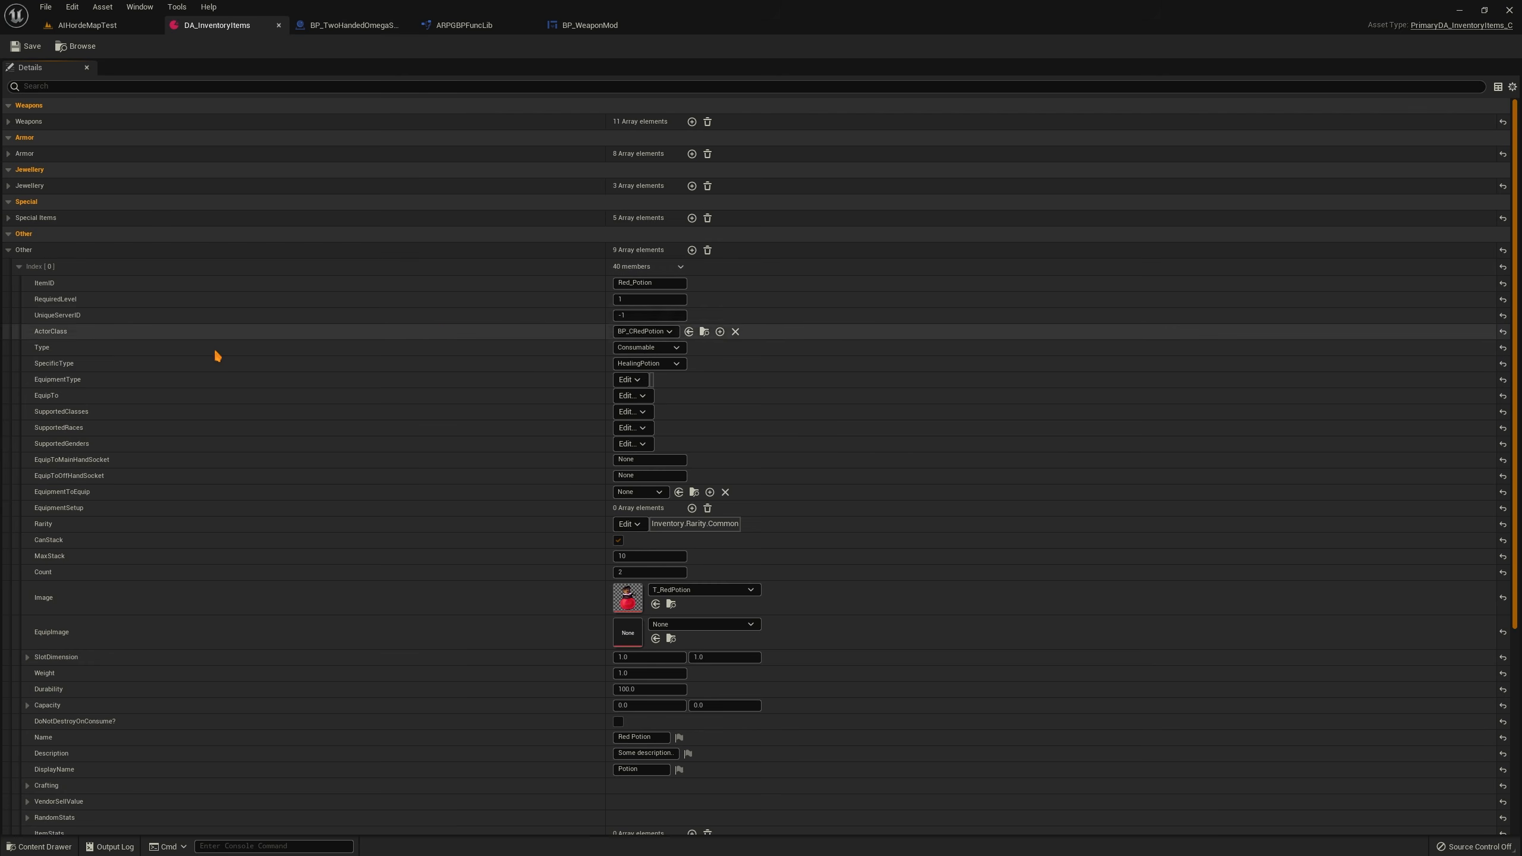
pyautogui.click(19, 268)
pyautogui.click(75, 270)
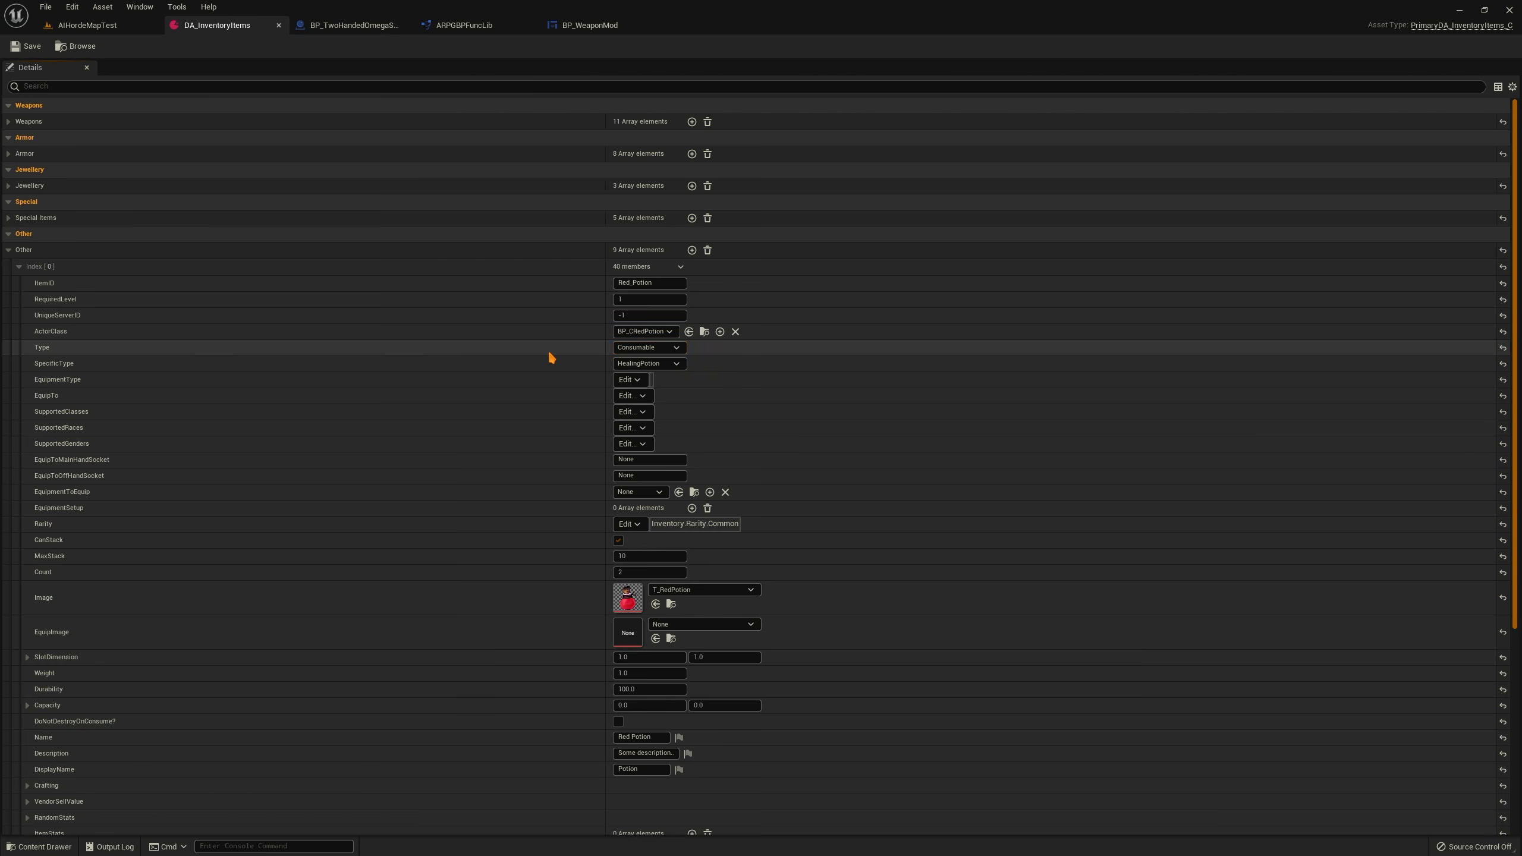
pyautogui.scroll(-5, 539, 360)
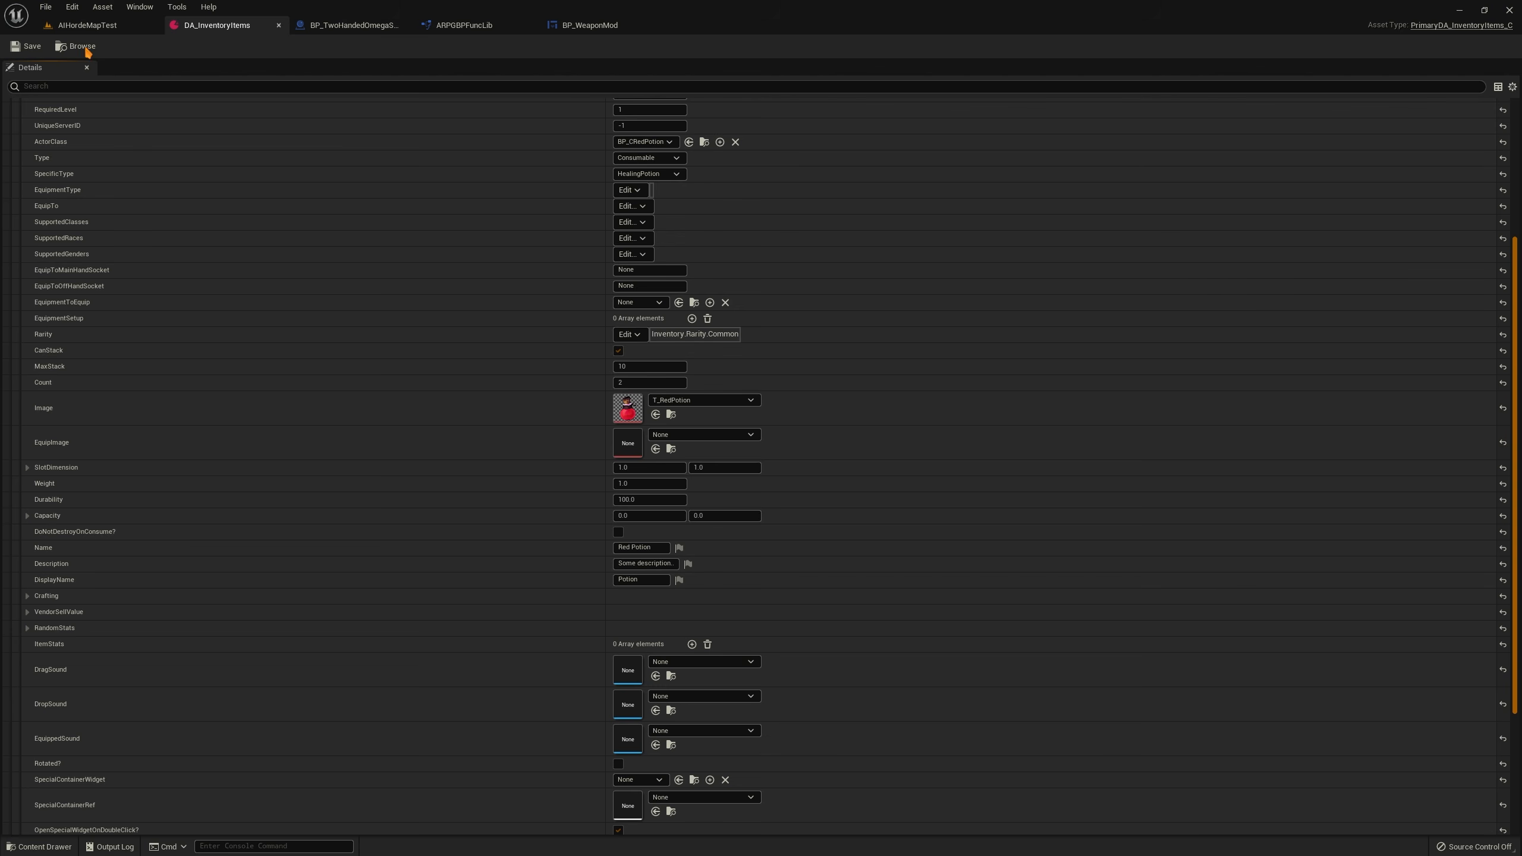
# Locate Red_Potion's actor class BP_CRedPotion, place it in the level near the sword, and set its New Count to 5
pyautogui.hotkey('ctrl', 'b')
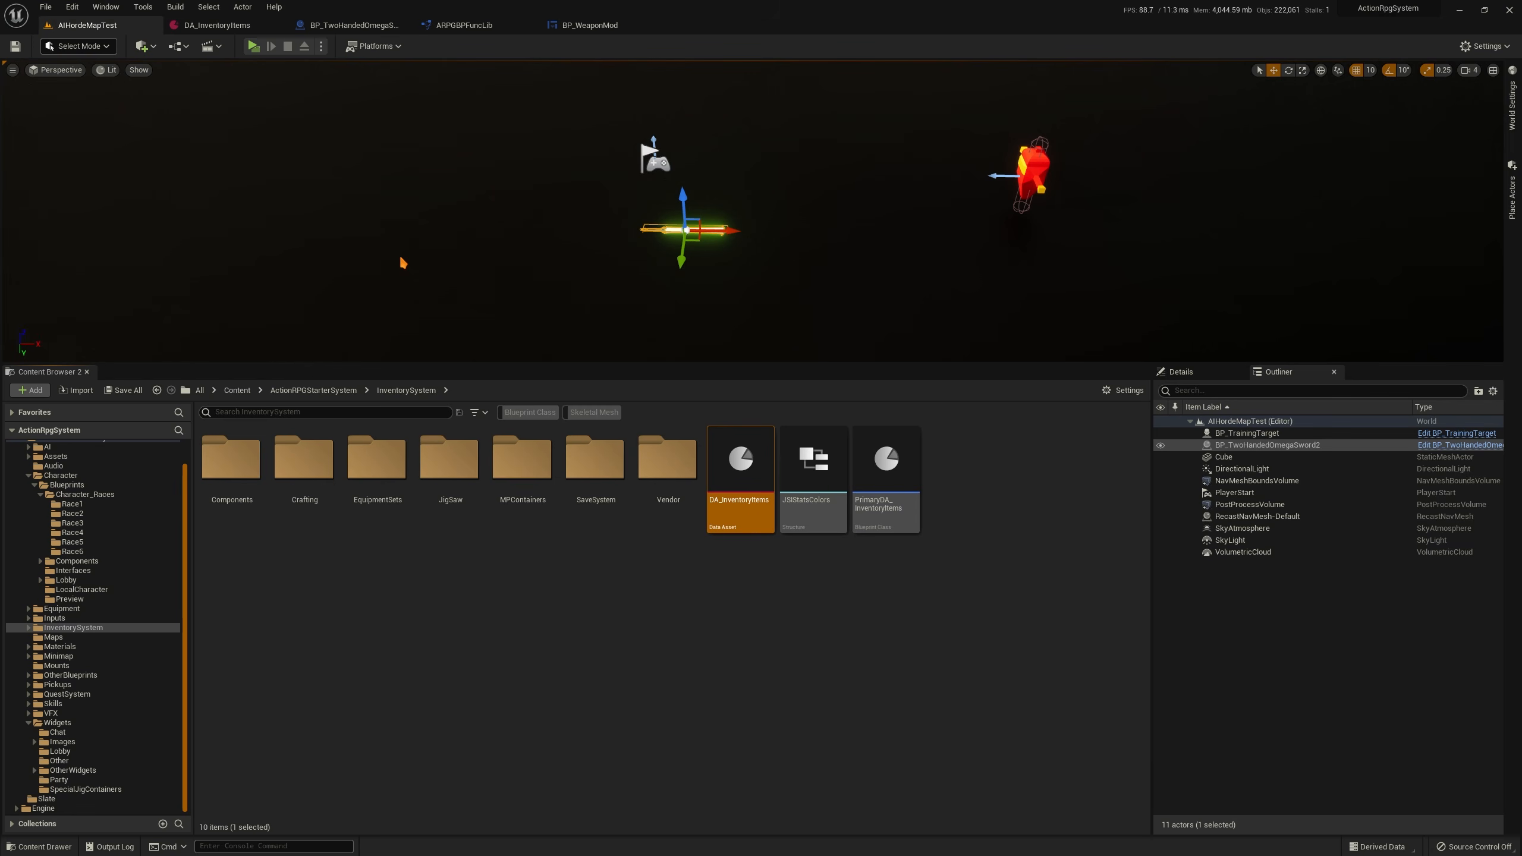
pyautogui.click(252, 25)
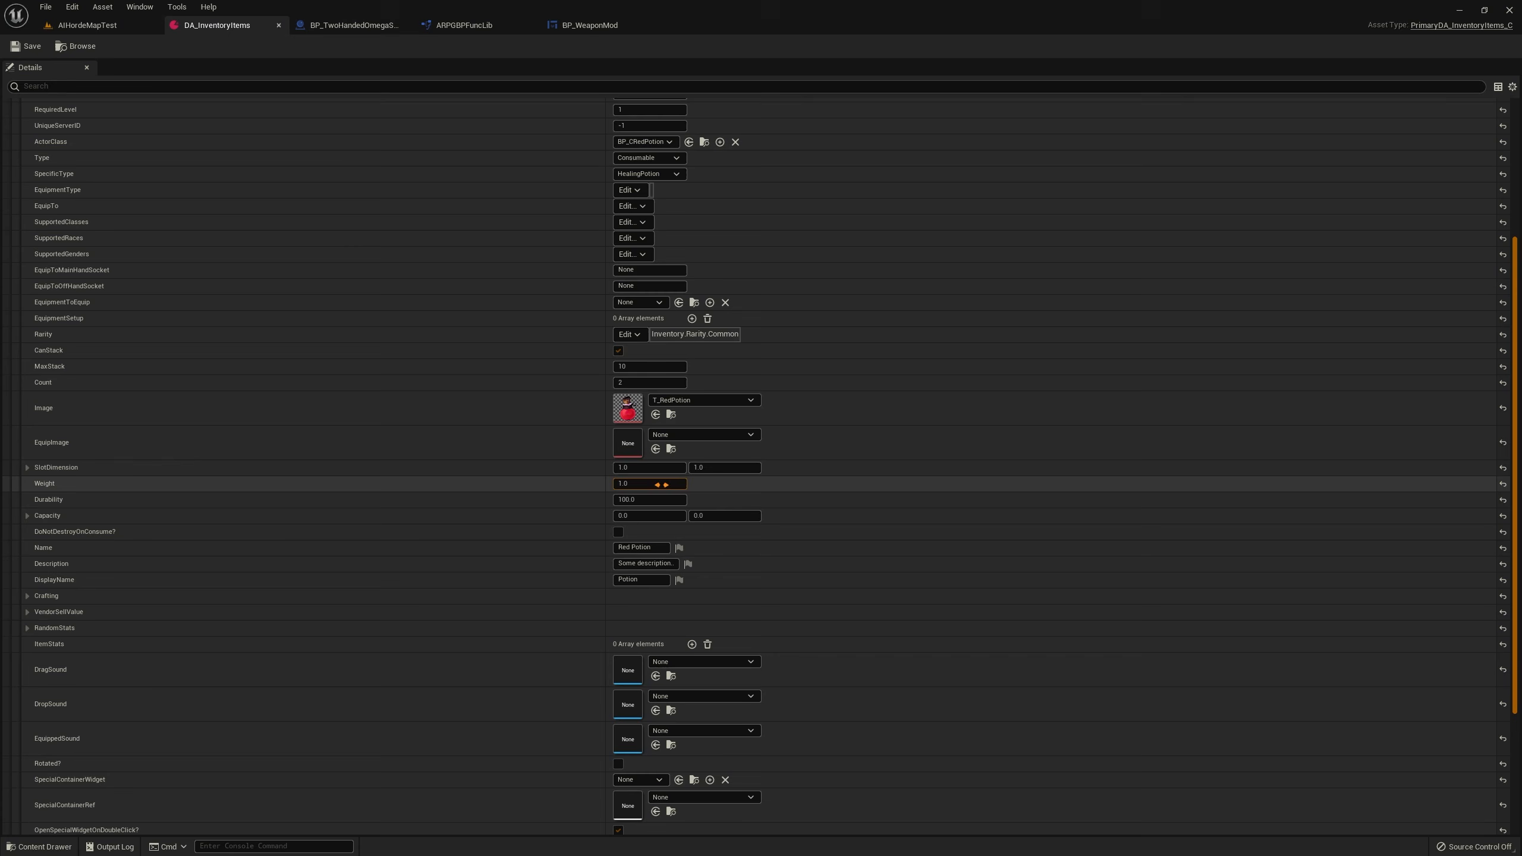
pyautogui.scroll(5, 599, 548)
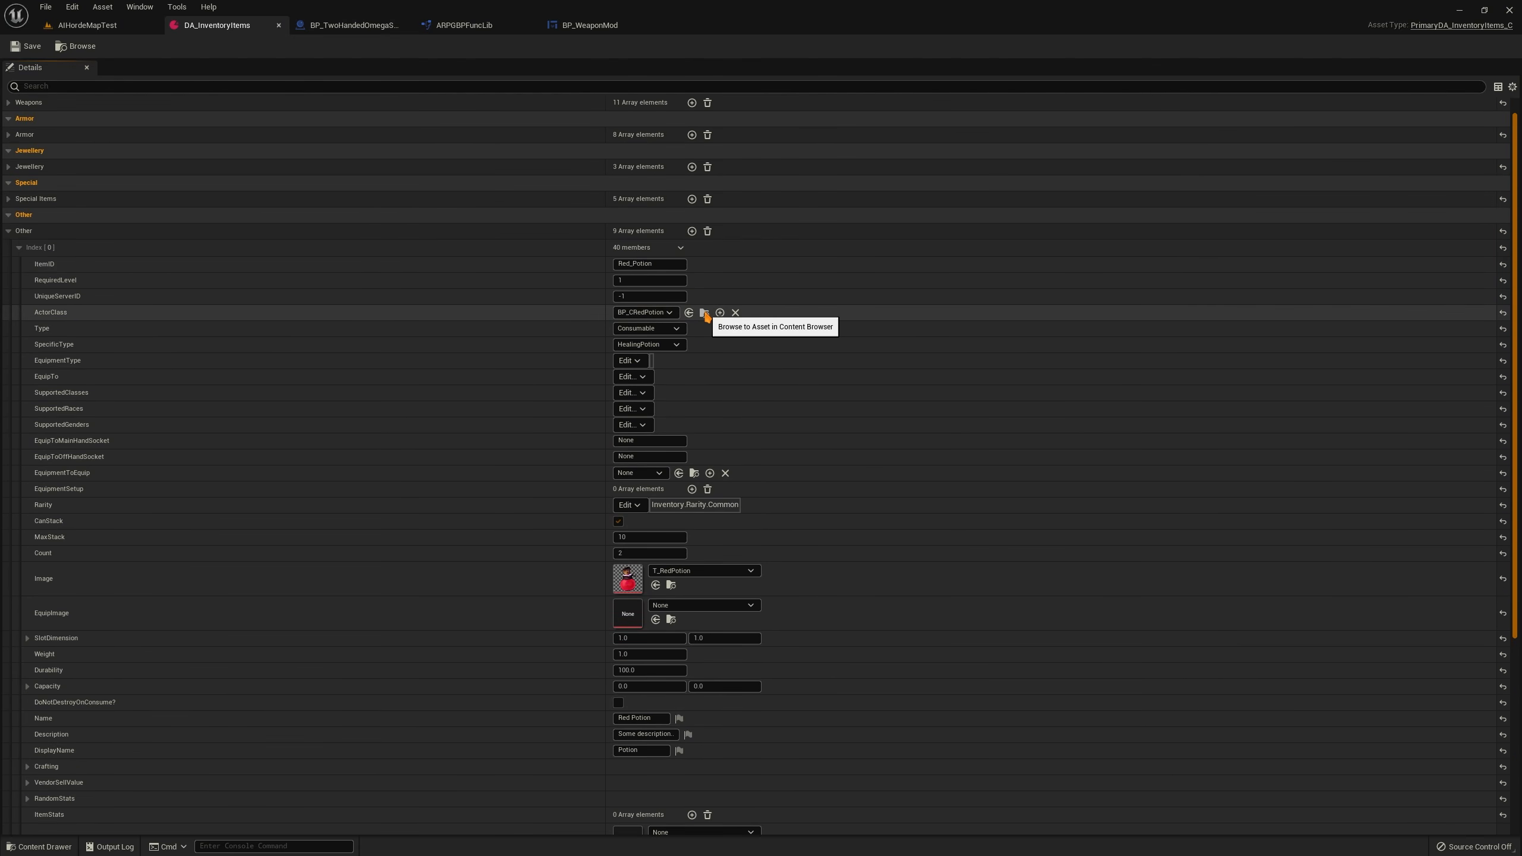
pyautogui.click(704, 312)
pyautogui.moveTo(444, 237); pyautogui.dragTo(444, 238)
pyautogui.moveTo(445, 237); pyautogui.dragTo(324, 246, button='right')
pyautogui.click(1213, 372)
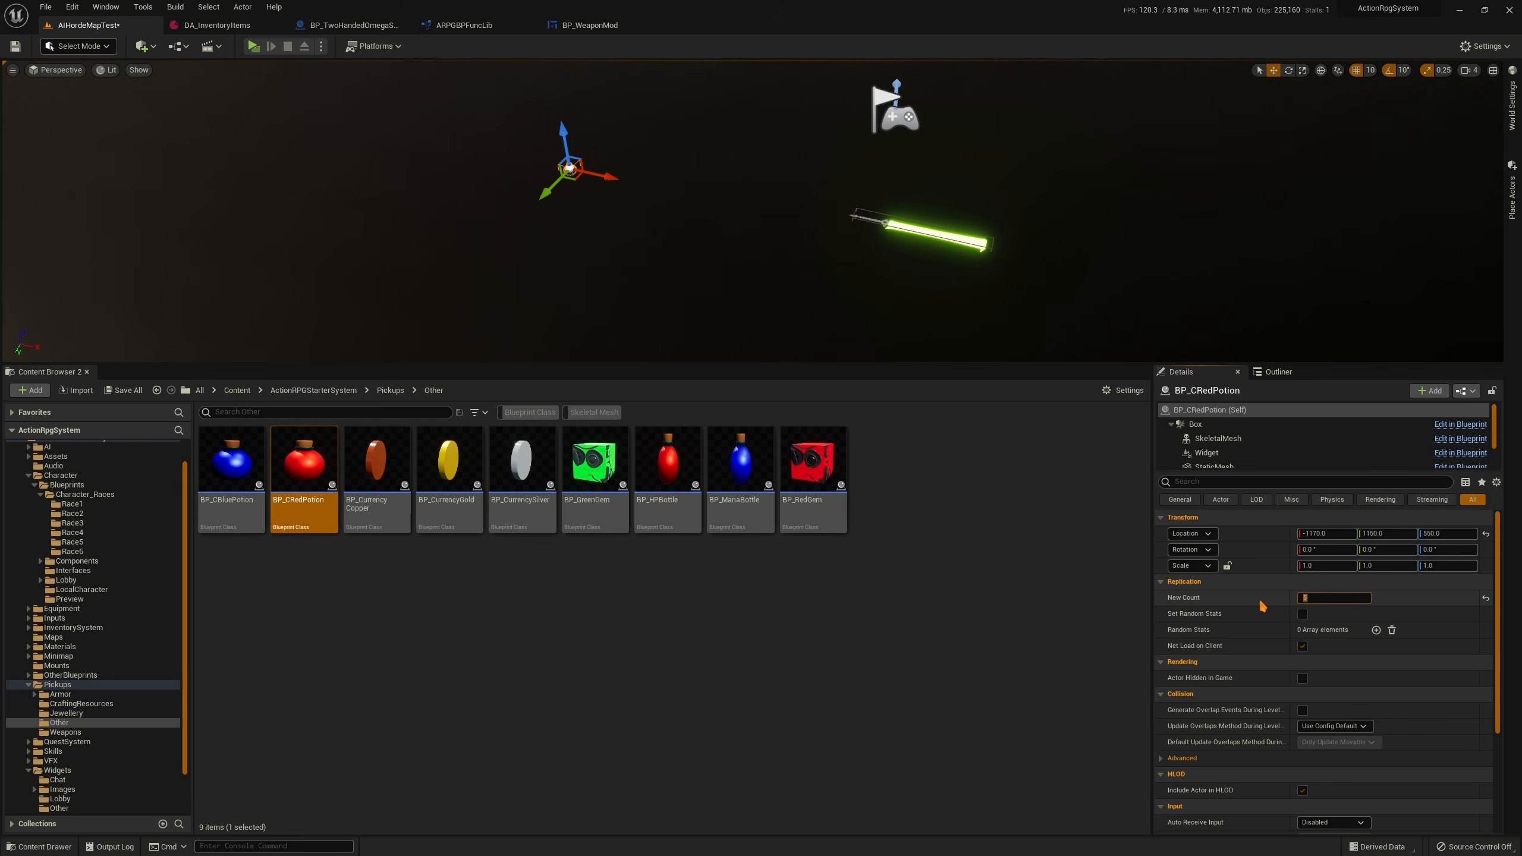
# Play the level to test the placed red potion, and return to the AIHordeMapTest level
pyautogui.click(252, 47)
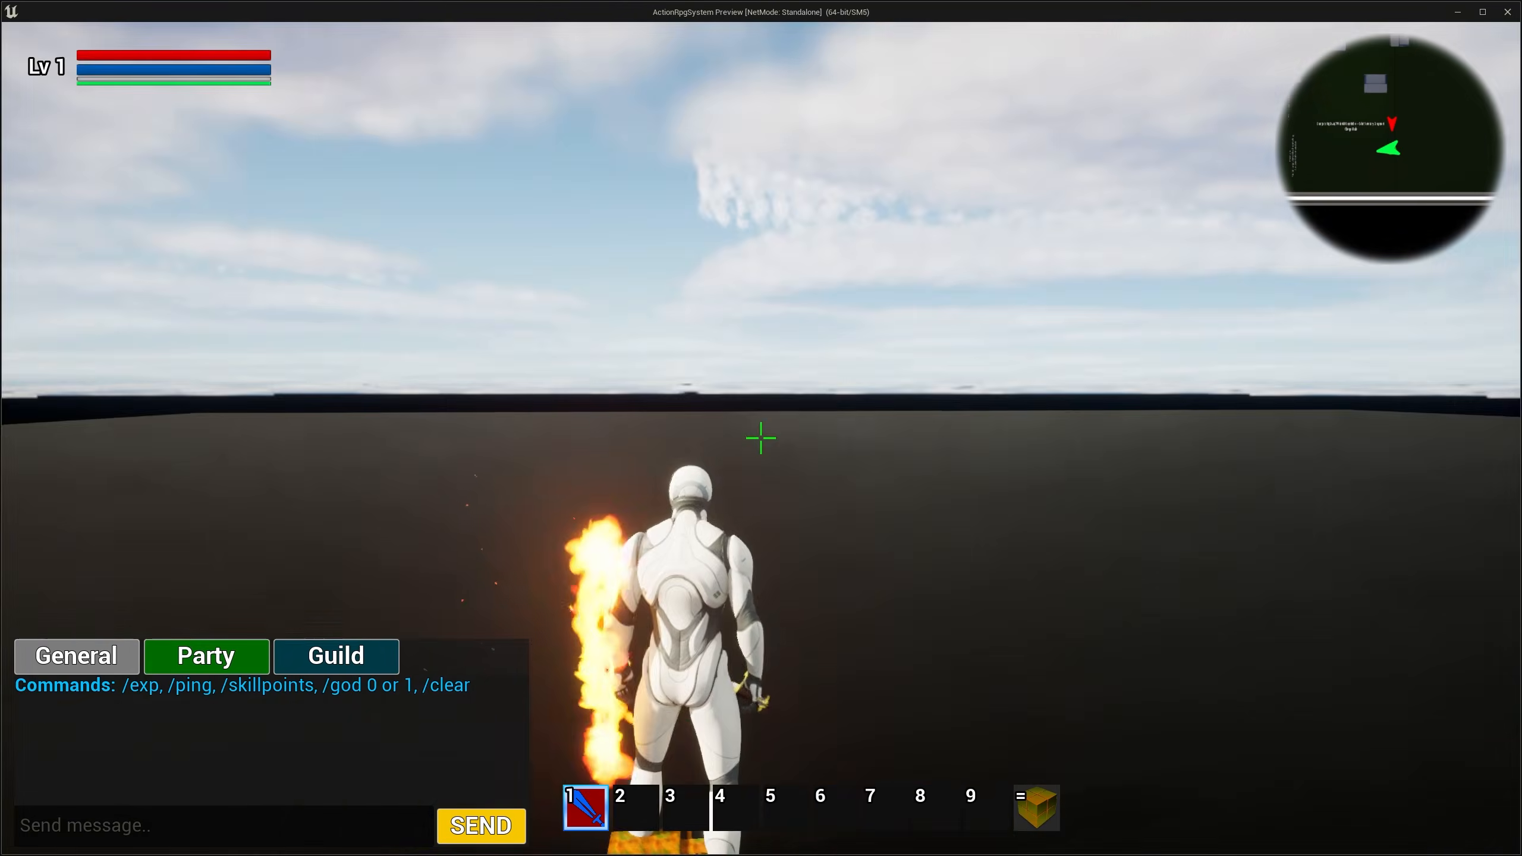
pyautogui.press('w')
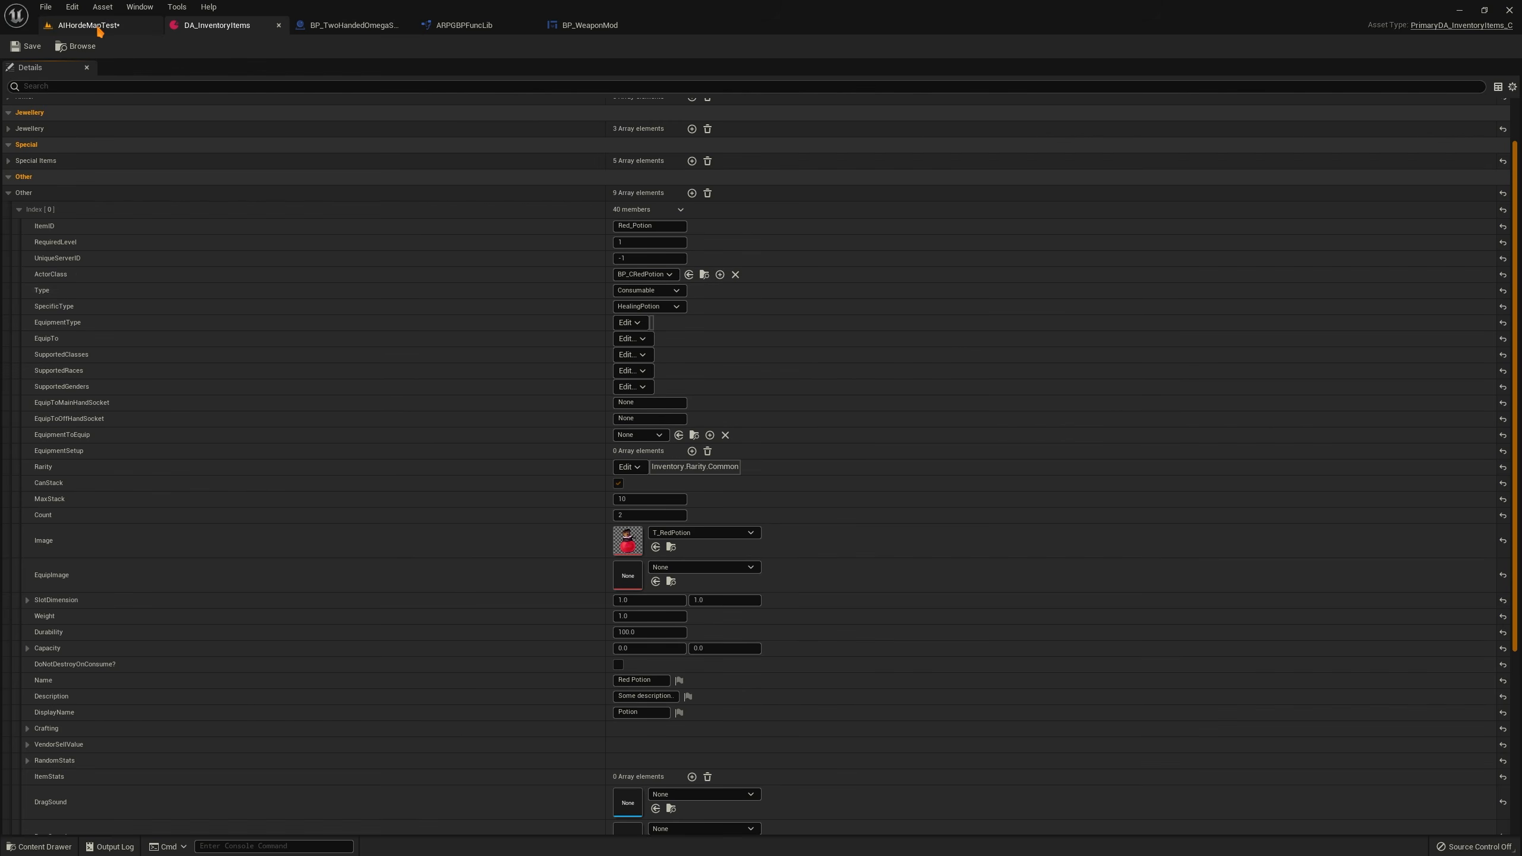
pyautogui.click(97, 26)
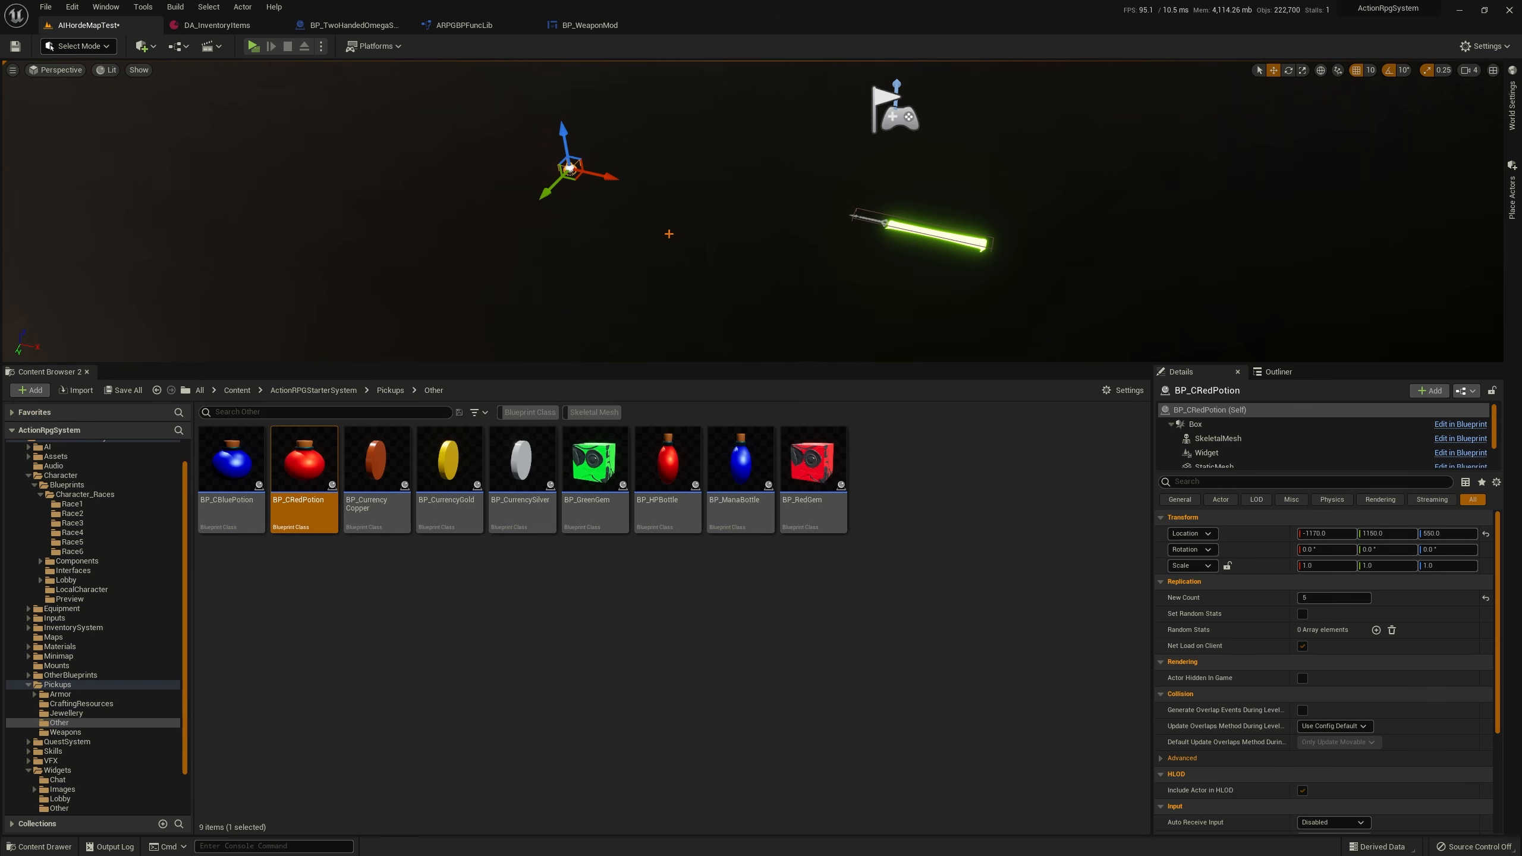
# Examine the WisdomScroll entry under Special Items in DA_InventoryItems, and collapse the category
pyautogui.click(217, 25)
pyautogui.click(9, 198)
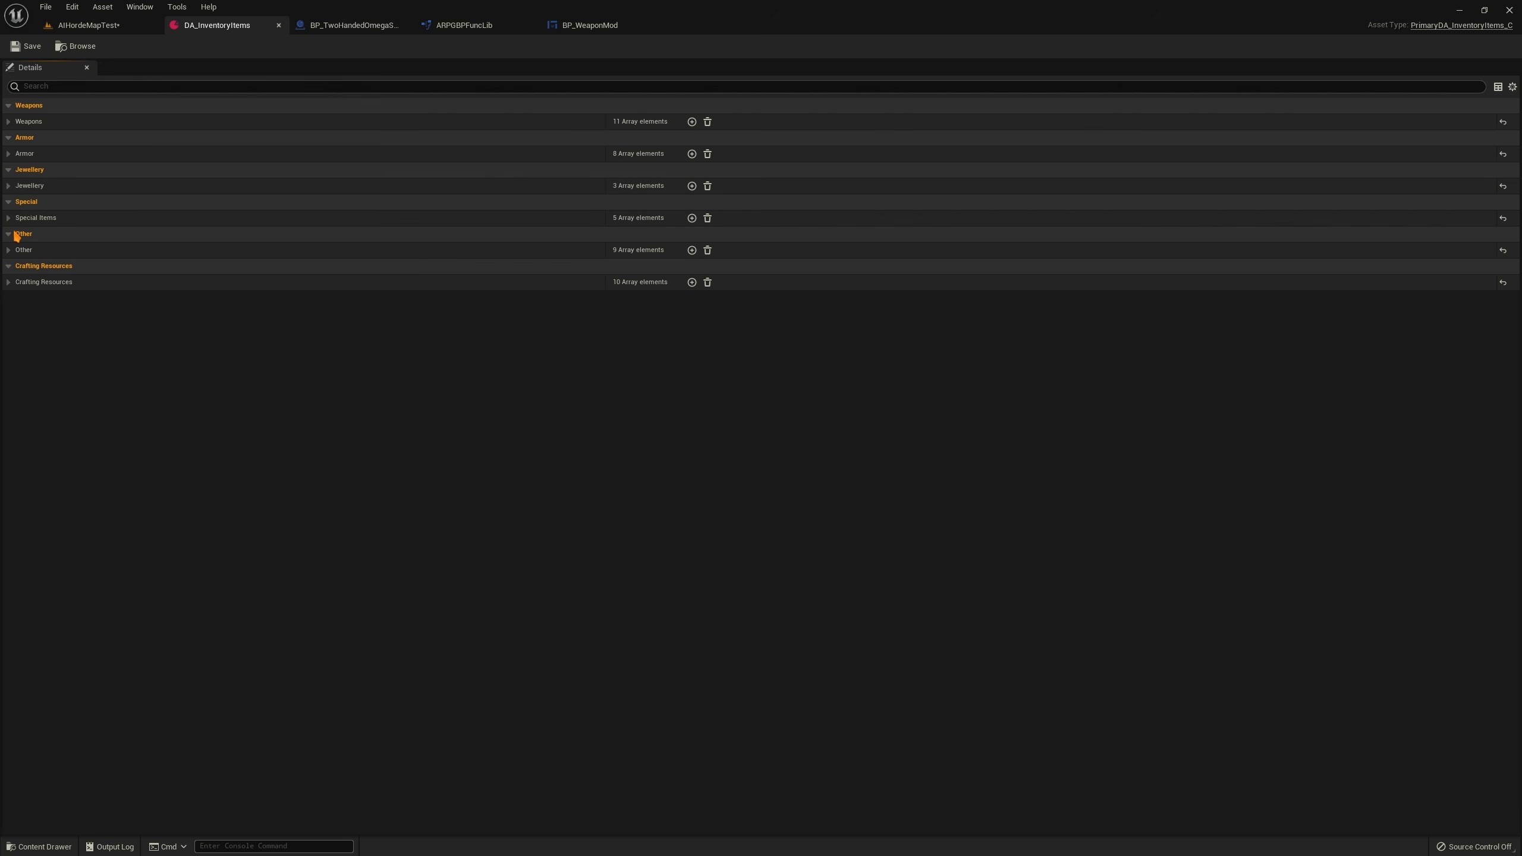
pyautogui.click(13, 218)
pyautogui.click(19, 234)
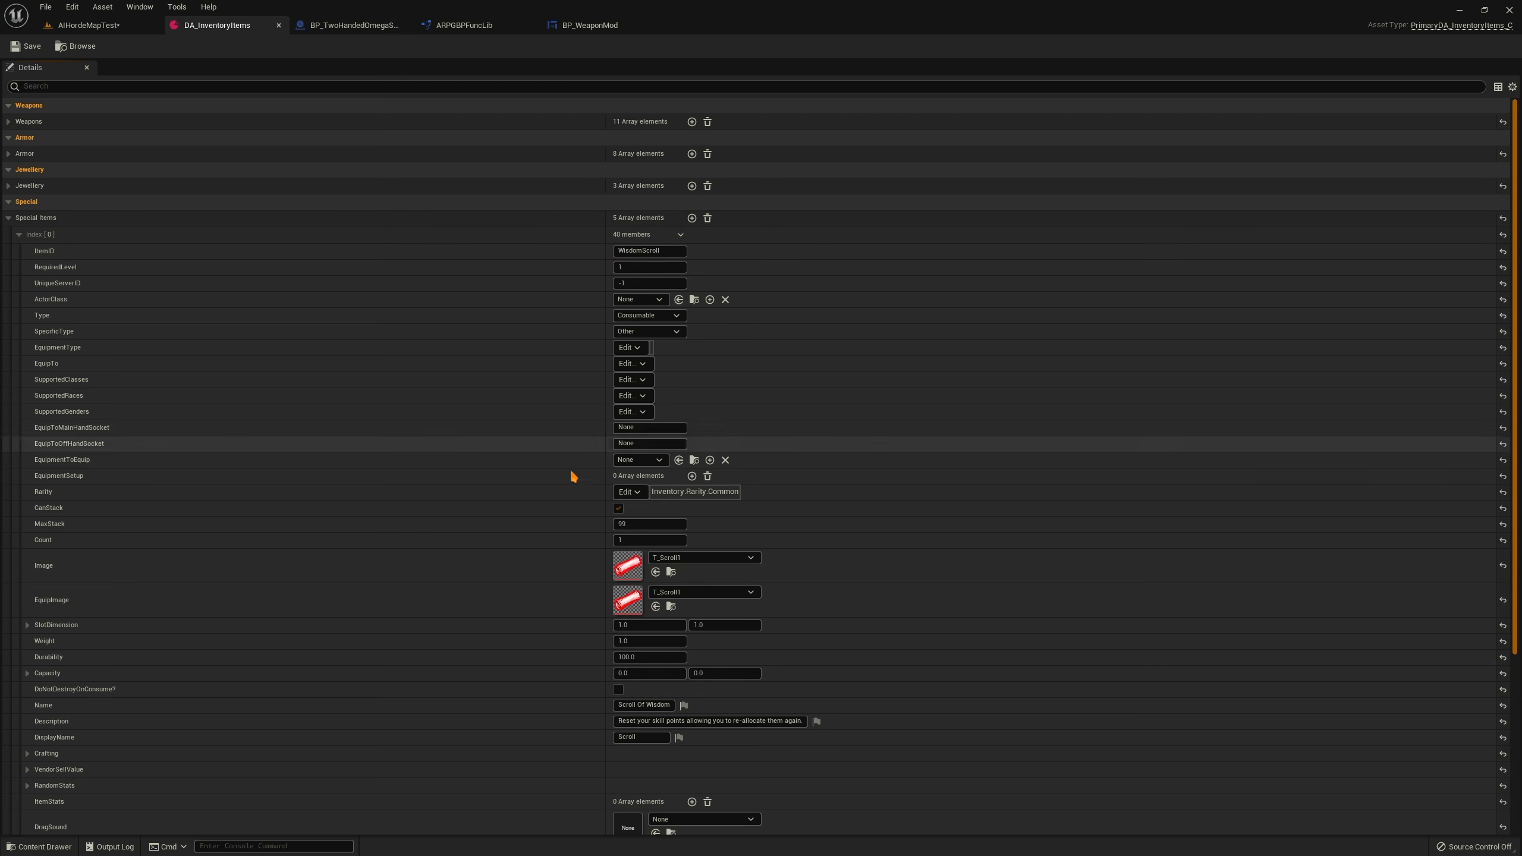
pyautogui.click(12, 217)
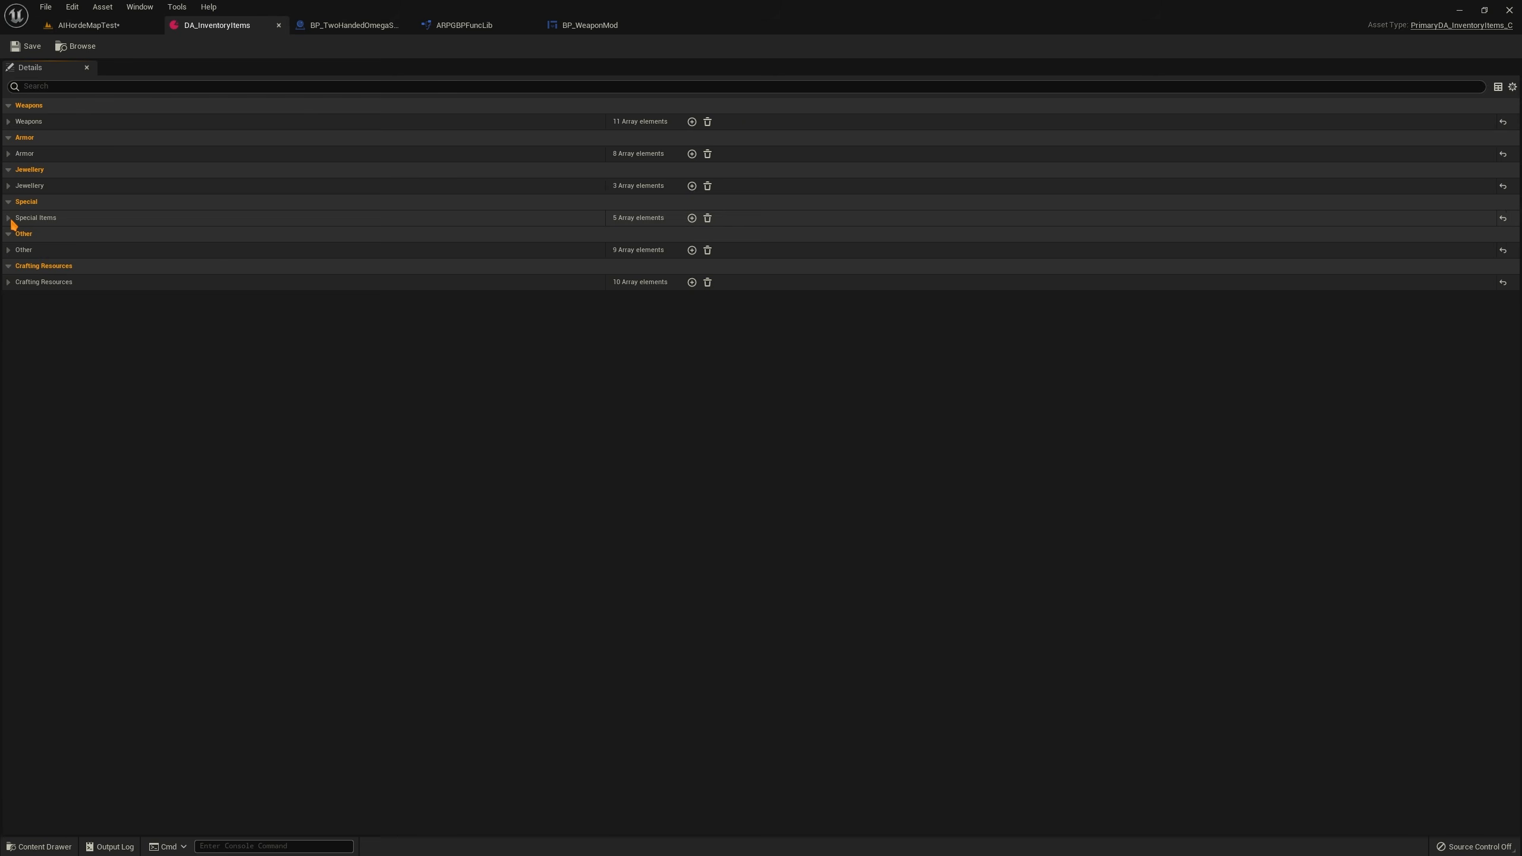
# Locate the BP_ARPG_Character pawn class from the level's World Settings and open the blueprint
pyautogui.click(88, 25)
pyautogui.click(1516, 191)
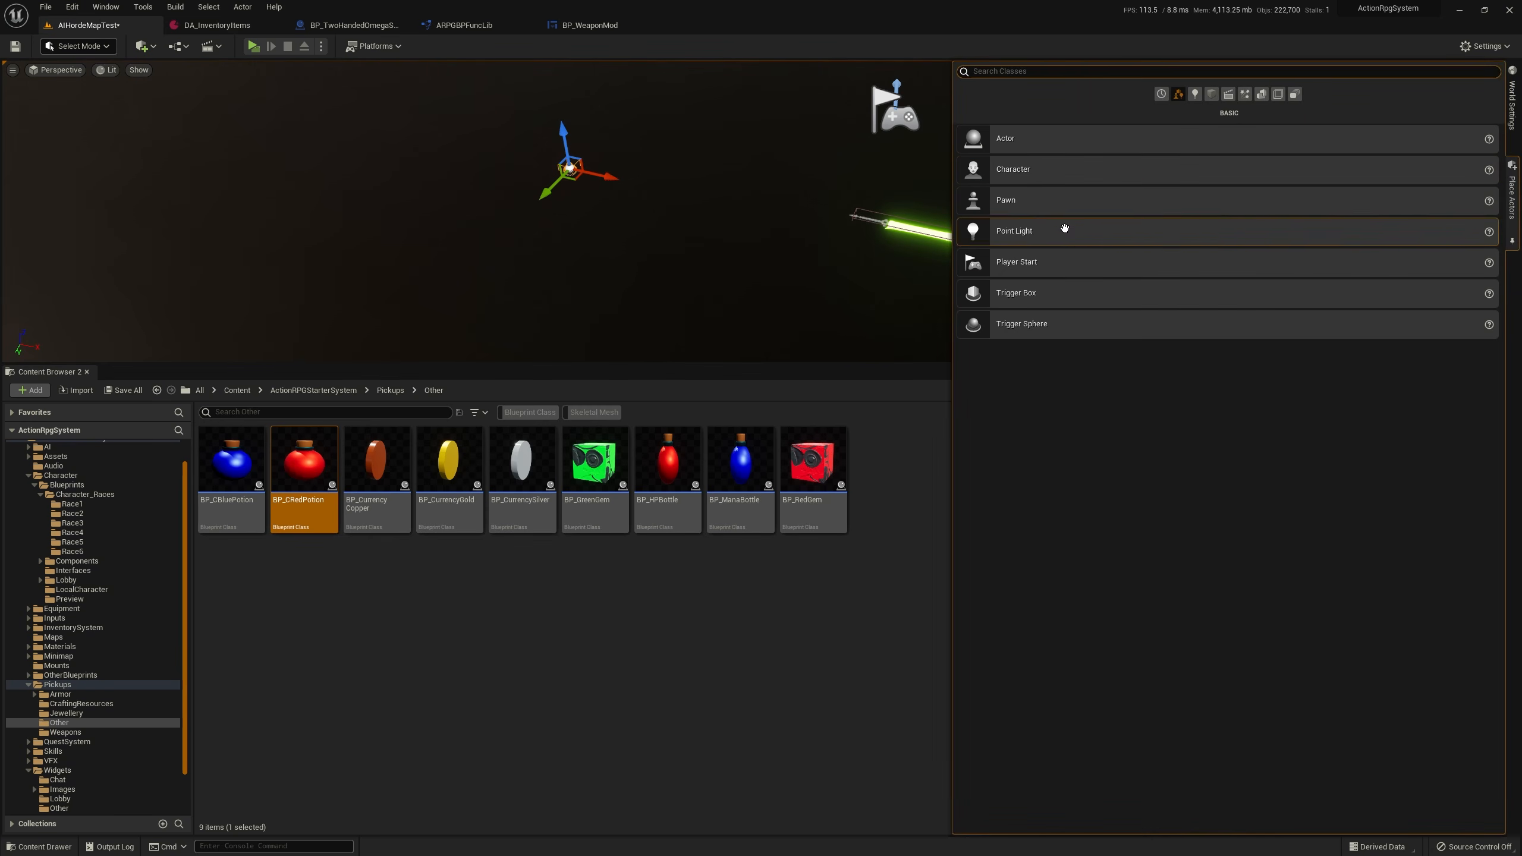
pyautogui.click(1513, 101)
pyautogui.click(1324, 187)
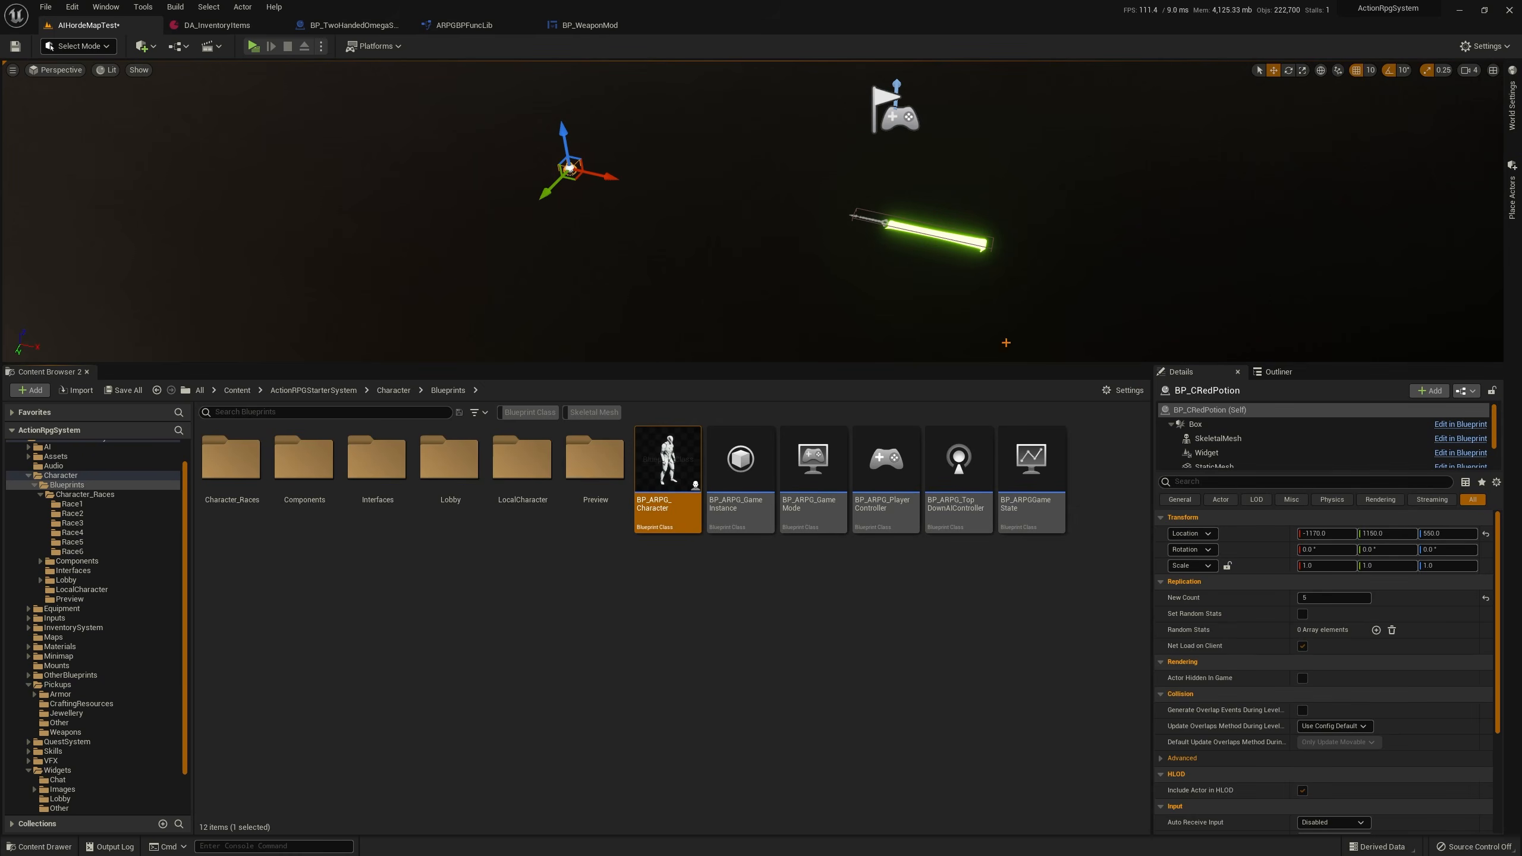
pyautogui.doubleClick(669, 473)
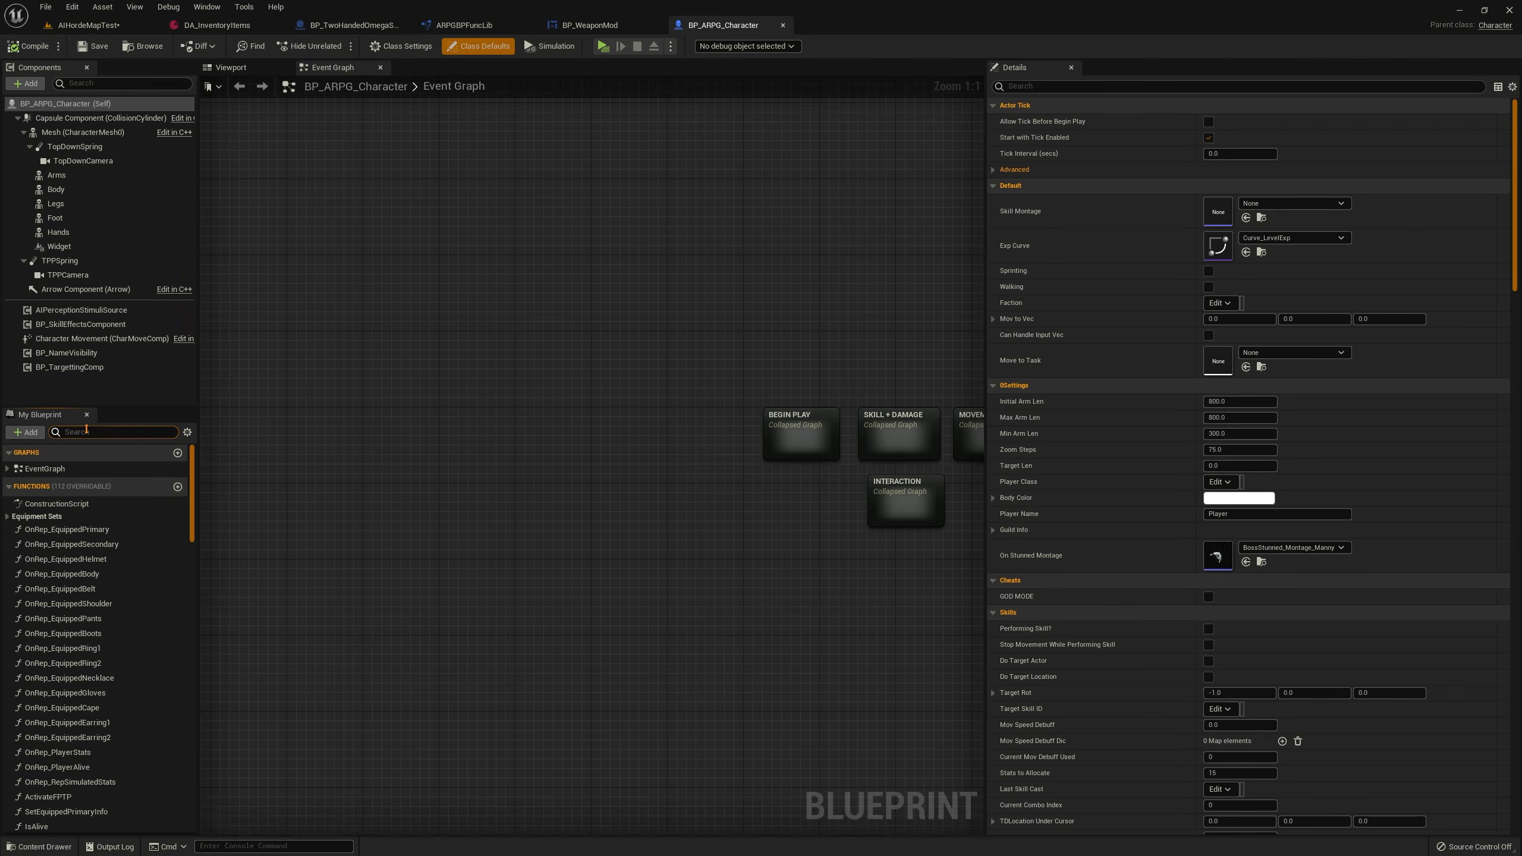
# Search the blueprint's members for "on consu" and open the Jig on Item Consumed function
pyautogui.click(87, 429)
pyautogui.write('on coms')
pyautogui.press('BackSpace')
pyautogui.press('BackSpace')
pyautogui.press('BackSpace')
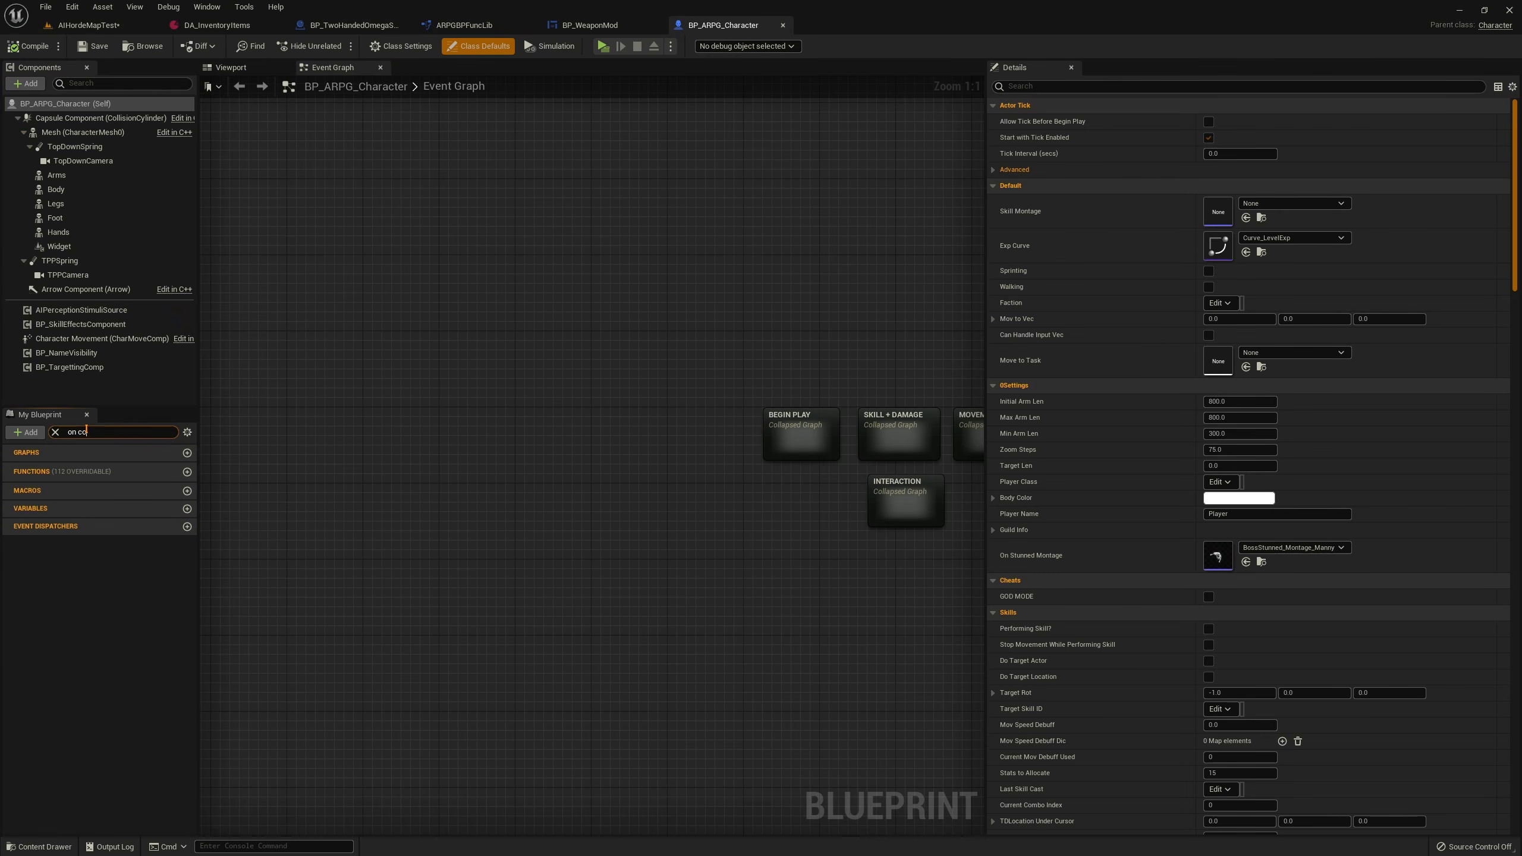
pyautogui.write('onsu')
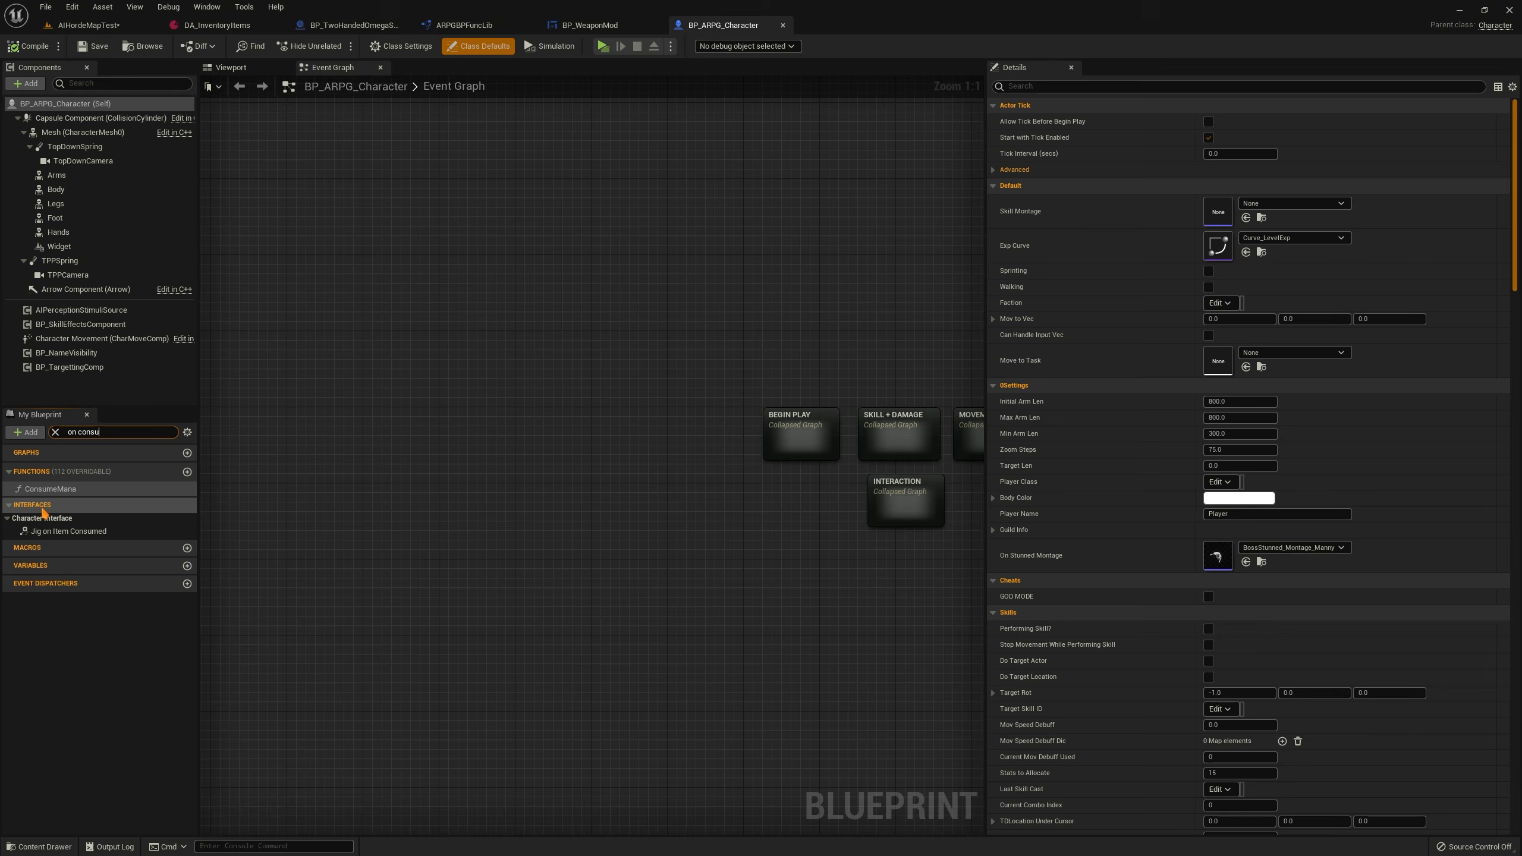
pyautogui.doubleClick(60, 531)
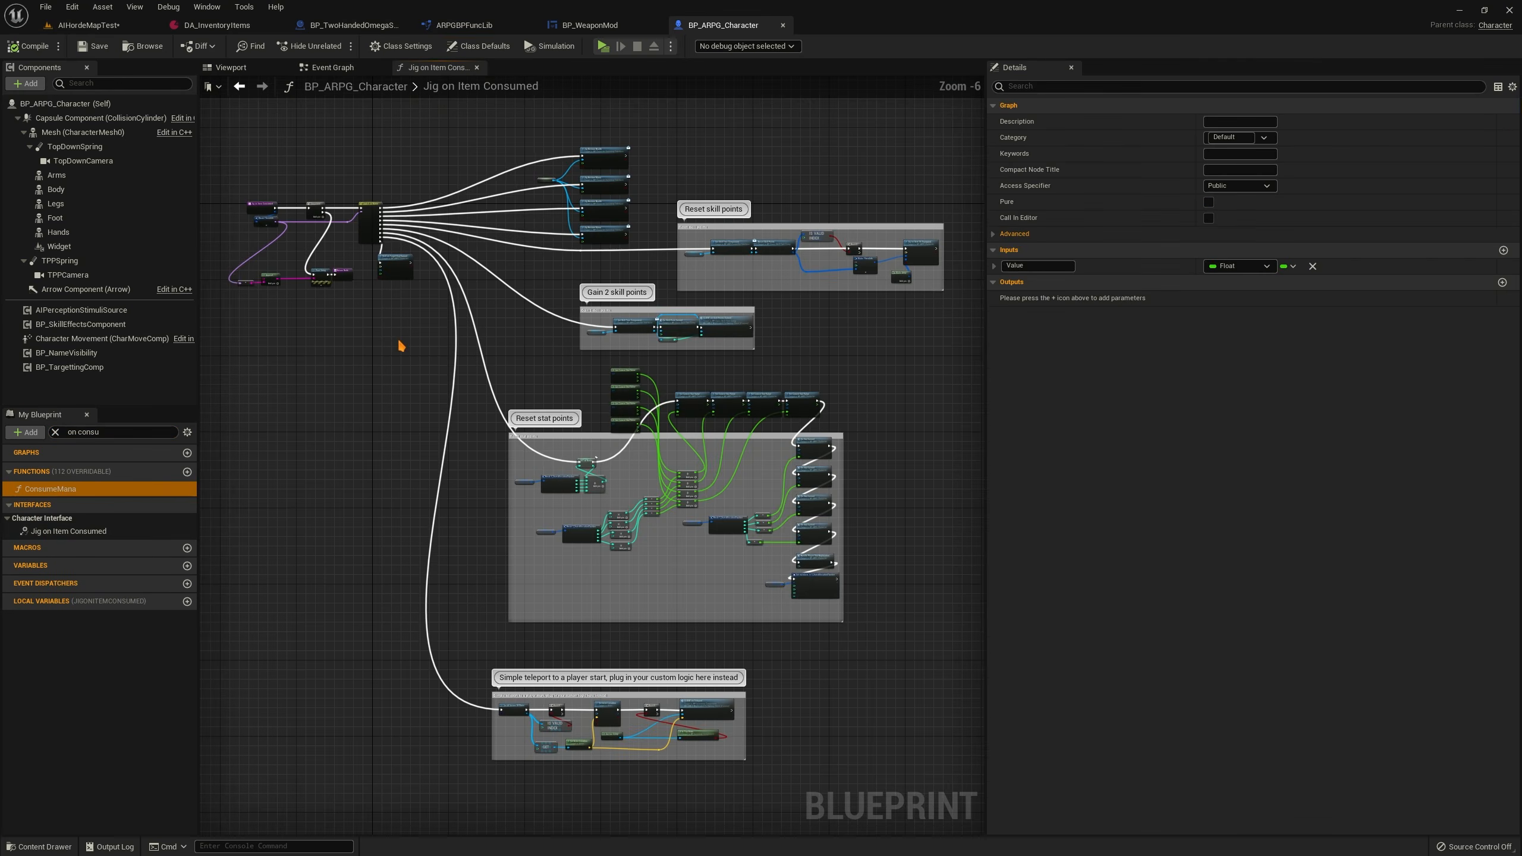
# Widen the graph area and examine the Switch on Name outputs and the Jig Restore Health and Jig Restore Mana nodes
pyautogui.moveTo(713, 455); pyautogui.dragTo(643, 379, button='right')
pyautogui.moveTo(986, 369); pyautogui.dragTo(1304, 364)
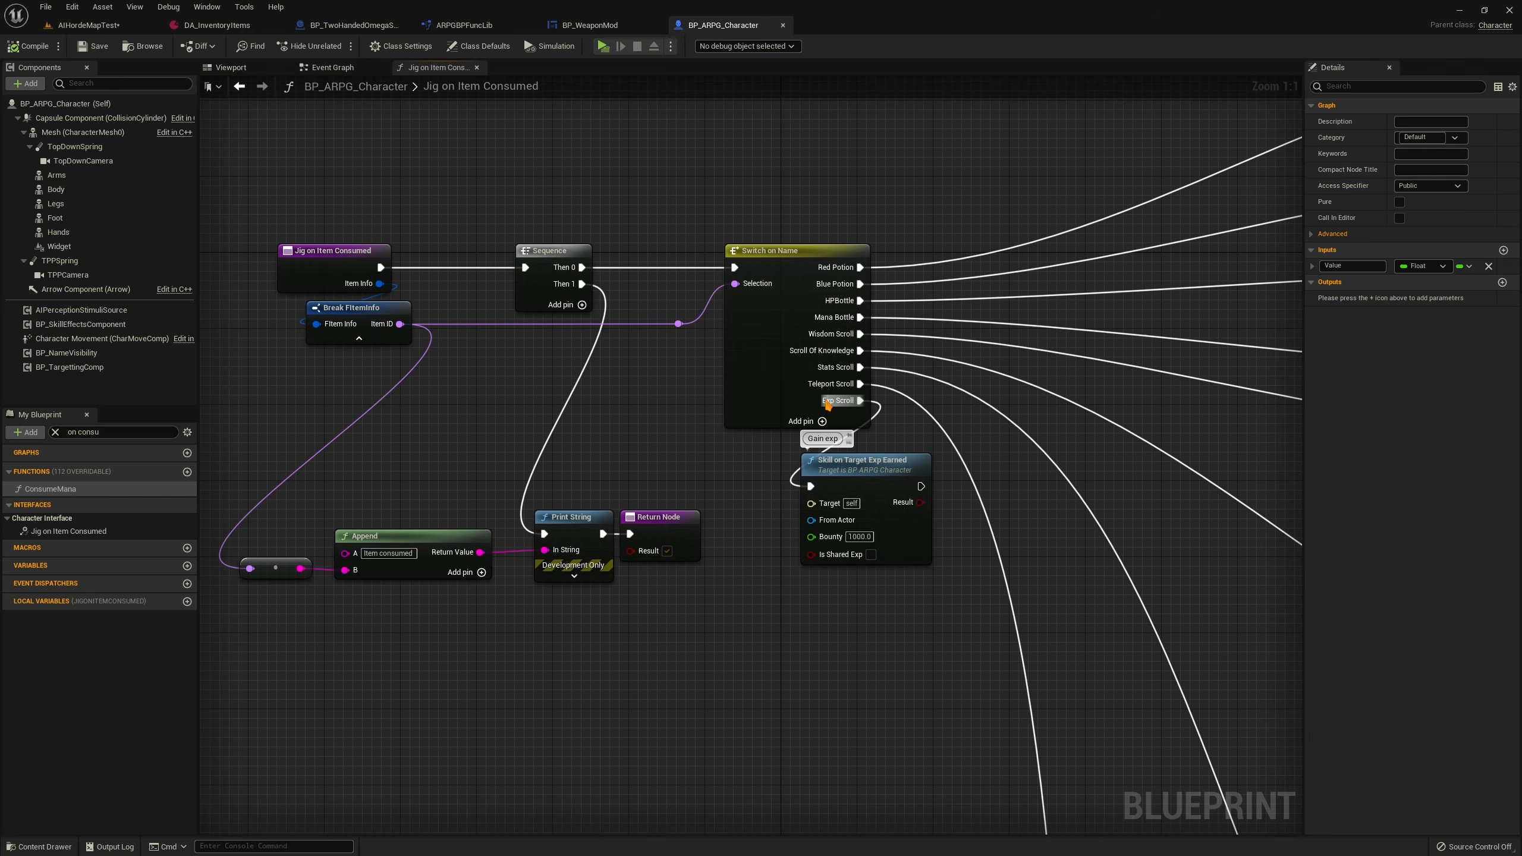
pyautogui.moveTo(1108, 170); pyautogui.dragTo(294, 447, button='right')
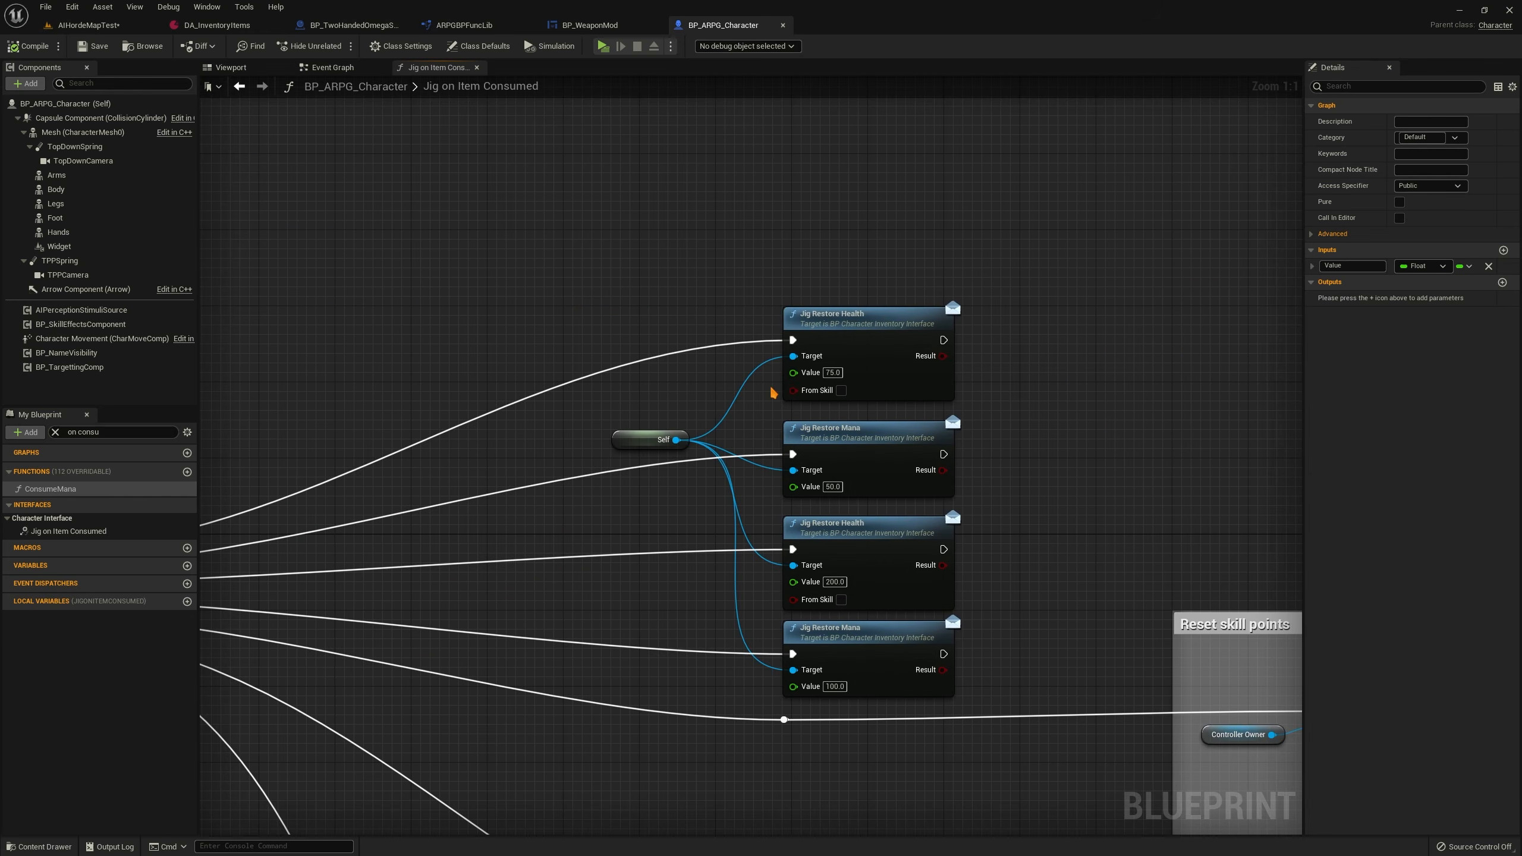
pyautogui.moveTo(771, 387); pyautogui.dragTo(636, 337, button='right')
pyautogui.moveTo(547, 217)
pyautogui.mouseDown()
pyautogui.moveTo(862, 338)
pyautogui.moveTo(869, 355)
pyautogui.mouseUp()
pyautogui.click(869, 356)
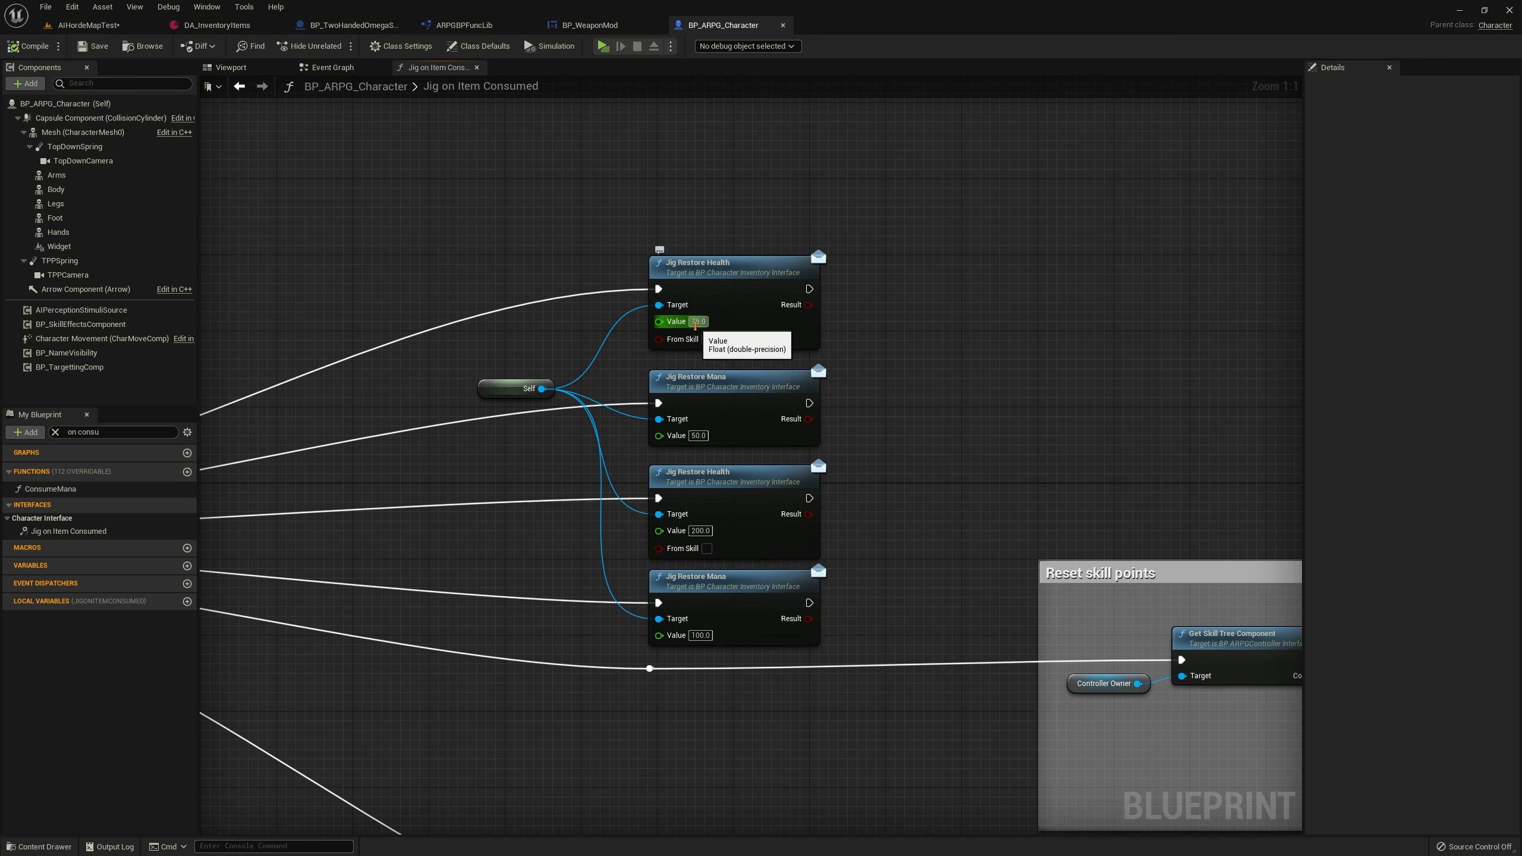
pyautogui.moveTo(695, 324); pyautogui.dragTo(781, 287, button='right')
# Move the Self node down, between the second and third restore nodes it feeds
pyautogui.click(606, 354)
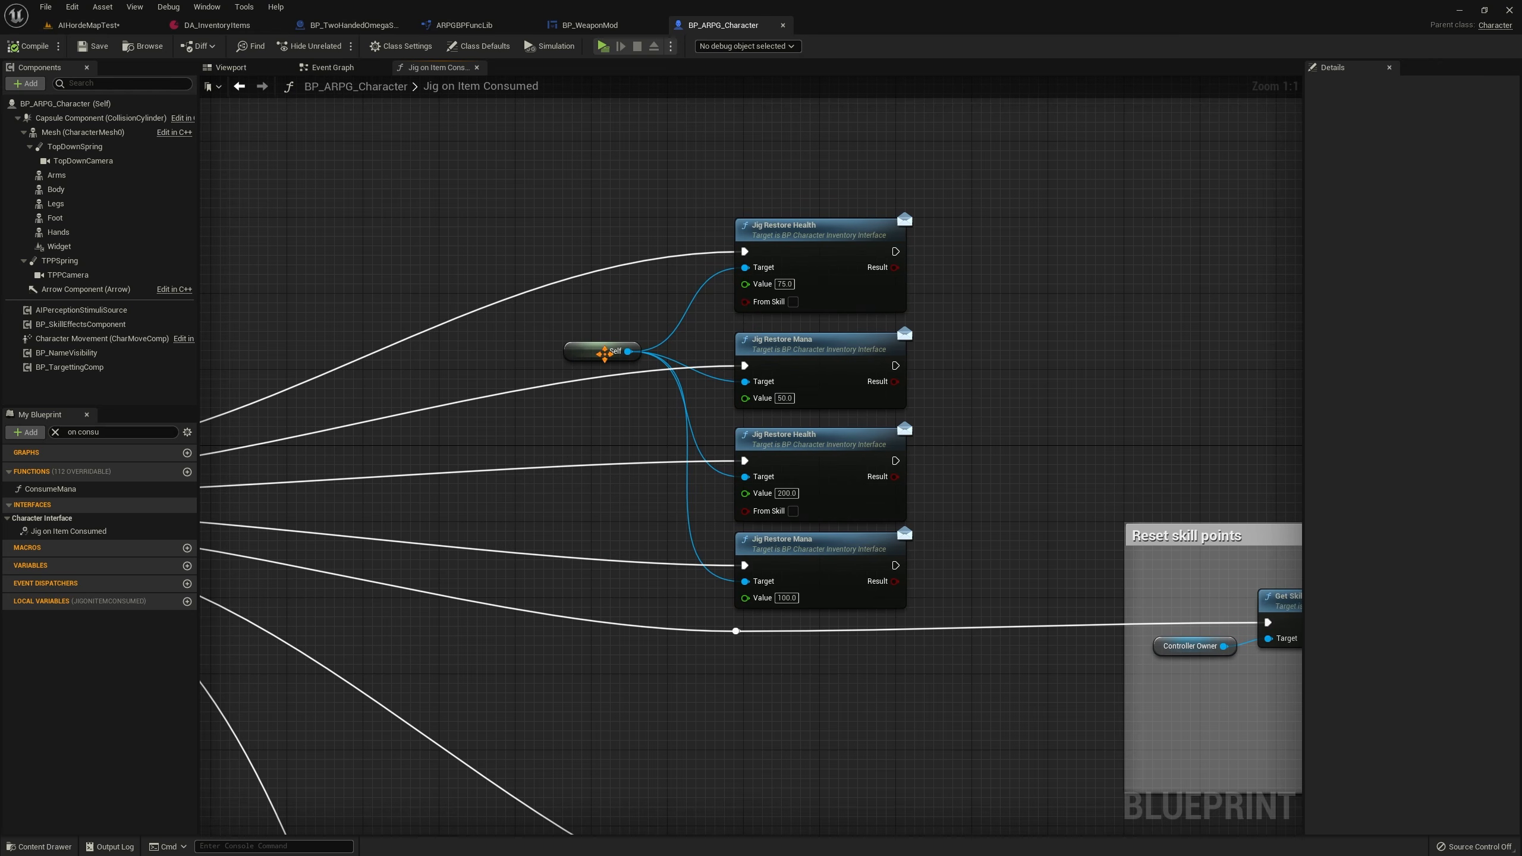
pyautogui.moveTo(606, 354)
pyautogui.mouseDown()
pyautogui.moveTo(606, 402)
pyautogui.moveTo(578, 427)
pyautogui.mouseUp()
pyautogui.moveTo(599, 271); pyautogui.dragTo(660, 269, button='right')
pyautogui.click(660, 269)
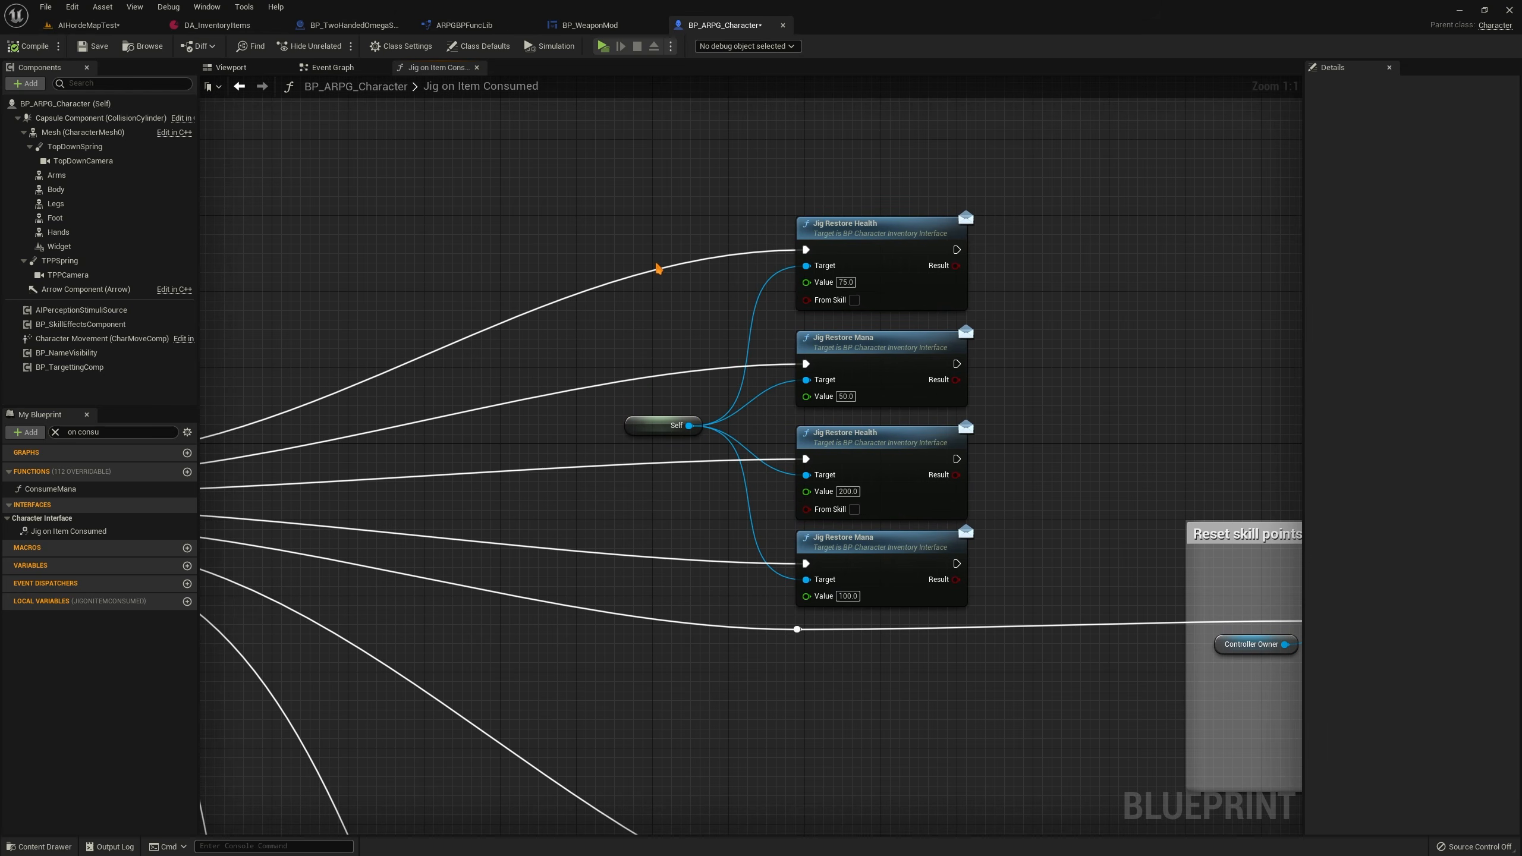
# Trace the Switch on Name outputs from Red Potion through Exp Scroll to the logic each consumable runs
pyautogui.moveTo(709, 184); pyautogui.dragTo(983, 309)
pyautogui.moveTo(400, 268); pyautogui.dragTo(1175, 204, button='right')
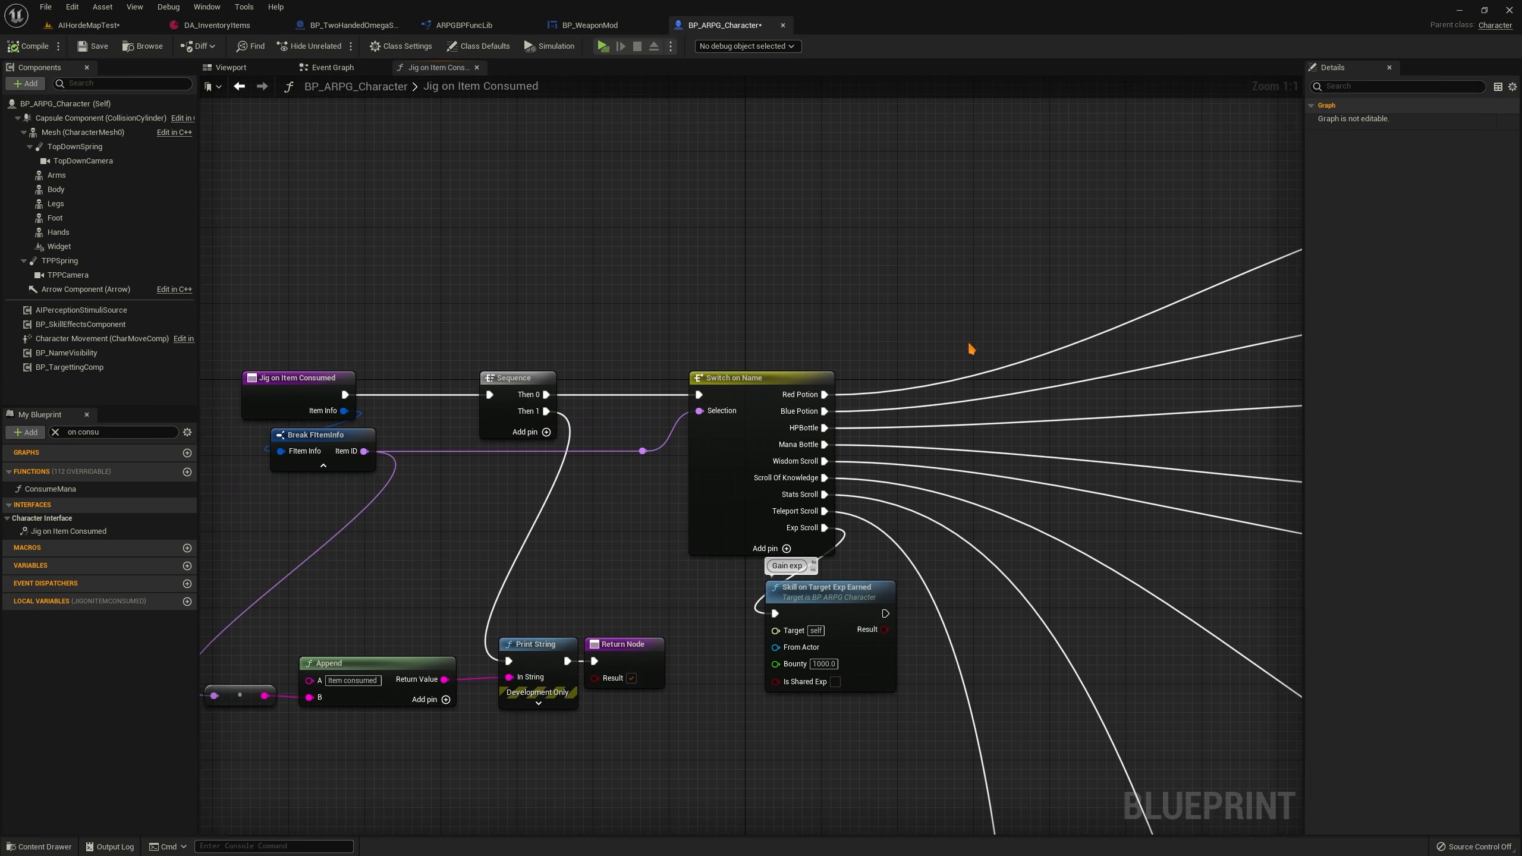
pyautogui.moveTo(1063, 290); pyautogui.dragTo(448, 372, button='right')
pyautogui.moveTo(1250, 402); pyautogui.dragTo(959, 361)
pyautogui.click(625, 337)
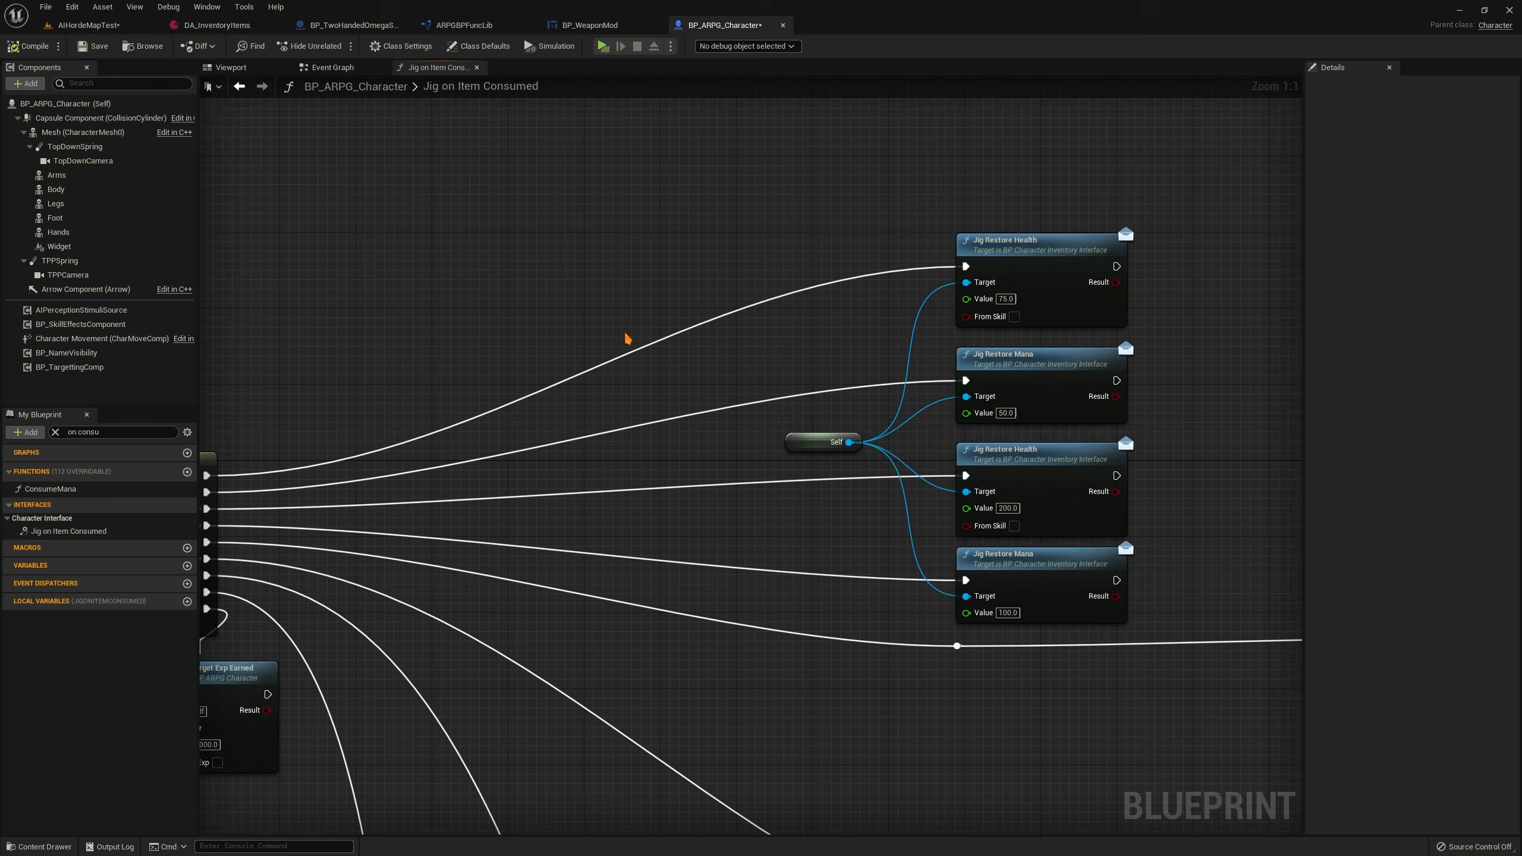
pyautogui.scroll(-1, 625, 337)
pyautogui.moveTo(398, 410); pyautogui.dragTo(741, 283, button='right')
pyautogui.scroll(1, 617, 414)
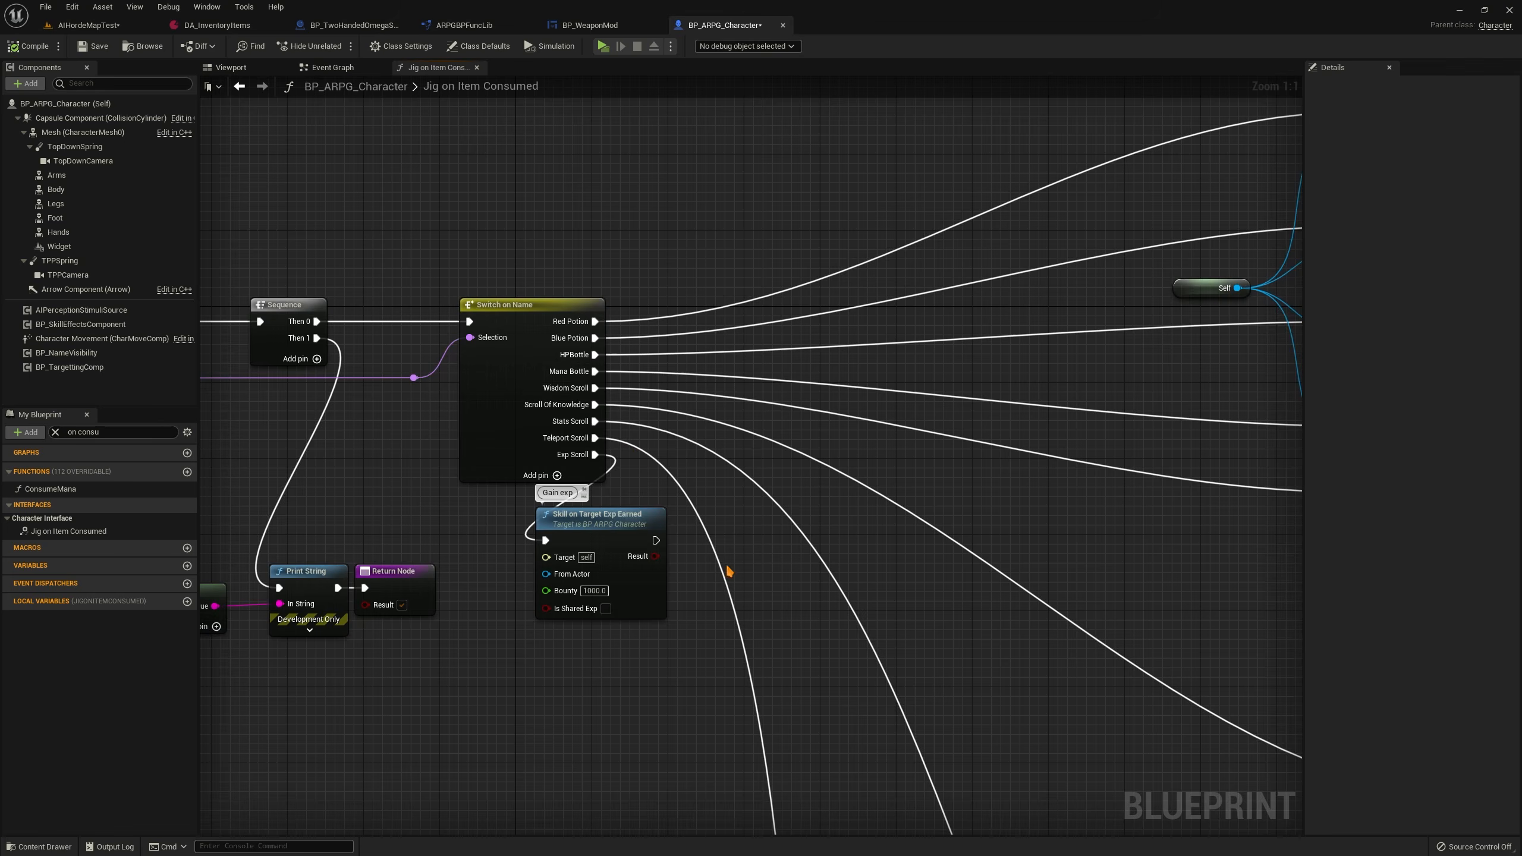
pyautogui.moveTo(730, 571); pyautogui.dragTo(481, 76, button='right')
pyautogui.moveTo(1175, 772); pyautogui.dragTo(1143, 77, button='right')
pyautogui.scroll(-3, 611, 477)
pyautogui.moveTo(611, 476); pyautogui.dragTo(482, 76, button='right')
pyautogui.scroll(3, 984, 388)
pyautogui.moveTo(984, 388); pyautogui.dragTo(625, 421, button='right')
pyautogui.moveTo(445, 204); pyautogui.dragTo(759, 676, button='right')
pyautogui.scroll(-6, 520, 312)
pyautogui.moveTo(570, 364); pyautogui.dragTo(688, 718, button='right')
pyautogui.scroll(6, 507, 416)
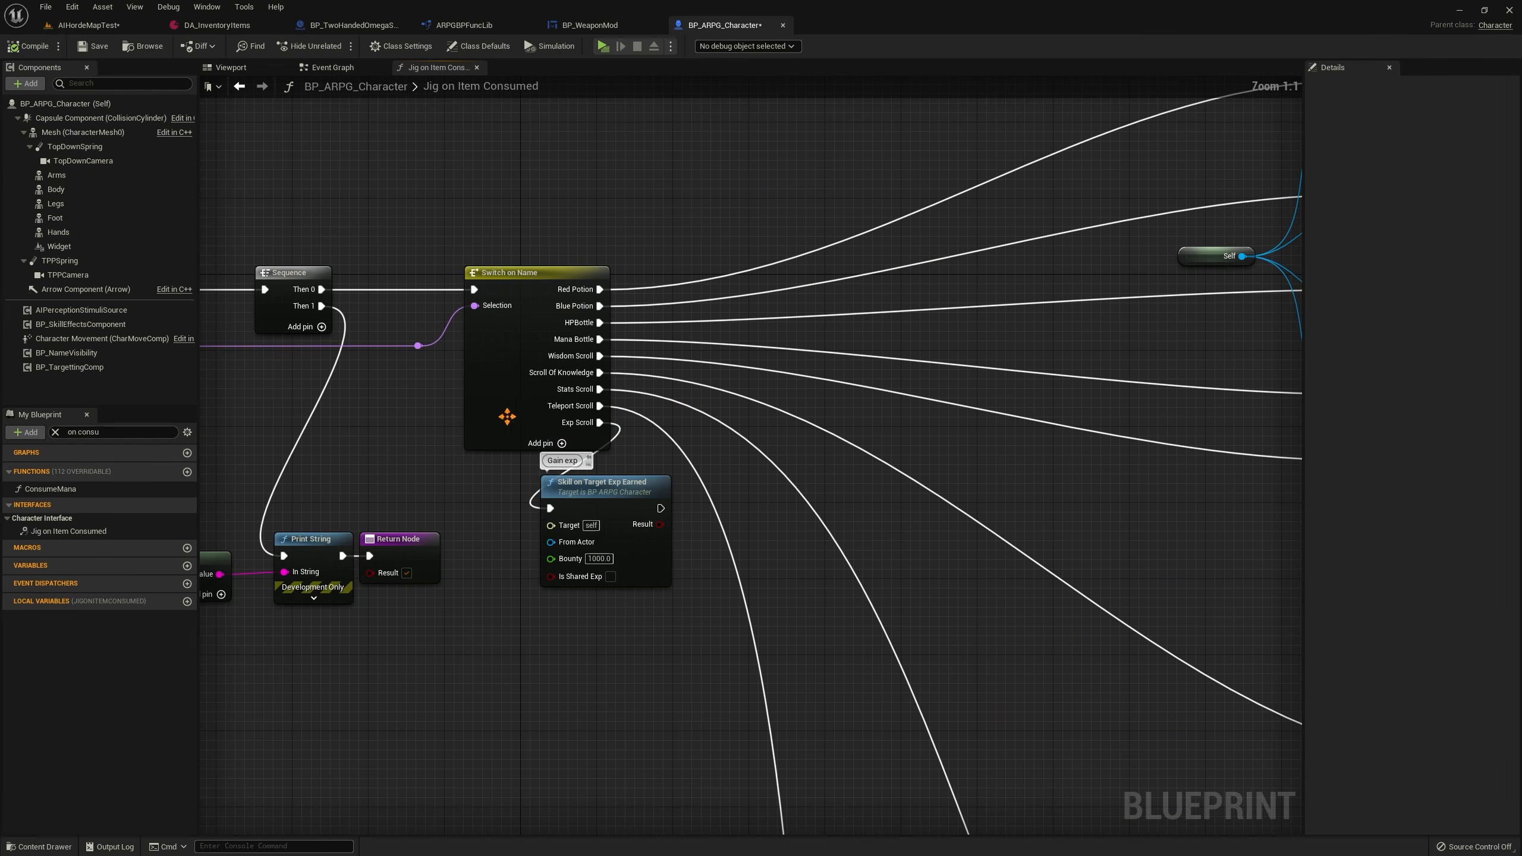
# Examine the Reset skill points and Gain 2 skill points logic, and return to the function's entry node
pyautogui.moveTo(508, 417); pyautogui.dragTo(514, 429, button='right')
pyautogui.moveTo(1071, 516); pyautogui.dragTo(199, 367, button='right')
pyautogui.moveTo(404, 412)
pyautogui.mouseDown(button='right')
pyautogui.moveTo(550, 428)
pyautogui.moveTo(397, 437)
pyautogui.mouseUp(button='right')
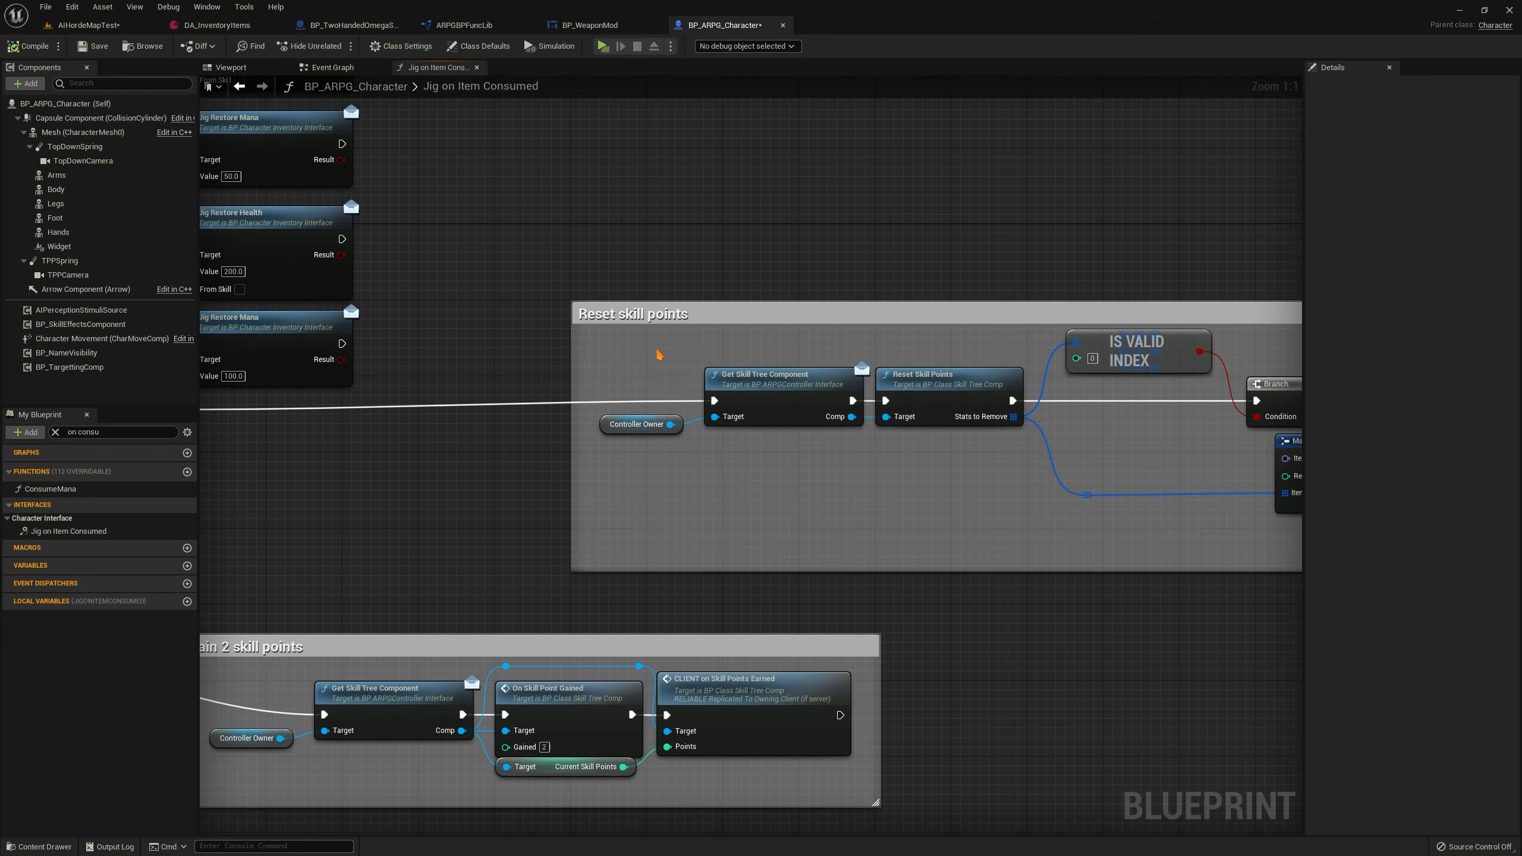
pyautogui.moveTo(1199, 563); pyautogui.dragTo(713, 468, button='right')
pyautogui.moveTo(1164, 526); pyautogui.dragTo(541, 159)
pyautogui.click(540, 159)
pyautogui.moveTo(358, 156); pyautogui.dragTo(974, 221, button='right')
pyautogui.scroll(-2, 595, 182)
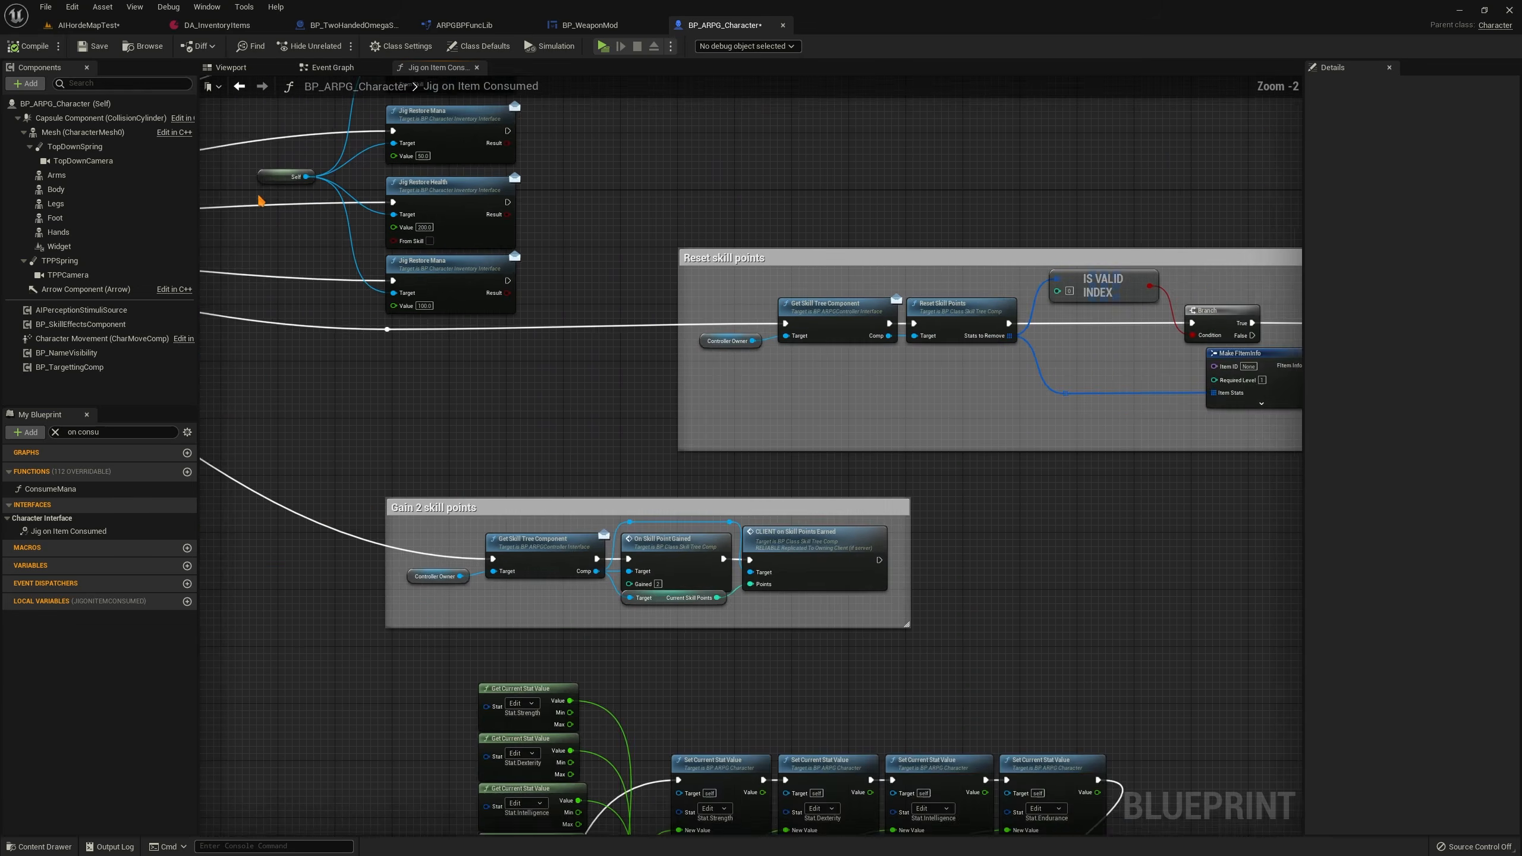
pyautogui.scroll(2, 261, 200)
pyautogui.moveTo(261, 200); pyautogui.dragTo(1238, 333, button='right')
pyautogui.moveTo(268, 248); pyautogui.dragTo(689, 209, button='right')
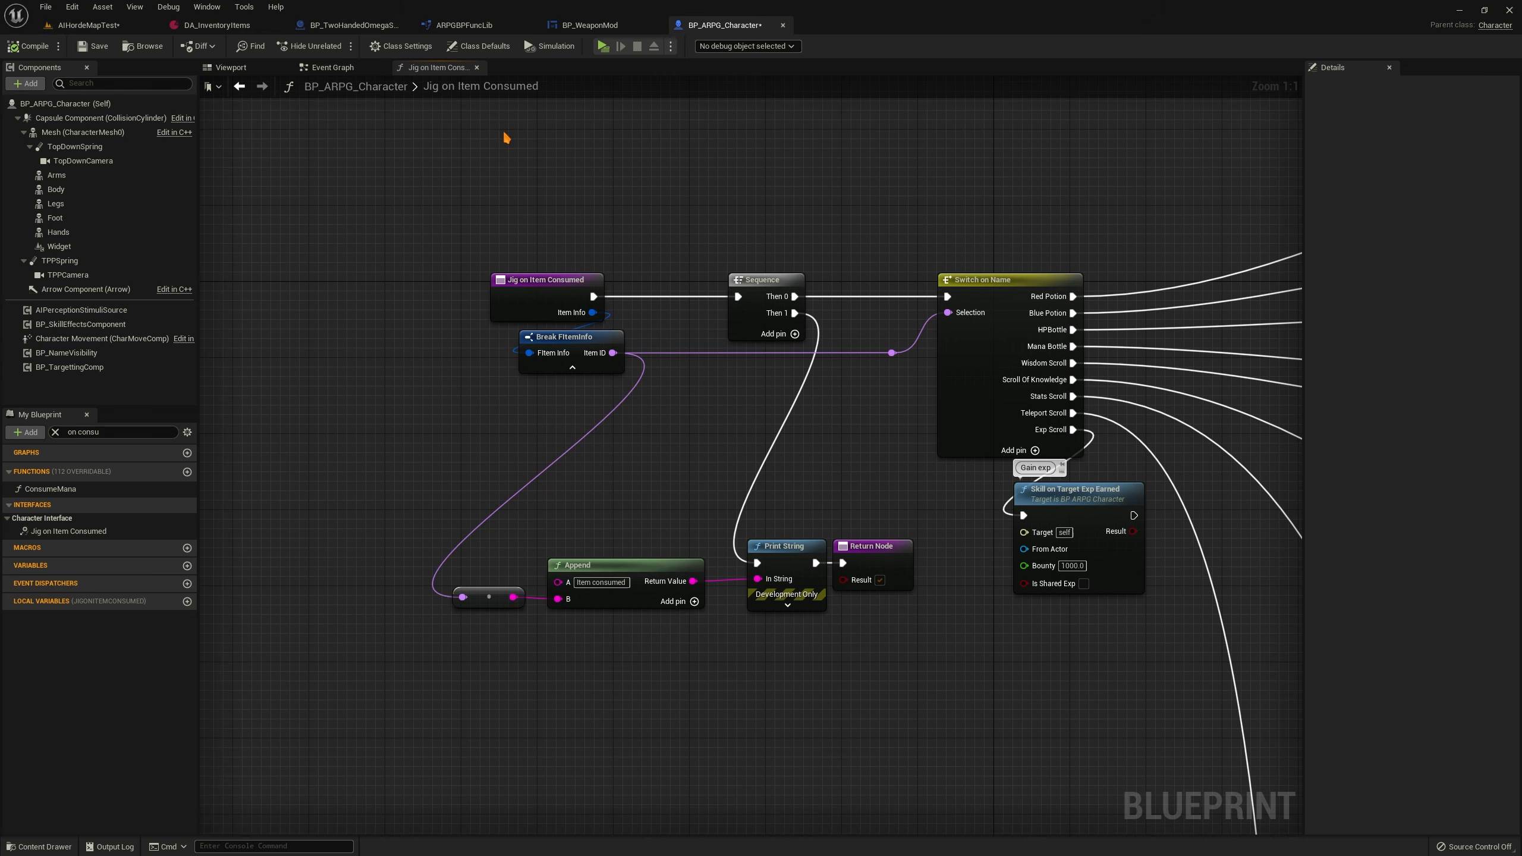
# Save BP_ARPG_Character, and inspect the WisdomScroll and ScrollOfKnowledge entries under Special Items in DA_InventoryItems
pyautogui.click(93, 47)
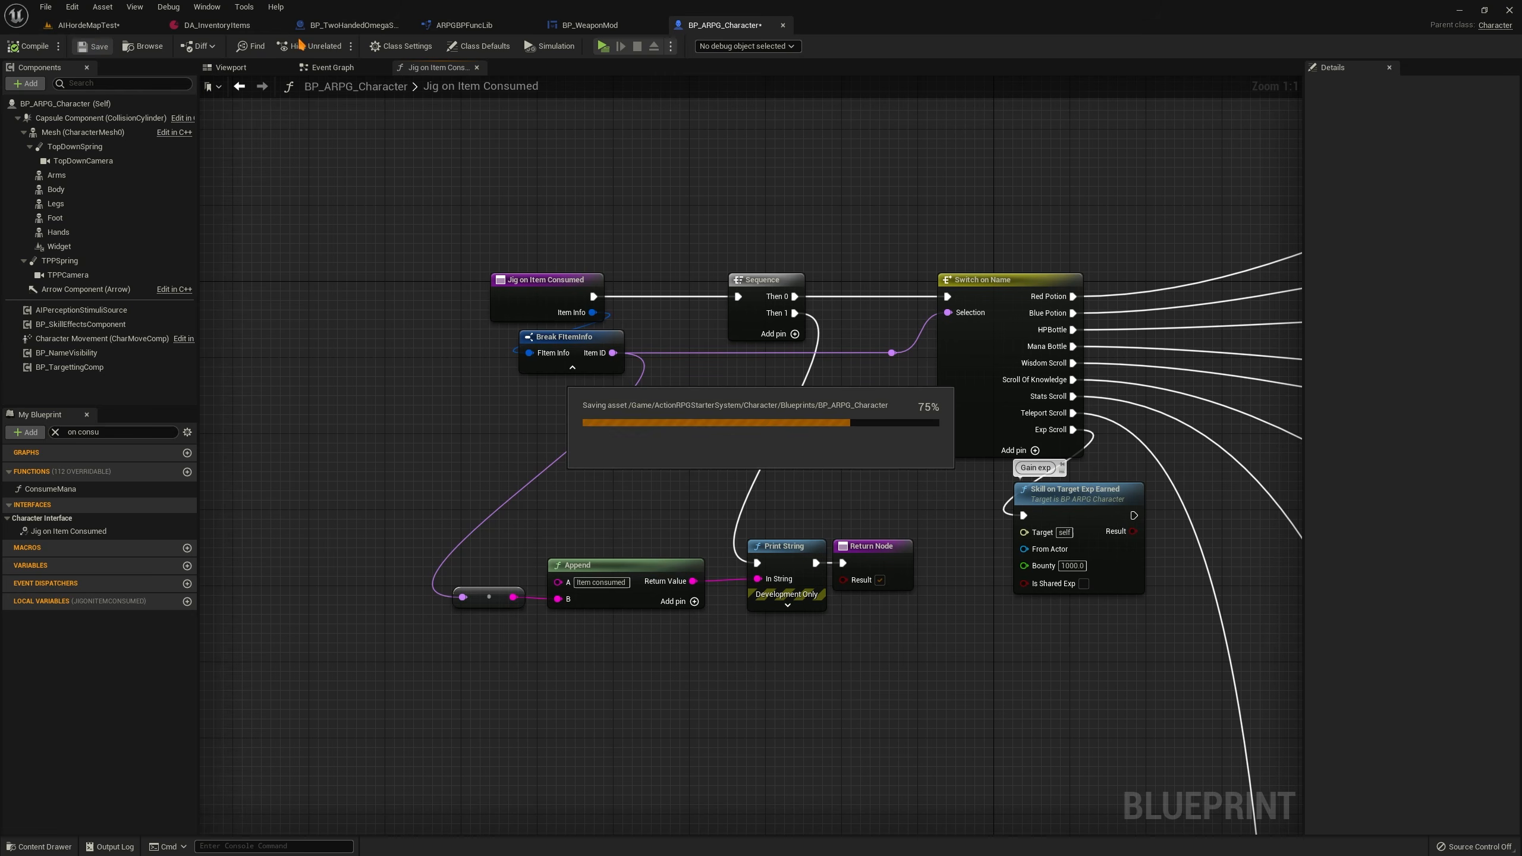
pyautogui.click(216, 25)
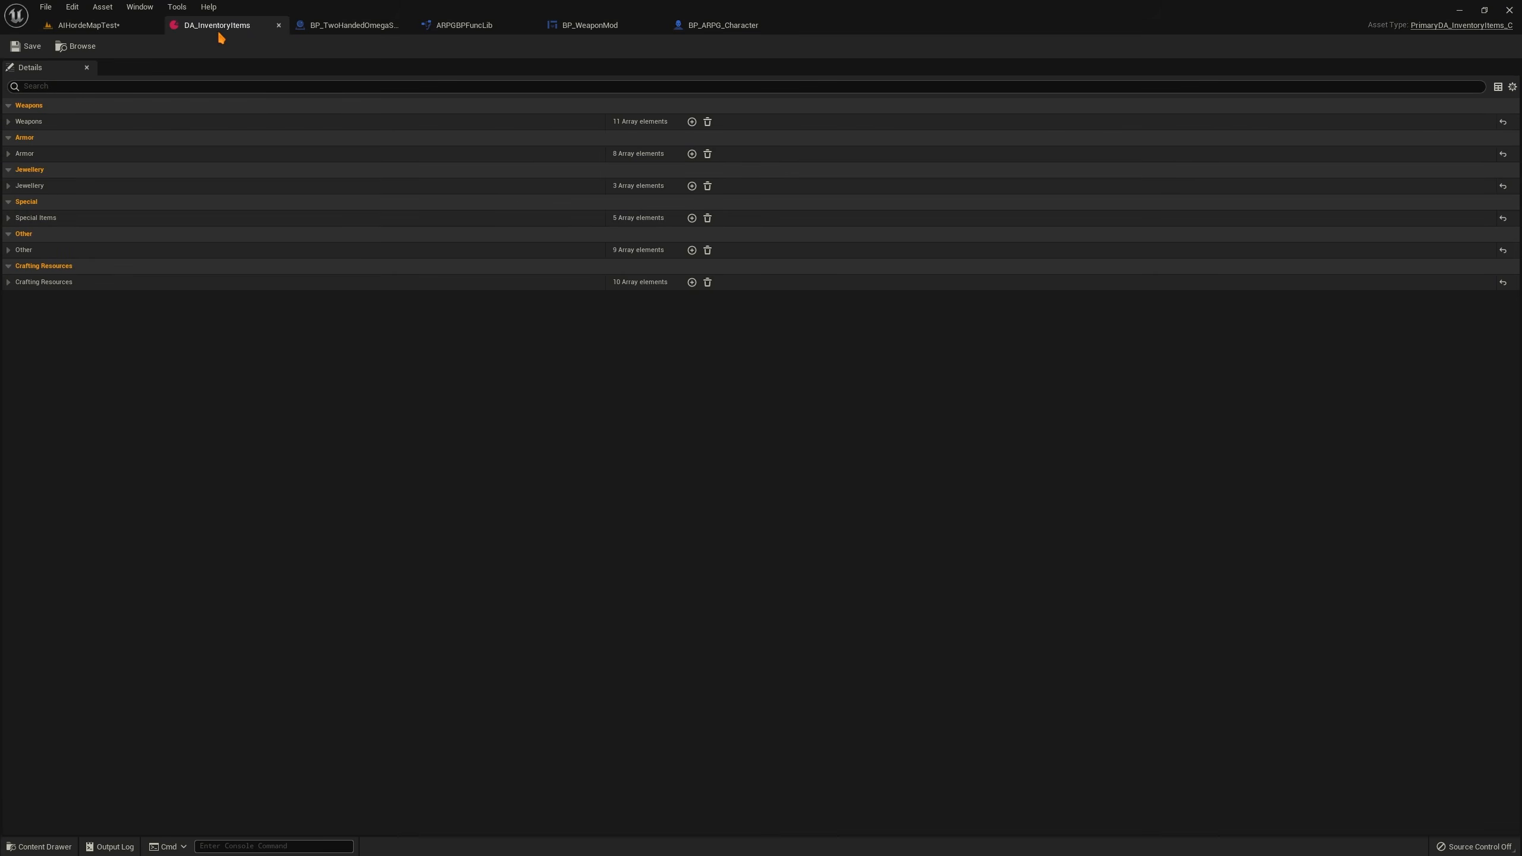
pyautogui.click(8, 217)
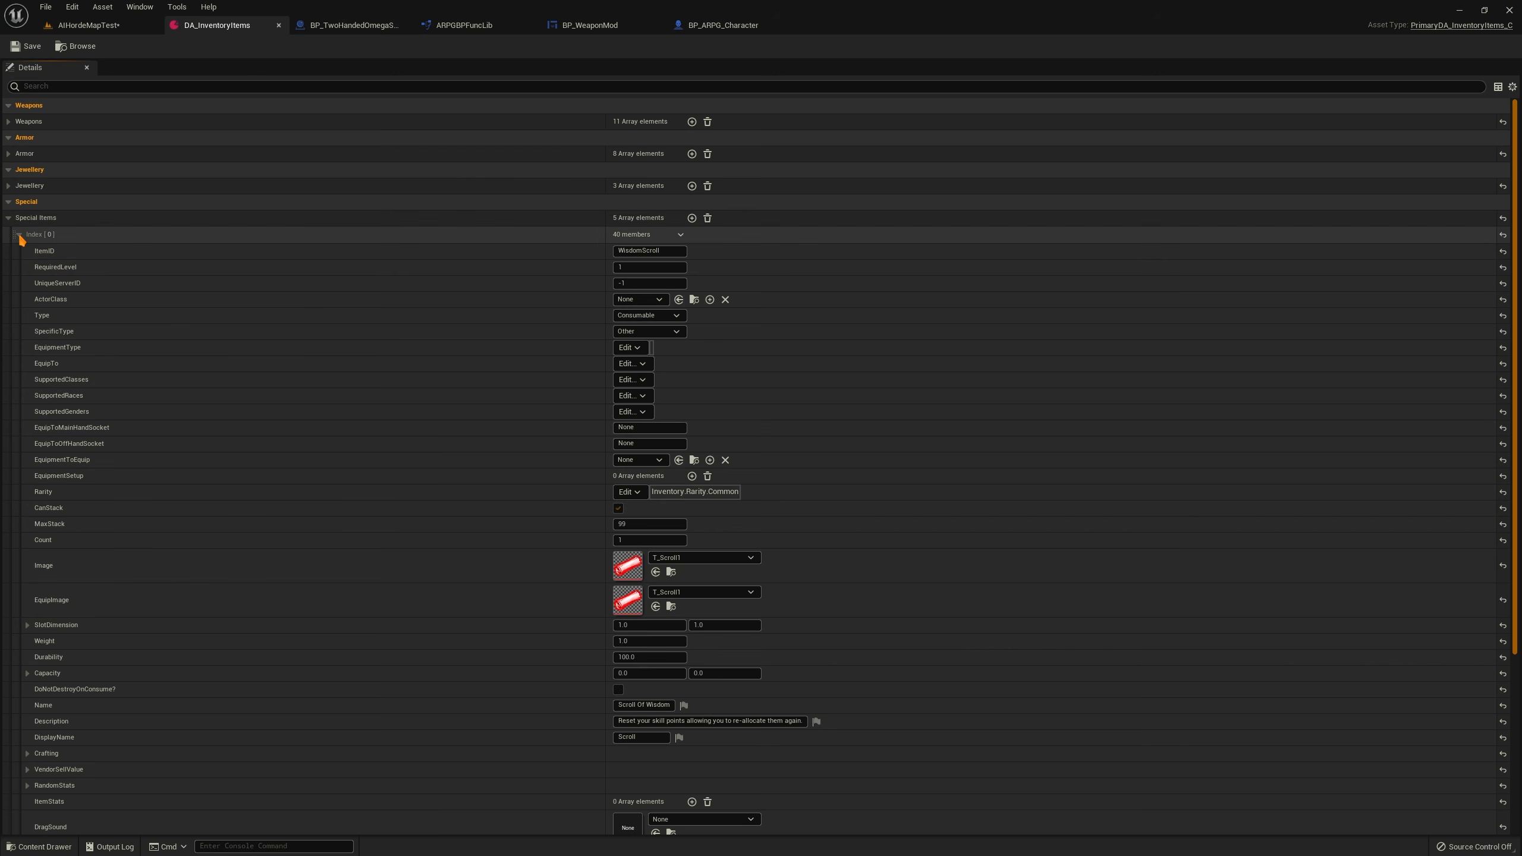
pyautogui.click(18, 234)
pyautogui.click(19, 251)
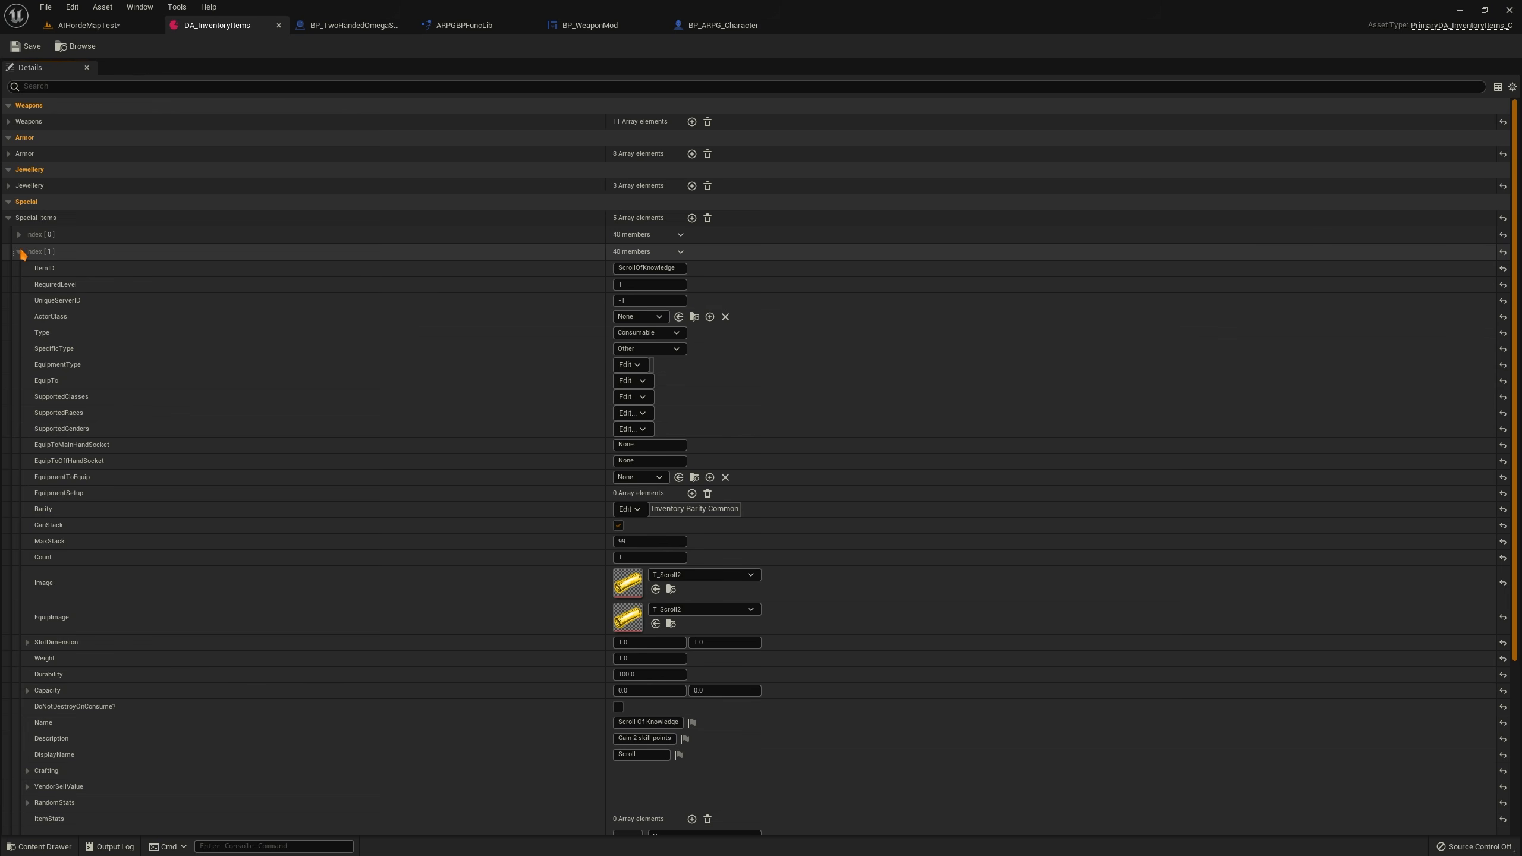
pyautogui.click(19, 252)
# Examine the HPBottle entry in the Other category of DA_InventoryItems
pyautogui.click(7, 337)
pyautogui.scroll(-4, 330, 408)
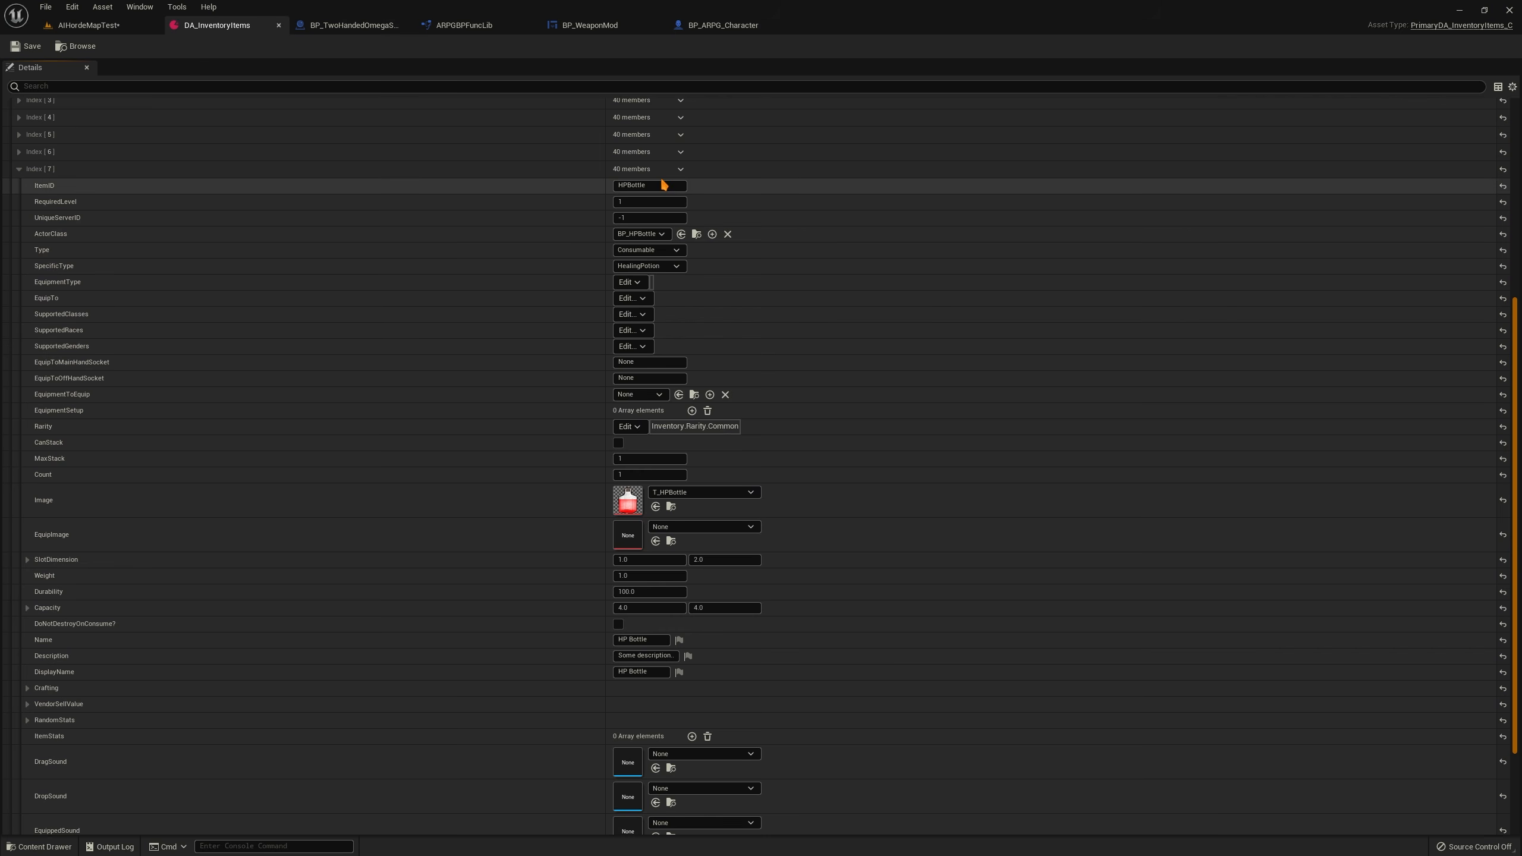
pyautogui.scroll(-1, 497, 468)
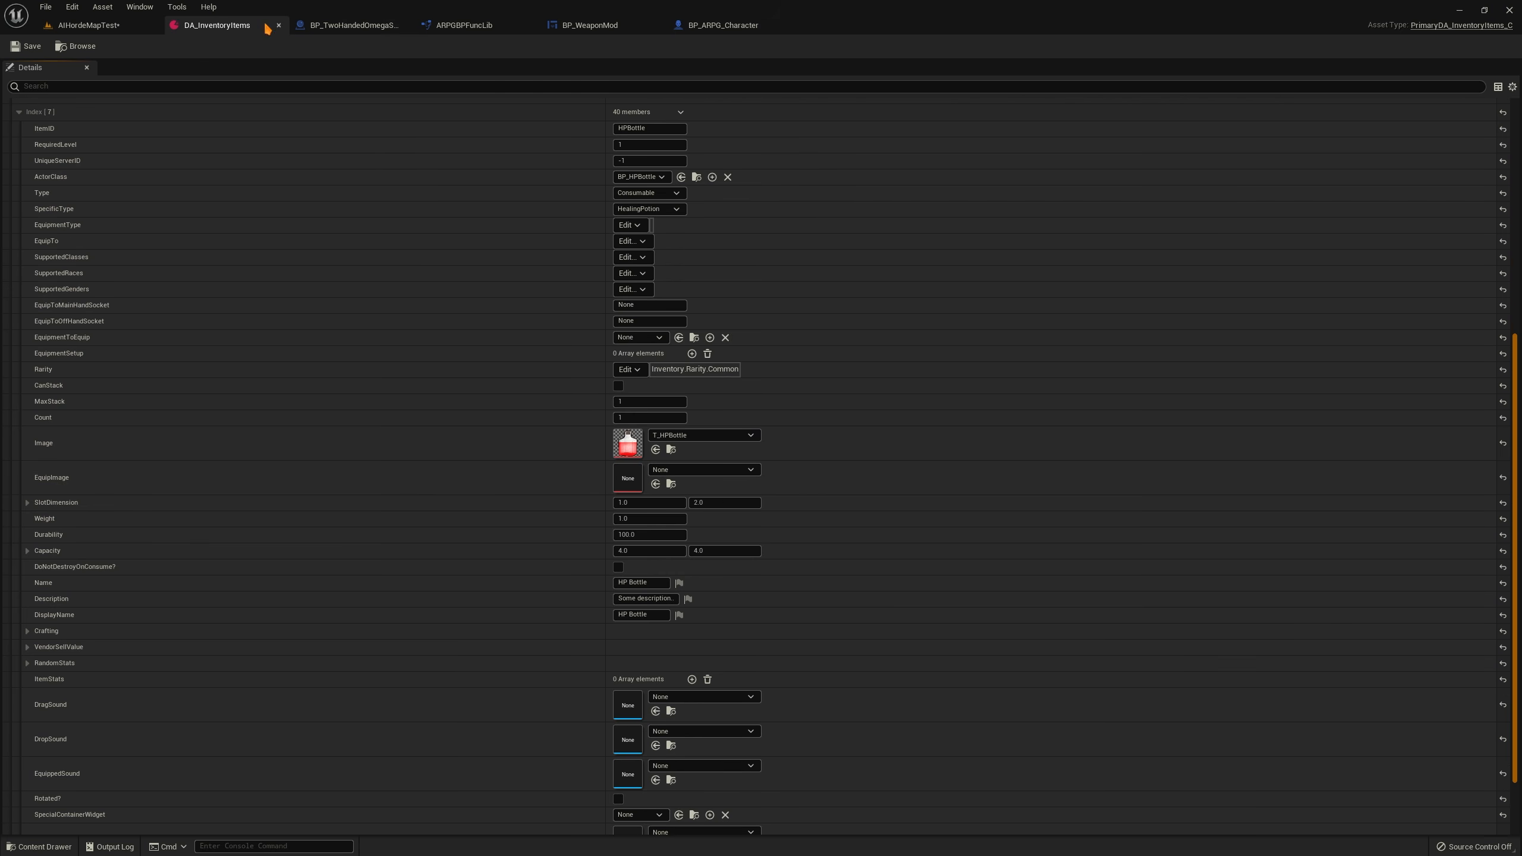
# Play the AIHordeMapTest level, consume the HP Bottle four times from the inventory, and end the play session
pyautogui.click(73, 9)
pyautogui.click(60, 25)
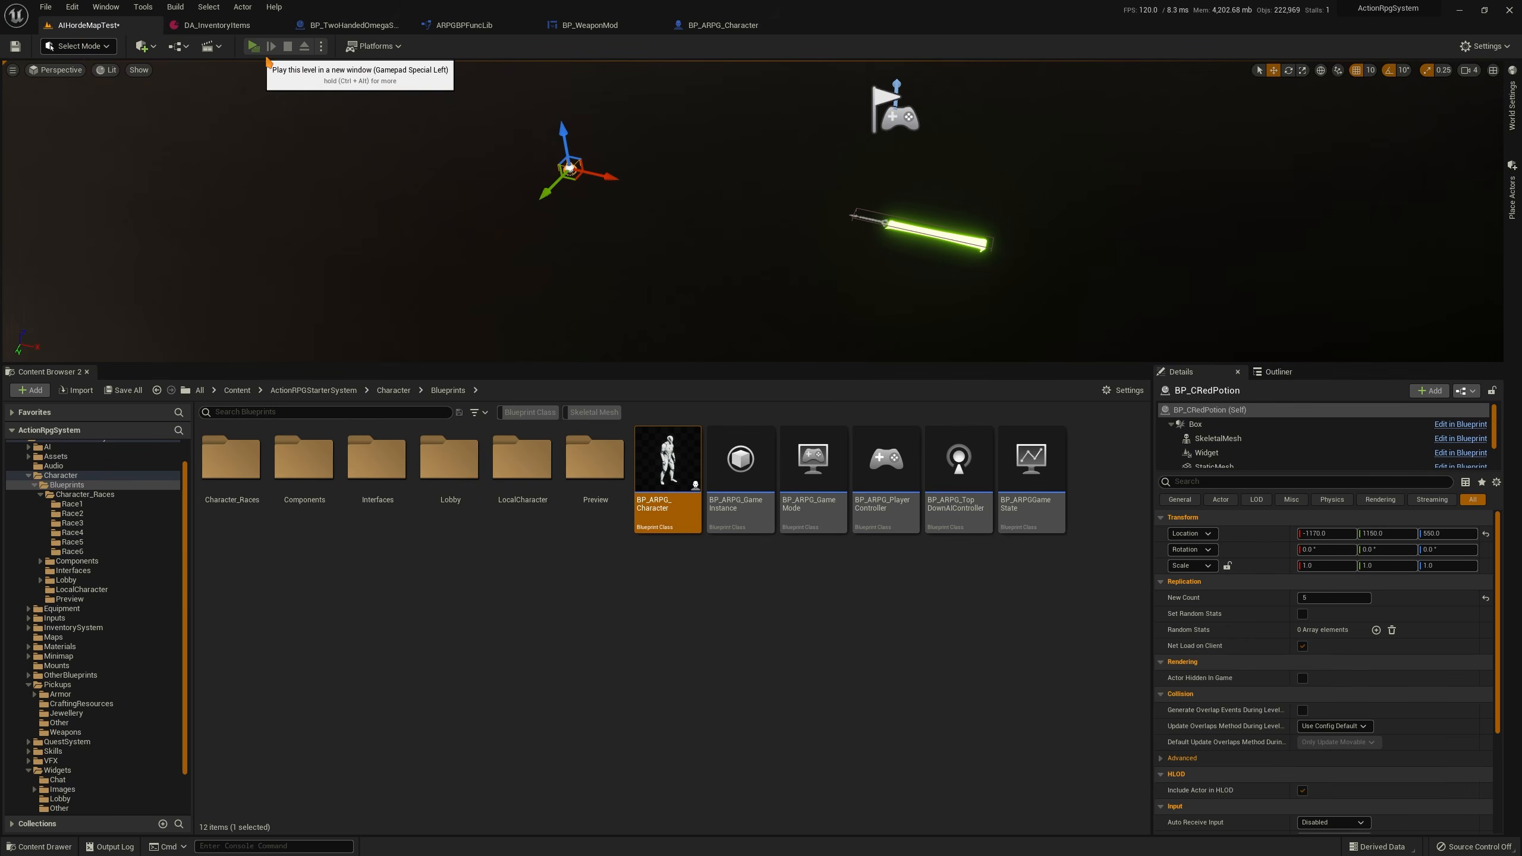
pyautogui.click(254, 47)
pyautogui.press('i')
pyautogui.moveTo(1190, 703)
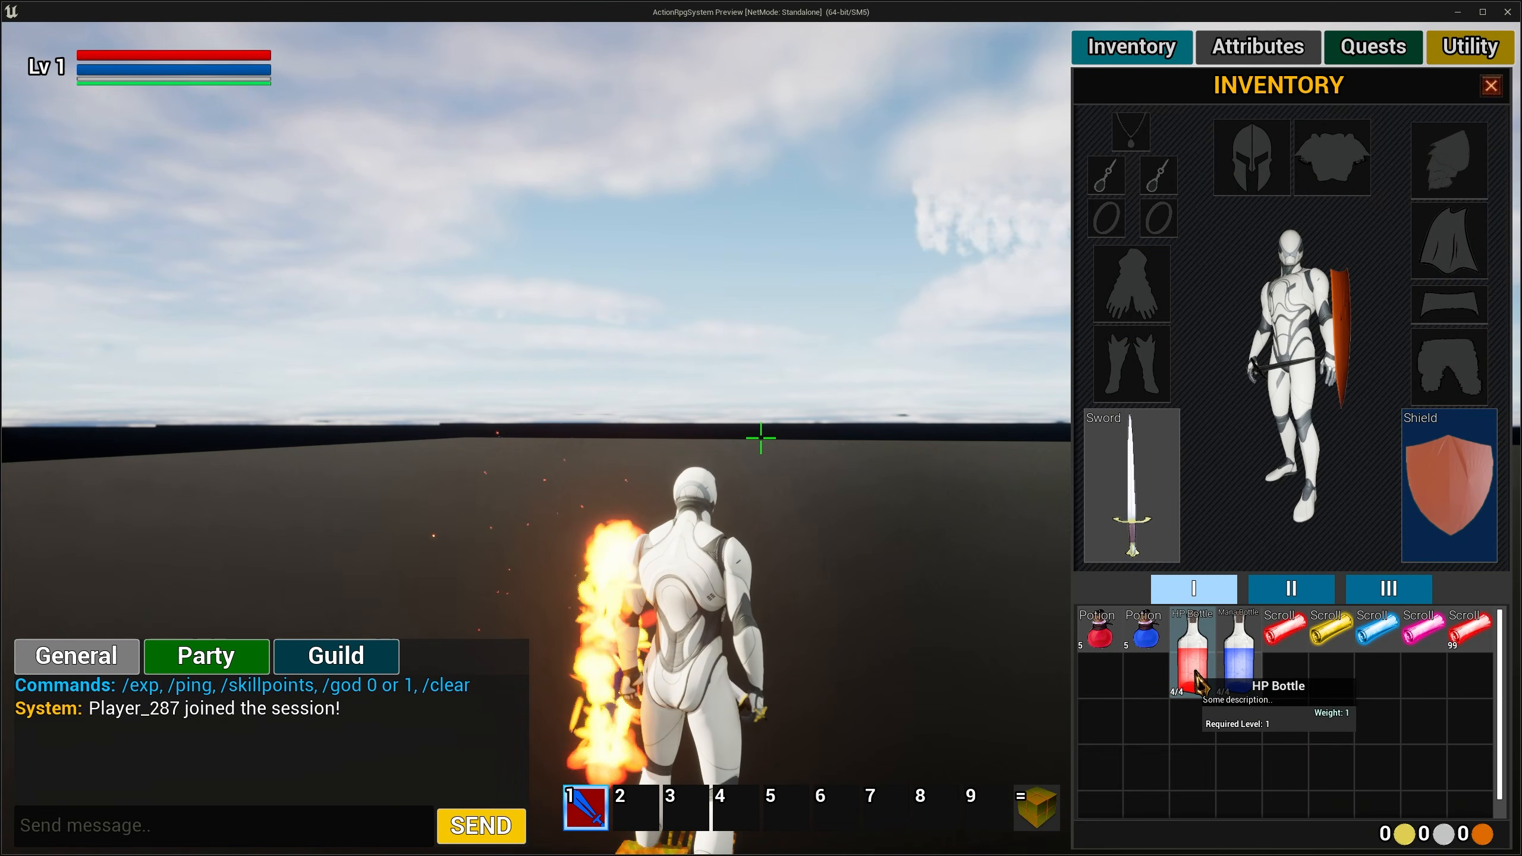
pyautogui.rightClick(1185, 704)
pyautogui.rightClick(1191, 693)
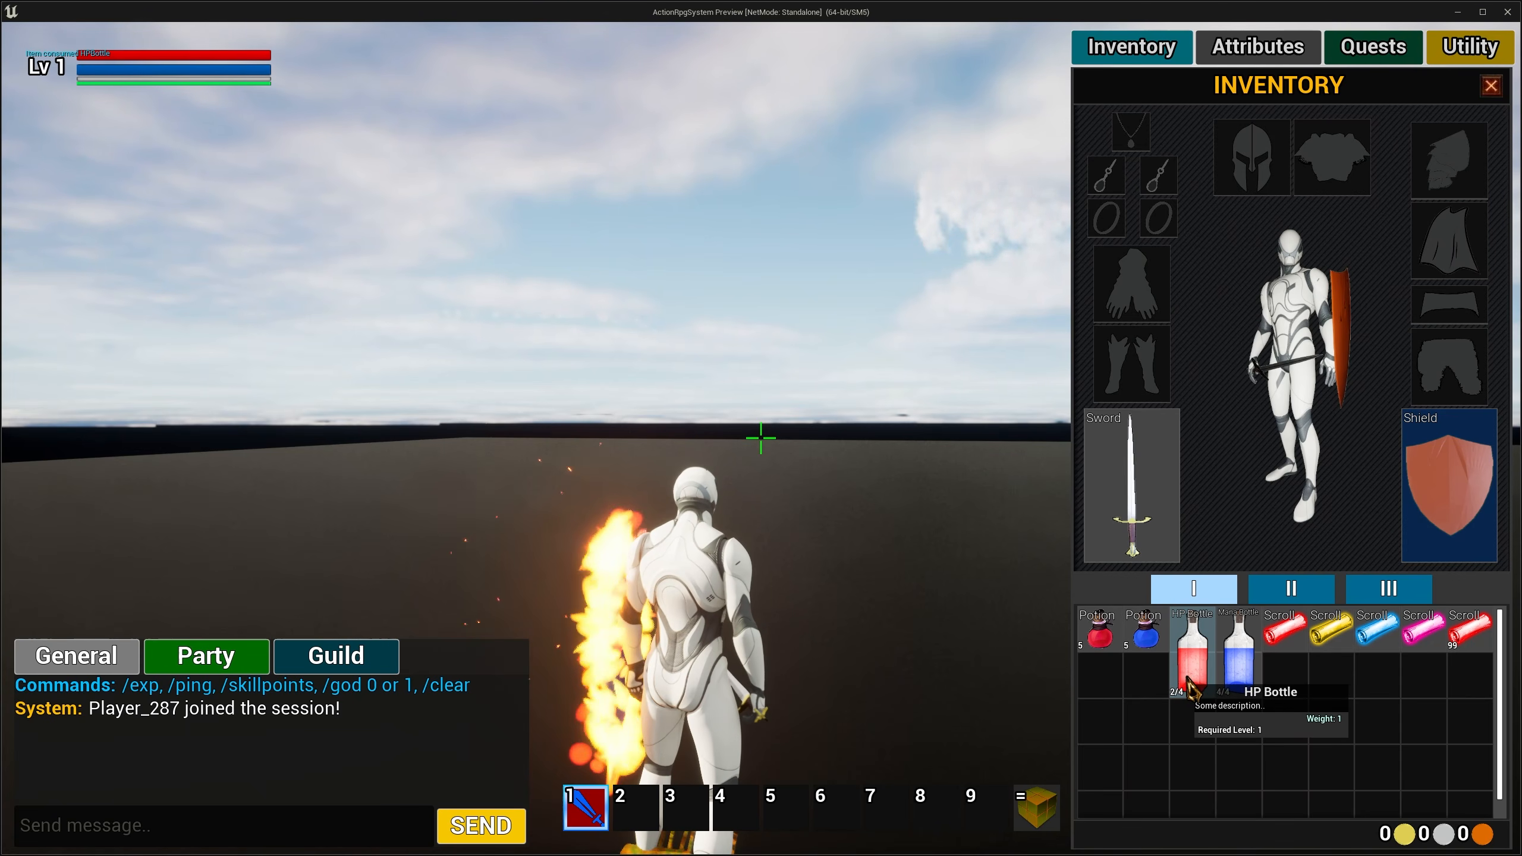
pyautogui.rightClick(1188, 680)
pyautogui.rightClick(1189, 683)
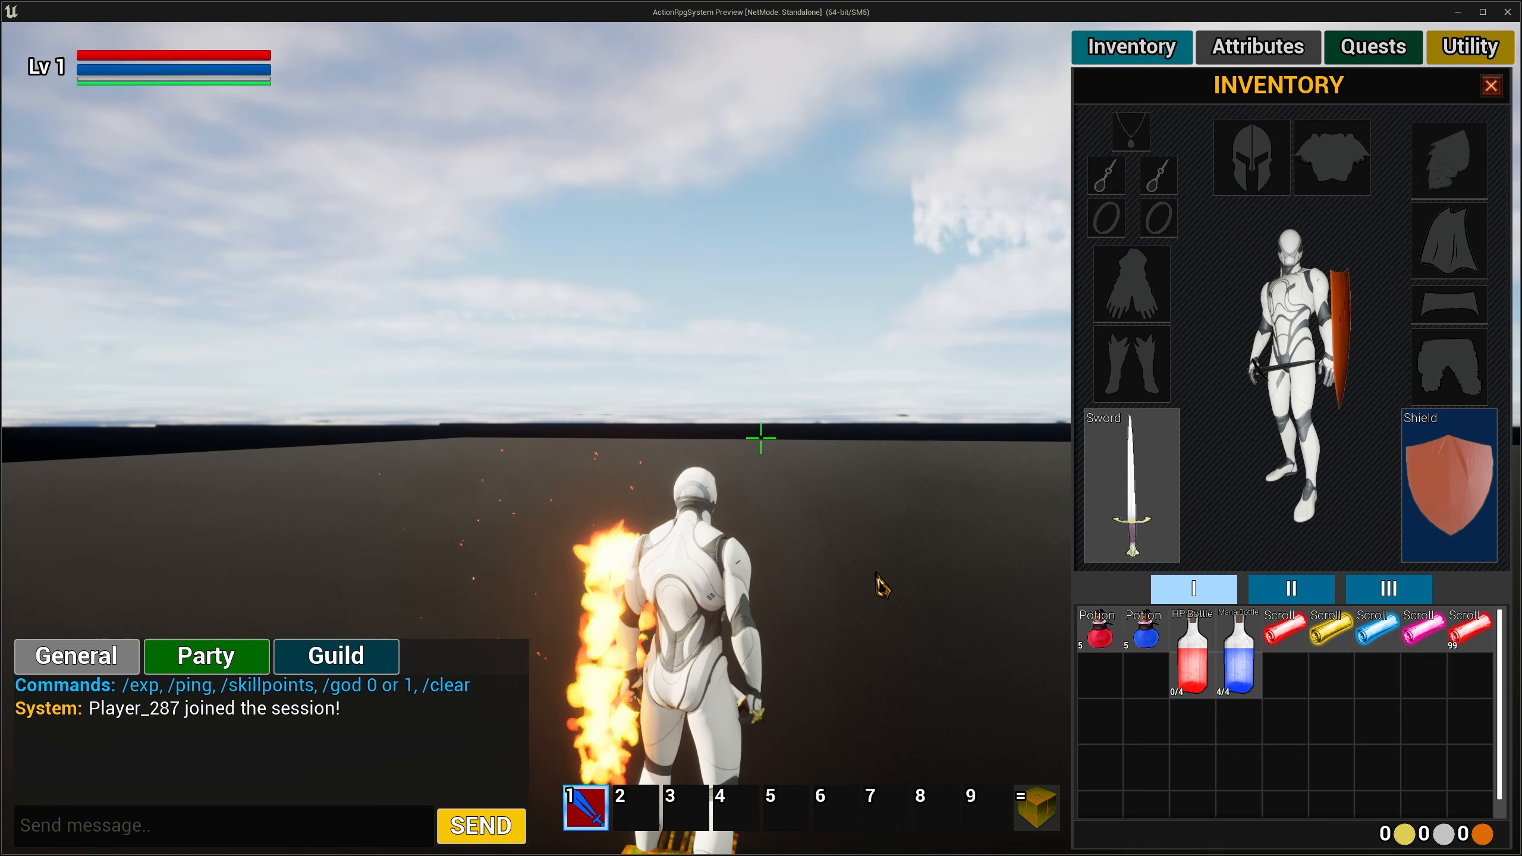
pyautogui.press('Escape')
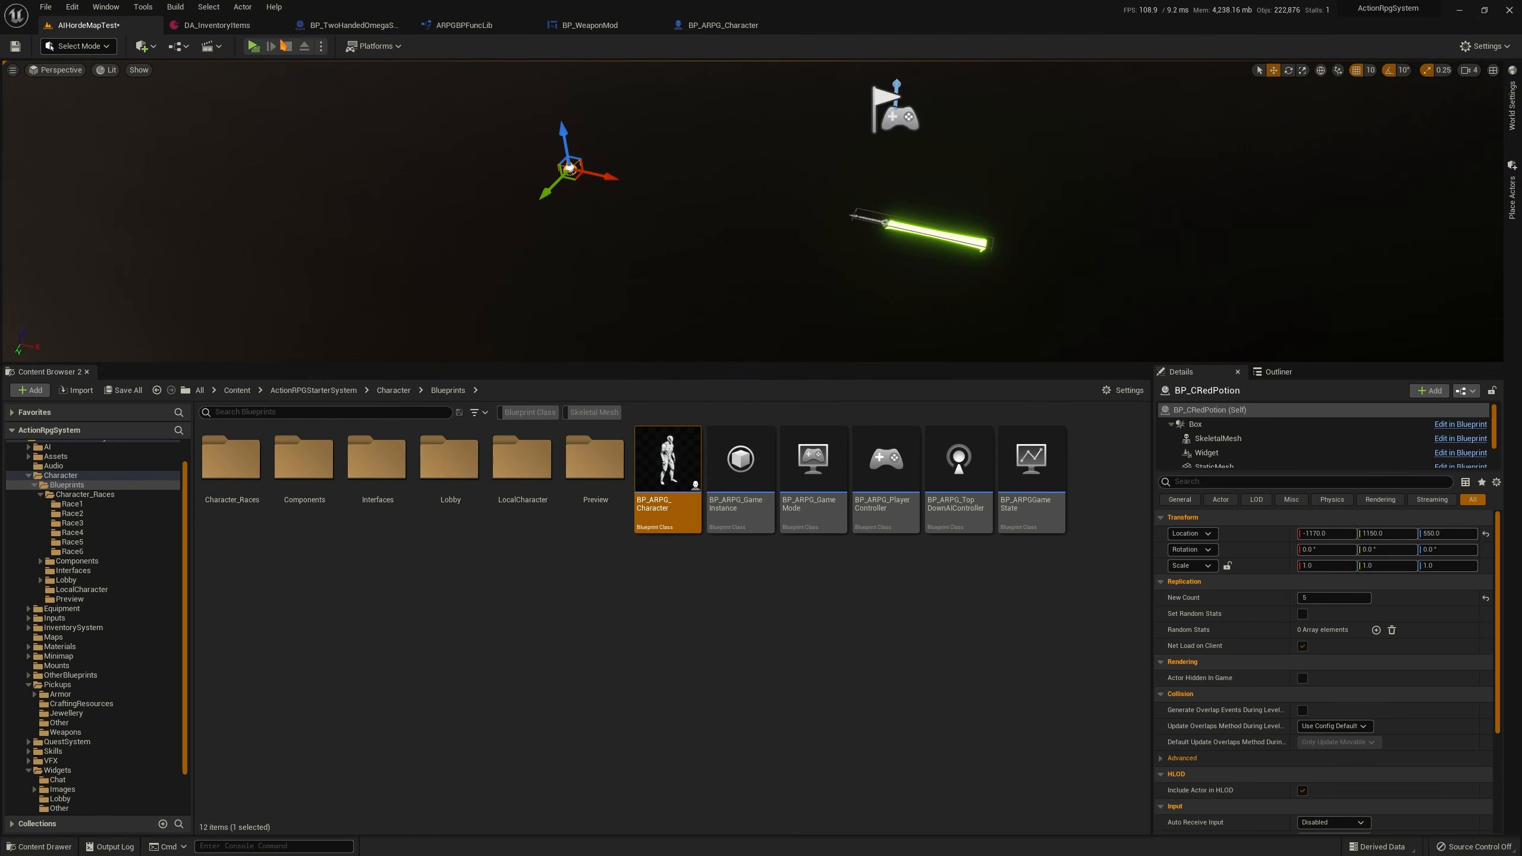
# Review HPBottle's Capacity and DoNotDestroyOnConsume? settings in DA_InventoryItems
pyautogui.click(215, 26)
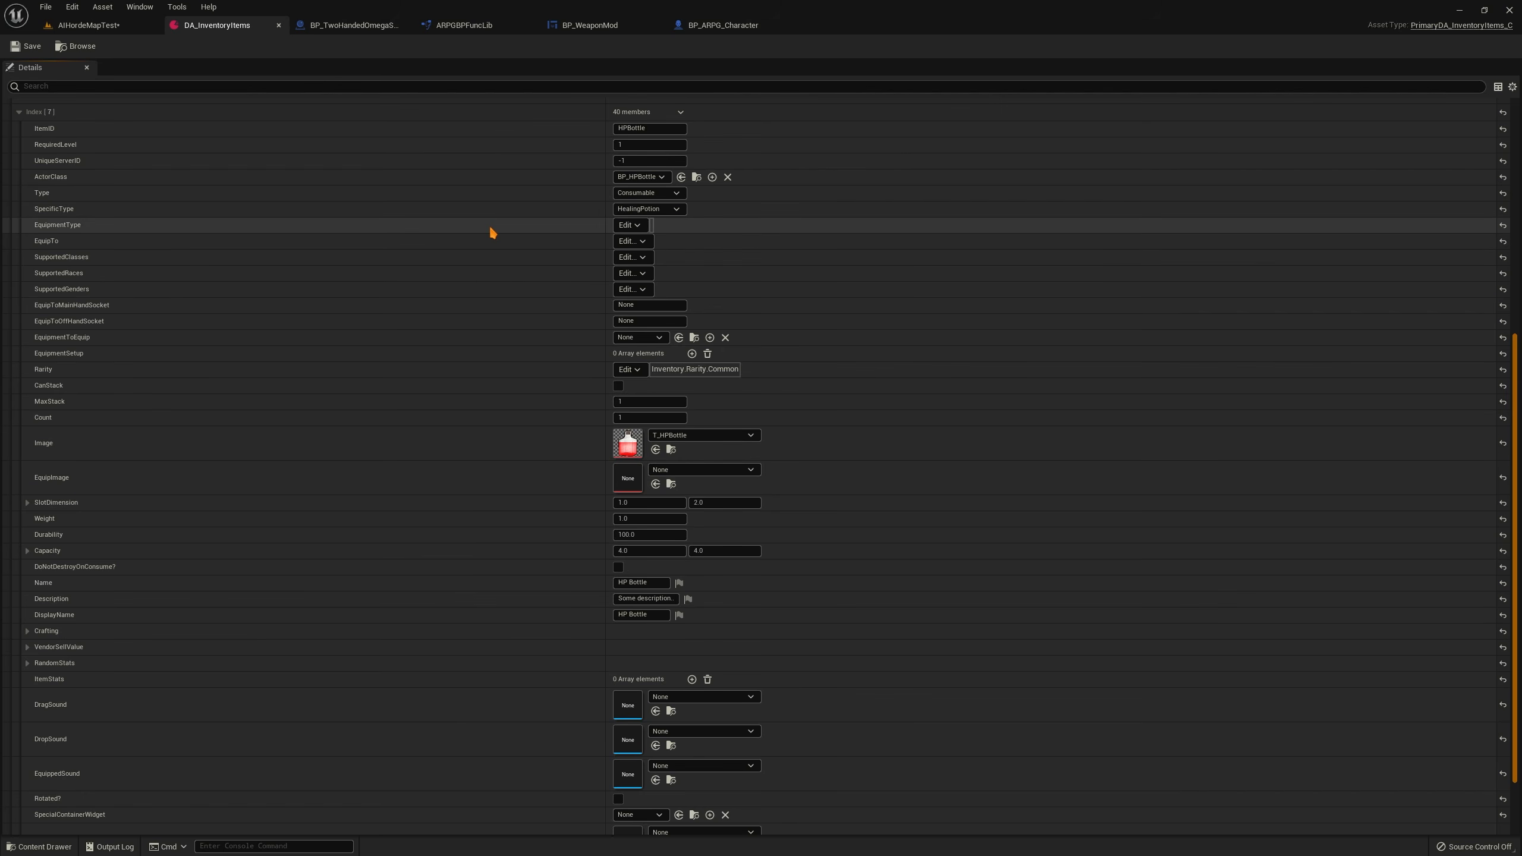
pyautogui.scroll(-2, 442, 391)
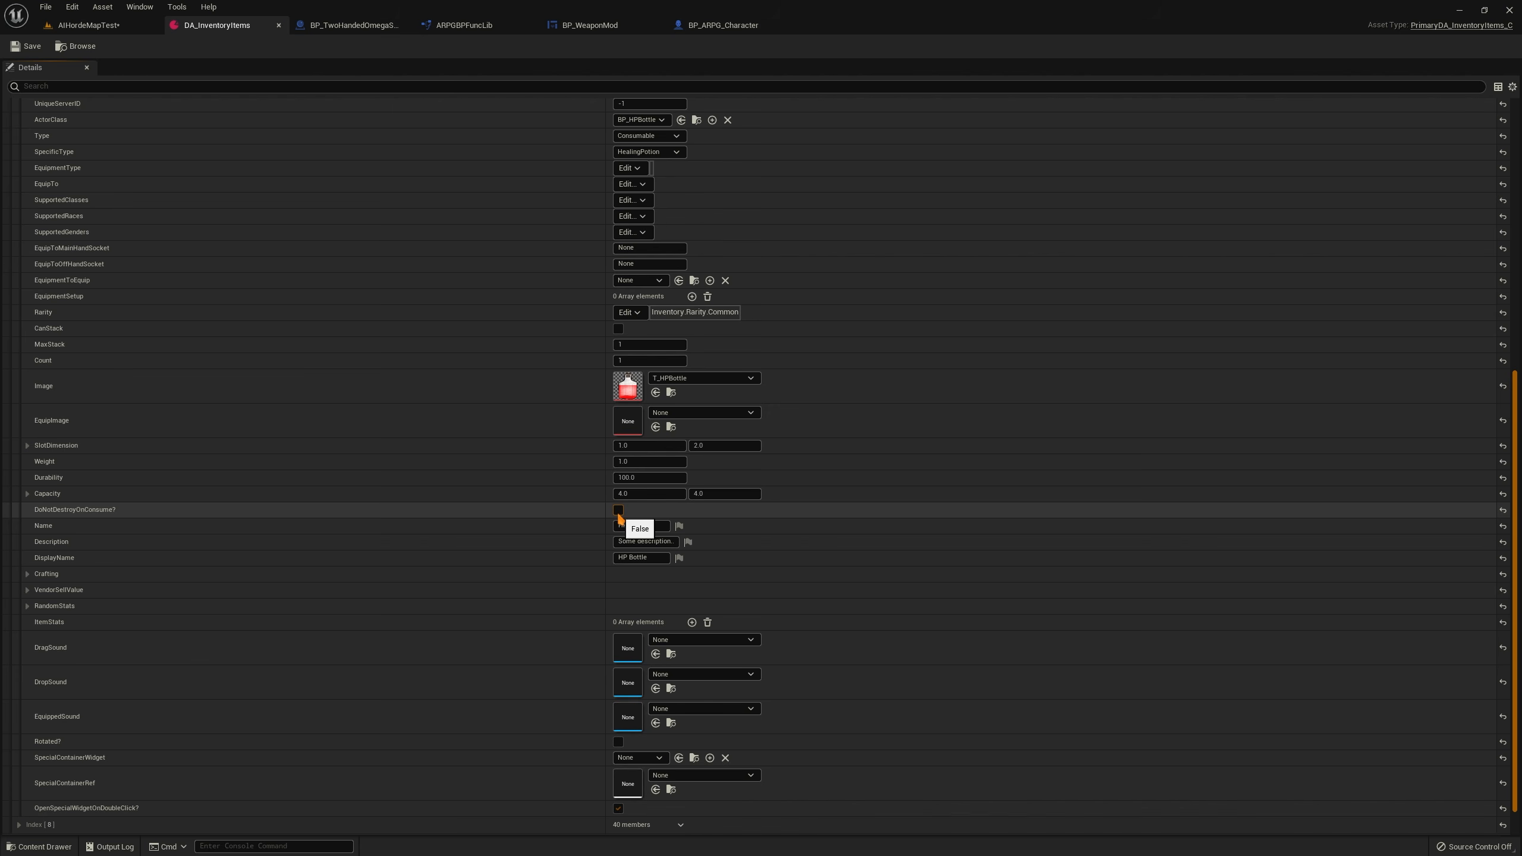
pyautogui.scroll(-1, 449, 524)
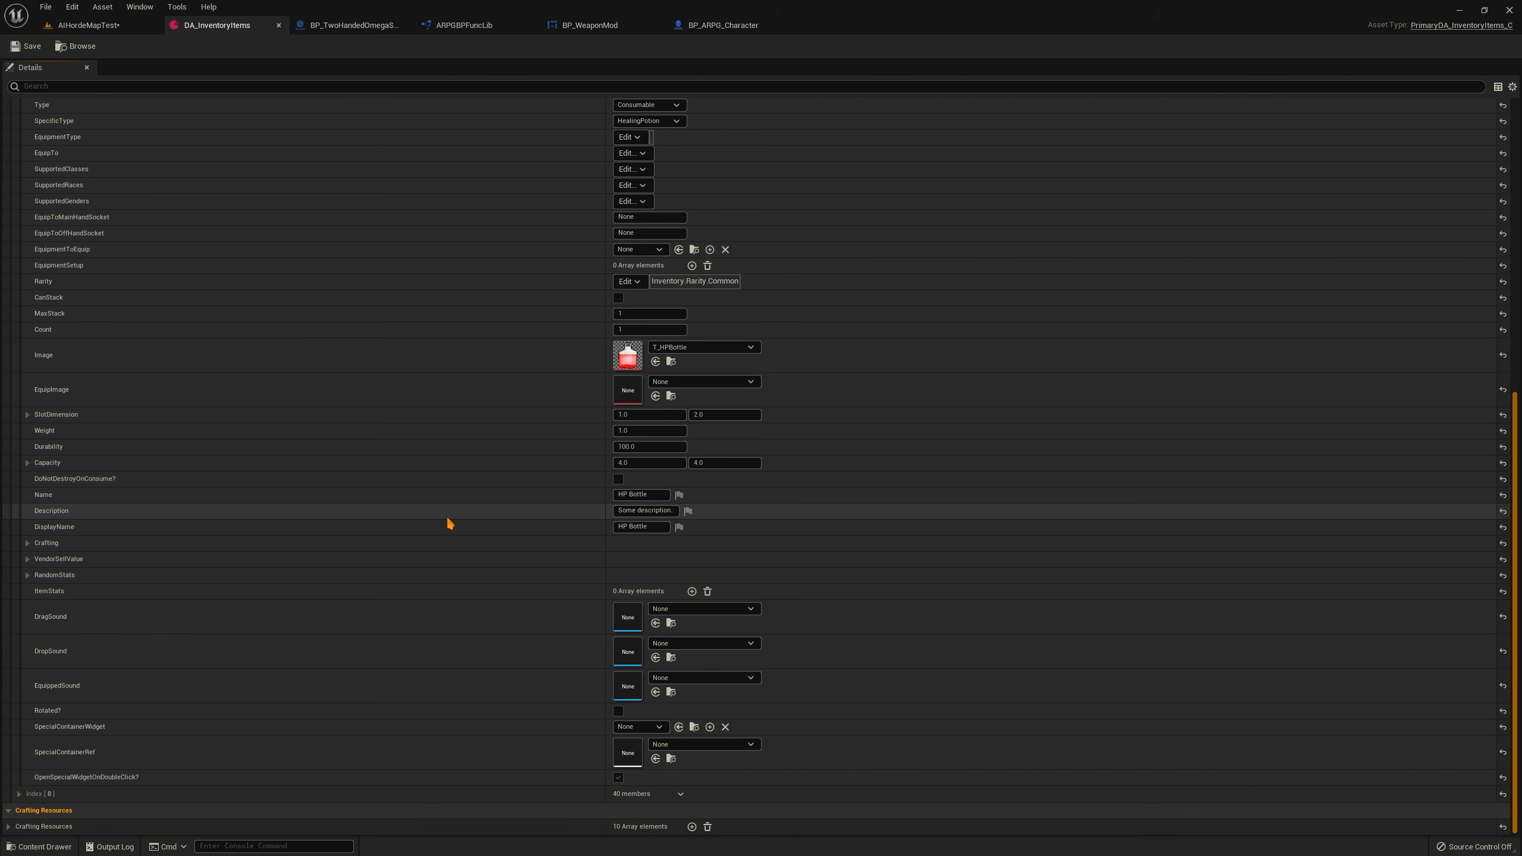
pyautogui.scroll(2, 446, 522)
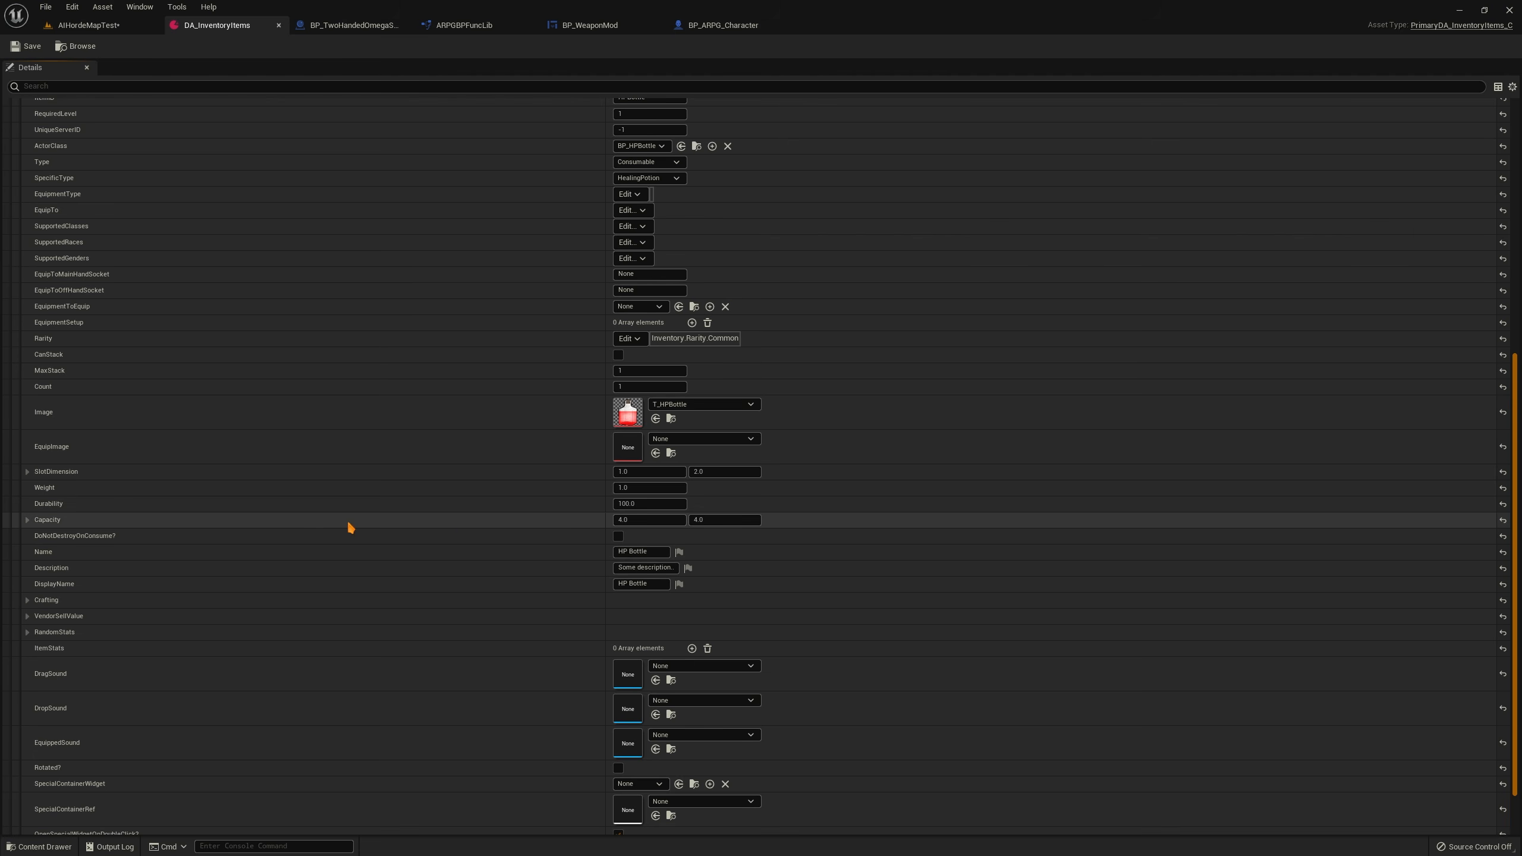
# Revisit the consumable outputs of Switch on Name in BP_ARPG_Character's Jig on Item Consumed function
pyautogui.click(719, 25)
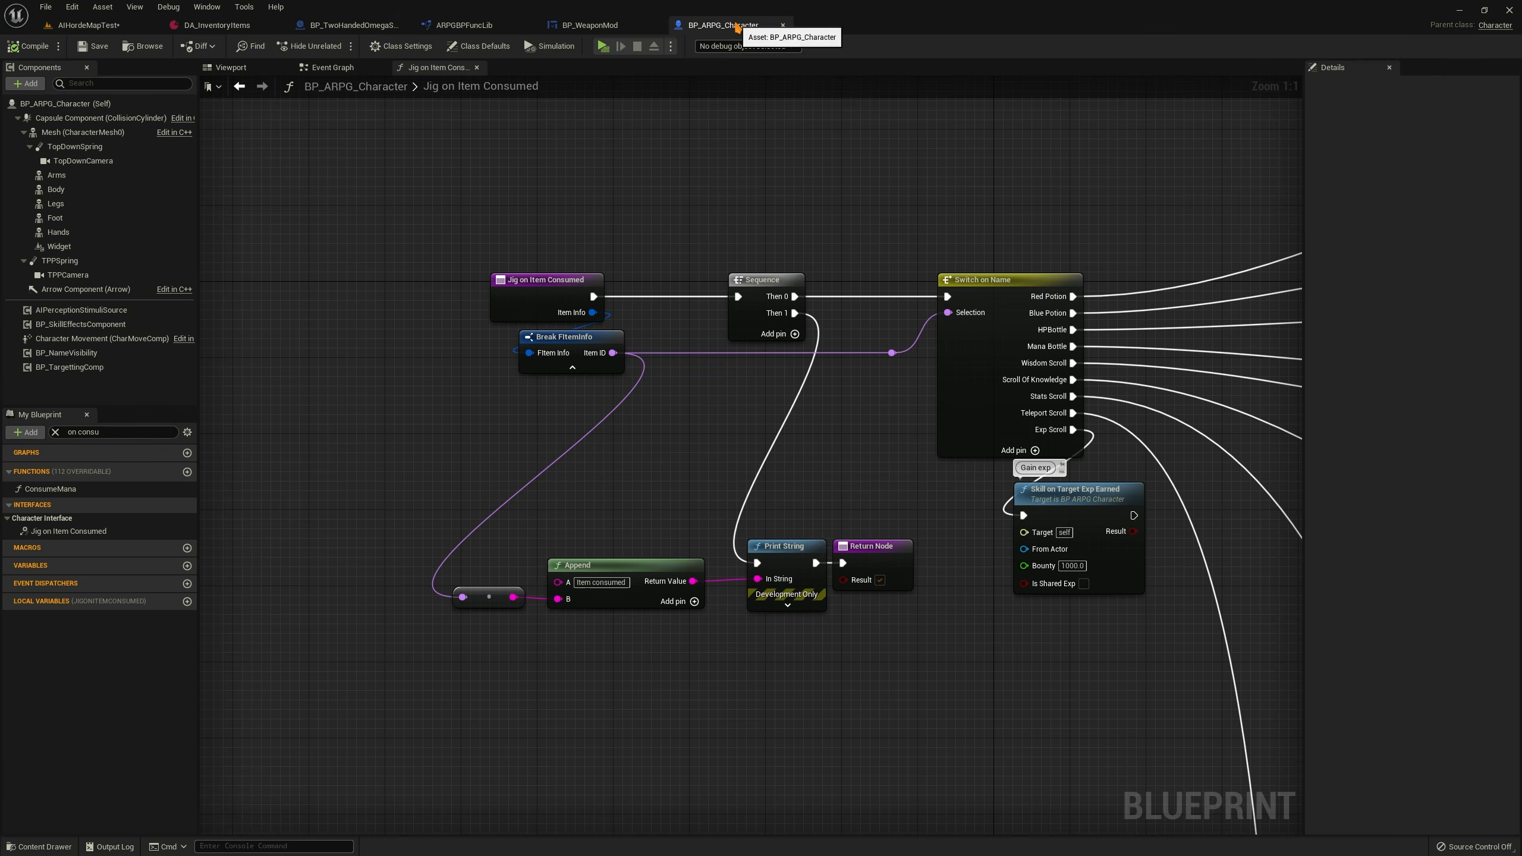
pyautogui.moveTo(286, 337); pyautogui.dragTo(606, 407, button='right')
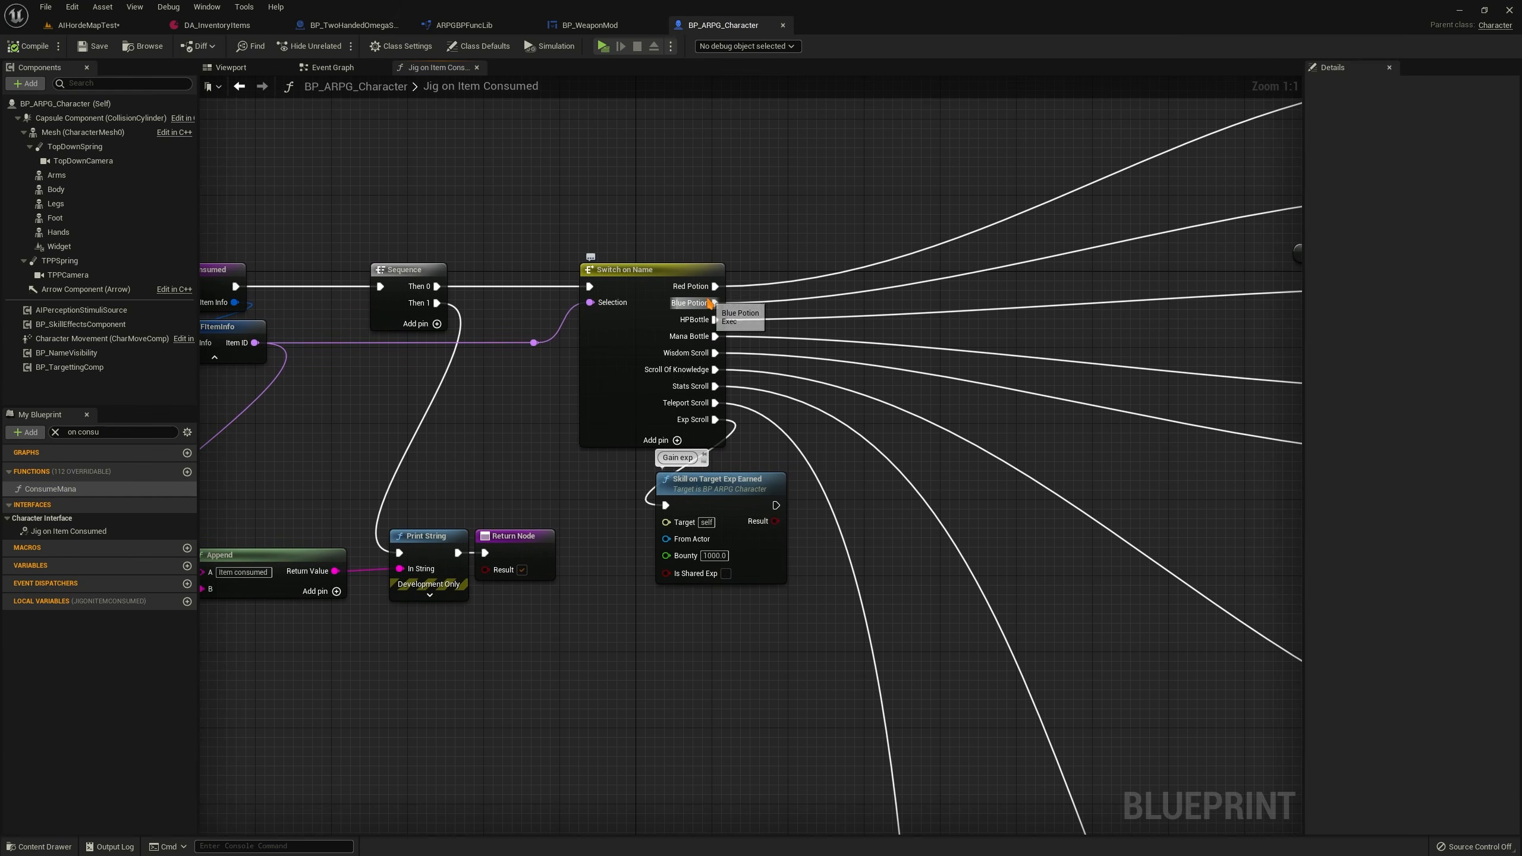
pyautogui.moveTo(1204, 302); pyautogui.dragTo(666, 313, button='right')
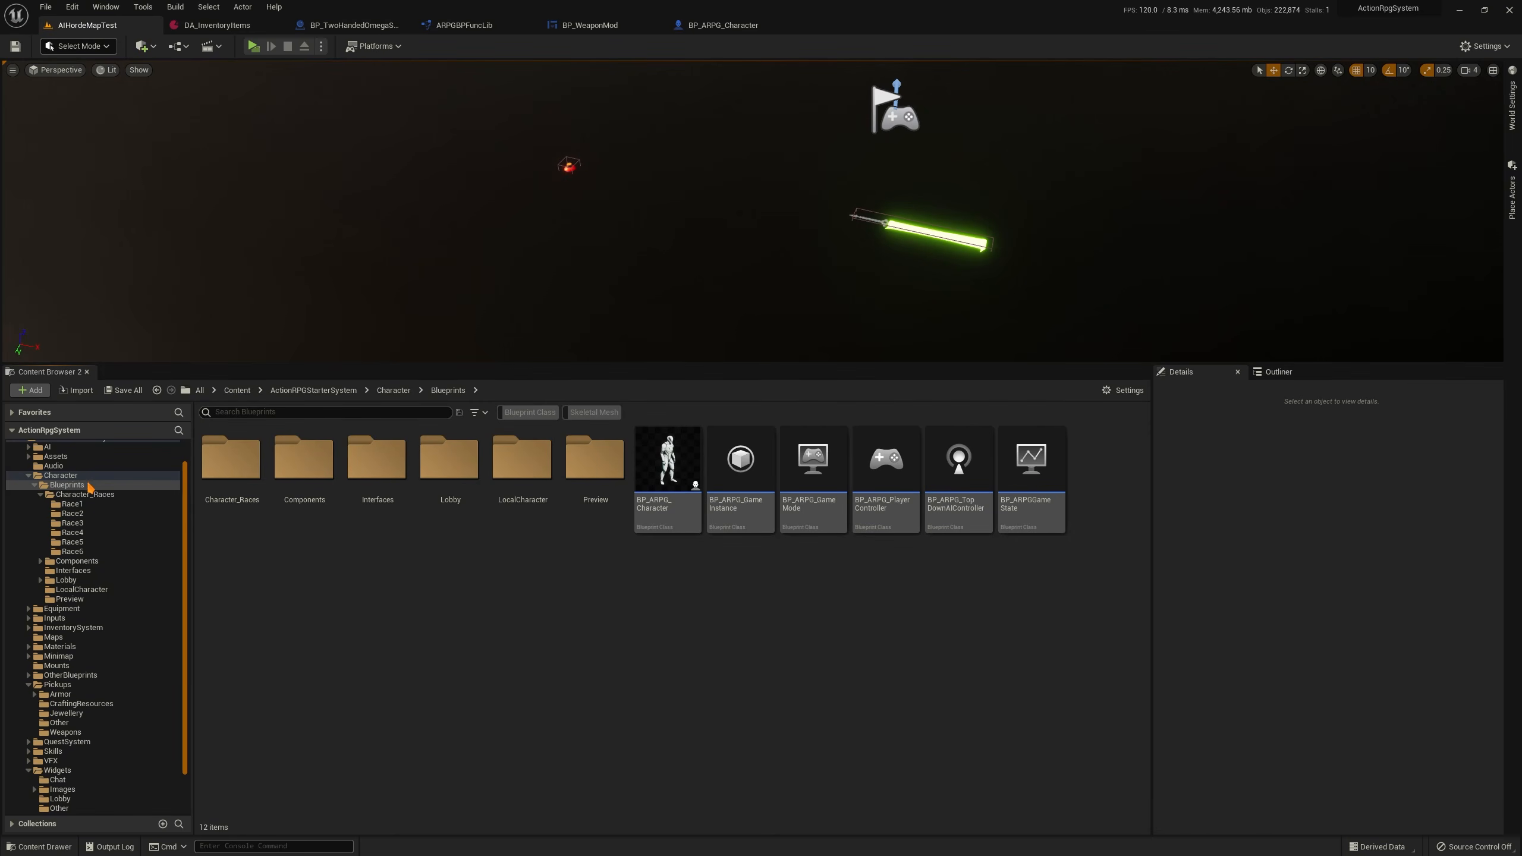
# Search the ActionRPGStarterSystem folder for "dT", locate DT_EquipmentSets in its folder, and open that data table
pyautogui.moveTo(187, 562); pyautogui.dragTo(187, 533)
pyautogui.doubleClick(72, 466)
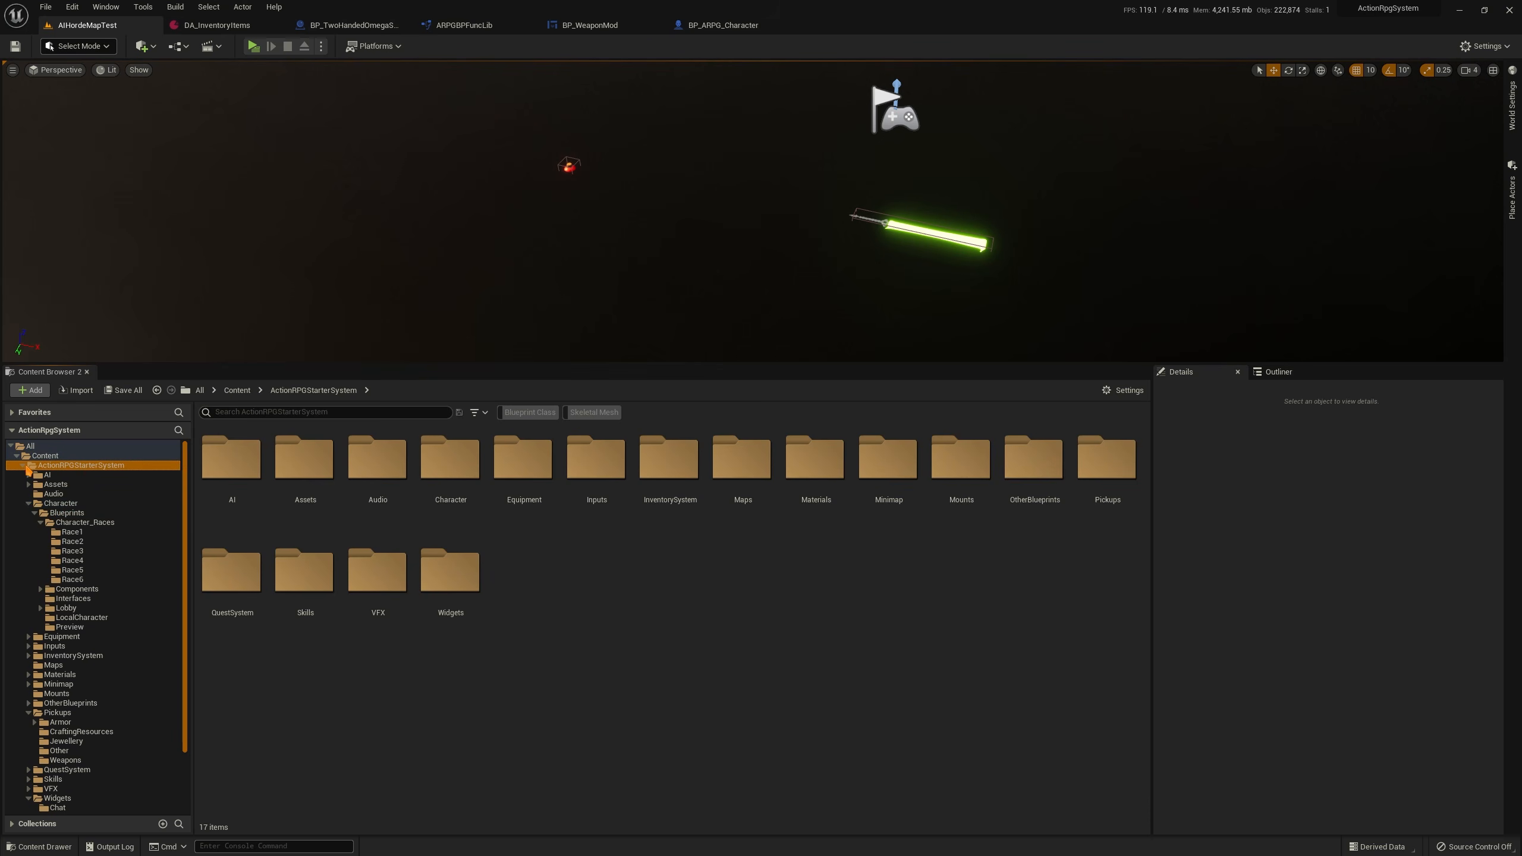
pyautogui.click(266, 415)
pyautogui.write('dT')
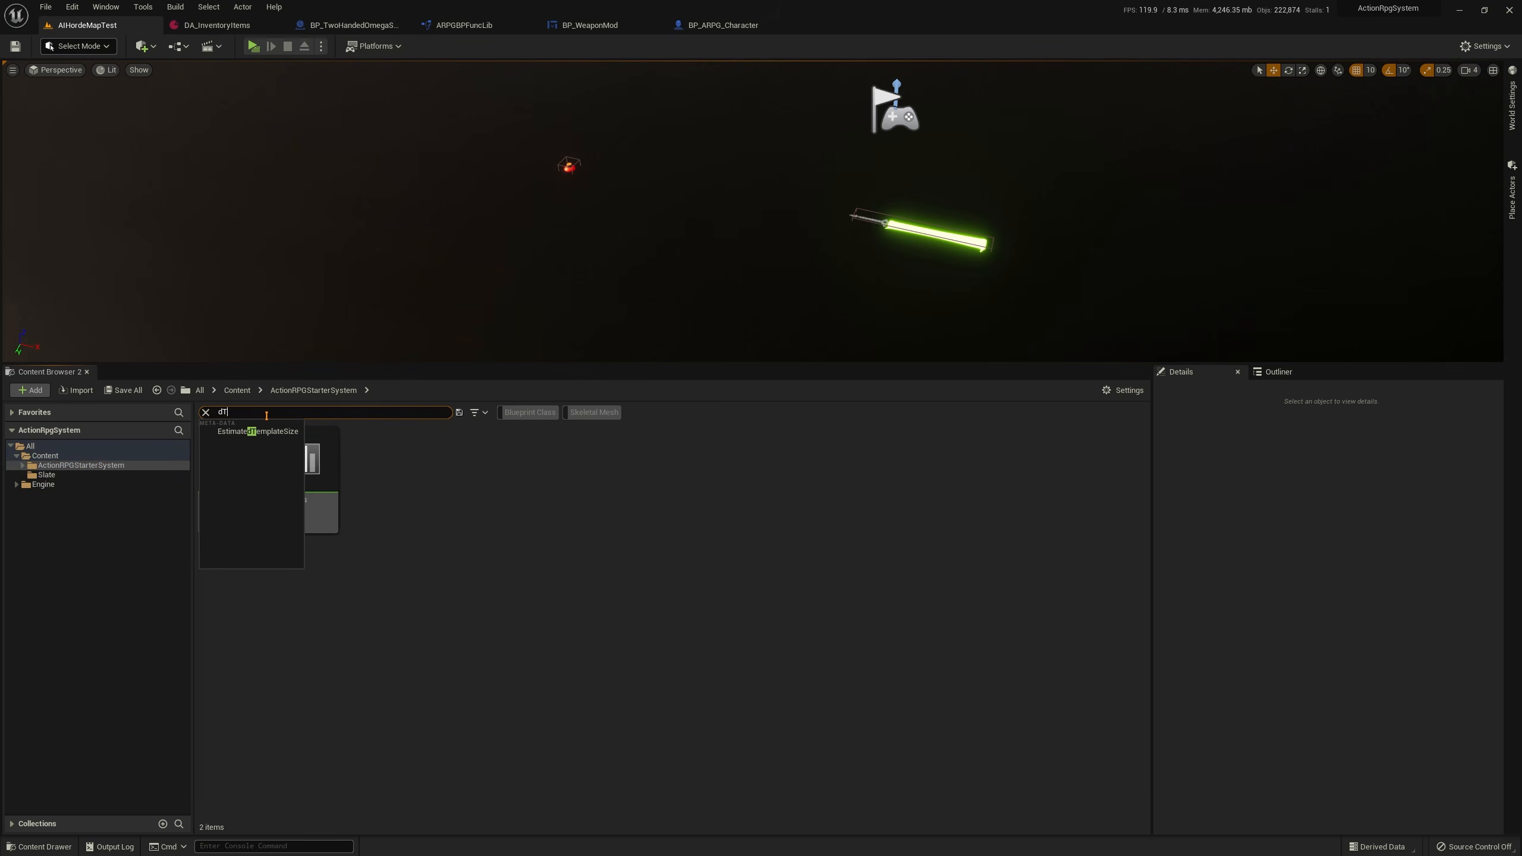
pyautogui.click(460, 500)
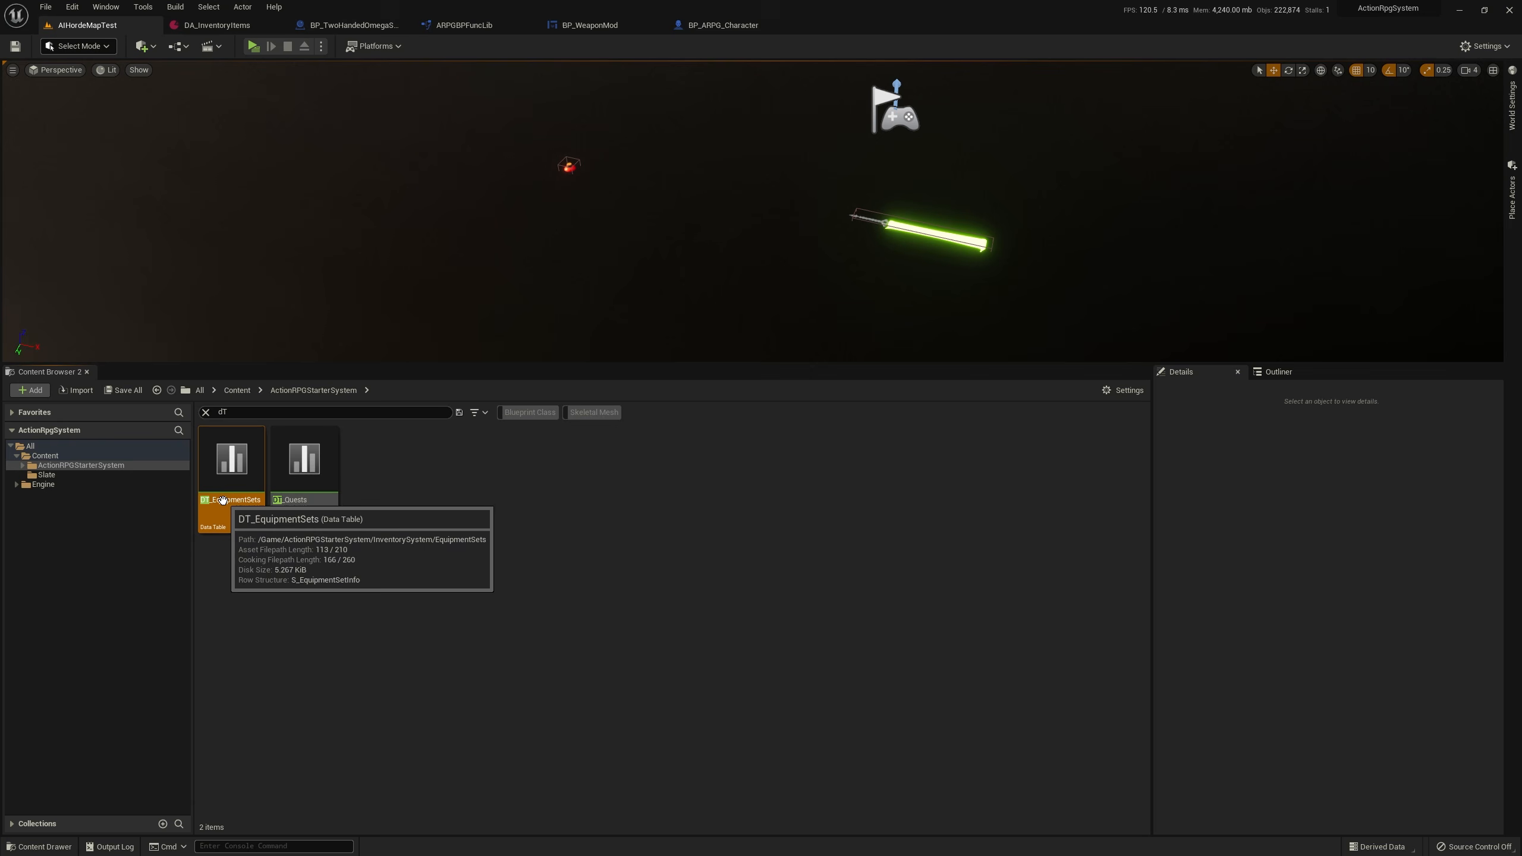
pyautogui.hotkey('ctrl', 'b')
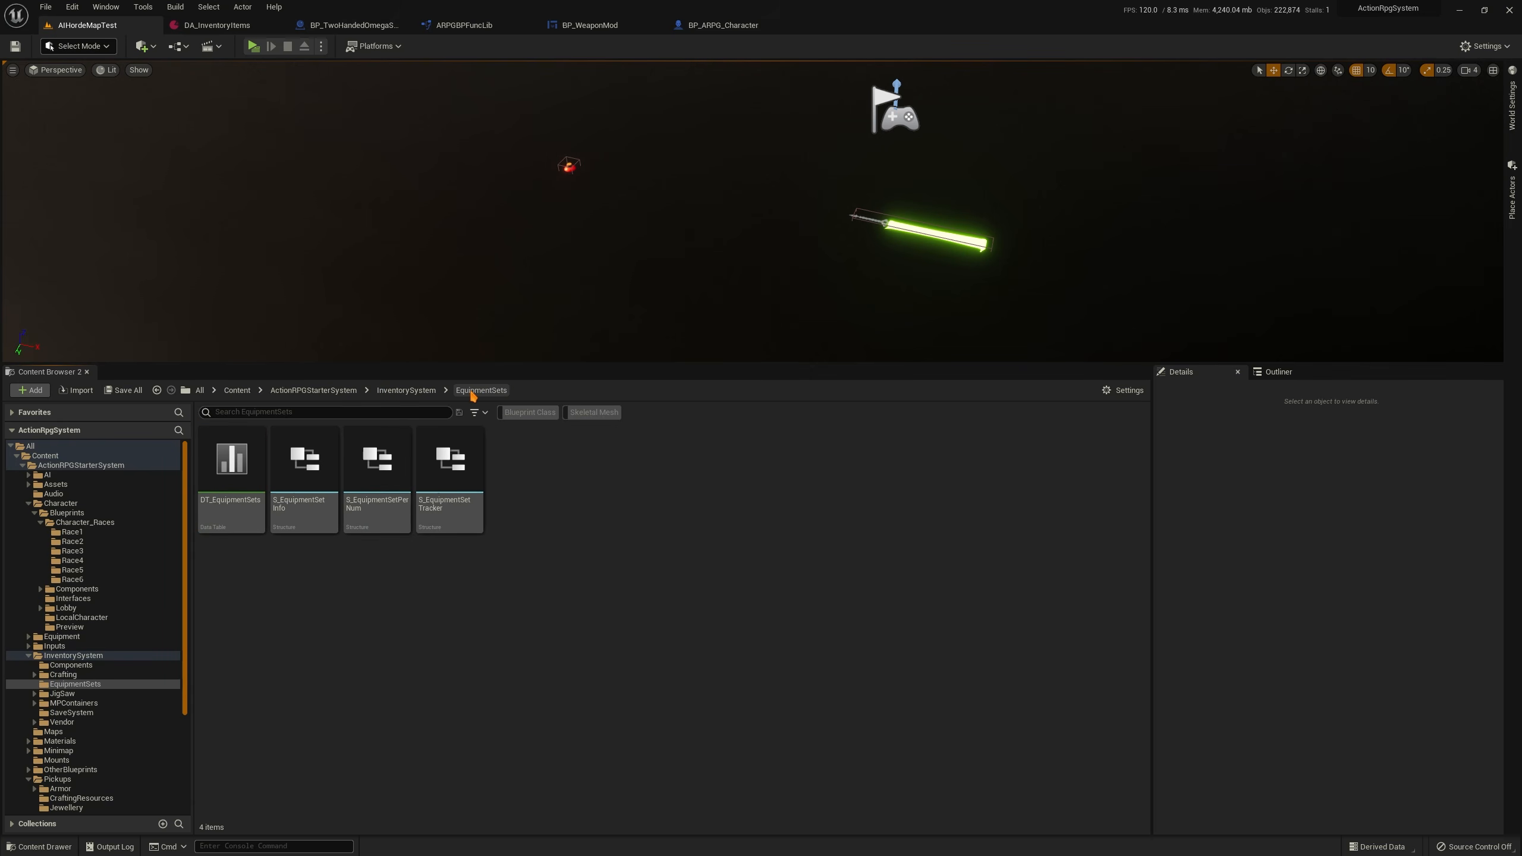
pyautogui.doubleClick(248, 501)
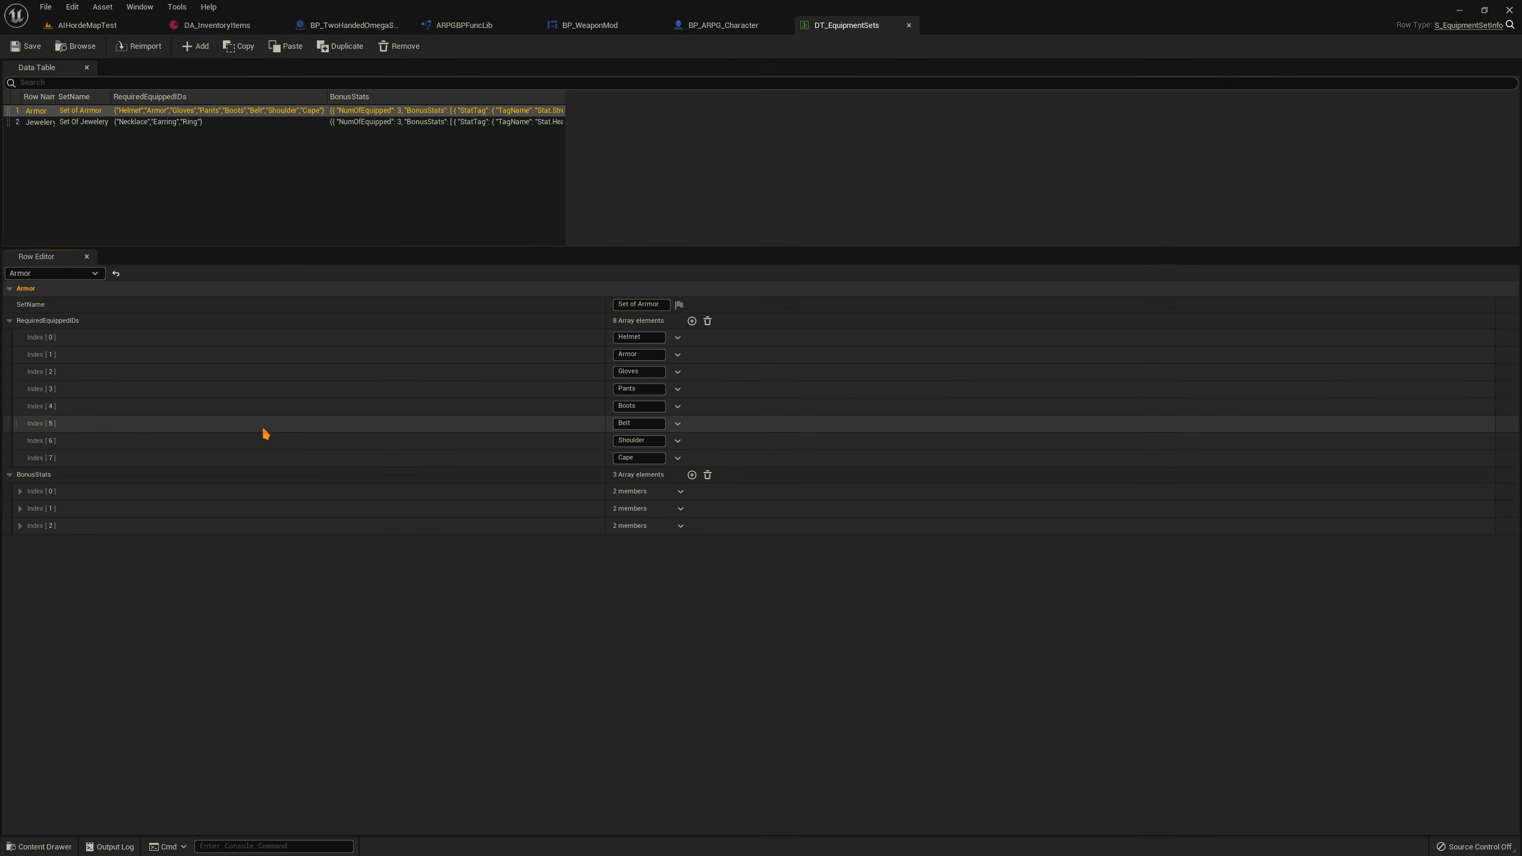
# Examine the Armor row's required items and the first two bonus stat tiers in DT_EquipmentSets, and the Jewelery row
pyautogui.moveTo(566, 95); pyautogui.dragTo(607, 97)
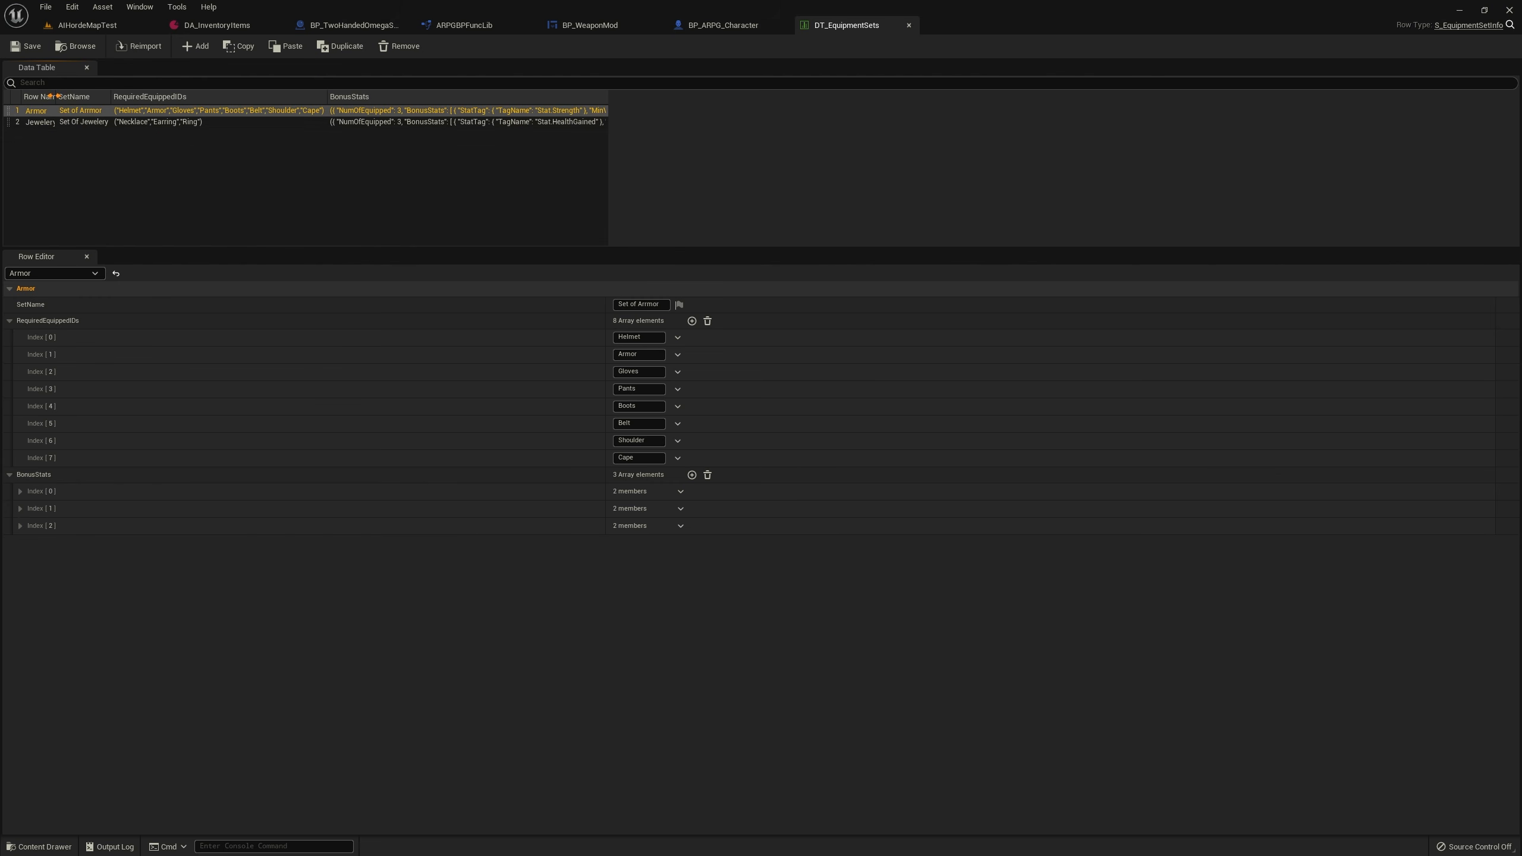
pyautogui.moveTo(55, 95); pyautogui.dragTo(113, 95)
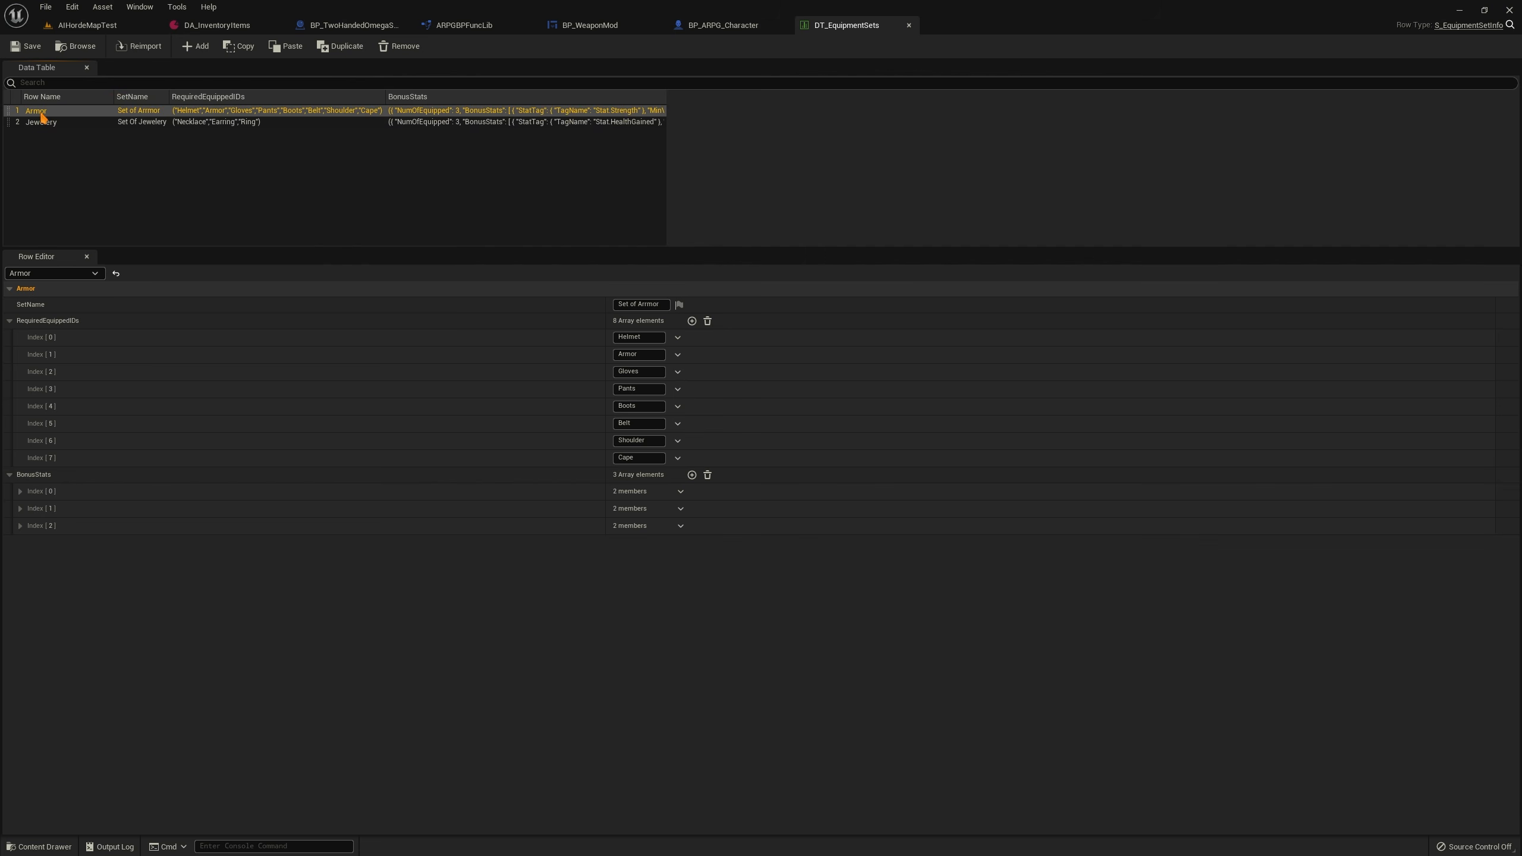
pyautogui.click(20, 492)
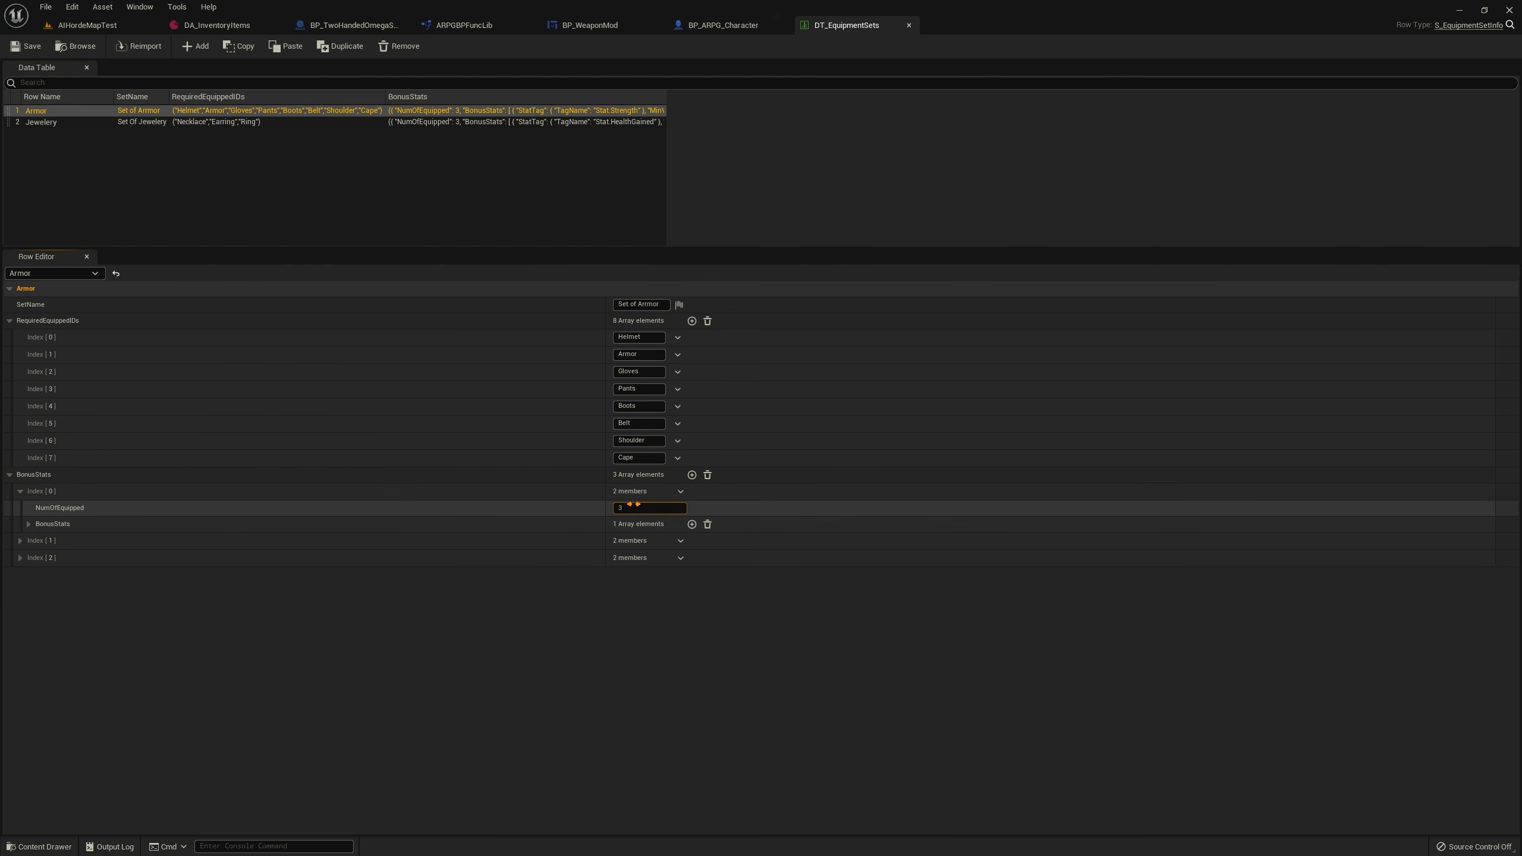
pyautogui.click(28, 524)
pyautogui.click(40, 541)
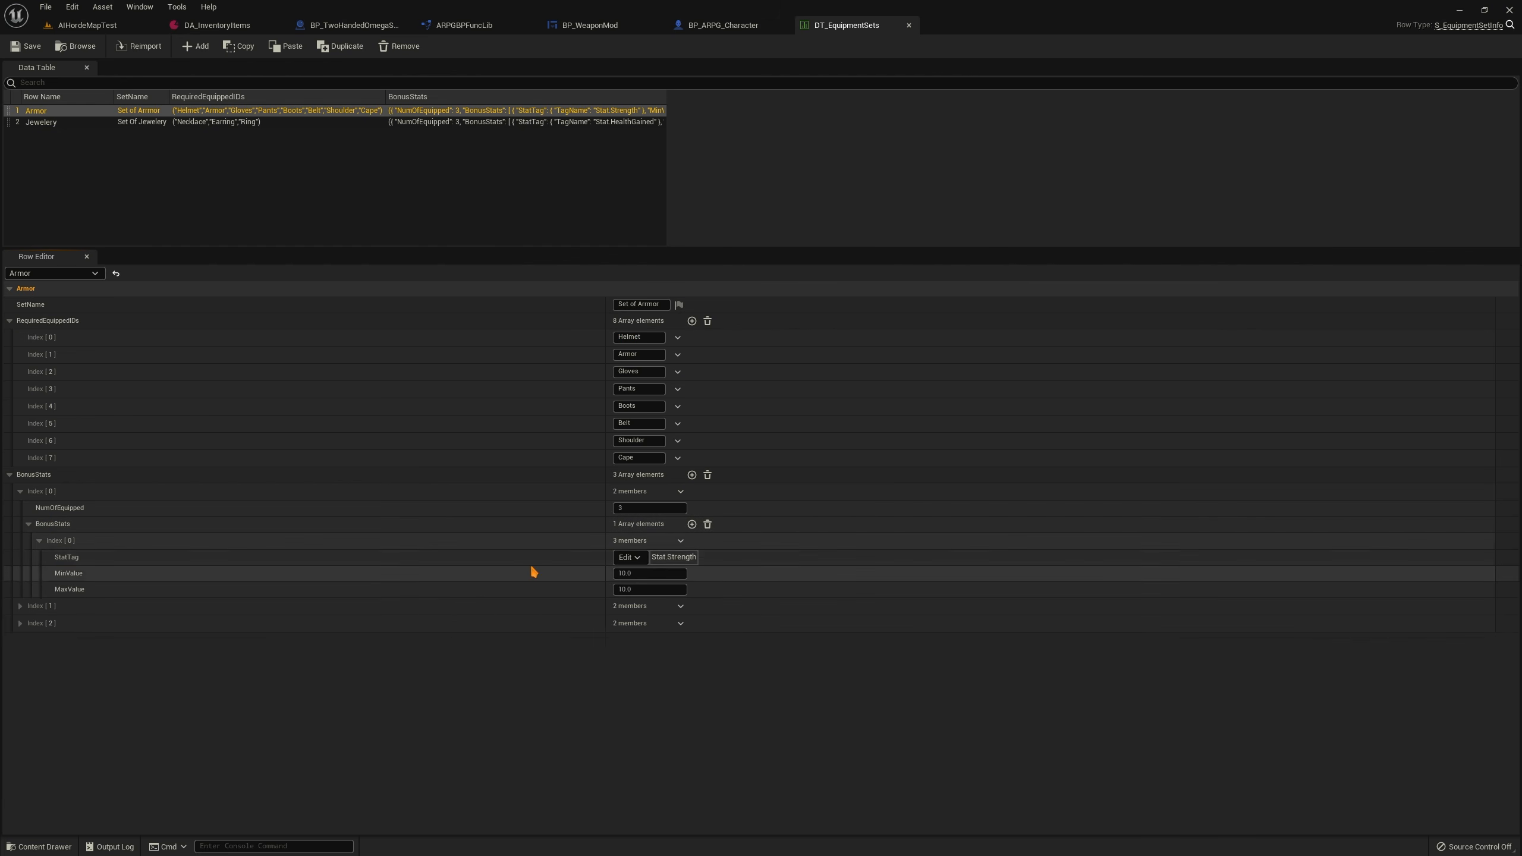
pyautogui.click(20, 607)
pyautogui.click(28, 639)
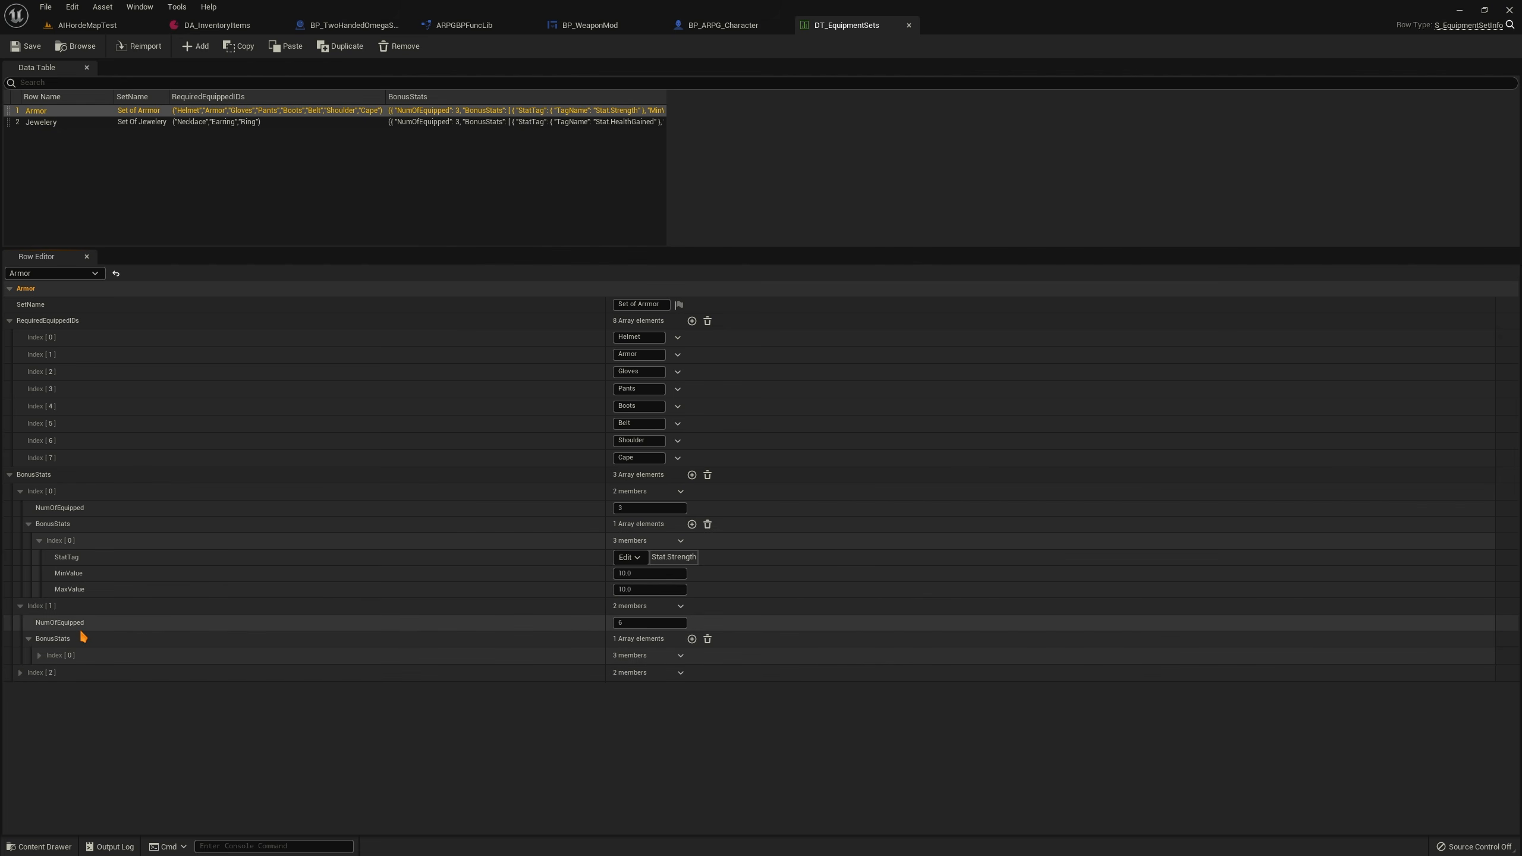
pyautogui.click(39, 655)
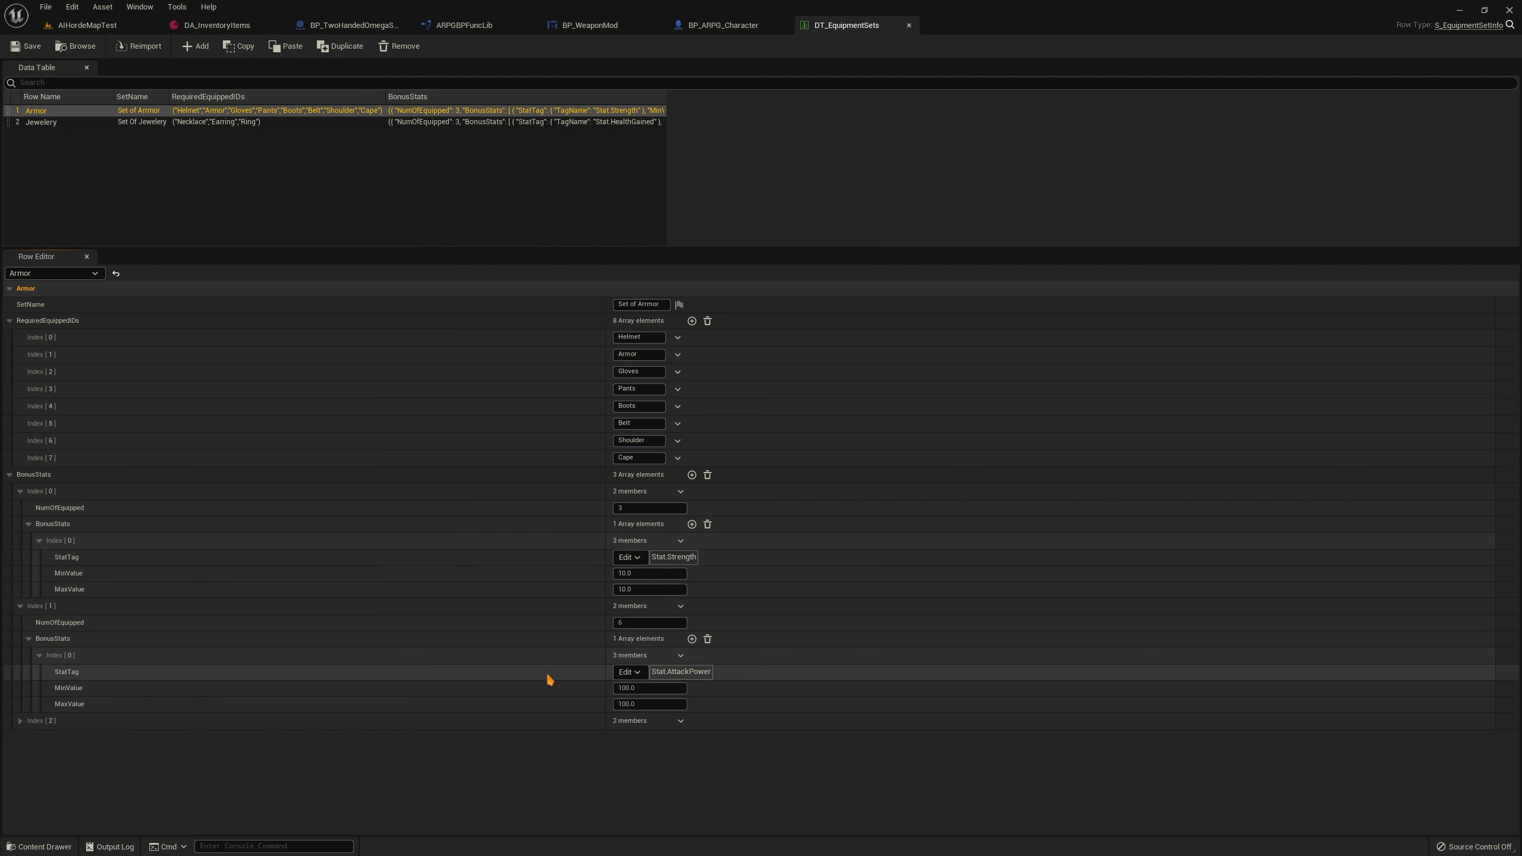
pyautogui.click(48, 123)
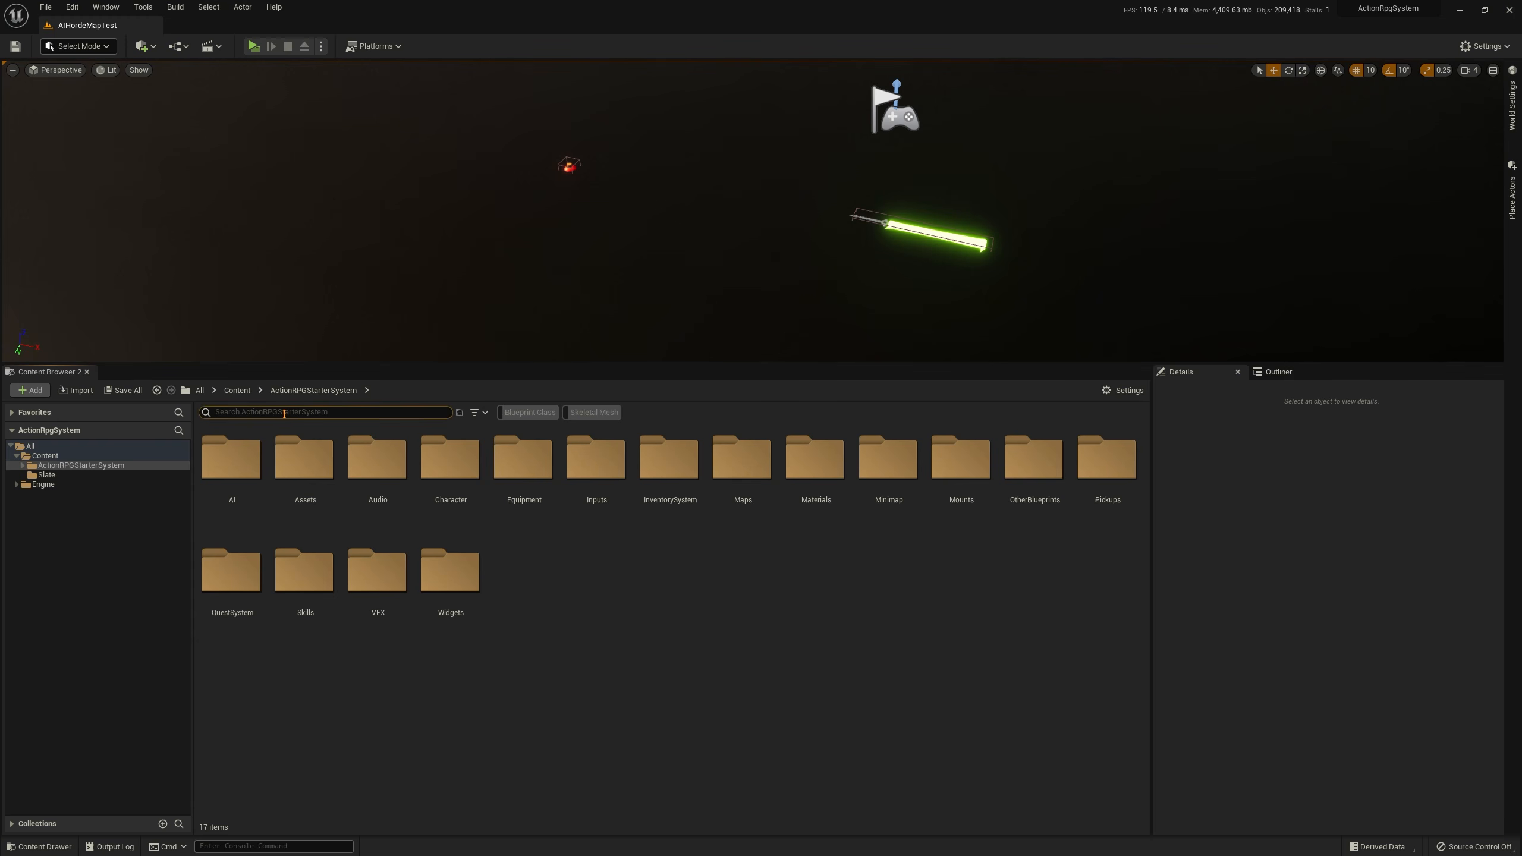
# Search ActionRPGStarterSystem for "stat", locate the DA_StatList data asset in its folder, and open it
pyautogui.write('stat')
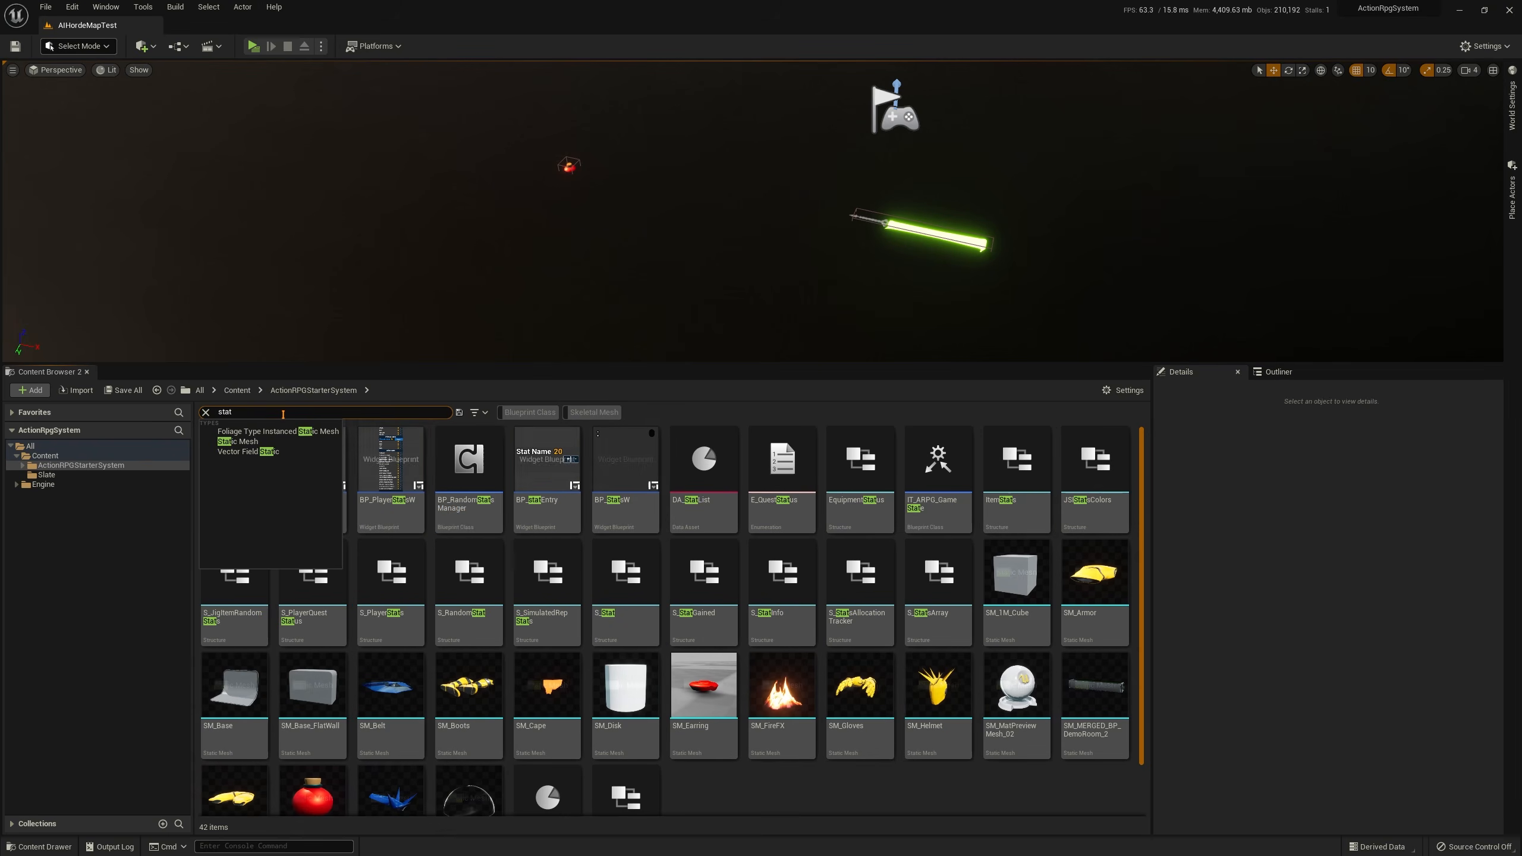
pyautogui.click(675, 484)
pyautogui.hotkey('ctrl', 'b')
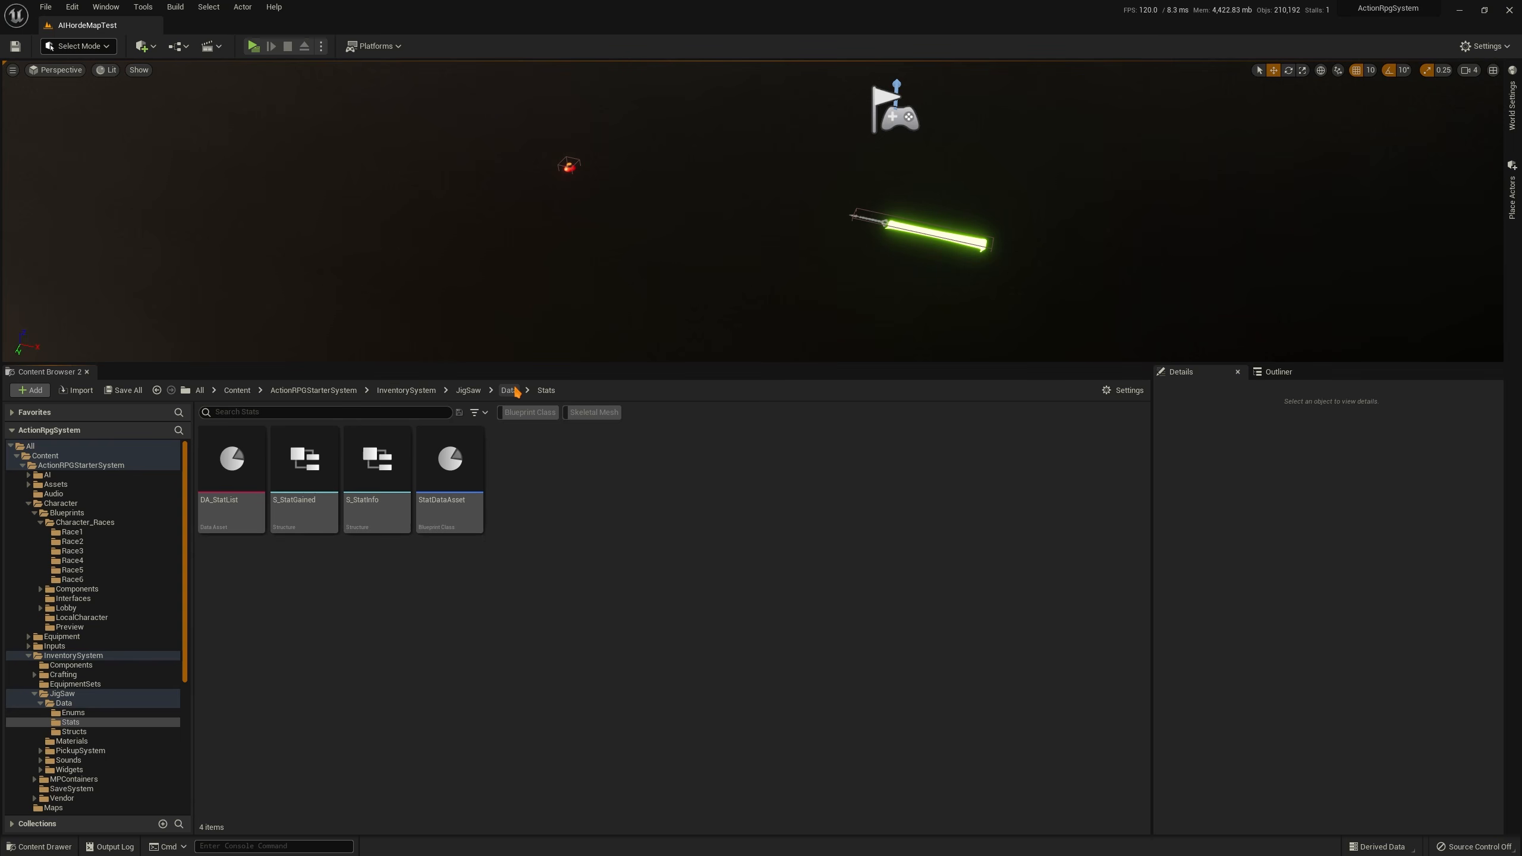
pyautogui.doubleClick(233, 489)
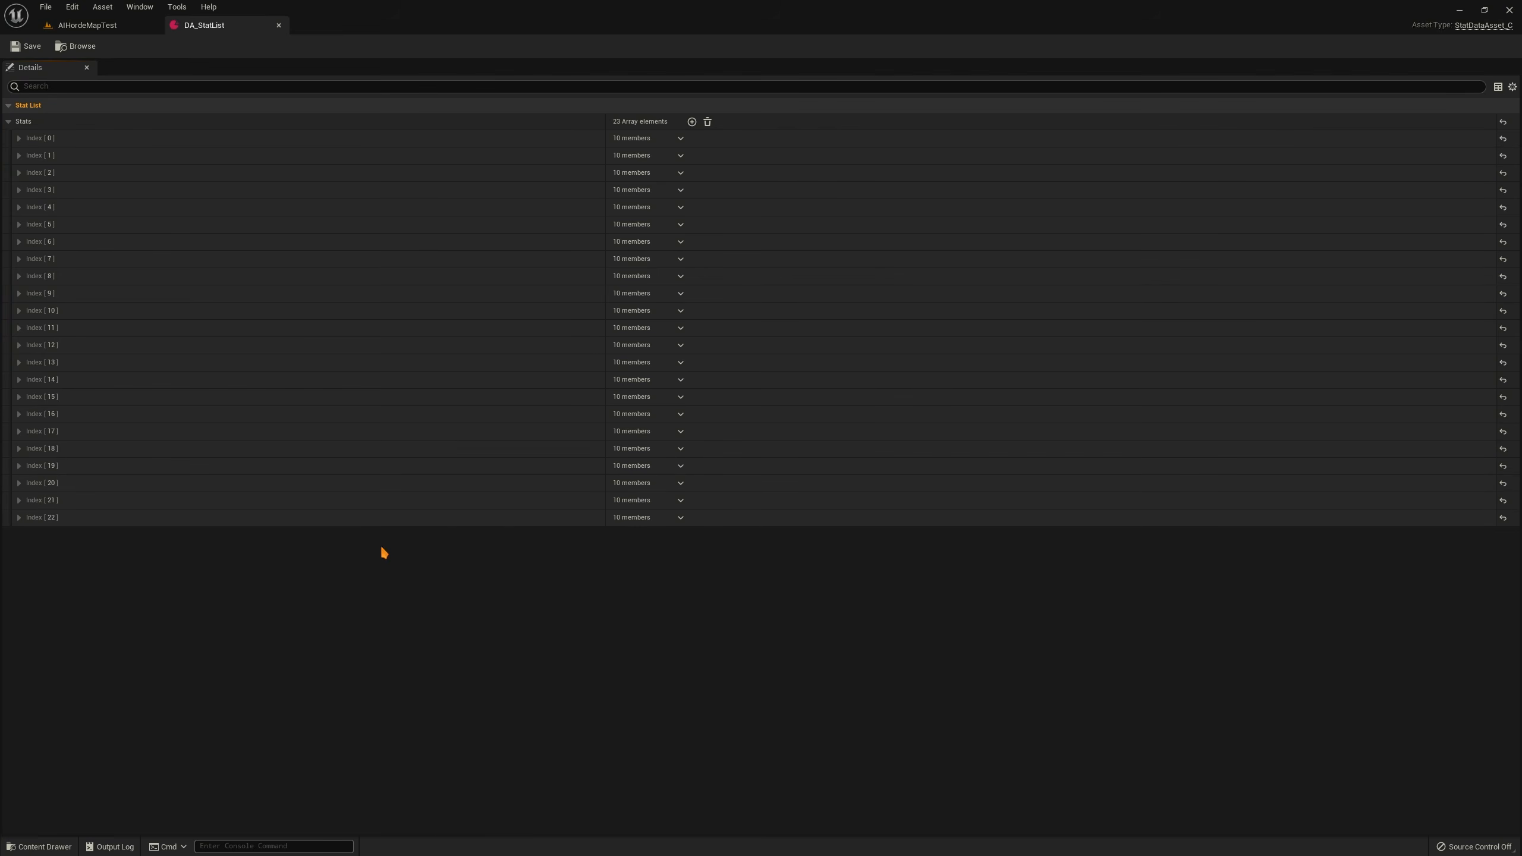
# Create the gameplay tag Stat.Luck as a subtag of Stat from the tag picker of Stats element Index [0]
pyautogui.click(21, 139)
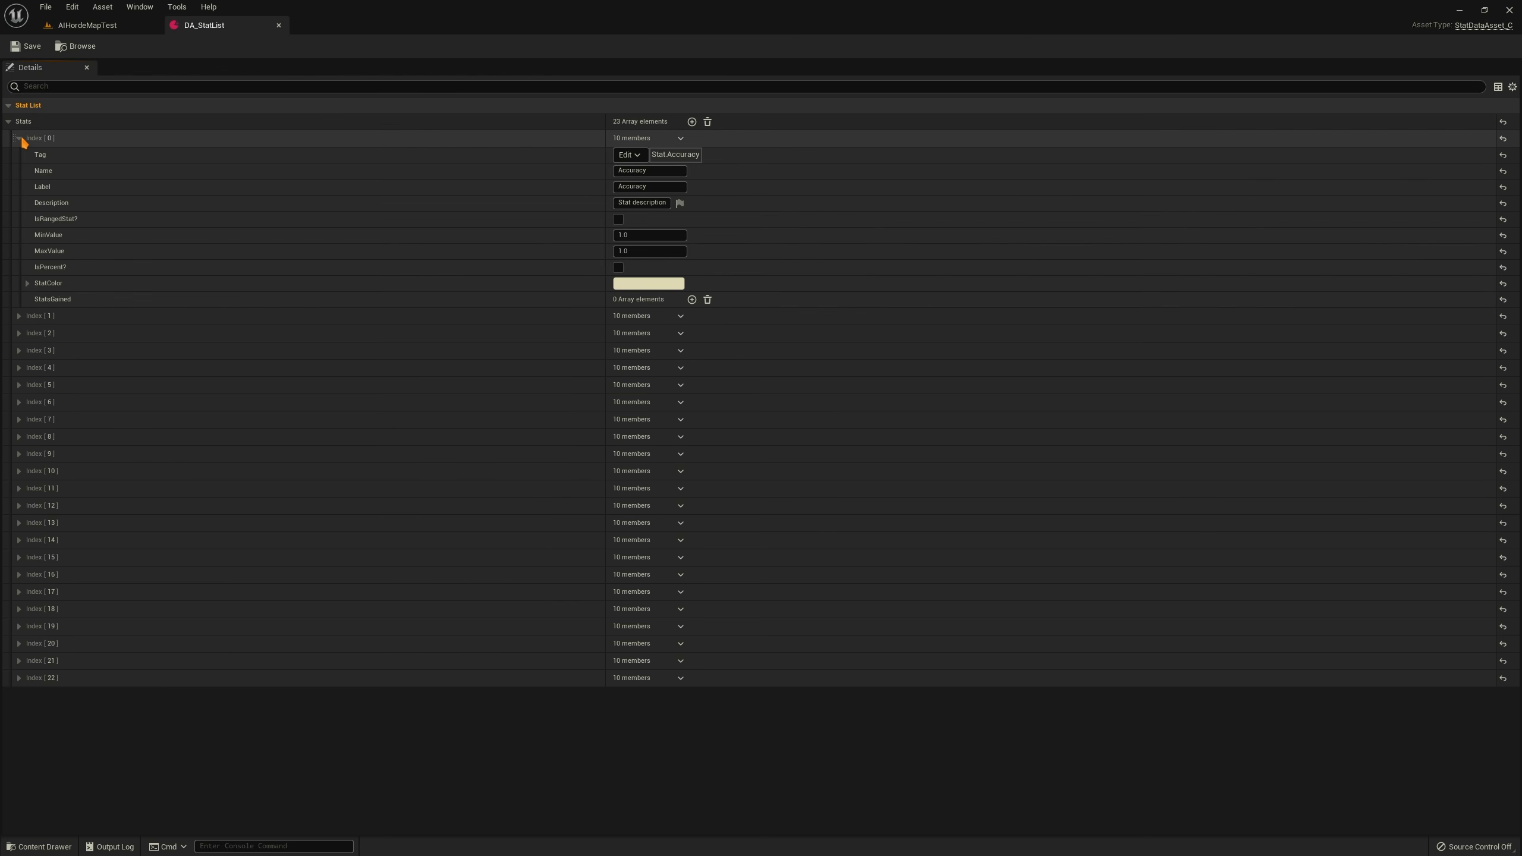
pyautogui.click(19, 138)
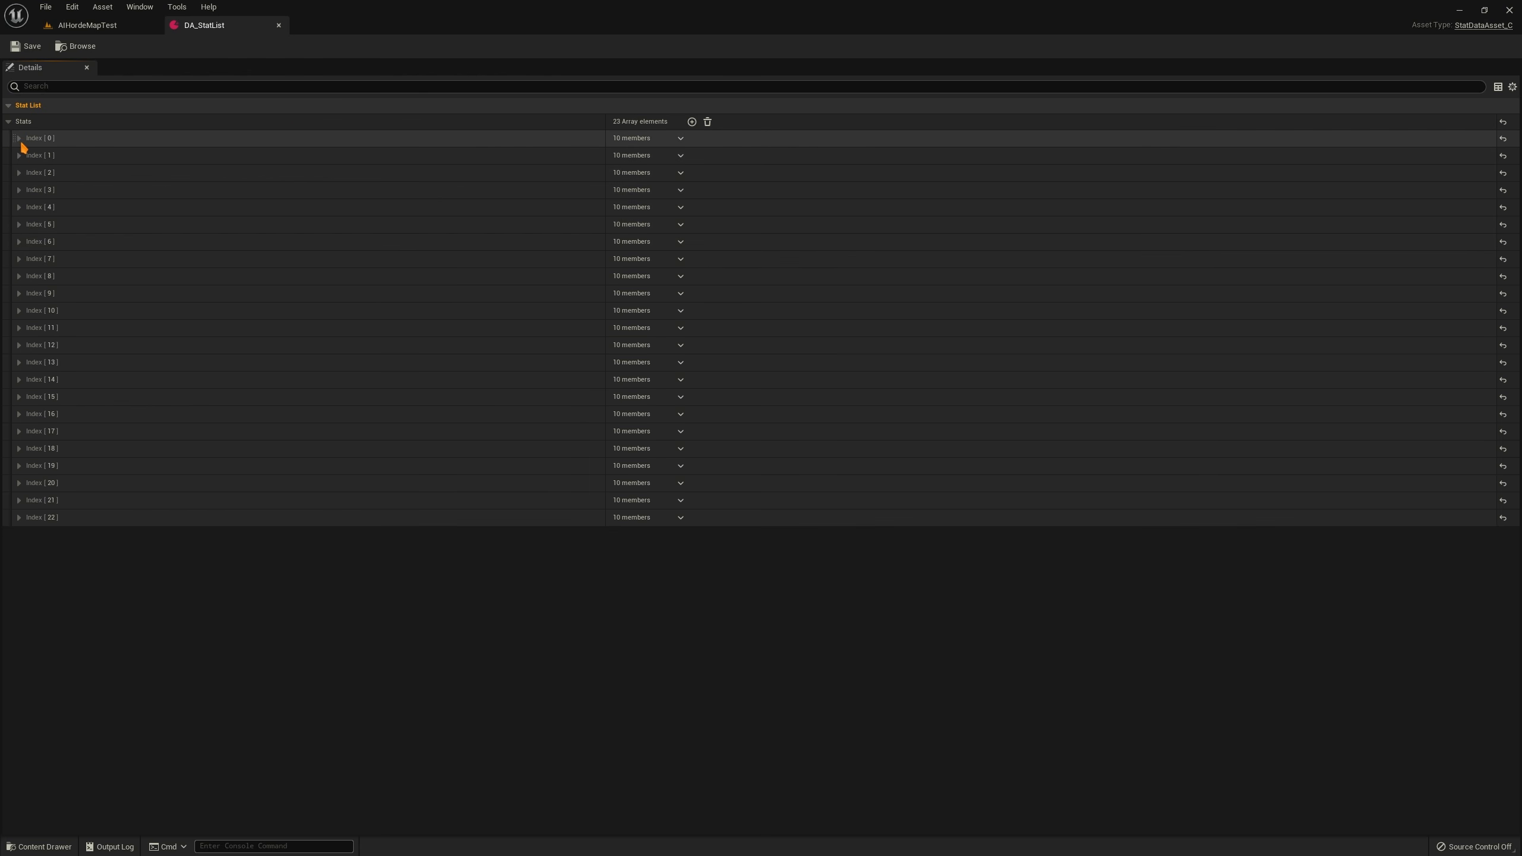
pyautogui.click(20, 139)
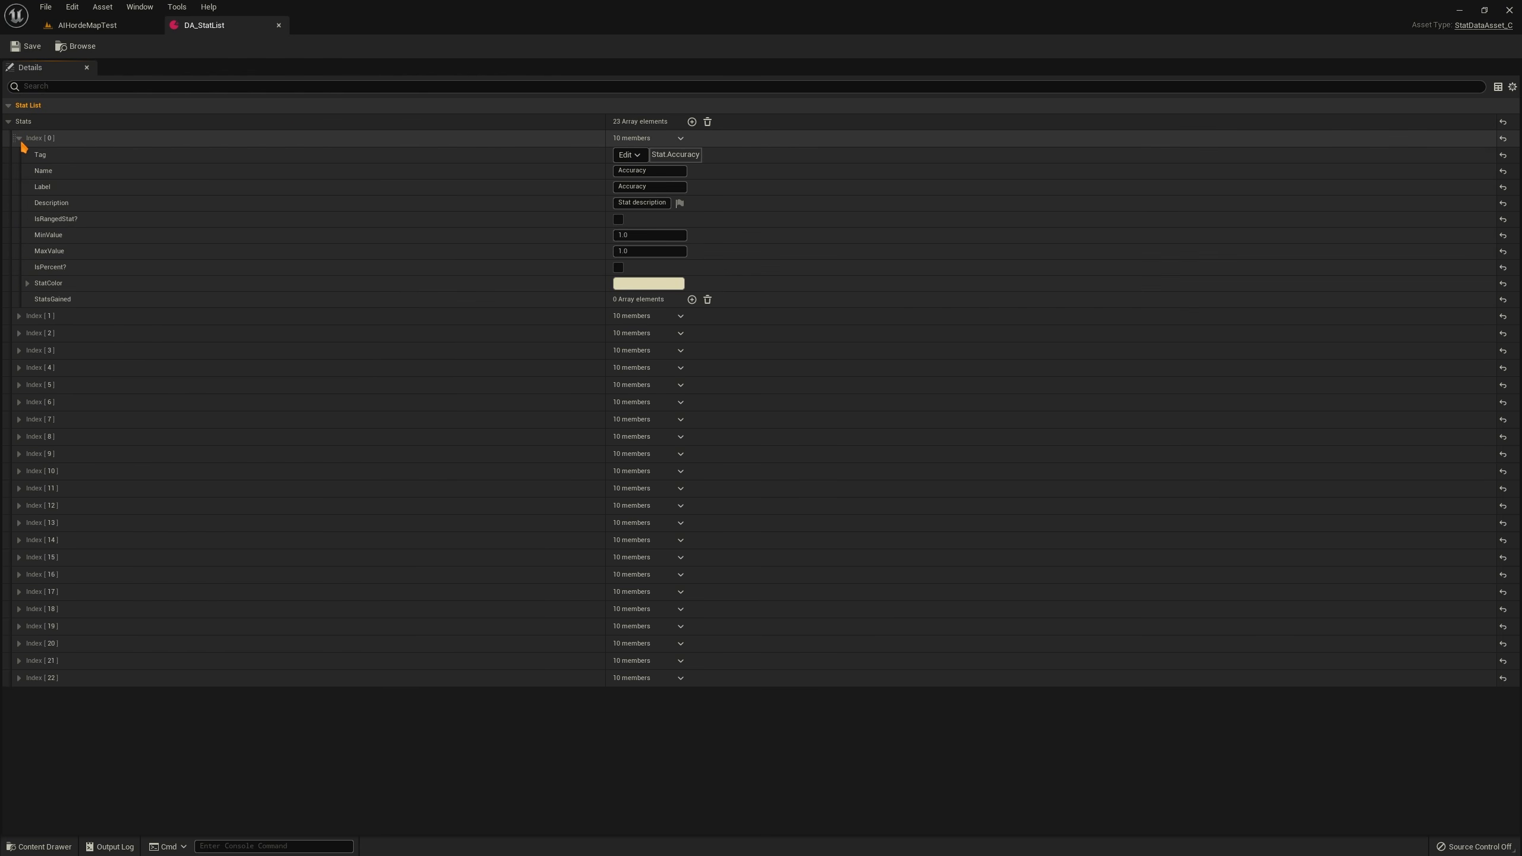
pyautogui.click(673, 157)
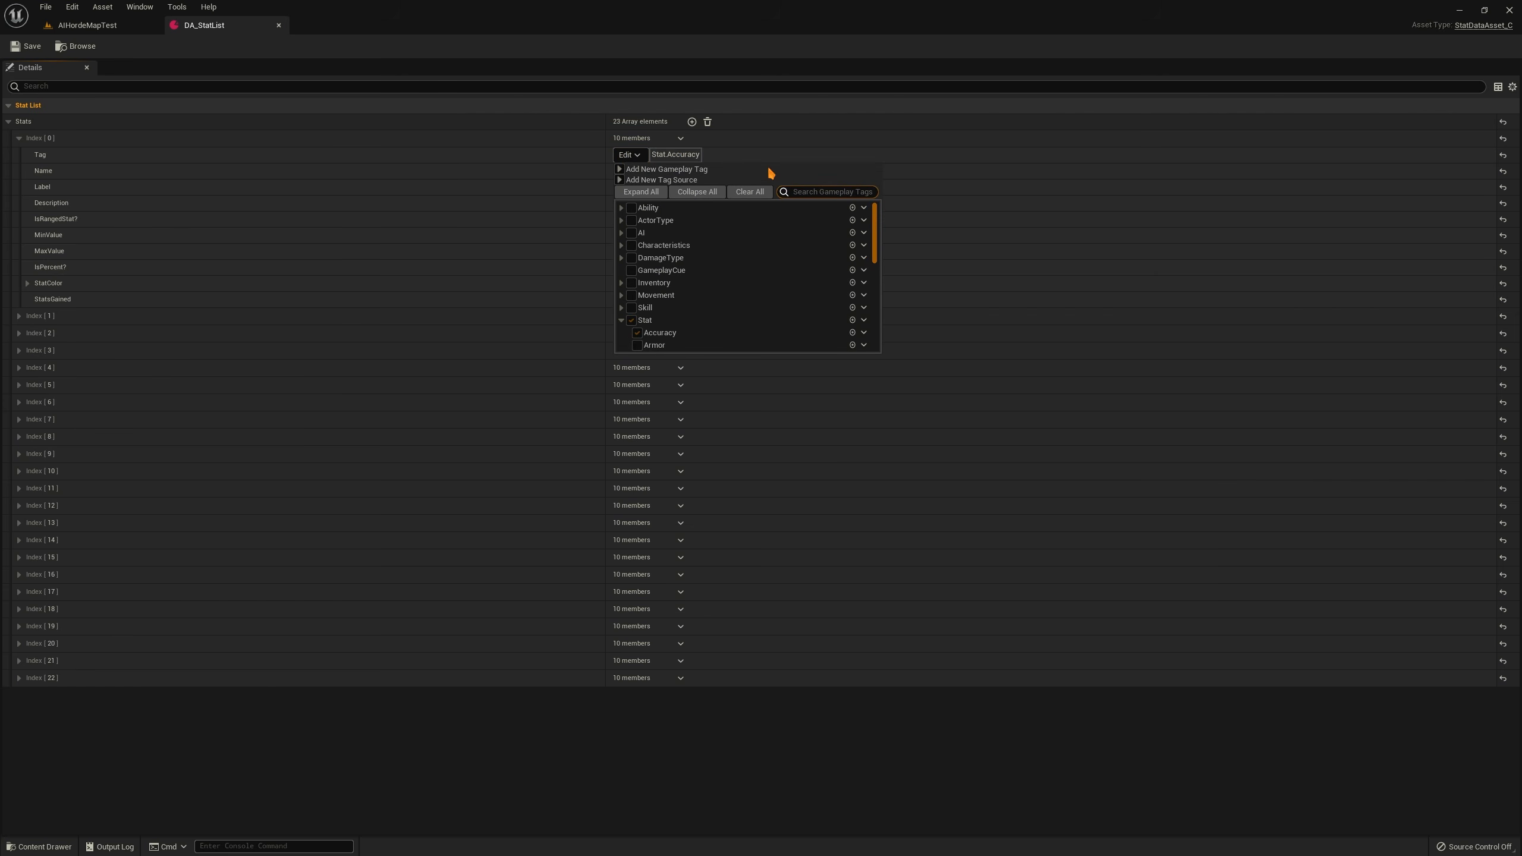
pyautogui.click(852, 282)
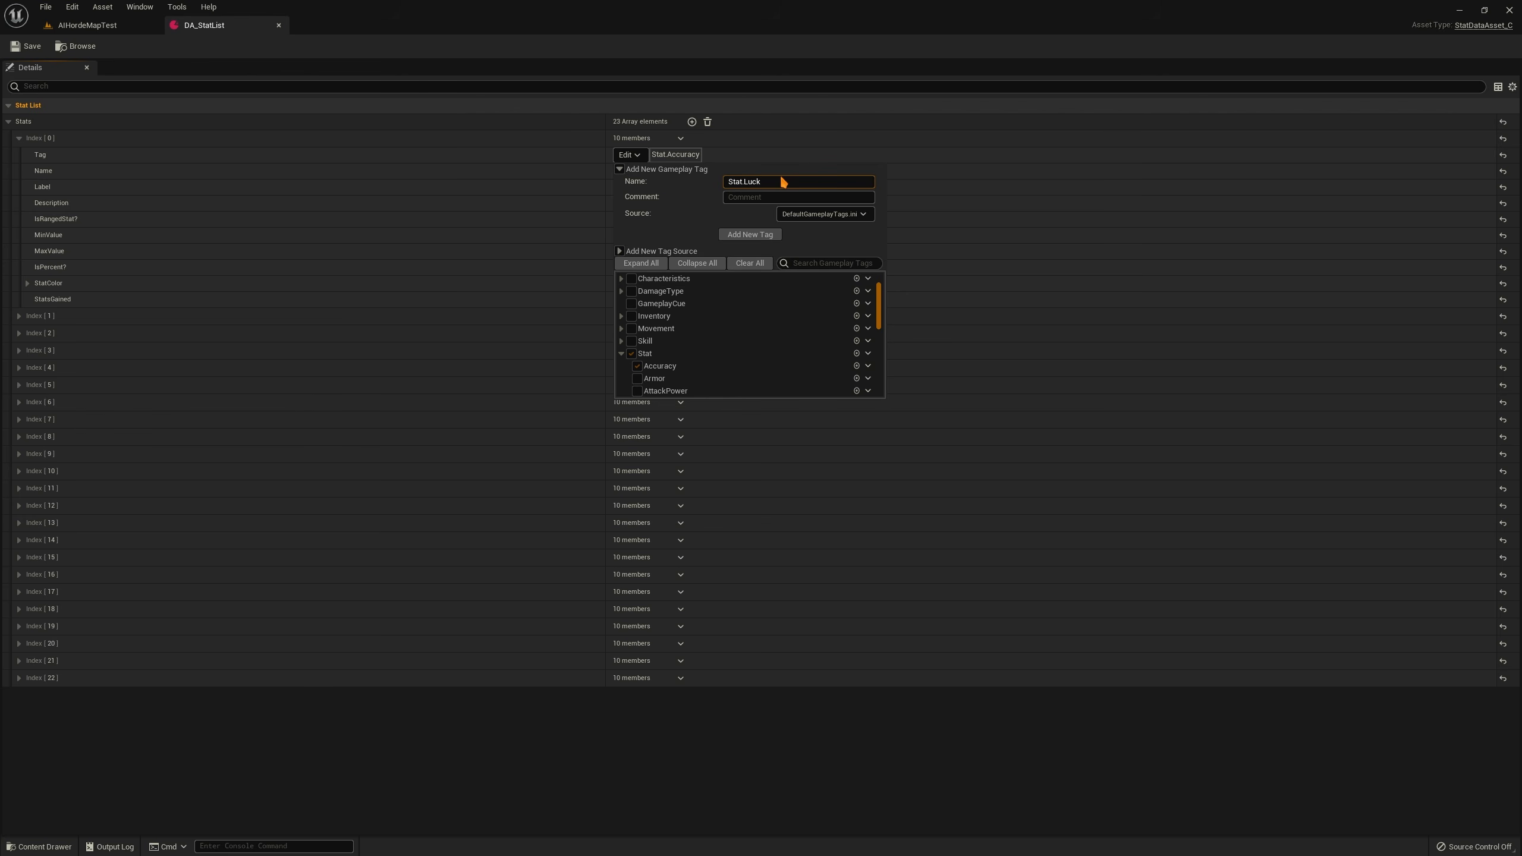
pyautogui.press('Return')
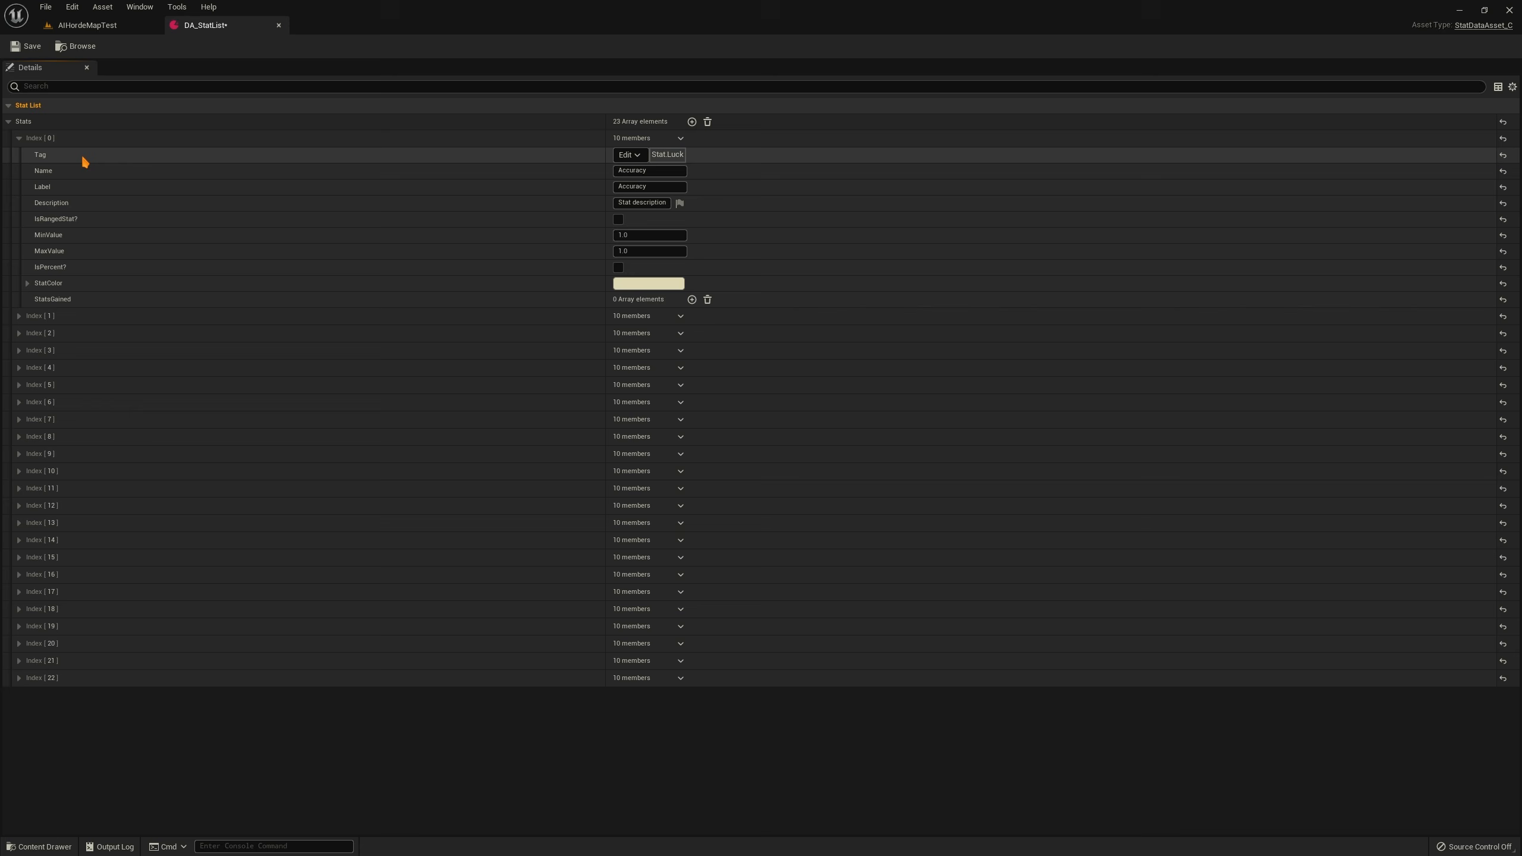
# Set the tag of Stats element Index [0] to Stat.Accuracy and collapse the element
pyautogui.click(629, 154)
pyautogui.write('acc')
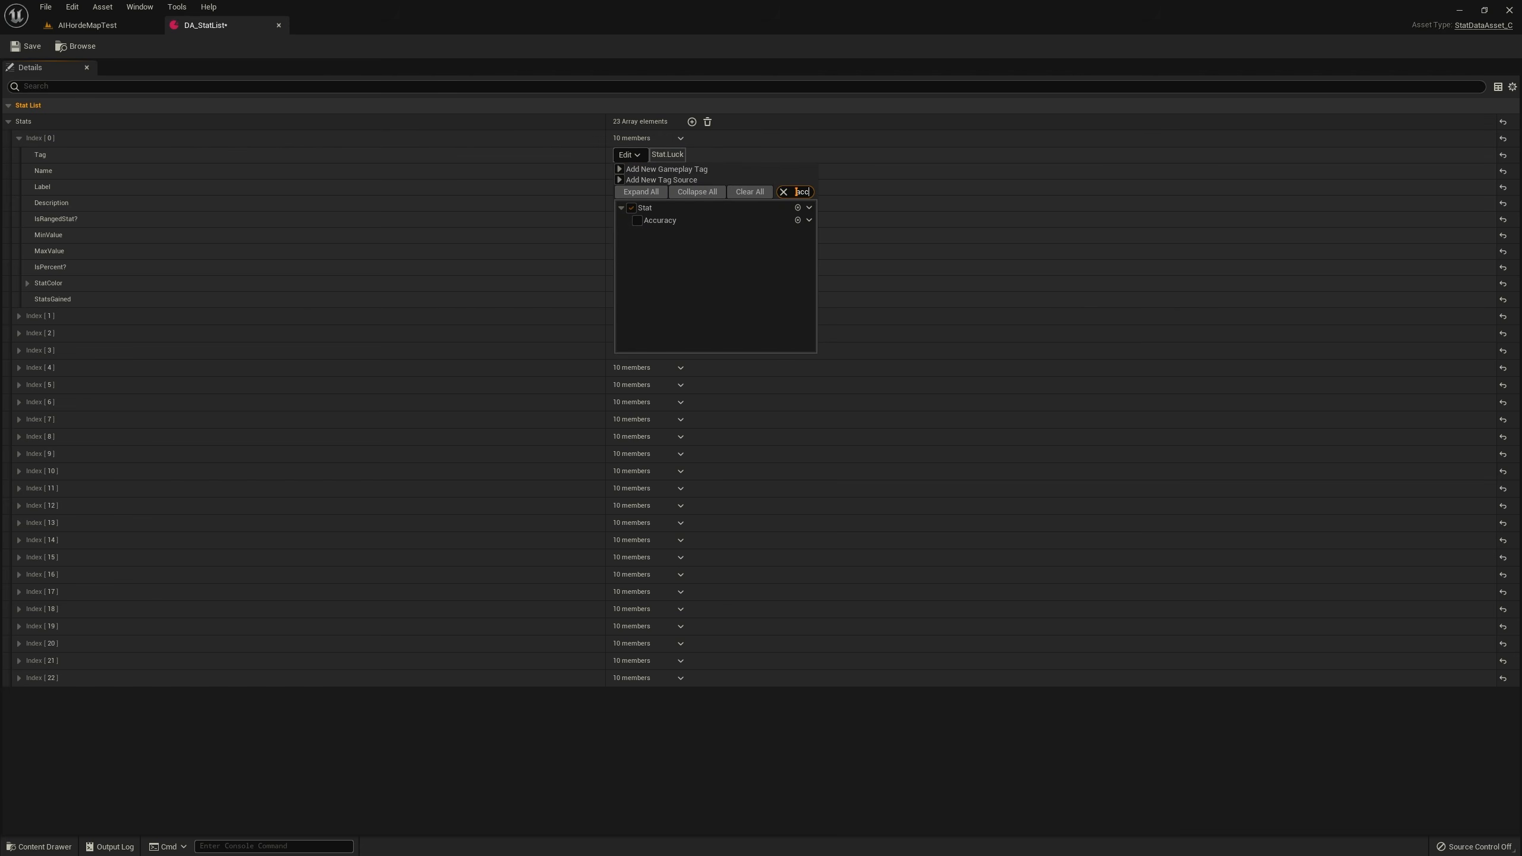
pyautogui.write('u')
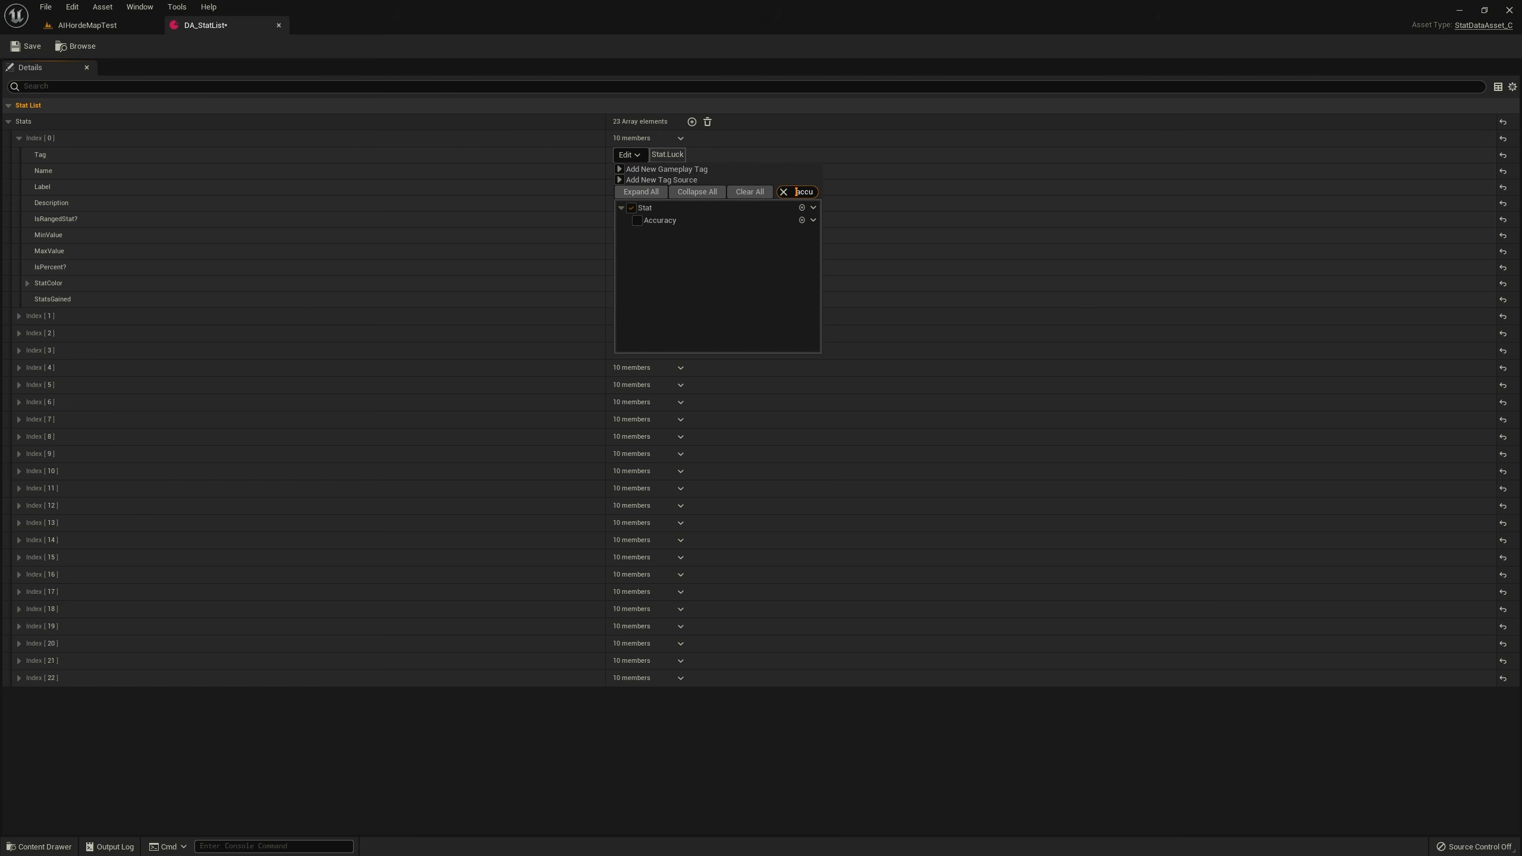
pyautogui.click(637, 220)
pyautogui.click(442, 164)
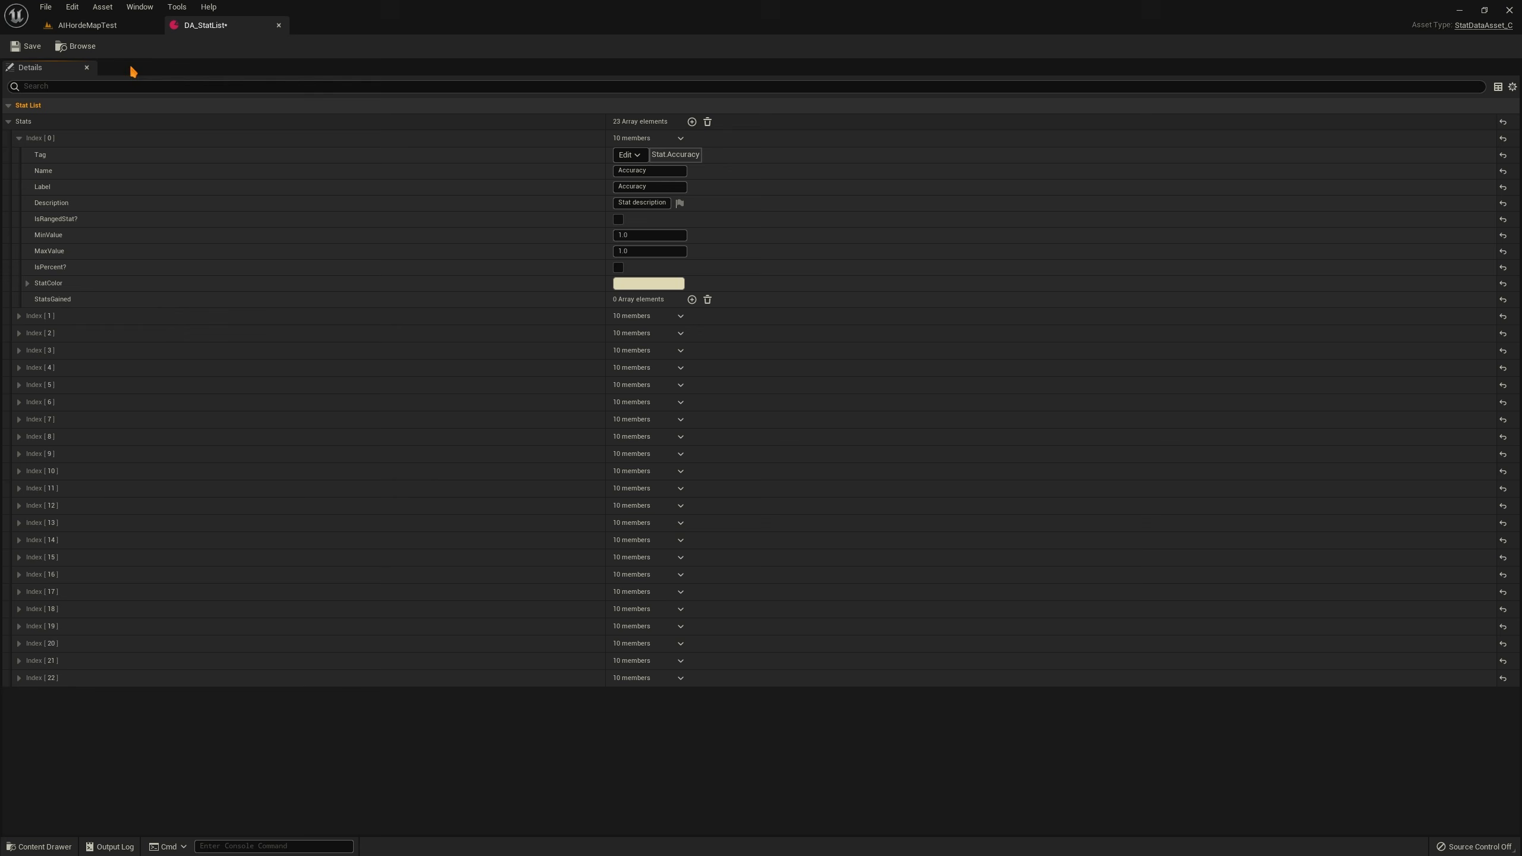
pyautogui.click(20, 138)
# Add a new element to the end of the Stats array and assign it the Stat.Luck tag
pyautogui.click(692, 121)
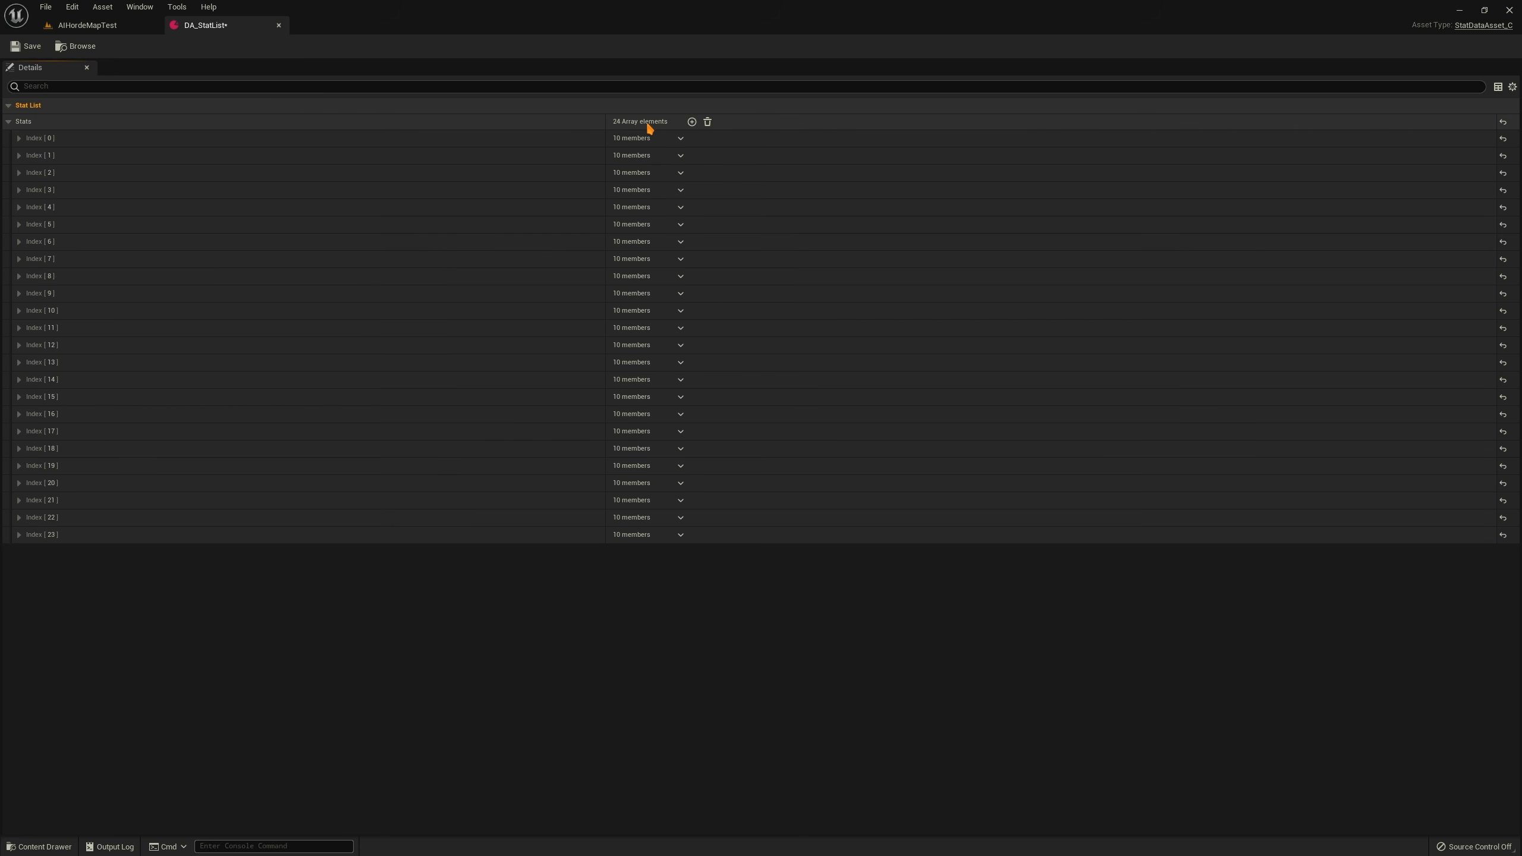
pyautogui.click(19, 534)
pyautogui.click(637, 551)
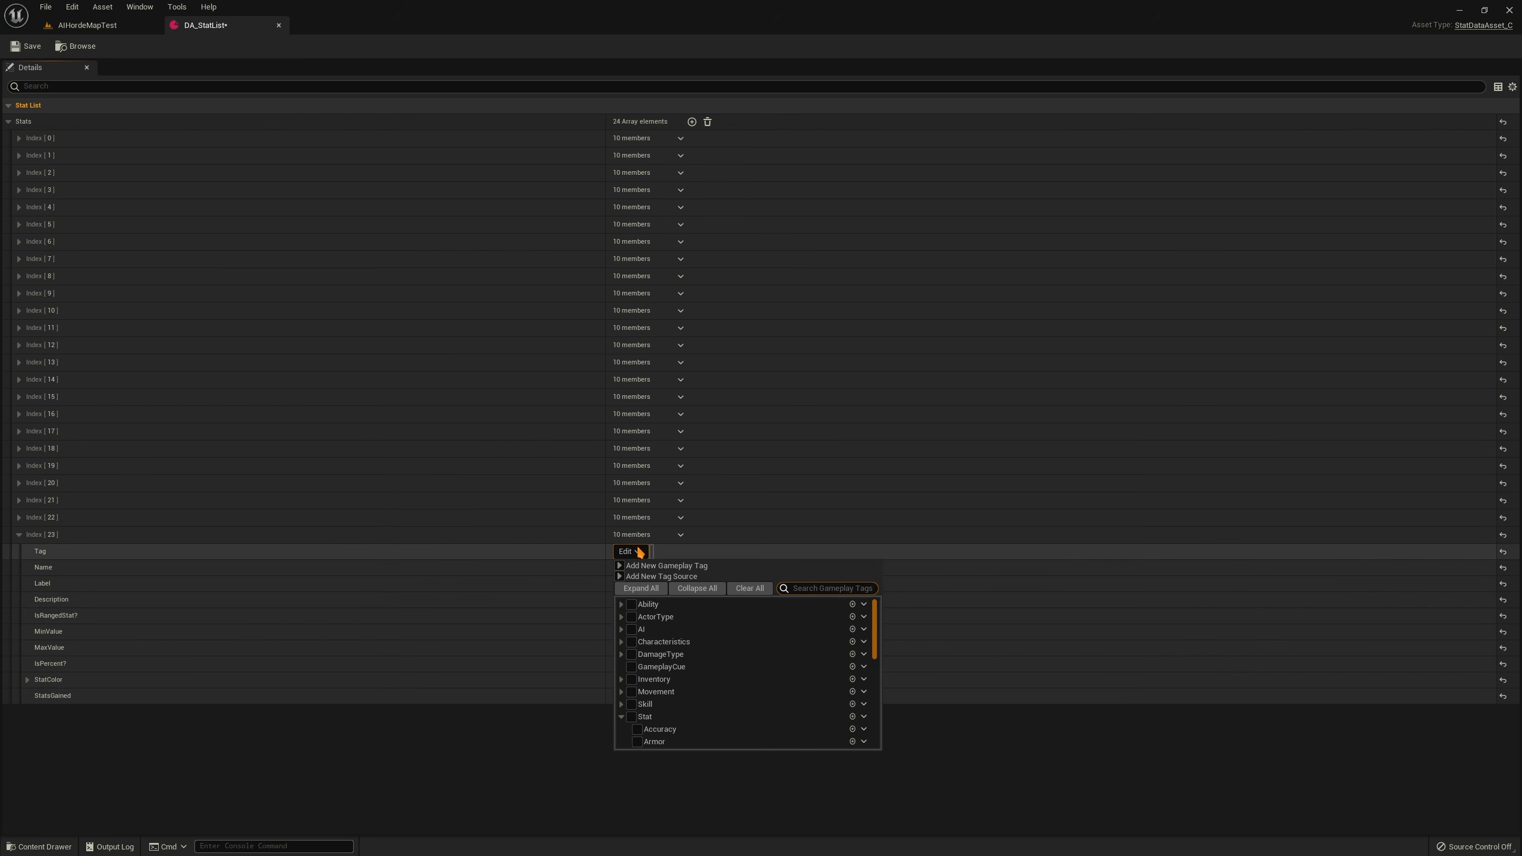
pyautogui.write('luck')
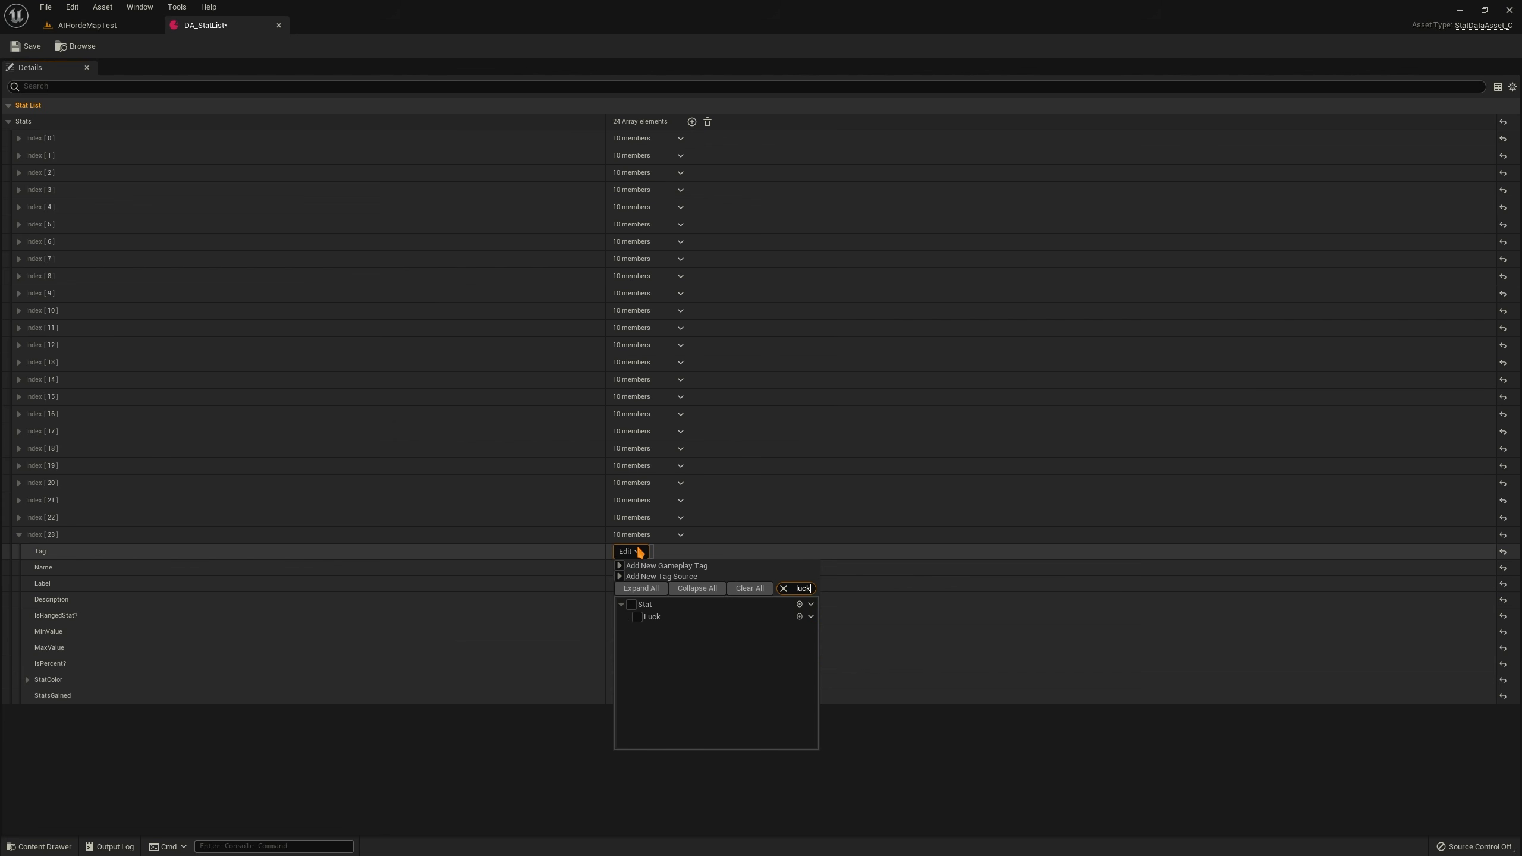
pyautogui.click(637, 617)
pyautogui.click(487, 553)
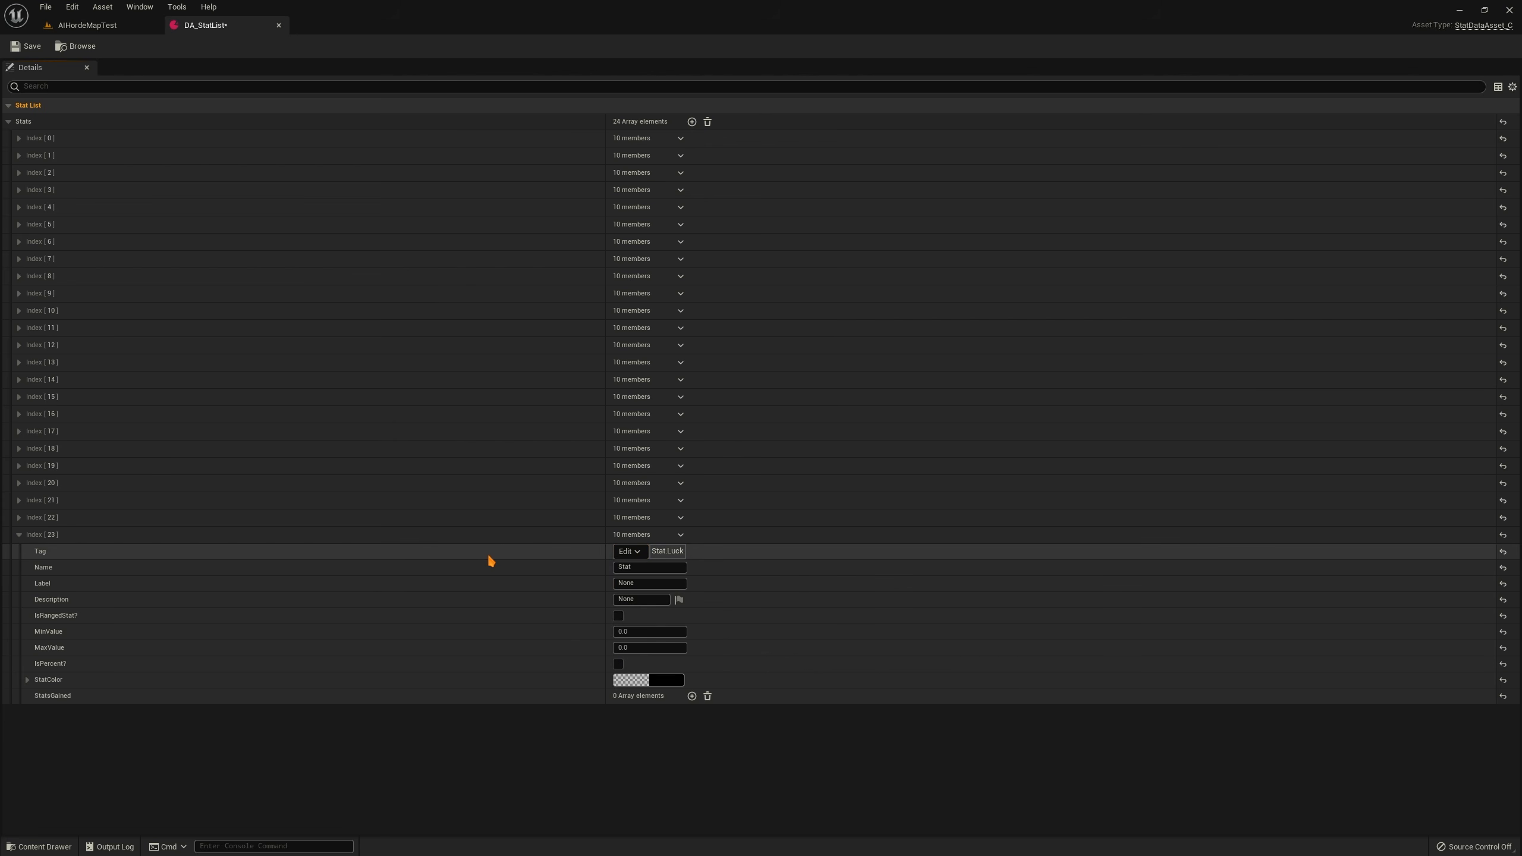
pyautogui.click(624, 553)
pyautogui.click(638, 553)
pyautogui.click(621, 554)
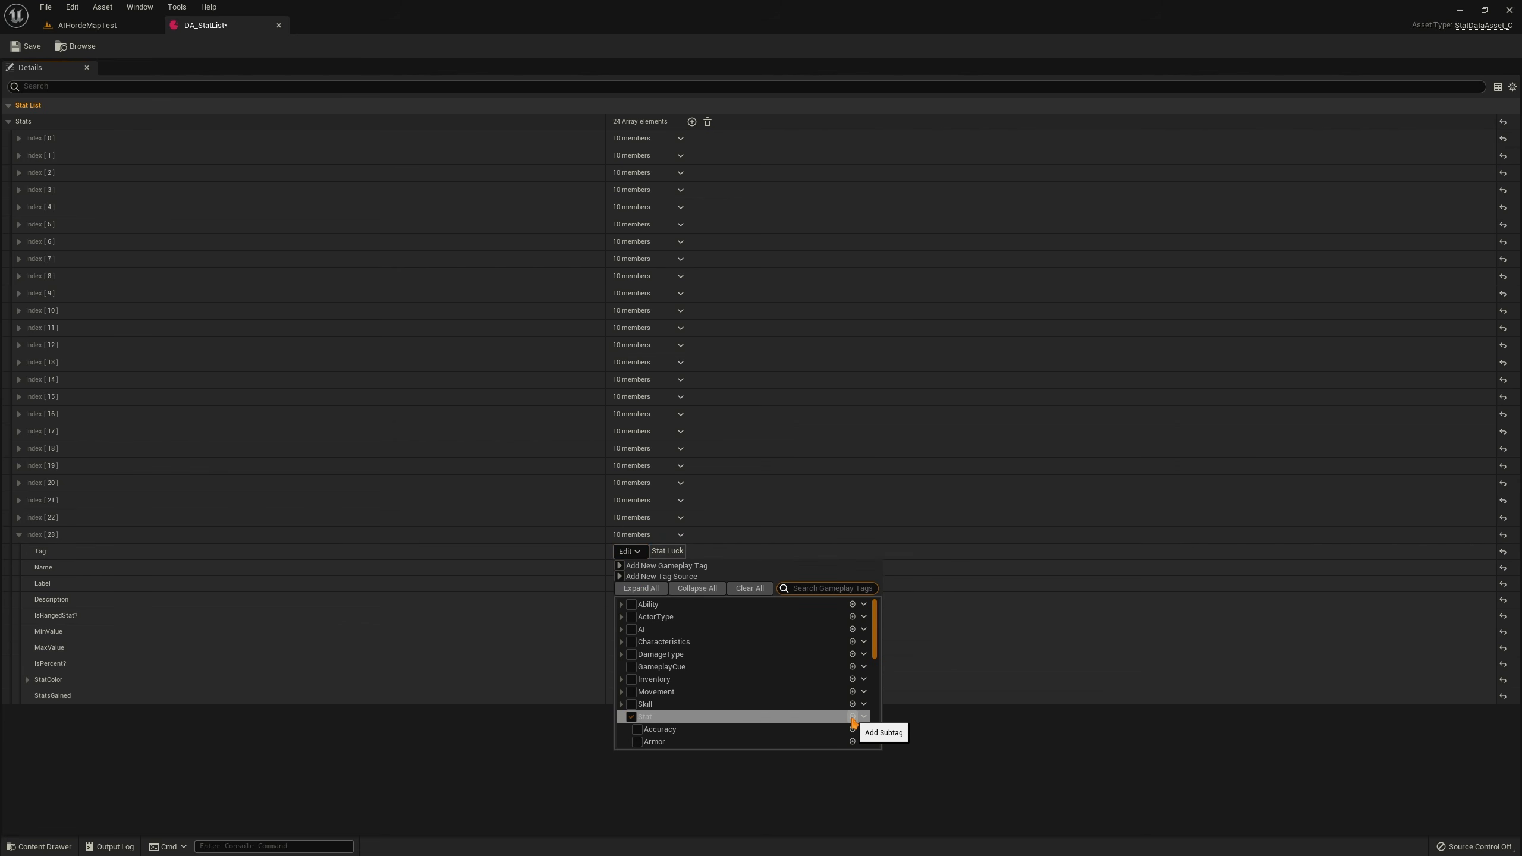
pyautogui.click(490, 535)
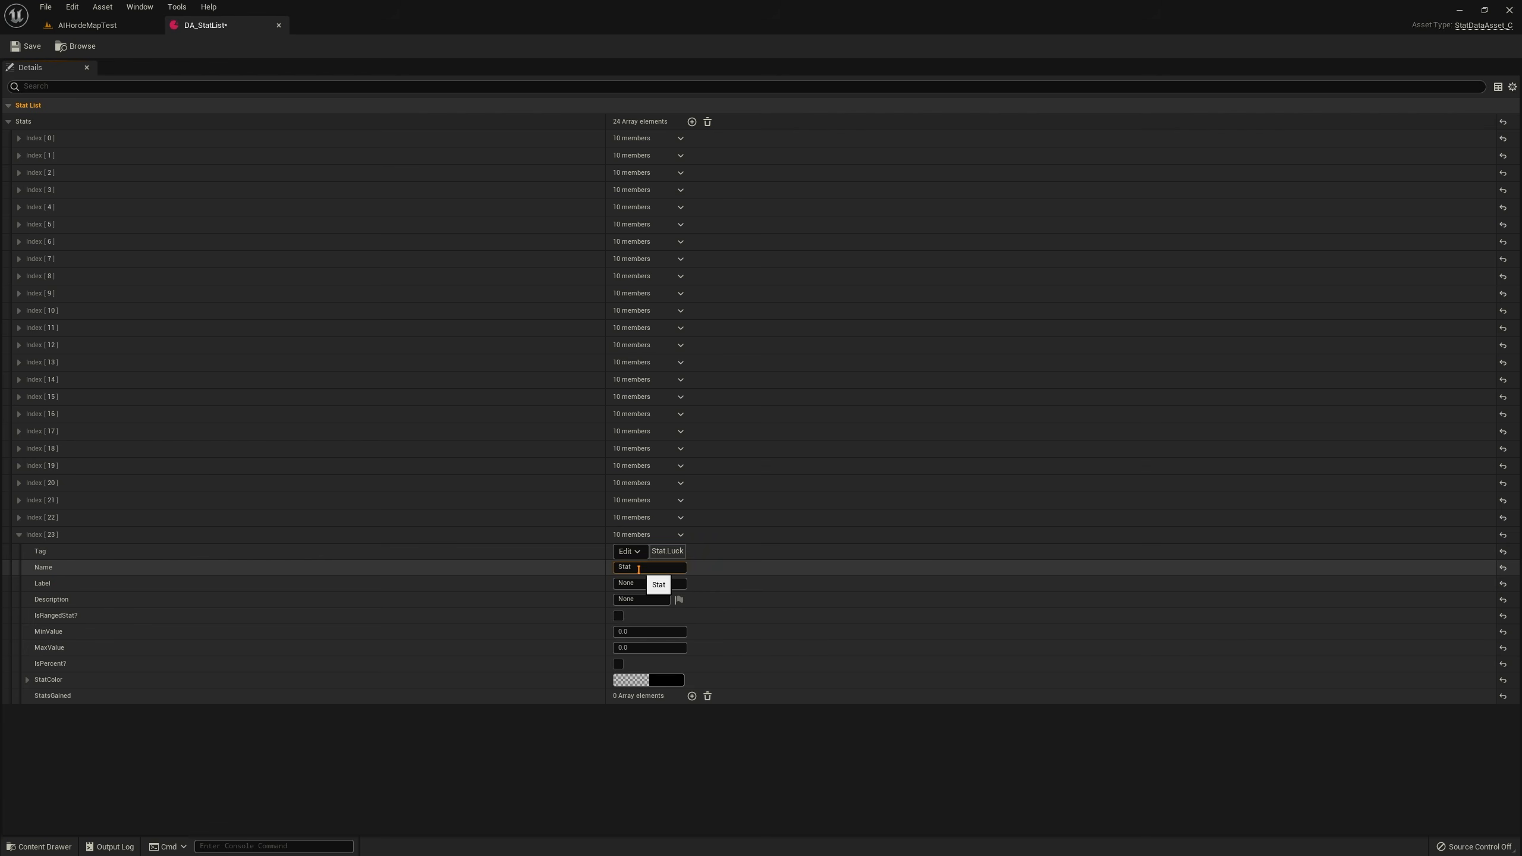
# Set the new stat element's Name to Luck and its Description to "Some luck"
pyautogui.moveTo(639, 570); pyautogui.dragTo(509, 578)
pyautogui.write('Luck')
pyautogui.press('Return')
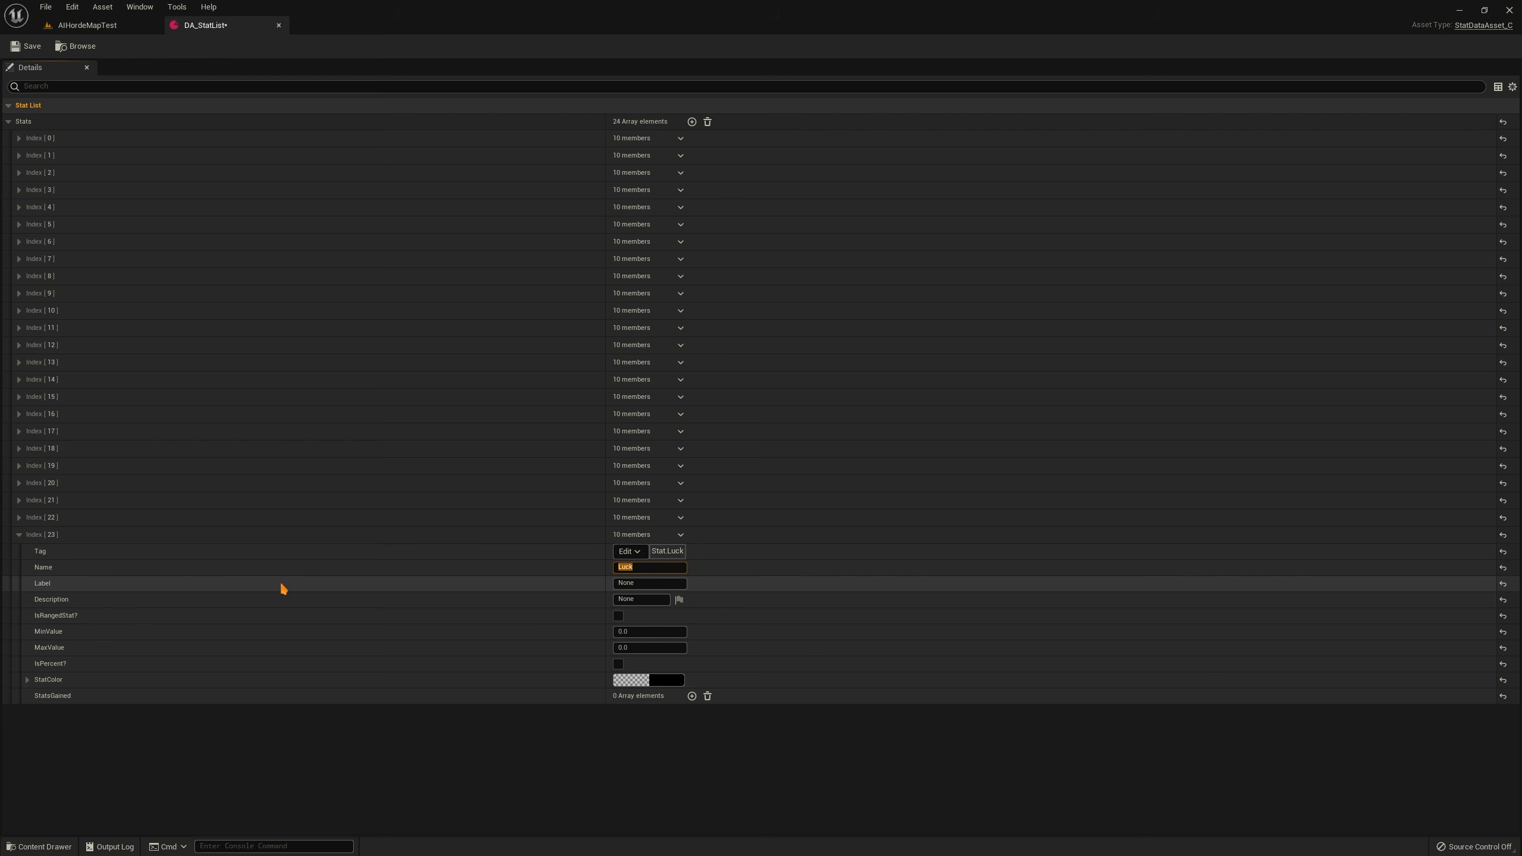
pyautogui.click(640, 599)
pyautogui.write('Some luck')
pyautogui.press('Return')
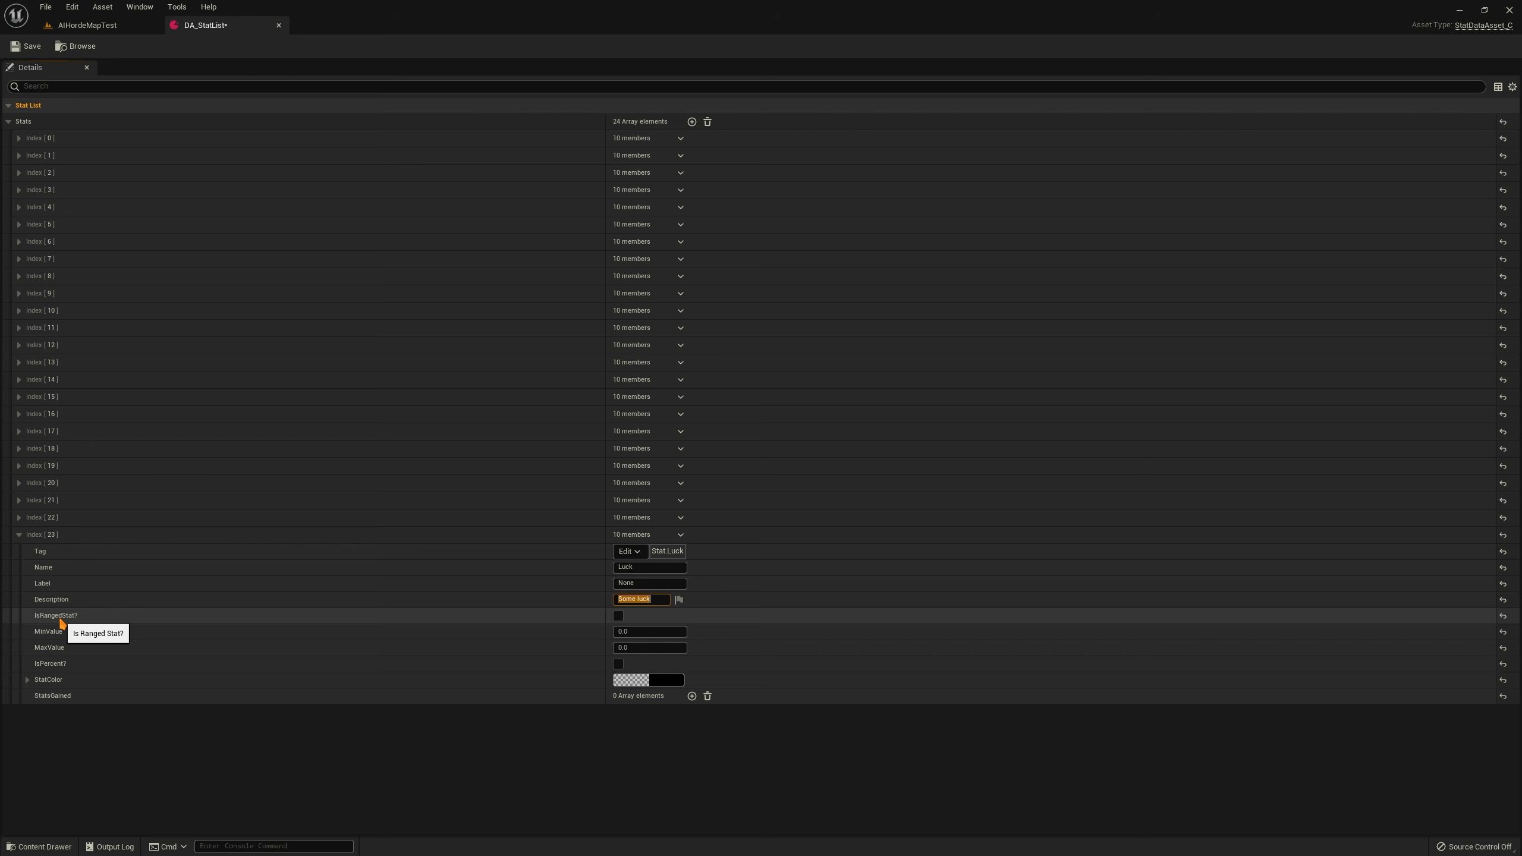
pyautogui.click(247, 591)
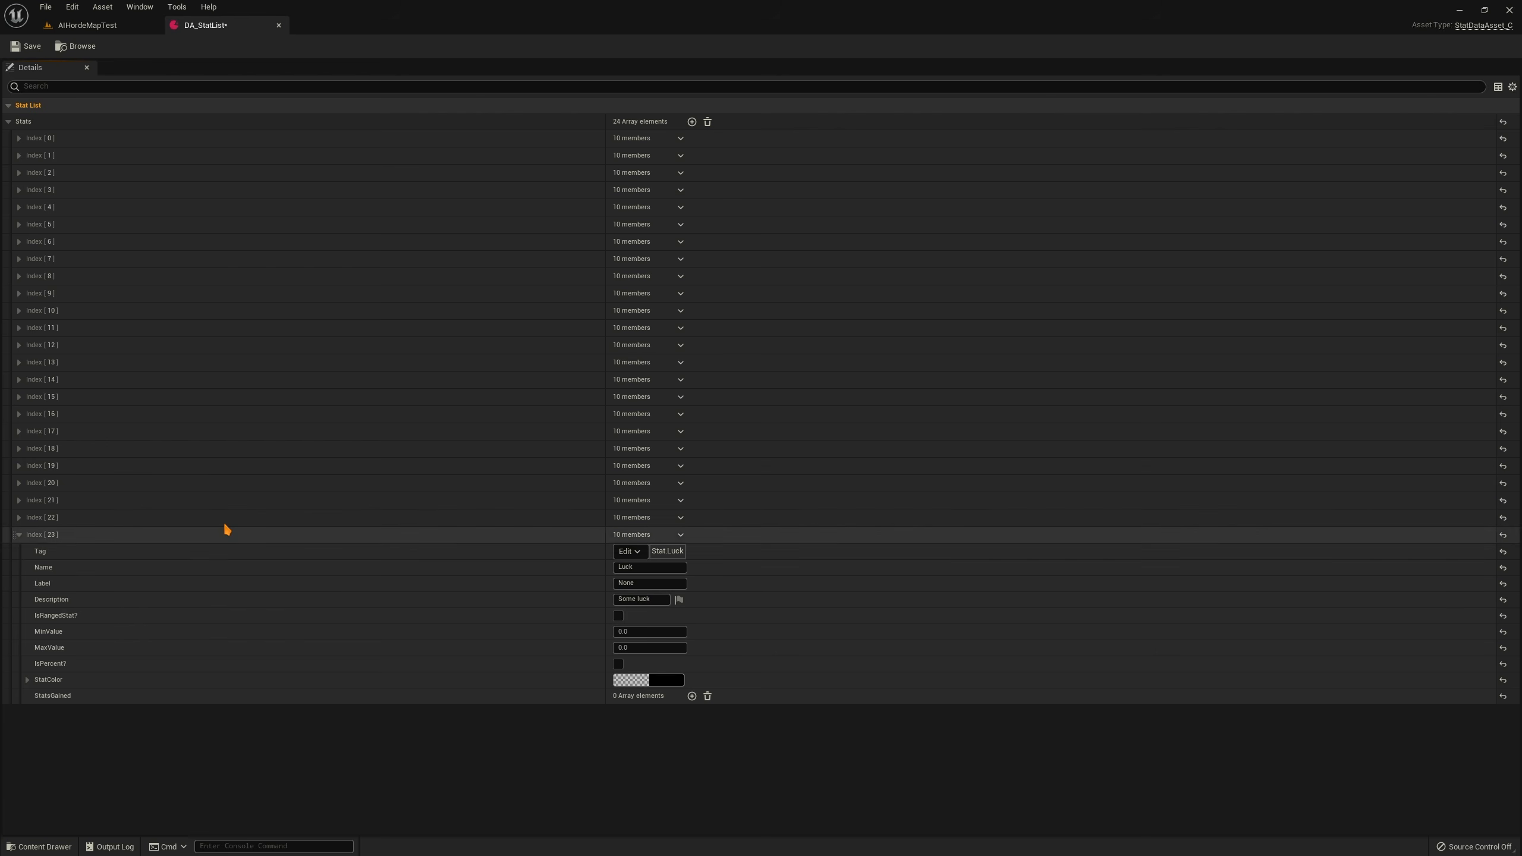
pyautogui.click(18, 138)
pyautogui.click(18, 138)
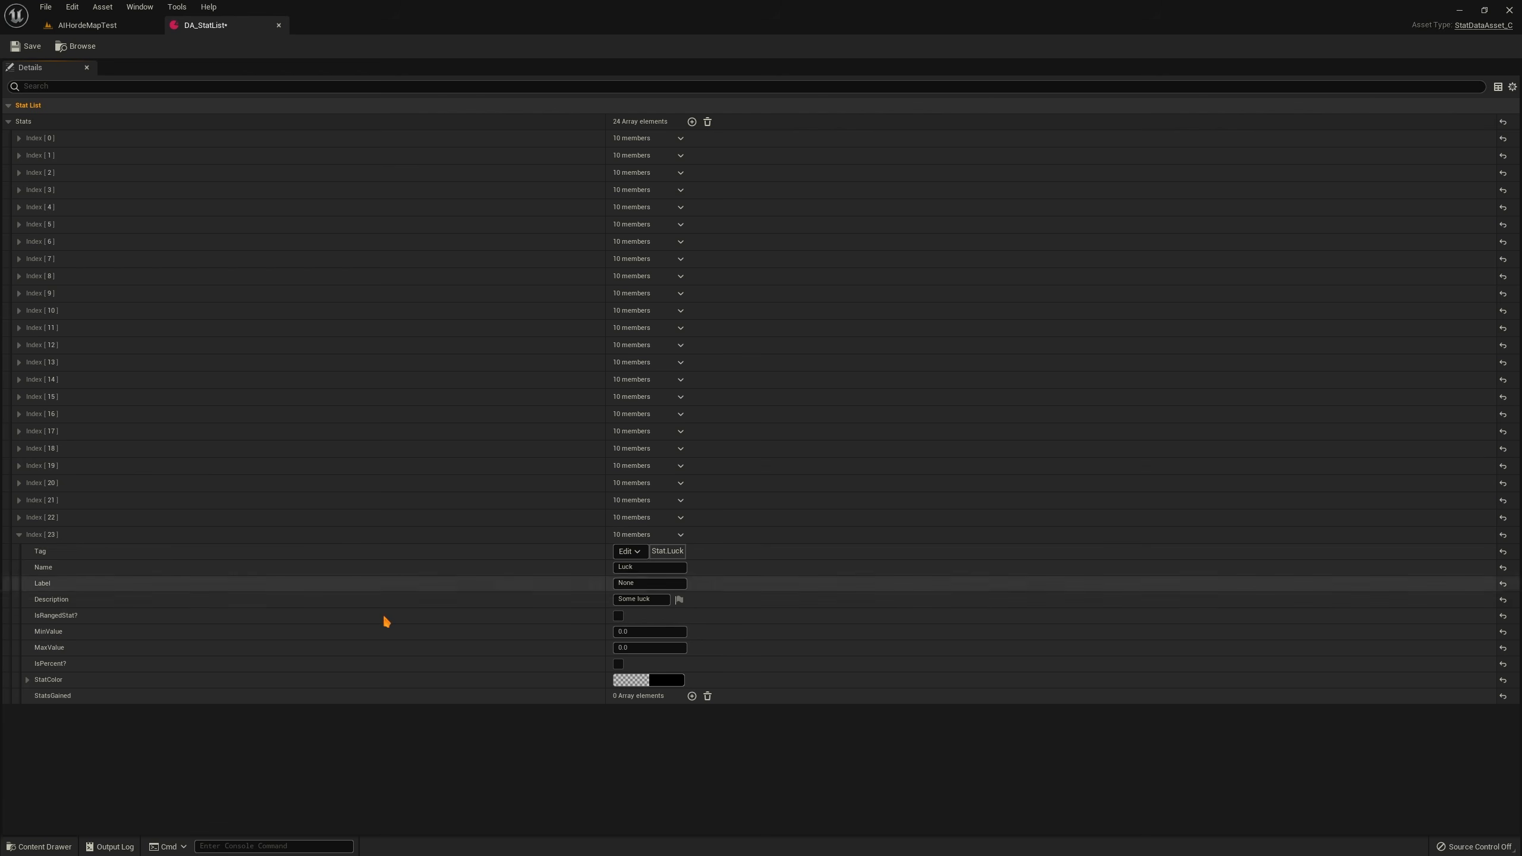
pyautogui.click(35, 140)
pyautogui.click(35, 139)
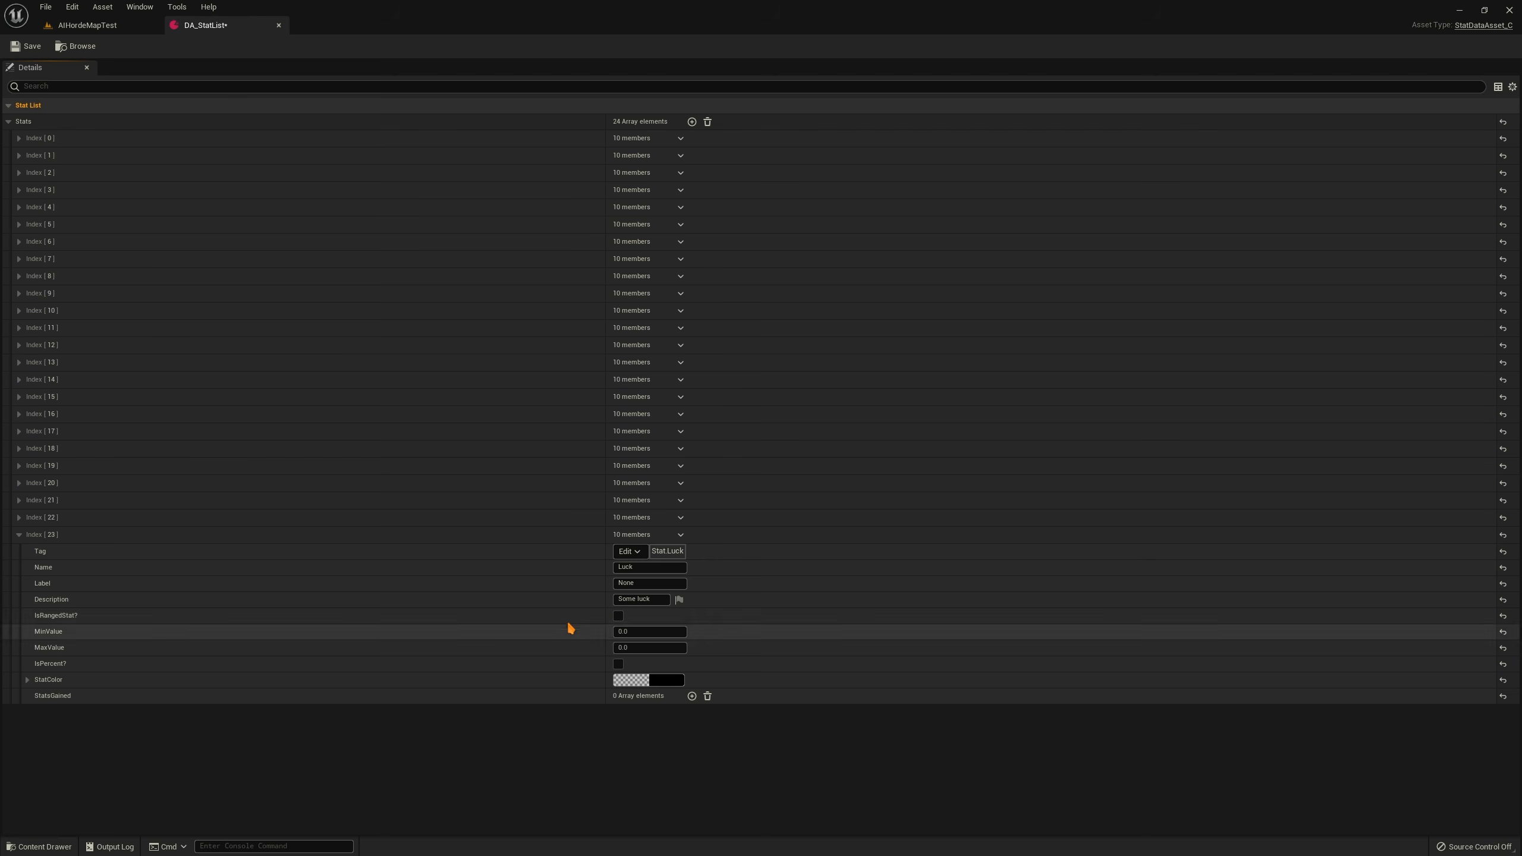
# Set both the MinValue and the MaxValue of the Luck stat at Index [23] to 1
pyautogui.click(19, 138)
pyautogui.click(20, 139)
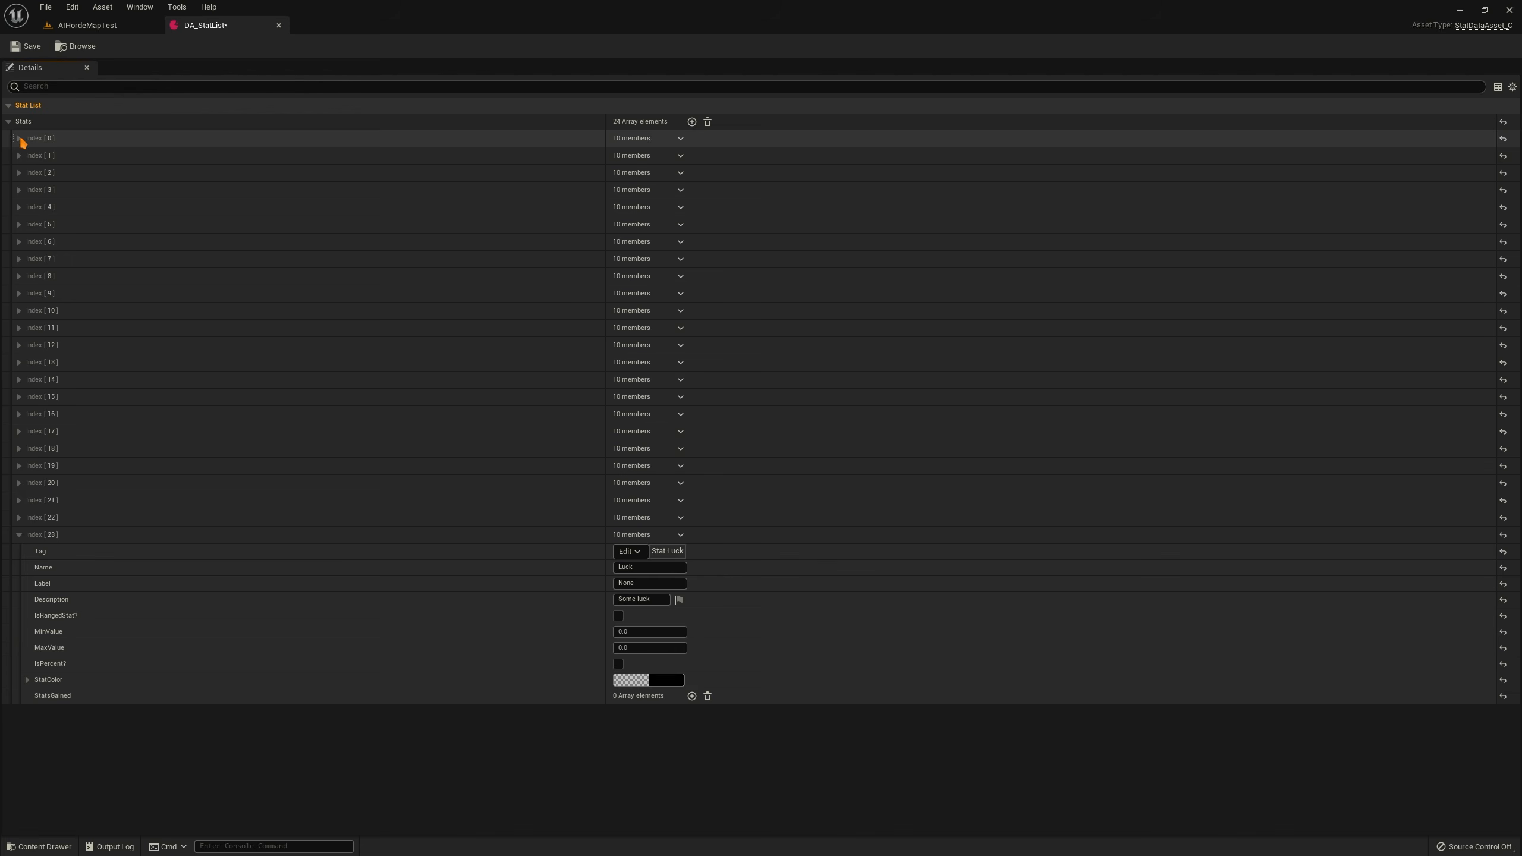
pyautogui.click(20, 156)
pyautogui.click(19, 156)
pyautogui.click(635, 632)
pyautogui.write('1')
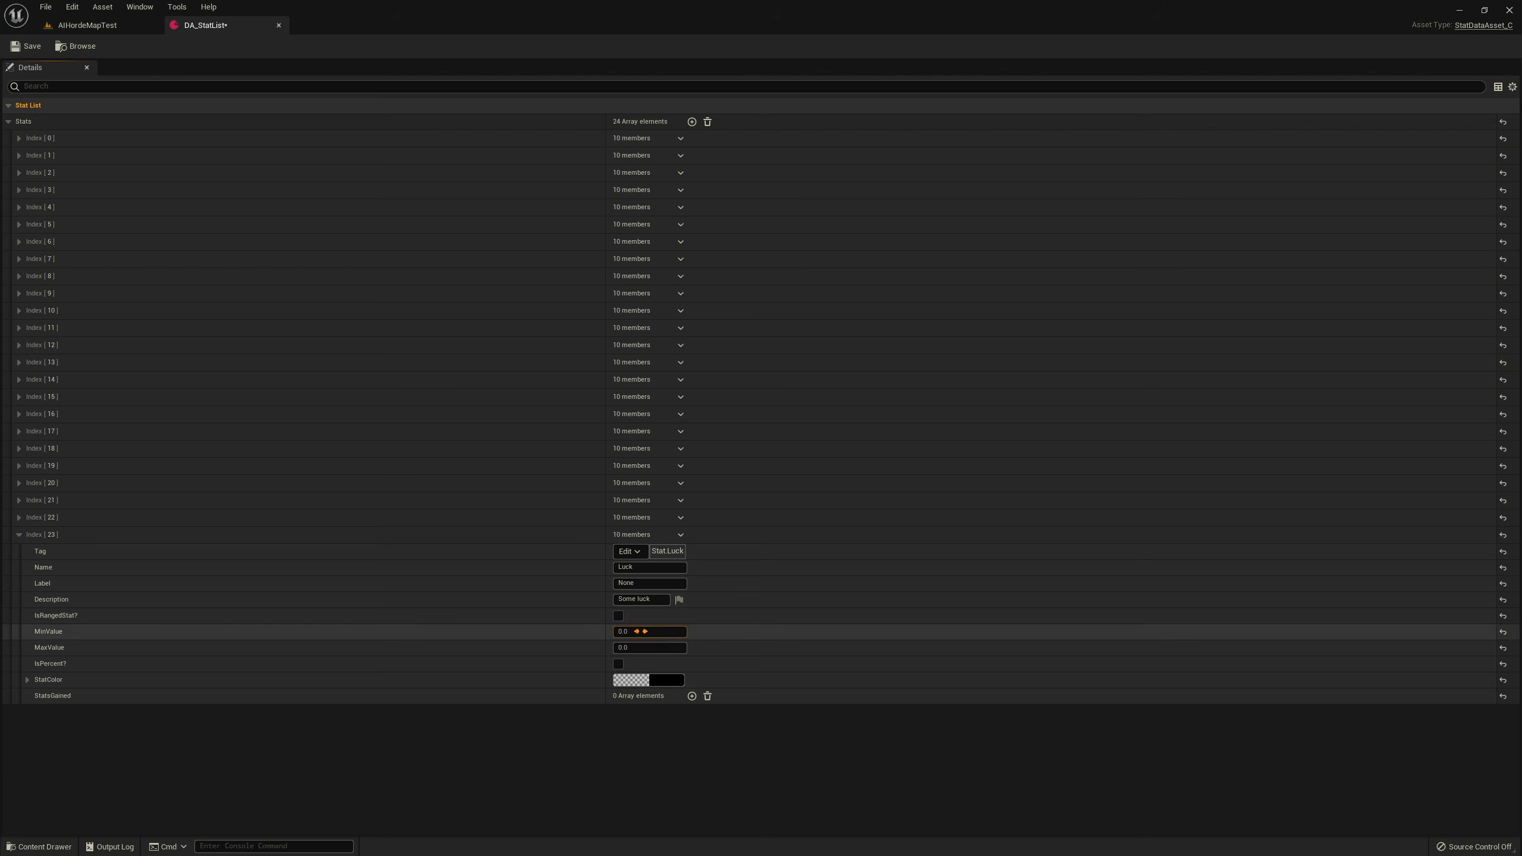
pyautogui.press('Tab')
pyautogui.write('1')
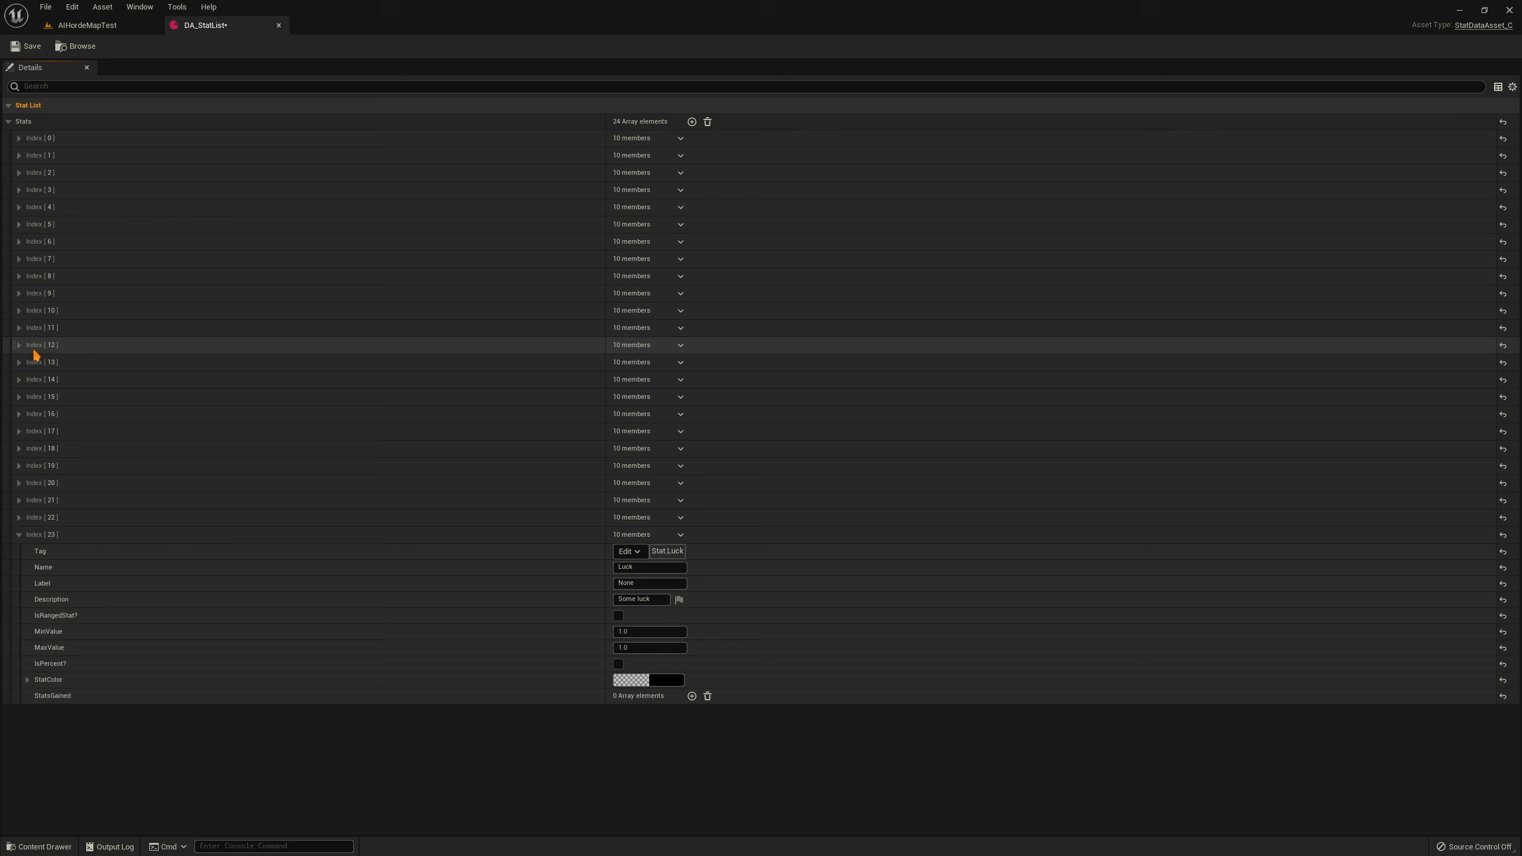
# Check the Endurance and Life Steal stats for reference, and enable IsPercent on the Luck stat
pyautogui.click(19, 346)
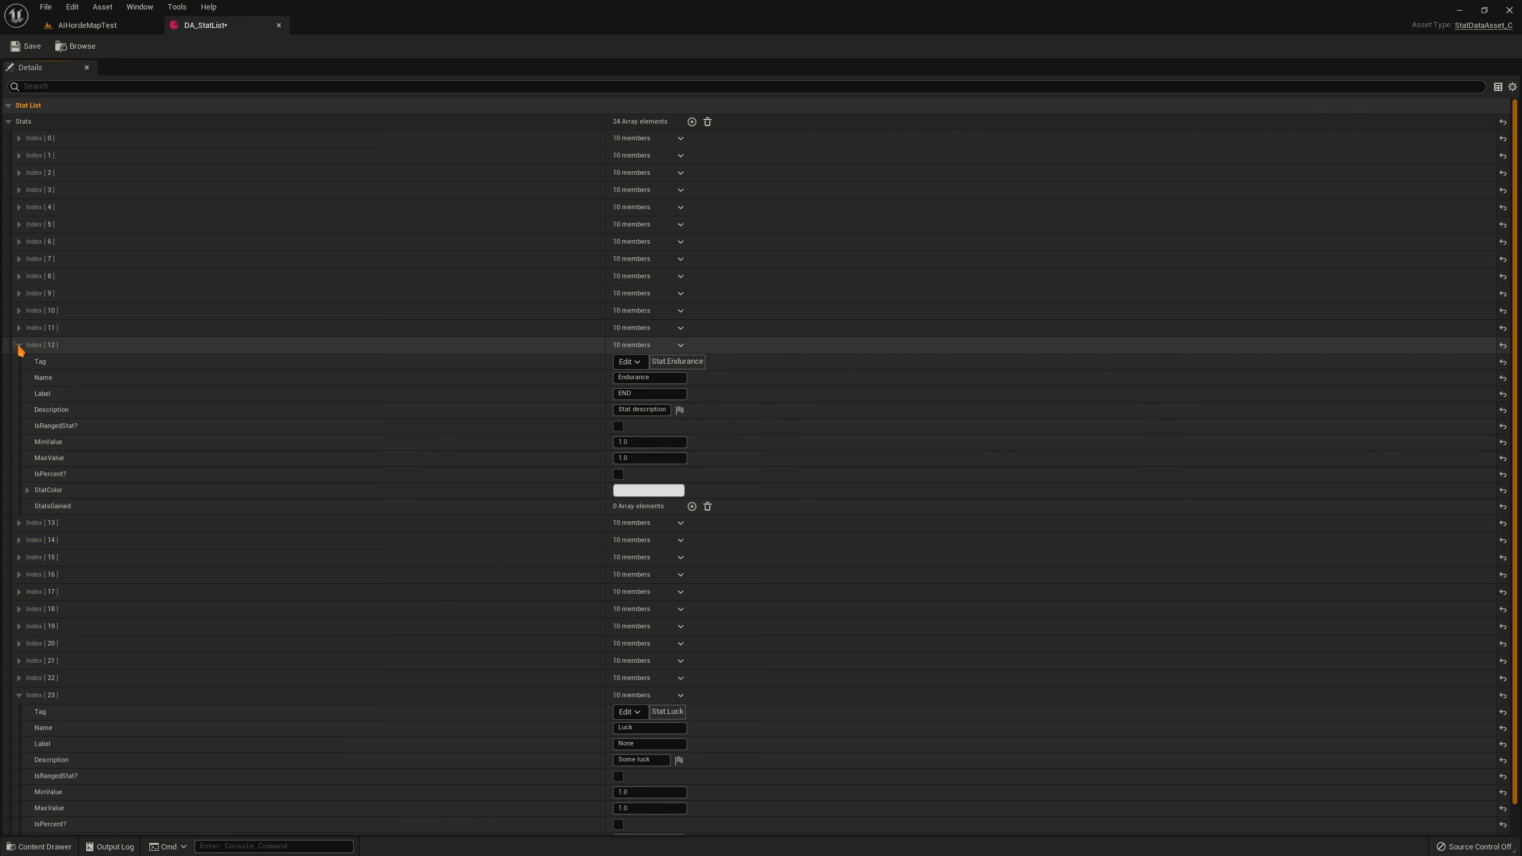
pyautogui.click(19, 346)
pyautogui.click(19, 415)
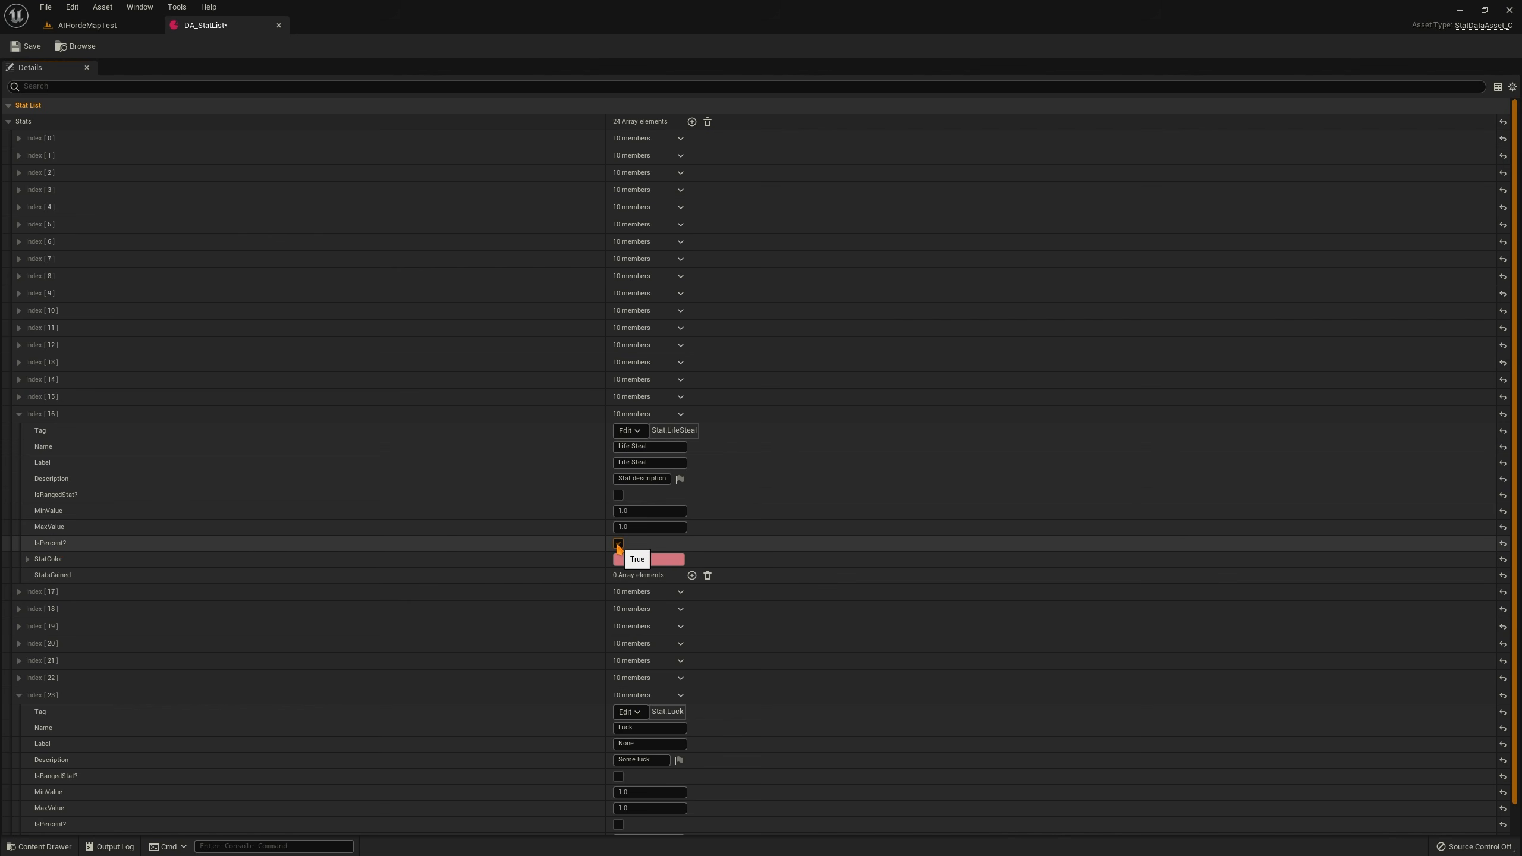
pyautogui.click(24, 416)
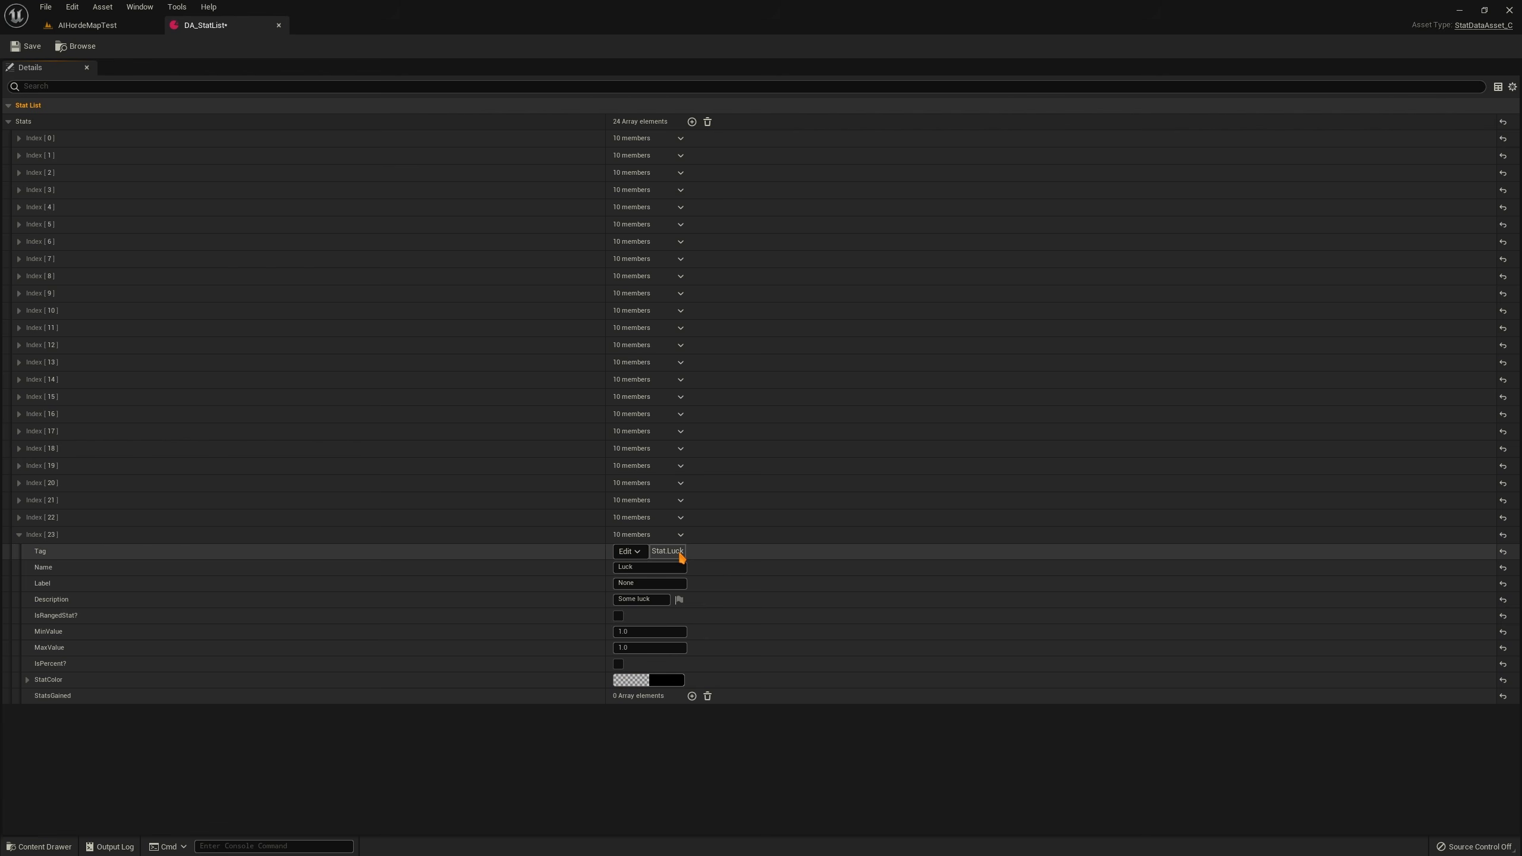
pyautogui.click(617, 663)
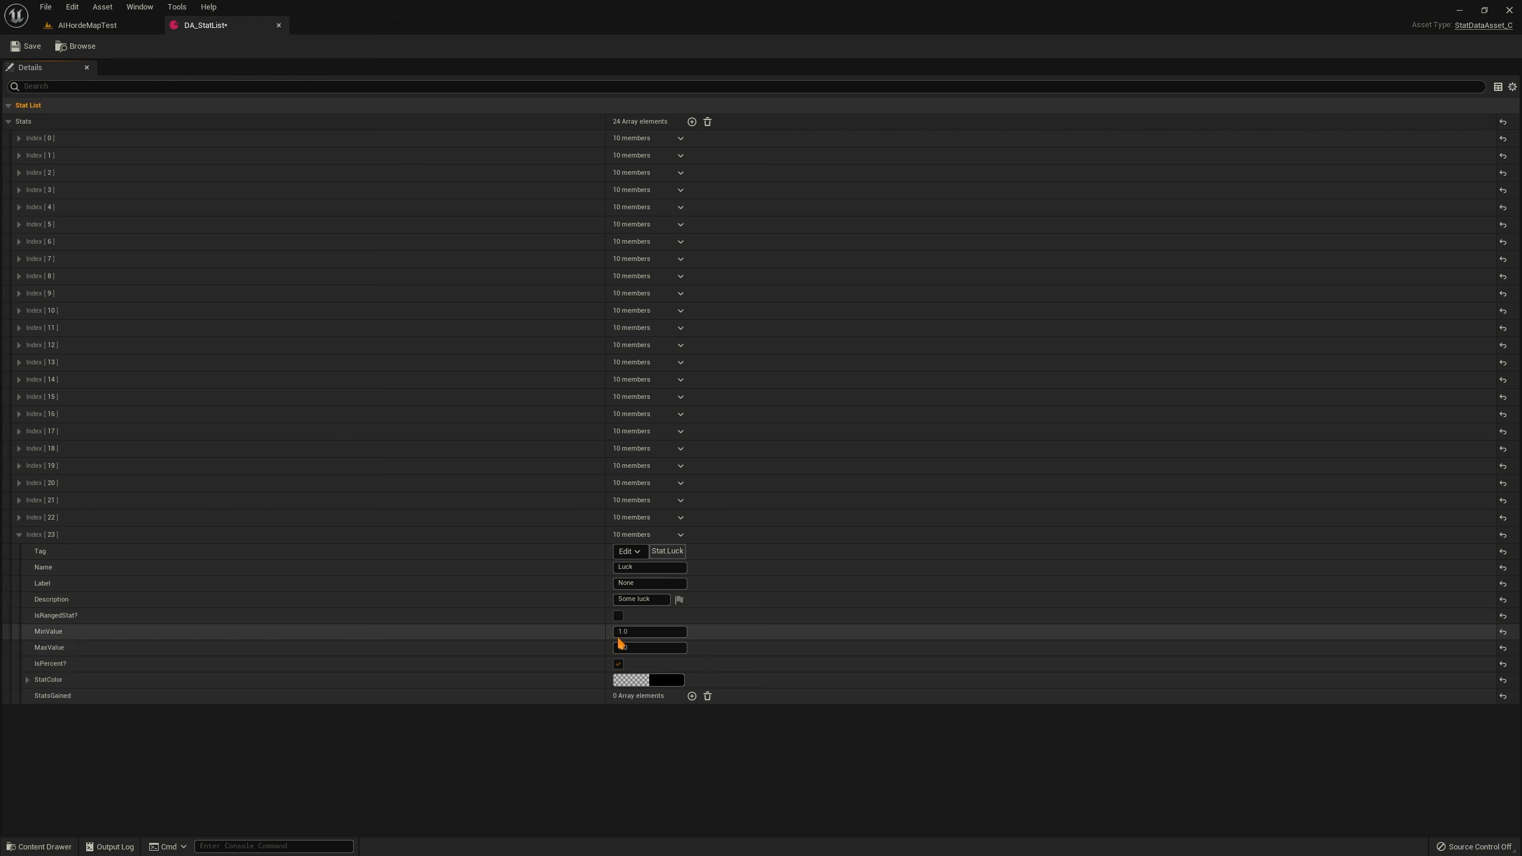
# Set the Luck stat's StatColor to a fully saturated magenta-pink at full brightness and accept the color
pyautogui.click(680, 683)
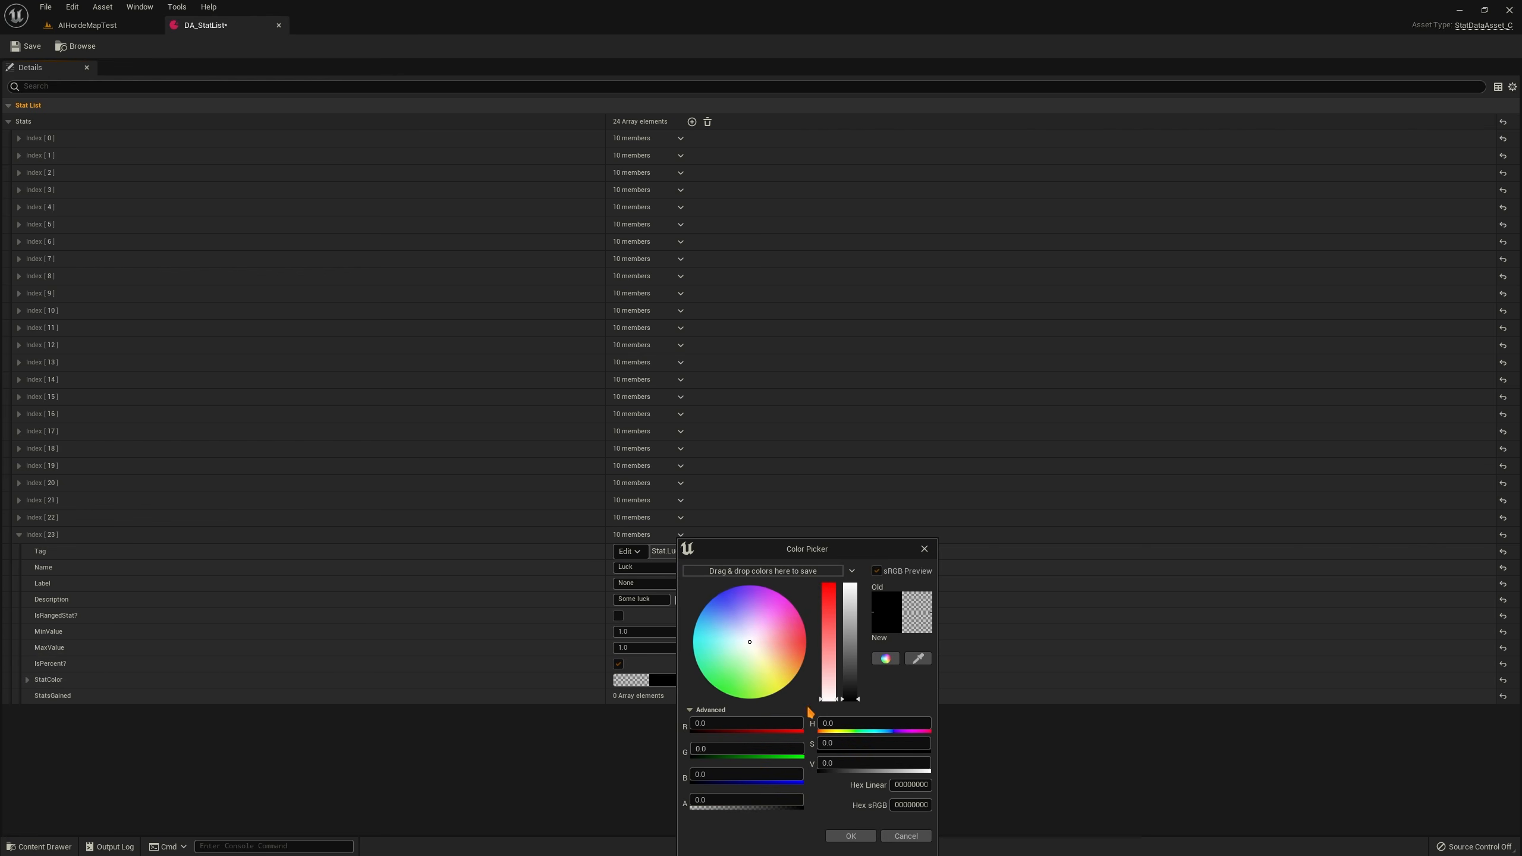
pyautogui.click(721, 801)
pyautogui.write('1')
pyautogui.press('Return')
pyautogui.moveTo(792, 801); pyautogui.dragTo(704, 801)
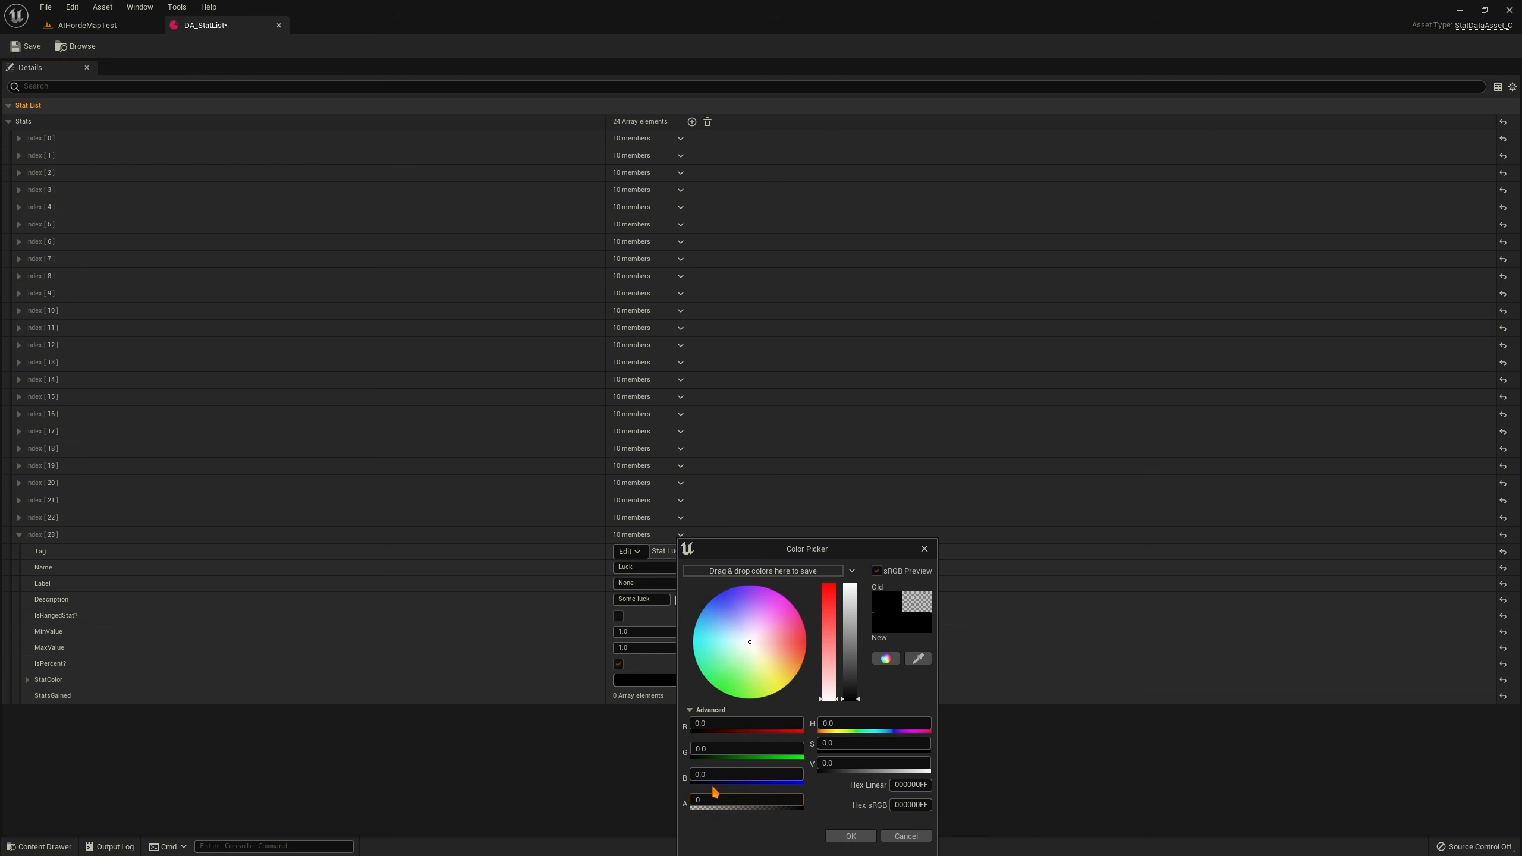
pyautogui.click(743, 590)
pyautogui.moveTo(742, 592)
pyautogui.mouseDown()
pyautogui.moveTo(727, 590)
pyautogui.moveTo(801, 677)
pyautogui.moveTo(758, 627)
pyautogui.moveTo(754, 585)
pyautogui.mouseUp()
pyautogui.moveTo(855, 667); pyautogui.dragTo(851, 584)
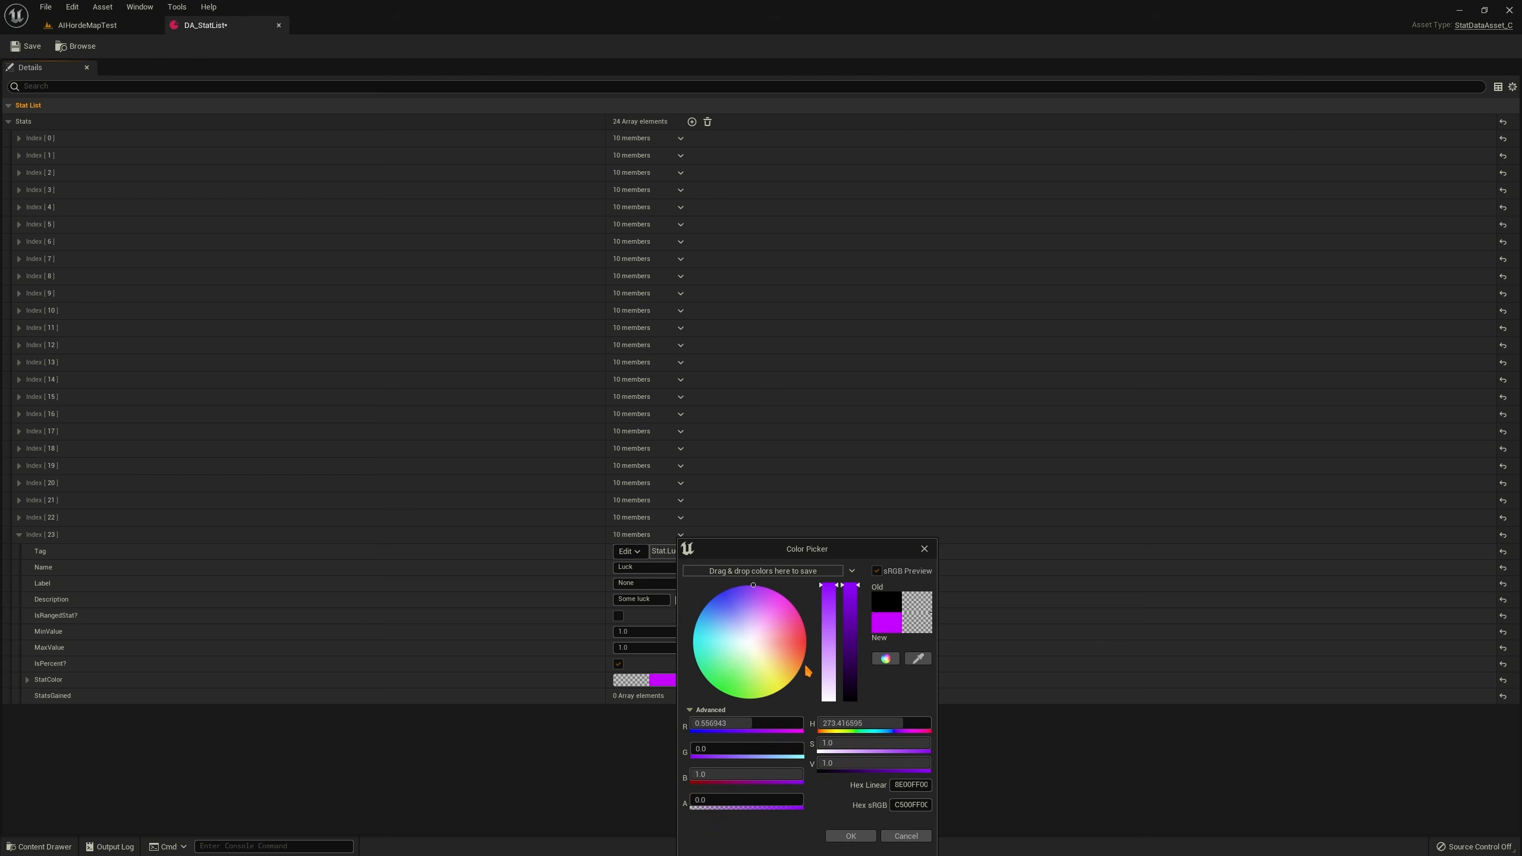
pyautogui.click(714, 608)
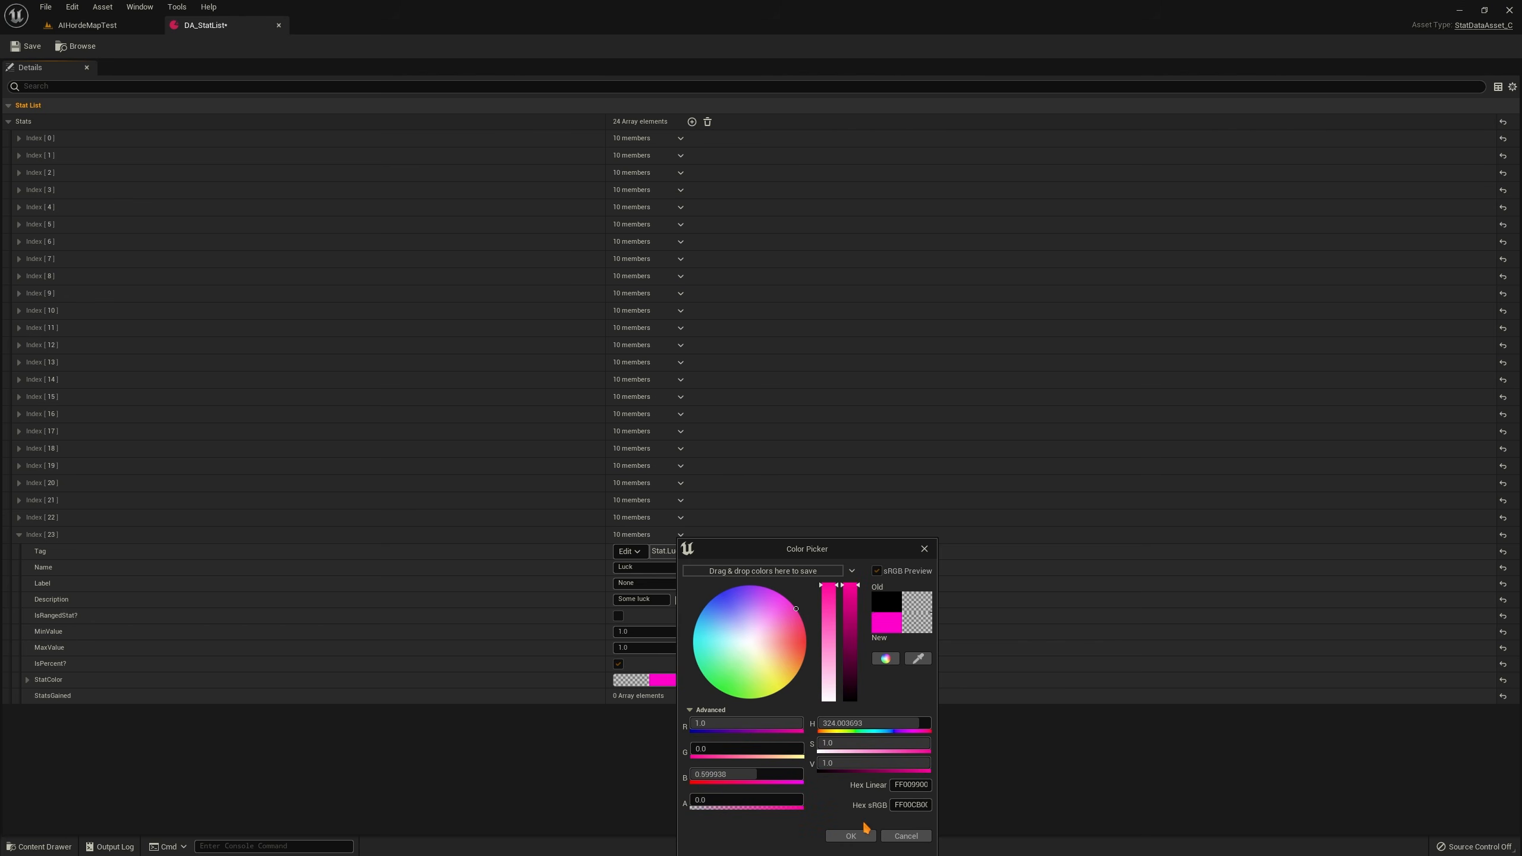
pyautogui.click(851, 836)
# Set the alpha of the Luck stat's StatColor to 1 and change the color to orange
pyautogui.click(659, 680)
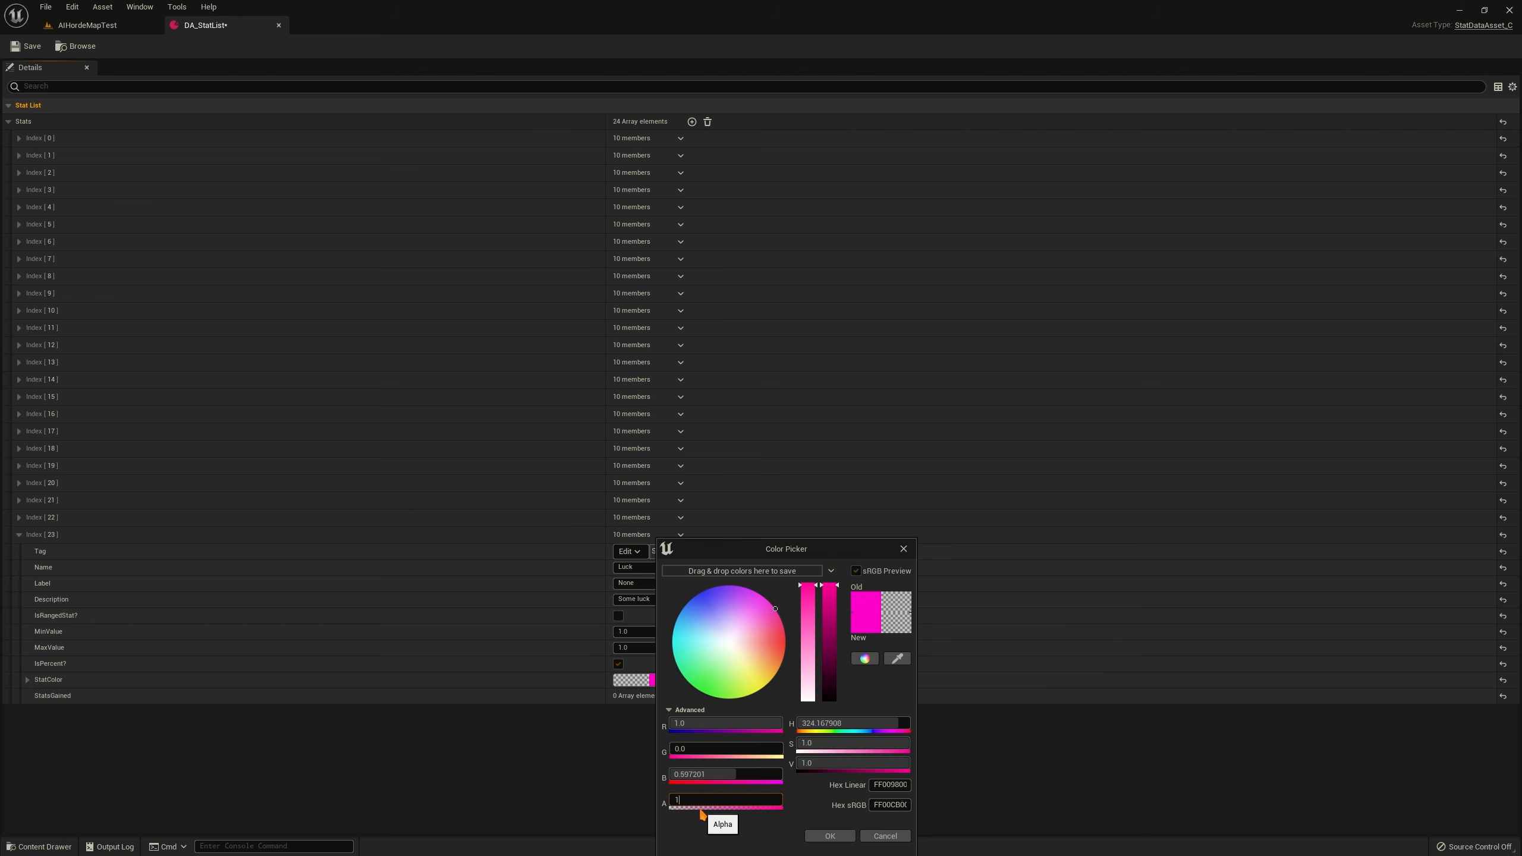
pyautogui.click(700, 810)
pyautogui.write('1')
pyautogui.press('Return')
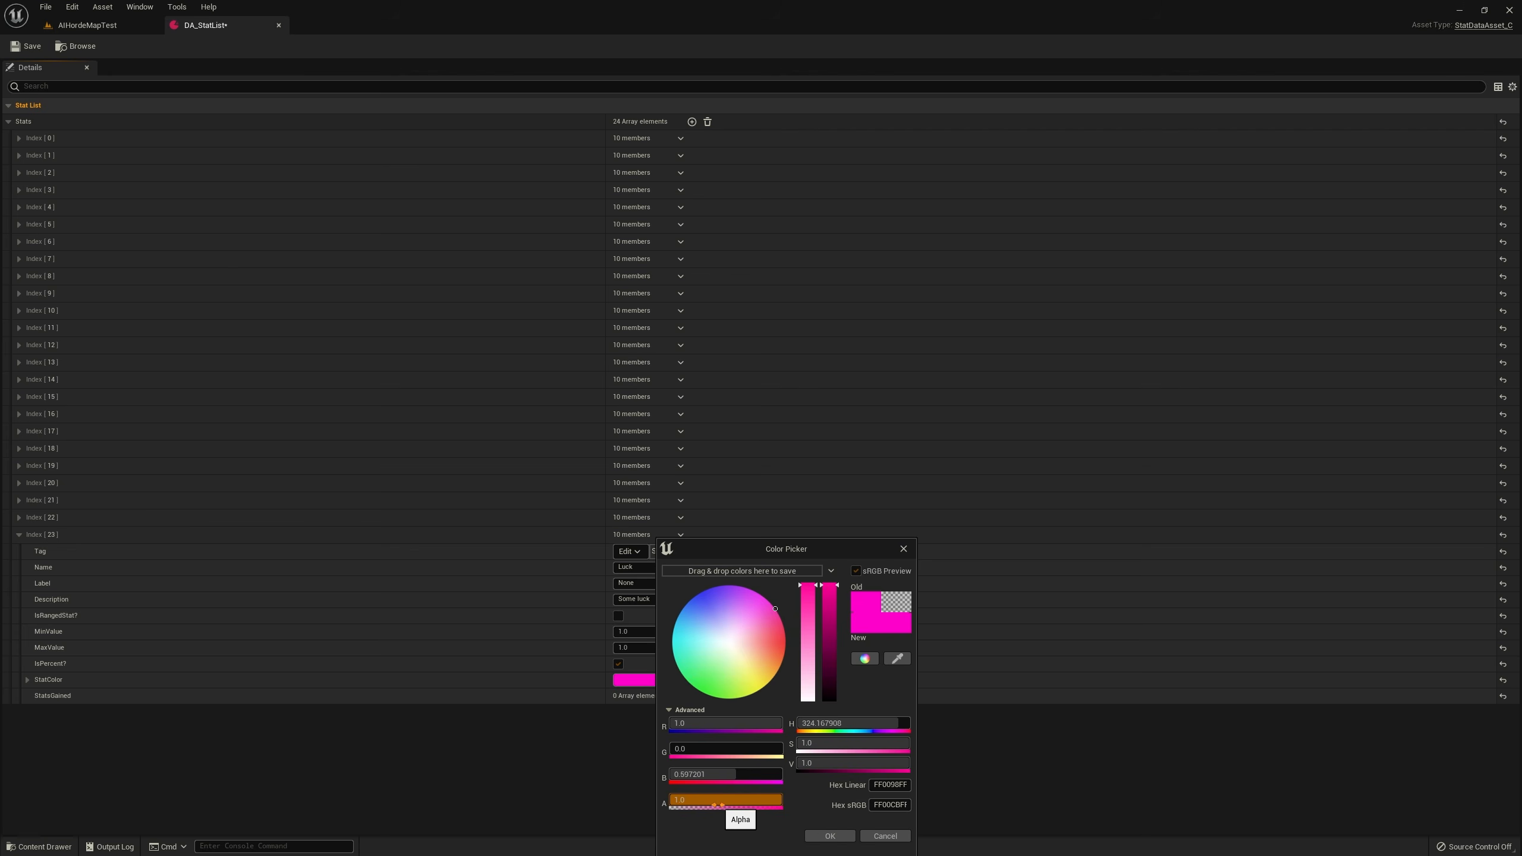
pyautogui.moveTo(753, 649); pyautogui.dragTo(968, 684)
pyautogui.click(831, 837)
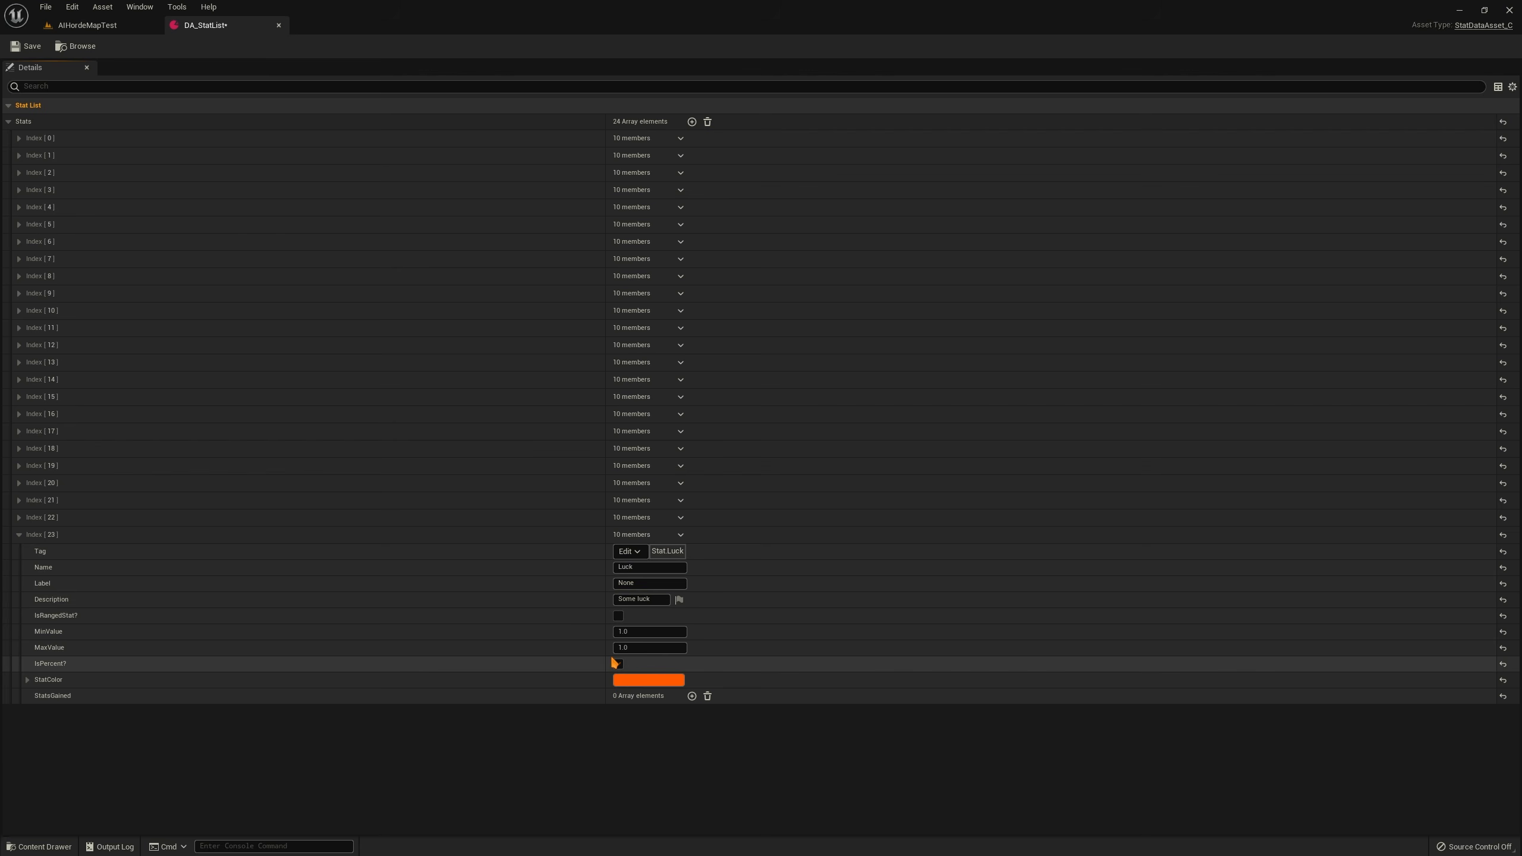
# Collapse the Luck element and examine the settings of the stats at Index [2], Index [0] and Index [1]
pyautogui.click(20, 534)
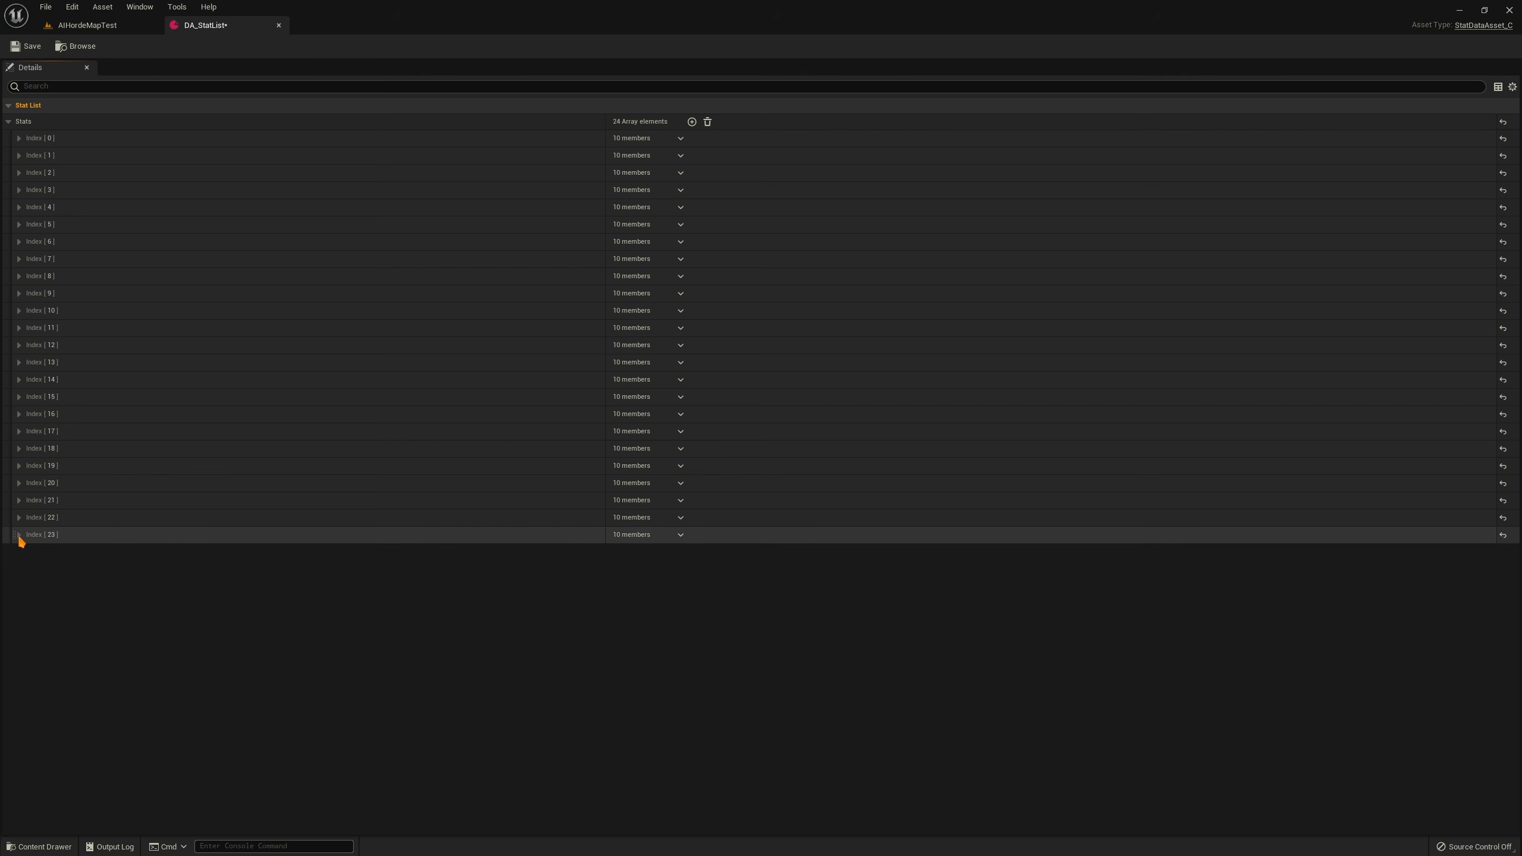
pyautogui.click(19, 172)
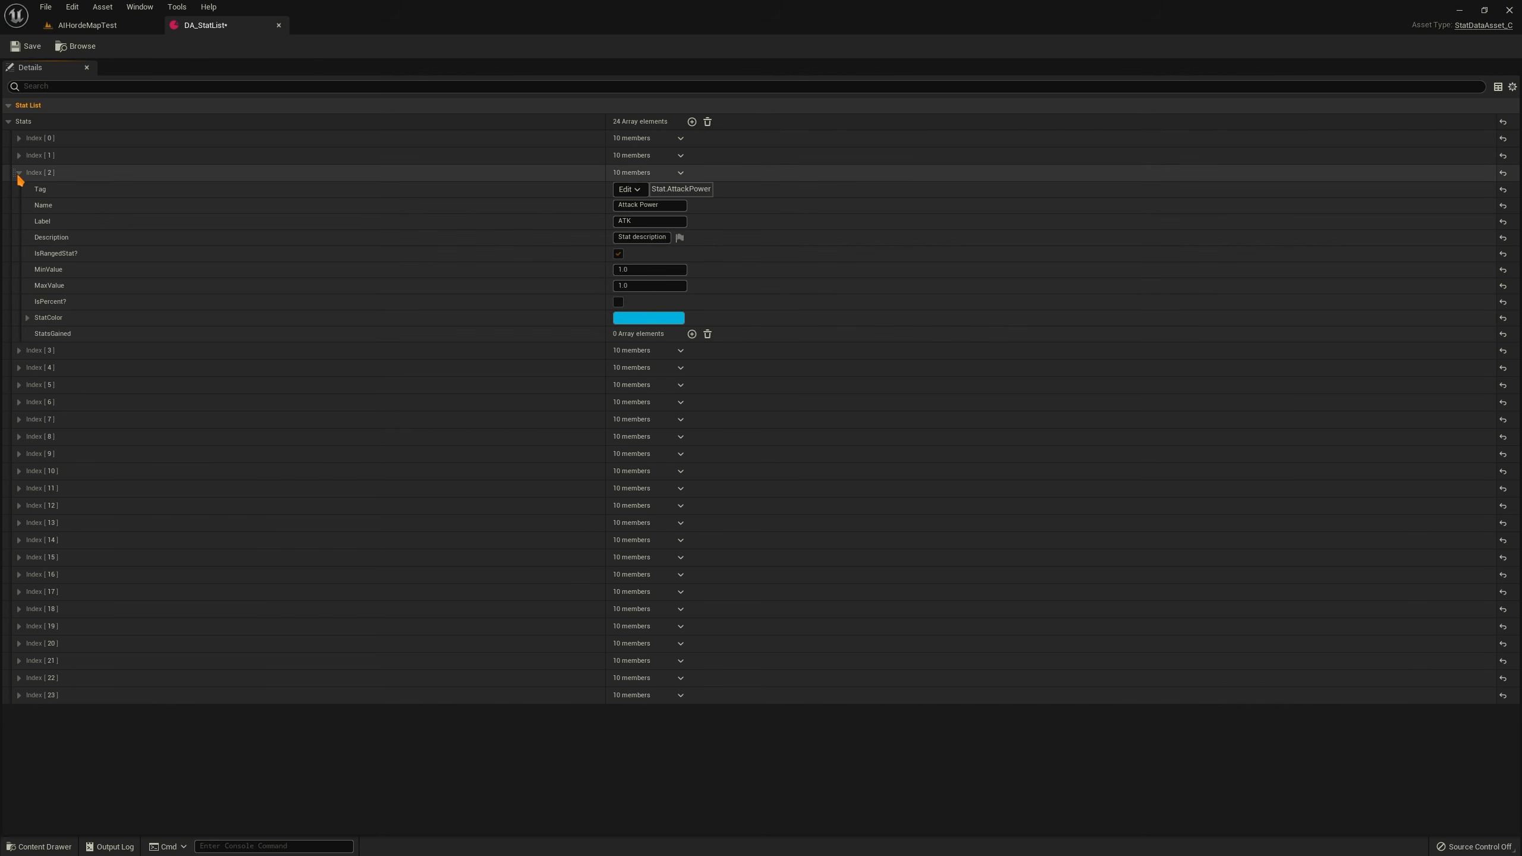
pyautogui.click(18, 173)
pyautogui.click(19, 138)
pyautogui.click(19, 138)
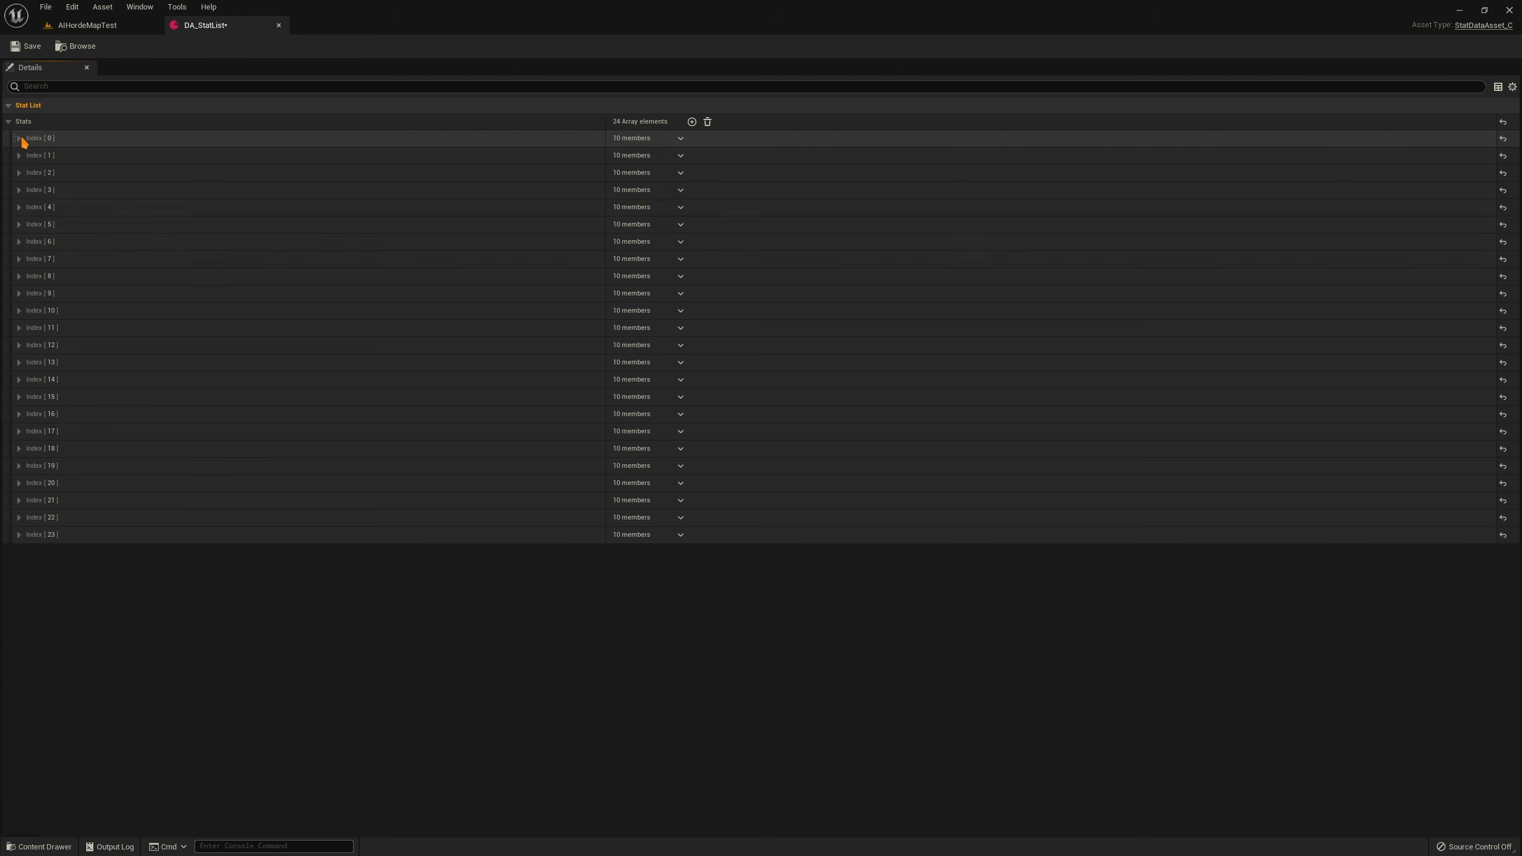
pyautogui.click(20, 155)
pyautogui.click(19, 155)
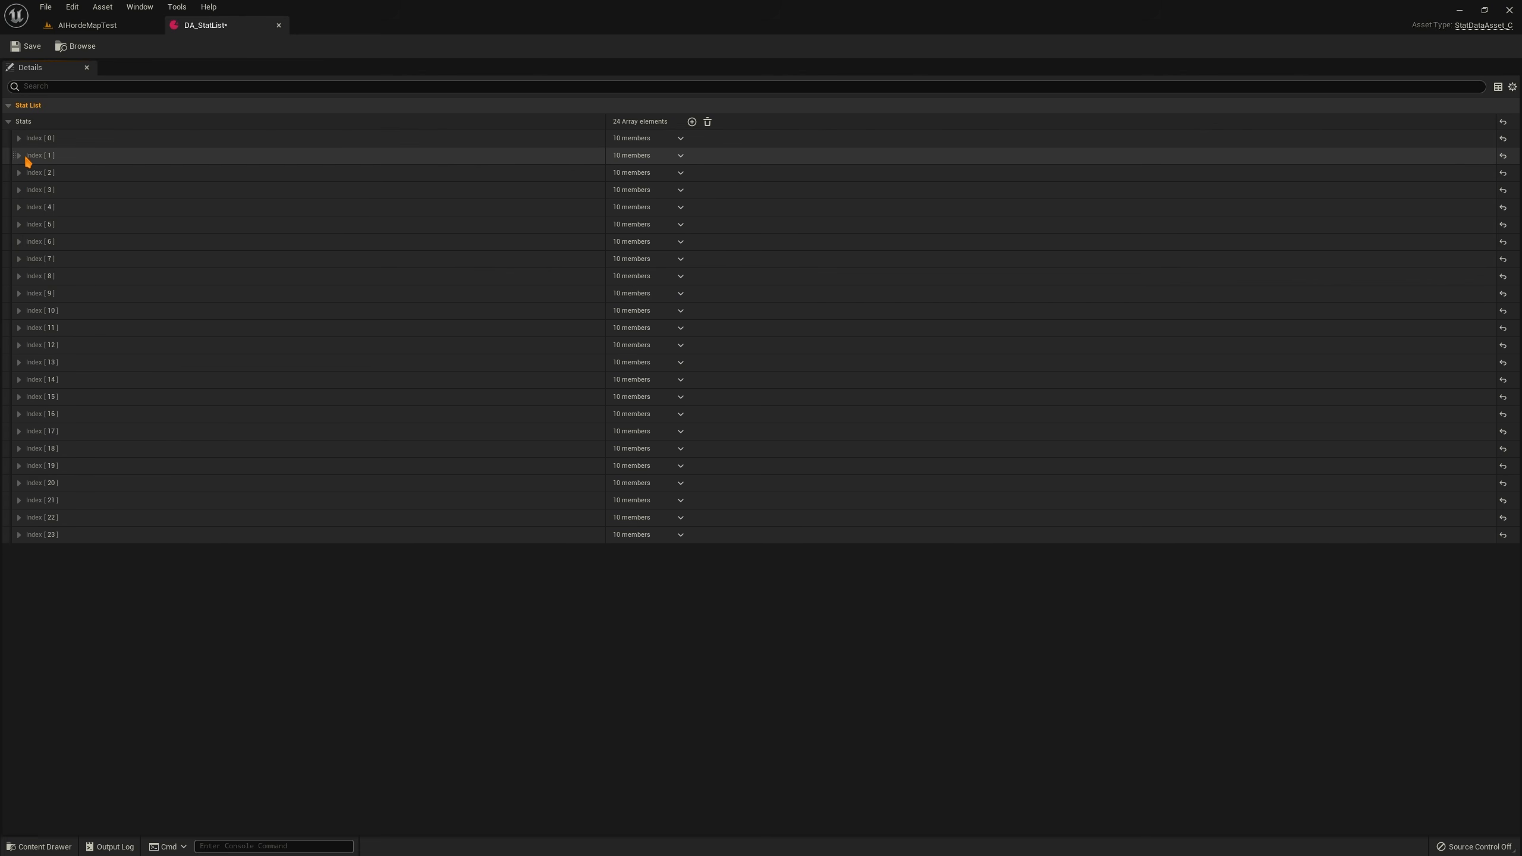
# Add a StatsGained entry with the Stat.Health tag to the Armor stat at Index [1], and clear that array again
pyautogui.click(23, 156)
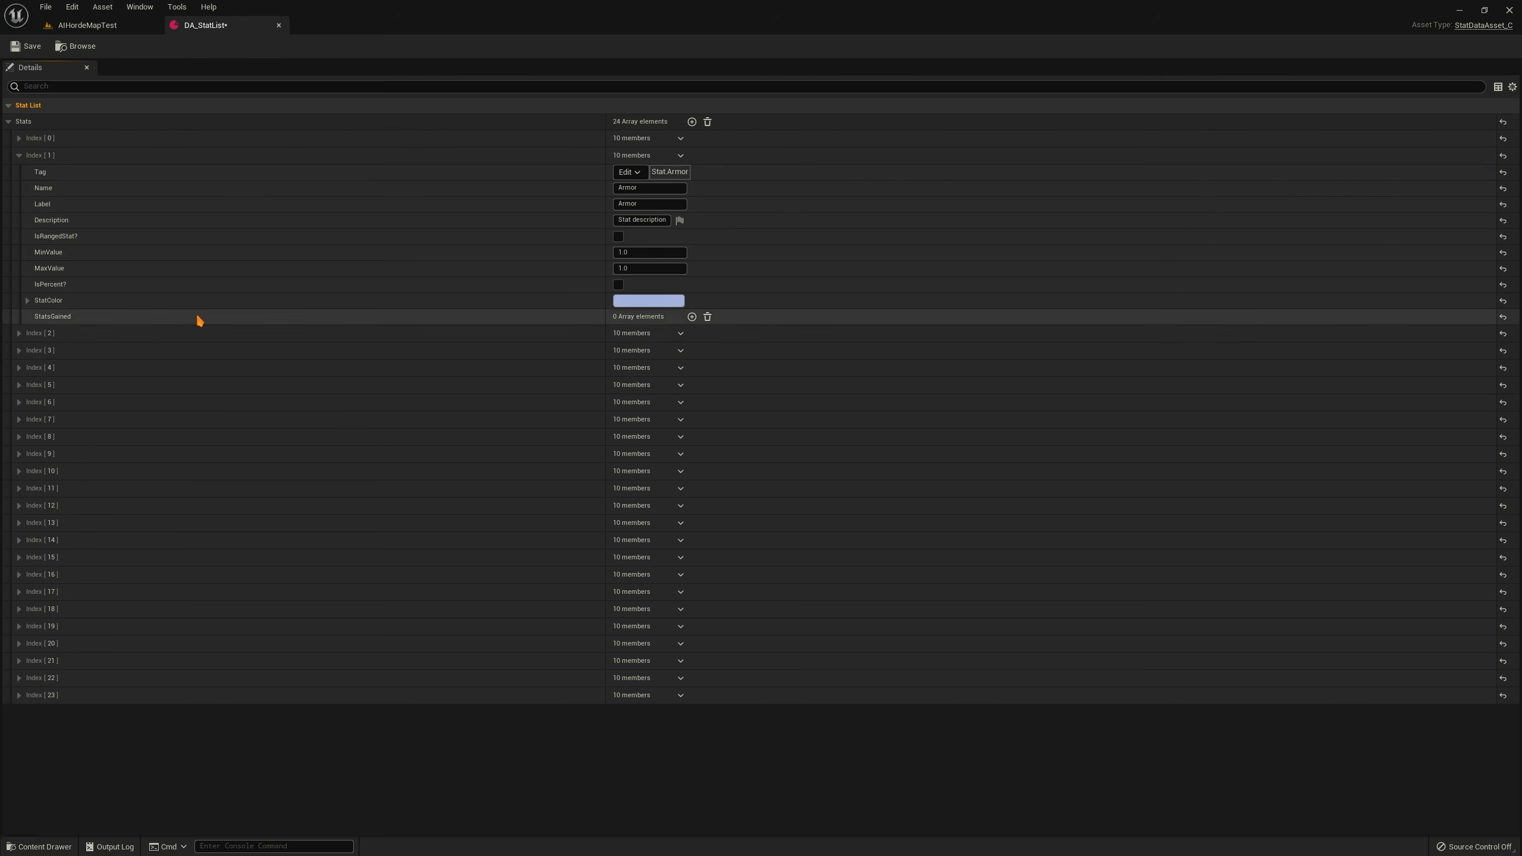
pyautogui.click(692, 317)
pyautogui.click(38, 333)
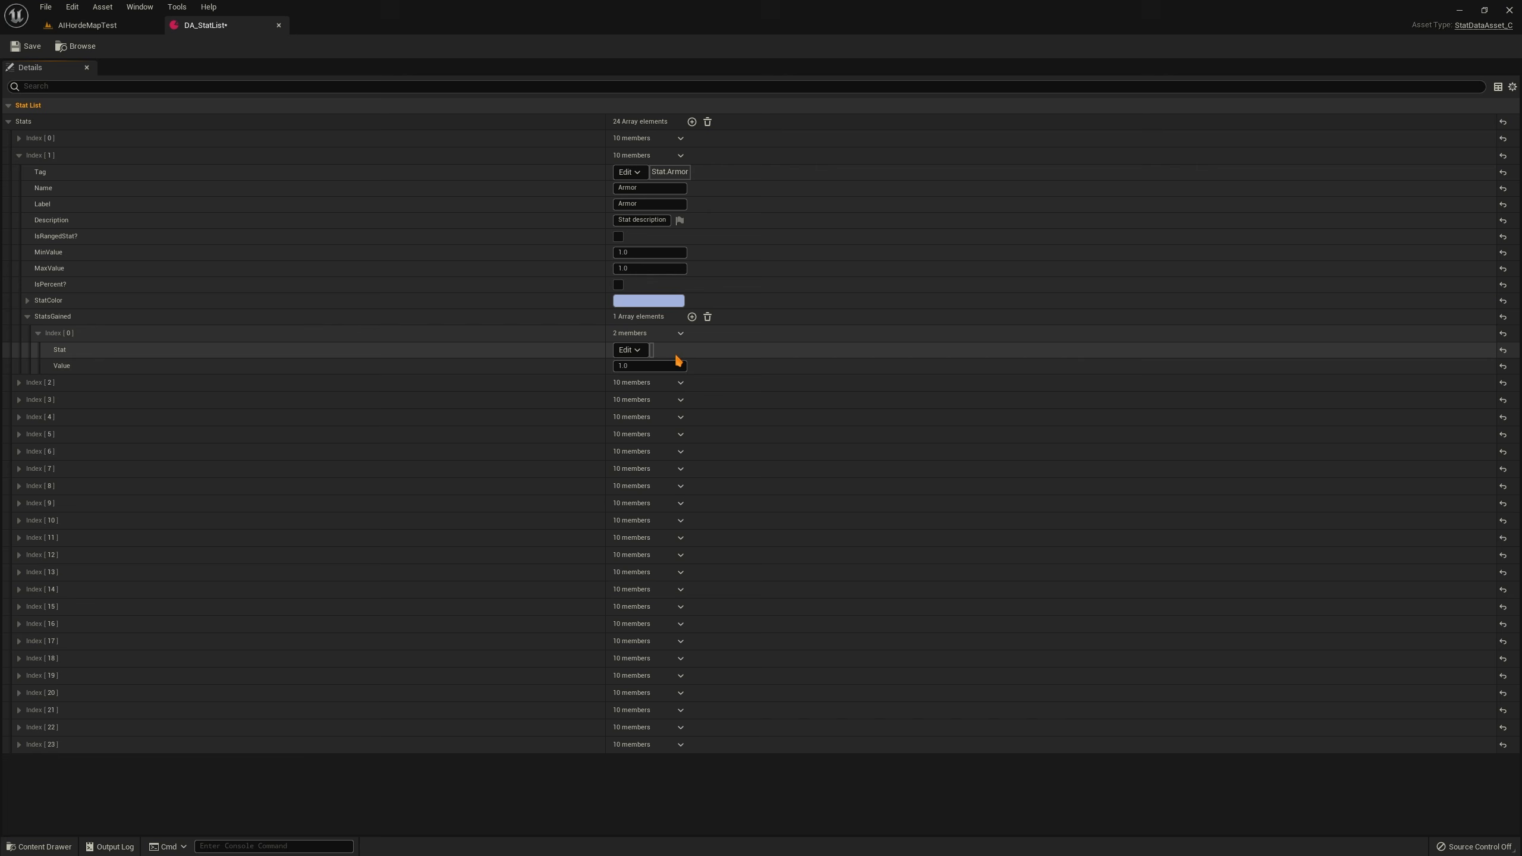
pyautogui.click(641, 350)
pyautogui.write('stat.hea')
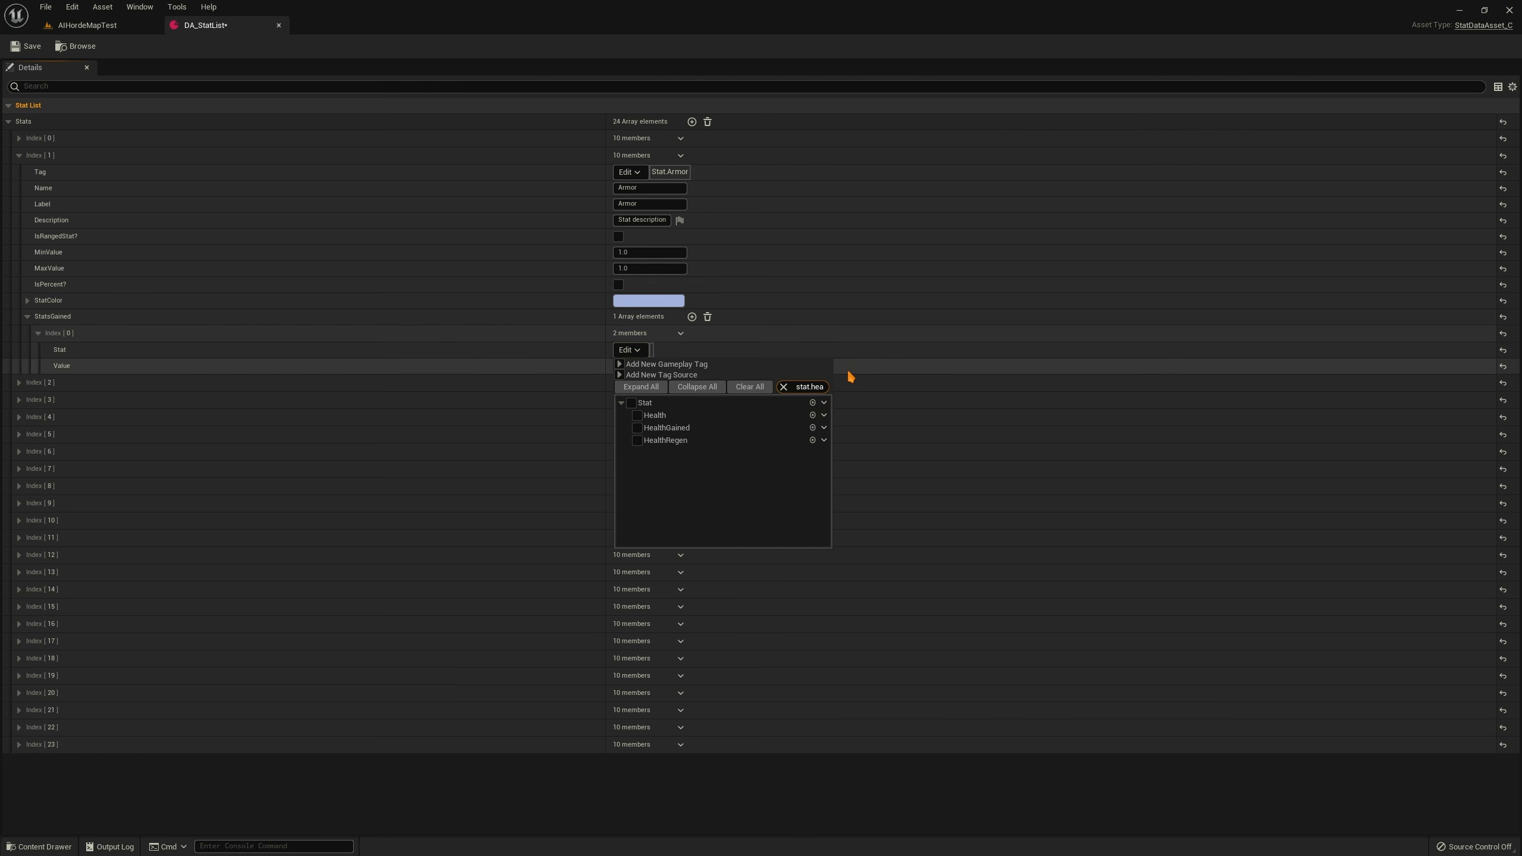
pyautogui.click(636, 415)
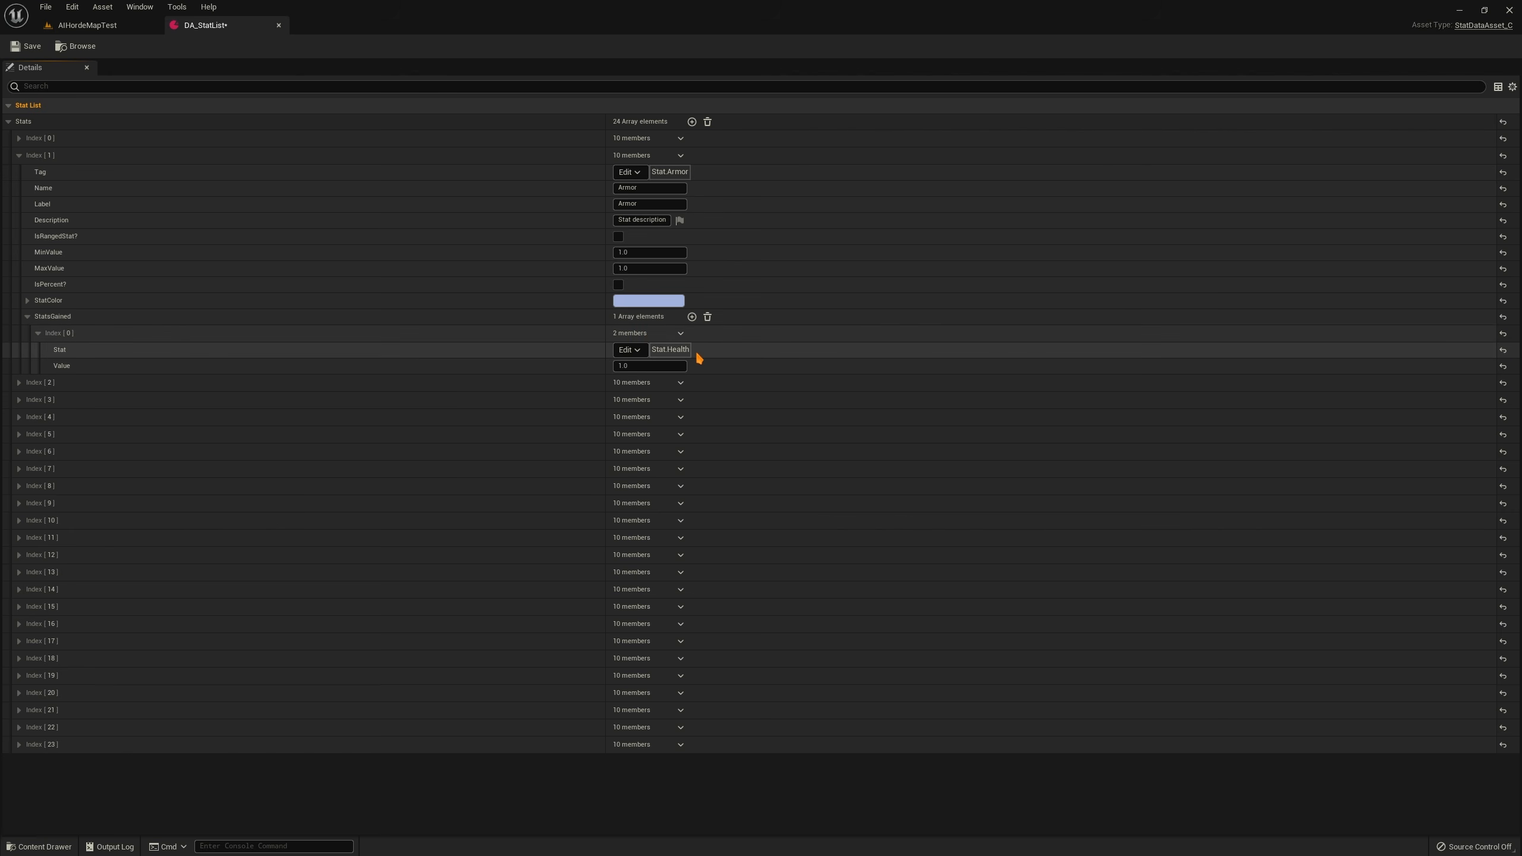
pyautogui.click(707, 317)
# Expand the Luck element for a check, close DA_StatList, and open BP_ARPG_Character from the Character/Blueprints folder
pyautogui.click(18, 696)
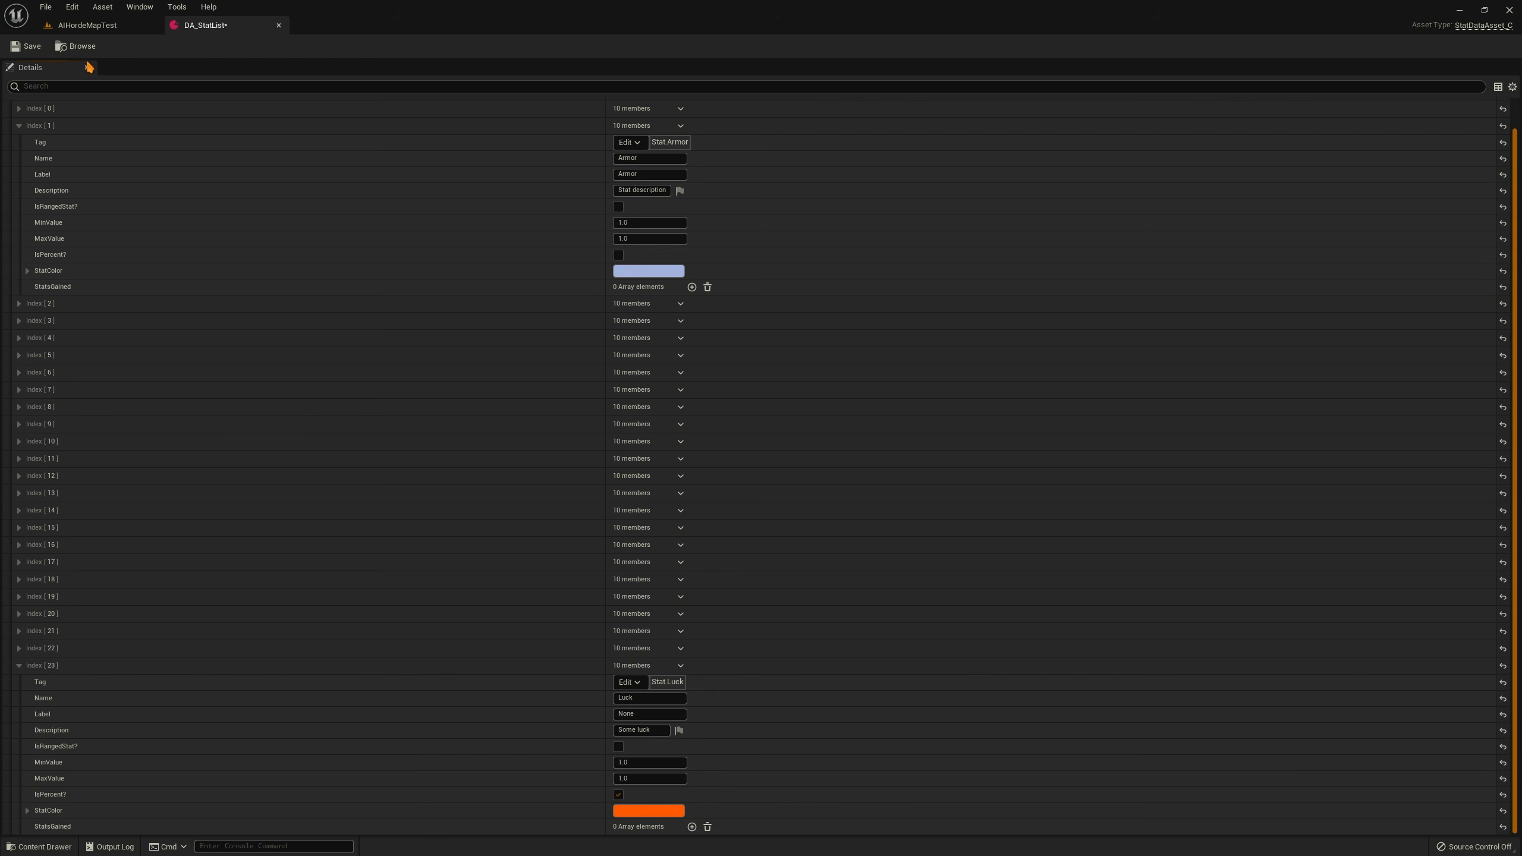
pyautogui.middleClick(227, 30)
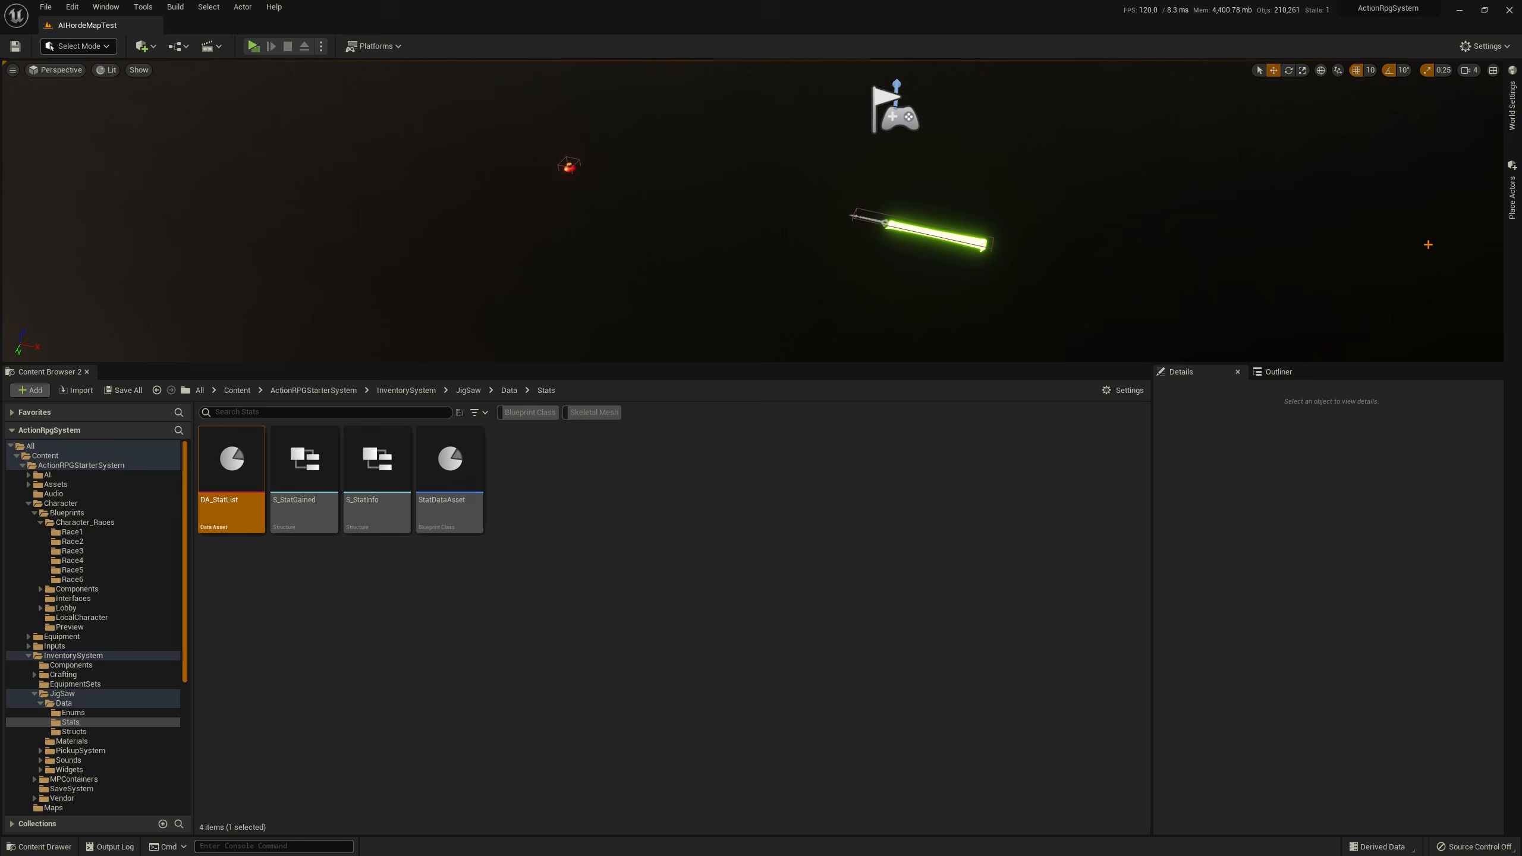
pyautogui.click(1511, 105)
pyautogui.click(1327, 187)
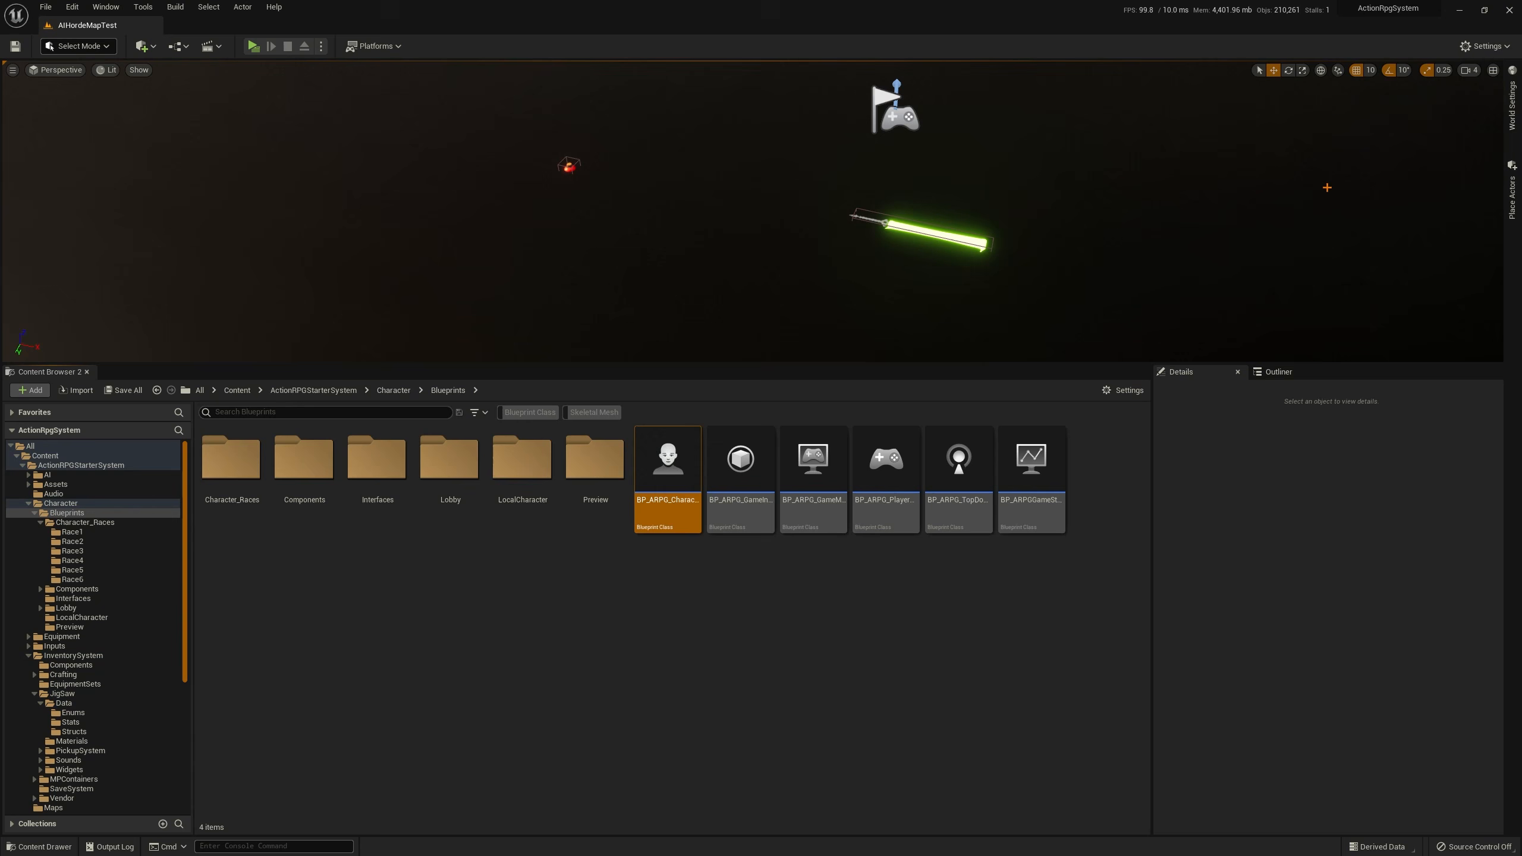
pyautogui.doubleClick(669, 480)
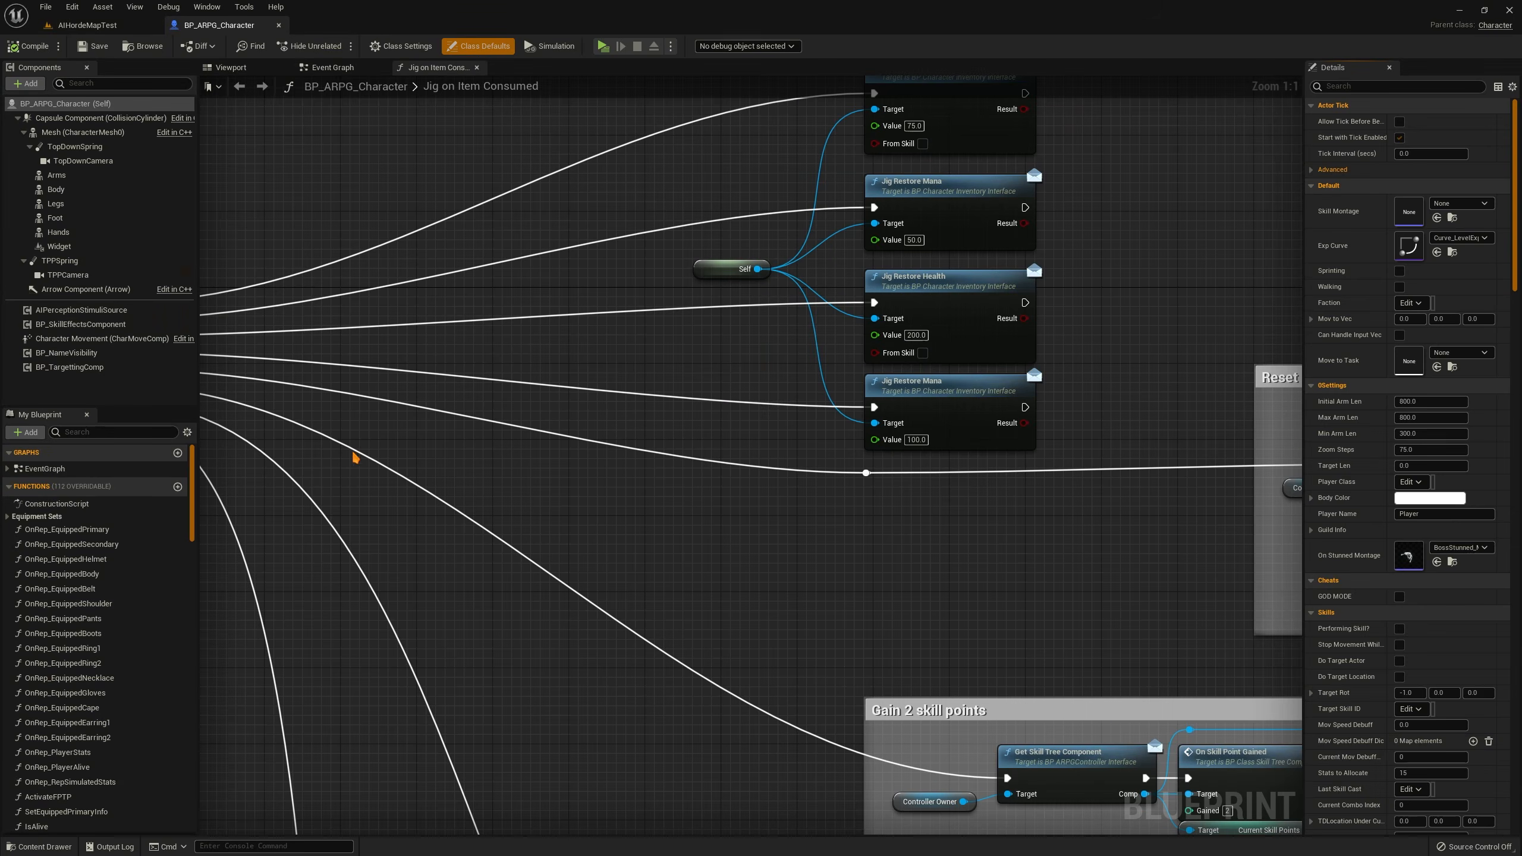
# Close the Jig on Item Consumed graph, find the PlayerStats variable by filtering for "stat", and expand its default Stats array
pyautogui.scroll(-3, 252, 299)
pyautogui.moveTo(252, 299); pyautogui.dragTo(486, 239, button='right')
pyautogui.middleClick(441, 73)
pyautogui.click(117, 431)
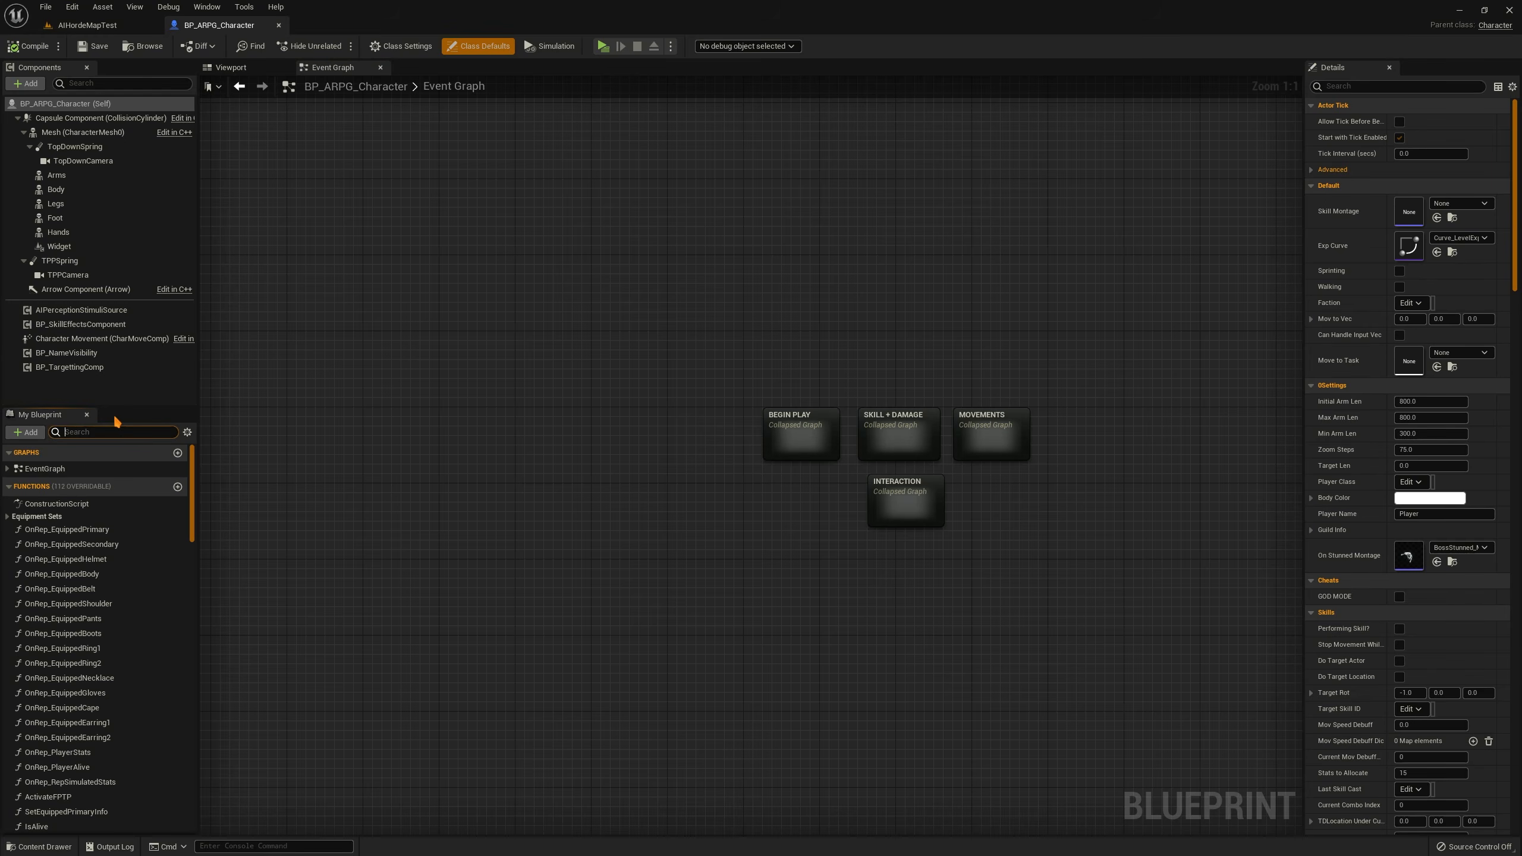
pyautogui.write('stat')
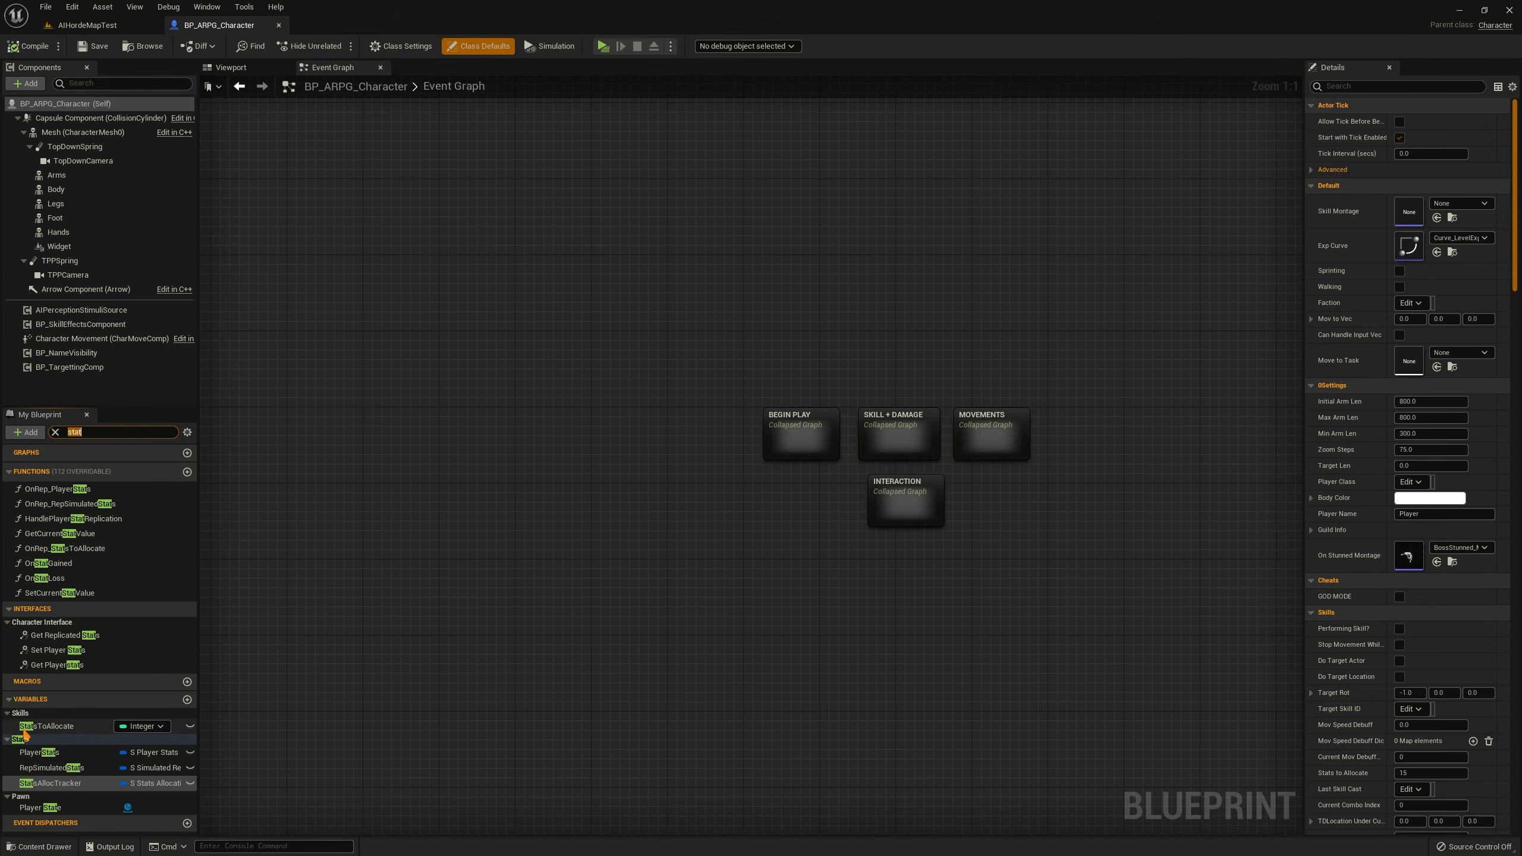
pyautogui.click(40, 752)
pyautogui.moveTo(1310, 293); pyautogui.dragTo(492, 300)
pyautogui.click(499, 313)
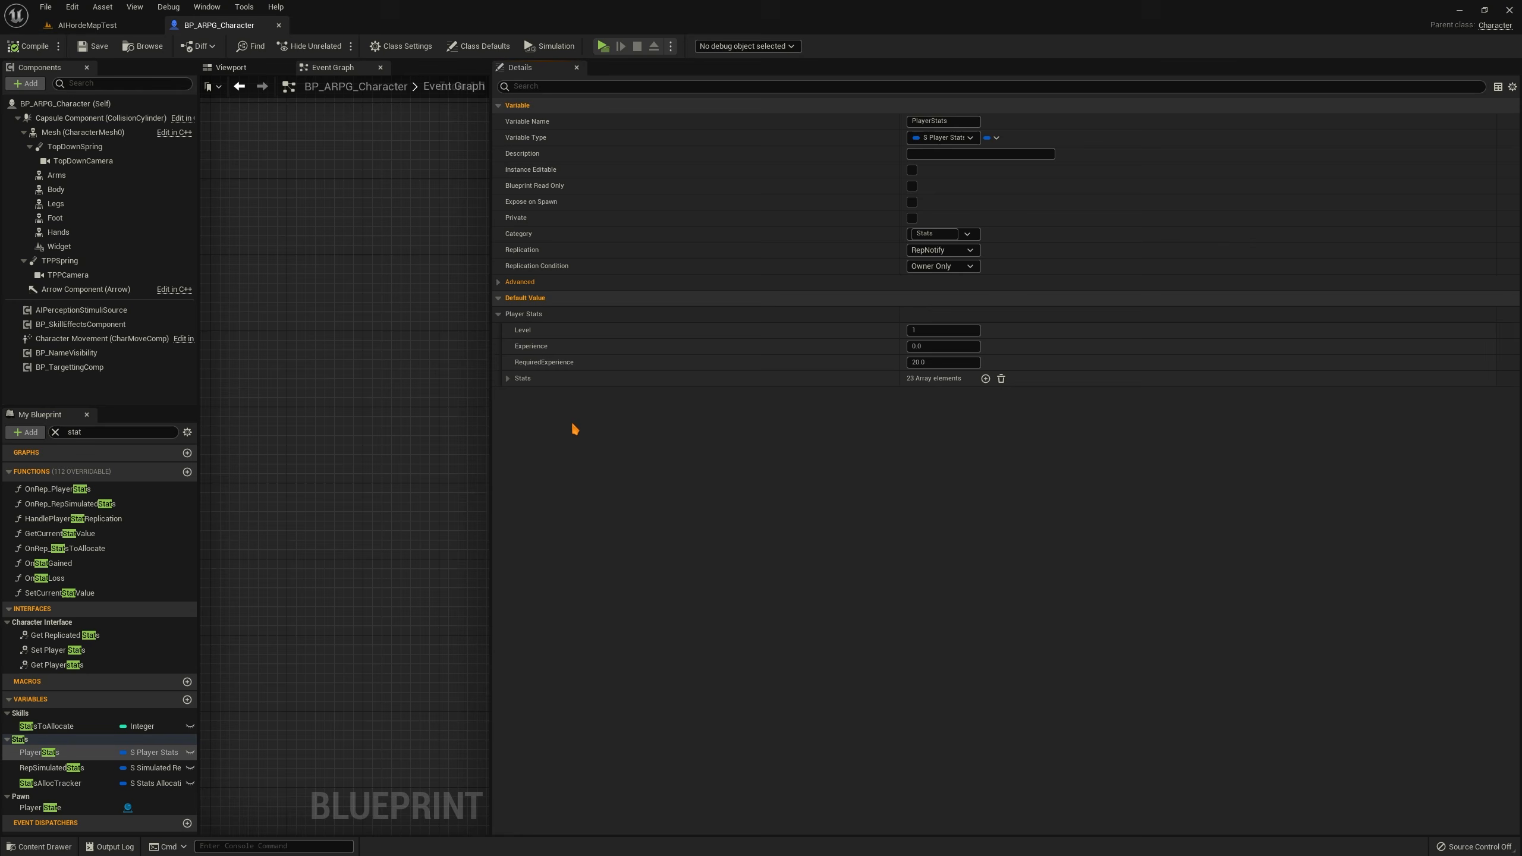
pyautogui.click(508, 378)
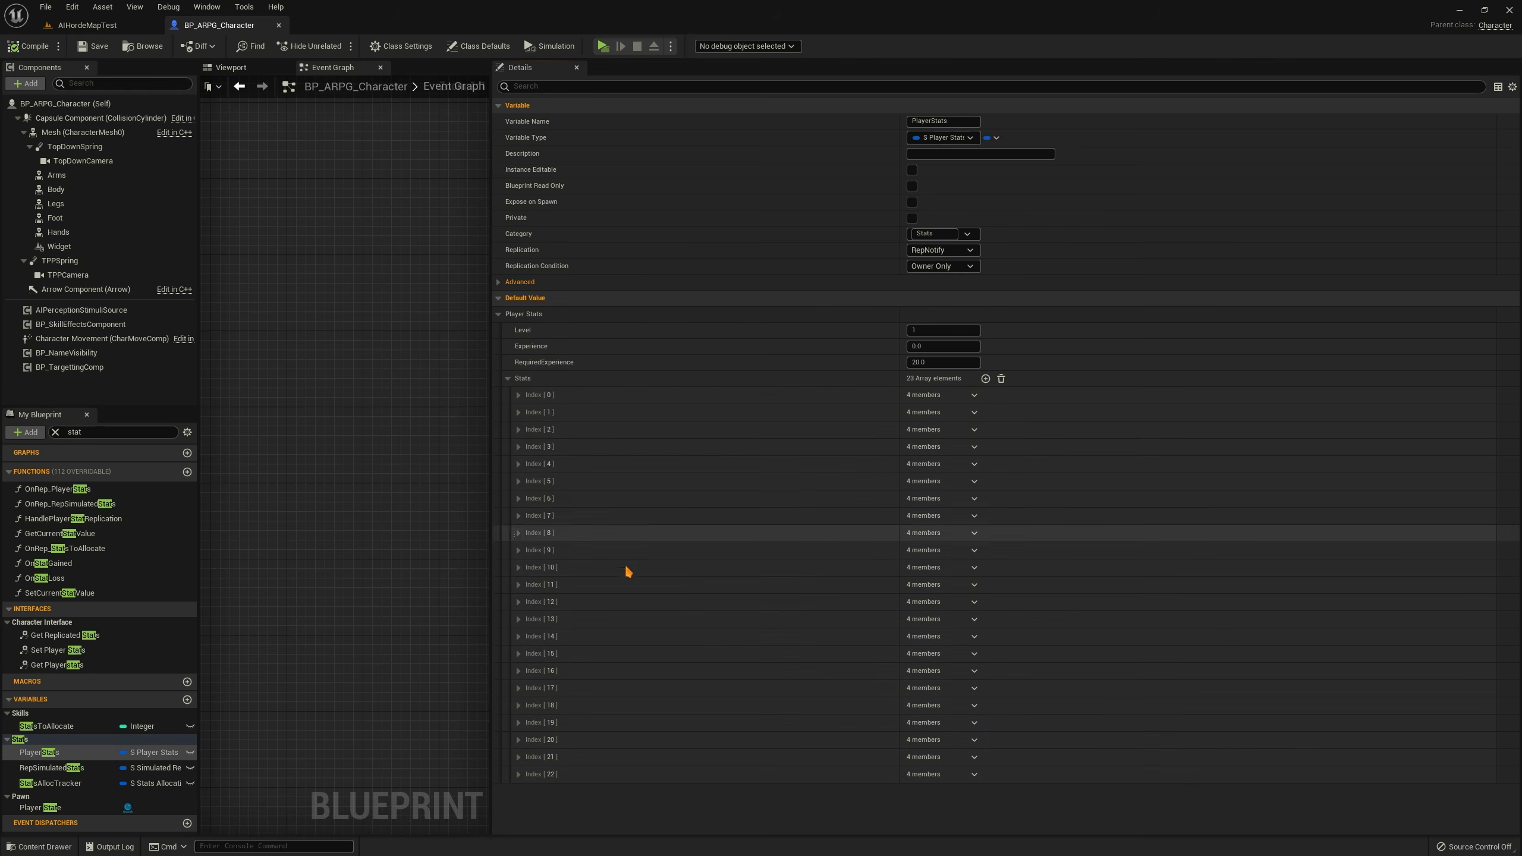
# Add a new element to the end of PlayerStats' default Stats array and assign it the Stat.Luck tag
pyautogui.click(985, 378)
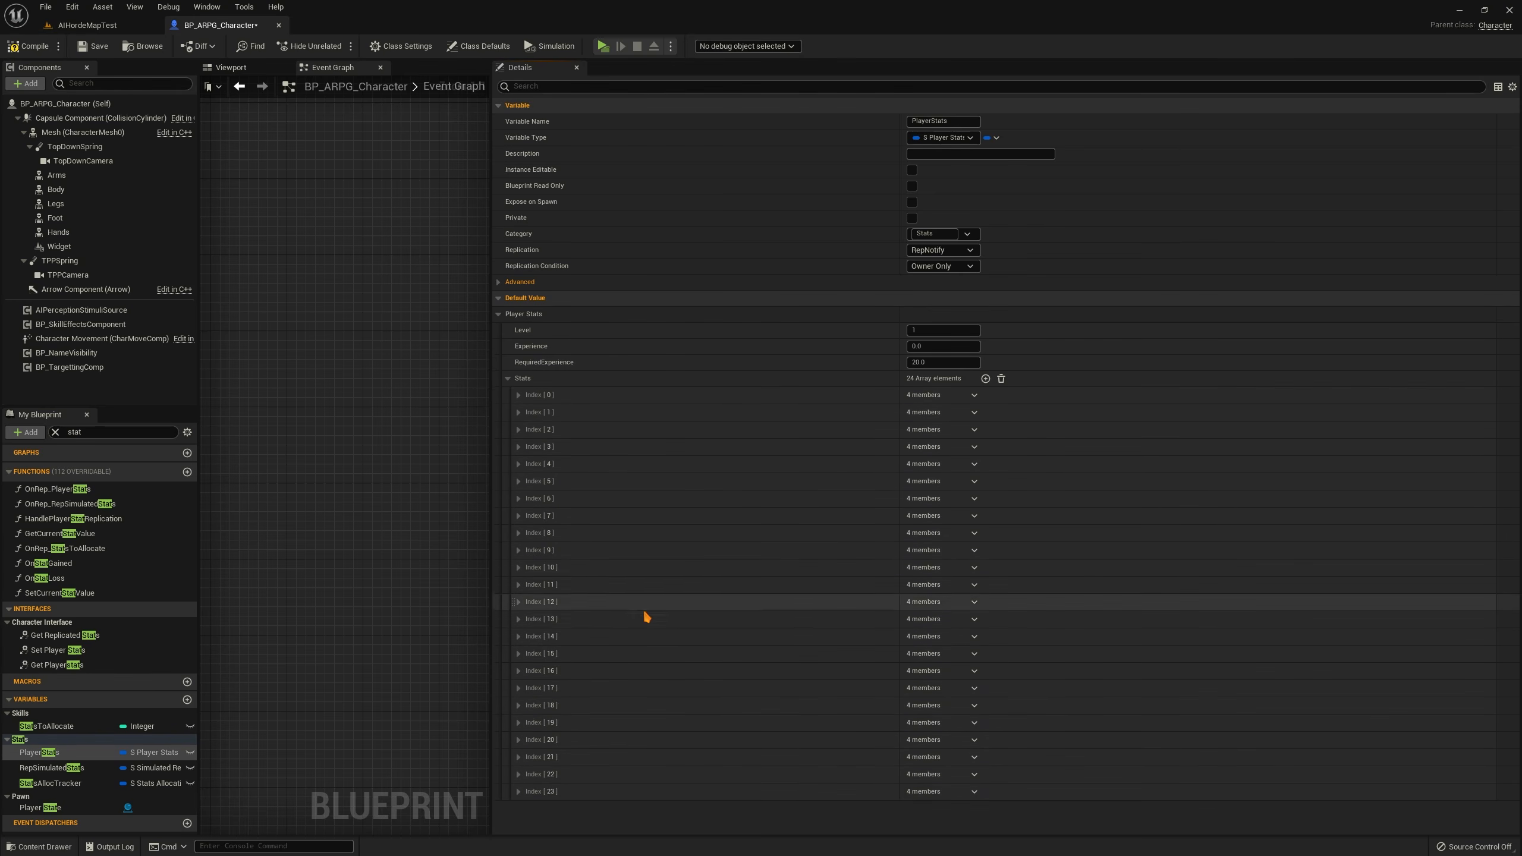
pyautogui.click(519, 792)
pyautogui.scroll(-1, 550, 802)
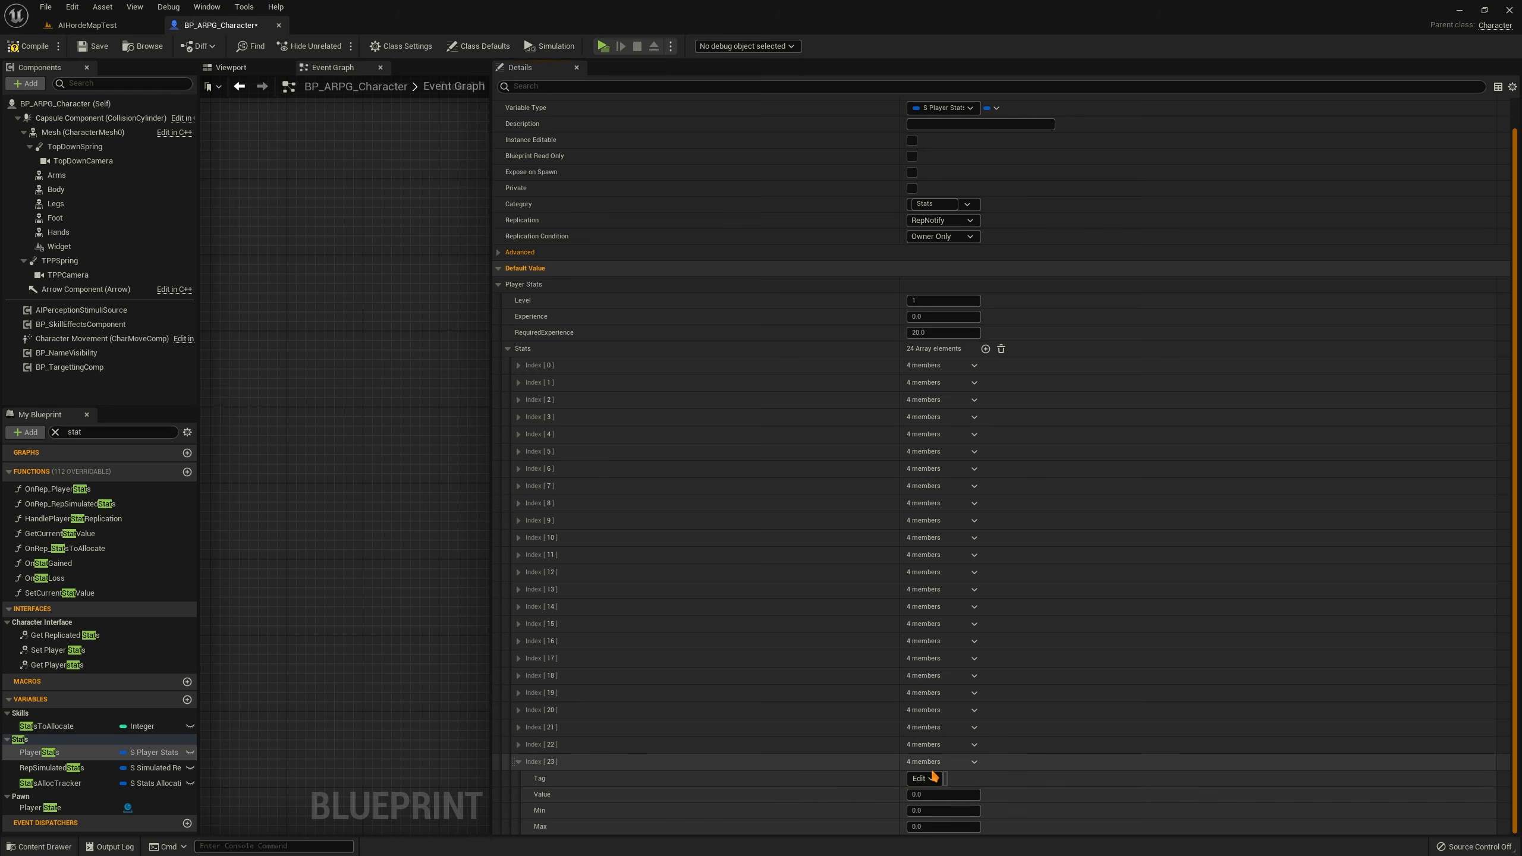
pyautogui.click(921, 779)
pyautogui.write('luck')
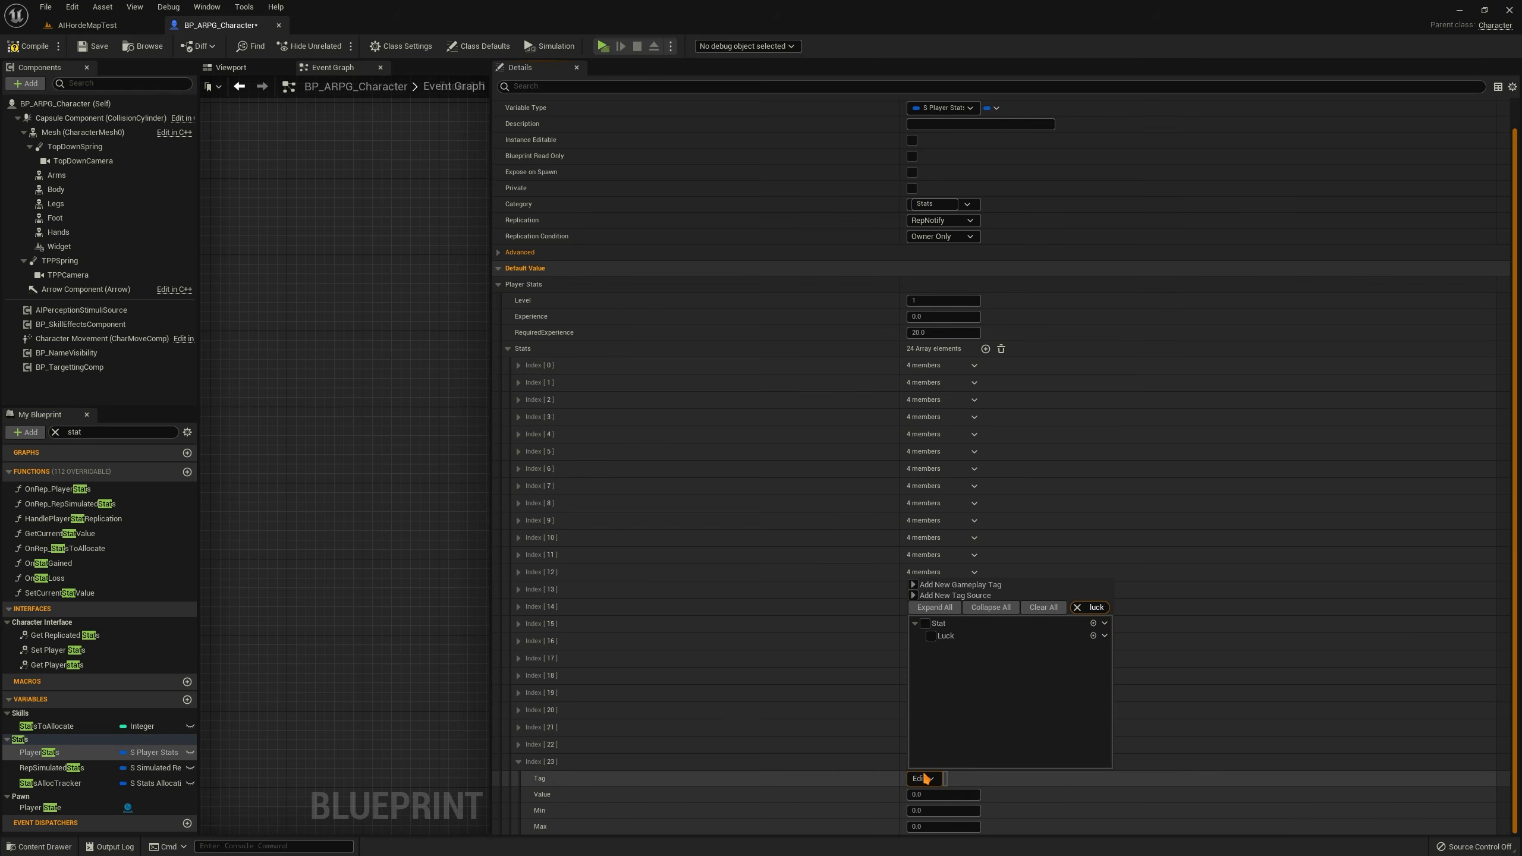
pyautogui.click(931, 636)
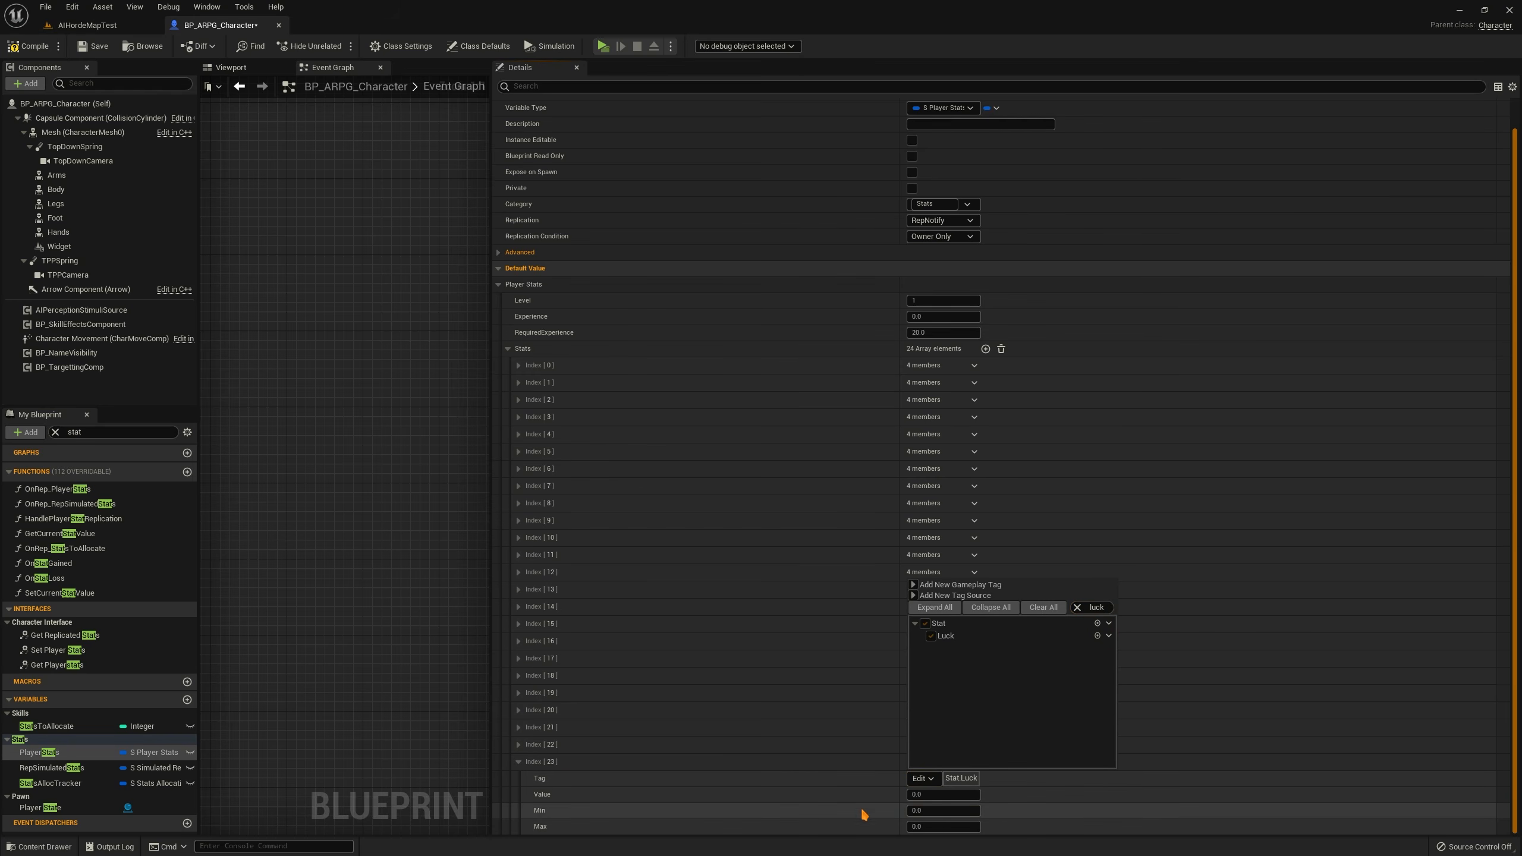
pyautogui.click(824, 800)
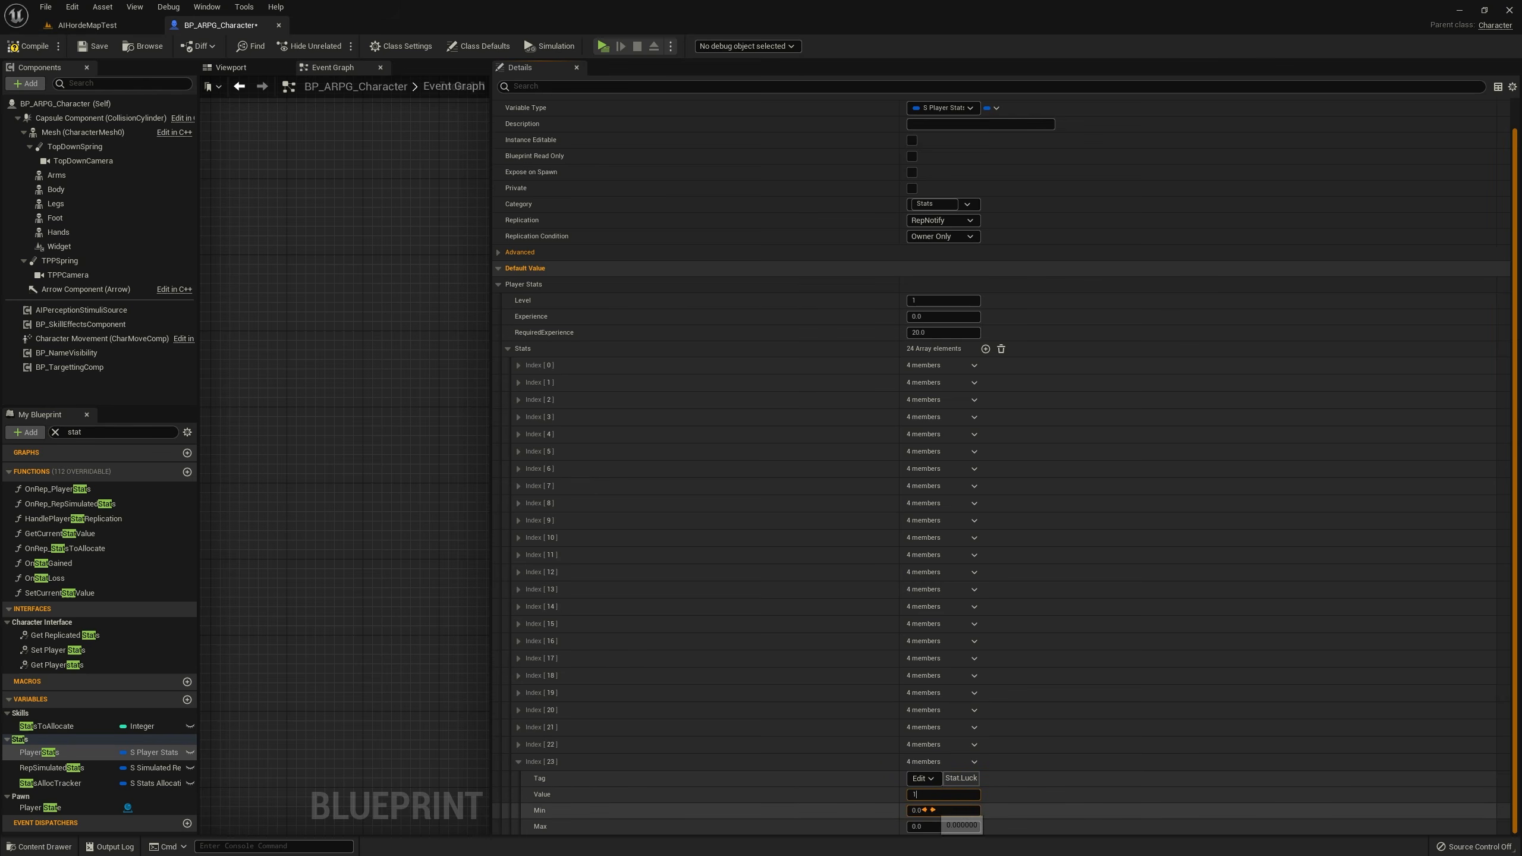
# Set the Value, Min and Max of the Stat.Luck element at Index [23] to 1 and collapse the element
pyautogui.click(928, 810)
pyautogui.write('1')
pyautogui.click(921, 827)
pyautogui.write('1')
pyautogui.press('Return')
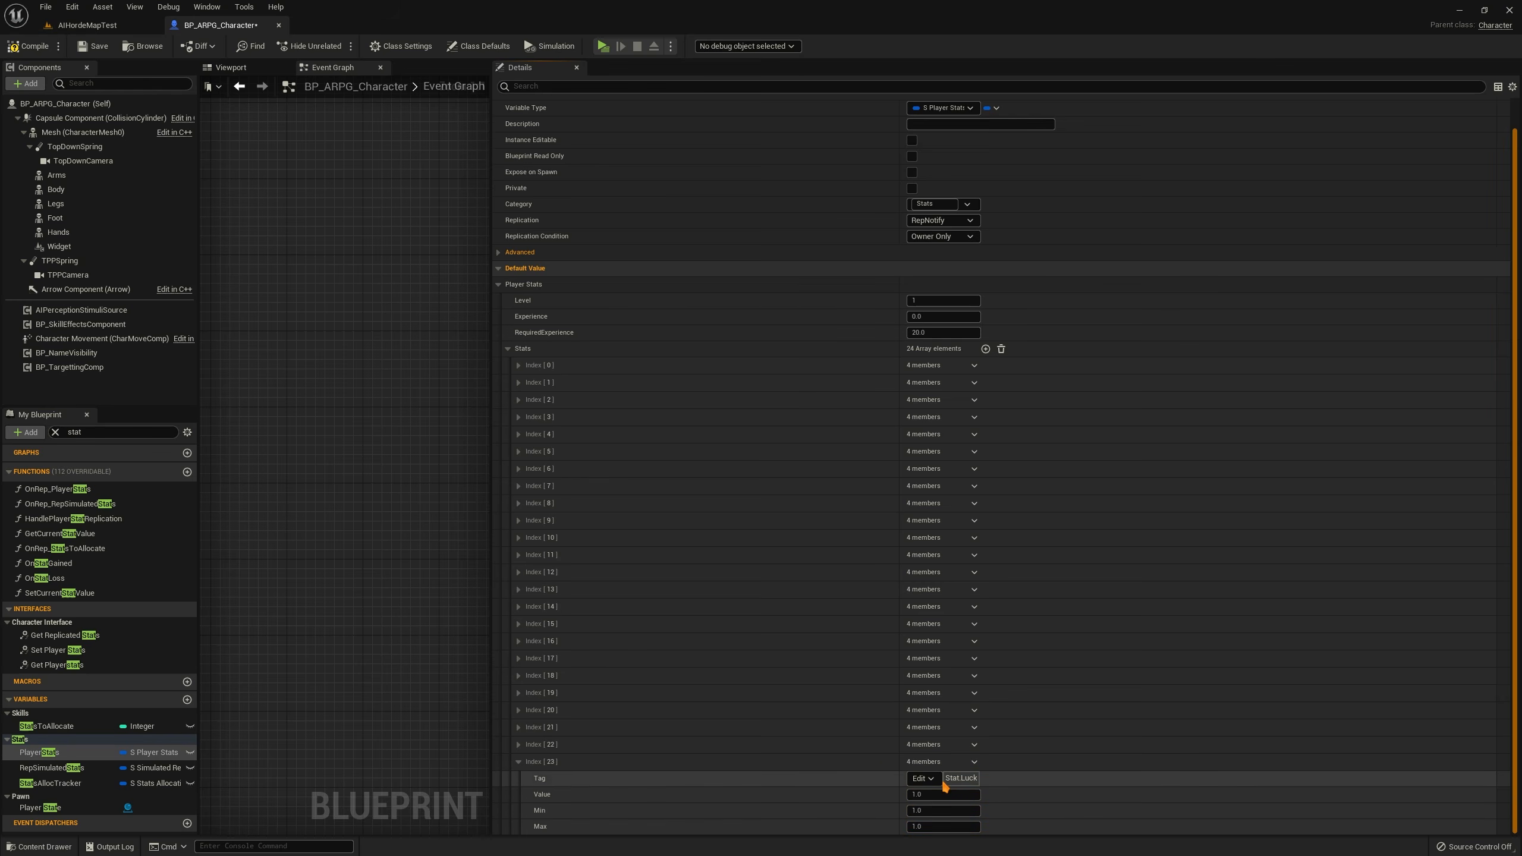
pyautogui.click(520, 762)
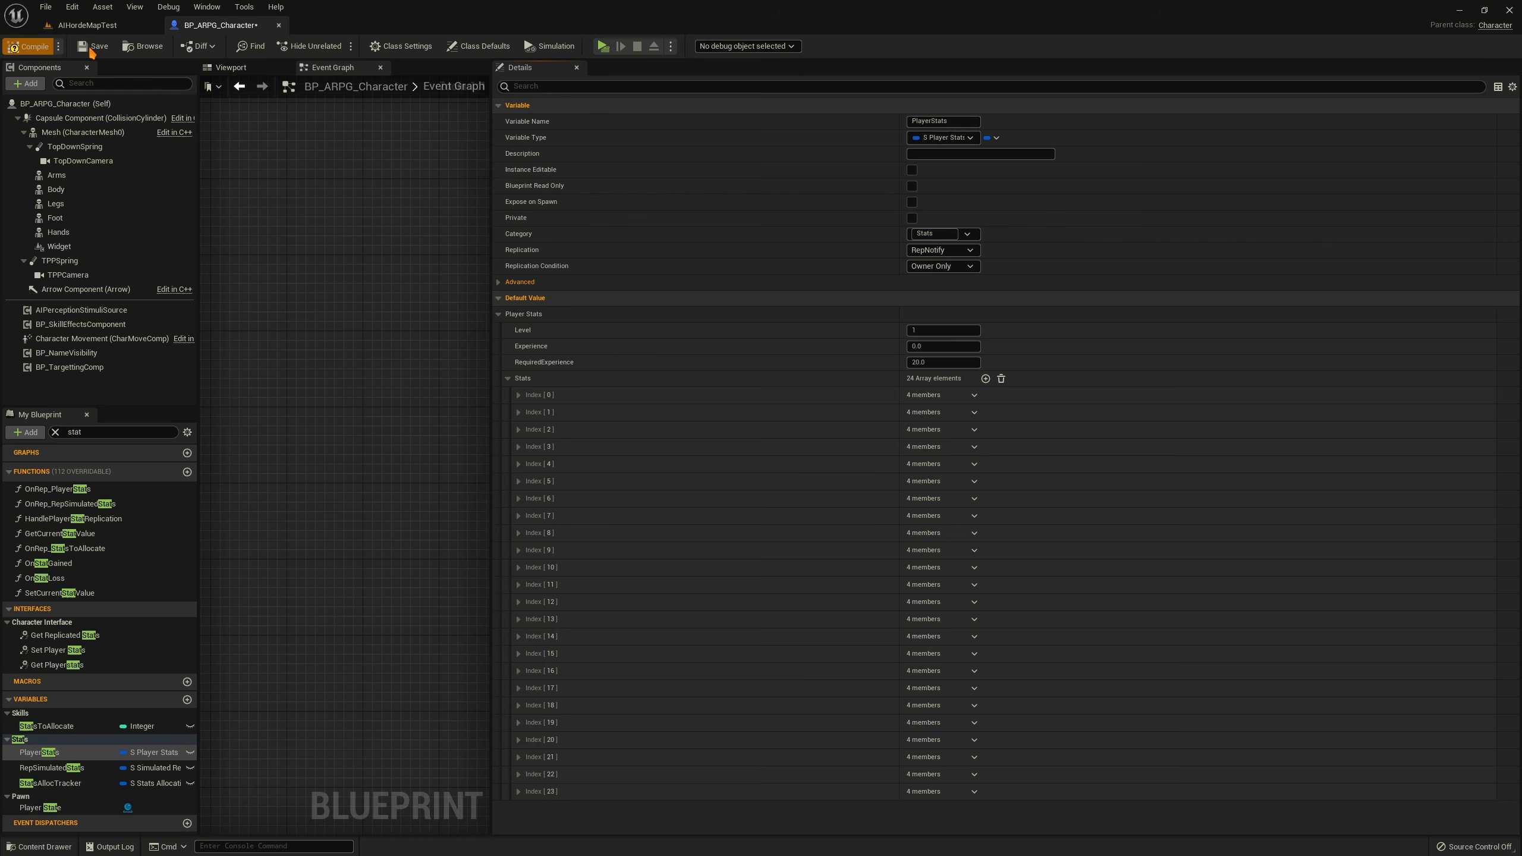
# Search the ActionRPGStarterSystem folder for "DA_lobb", locate DA_LobbySetup in its ClassSetups folder, and open it
pyautogui.click(87, 24)
pyautogui.click(18, 468)
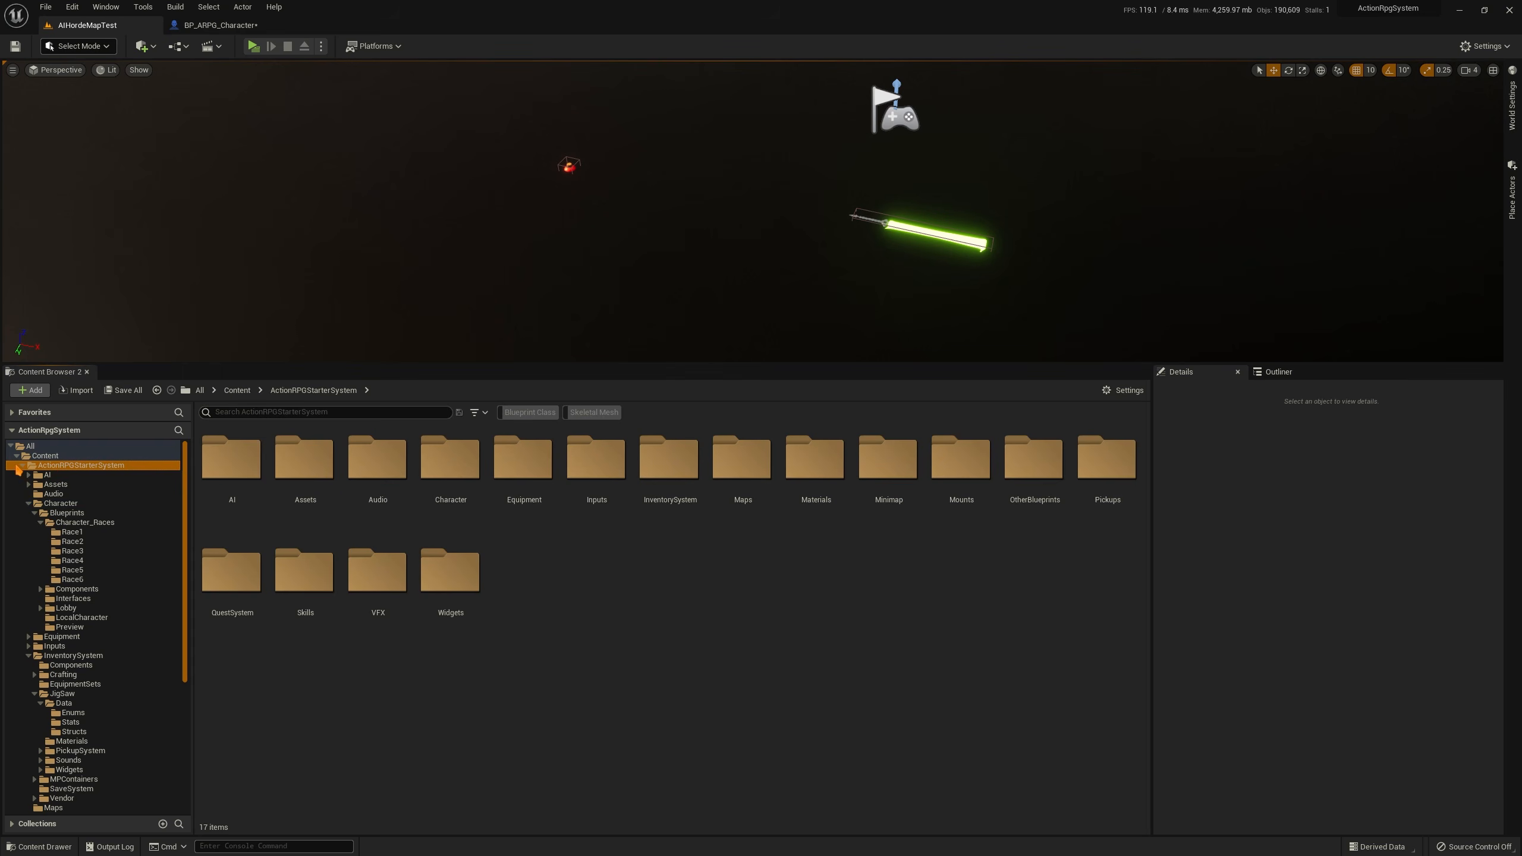
pyautogui.click(19, 468)
pyautogui.click(264, 412)
pyautogui.write('DA_')
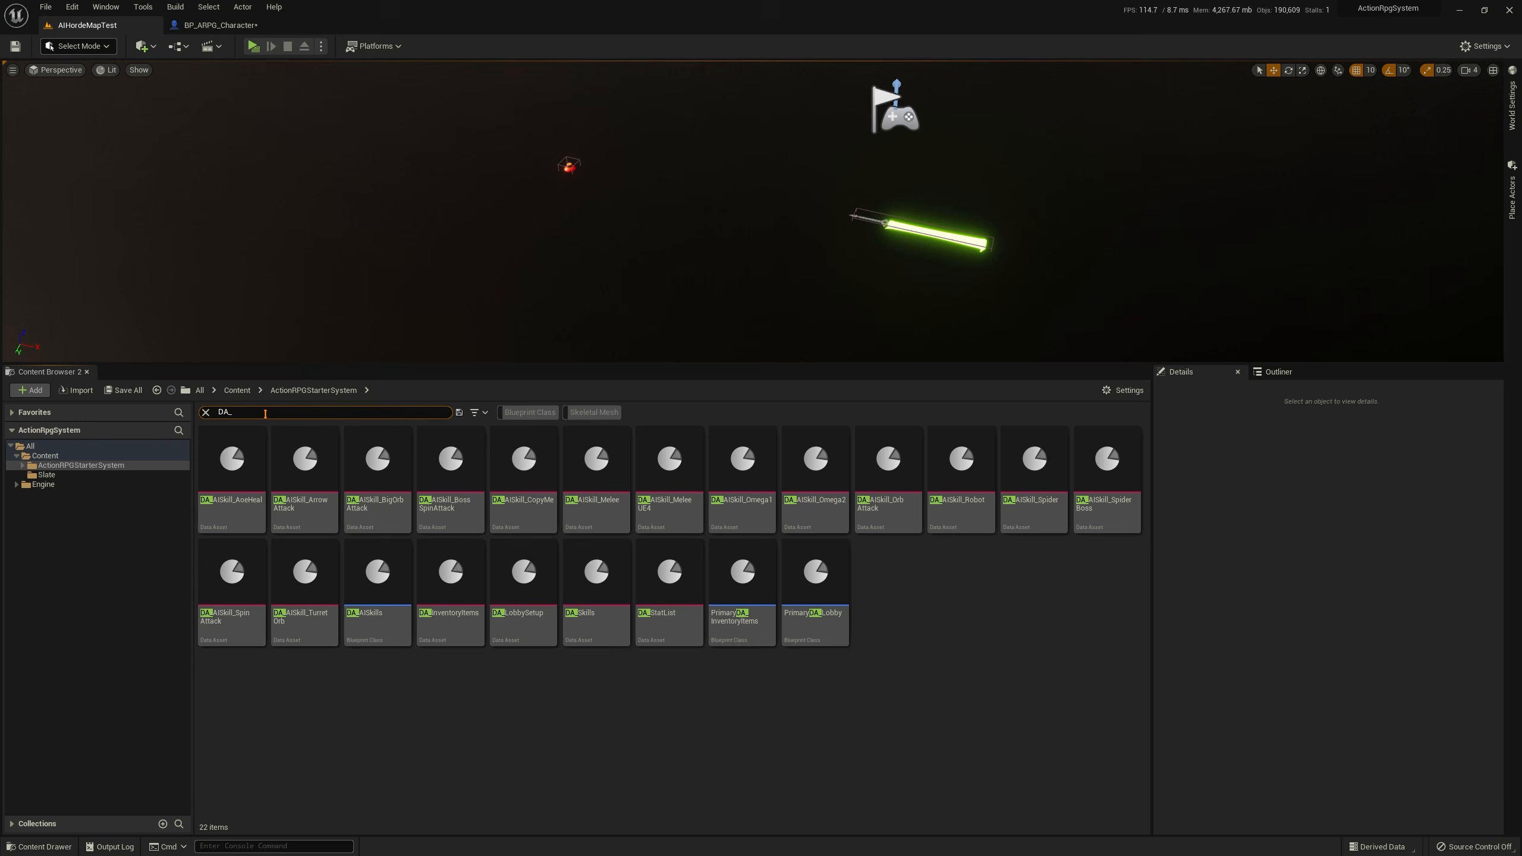
pyautogui.write(' rac')
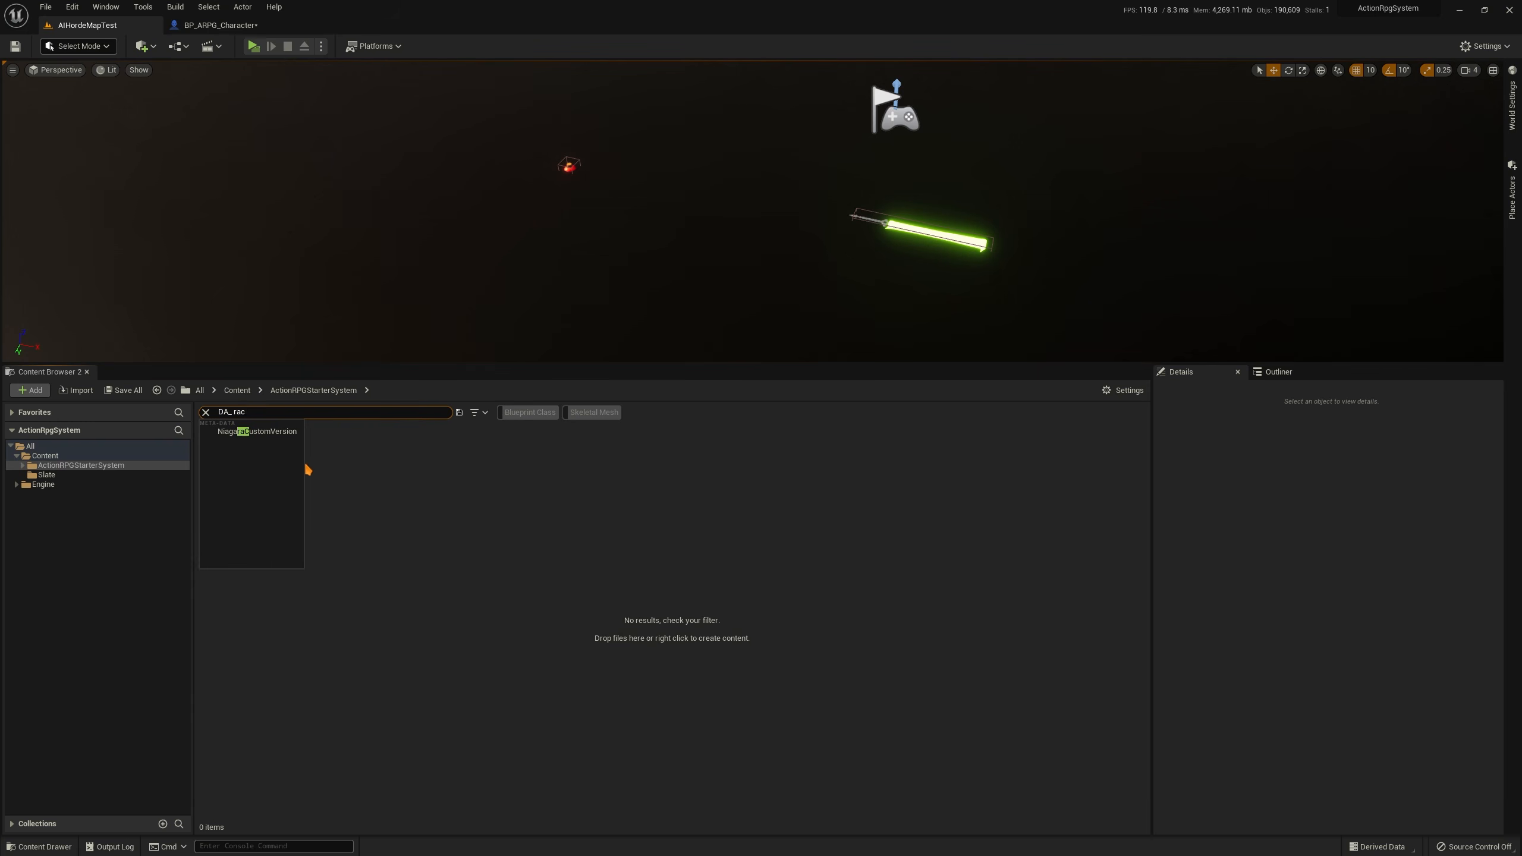
pyautogui.click(304, 460)
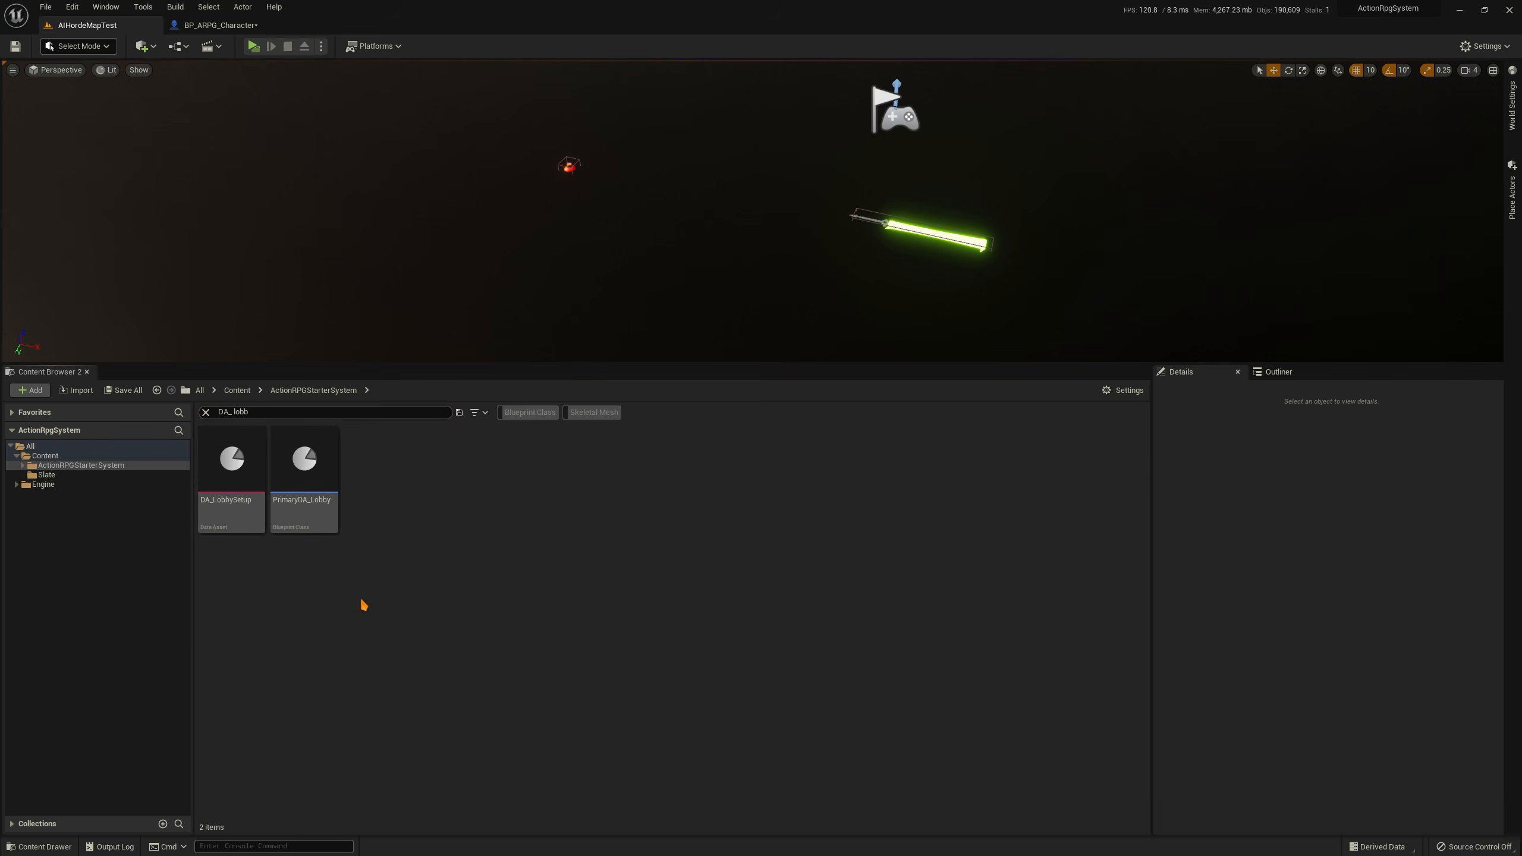
pyautogui.click(241, 497)
pyautogui.hotkey('ctrl', 'b')
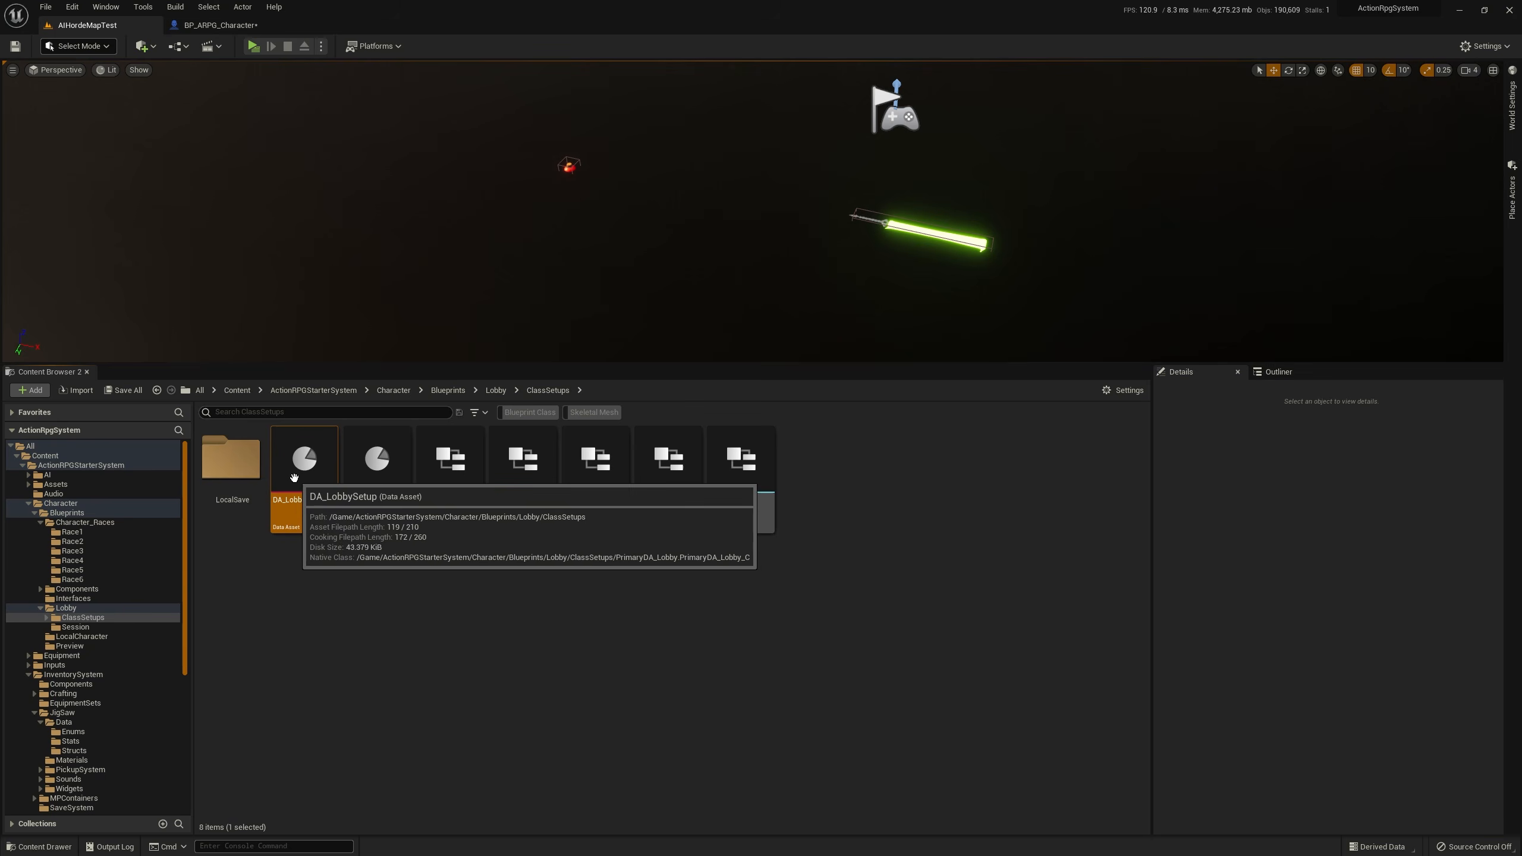
pyautogui.doubleClick(291, 527)
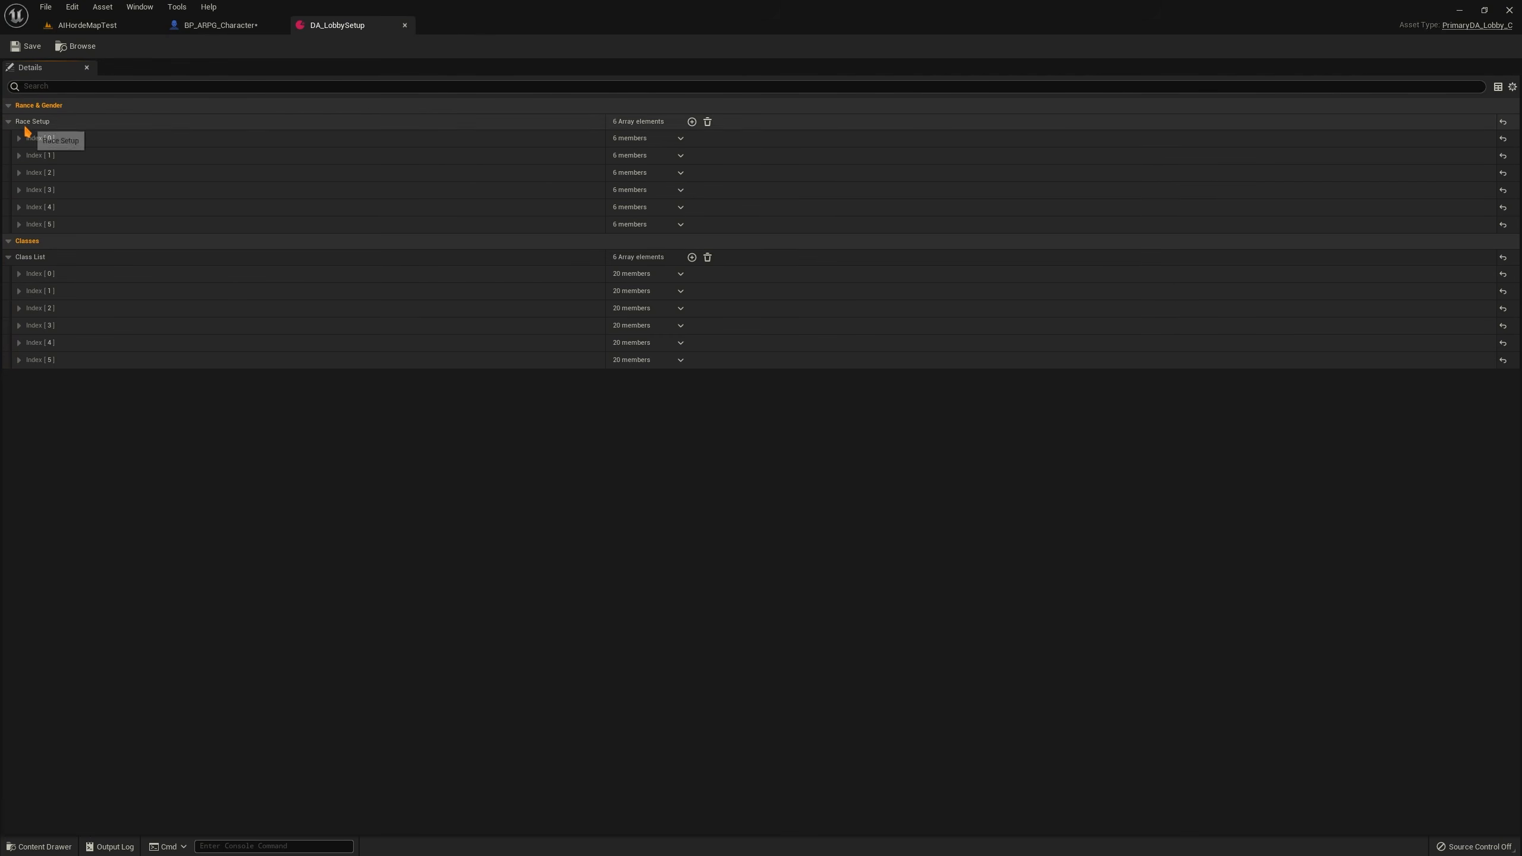
# Expand ClassInitialStats of Class1 at Index [0] of the Class List and add a new element to its Stats array
pyautogui.click(19, 274)
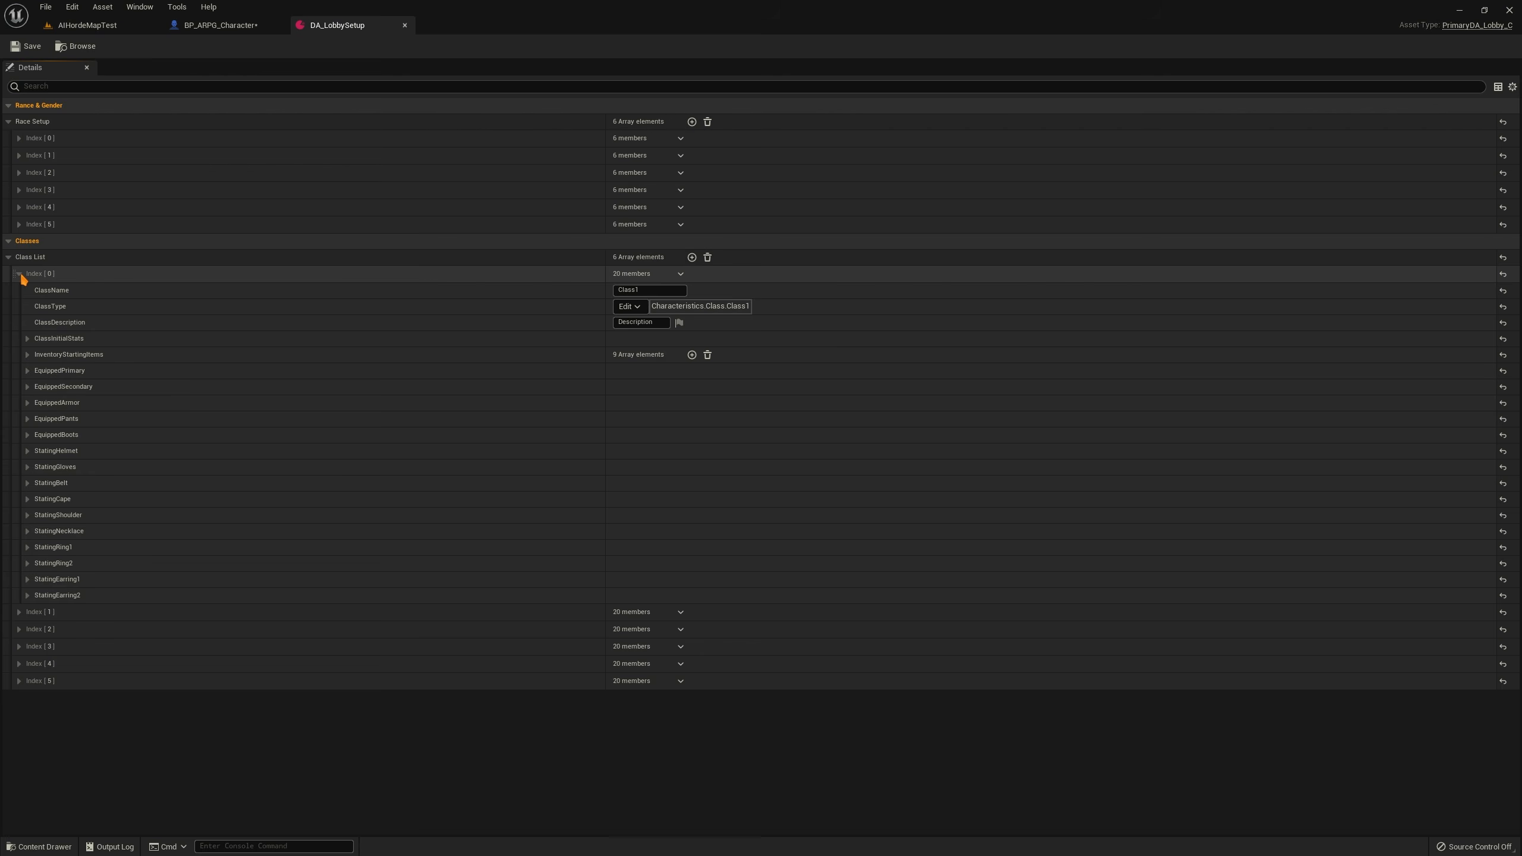
pyautogui.click(19, 273)
pyautogui.click(19, 274)
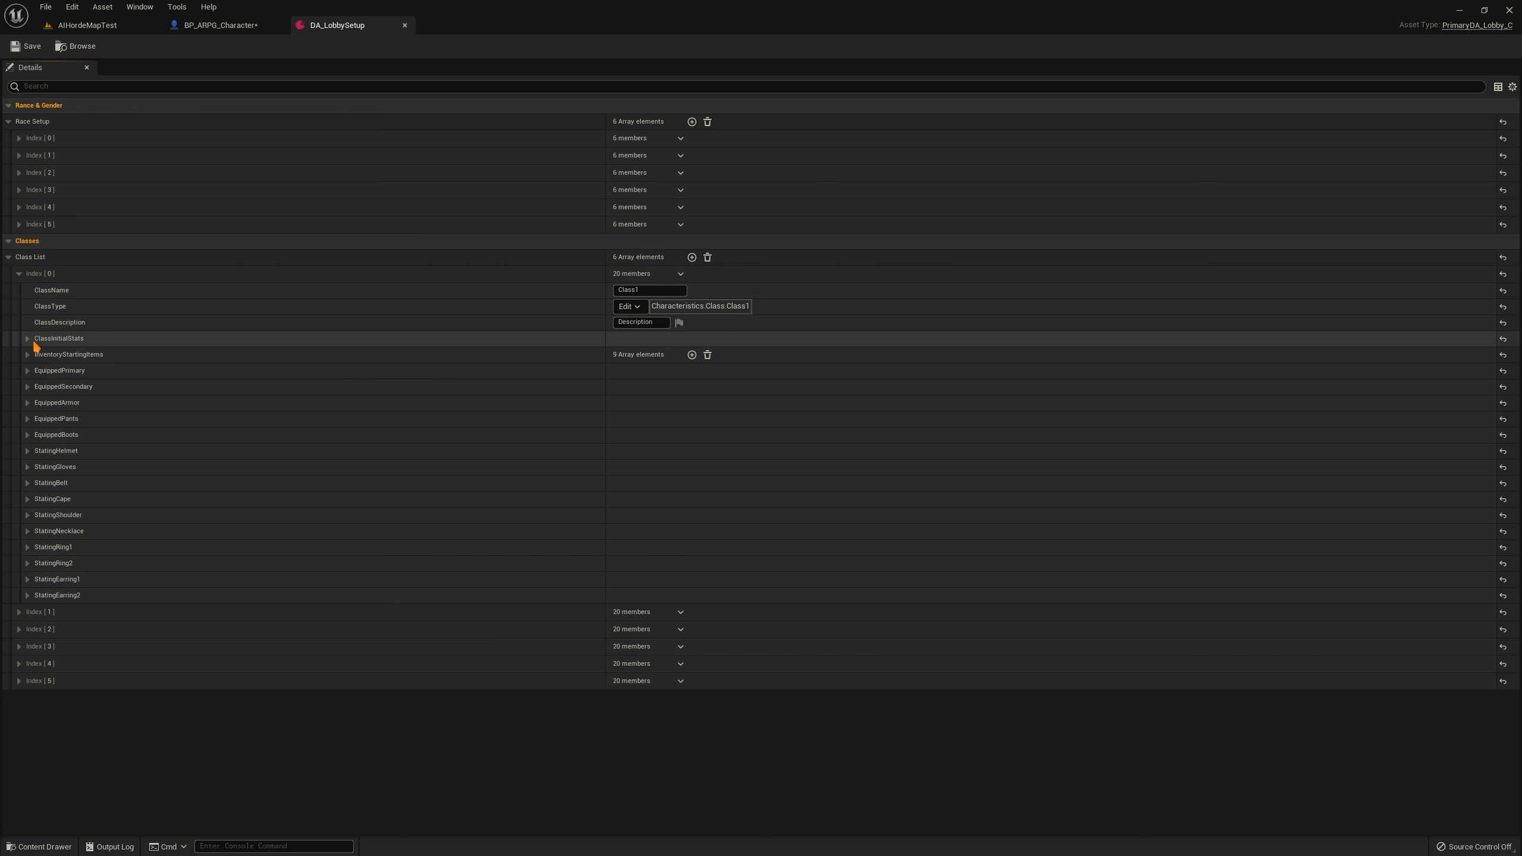
pyautogui.click(27, 339)
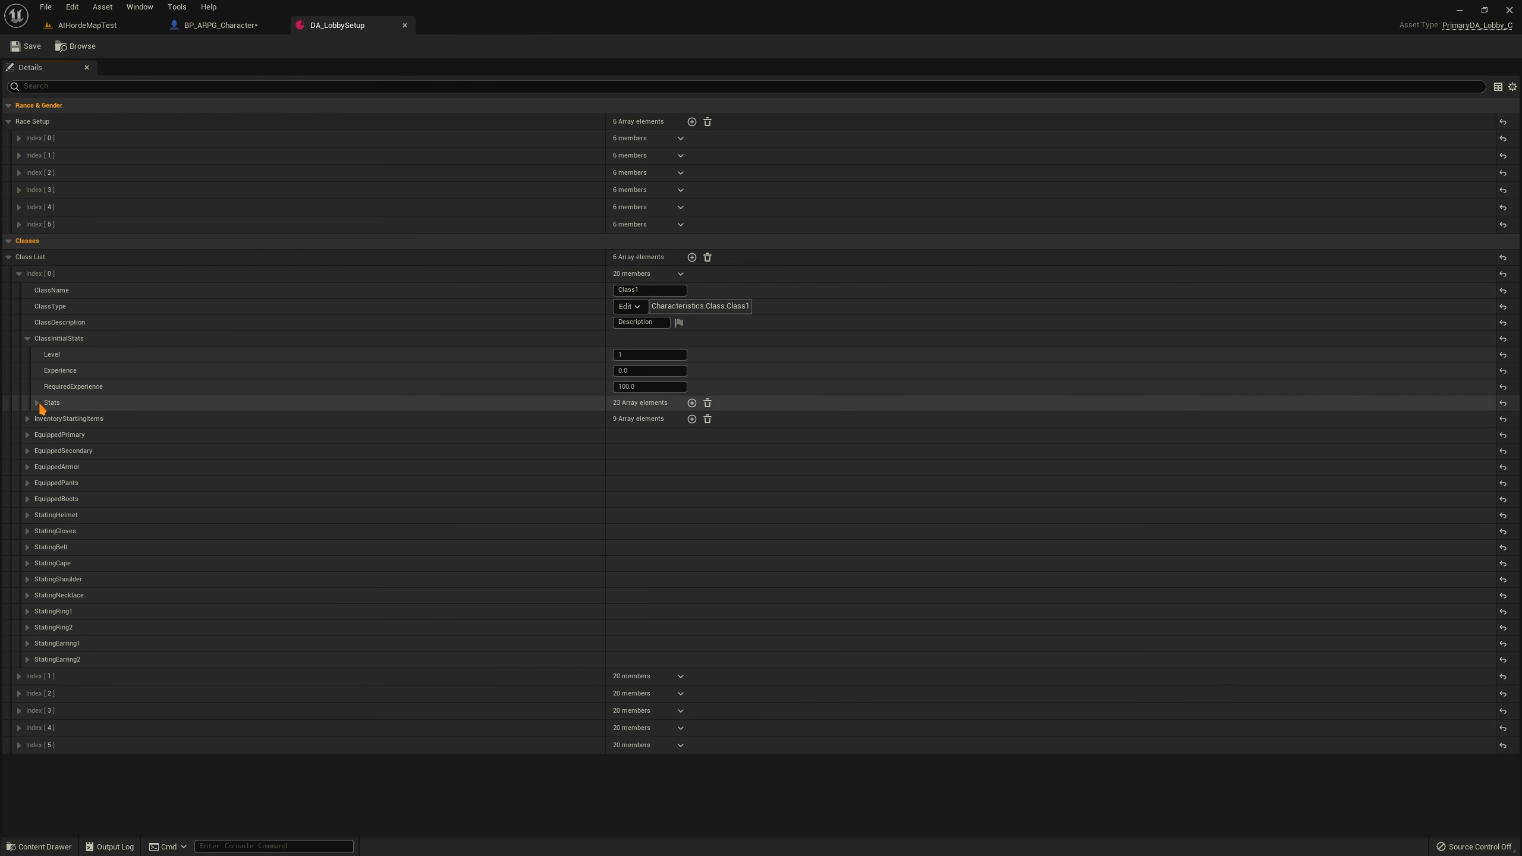
pyautogui.click(37, 403)
pyautogui.click(692, 404)
# Assign the Stat.Luck tag to the new Stats element at Index [23] of Class1's ClassInitialStats
pyautogui.scroll(-3, 358, 533)
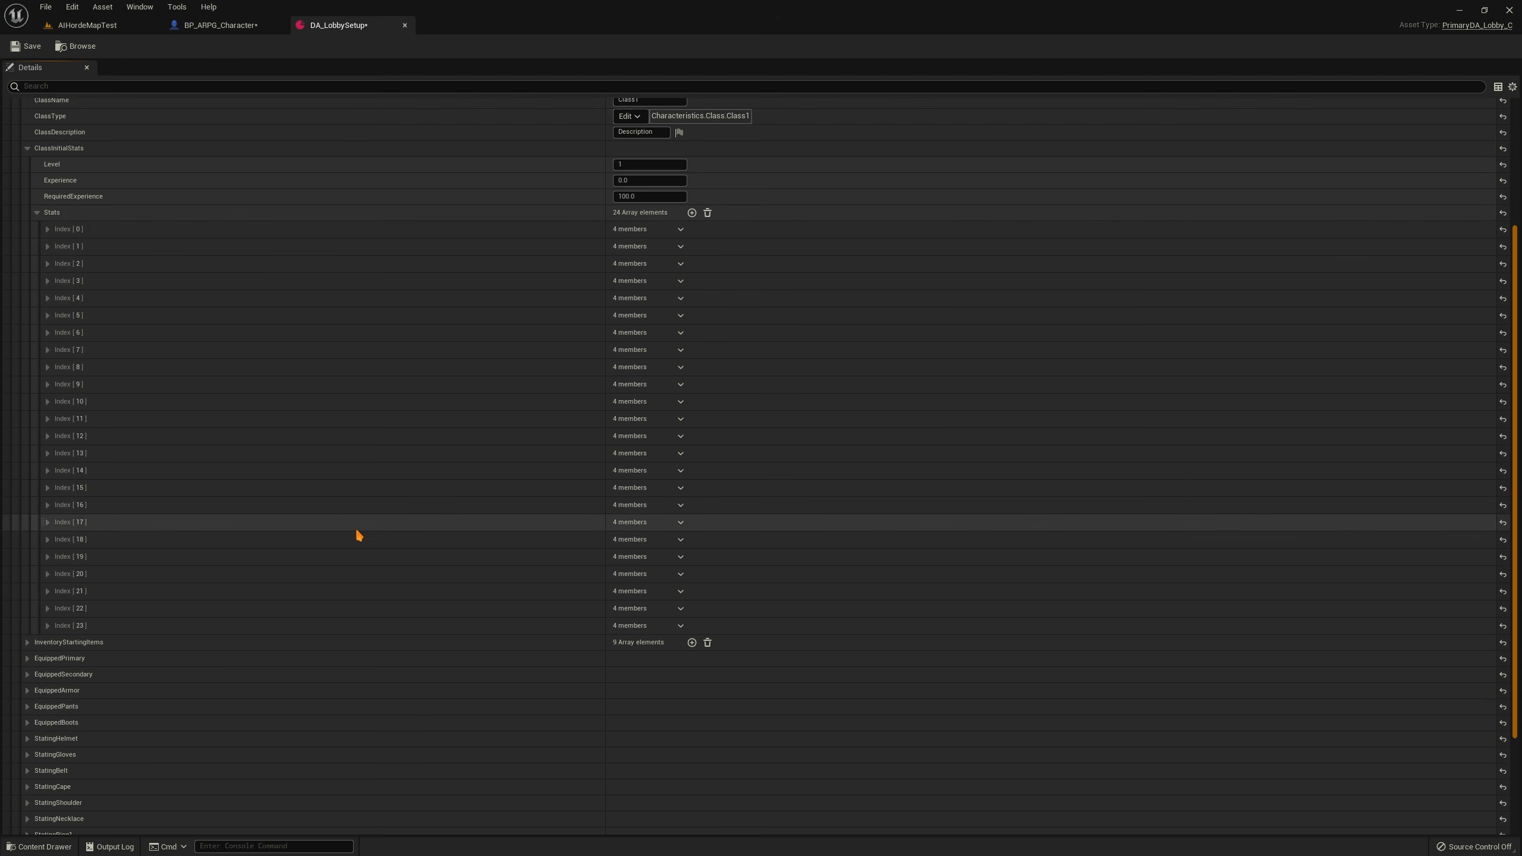
pyautogui.scroll(-2, 359, 534)
pyautogui.click(48, 483)
pyautogui.click(627, 500)
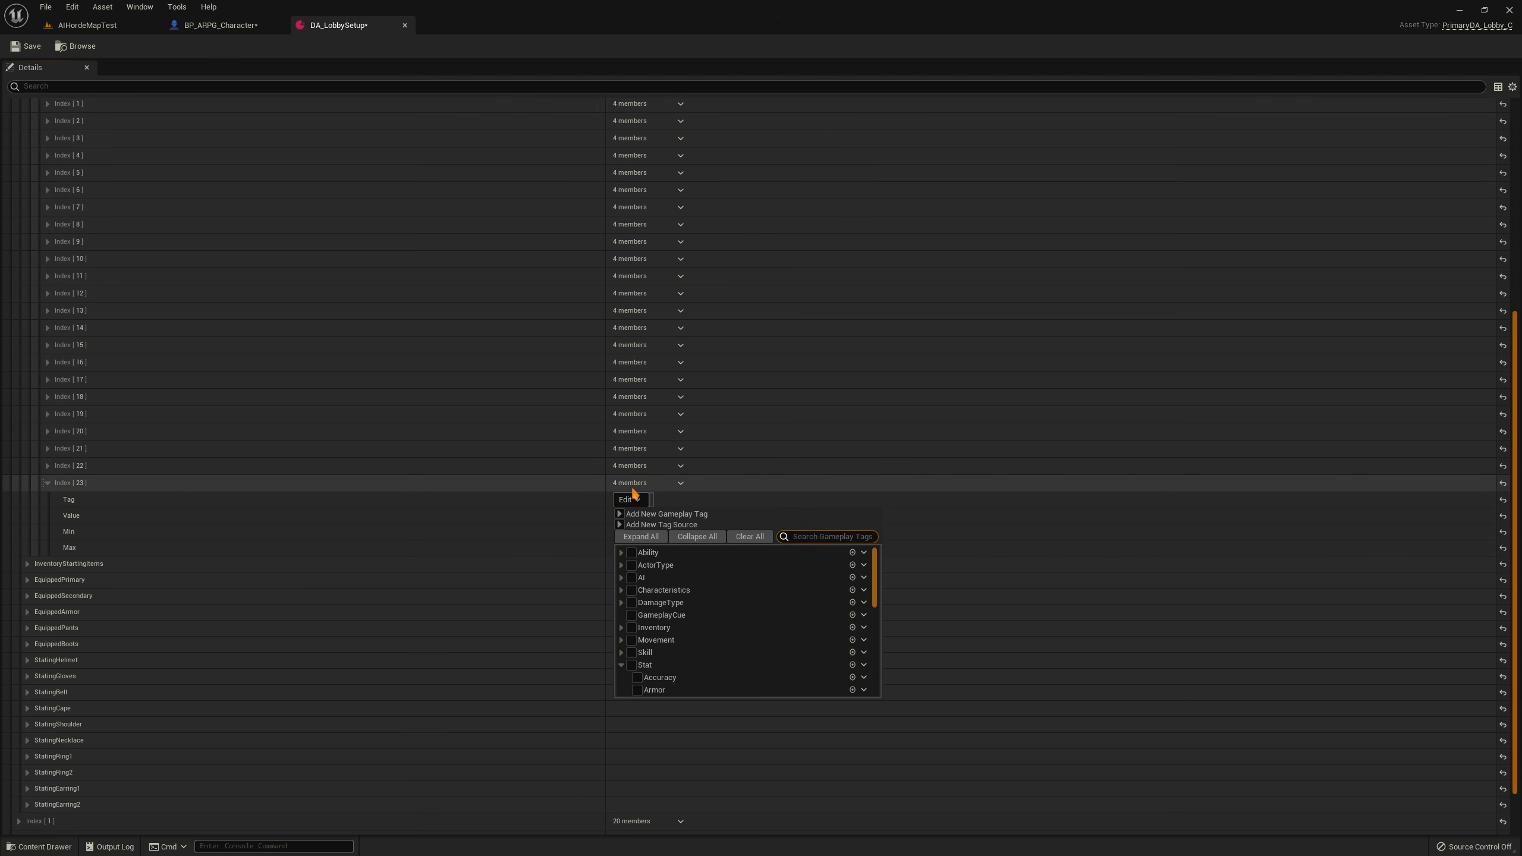
pyautogui.write('luck')
pyautogui.click(637, 565)
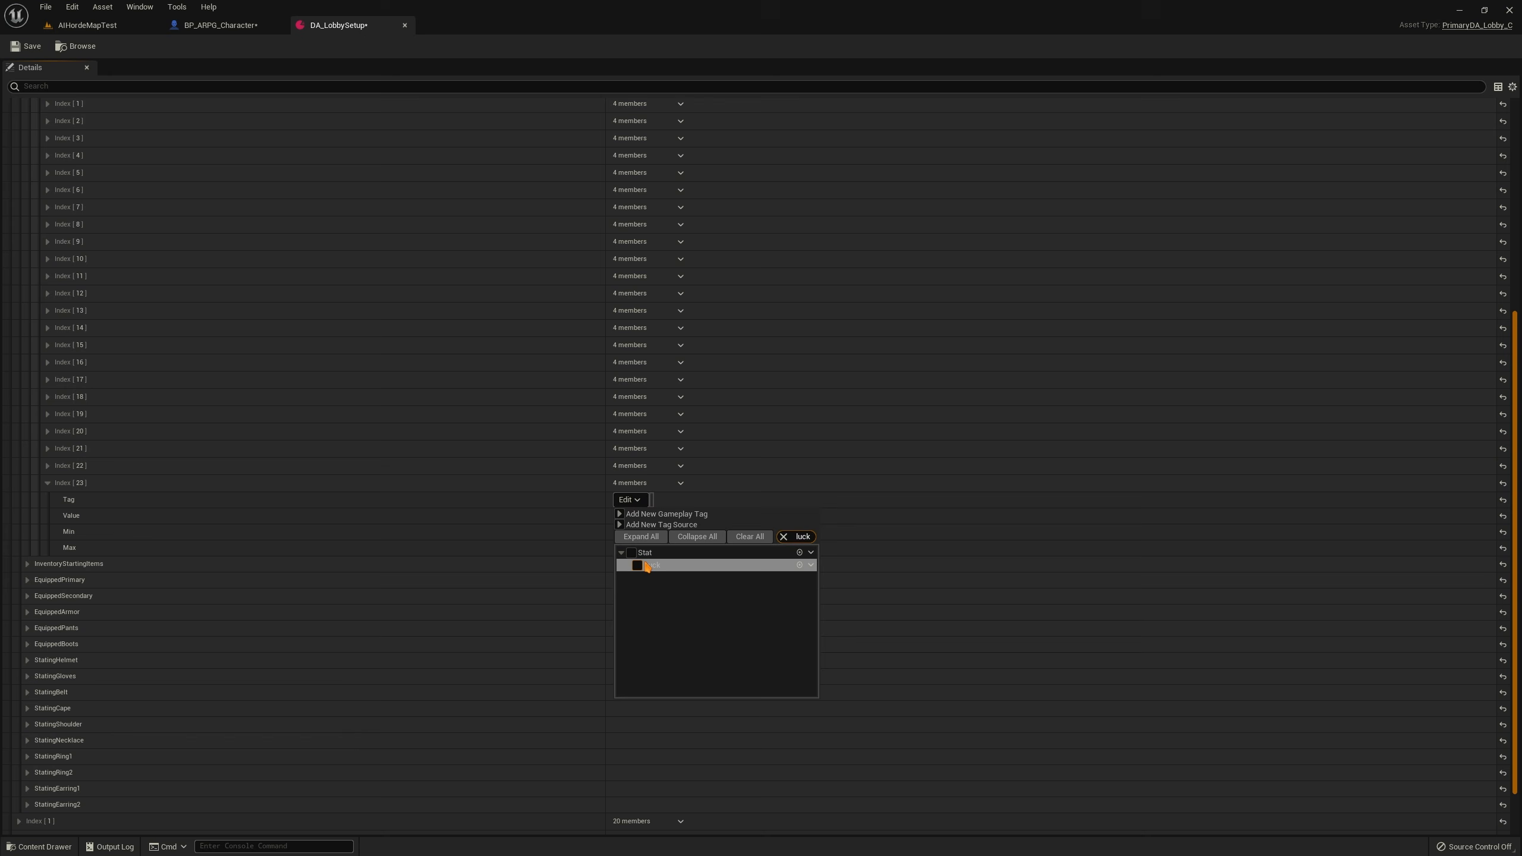
pyautogui.click(323, 522)
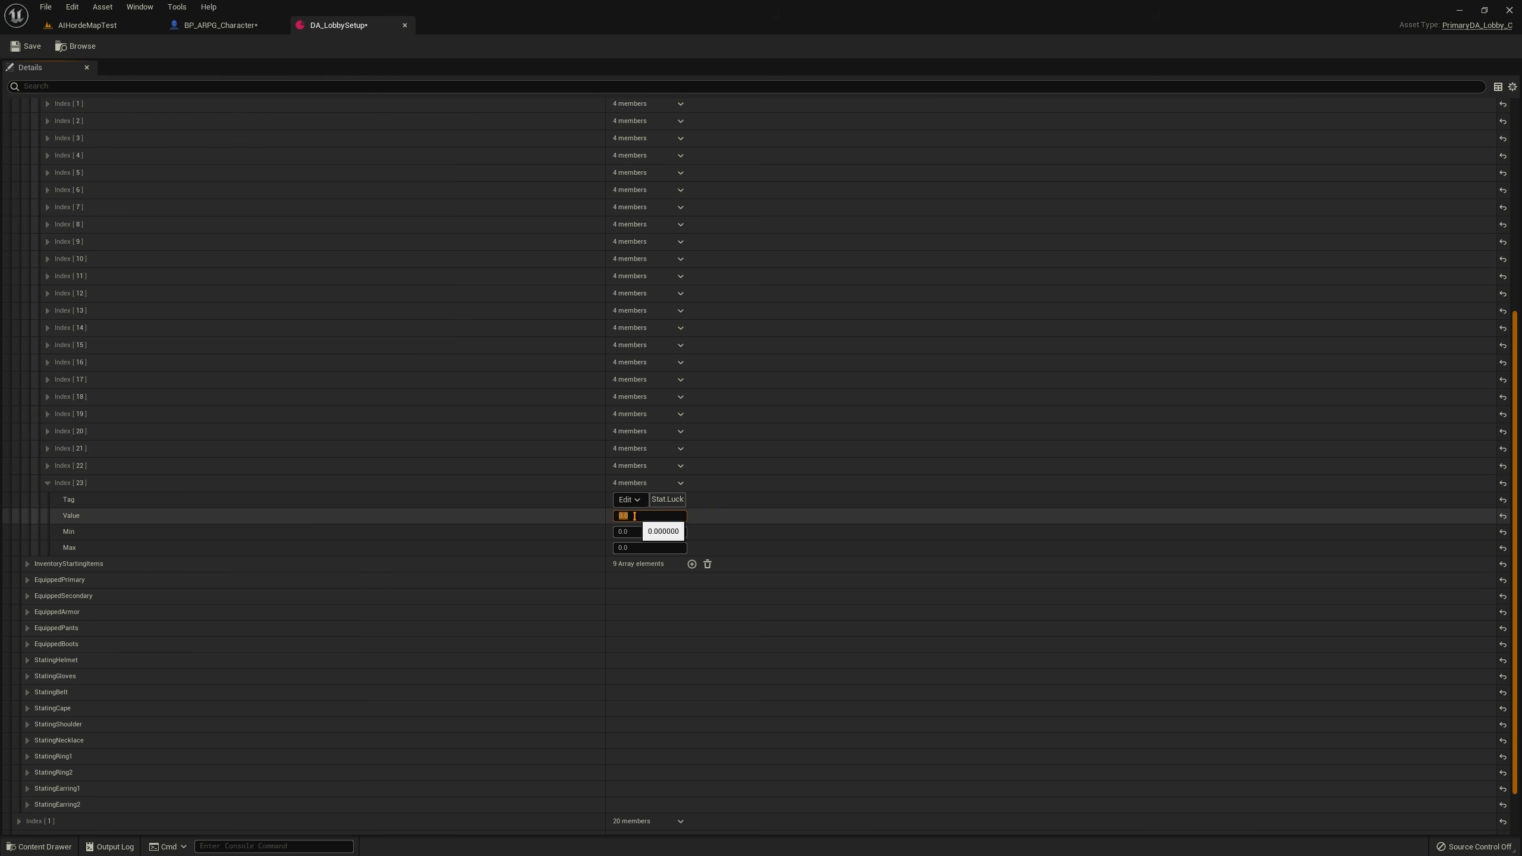
# Set the Value of Class1's Stat.Luck element to 10 and open its Min for editing
pyautogui.click(656, 532)
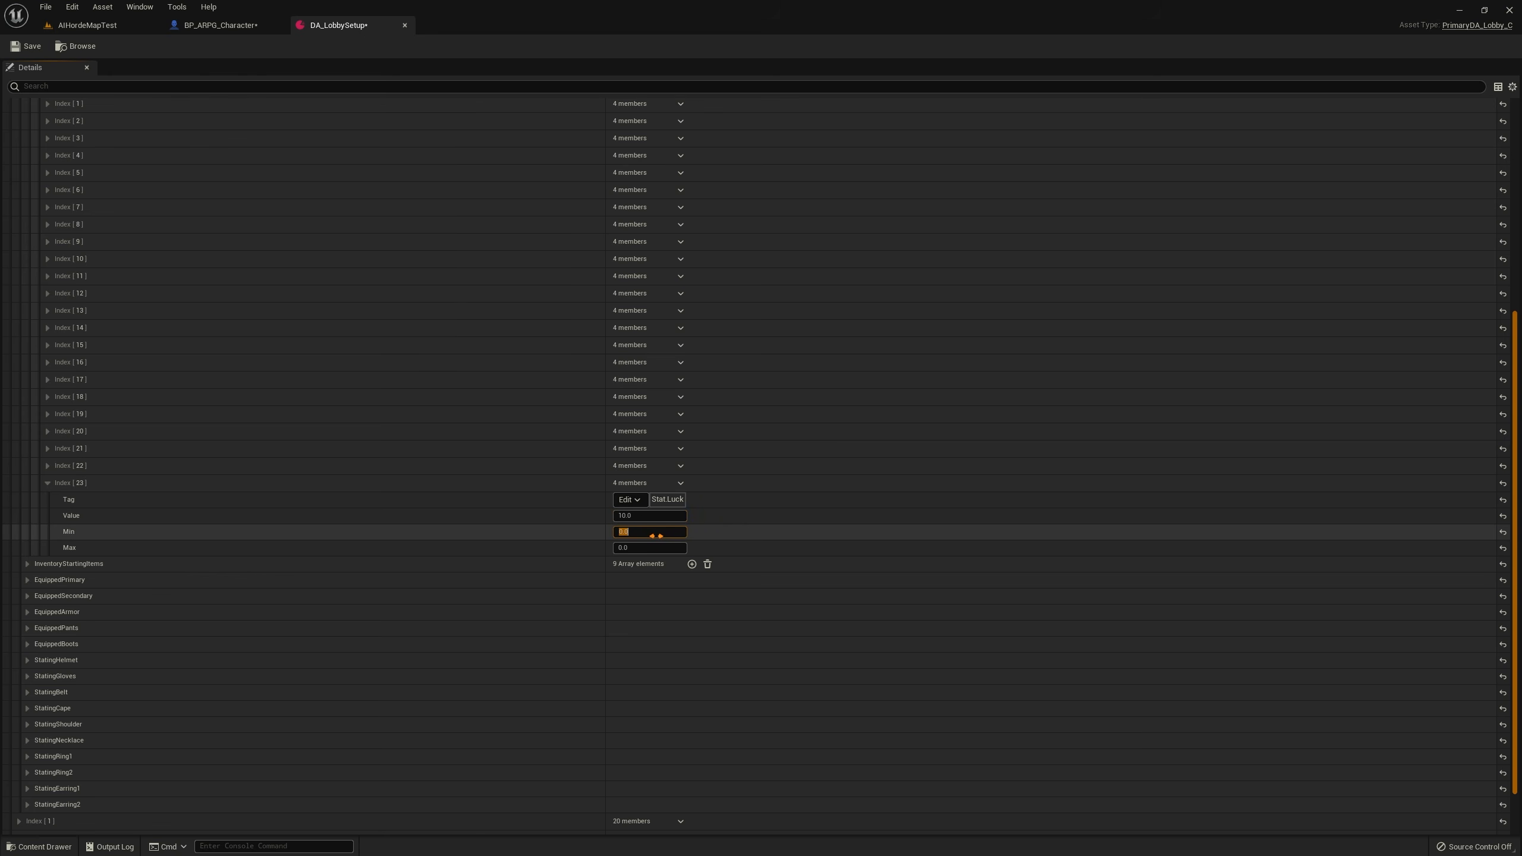
# Set the Max of the Stat.Luck entry to 100 and save the DA_LobbySetup asset
pyautogui.click(339, 509)
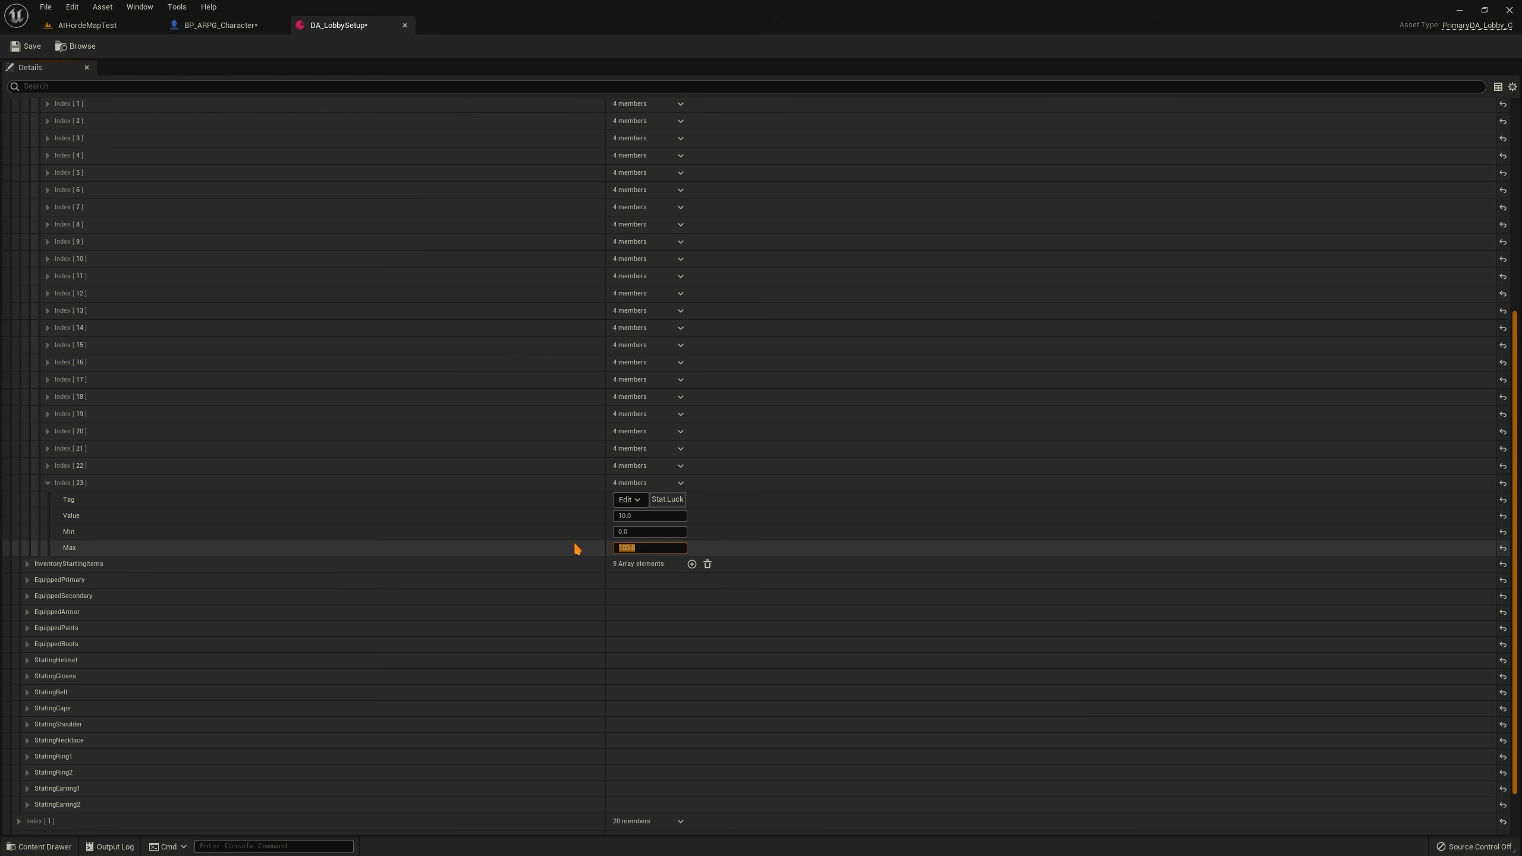
pyautogui.click(511, 545)
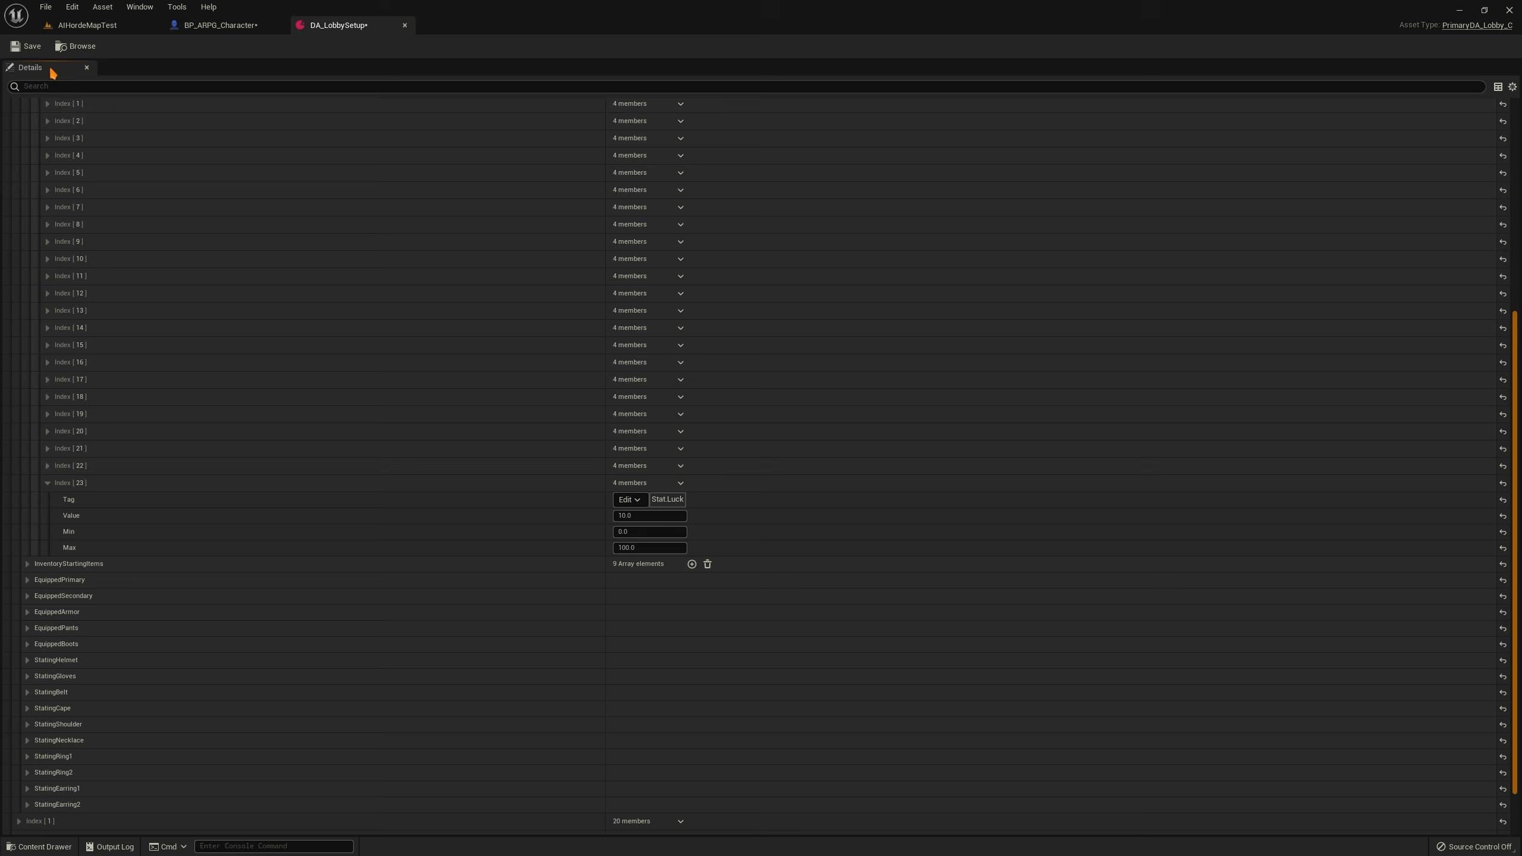
pyautogui.click(28, 48)
# Locate the BP_PlayerStatsW widget in its content folder from the AIHordeMapTest level and open it
pyautogui.click(114, 25)
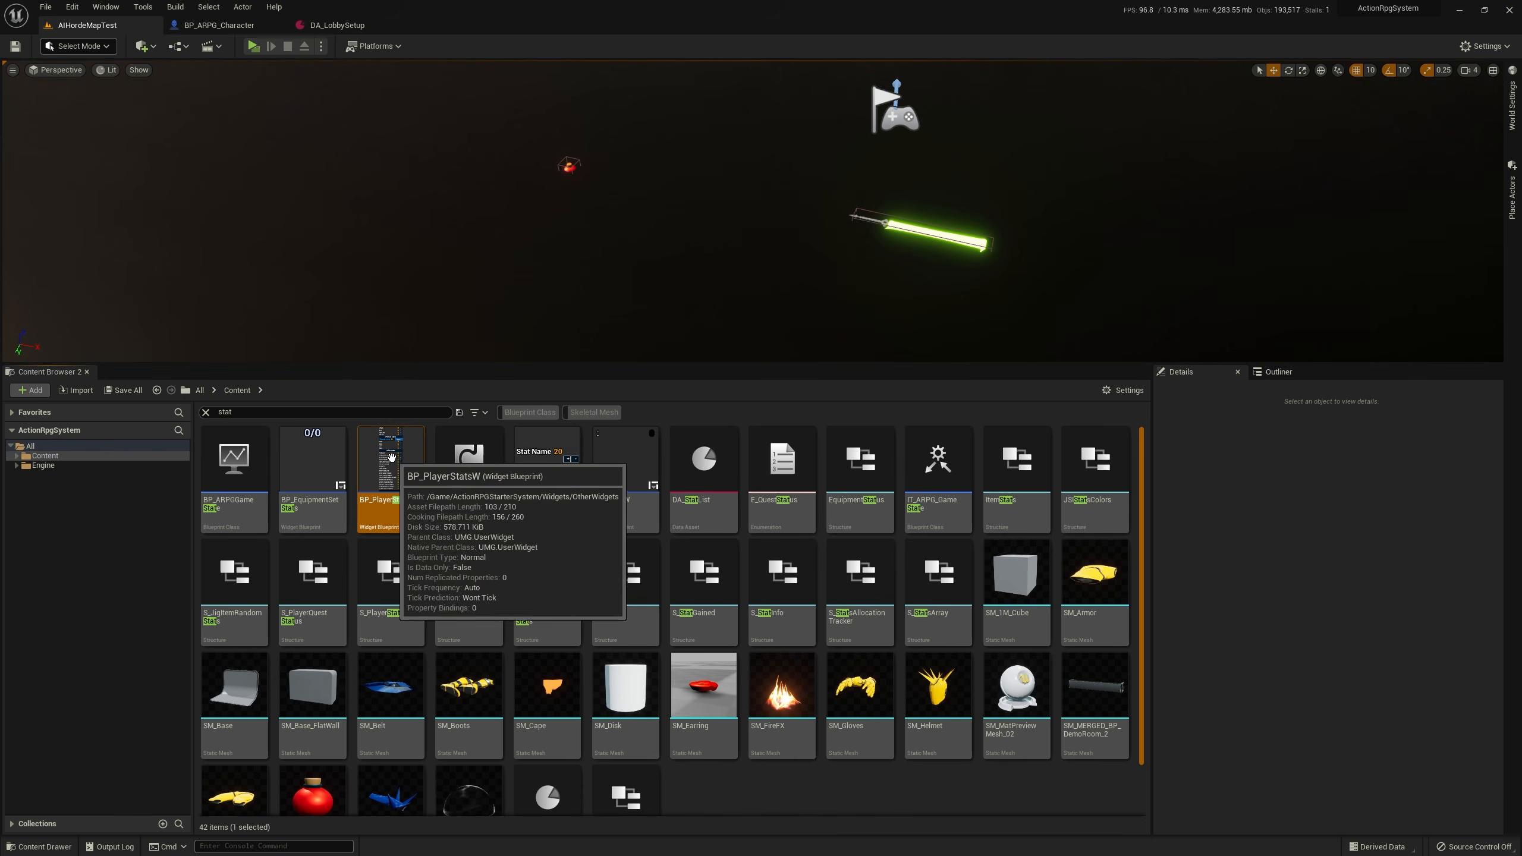
pyautogui.hotkey('ctrl', 'b')
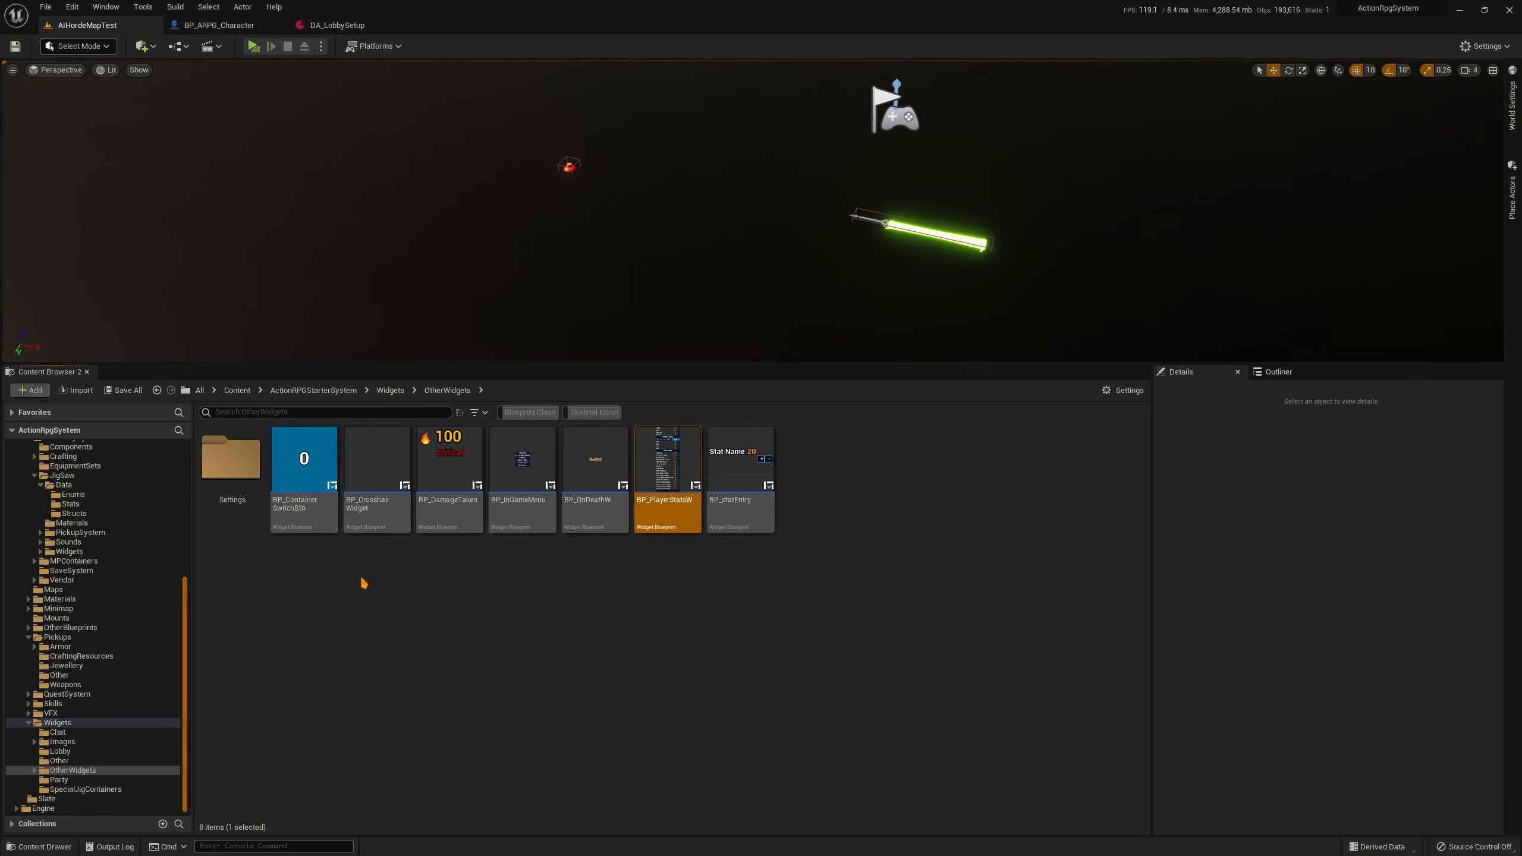
pyautogui.moveTo(670, 527)
pyautogui.doubleClick(681, 484)
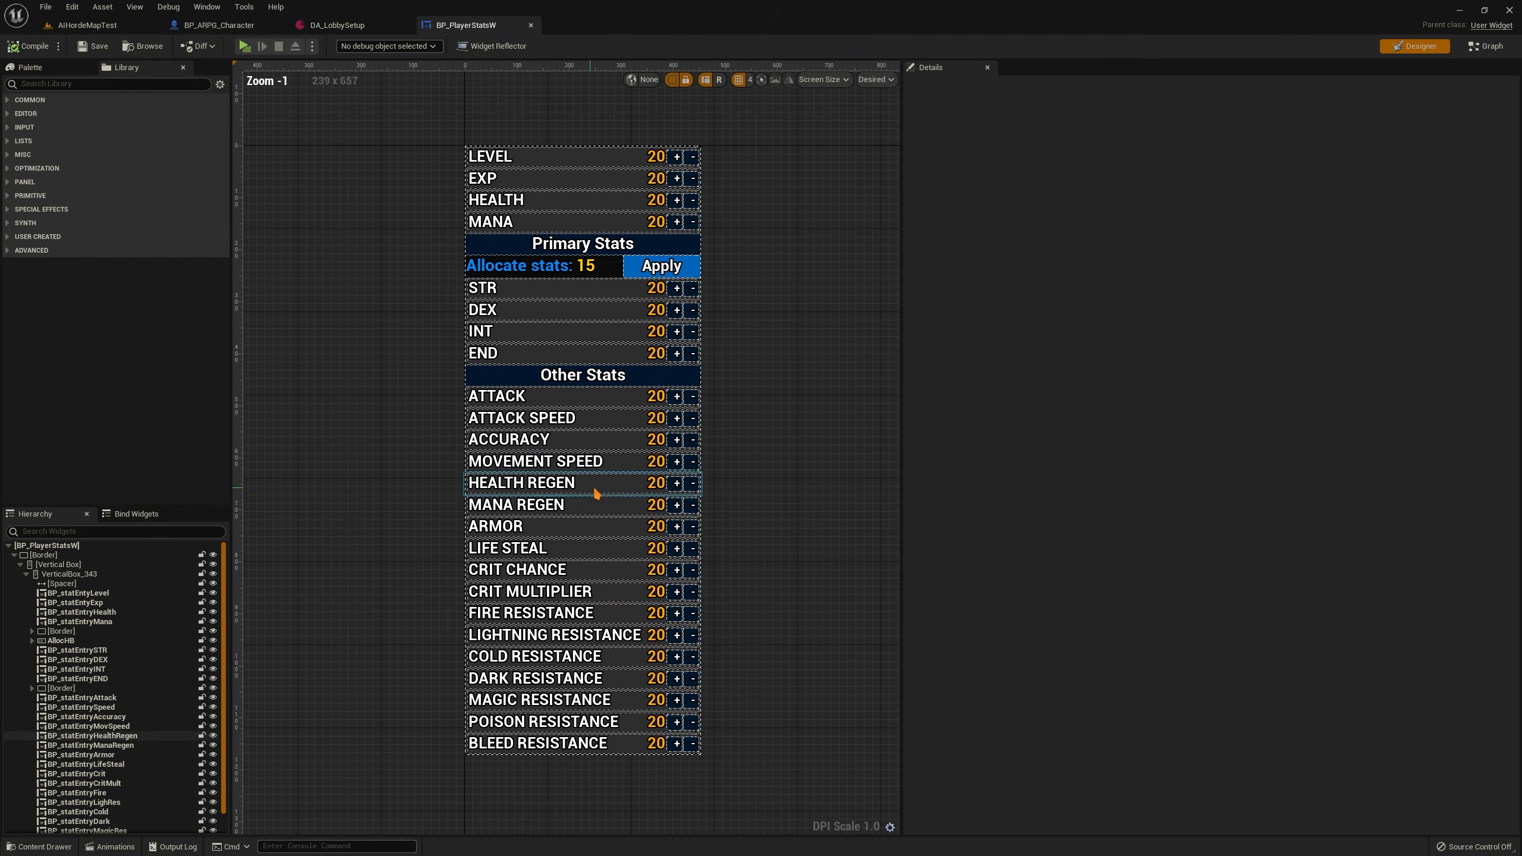
# Examine the list of primary and other stat entries in the player stats widget layout
pyautogui.scroll(3, 597, 491)
pyautogui.scroll(-1, 471, 328)
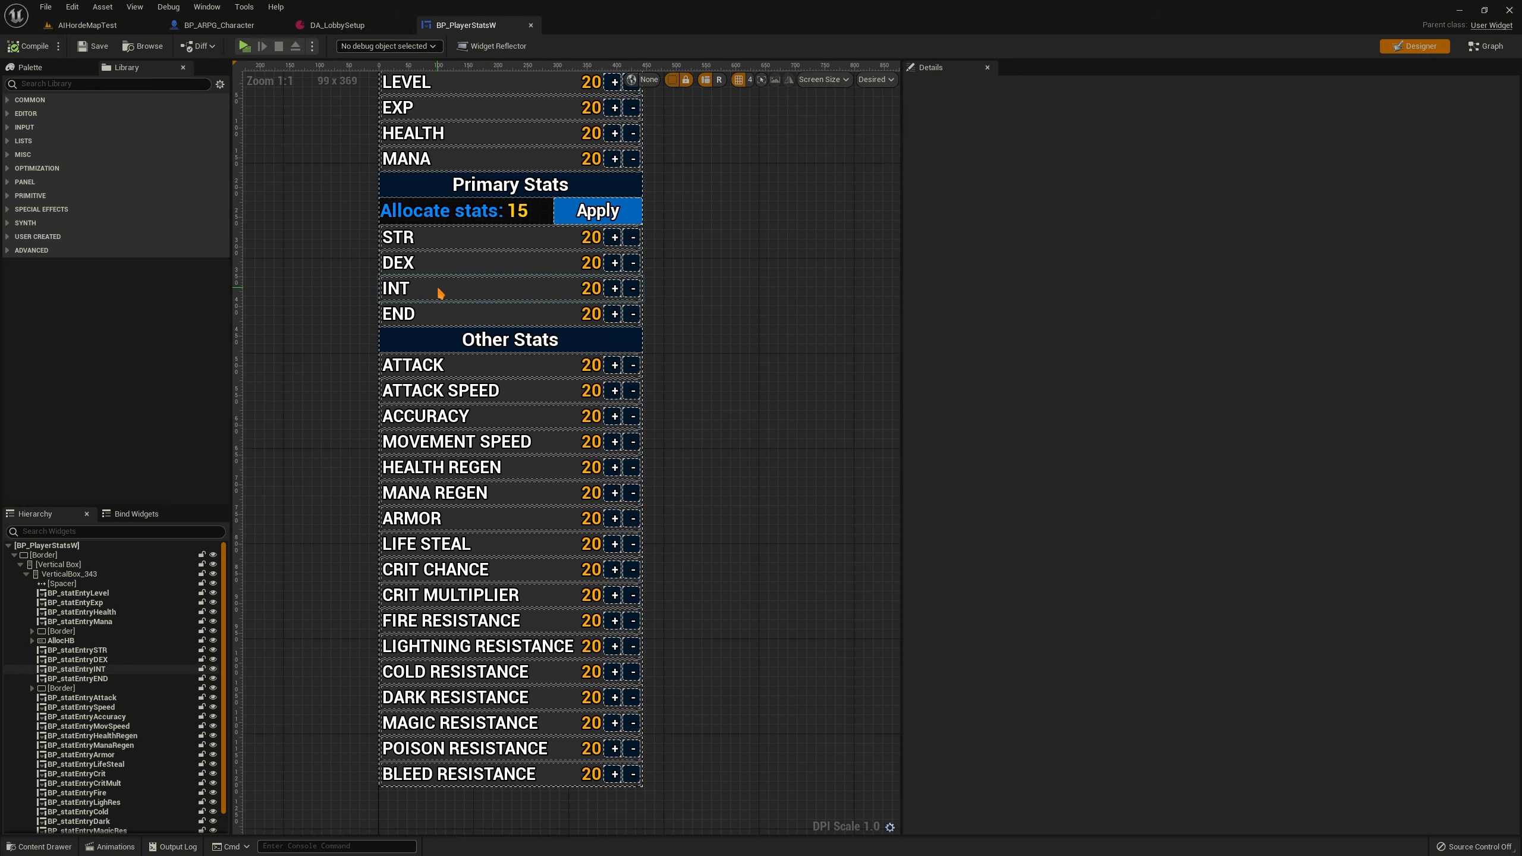
pyautogui.scroll(-1, 680, 442)
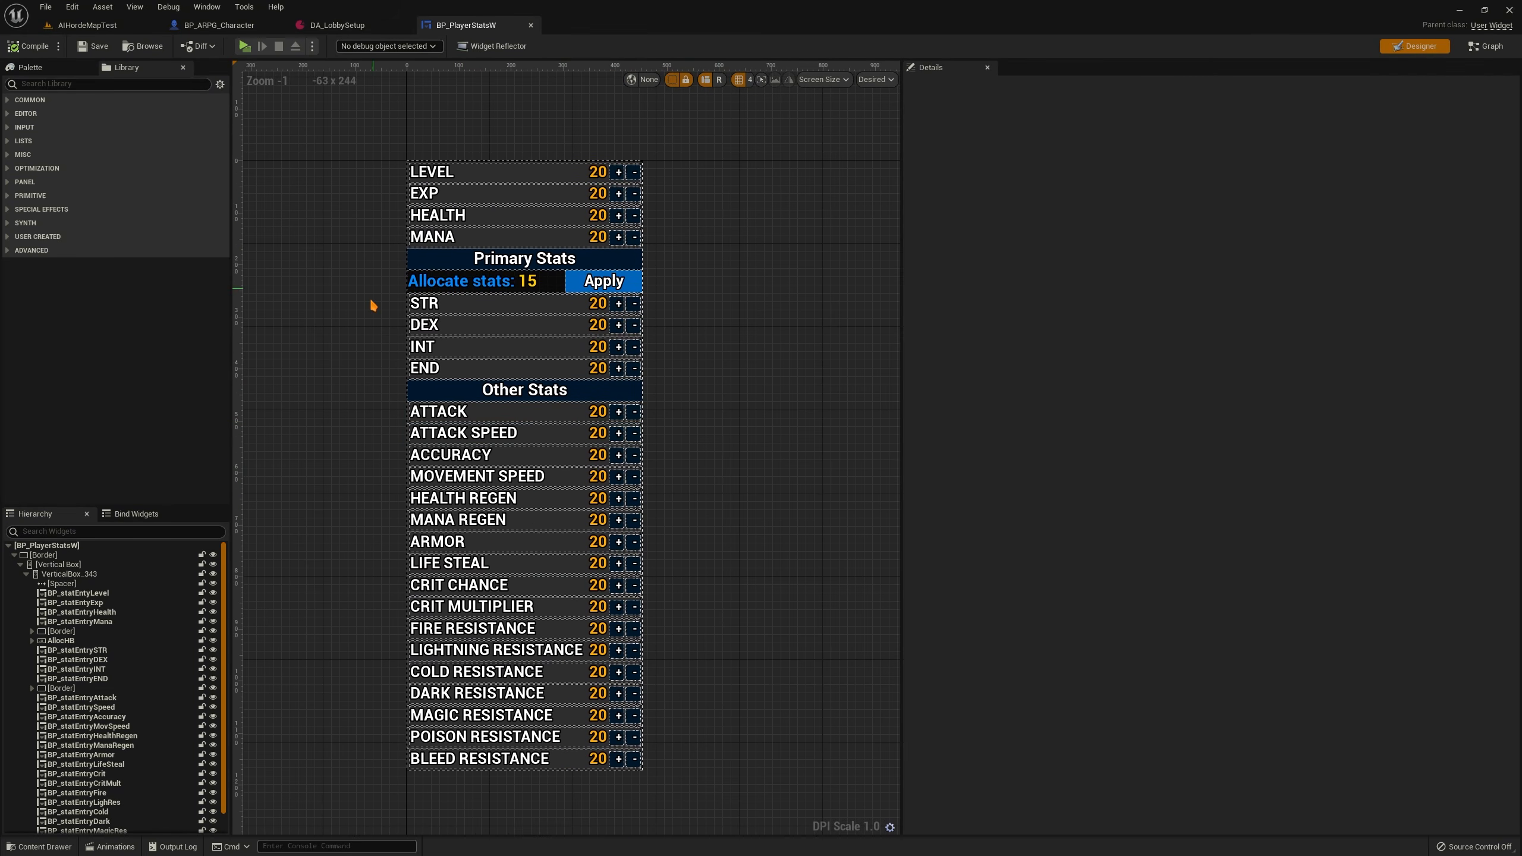
pyautogui.scroll(1, 680, 398)
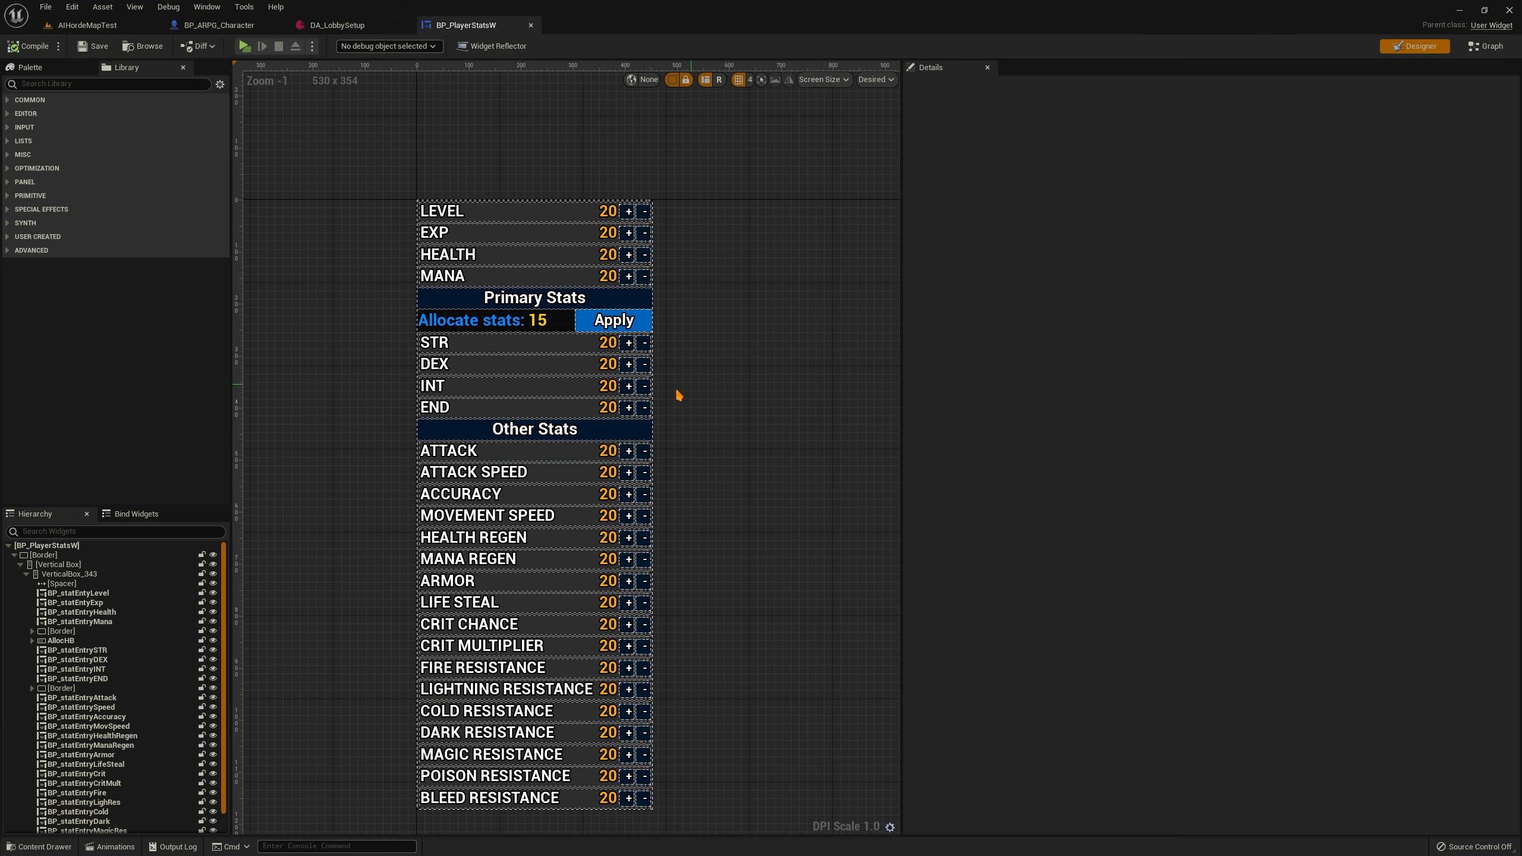
pyautogui.moveTo(680, 538); pyautogui.dragTo(672, 442, button='right')
pyautogui.moveTo(700, 574); pyautogui.dragTo(694, 493, button='right')
pyautogui.moveTo(614, 328); pyautogui.dragTo(651, 319, button='right')
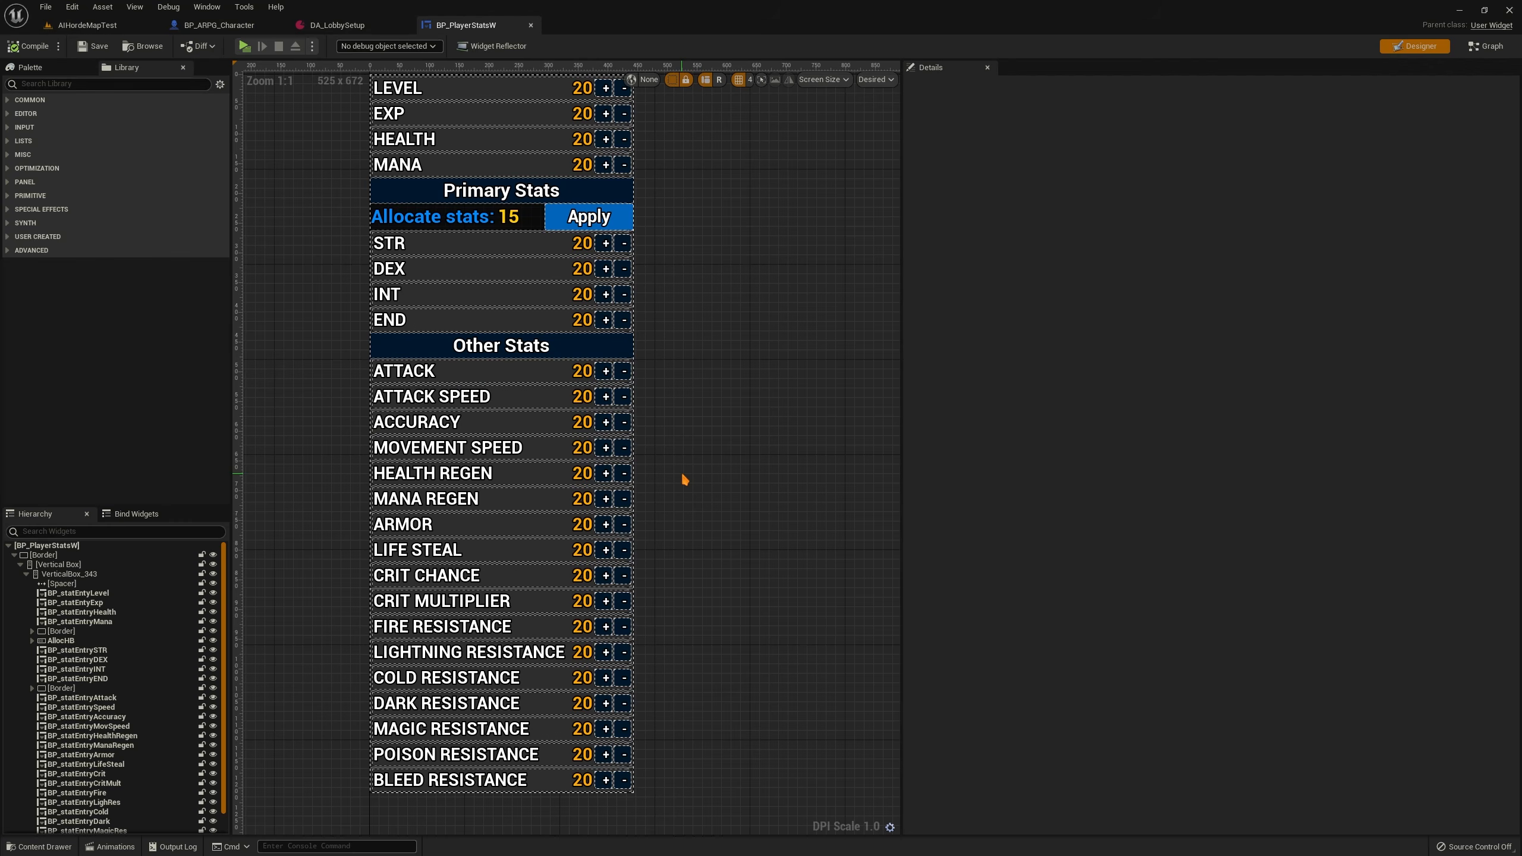
pyautogui.moveTo(505, 482); pyautogui.dragTo(479, 432, button='right')
# Copy the LIFE STEAL stat entry and paste it at the end of VerticalBox_343
pyautogui.click(379, 443)
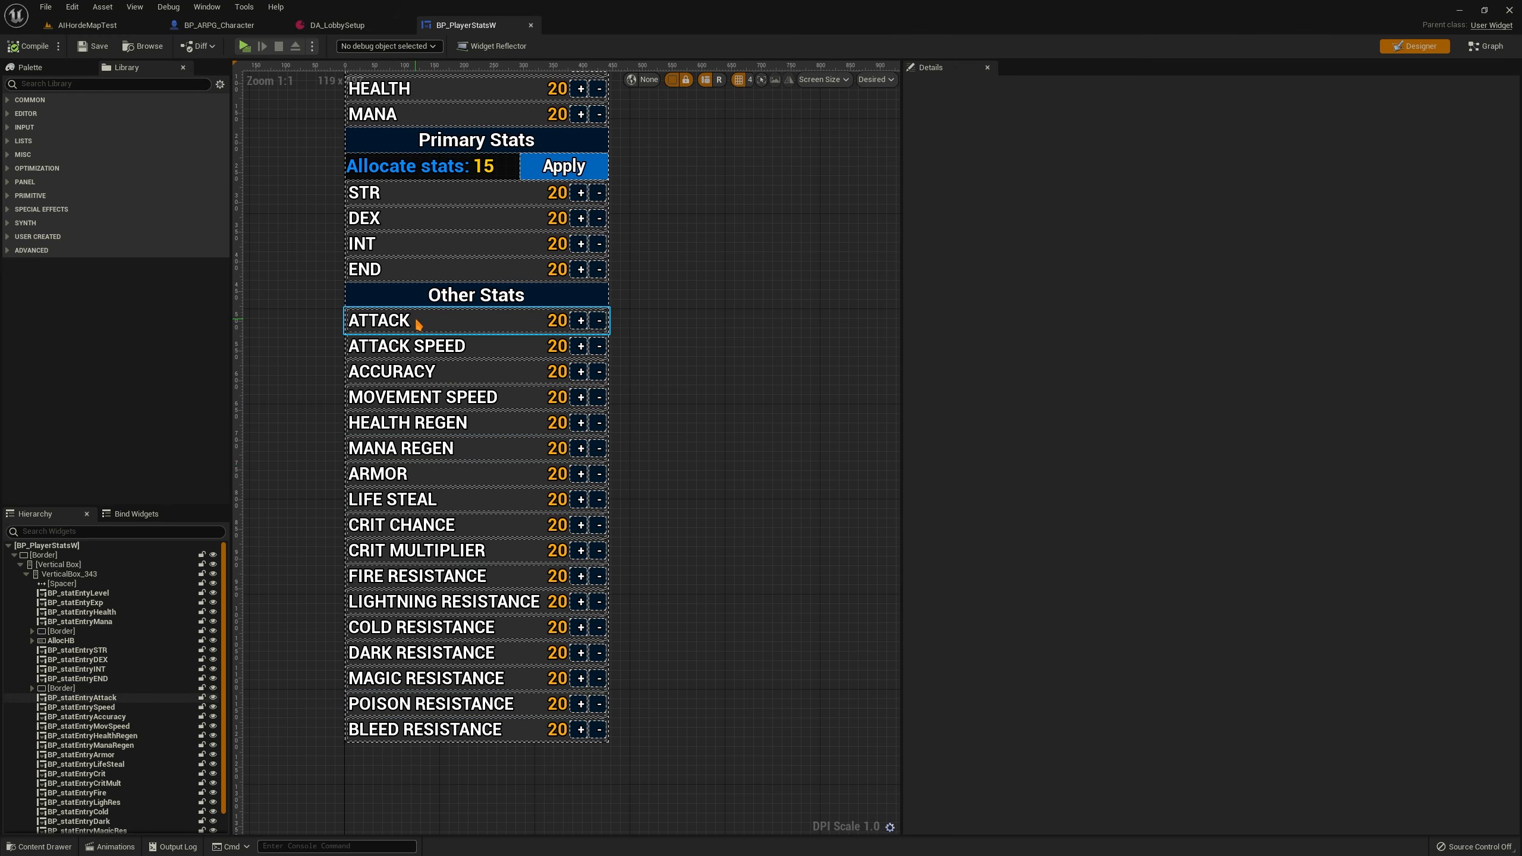
pyautogui.click(389, 371)
pyautogui.click(393, 478)
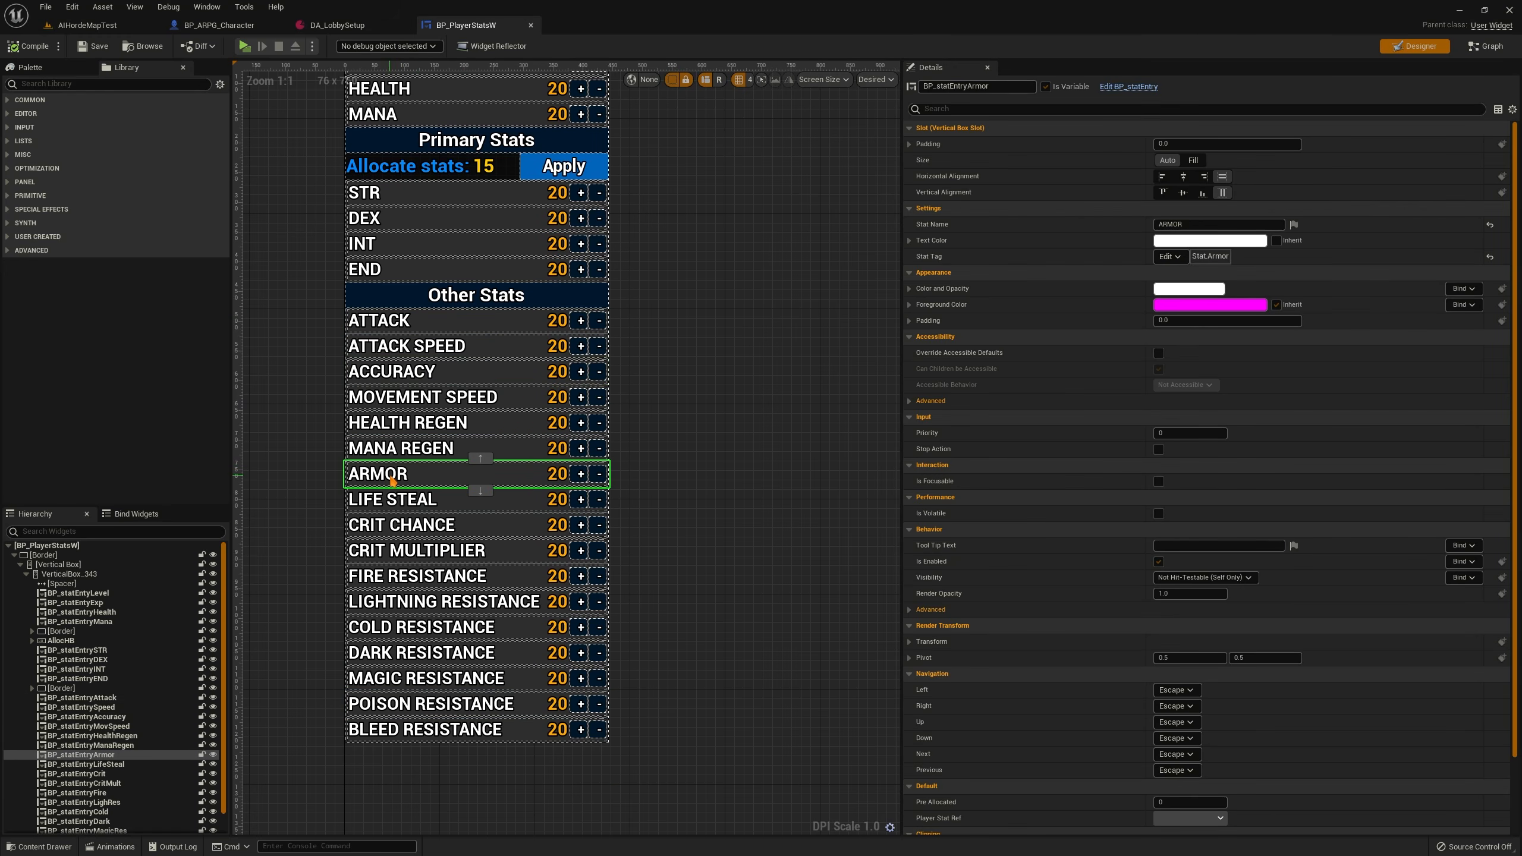
pyautogui.click(406, 494)
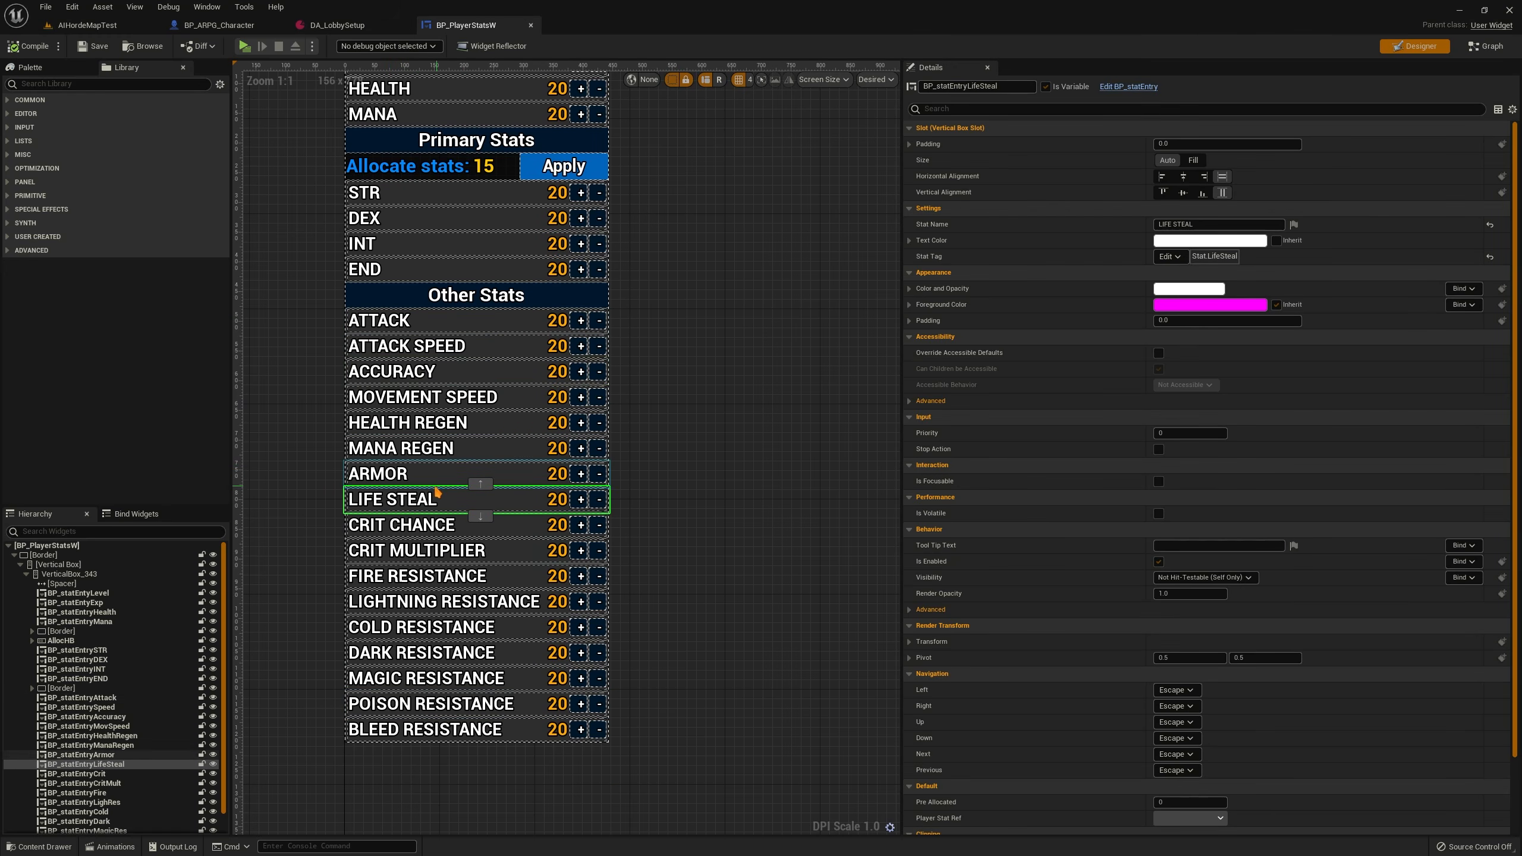
pyautogui.click(60, 574)
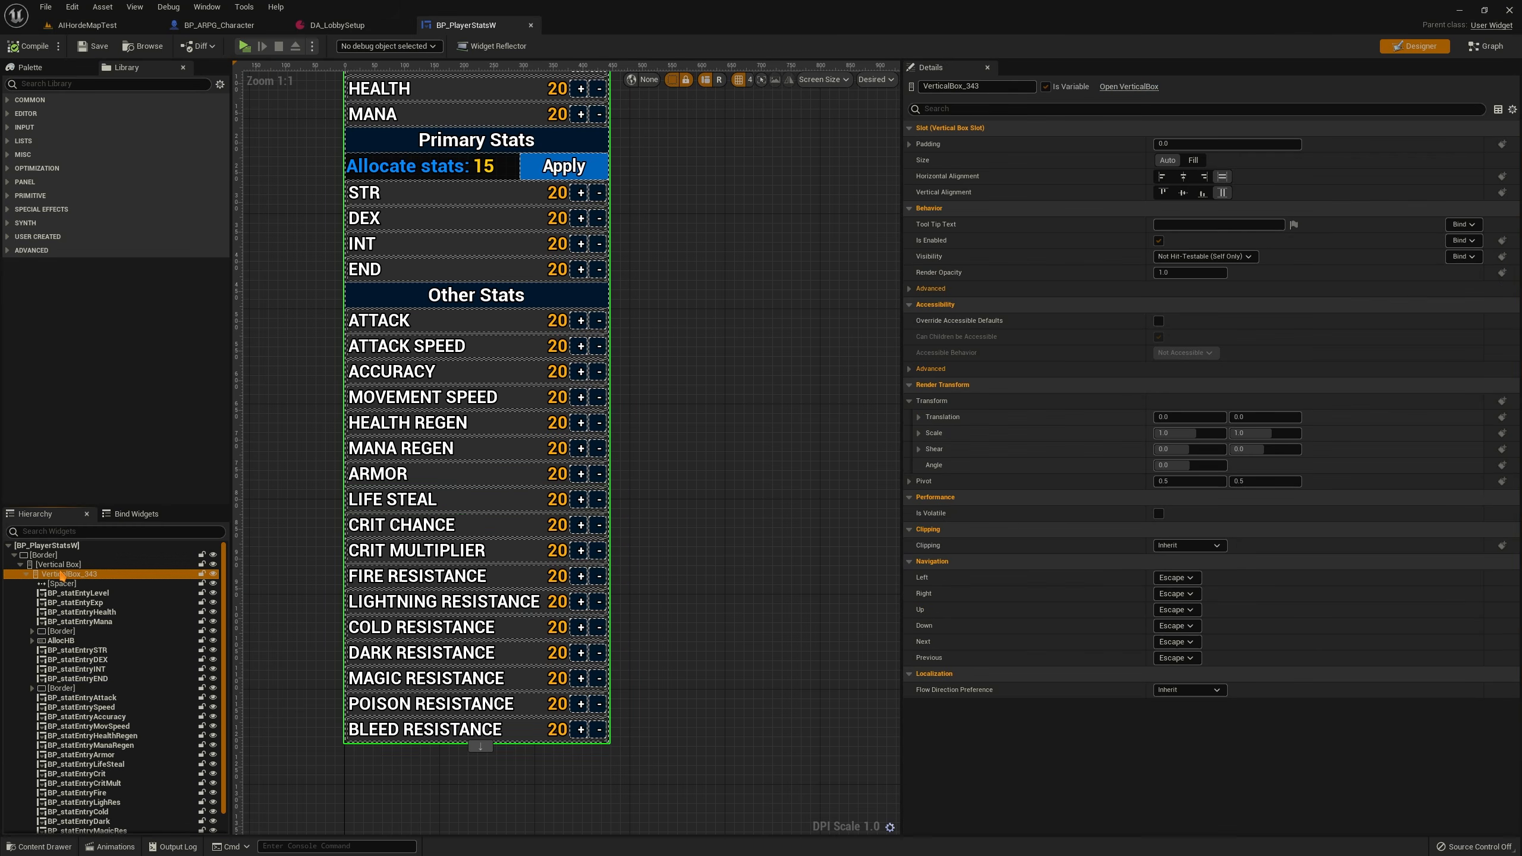
pyautogui.hotkey('ctrl', 'v')
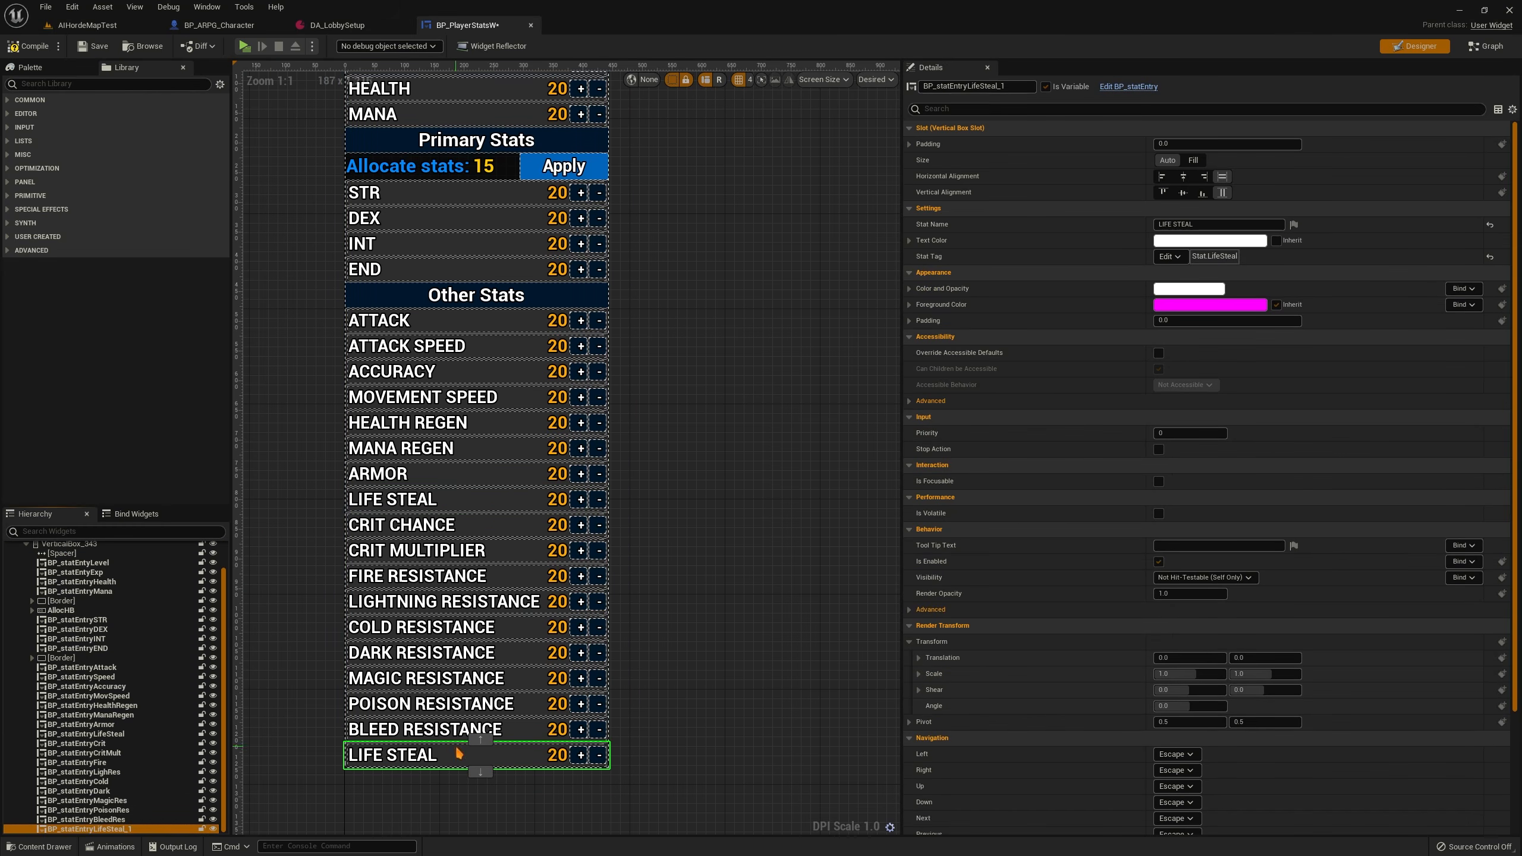
# Set the pasted entry's Stat Name to LUCK and its Stat Tag to Stat.Luck
pyautogui.click(1219, 224)
pyautogui.write('L')
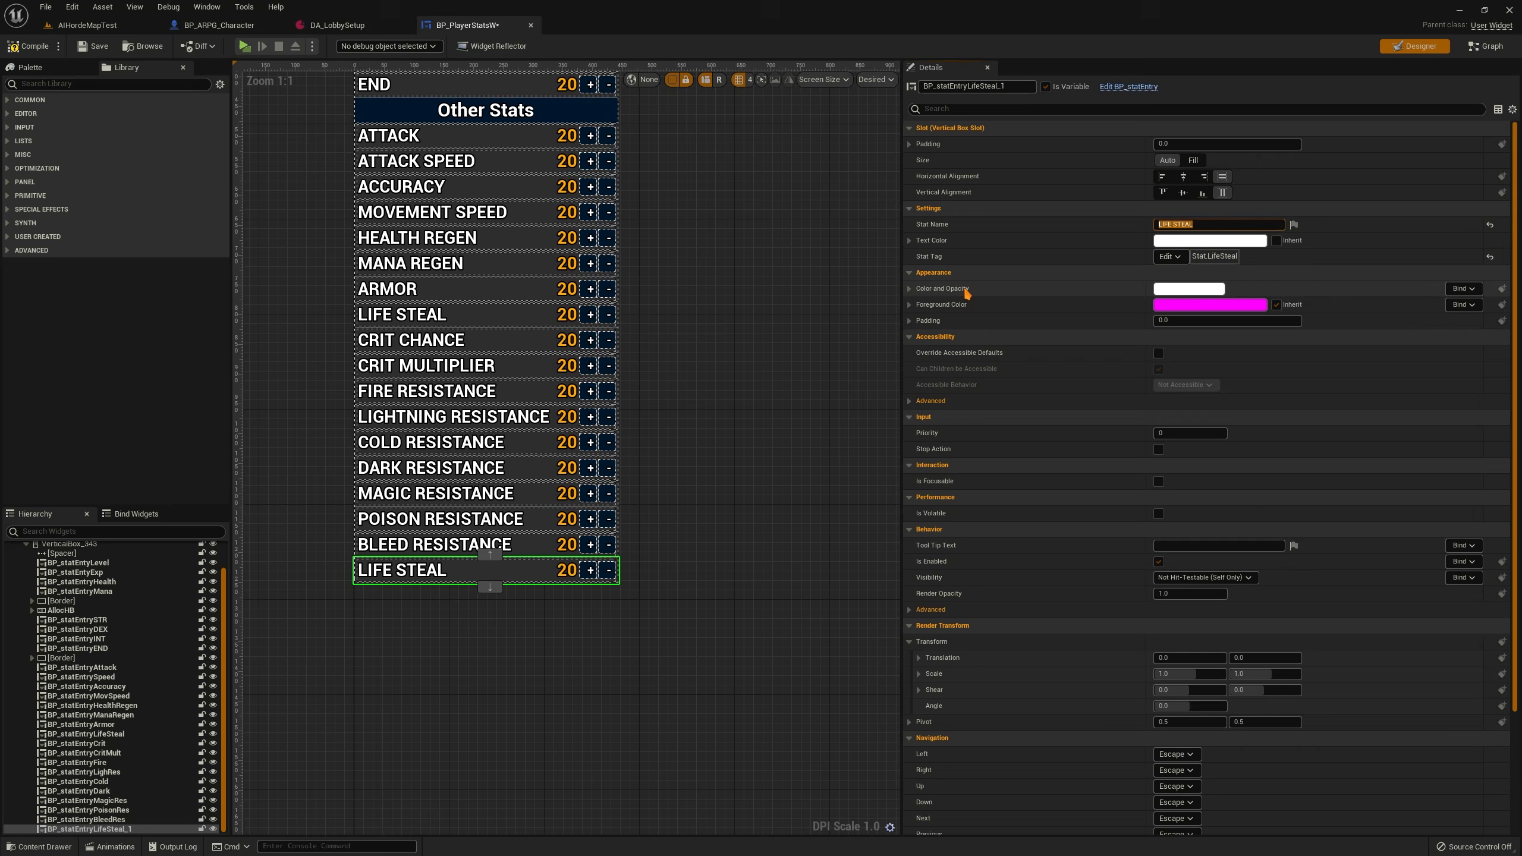
pyautogui.write('UCK')
pyautogui.press('Return')
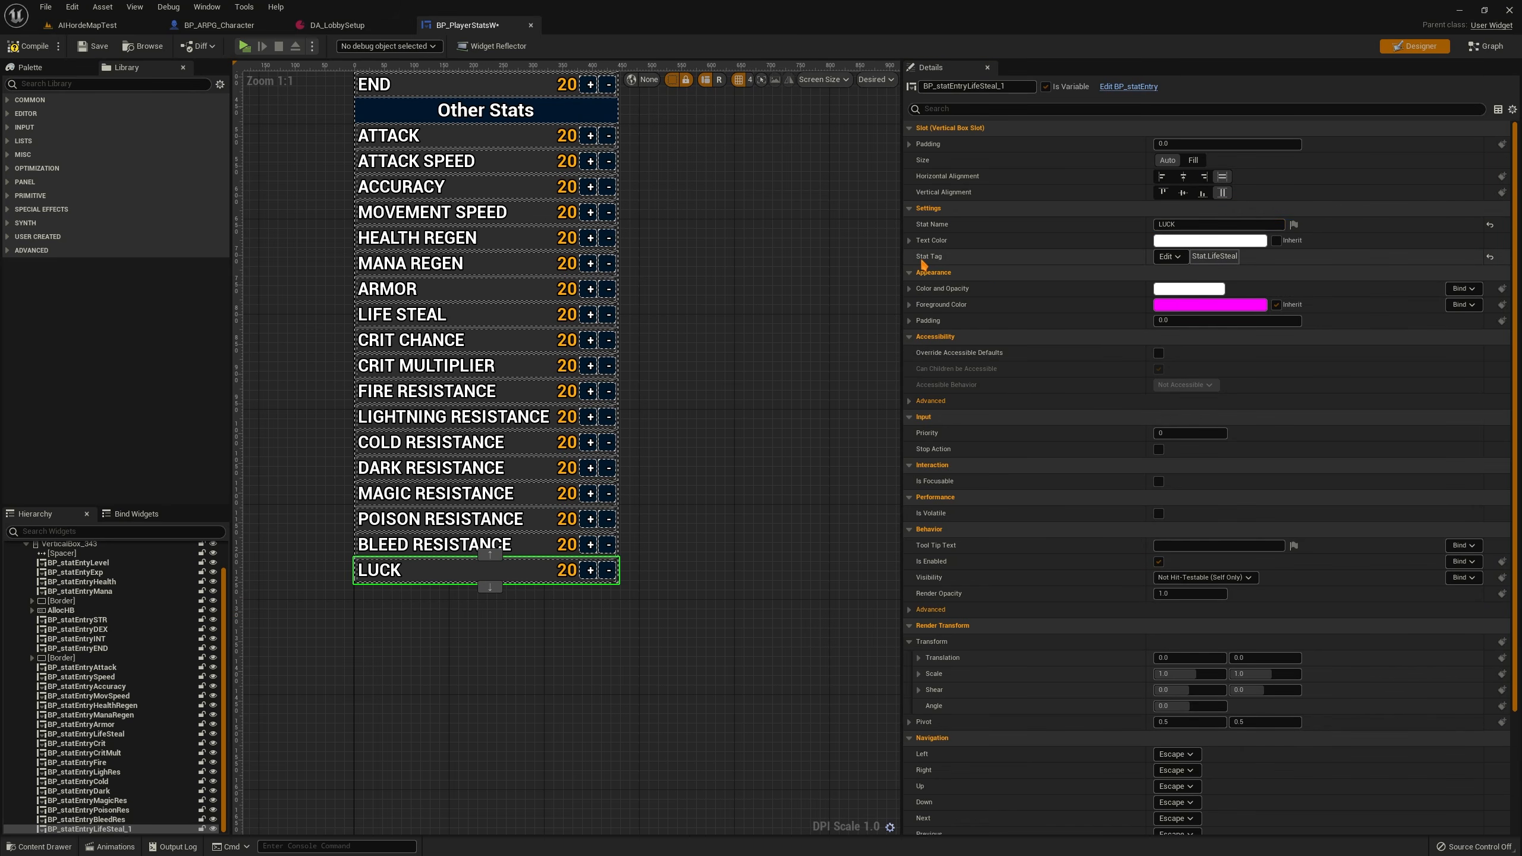
pyautogui.click(1169, 257)
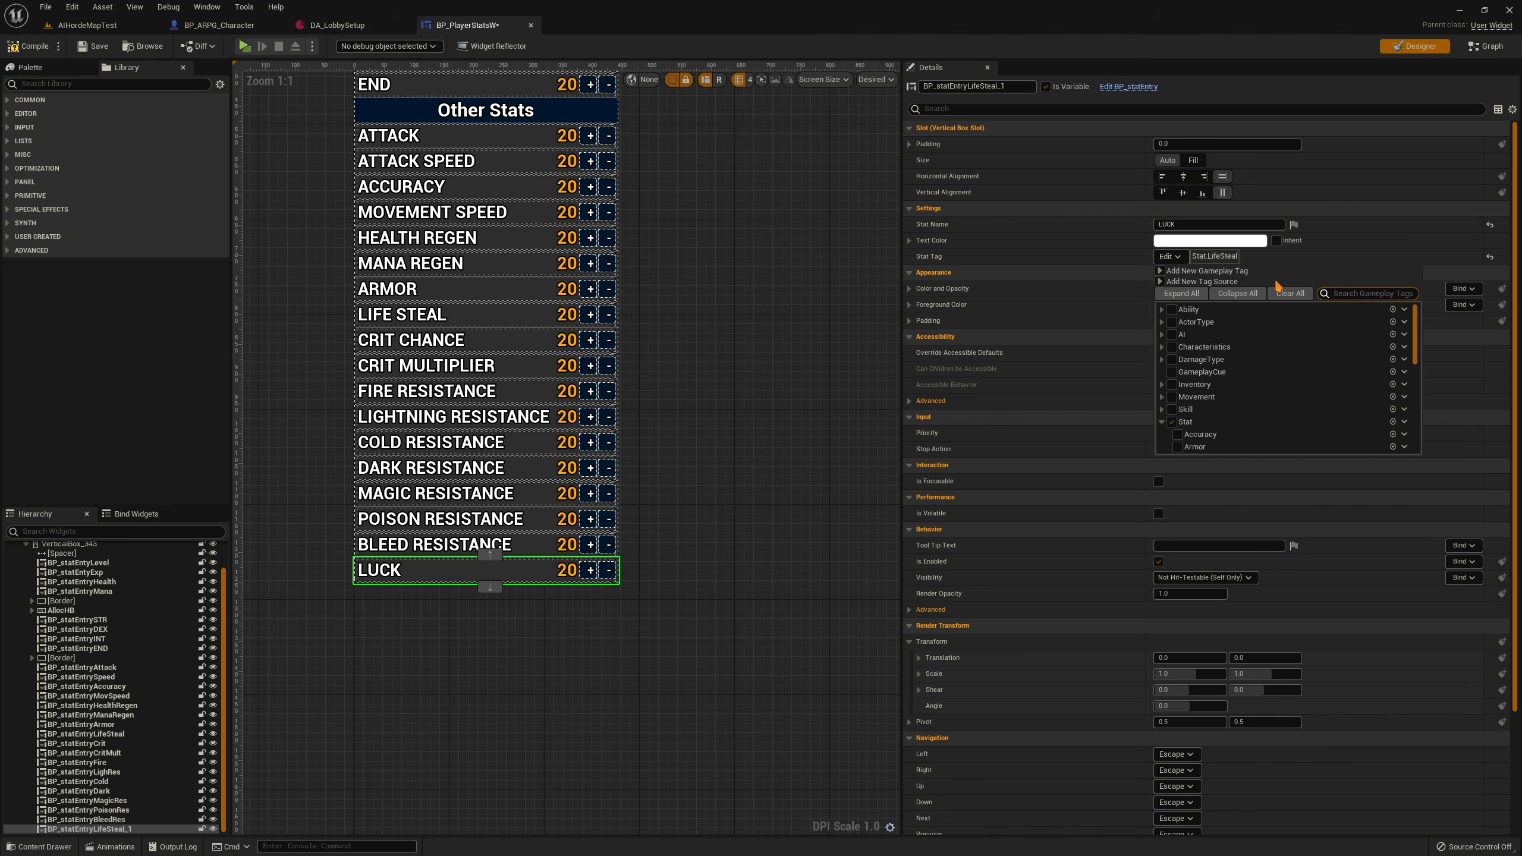
pyautogui.write('luck')
pyautogui.click(1177, 322)
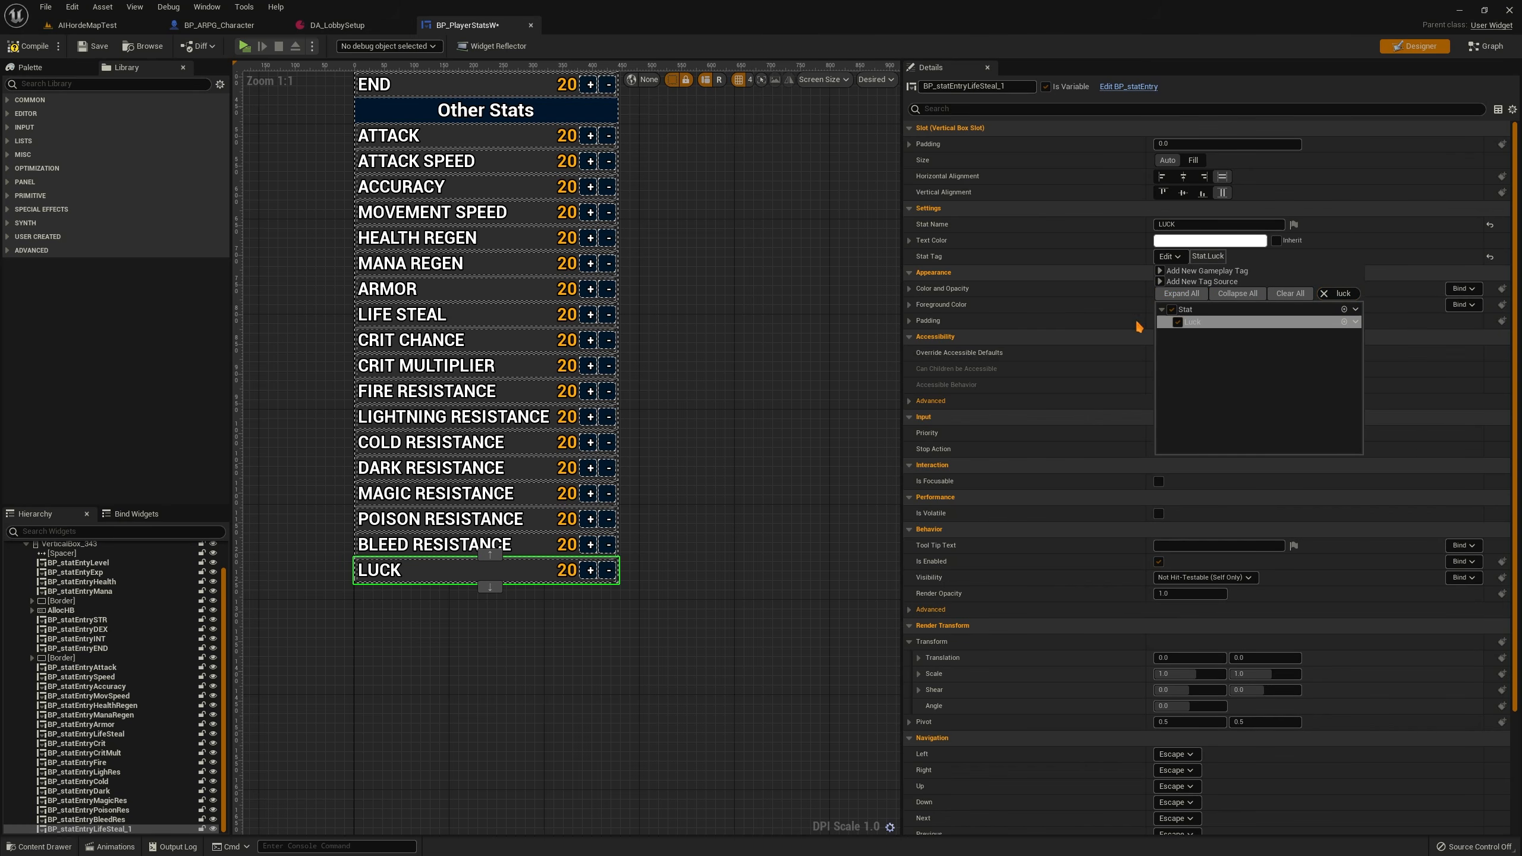
pyautogui.click(735, 326)
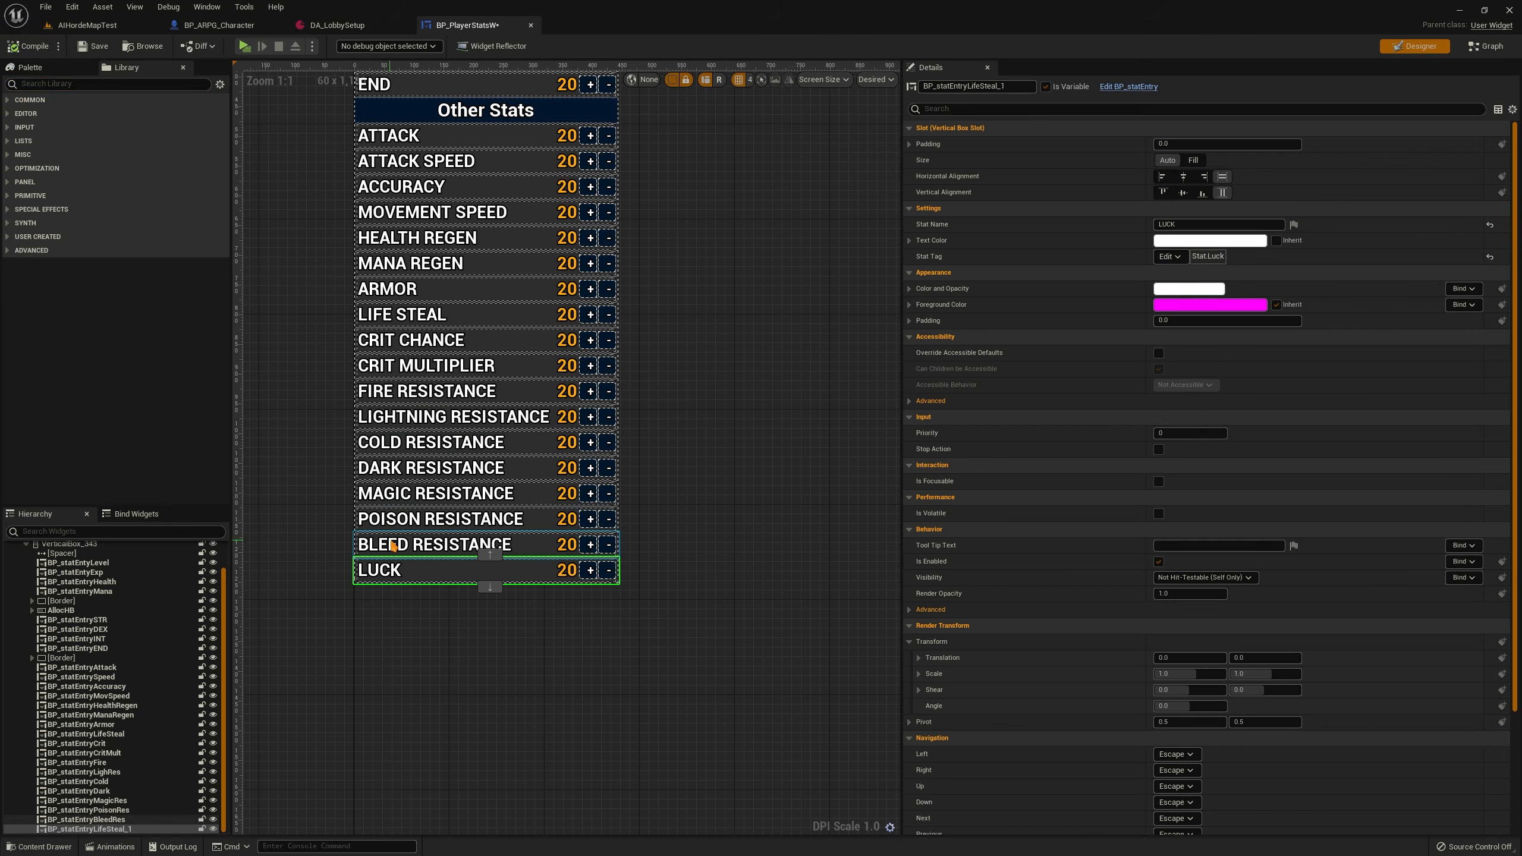
# Check the BP_statEntryBleedRes variable in the widget graph and the vertical box holding the stat entries in the Designer
pyautogui.click(392, 544)
pyautogui.click(1490, 47)
pyautogui.rightClick(53, 507)
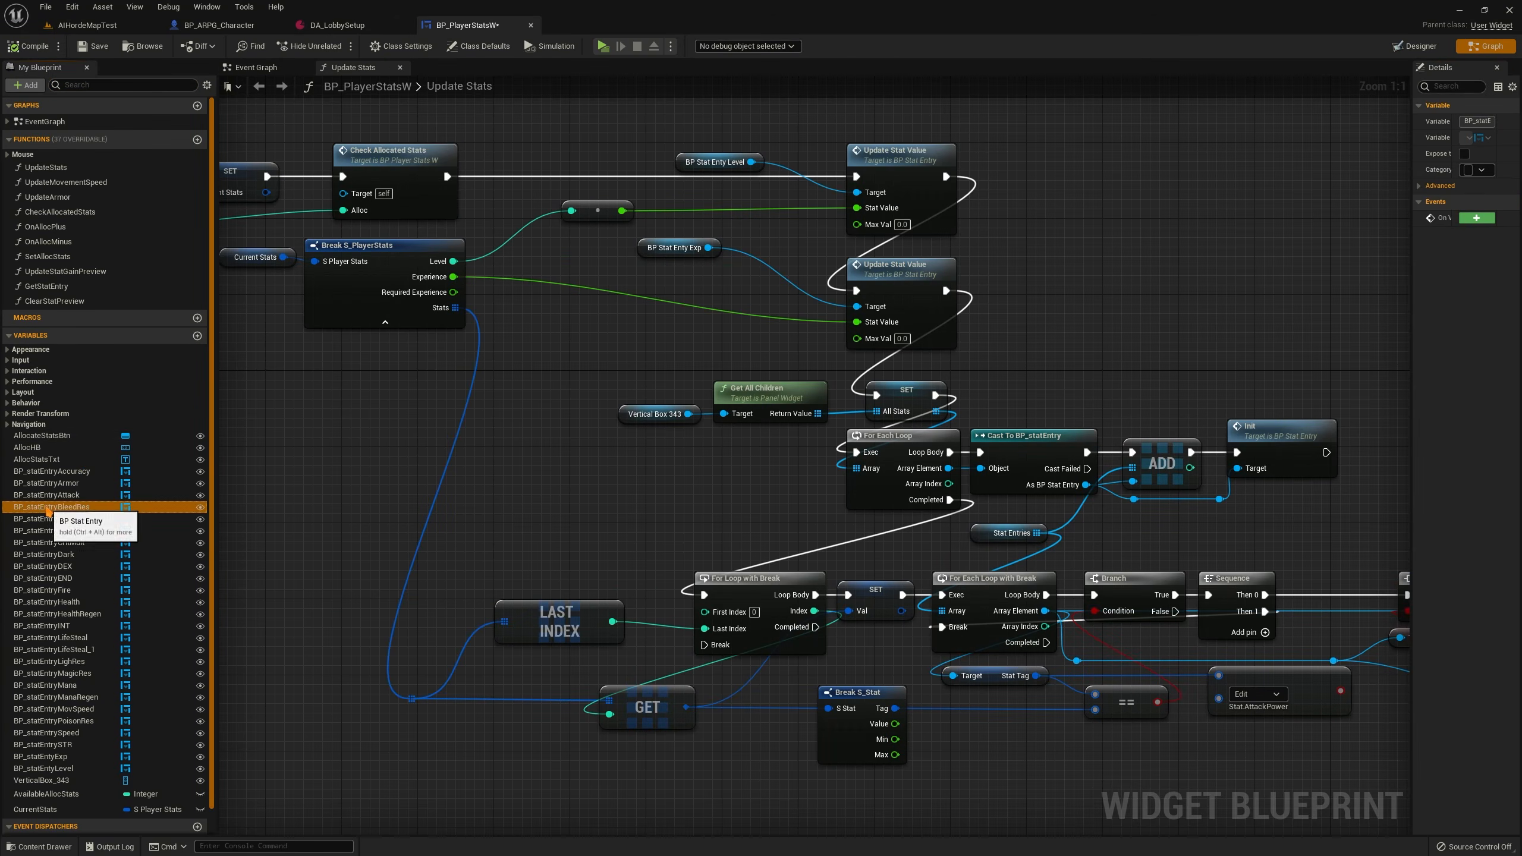
pyautogui.click(84, 530)
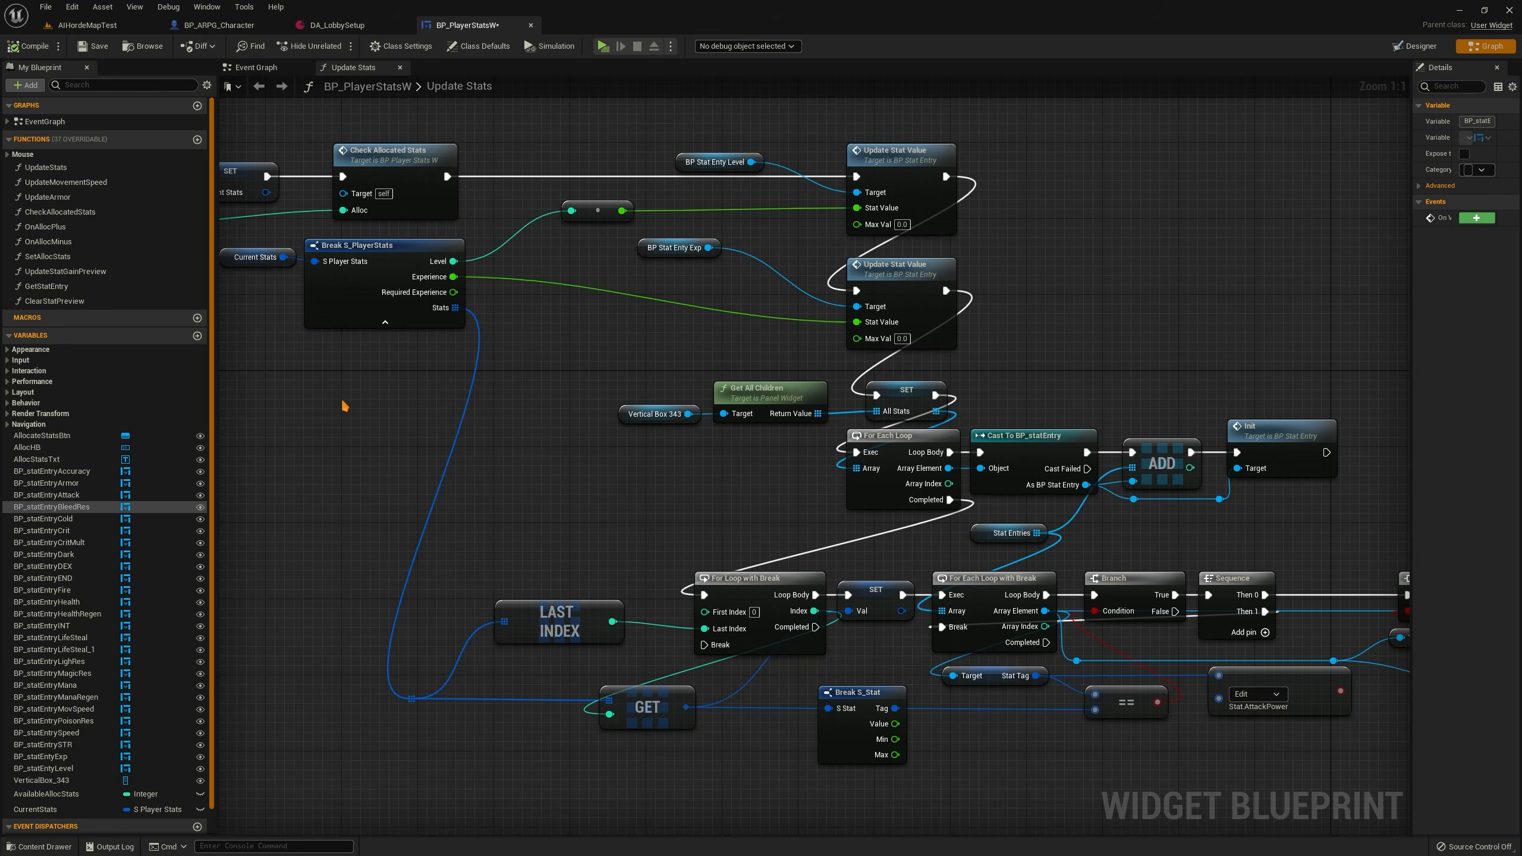
pyautogui.click(1395, 50)
pyautogui.moveTo(441, 635); pyautogui.dragTo(316, 216, button='right')
pyautogui.scroll(2, 121, 600)
pyautogui.click(69, 574)
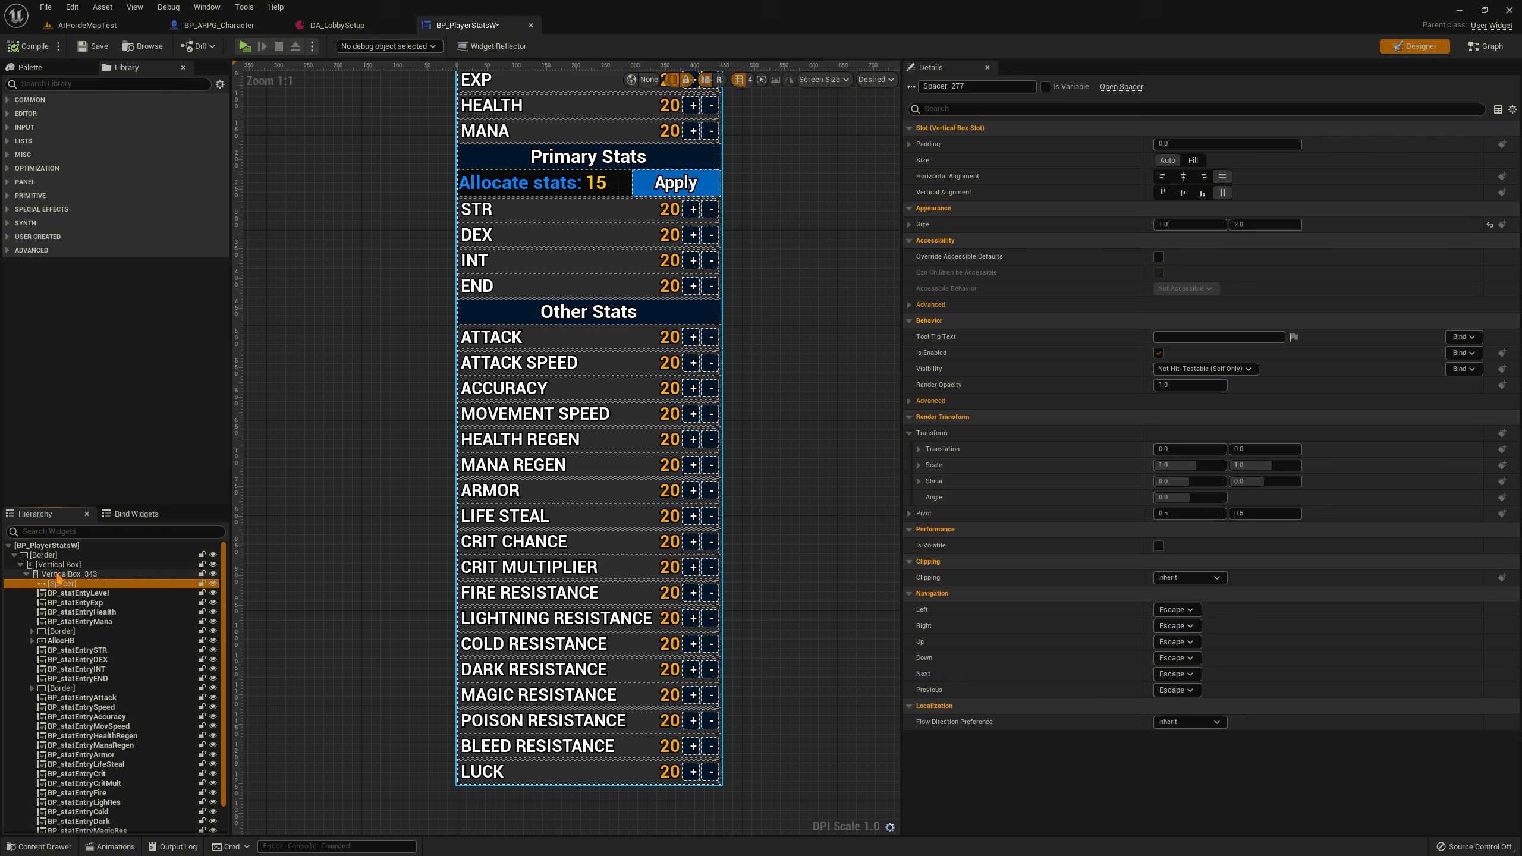
# Play-test the AIHordeMapTest level, look for the LUCK entry in the character's Attributes list, and end the session
pyautogui.click(87, 25)
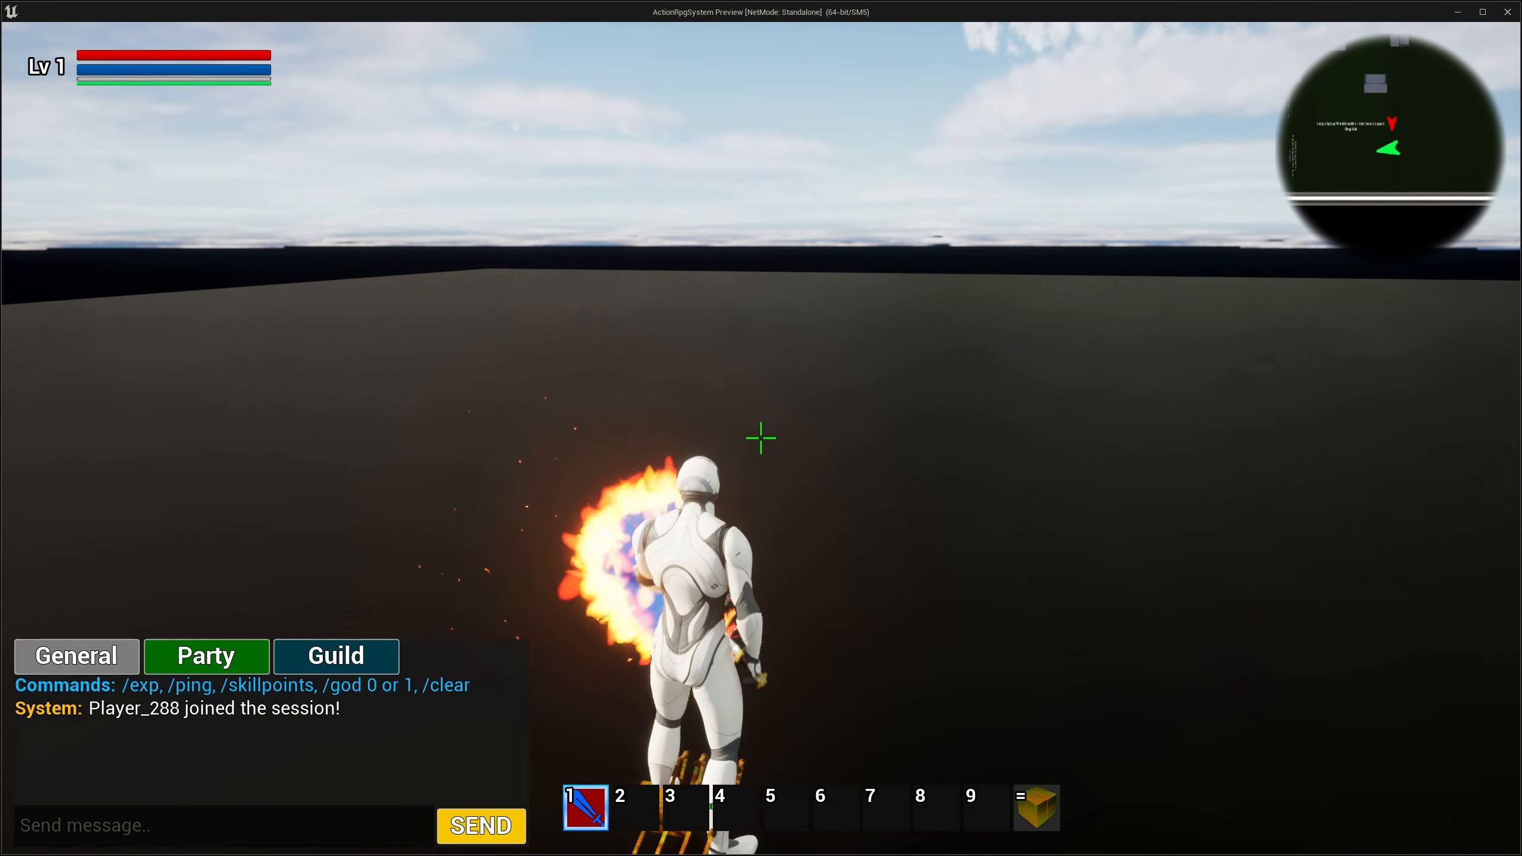
pyautogui.press('i')
pyautogui.click(1259, 47)
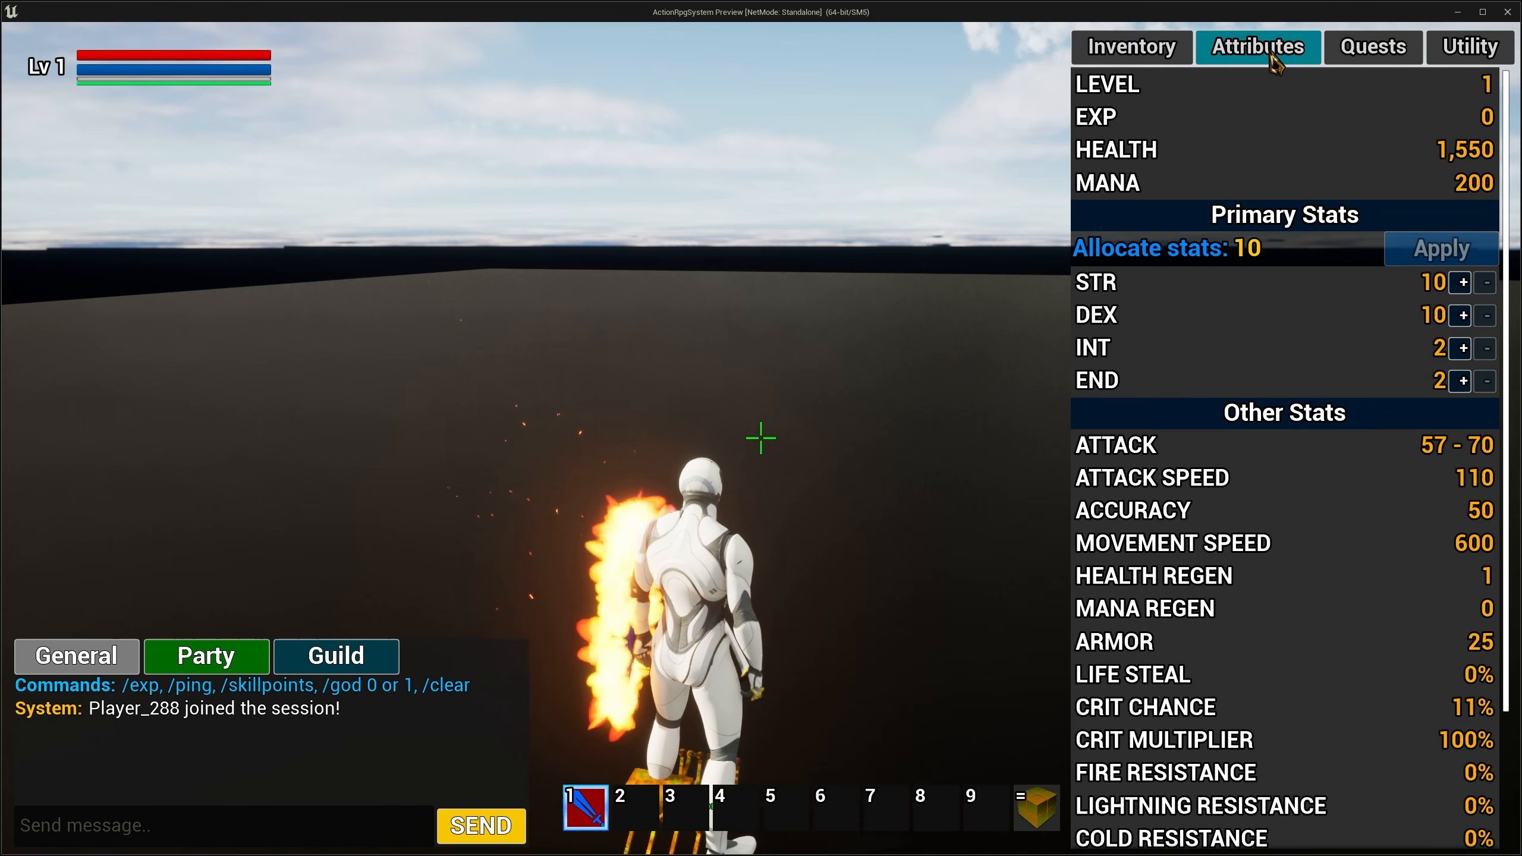
pyautogui.scroll(-3, 1294, 564)
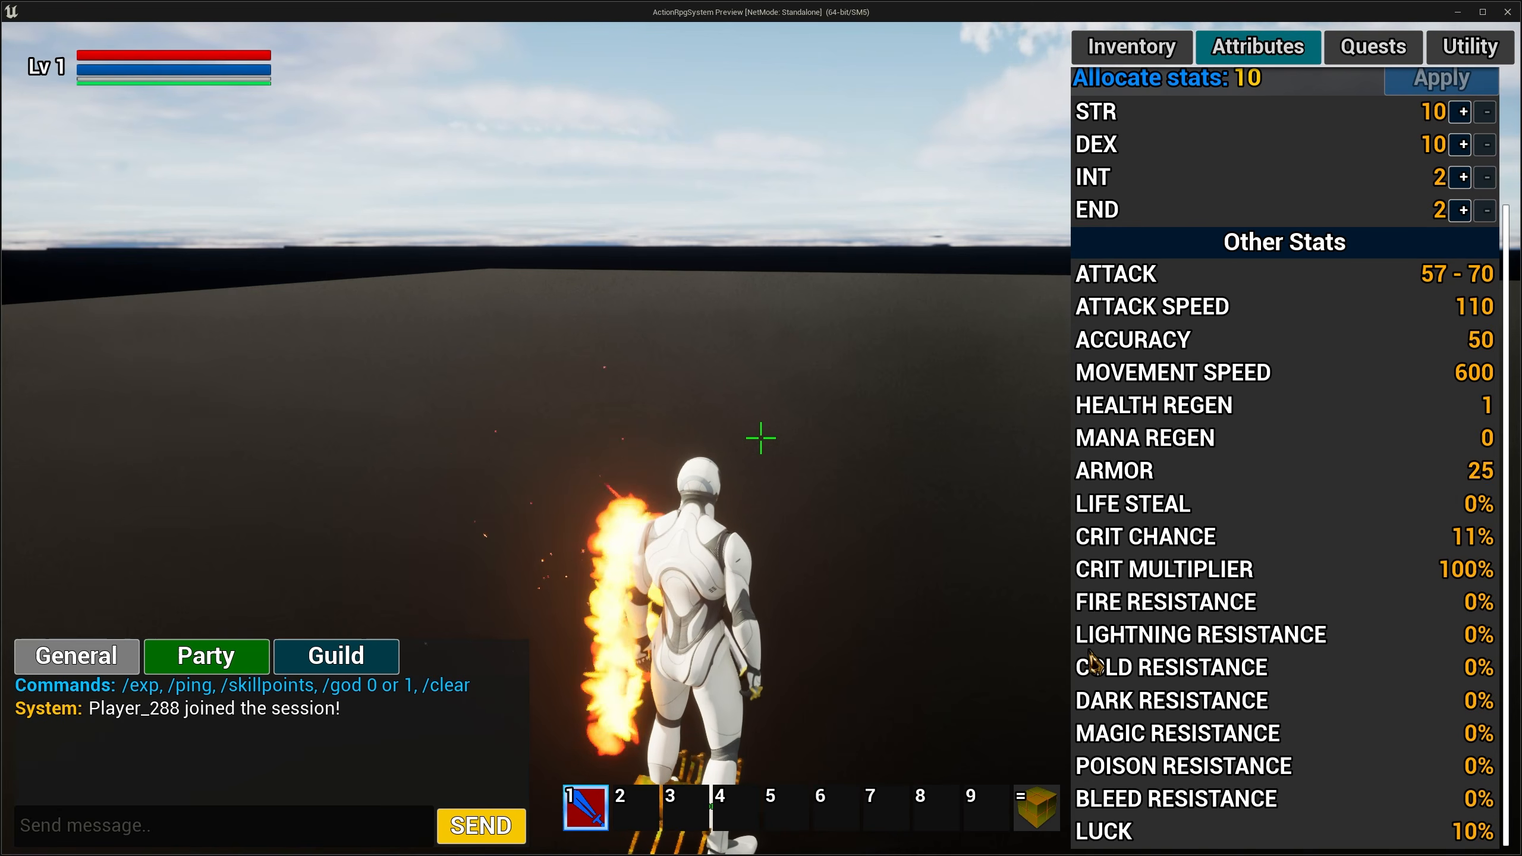
pyautogui.press('Escape')
# Select the glowing green two-handed sword in the level viewport
pyautogui.moveTo(756, 269); pyautogui.dragTo(770, 284, button='right')
pyautogui.click(755, 269)
pyautogui.scroll(-5, 755, 269)
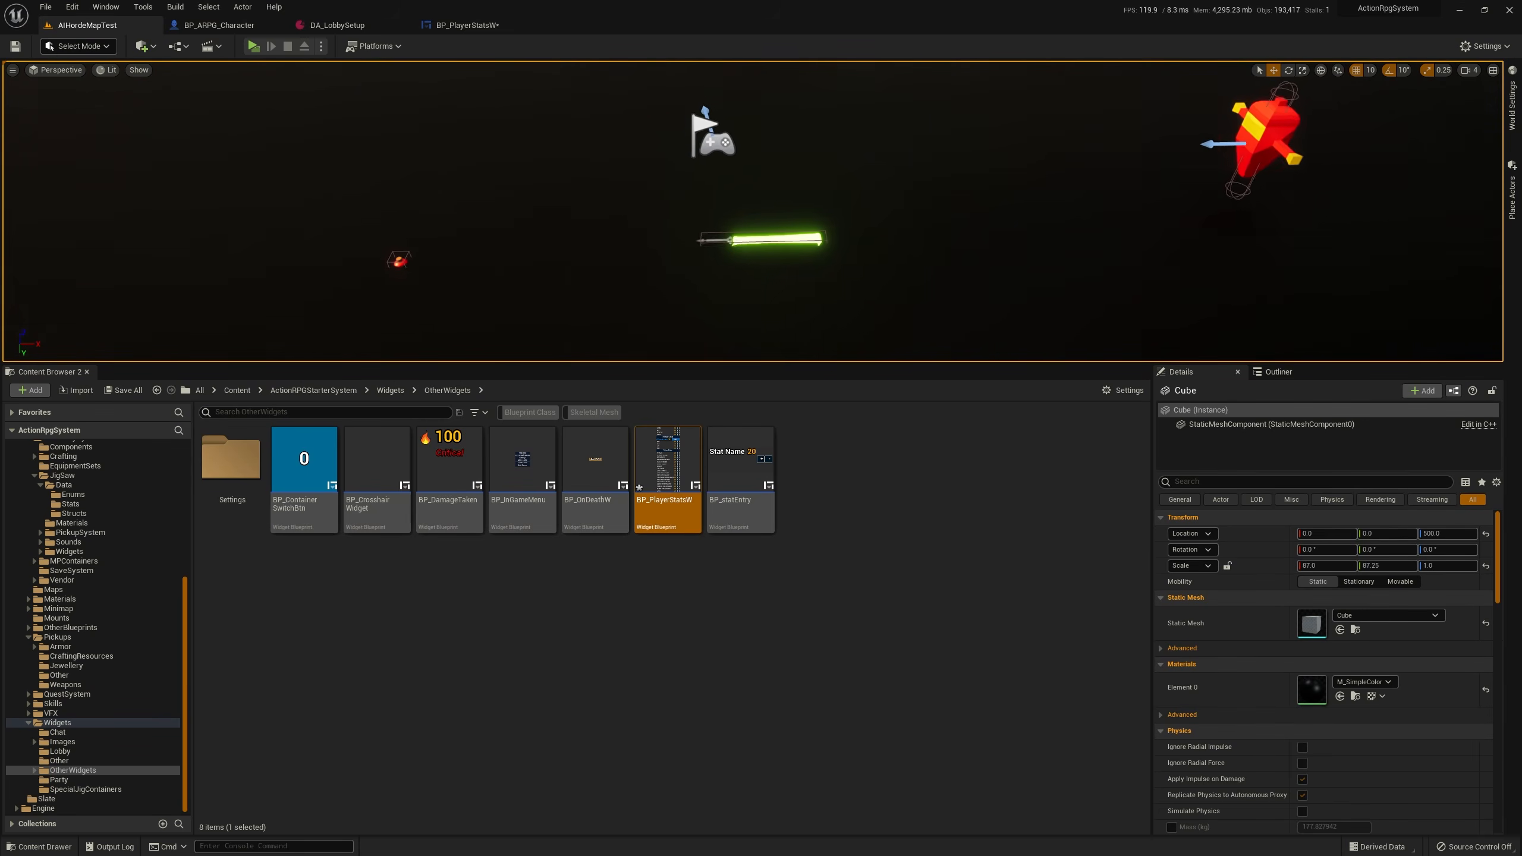
pyautogui.scroll(4, 755, 269)
pyautogui.click(755, 269)
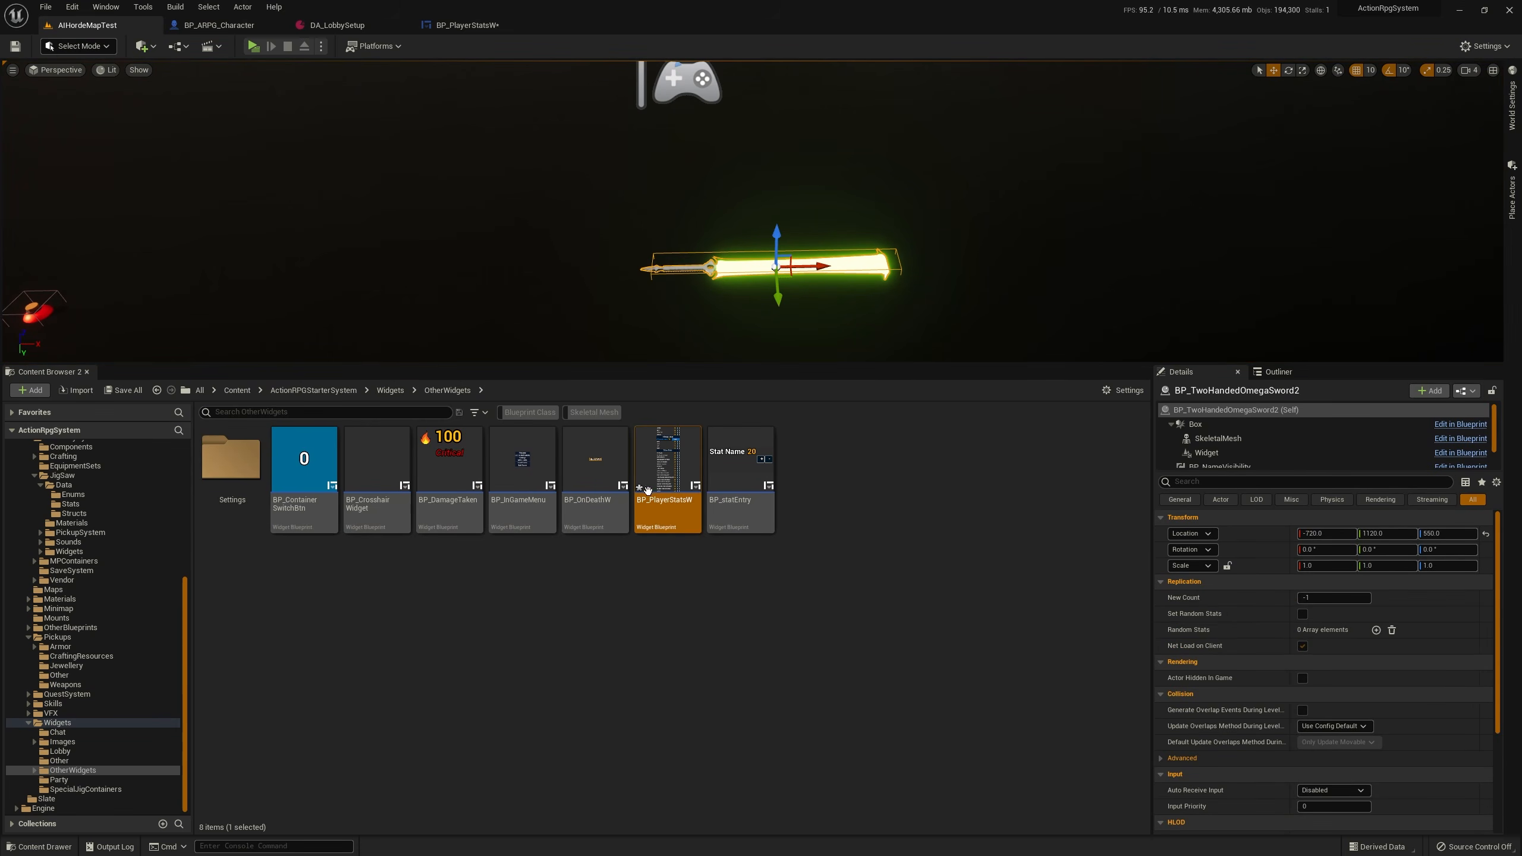
# Search the ActionRPGStarterSystem folder for "DA_inv" and open the DA_InventoryItems asset
pyautogui.moveTo(186, 629); pyautogui.dragTo(182, 486)
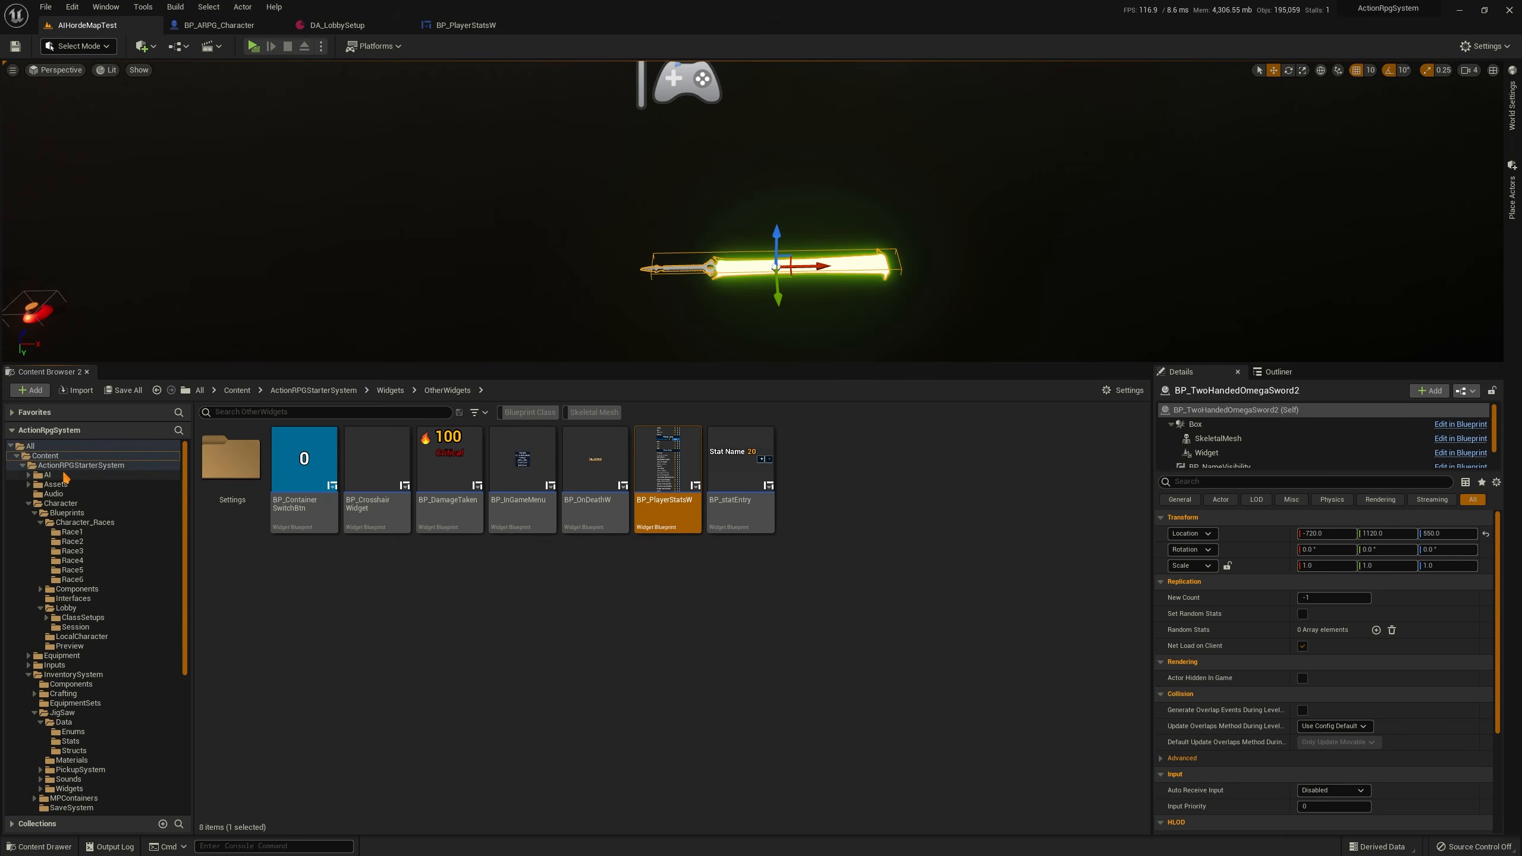
pyautogui.click(74, 466)
pyautogui.click(298, 414)
pyautogui.write('DA_')
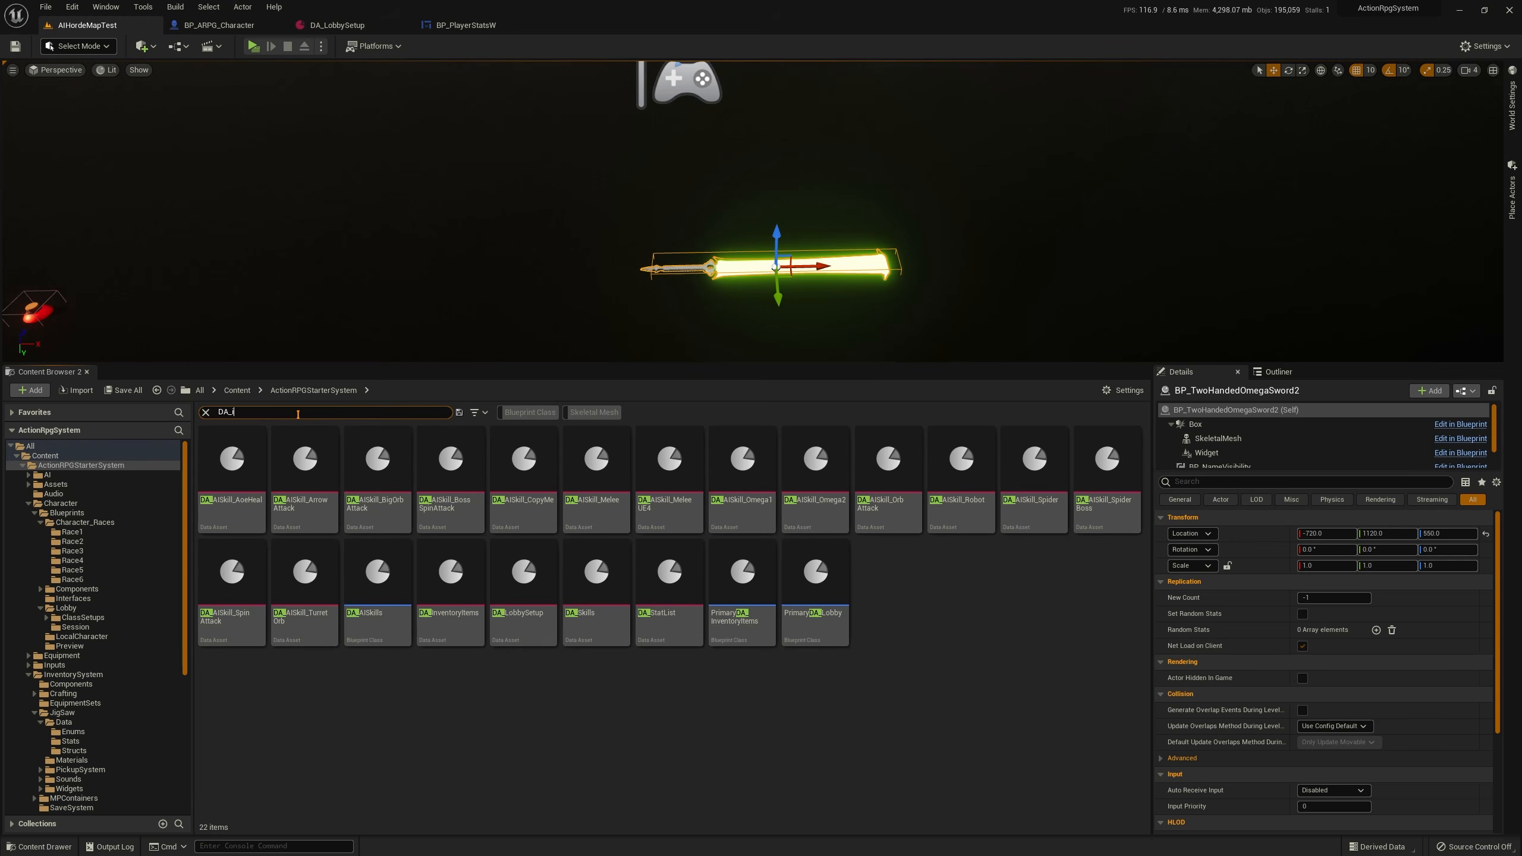
pyautogui.write('inv')
pyautogui.doubleClick(227, 472)
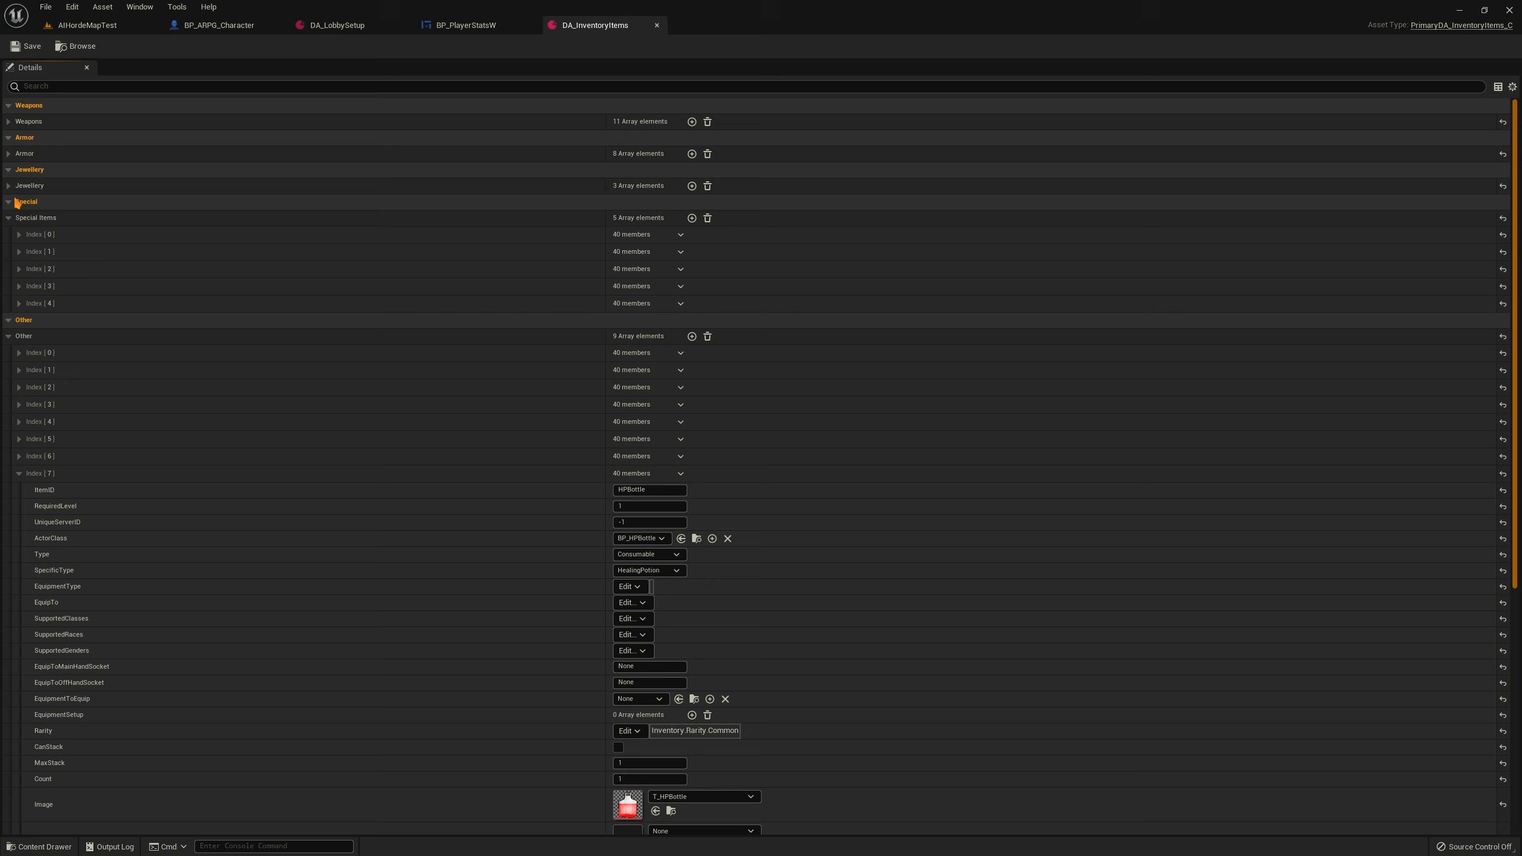
# Add an element to the RollStats array in the RandomStats of the NewSword weapon and expand it
pyautogui.click(8, 122)
pyautogui.click(19, 310)
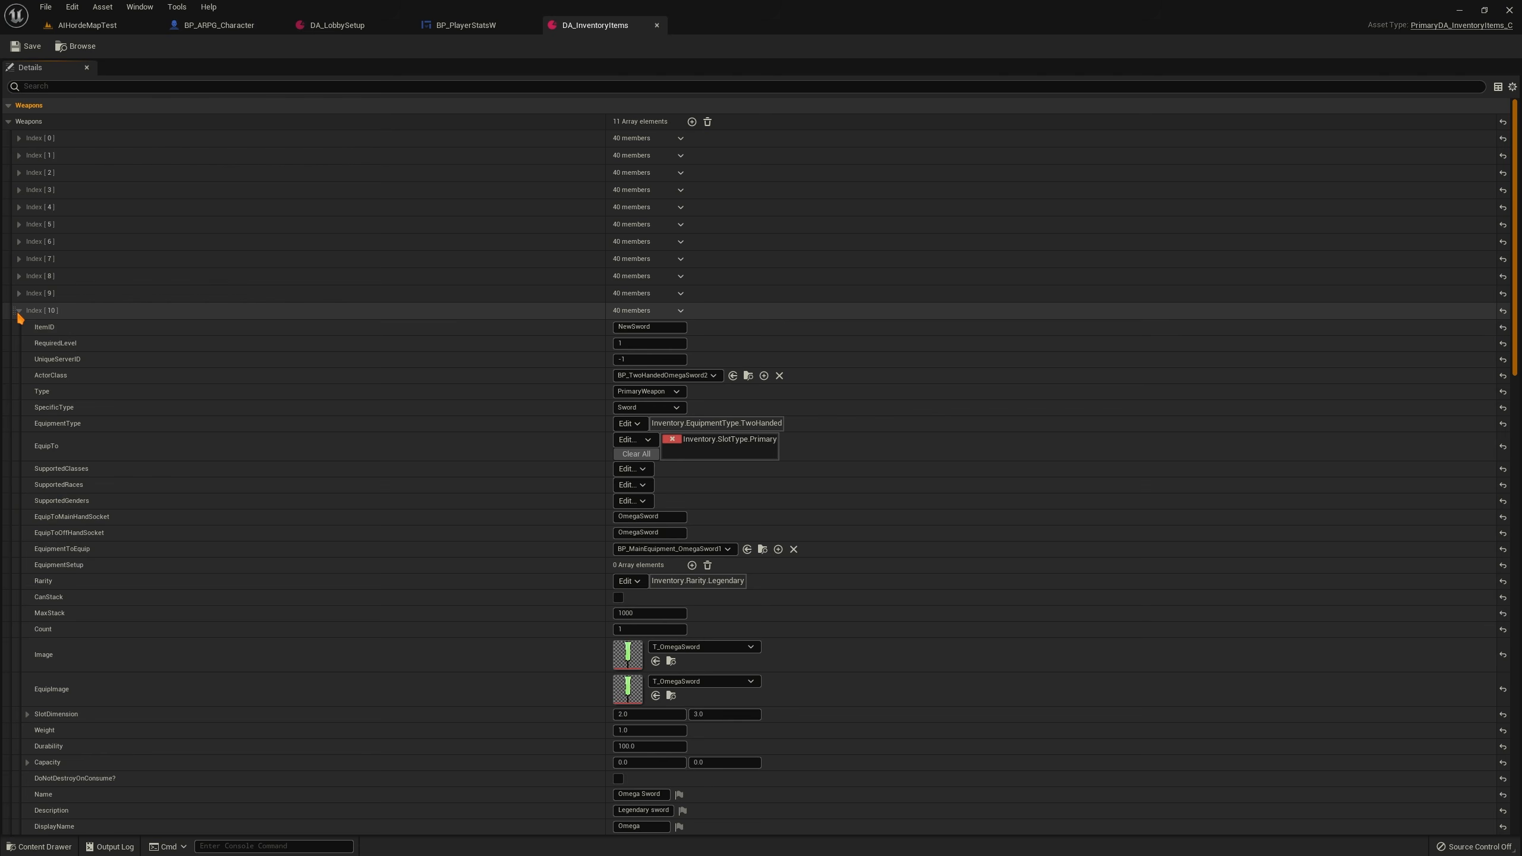
pyautogui.scroll(-5, 523, 443)
pyautogui.scroll(-6, 523, 444)
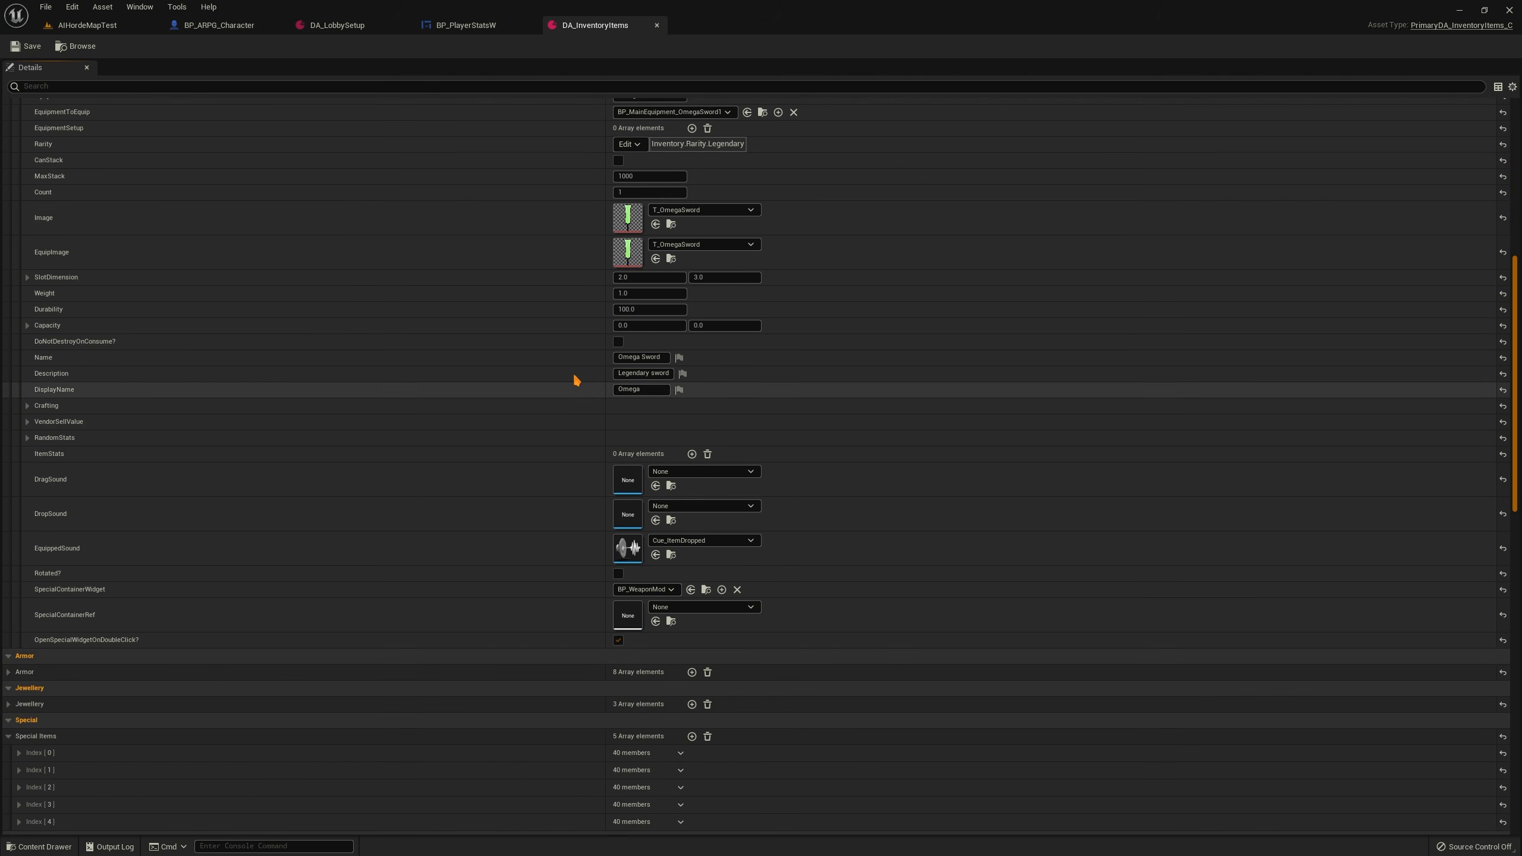
pyautogui.click(27, 438)
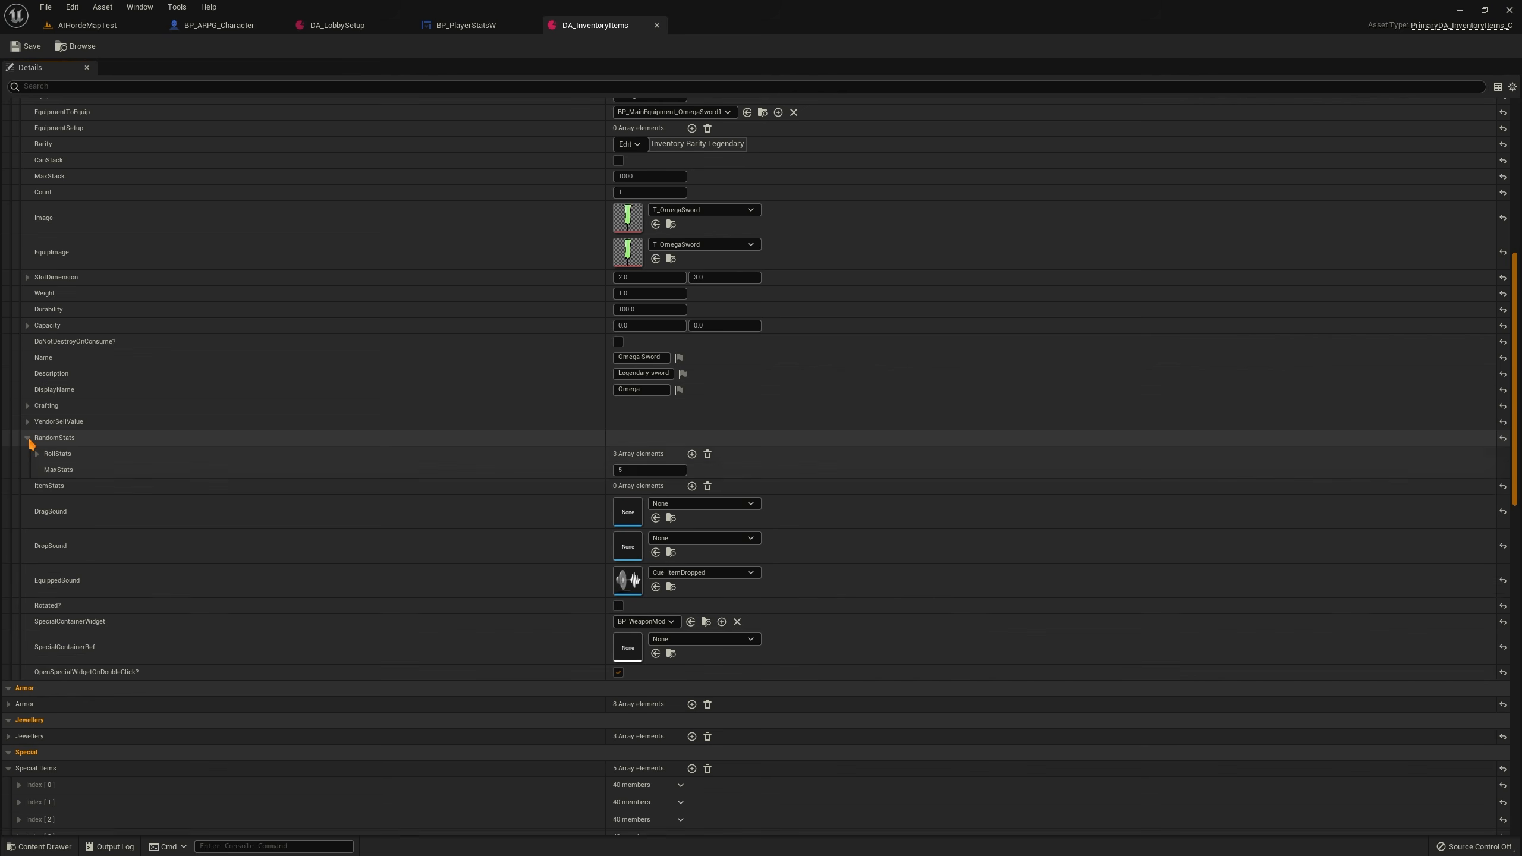
pyautogui.click(37, 453)
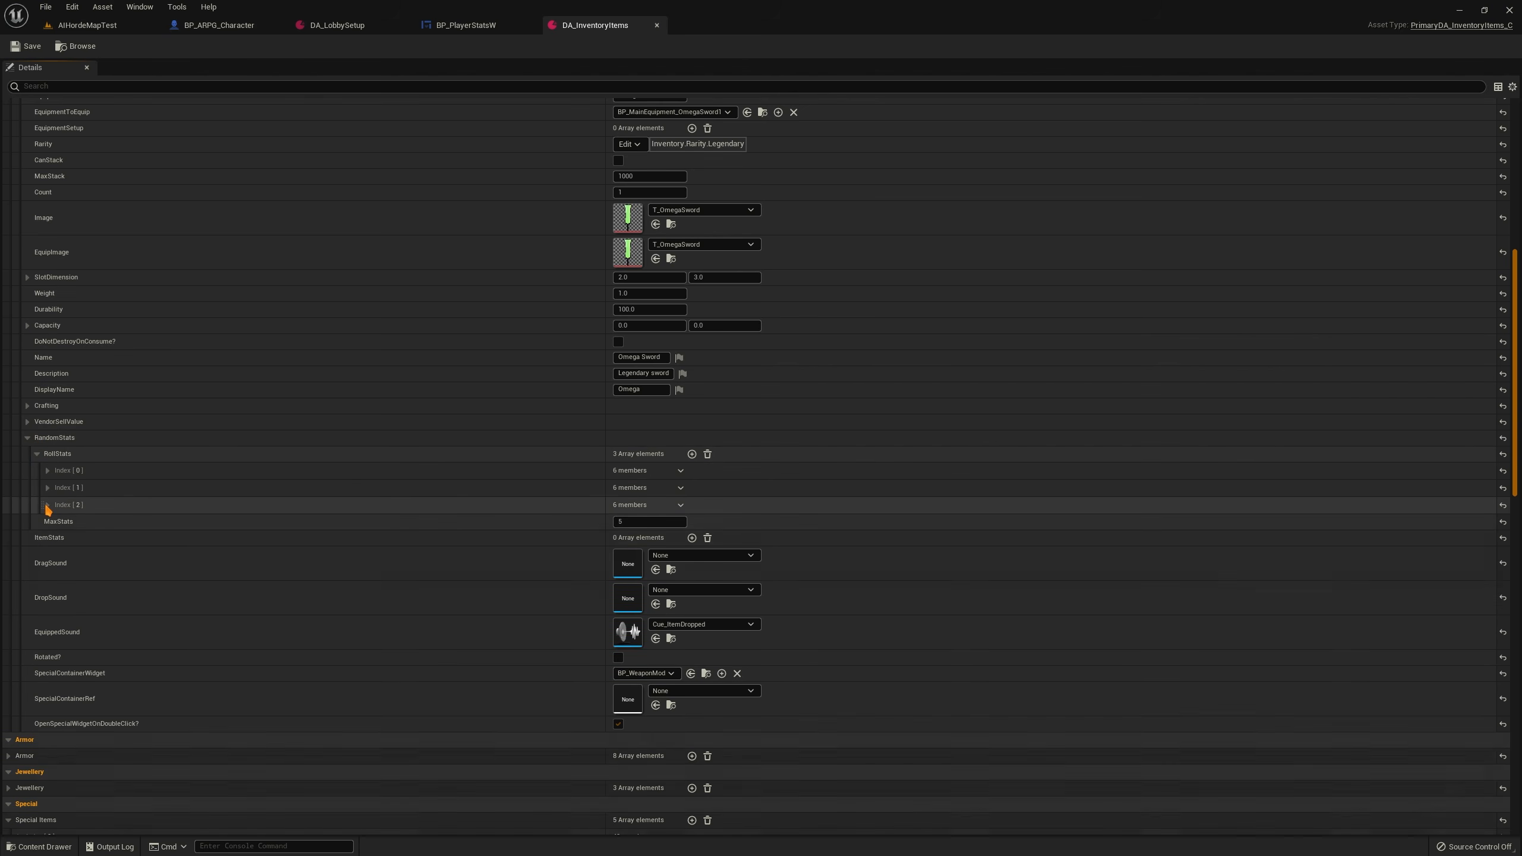
pyautogui.click(693, 453)
pyautogui.click(47, 523)
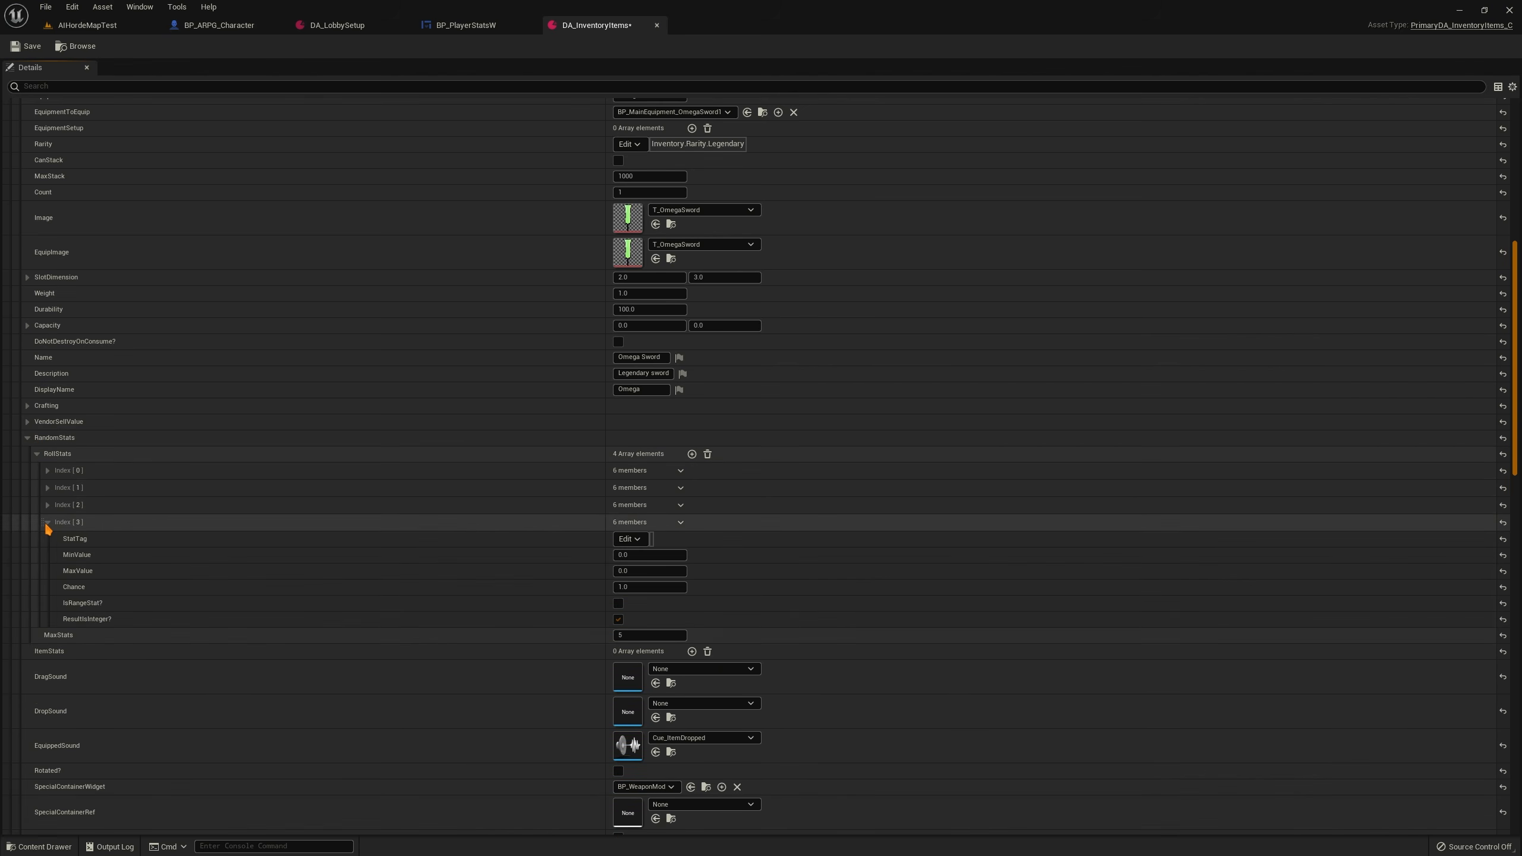
# Assign the Stat.Luck tag to the new RollStats element and set its Chance to 100
pyautogui.click(626, 539)
pyautogui.write('luck')
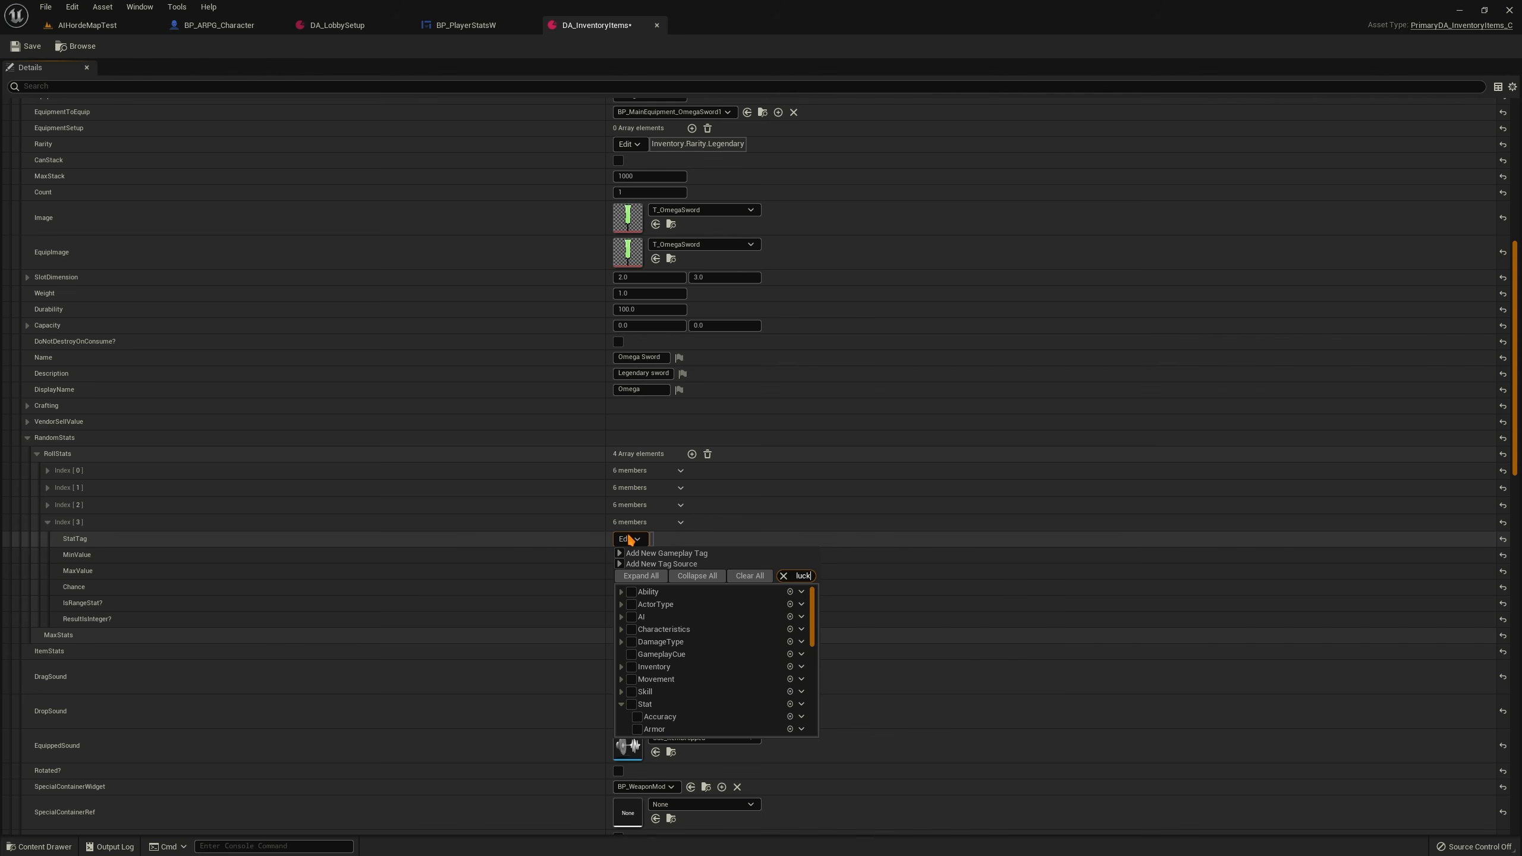
pyautogui.click(636, 604)
pyautogui.click(487, 535)
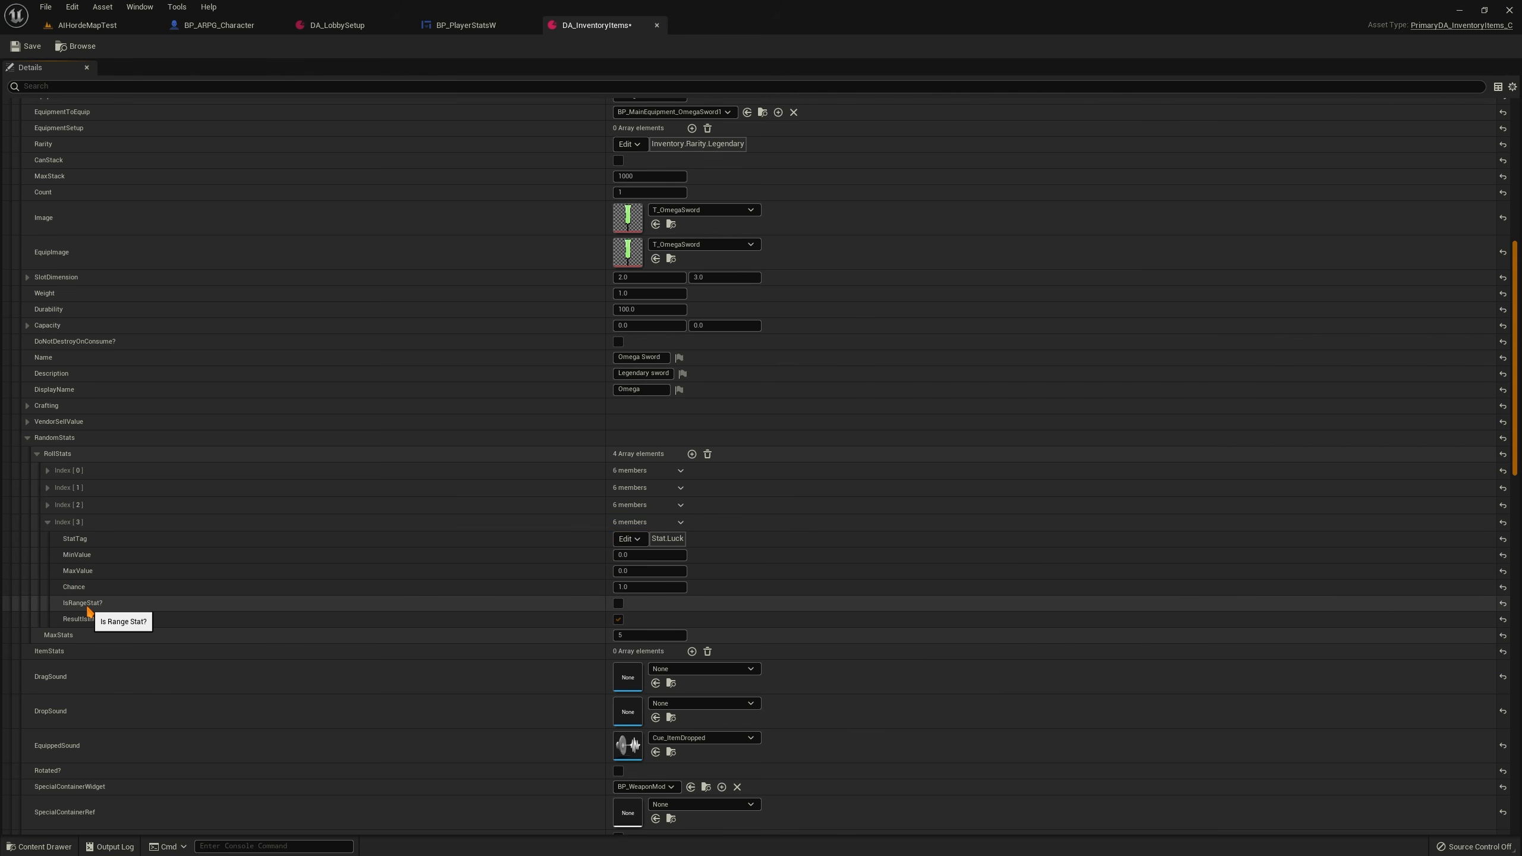
pyautogui.click(643, 587)
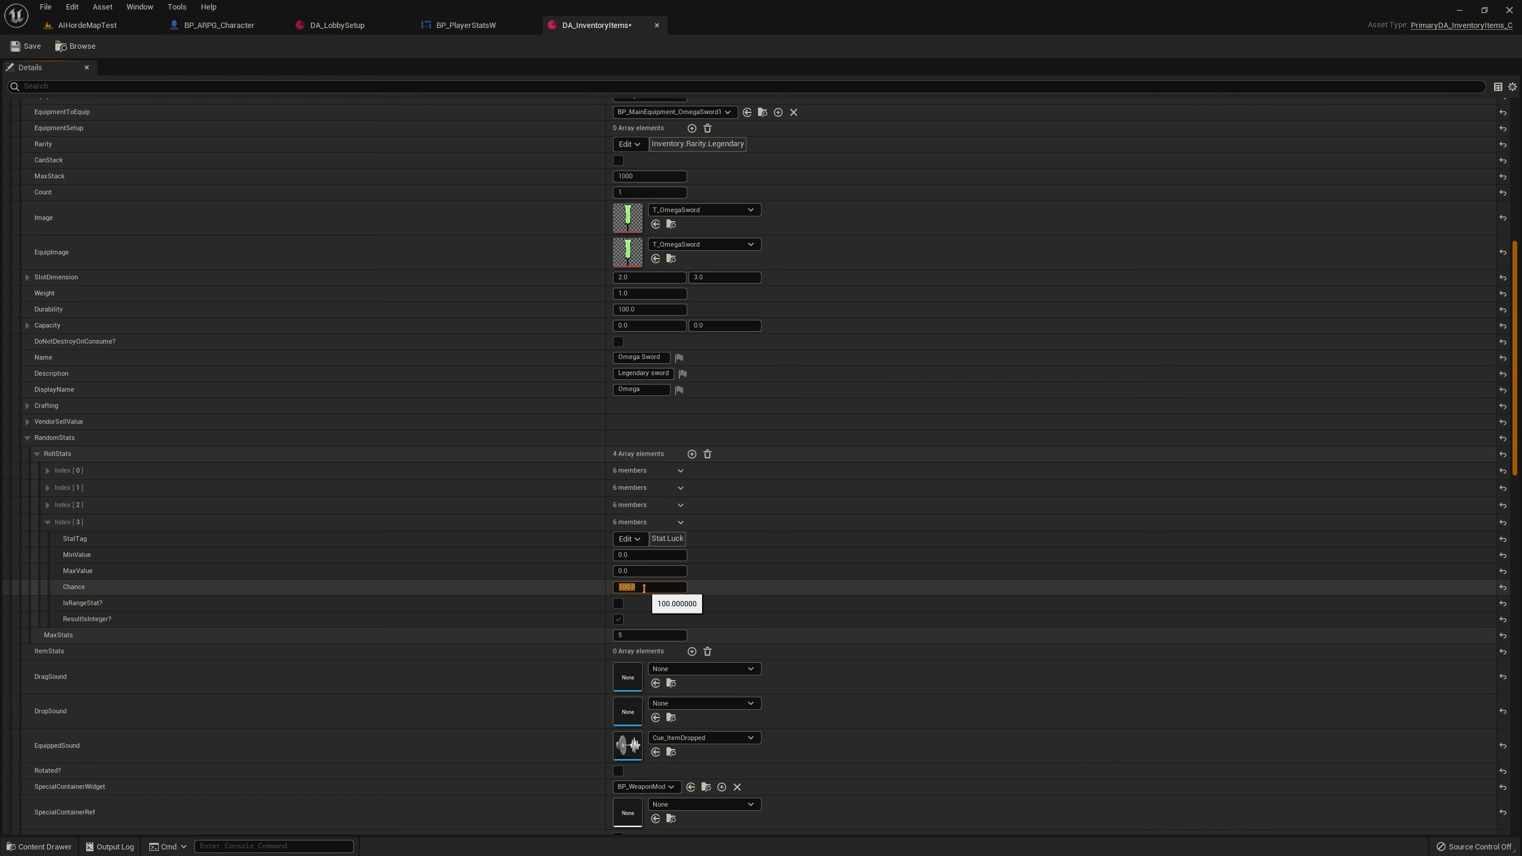
pyautogui.click(626, 556)
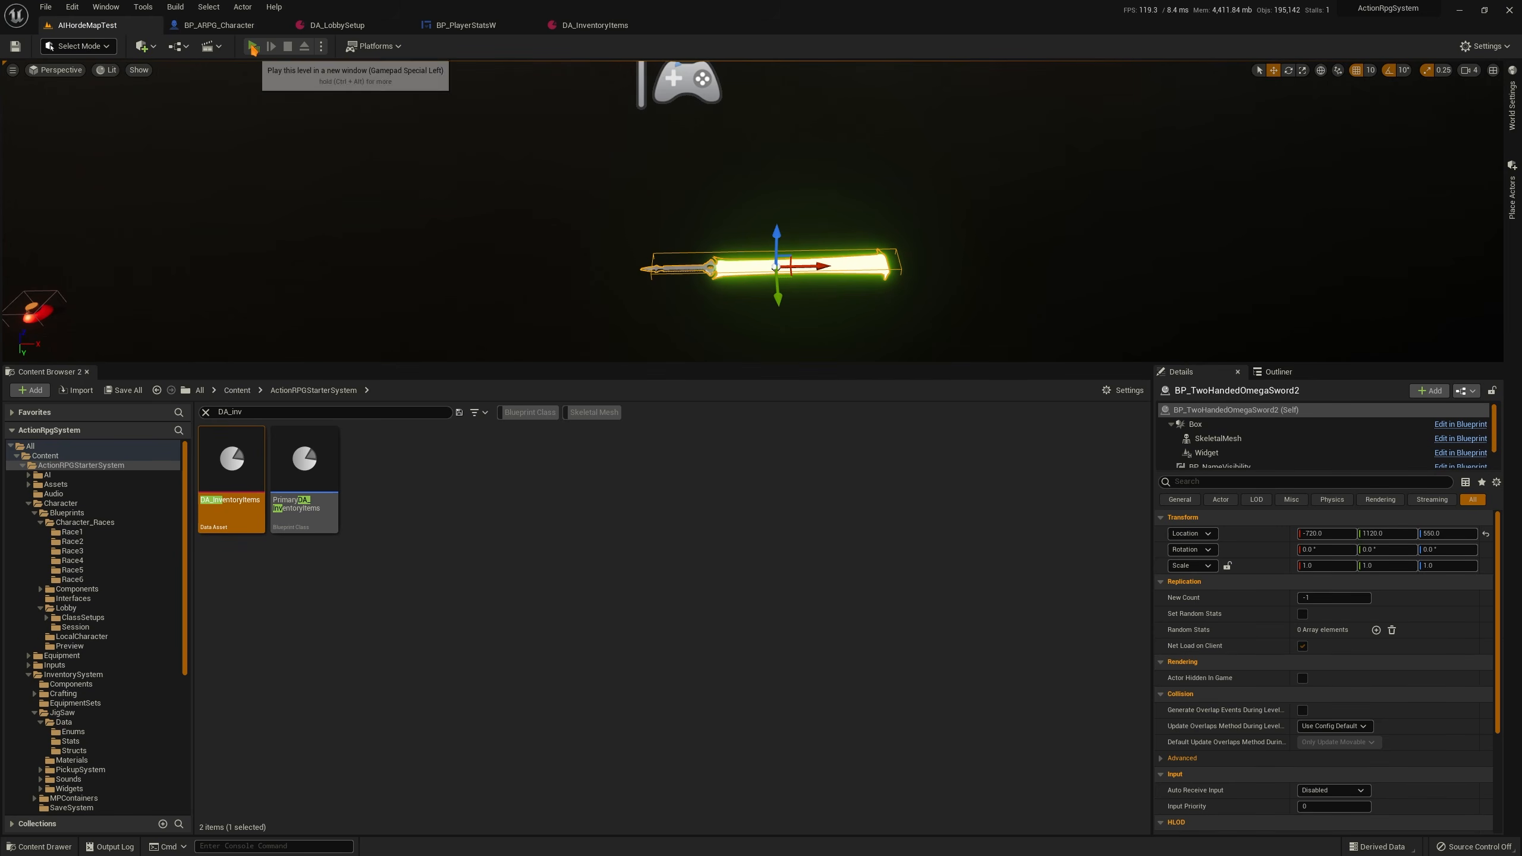
# Play-test the level: pick up and equip the Omega Sword, and look for the Luck stat in the character's Attributes list
pyautogui.click(340, 68)
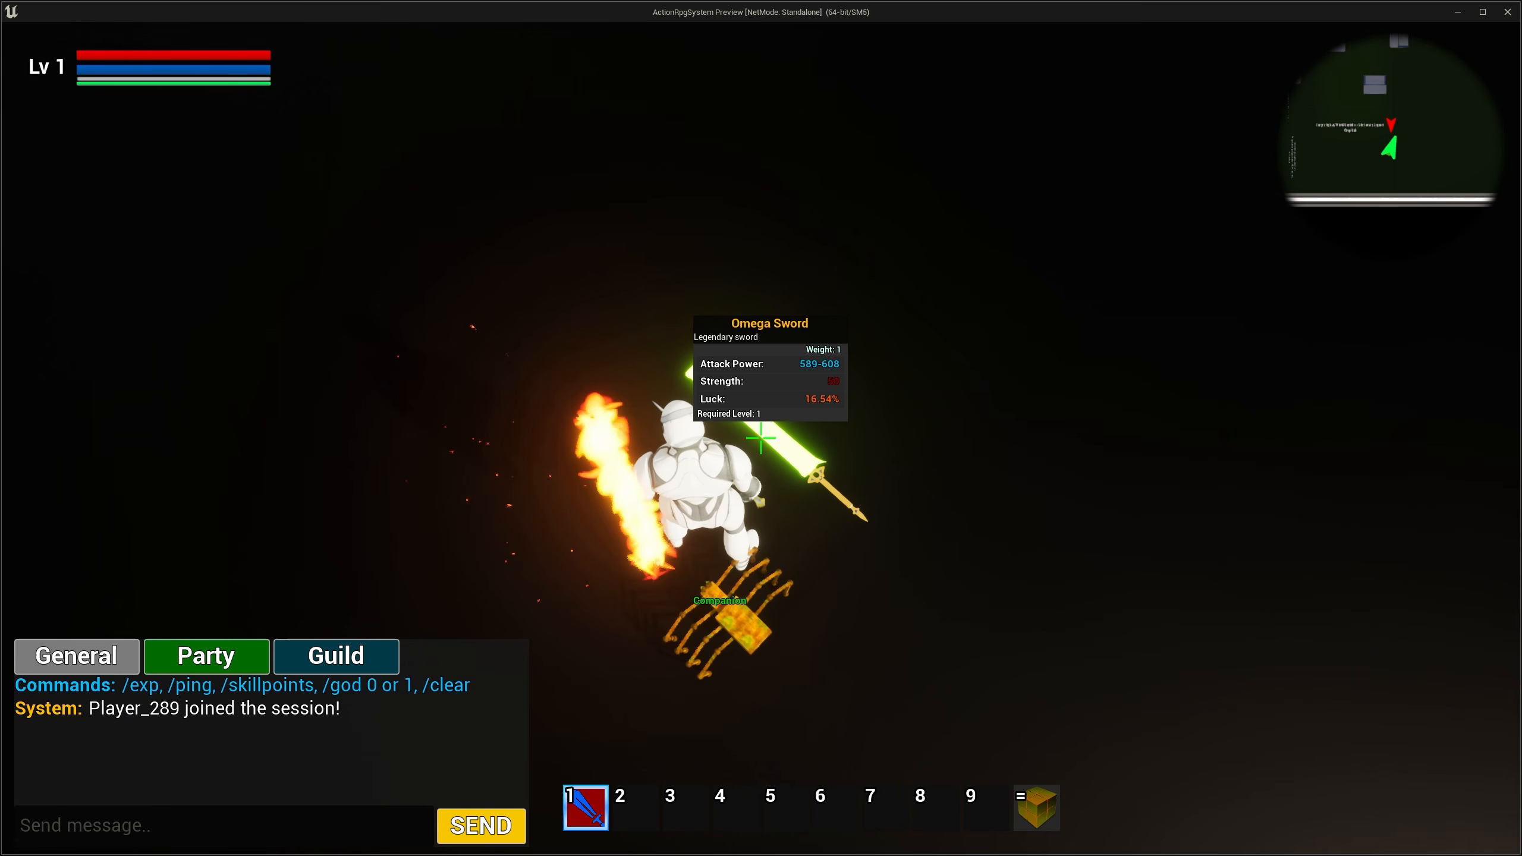
pyautogui.press('e')
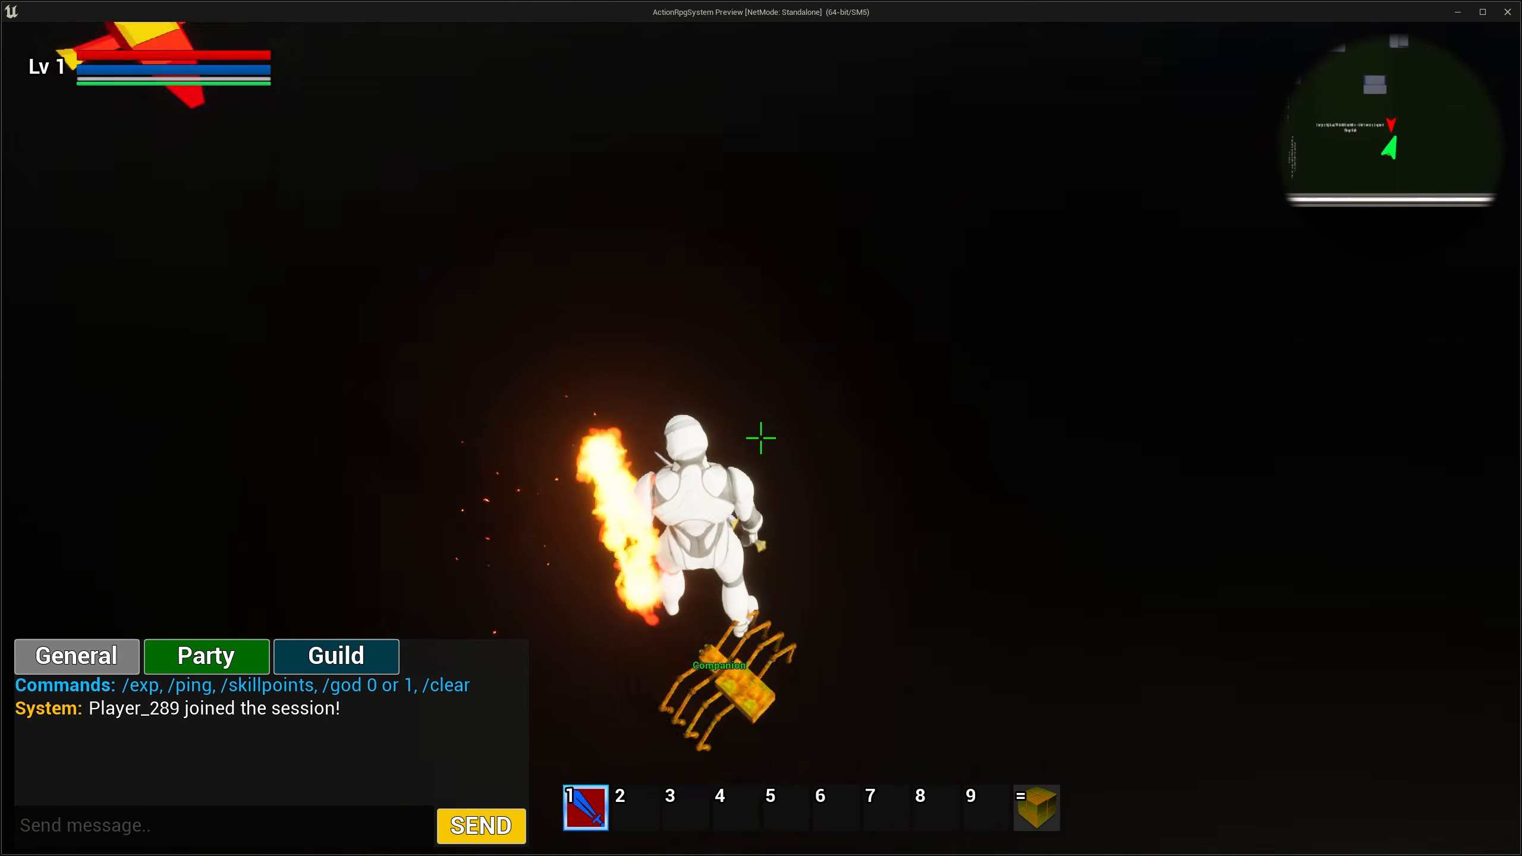
pyautogui.press('i')
pyautogui.rightClick(1121, 709)
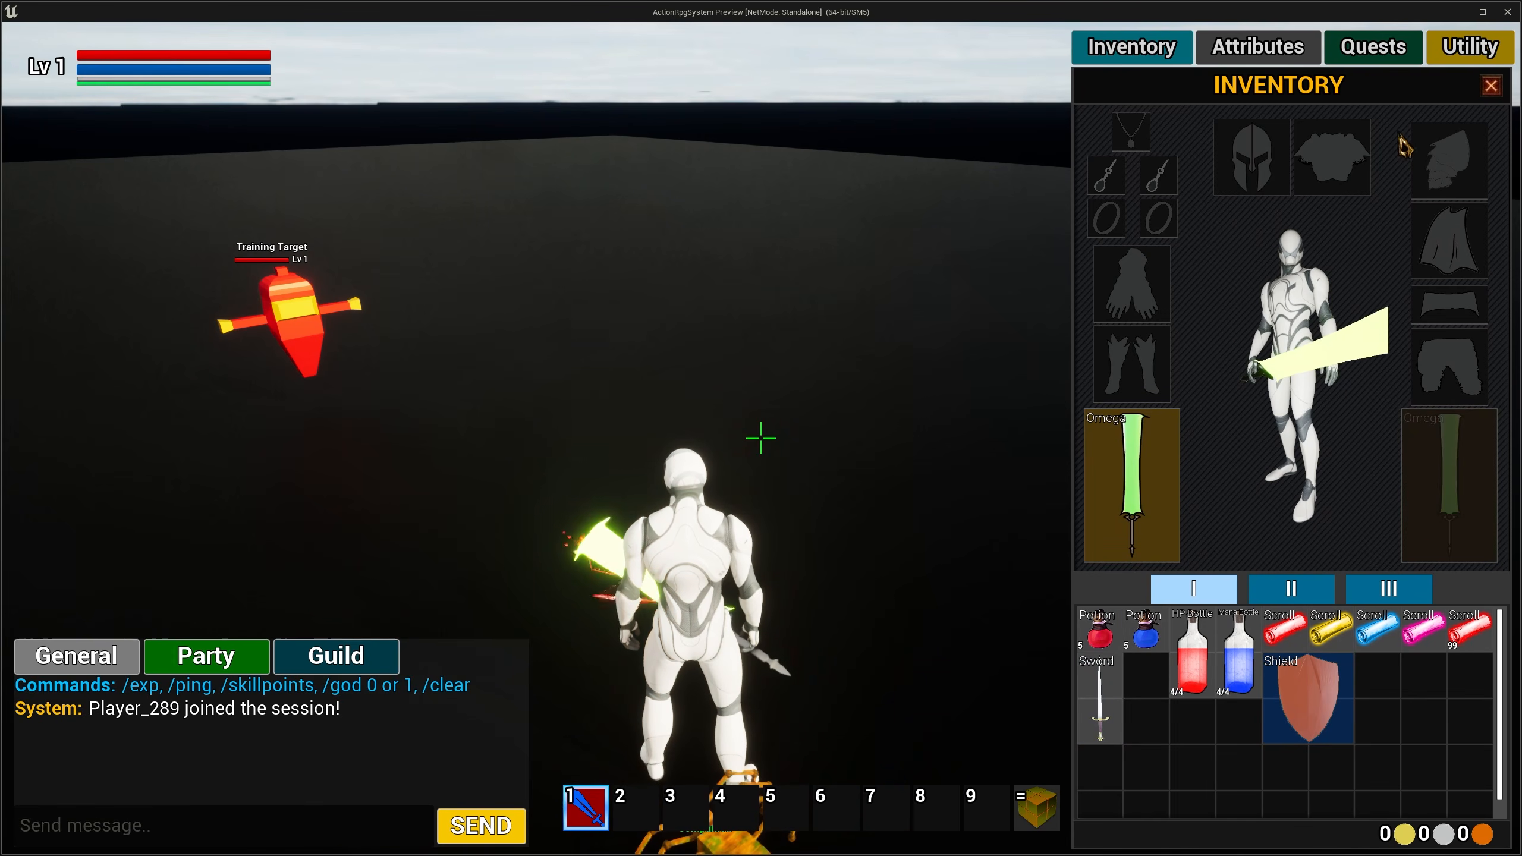
pyautogui.click(1289, 55)
pyautogui.scroll(-3, 1258, 420)
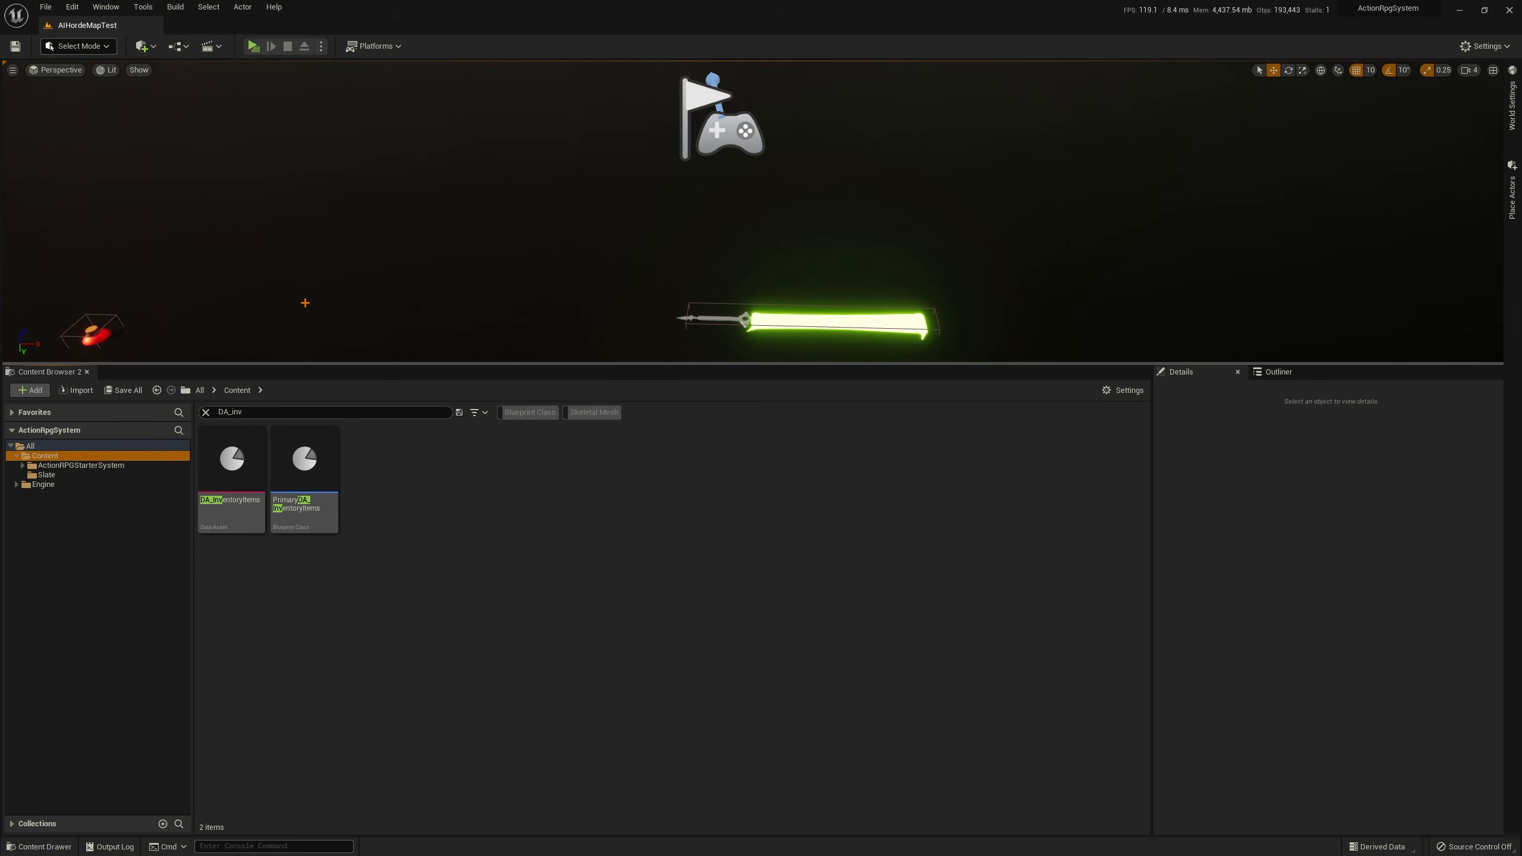
# Search the project content for "main", locate BP_AI_Main in its AI folder, and open it
pyautogui.click(206, 412)
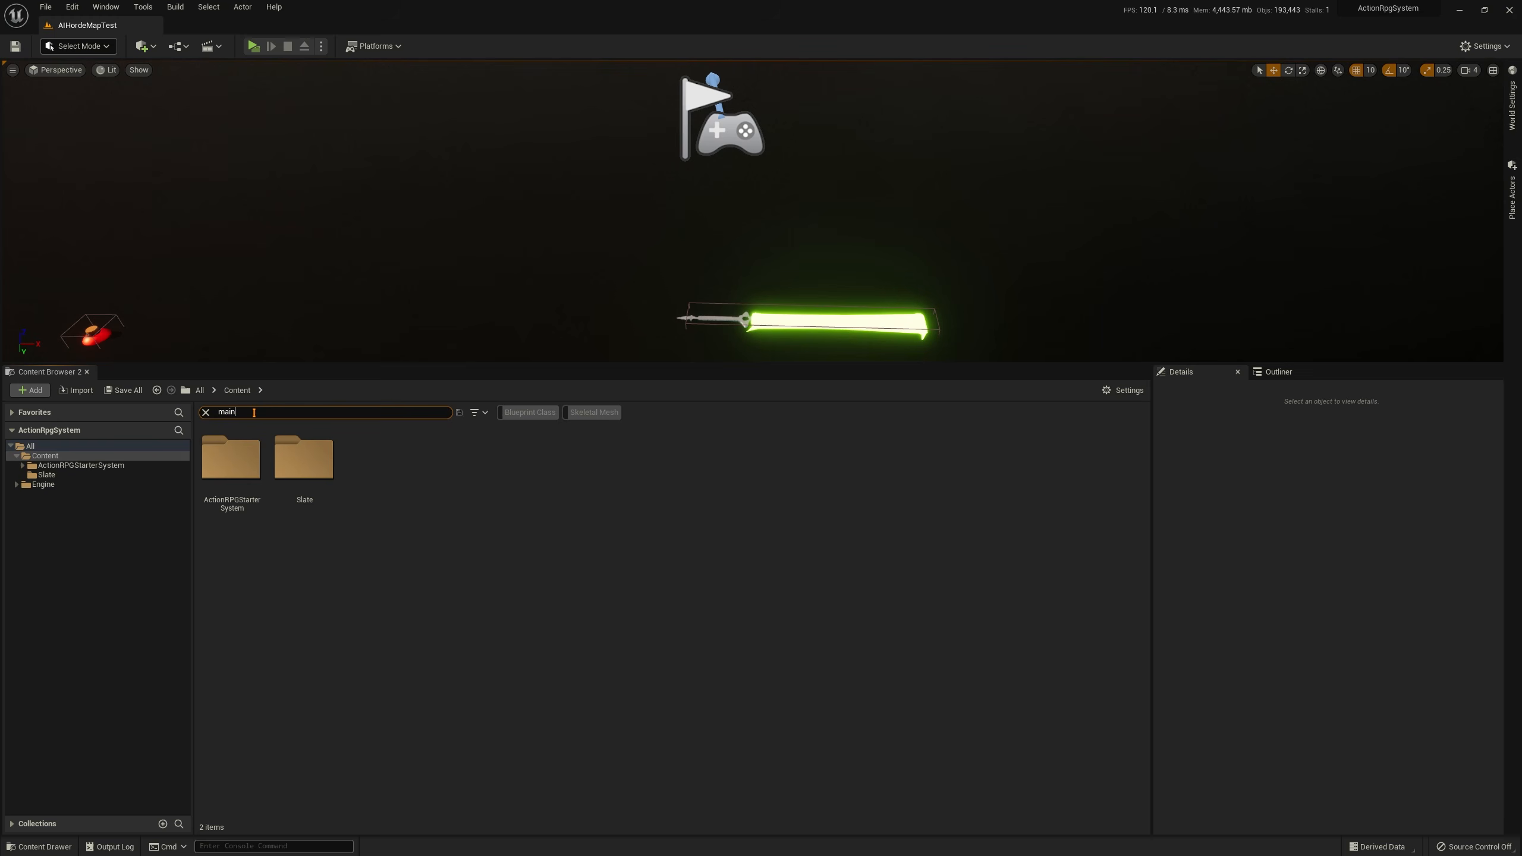
pyautogui.click(234, 493)
pyautogui.hotkey('ctrl', 'b')
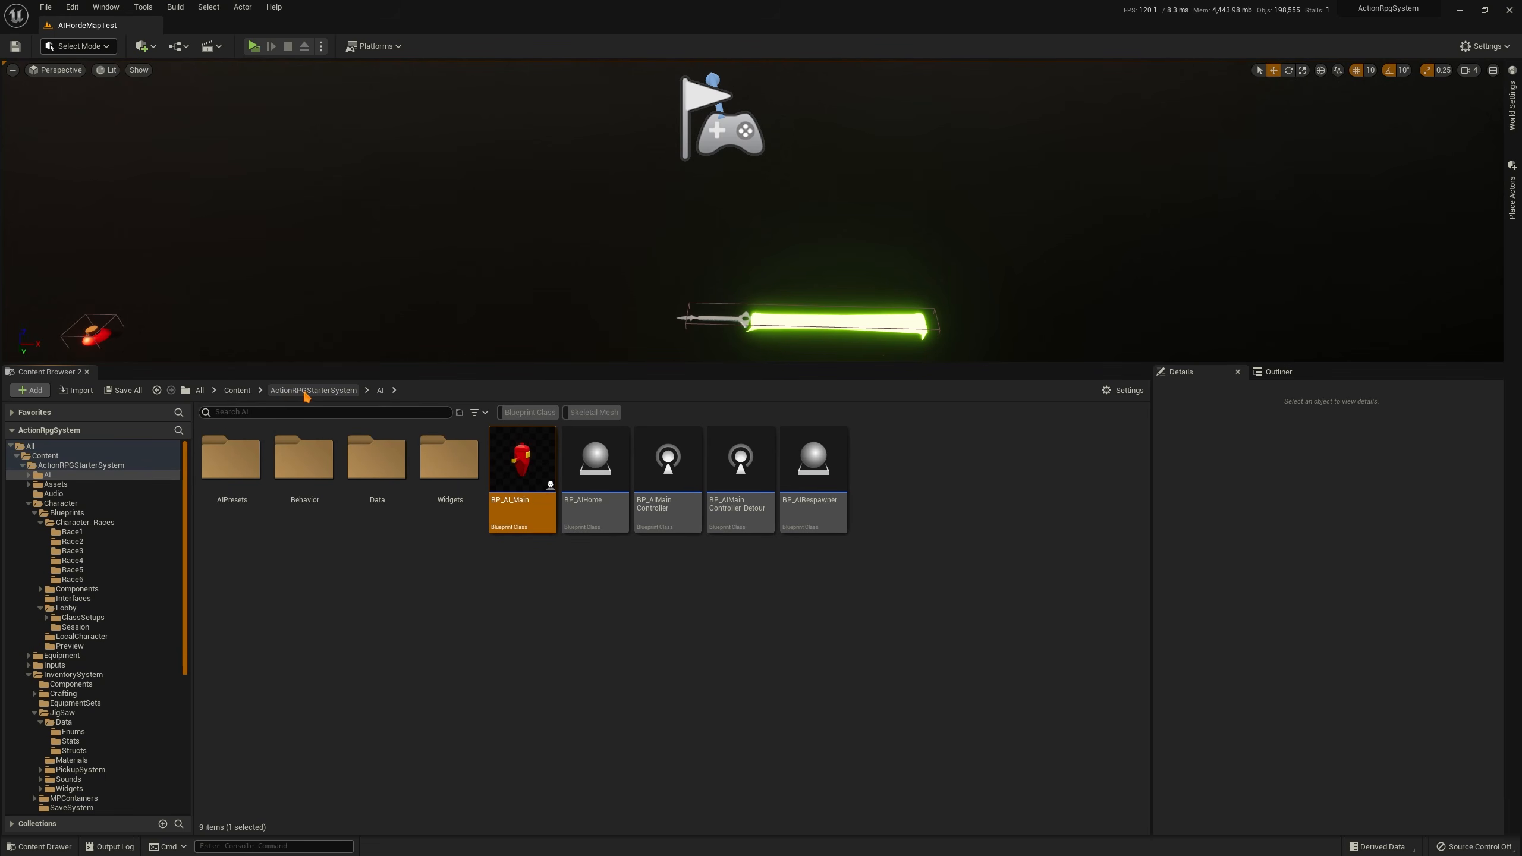
pyautogui.doubleClick(519, 507)
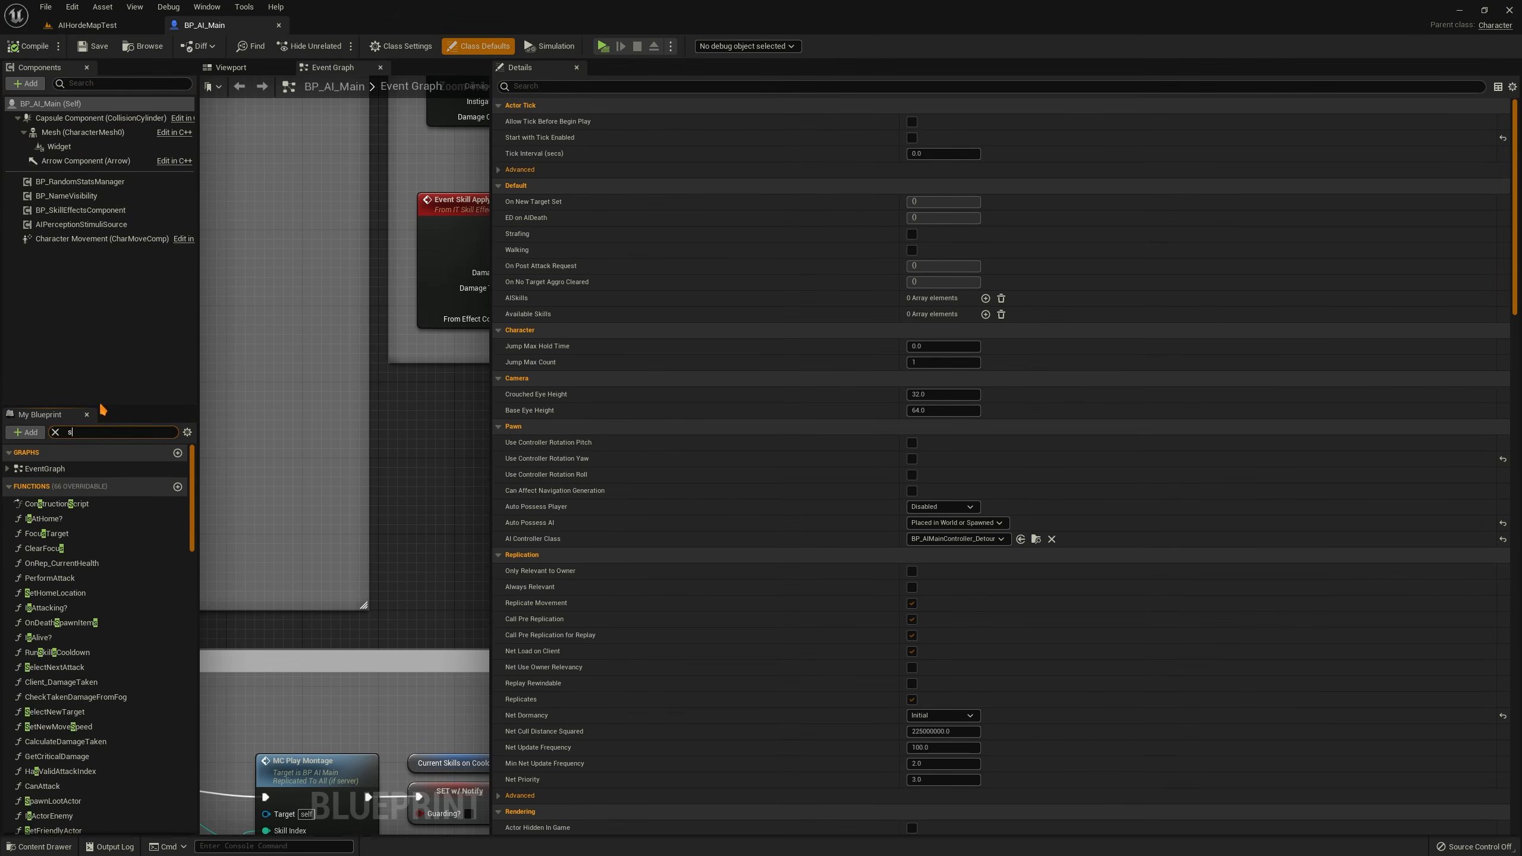
# Filter the blueprint's members by "stat", select the AIStatList variable, and expand its default value
pyautogui.write('stat')
pyautogui.click(48, 616)
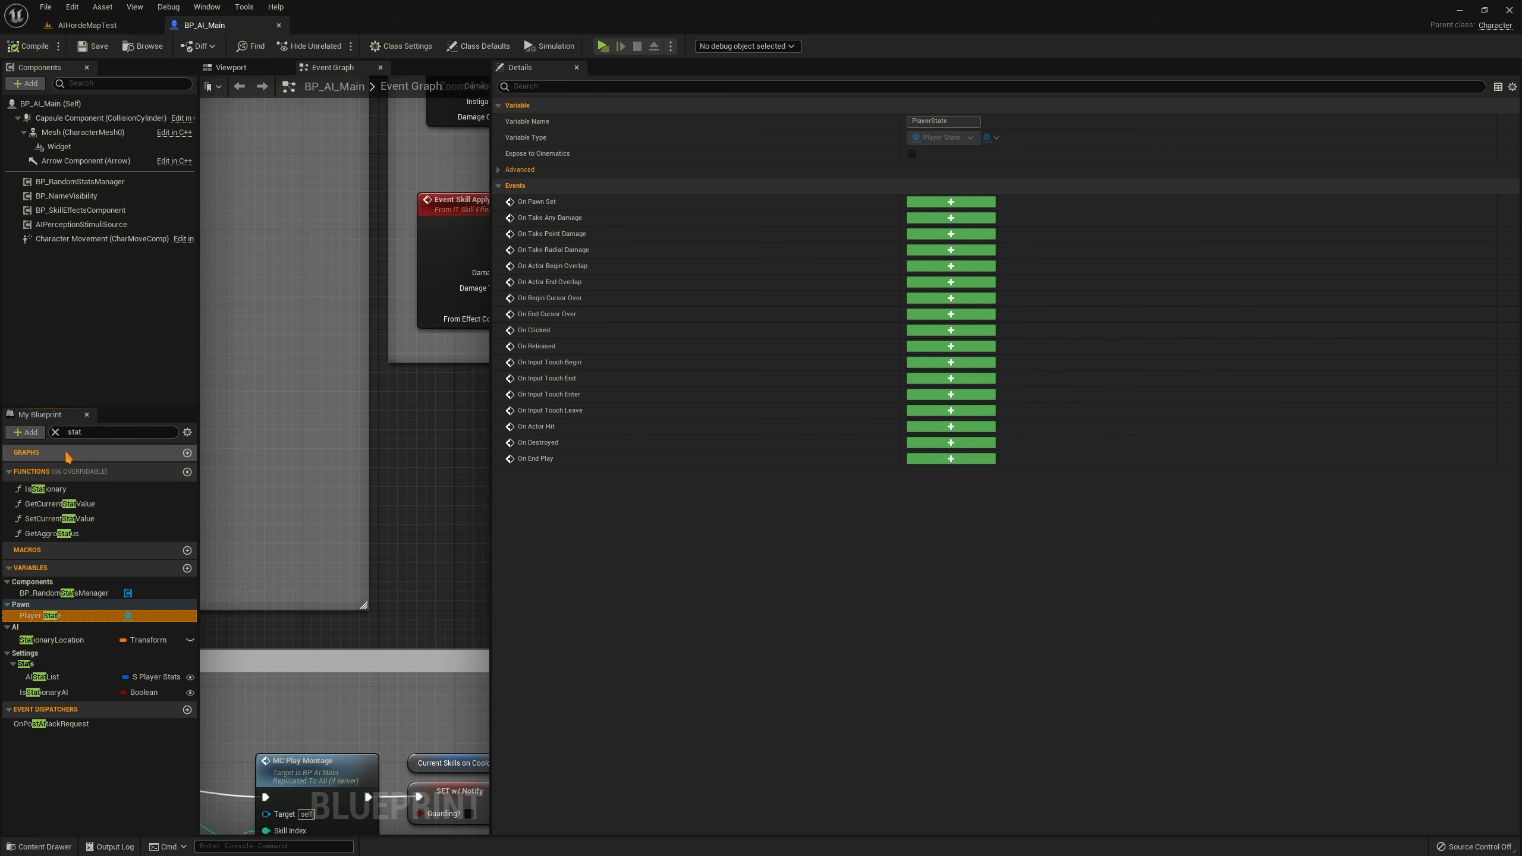
pyautogui.click(60, 677)
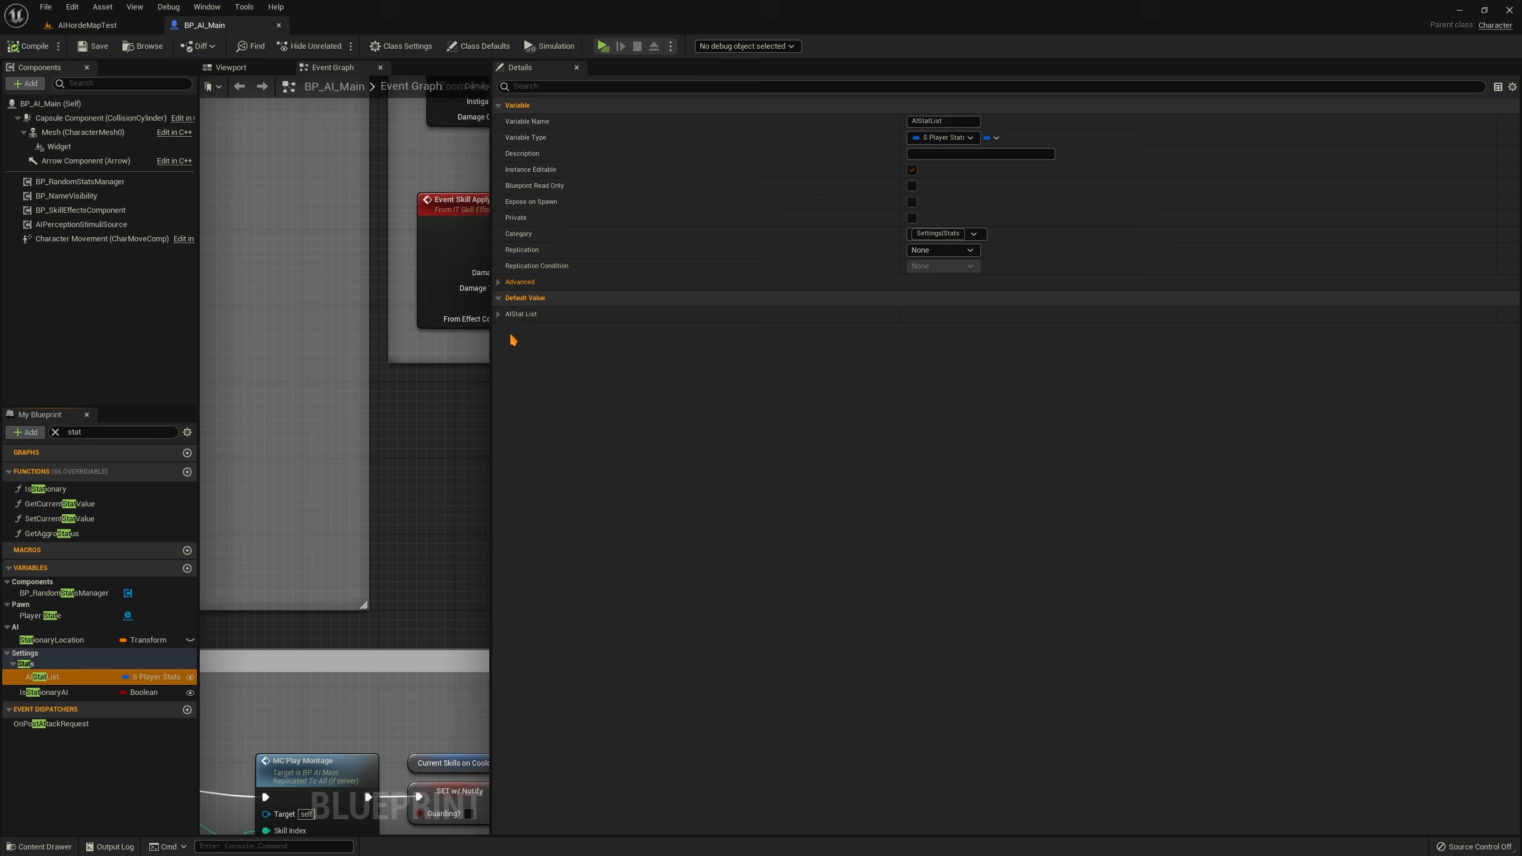
pyautogui.click(499, 315)
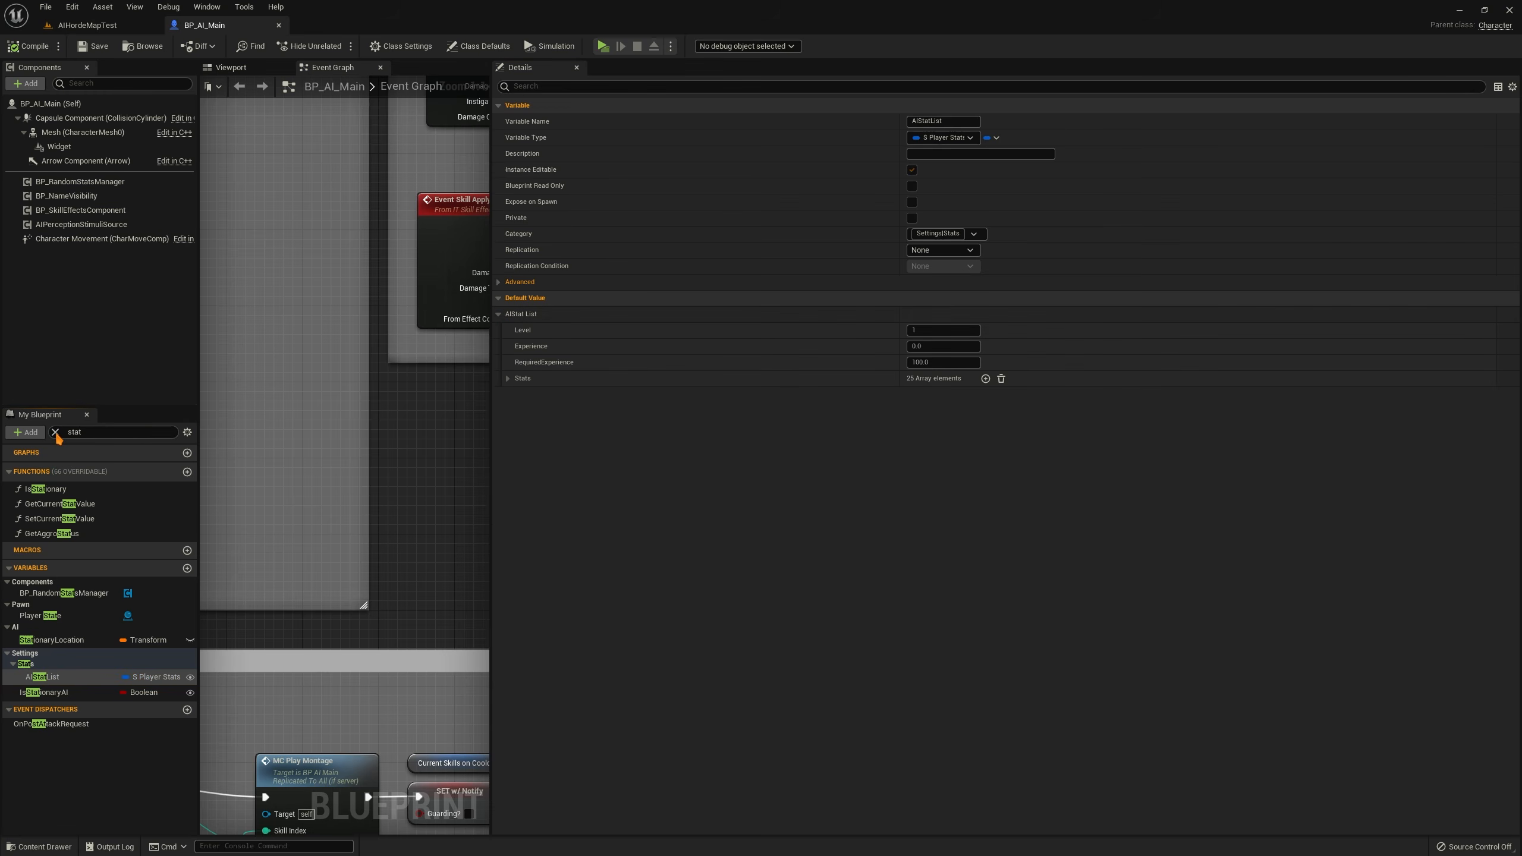
# Search the blueprint's members for "ai stat", reselect AIStatList, and expand its Stats array
pyautogui.click(55, 431)
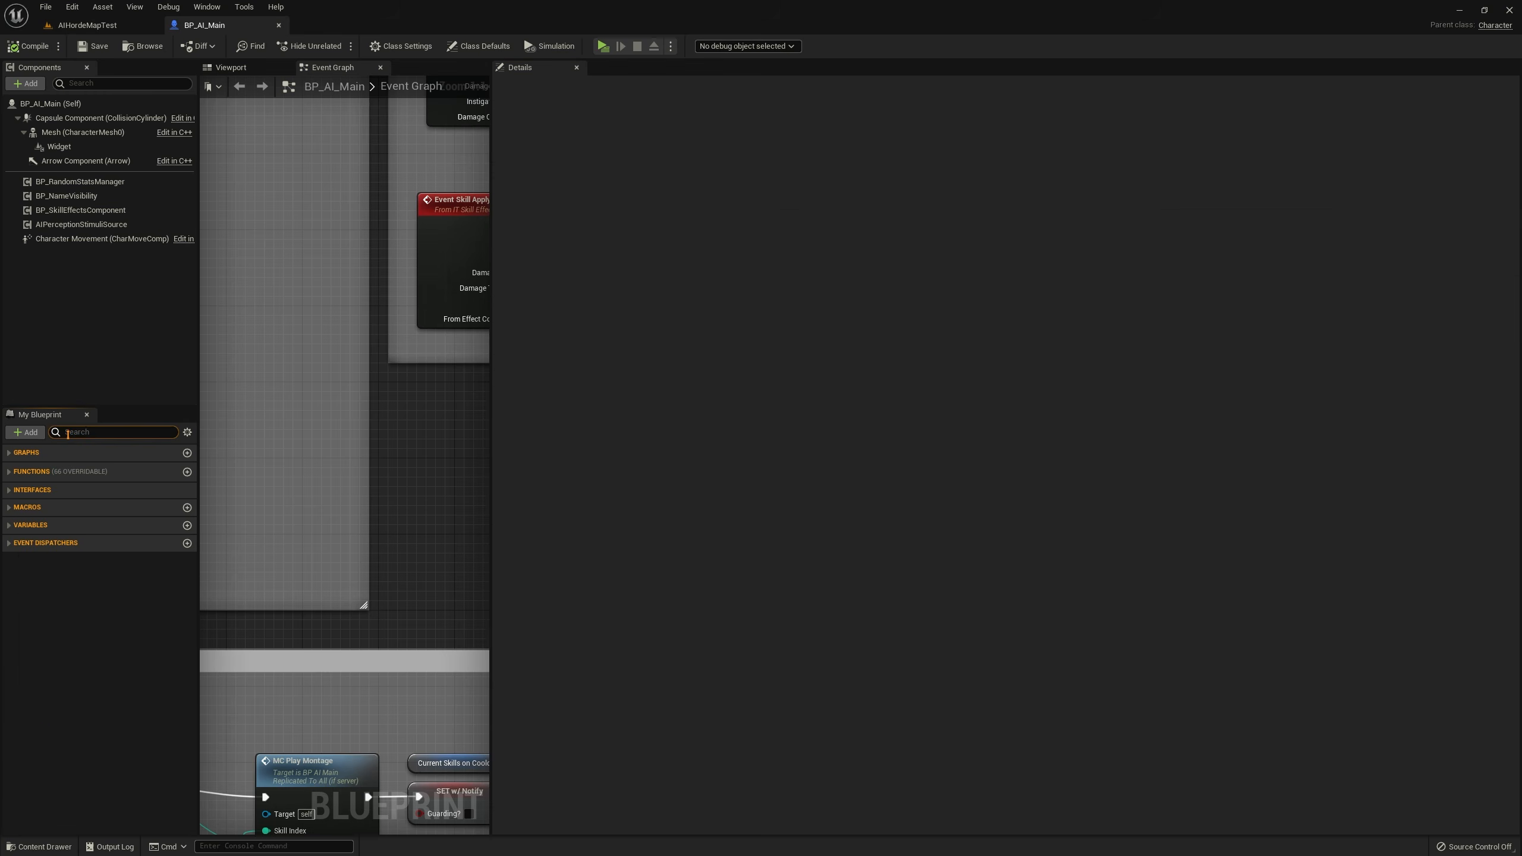
pyautogui.click(10, 525)
pyautogui.click(30, 771)
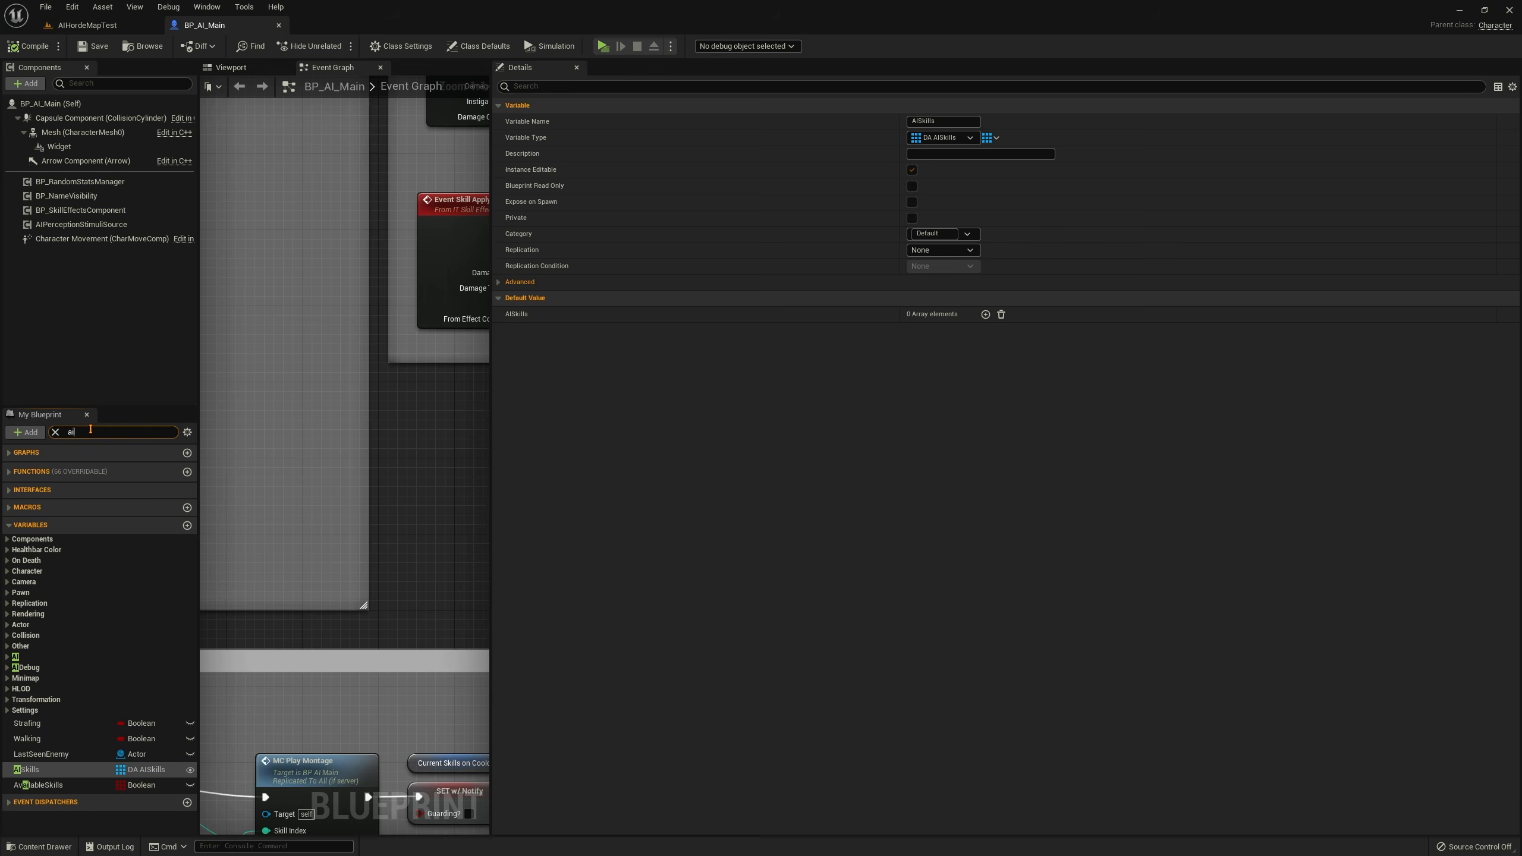
pyautogui.click(42, 572)
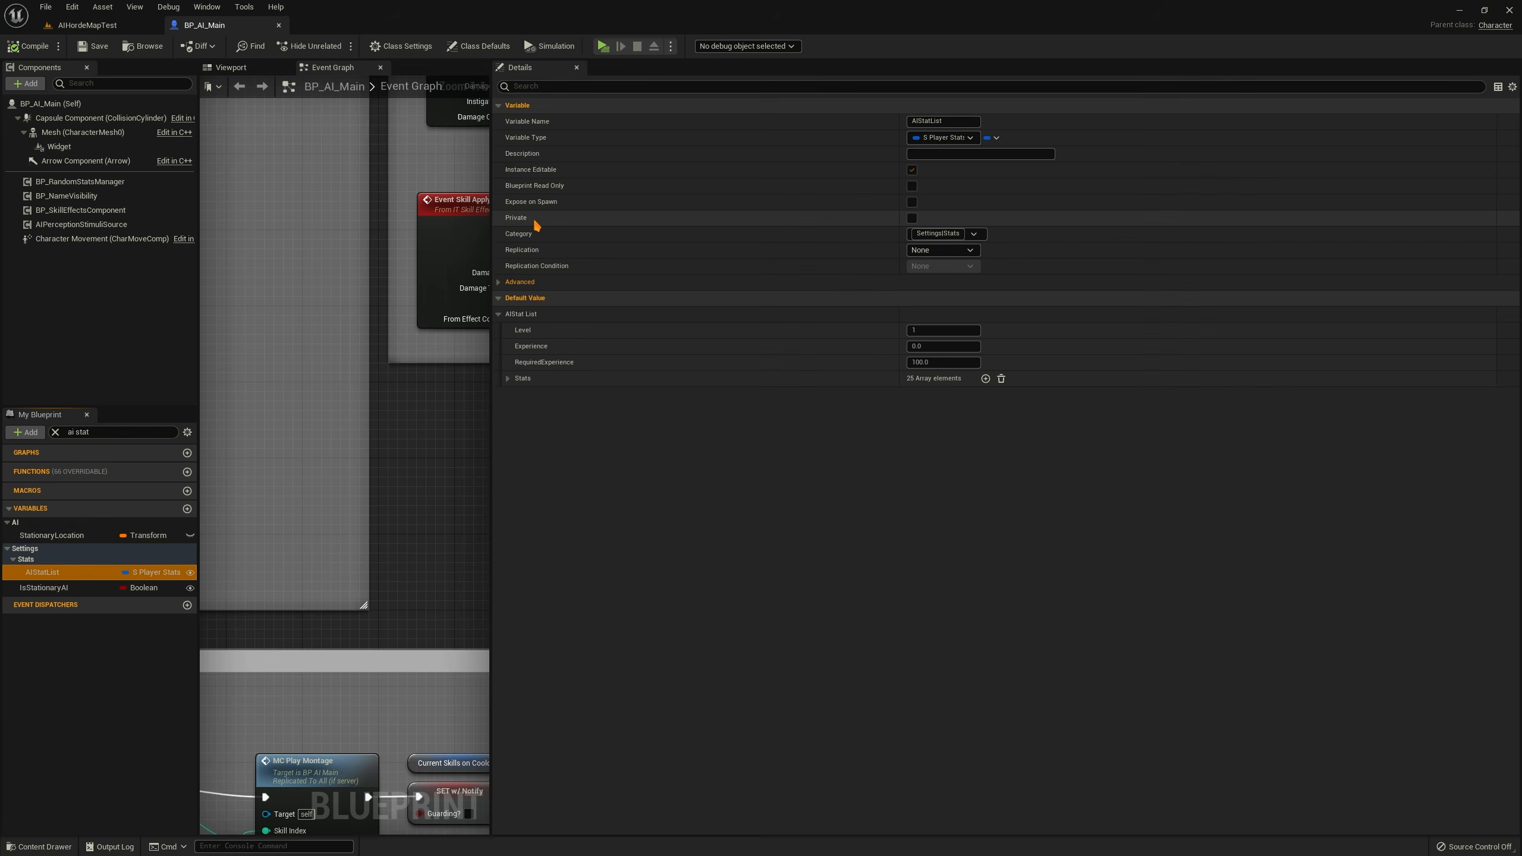
pyautogui.click(509, 378)
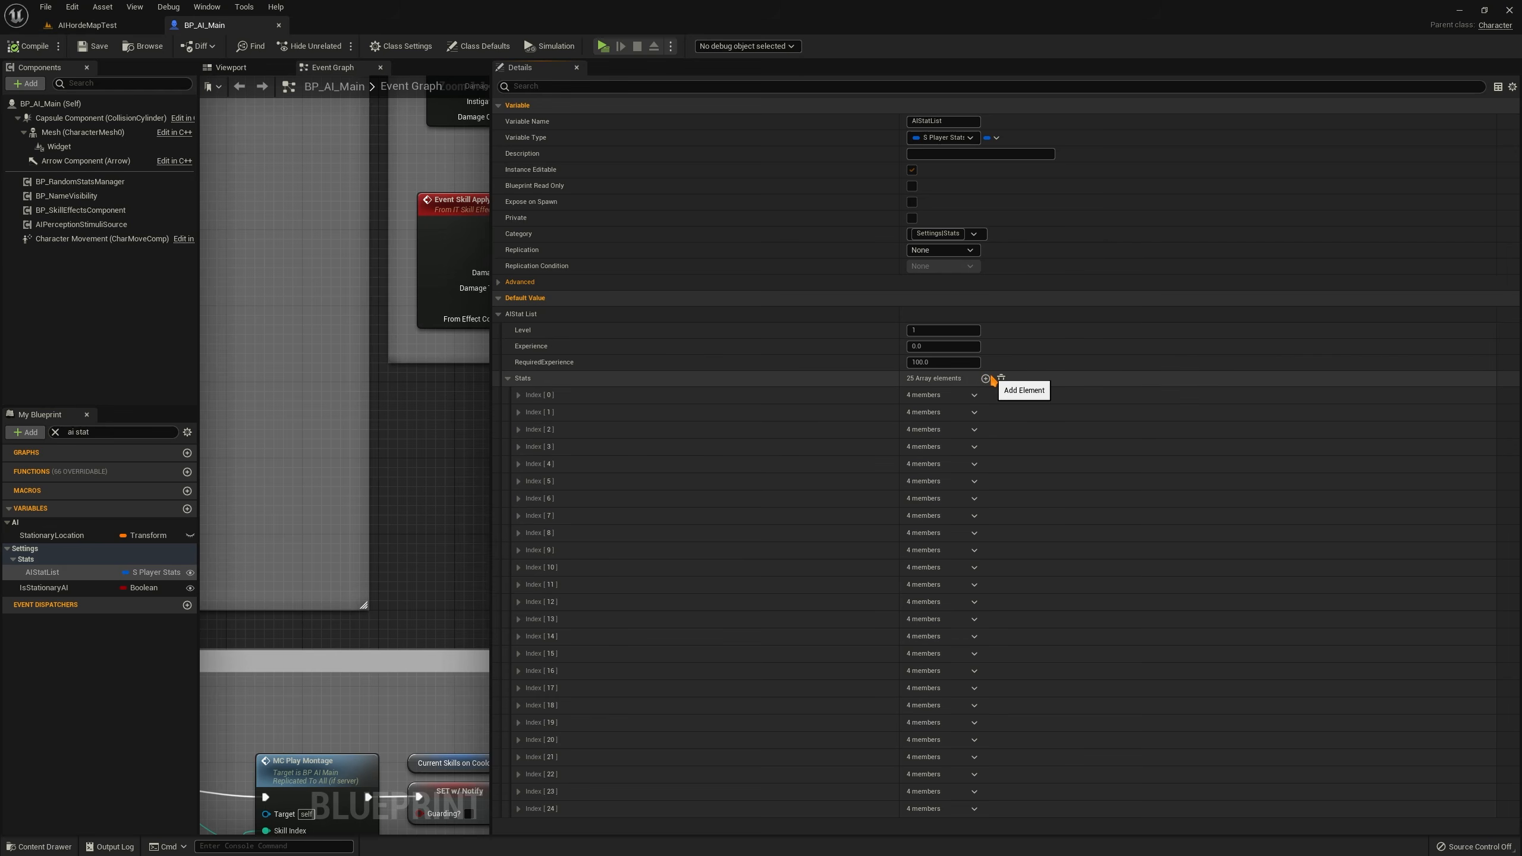
# Add an element to the AIStatList Stats array and assign it the Stat.Luck tag
pyautogui.click(985, 378)
pyautogui.click(519, 826)
pyautogui.scroll(-2, 724, 665)
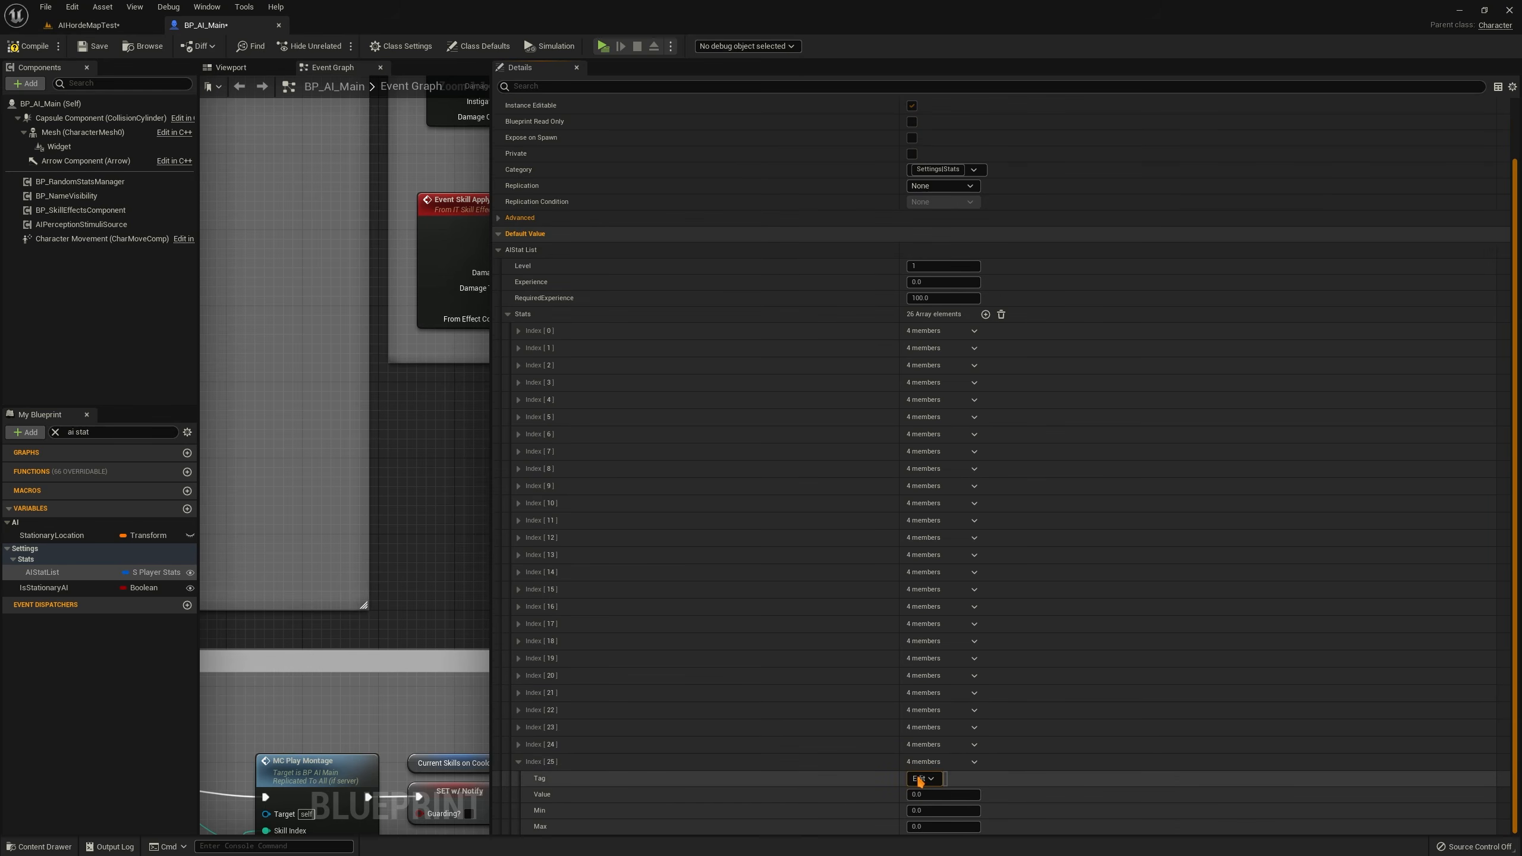
pyautogui.click(920, 779)
pyautogui.write('luck')
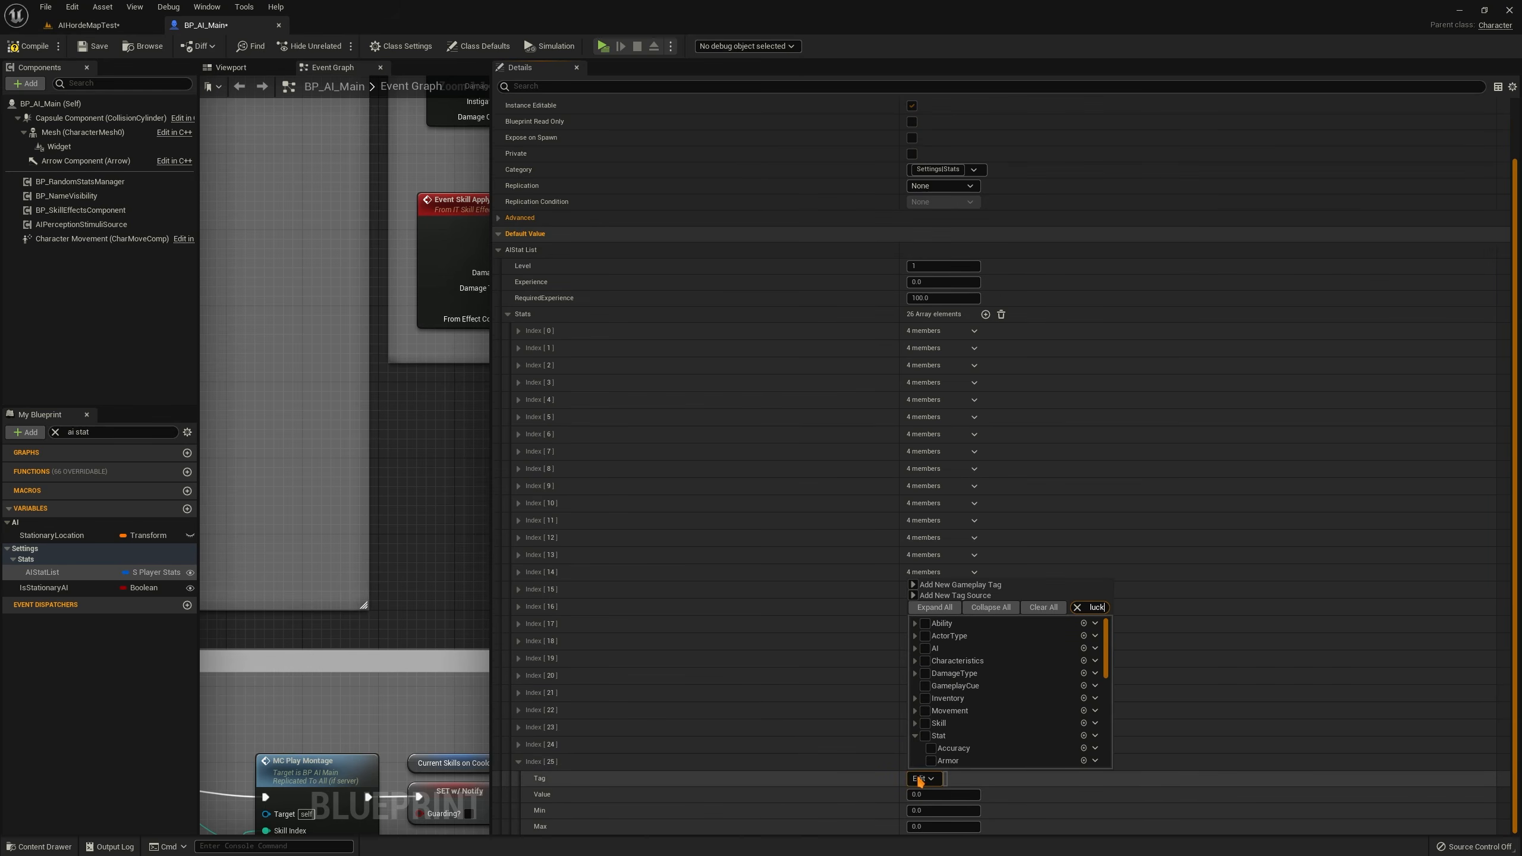
pyautogui.click(932, 635)
pyautogui.click(810, 802)
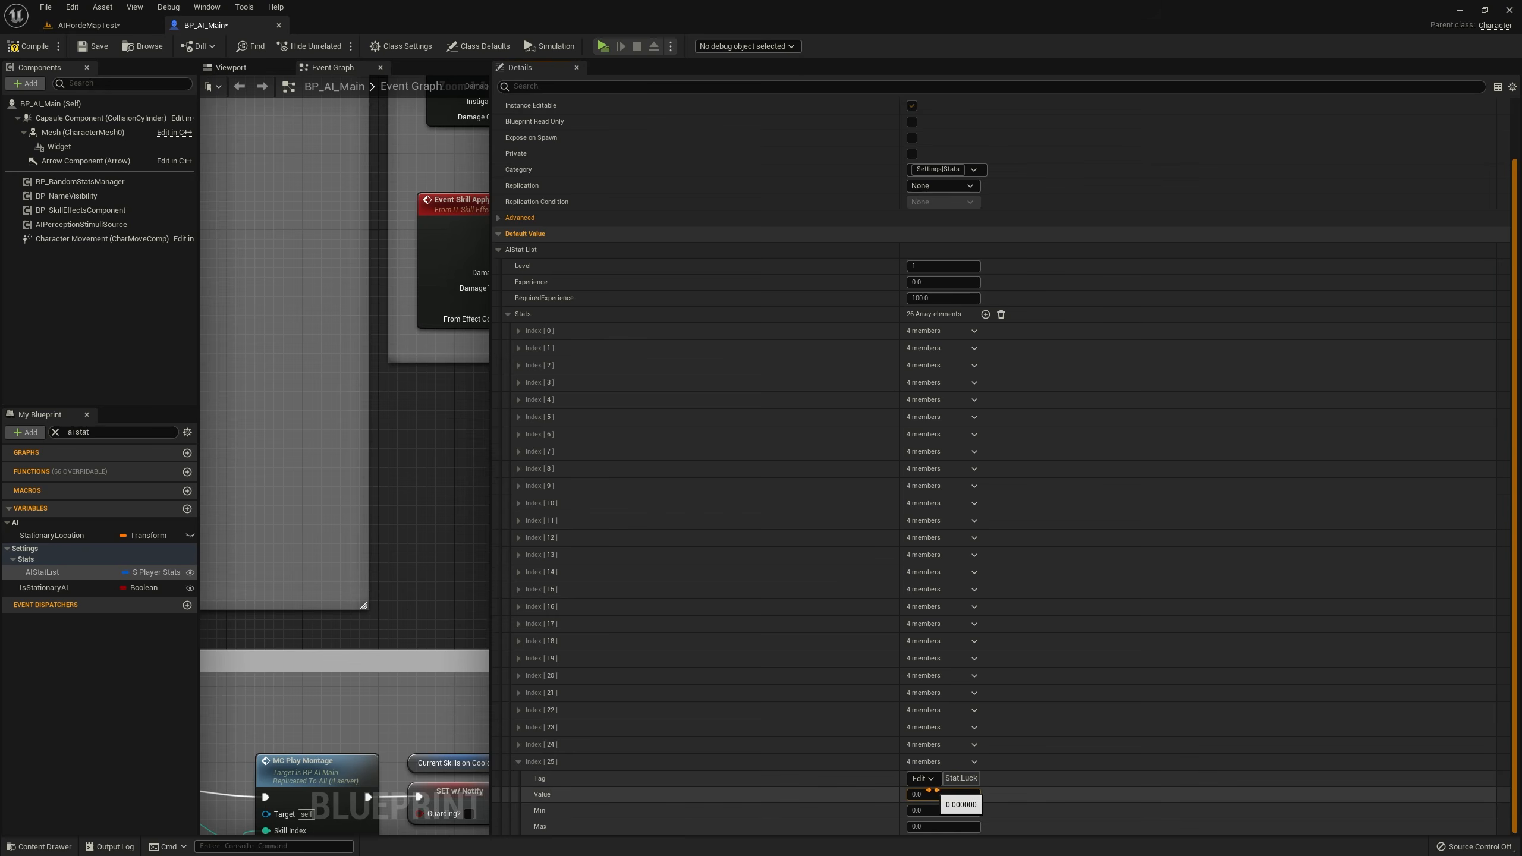
# Set the Value of the AI's Luck stat to 10, compile the blueprint, and save all changes
pyautogui.click(932, 794)
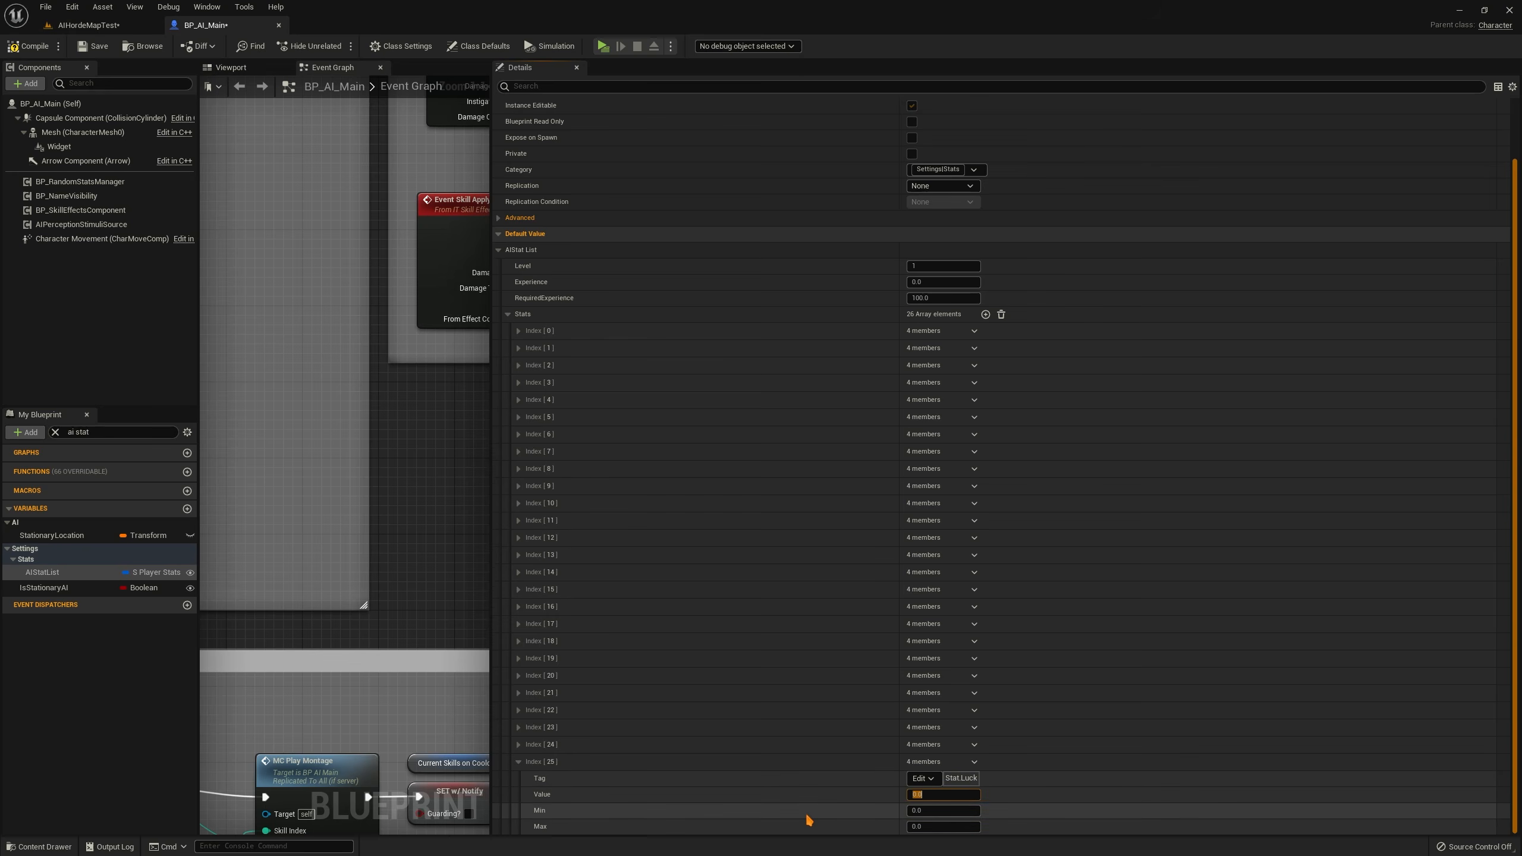
pyautogui.write('10')
pyautogui.press('Return')
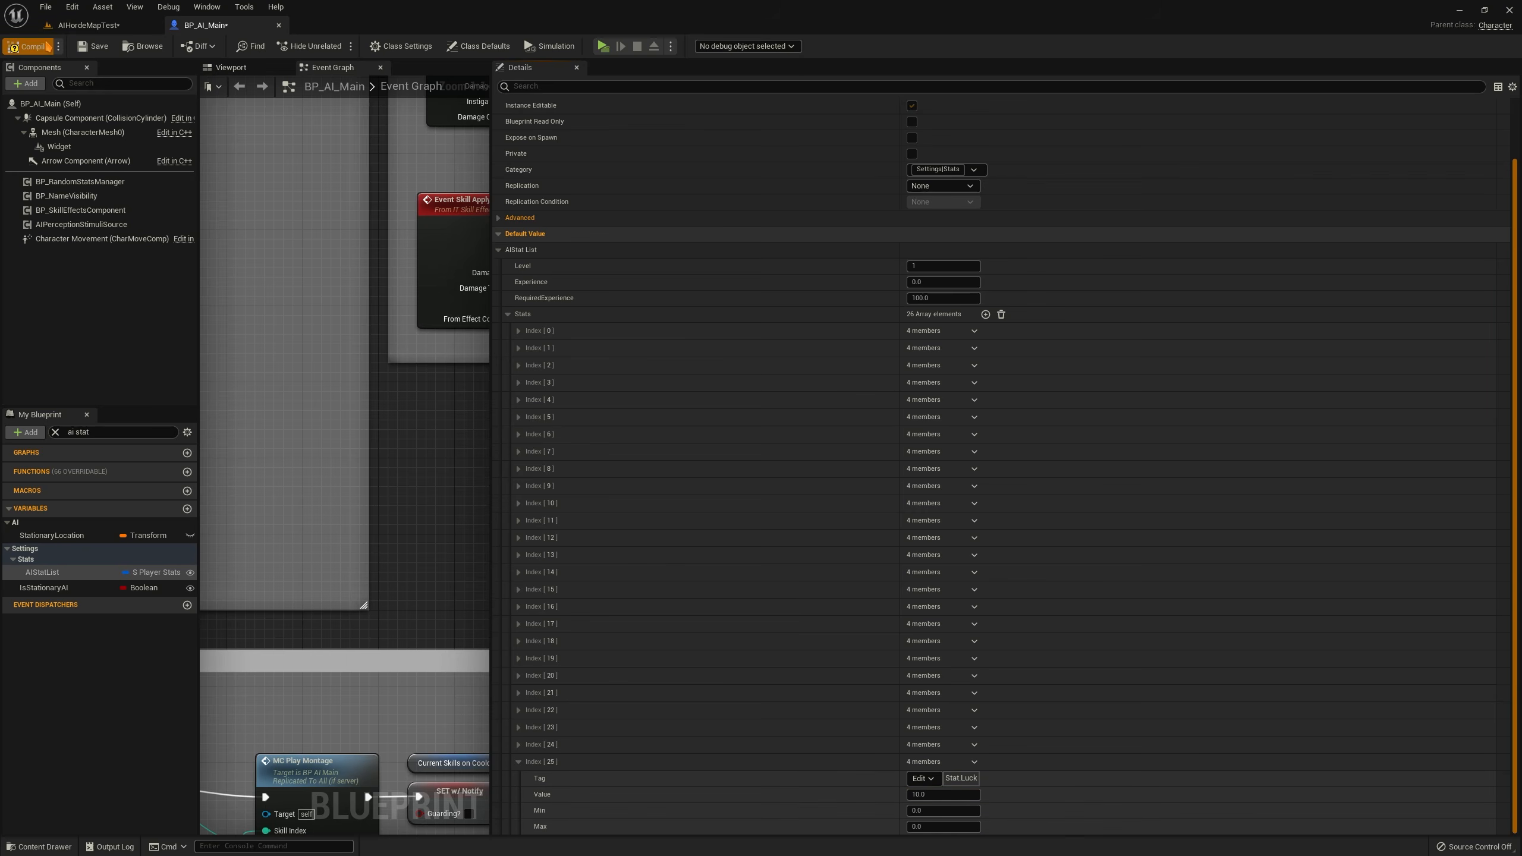
pyautogui.click(46, 7)
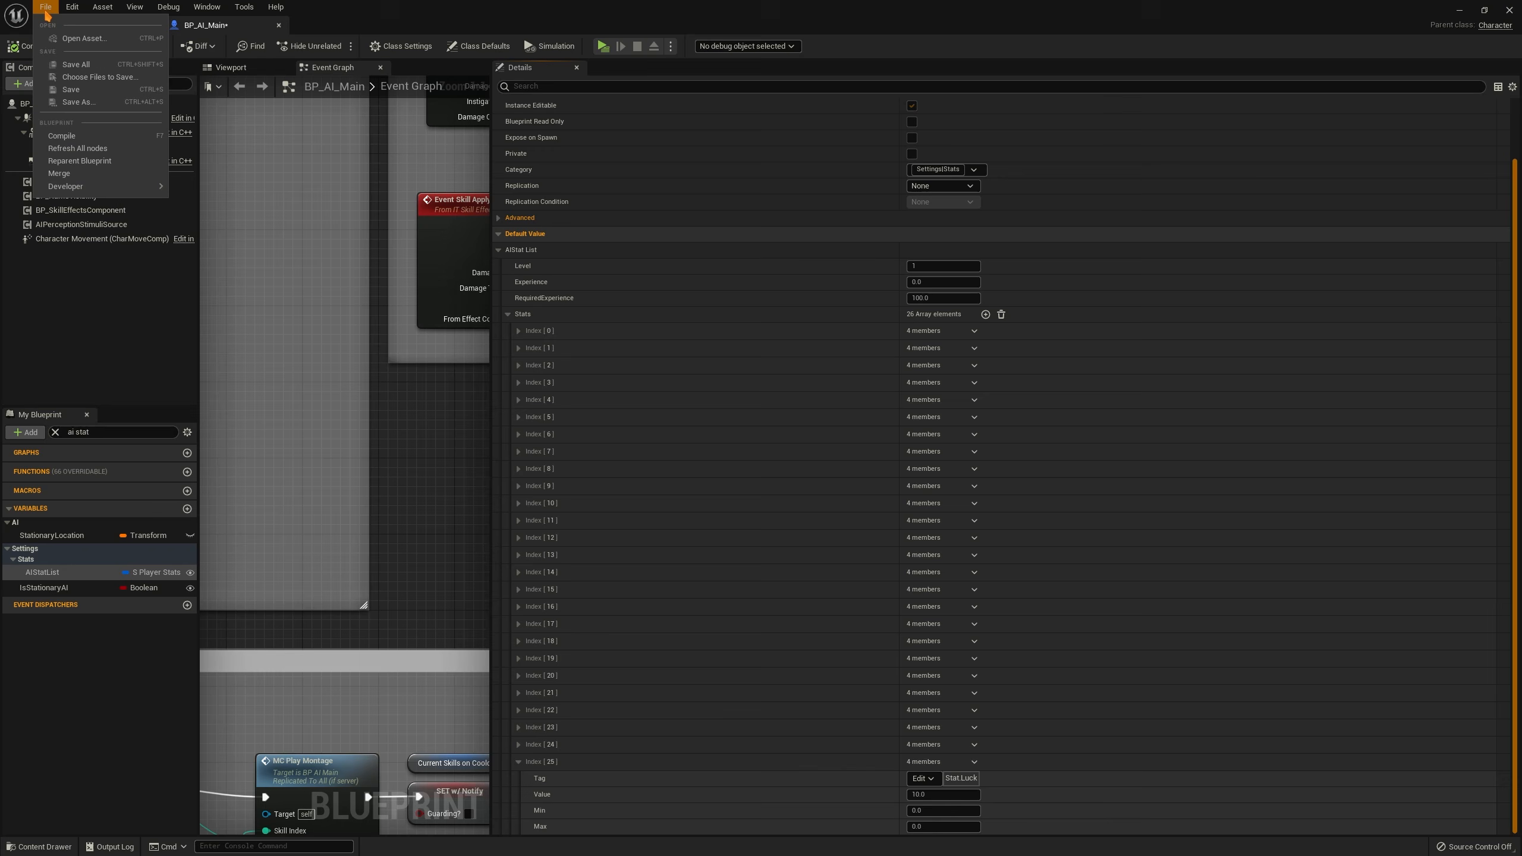
pyautogui.click(78, 78)
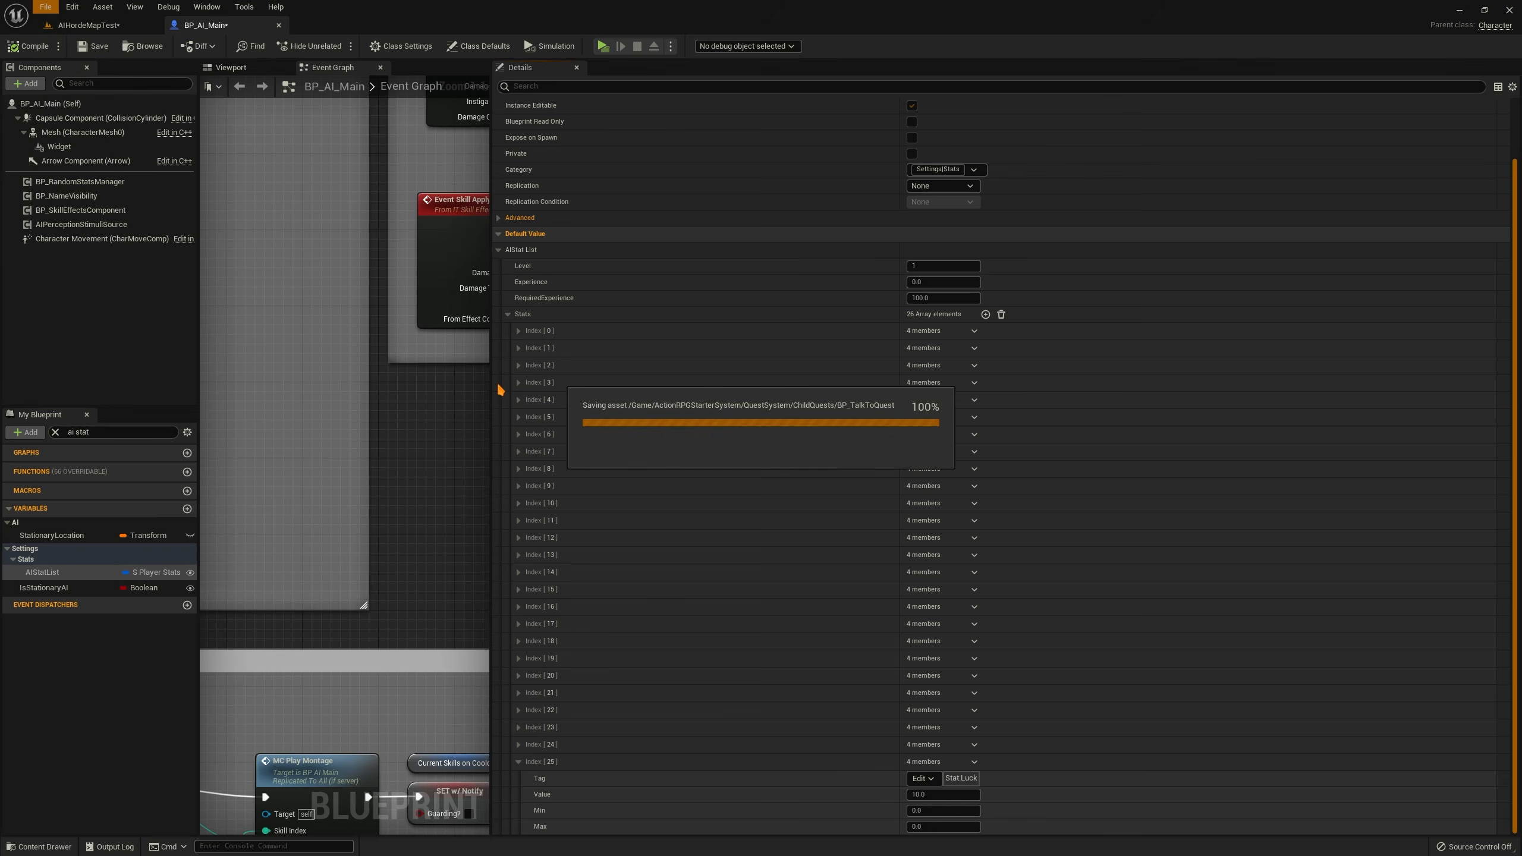
# Widen the event graph and add a Get Current Stat Value node in an empty area of it
pyautogui.scroll(-3, 484, 404)
pyautogui.moveTo(384, 455); pyautogui.dragTo(367, 169, button='right')
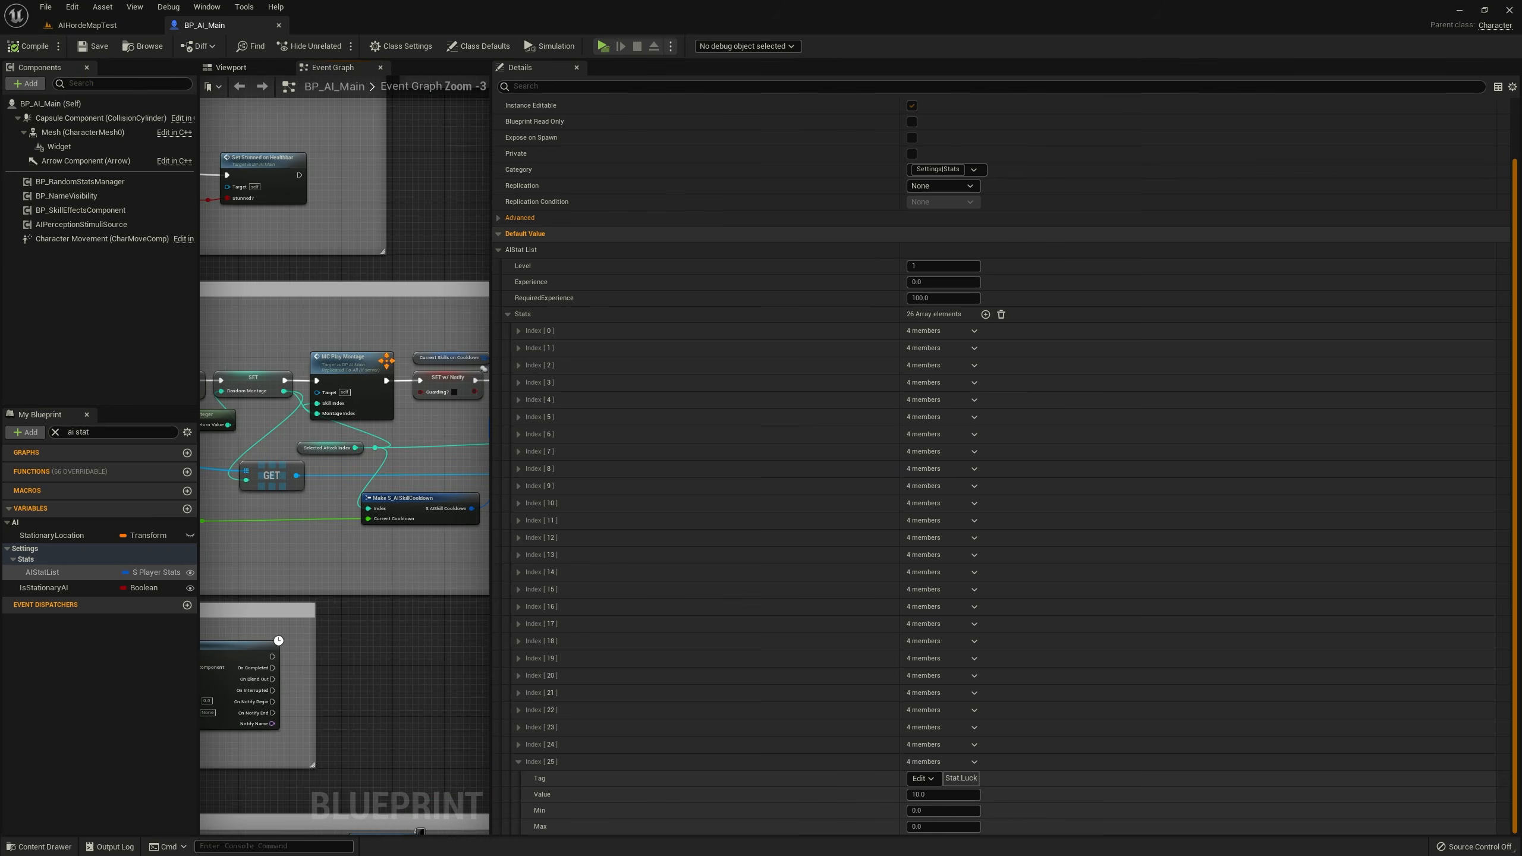
pyautogui.moveTo(275, 635); pyautogui.dragTo(333, 201, button='right')
pyautogui.moveTo(319, 558); pyautogui.dragTo(354, 173, button='right')
pyautogui.moveTo(494, 506); pyautogui.dragTo(724, 517)
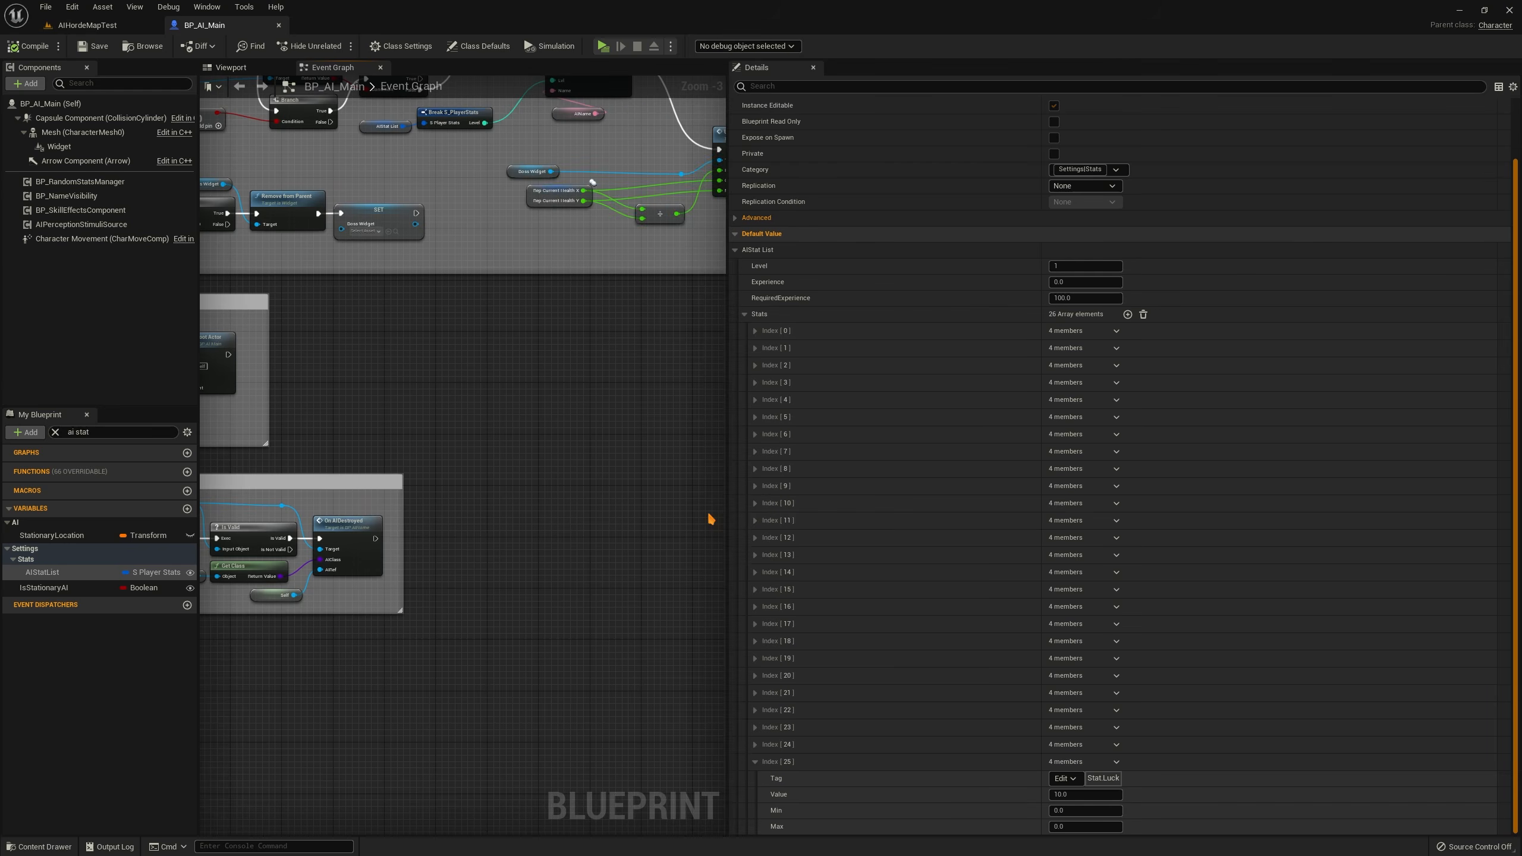
pyautogui.moveTo(302, 798); pyautogui.dragTo(421, 530, button='right')
pyautogui.rightClick(421, 530)
pyautogui.write('get stat value')
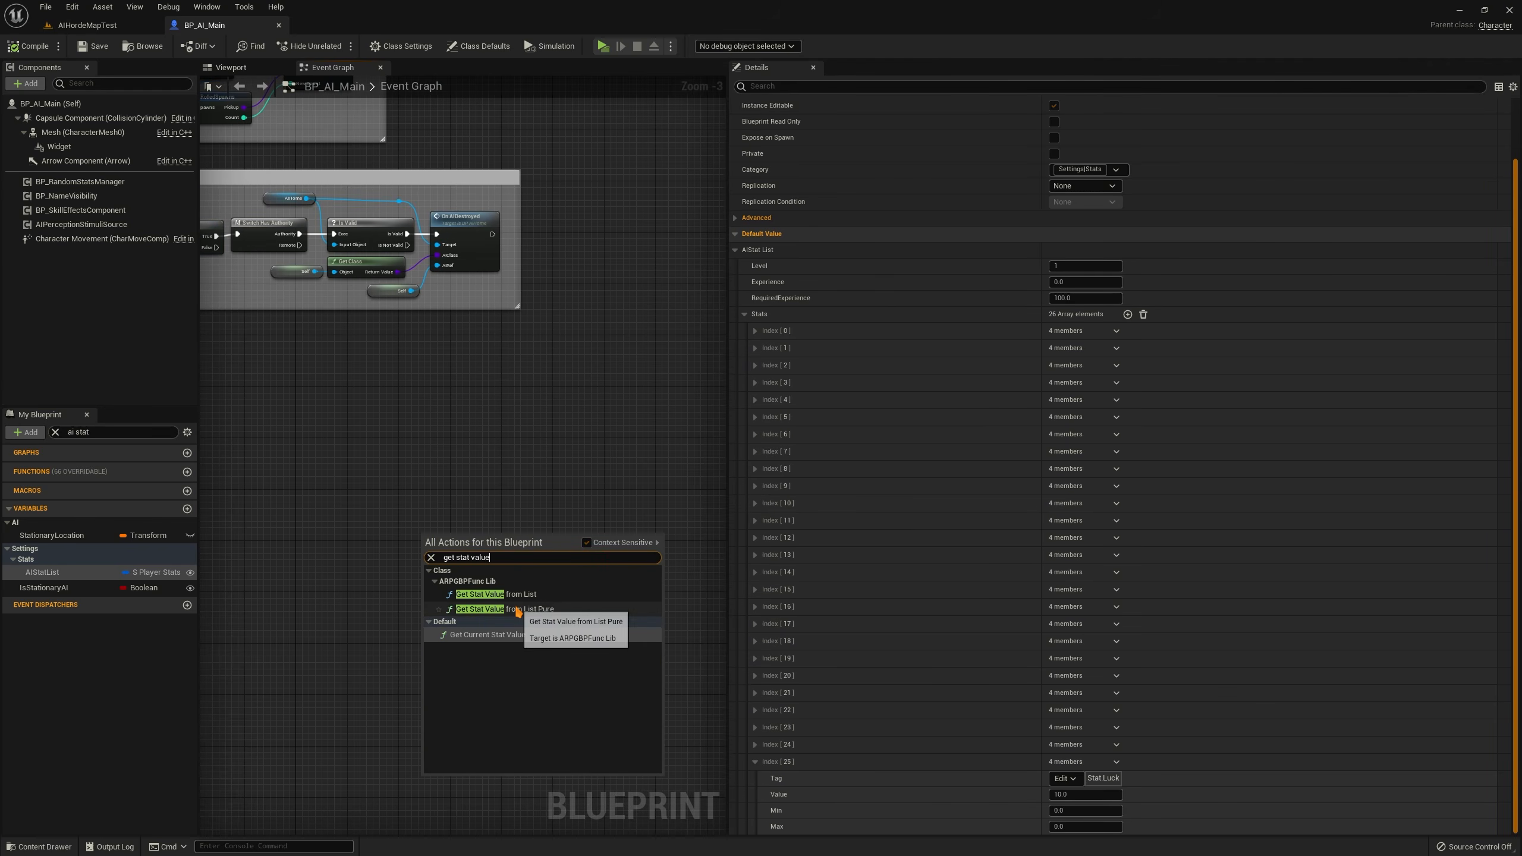
pyautogui.hotkey('ctrl', 'a')
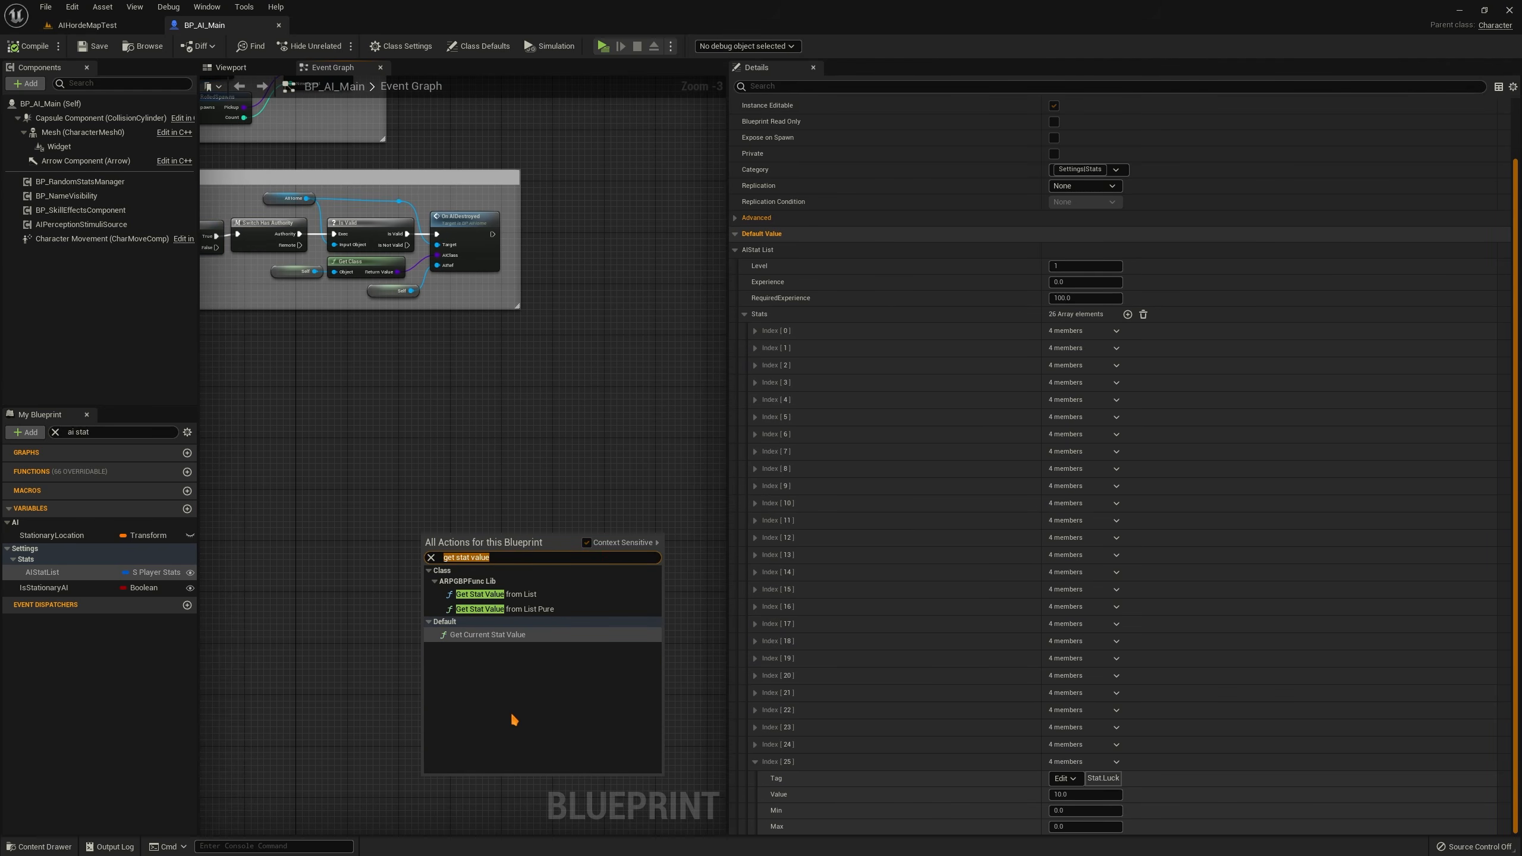
pyautogui.click(487, 635)
pyautogui.press('Home')
# Set the Stat input of the Get Current Stat Value node to Stat.Luck
pyautogui.click(491, 429)
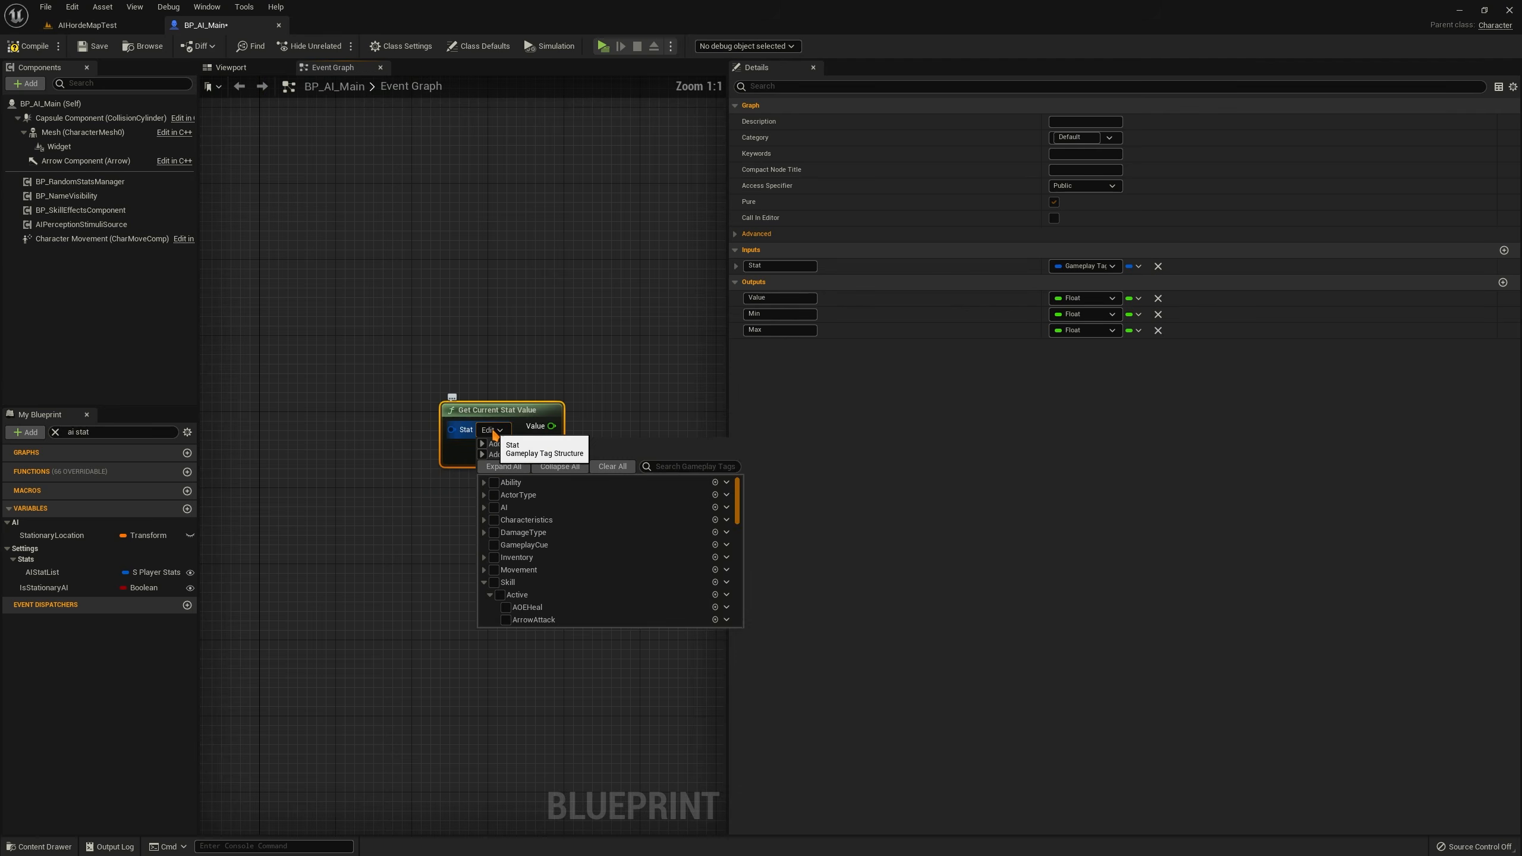
pyautogui.write('luck')
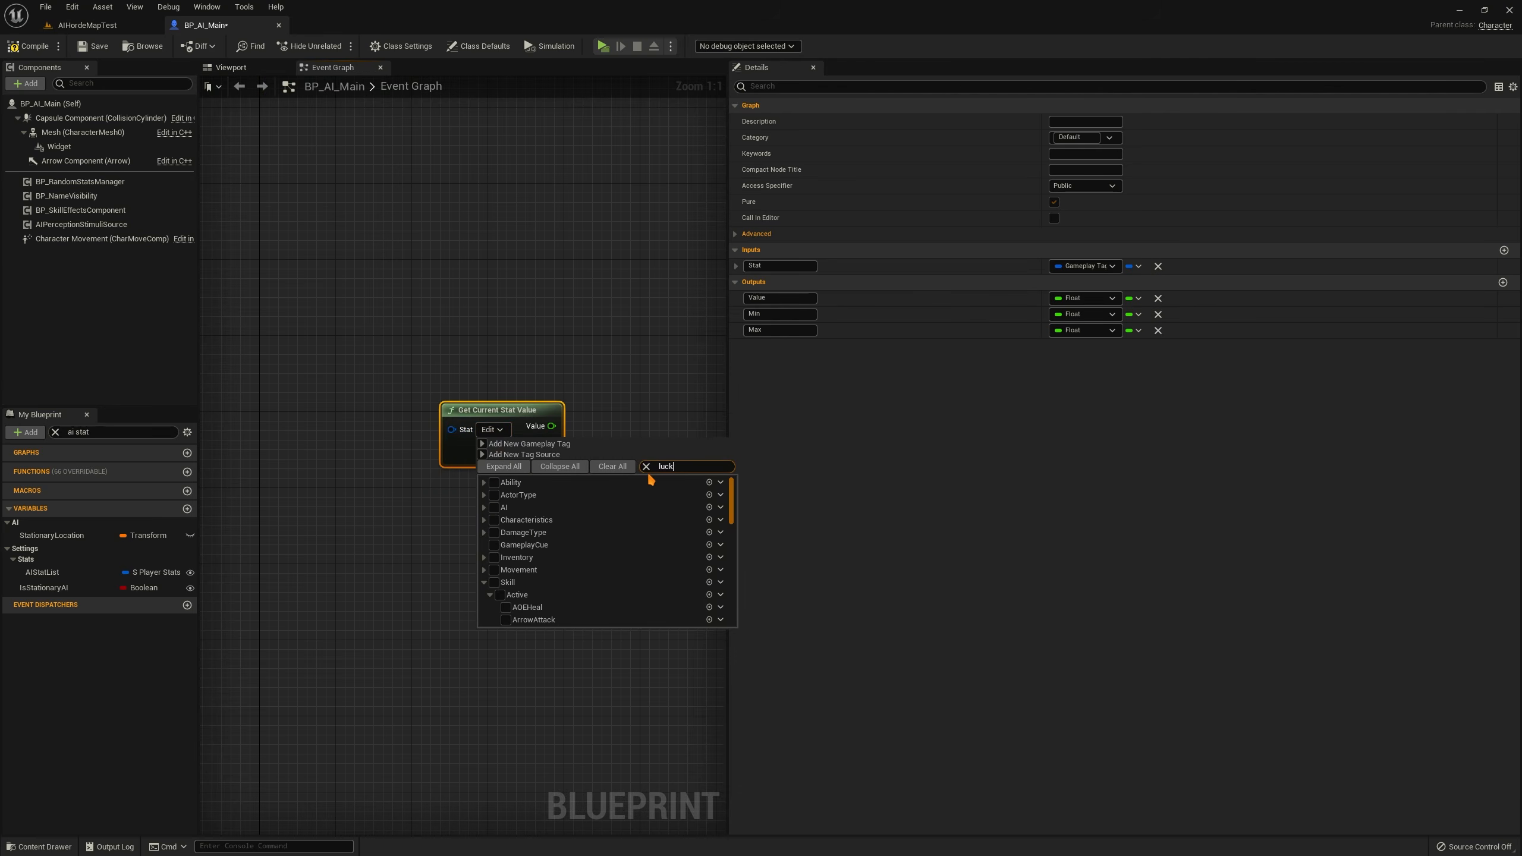
pyautogui.click(500, 495)
pyautogui.click(452, 533)
# Add a Set Current Stat Value node and place it just below the Get Current Stat Value node
pyautogui.rightClick(452, 535)
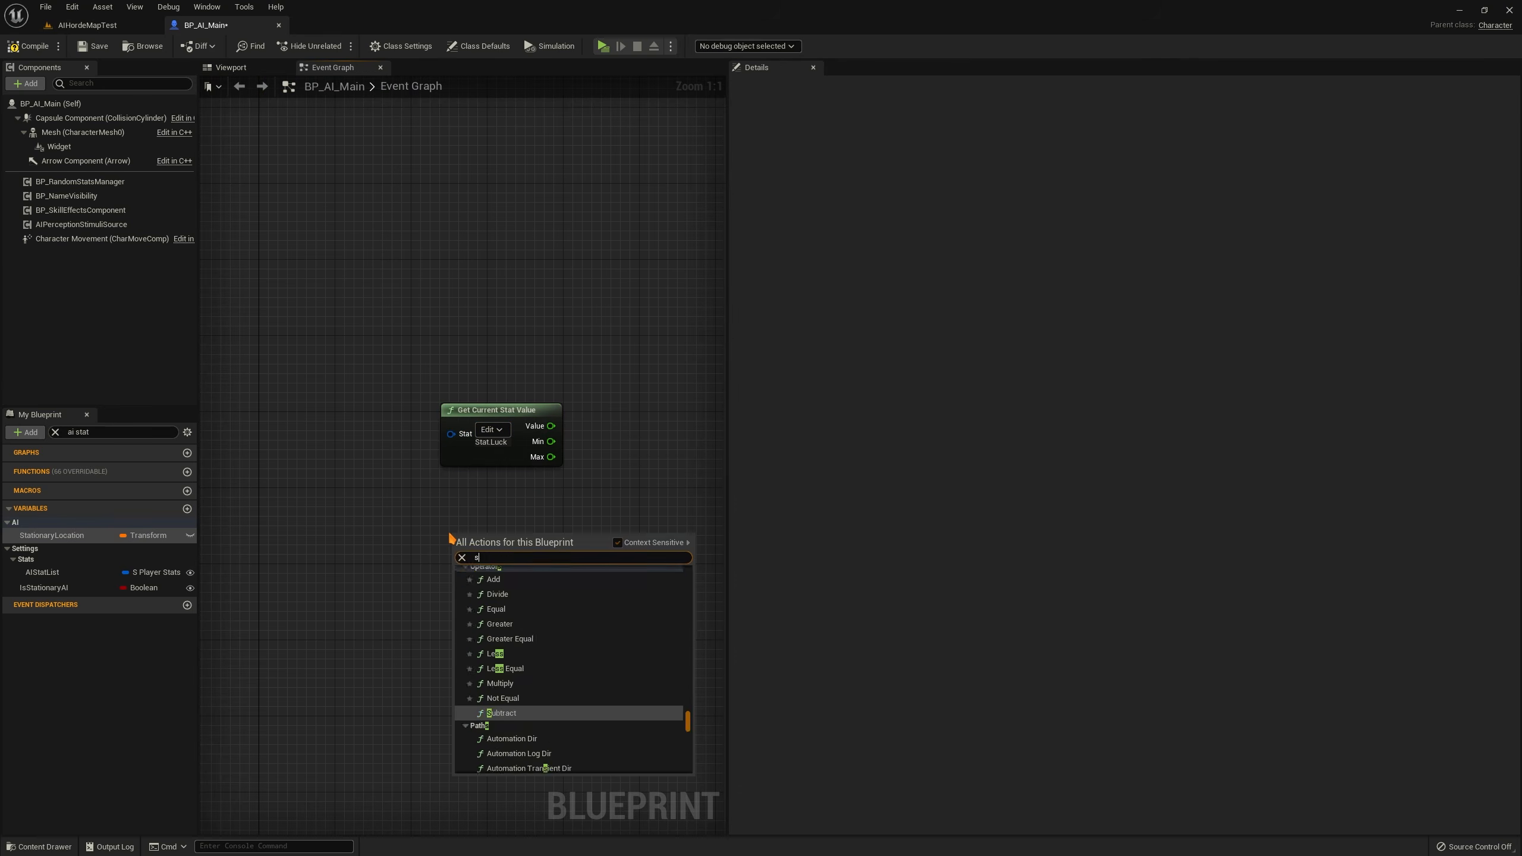
pyautogui.write('set stat')
pyautogui.write(' val')
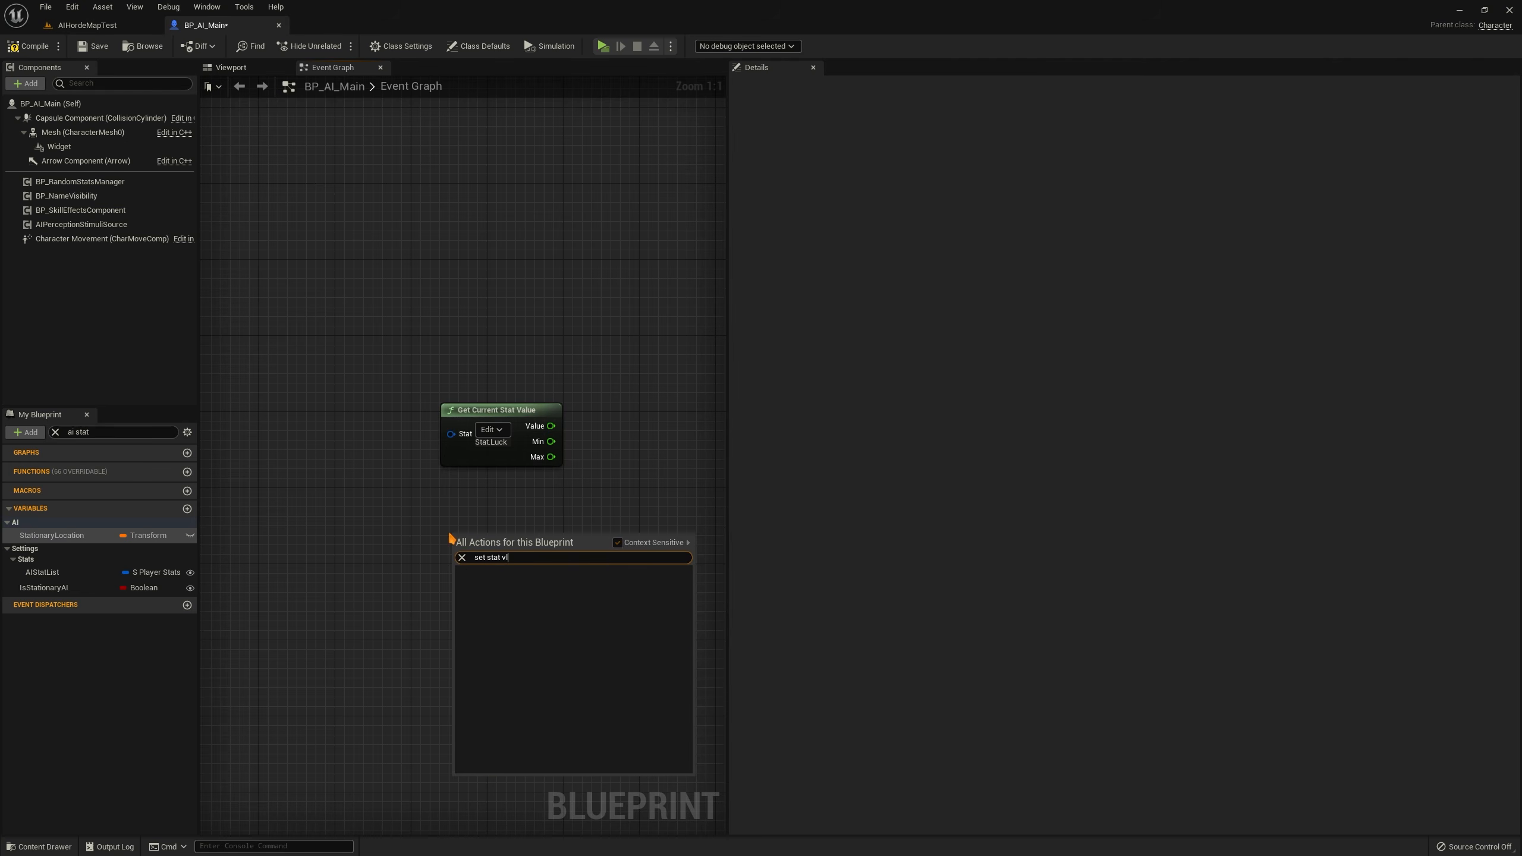
pyautogui.write('ue')
pyautogui.press('Down')
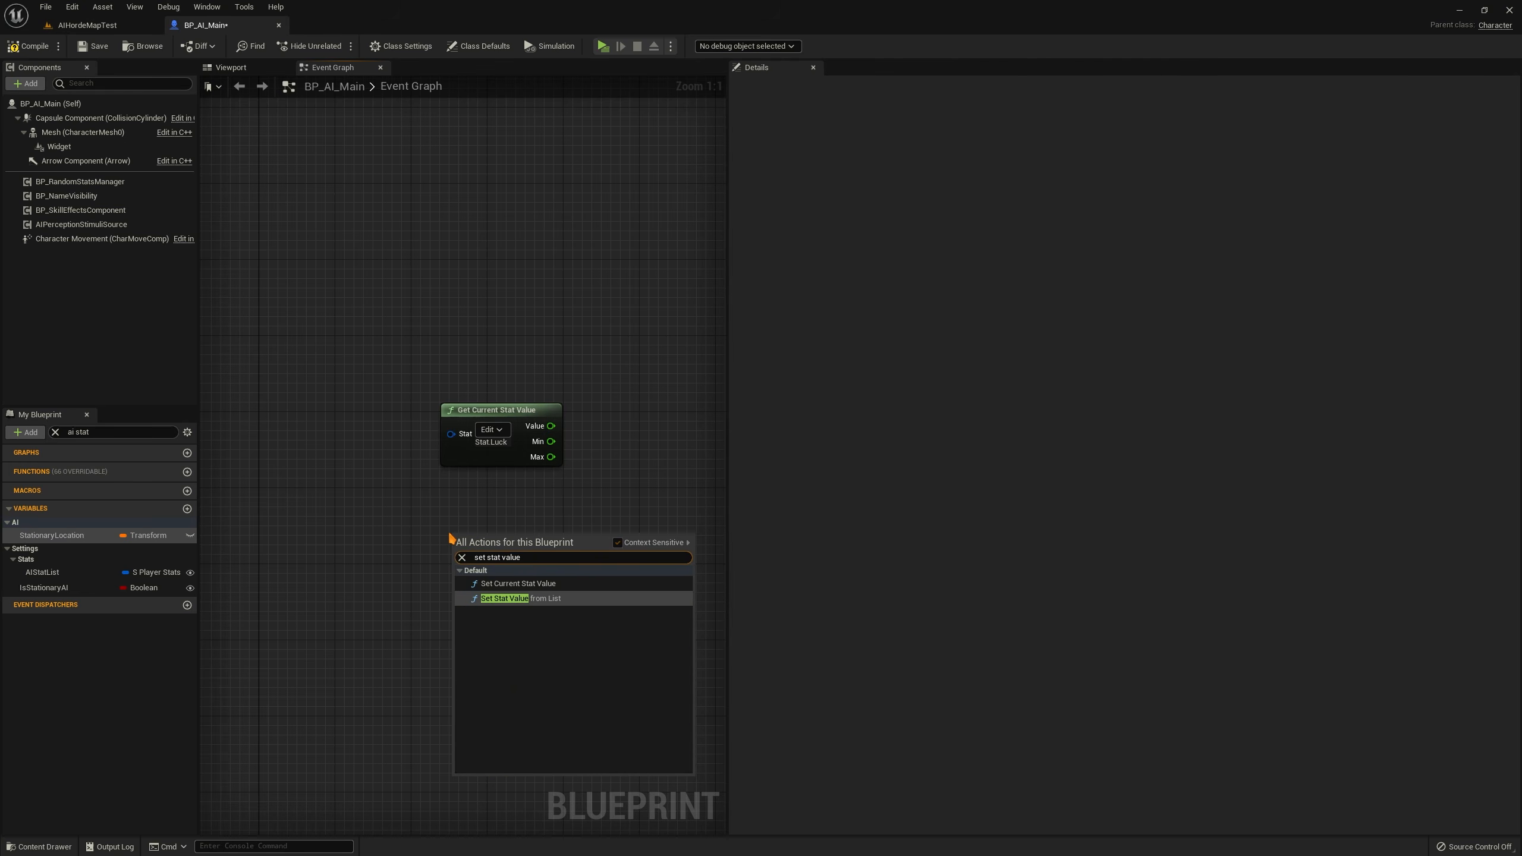
pyautogui.press('Up')
pyautogui.press('Return')
pyautogui.moveTo(481, 545); pyautogui.dragTo(480, 507)
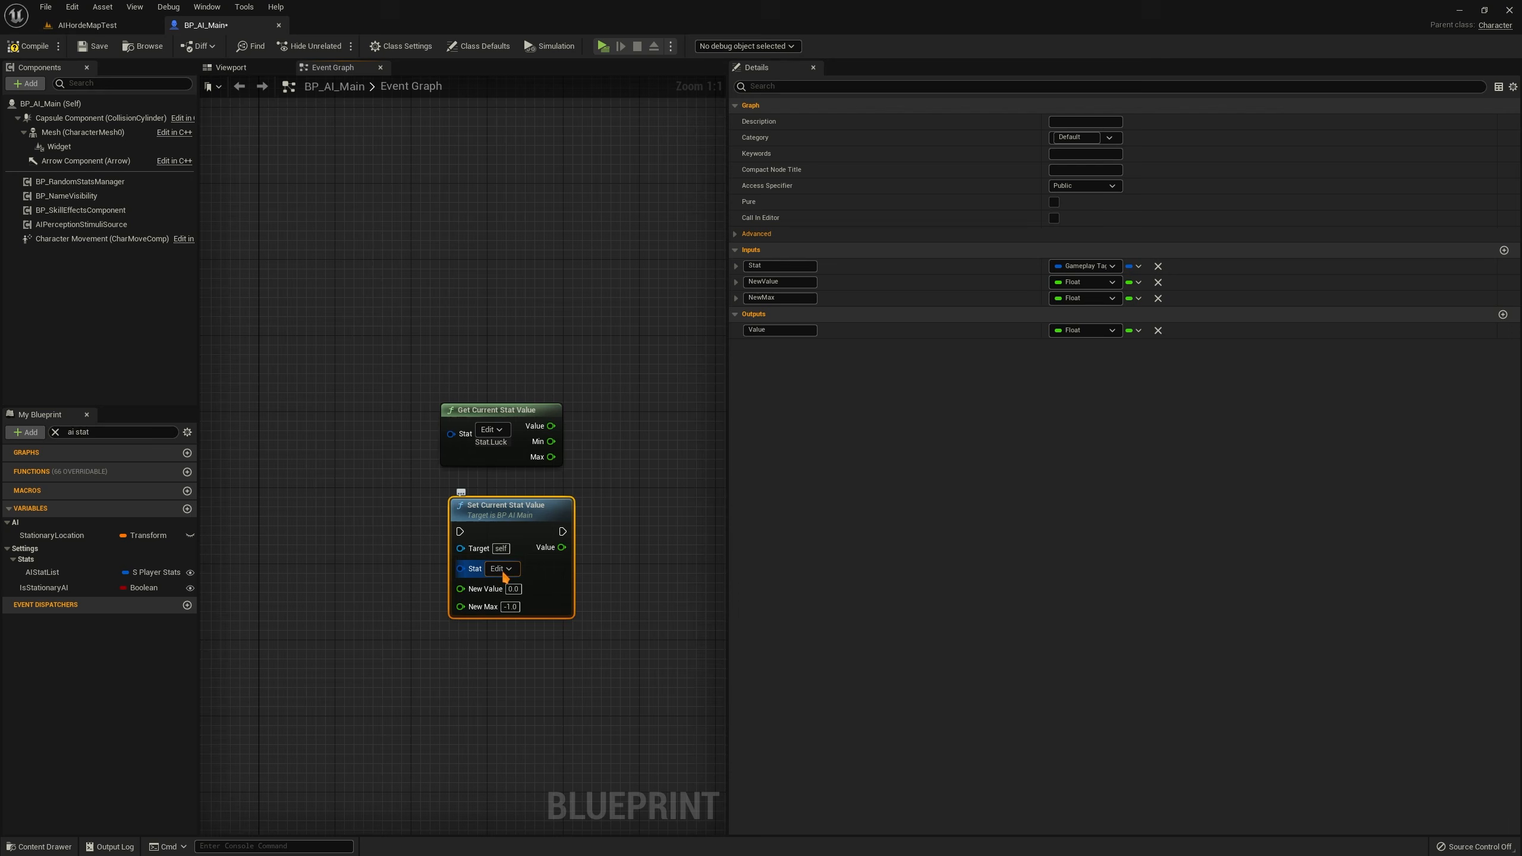
# Set the Stat input of the Set Current Stat Value node to Stat.Luck
pyautogui.click(501, 569)
pyautogui.write('luck')
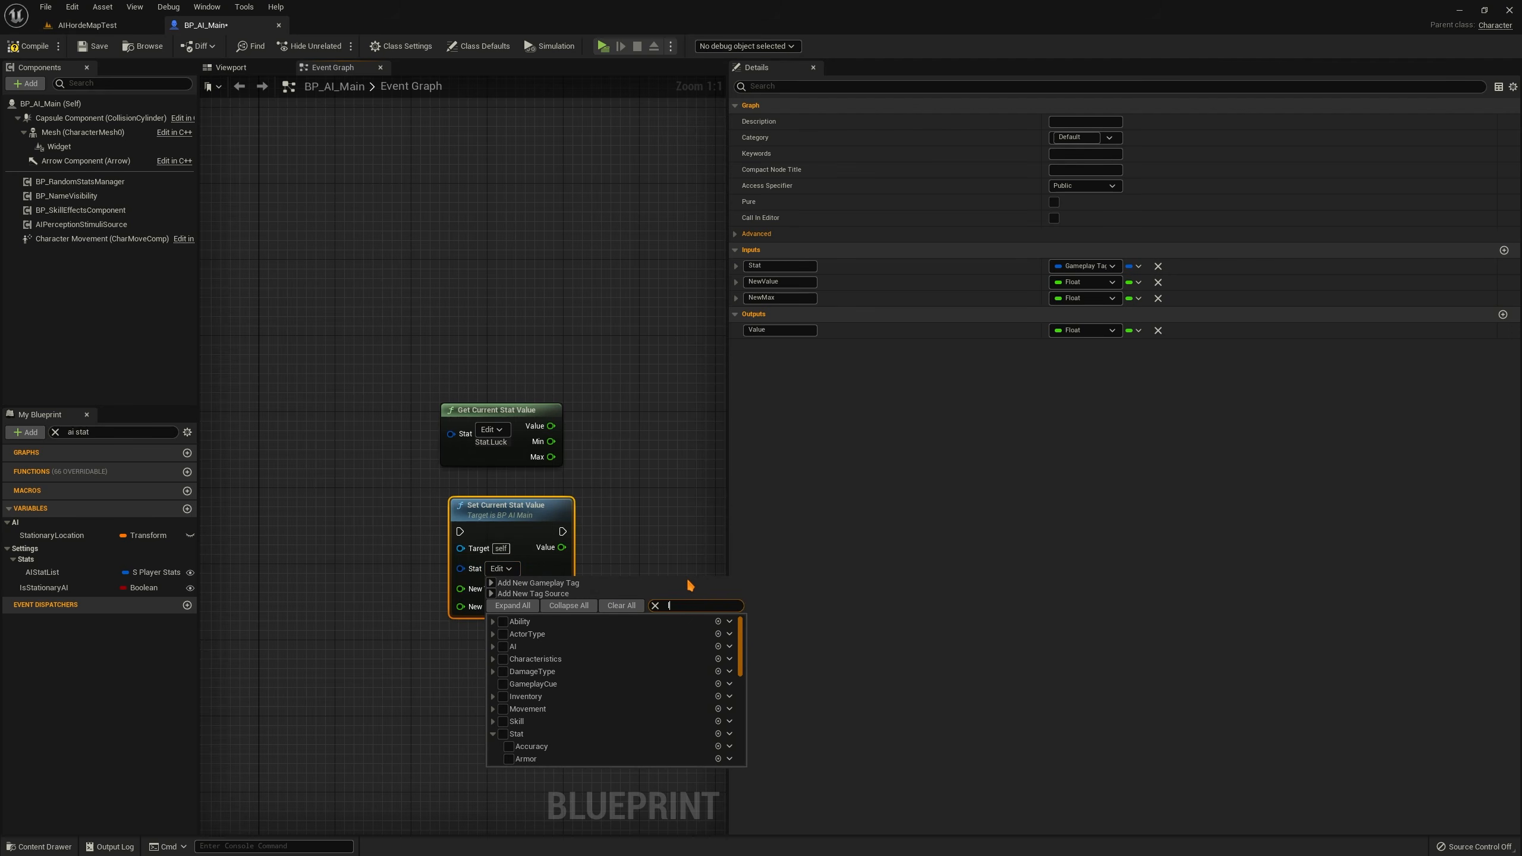
pyautogui.click(509, 634)
pyautogui.click(324, 621)
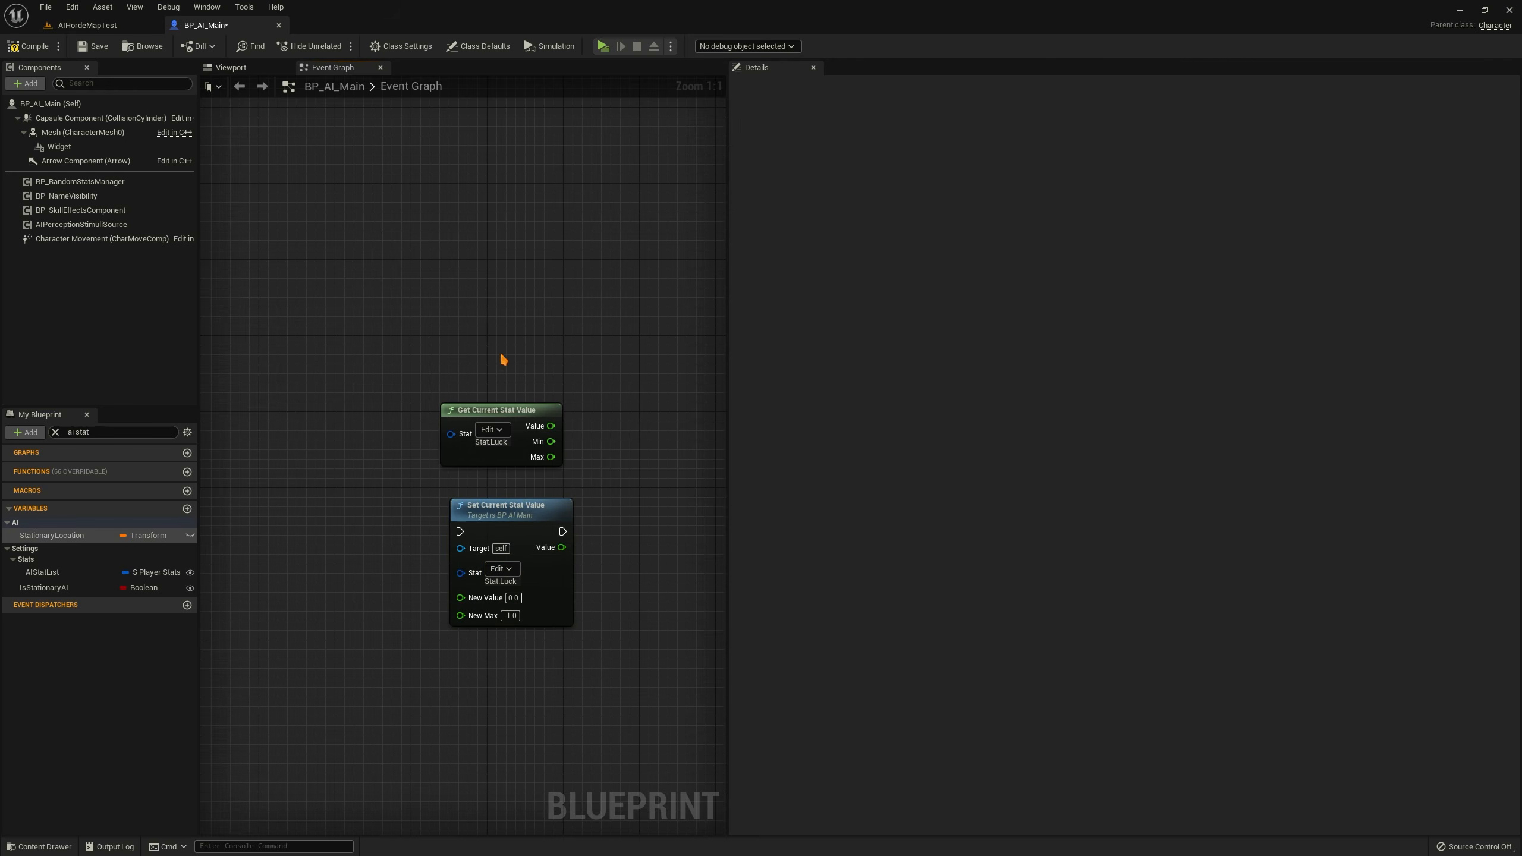
pyautogui.moveTo(613, 568); pyautogui.dragTo(603, 545, button='right')
pyautogui.moveTo(474, 490); pyautogui.dragTo(465, 481)
pyautogui.click(568, 501)
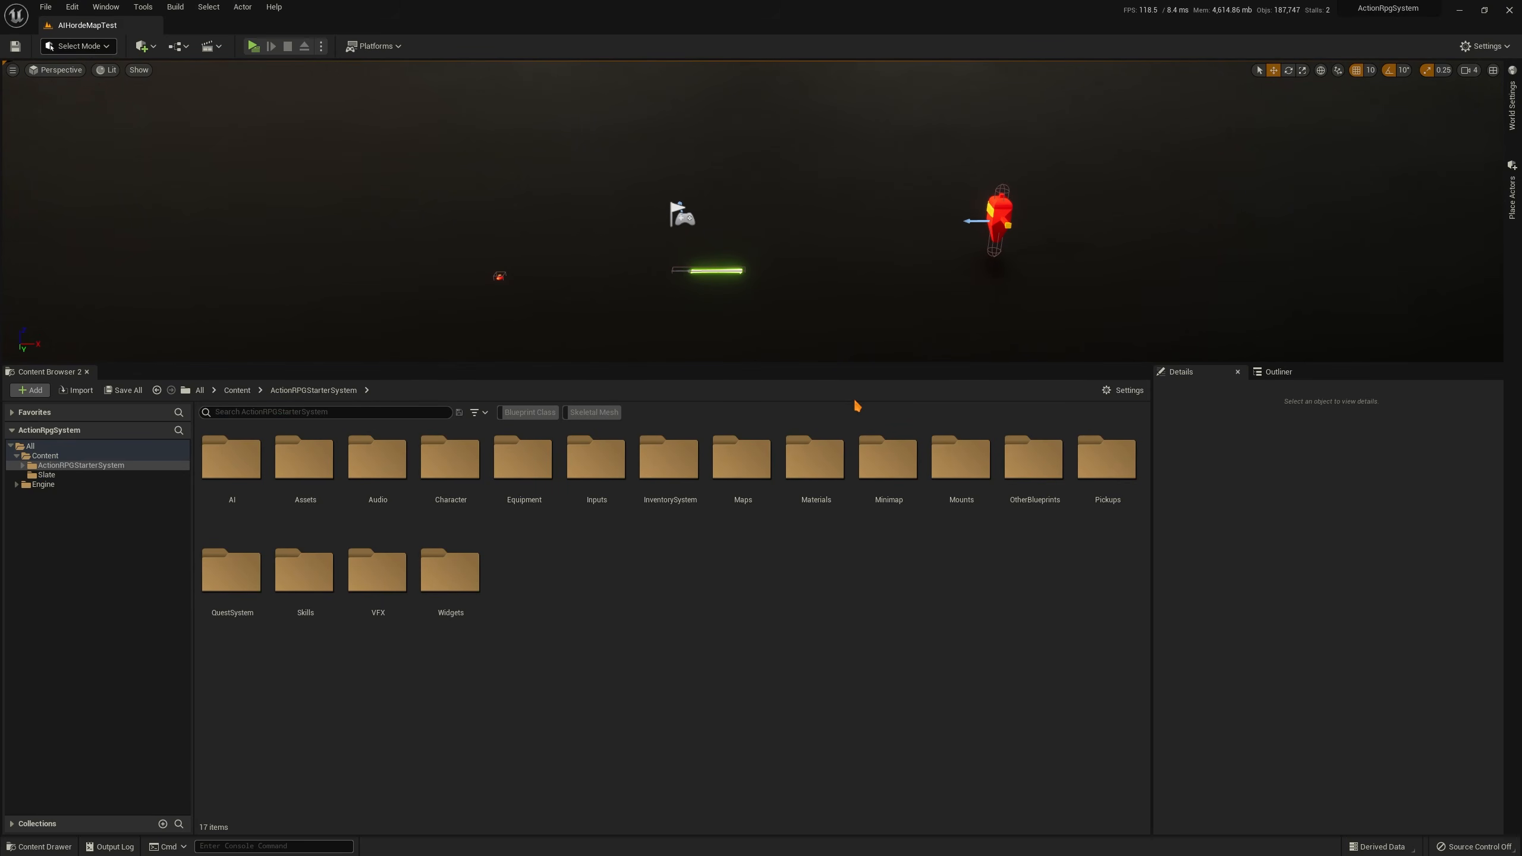
# Search the project content for "skill tree" and browse to the CreatedTrees folder containing the class skill tree widgets
pyautogui.click(368, 410)
pyautogui.write('skill tree')
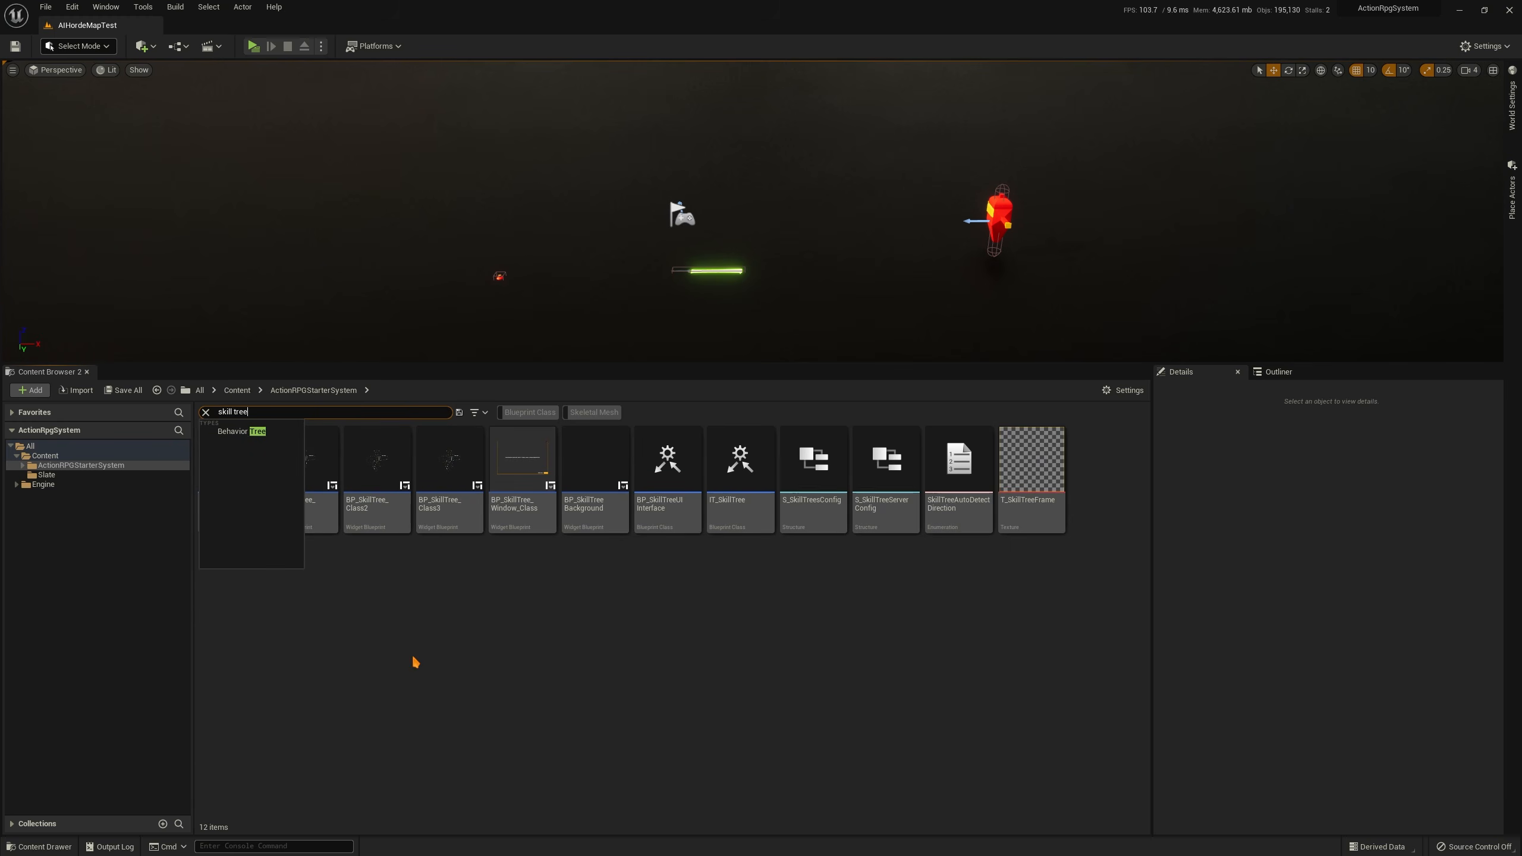
pyautogui.hotkey('ctrl', 'b')
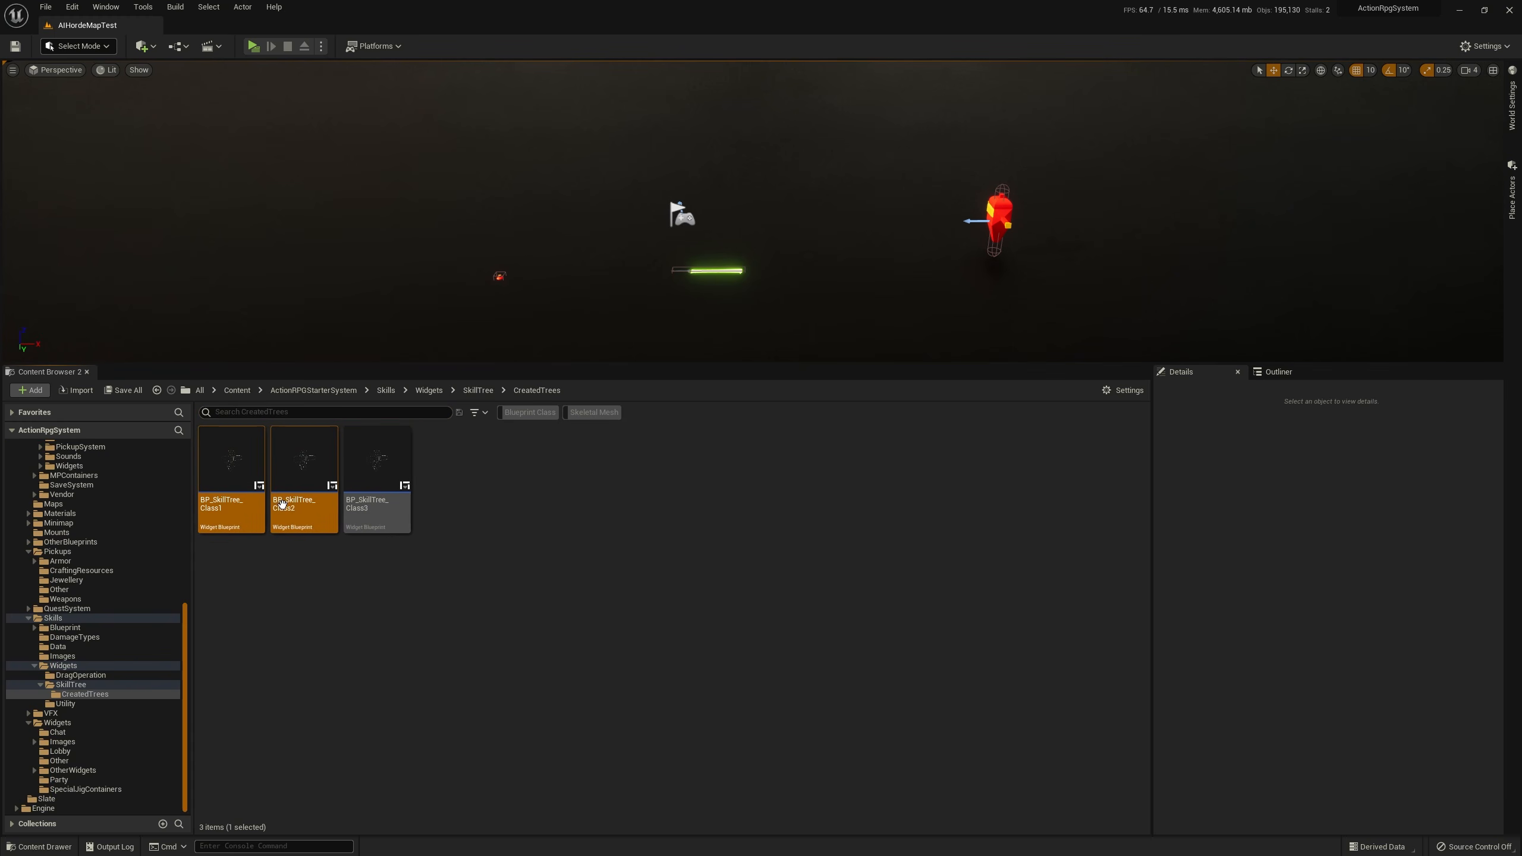
# Open BP_SkillTree_Class1, examine the layout of its skill nodes and connections, and close it
pyautogui.doubleClick(234, 498)
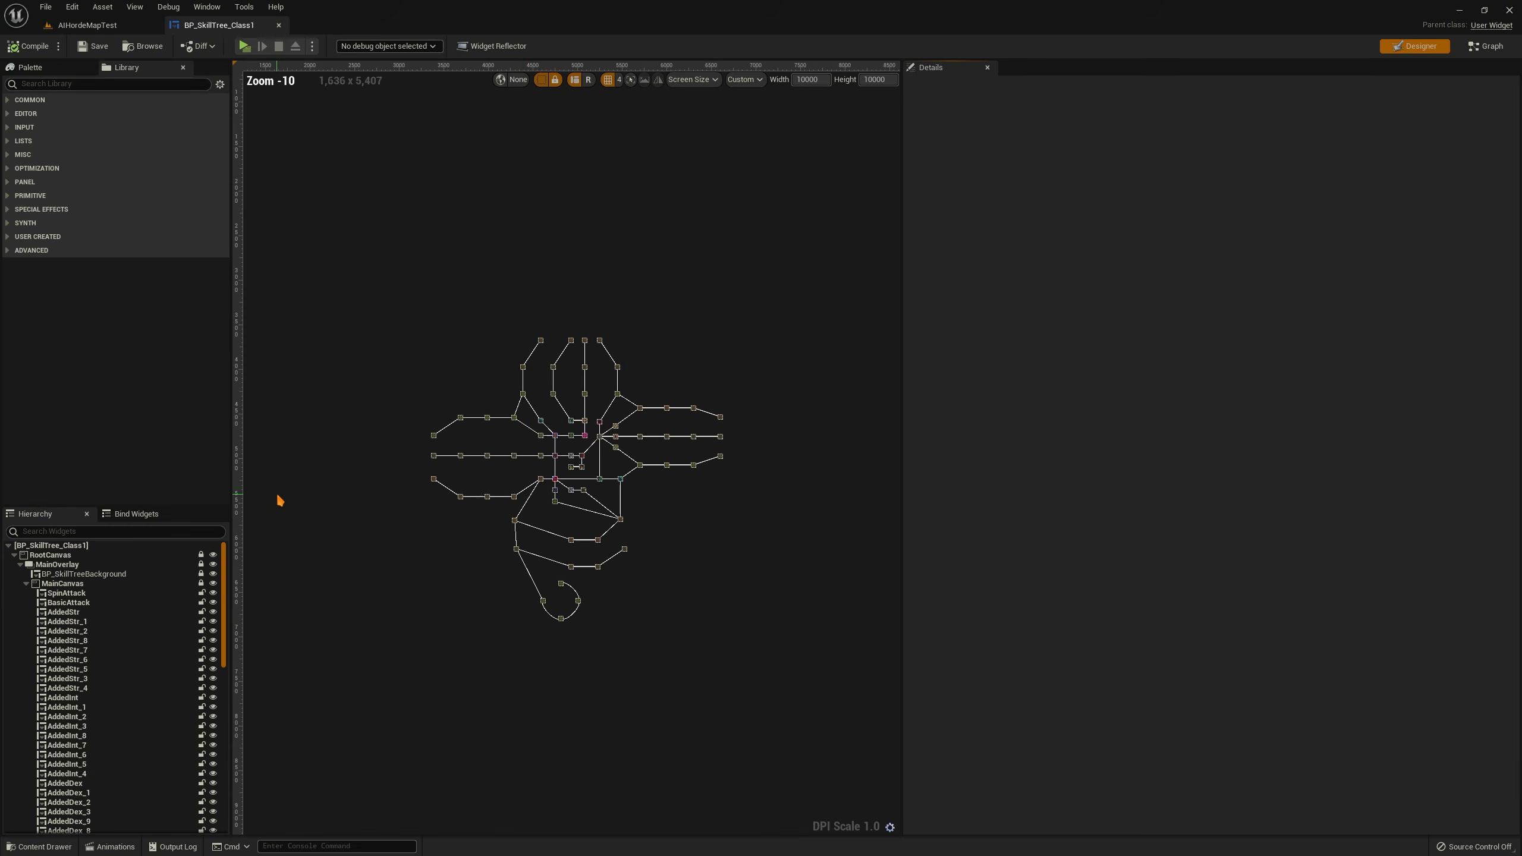
pyautogui.scroll(10, 524, 427)
pyautogui.scroll(-4, 553, 446)
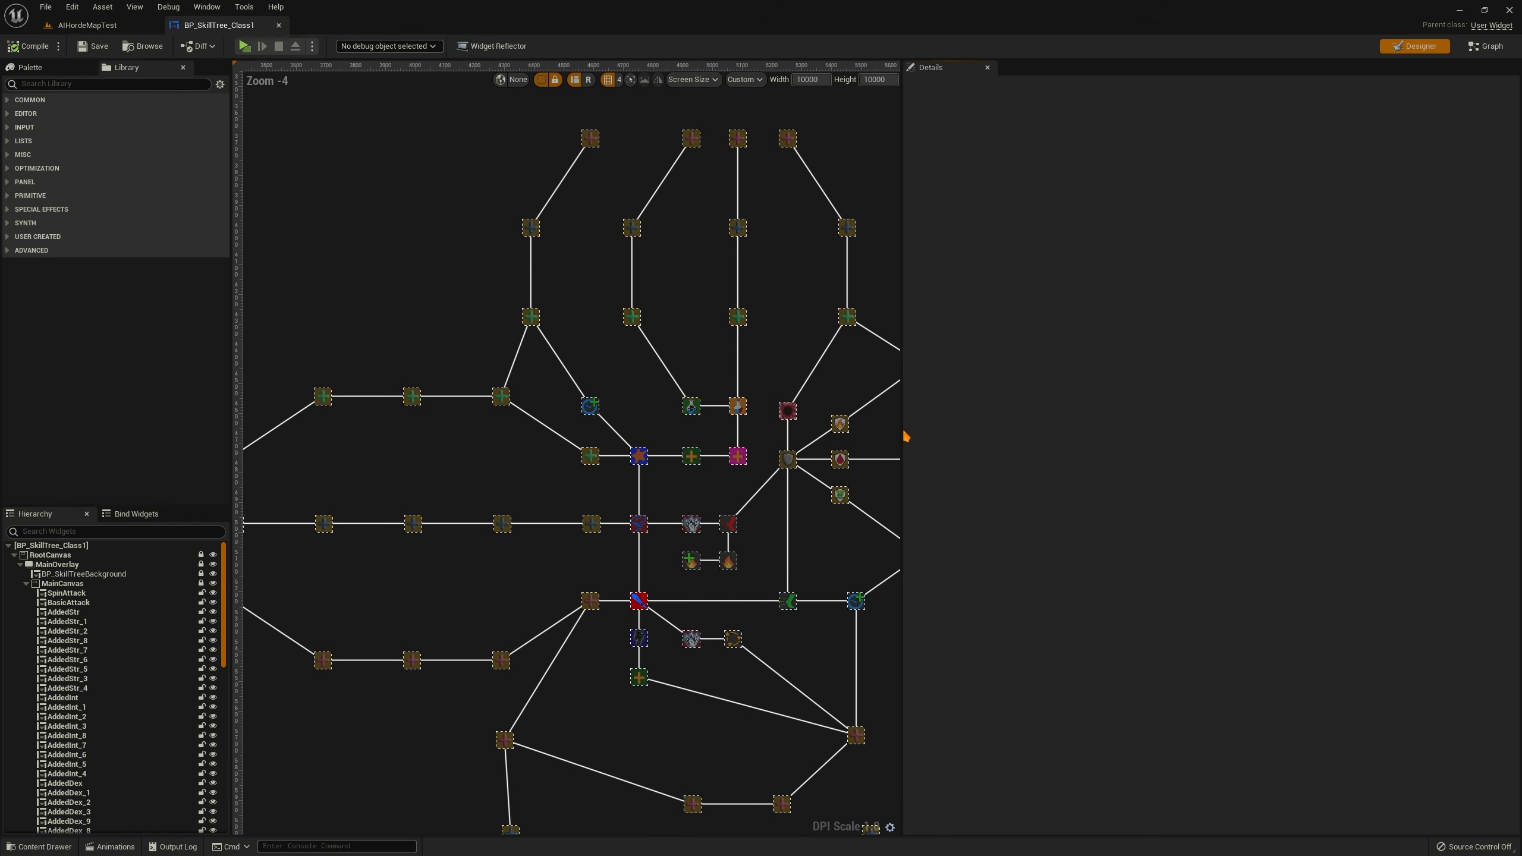
pyautogui.moveTo(903, 431); pyautogui.dragTo(1209, 445)
pyautogui.moveTo(857, 464); pyautogui.dragTo(861, 203, button='right')
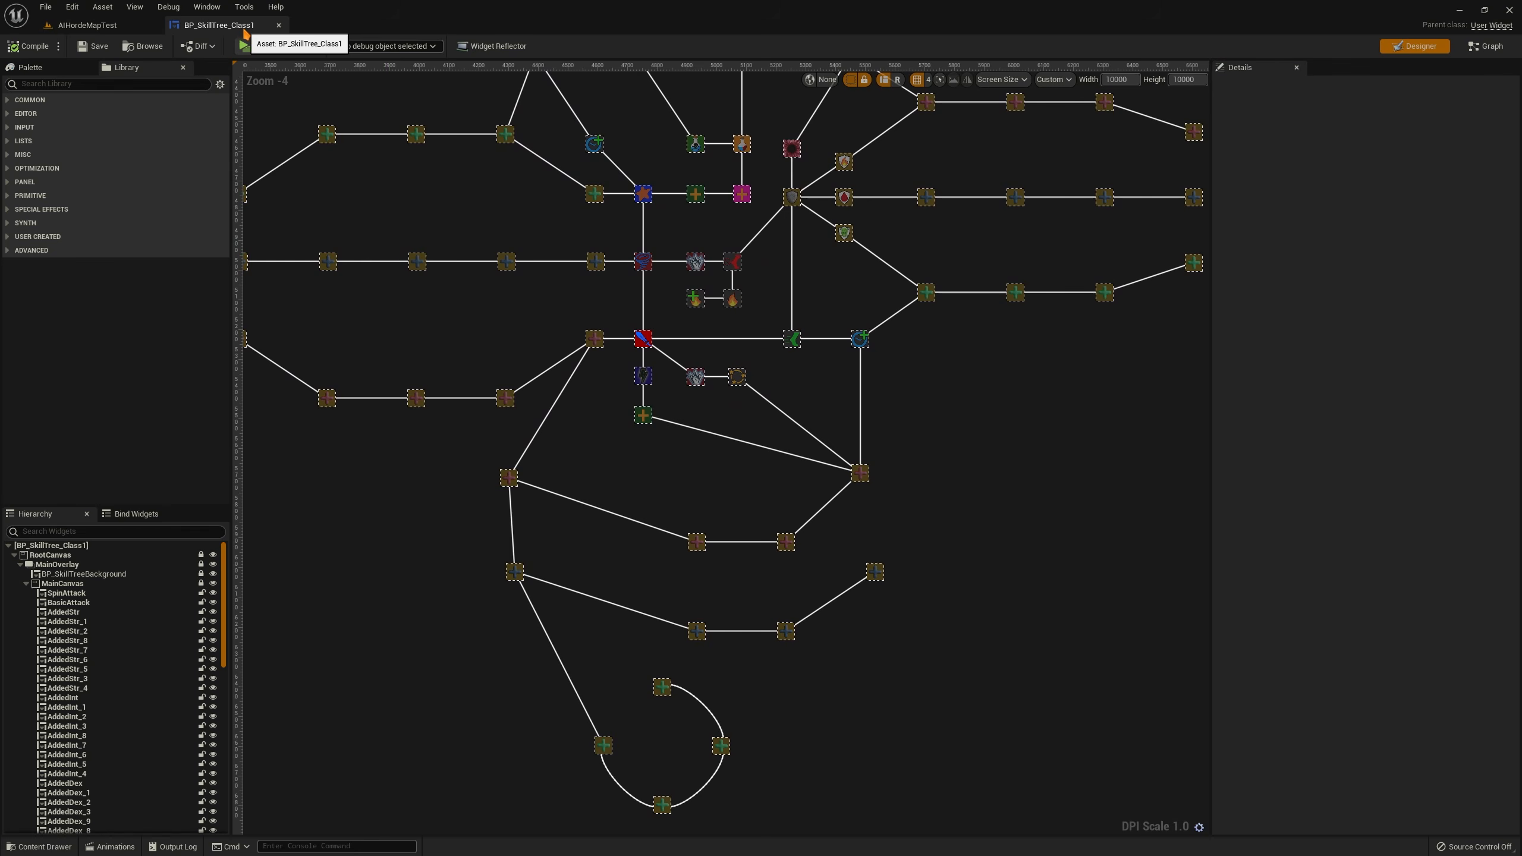
pyautogui.middleClick(237, 27)
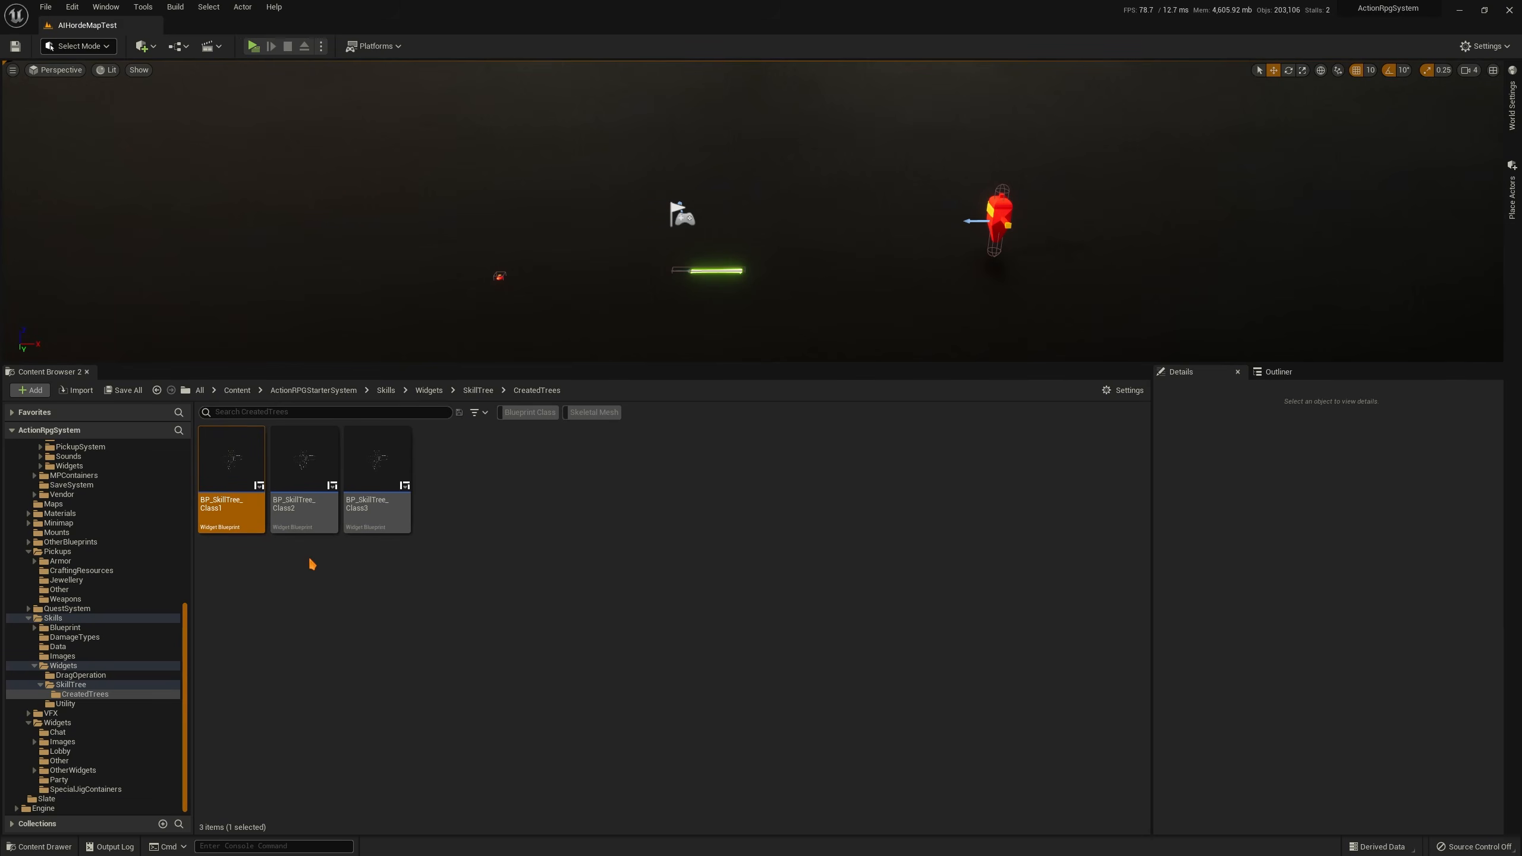
# Duplicate the BP_SkillTree_Class1 widget and name the copy BP_SkillTree_Class4
pyautogui.click(219, 485)
pyautogui.click(305, 608)
pyautogui.hotkey('ctrl', 'd')
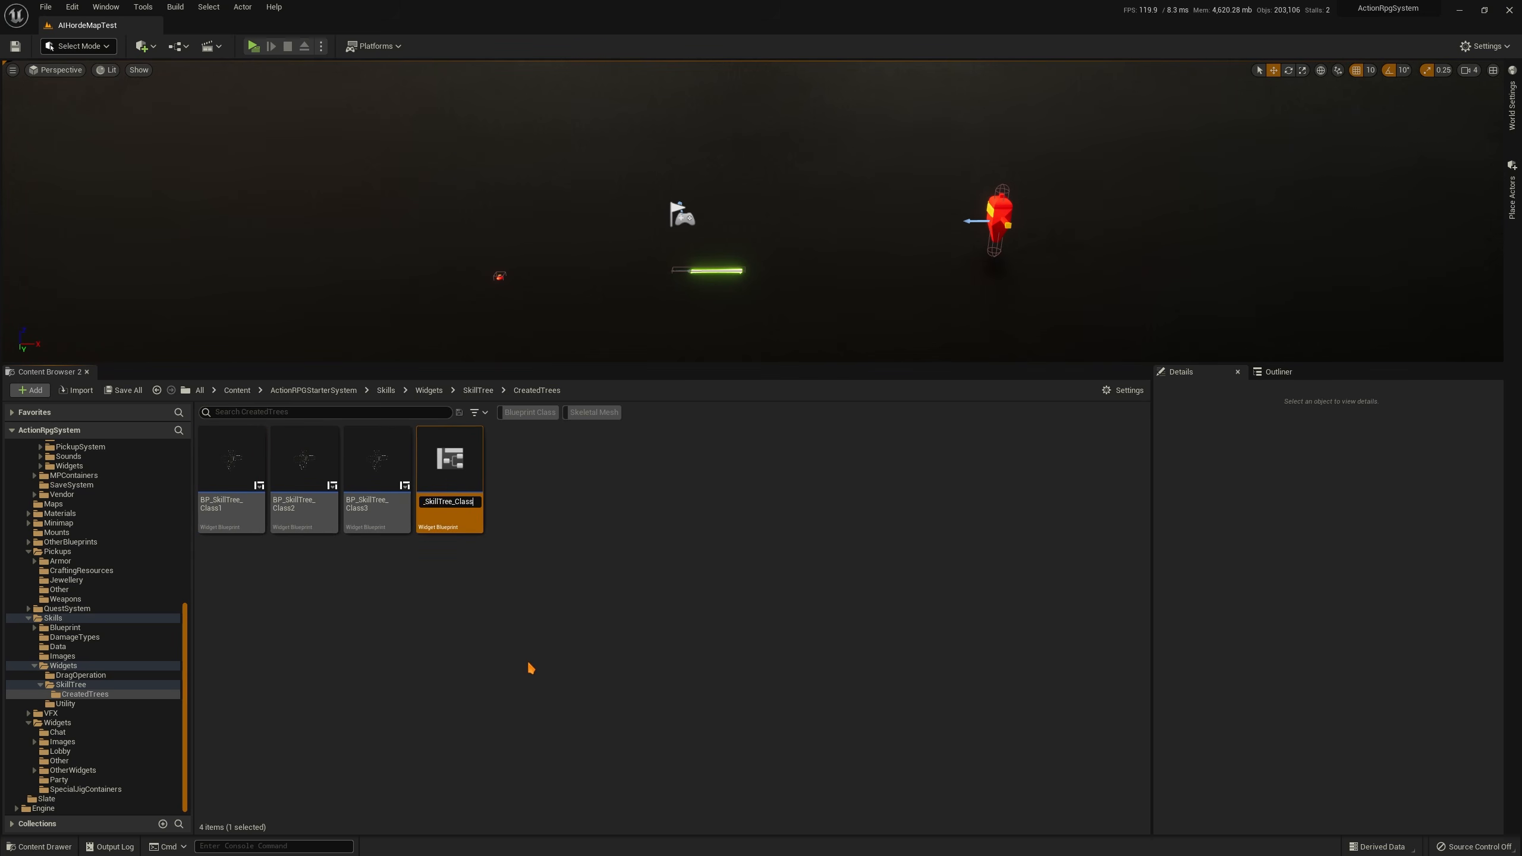
pyautogui.write('3')
pyautogui.press('BackSpace')
pyautogui.write('3')
pyautogui.press('BackSpace')
pyautogui.write('4')
pyautogui.press('Return')
pyautogui.keyDown('ctrl'); pyautogui.click(396, 494); pyautogui.keyUp('ctrl')
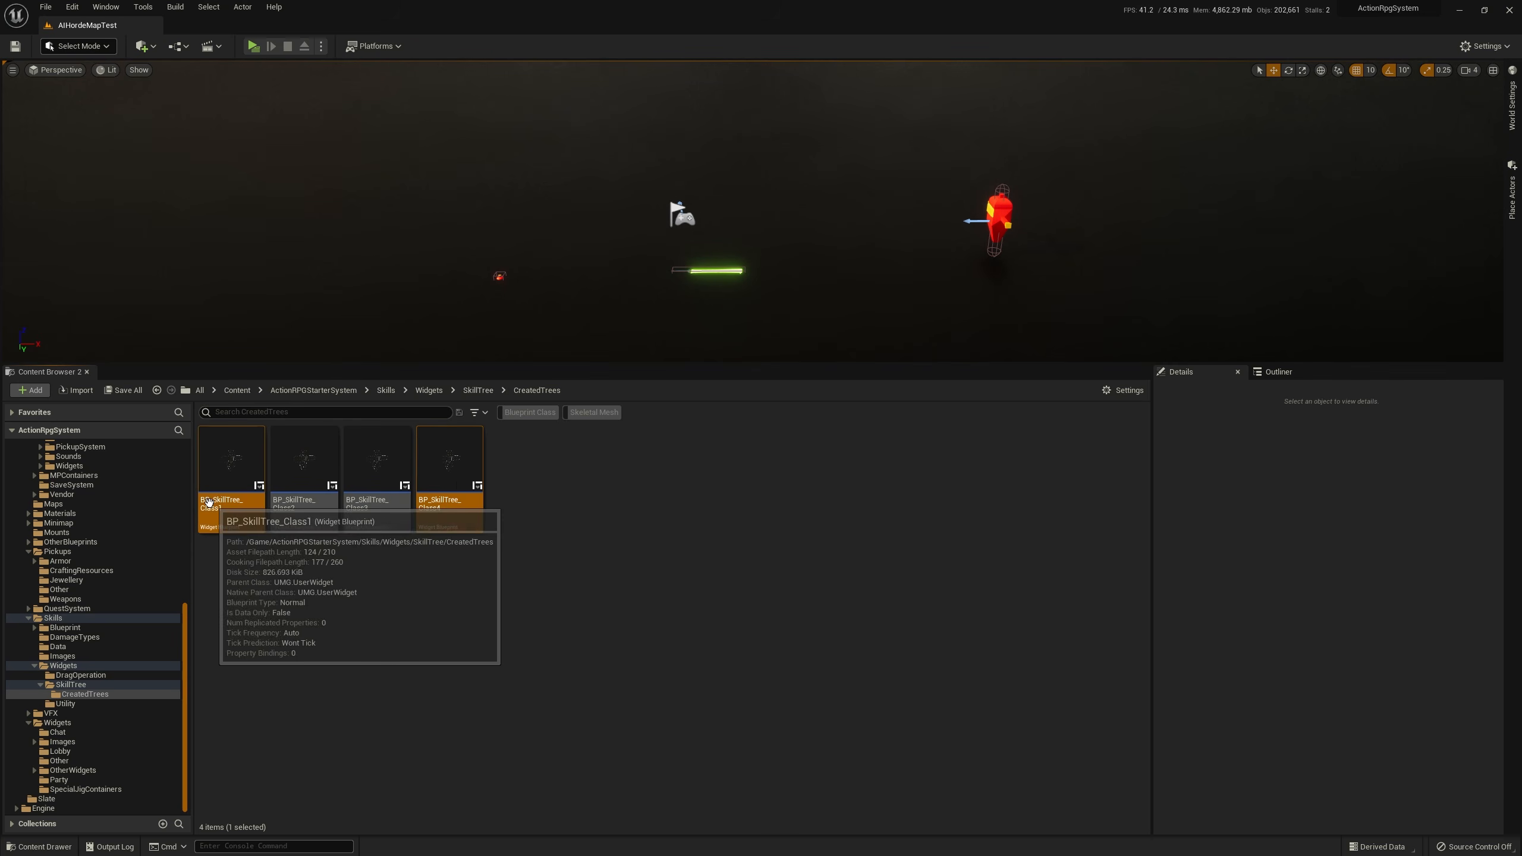
# Open BP_SkillTree_Class4 and widen the designer area around its skill tree
pyautogui.click(455, 574)
pyautogui.doubleClick(432, 509)
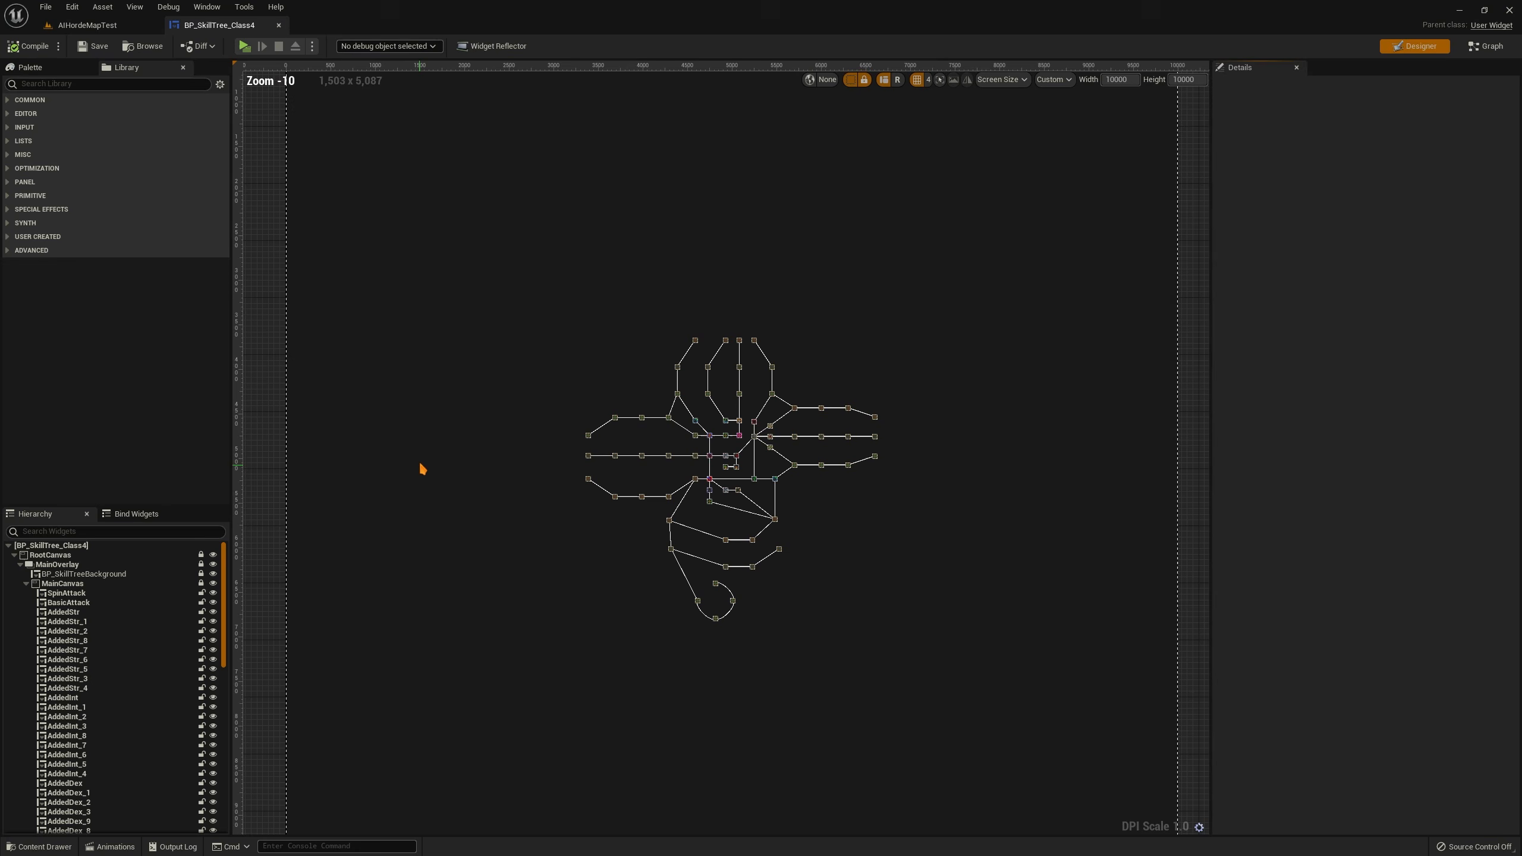
pyautogui.scroll(3, 694, 484)
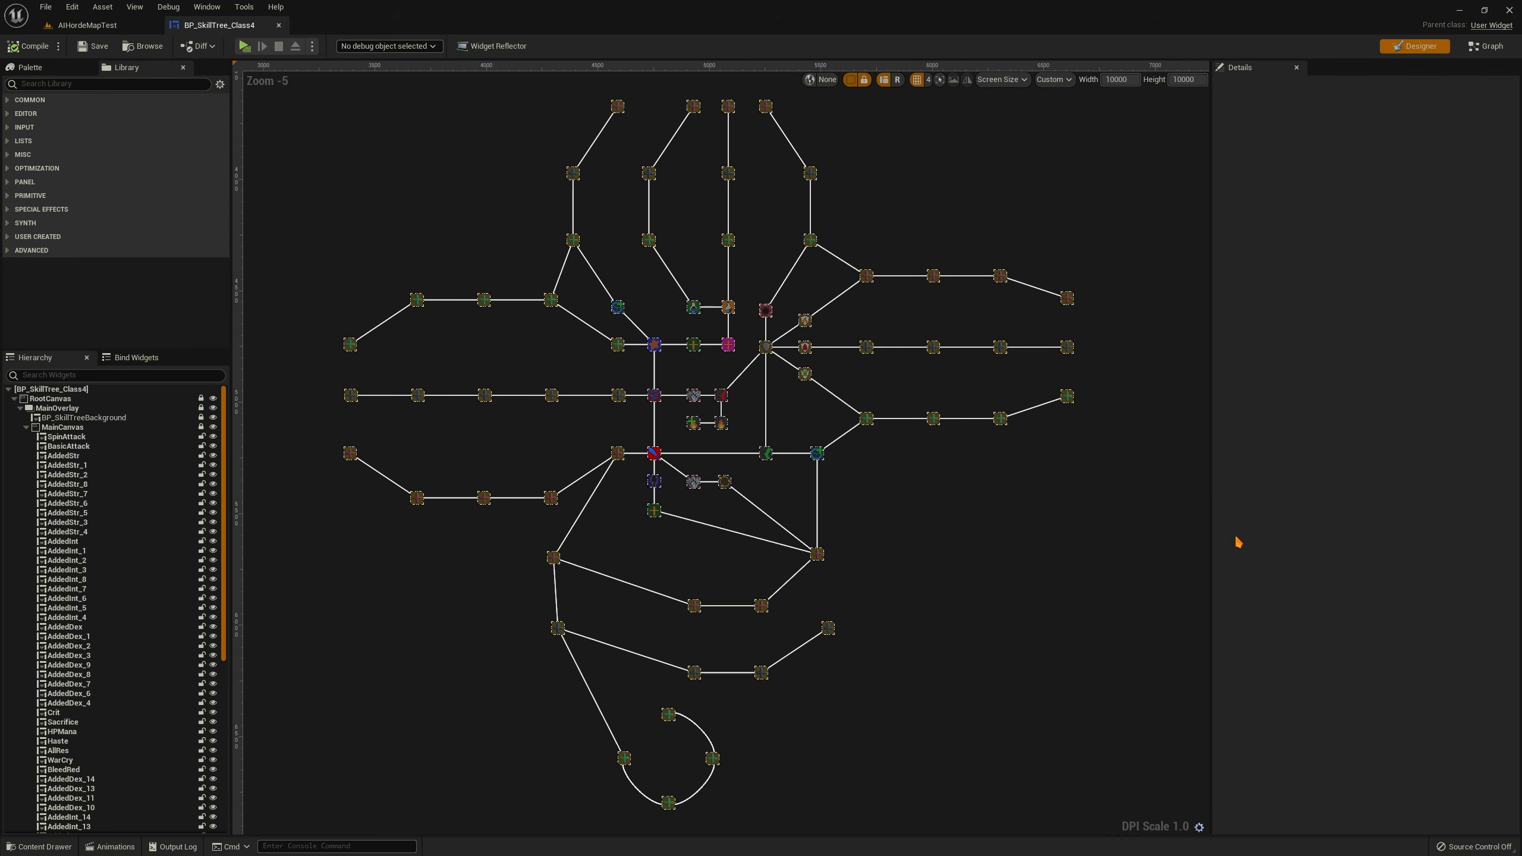
pyautogui.moveTo(1210, 528); pyautogui.dragTo(1240, 528)
# Check where the SpinAttack, BasicAttack and AddedStr hierarchy entries sit in the skill tree
pyautogui.click(138, 437)
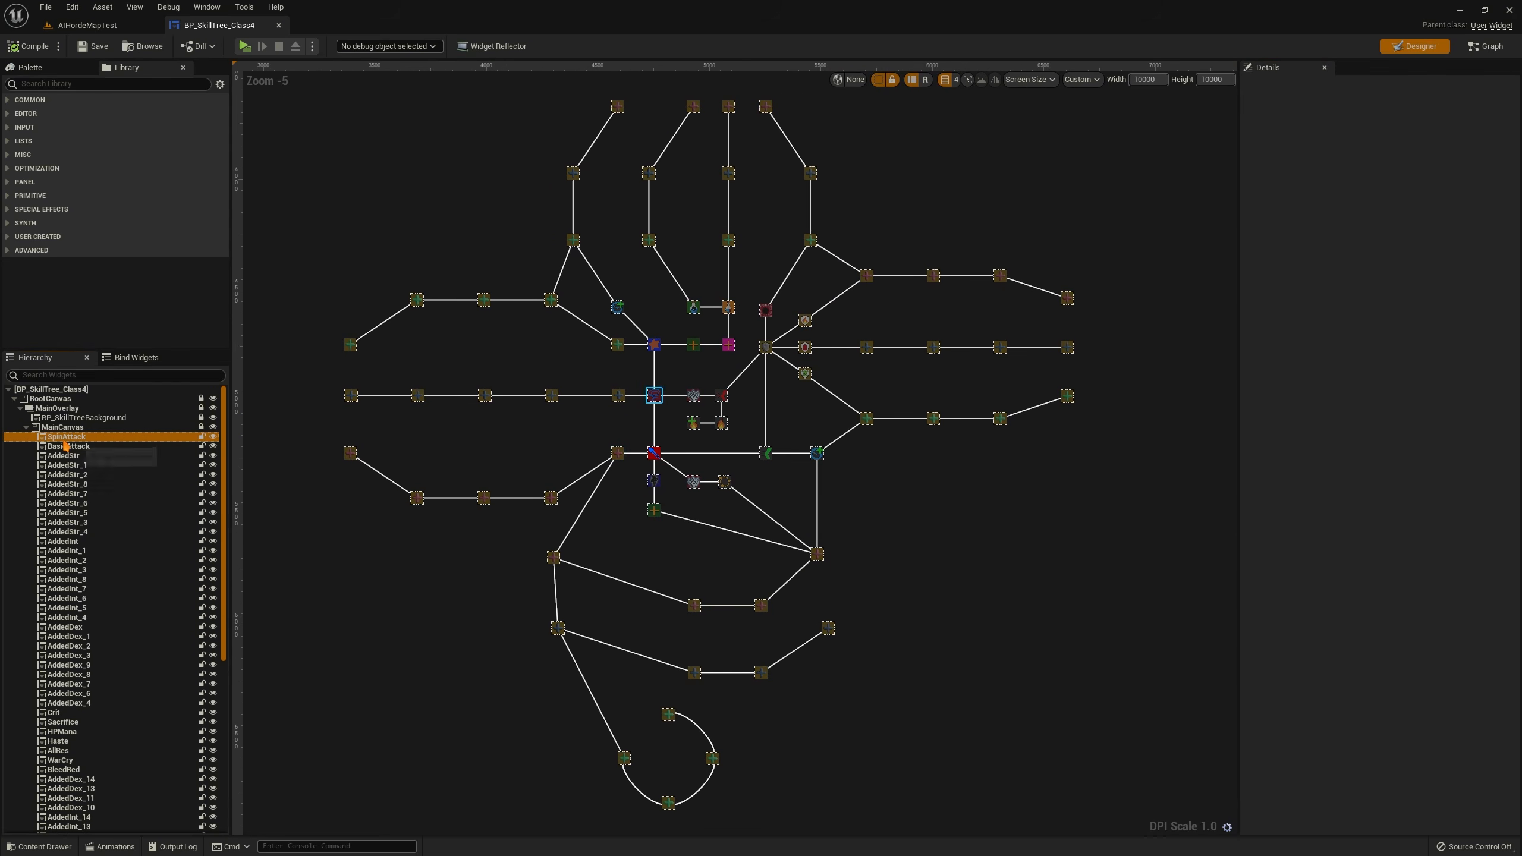
pyautogui.scroll(3, 390, 476)
pyautogui.click(71, 446)
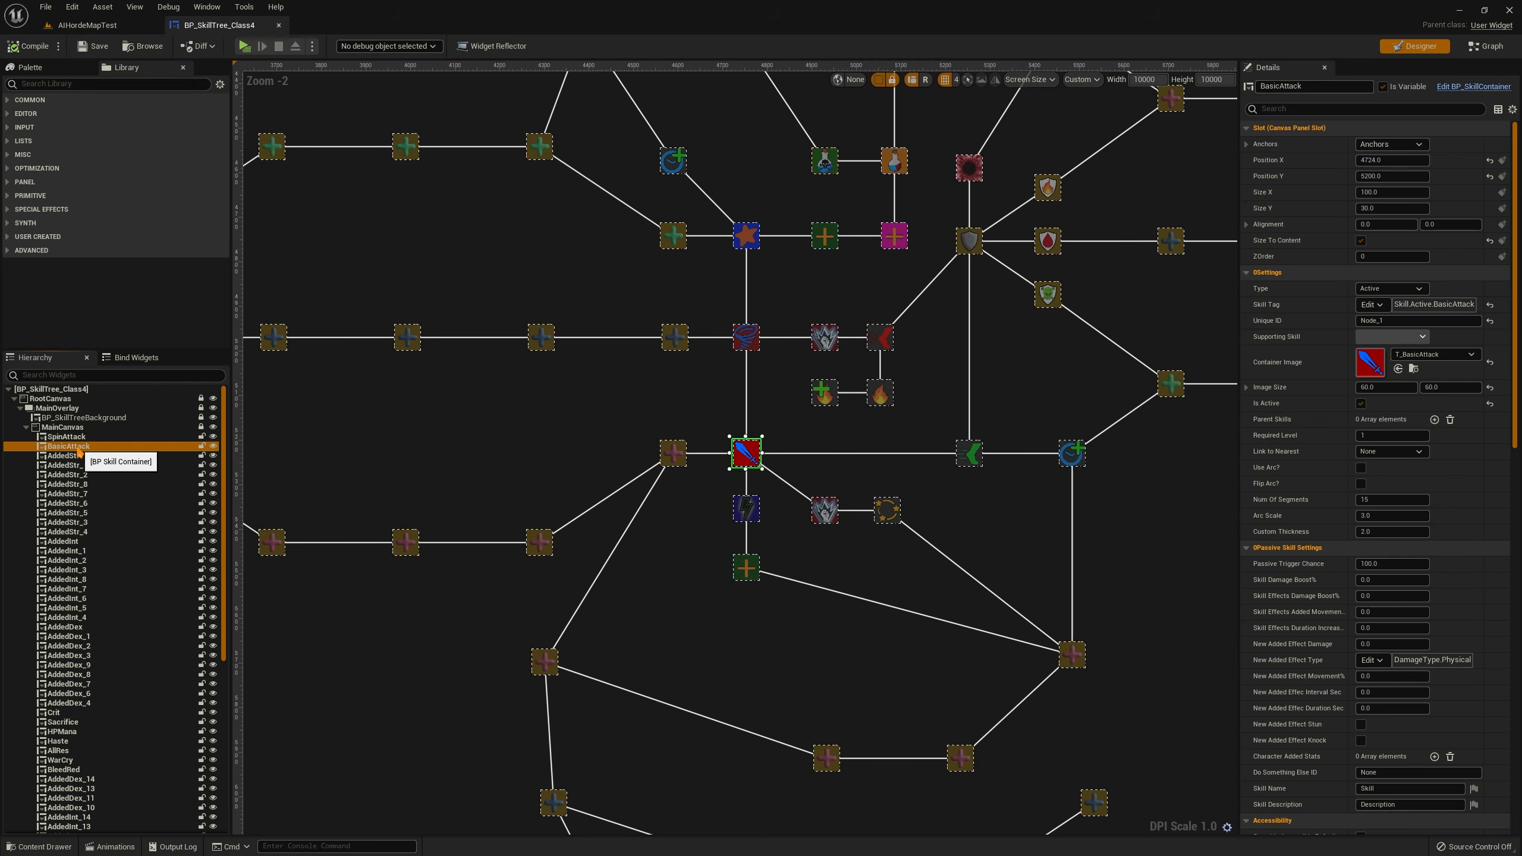
pyautogui.click(73, 455)
pyautogui.click(71, 446)
# Delete every skill node under MainCanvas except BasicAttack
pyautogui.click(66, 437)
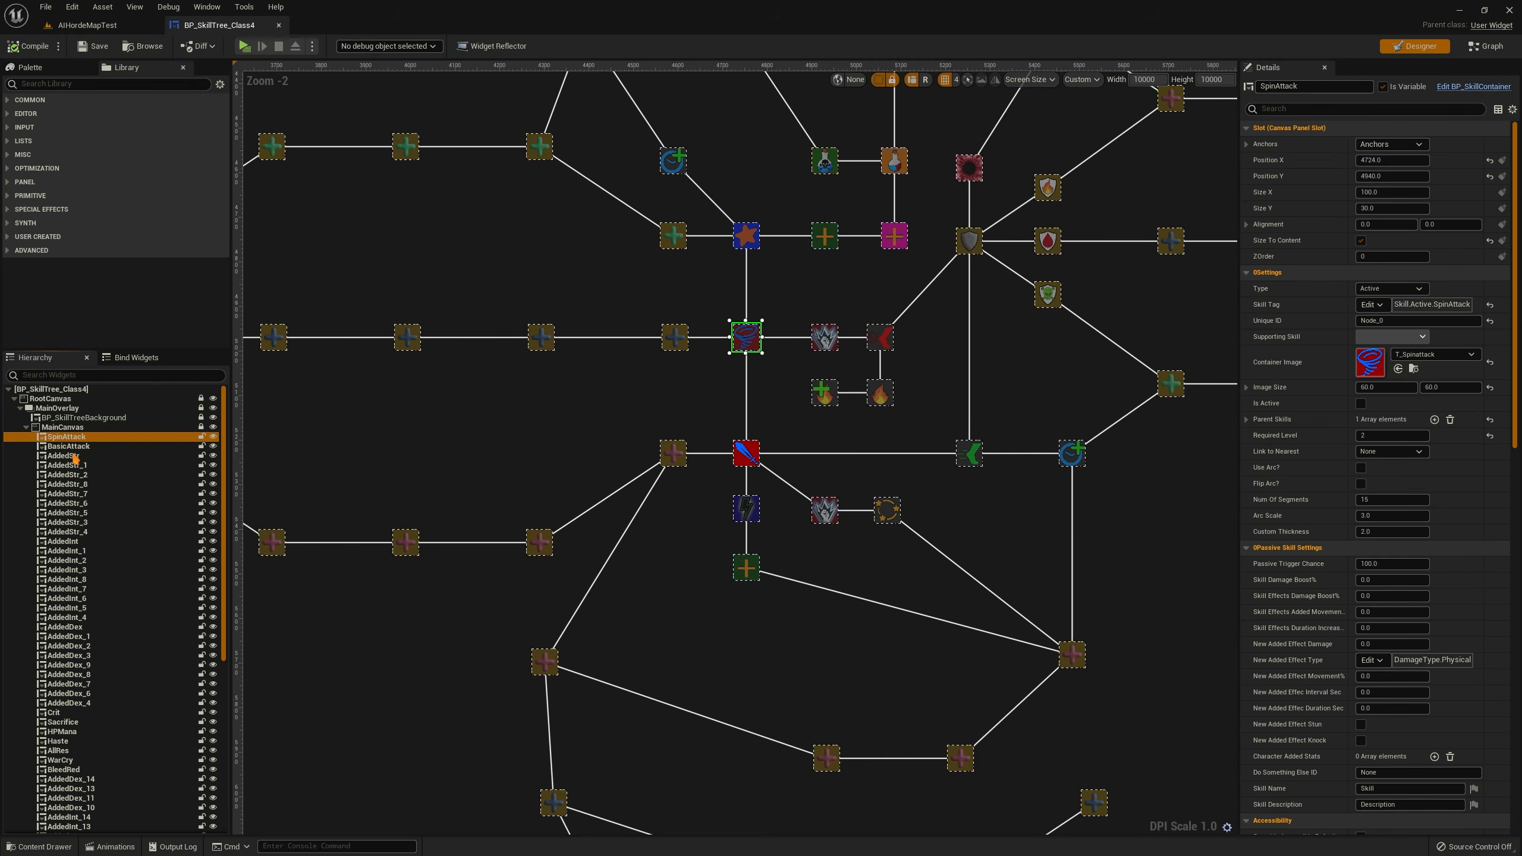
pyautogui.scroll(-5, 90, 659)
pyautogui.keyDown('shift'); pyautogui.click(75, 830); pyautogui.keyUp('shift')
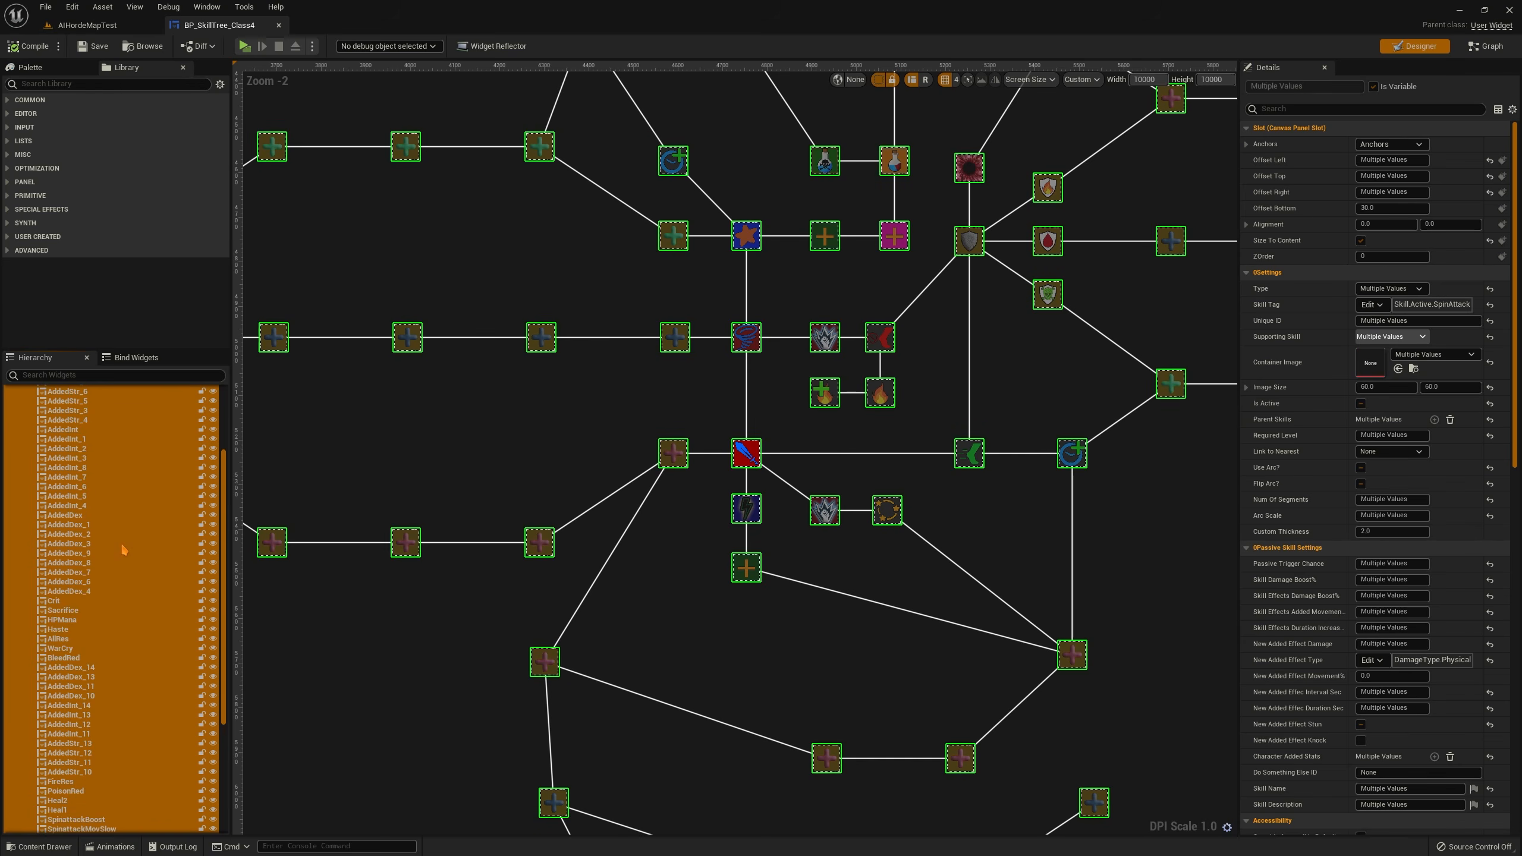
pyautogui.keyDown('ctrl'); pyautogui.click(69, 446); pyautogui.keyUp('ctrl')
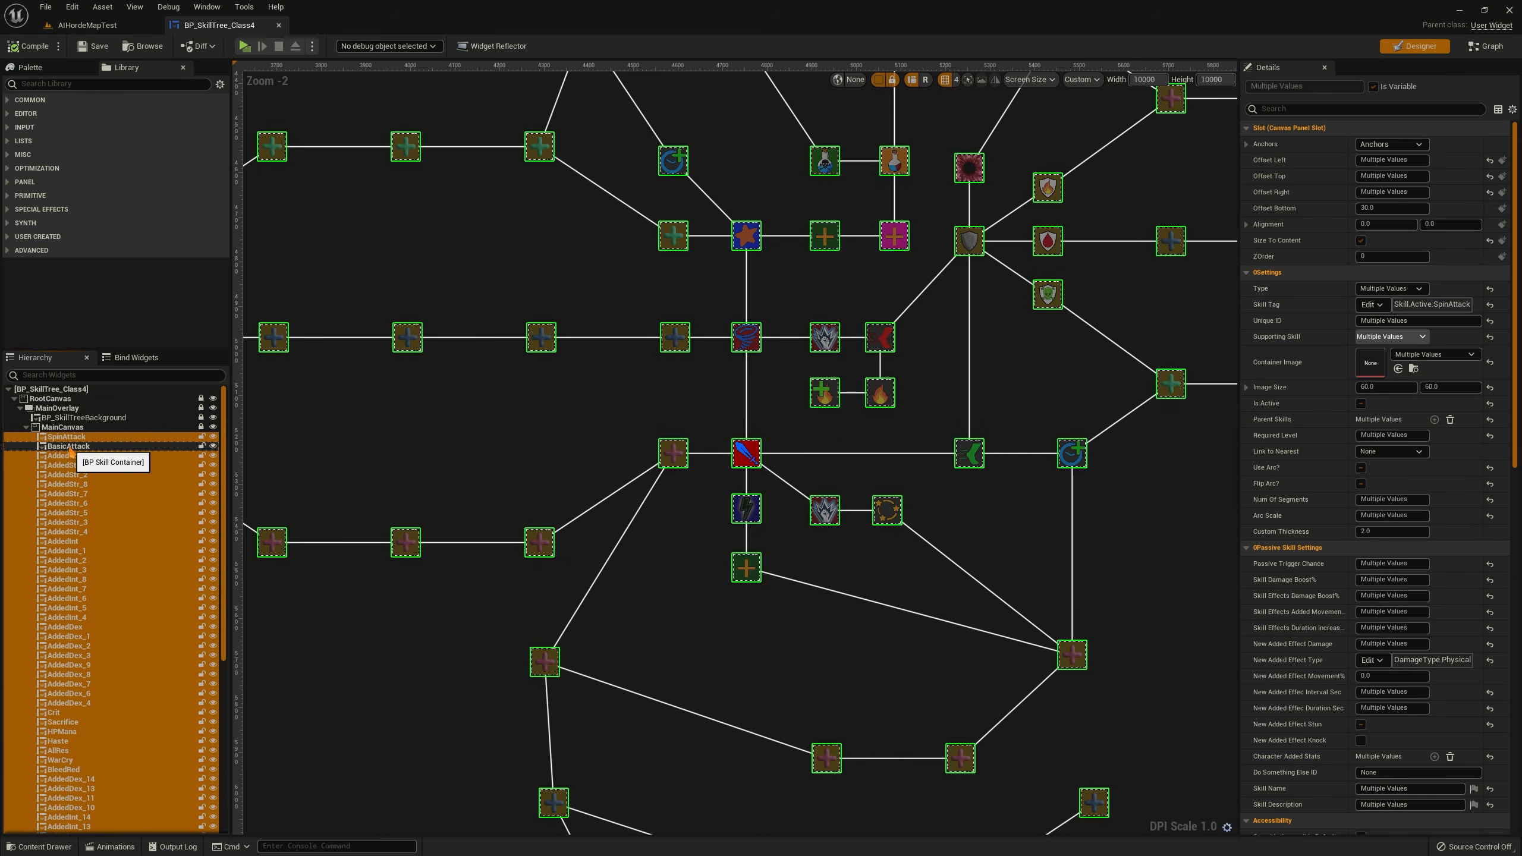
pyautogui.press('Delete')
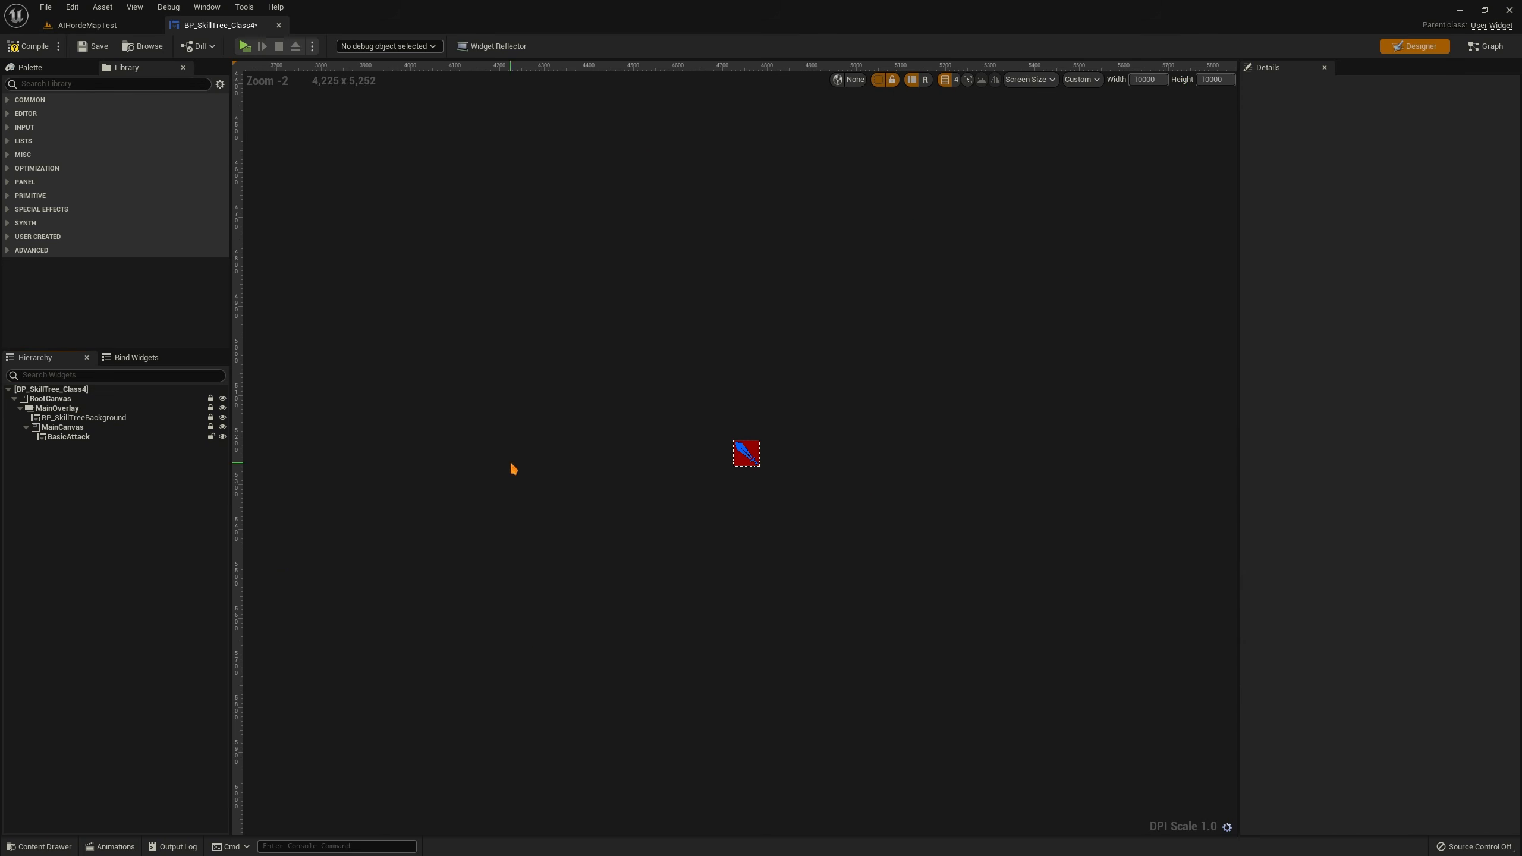
# Select the remaining BasicAttack node for a close view and compile the skill tree widget
pyautogui.scroll(-1, 666, 509)
pyautogui.click(706, 479)
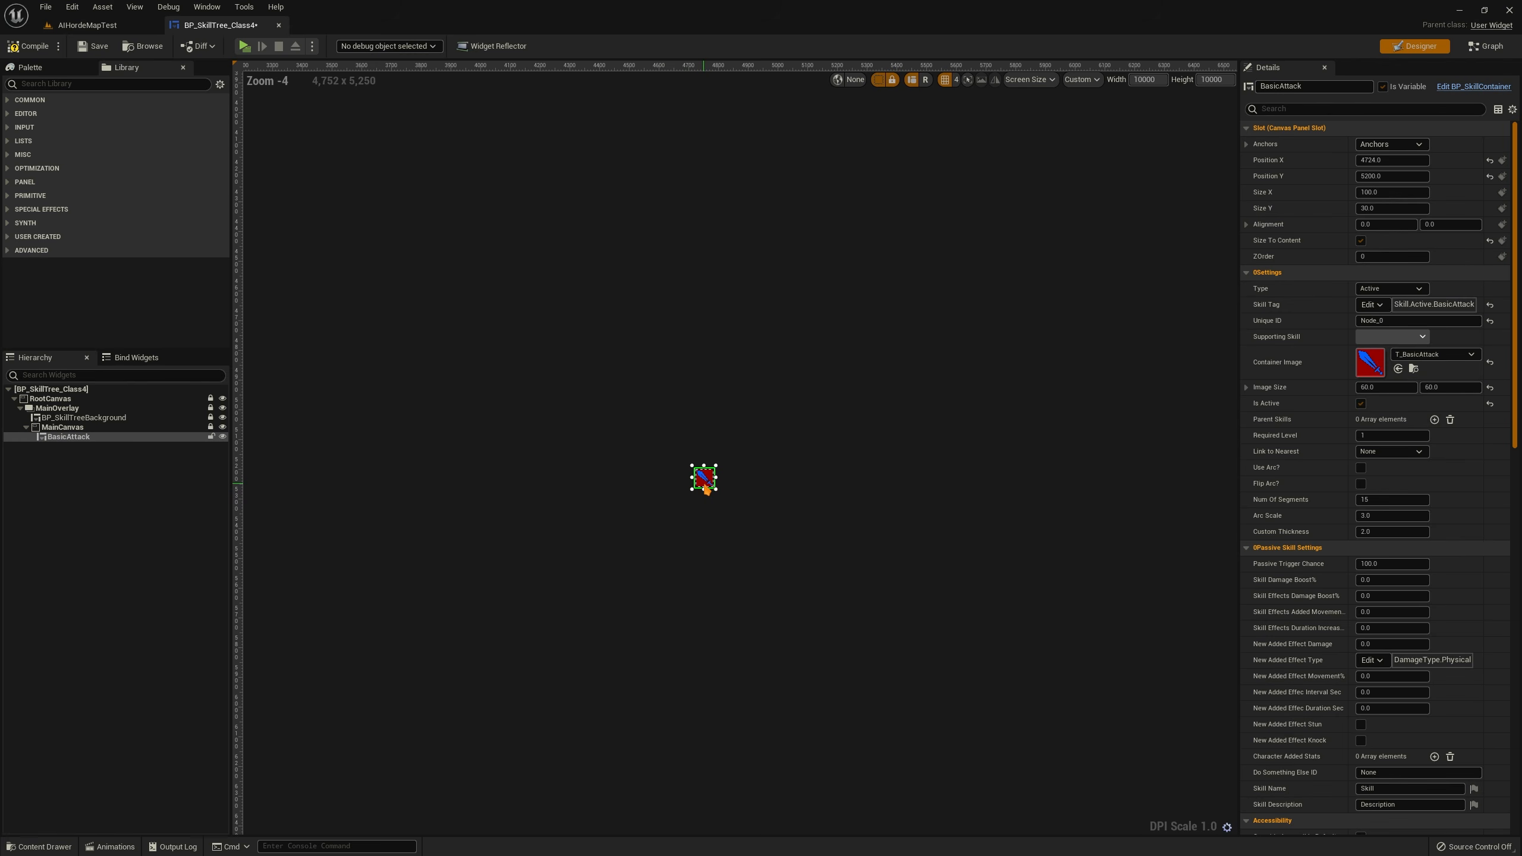
pyautogui.scroll(4, 712, 477)
pyautogui.scroll(5, 711, 473)
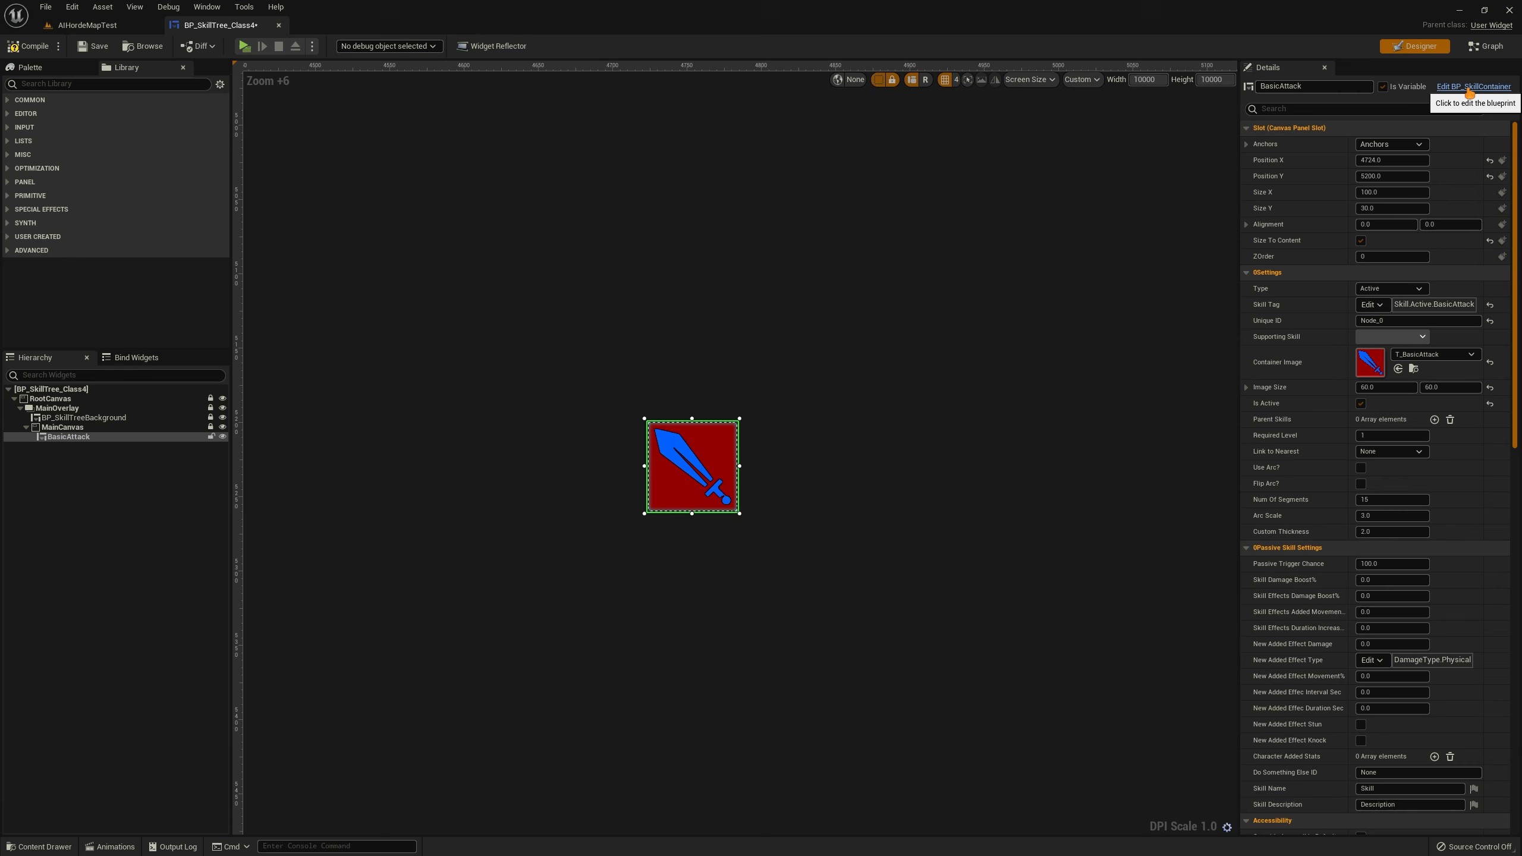
pyautogui.moveTo(731, 330); pyautogui.dragTo(672, 241, button='right')
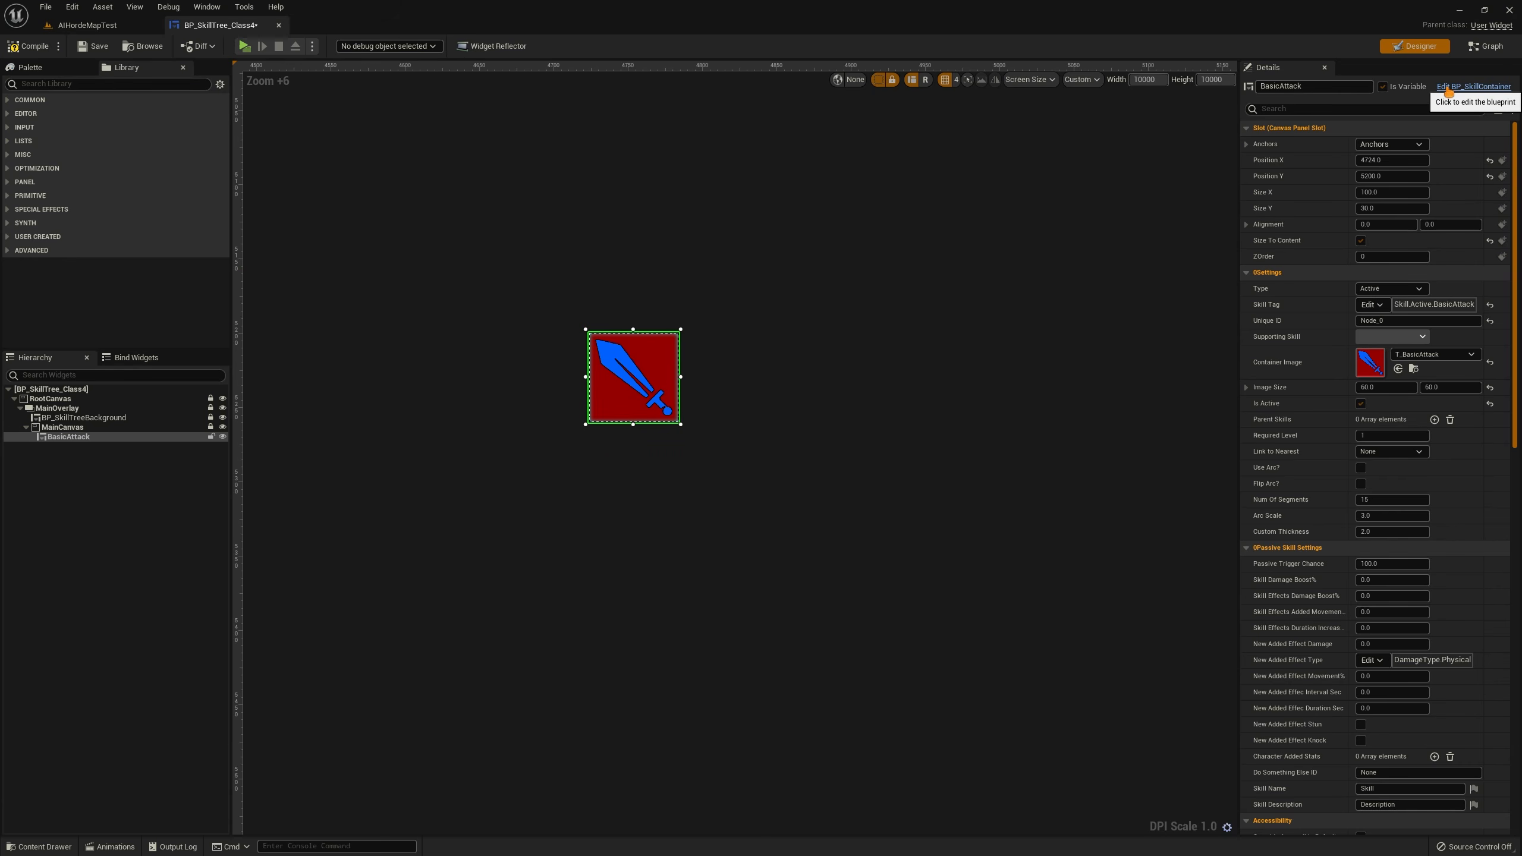
pyautogui.moveTo(452, 244); pyautogui.dragTo(456, 280, button='right')
pyautogui.click(33, 47)
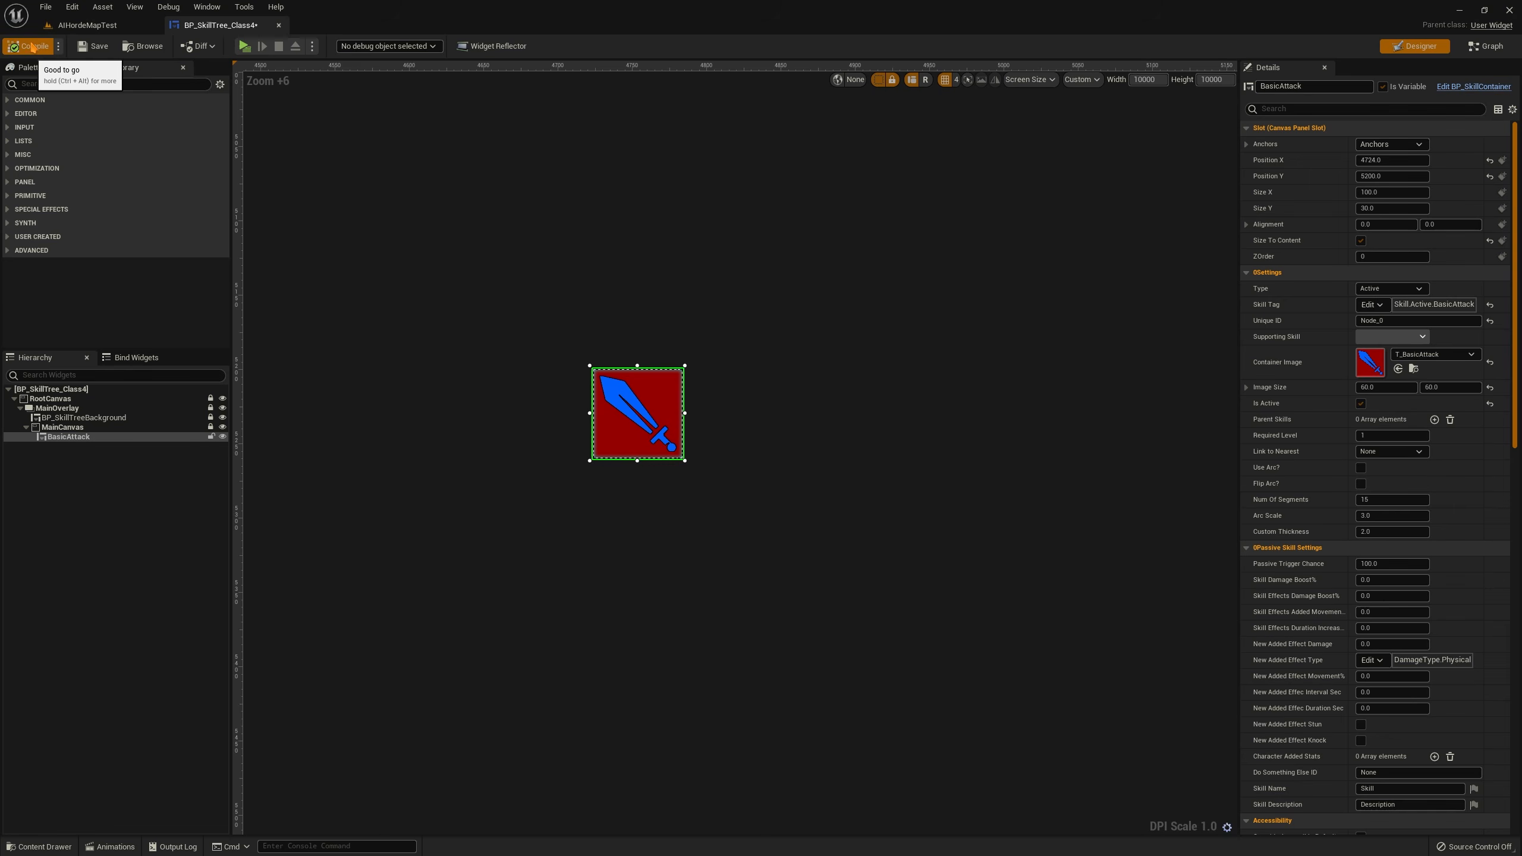
# Widen the details area for the BasicAttack node's settings and save the skill tree widget
pyautogui.moveTo(635, 234); pyautogui.dragTo(628, 154, button='right')
pyautogui.click(313, 421)
pyautogui.click(59, 437)
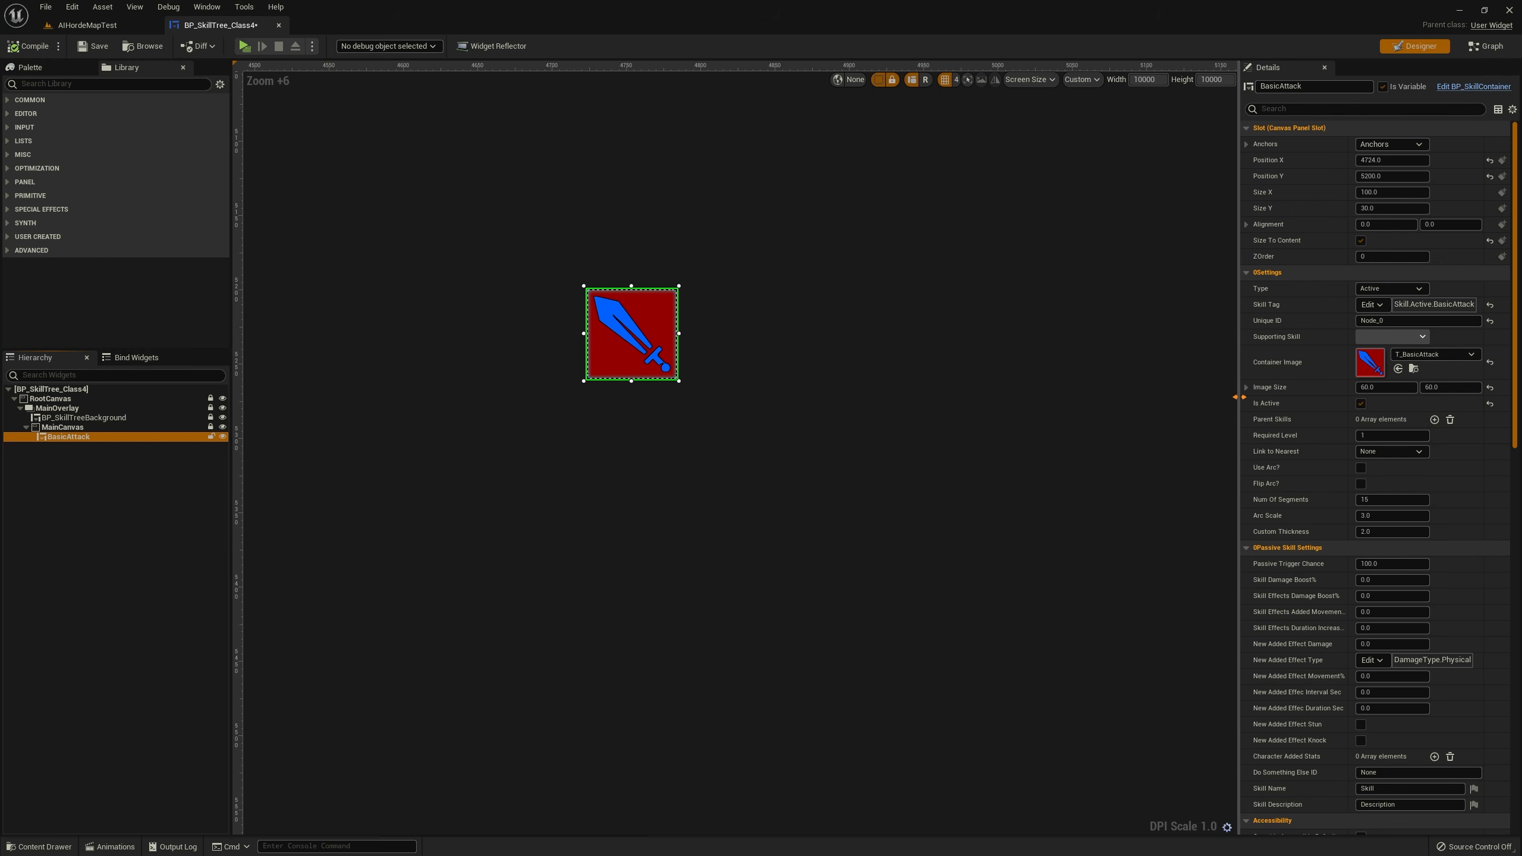
pyautogui.moveTo(1239, 399); pyautogui.dragTo(1087, 399)
pyautogui.moveTo(597, 345); pyautogui.dragTo(628, 414, button='right')
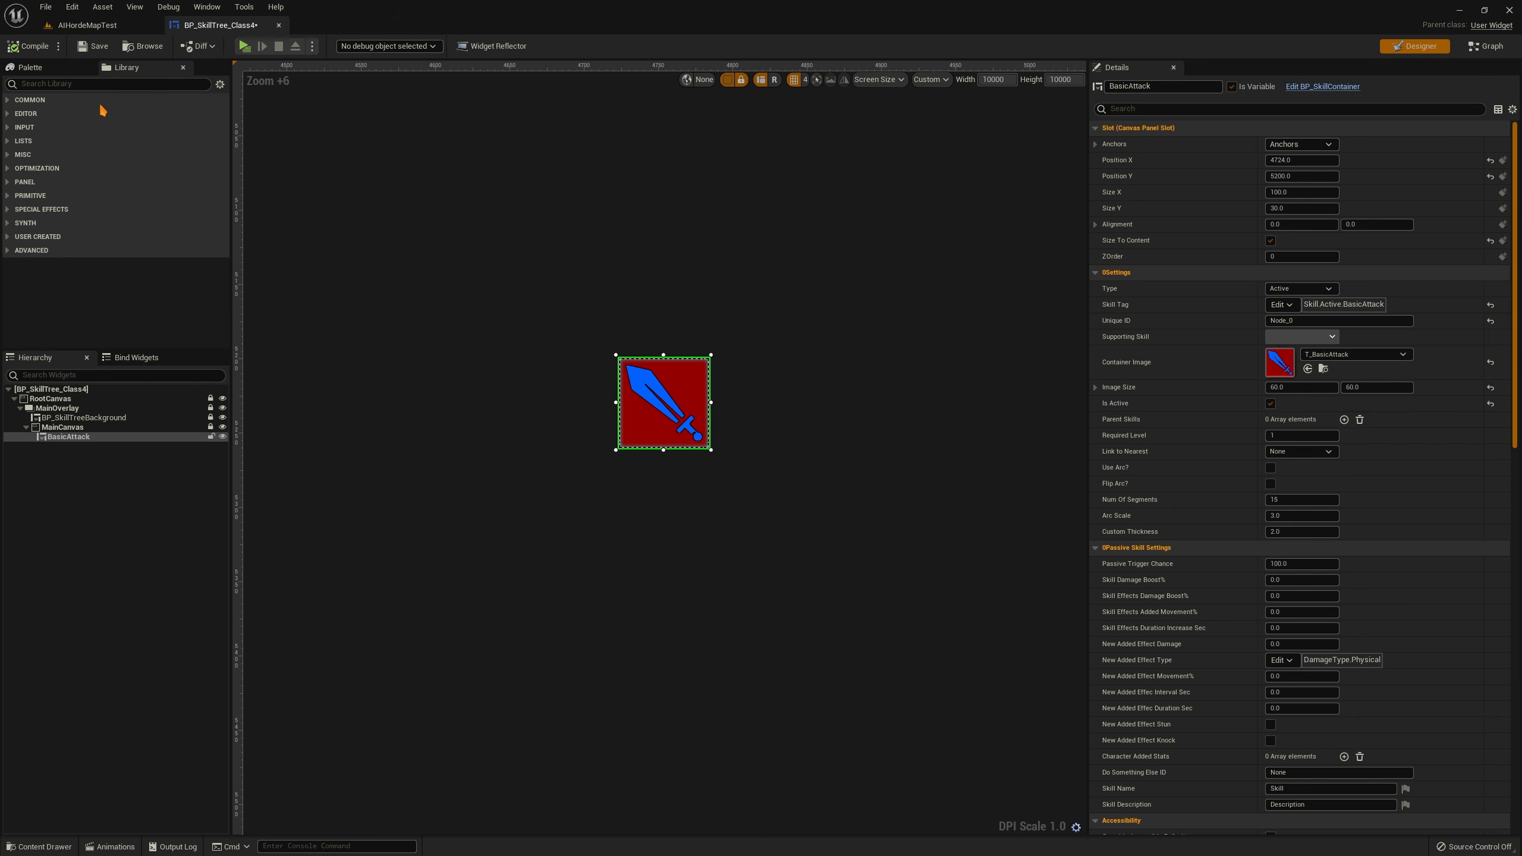
pyautogui.moveTo(581, 330); pyautogui.dragTo(664, 392, button='right')
pyautogui.click(664, 392)
pyautogui.click(624, 382)
pyautogui.moveTo(680, 452); pyautogui.dragTo(727, 456, button='right')
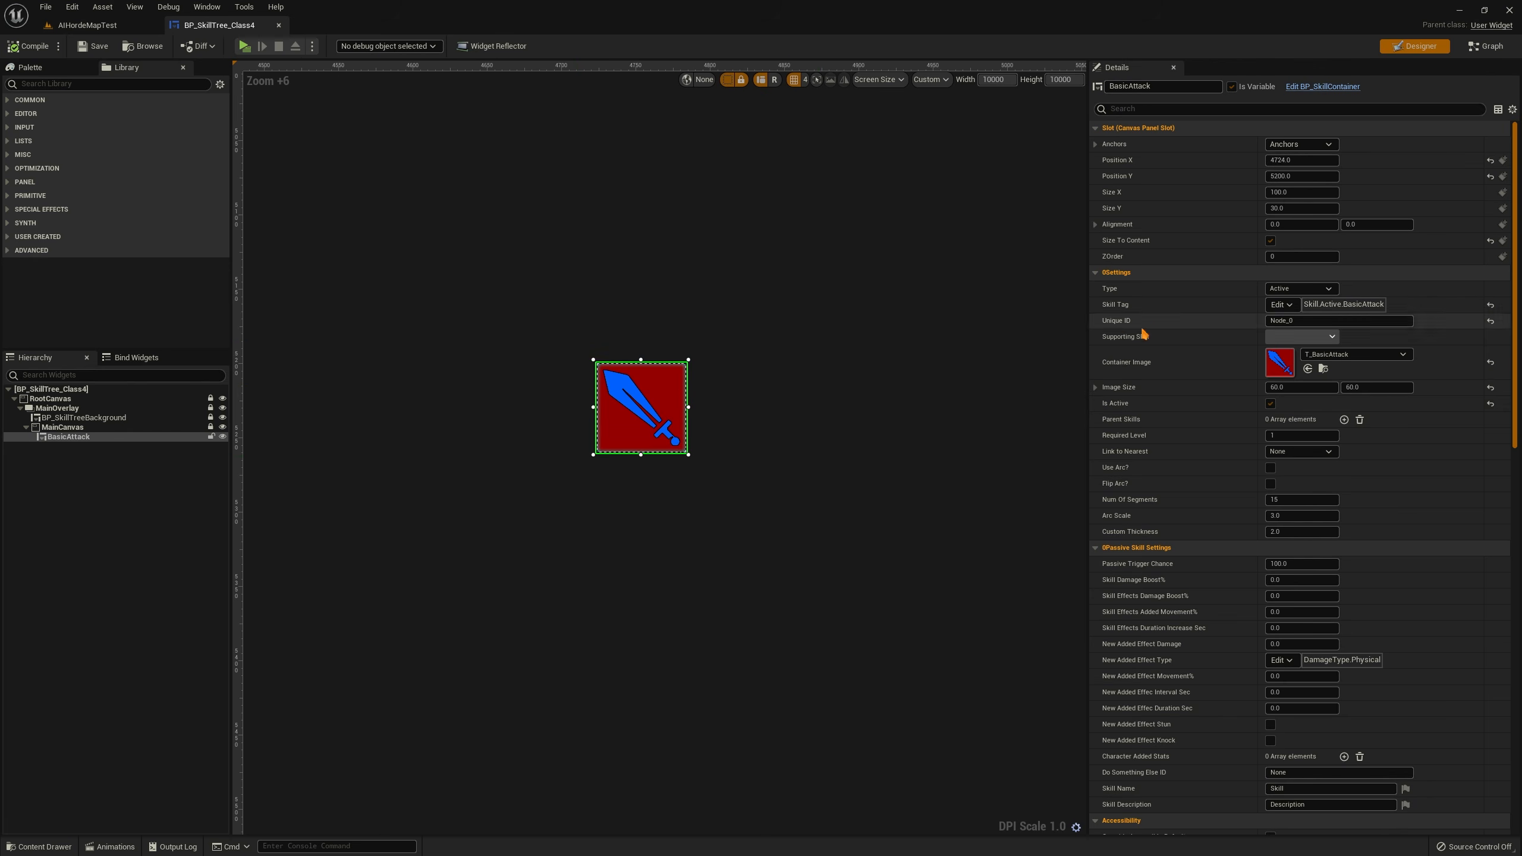
# Search ActionRPGStarterSystem for "DA skil", open the DA_Skills data asset from its Data folder, and collapse its Skills array
pyautogui.click(87, 25)
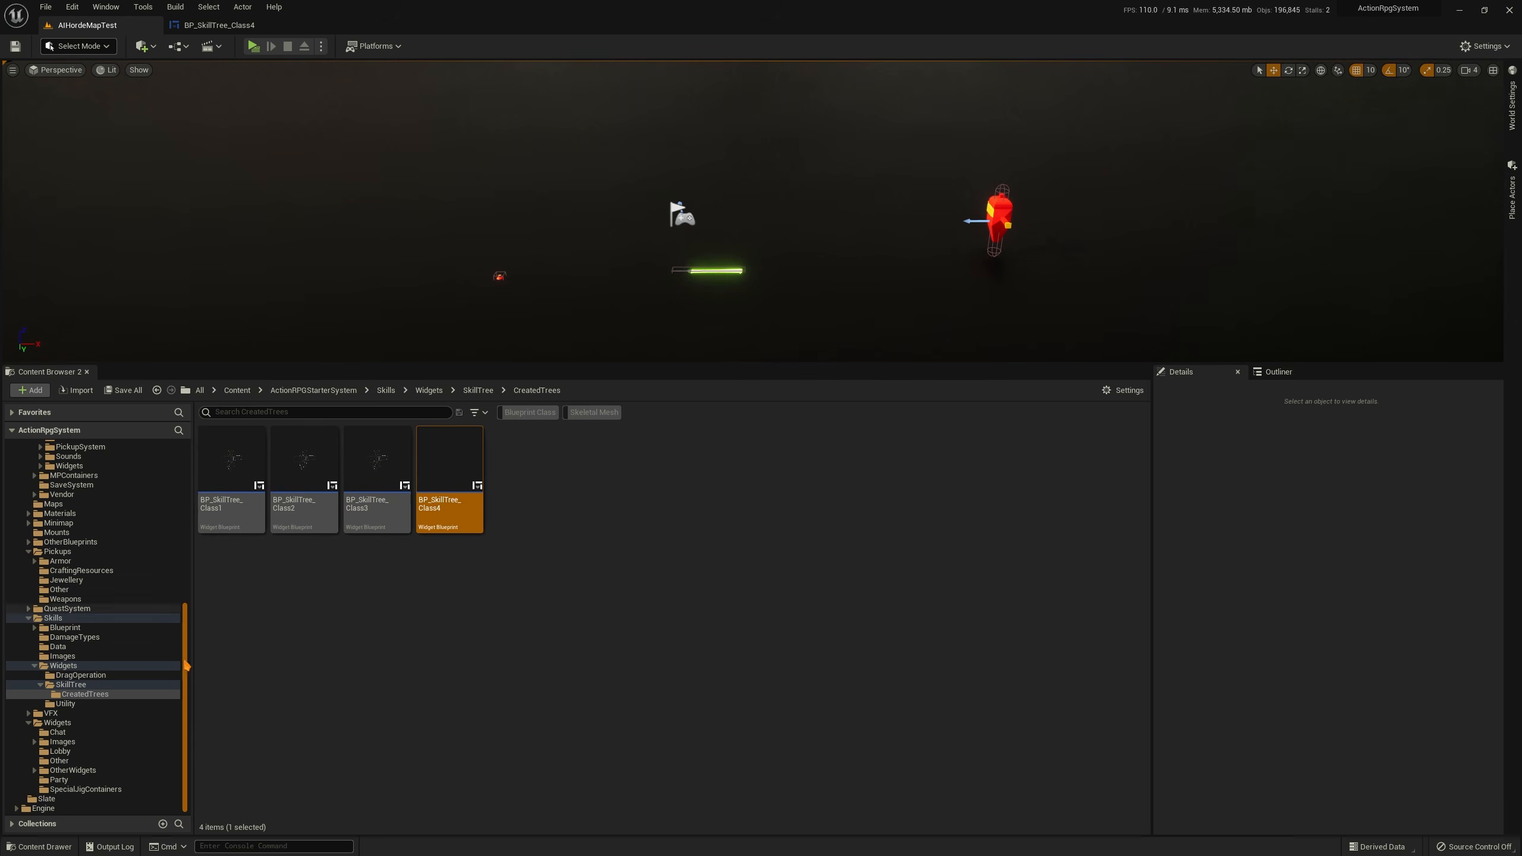
pyautogui.scroll(15, 120, 599)
pyautogui.click(81, 466)
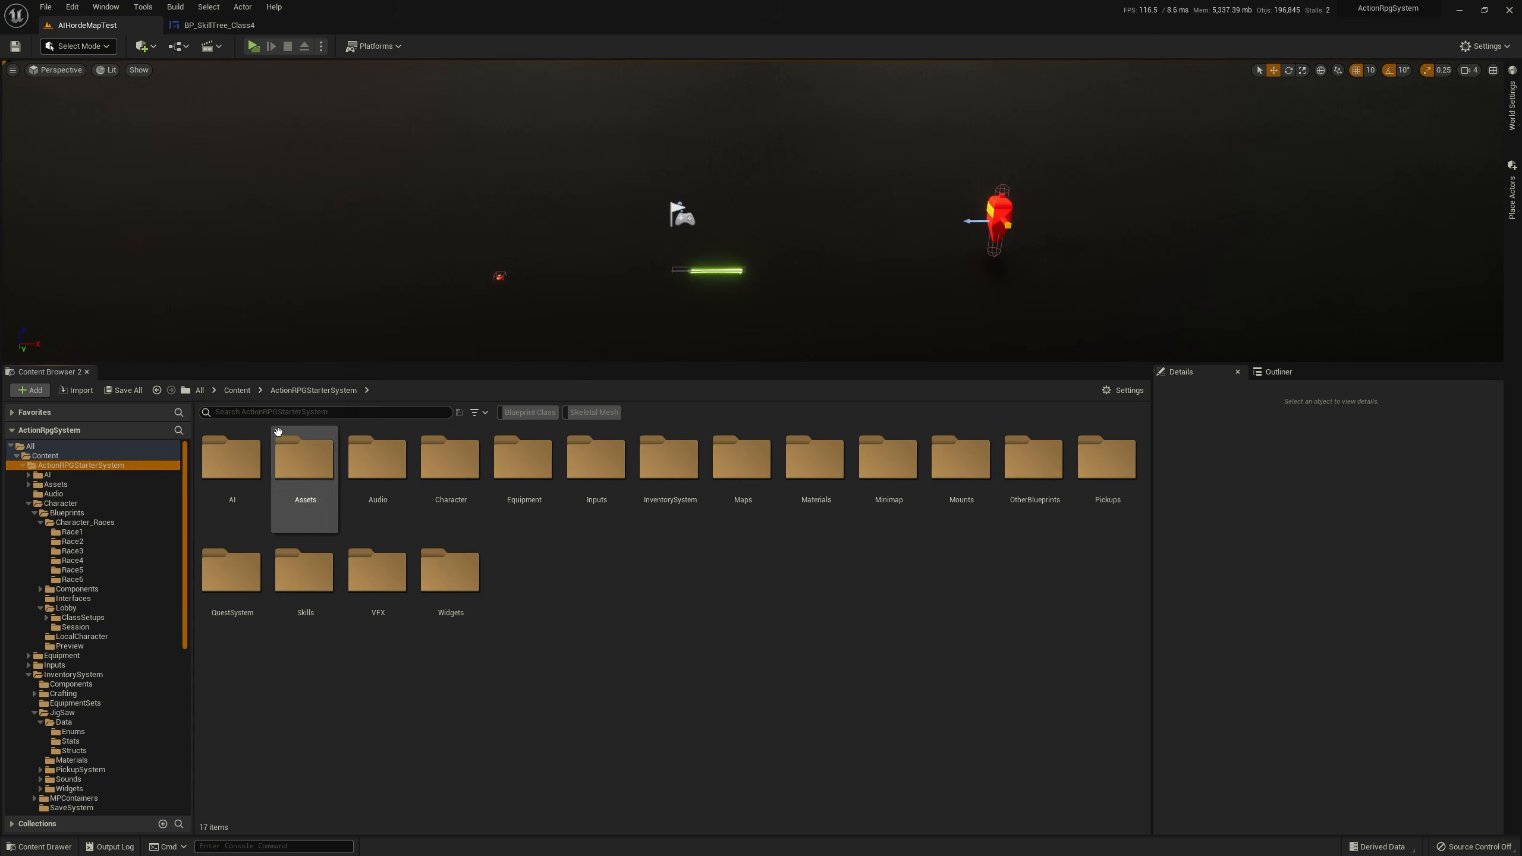
pyautogui.write('DA ski')
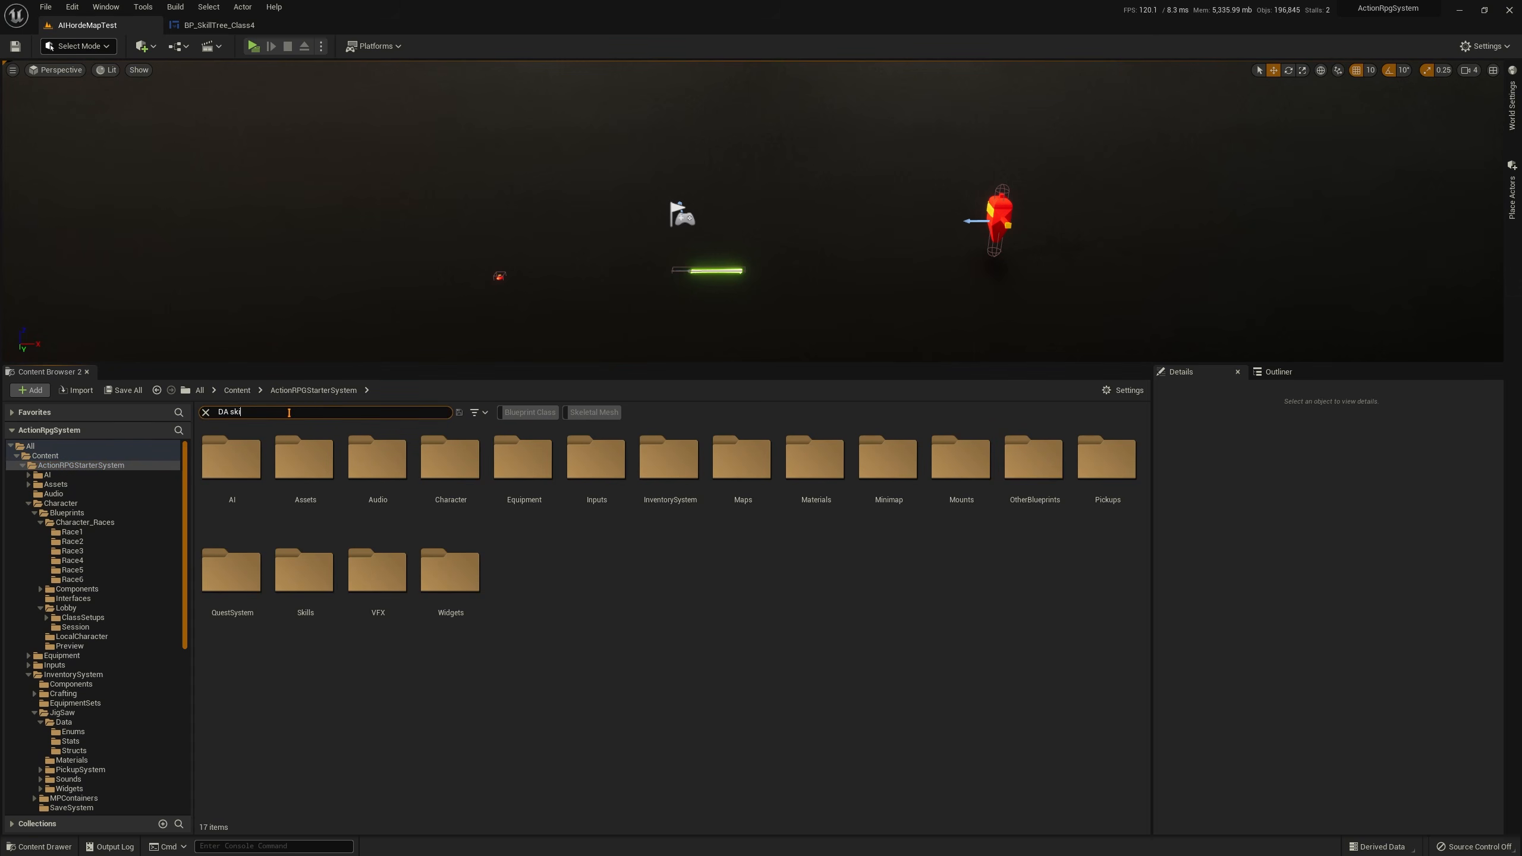
pyautogui.write('l')
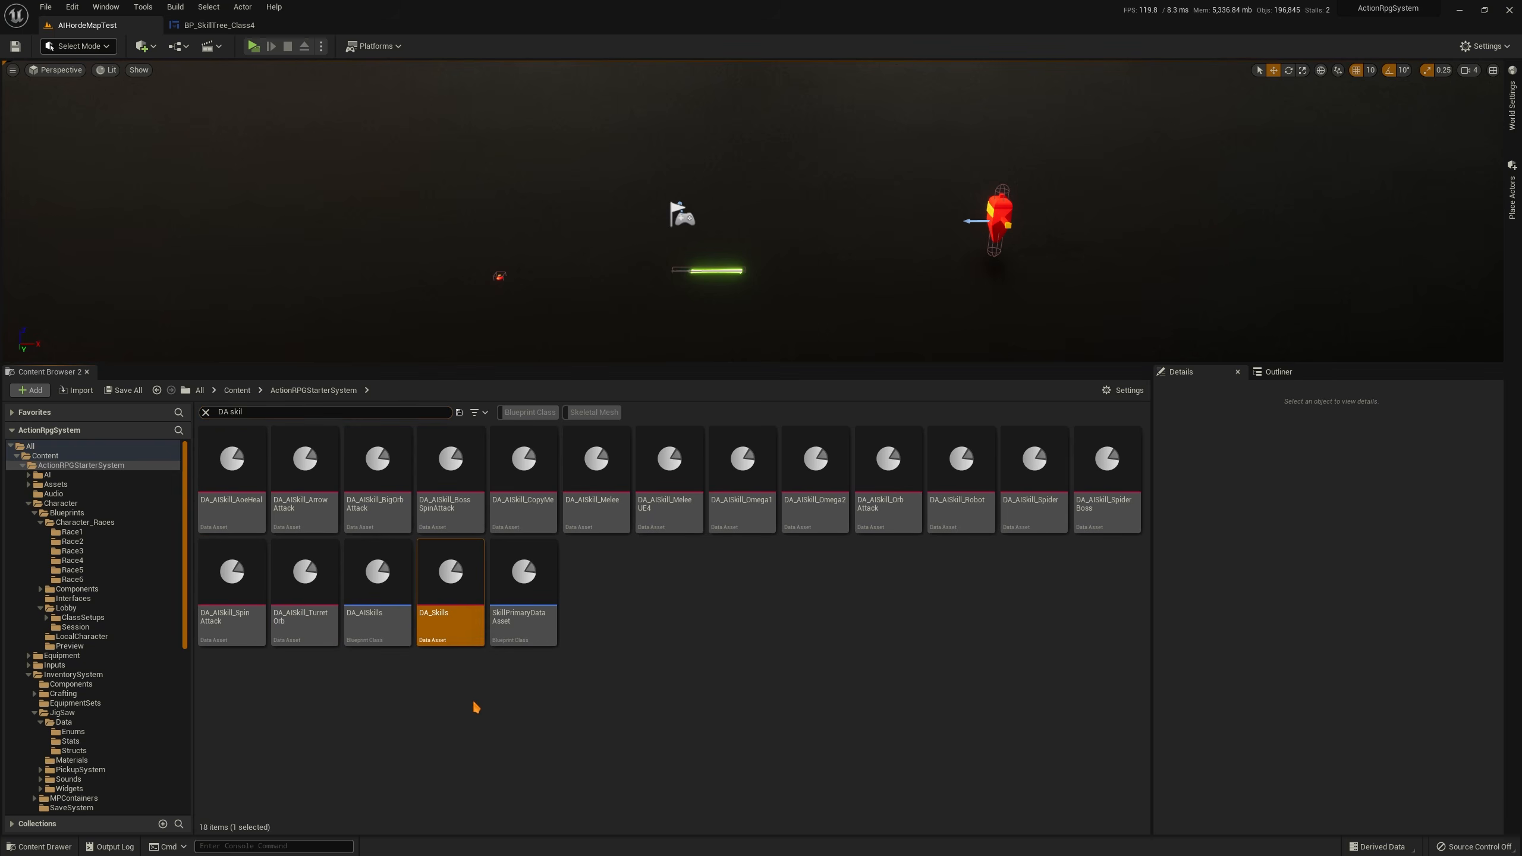
pyautogui.hotkey('ctrl', 'b')
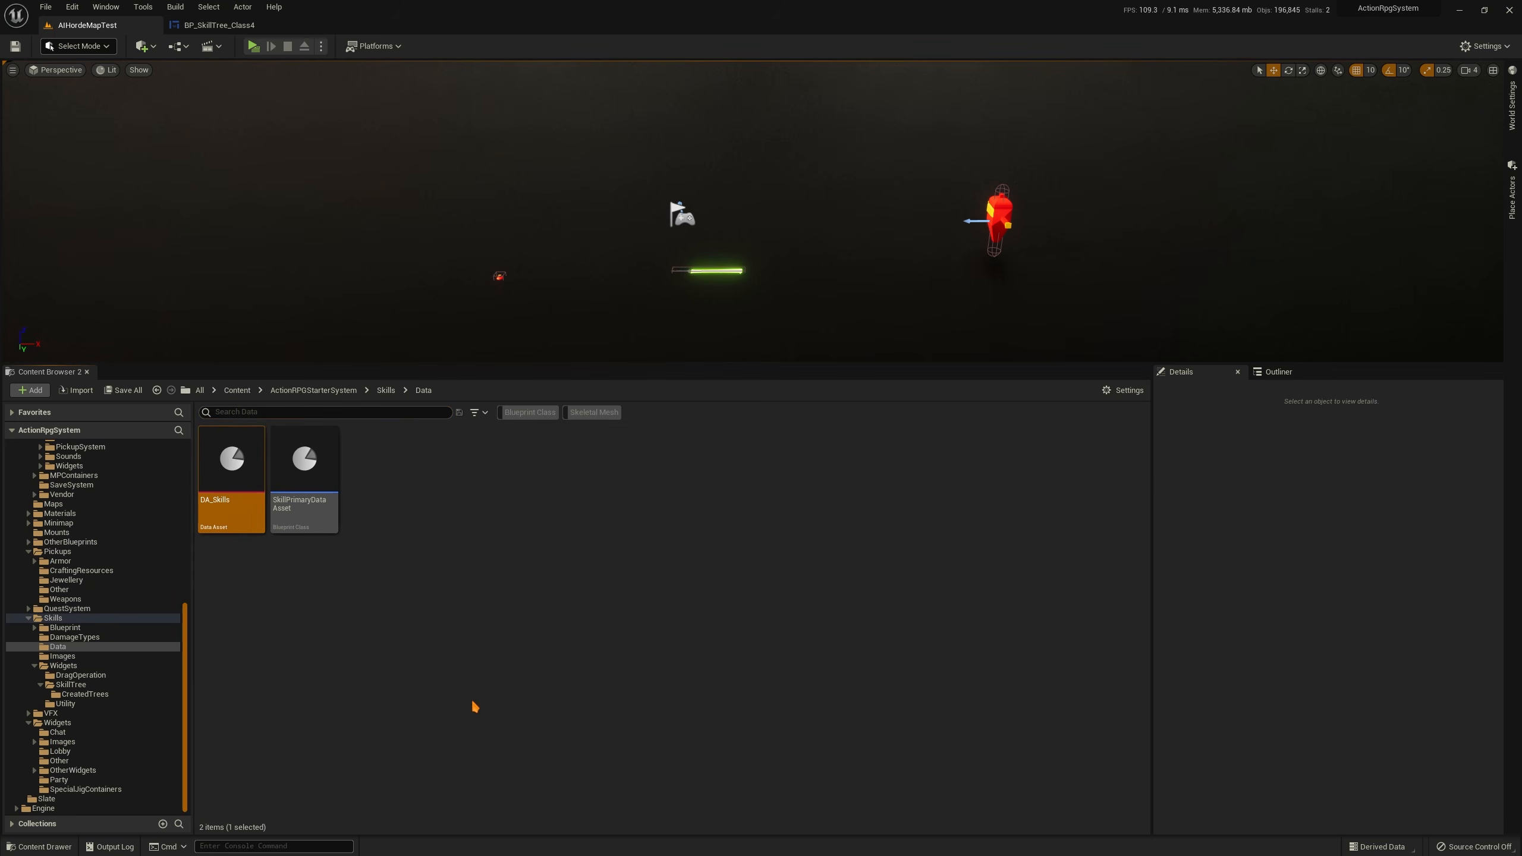
pyautogui.doubleClick(223, 510)
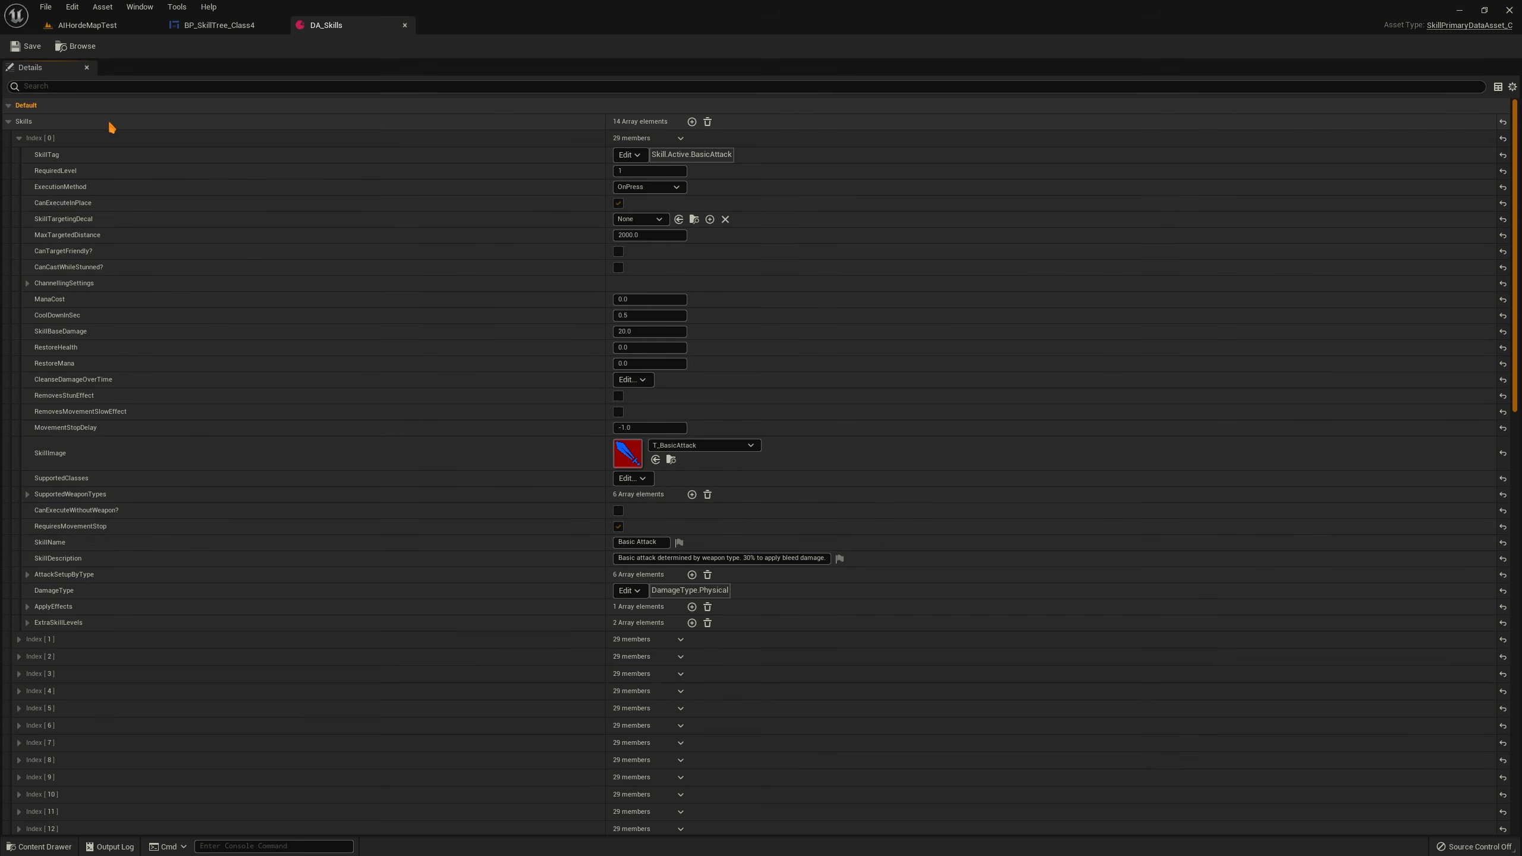
pyautogui.click(9, 122)
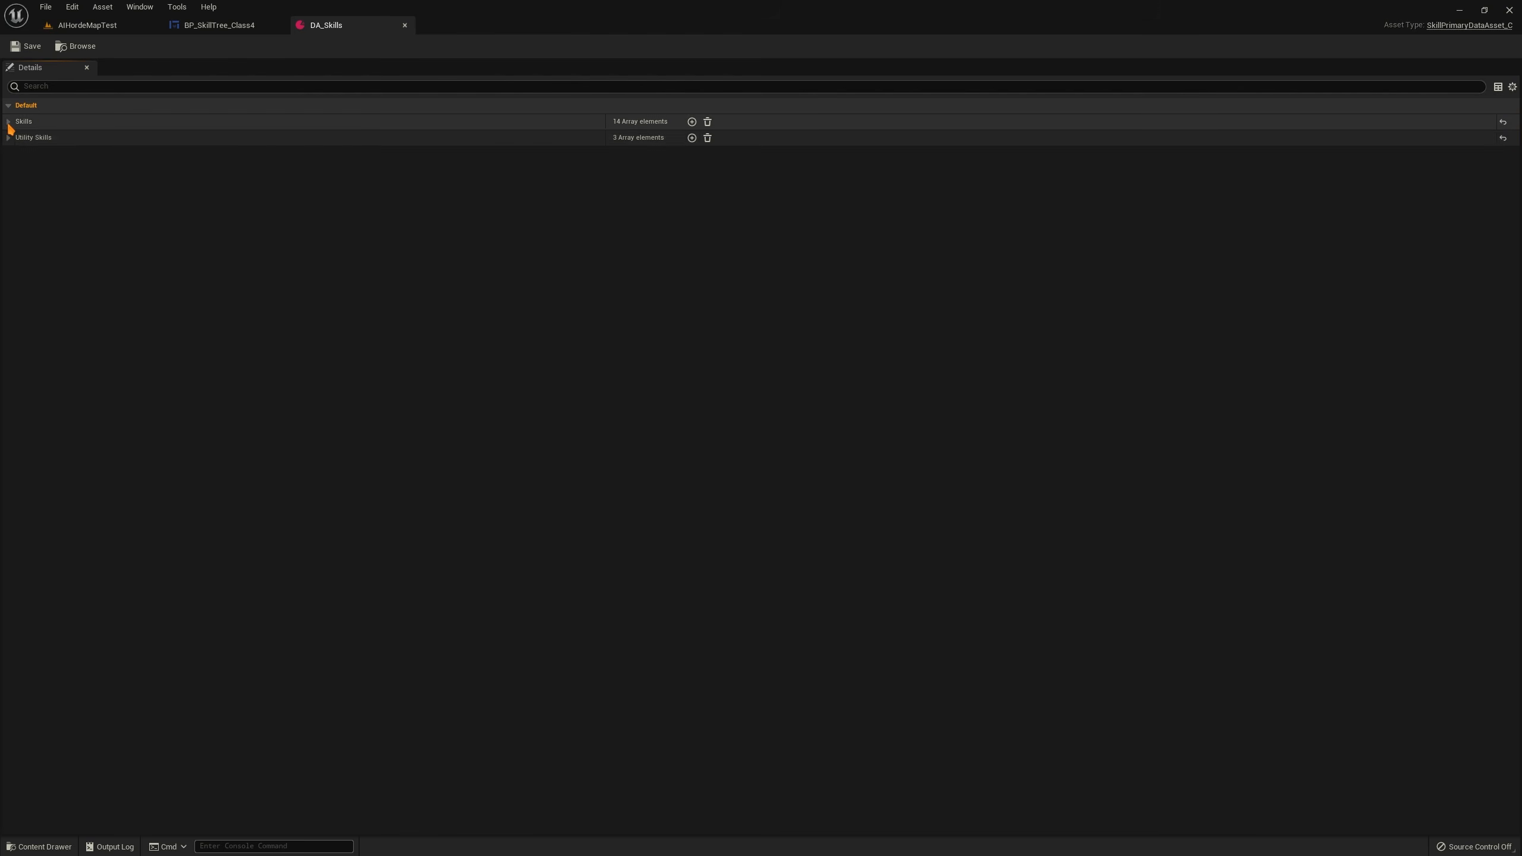
# Return to the AIHordeMapTest level and play it in a new window
pyautogui.click(95, 29)
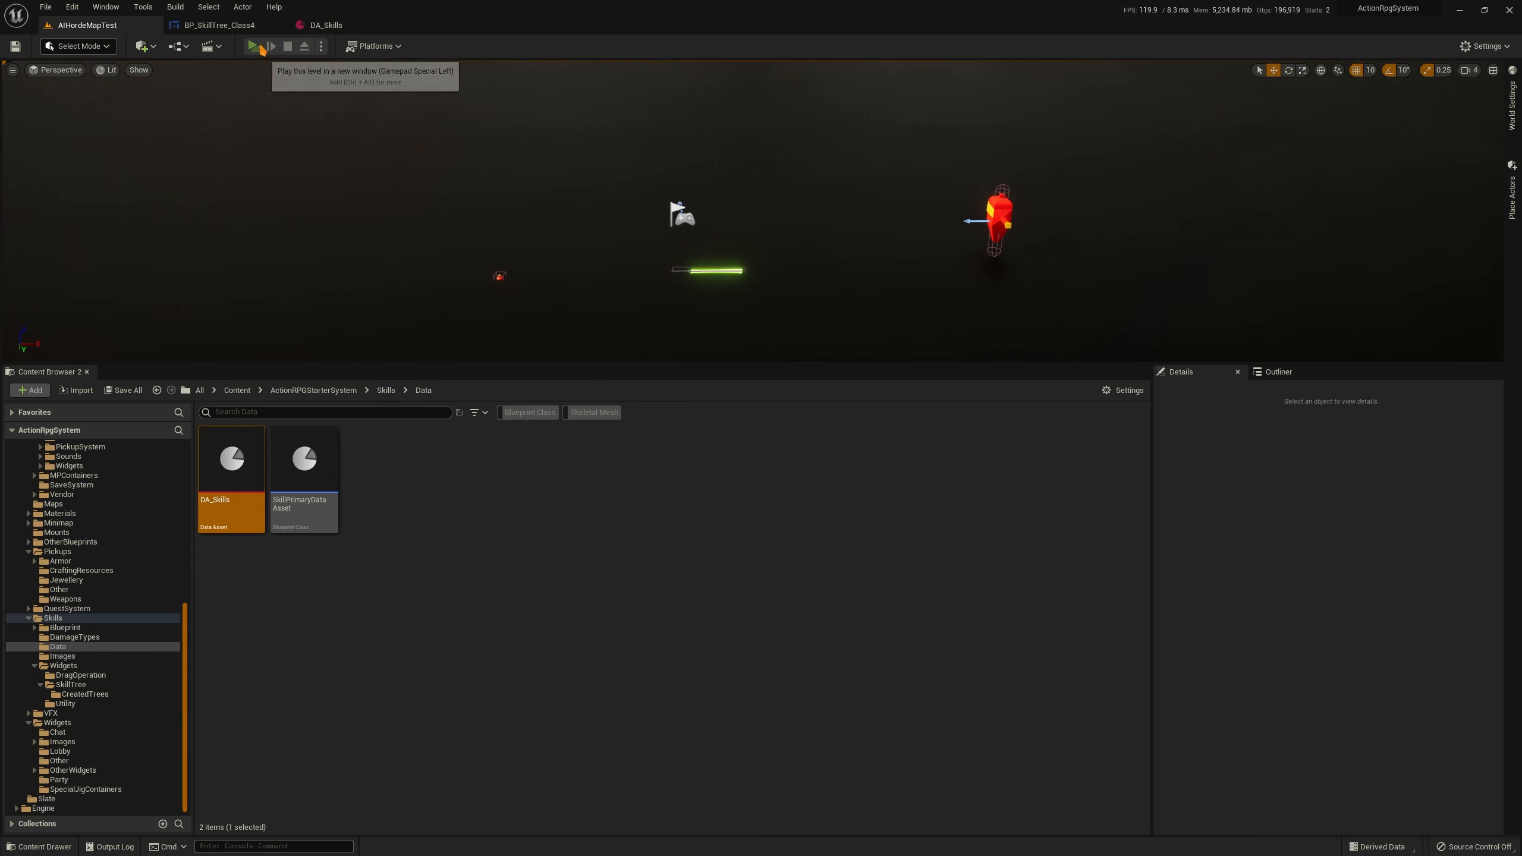
pyautogui.click(259, 46)
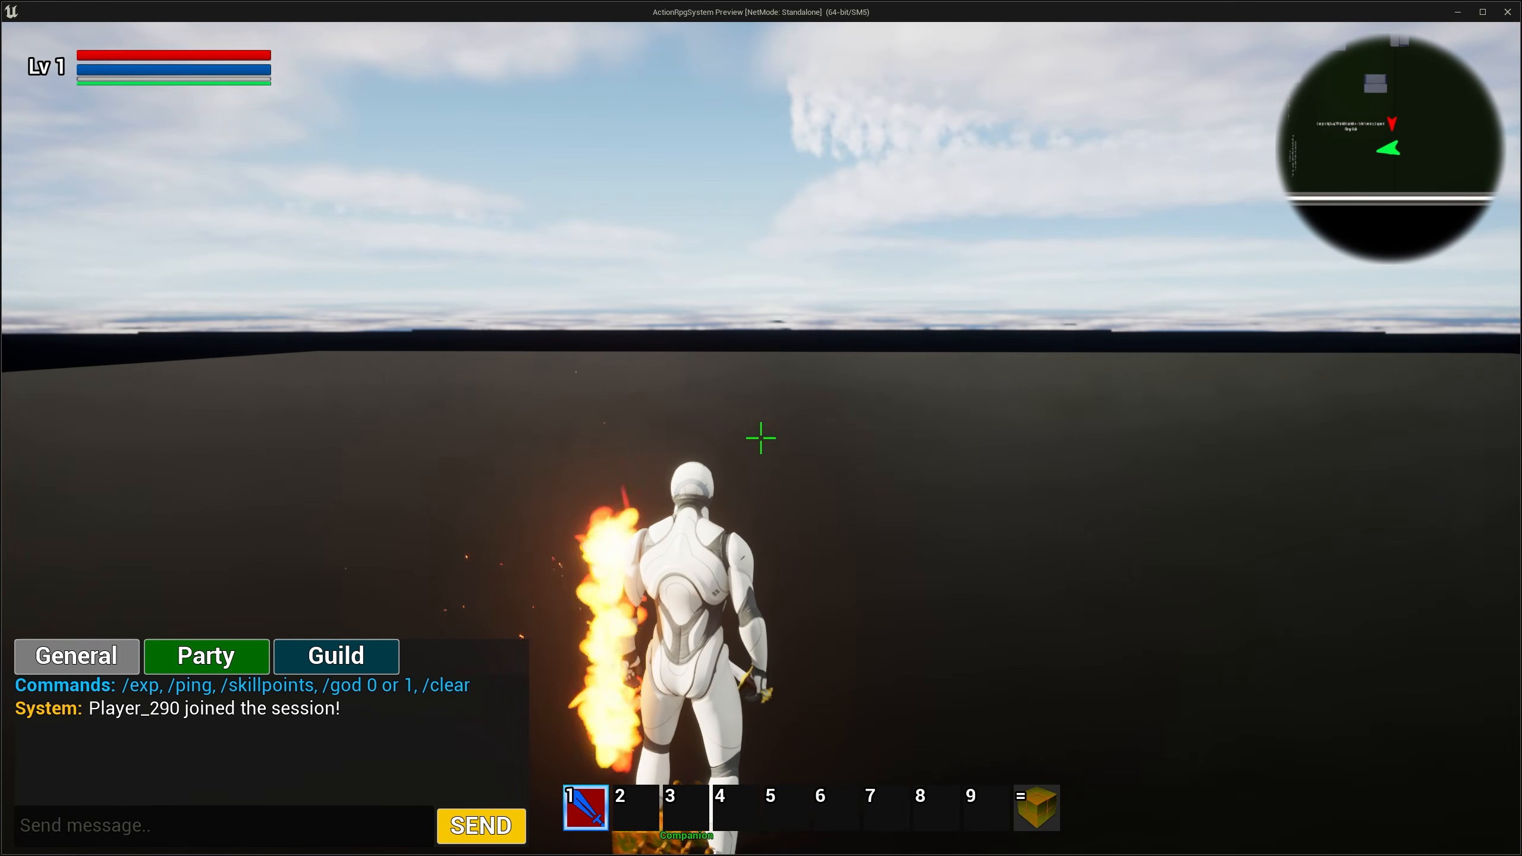
# Assign the fist utility skill to hotbar slot 7 and Spawn 2 Spiders to slot 8, inspect Spider Mount, and end the play session
pyautogui.press('i')
pyautogui.click(1462, 51)
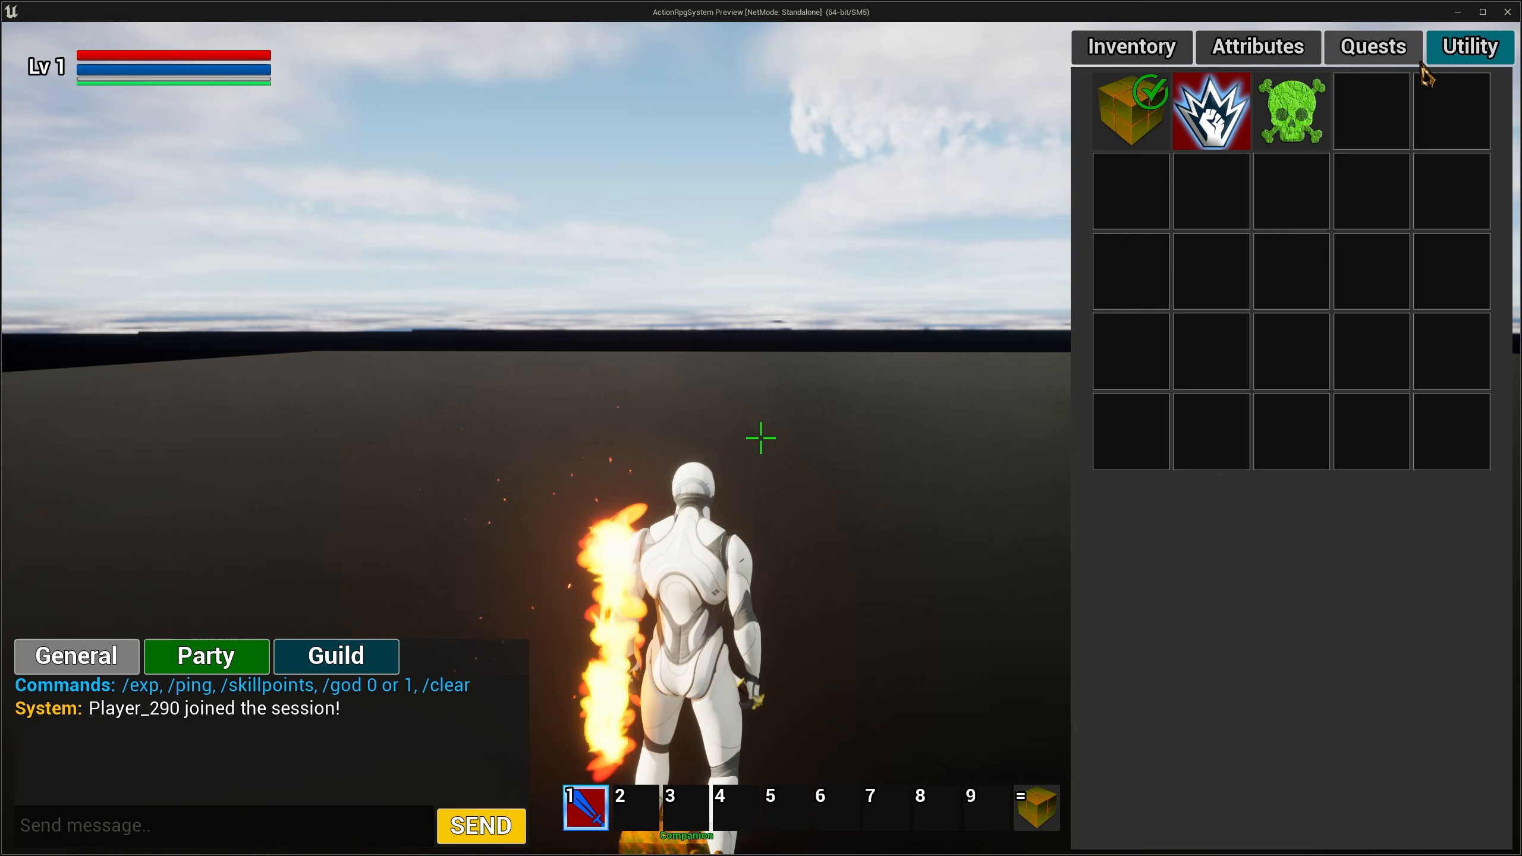
pyautogui.moveTo(1148, 123)
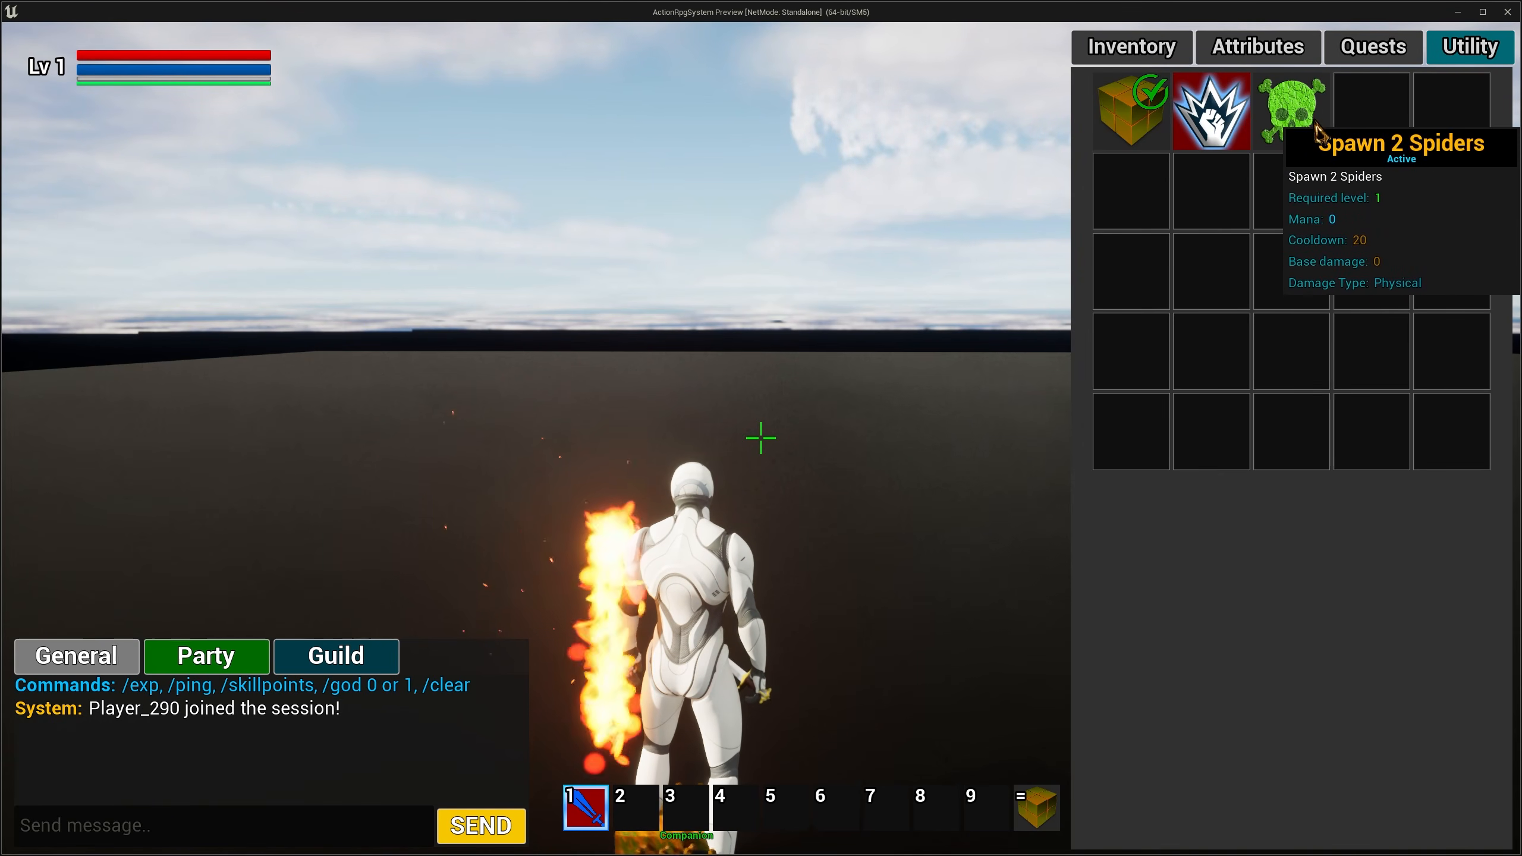
pyautogui.moveTo(1192, 150)
pyautogui.moveTo(1291, 112); pyautogui.dragTo(937, 806)
pyautogui.moveTo(1212, 111); pyautogui.dragTo(887, 803)
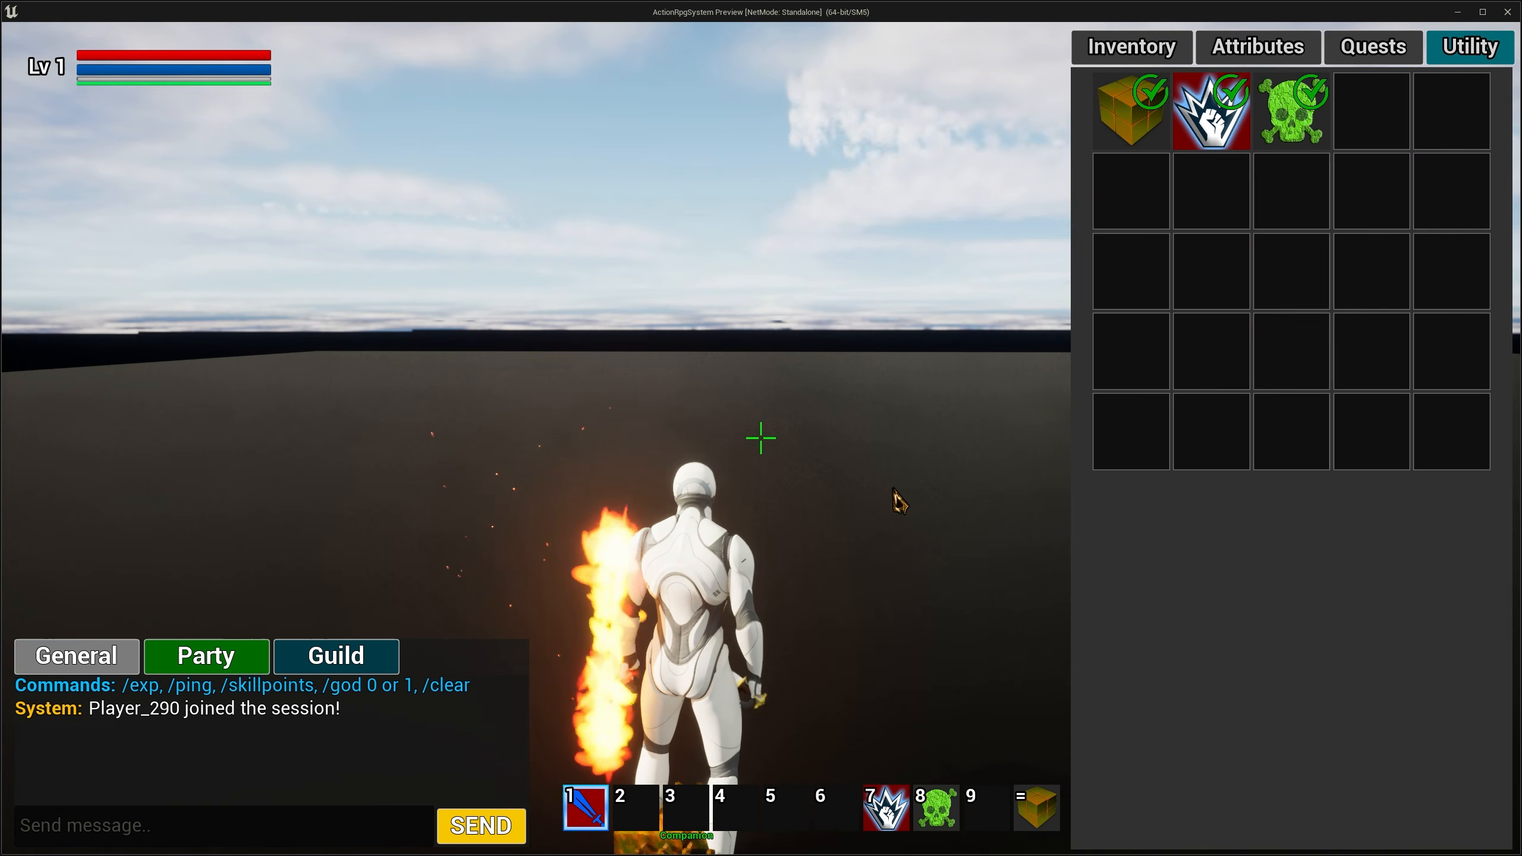
pyautogui.moveTo(1041, 815)
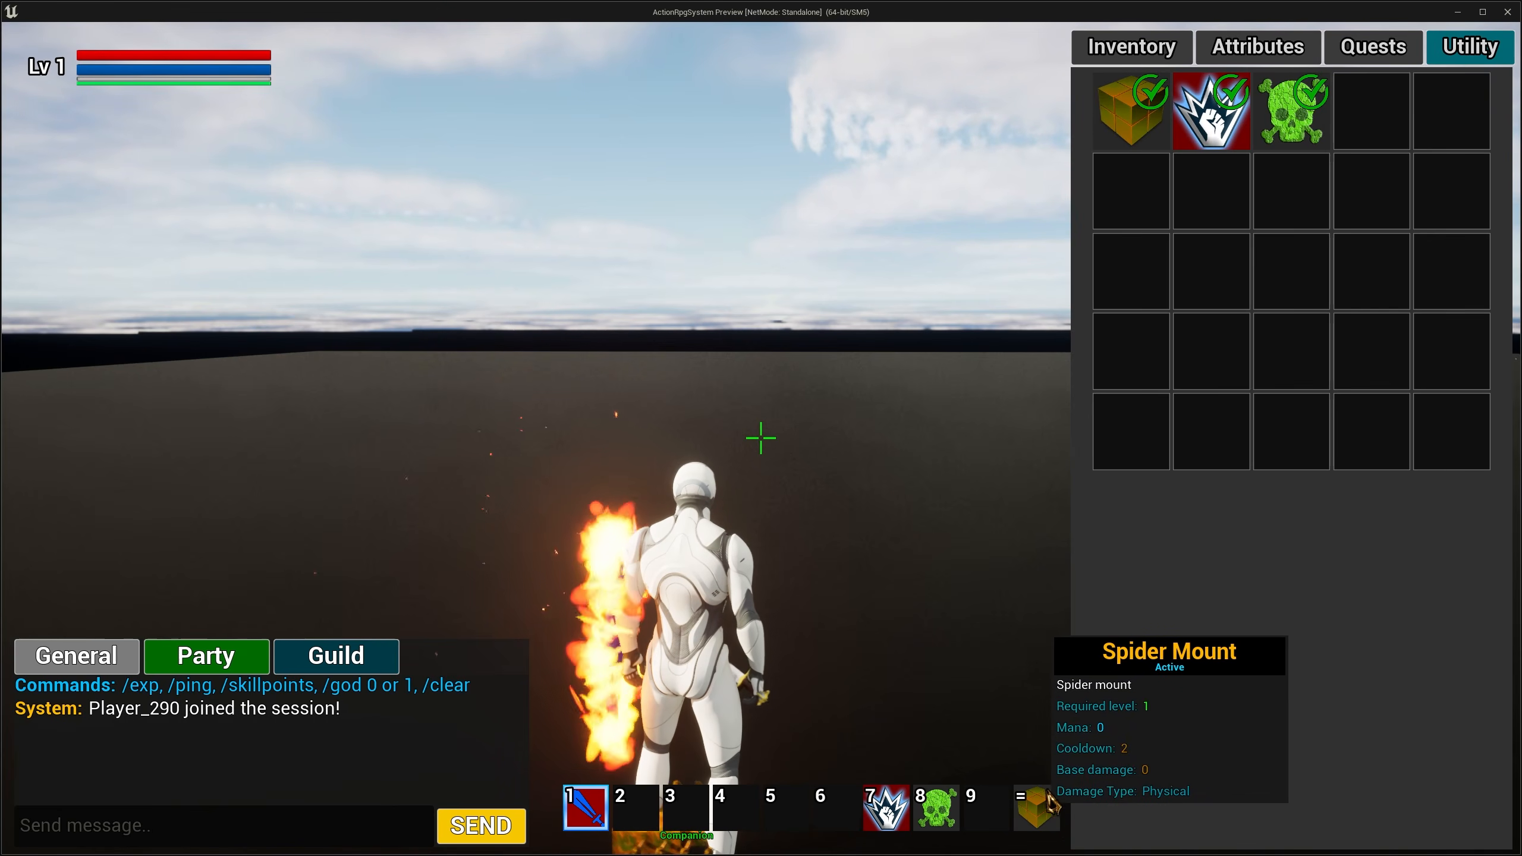
pyautogui.press('Escape')
pyautogui.moveTo(856, 295); pyautogui.dragTo(842, 252, button='right')
pyautogui.press('w')
pyautogui.press('s')
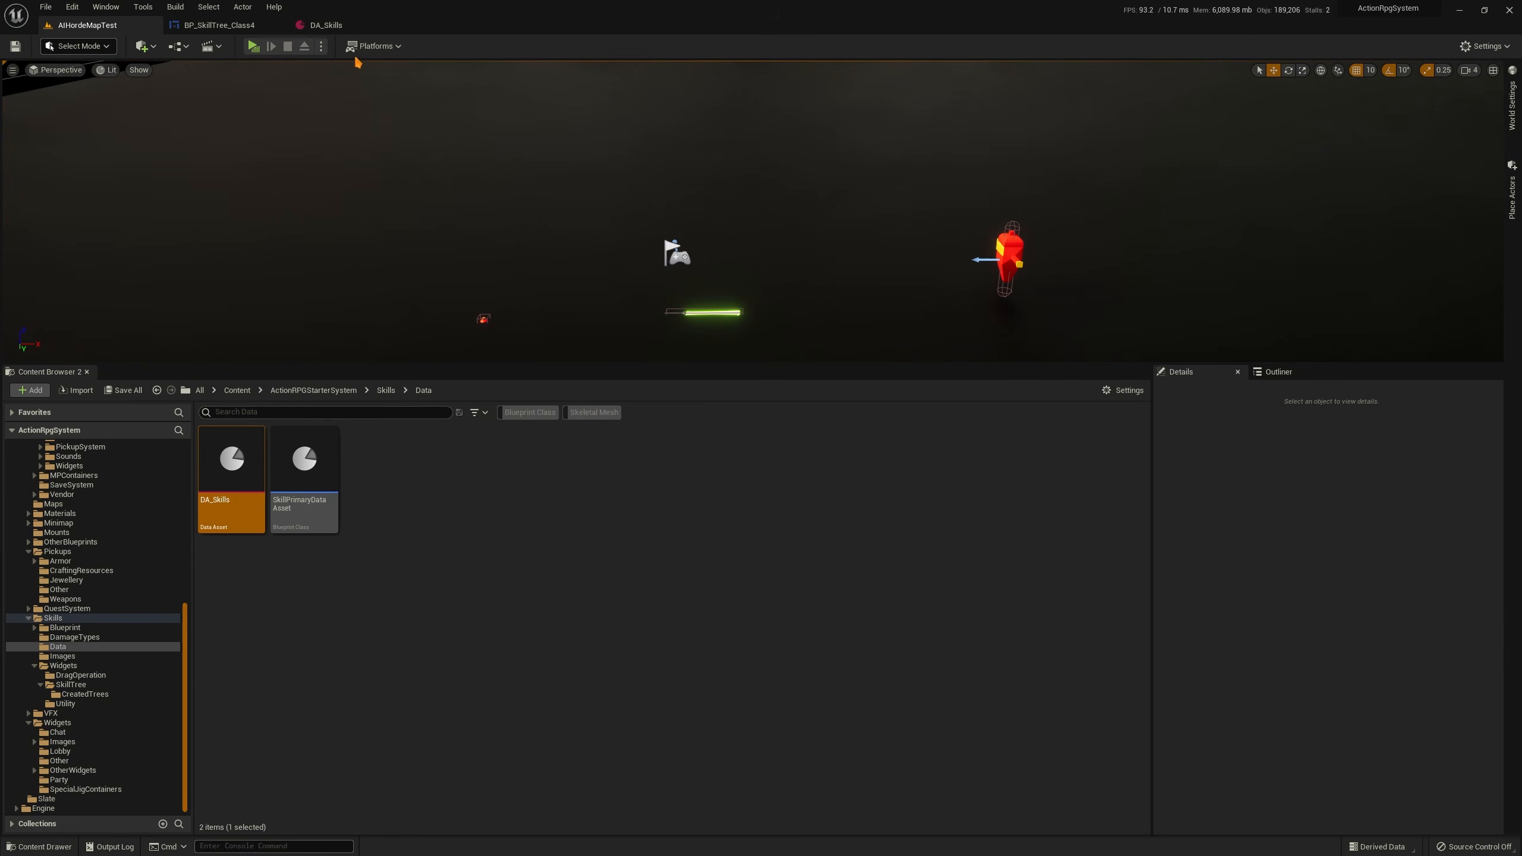
# Expand the Skills array in DA_Skills and compare its entries with the BasicAttack node in BP_SkillTree_Class4
pyautogui.click(326, 25)
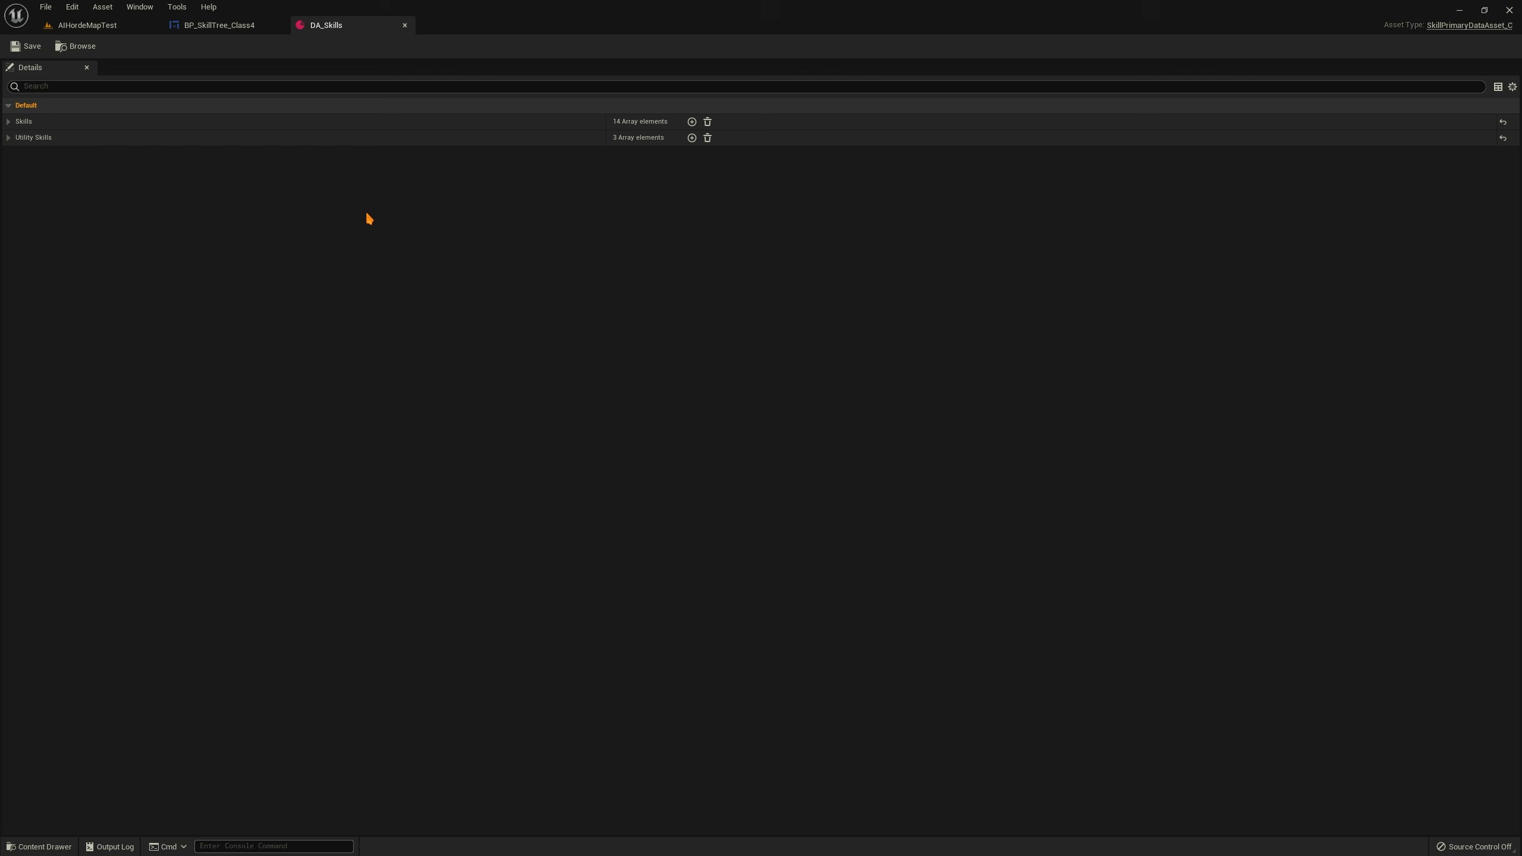
pyautogui.click(8, 122)
pyautogui.click(19, 139)
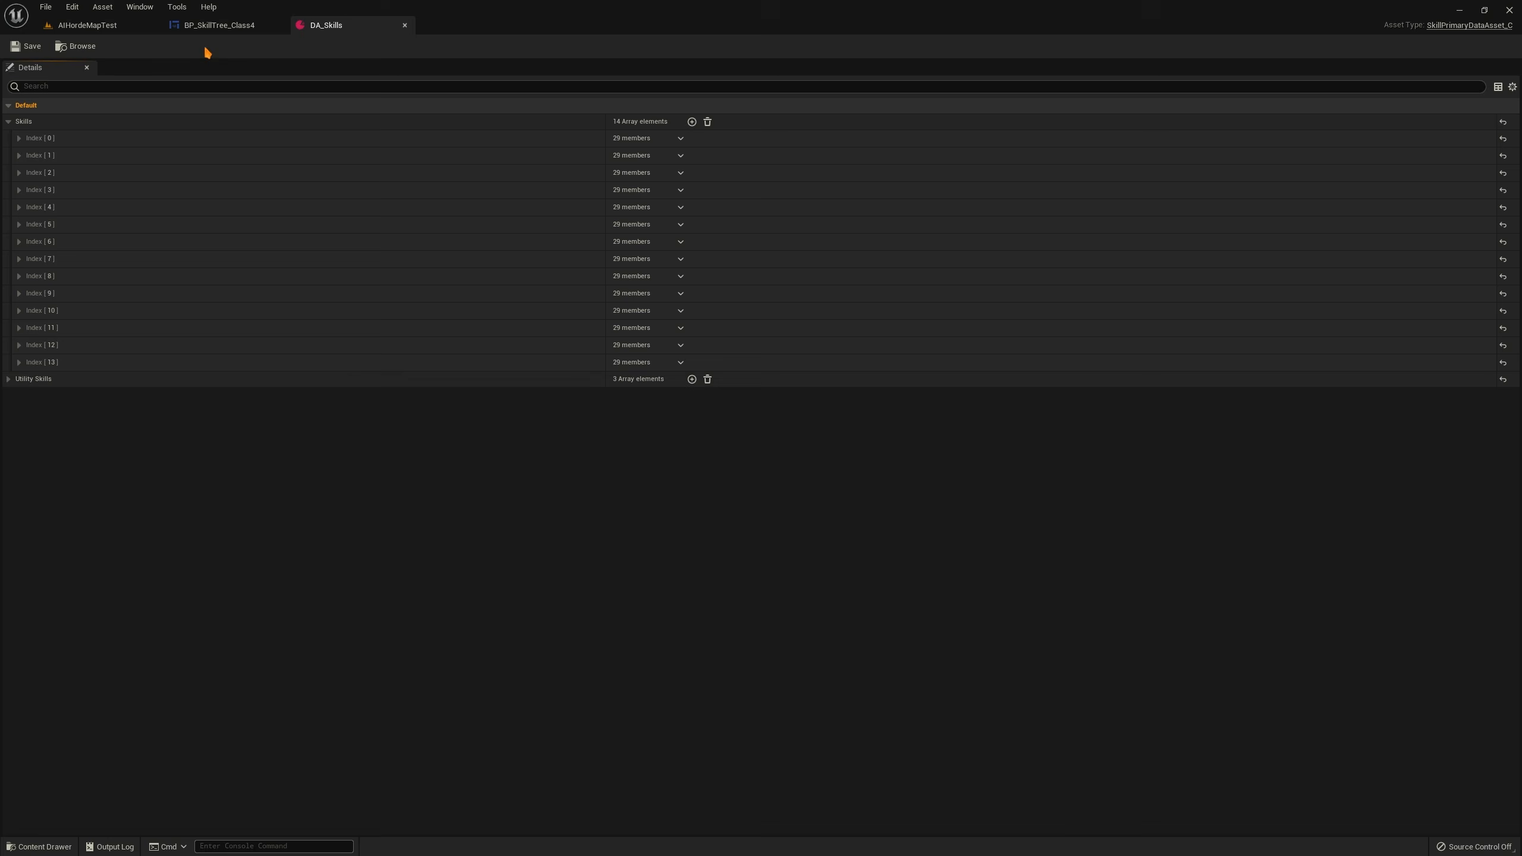
pyautogui.click(217, 25)
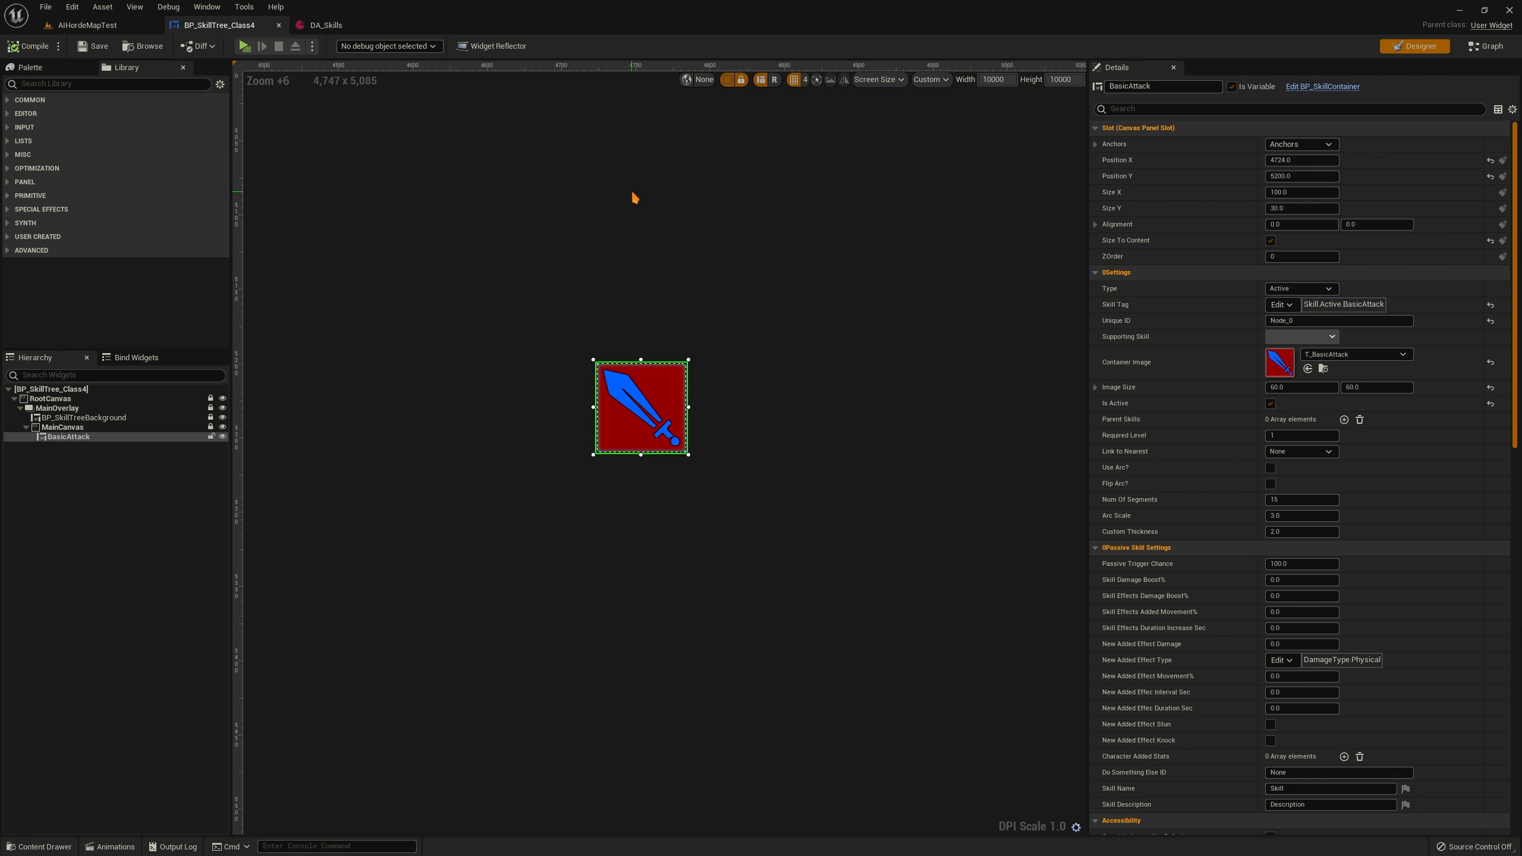
pyautogui.click(326, 24)
pyautogui.click(9, 122)
pyautogui.click(19, 139)
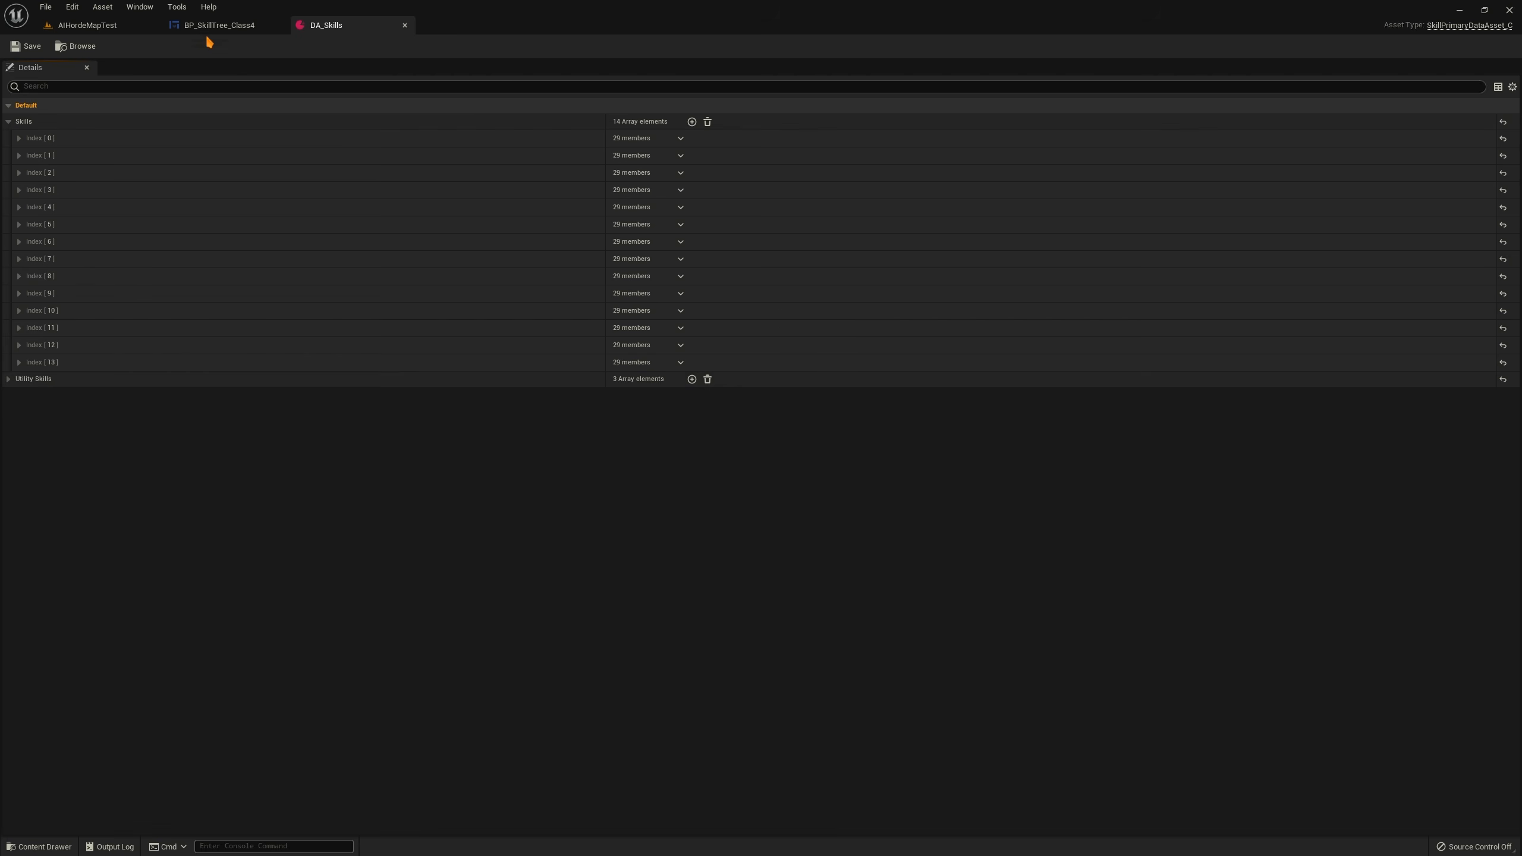
pyautogui.click(207, 26)
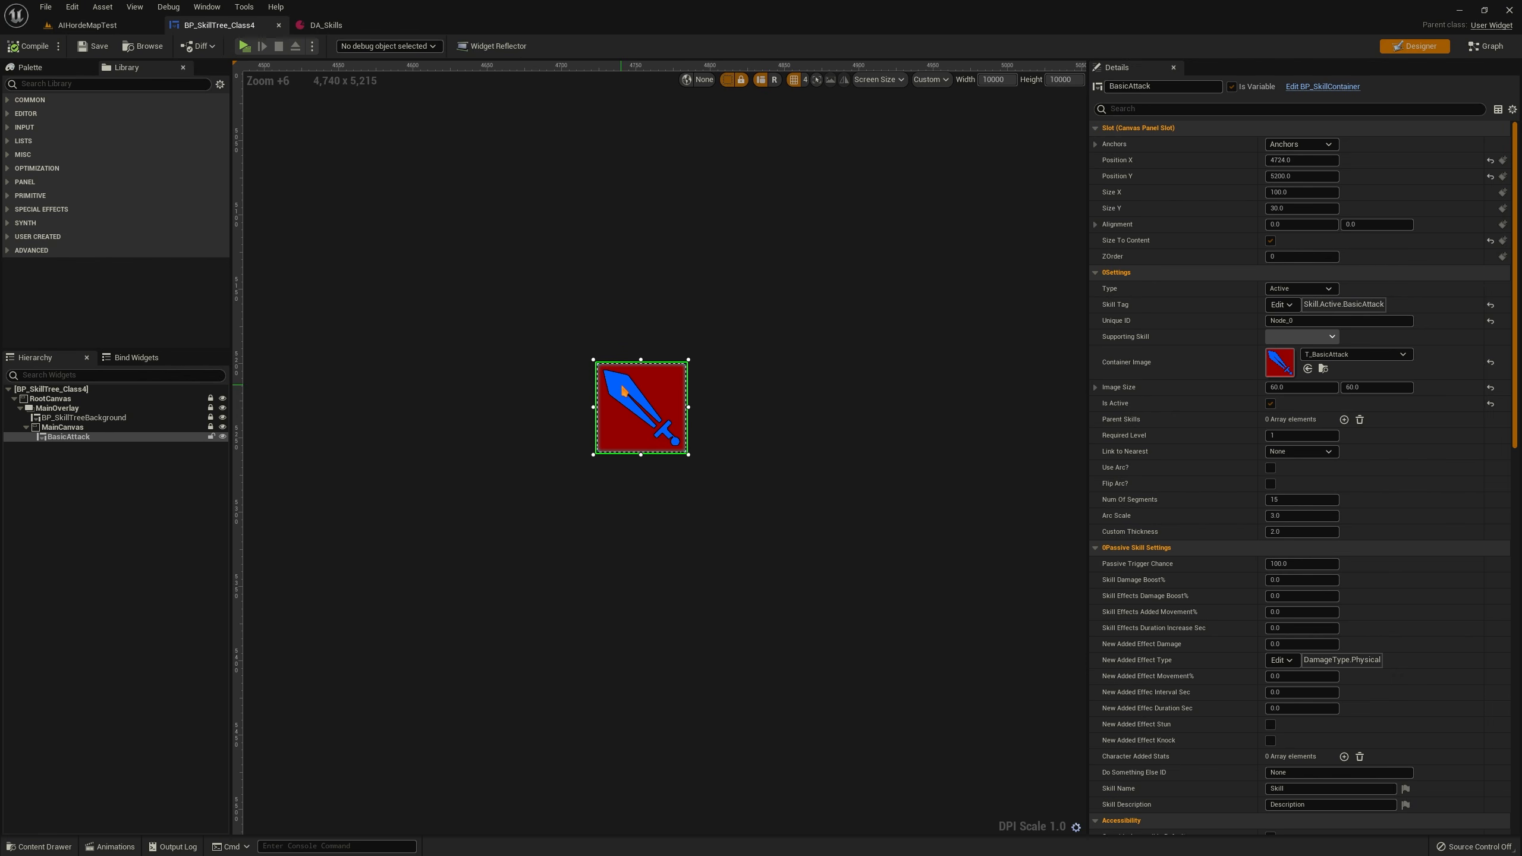
pyautogui.click(326, 25)
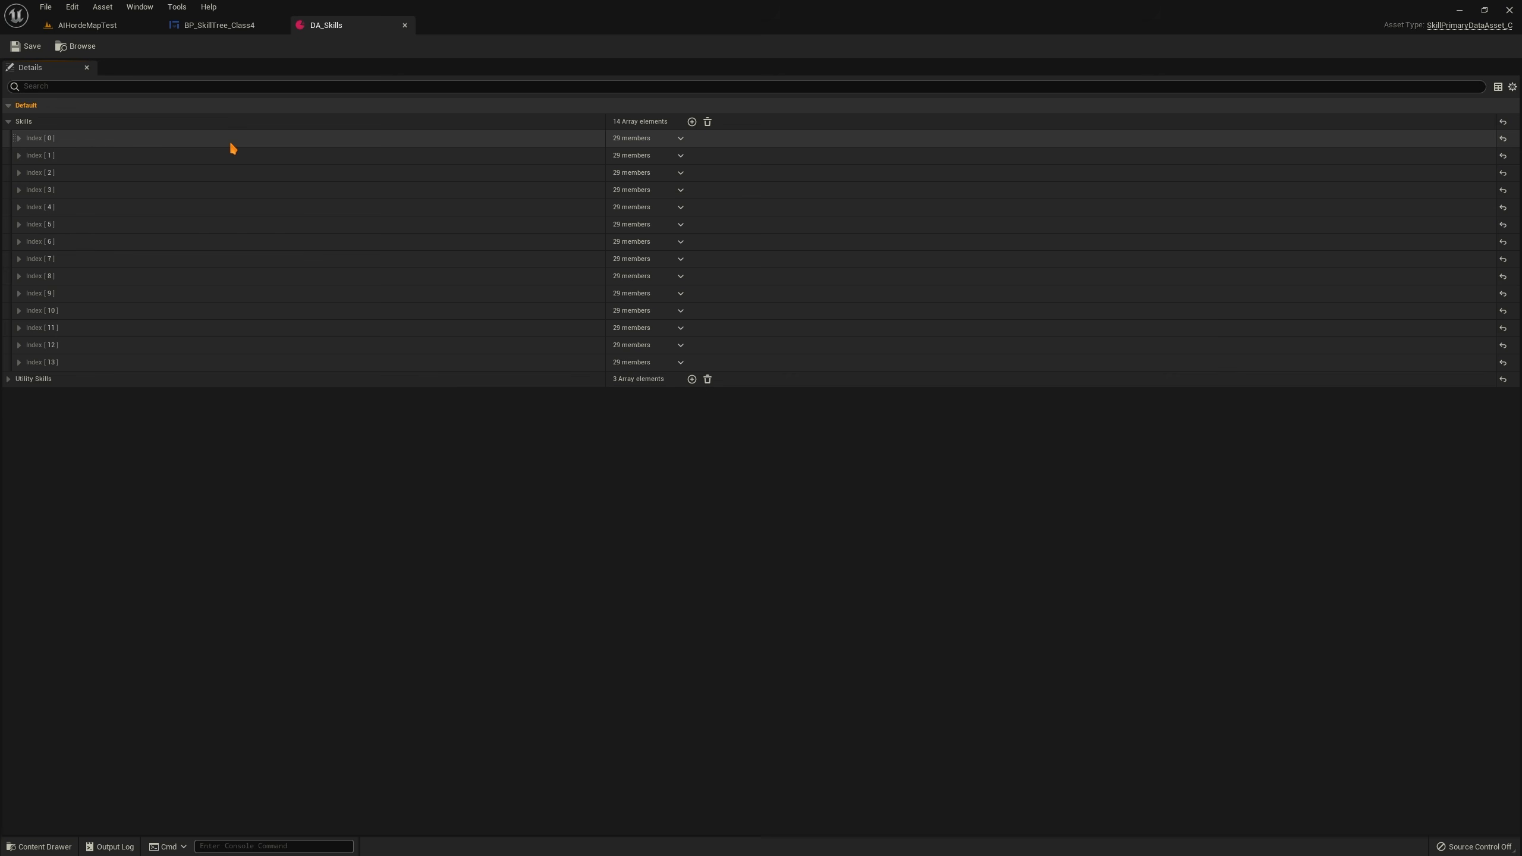
# Expand the first skill in DA_Skills and add a new gameplay tag Skill.Active.Roll from its SkillTag setting
pyautogui.click(19, 140)
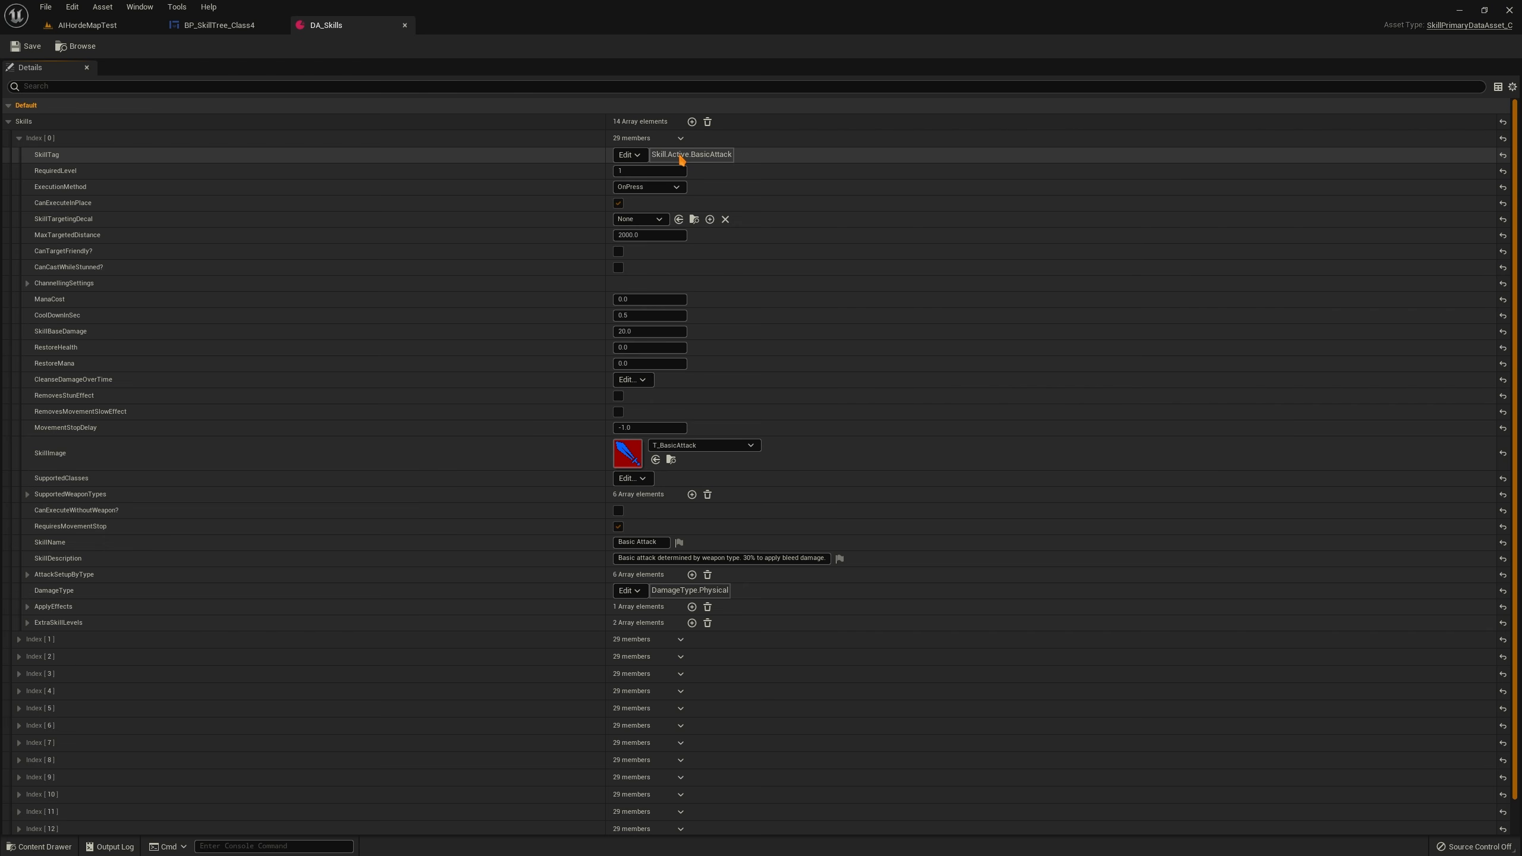
pyautogui.click(625, 156)
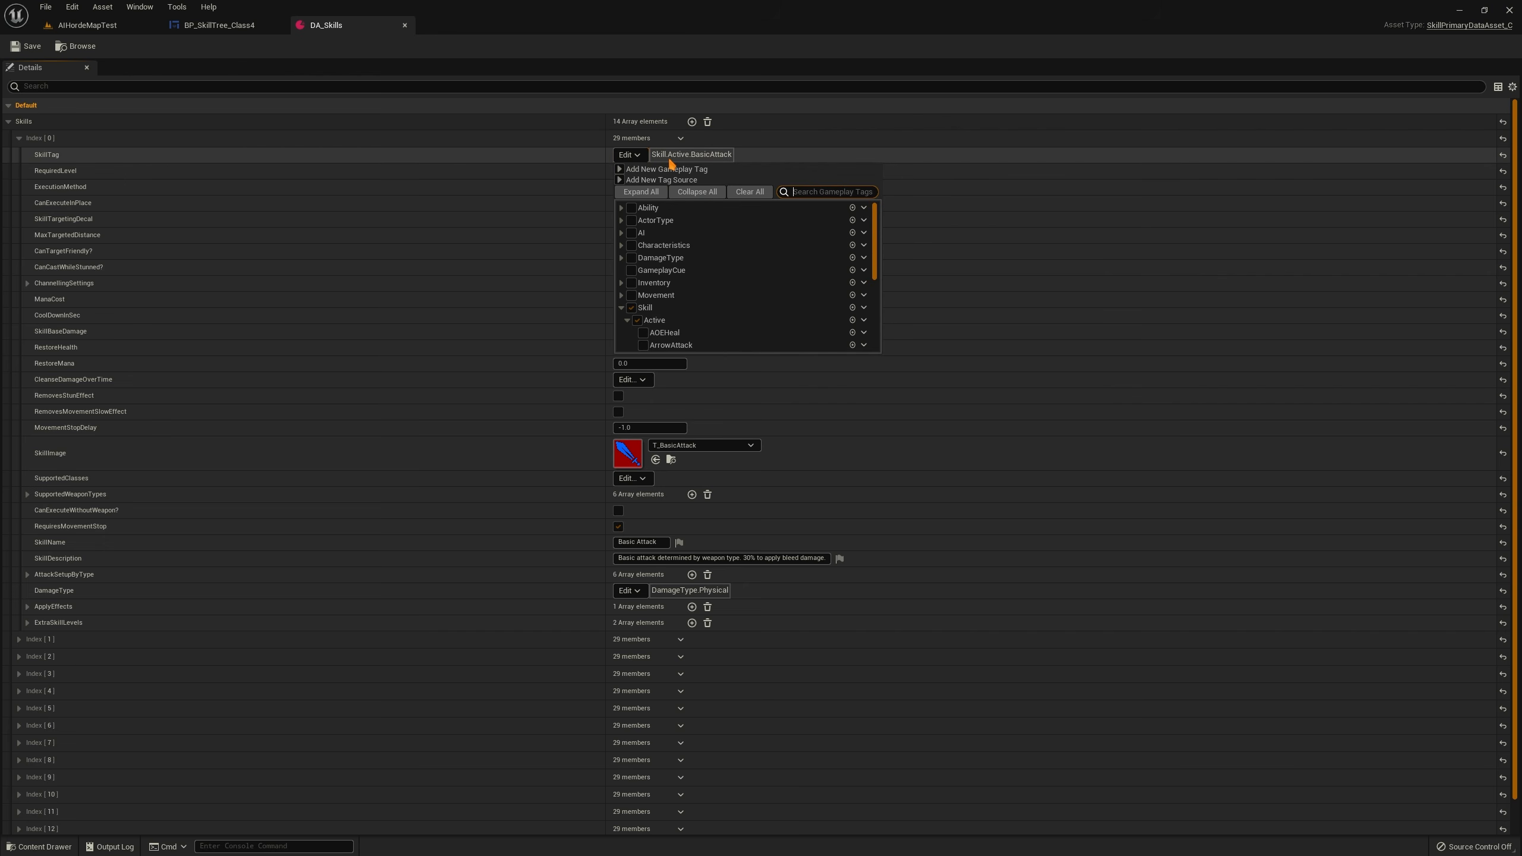
pyautogui.scroll(-3, 701, 270)
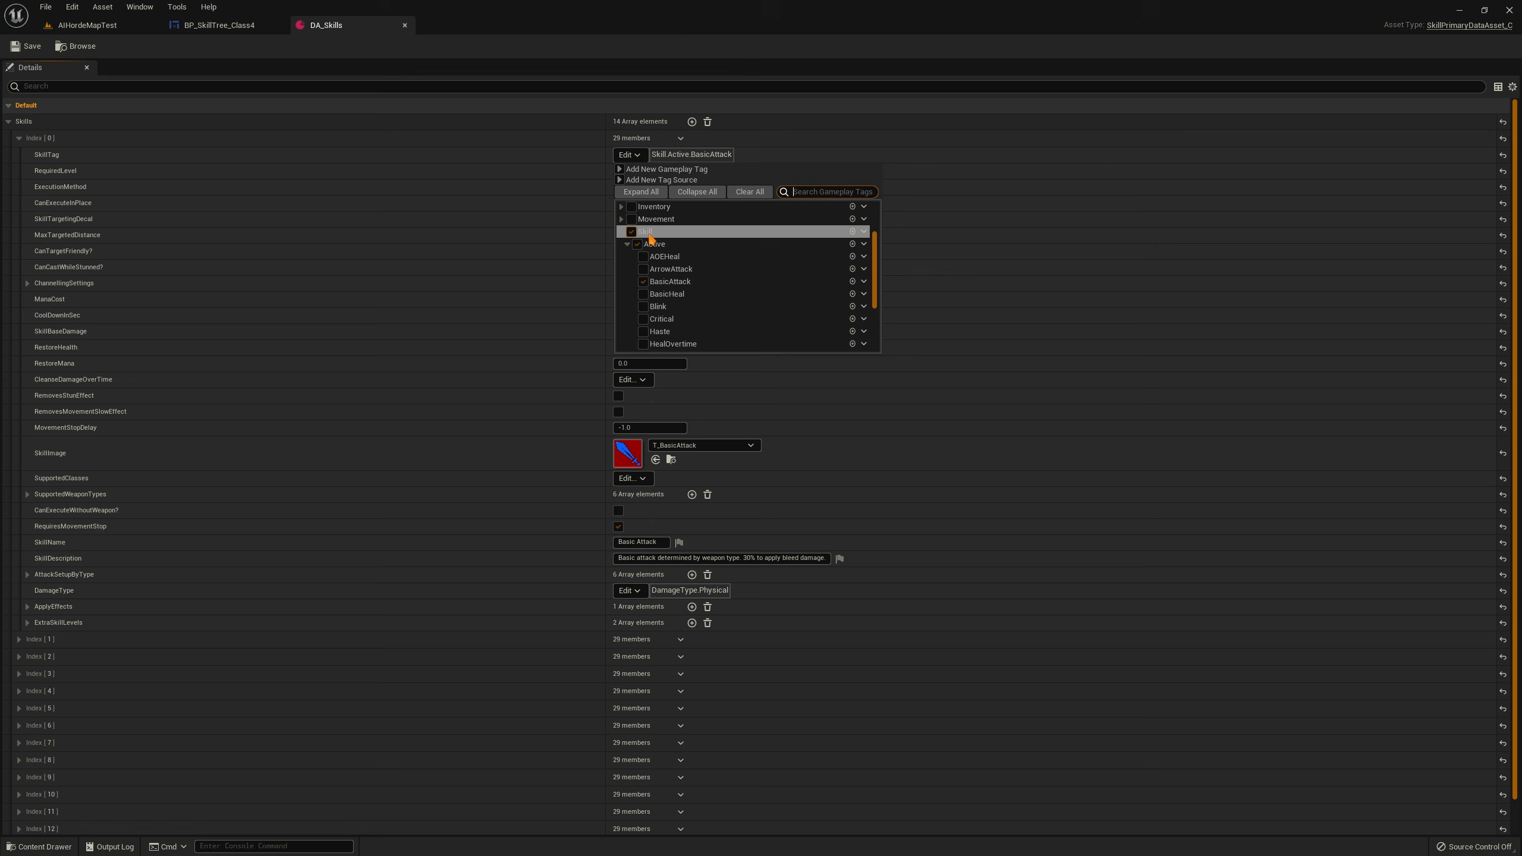
pyautogui.scroll(-3, 677, 306)
pyautogui.scroll(3, 683, 333)
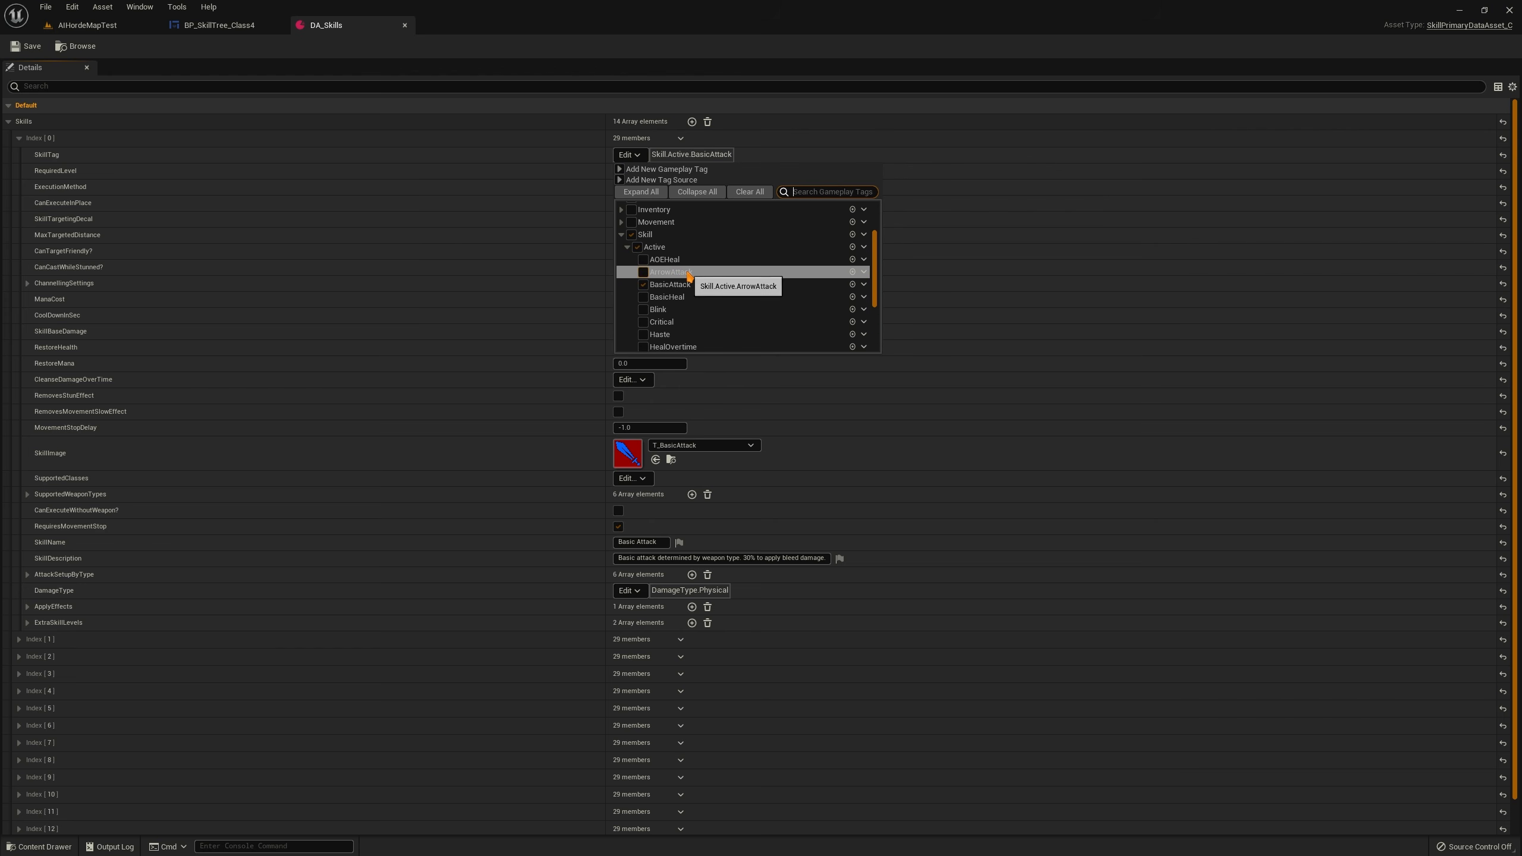
pyautogui.scroll(-1, 683, 264)
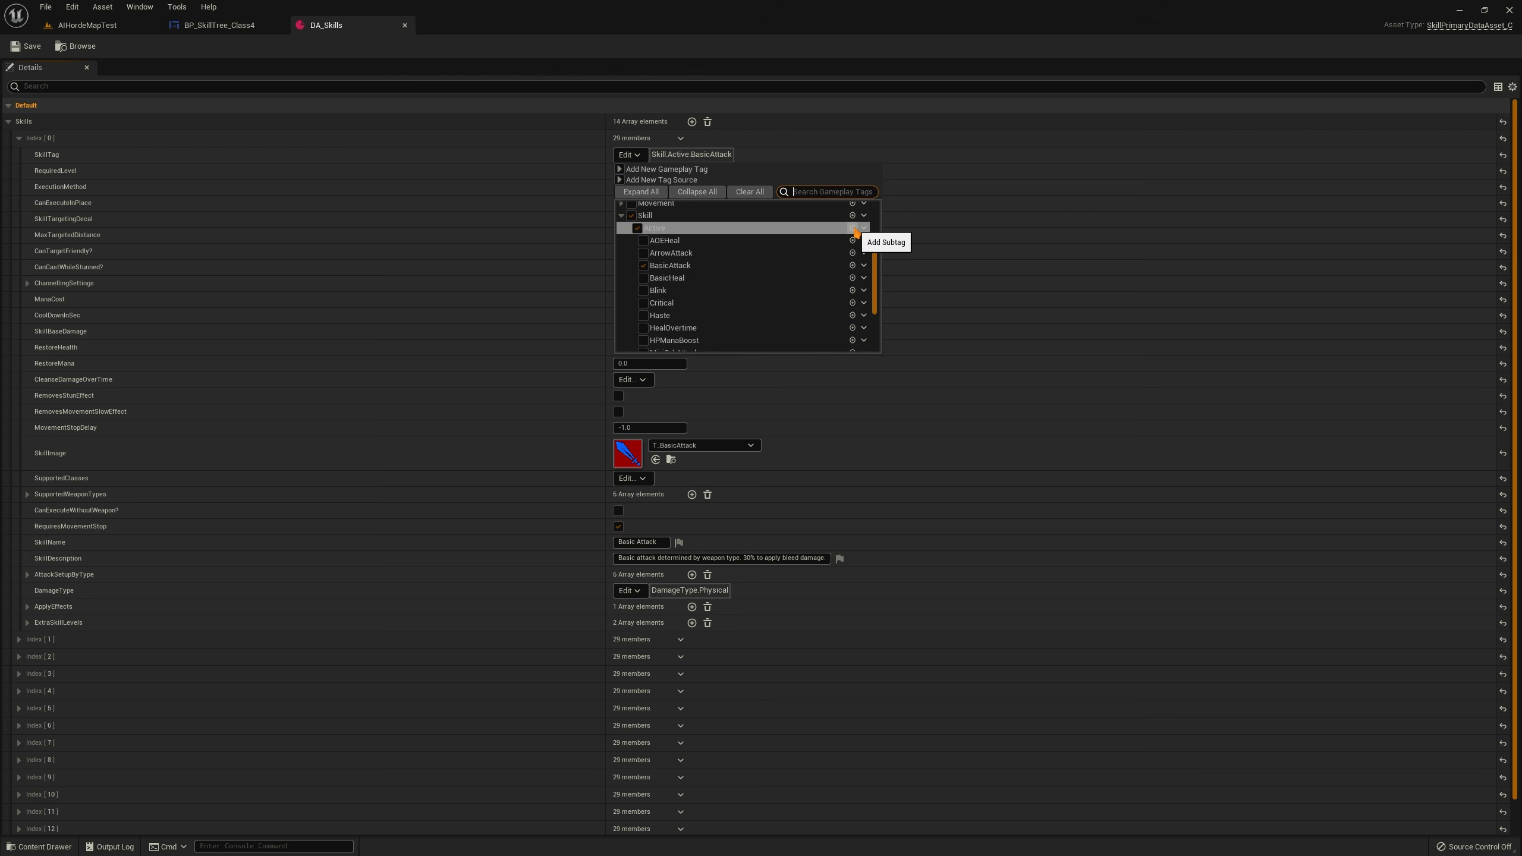
pyautogui.click(852, 228)
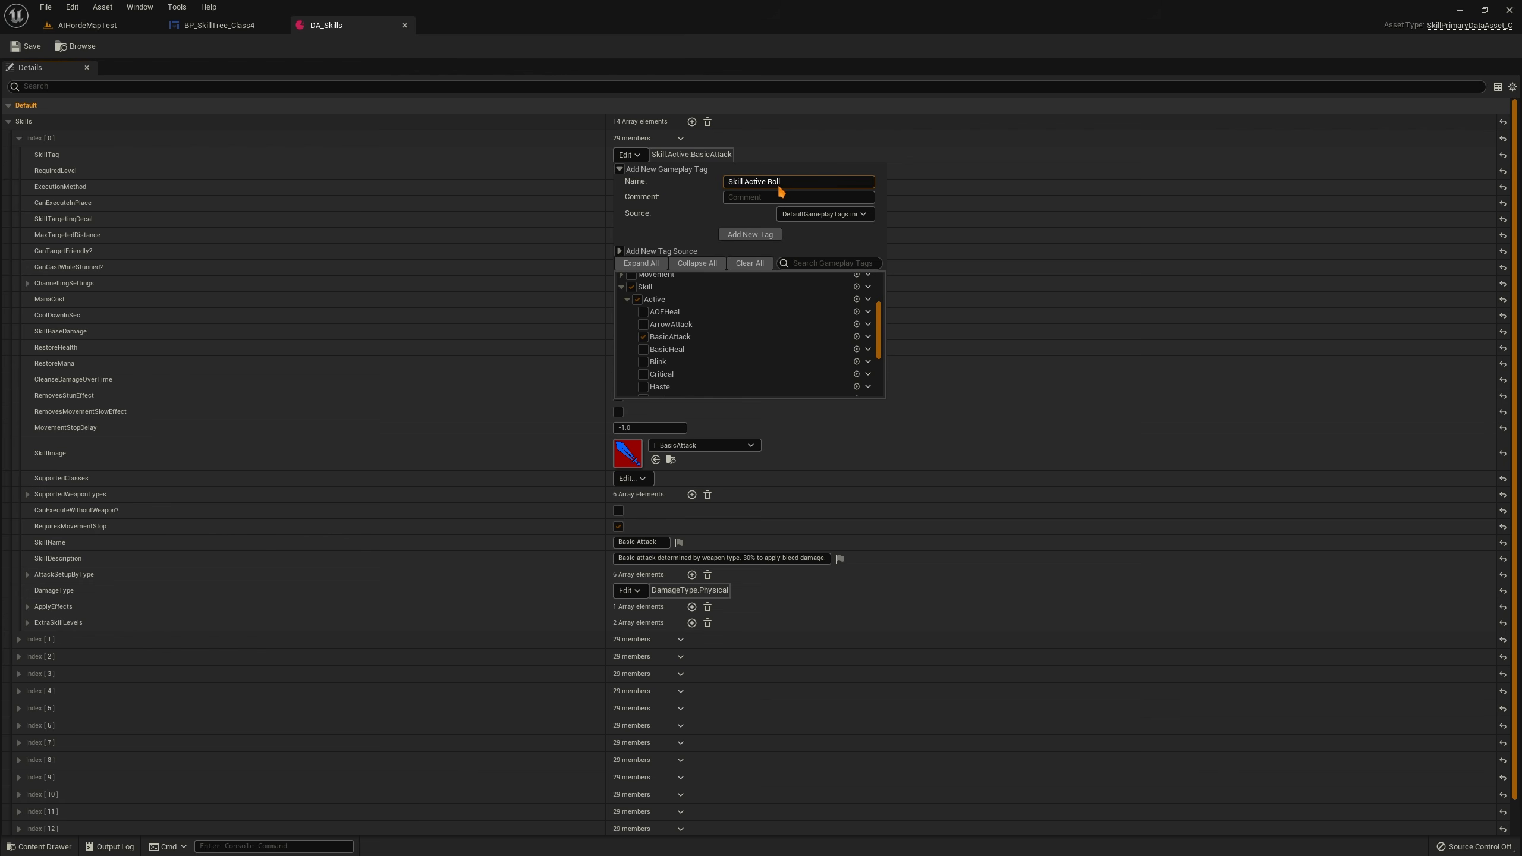
pyautogui.write('Roll')
pyautogui.press('Return')
# Set the first skill's SkillTag back to Skill.Active.BasicAttack, finding it with the search "basic"
pyautogui.click(632, 156)
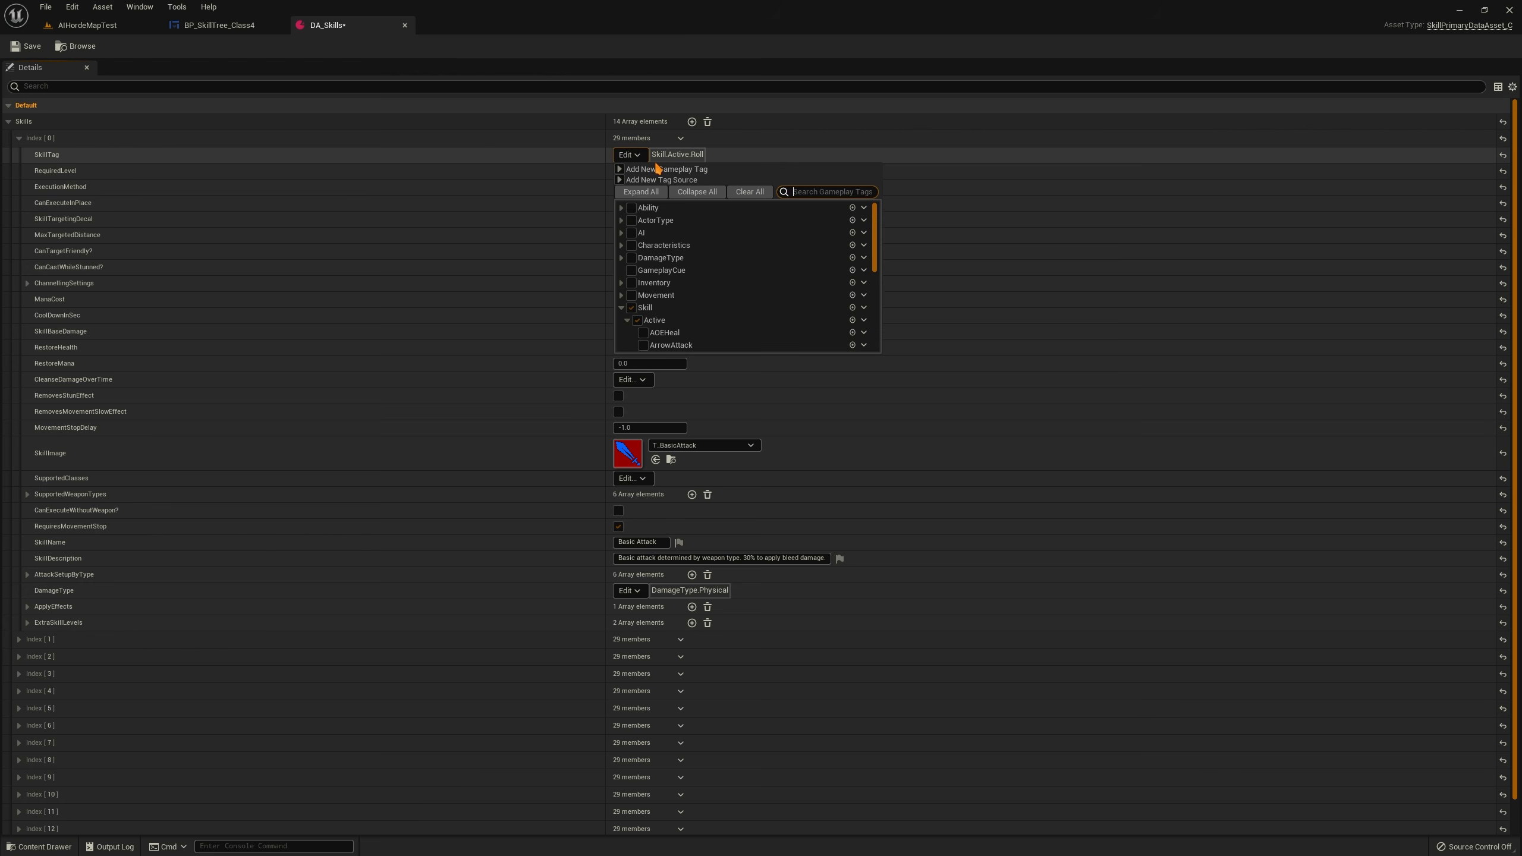
pyautogui.write('bai')
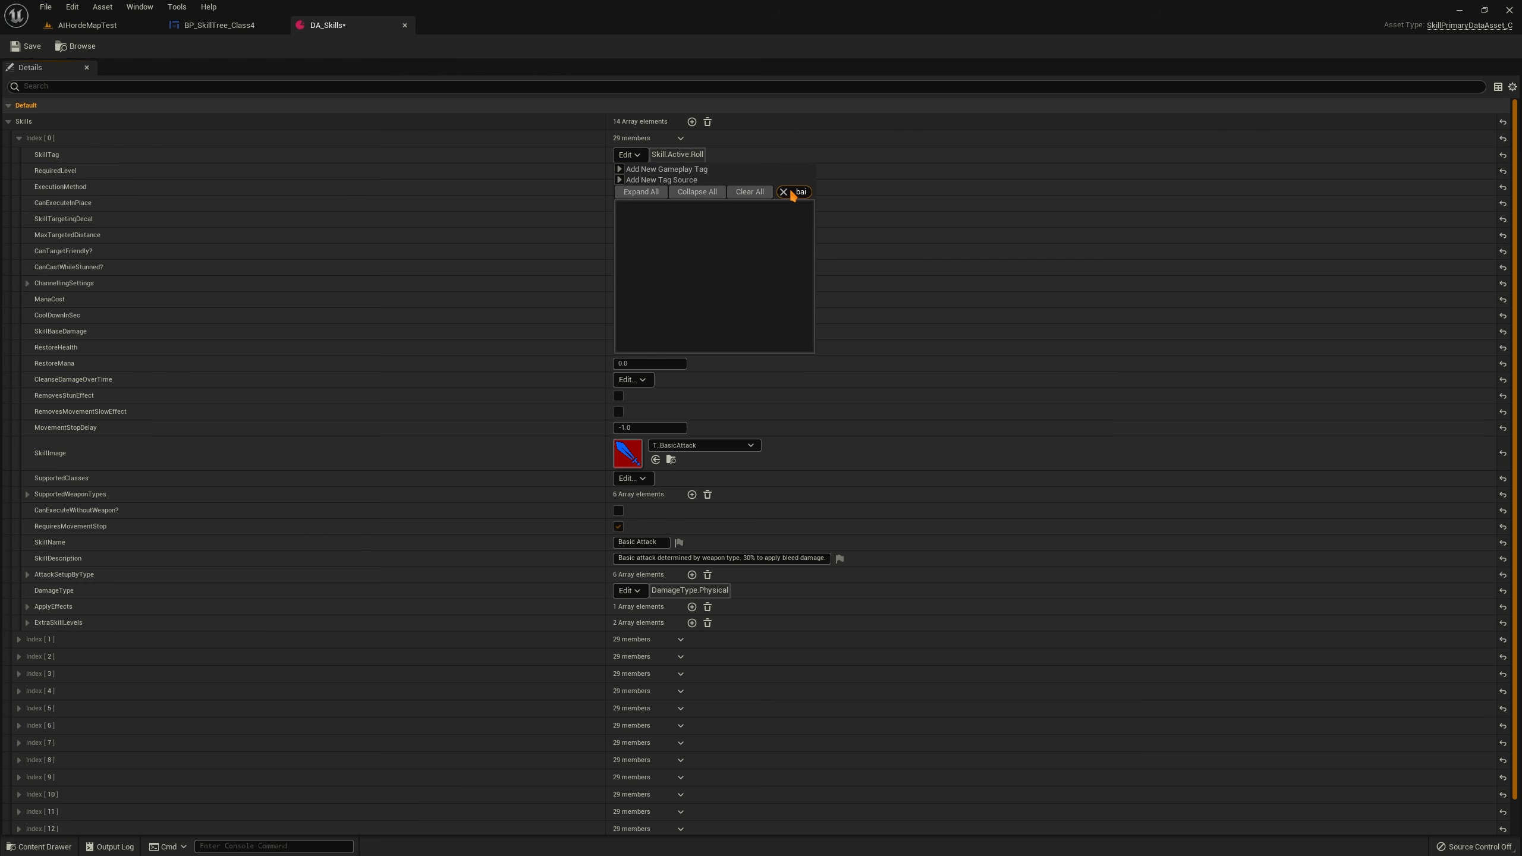
pyautogui.press('BackSpace')
pyautogui.write('sic')
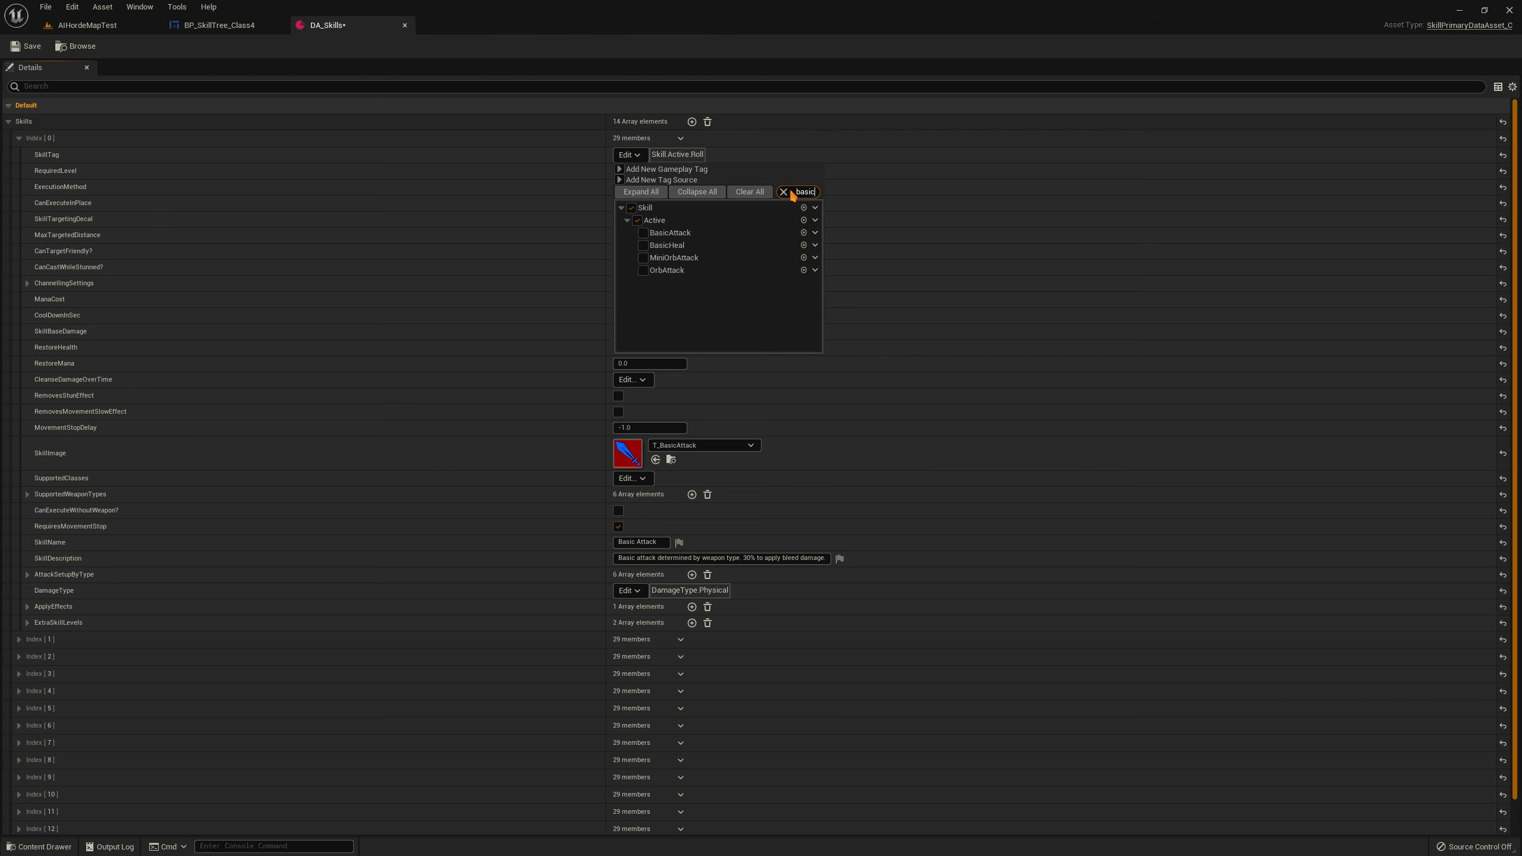
pyautogui.click(646, 234)
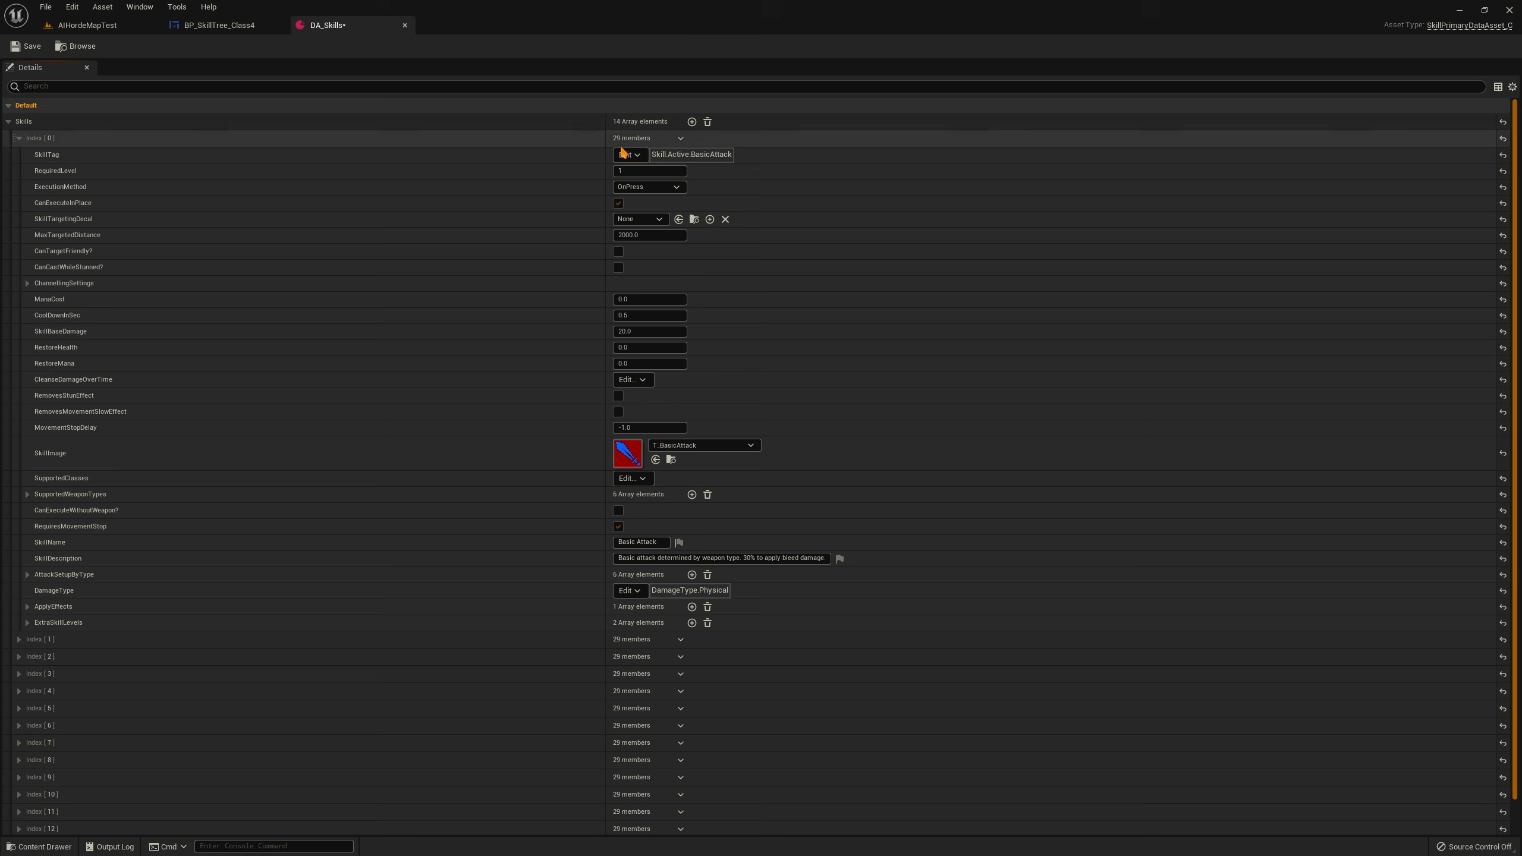
# Look up the basic attack tag in the BasicAttack node's Skill Tag choices in BP_SkillTree_Class4 and collapse its passive skill settings
pyautogui.click(219, 24)
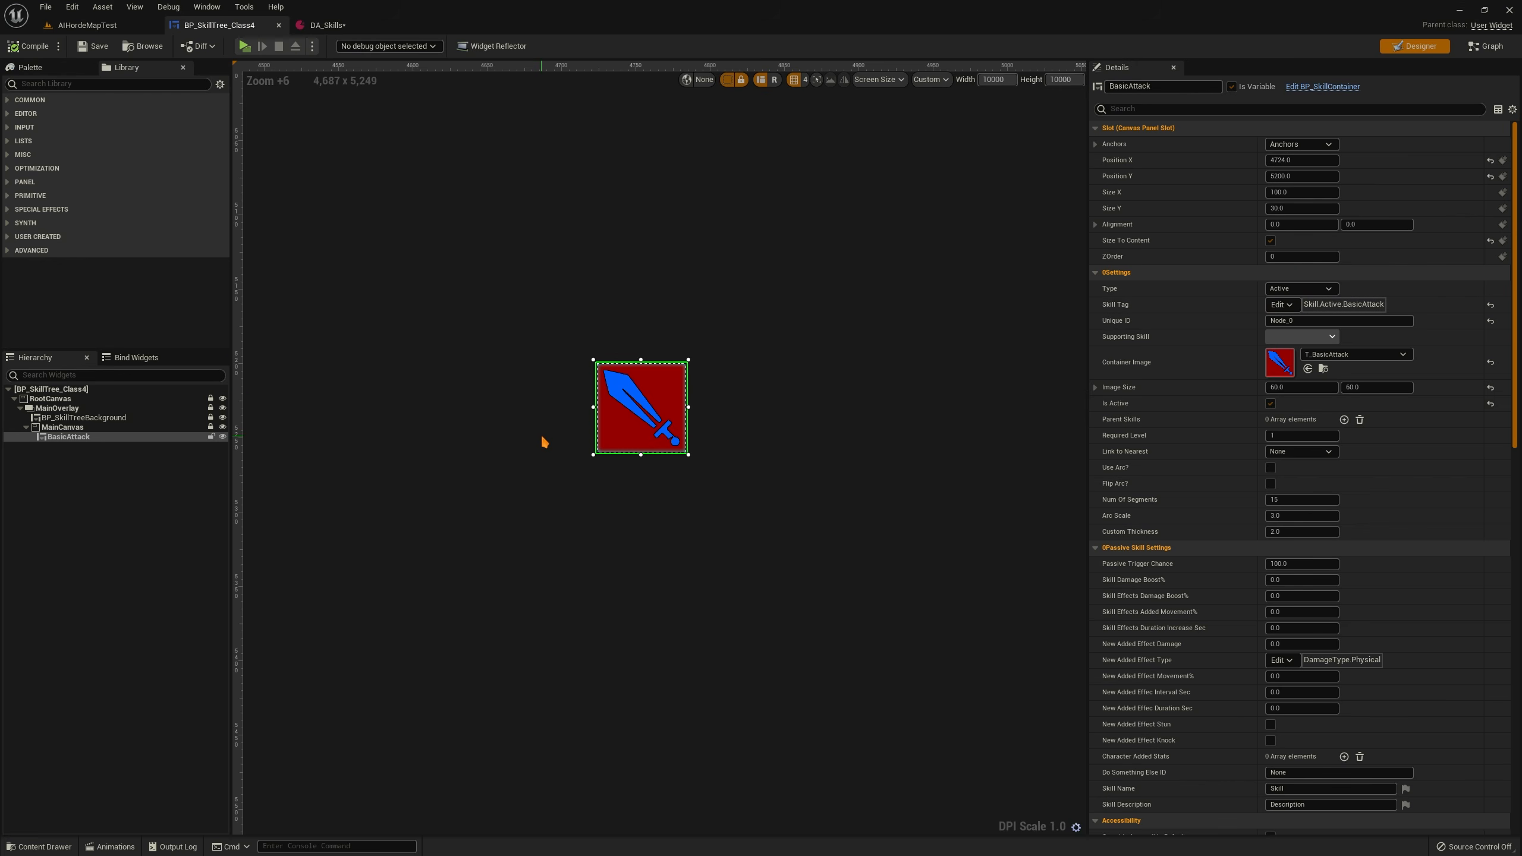
pyautogui.click(1285, 307)
pyautogui.write('basic at')
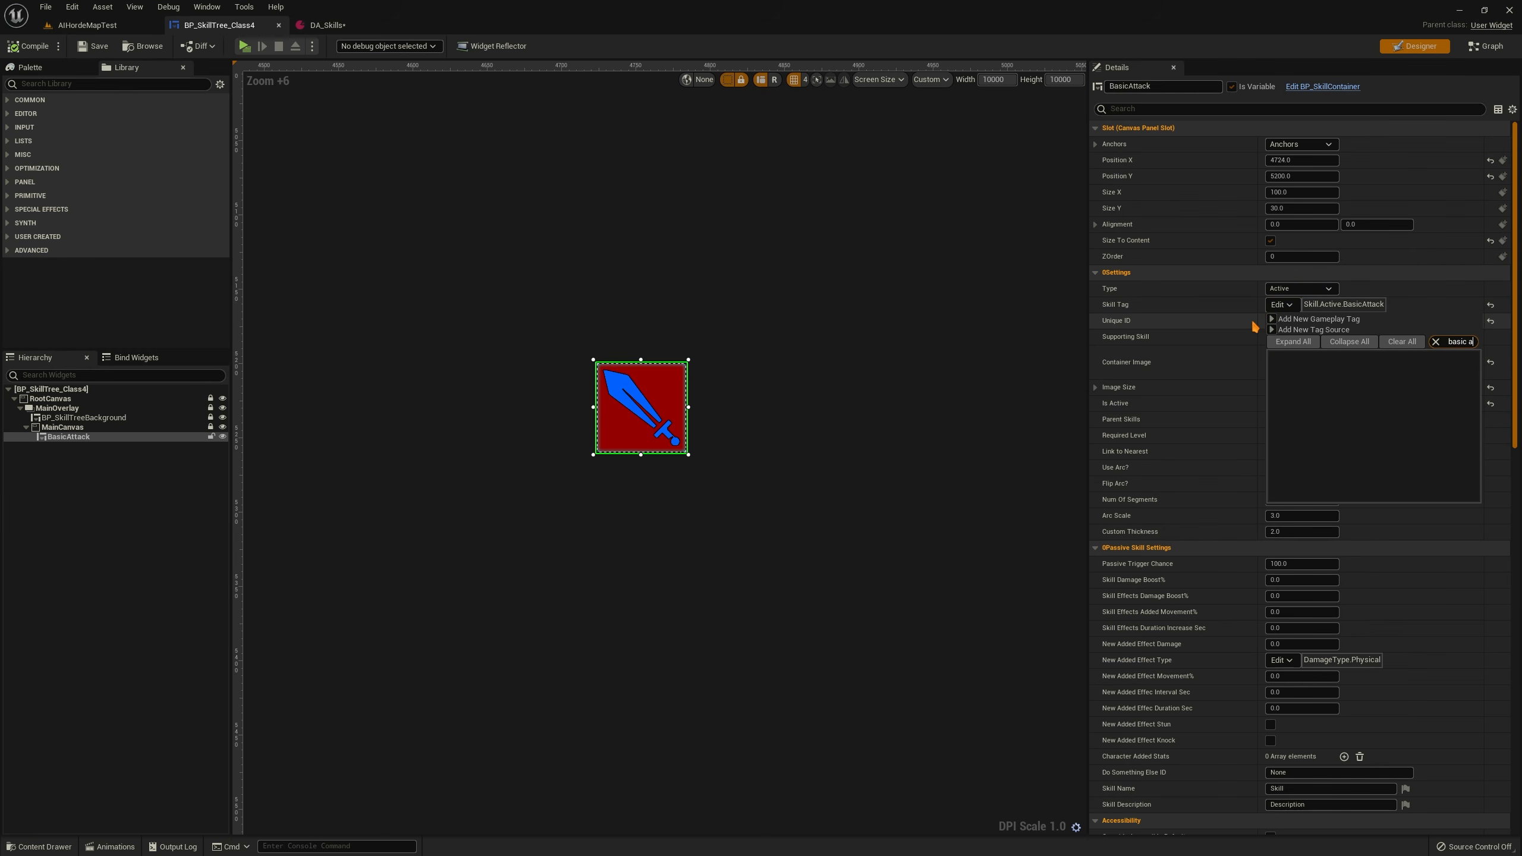
pyautogui.press('BackSpace')
pyautogui.press('BackSpace')
pyautogui.press('BackSpace')
pyautogui.write('att')
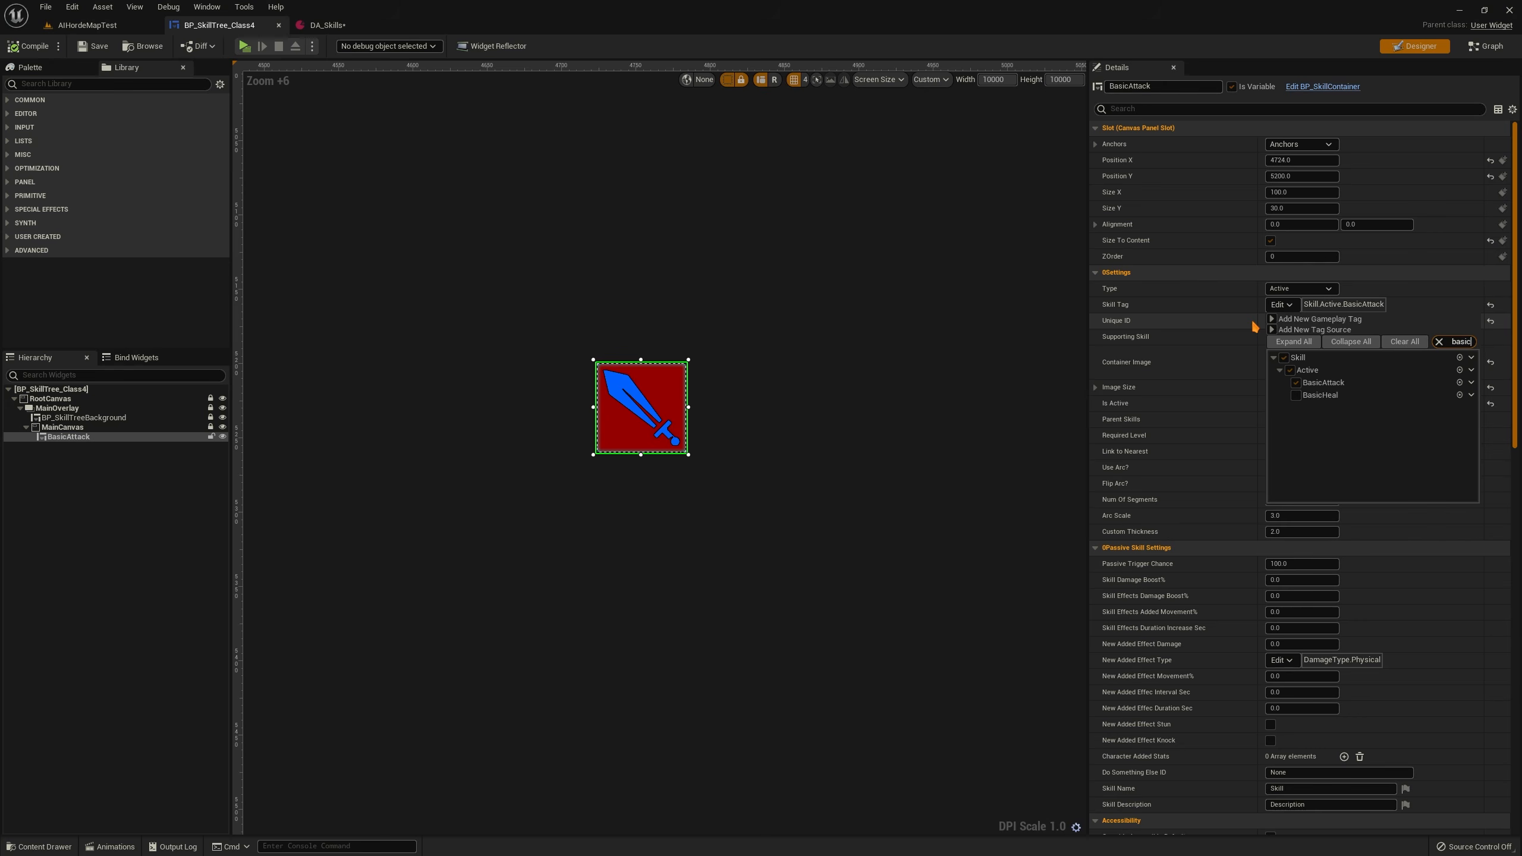
pyautogui.click(646, 385)
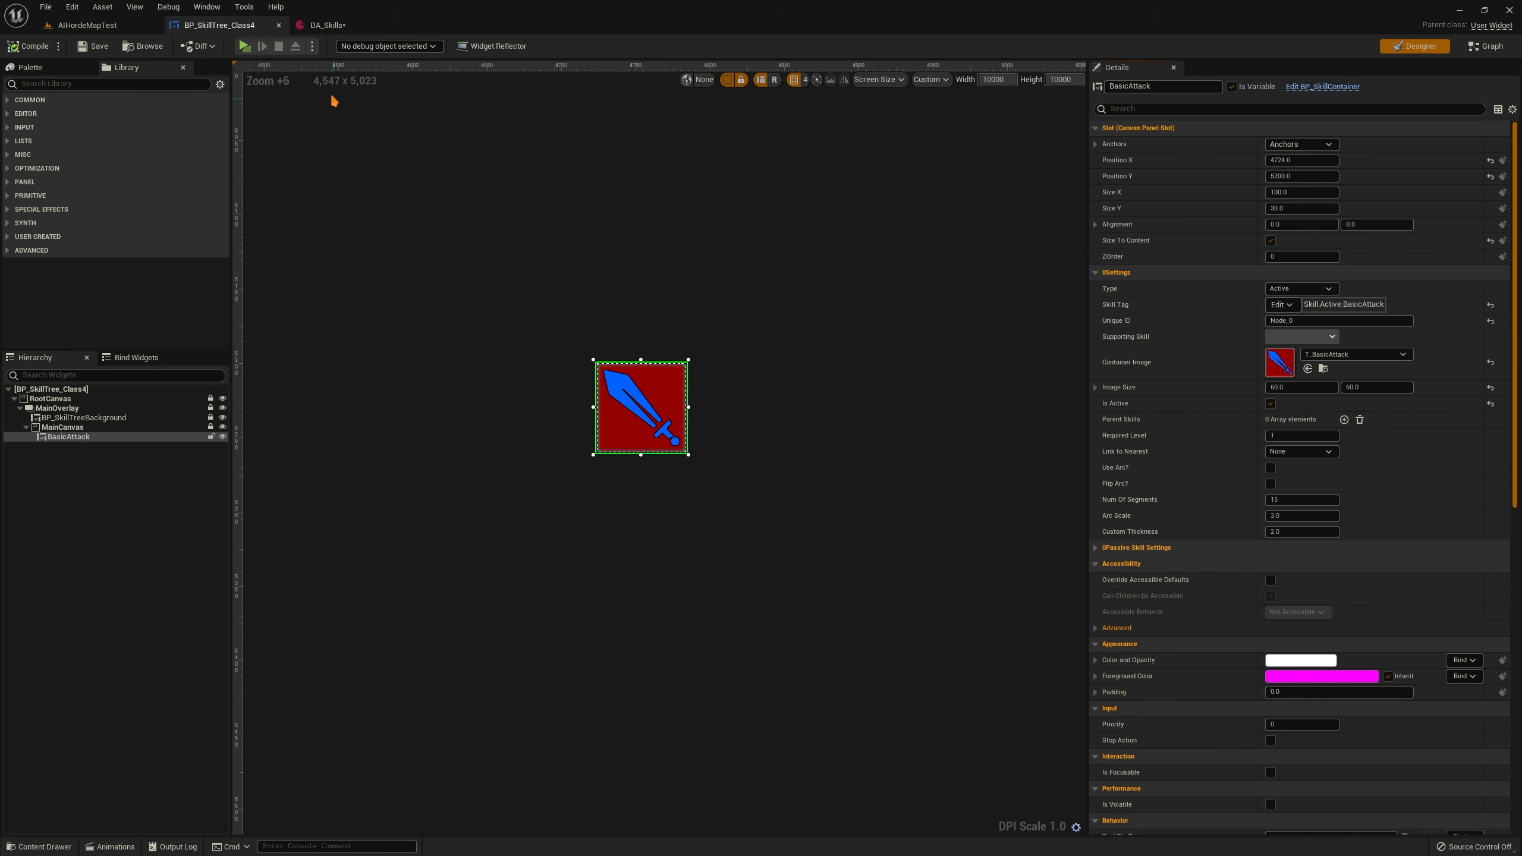
# Compare the BasicAttack node's Container Image and Skill Tag with the first skill's SkillImage and SkillTag in DA_Skills
pyautogui.click(327, 24)
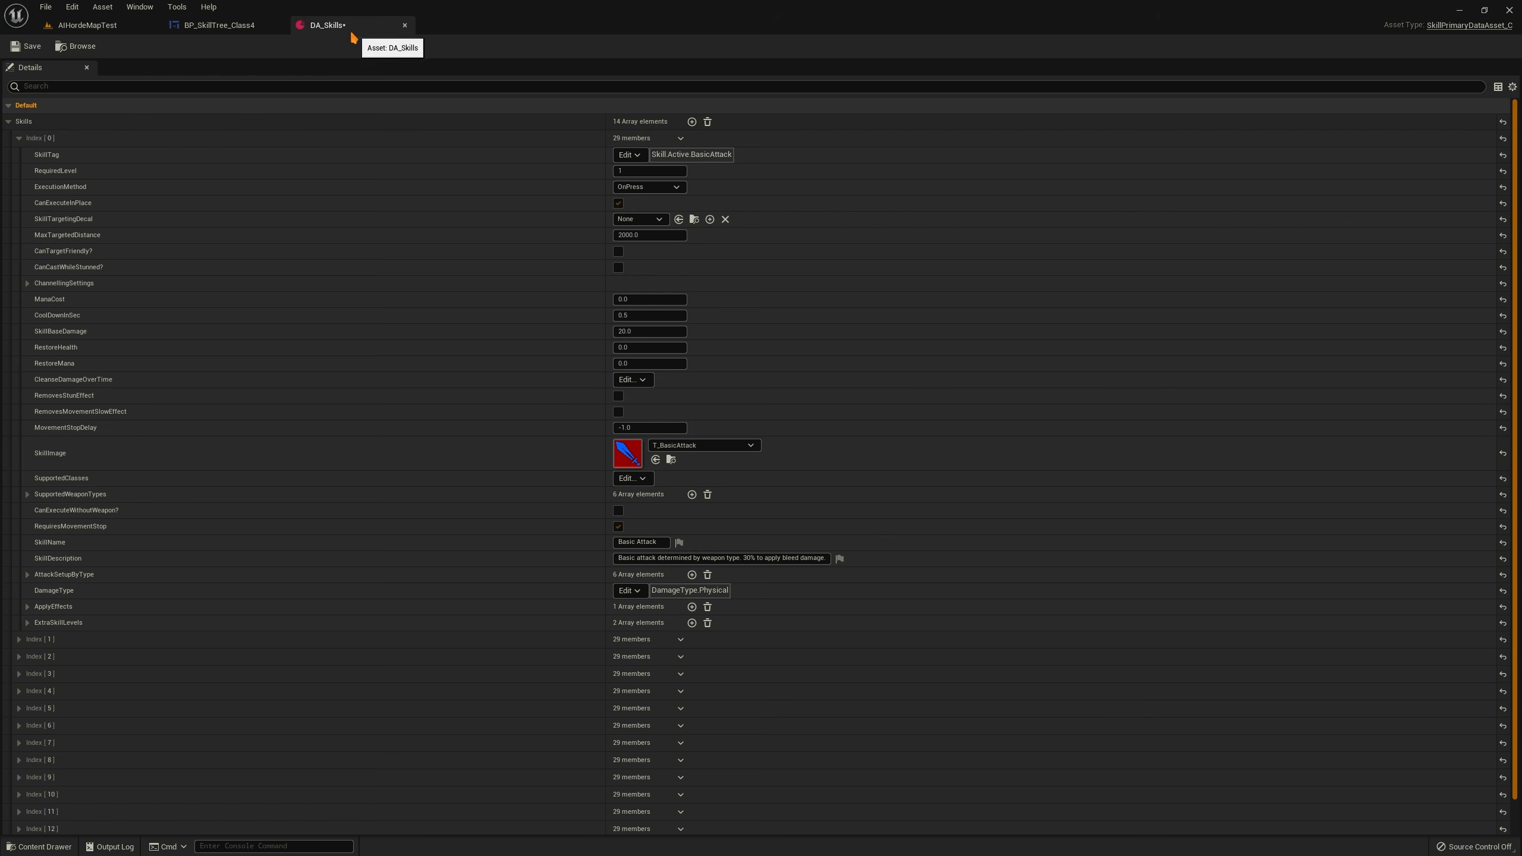
pyautogui.click(220, 25)
pyautogui.click(1335, 354)
pyautogui.click(1335, 354)
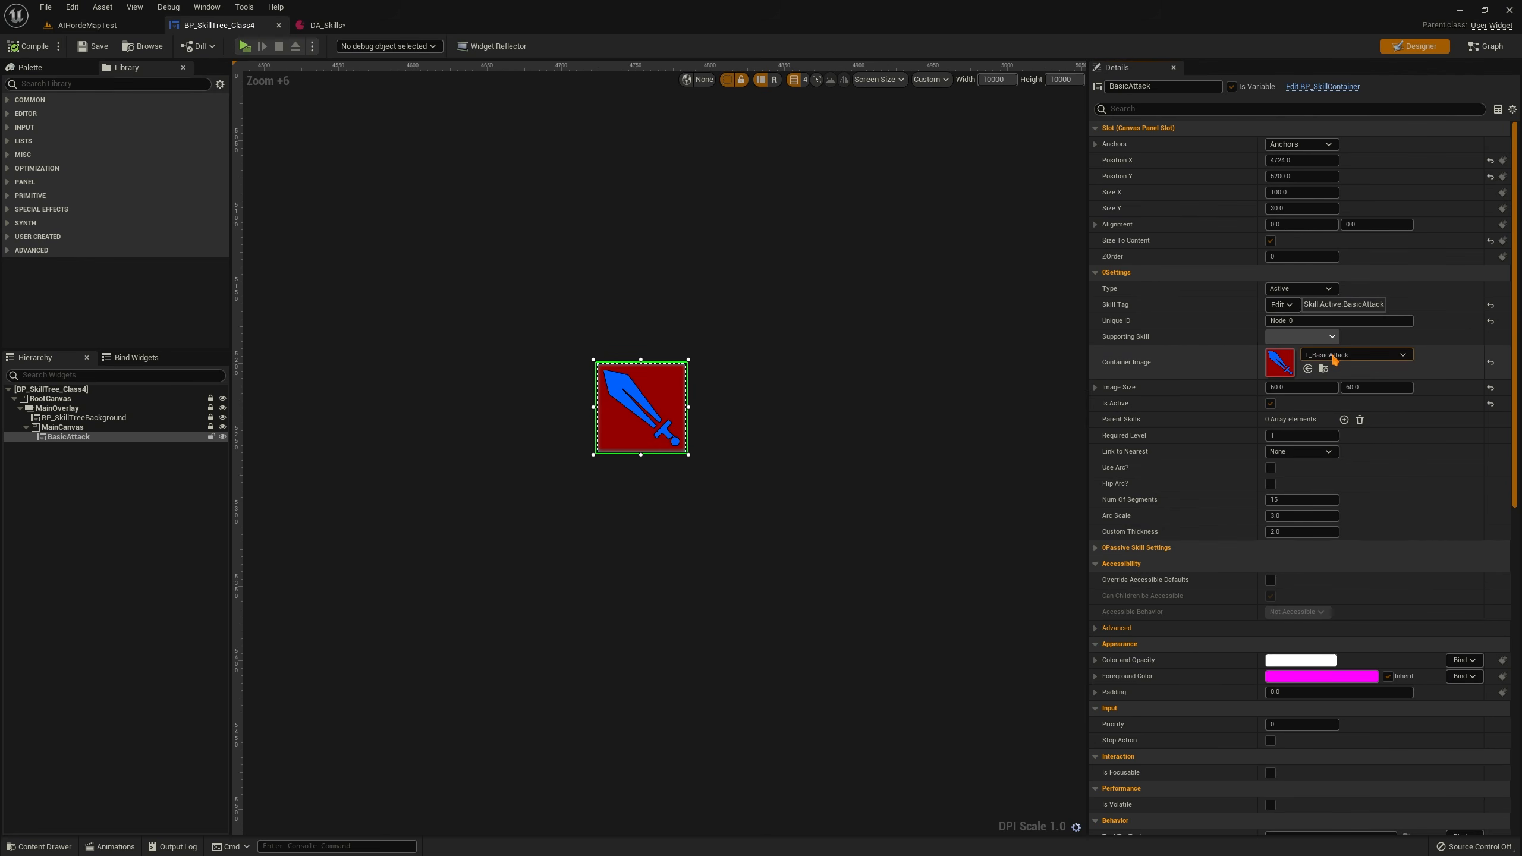
pyautogui.click(1334, 354)
pyautogui.click(1335, 356)
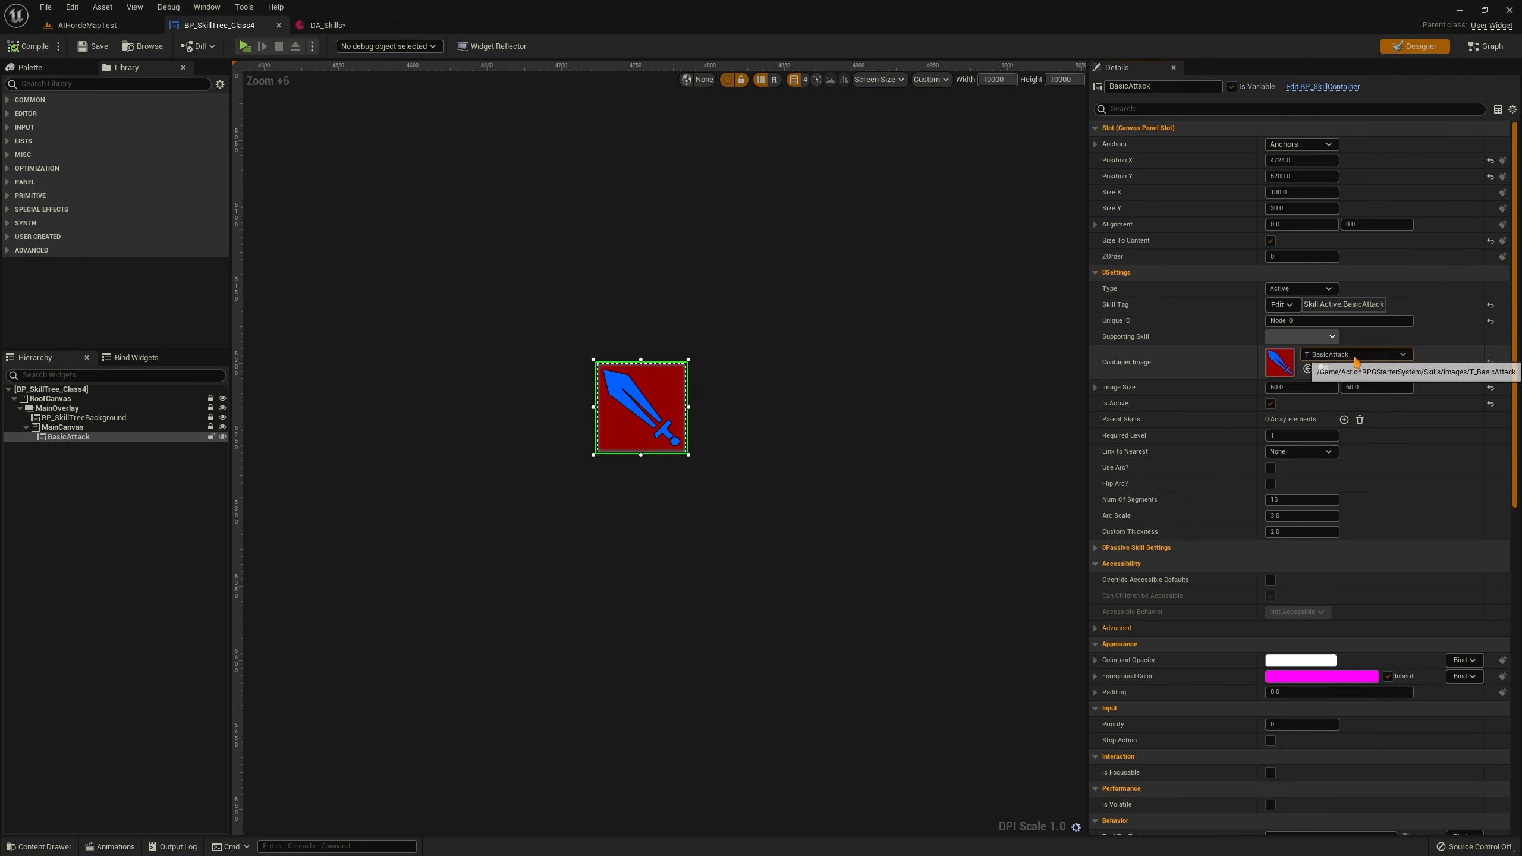
pyautogui.click(326, 25)
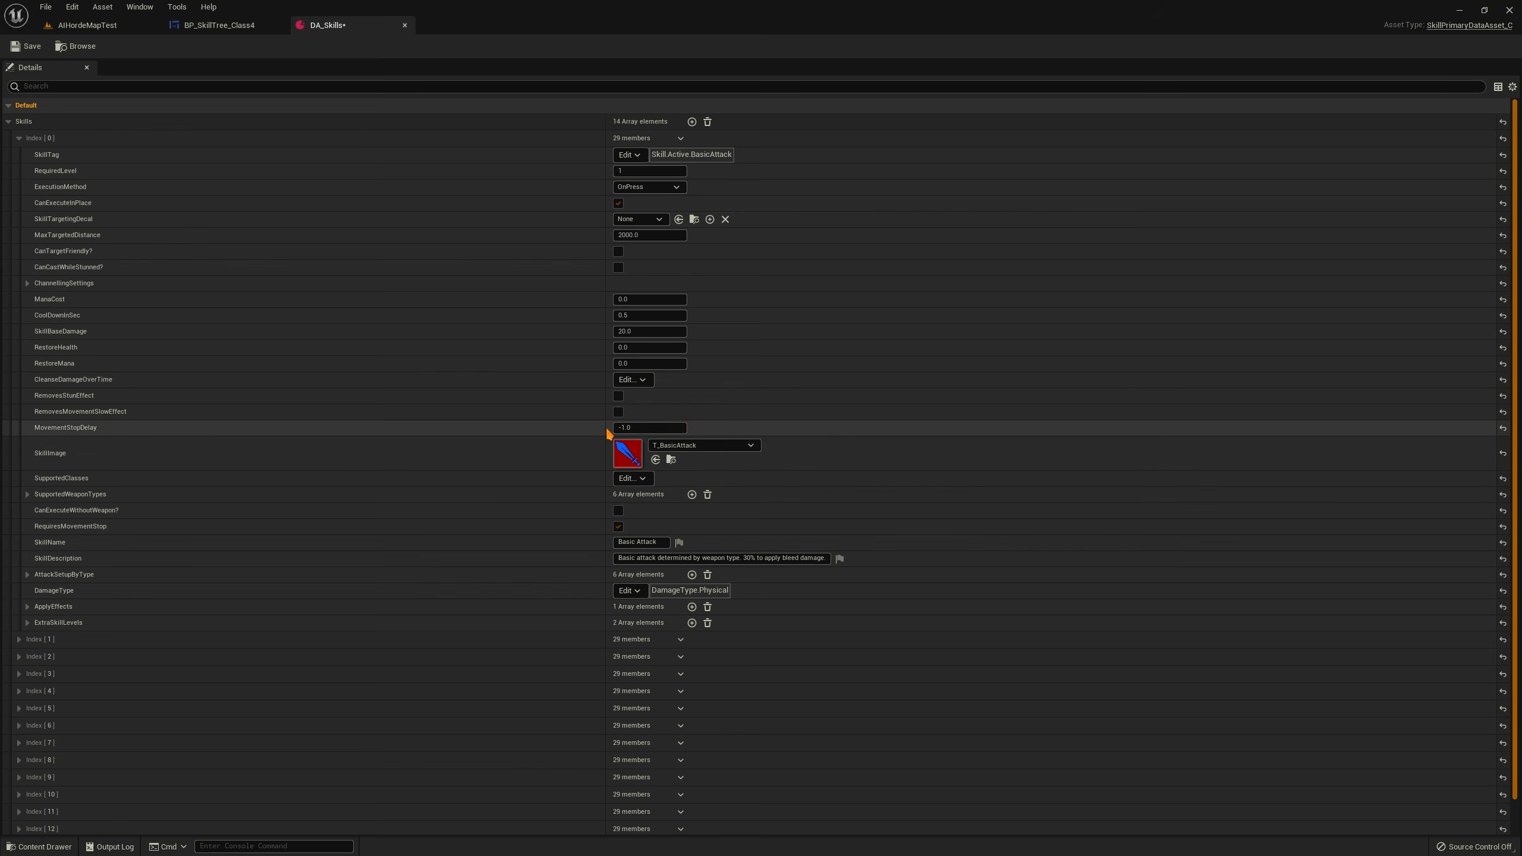
pyautogui.click(220, 27)
pyautogui.click(327, 25)
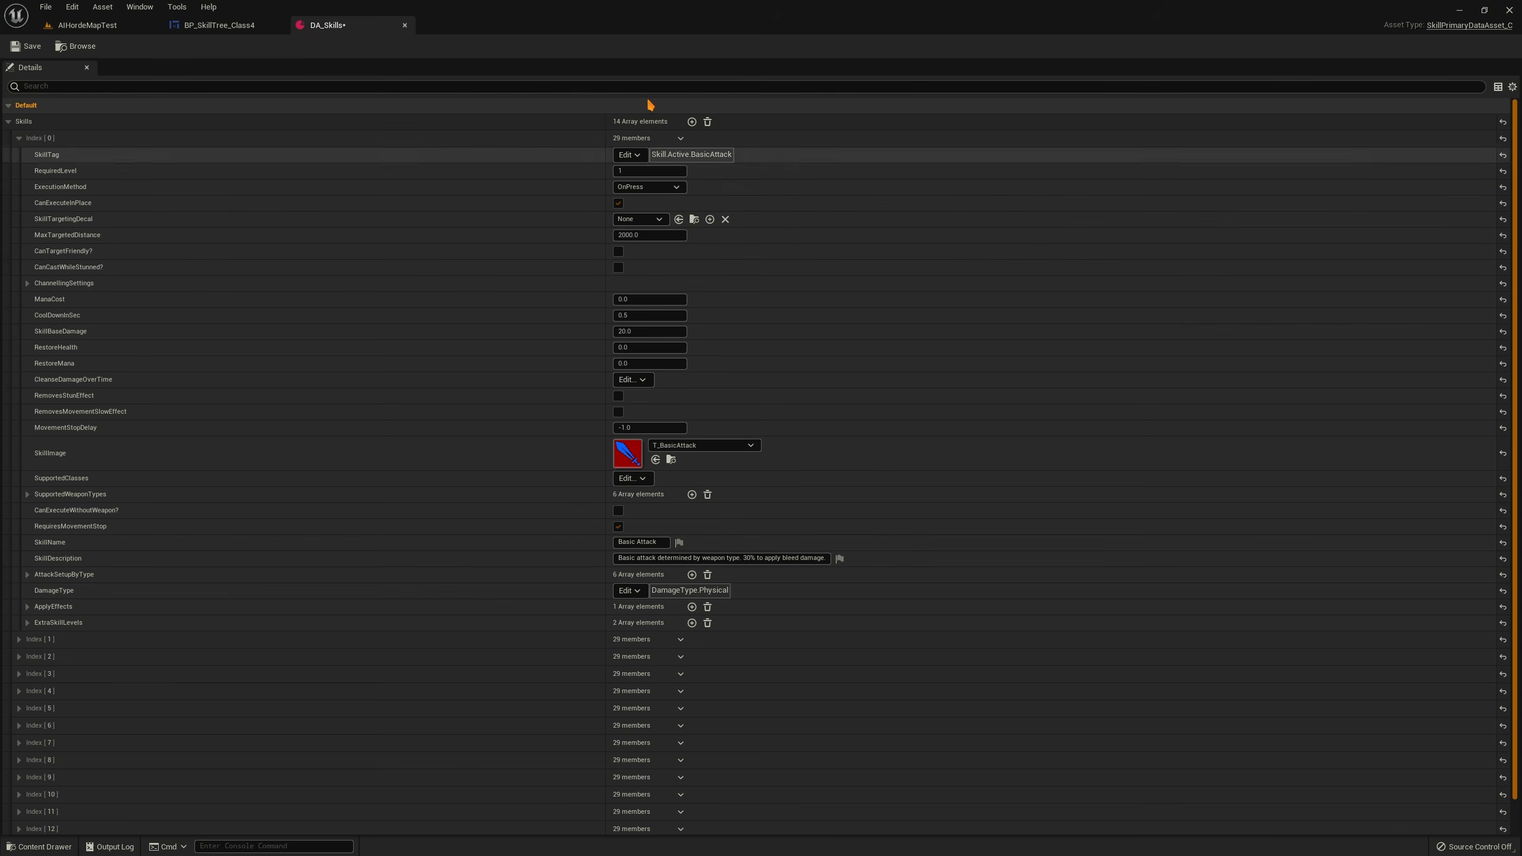
pyautogui.click(219, 25)
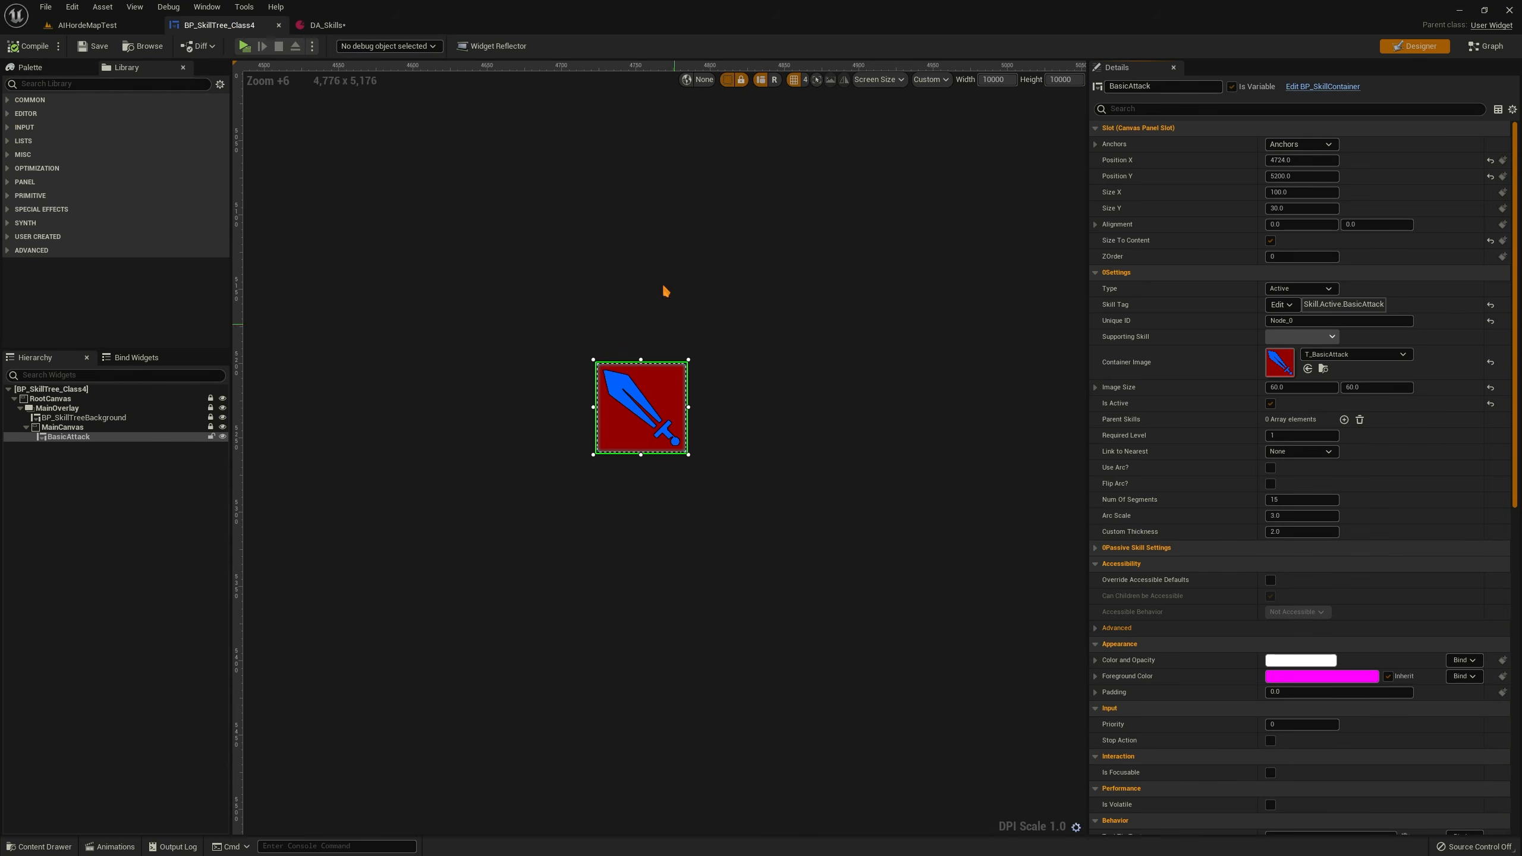
# Save the DA_Skills data asset, collapse the first entry of its Skills array, and return to BP_SkillTree_Class4
pyautogui.click(327, 25)
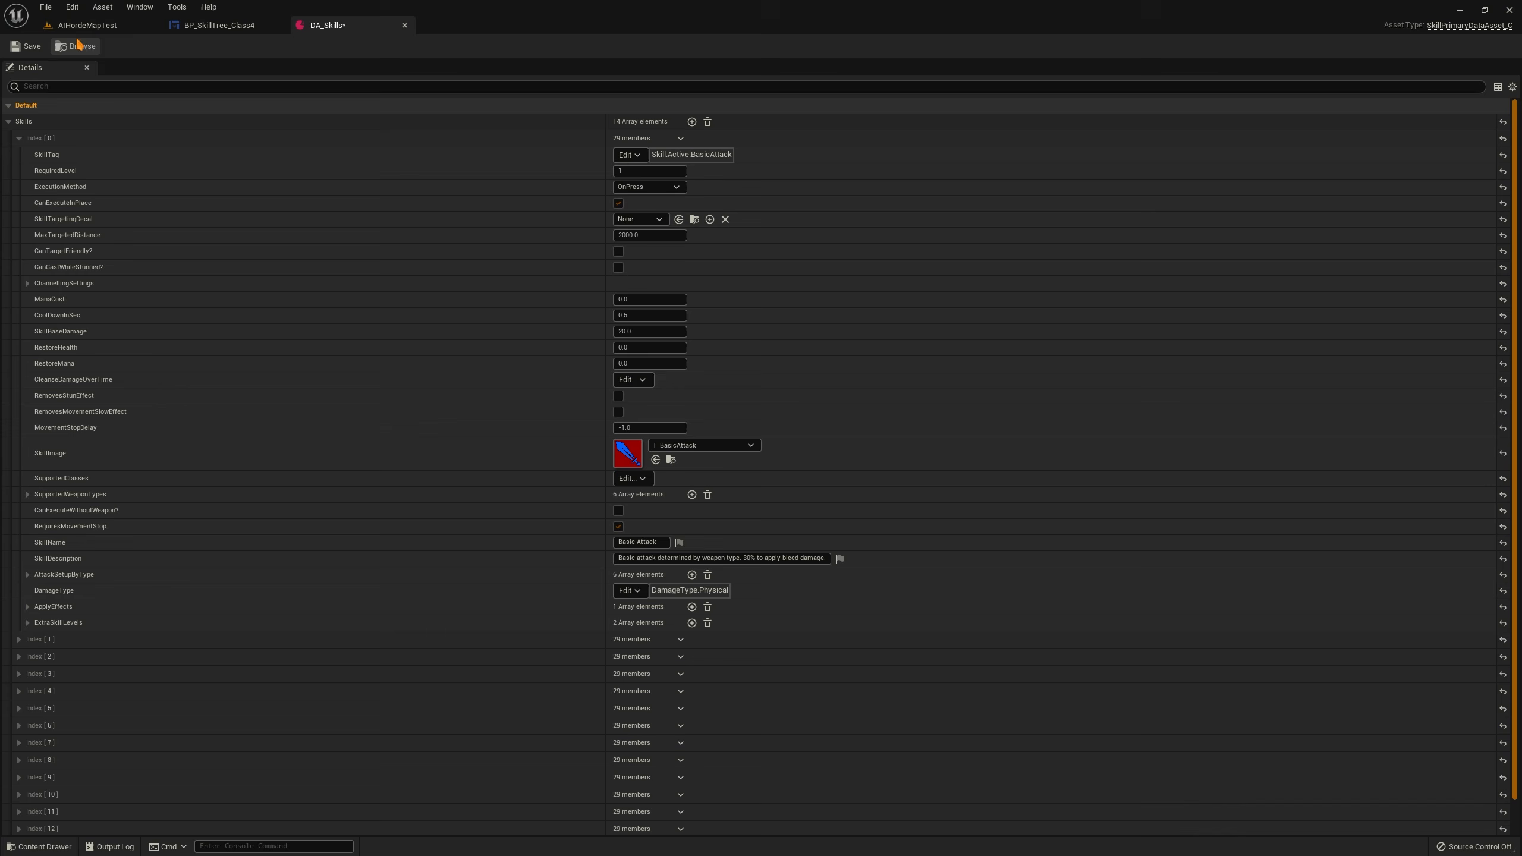
pyautogui.click(45, 7)
pyautogui.click(222, 25)
pyautogui.moveTo(642, 353); pyautogui.dragTo(671, 308, button='right')
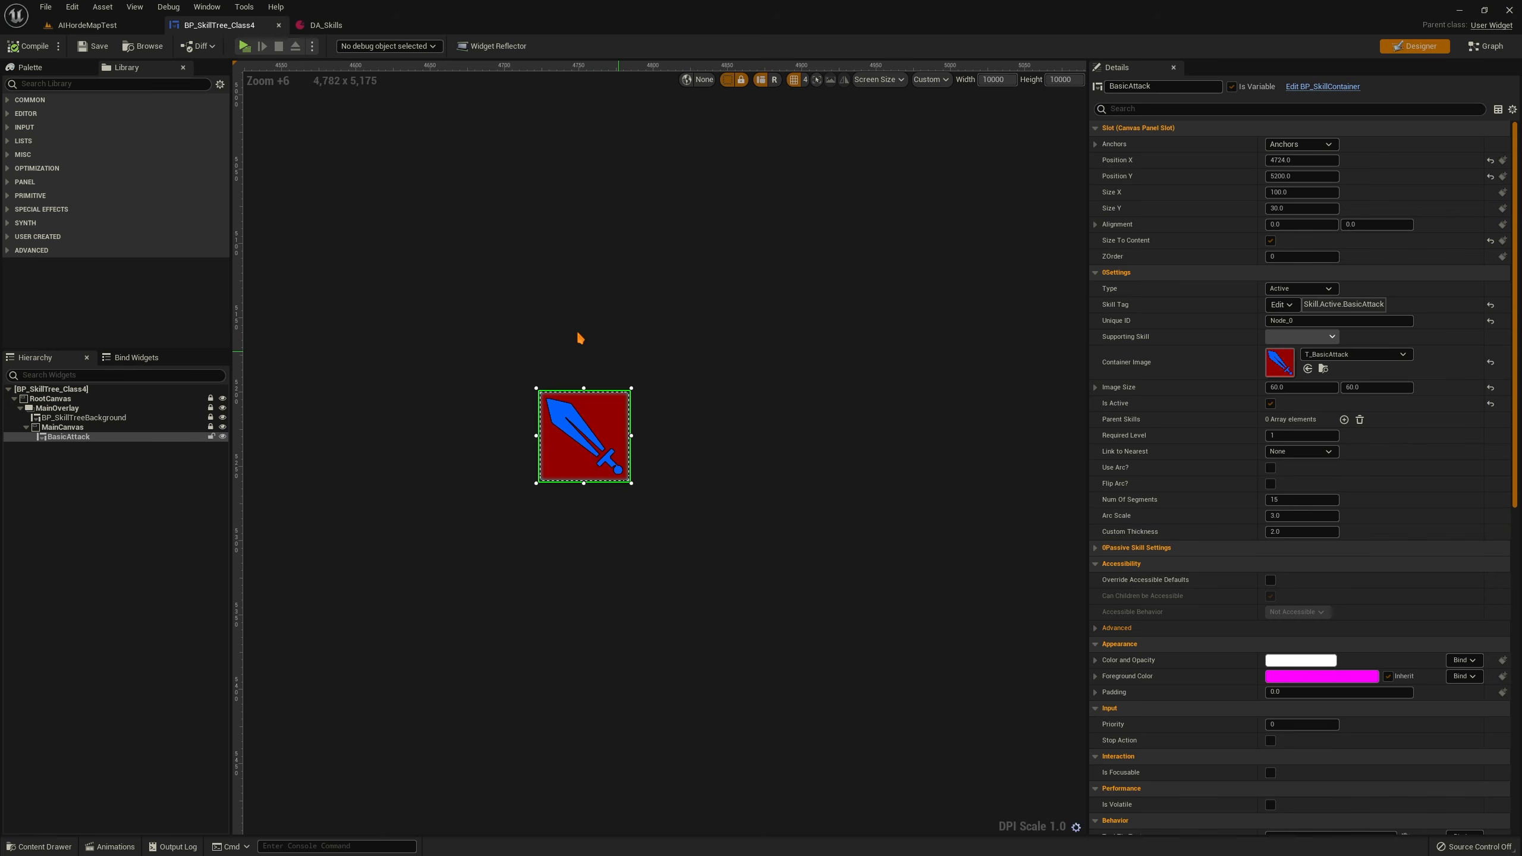
pyautogui.click(326, 25)
pyautogui.click(18, 138)
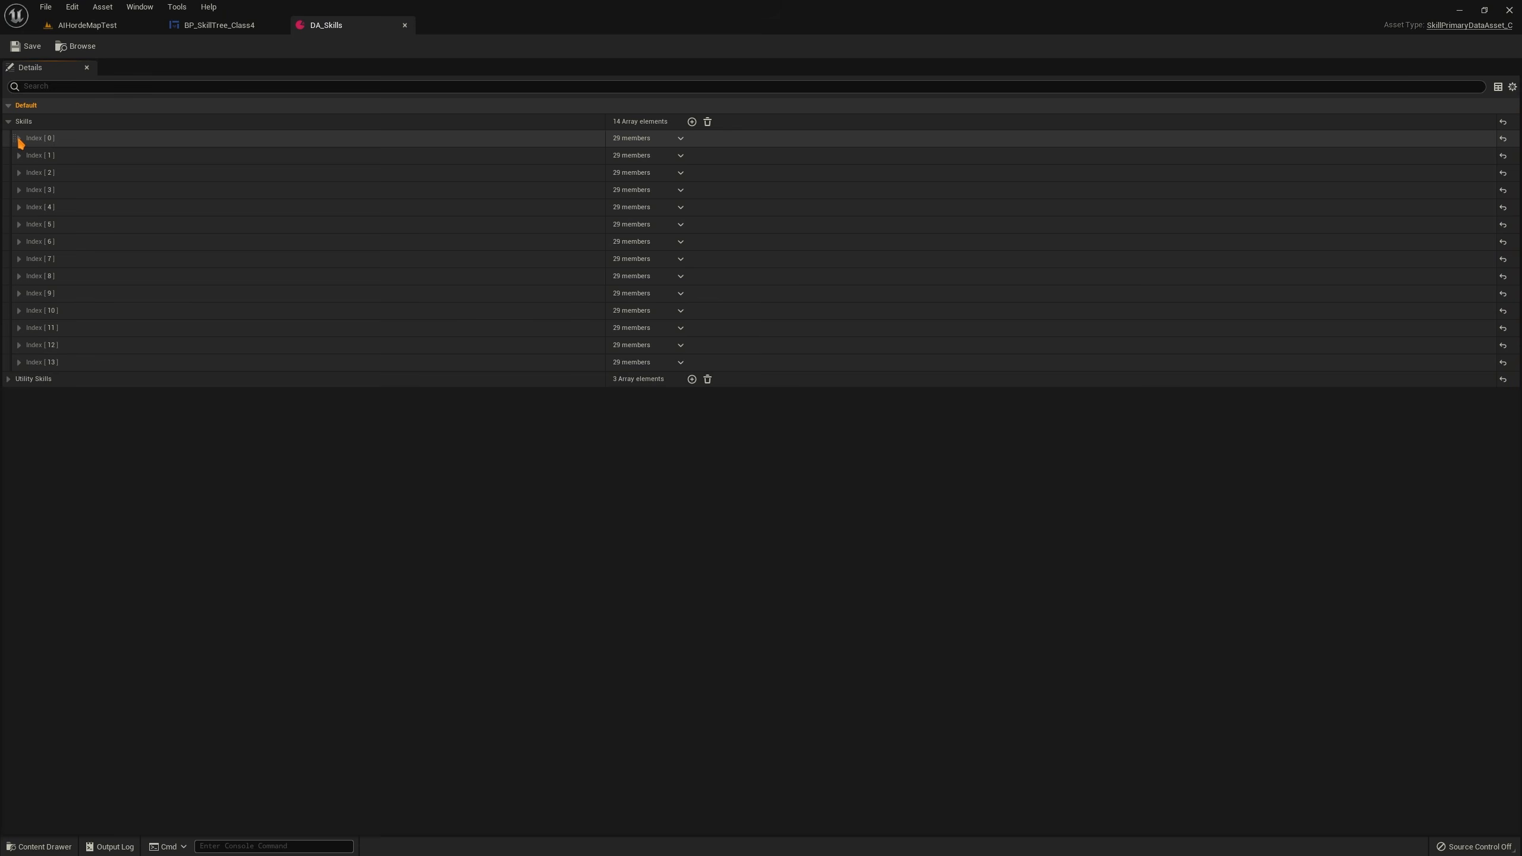
pyautogui.click(19, 155)
pyautogui.click(219, 25)
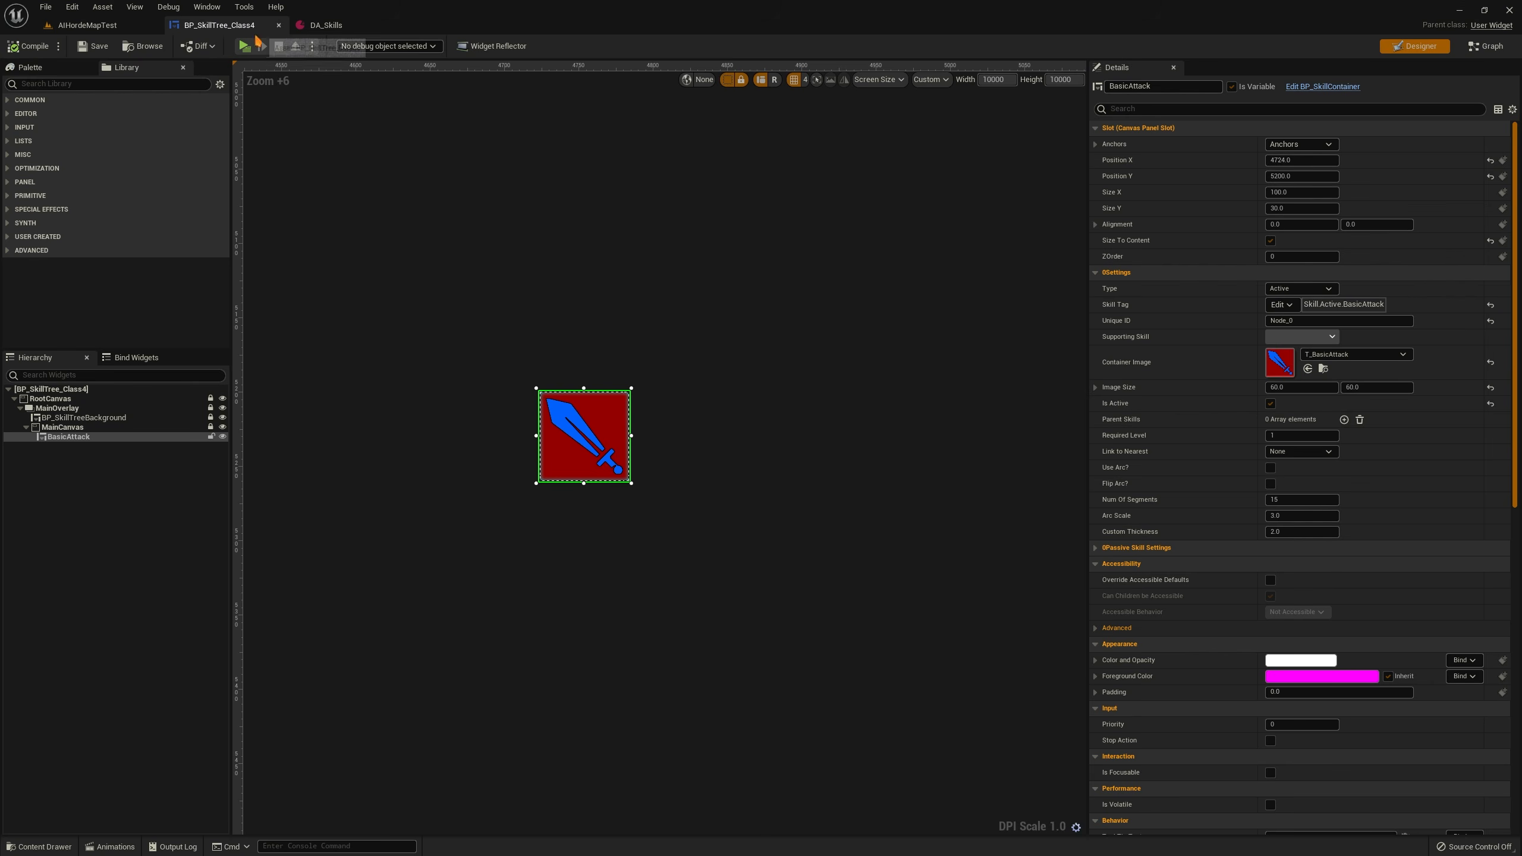
# Duplicate the BasicAttack node and place the copy directly above the original
pyautogui.click(576, 430)
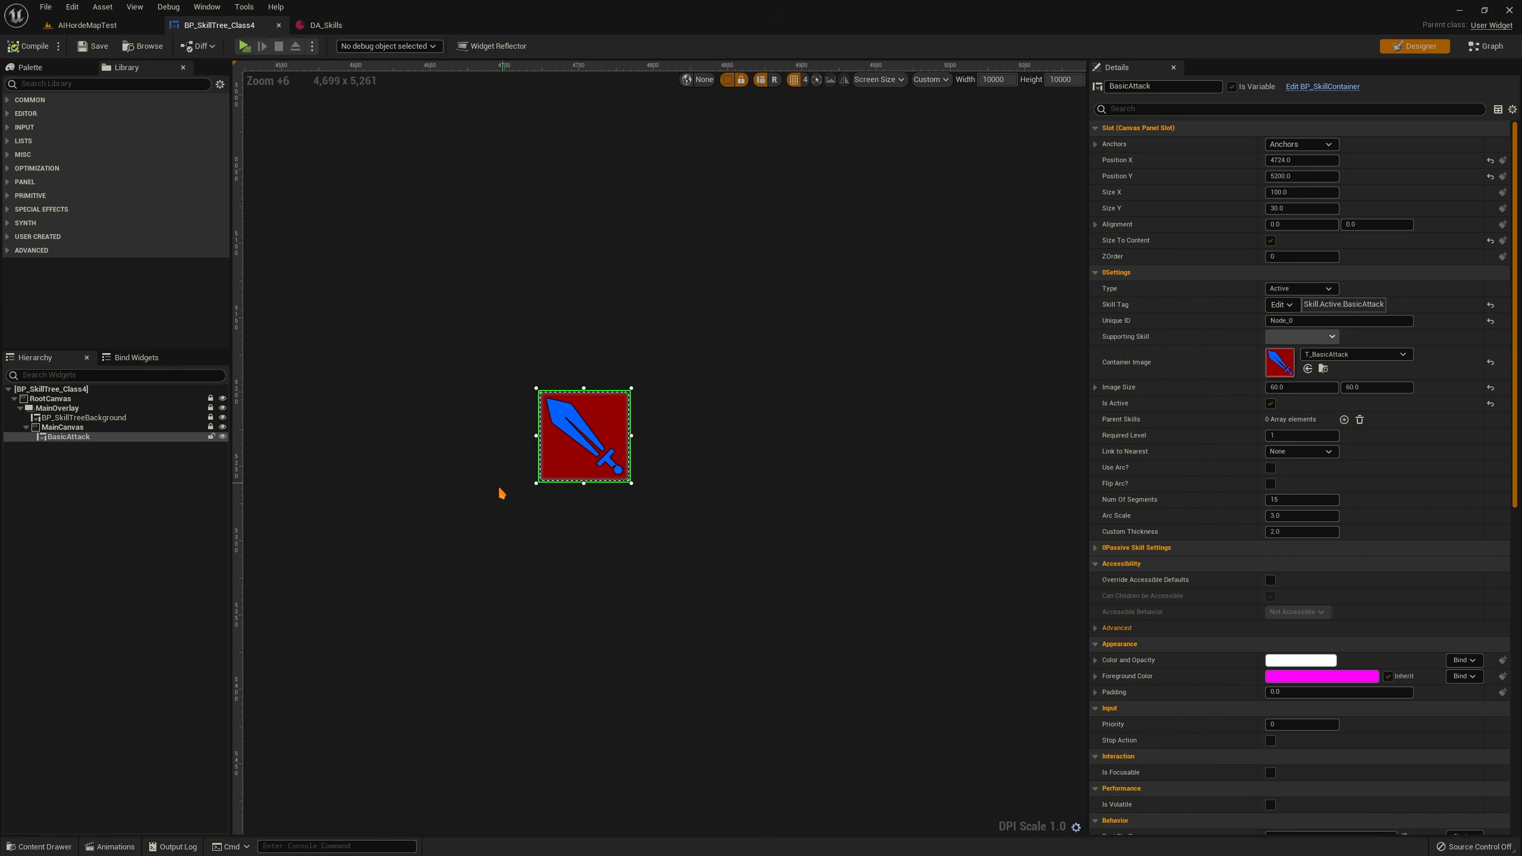
pyautogui.hotkey('ctrl', 'd')
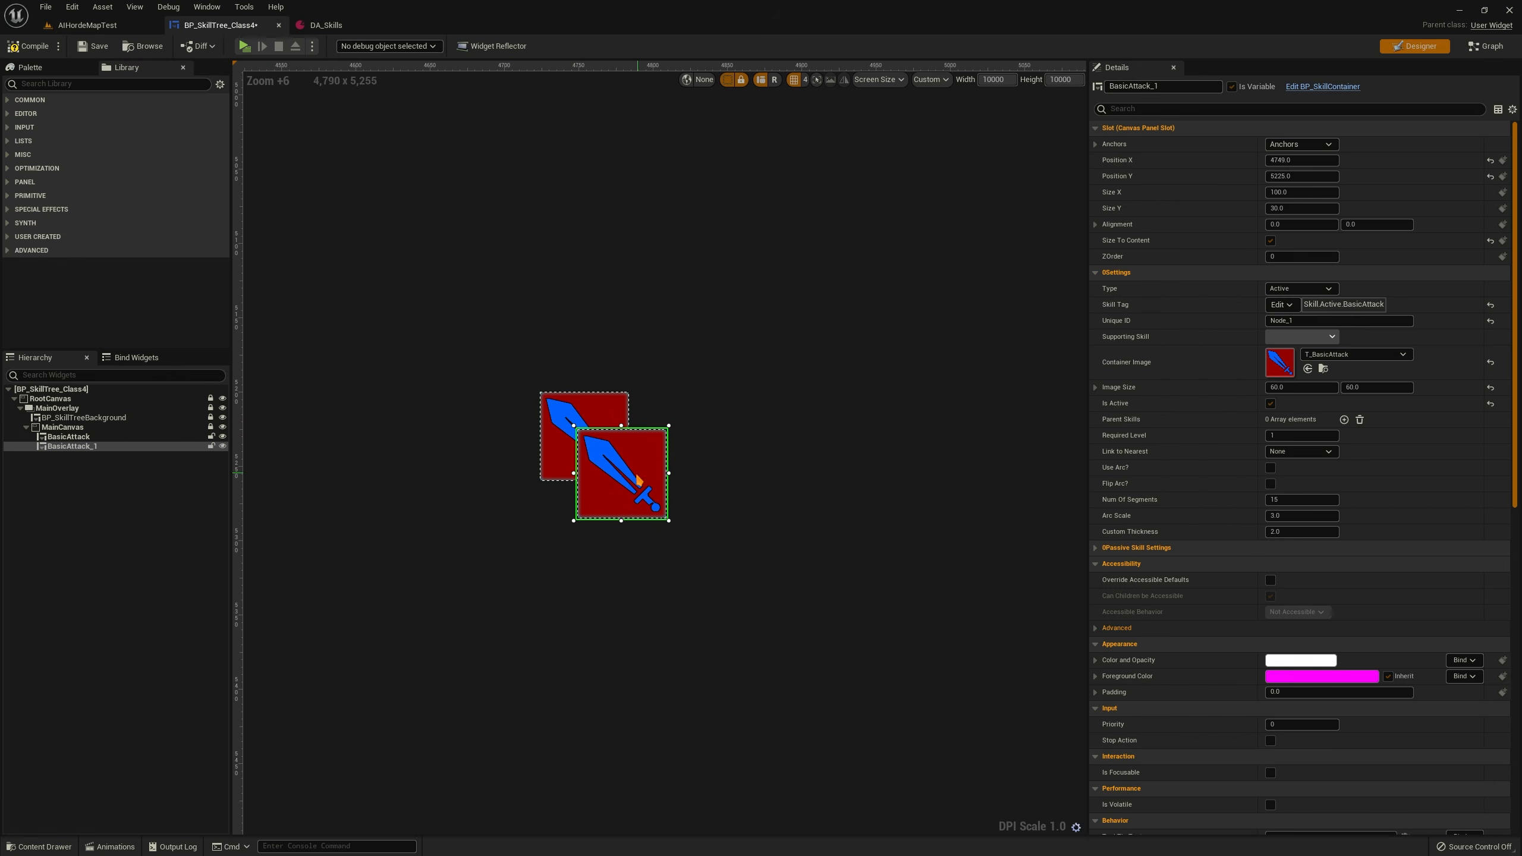
pyautogui.moveTo(653, 496); pyautogui.dragTo(617, 221)
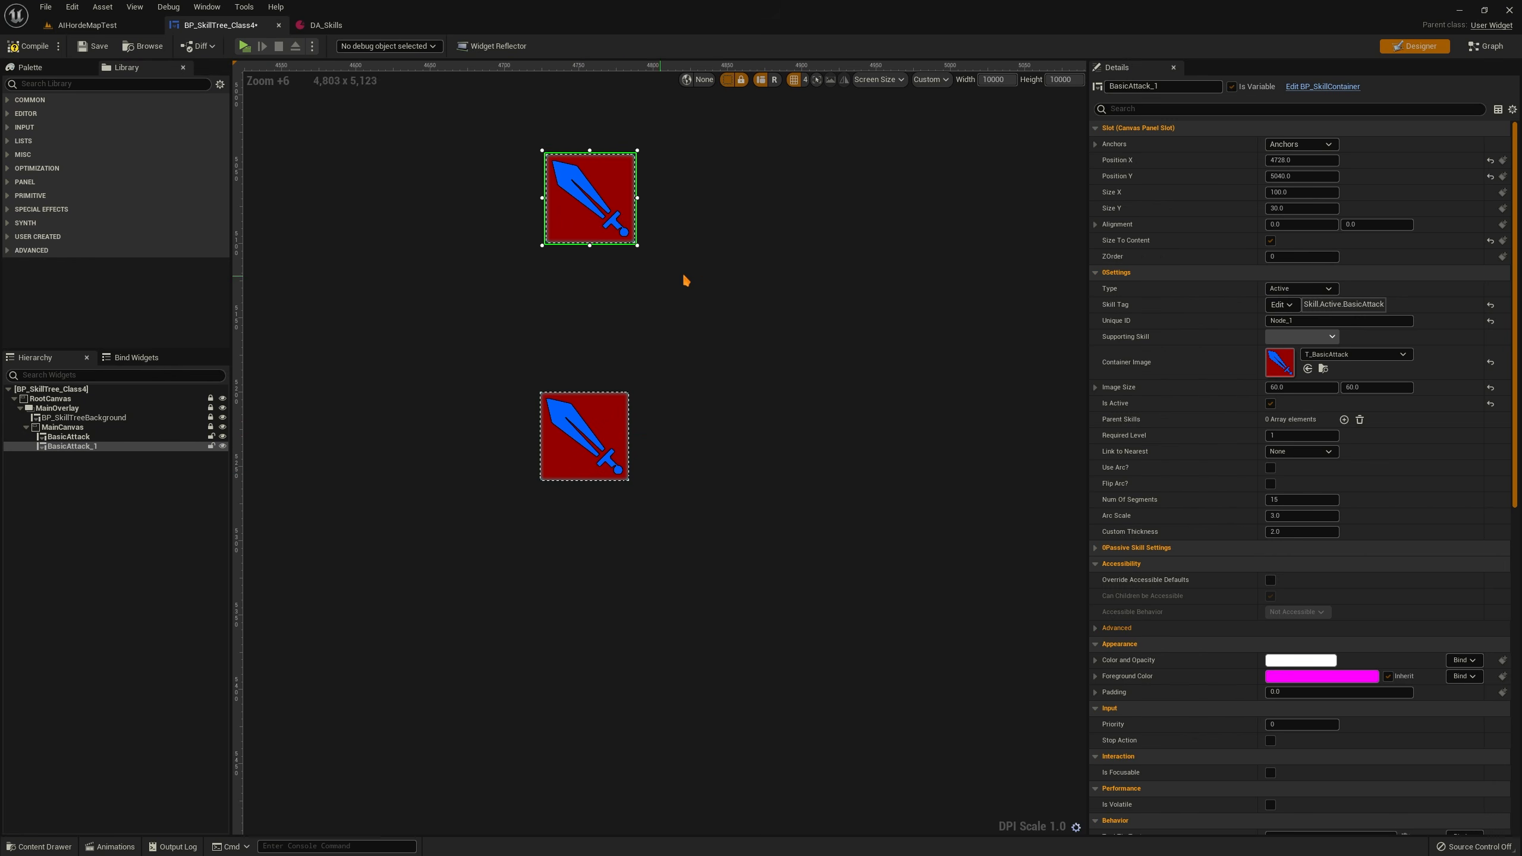
# Set the duplicated node's Skill Tag to Skill.Active.SpinAttack, finding it with the search "spin"
pyautogui.click(1282, 304)
pyautogui.write('spin')
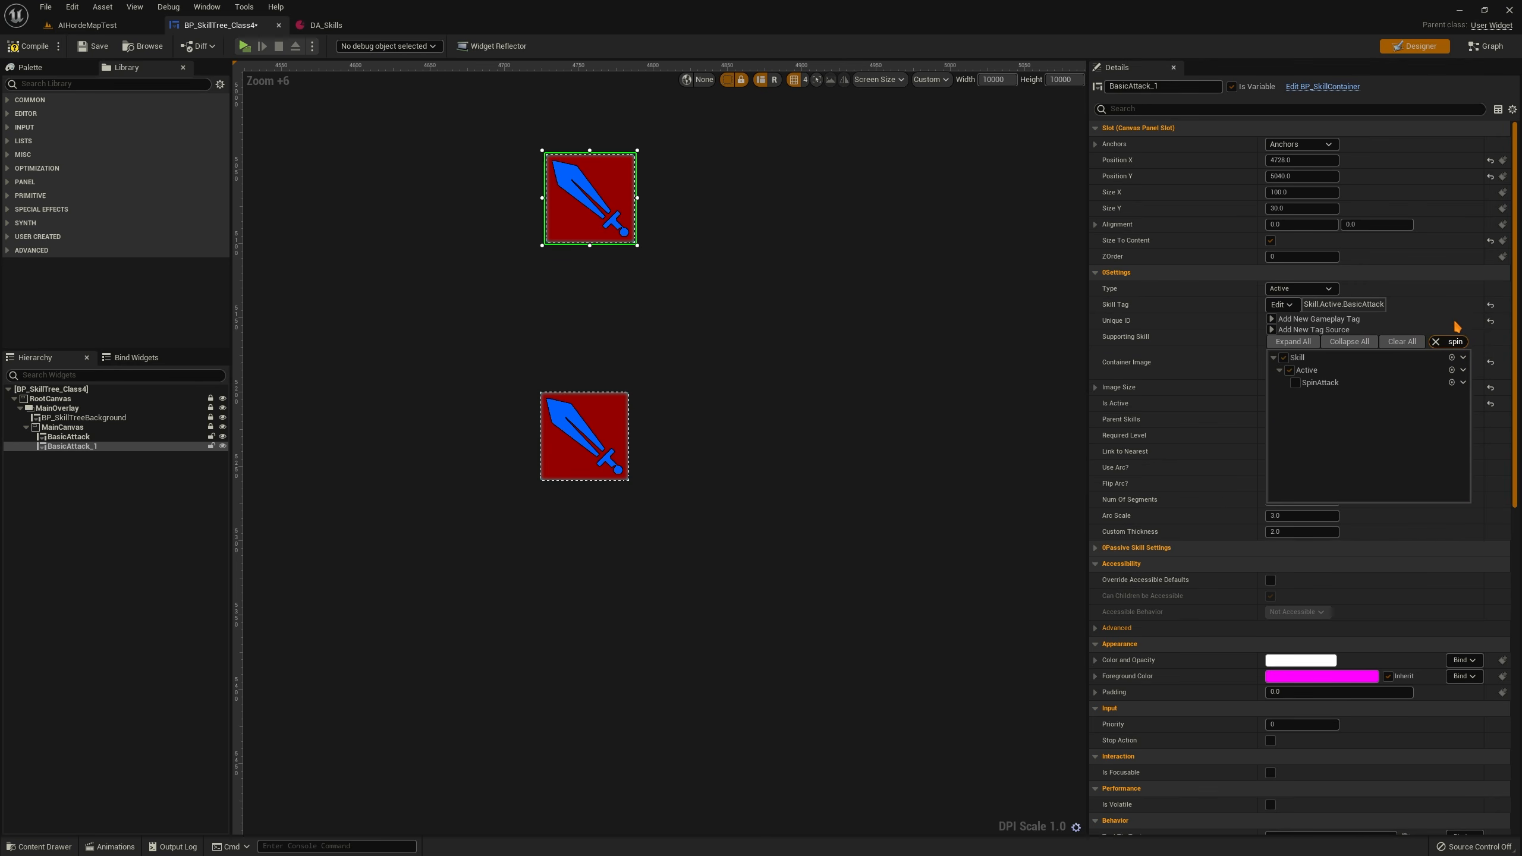
pyautogui.click(1295, 383)
pyautogui.click(843, 302)
# Reposition the duplicated node at Position Y 5044.0 and set its Position X to 4724.0, matching BasicAttack
pyautogui.moveTo(842, 304); pyautogui.dragTo(835, 343, button='right')
pyautogui.click(594, 264)
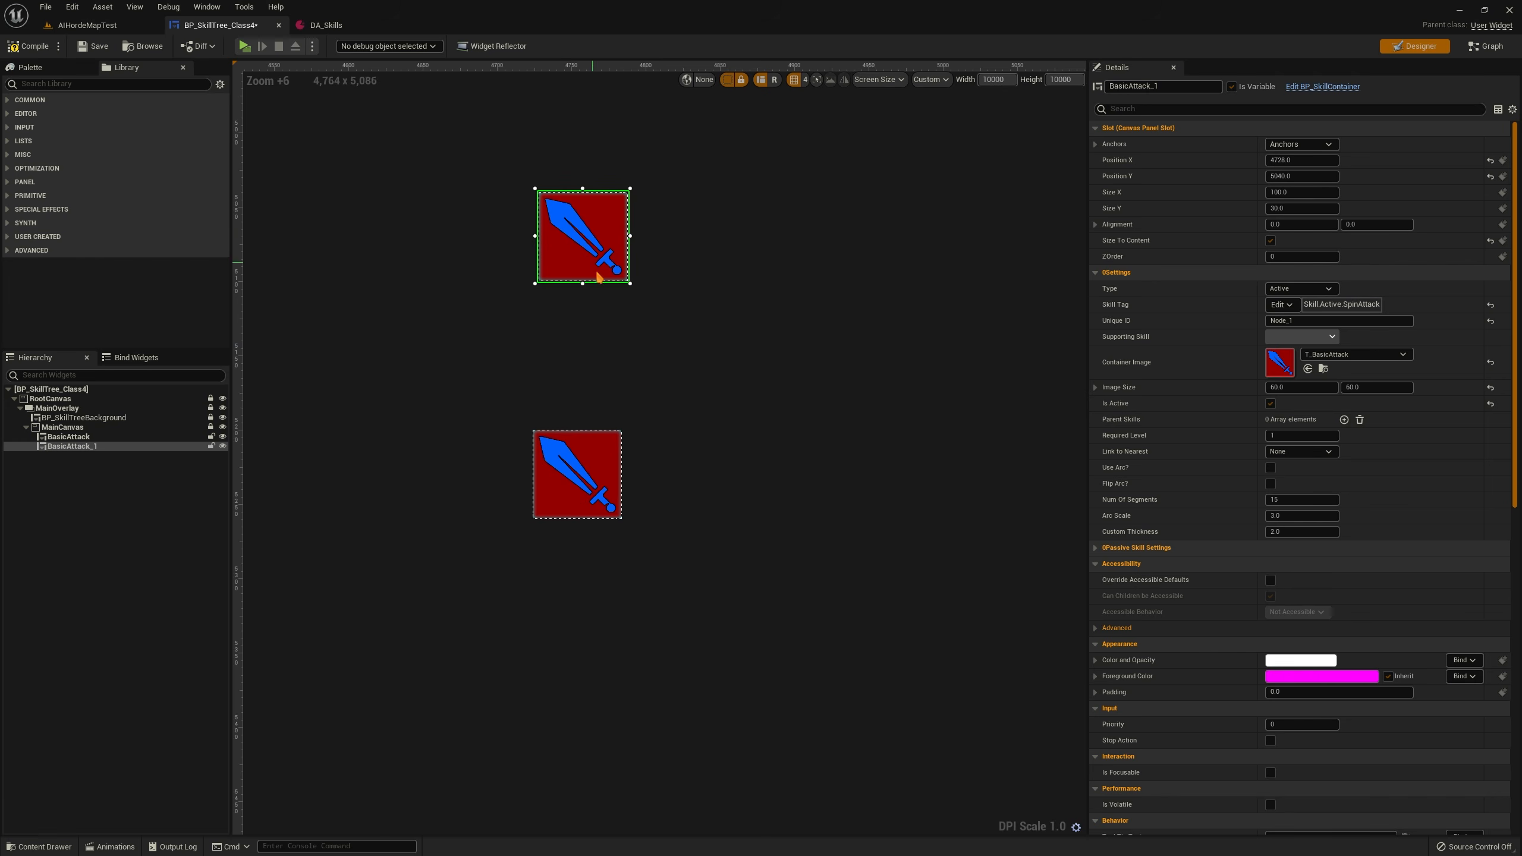
pyautogui.moveTo(562, 275); pyautogui.dragTo(746, 281)
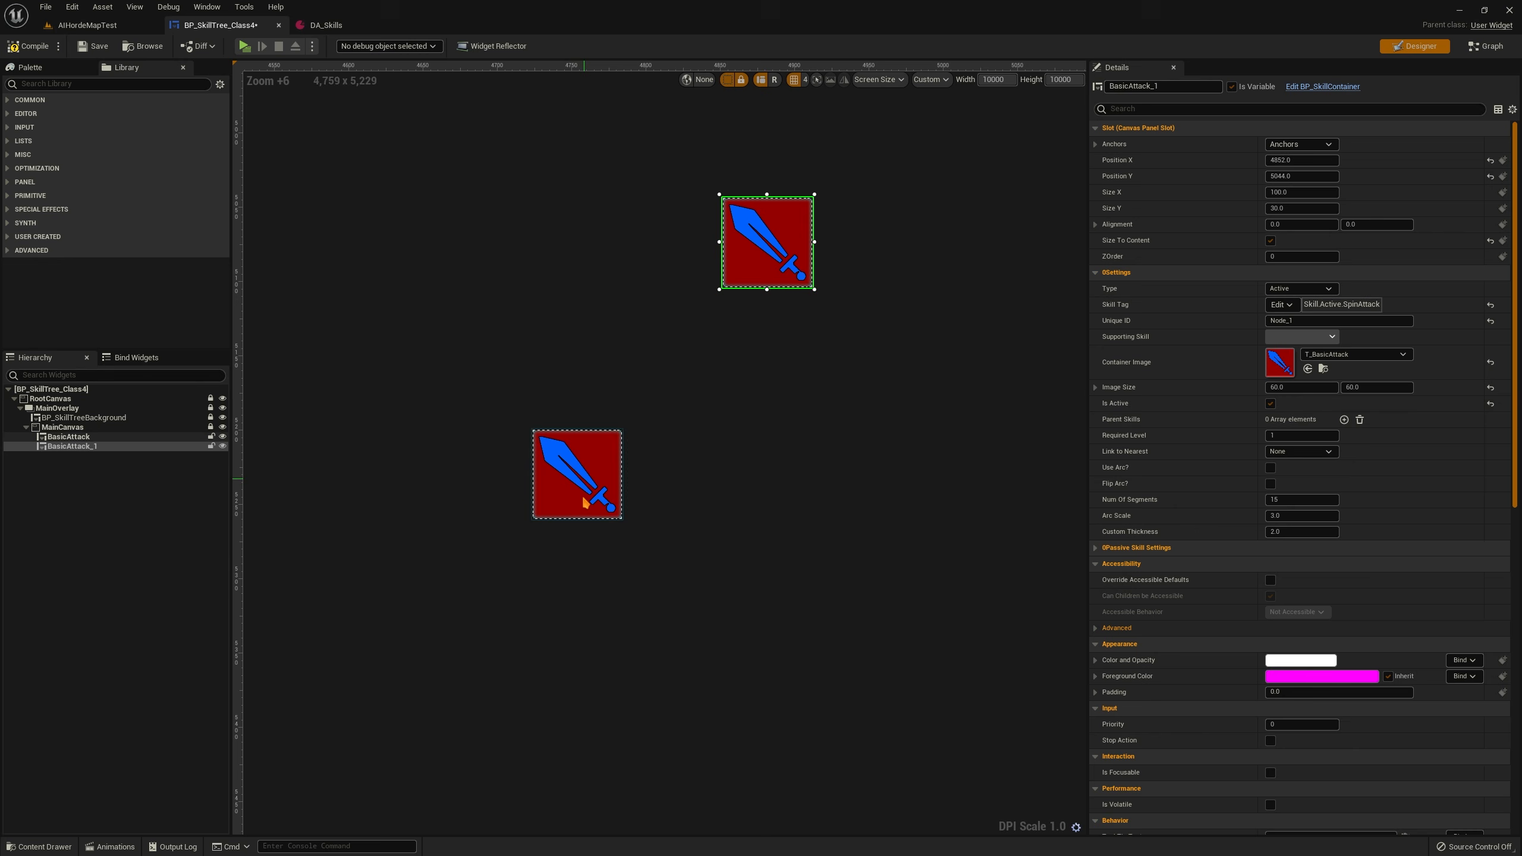
pyautogui.click(593, 482)
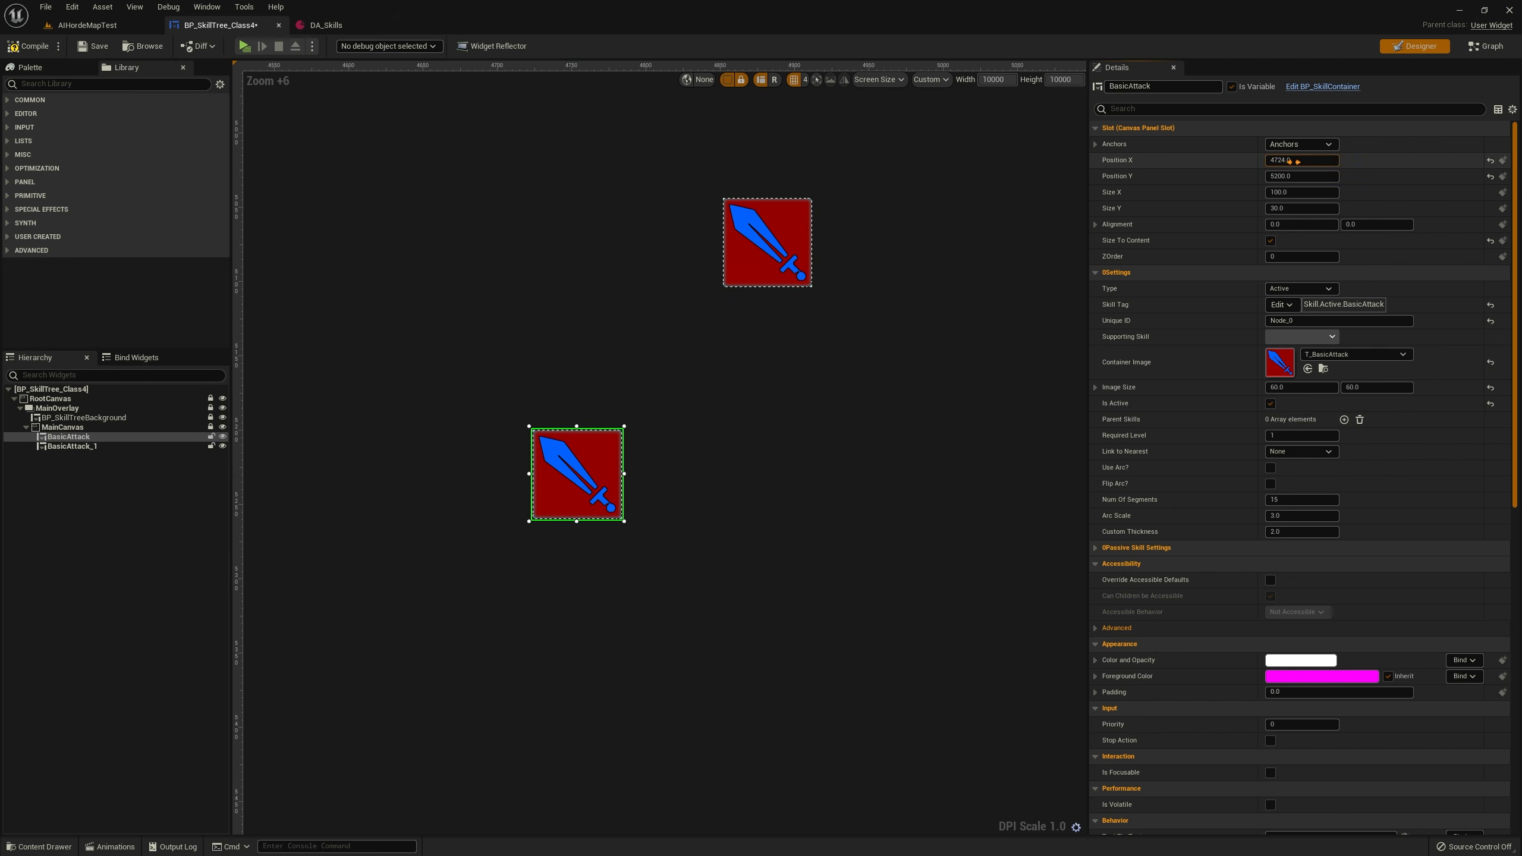
pyautogui.click(800, 243)
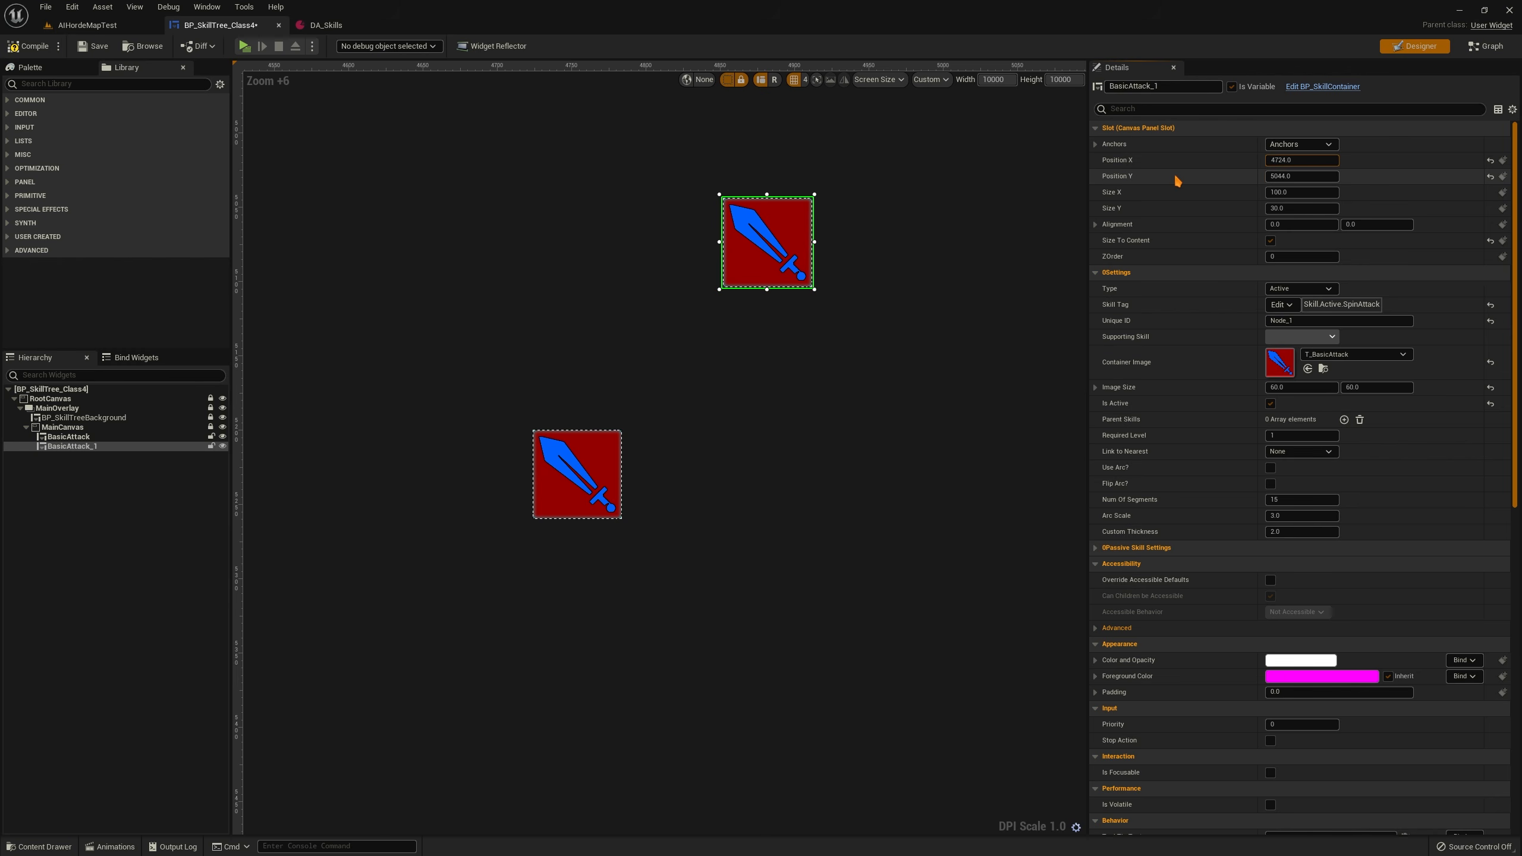
pyautogui.press('Return')
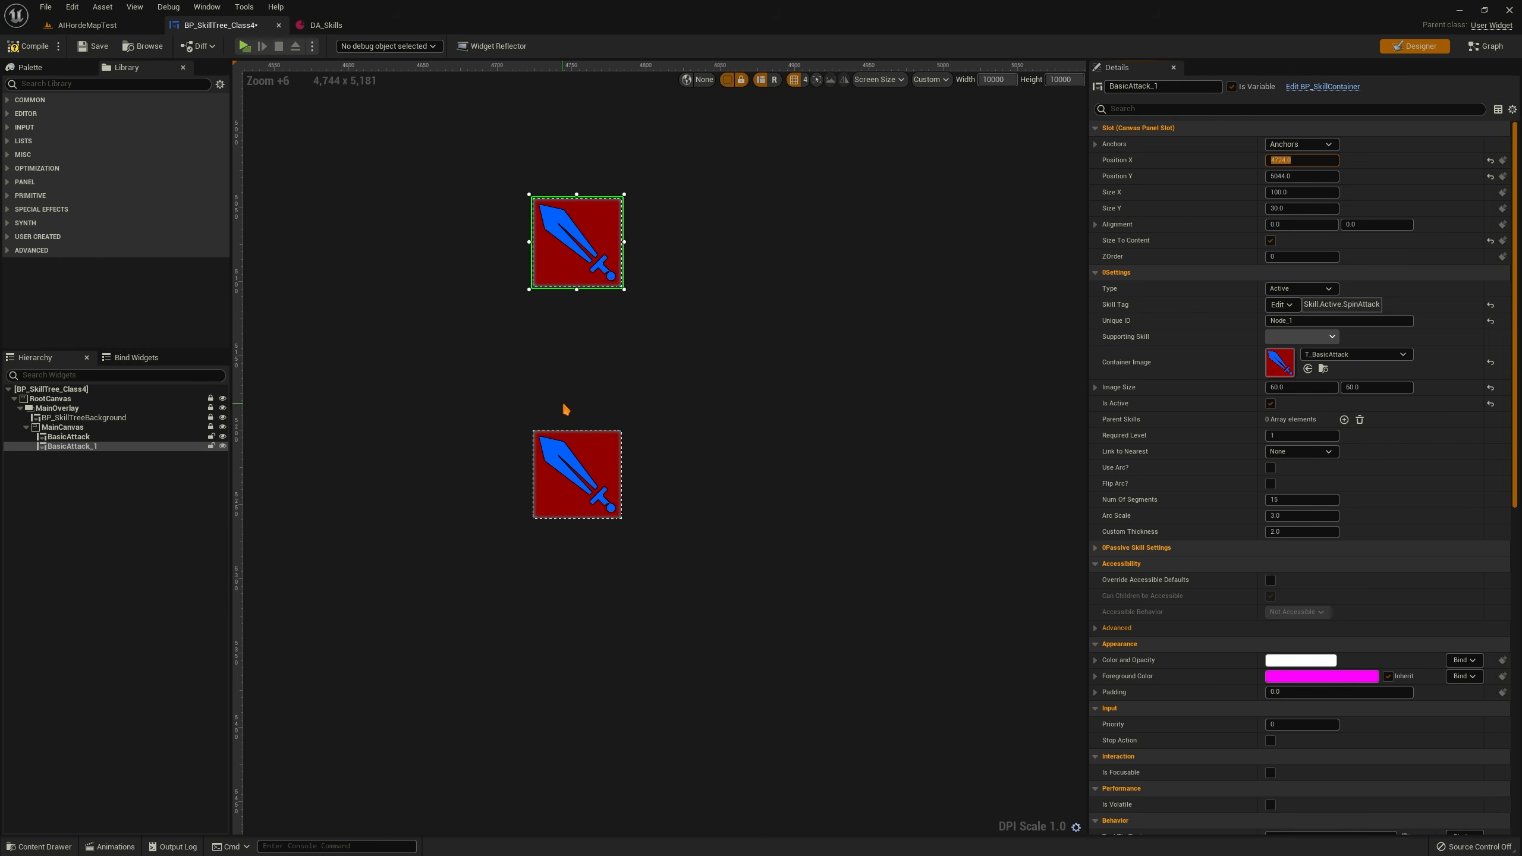
pyautogui.click(1327, 175)
pyautogui.click(757, 259)
pyautogui.click(563, 254)
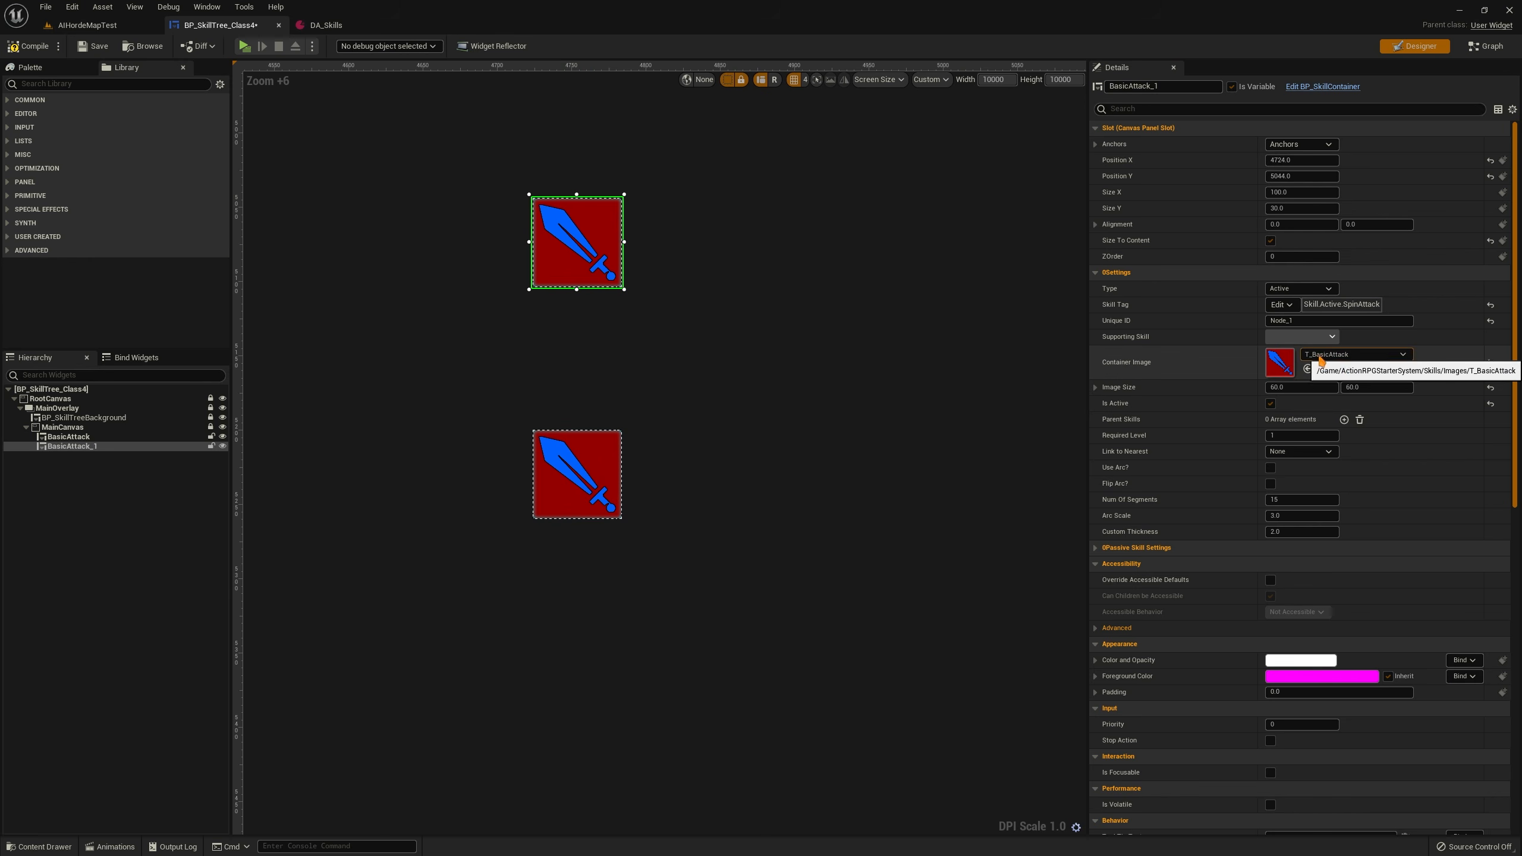
# Copy the T_Spinattack SkillImage from the spin attack entry in DA_Skills into the duplicated node's Container Image
pyautogui.click(354, 25)
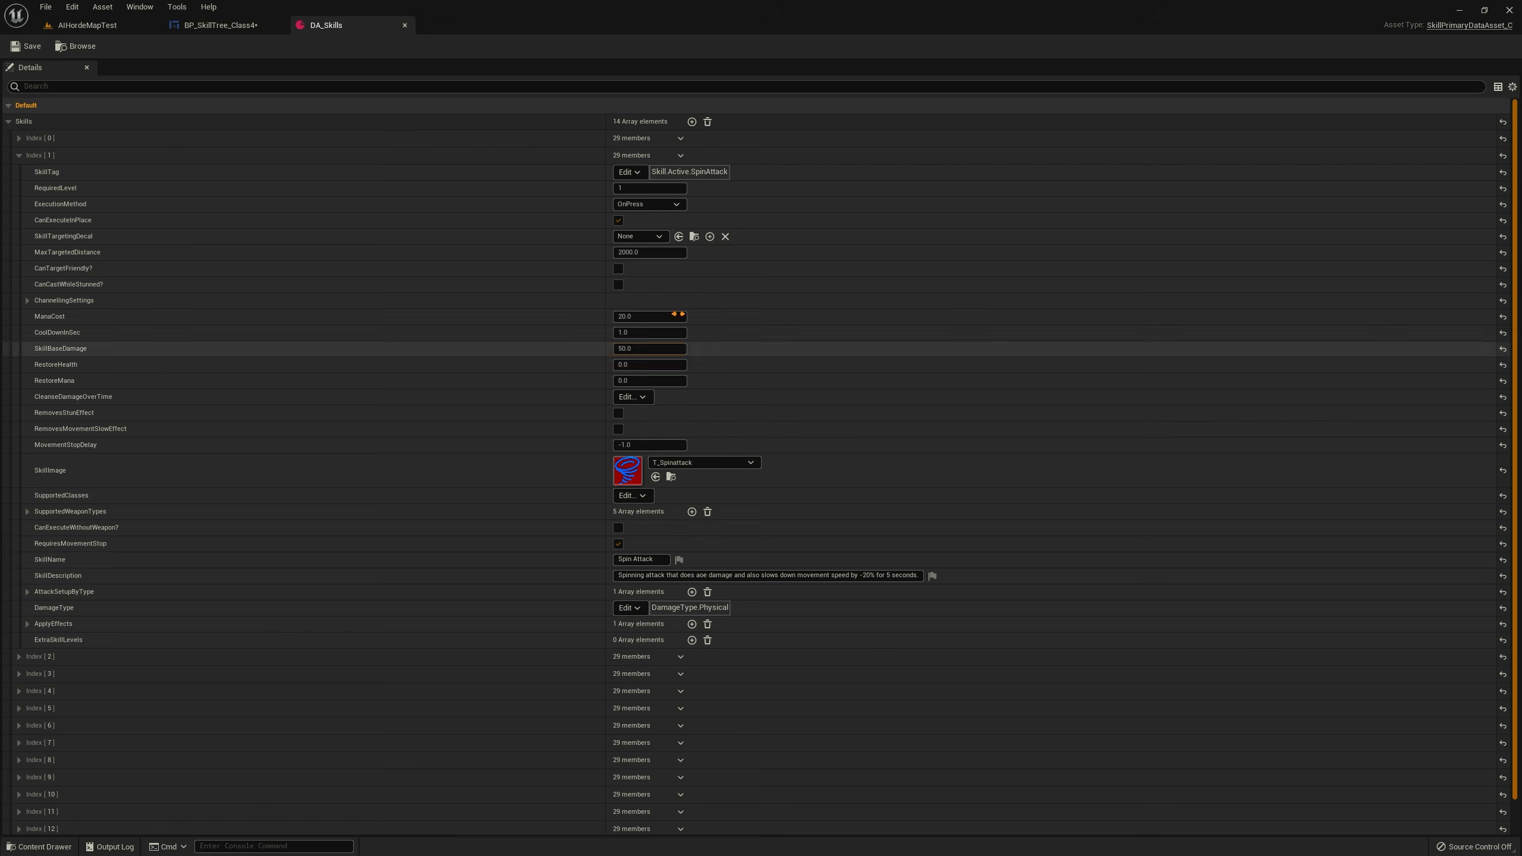
pyautogui.rightClick(632, 467)
pyautogui.click(653, 477)
pyautogui.click(216, 25)
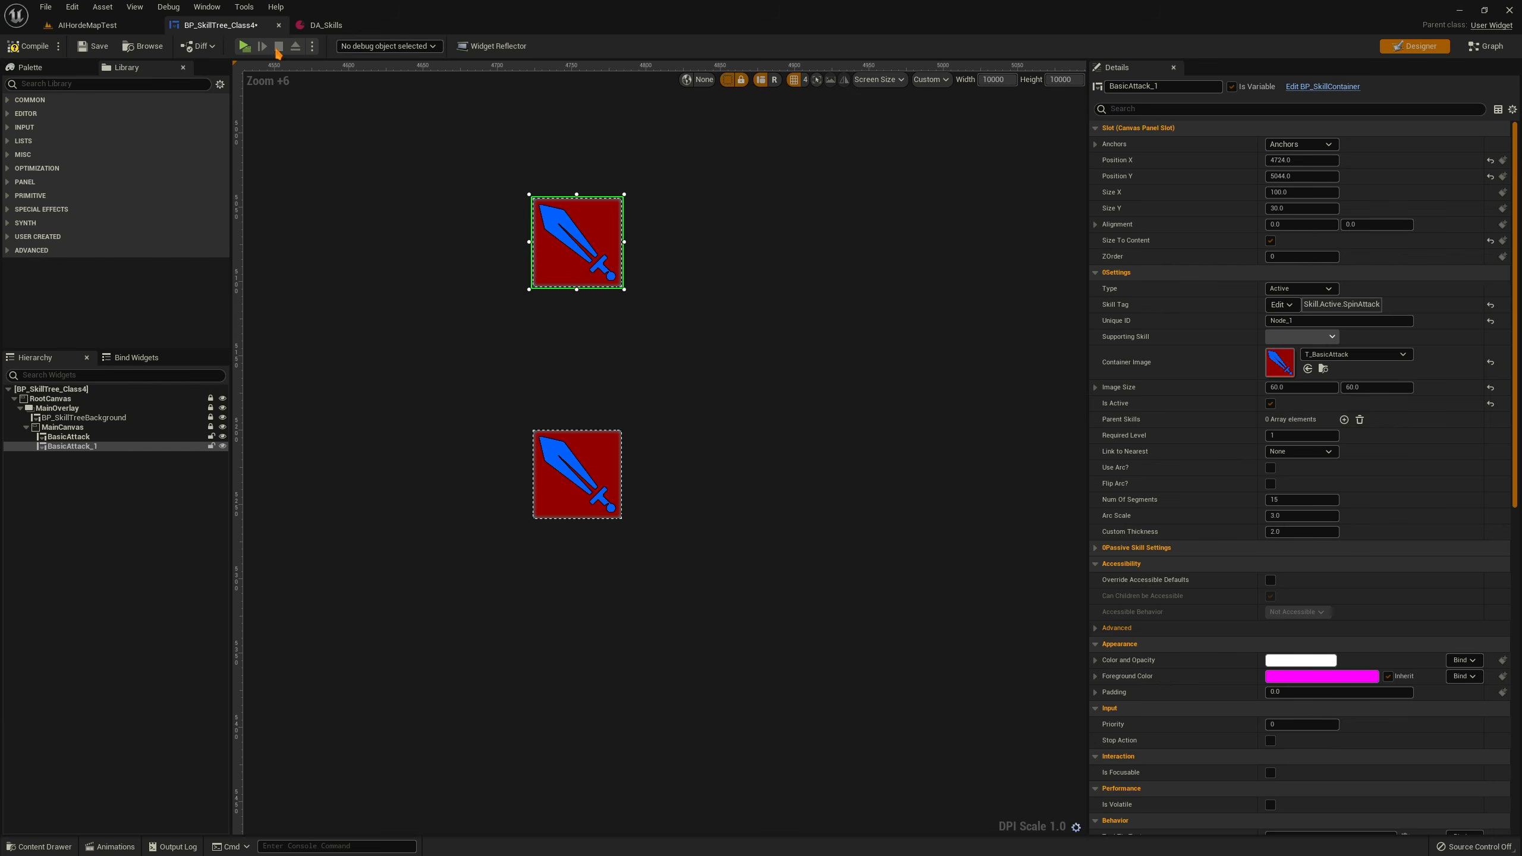
pyautogui.rightClick(1275, 377)
pyautogui.click(1298, 403)
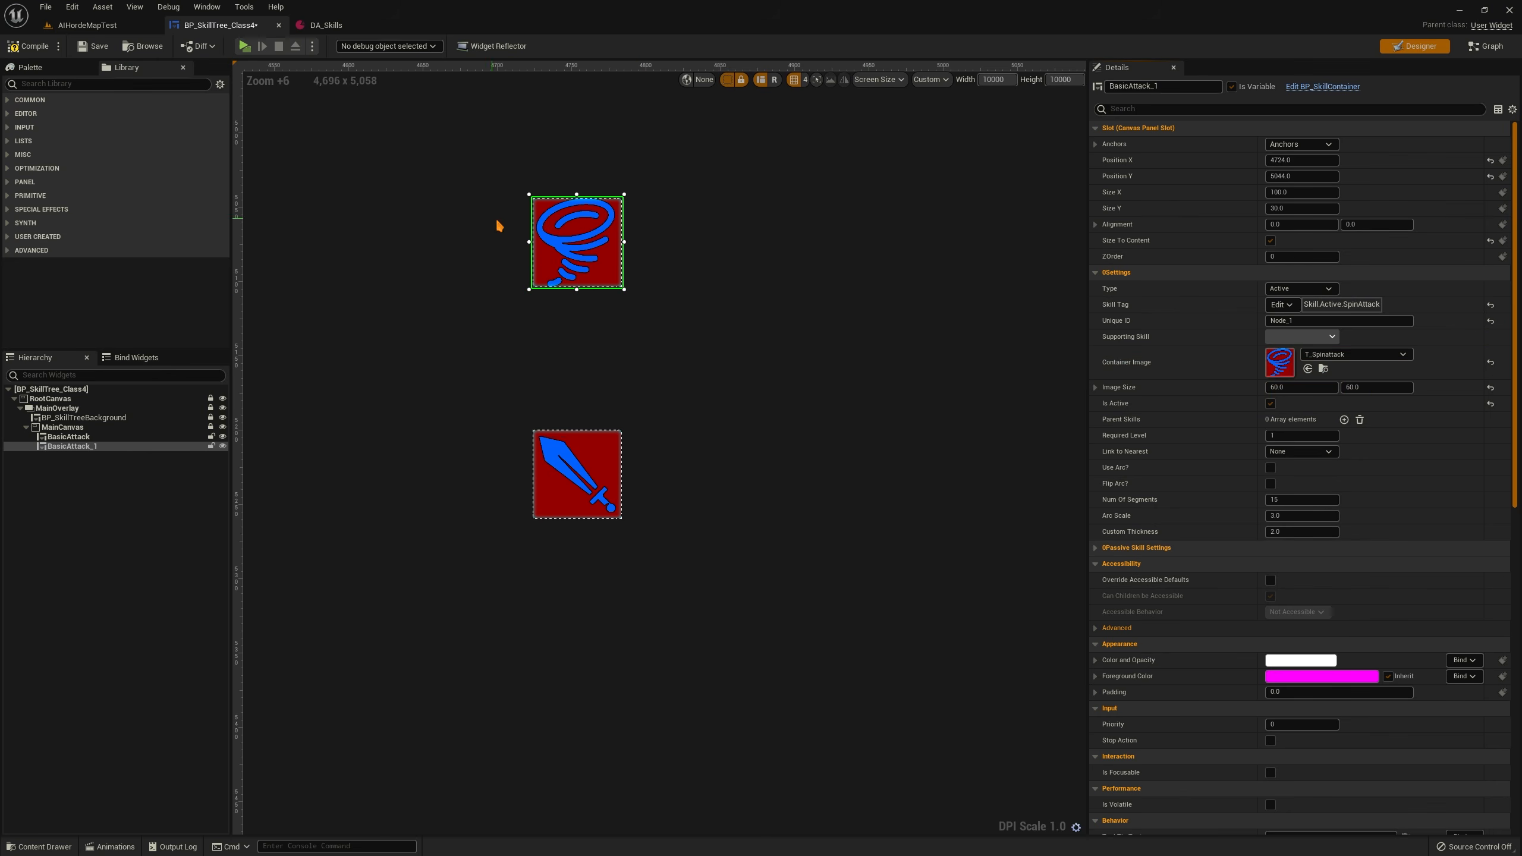
# Compare the spin attack's SkillImage in DA_Skills with the duplicated node's Container Image, and widen the node's details area
pyautogui.click(326, 25)
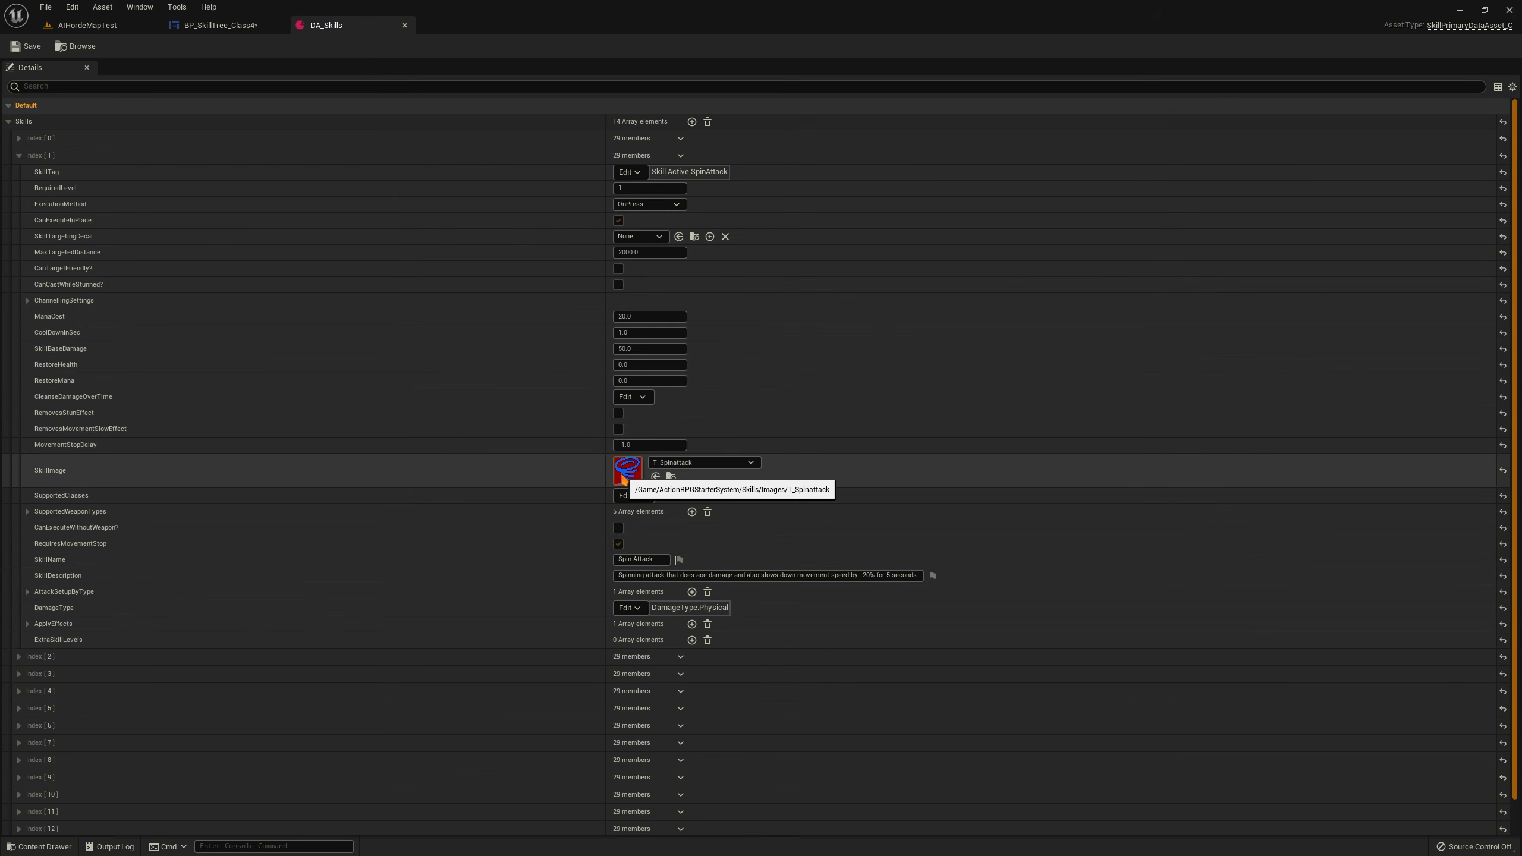
pyautogui.click(210, 26)
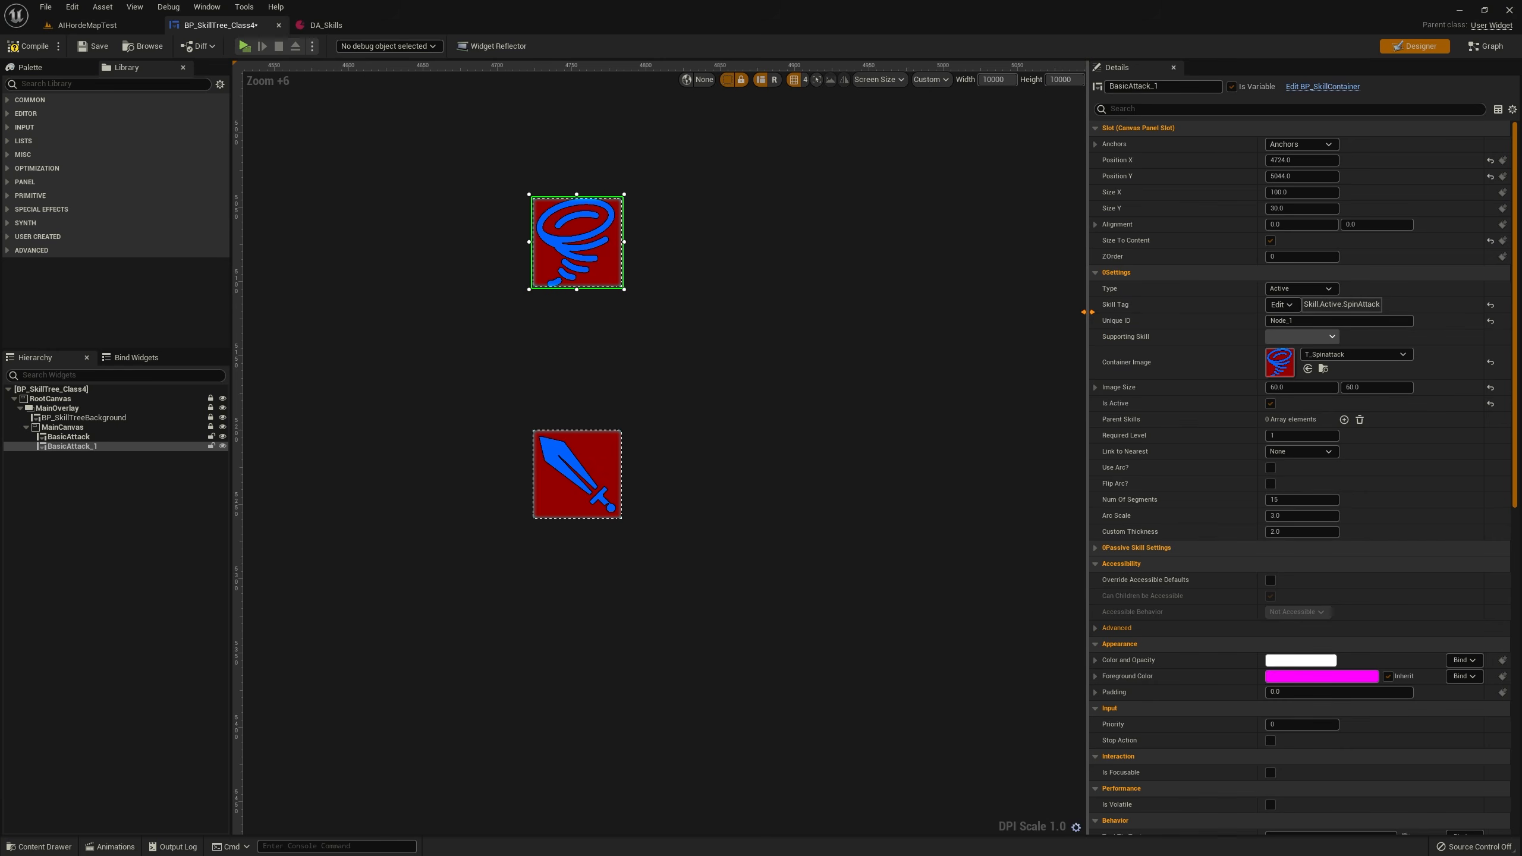
pyautogui.moveTo(1087, 311); pyautogui.dragTo(920, 315)
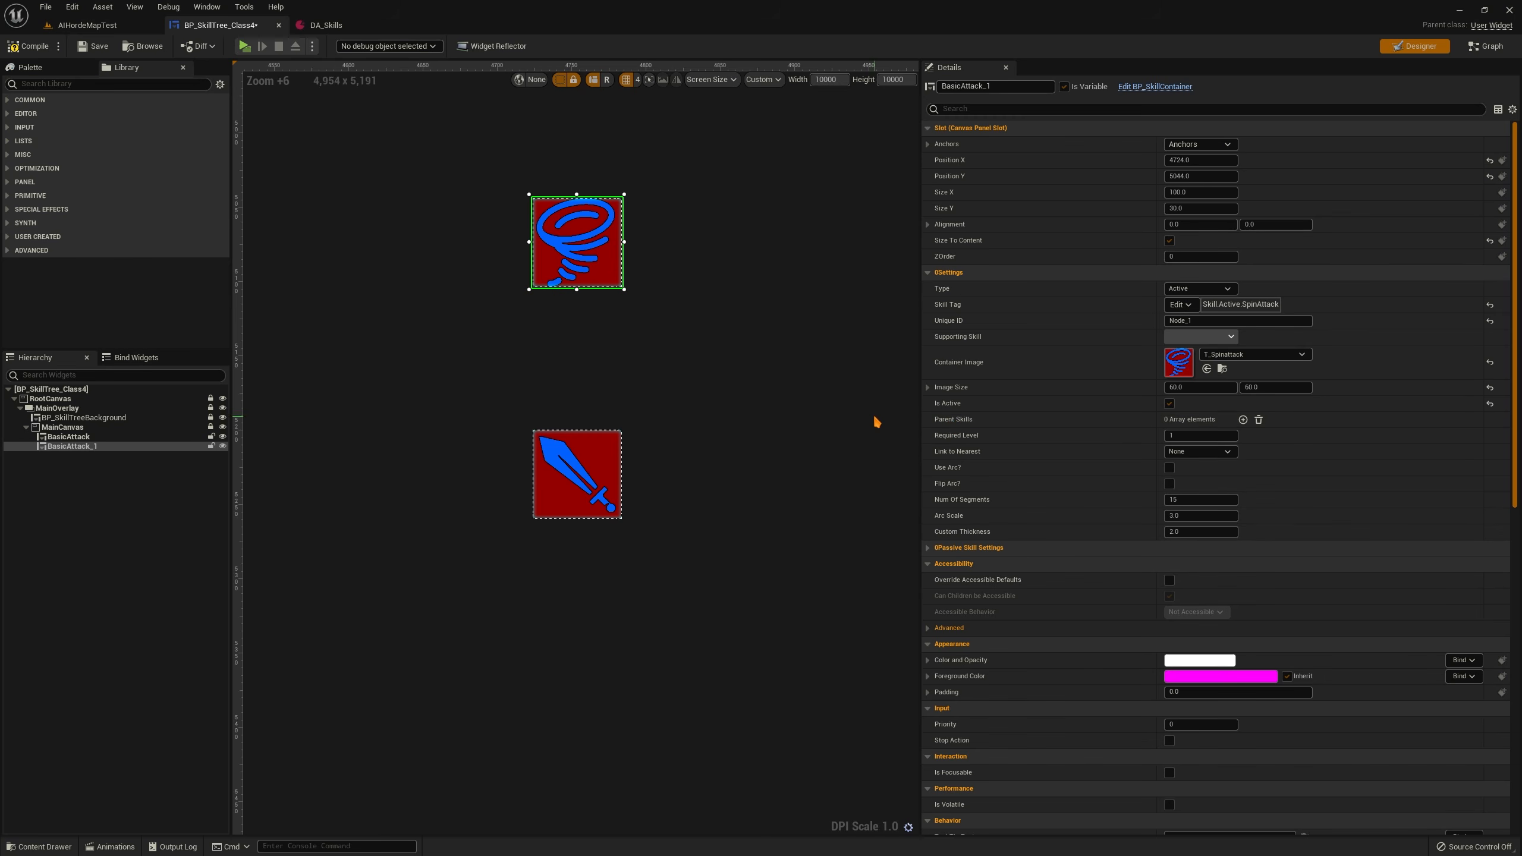
# Rename the BasicAttack_1 node in the hierarchy as Spinattack
pyautogui.click(114, 445)
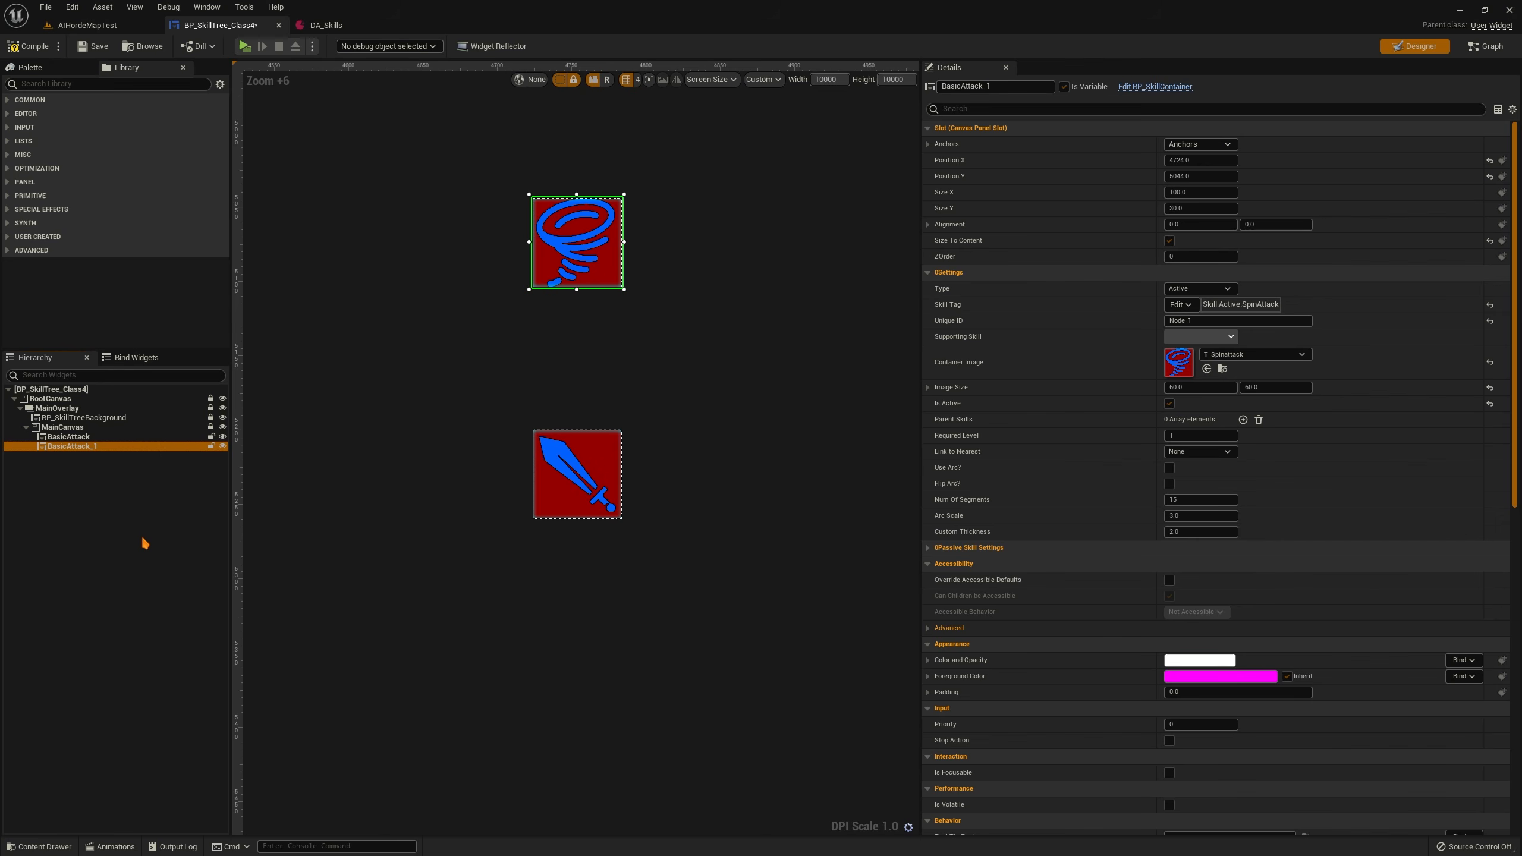
pyautogui.click(83, 437)
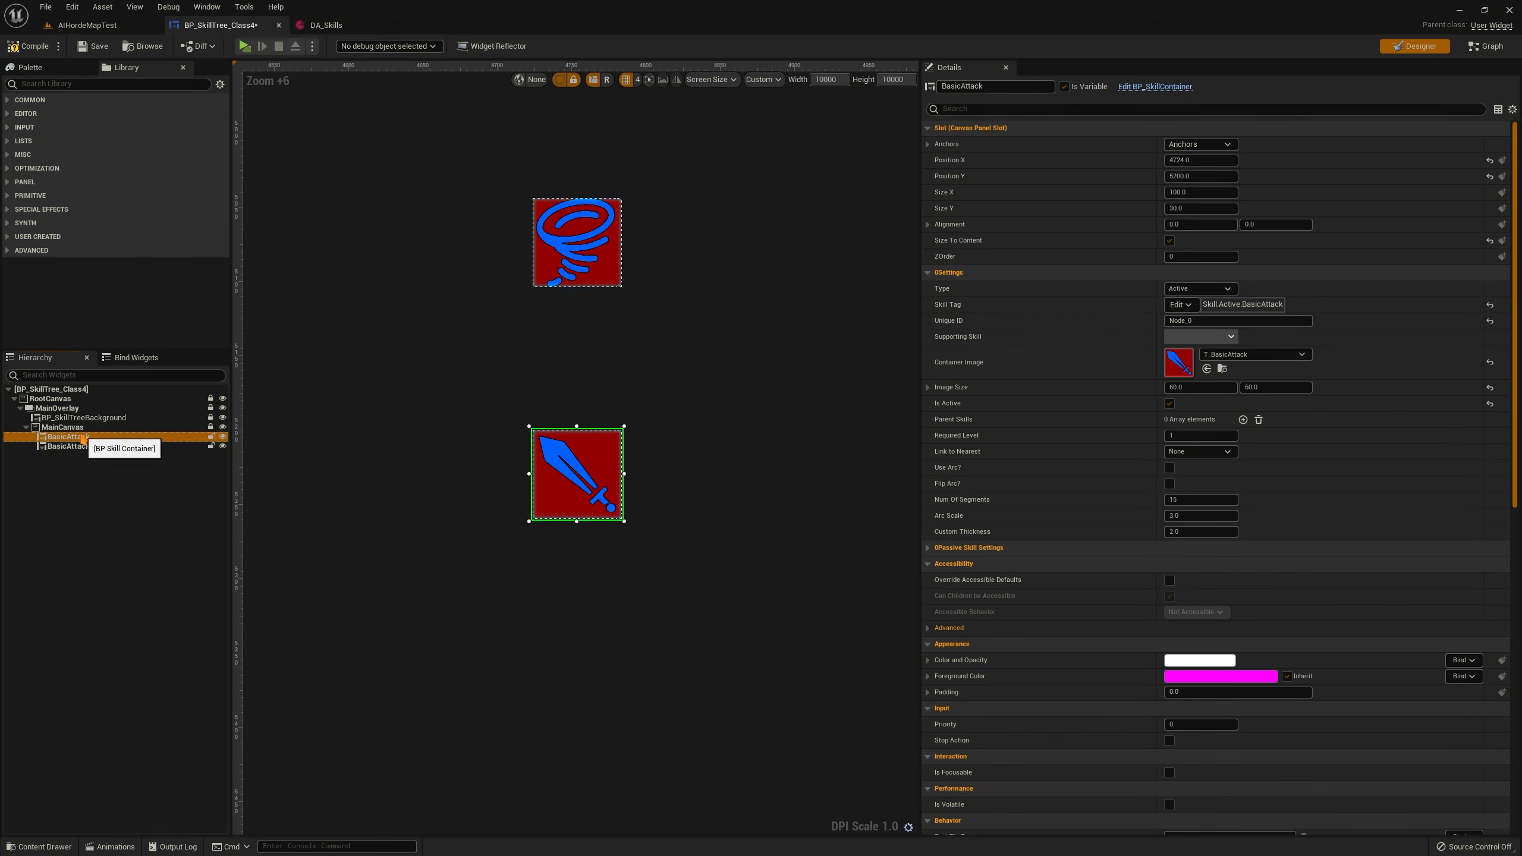
pyautogui.click(105, 447)
pyautogui.press('F2')
pyautogui.write('Spin')
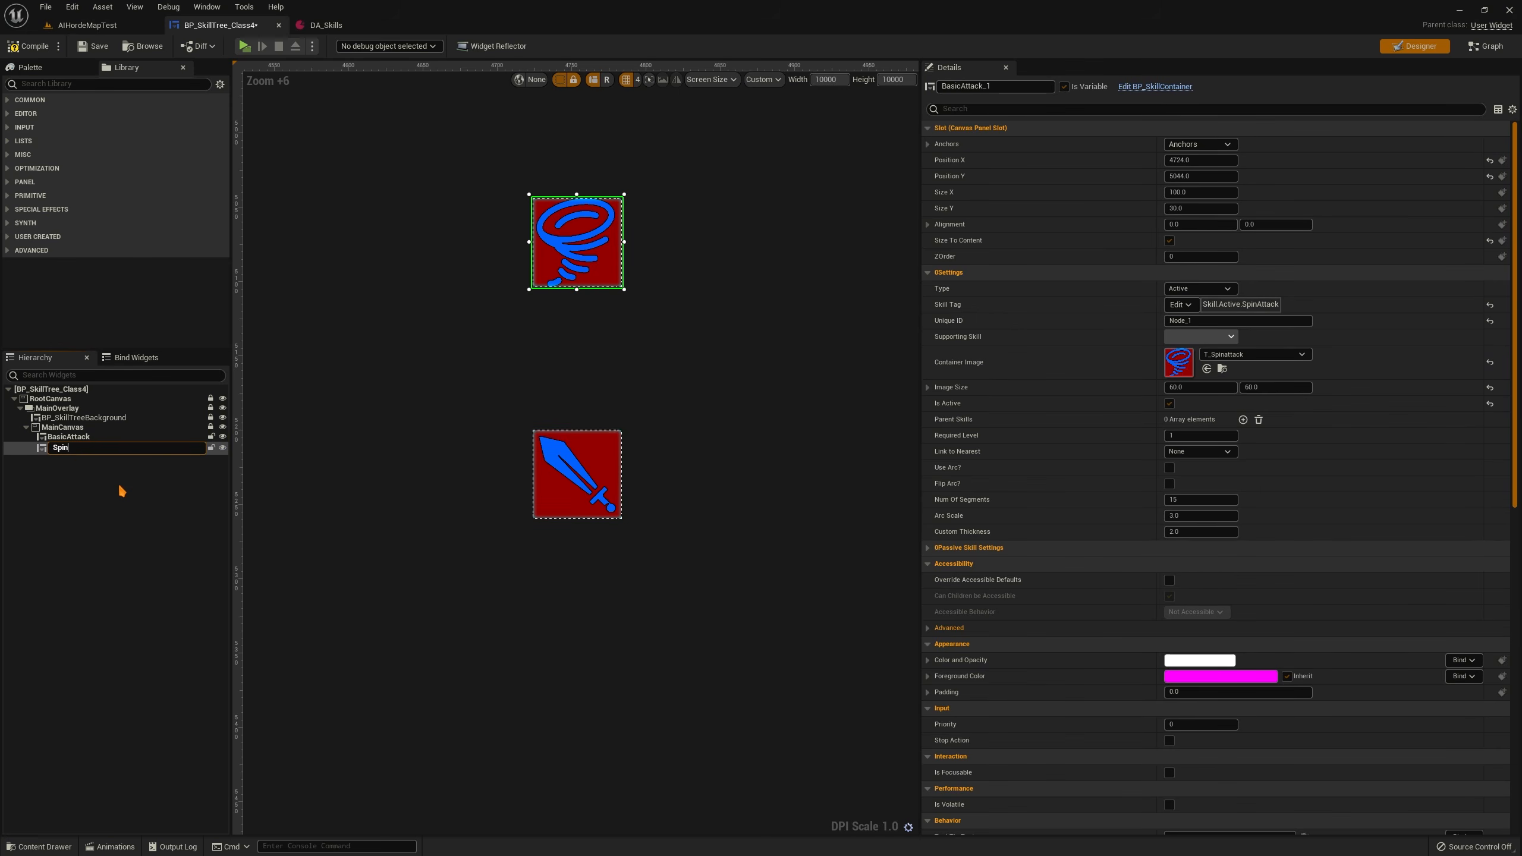
pyautogui.write('attack')
pyautogui.press('Return')
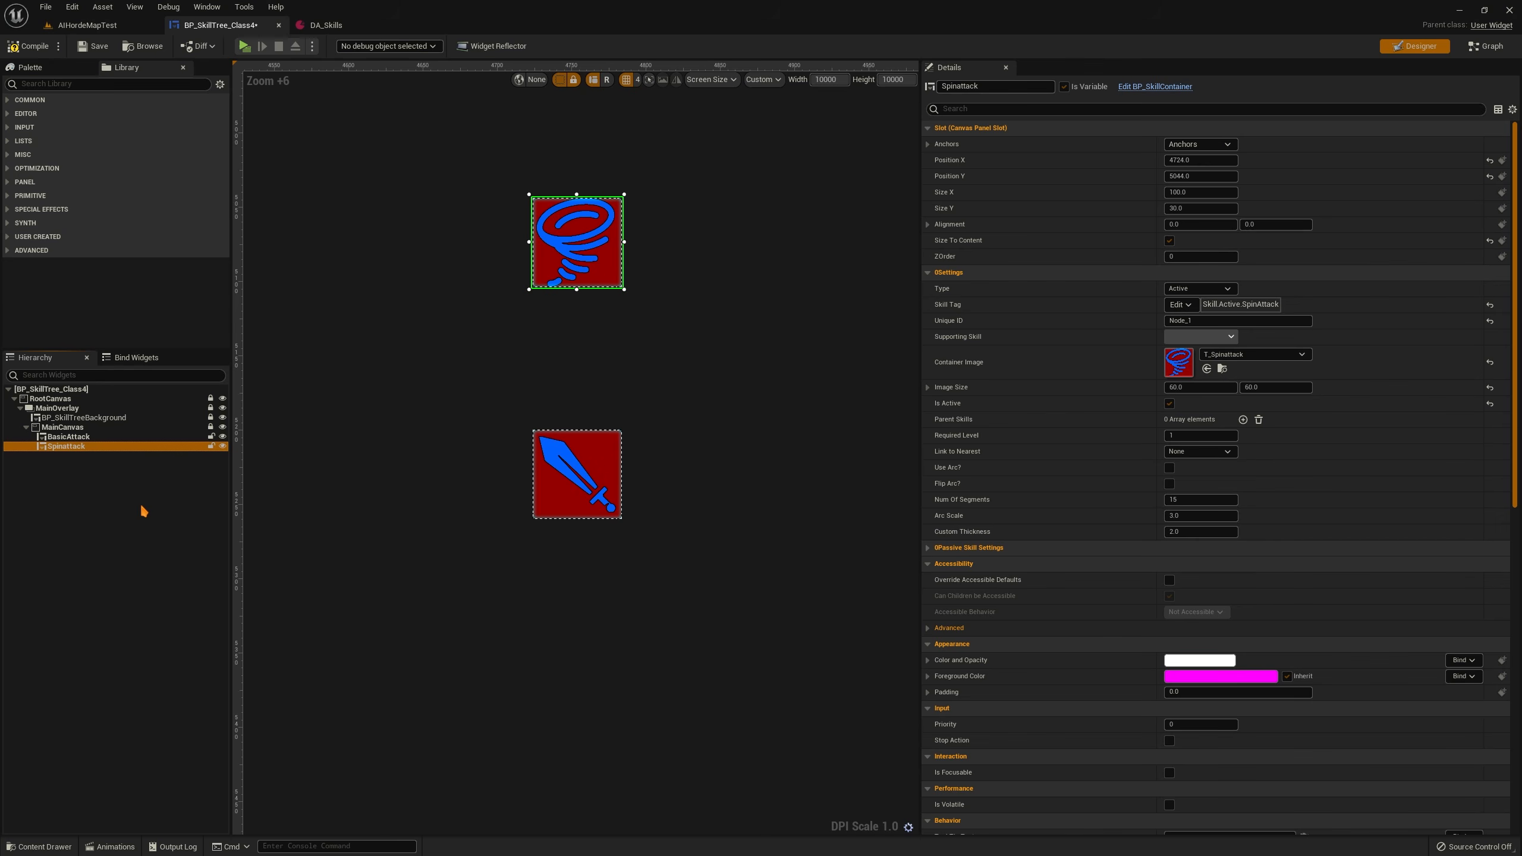
pyautogui.press('F2')
pyautogui.press('Return')
pyautogui.click(596, 238)
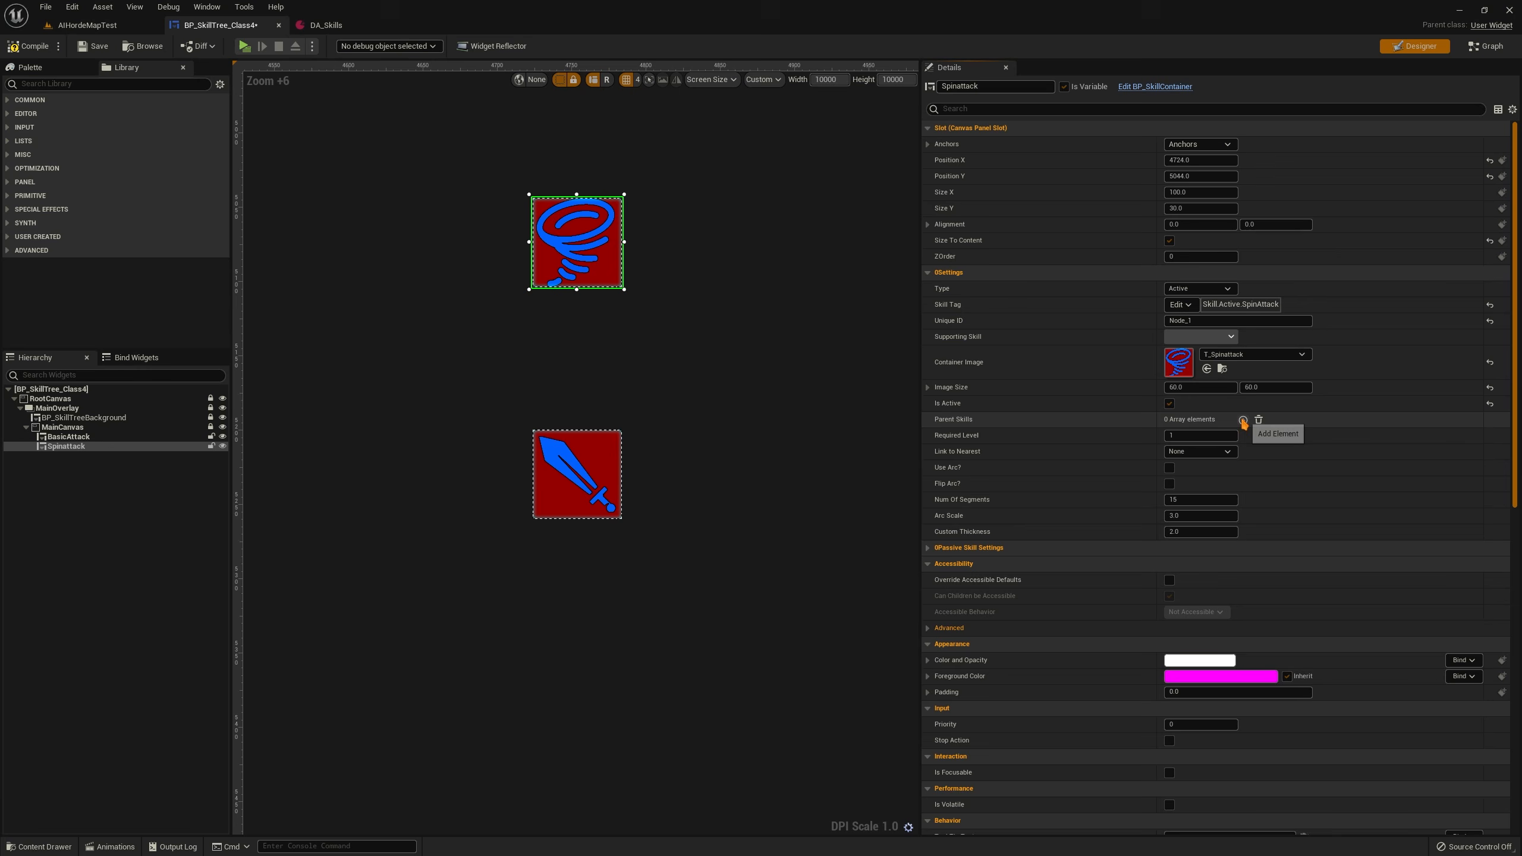
# Add a Parent Skills entry to the Spinattack node and set it to BasicAttack
pyautogui.click(1242, 419)
pyautogui.click(1190, 436)
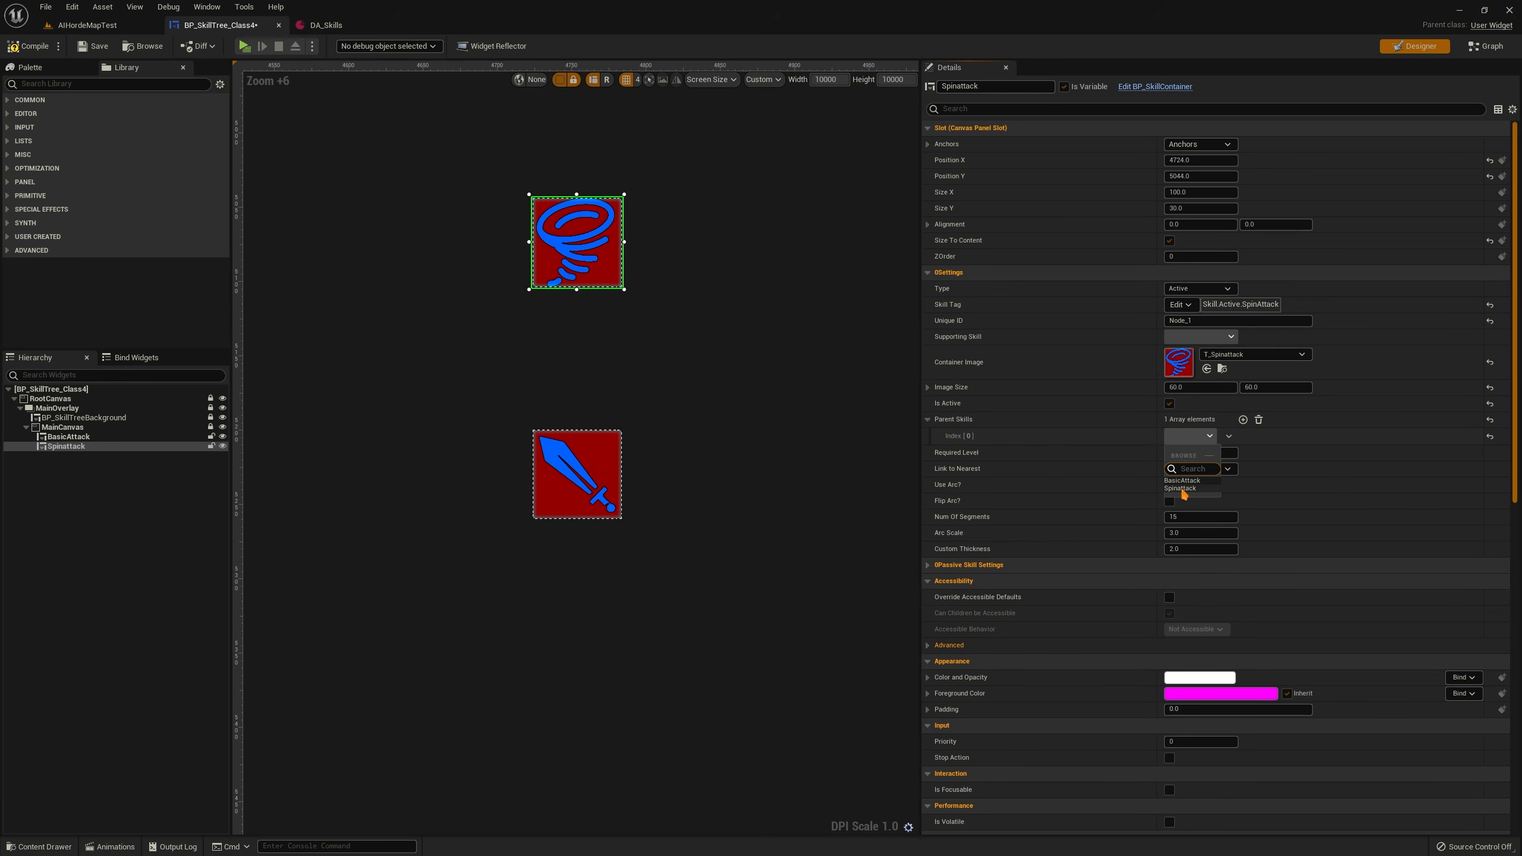
pyautogui.click(1183, 481)
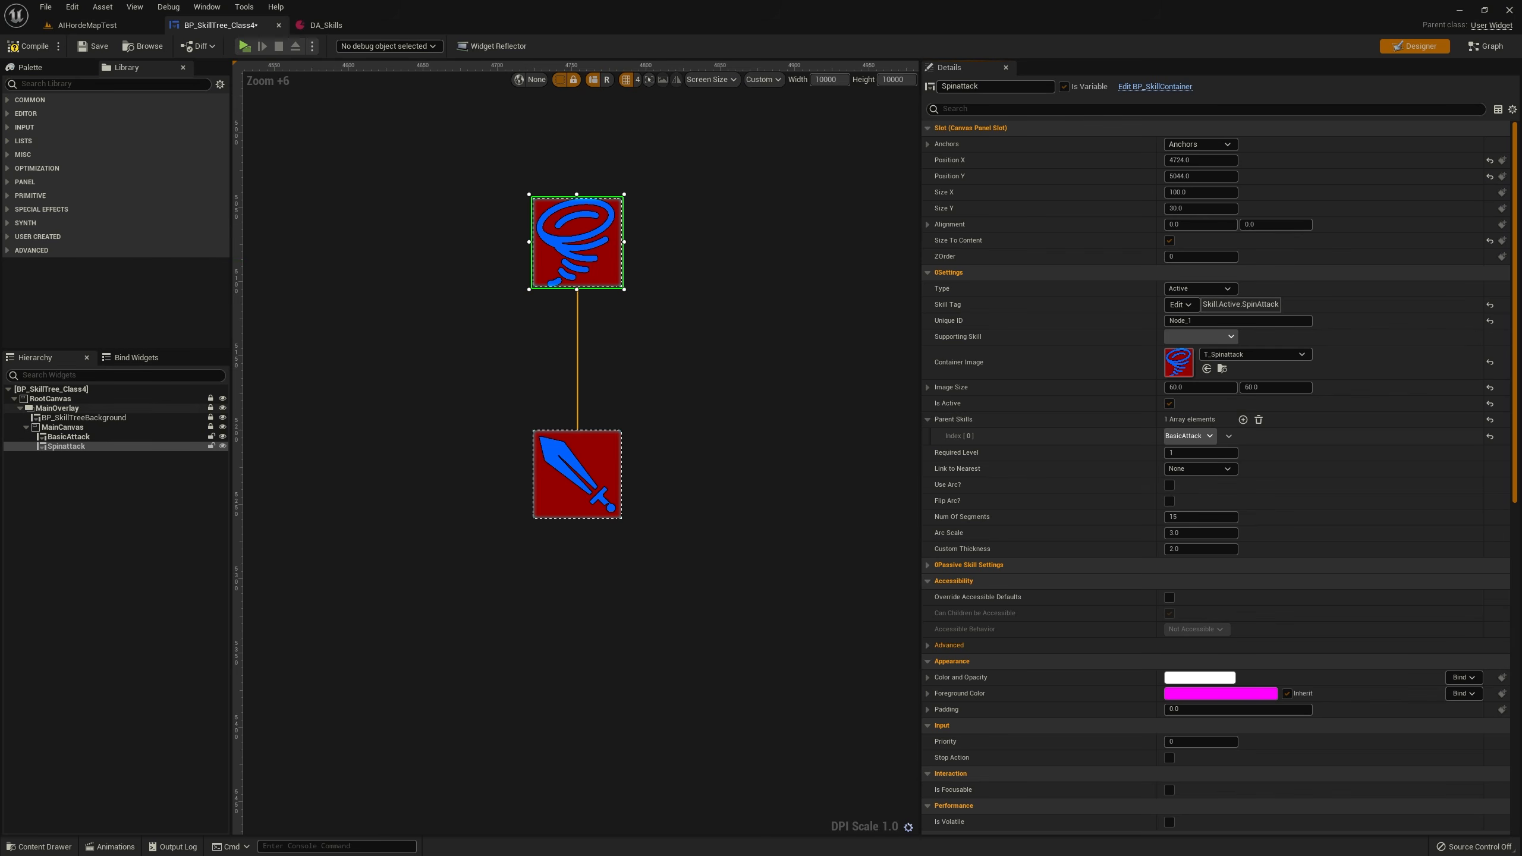
# Check the line tint settings of BP_SkillTreeBackground and turn off Is Active for the Spinattack node
pyautogui.click(68, 418)
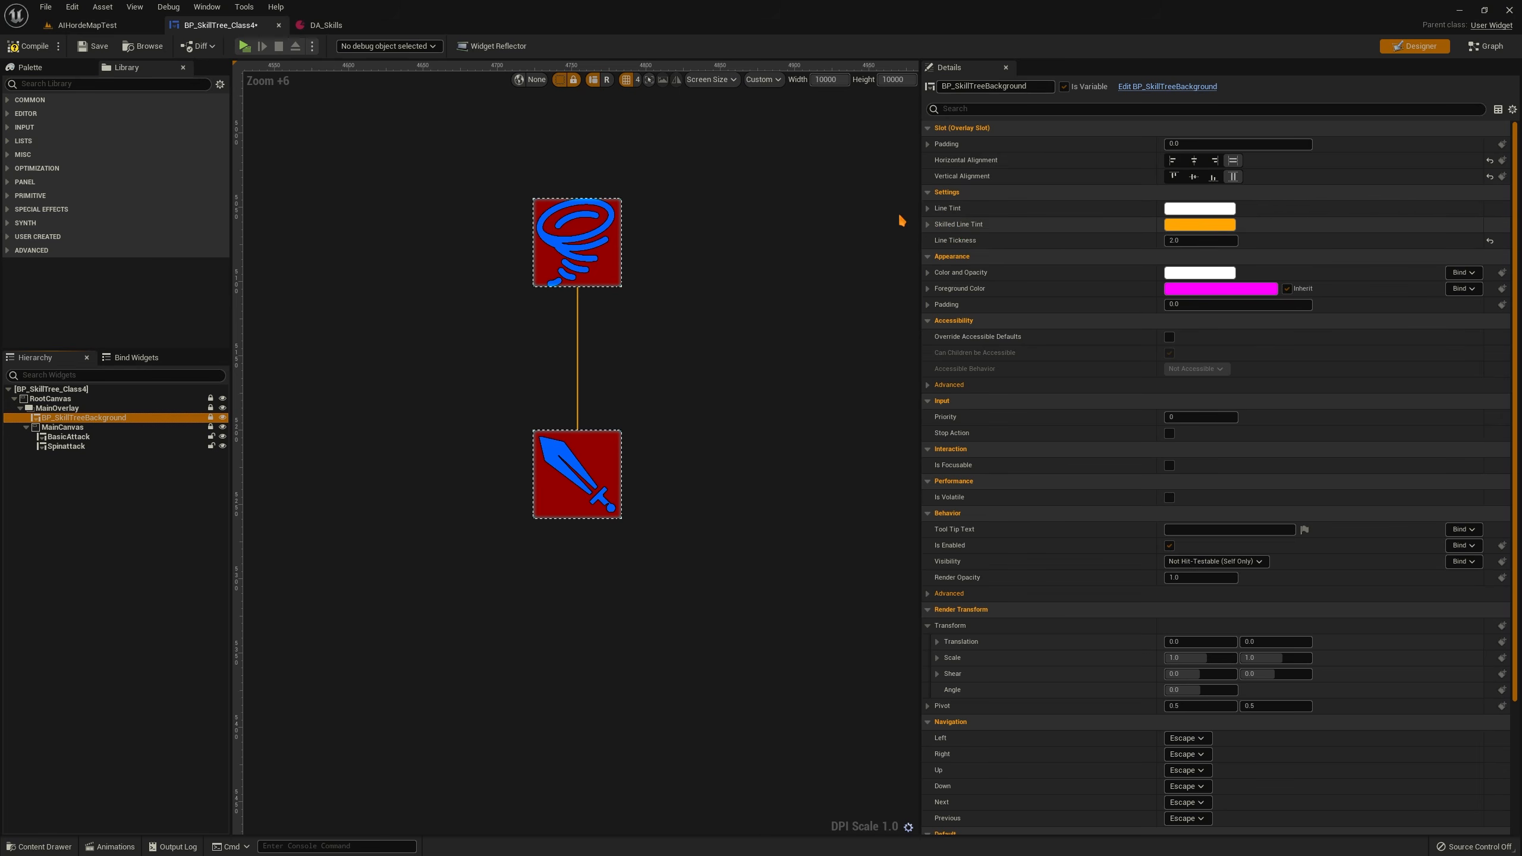
pyautogui.click(609, 264)
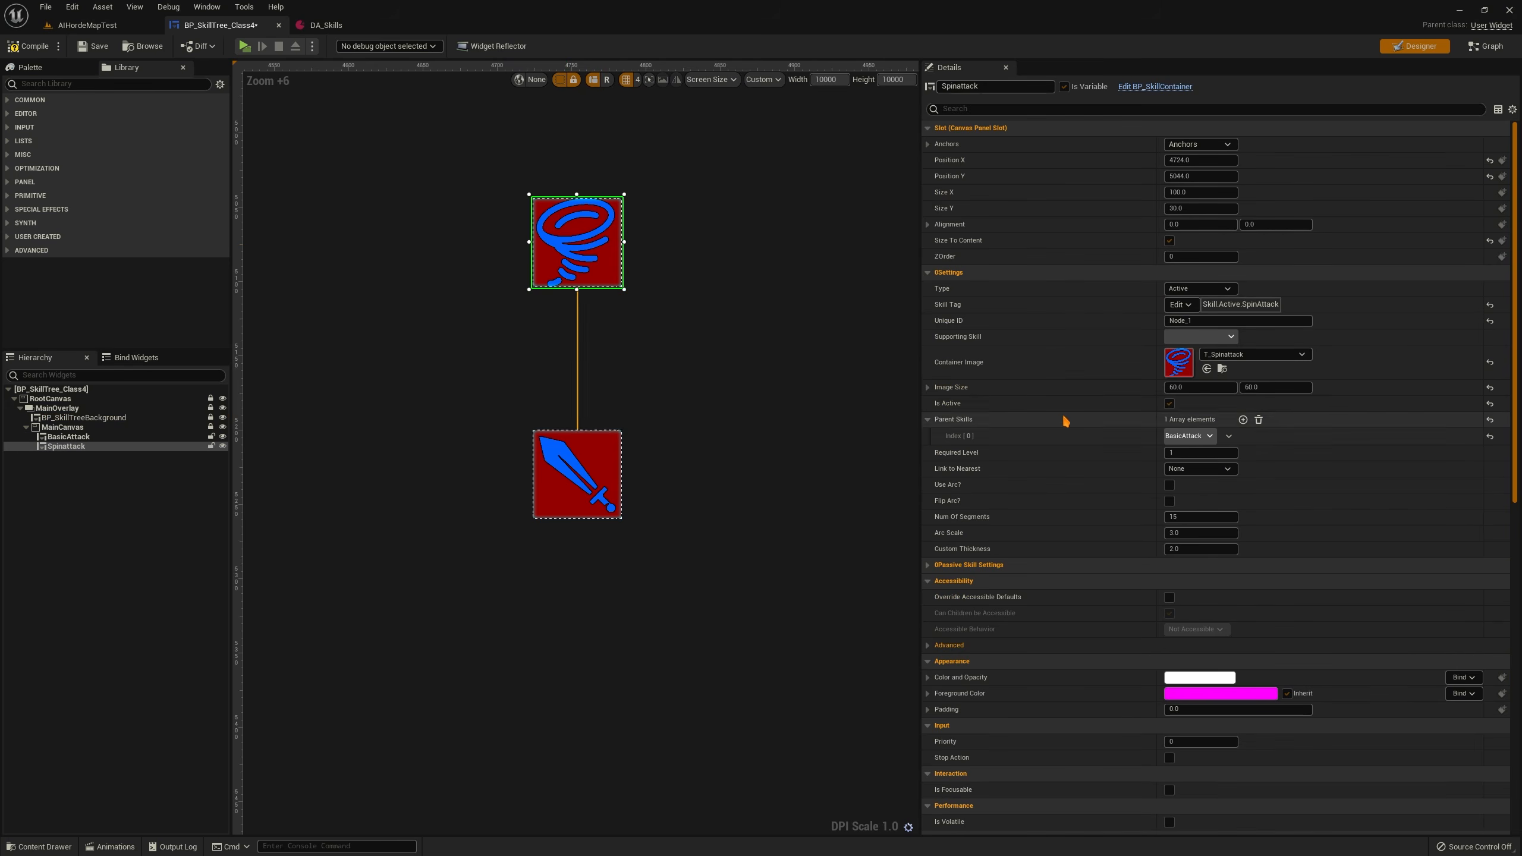
pyautogui.click(1170, 403)
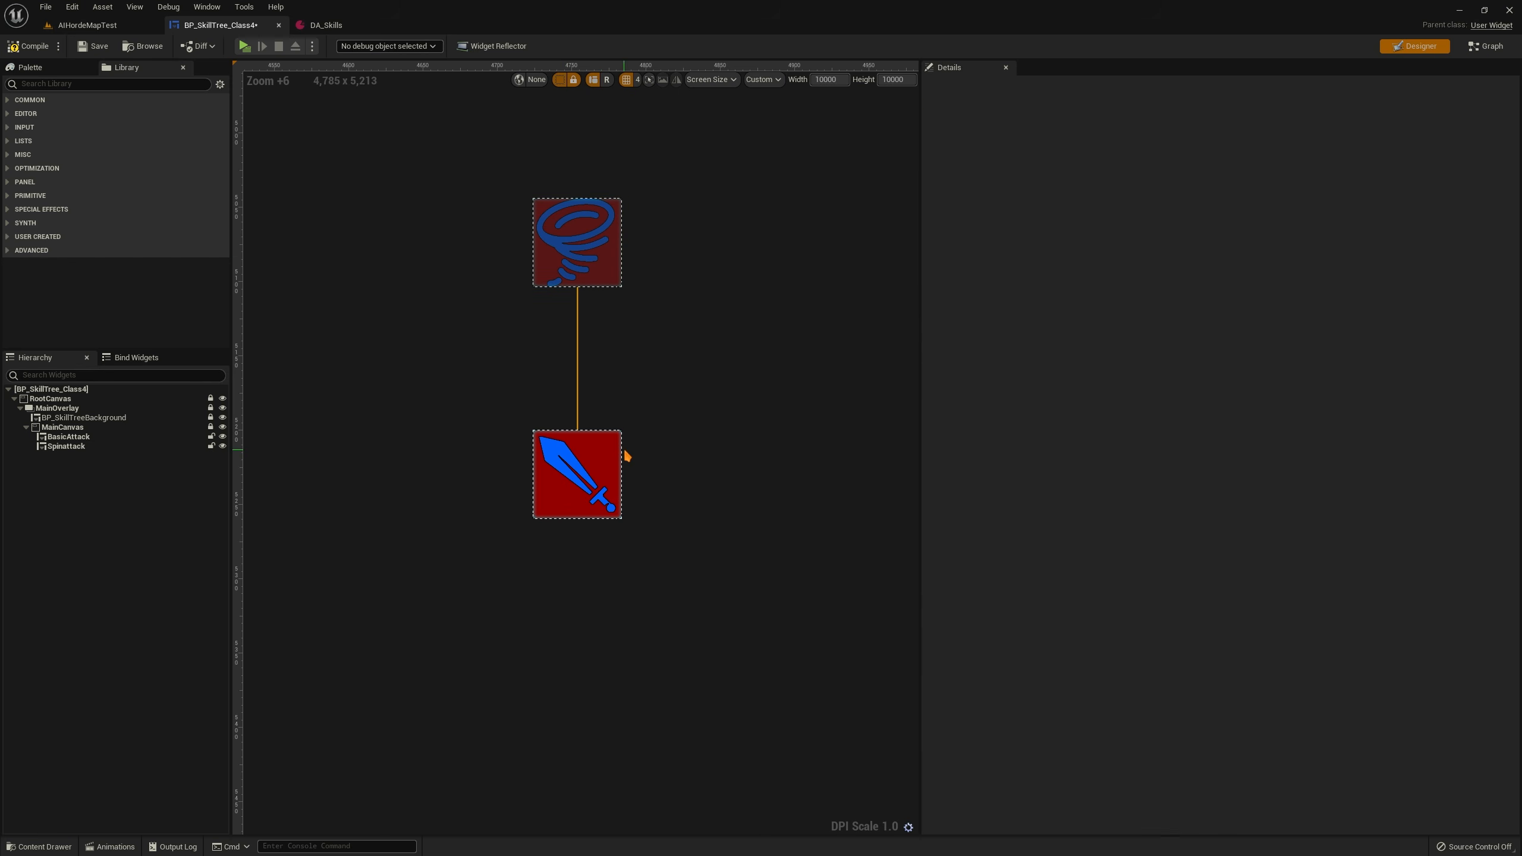
# Review BasicAttack's Type options and compare the Is Active settings of the BasicAttack and Spinattack nodes
pyautogui.click(602, 453)
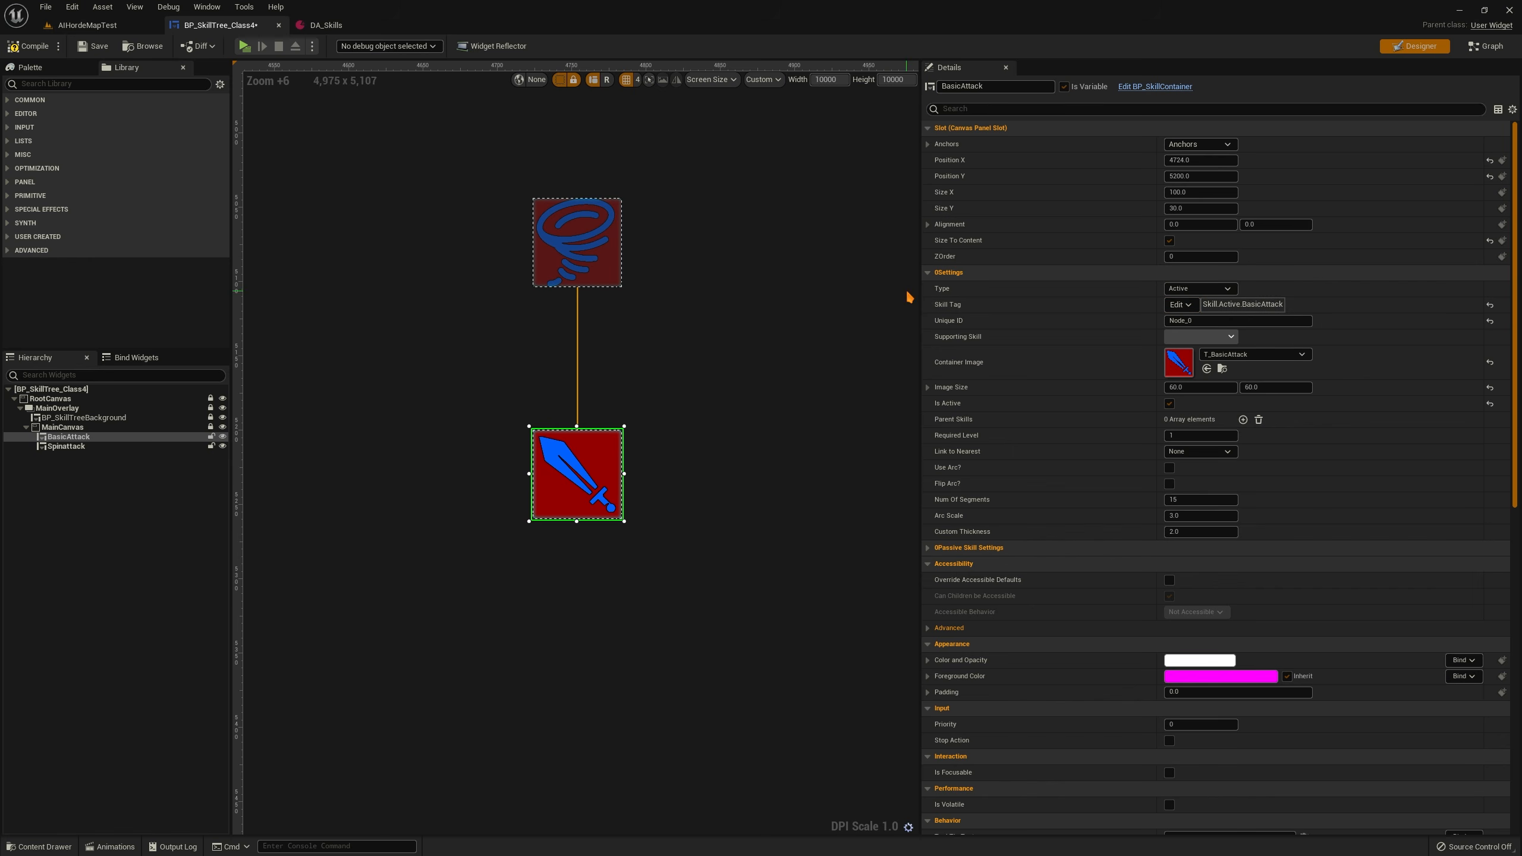
pyautogui.click(1185, 289)
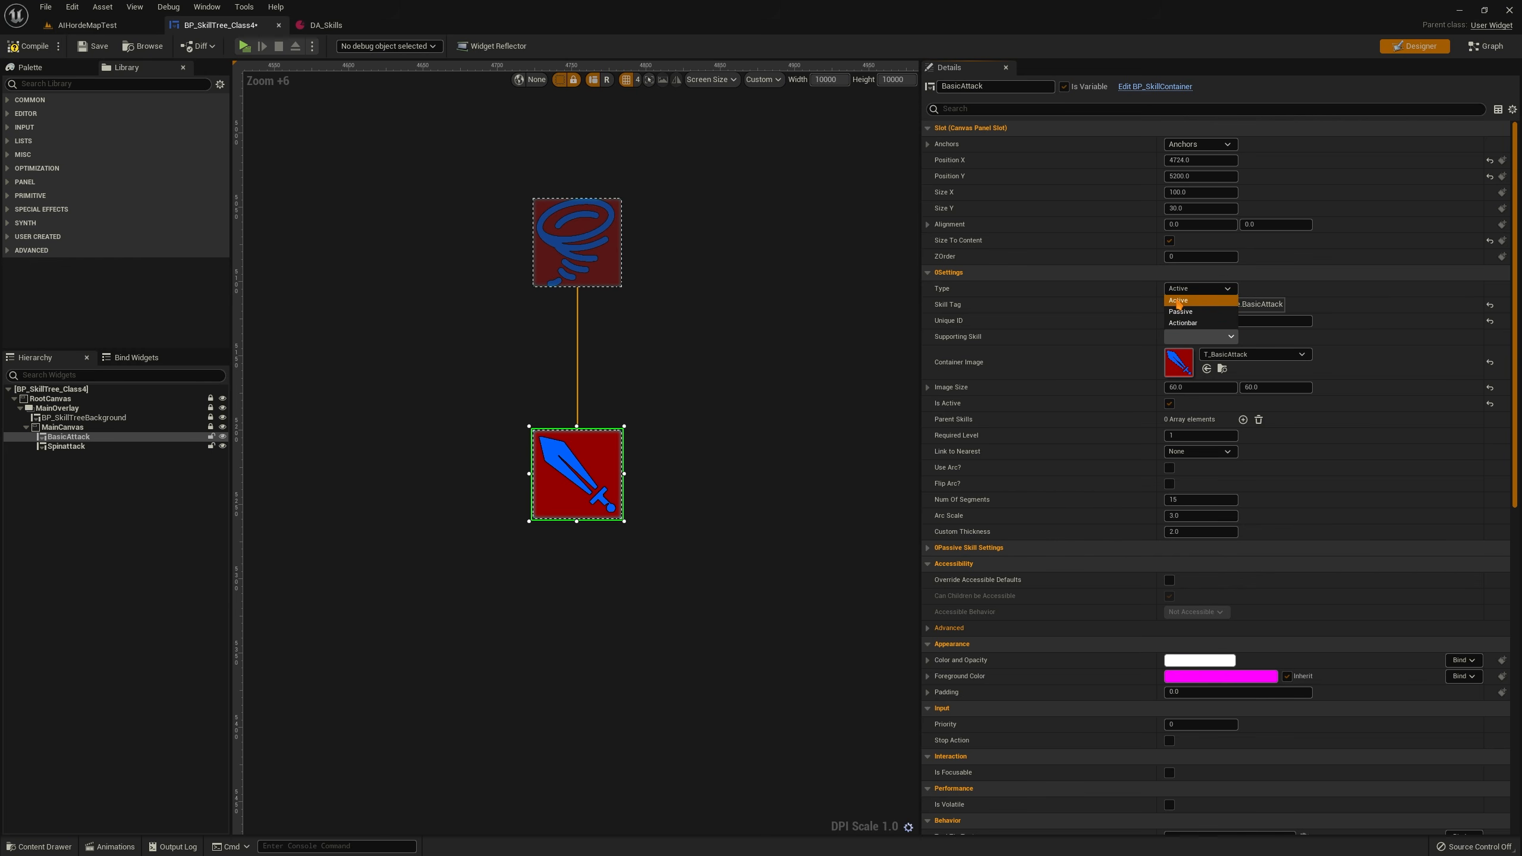
pyautogui.click(581, 231)
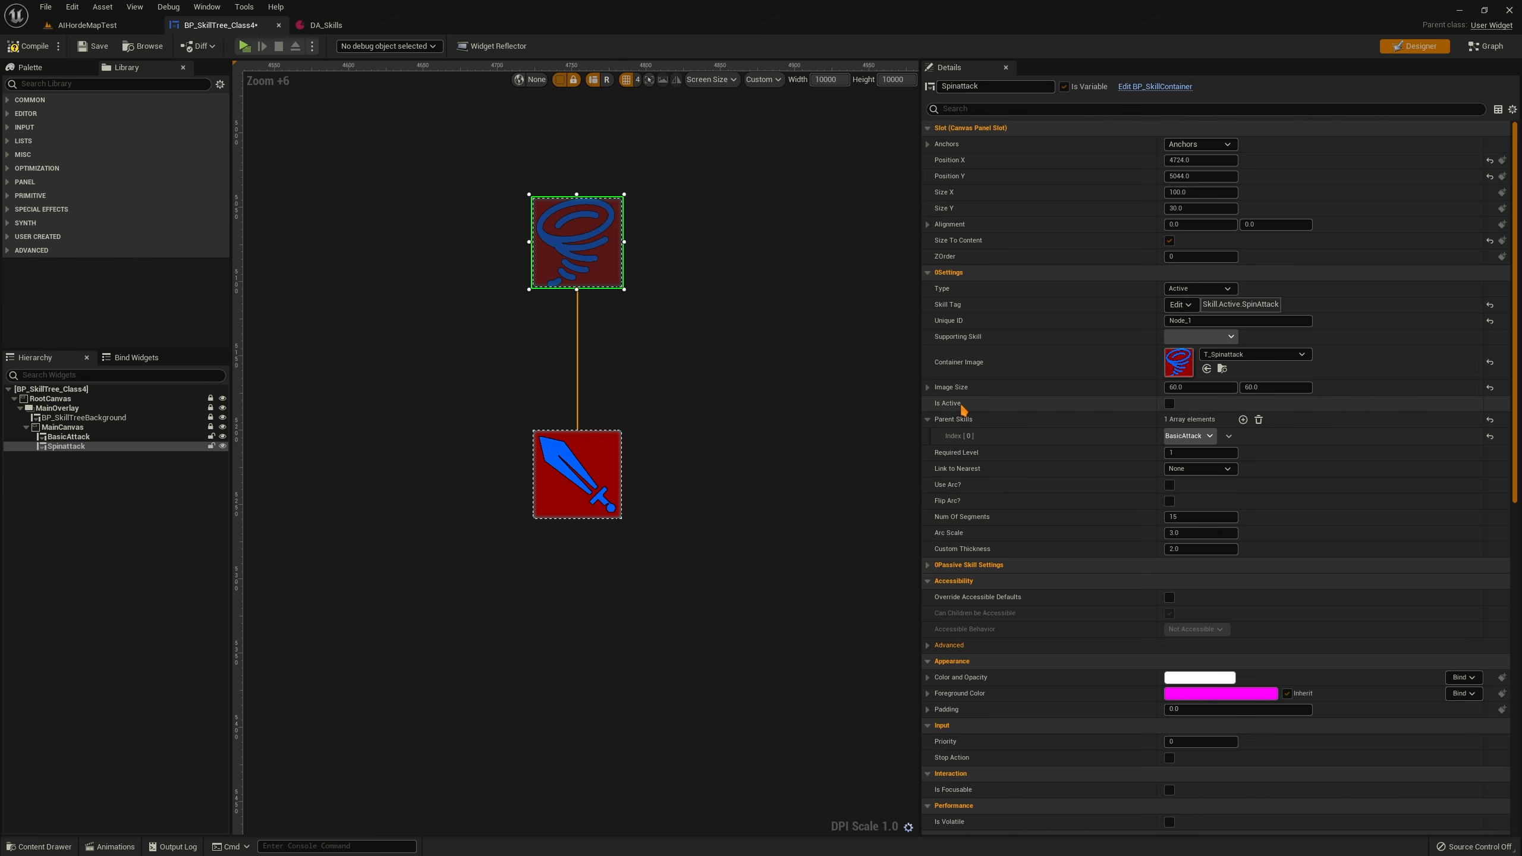
pyautogui.click(585, 478)
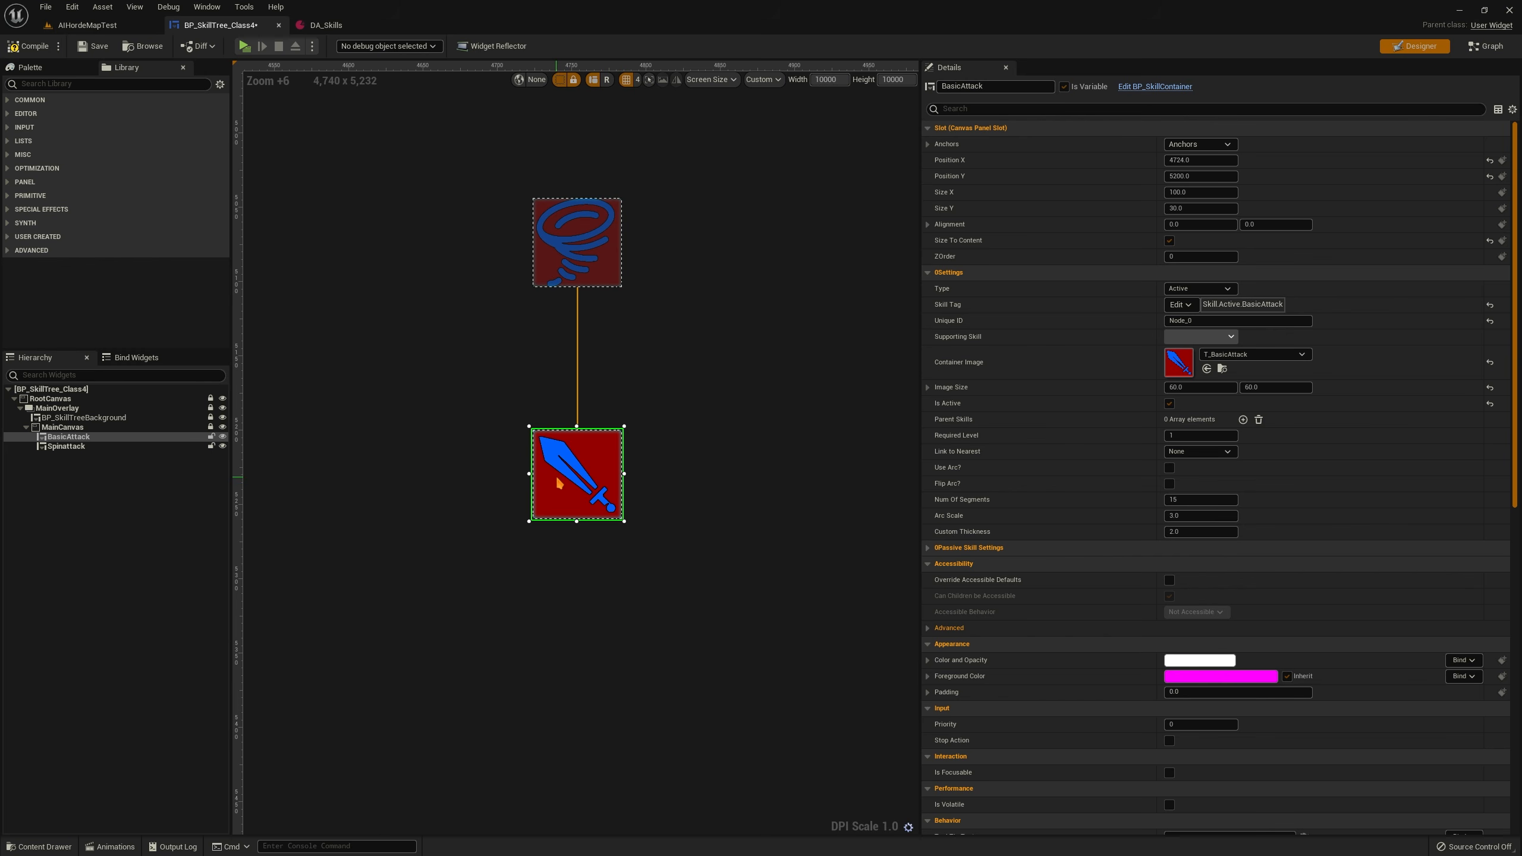
pyautogui.click(602, 266)
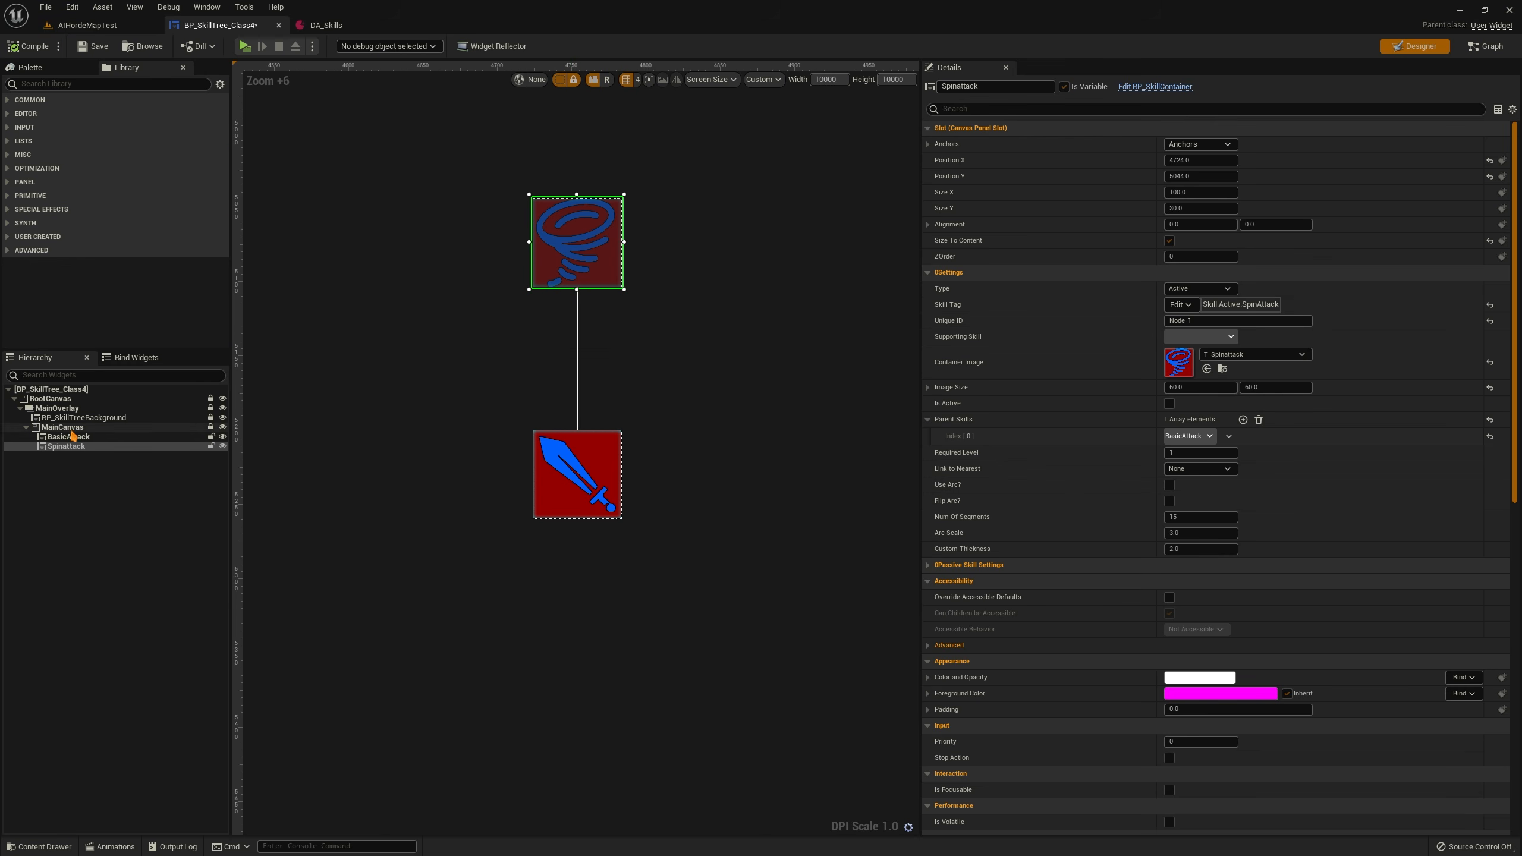
# Set the Line Tint of BP_SkillTreeBackground to pink, hex sRGB FF0090FF
pyautogui.click(84, 417)
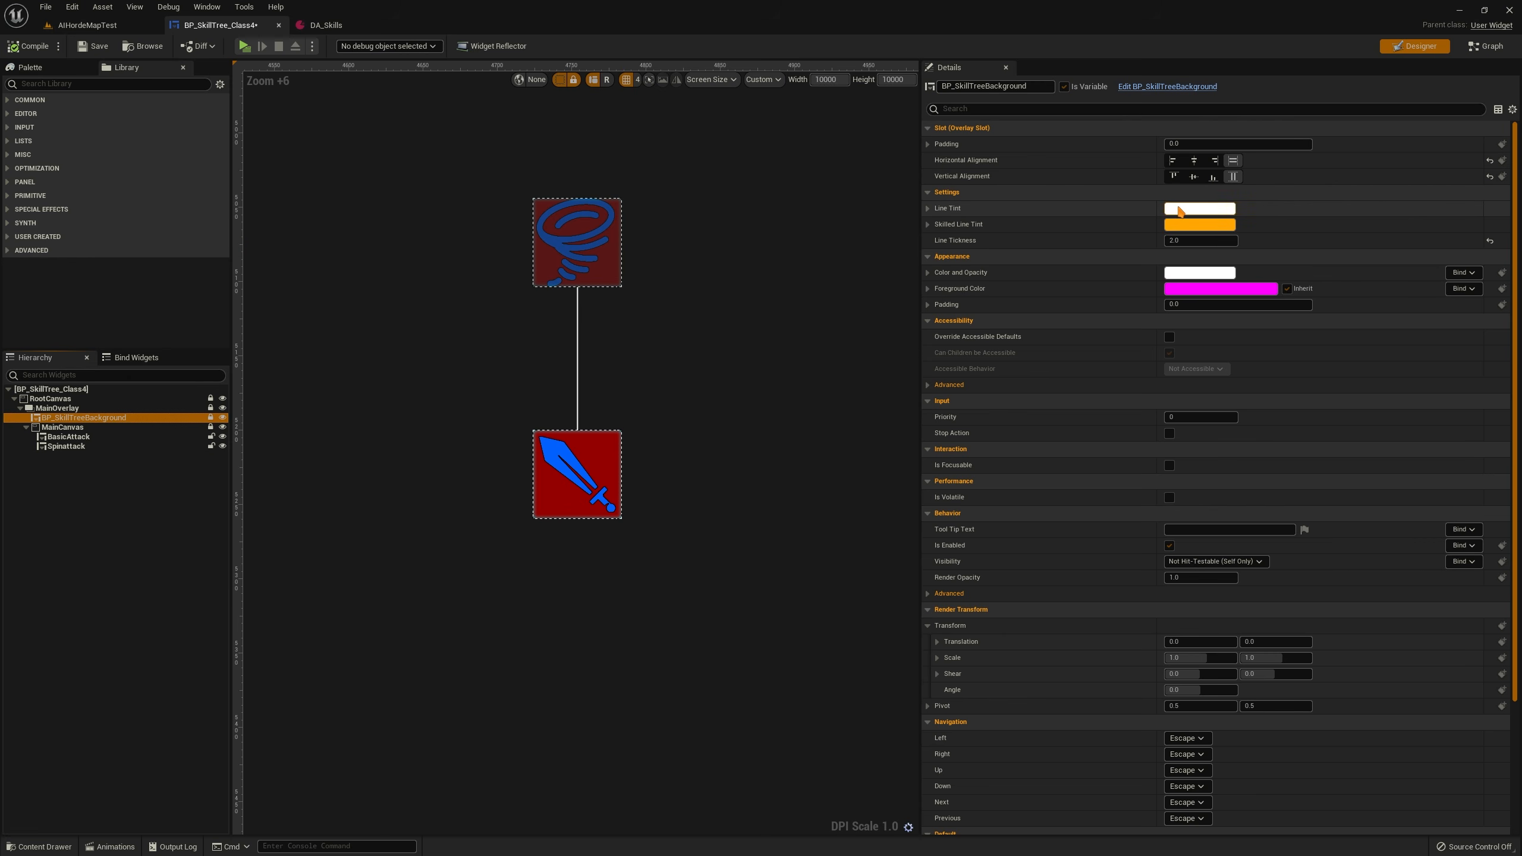
pyautogui.click(1175, 209)
pyautogui.moveTo(1276, 317); pyautogui.dragTo(1424, 160)
pyautogui.click(1422, 221)
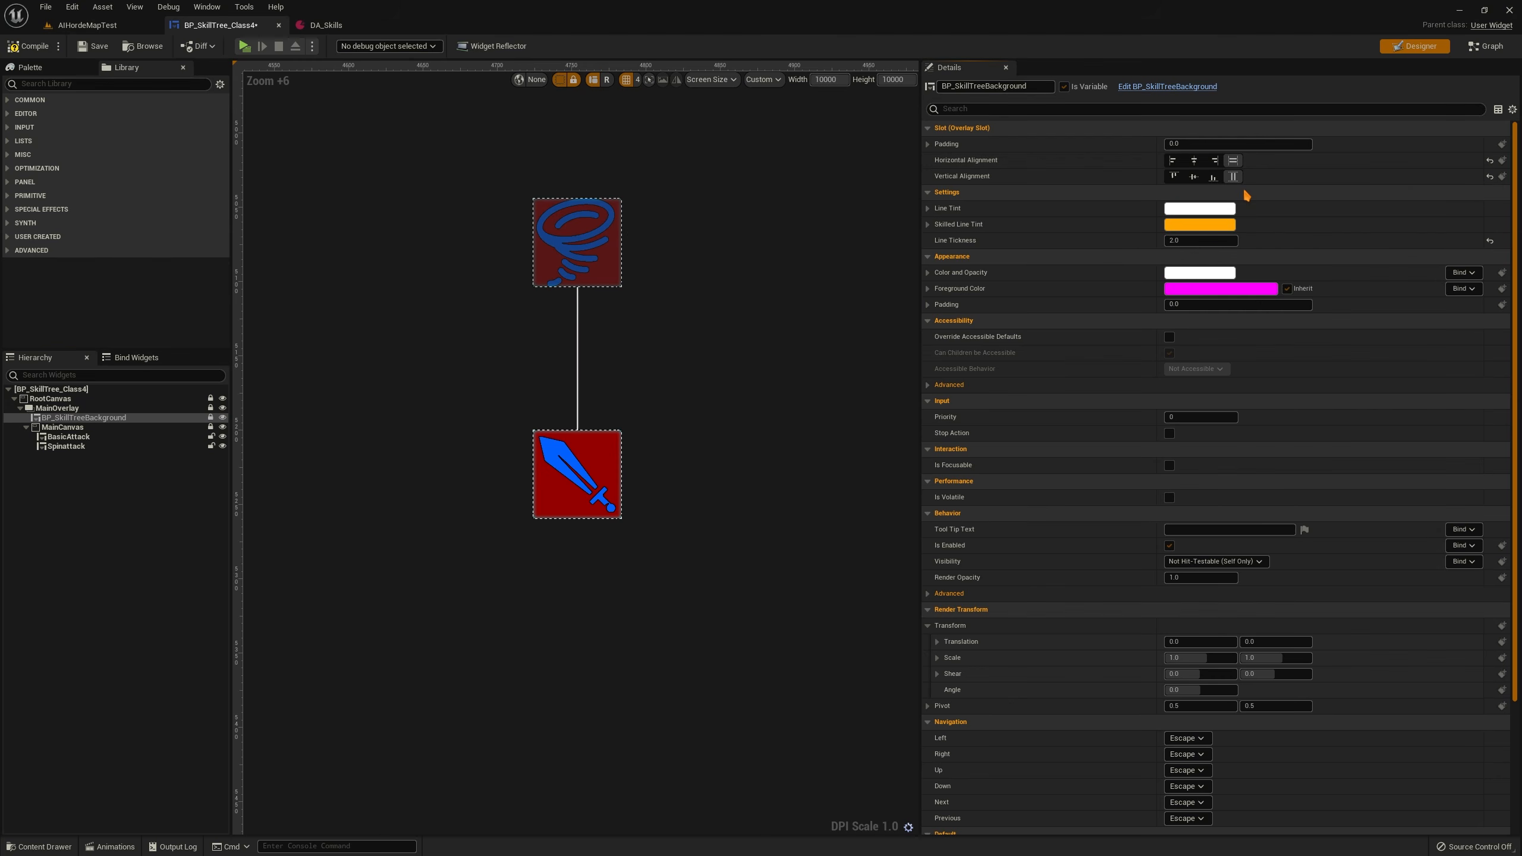
pyautogui.click(1223, 207)
pyautogui.moveTo(1245, 323); pyautogui.dragTo(1495, 245)
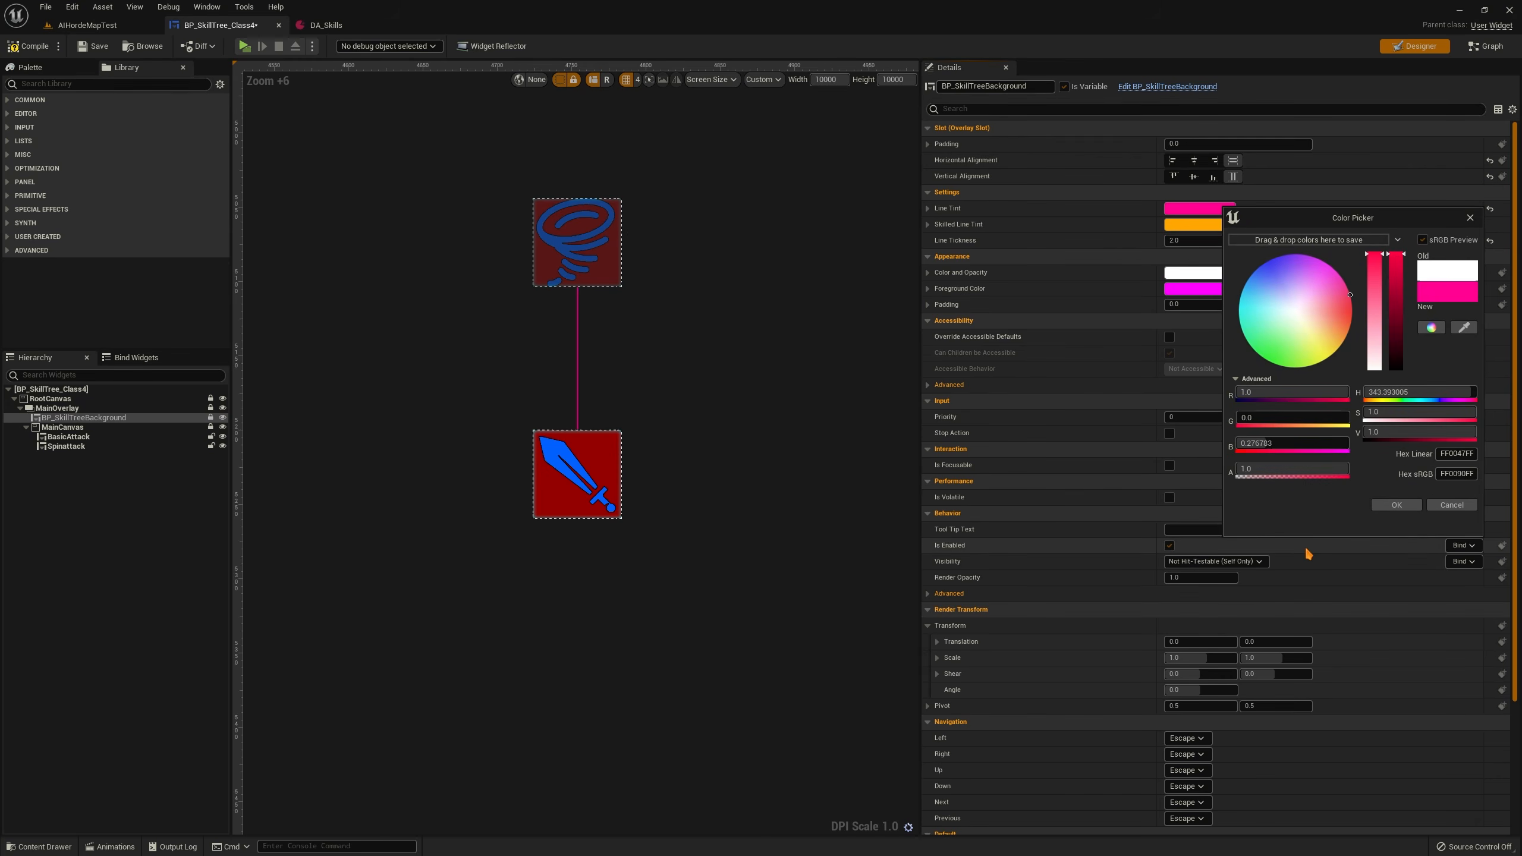
pyautogui.click(1389, 503)
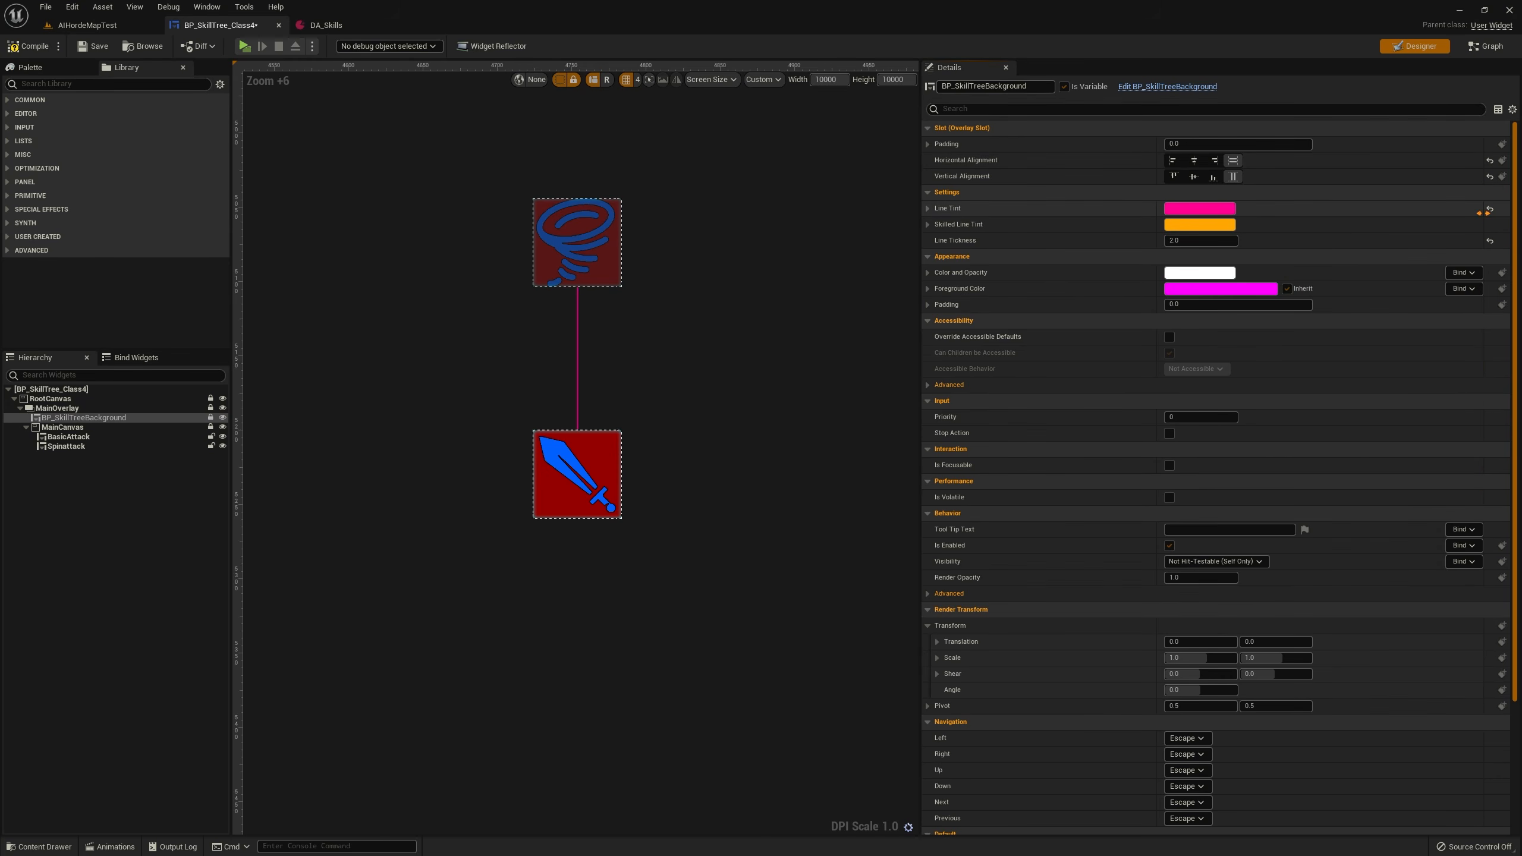
# Reset the Line Tint of BP_SkillTreeBackground to its default and move the Spinattack node to about X 4948, Y 5000
pyautogui.click(1490, 209)
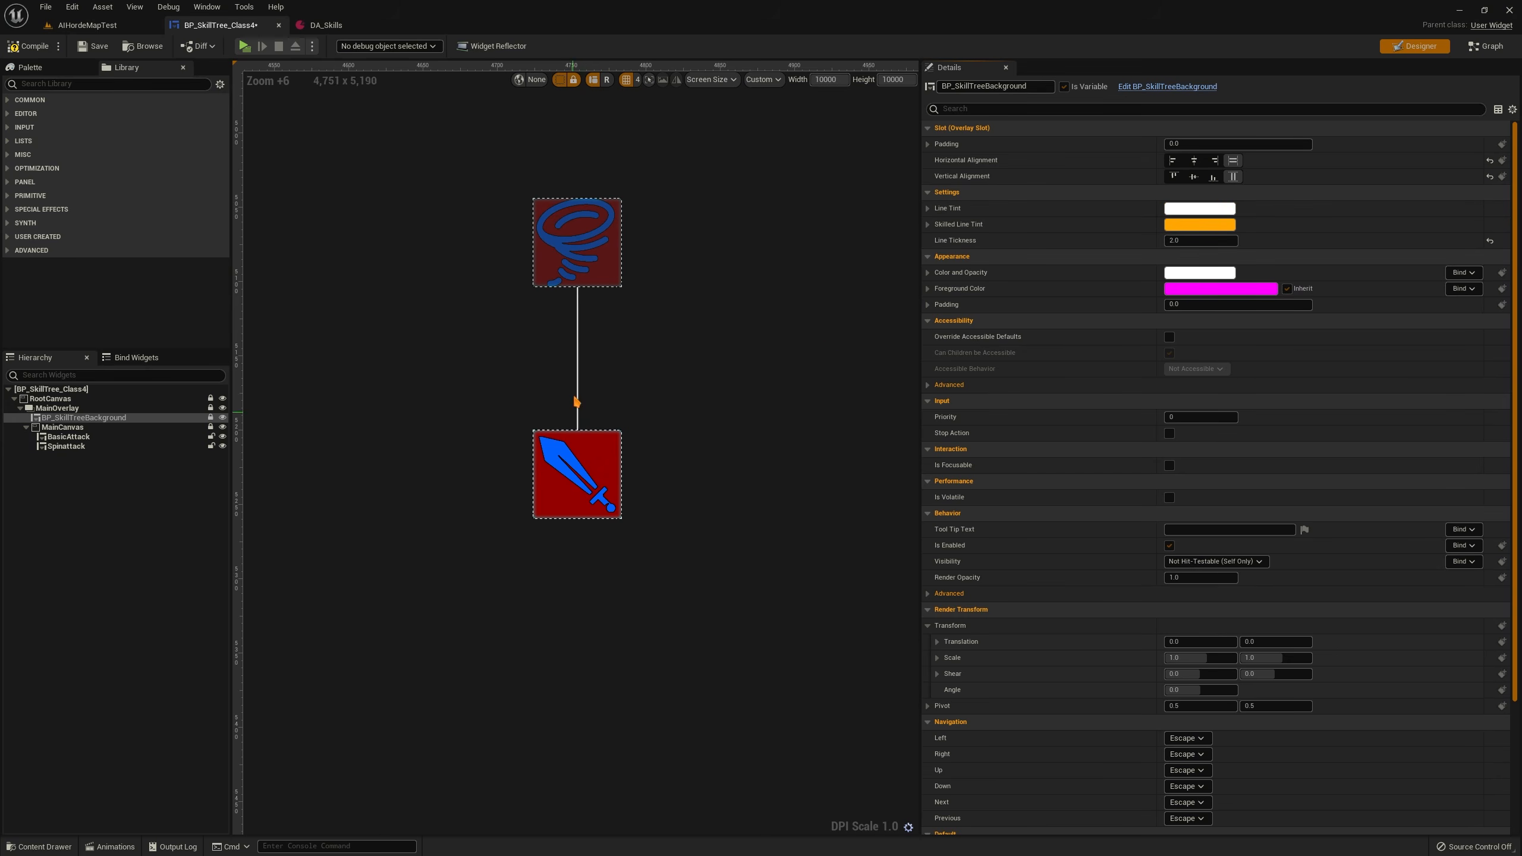
pyautogui.scroll(-2, 599, 292)
pyautogui.click(599, 292)
pyautogui.moveTo(599, 292); pyautogui.dragTo(832, 250)
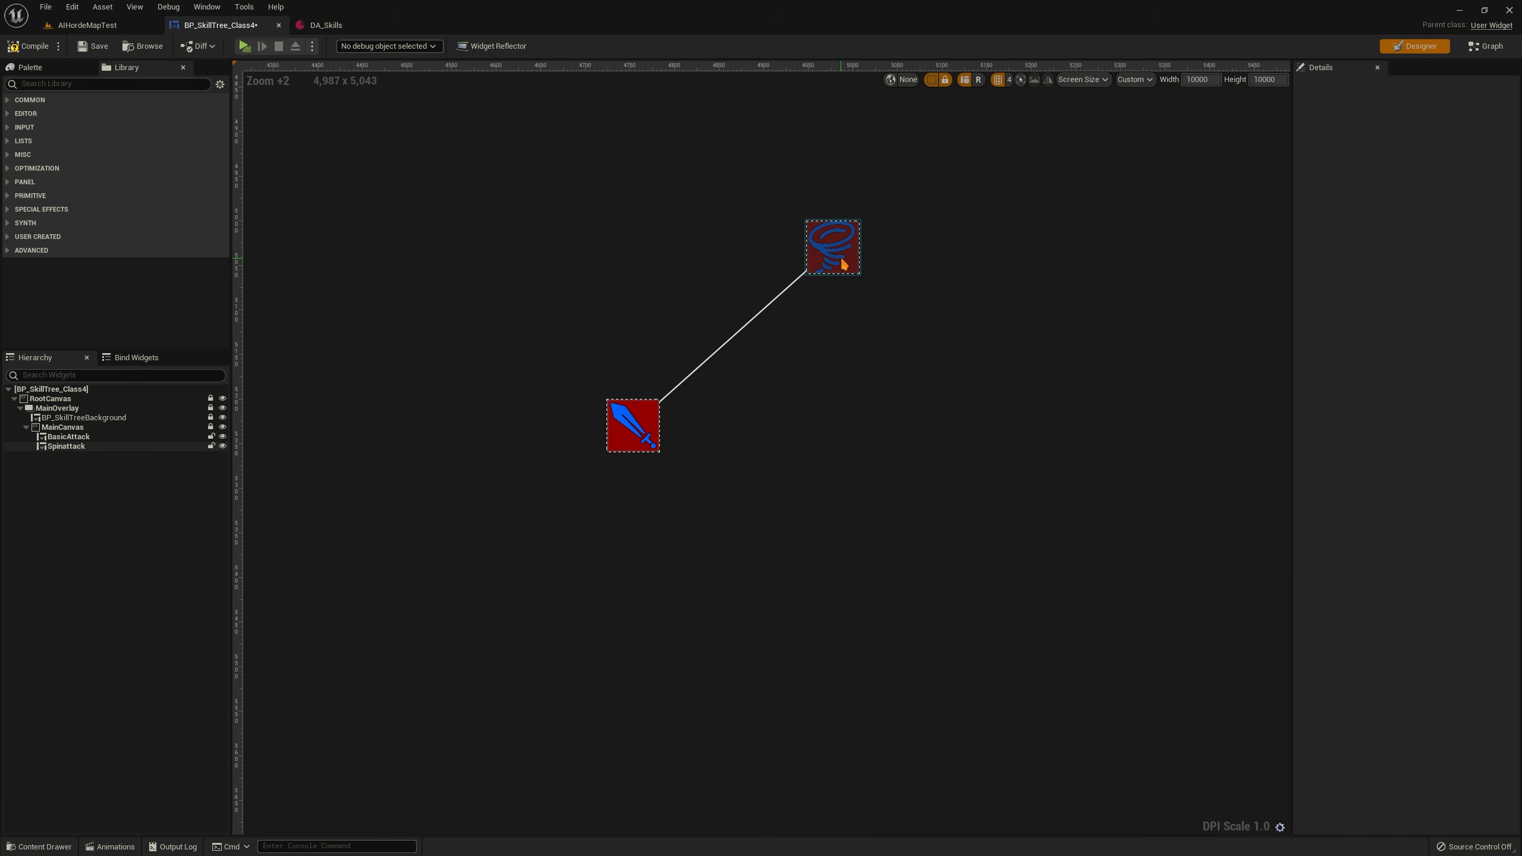
# Duplicate the Spinattack node and place the copy at about X 4596, Y 4996, up and to the left of BasicAttack
pyautogui.click(843, 264)
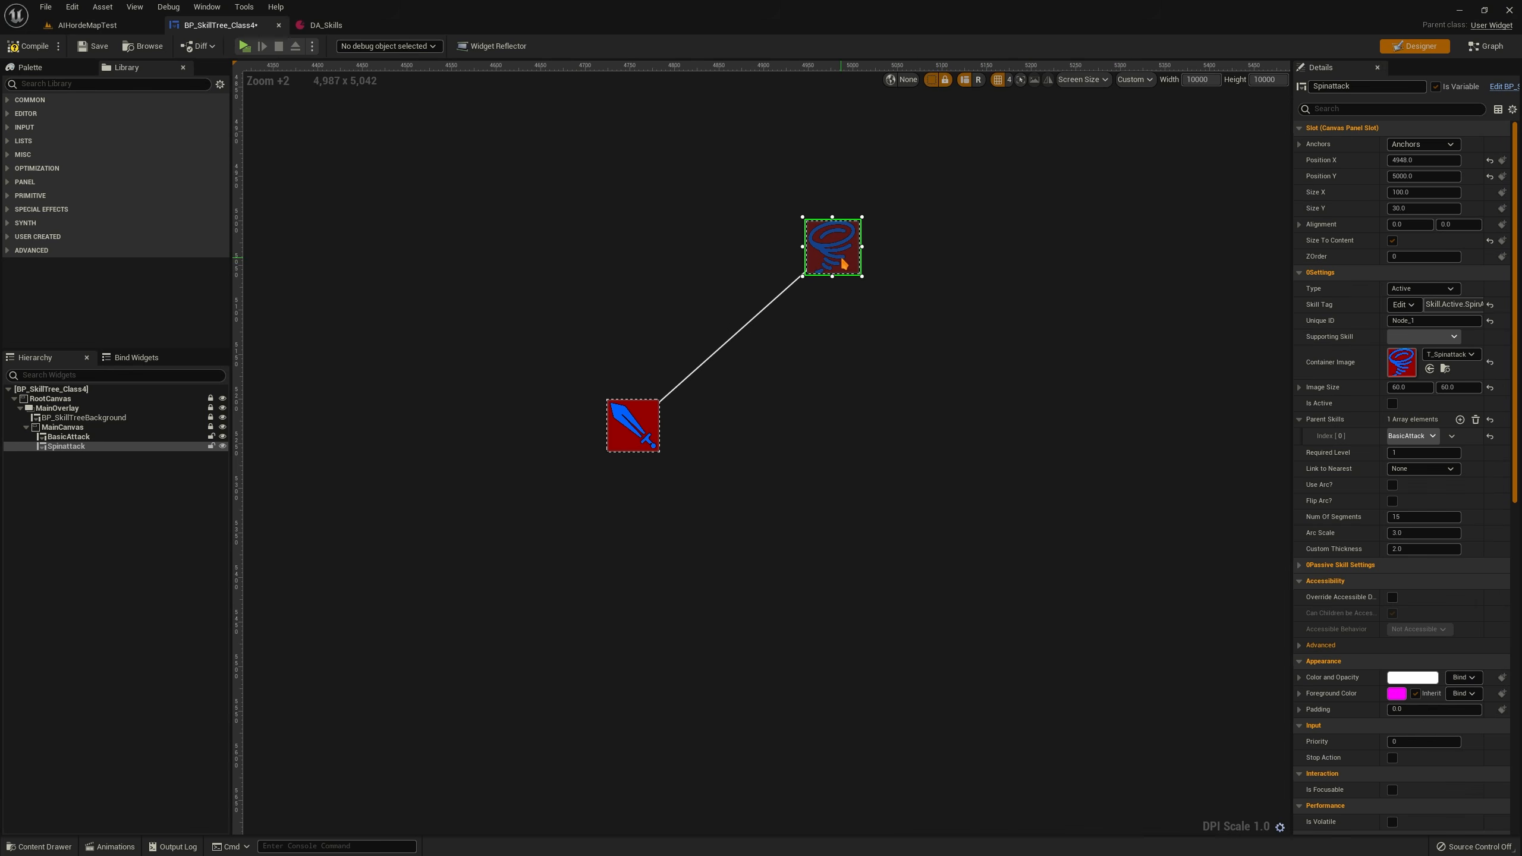
pyautogui.hotkey('ctrl', 'd')
pyautogui.moveTo(844, 285); pyautogui.dragTo(527, 252)
# Look up the skill at Index 2 in DA_Skills and set the duplicated node's Skill Tag to Skill.Active.BasicHeal
pyautogui.click(327, 24)
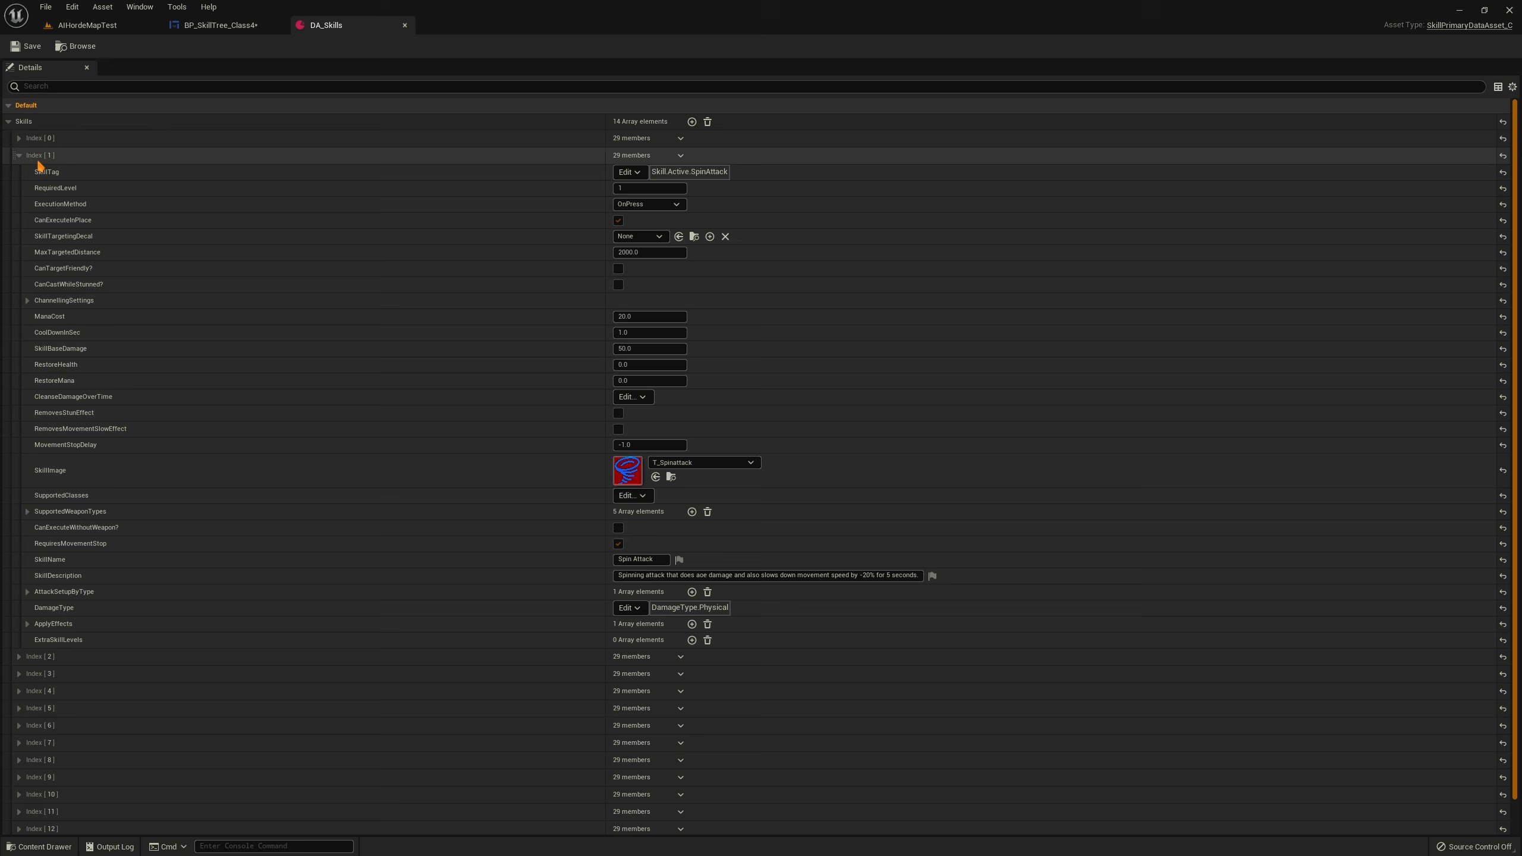
pyautogui.click(18, 156)
pyautogui.click(19, 173)
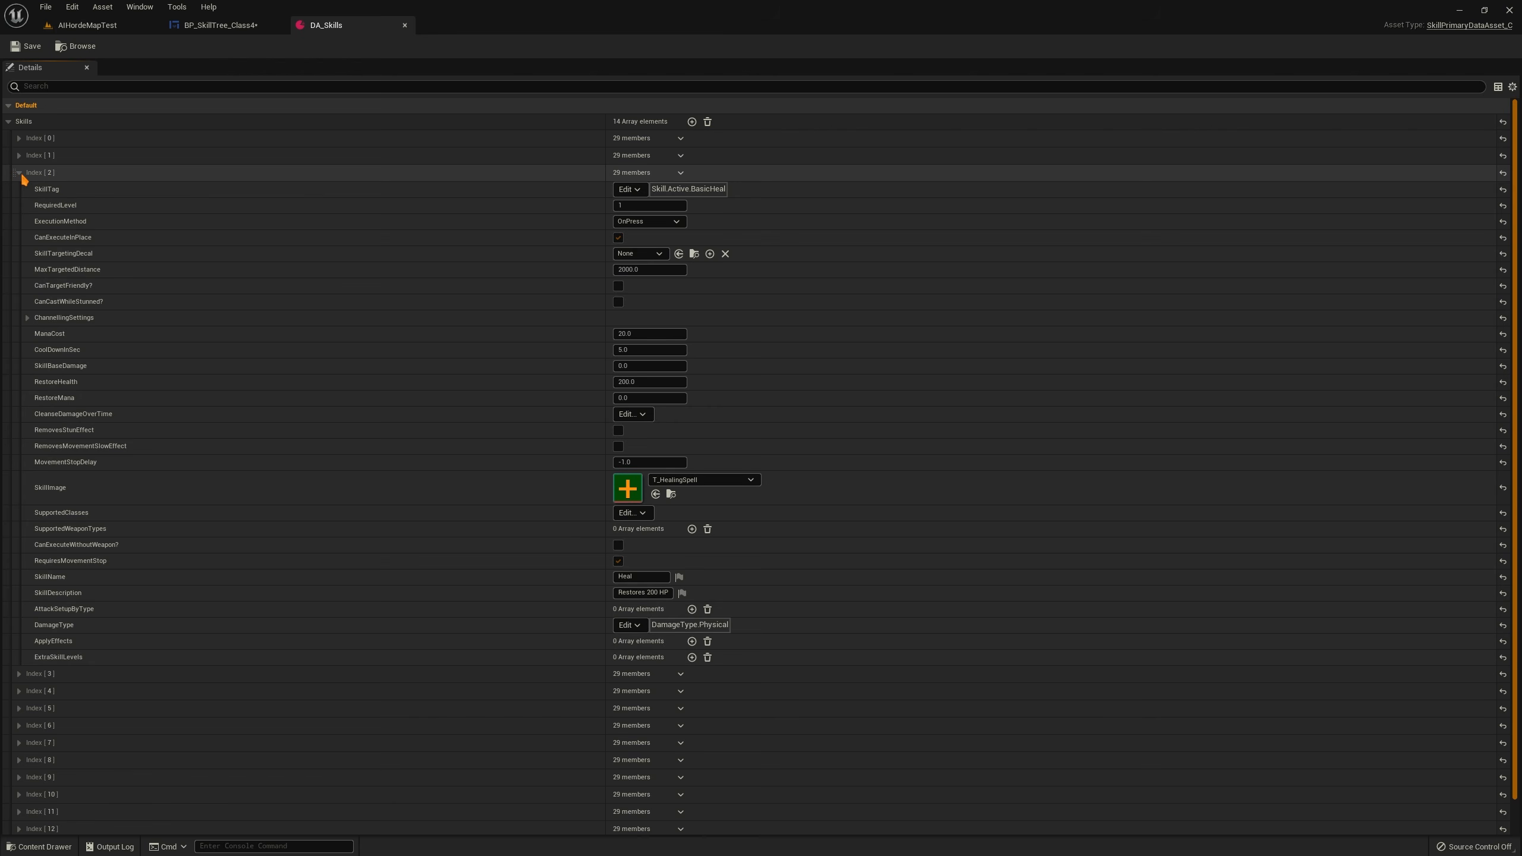
pyautogui.click(230, 27)
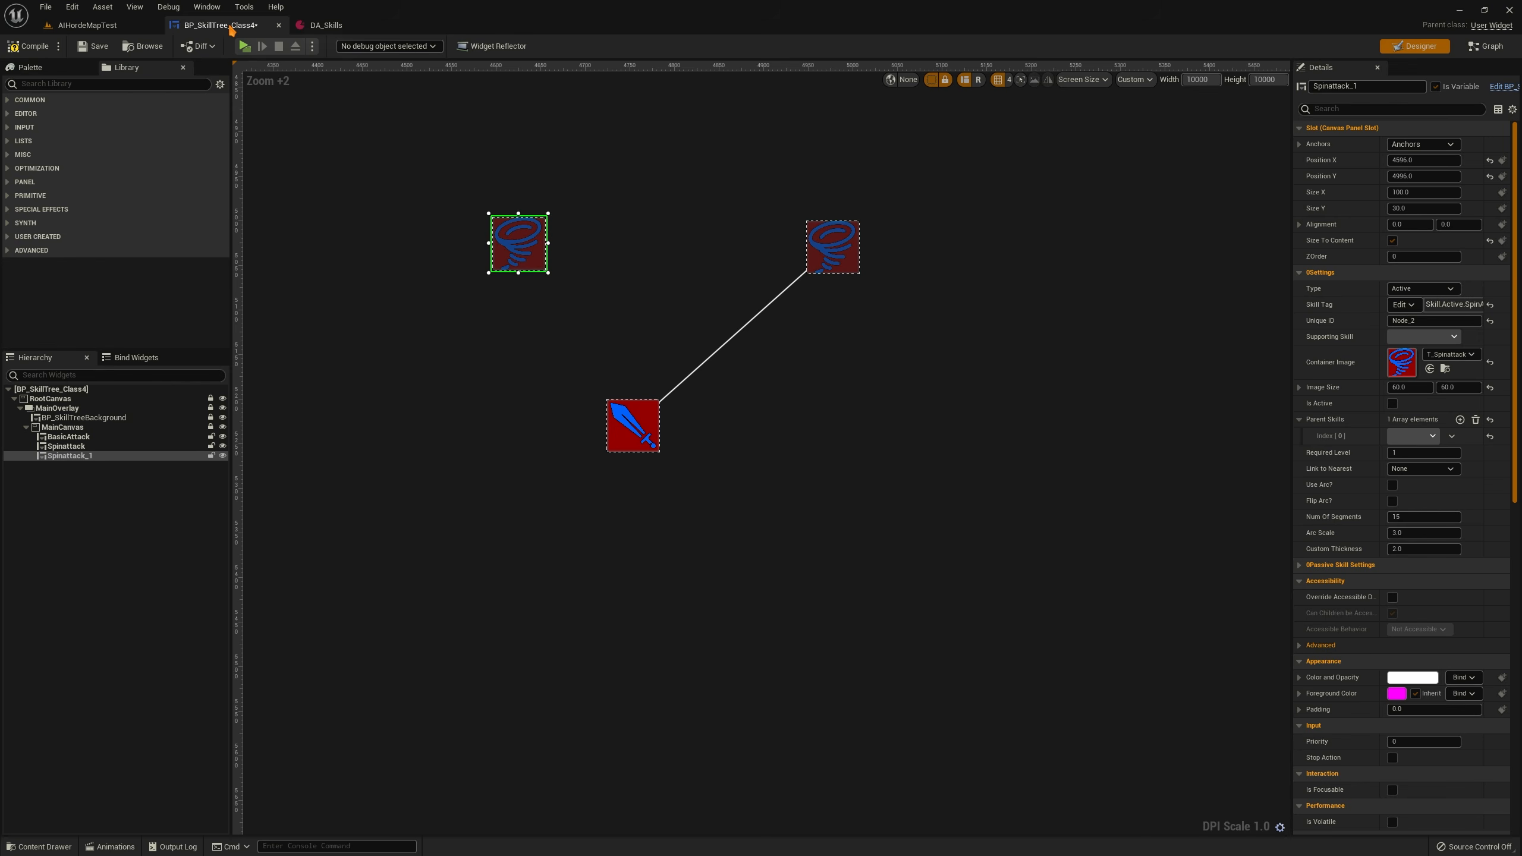
pyautogui.click(1404, 305)
pyautogui.write('ba')
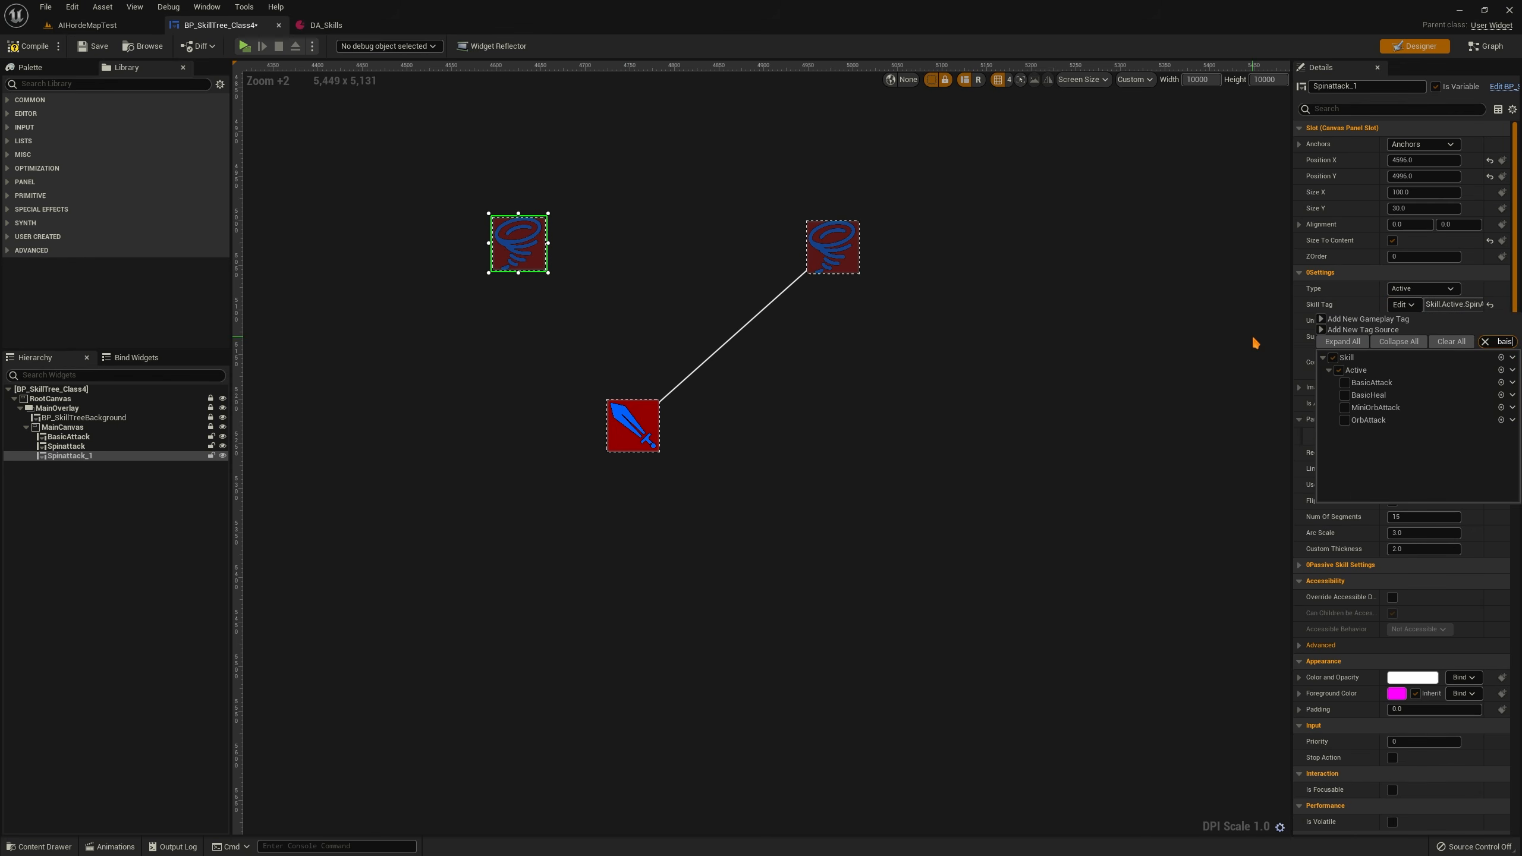
pyautogui.write('sic')
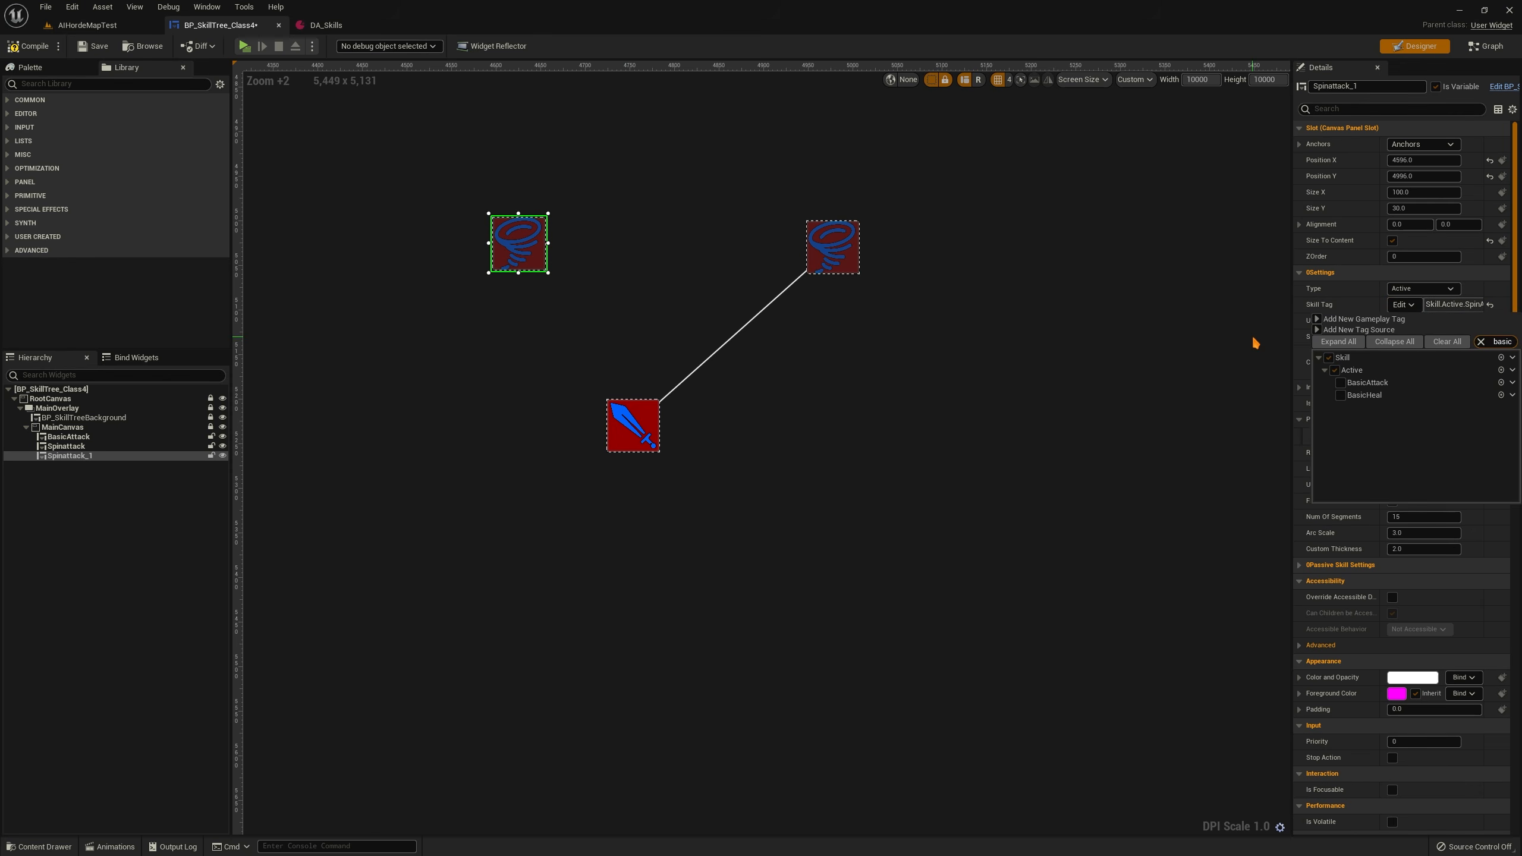
pyautogui.click(1340, 395)
pyautogui.click(1256, 361)
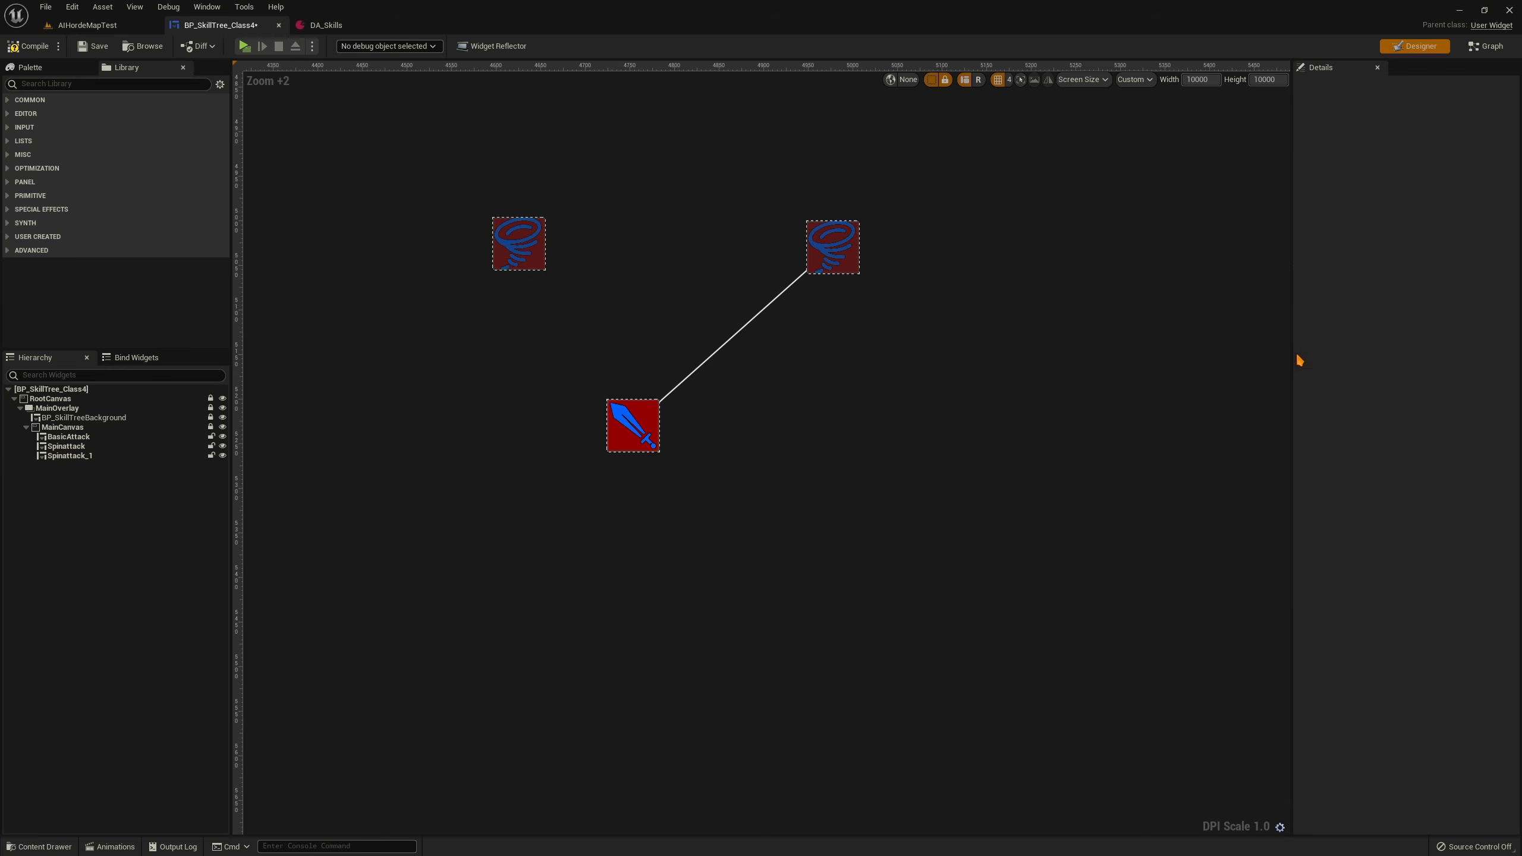
# Rename the duplicated Spinattack_1 node as BasicHeal and move it to about X 4592, Y 4980
pyautogui.moveTo(1292, 354); pyautogui.dragTo(1072, 354)
pyautogui.click(101, 457)
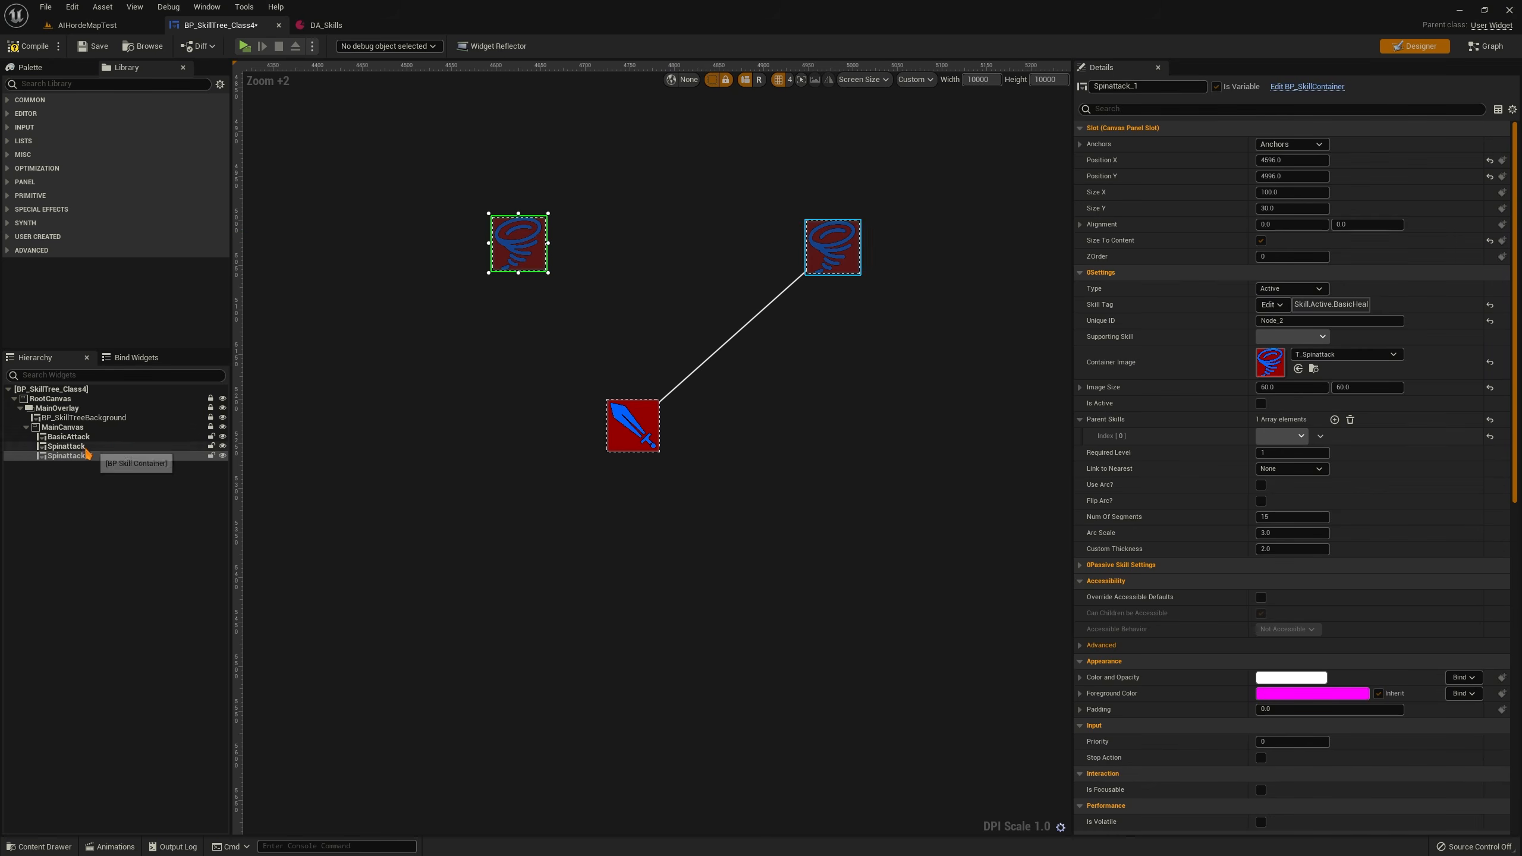
pyautogui.click(102, 456)
pyautogui.write('Basic')
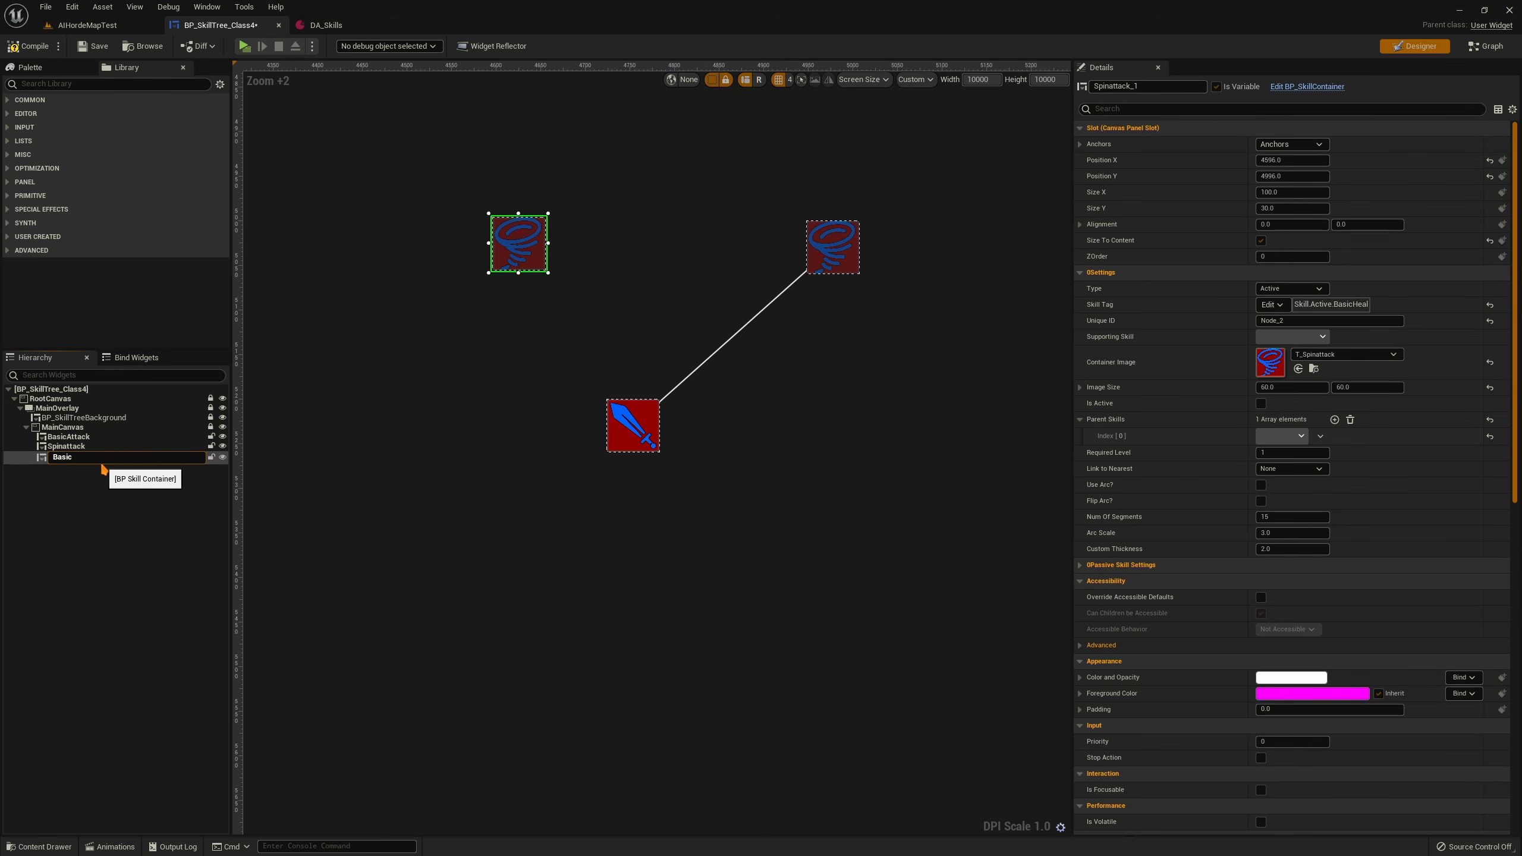
pyautogui.write('Heal')
pyautogui.press('Return')
pyautogui.moveTo(546, 274); pyautogui.dragTo(473, 298, button='right')
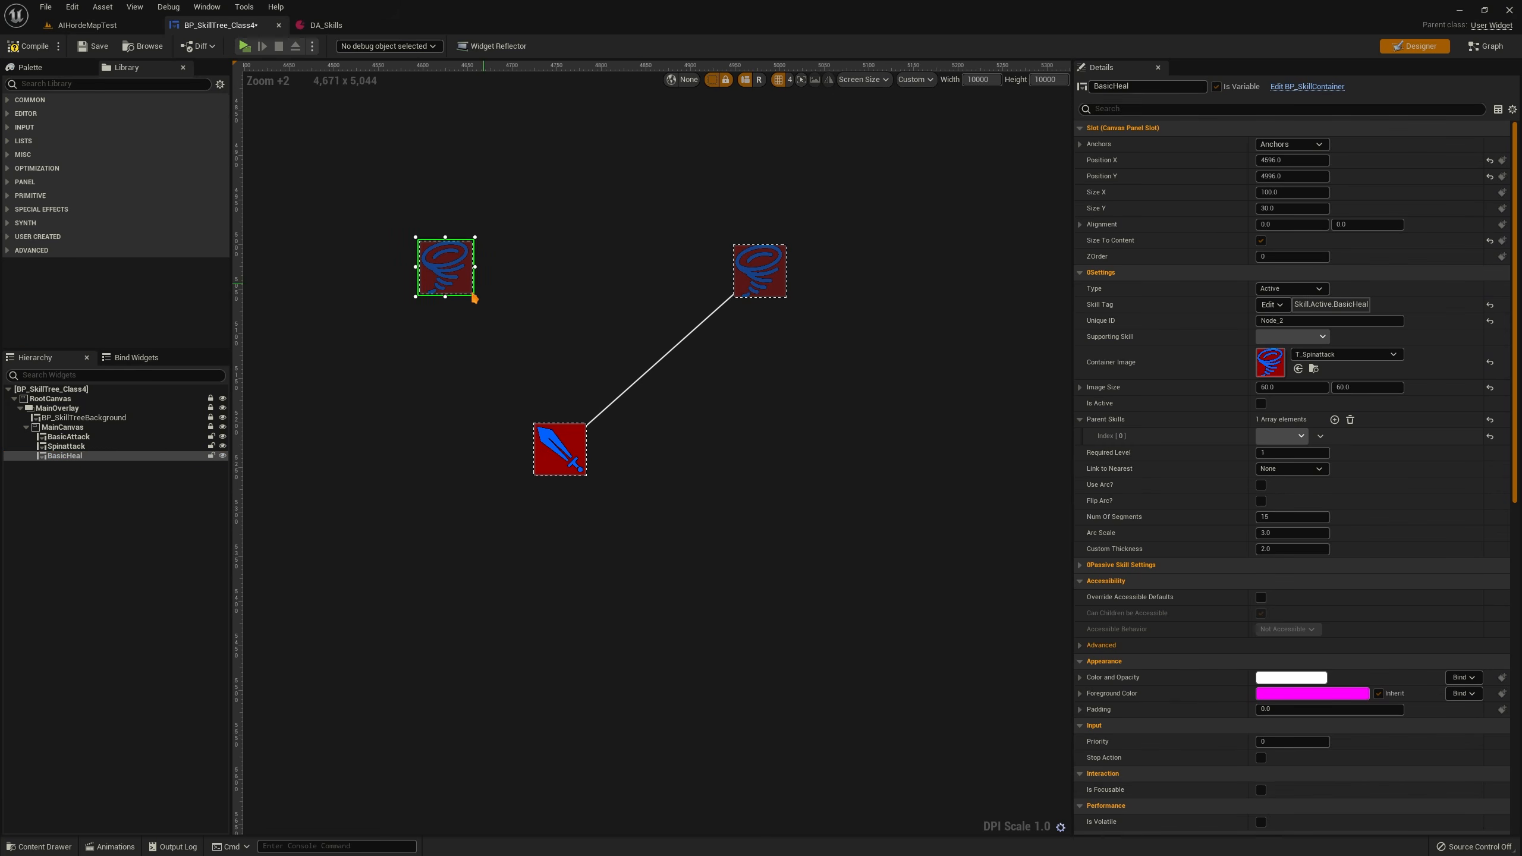
pyautogui.moveTo(442, 271); pyautogui.dragTo(440, 257)
pyautogui.click(533, 240)
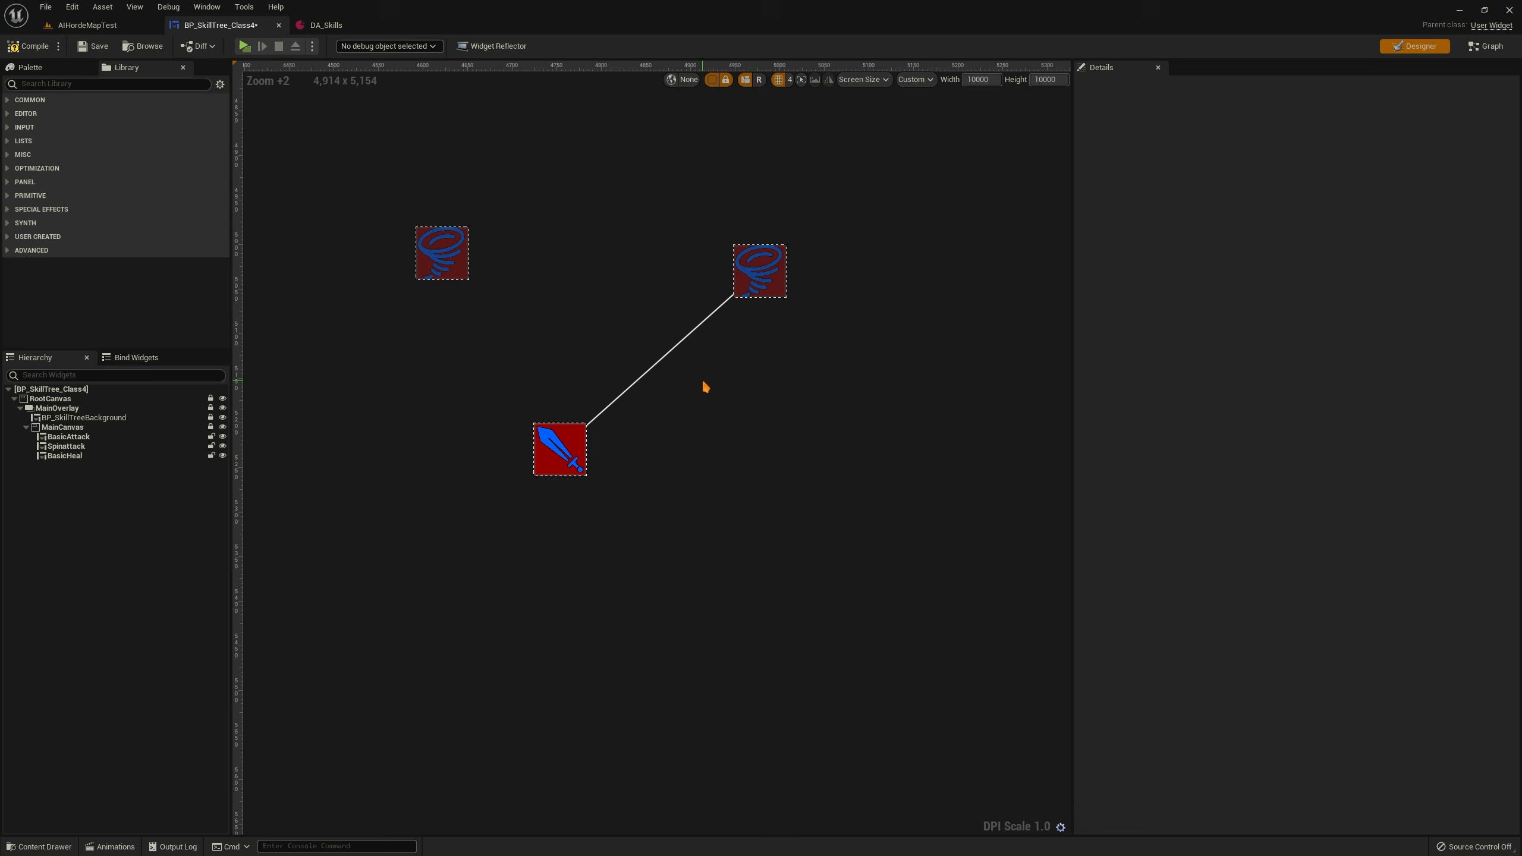
# Set BasicHeal's first Parent Skills entry to Spinattack and add a second entry set to BasicAttack
pyautogui.click(423, 255)
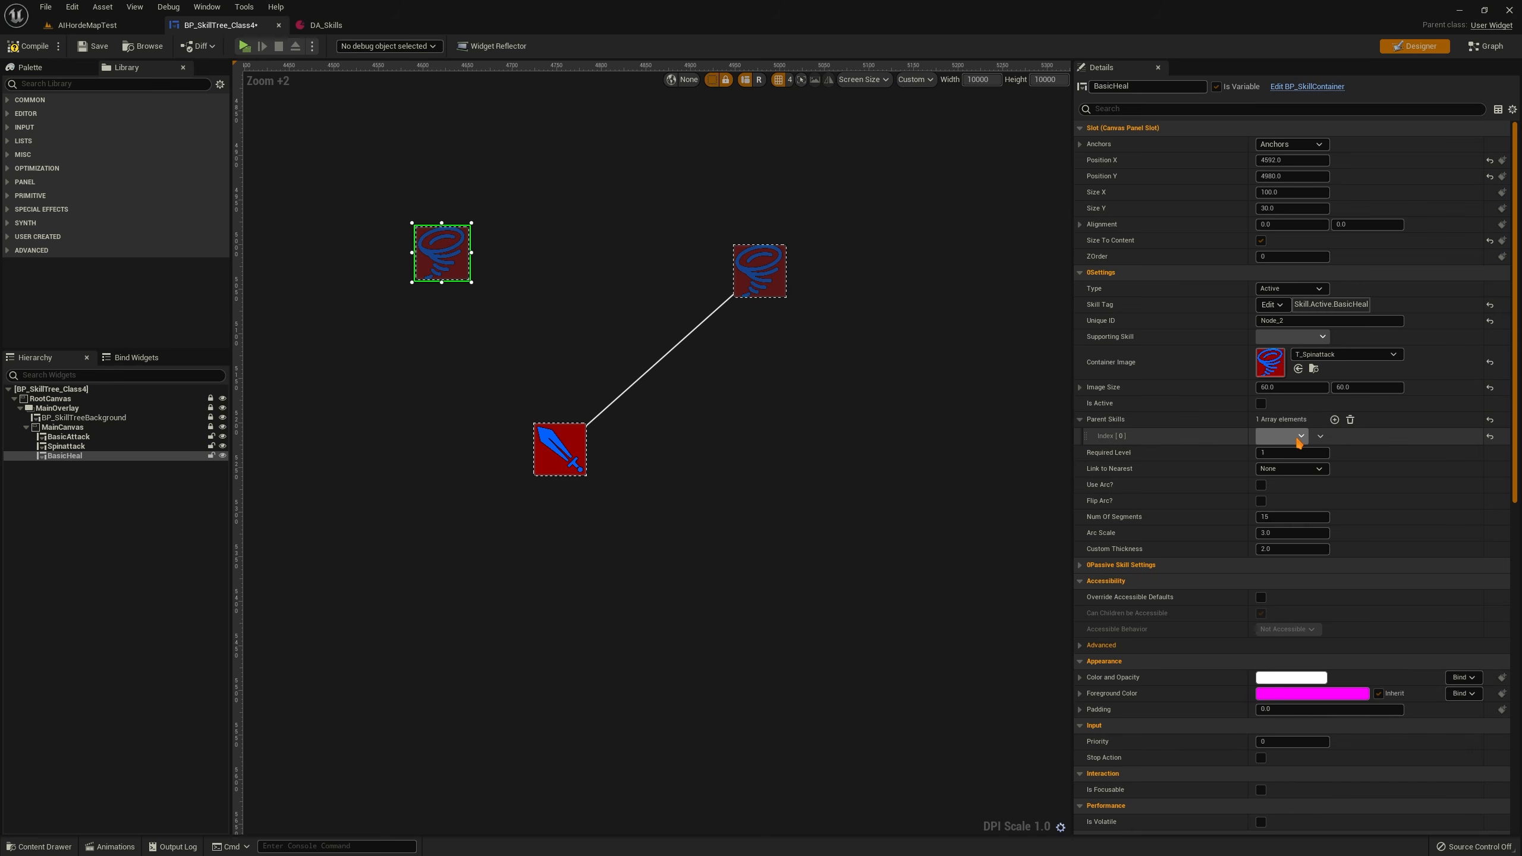
pyautogui.click(770, 281)
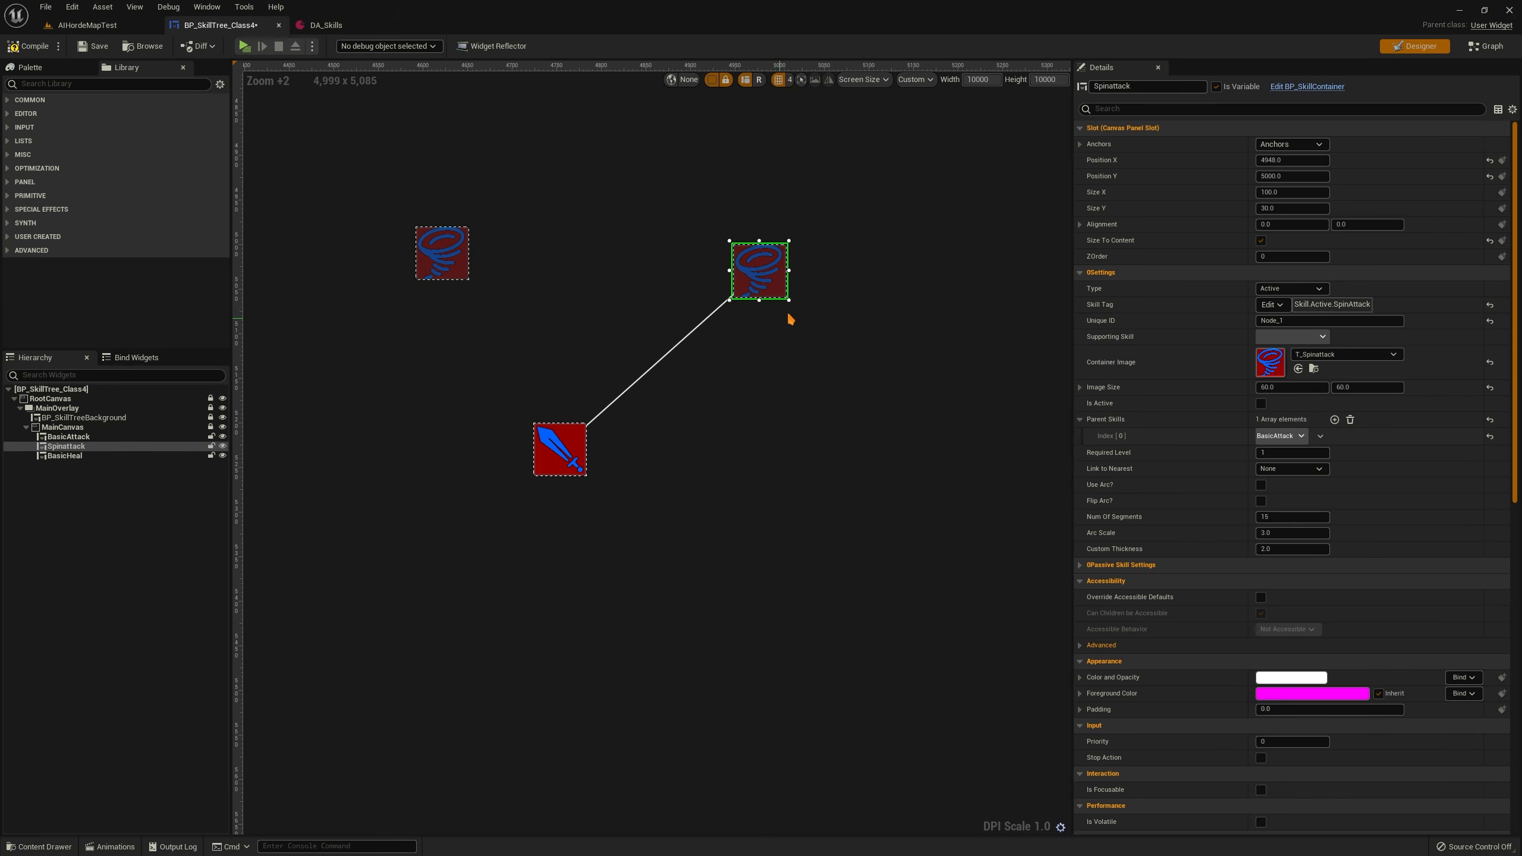
pyautogui.click(466, 252)
pyautogui.click(1281, 436)
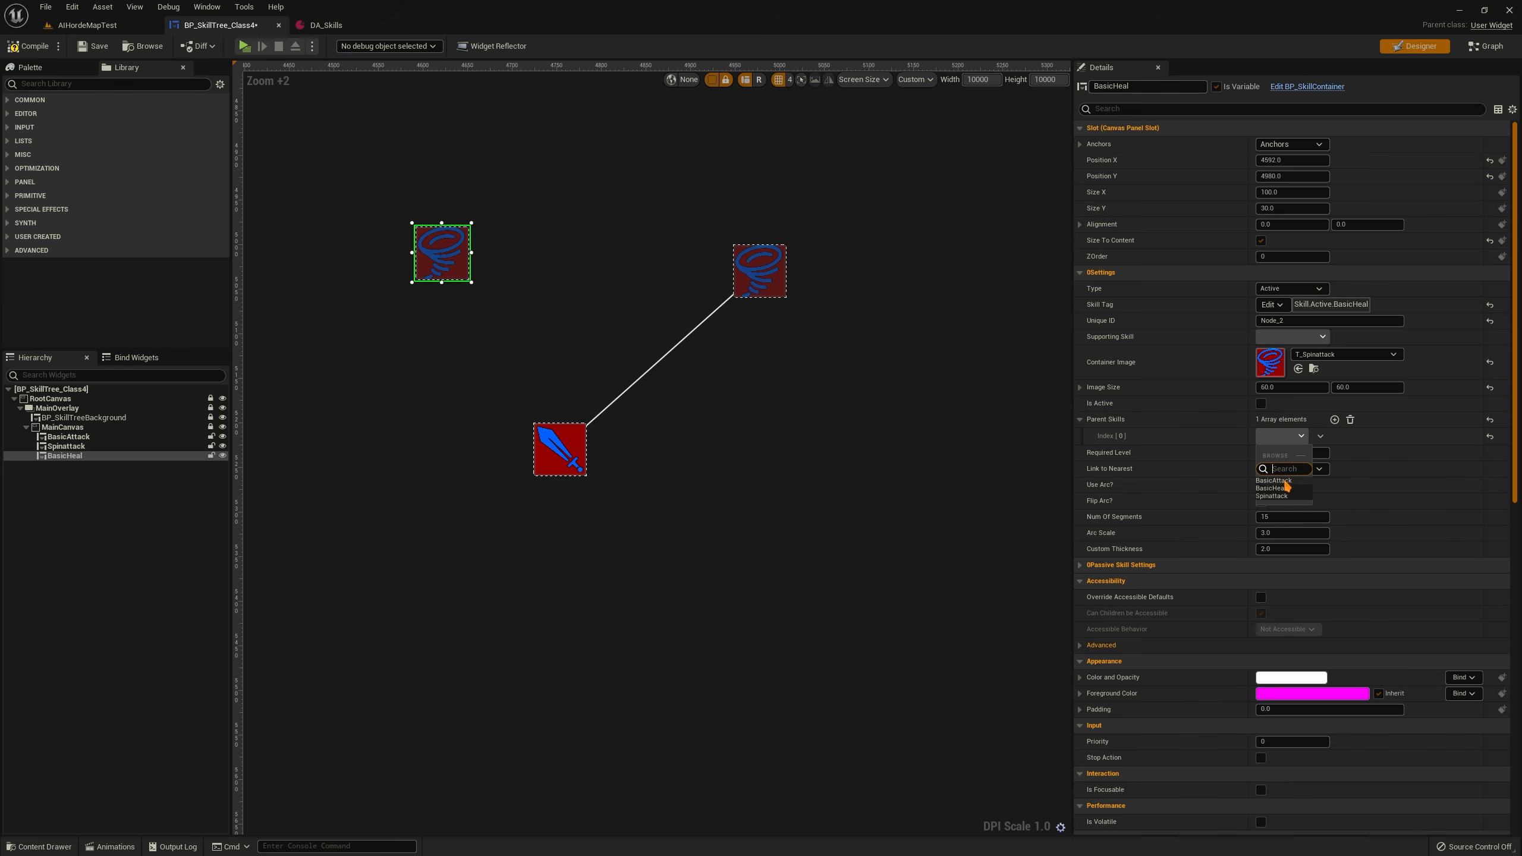
pyautogui.click(1271, 496)
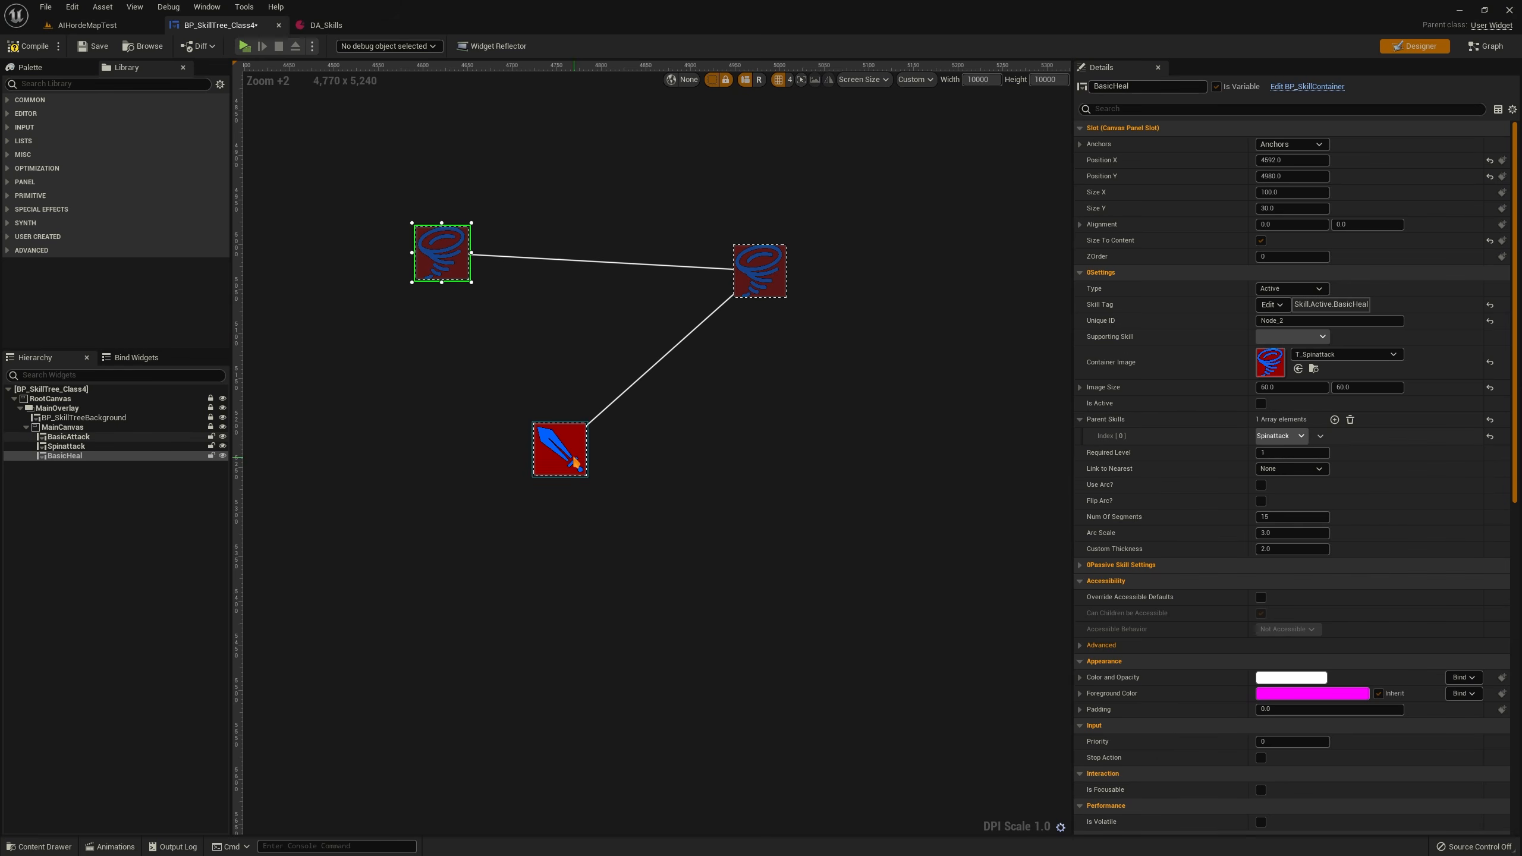
pyautogui.click(1335, 420)
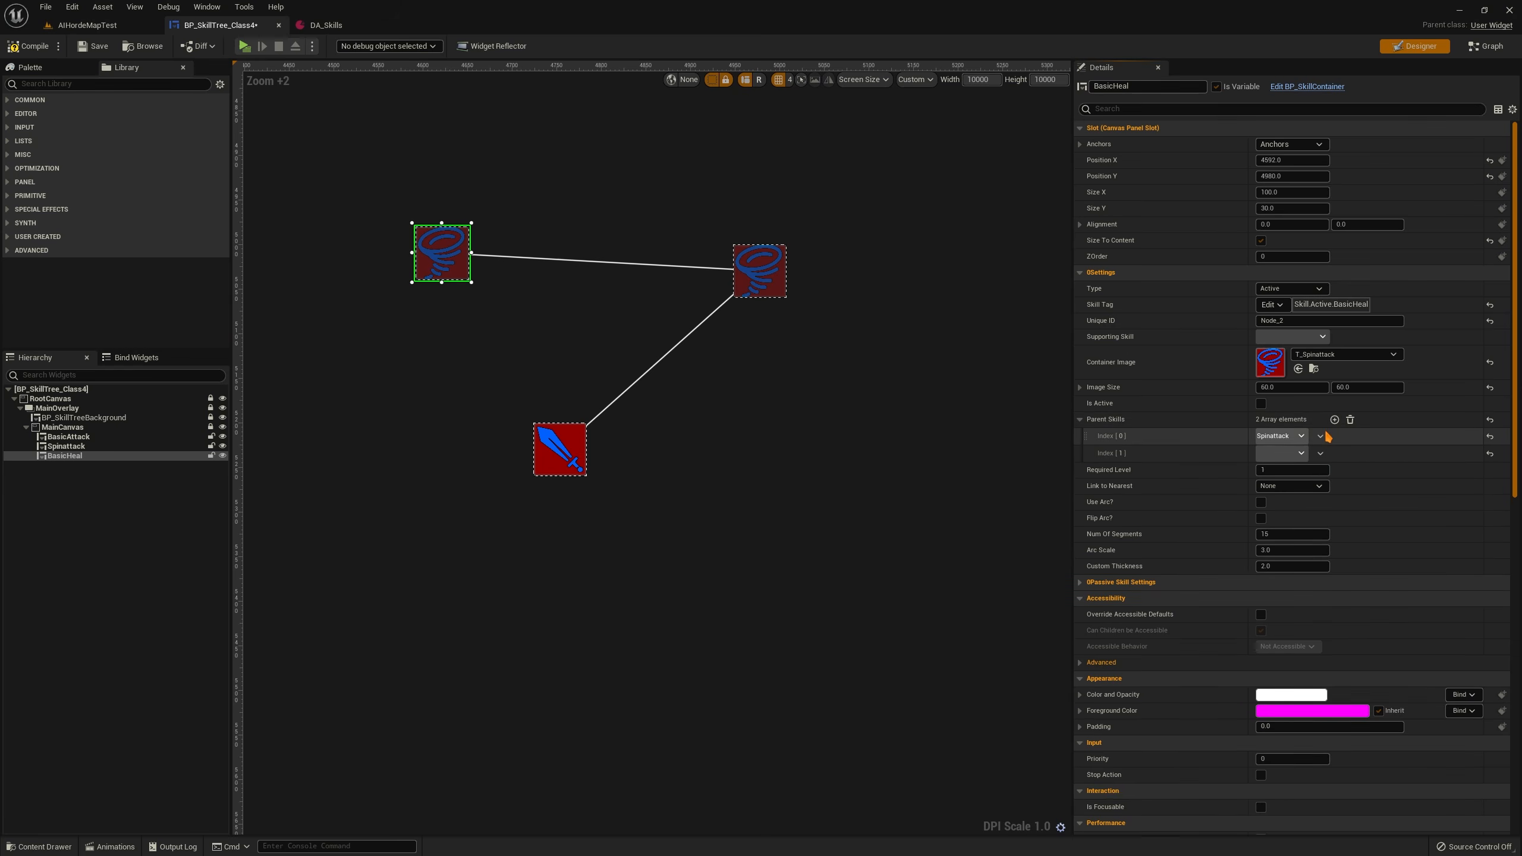
pyautogui.click(1282, 453)
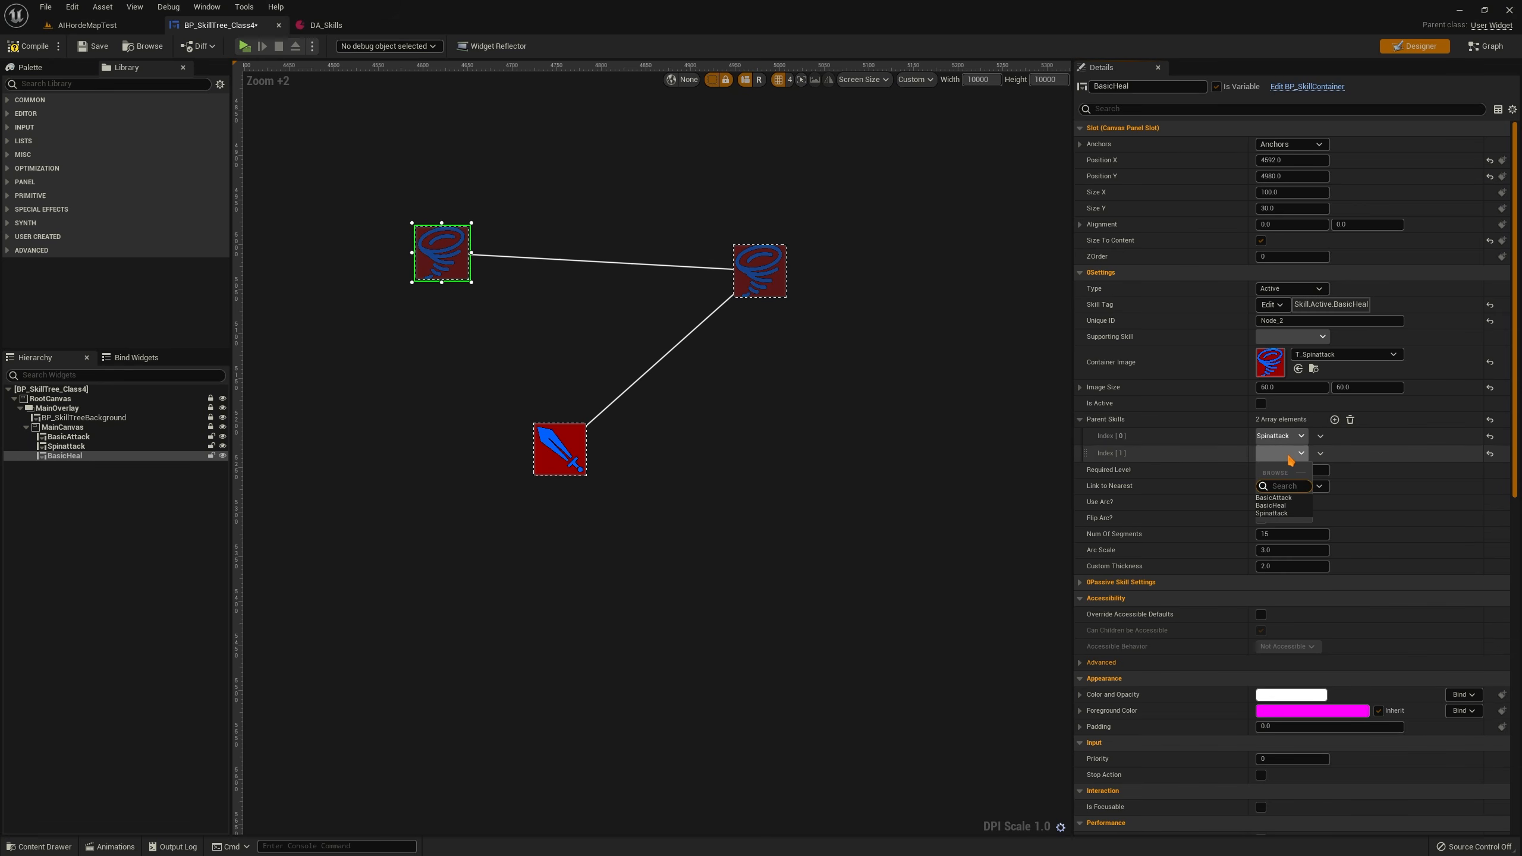
pyautogui.click(1283, 497)
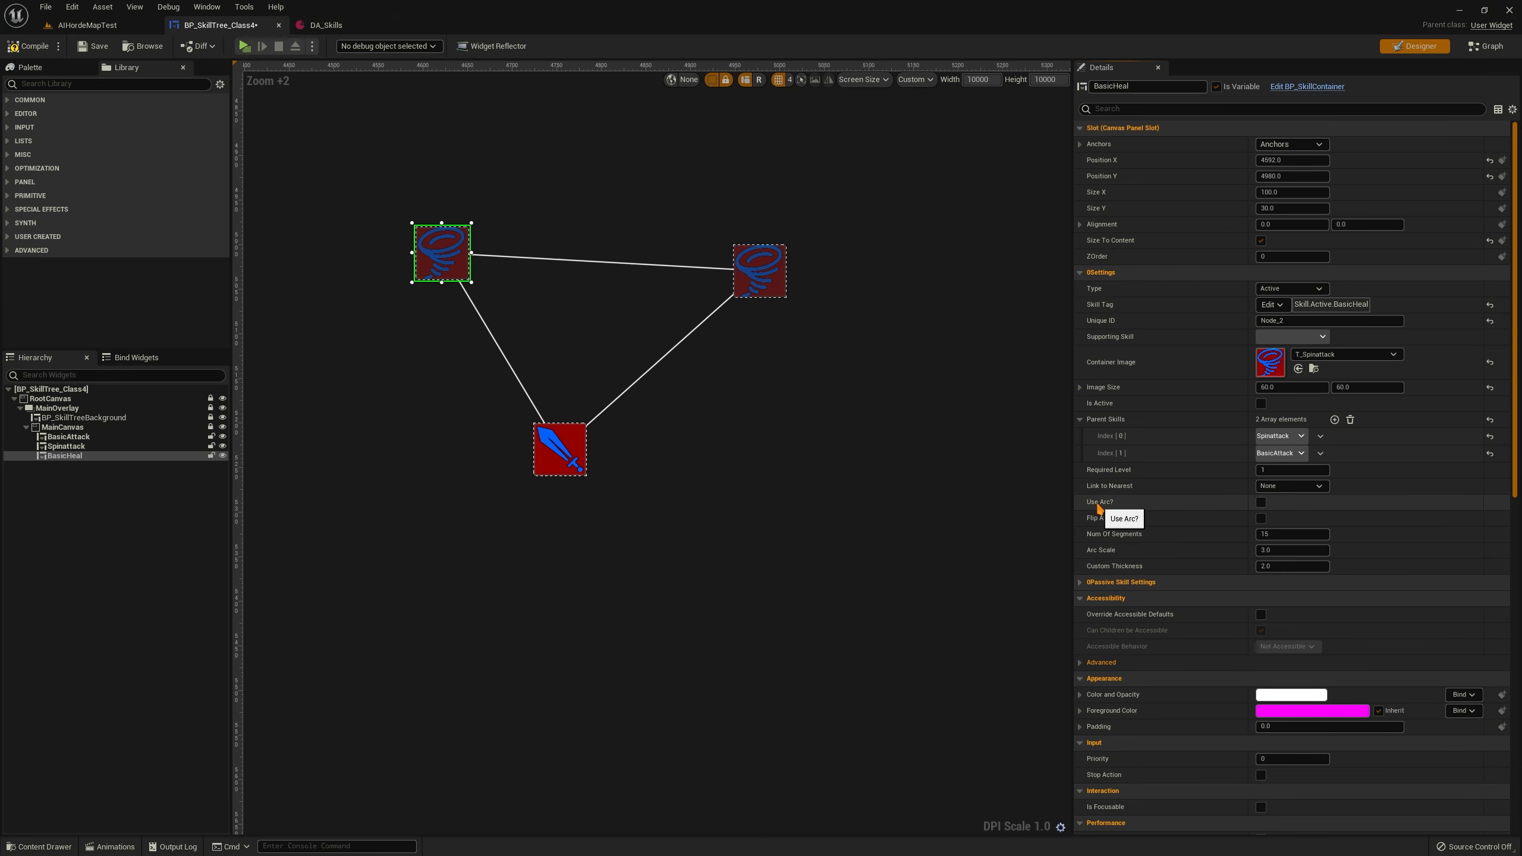
# Turn on Use Arc for the BasicHeal, Spinattack and BasicAttack nodes
pyautogui.click(1261, 503)
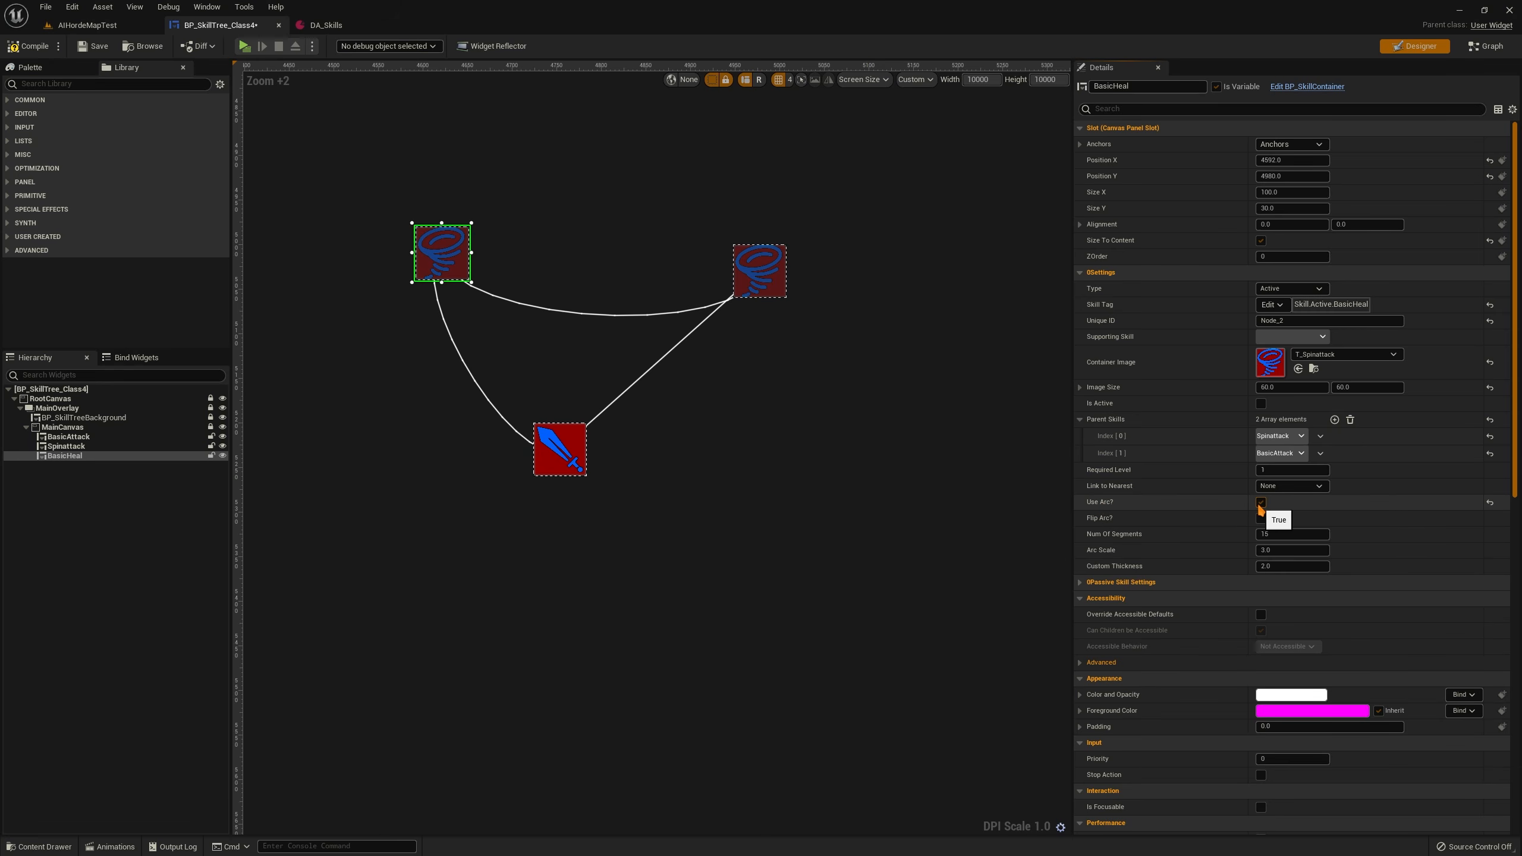
pyautogui.click(873, 267)
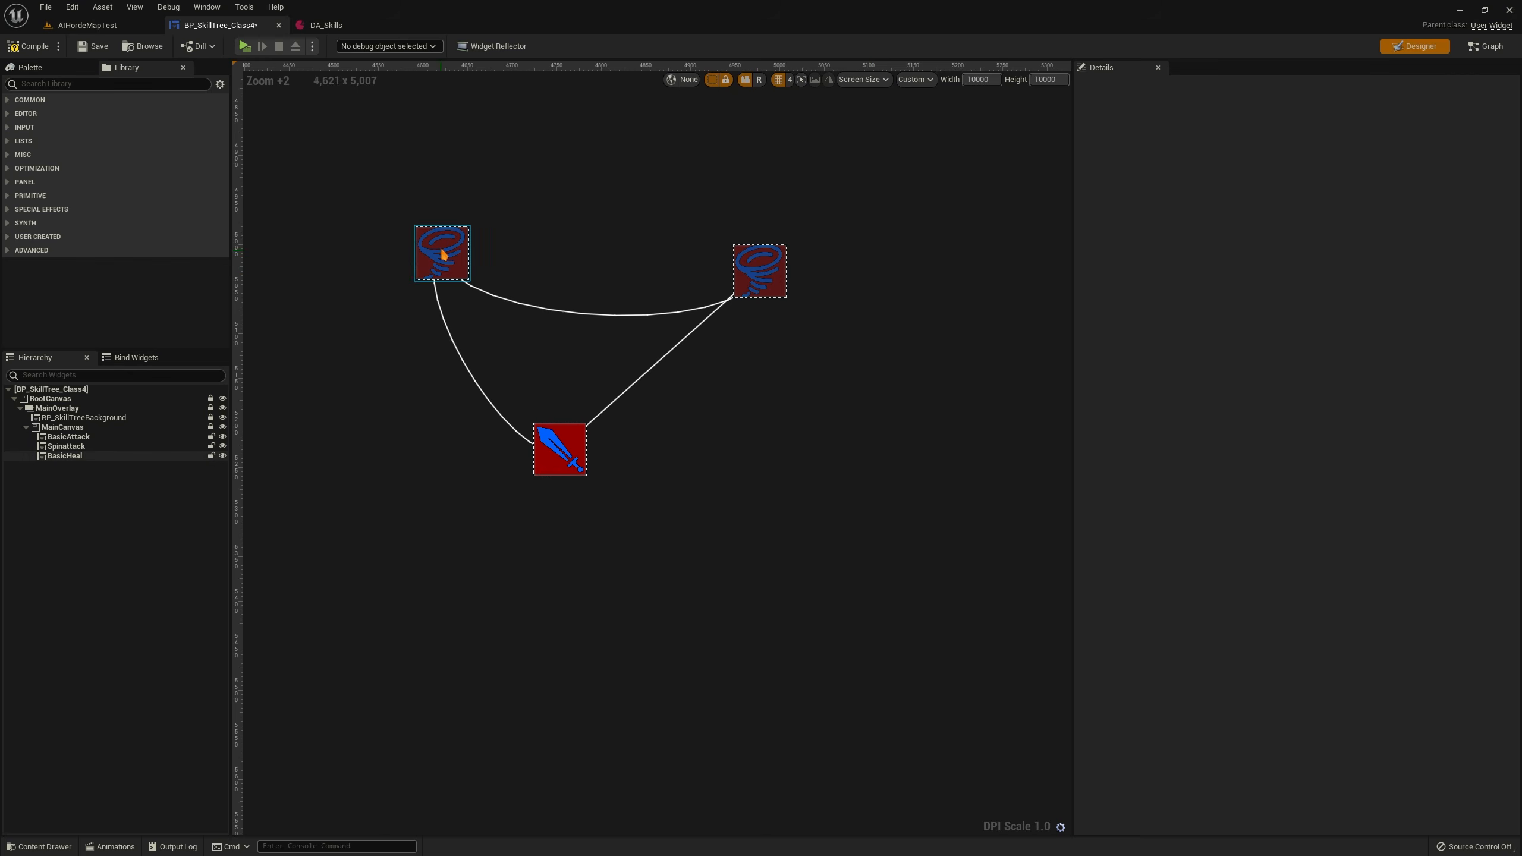
pyautogui.click(771, 279)
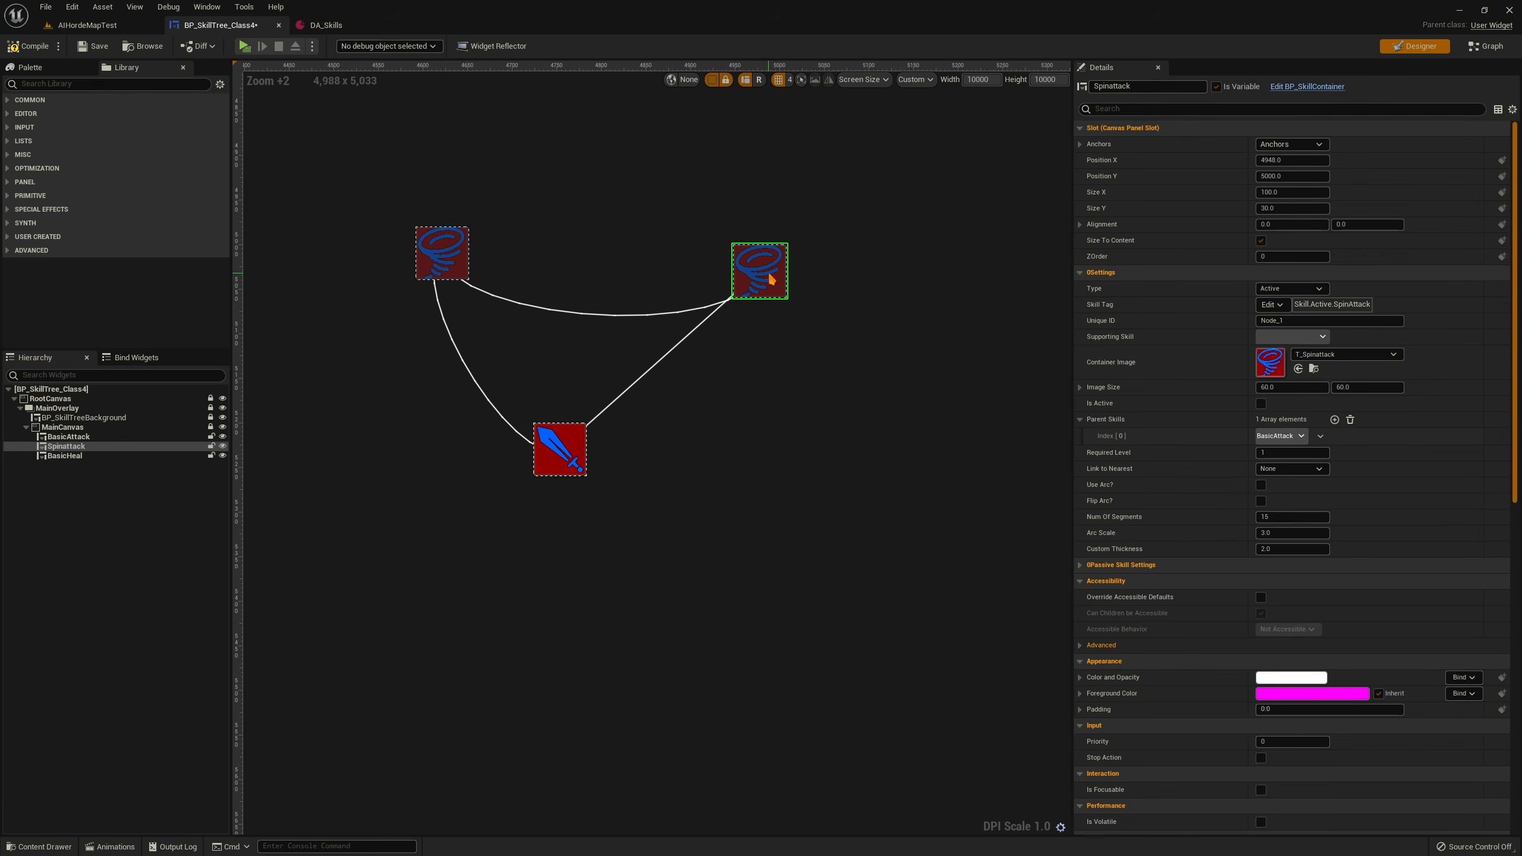
pyautogui.click(1261, 485)
pyautogui.click(588, 460)
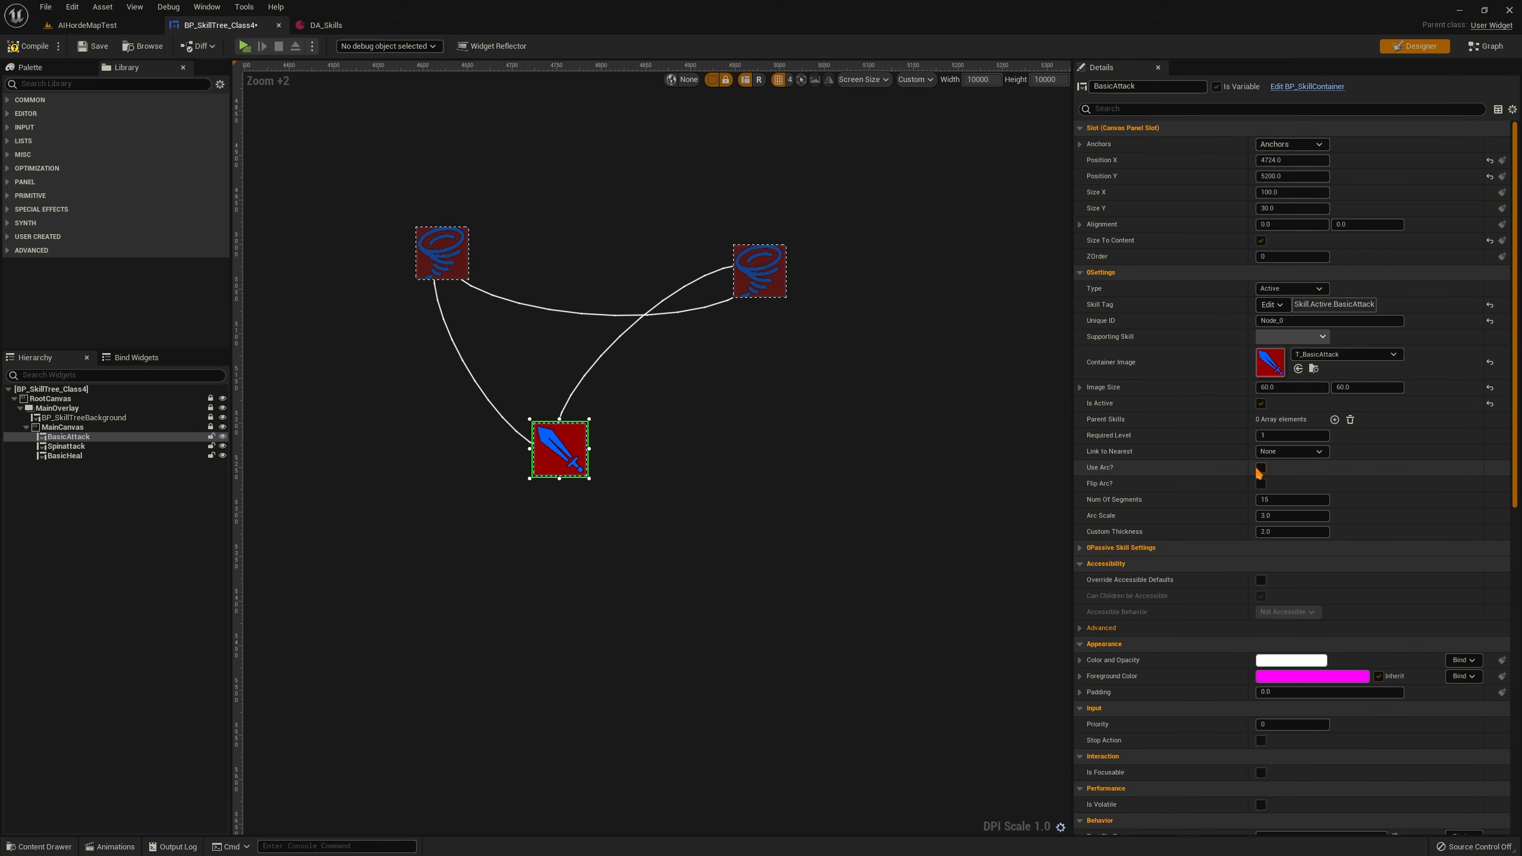
pyautogui.click(1261, 468)
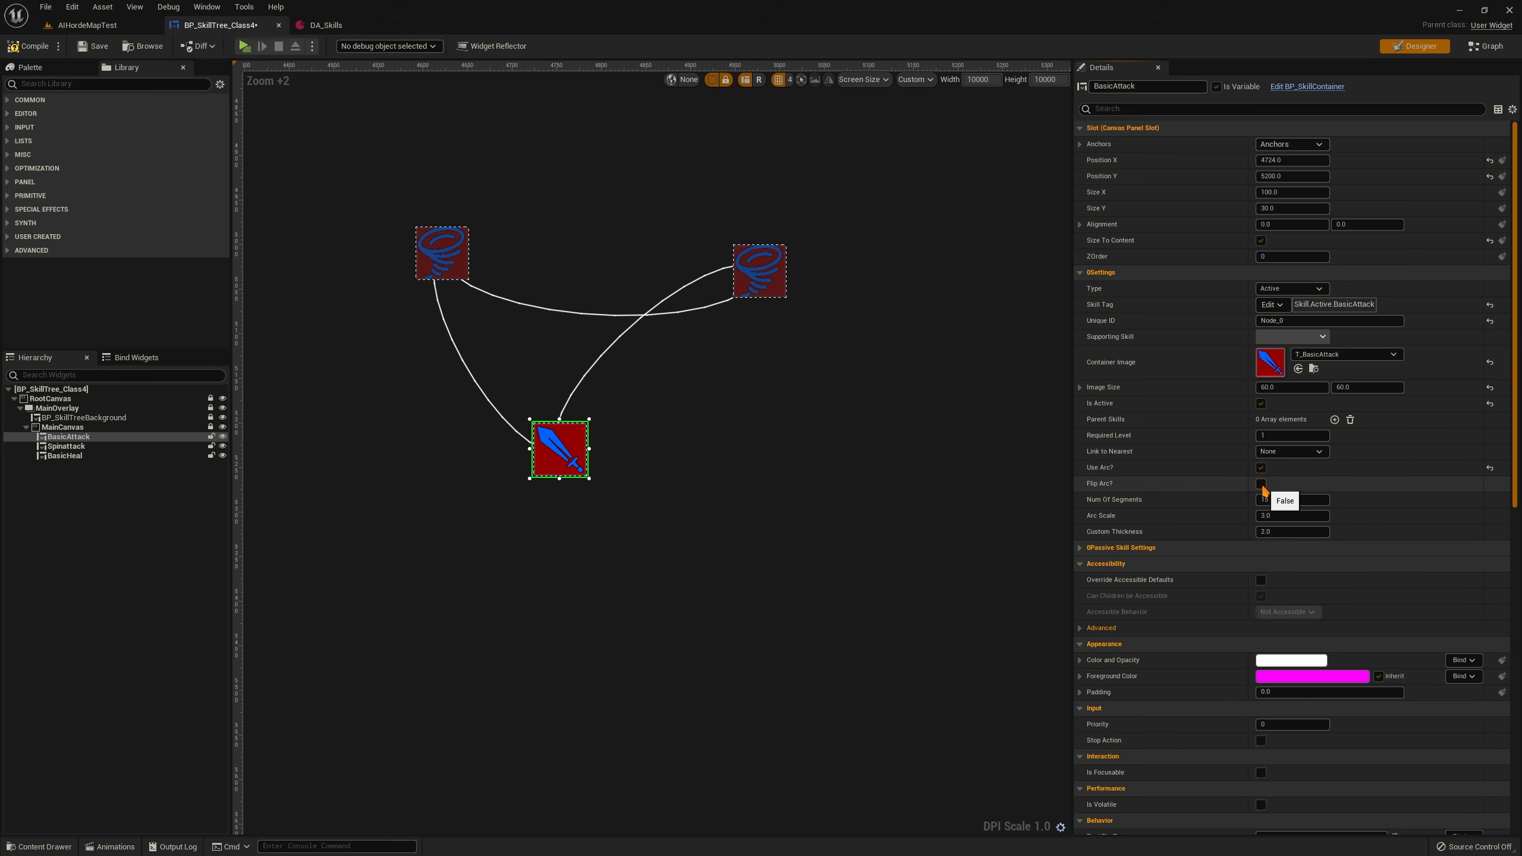
# Move the Spinattack node to about X 4968, Y 4880 and turn on Flip Arc for Spinattack and BasicHeal
pyautogui.moveTo(764, 286); pyautogui.dragTo(781, 178)
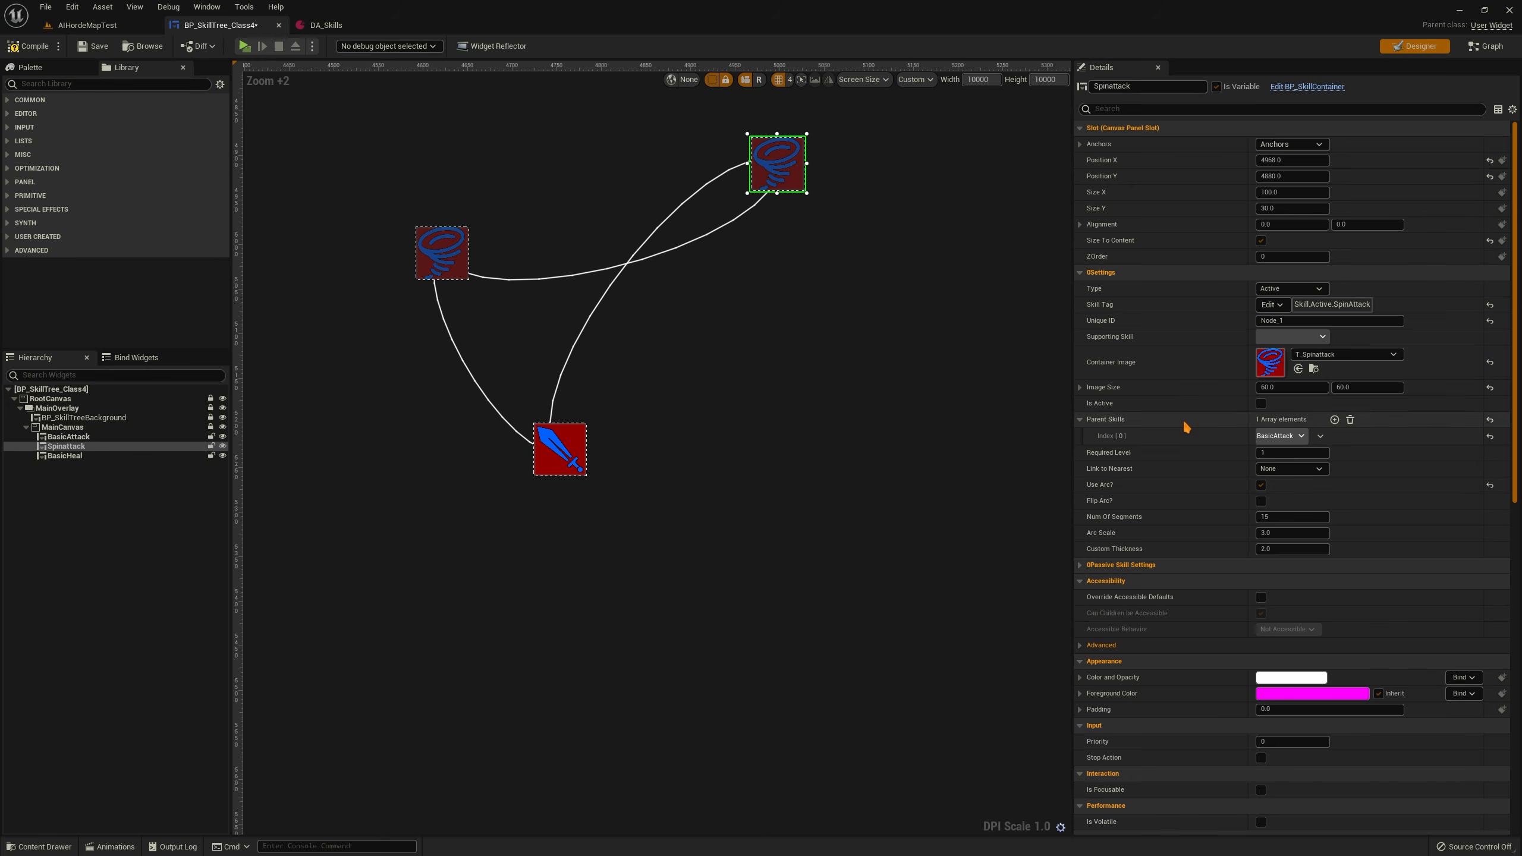
pyautogui.click(1262, 501)
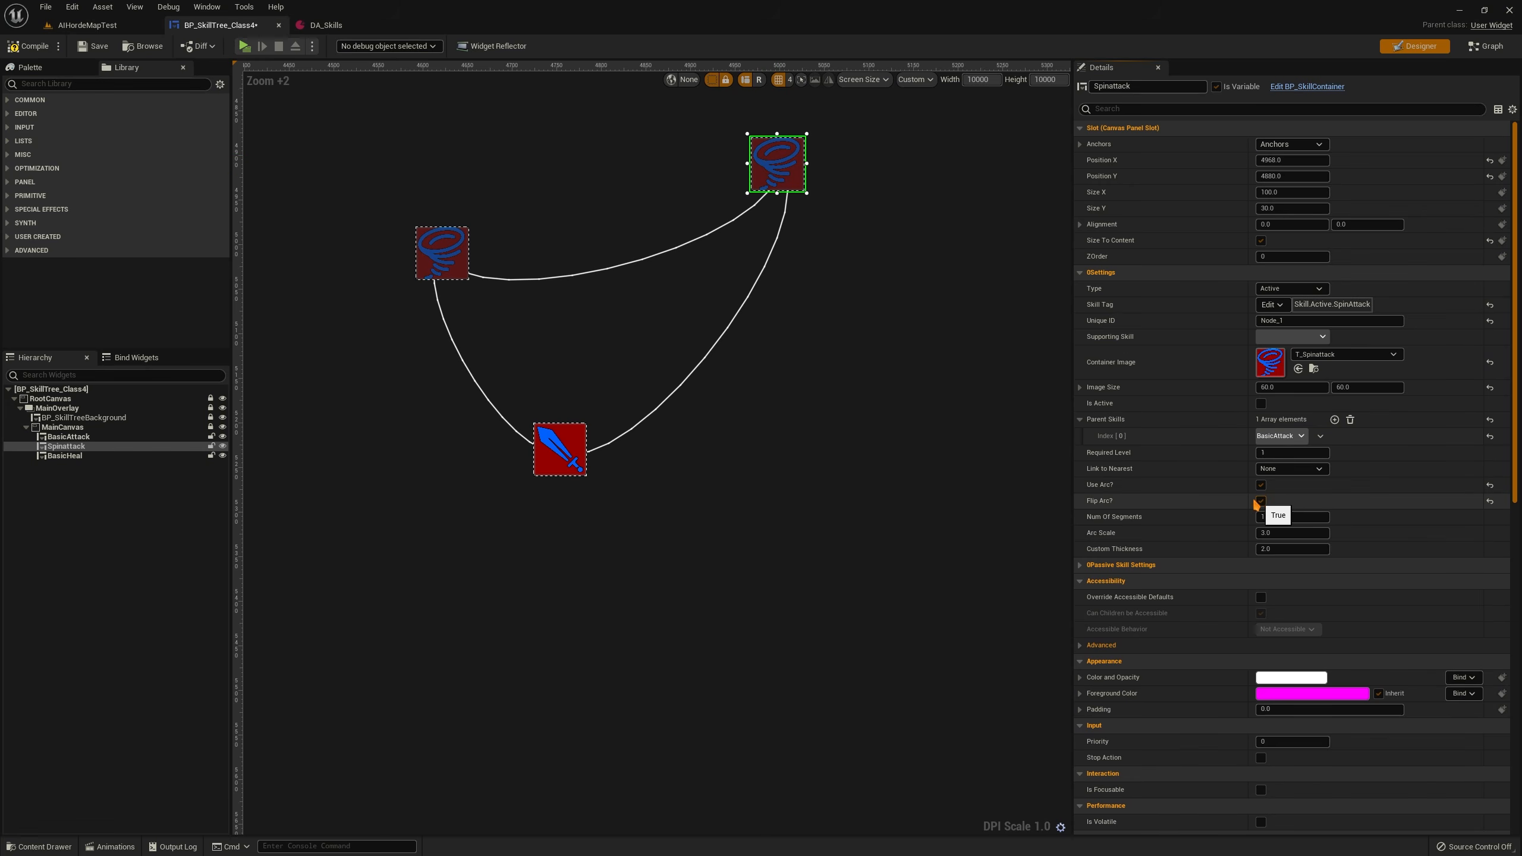
pyautogui.click(444, 255)
pyautogui.click(1261, 518)
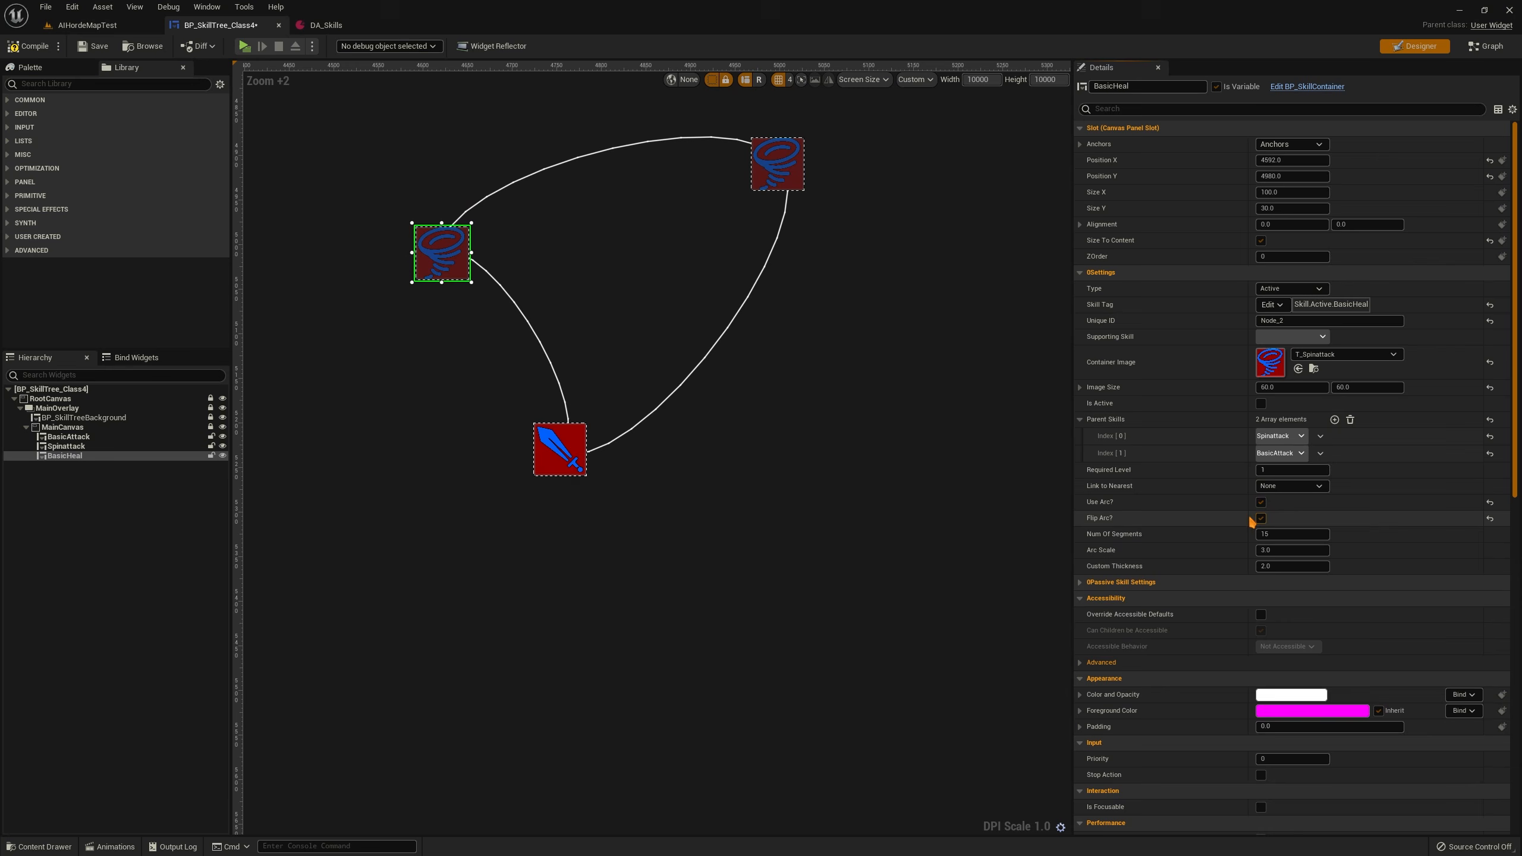
# Try Flip Arc on the BasicAttack node and turn it off again
pyautogui.click(556, 453)
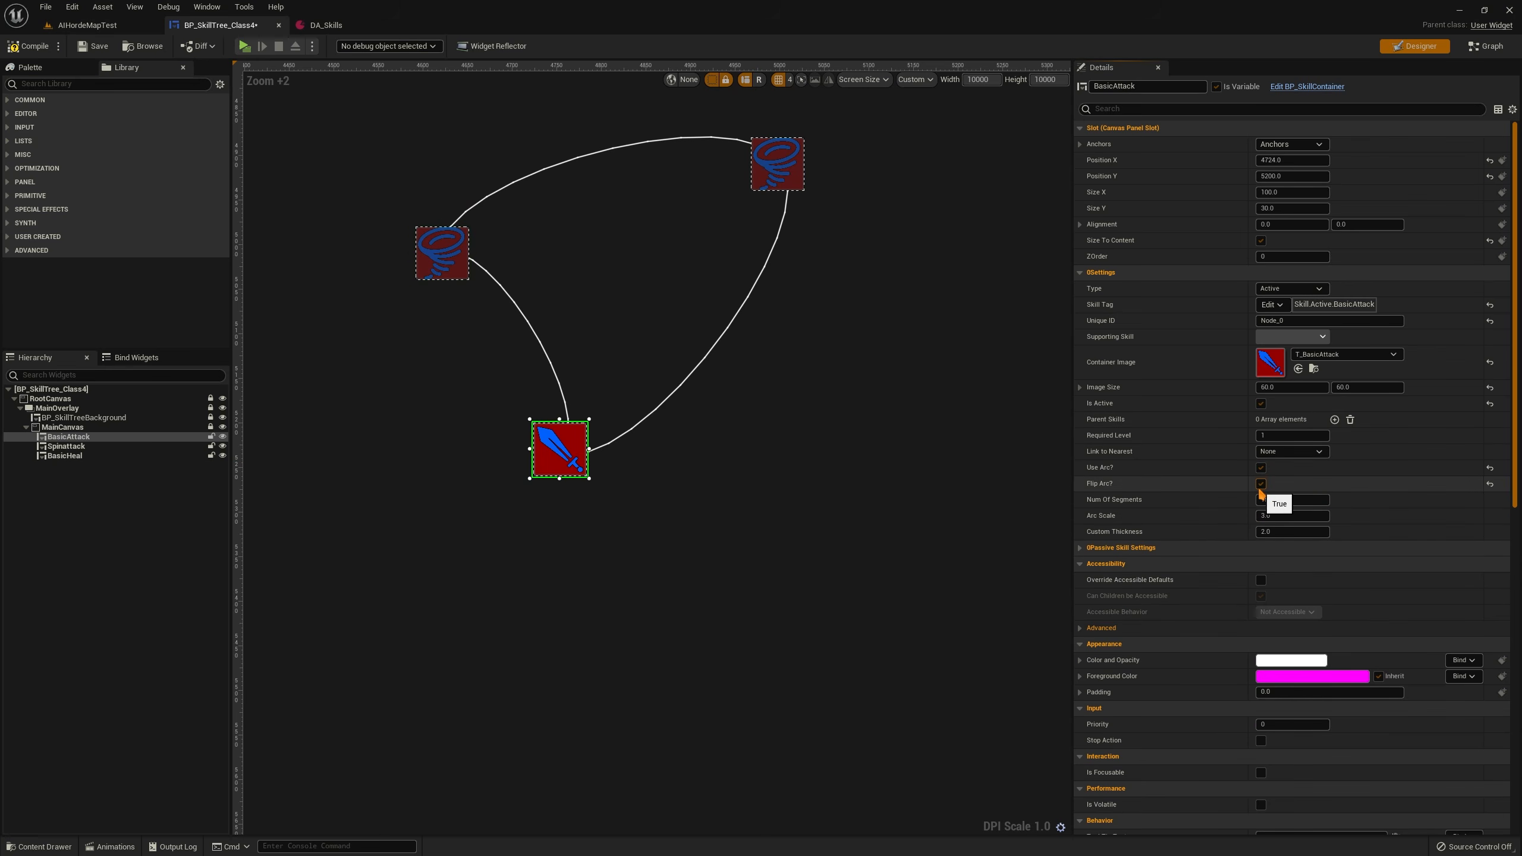
pyautogui.click(1261, 484)
pyautogui.click(1261, 484)
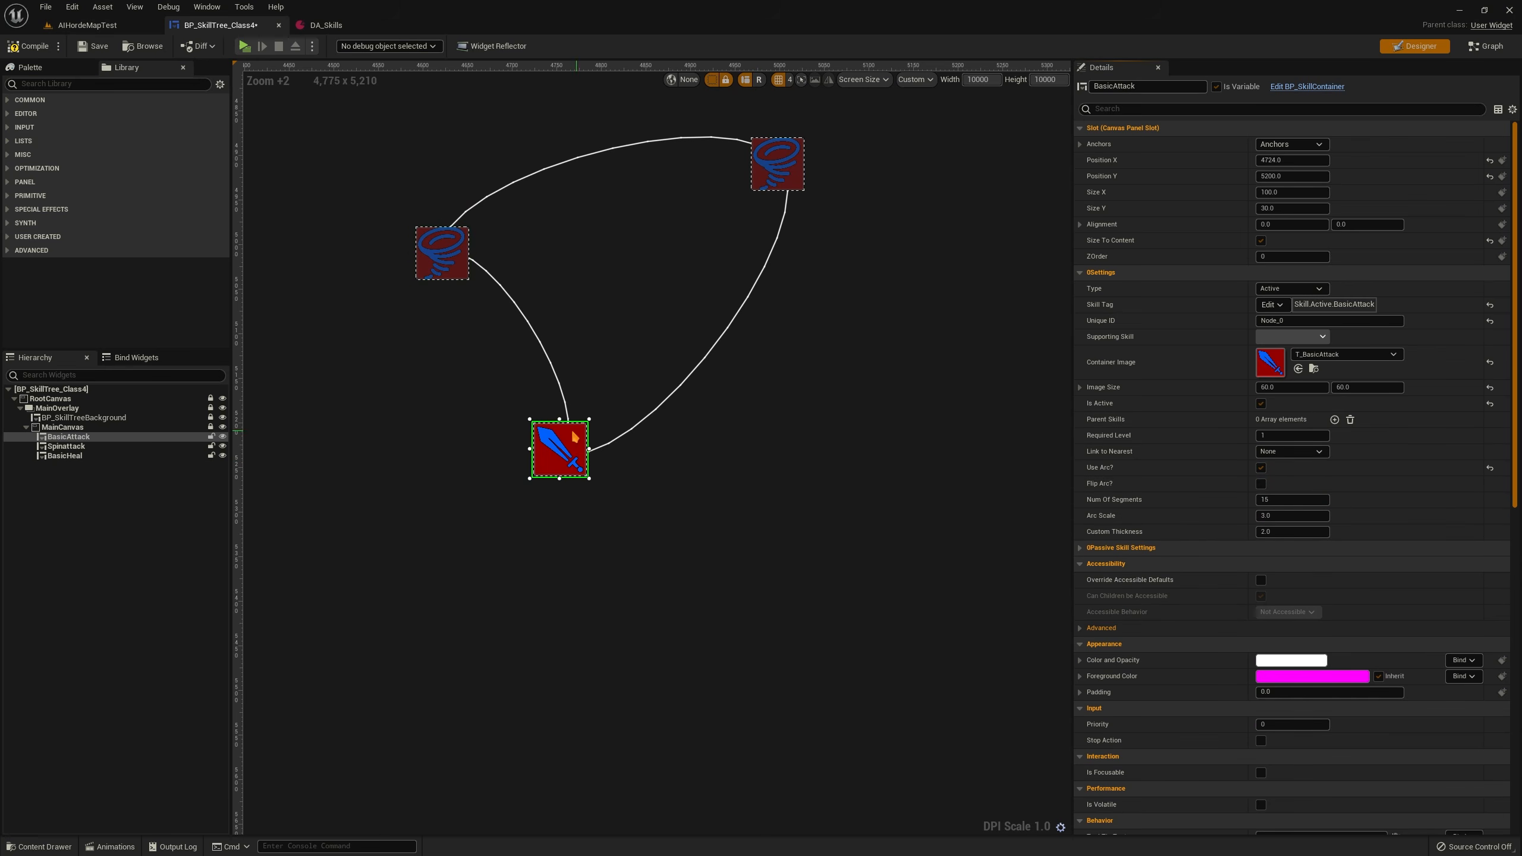
# Select the Spinattack, BasicAttack and BasicHeal nodes together and turn off Use Arc for all three
pyautogui.click(778, 162)
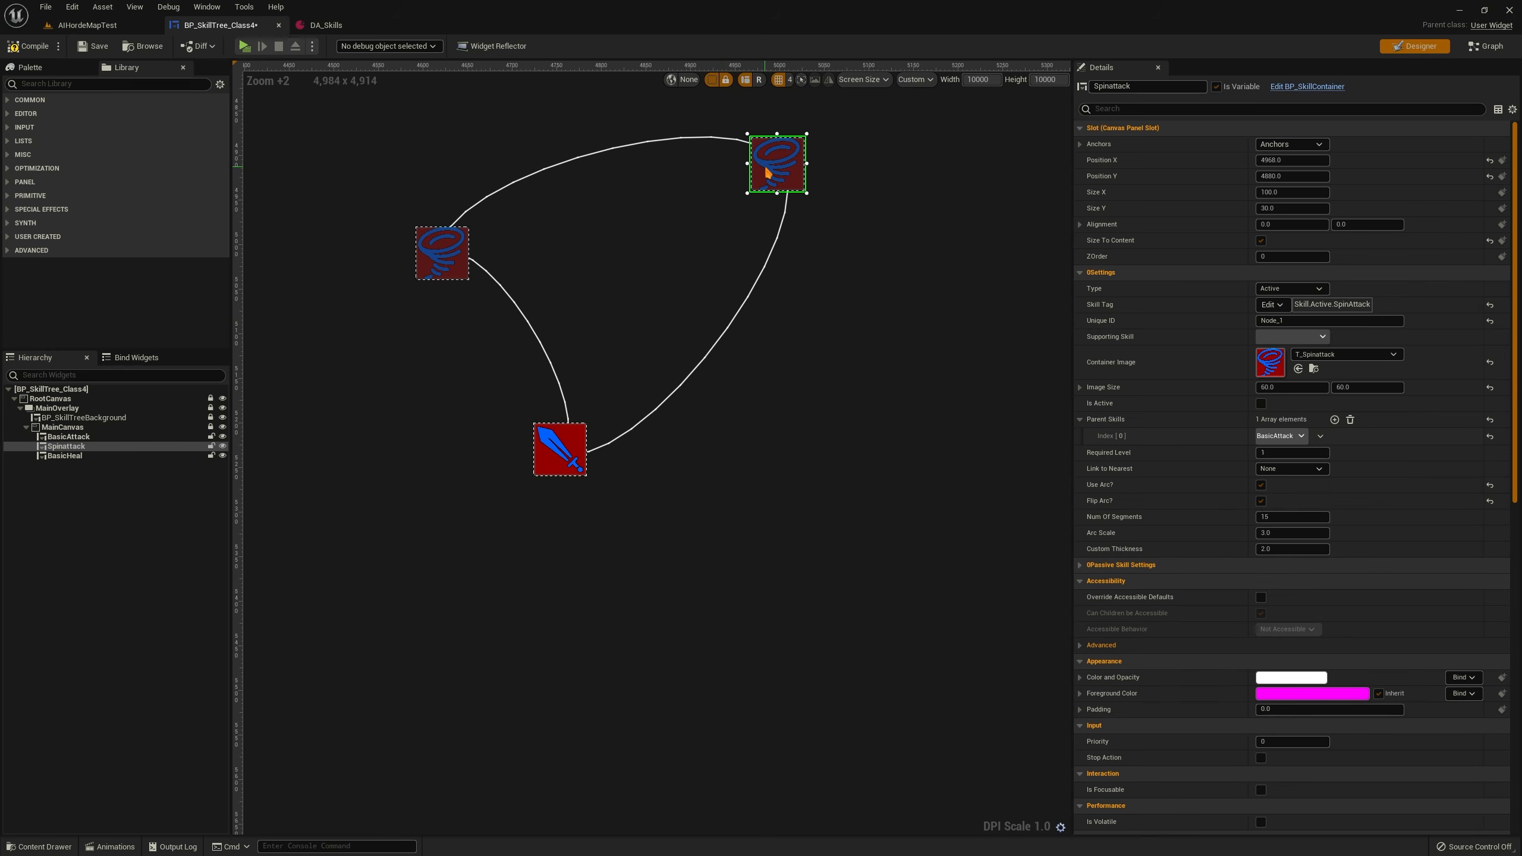
pyautogui.keyDown('ctrl'); pyautogui.click(554, 433); pyautogui.keyUp('ctrl')
pyautogui.keyDown('ctrl'); pyautogui.click(418, 238); pyautogui.keyUp('ctrl')
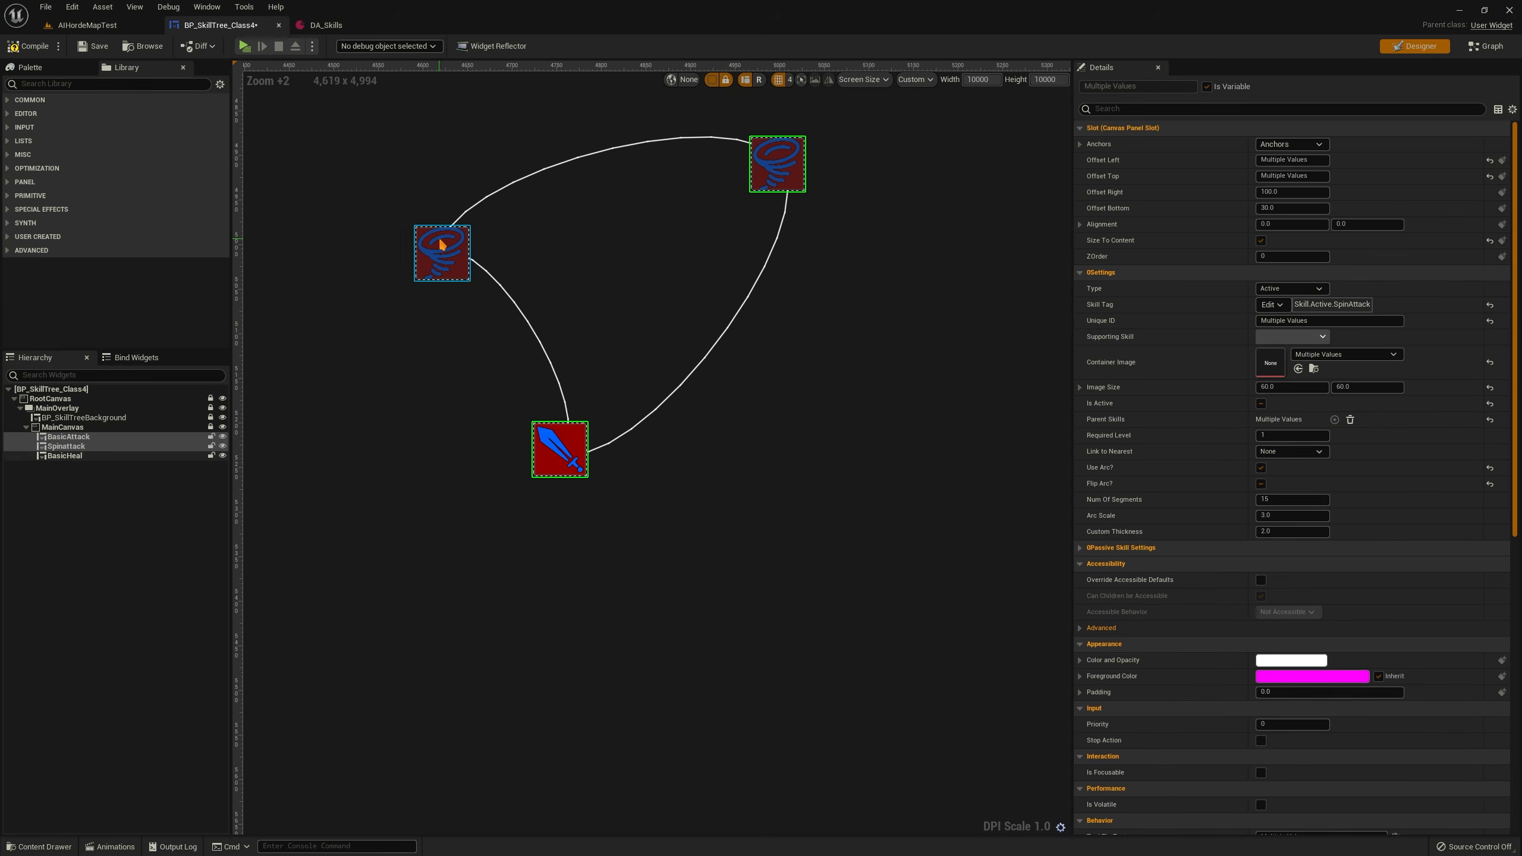
pyautogui.click(1261, 468)
pyautogui.click(741, 342)
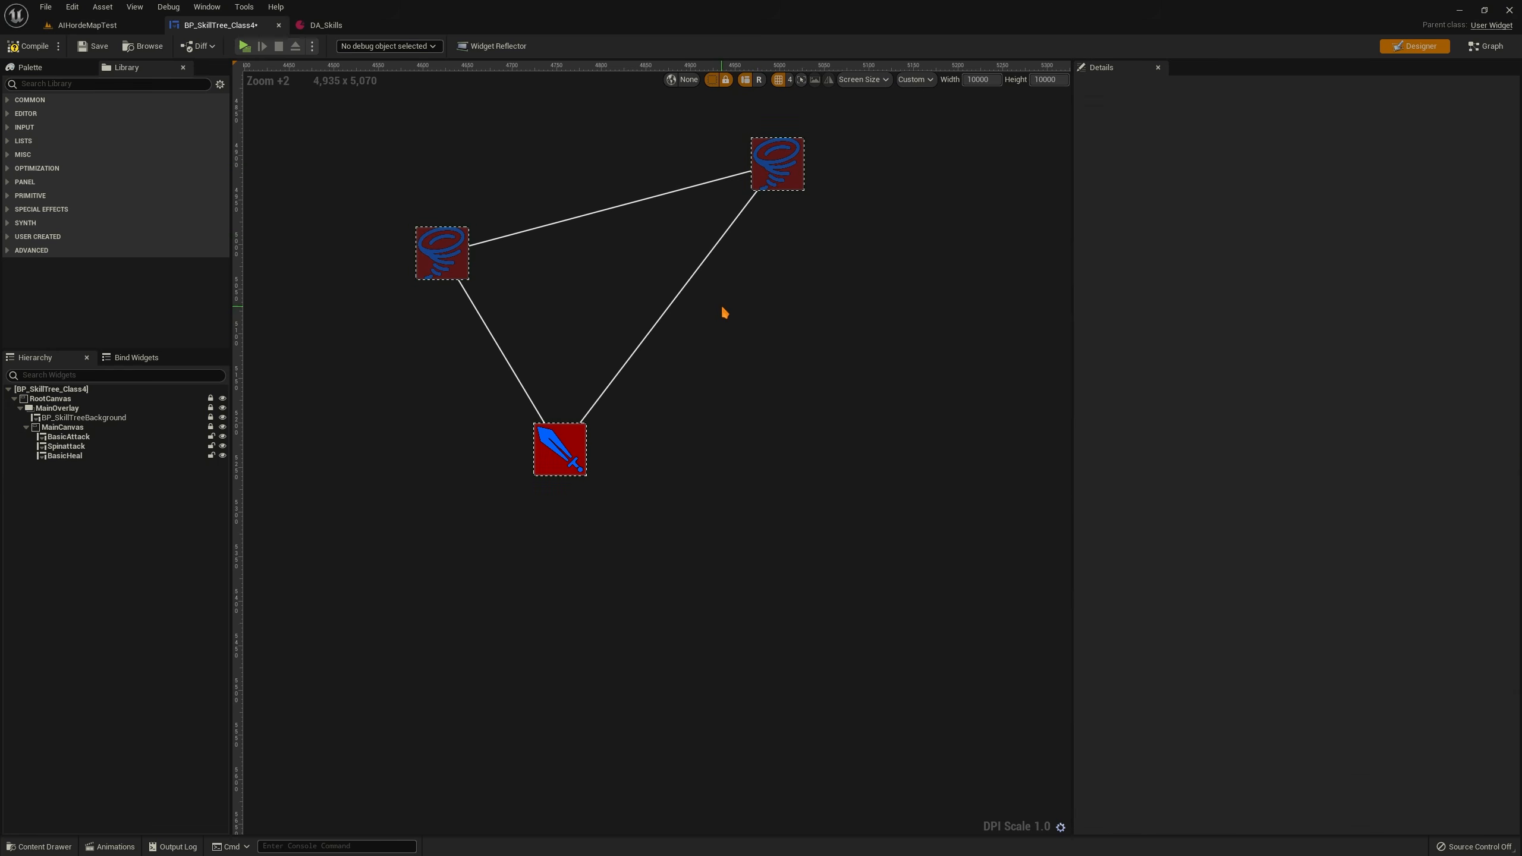
# Delete the BasicHeal node from the skill tree
pyautogui.moveTo(674, 407); pyautogui.dragTo(672, 456, button='right')
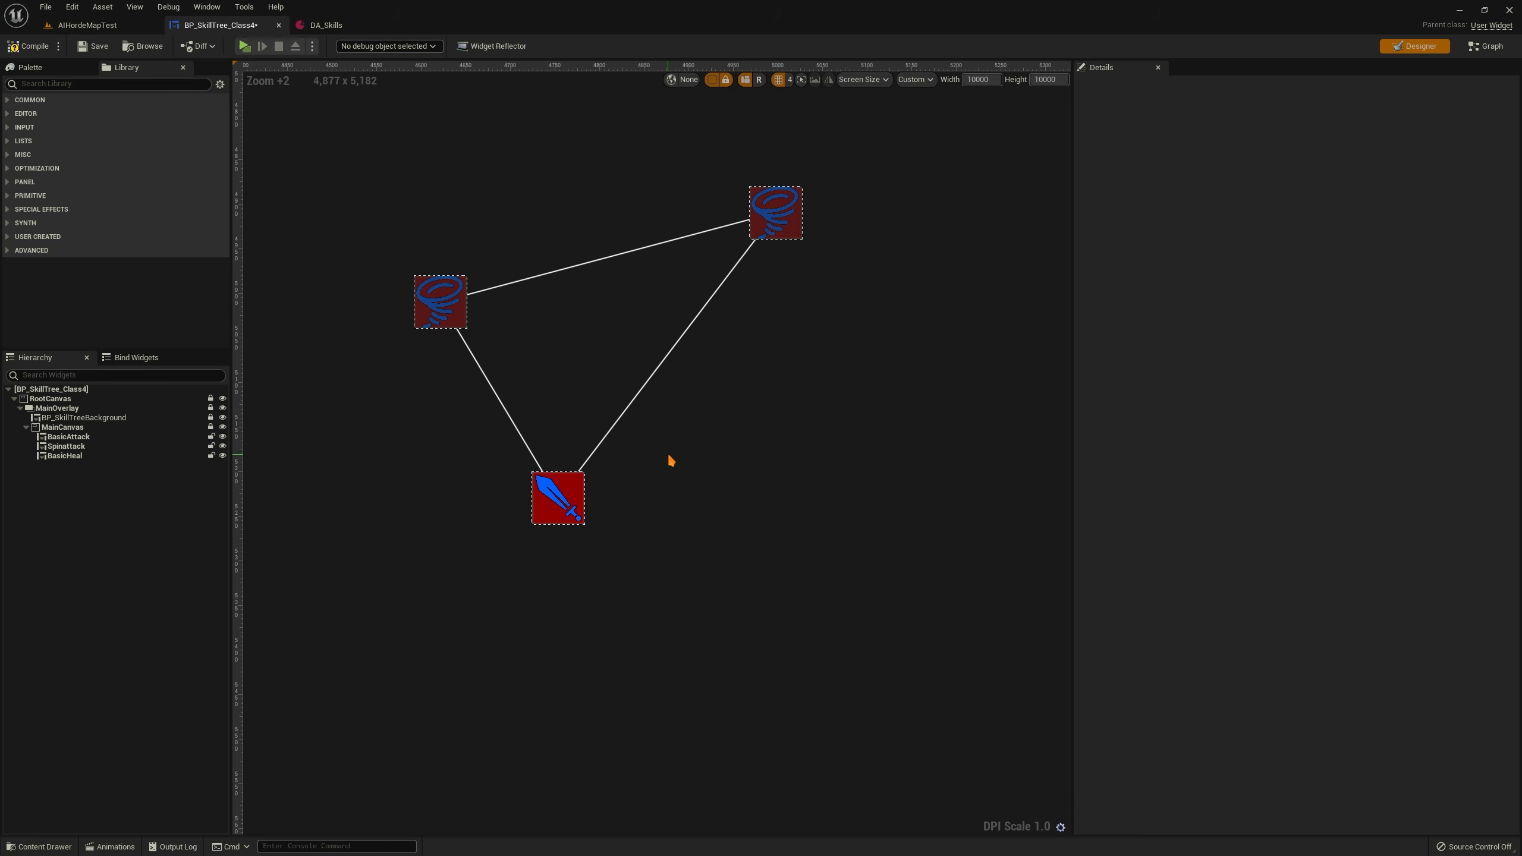
pyautogui.click(440, 302)
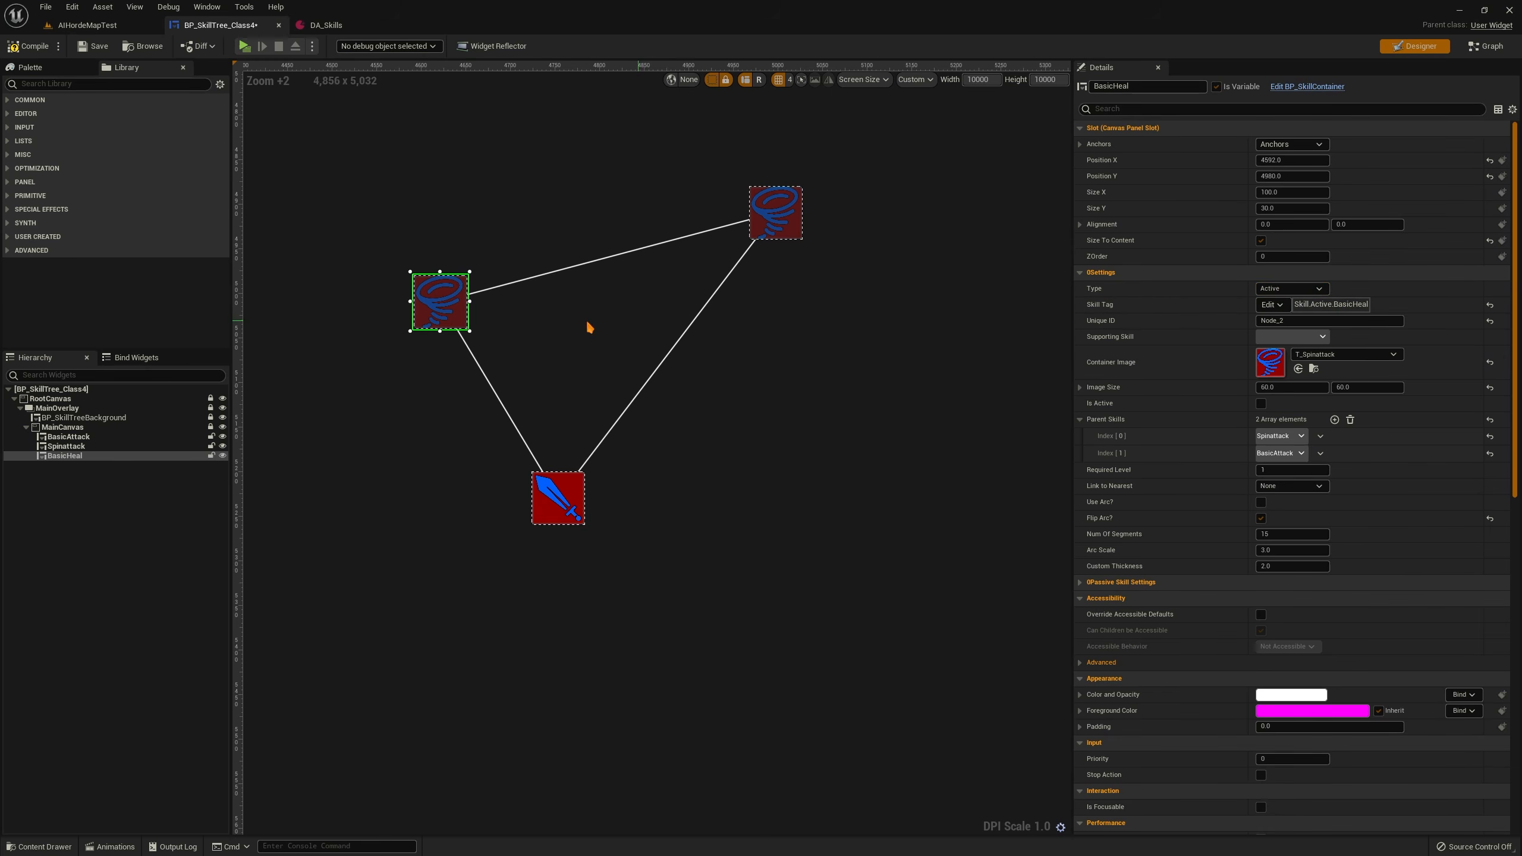
pyautogui.click(755, 385)
pyautogui.click(775, 238)
pyautogui.click(801, 370)
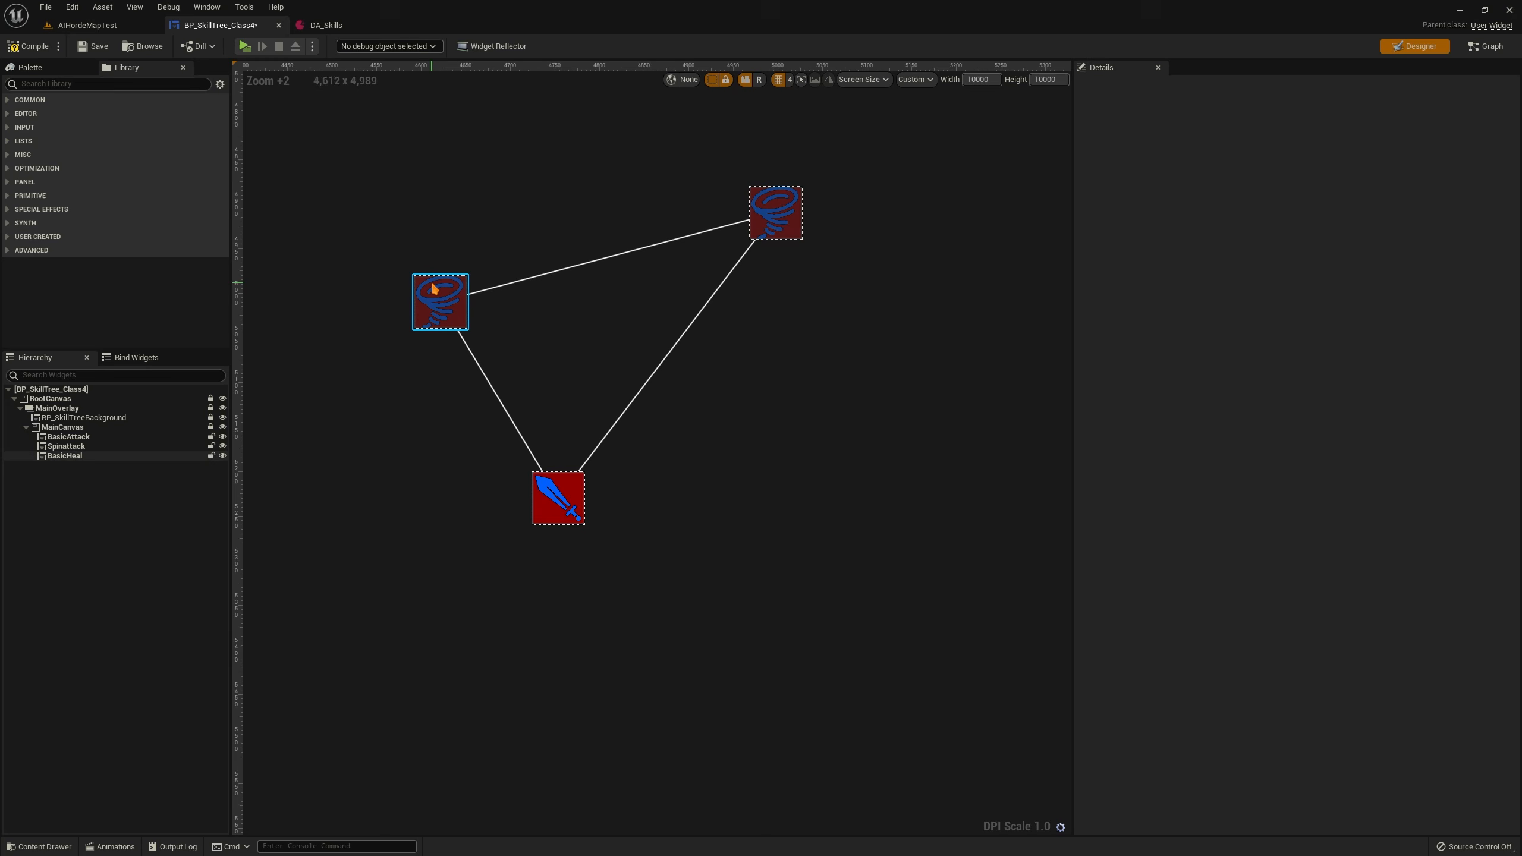
pyautogui.click(432, 285)
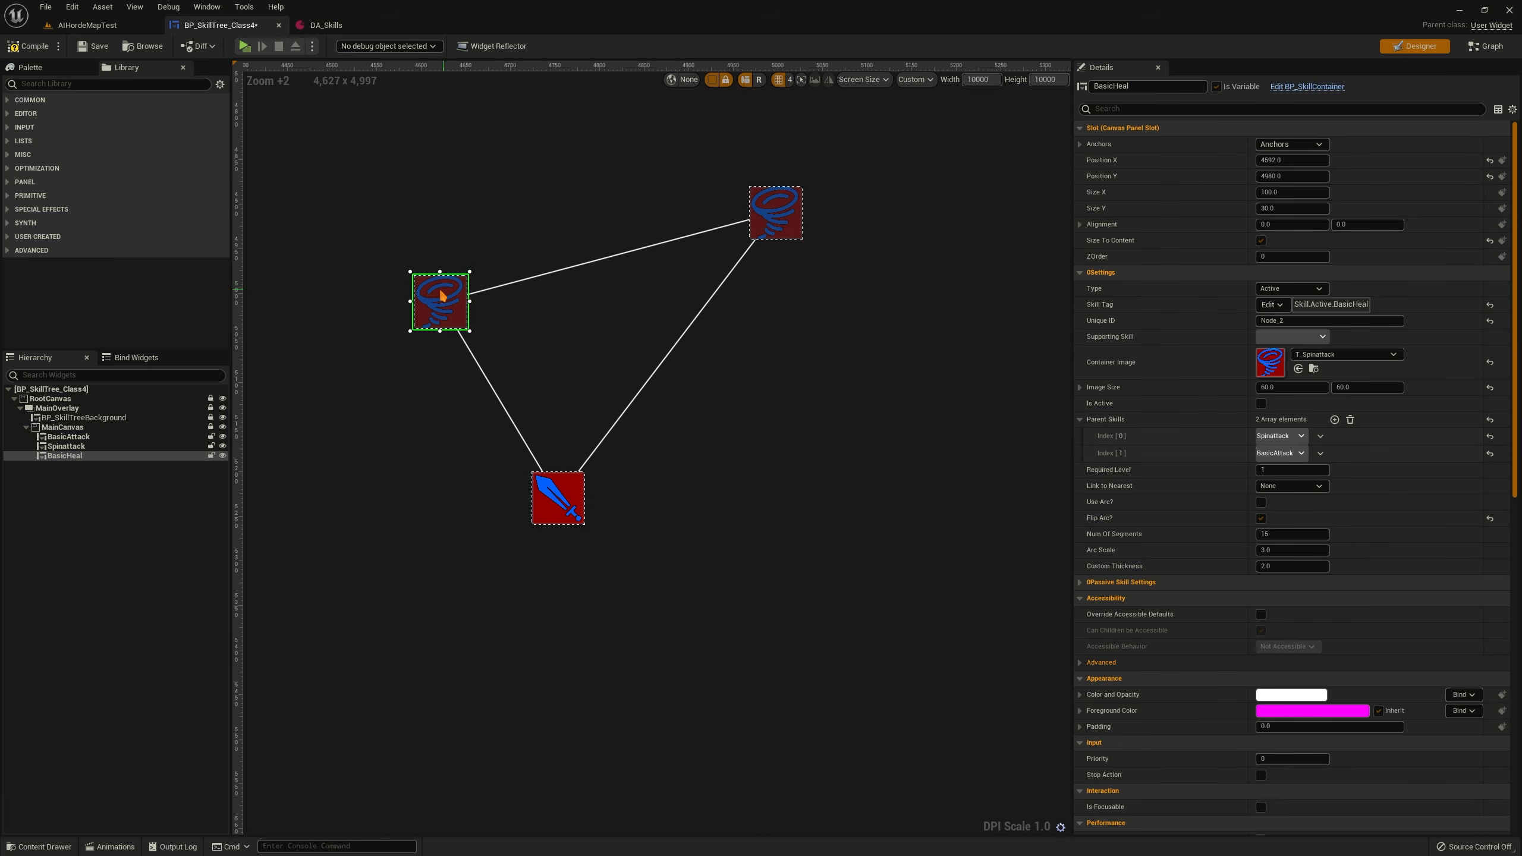
pyautogui.press('Delete')
# Move the Spinattack node above BasicAttack and align them by setting Spinattack's Position X to 4724
pyautogui.moveTo(793, 225); pyautogui.dragTo(596, 229)
pyautogui.click(727, 252)
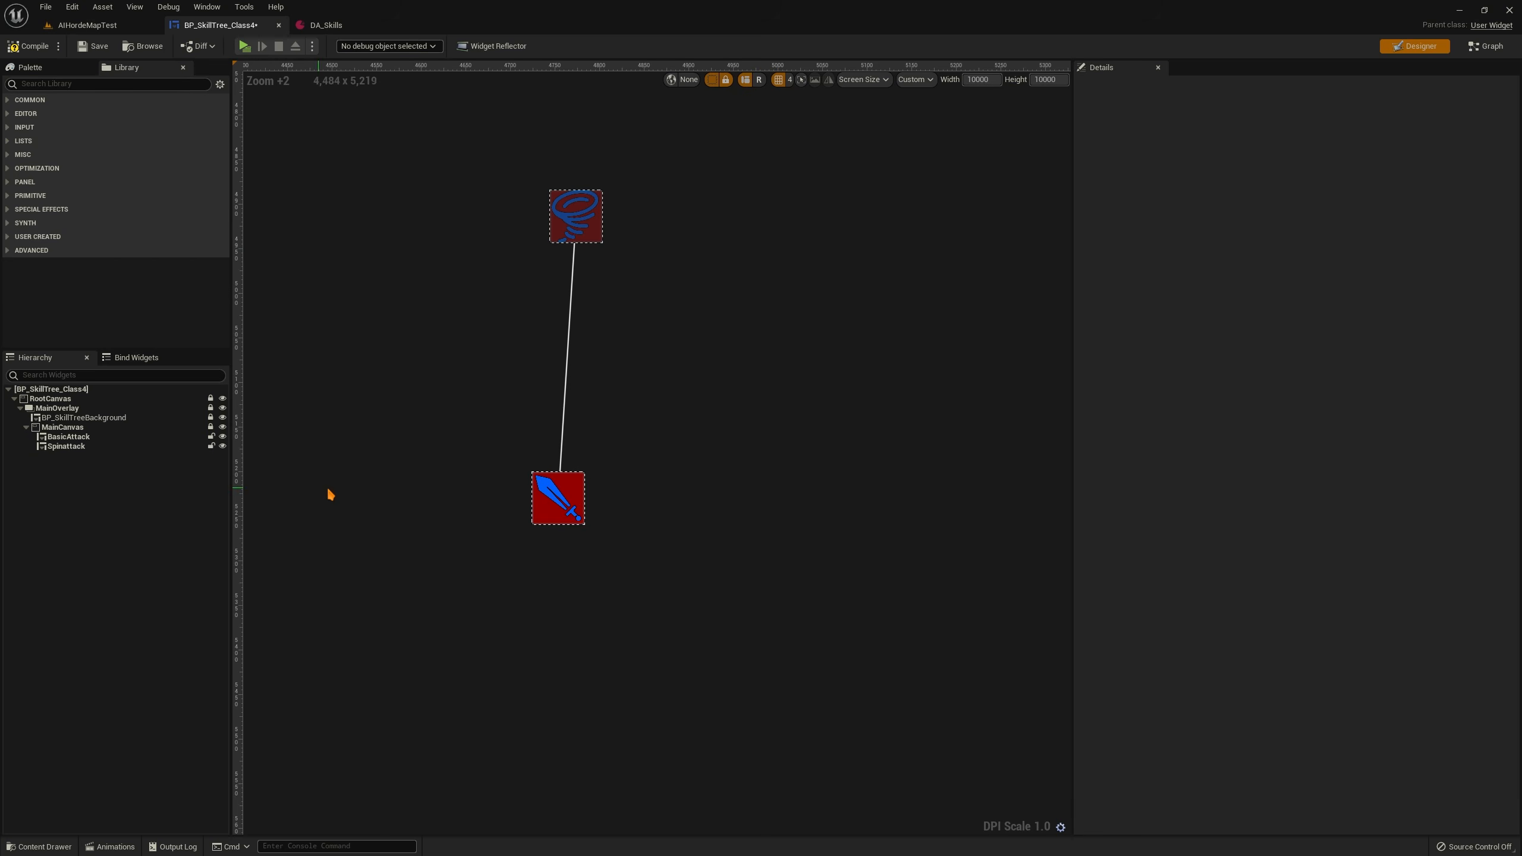
pyautogui.click(573, 510)
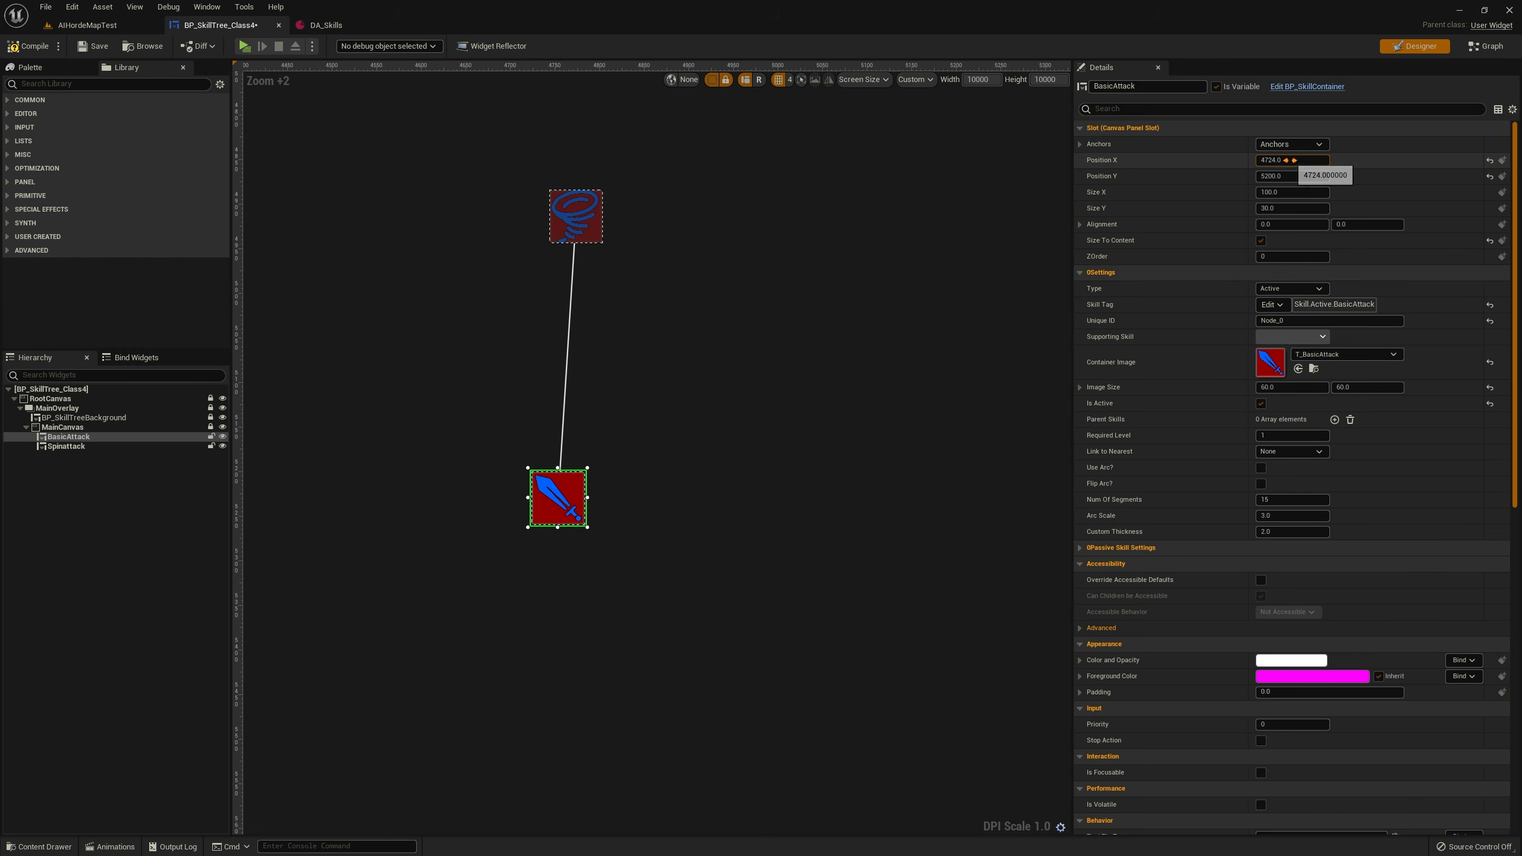
pyautogui.click(575, 216)
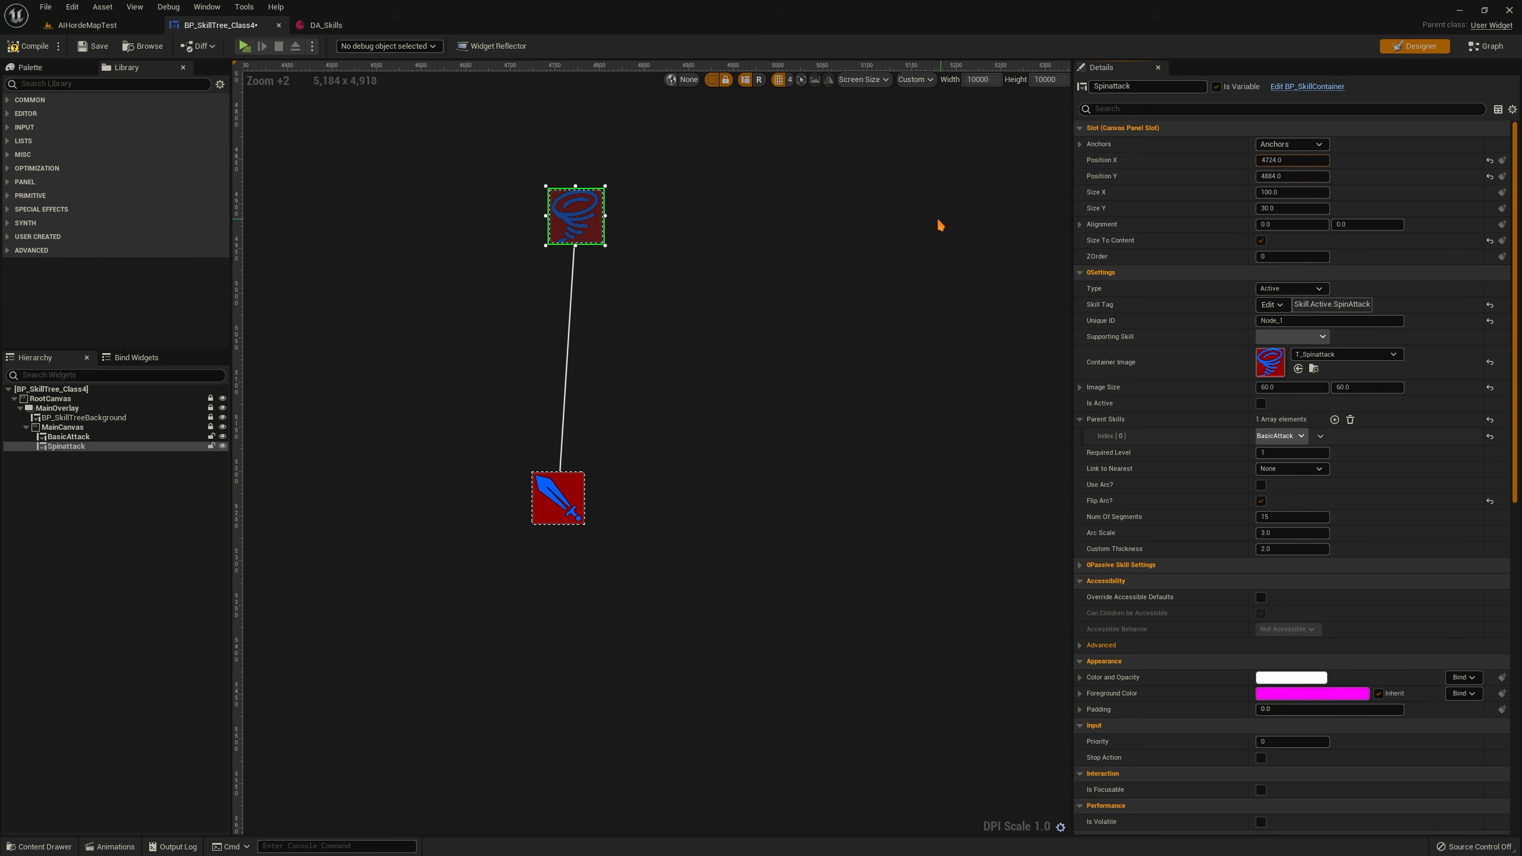
pyautogui.press('Return')
pyautogui.click(645, 418)
pyautogui.moveTo(645, 419); pyautogui.dragTo(655, 340, button='right')
pyautogui.click(560, 420)
pyautogui.moveTo(676, 210); pyautogui.dragTo(677, 294, button='right')
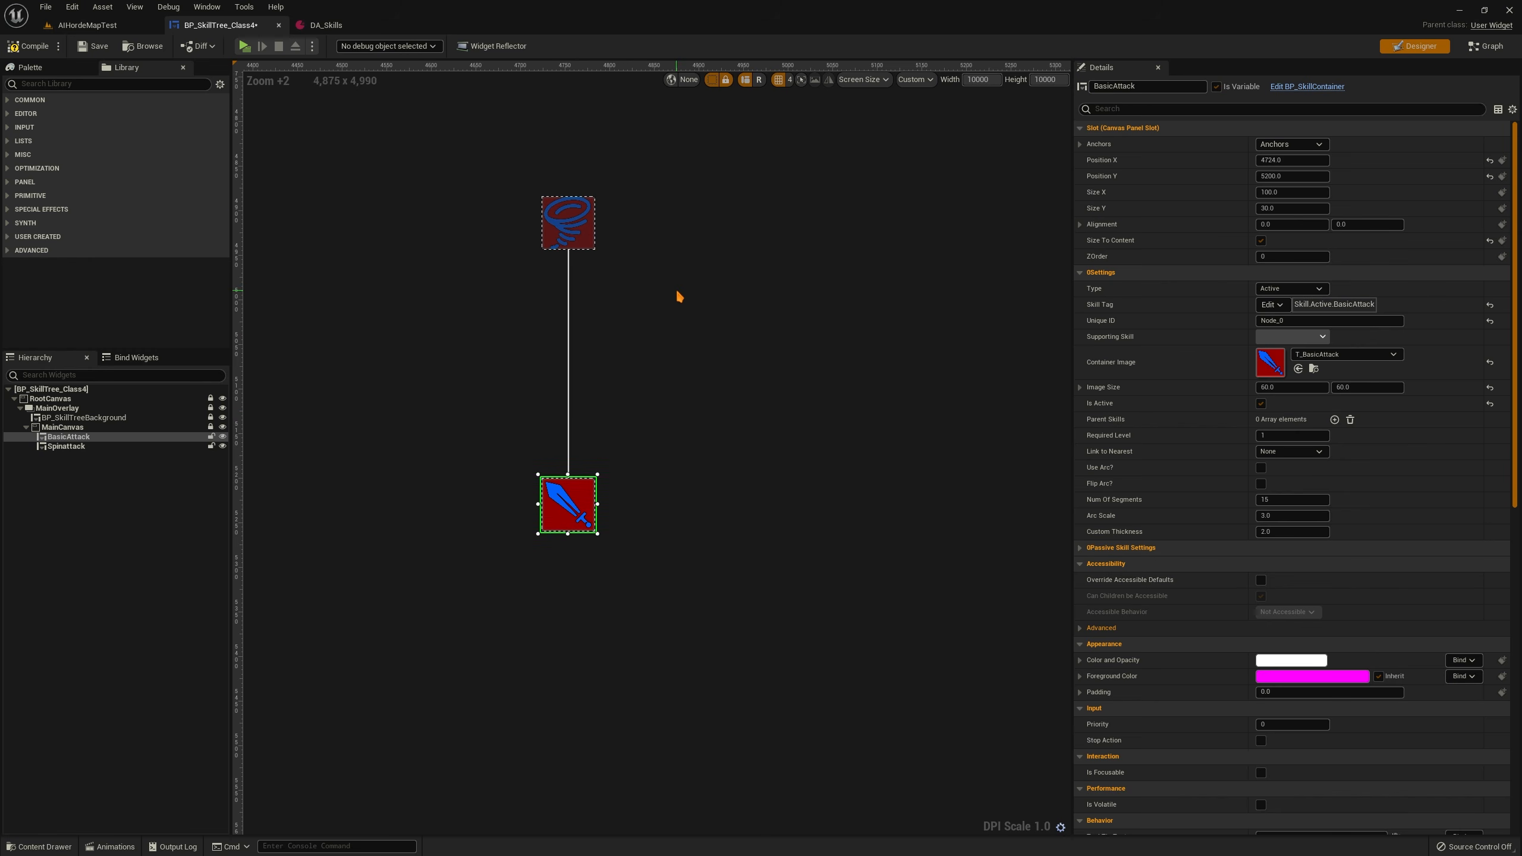
pyautogui.moveTo(373, 328); pyautogui.dragTo(422, 333, button='right')
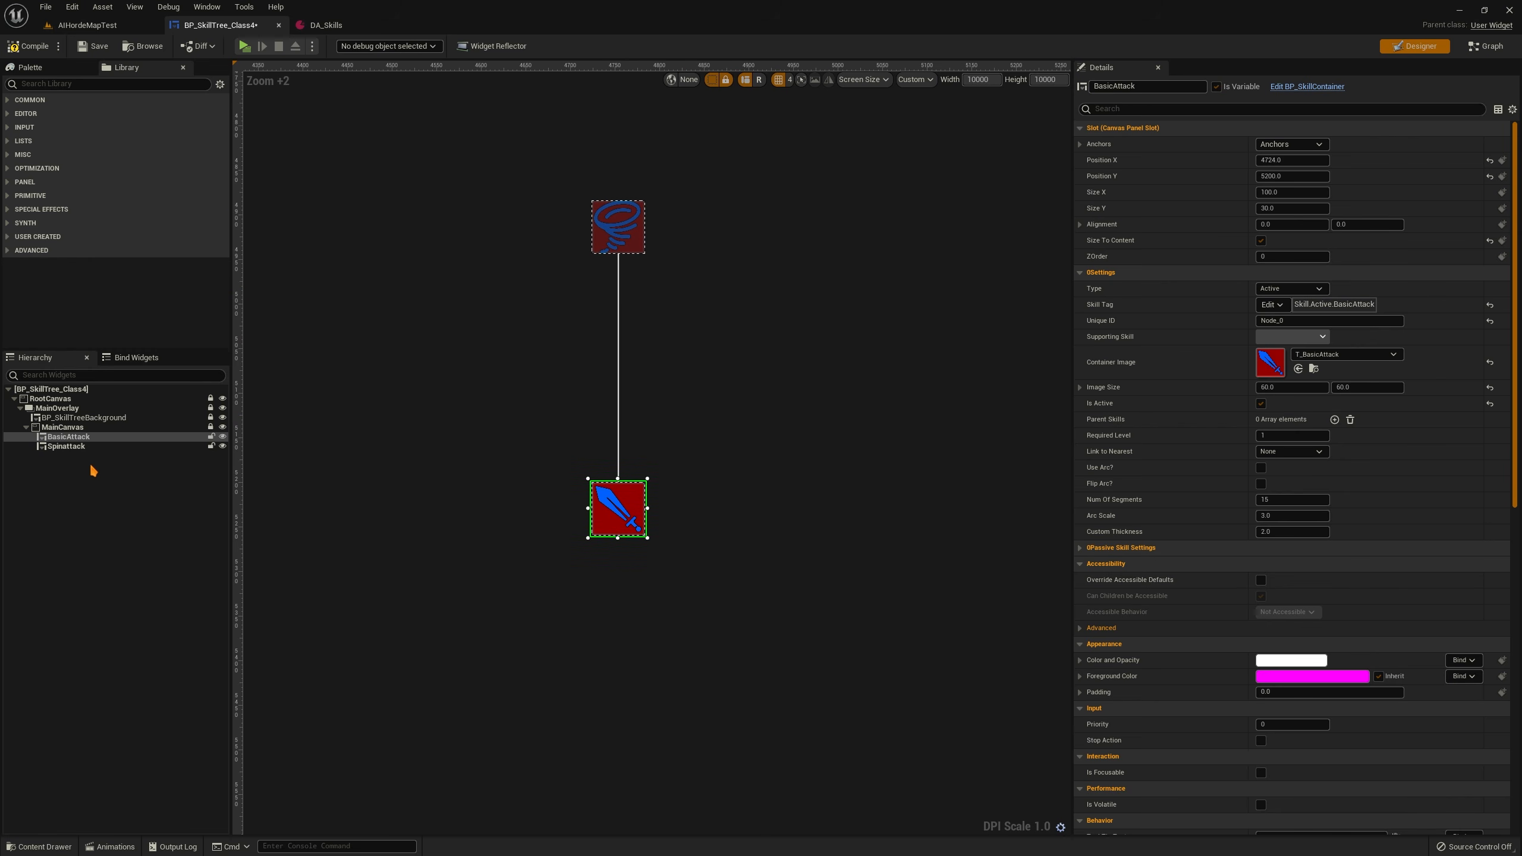
pyautogui.moveTo(655, 436); pyautogui.dragTo(680, 435, button='right')
pyautogui.click(719, 418)
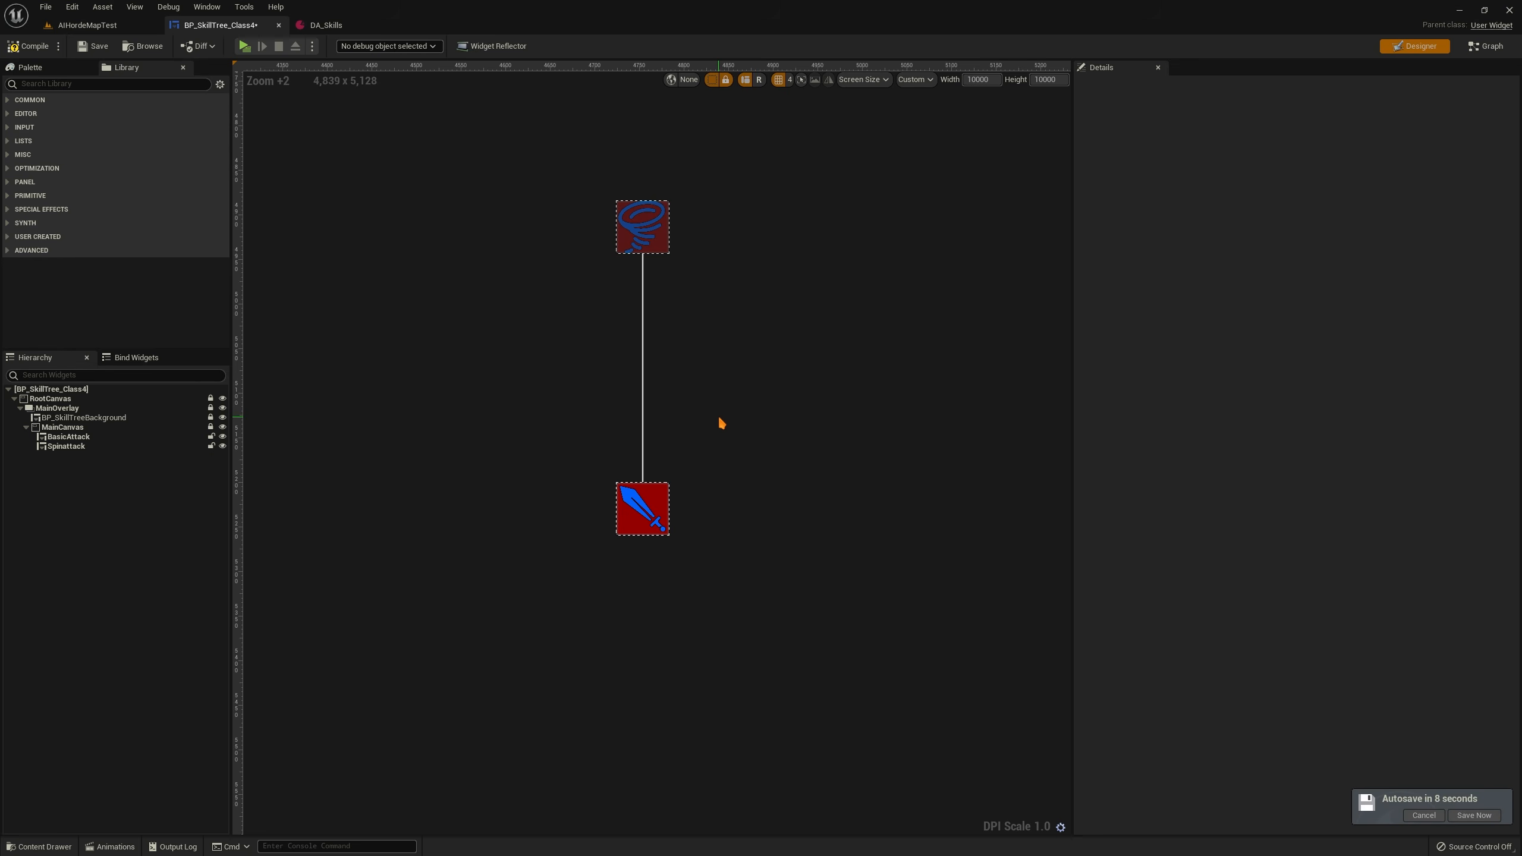
# Cancel the pending autosave
pyautogui.click(1424, 815)
pyautogui.click(628, 507)
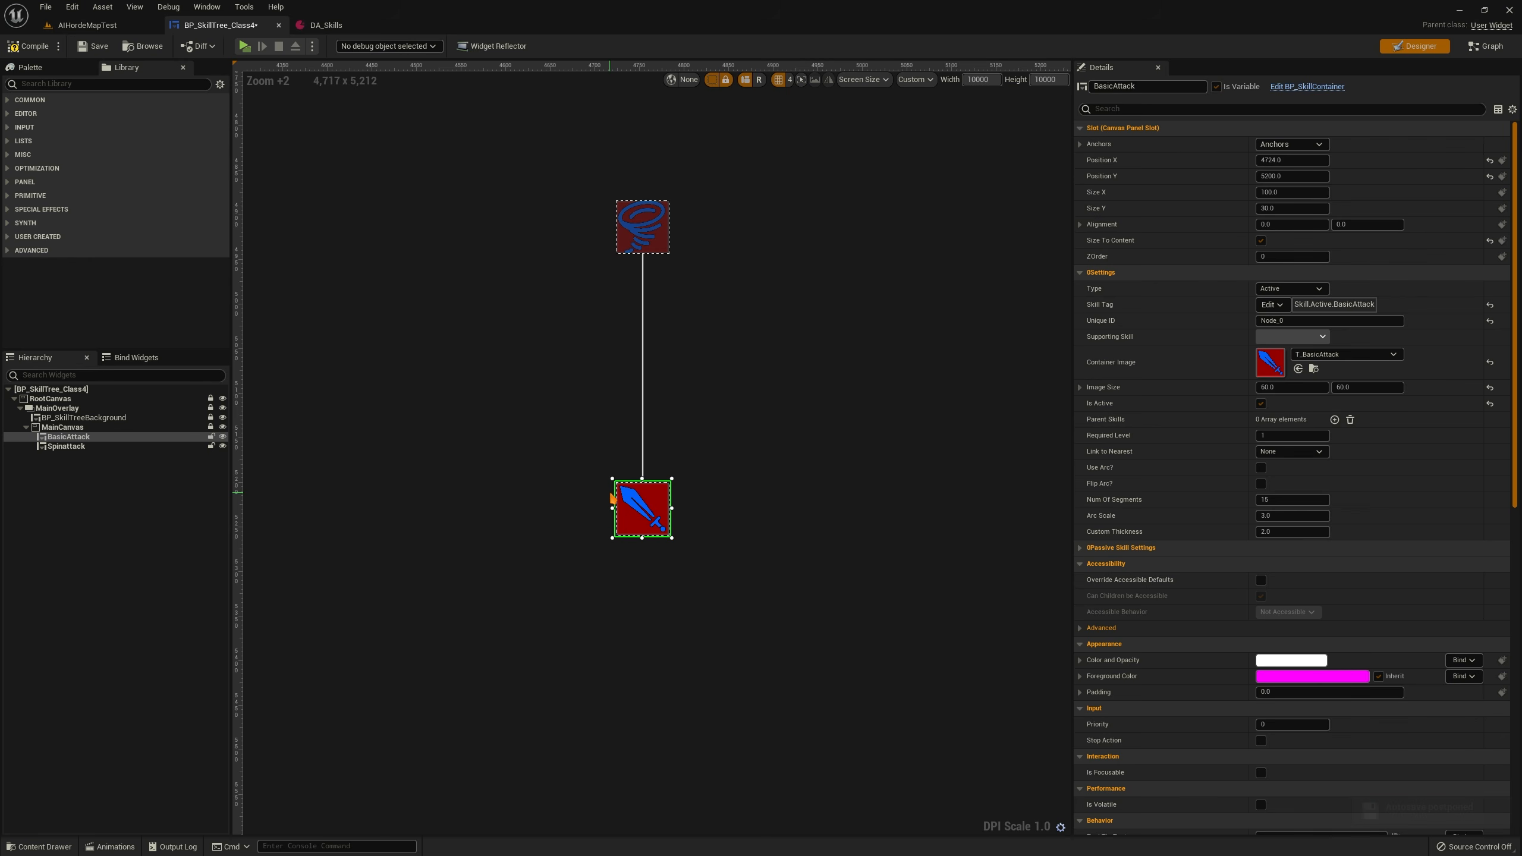
pyautogui.click(728, 299)
pyautogui.click(649, 501)
pyautogui.click(767, 393)
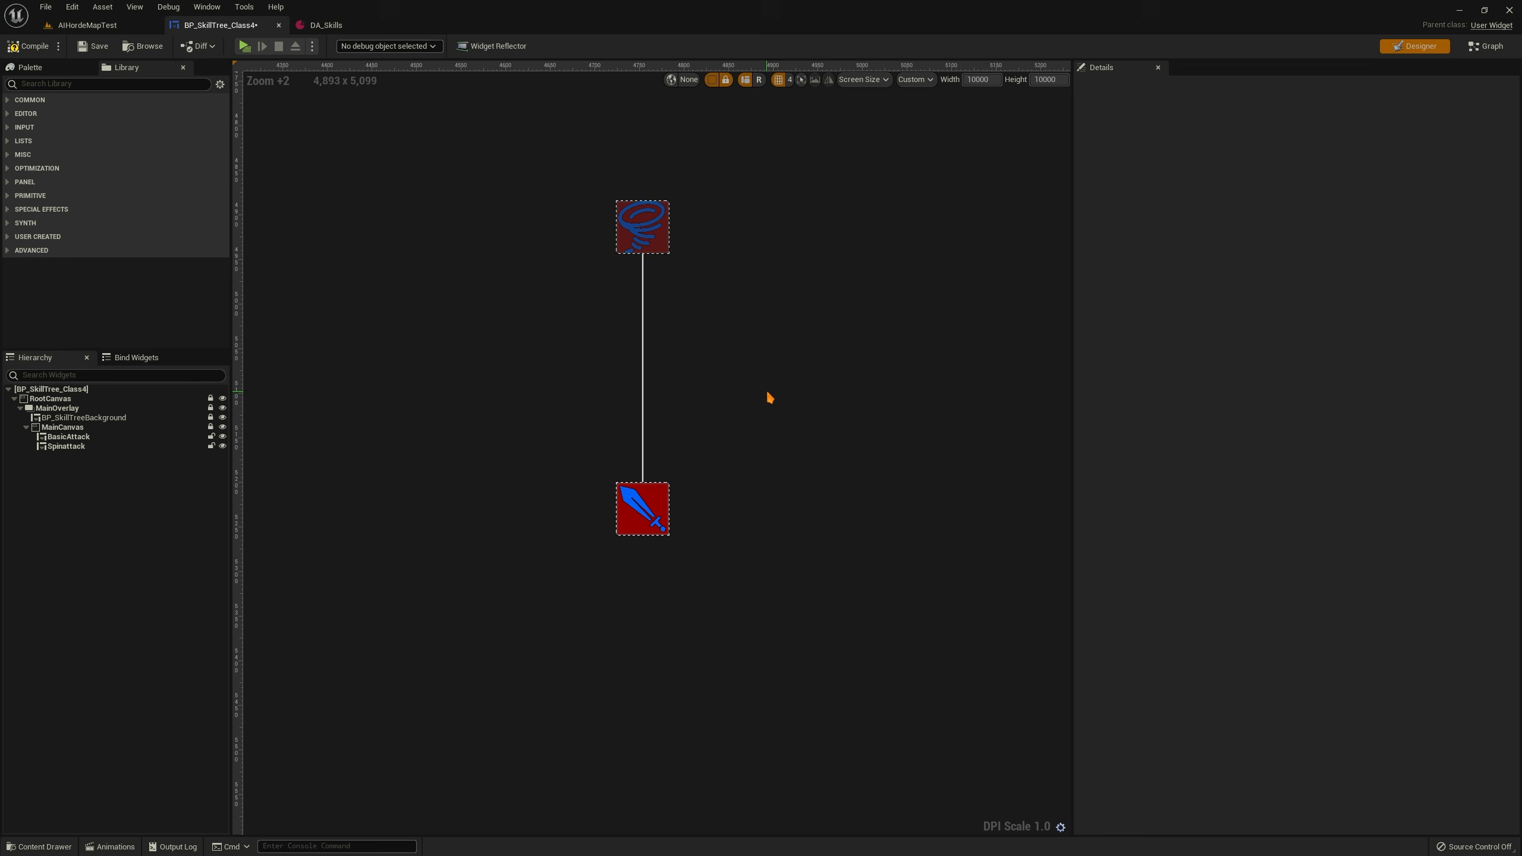
# Duplicate the BasicAttack node and place the copy beside the original at about X 4472, Y 5180
pyautogui.moveTo(744, 430); pyautogui.dragTo(778, 420, button='right')
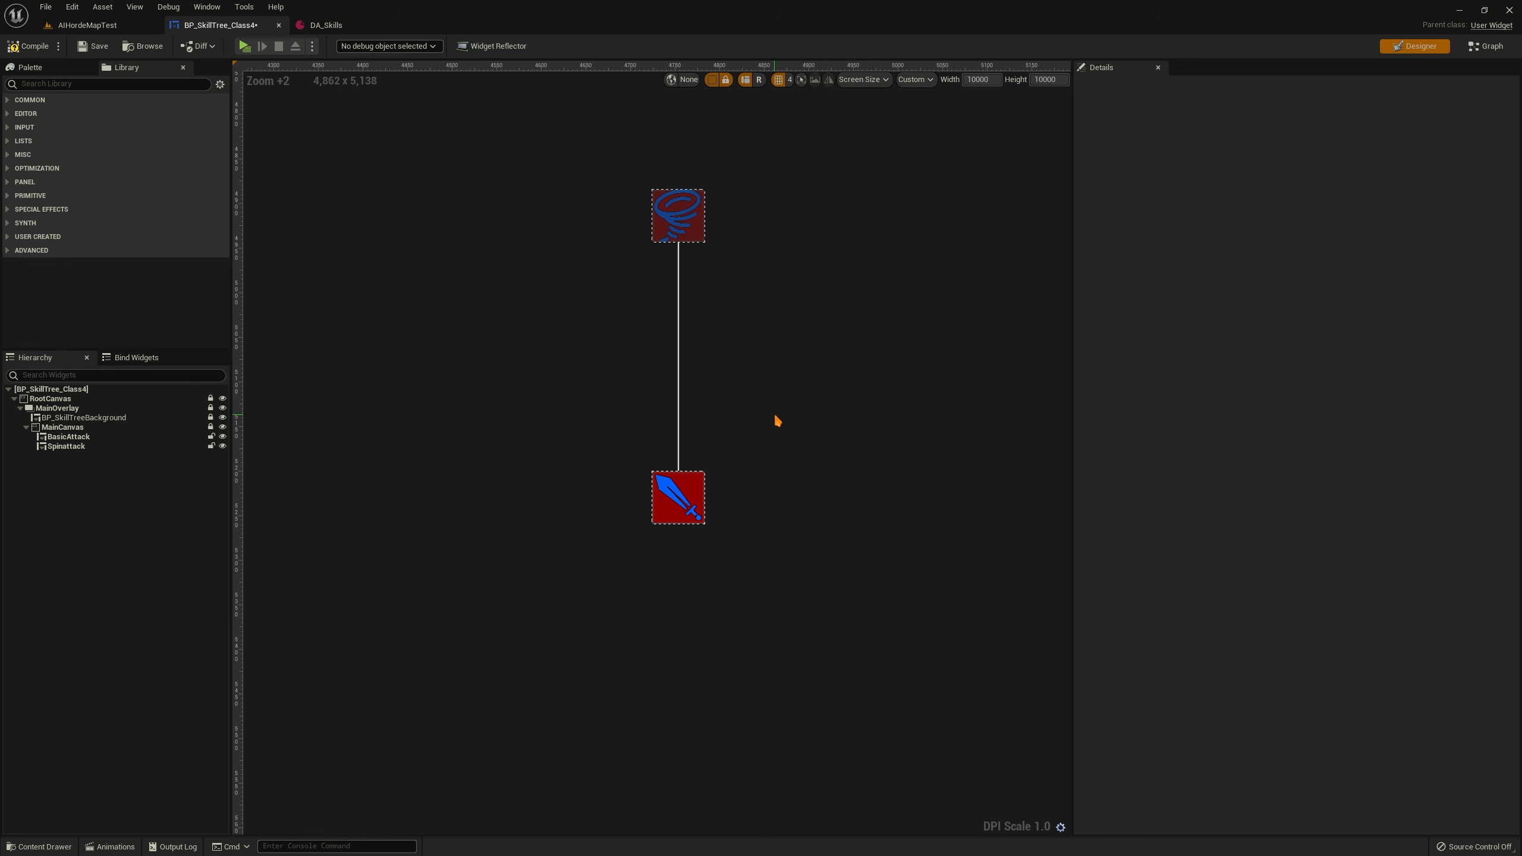
pyautogui.moveTo(670, 427); pyautogui.dragTo(788, 377, button='right')
pyautogui.click(783, 451)
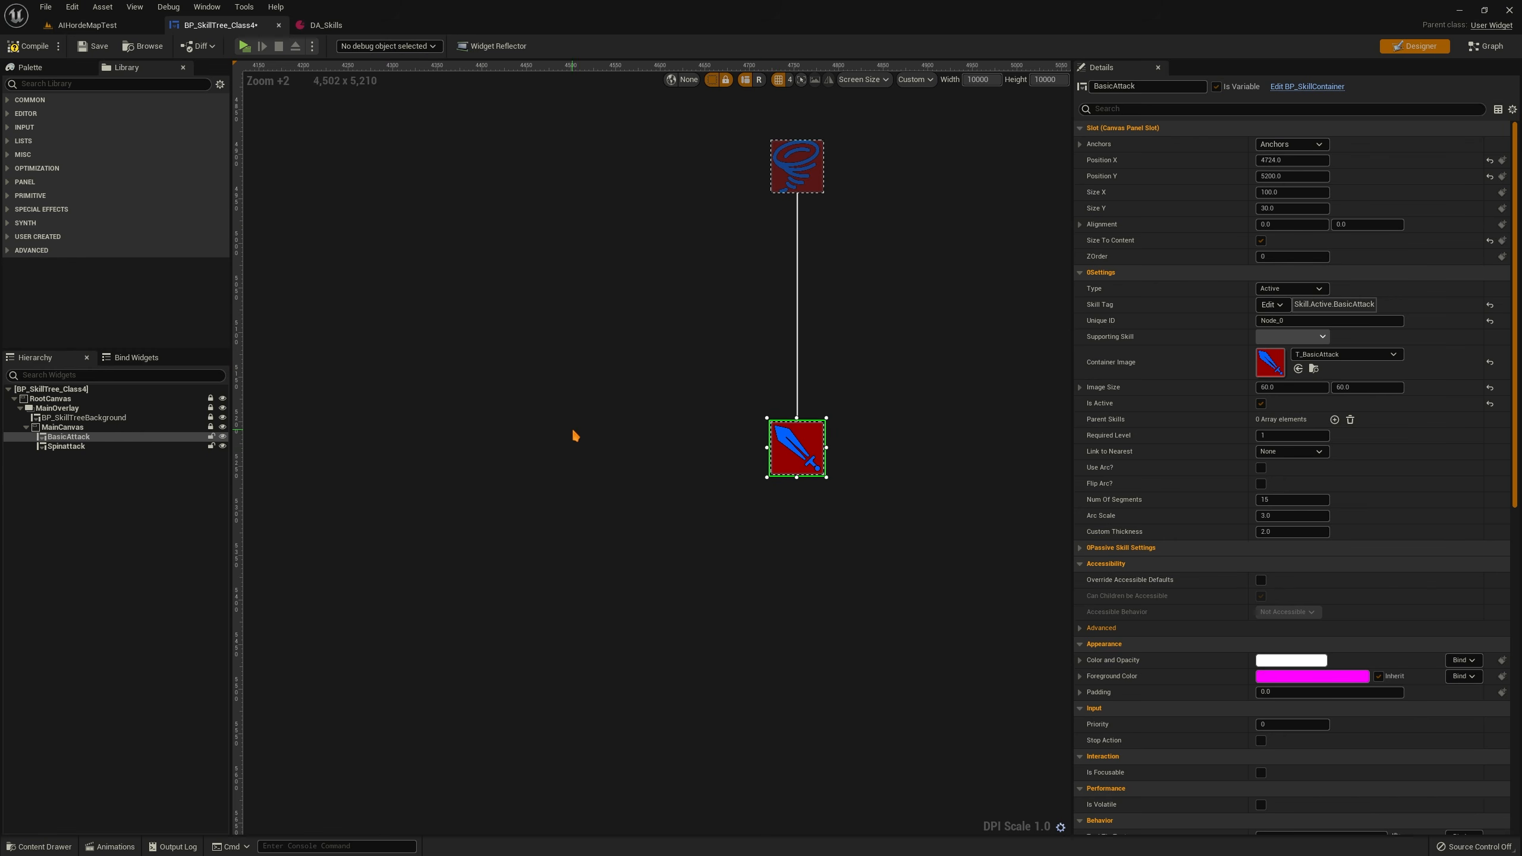
pyautogui.hotkey('ctrl', 'd')
pyautogui.moveTo(836, 483); pyautogui.dragTo(611, 449)
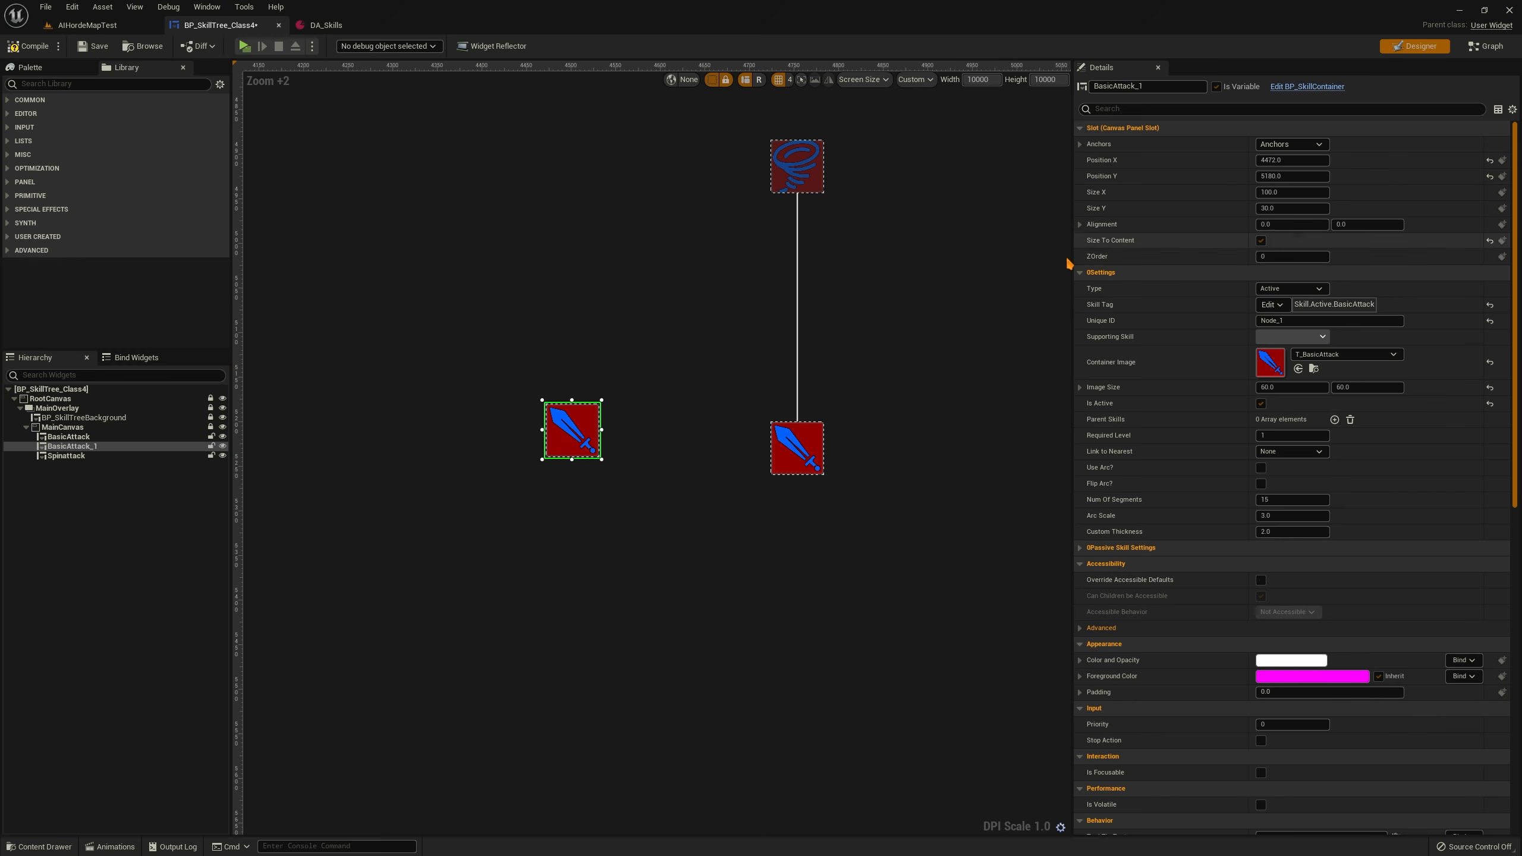
# Reset the duplicated node's Skill Tag to its default and set its Type to Passive
pyautogui.click(1489, 305)
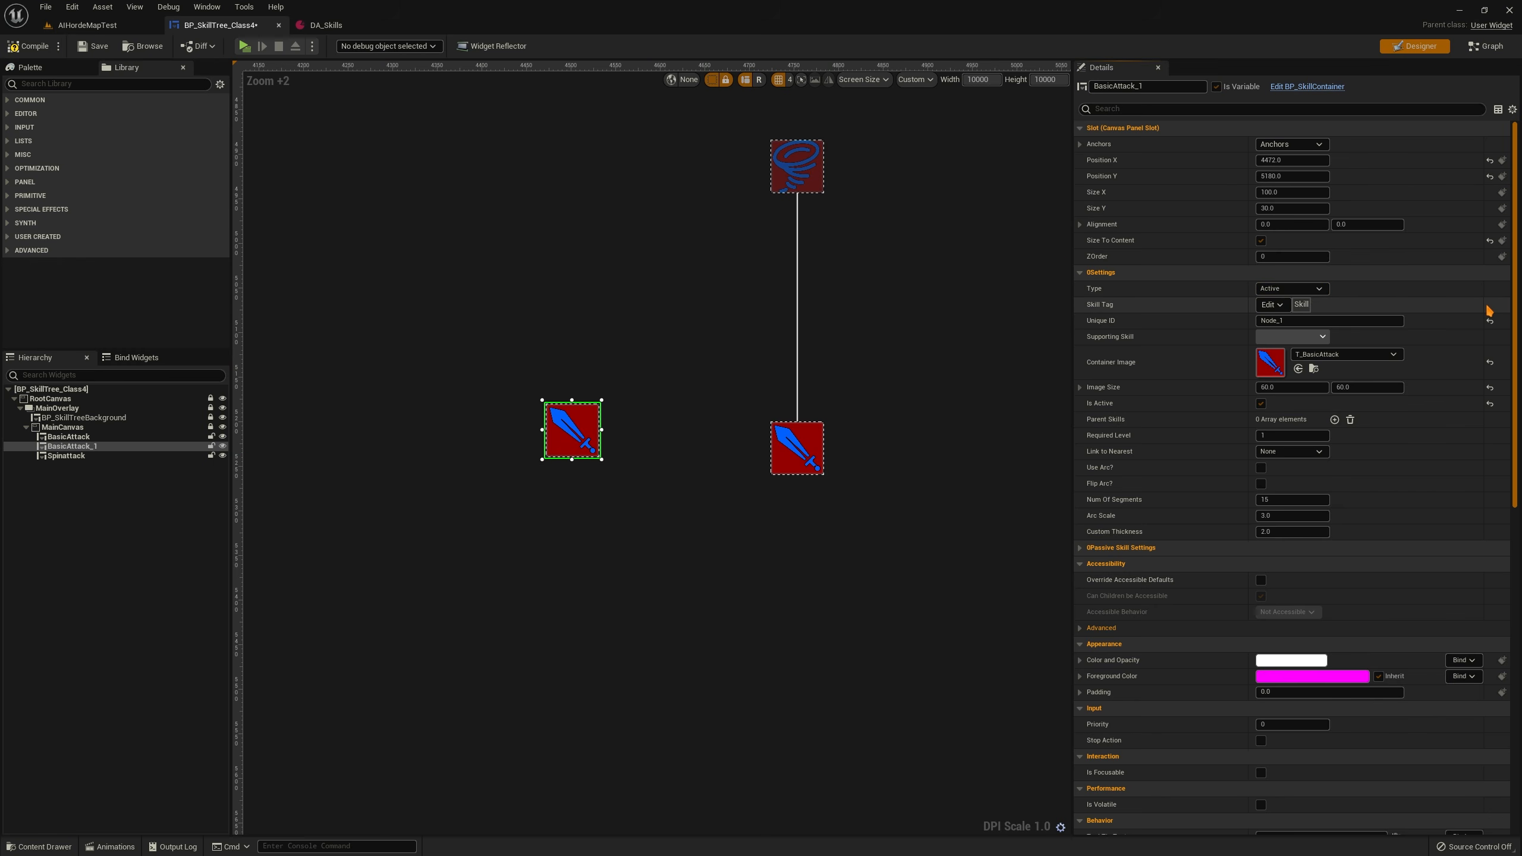
pyautogui.click(1291, 289)
pyautogui.click(1292, 310)
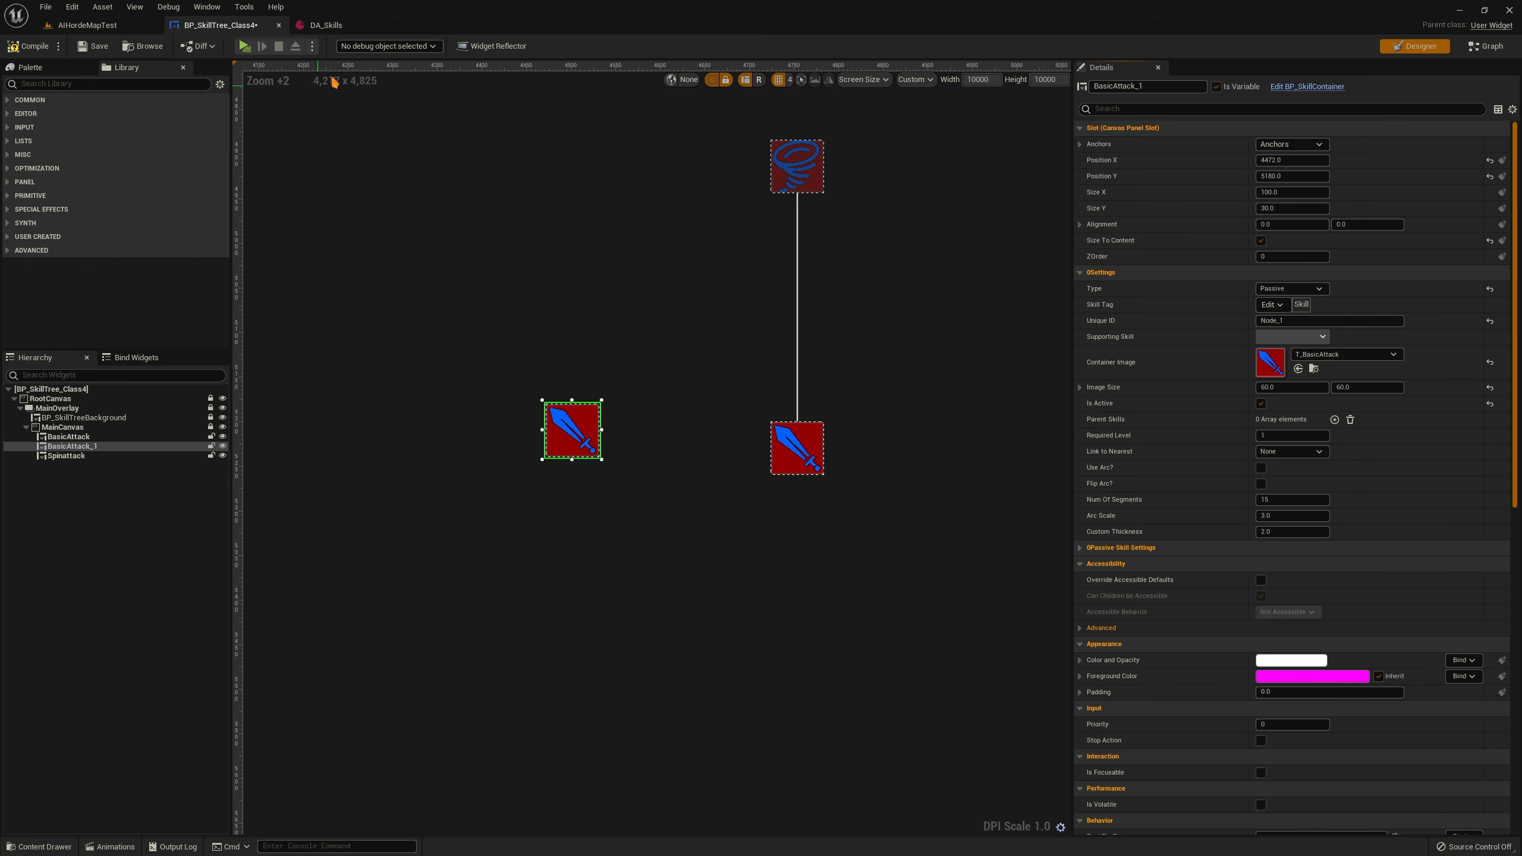
pyautogui.click(328, 25)
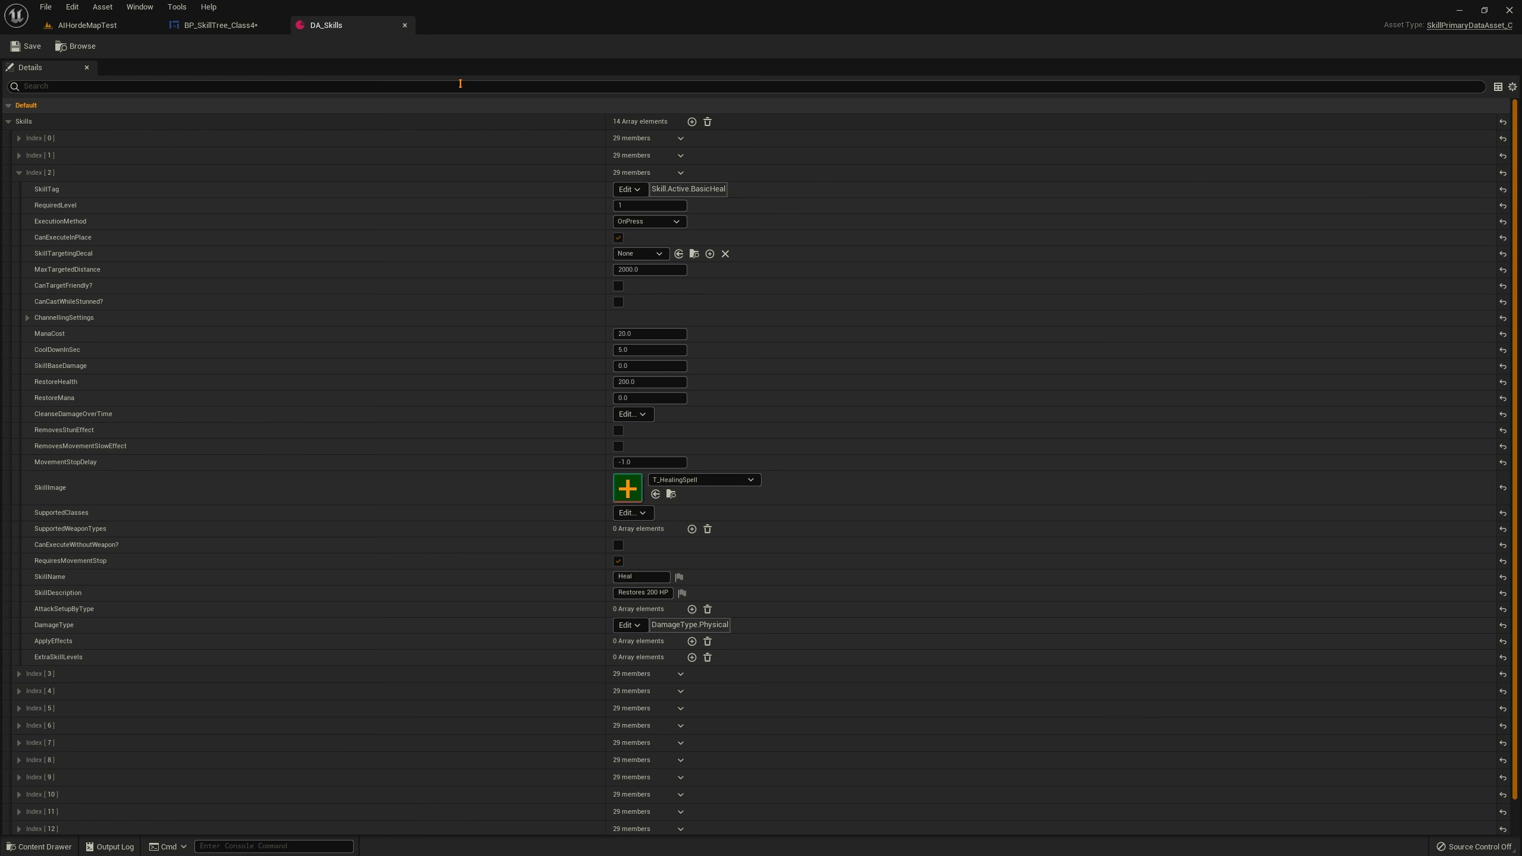
pyautogui.click(221, 25)
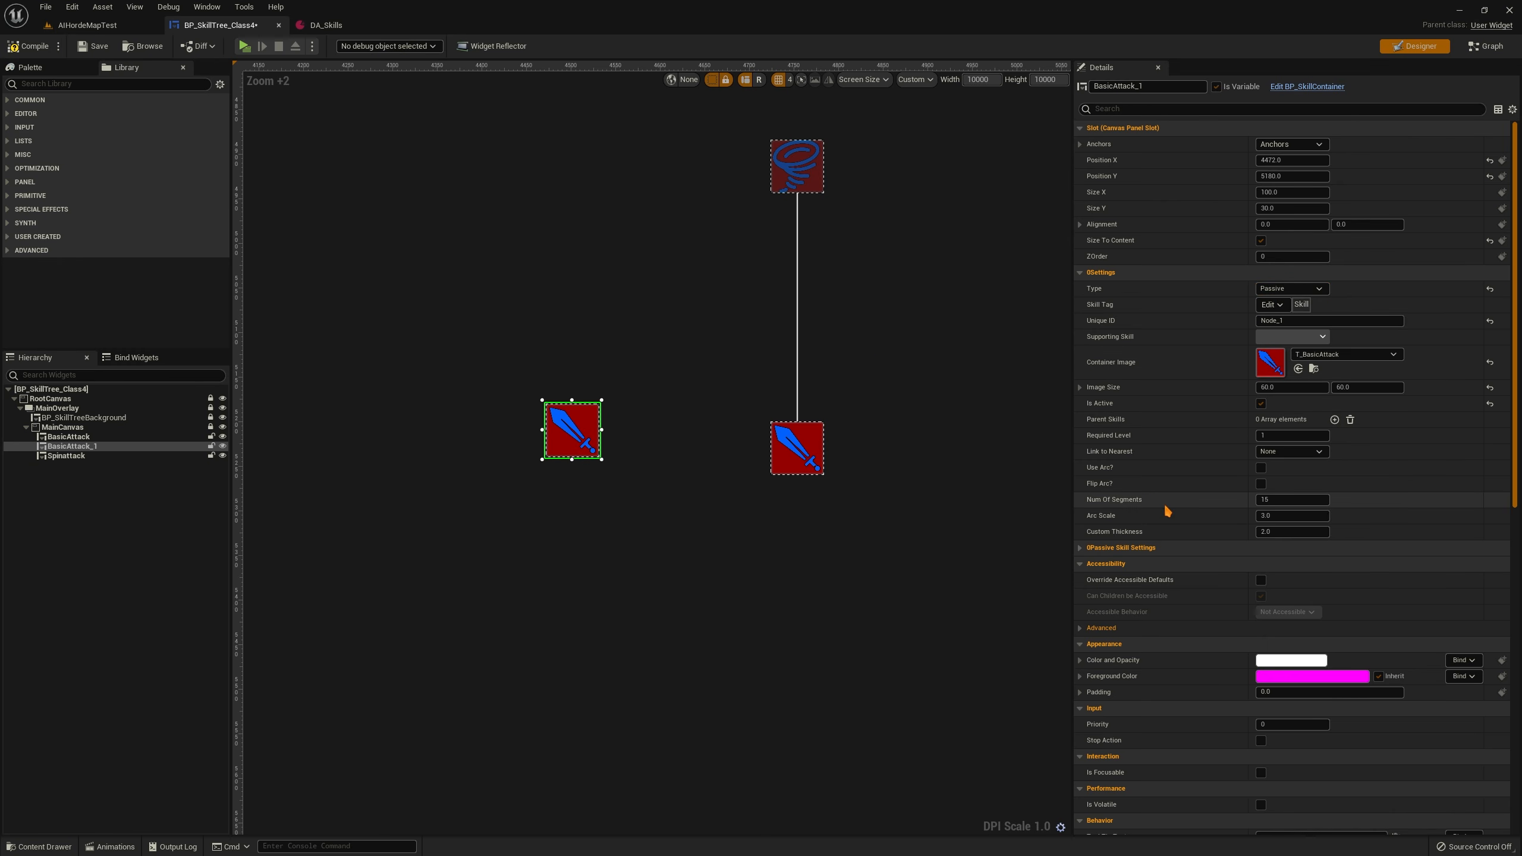
# Set the passive node's Container Image to T_AddedStr and nudge the node slightly downward
pyautogui.scroll(-5, 1149, 489)
pyautogui.scroll(3, 1144, 495)
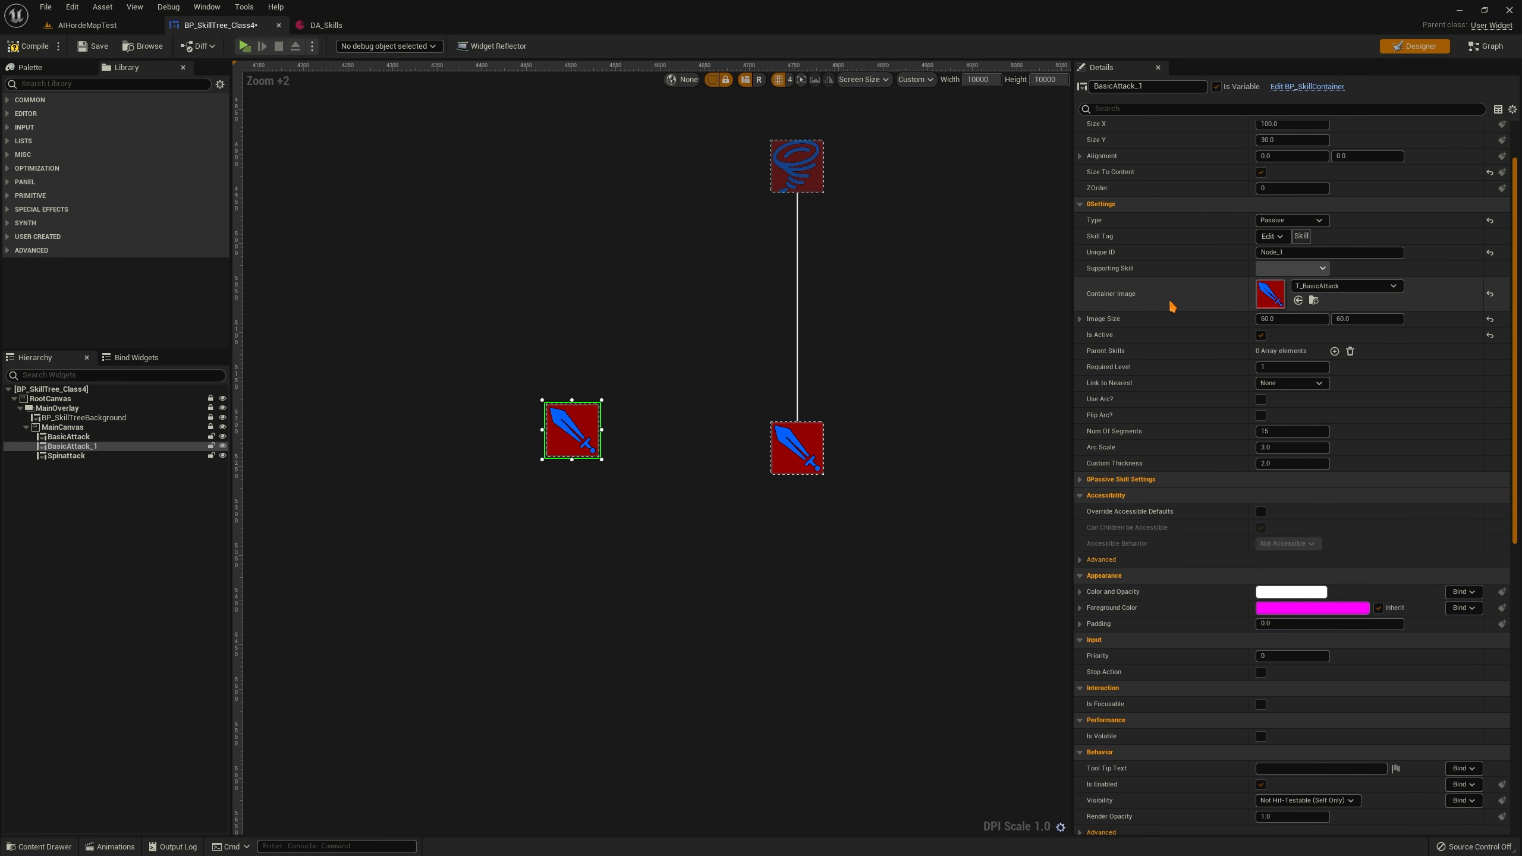
pyautogui.click(1349, 286)
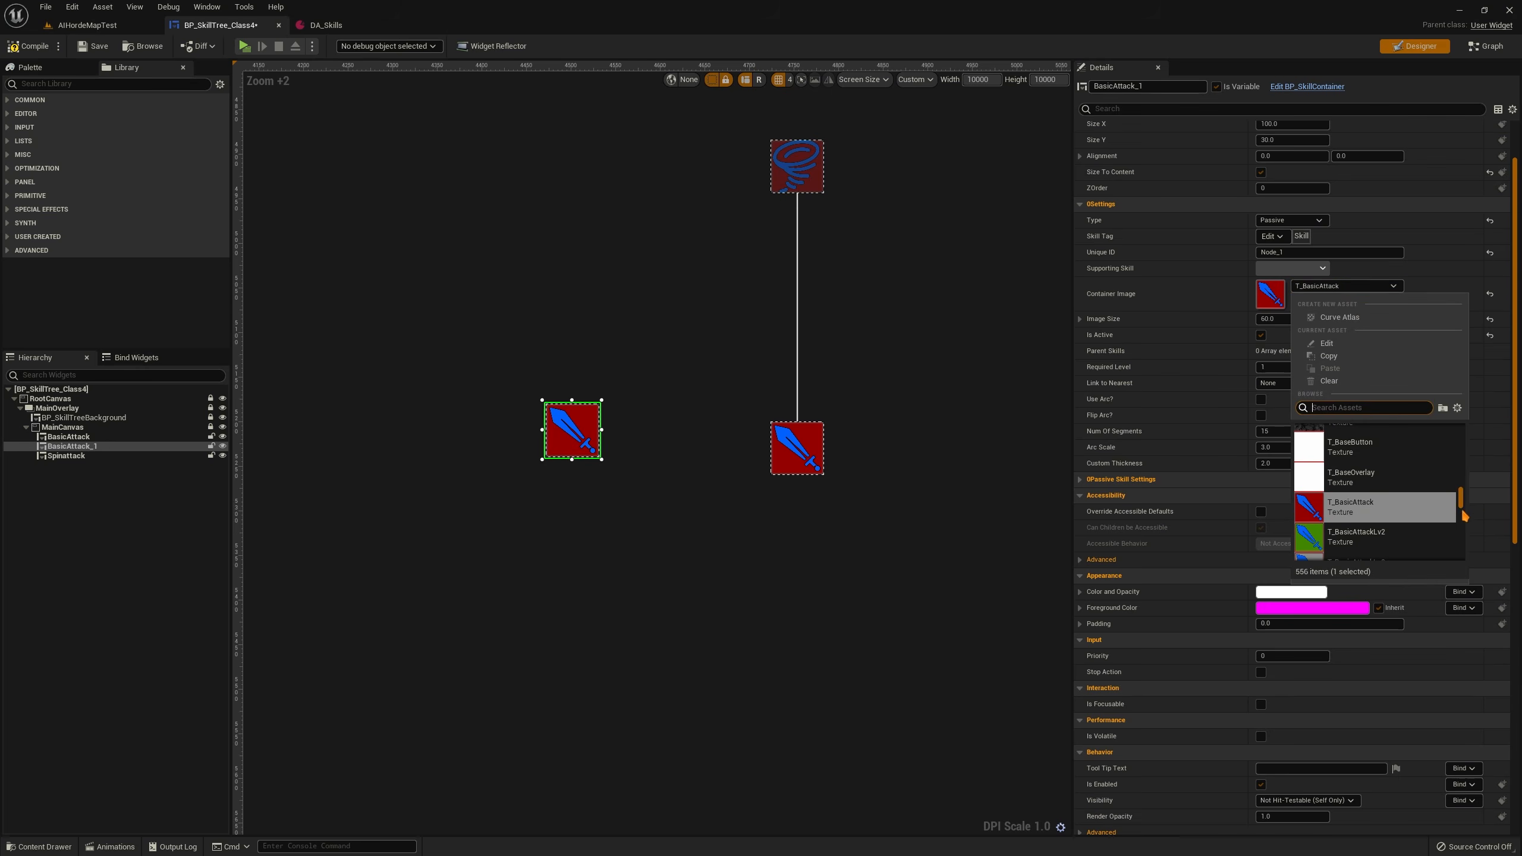
pyautogui.moveTo(1462, 503); pyautogui.dragTo(1472, 437)
pyautogui.click(1367, 409)
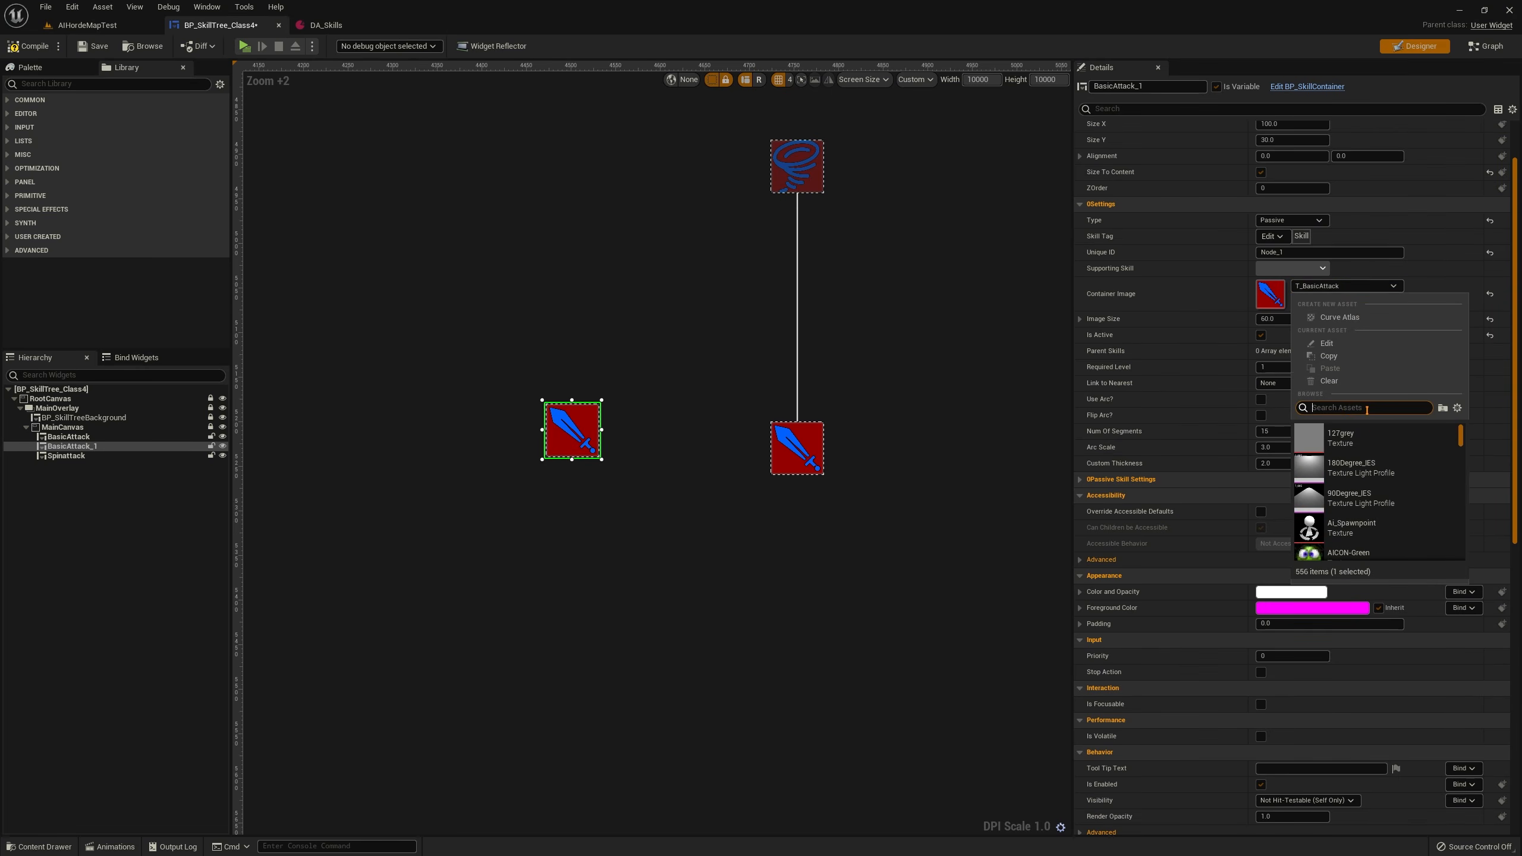
pyautogui.write('str')
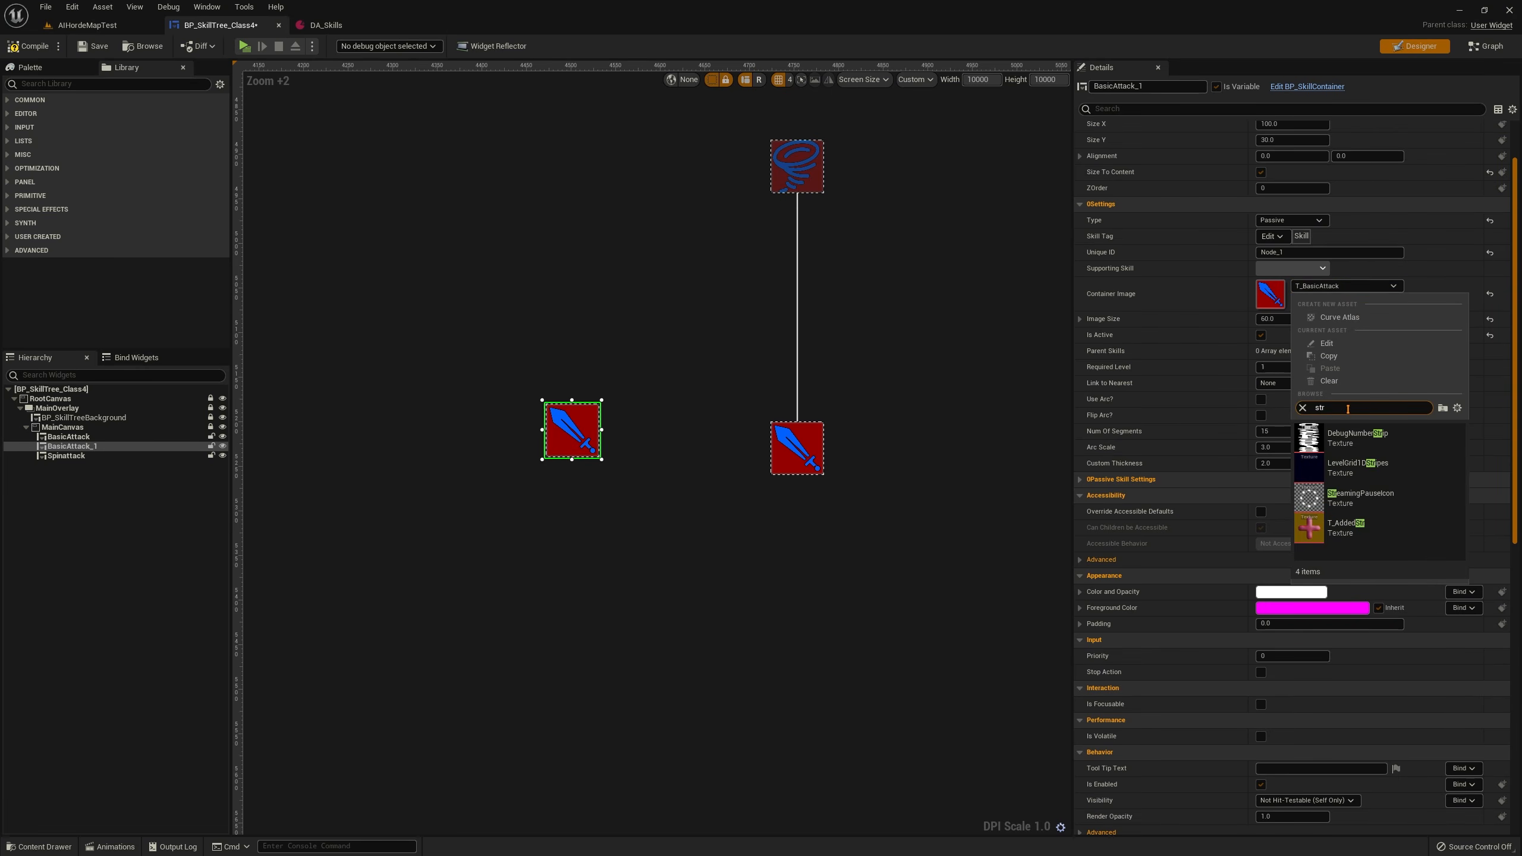
pyautogui.click(1373, 527)
pyautogui.moveTo(569, 435); pyautogui.dragTo(630, 432)
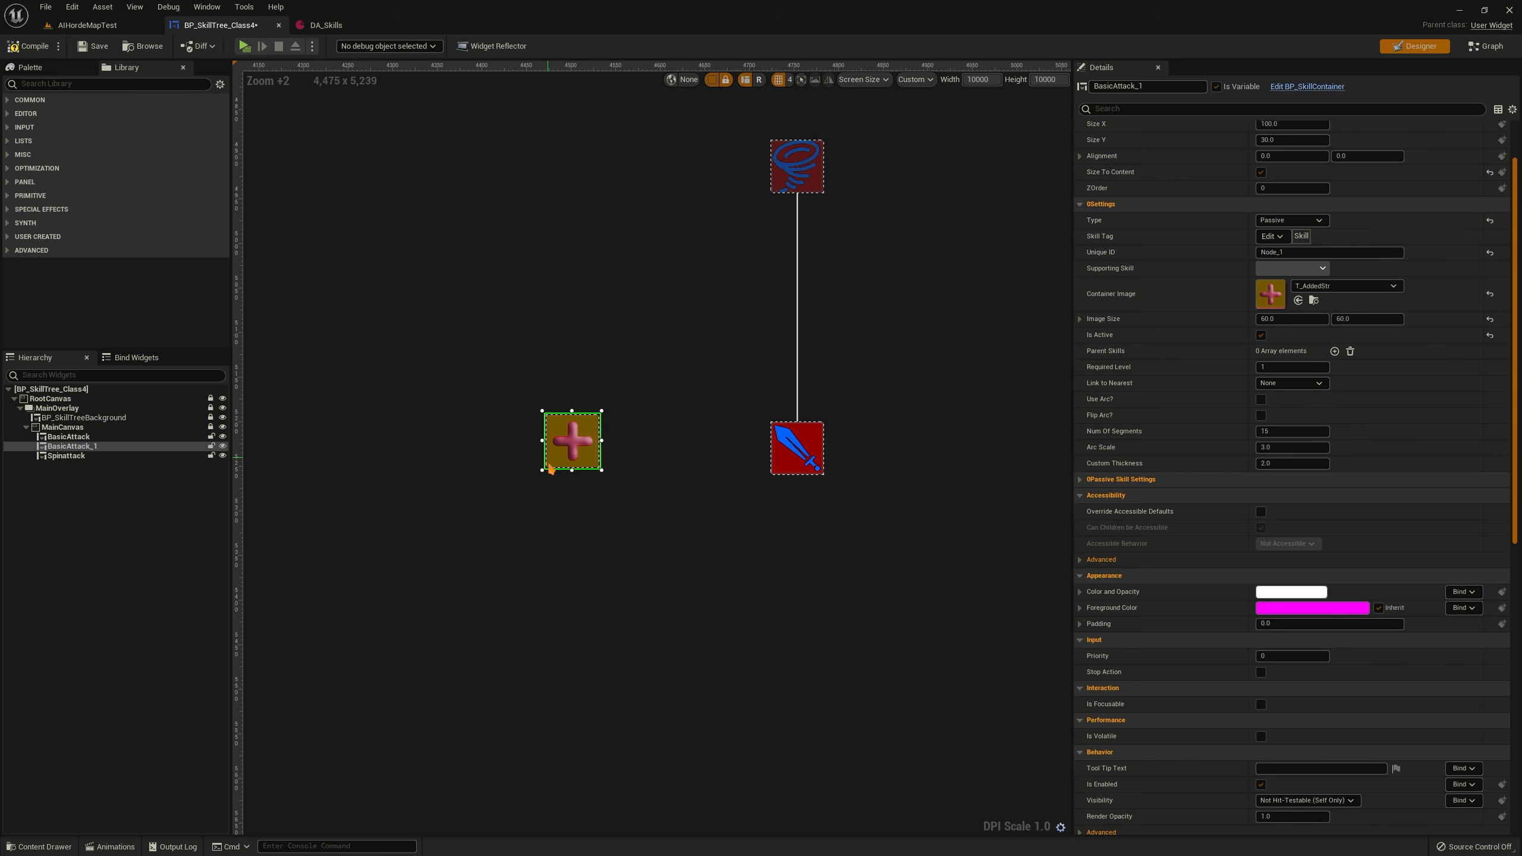
# Turn off Is Active for the passive node and add BasicAttack as its parent skill
pyautogui.click(1262, 334)
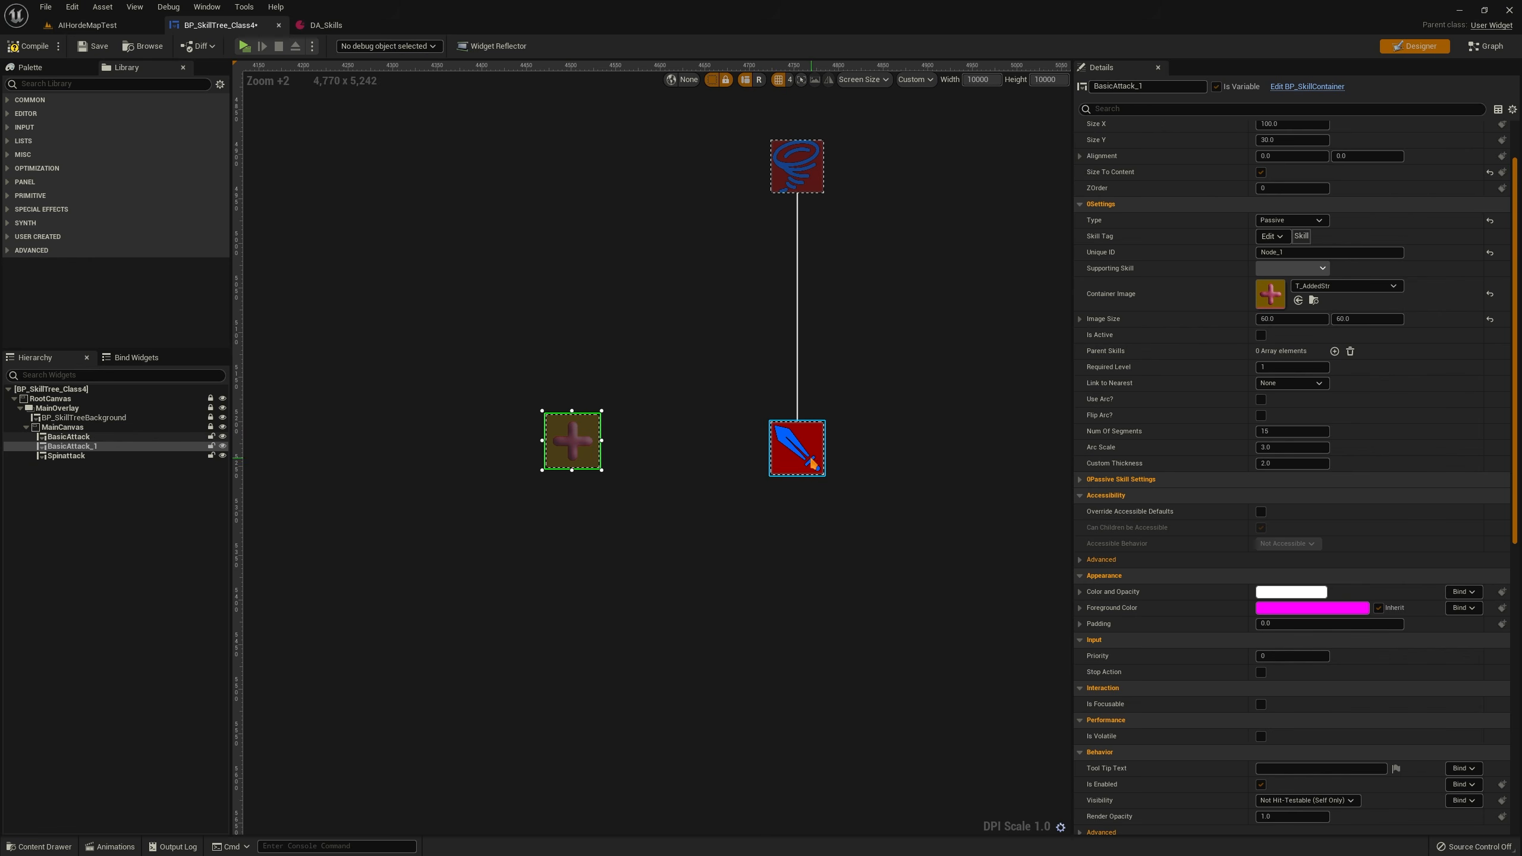
pyautogui.scroll(-2, 1213, 452)
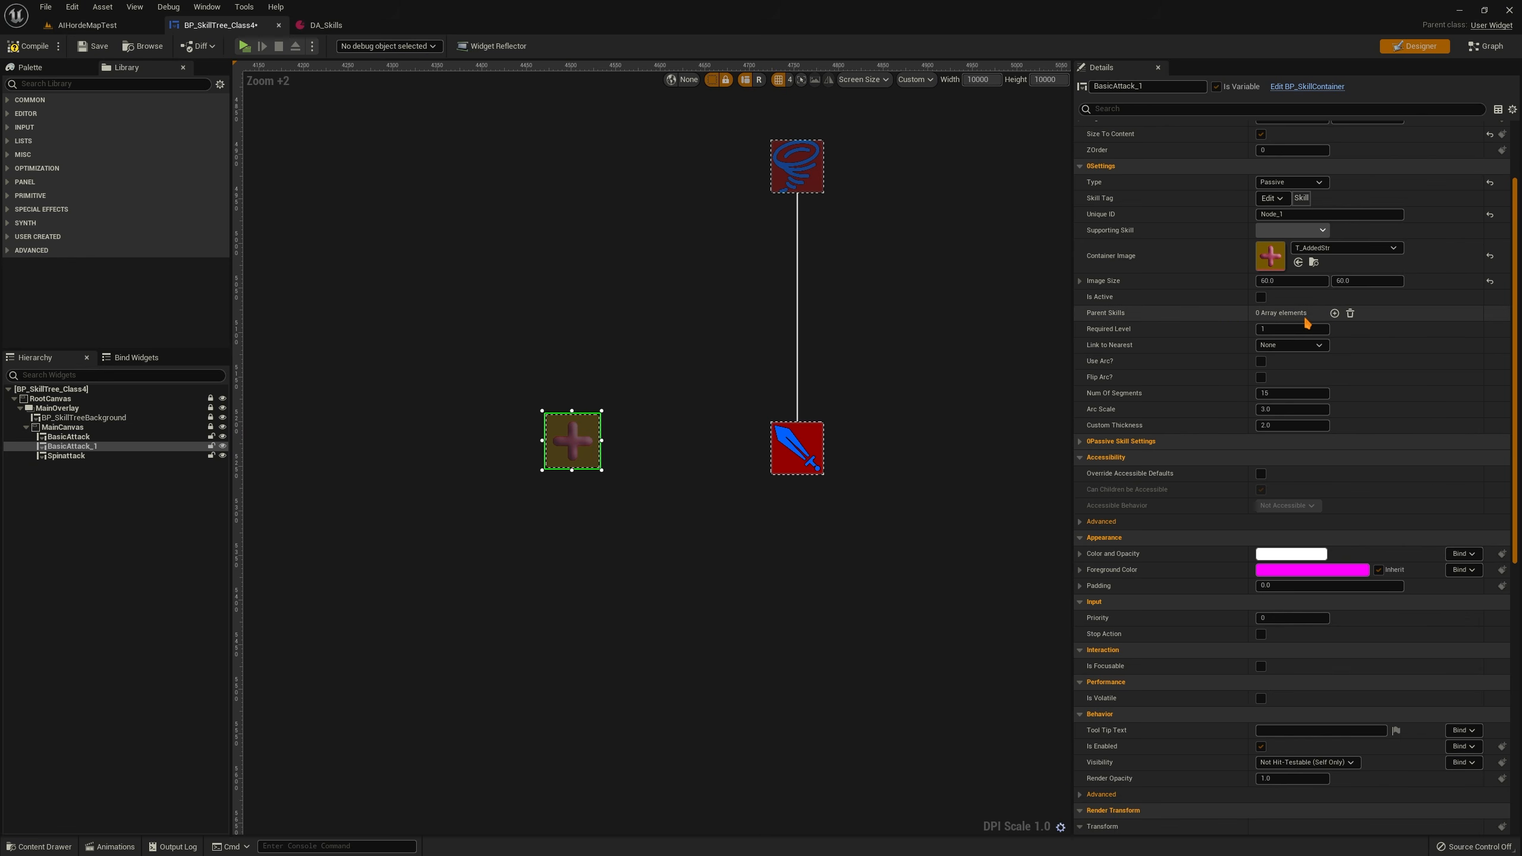
pyautogui.click(1334, 313)
pyautogui.click(1294, 330)
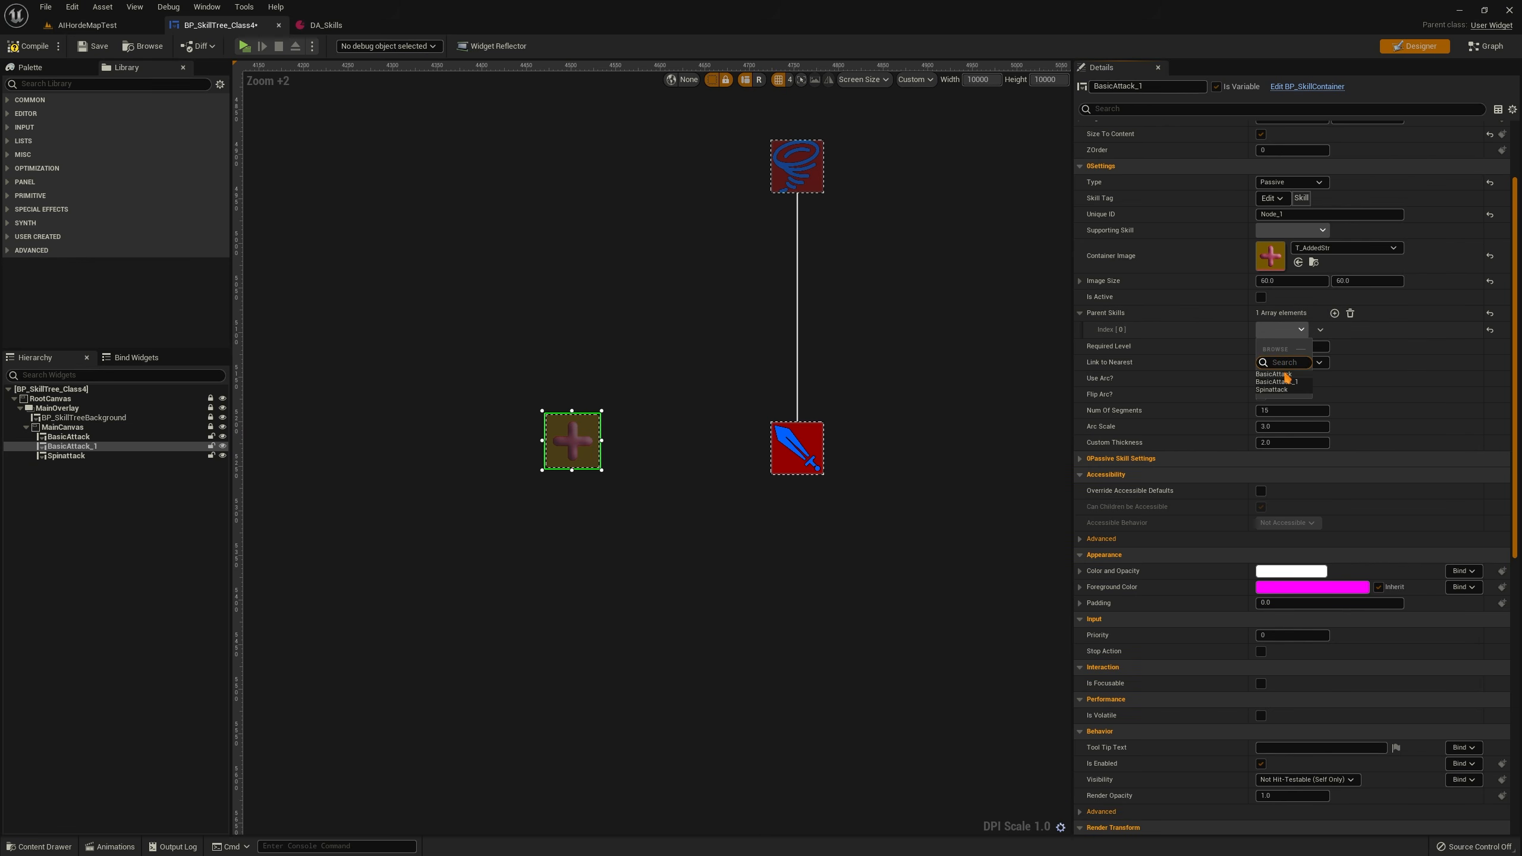
pyautogui.click(1284, 373)
# Move the passive node to about X 4472, Y 5204, roughly level with BasicAttack
pyautogui.click(672, 480)
pyautogui.moveTo(589, 447); pyautogui.dragTo(574, 456)
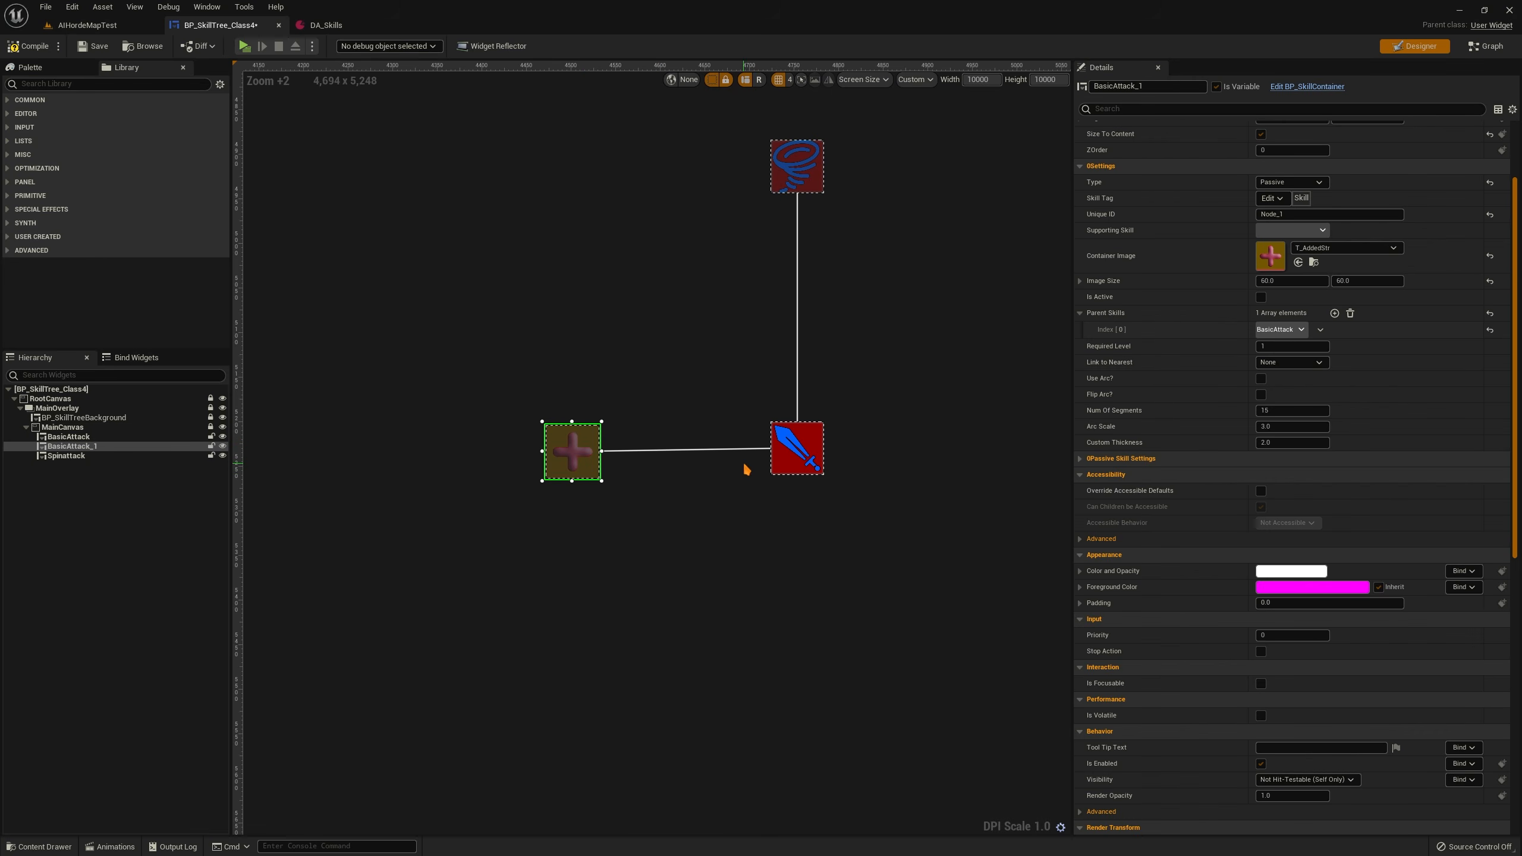
pyautogui.moveTo(757, 483); pyautogui.dragTo(655, 495, button='right')
pyautogui.click(528, 433)
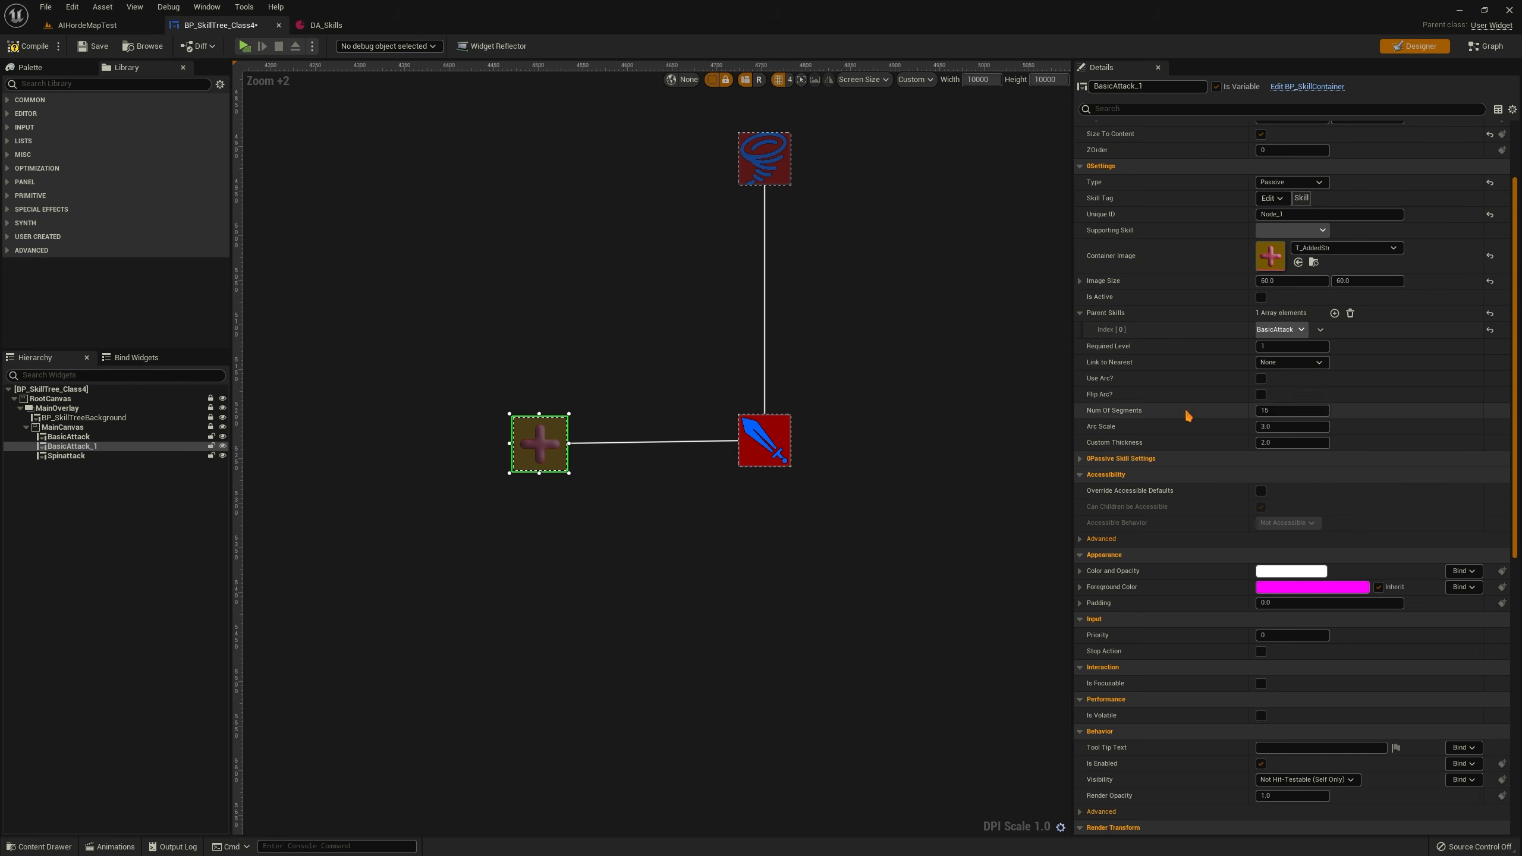
# Expand the passive node's Passive Skill Settings and examine the options from Passive Trigger Chance to Skill Description
pyautogui.scroll(-10, 1259, 420)
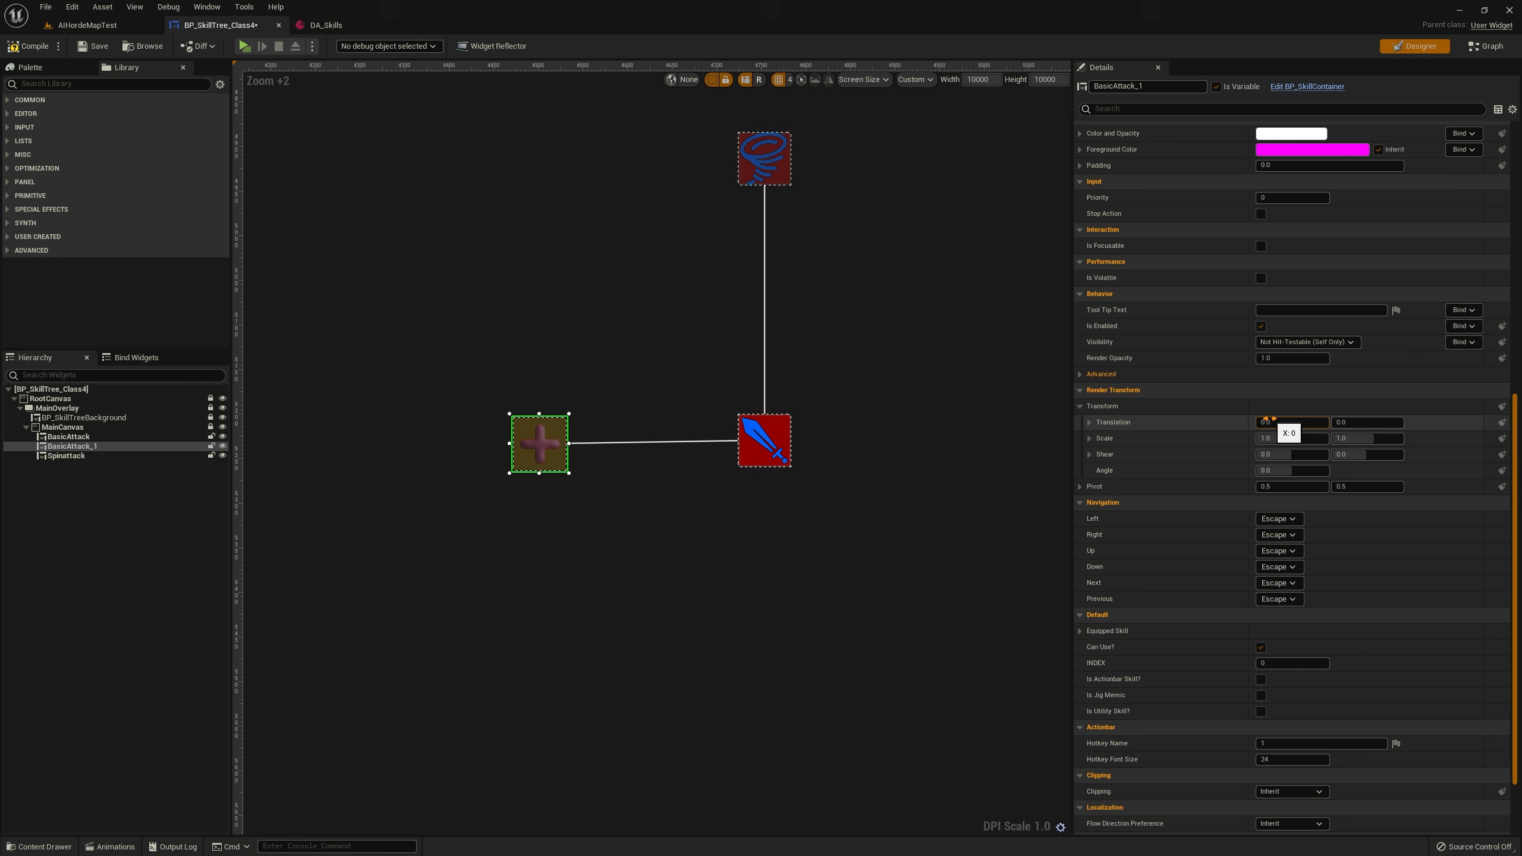
pyautogui.scroll(12, 1266, 419)
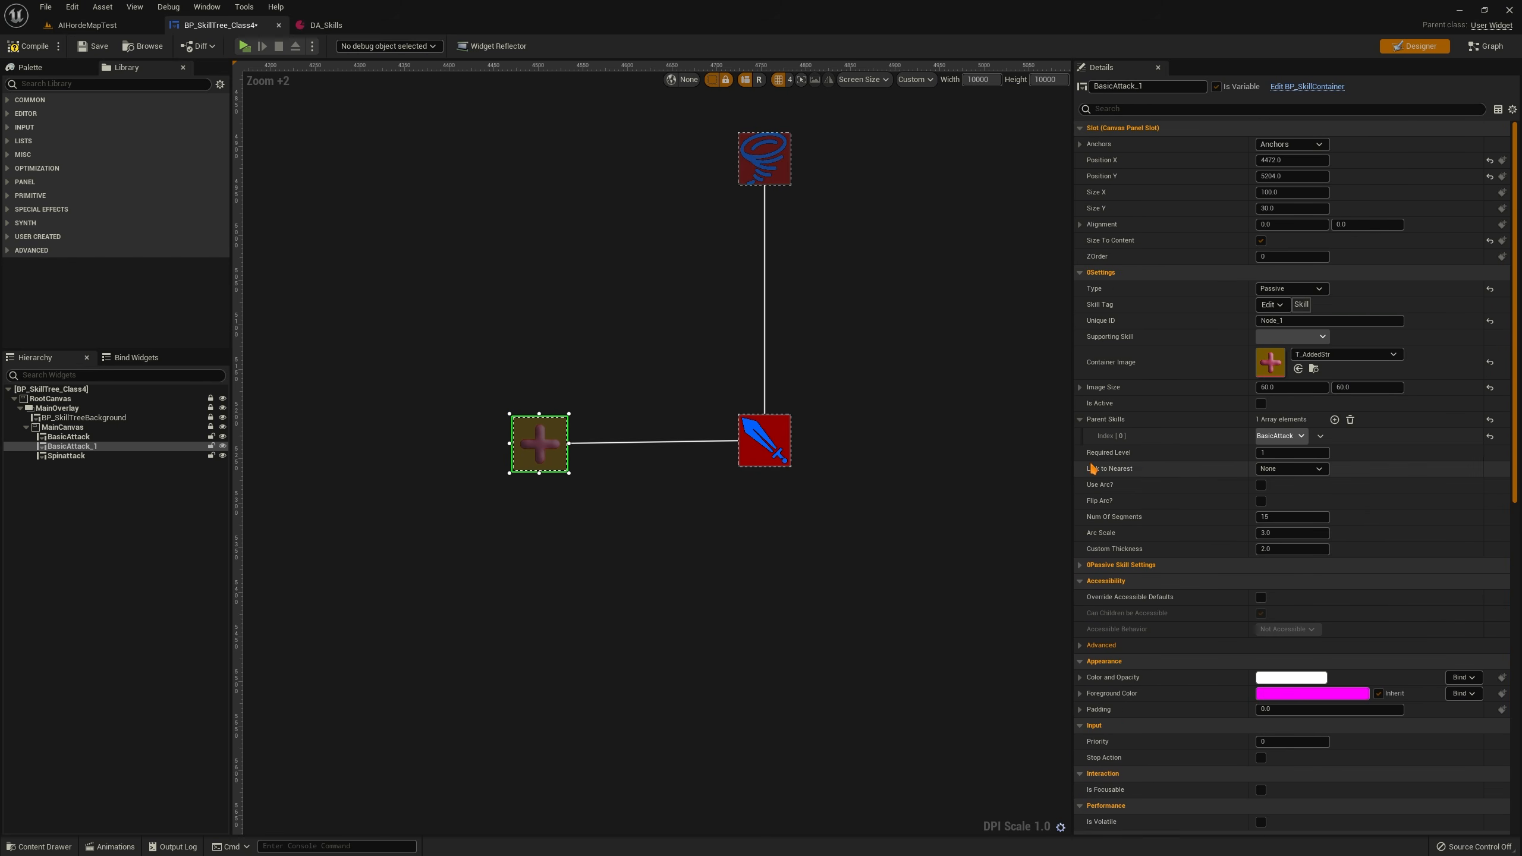
pyautogui.click(1080, 580)
pyautogui.click(1079, 566)
pyautogui.scroll(-8, 1175, 546)
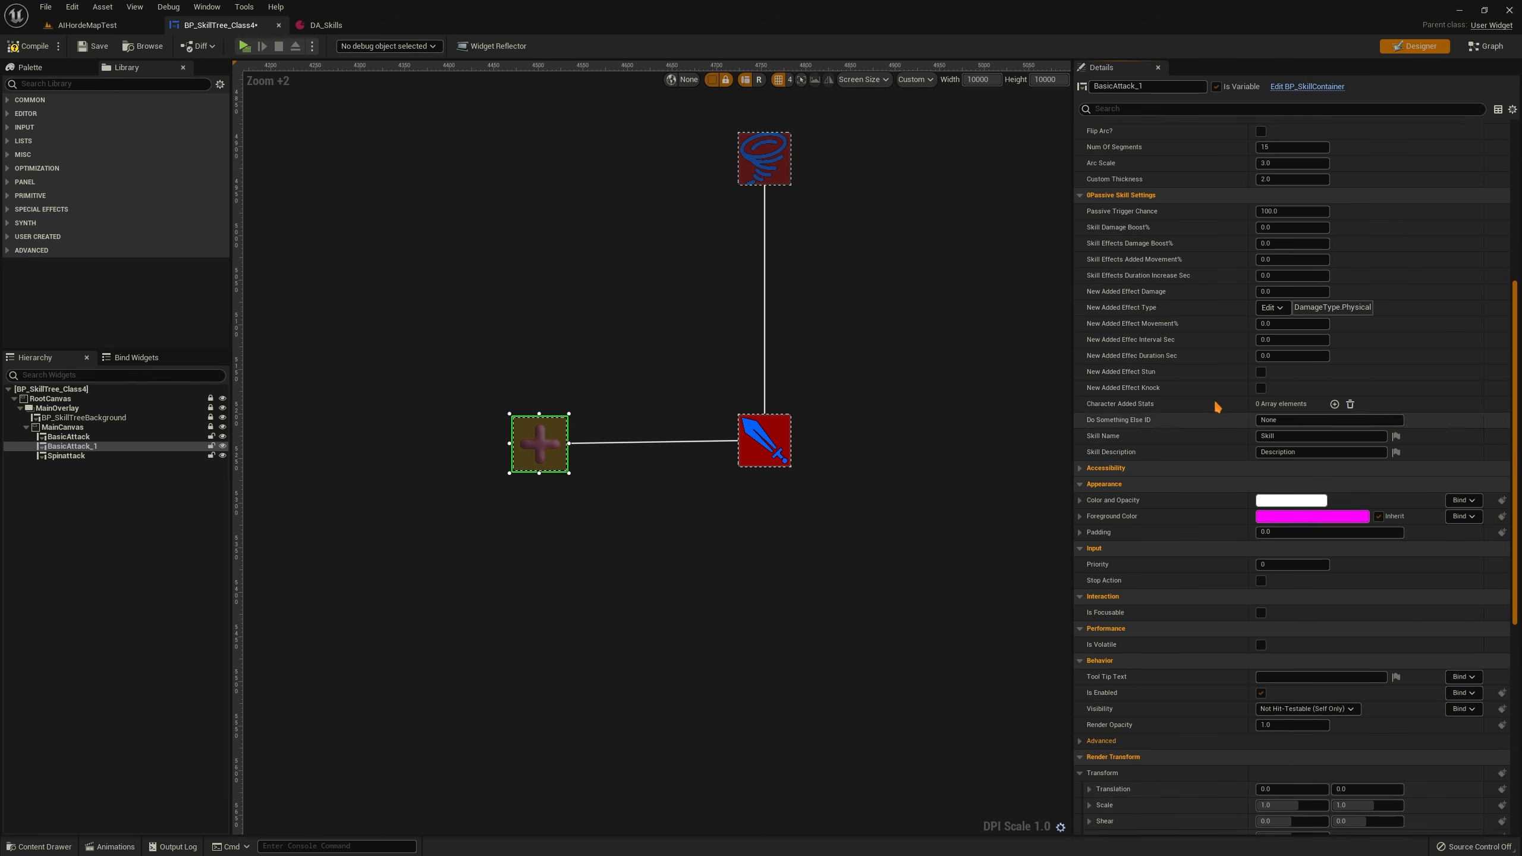
pyautogui.scroll(2, 1216, 407)
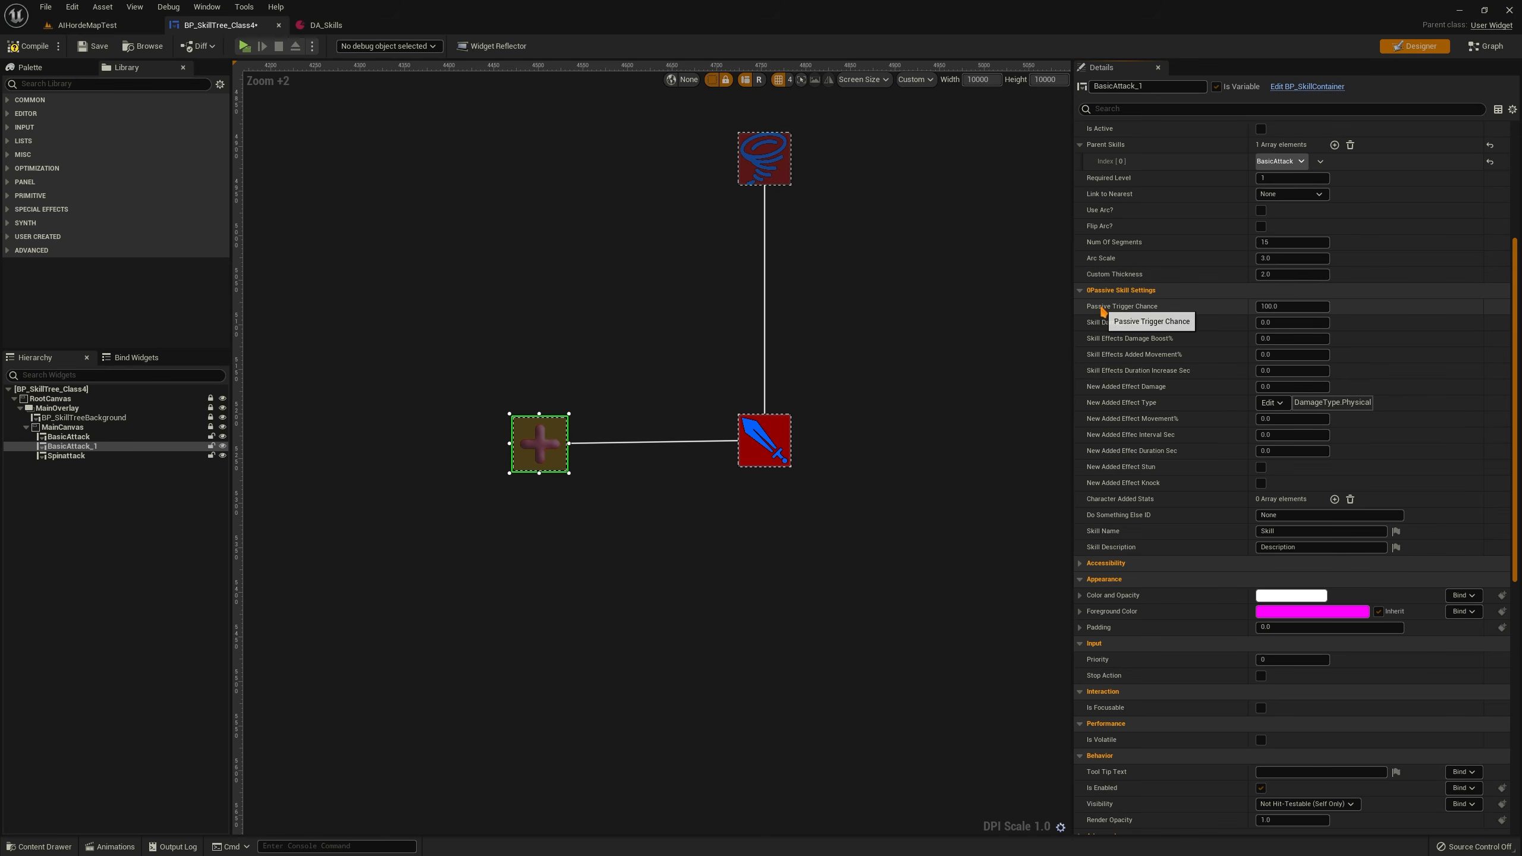
pyautogui.click(1302, 307)
pyautogui.click(1190, 312)
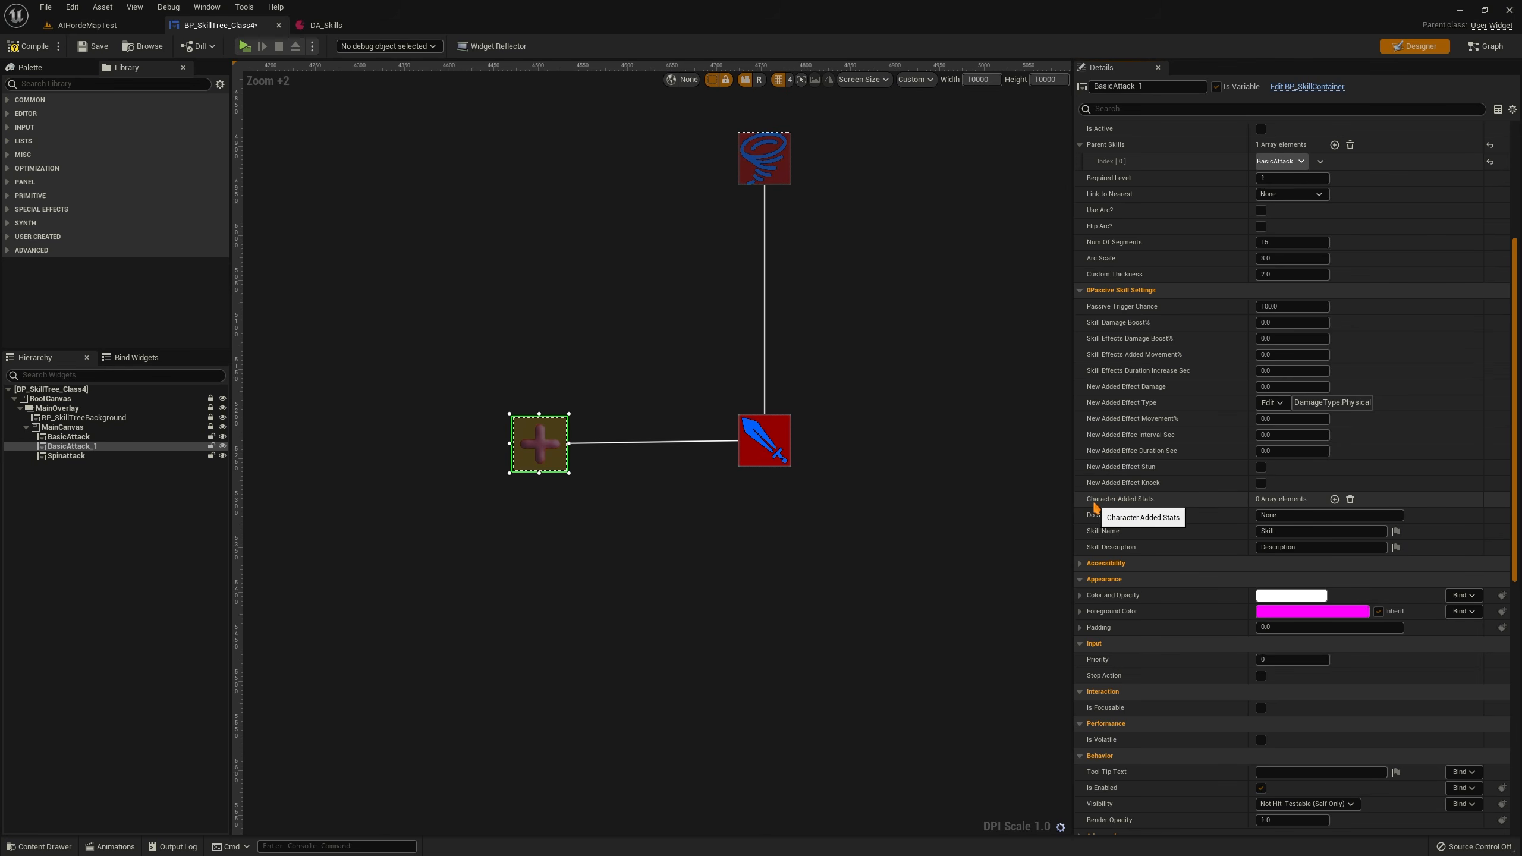
# Add a Character Added Stats entry to the passive node and set its StatTag to Stat.Strength
pyautogui.click(1335, 499)
pyautogui.click(1090, 516)
pyautogui.click(1277, 533)
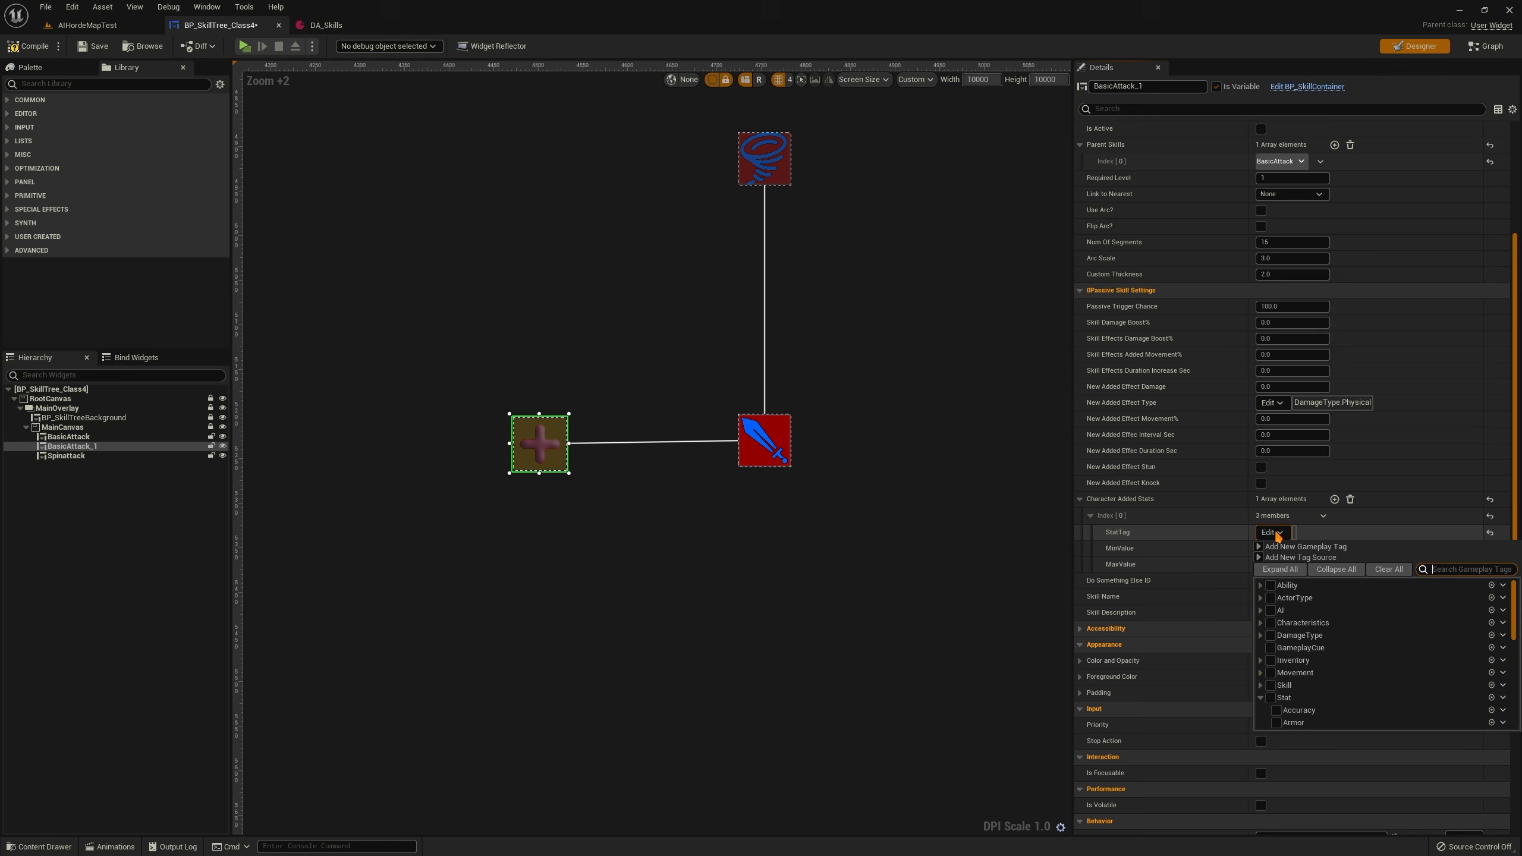
pyautogui.write('stre')
pyautogui.click(1280, 598)
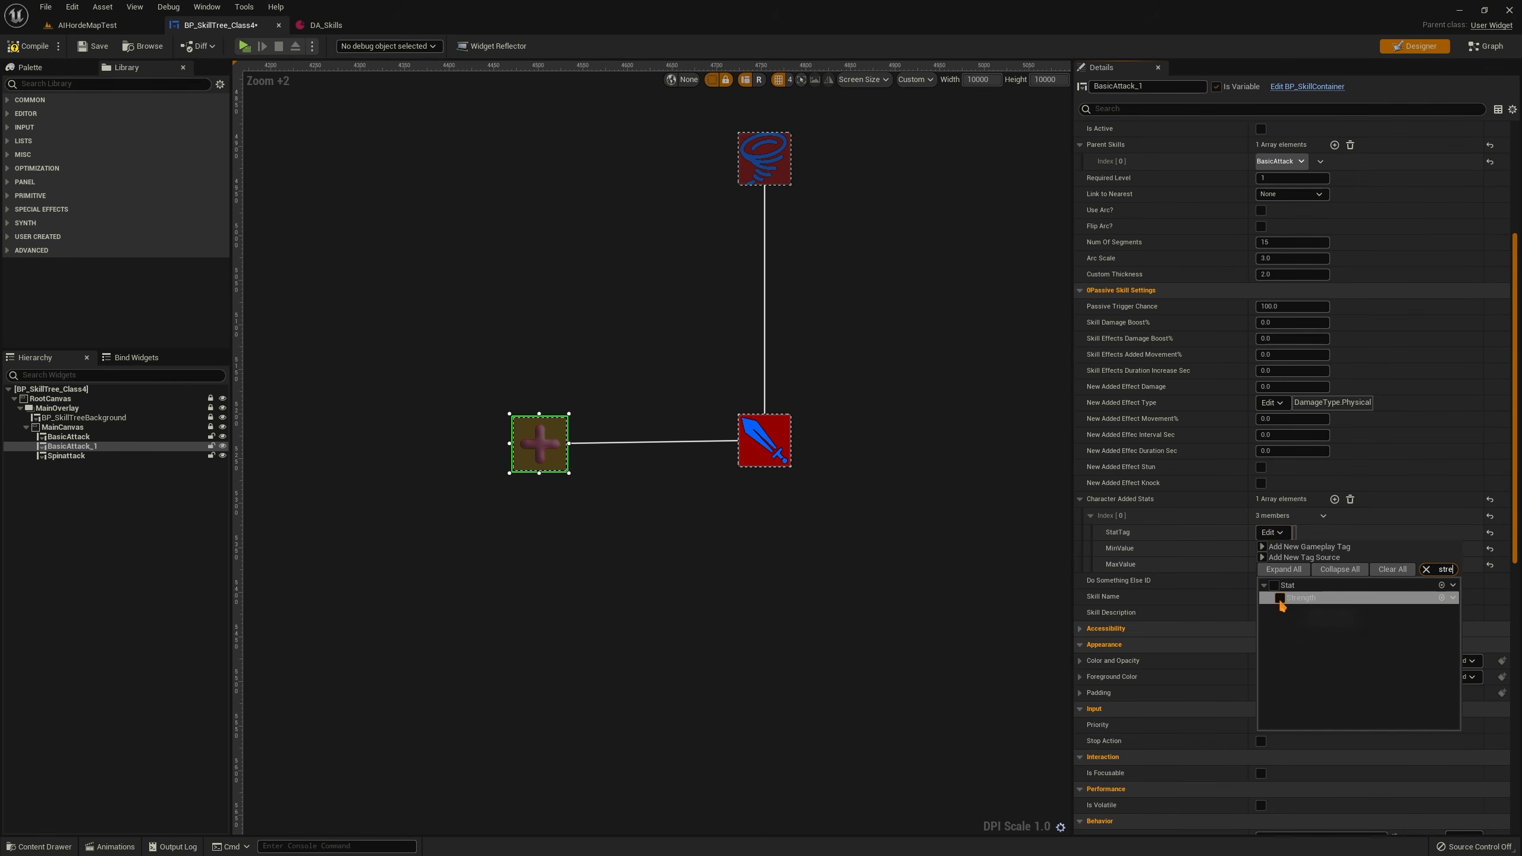
pyautogui.click(1236, 518)
# Set the Strength entry's MinValue and MaxValue to 50, and compile and save BP_SkillTree_Class4
pyautogui.click(1269, 548)
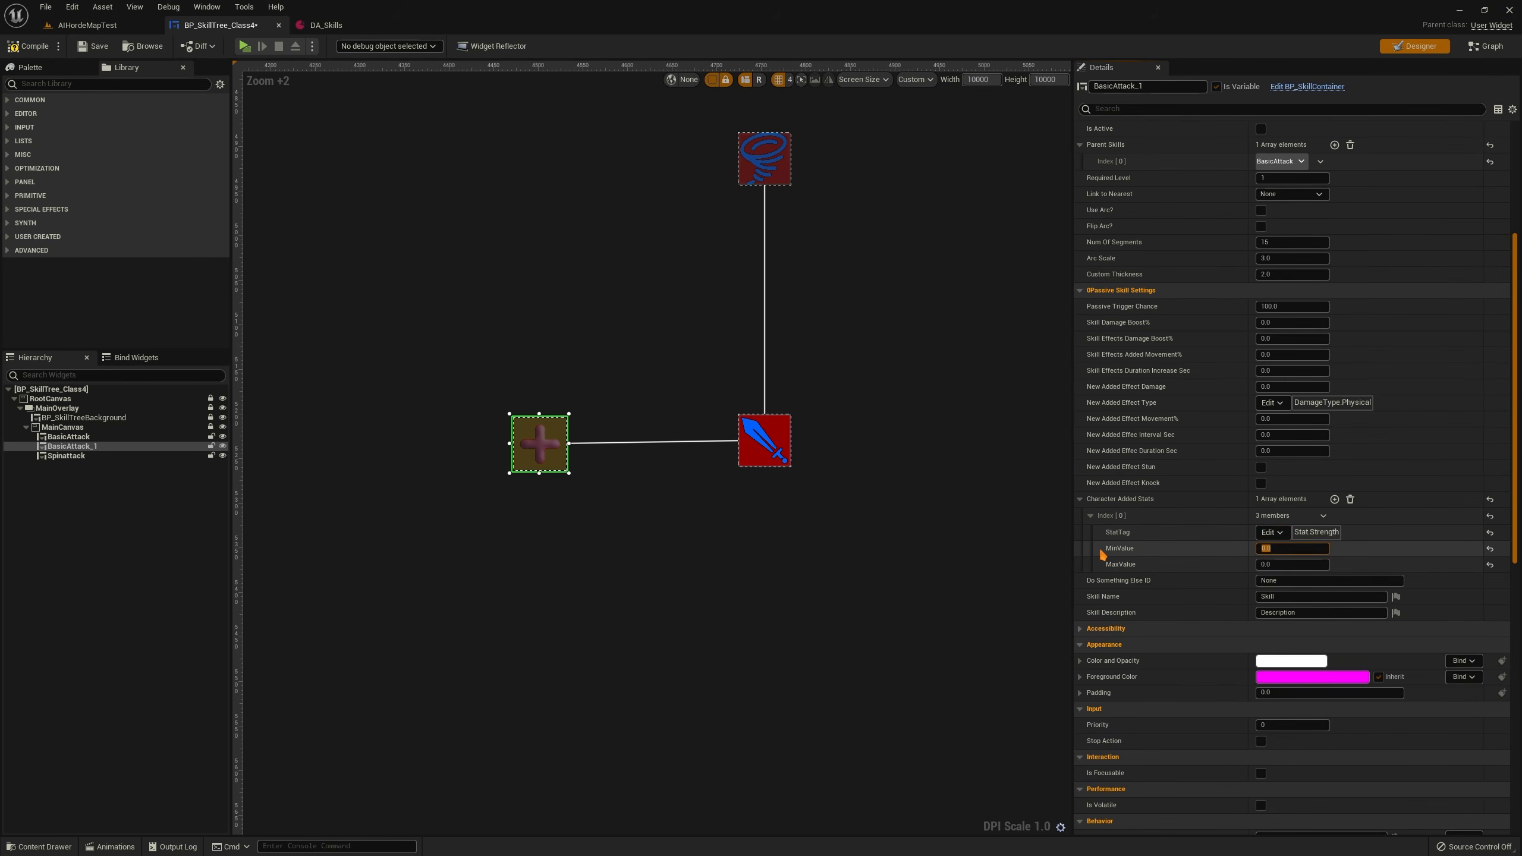
pyautogui.click(1288, 564)
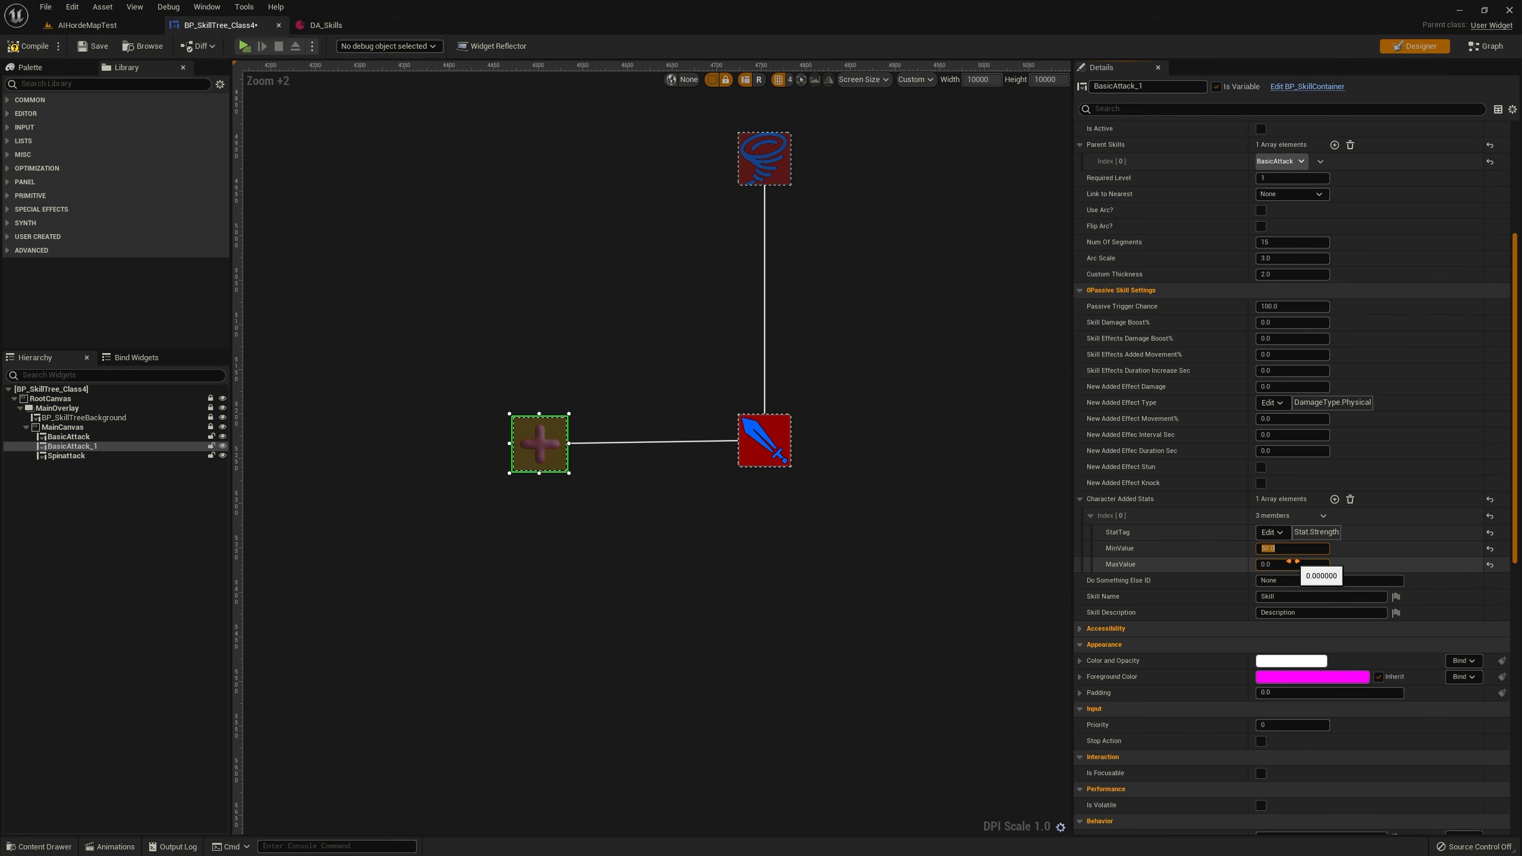
pyautogui.click(588, 466)
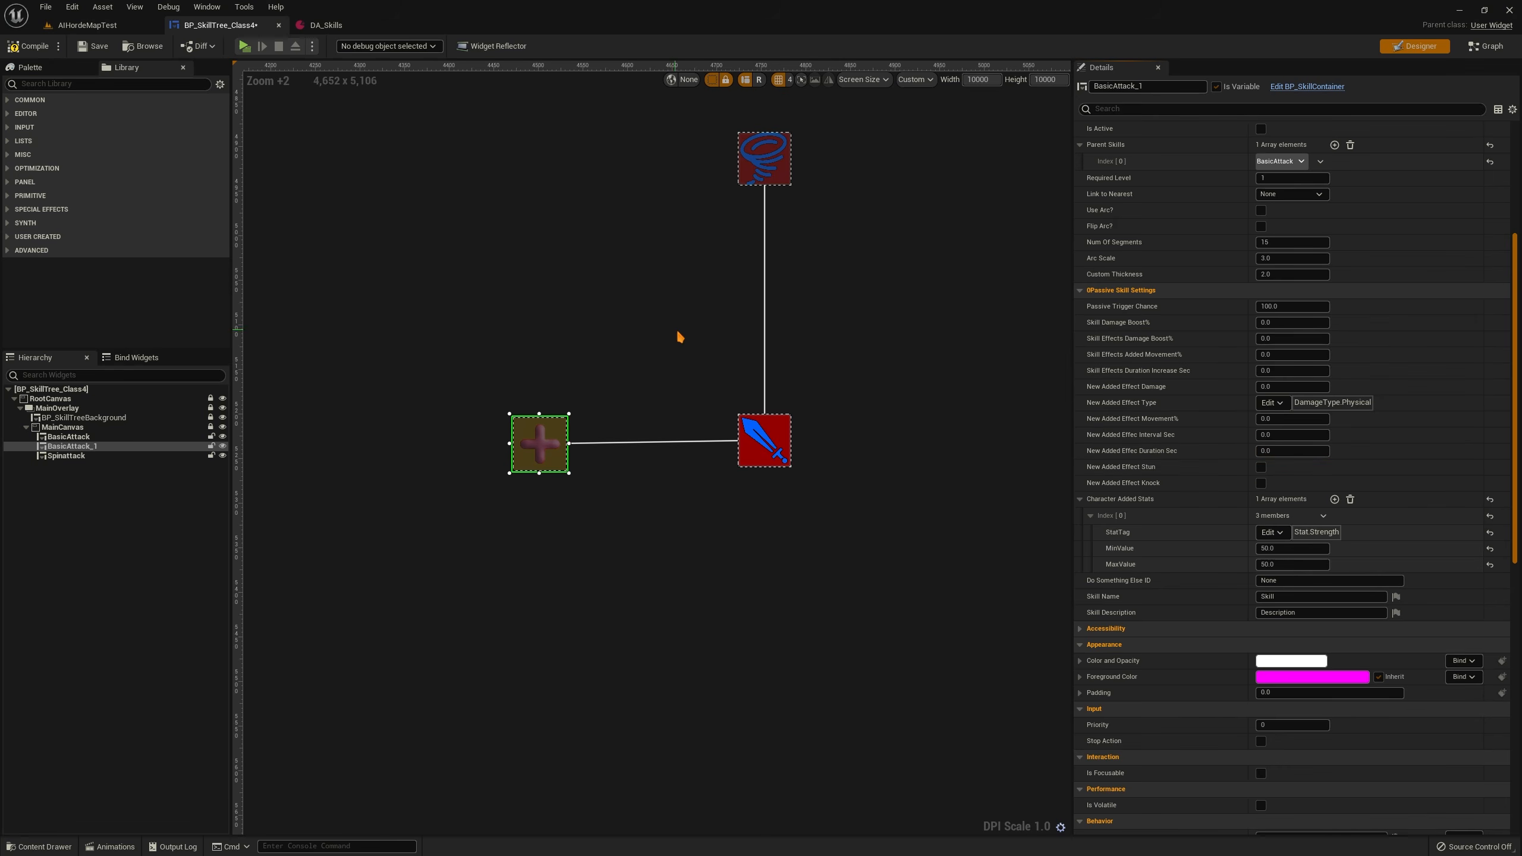
pyautogui.click(26, 46)
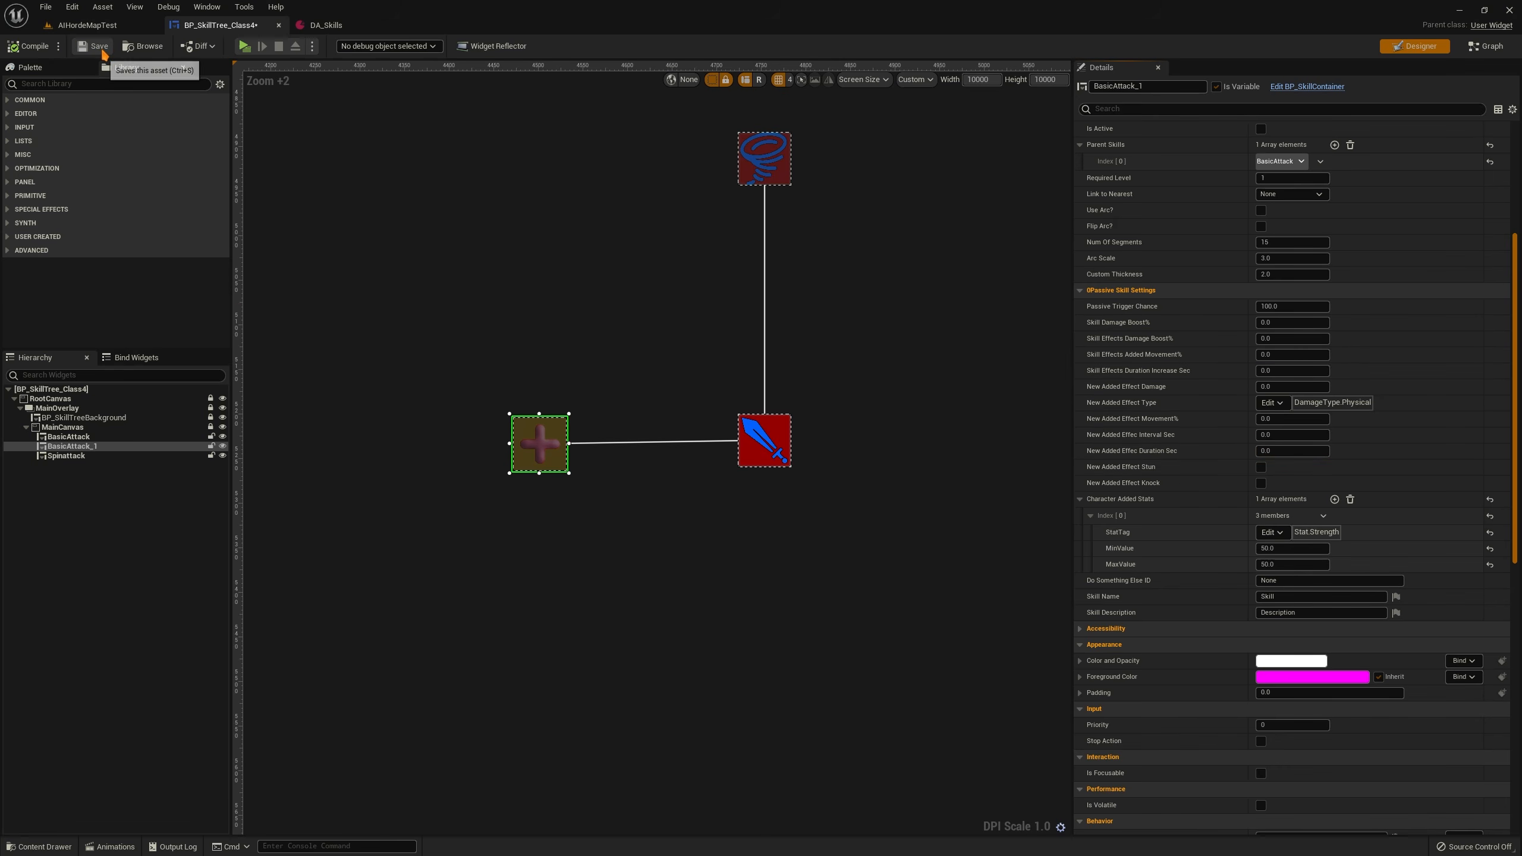
pyautogui.click(99, 47)
# Locate the CreatedTrees folder from the Class4 skill tree and open BP_SkillTree_Class1 for reference
pyautogui.click(83, 25)
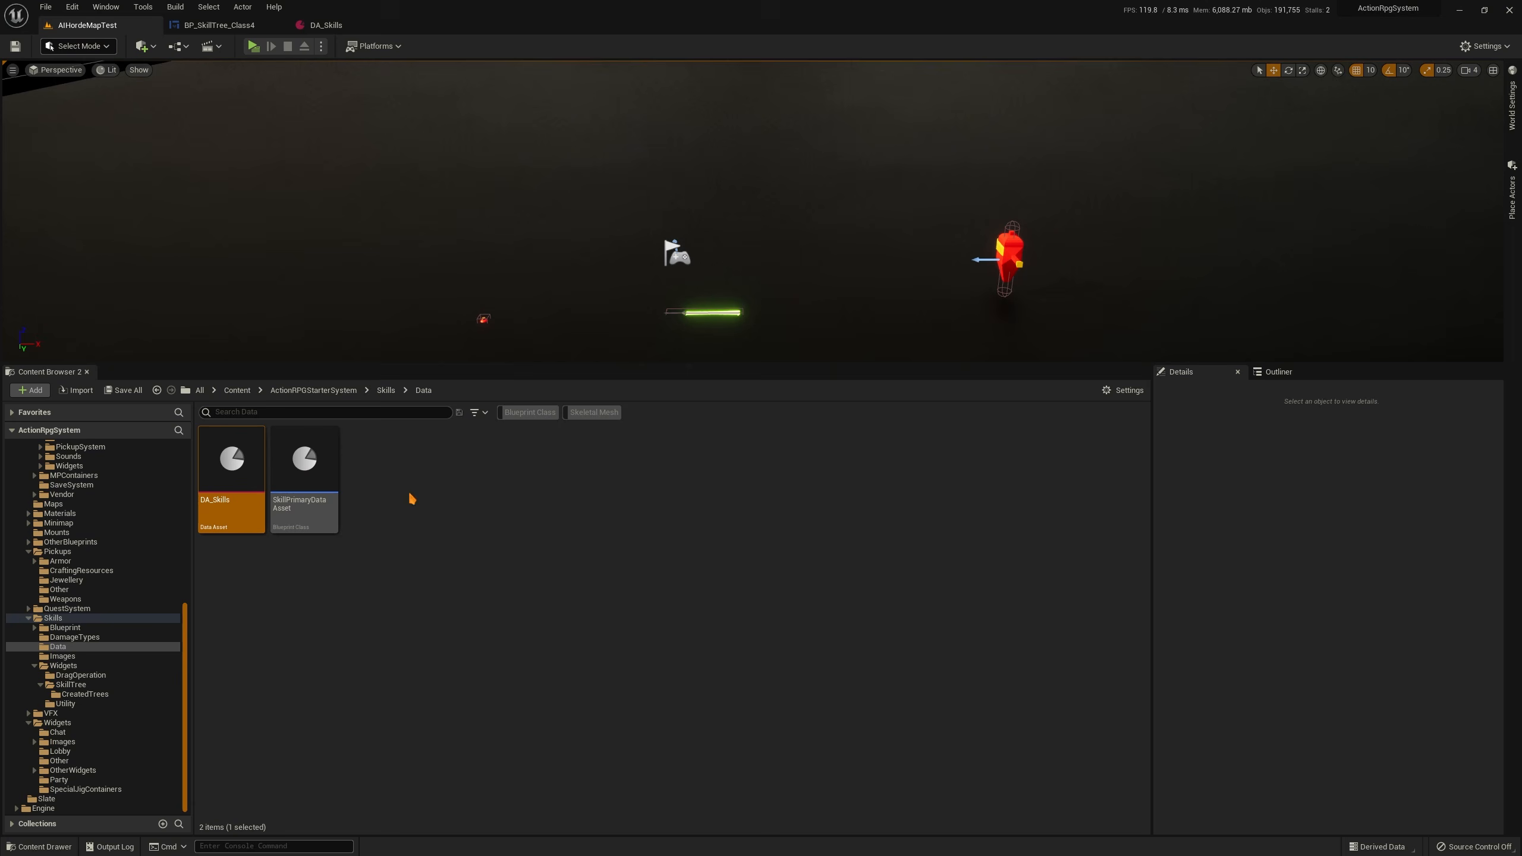
pyautogui.click(219, 24)
pyautogui.hotkey('ctrl', 'b')
pyautogui.click(207, 478)
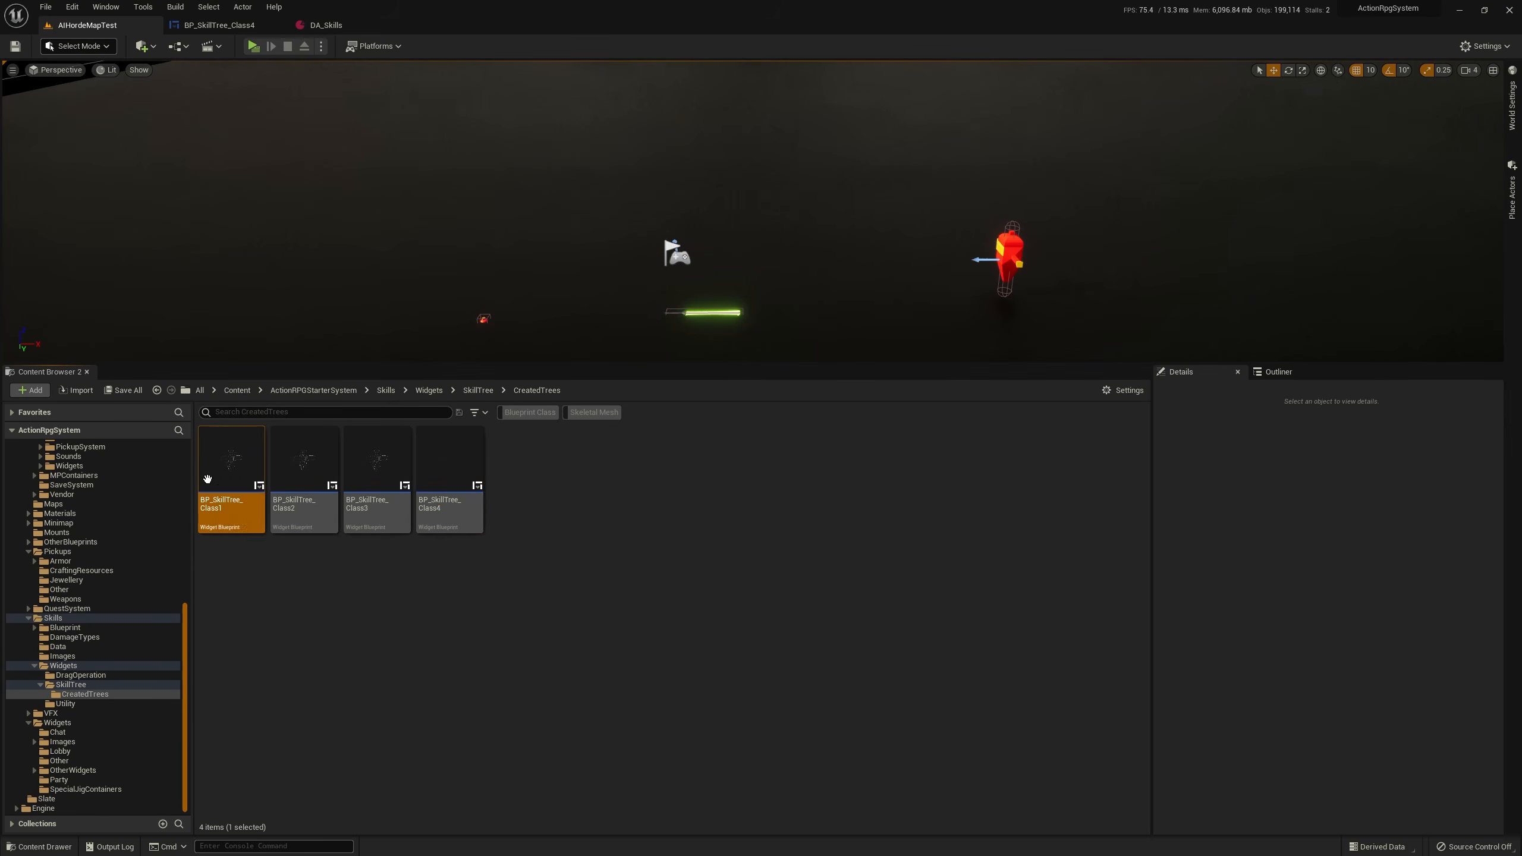
pyautogui.doubleClick(208, 480)
# Inspect the settings of the AddedStr and BasicAttack nodes in the Class1 skill tree
pyautogui.scroll(6, 722, 601)
pyautogui.scroll(3, 756, 357)
pyautogui.moveTo(756, 357); pyautogui.dragTo(782, 684, button='right')
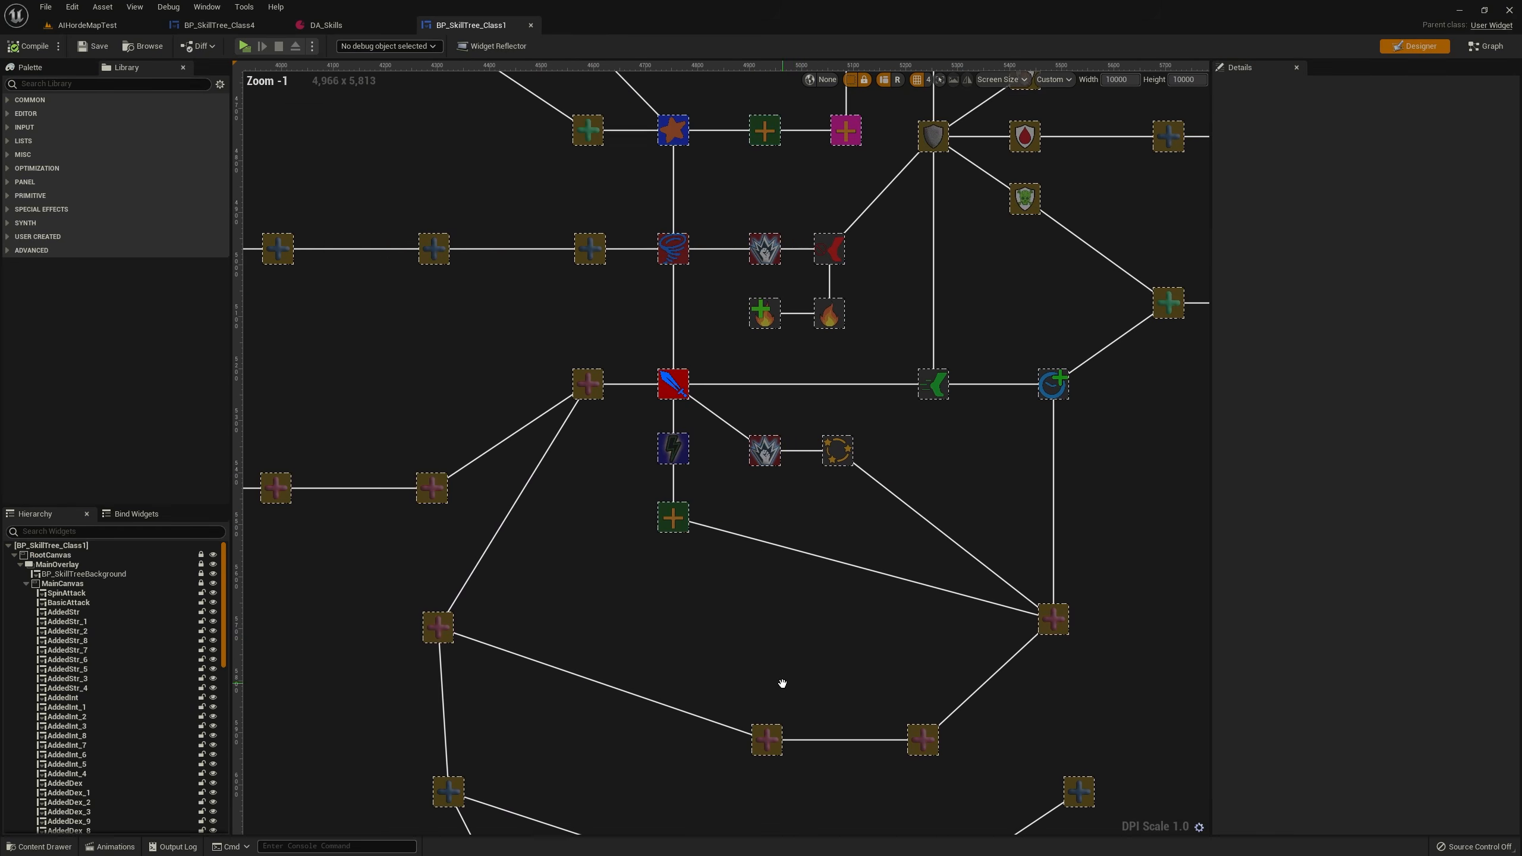
pyautogui.scroll(2, 706, 520)
pyautogui.scroll(1, 621, 178)
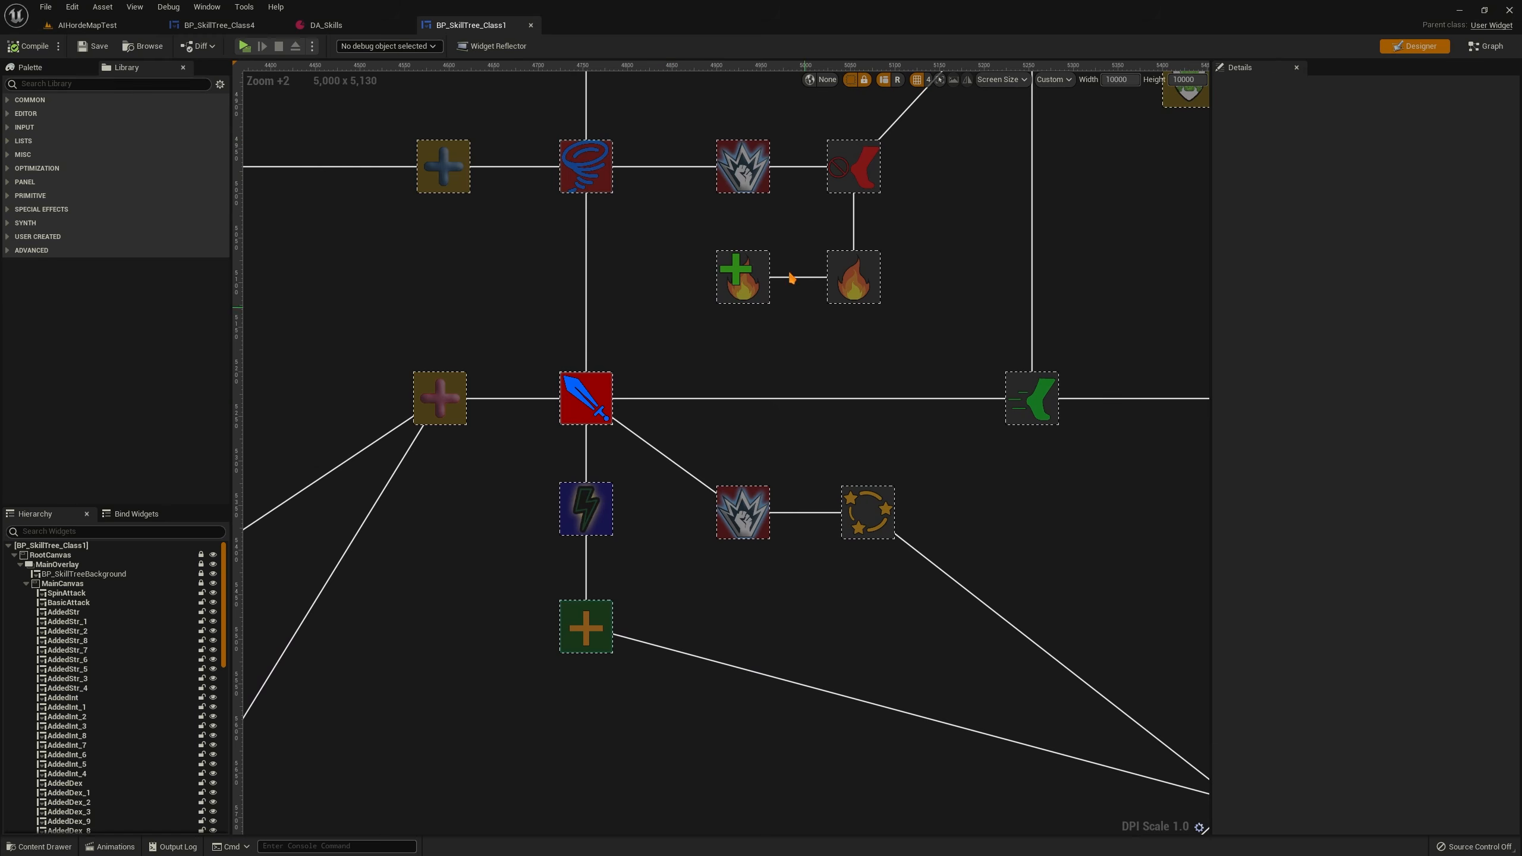
pyautogui.scroll(-3, 791, 277)
pyautogui.moveTo(458, 503); pyautogui.dragTo(580, 493, button='right')
pyautogui.click(617, 418)
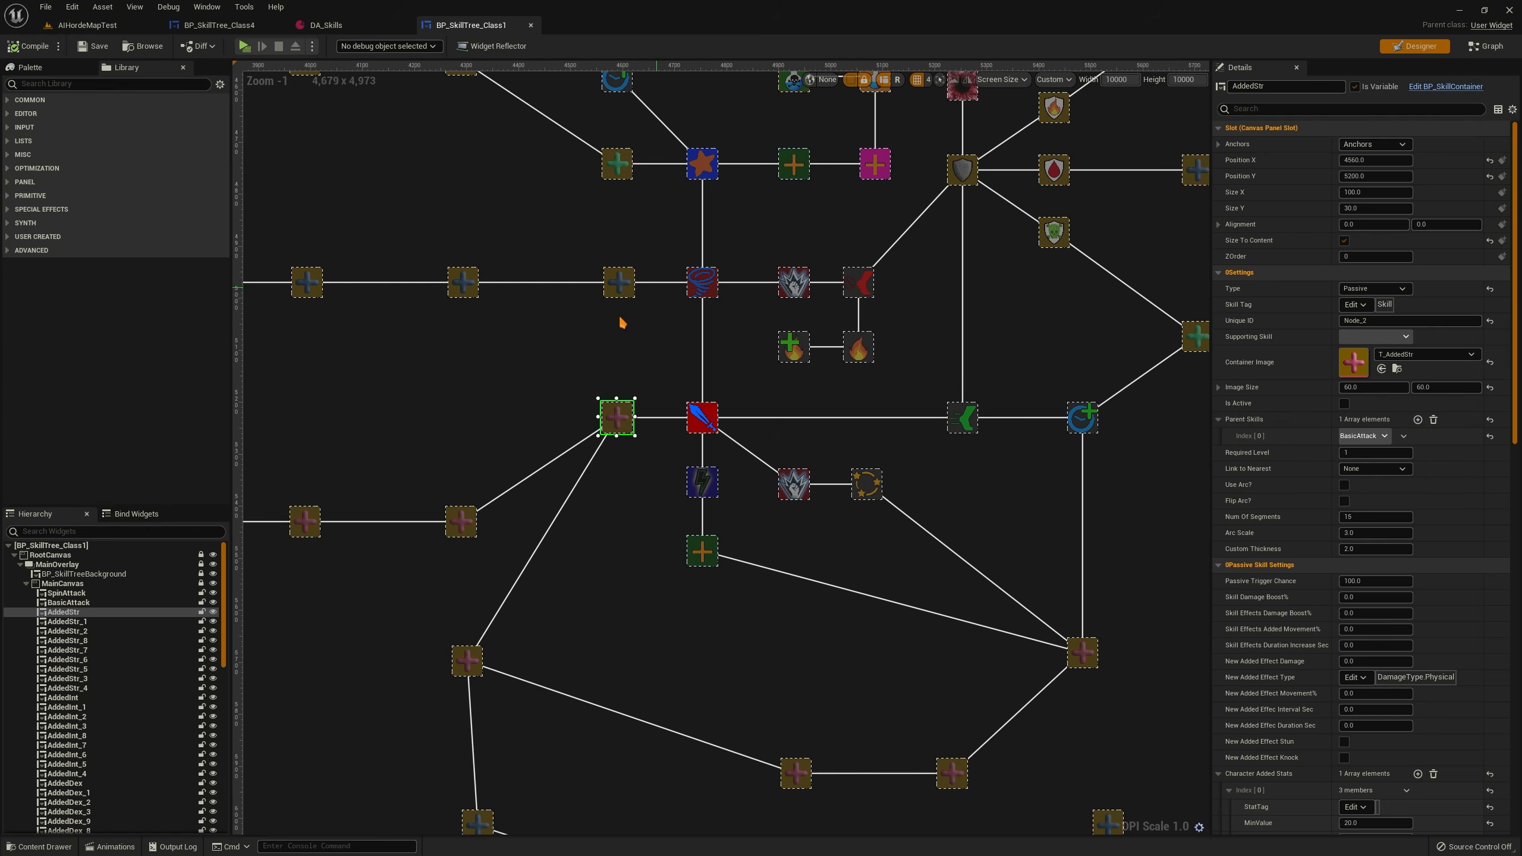
pyautogui.scroll(1, 694, 482)
pyautogui.click(703, 408)
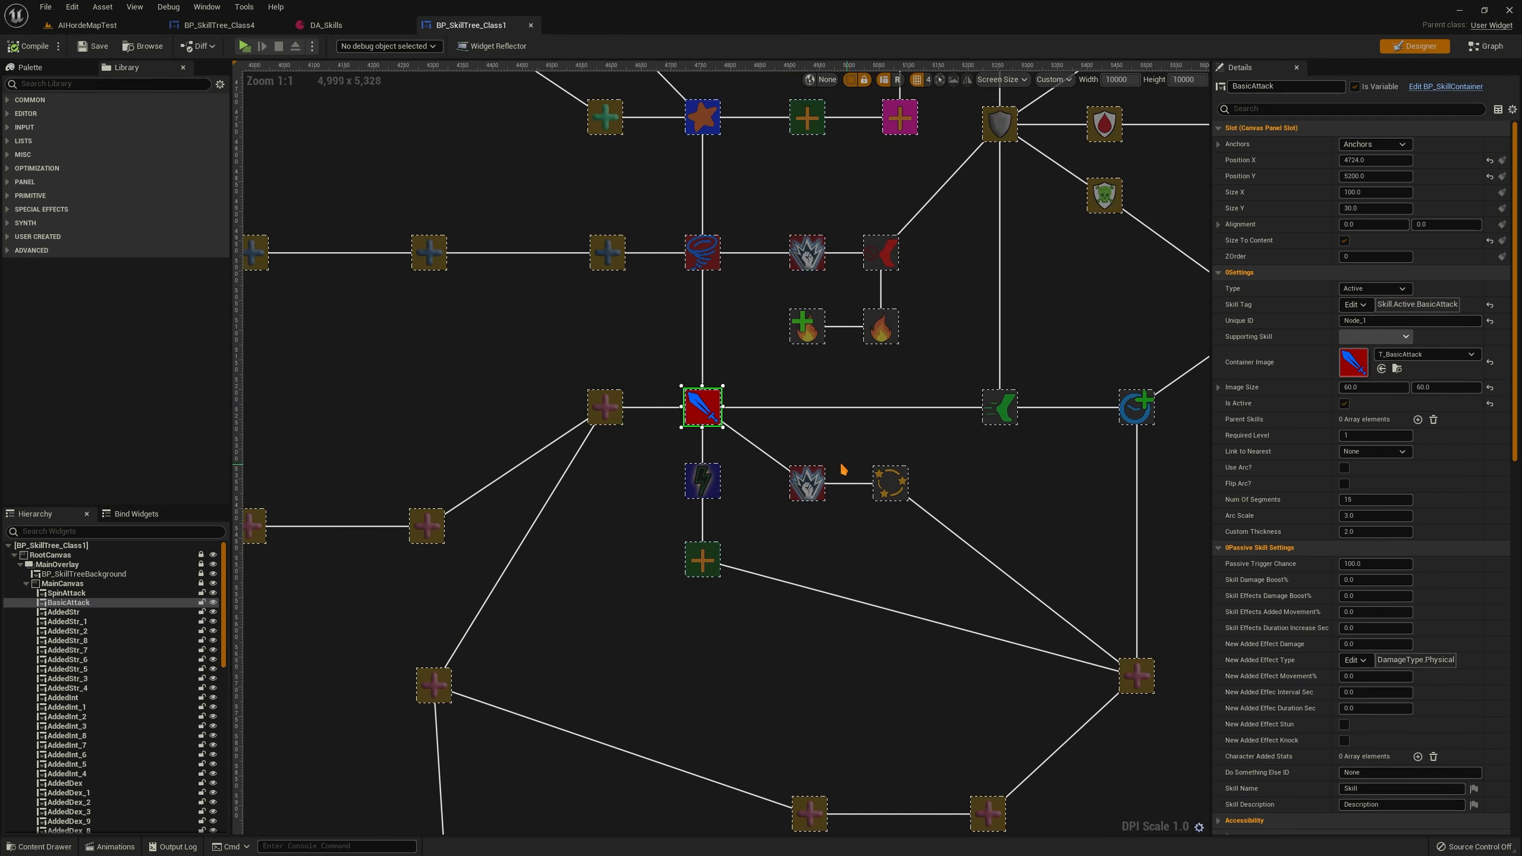
# Examine the passive settings, skill names and descriptions of the SpinattackFireDmgDur and SpinattackBoost nodes
pyautogui.click(819, 318)
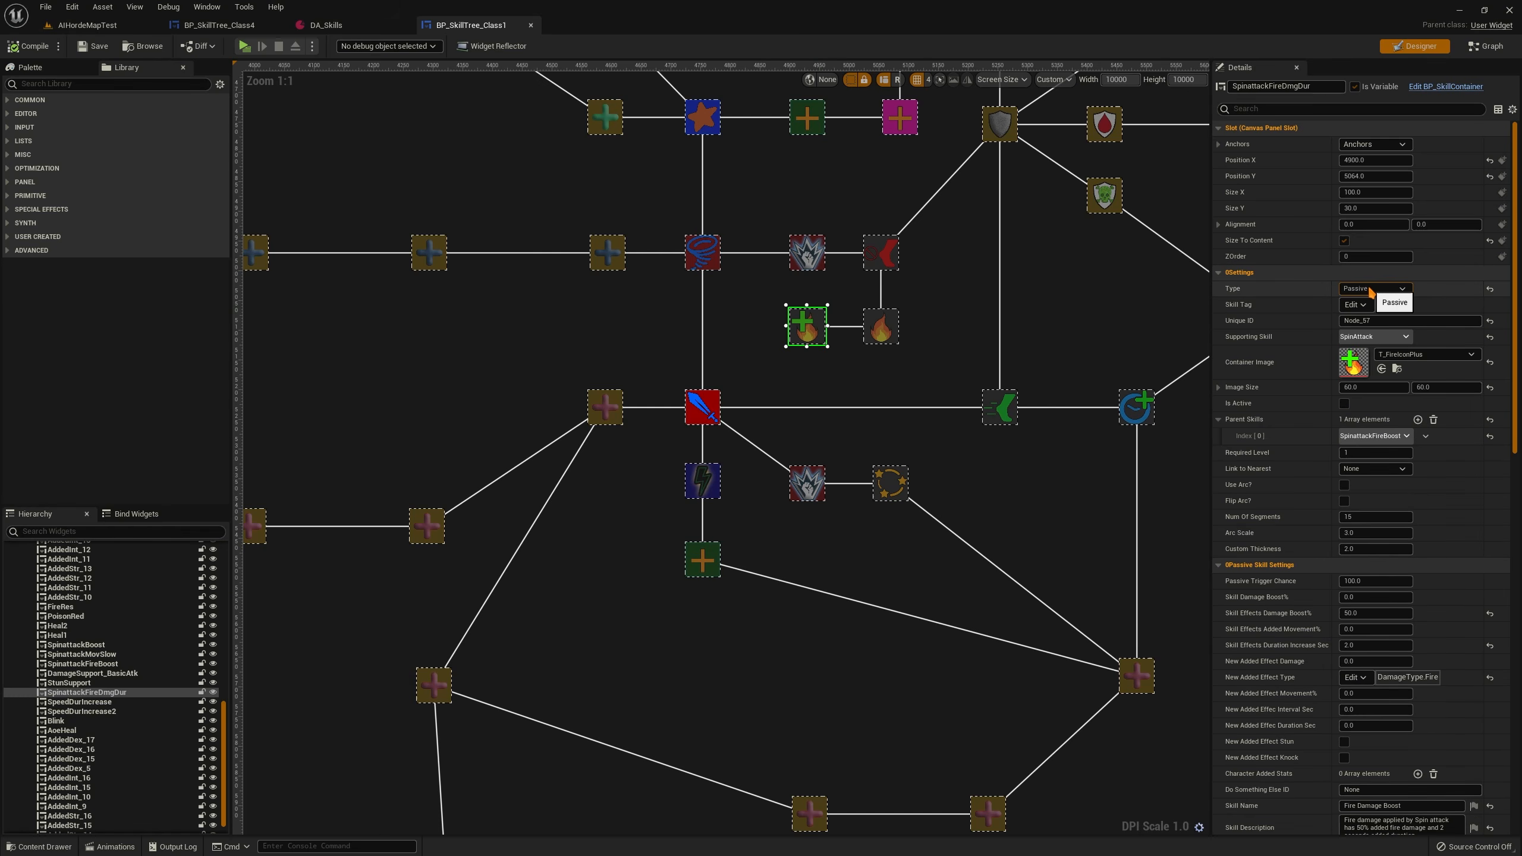
pyautogui.scroll(-3, 1301, 399)
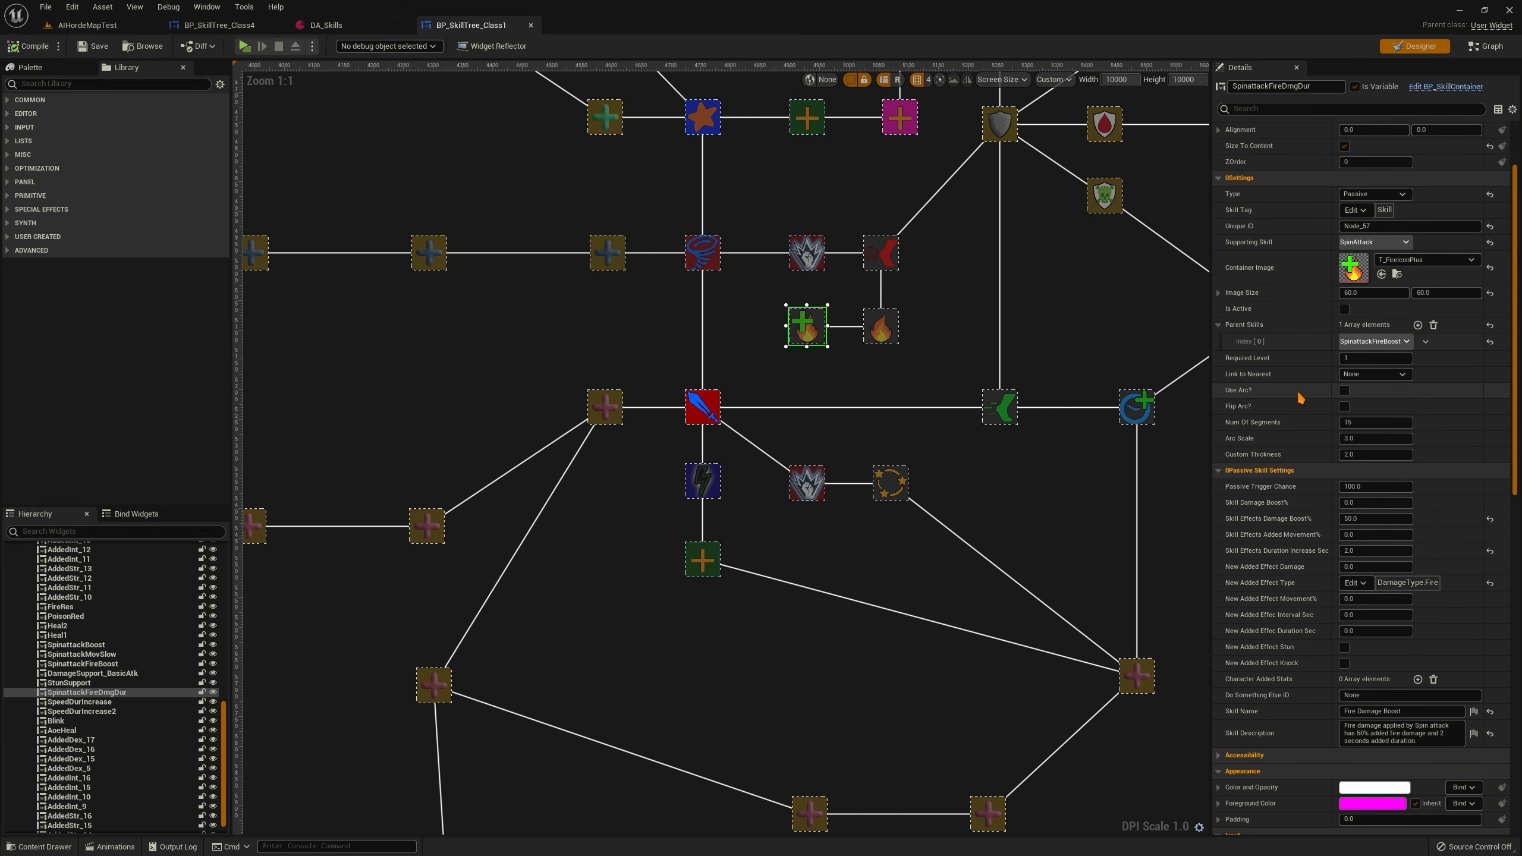
pyautogui.scroll(-18, 1300, 399)
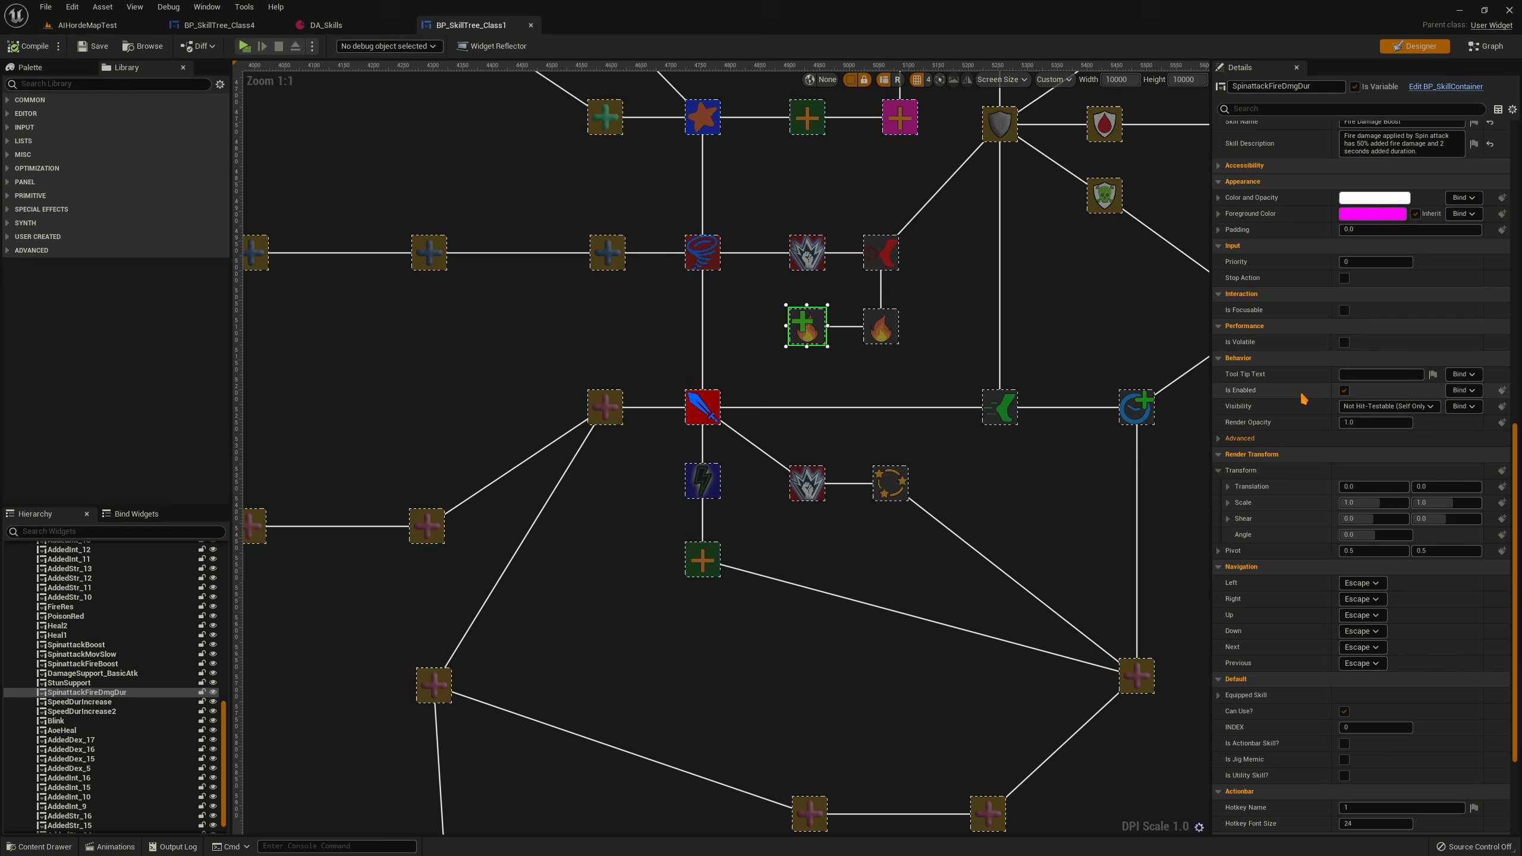
pyautogui.scroll(10, 1304, 399)
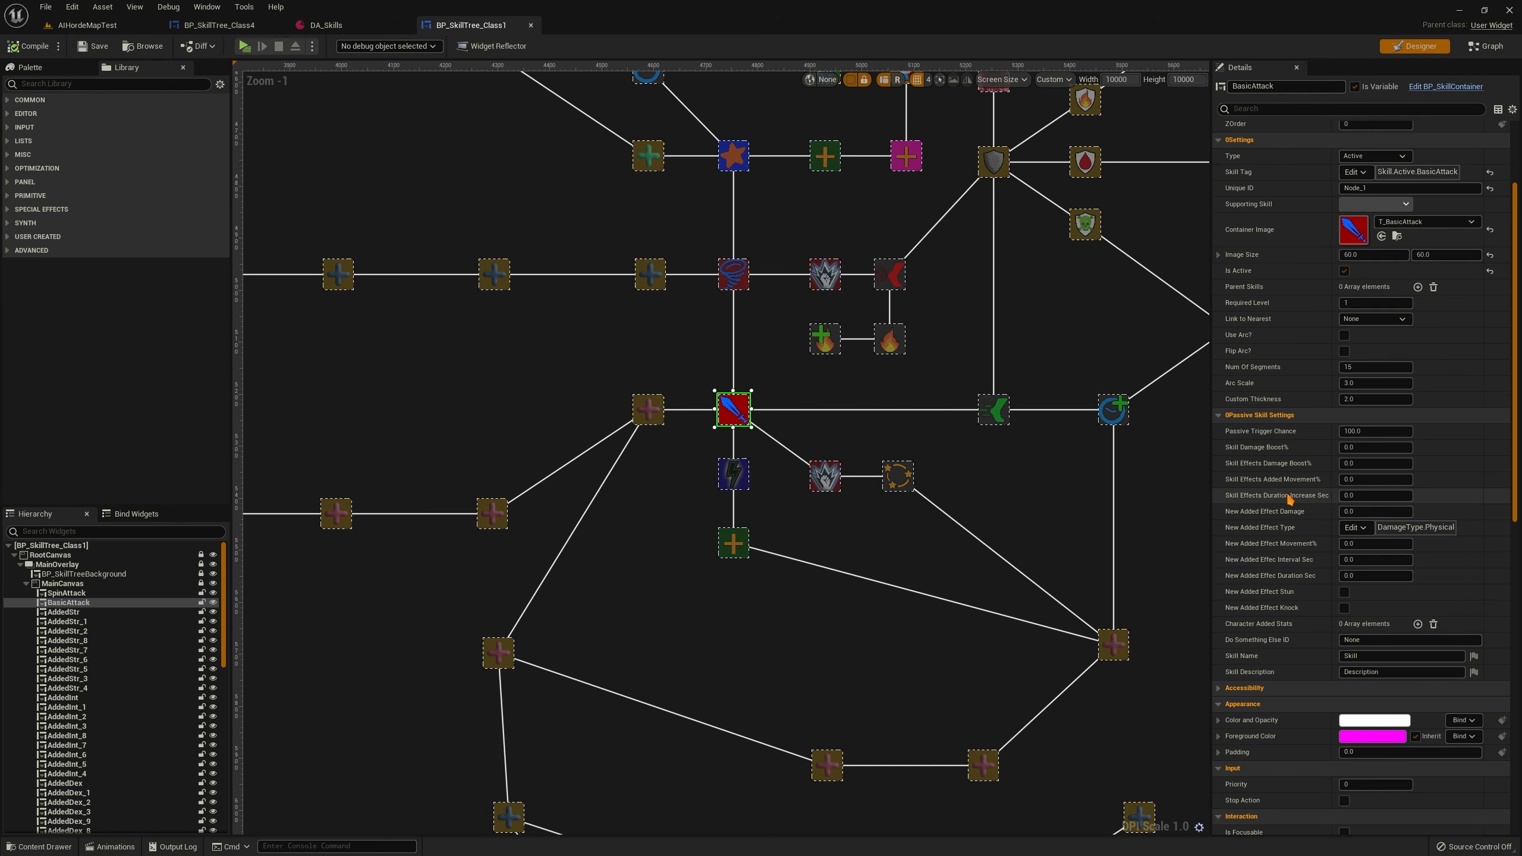
pyautogui.click(825, 274)
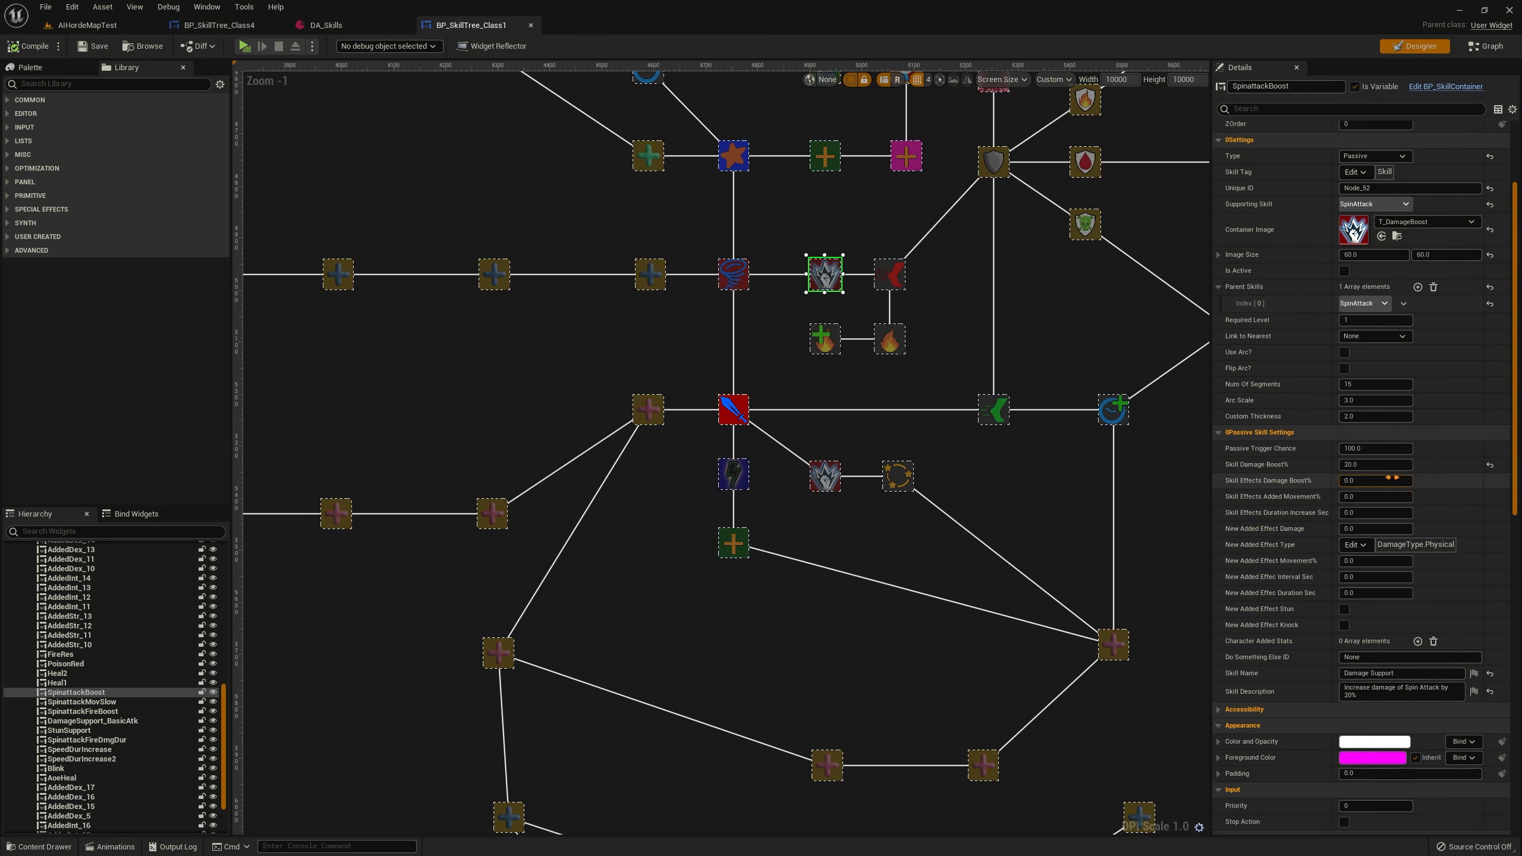
pyautogui.scroll(-1, 1364, 599)
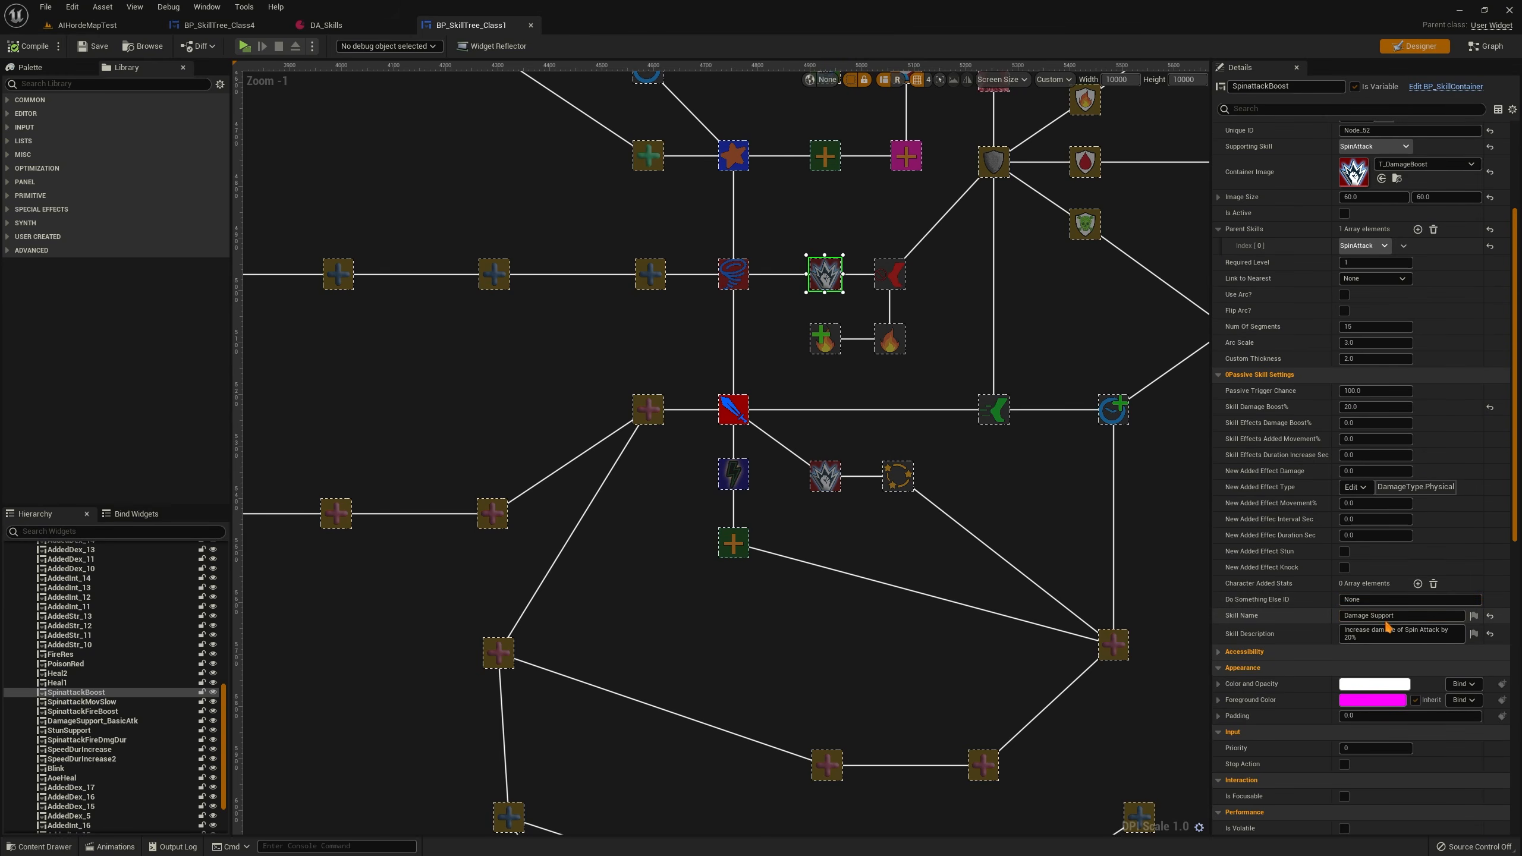
# Review the skill descriptions in DA_Skills by filtering for "descr", and clear the filter and collapse the entries
pyautogui.click(351, 22)
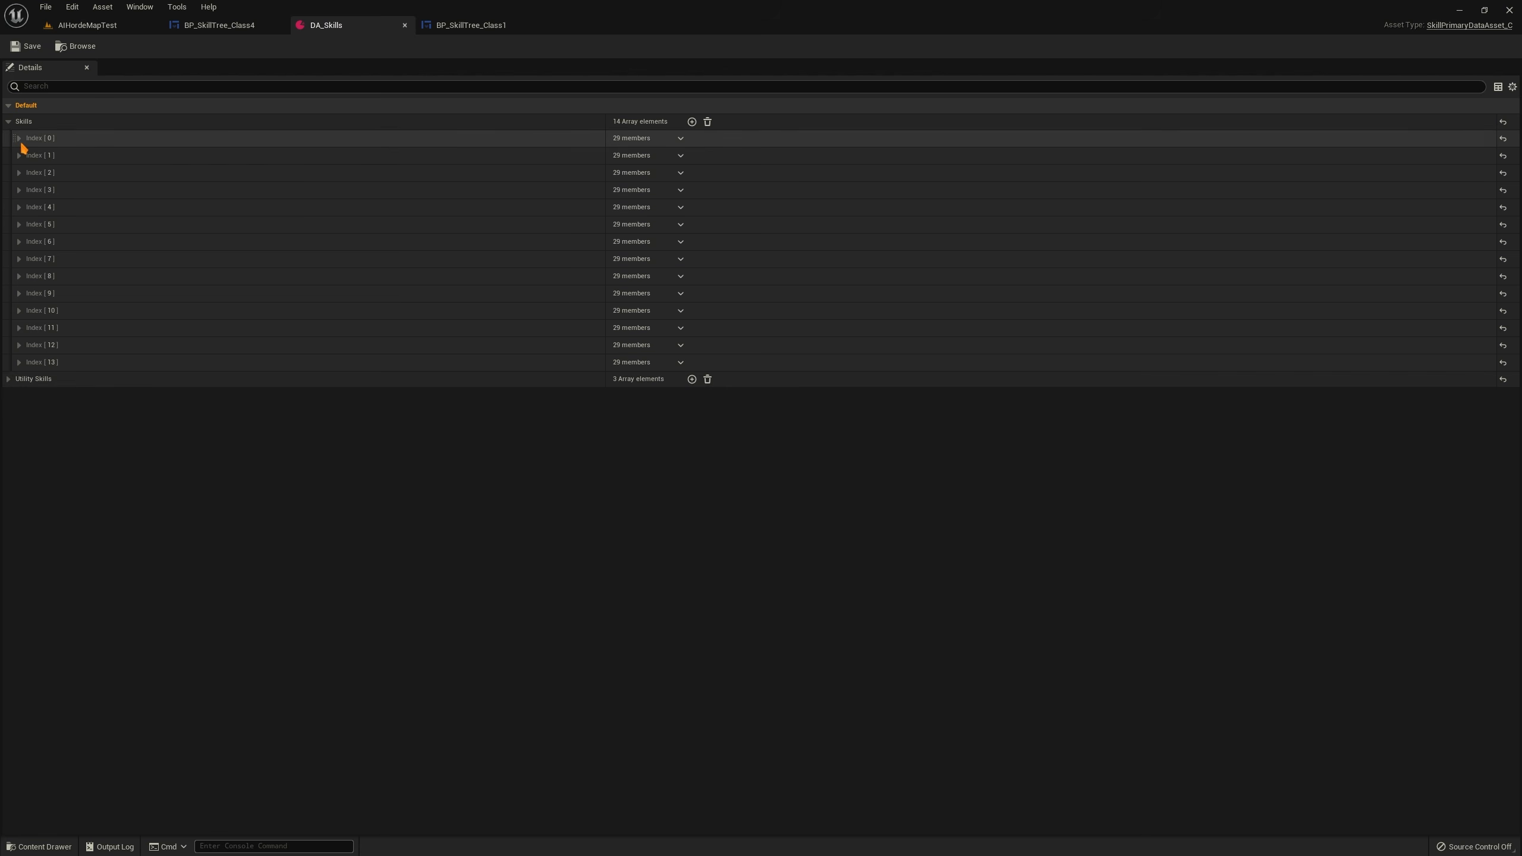
pyautogui.click(19, 139)
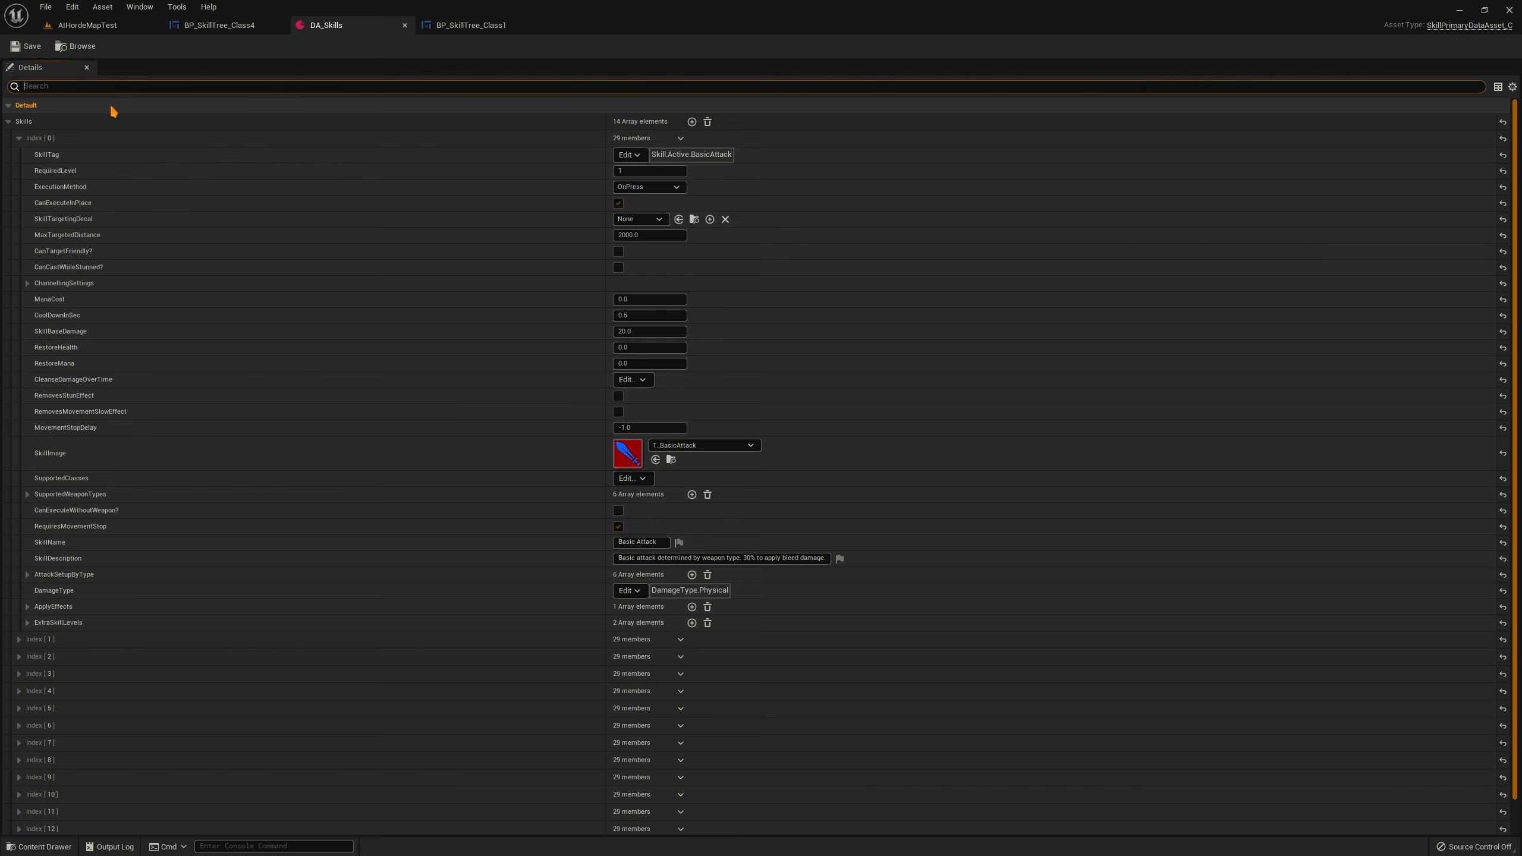
pyautogui.write('descr')
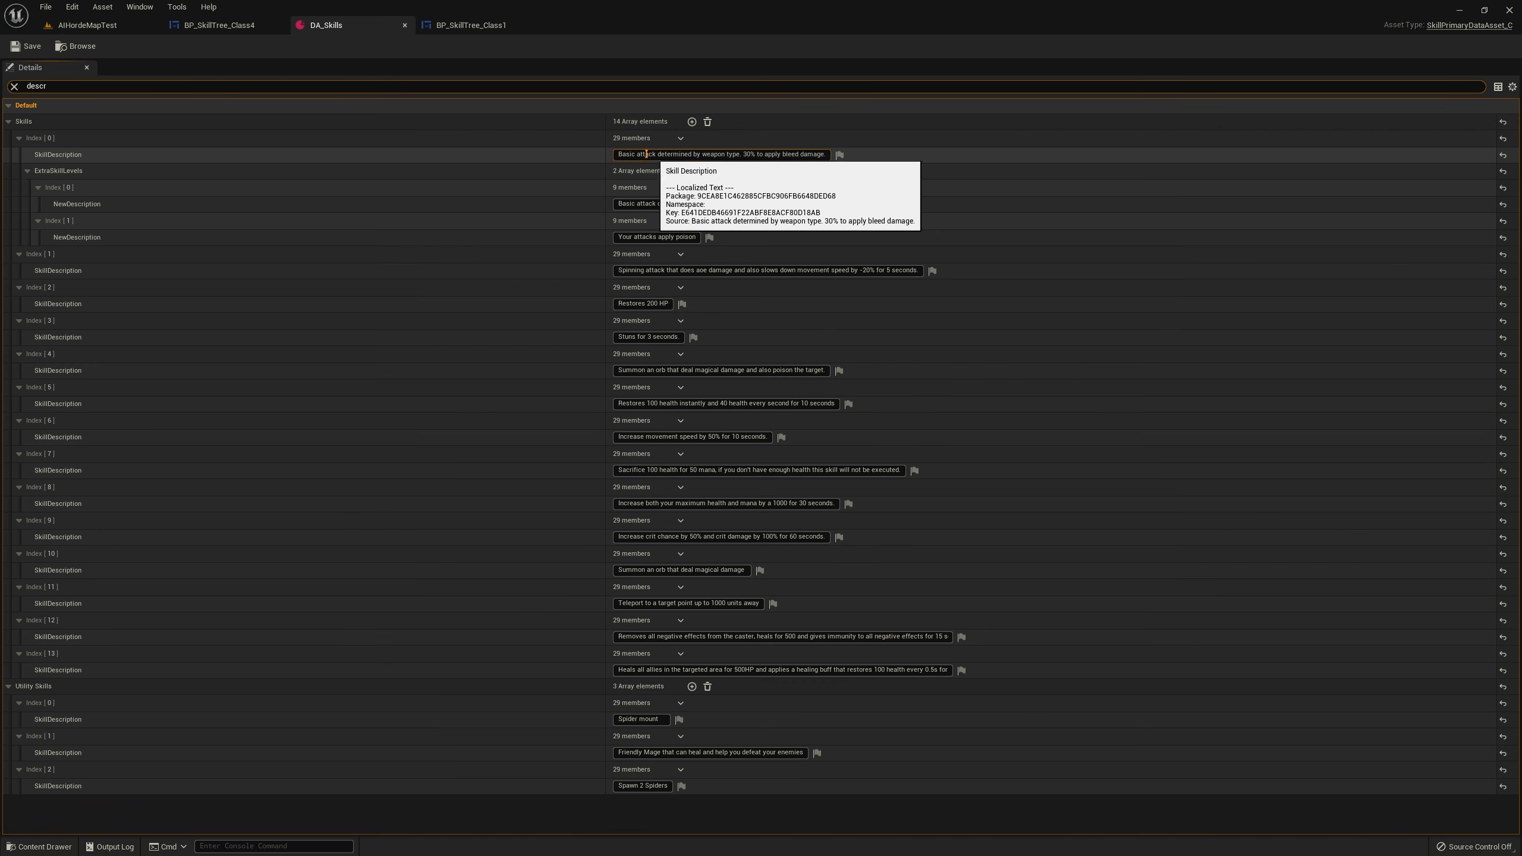
pyautogui.click(14, 85)
pyautogui.scroll(-10, 508, 312)
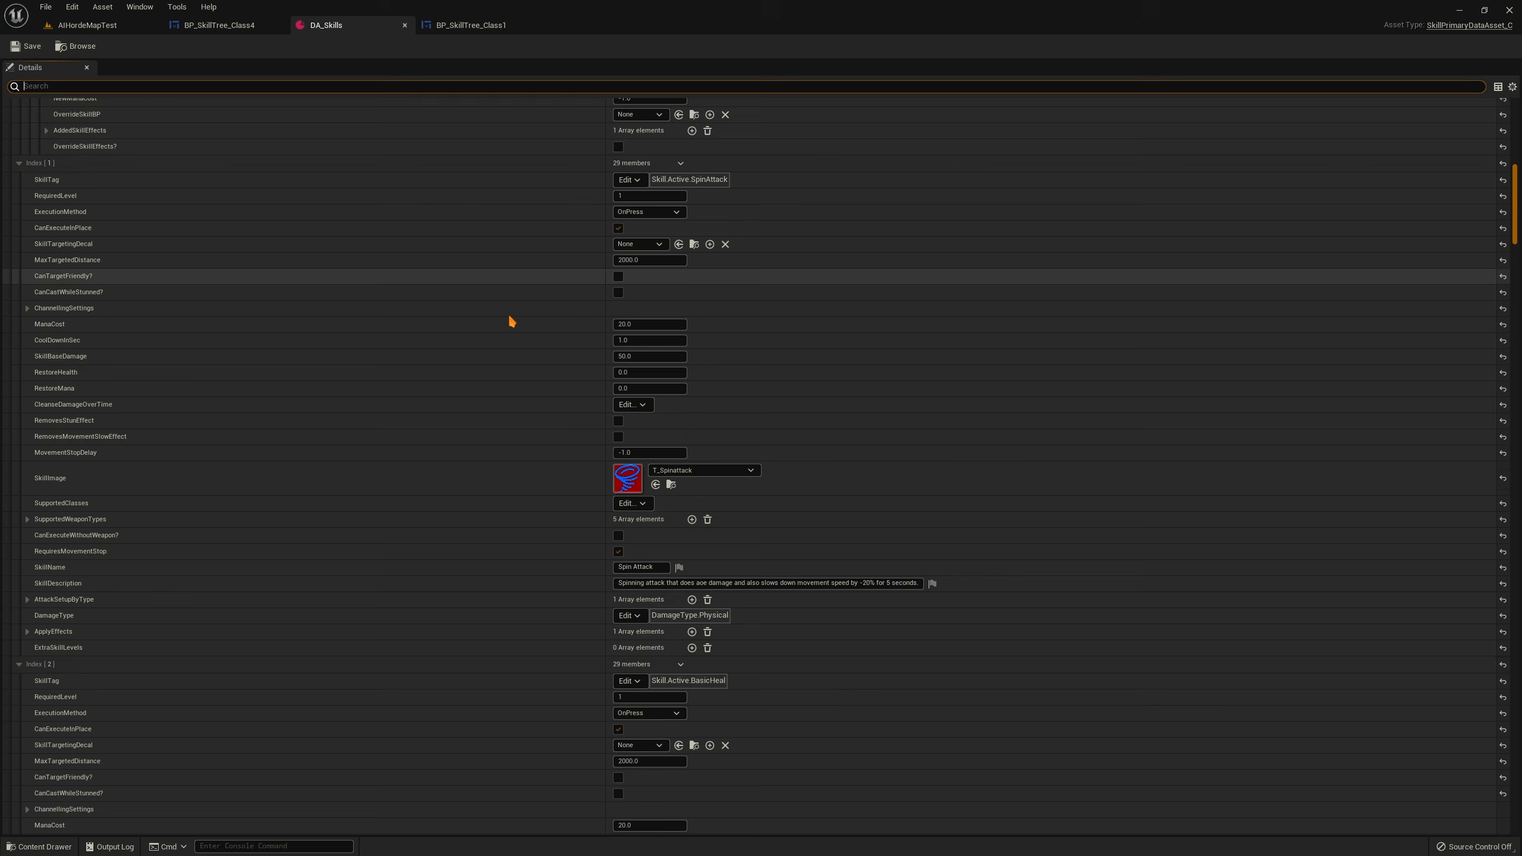
pyautogui.scroll(10, 1519, 264)
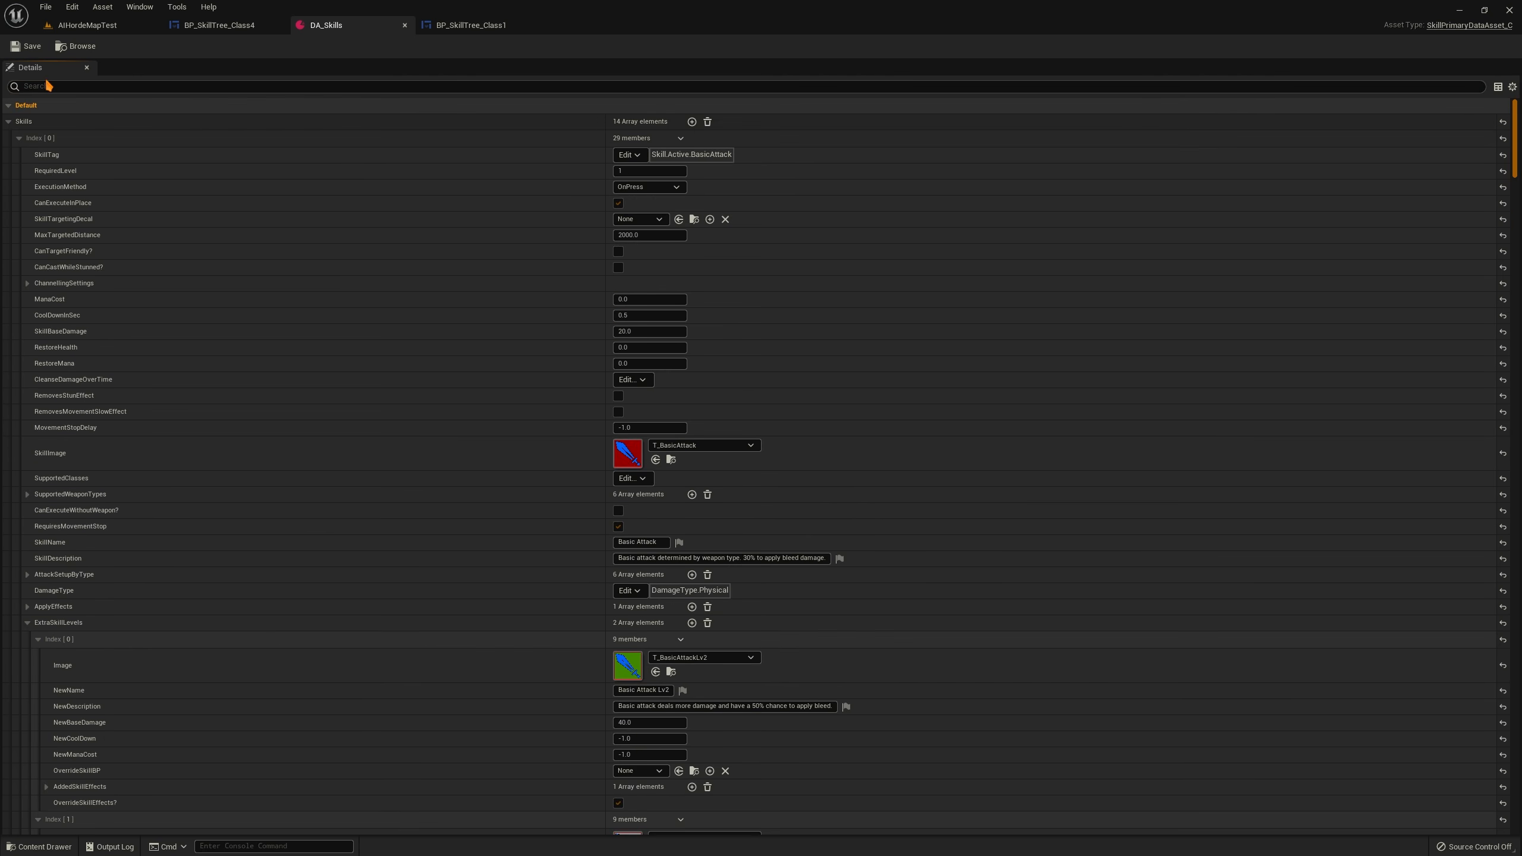
pyautogui.keyDown('shift'); pyautogui.click(9, 106); pyautogui.keyUp('shift')
pyautogui.click(9, 106)
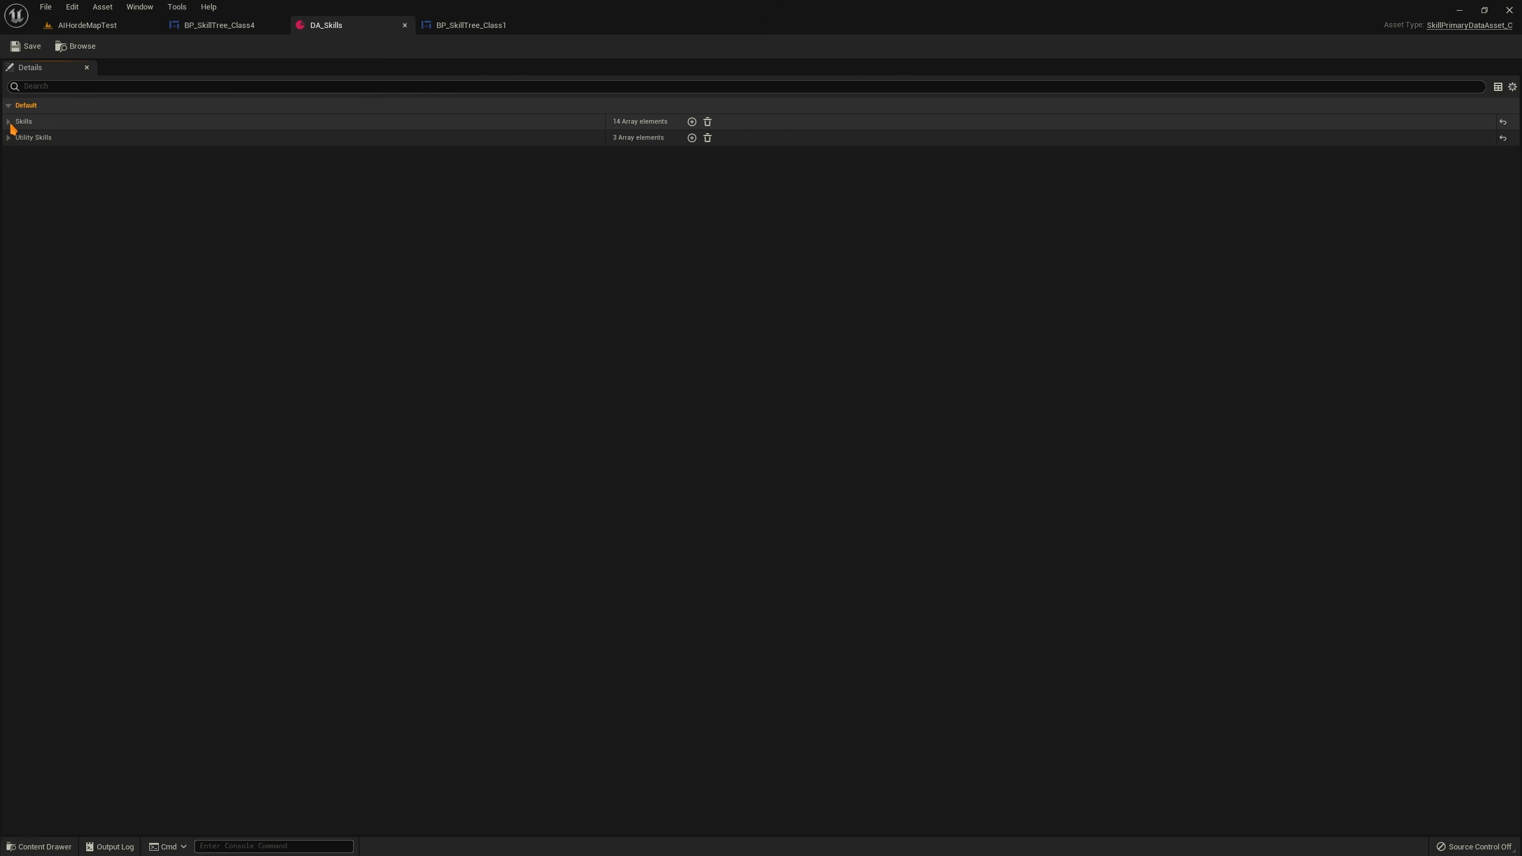
# Expand every nested entry under Skills, look through the Basic Attack settings, and collapse the array again
pyautogui.keyDown('shift'); pyautogui.click(9, 122); pyautogui.keyUp('shift')
pyautogui.scroll(-12, 399, 229)
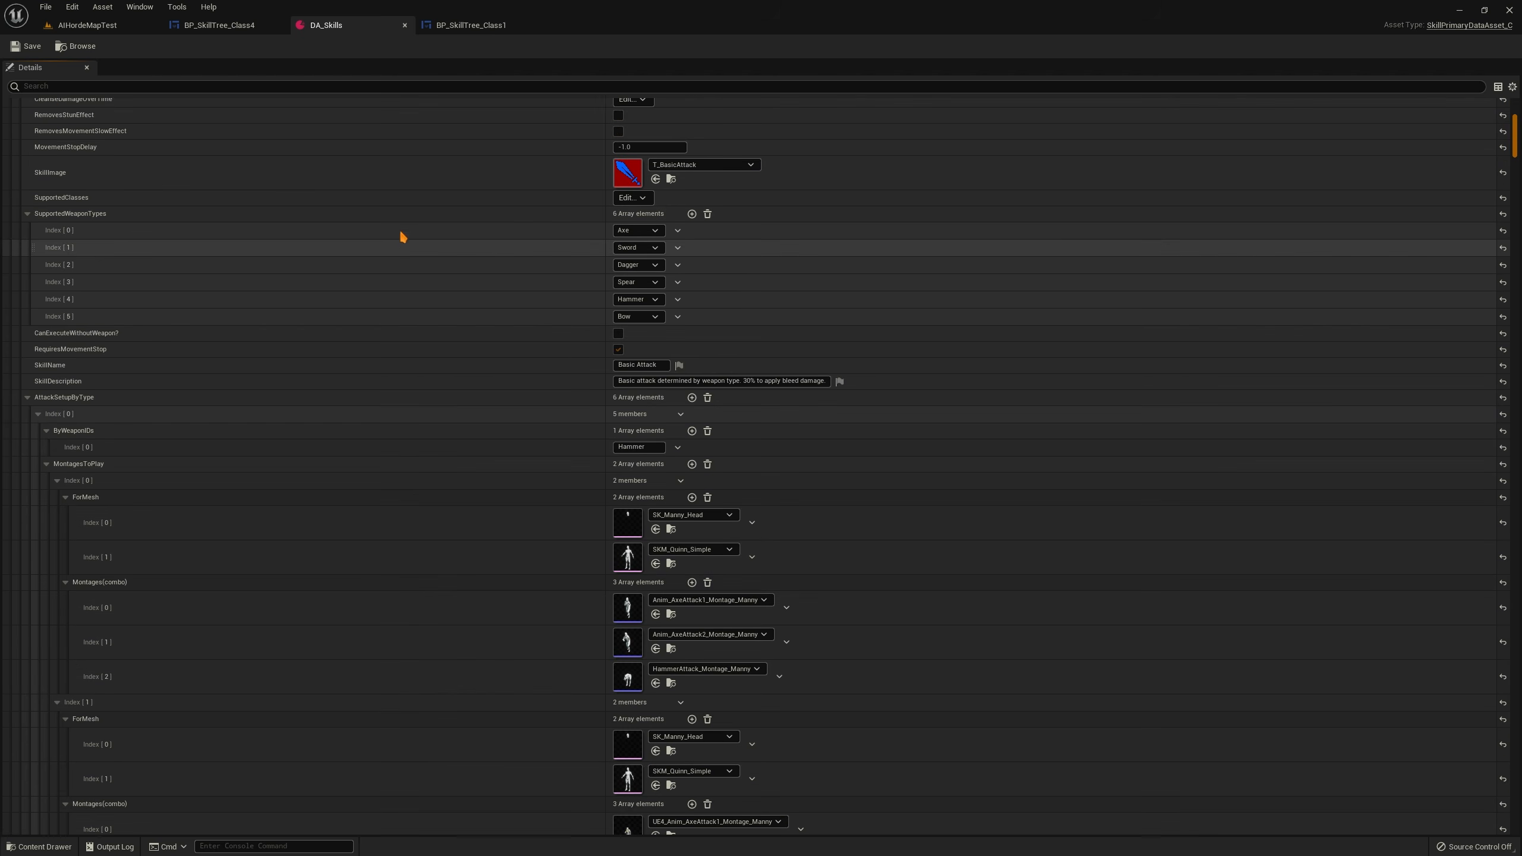
pyautogui.moveTo(1515, 144); pyautogui.dragTo(1515, 102)
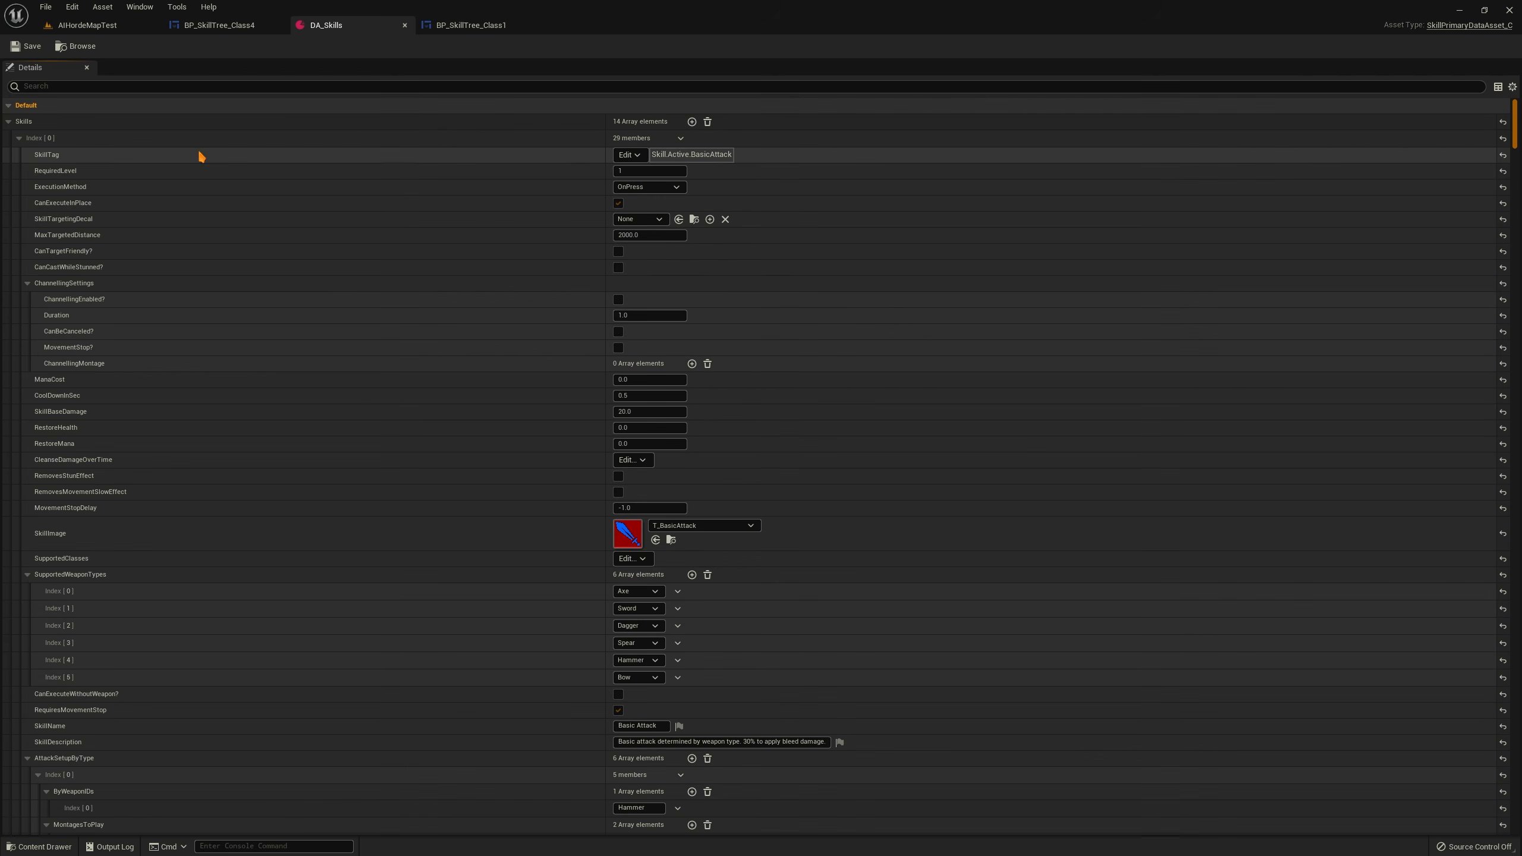
pyautogui.keyDown('shift'); pyautogui.click(9, 122); pyautogui.keyUp('shift')
pyautogui.click(9, 122)
# Return to BP_SkillTree_Class1 and review the SpinattackBoost node's type, Supporting Skill and parent skill settings
pyautogui.click(445, 28)
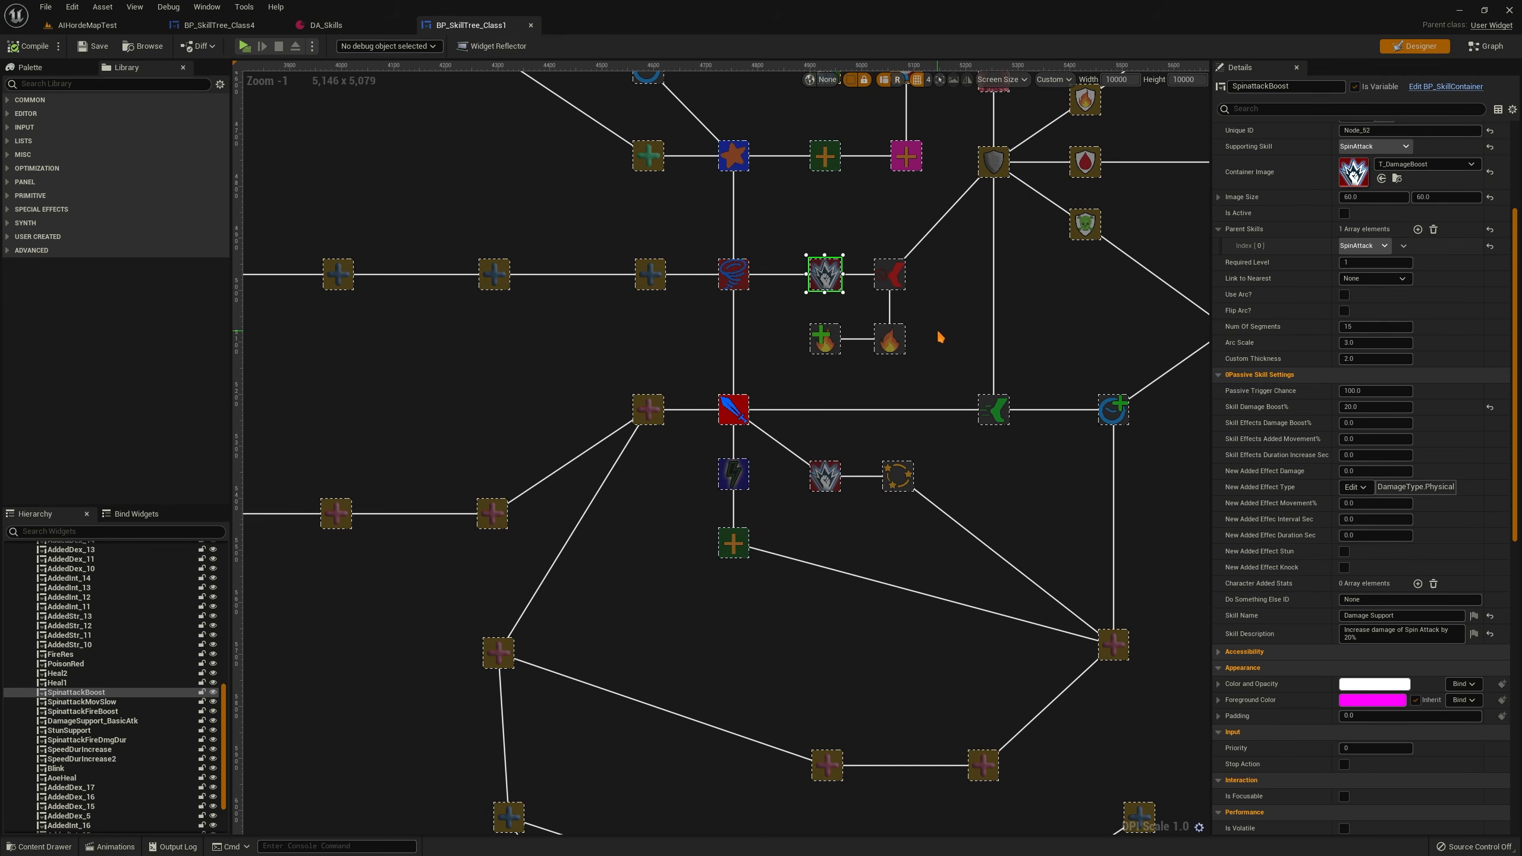
pyautogui.scroll(4, 573, 290)
pyautogui.scroll(-5, 635, 212)
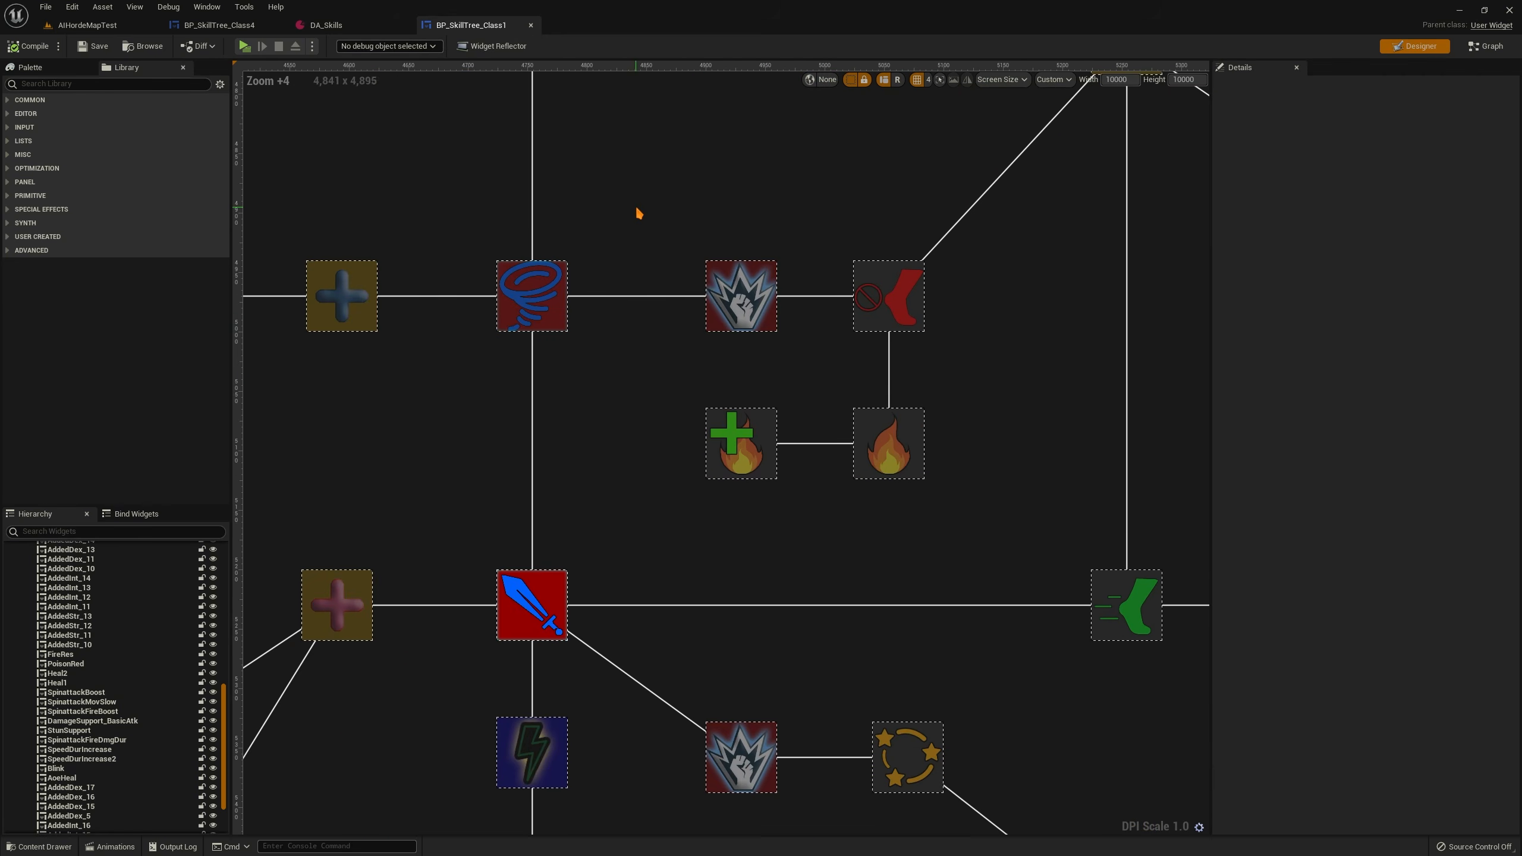
pyautogui.scroll(5, 780, 330)
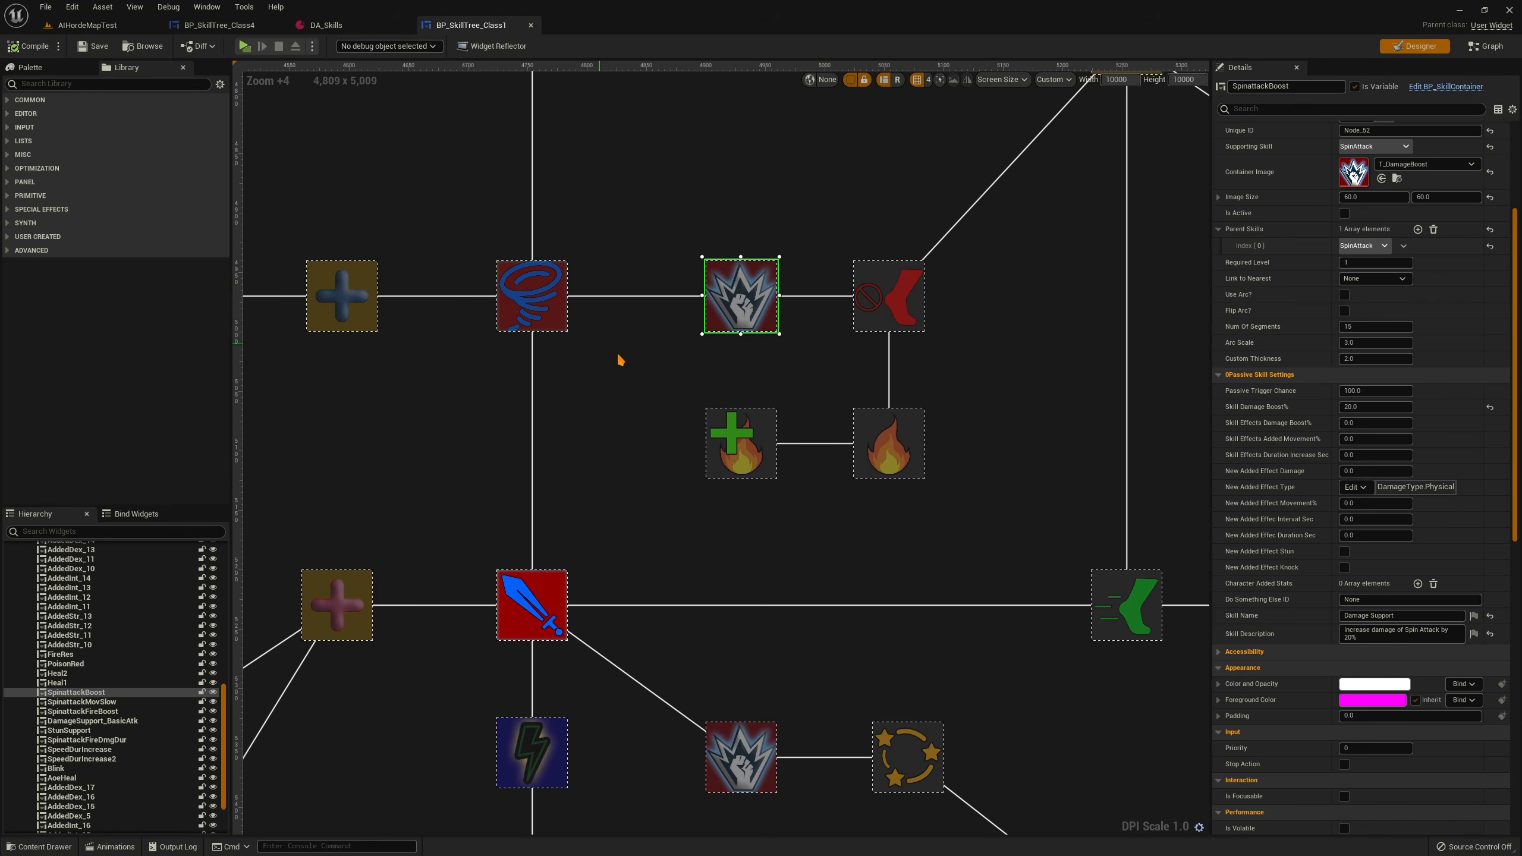
pyautogui.scroll(4, 1320, 429)
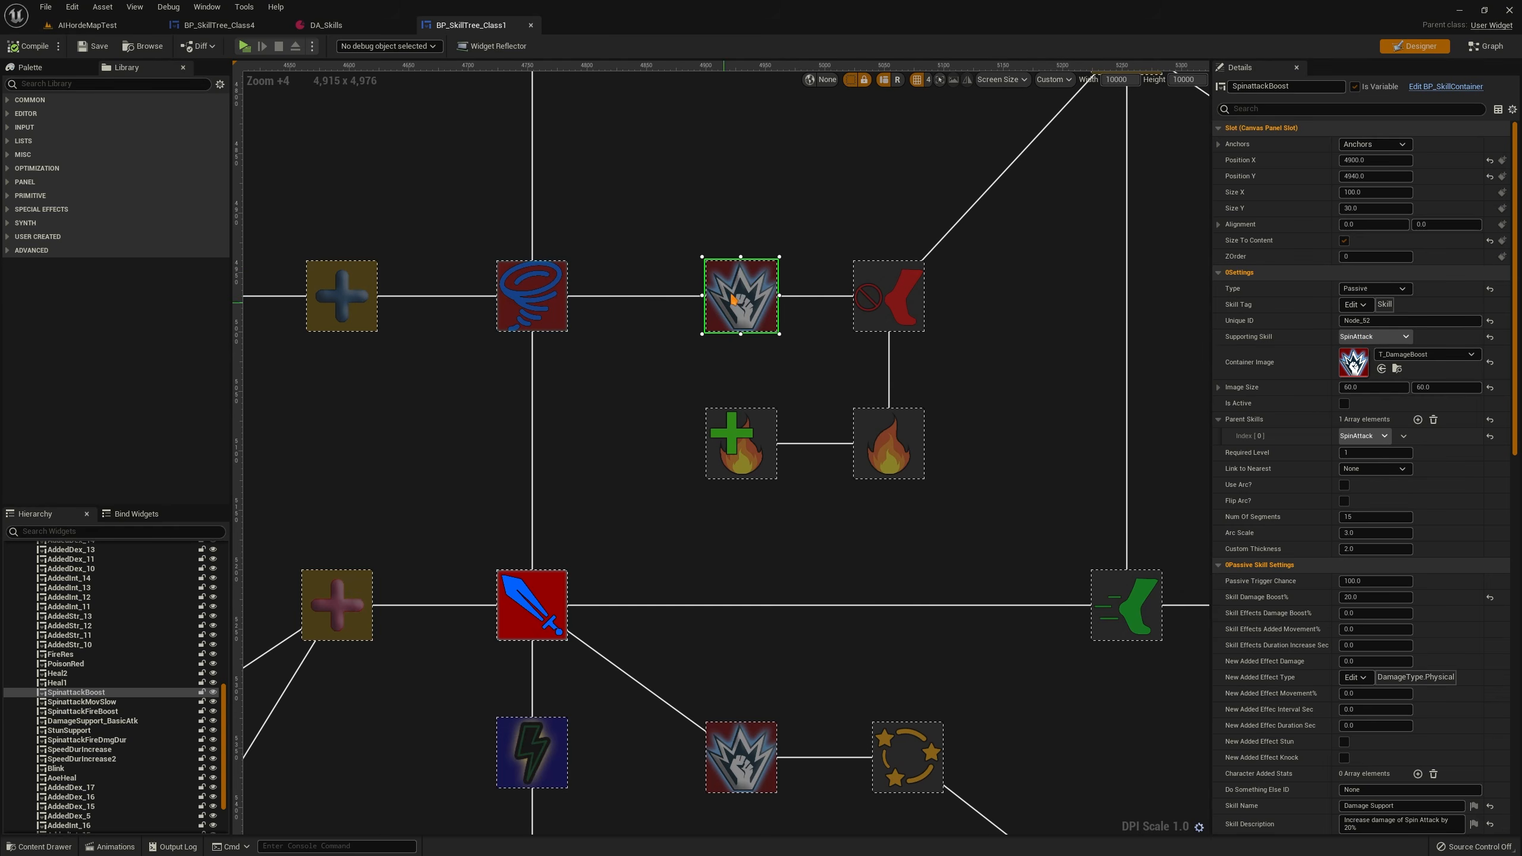
# Check the Supporting Skill options of the SpinattackBoost node and compare its settings with the SpinAttack node
pyautogui.click(514, 283)
pyautogui.click(780, 297)
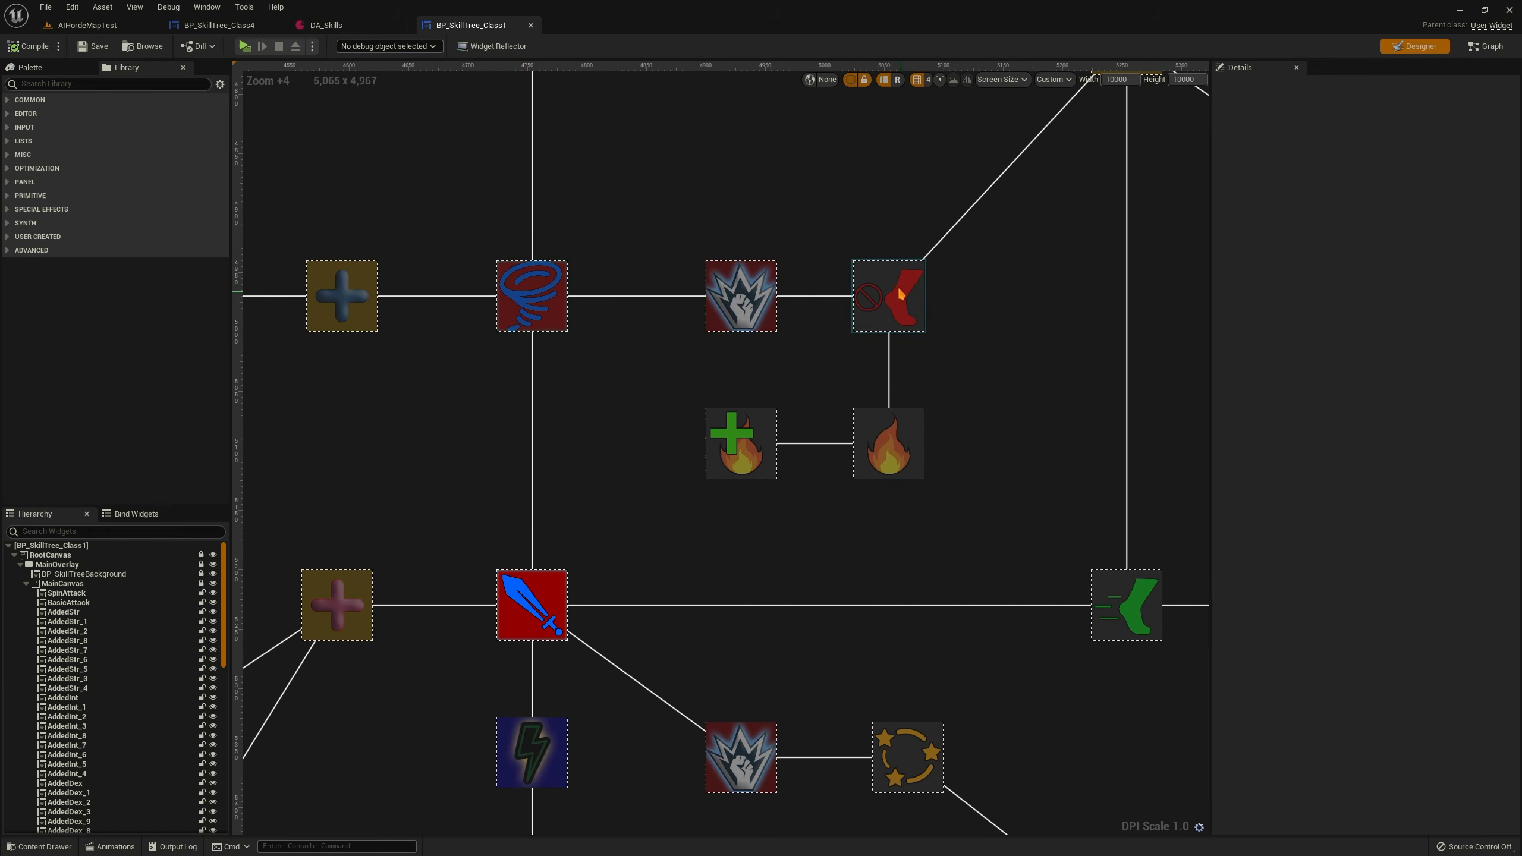
pyautogui.click(741, 296)
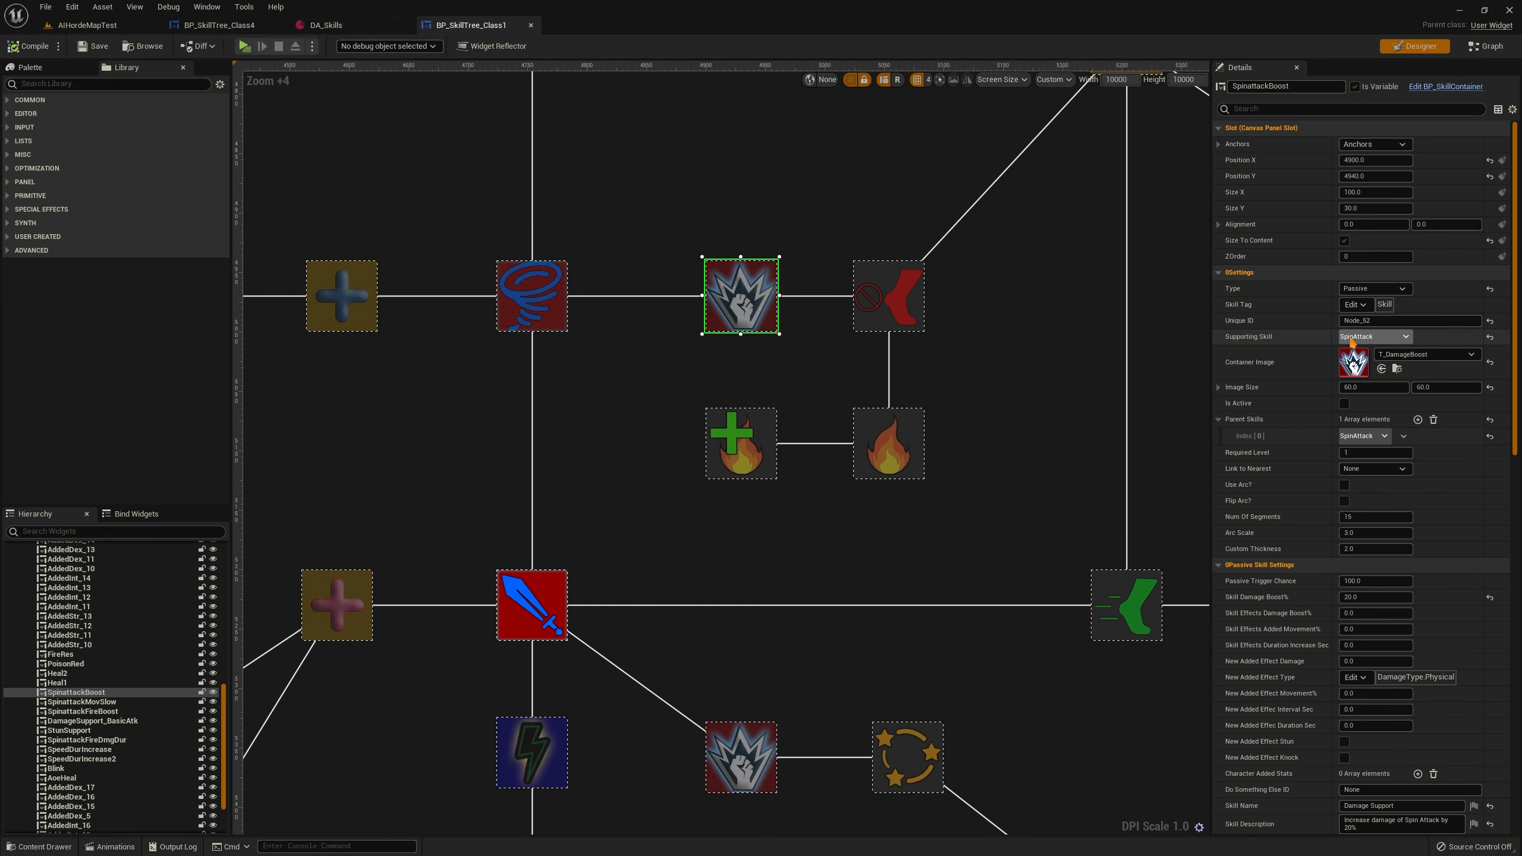
pyautogui.click(1378, 337)
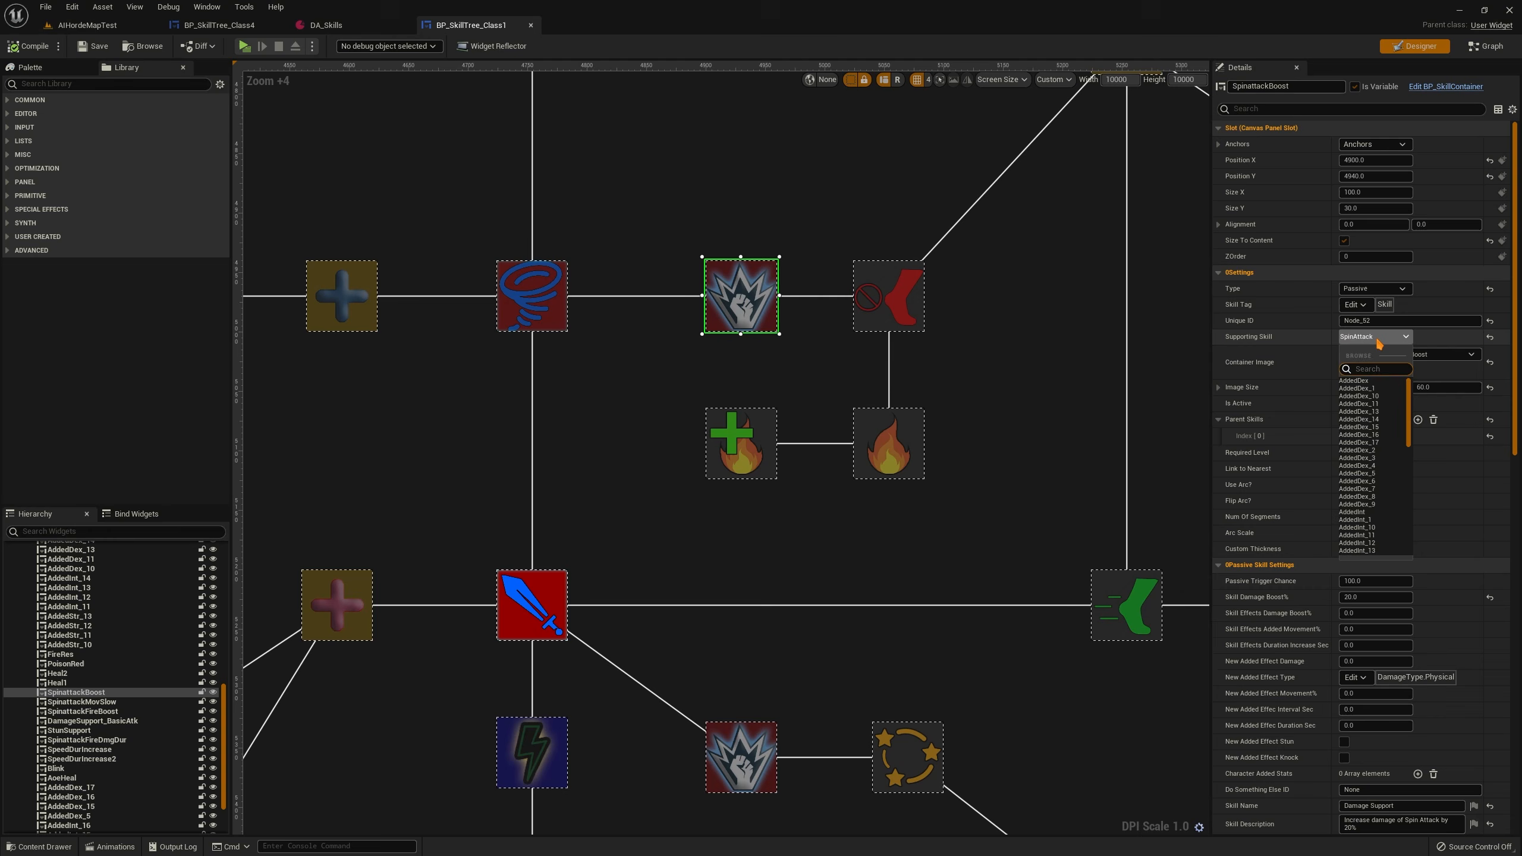
pyautogui.click(1378, 338)
pyautogui.click(539, 299)
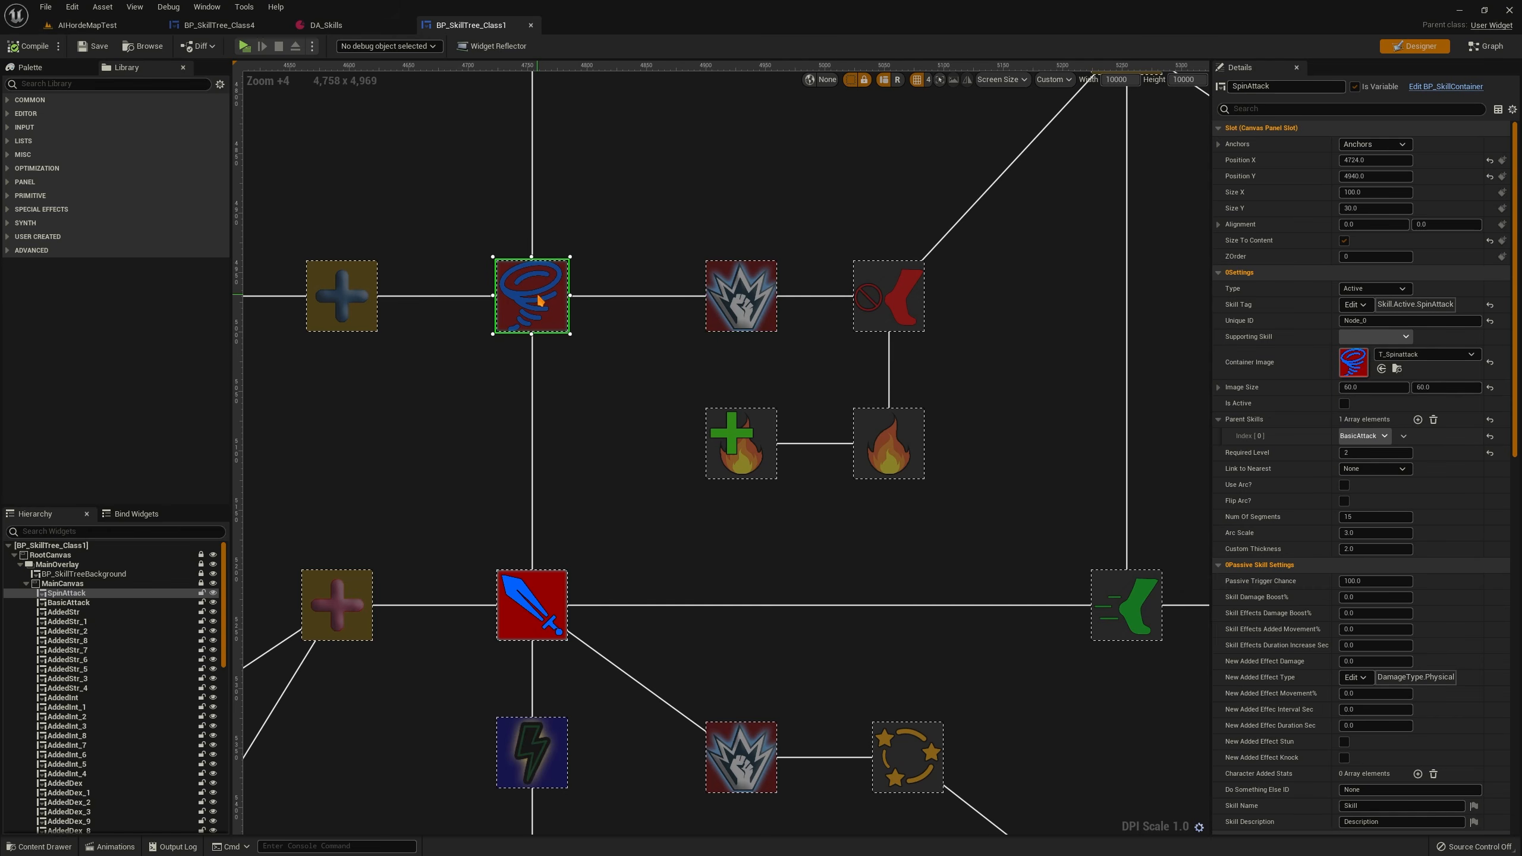
pyautogui.click(737, 297)
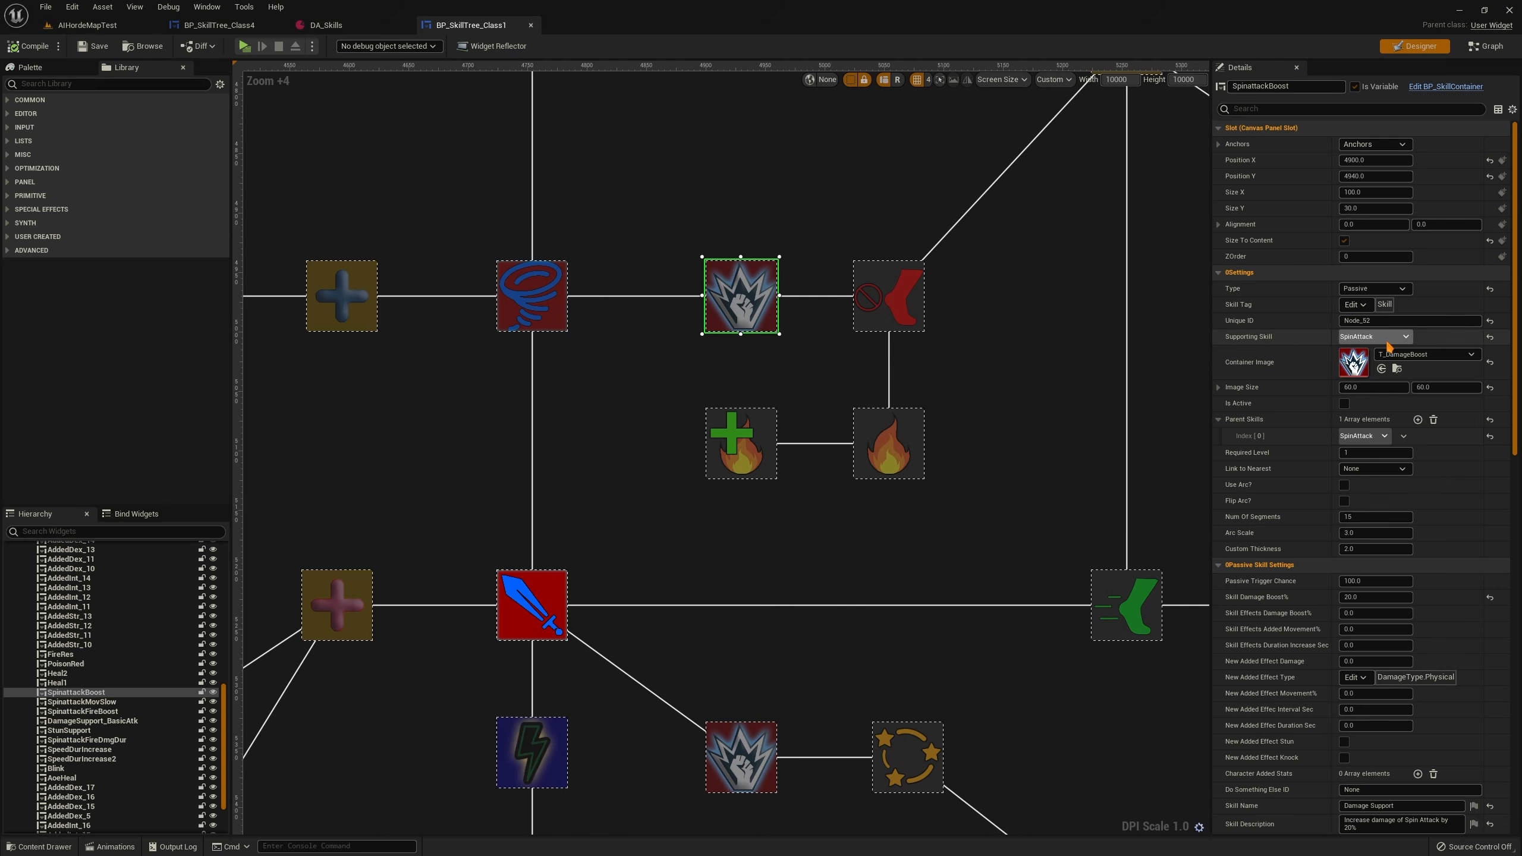
# Review the SpinattackBoost node's parent skill and passive skill settings, focusing on Passive Trigger Chance and Skill Damage Boost%
pyautogui.scroll(-2, 1282, 372)
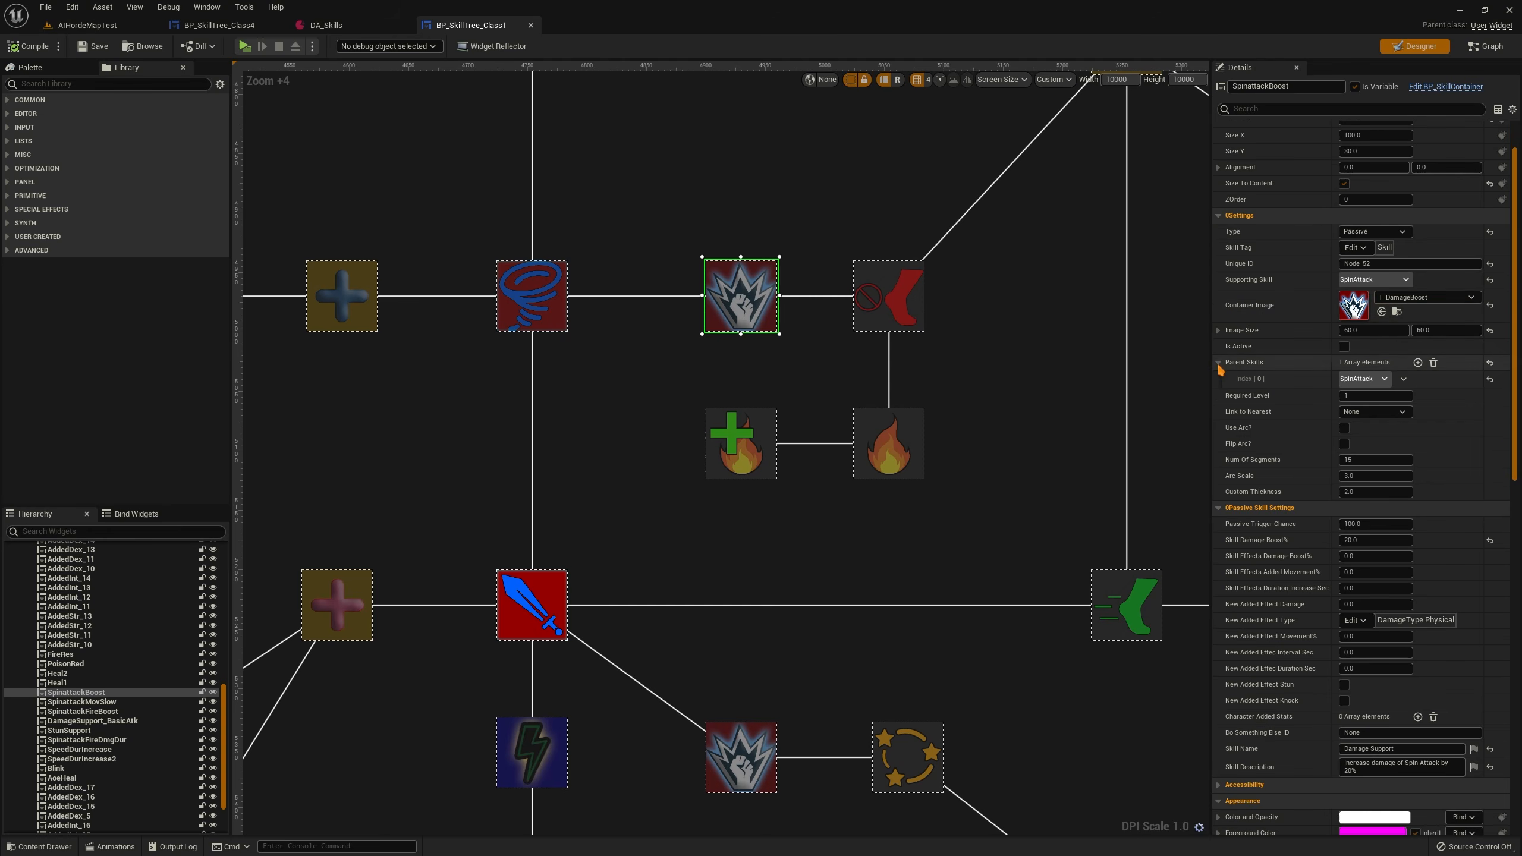
pyautogui.scroll(-1, 1280, 352)
pyautogui.scroll(-2, 1283, 360)
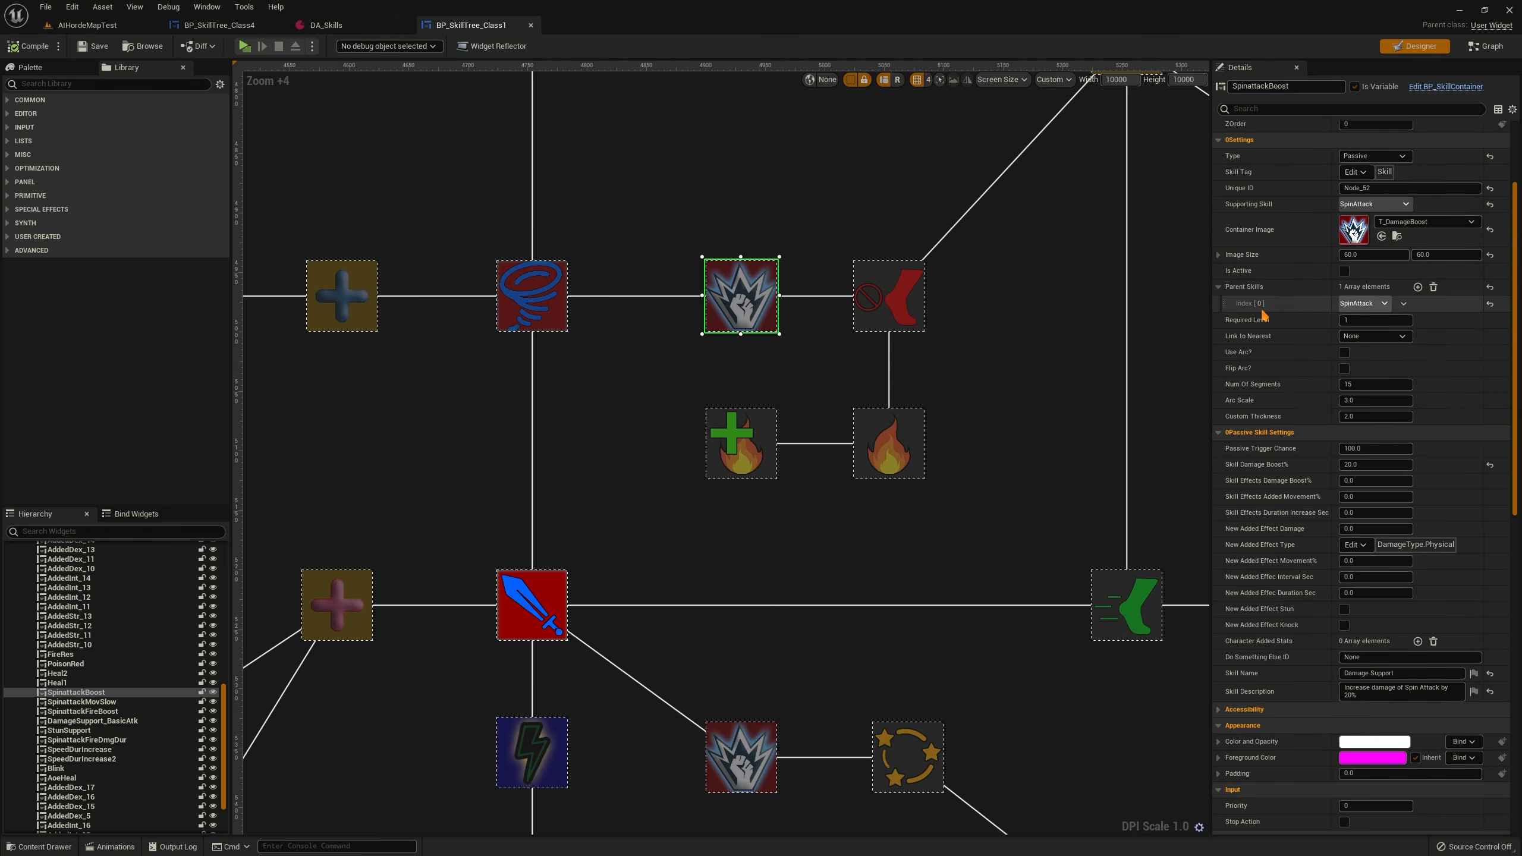
pyautogui.scroll(-2, 1242, 358)
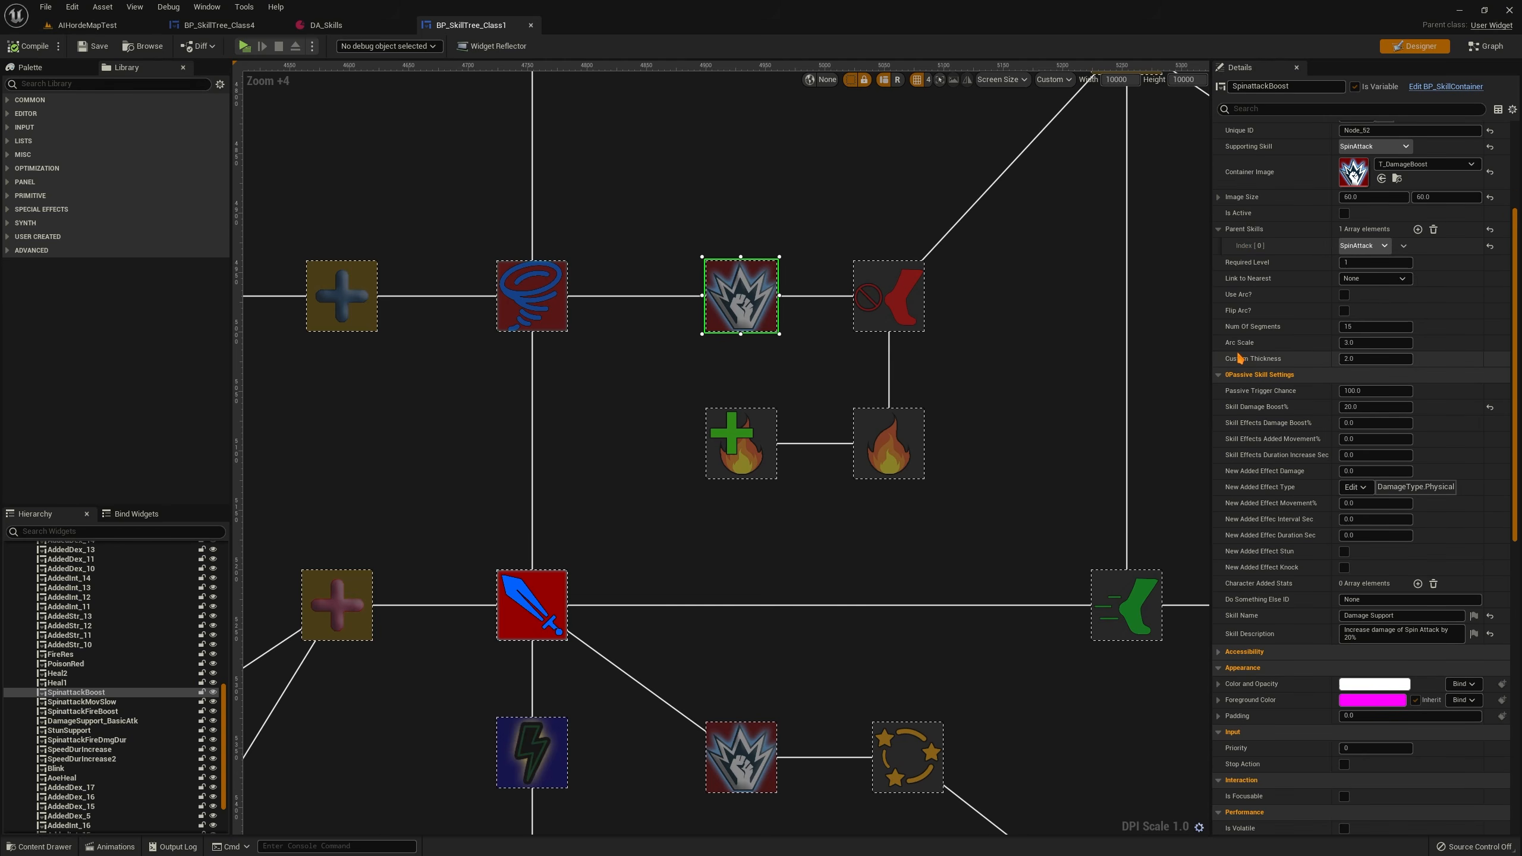
pyautogui.scroll(-1, 1240, 358)
pyautogui.scroll(-2, 1265, 371)
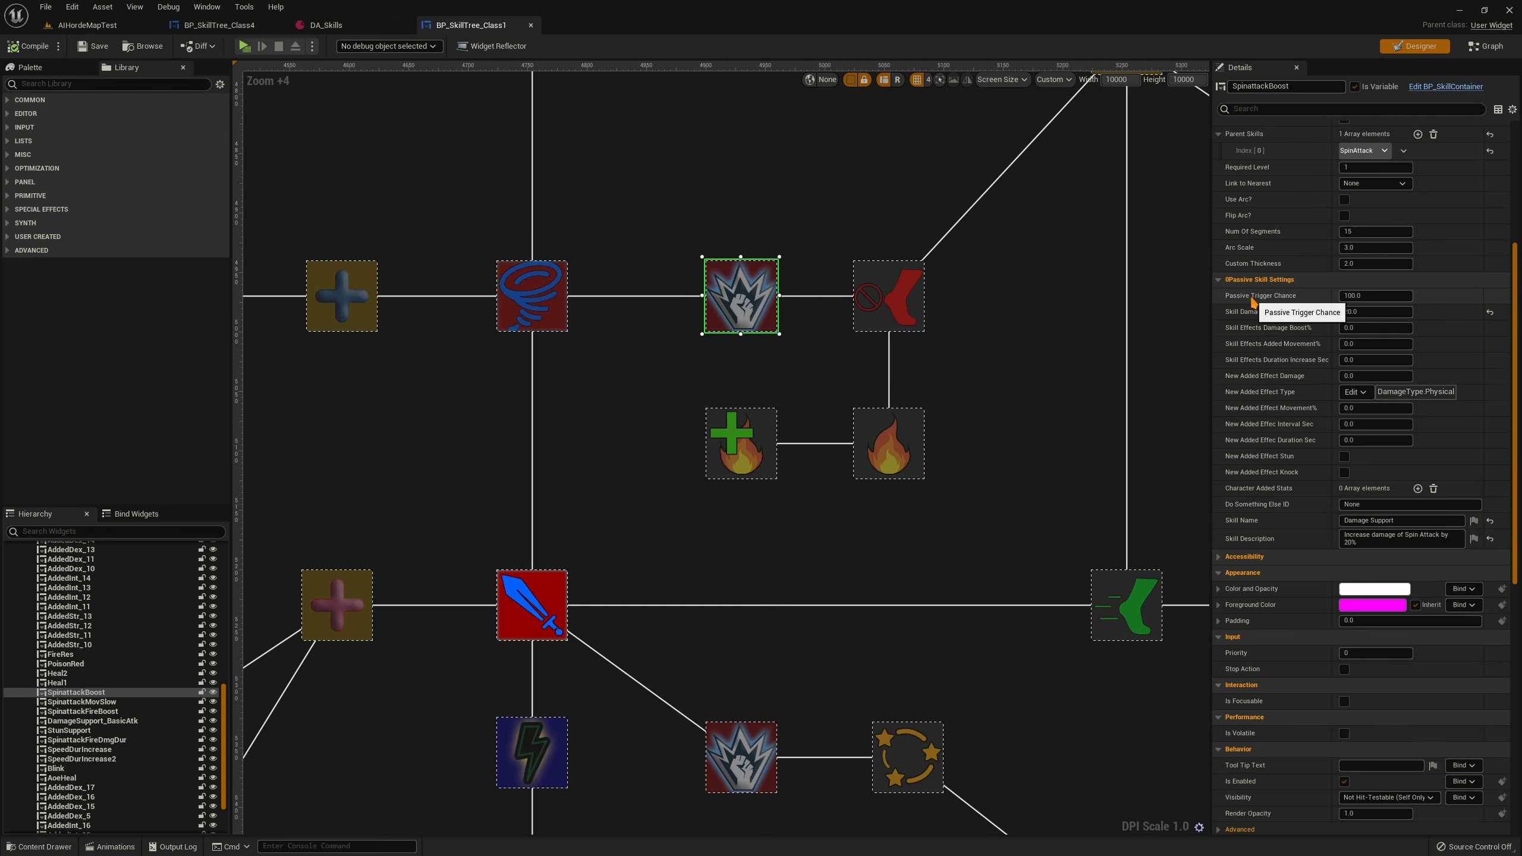
pyautogui.click(1371, 297)
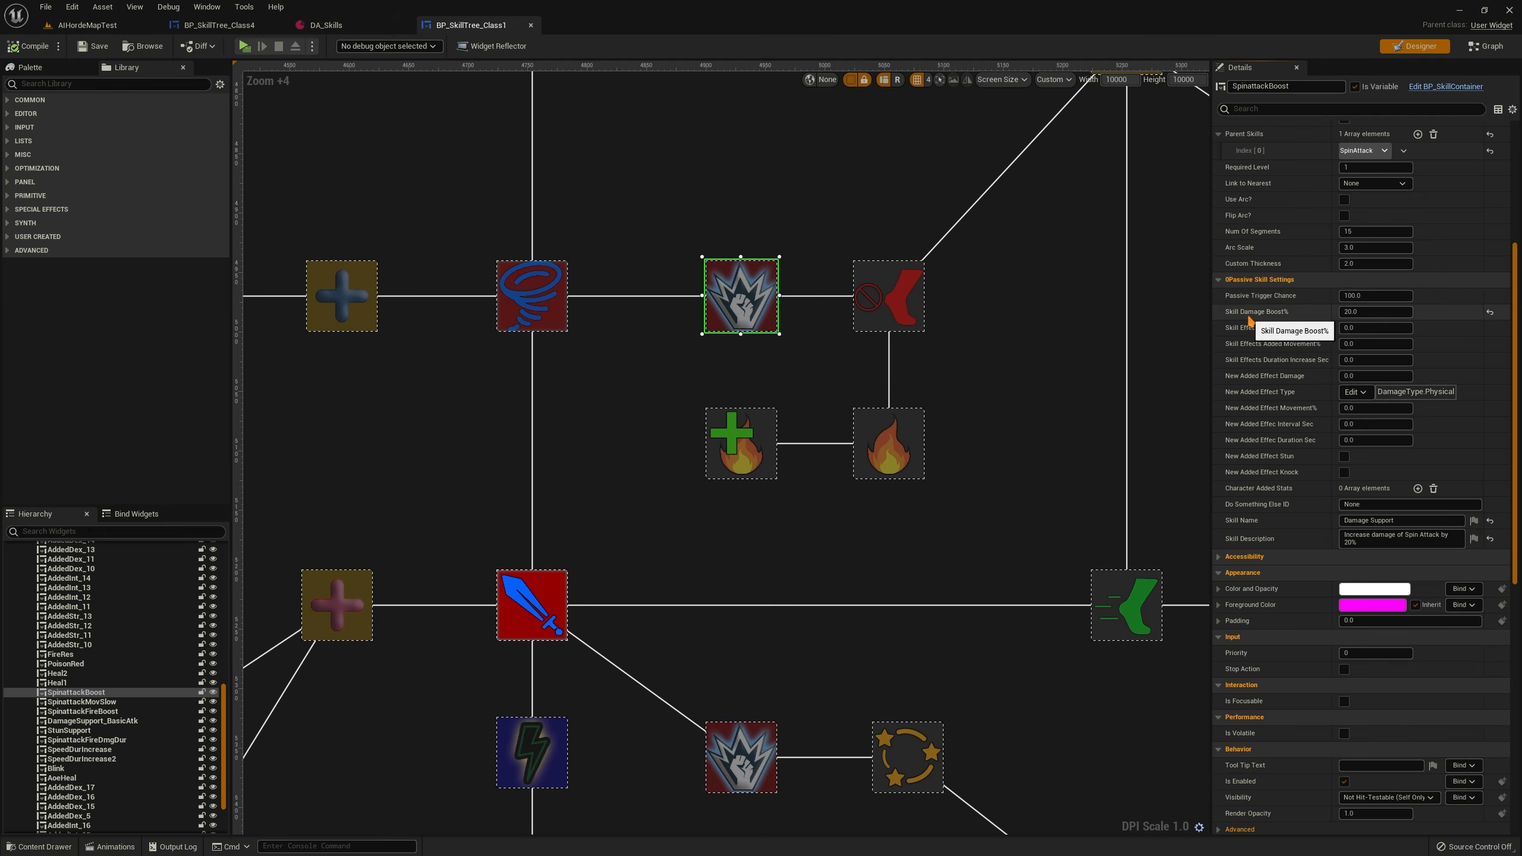
pyautogui.click(1353, 311)
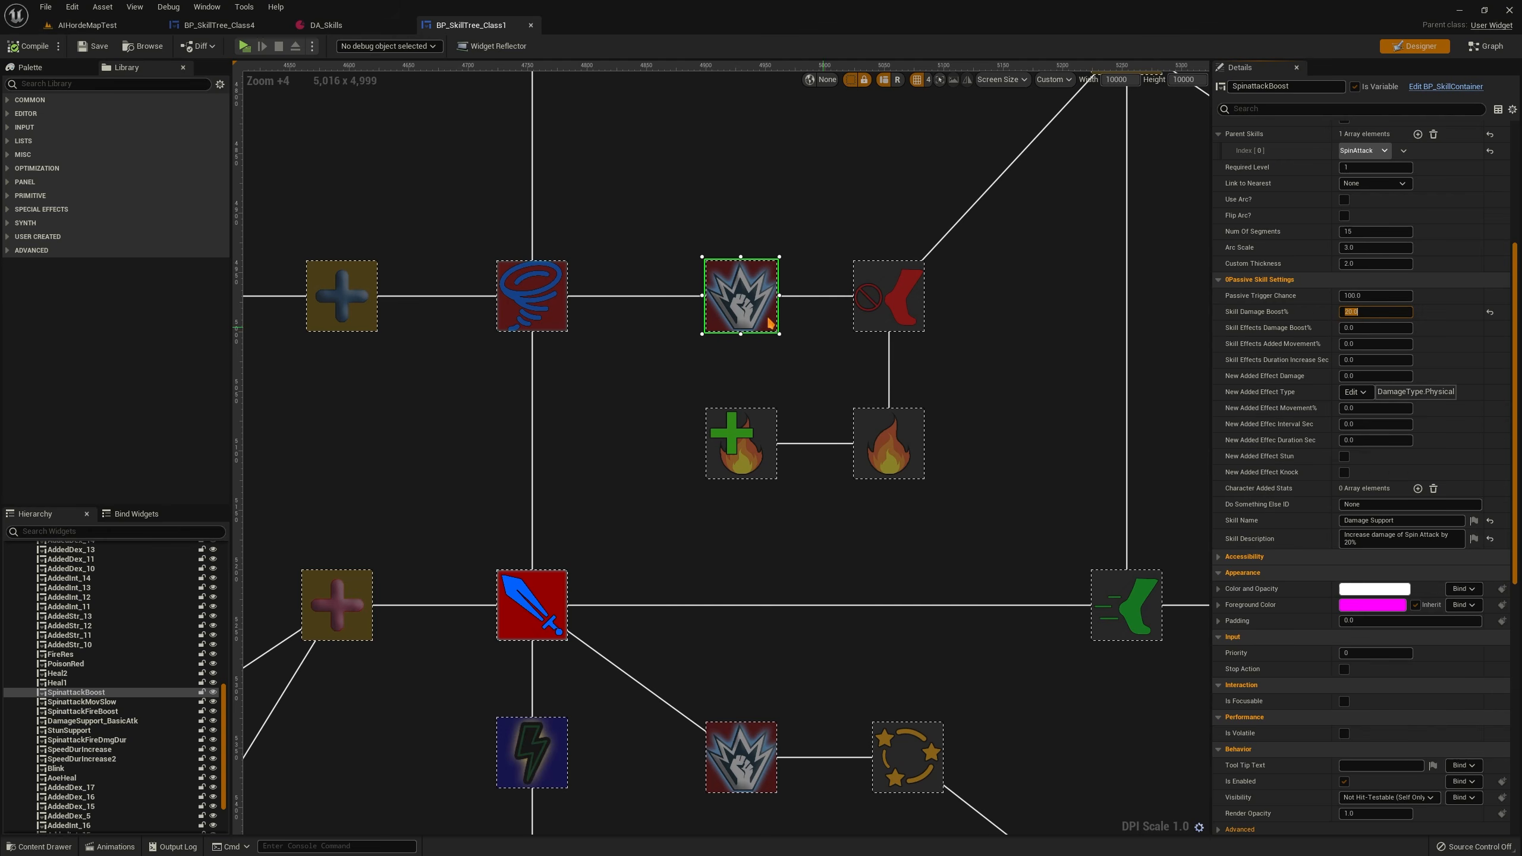
# Inspect the Skill Effects Added Movement% setting of the SpinattackMovSlow node
pyautogui.click(925, 291)
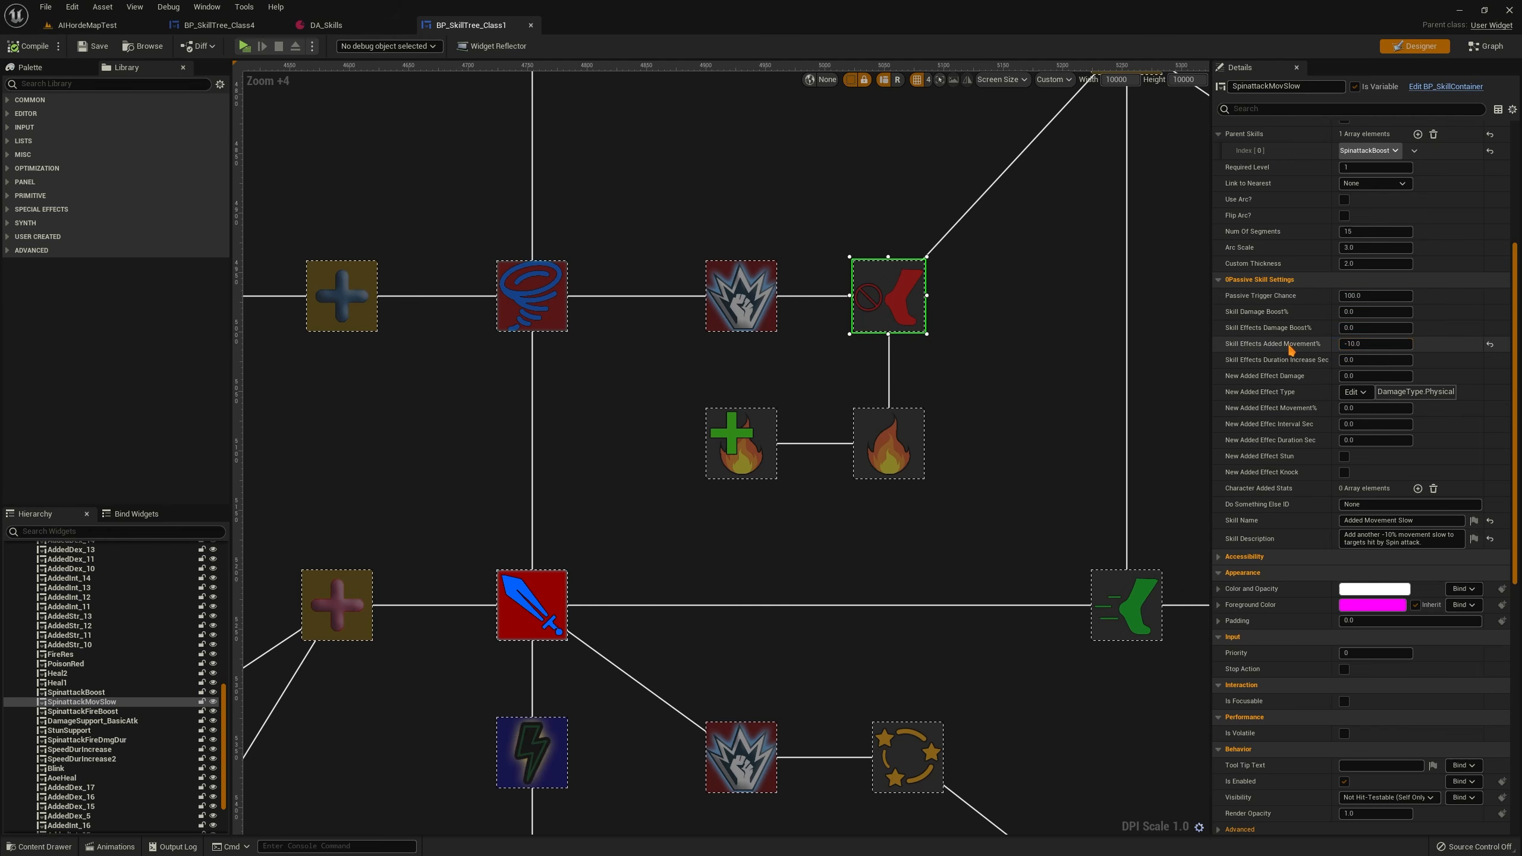
pyautogui.click(1377, 342)
pyautogui.click(1328, 349)
pyautogui.click(1366, 347)
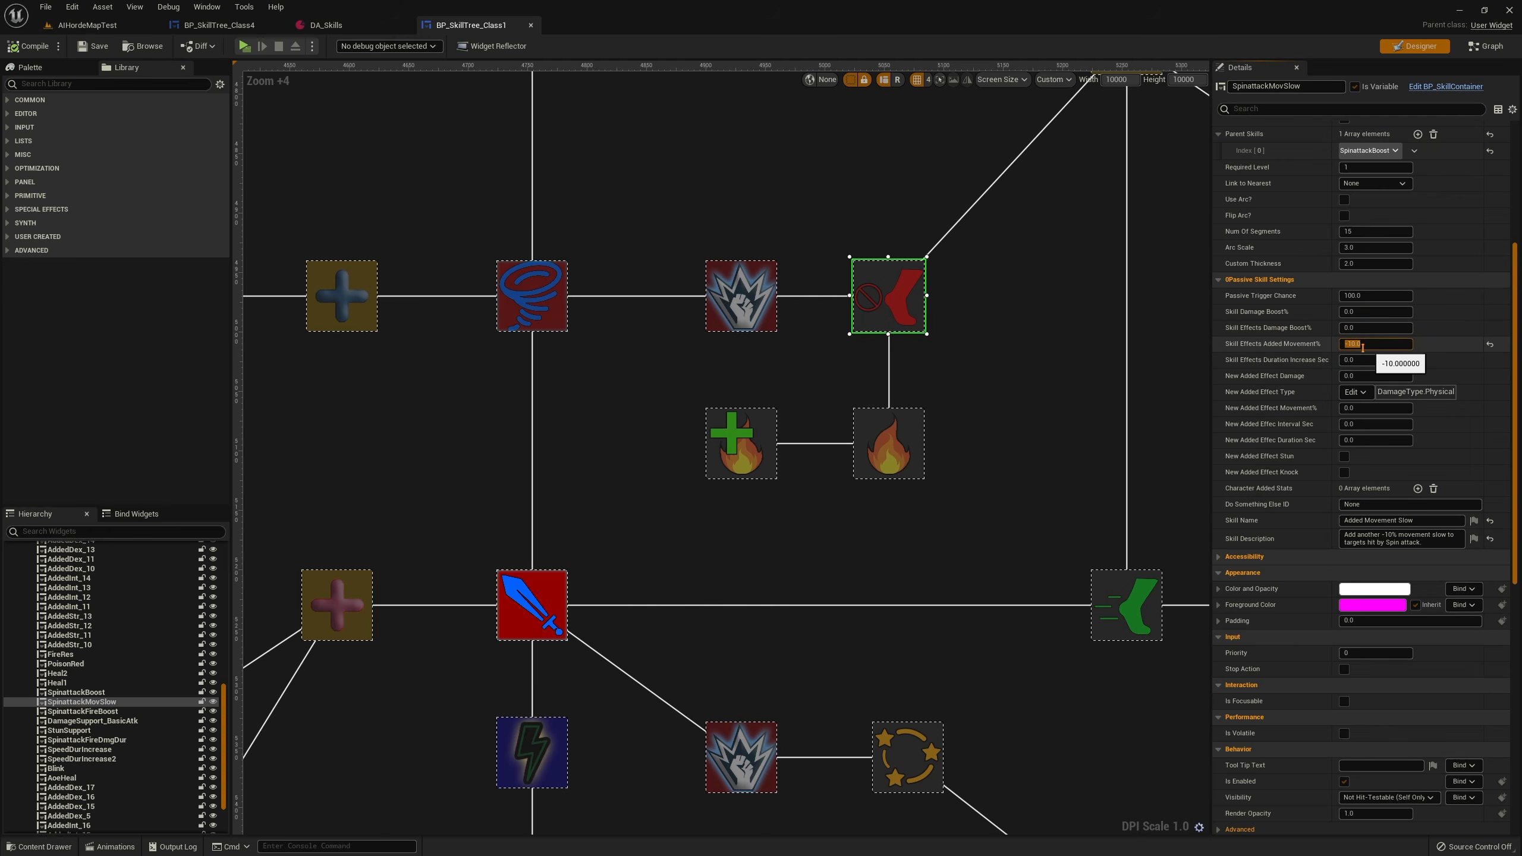
pyautogui.click(1311, 348)
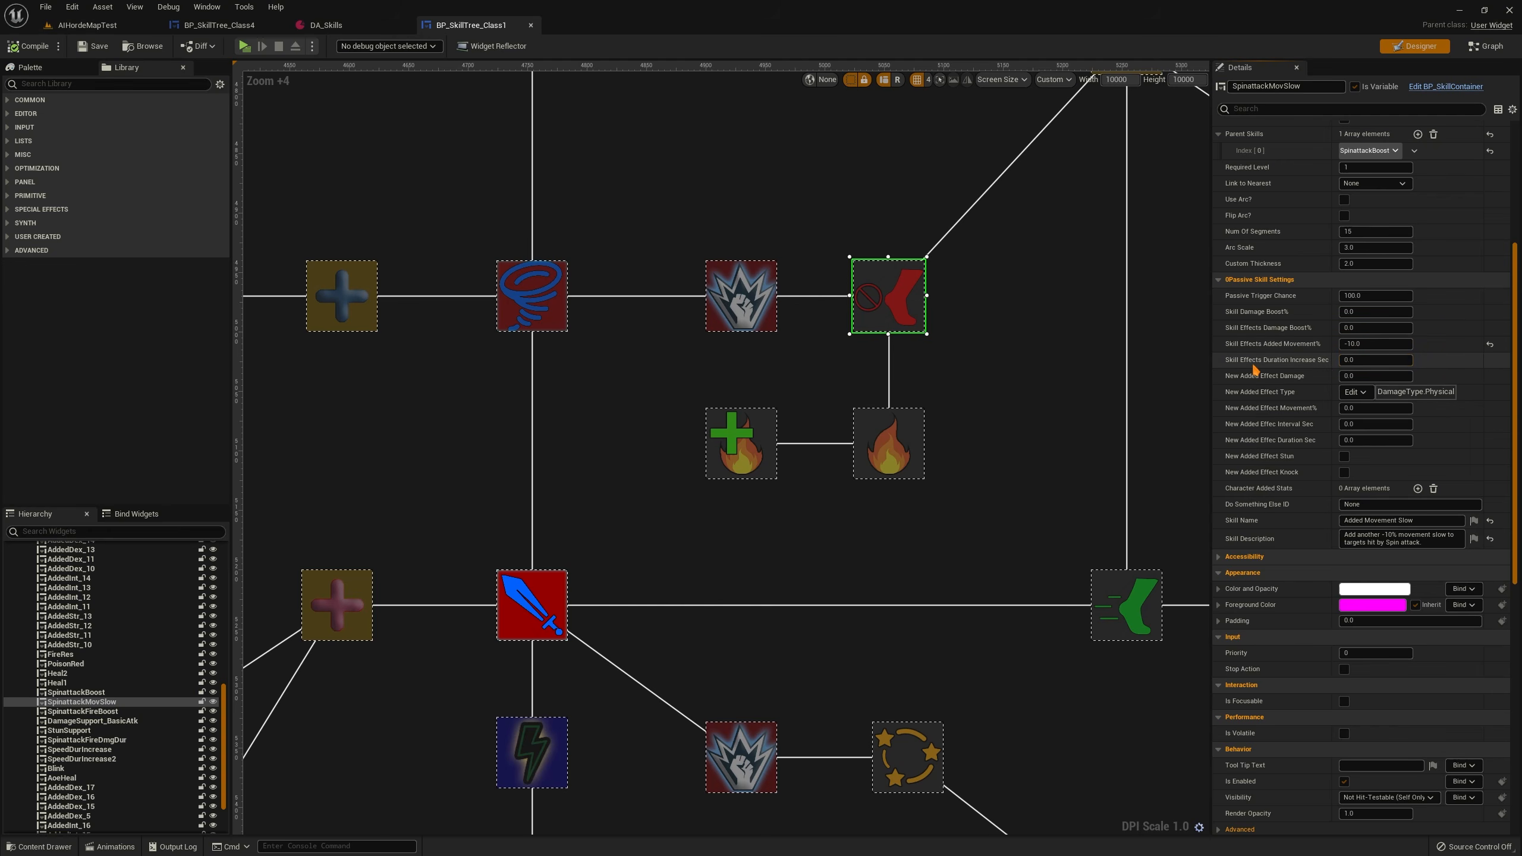
# Examine the new added effect damage, type, interval and duration of the SpinattackFireBoost node, comparing it with the SpinAttack node
pyautogui.click(885, 441)
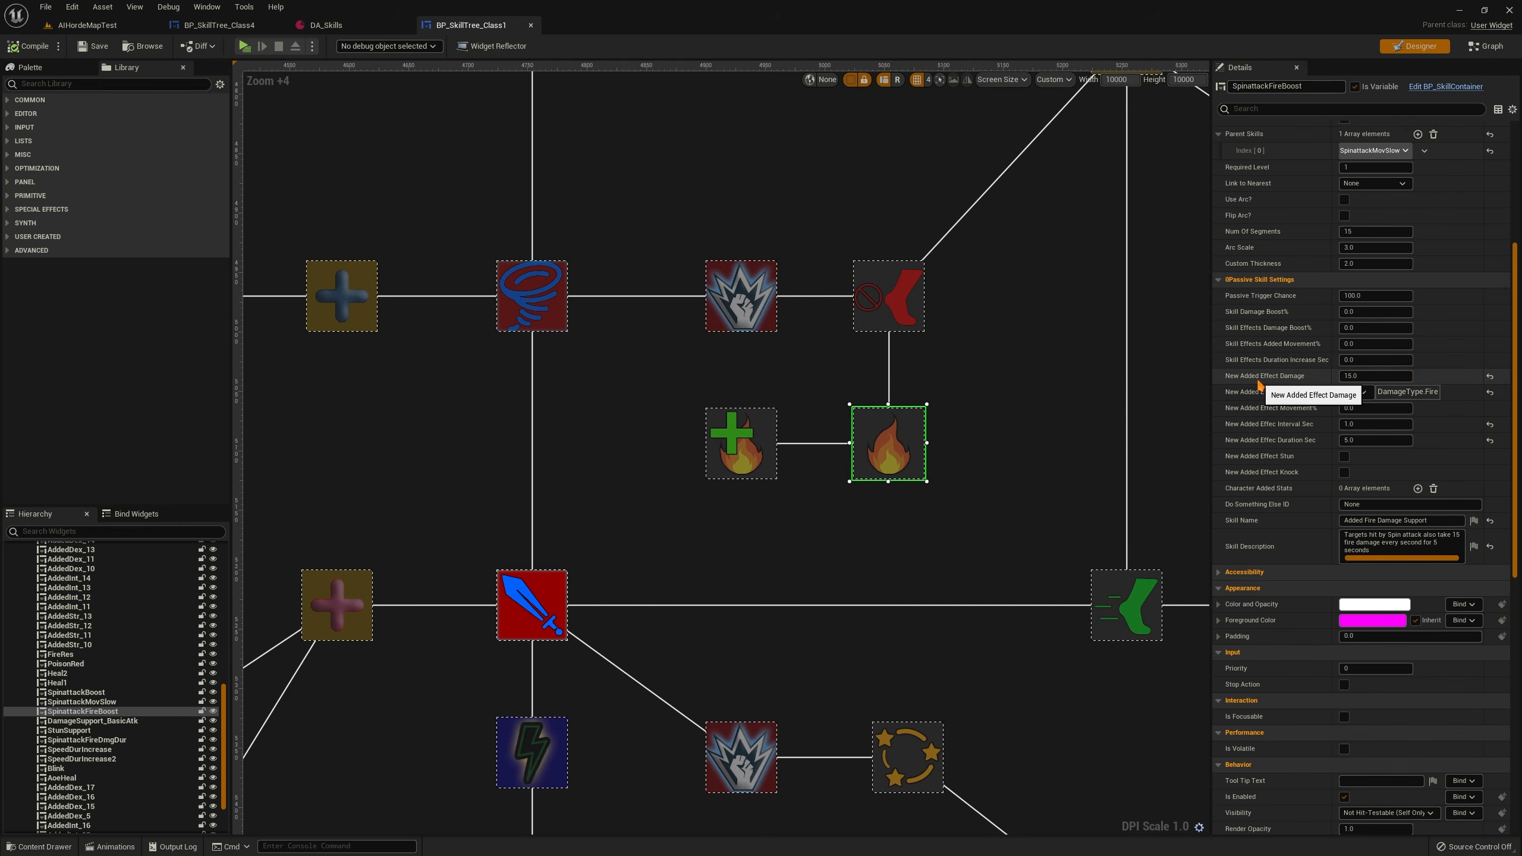
pyautogui.click(510, 303)
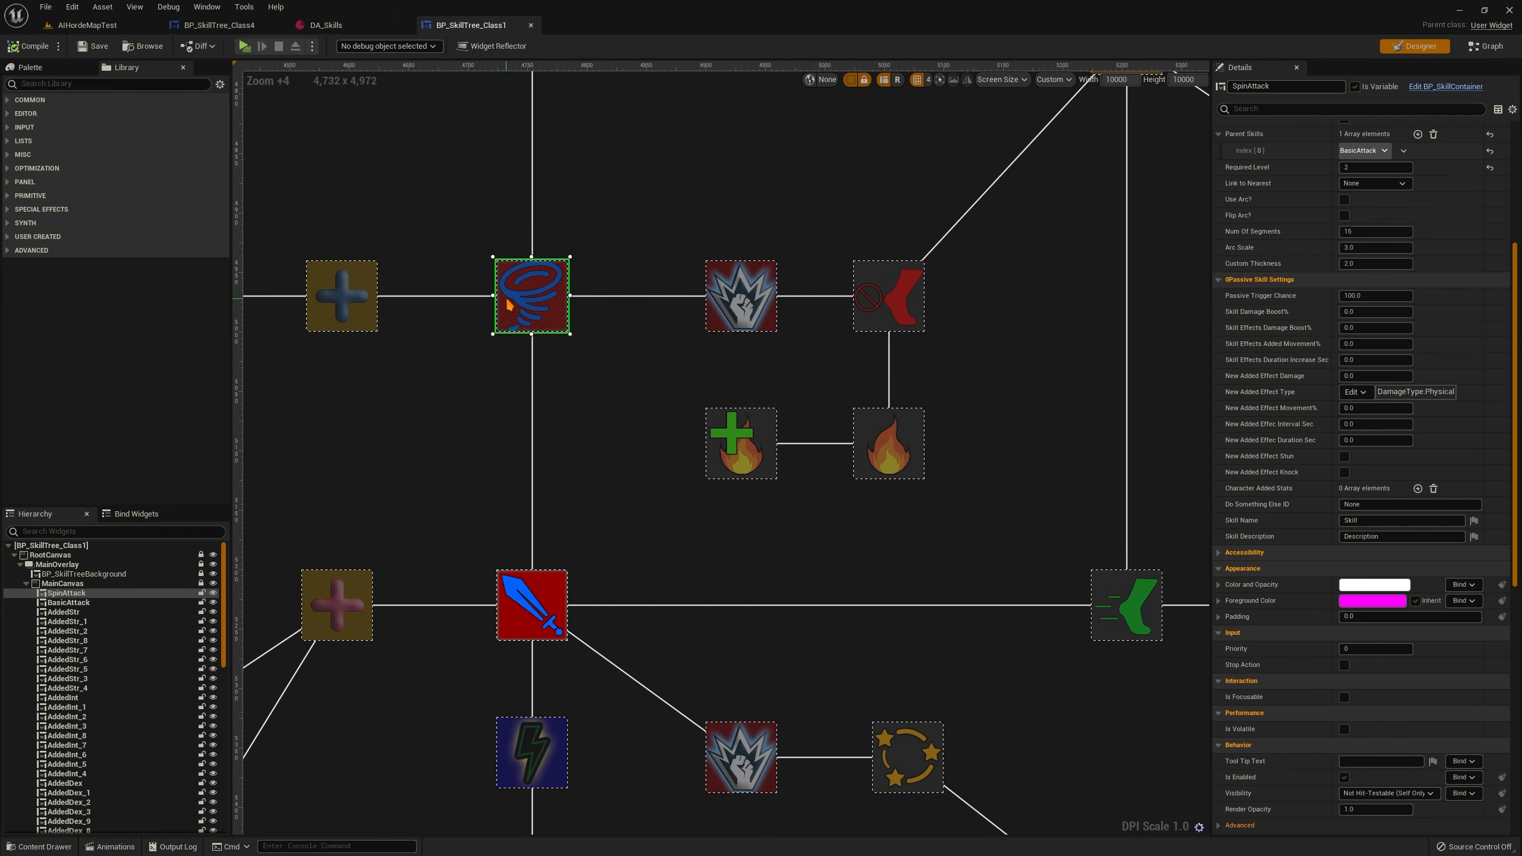
pyautogui.click(919, 442)
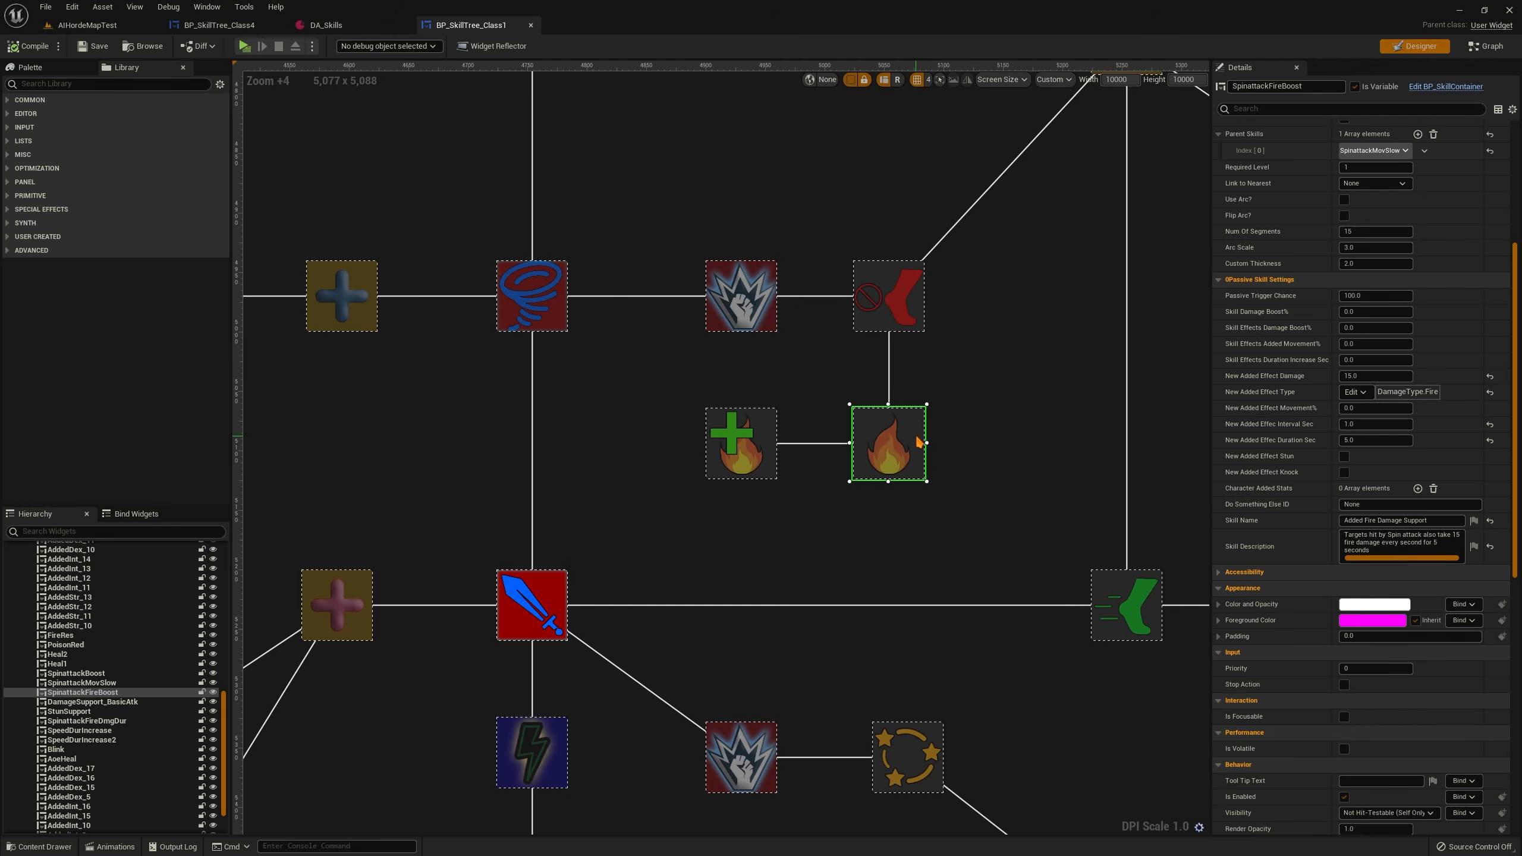
pyautogui.click(530, 290)
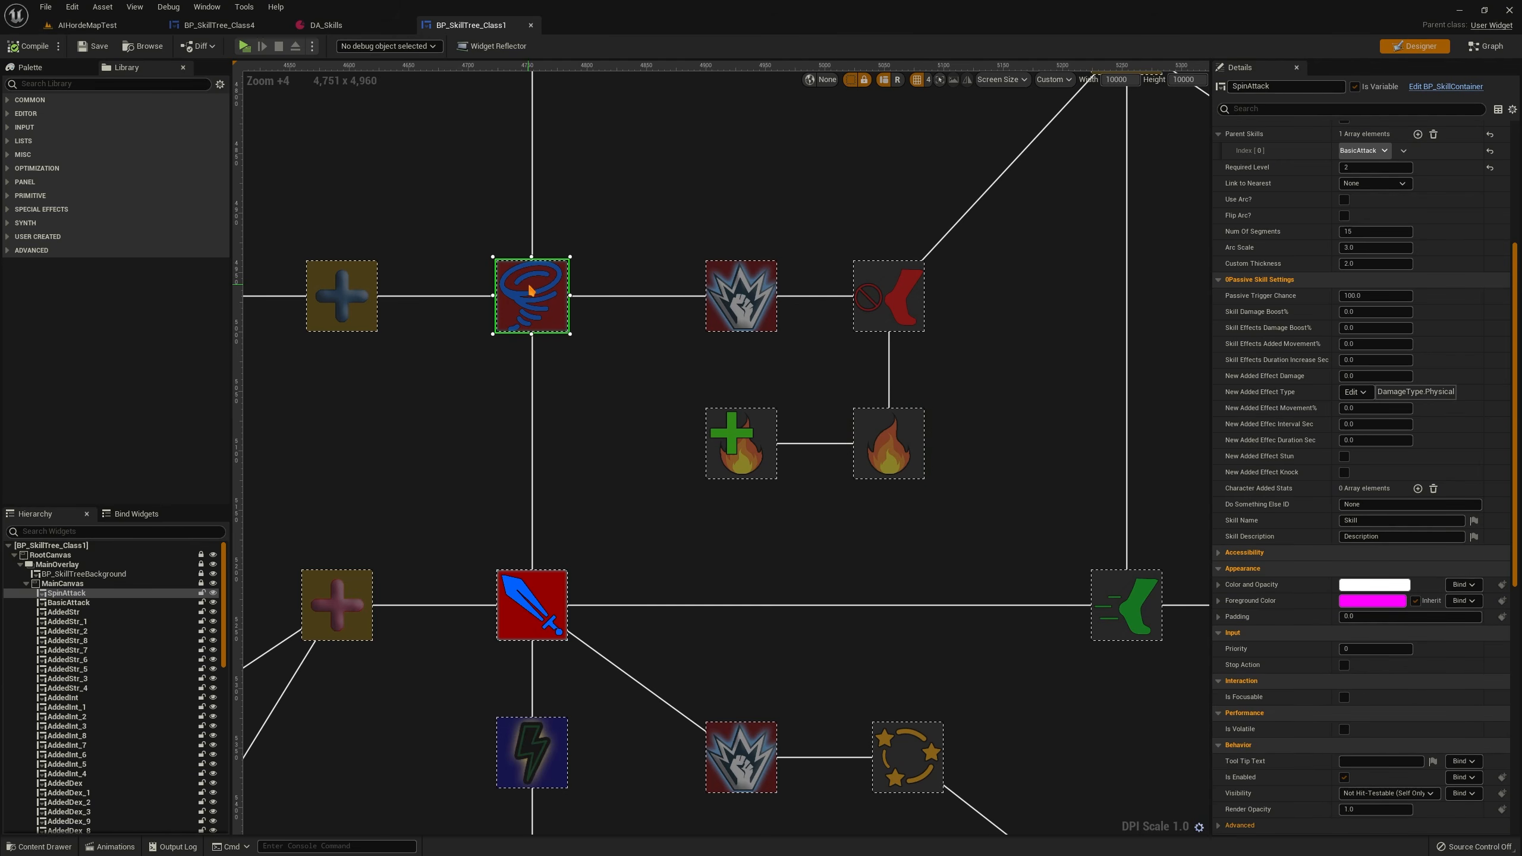
pyautogui.click(889, 444)
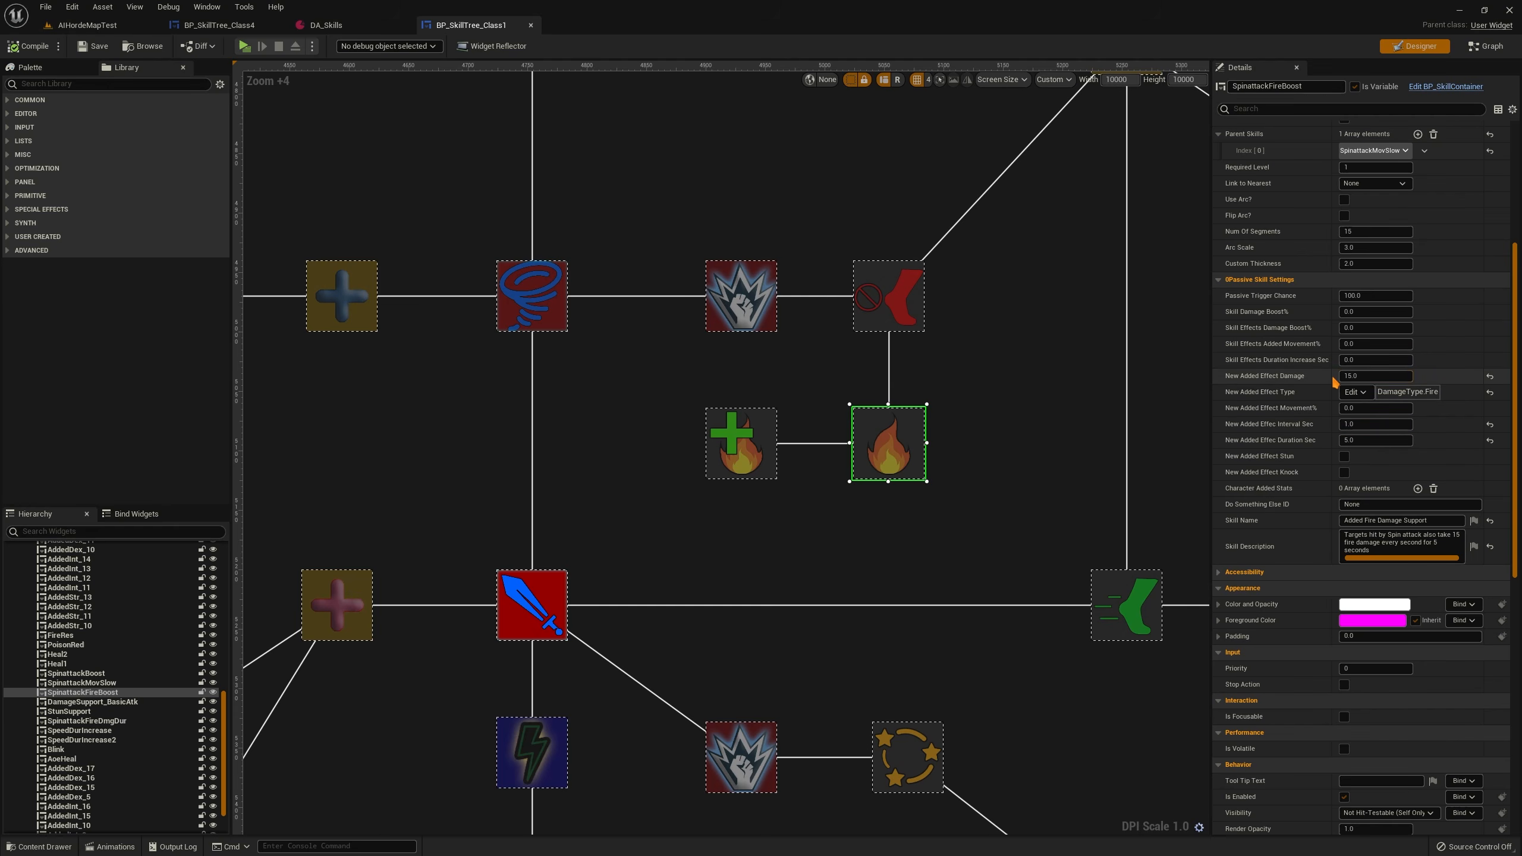
# Compare the SpinattackFireDmgDur node's effect damage boost and duration increase settings with the SpinattackFireBoost node
pyautogui.click(749, 448)
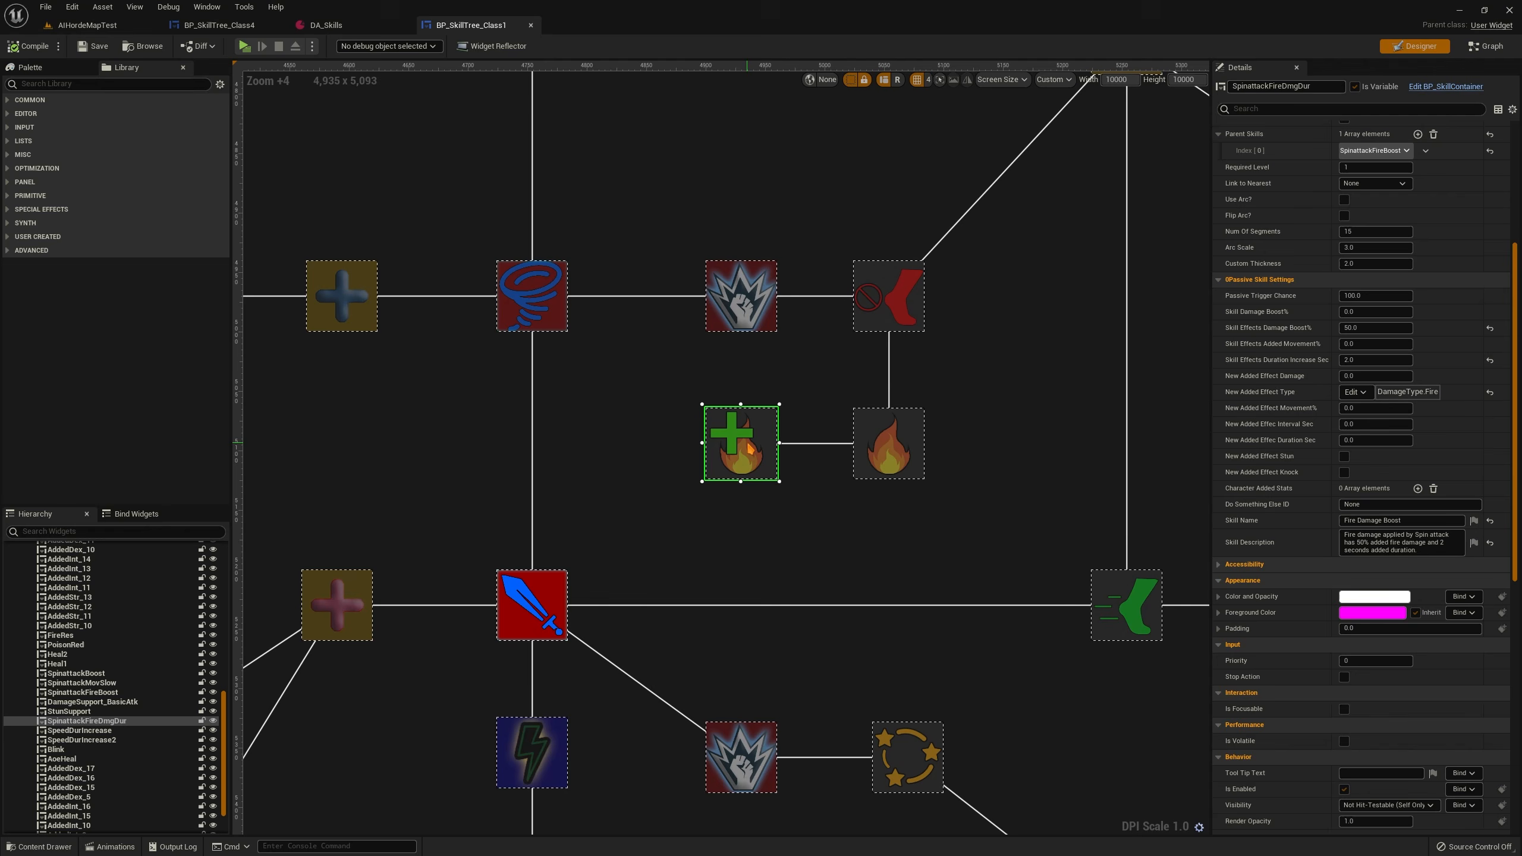
pyautogui.click(877, 437)
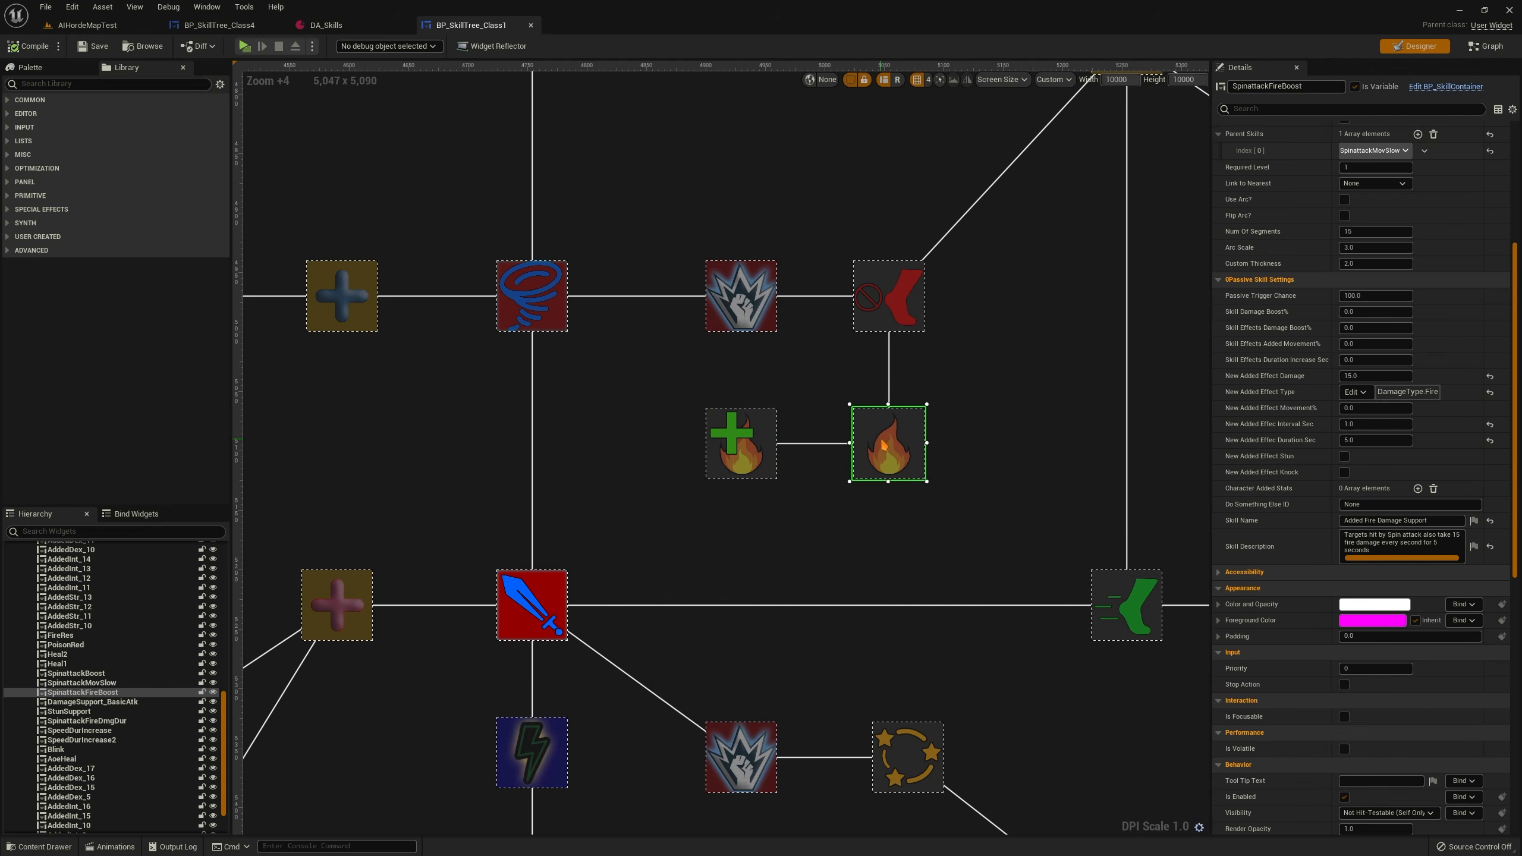
pyautogui.click(734, 441)
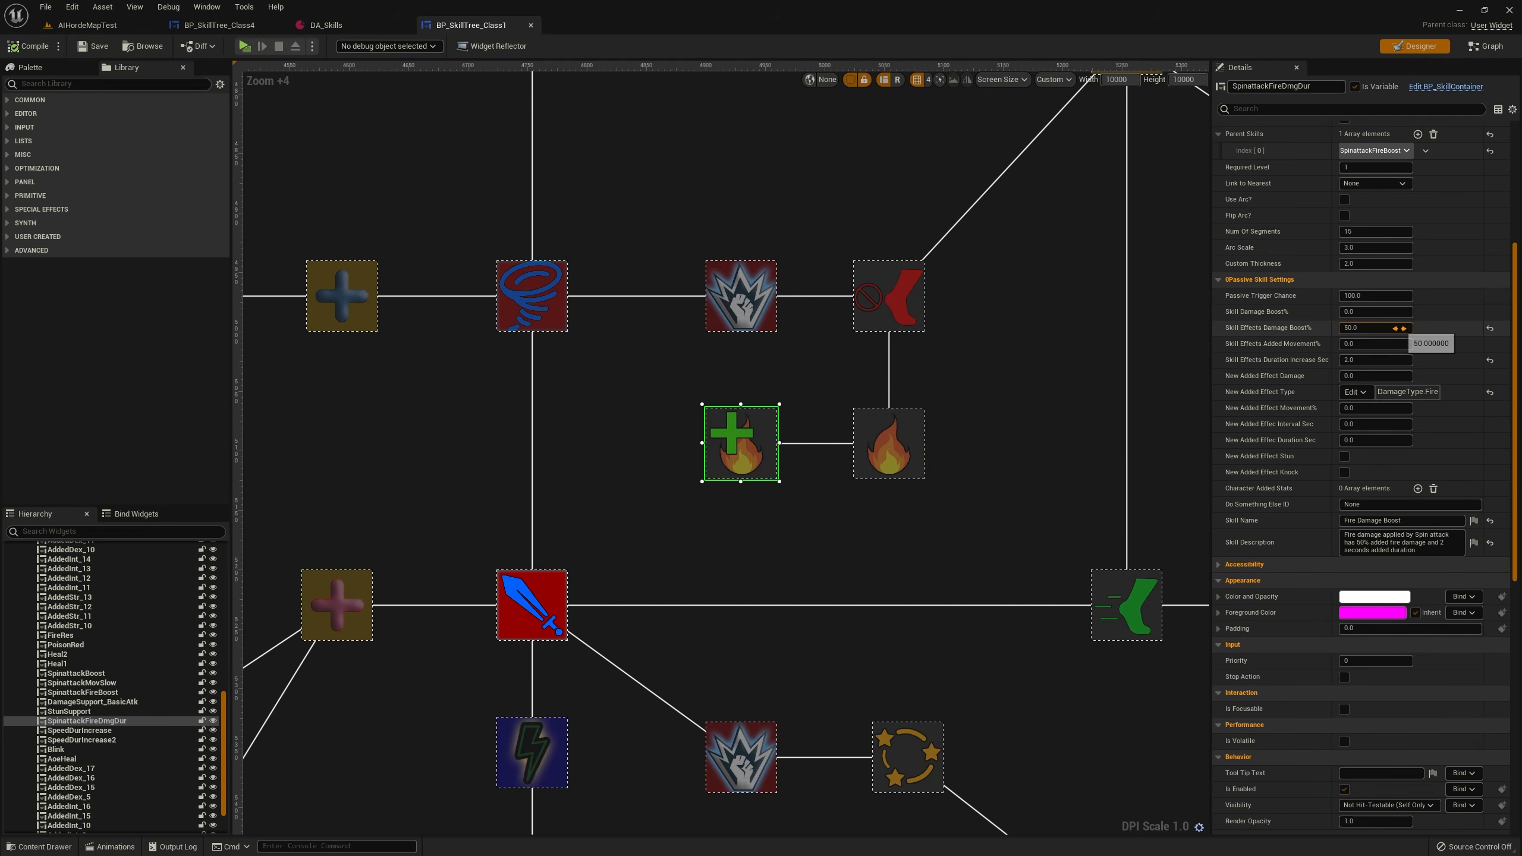
pyautogui.click(1372, 328)
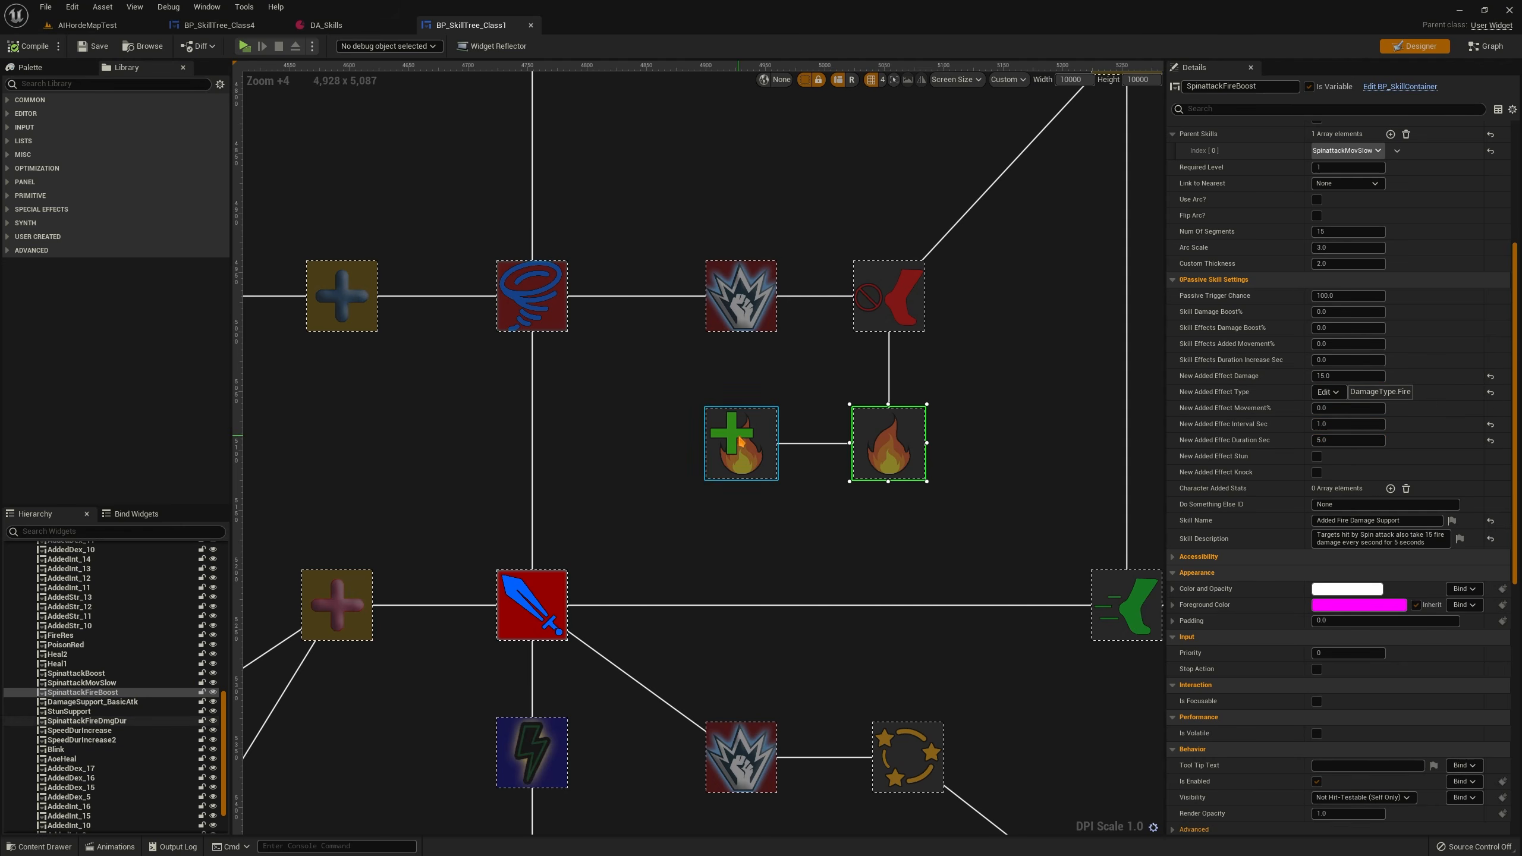
pyautogui.click(741, 443)
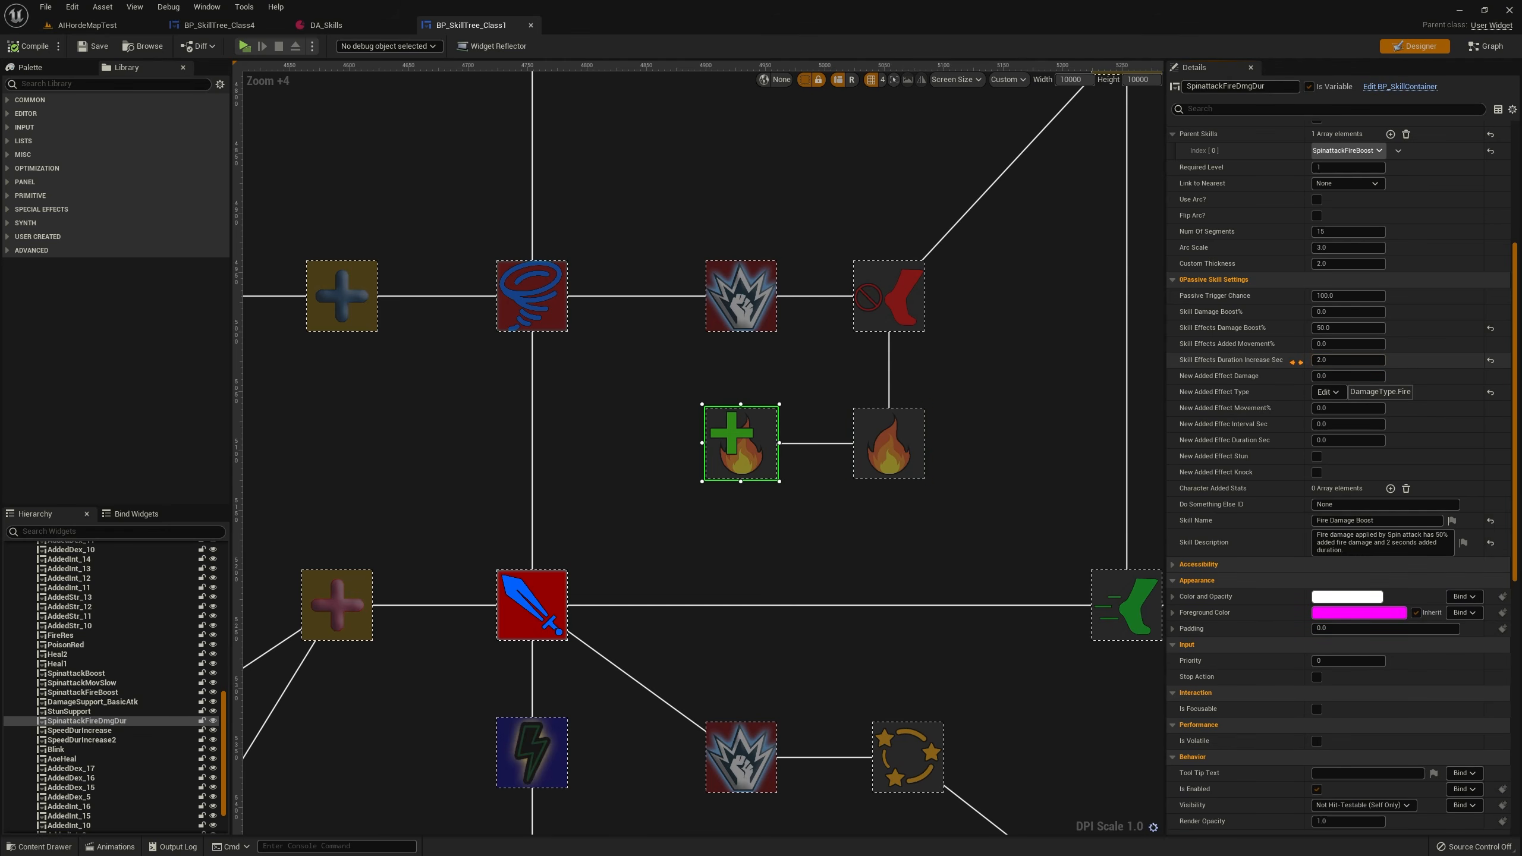
# Review the Crit node's settings and the duration increase settings of its support node SpeedDurIncrease2
pyautogui.moveTo(622, 211); pyautogui.dragTo(909, 659, button='right')
pyautogui.scroll(-1, 743, 534)
pyautogui.click(808, 471)
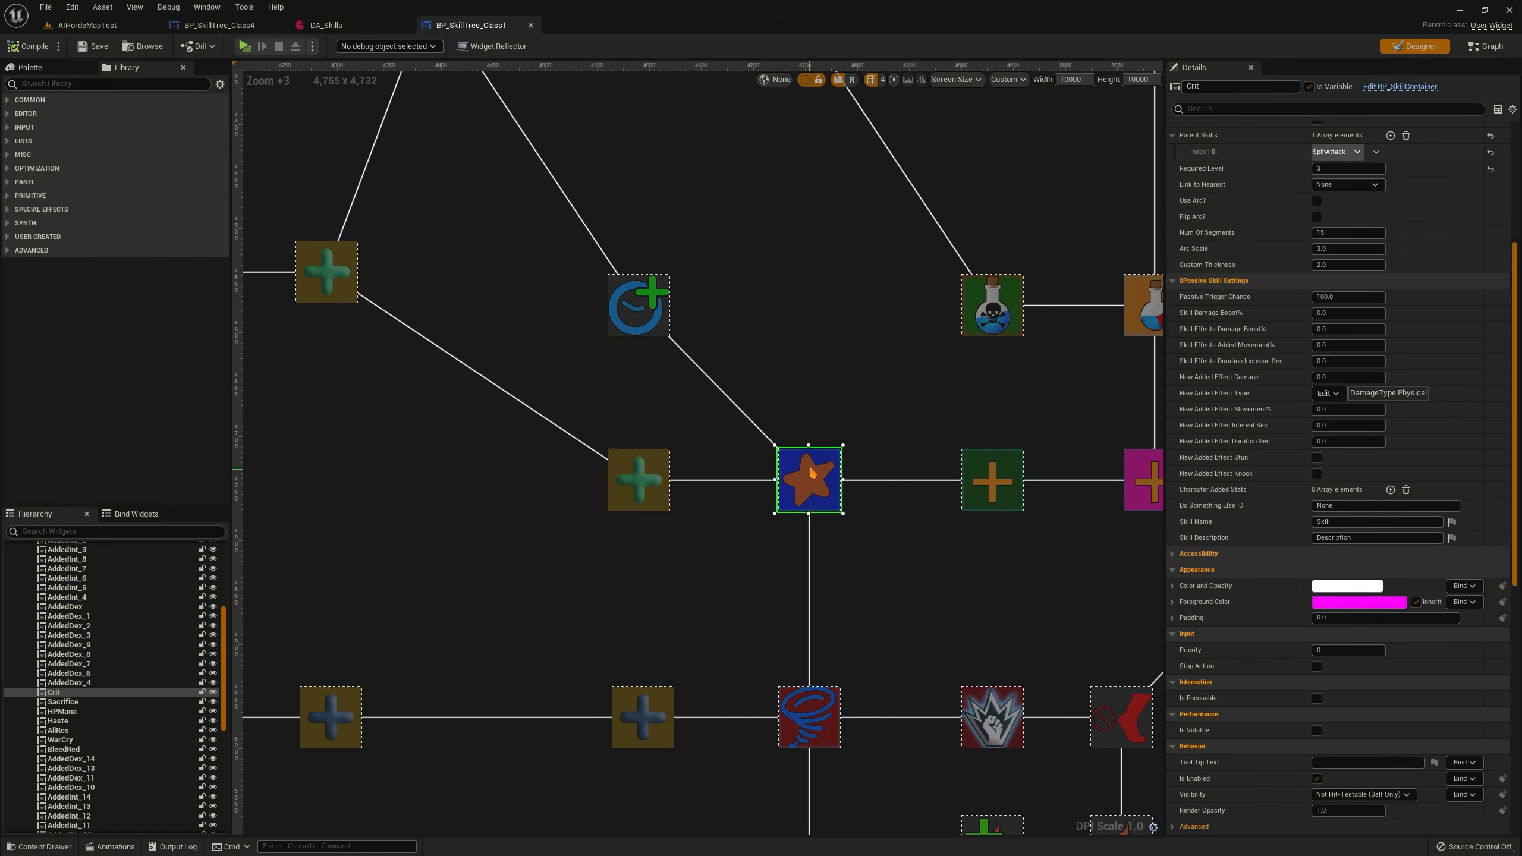
pyautogui.scroll(5, 1228, 504)
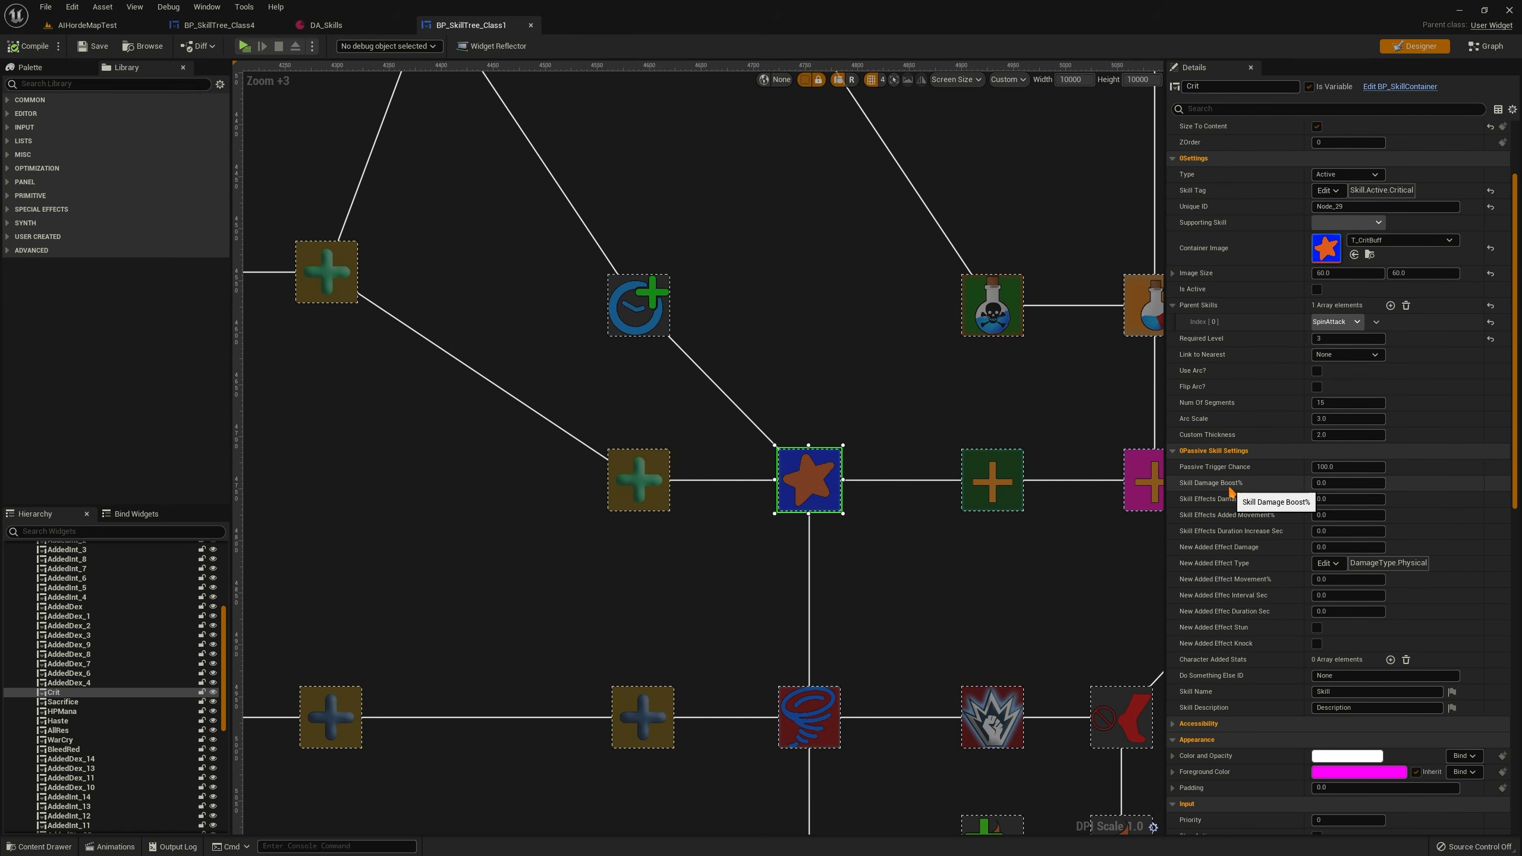
pyautogui.click(626, 306)
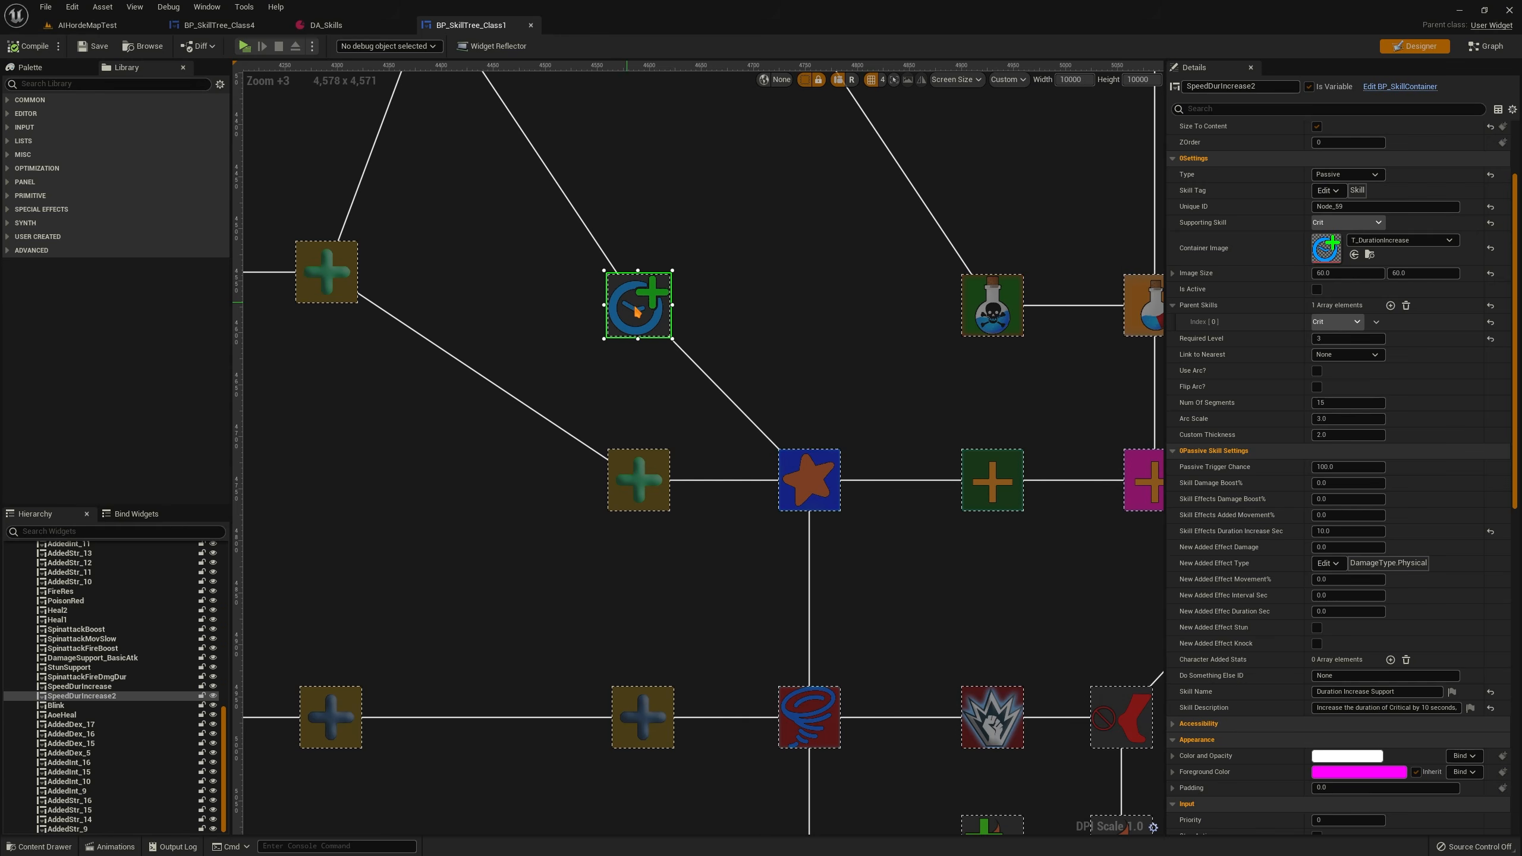
pyautogui.scroll(-3, 1234, 580)
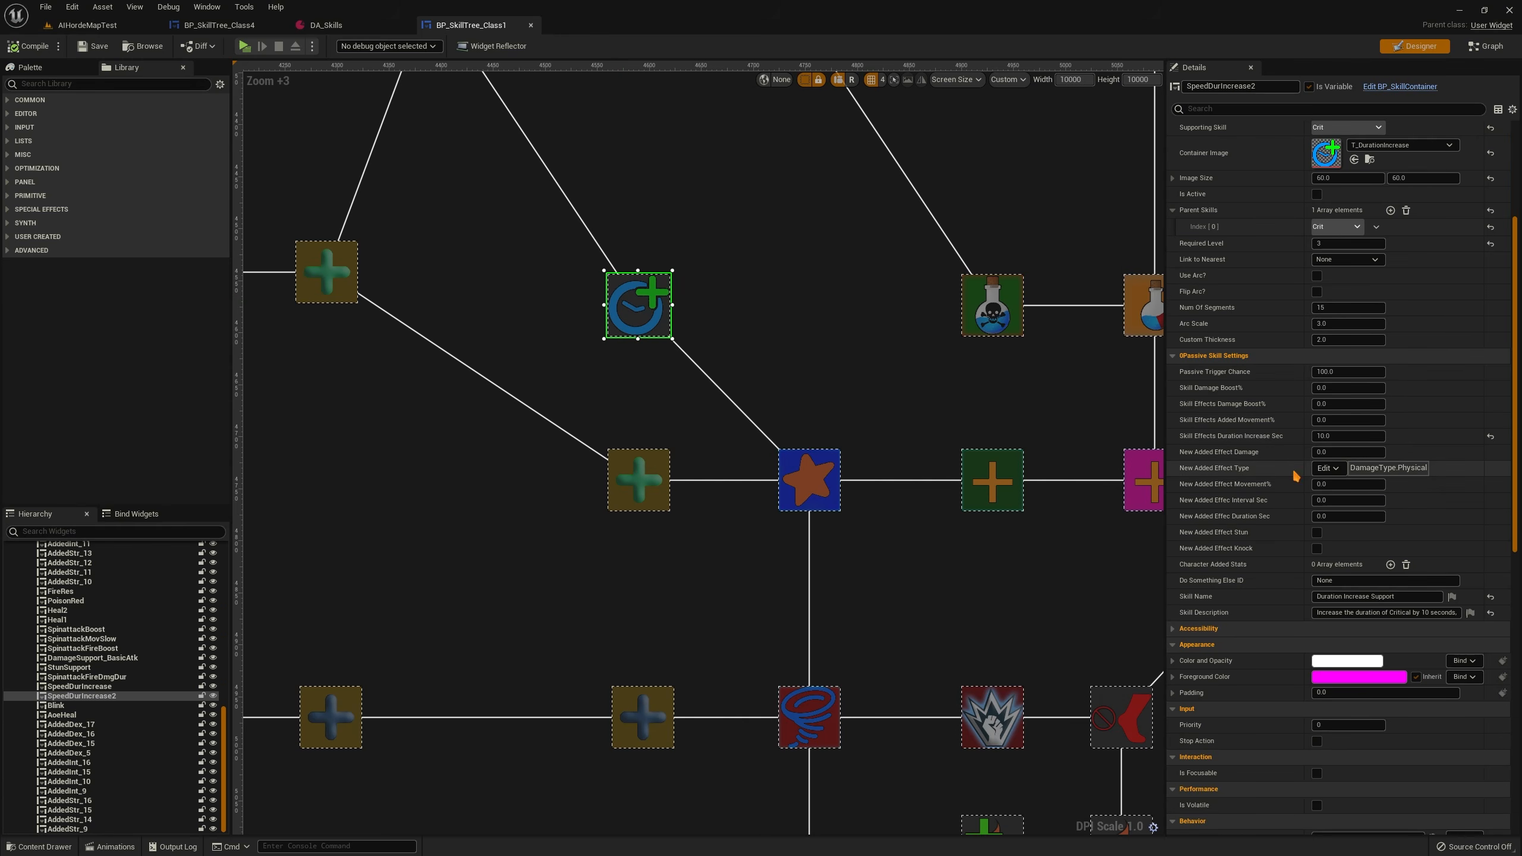
pyautogui.scroll(-1, 1292, 474)
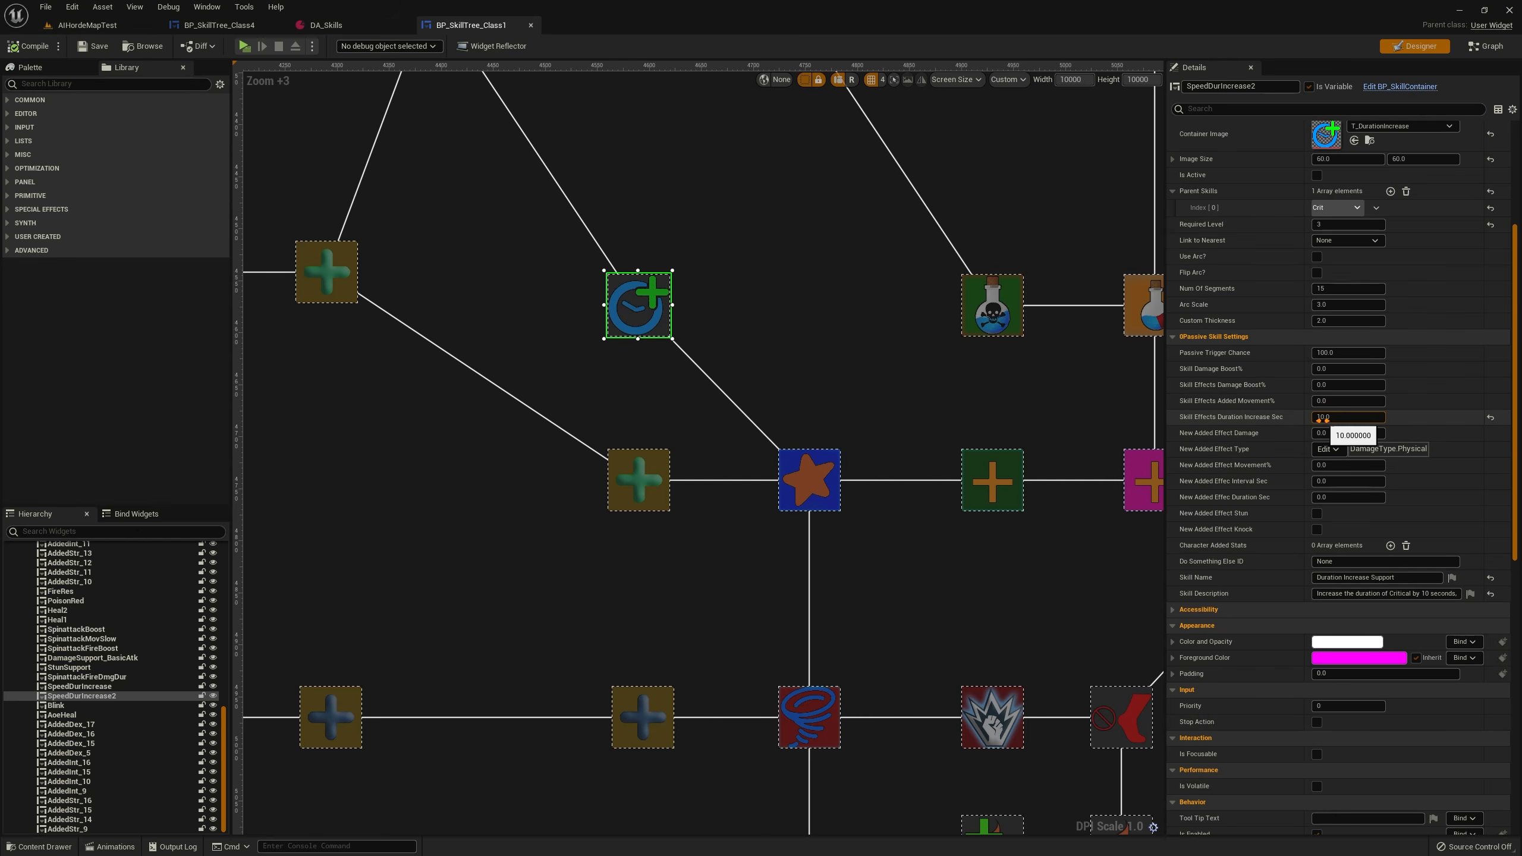
# Look back over the passive settings of the Spin Attack fire damage, fire duration and movement slow support nodes
pyautogui.moveTo(1096, 804); pyautogui.dragTo(830, 468, button='right')
pyautogui.click(851, 519)
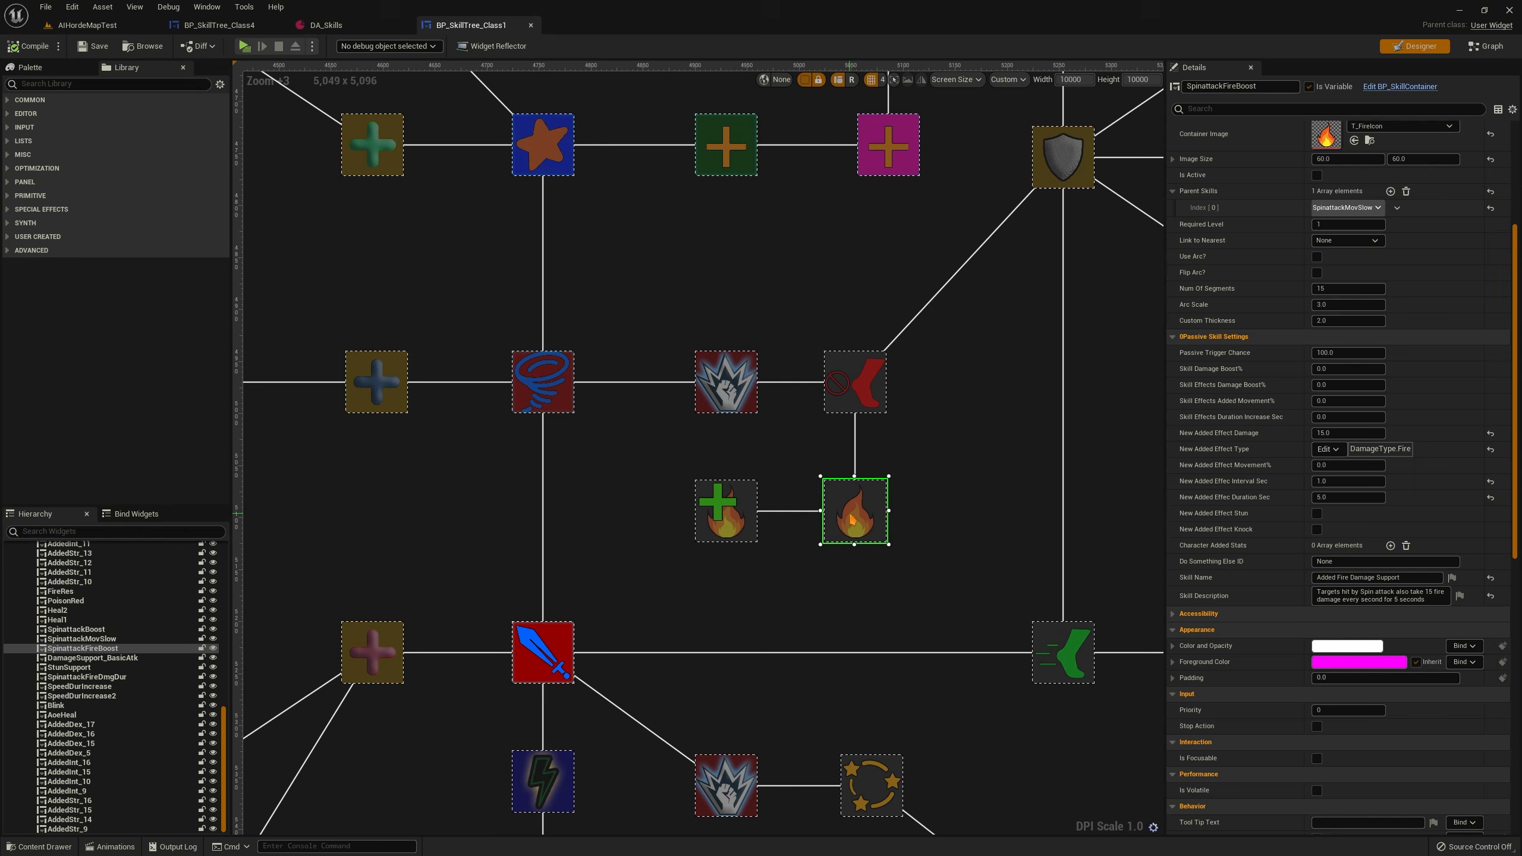
pyautogui.moveTo(811, 591); pyautogui.dragTo(802, 542, button='right')
pyautogui.scroll(-1, 800, 540)
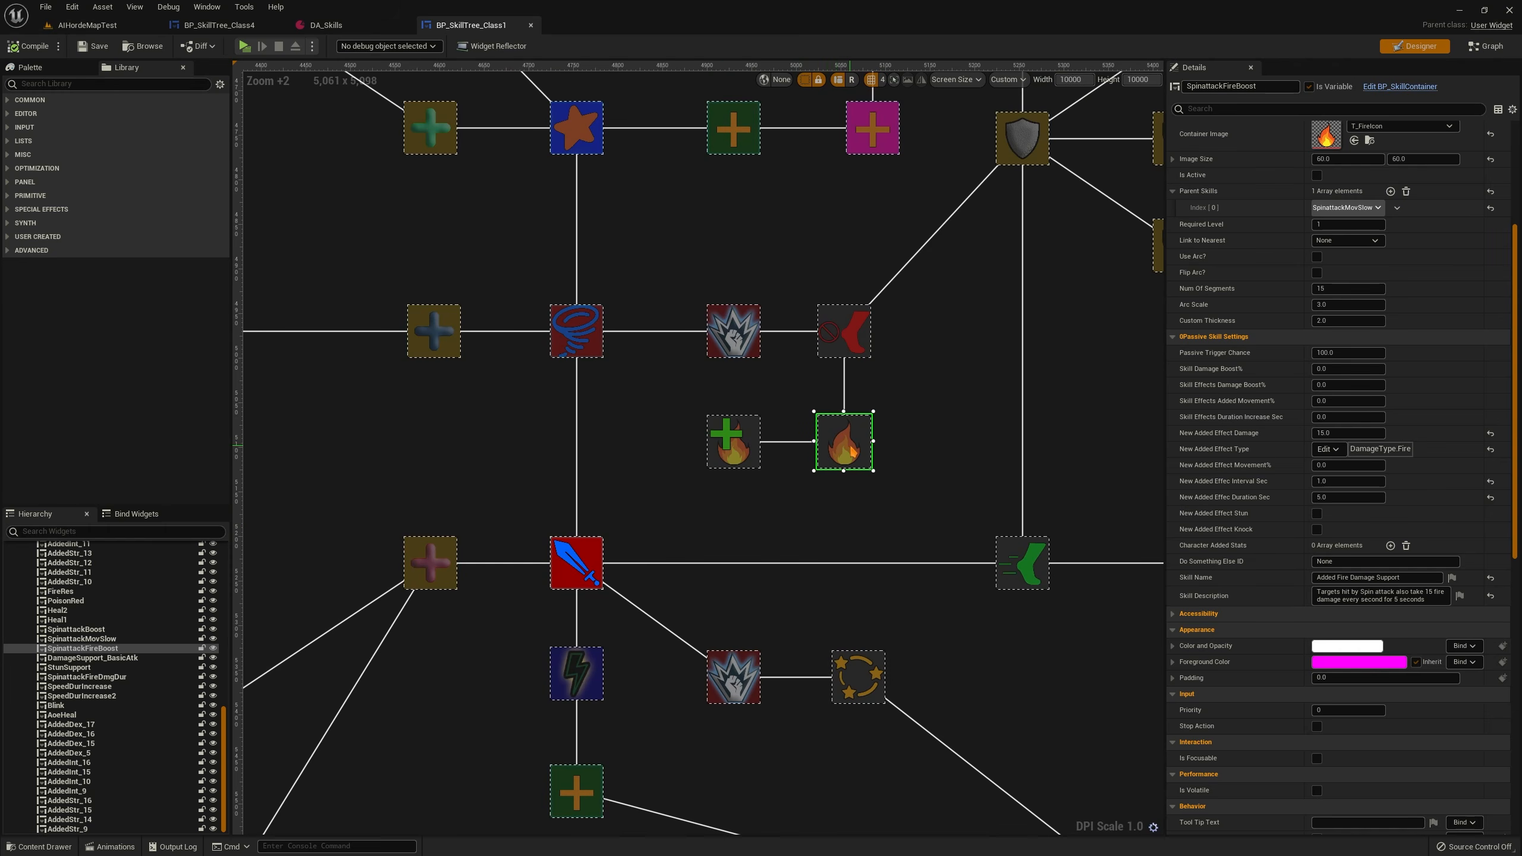
pyautogui.click(733, 444)
pyautogui.click(845, 446)
pyautogui.click(844, 351)
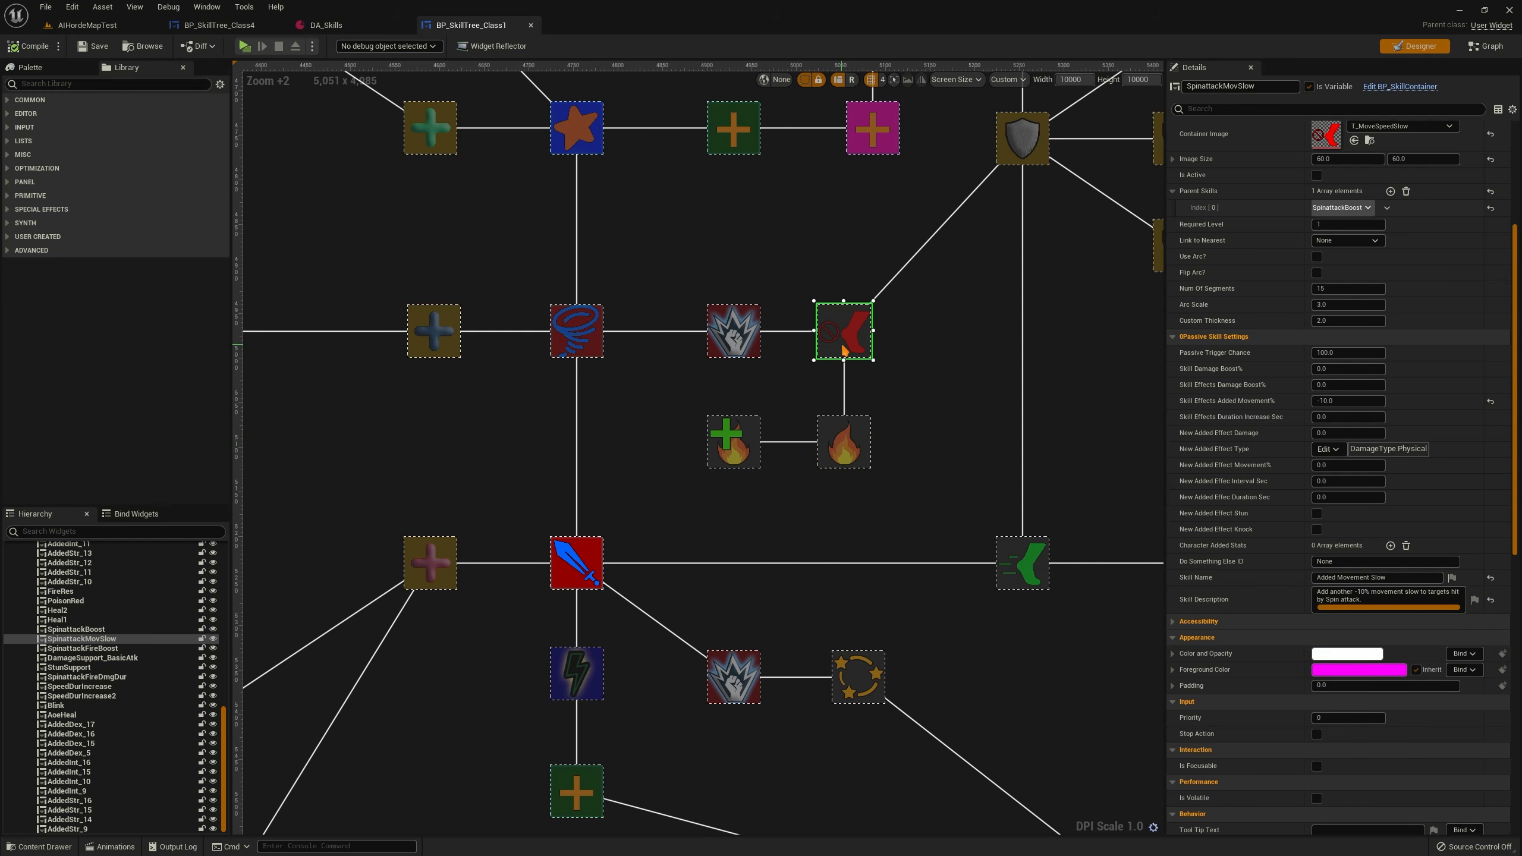
# Examine the StunSupport node's stun effect, effect duration and Passive Trigger Chance, and check the BasicAttack node it supports
pyautogui.moveTo(761, 624); pyautogui.dragTo(793, 469, button='right')
pyautogui.click(908, 539)
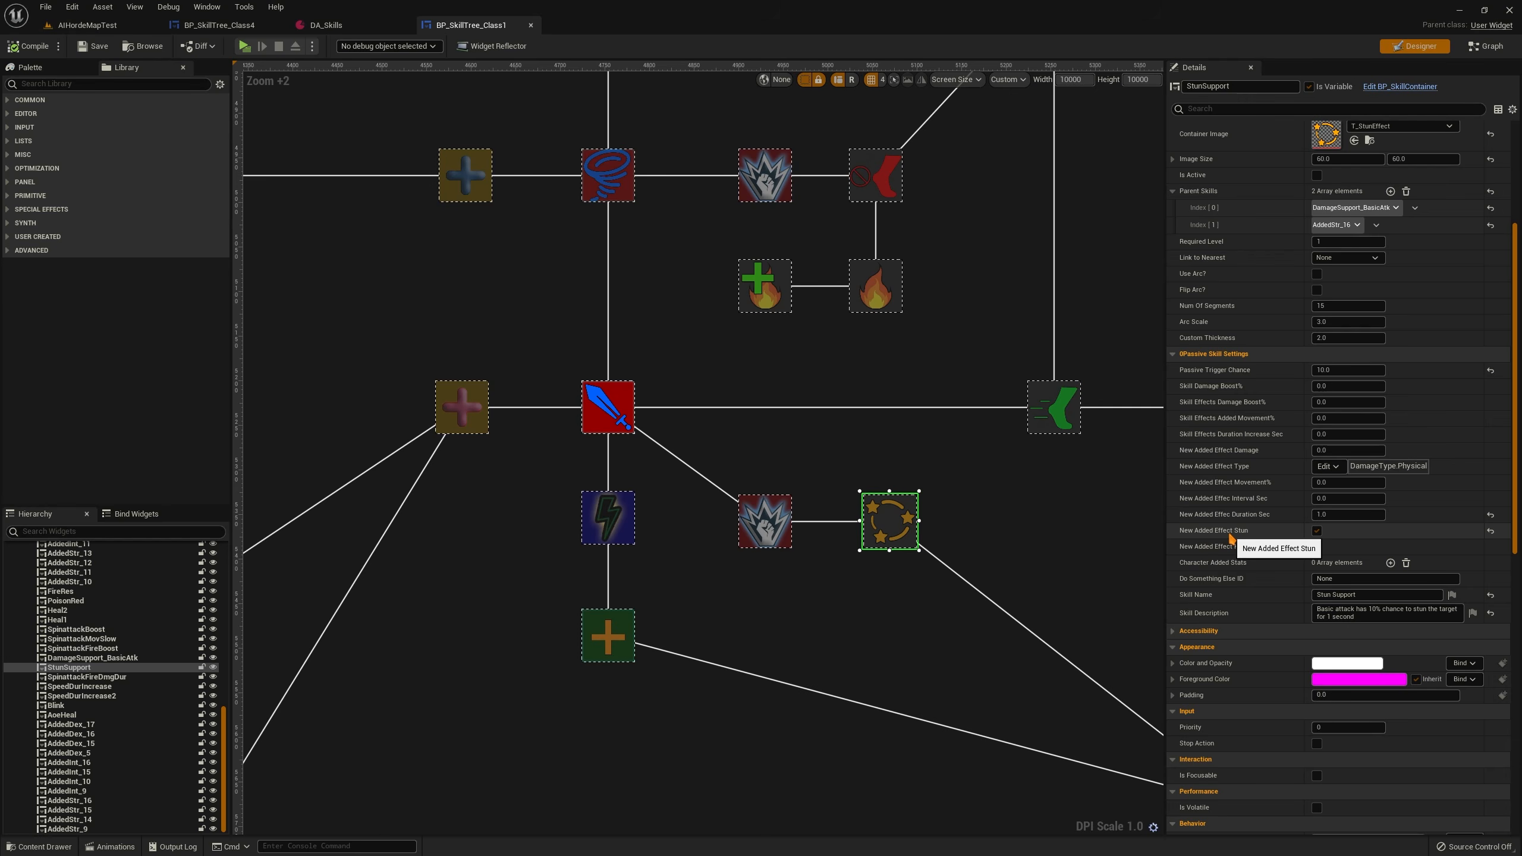
pyautogui.click(623, 406)
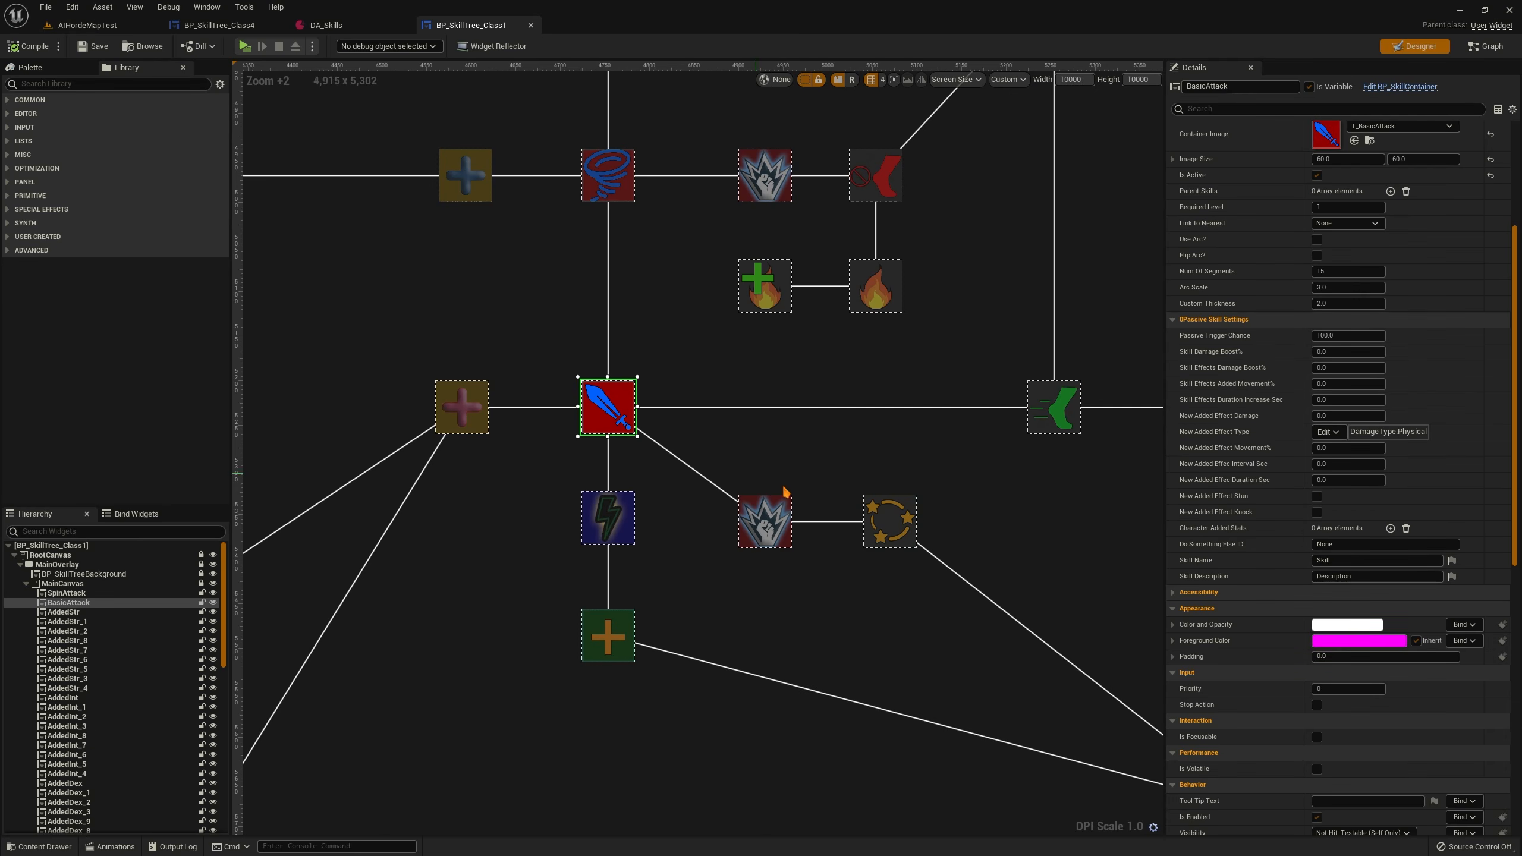
pyautogui.click(892, 520)
pyautogui.click(1348, 370)
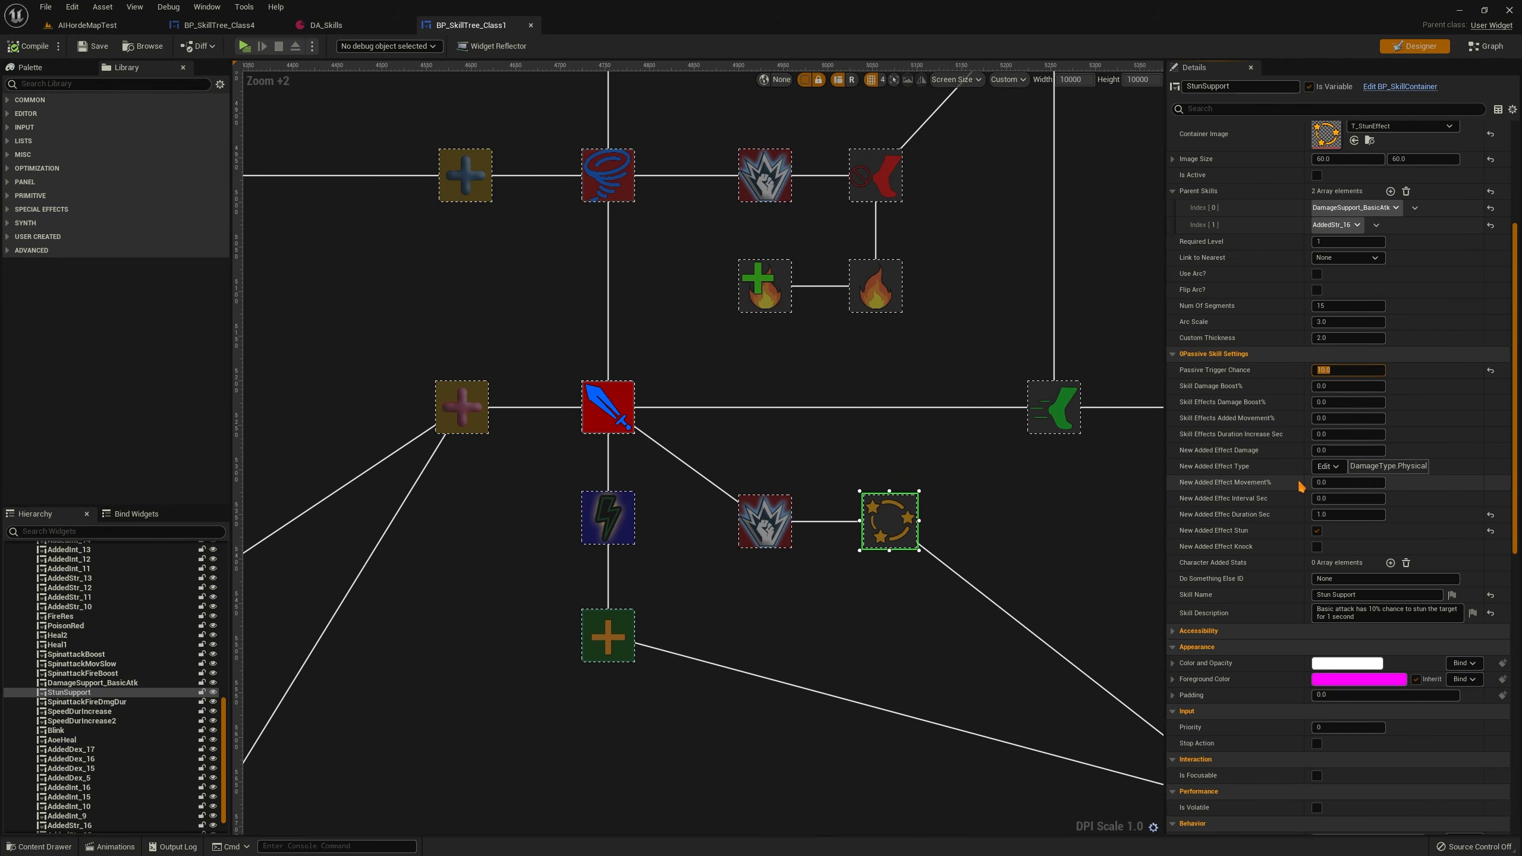
# Compare the DamageSupport_BasicAtk node with StunSupport and inspect its Skill Damage Boost% and Skill Effects Damage Boost% settings
pyautogui.click(760, 525)
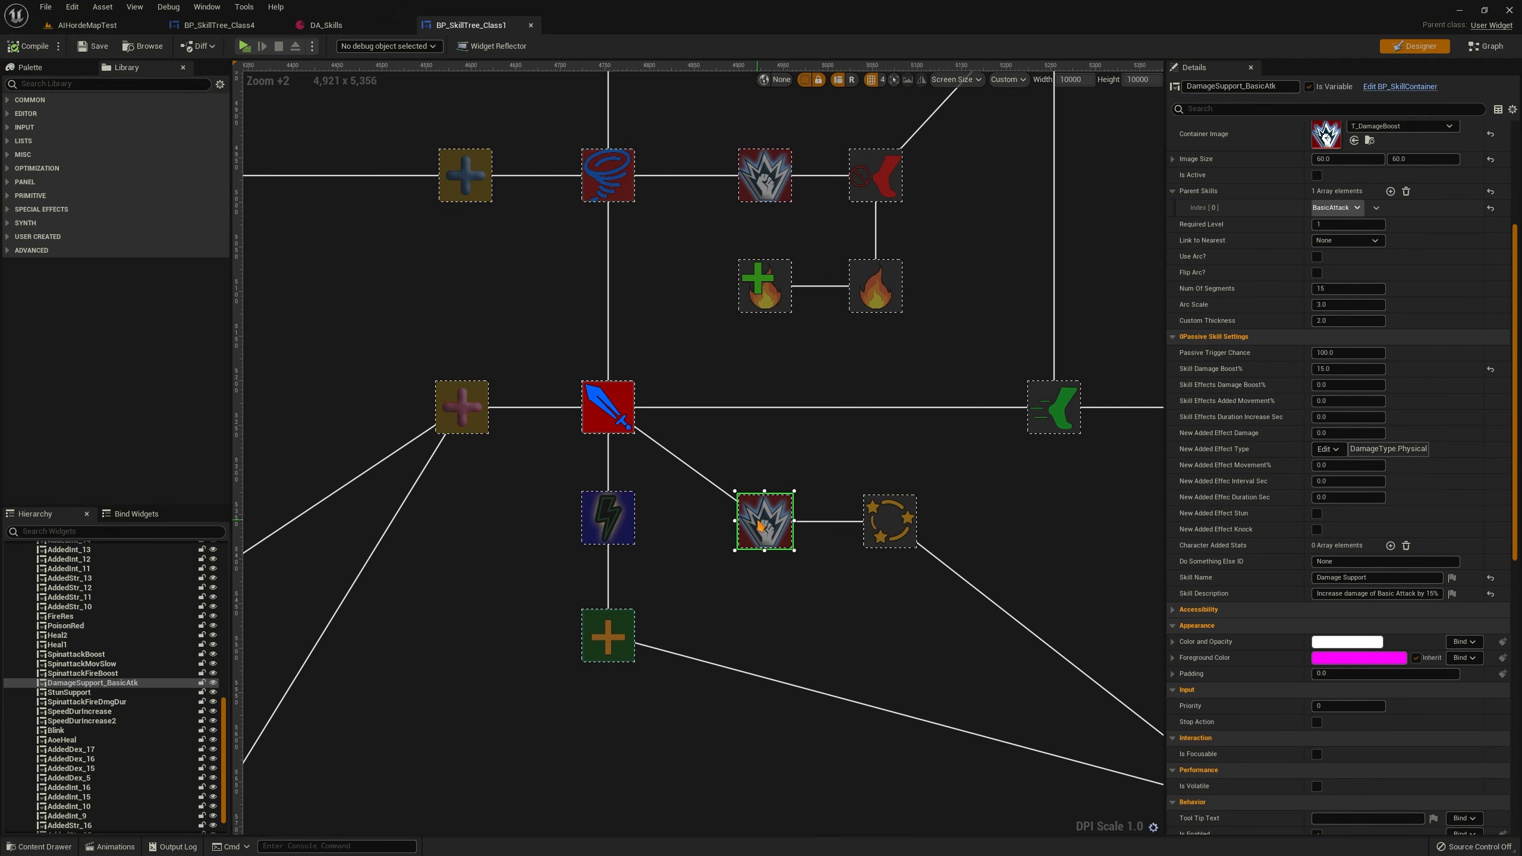
pyautogui.click(864, 527)
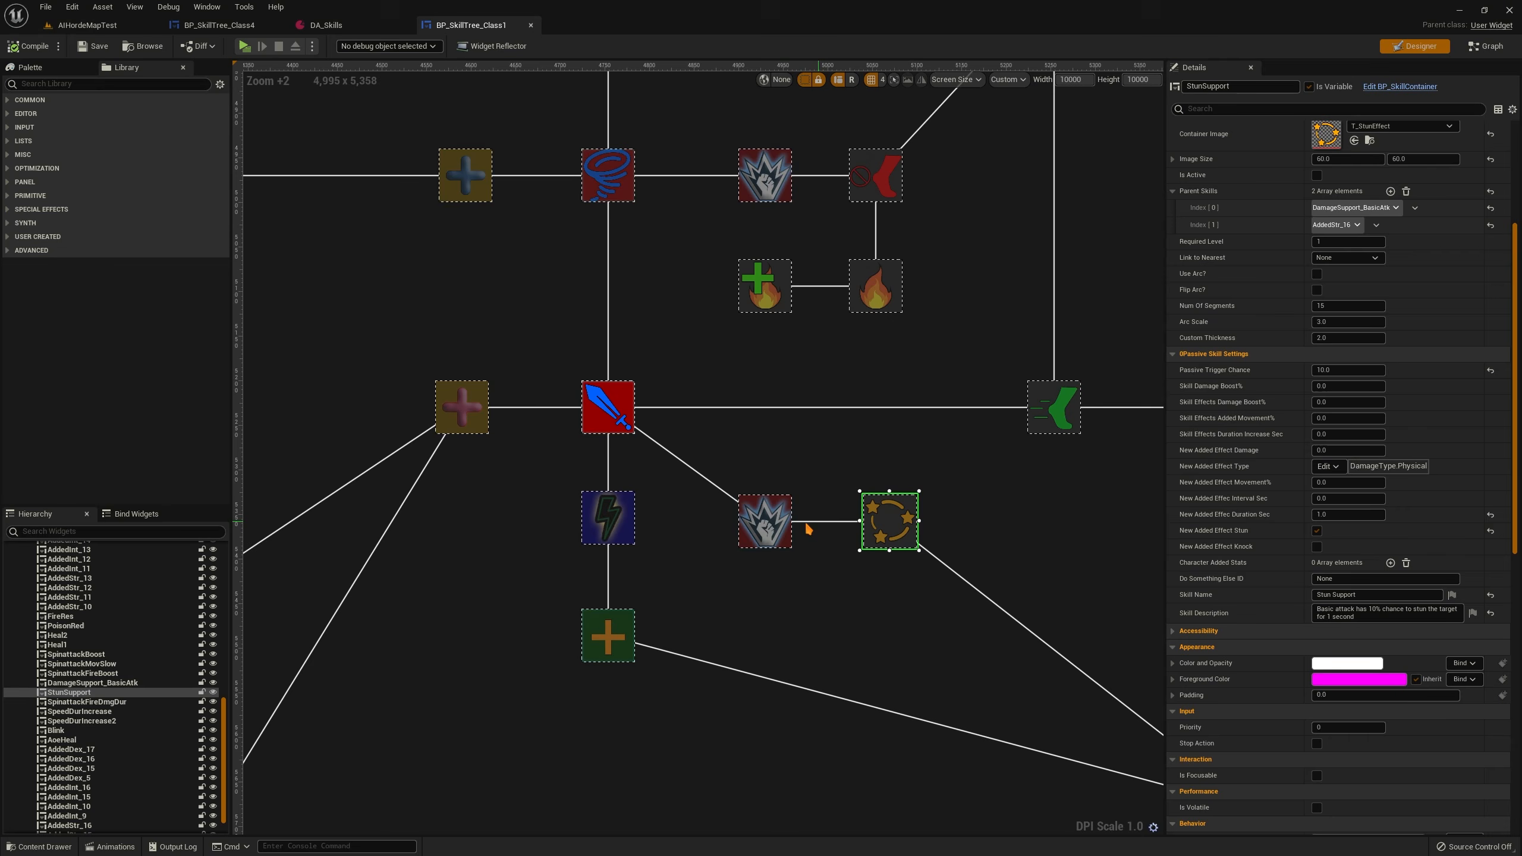
pyautogui.click(770, 523)
pyautogui.click(1338, 370)
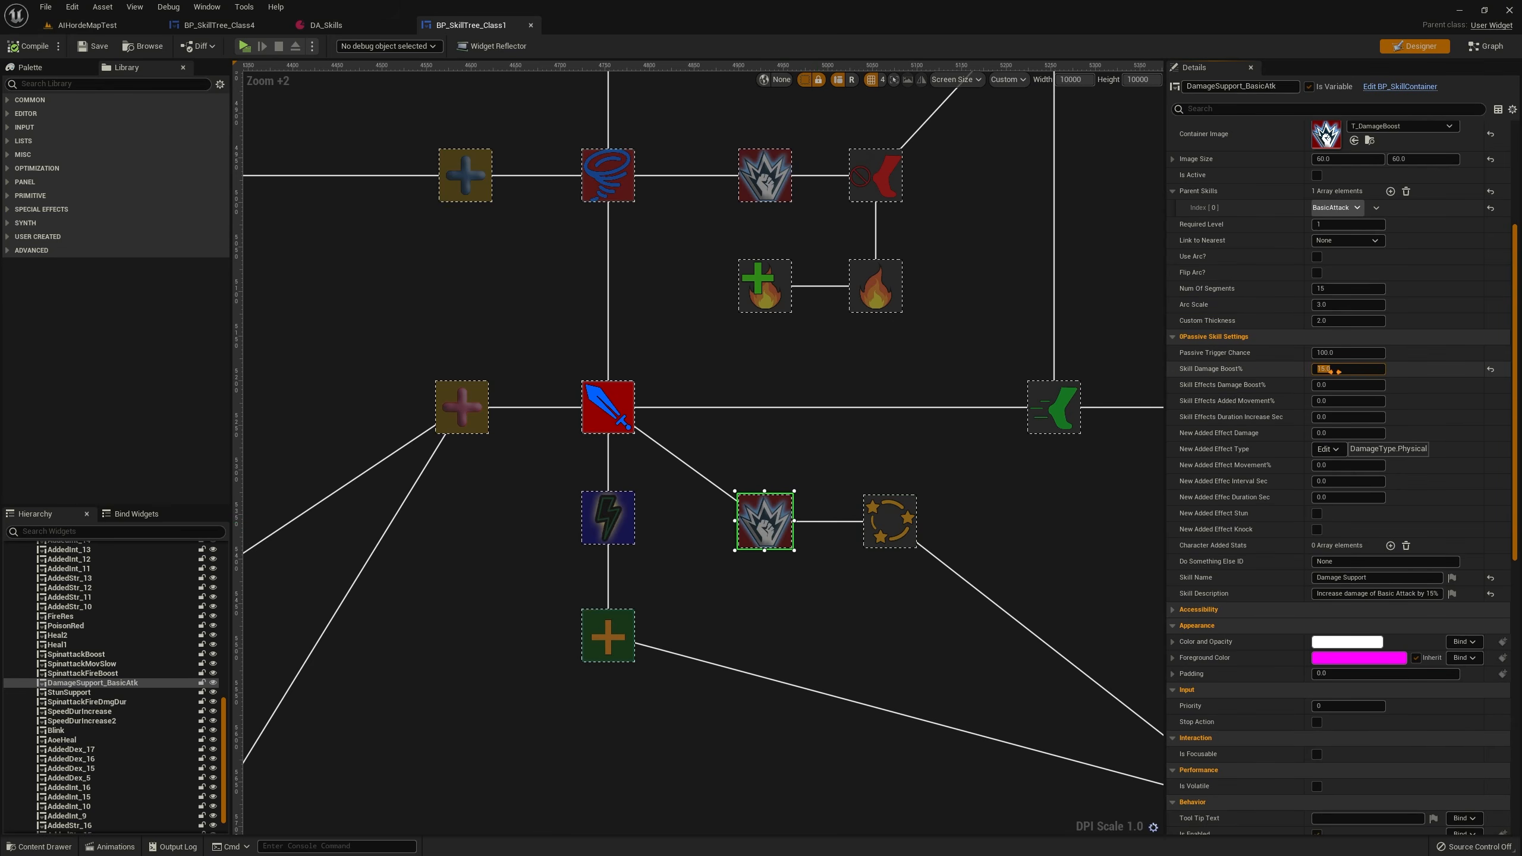
pyautogui.click(1211, 389)
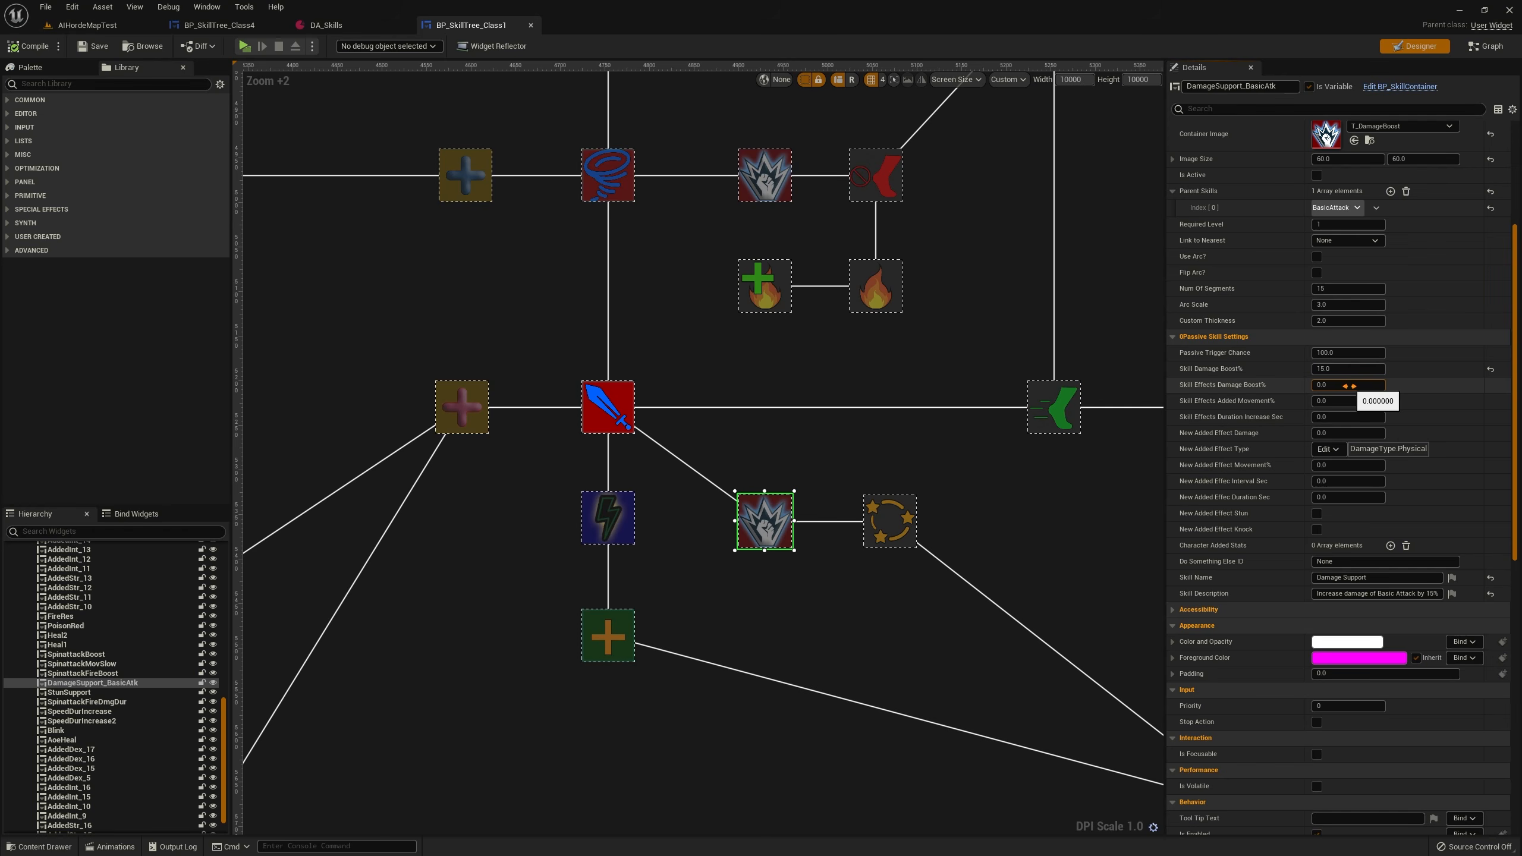
pyautogui.click(1348, 385)
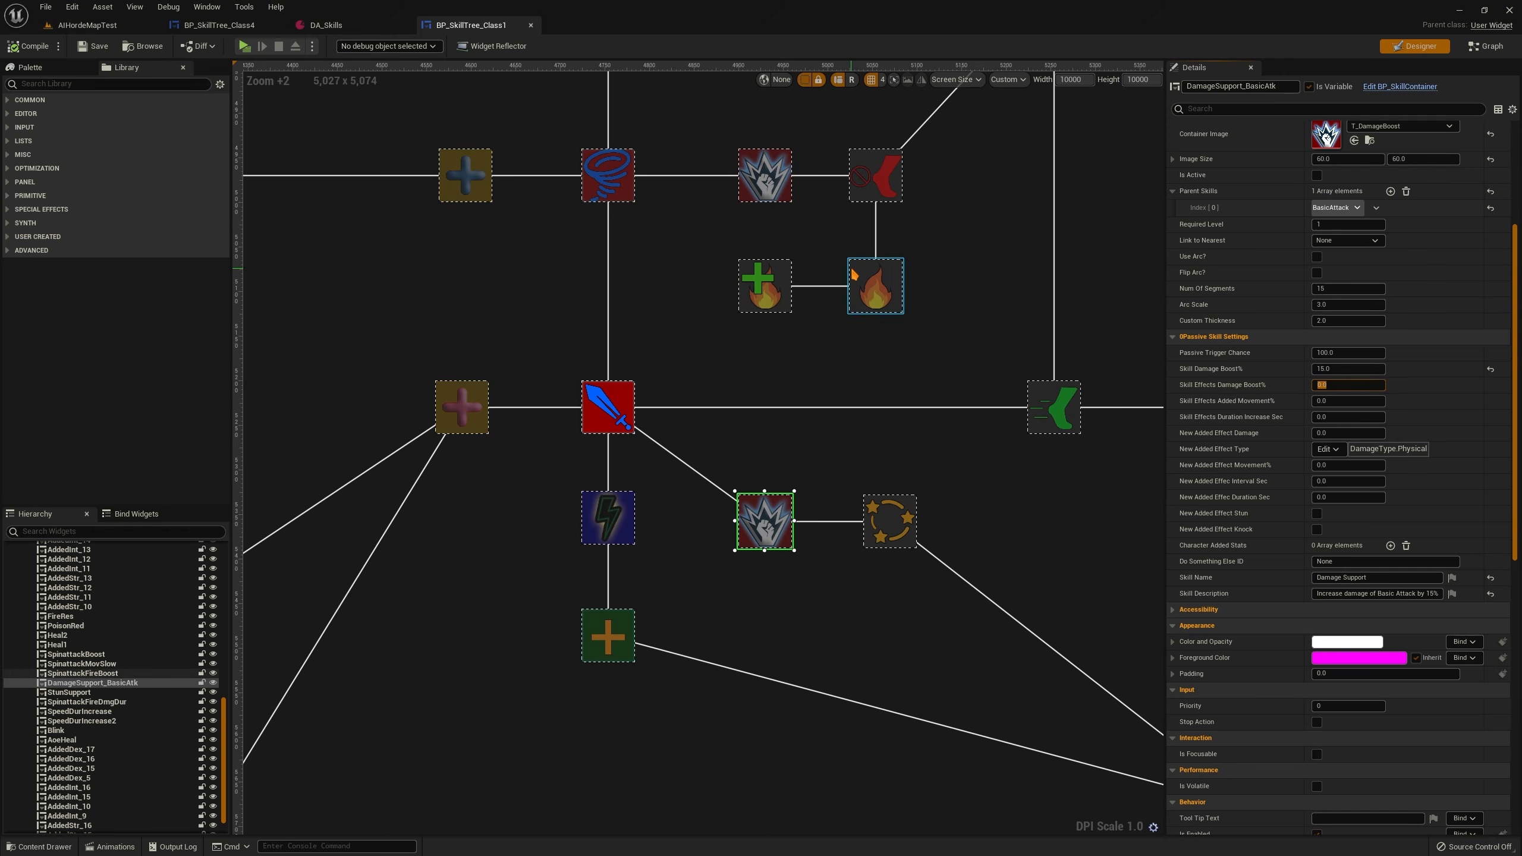
# Compare the Skill Effects Damage Boost% of the SpinattackFireDmgDur node with the New Added Effect Damage of its parent SpinattackFireBoost
pyautogui.click(764, 286)
pyautogui.click(1327, 384)
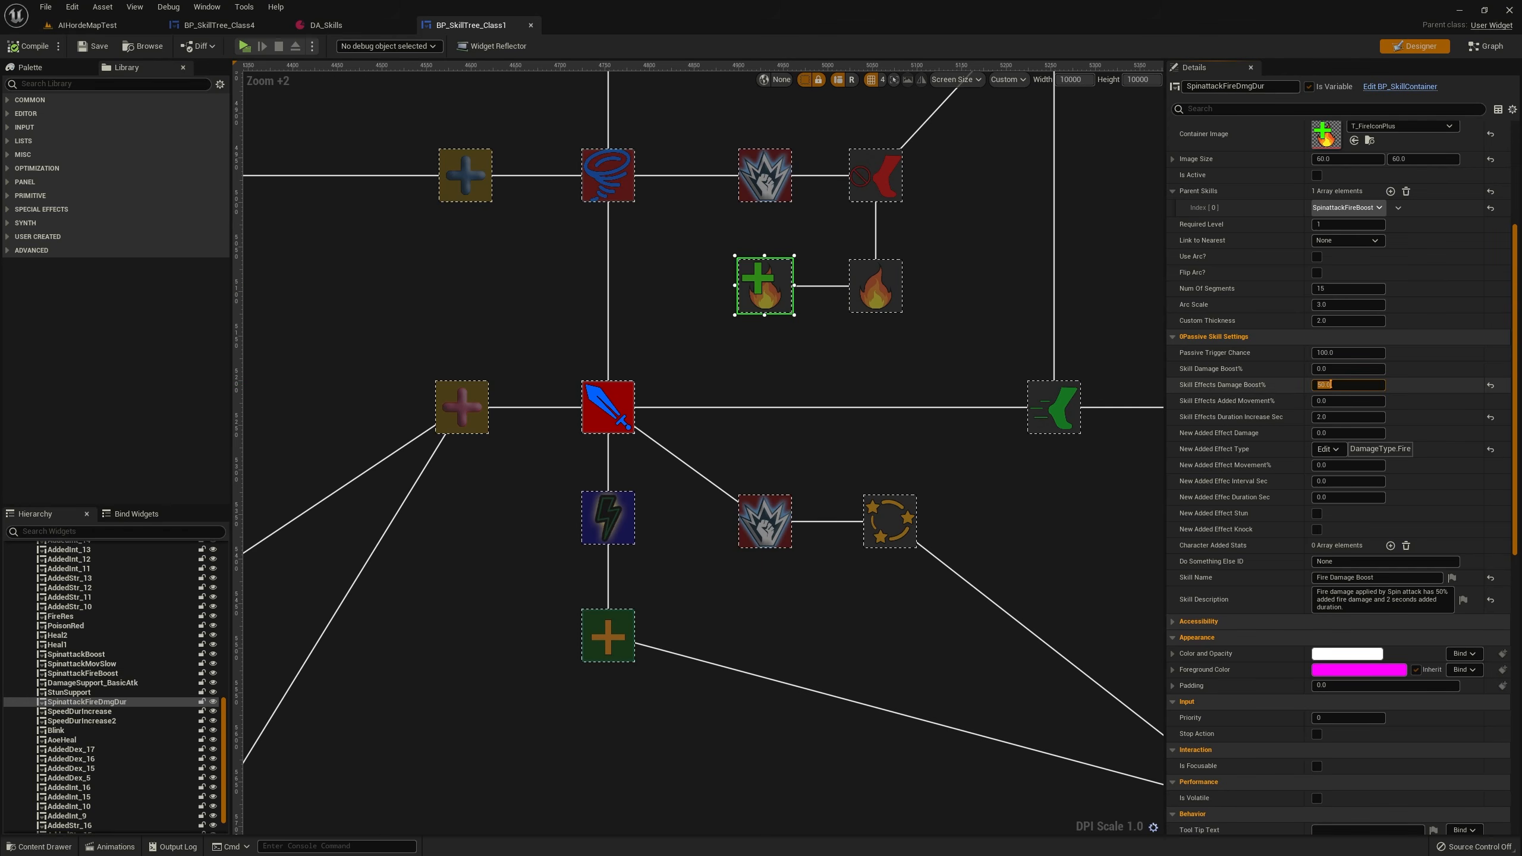
pyautogui.click(875, 286)
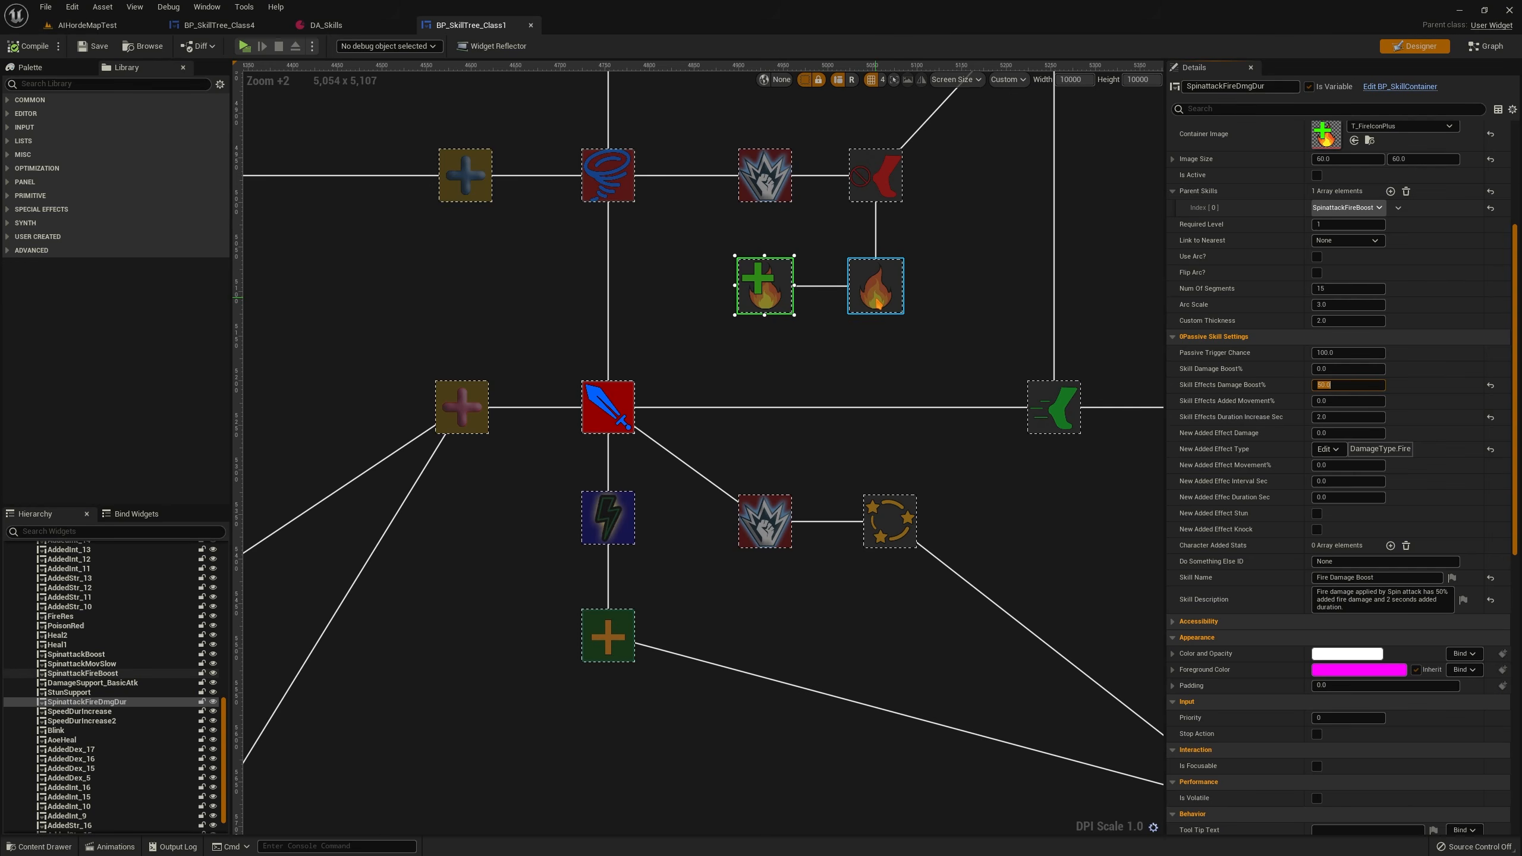
pyautogui.click(1324, 432)
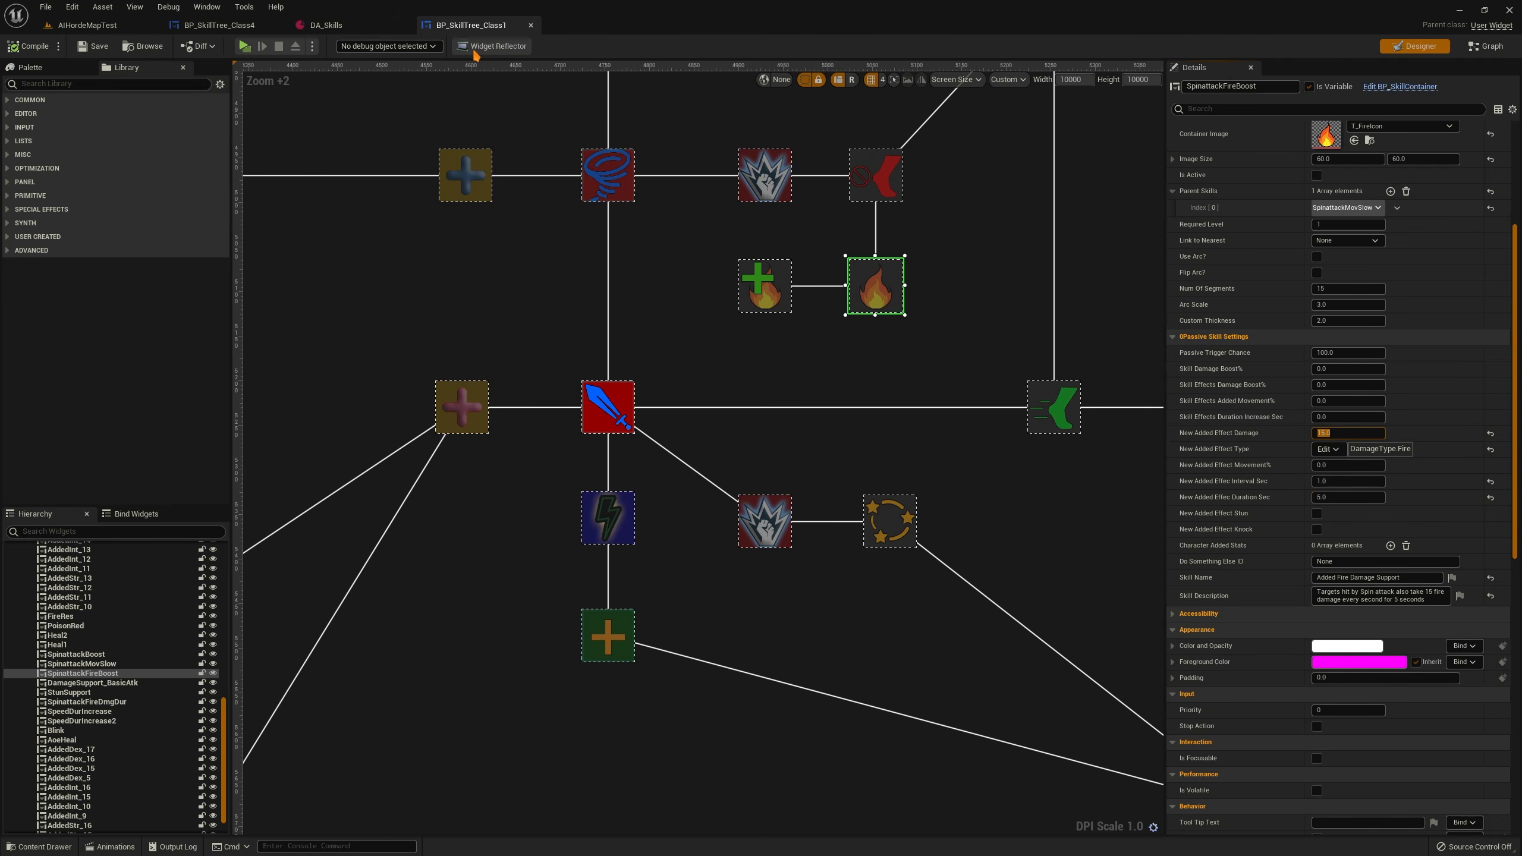
# Open the BP_ARPG_PlayerController blueprint from the level's game mode settings and select its BP_ClassSkillTreeComp component
pyautogui.click(87, 24)
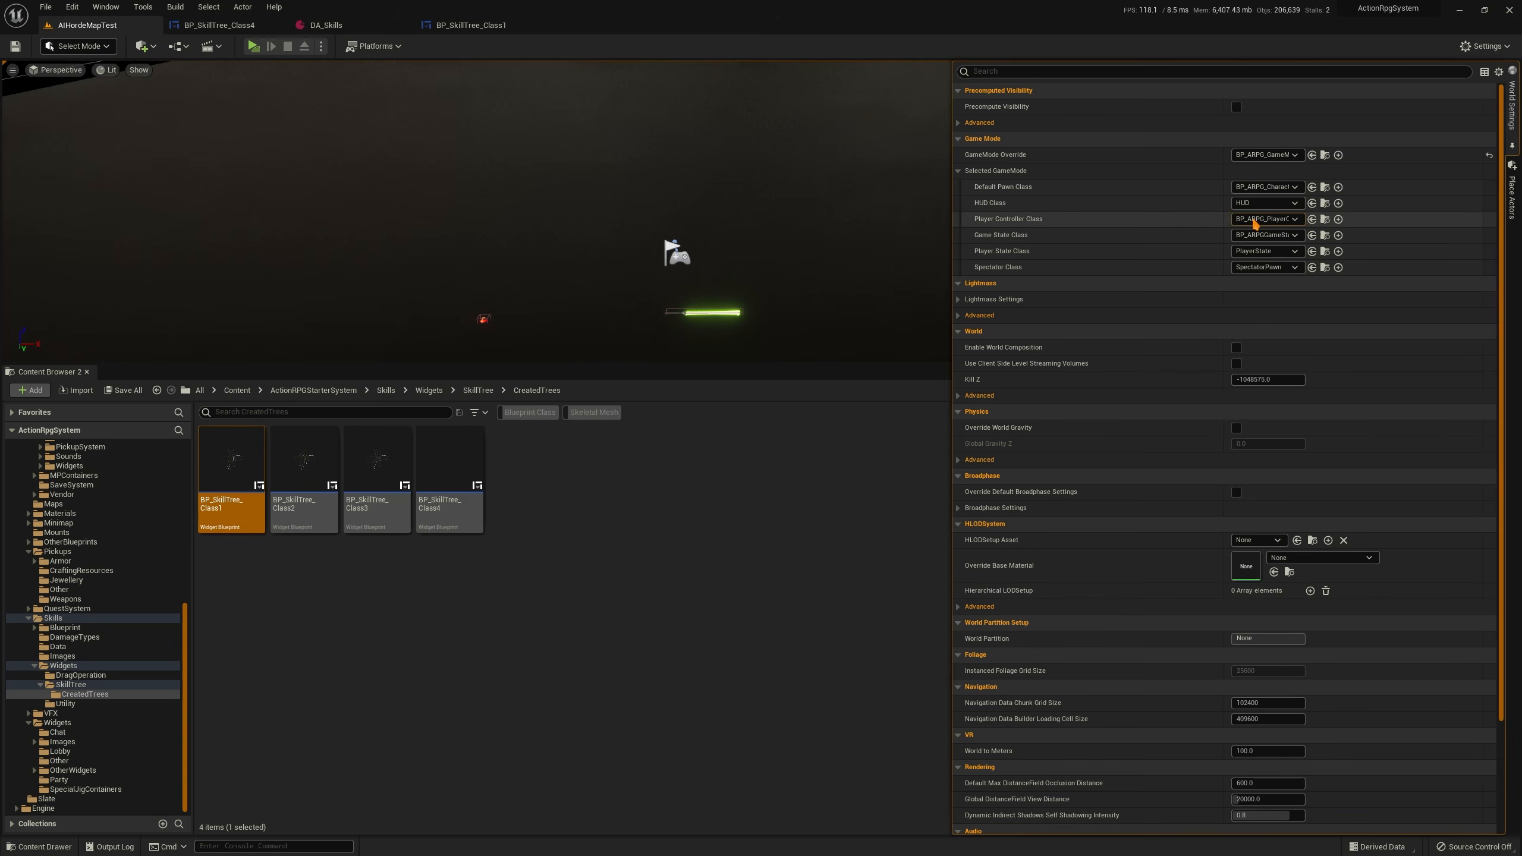
pyautogui.click(1325, 219)
pyautogui.doubleClick(869, 507)
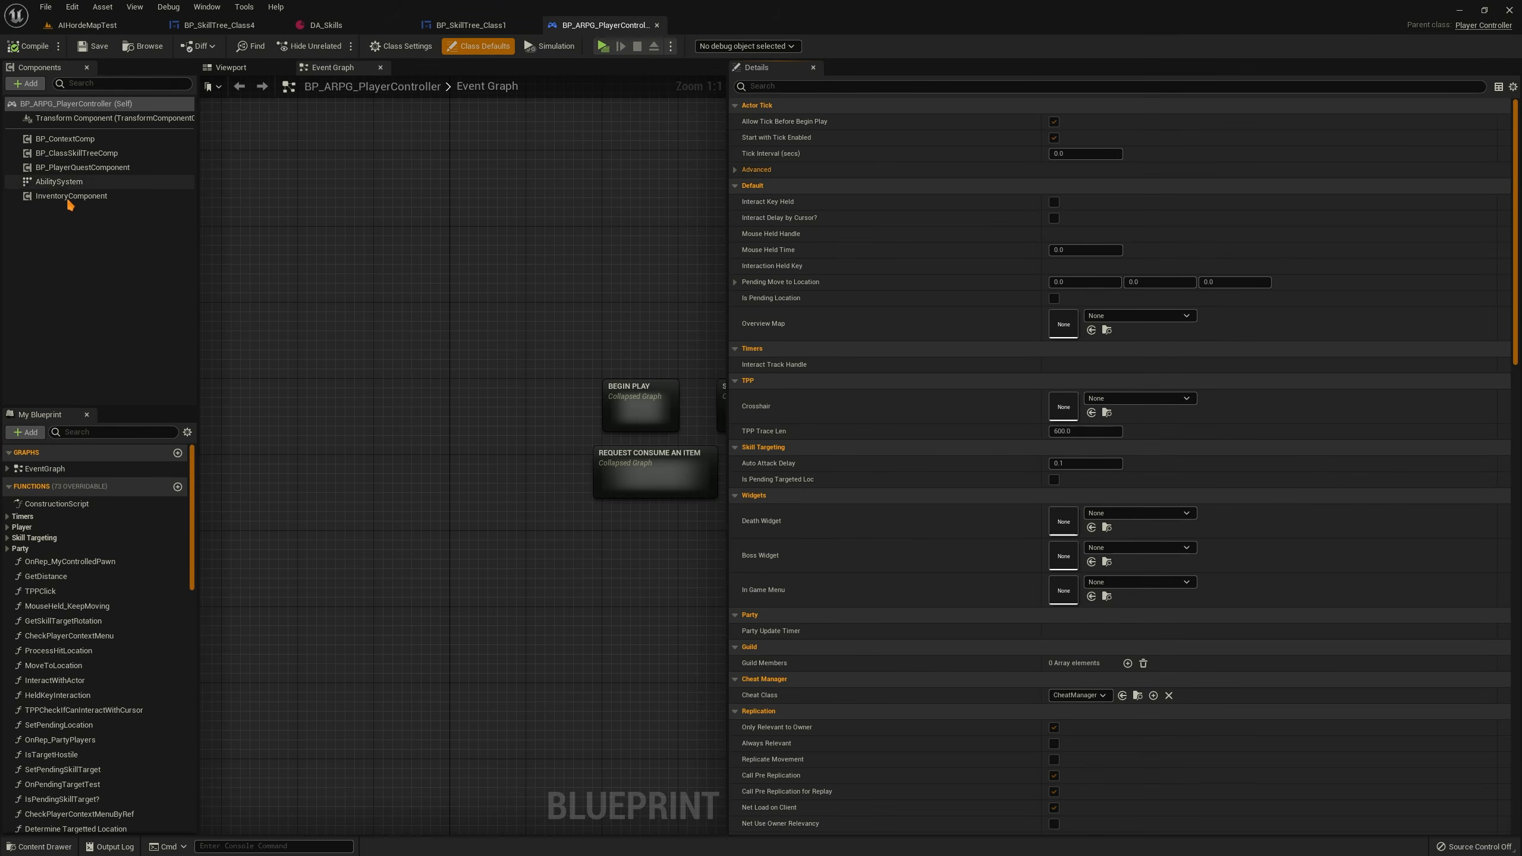
pyautogui.click(78, 156)
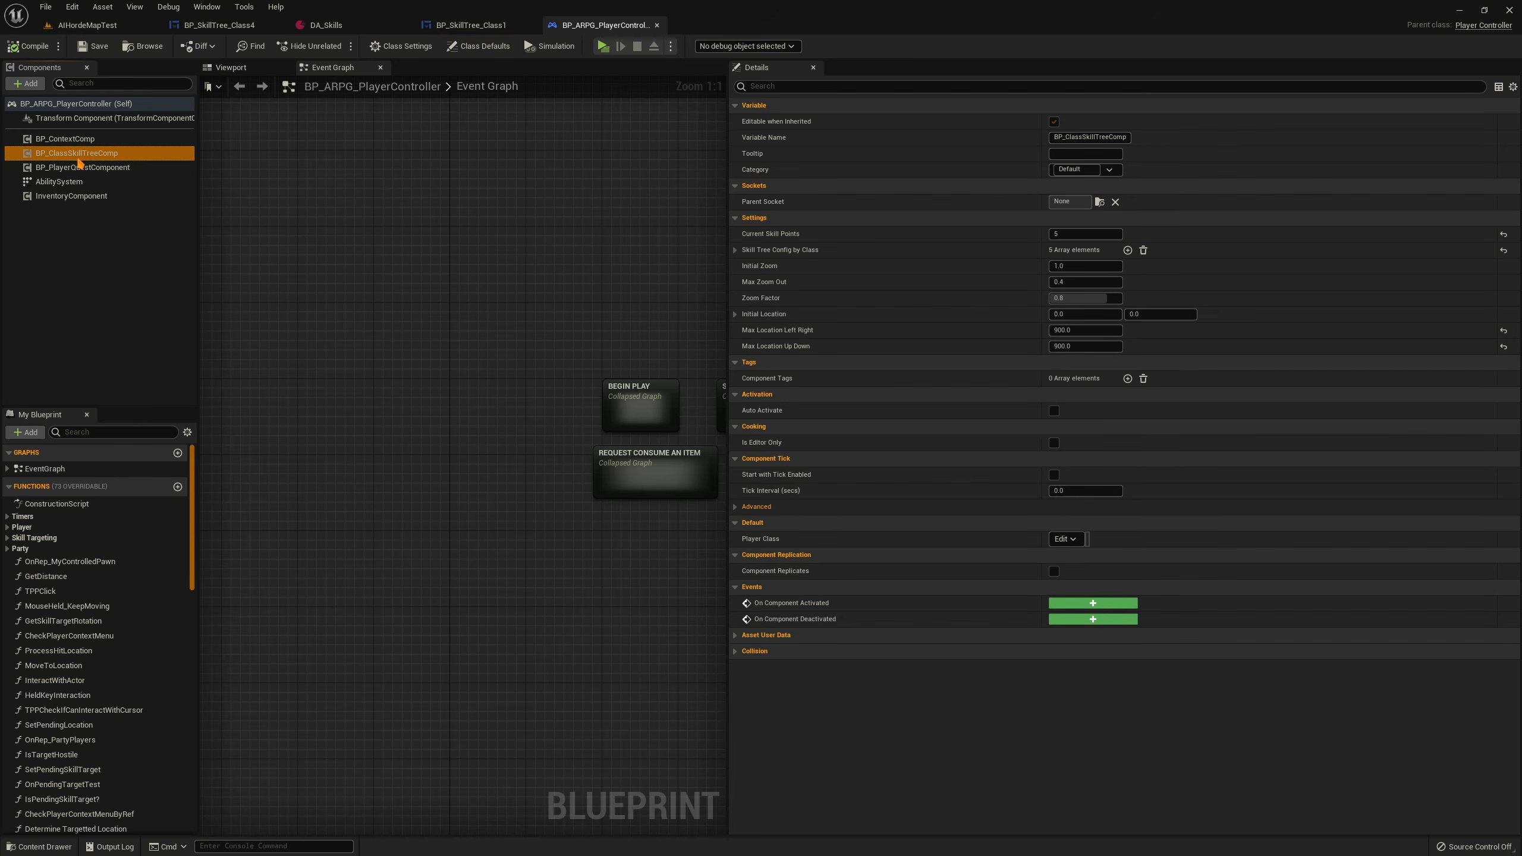
# Expand Skill Tree Config by Class and its Index 0 entry, widening the details area to examine the Class1 tree configuration
pyautogui.moveTo(728, 262); pyautogui.dragTo(530, 262)
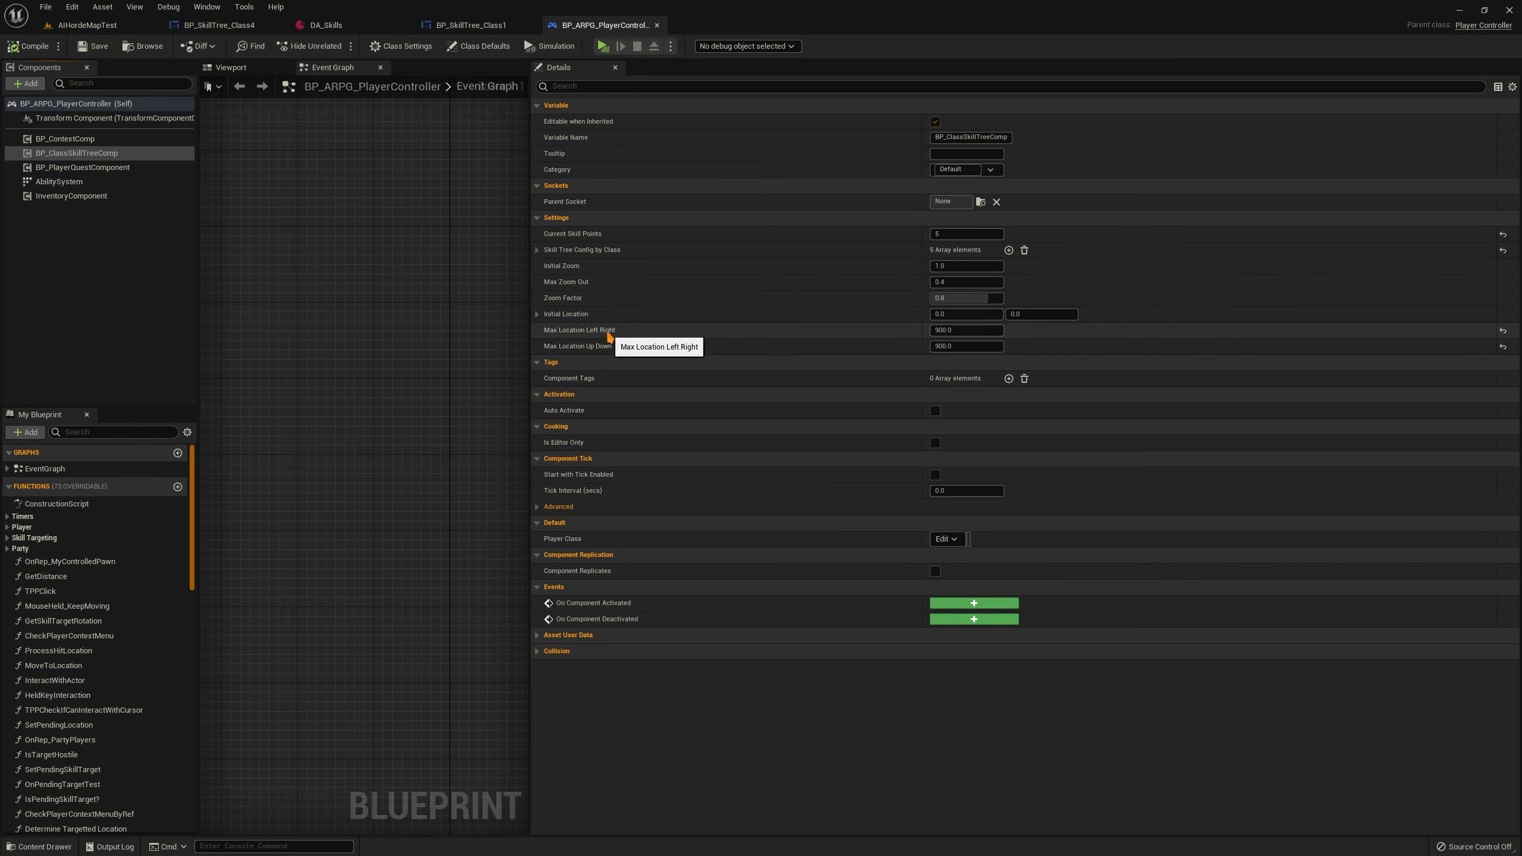
pyautogui.click(537, 252)
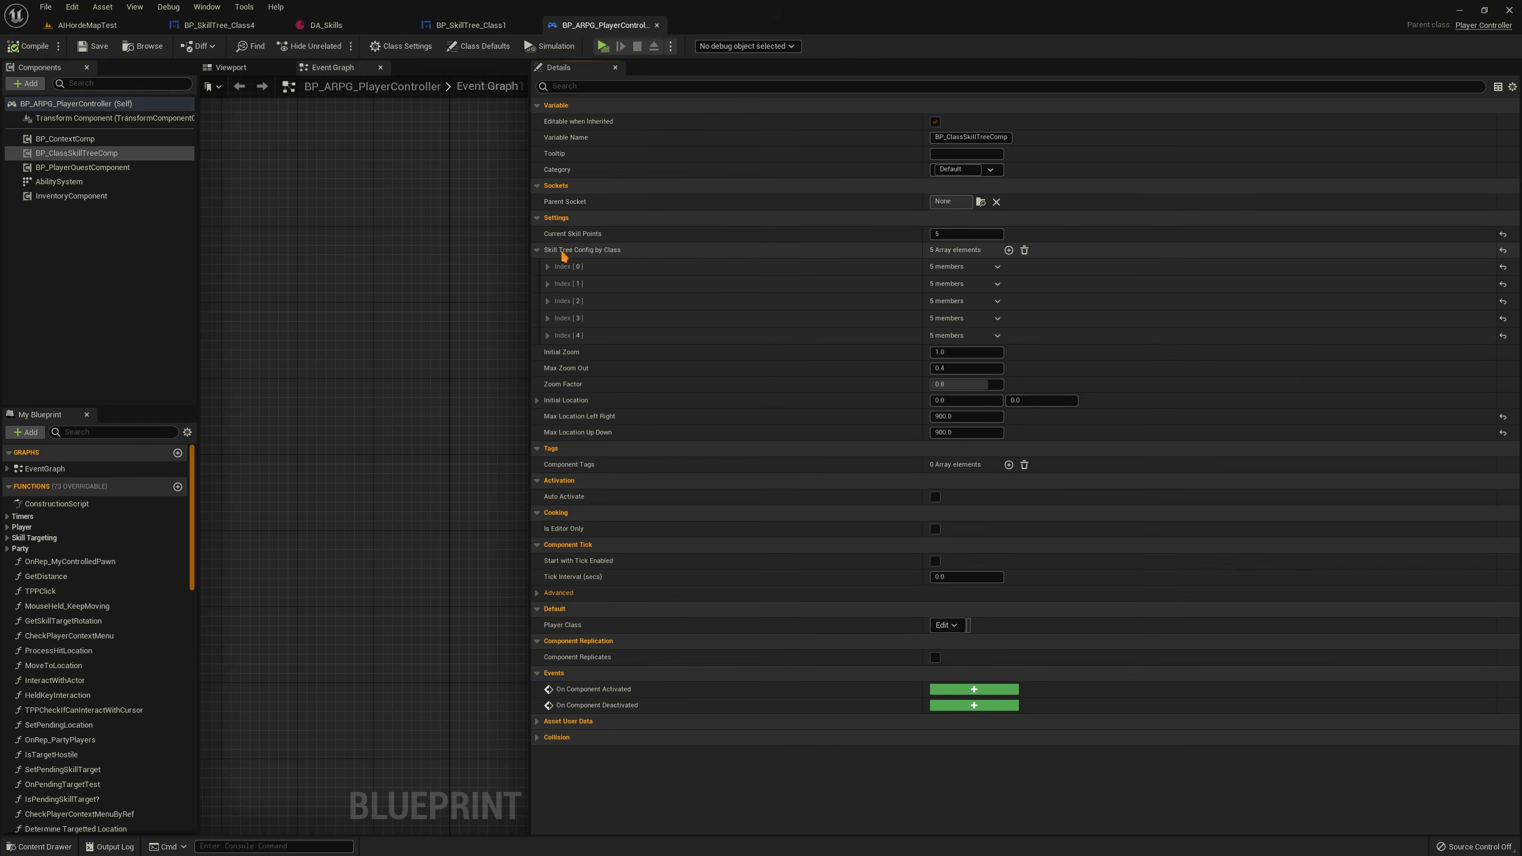
pyautogui.click(547, 266)
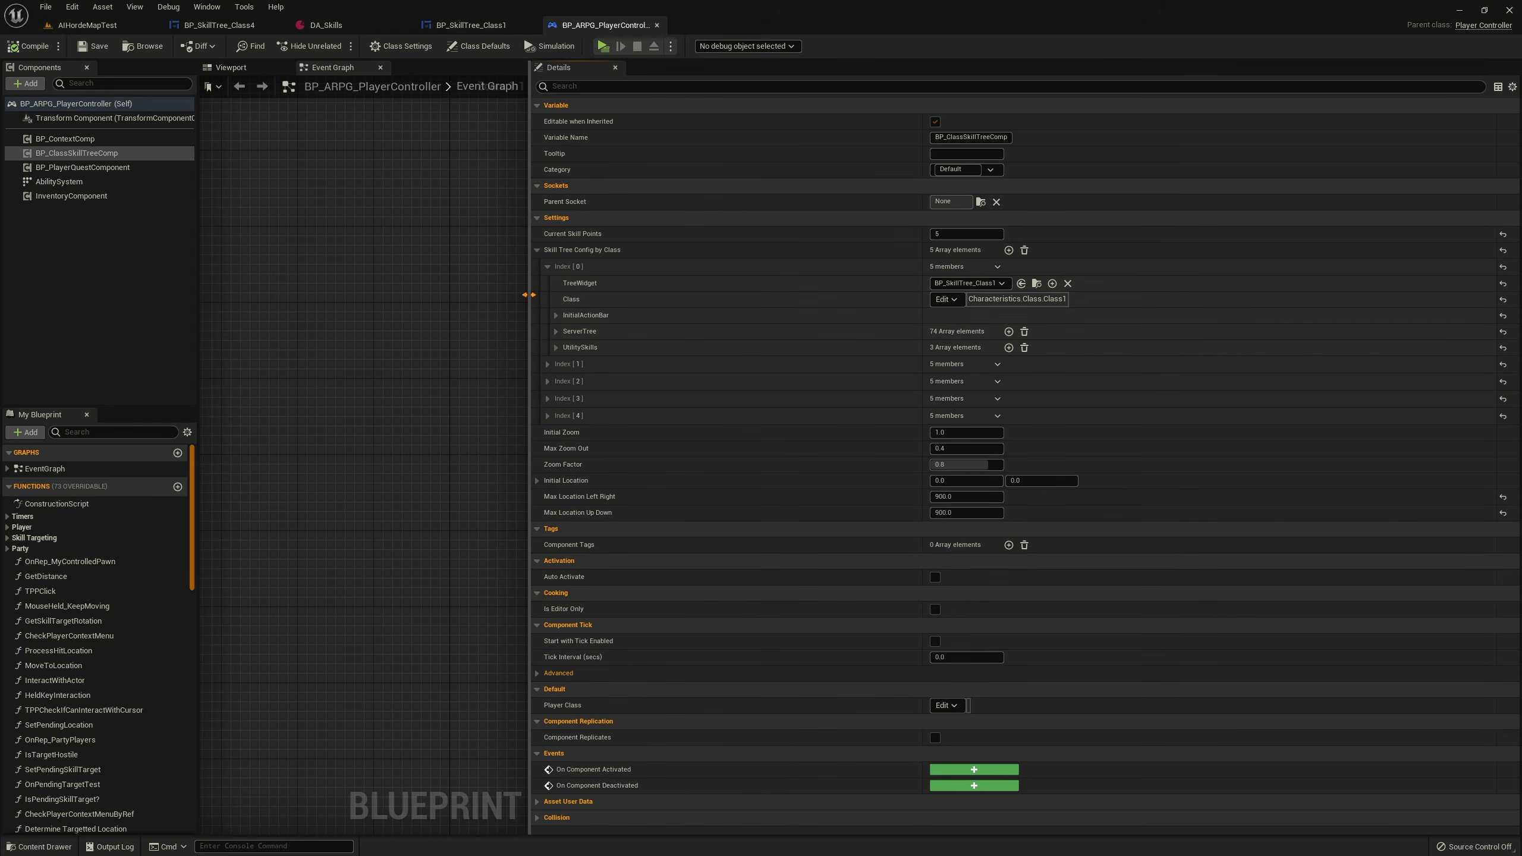
pyautogui.moveTo(533, 299); pyautogui.dragTo(397, 299)
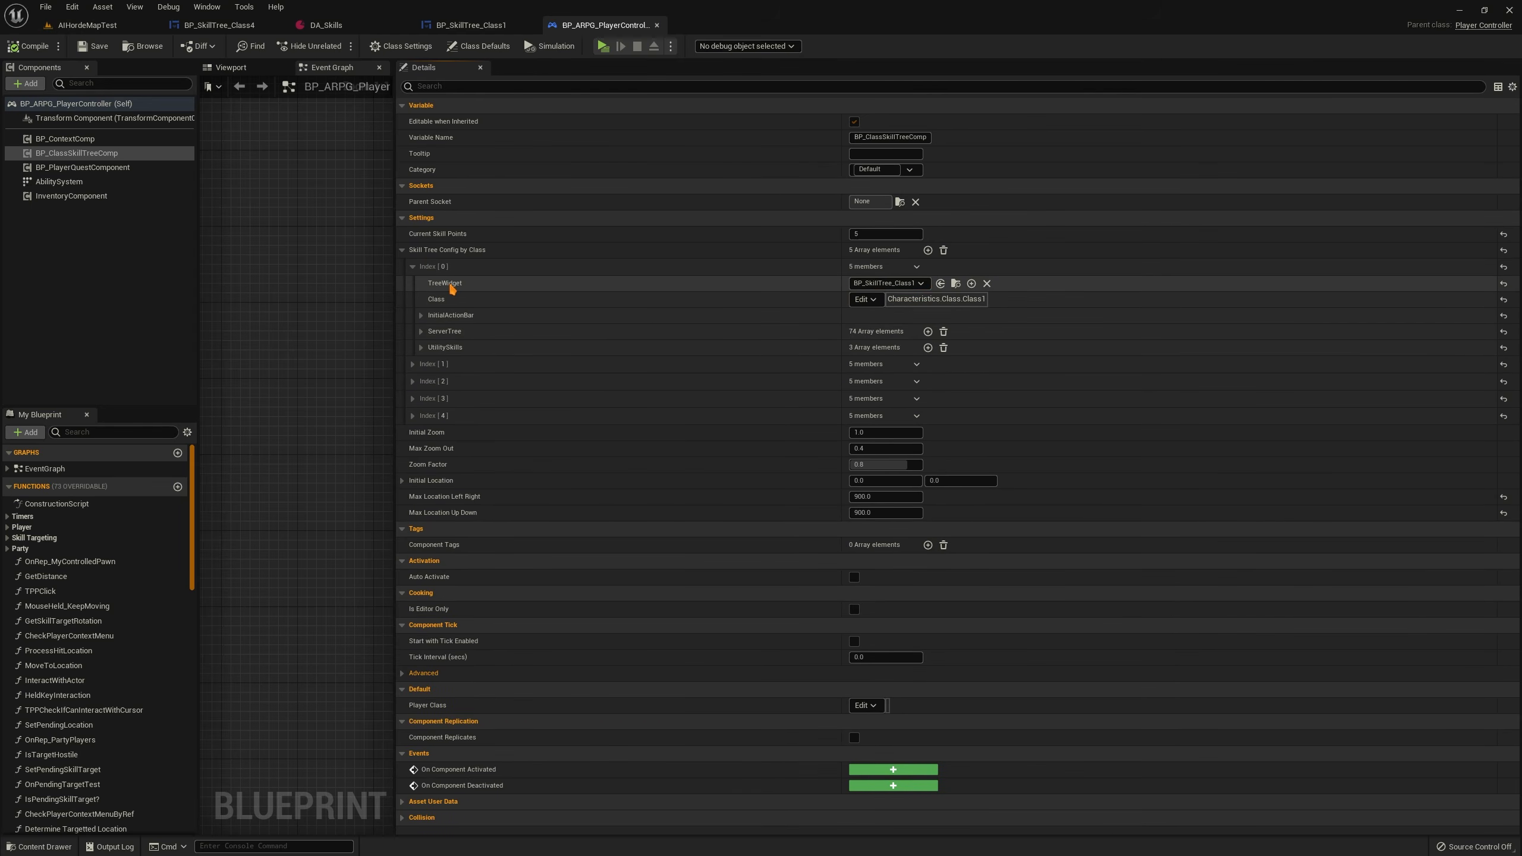
# Locate and open the tree widget BP_SkillTree_Class1 assigned to Index 0, and view the skills list in DA_Skills
pyautogui.click(956, 283)
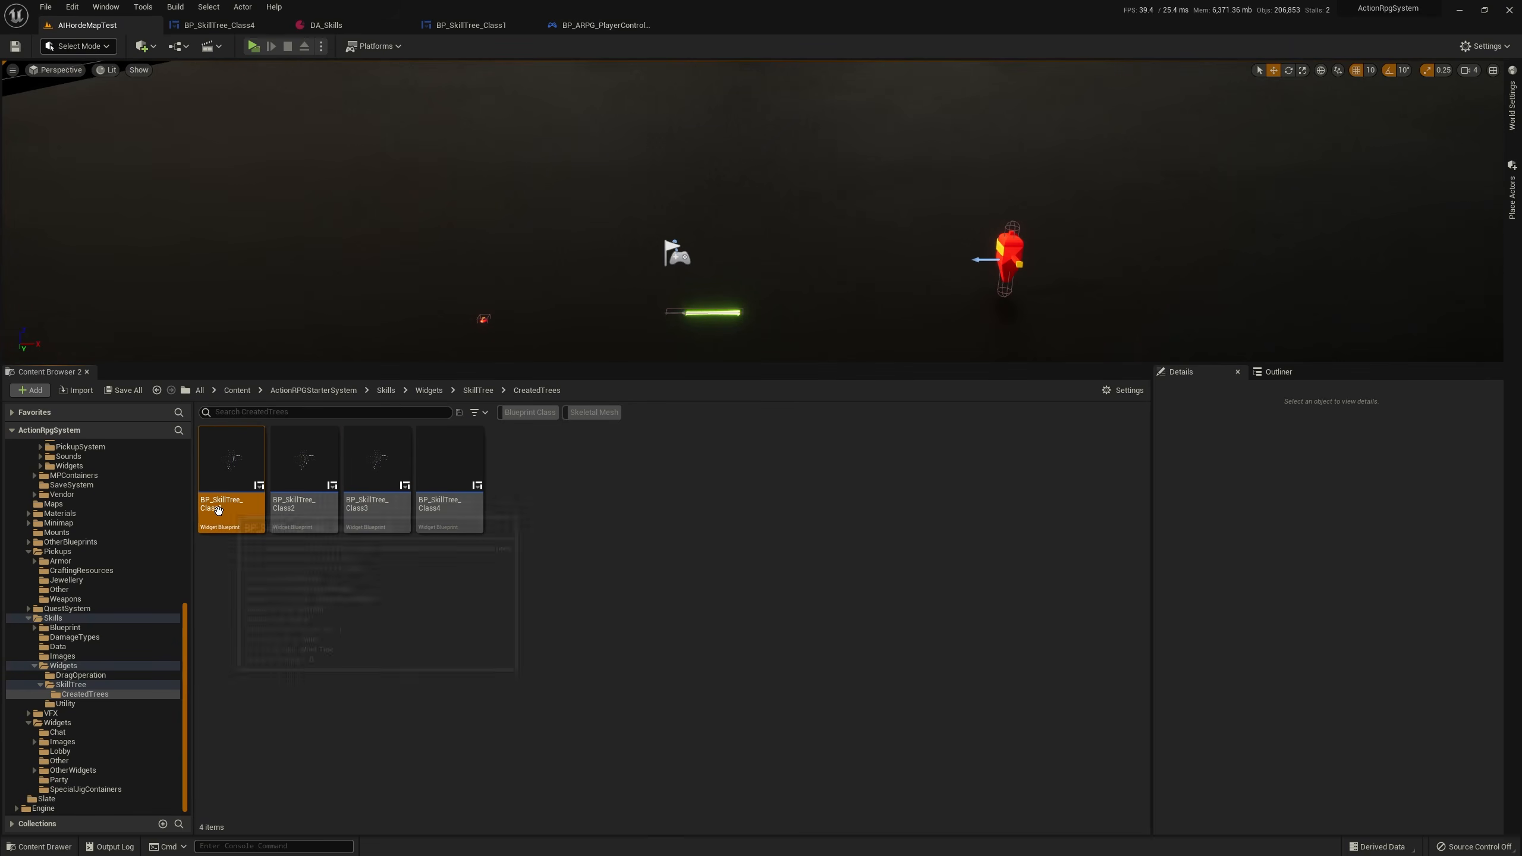
pyautogui.doubleClick(240, 480)
pyautogui.scroll(5, 601, 410)
pyautogui.click(327, 25)
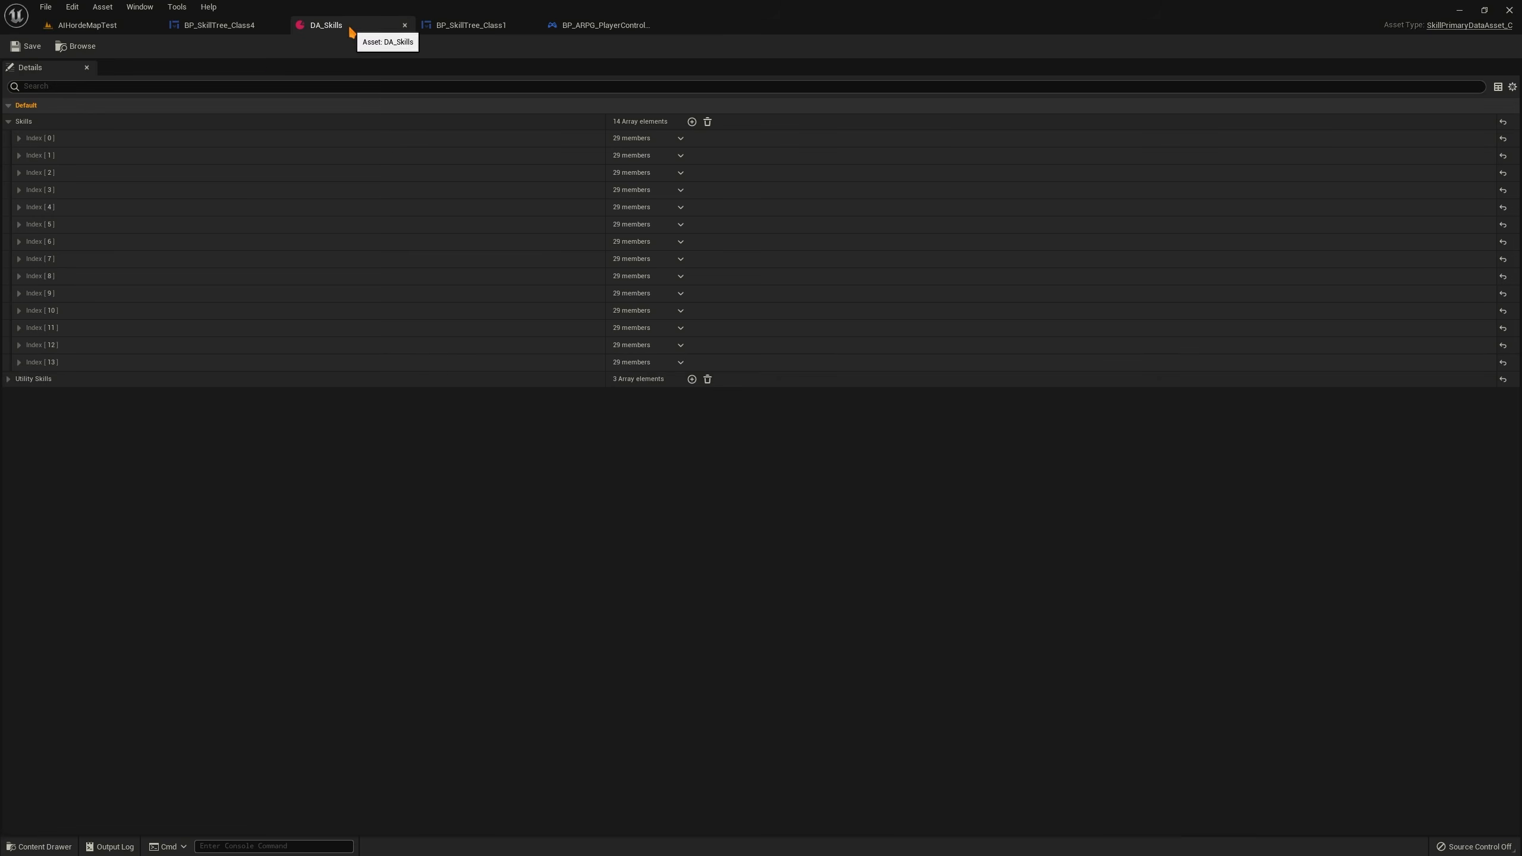
# Open the BP_ARPG_PlayerController blueprint and show the InitialActionBar settings of Index 0 in the skill tree config, collapsing Index 1
pyautogui.click(207, 25)
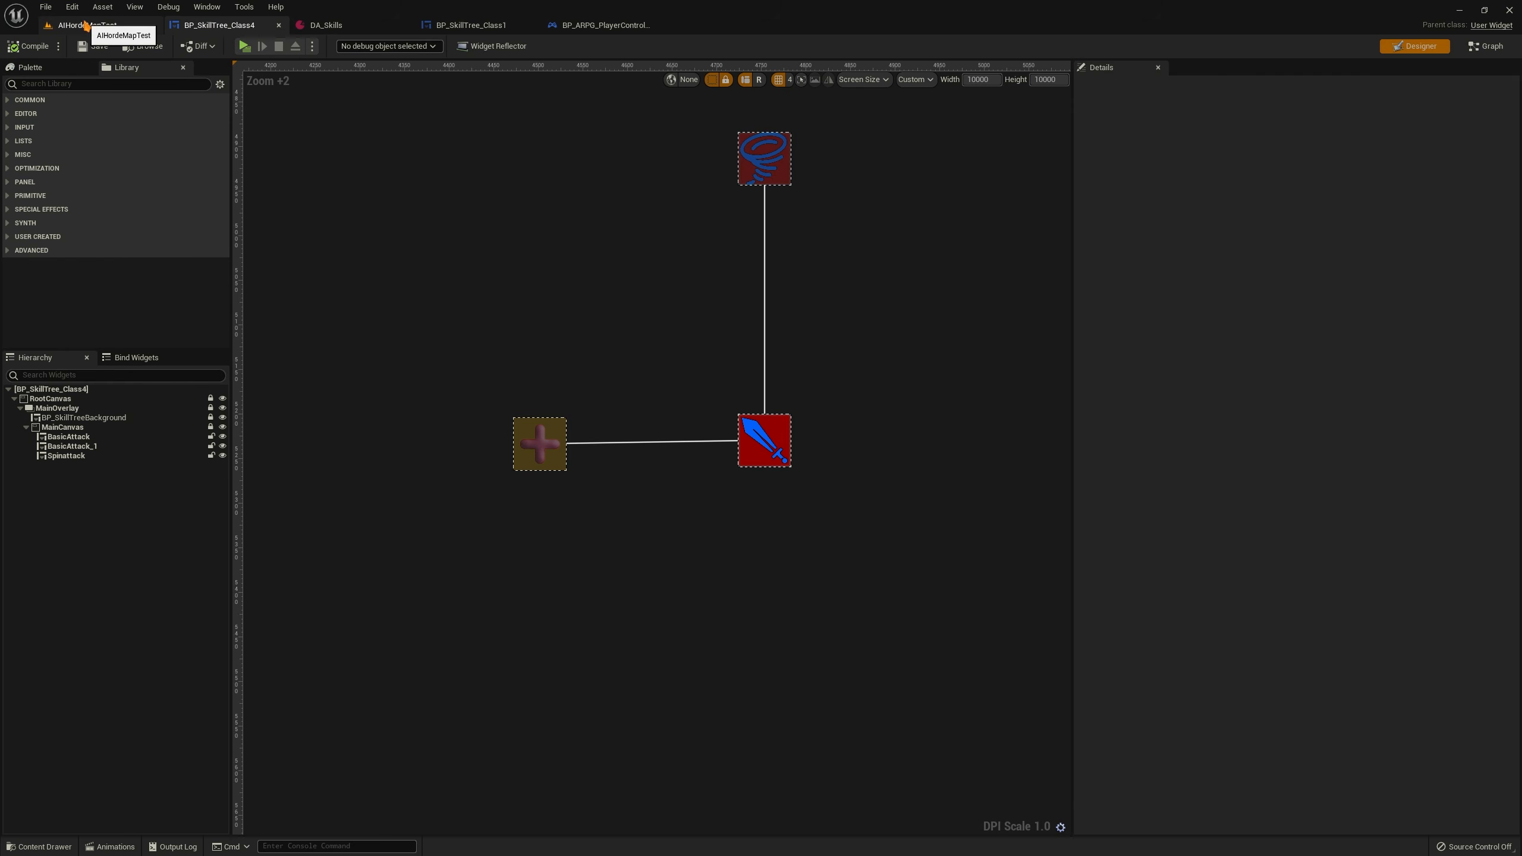
pyautogui.click(598, 25)
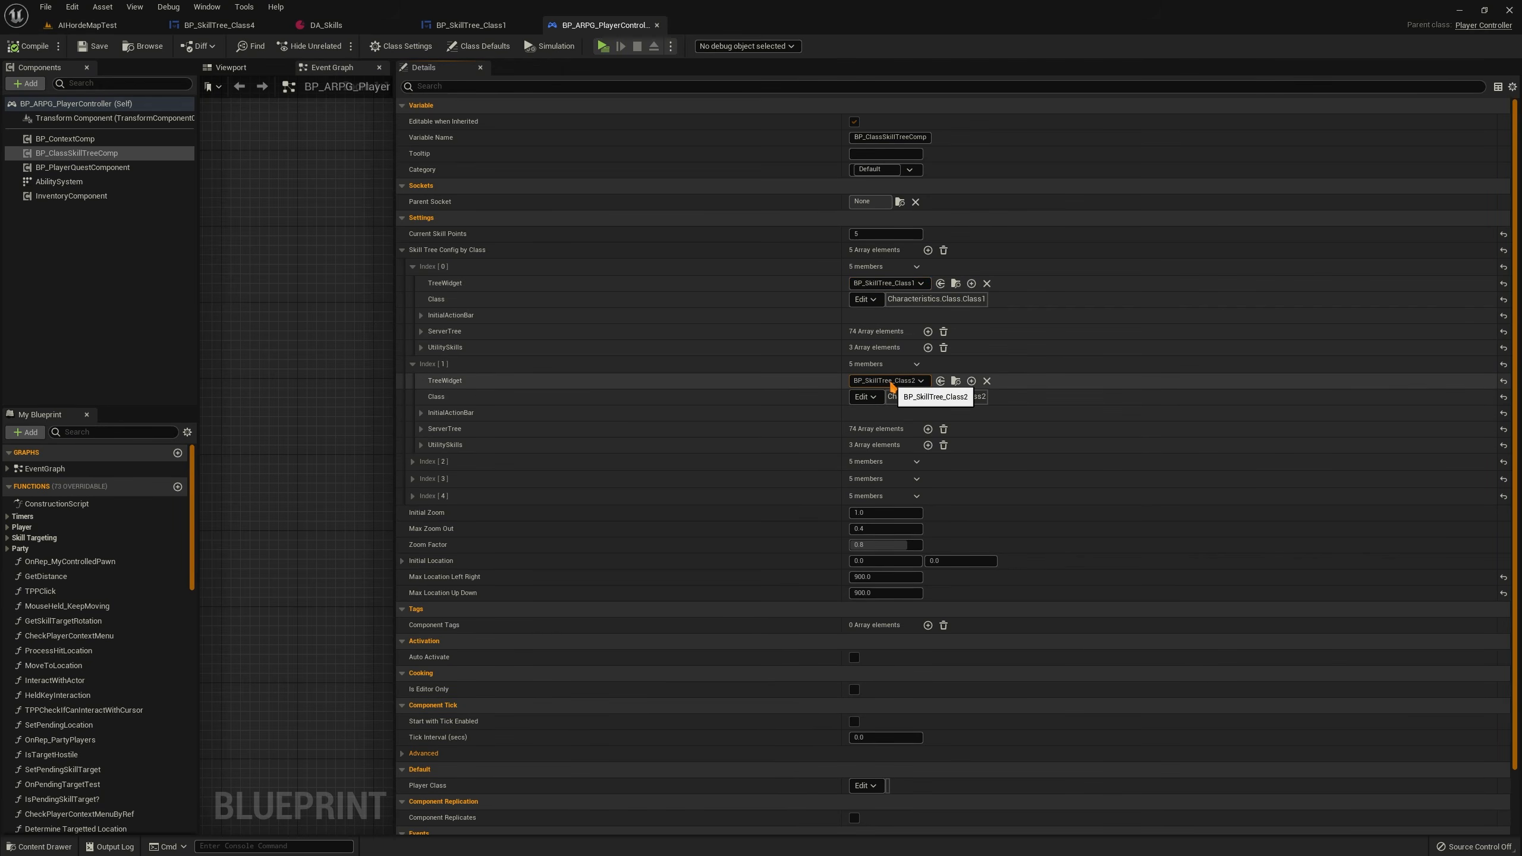
pyautogui.click(412, 364)
pyautogui.click(422, 315)
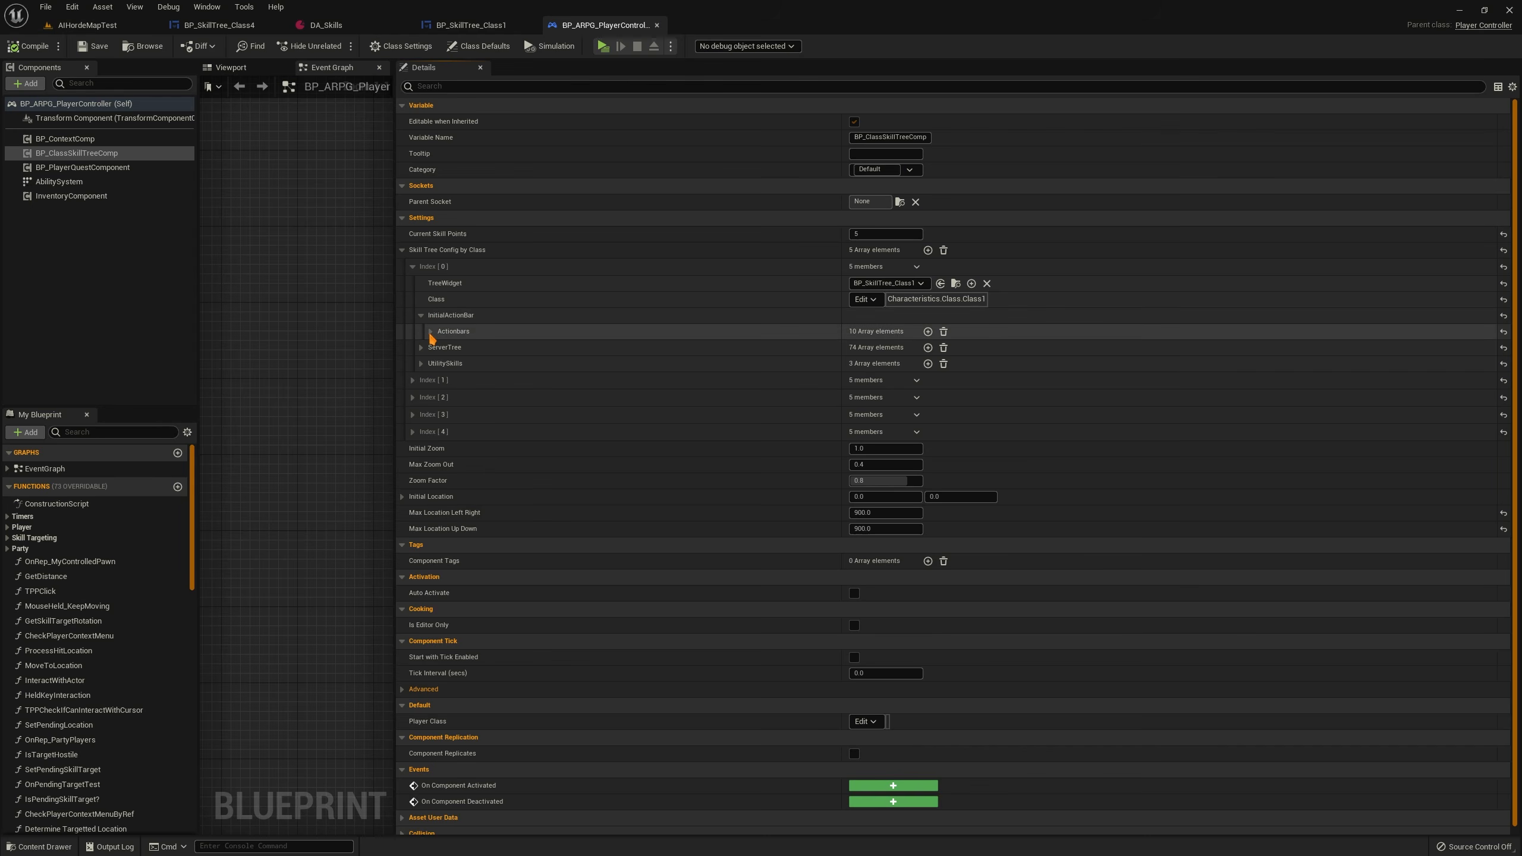
# Run the game preview to check the character's starting action bar, and end the preview
pyautogui.click(603, 46)
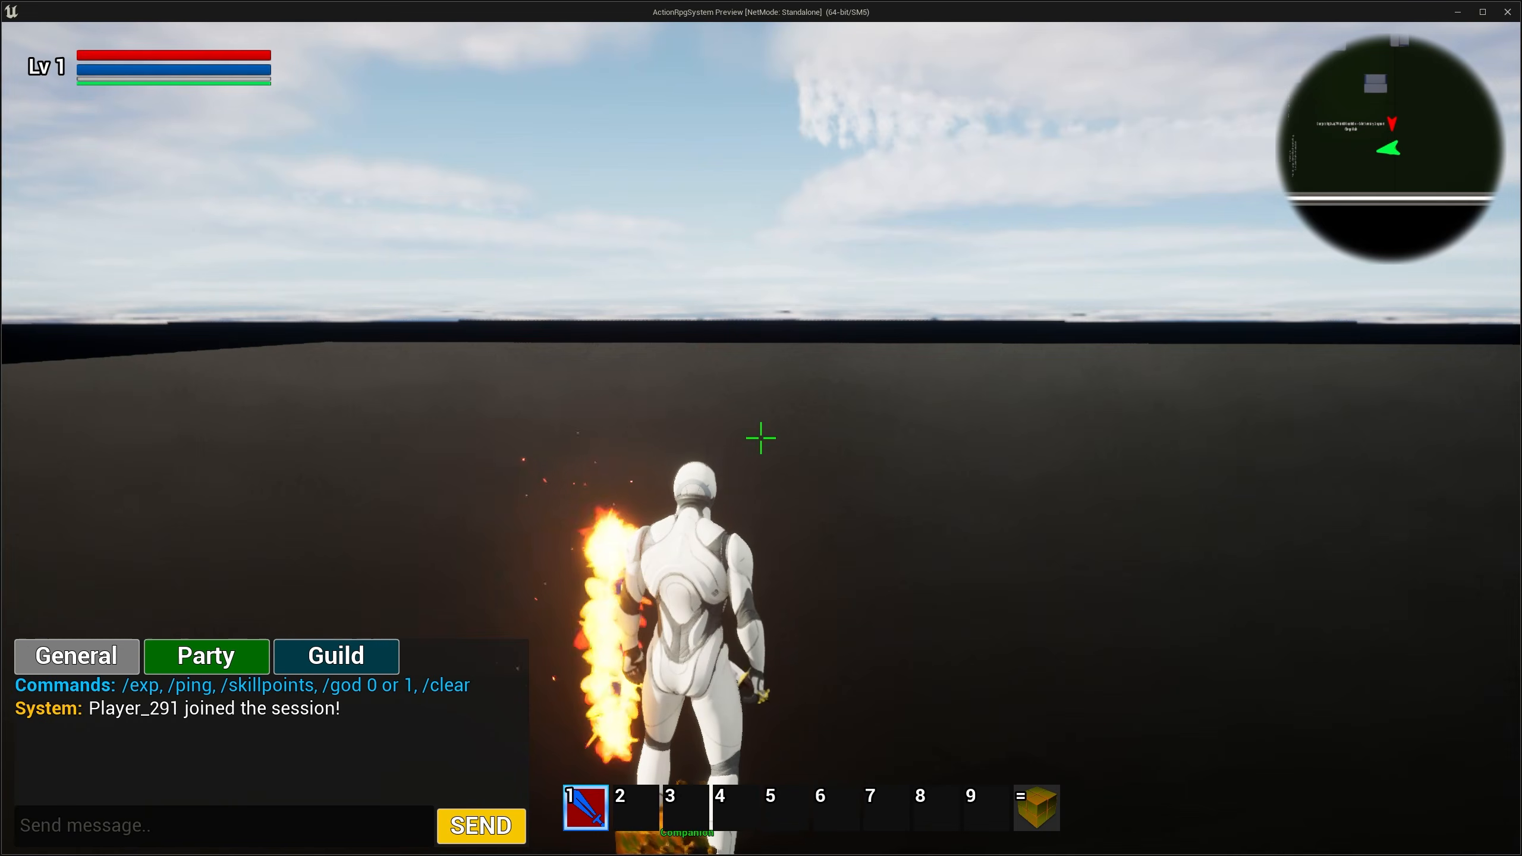
pyautogui.press('w')
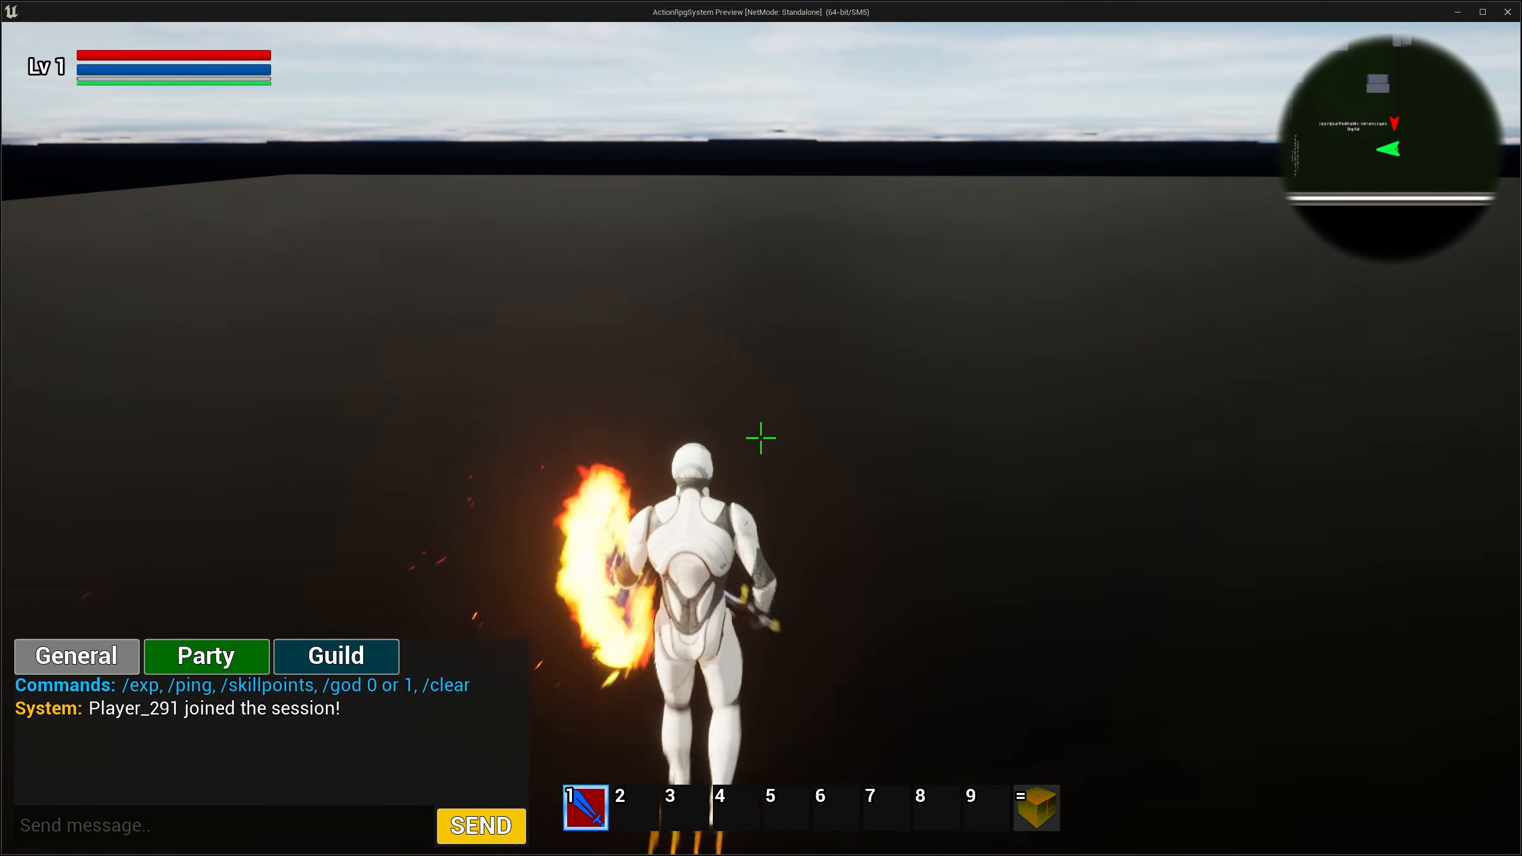
pyautogui.press('Escape')
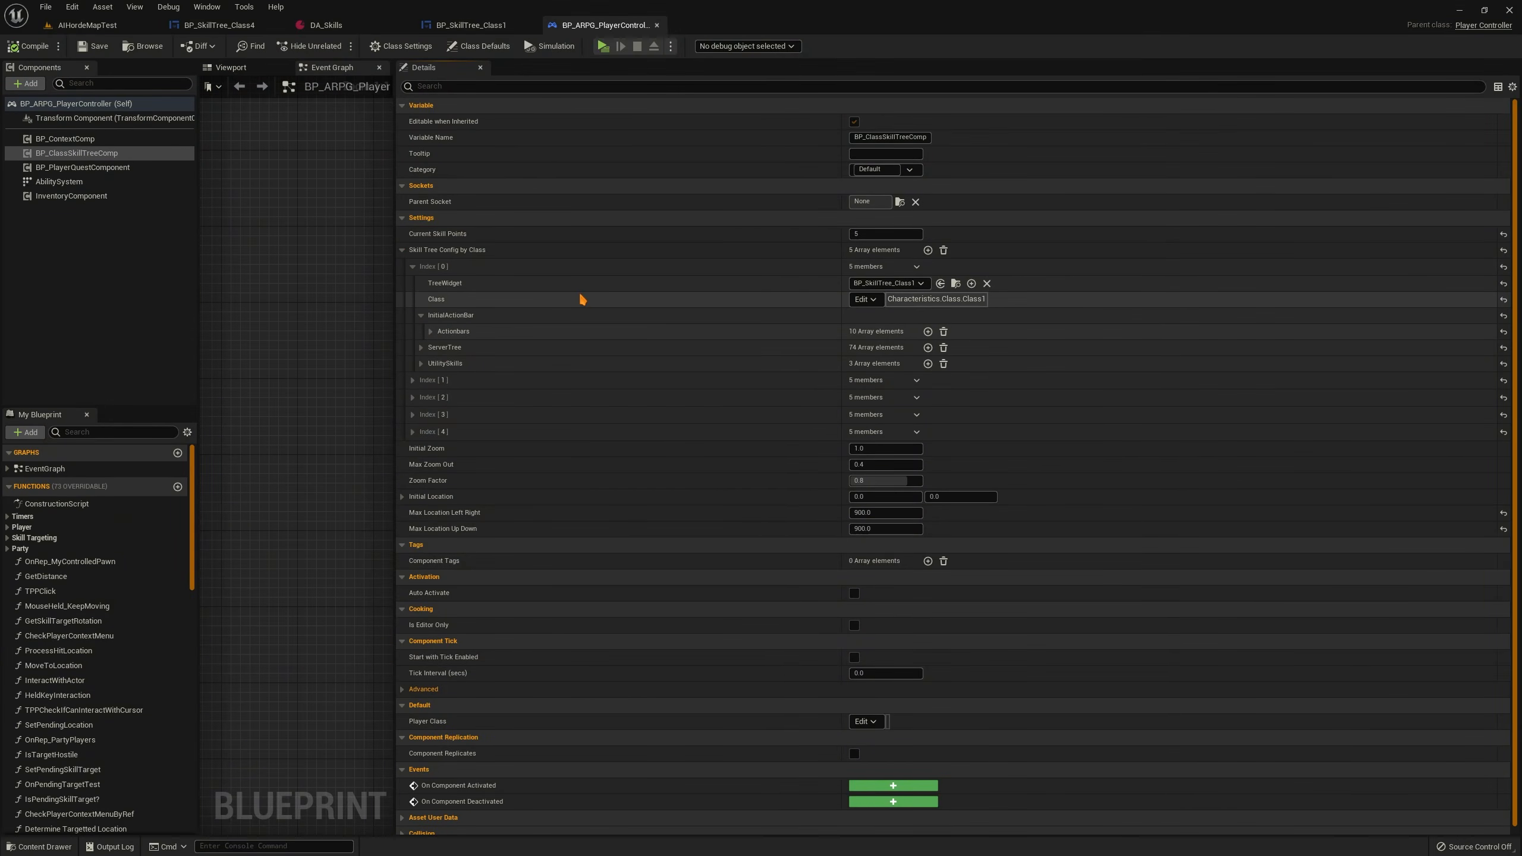
# Examine the Actionbars entries and the ServerTree array under Index 0 of the skill tree config, collapsing both
pyautogui.click(481, 333)
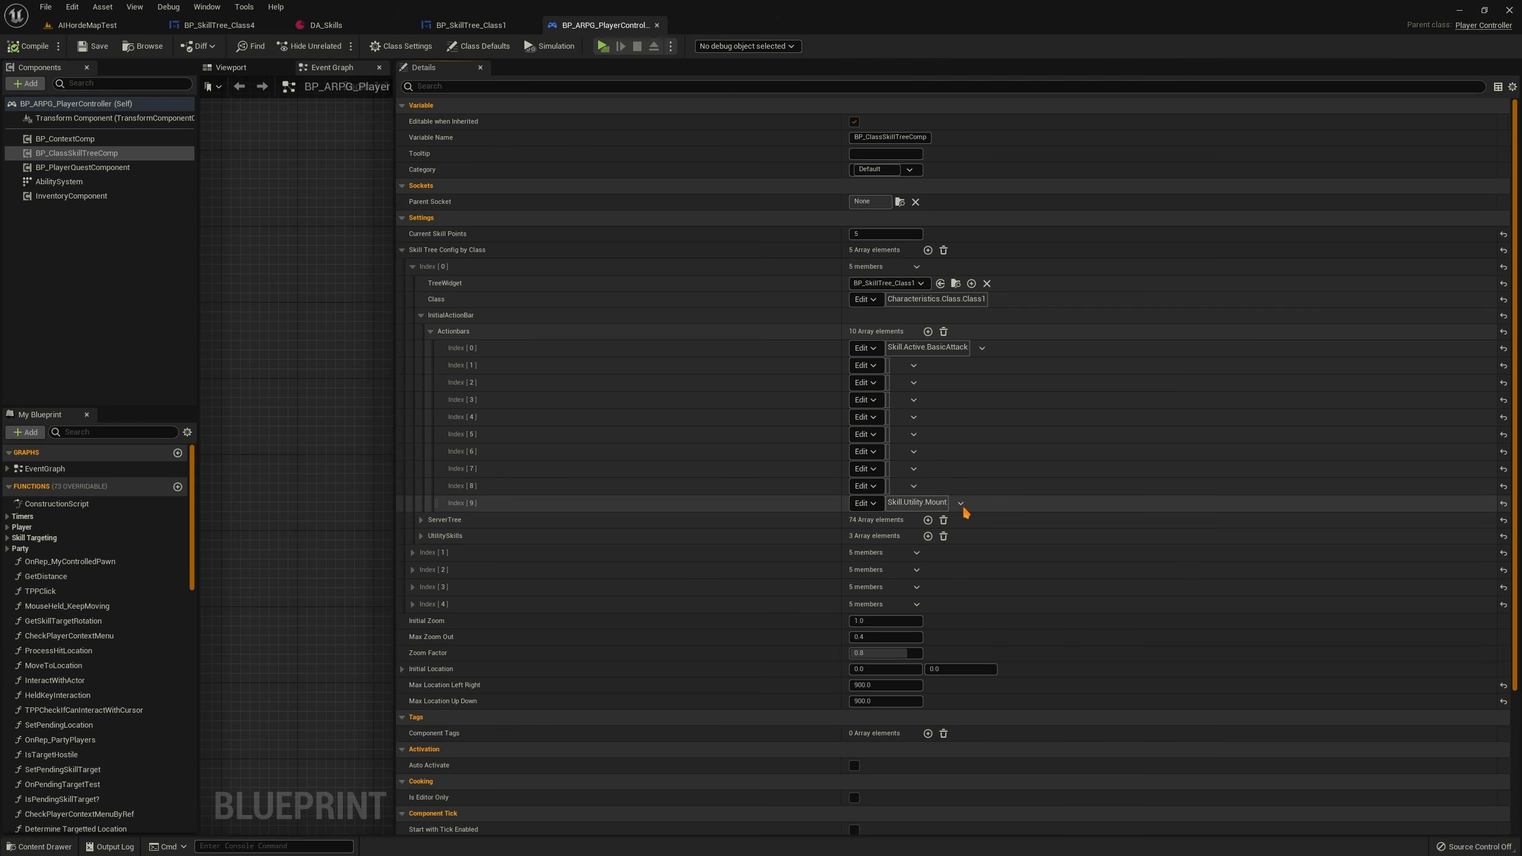
pyautogui.click(432, 332)
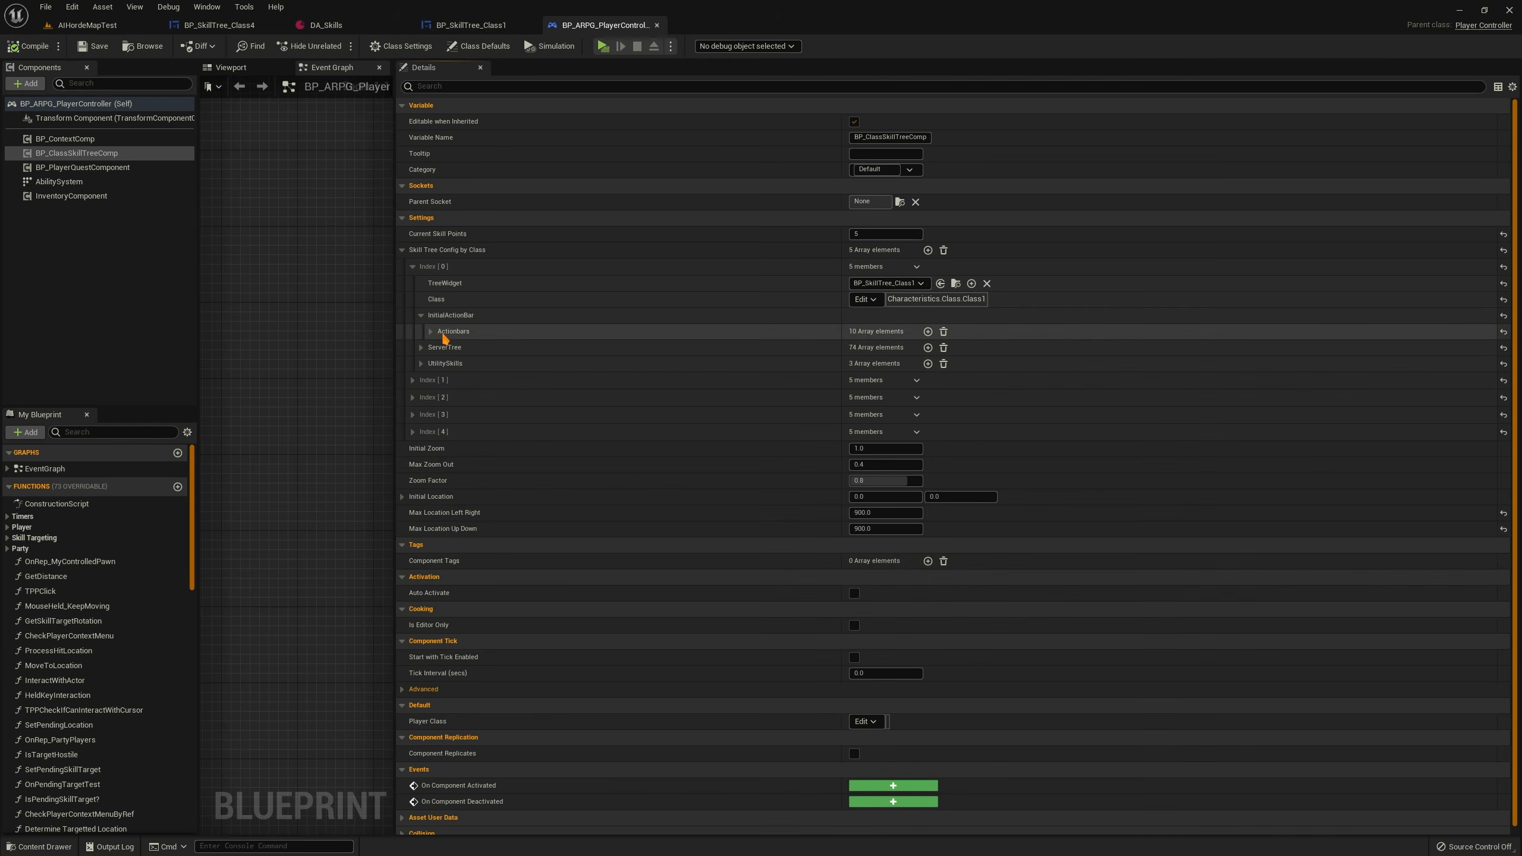
pyautogui.click(422, 348)
pyautogui.click(421, 348)
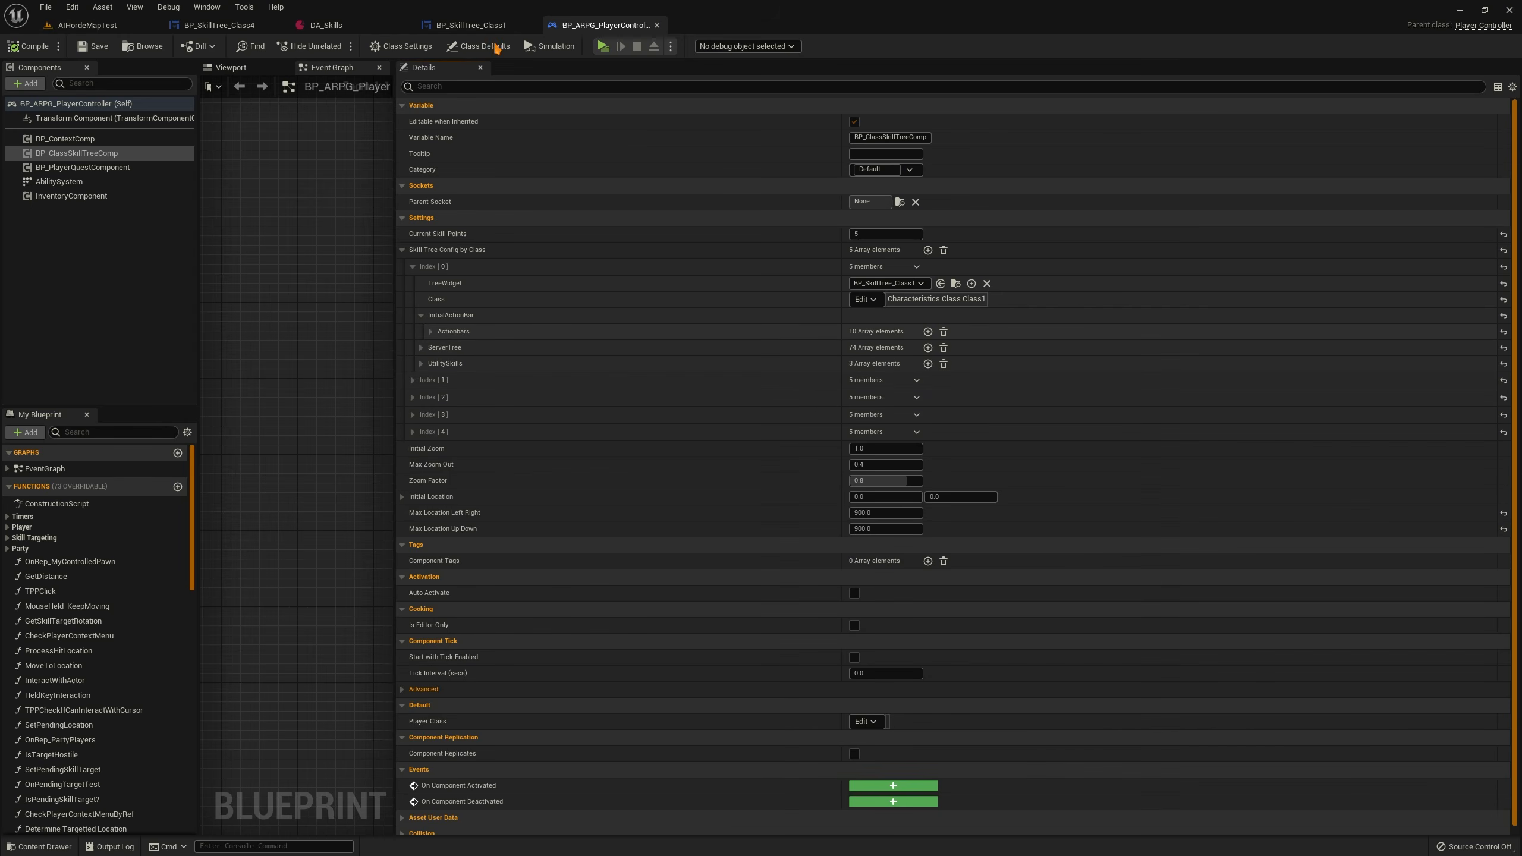
# Open BP_SkillTree_Class1 and inspect the Server Data settings of its root widget
pyautogui.click(476, 27)
pyautogui.scroll(-10, 555, 143)
pyautogui.scroll(2, 571, 282)
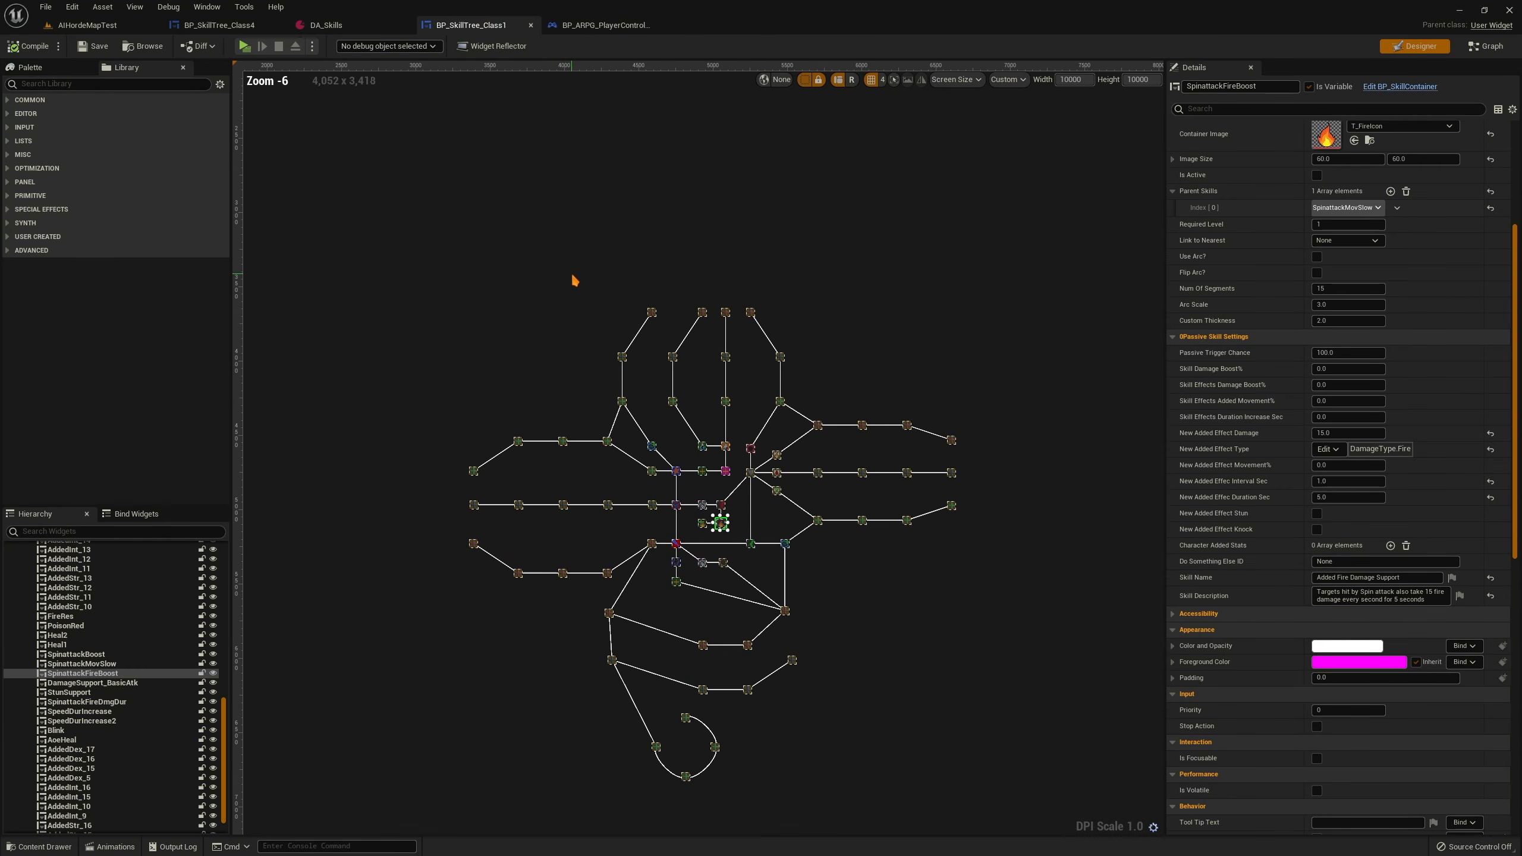
pyautogui.scroll(15, 70, 556)
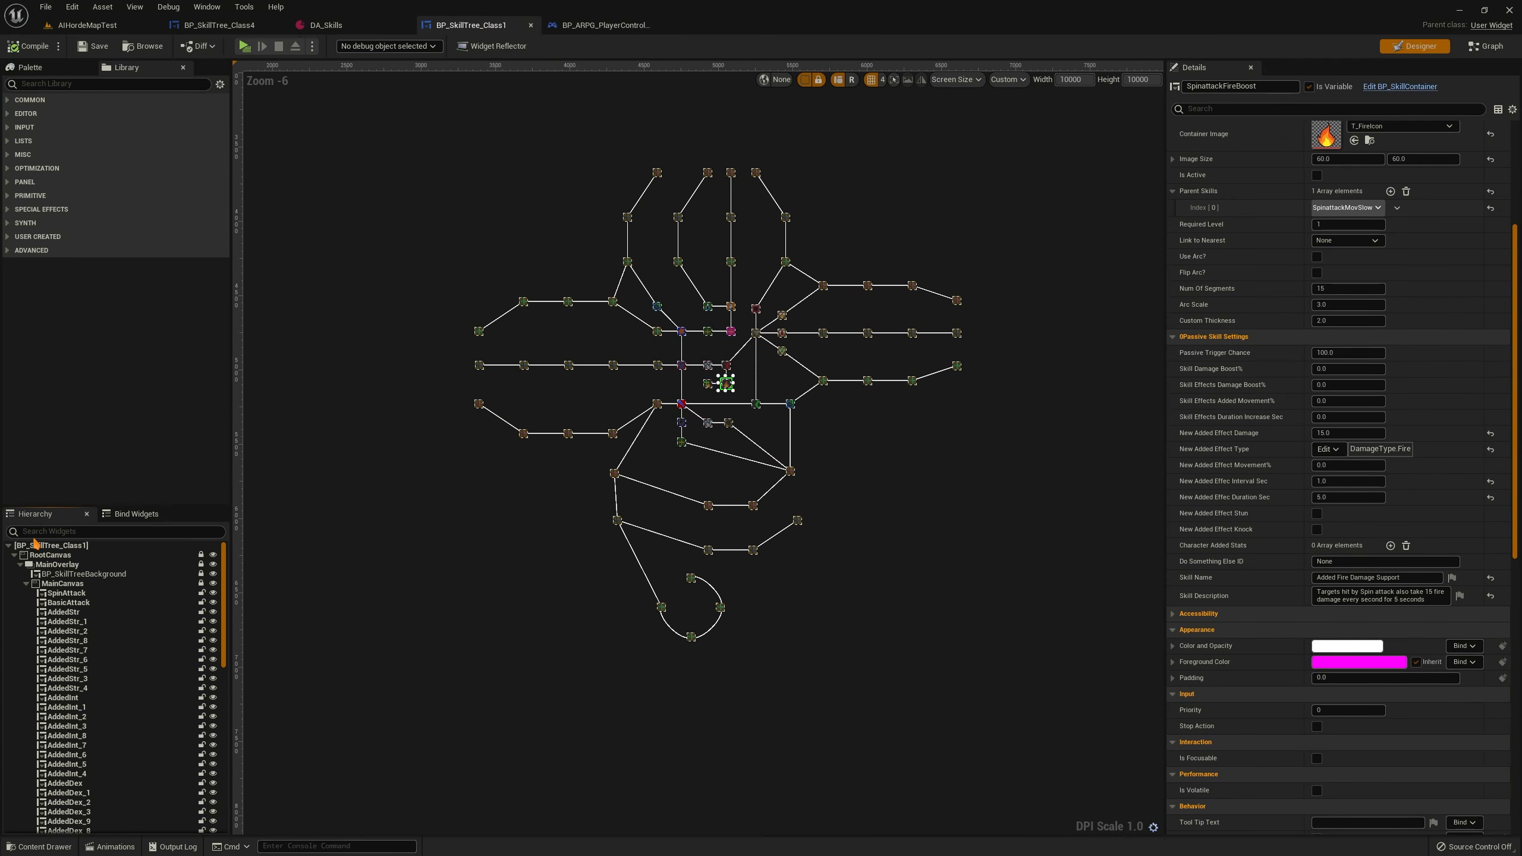
pyautogui.click(68, 549)
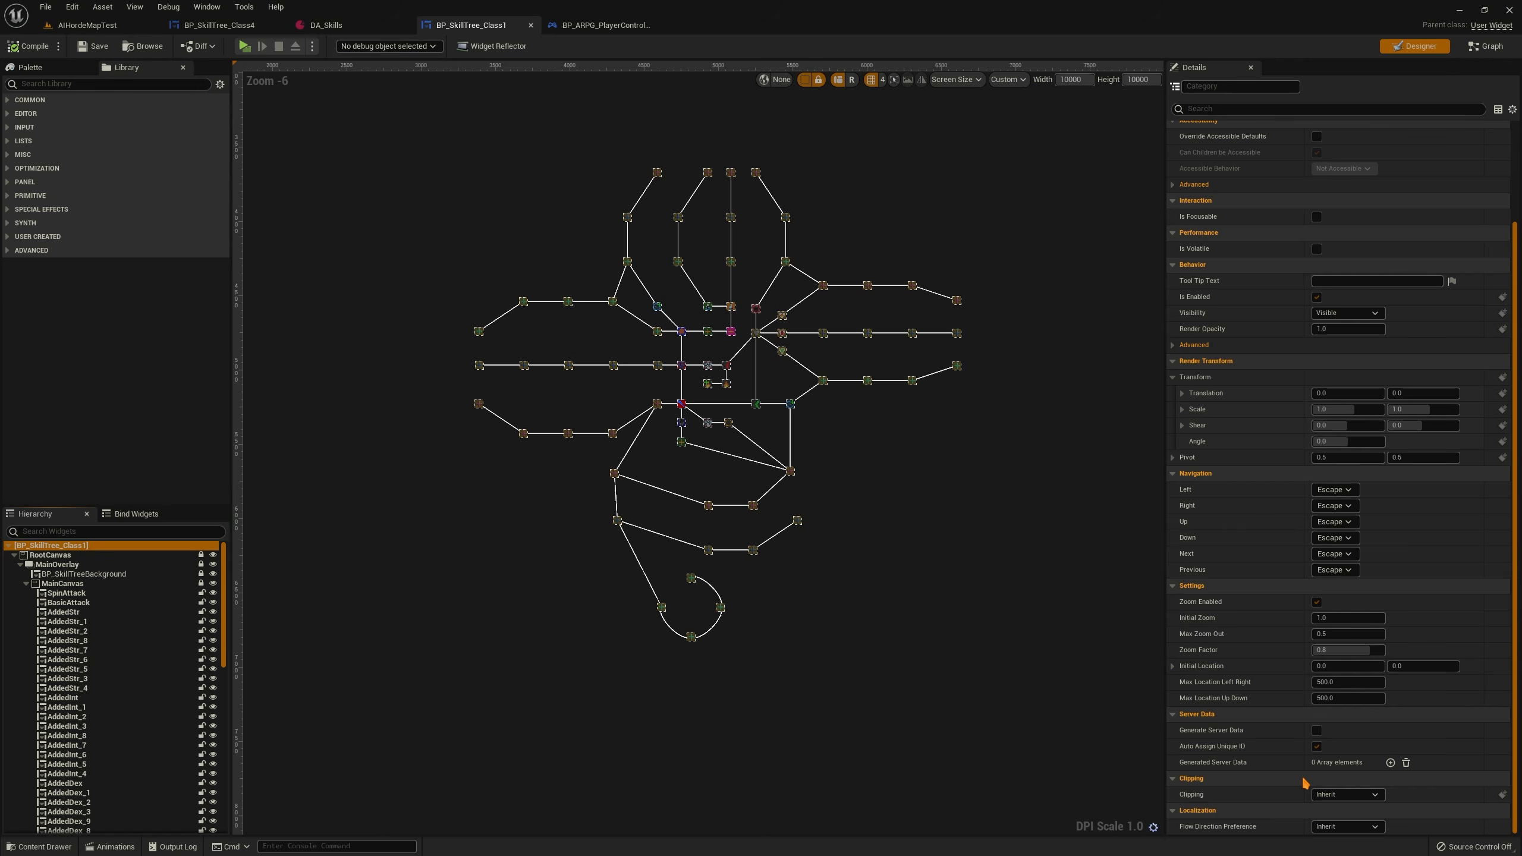
pyautogui.scroll(10, 707, 384)
pyautogui.moveTo(653, 424); pyautogui.dragTo(696, 512, button='right')
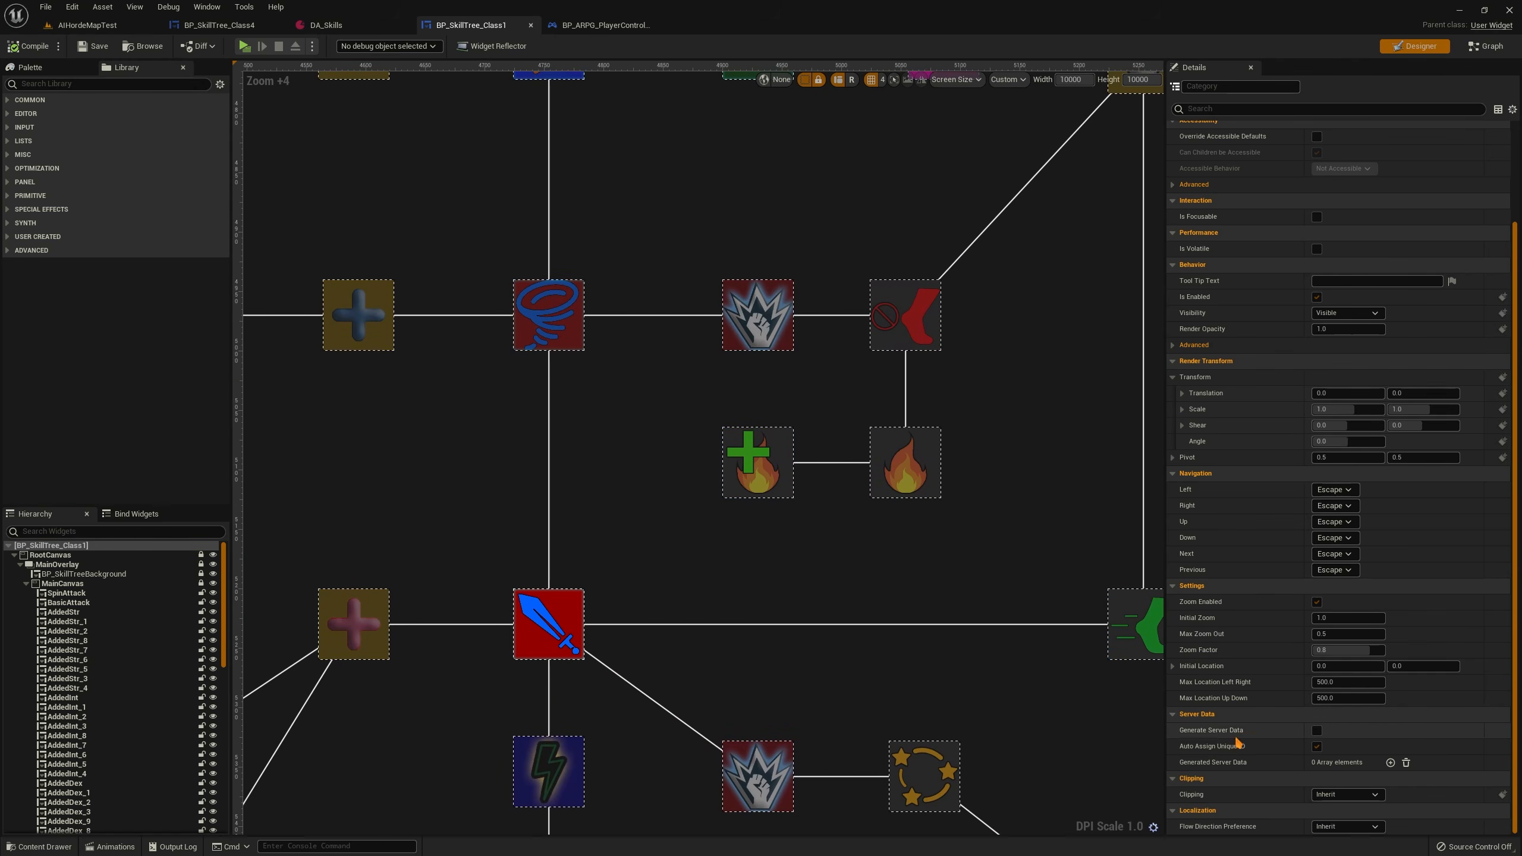
# Inspect the settings of the SpinAttack node and its damage boost, movement slow and fire boost support nodes, leaving nothing selected
pyautogui.click(537, 330)
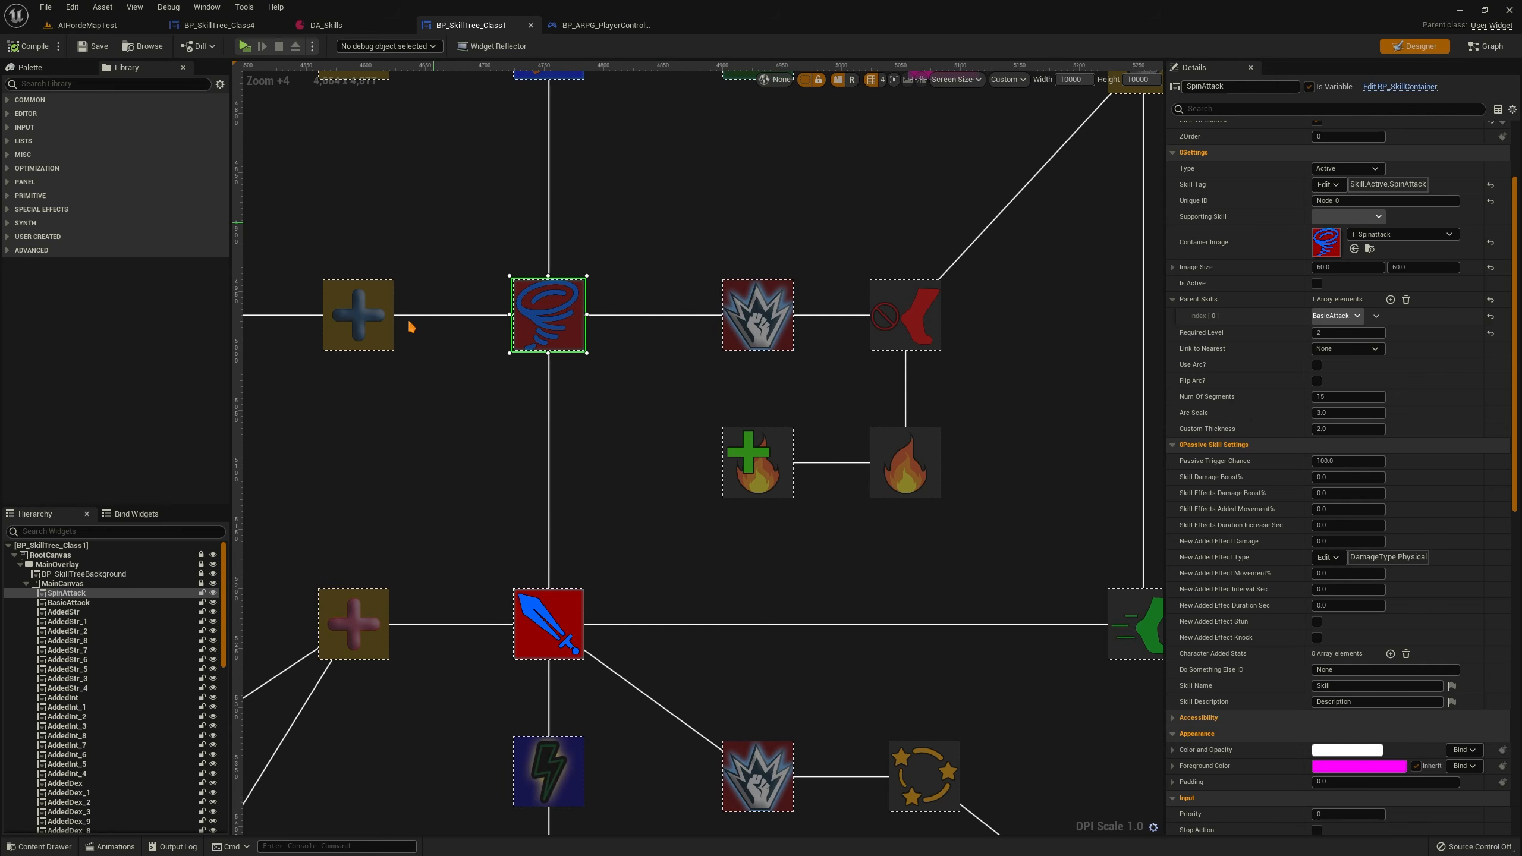
pyautogui.scroll(4, 1334, 336)
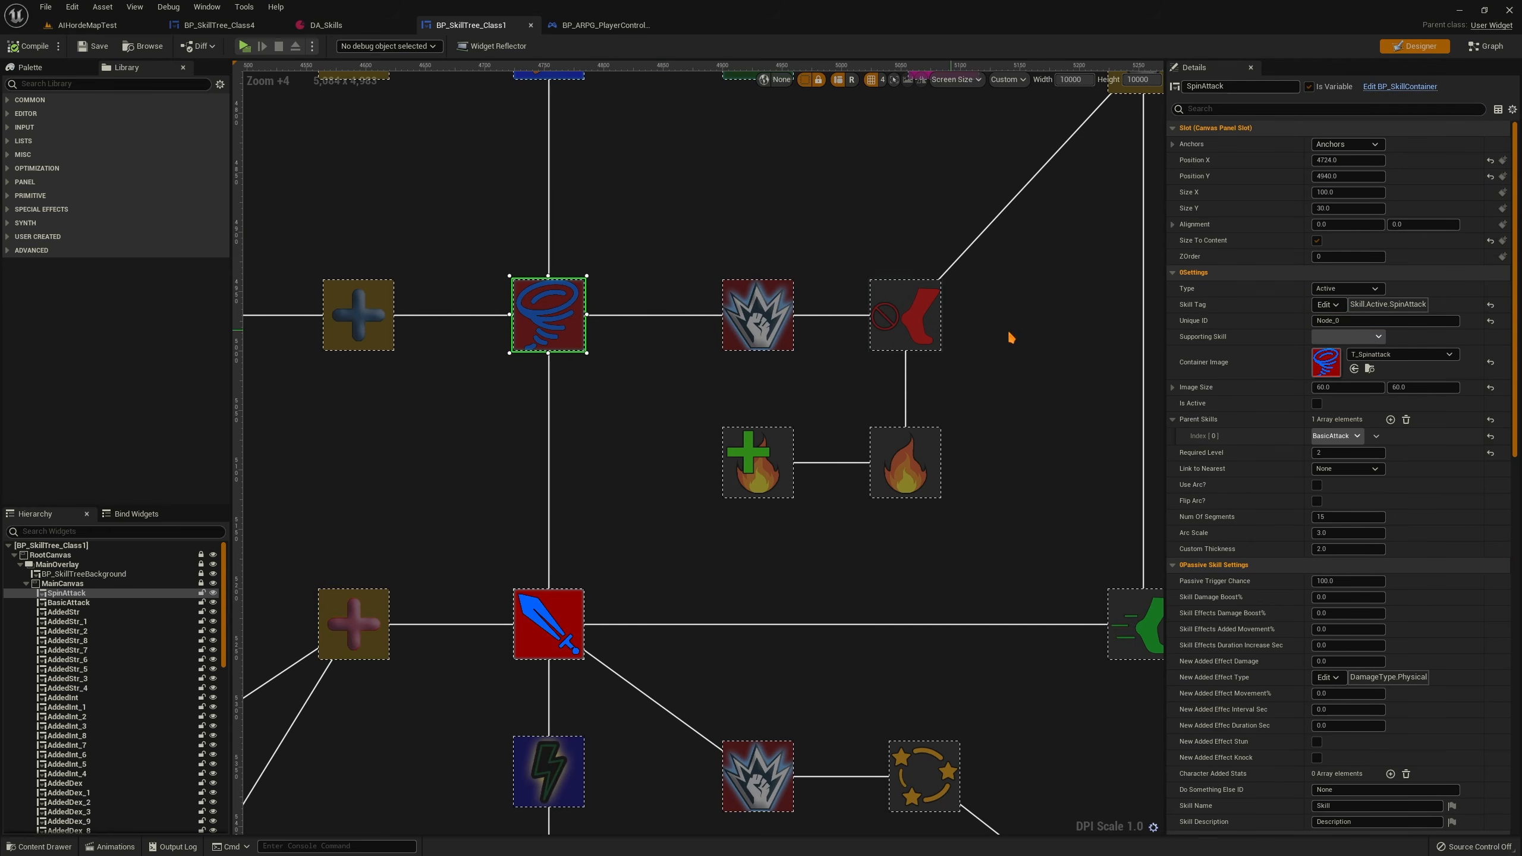
pyautogui.click(768, 313)
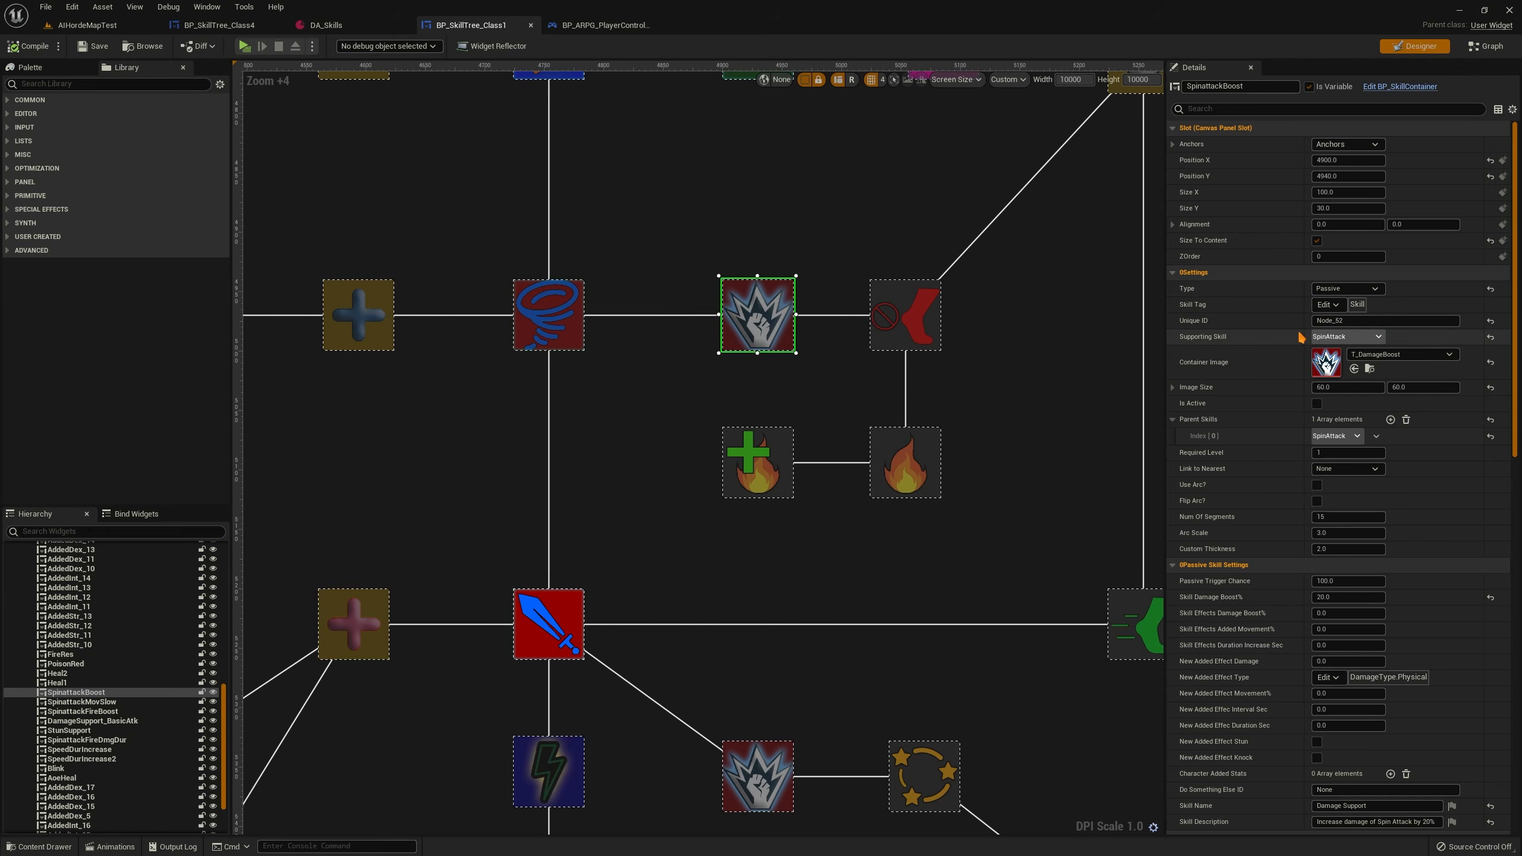
pyautogui.click(906, 316)
pyautogui.click(905, 462)
pyautogui.click(663, 348)
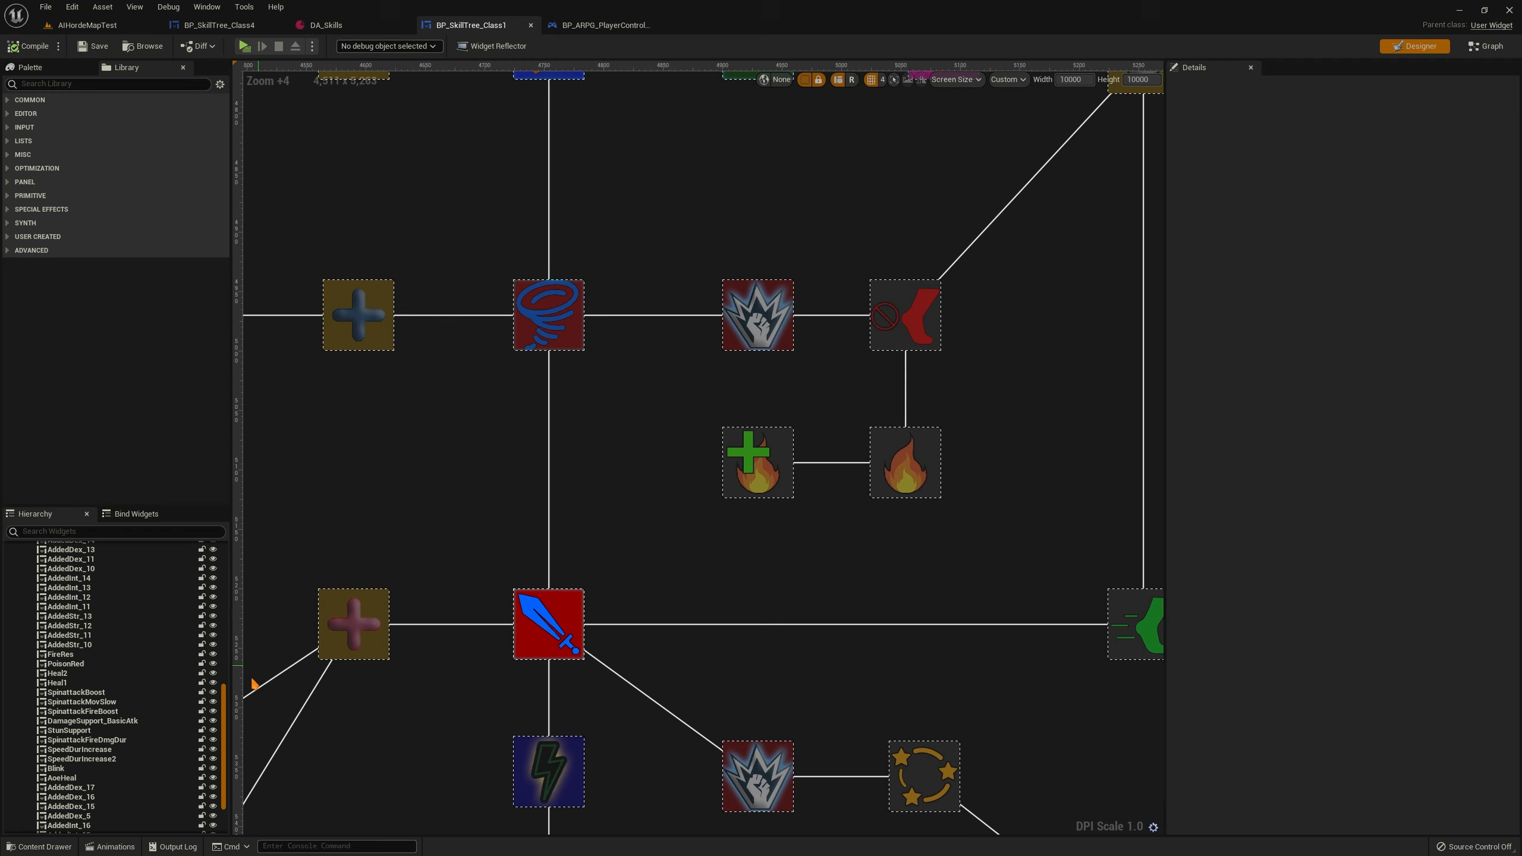
# Select the root widget of BP_SkillTree_Class1 and generate its server data
pyautogui.moveTo(223, 714); pyautogui.dragTo(223, 573)
pyautogui.click(51, 545)
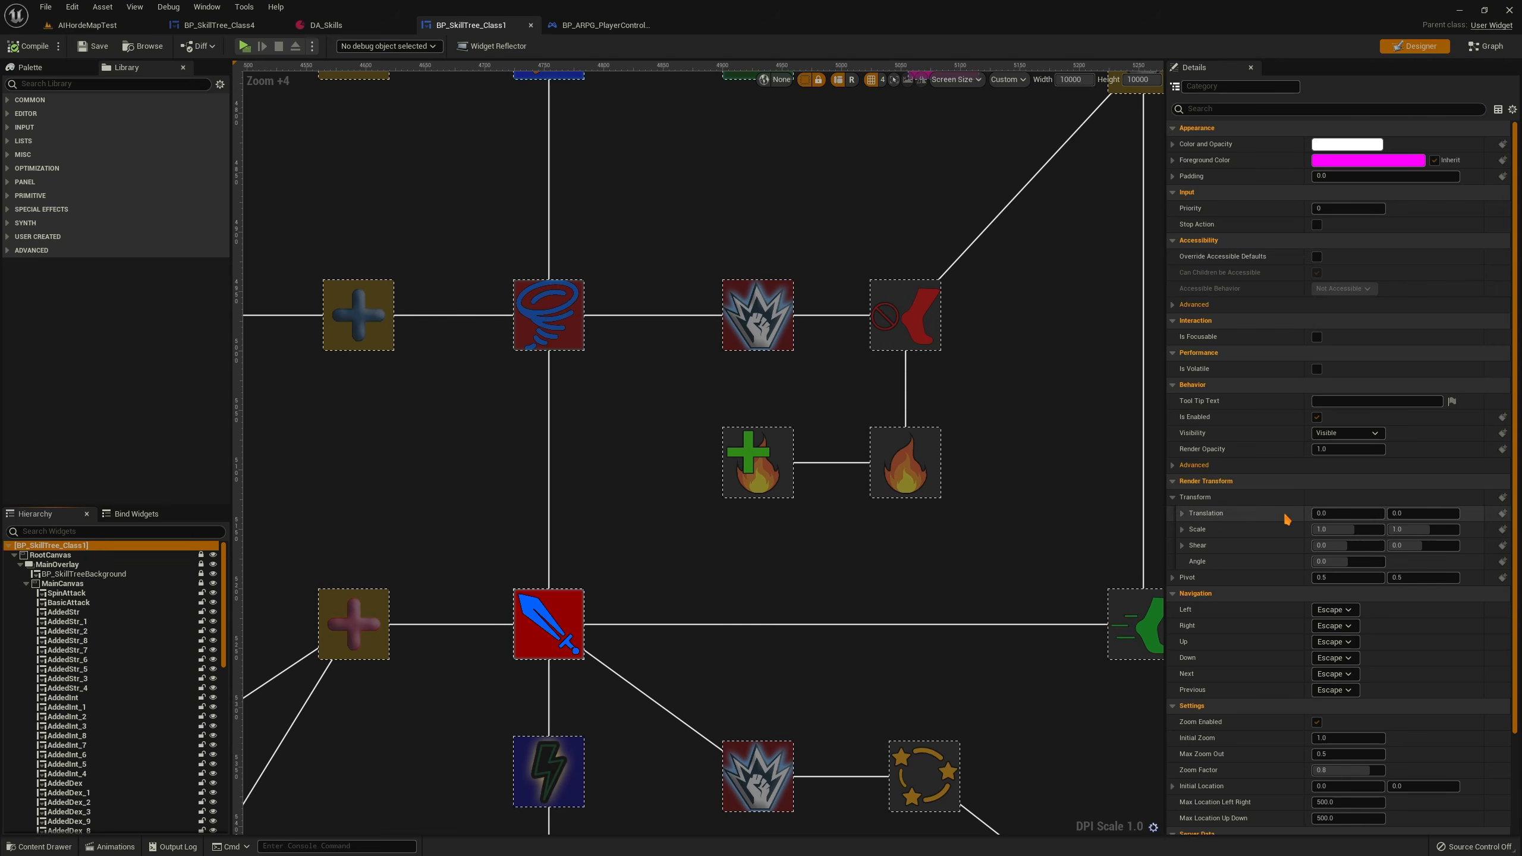
pyautogui.scroll(-4, 1286, 519)
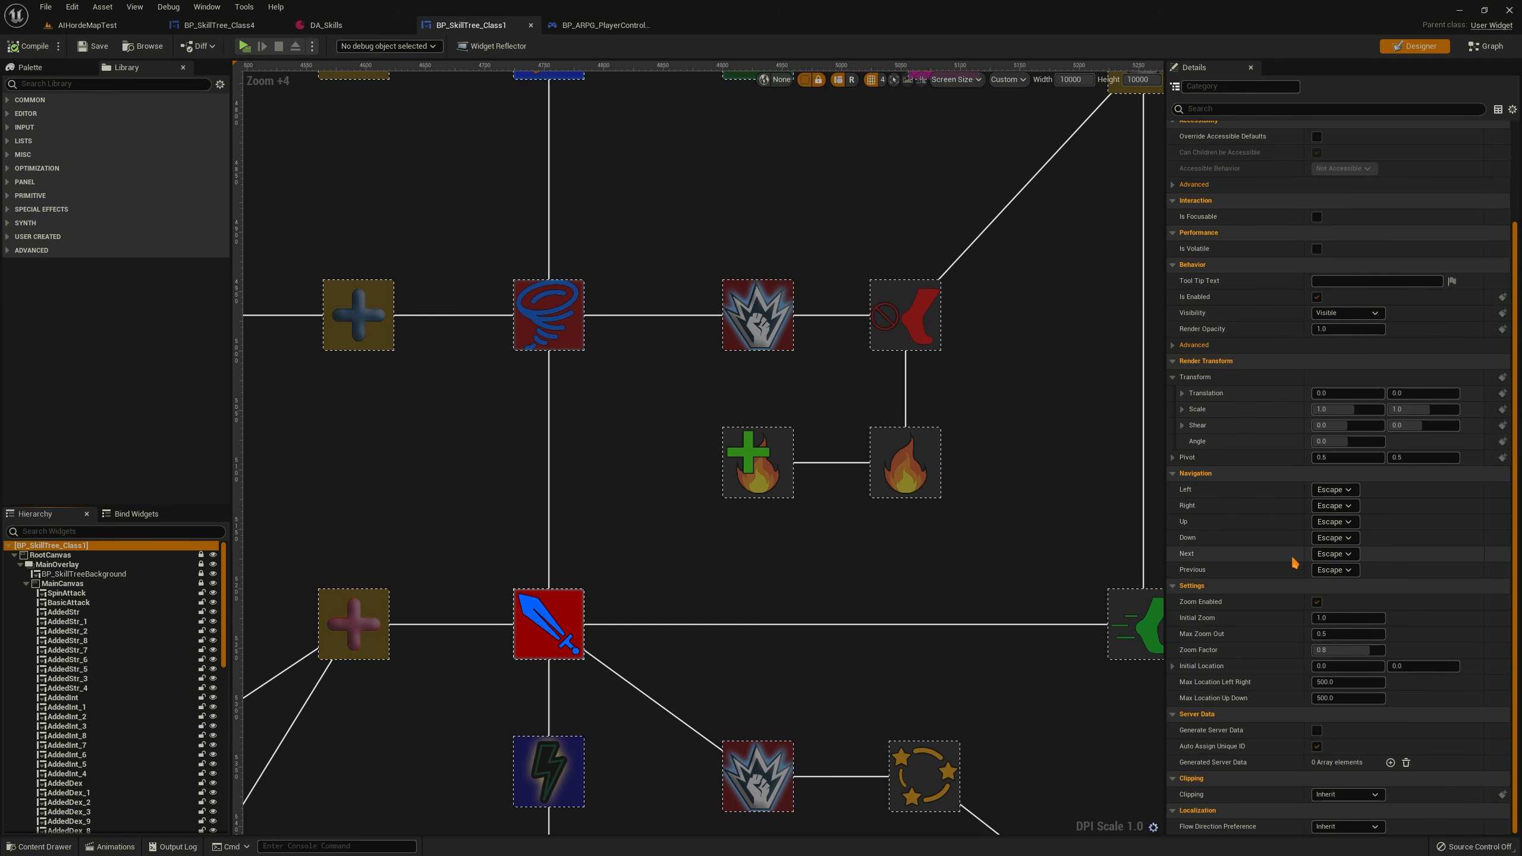
pyautogui.click(1317, 731)
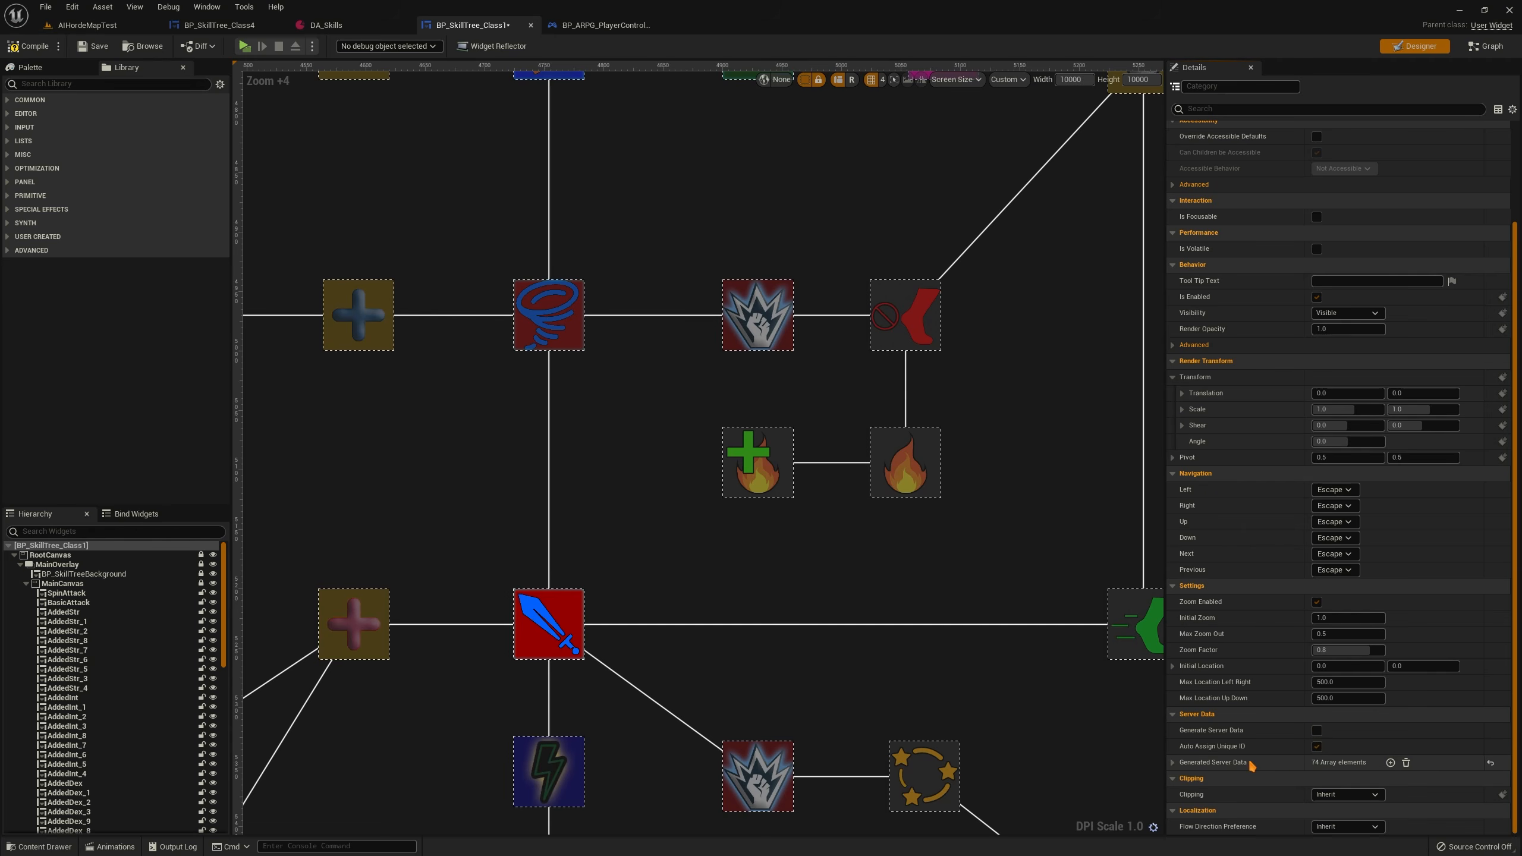
# Copy the Generated Server Data array, and empty the array in the widget
pyautogui.rightClick(1213, 764)
pyautogui.click(1251, 820)
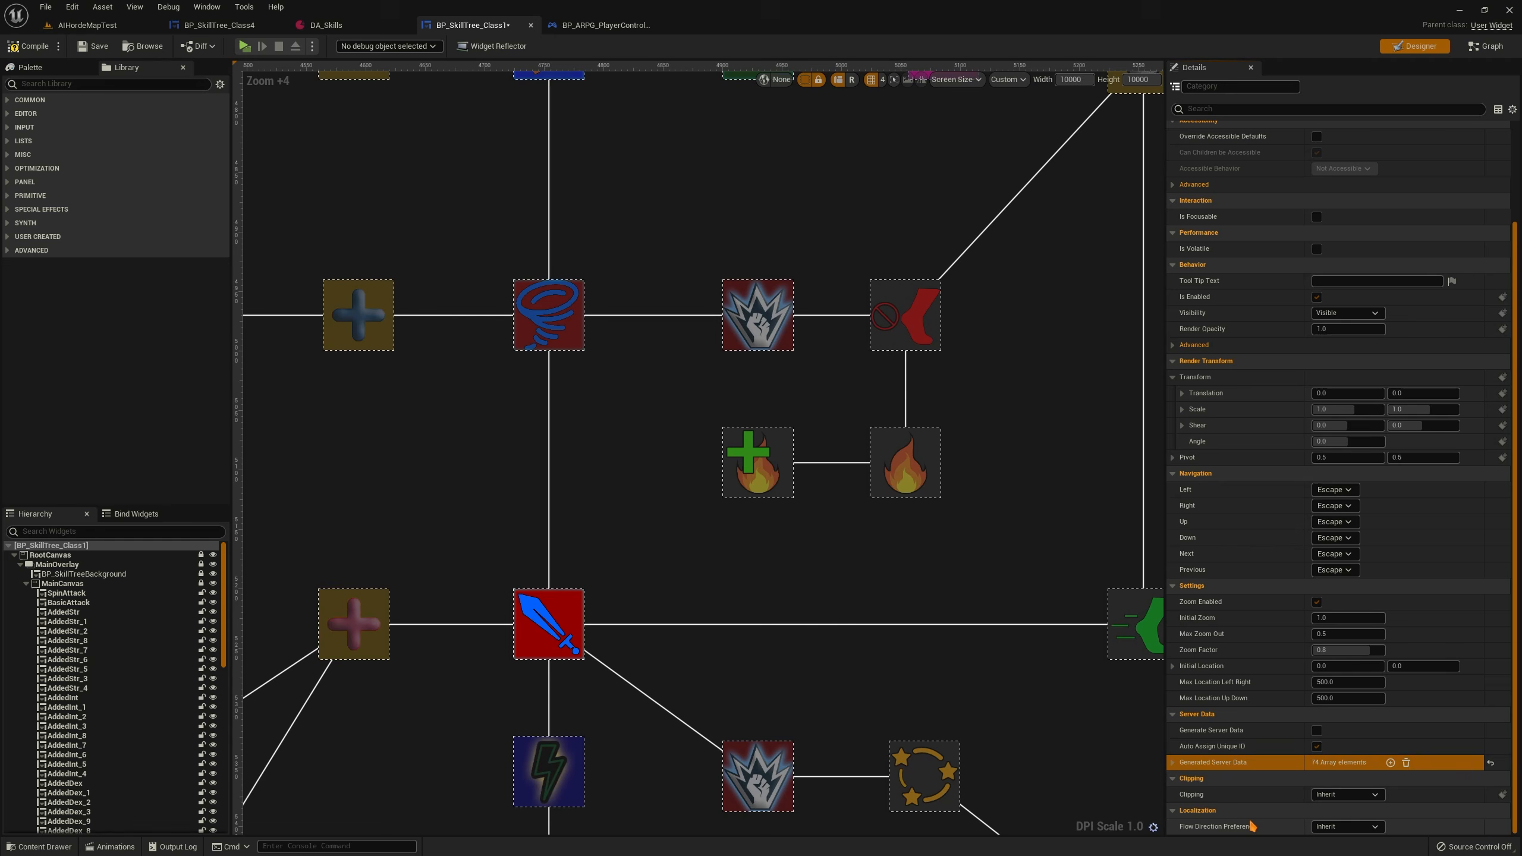
pyautogui.click(1405, 762)
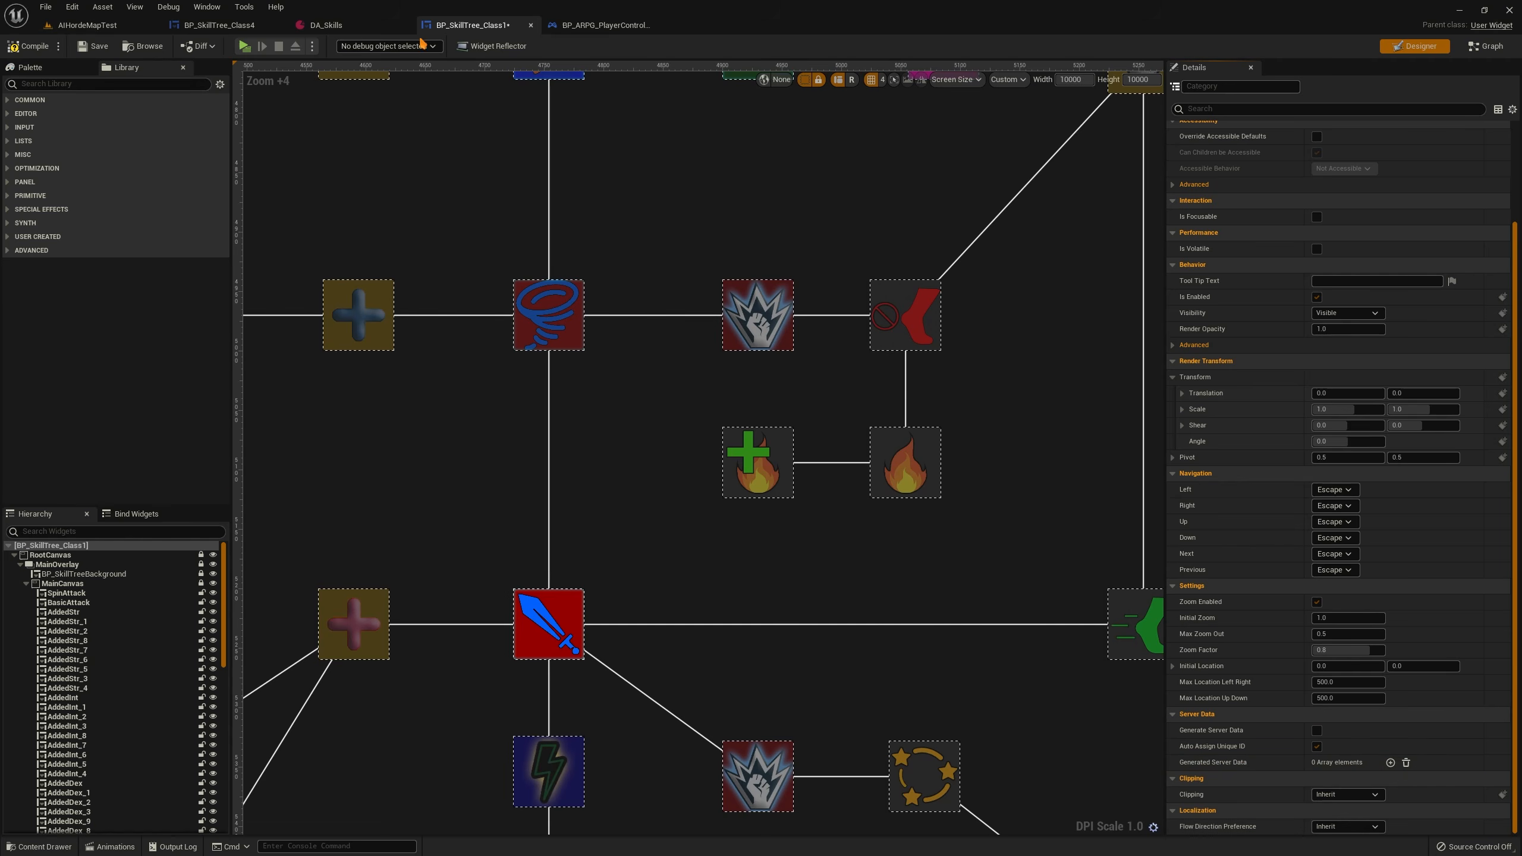
# Show the copy and paste options for Index 0's ServerTree array in BP_ARPG_PlayerController and dismiss them without pasting
pyautogui.click(581, 25)
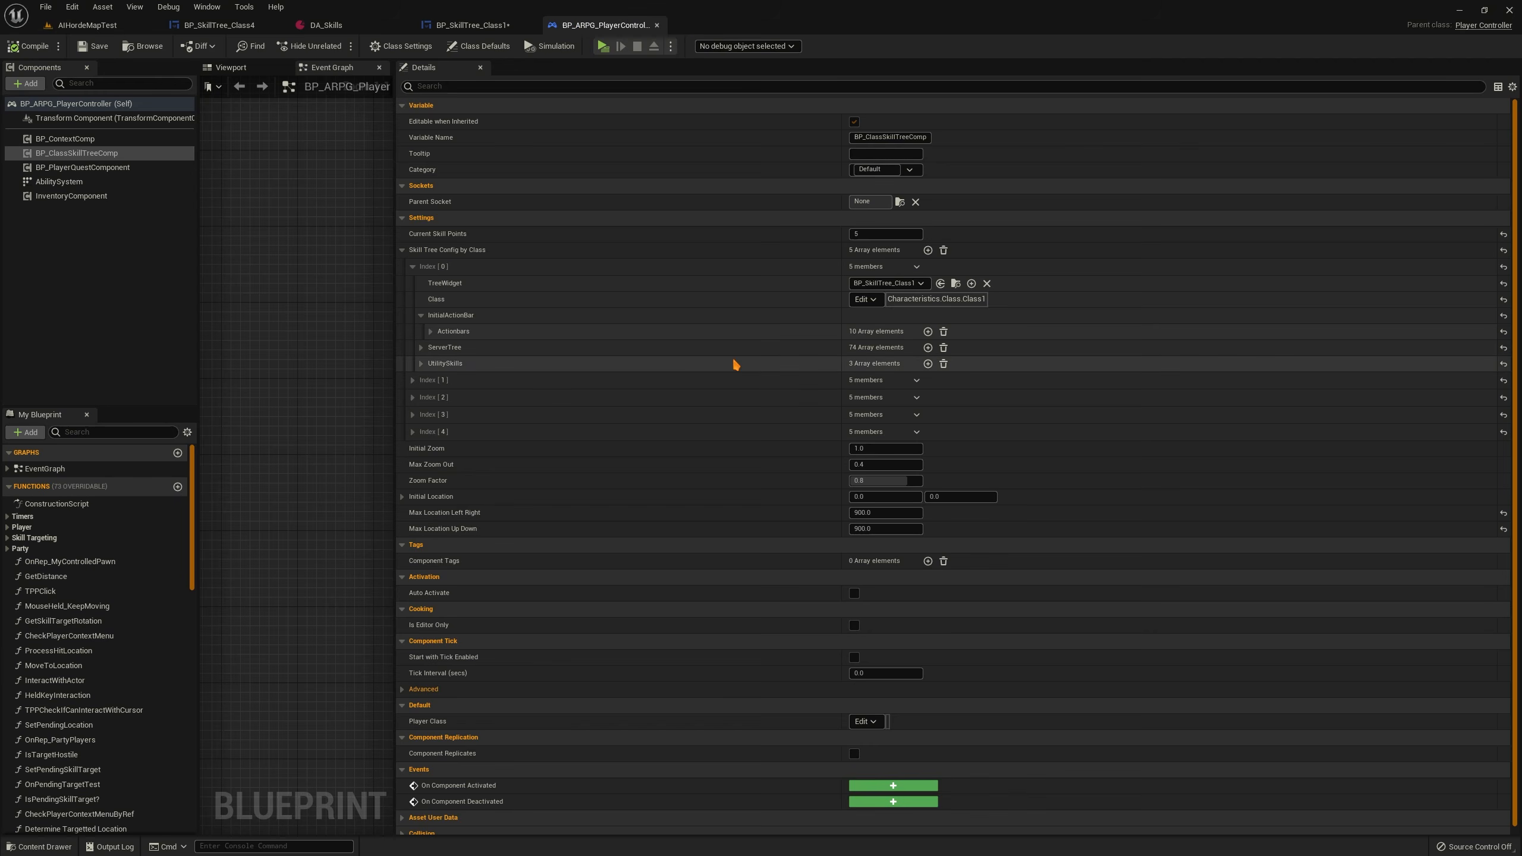
pyautogui.rightClick(447, 348)
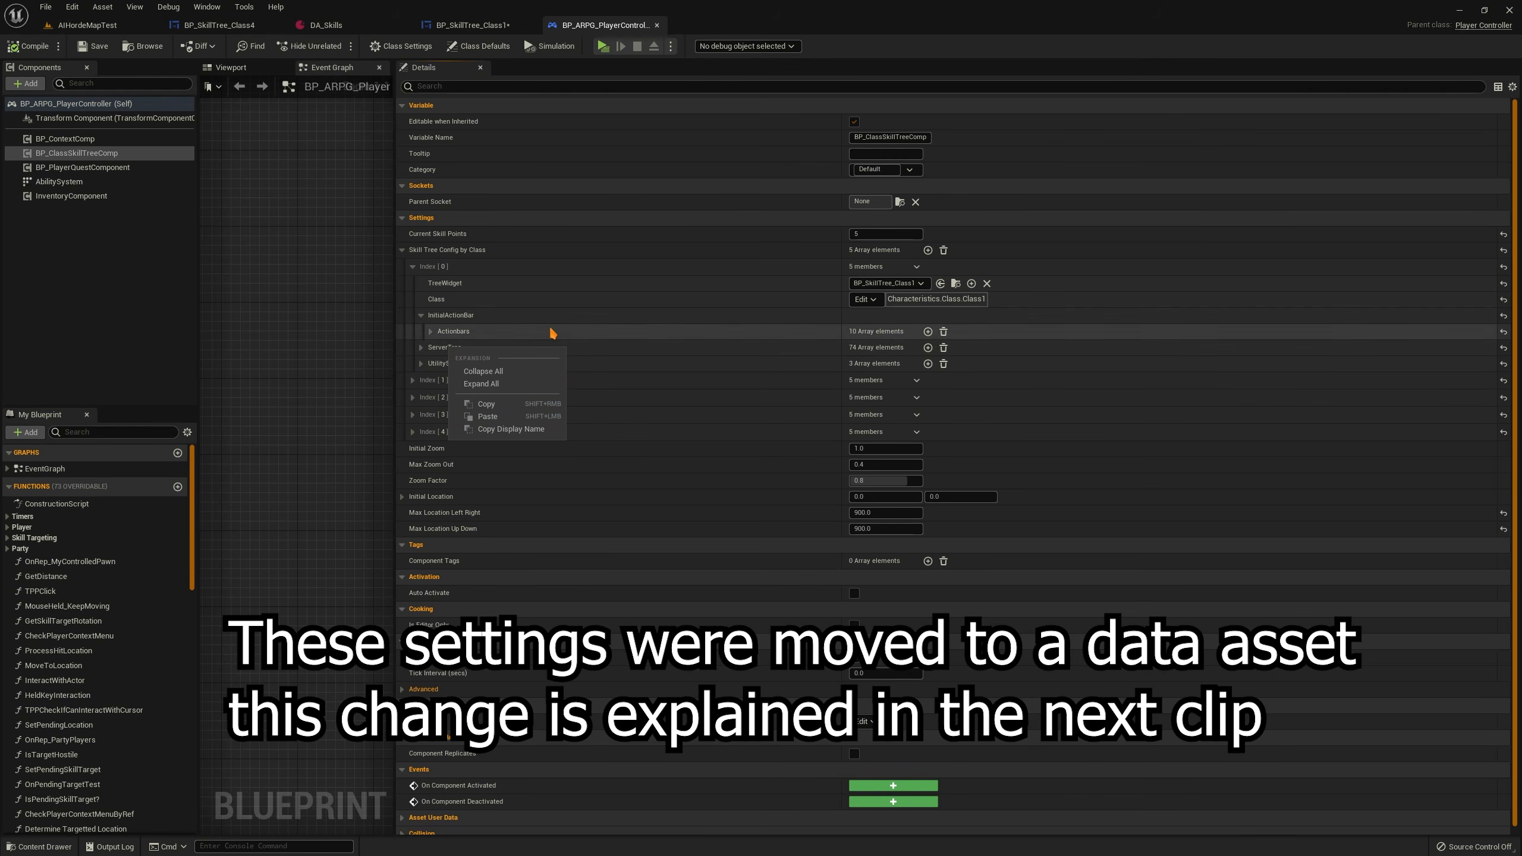
pyautogui.click(613, 358)
pyautogui.click(426, 348)
pyautogui.click(423, 347)
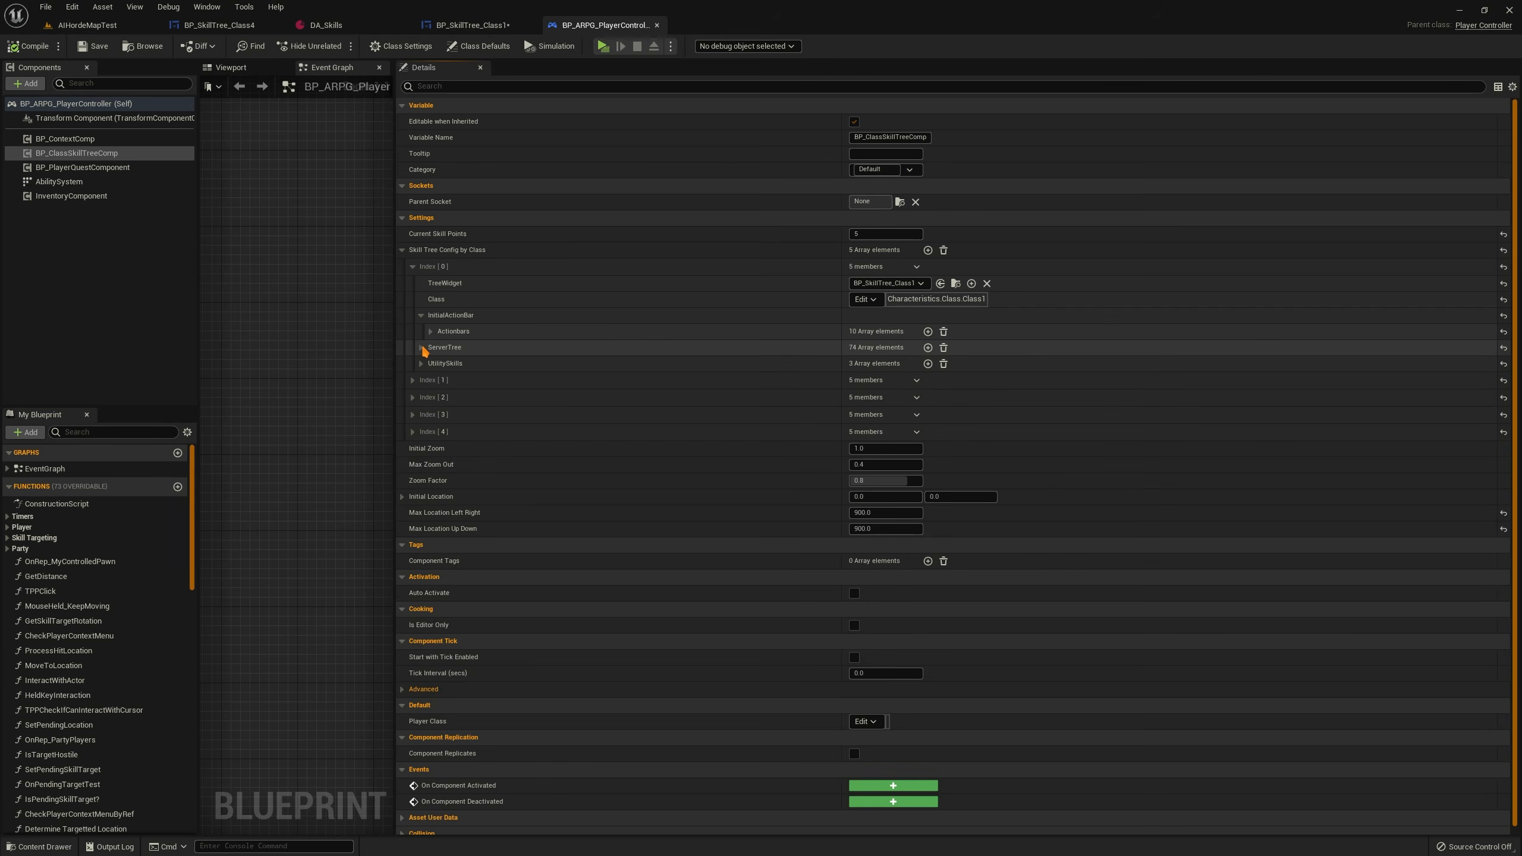
# Compare the Server Data settings of BP_SkillTree_Class1 with the ServerTree array in BP_ARPG_PlayerController
pyautogui.click(470, 25)
pyautogui.click(602, 24)
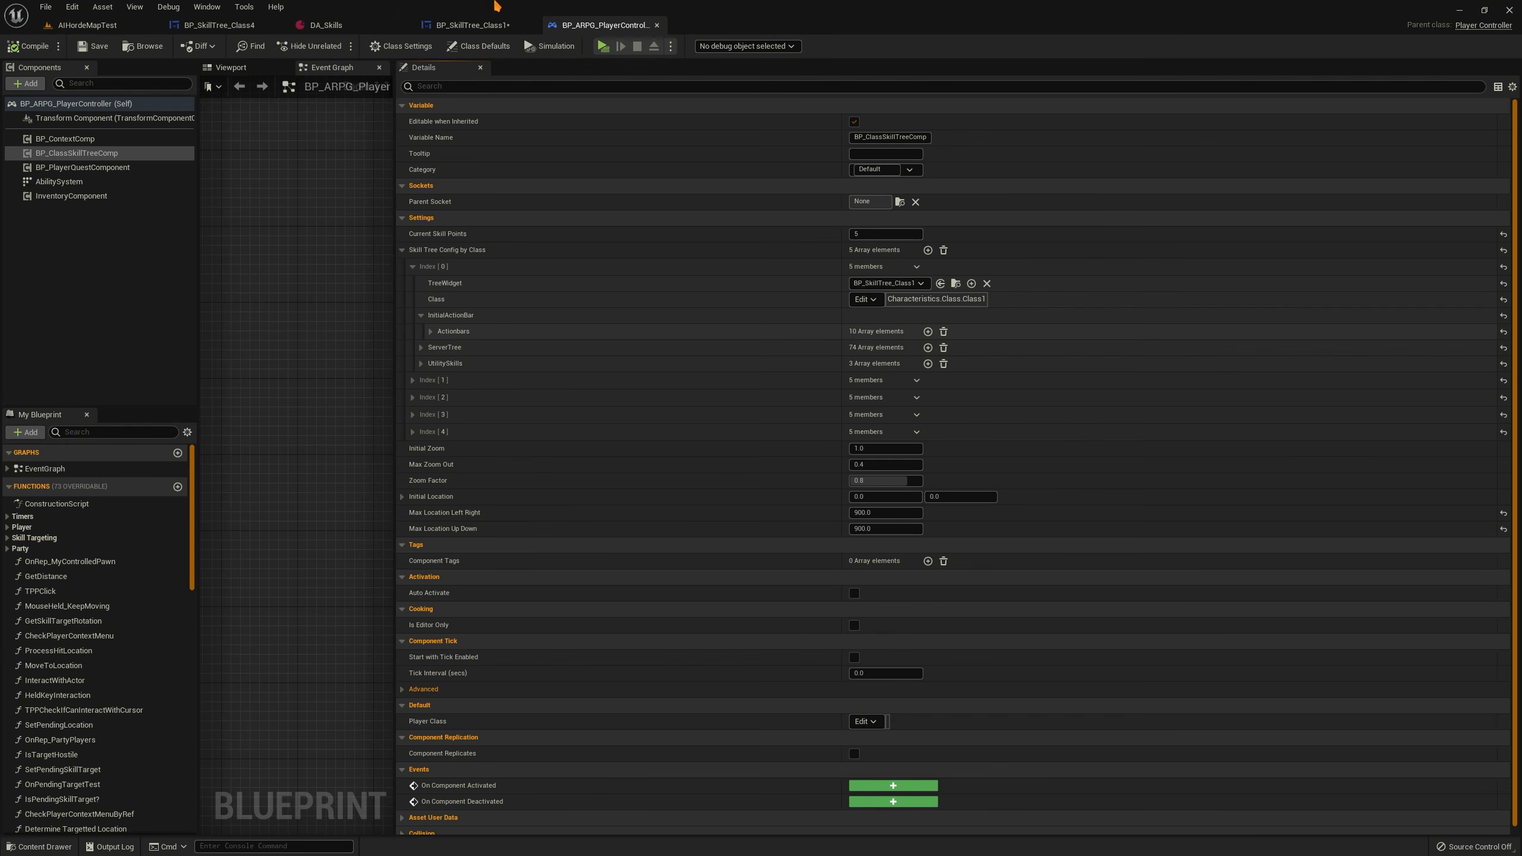
pyautogui.click(471, 24)
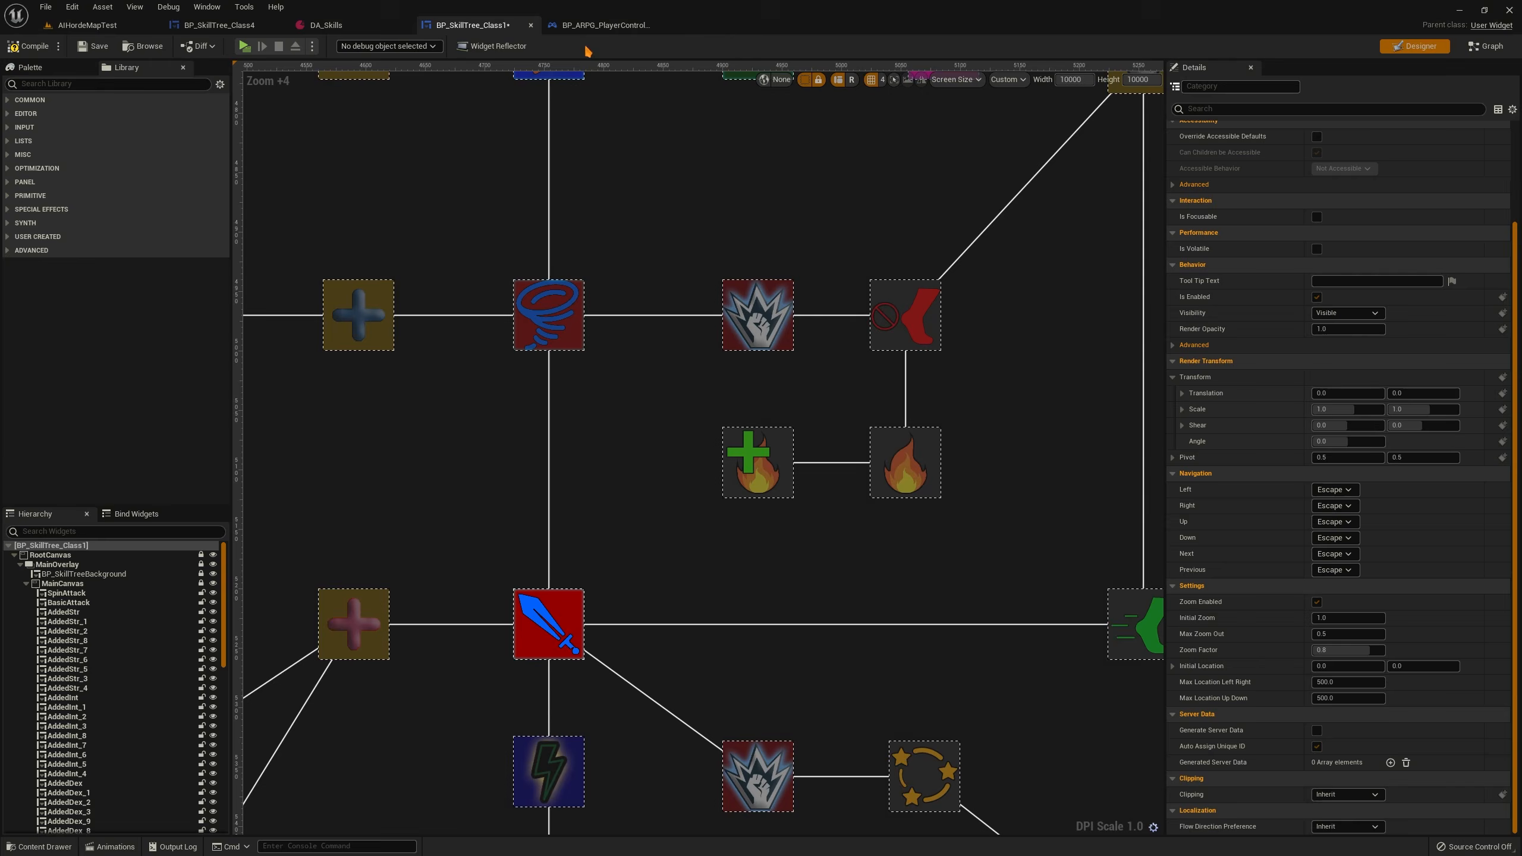
pyautogui.click(602, 25)
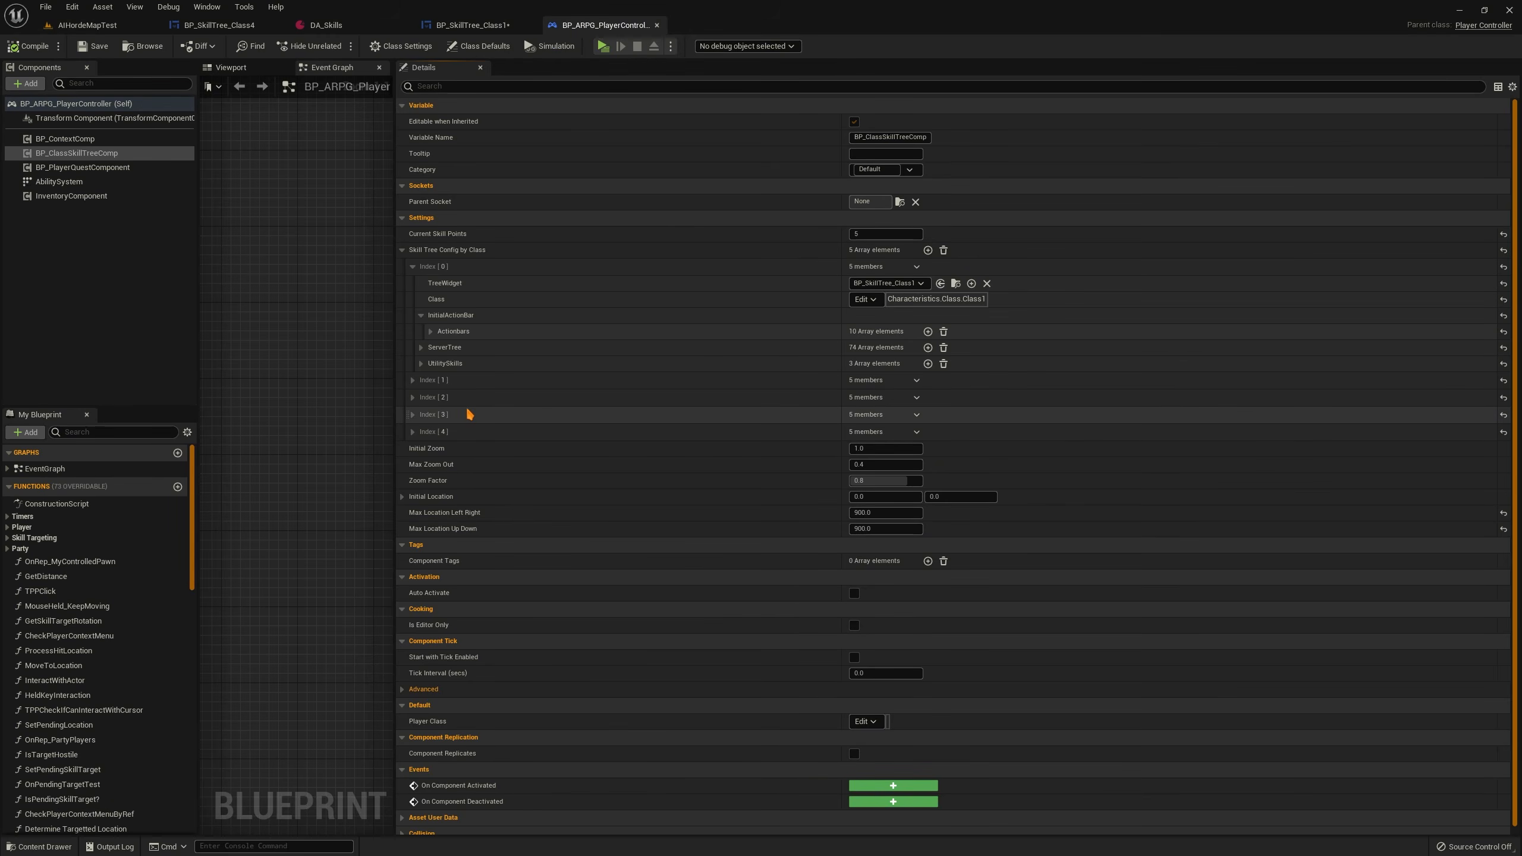
pyautogui.click(422, 349)
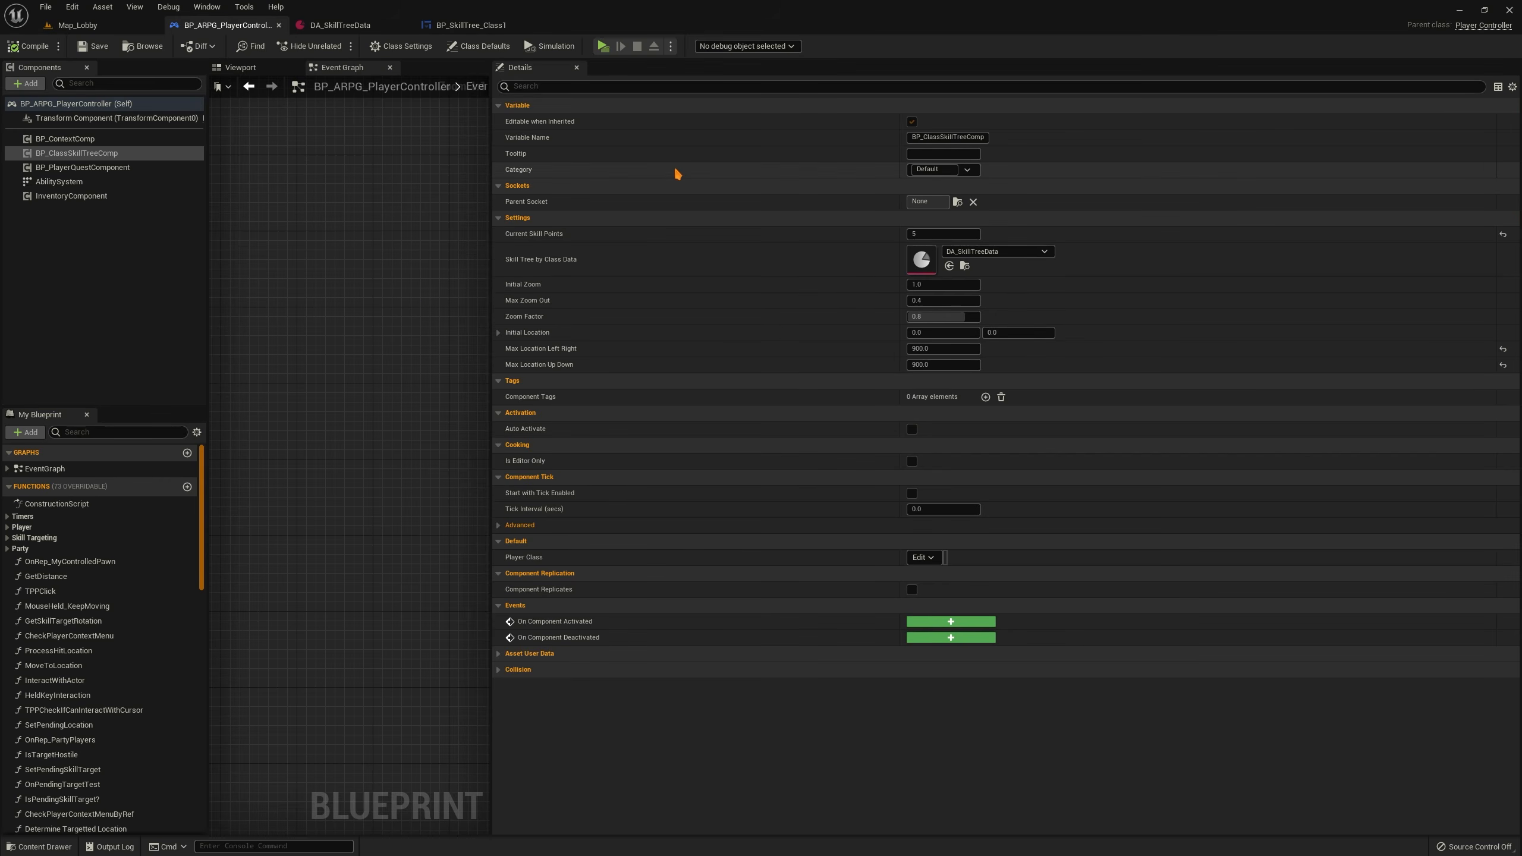
# Locate the DA_SkillTreeData asset assigned to Skill Tree by Class Data, open it and inspect its Index 0 class entry
pyautogui.click(339, 26)
pyautogui.click(228, 25)
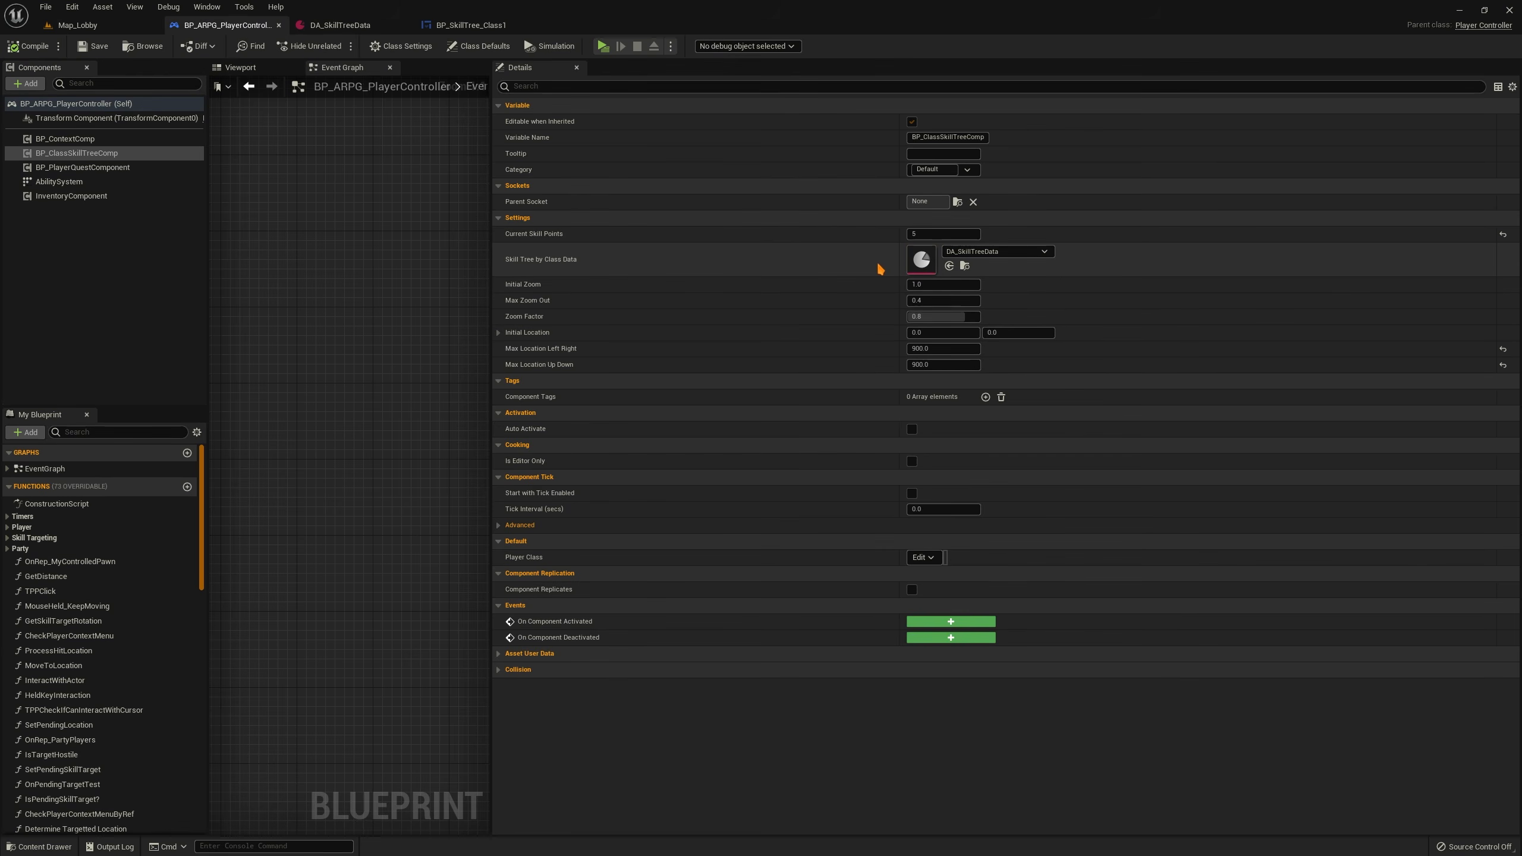
pyautogui.click(966, 267)
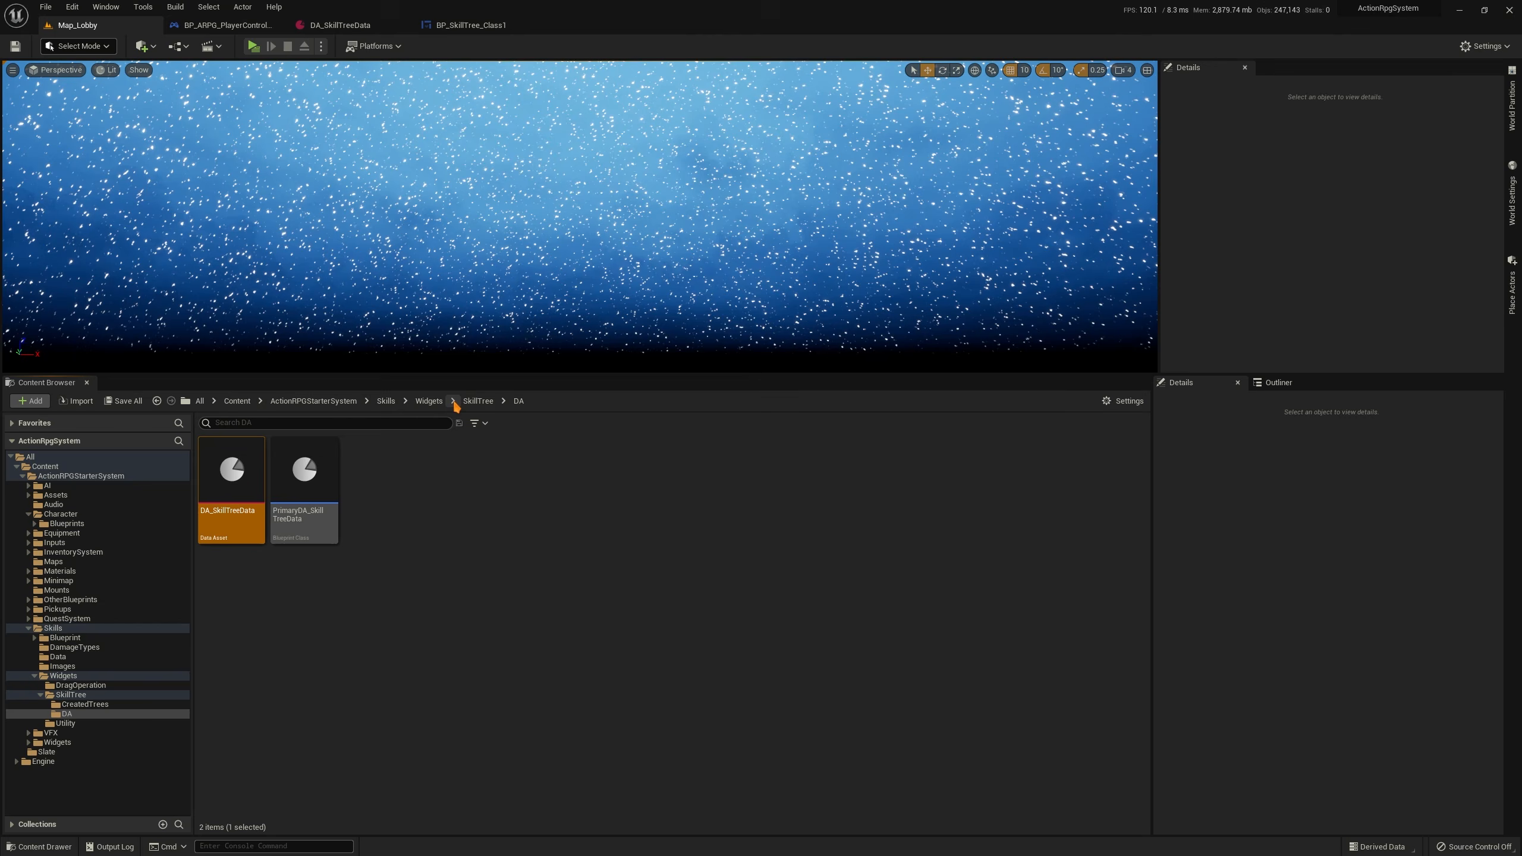
pyautogui.doubleClick(230, 488)
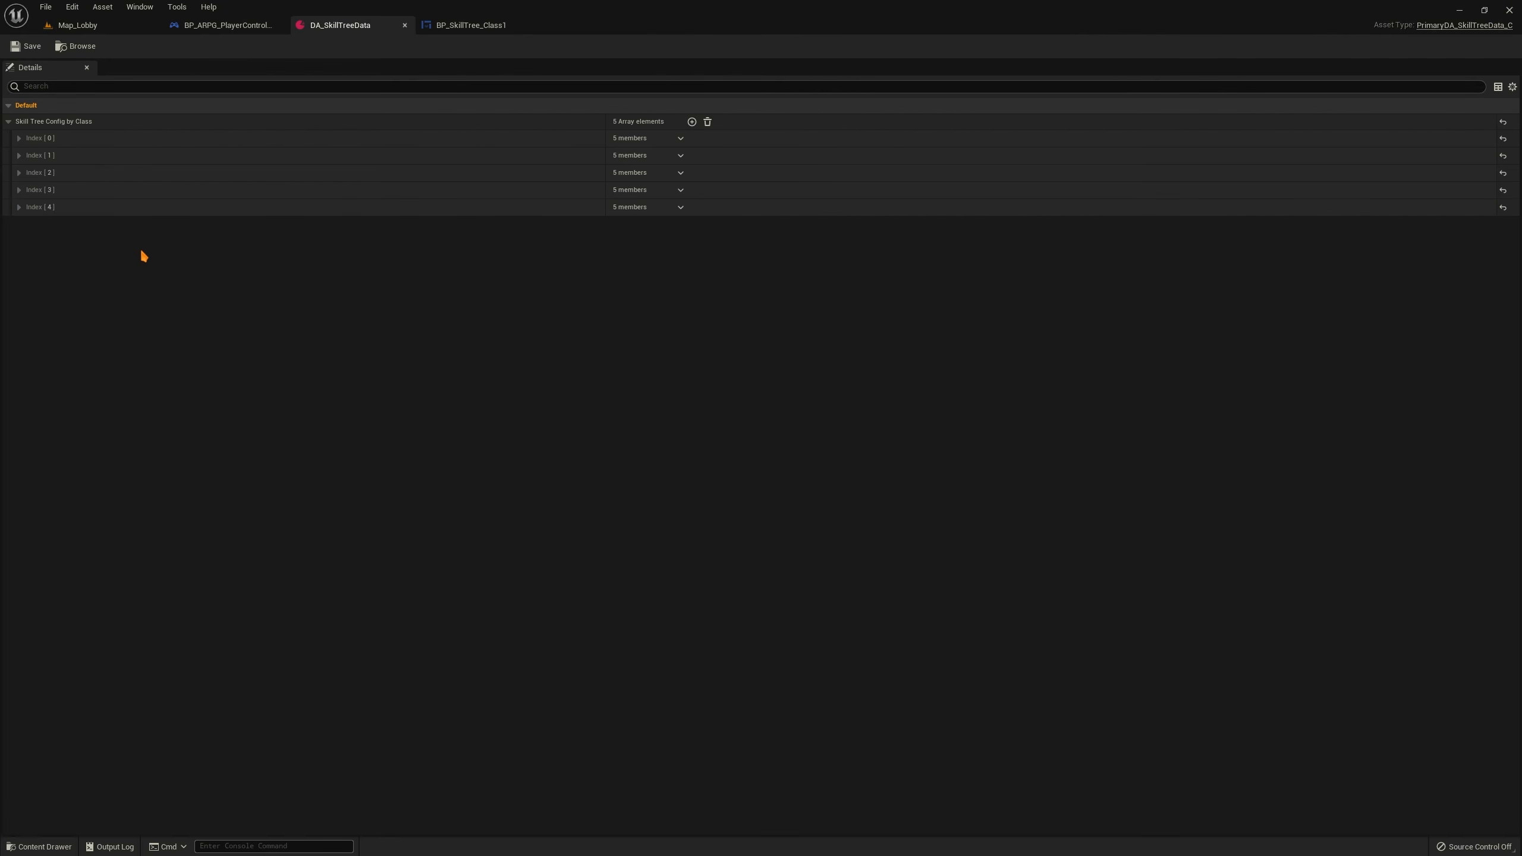
pyautogui.click(19, 139)
pyautogui.click(20, 139)
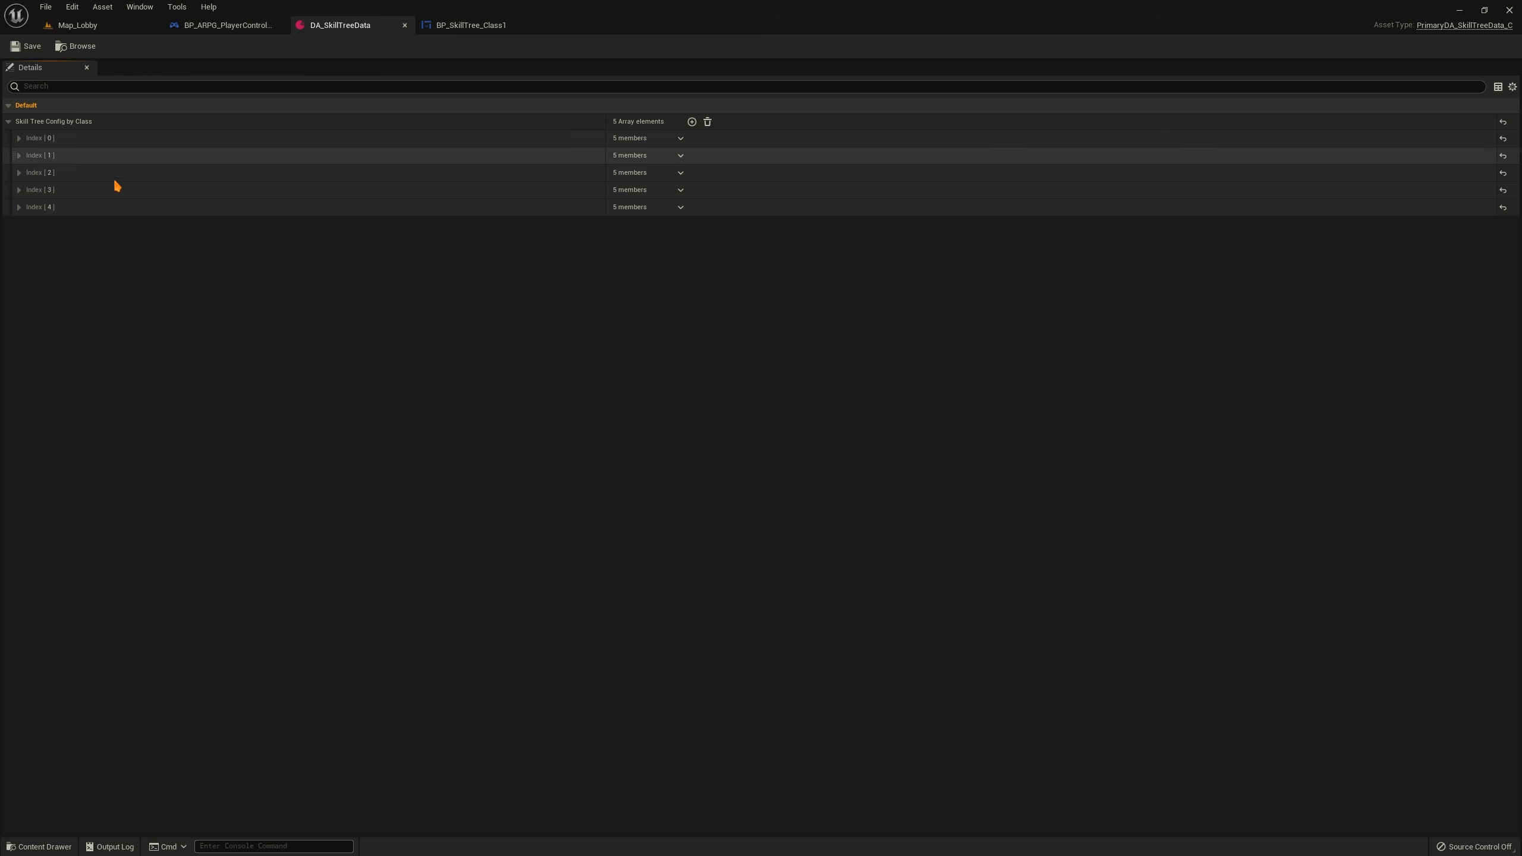
# Return to BP_SkillTree_Class1 and select its root widget to view the data asset options under Server Data
pyautogui.click(446, 26)
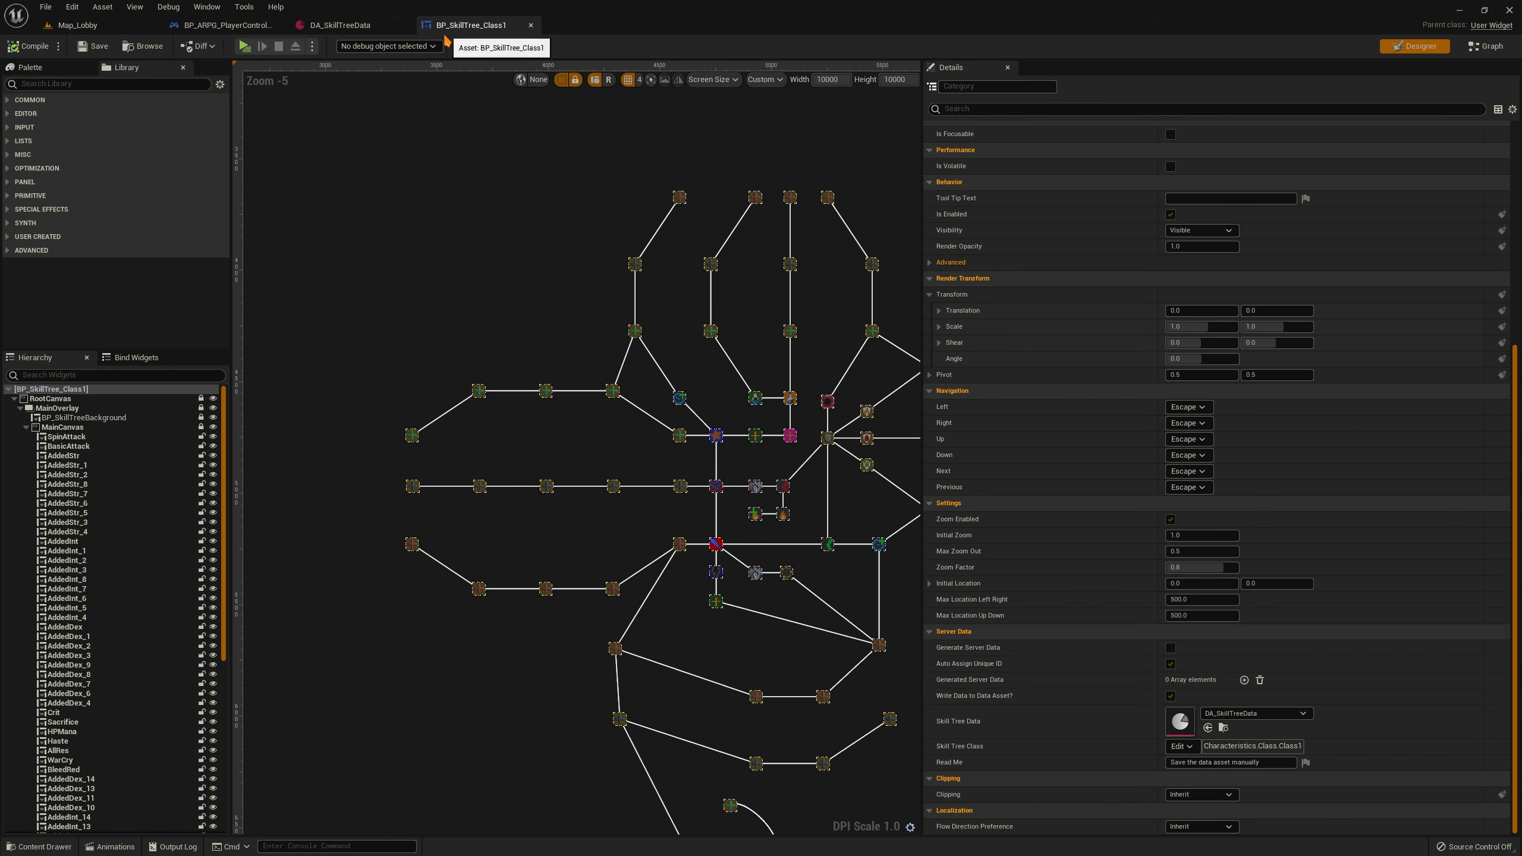
pyautogui.scroll(-2, 444, 172)
pyautogui.click(68, 389)
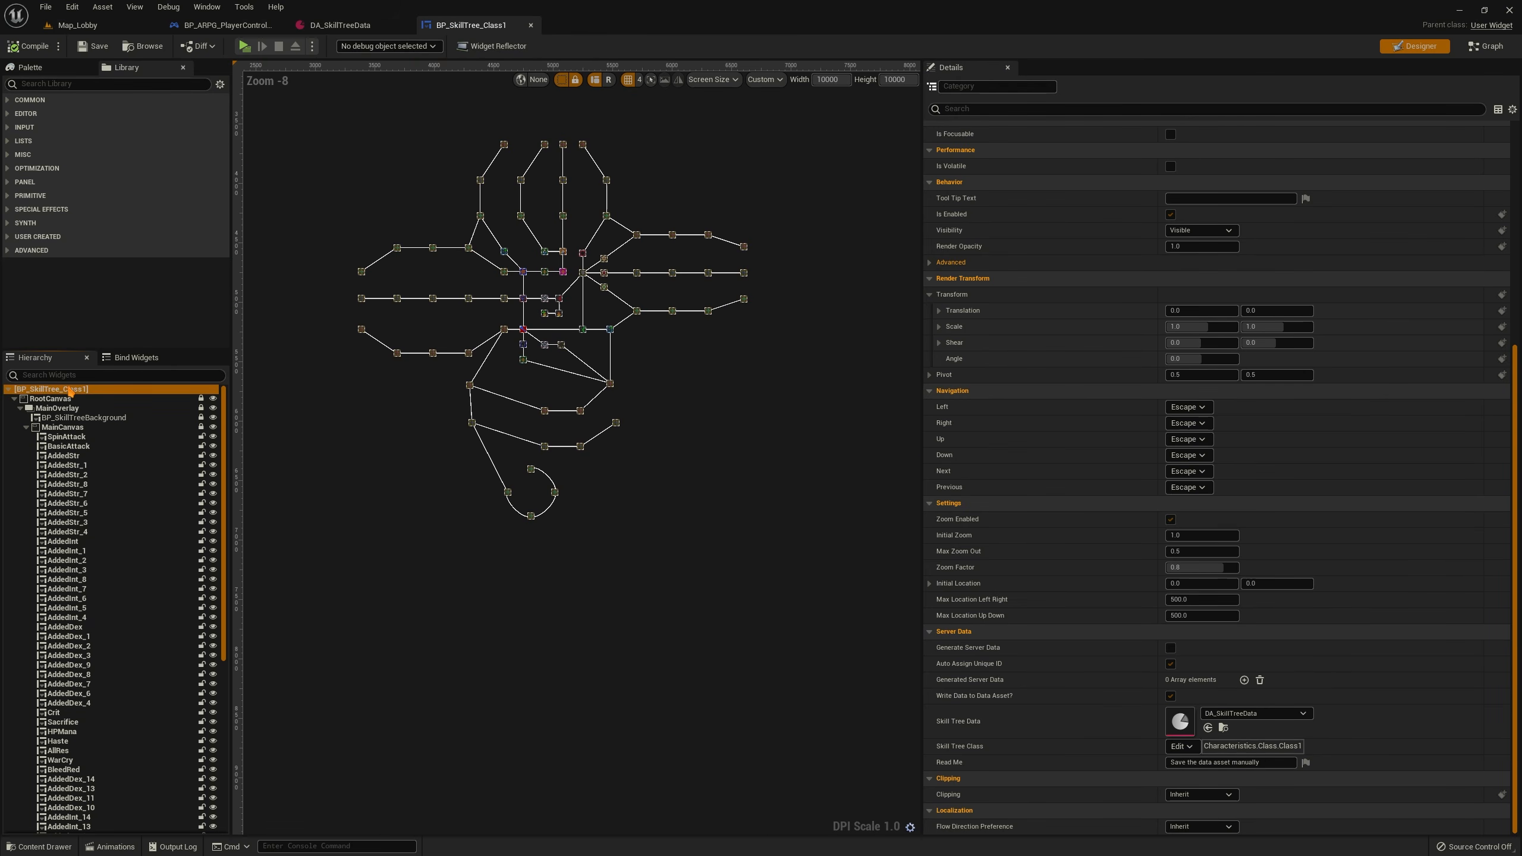
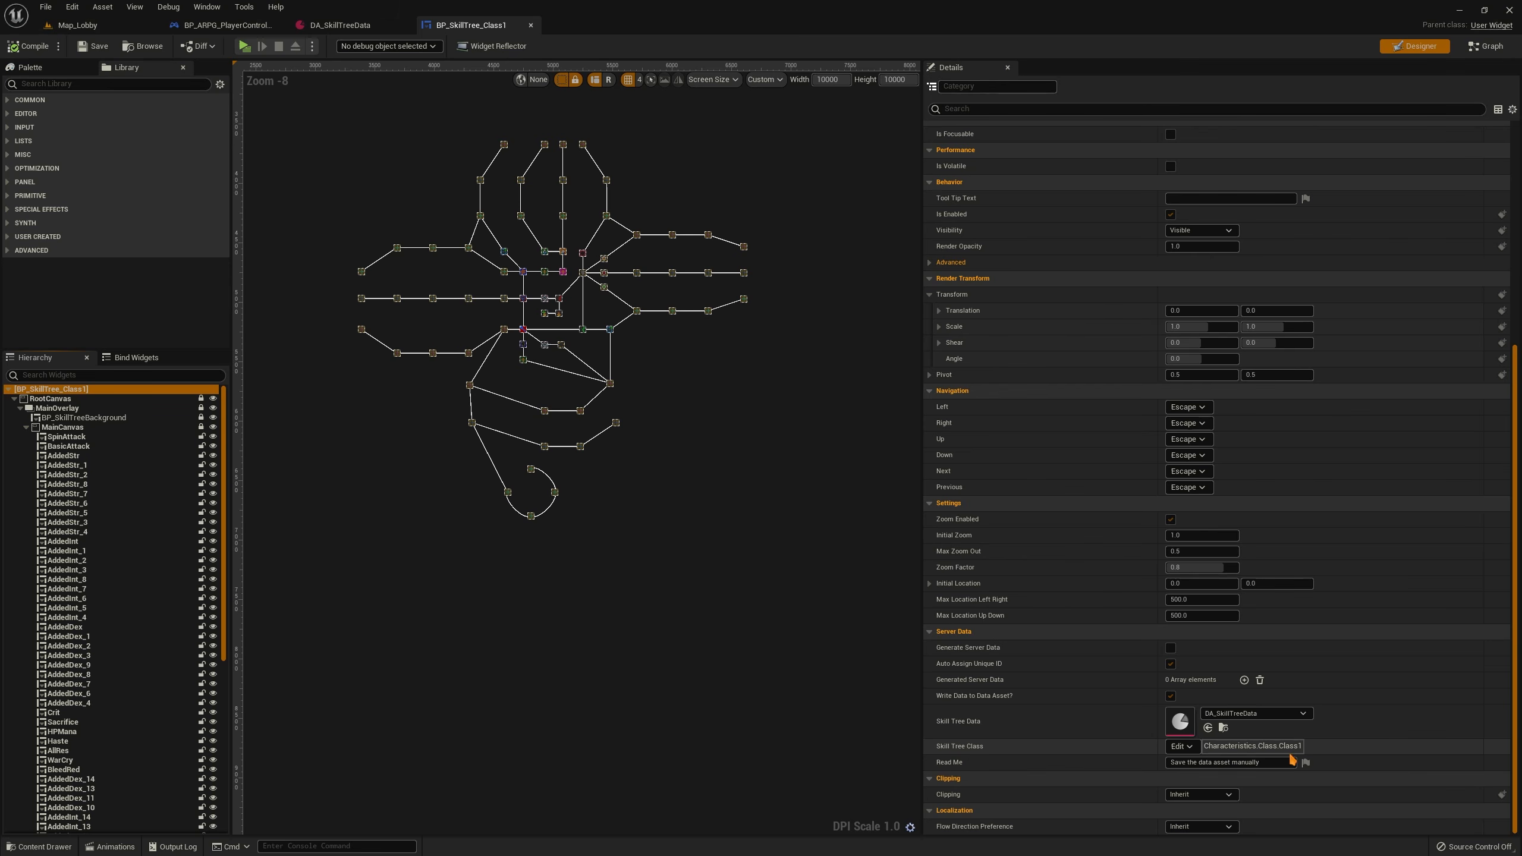
# Inspect Index 0 of DA_SkillTreeData and check the basic attack node and root widget settings in BP_SkillTree_Class1
pyautogui.click(339, 24)
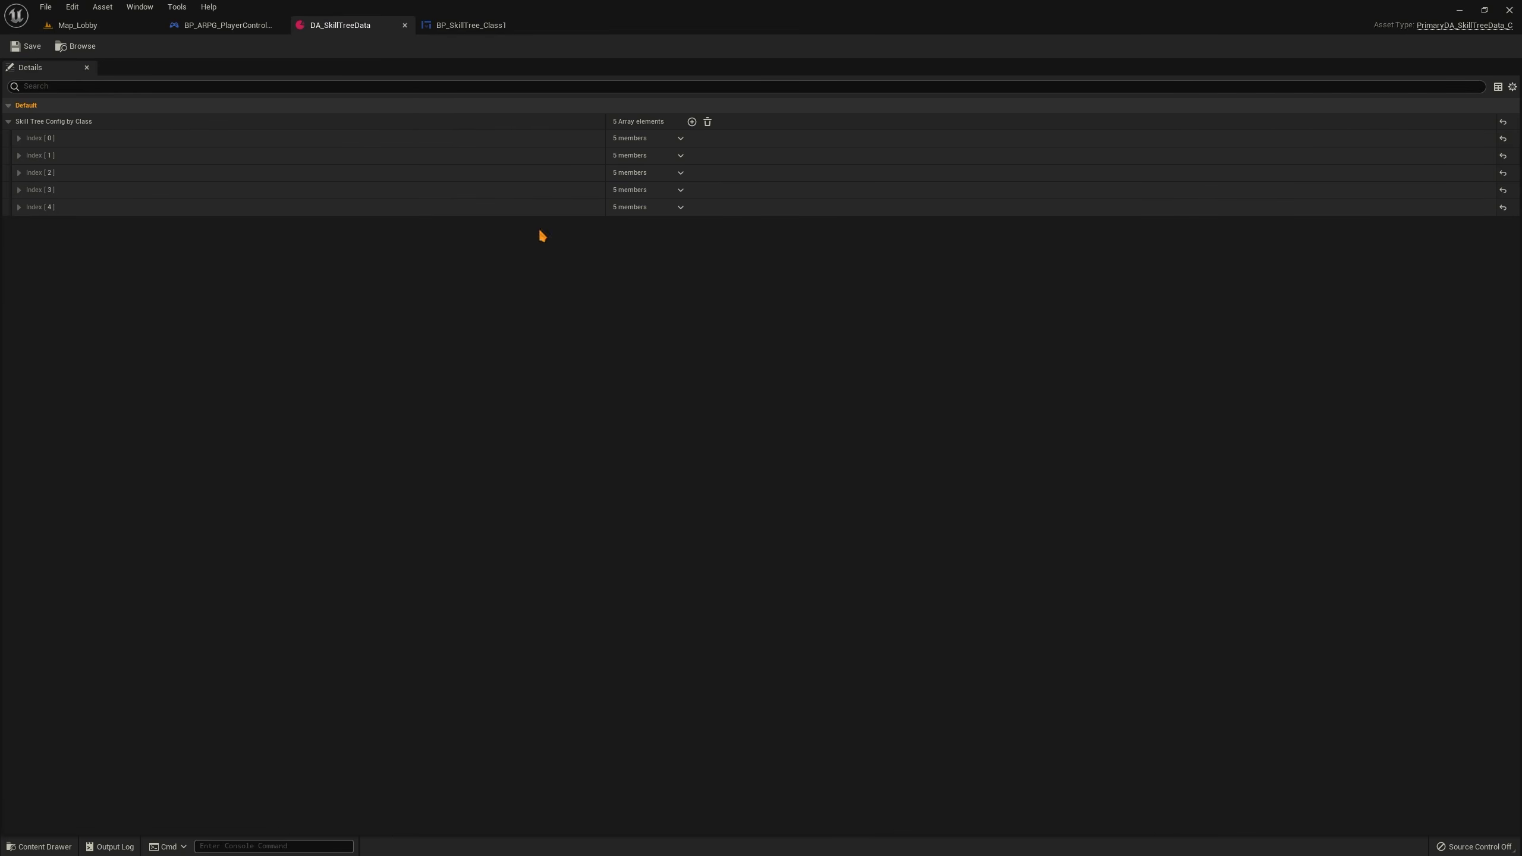
pyautogui.click(20, 138)
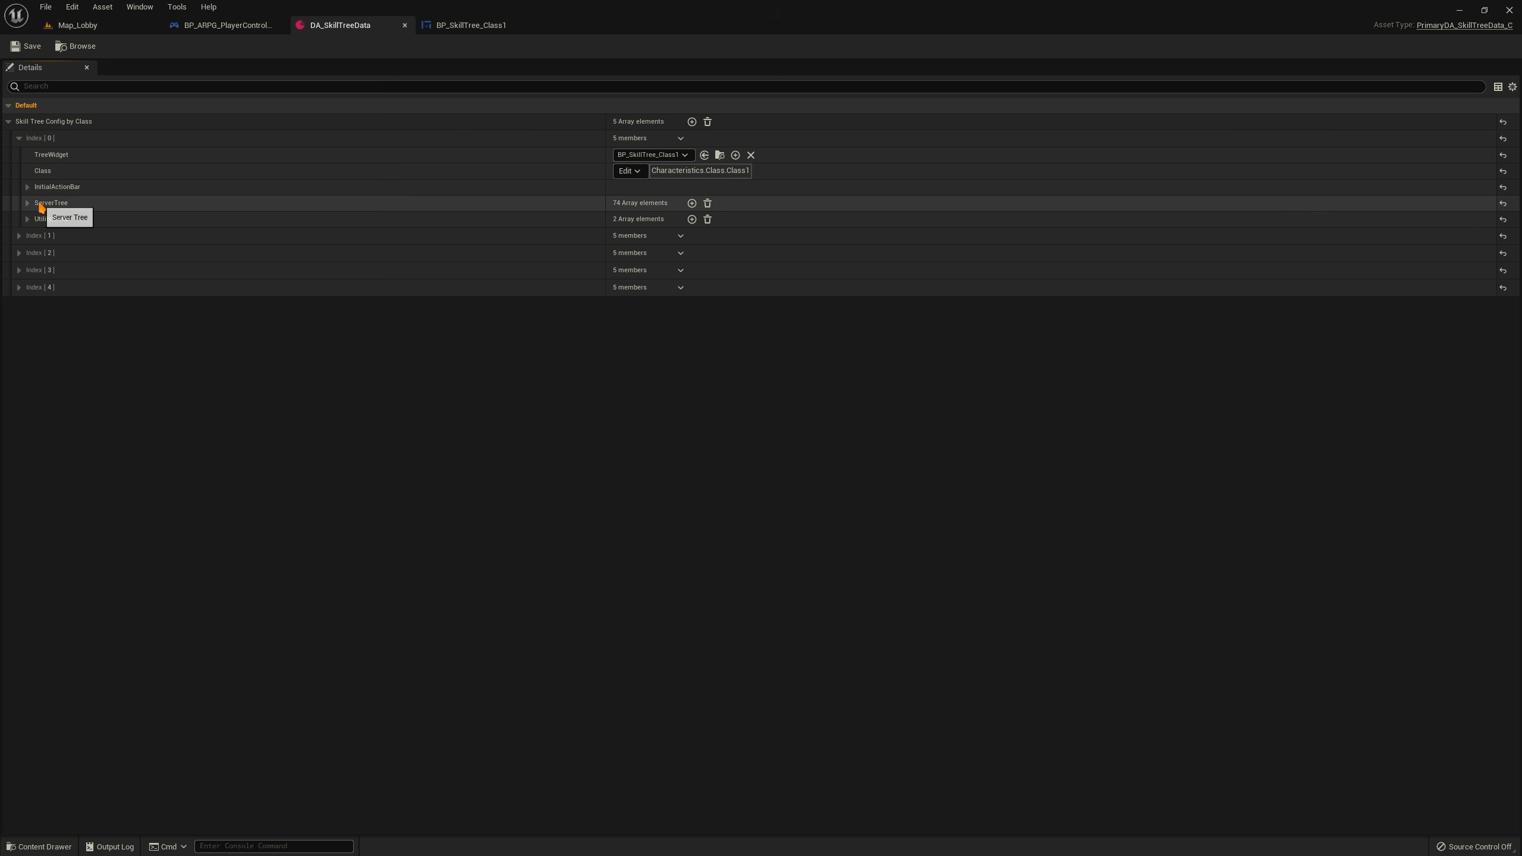
pyautogui.click(474, 24)
pyautogui.scroll(5, 530, 336)
pyautogui.moveTo(301, 354); pyautogui.dragTo(417, 282, button='right')
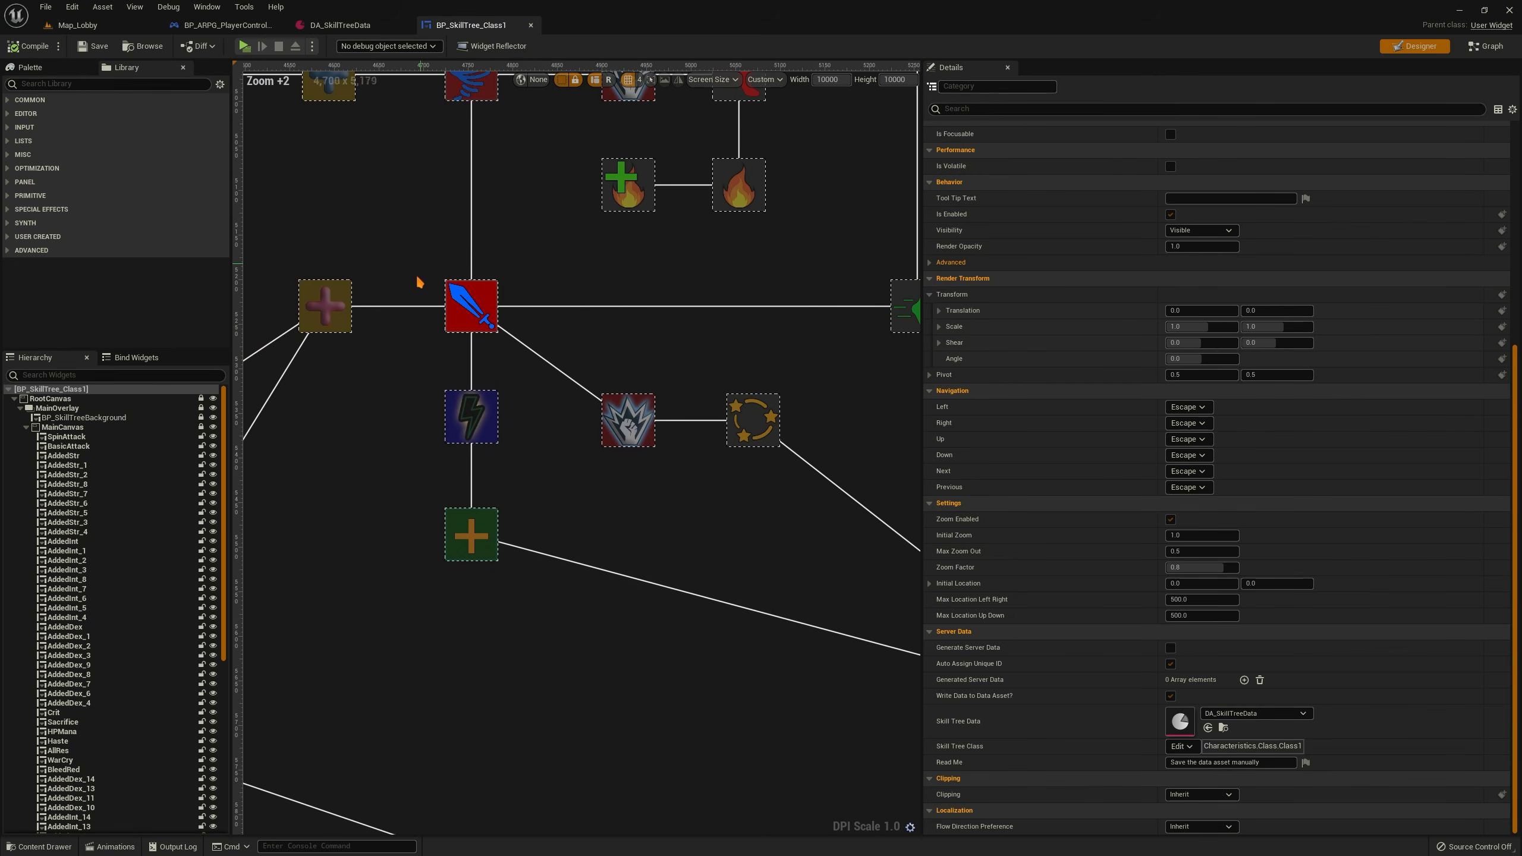
pyautogui.click(467, 303)
pyautogui.scroll(-3, 616, 279)
pyautogui.click(66, 390)
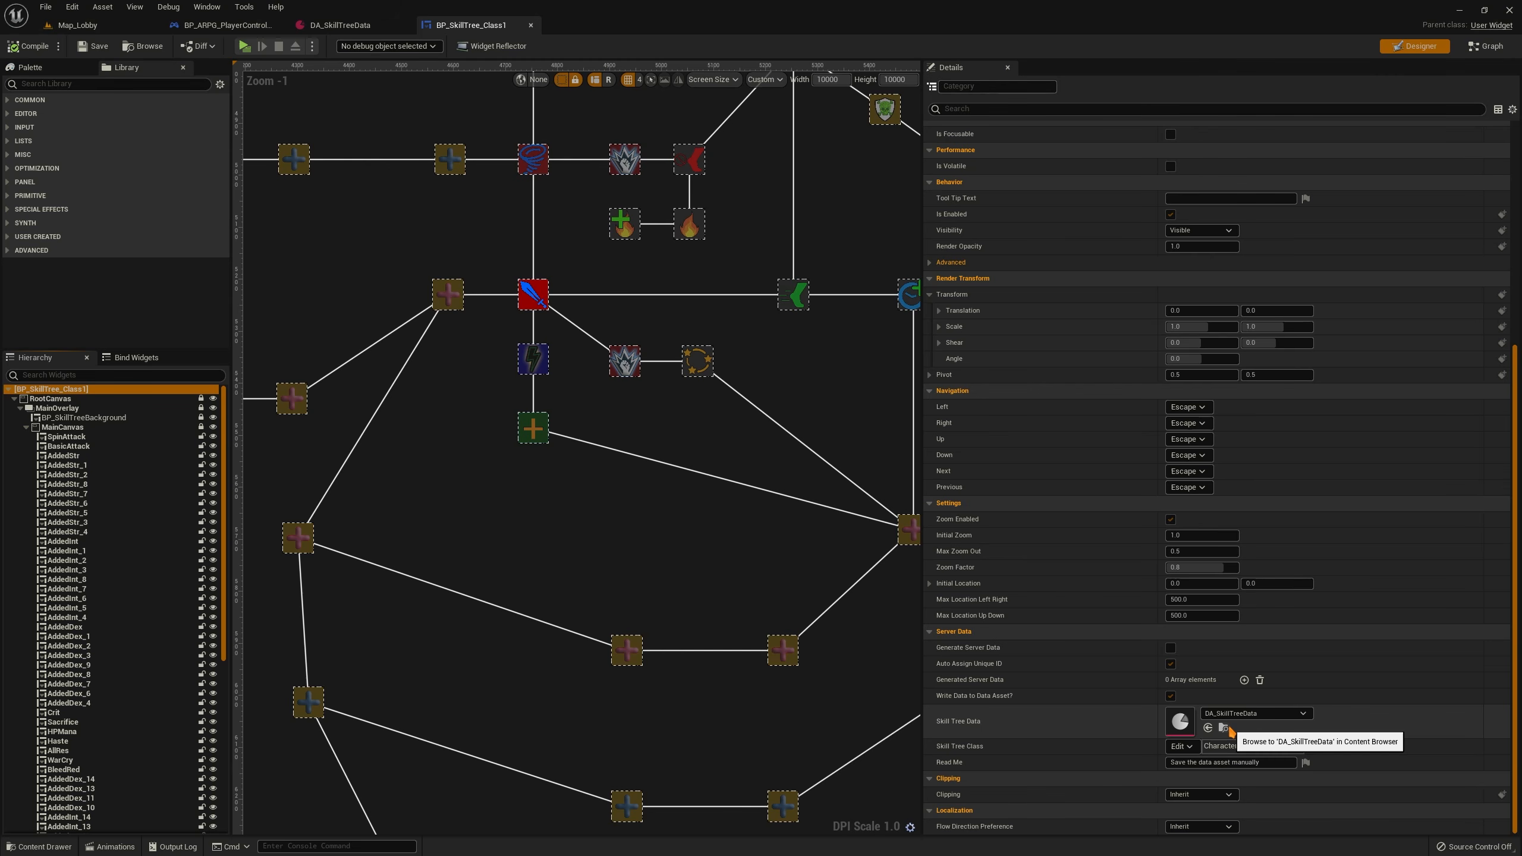
# Compare the Skill Tree by Class Data assignment in BP_ARPG_PlayerController with DA_SkillTreeData and the Server Data options of BP_SkillTree_Class1
pyautogui.click(259, 26)
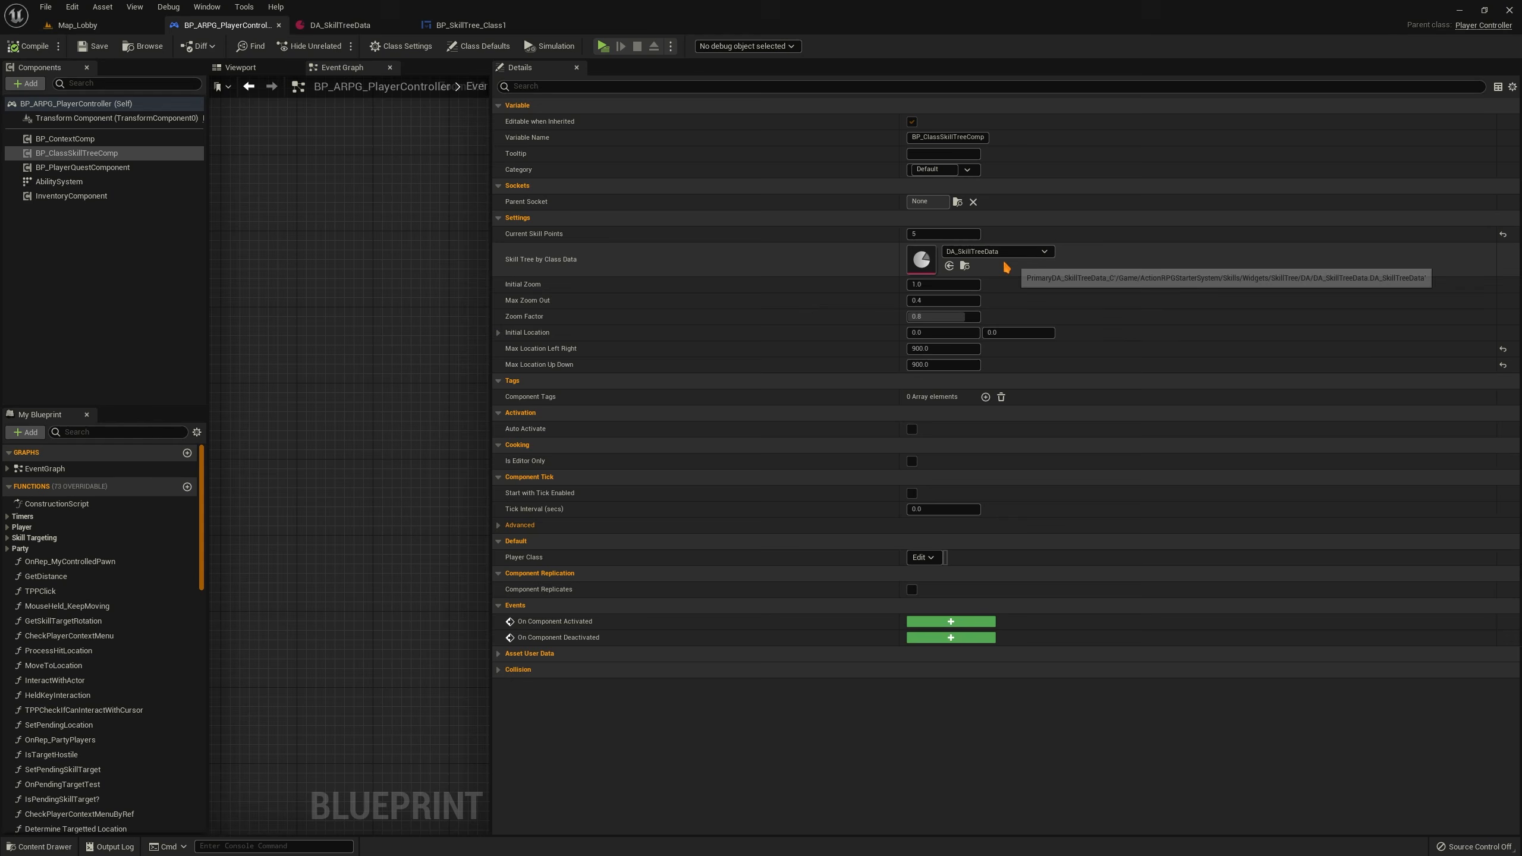
pyautogui.click(360, 25)
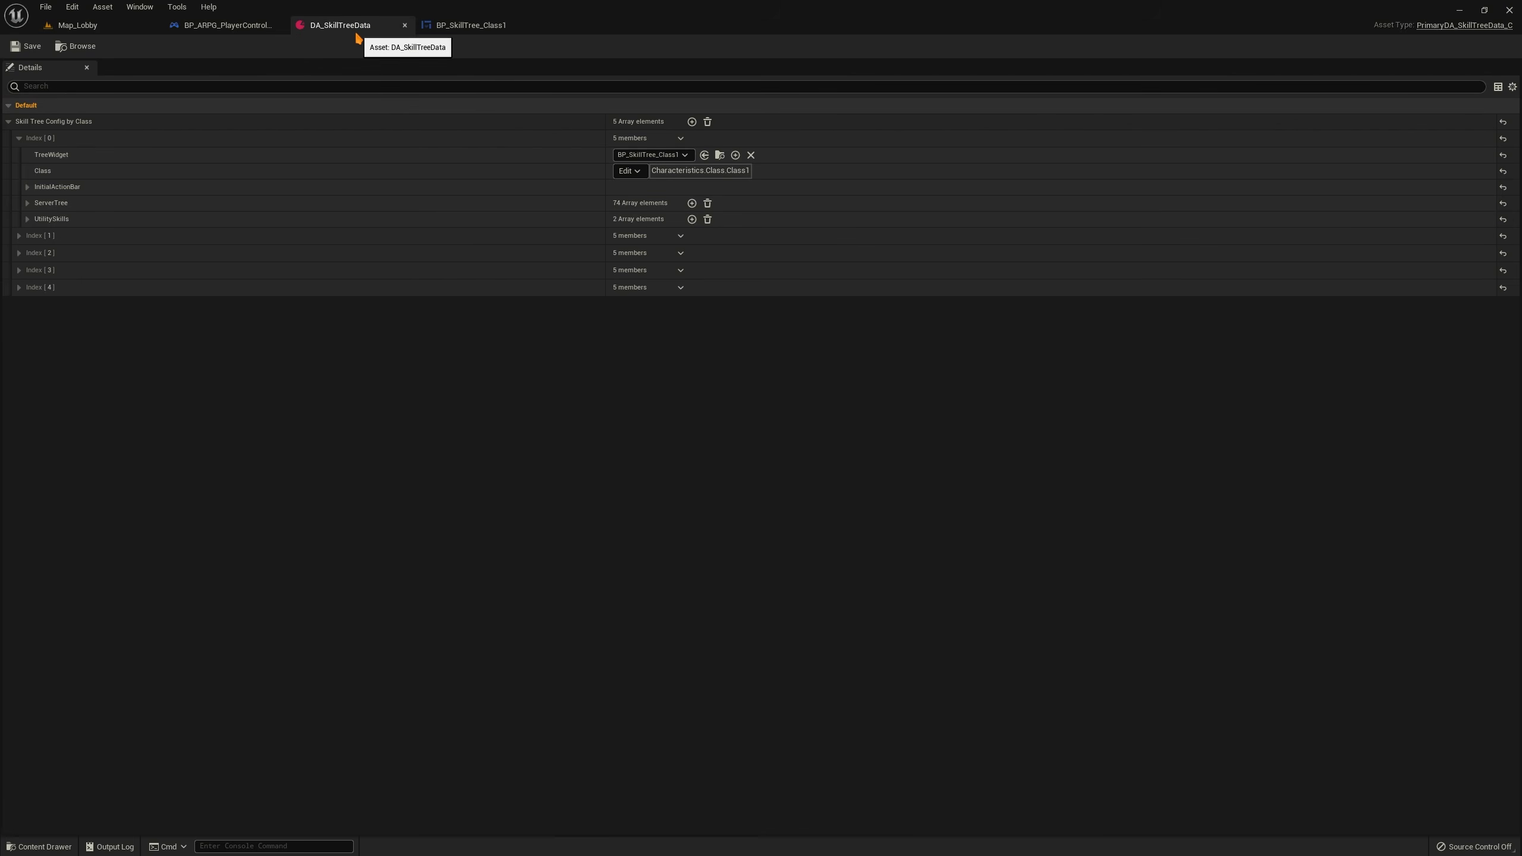
pyautogui.click(468, 25)
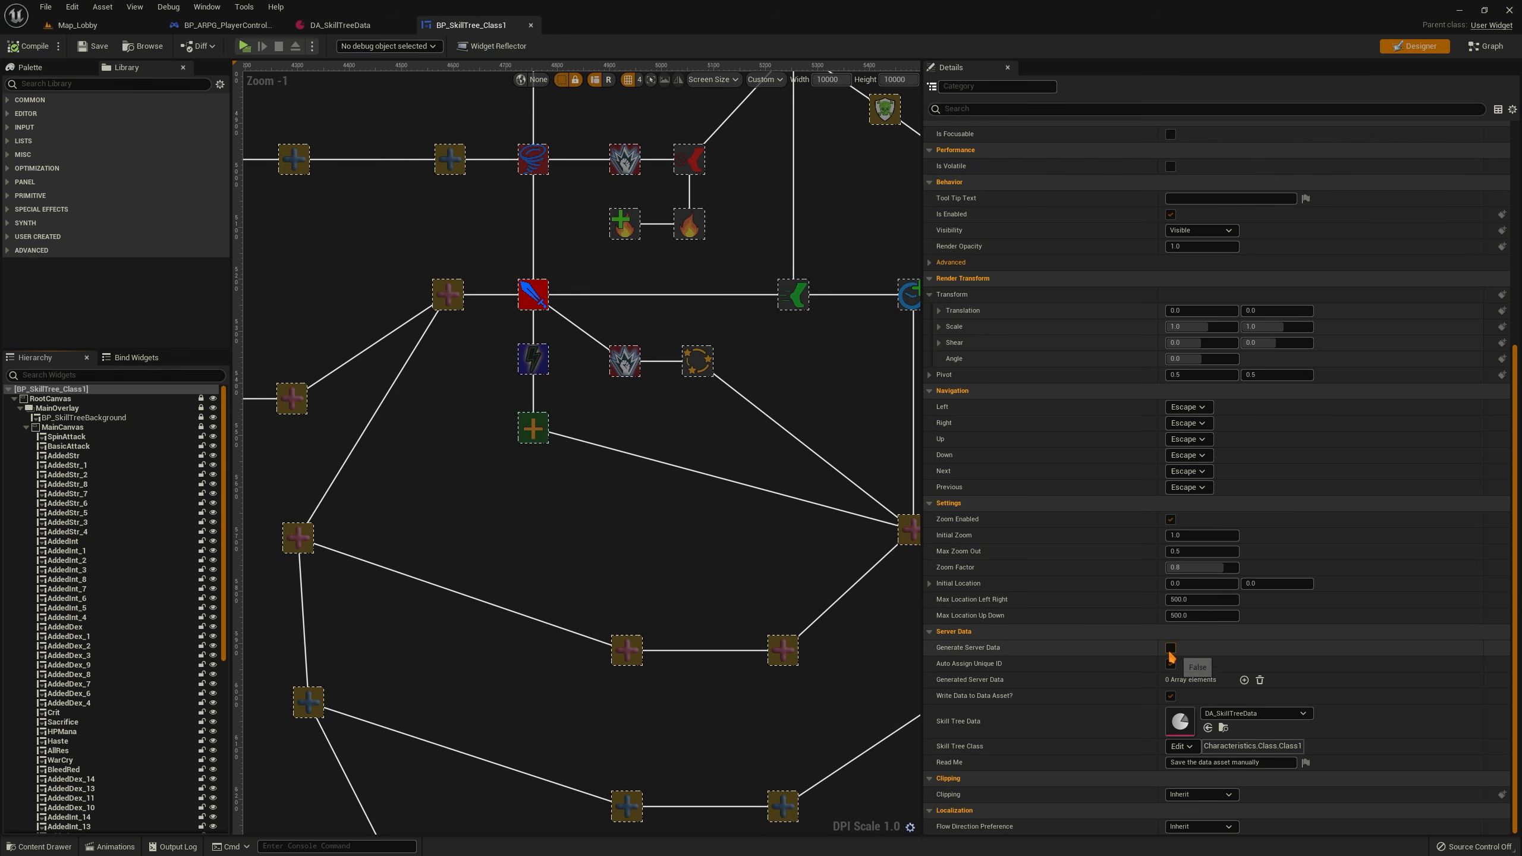
pyautogui.click(363, 25)
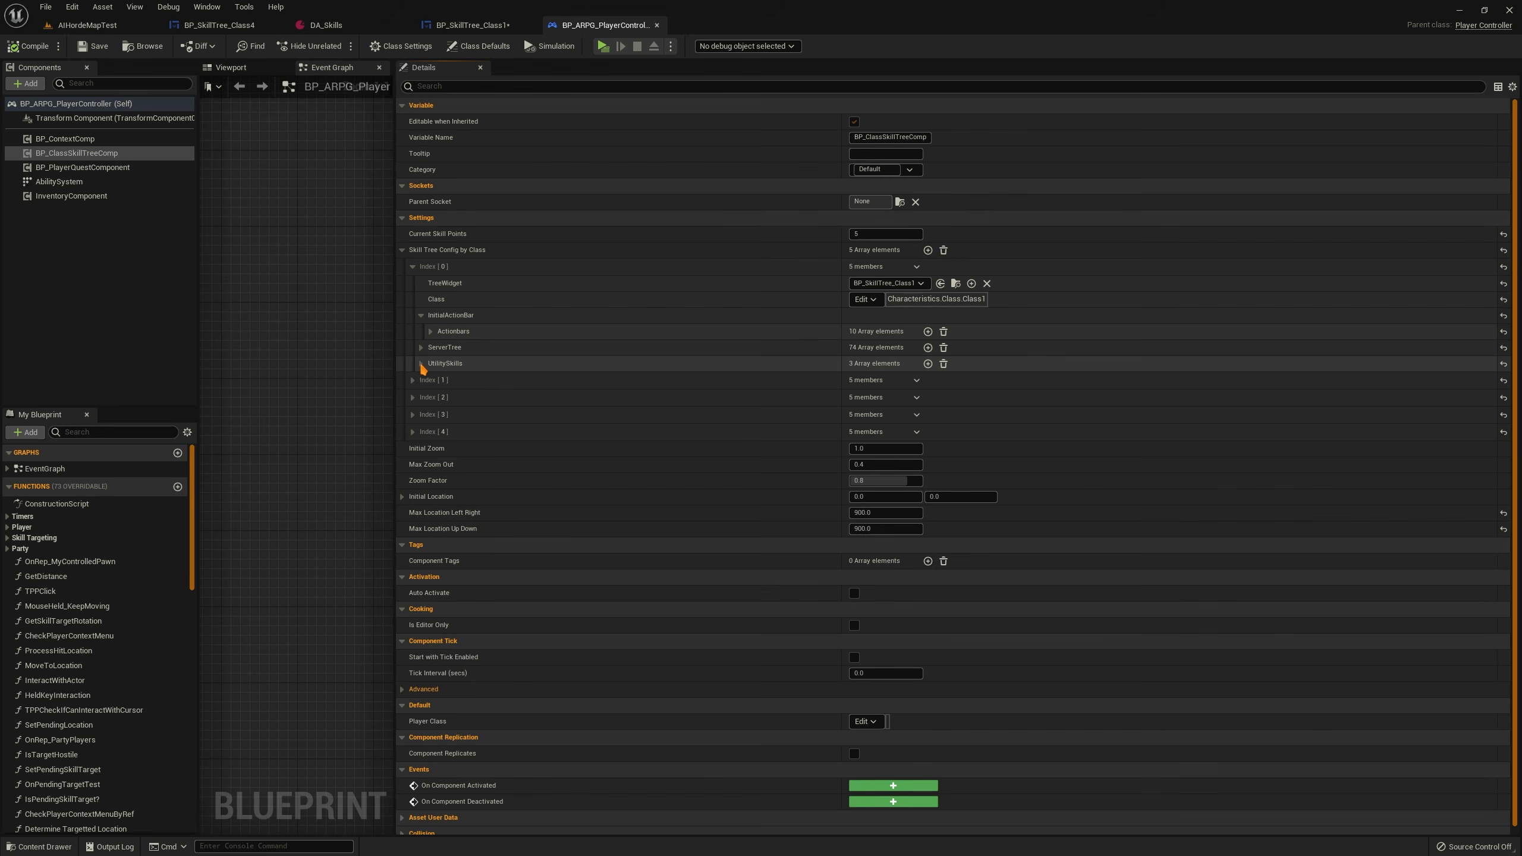
# Examine Index 0's UtilitySkills array in BP_ARPG_PlayerController and view the character's Utility page in a play session
pyautogui.click(423, 364)
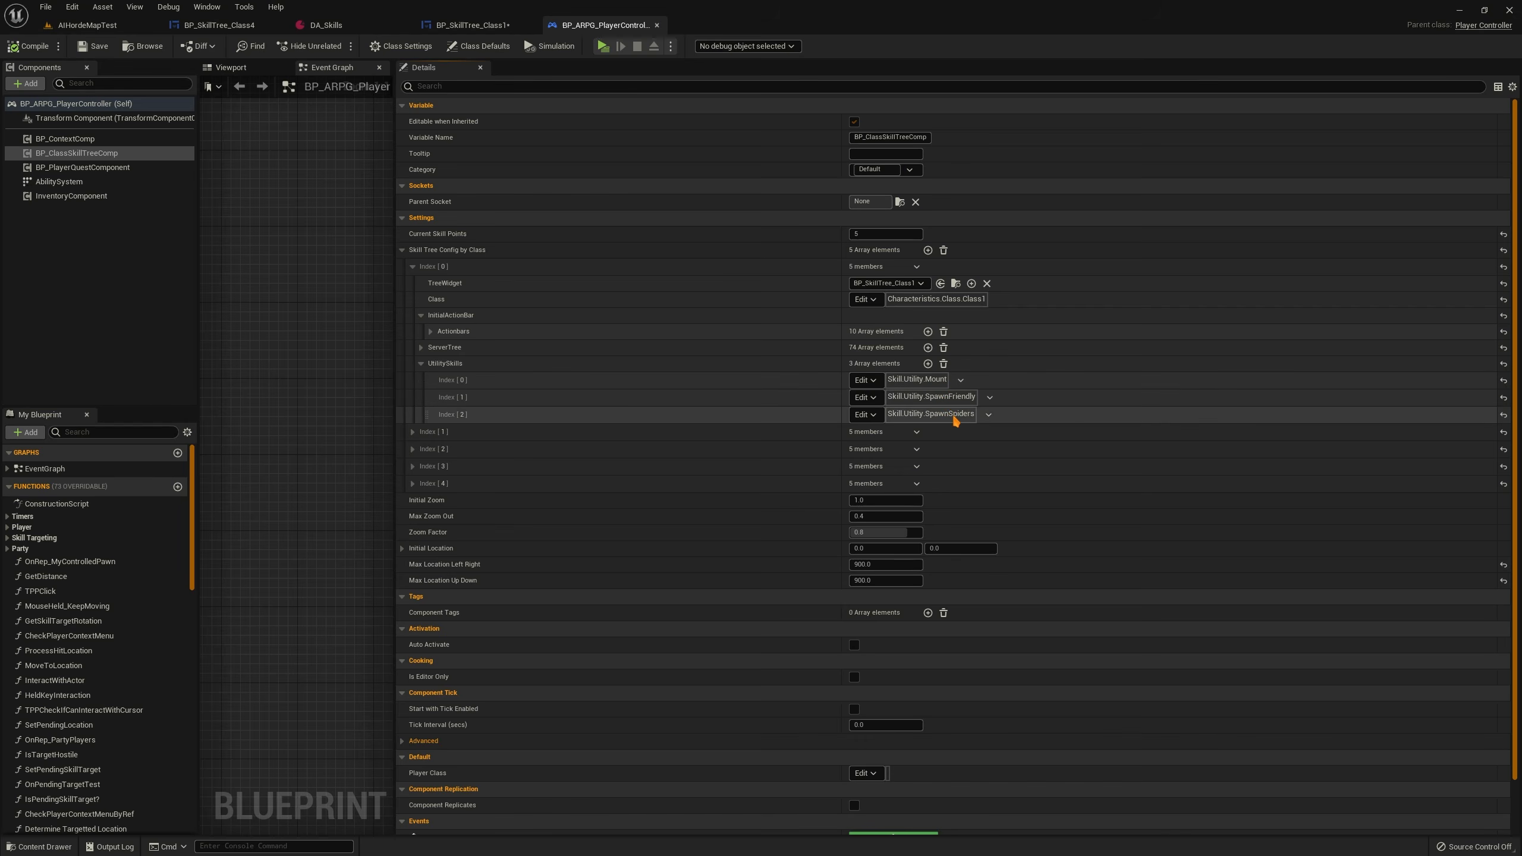
pyautogui.click(87, 25)
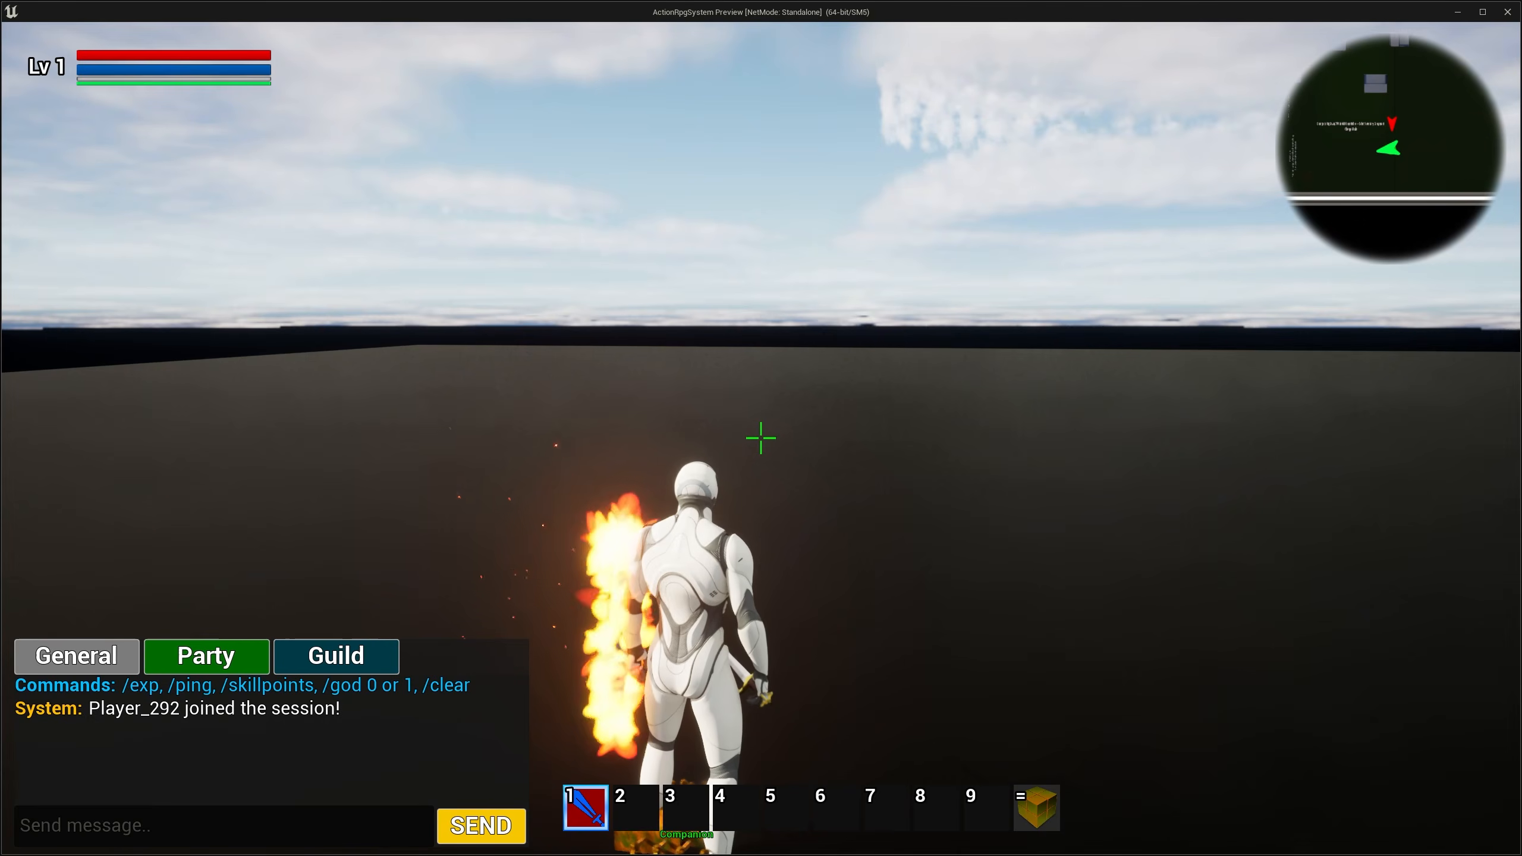
pyautogui.press('i')
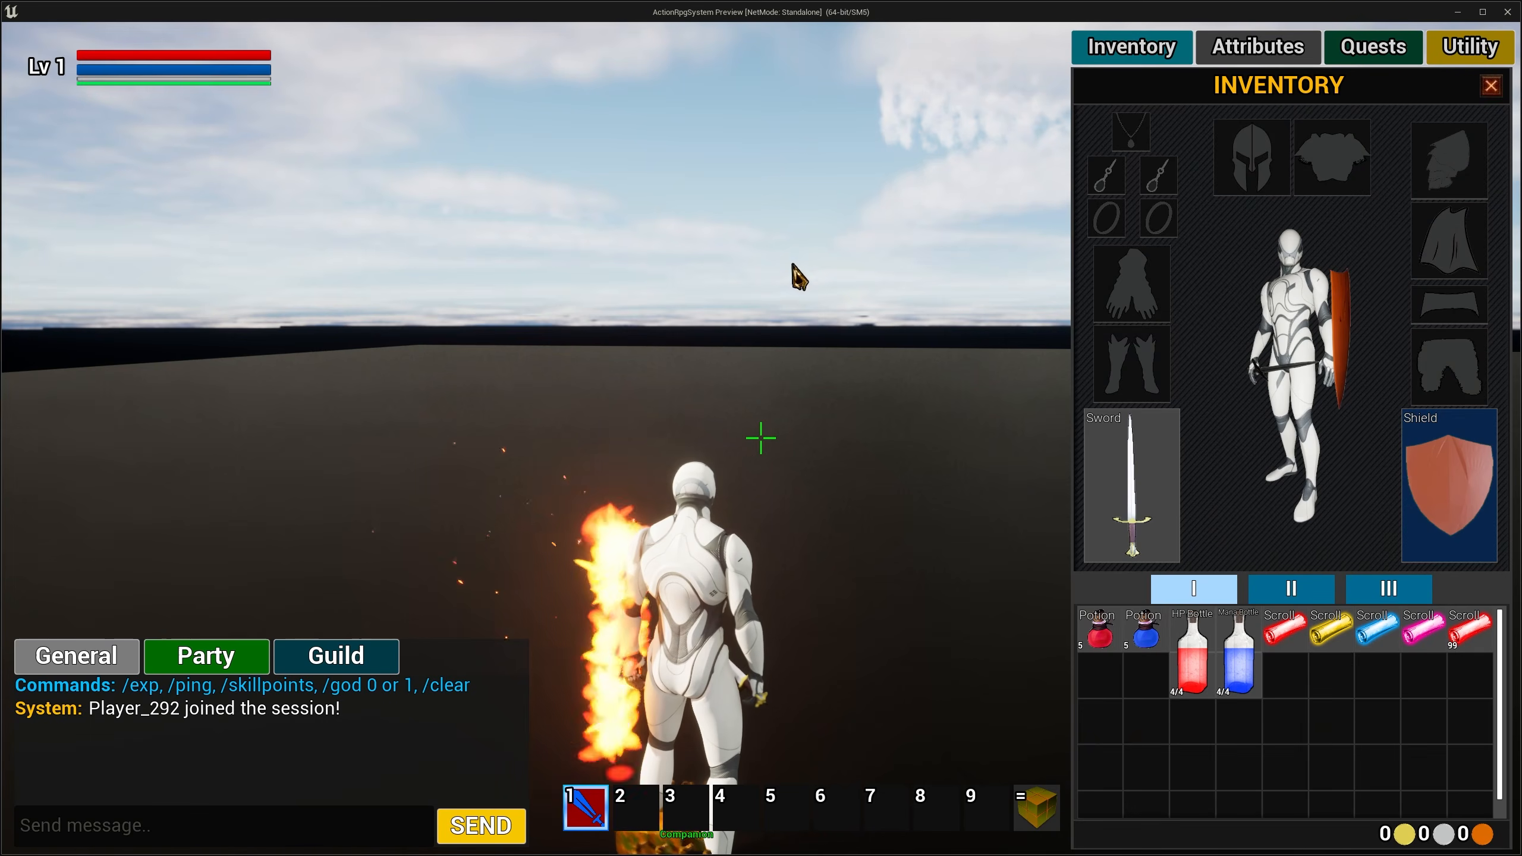
pyautogui.click(1470, 47)
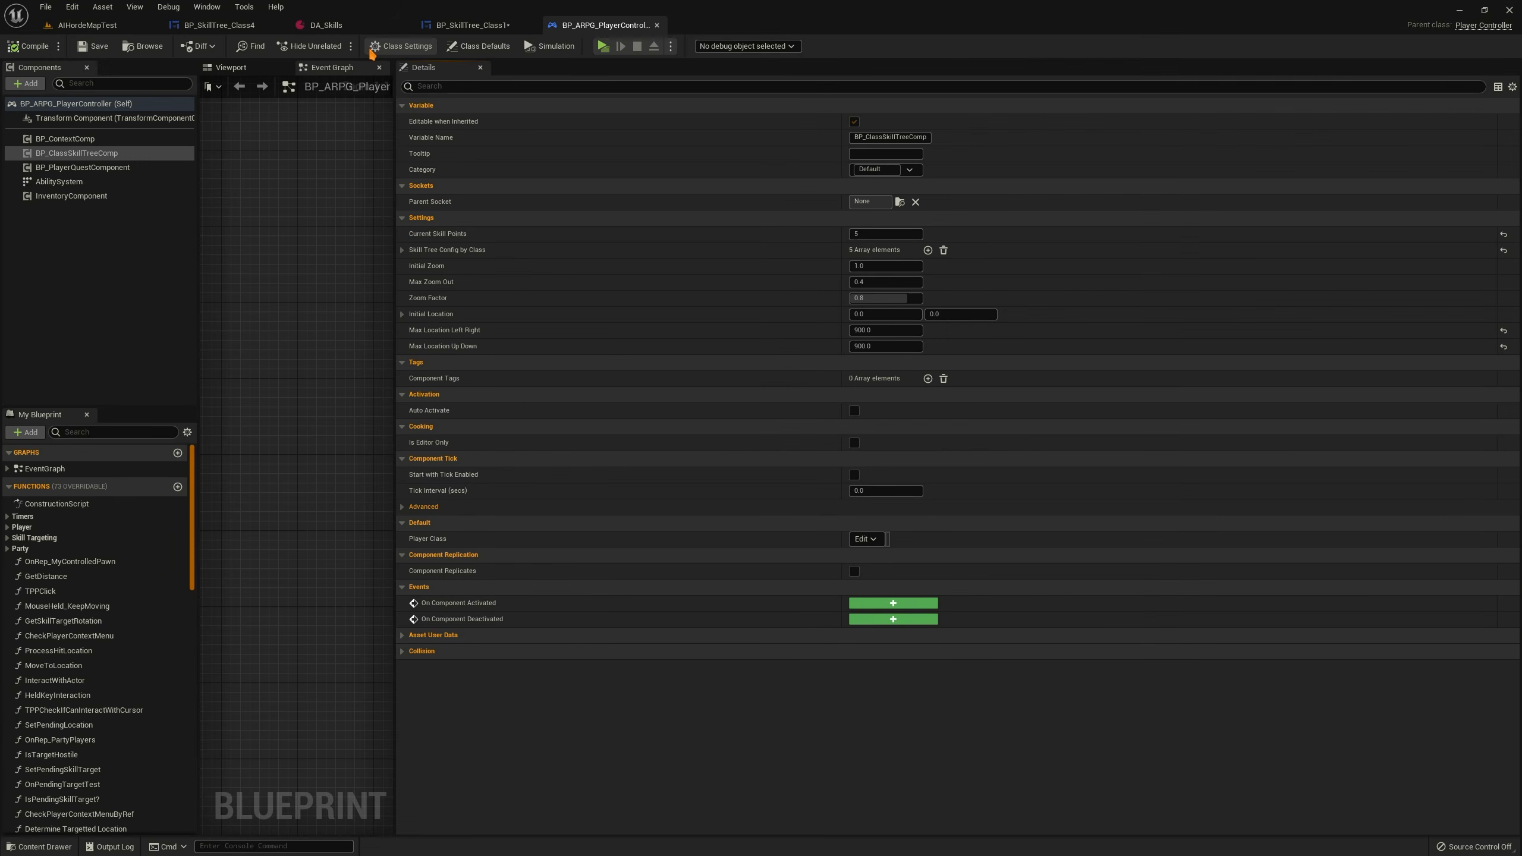
# Close the BP_SkillTree_Class1 and BP_ARPG_PlayerController editors and expand Index 0 of the Skills array in DA_Skills
pyautogui.middleClick(472, 29)
pyautogui.middleClick(473, 29)
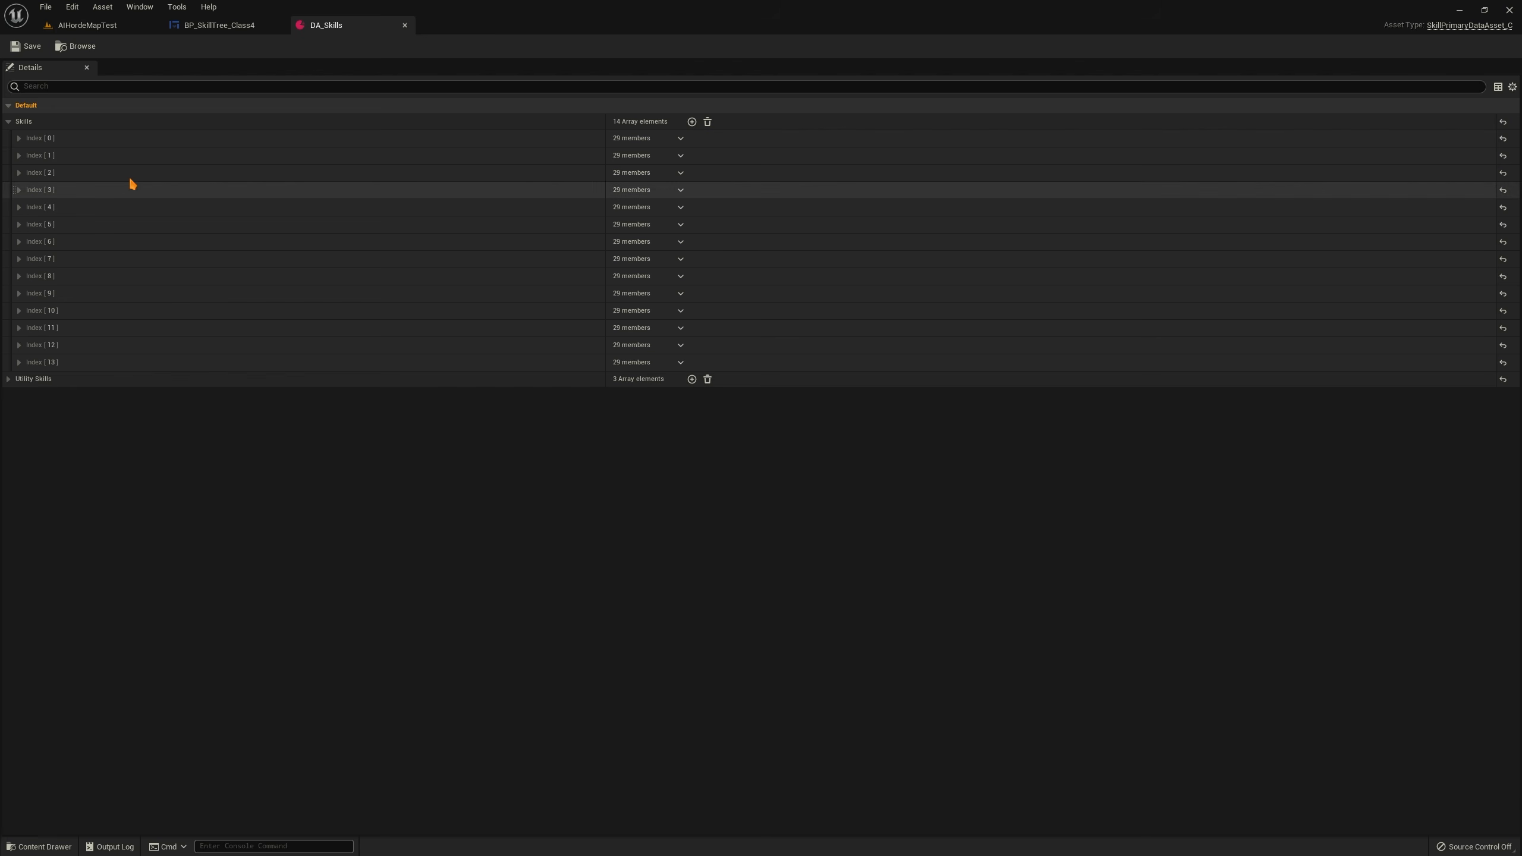
pyautogui.click(20, 139)
pyautogui.click(20, 138)
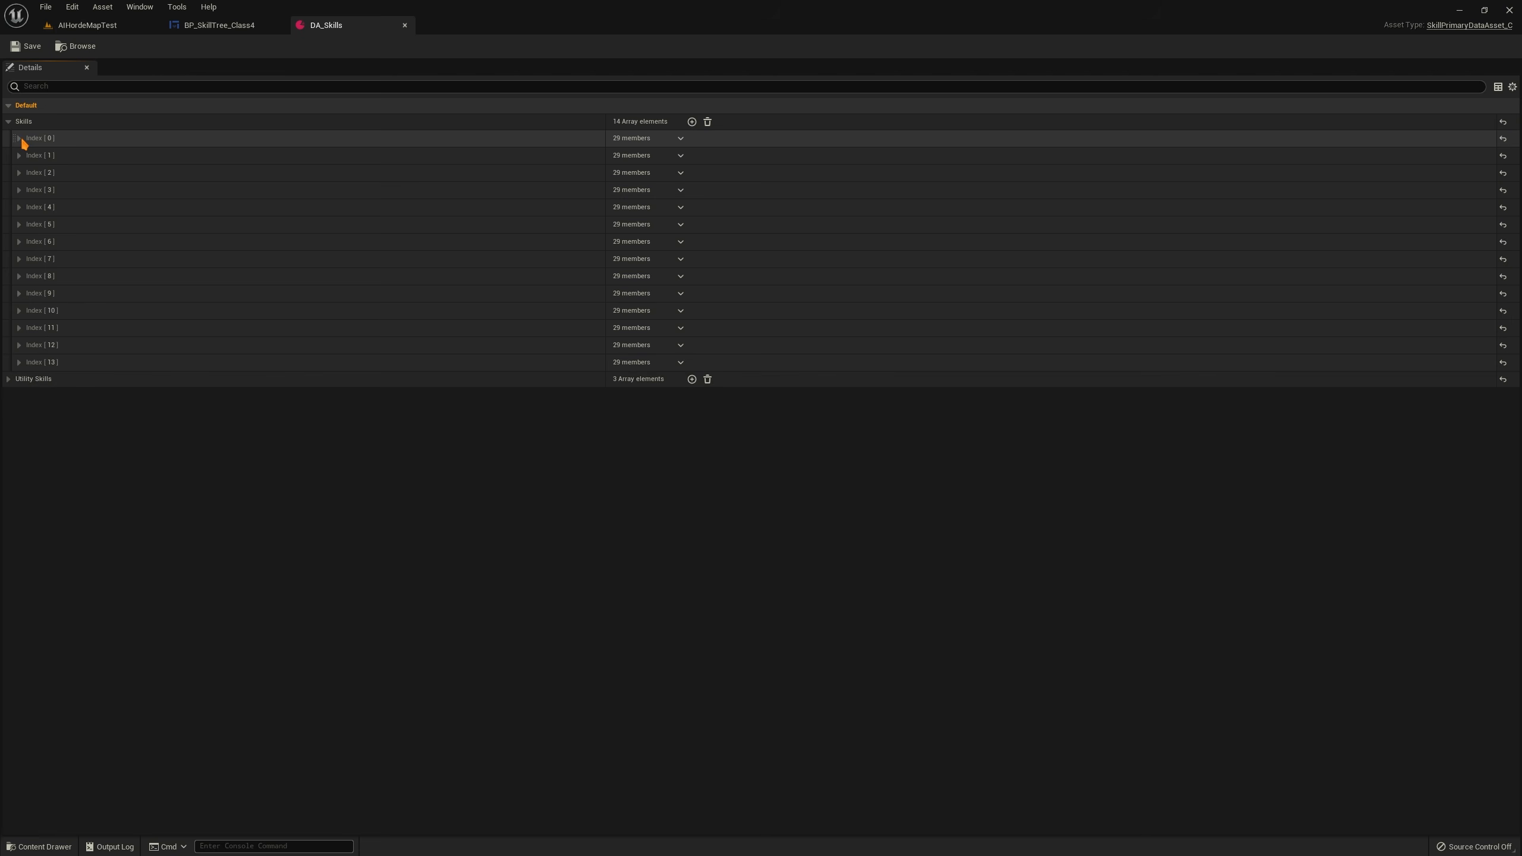
pyautogui.click(20, 139)
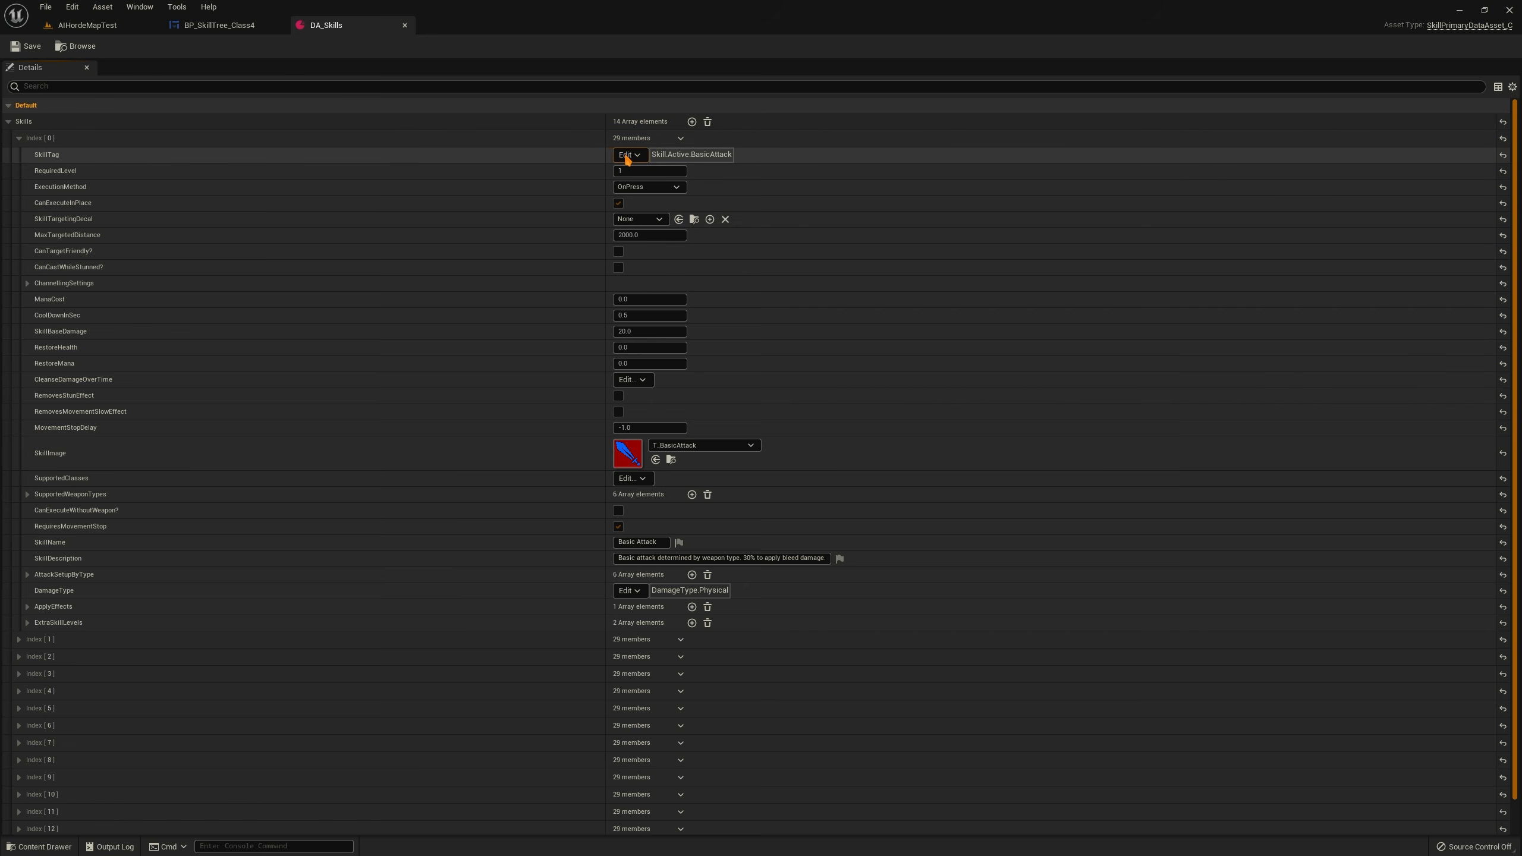
pyautogui.click(19, 139)
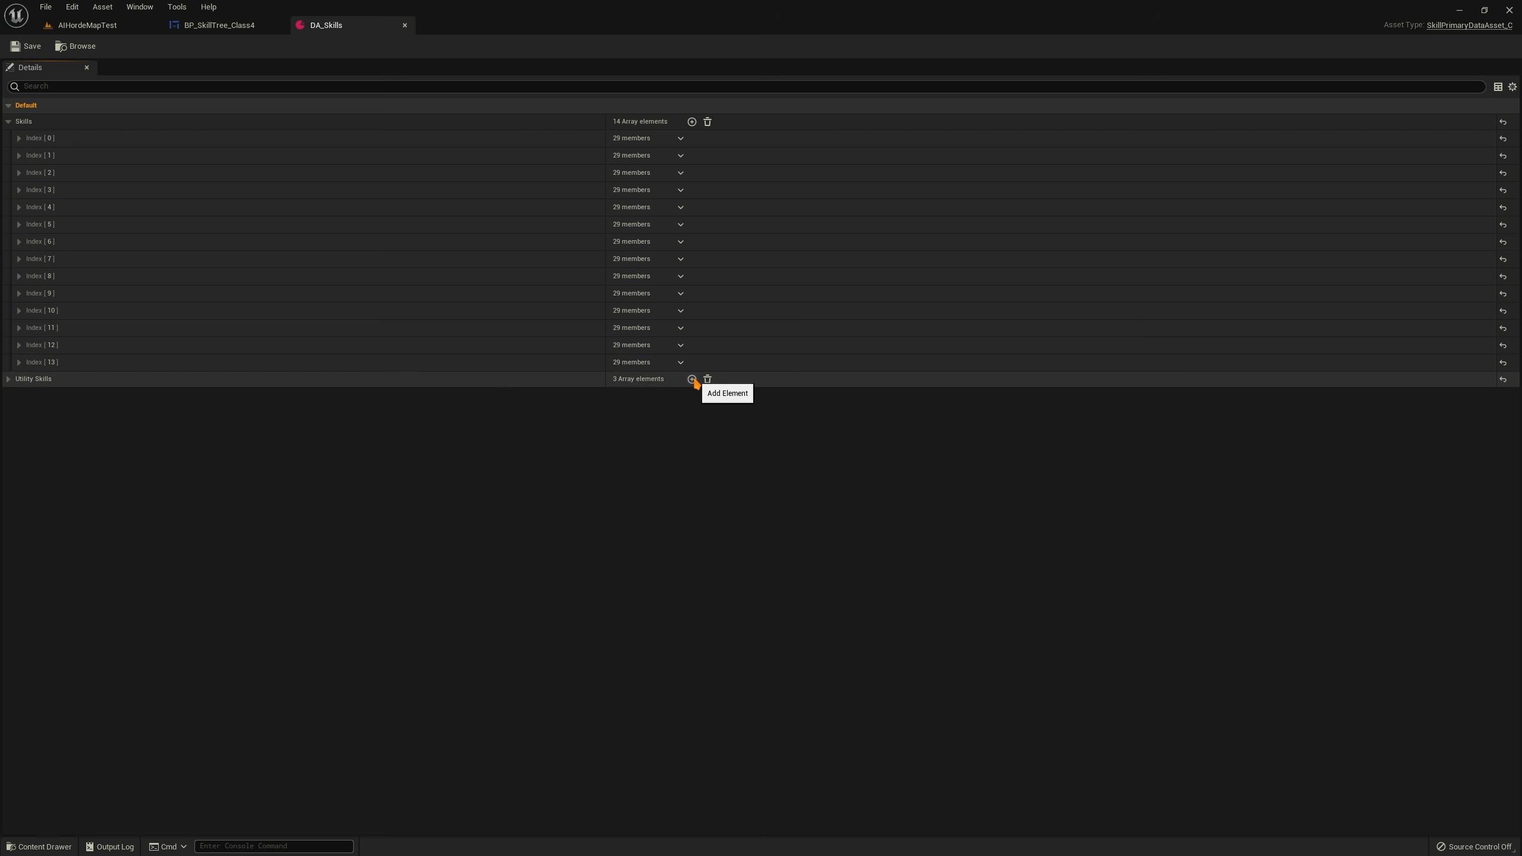
pyautogui.click(19, 139)
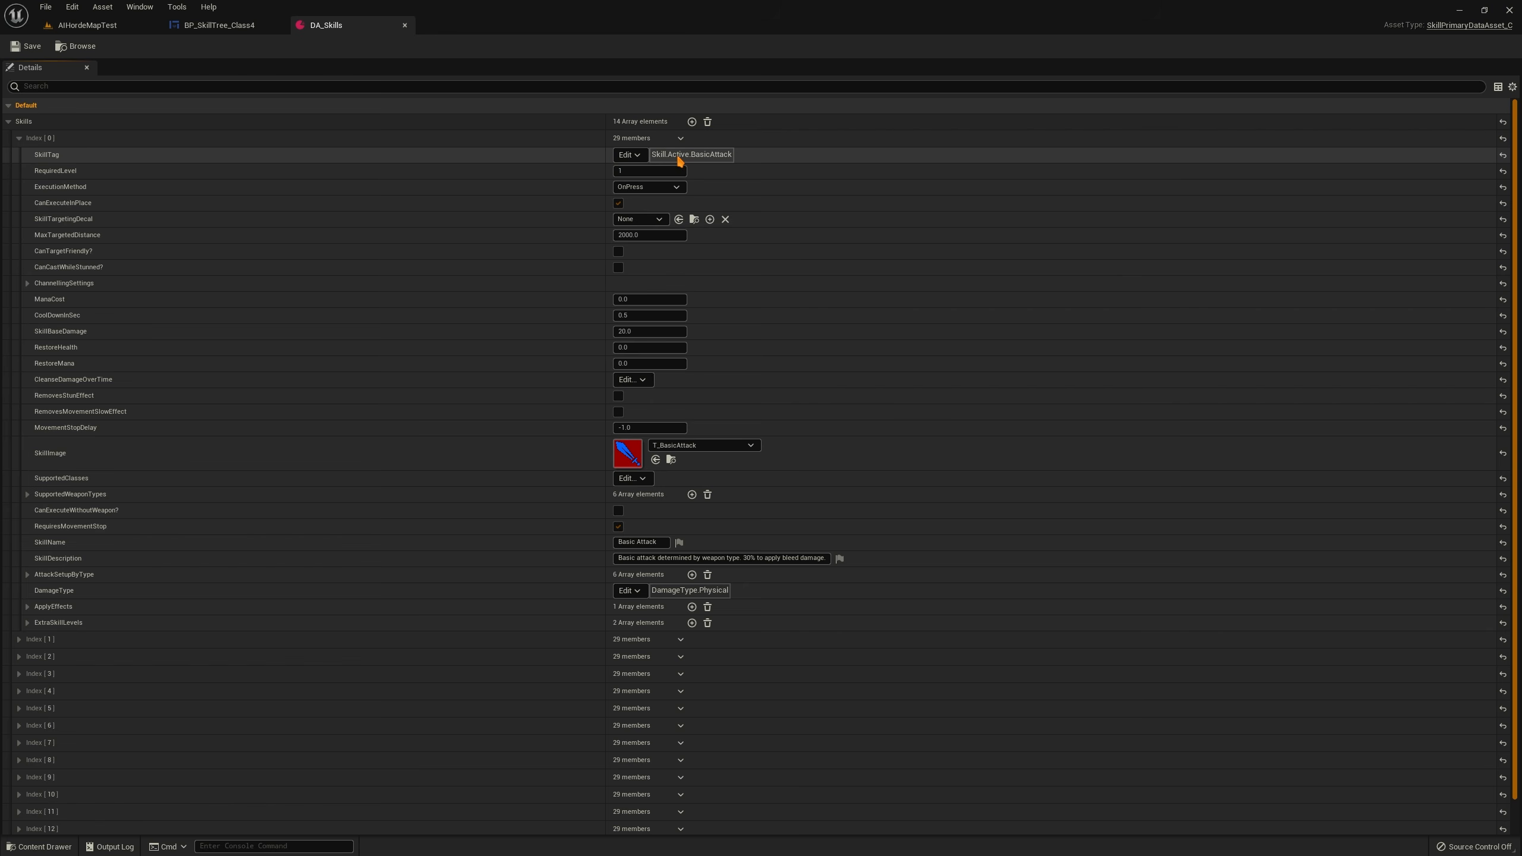
# View the gameplay tags available for Index 0's SkillTag, including the subtags under Skill.Active, and leave the tag as it is
pyautogui.click(630, 155)
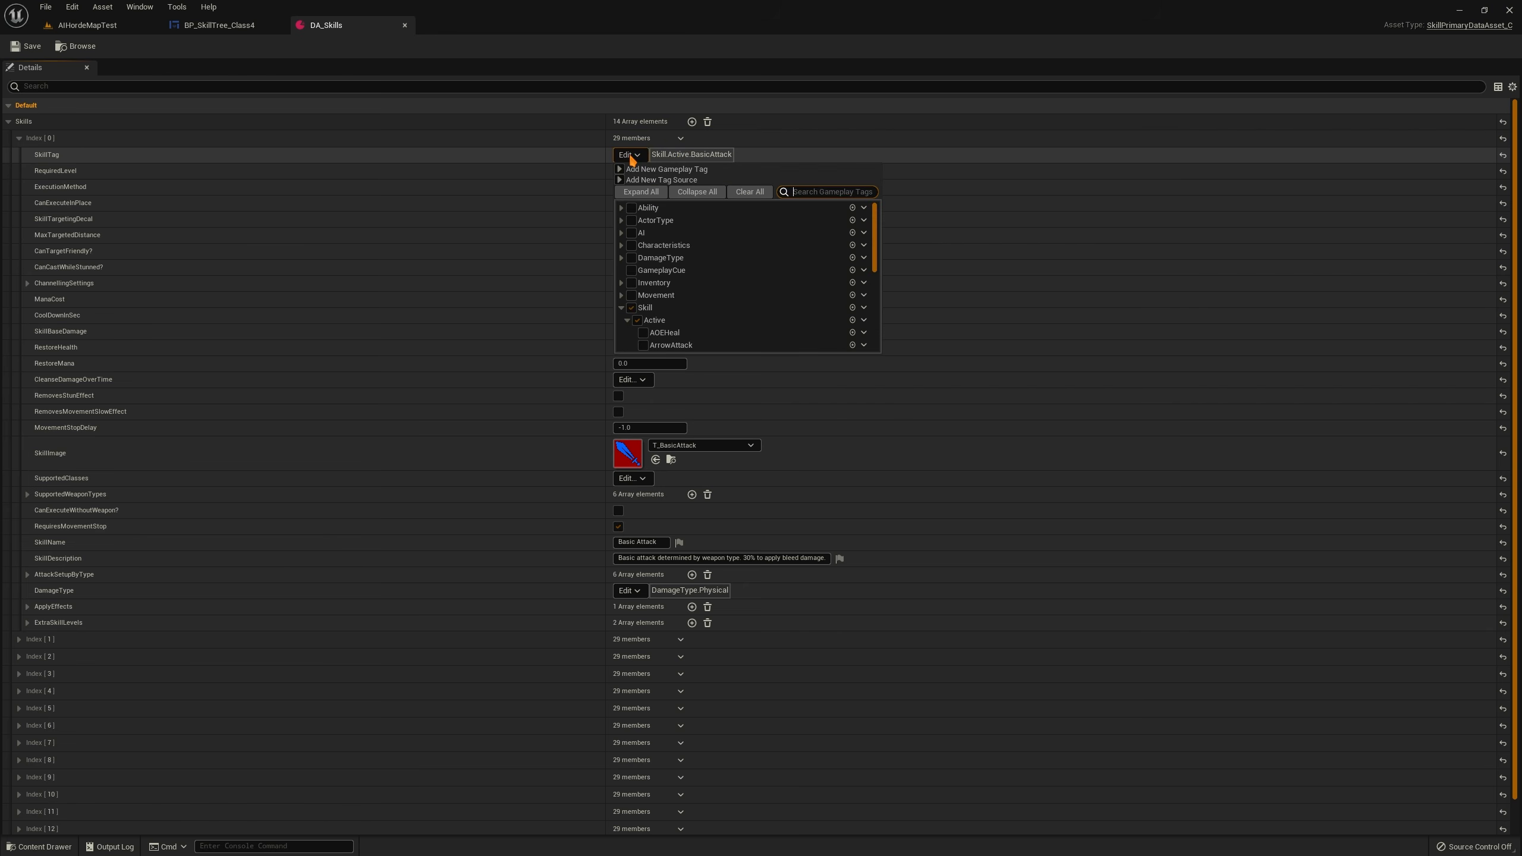
pyautogui.scroll(-1, 668, 287)
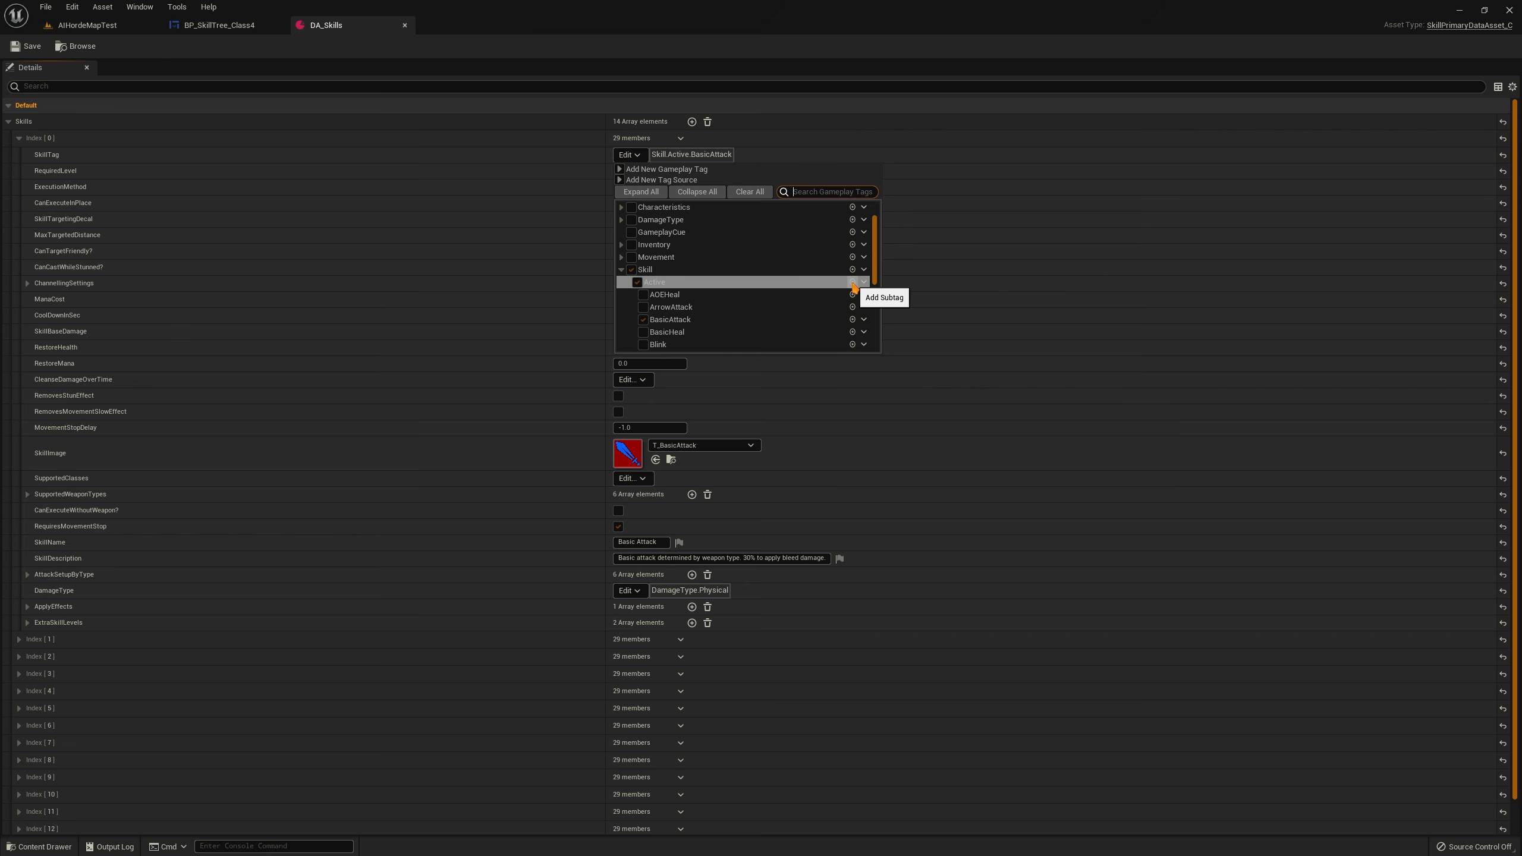
pyautogui.click(494, 186)
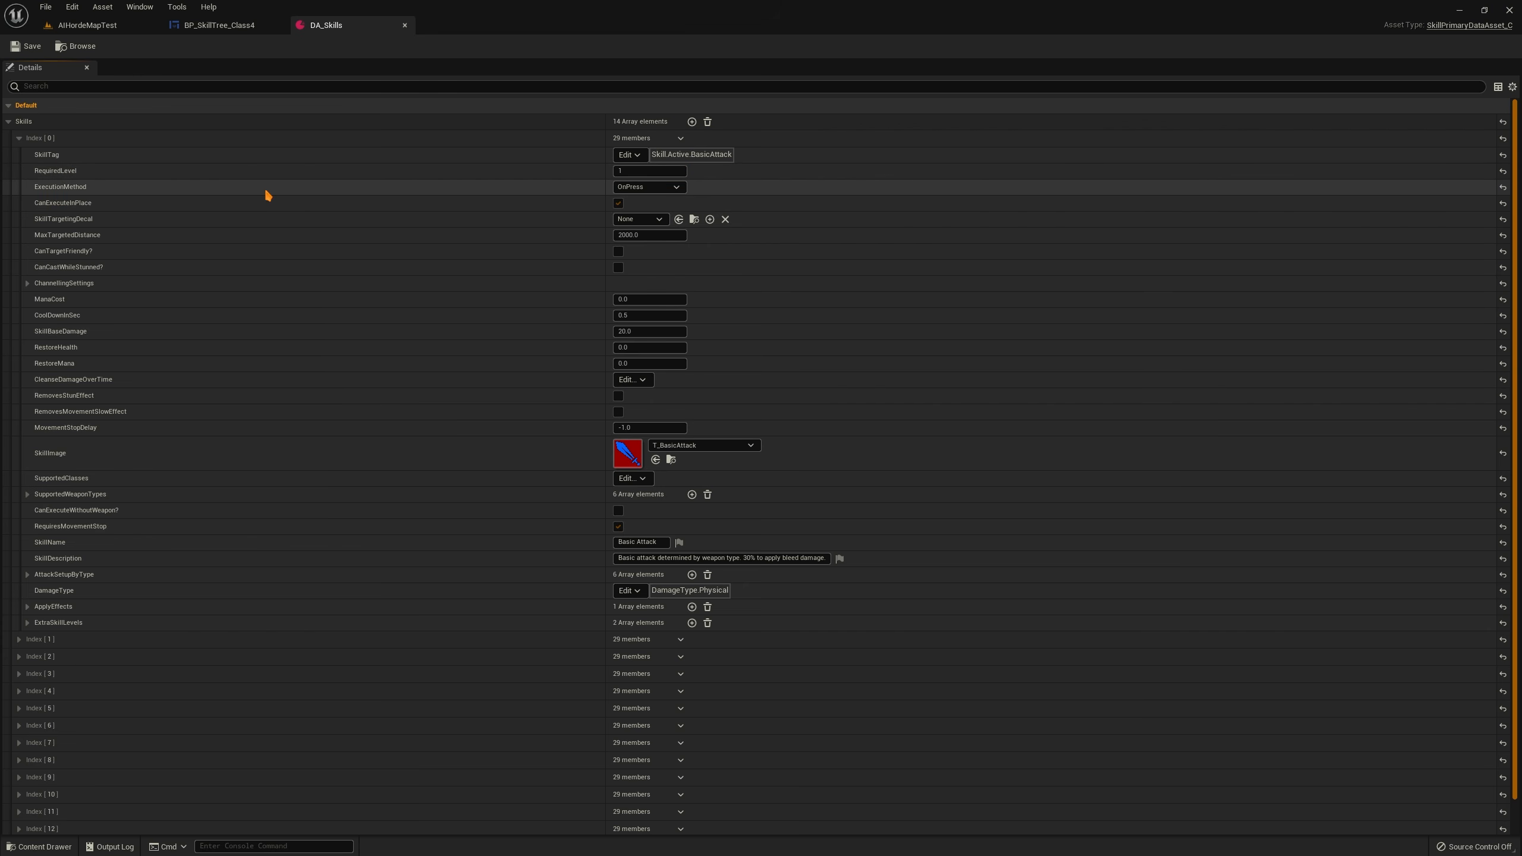
# Review the ExecutionMethod options for the Basic Attack skill without choosing a different one
pyautogui.click(651, 191)
pyautogui.click(530, 185)
pyautogui.click(640, 189)
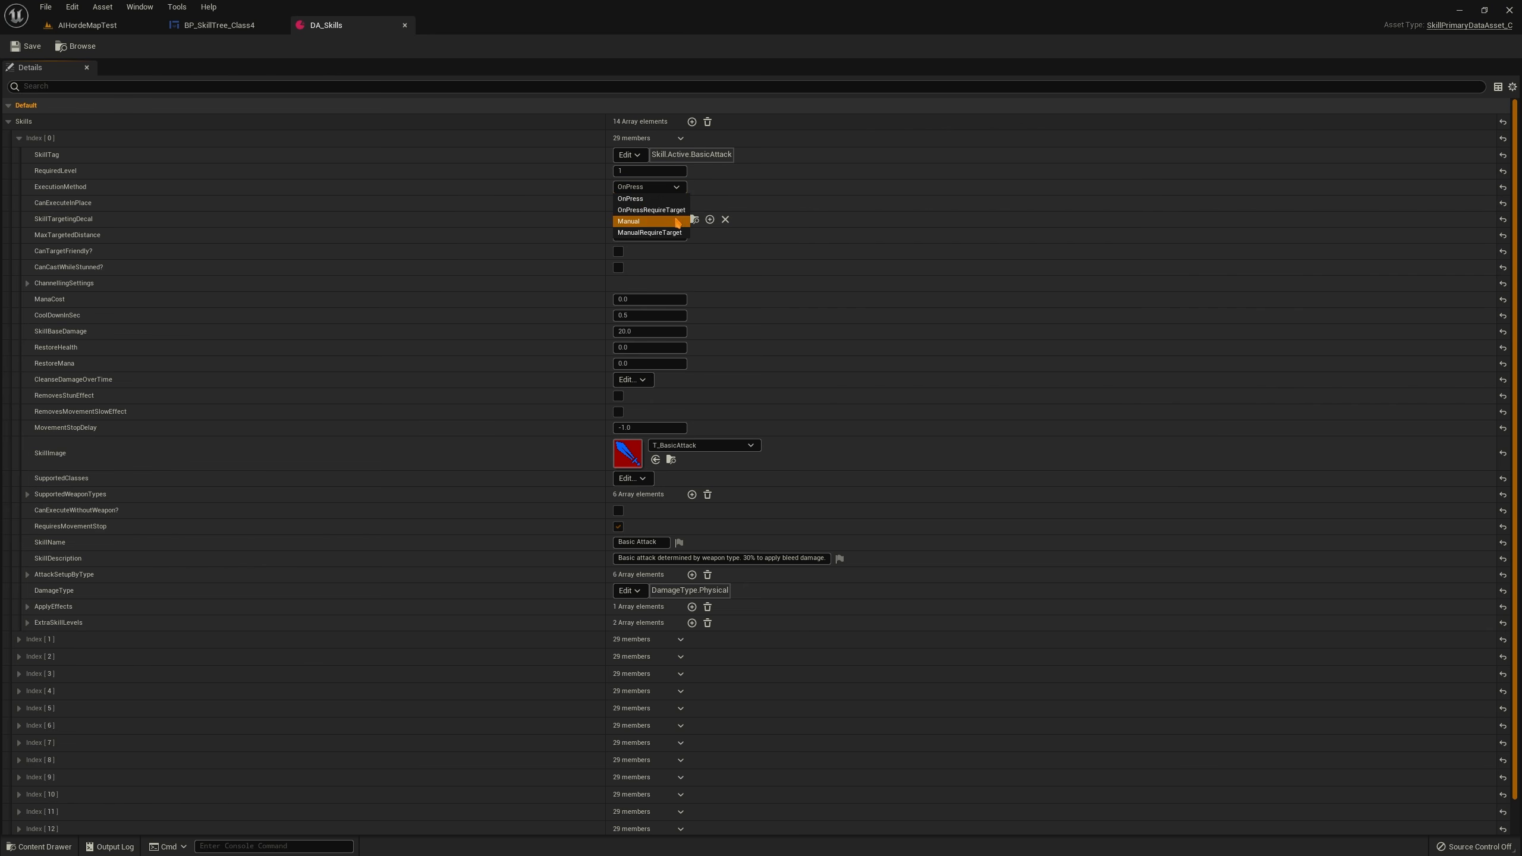
pyautogui.click(544, 172)
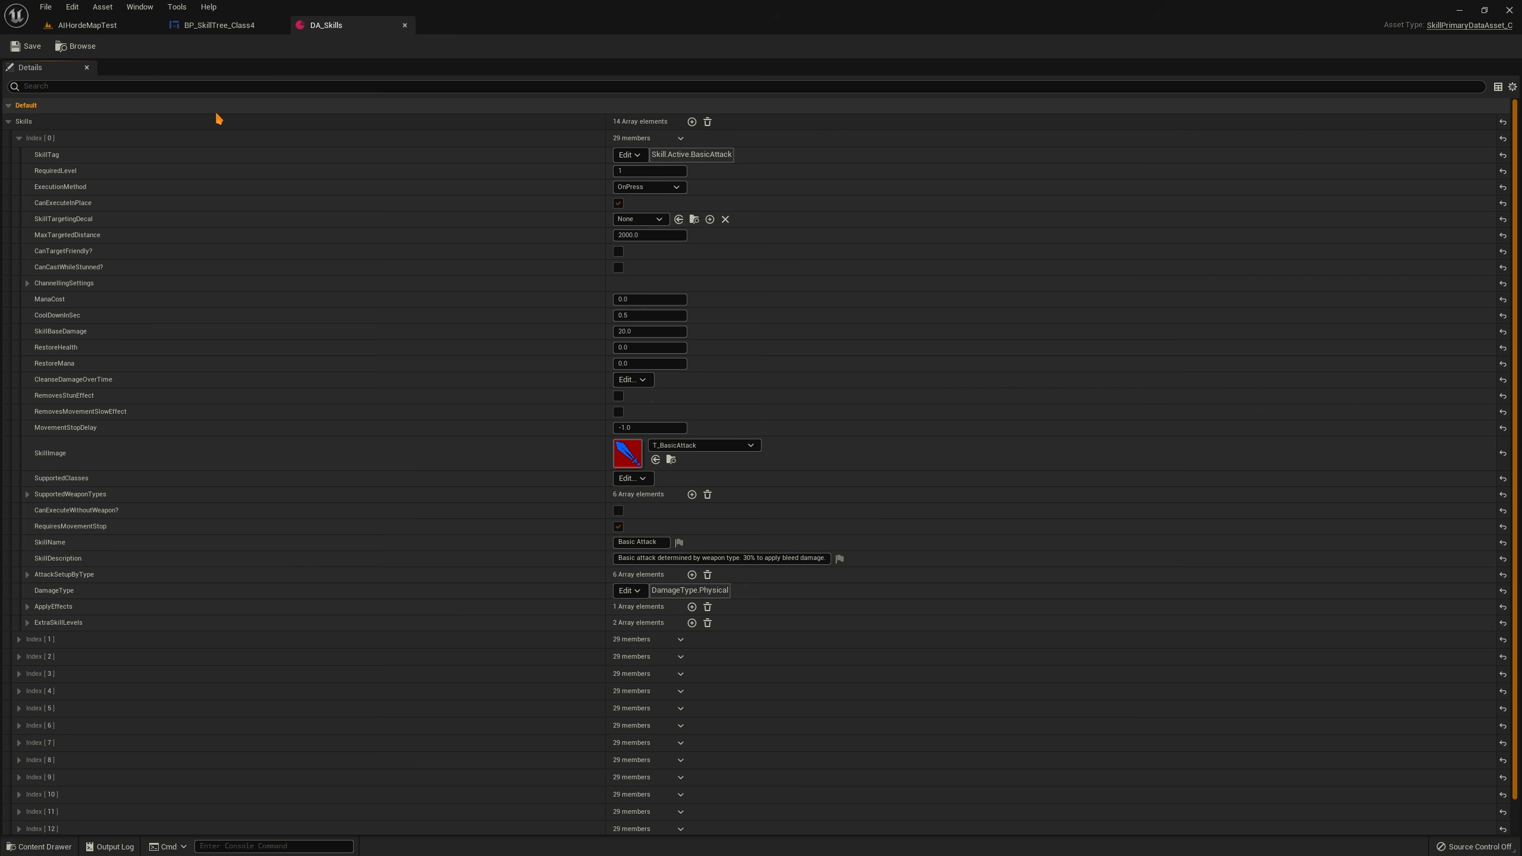
pyautogui.click(664, 188)
pyautogui.click(506, 190)
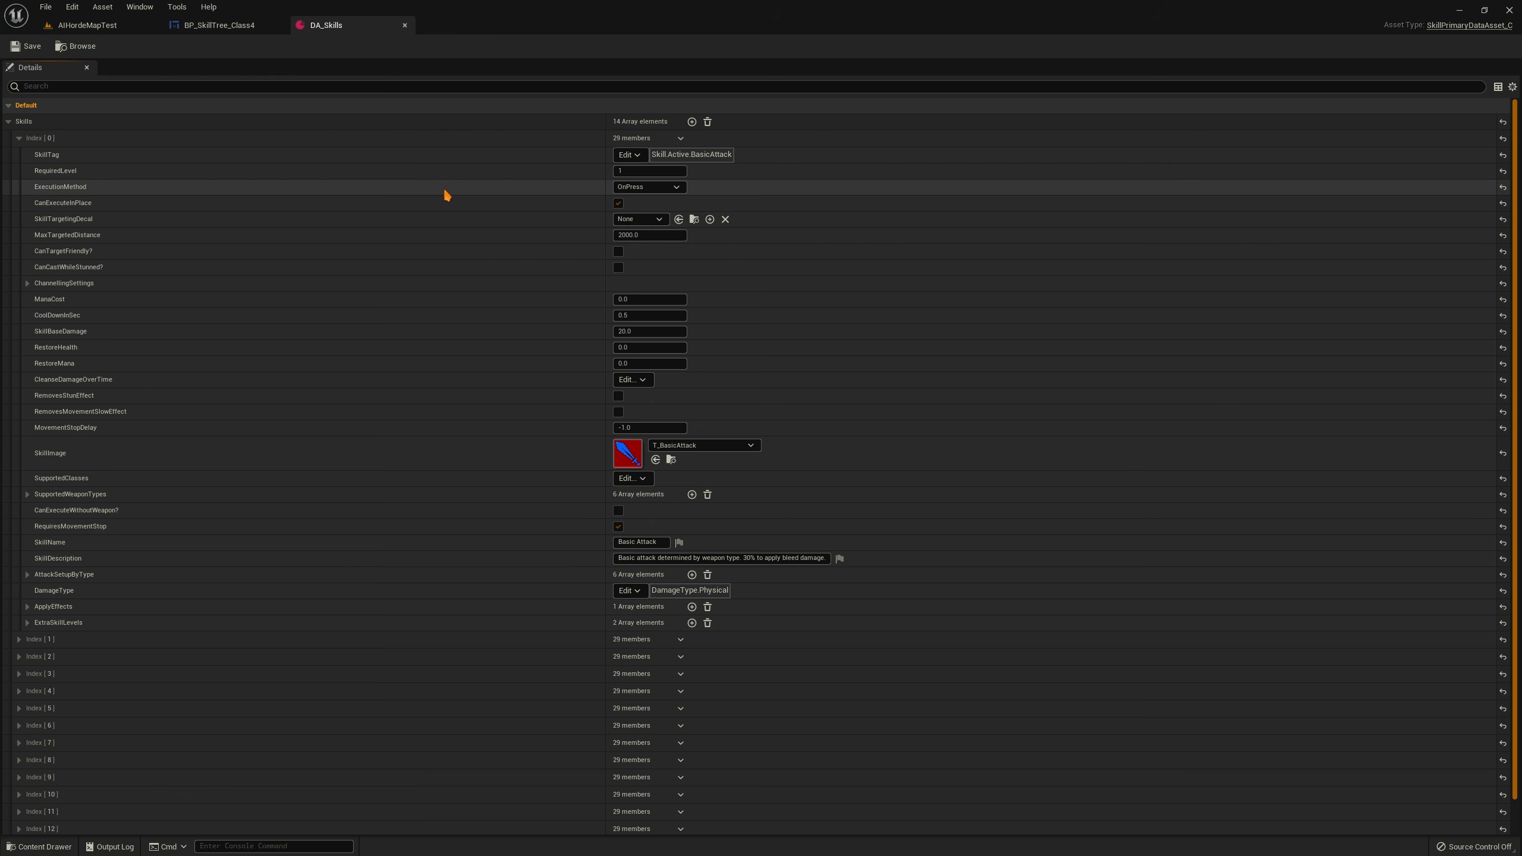
pyautogui.click(653, 188)
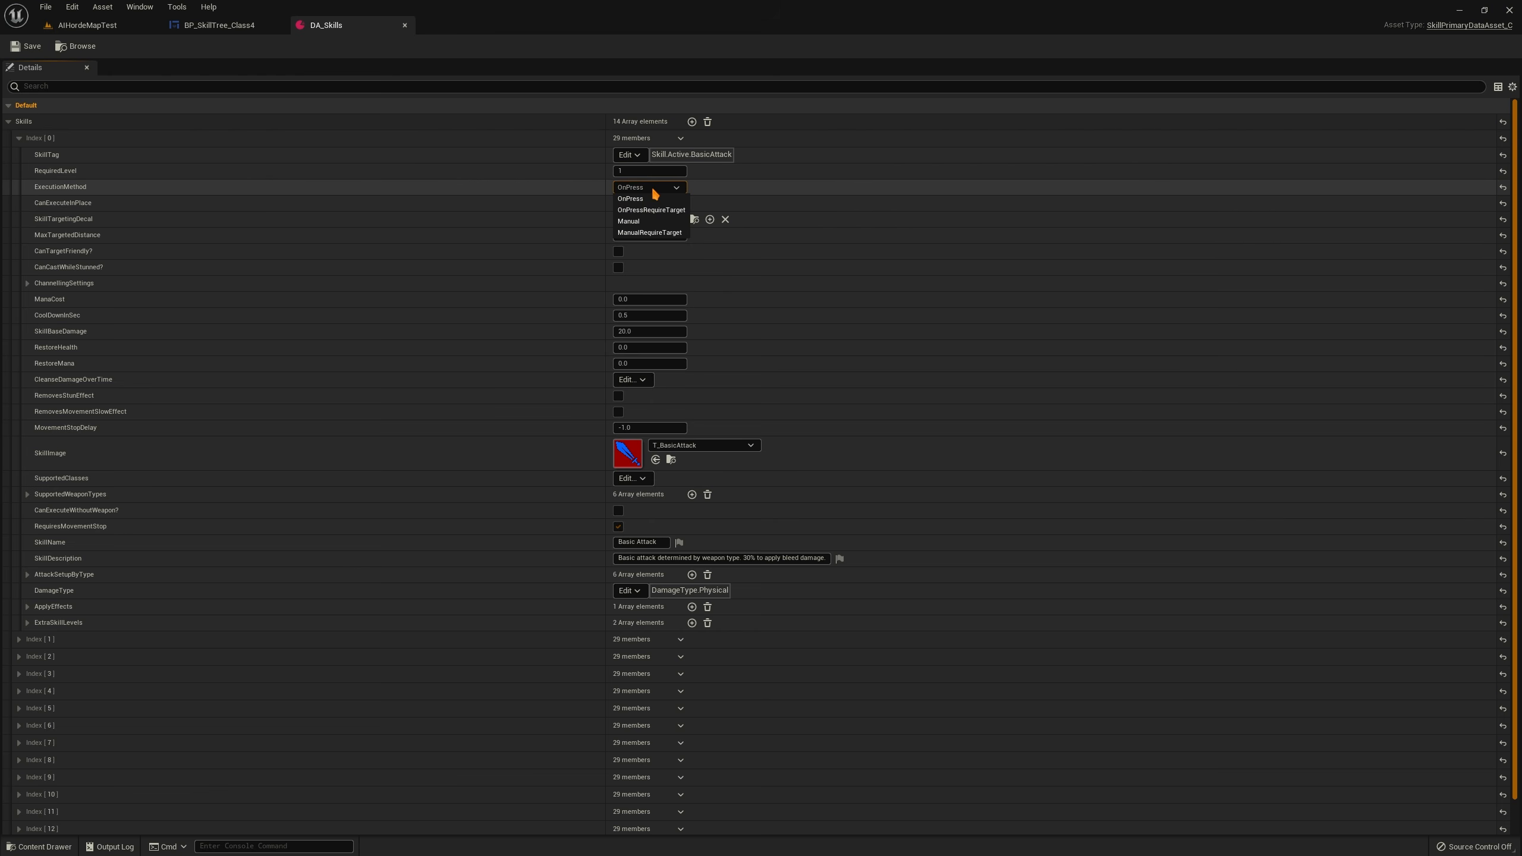
# Collapse Index 0 and examine the settings of the Aoe Heal skill at Index 13, including its ExecutionMethod
pyautogui.click(13, 137)
pyautogui.click(18, 362)
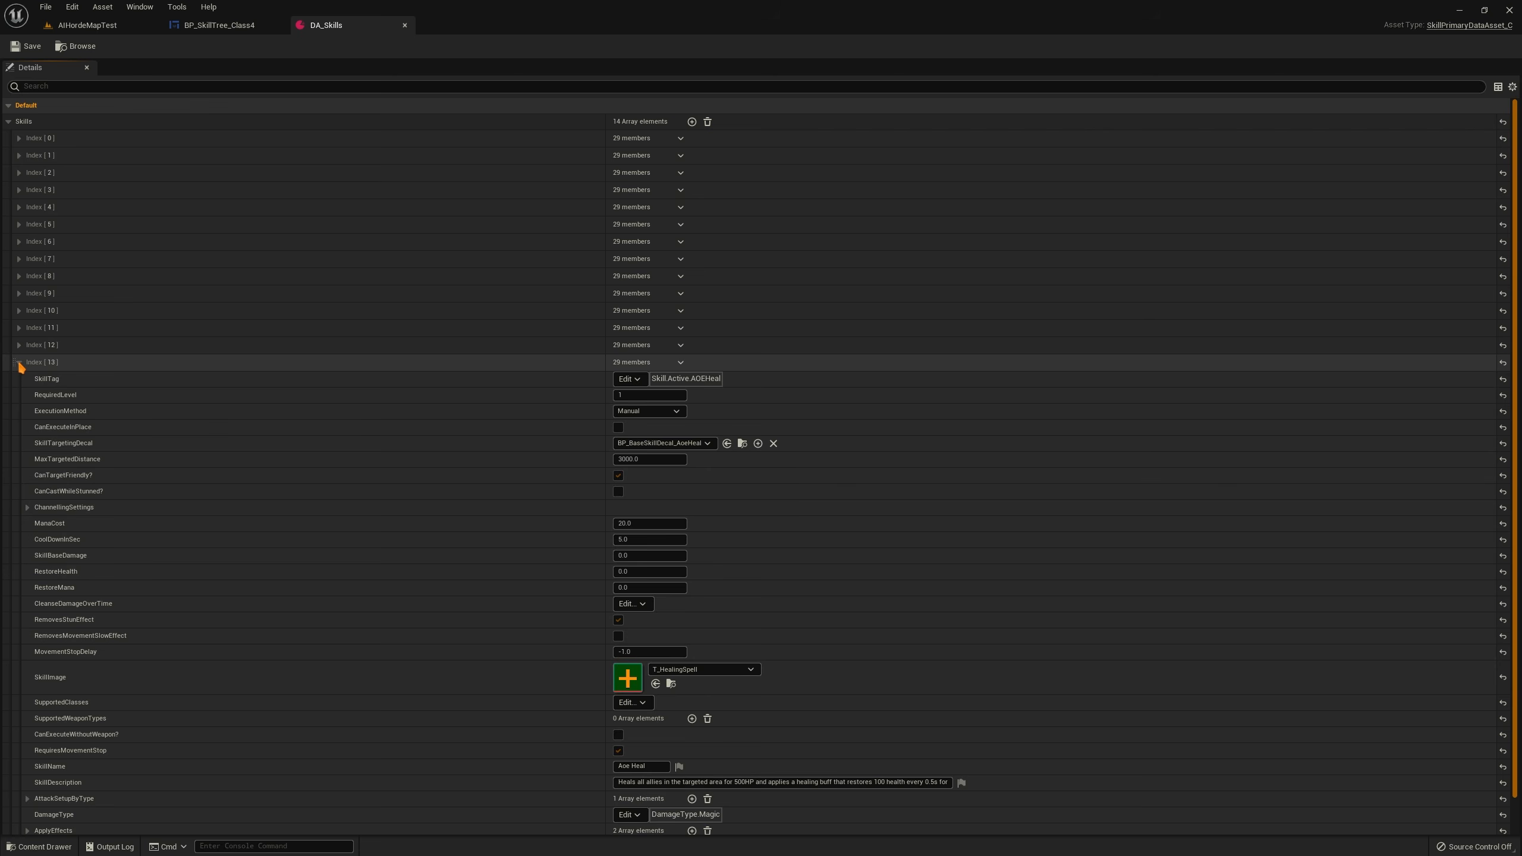
pyautogui.click(19, 362)
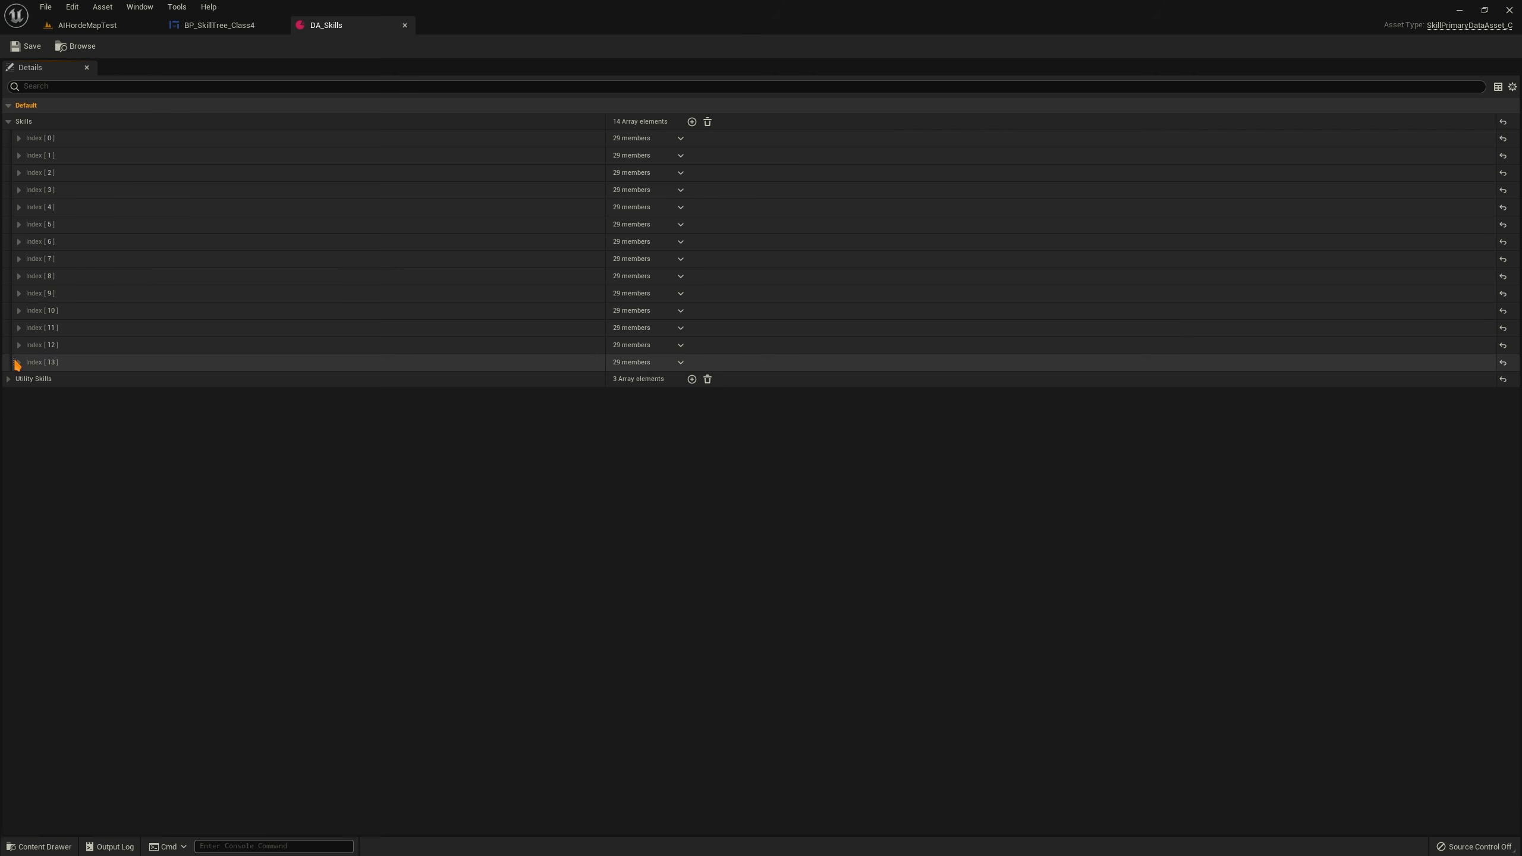
pyautogui.click(19, 363)
pyautogui.scroll(-1, 26, 372)
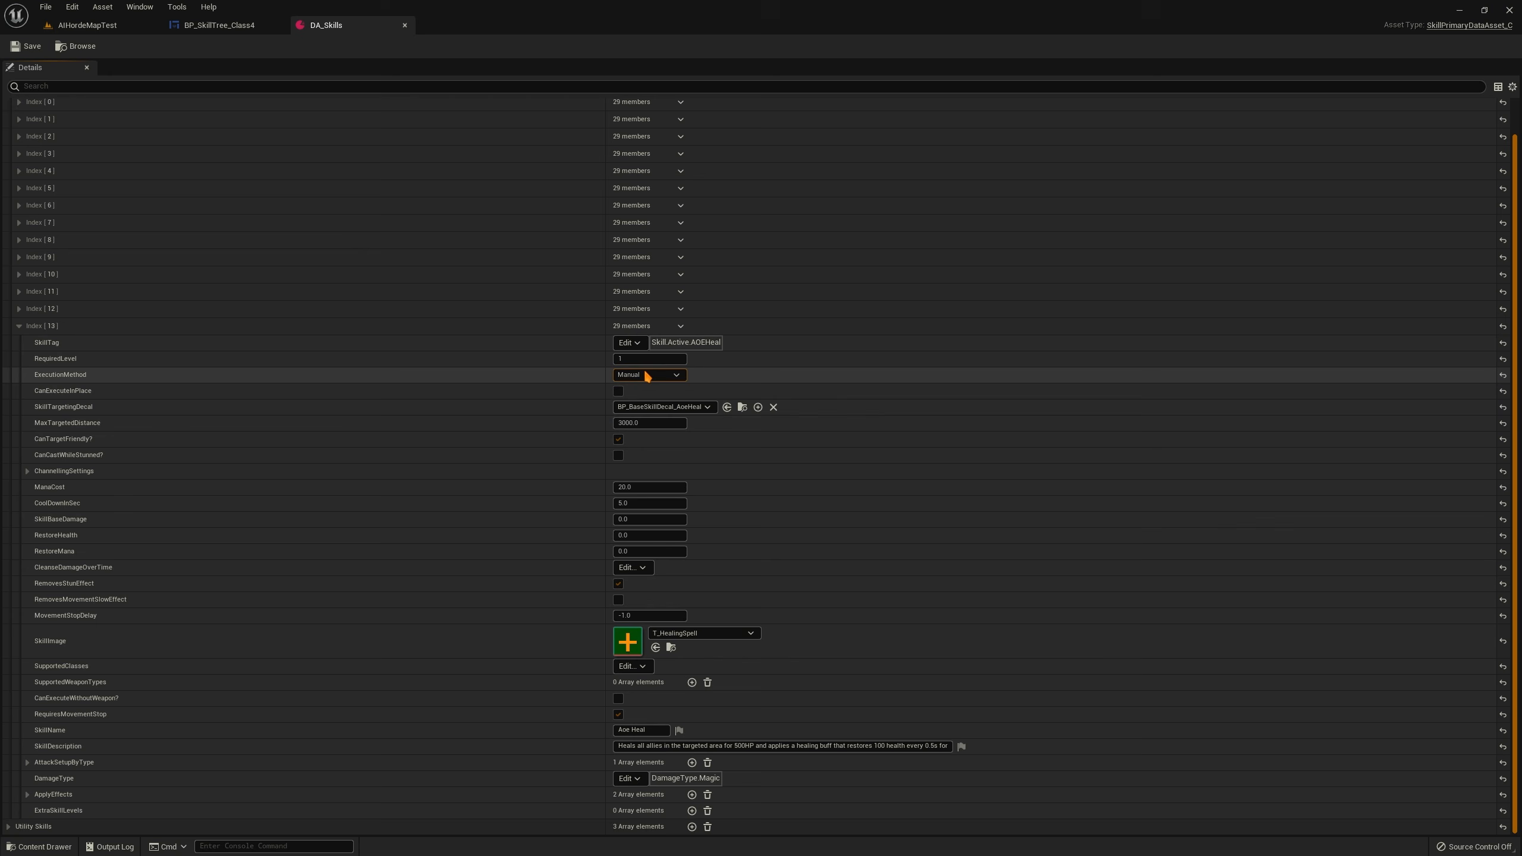
# Start a play session of AIHordeMapTest in a separate preview window
pyautogui.click(87, 24)
pyautogui.click(321, 46)
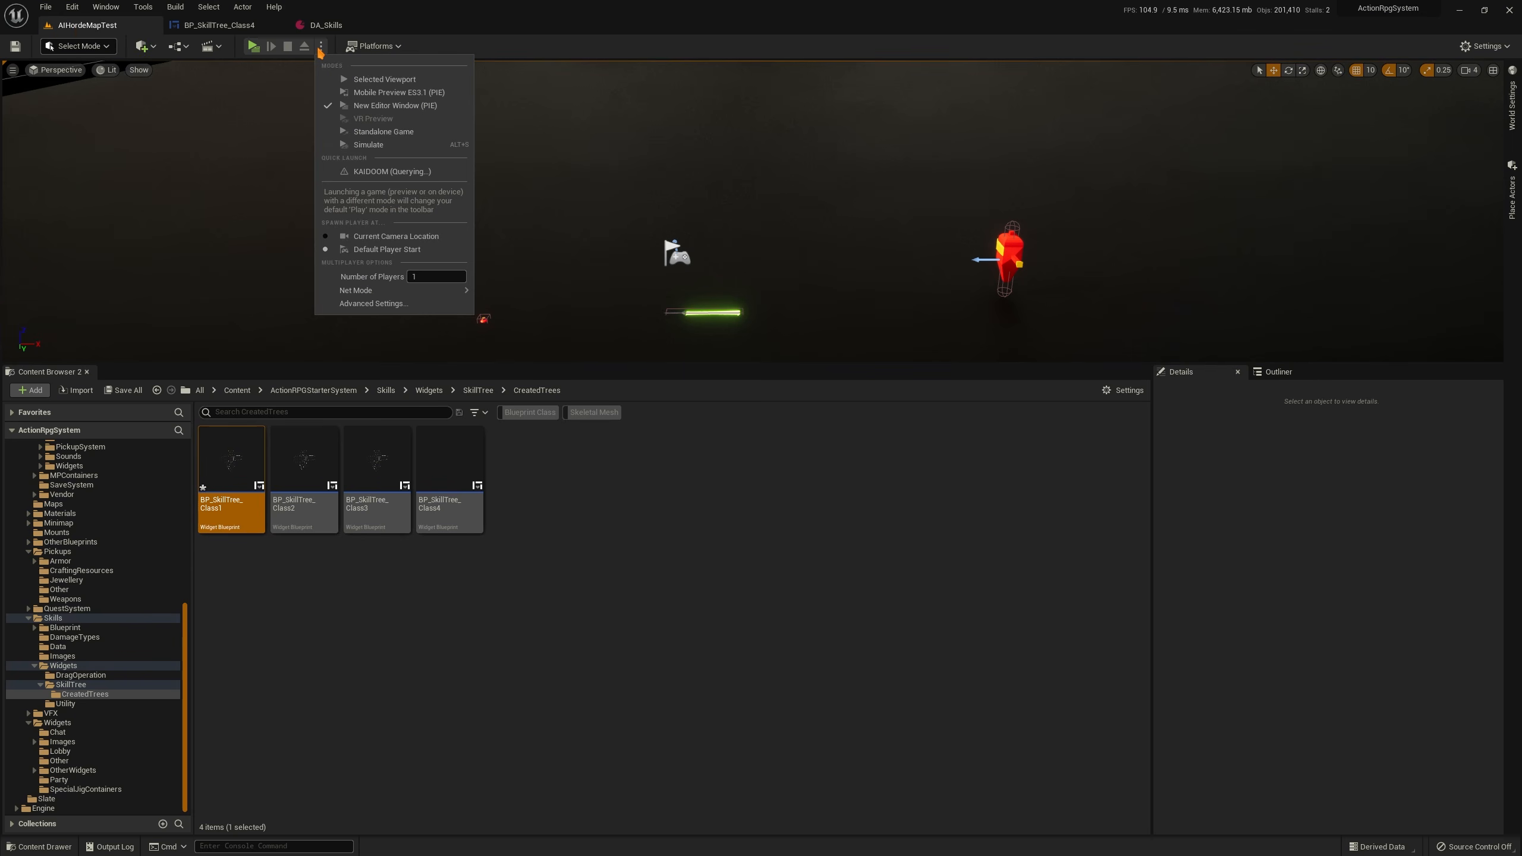
pyautogui.click(384, 133)
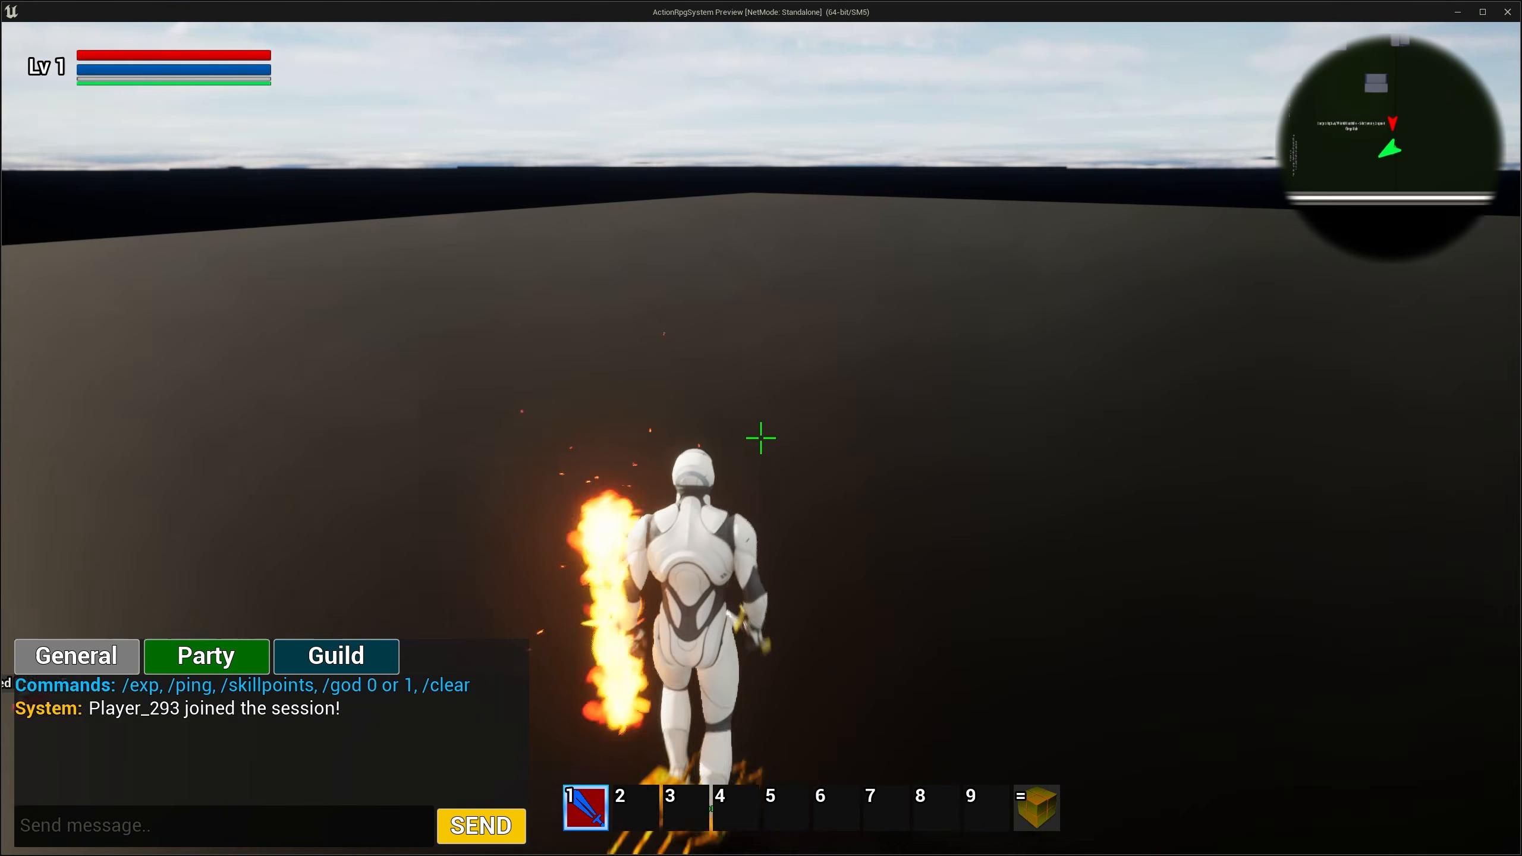
# Unlock the green healing skill in the in-game skill tree, apply the points, and assign it to action bar slot 2
pyautogui.press('k')
pyautogui.moveTo(645, 462); pyautogui.dragTo(645, 309)
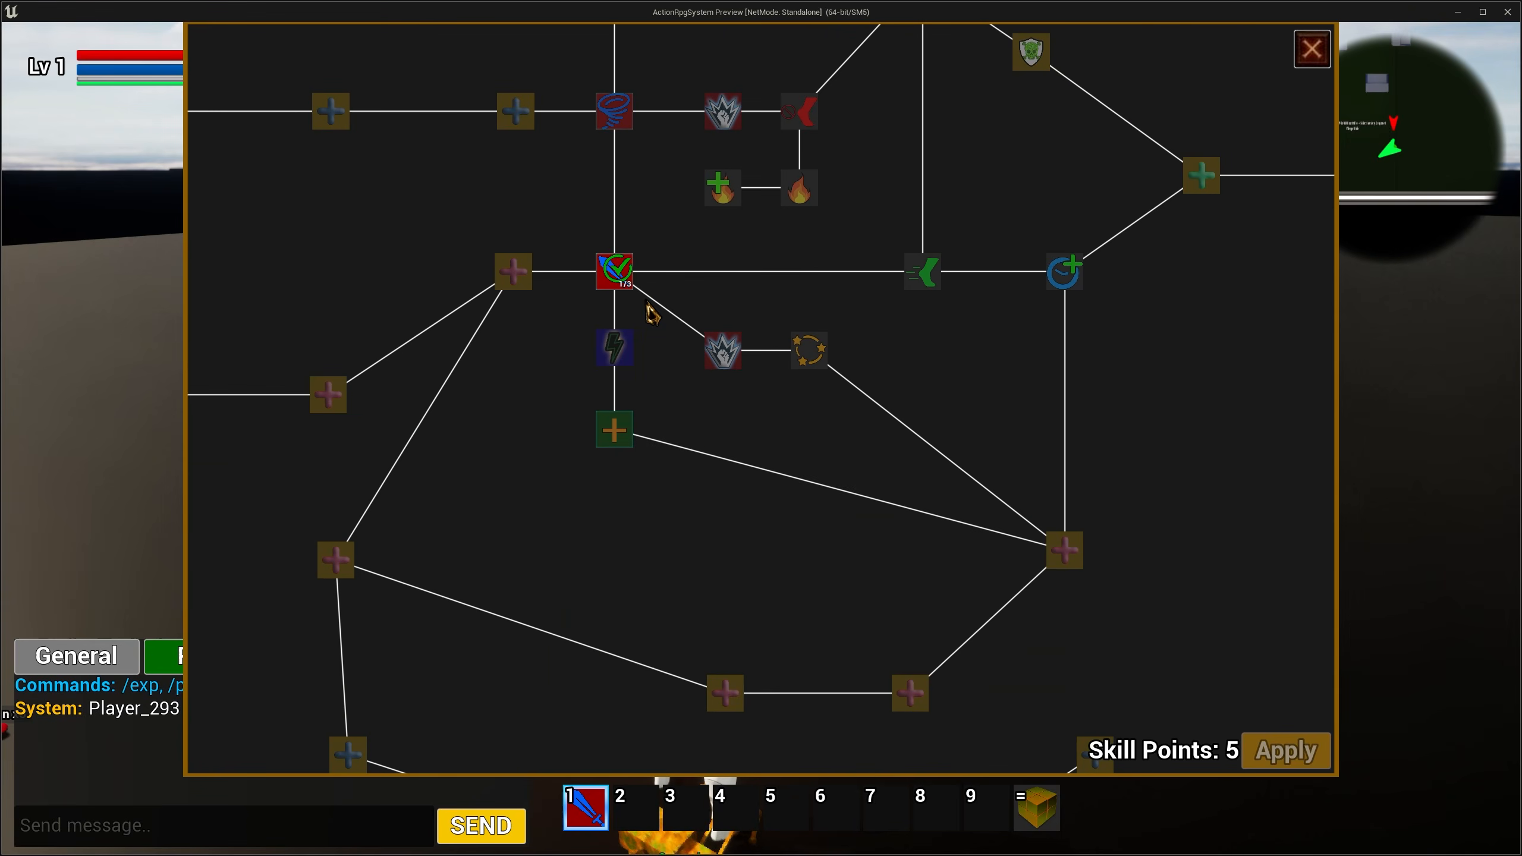
pyautogui.click(612, 428)
pyautogui.click(1282, 743)
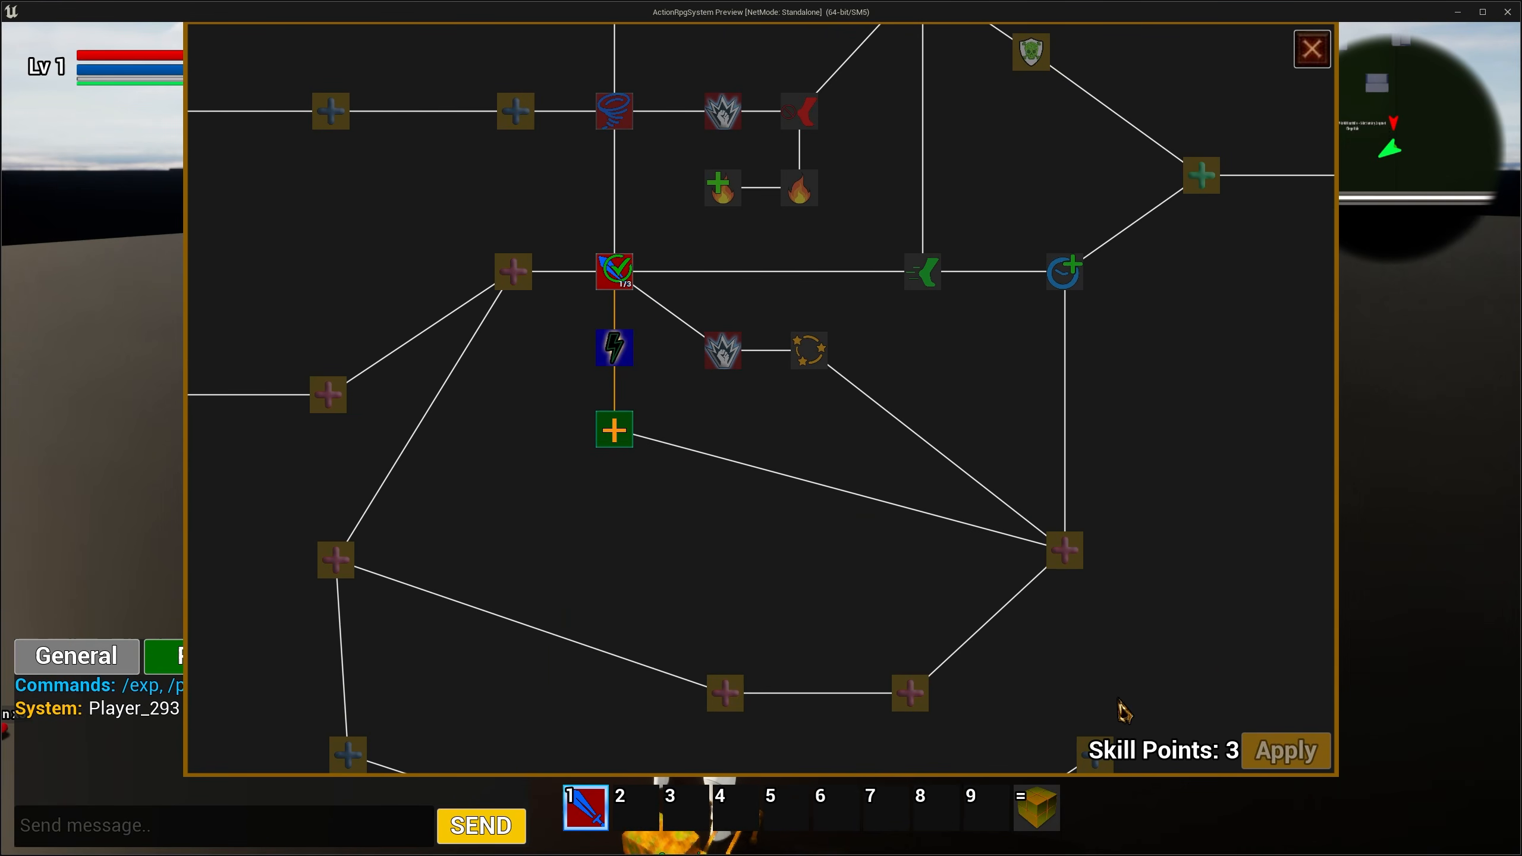
pyautogui.rightClick(615, 430)
pyautogui.click(1307, 56)
# Cast the healing skill from slot 2 on the ground ahead, end the play session, and return to DA_Skills
pyautogui.press('2')
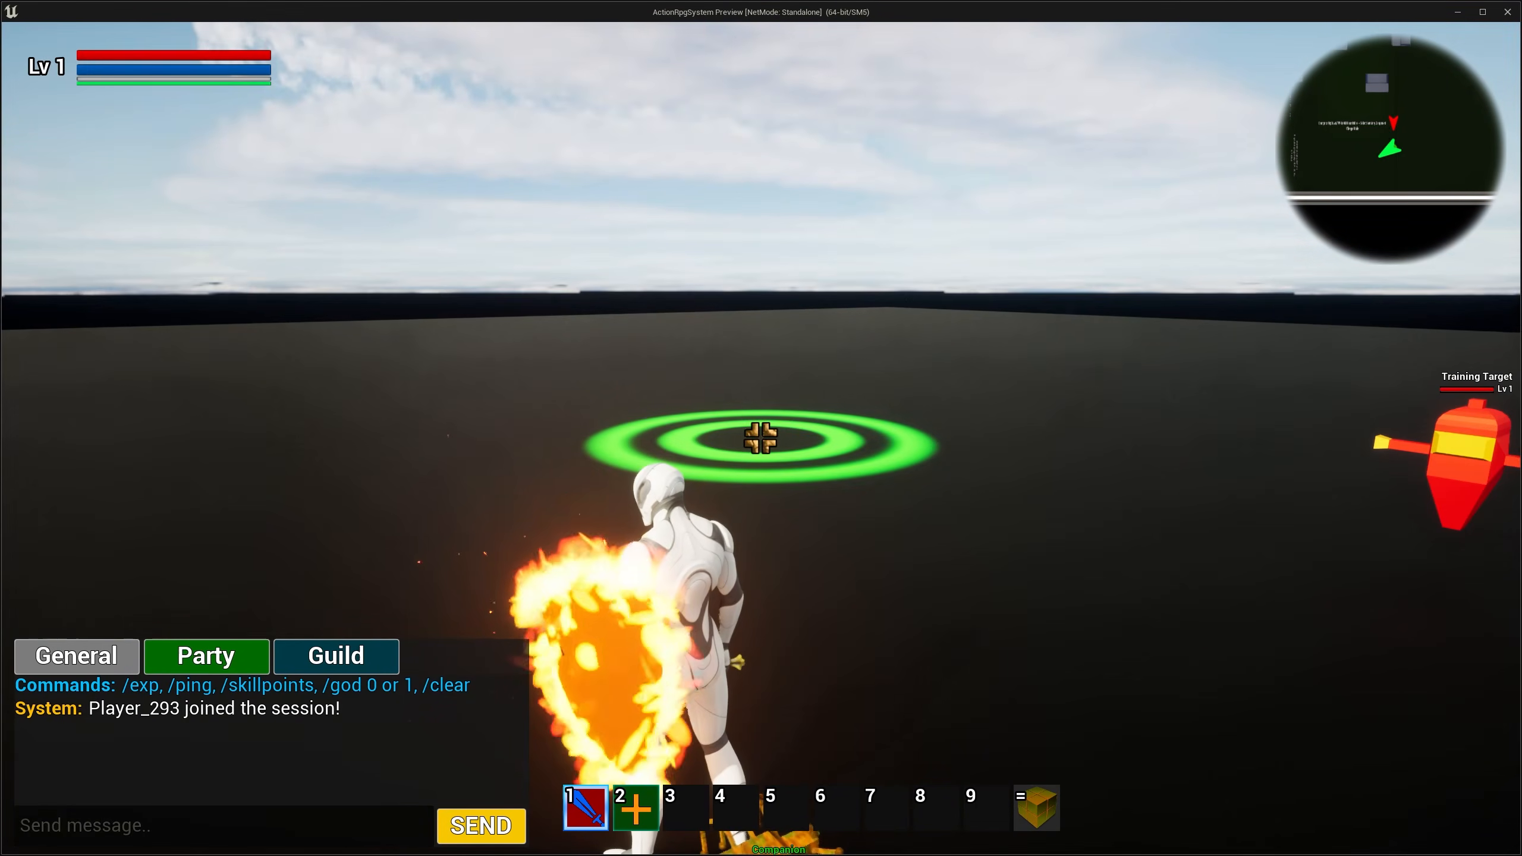
pyautogui.click(761, 438)
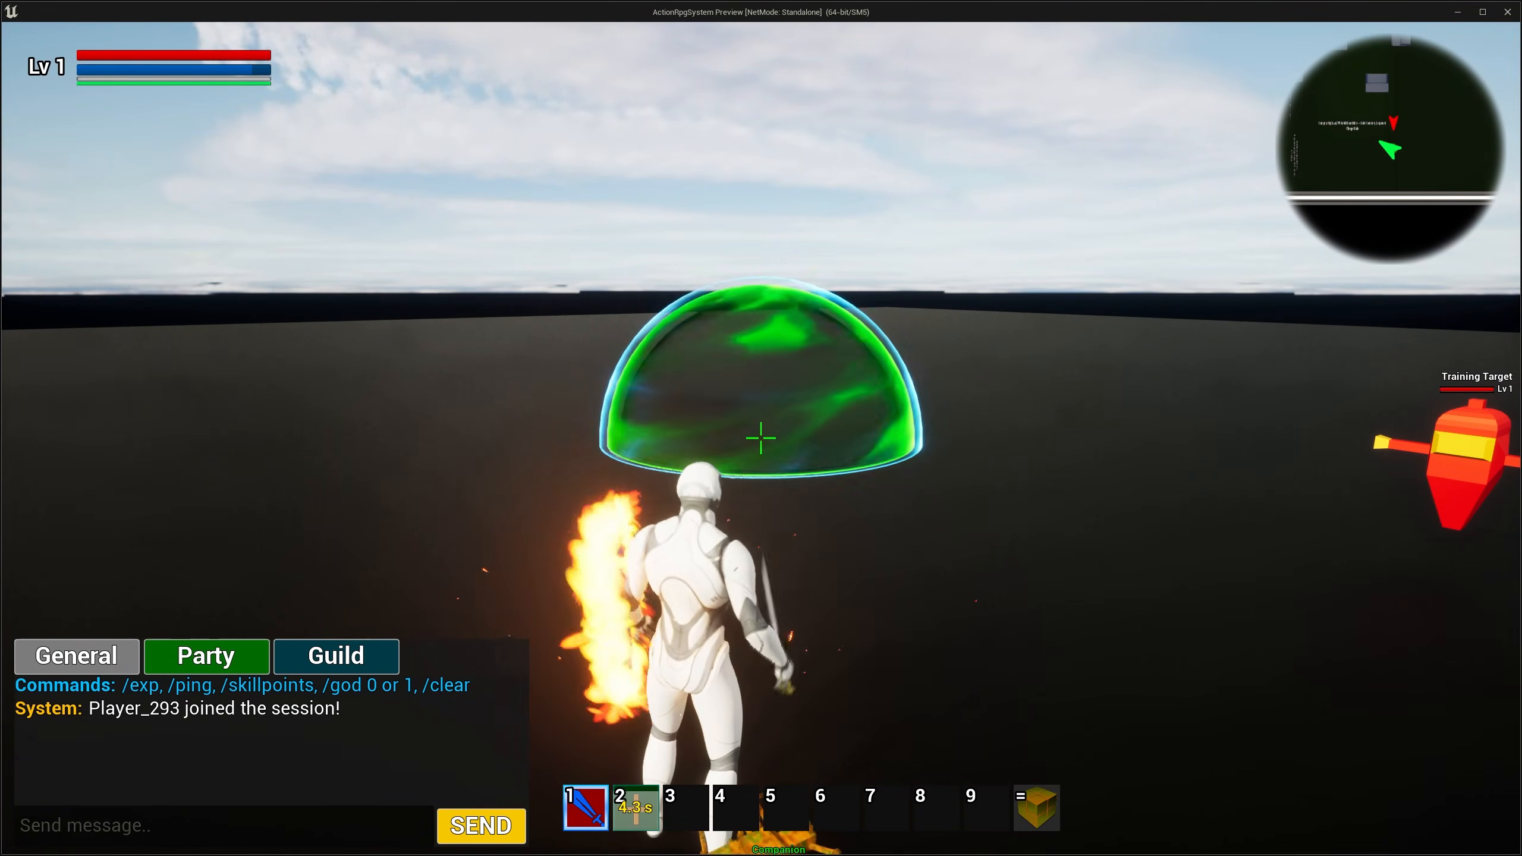
pyautogui.press('Escape')
pyautogui.click(359, 24)
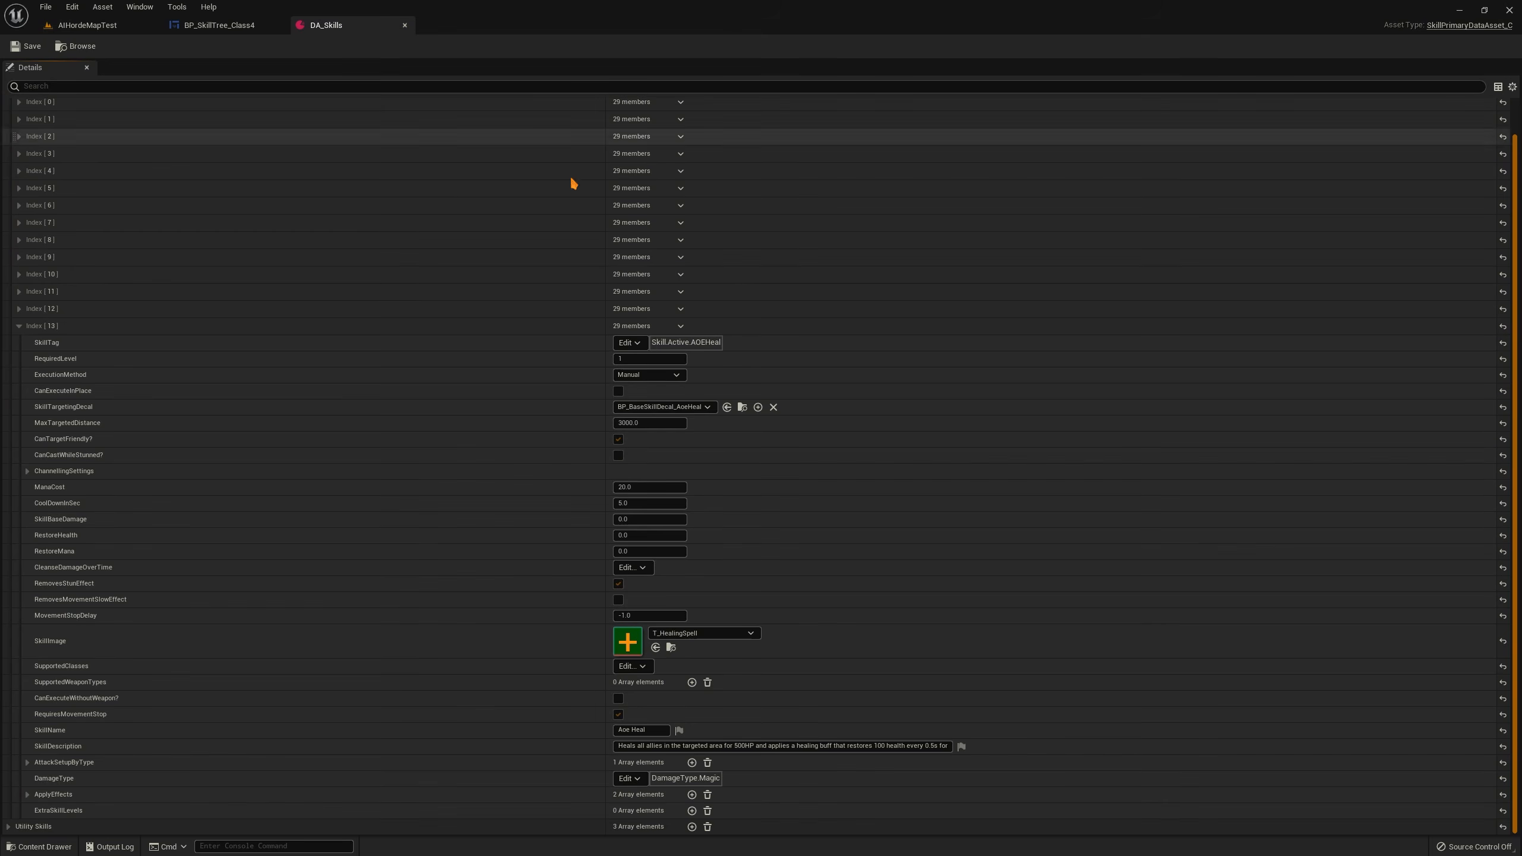
# Collapse Index 13, expand the Basic Attack skill at Index 0, and examine its ExecutionMethod options
pyautogui.scroll(2, 547, 405)
pyautogui.click(19, 362)
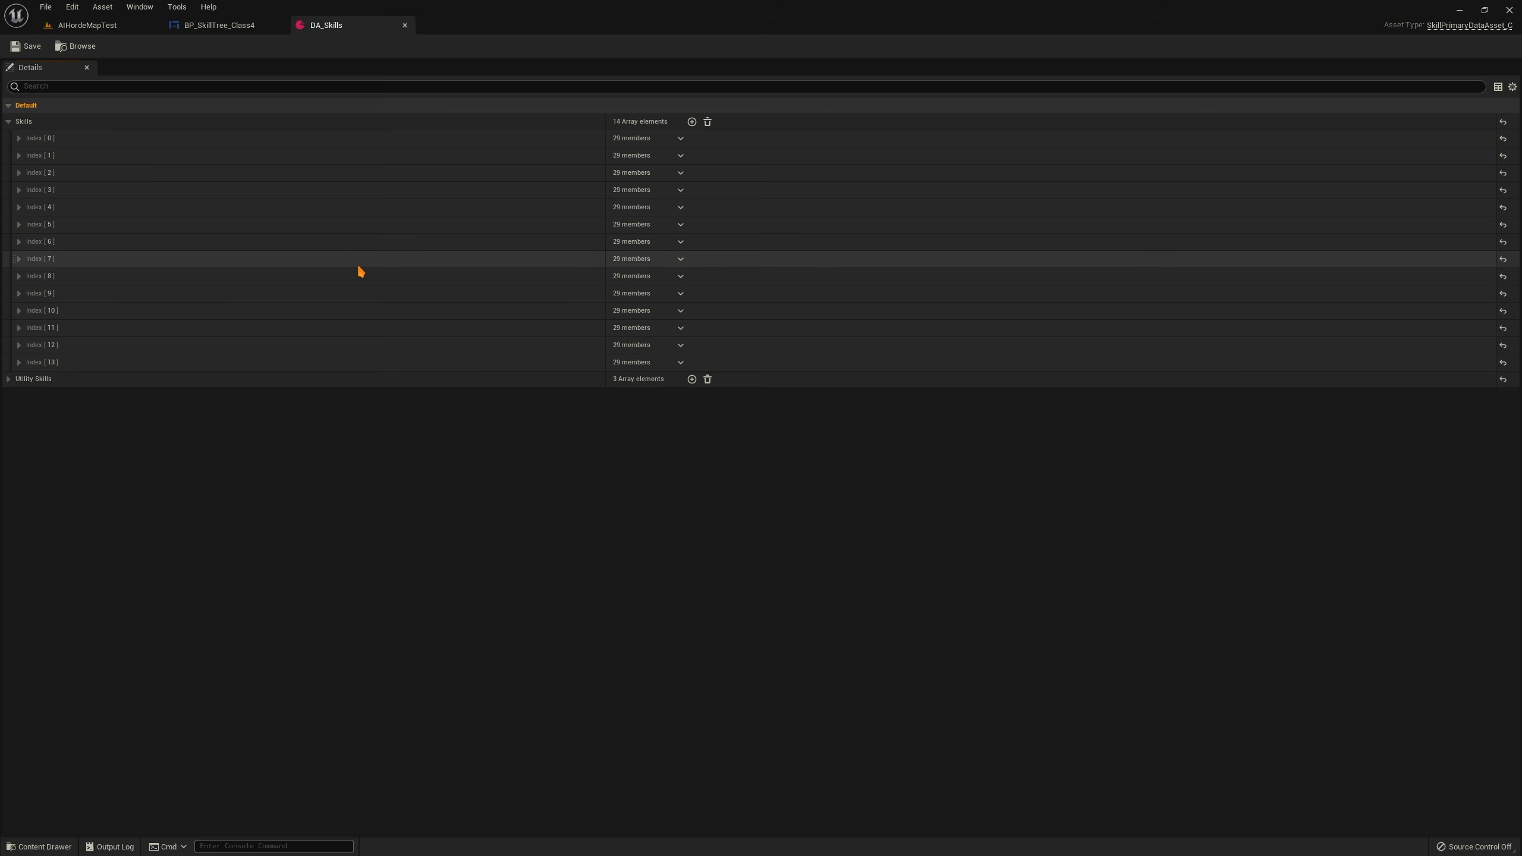
pyautogui.click(19, 138)
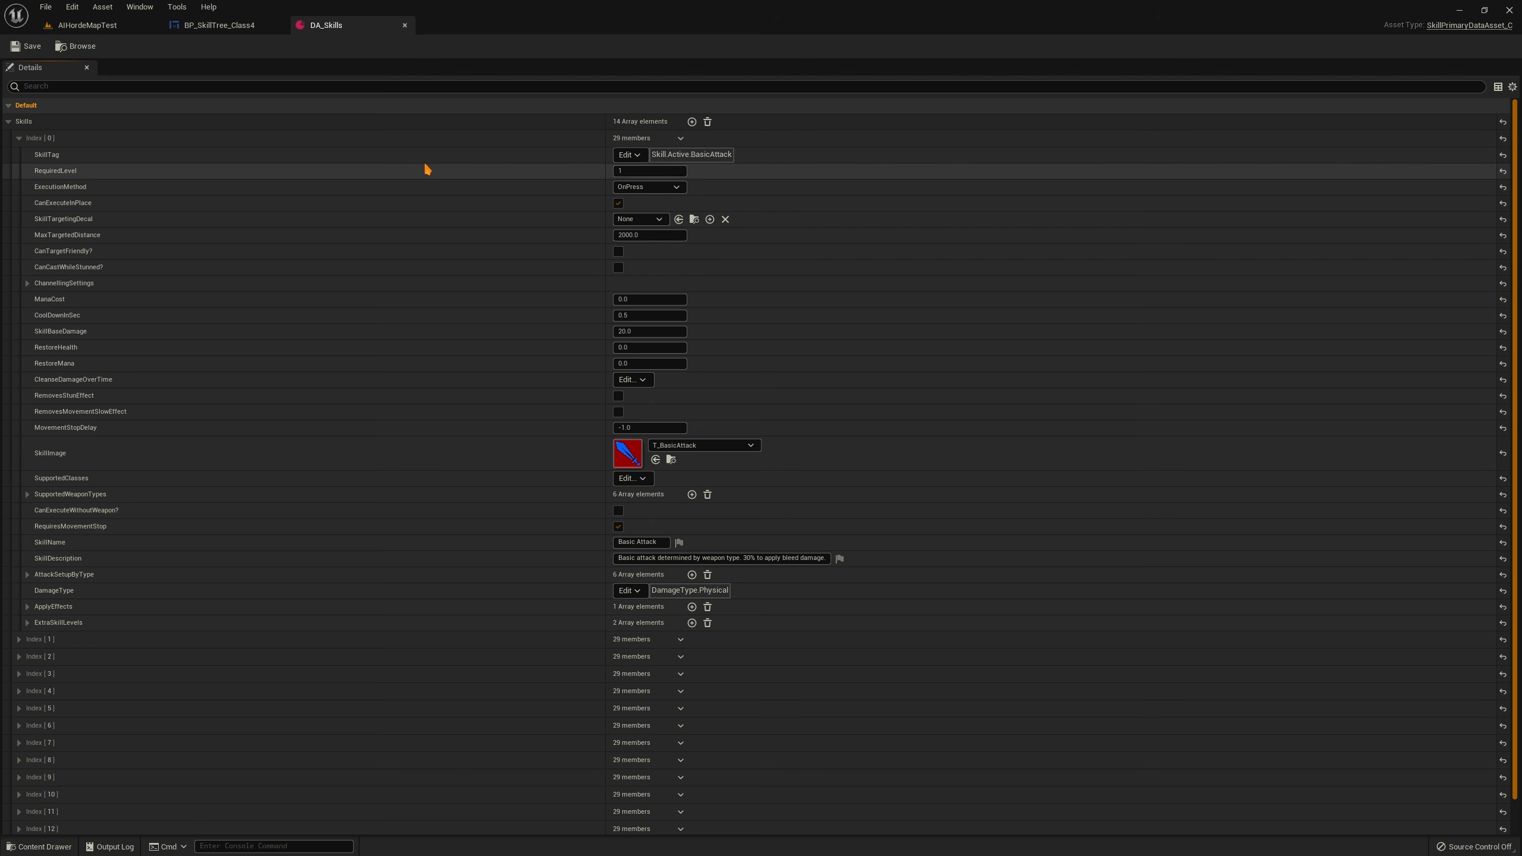
pyautogui.click(649, 187)
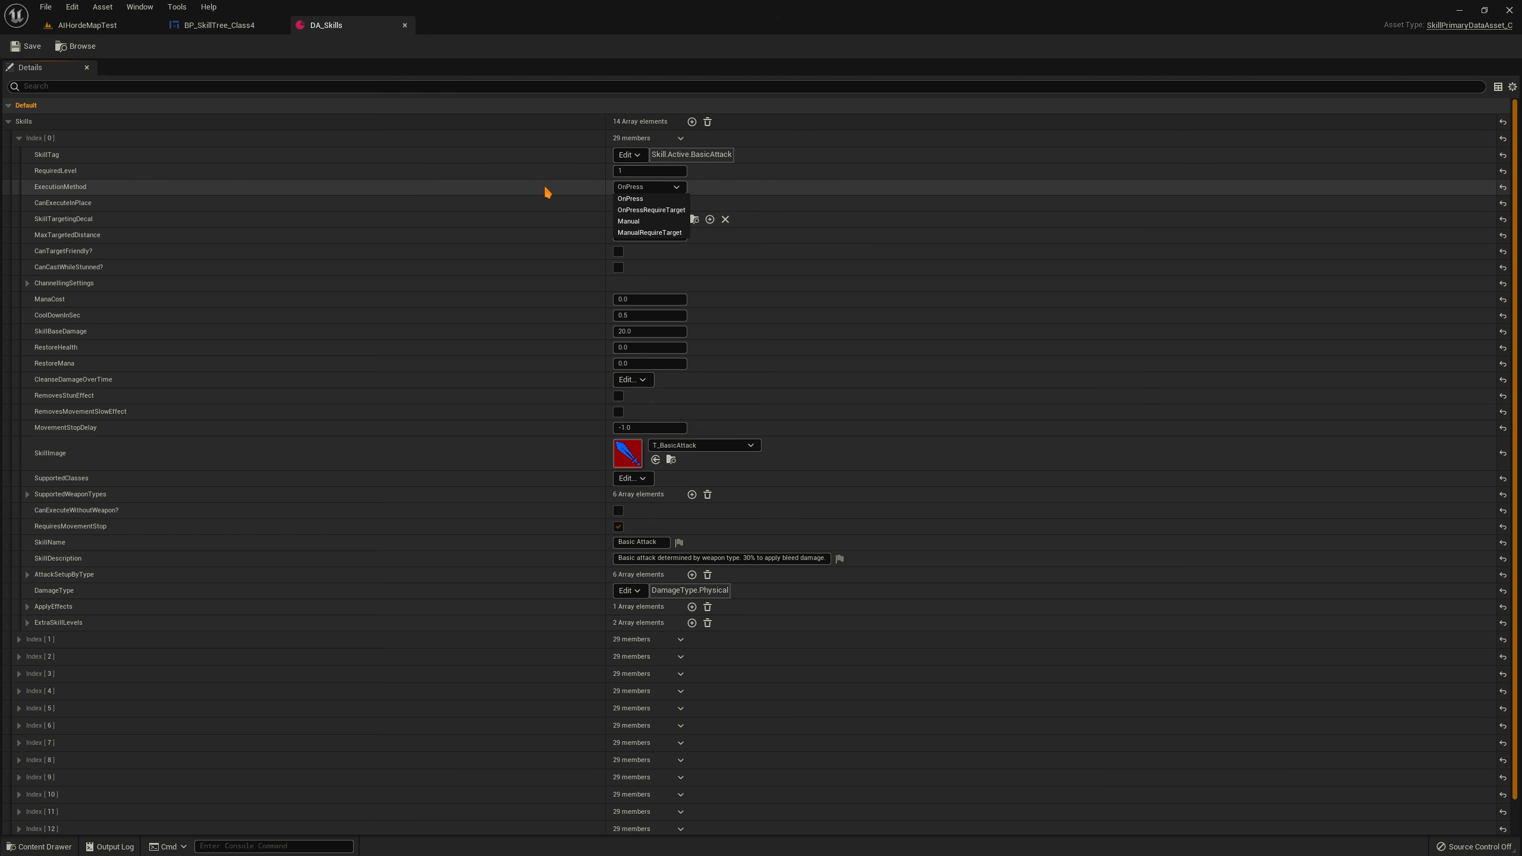
pyautogui.click(503, 163)
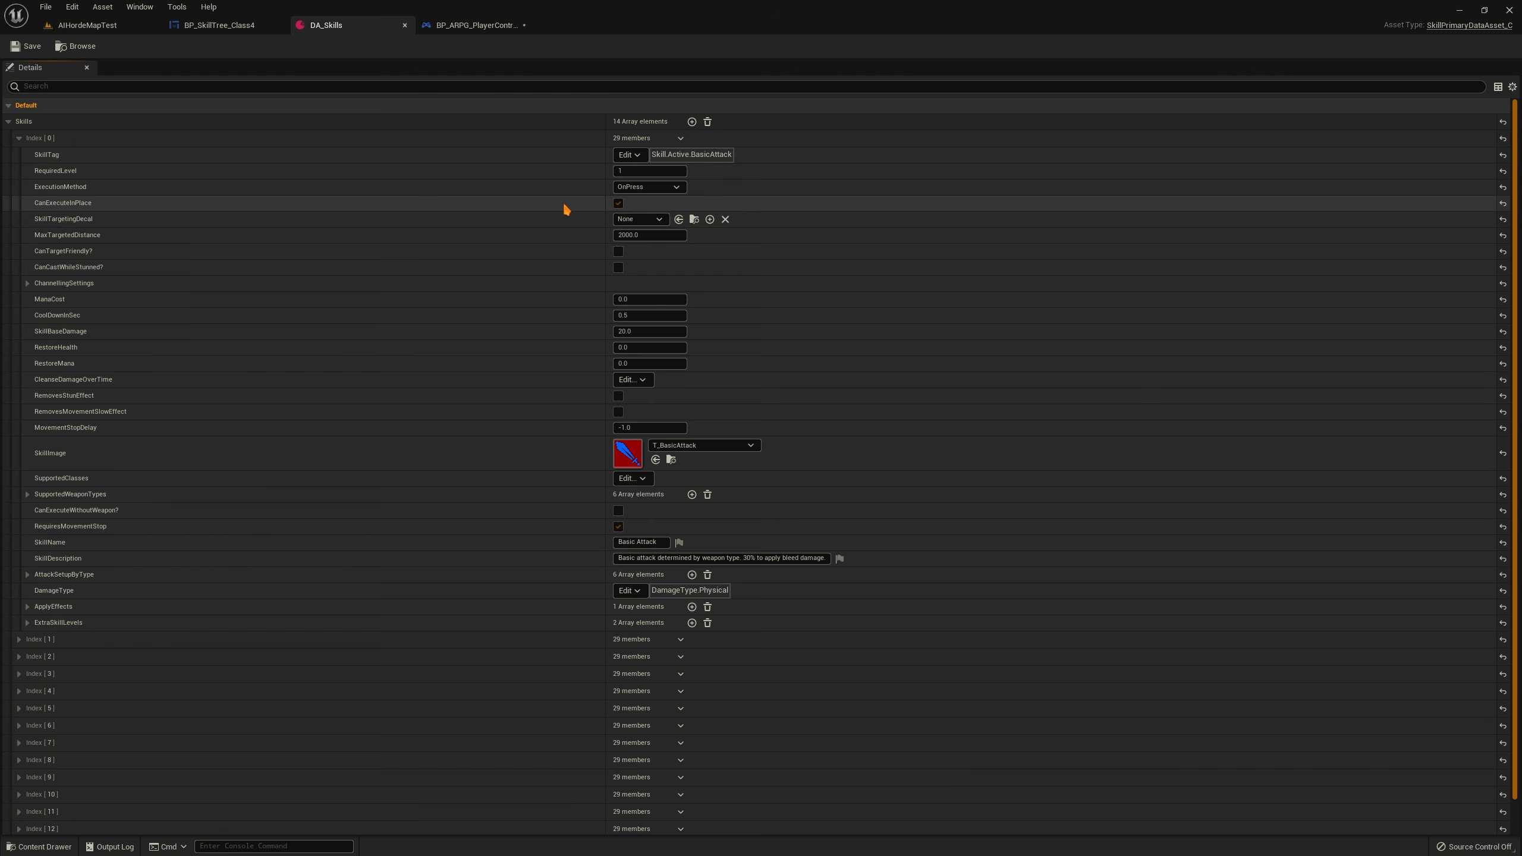
# Start a play session of AIHordeMapTest and move the character a short way across the ground
pyautogui.click(96, 25)
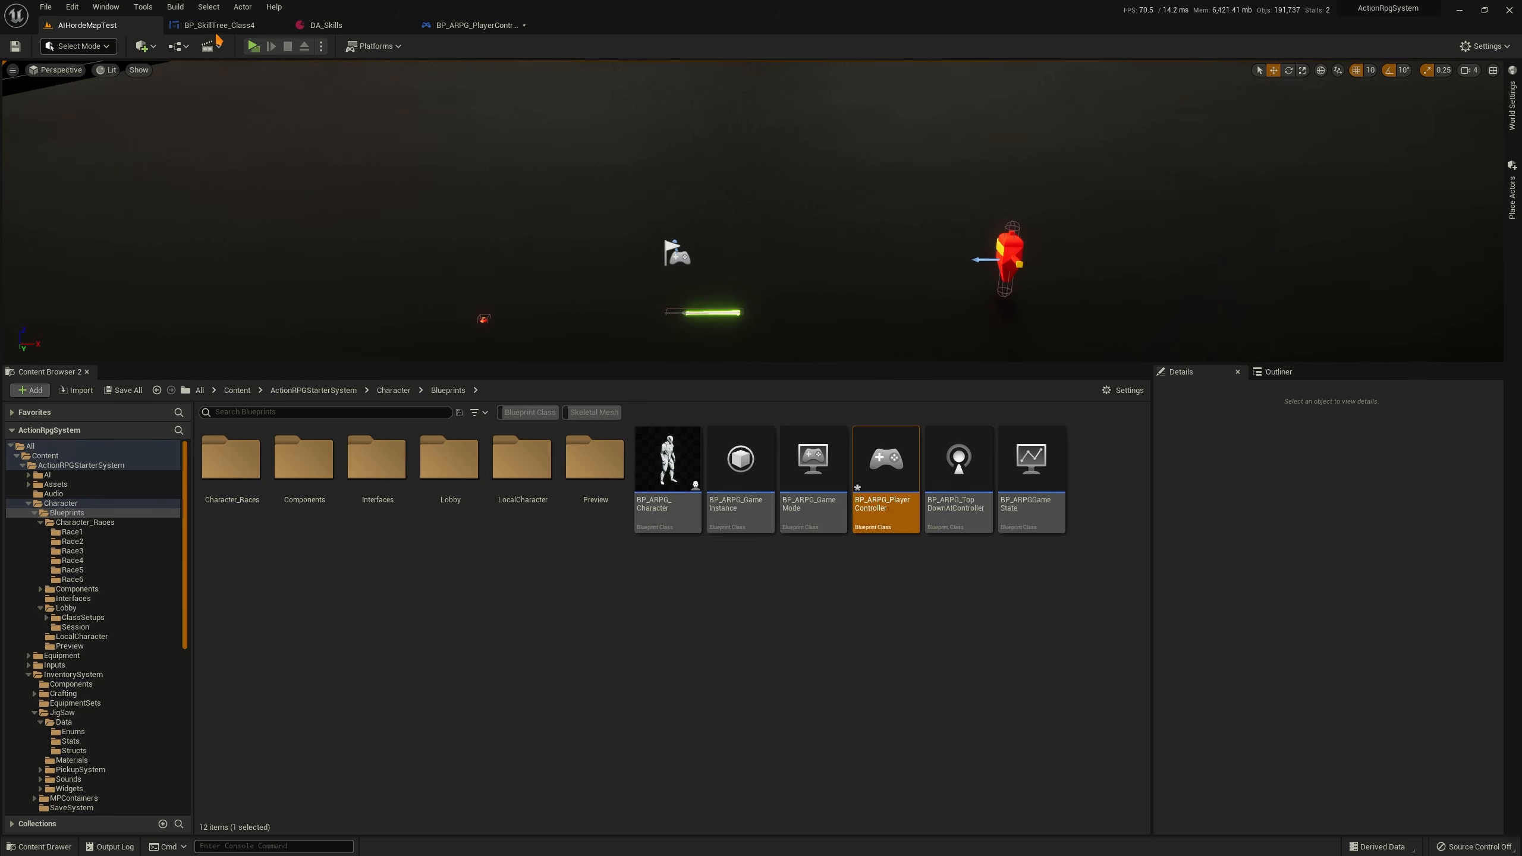
pyautogui.click(259, 48)
pyautogui.click(881, 500)
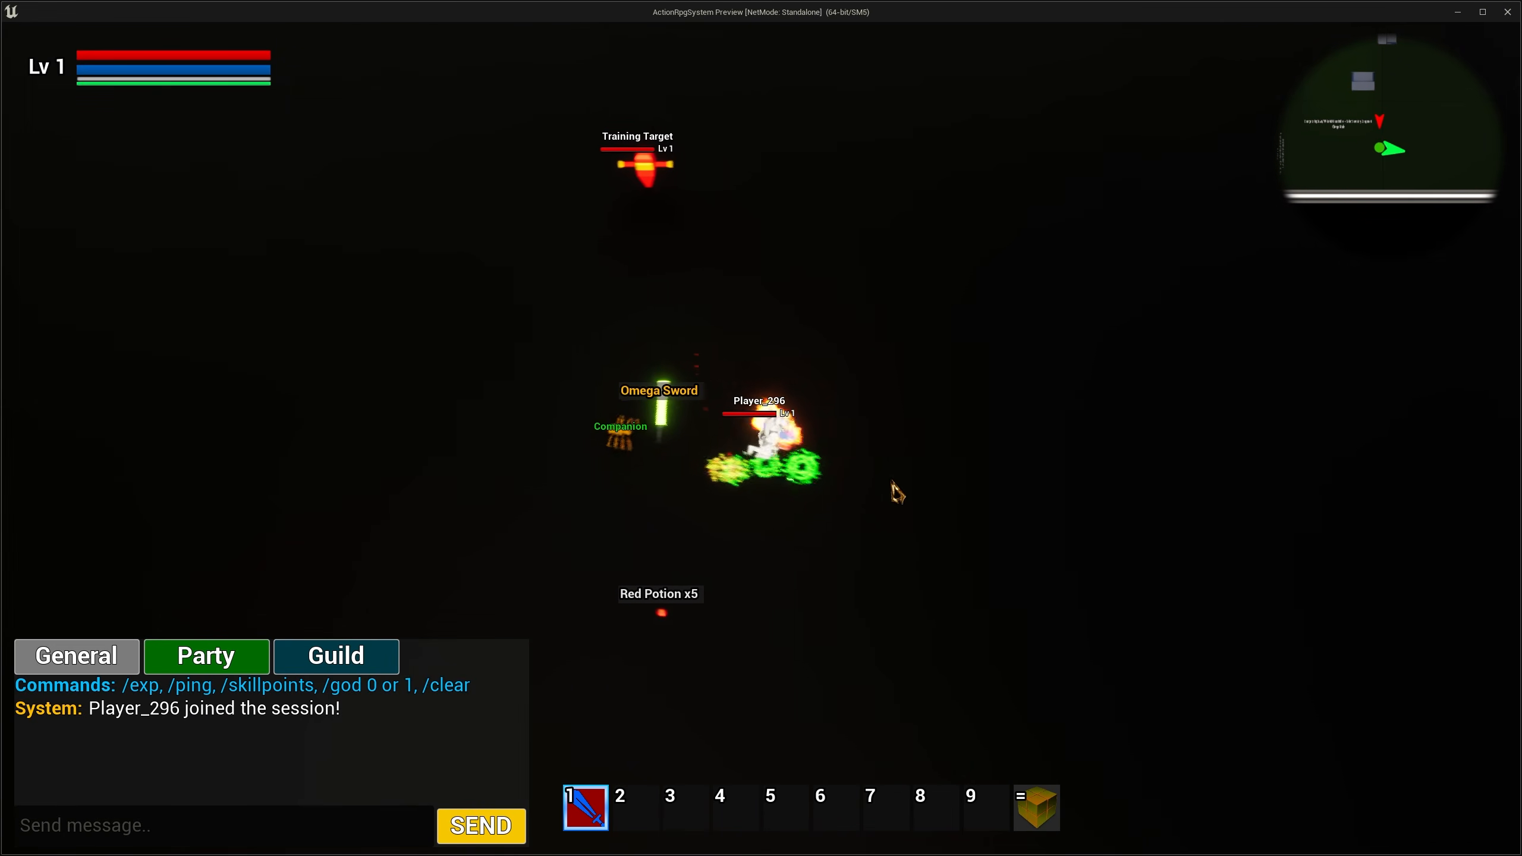
# Perform the basic attack from action bar slot 1 repeatedly toward the empty ground, and end the play session
pyautogui.press('1')
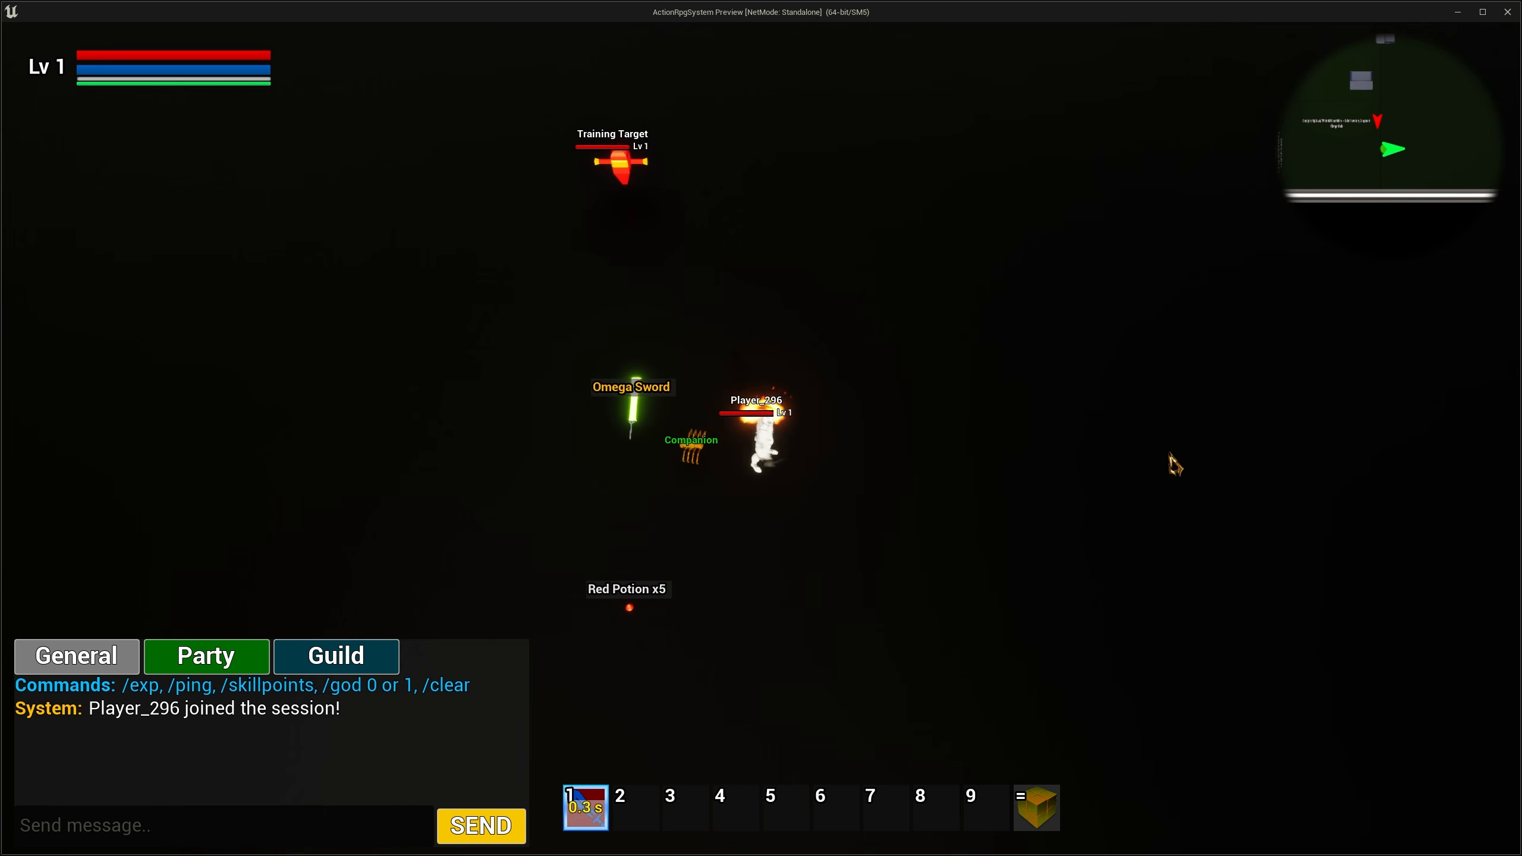
pyautogui.press('1')
pyautogui.press('1')
pyautogui.press('1')
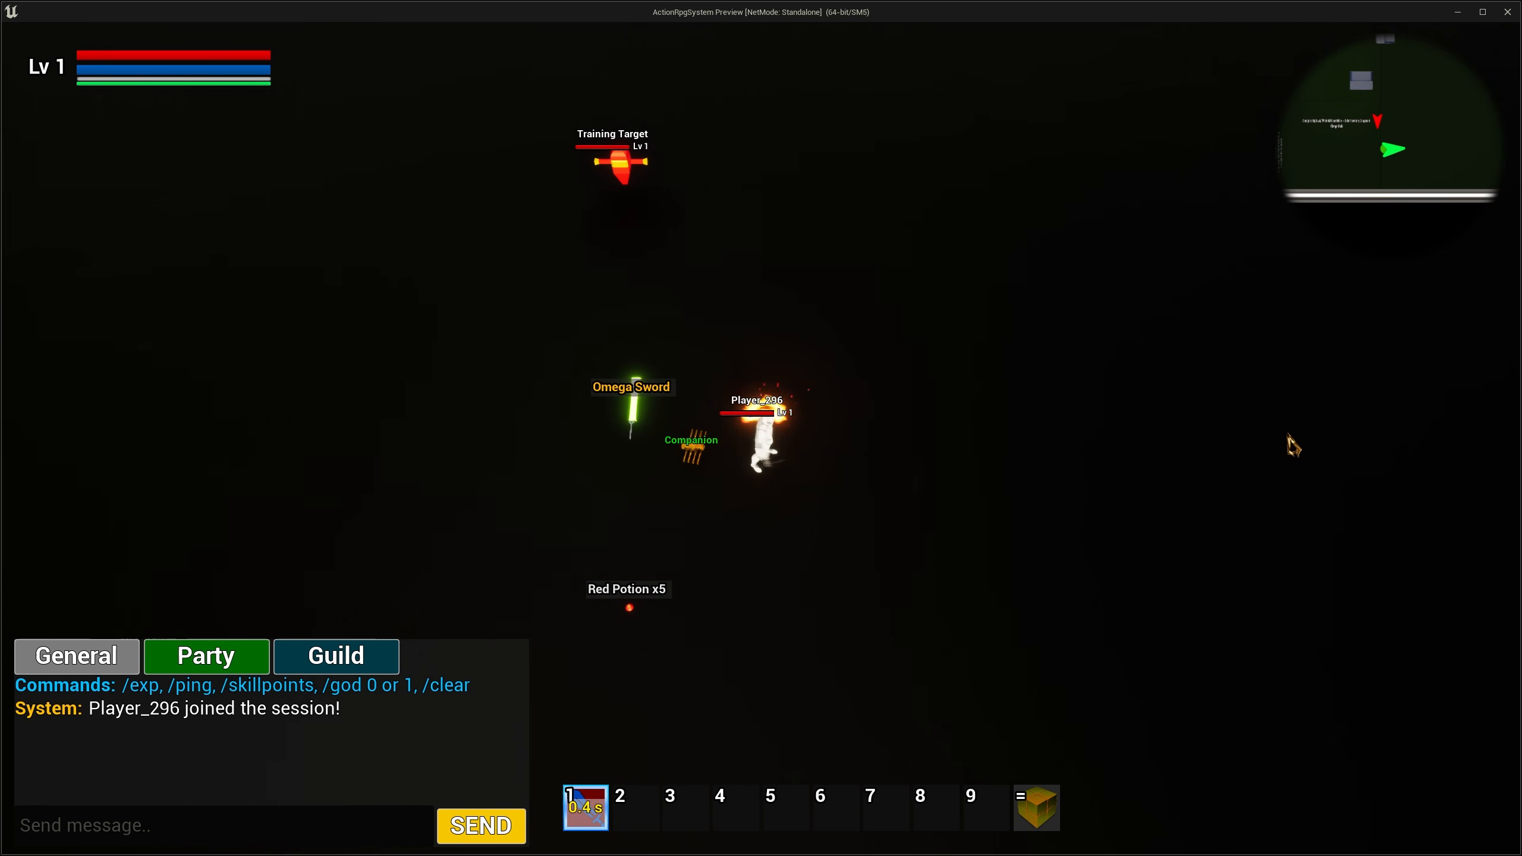
pyautogui.press('1')
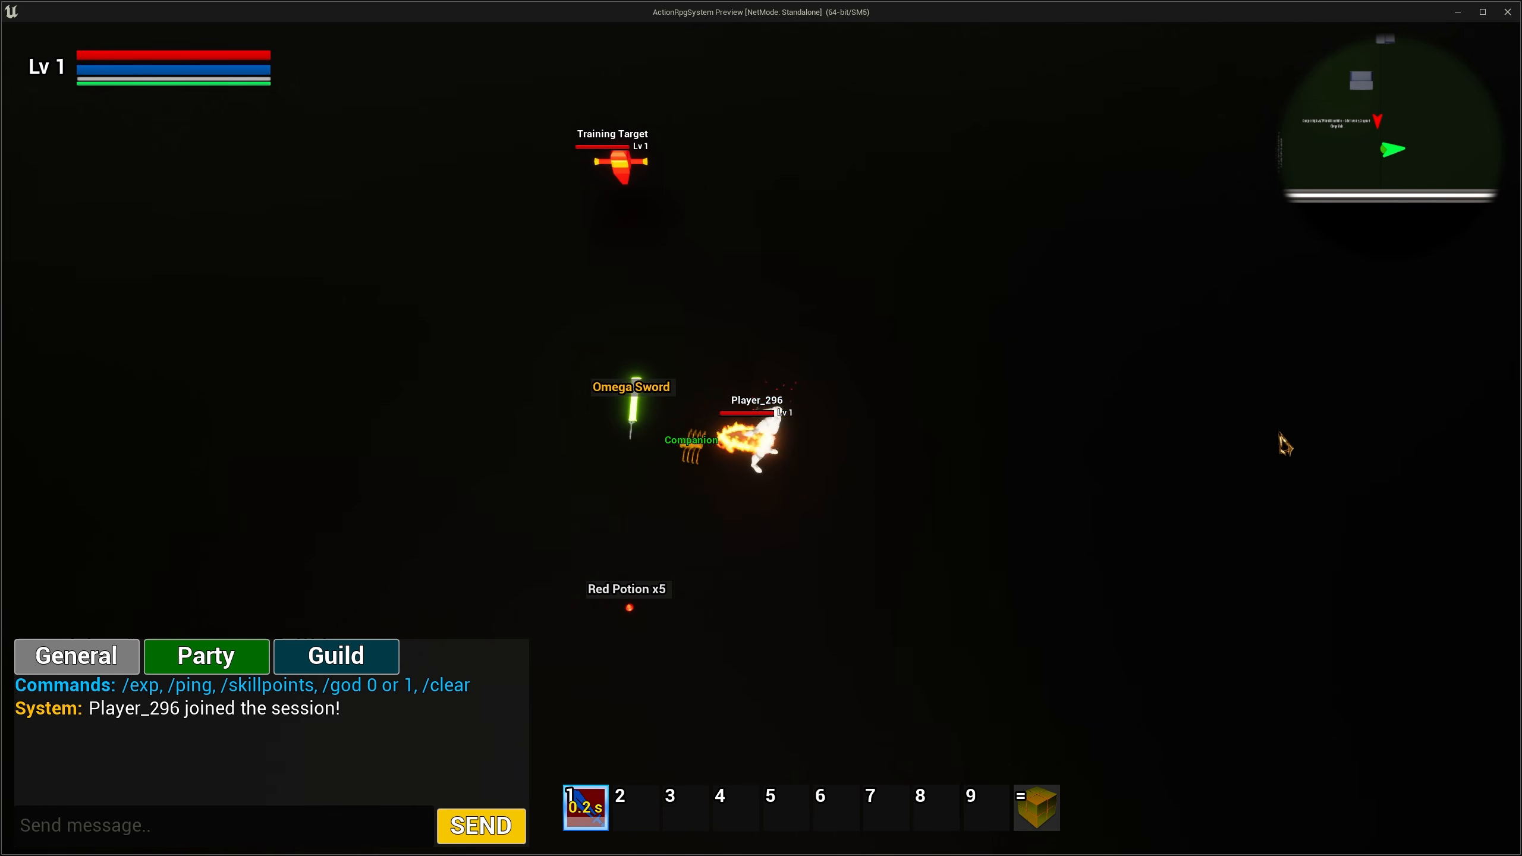
pyautogui.click(1506, 18)
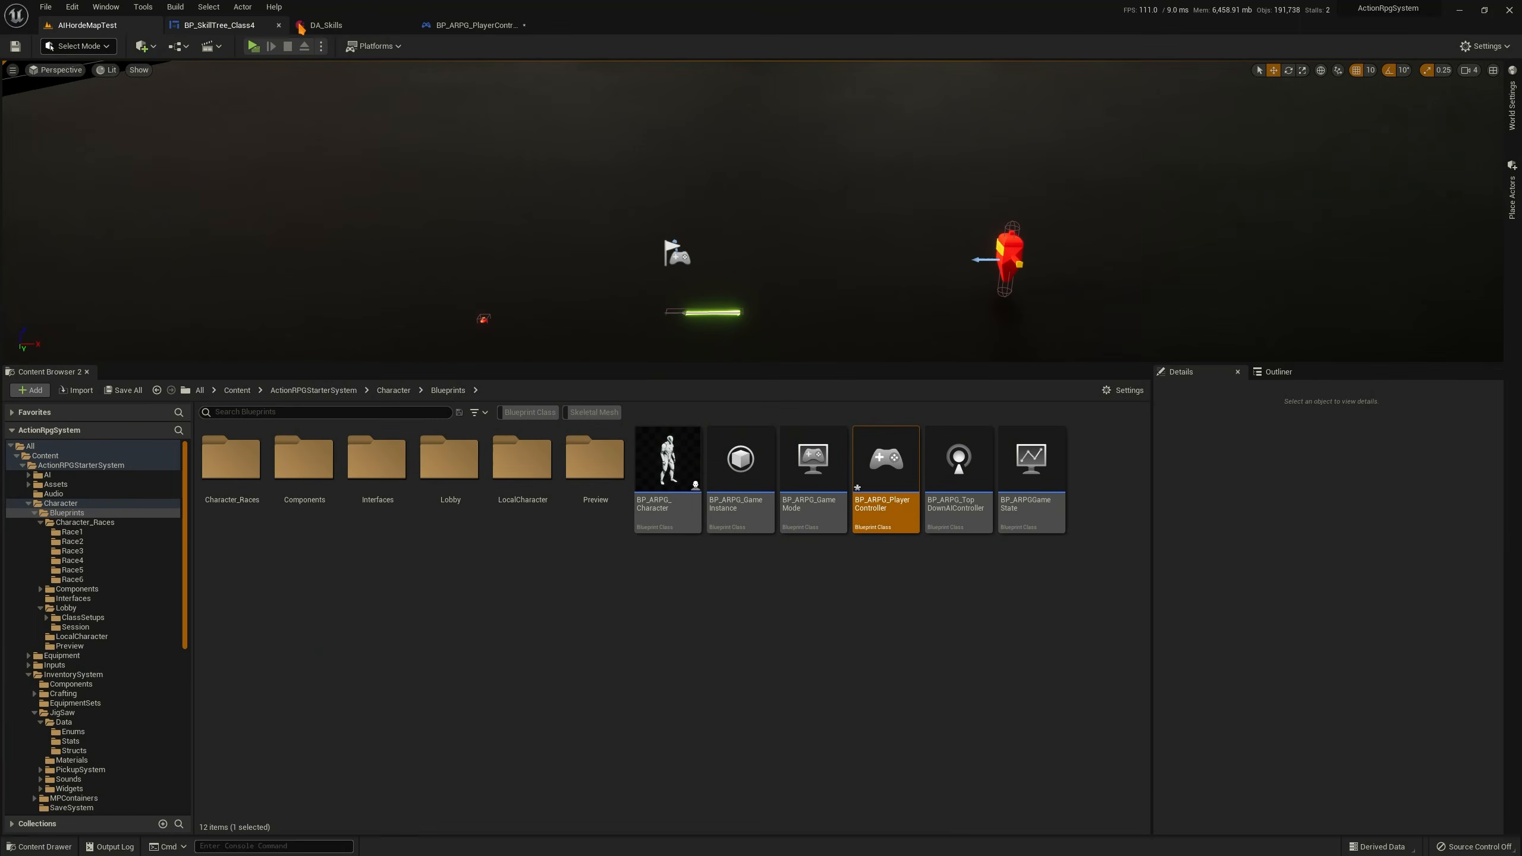
# Turn off CanExecuteInPlace for the Basic Attack skill at Index 0 and test its behaviour in a new play session
pyautogui.click(304, 27)
pyautogui.click(90, 25)
pyautogui.click(253, 47)
pyautogui.click(839, 484)
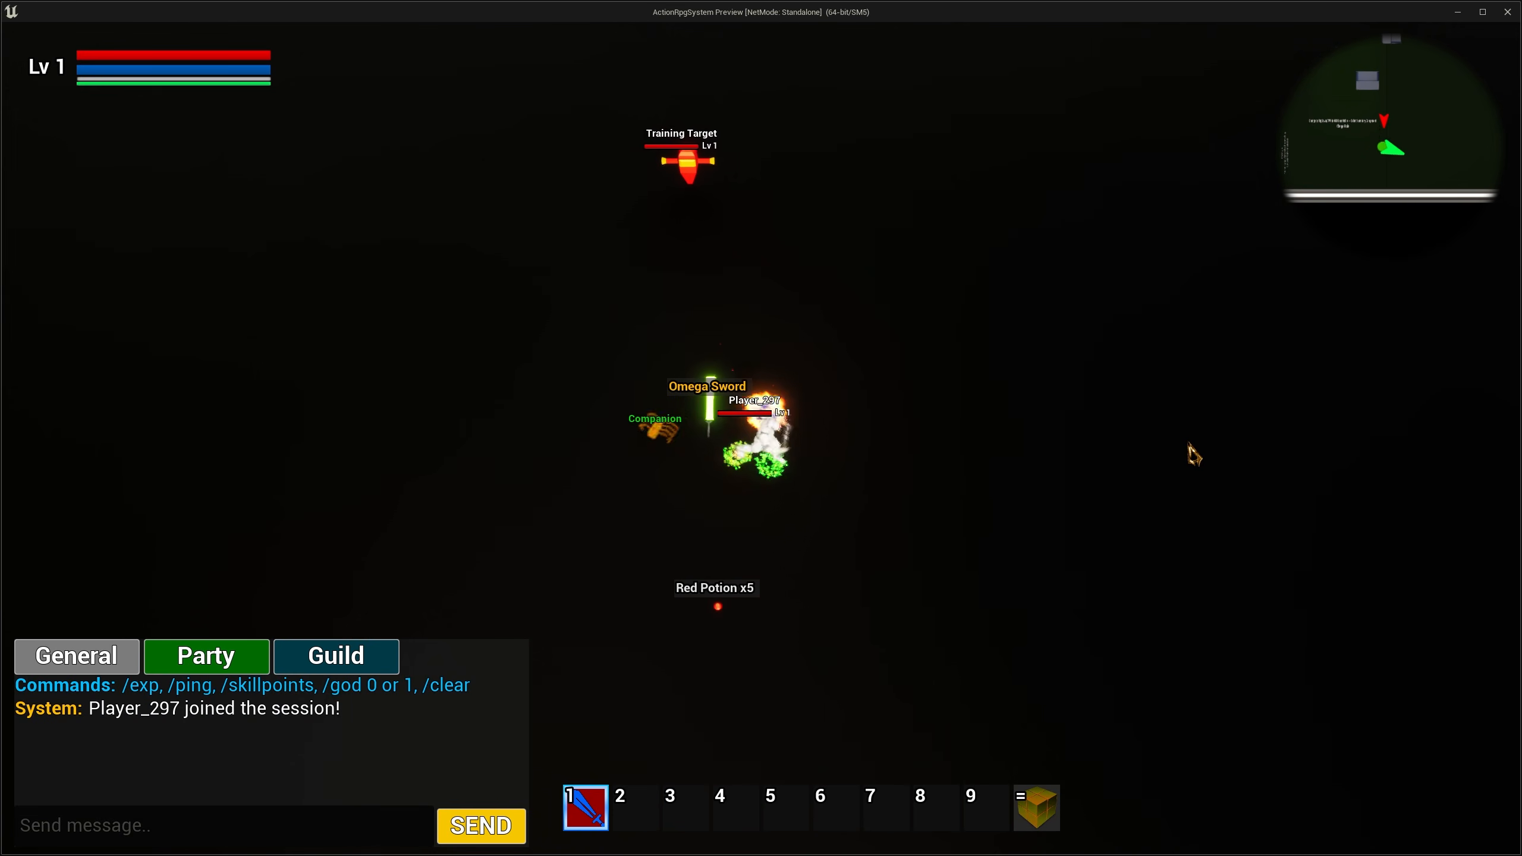
pyautogui.click(1222, 422)
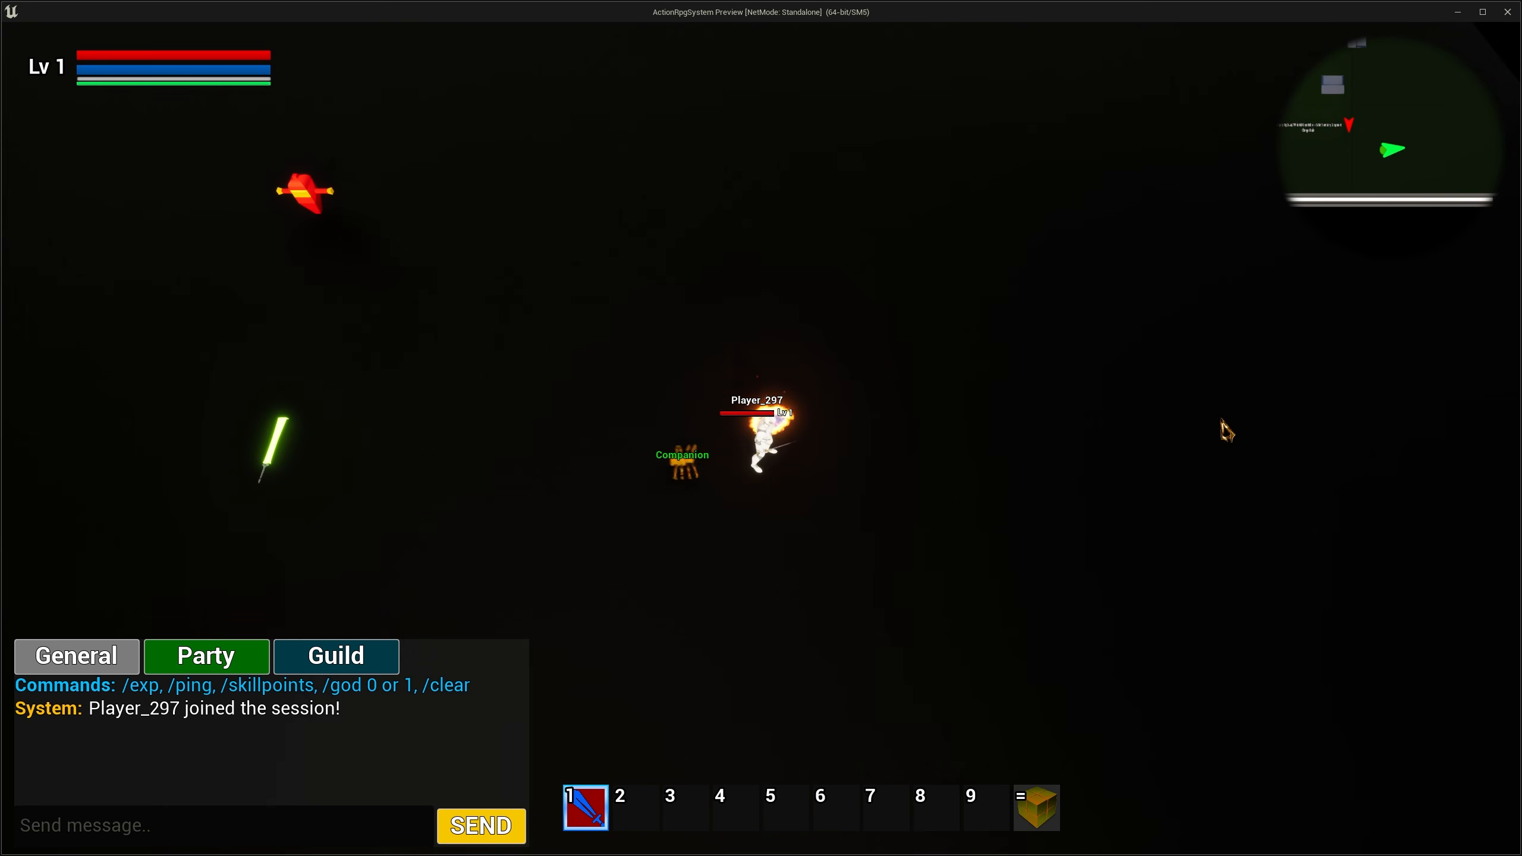
pyautogui.press('Escape')
pyautogui.click(326, 25)
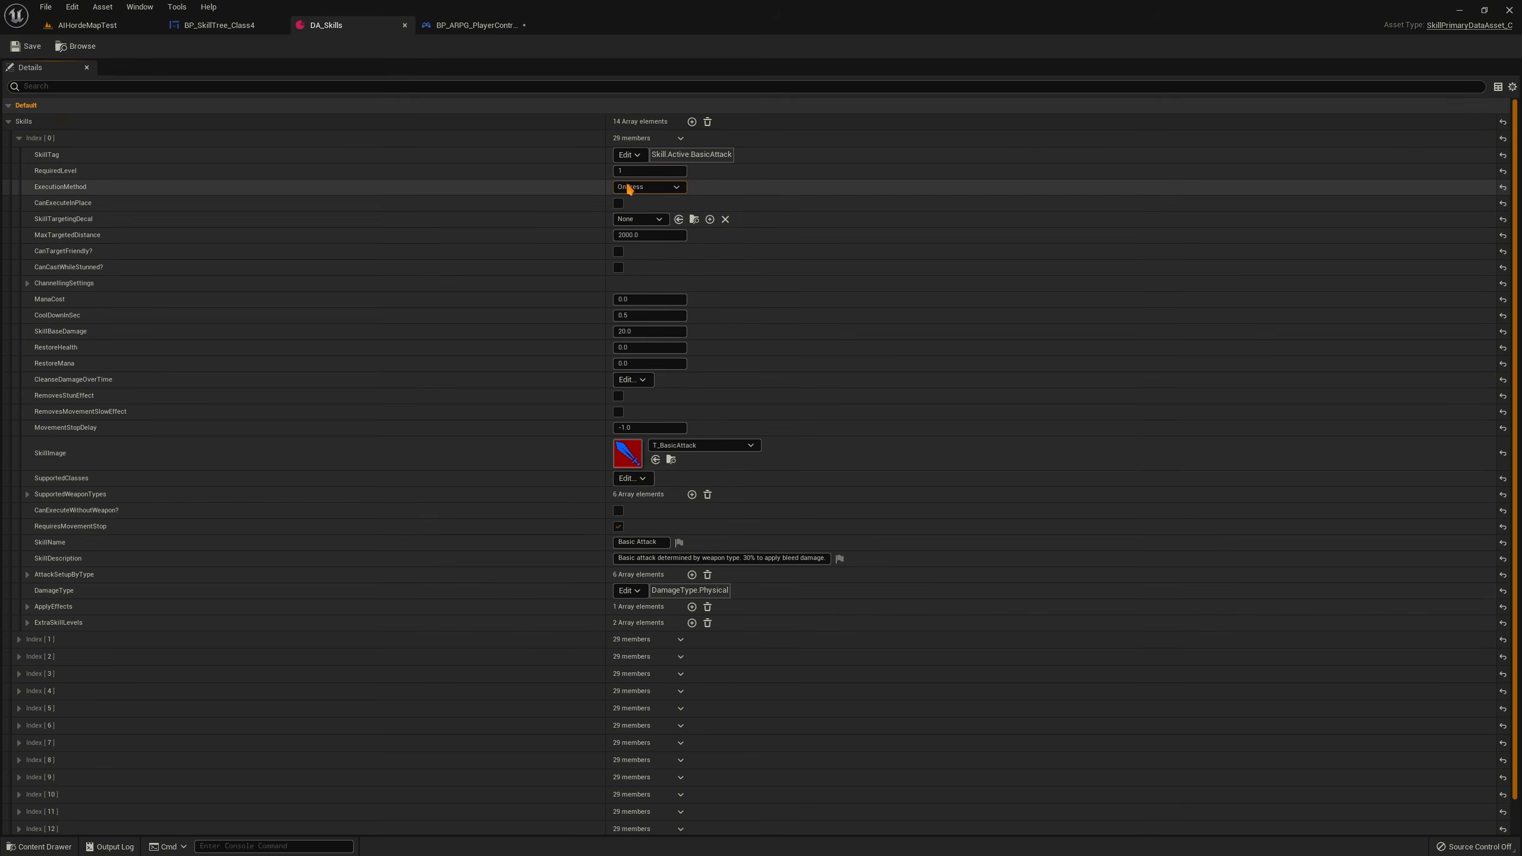
# Enable CanExecuteInPlace for the Basic Attack skill, and expand the Aoe Heal skill at Index 13 in its place
pyautogui.click(619, 203)
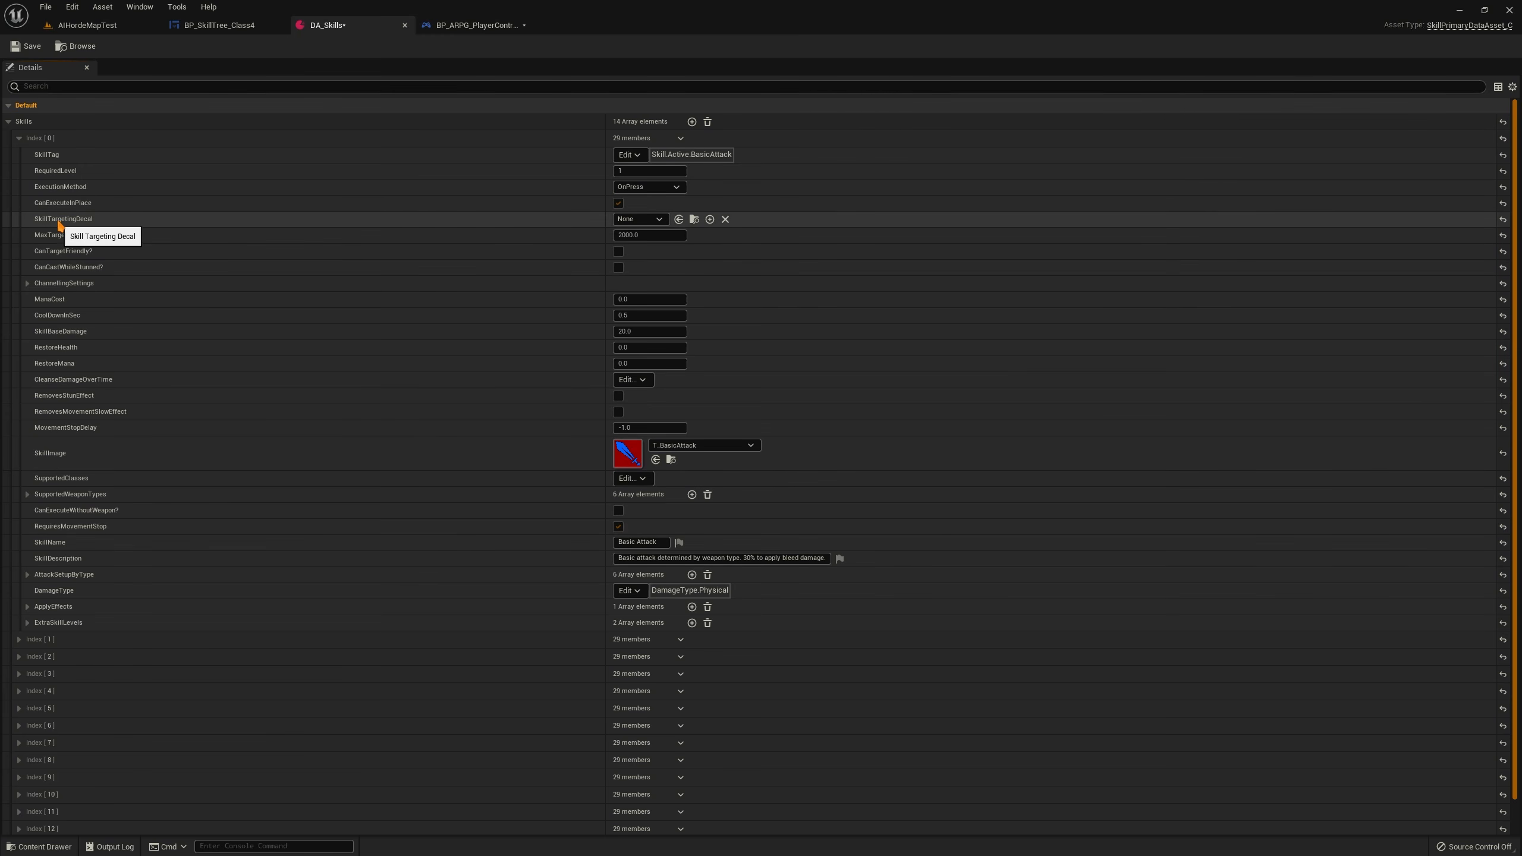
pyautogui.click(18, 138)
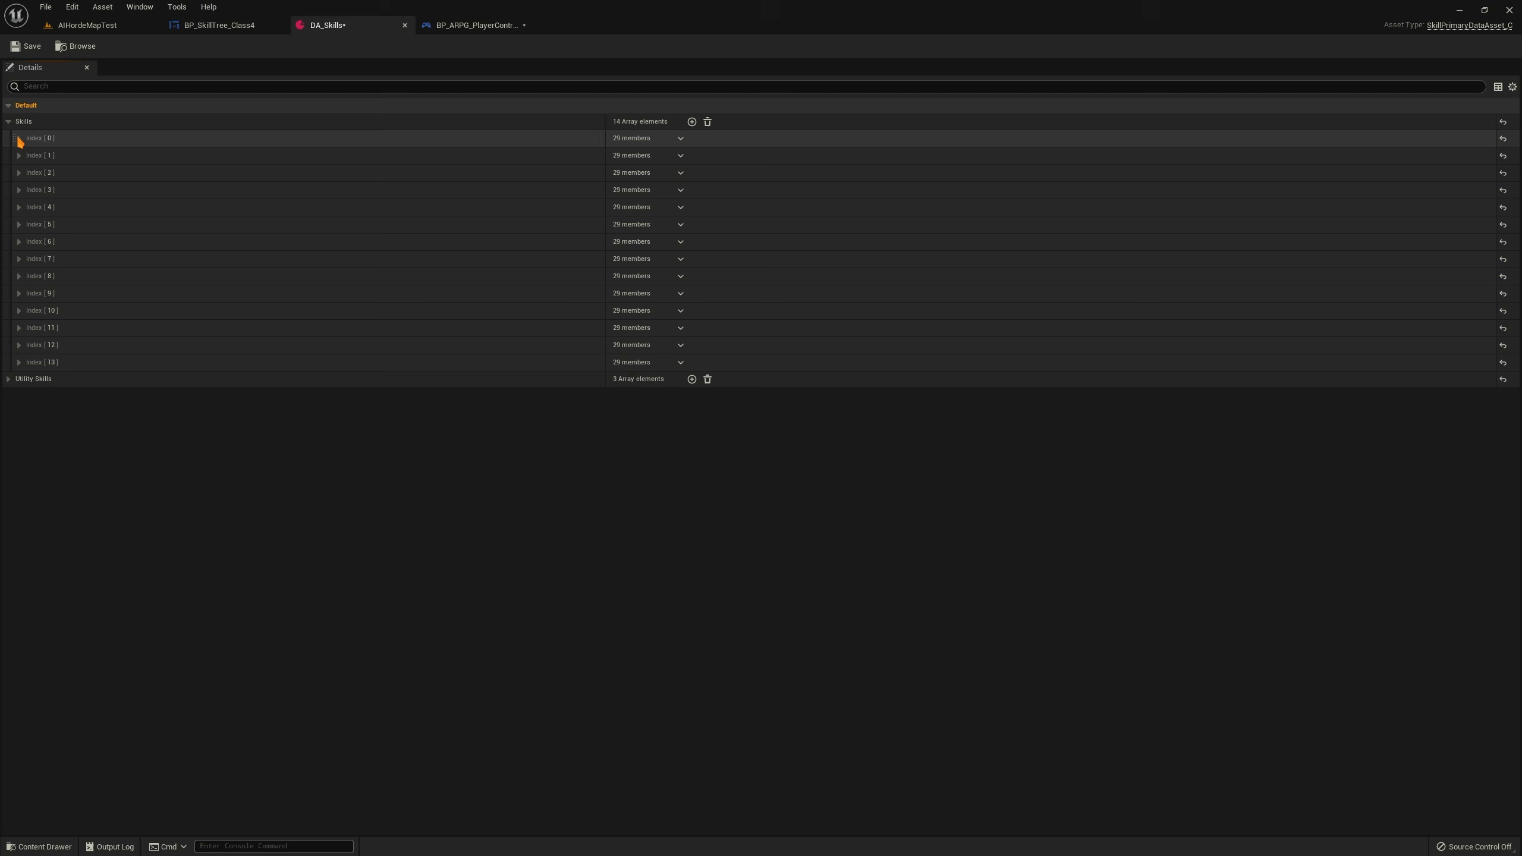
pyautogui.click(20, 362)
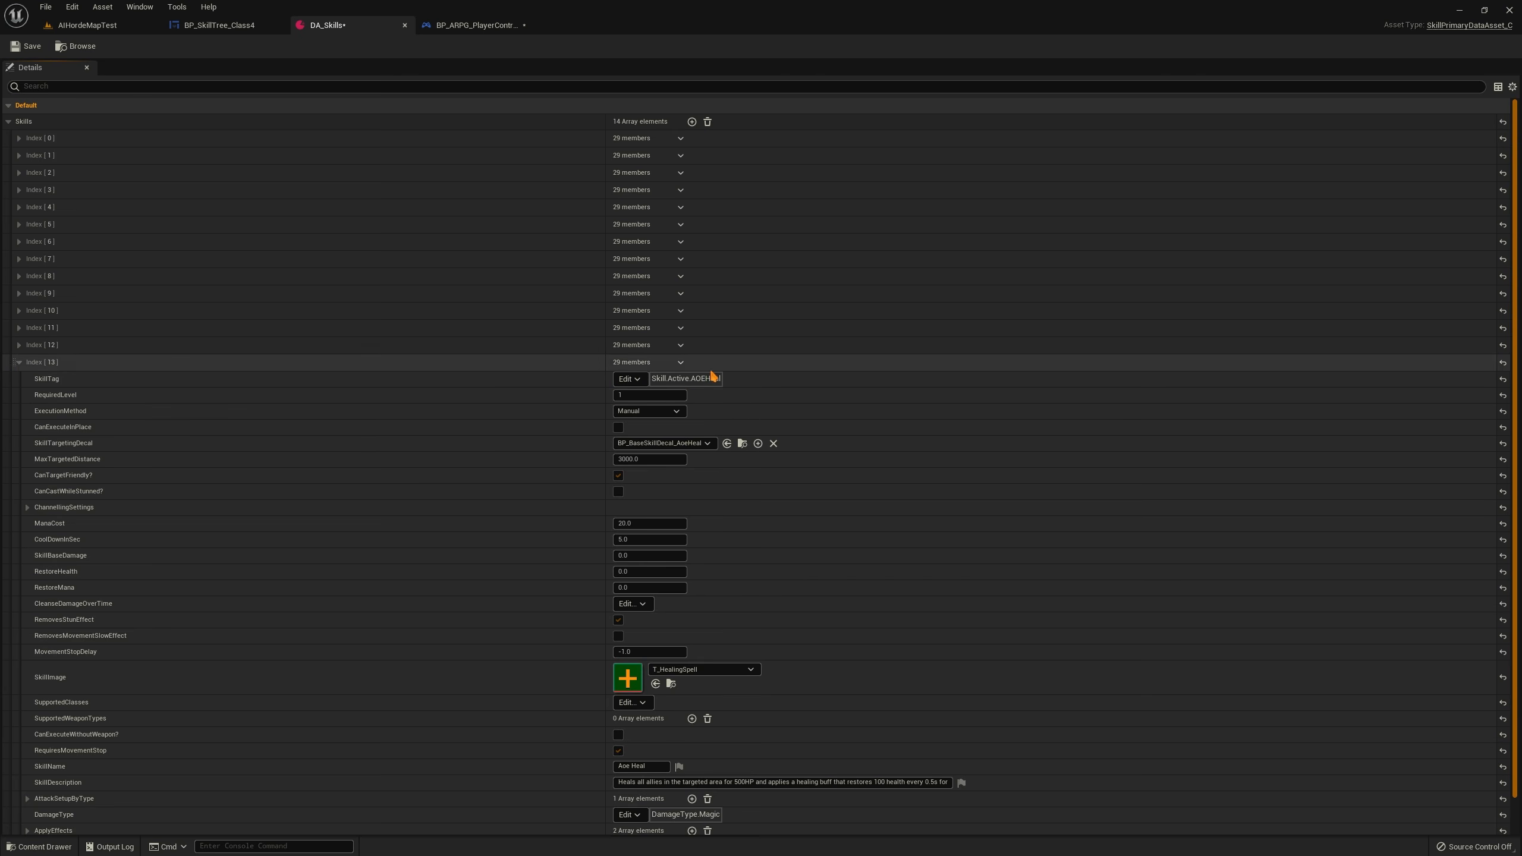
# Examine the Decal component of Aoe Heal's BP_BaseSkillDecal_AoeHeal in the full Blueprint editor, and return to DA_Skills
pyautogui.click(742, 443)
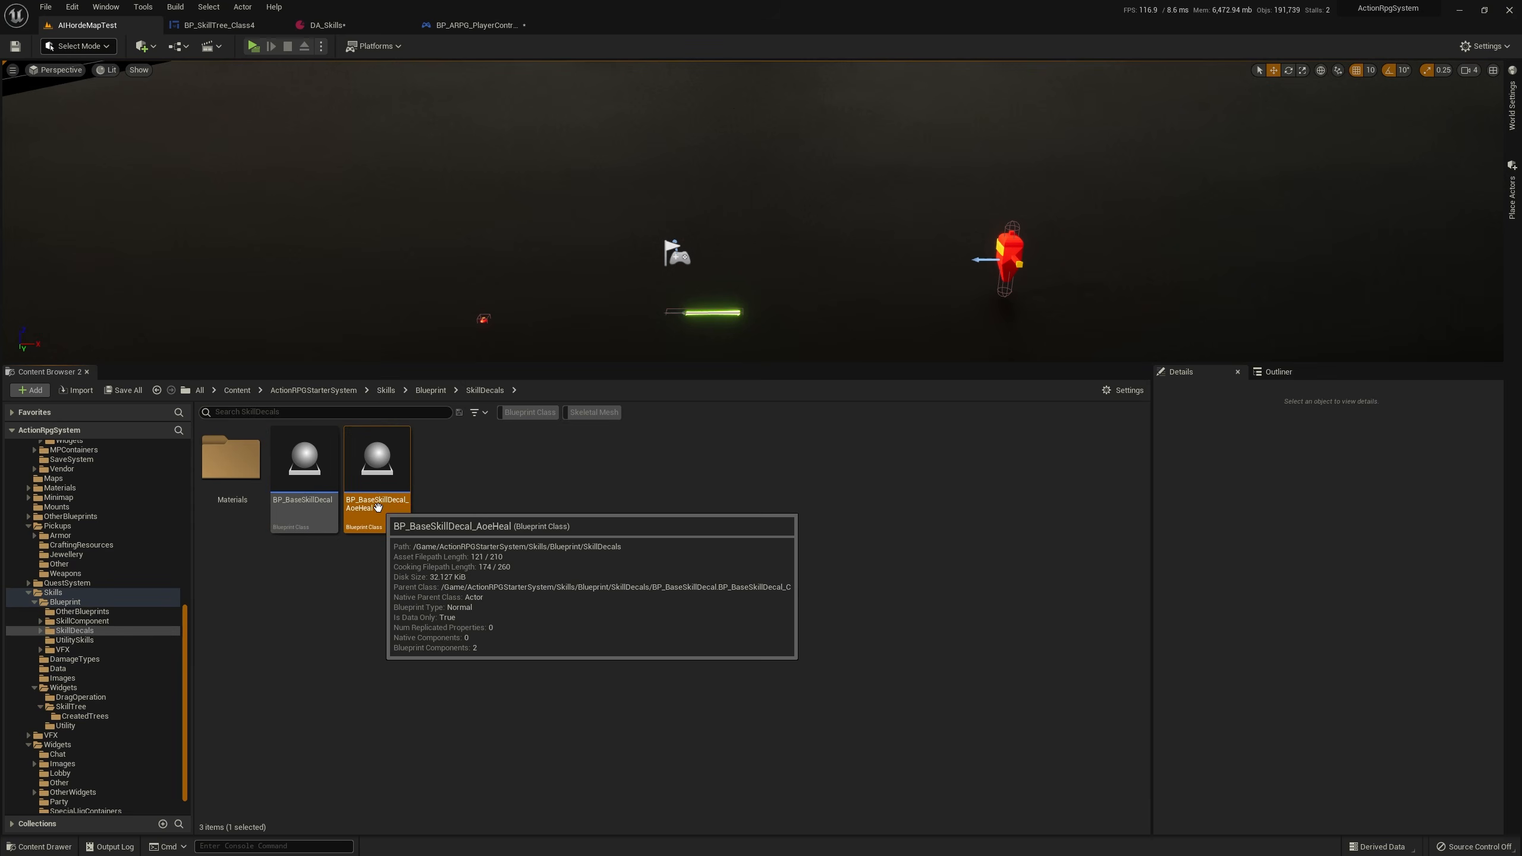
pyautogui.doubleClick(377, 507)
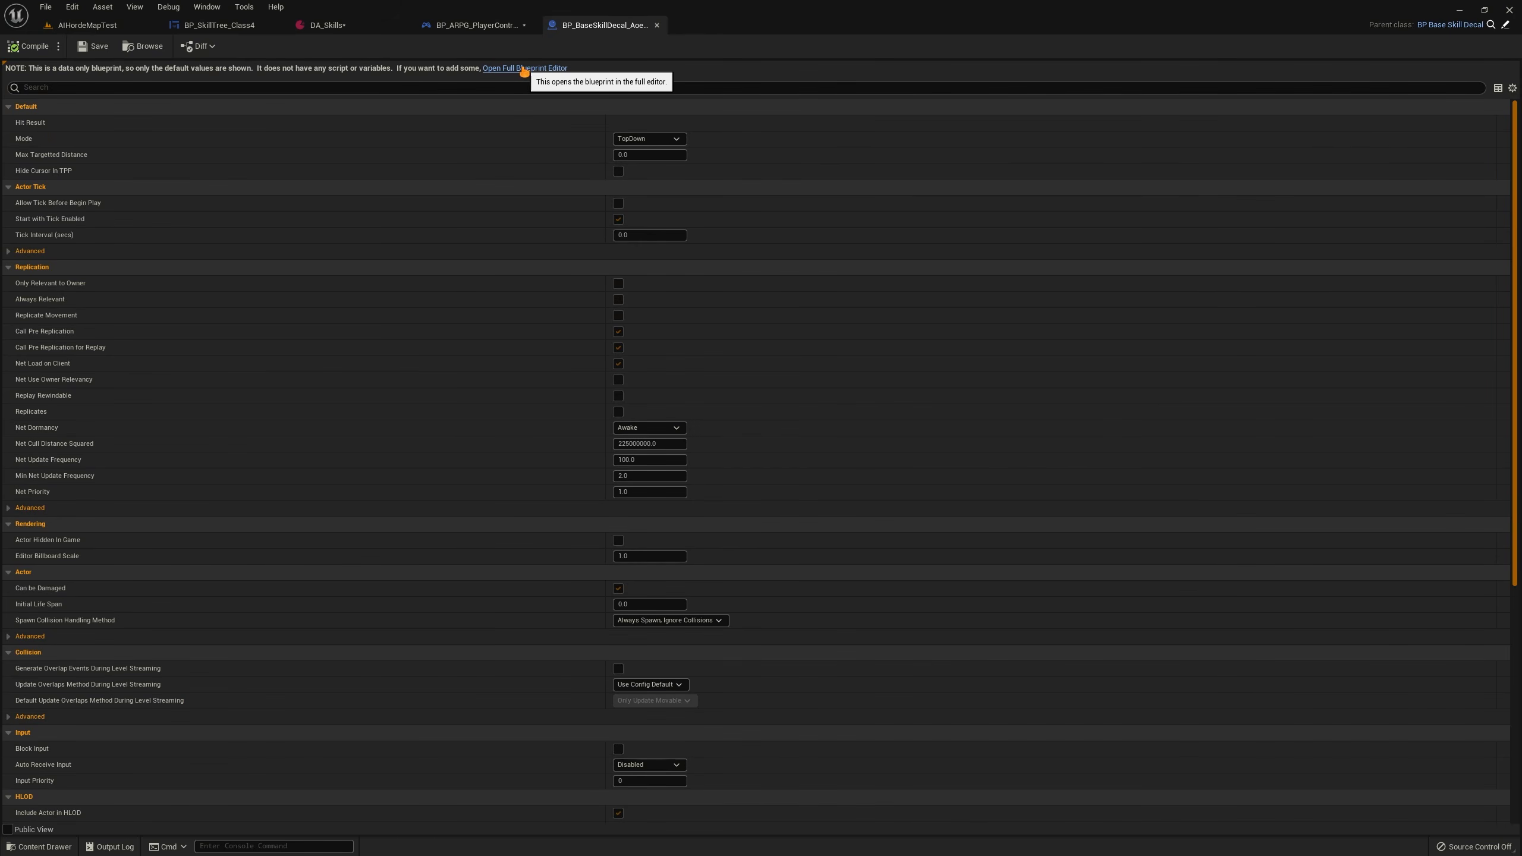
pyautogui.click(517, 69)
pyautogui.click(51, 132)
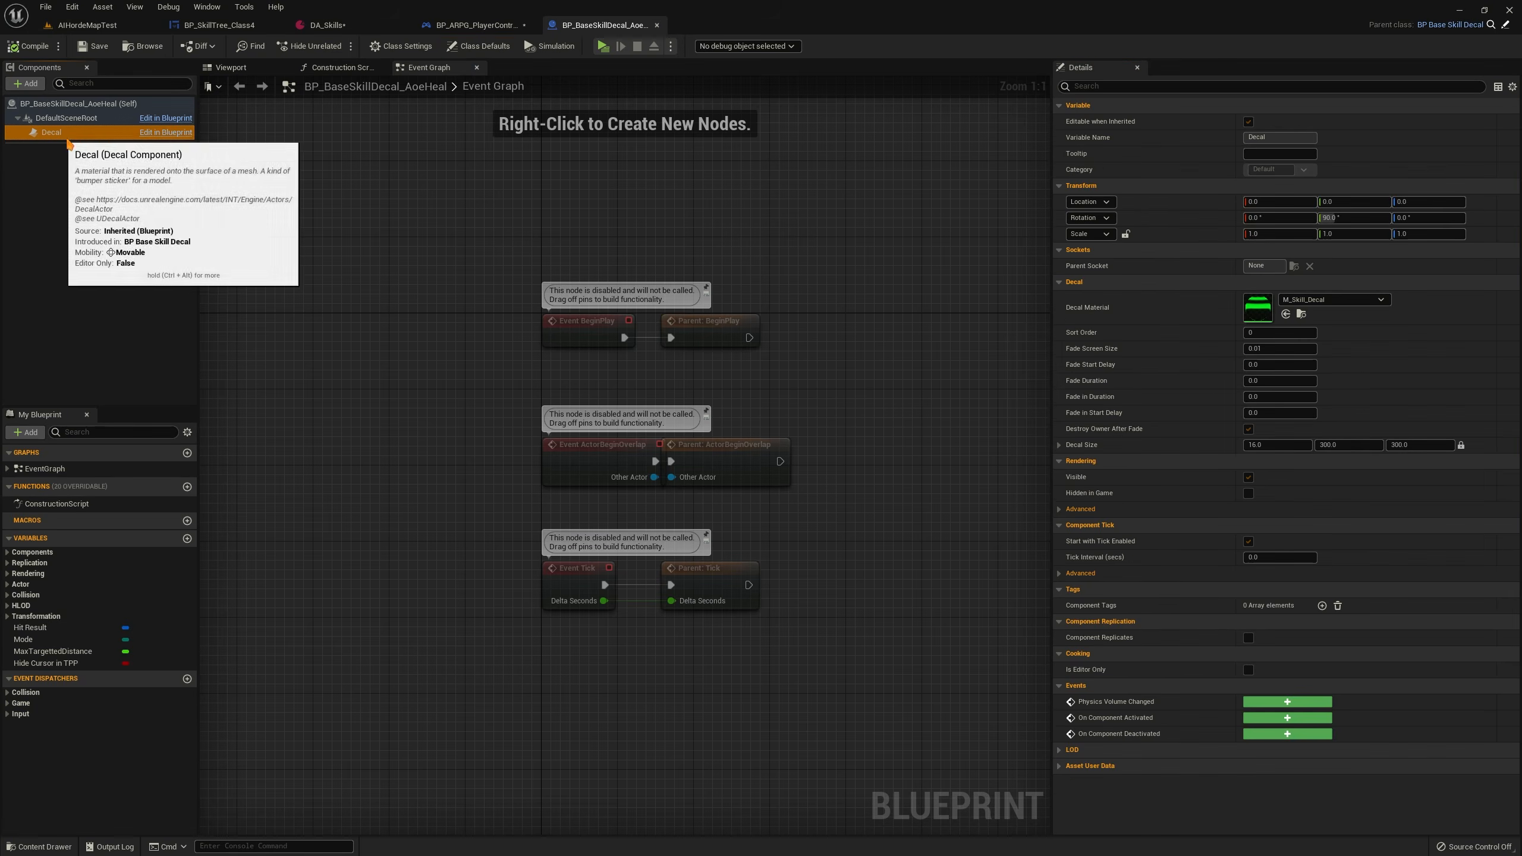
pyautogui.click(657, 25)
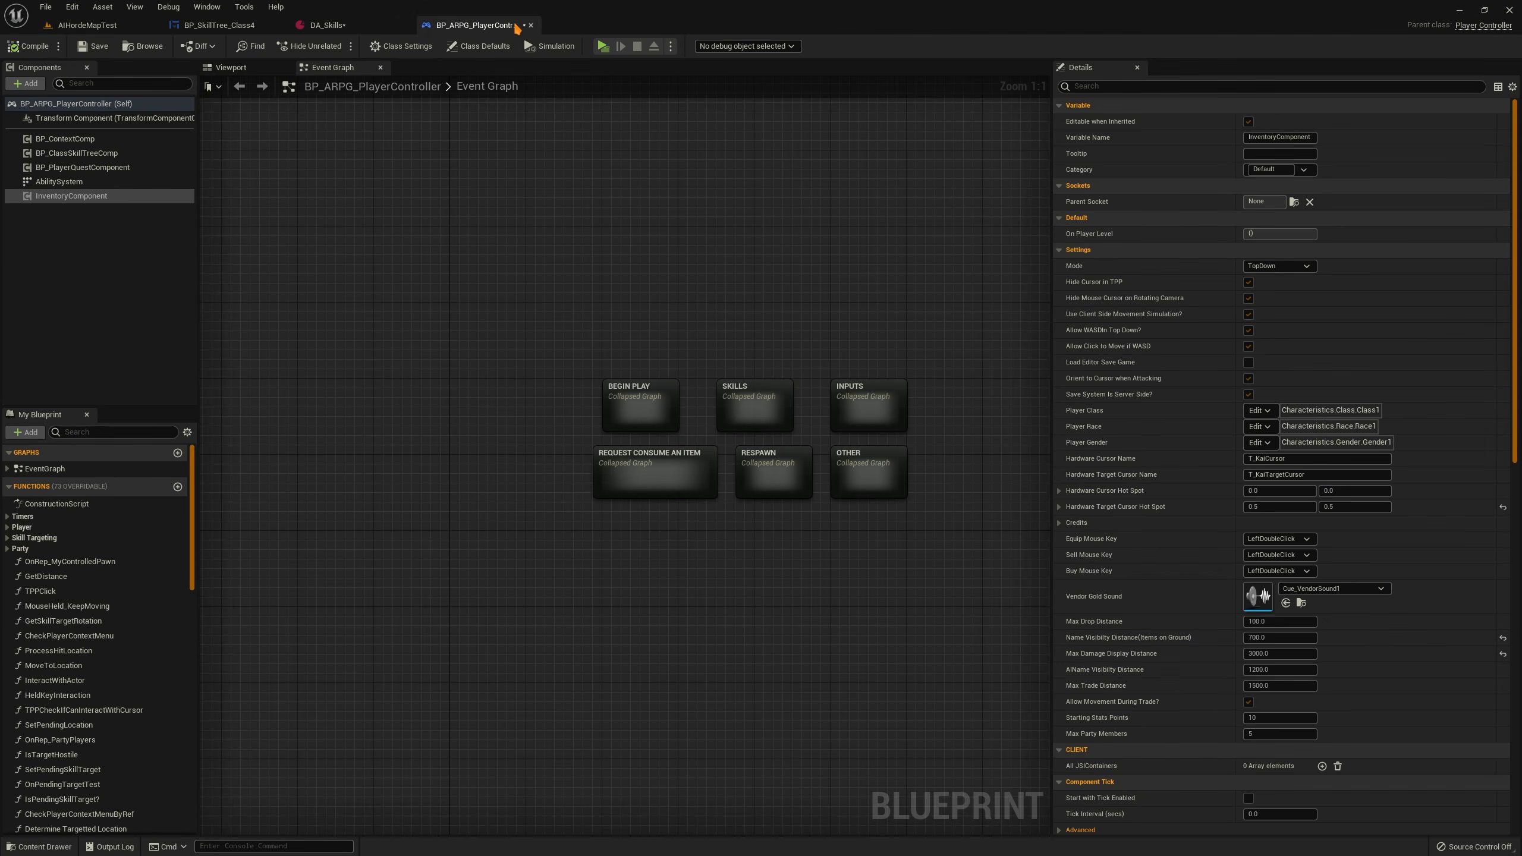
pyautogui.click(335, 24)
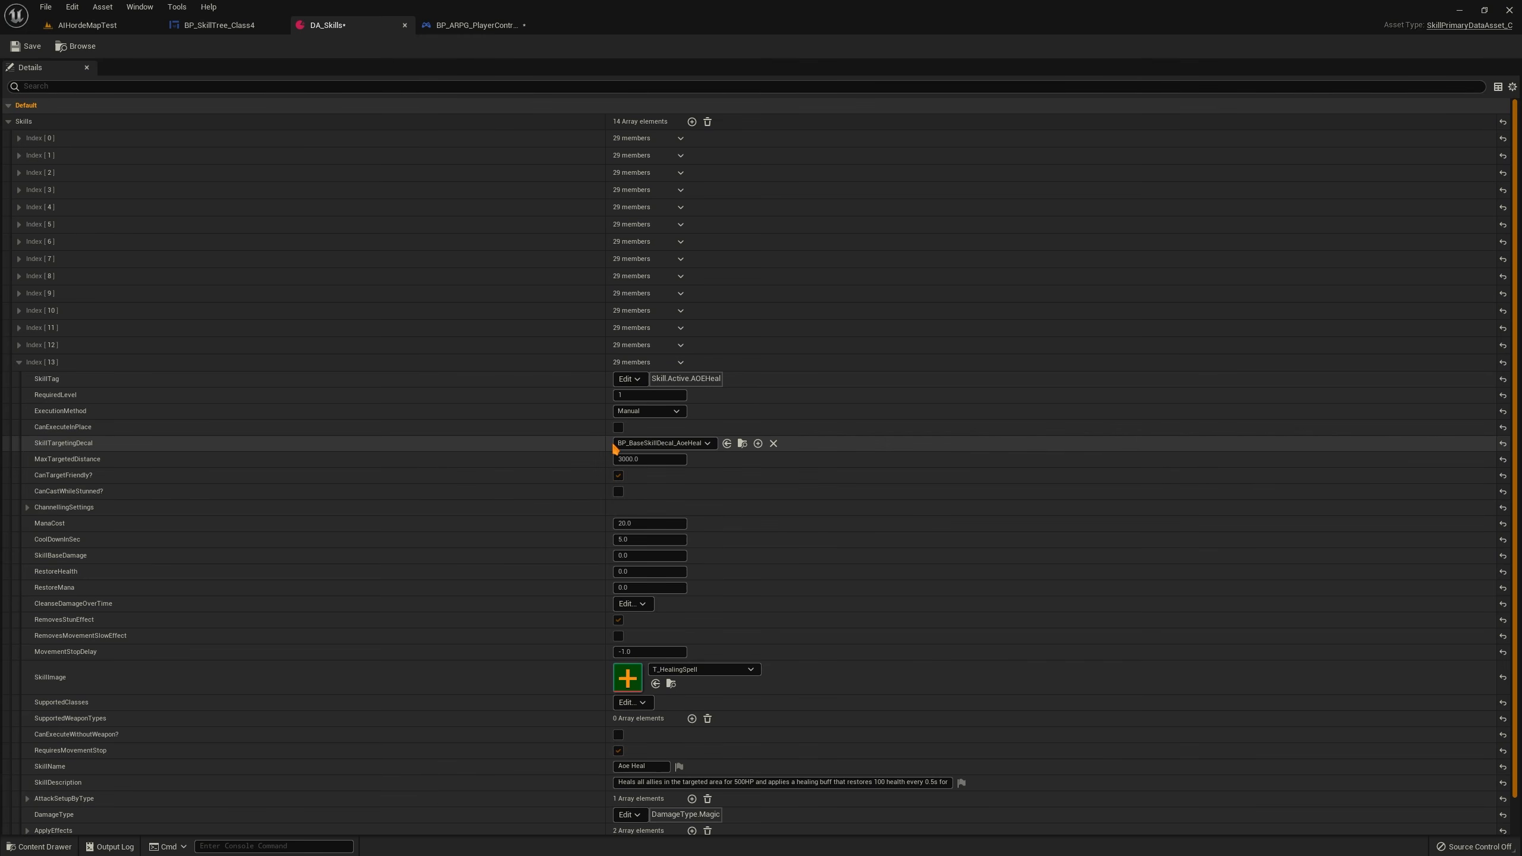
# Examine the ChannellingSettings of the Index 0 and Index 13 skills, including the first ChannellingMontage entry of Aoe Heal
pyautogui.scroll(-2, 686, 435)
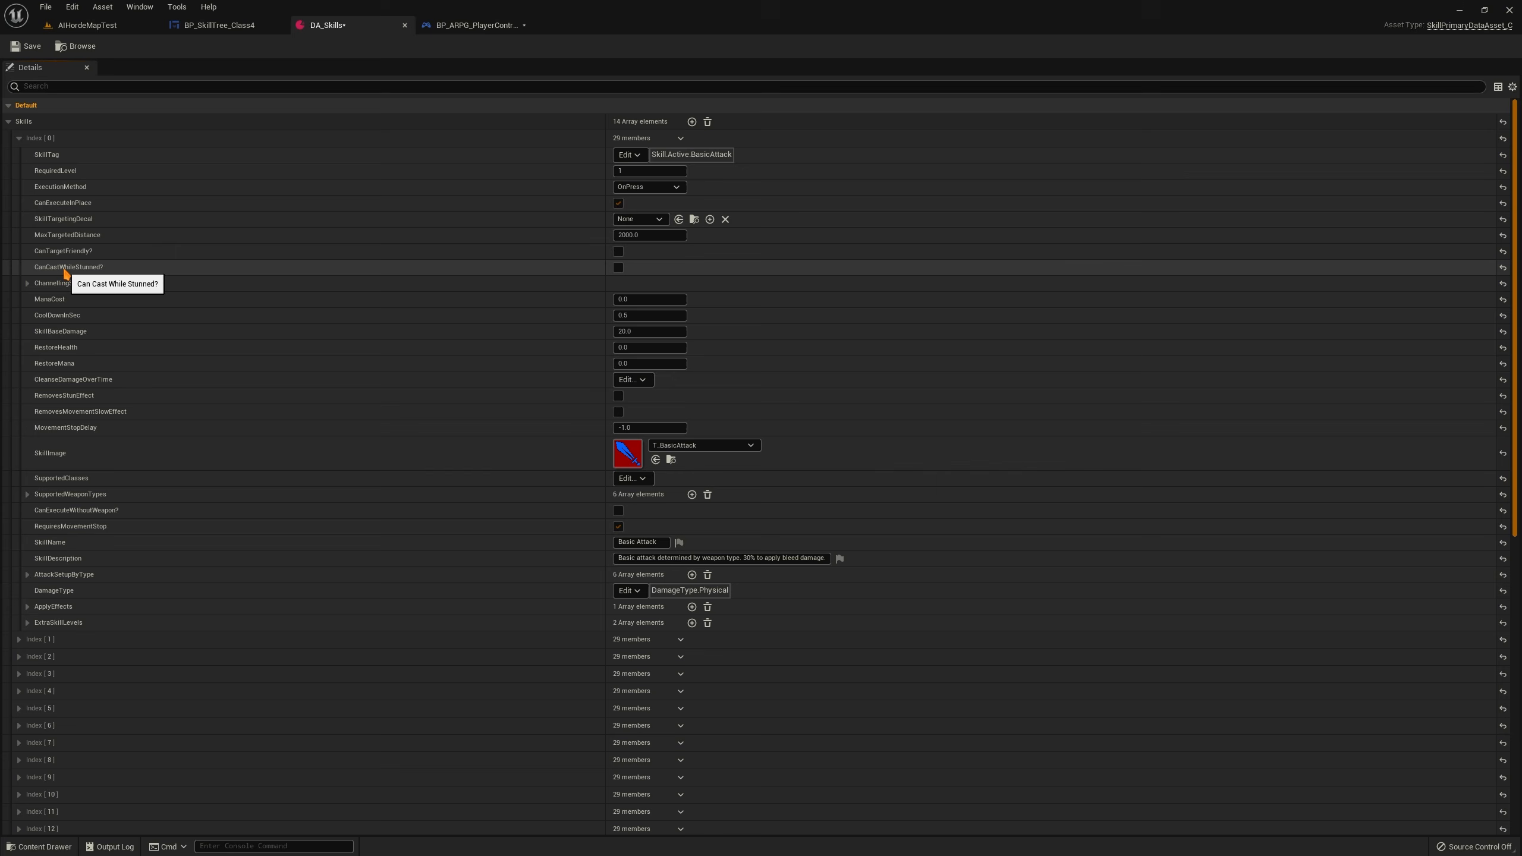
pyautogui.click(27, 284)
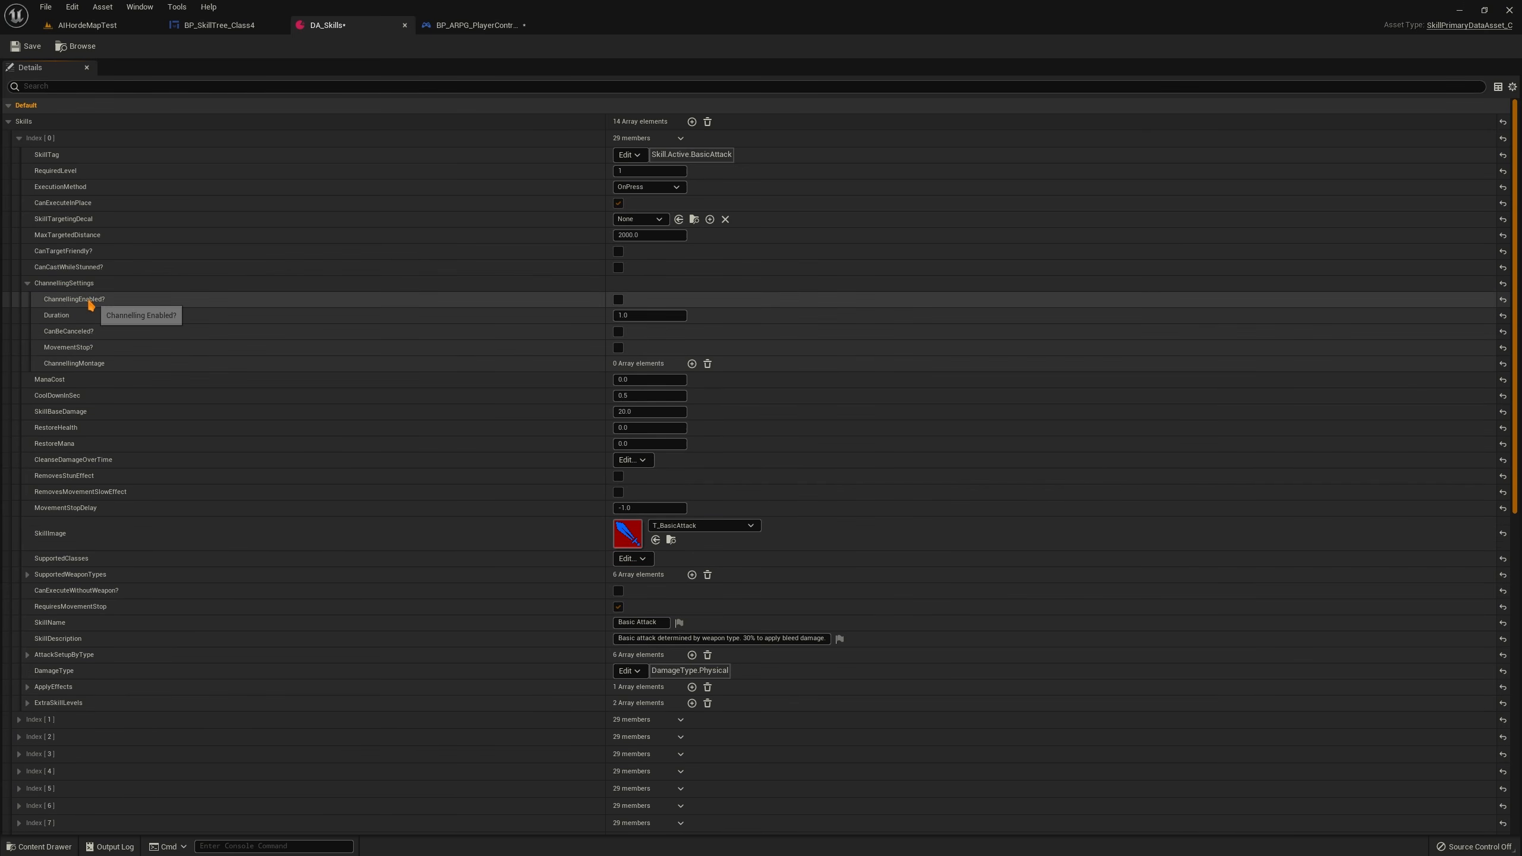
pyautogui.scroll(-10, 163, 398)
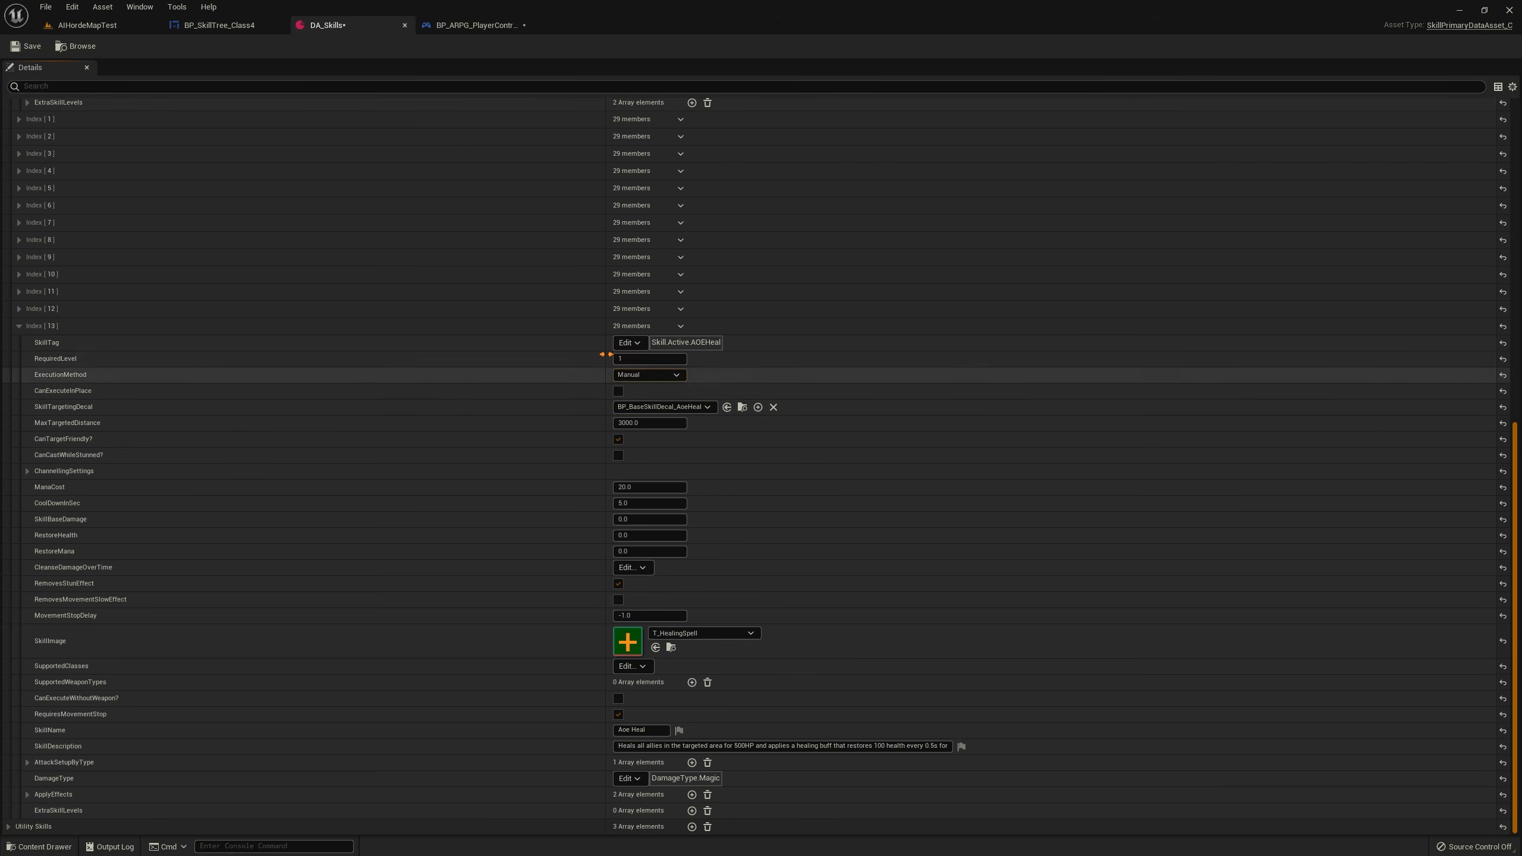
pyautogui.click(27, 472)
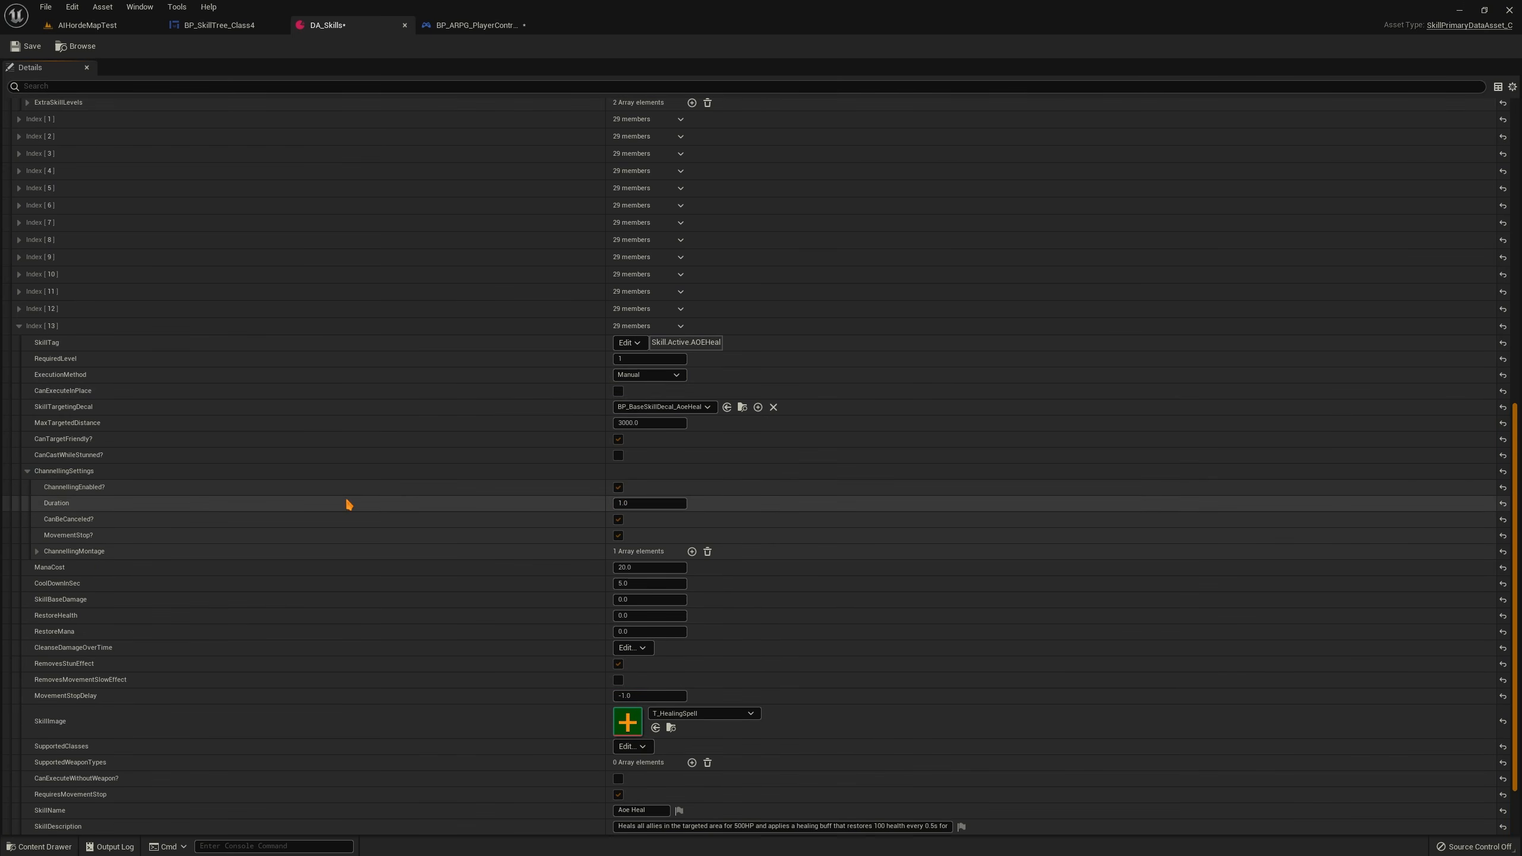
pyautogui.scroll(-3, 71, 522)
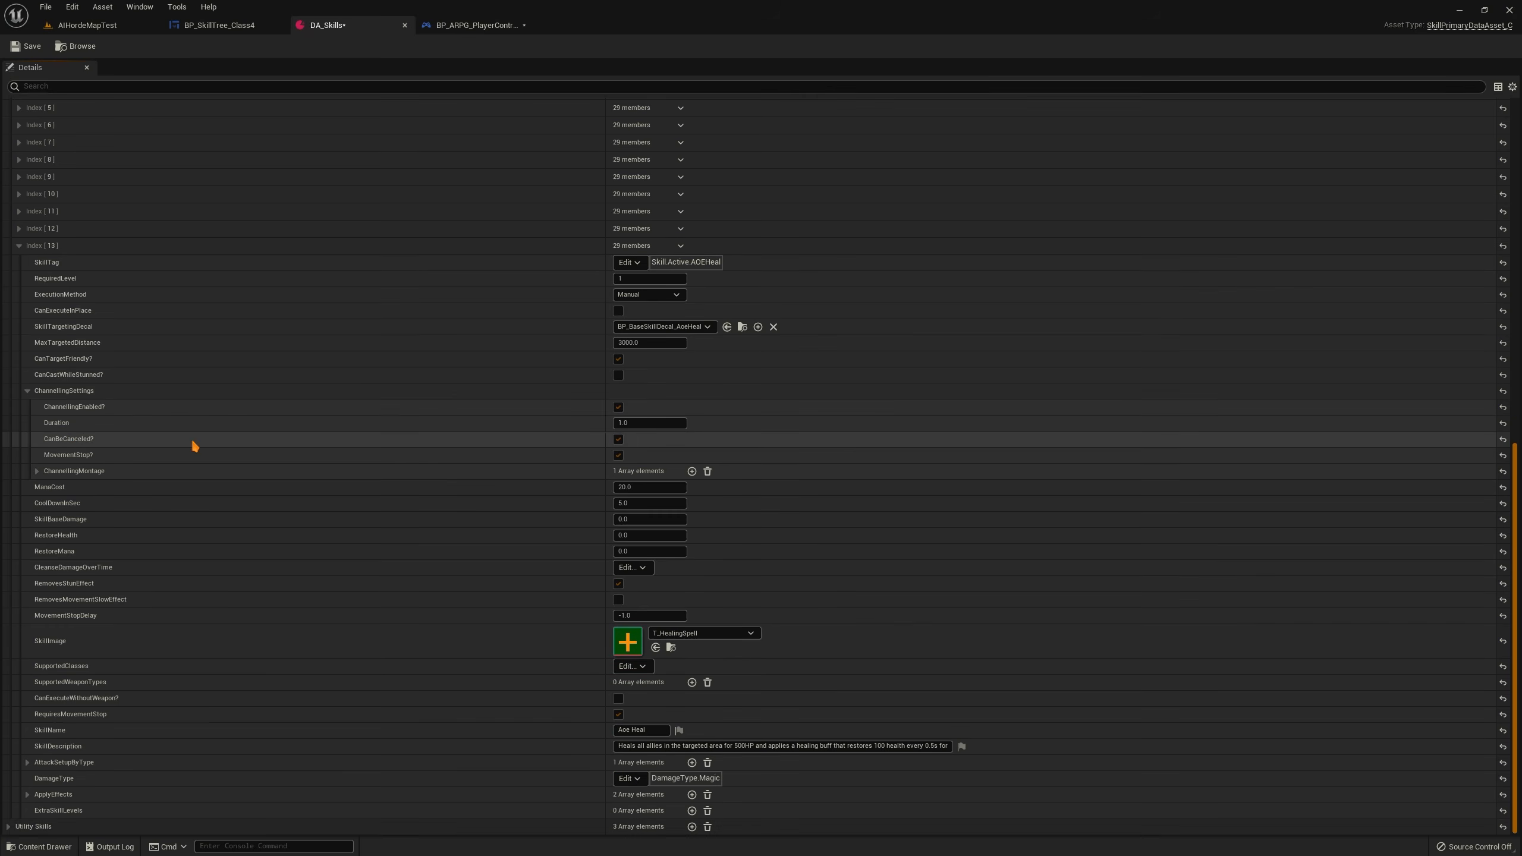
pyautogui.click(37, 472)
pyautogui.click(46, 488)
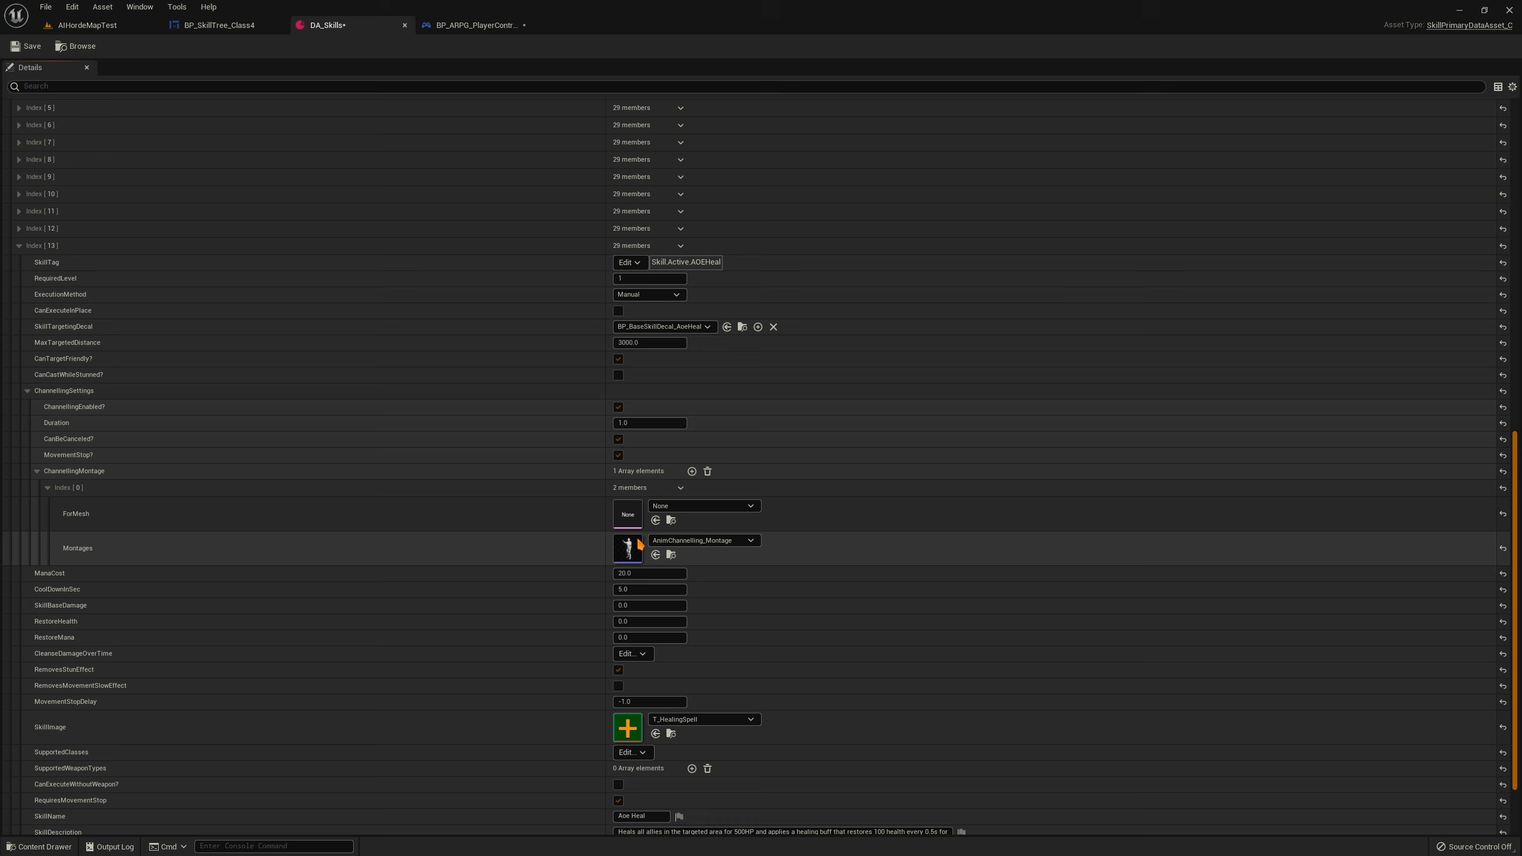
# Open AnimChannelling_Montage from the ChannellingMontage entry, inspect its ChannellingDone notify at frame 21, and close the montage
pyautogui.click(671, 555)
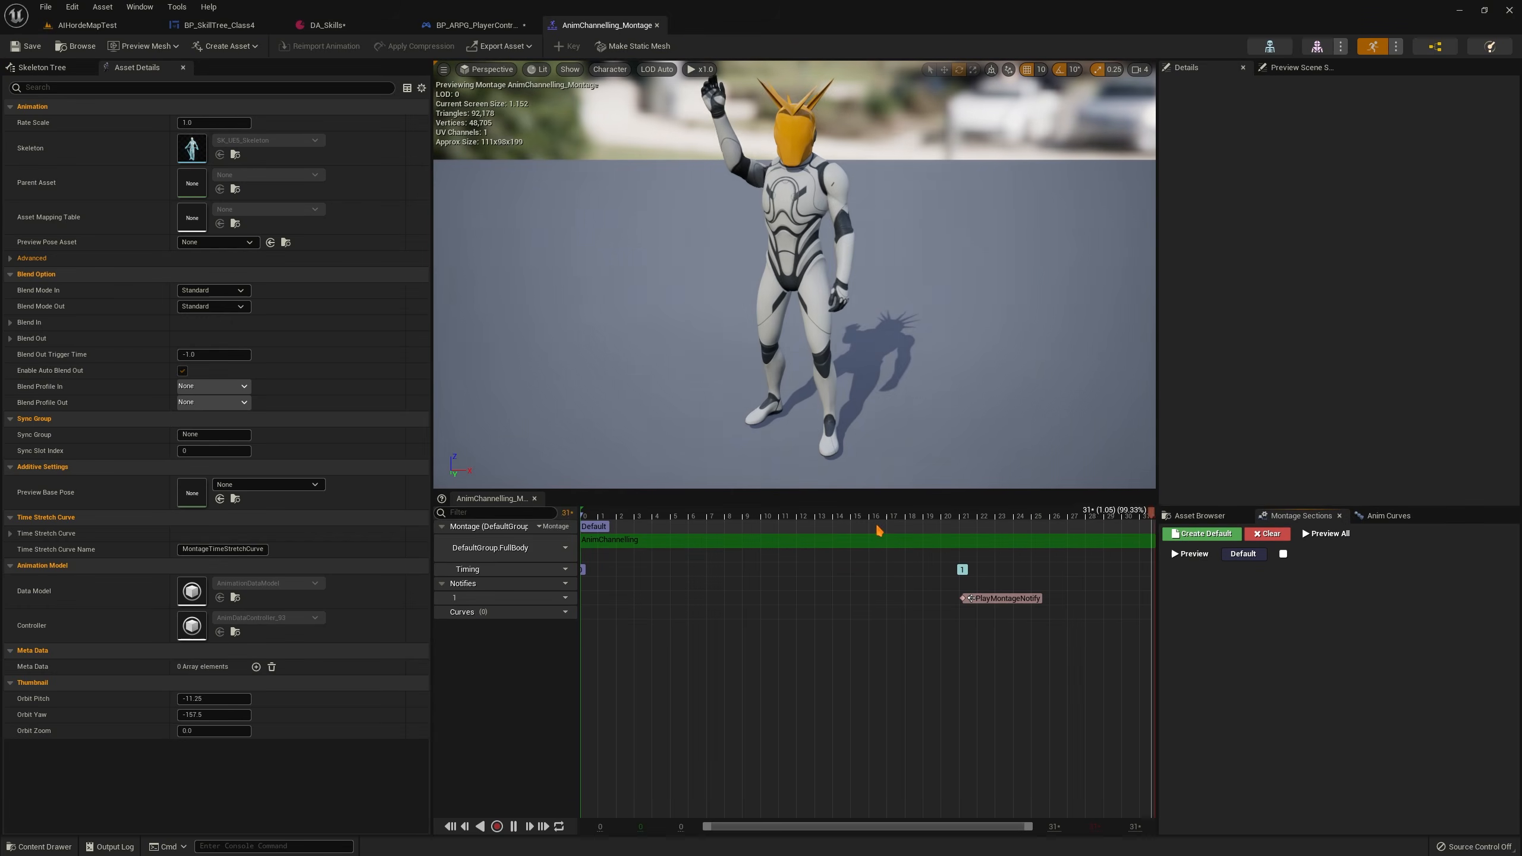
pyautogui.moveTo(877, 518); pyautogui.dragTo(959, 527)
pyautogui.click(1002, 598)
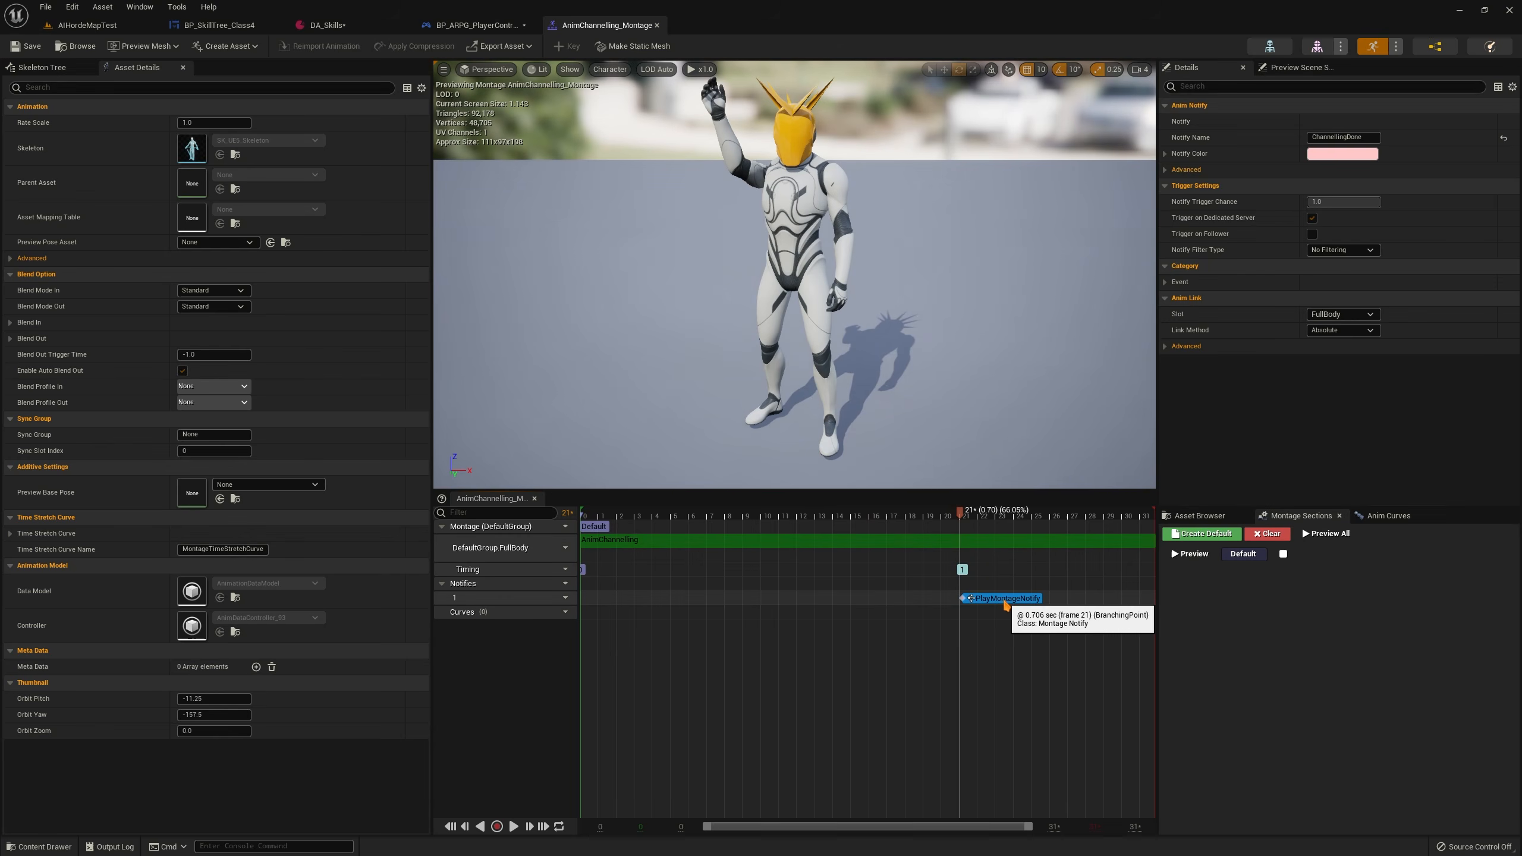
pyautogui.click(1343, 137)
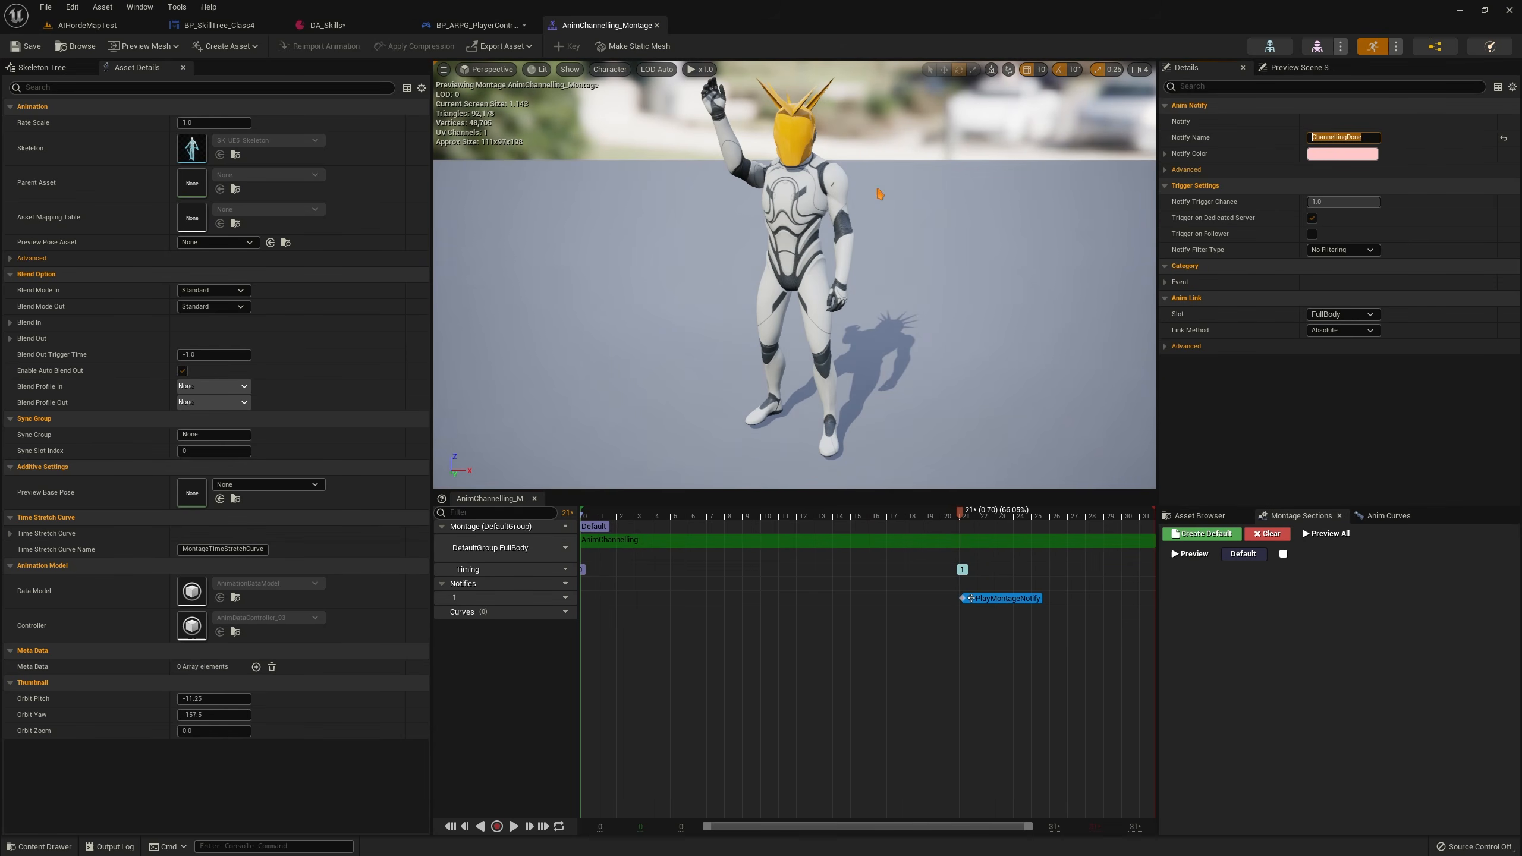
pyautogui.click(984, 600)
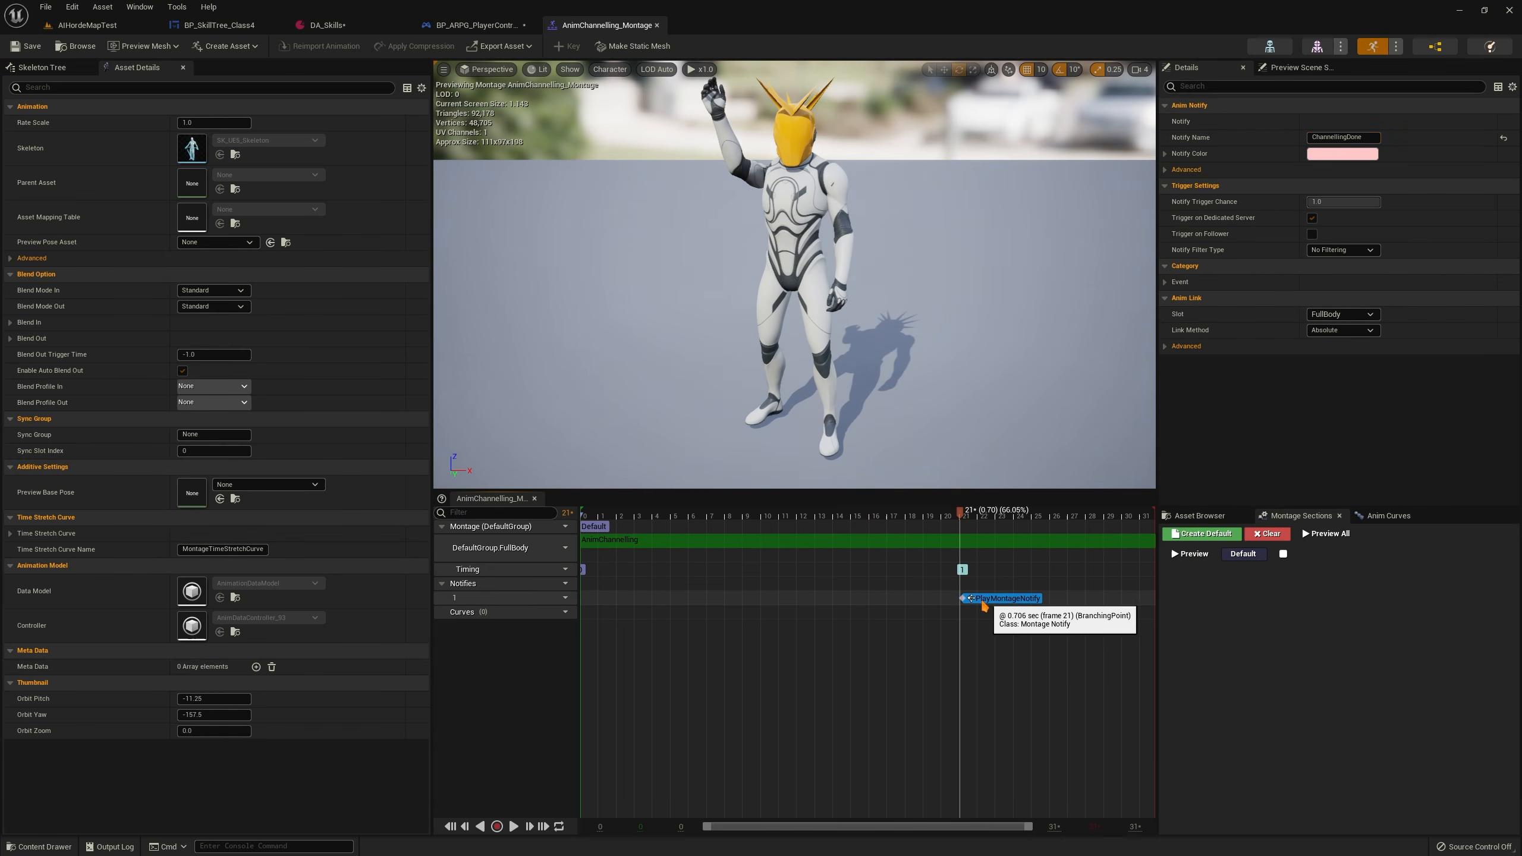
pyautogui.middleClick(604, 29)
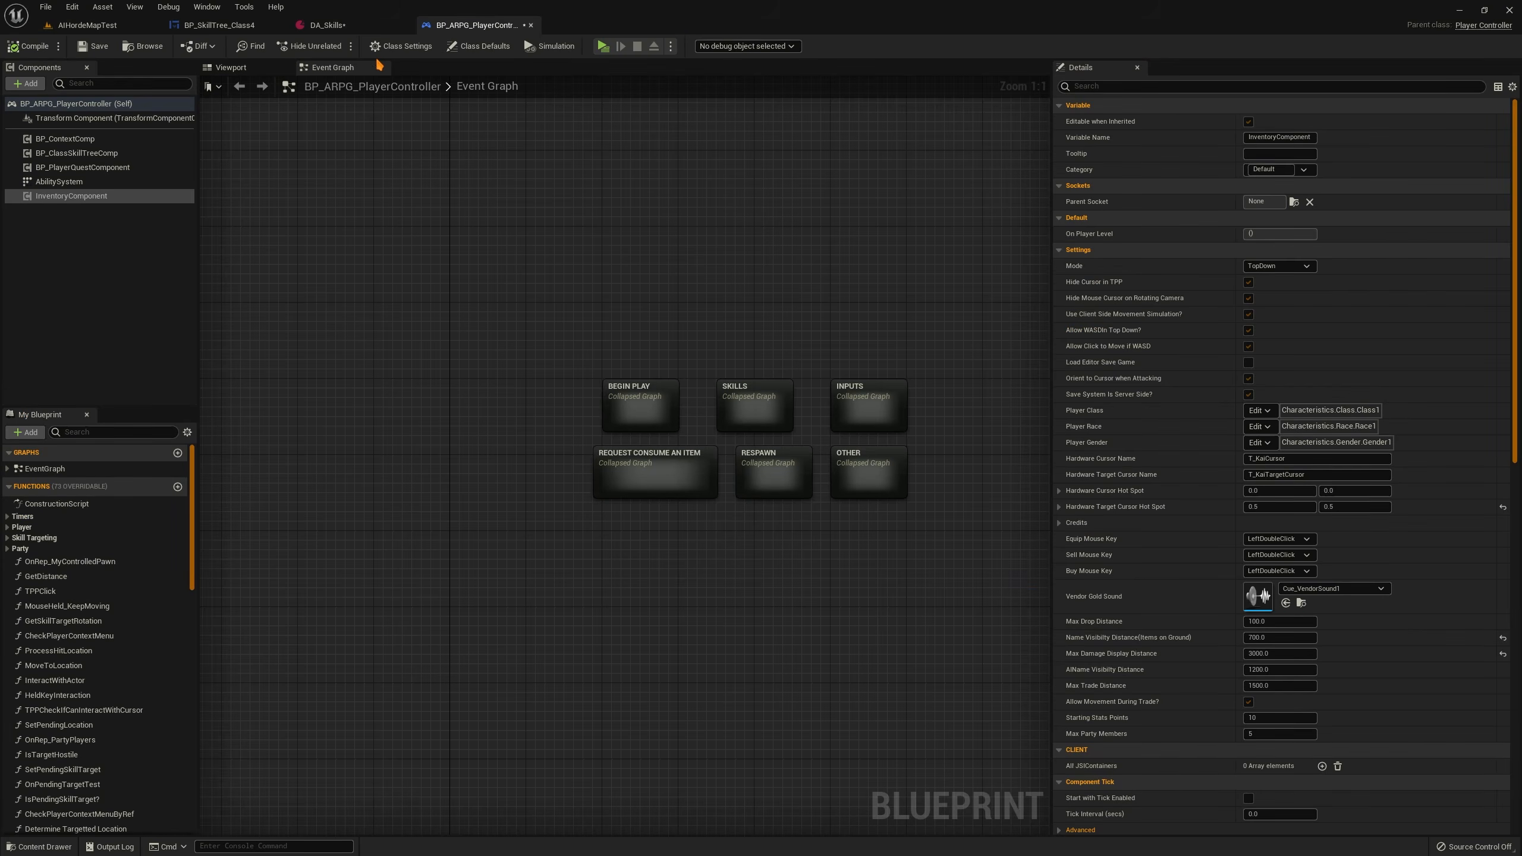
# Return to DA_Skills, collapse the Basic Attack's ChannellingSettings, and examine its mana, cooldown, damage and restore fields
pyautogui.click(326, 25)
pyautogui.click(27, 283)
pyautogui.click(28, 284)
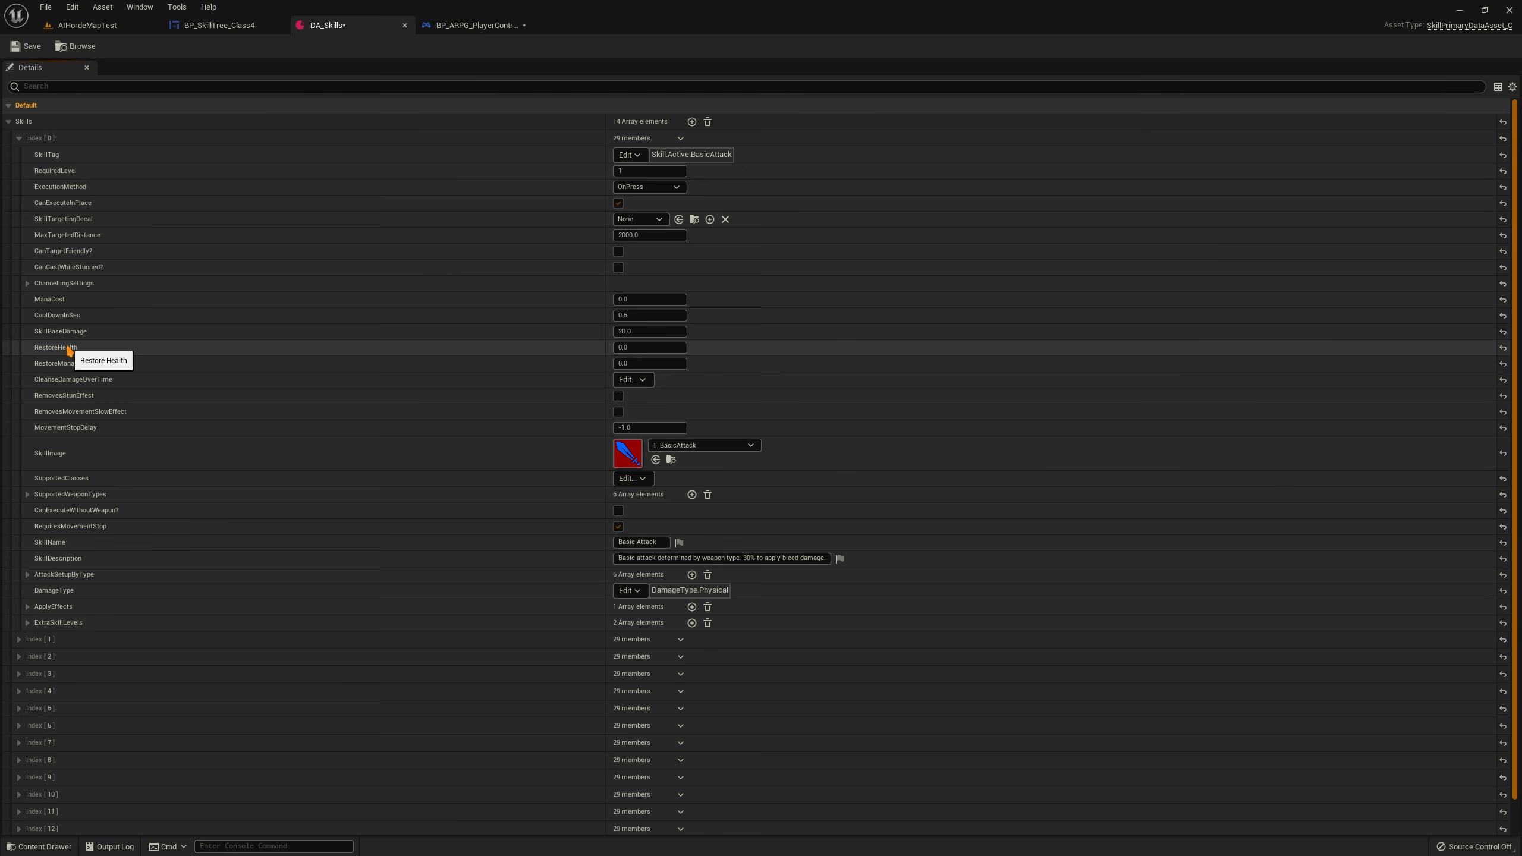
# Find BP_MainSkill by searching ActionRPGStarterSystem for "BP main skill", and browse to its Skills/Blueprint folder
pyautogui.click(88, 24)
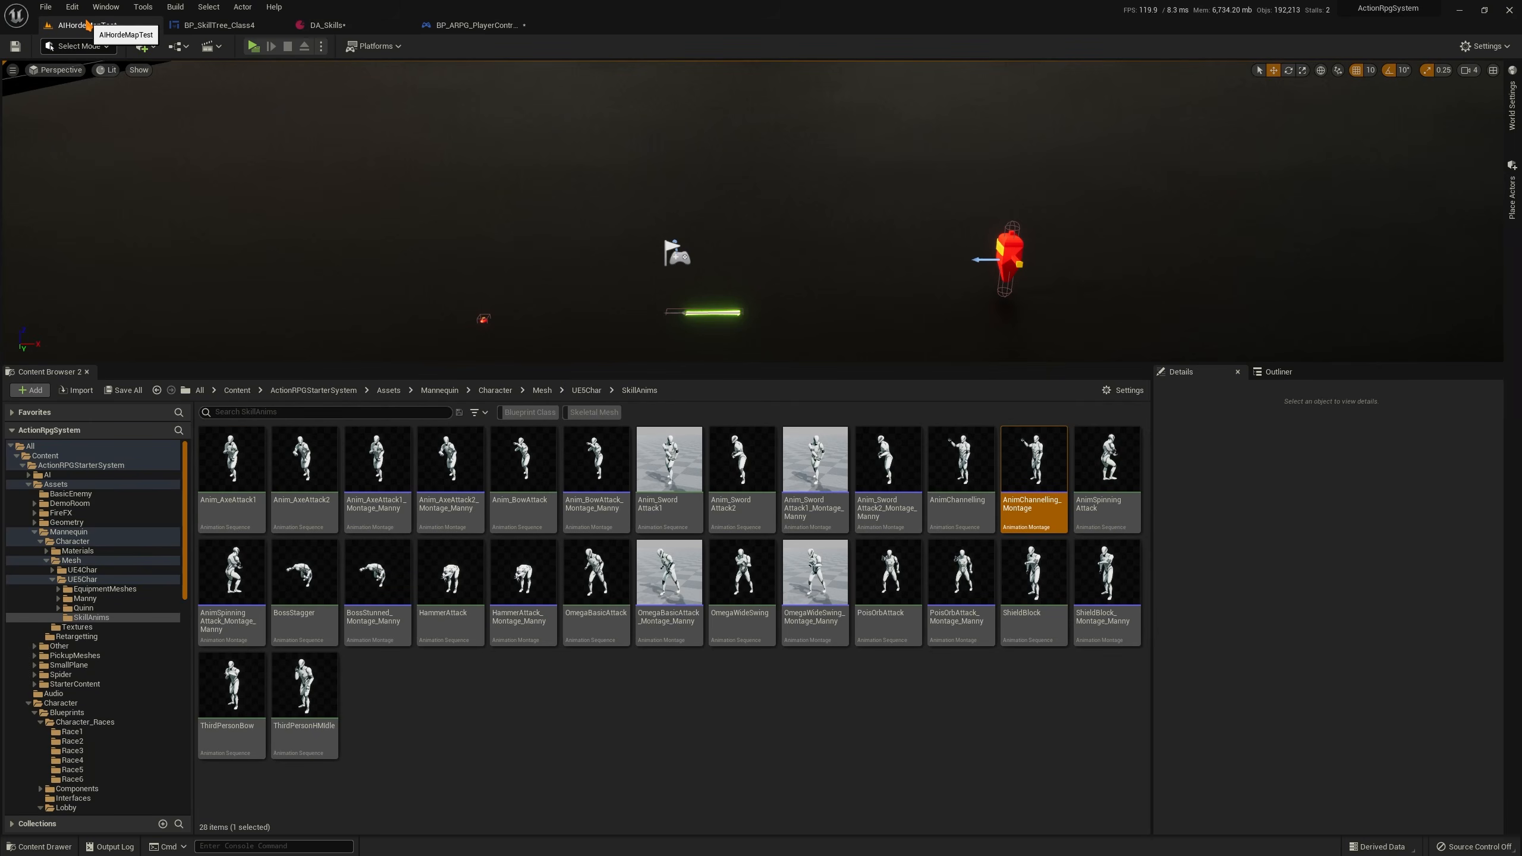
pyautogui.click(275, 622)
pyautogui.click(81, 465)
pyautogui.click(289, 412)
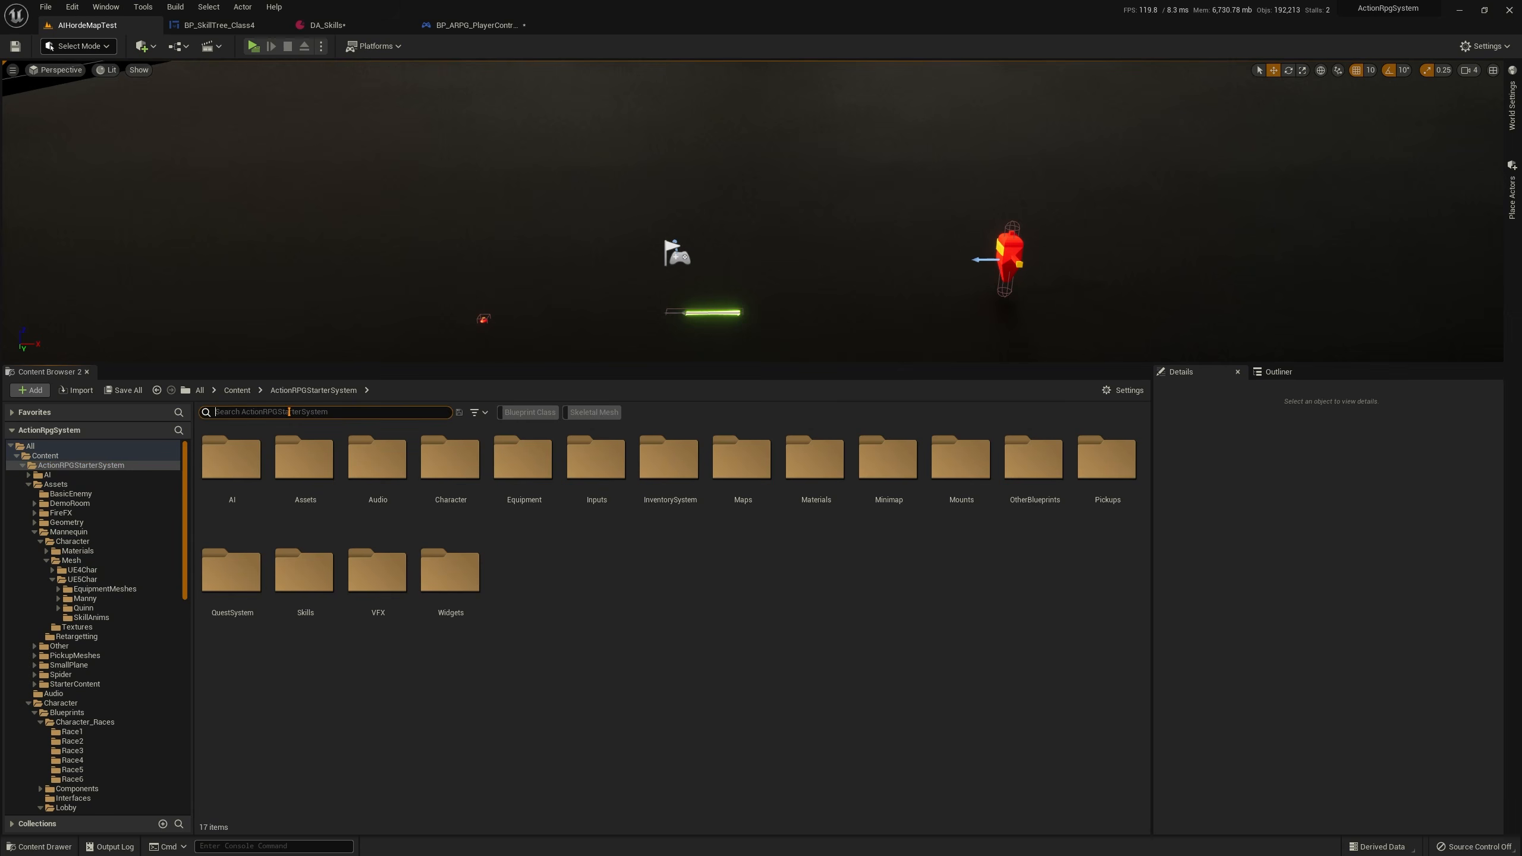
pyautogui.write('BP main skill')
pyautogui.click(254, 491)
pyautogui.hotkey('ctrl', 'b')
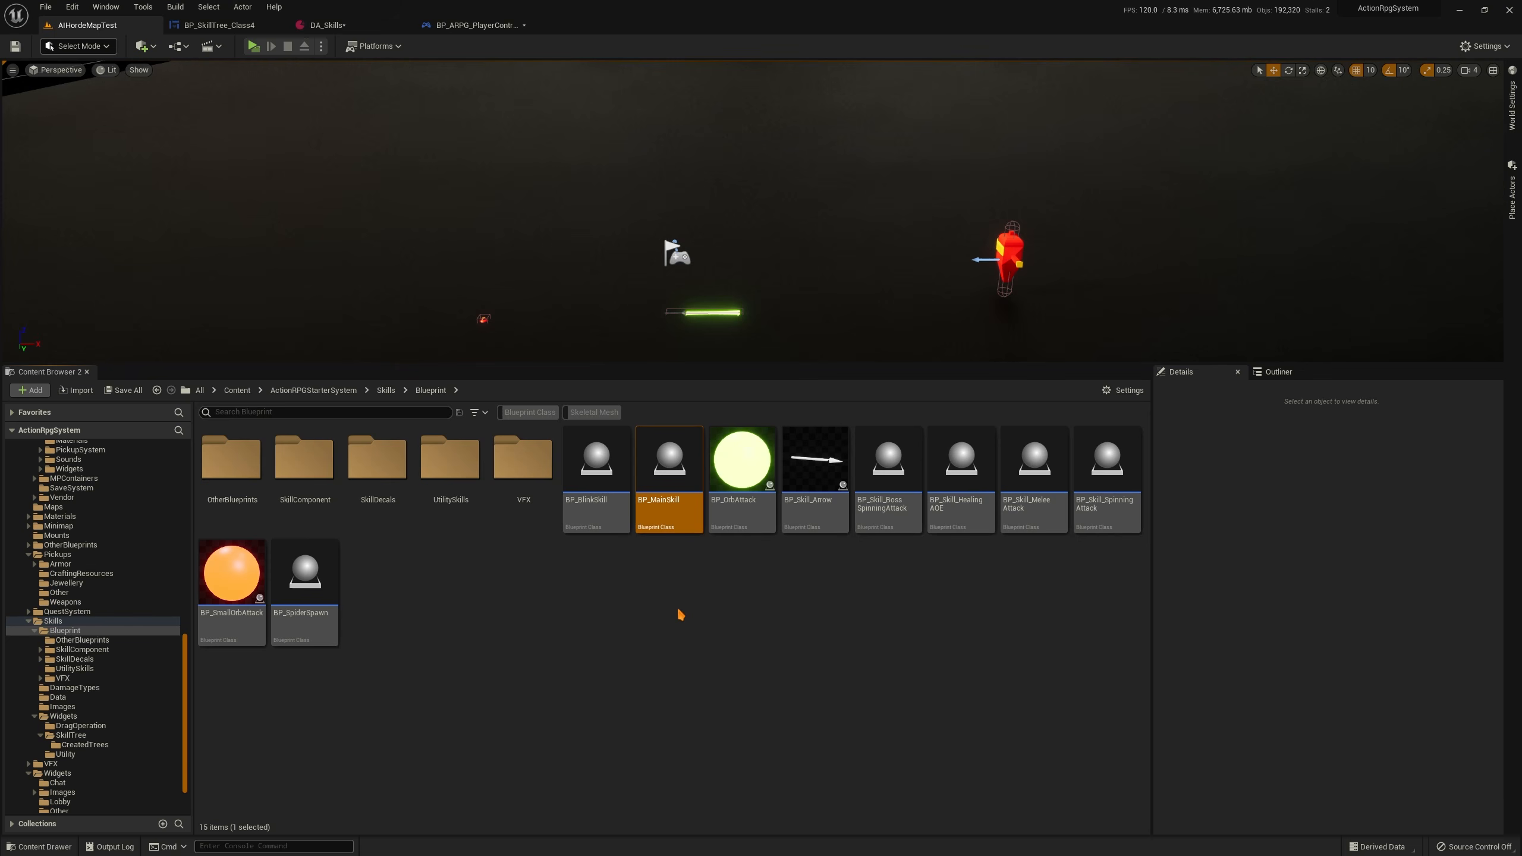
pyautogui.click(839, 605)
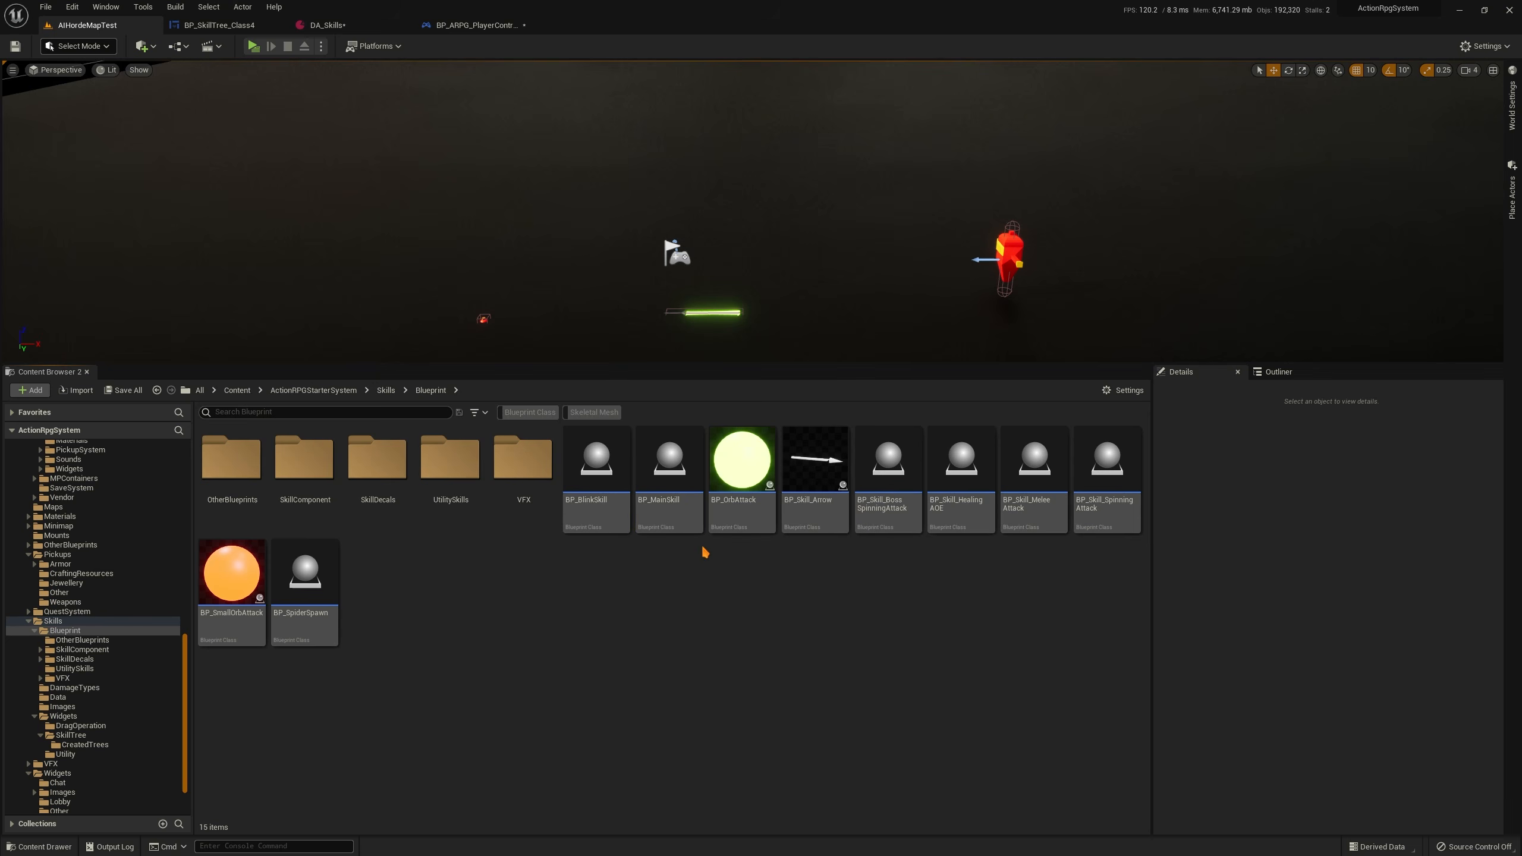
# Open BP_Skill_MeleeAttack and examine its sphere trace damage logic in the Event Graph, with the graph area widened
pyautogui.moveTo(340, 628)
pyautogui.doubleClick(1034, 506)
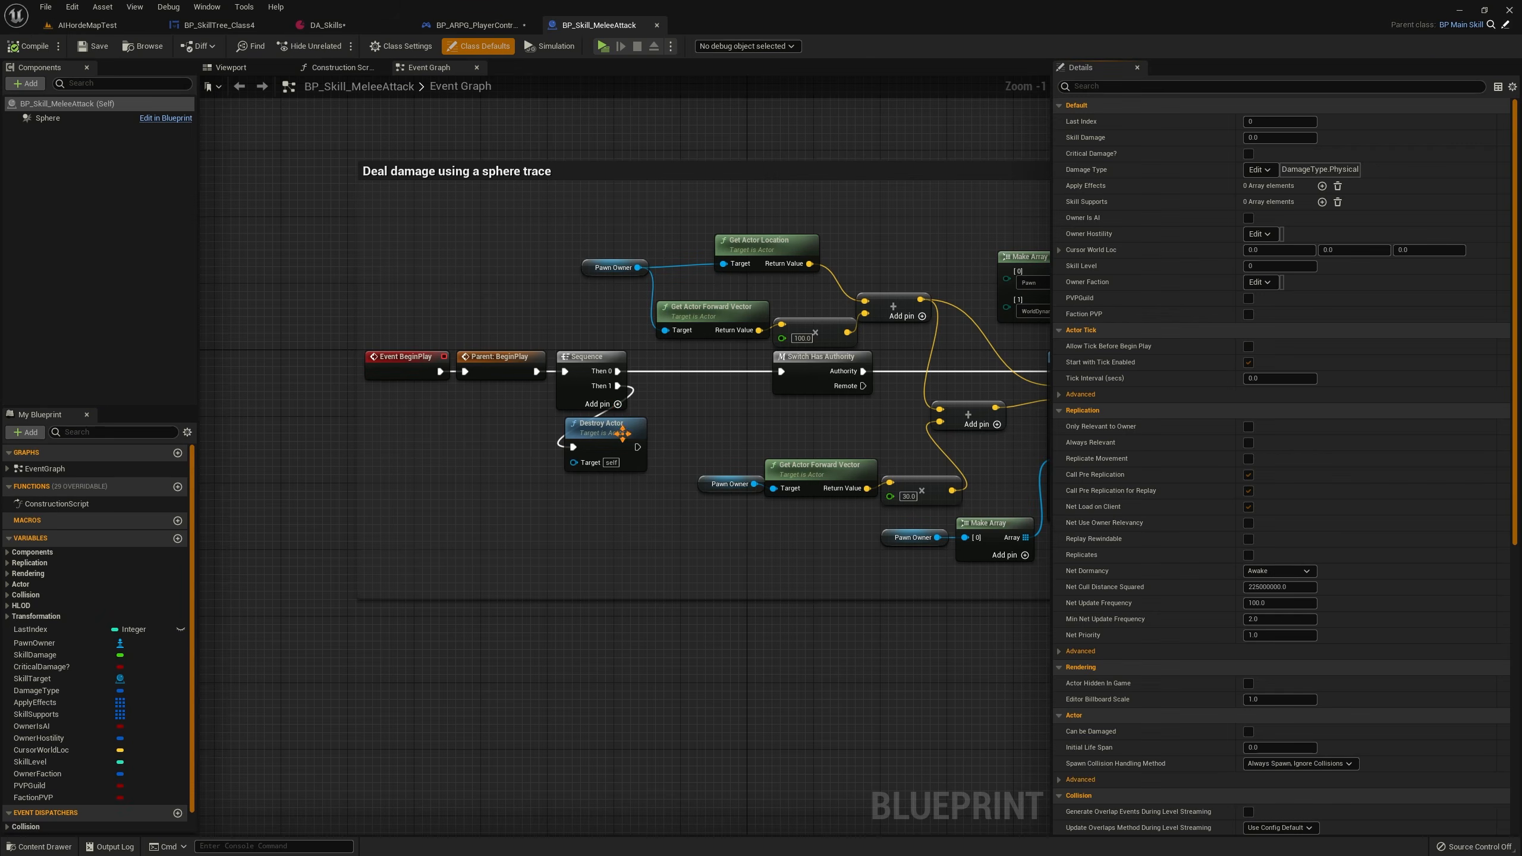
pyautogui.moveTo(622, 433); pyautogui.dragTo(536, 415, button='right')
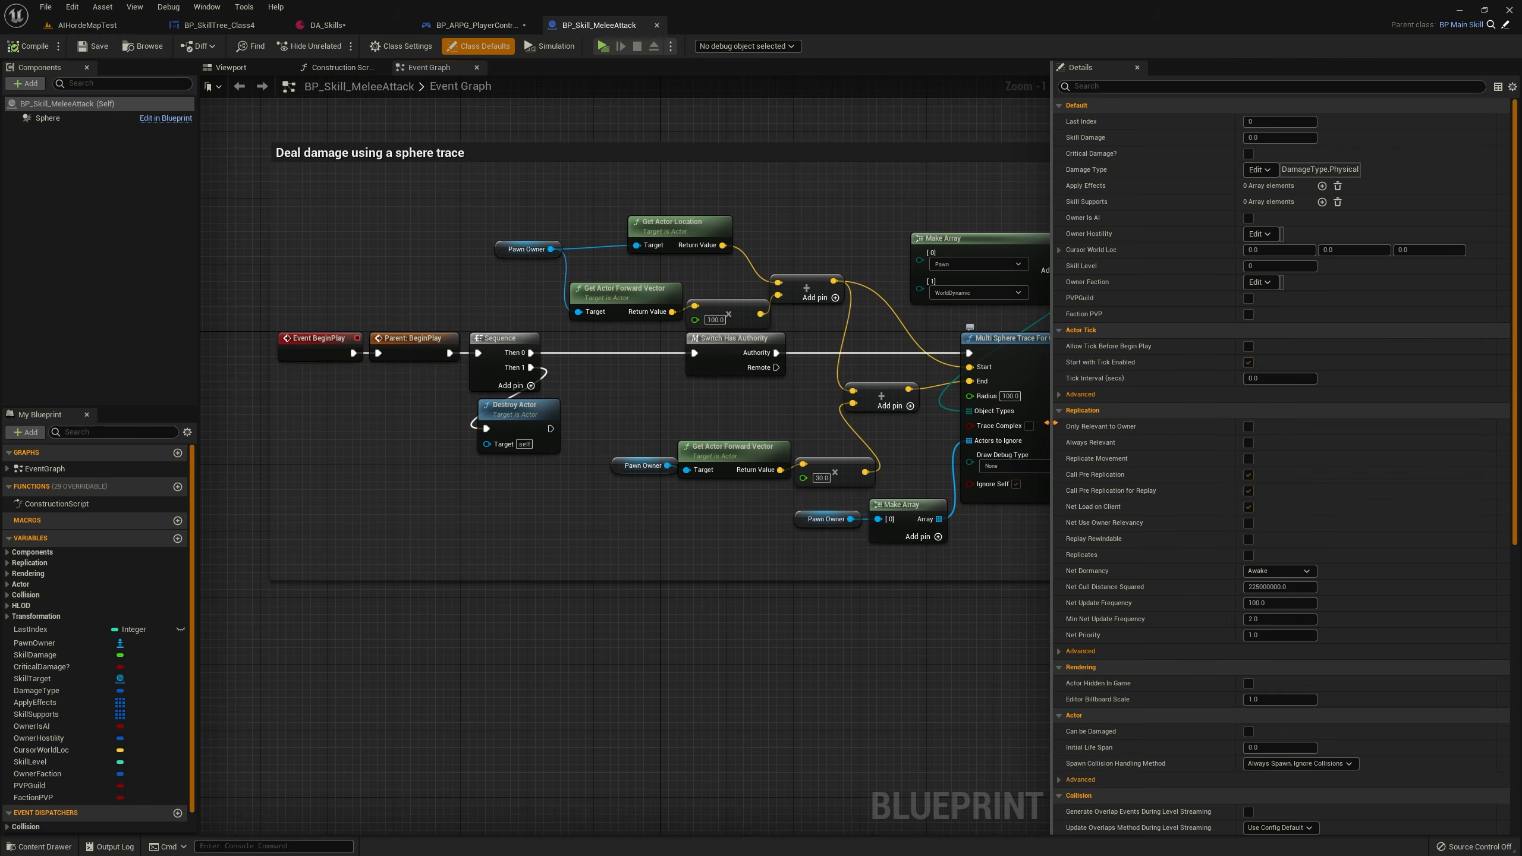
pyautogui.moveTo(1050, 423); pyautogui.dragTo(1321, 423)
pyautogui.moveTo(976, 368); pyautogui.dragTo(839, 357, button='right')
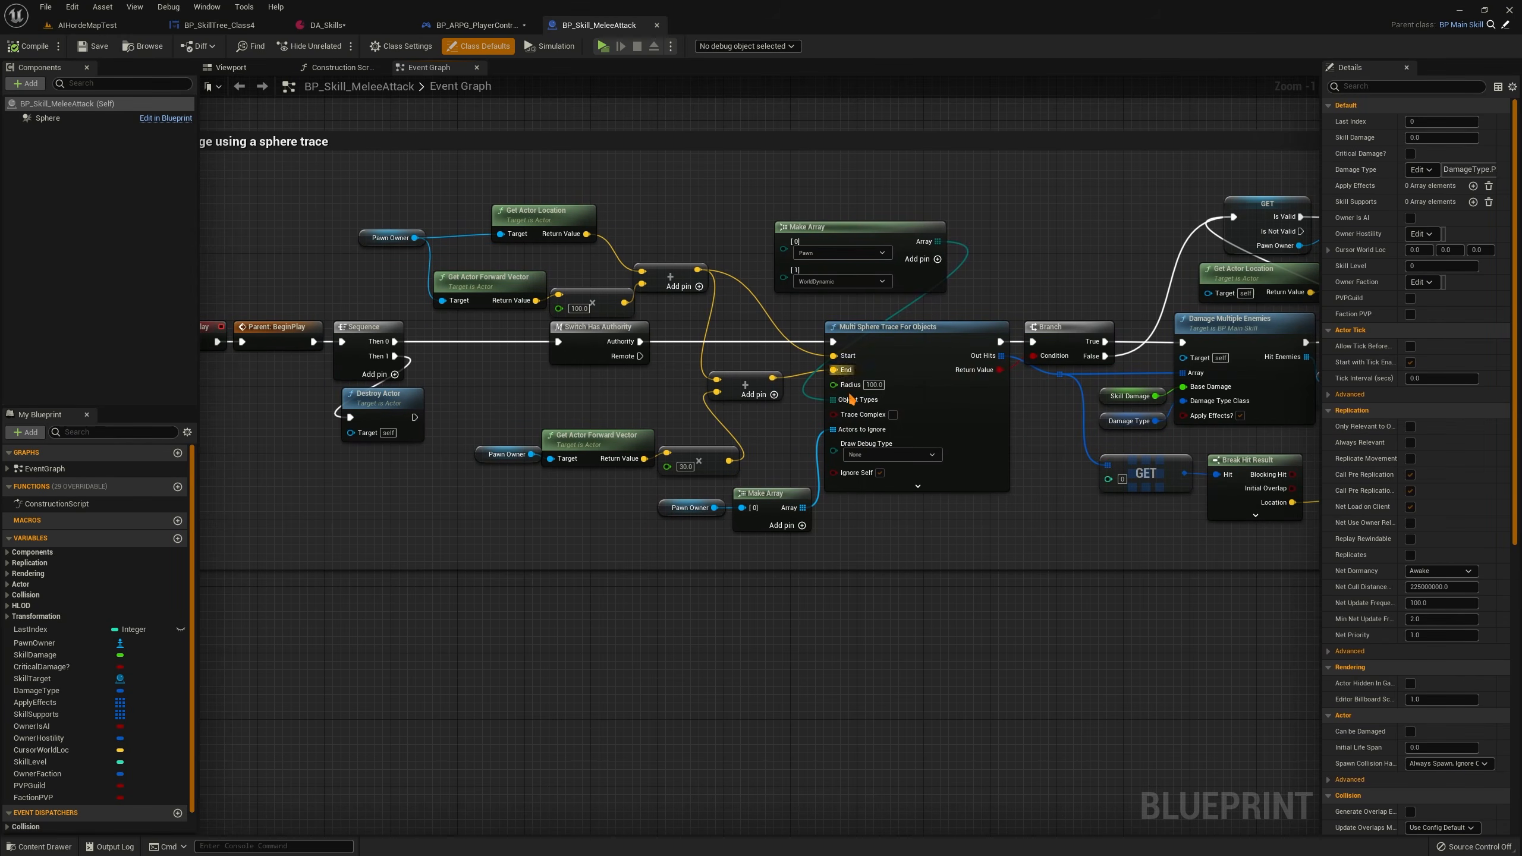
pyautogui.moveTo(1313, 356); pyautogui.dragTo(809, 319, button='right')
pyautogui.moveTo(560, 269); pyautogui.dragTo(857, 280, button='right')
# Return to DA_Skills, collapse Basic Attack, and expand the Index 2 Heal skill to examine its RestoreHealth field
pyautogui.click(333, 25)
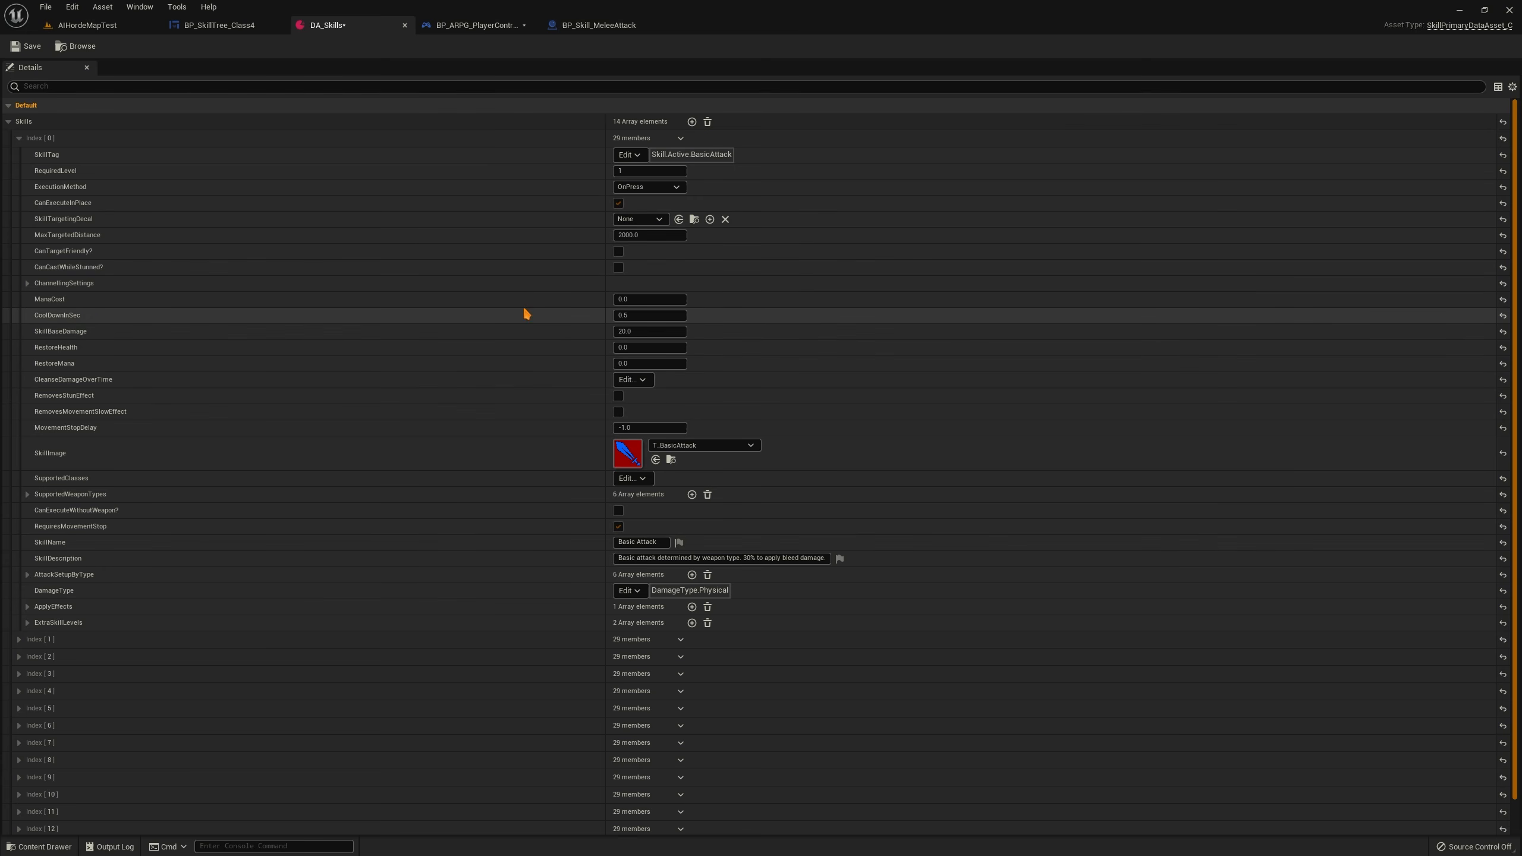
pyautogui.click(18, 138)
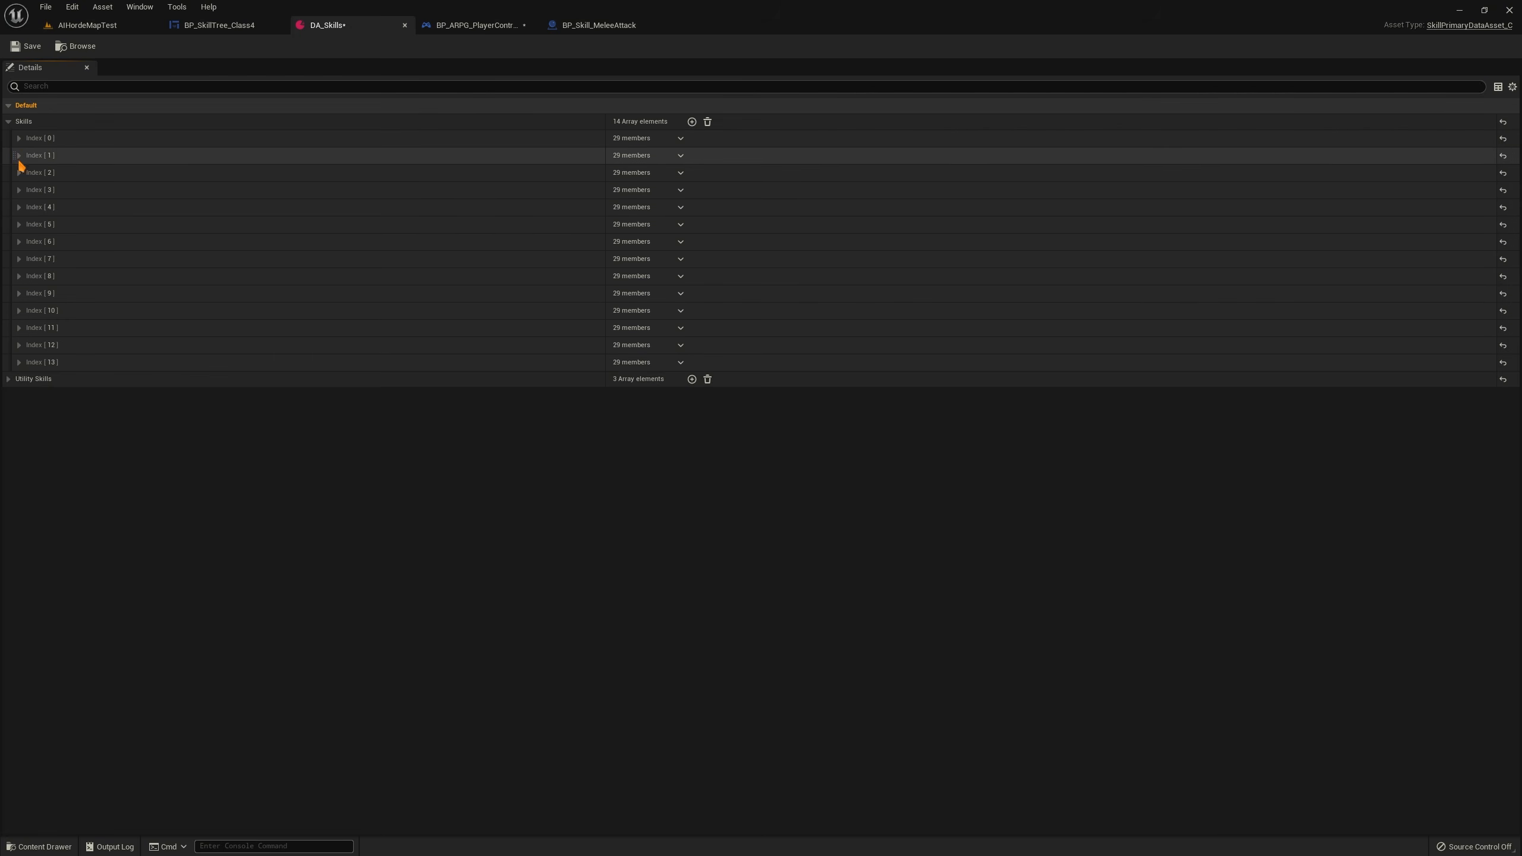
pyautogui.click(19, 155)
pyautogui.click(18, 156)
pyautogui.click(19, 172)
pyautogui.click(18, 172)
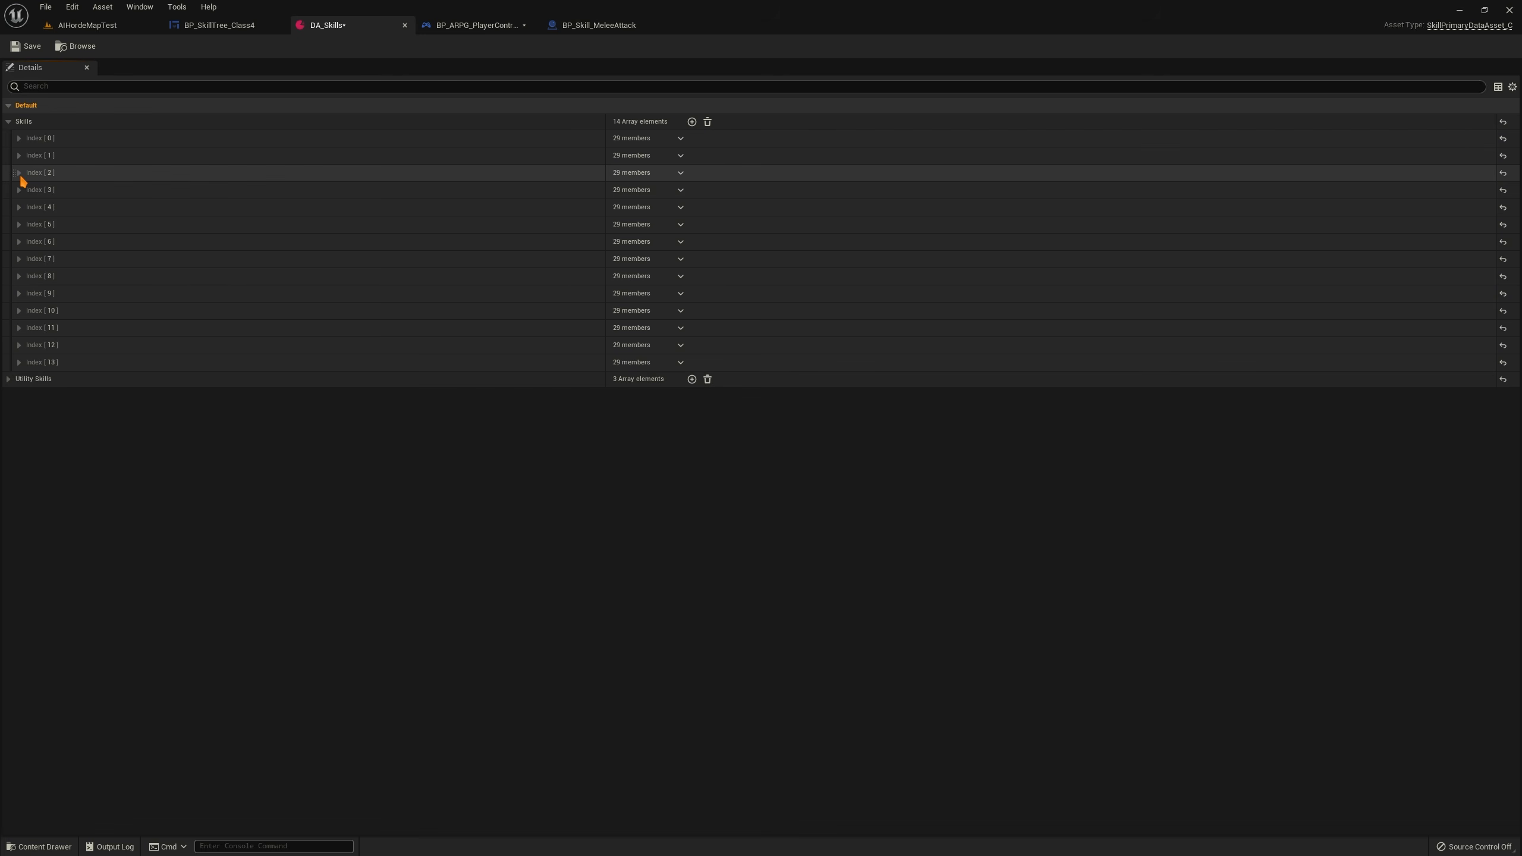
pyautogui.click(18, 173)
pyautogui.scroll(-1, 331, 284)
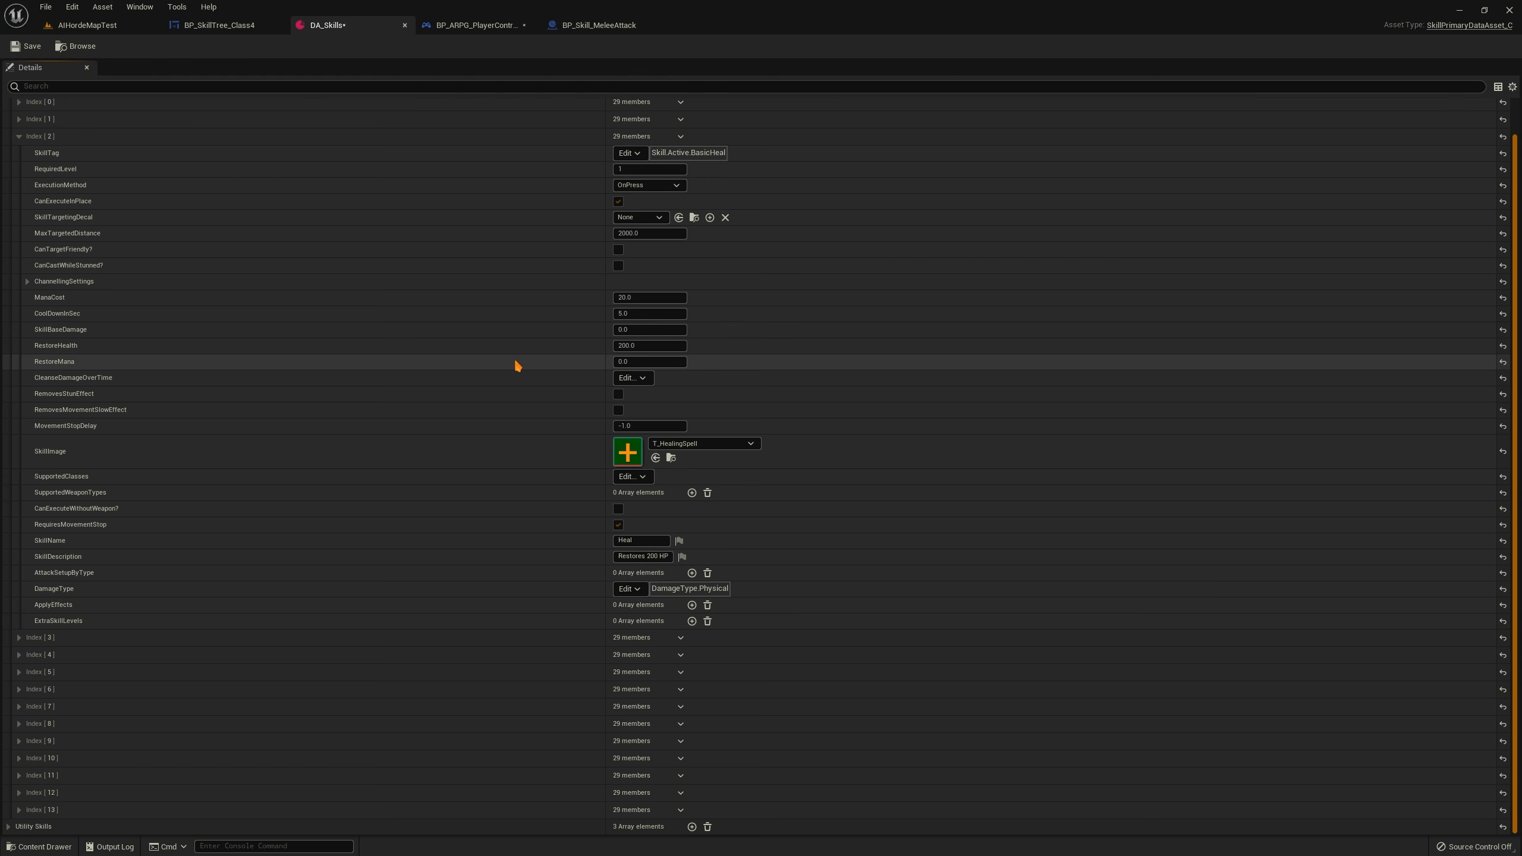
pyautogui.click(653, 346)
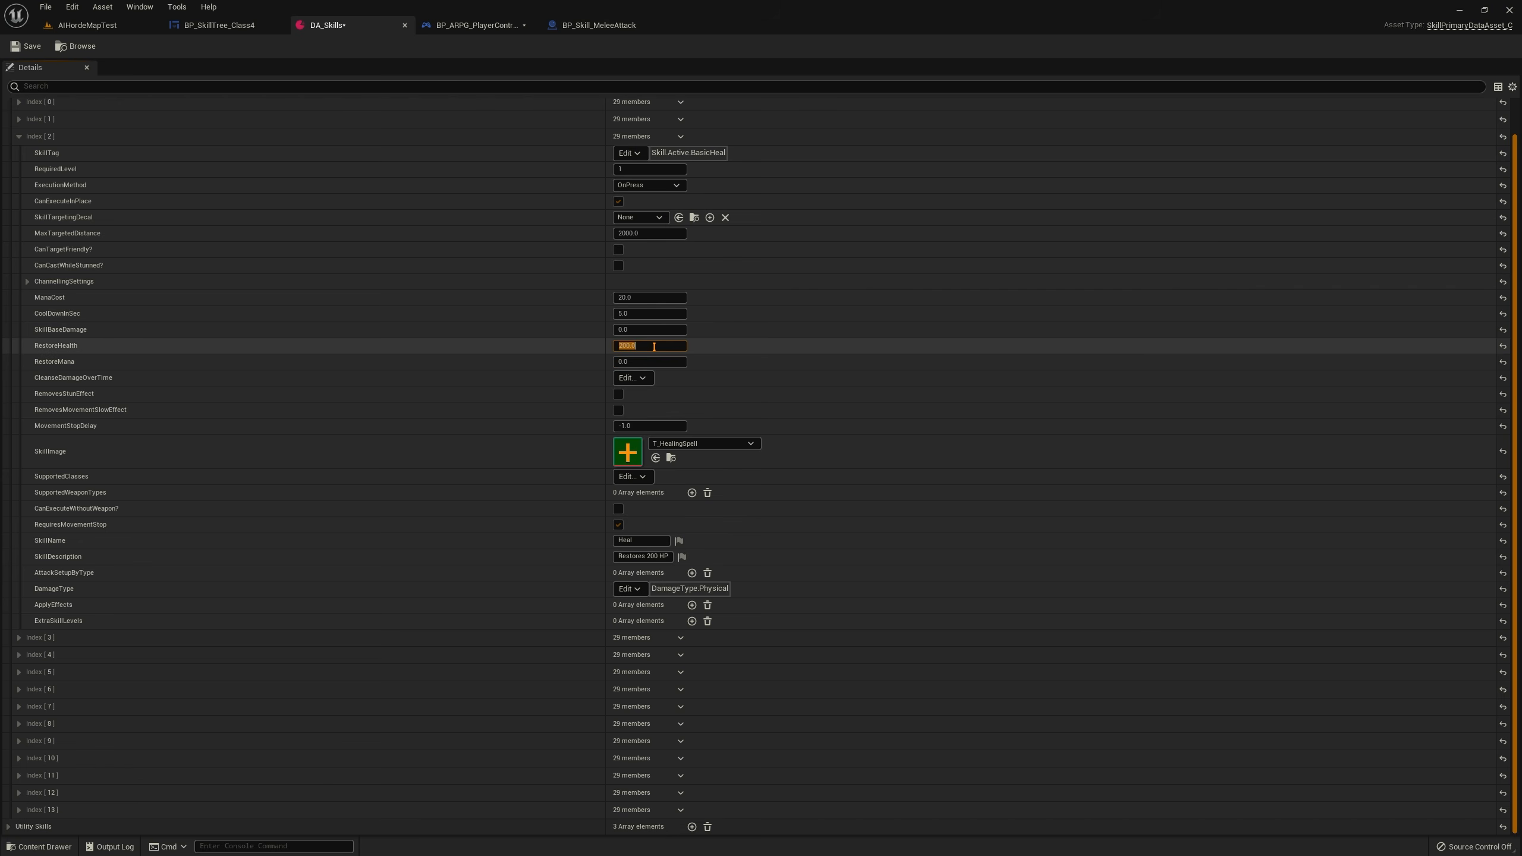
pyautogui.click(459, 358)
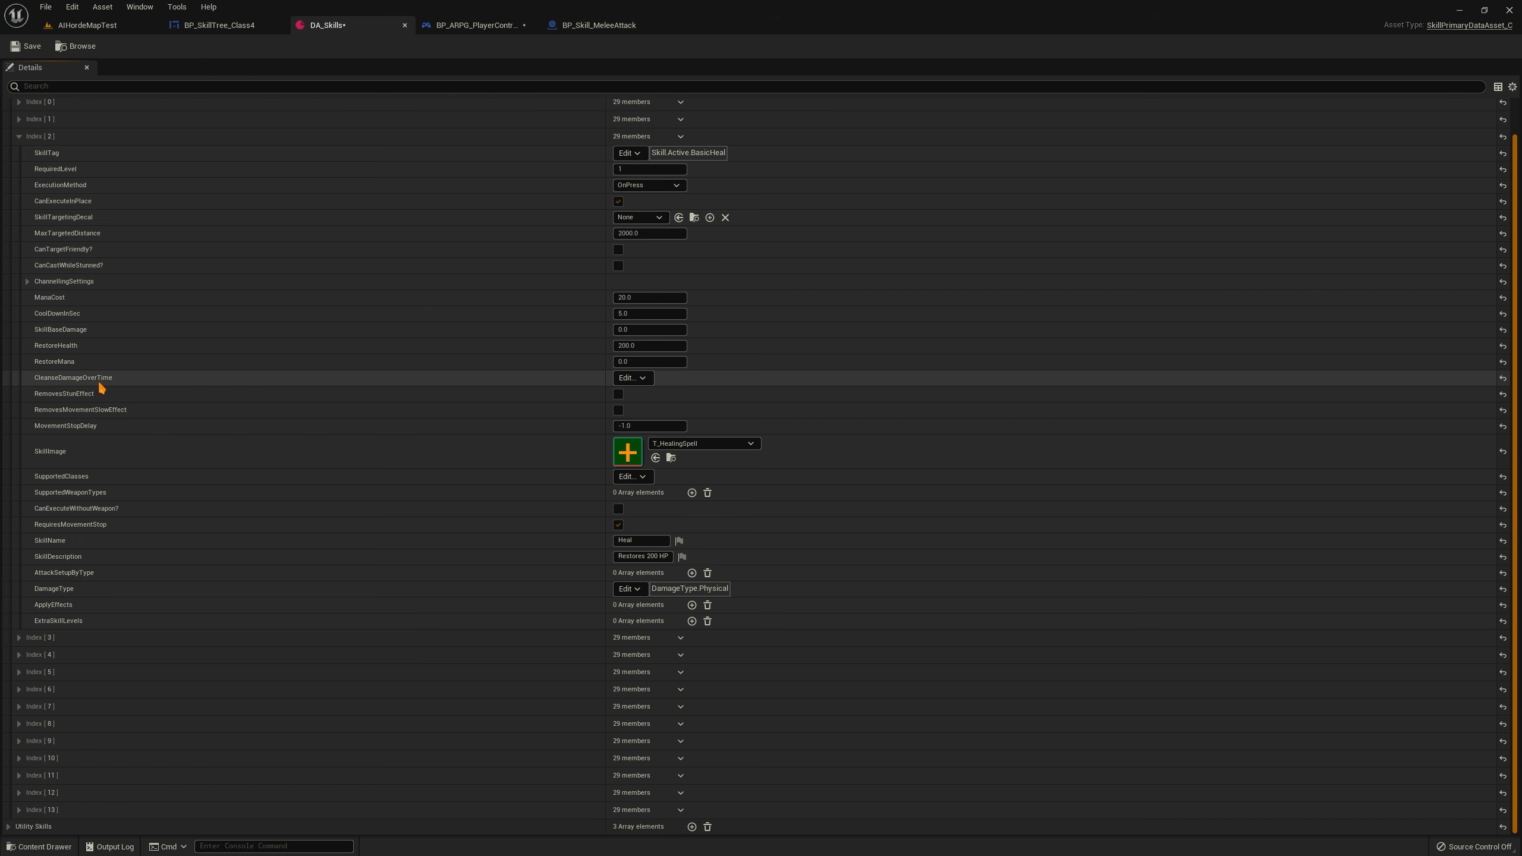
# Add the DamageType.Poison tag to the Heal skill's CleanseDamageOverTime, and remove the tag again
pyautogui.click(630, 378)
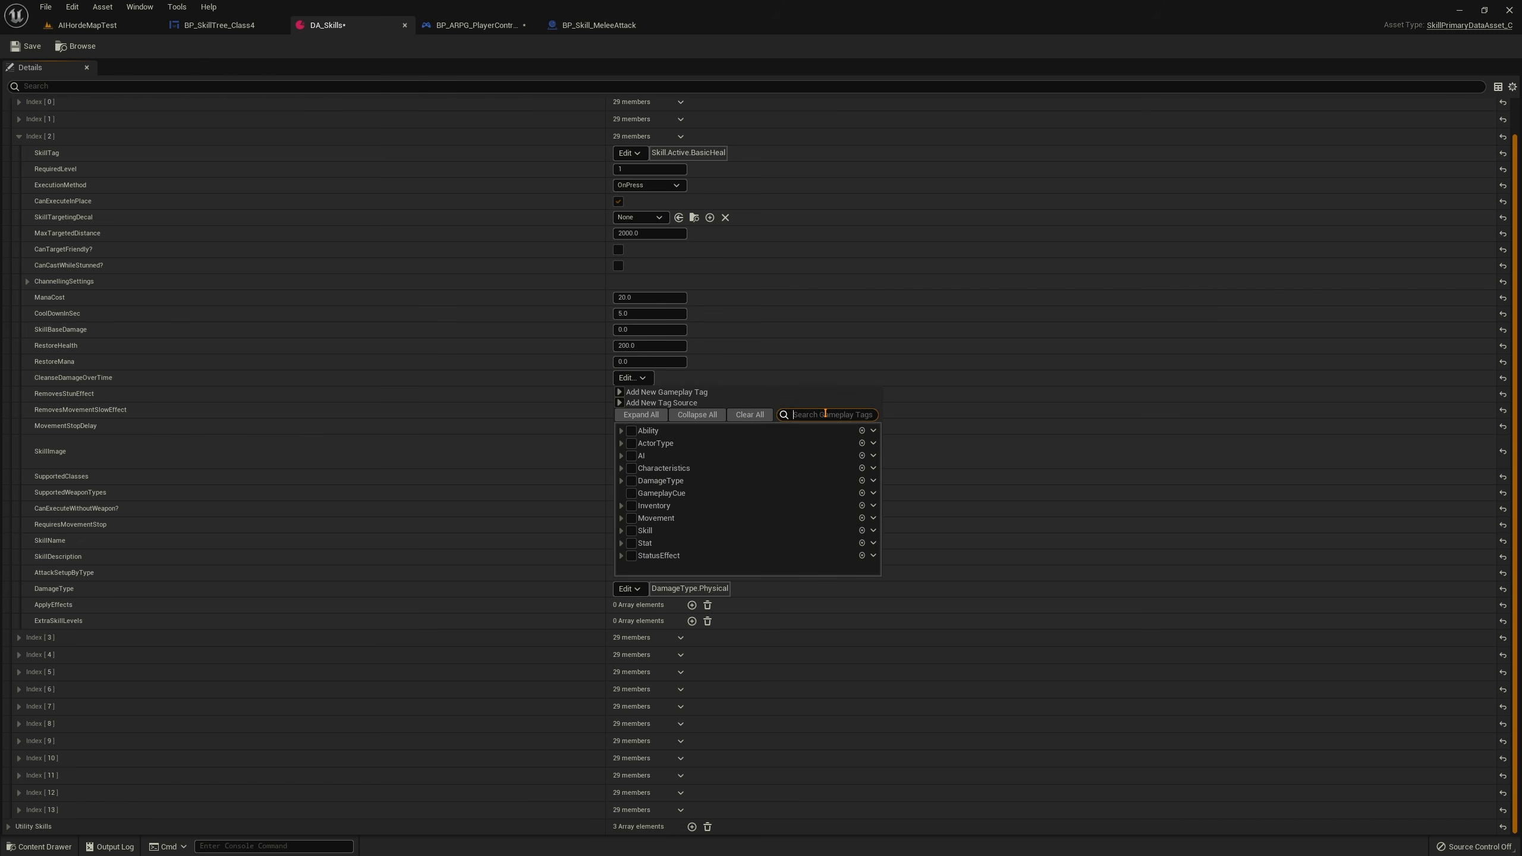
pyautogui.write('pois')
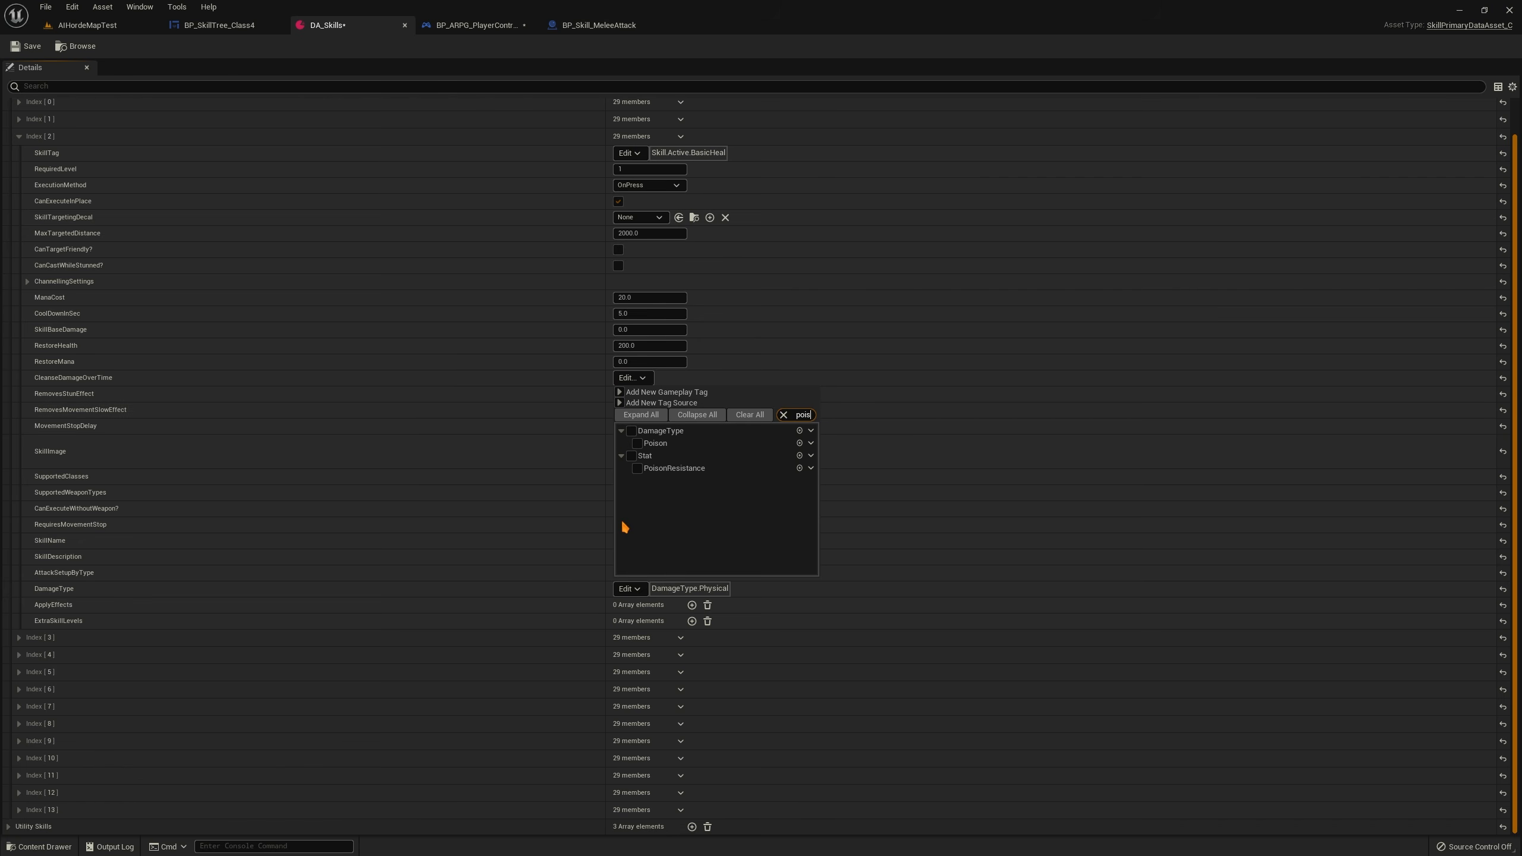
pyautogui.click(637, 443)
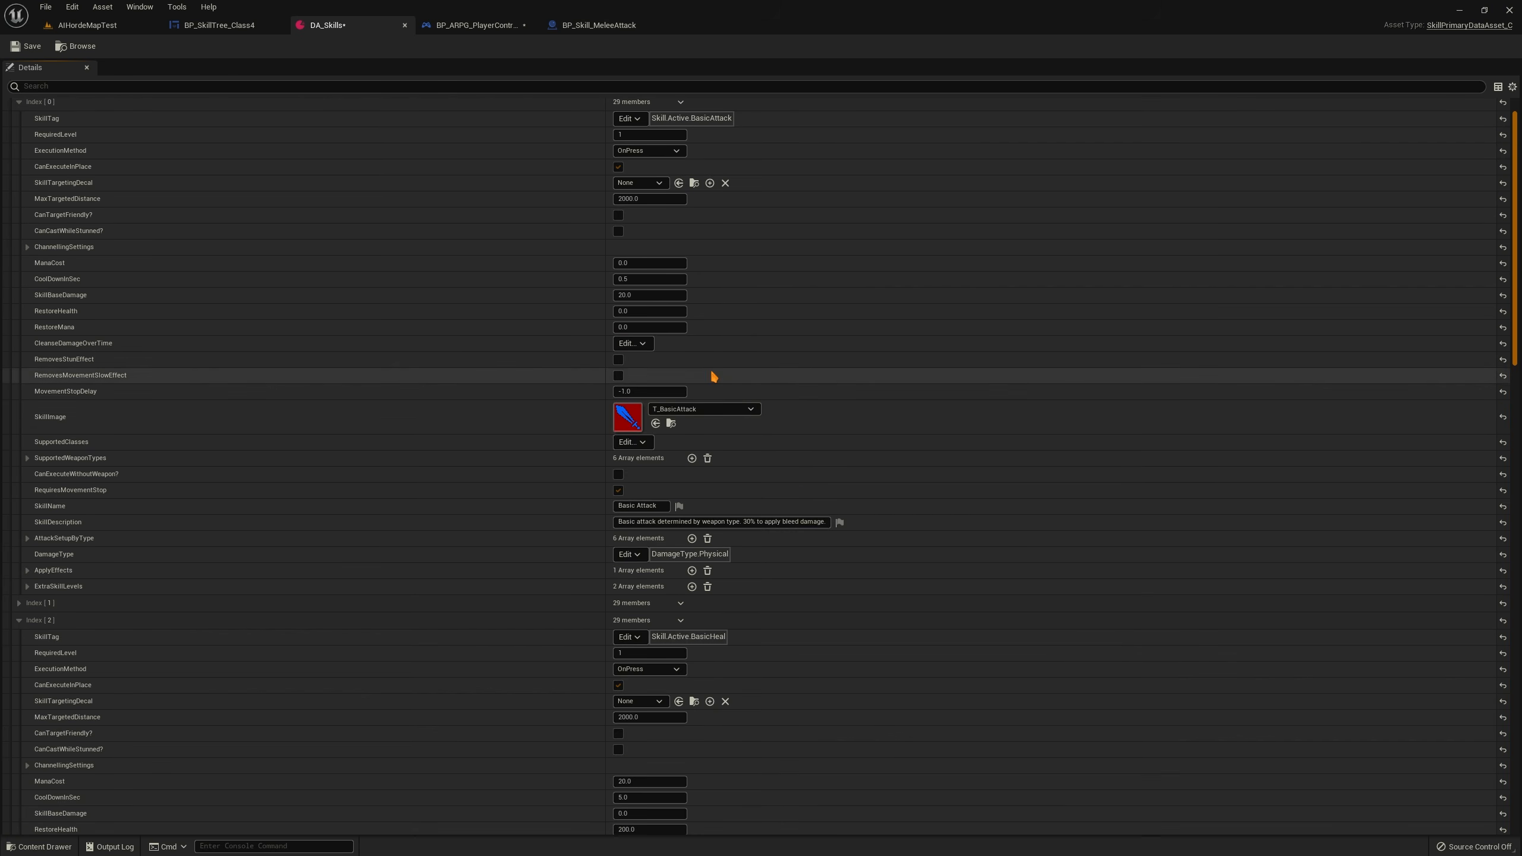
pyautogui.scroll(-4, 440, 460)
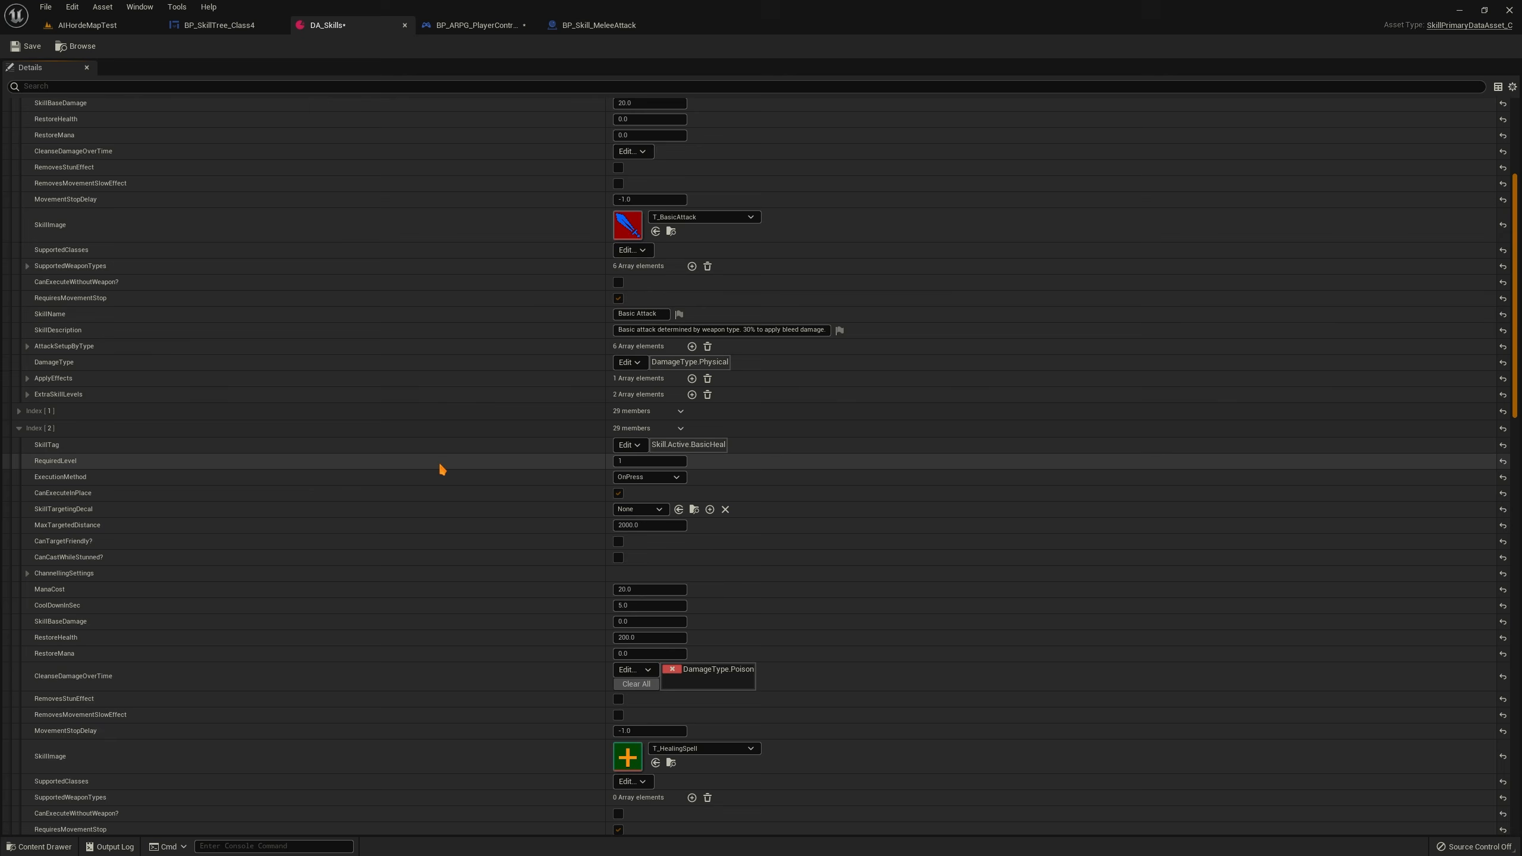
pyautogui.scroll(-8, 440, 469)
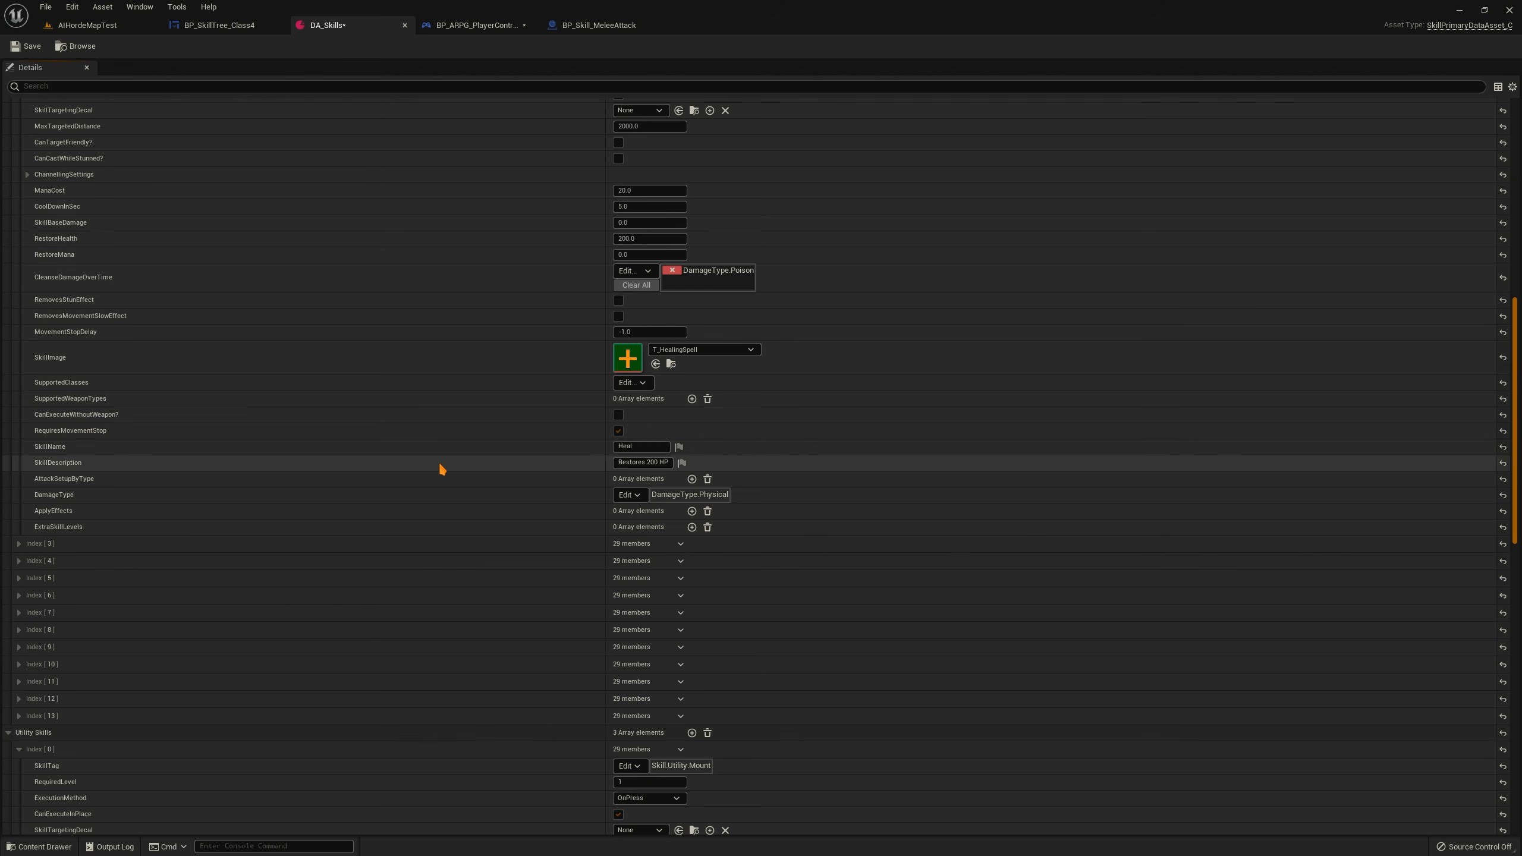
pyautogui.click(674, 270)
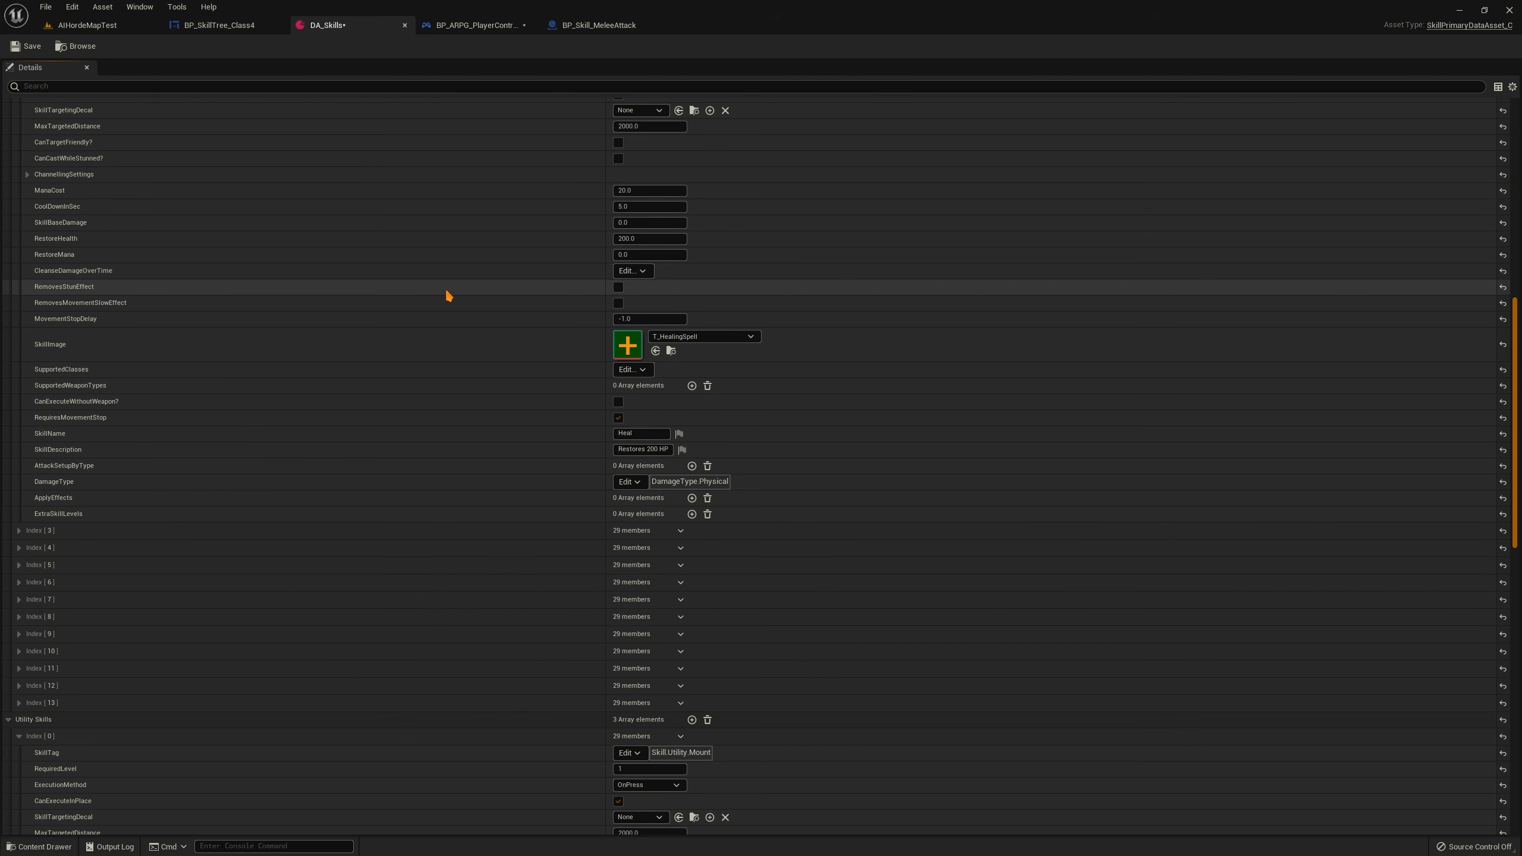
# Examine the RemovesStunEffect and RemovesMovementSlowEffect settings of the Heal and Basic Attack skills
pyautogui.scroll(-2, 446, 293)
pyautogui.click(19, 416)
pyautogui.click(18, 416)
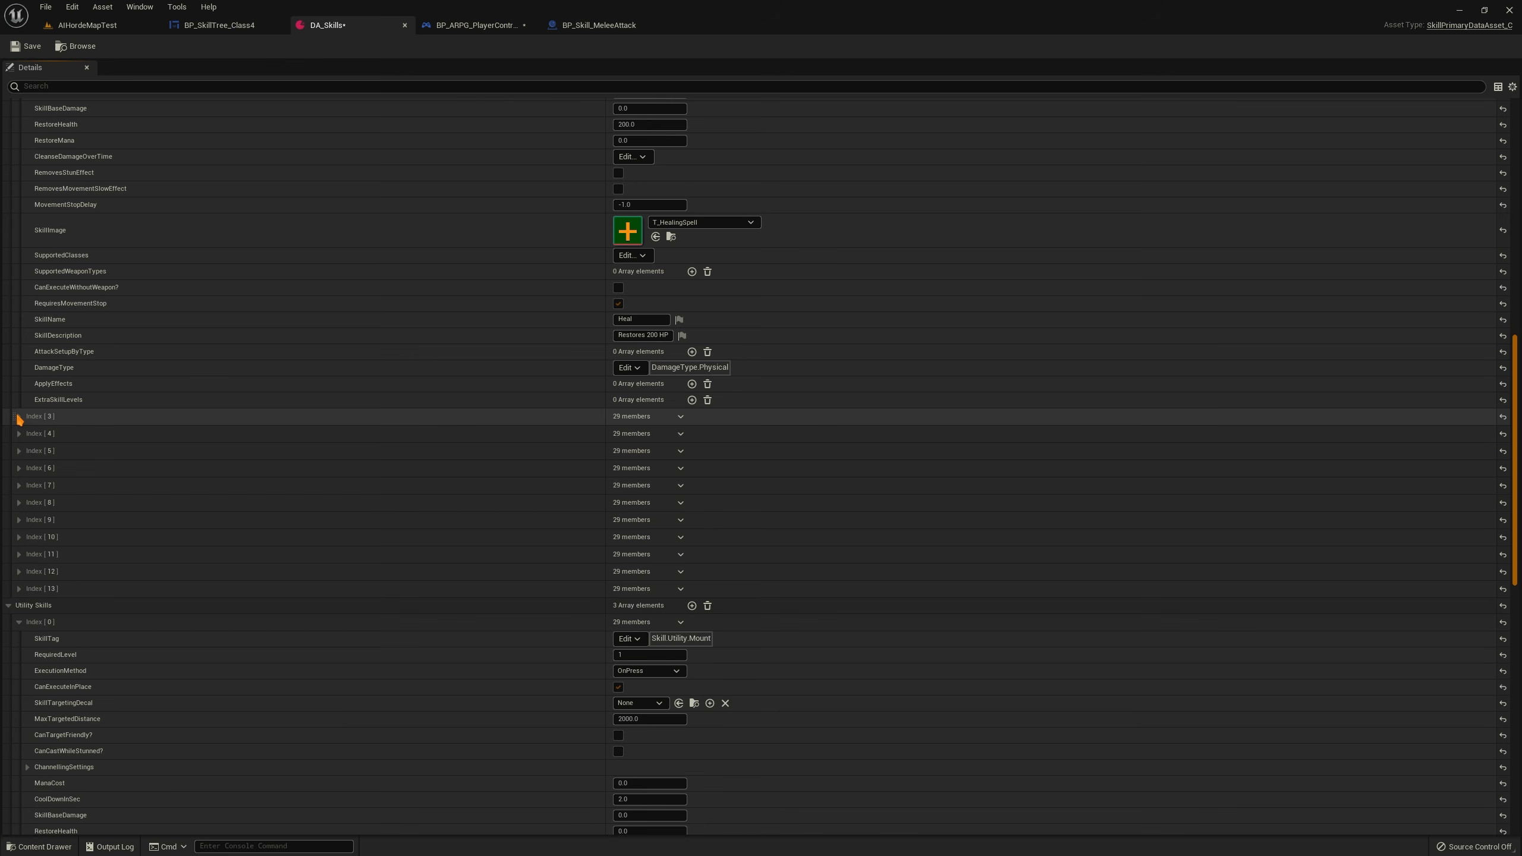
pyautogui.scroll(2, 367, 363)
pyautogui.scroll(-3, 61, 391)
pyautogui.scroll(5, 224, 456)
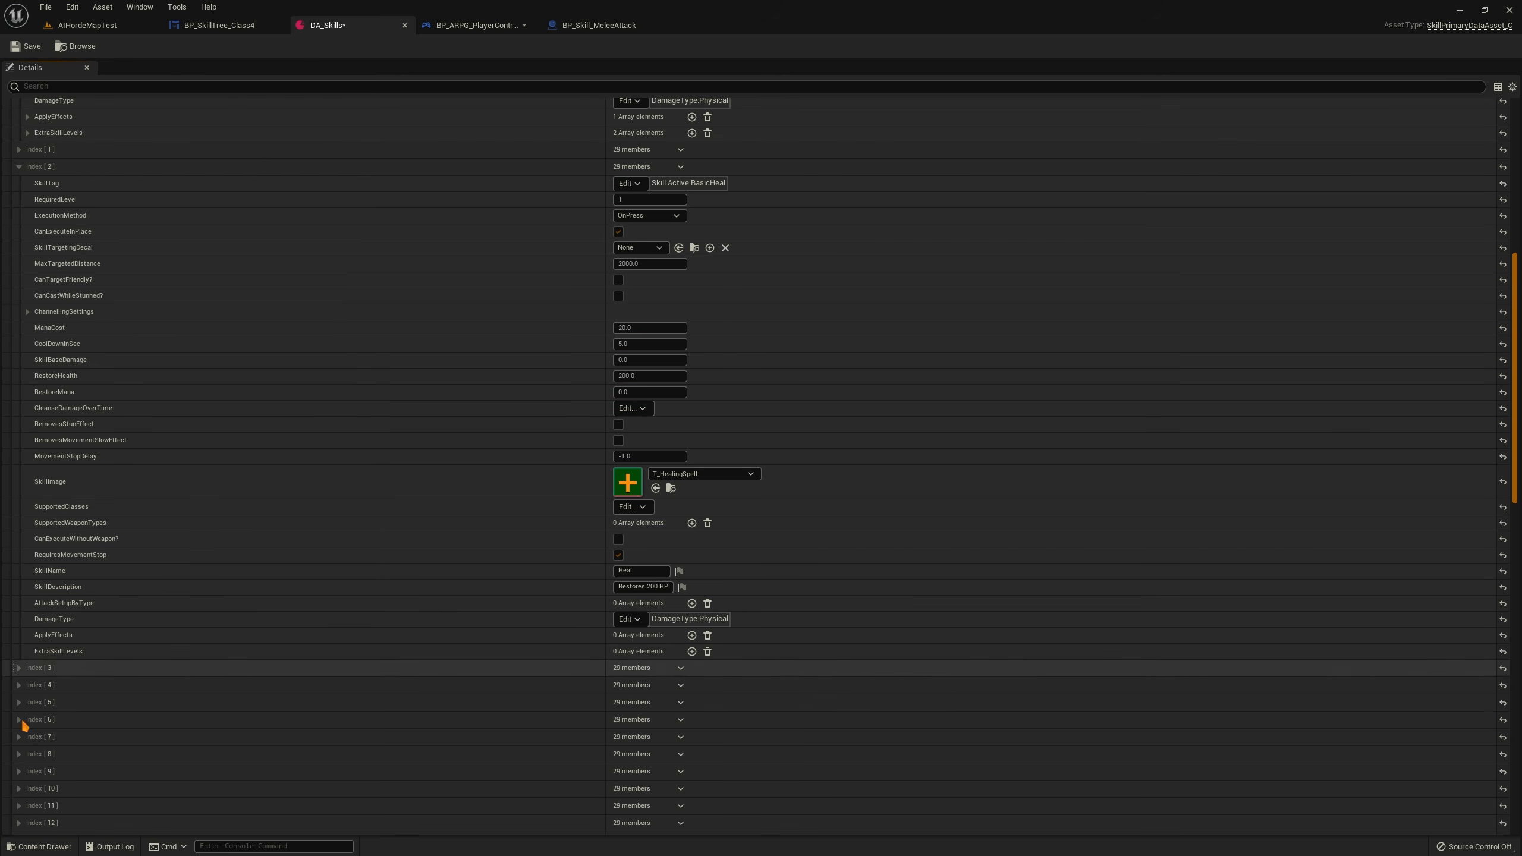
pyautogui.scroll(5, 265, 432)
pyautogui.scroll(-3, 274, 461)
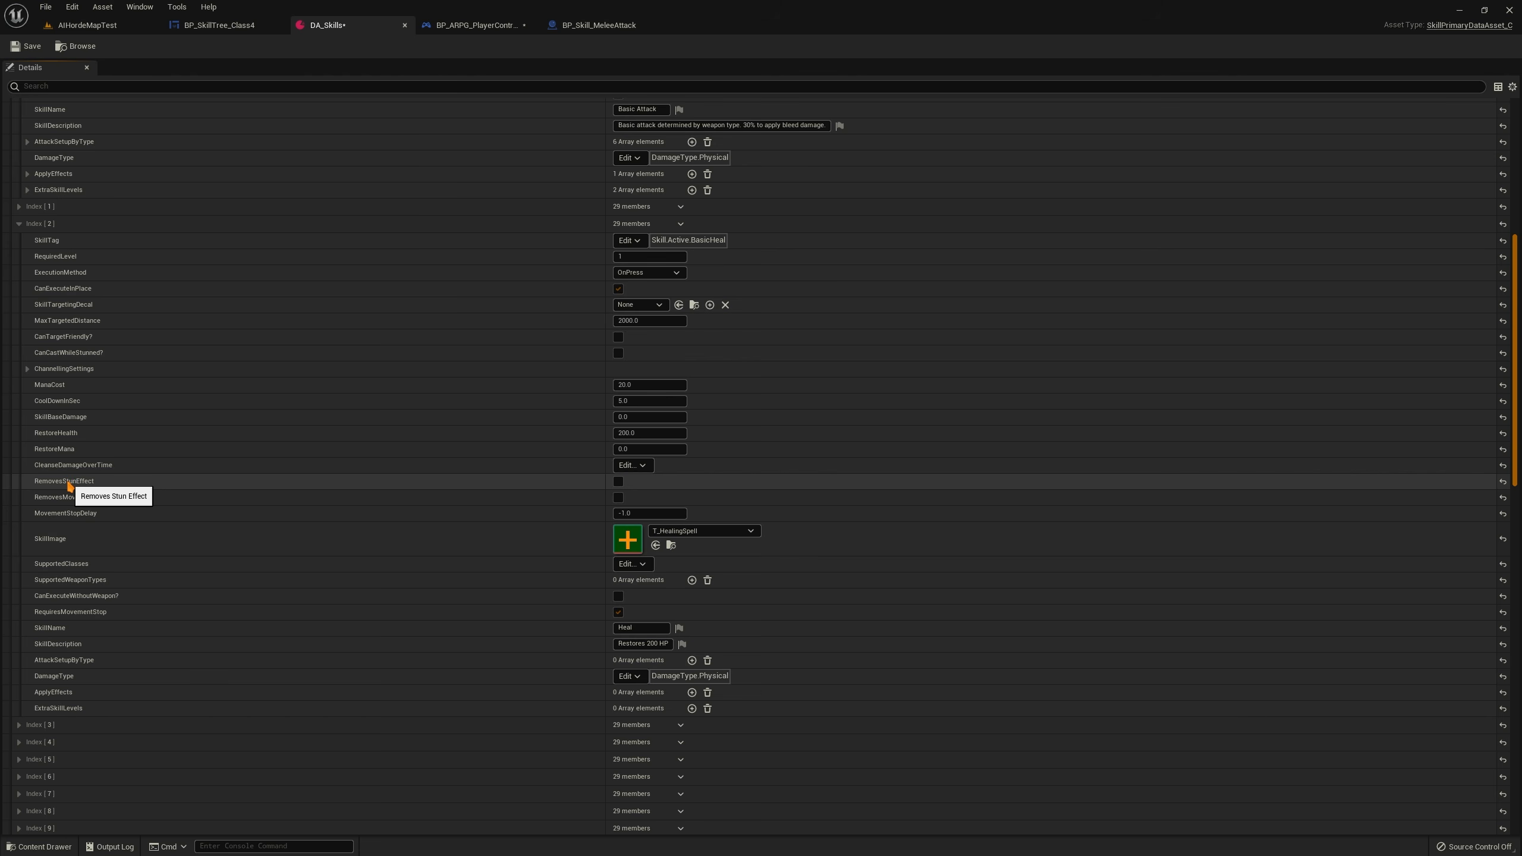
pyautogui.scroll(10, 124, 468)
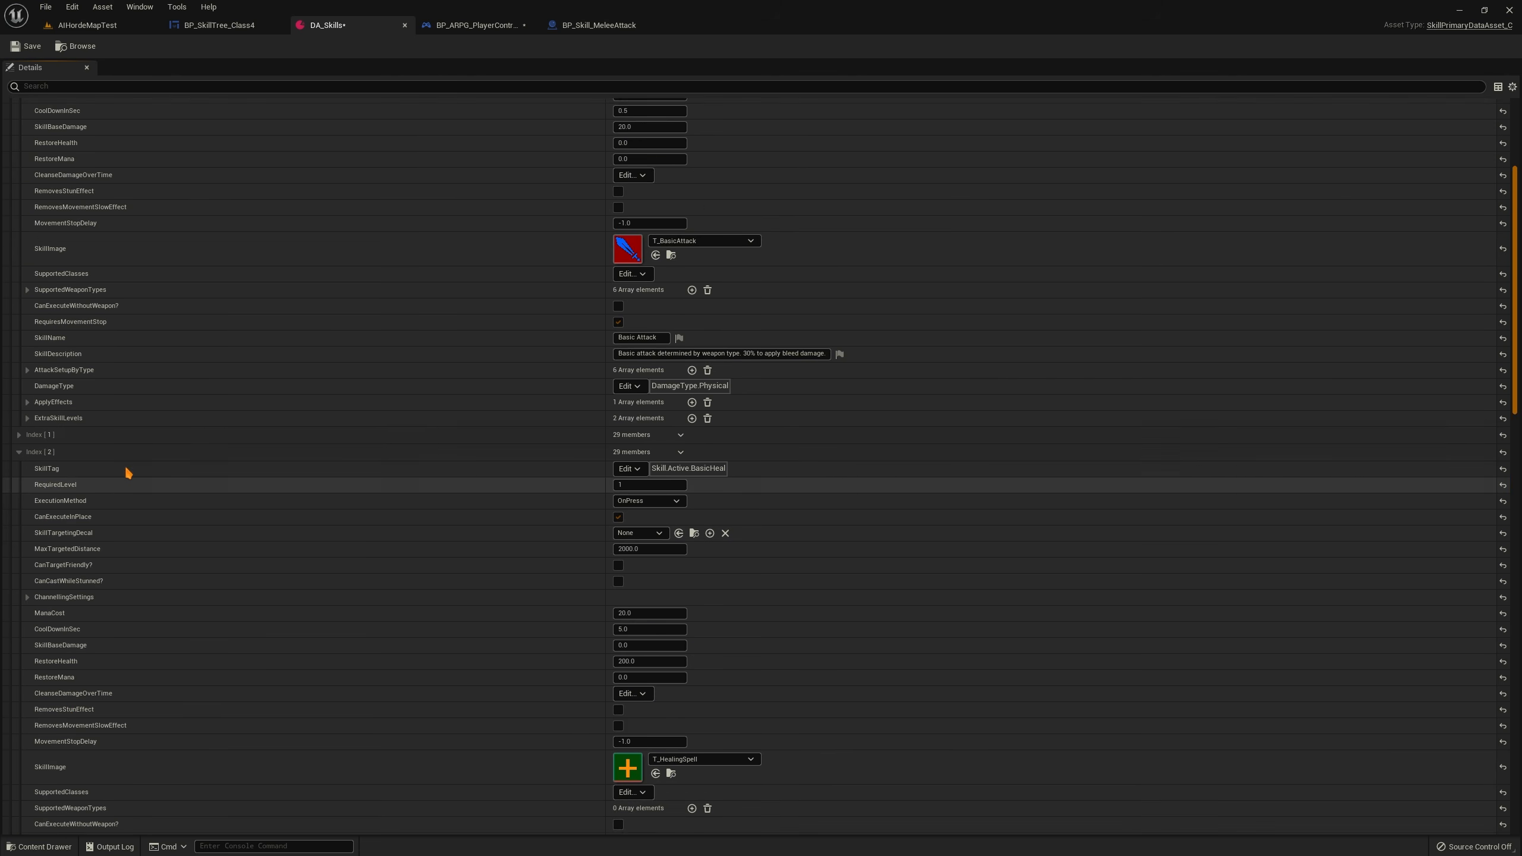
pyautogui.scroll(2, 598, 327)
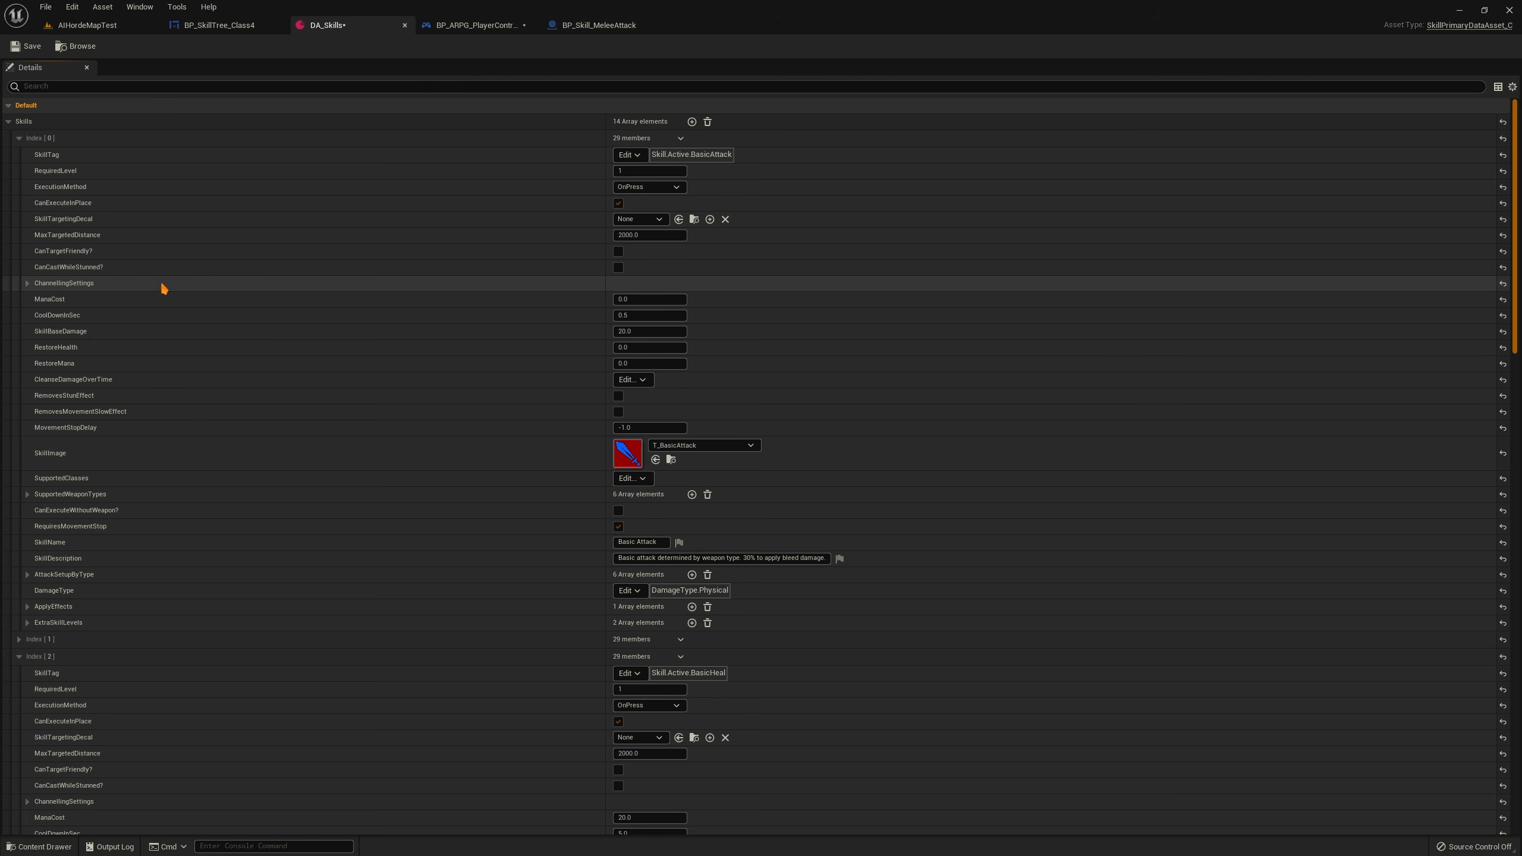
pyautogui.scroll(-5, 612, 273)
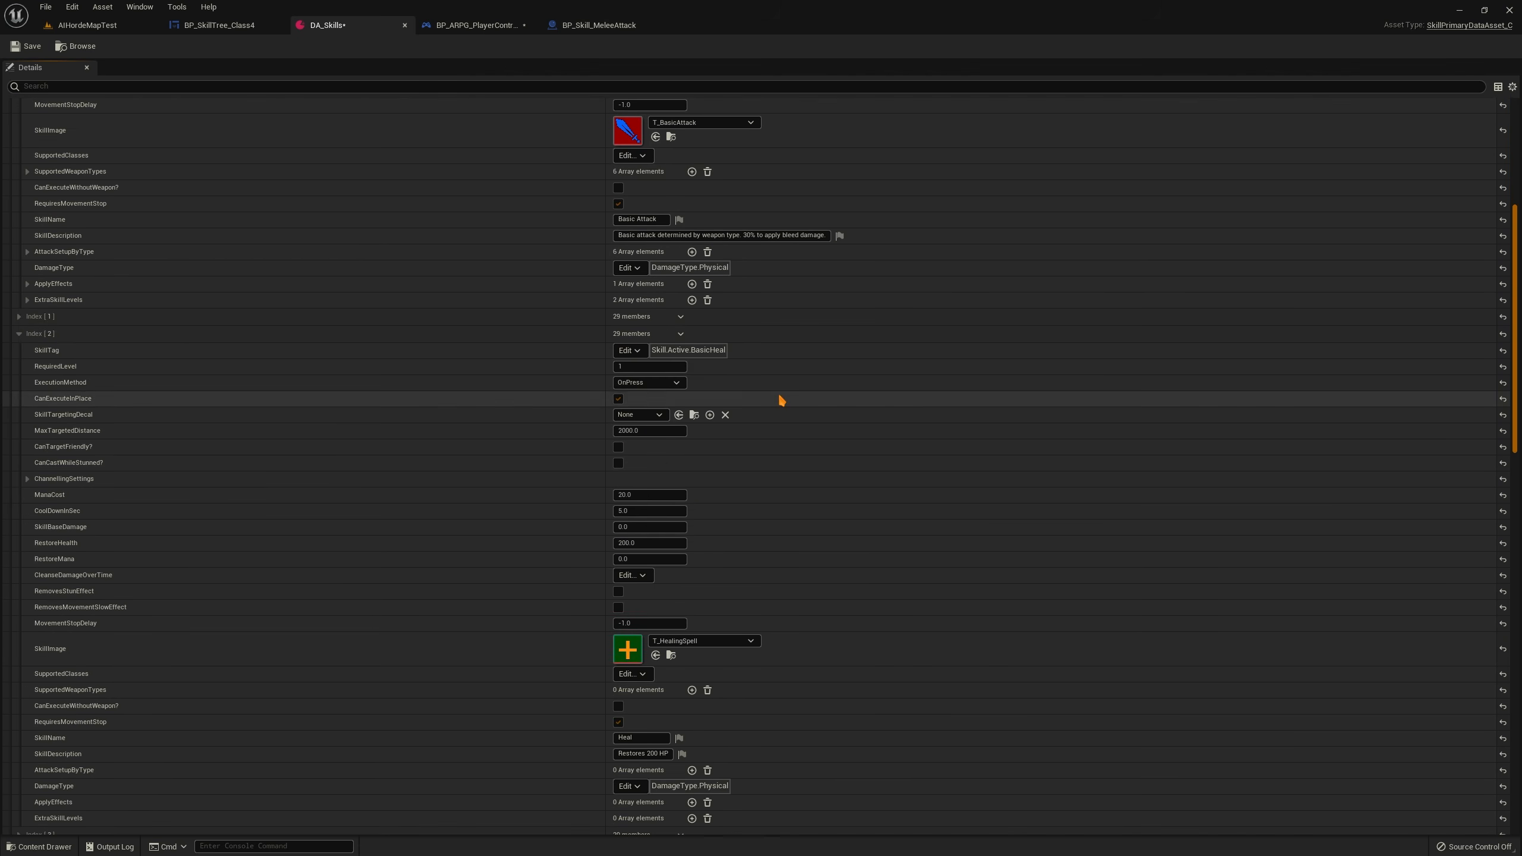
pyautogui.scroll(2, 510, 564)
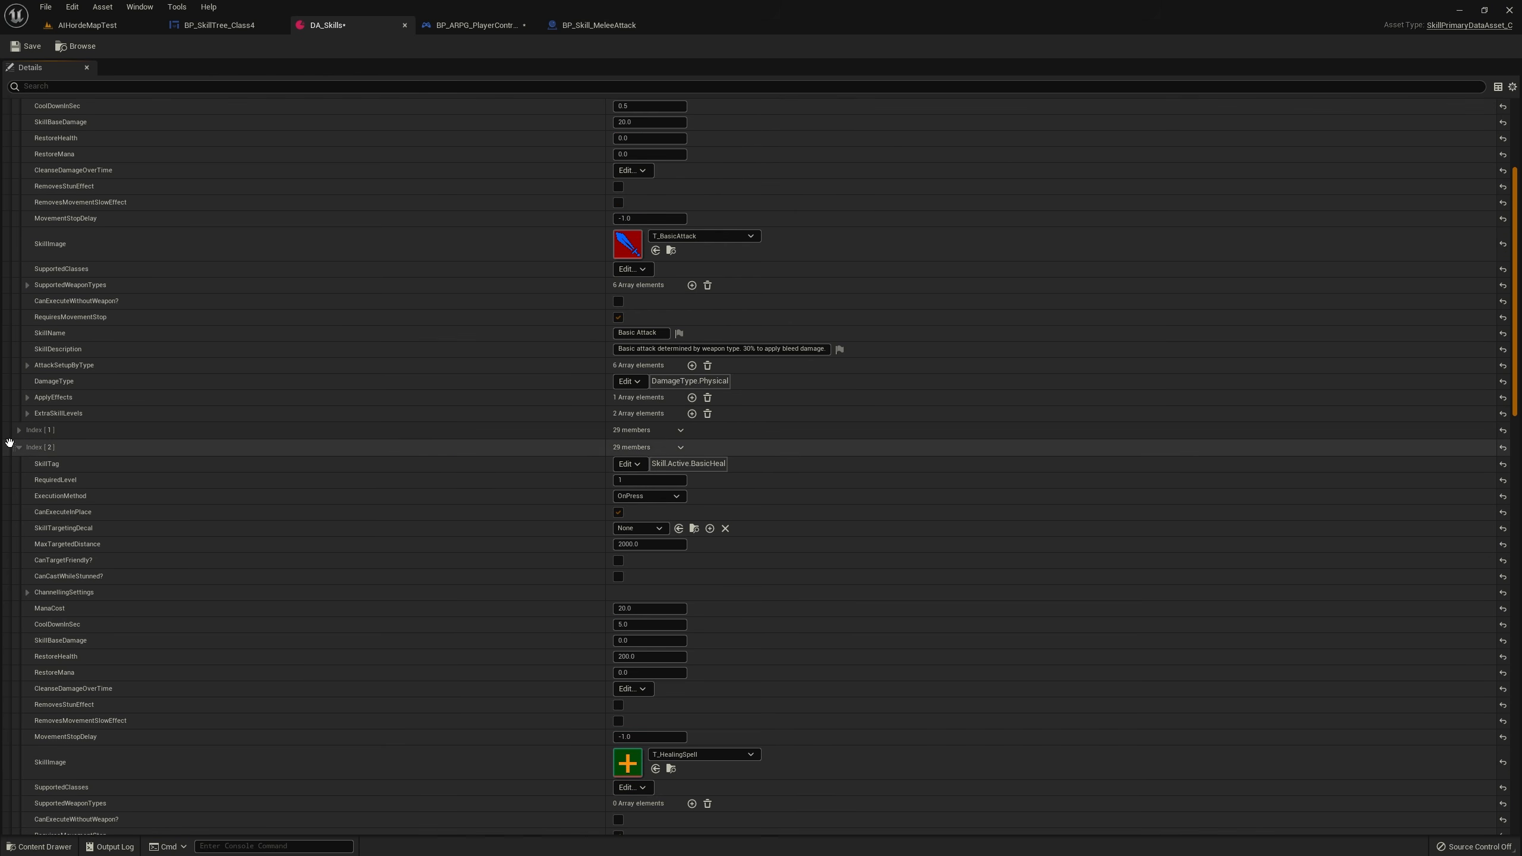
# Collapse Heal, check Index 13, and expand the Index 12 Rage skill to examine its cleanse and effect removal settings
pyautogui.click(18, 448)
pyautogui.click(19, 637)
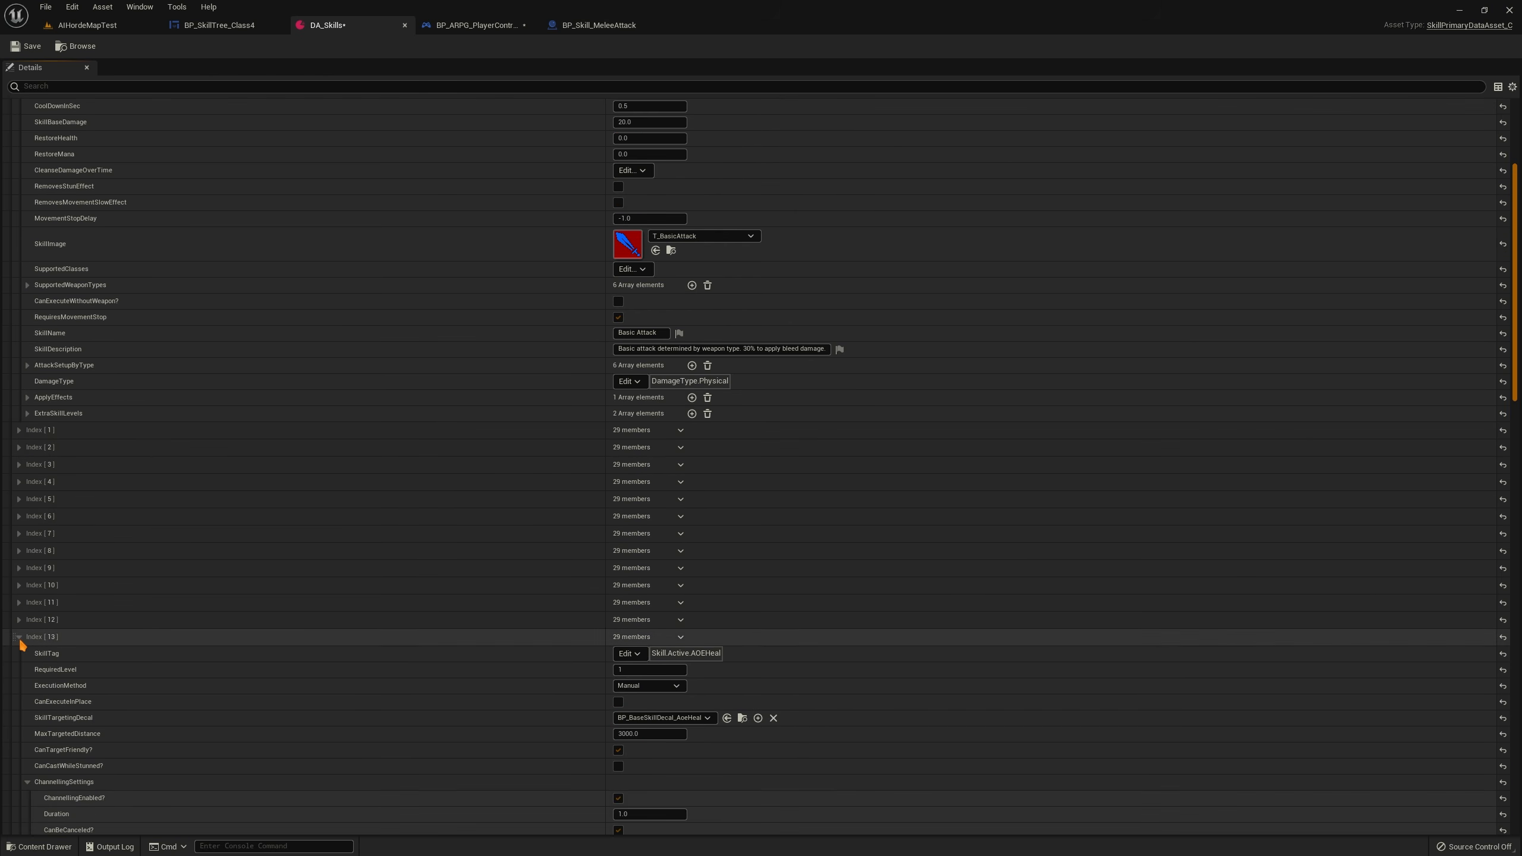
pyautogui.click(19, 637)
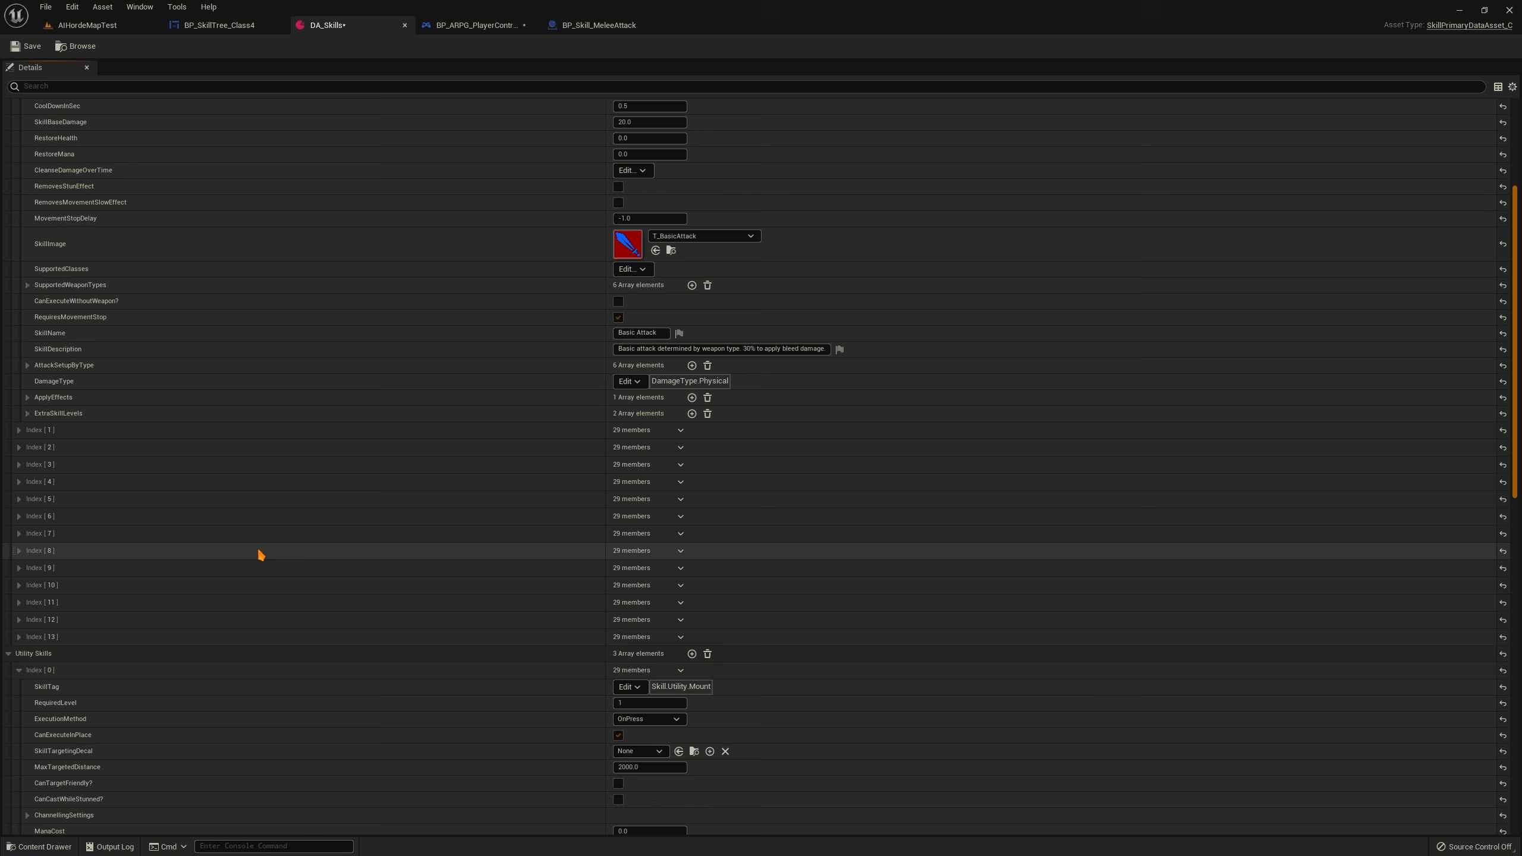
pyautogui.click(20, 620)
pyautogui.scroll(-9, 593, 425)
pyautogui.scroll(2, 578, 339)
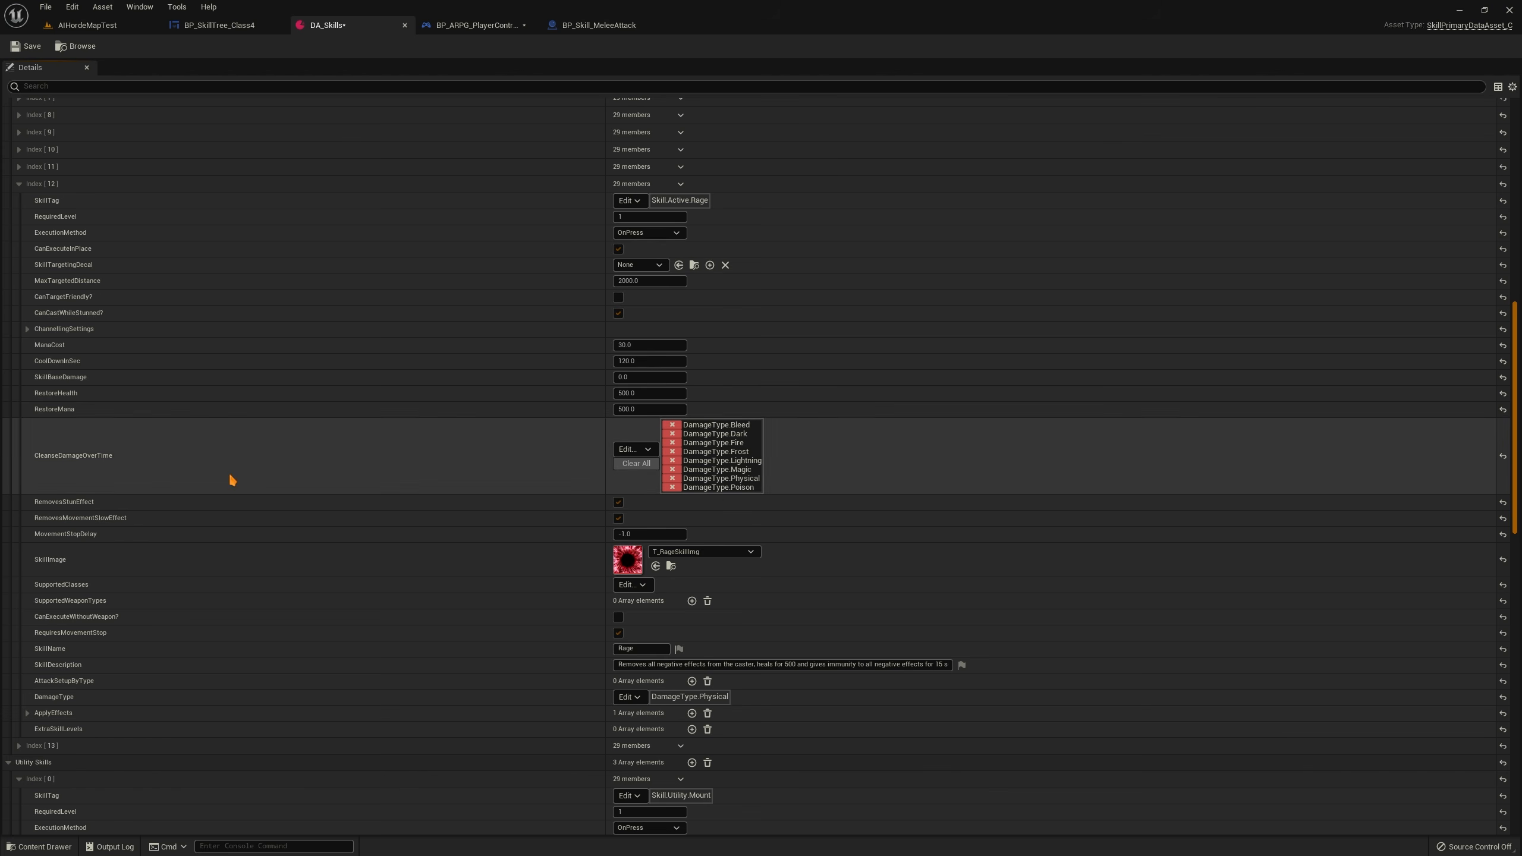
pyautogui.scroll(3, 234, 474)
pyautogui.scroll(15, 234, 474)
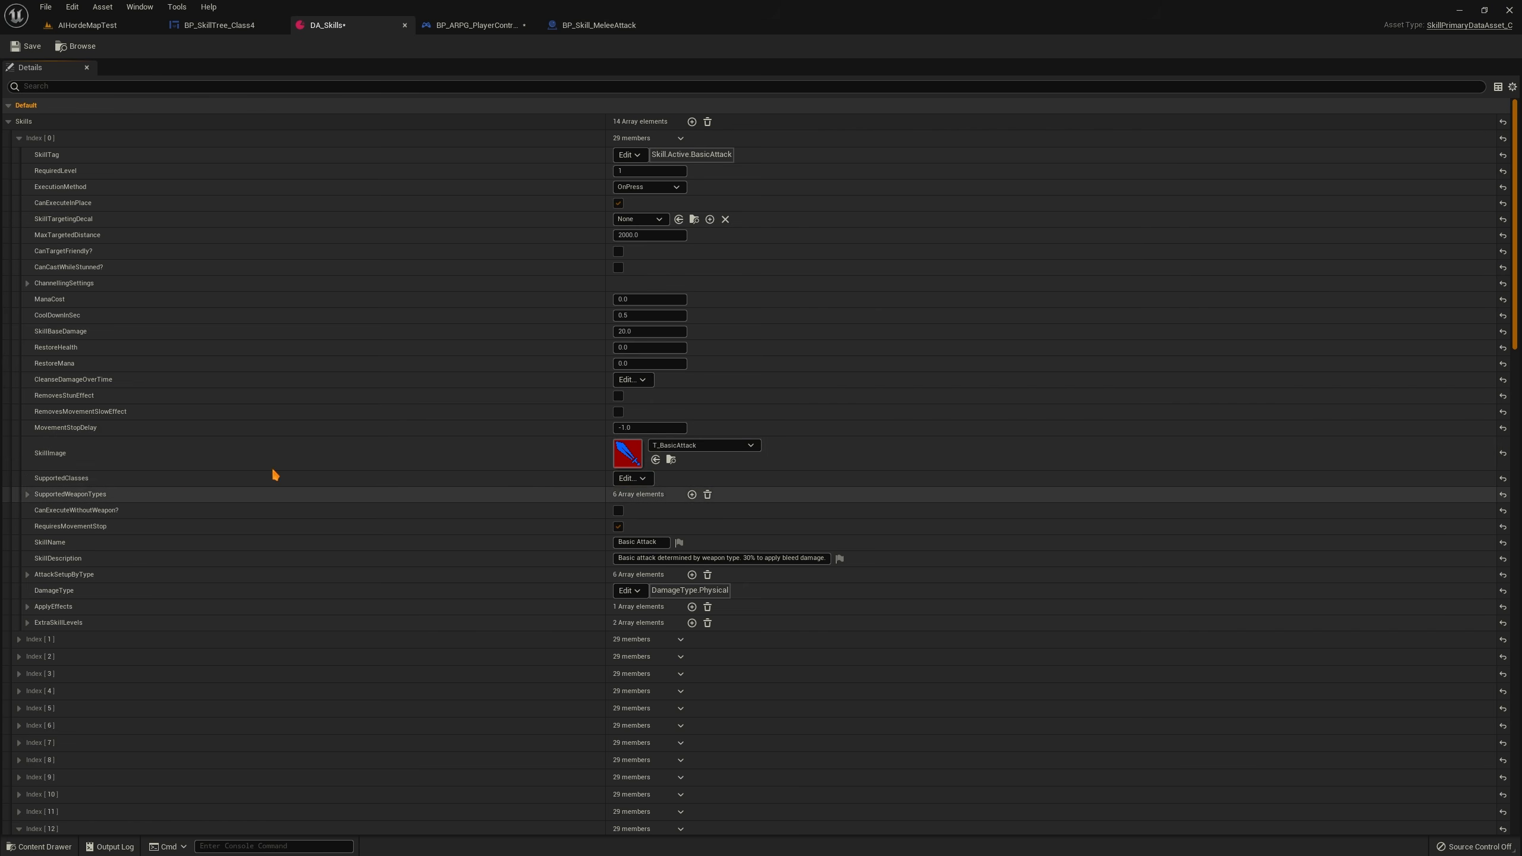
# Revisit BP_Skill_MeleeAttack's Event Graph, and expand Basic Attack's SupportedWeaponTypes in DA_Skills to examine its entries
pyautogui.click(600, 25)
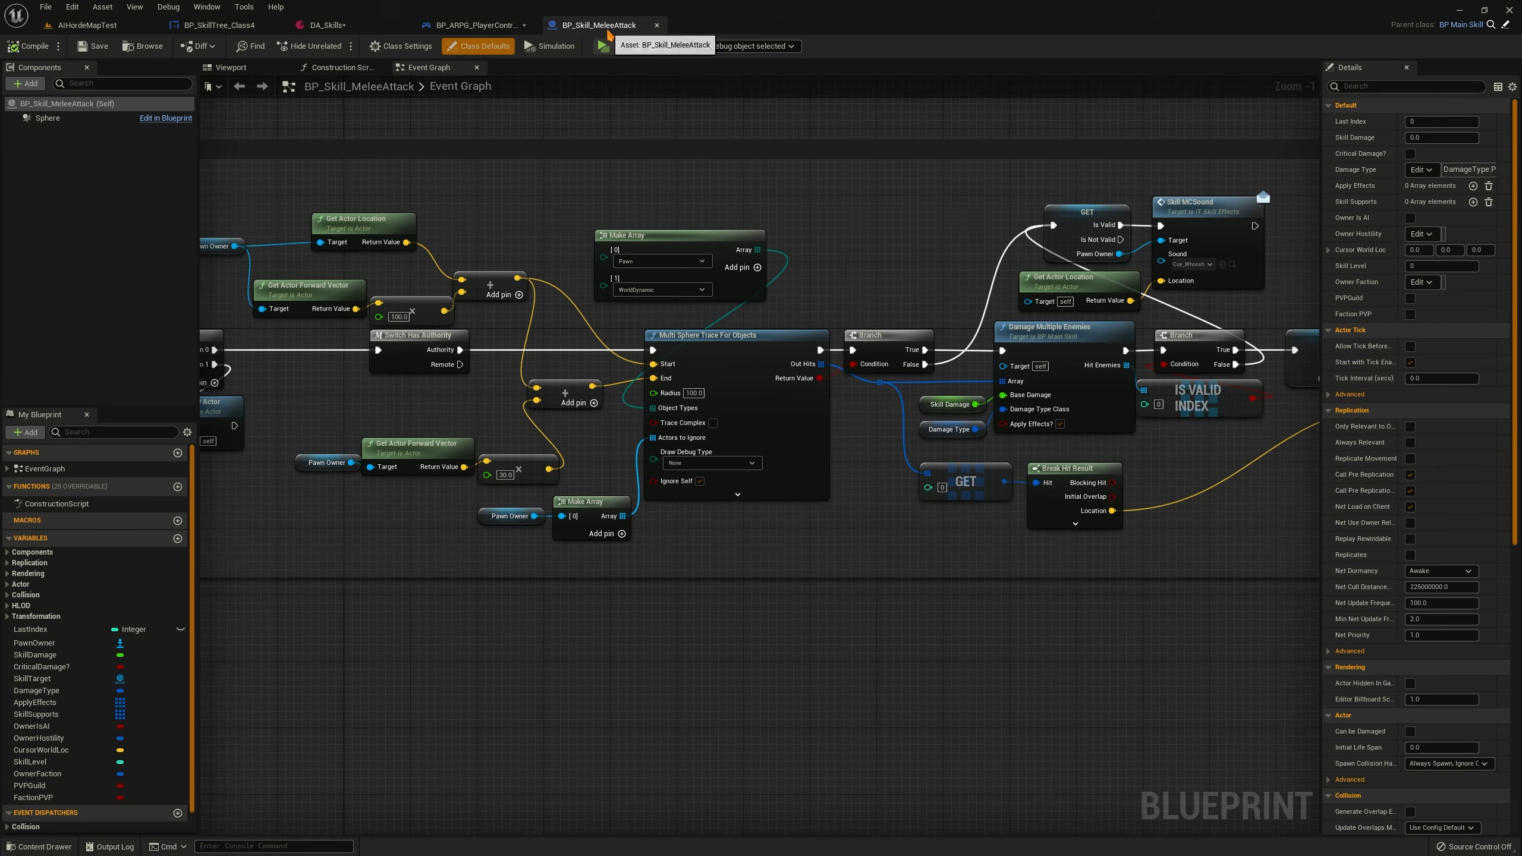
pyautogui.click(360, 25)
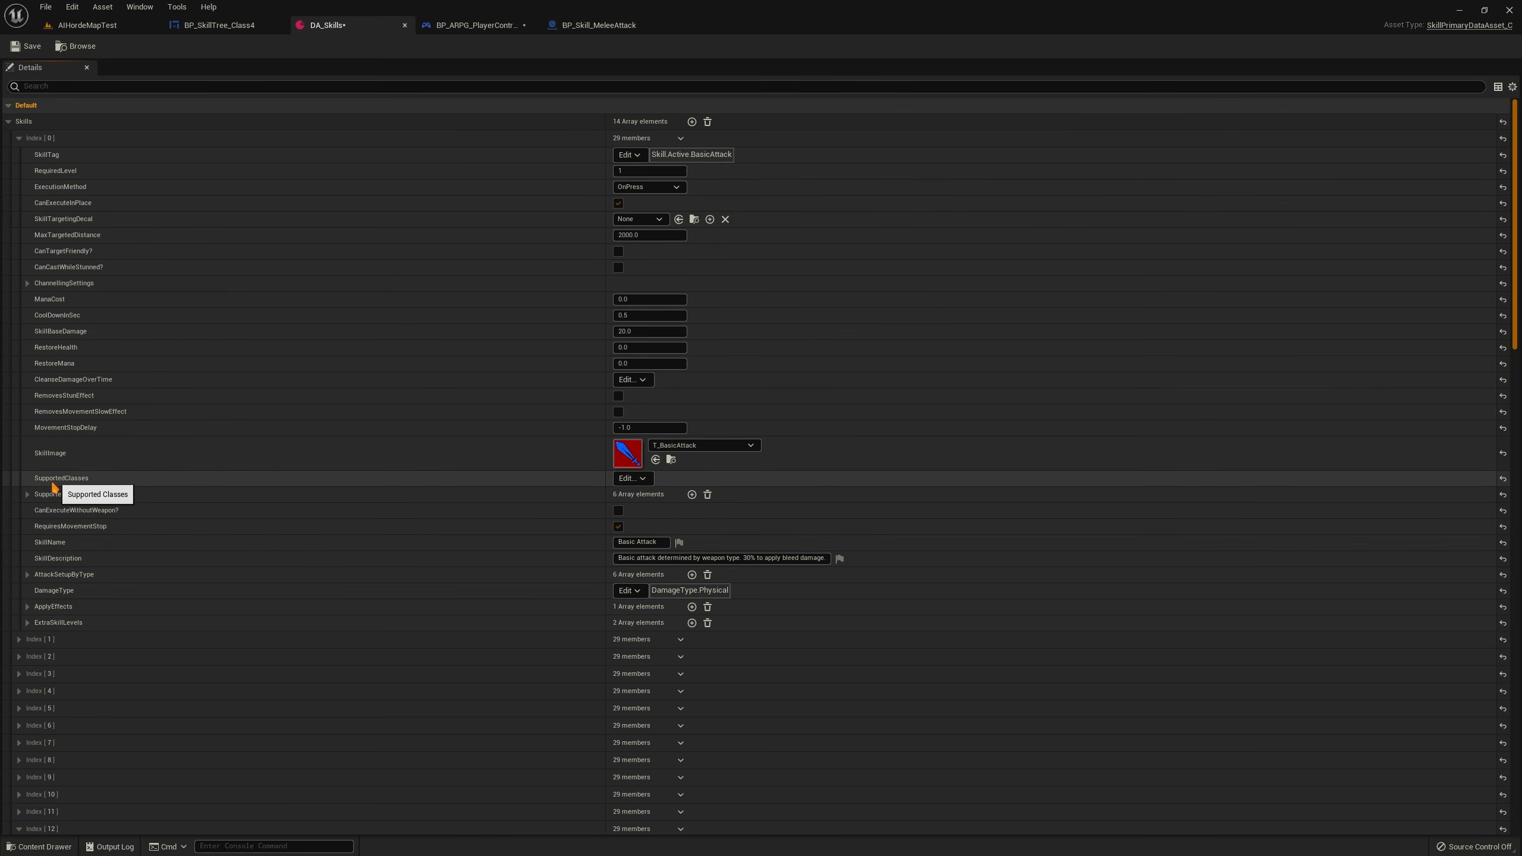
pyautogui.scroll(-2, 41, 465)
pyautogui.click(27, 439)
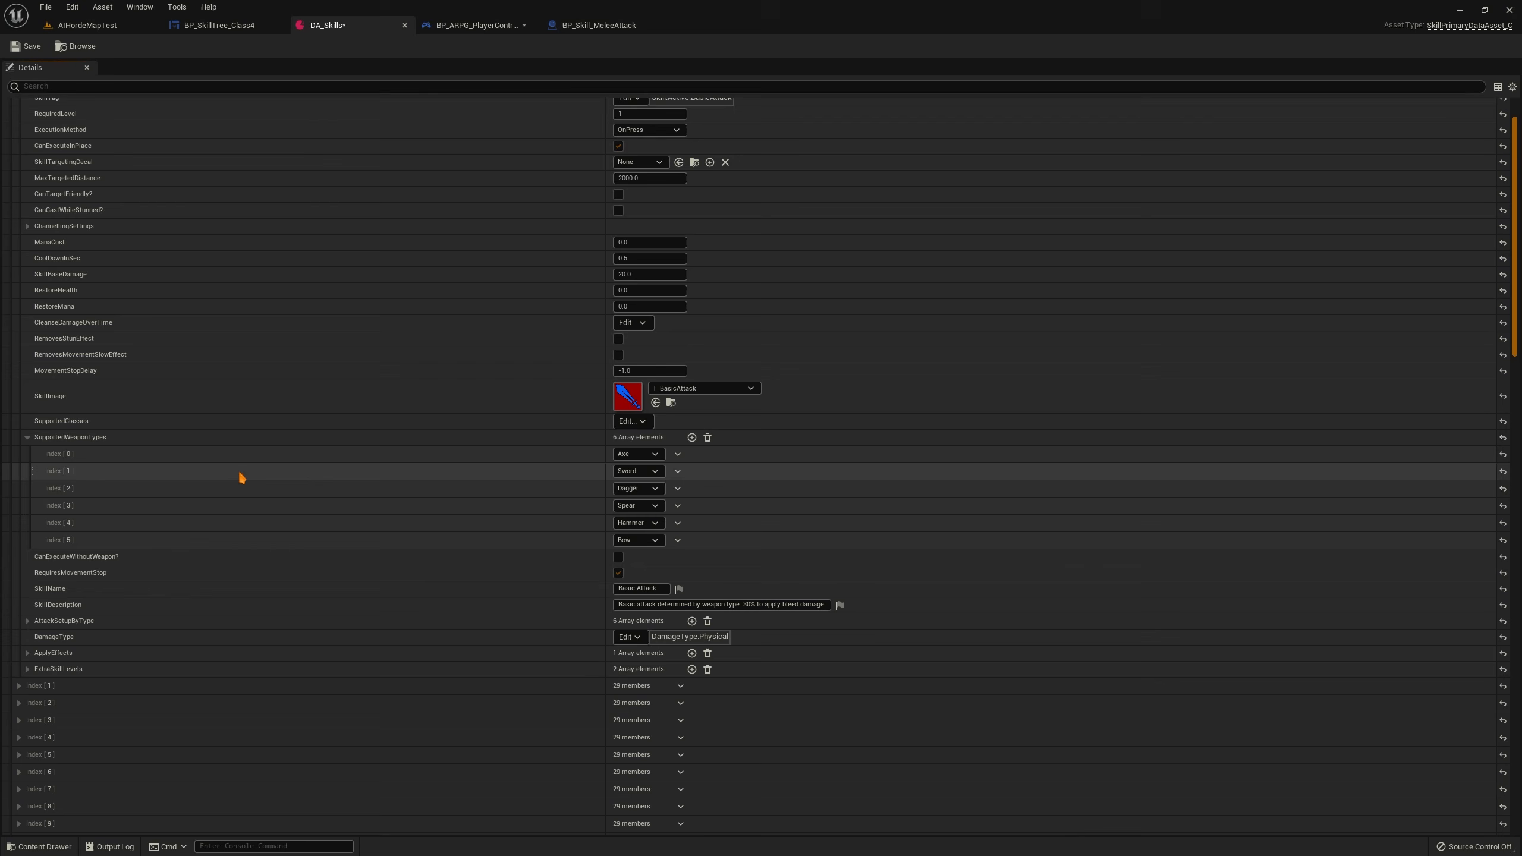
pyautogui.scroll(-4, 269, 446)
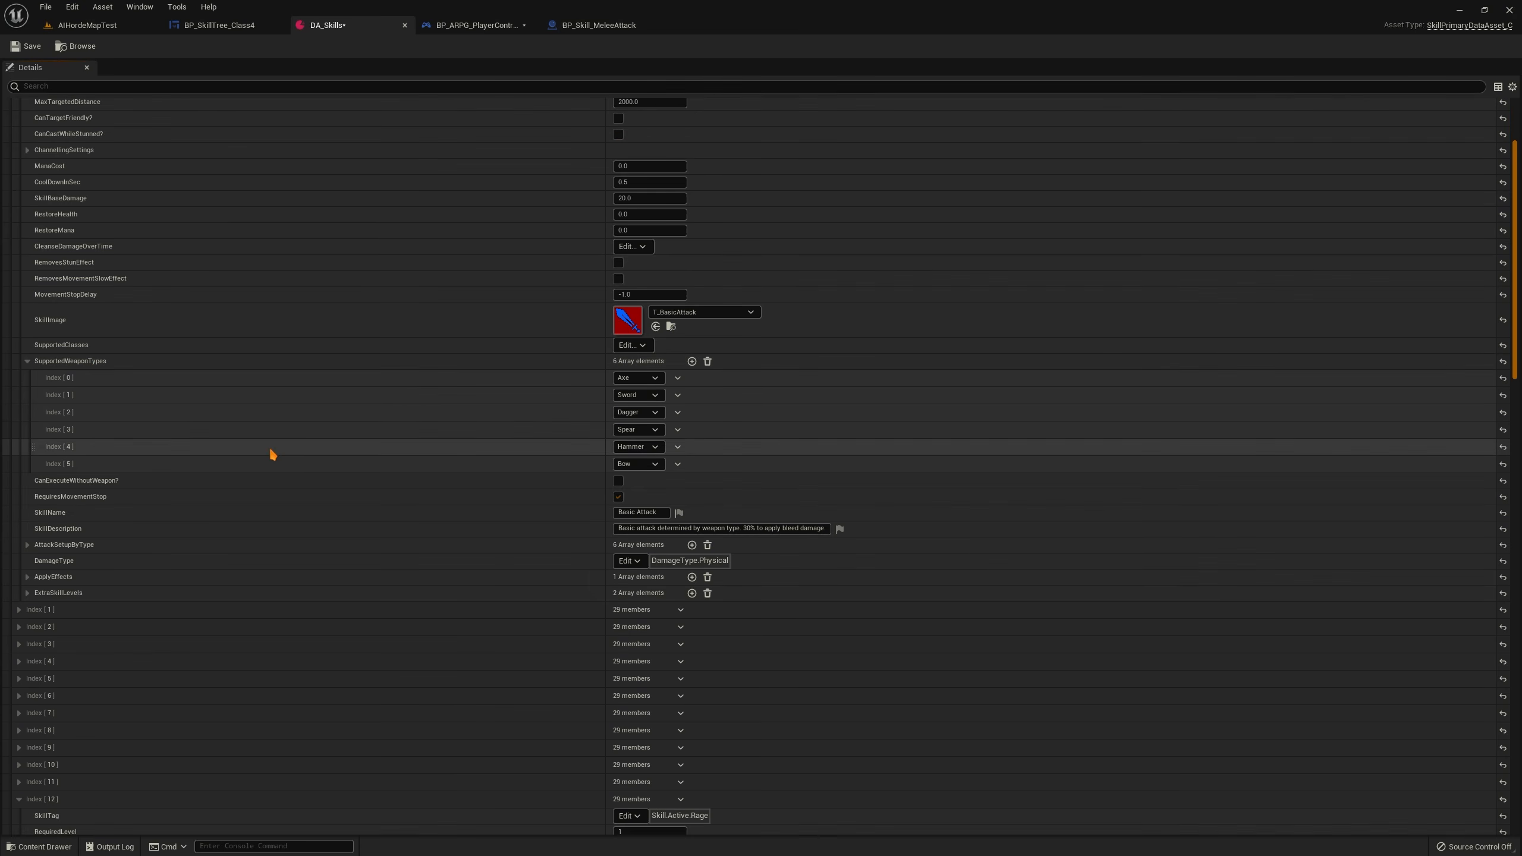
pyautogui.scroll(3, 412, 390)
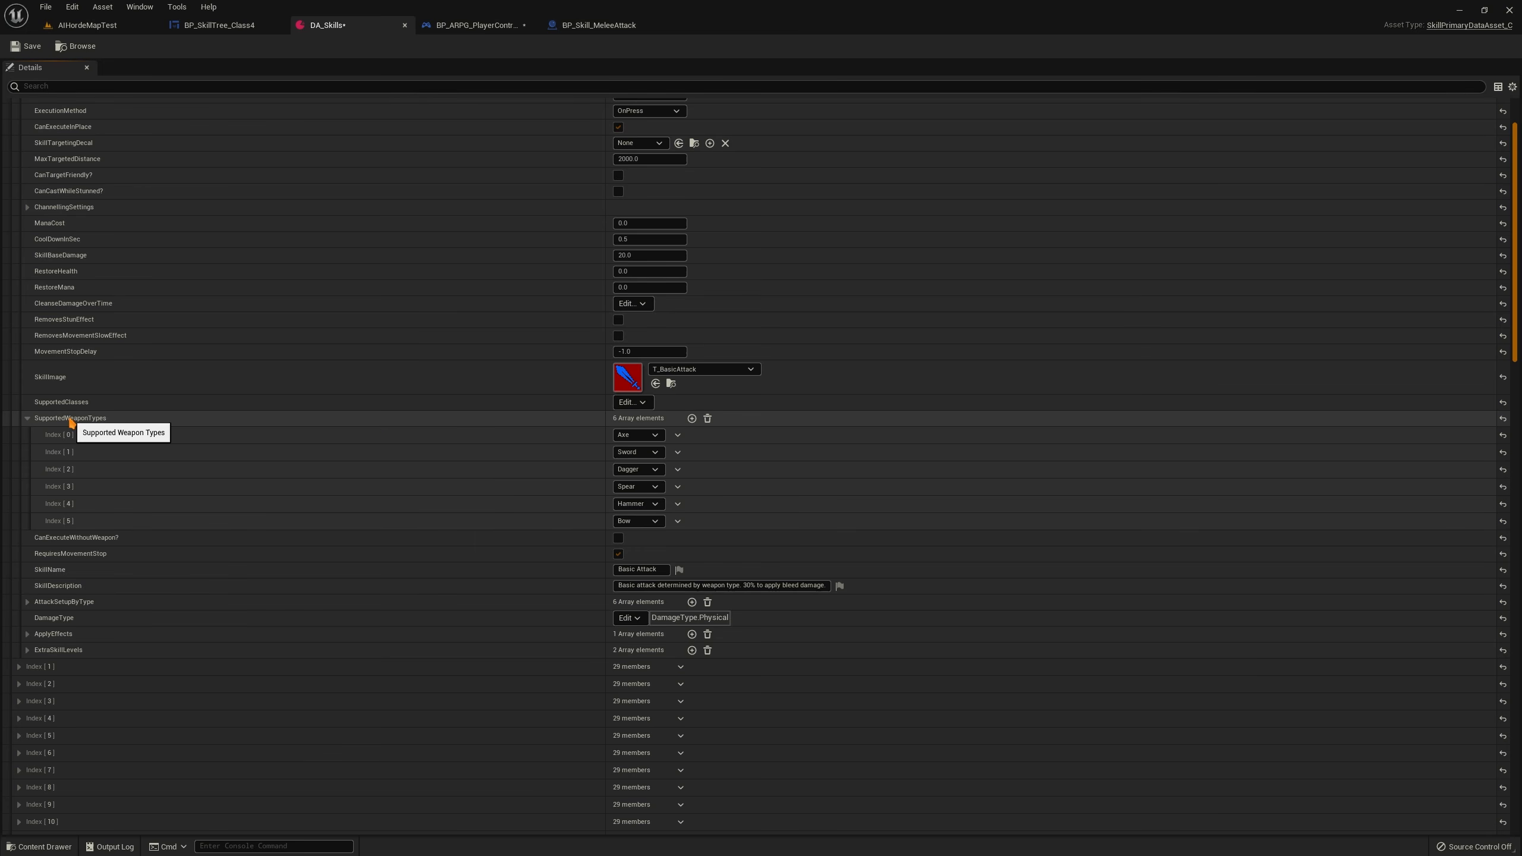
# Examine the weapon type options available for Basic Attack's first SupportedWeaponTypes entry, leaving it as Axe
pyautogui.scroll(-3, 240, 428)
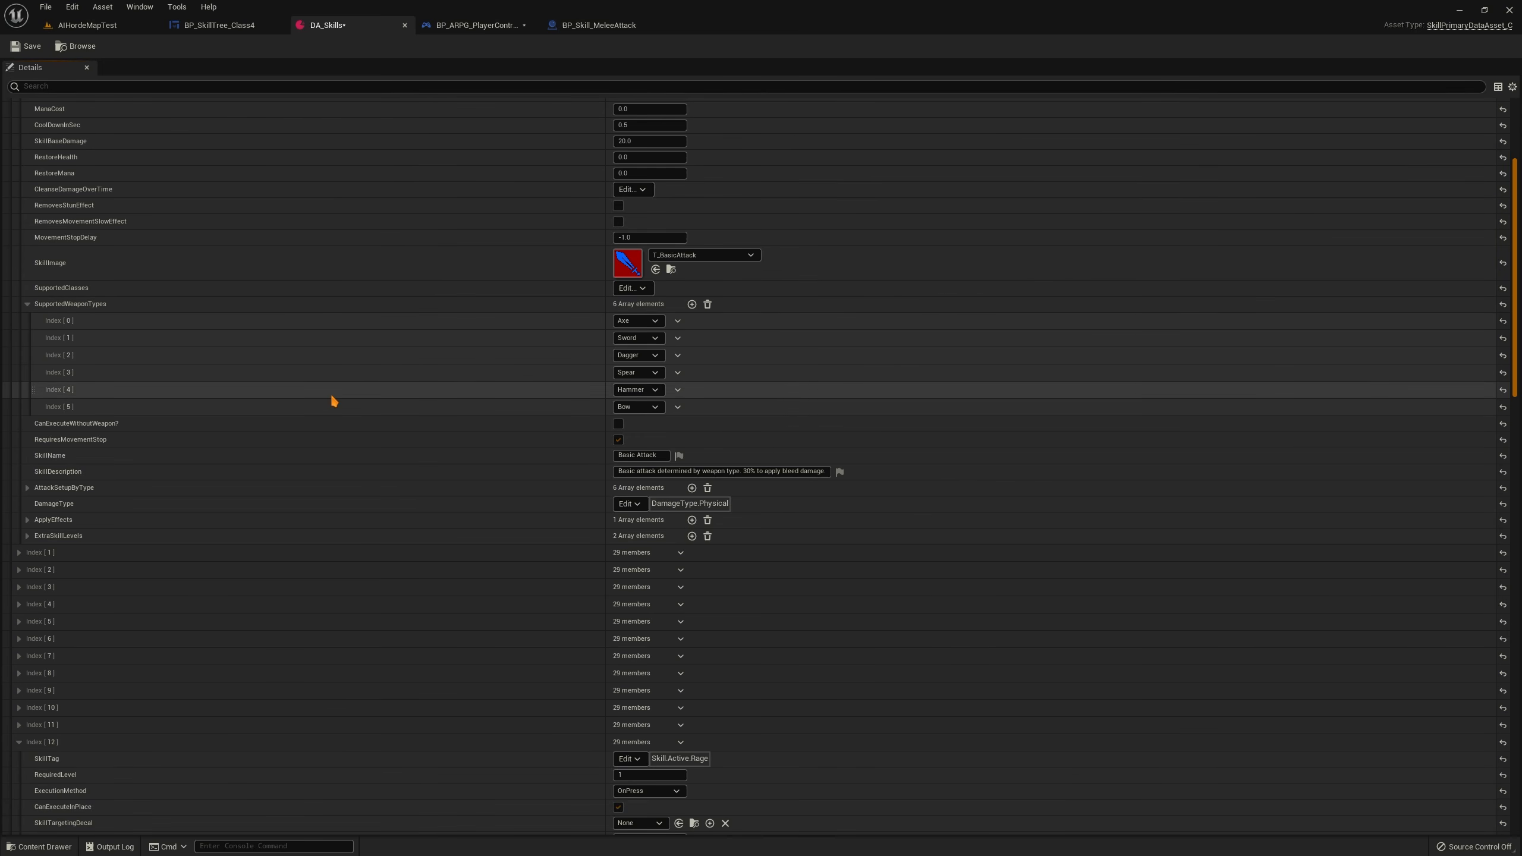
pyautogui.scroll(-2, 677, 306)
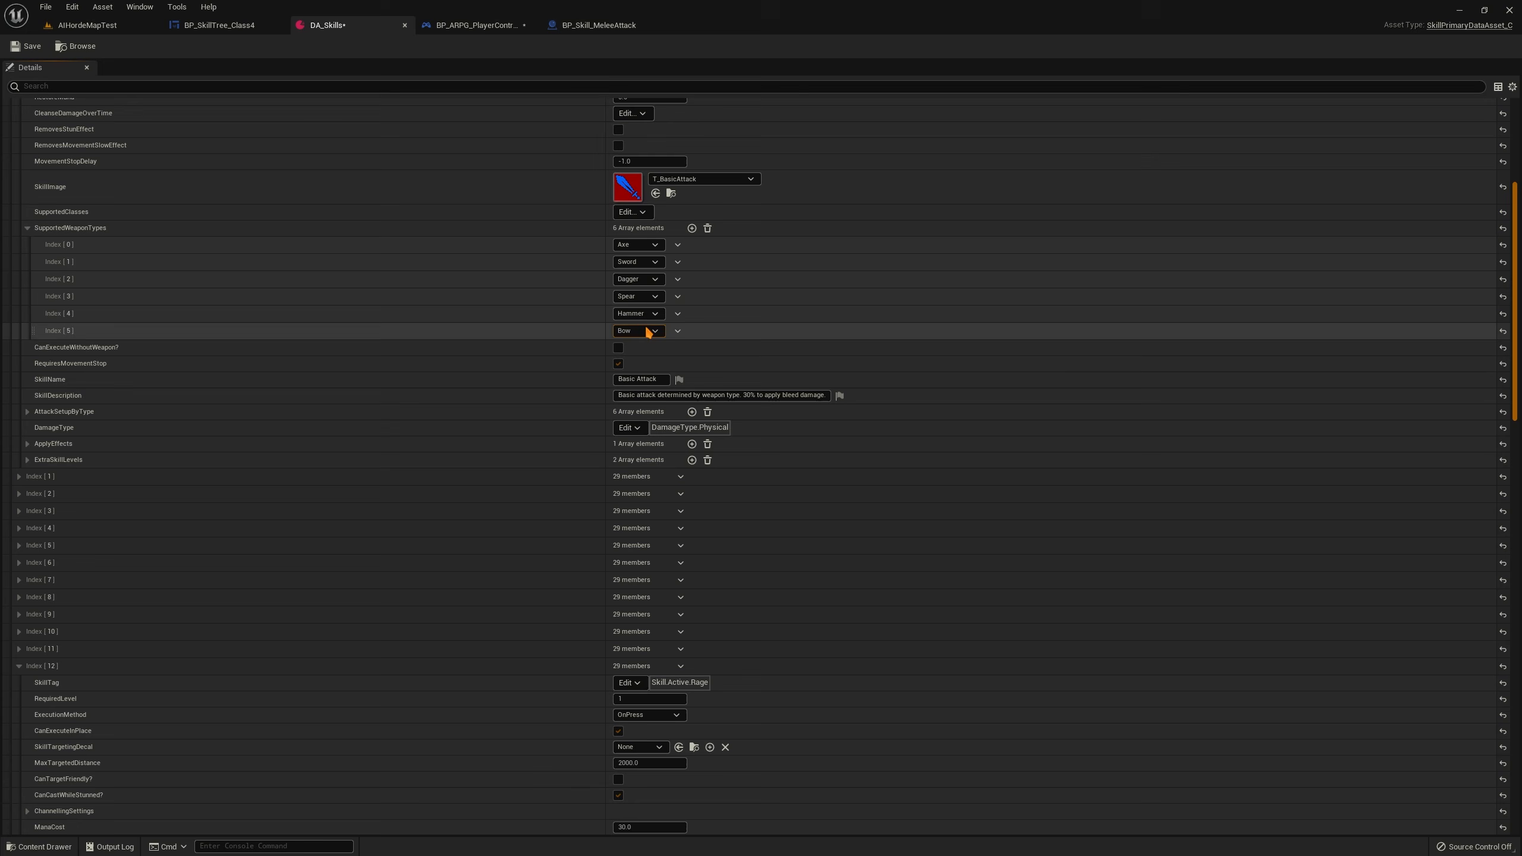
pyautogui.click(632, 246)
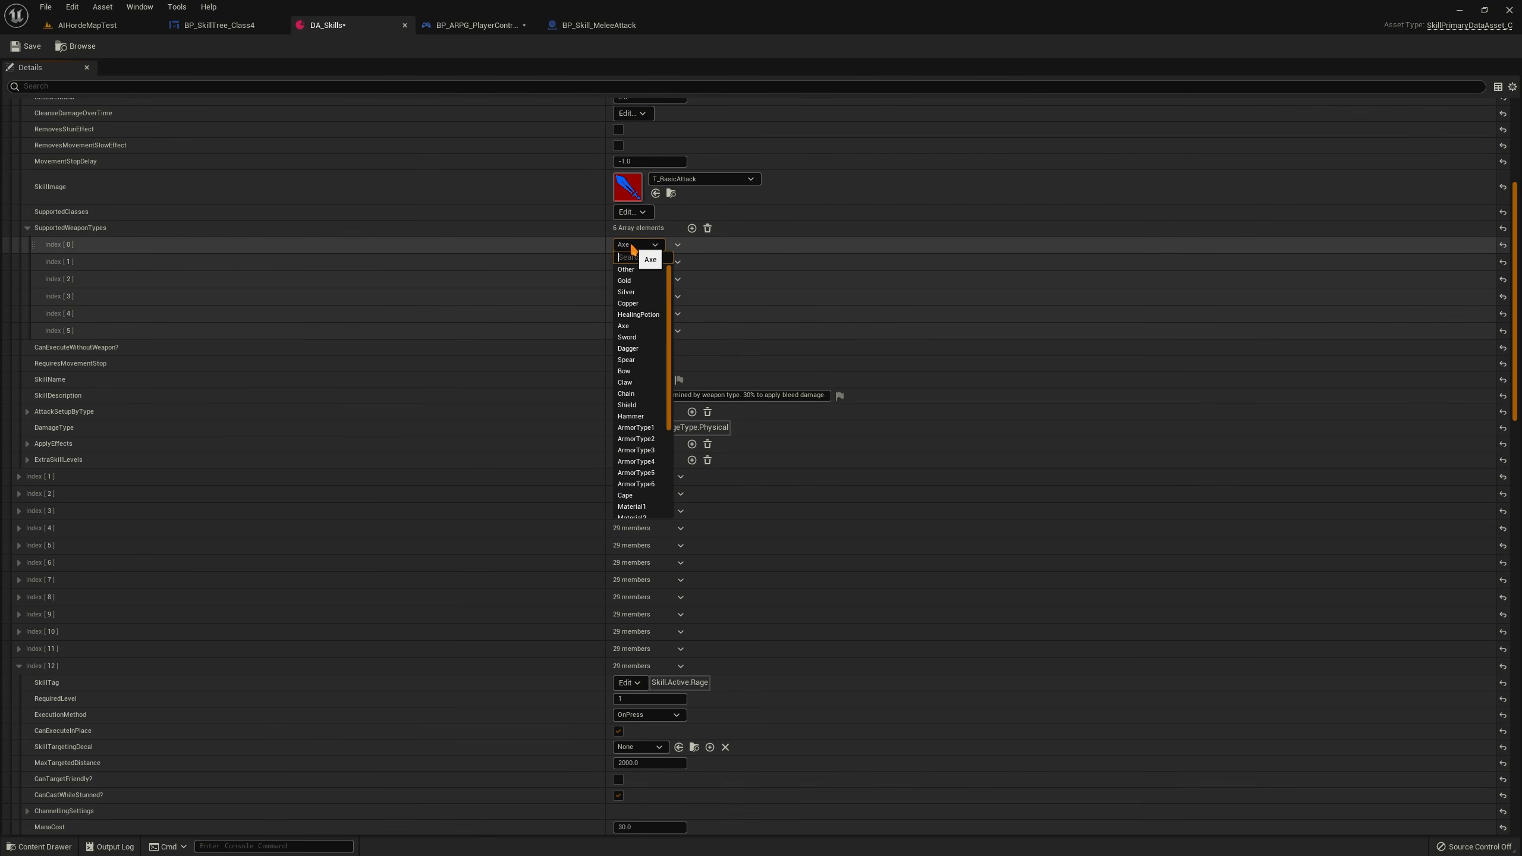
pyautogui.click(347, 306)
pyautogui.scroll(-2, 299, 317)
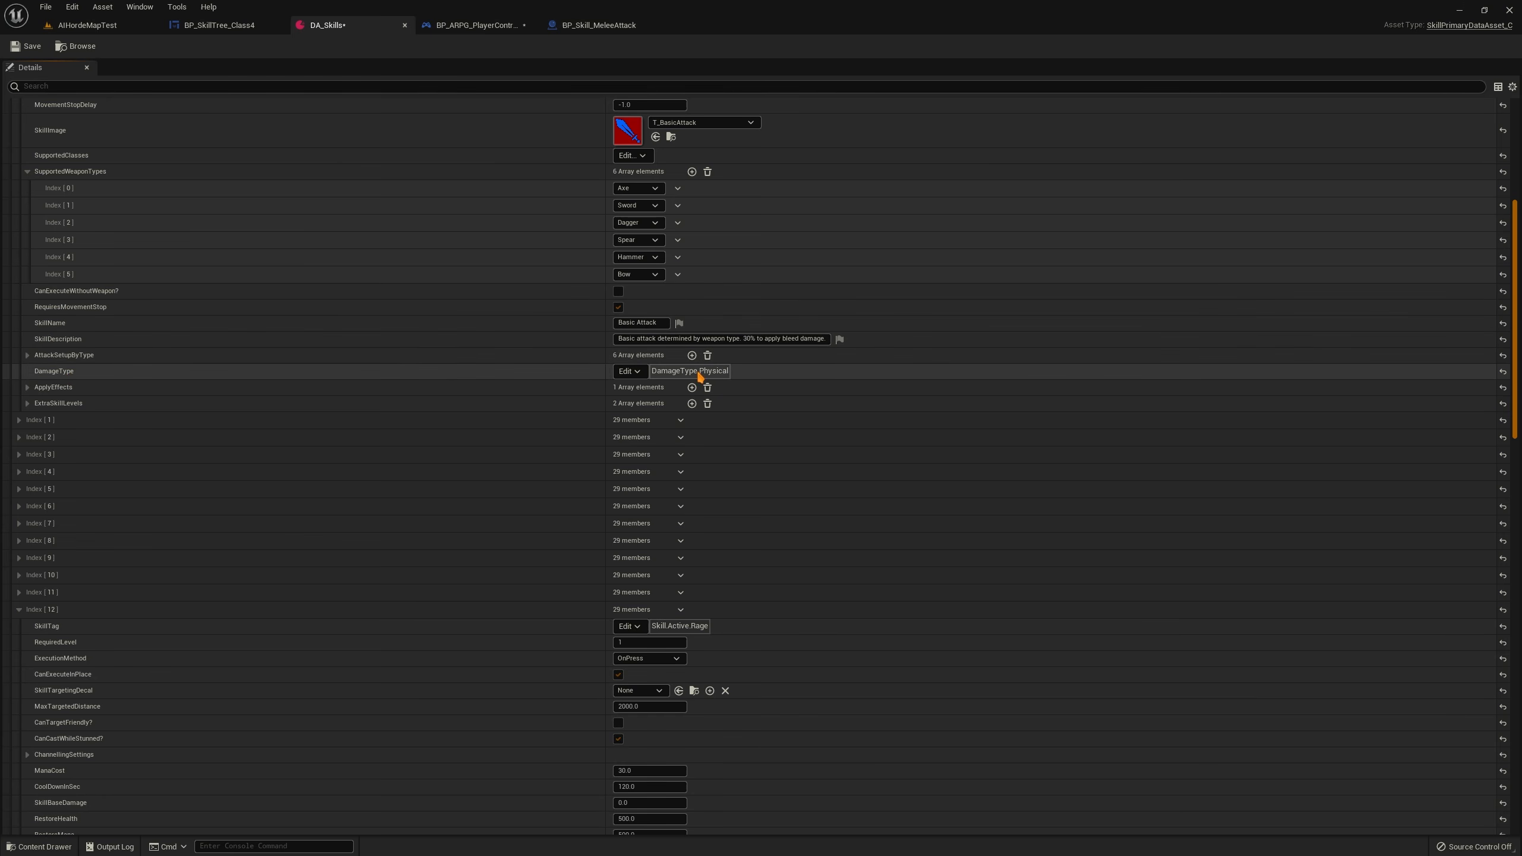
# Search the gameplay tags for "damagety" to review the damage types available for Basic Attack's DamageType
pyautogui.click(629, 372)
pyautogui.write('damaegty')
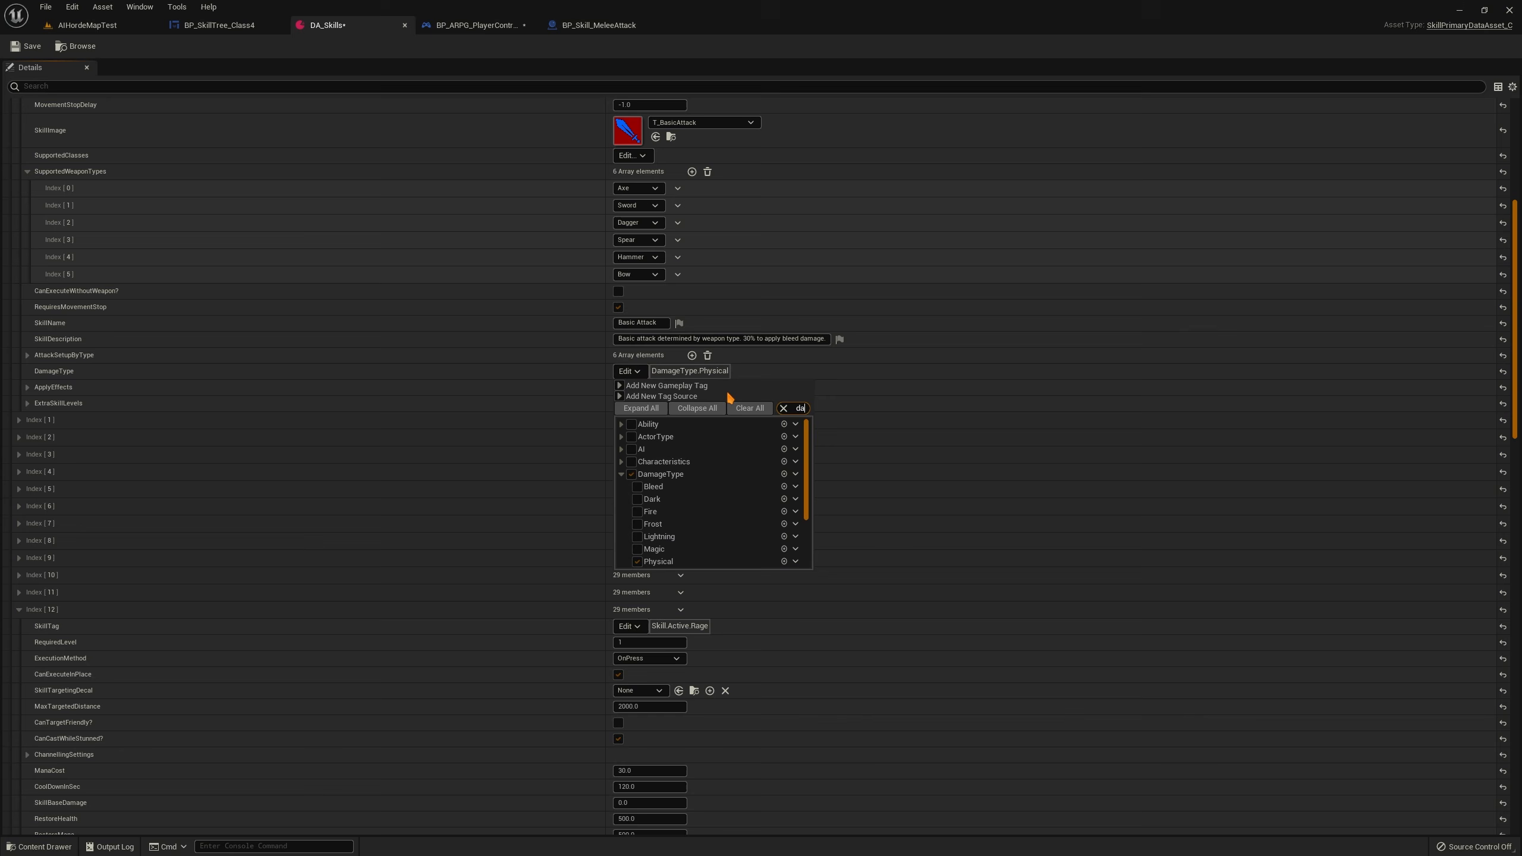
pyautogui.press('BackSpace')
pyautogui.press('BackSpace')
pyautogui.press('BackSpace')
pyautogui.press('BackSpace')
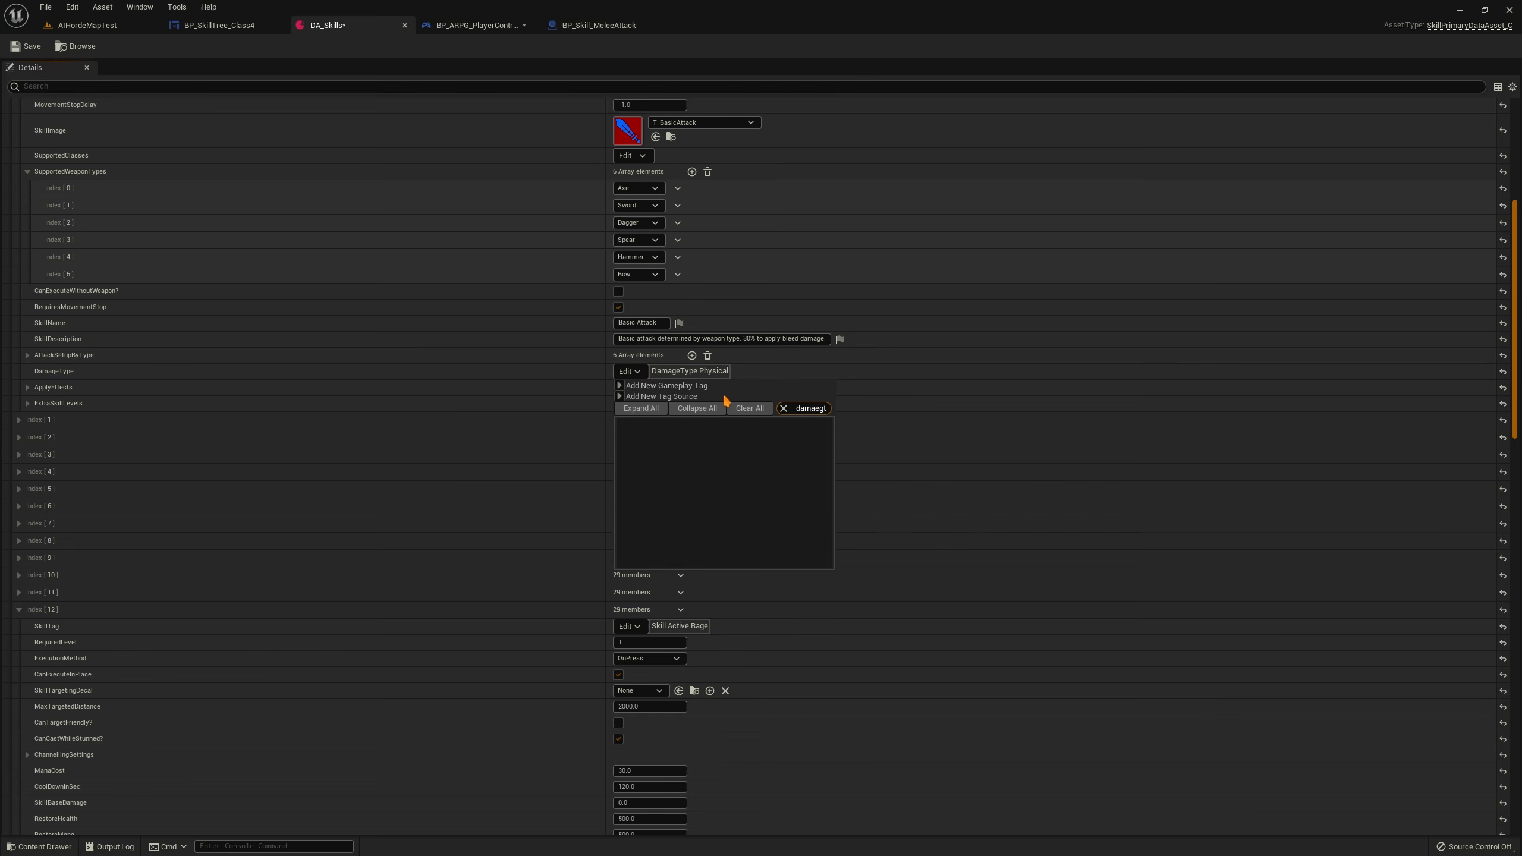
pyautogui.write('gety')
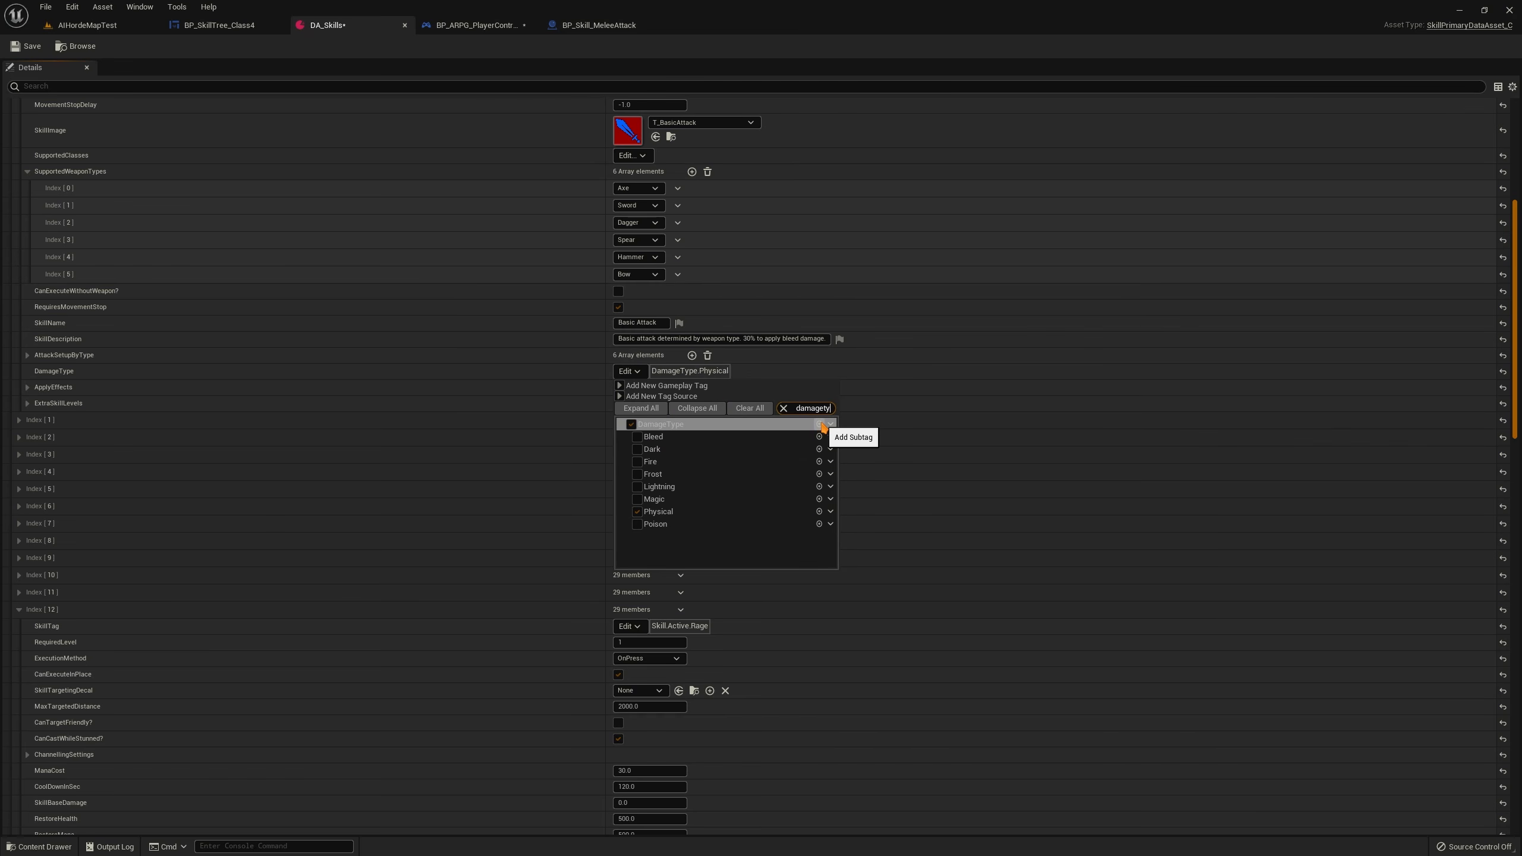
pyautogui.click(439, 422)
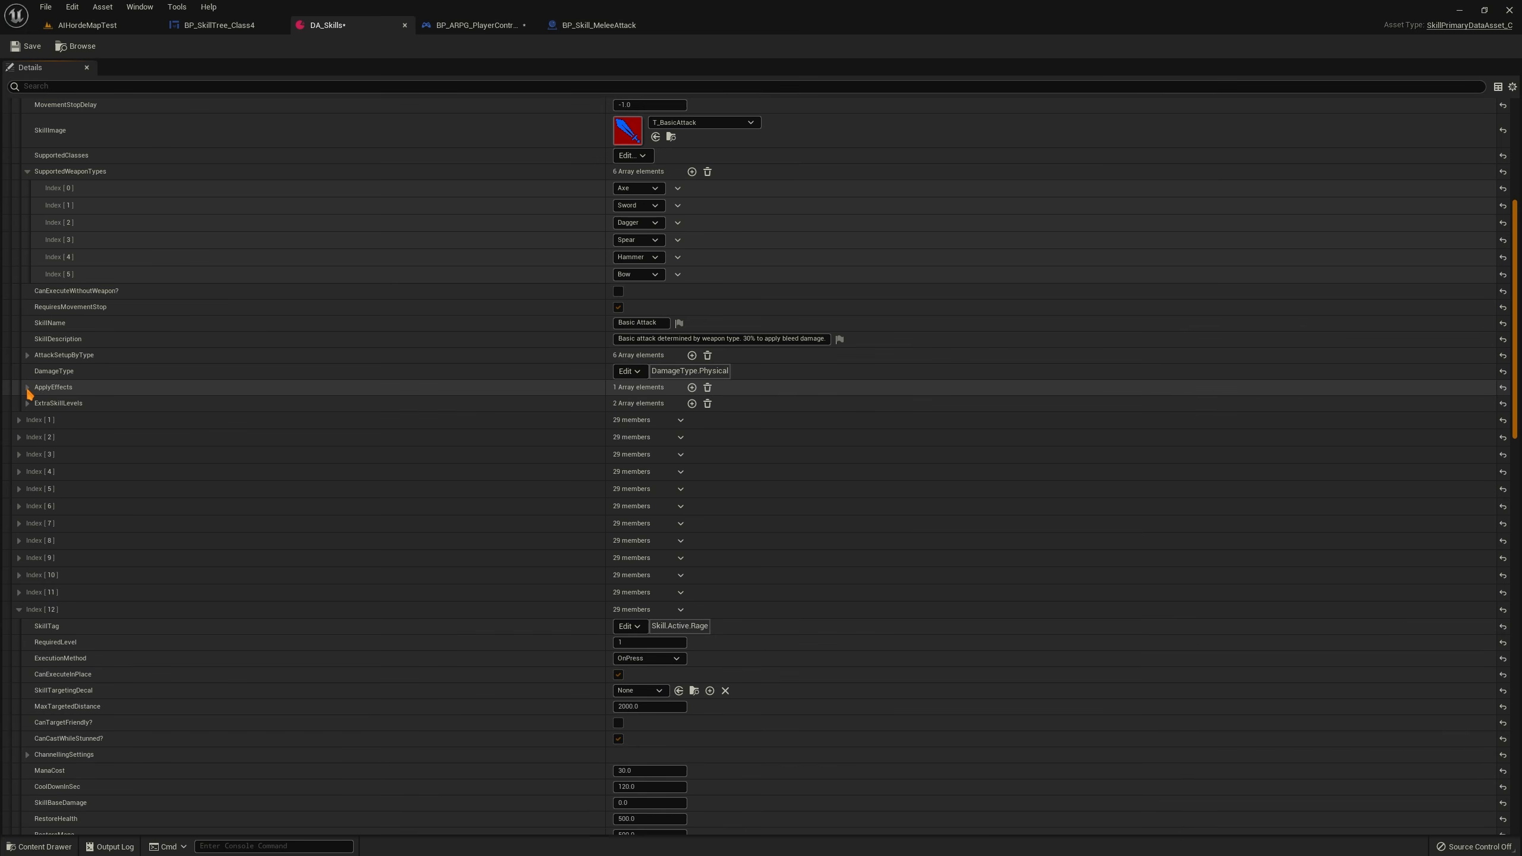
# Expand Basic Attack's ExtraSkillLevels, and play AIHordeMapTest to view the Basic Attack description in the in-game skill tree
pyautogui.click(28, 403)
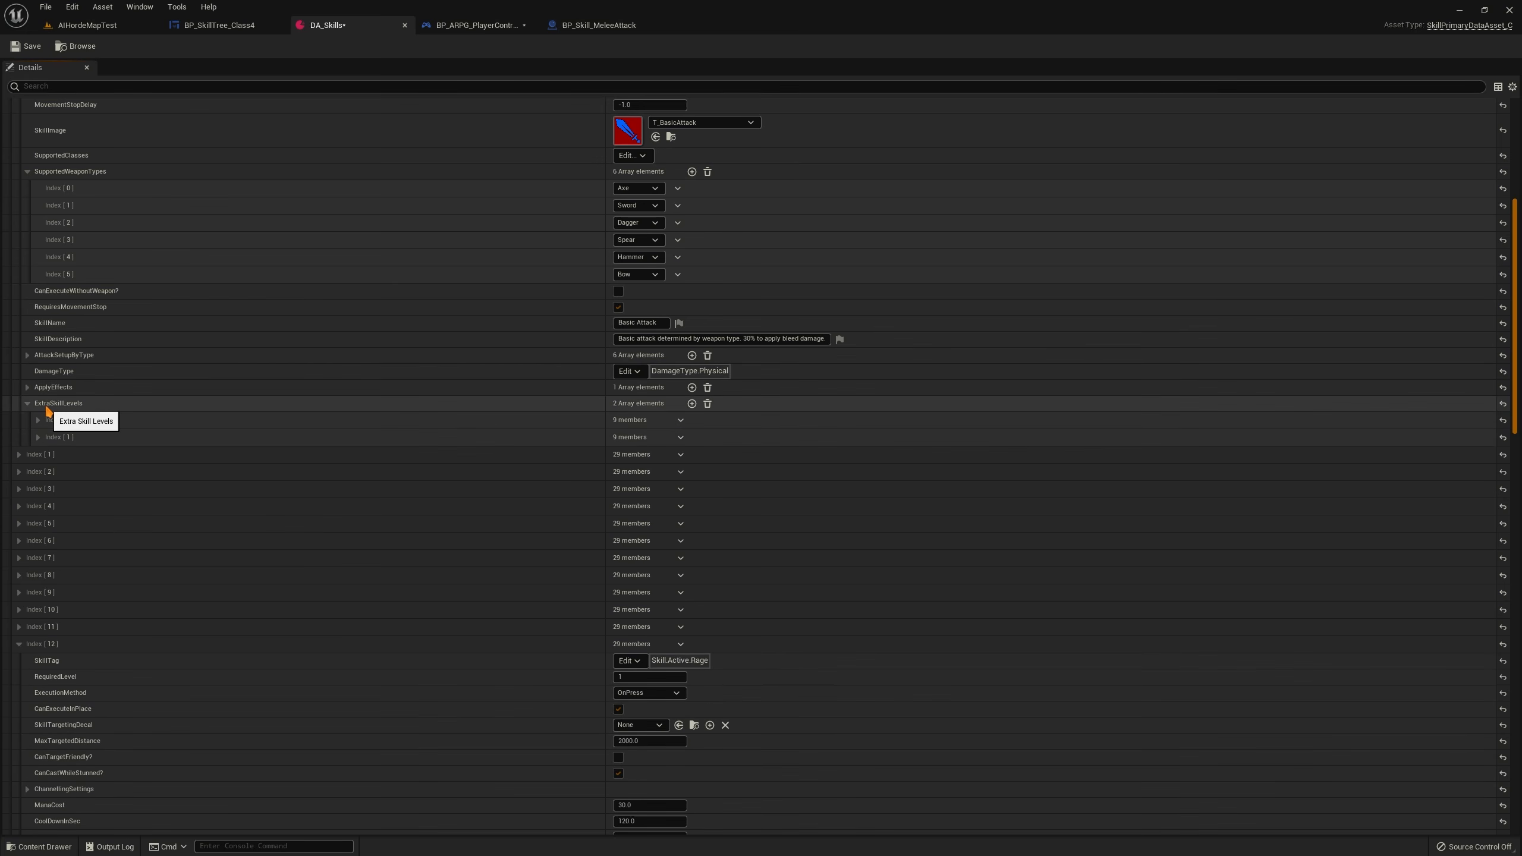
pyautogui.click(84, 24)
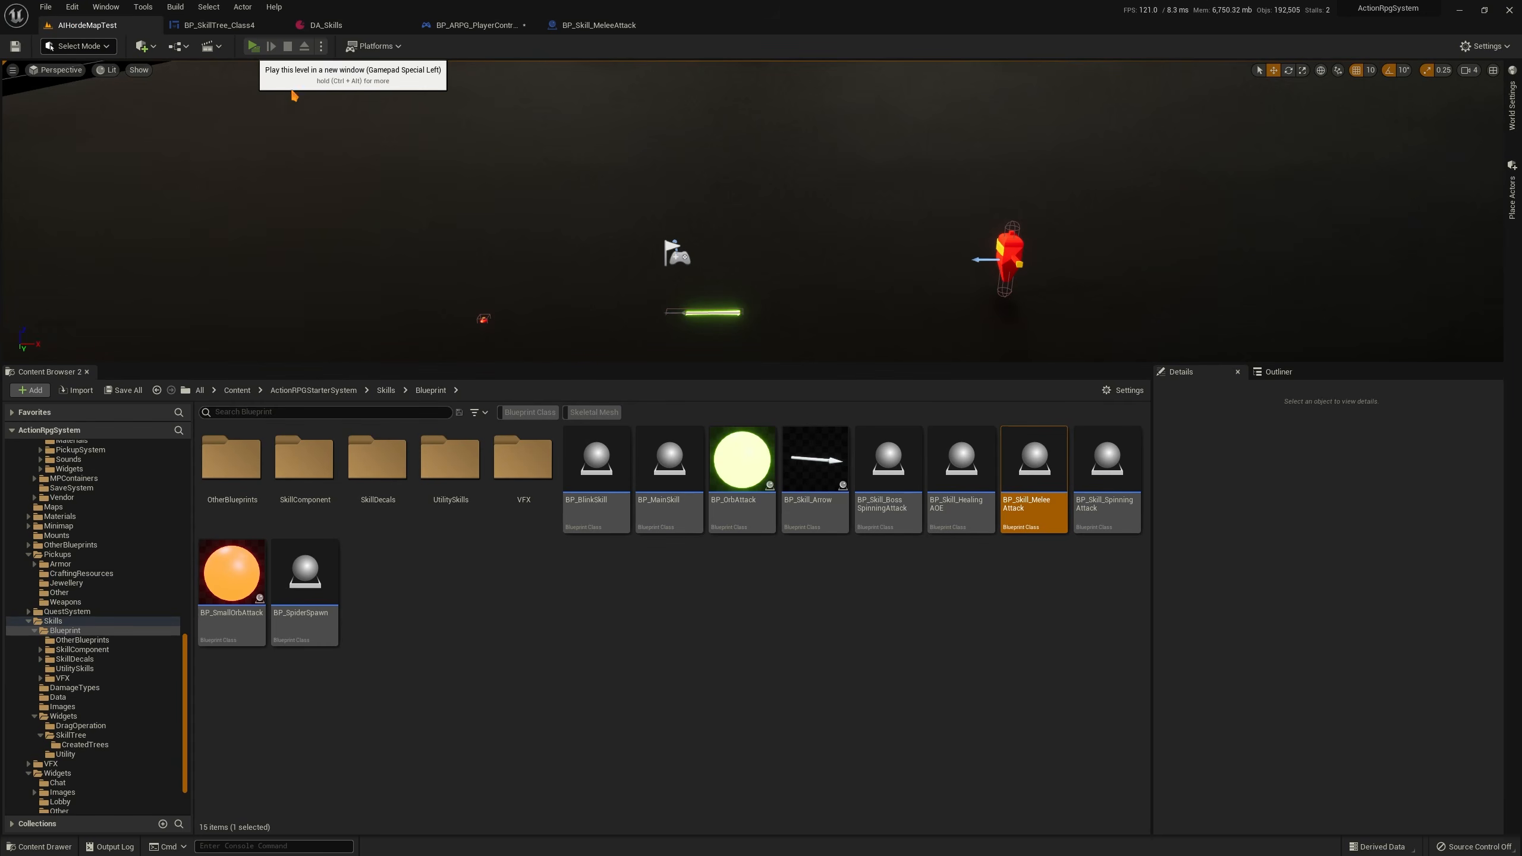
pyautogui.click(262, 53)
pyautogui.click(514, 267)
pyautogui.press('k')
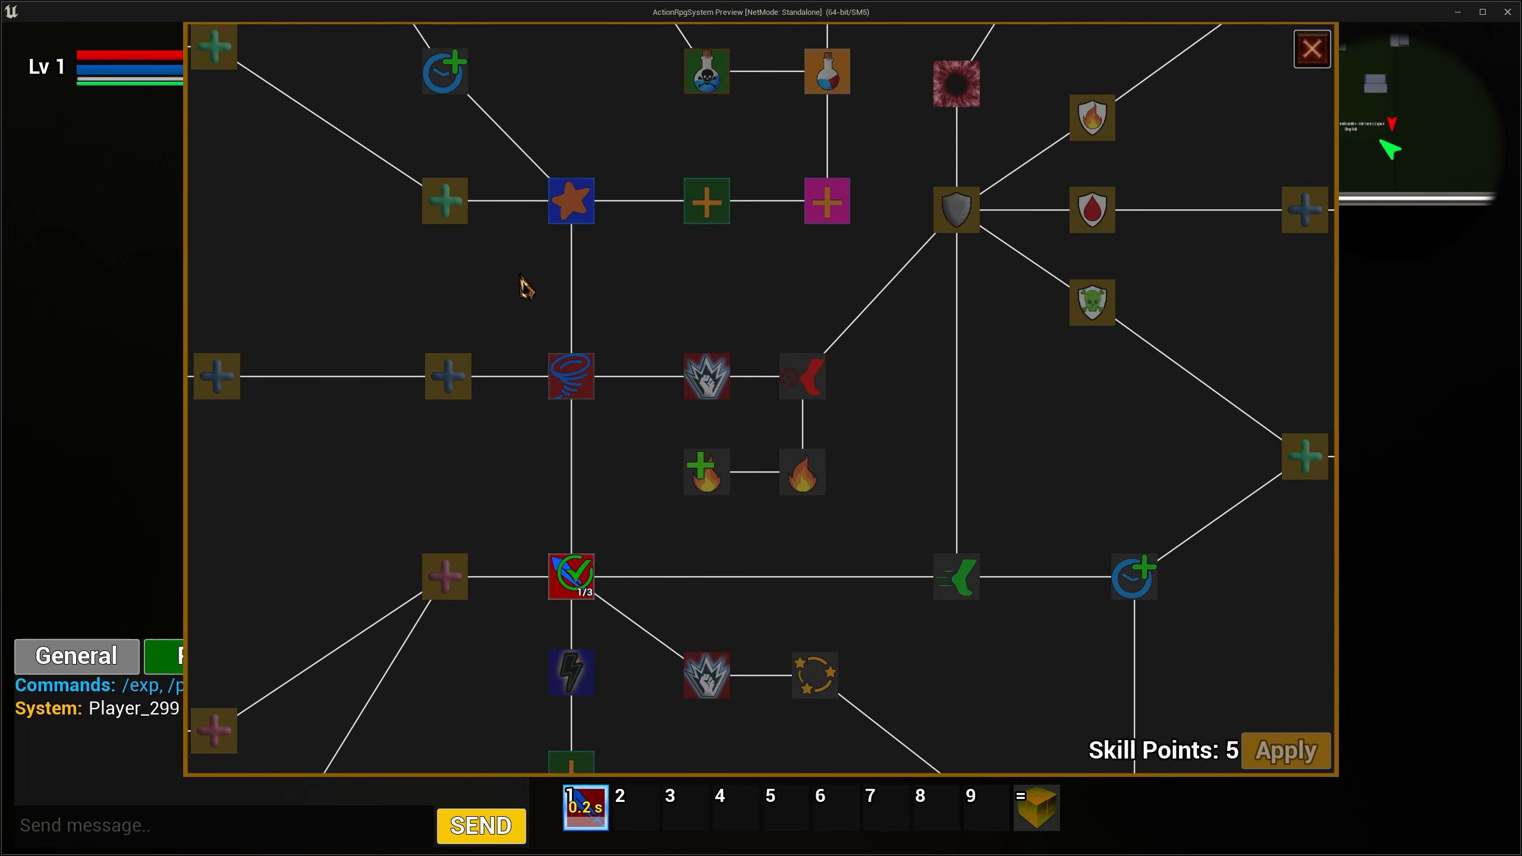
pyautogui.scroll(-3, 635, 480)
pyautogui.moveTo(591, 437)
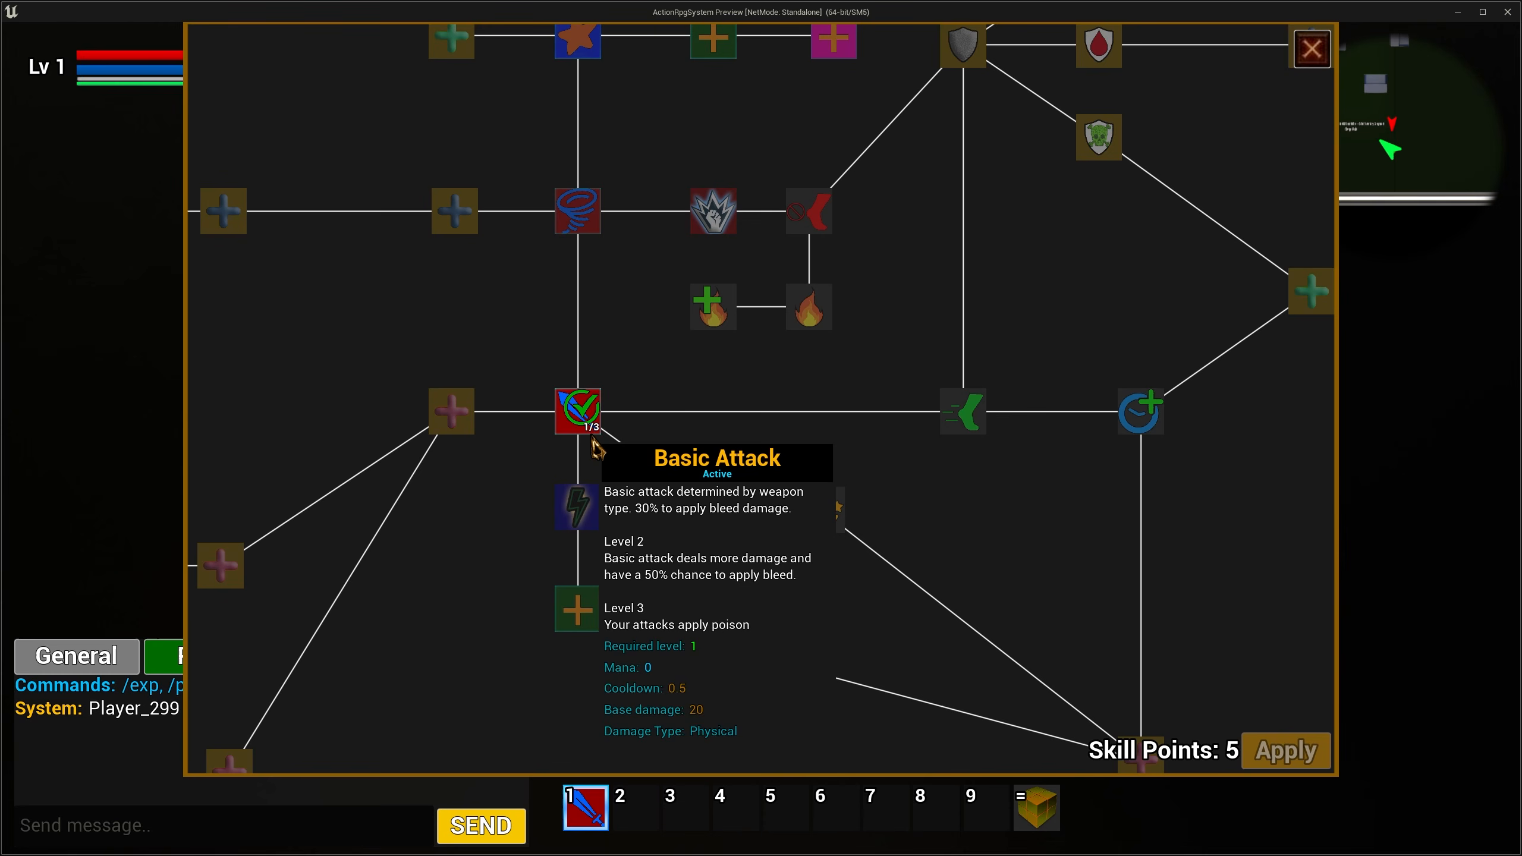
# Upgrade Basic Attack to level 3 in the skill tree, apply the points, and end the play session
pyautogui.click(591, 441)
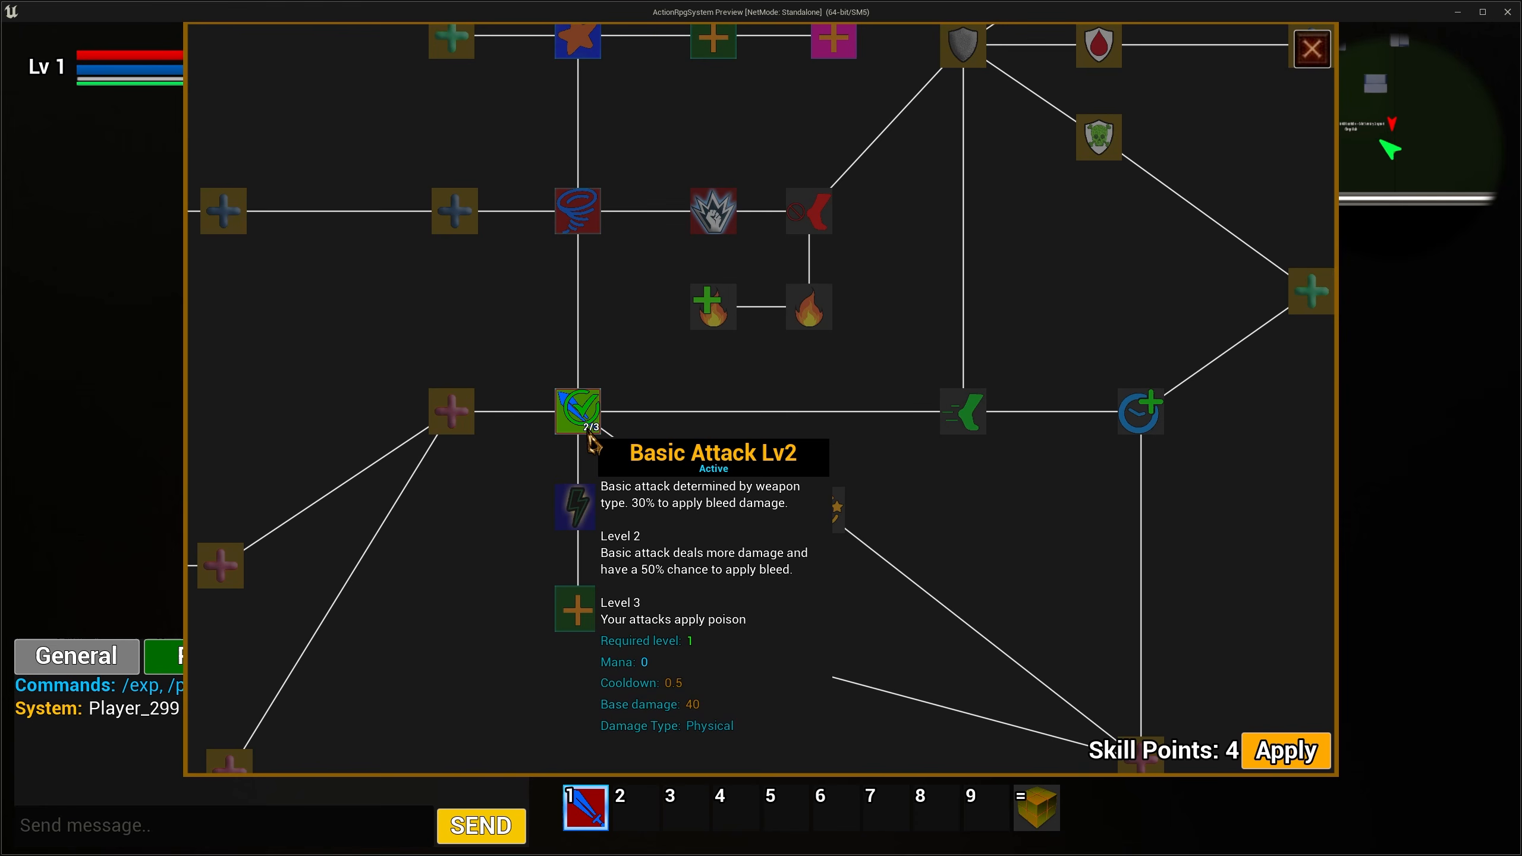
pyautogui.click(592, 443)
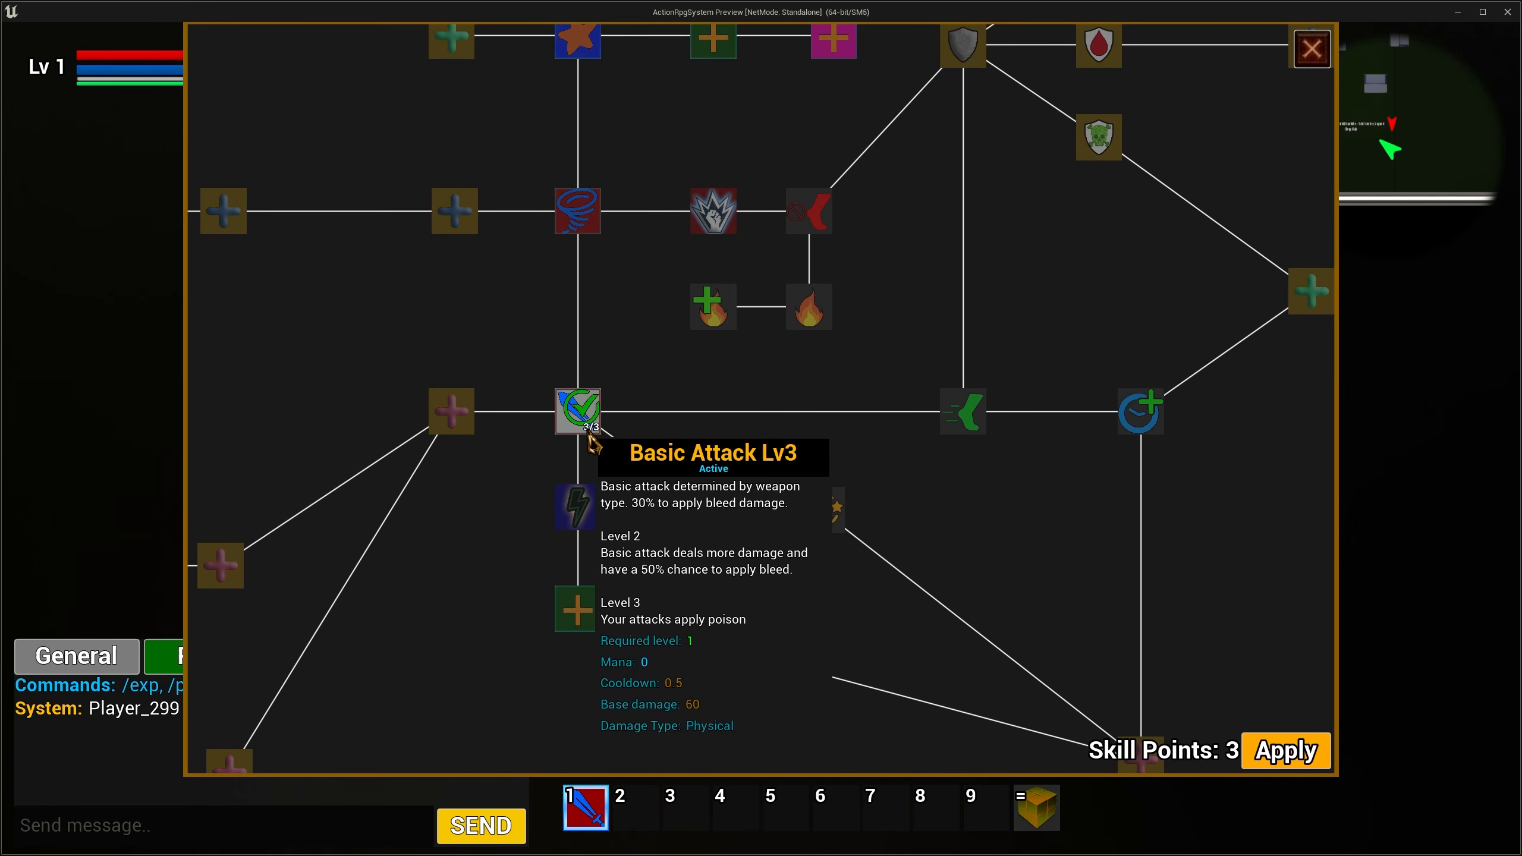
pyautogui.click(1287, 751)
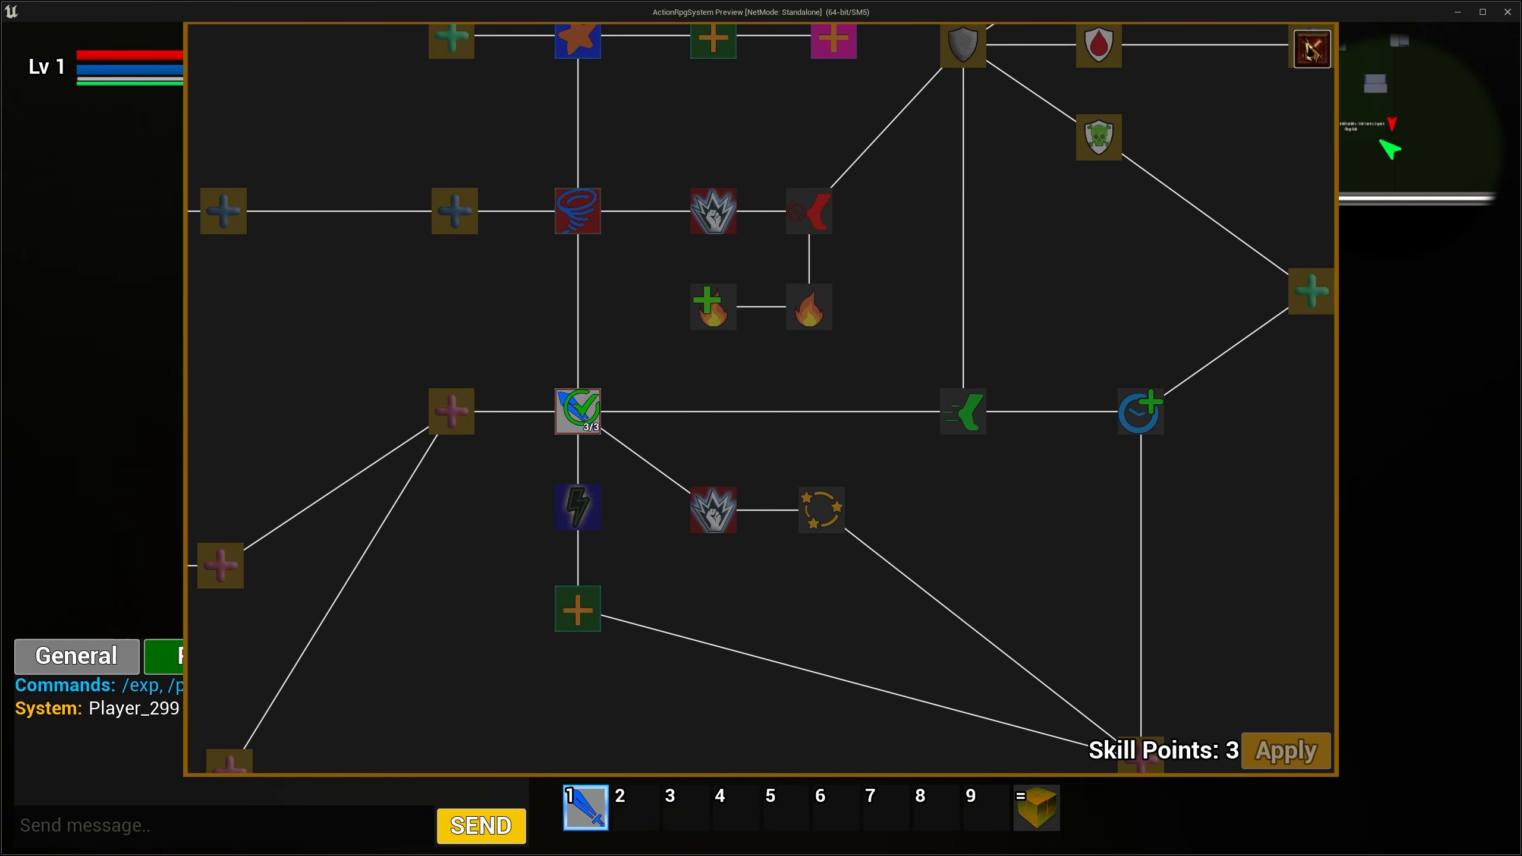
pyautogui.click(1312, 48)
pyautogui.press('Escape')
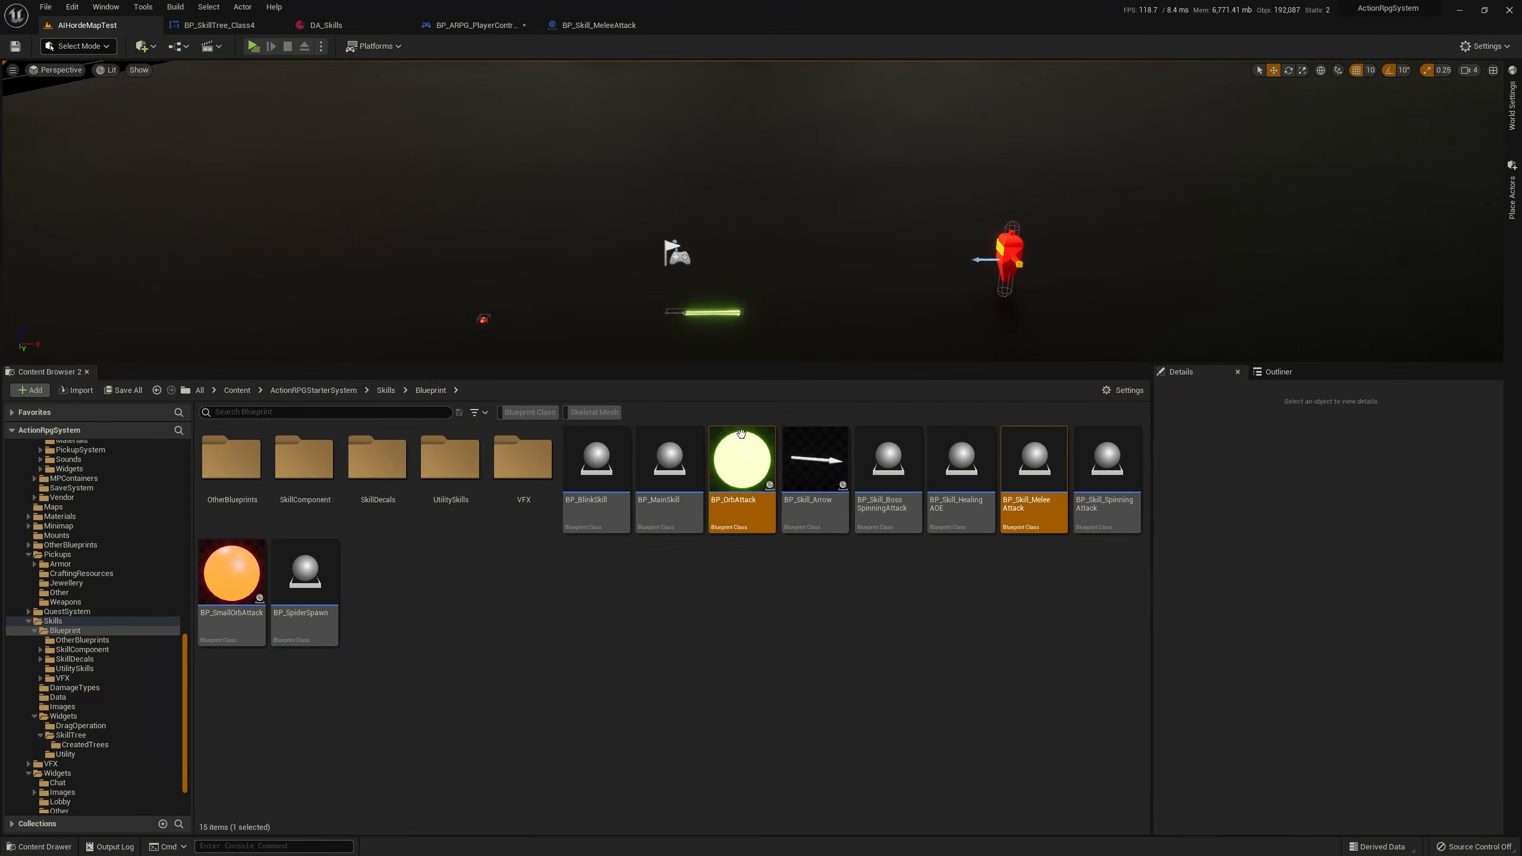
# Return to DA_Skills and expand both ExtraSkillLevels entries of Basic Attack to examine their images, names and descriptions
pyautogui.click(327, 25)
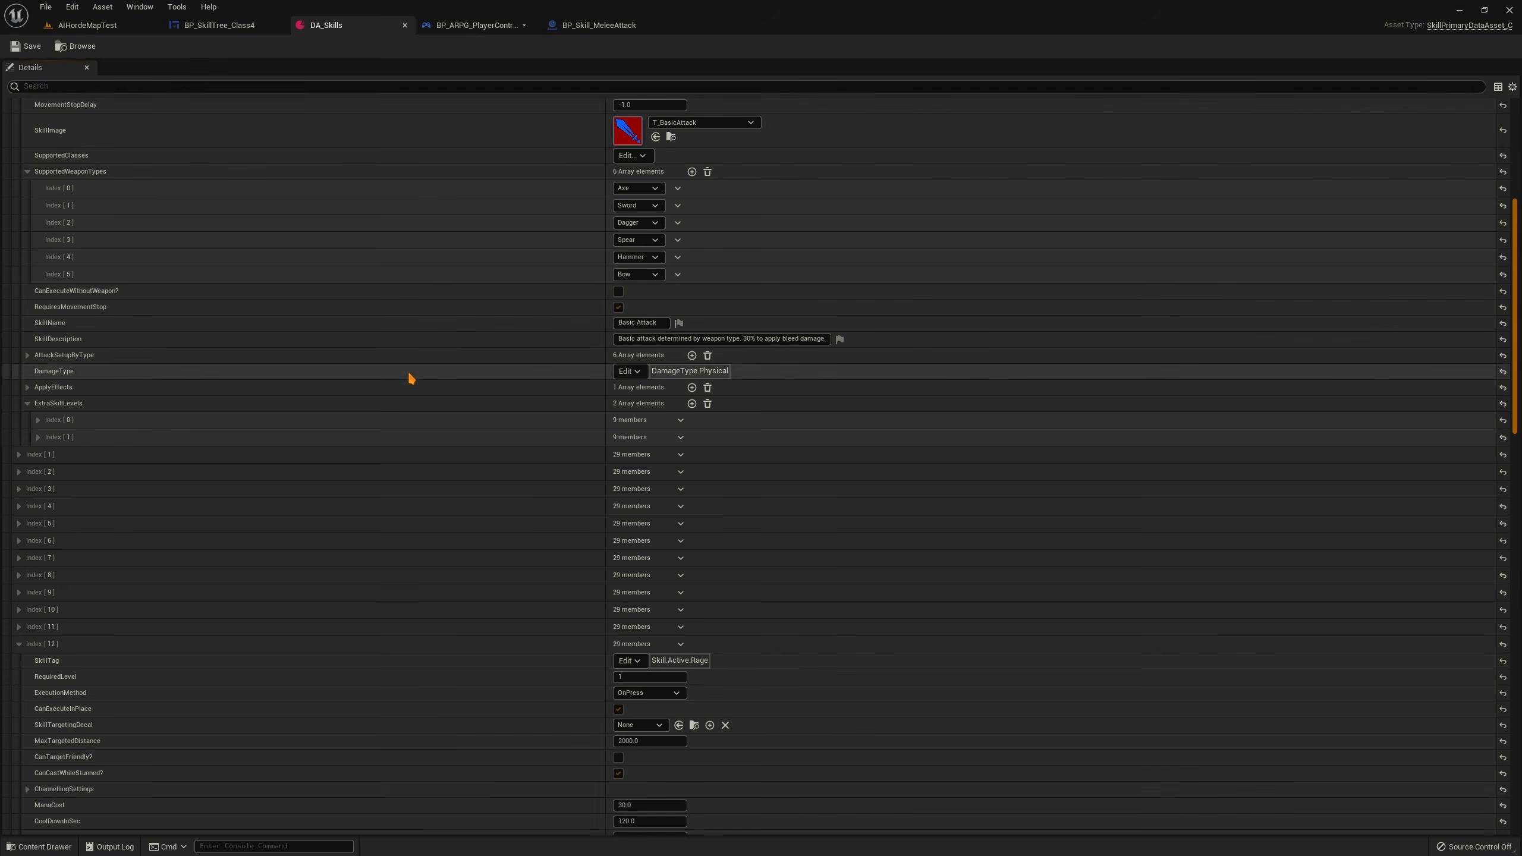
pyautogui.click(37, 420)
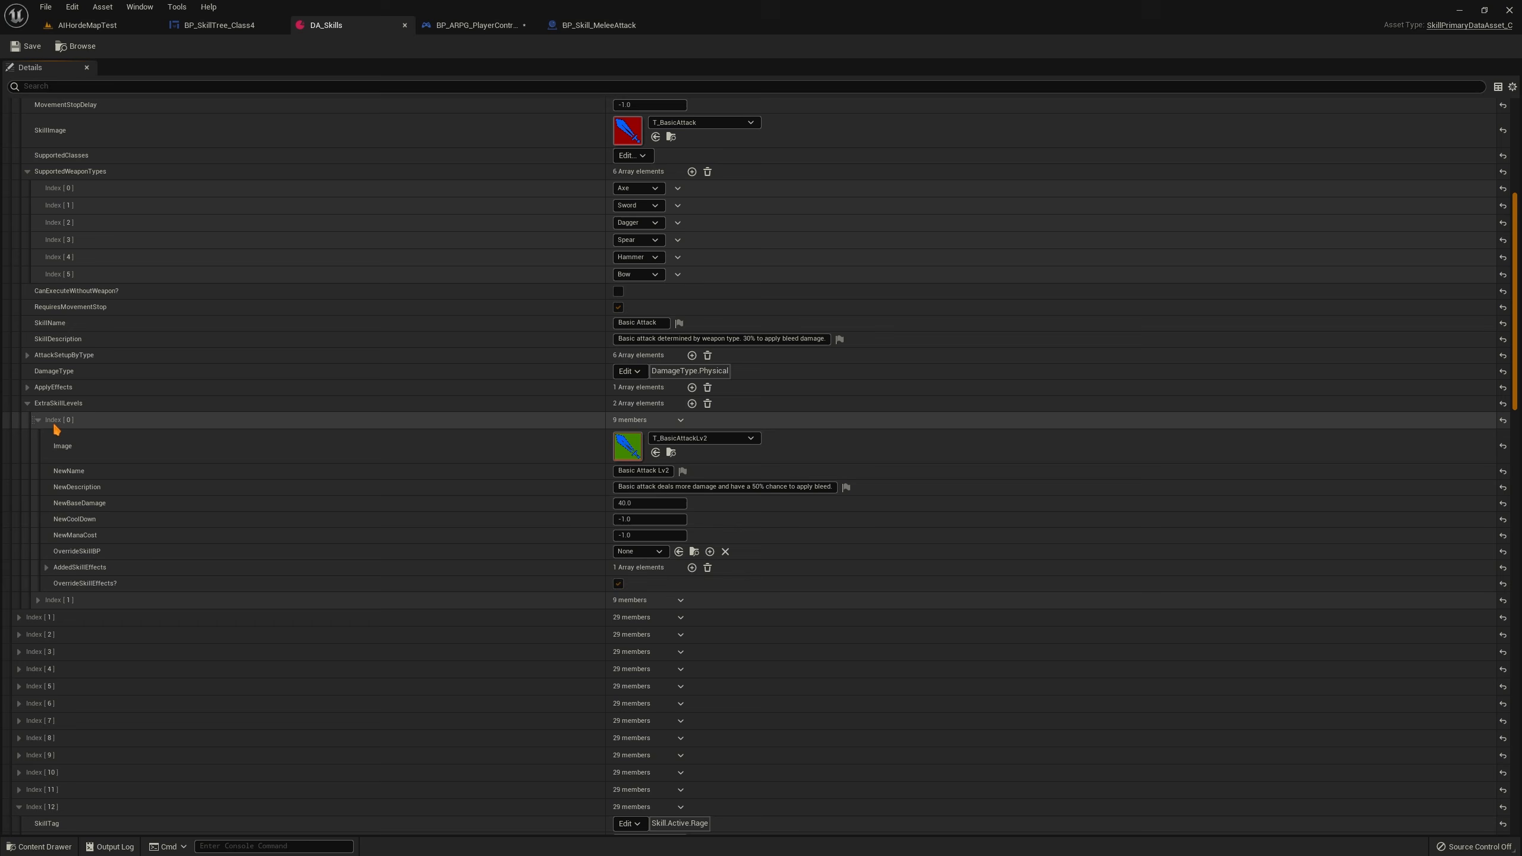
pyautogui.click(38, 419)
pyautogui.scroll(5, 60, 418)
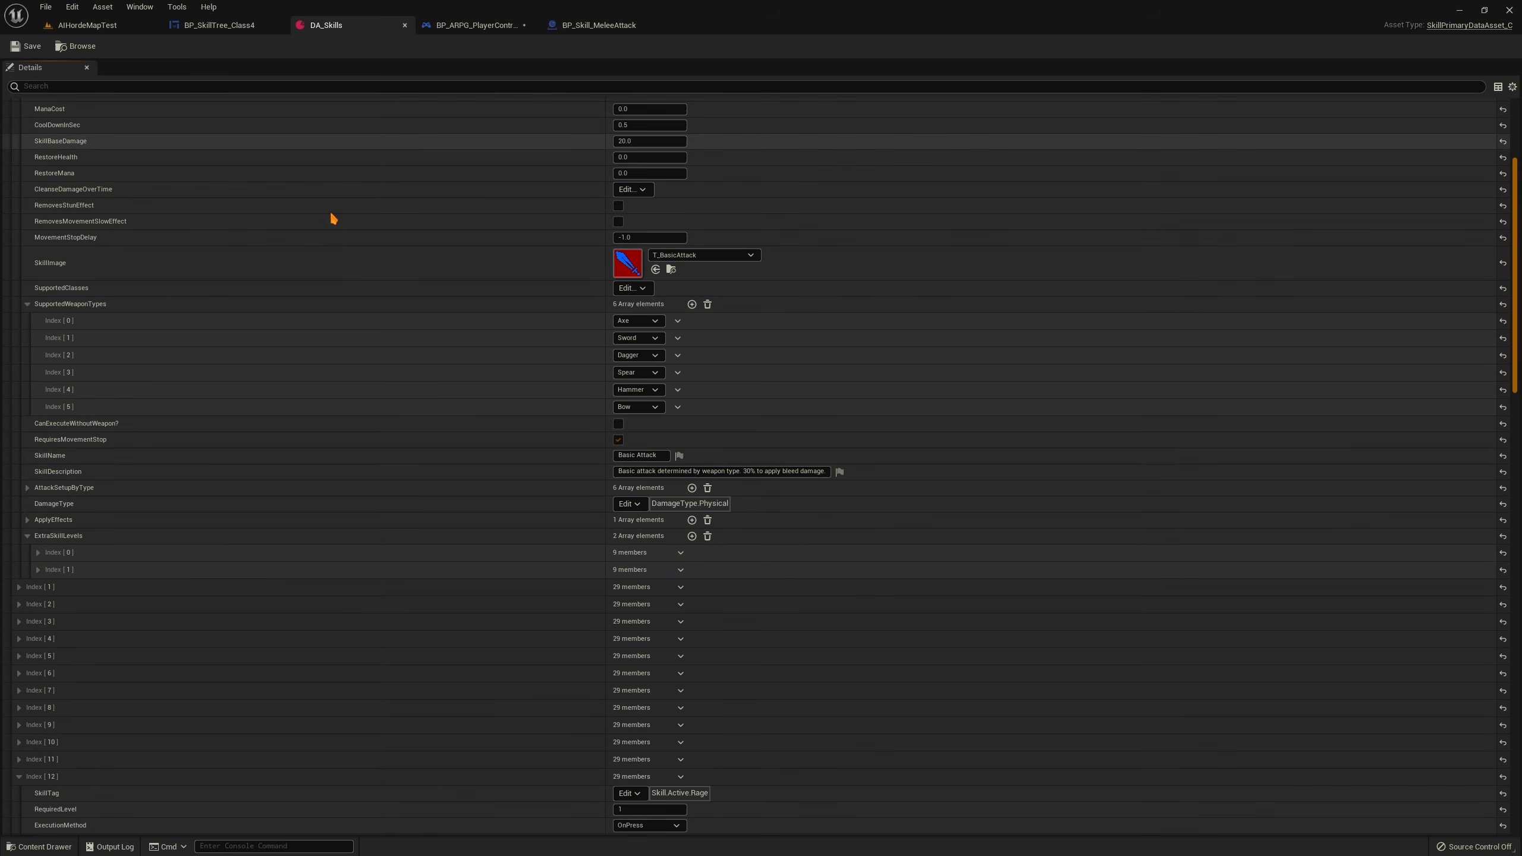
pyautogui.scroll(-4, 252, 389)
pyautogui.click(39, 439)
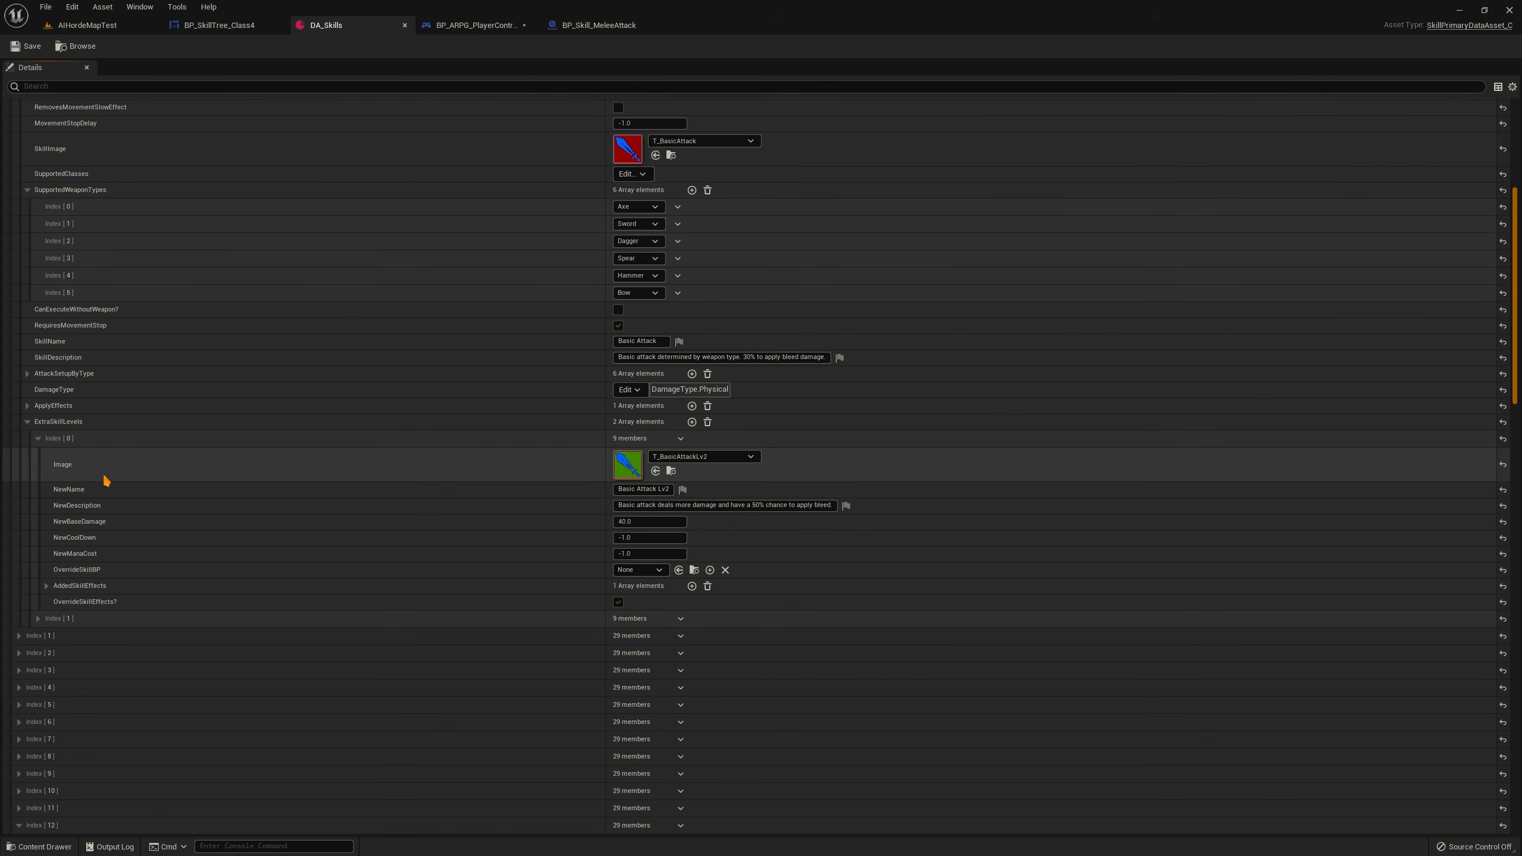
pyautogui.click(37, 619)
pyautogui.scroll(-1, 284, 435)
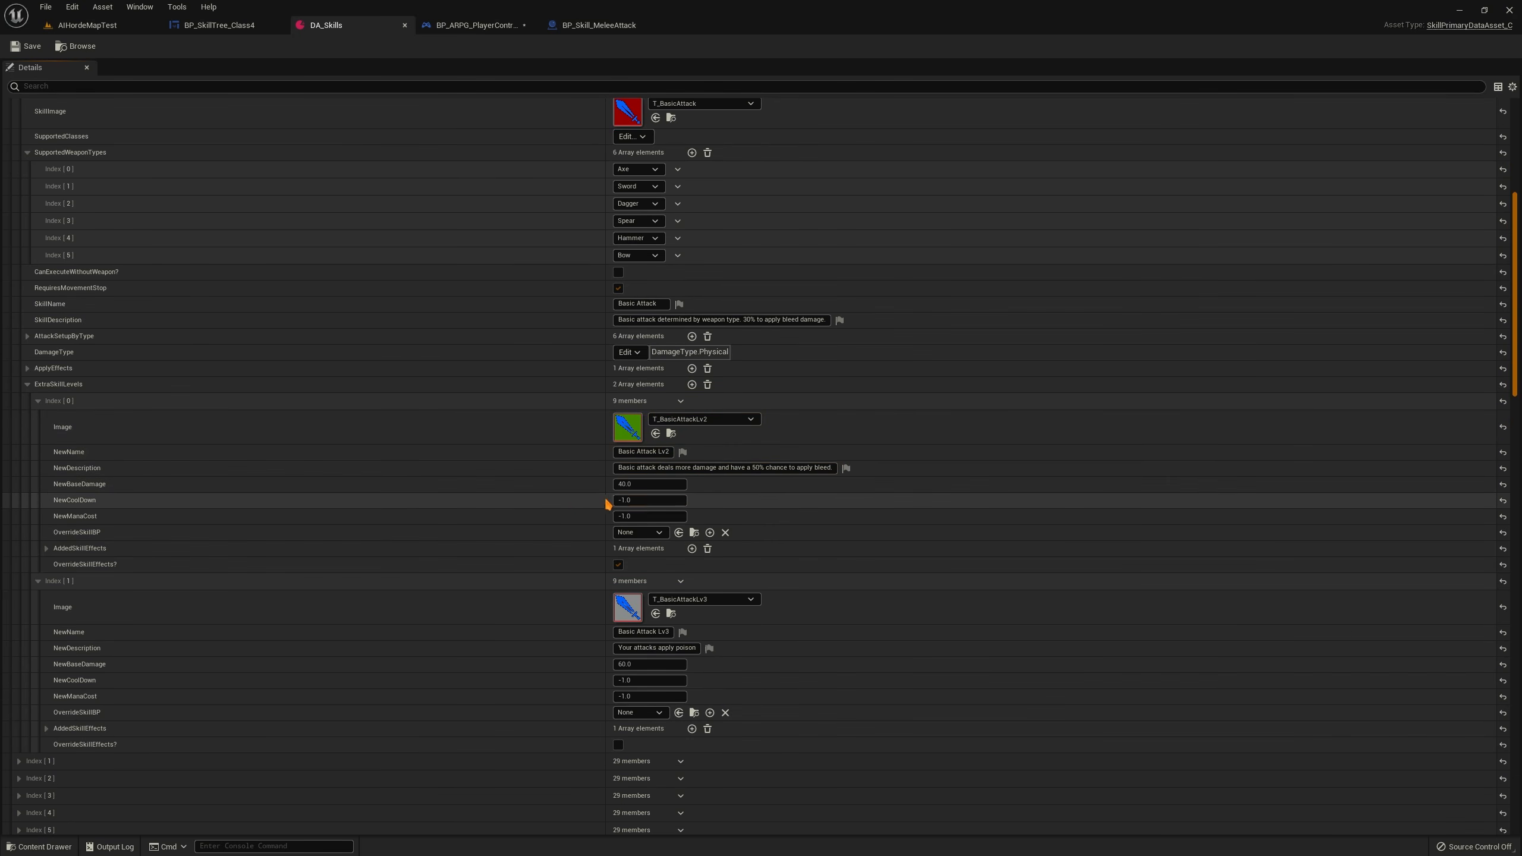
# Compare the NewBaseDamage, NewCoolDown and NewManaCost of Basic Attack's extra levels with the skill's base values
pyautogui.click(648, 484)
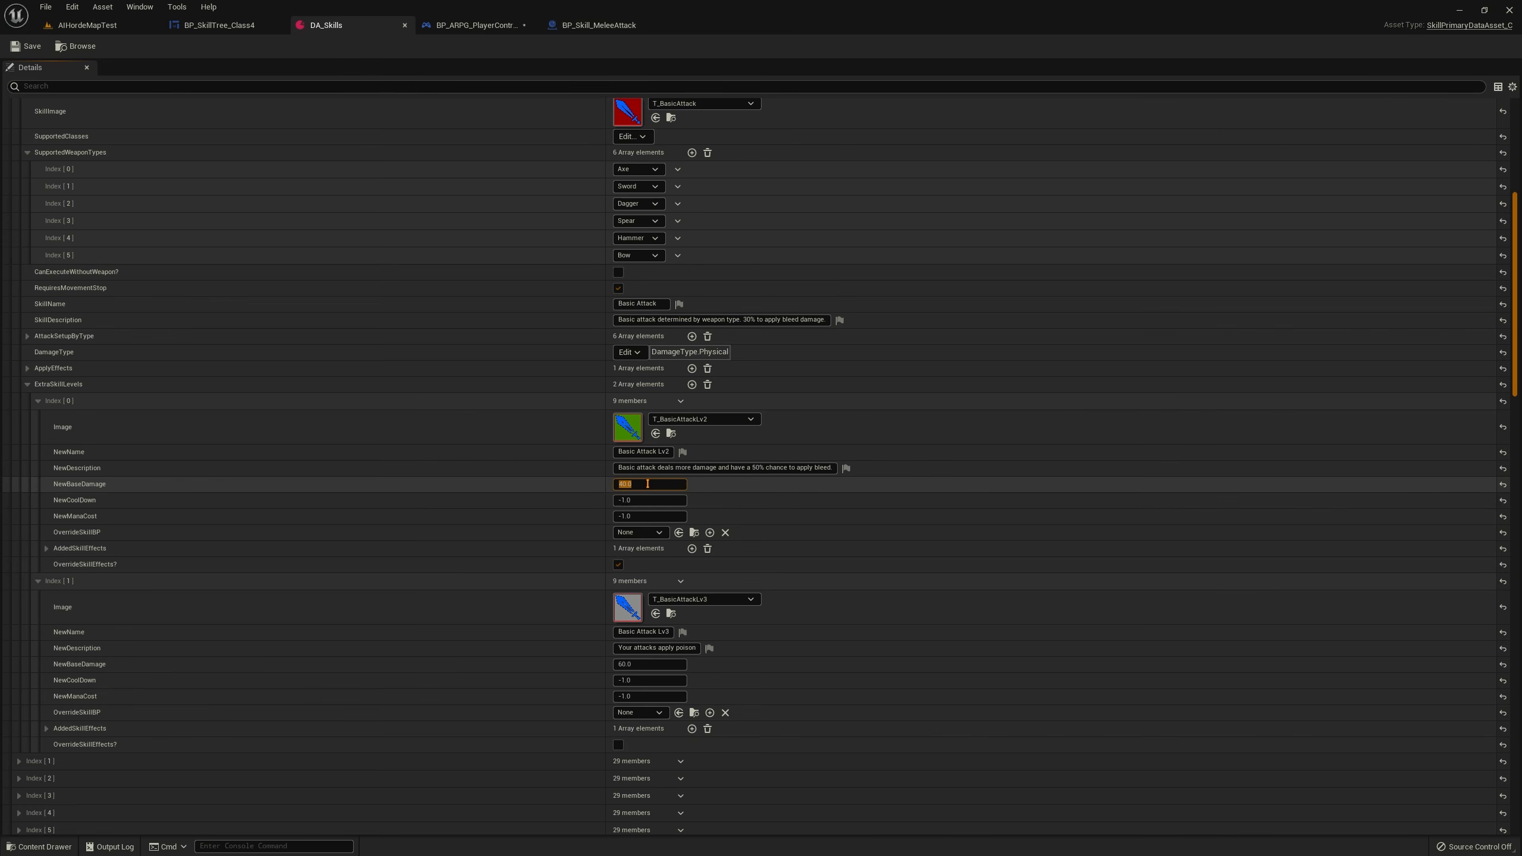
pyautogui.click(479, 489)
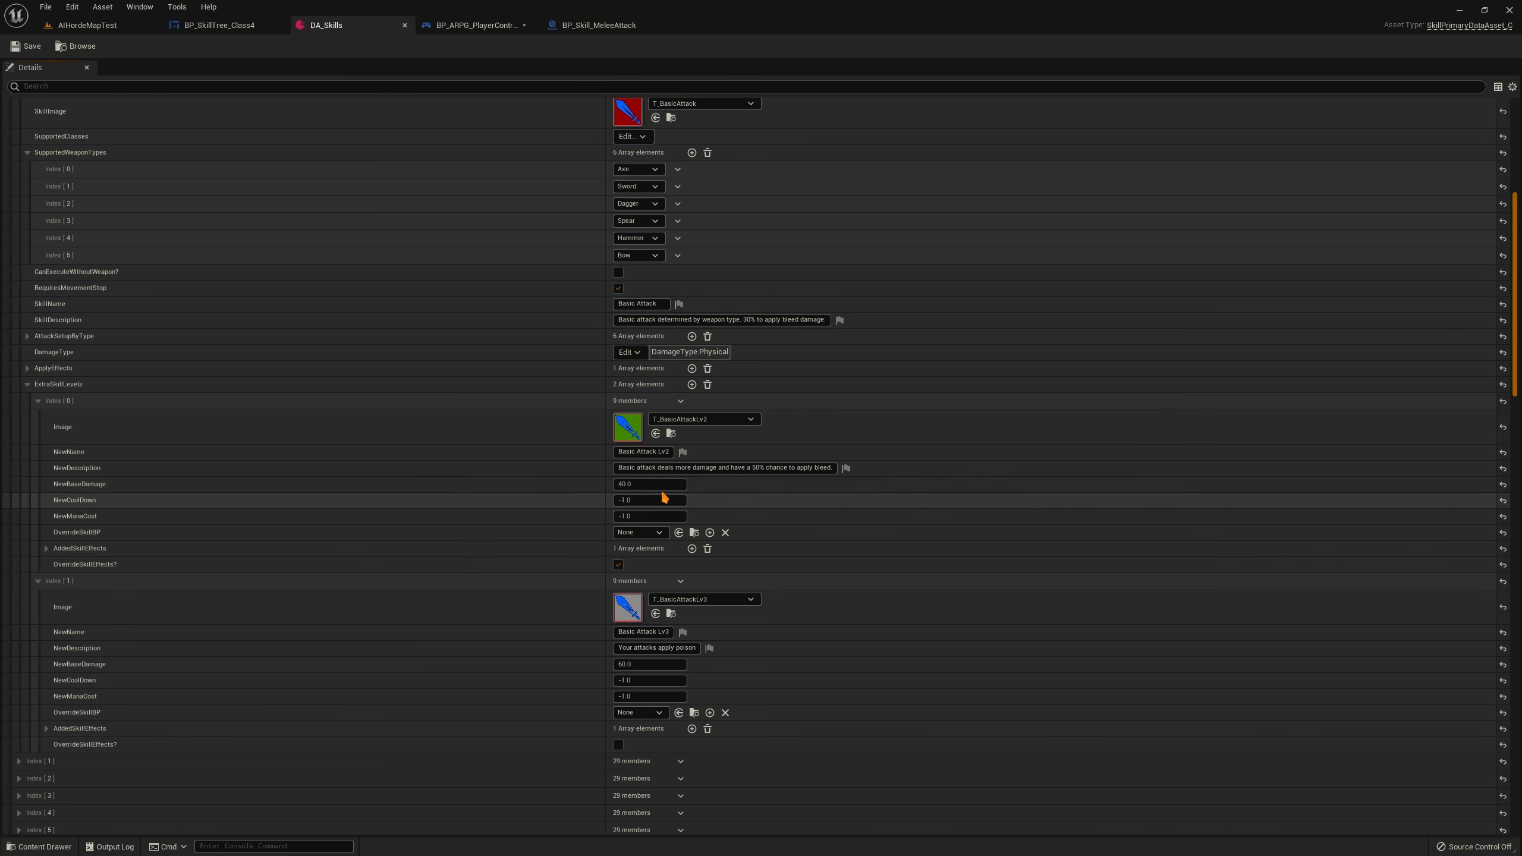
pyautogui.scroll(6, 593, 474)
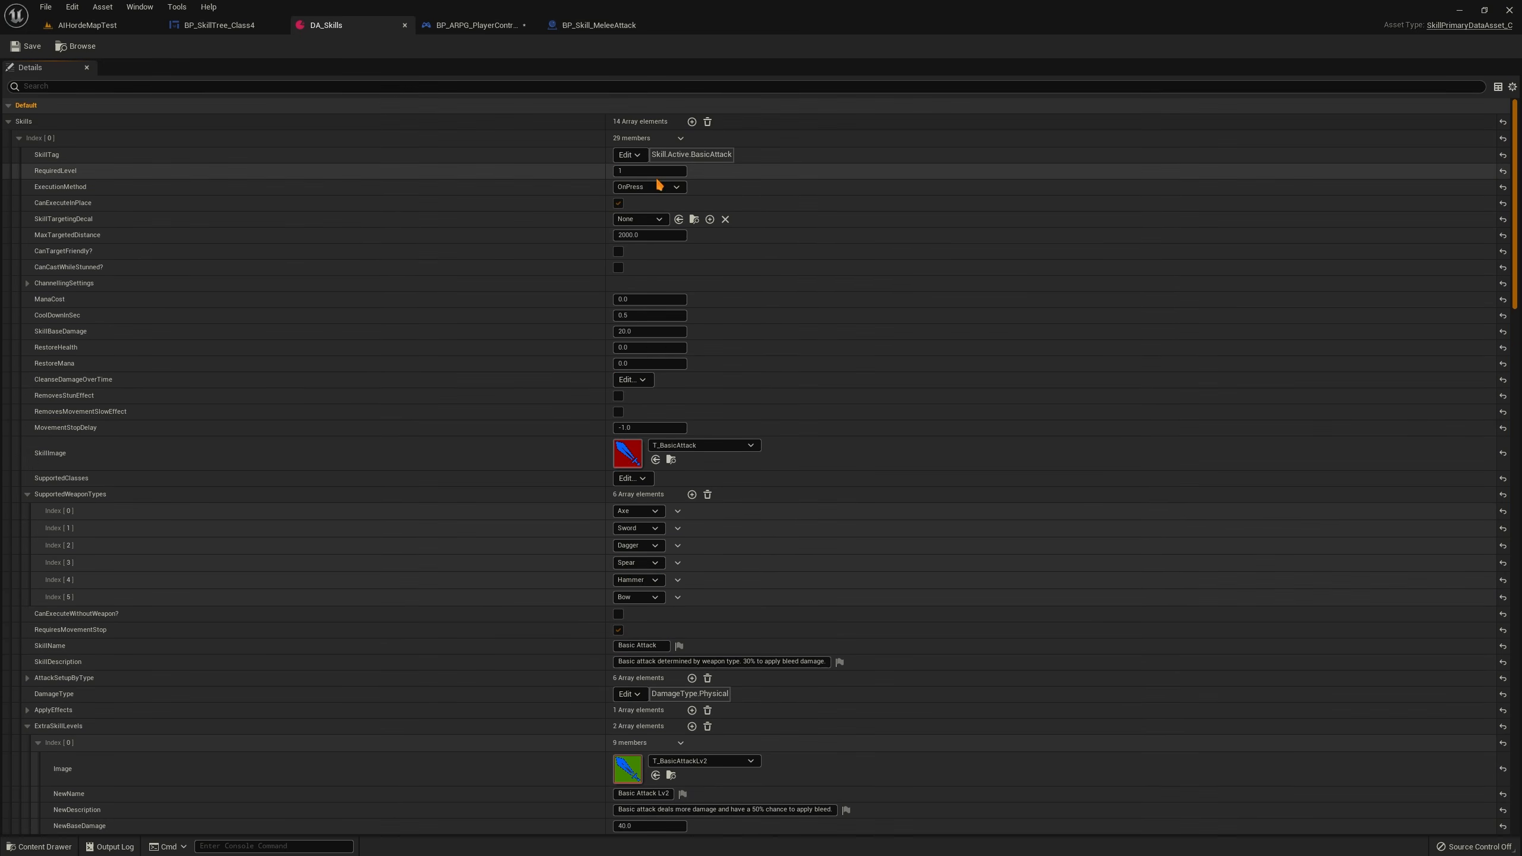
pyautogui.scroll(-5, 557, 463)
pyautogui.scroll(2, 554, 474)
pyautogui.scroll(-4, 575, 455)
pyautogui.scroll(8, 590, 441)
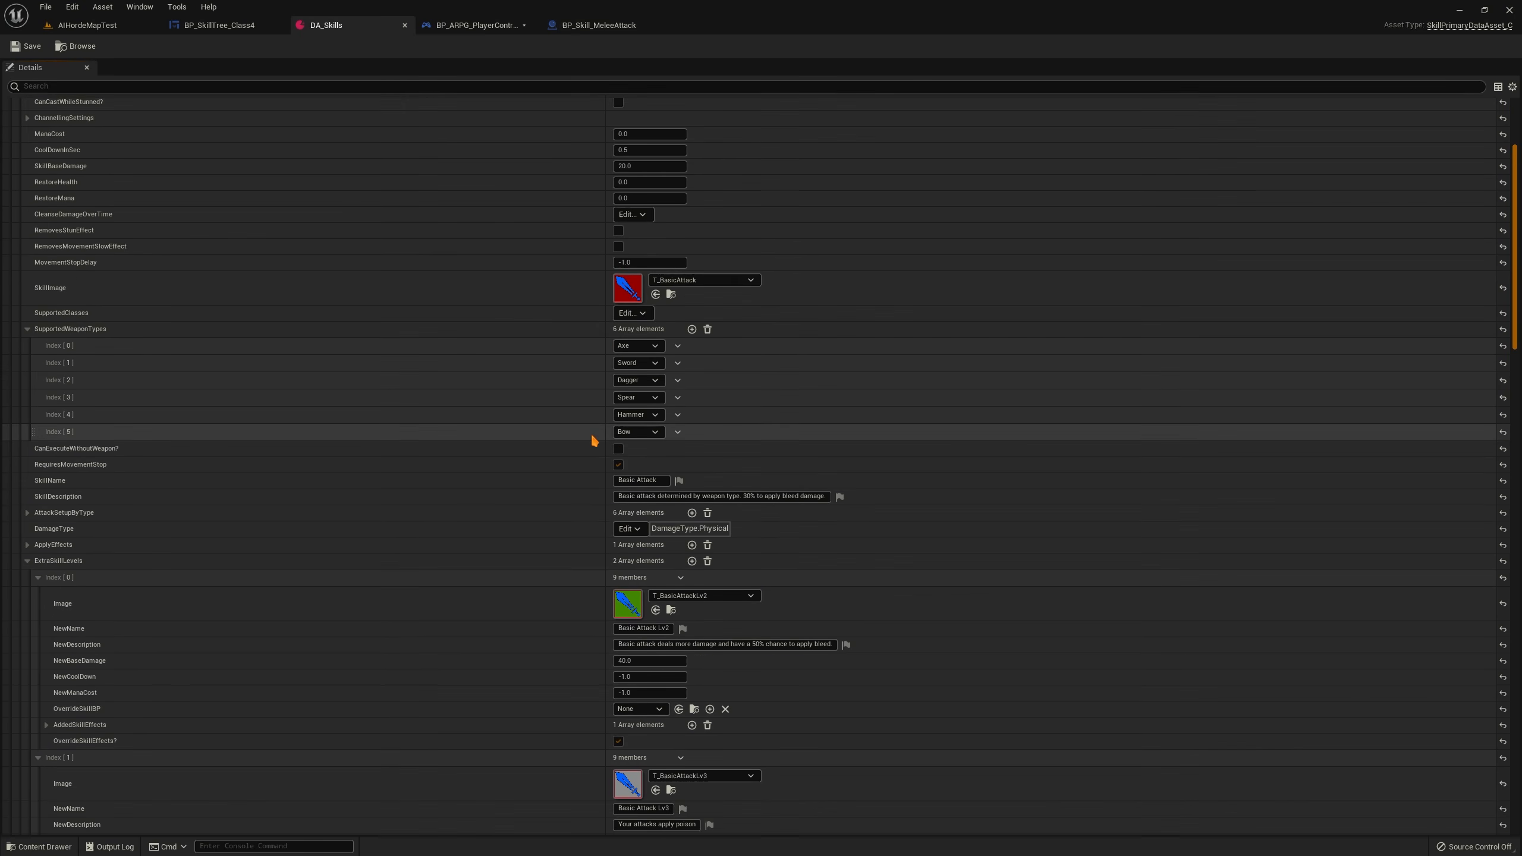
pyautogui.scroll(-8, 569, 384)
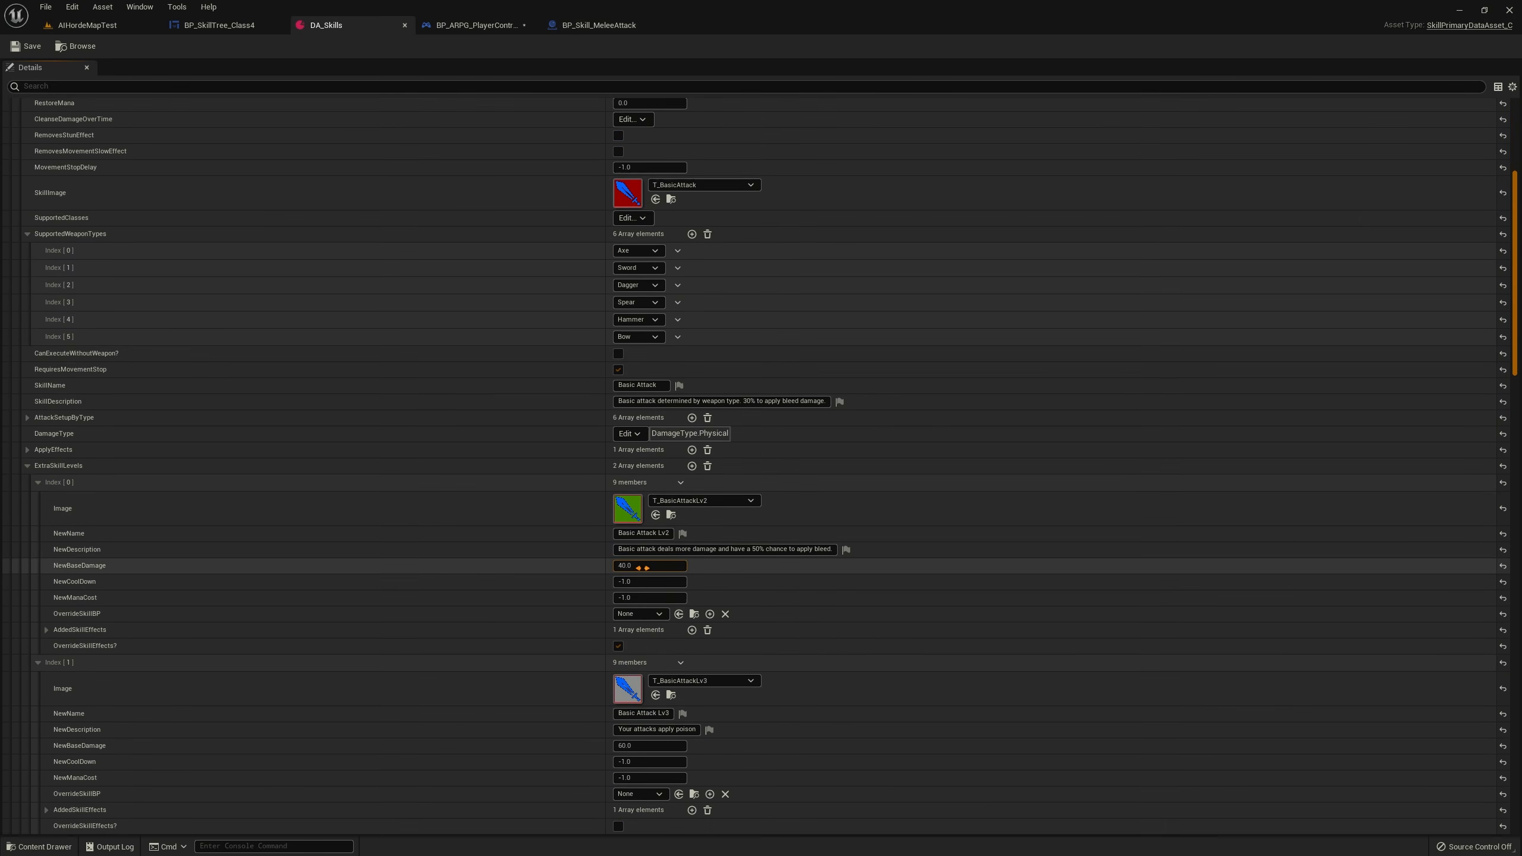
pyautogui.scroll(-1, 635, 489)
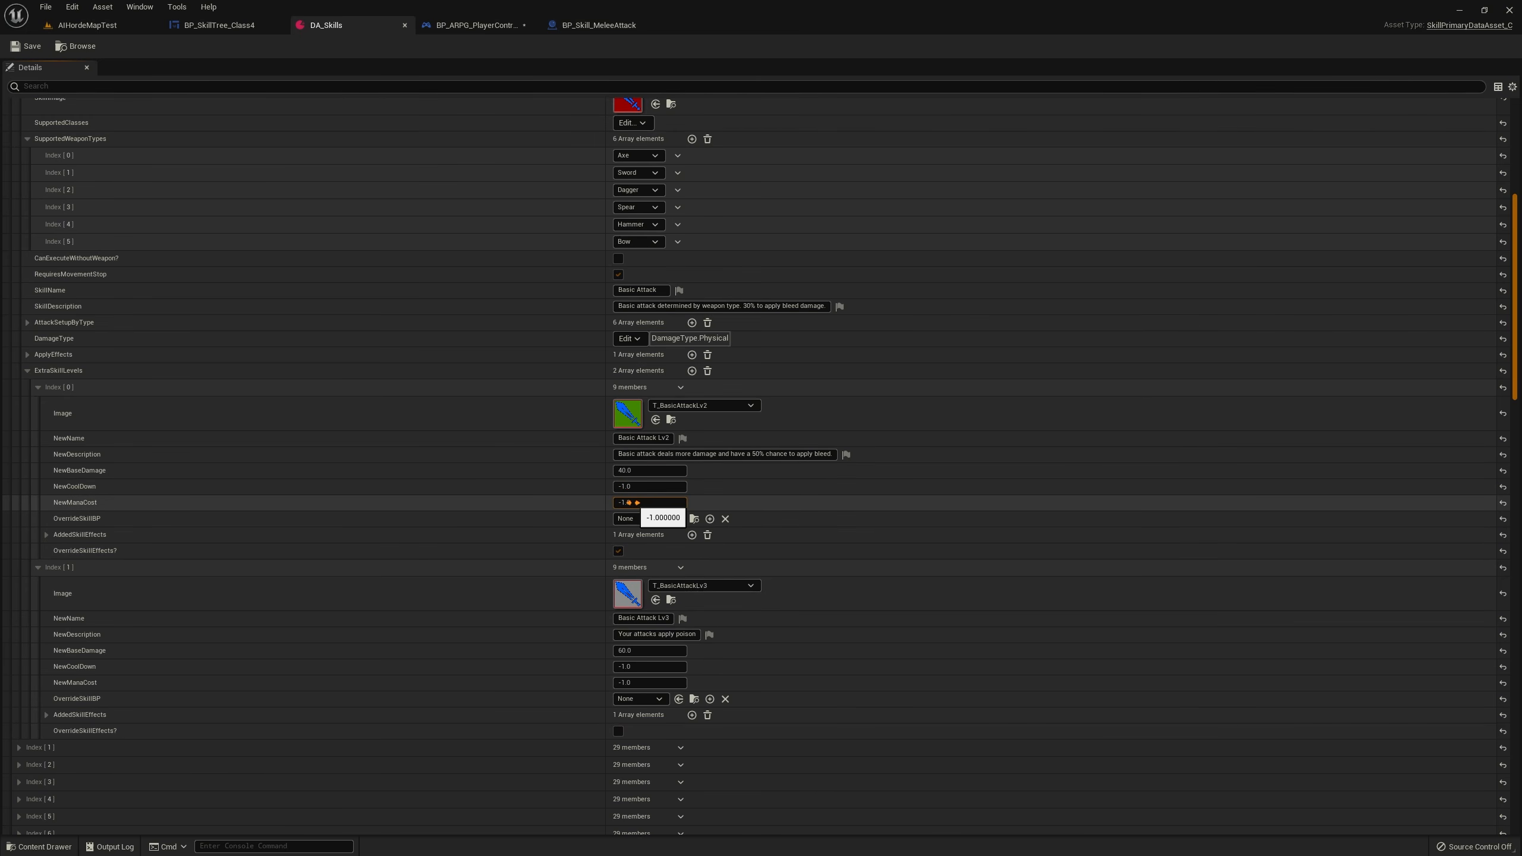
# Check OverrideSkillBP and AddedSkillEffects in Basic Attack's level 2 entry, and collapse ExtraSkillLevels
pyautogui.scroll(-2, 455, 516)
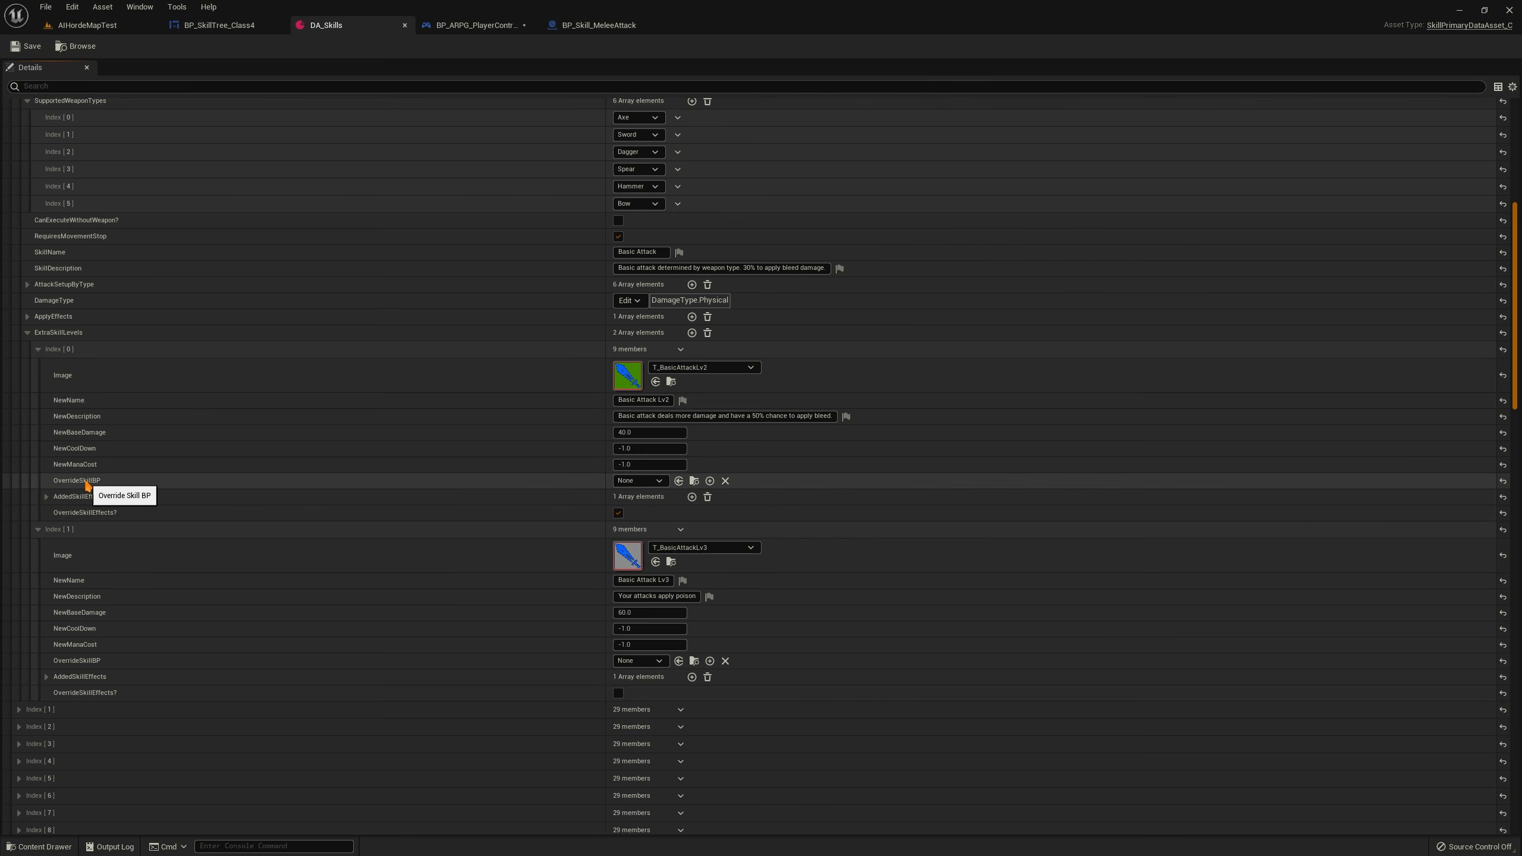
pyautogui.click(47, 497)
pyautogui.click(47, 497)
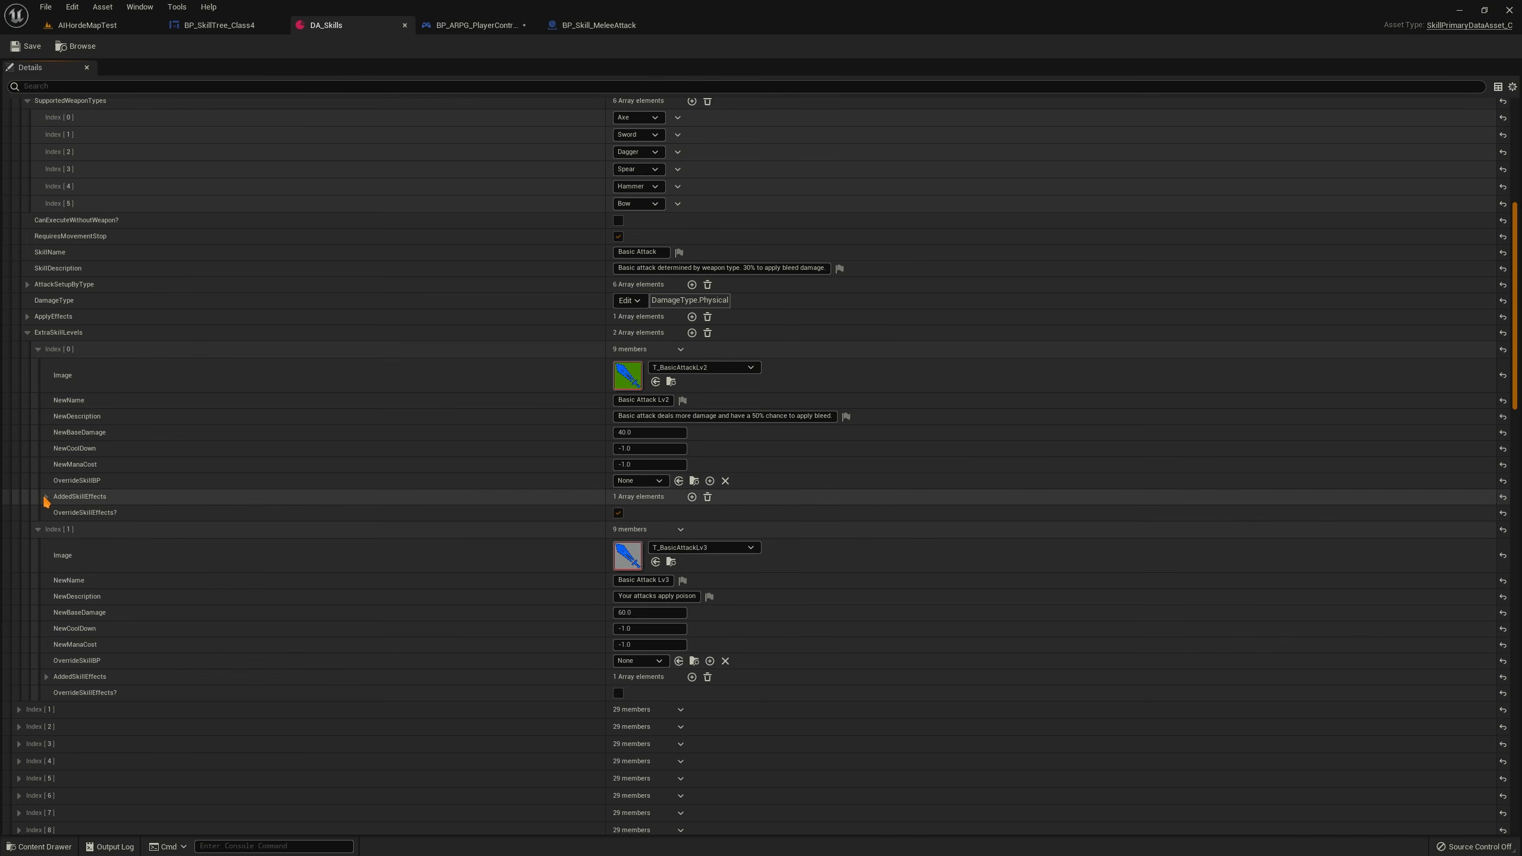
pyautogui.scroll(-2, 52, 507)
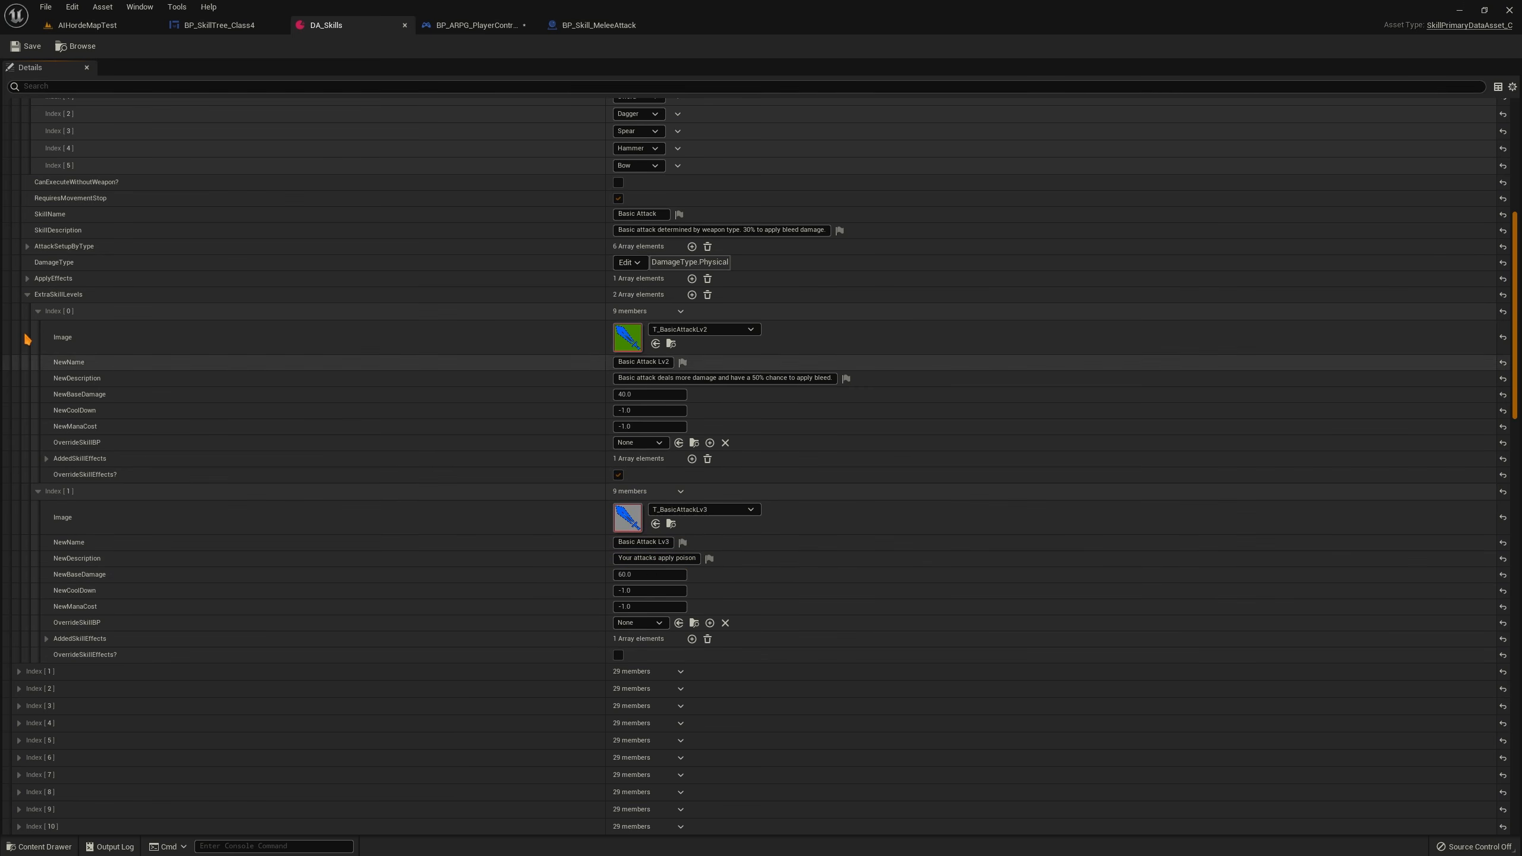
pyautogui.click(27, 295)
# Expand Basic Attack's AttackSetupByType and its Index 0 entry to examine the weapon IDs, montages, spawned skill and targeting settings
pyautogui.scroll(5, 30, 239)
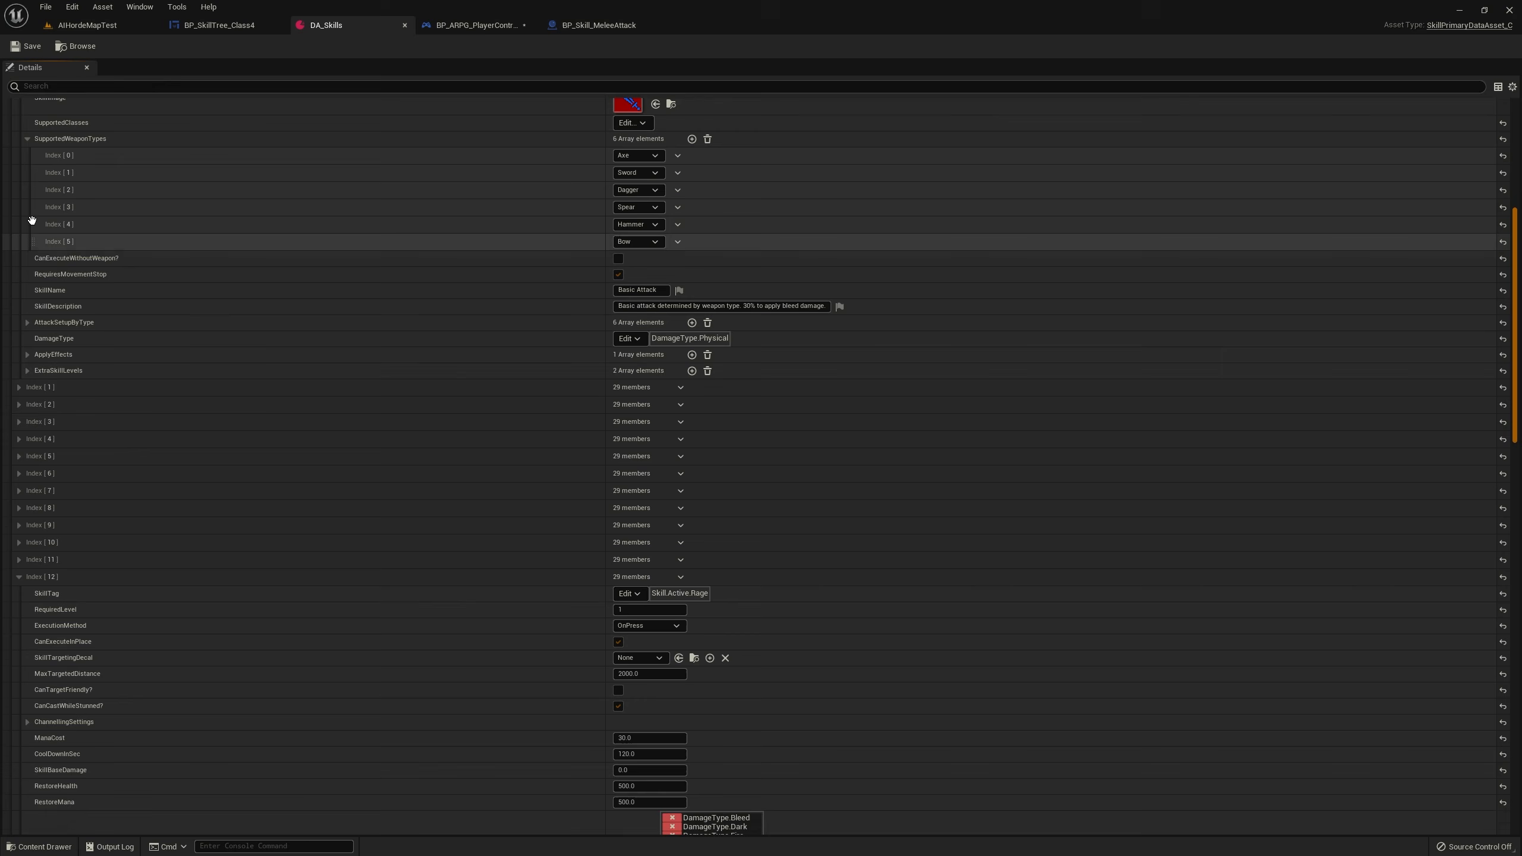
pyautogui.click(27, 398)
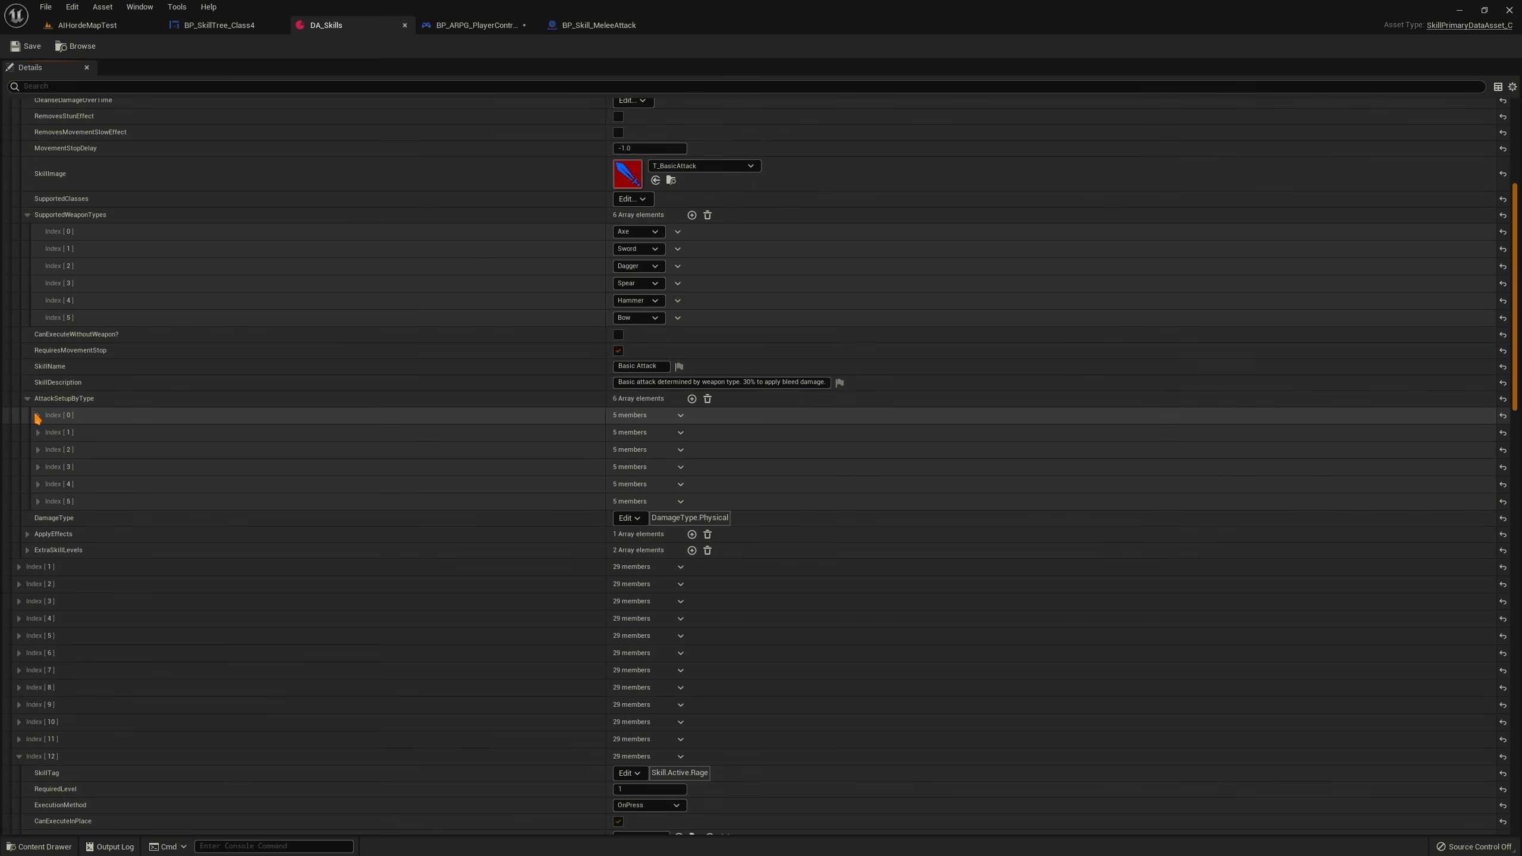
pyautogui.click(207, 415)
pyautogui.scroll(-3, 207, 433)
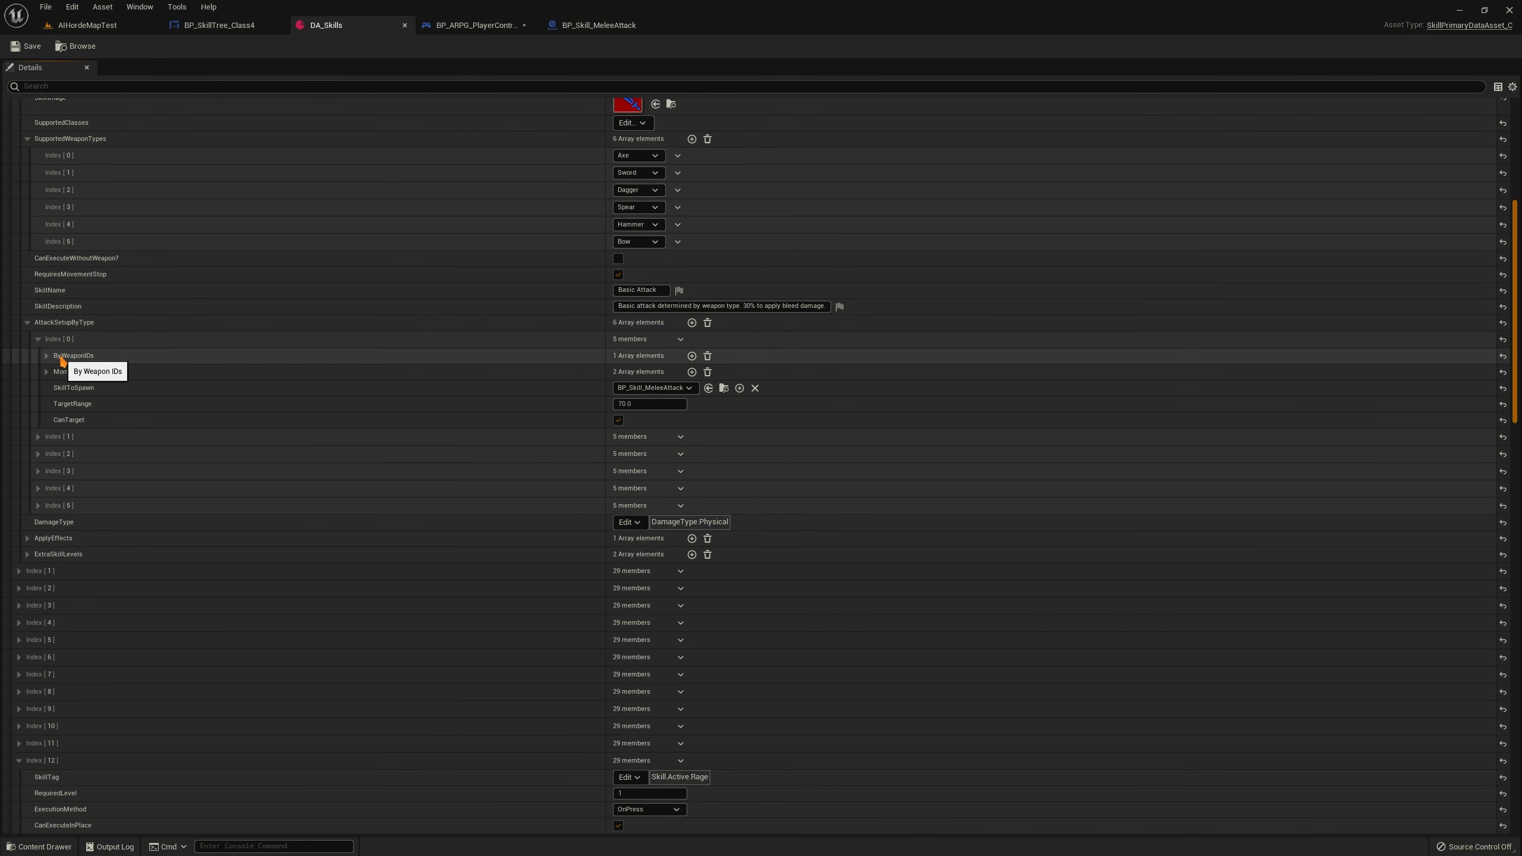
pyautogui.click(27, 323)
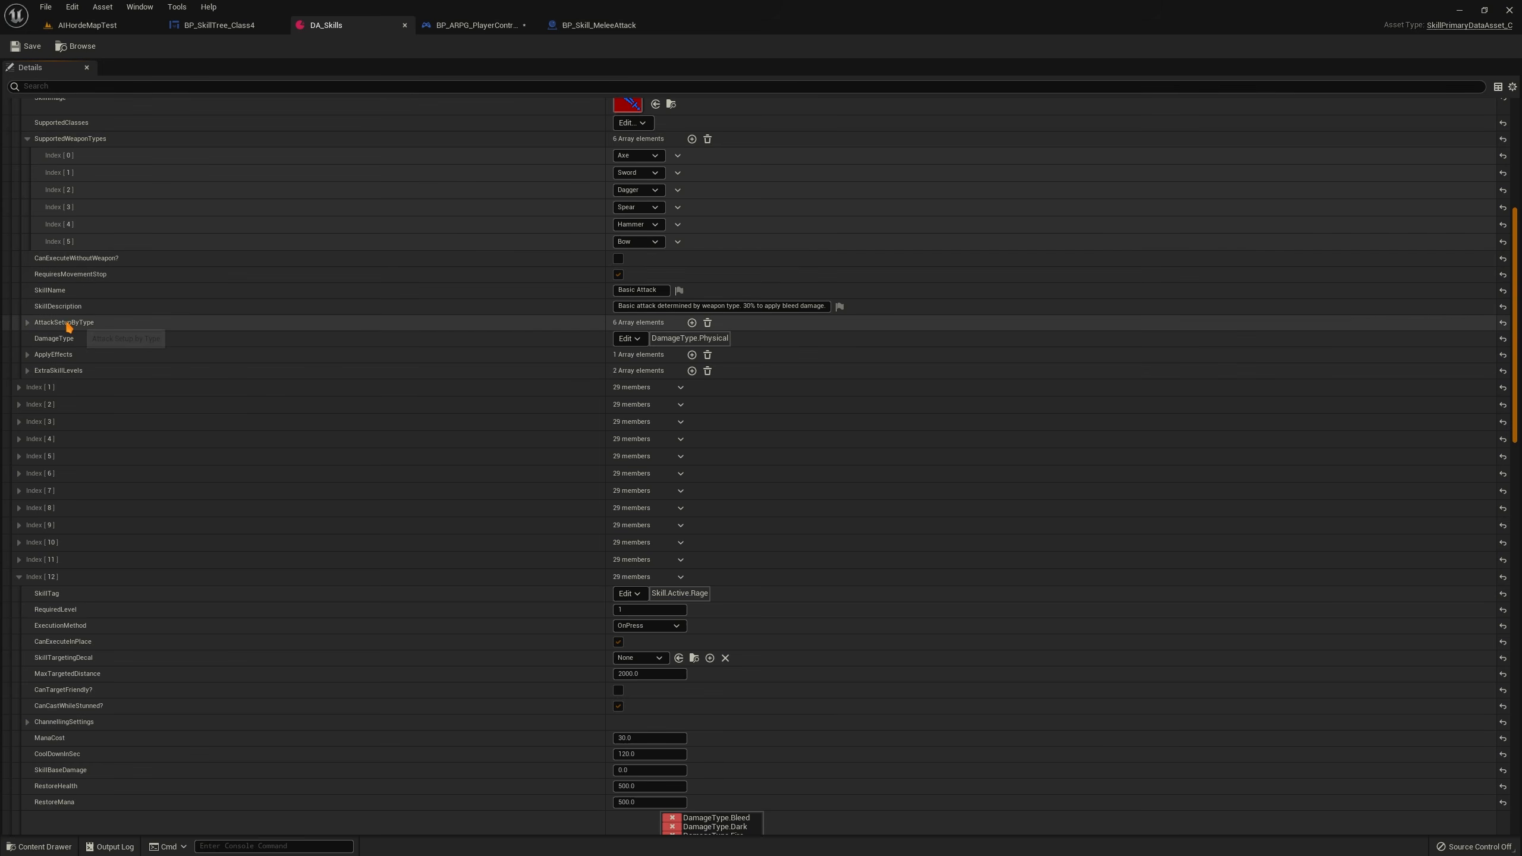
pyautogui.click(27, 323)
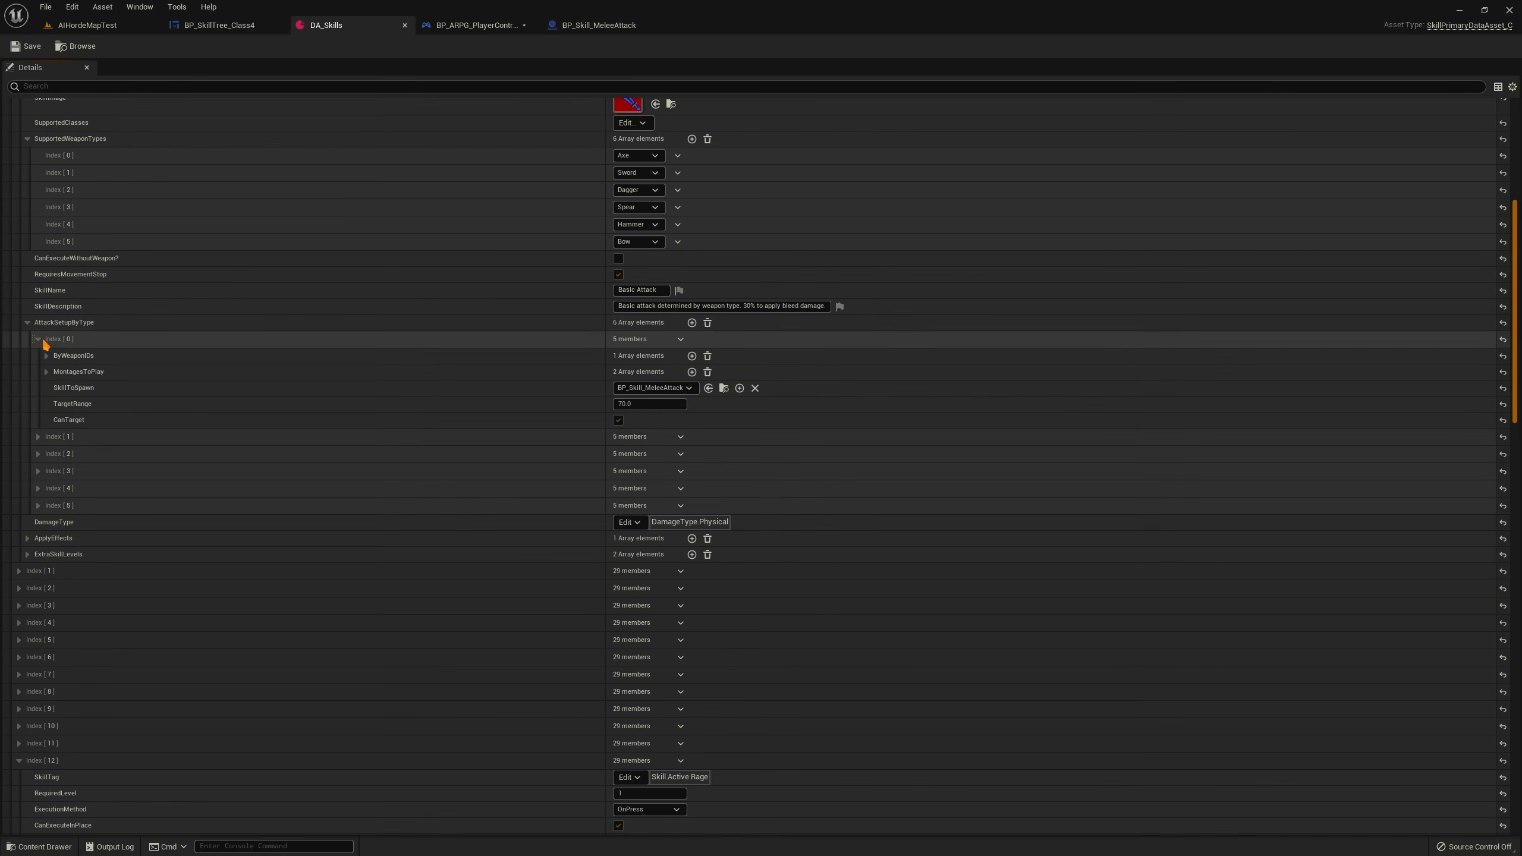
# Check the Index 2 skill's AttackSetupByType, collapse that skill, and return to Basic Attack's attack setup
pyautogui.scroll(4, 225, 364)
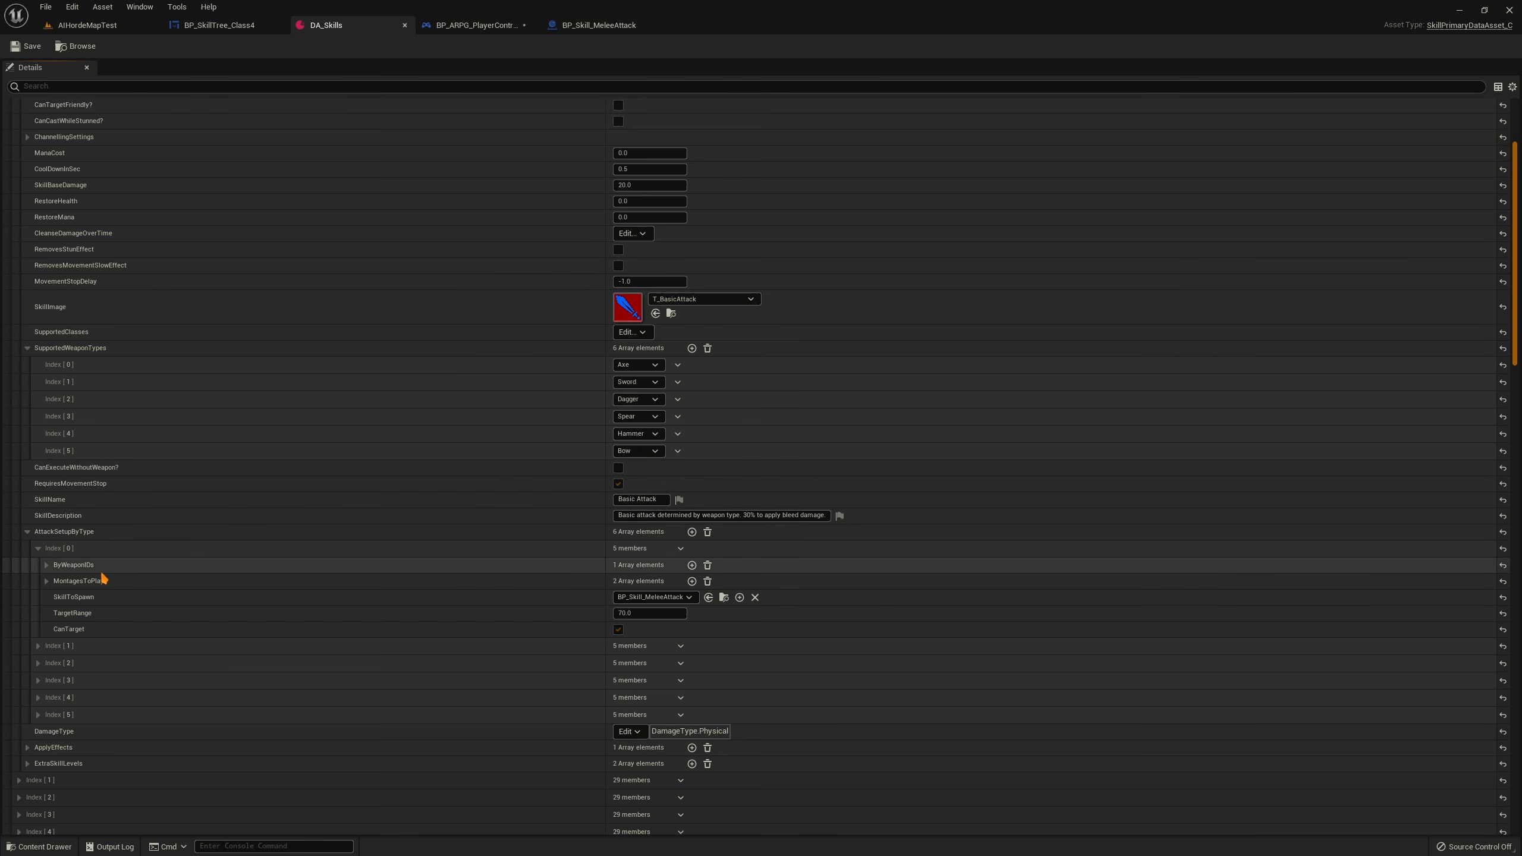
pyautogui.scroll(-10, 103, 577)
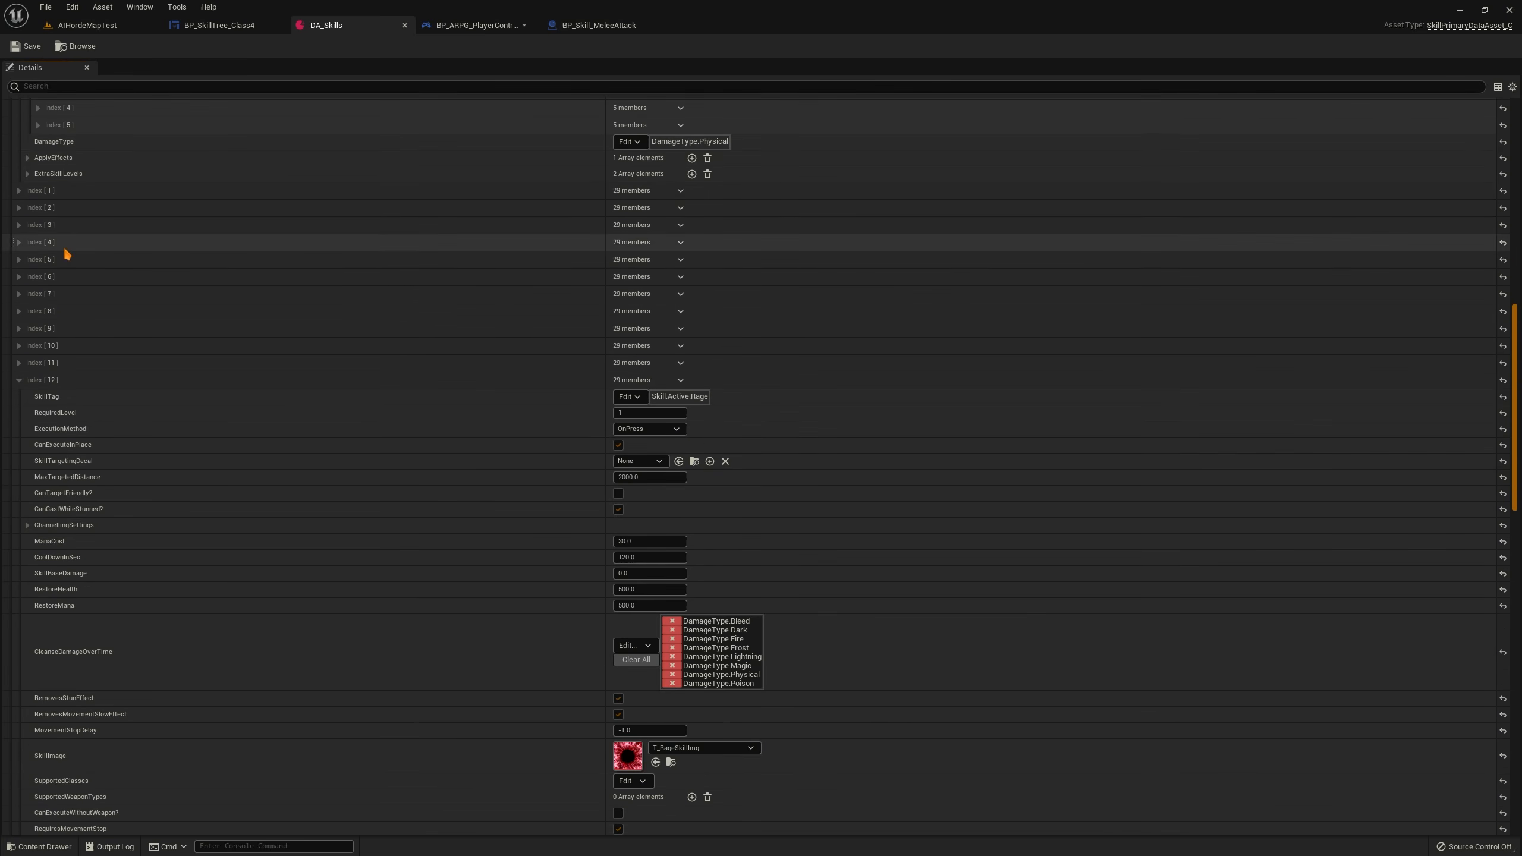
pyautogui.click(19, 209)
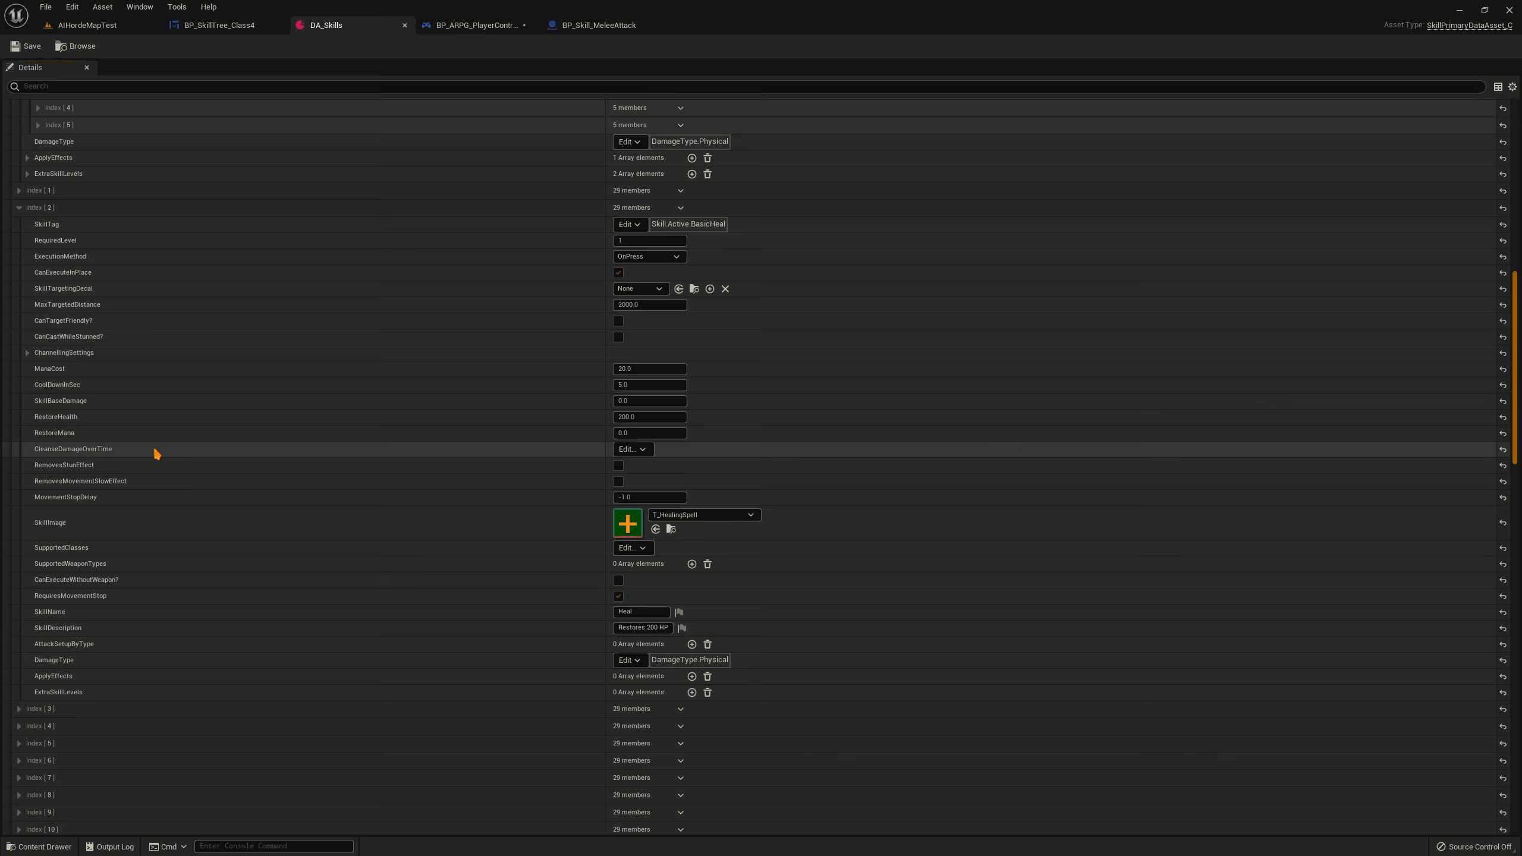
pyautogui.scroll(-1, 221, 616)
pyautogui.scroll(3, 157, 557)
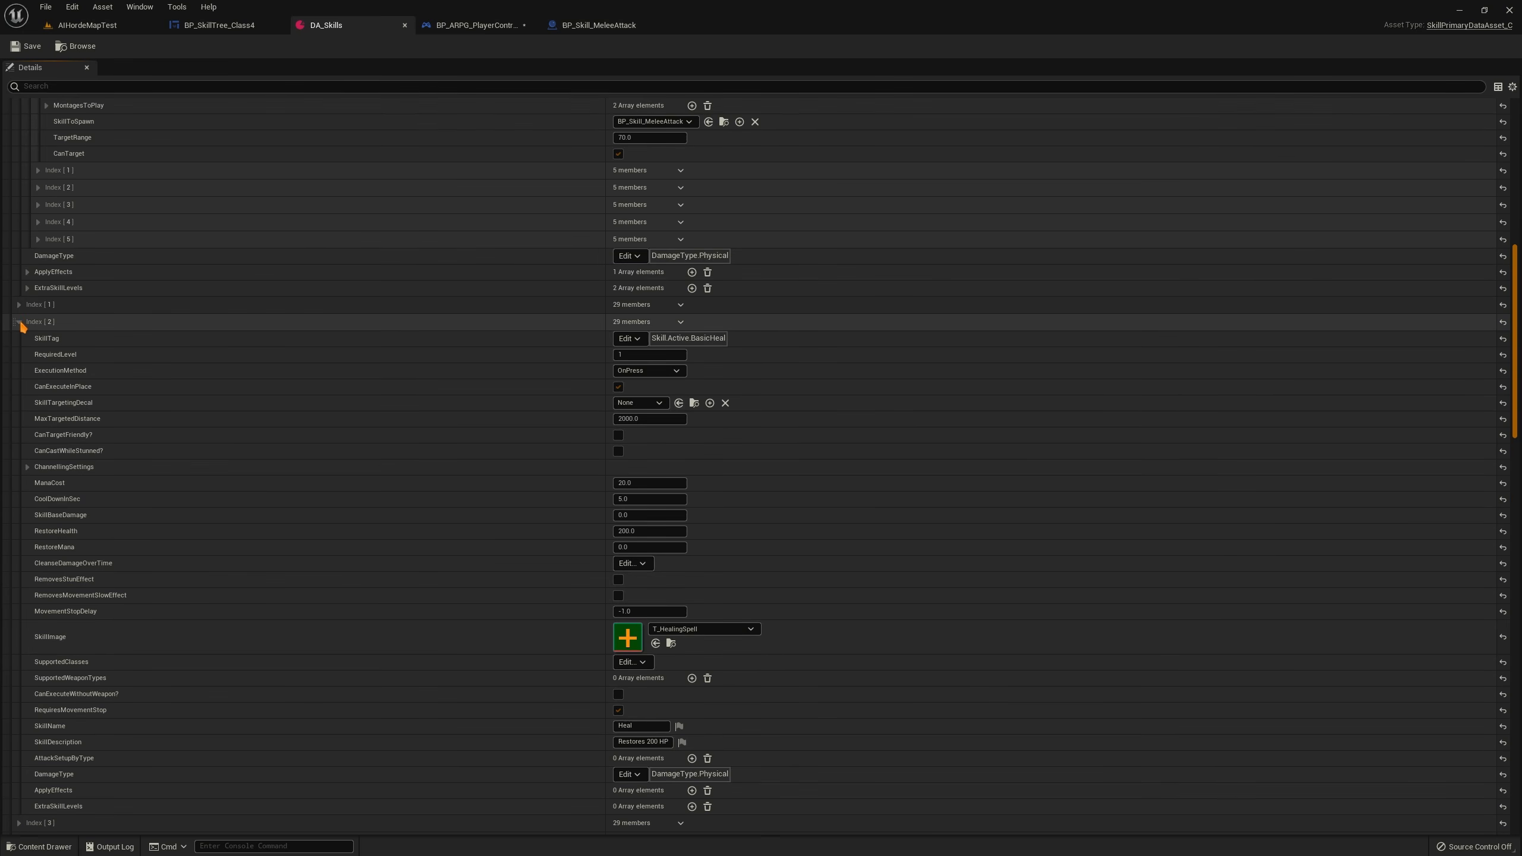
pyautogui.click(19, 324)
pyautogui.scroll(8, 289, 282)
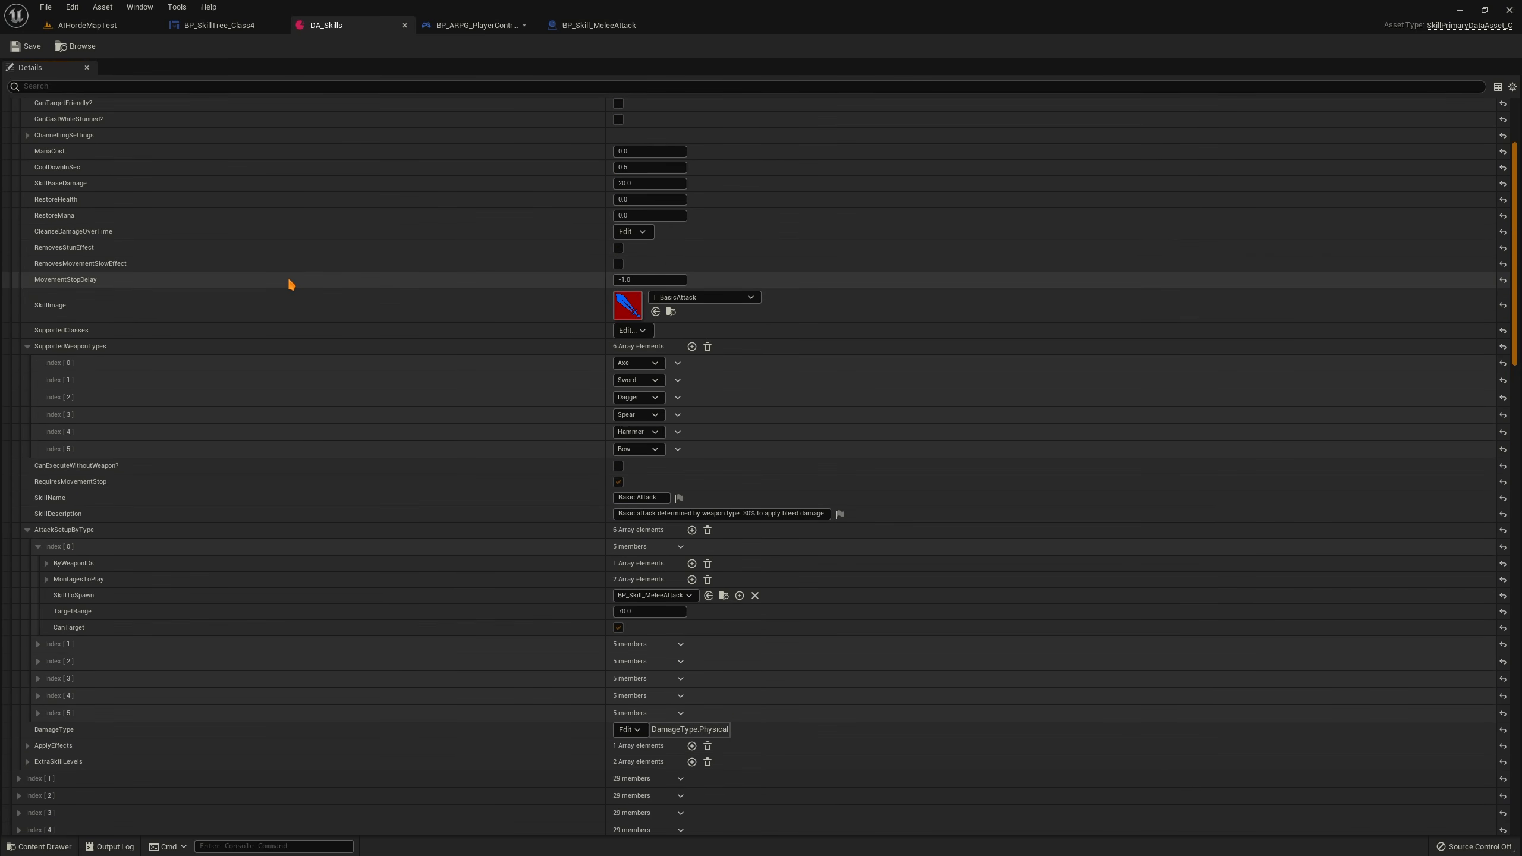
pyautogui.scroll(-2, 240, 312)
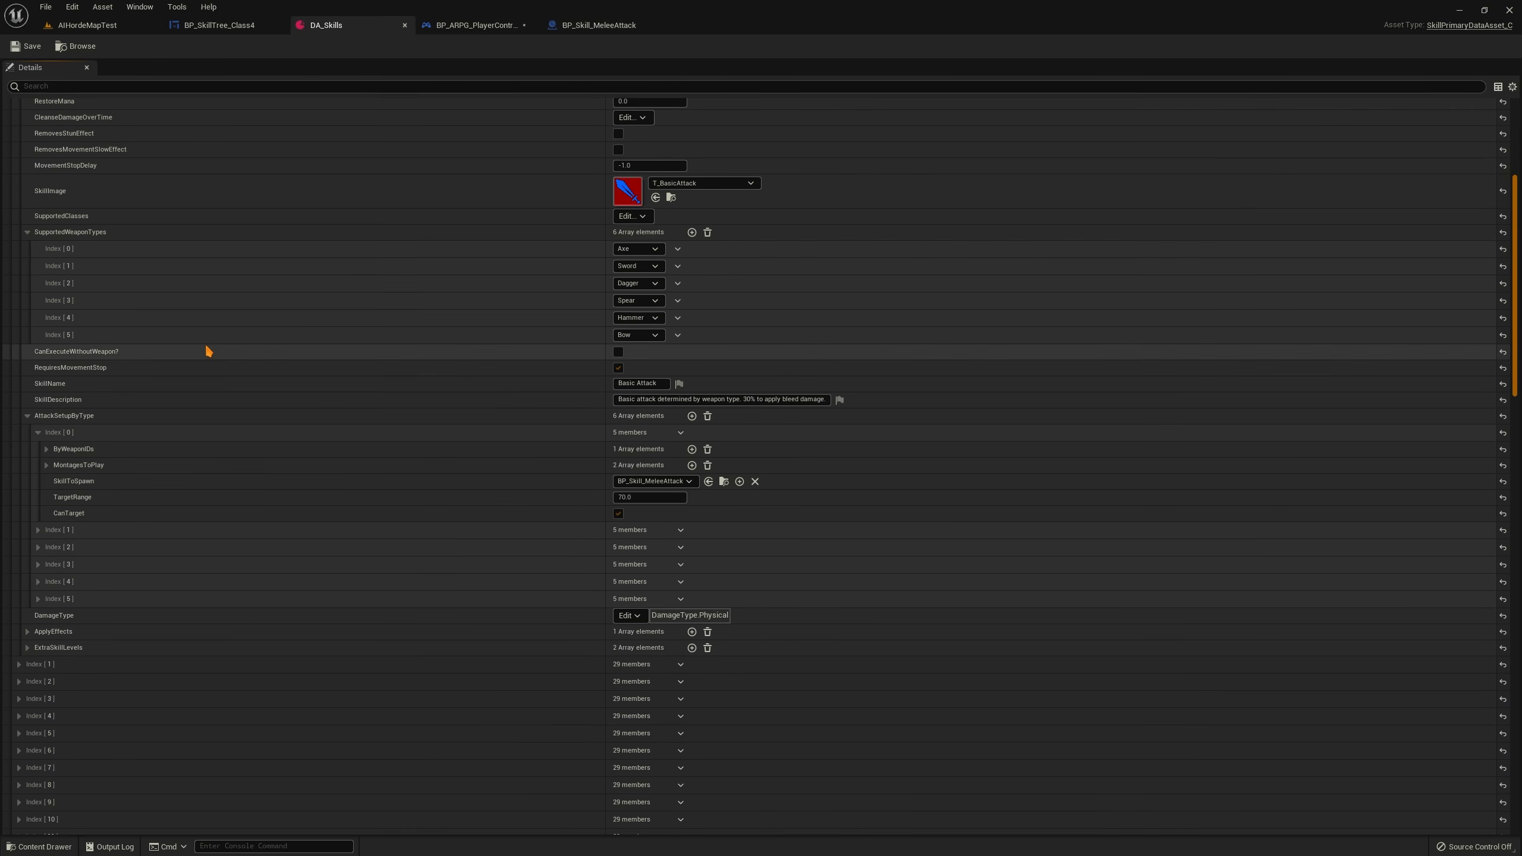
# Examine the ByWeaponIDs list in the Index 0 entry of Basic Attack's AttackSetupByType
pyautogui.click(46, 450)
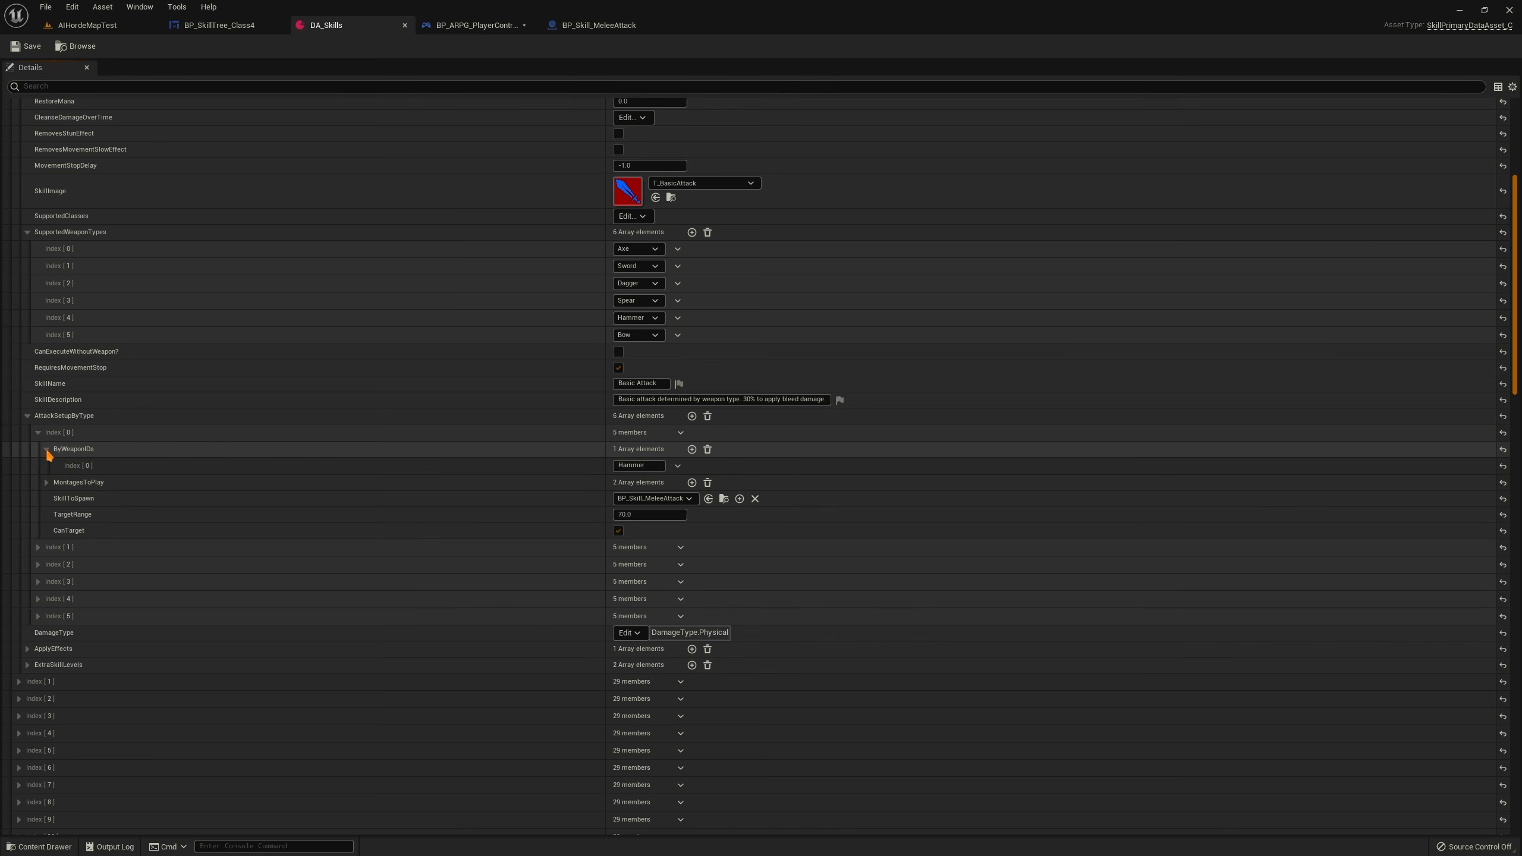
pyautogui.click(46, 450)
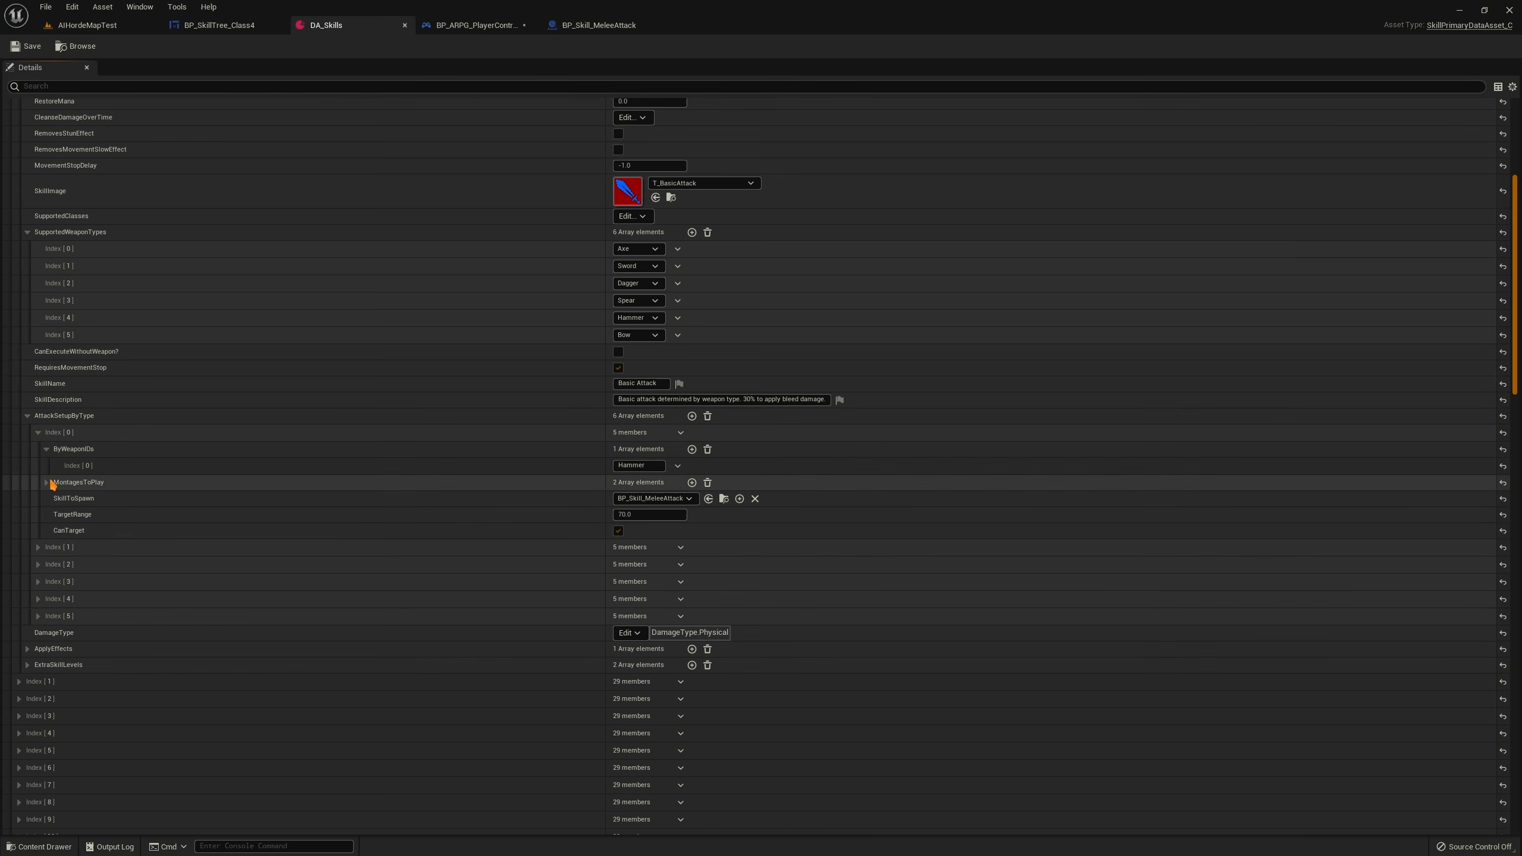
pyautogui.click(47, 449)
pyautogui.scroll(-1, 54, 449)
pyautogui.click(37, 394)
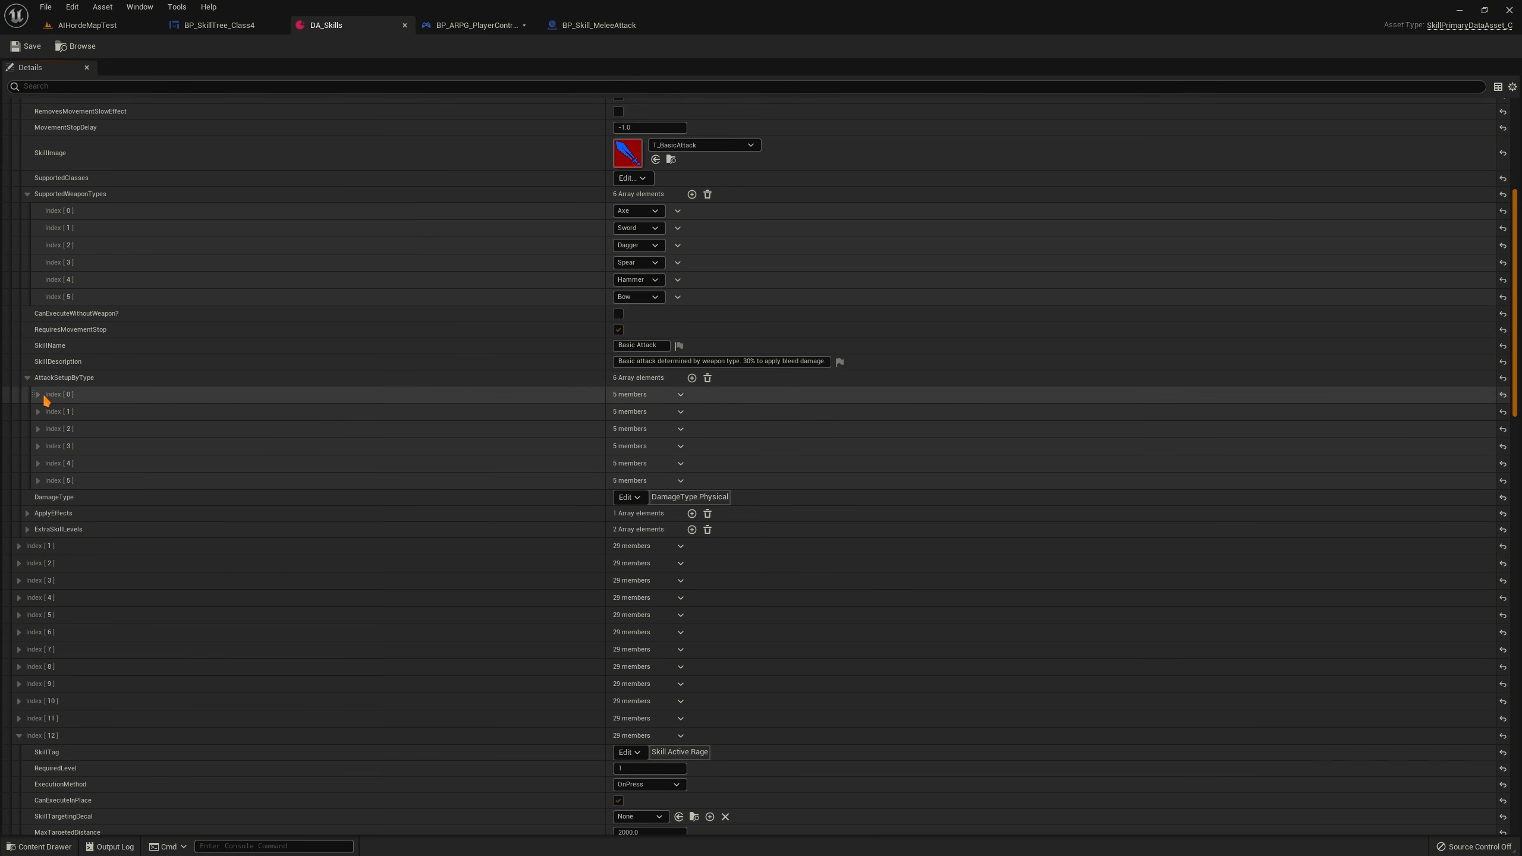
pyautogui.click(38, 395)
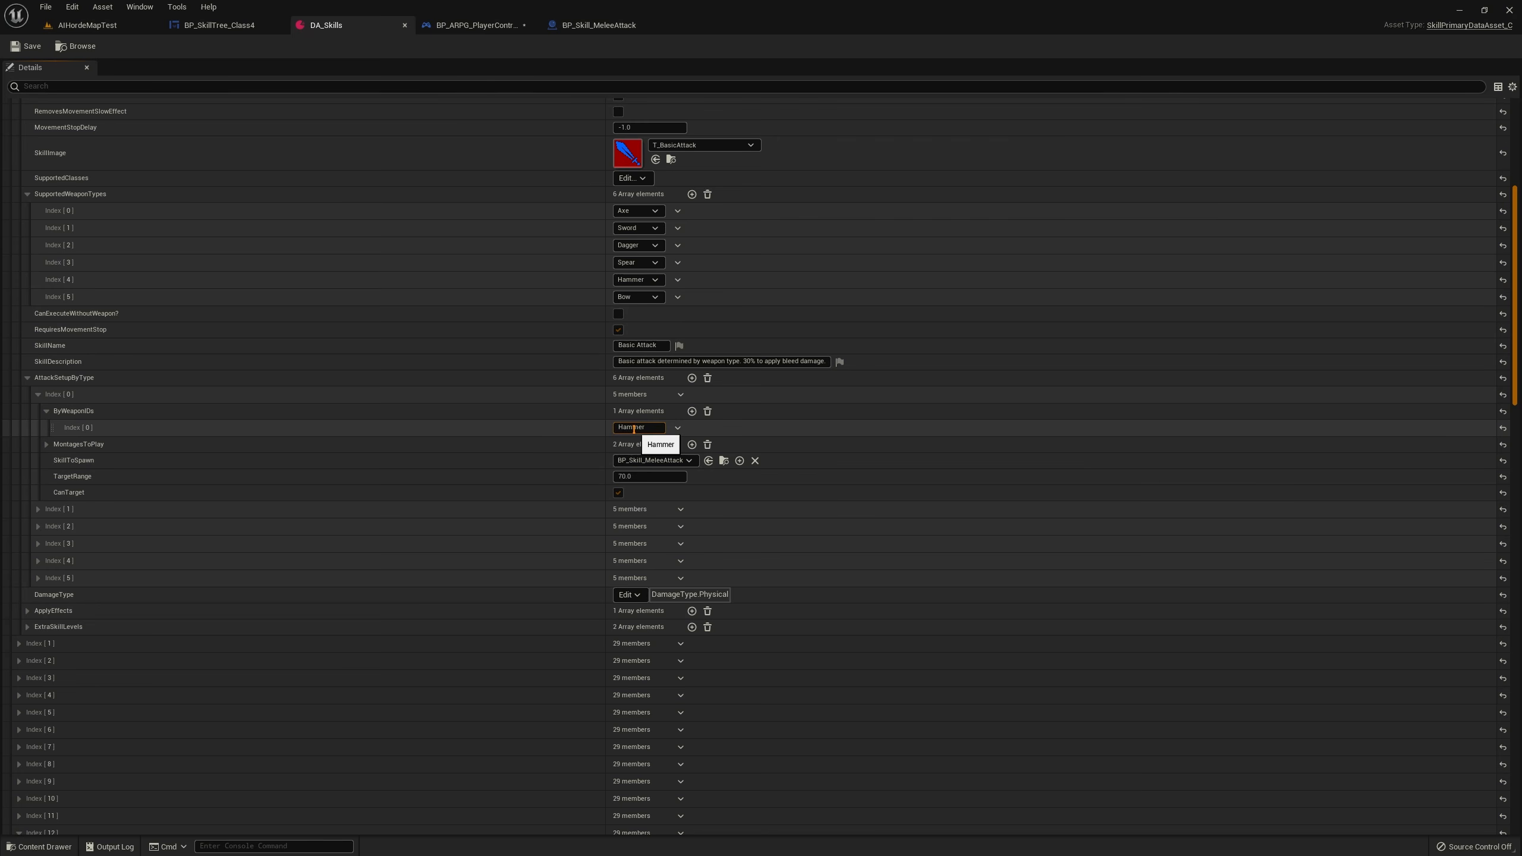
# Expand MontagesToPlay in the Index 0 attack setup and examine the ForMesh list of its first entry
pyautogui.click(47, 444)
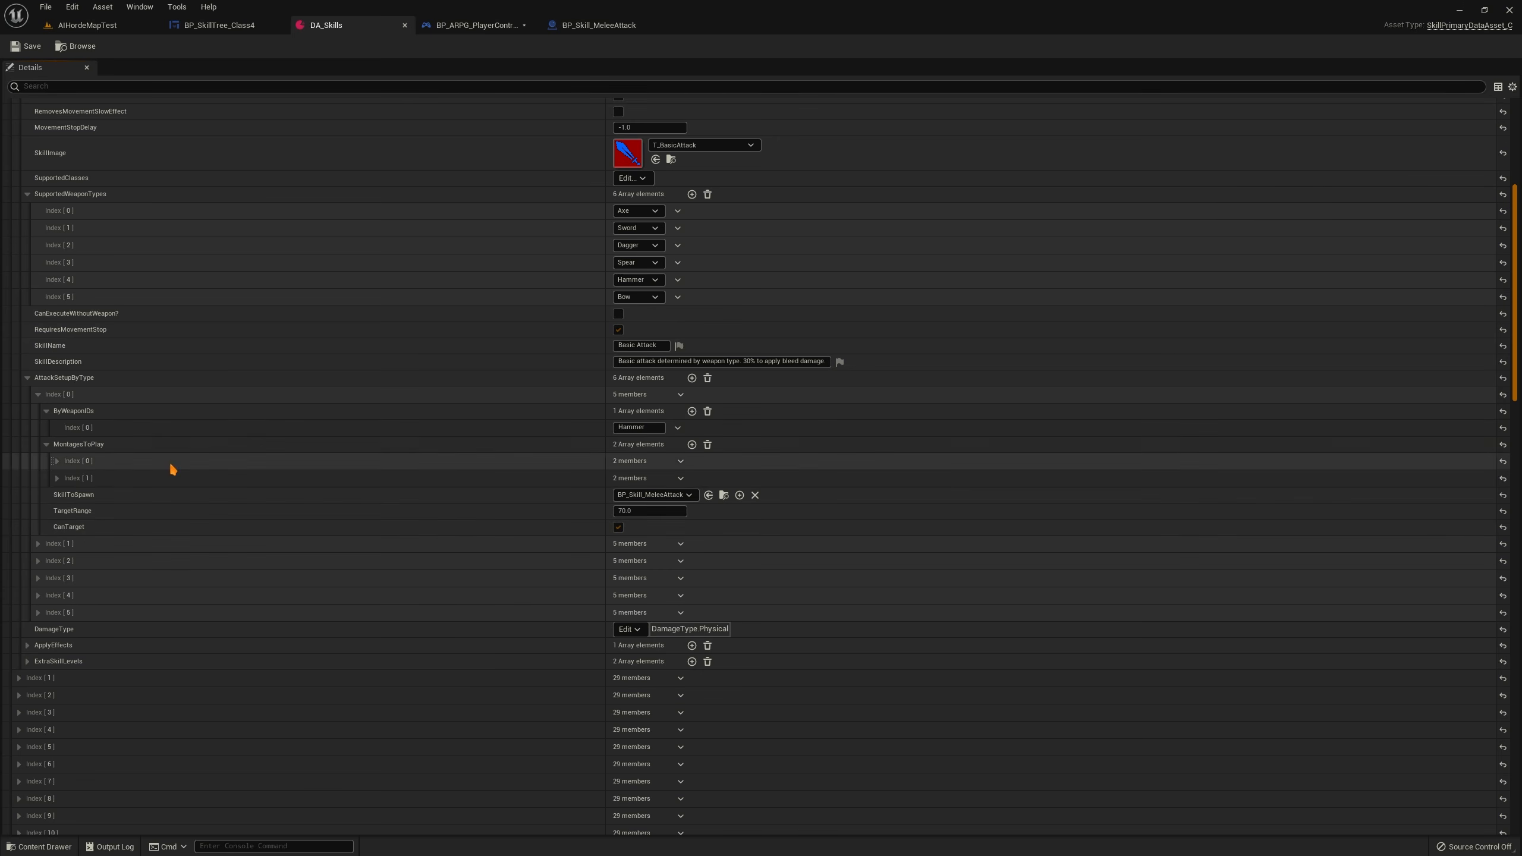
pyautogui.click(57, 460)
pyautogui.click(58, 510)
pyautogui.click(57, 510)
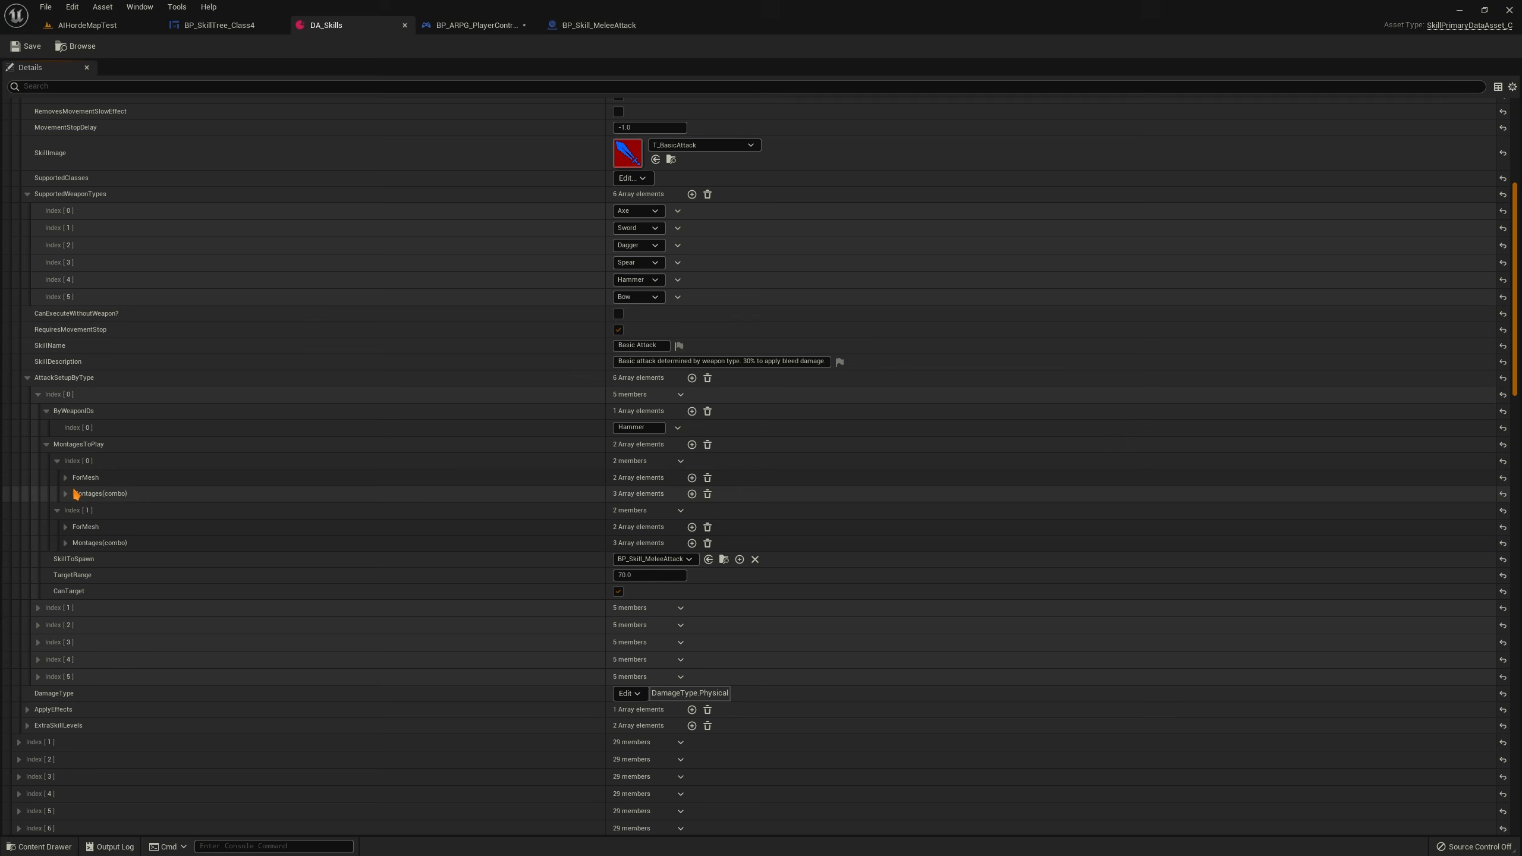
pyautogui.click(66, 478)
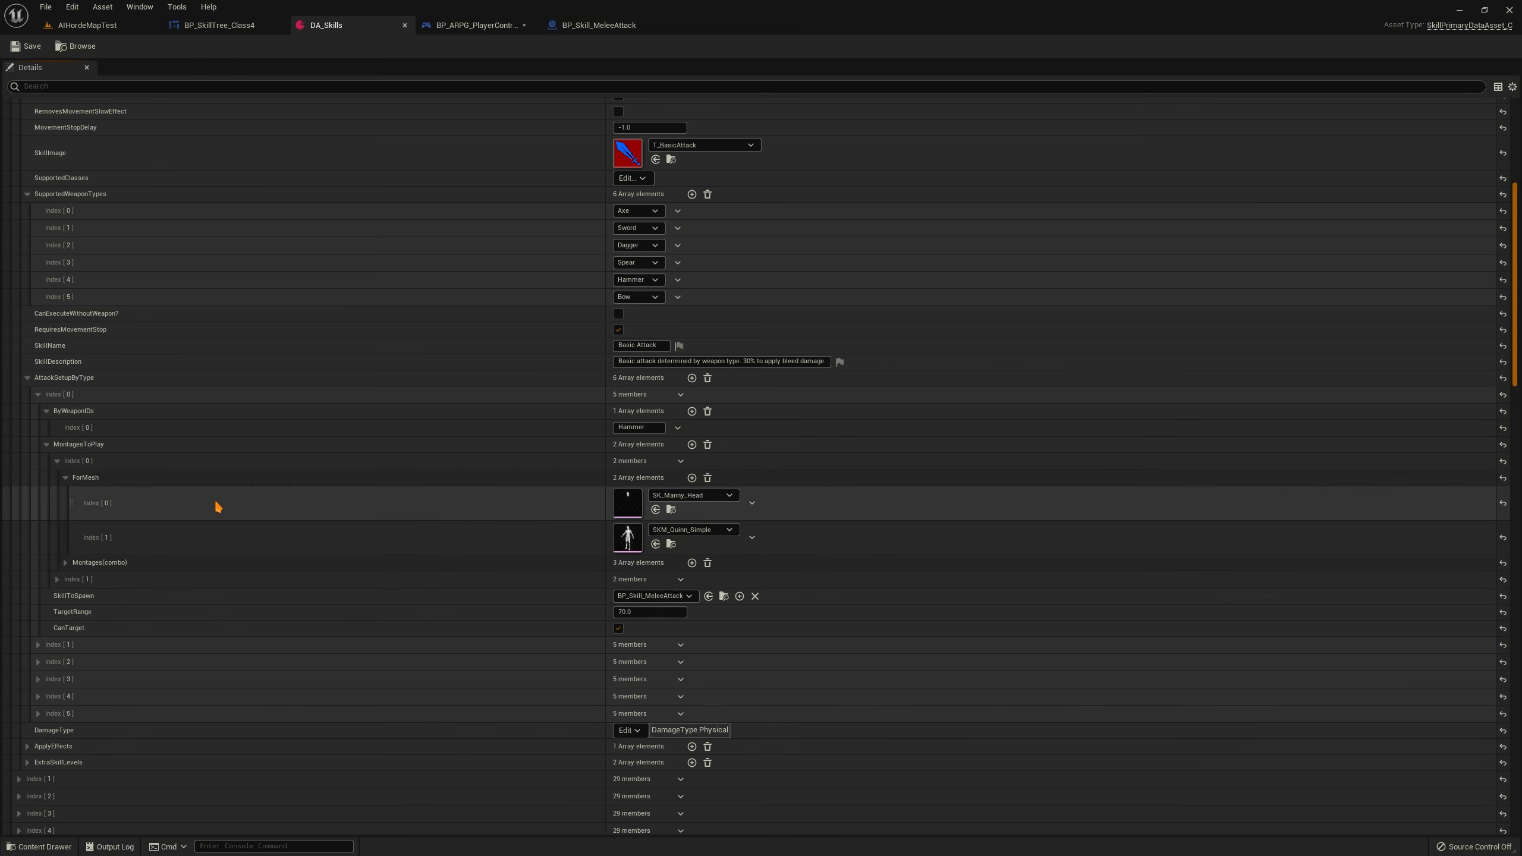
pyautogui.scroll(-2, 299, 500)
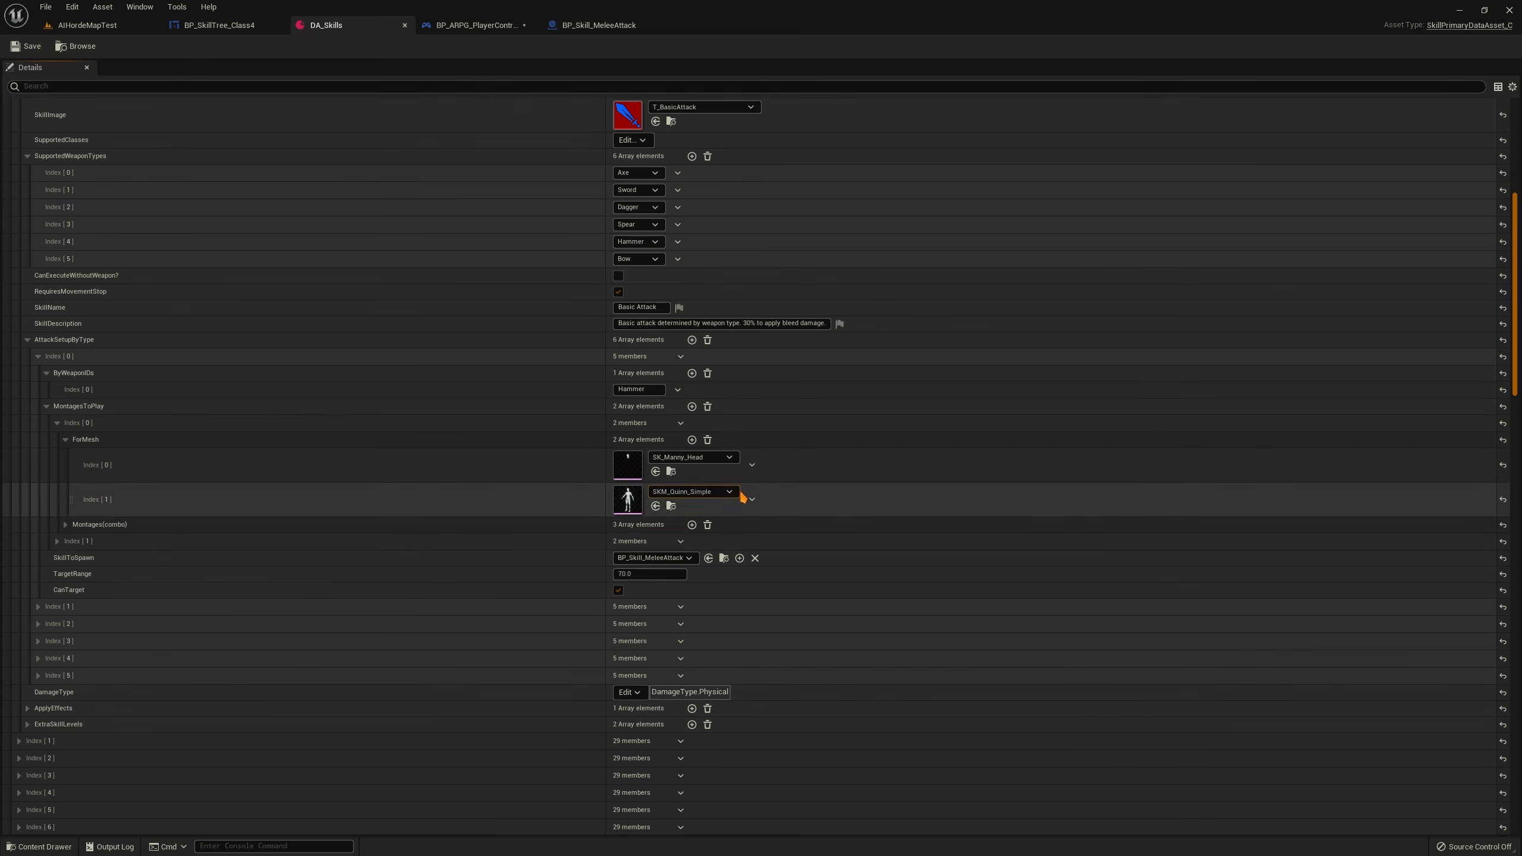
# Open BP_ARPG_Character from the Character Blueprints folder and inspect its Mesh component's skeletal mesh in the viewport
pyautogui.click(90, 24)
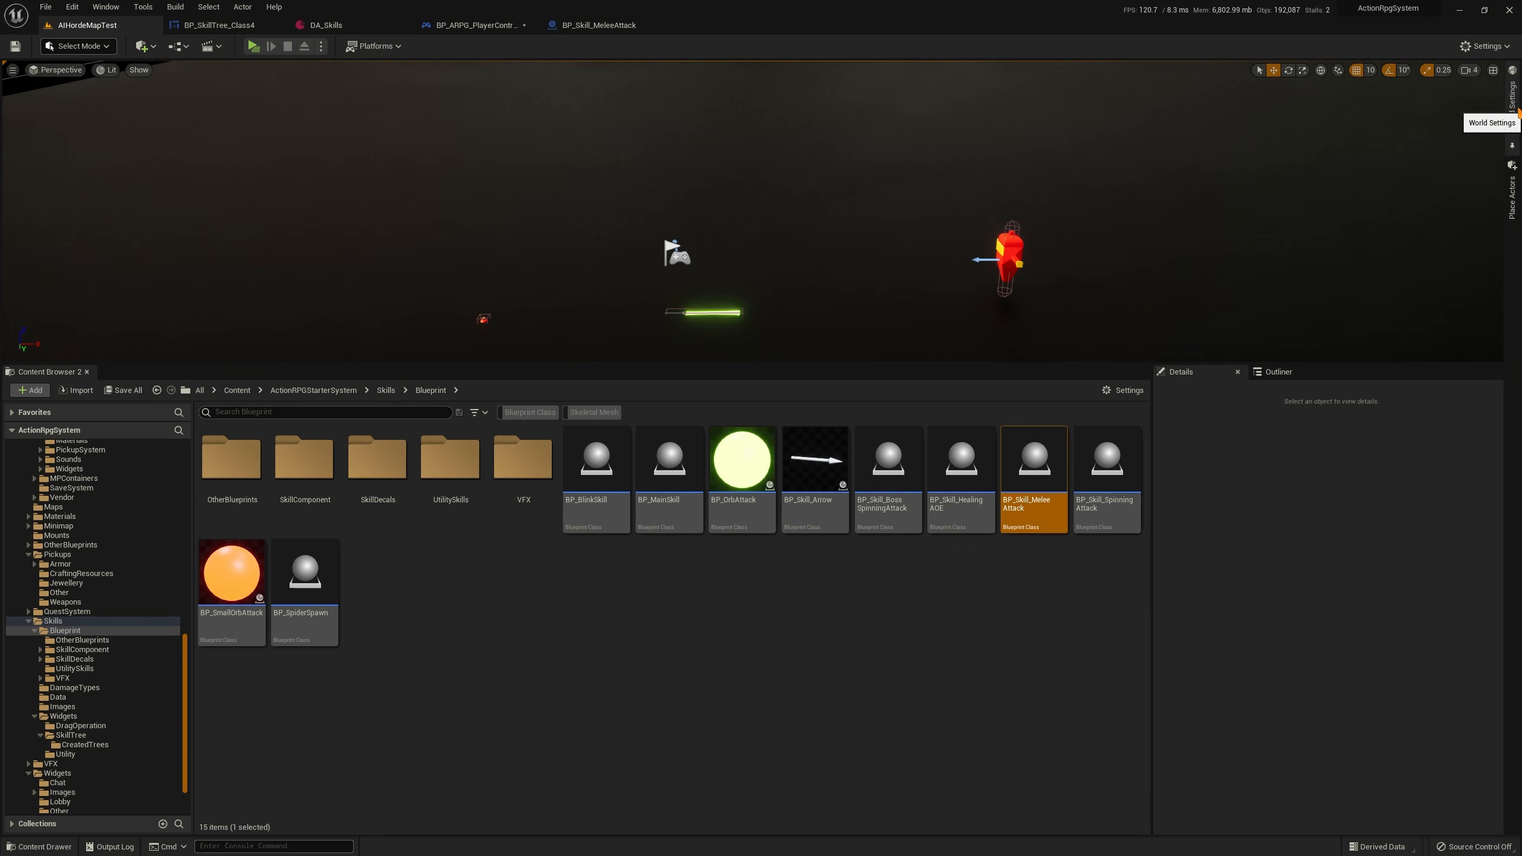
pyautogui.click(1513, 105)
pyautogui.click(1326, 188)
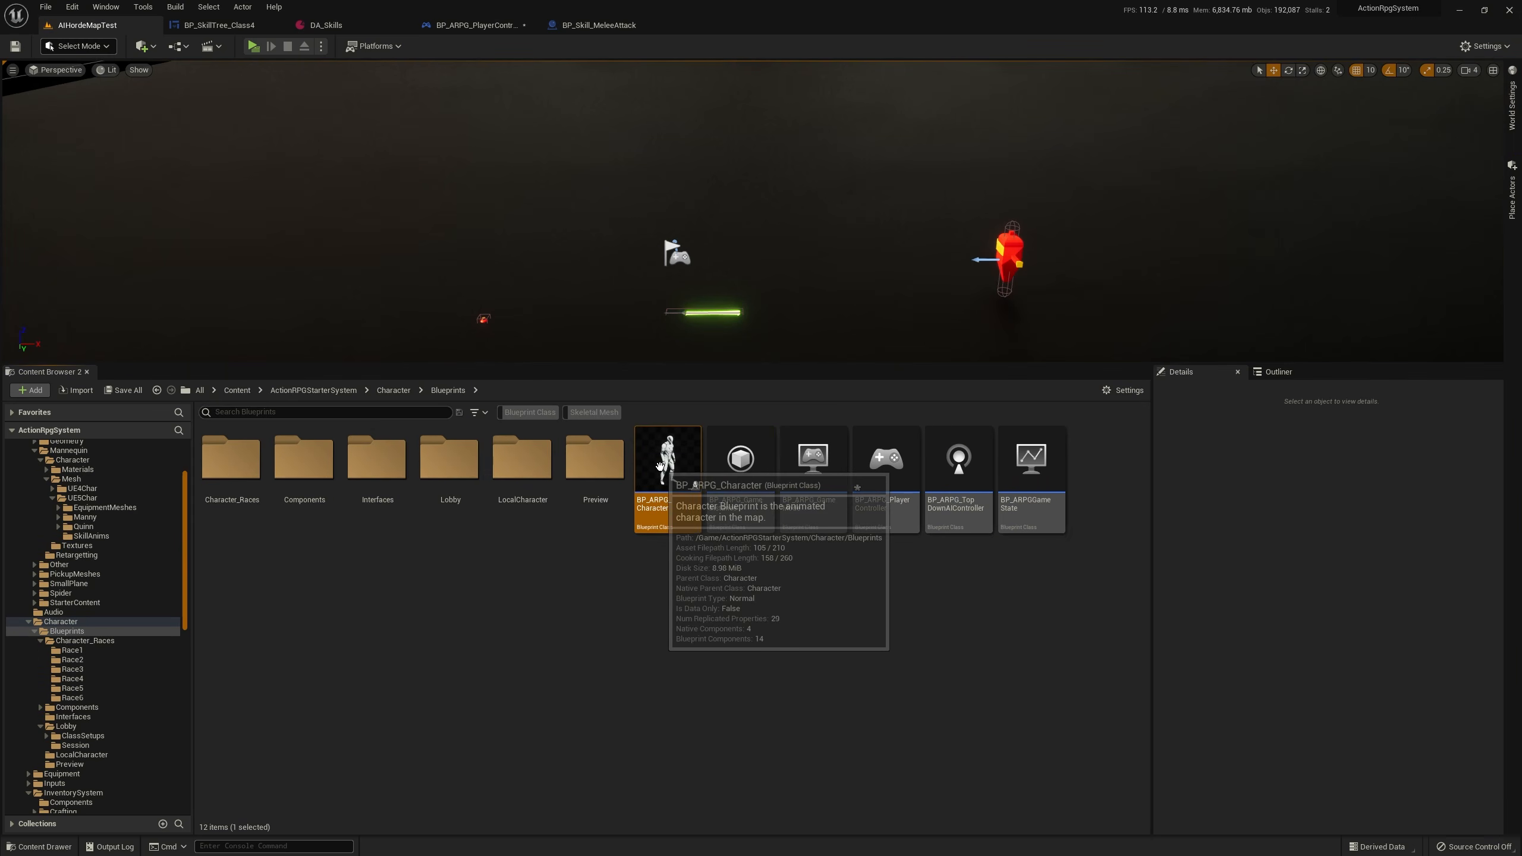
pyautogui.doubleClick(663, 468)
pyautogui.click(84, 132)
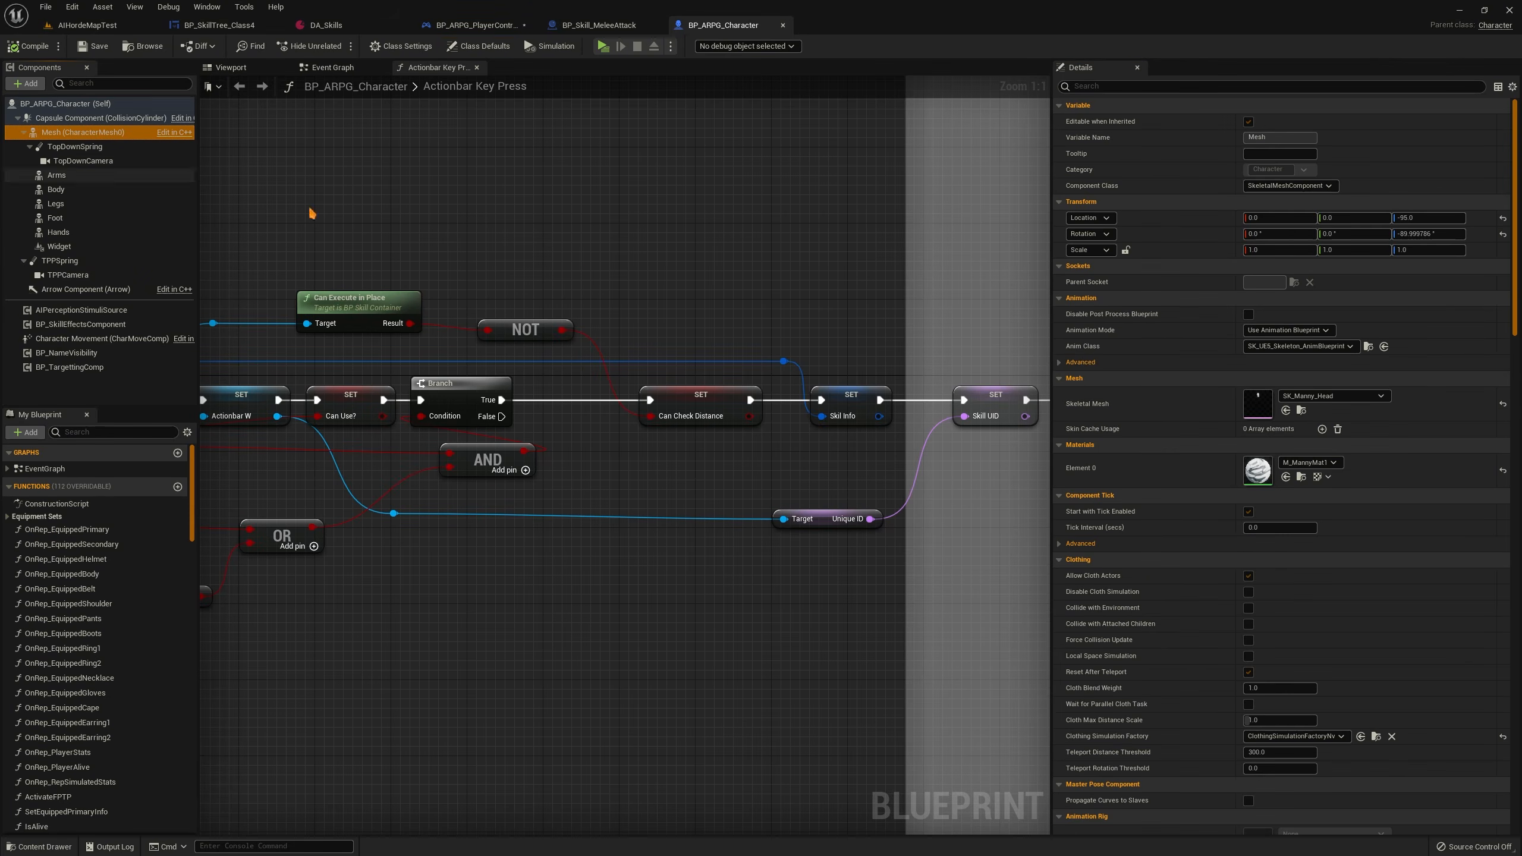
pyautogui.click(251, 68)
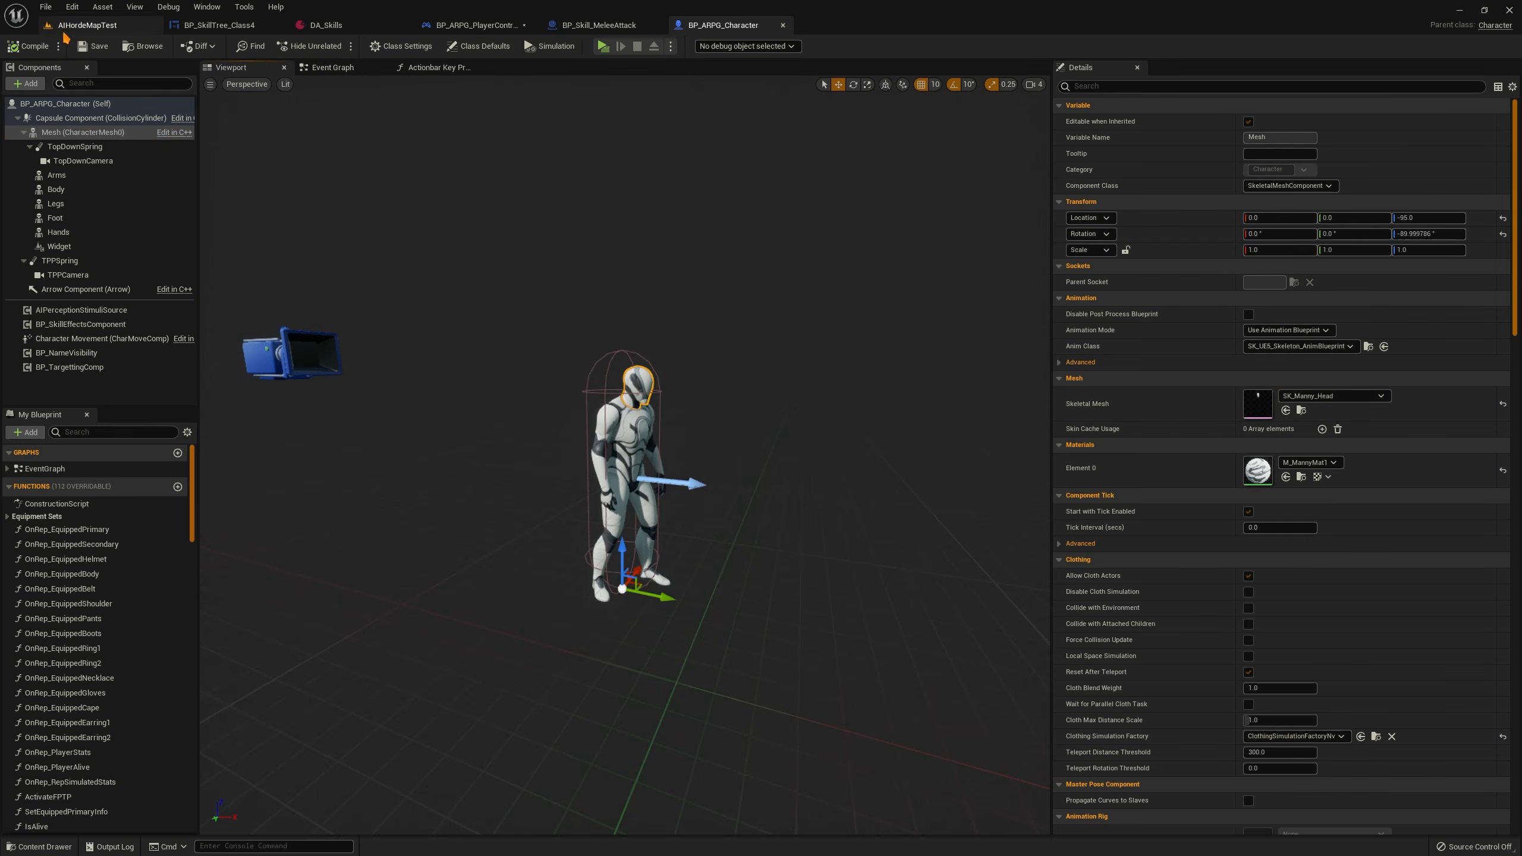
# Open BP_Character_Race3_Gender1 in the full Blueprint editor, inspect its Mesh component's skeletal mesh, and close the blueprint
pyautogui.click(88, 25)
pyautogui.doubleClick(231, 465)
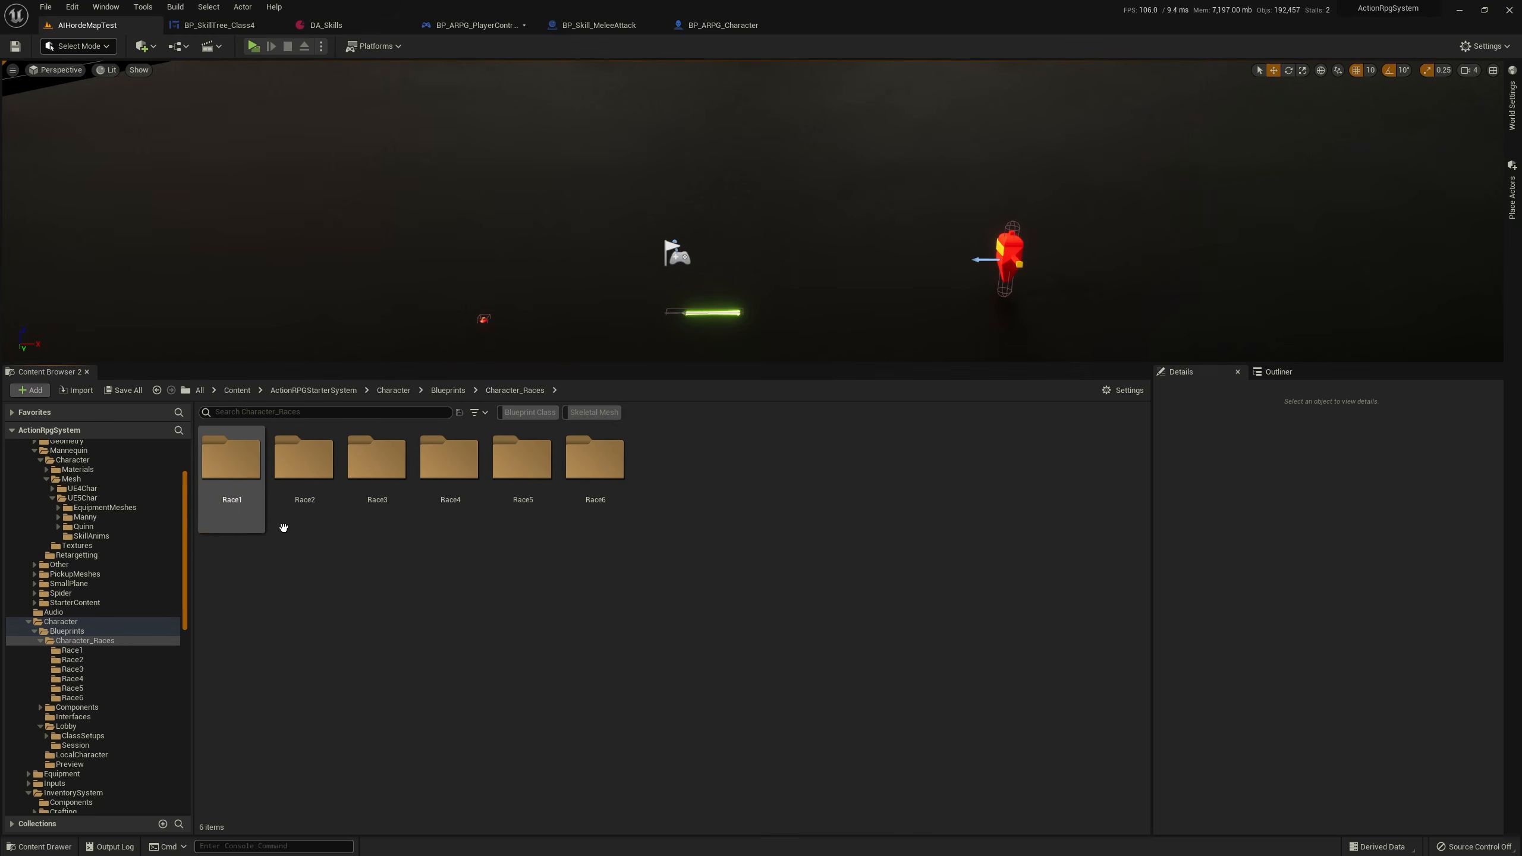
pyautogui.doubleClick(381, 498)
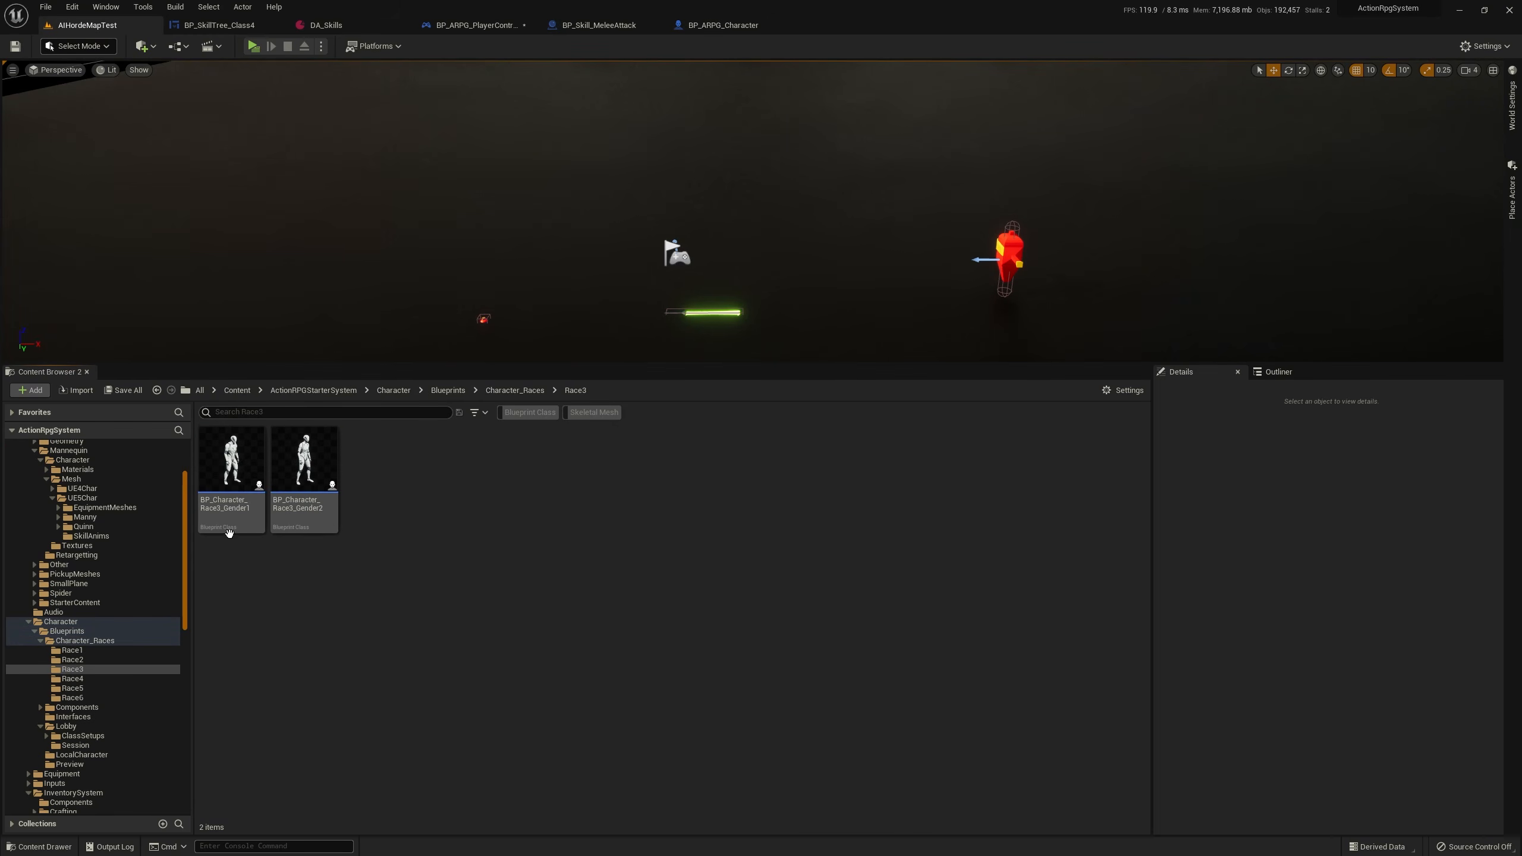
pyautogui.doubleClick(235, 480)
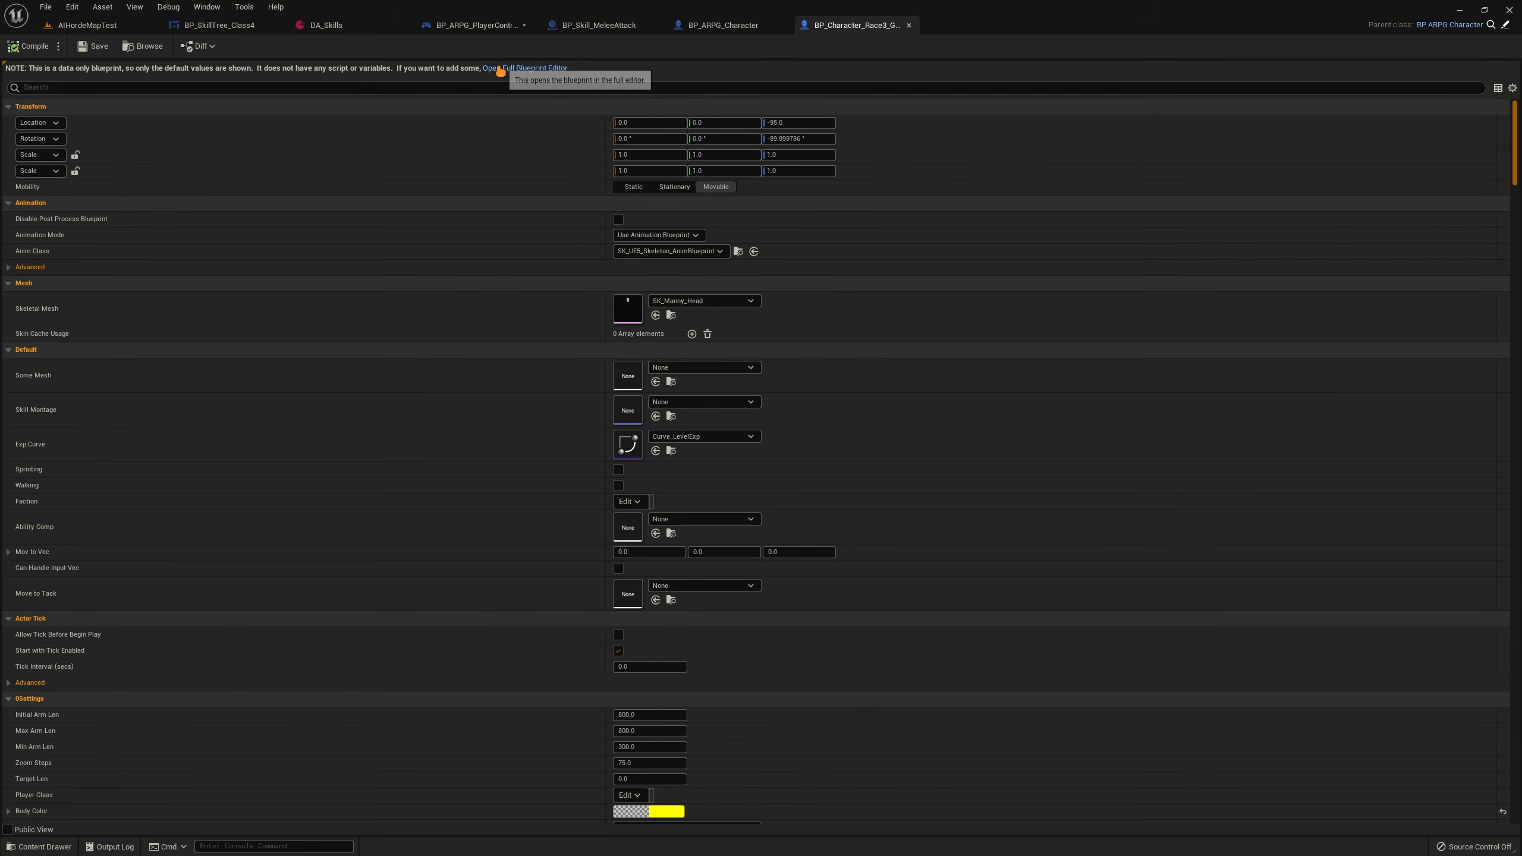
pyautogui.click(500, 68)
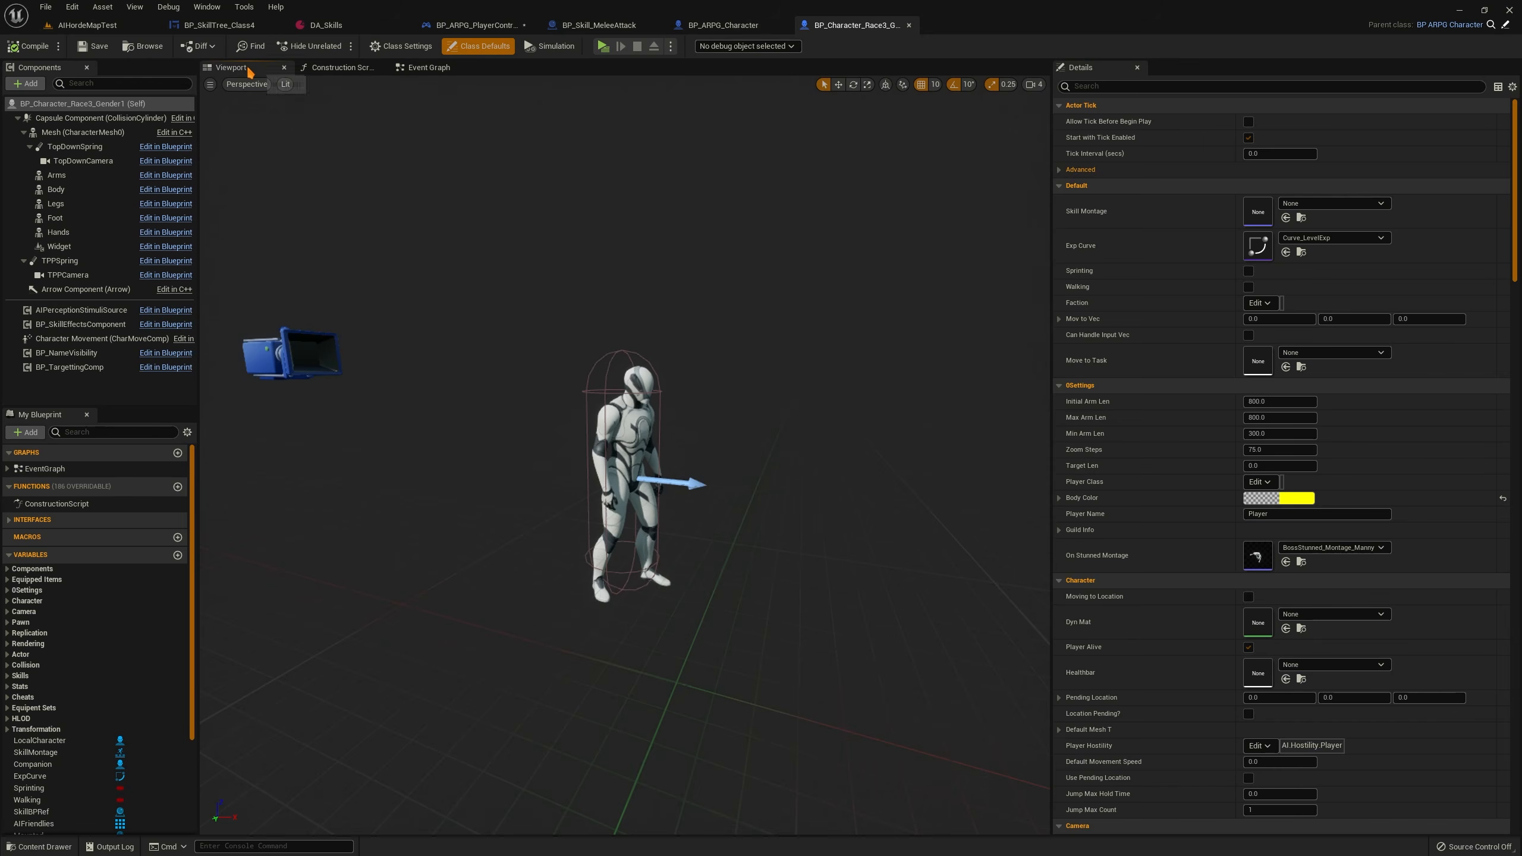
pyautogui.click(126, 133)
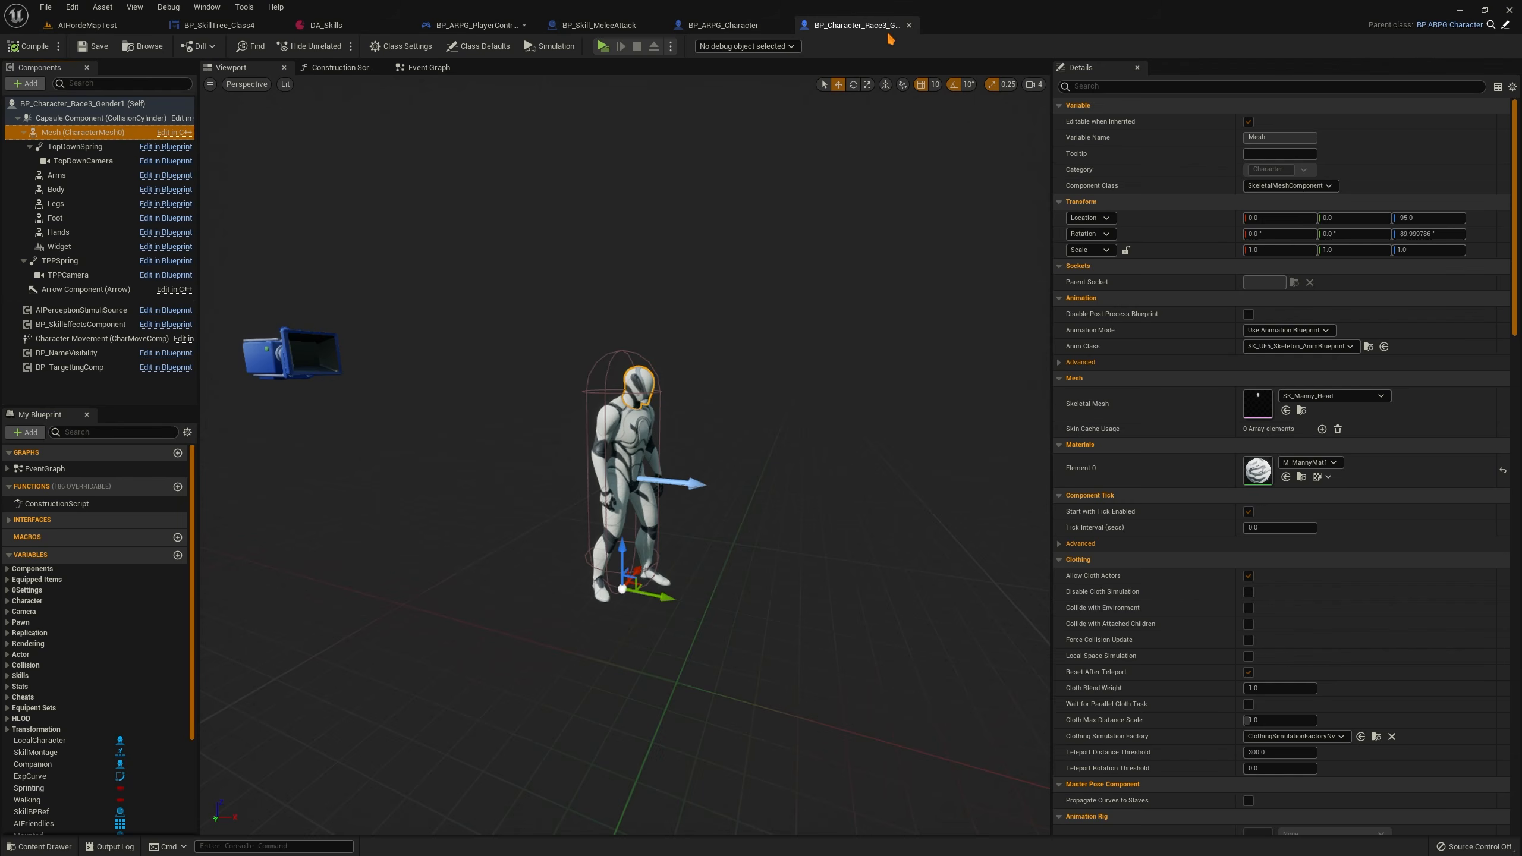
pyautogui.click(909, 24)
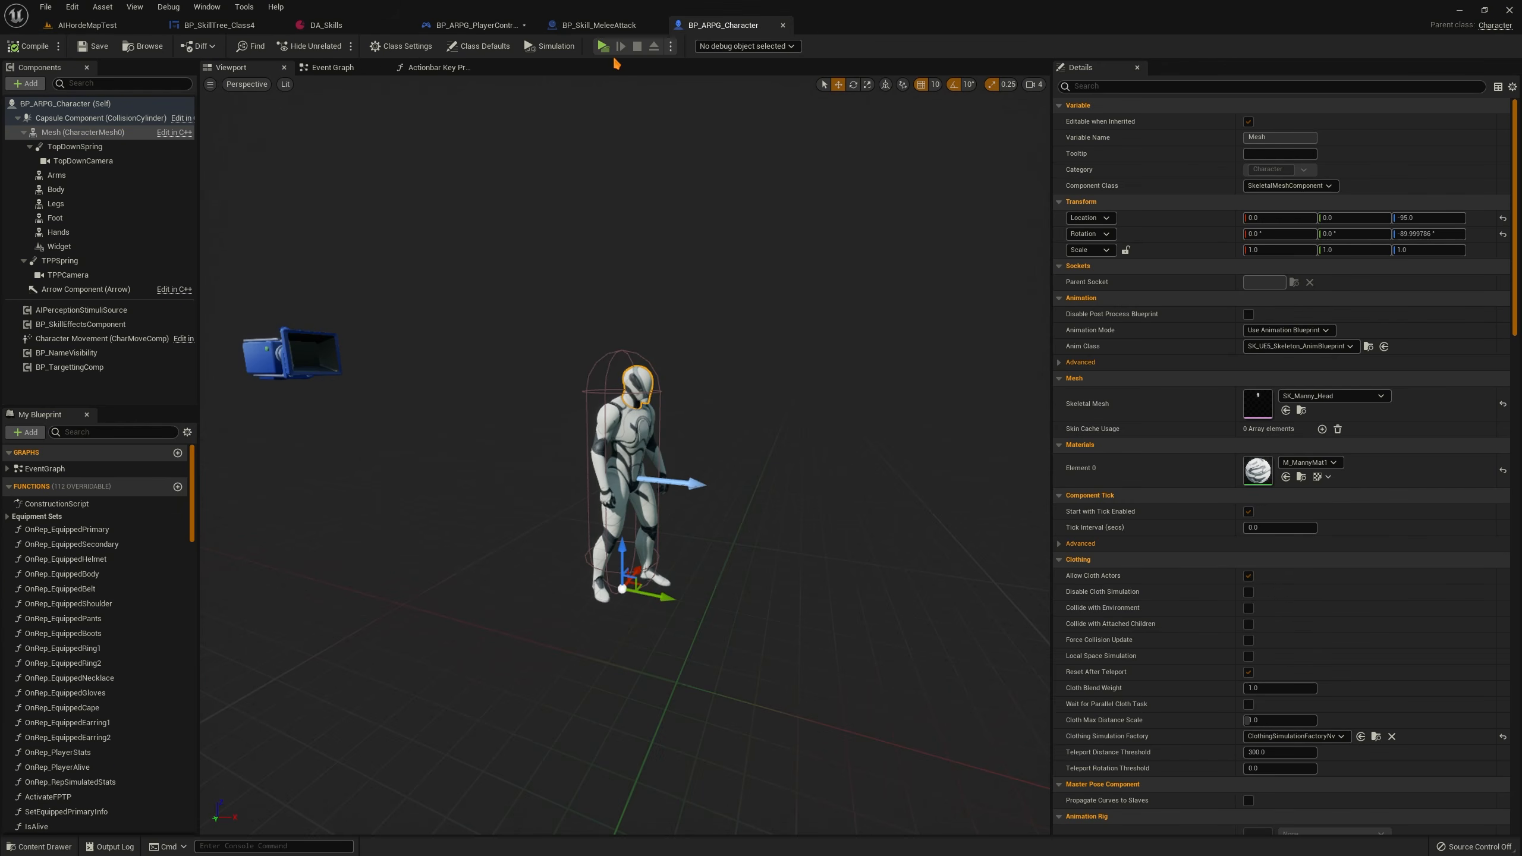
# Return to DA_Skills, examine the Montages(combo) list of the first MontagesToPlay entry, and collapse that entry's mesh and montage lists
pyautogui.click(340, 27)
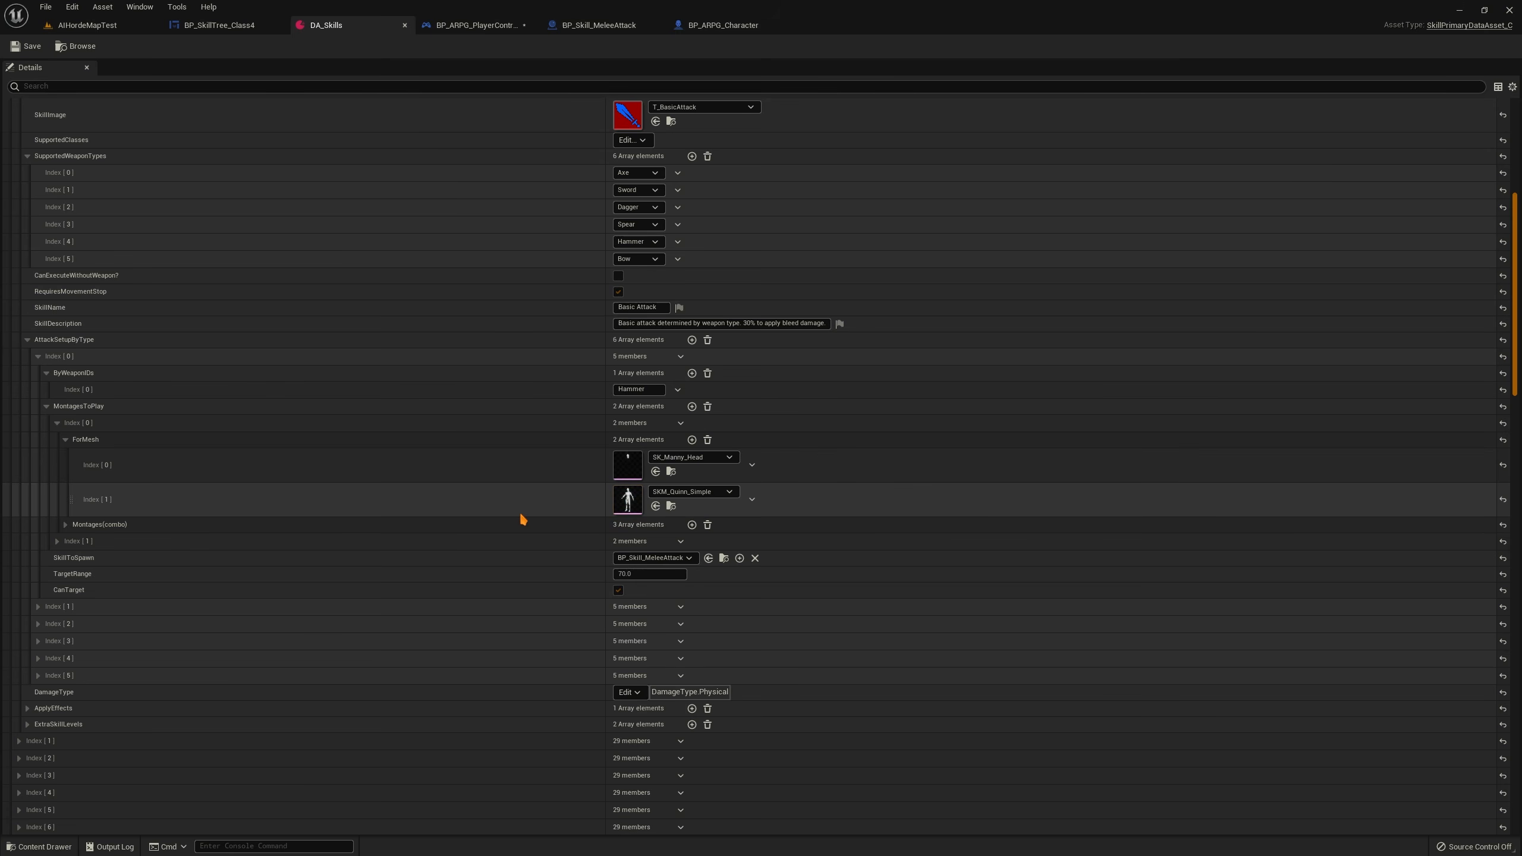
pyautogui.click(65, 525)
pyautogui.scroll(-1, 503, 551)
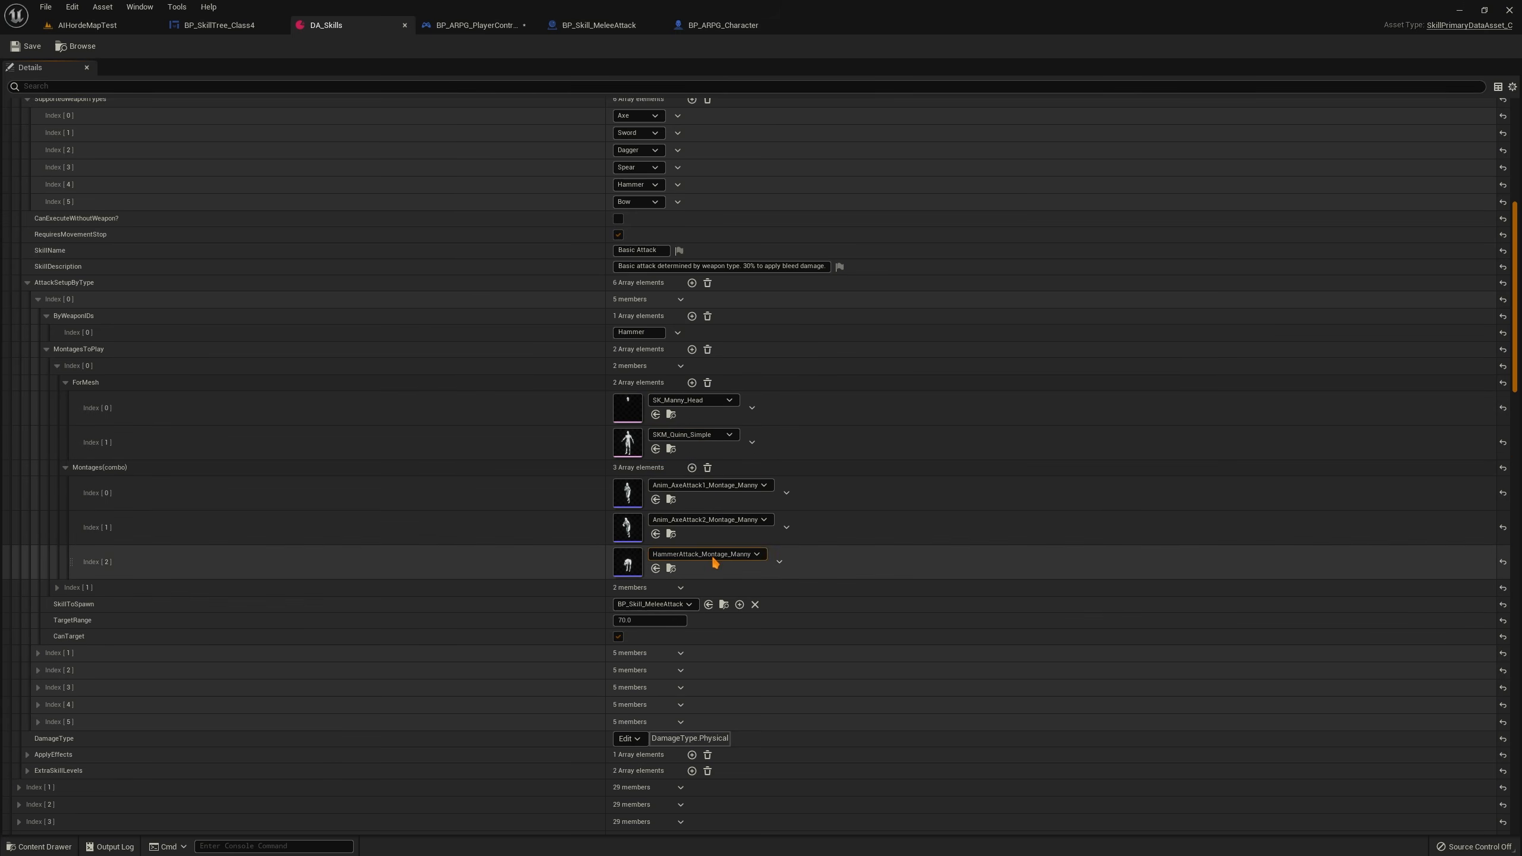
pyautogui.click(65, 382)
pyautogui.click(65, 399)
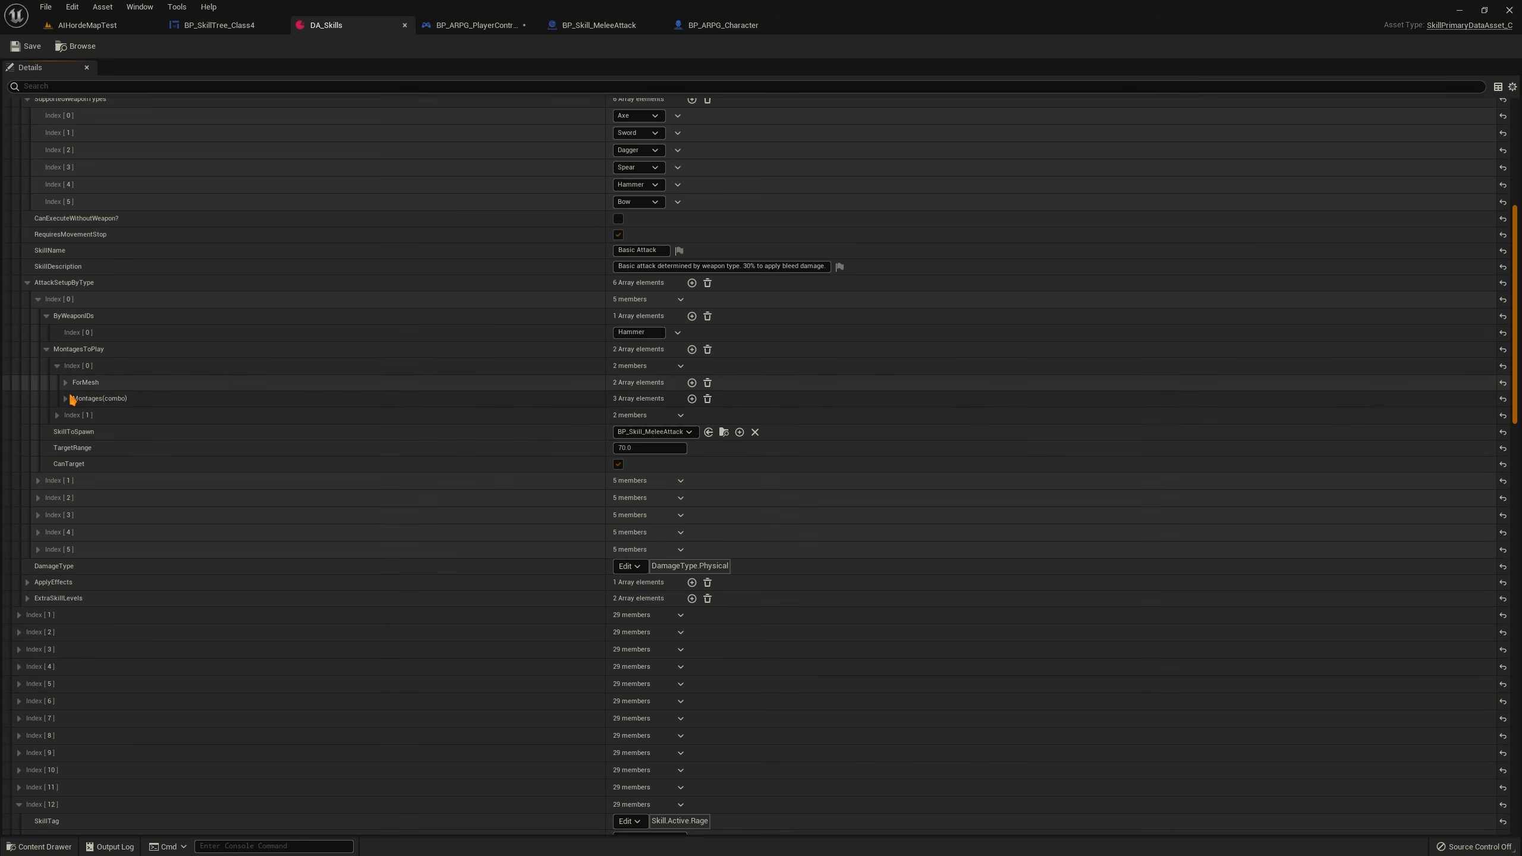
# Expand the second MontagesToPlay entry and compare its ForMesh and Montages(combo) lists with those of the first entry
pyautogui.click(58, 415)
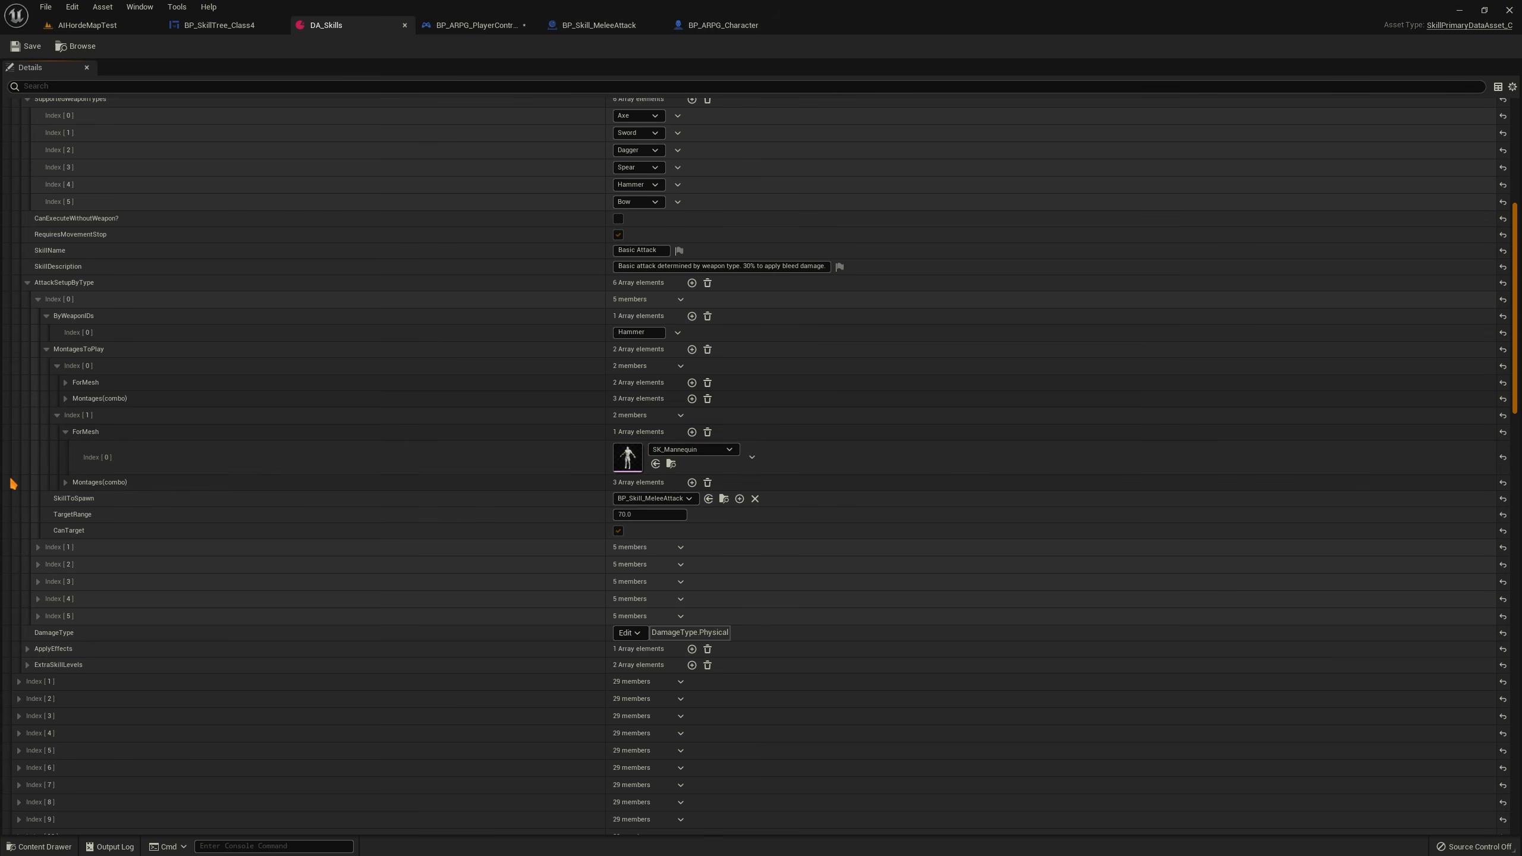
pyautogui.click(65, 482)
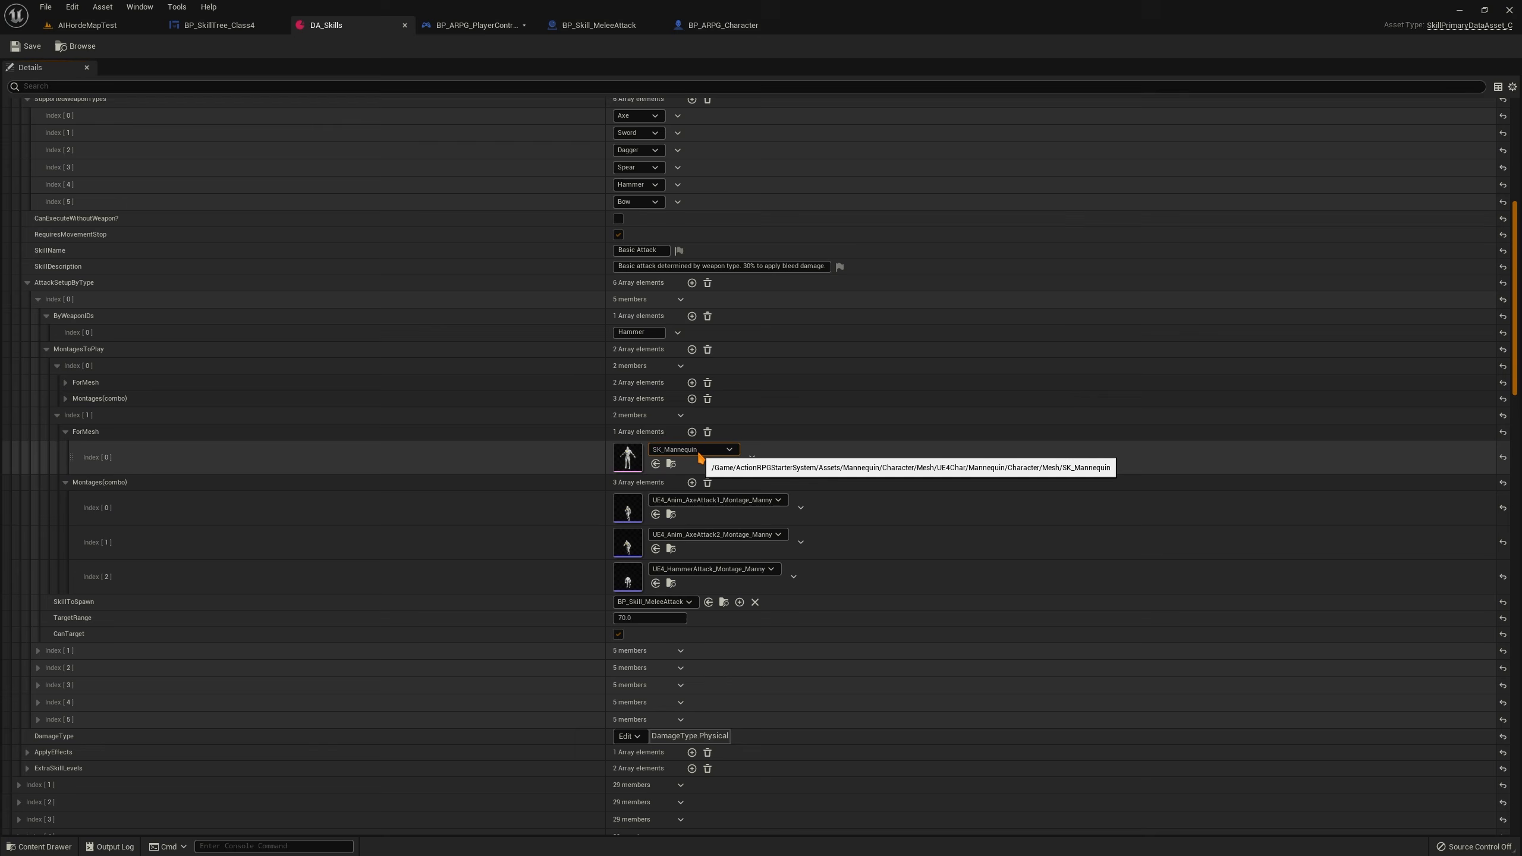
pyautogui.click(65, 381)
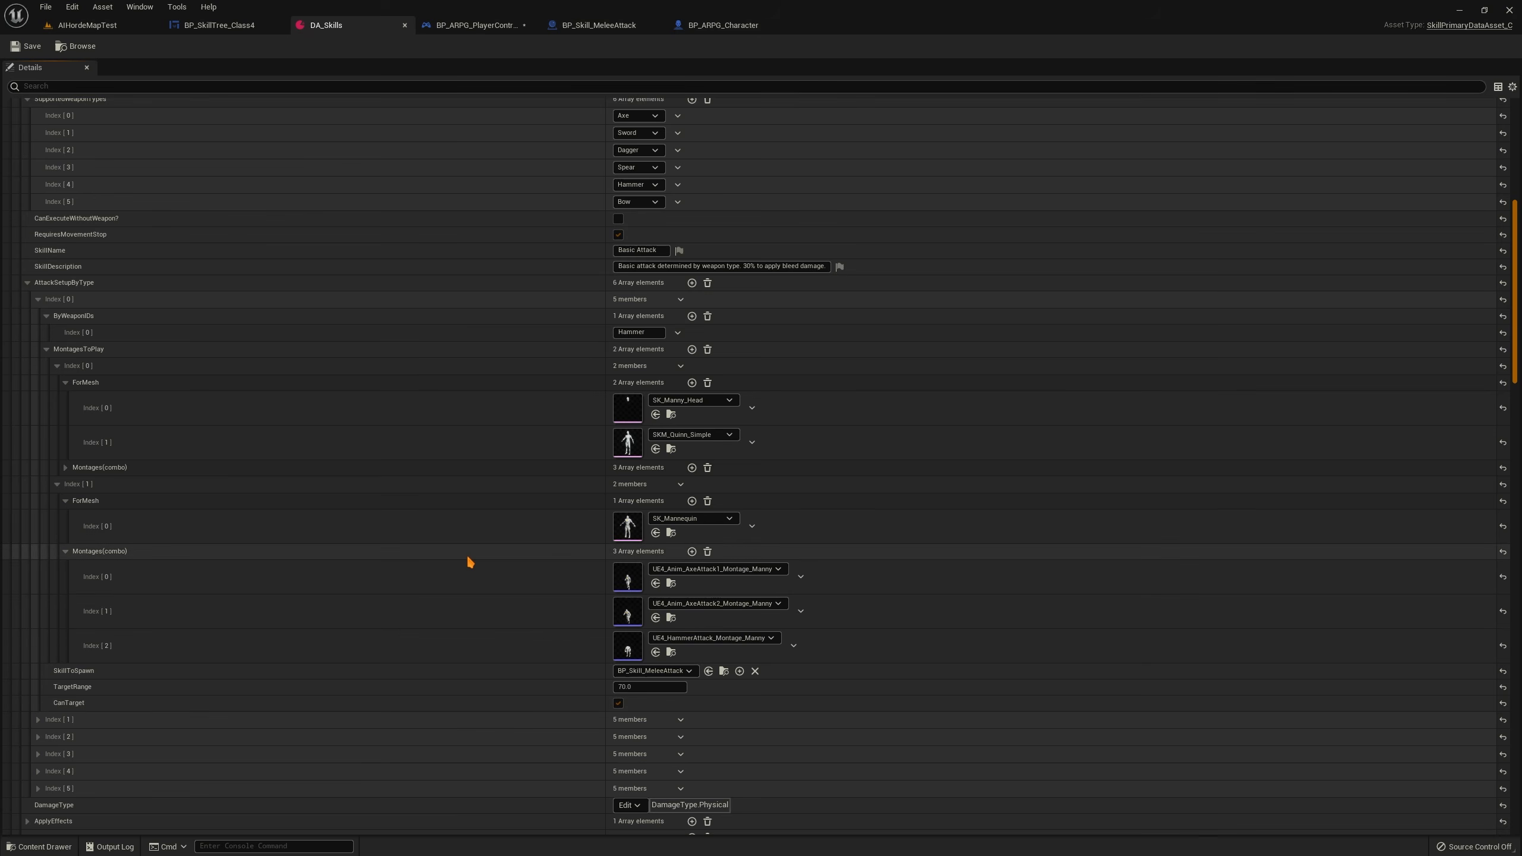
pyautogui.click(68, 468)
pyautogui.click(67, 469)
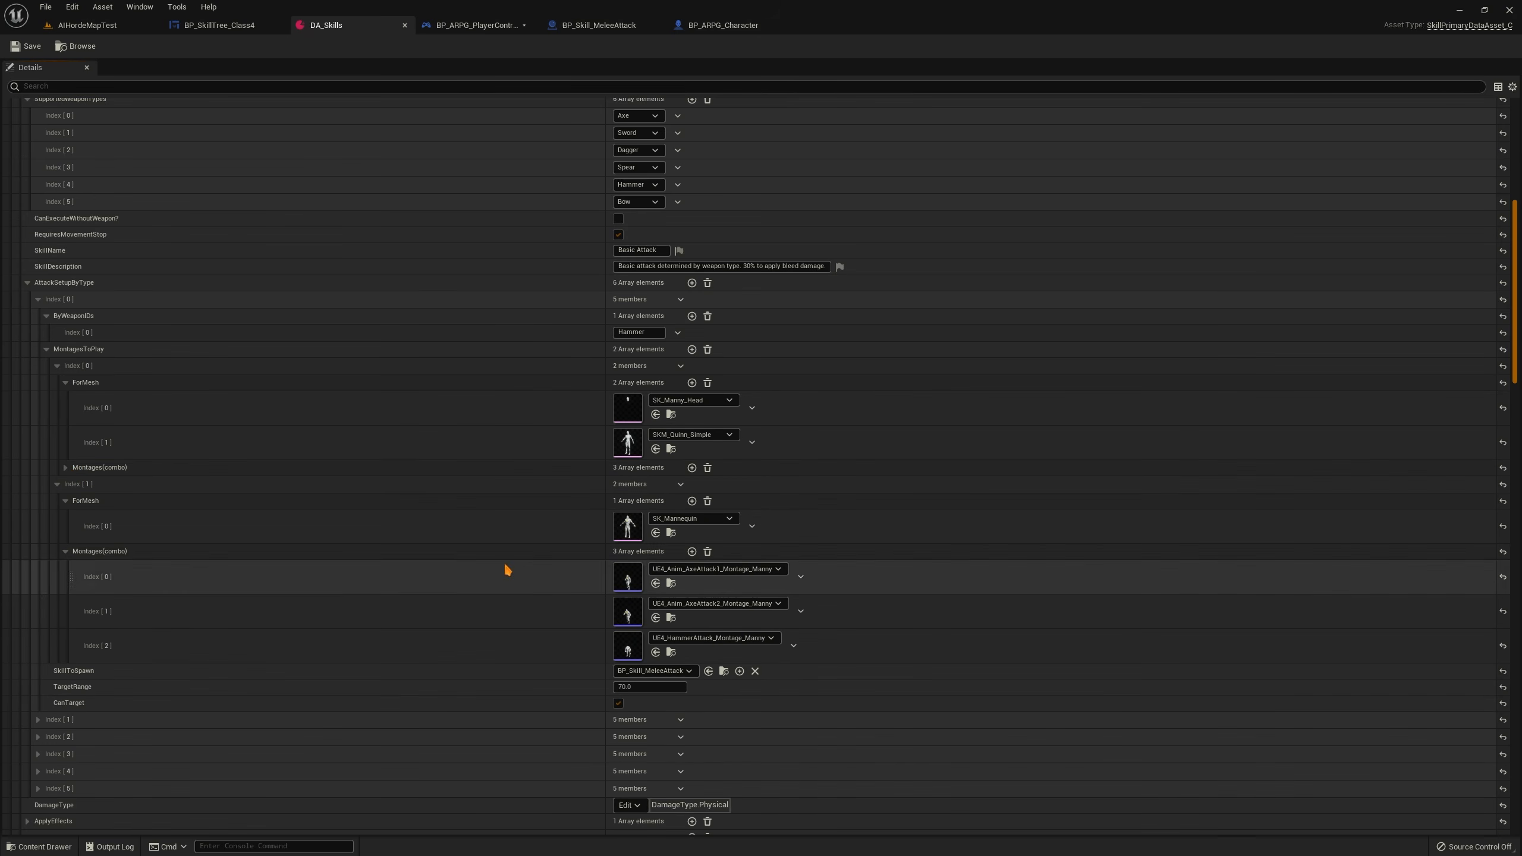
pyautogui.click(65, 468)
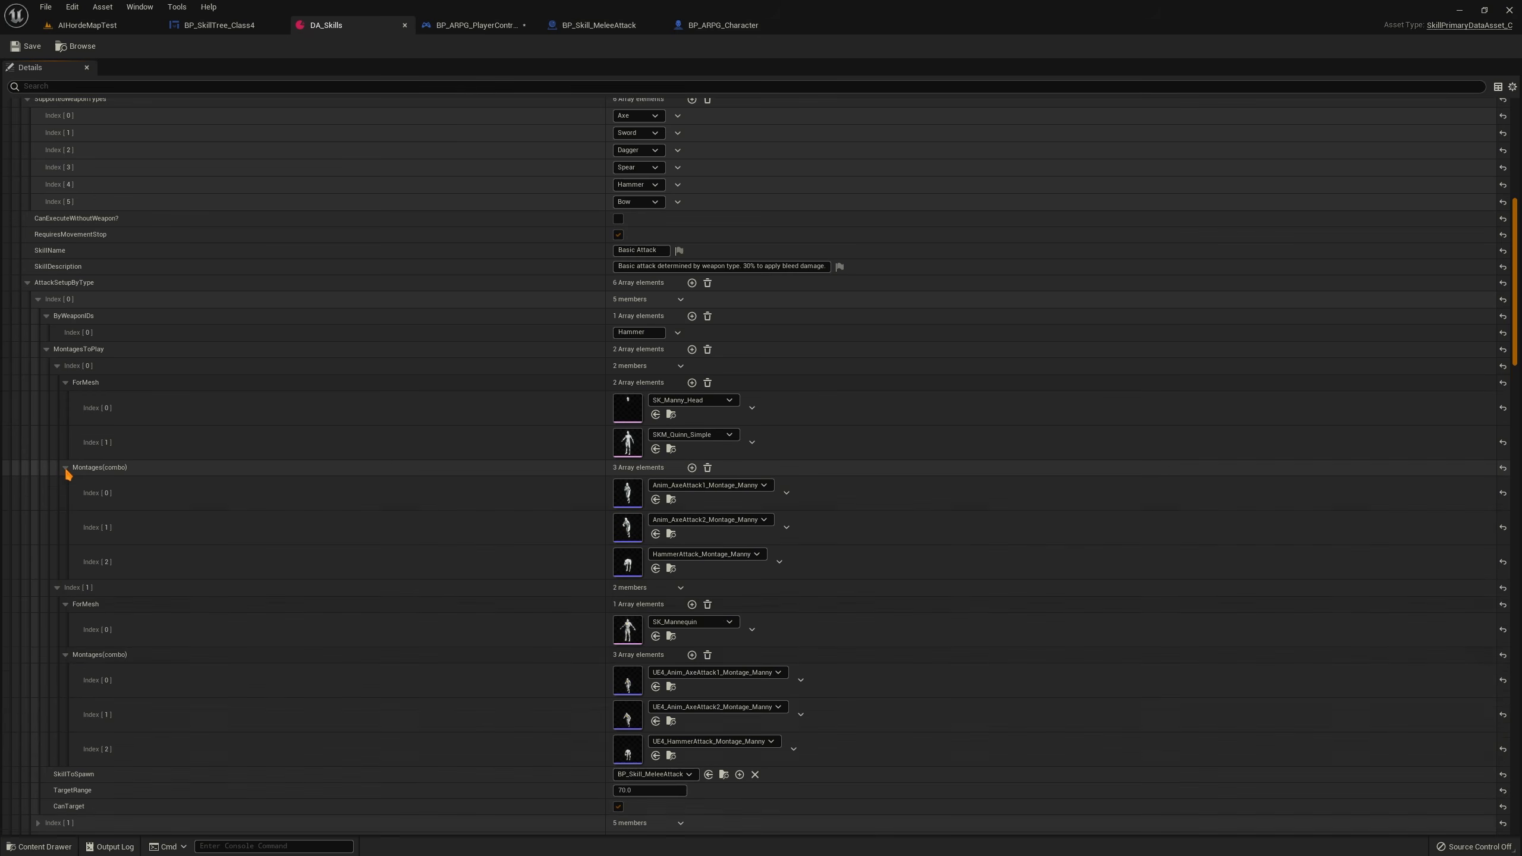
pyautogui.click(65, 468)
pyautogui.click(66, 469)
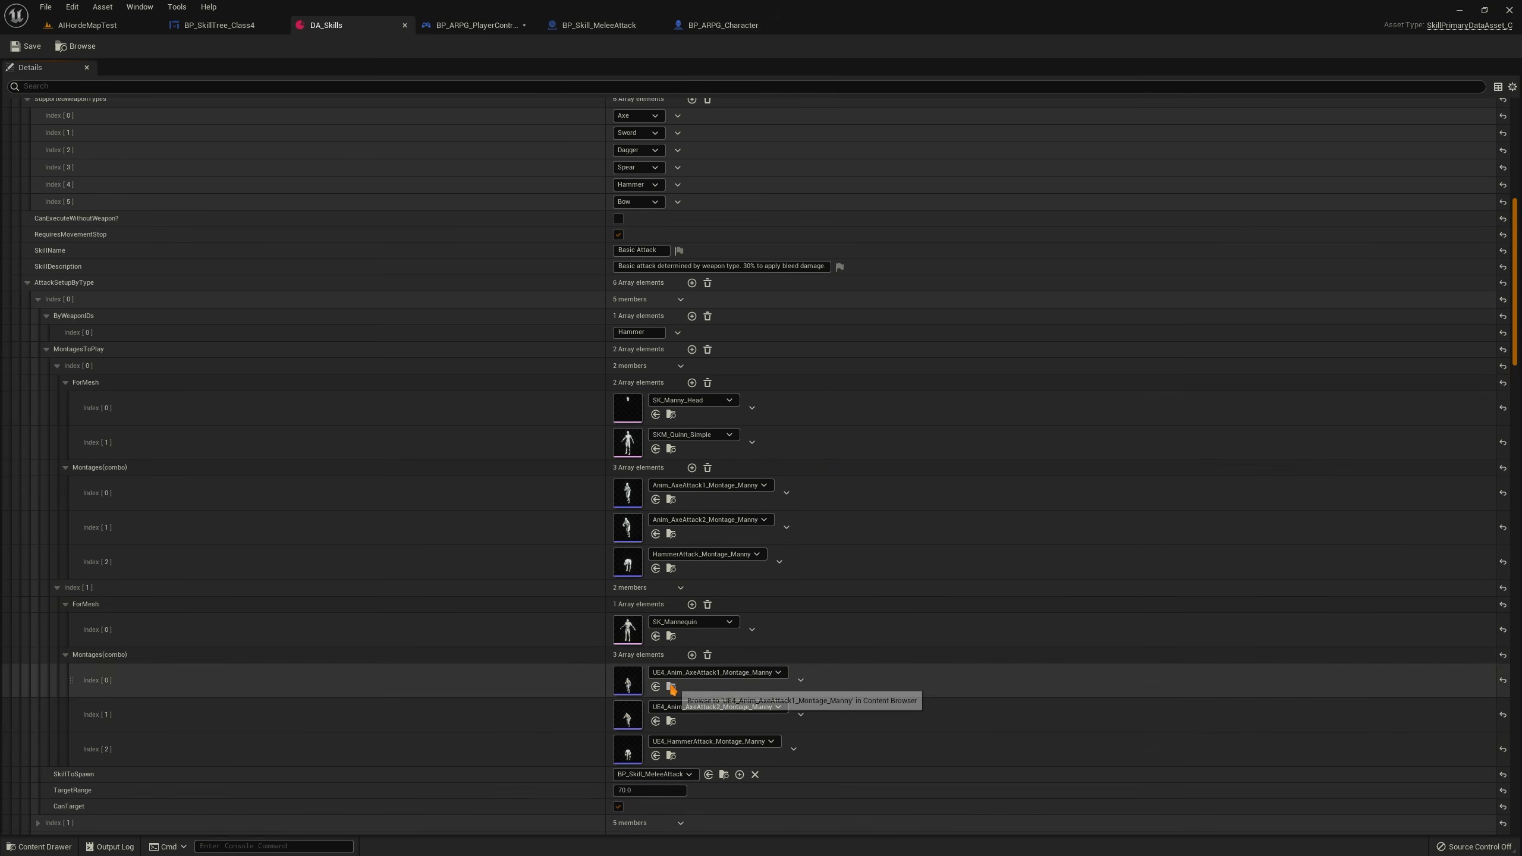
pyautogui.scroll(-2, 690, 401)
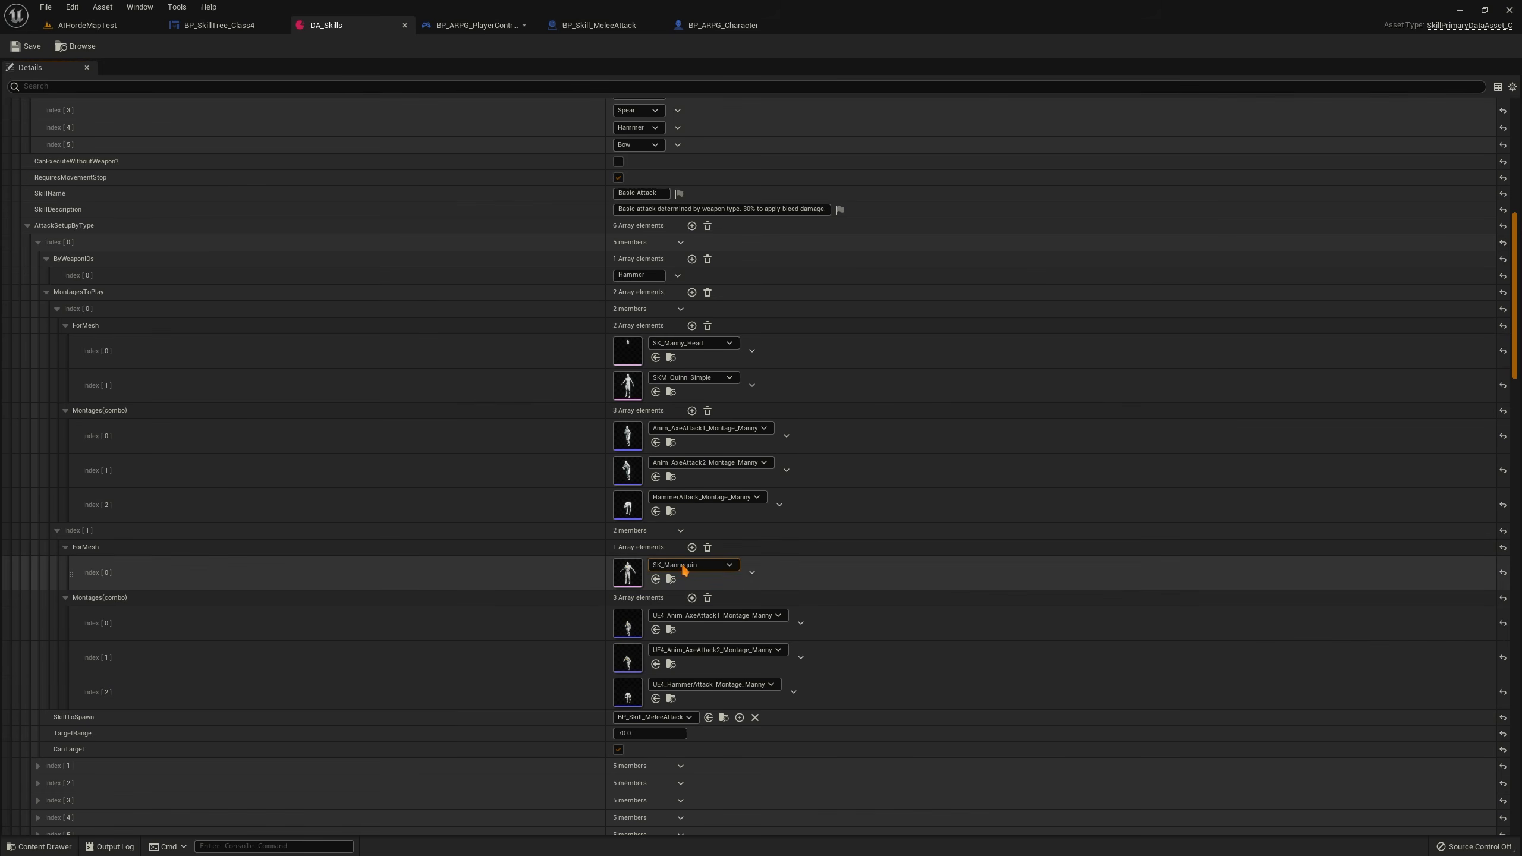
pyautogui.click(66, 547)
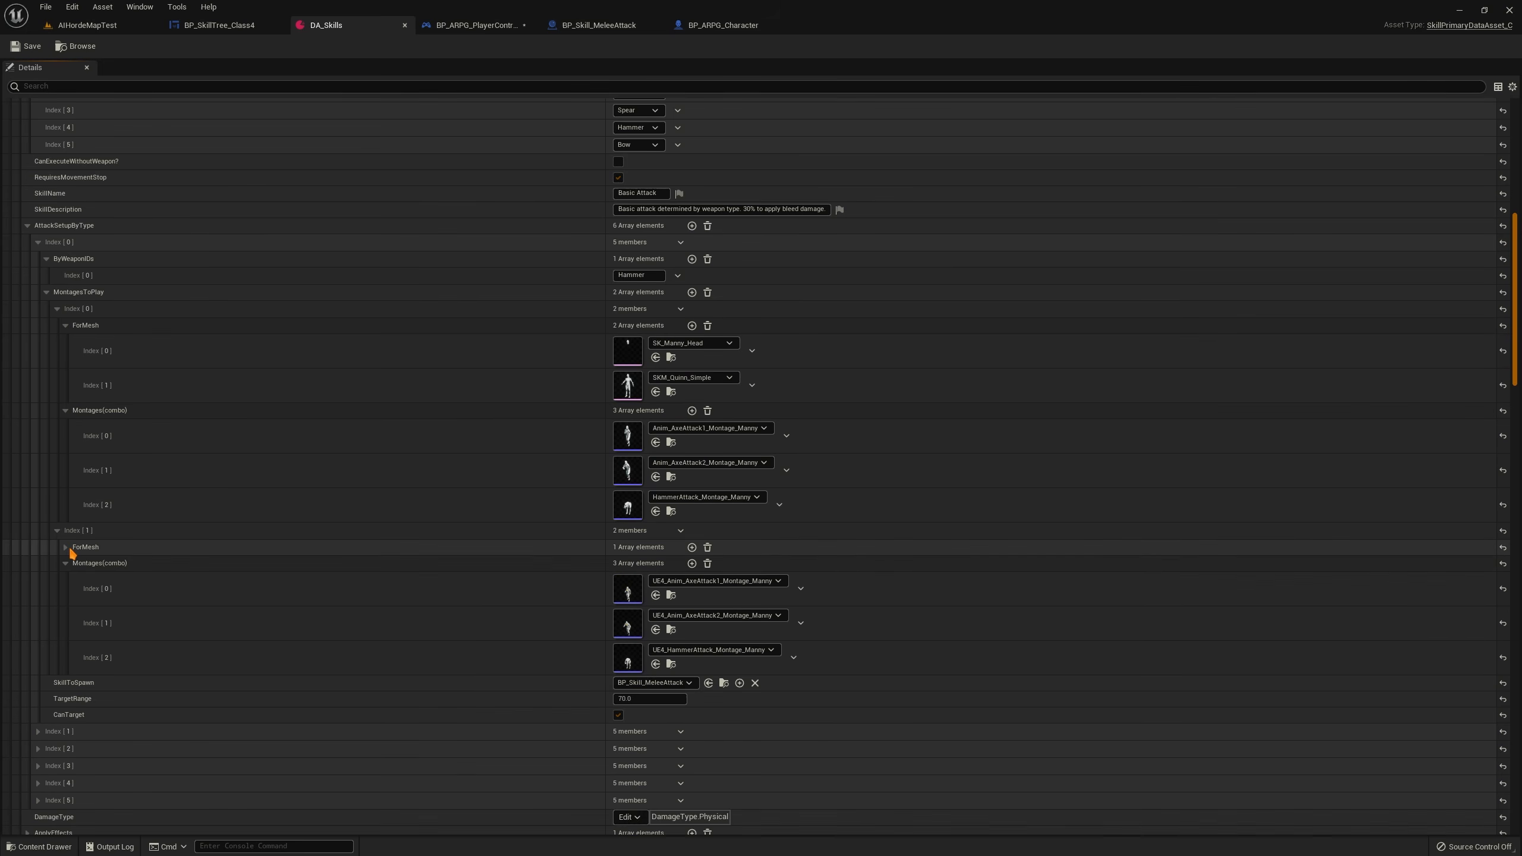
# Recheck the first MontagesToPlay entry of the Hammer attack setup, then collapse the whole setup entry
pyautogui.click(57, 308)
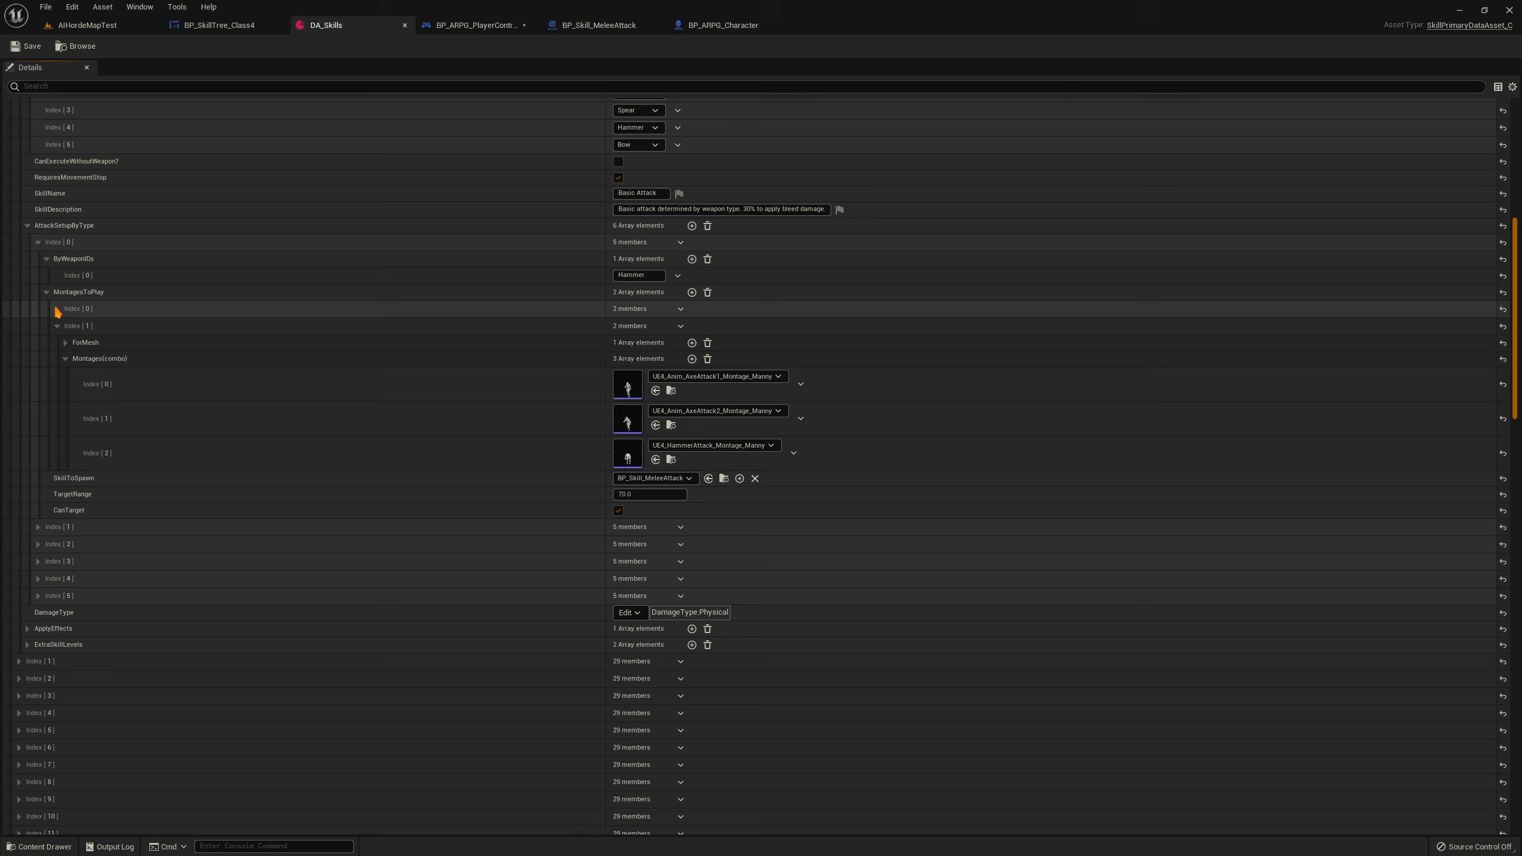
pyautogui.click(57, 326)
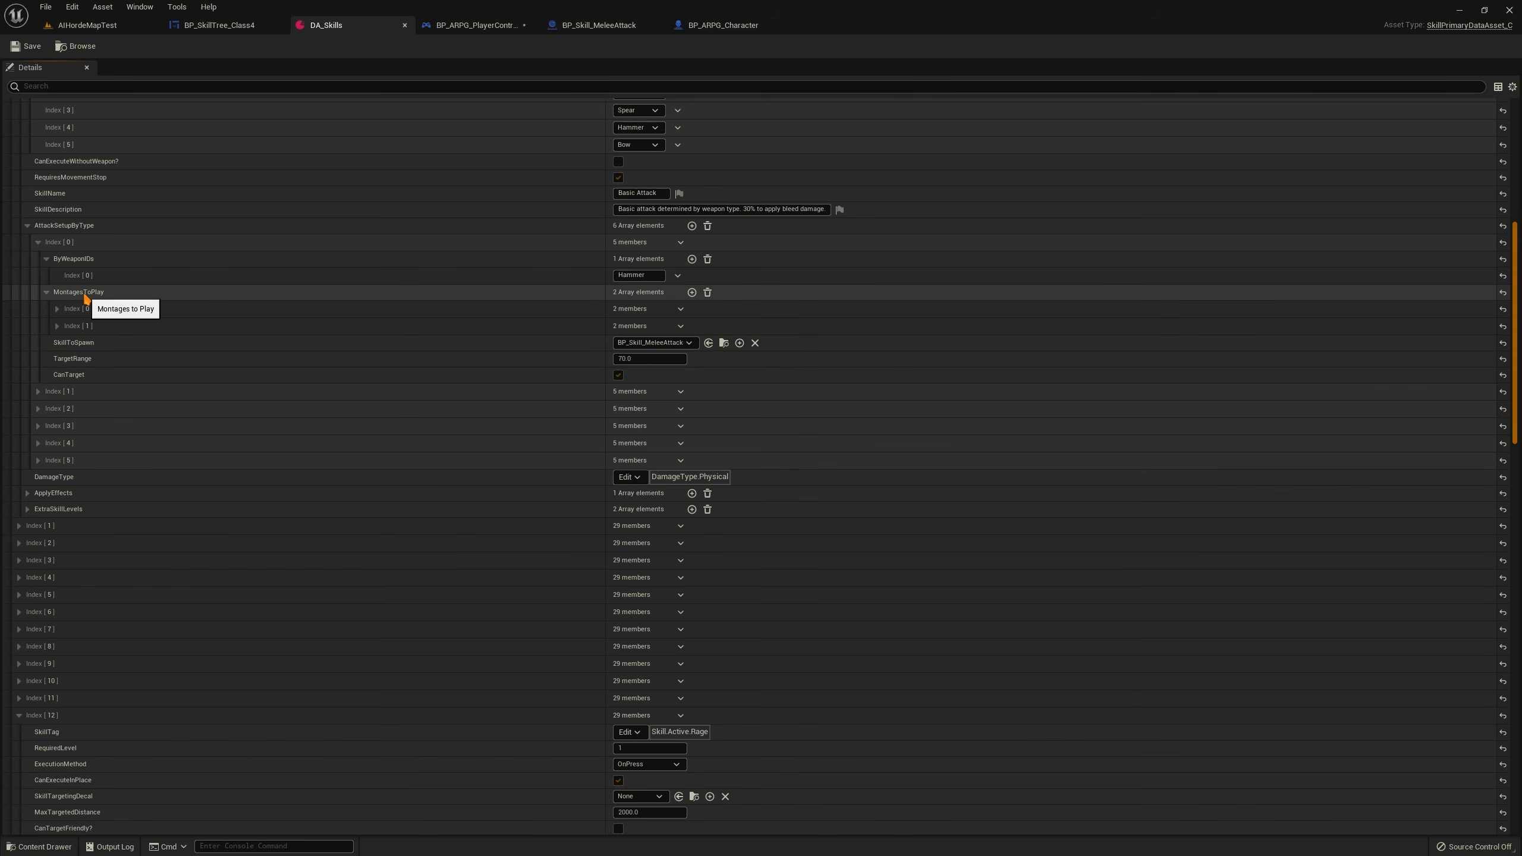
pyautogui.click(57, 309)
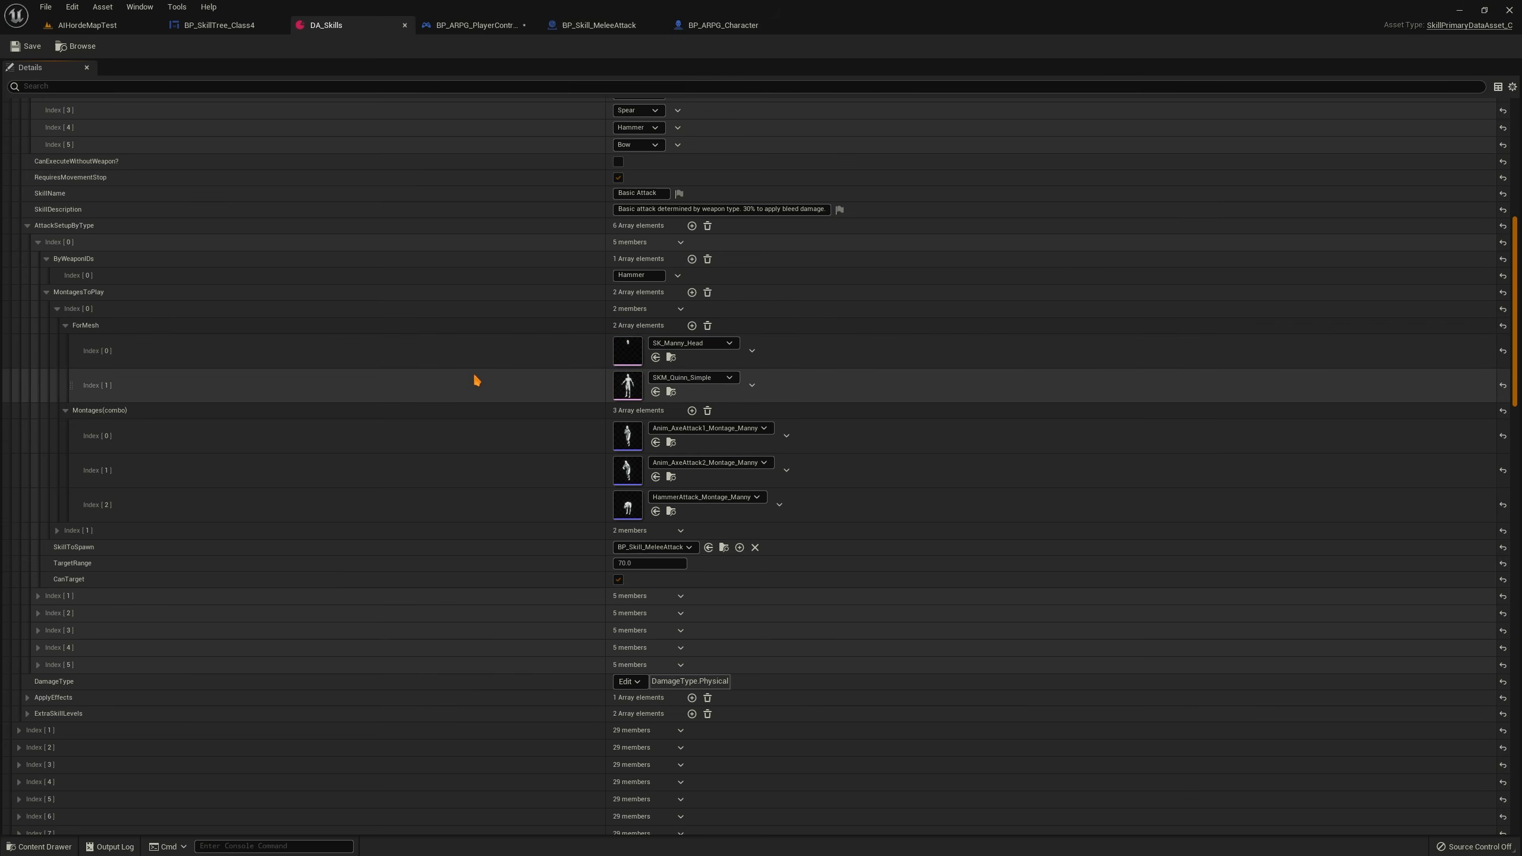
pyautogui.click(65, 326)
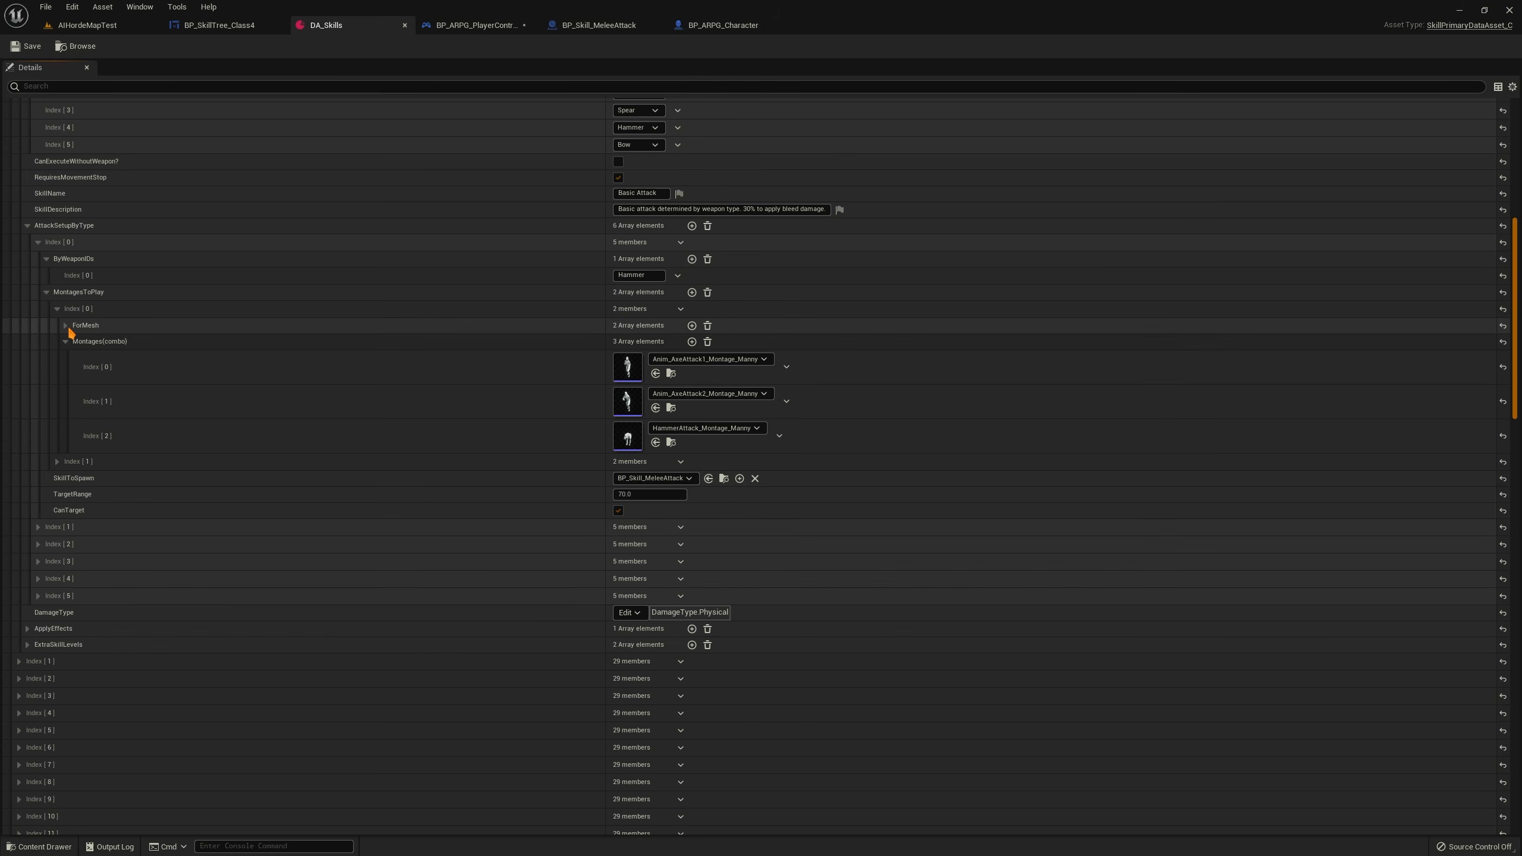
pyautogui.click(47, 293)
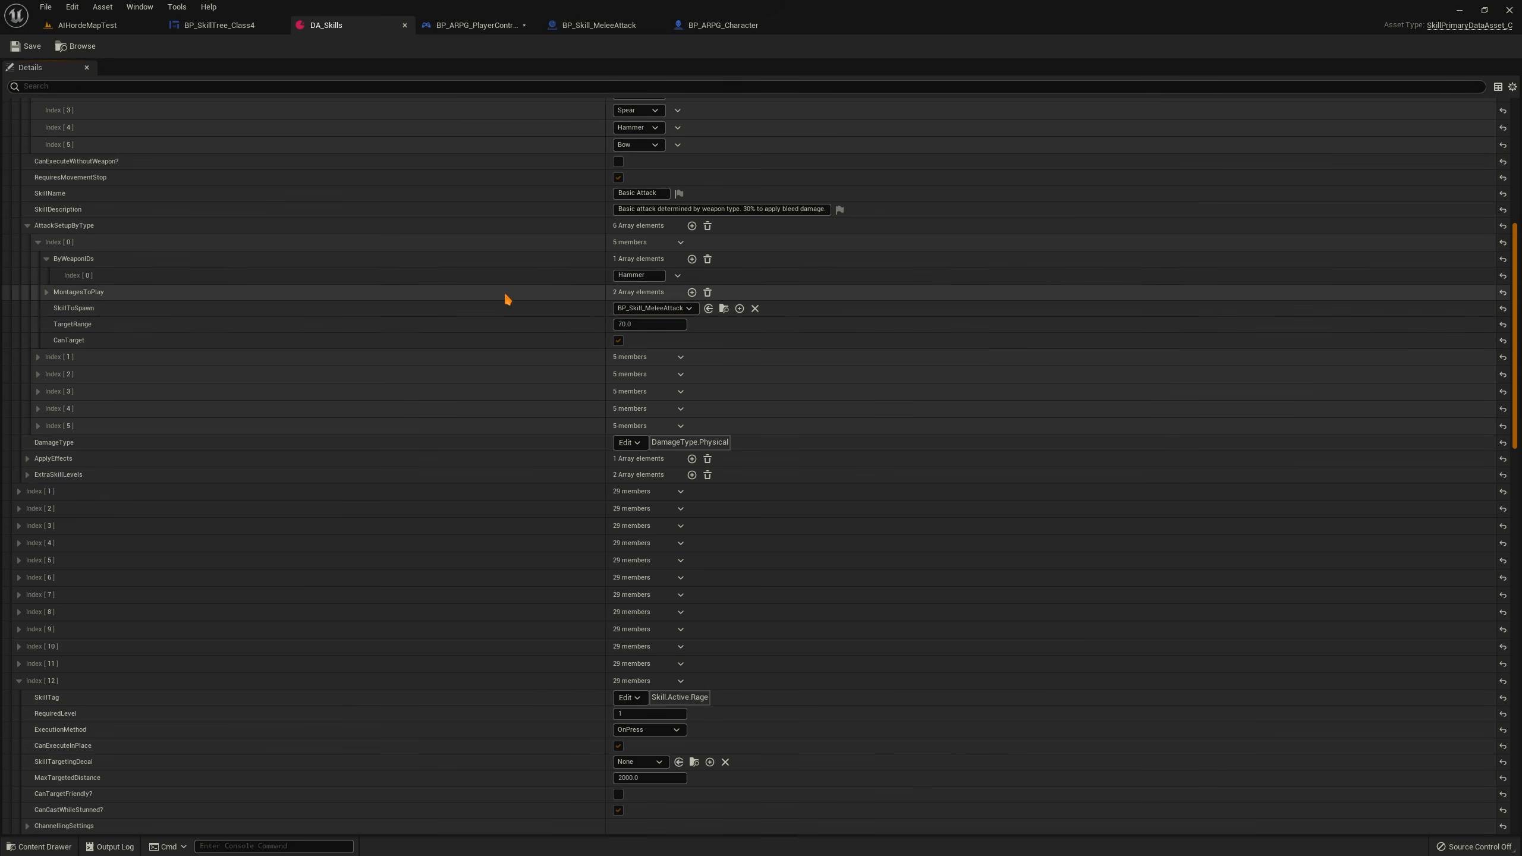
pyautogui.click(46, 259)
pyautogui.click(37, 242)
# Examine the second AttackSetupByType entry's weapon ID, ForMesh list and Montages(combo) list, then collapse the entry
pyautogui.click(38, 259)
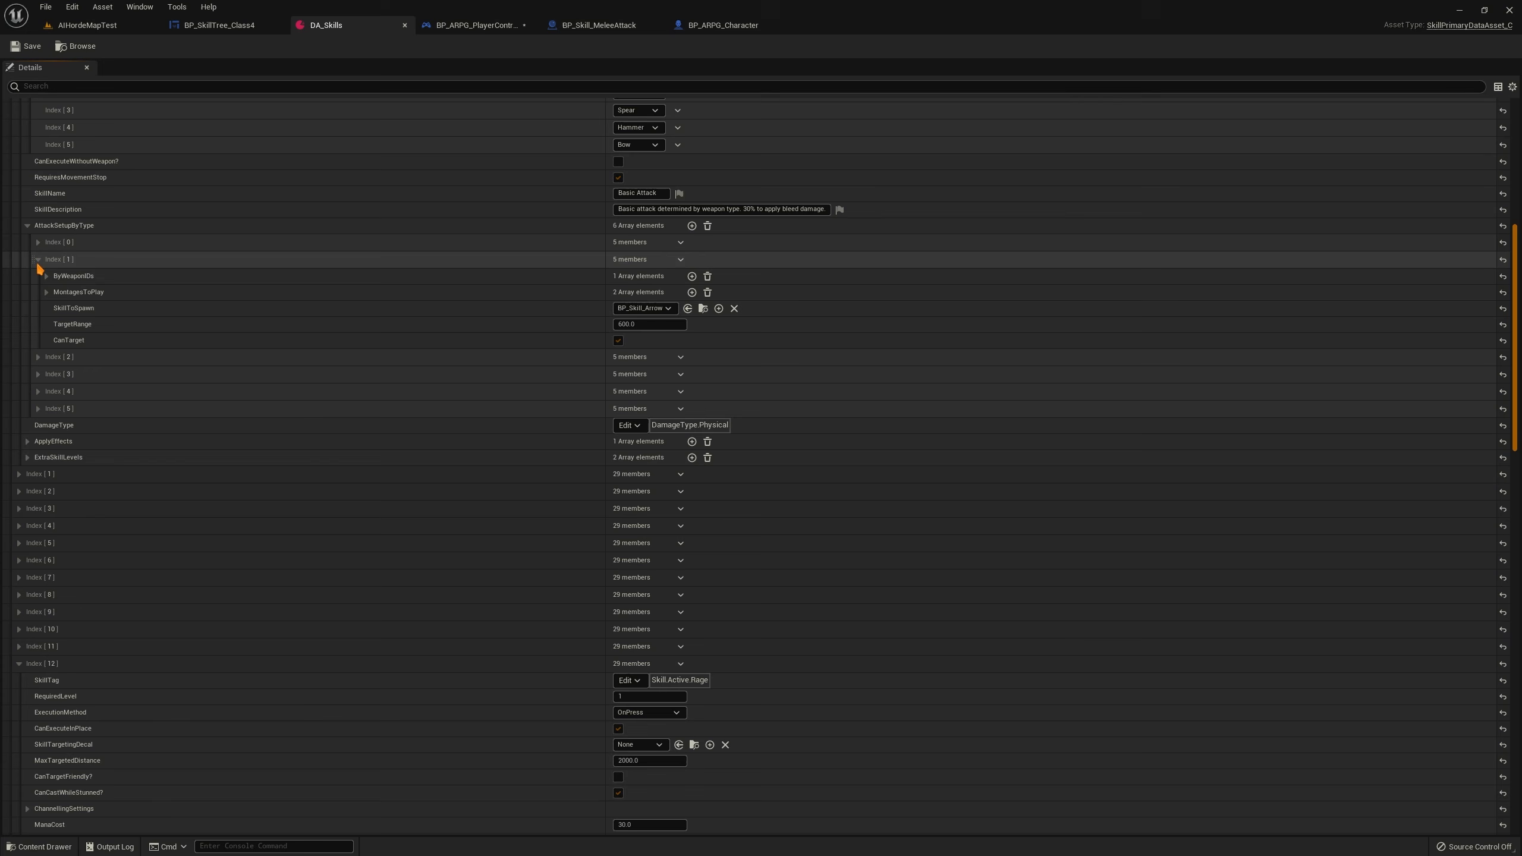
pyautogui.click(47, 276)
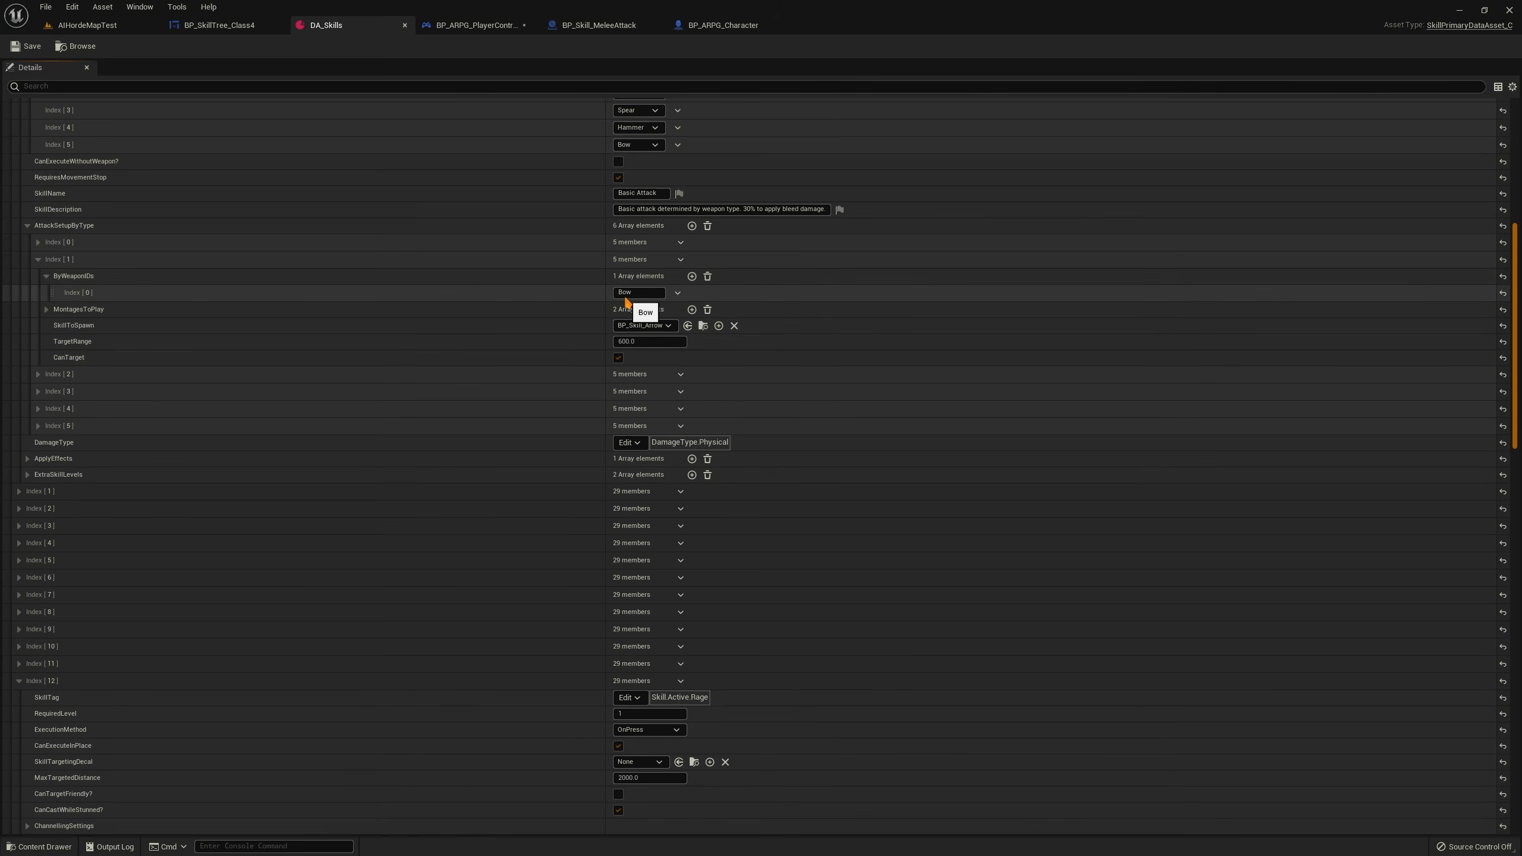
pyautogui.click(46, 309)
pyautogui.click(57, 326)
pyautogui.click(66, 343)
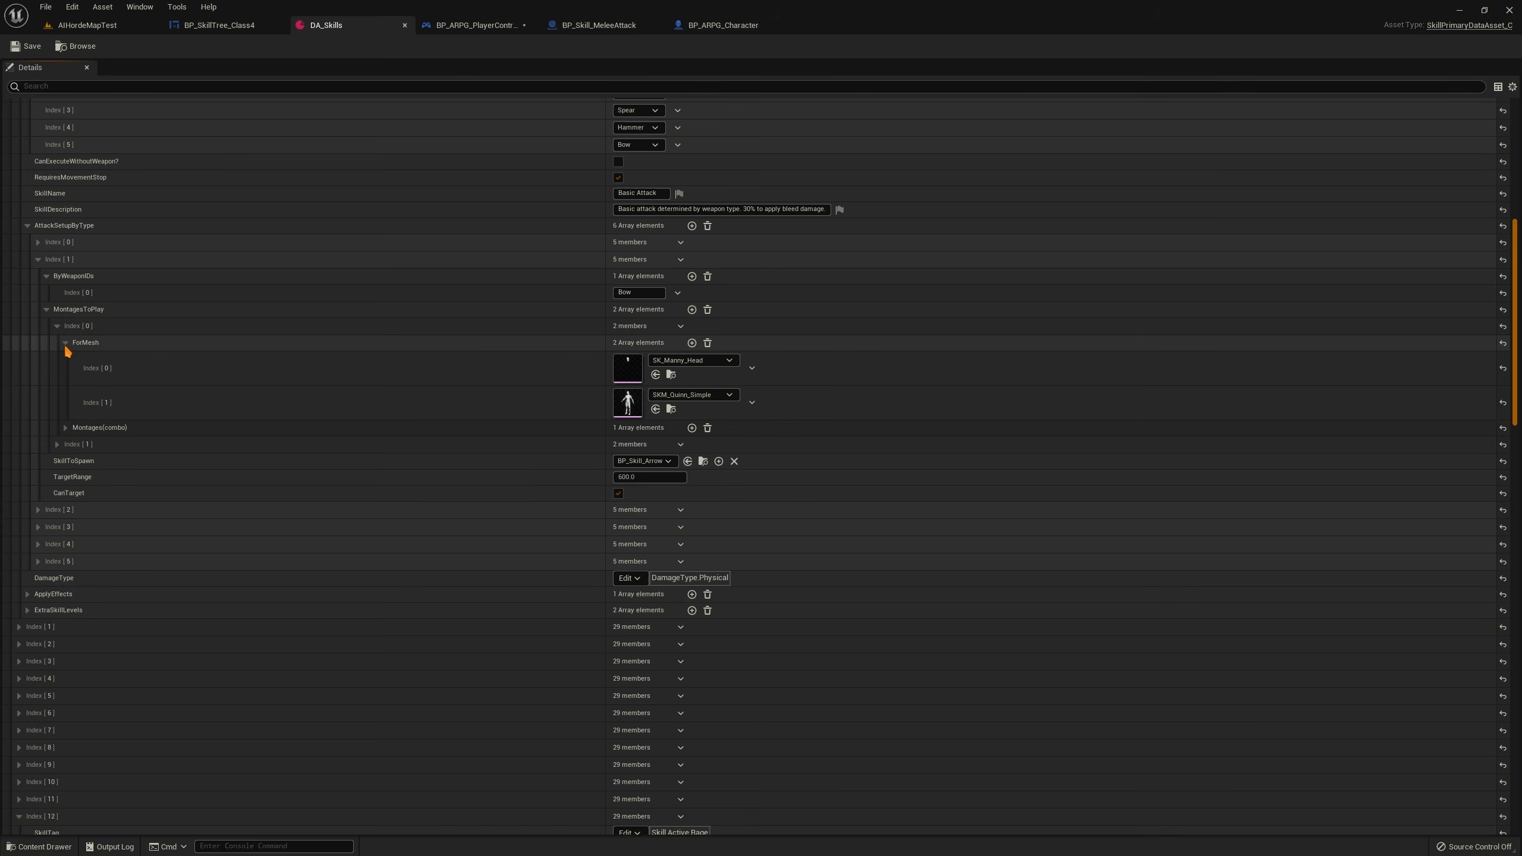
pyautogui.click(66, 342)
pyautogui.click(65, 359)
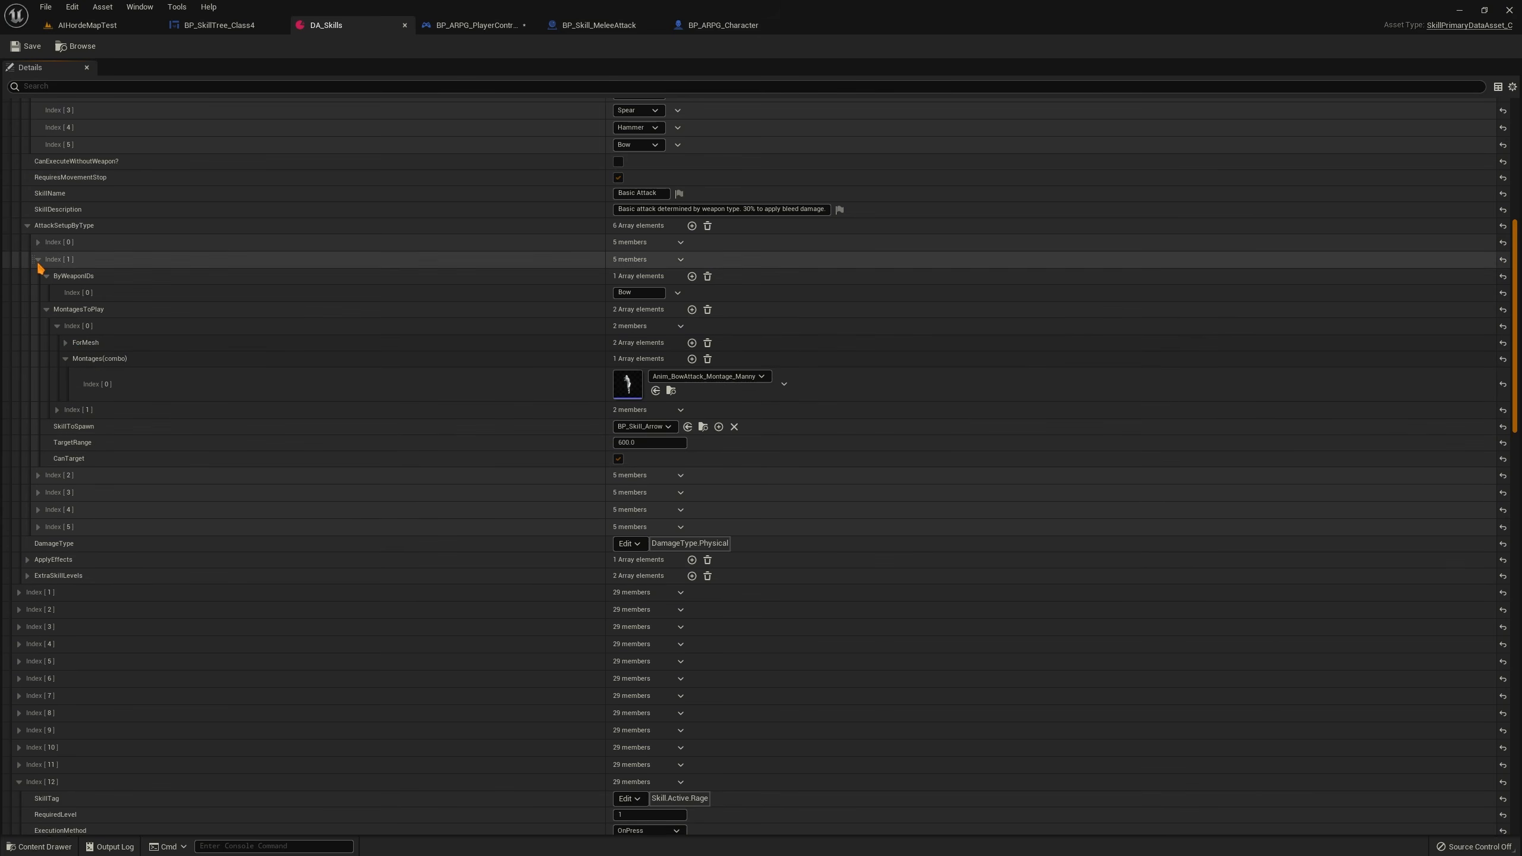
pyautogui.click(38, 259)
# Check the ByWeaponIDs lists of the third and fourth AttackSetupByType entries and collapse both entries
pyautogui.click(38, 276)
pyautogui.click(45, 293)
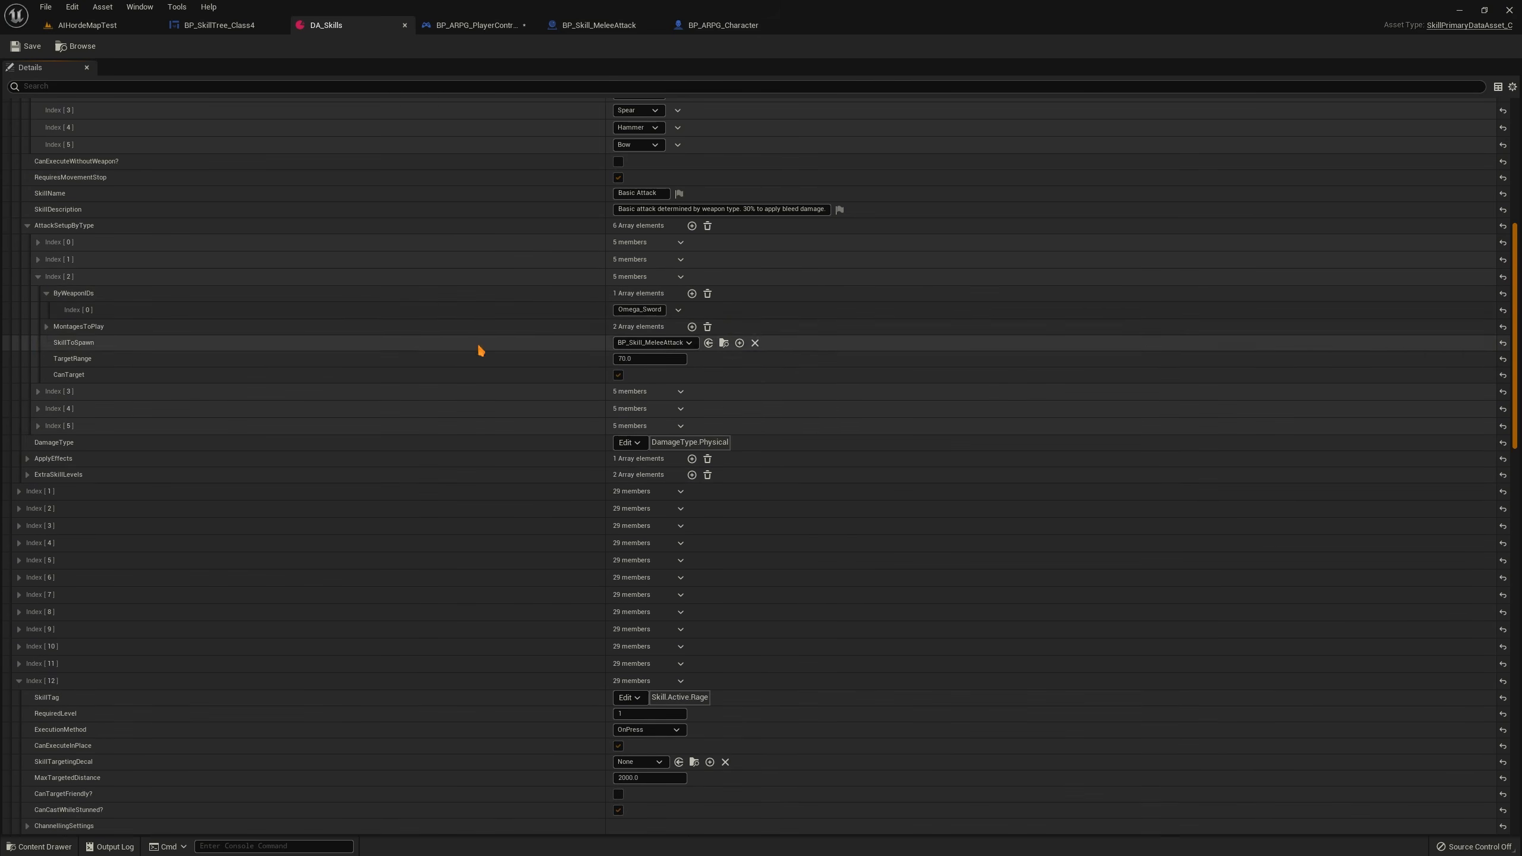
pyautogui.click(38, 277)
pyautogui.click(39, 293)
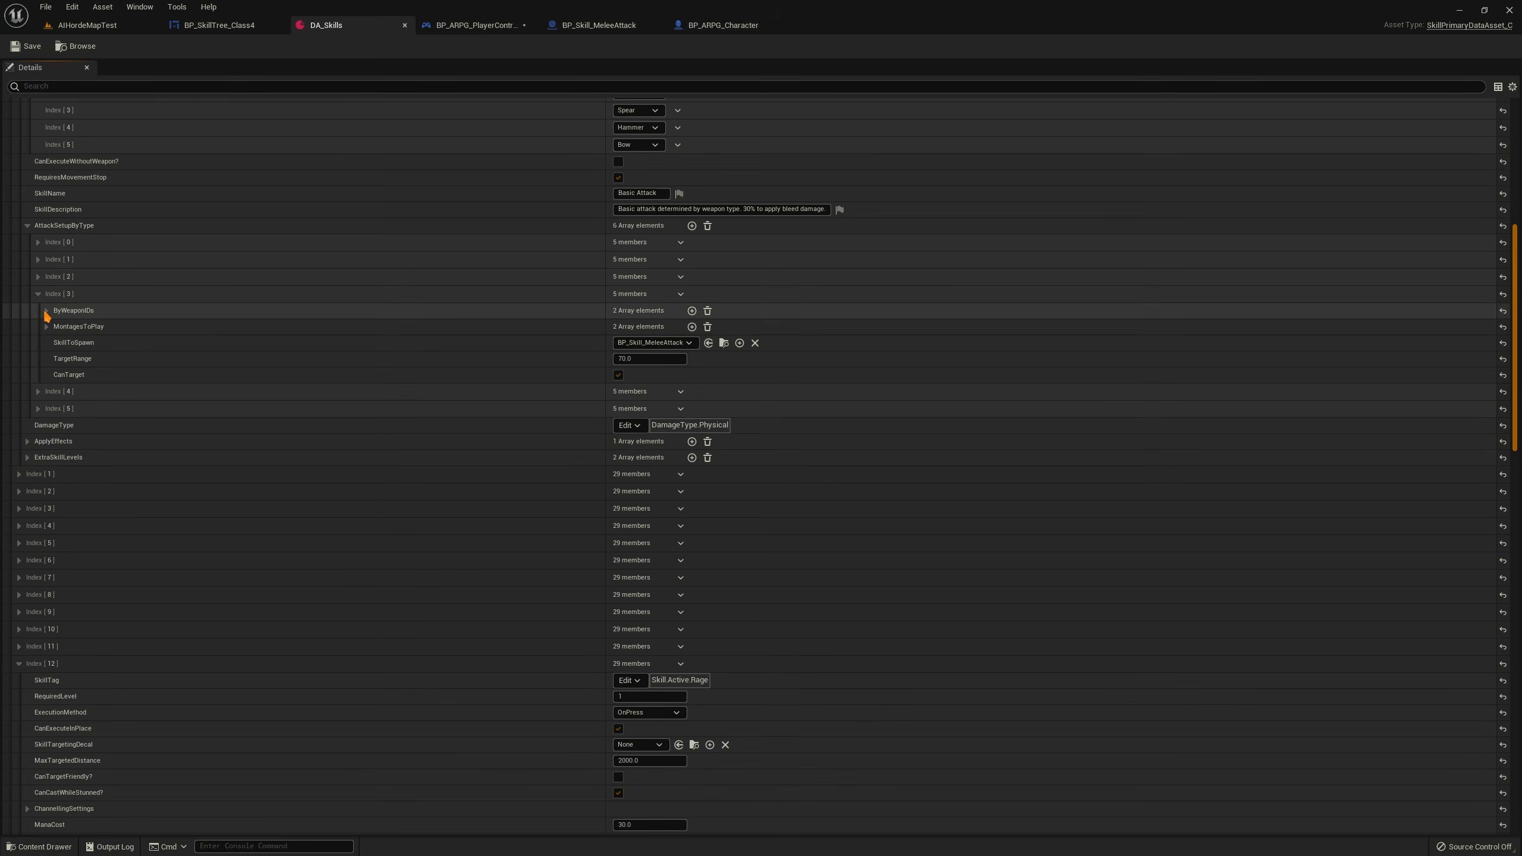
pyautogui.click(47, 311)
pyautogui.click(38, 294)
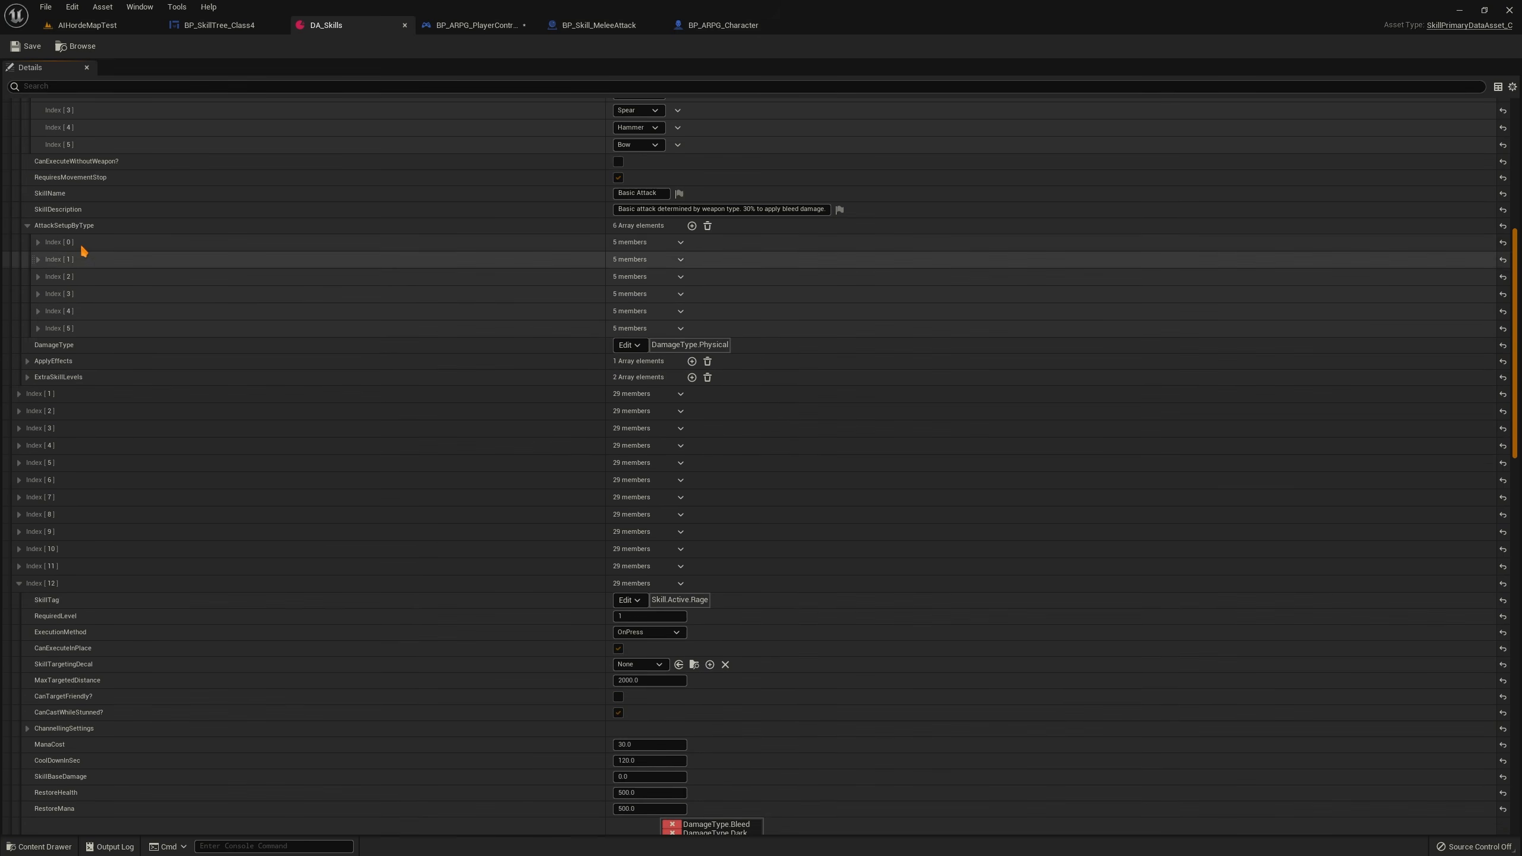
# Review the Basic Attack skill's settings and collapse the expanded entries at Index 0 and Index 12 of the Skills array
pyautogui.scroll(3, 45, 299)
pyautogui.scroll(5, 44, 293)
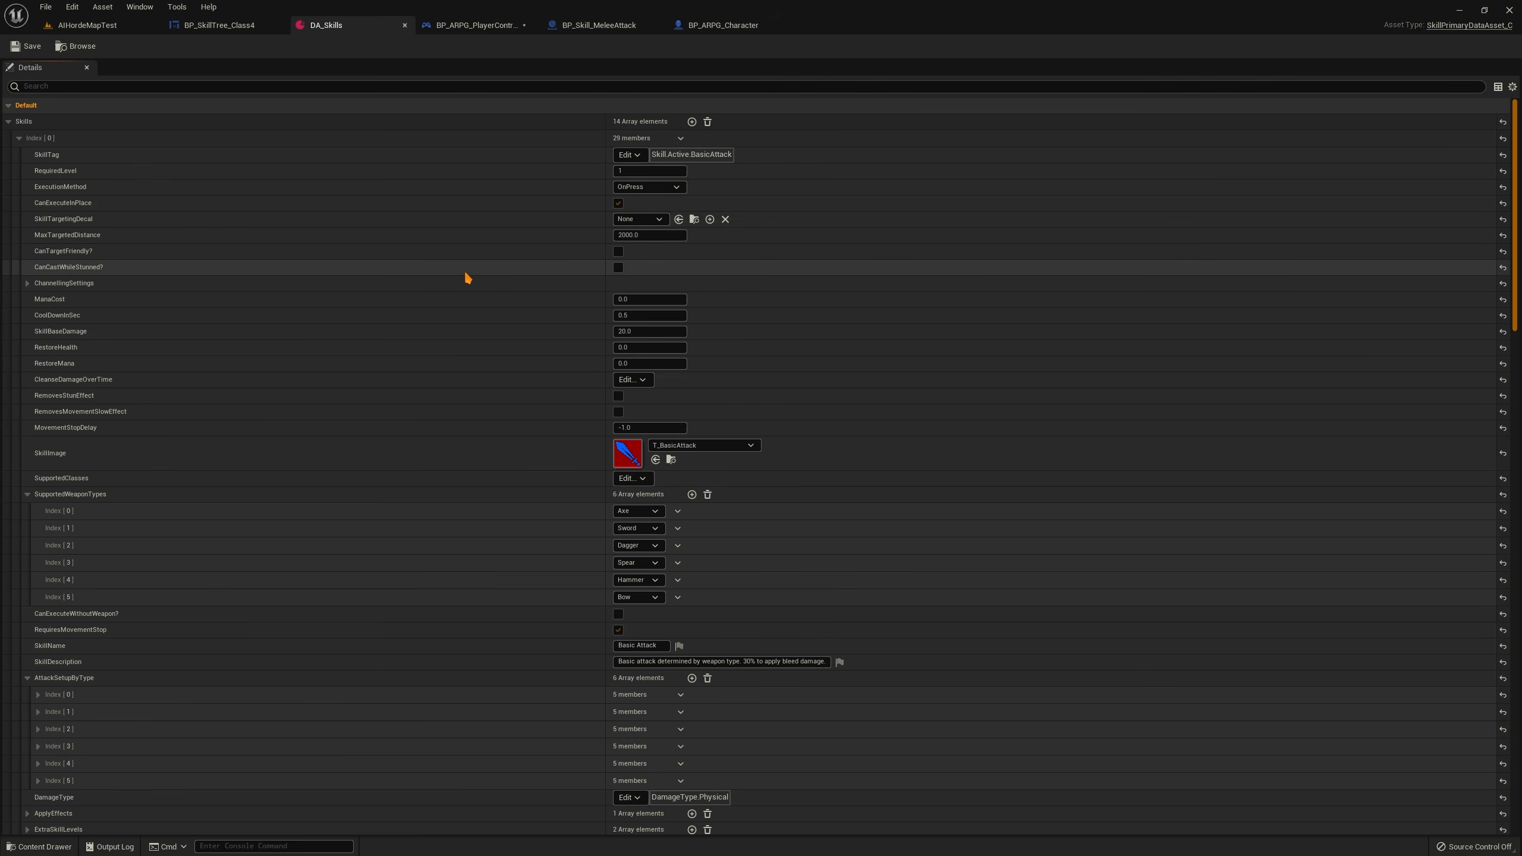
pyautogui.scroll(-7, 186, 467)
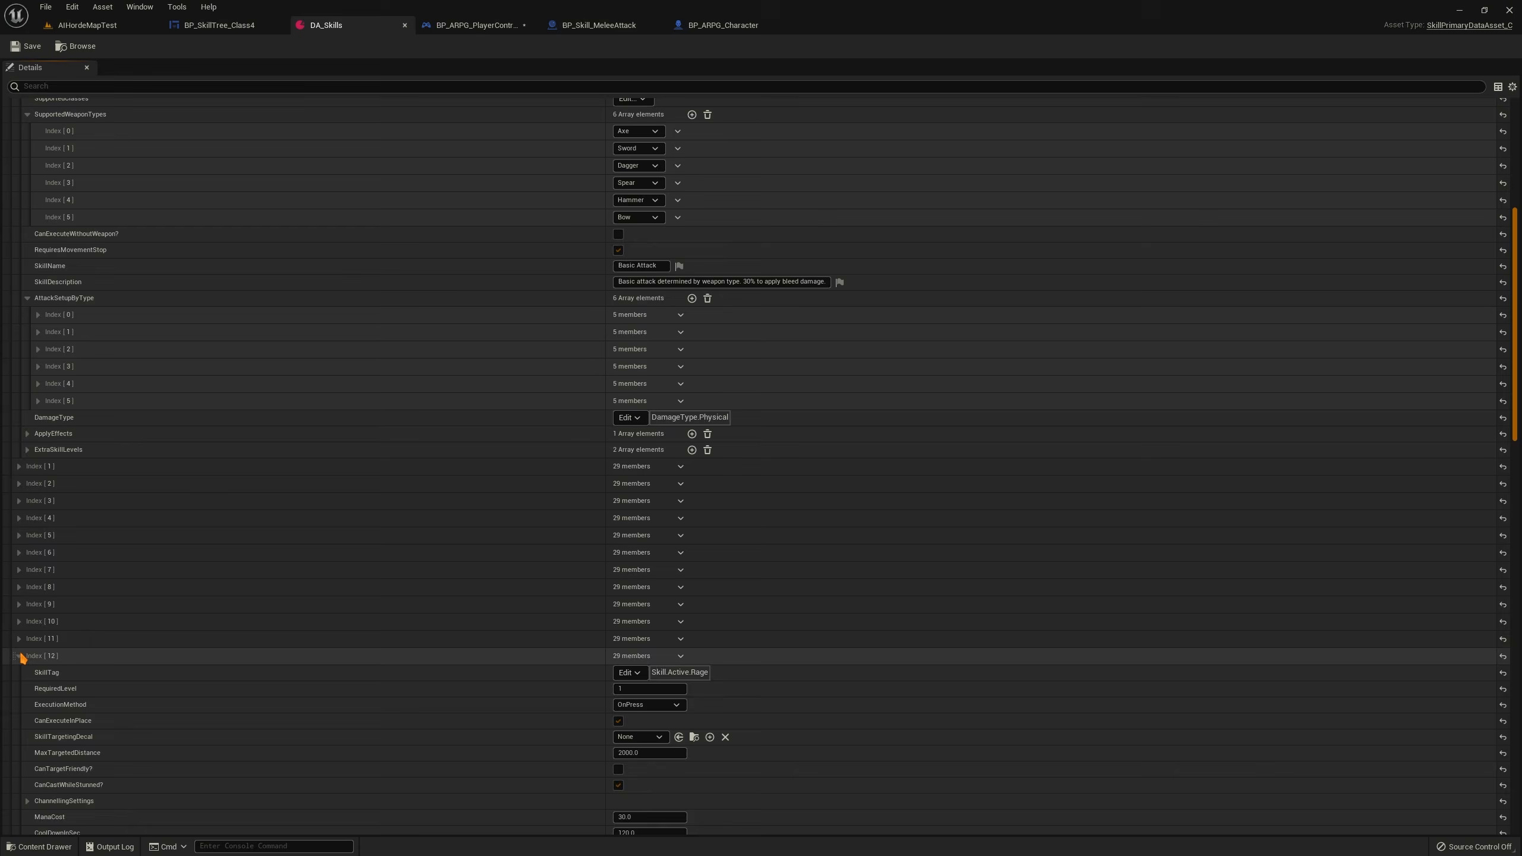
pyautogui.click(19, 656)
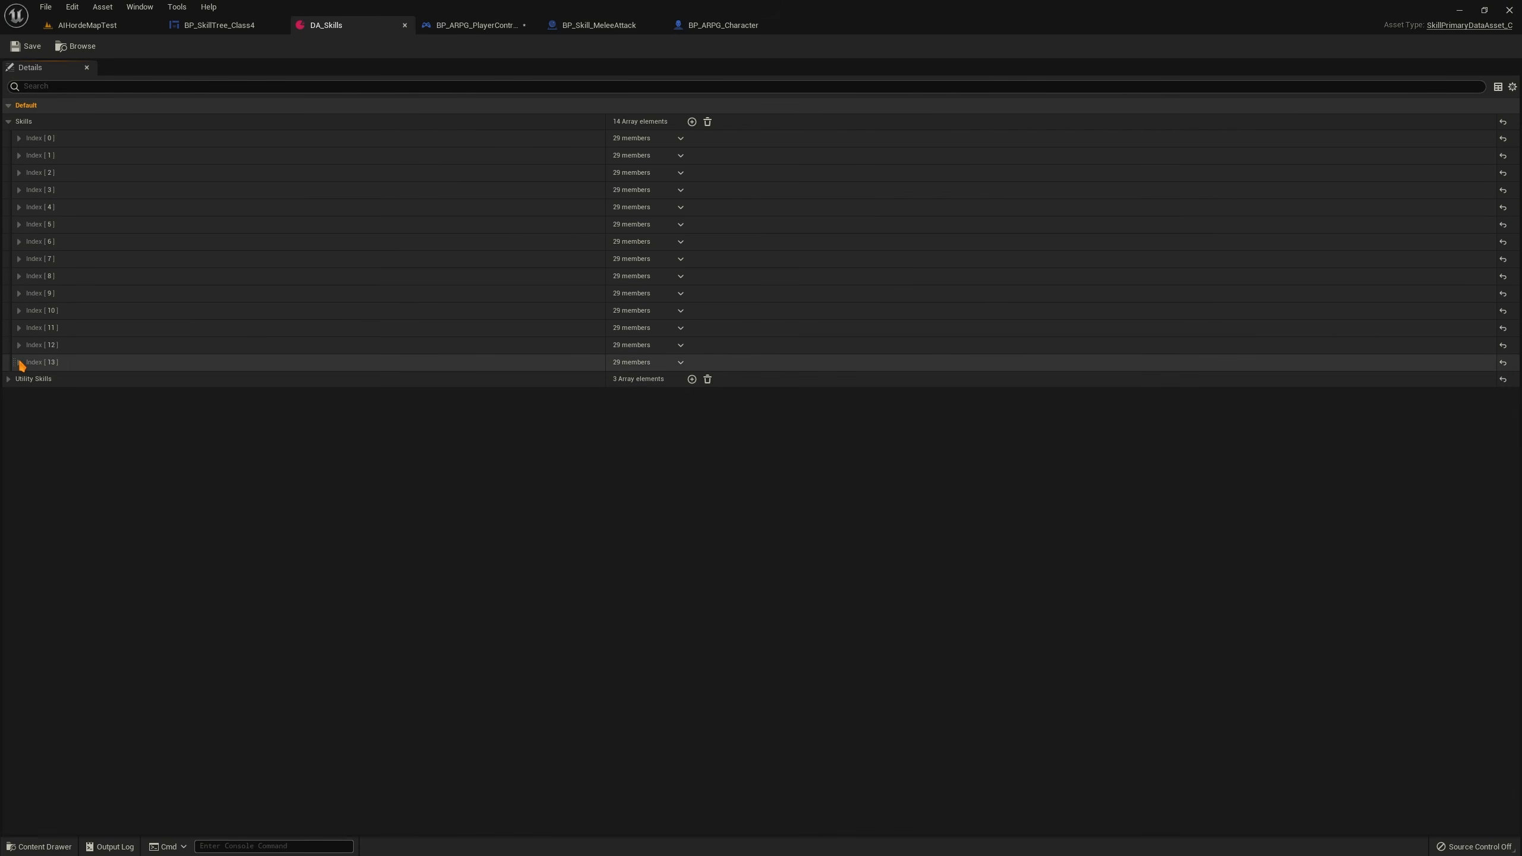
# Expand the AOEHeal skill at Index 13, review its settings, collapse ChannellingSettings, and open its only AttackSetupByType entry
pyautogui.click(19, 362)
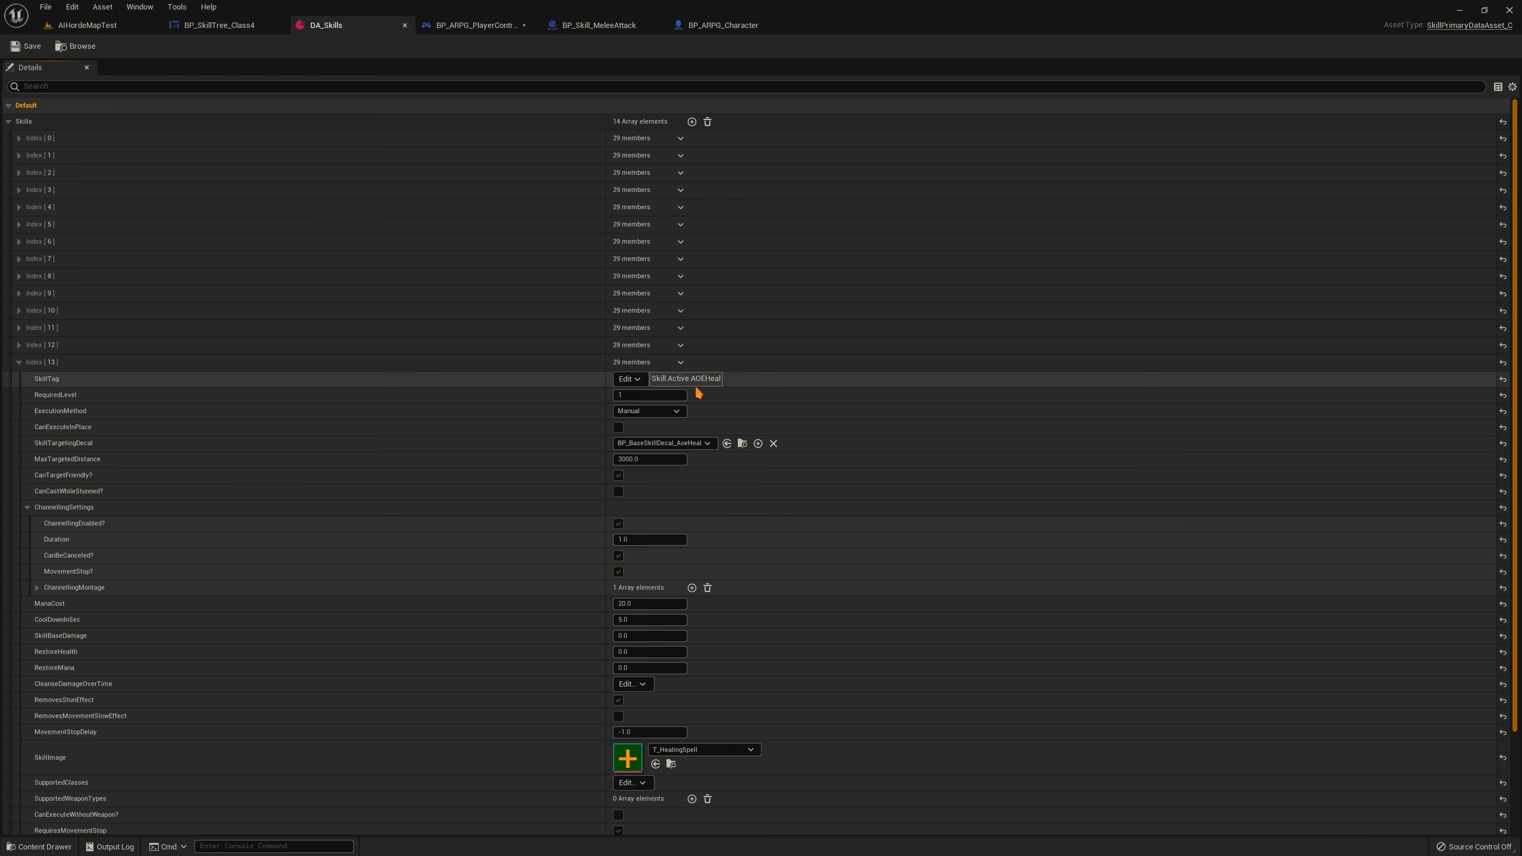
pyautogui.scroll(-3, 156, 519)
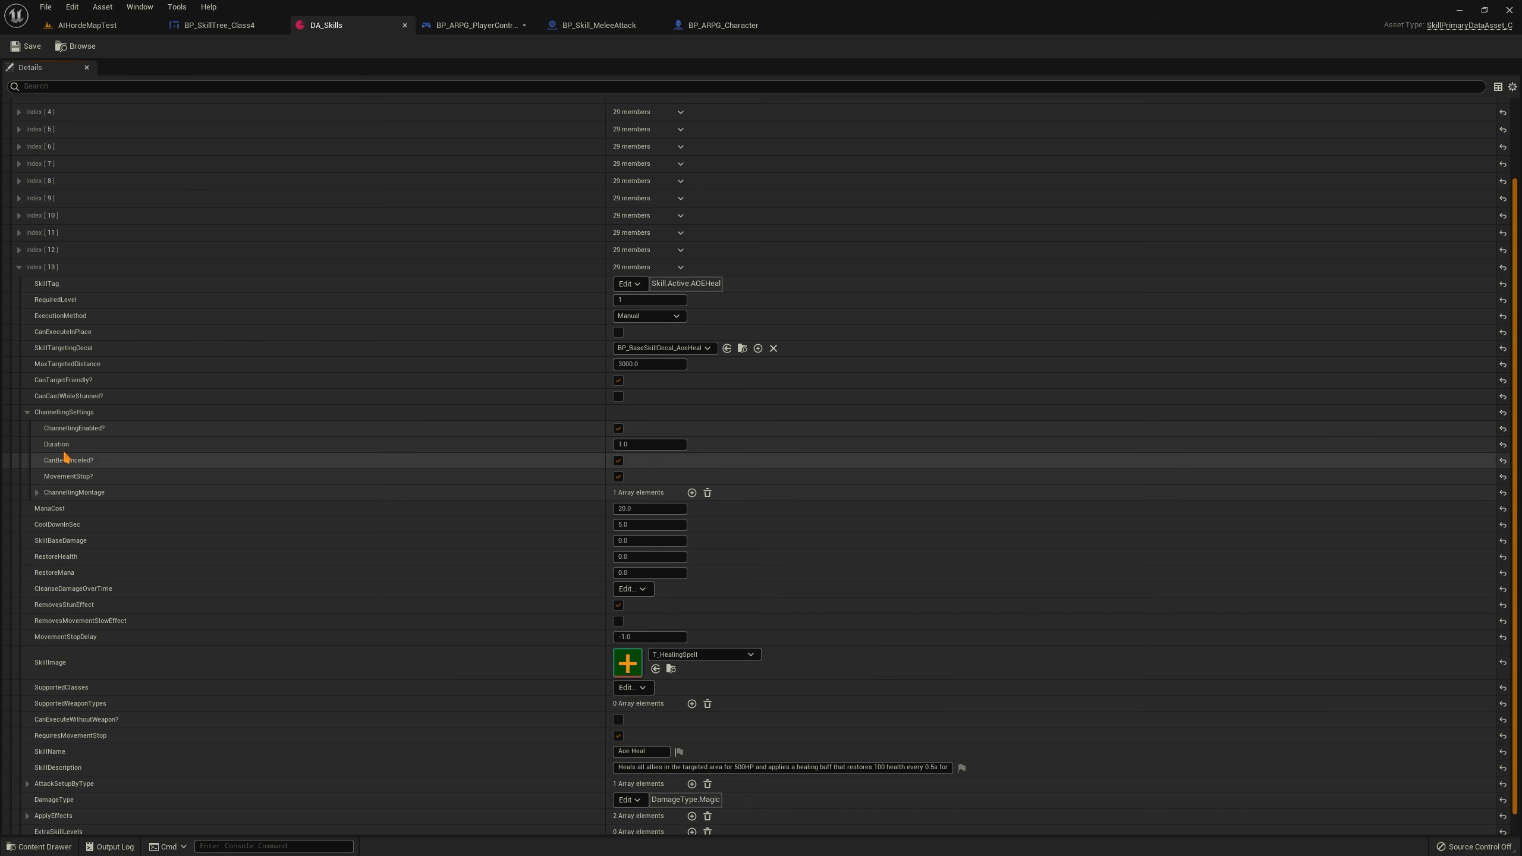
pyautogui.scroll(-1, 33, 564)
pyautogui.click(36, 393)
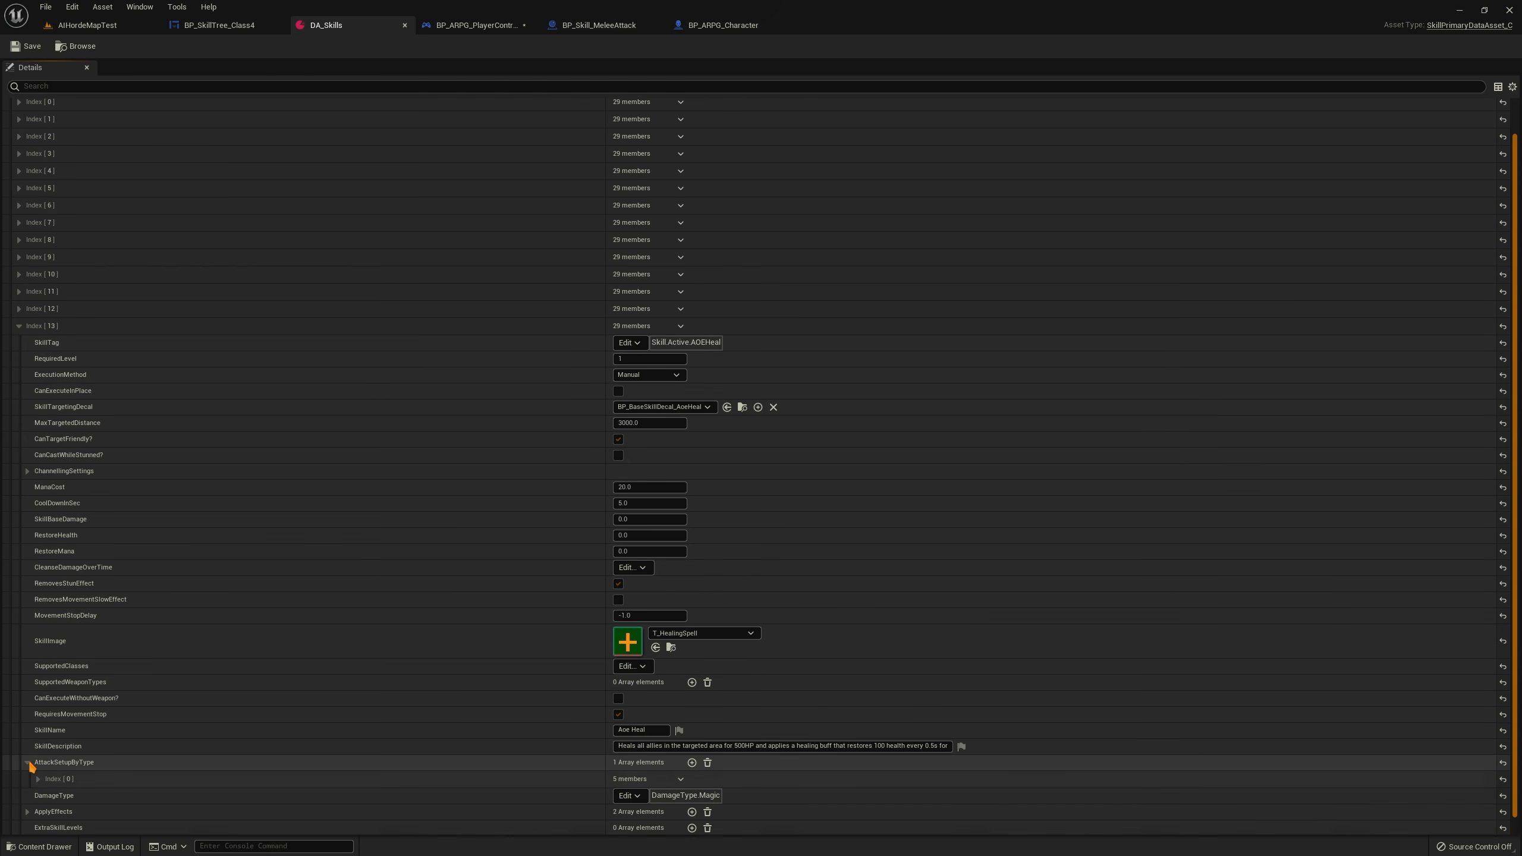
pyautogui.click(65, 762)
pyautogui.click(39, 763)
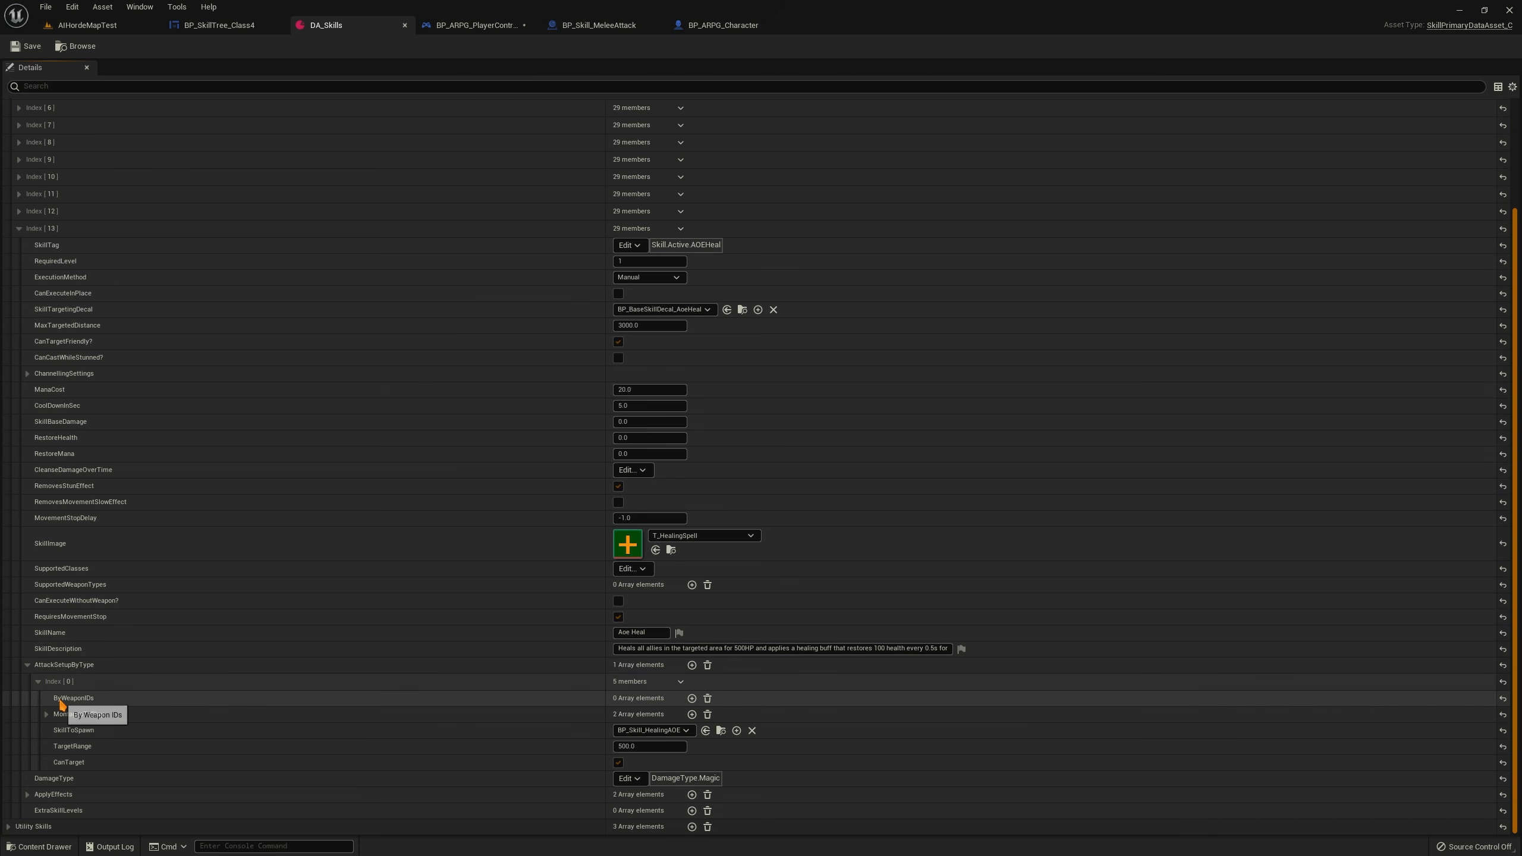
# Expand the first MontagesToPlay entry of the AOEHeal skill and examine its ForMesh and Montages(combo) lists
pyautogui.click(47, 714)
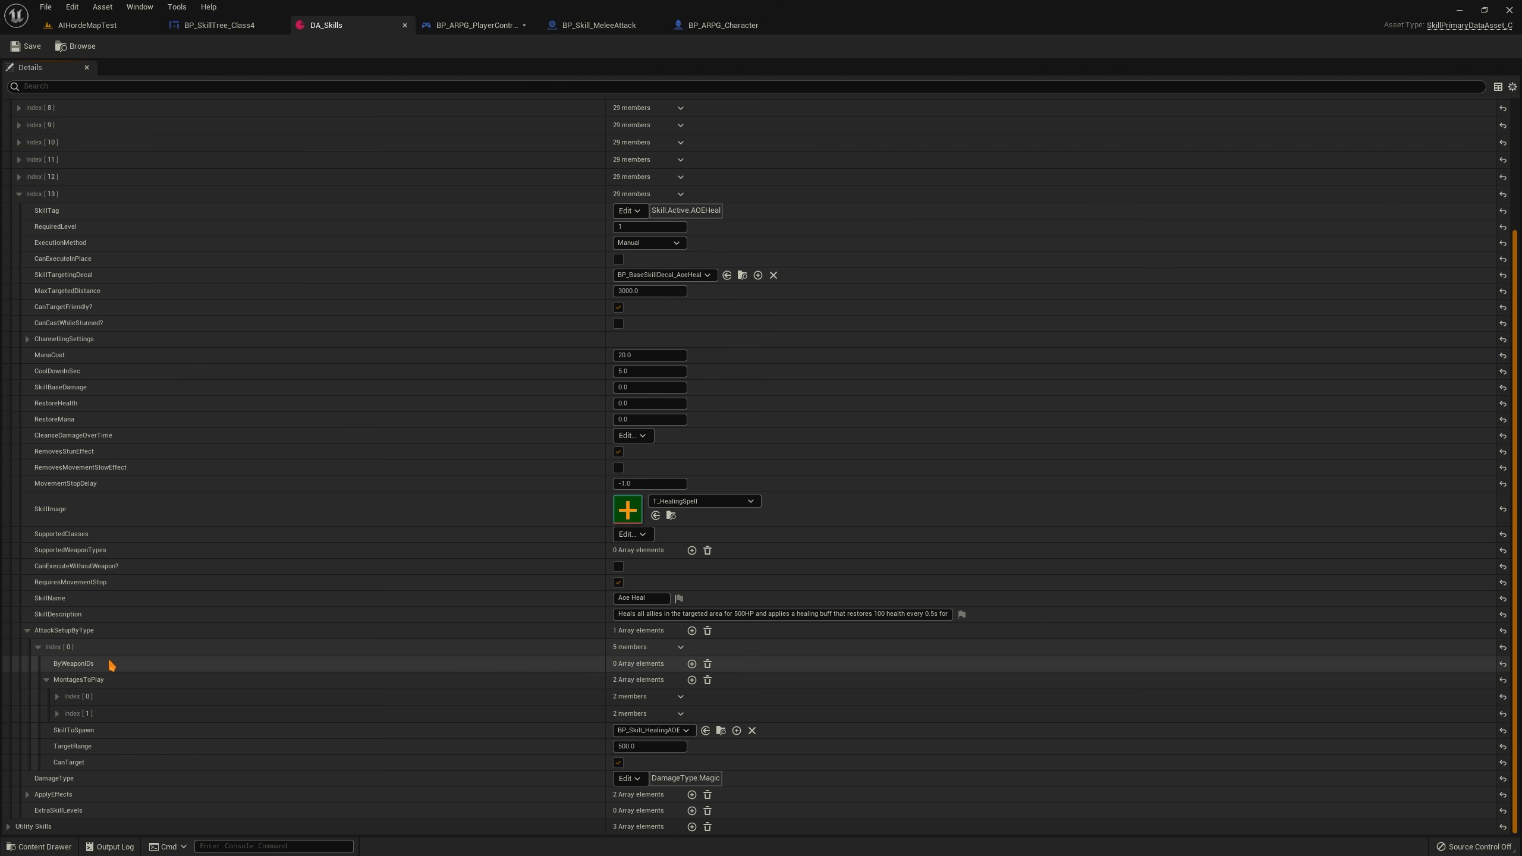
pyautogui.click(57, 697)
pyautogui.scroll(-1, 145, 722)
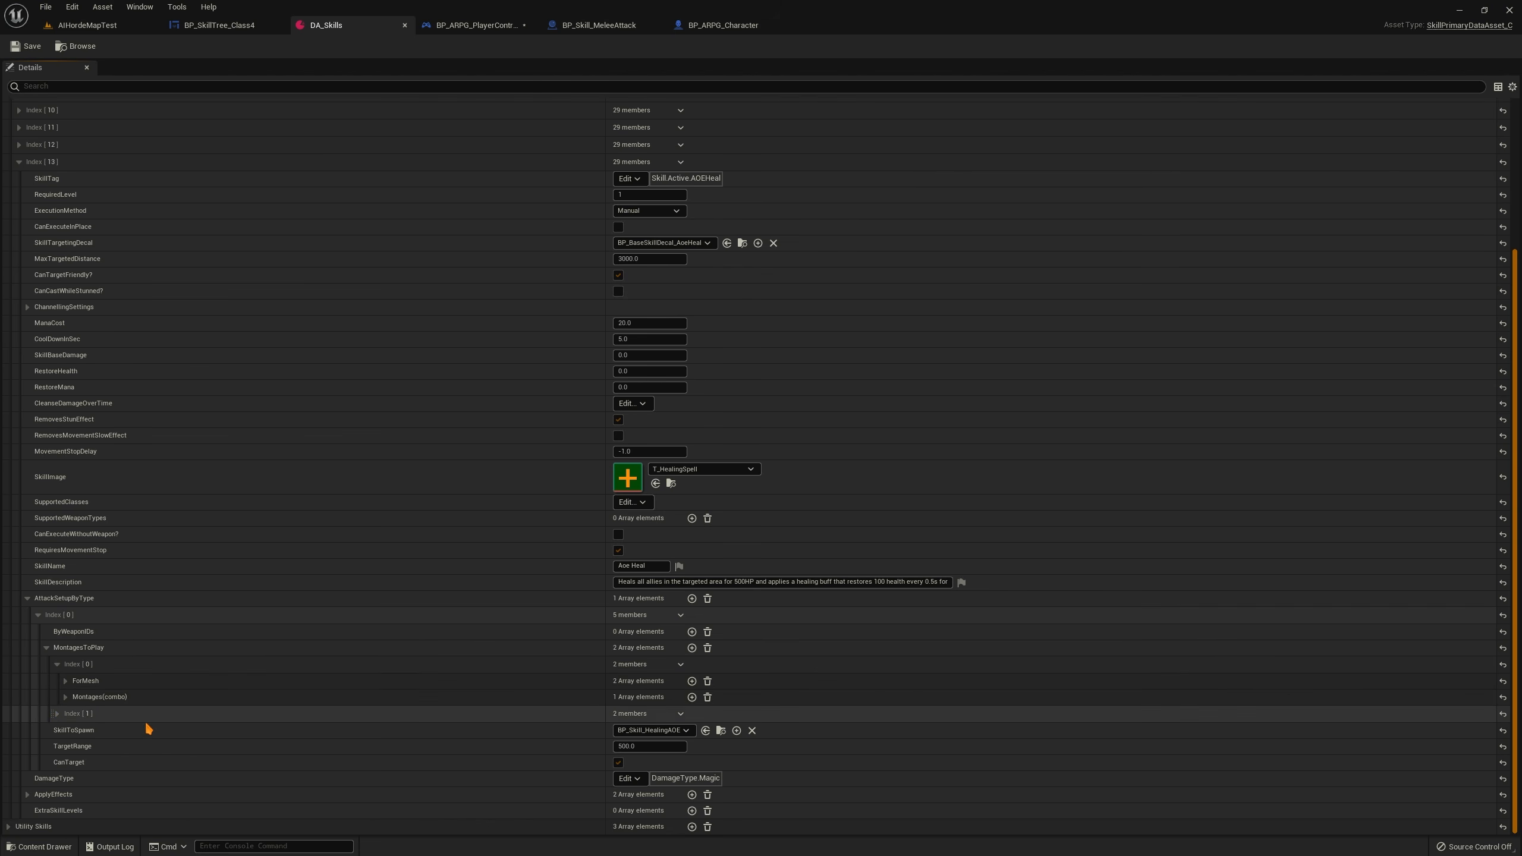
pyautogui.click(65, 682)
pyautogui.scroll(-2, 66, 688)
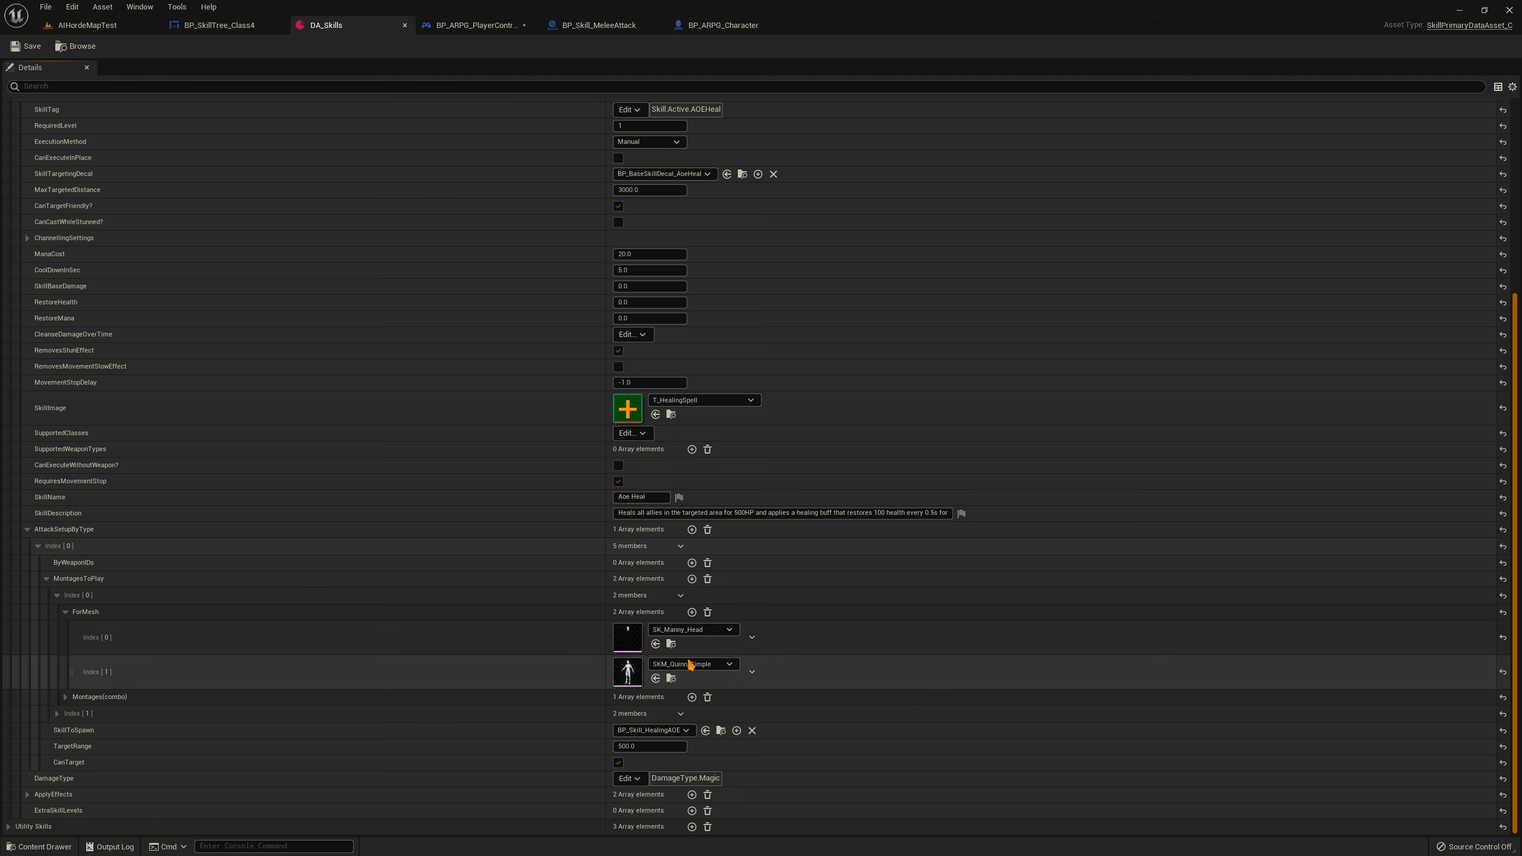
pyautogui.click(66, 697)
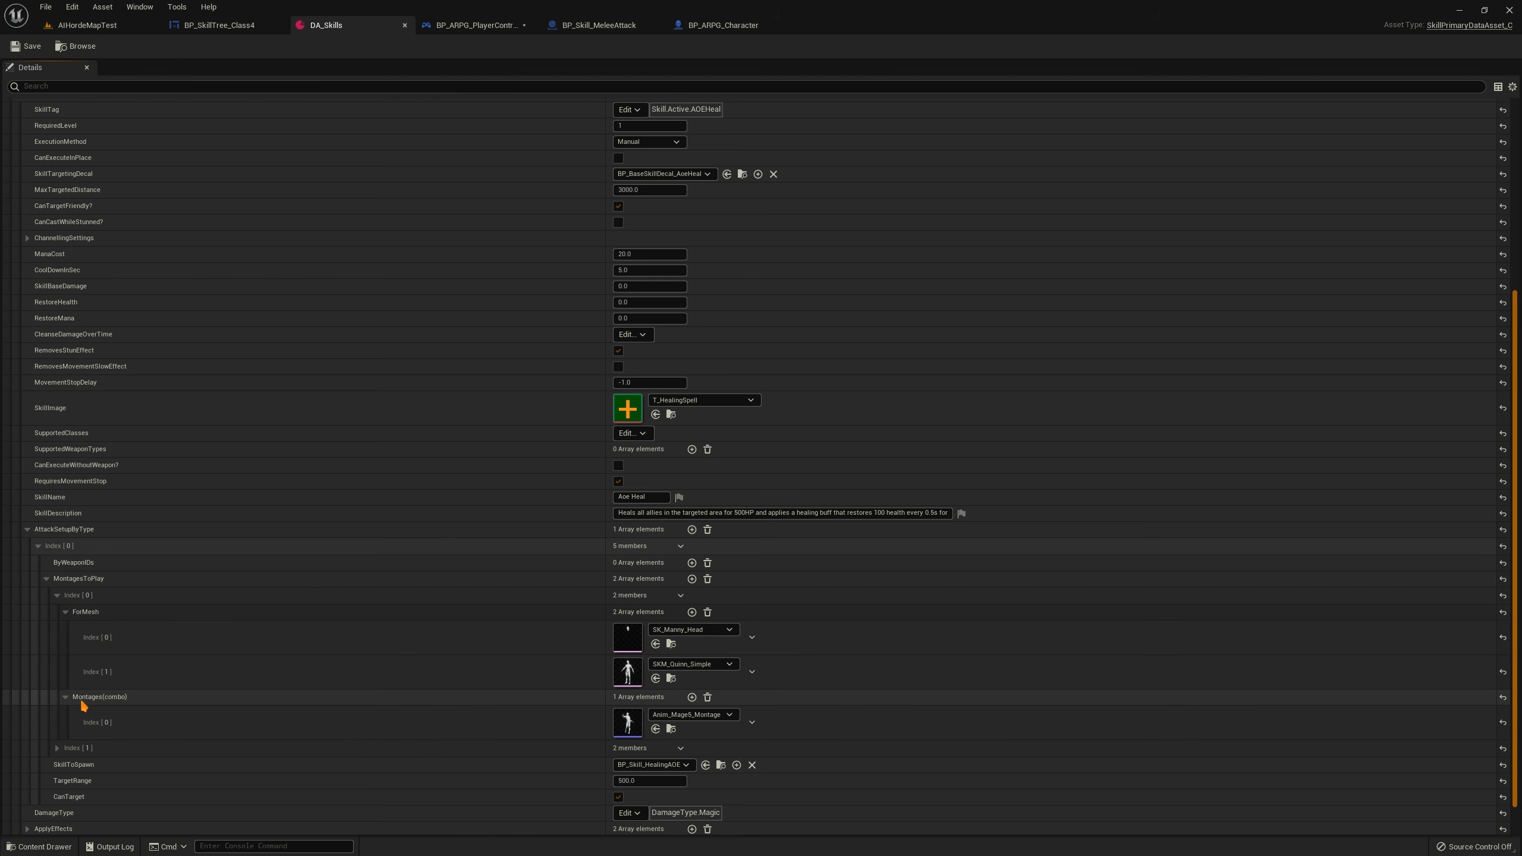
# Collapse the AOEHeal mesh and montage lists, view the second MontagesToPlay entry, and collapse the attack setup entry
pyautogui.click(66, 612)
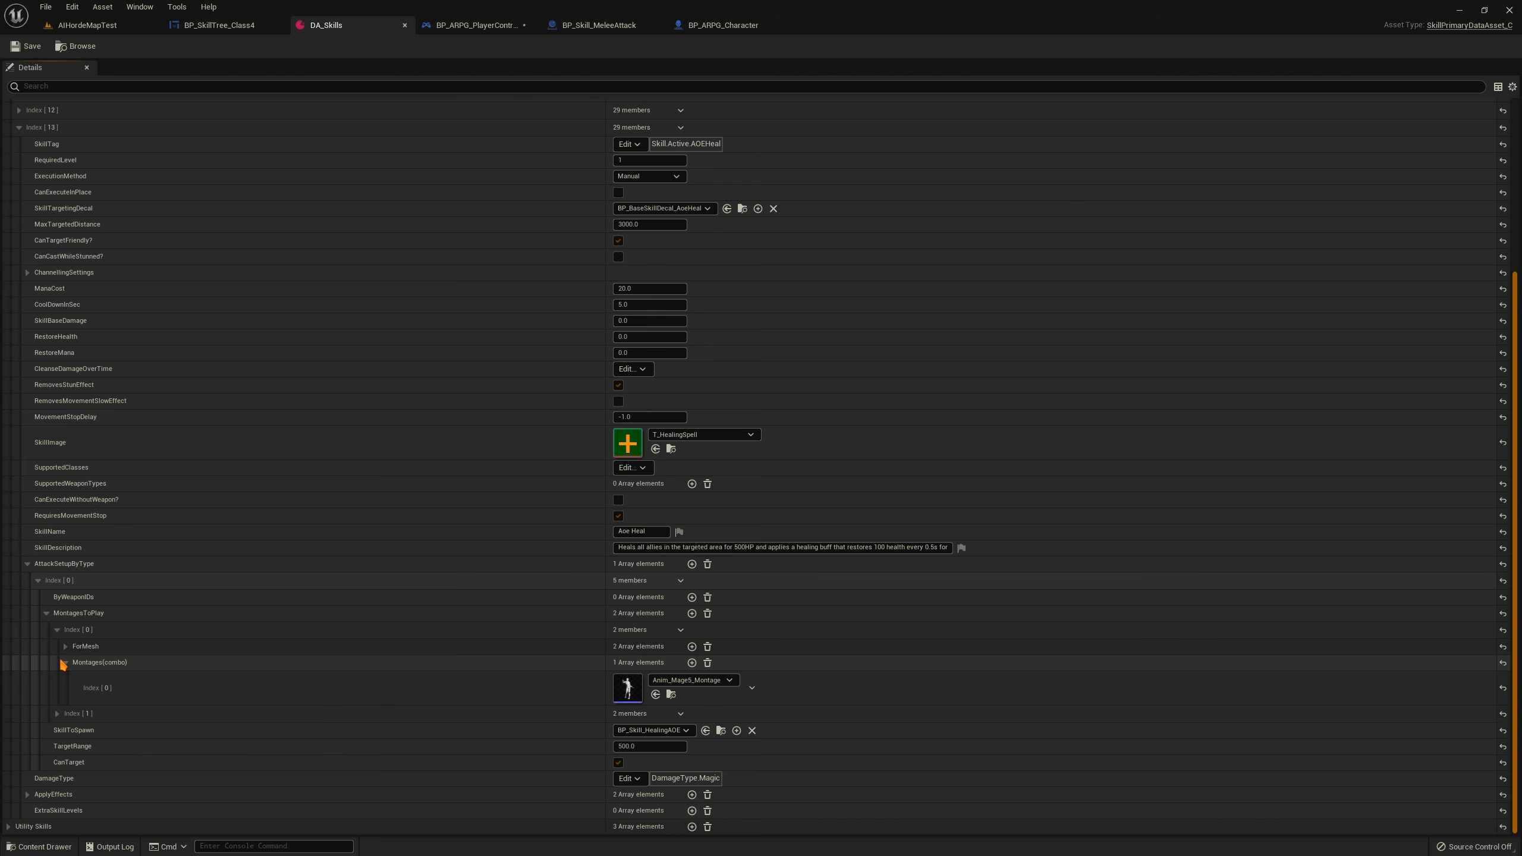
pyautogui.click(66, 663)
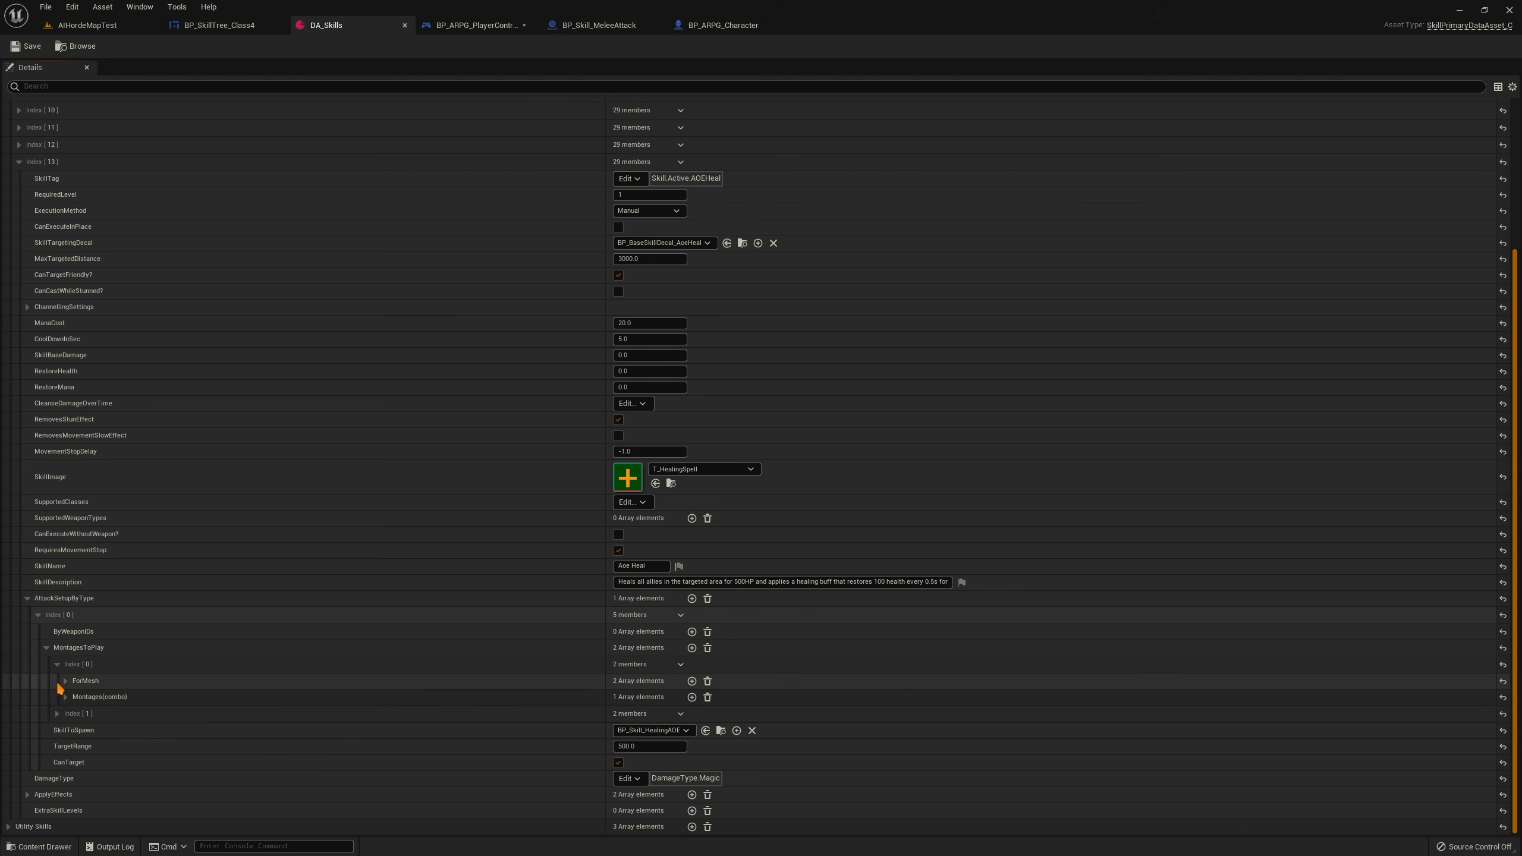
pyautogui.click(57, 714)
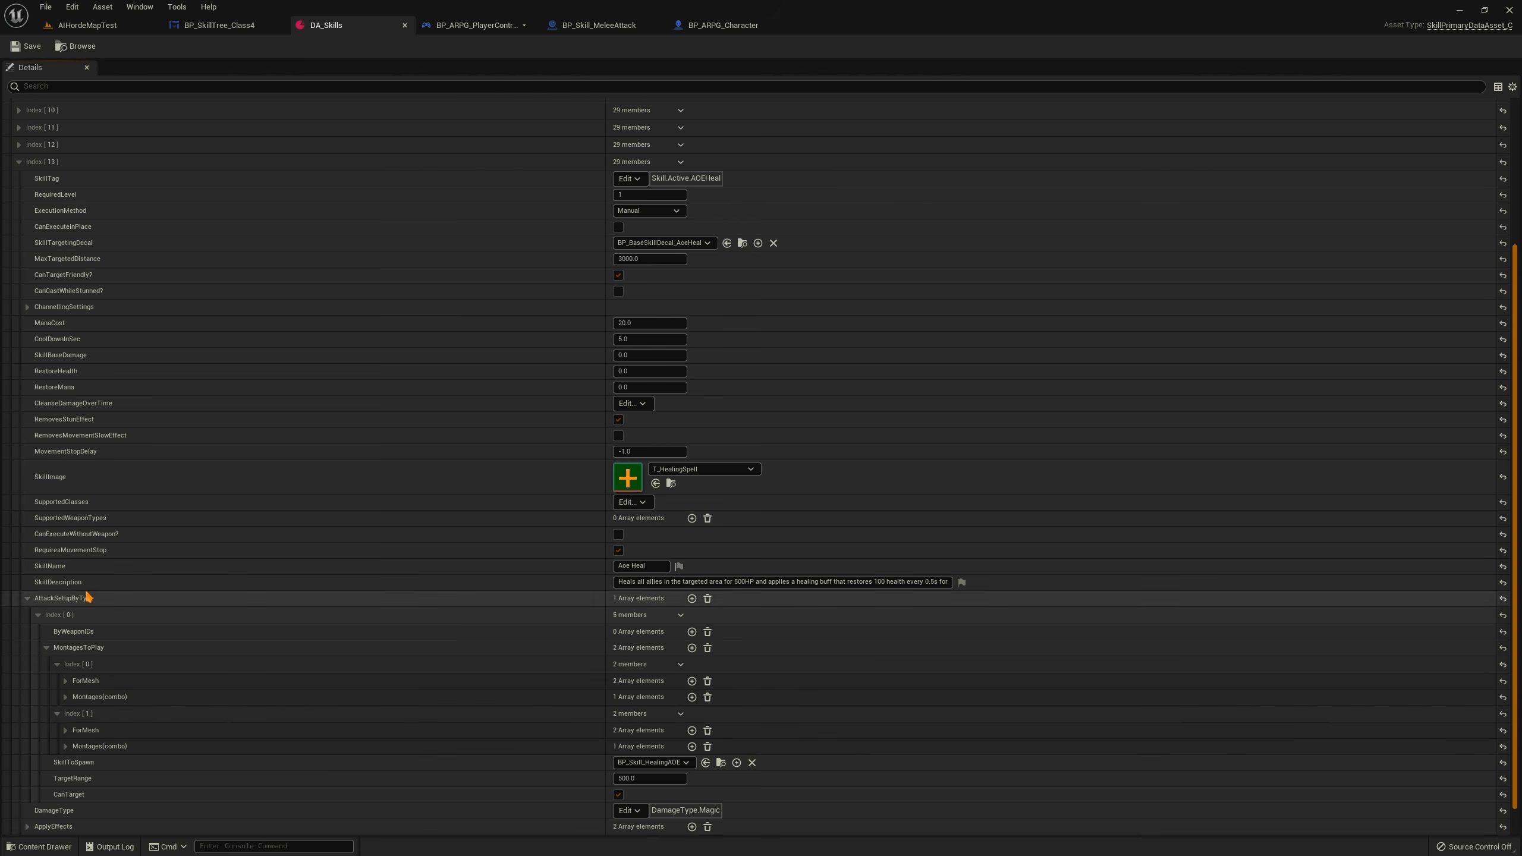
pyautogui.click(38, 615)
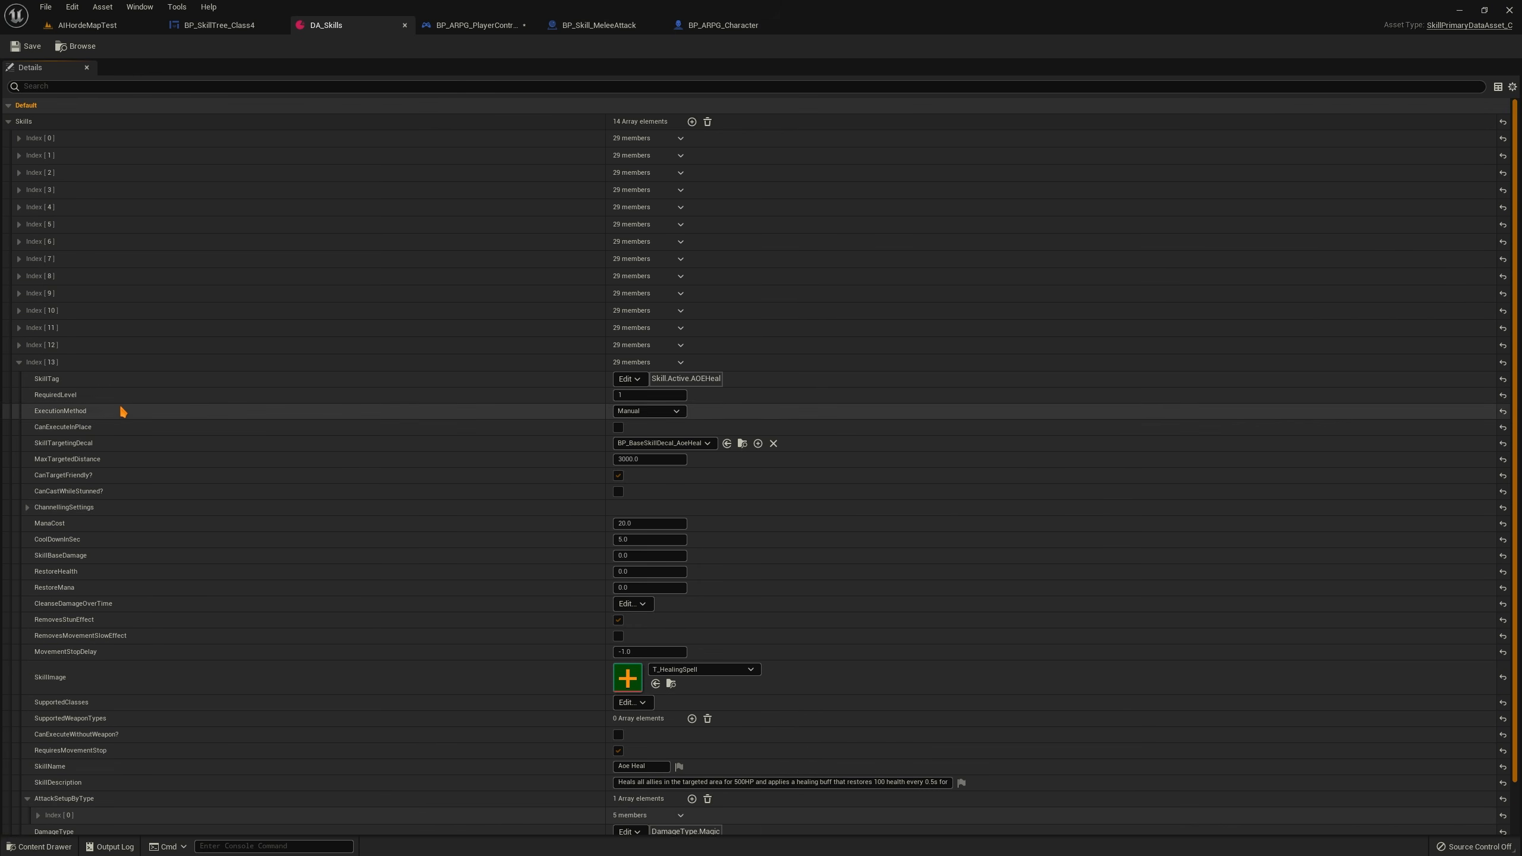
# Reopen the Basic Attack skill at Index 0 and inspect the Hammer setup's weapon ID, SkillToSpawn and combo montages
pyautogui.click(19, 138)
pyautogui.scroll(-5, 69, 419)
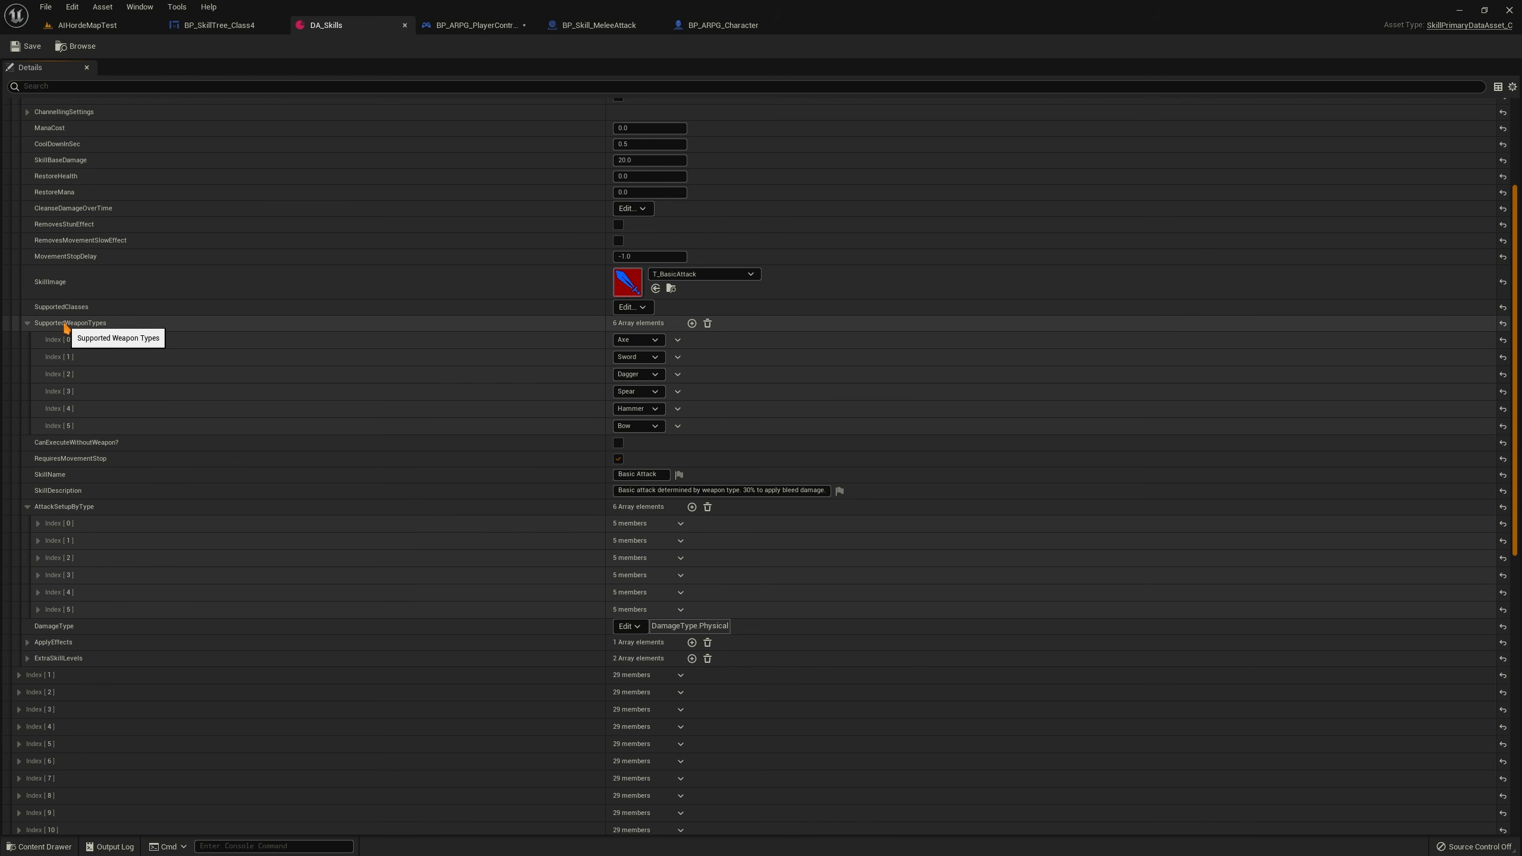
pyautogui.click(26, 323)
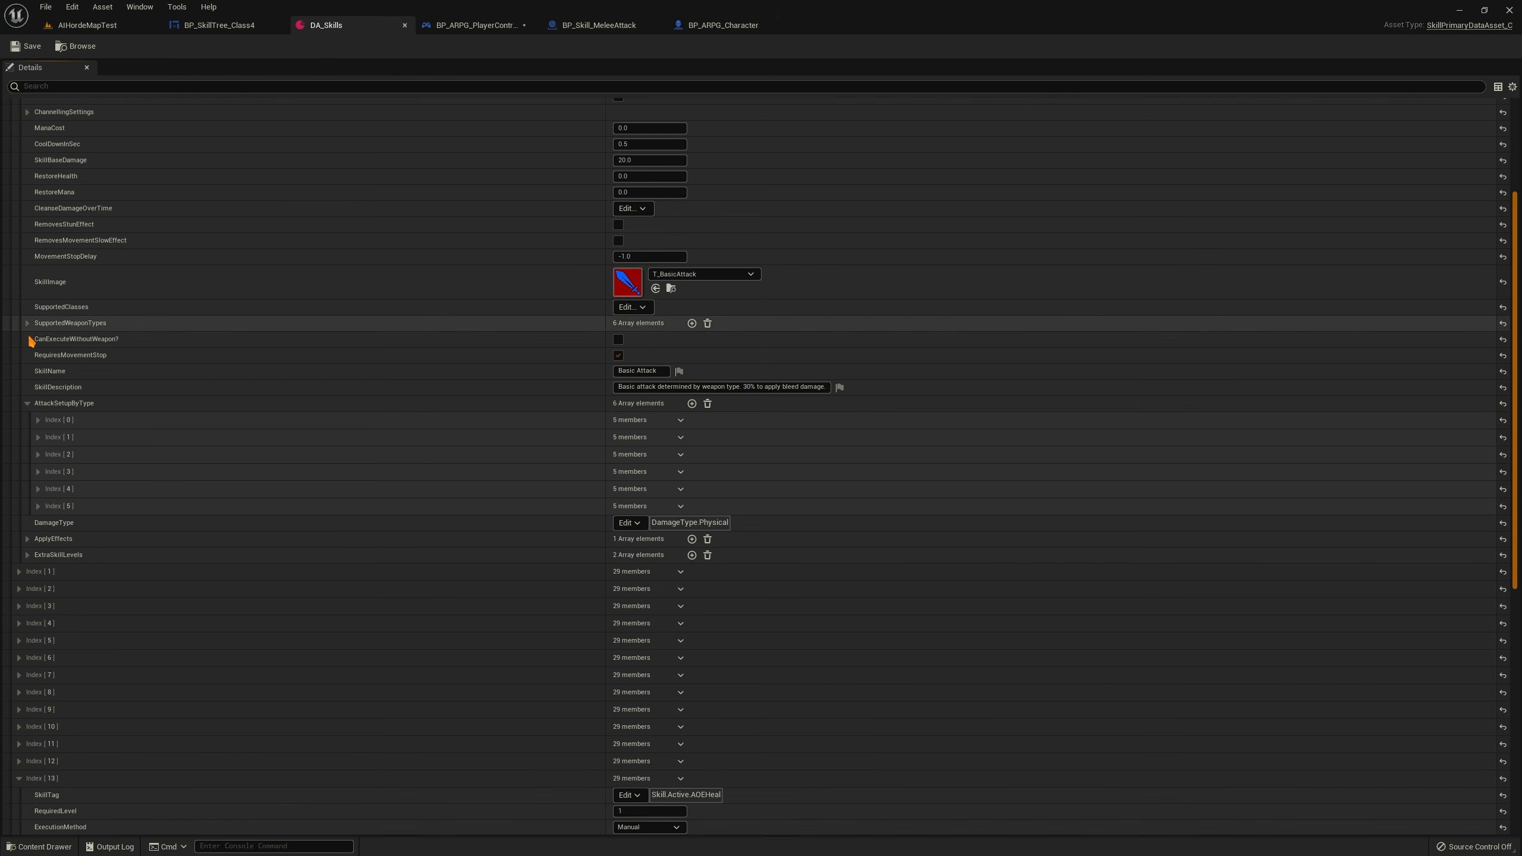
pyautogui.click(39, 420)
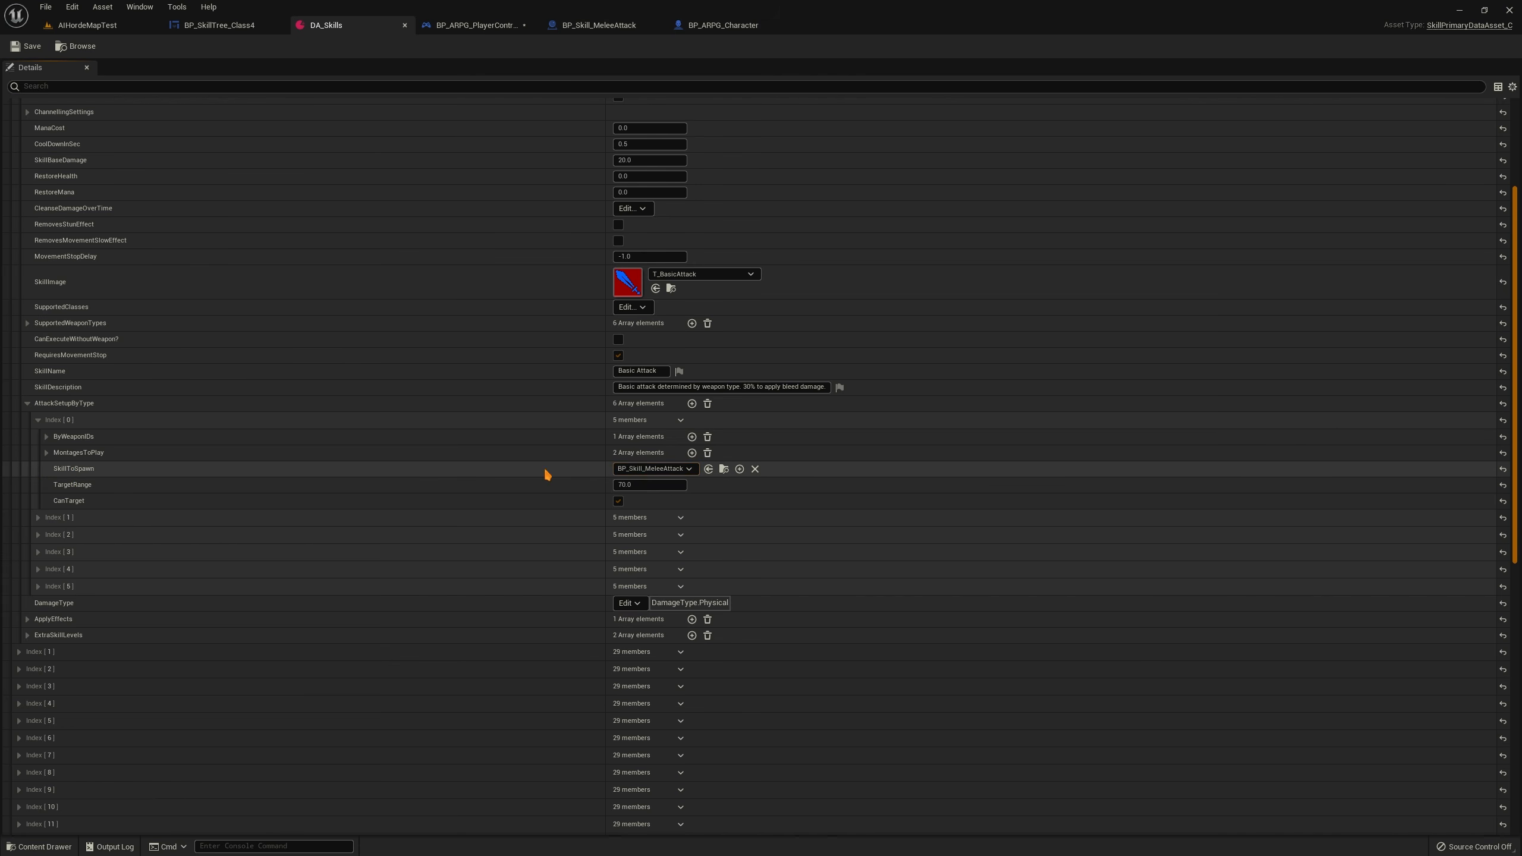
pyautogui.click(47, 437)
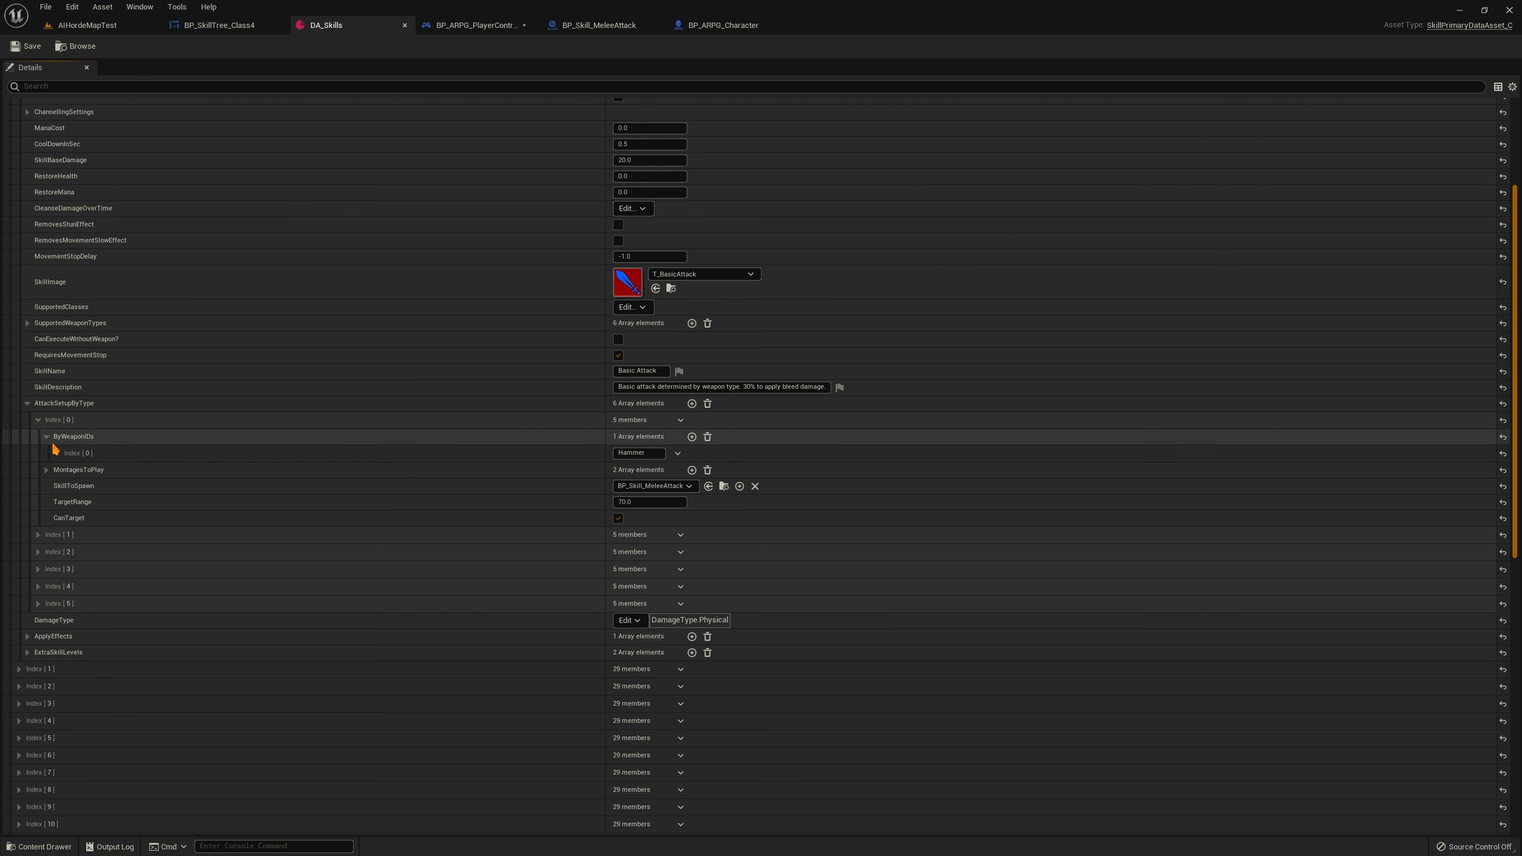
pyautogui.click(46, 436)
pyautogui.click(47, 452)
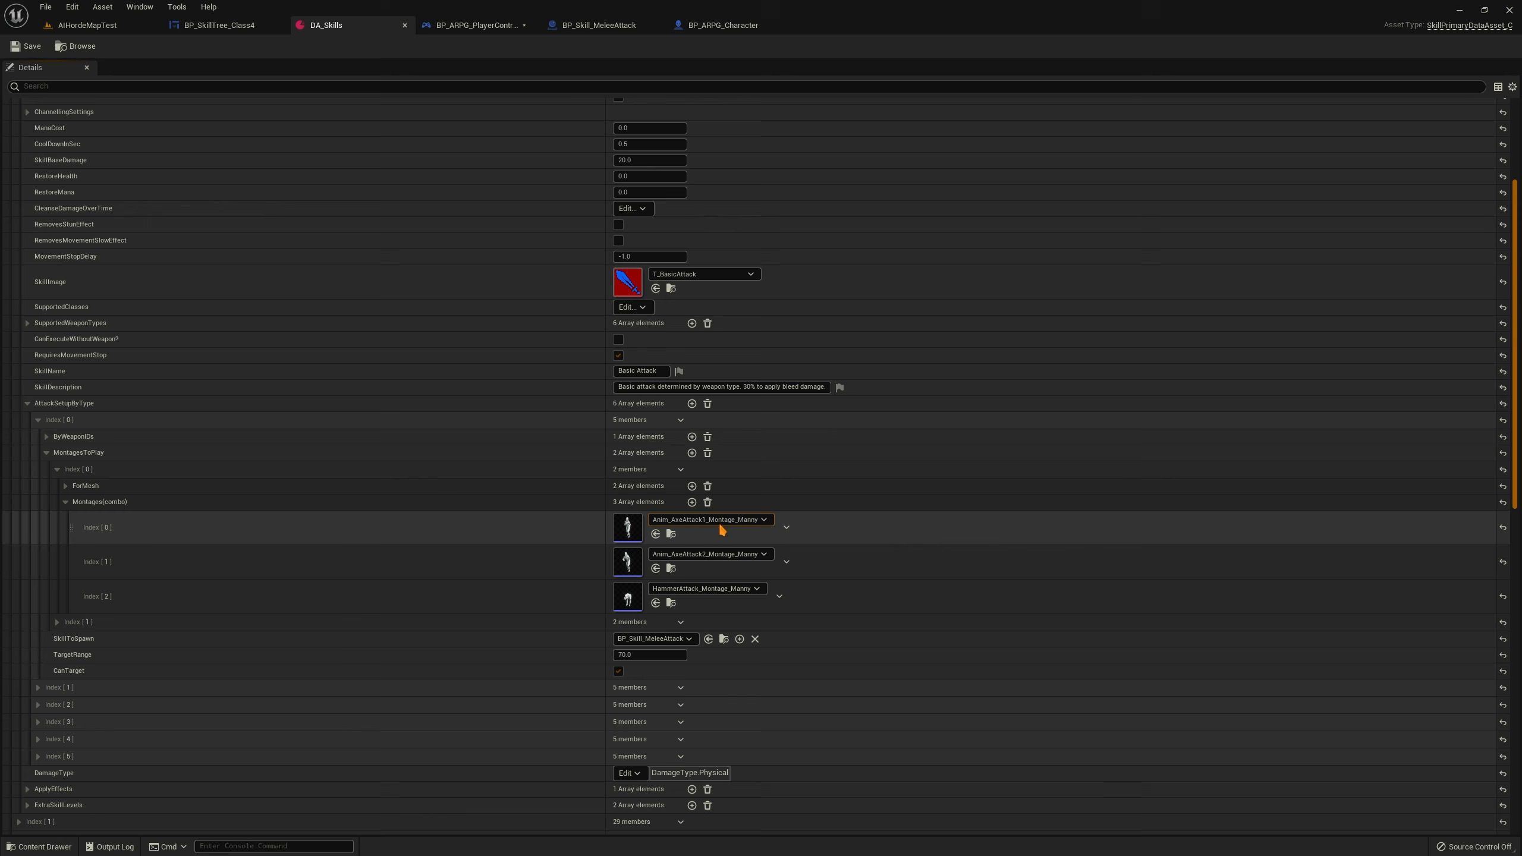
# Locate Anim_AxeAttack1_Montage_Manny in the content browser, open it, and inspect the details of its first PlayMontageNotify
pyautogui.click(672, 533)
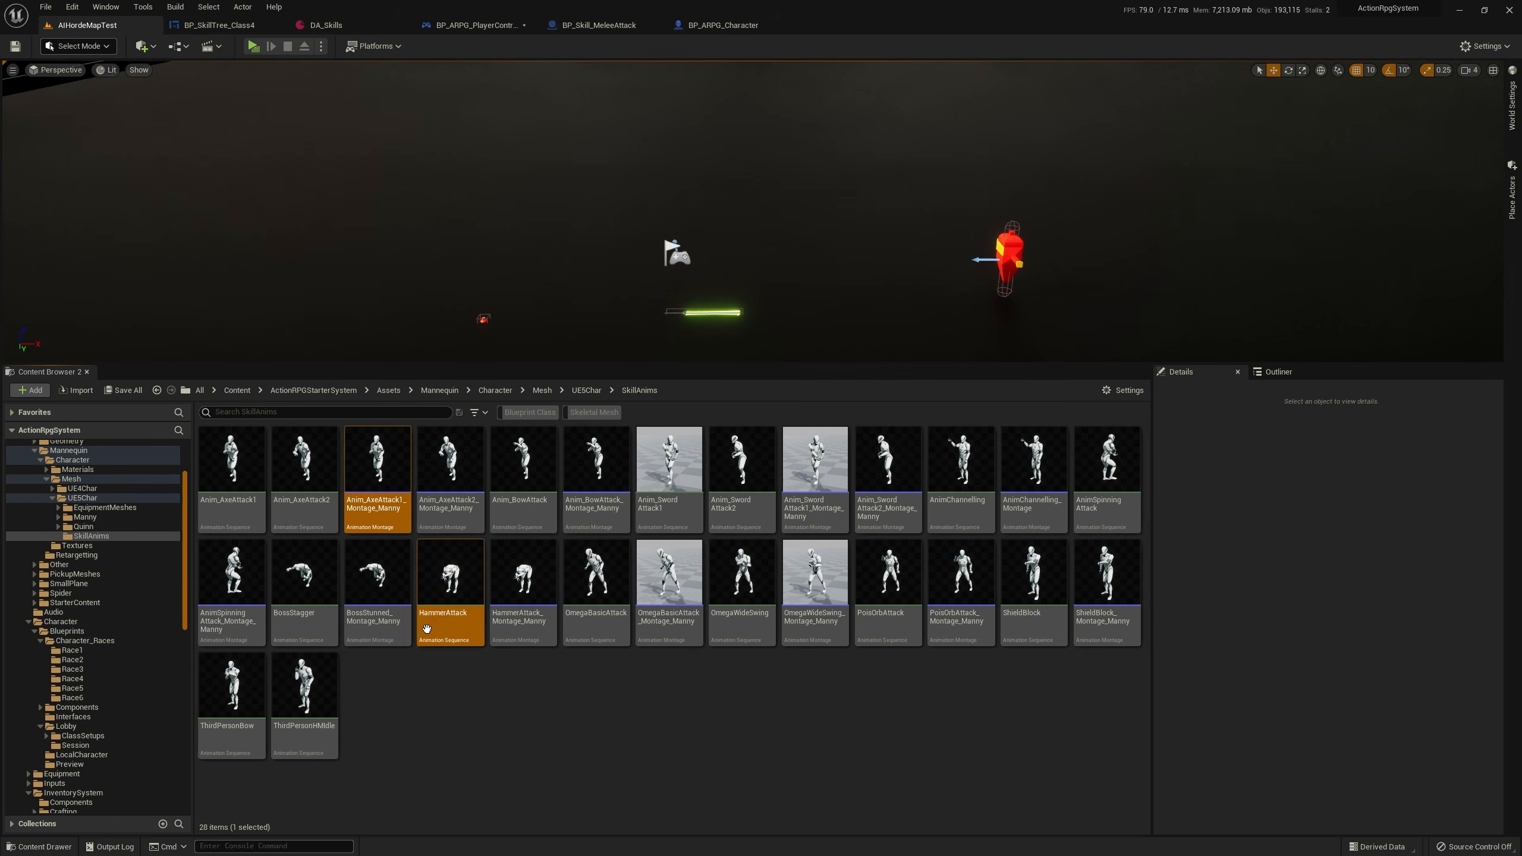
pyautogui.doubleClick(389, 490)
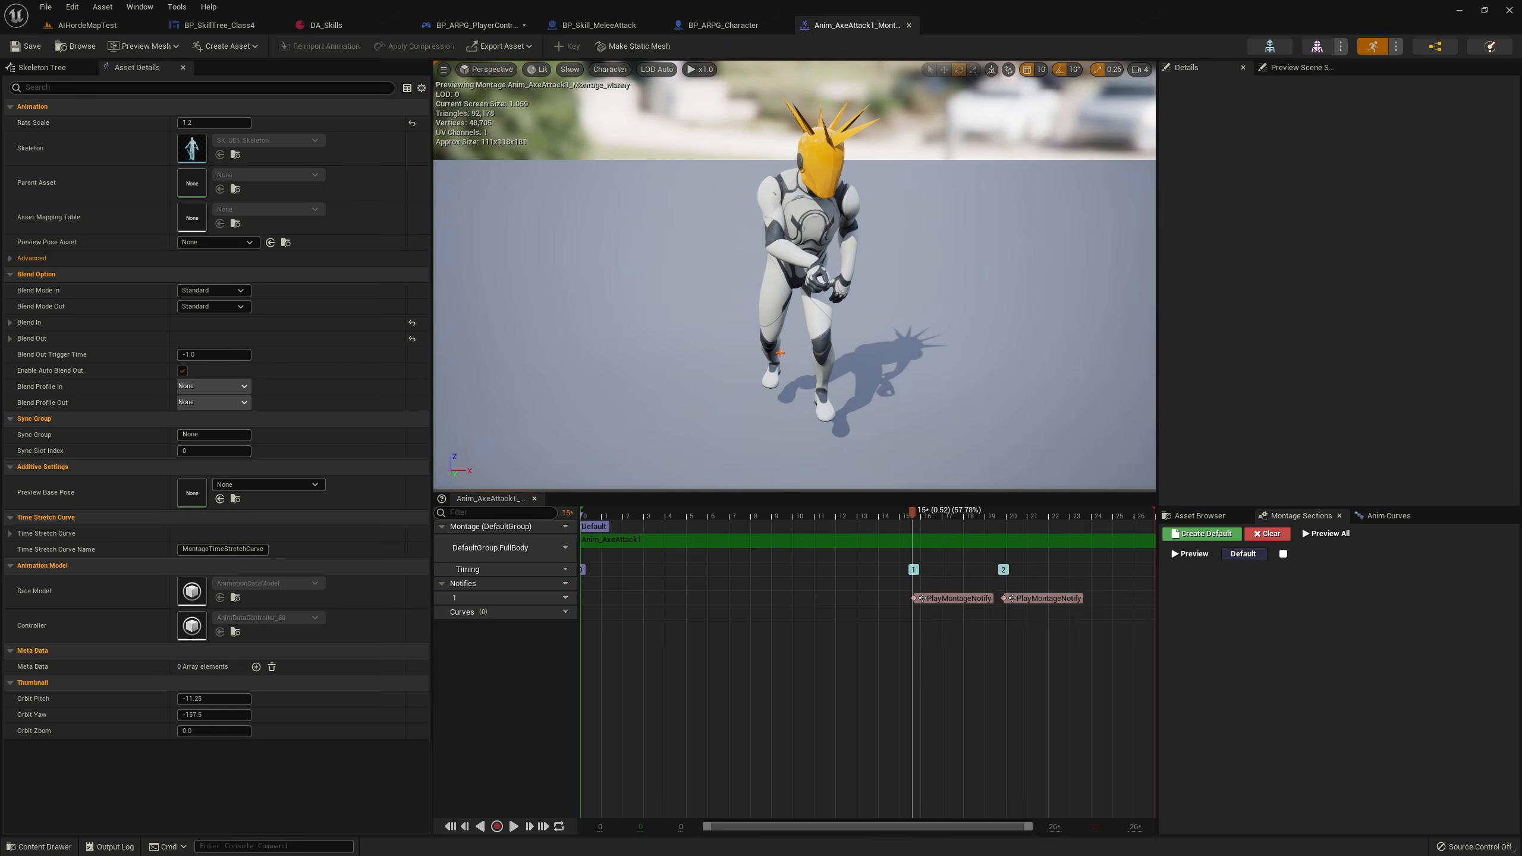
pyautogui.click(933, 599)
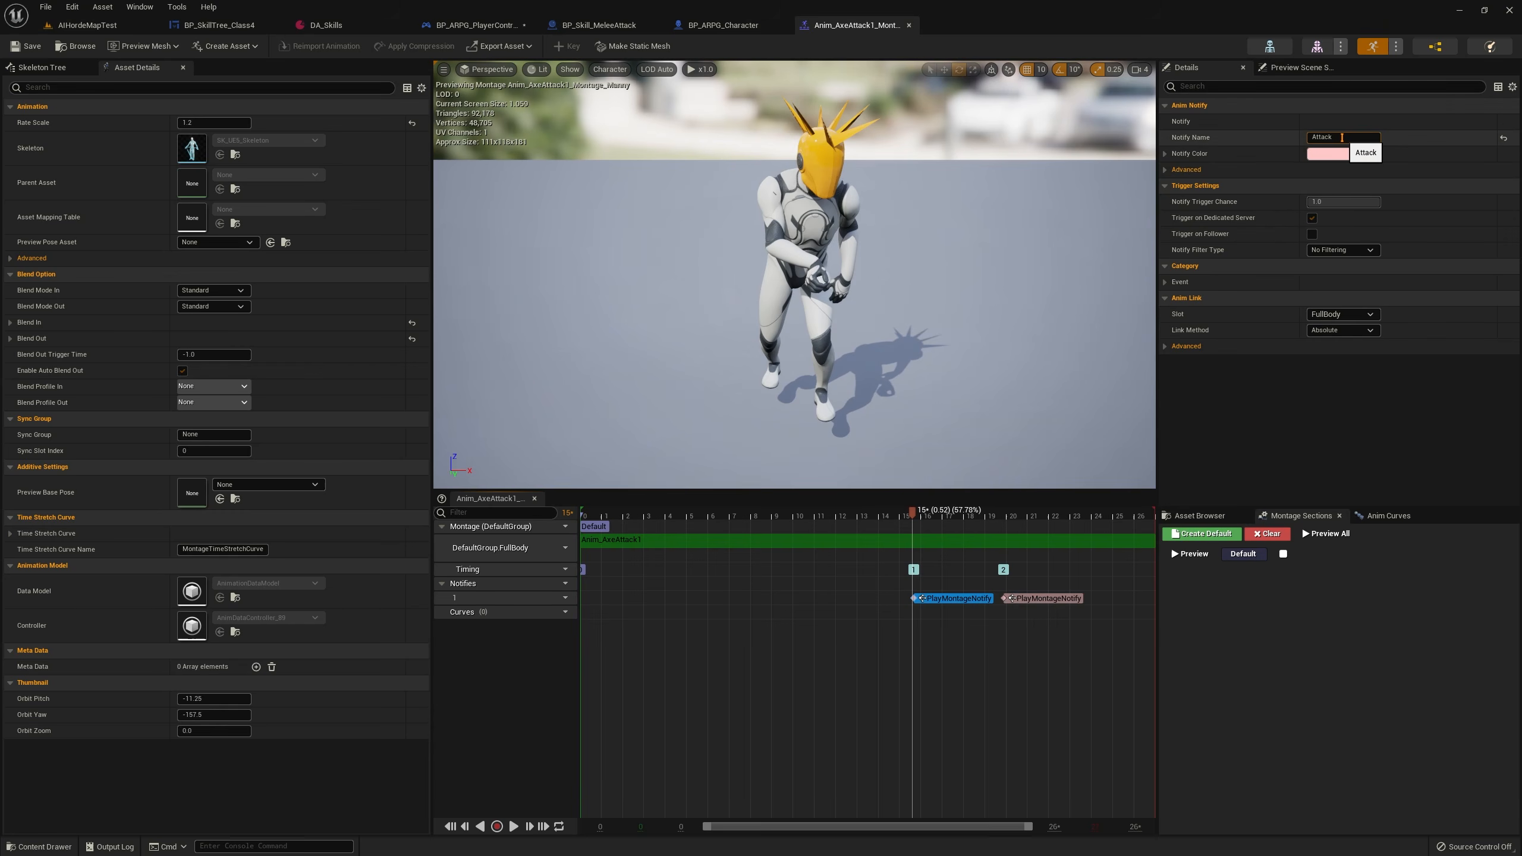
# Scrub the axe attack montage between its two notifies, inspecting the second PlayMontageNotify's details and reselecting the first
pyautogui.moveTo(912, 512); pyautogui.dragTo(1004, 515)
pyautogui.click(1033, 598)
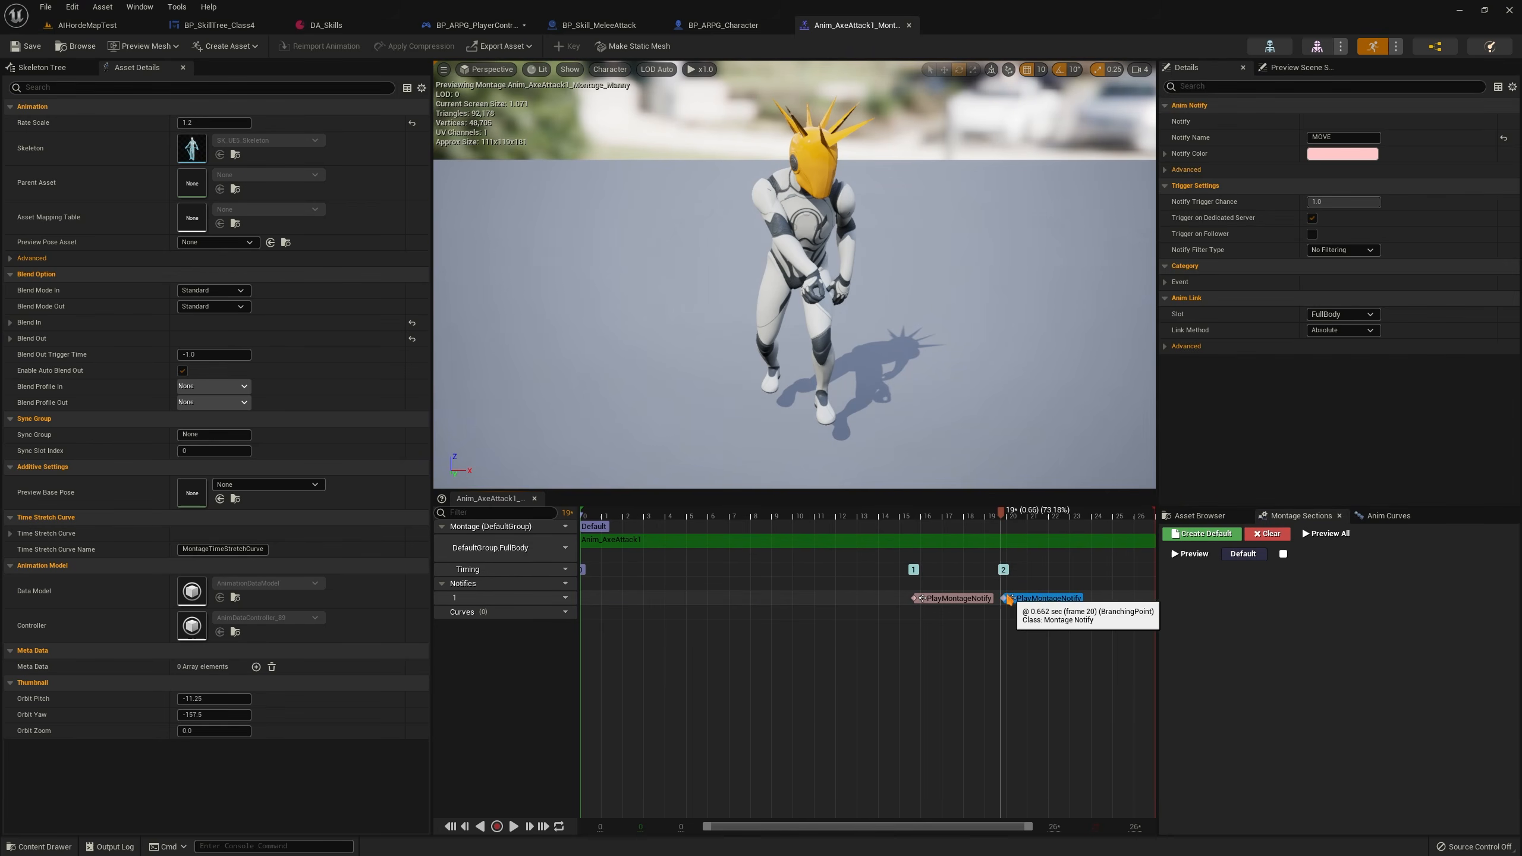
pyautogui.click(1006, 514)
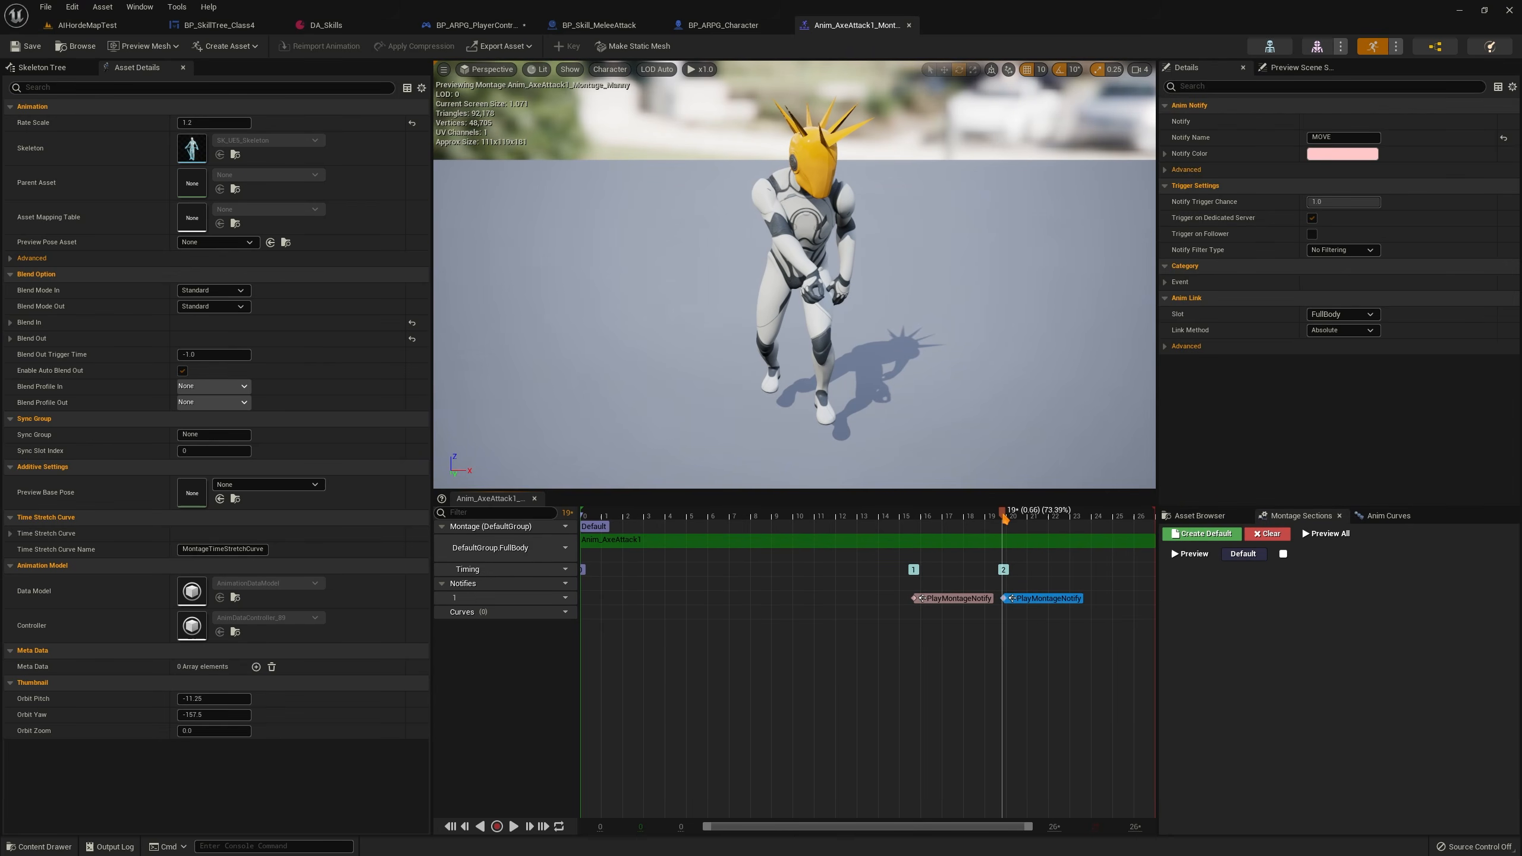
pyautogui.moveTo(1005, 518)
pyautogui.mouseDown()
pyautogui.moveTo(1138, 527)
pyautogui.moveTo(1036, 552)
pyautogui.moveTo(1157, 555)
pyautogui.moveTo(1024, 545)
pyautogui.moveTo(992, 512)
pyautogui.moveTo(1114, 540)
pyautogui.moveTo(938, 512)
pyautogui.moveTo(1003, 514)
pyautogui.mouseUp()
pyautogui.moveTo(962, 513); pyautogui.dragTo(911, 520)
pyautogui.click(937, 599)
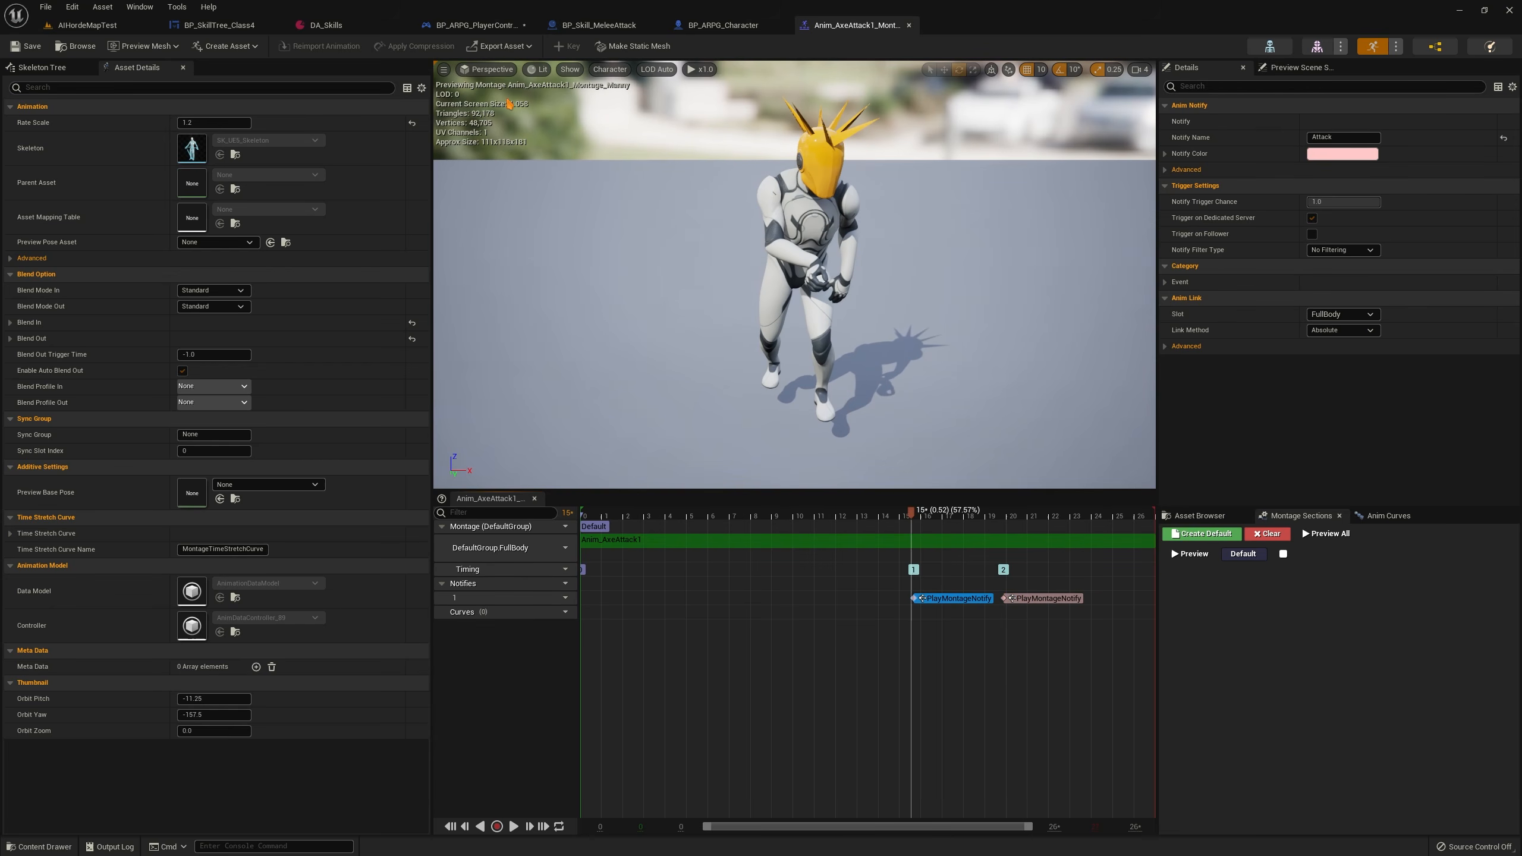
# Return to DA_Skills, locate the Hammer setup's SkillToSpawn class BP_Skill_MeleeAttack in the content browser, and open it
pyautogui.click(324, 24)
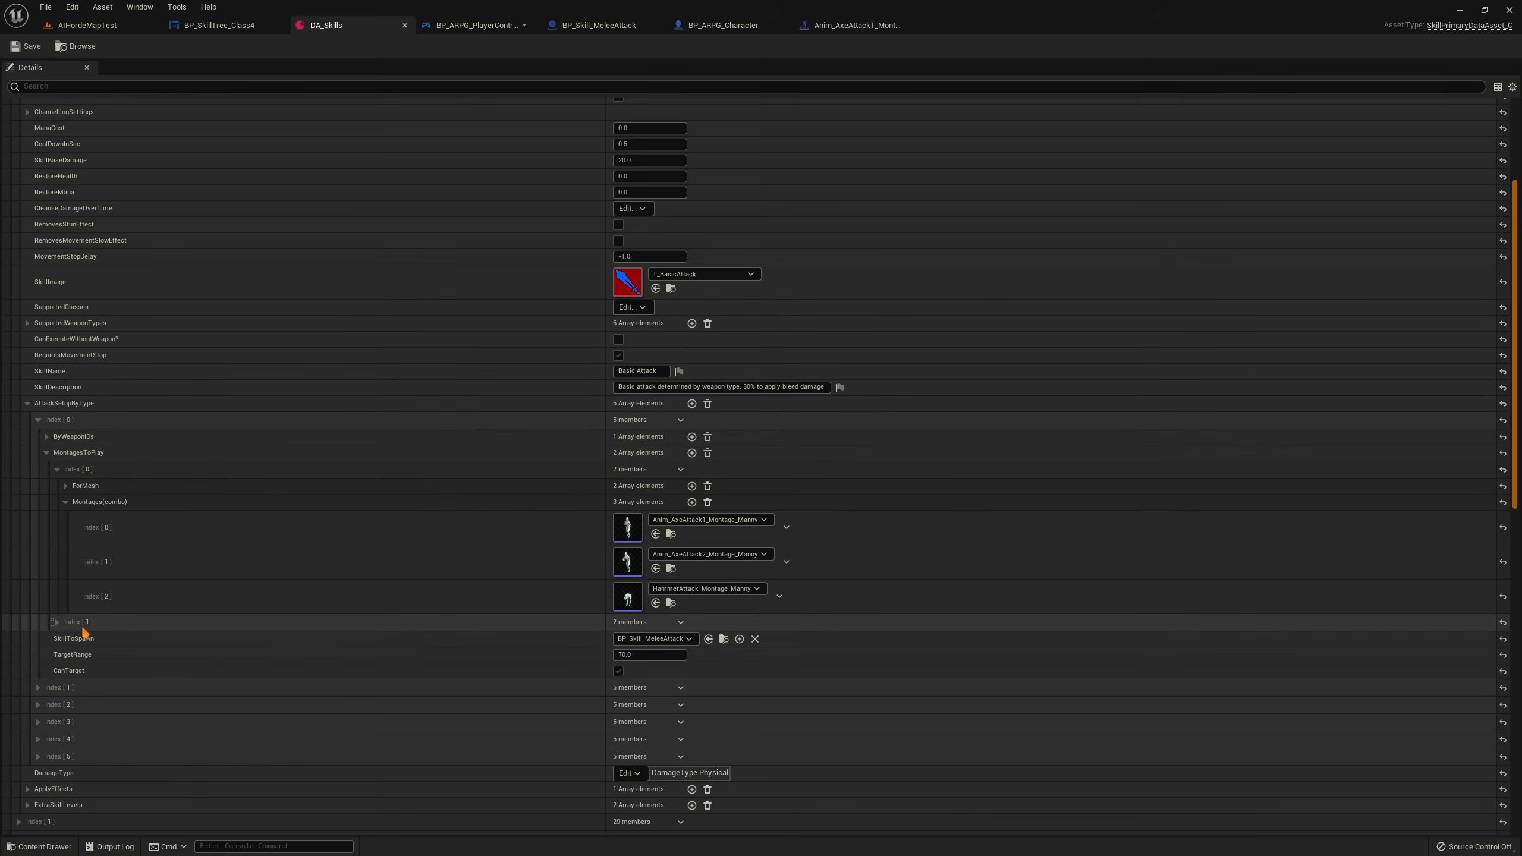
pyautogui.scroll(-3, 735, 642)
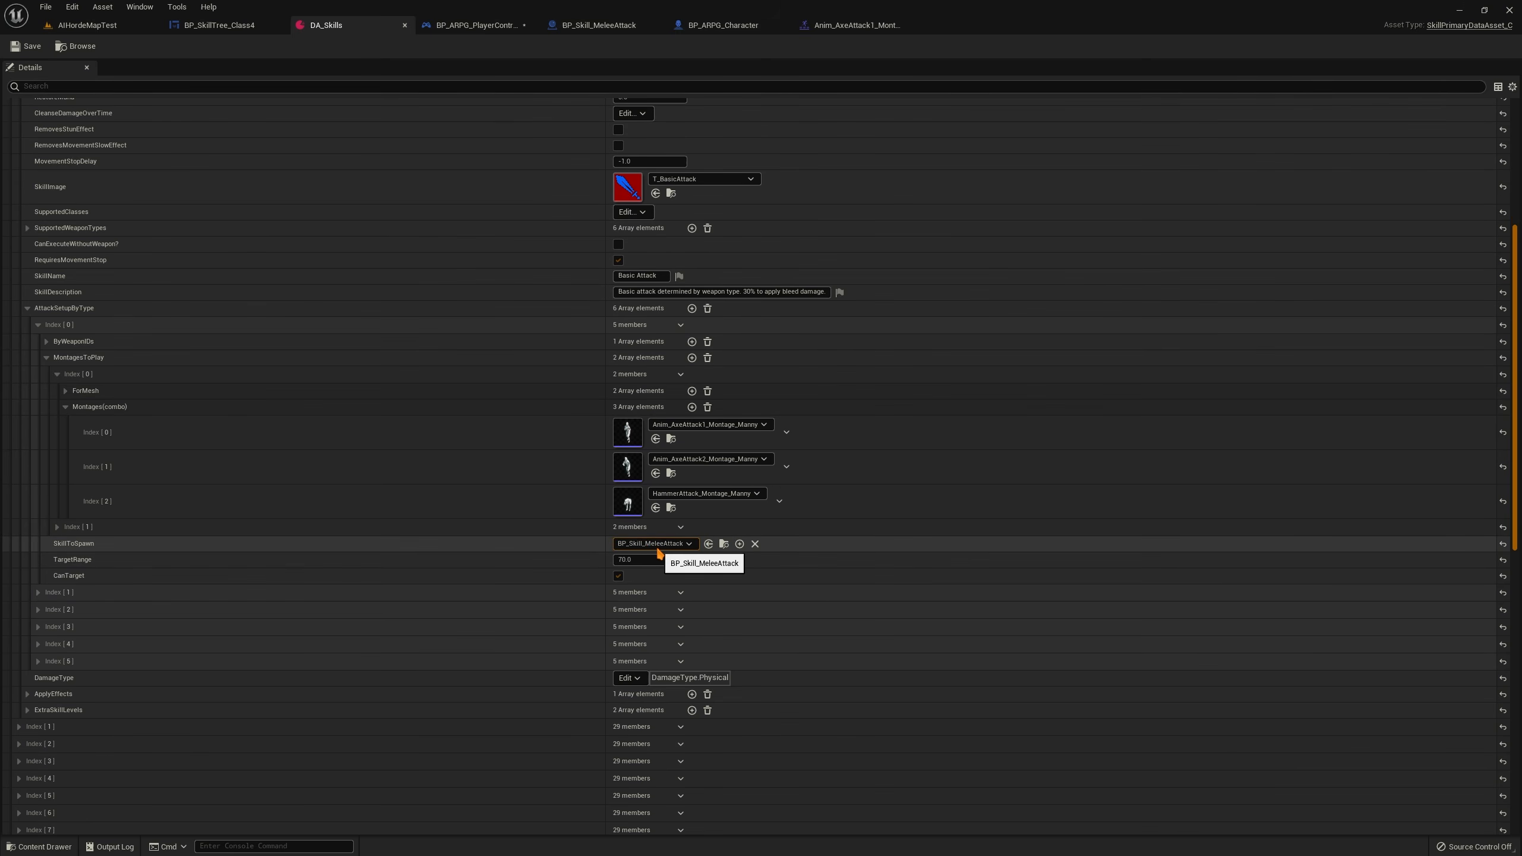
pyautogui.click(725, 544)
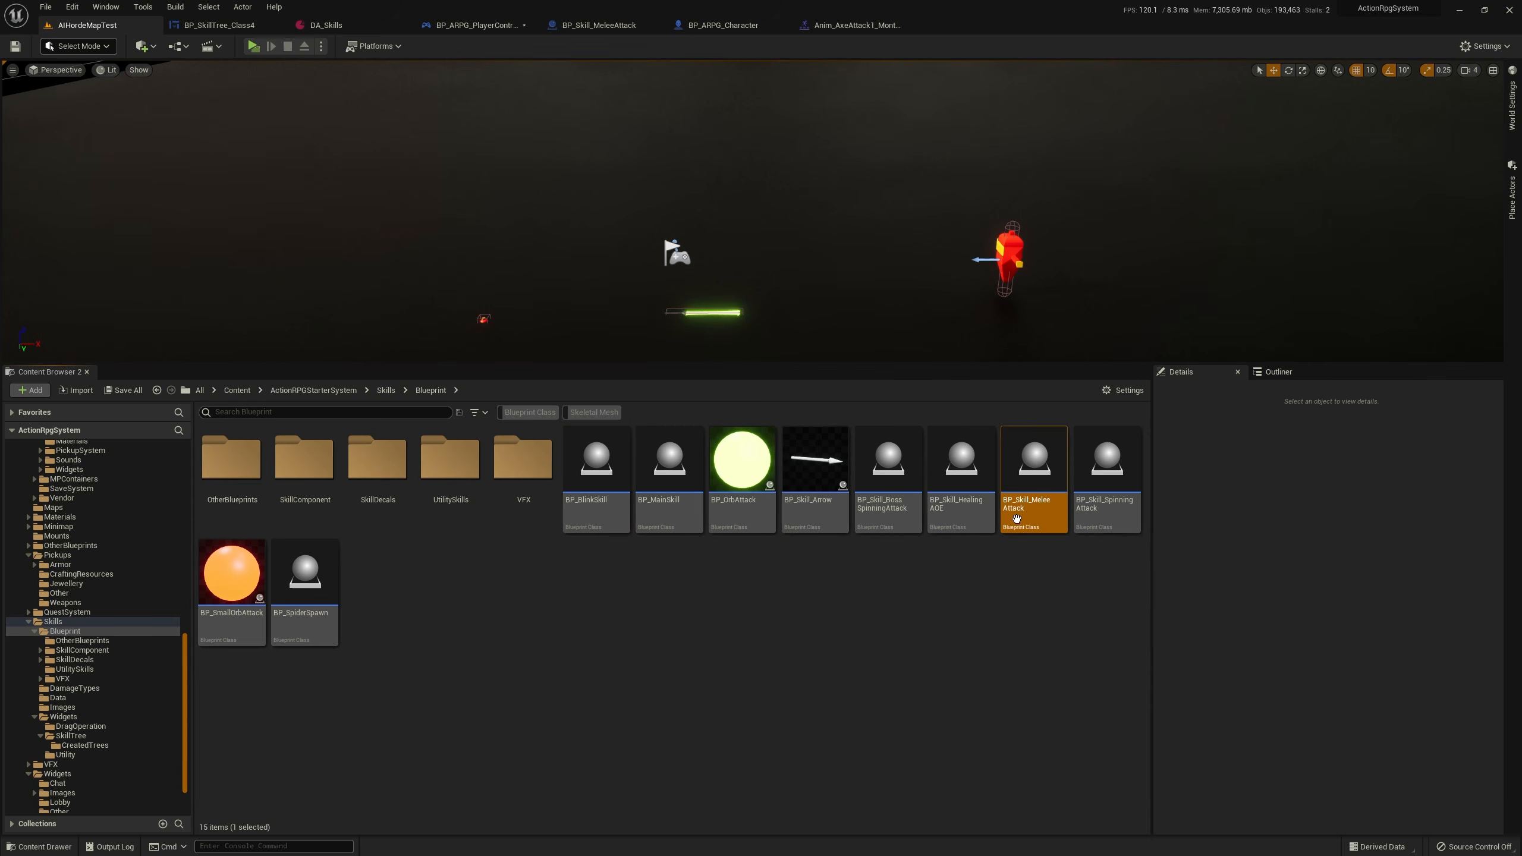
pyautogui.doubleClick(1016, 519)
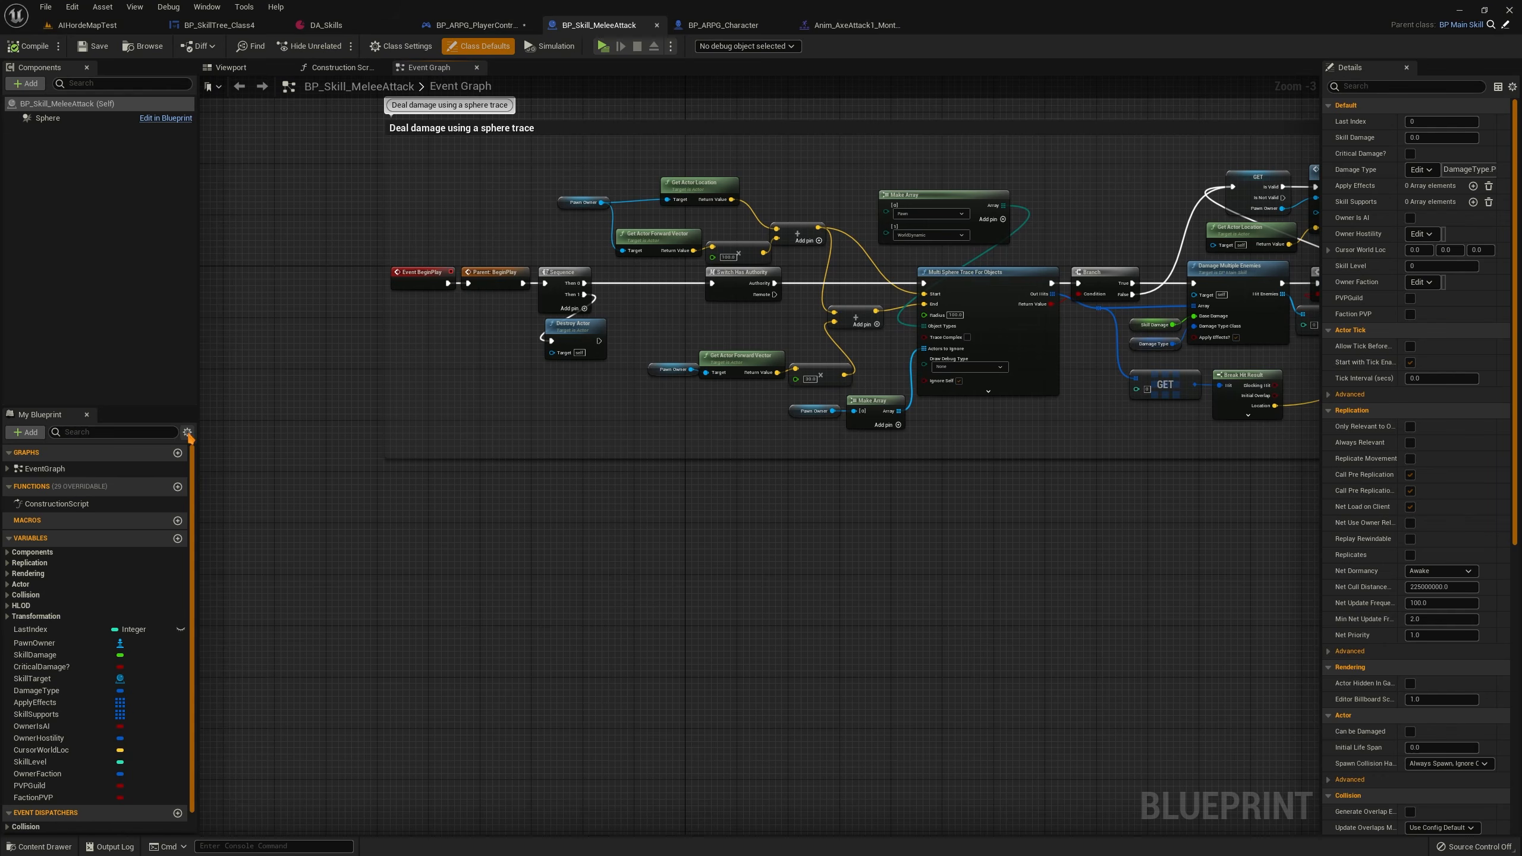
# Check the Show Inherited Variables option for BP_Skill_MeleeAttack and look through its inherited variable list
pyautogui.click(186, 433)
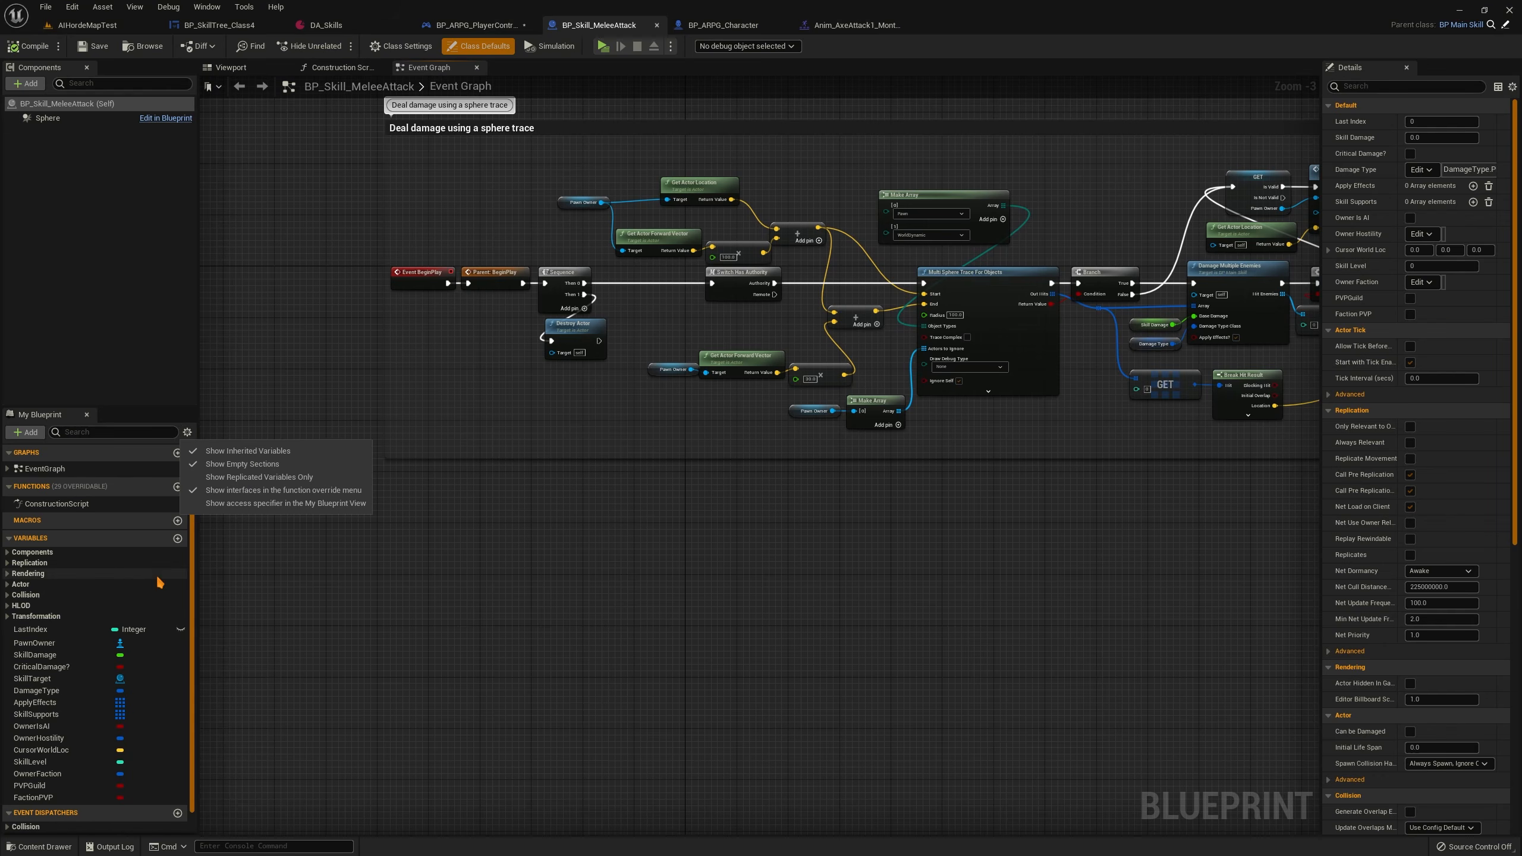
pyautogui.click(208, 434)
pyautogui.click(187, 432)
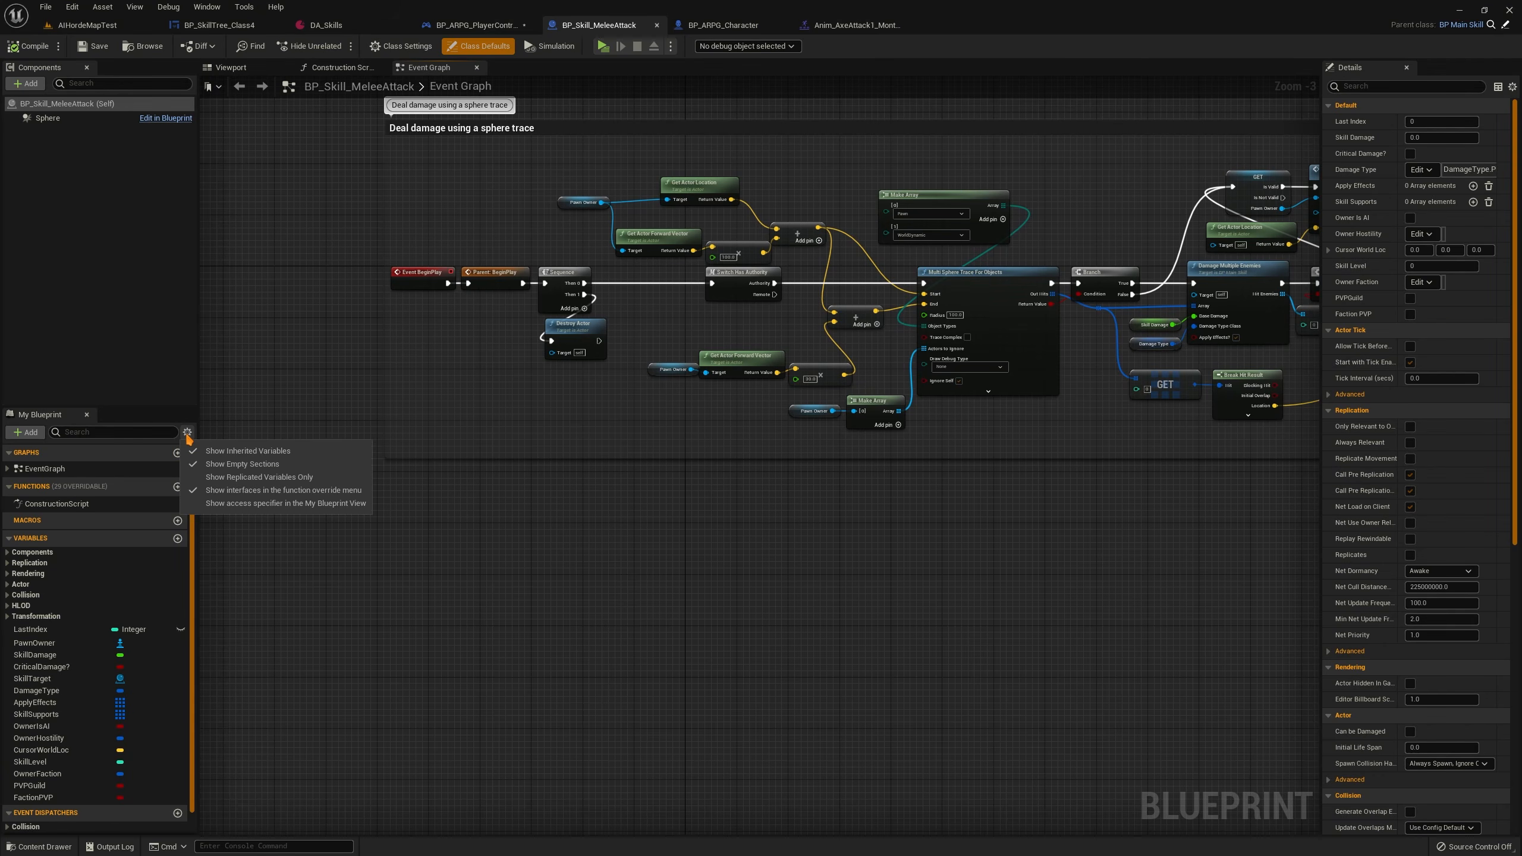
pyautogui.click(187, 432)
pyautogui.click(187, 432)
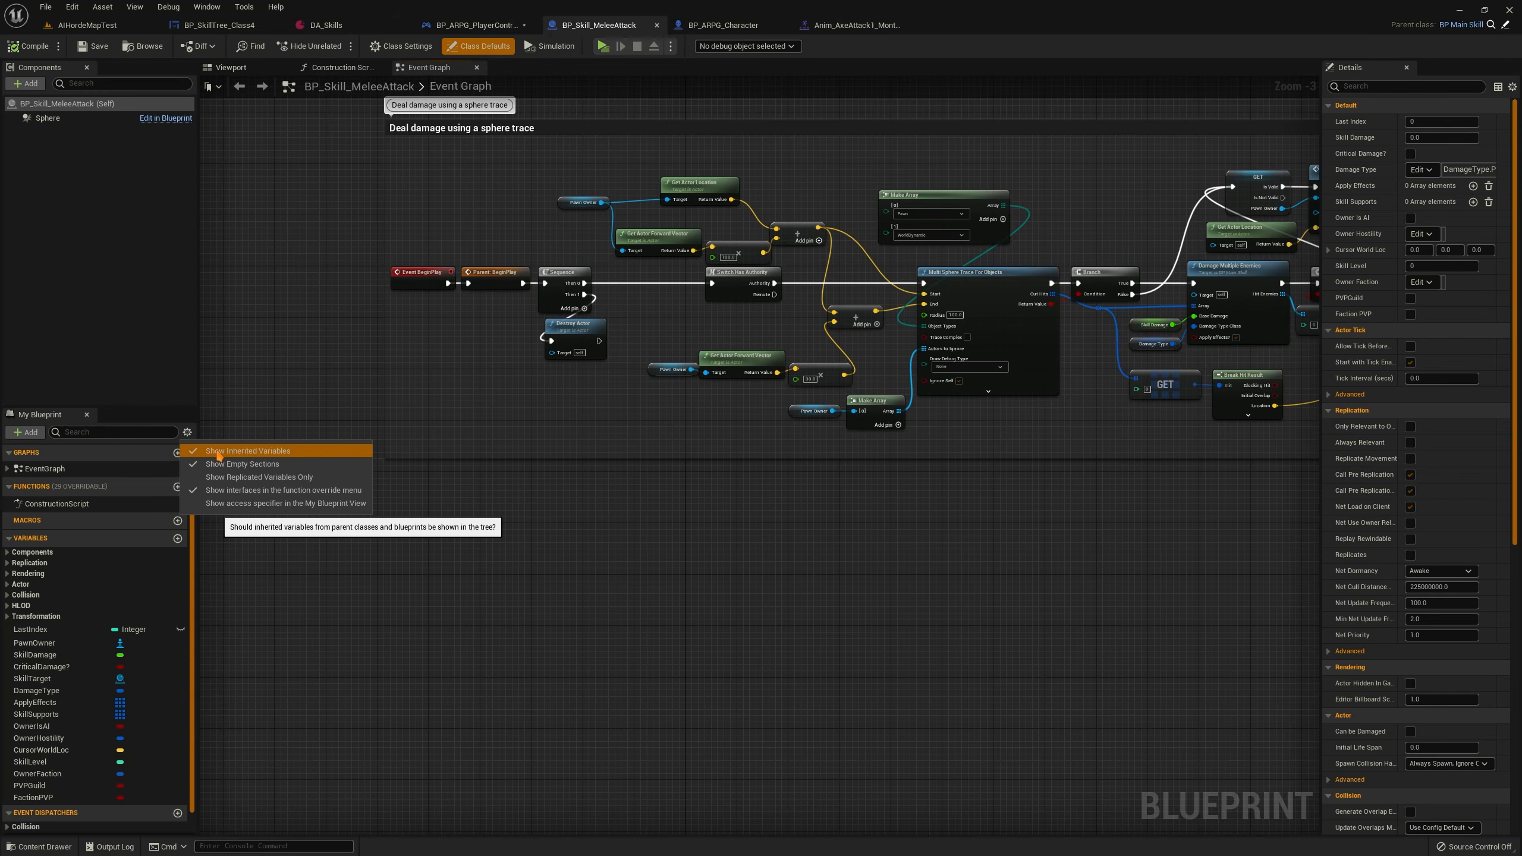
pyautogui.scroll(-1, 189, 615)
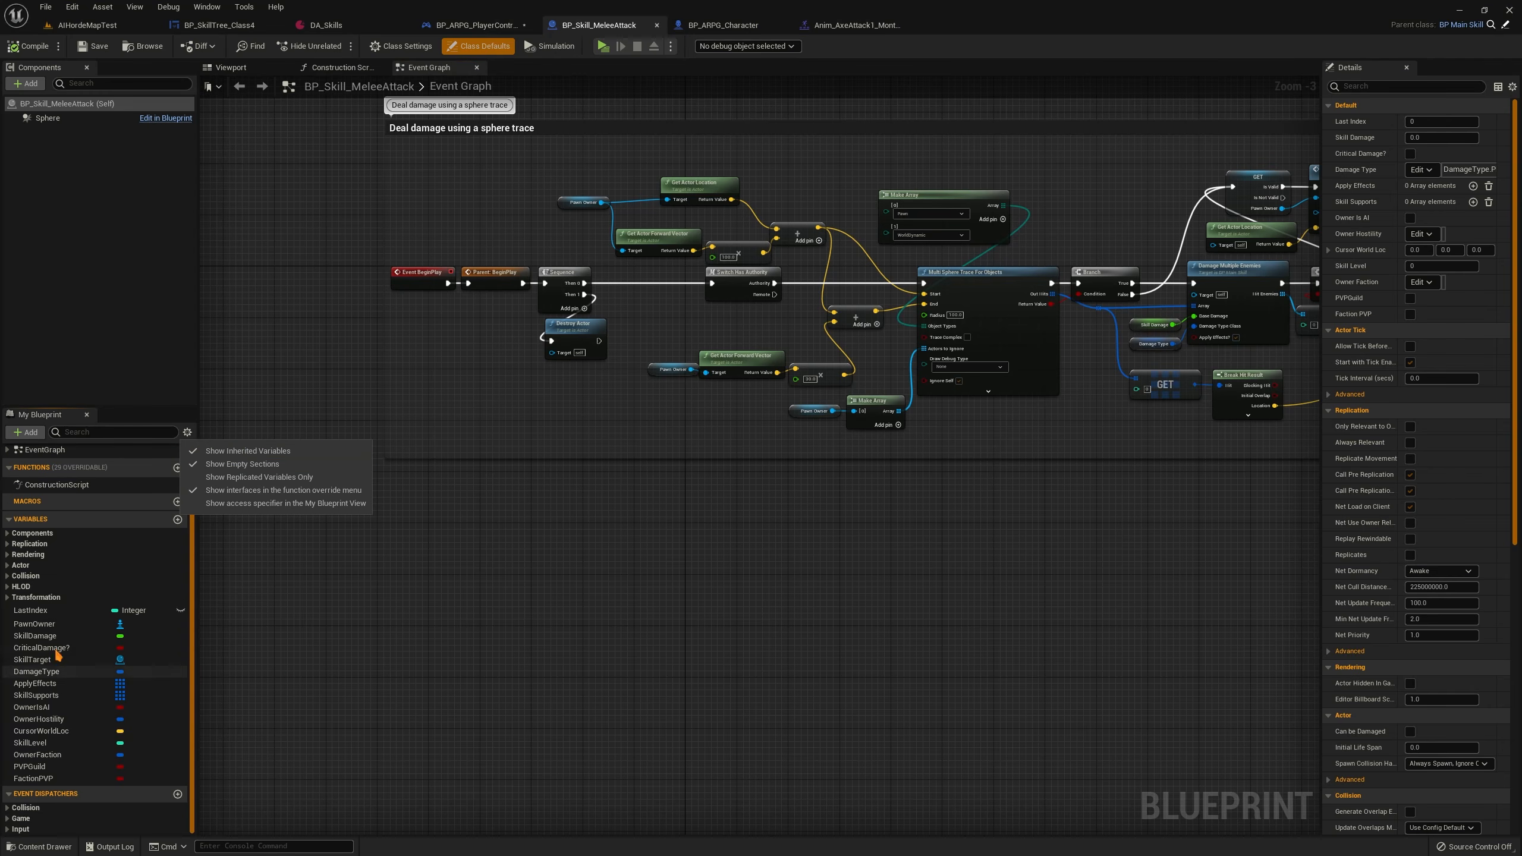
# Place getter nodes for PawnOwner, OwnerIsAI, DamageType, SkillDamage and ApplyEffects in the empty area below the sphere trace logic
pyautogui.moveTo(36, 624); pyautogui.dragTo(447, 541)
pyautogui.click(480, 547)
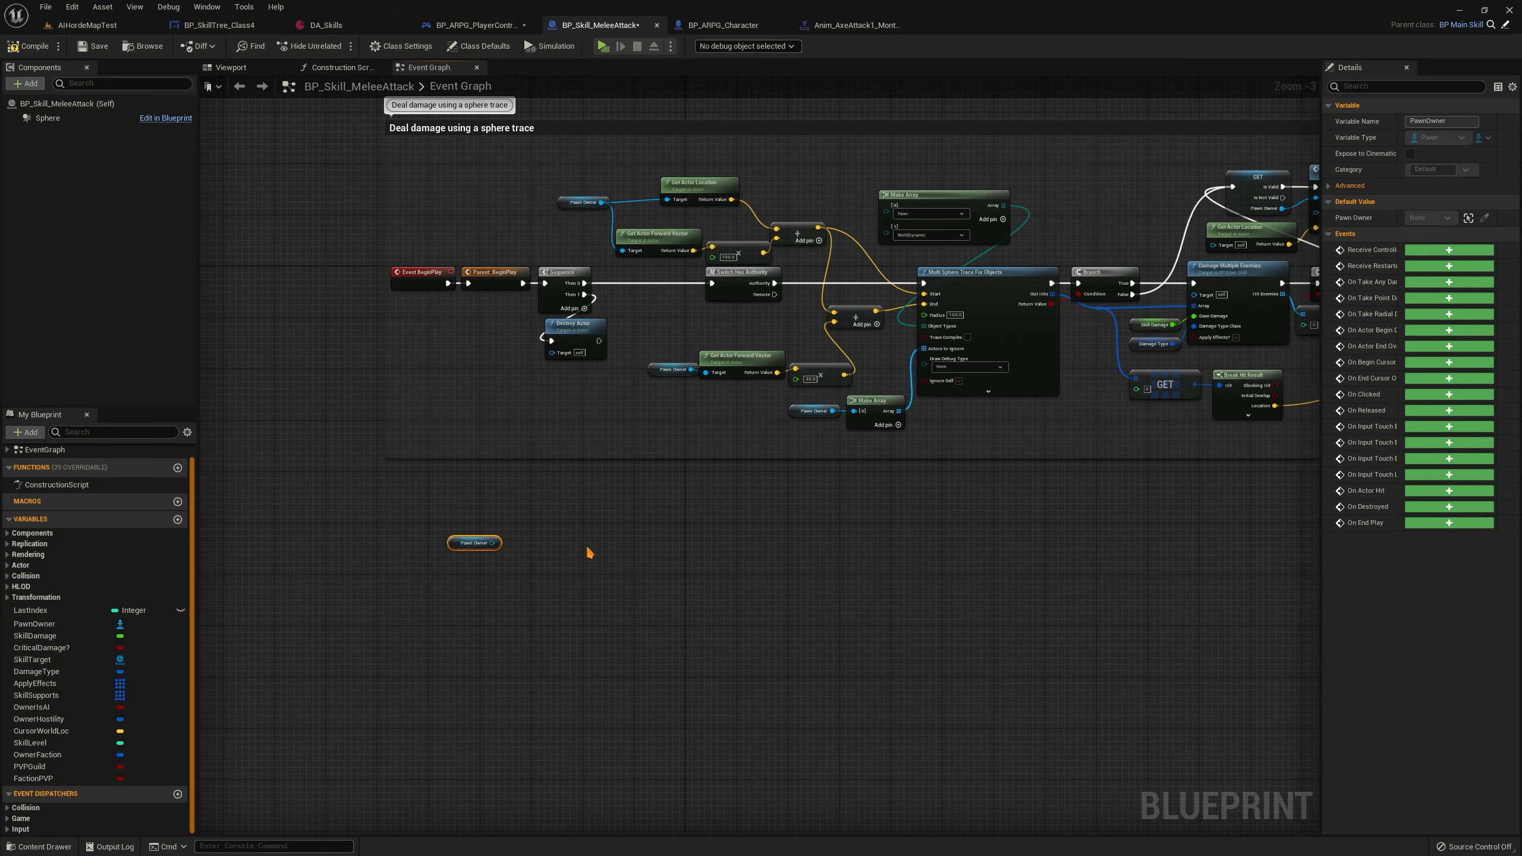
pyautogui.scroll(3, 473, 540)
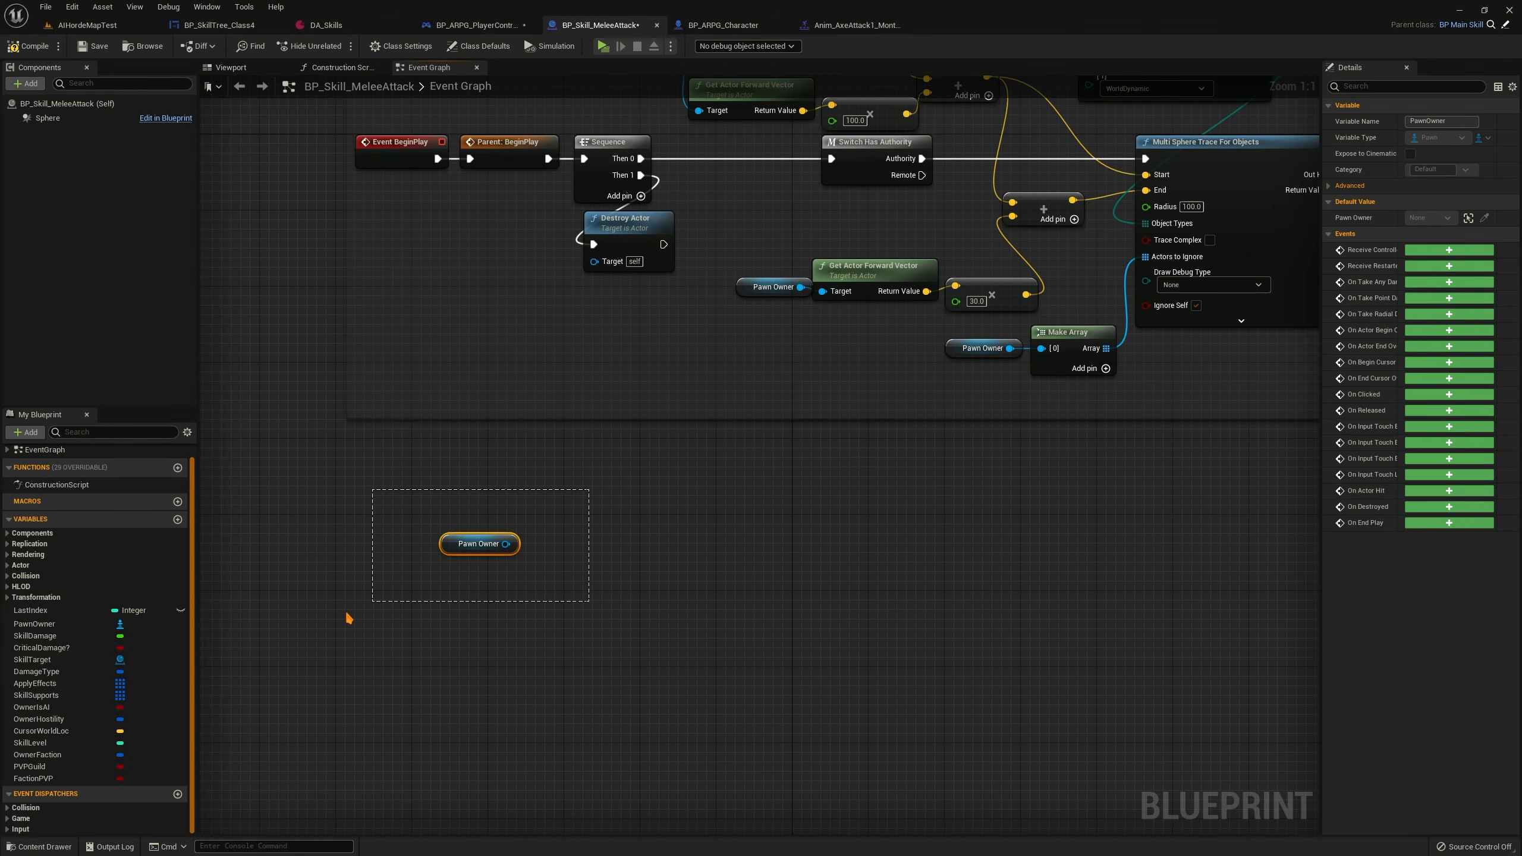
pyautogui.moveTo(381, 630); pyautogui.dragTo(606, 477)
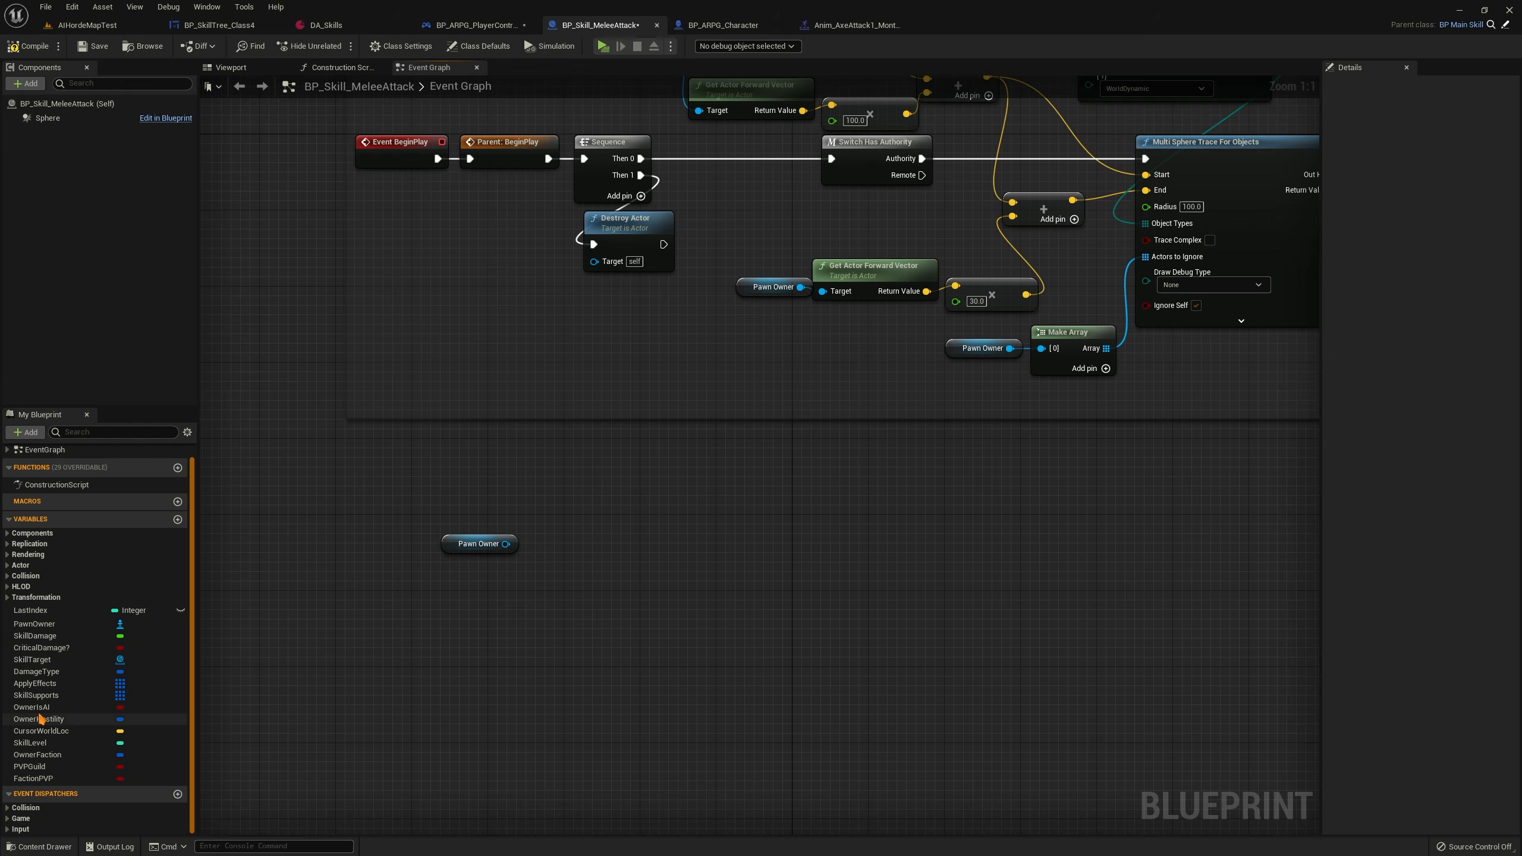
pyautogui.keyDown('ctrl'); pyautogui.moveTo(33, 707); pyautogui.dragTo(454, 579); pyautogui.keyUp('ctrl')
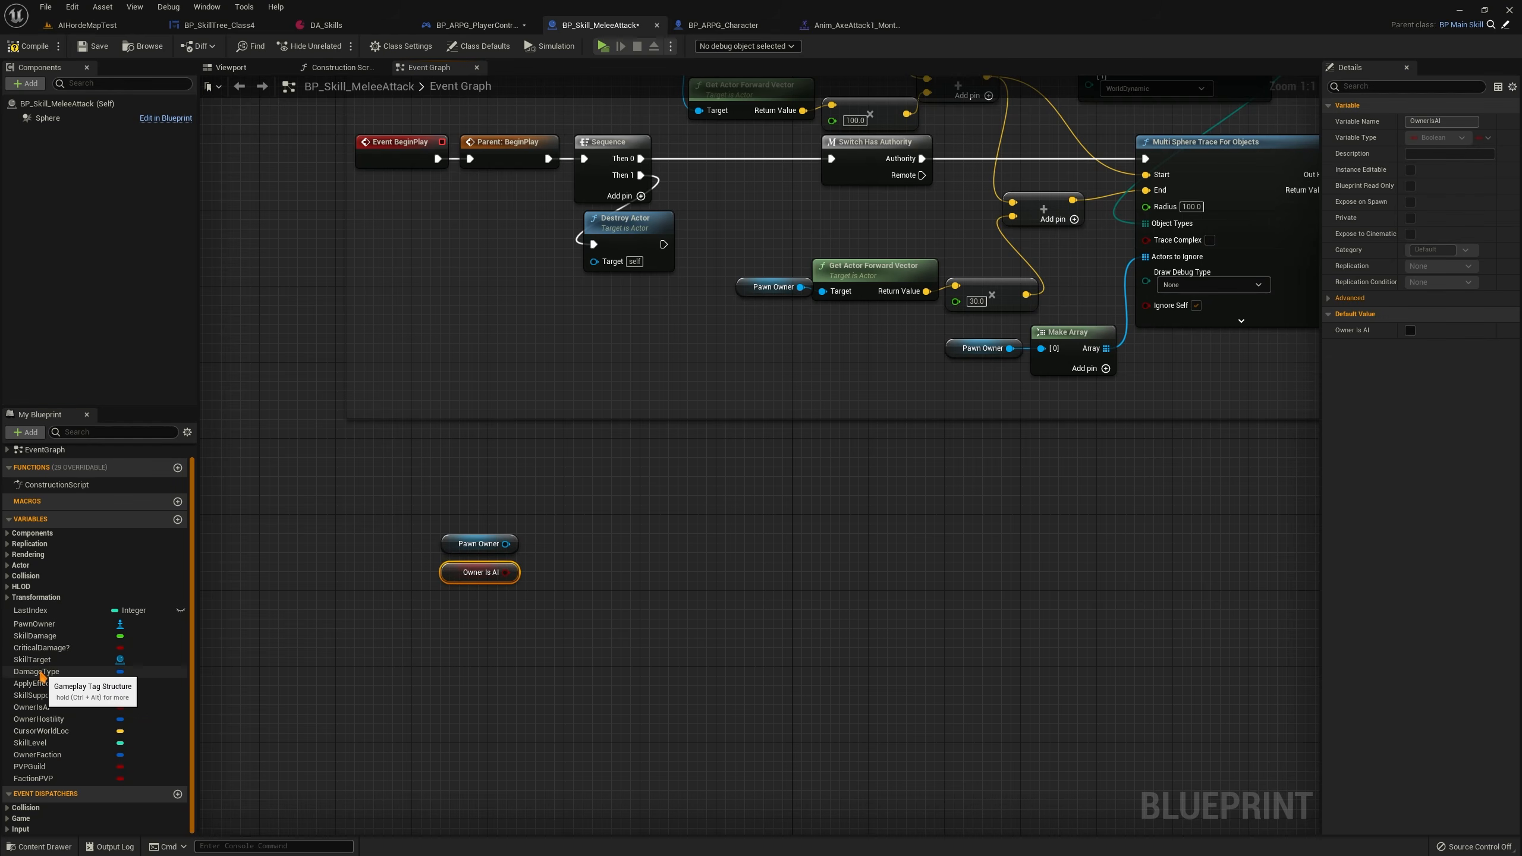
pyautogui.keyDown('ctrl'); pyautogui.moveTo(33, 671); pyautogui.dragTo(482, 614); pyautogui.keyUp('ctrl')
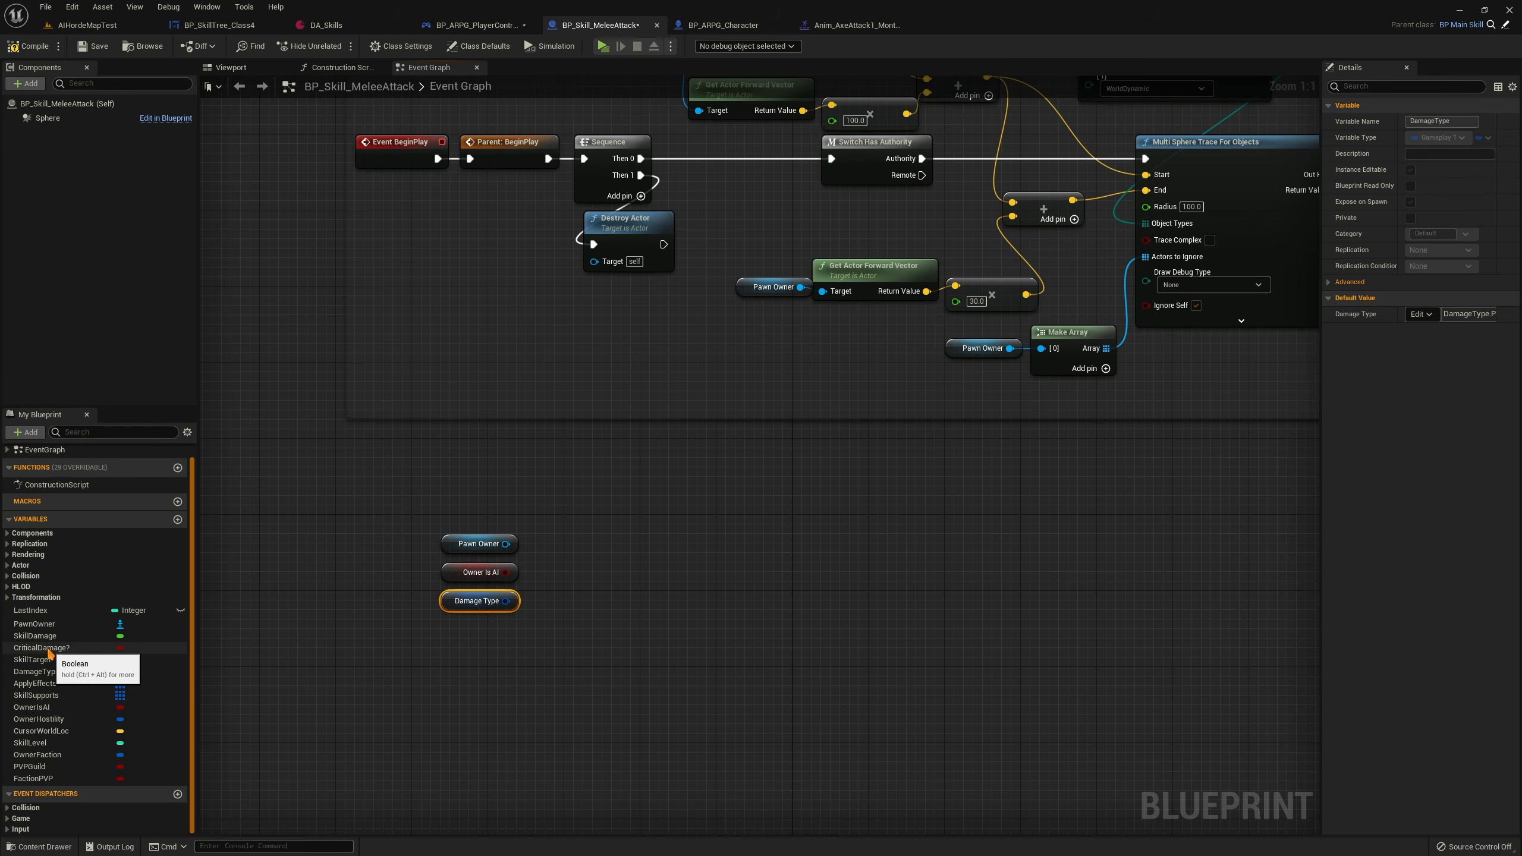
pyautogui.moveTo(54, 636); pyautogui.dragTo(441, 633)
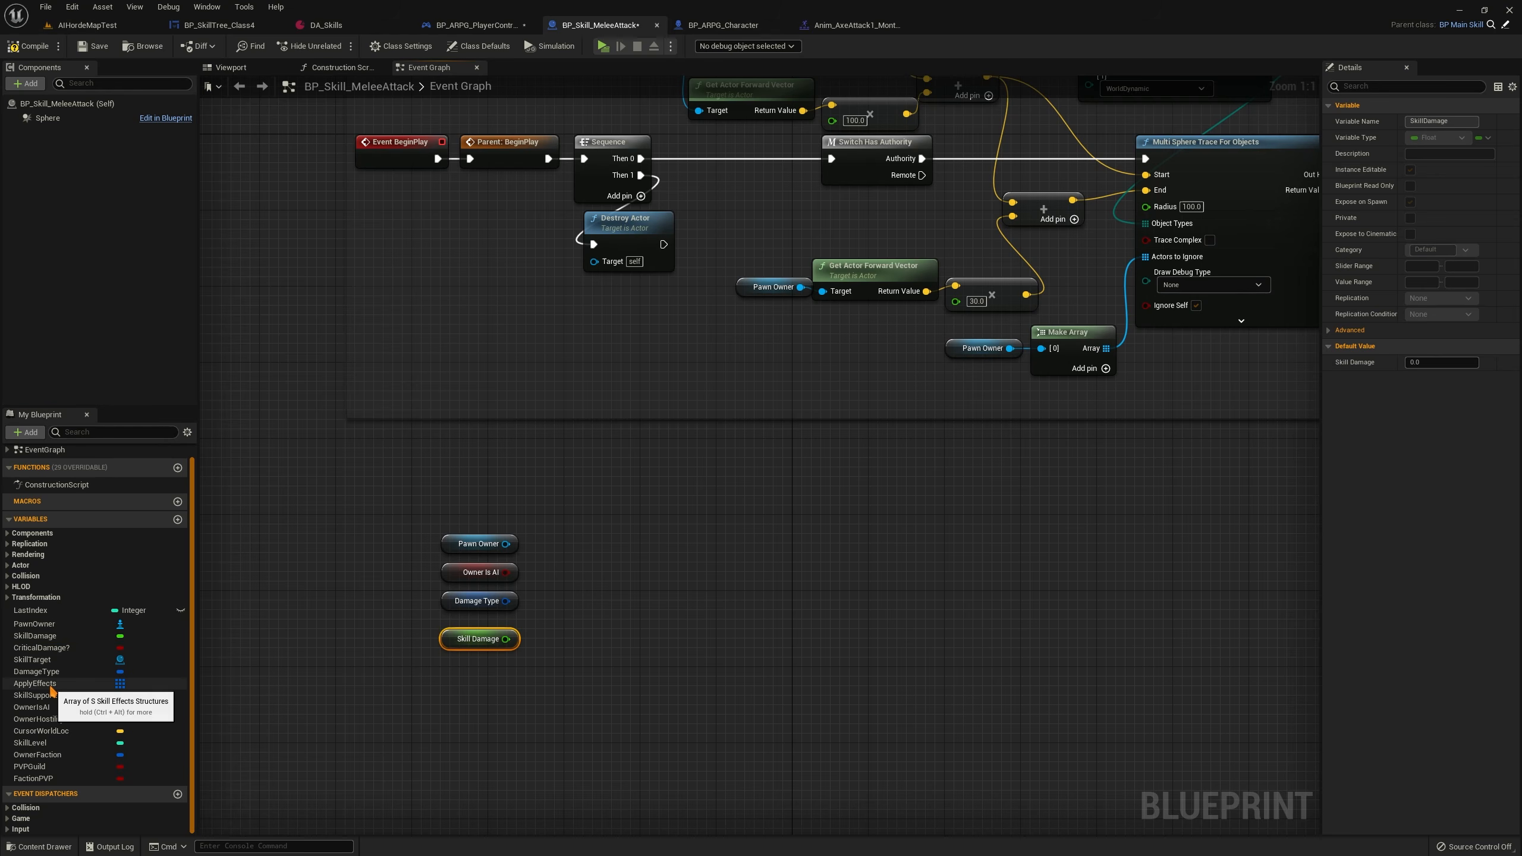
pyautogui.moveTo(34, 684); pyautogui.dragTo(413, 664)
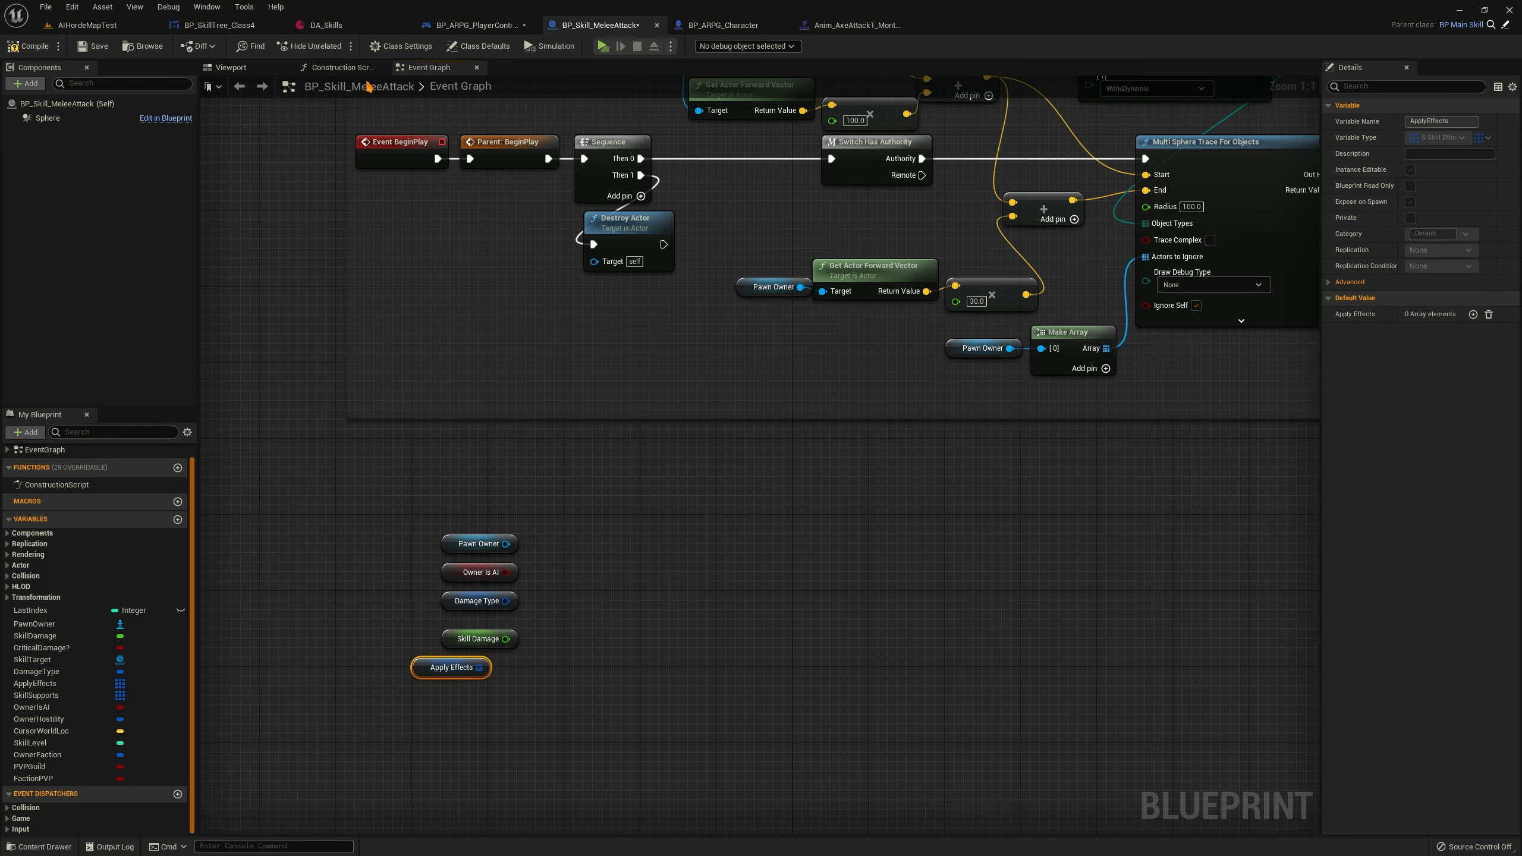
# Return to DA_Skills, collapse the Basic Attack's MontagesToPlay list, and expand its first ApplyEffects entry to view the settings
pyautogui.click(352, 25)
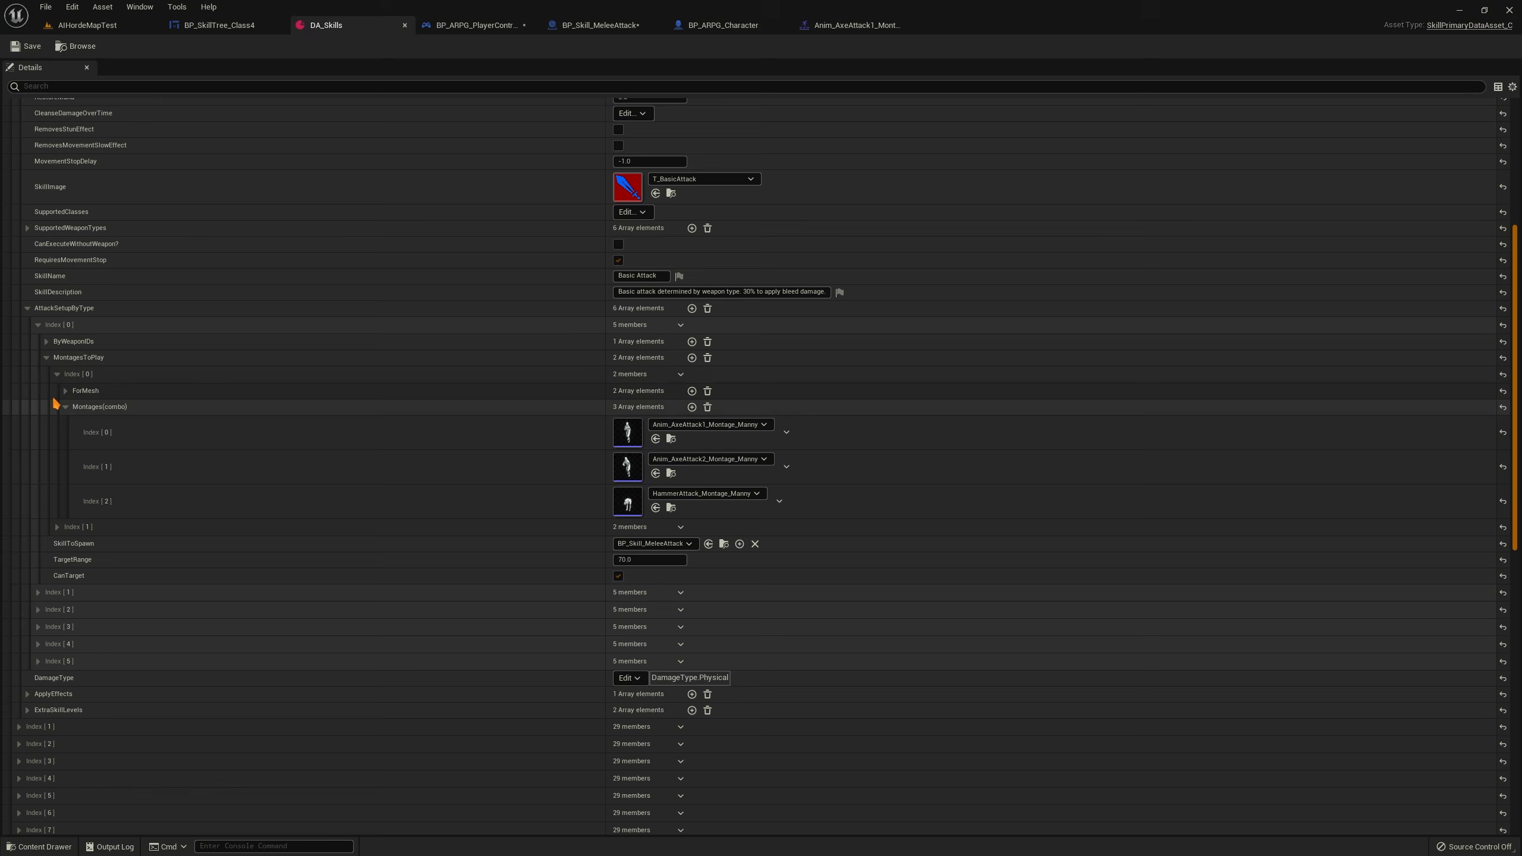
pyautogui.click(47, 357)
pyautogui.click(27, 524)
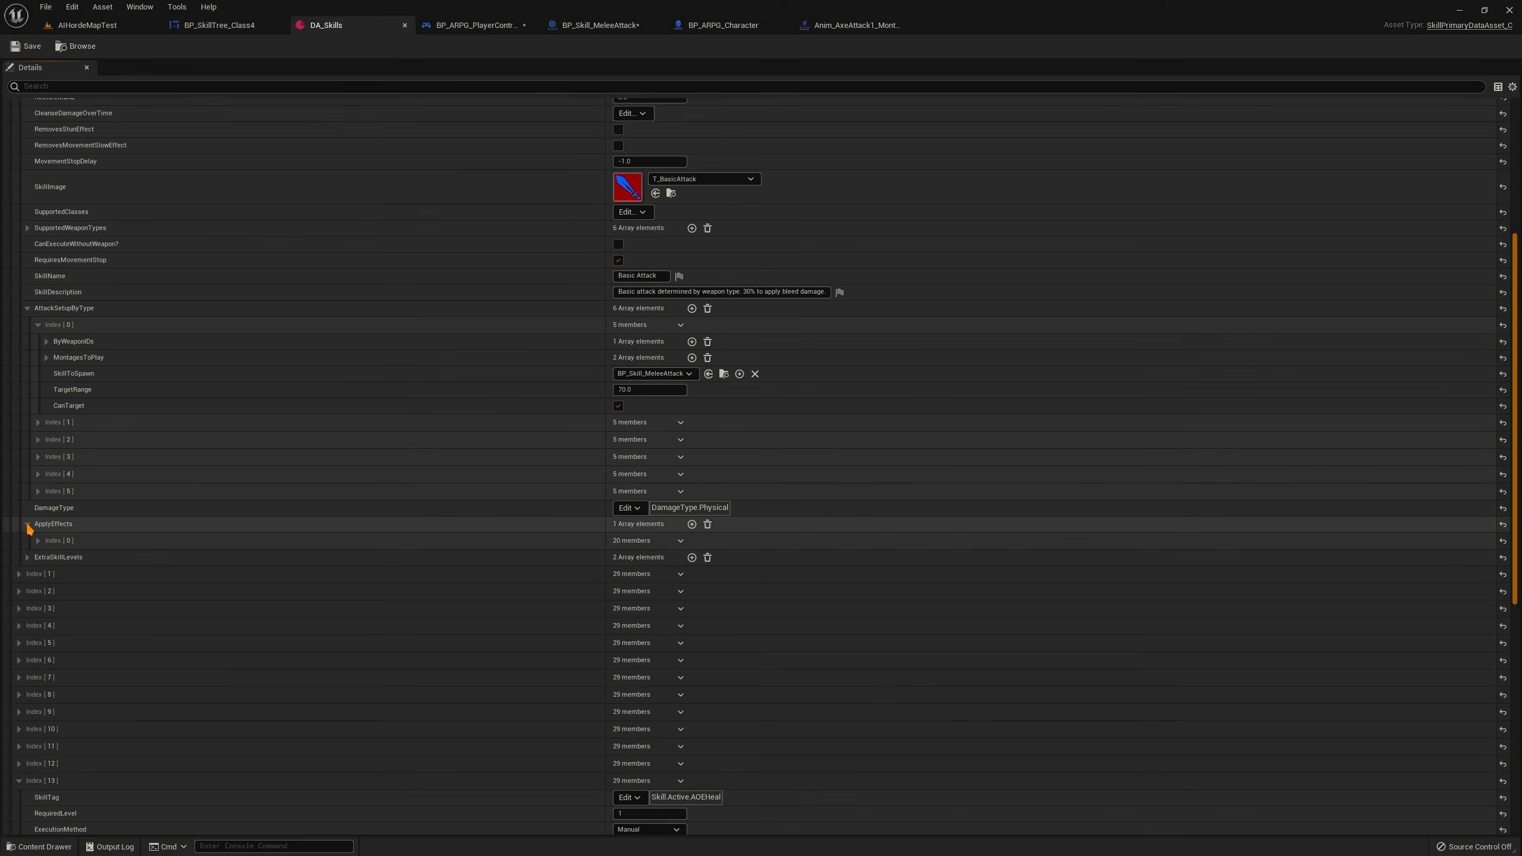
pyautogui.click(37, 541)
pyautogui.scroll(-2, 400, 543)
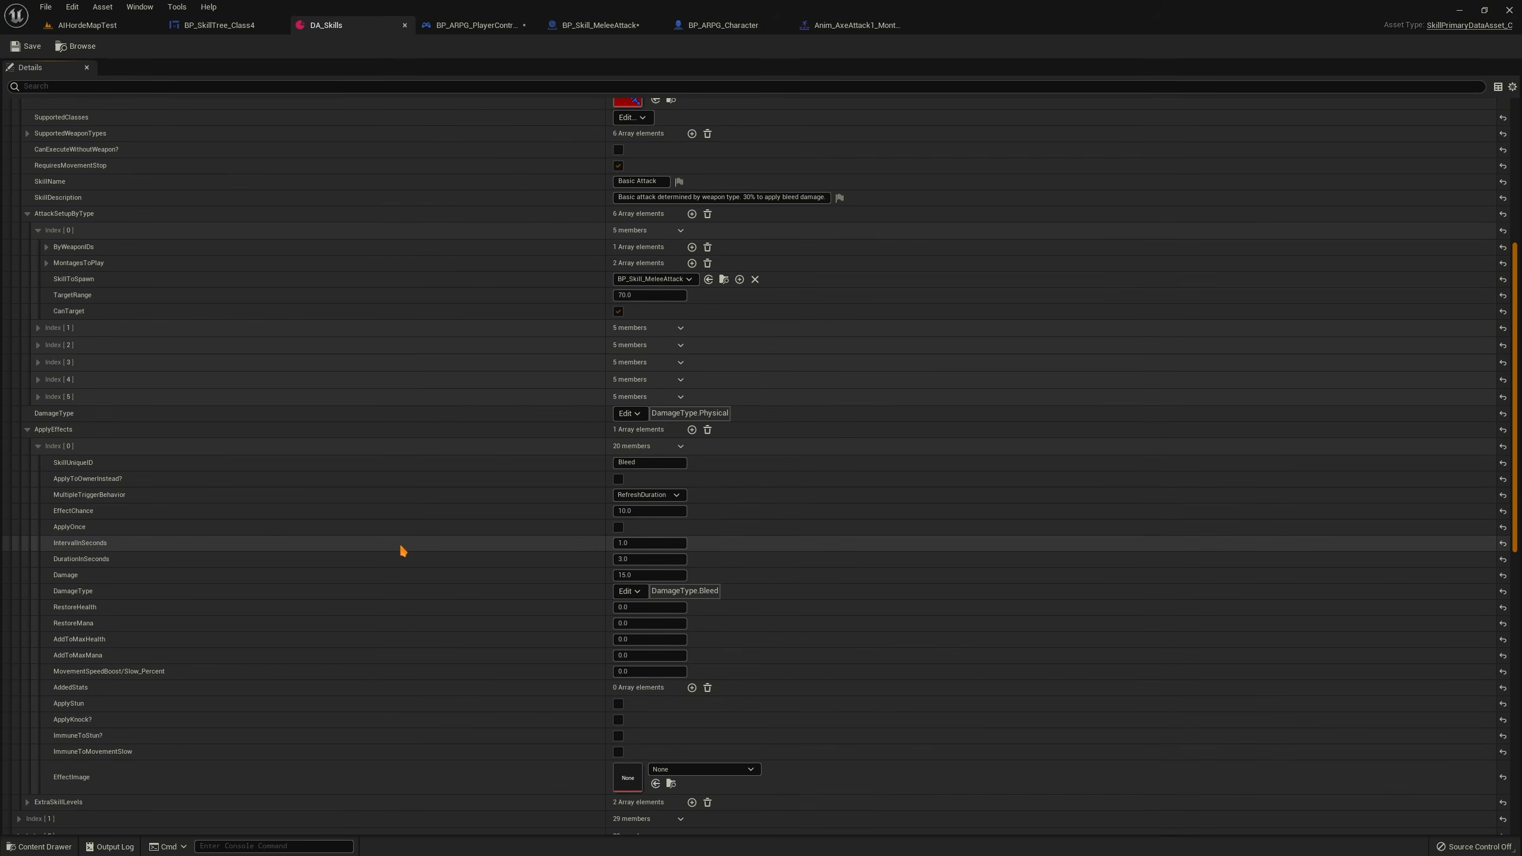
pyautogui.scroll(-3, 400, 543)
pyautogui.scroll(-1, 497, 509)
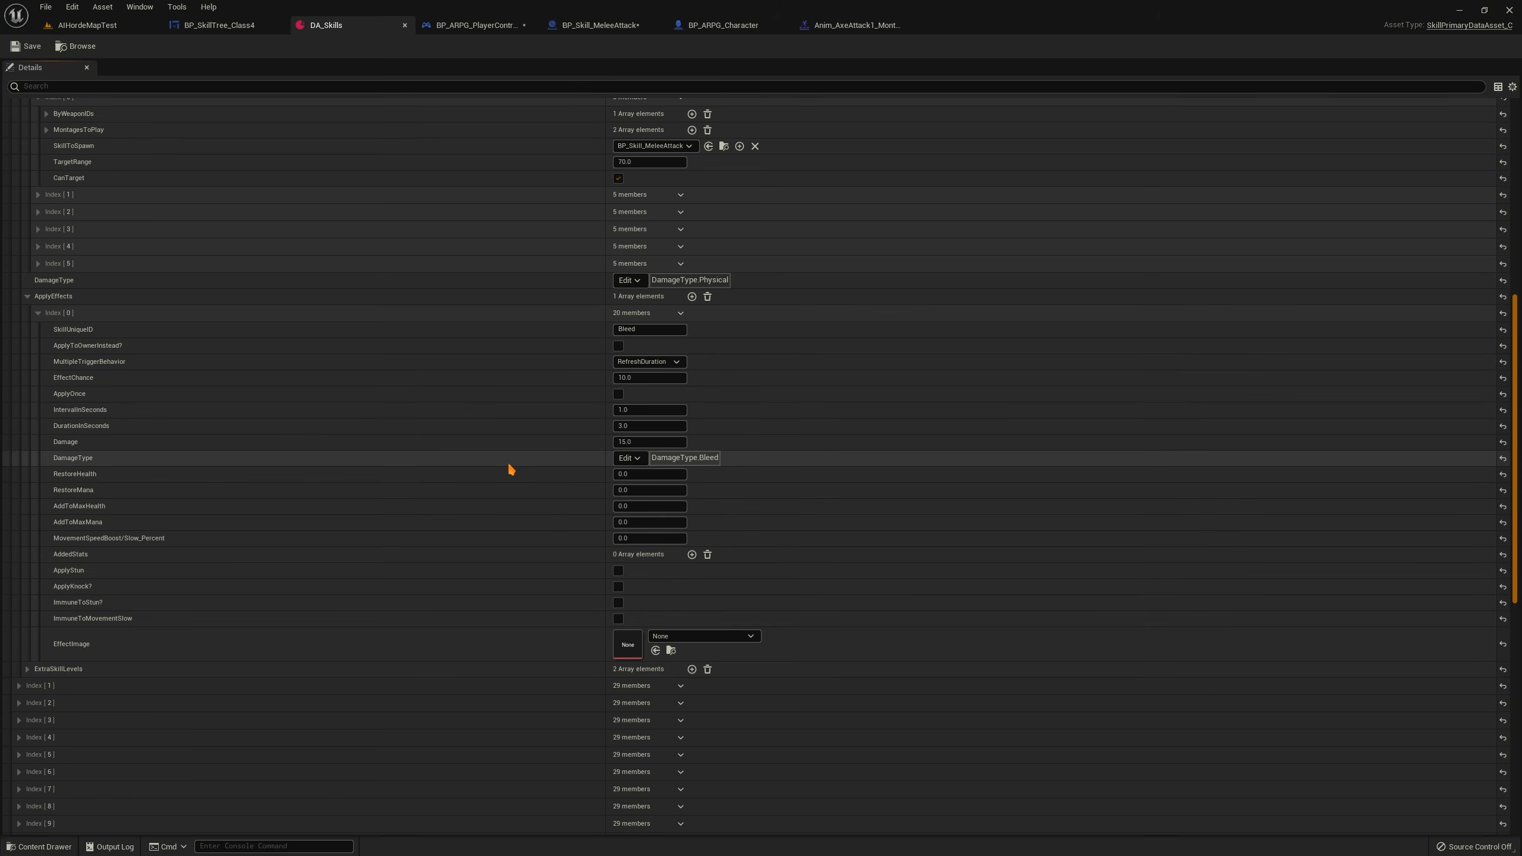
# Examine the SkillUniqueID of the Basic Attack's first applied effect without changing it
pyautogui.click(660, 330)
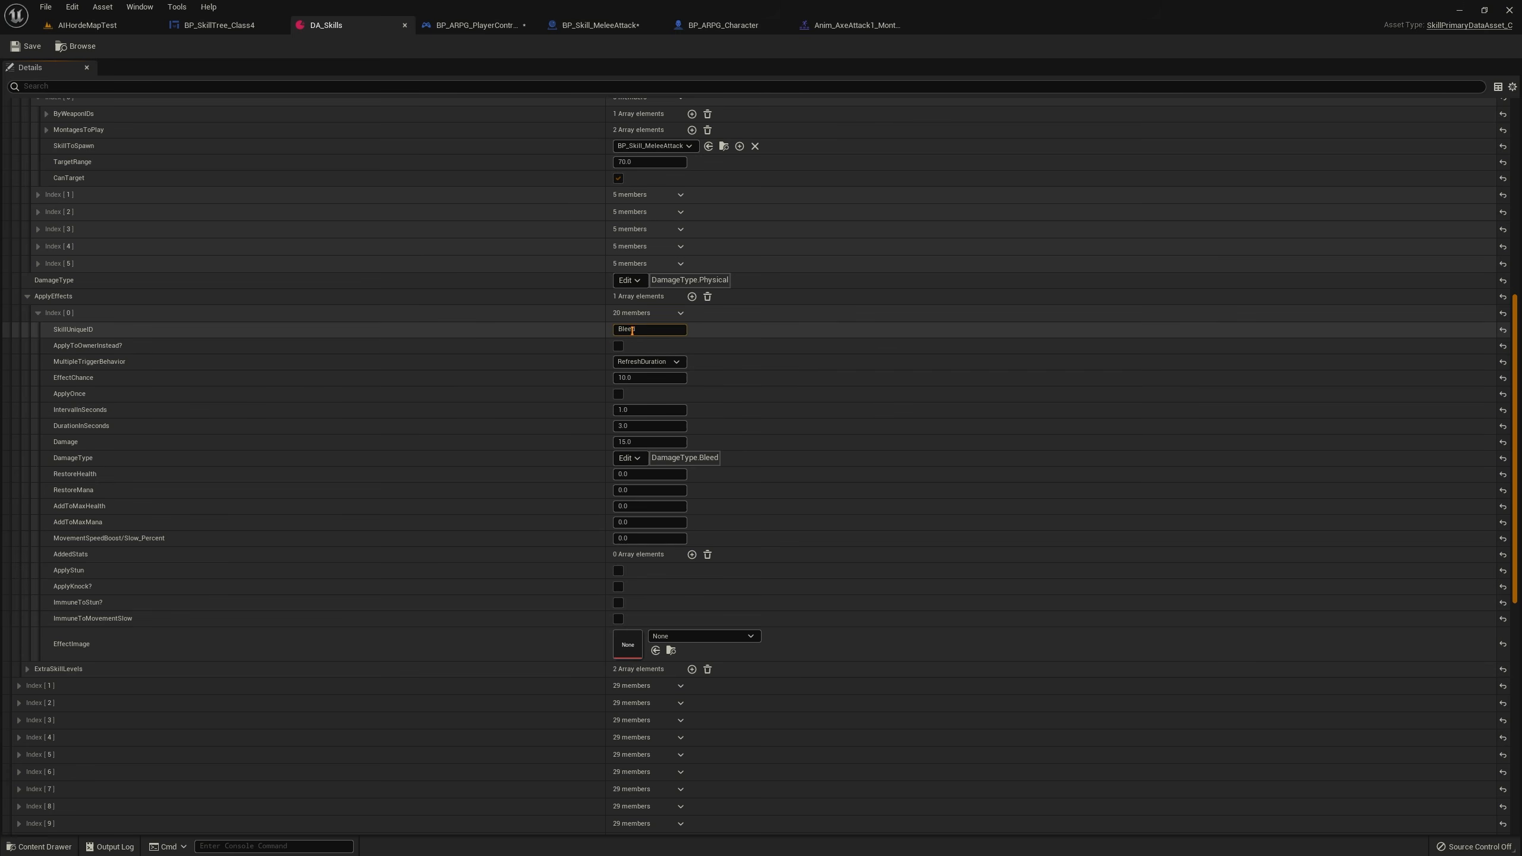
pyautogui.click(671, 331)
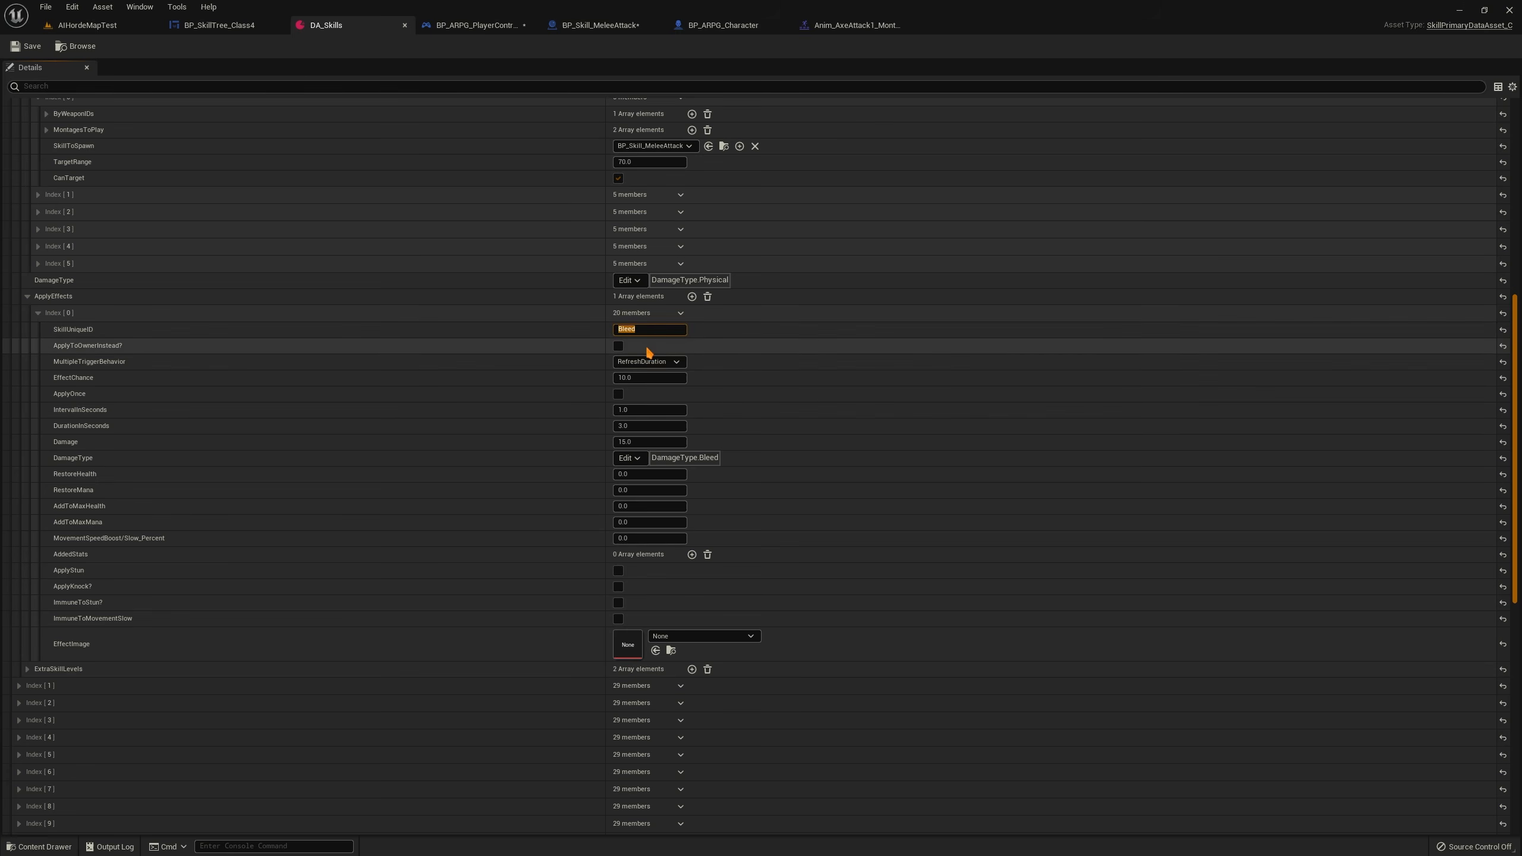
pyautogui.click(659, 330)
pyautogui.moveTo(654, 332); pyautogui.dragTo(474, 332)
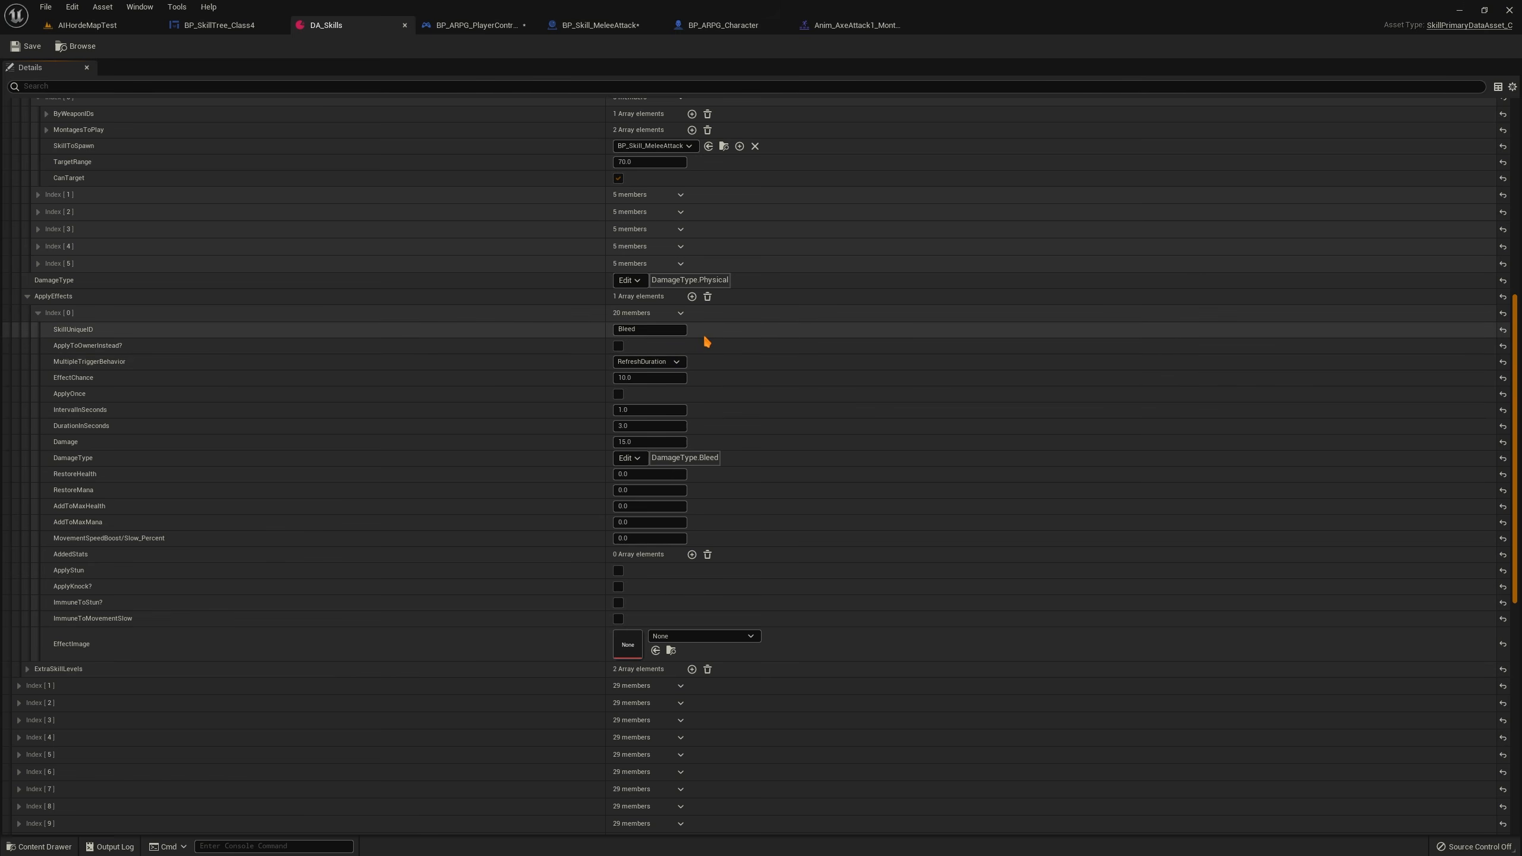
pyautogui.click(667, 330)
pyautogui.moveTo(636, 329); pyautogui.dragTo(573, 328)
pyautogui.click(573, 328)
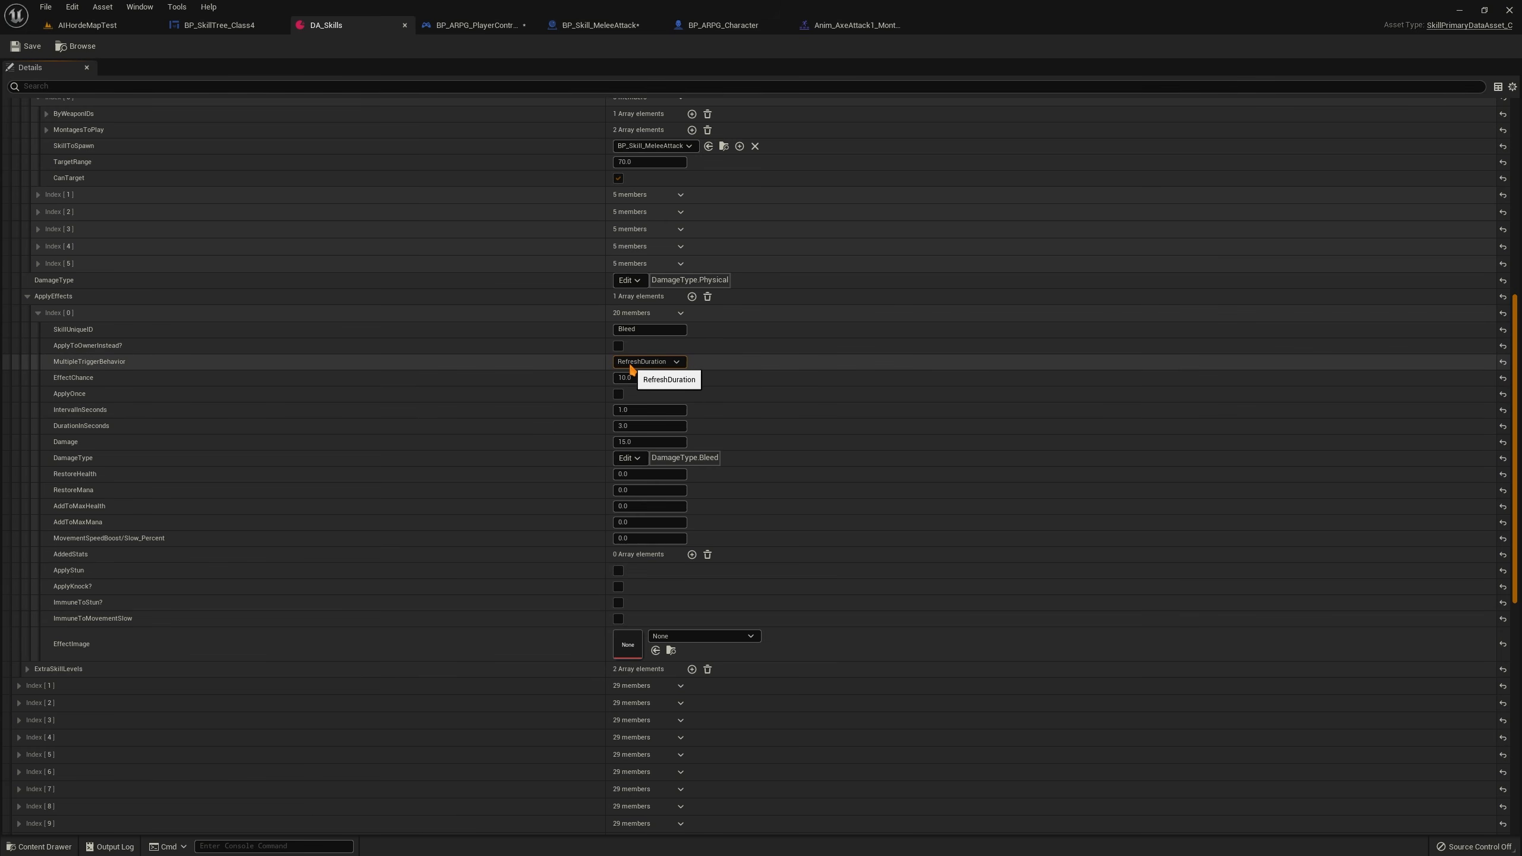
# View the MultipleTriggerBehavior options of the Bleed effect, and inspect its interval and duration fields
pyautogui.click(646, 360)
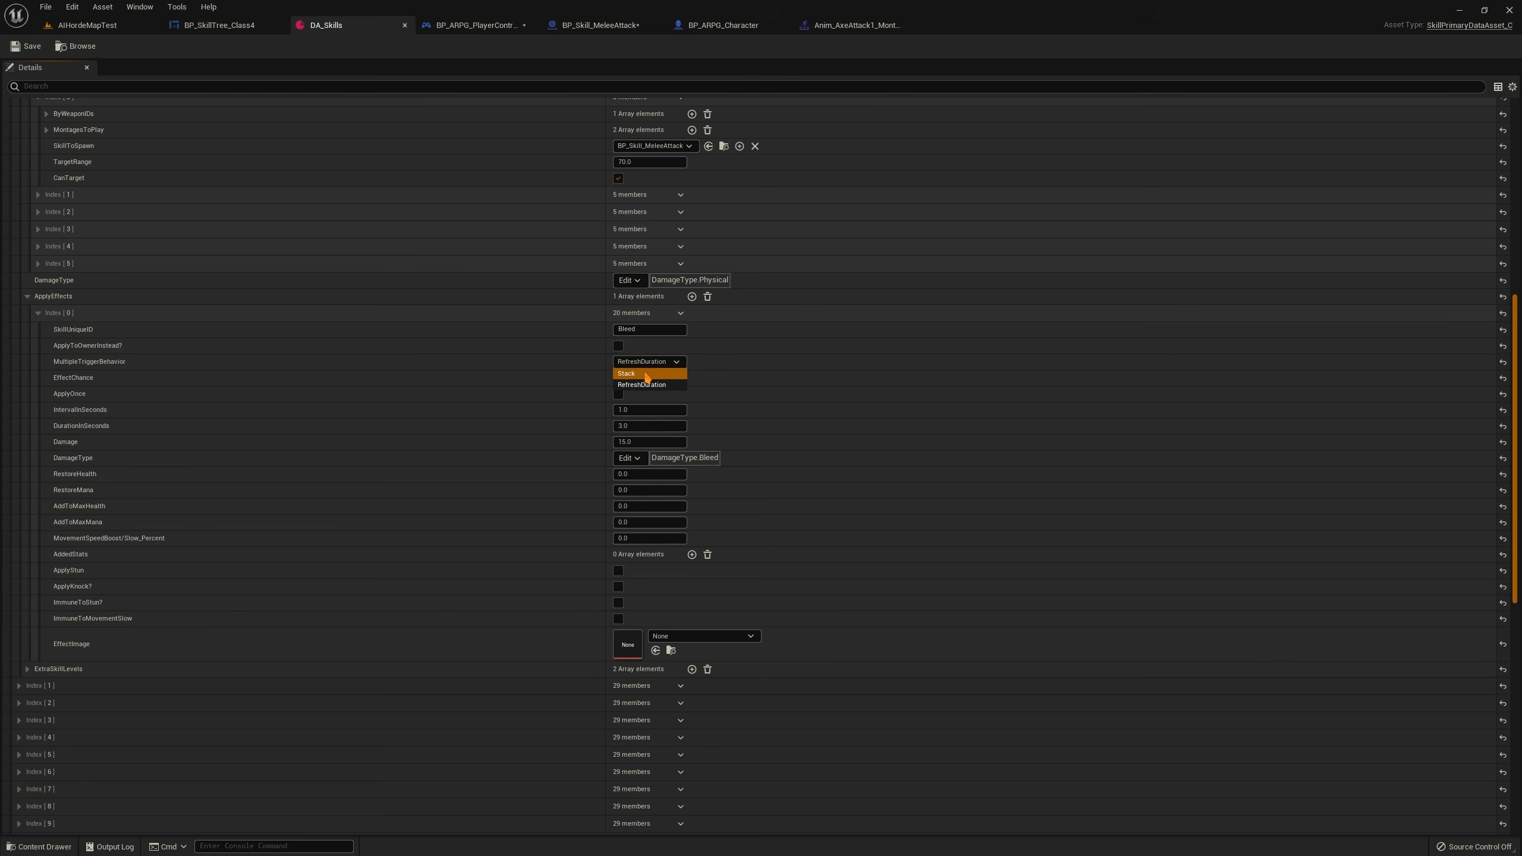
pyautogui.click(550, 370)
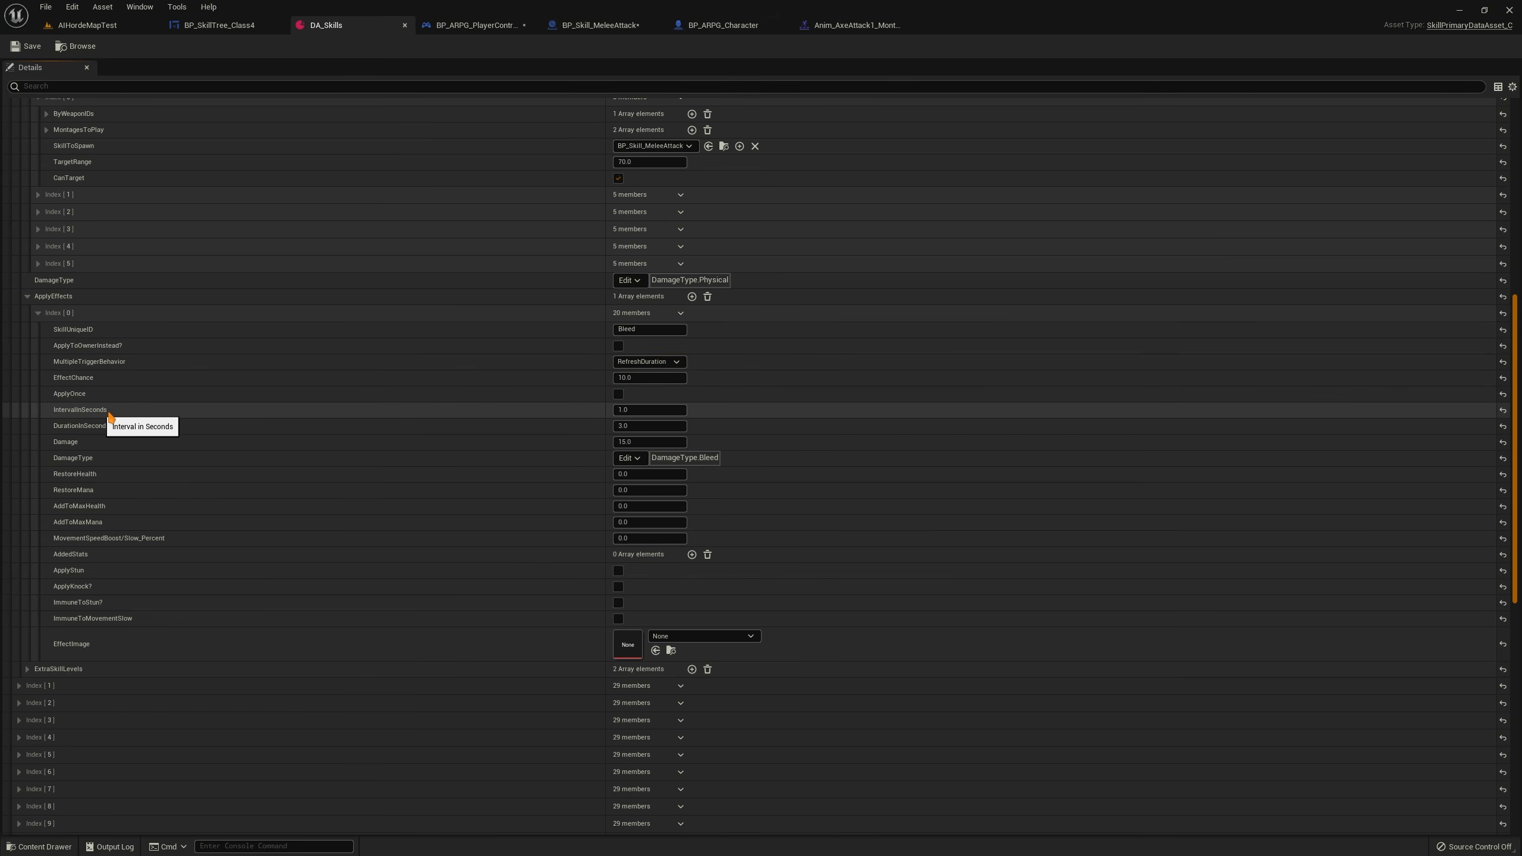
pyautogui.click(632, 427)
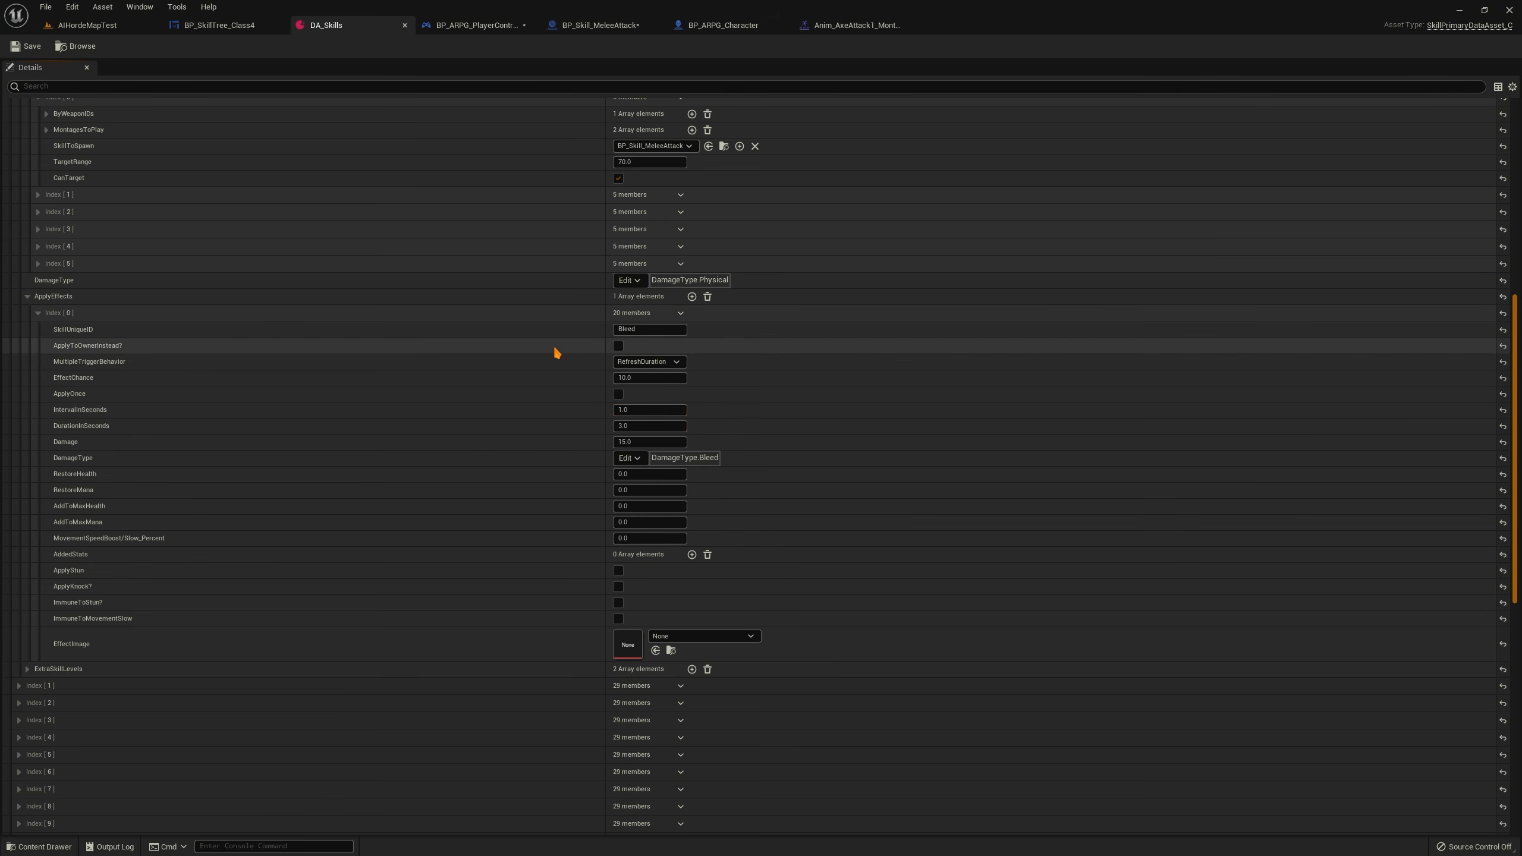
# Collapse the Basic Attack, open the Spin Attack skill at Index 1, collapse its SupportedWeaponTypes, and expand its first ApplyEffects entry
pyautogui.scroll(8, 546, 330)
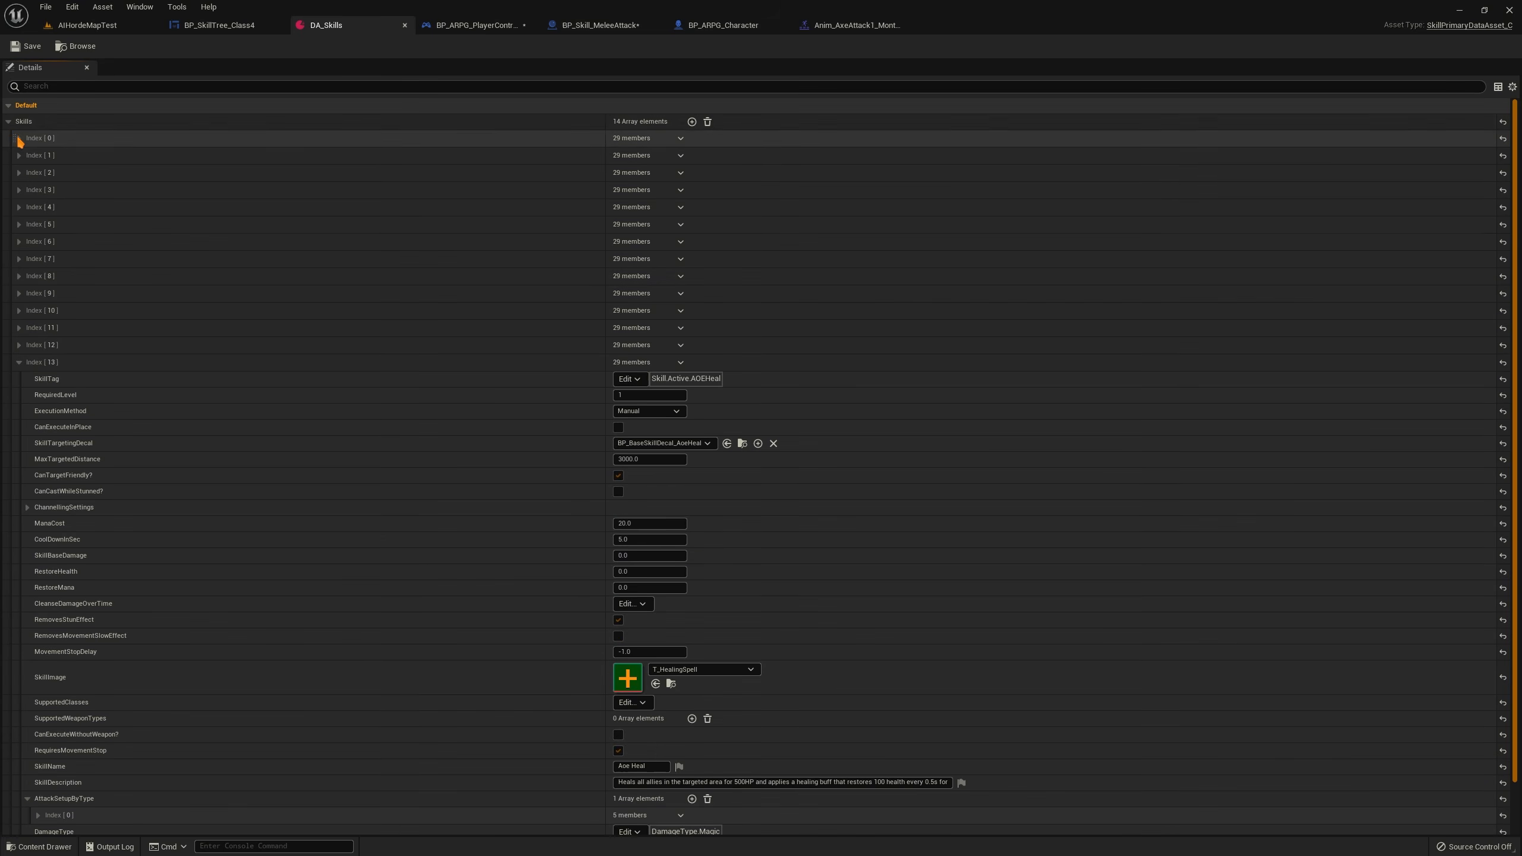
pyautogui.scroll(-2, 440, 441)
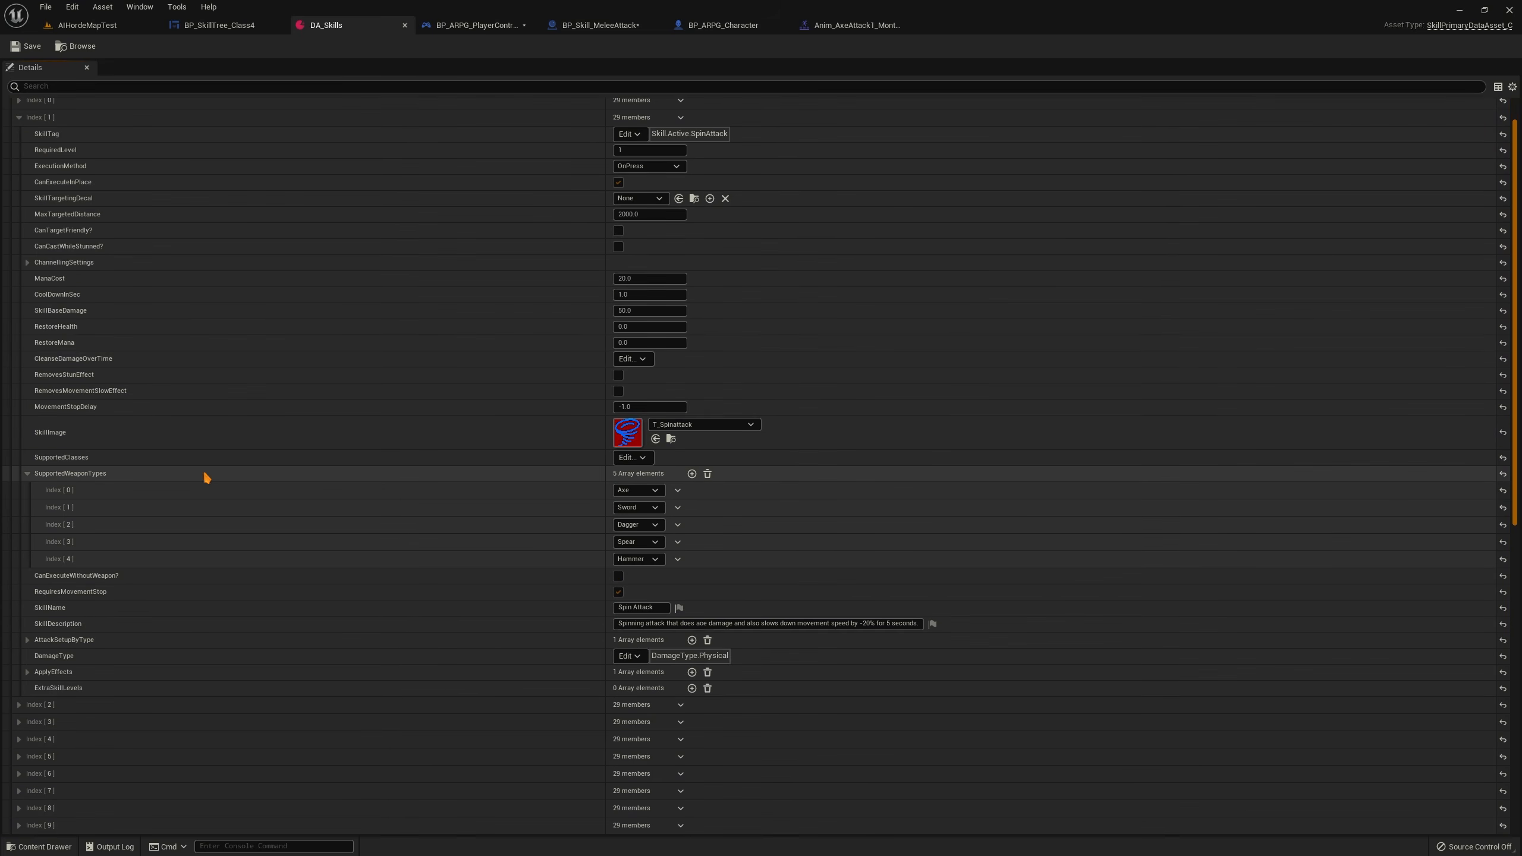
pyautogui.click(26, 473)
pyautogui.click(27, 585)
pyautogui.click(38, 601)
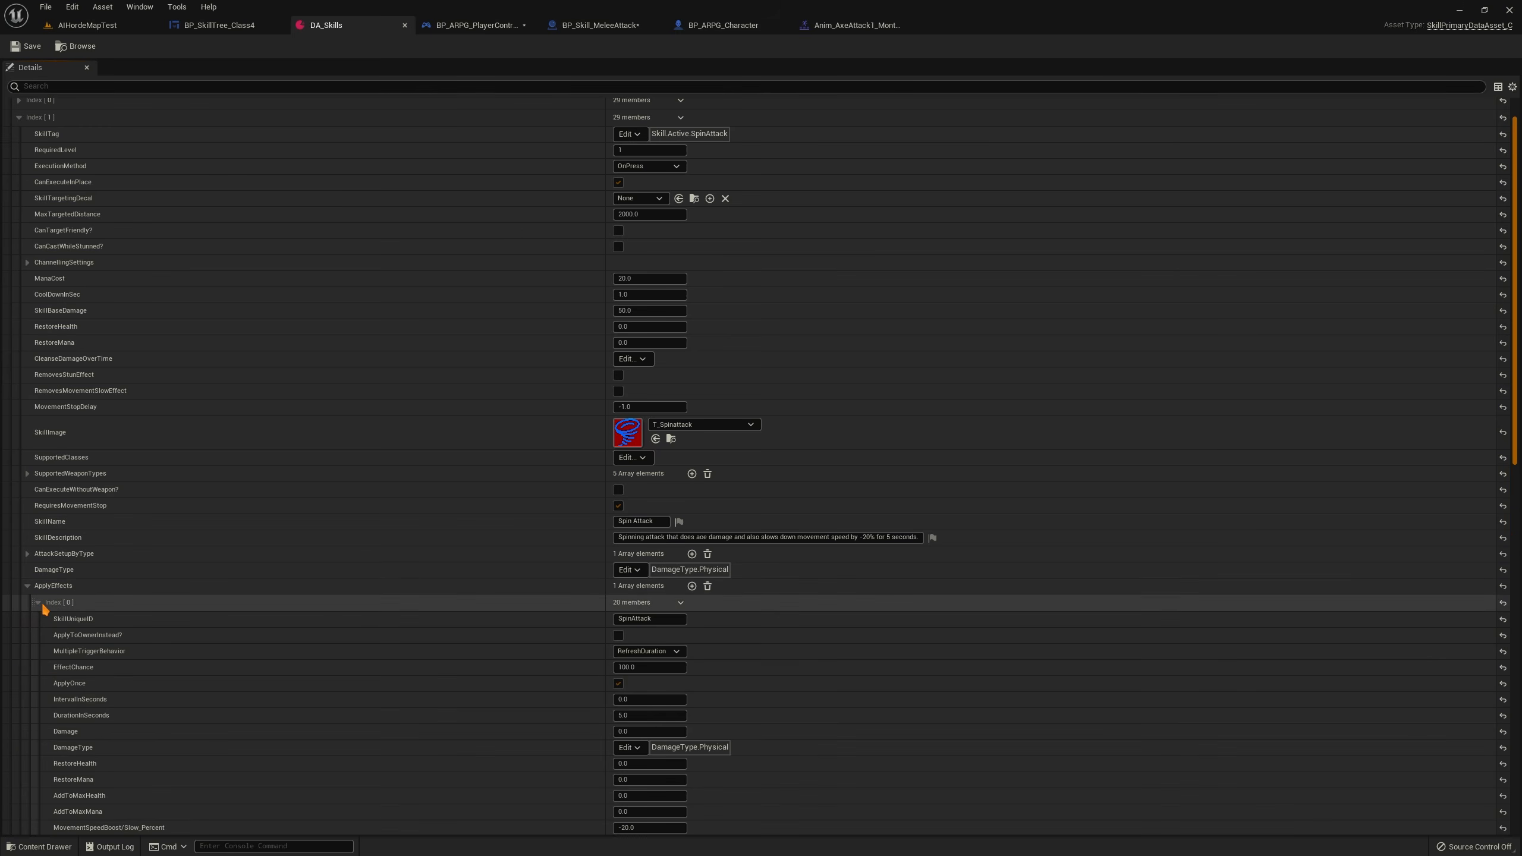
# Examine the Spin Attack effect's settings, including ApplyOnce and MovementSpeedBoost/Slow_Percent, and collapse the effect entry
pyautogui.scroll(-5, 365, 574)
pyautogui.scroll(-1, 364, 571)
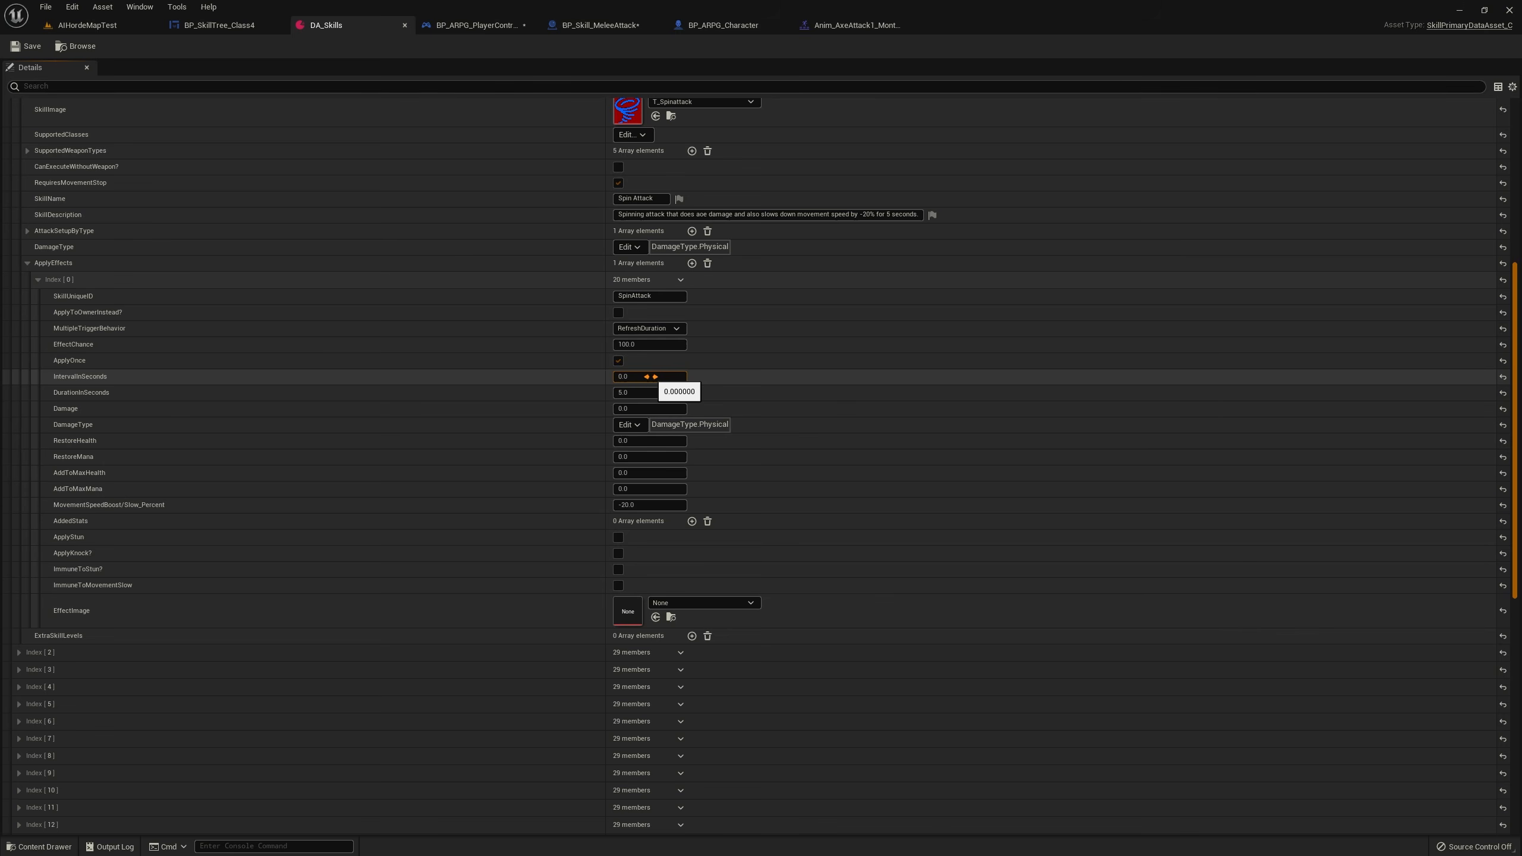
pyautogui.click(648, 505)
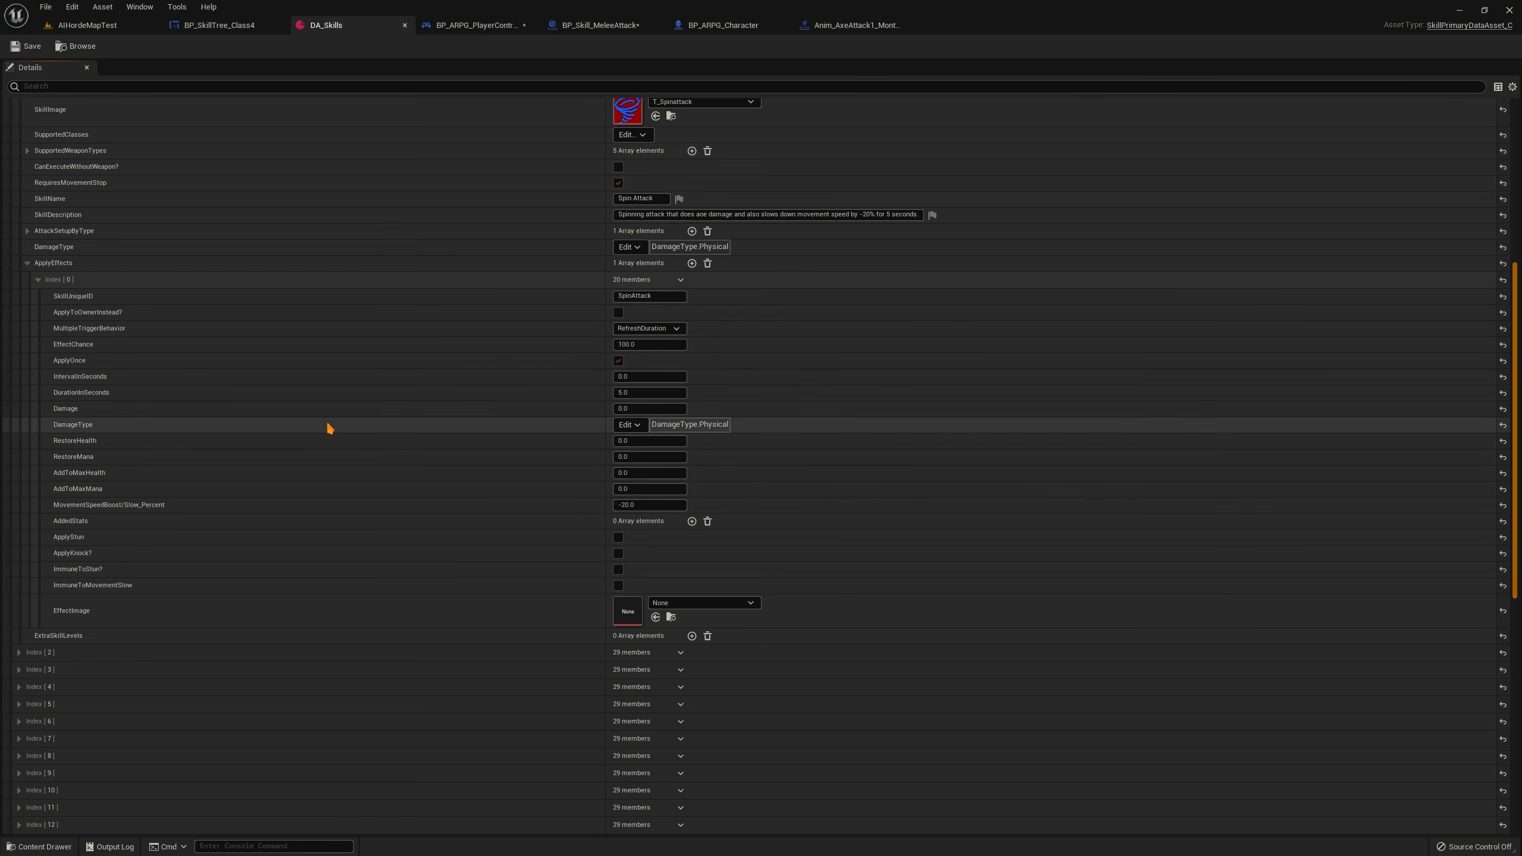
pyautogui.click(38, 280)
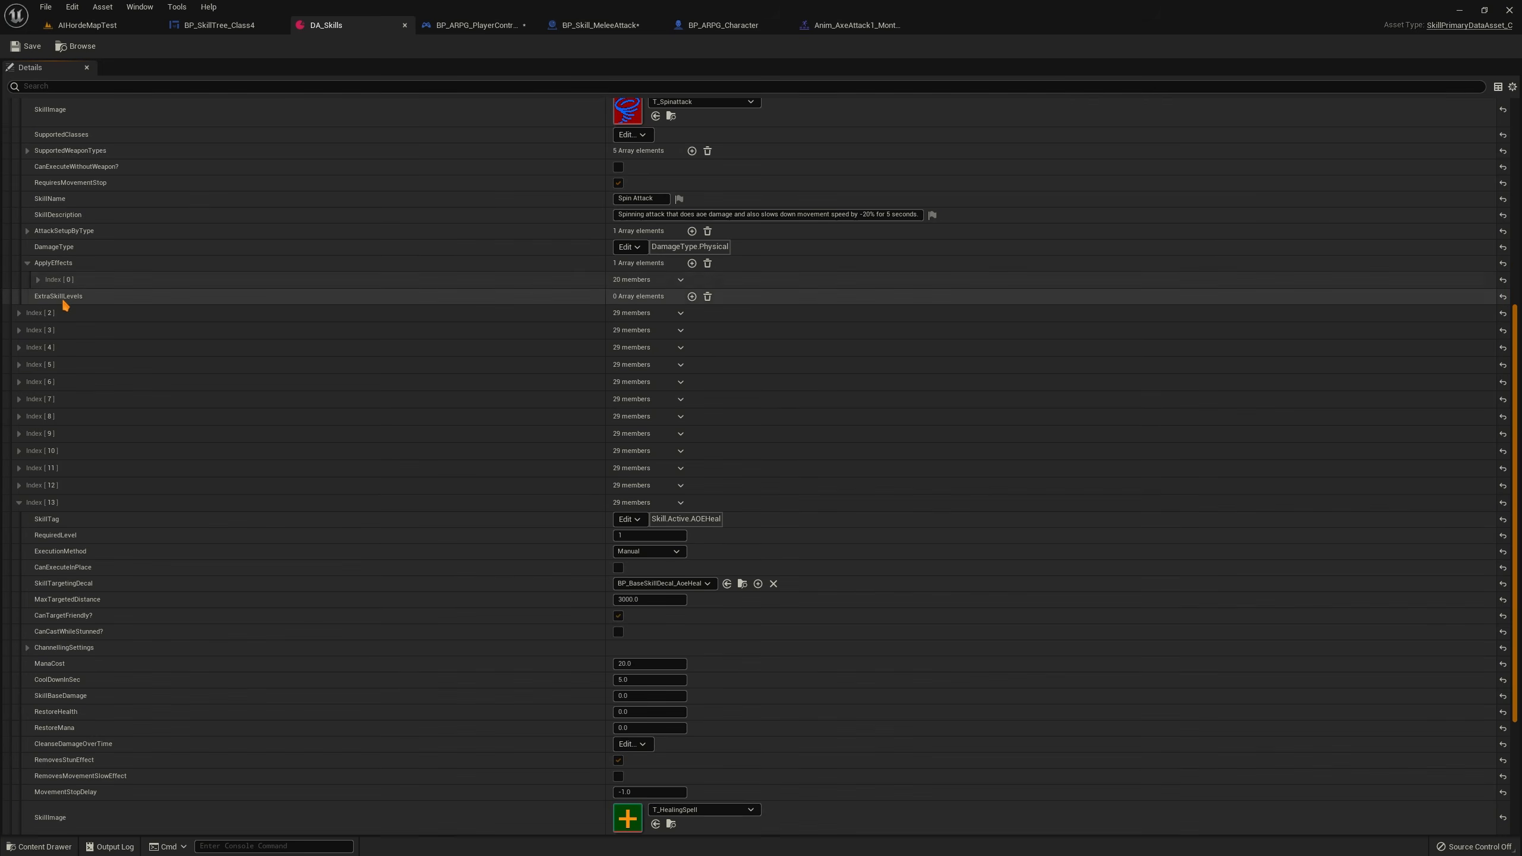
# Expand the Spin Attack's first applied effect again, and review its duration, trigger behavior and slow settings alongside the skill's main fields
pyautogui.scroll(3, 51, 396)
pyautogui.click(39, 373)
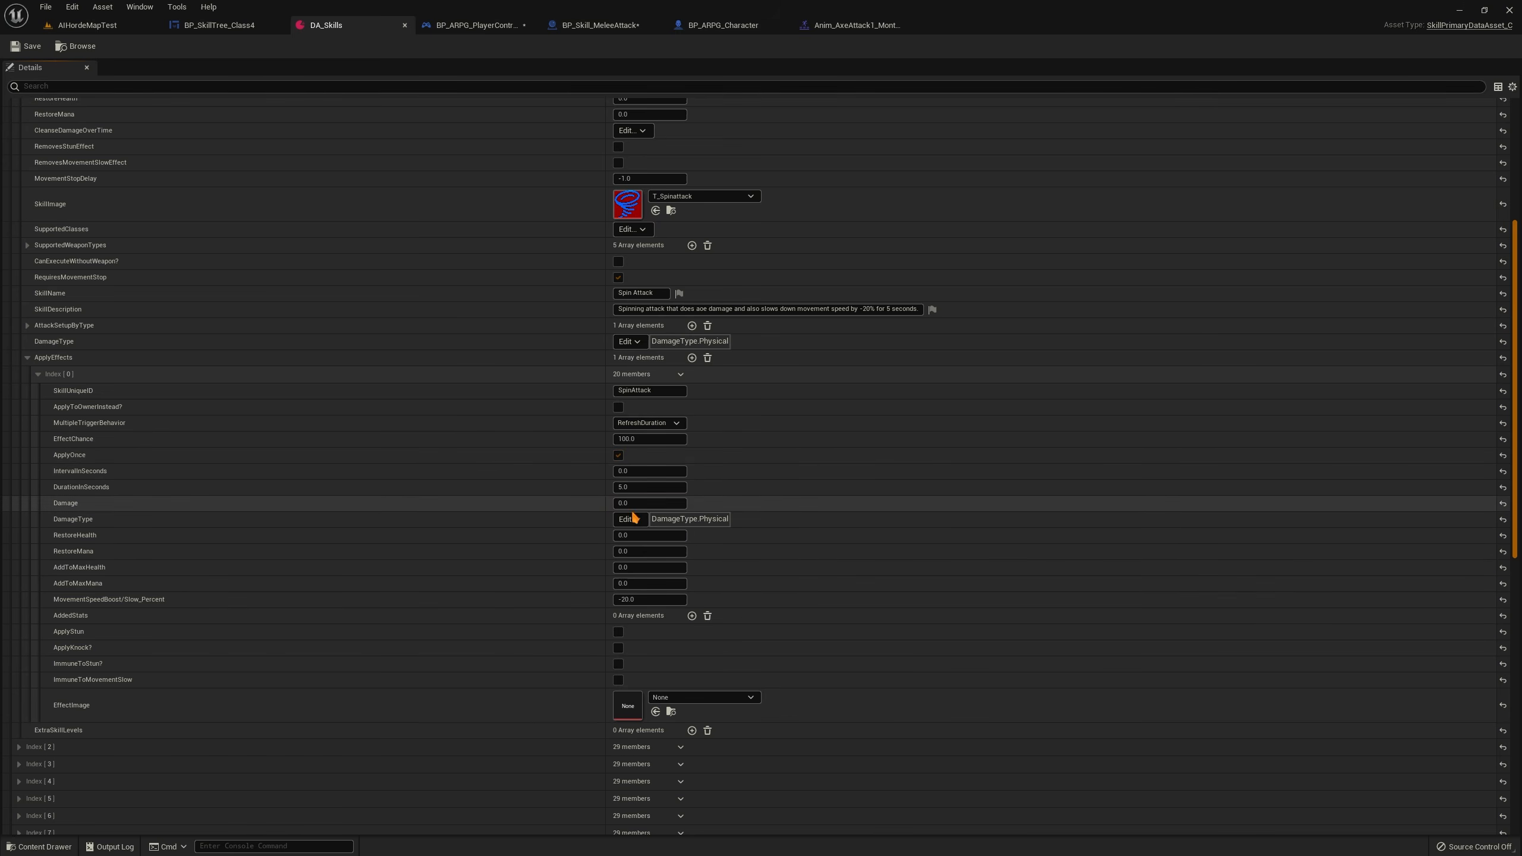
pyautogui.scroll(-3, 590, 375)
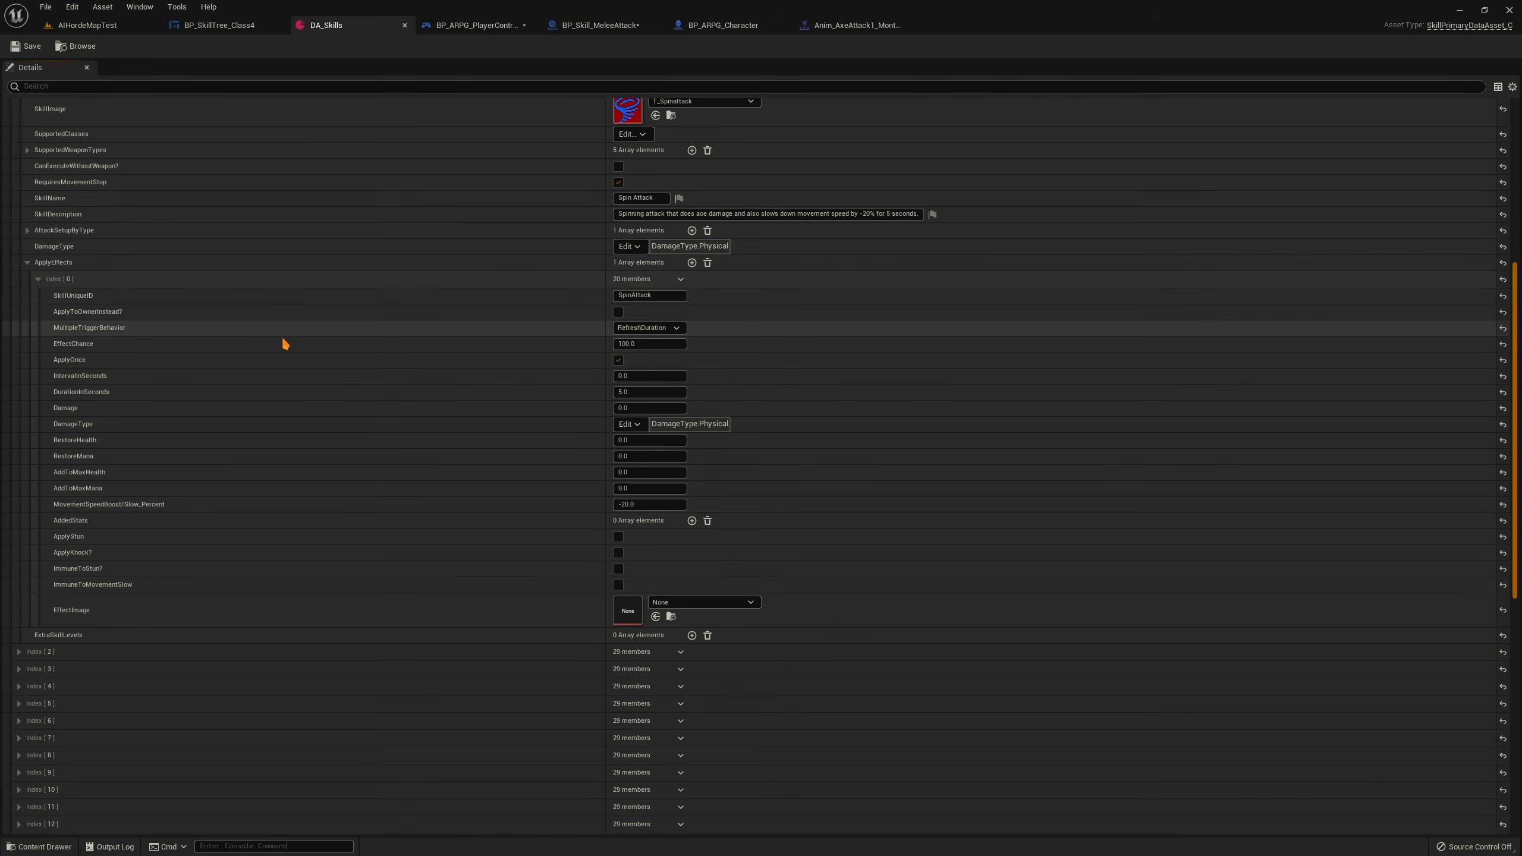
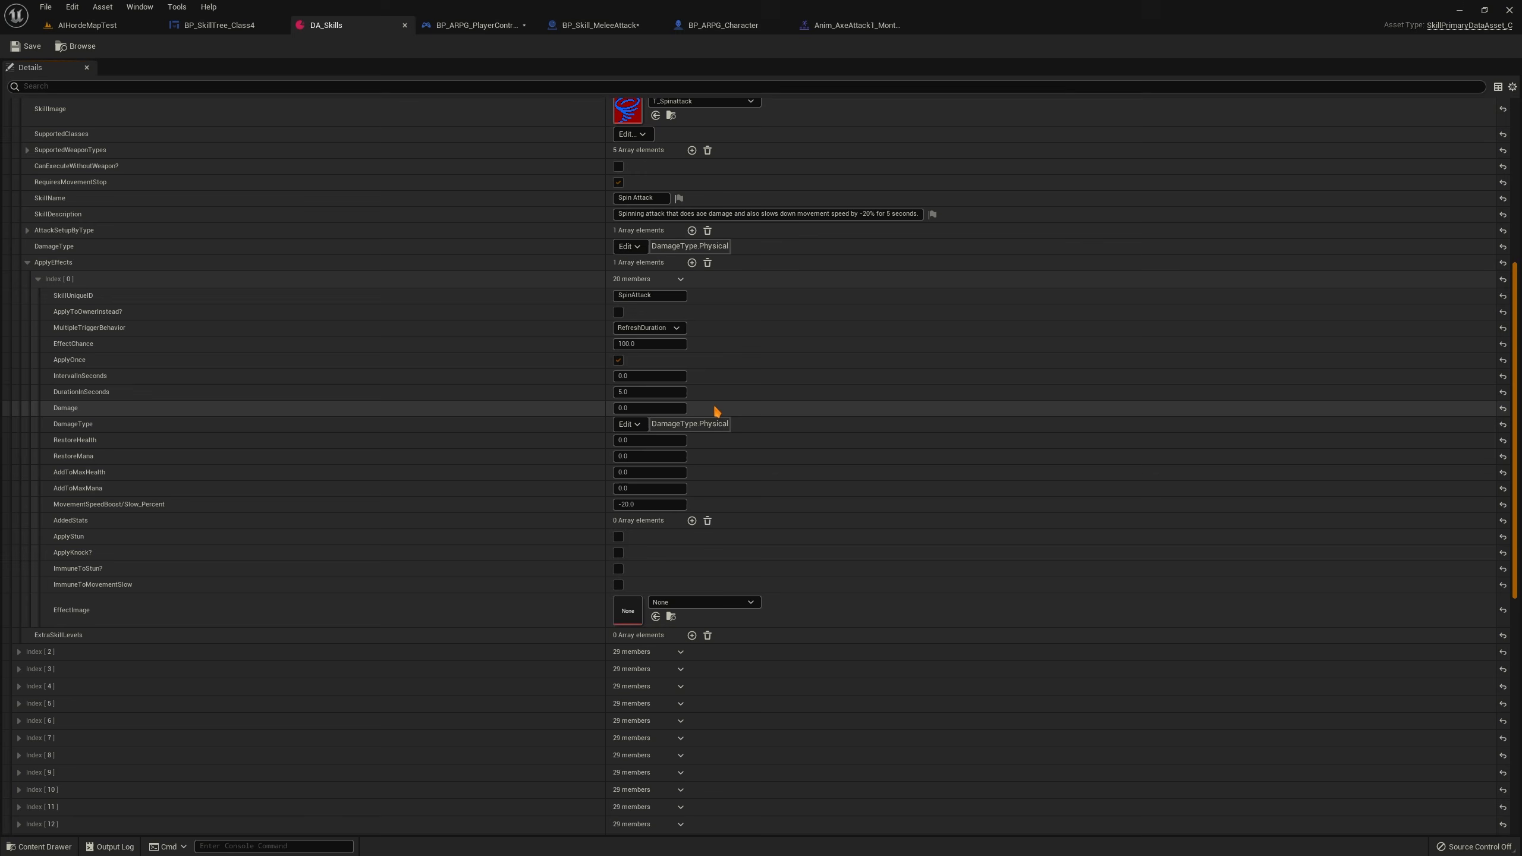
pyautogui.scroll(2, 515, 495)
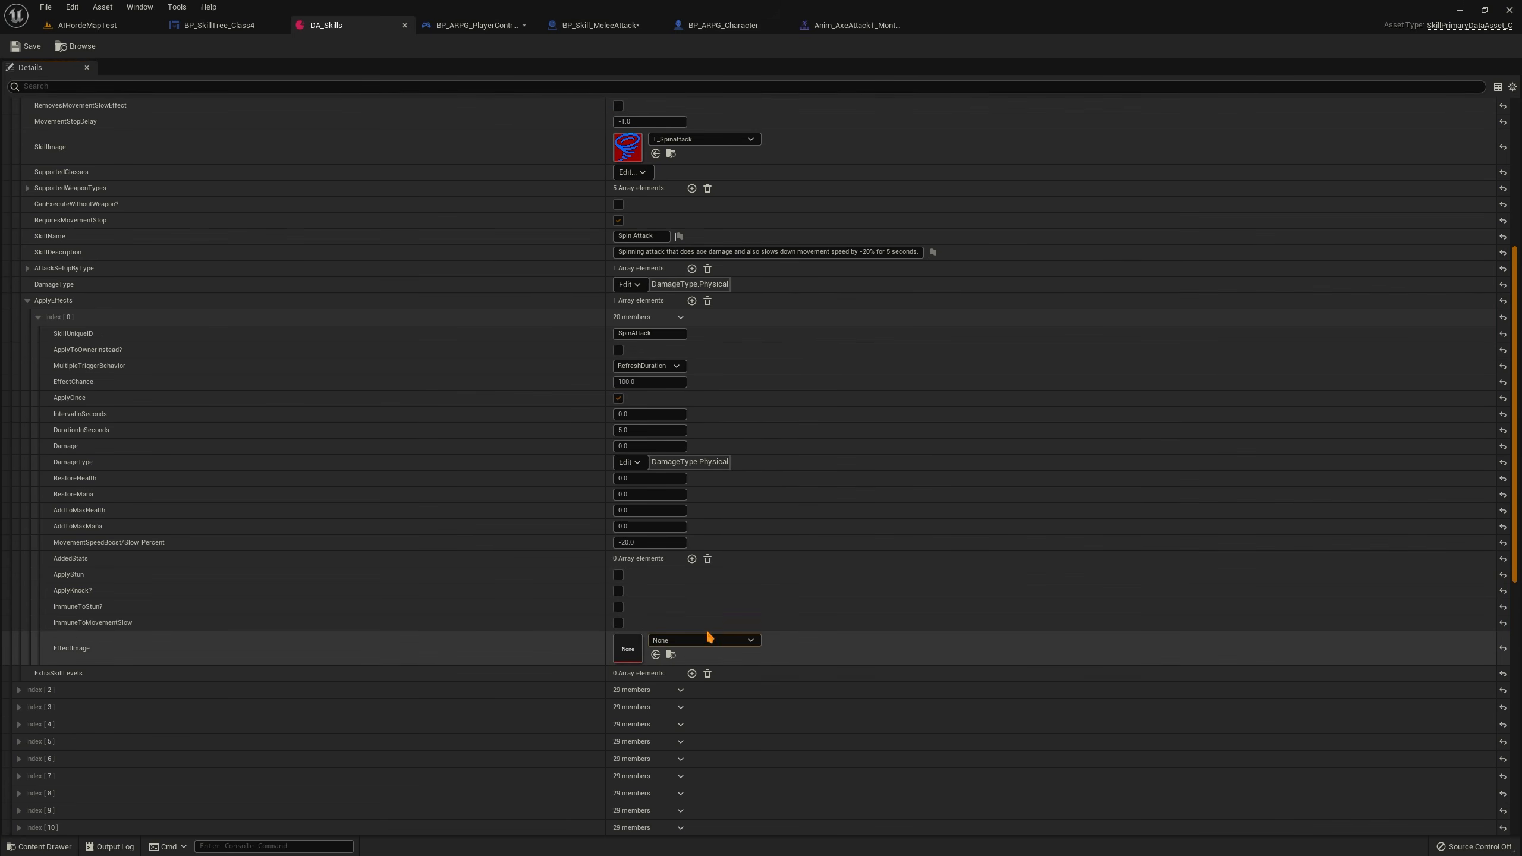
pyautogui.scroll(8, 452, 600)
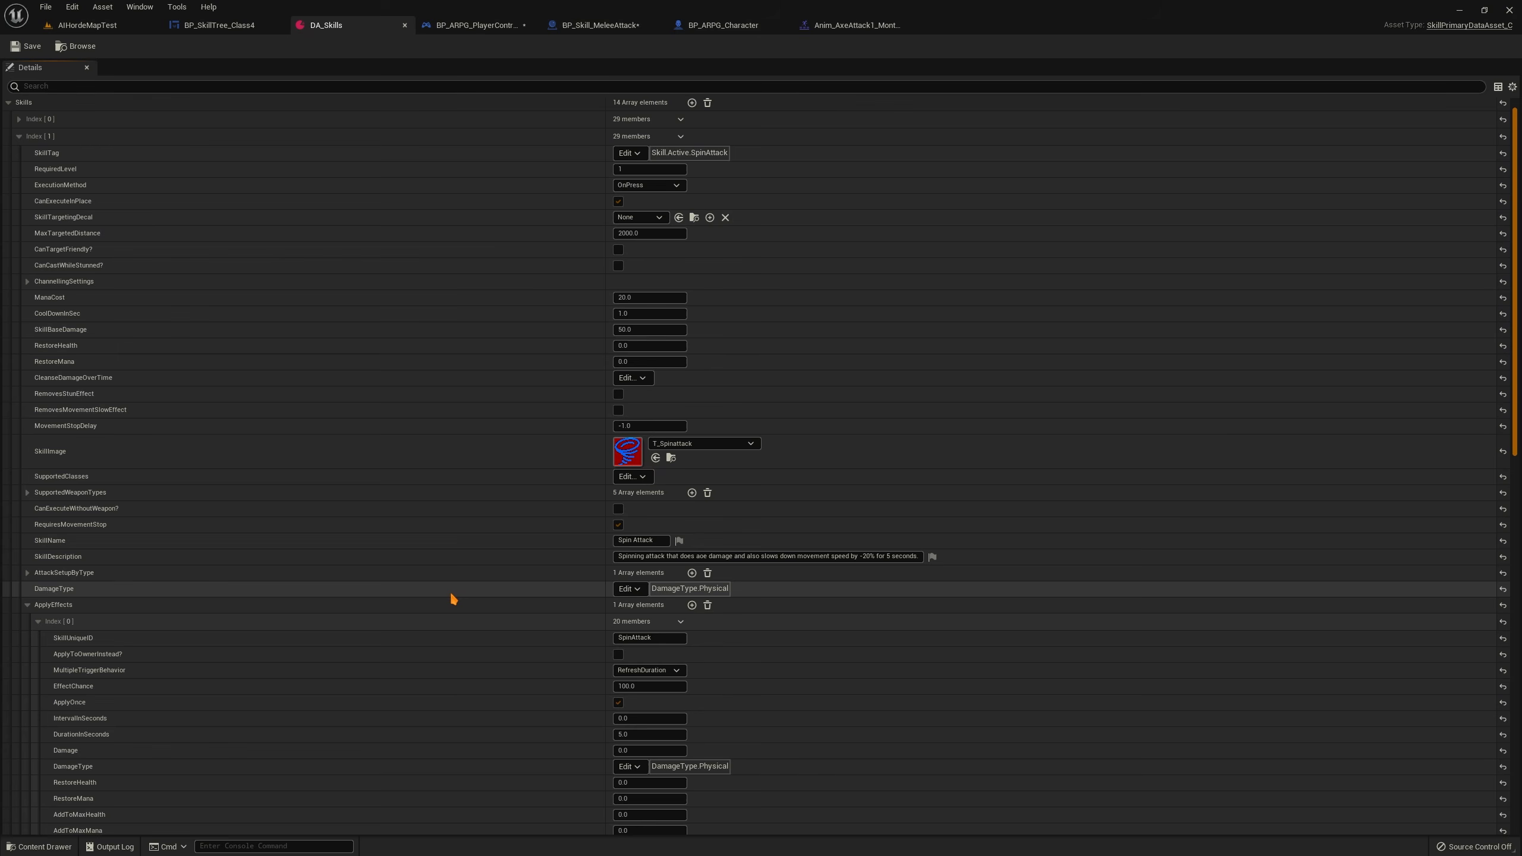
pyautogui.scroll(1, 453, 596)
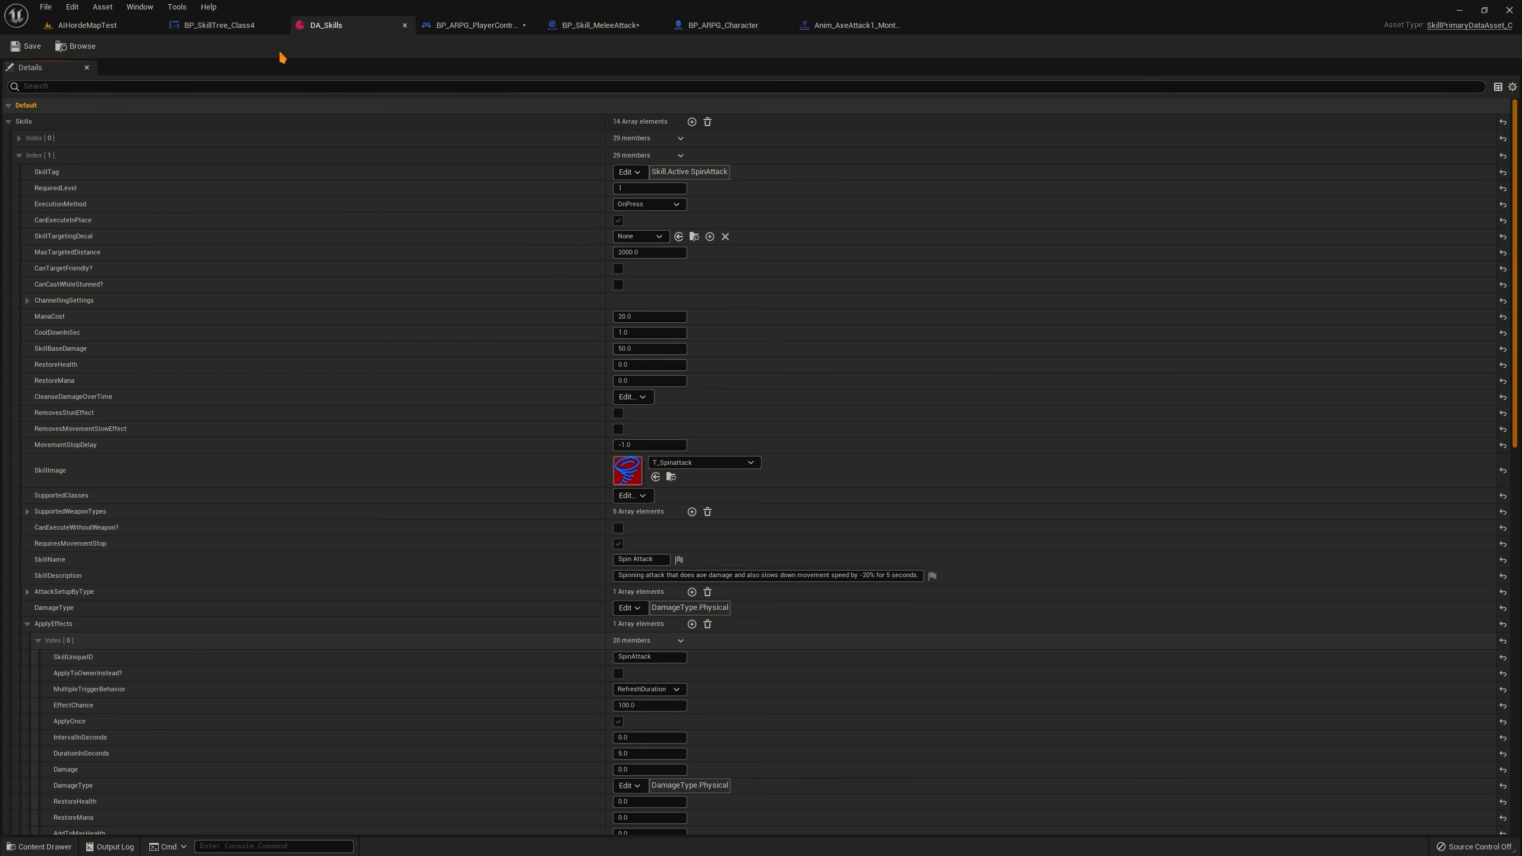
# In BP_Skill_MeleeAttack's event graph, add getter nodes for CursorWorldLoc and SkillLevel below the loose Apply Effects node
pyautogui.click(596, 26)
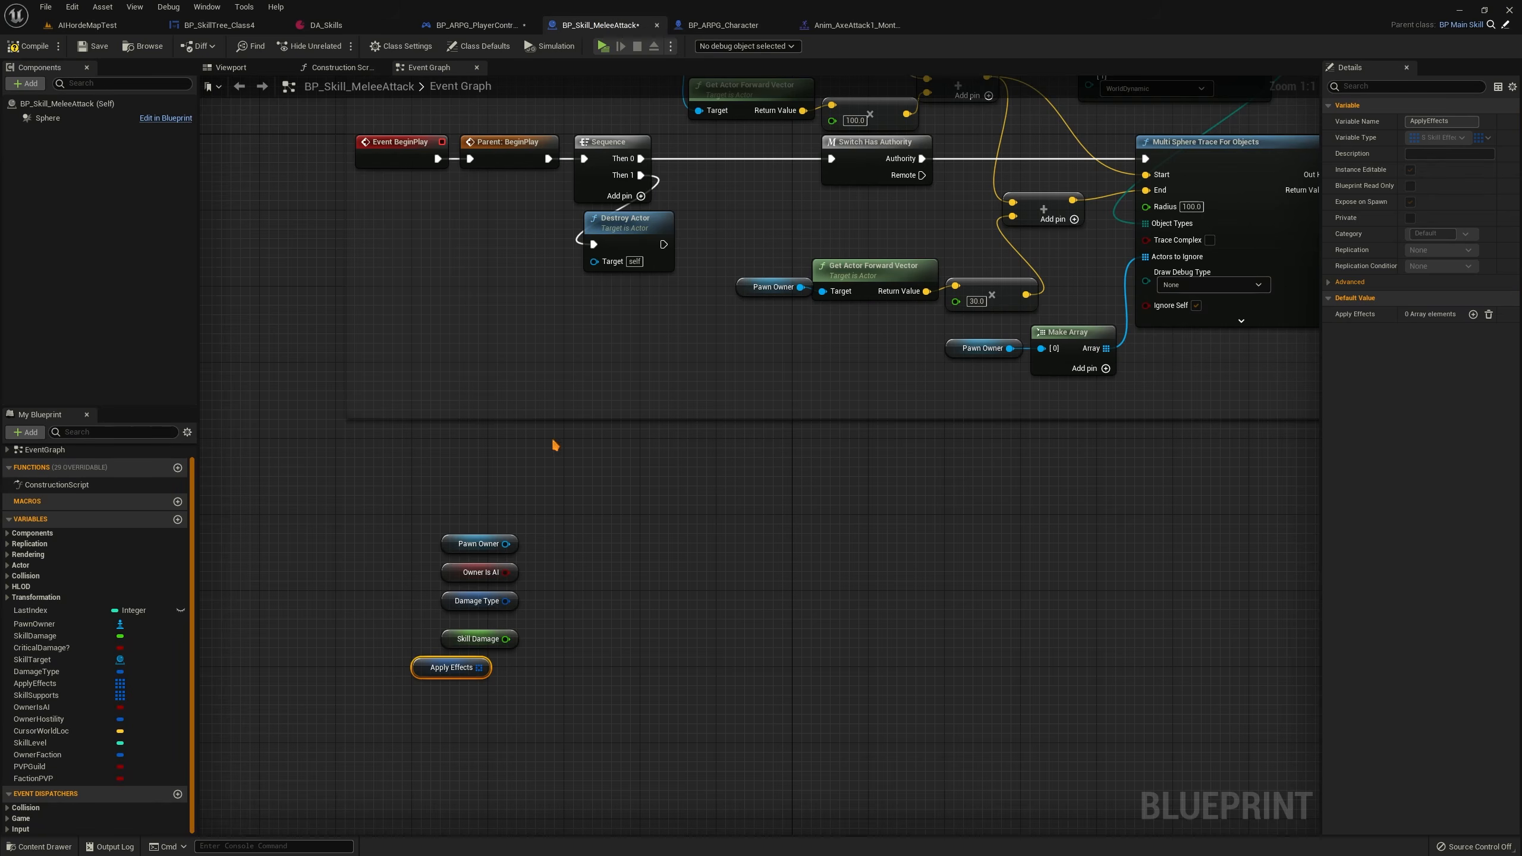
pyautogui.moveTo(553, 442); pyautogui.dragTo(617, 304, button='right')
pyautogui.moveTo(487, 523)
pyautogui.mouseDown()
pyautogui.moveTo(527, 541)
pyautogui.moveTo(501, 533)
pyautogui.mouseUp()
pyautogui.click(408, 526)
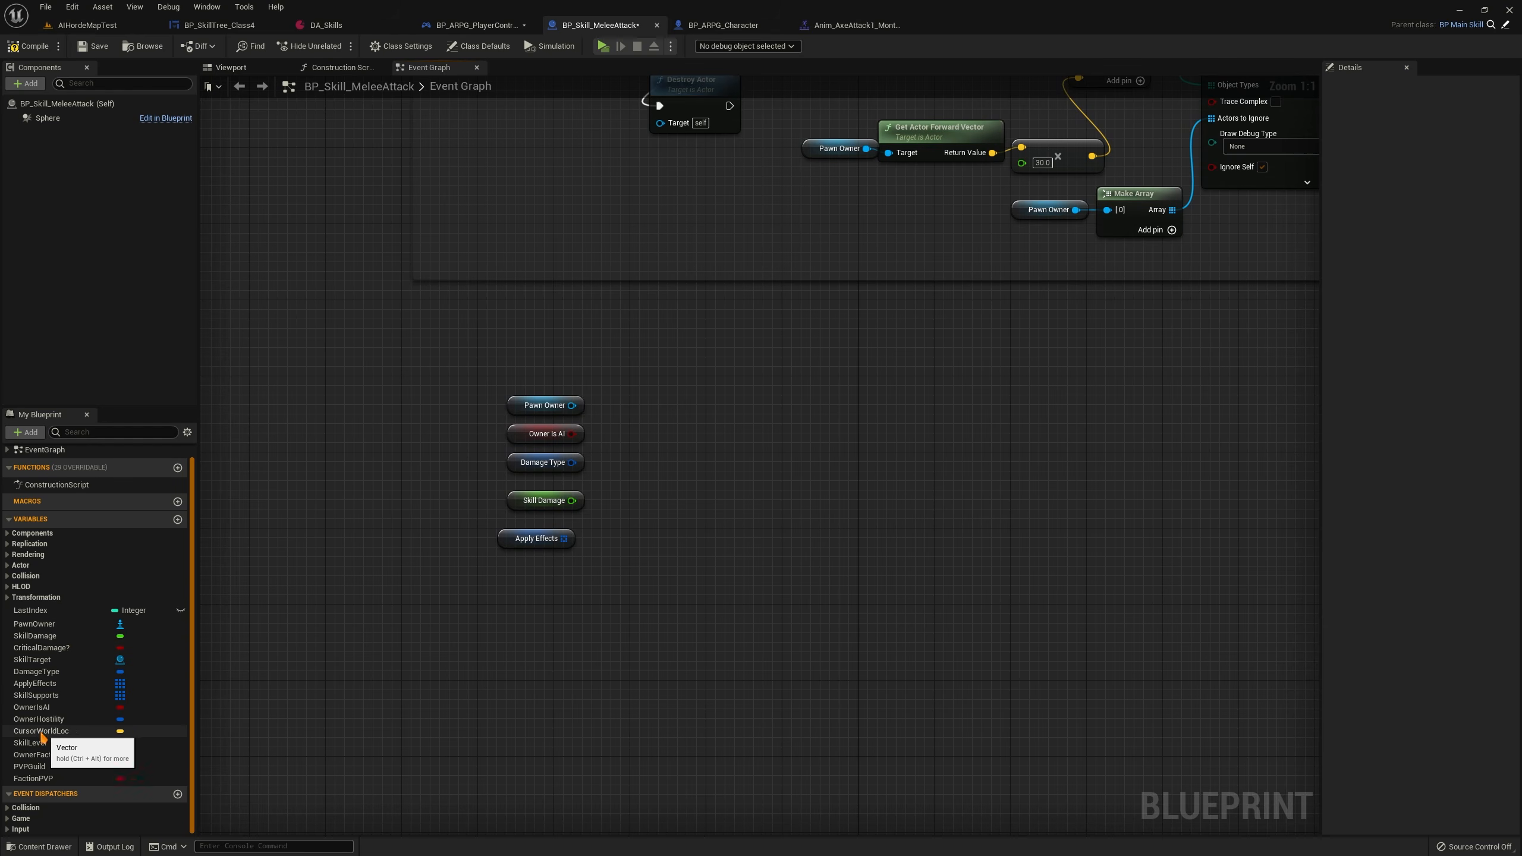
pyautogui.moveTo(36, 731); pyautogui.dragTo(531, 576)
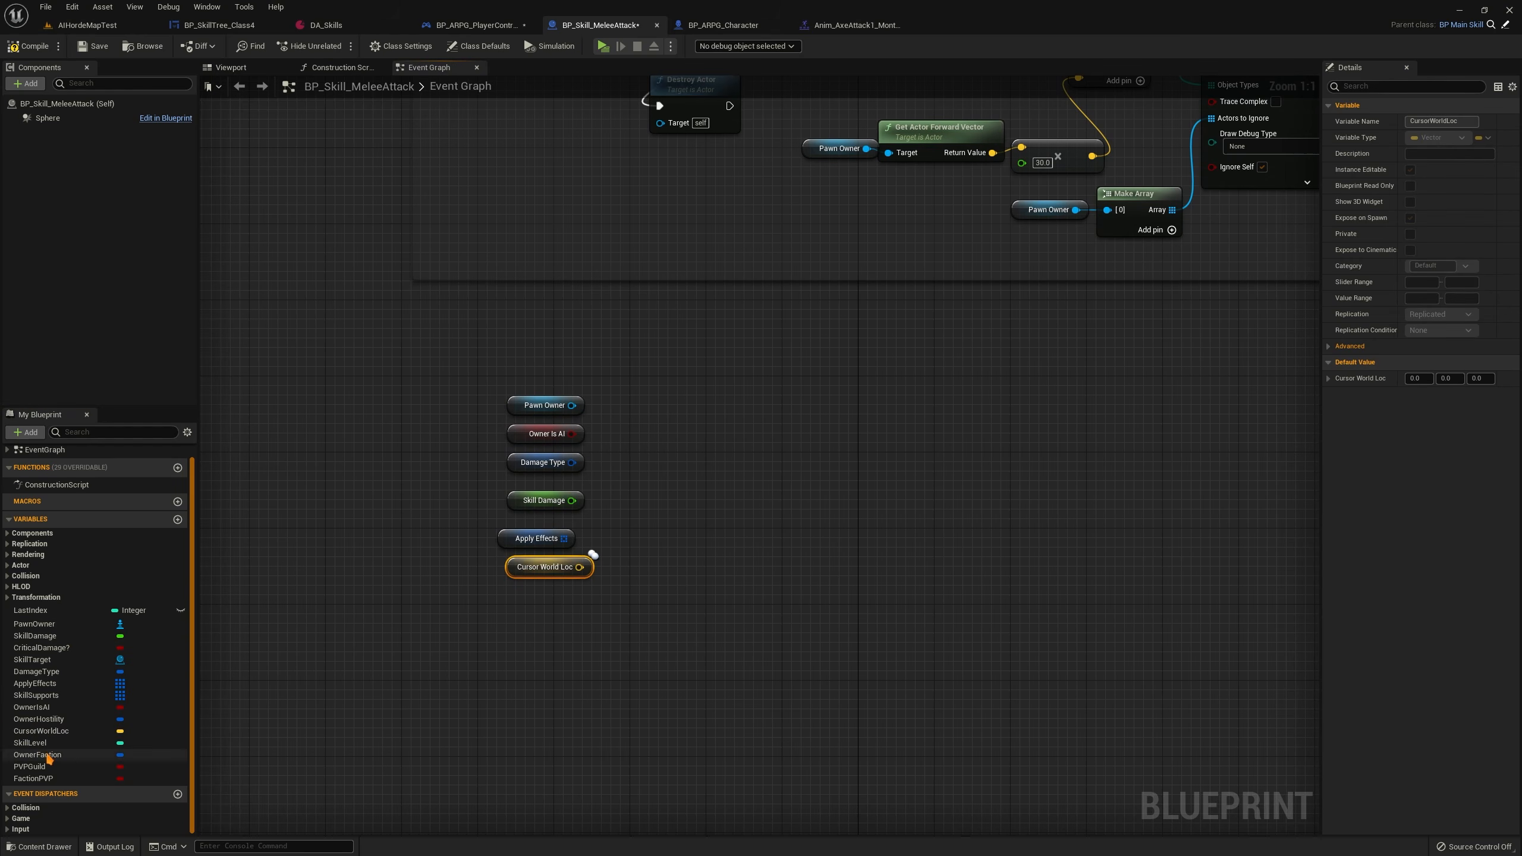
pyautogui.moveTo(36, 742); pyautogui.dragTo(503, 610)
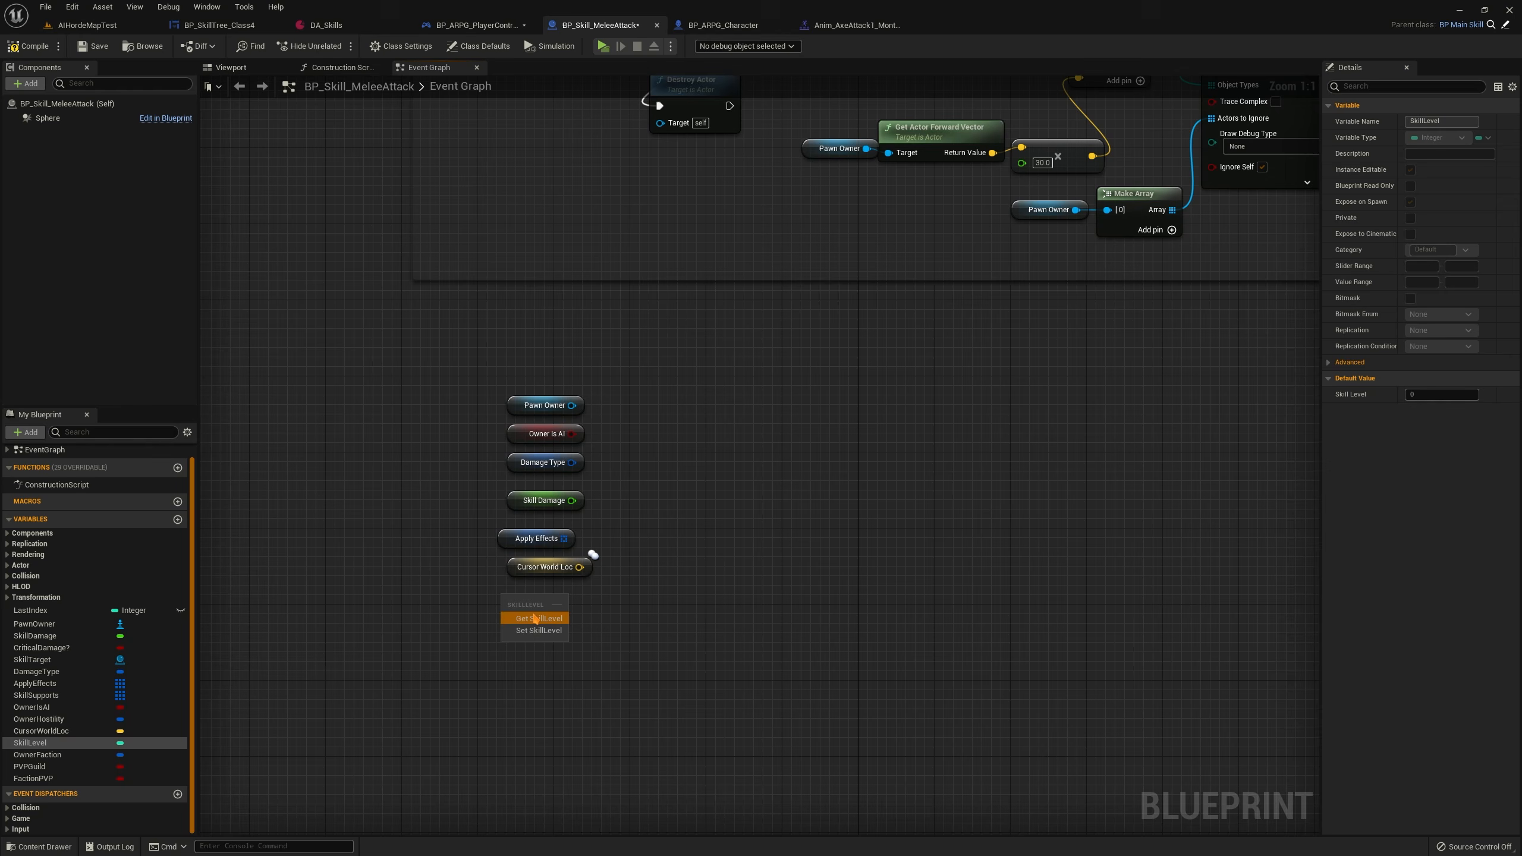
pyautogui.click(528, 615)
# Add getter nodes for OwnerFaction, PVPGuild and FactionPVP below the Skill Level node
pyautogui.moveTo(36, 755); pyautogui.dragTo(485, 645)
pyautogui.click(509, 651)
pyautogui.moveTo(43, 767); pyautogui.dragTo(483, 678)
pyautogui.click(507, 683)
pyautogui.moveTo(40, 778); pyautogui.dragTo(479, 715)
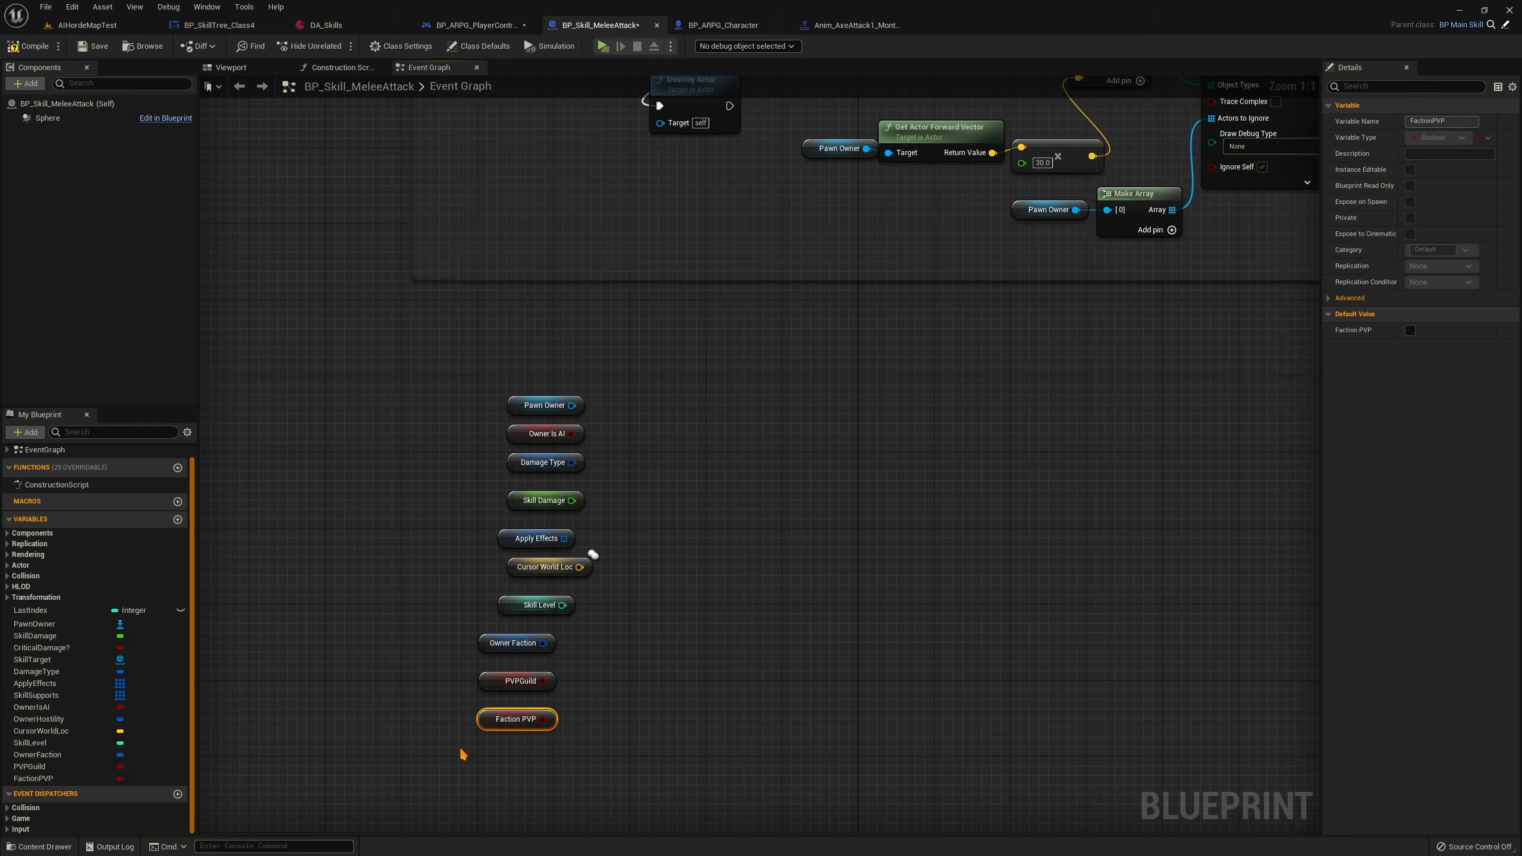
# Delete the whole column of unconnected variable getter nodes, from Pawn Owner down to Faction PVP
pyautogui.moveTo(668, 708); pyautogui.dragTo(466, 351)
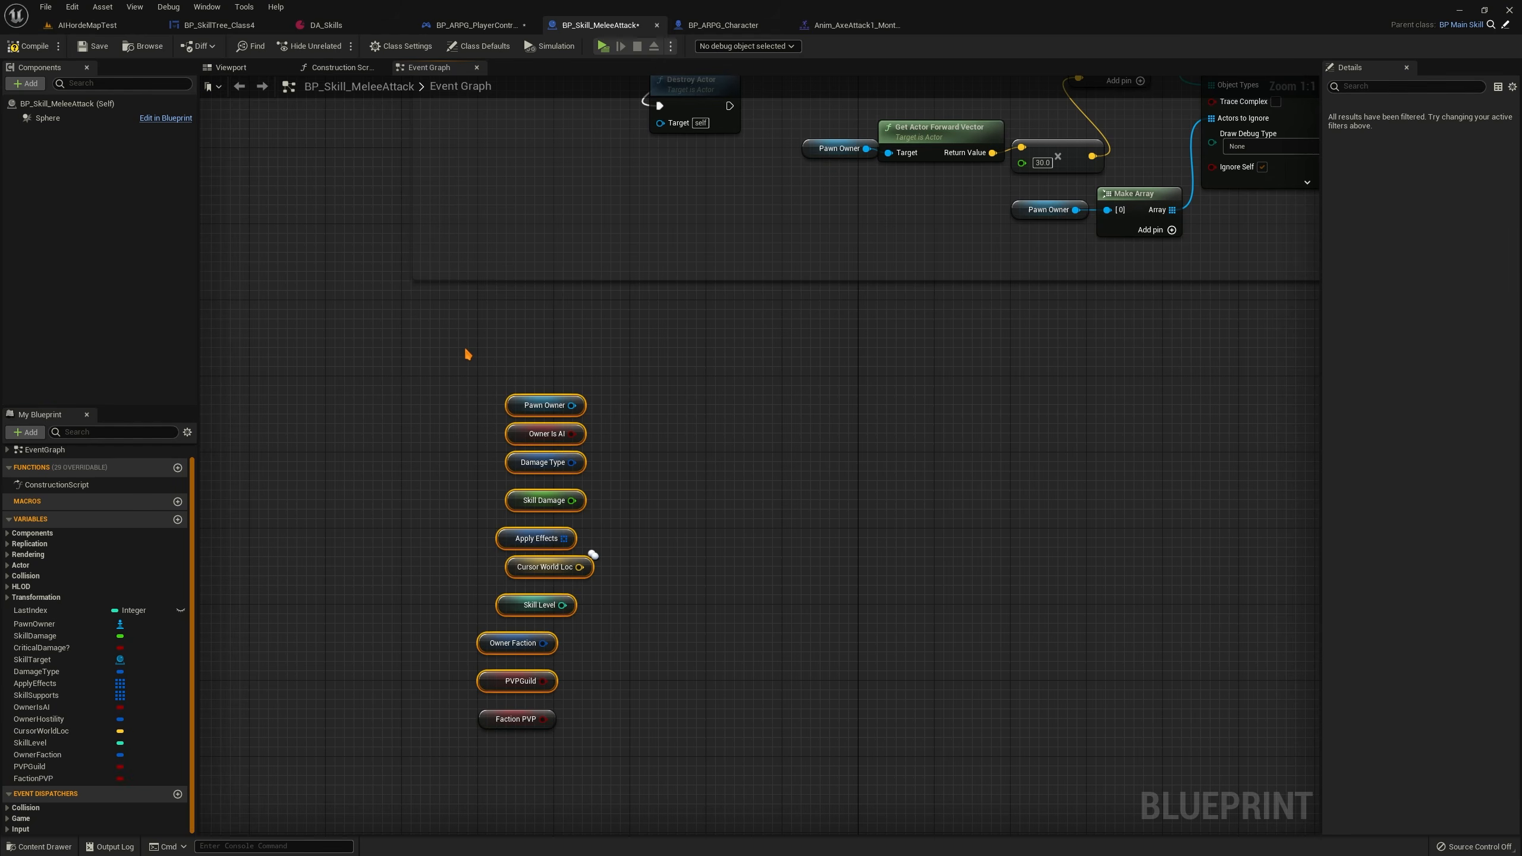
pyautogui.moveTo(569, 348); pyautogui.dragTo(547, 381, button='right')
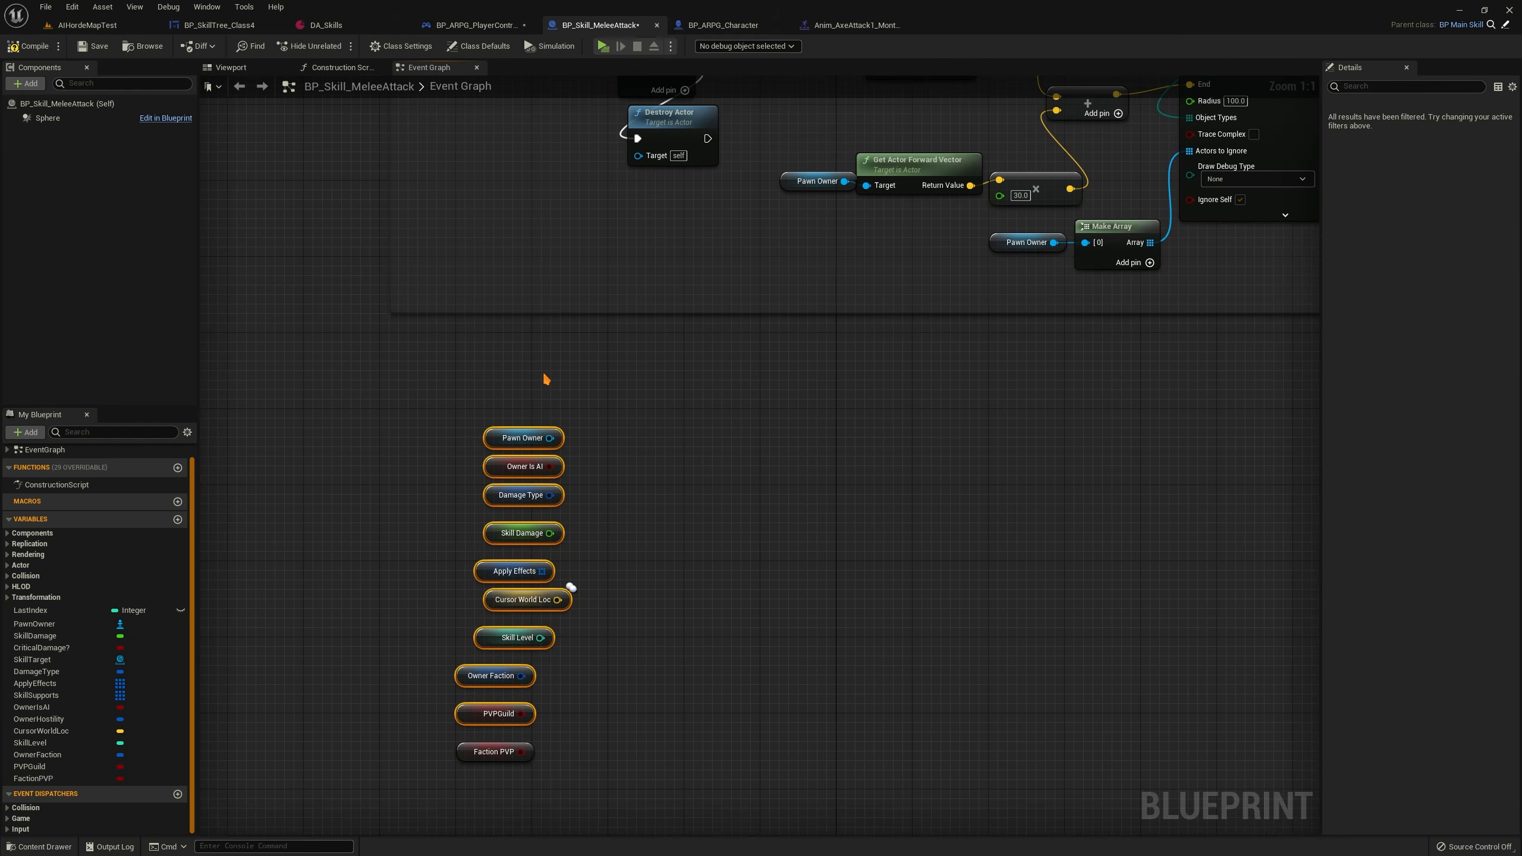
pyautogui.moveTo(449, 389); pyautogui.dragTo(645, 764)
pyautogui.press('Delete')
# Examine the melee skill's sphere trace logic, from Event BeginPlay through the start and end vectors to the Multi Sphere Trace For Objects node
pyautogui.moveTo(789, 278); pyautogui.dragTo(695, 590, button='right')
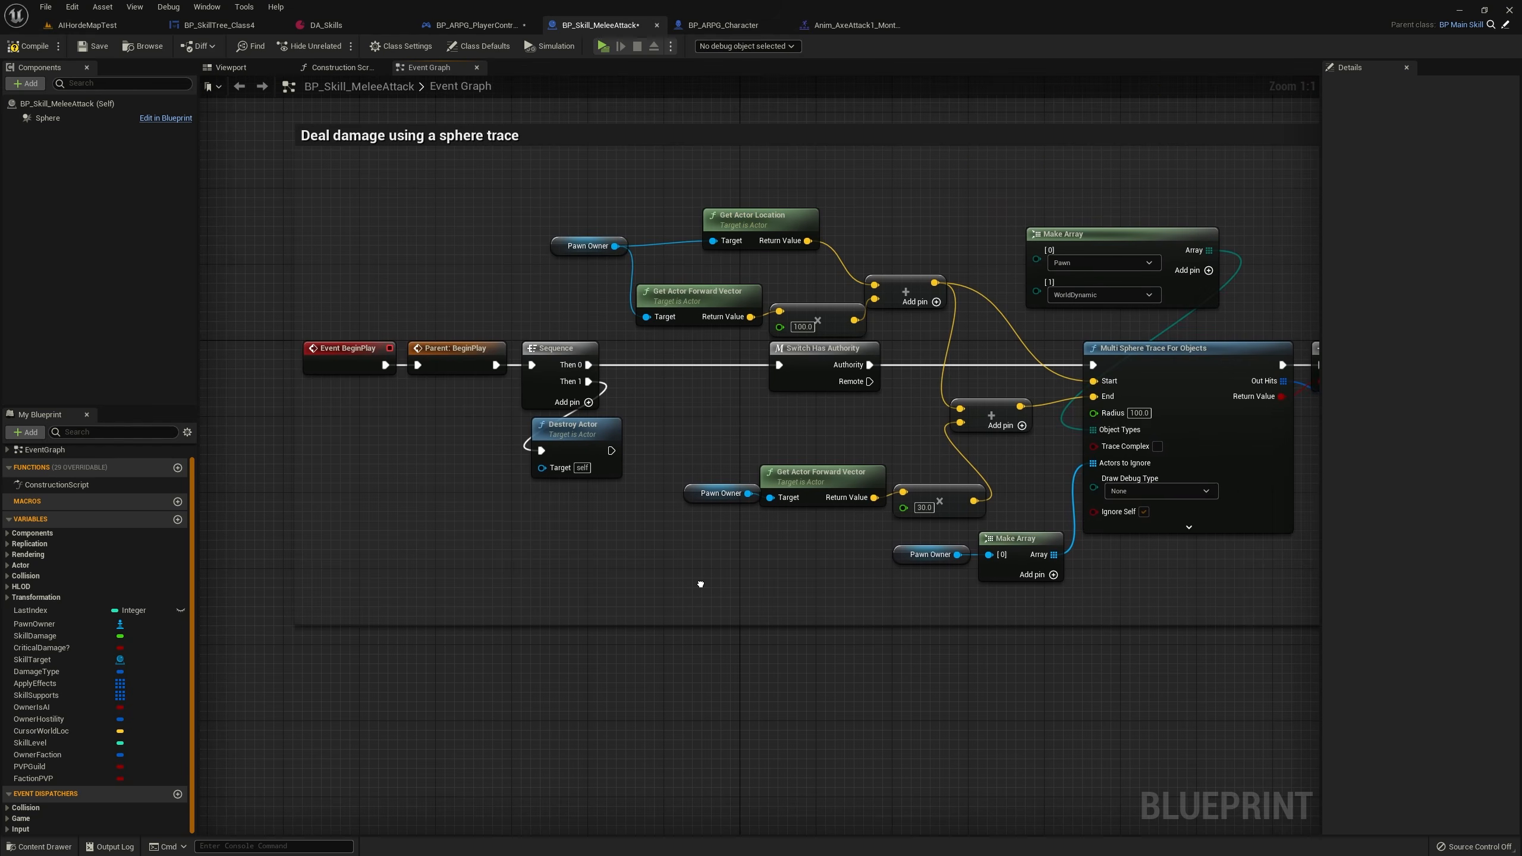
pyautogui.moveTo(1014, 533); pyautogui.dragTo(908, 549, button='right')
pyautogui.moveTo(210, 481); pyautogui.dragTo(365, 491, button='right')
pyautogui.moveTo(1050, 556)
pyautogui.mouseDown(button='right')
pyautogui.moveTo(460, 540)
pyautogui.moveTo(815, 578)
pyautogui.mouseUp(button='right')
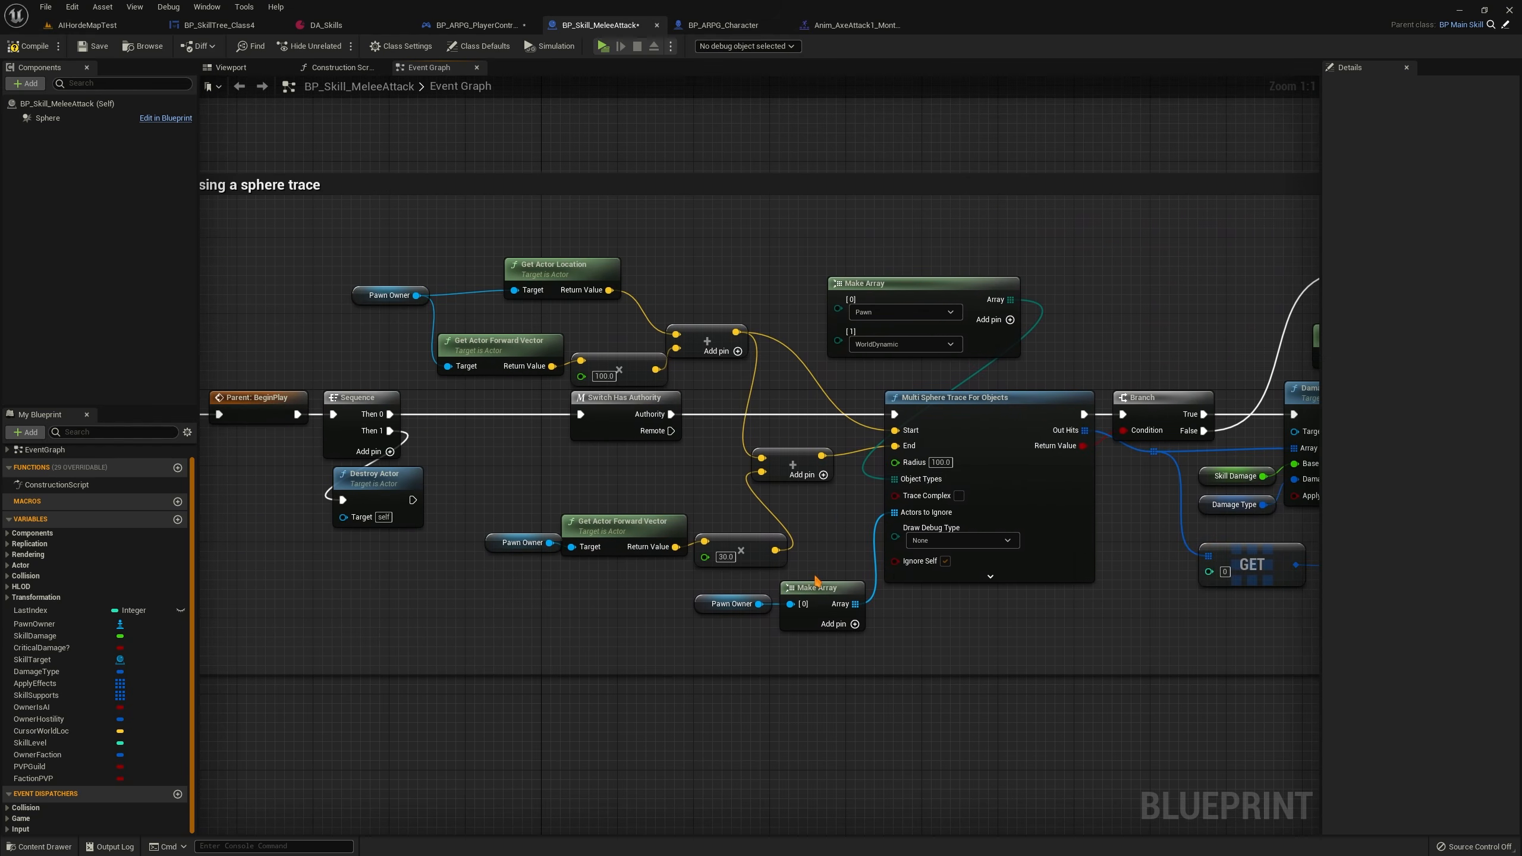
pyautogui.moveTo(480, 594); pyautogui.dragTo(629, 529, button='right')
pyautogui.moveTo(675, 372); pyautogui.dragTo(662, 400, button='right')
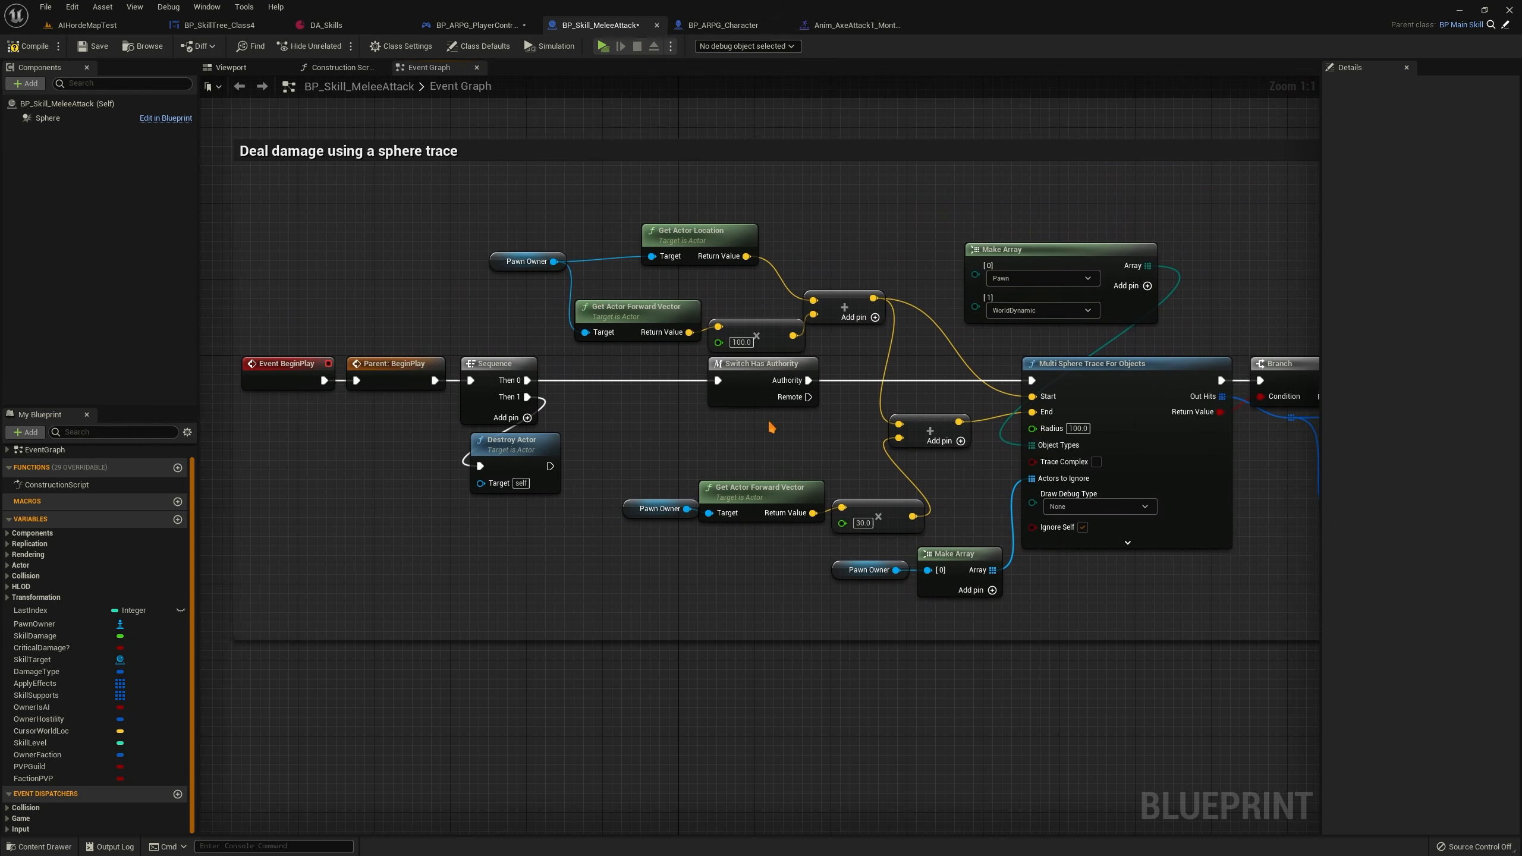
pyautogui.moveTo(770, 422)
pyautogui.mouseDown(button='right')
pyautogui.moveTo(684, 358)
pyautogui.moveTo(785, 405)
pyautogui.moveTo(719, 369)
pyautogui.moveTo(657, 415)
pyautogui.mouseUp(button='right')
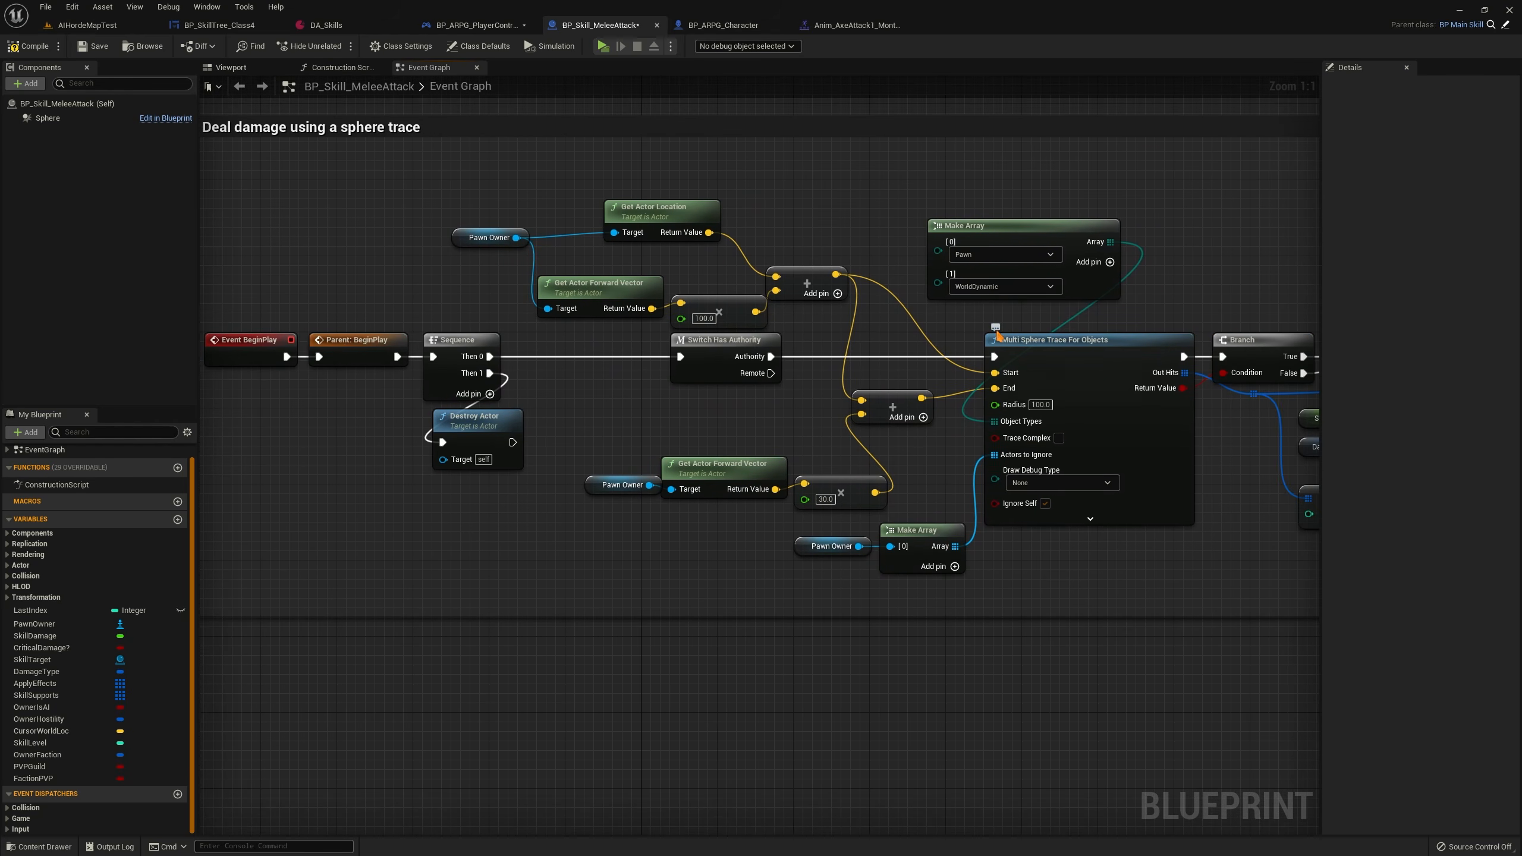
pyautogui.click(1134, 374)
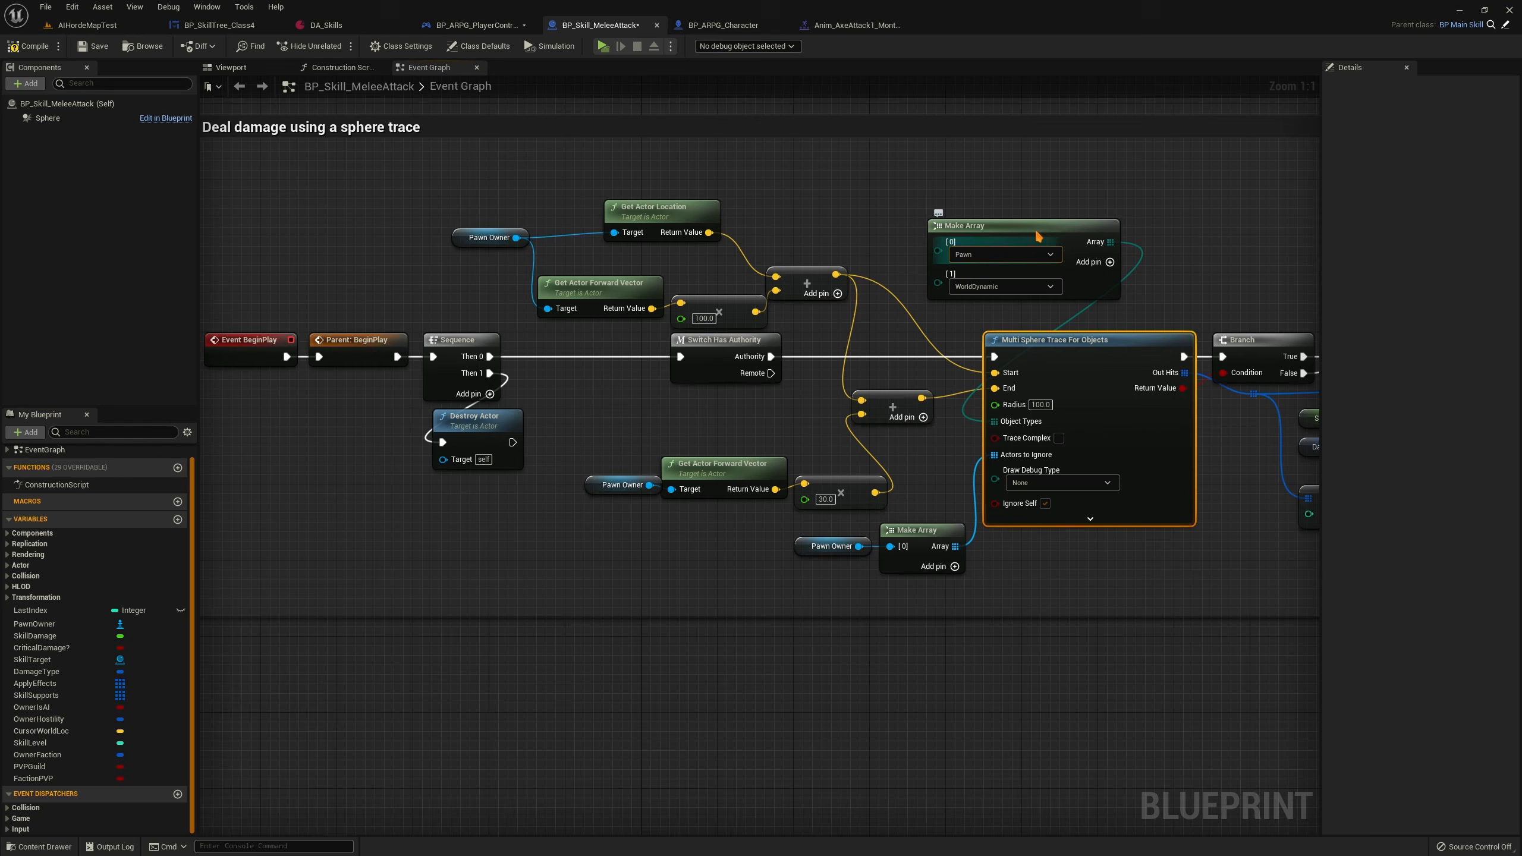
pyautogui.moveTo(781, 316); pyautogui.dragTo(636, 309, button='right')
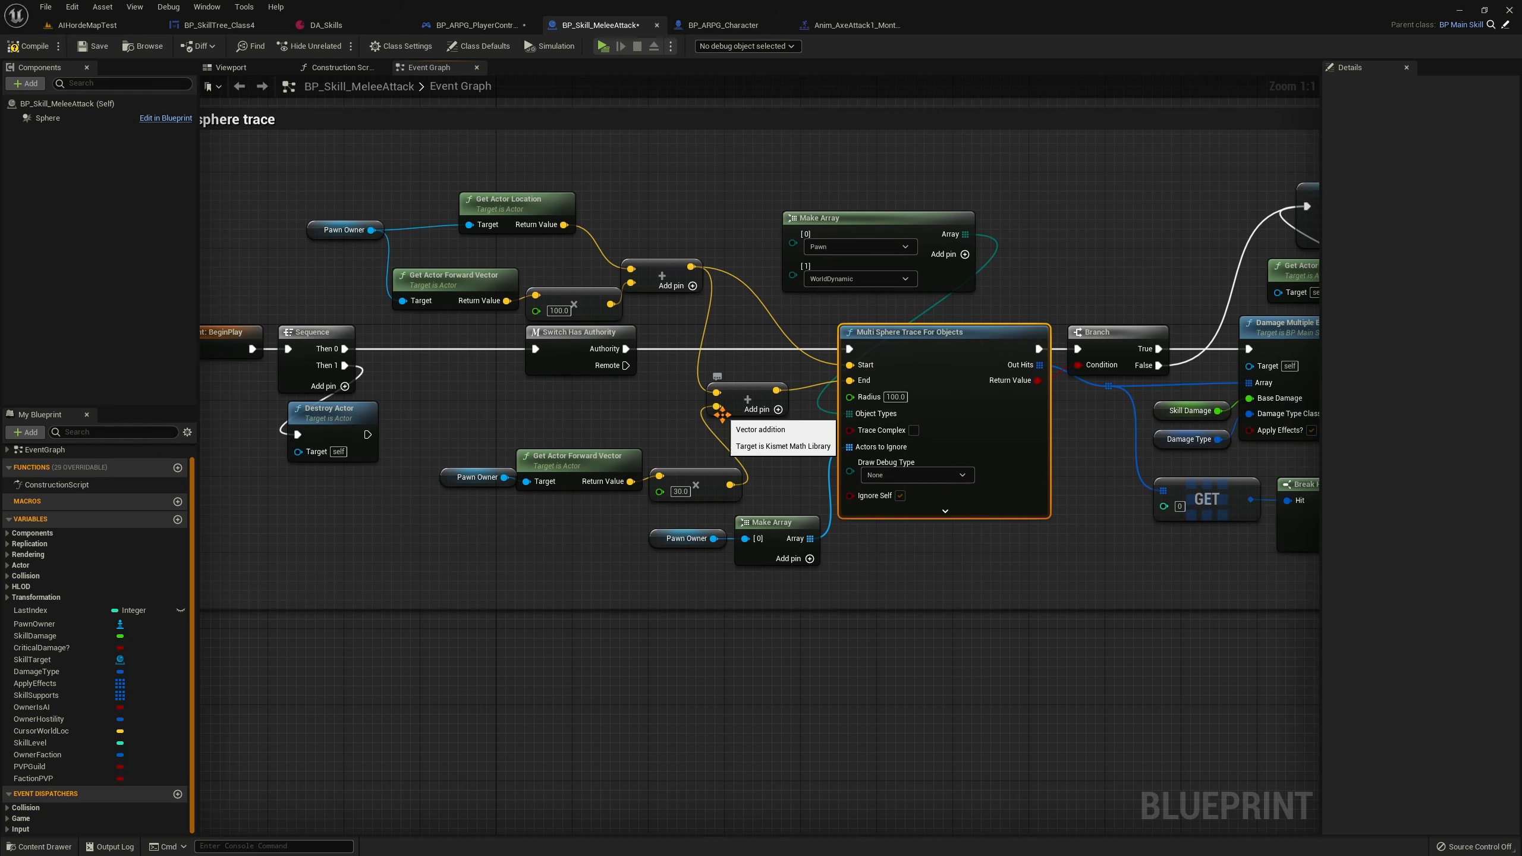
# Examine what follows the melee sphere trace: the Damage Multiple Enemies node, its Apply Effects? option, and the Skill MCSound calls
pyautogui.moveTo(721, 414); pyautogui.dragTo(427, 433, button='right')
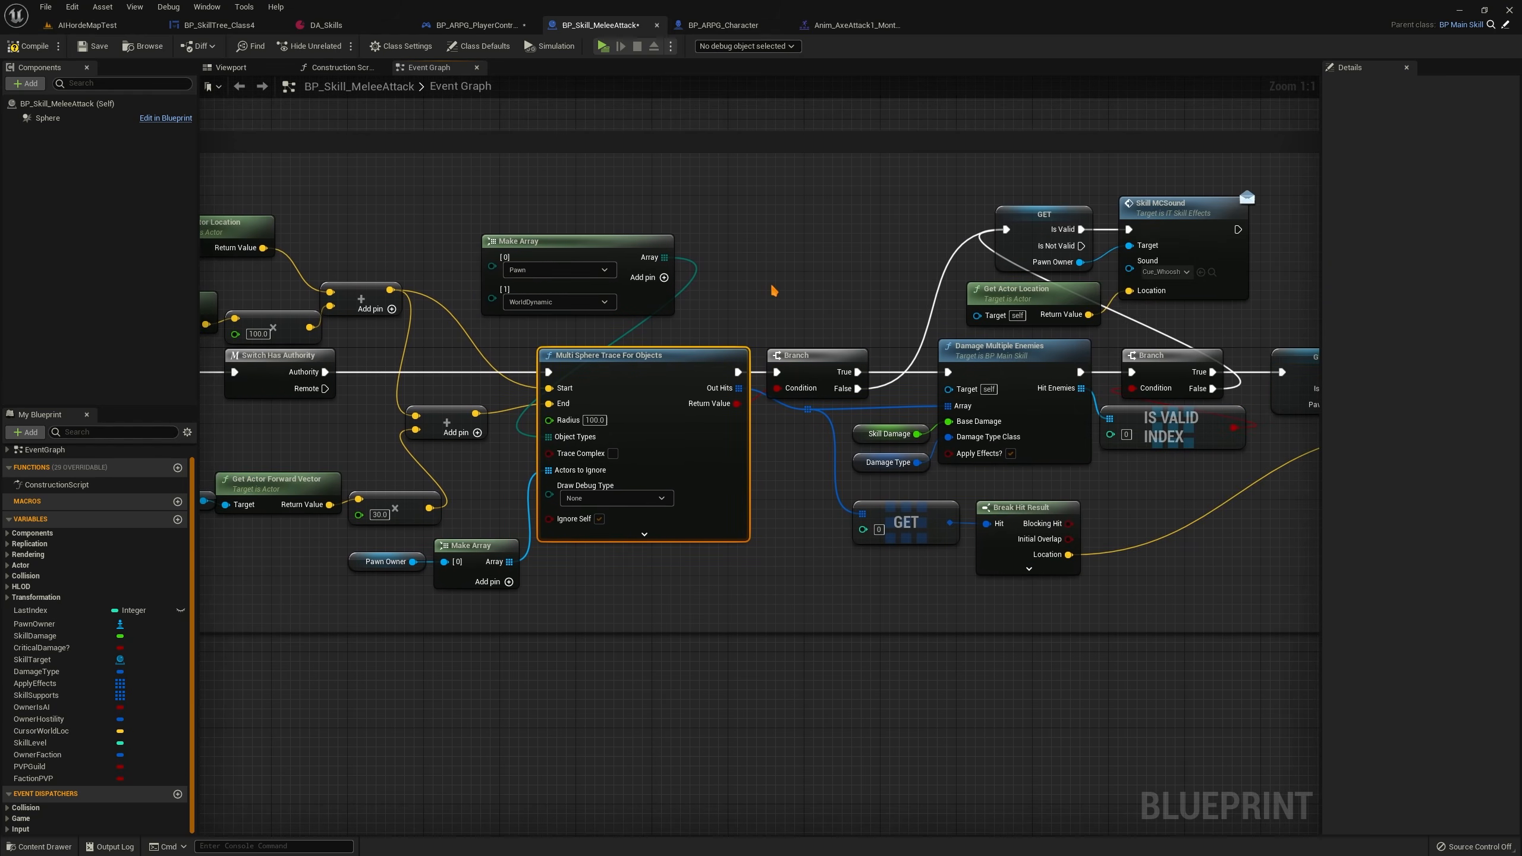
pyautogui.moveTo(779, 286); pyautogui.dragTo(566, 290, button='right')
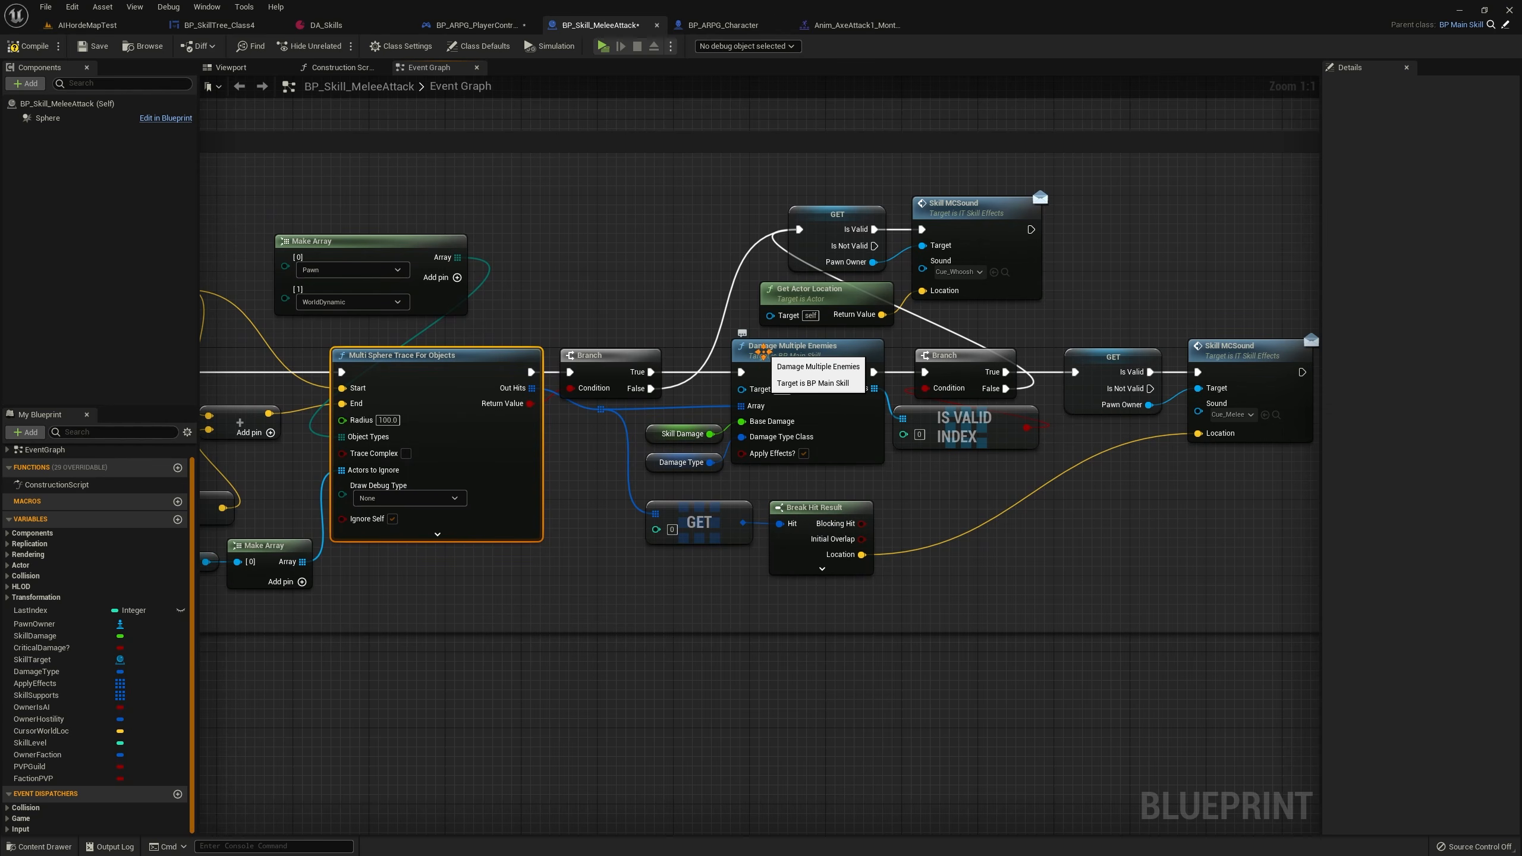
pyautogui.moveTo(932, 340); pyautogui.dragTo(843, 374, button='right')
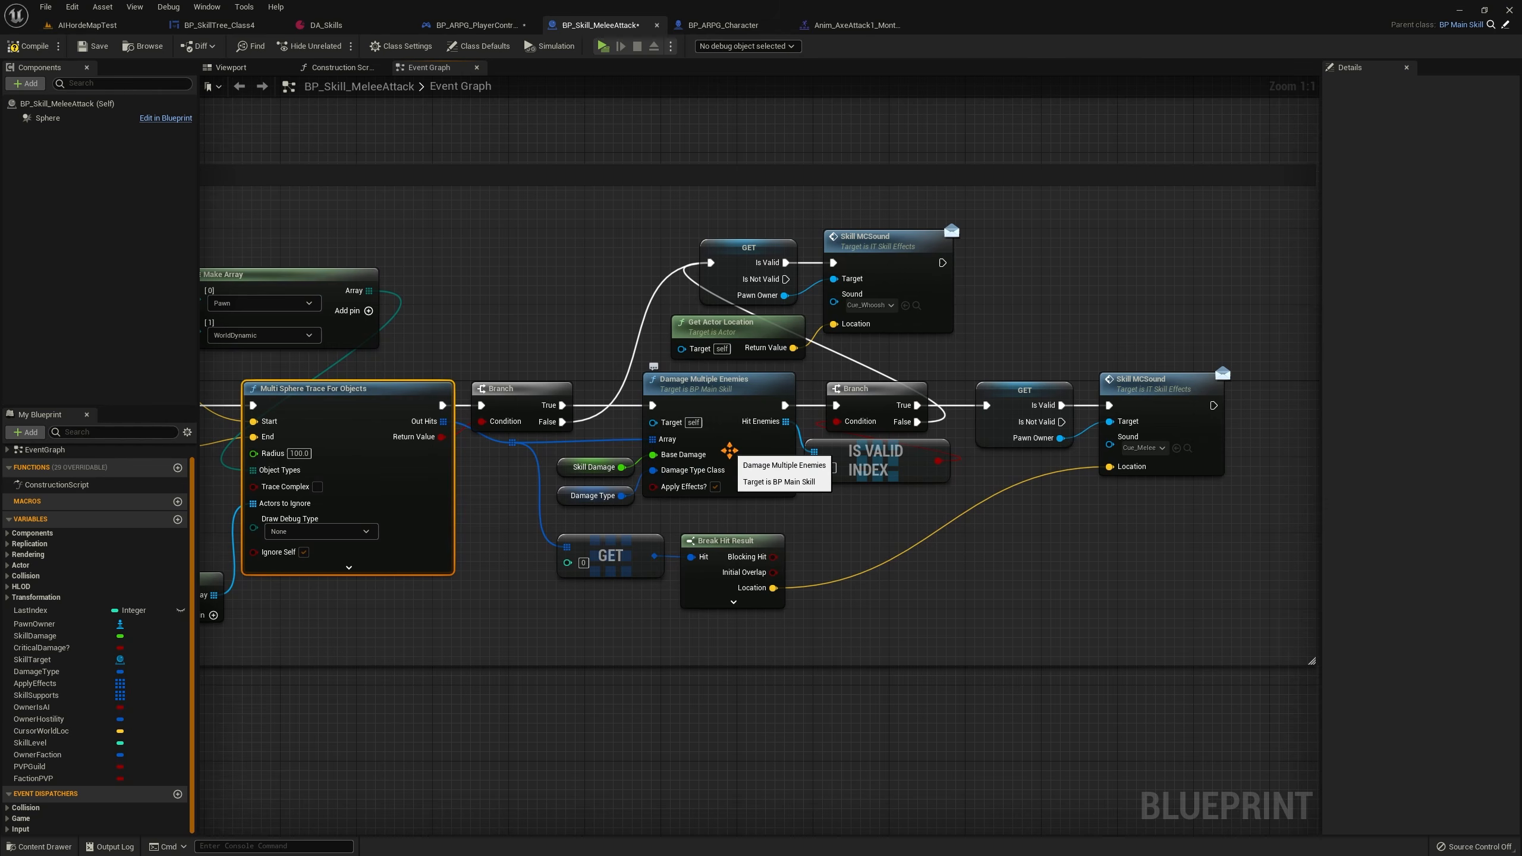
pyautogui.moveTo(756, 427); pyautogui.dragTo(755, 508, button='right')
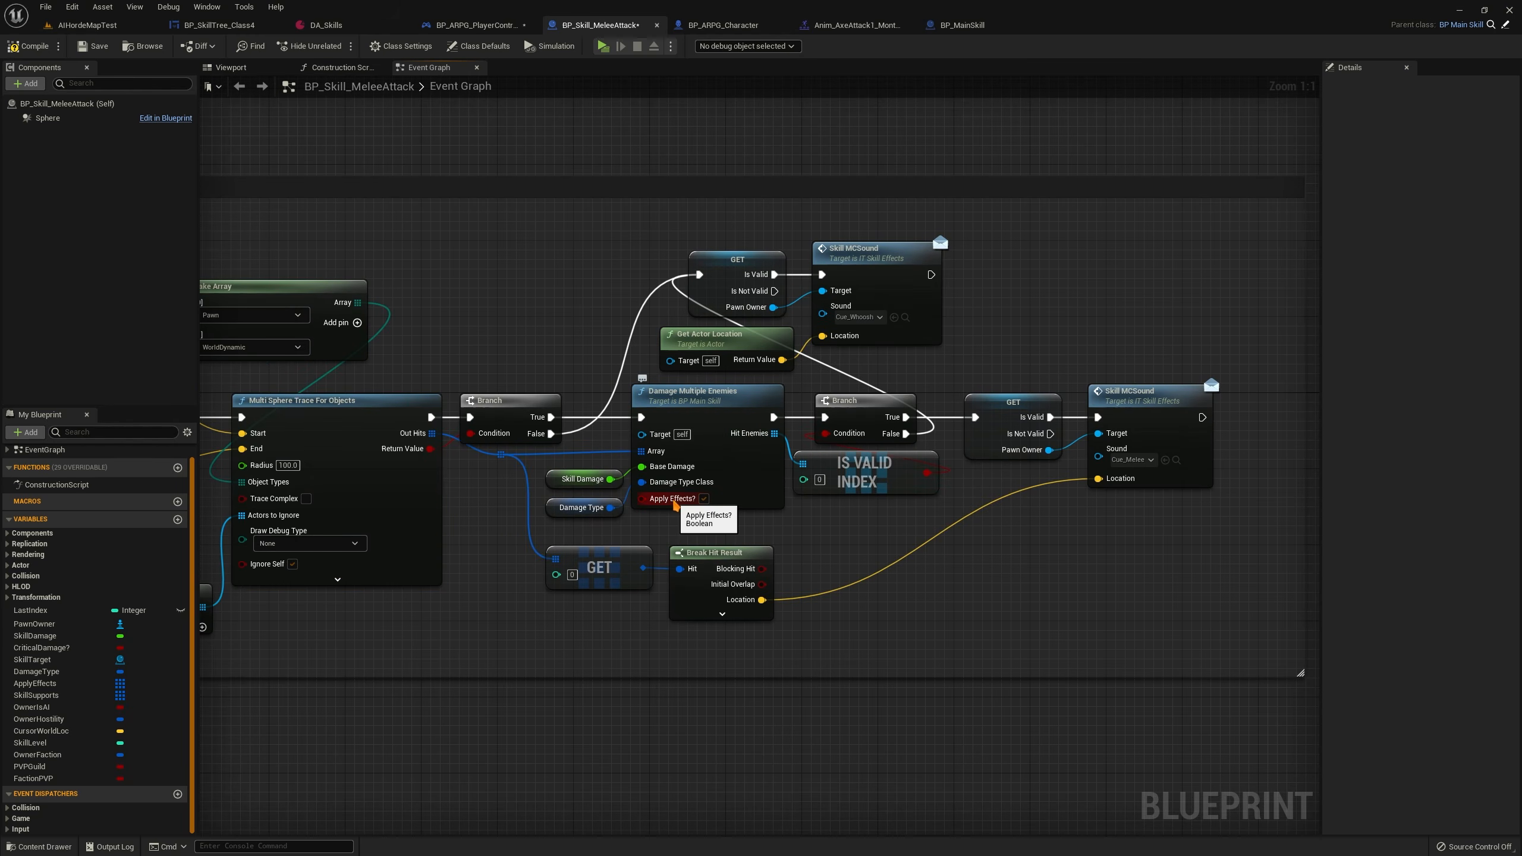
pyautogui.moveTo(586, 570); pyautogui.dragTo(922, 466, button='right')
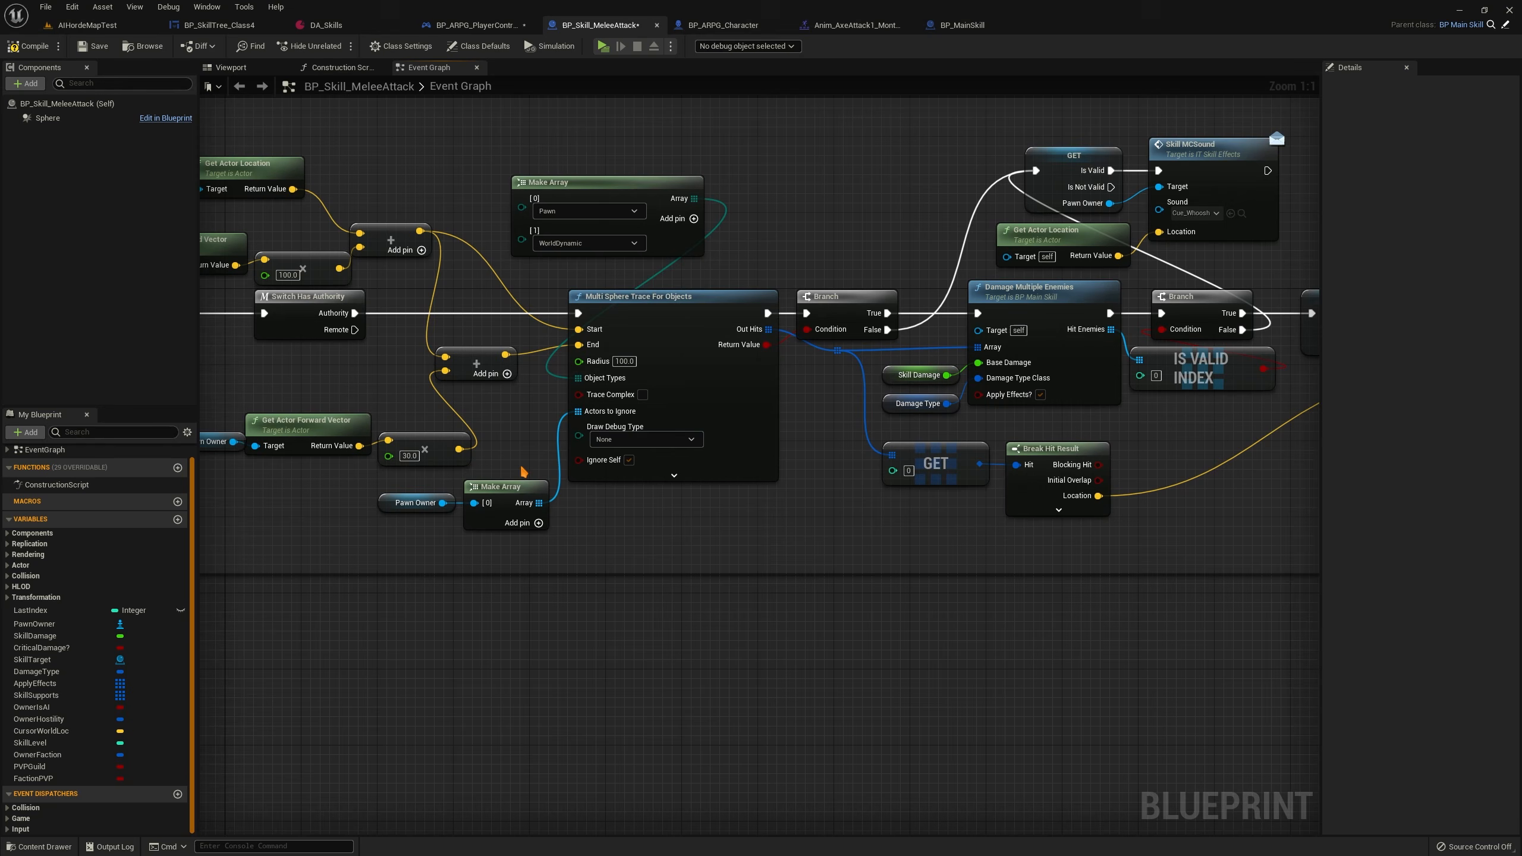
pyautogui.moveTo(841, 520); pyautogui.dragTo(578, 566, button='right')
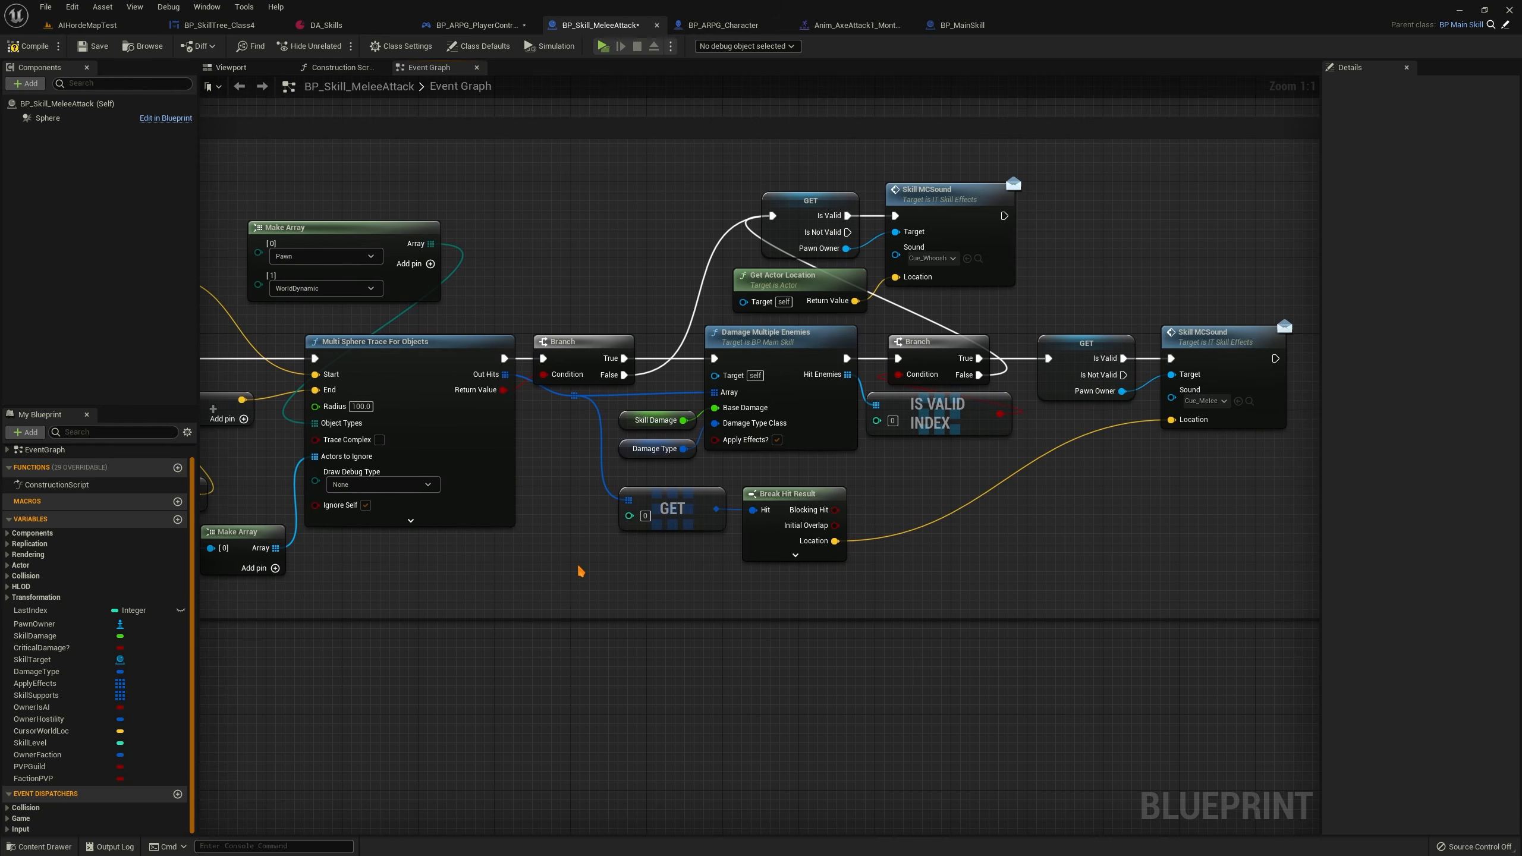
pyautogui.moveTo(943, 492); pyautogui.dragTo(806, 546, button='right')
pyautogui.moveTo(556, 630); pyautogui.dragTo(754, 640, button='right')
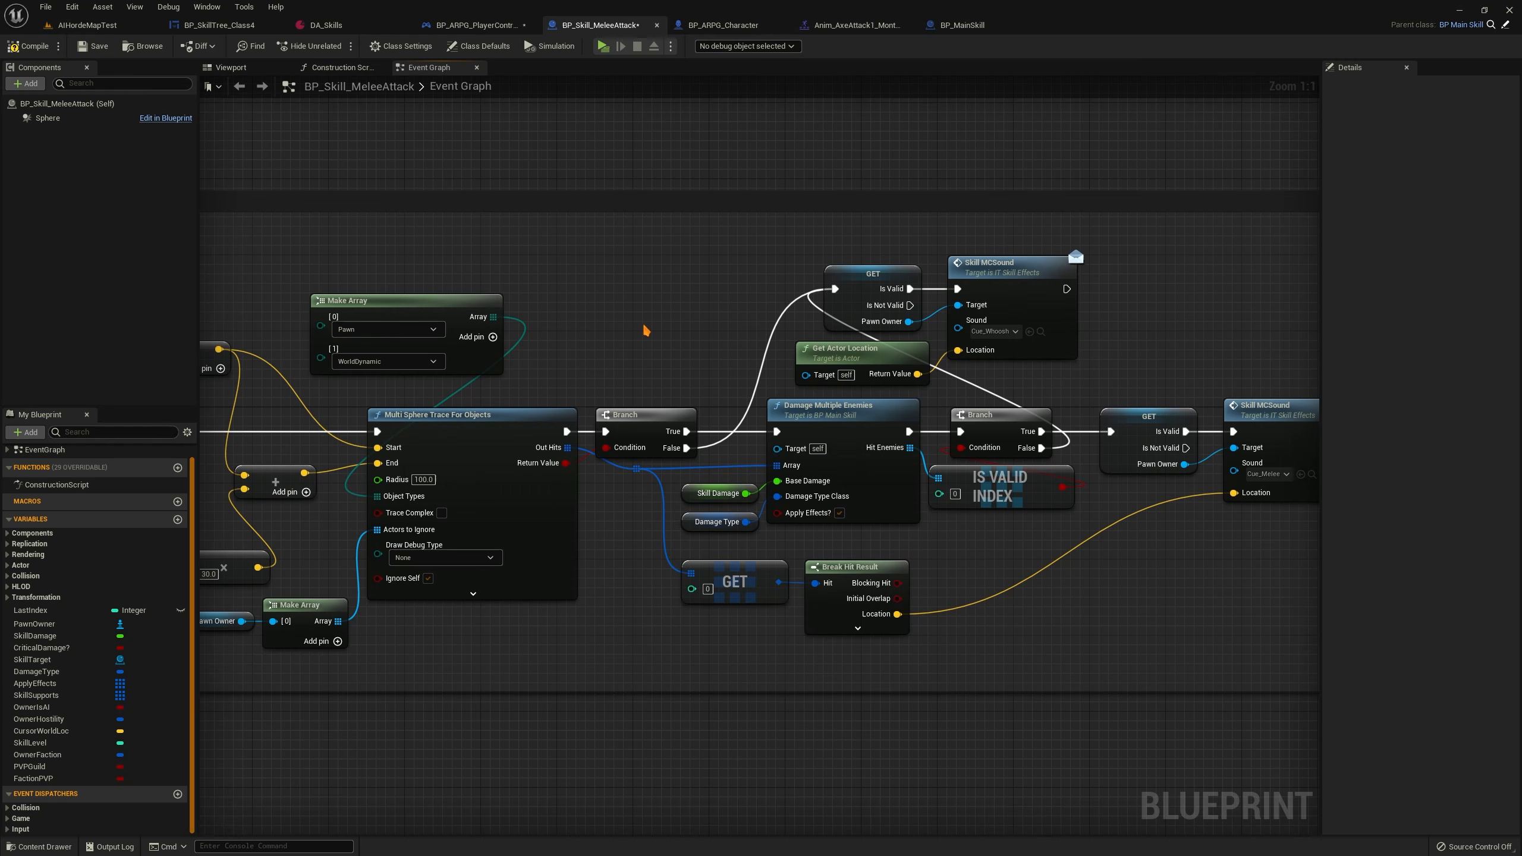
pyautogui.moveTo(567, 305); pyautogui.dragTo(649, 356, button='right')
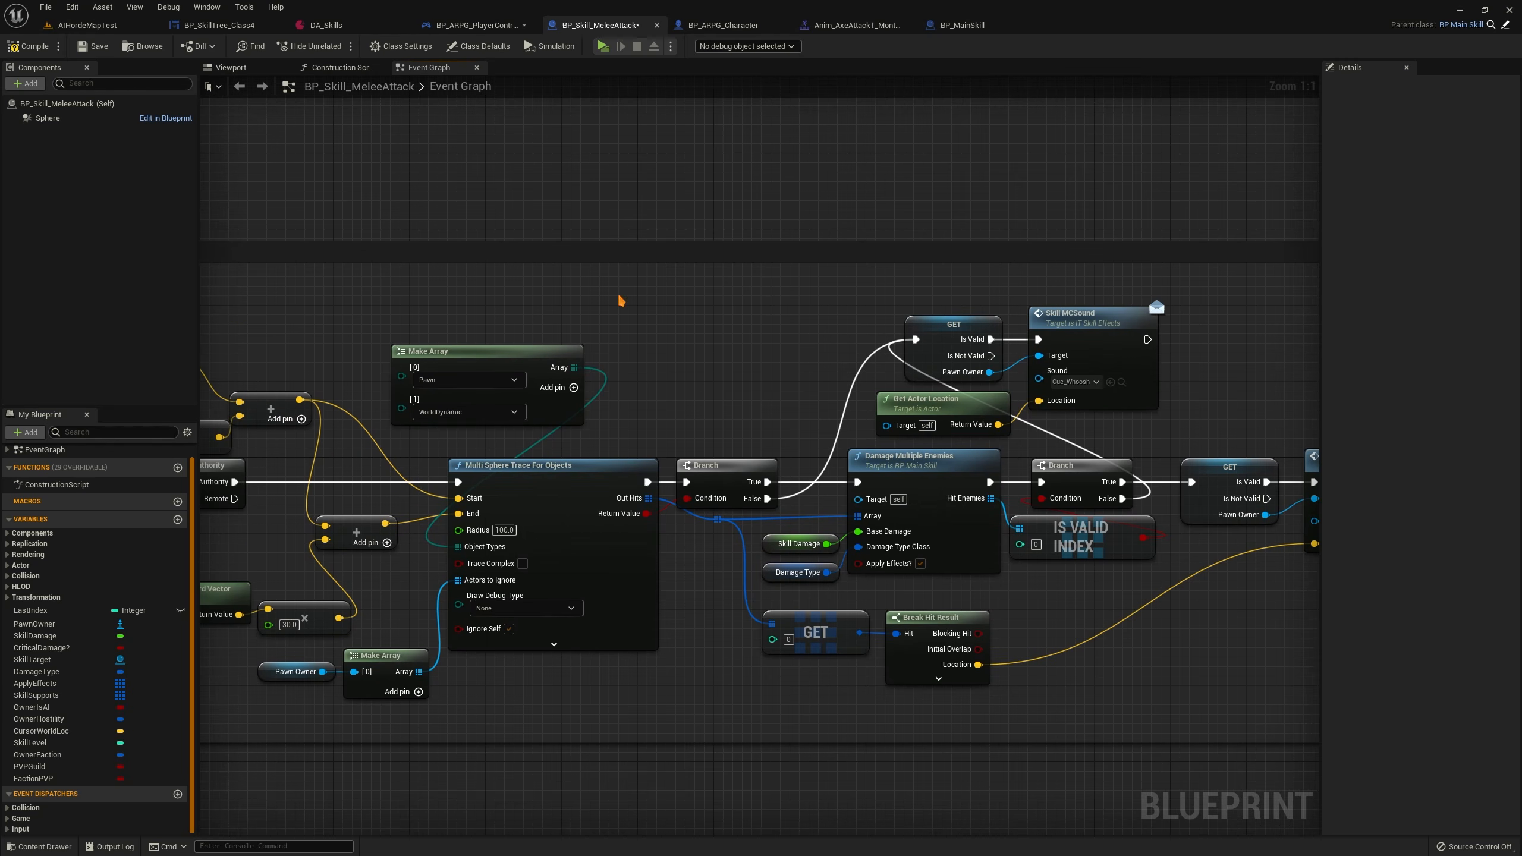
# Locate BP_Skill_MeleeAttack among the project's skill blueprints and save it
pyautogui.click(155, 46)
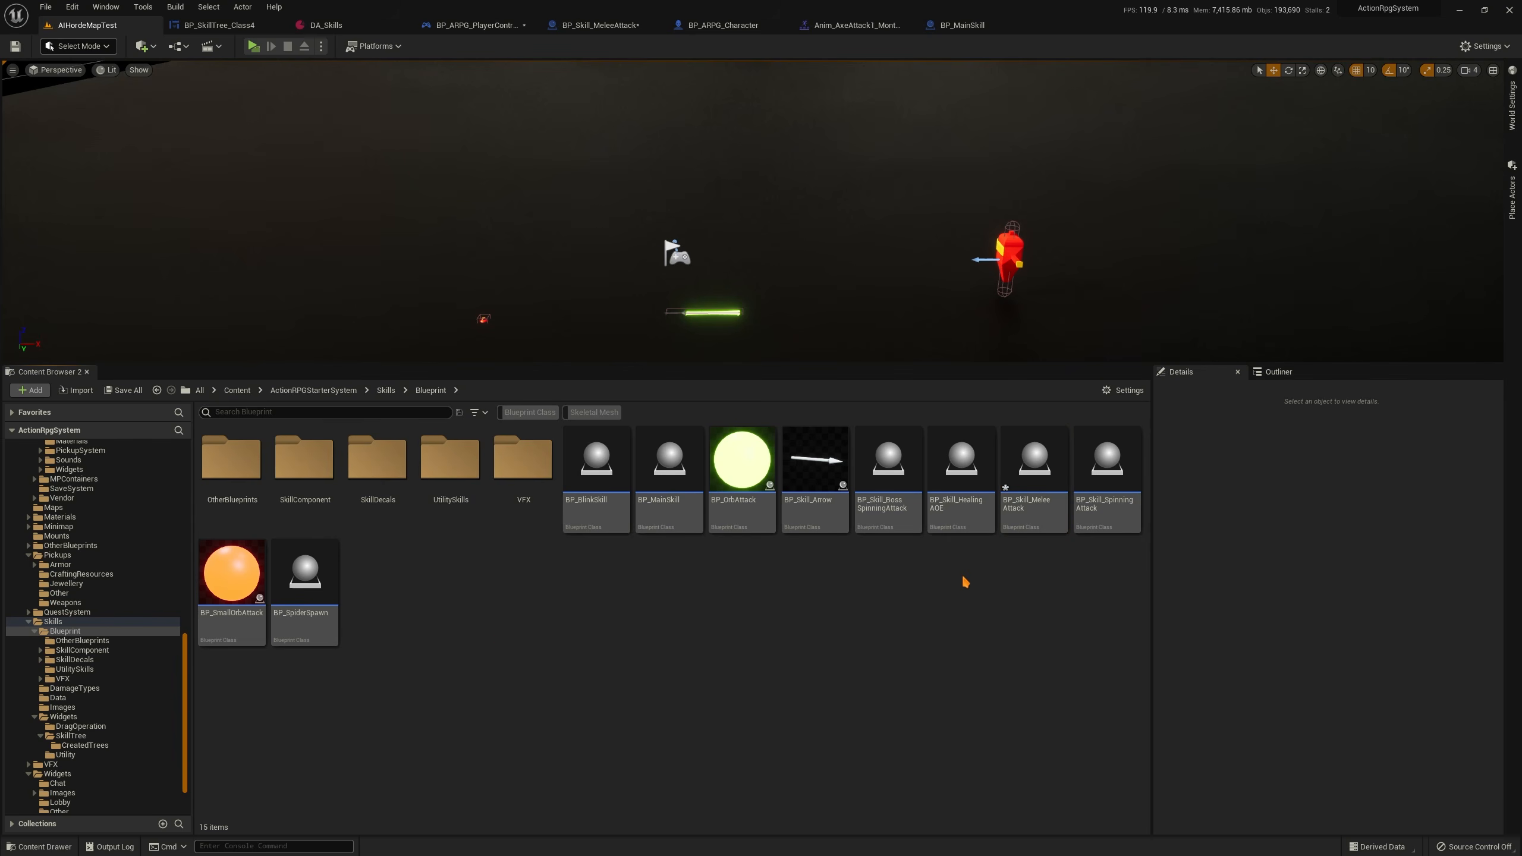
pyautogui.click(1035, 510)
pyautogui.click(1008, 585)
# Open the BP_Skill_HealingAOE blueprint and widen its event graph area
pyautogui.click(973, 494)
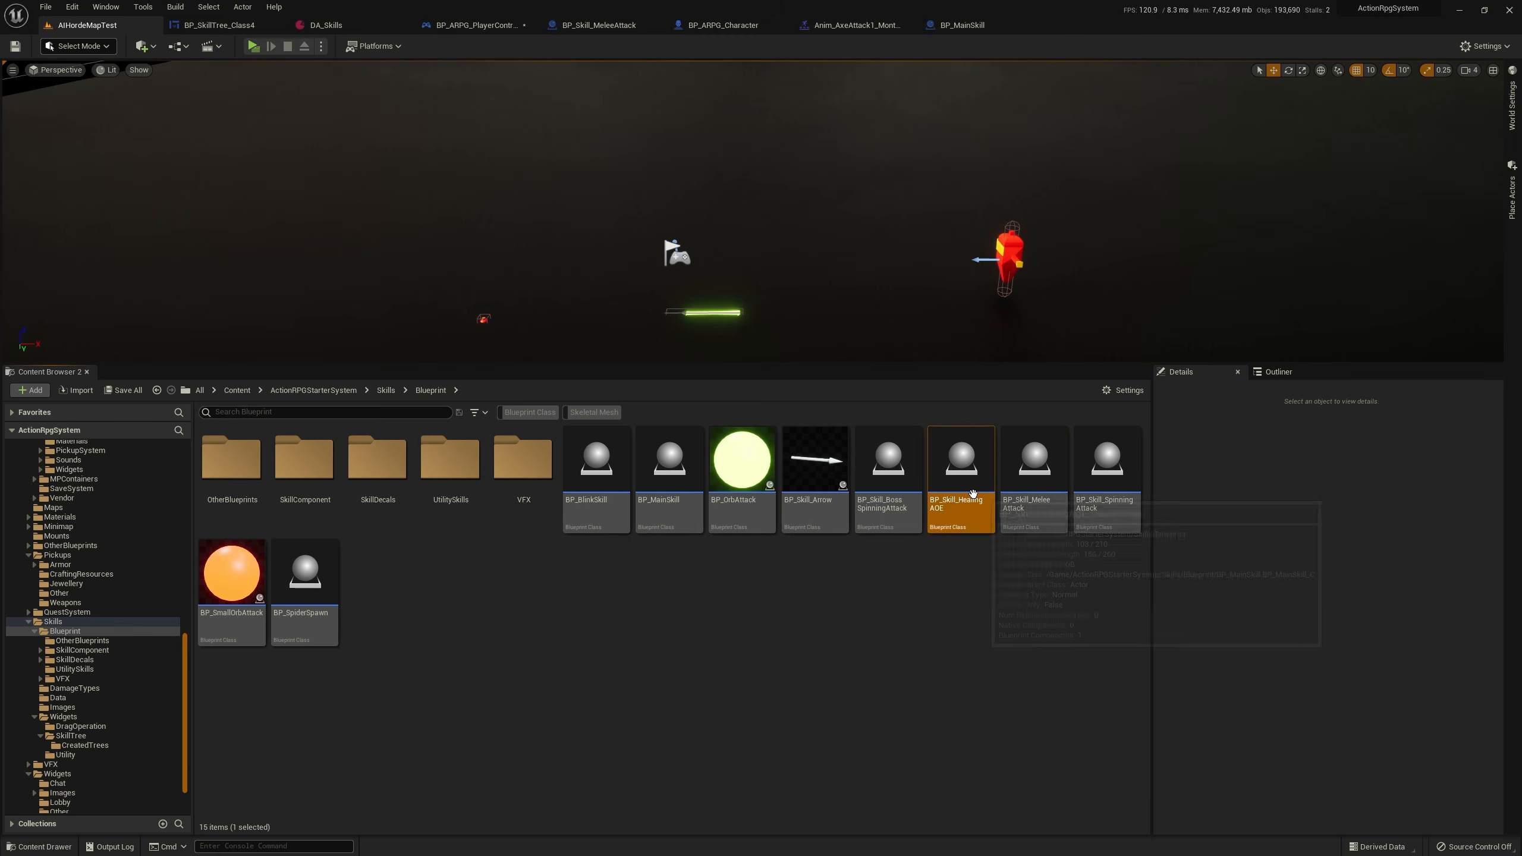
pyautogui.doubleClick(973, 493)
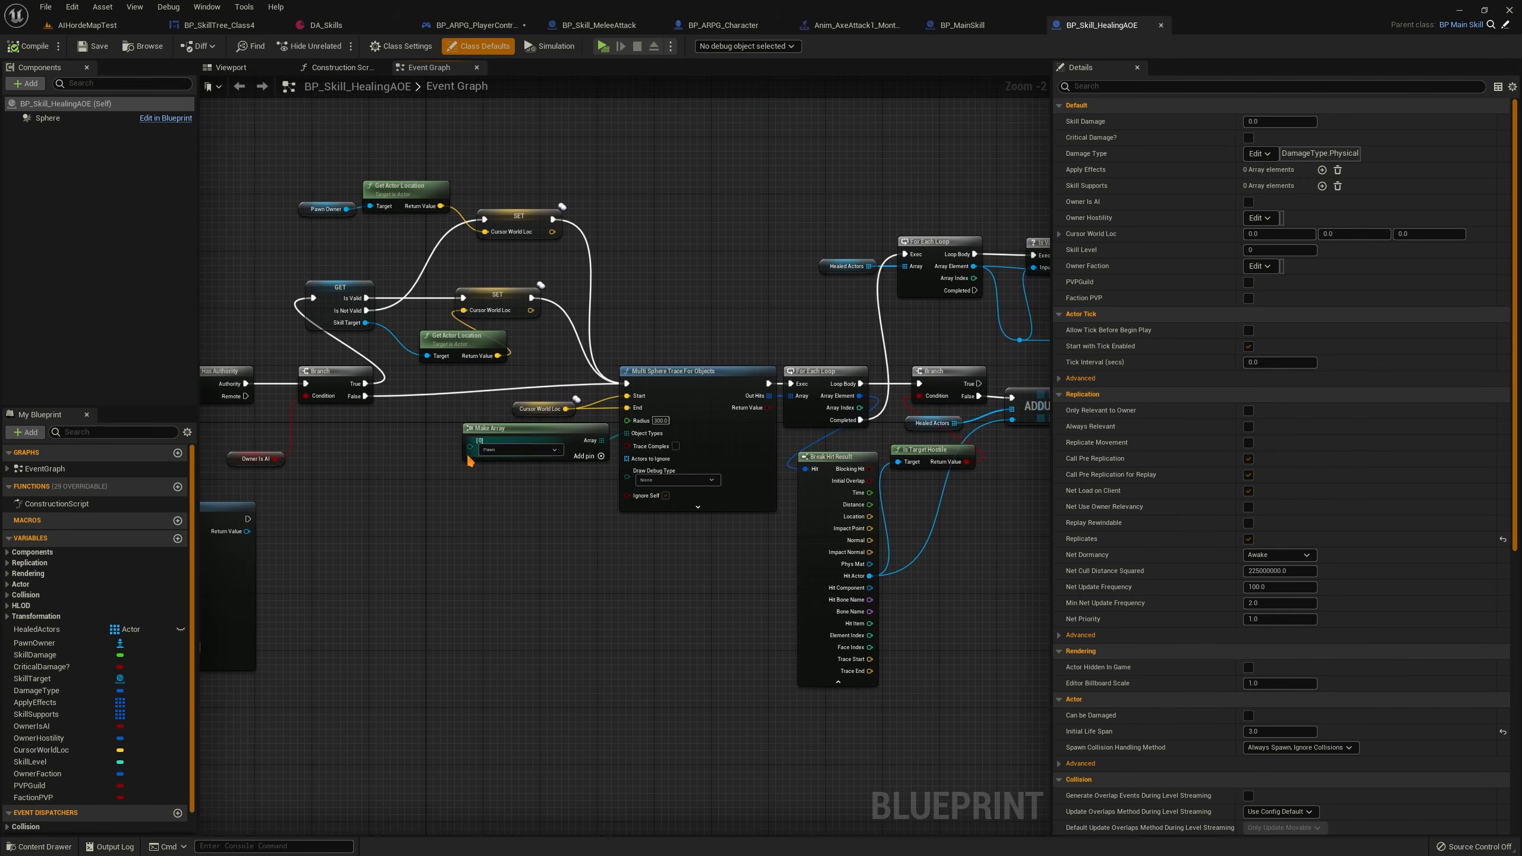
pyautogui.moveTo(469, 457); pyautogui.dragTo(724, 464, button='right')
pyautogui.scroll(2, 908, 393)
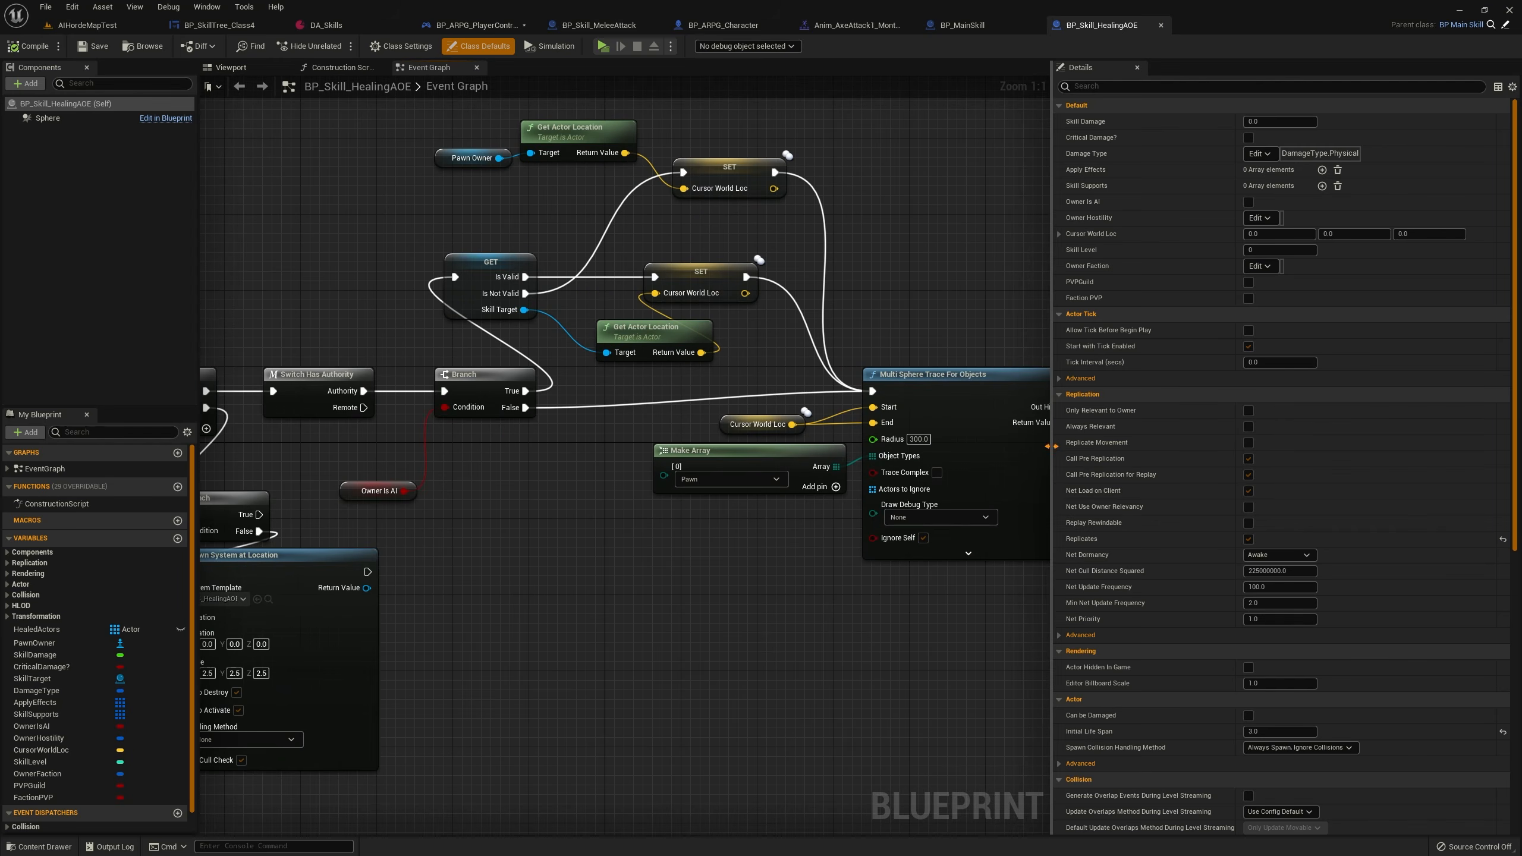
pyautogui.moveTo(1052, 446); pyautogui.dragTo(1327, 447)
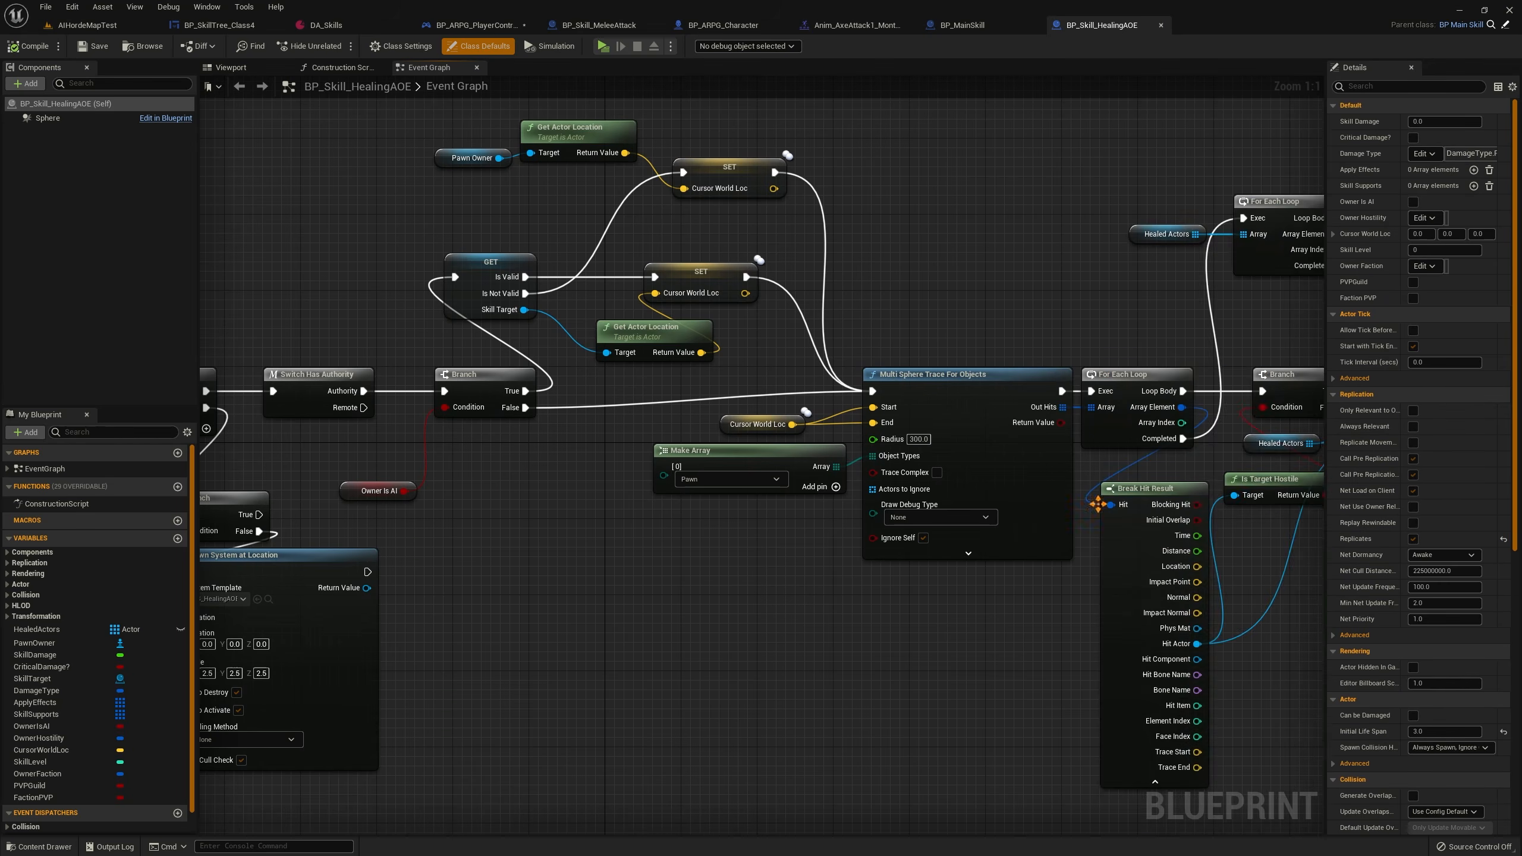
# Examine the healing skill's graph, including its sphere trace, the Is Target Hostile check, and the Apply Skill Effects and Remove Negative Effects nodes
pyautogui.moveTo(614, 595); pyautogui.dragTo(912, 583, button='right')
pyautogui.moveTo(1159, 588); pyautogui.dragTo(299, 610, button='right')
pyautogui.moveTo(798, 461); pyautogui.dragTo(820, 484, button='right')
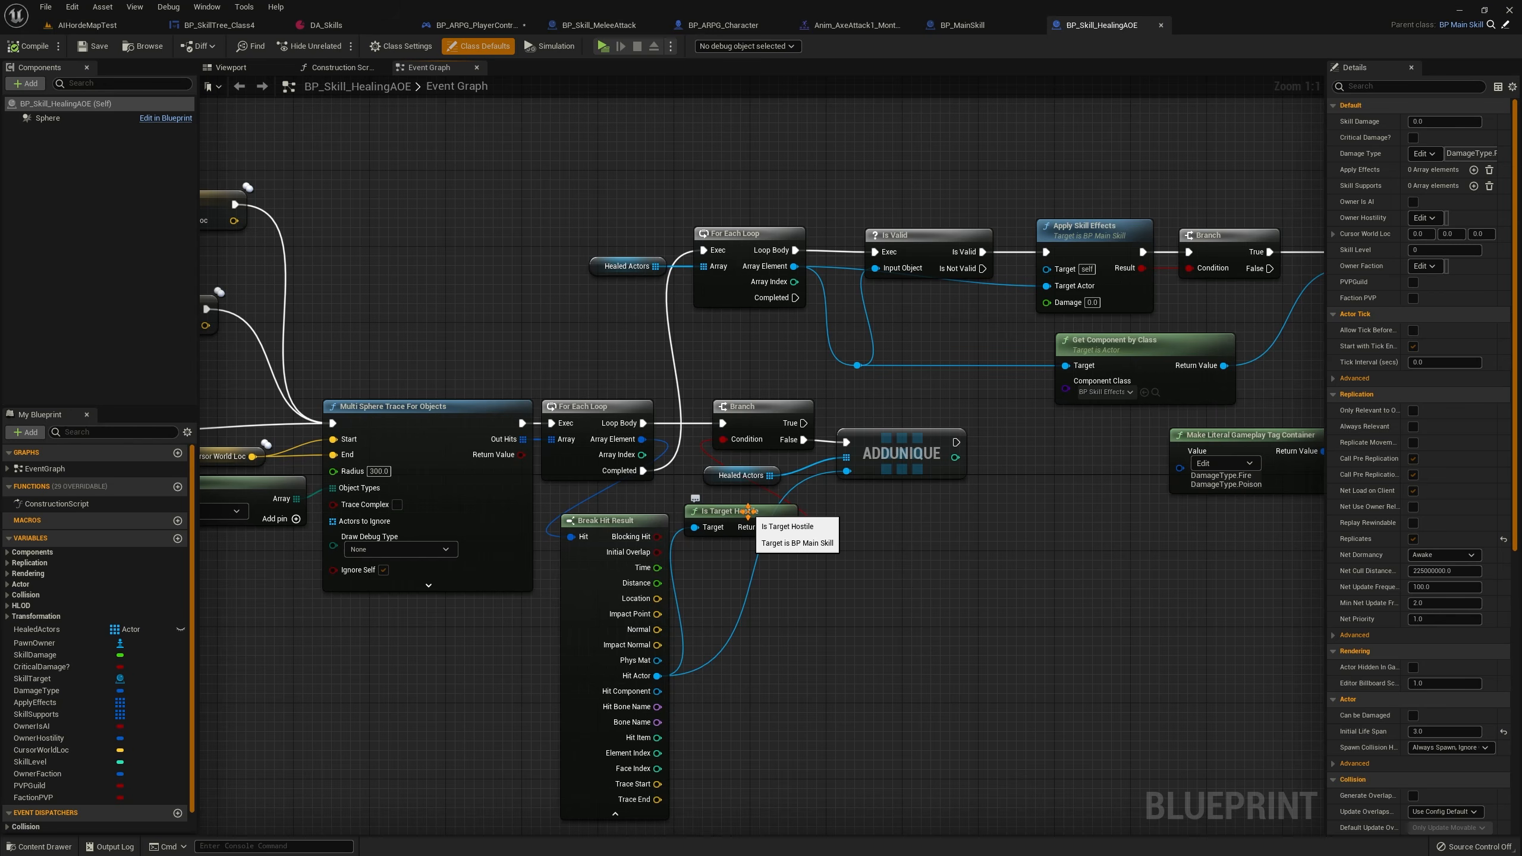
pyautogui.click(748, 511)
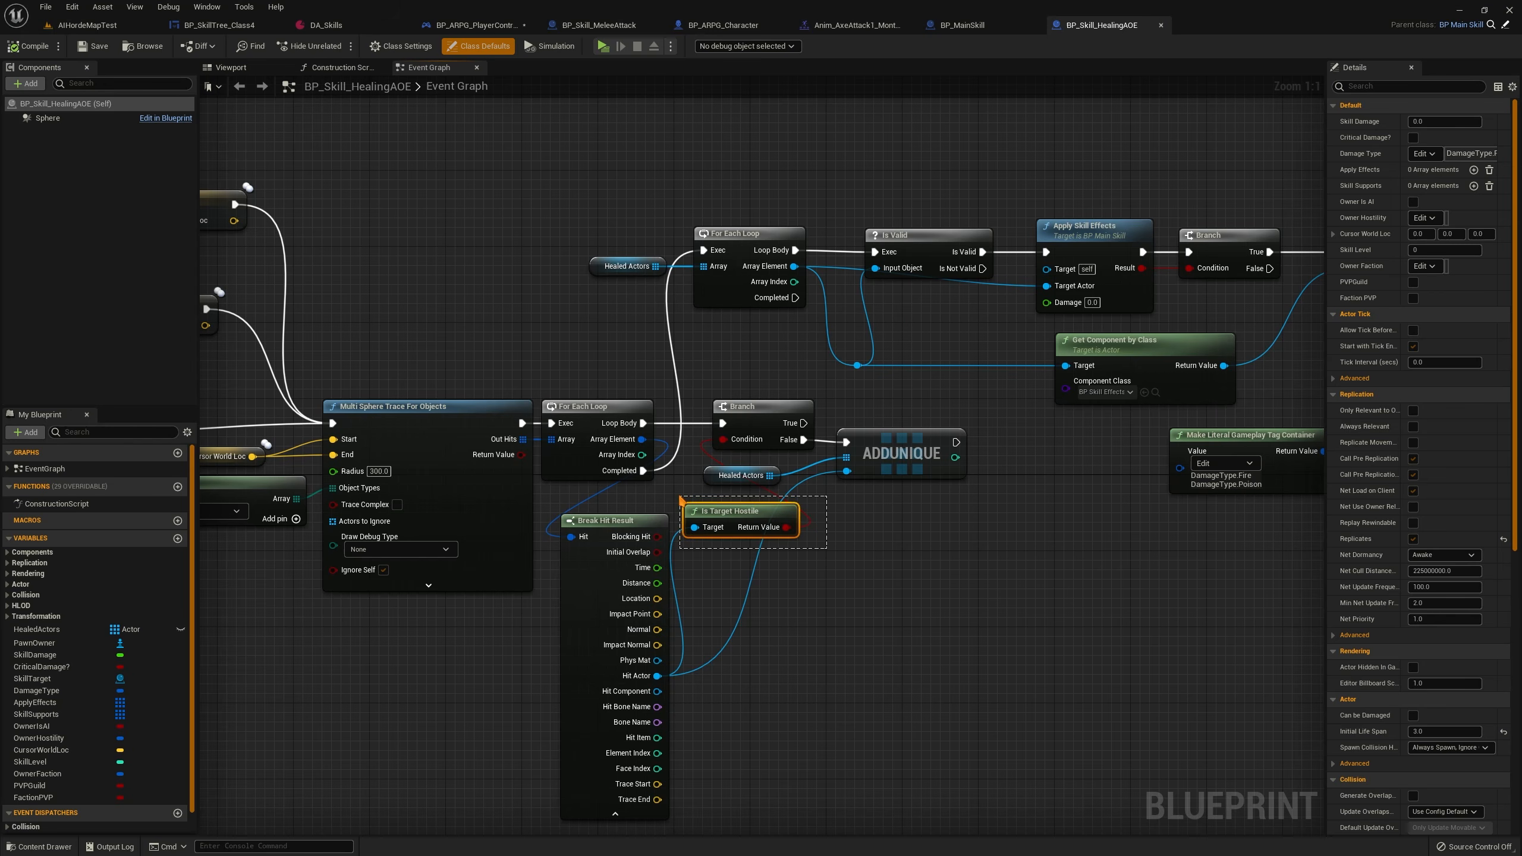
pyautogui.moveTo(849, 538); pyautogui.dragTo(856, 576, button='right')
pyautogui.moveTo(1080, 279); pyautogui.dragTo(681, 292, button='right')
pyautogui.click(697, 248)
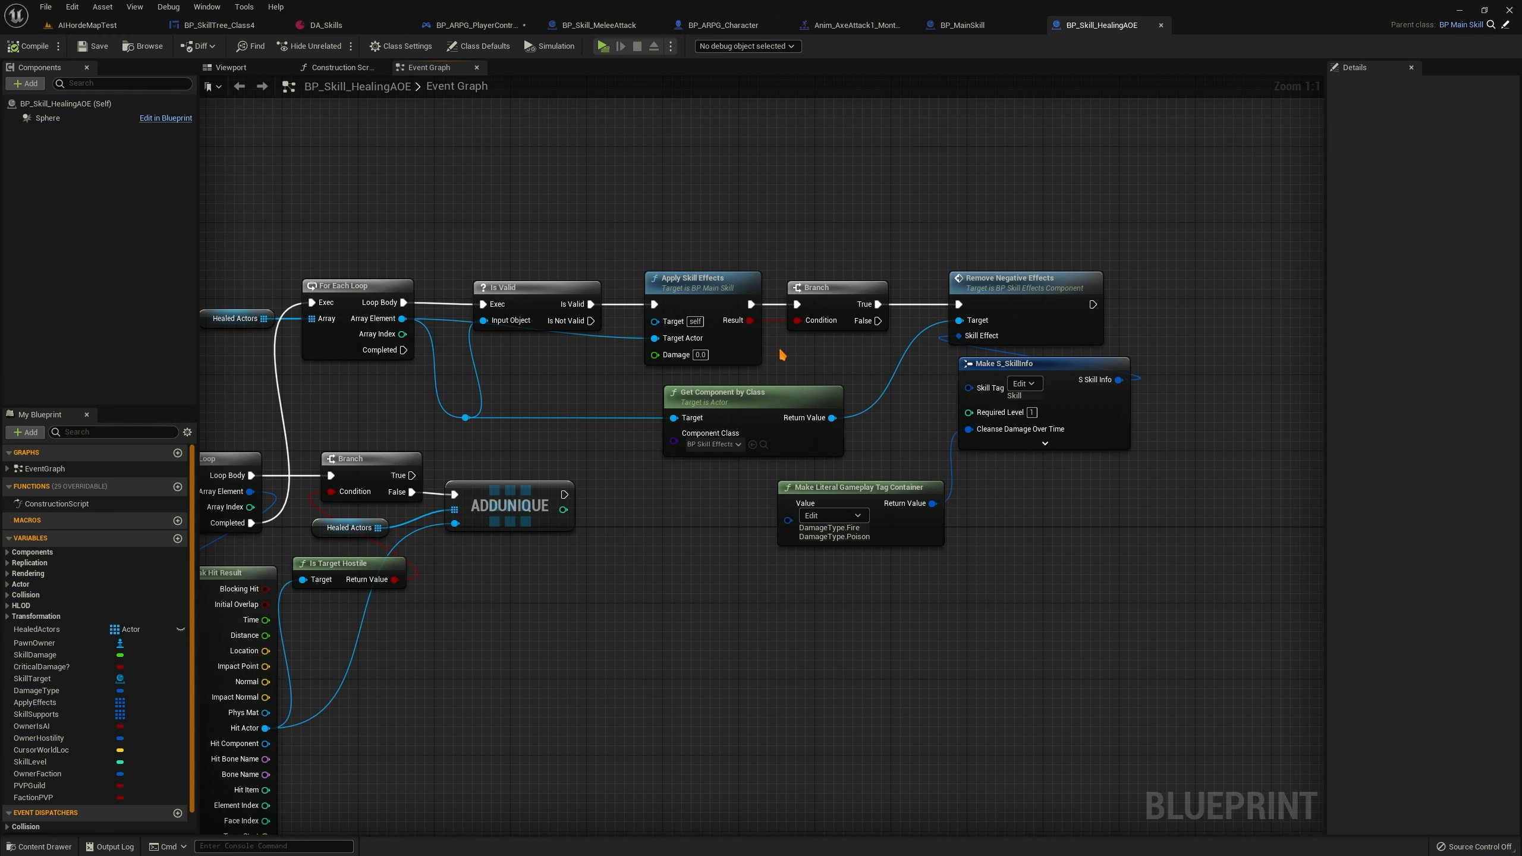
# Examine the Remove Negative Effects node together with the Make S_SkillInfo and Make Literal Gameplay Tag Container nodes feeding it
pyautogui.moveTo(1156, 211); pyautogui.dragTo(924, 317)
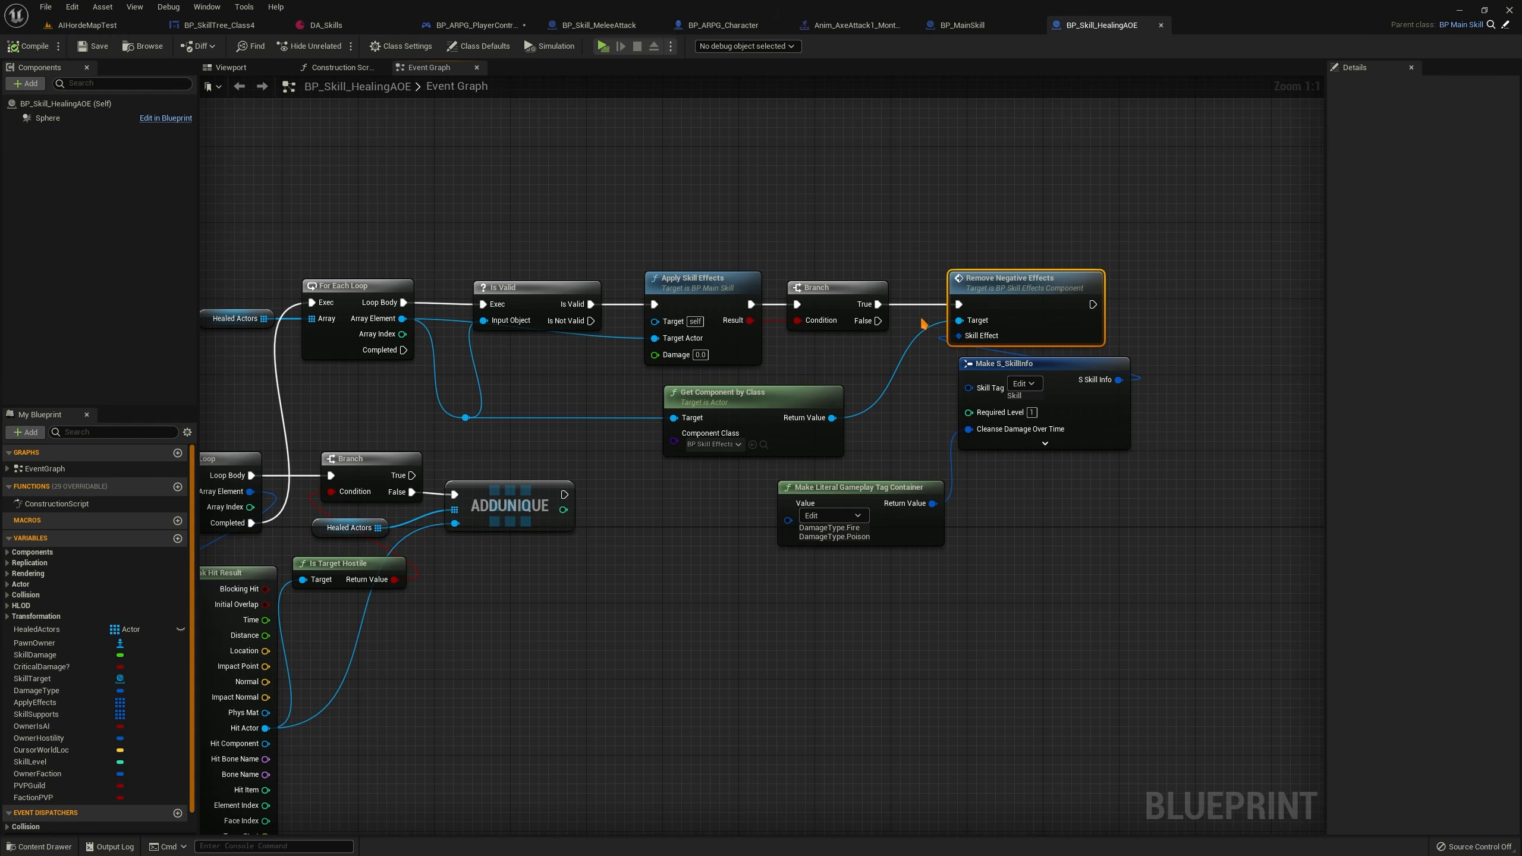
pyautogui.moveTo(1152, 215); pyautogui.dragTo(936, 327)
pyautogui.moveTo(1186, 607); pyautogui.dragTo(1066, 515)
pyautogui.moveTo(544, 162); pyautogui.dragTo(710, 188, button='right')
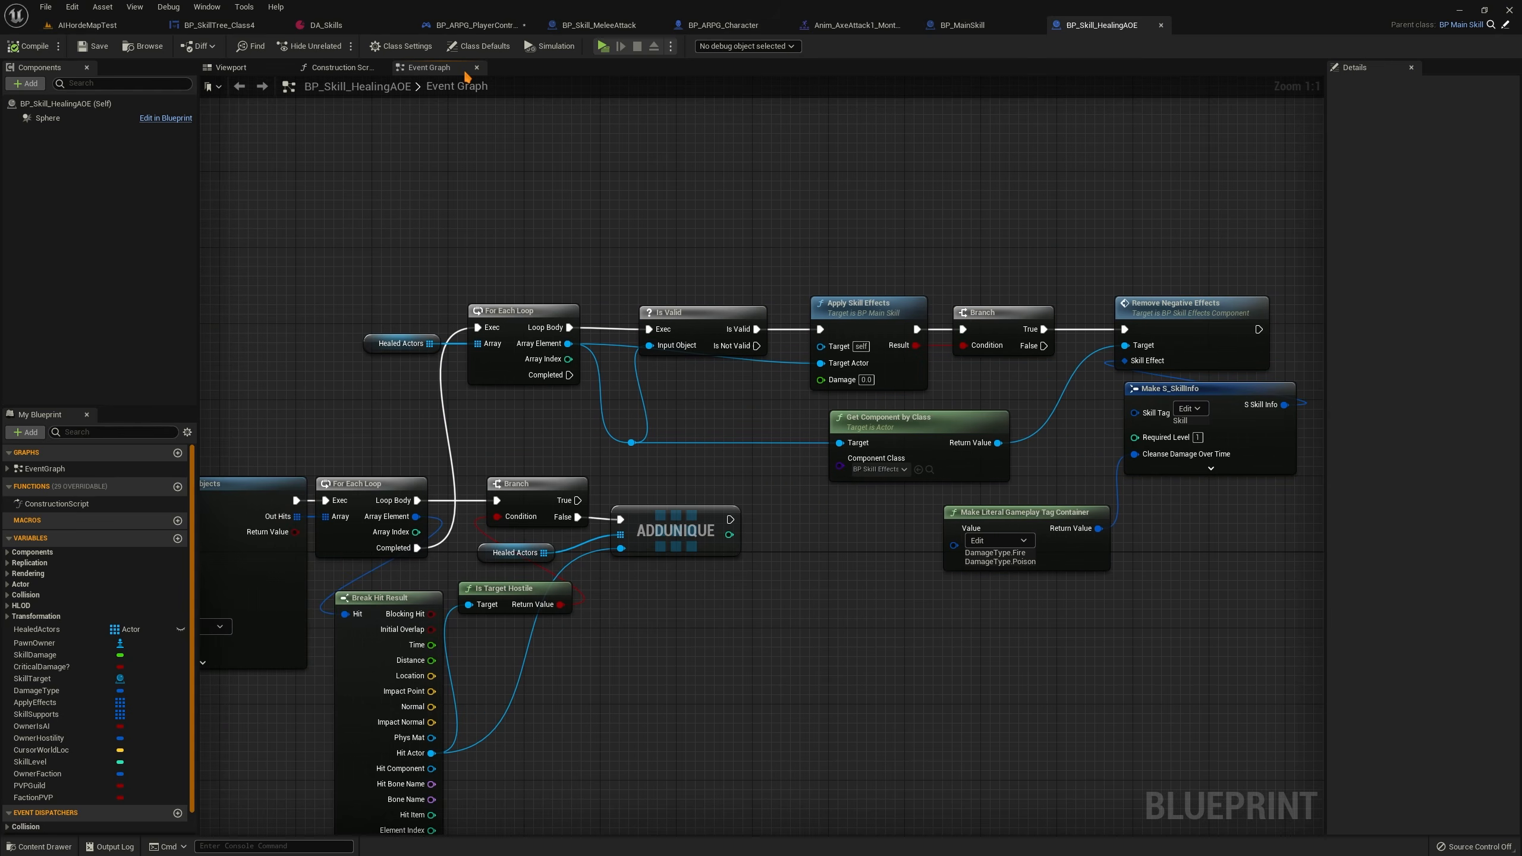
# Show the healing skill's class defaults in a widened details area and filter the properties by "repl" to check the replication settings
pyautogui.click(477, 46)
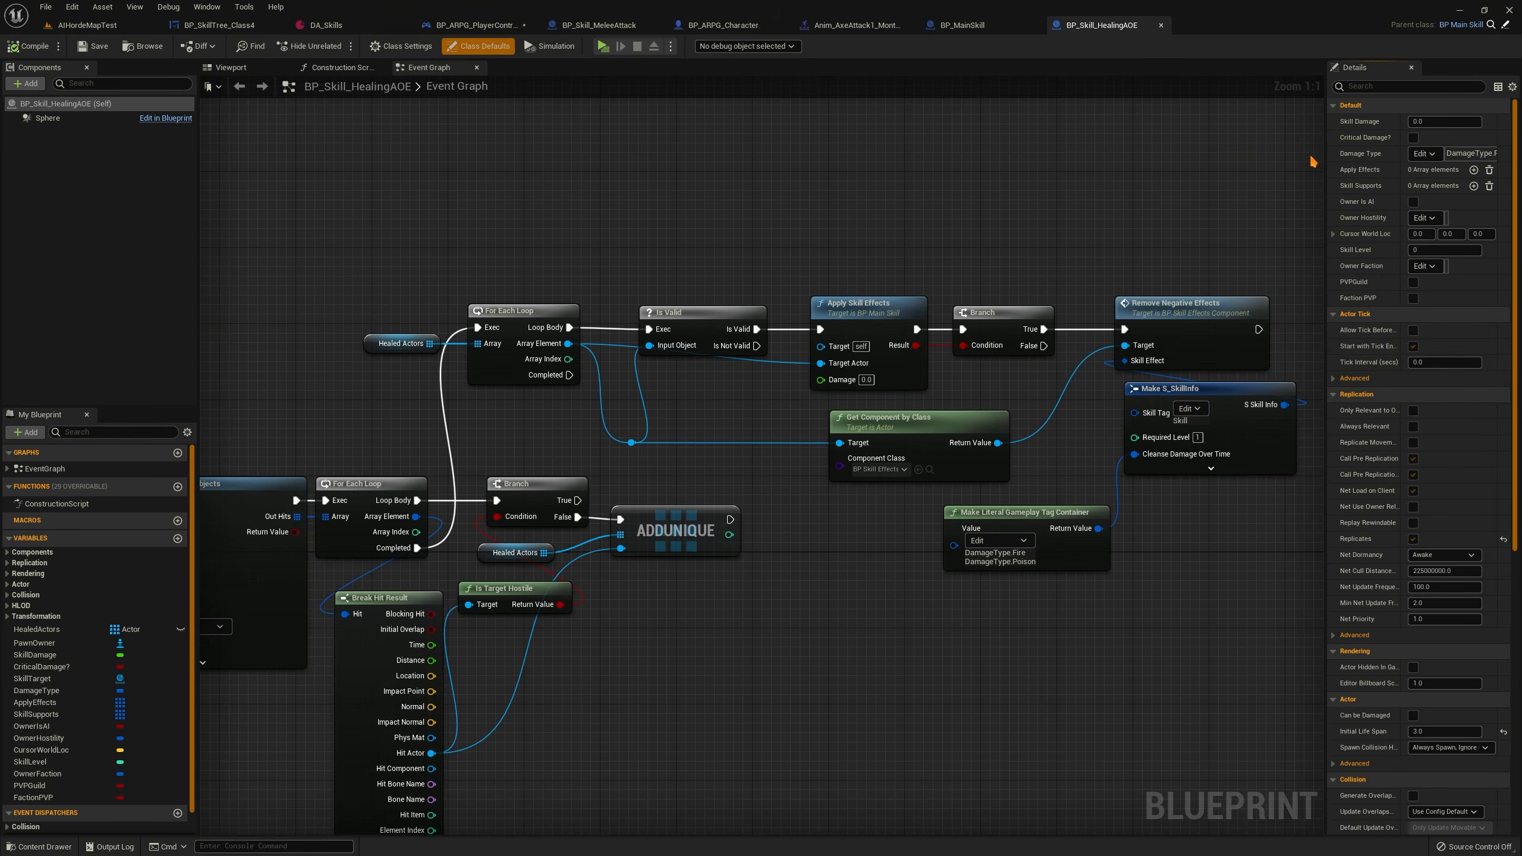
pyautogui.moveTo(1325, 161); pyautogui.dragTo(1028, 108)
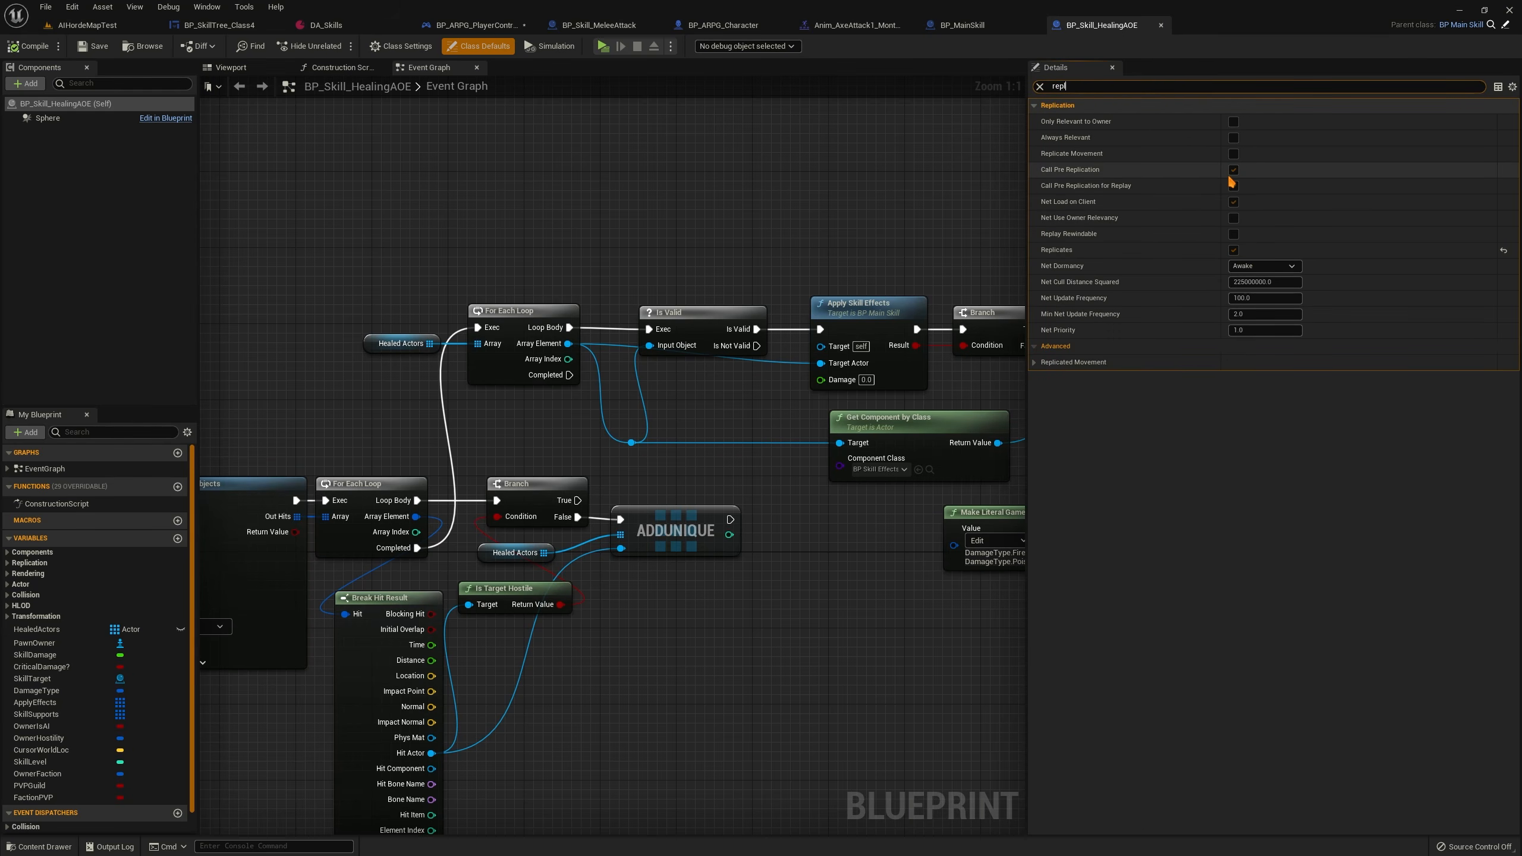
# Locate BP_Skill_HealingAOE in the project content and look over the neighbouring skill blueprints, such as BP_OrbAttack and BP_Skill_Arrow
pyautogui.click(149, 47)
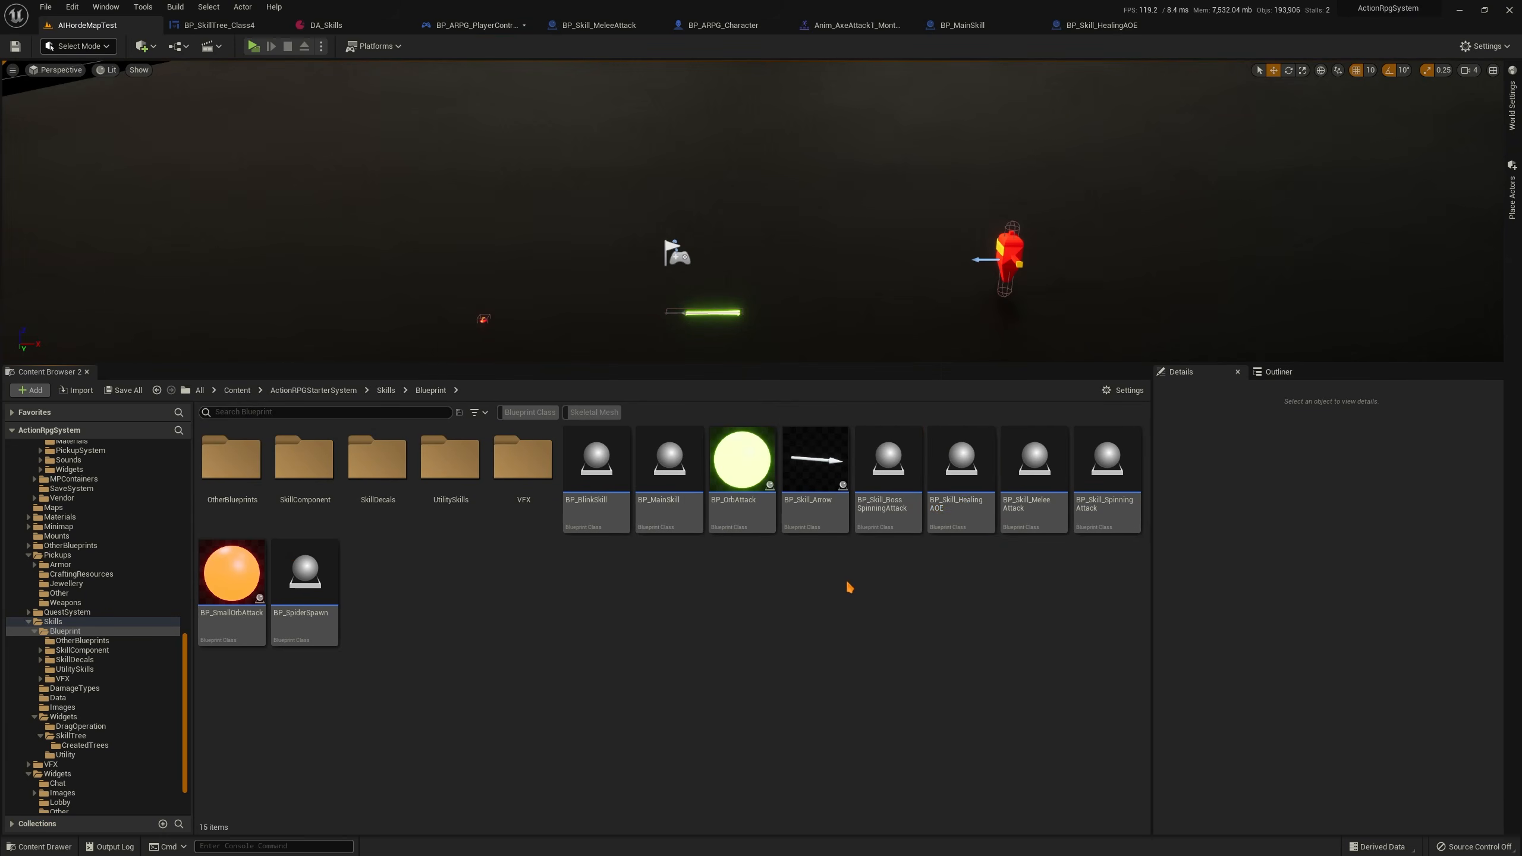
pyautogui.click(740, 503)
pyautogui.click(765, 583)
pyautogui.click(806, 499)
pyautogui.click(892, 594)
pyautogui.click(867, 494)
pyautogui.click(914, 563)
pyautogui.click(931, 490)
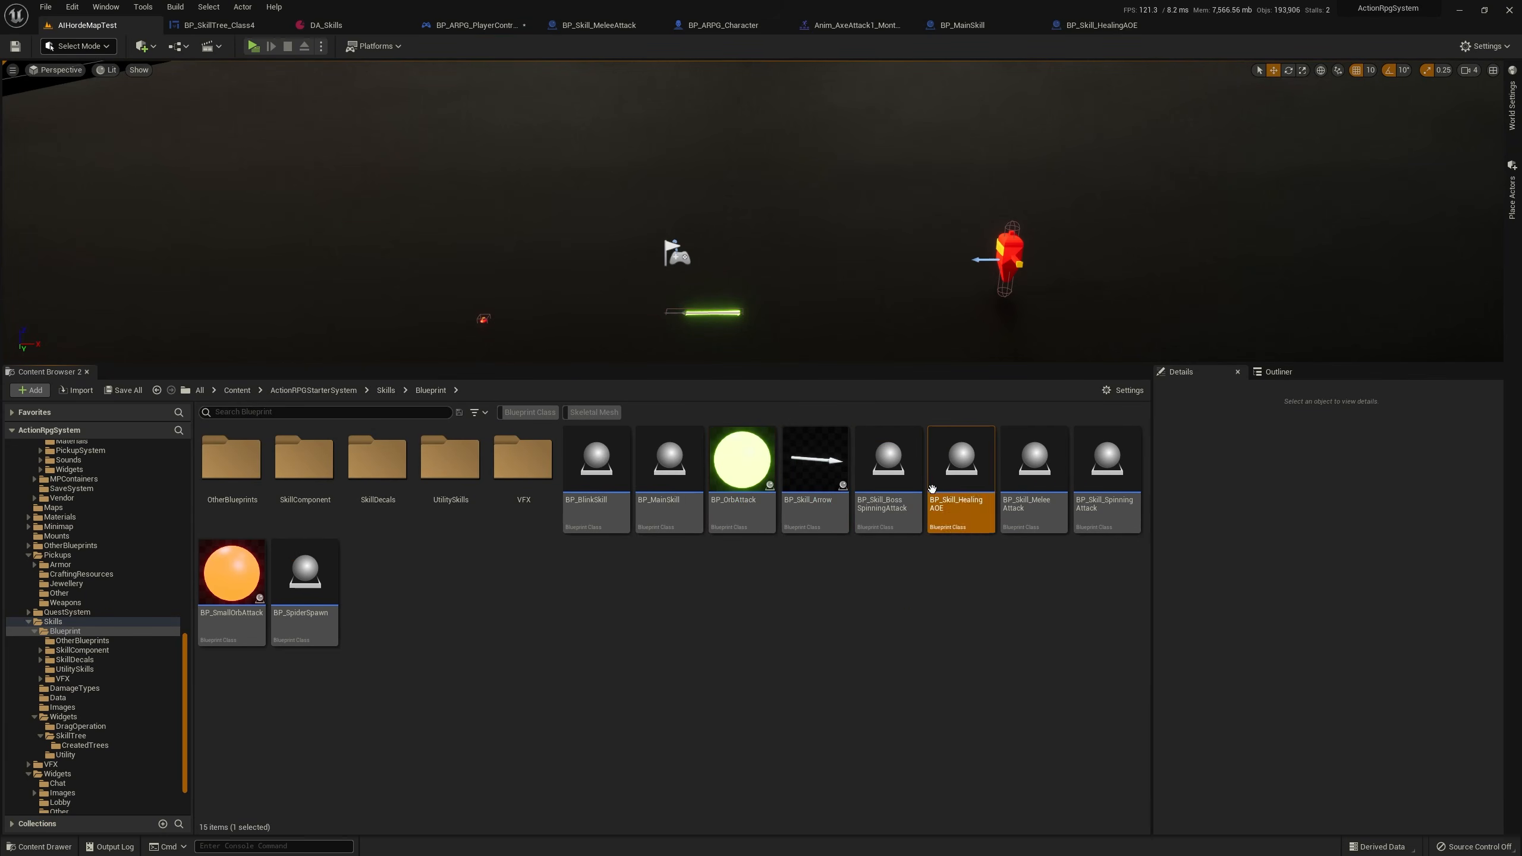
pyautogui.click(926, 615)
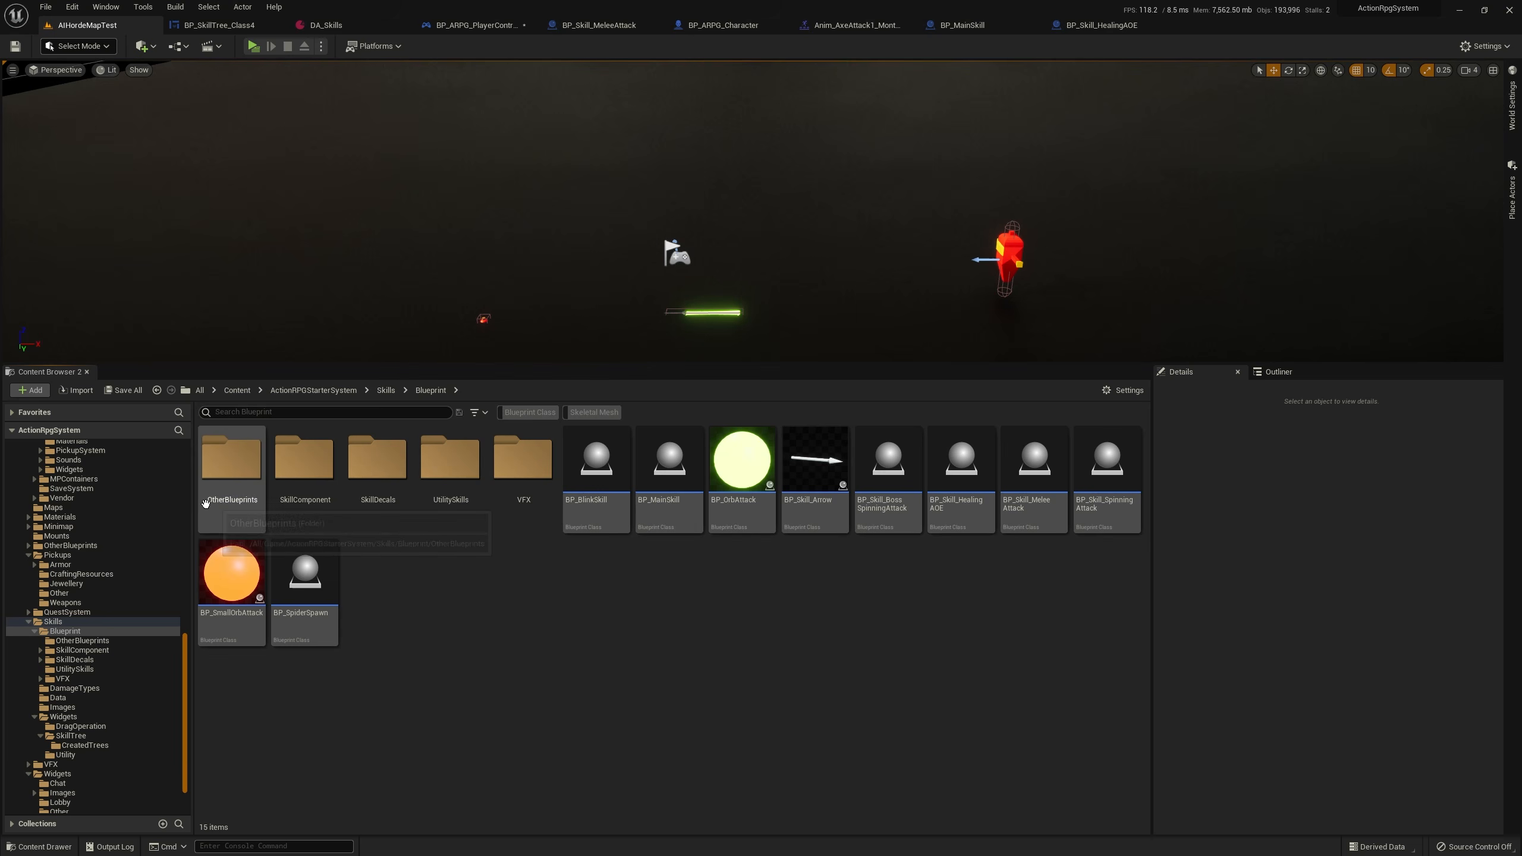
# Open BP_SpawnMount from the UtilitySkills folder and examine its Handle Skill function from the mount spawn to the return node
pyautogui.doubleClick(448, 468)
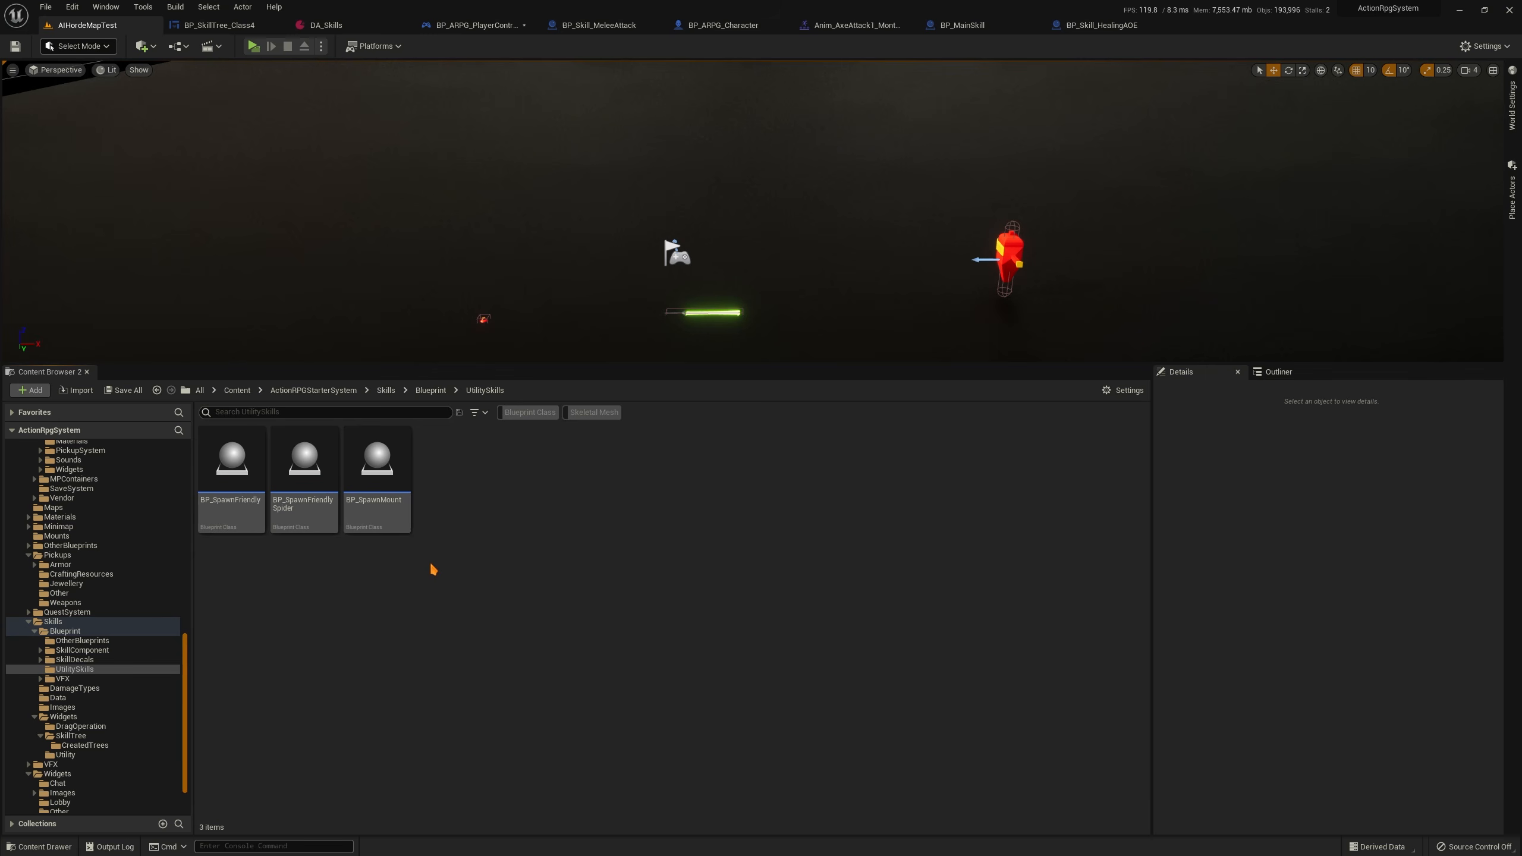
pyautogui.doubleClick(372, 523)
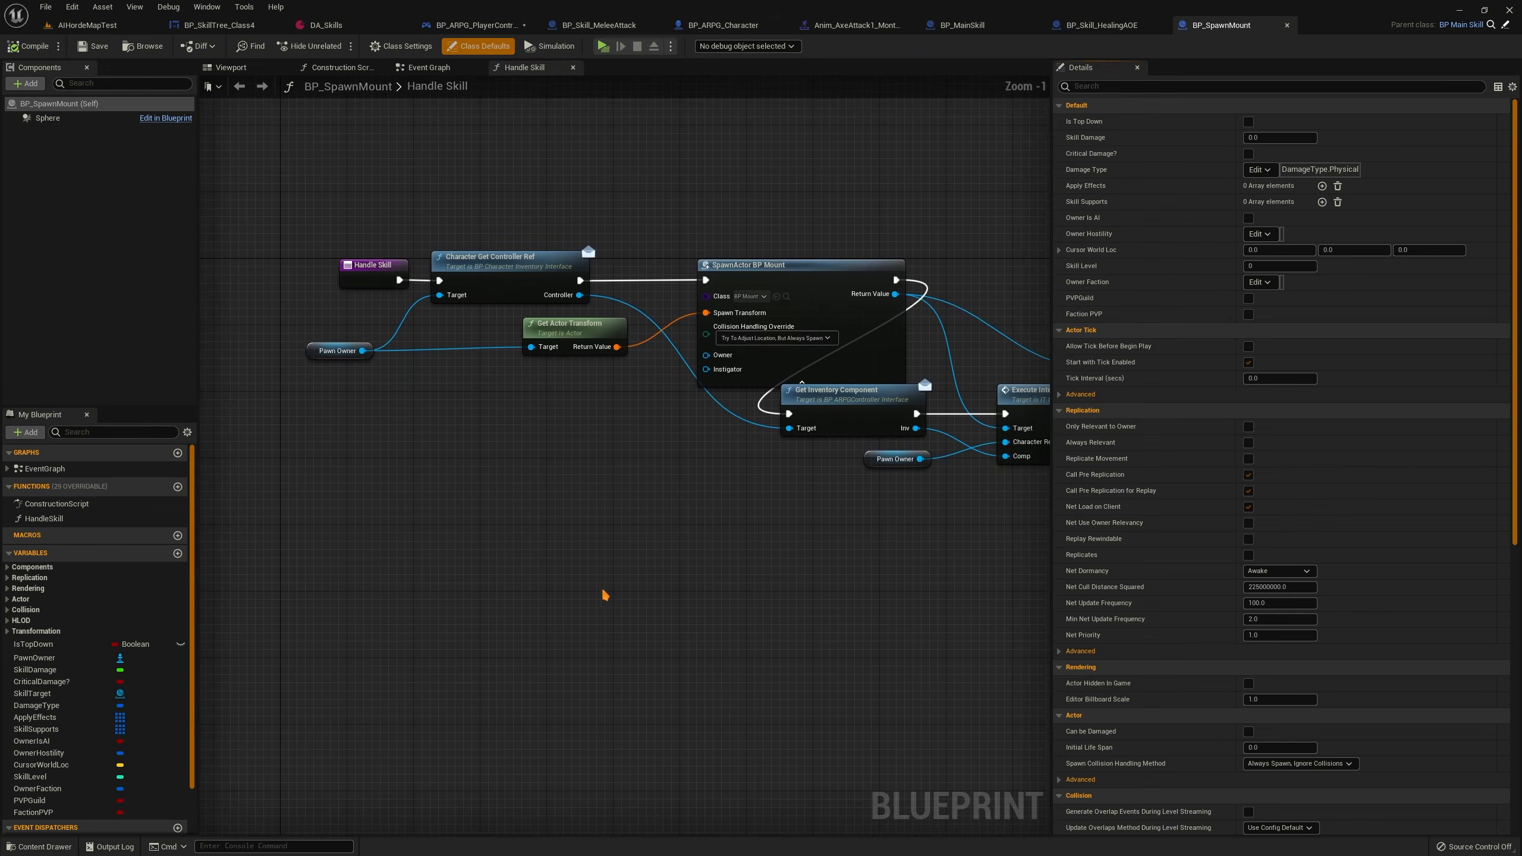
pyautogui.moveTo(720, 249); pyautogui.dragTo(710, 323, button='right')
pyautogui.moveTo(1036, 595); pyautogui.dragTo(628, 533, button='right')
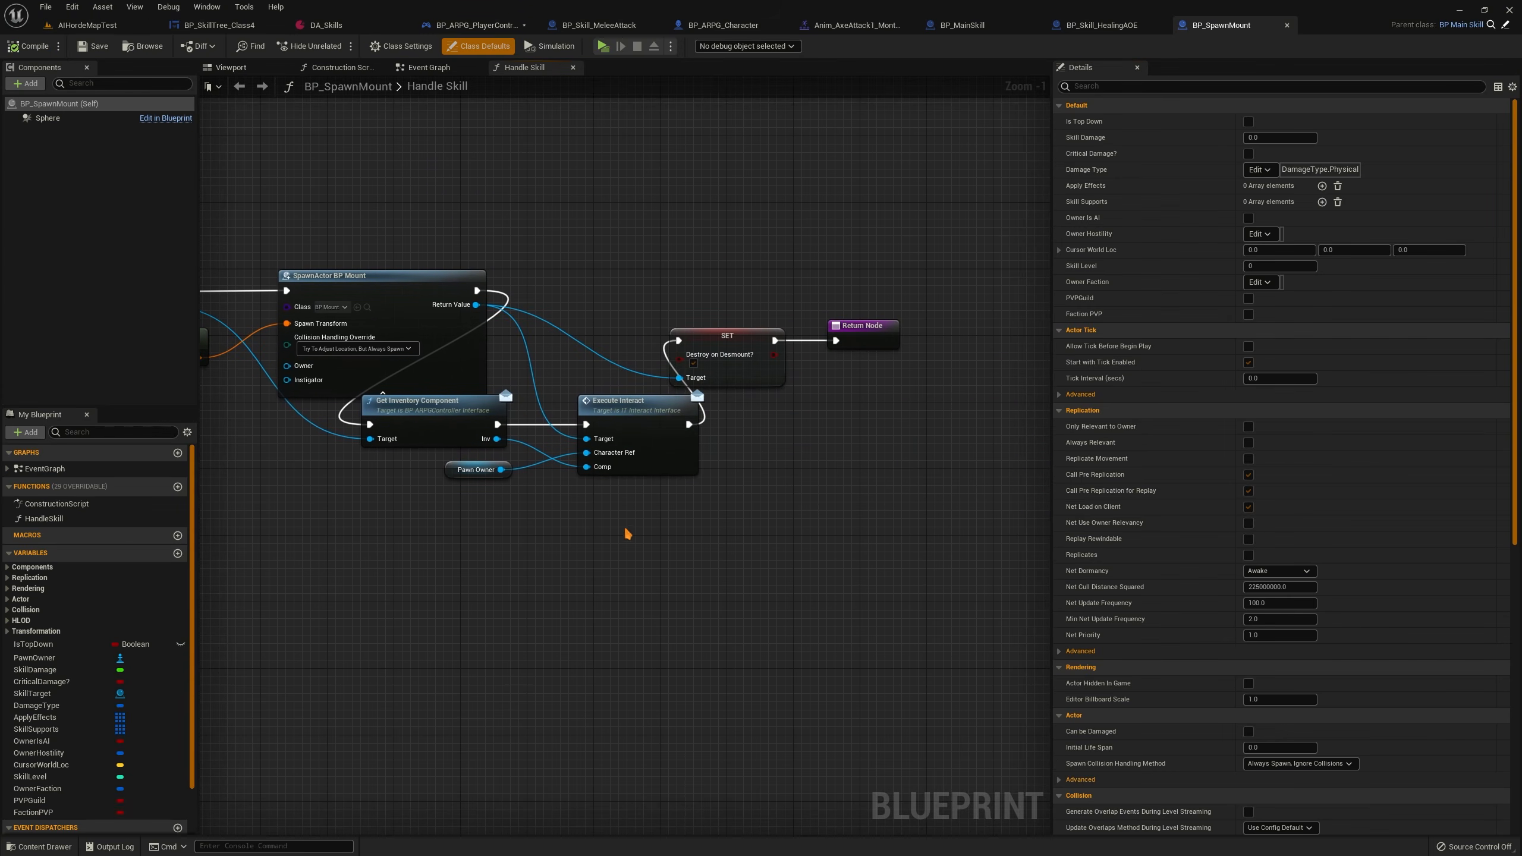
# Switch to the AIHordeMapTest level and open the ActionRPGStarterSystem/AI/AIPresets content folder
pyautogui.moveTo(722, 583); pyautogui.dragTo(810, 585, button='right')
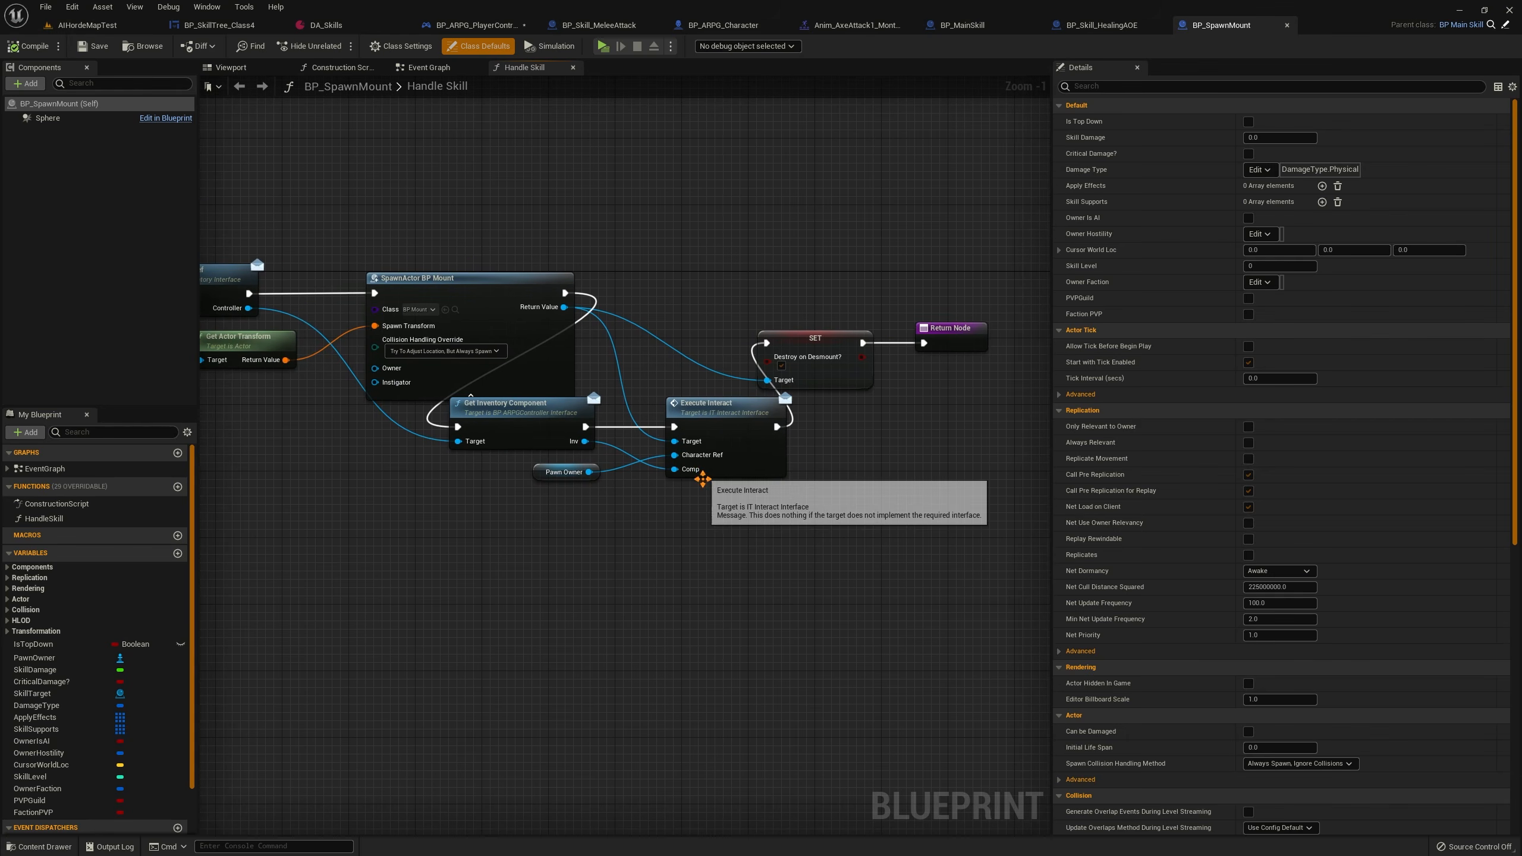
pyautogui.hotkey('alt', 'Tab')
pyautogui.moveTo(186, 643); pyautogui.dragTo(183, 484)
pyautogui.click(62, 467)
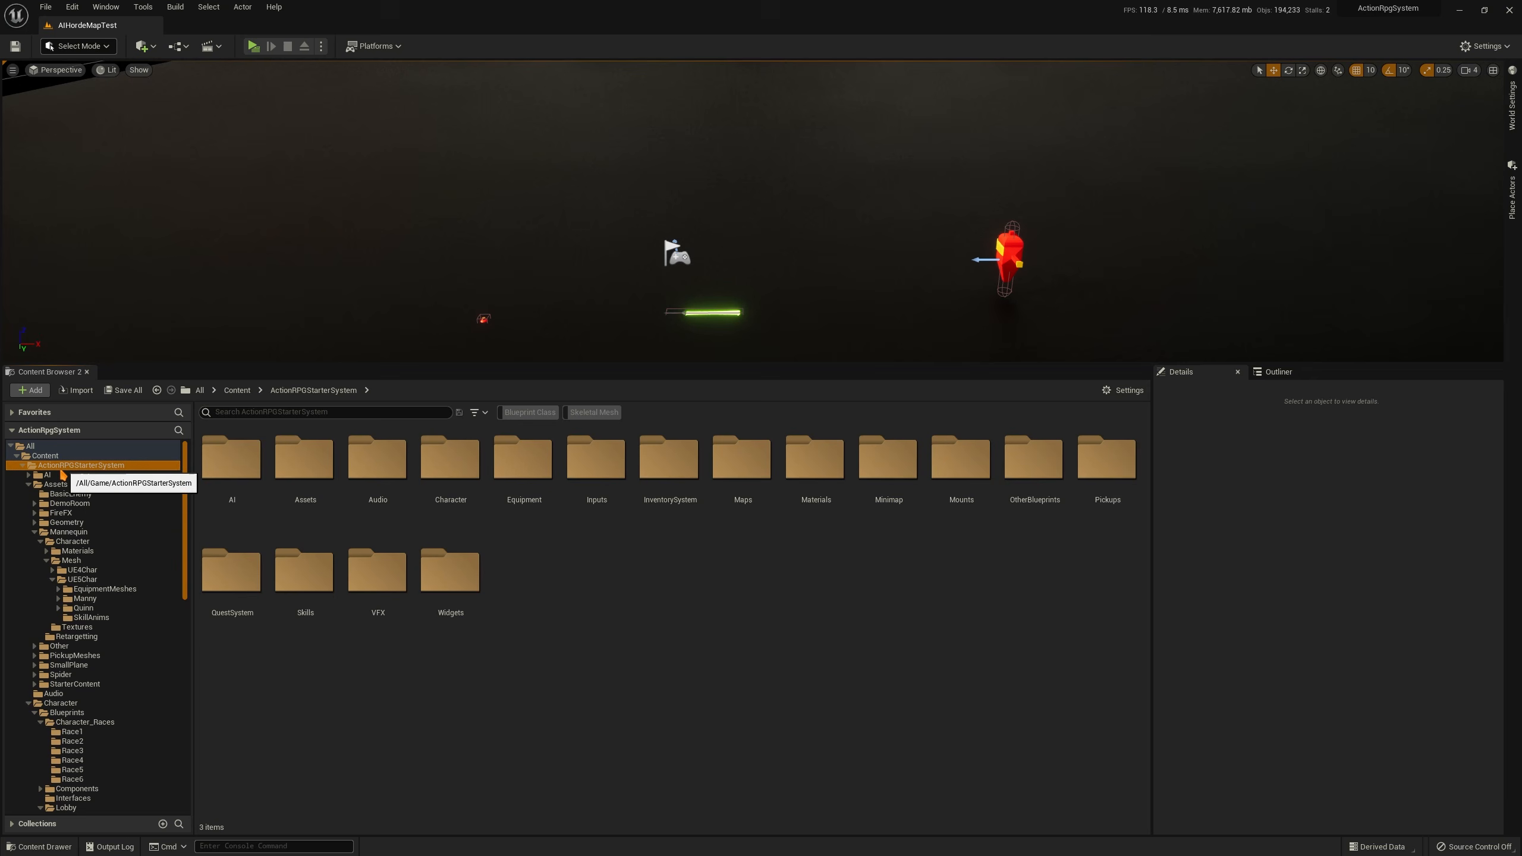
pyautogui.doubleClick(232, 459)
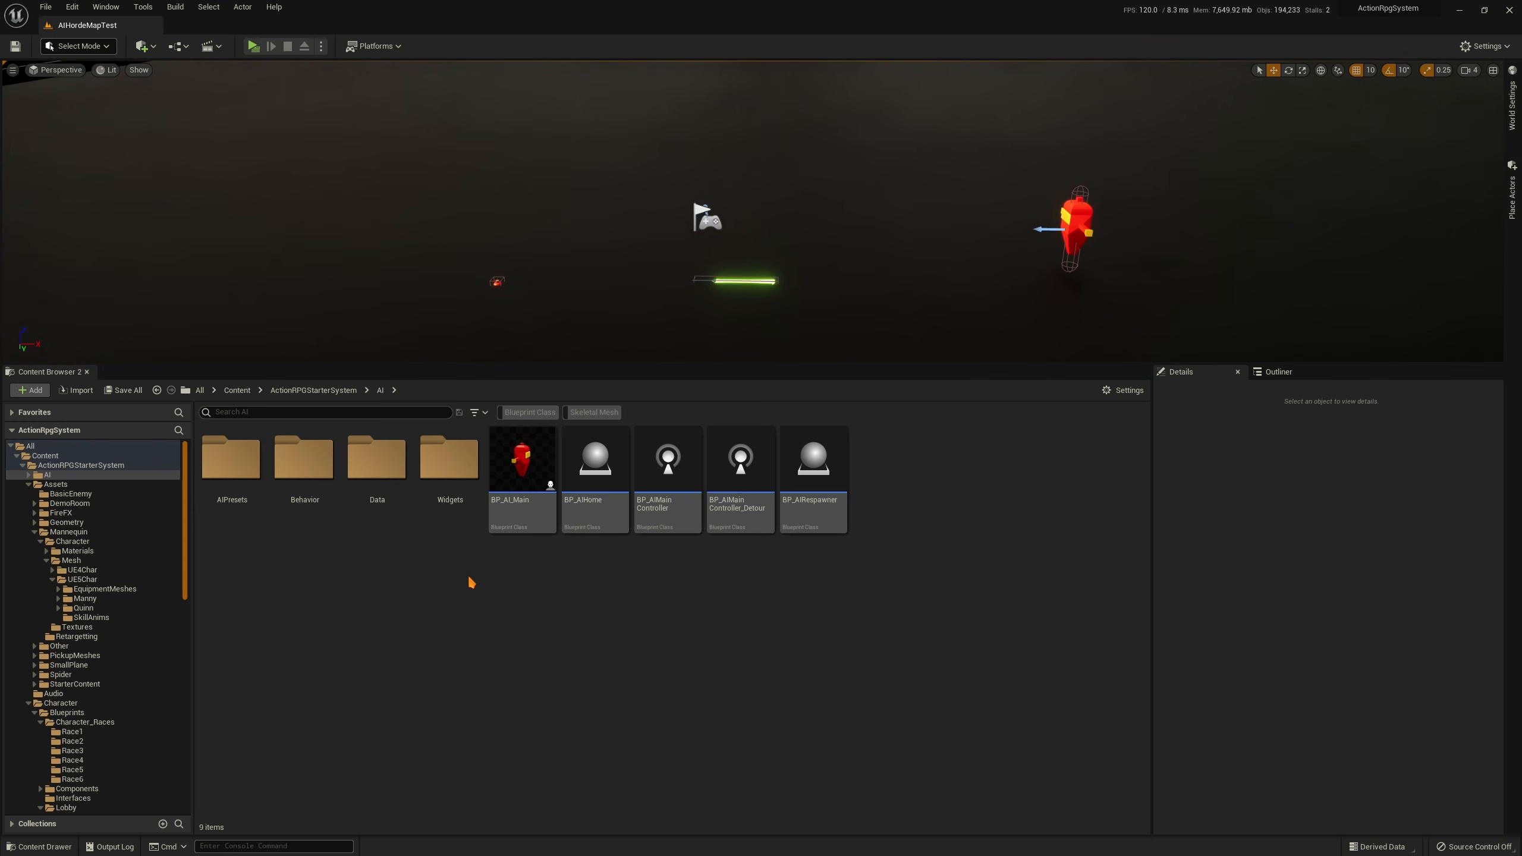
pyautogui.click(496, 516)
pyautogui.doubleClick(238, 527)
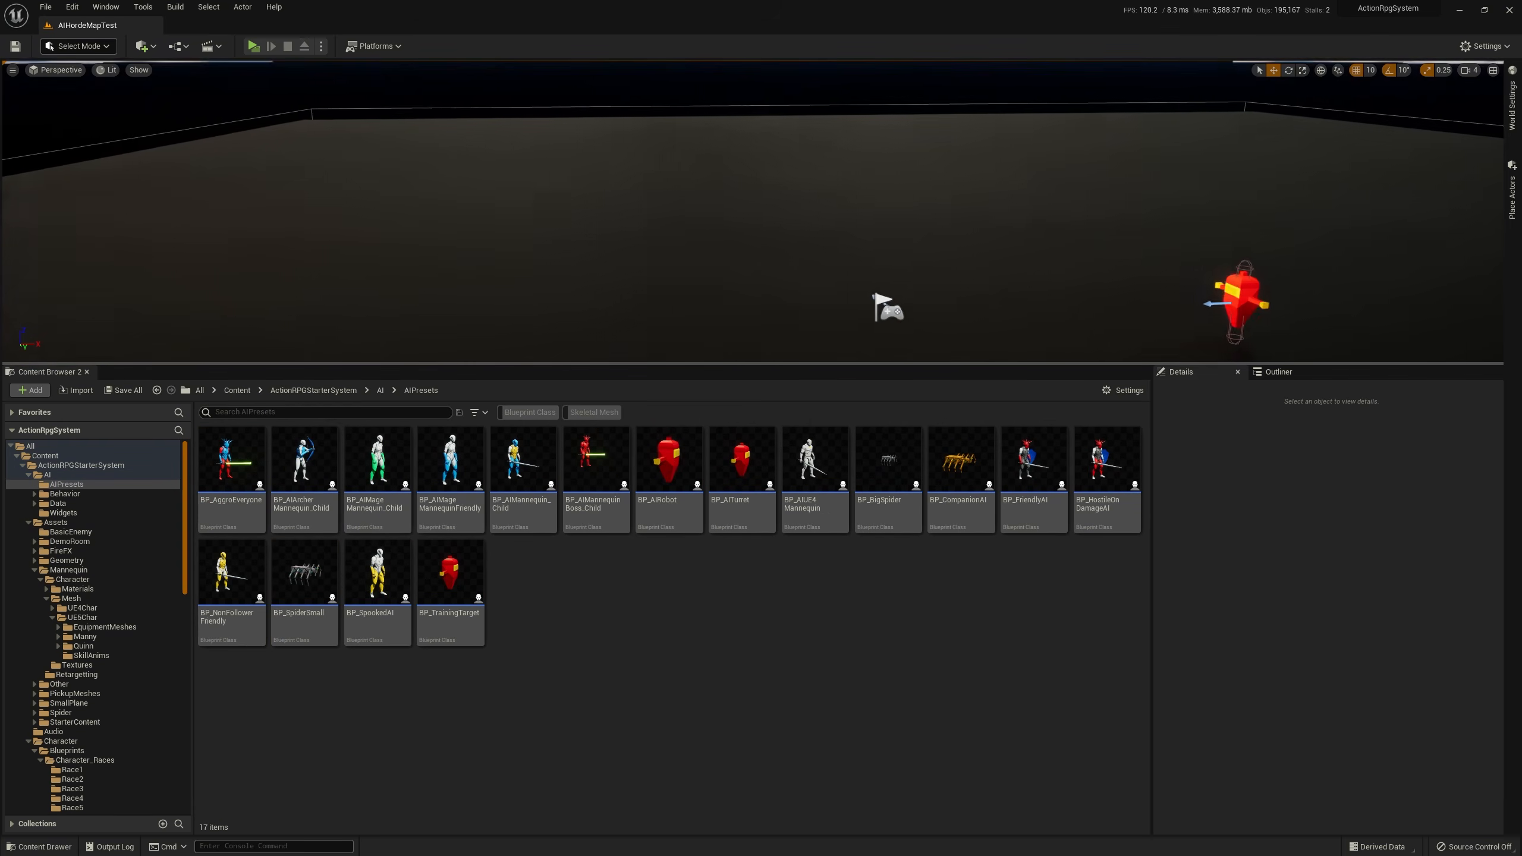
# Open the BP_AIMageMannequinFriendly blueprint and examine the Set Friendly Actor and Set Hostility logic in its event graph
pyautogui.click(214, 499)
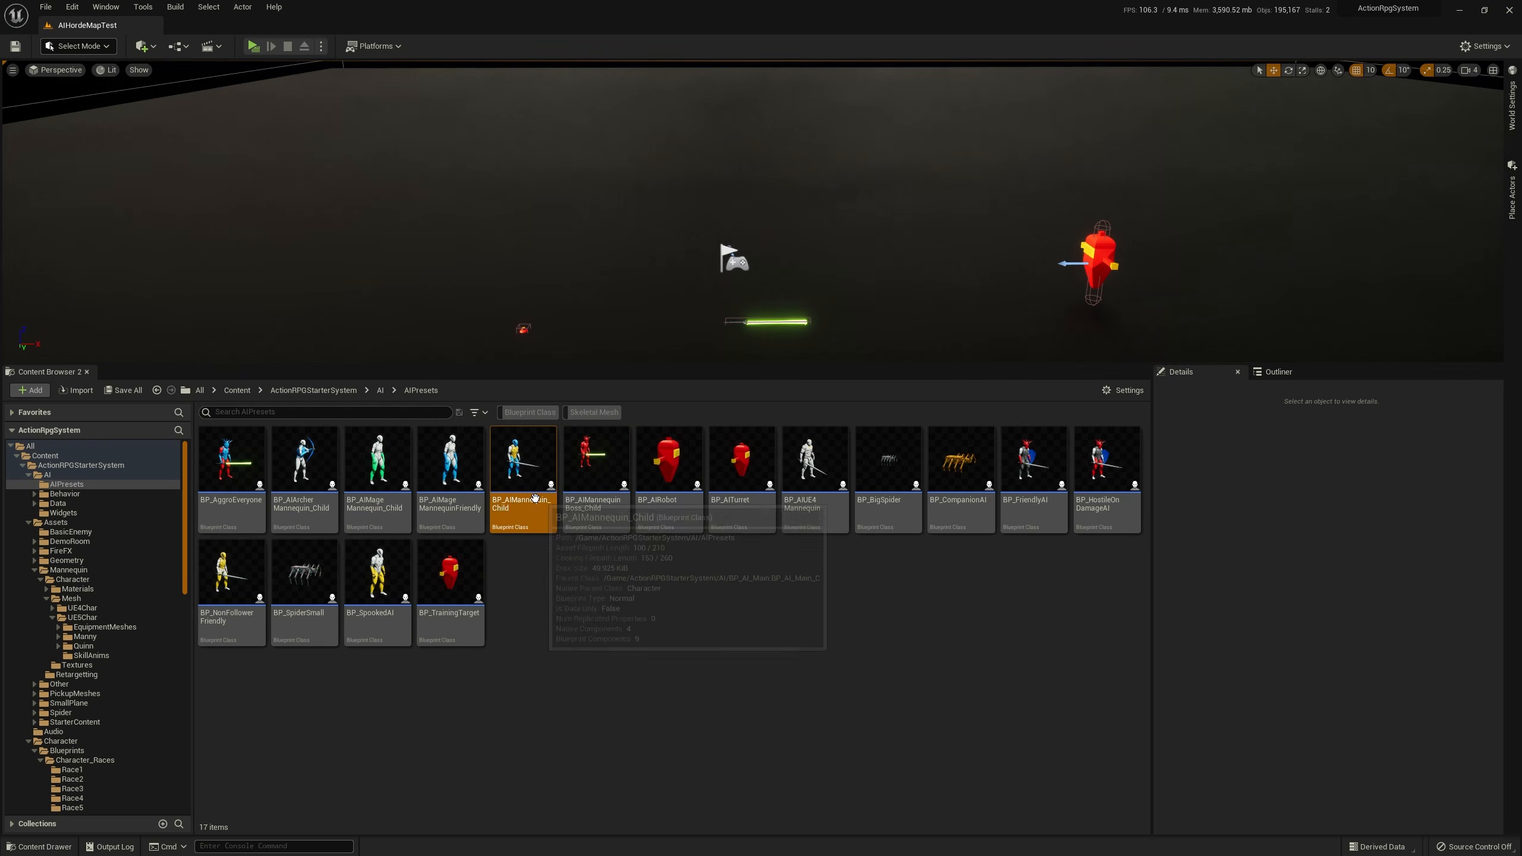
pyautogui.doubleClick(453, 484)
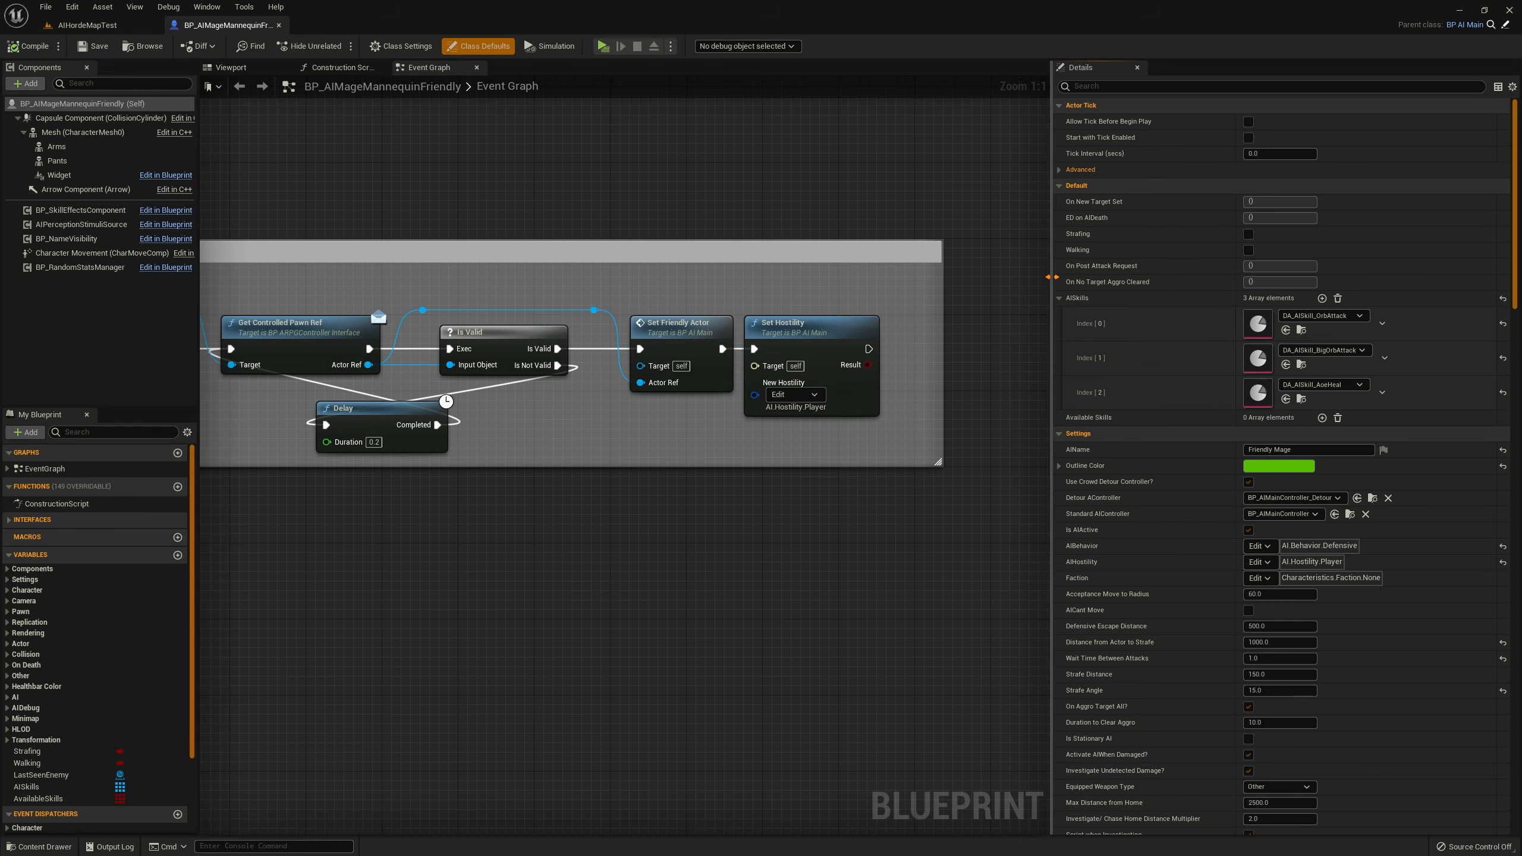
pyautogui.moveTo(1053, 271); pyautogui.dragTo(927, 423)
pyautogui.scroll(-2, 477, 375)
pyautogui.moveTo(289, 391); pyautogui.dragTo(541, 392, button='right')
pyautogui.moveTo(839, 360); pyautogui.dragTo(656, 382, button='right')
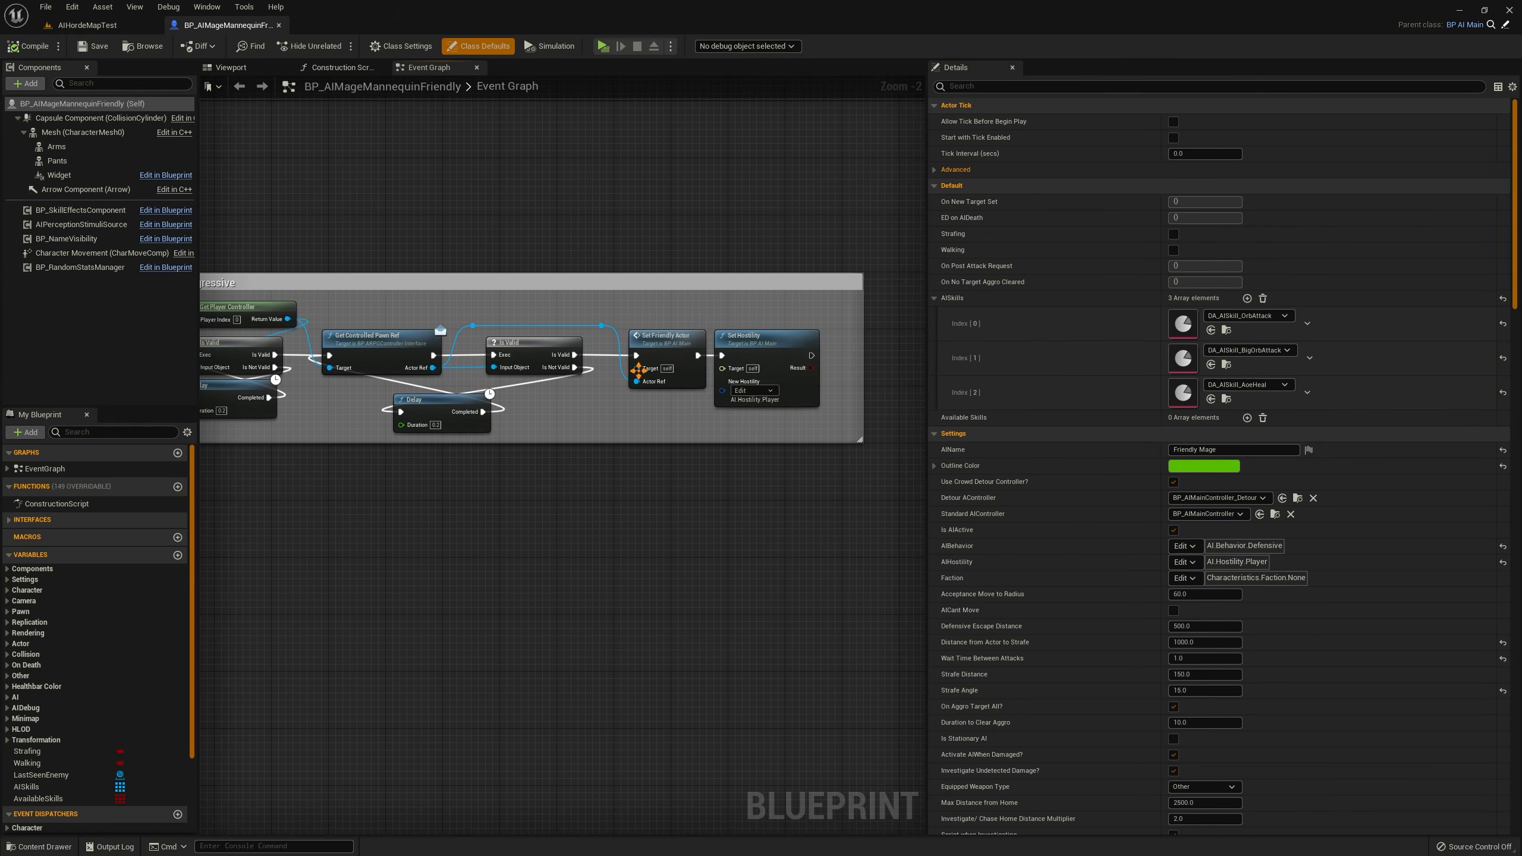
pyautogui.scroll(2, 638, 337)
# Examine the AI skills and behaviour settings in the friendly mage's class defaults
pyautogui.click(87, 25)
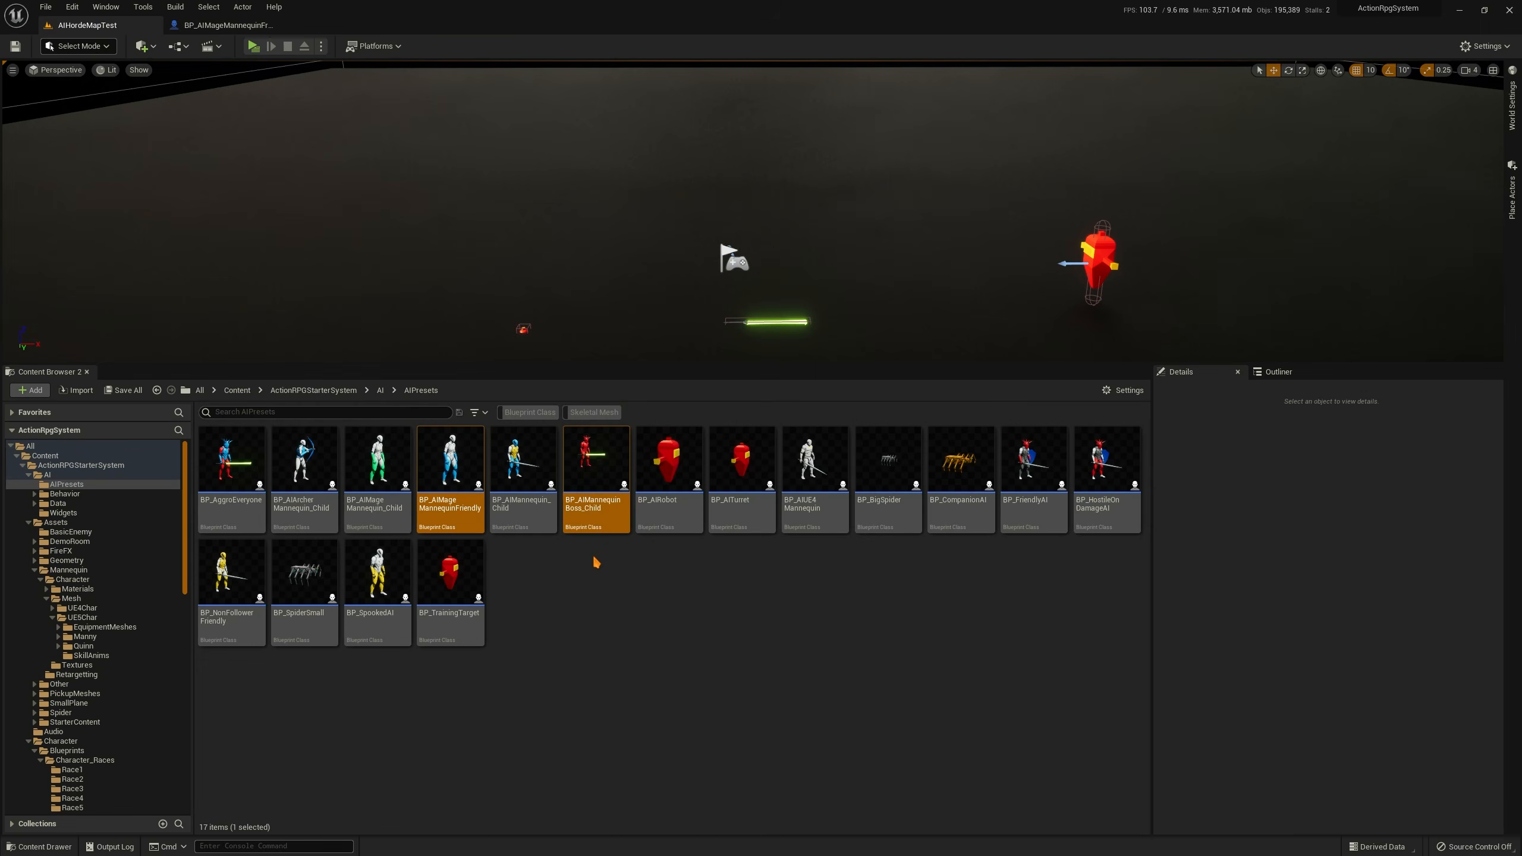
pyautogui.click(251, 27)
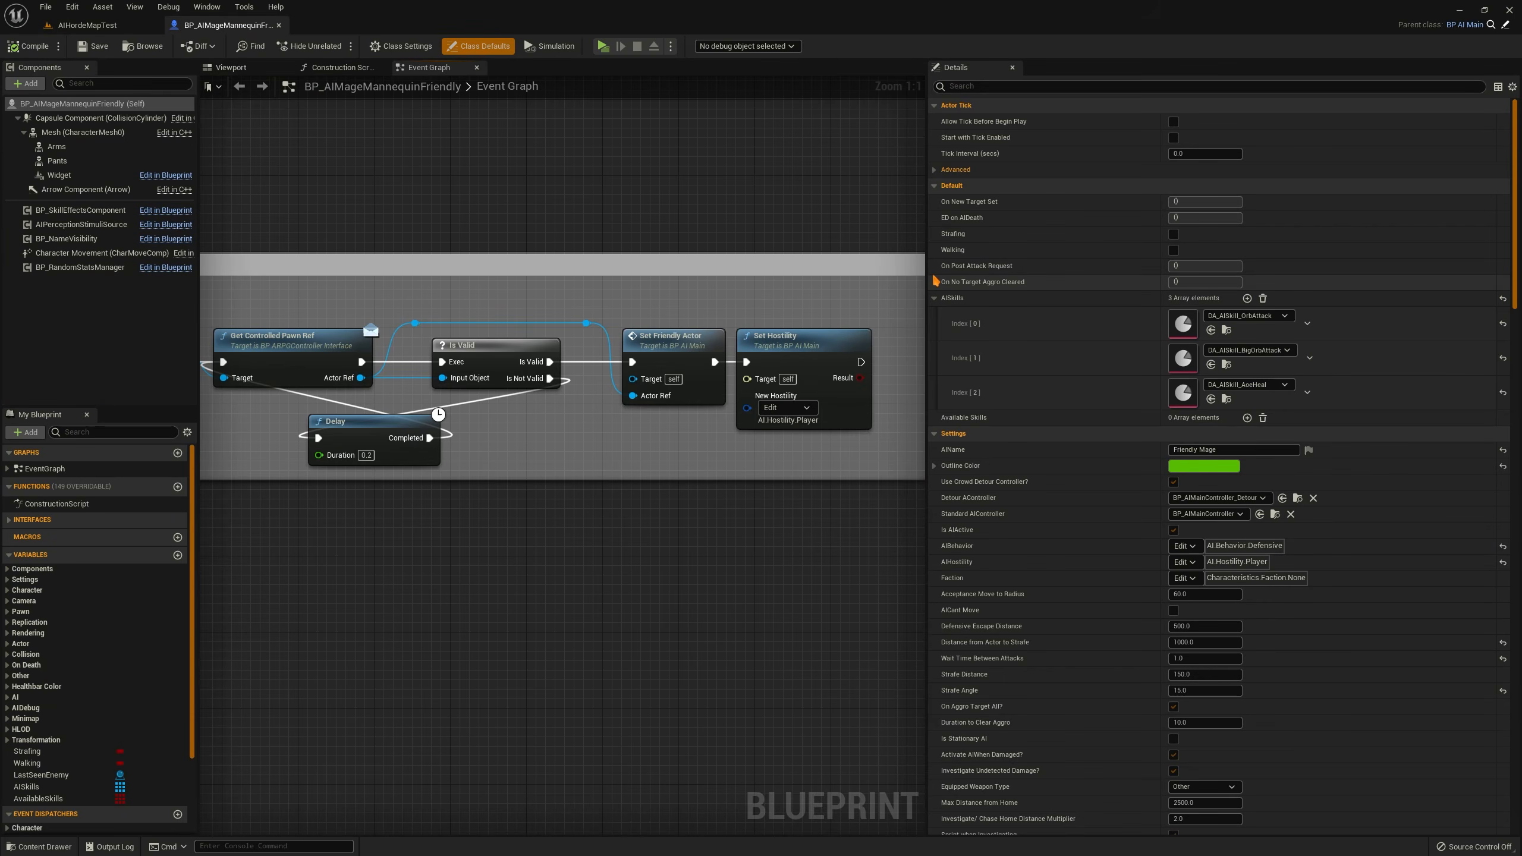
pyautogui.moveTo(927, 279); pyautogui.dragTo(238, 315)
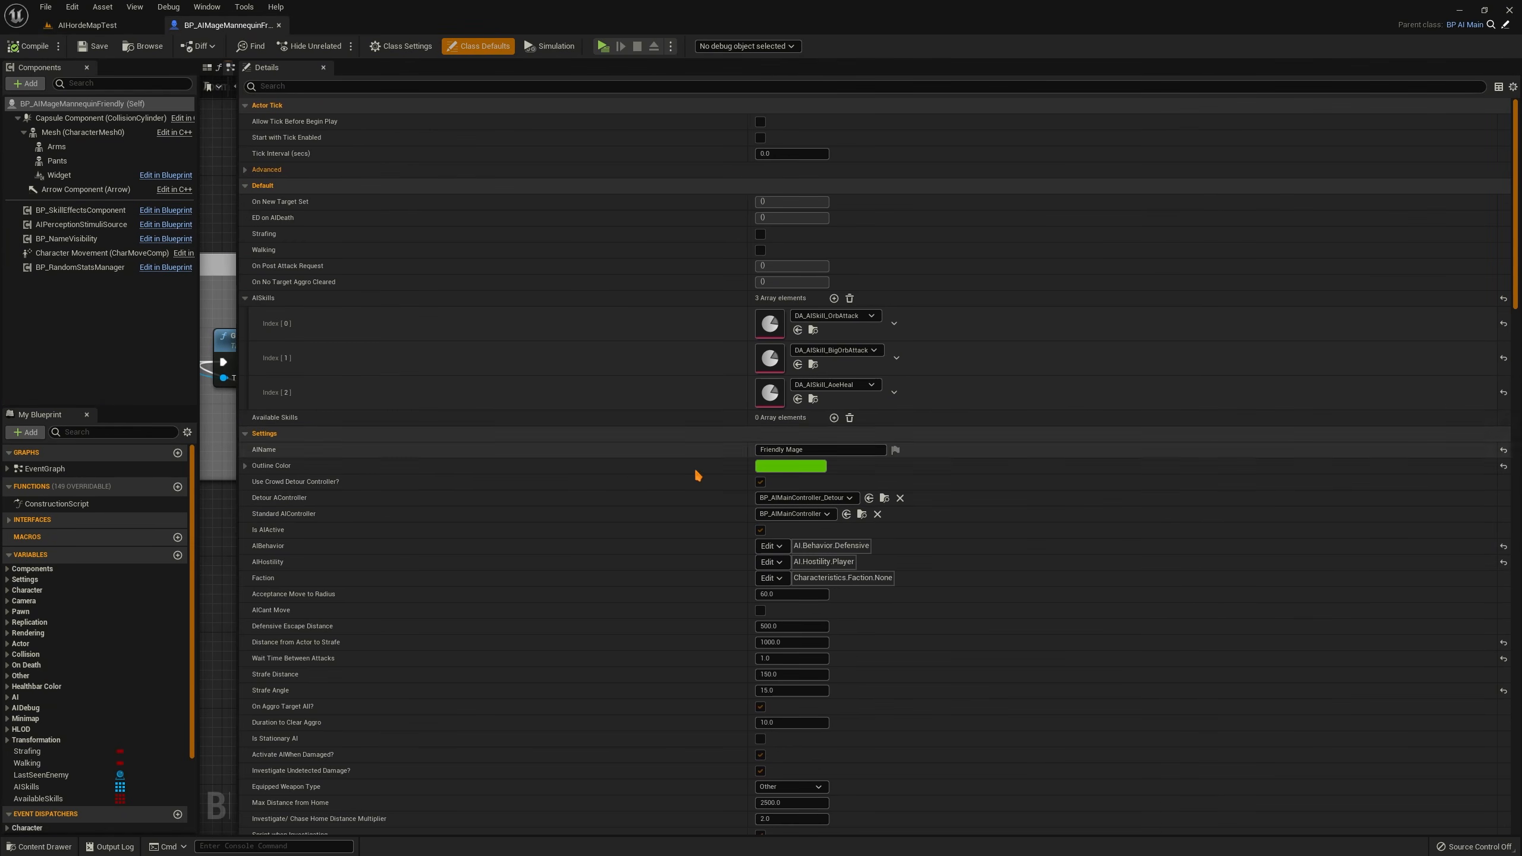
pyautogui.scroll(-2, 602, 479)
pyautogui.scroll(-3, 602, 478)
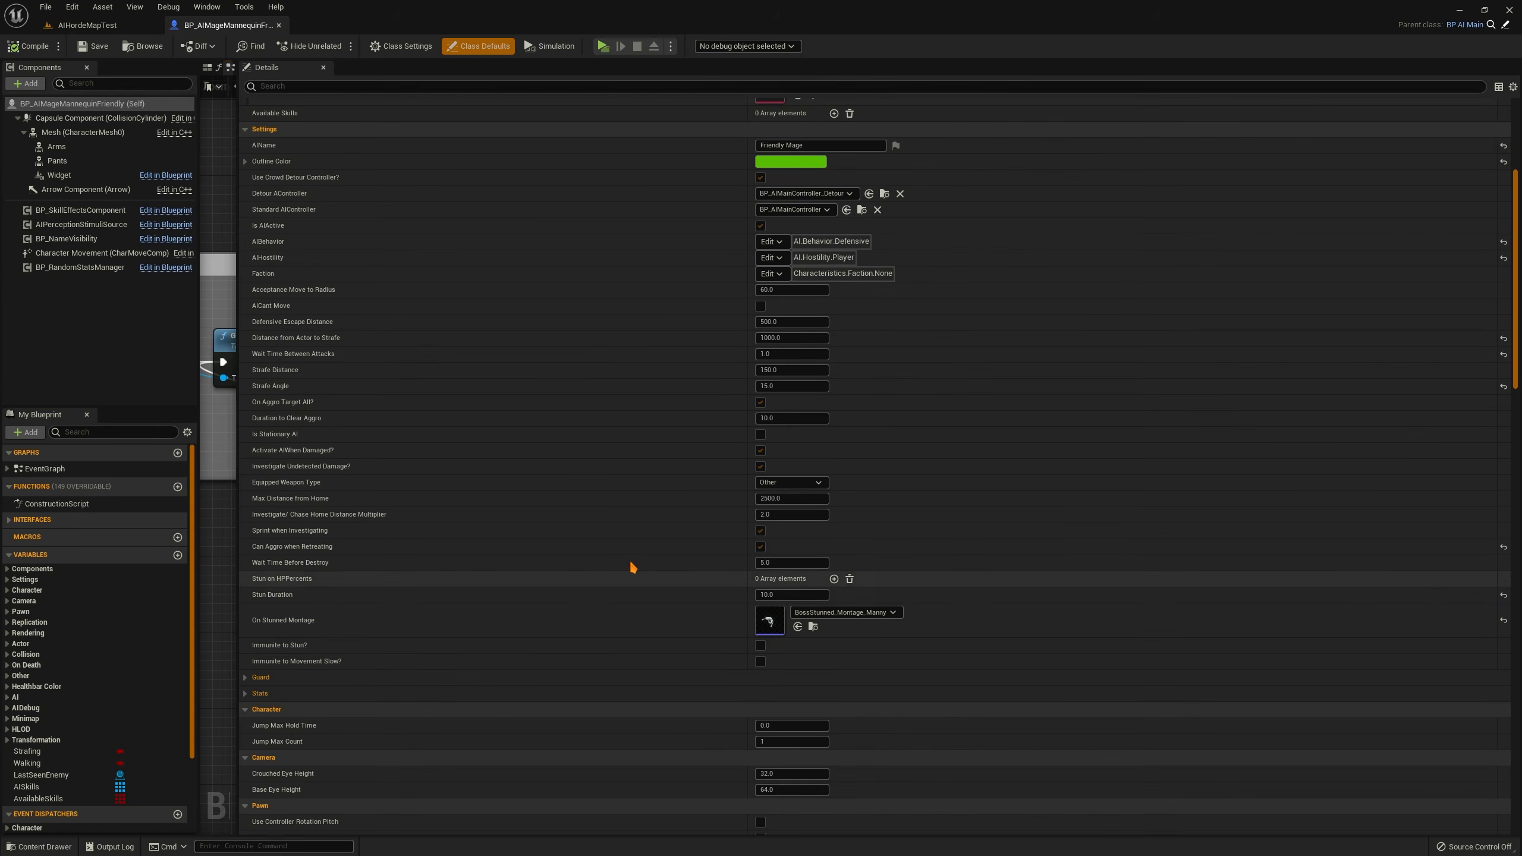
pyautogui.scroll(1, 871, 267)
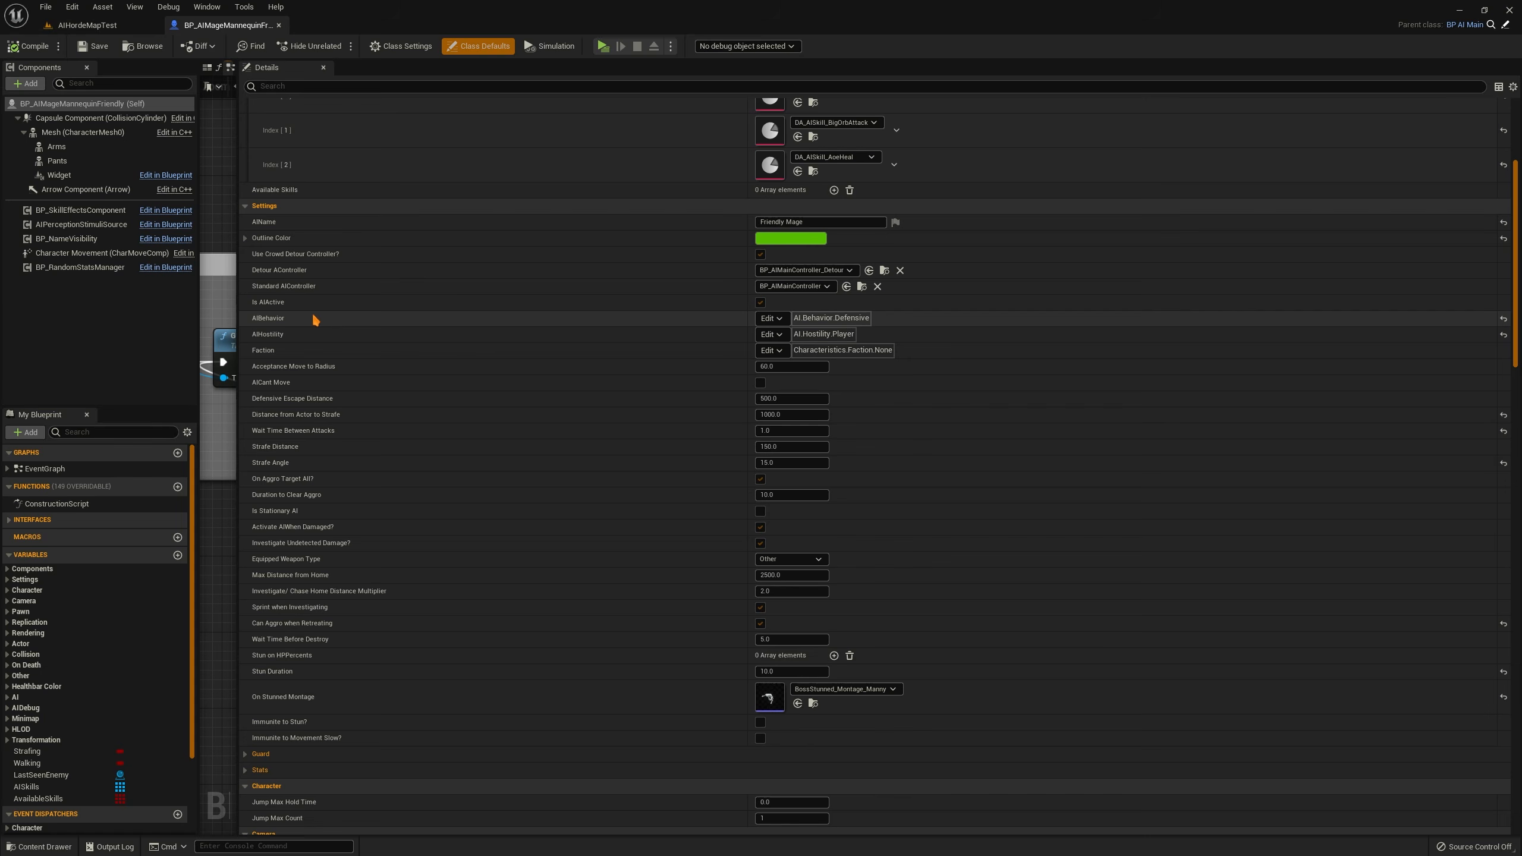
# Return to the level and place a BP_SpiderSmall near the player start
pyautogui.click(87, 25)
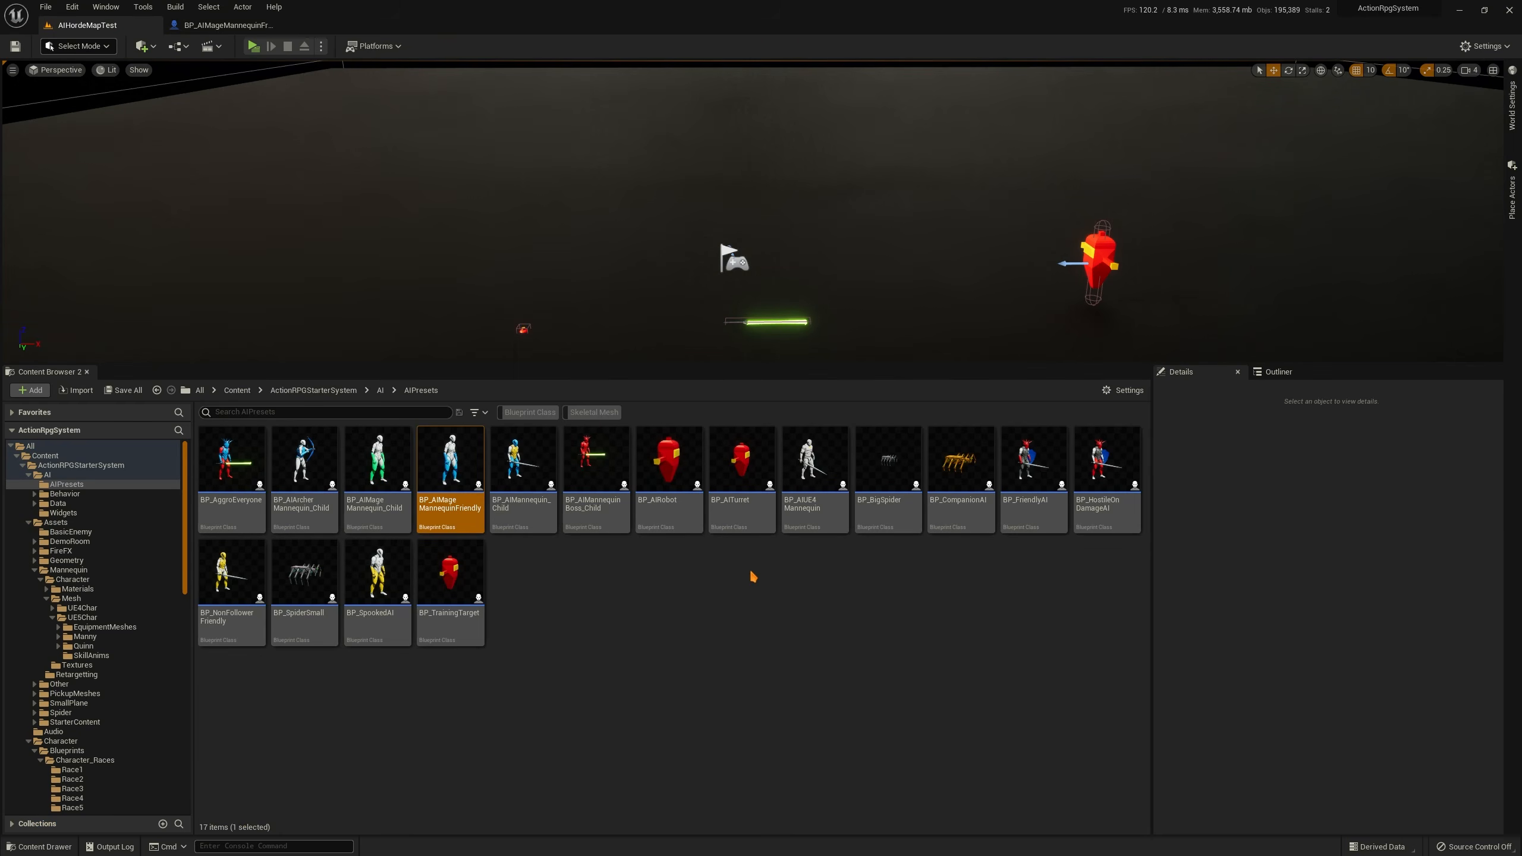
pyautogui.click(719, 570)
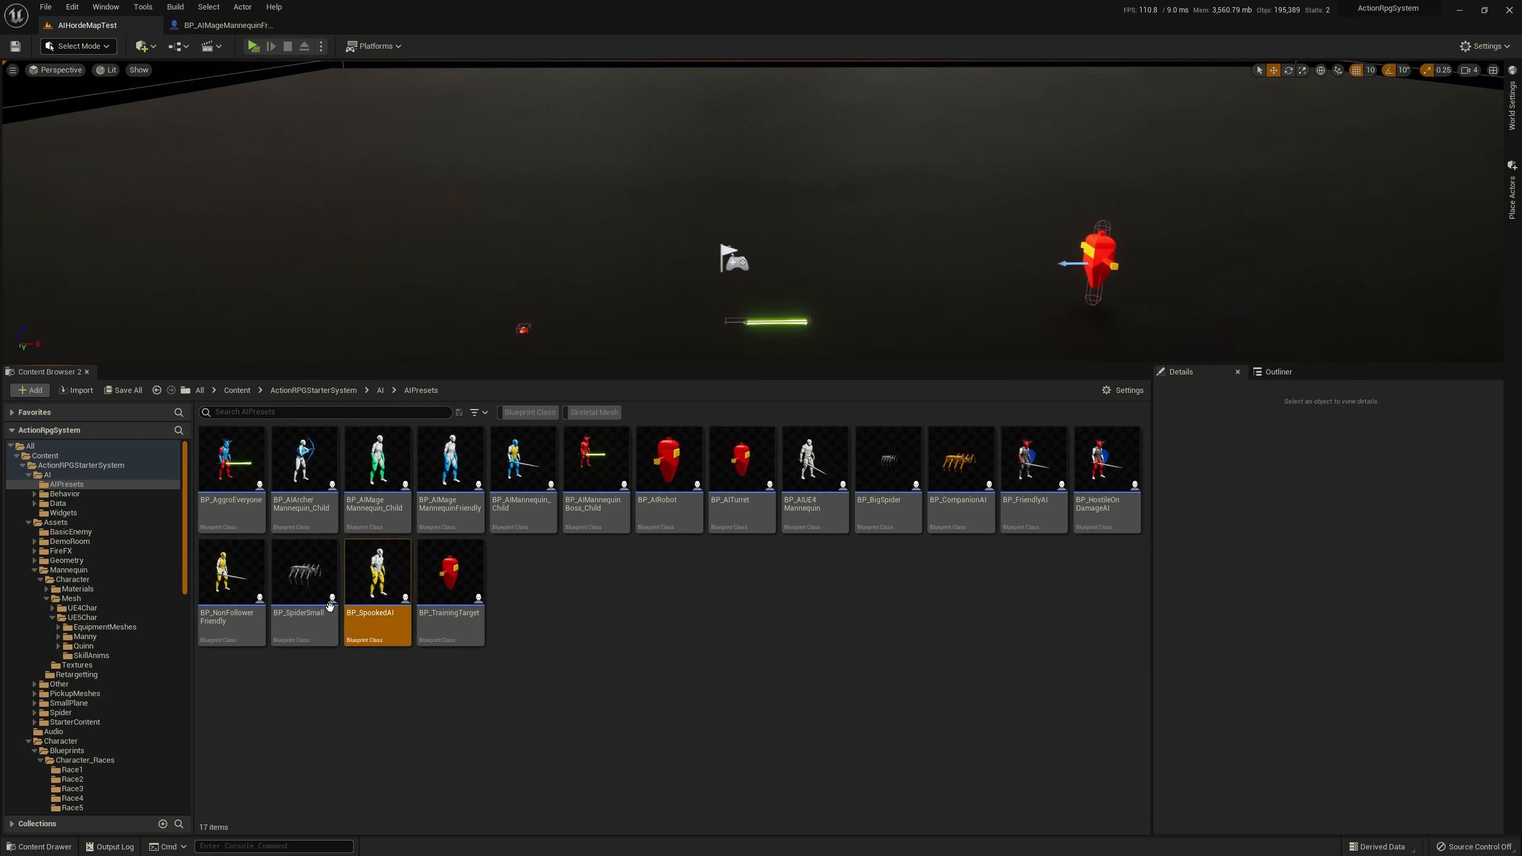
pyautogui.moveTo(328, 607); pyautogui.dragTo(664, 214)
pyautogui.scroll(5, 664, 214)
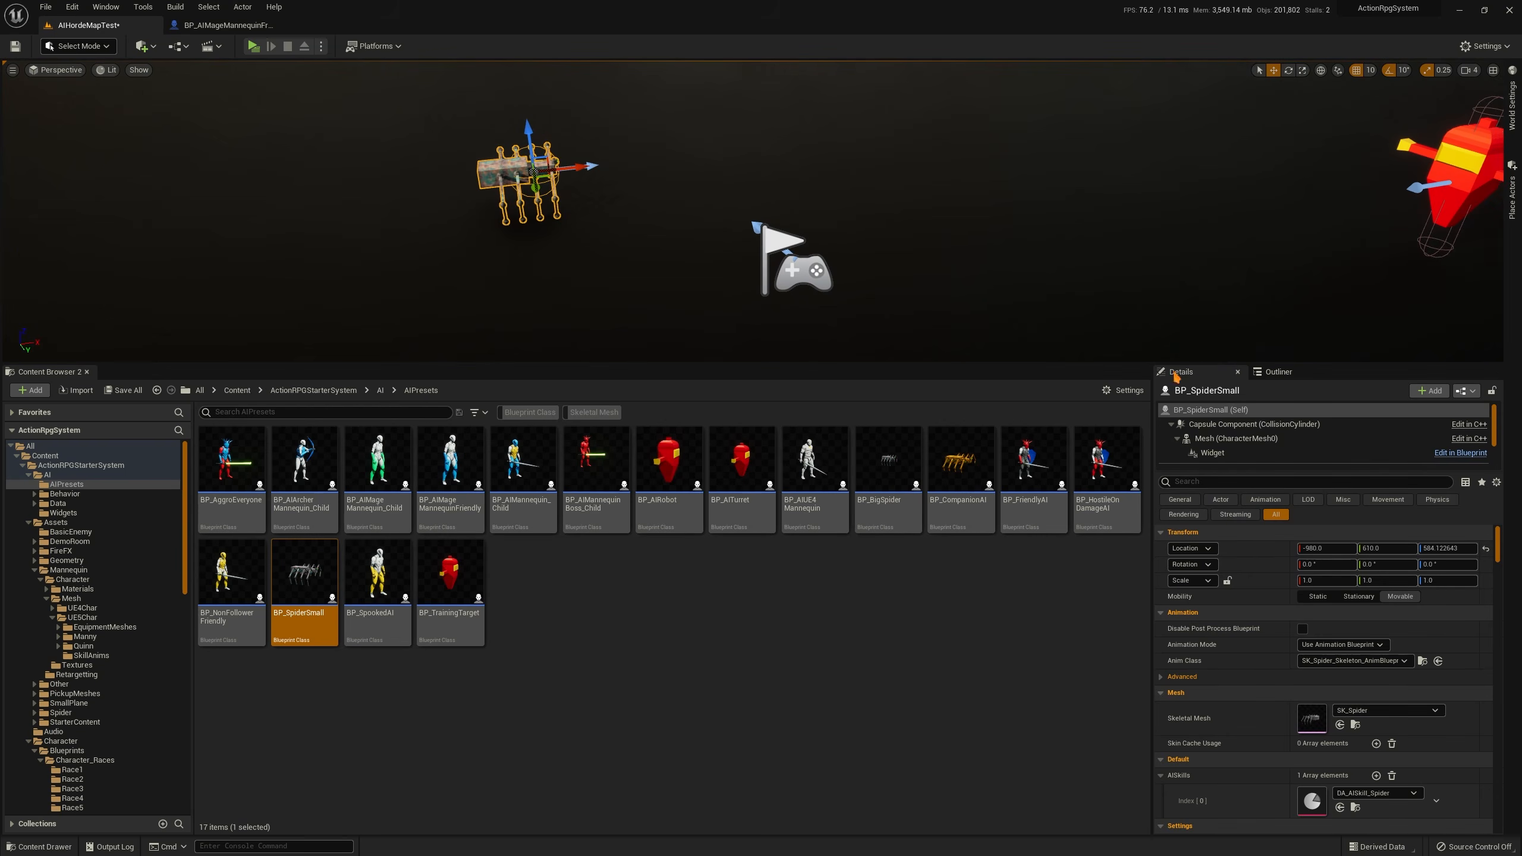
# Turn off Is AIActive on the placed spider and play-test the level
pyautogui.moveTo(1175, 209); pyautogui.dragTo(1175, 183)
pyautogui.scroll(-20, 1294, 502)
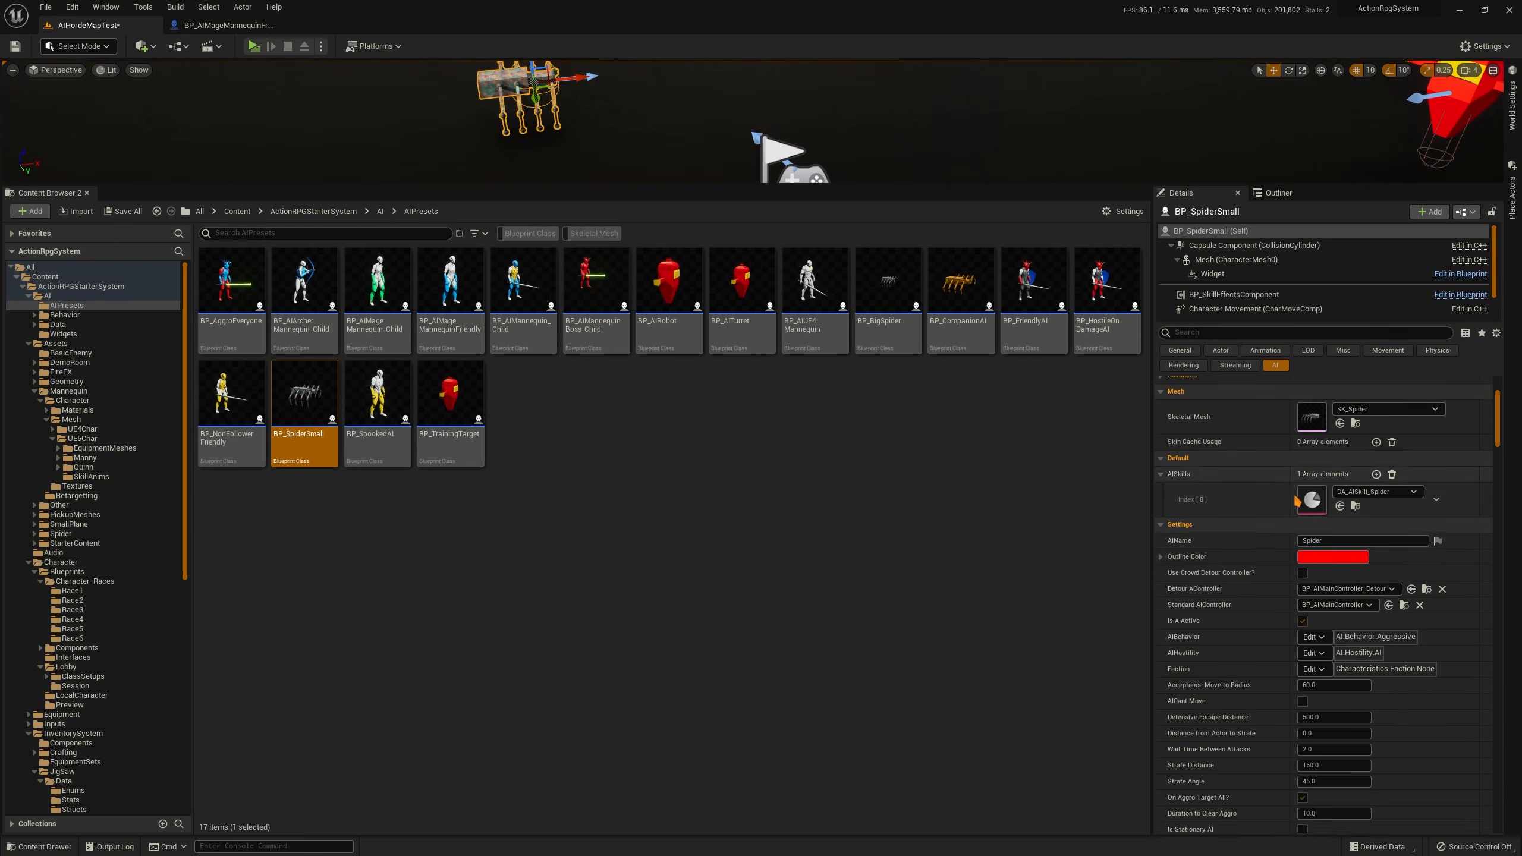
pyautogui.scroll(10, 1291, 533)
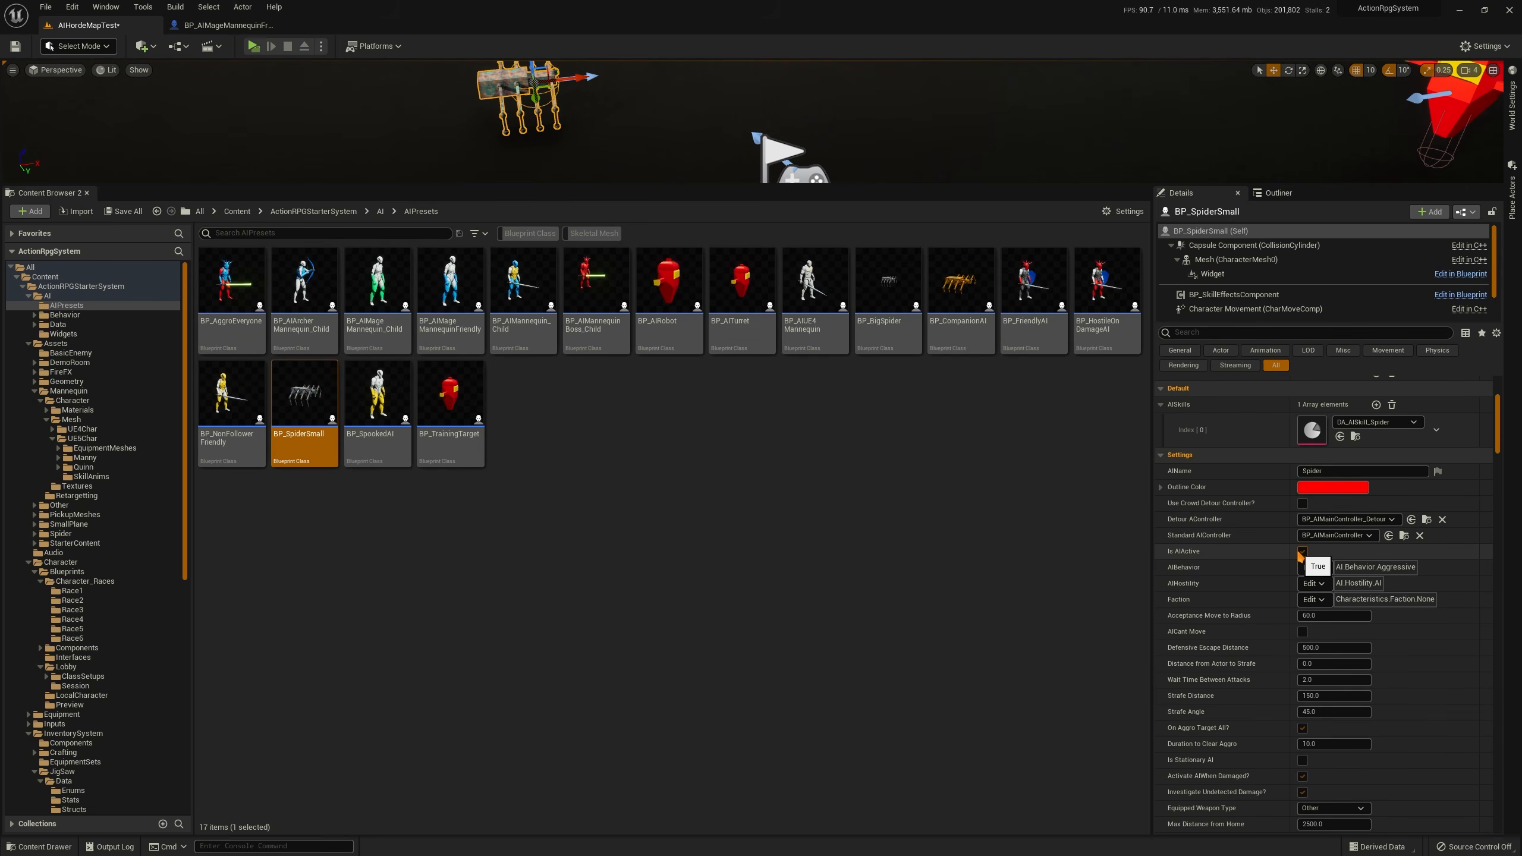
pyautogui.click(1302, 552)
pyautogui.click(252, 47)
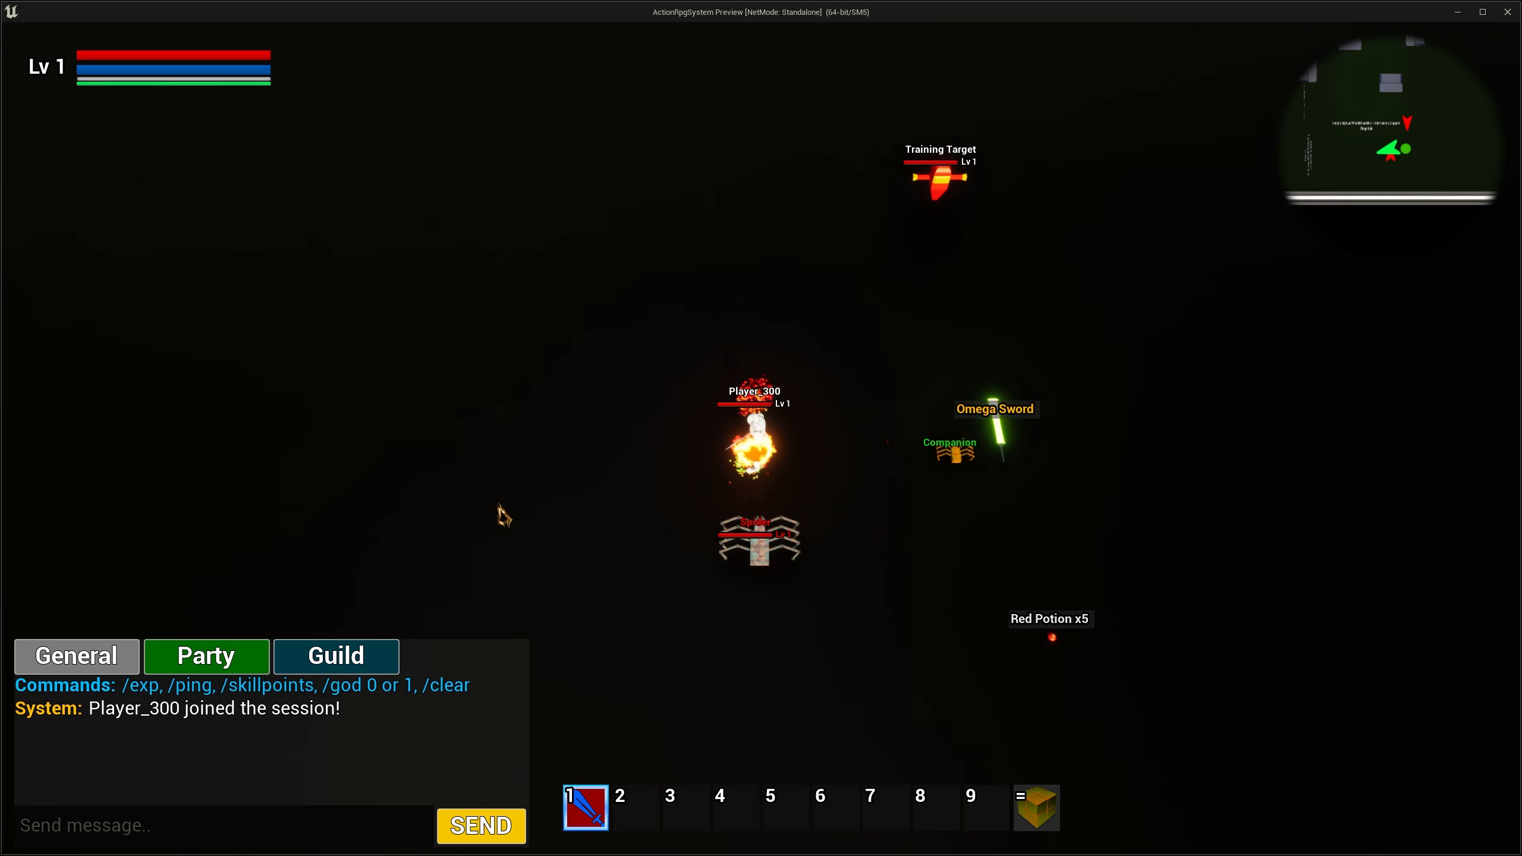
pyautogui.press('Escape')
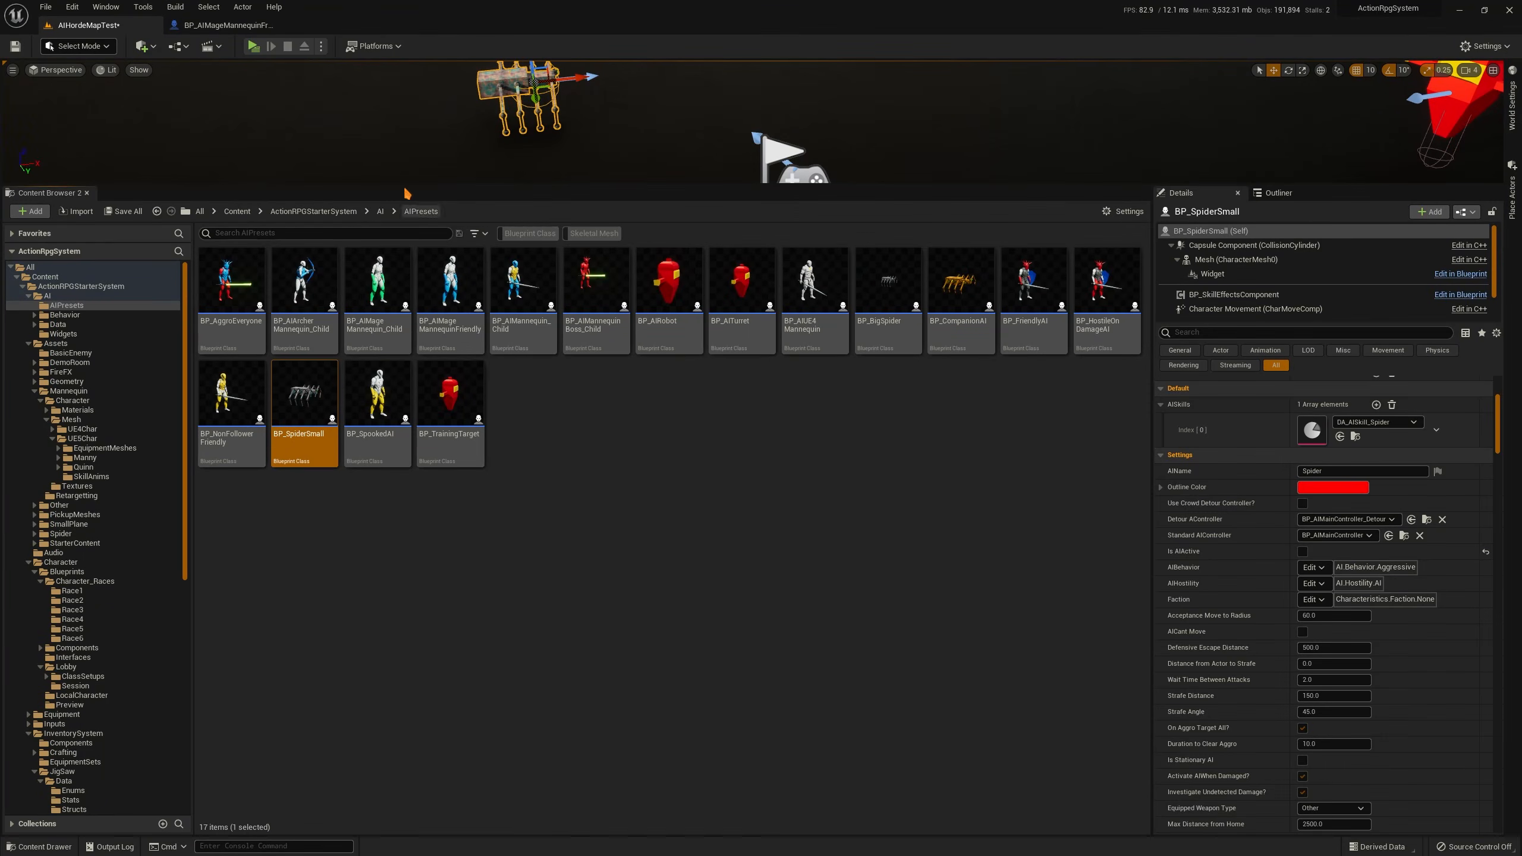
# Compare the AI settings in the friendly mage blueprint with those of the placed spider
pyautogui.click(225, 25)
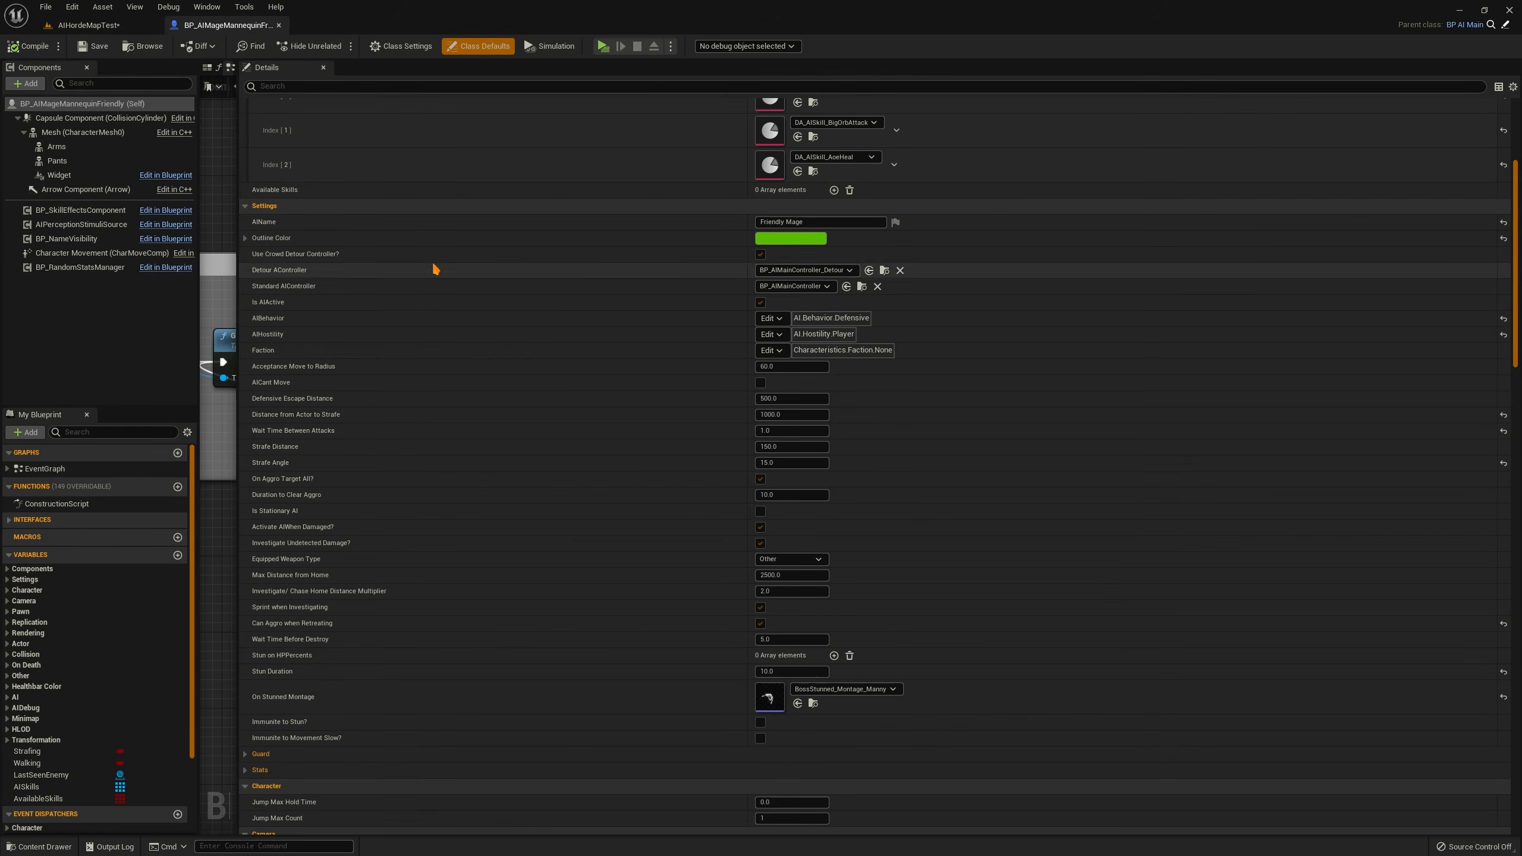
pyautogui.moveTo(237, 222); pyautogui.dragTo(454, 222)
pyautogui.click(84, 24)
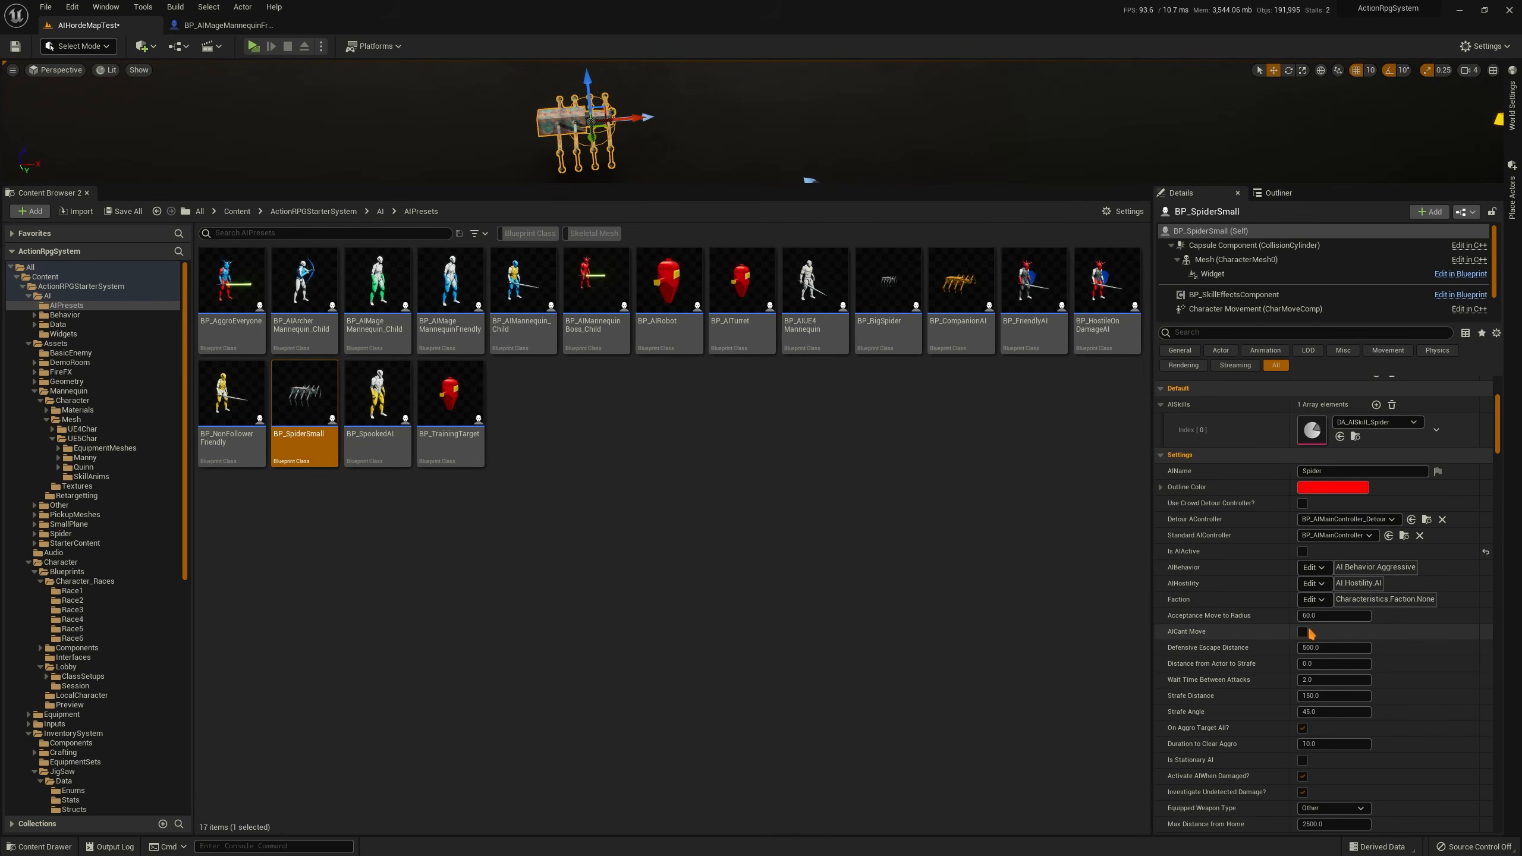
pyautogui.click(233, 25)
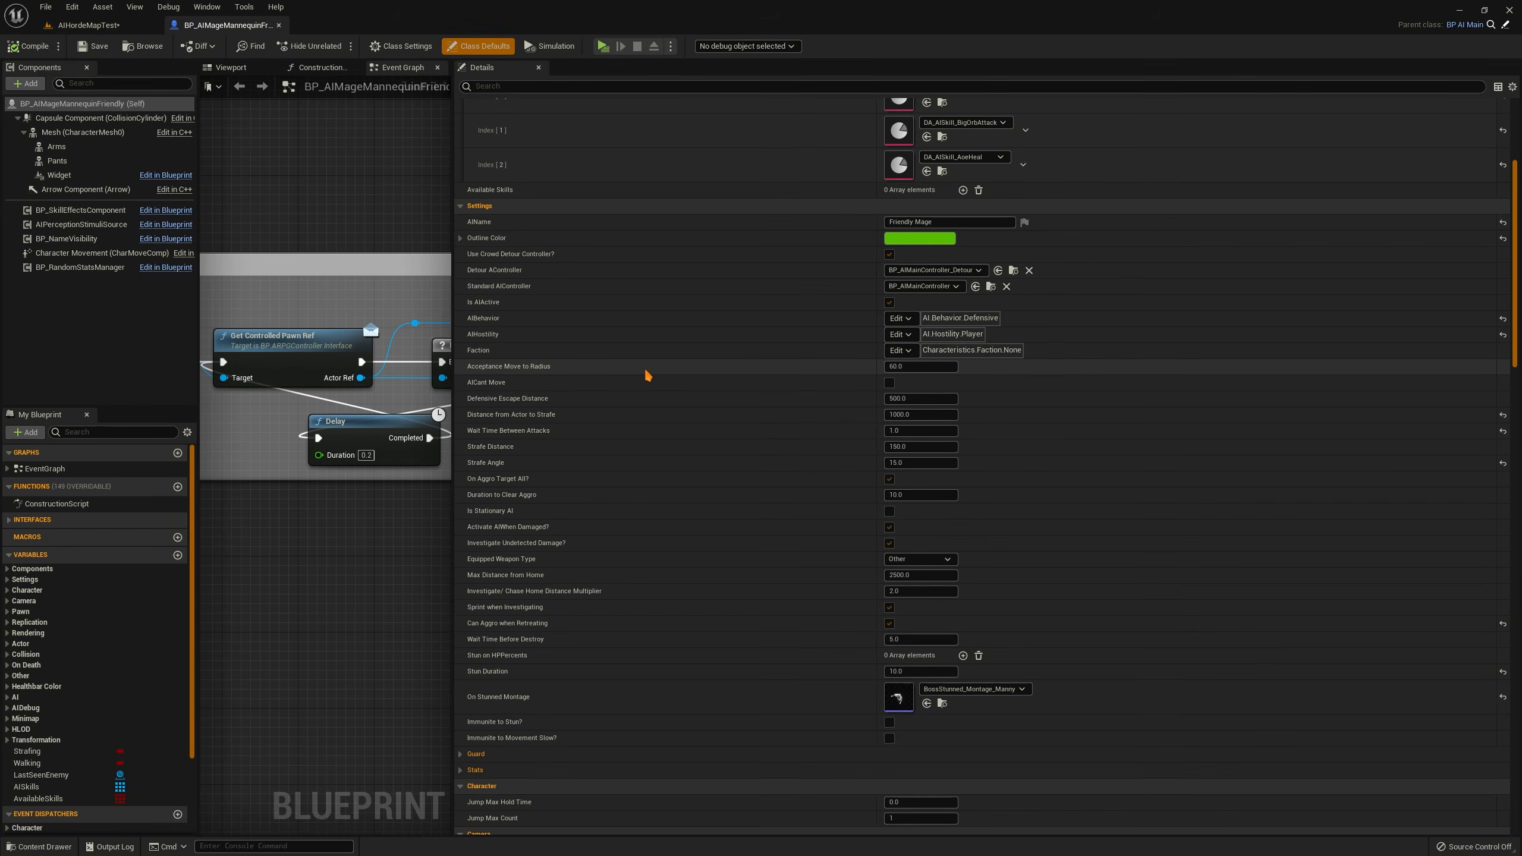
# Add an Activate AI node to the friendly mage's event graph as a trial, and delete it again
pyautogui.rightClick(303, 535)
pyautogui.write('act')
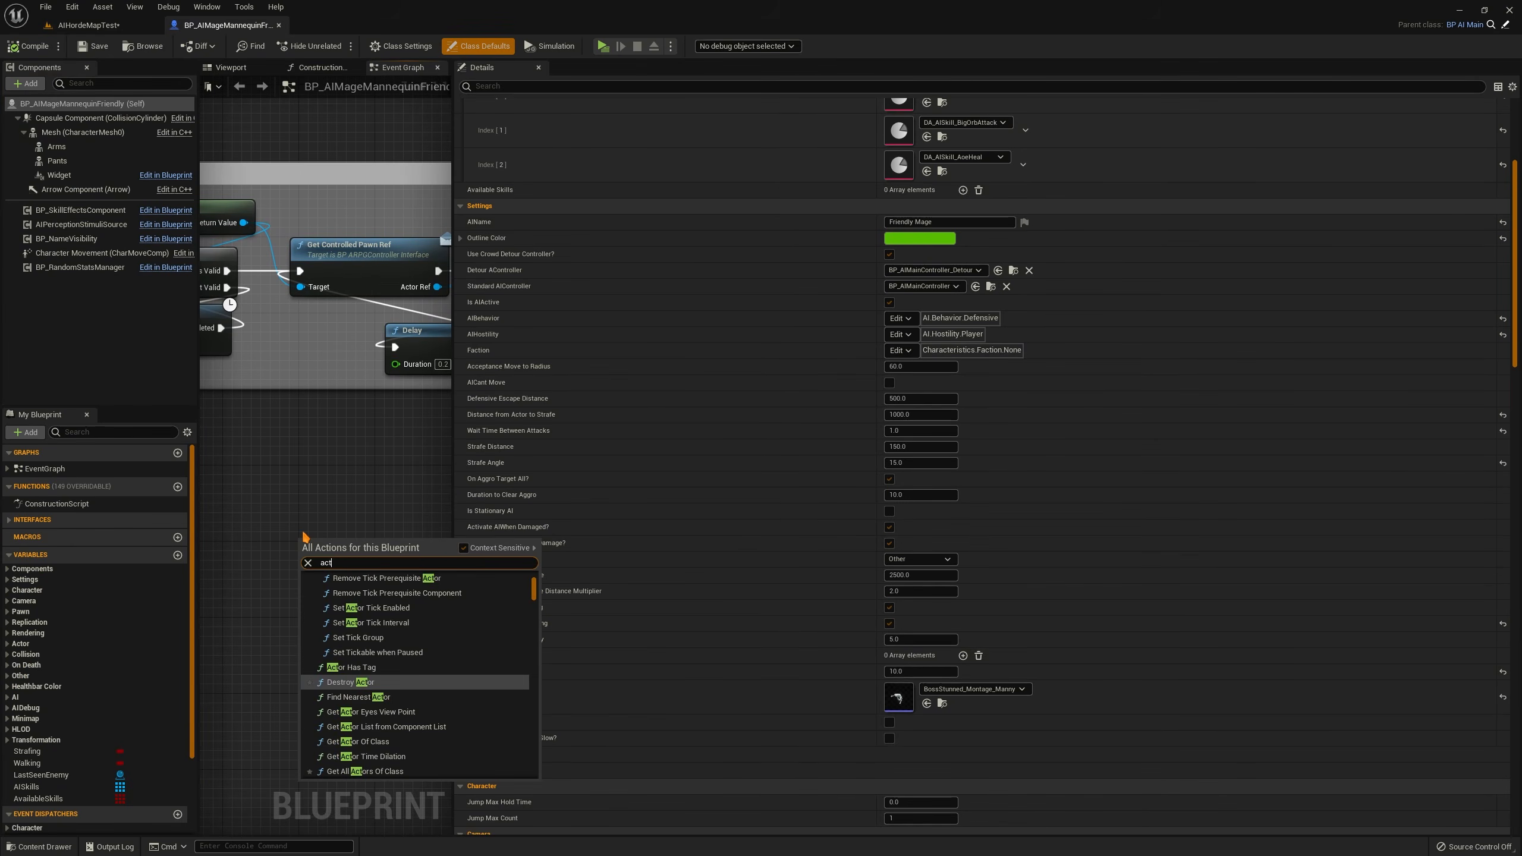
pyautogui.write('ivate ai')
pyautogui.press('Return')
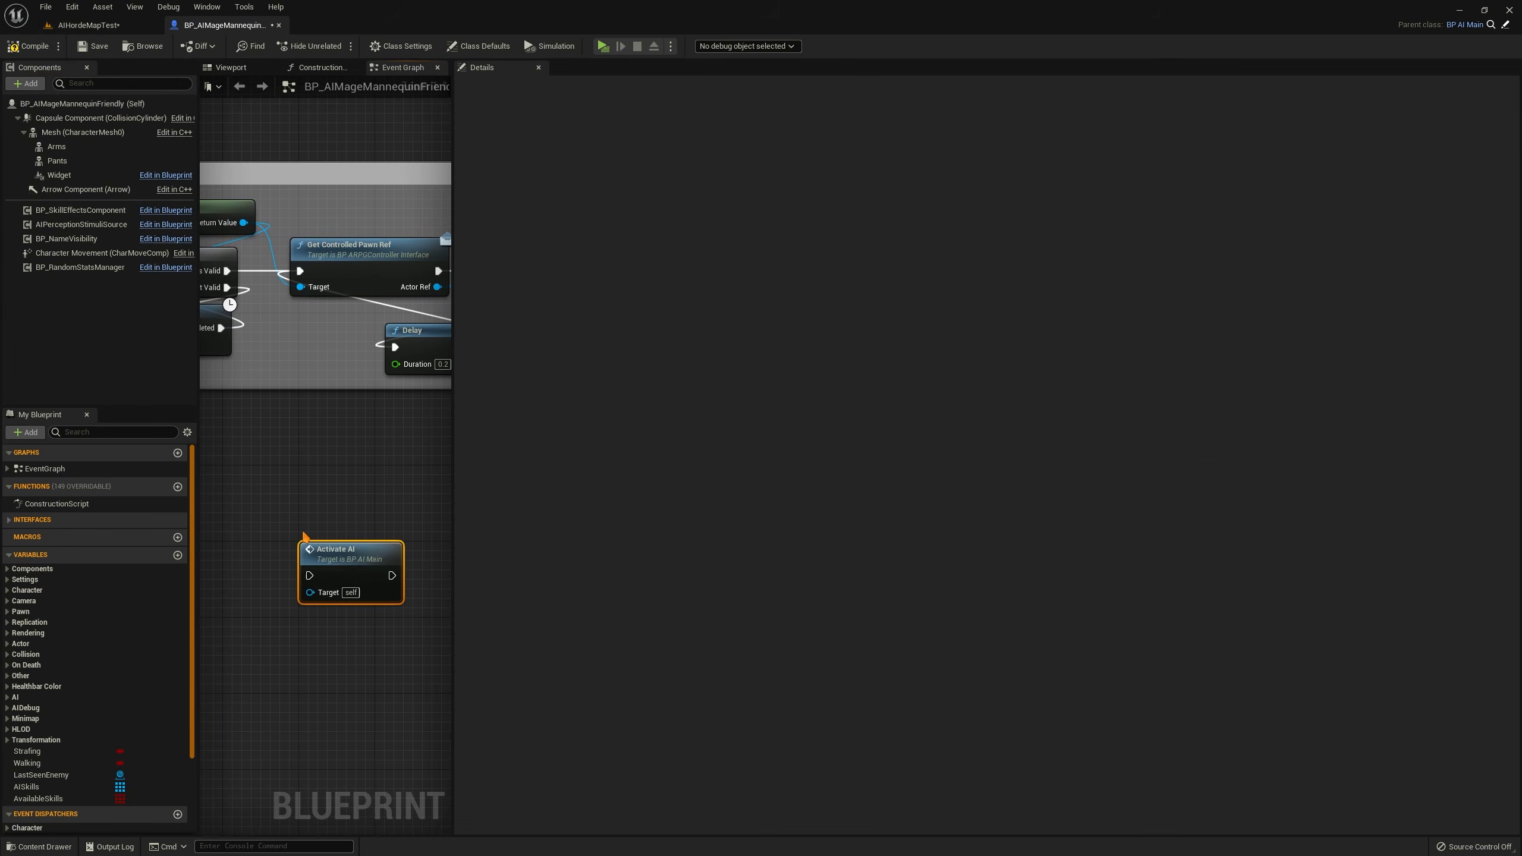
pyautogui.moveTo(391, 514); pyautogui.dragTo(276, 595)
pyautogui.press('Delete')
# Compile and save the friendly mage blueprint and bring back its class defaults
pyautogui.click(25, 50)
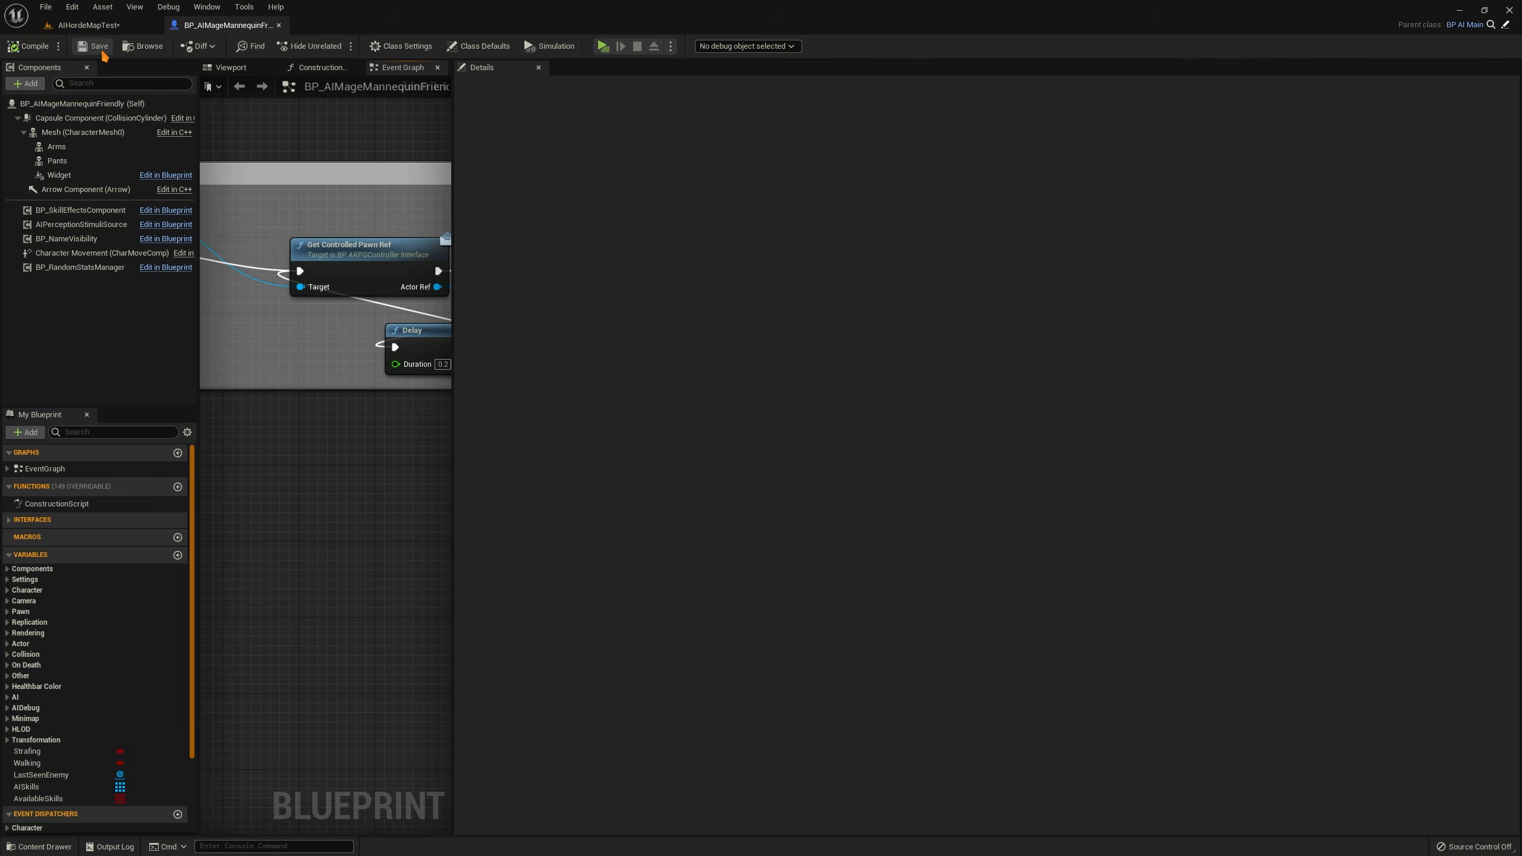
pyautogui.click(95, 50)
pyautogui.moveTo(453, 206); pyautogui.dragTo(601, 206)
pyautogui.click(477, 47)
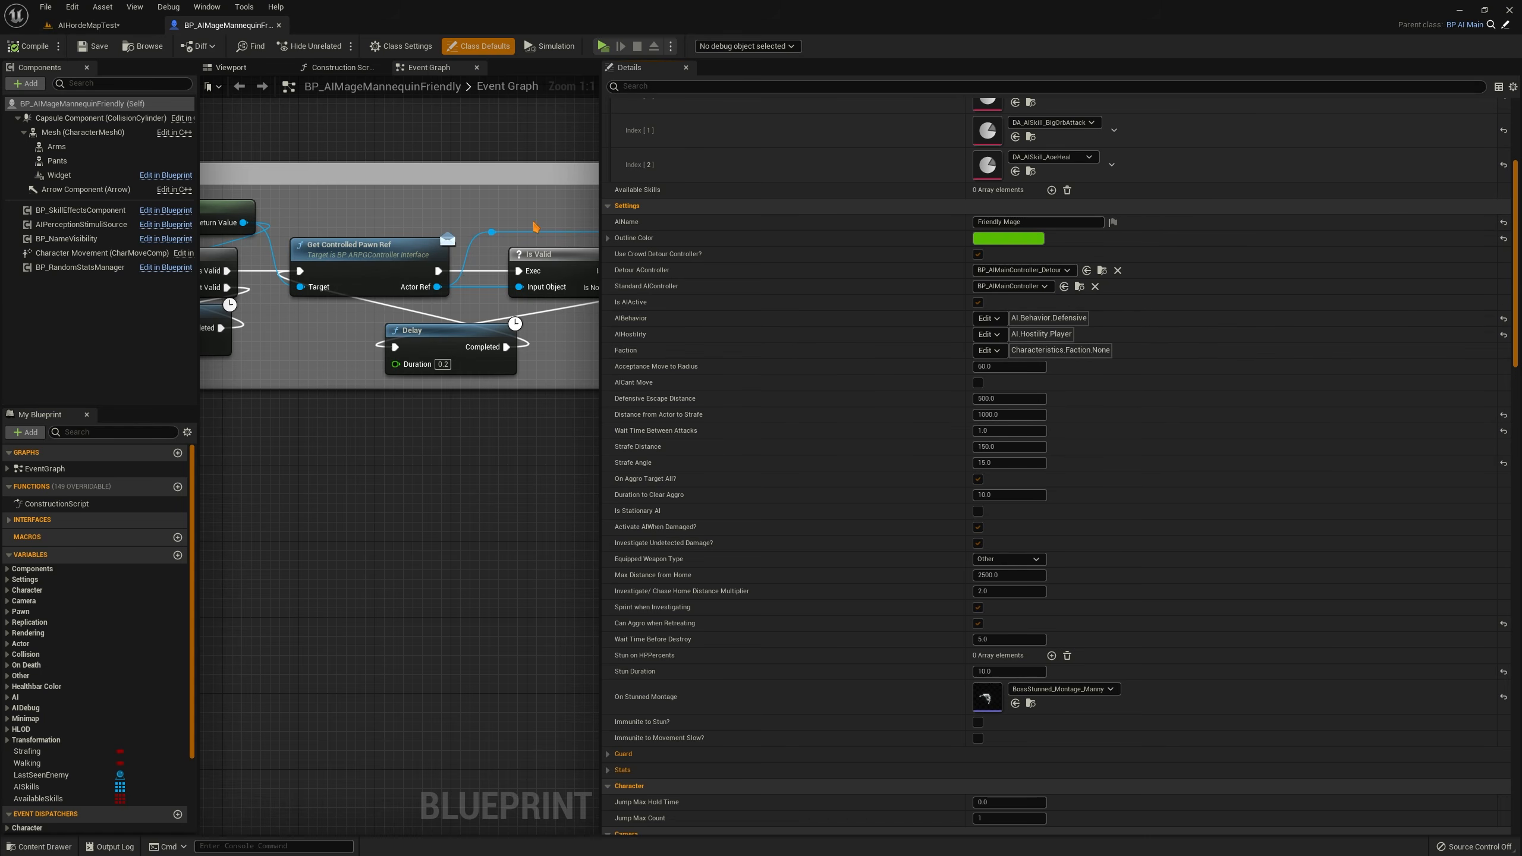
# Open the AI content folder beside the level and move the placed spider along its Y axis, away from the player start
pyautogui.click(84, 25)
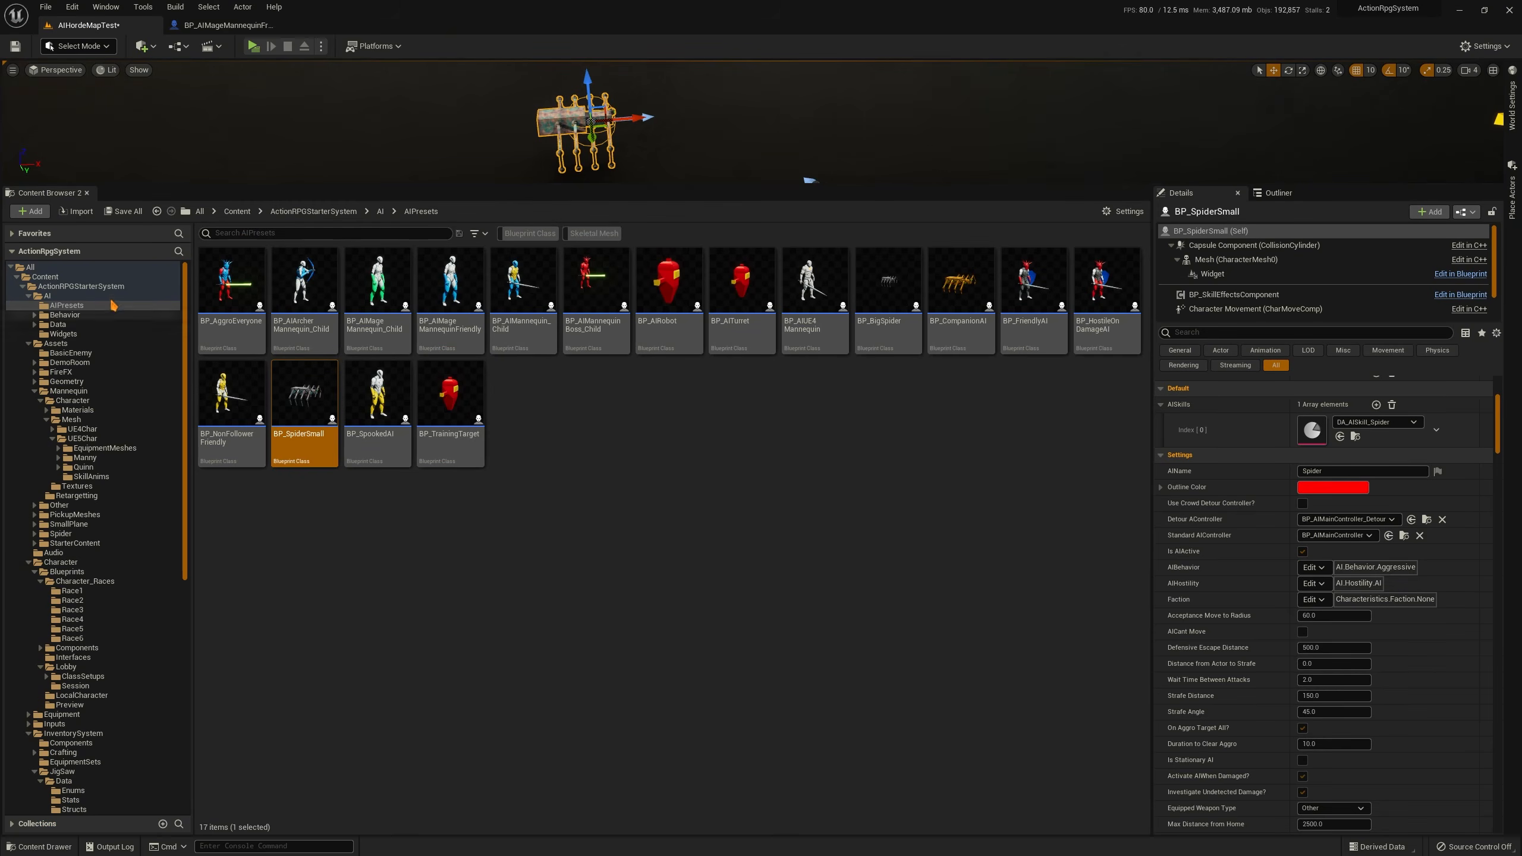
pyautogui.doubleClick(47, 296)
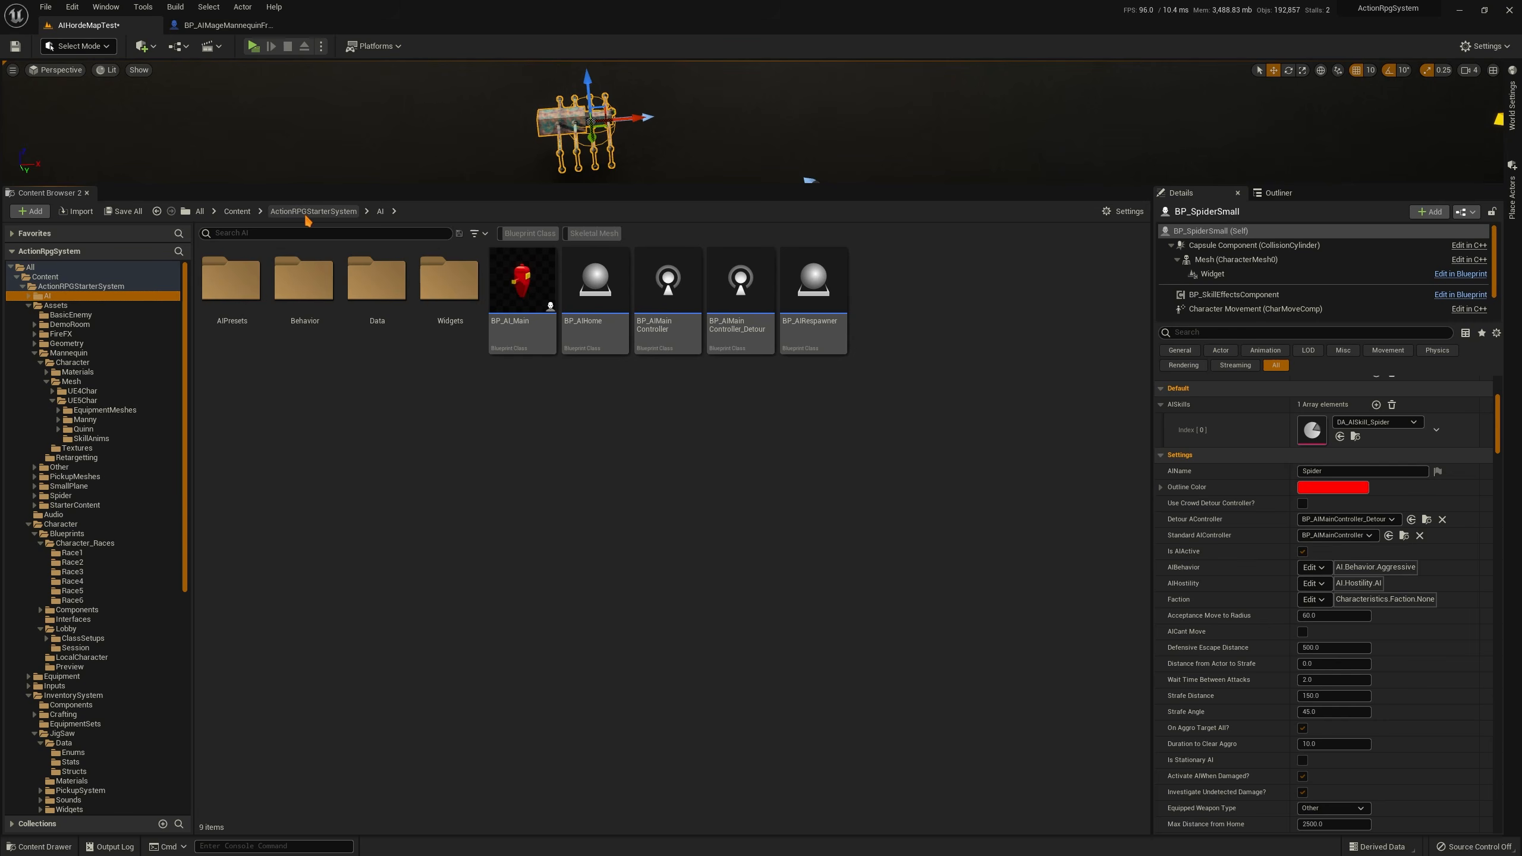
pyautogui.moveTo(691, 174); pyautogui.dragTo(691, 144, button='right')
pyautogui.press('s')
pyautogui.moveTo(693, 187); pyautogui.dragTo(680, 516)
pyautogui.press('d')
pyautogui.moveTo(679, 432); pyautogui.dragTo(540, 443, button='right')
pyautogui.moveTo(731, 384); pyautogui.dragTo(695, 398, button='right')
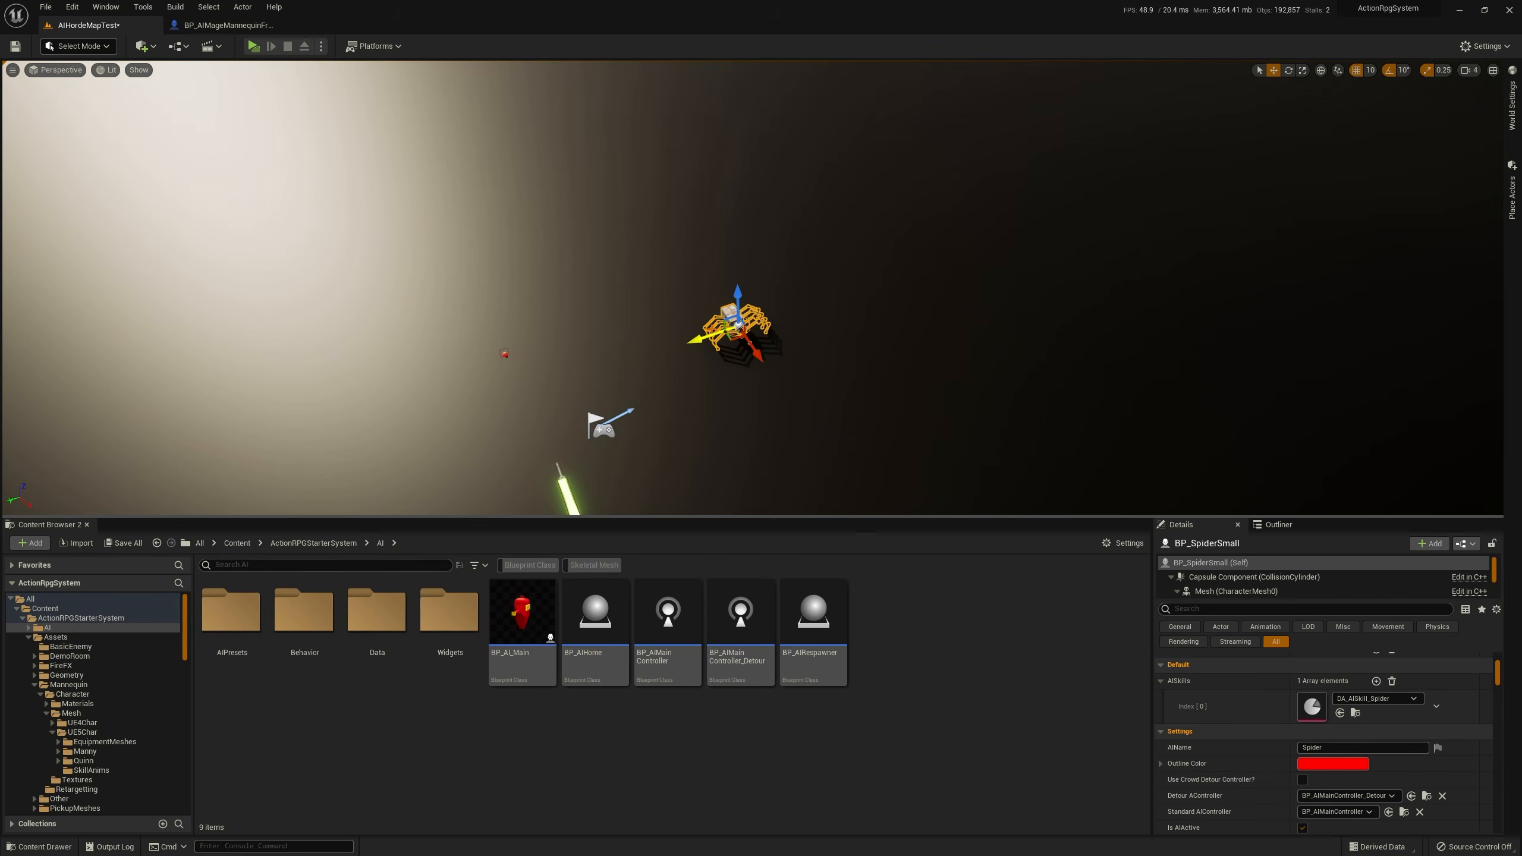
pyautogui.moveTo(710, 337)
pyautogui.mouseDown(button='right')
pyautogui.moveTo(783, 315)
pyautogui.moveTo(707, 340)
pyautogui.mouseUp(button='right')
pyautogui.moveTo(716, 332); pyautogui.dragTo(977, 217)
# Place a BP_AIHome actor on the open floor near the spider
pyautogui.moveTo(916, 248); pyautogui.dragTo(976, 177, button='right')
pyautogui.press('w')
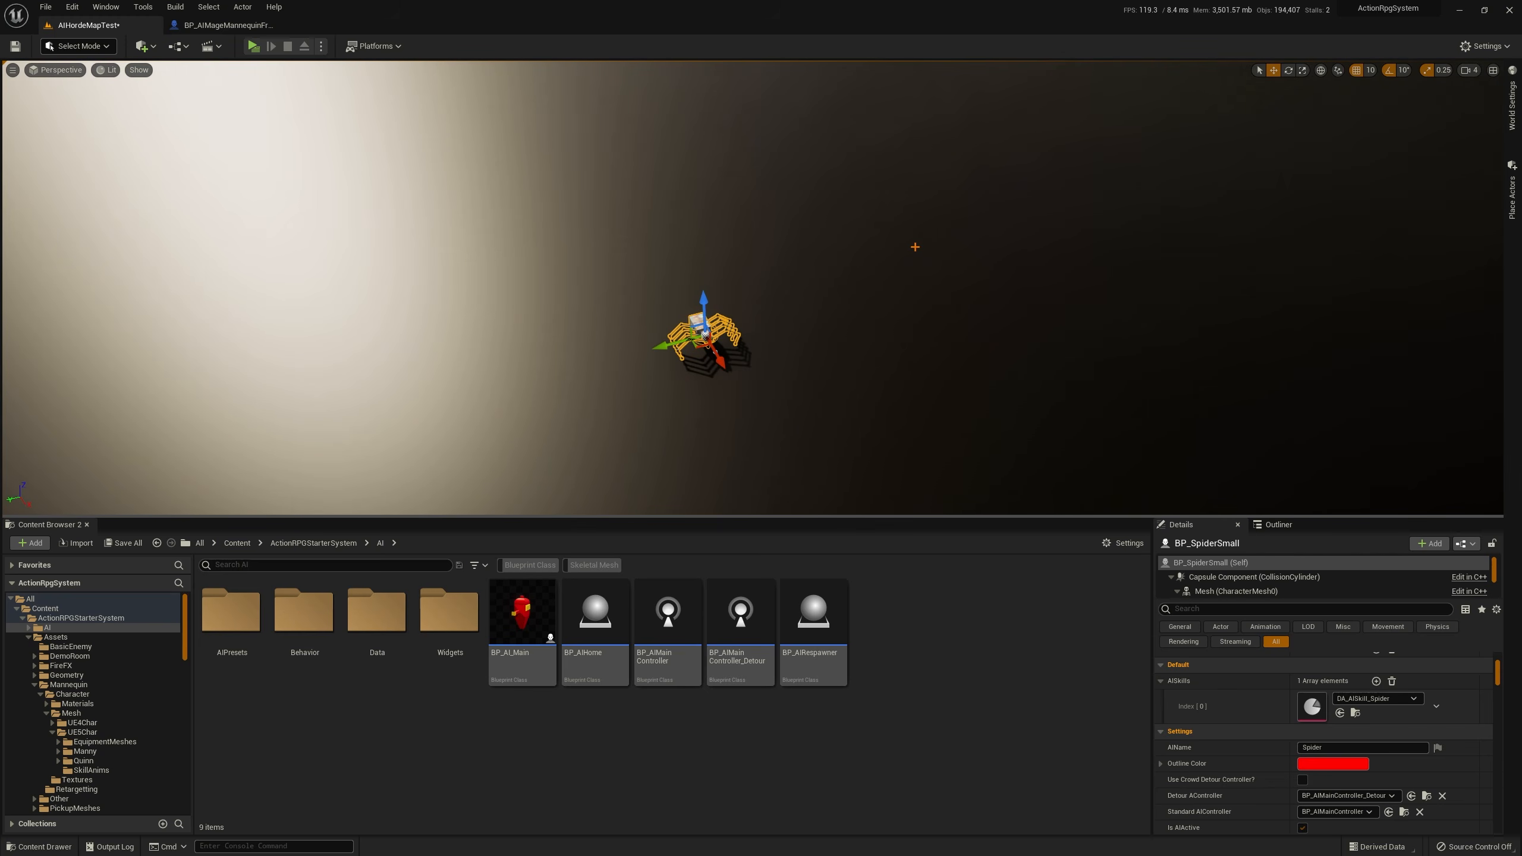
pyautogui.moveTo(915, 246); pyautogui.dragTo(982, 246, button='right')
pyautogui.moveTo(595, 615); pyautogui.dragTo(908, 273)
pyautogui.scroll(-5, 1270, 691)
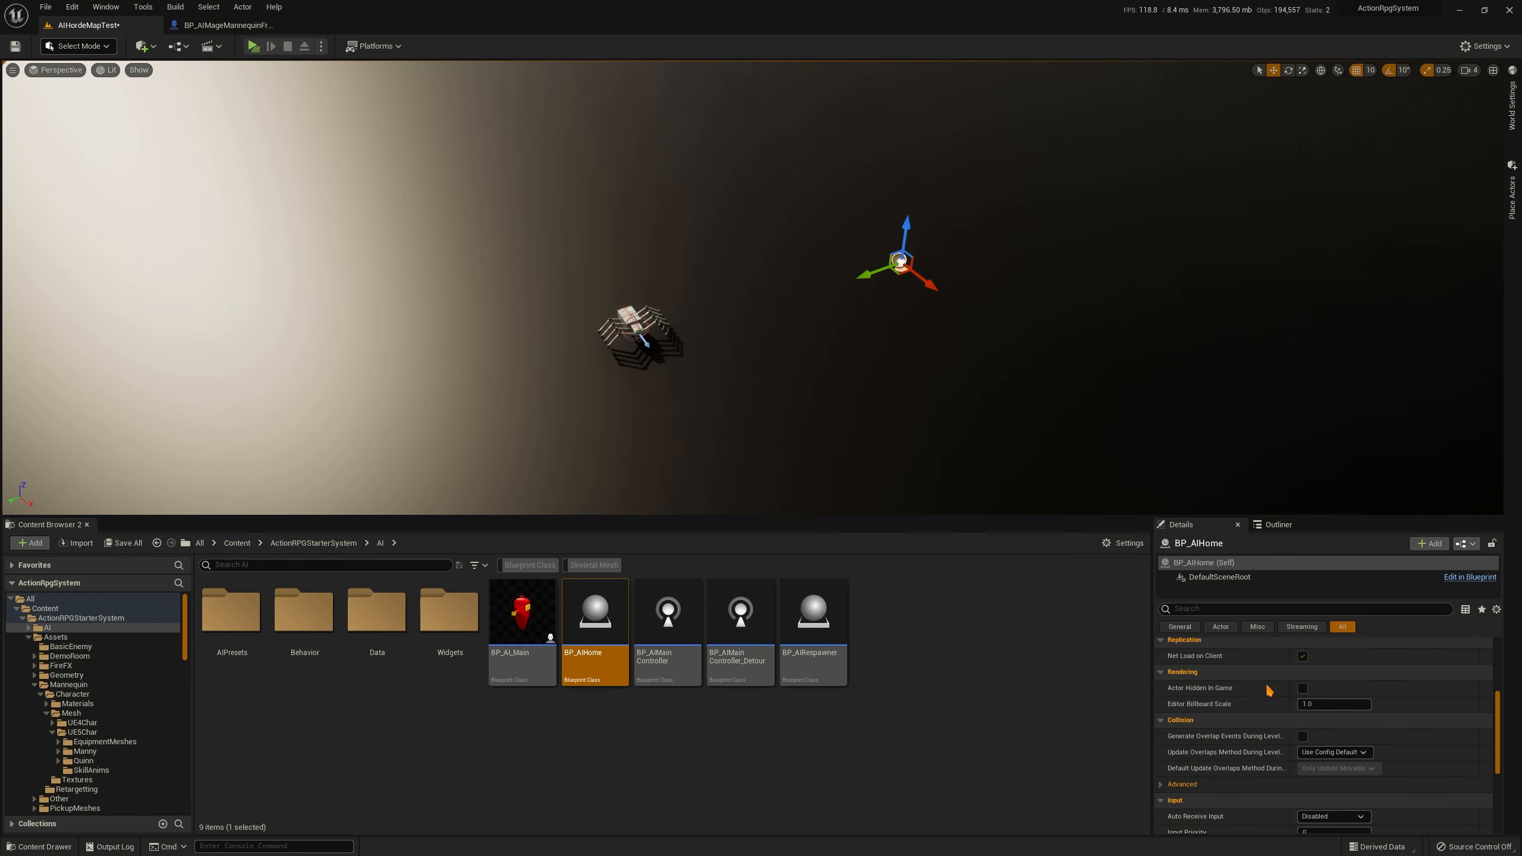
# Increase the AI home's Radius setting to about 962
pyautogui.scroll(5, 1270, 691)
pyautogui.moveTo(1298, 516); pyautogui.dragTo(1299, 306)
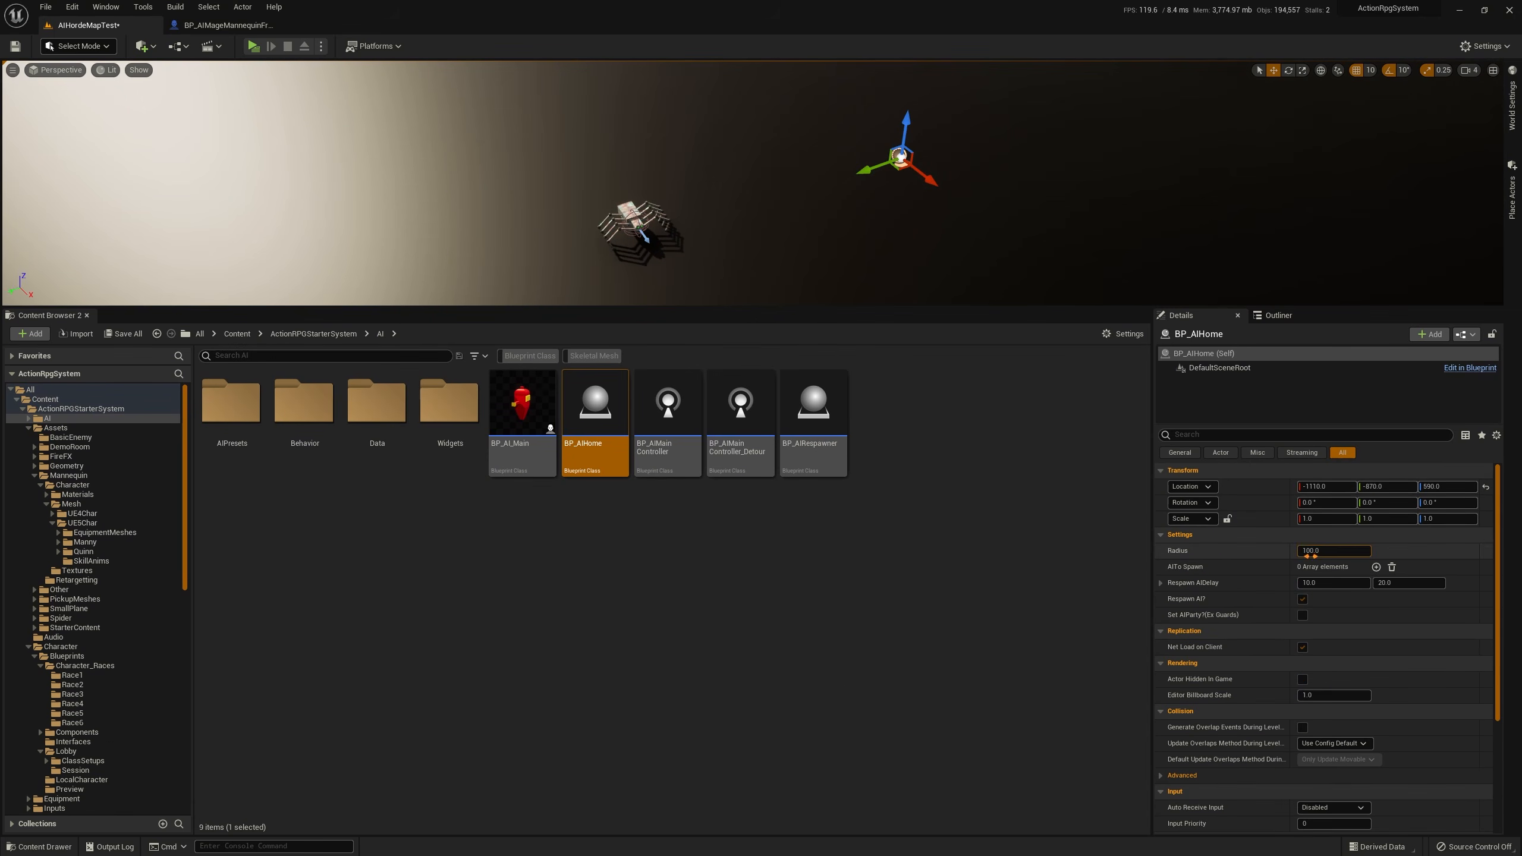
pyautogui.moveTo(1334, 551); pyautogui.dragTo(1418, 551)
# Move the AI home farther from the spider, to about X -1290 and Y -1150
pyautogui.moveTo(876, 192); pyautogui.dragTo(935, 175, button='right')
pyautogui.scroll(2, 876, 192)
pyautogui.moveTo(800, 198); pyautogui.dragTo(806, 240)
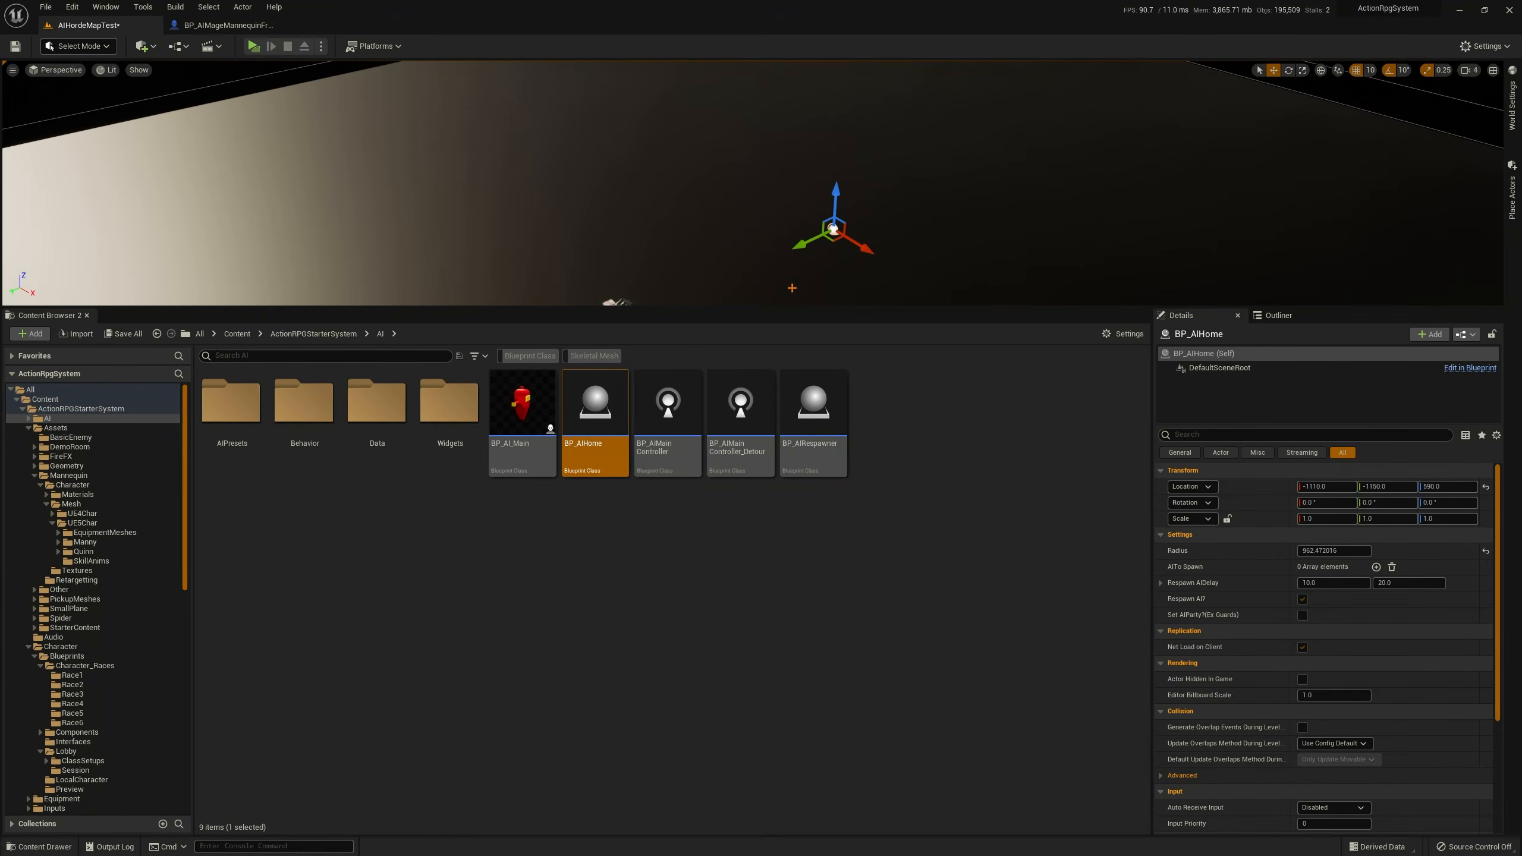
pyautogui.moveTo(779, 307); pyautogui.dragTo(751, 646)
pyautogui.moveTo(787, 412); pyautogui.dragTo(762, 393)
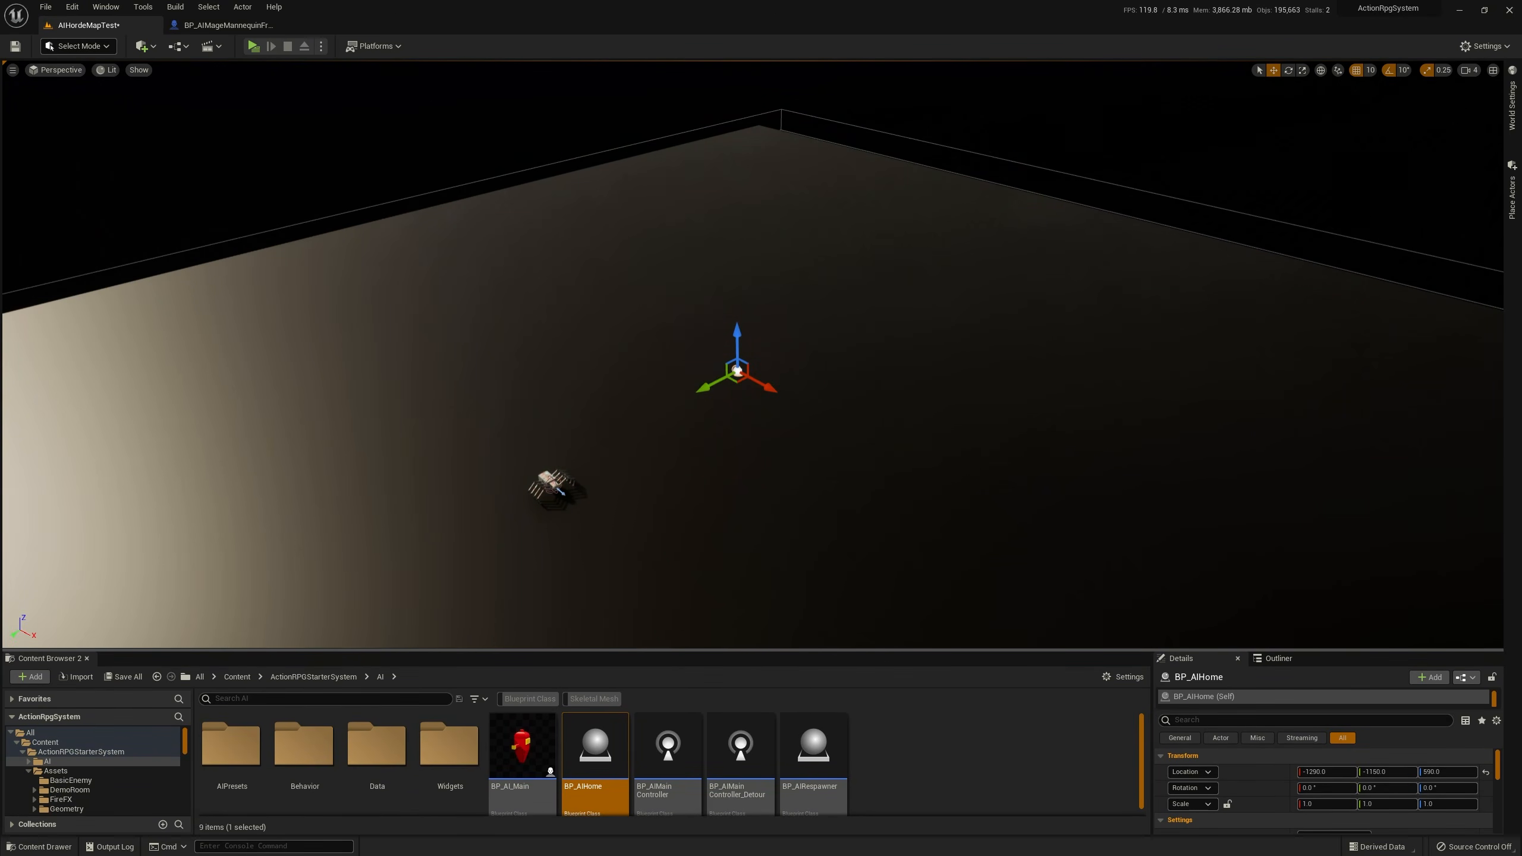
pyautogui.moveTo(730, 462); pyautogui.dragTo(779, 563, button='right')
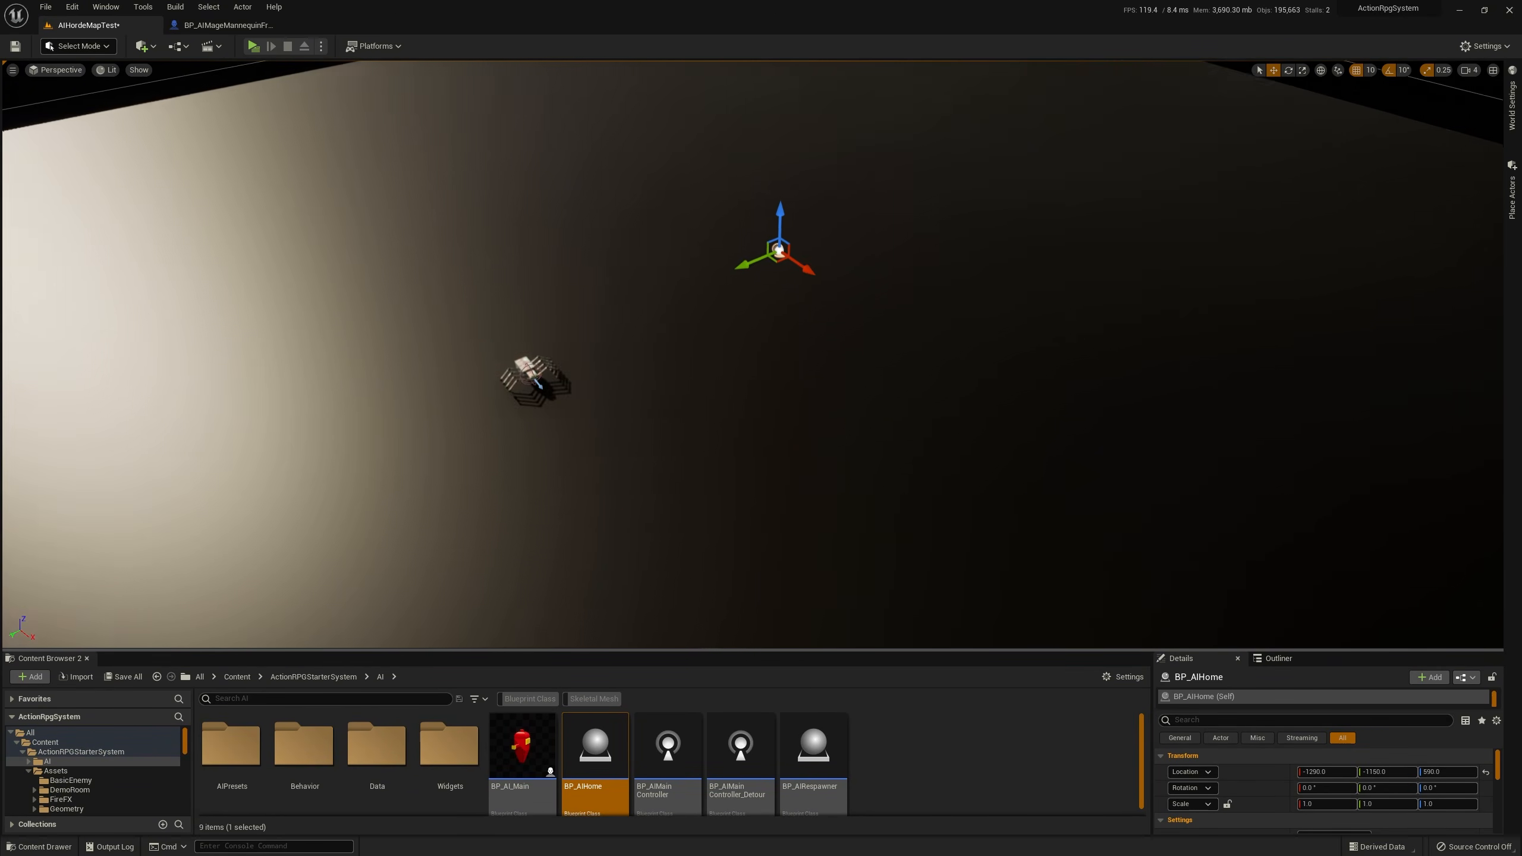
# Filter the placed small spider's properties for "home" and set its AIHome reference to the BP_AIHome actor in the level
pyautogui.moveTo(982, 559); pyautogui.dragTo(899, 559, button='right')
pyautogui.click(566, 374)
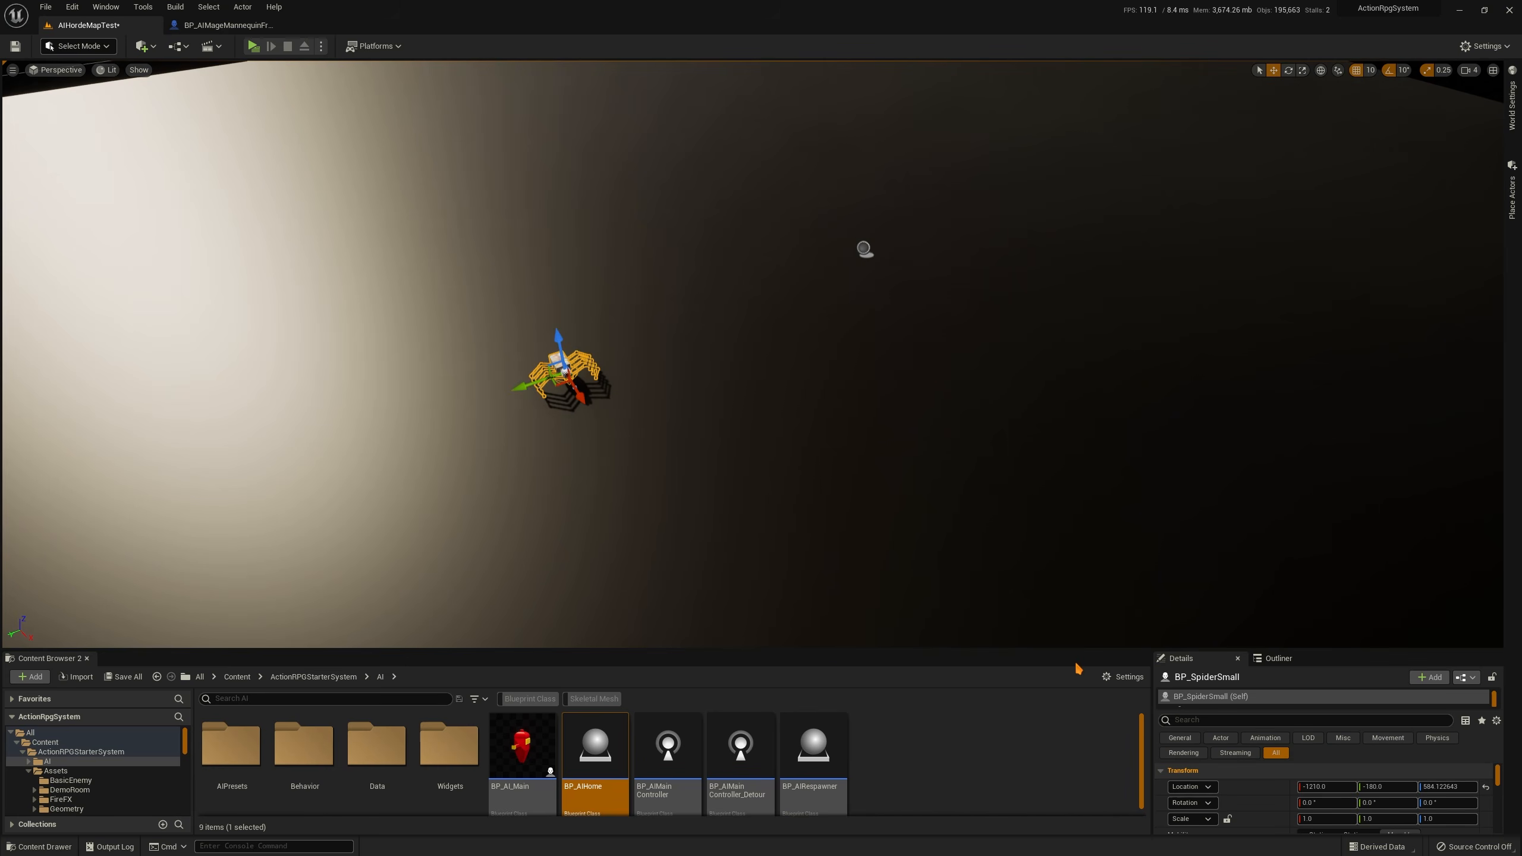
pyautogui.moveTo(1087, 652); pyautogui.dragTo(1077, 517)
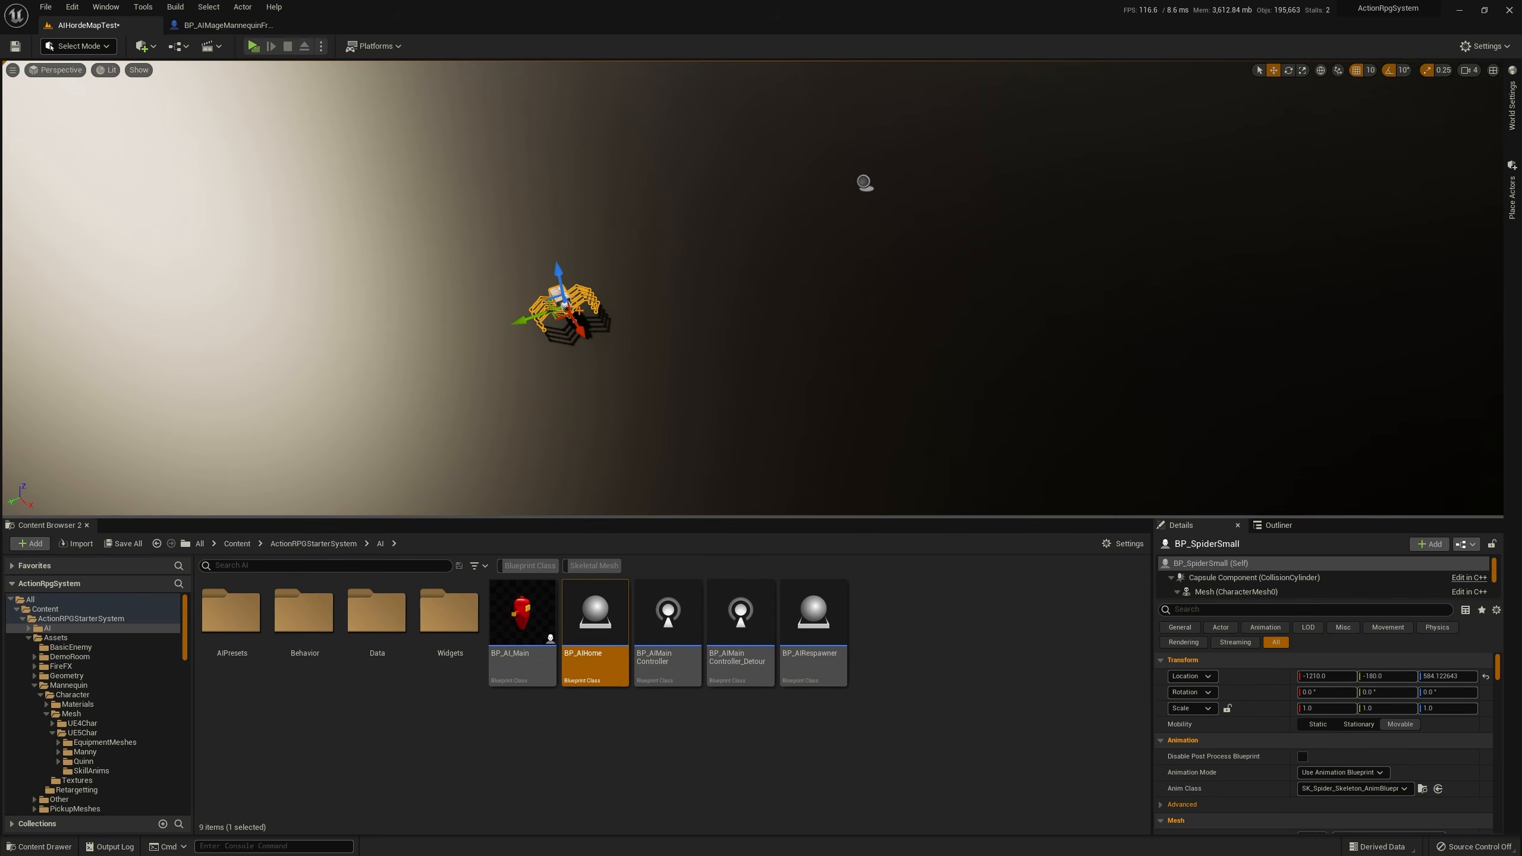
pyautogui.click(1234, 608)
pyautogui.write('home')
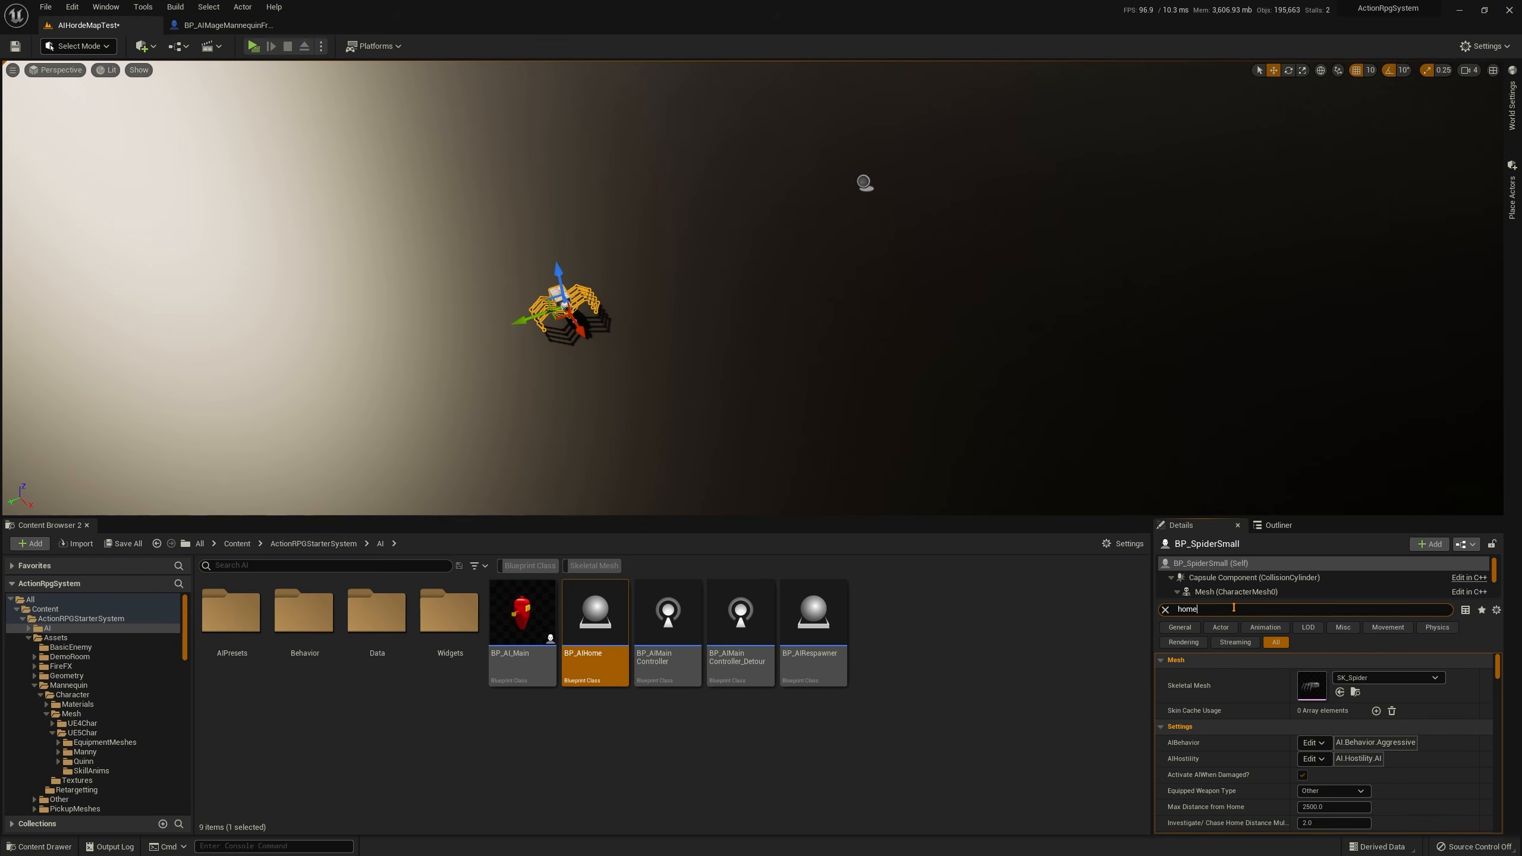
pyautogui.moveTo(1251, 517); pyautogui.dragTo(1240, 367)
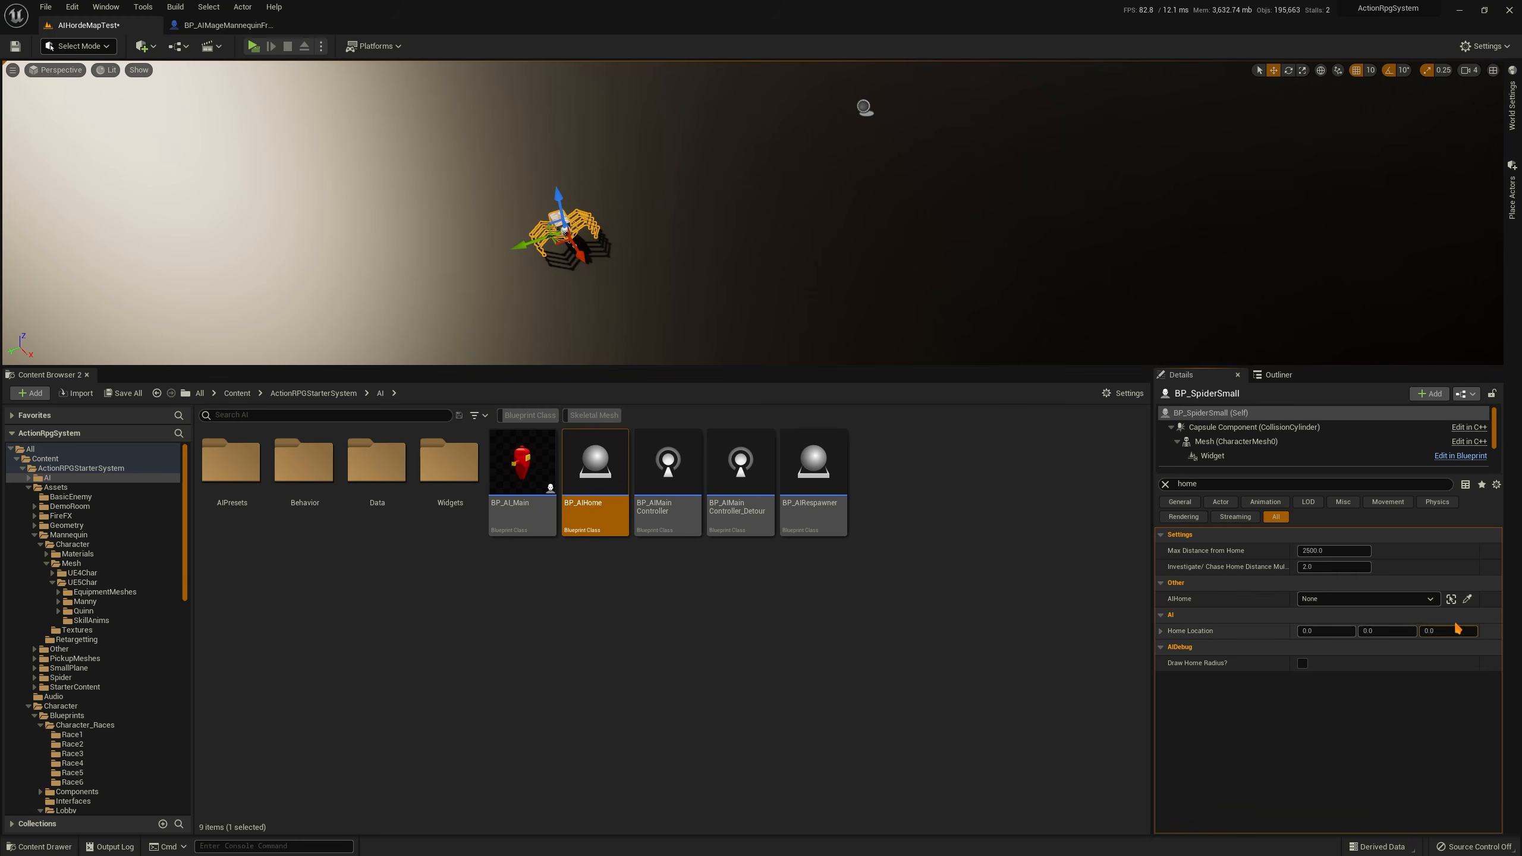
pyautogui.click(1467, 599)
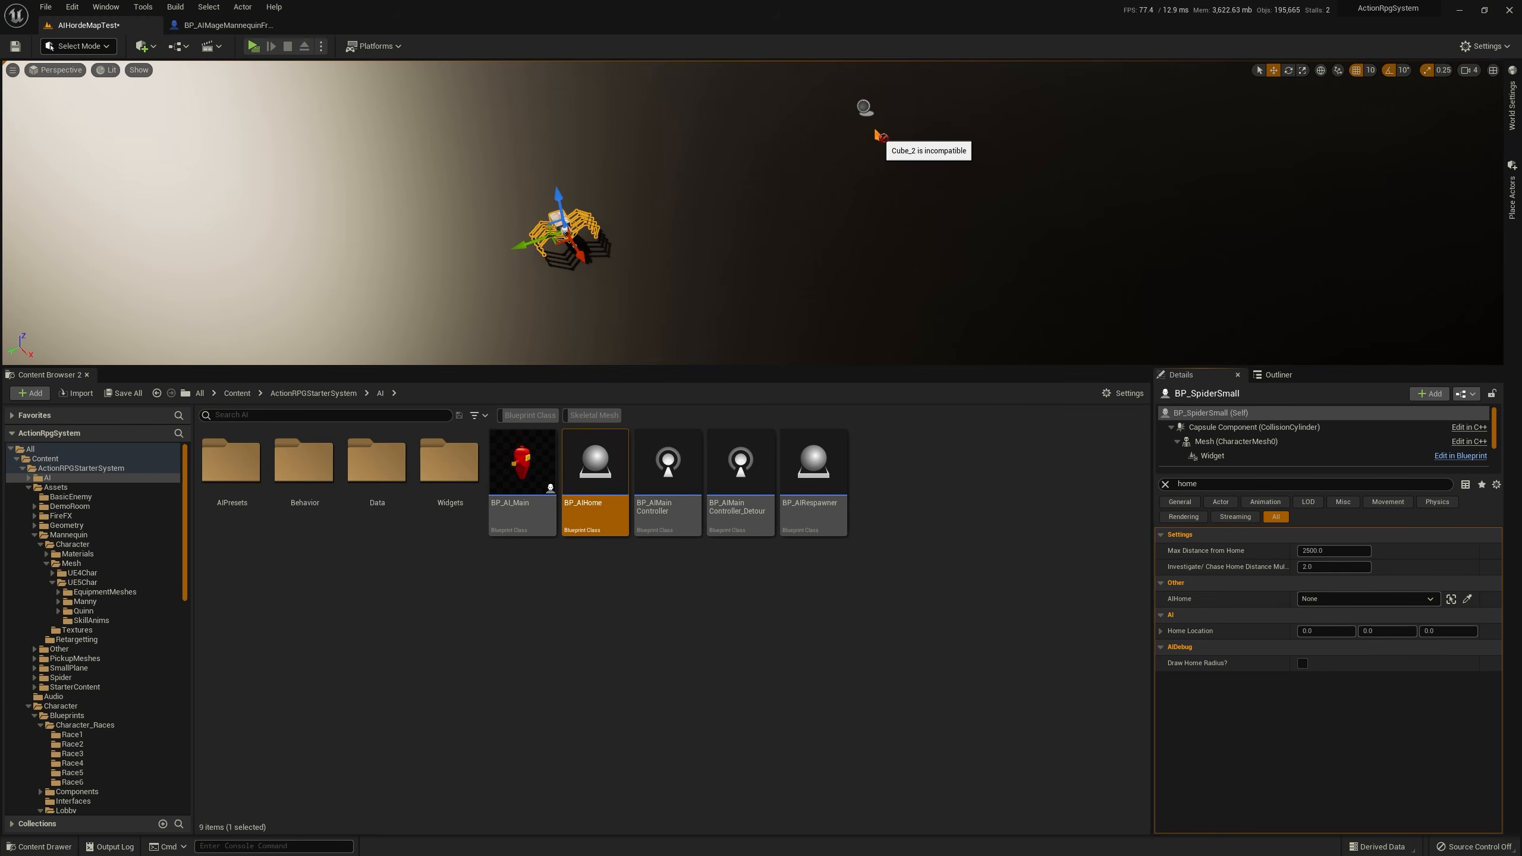
pyautogui.click(864, 108)
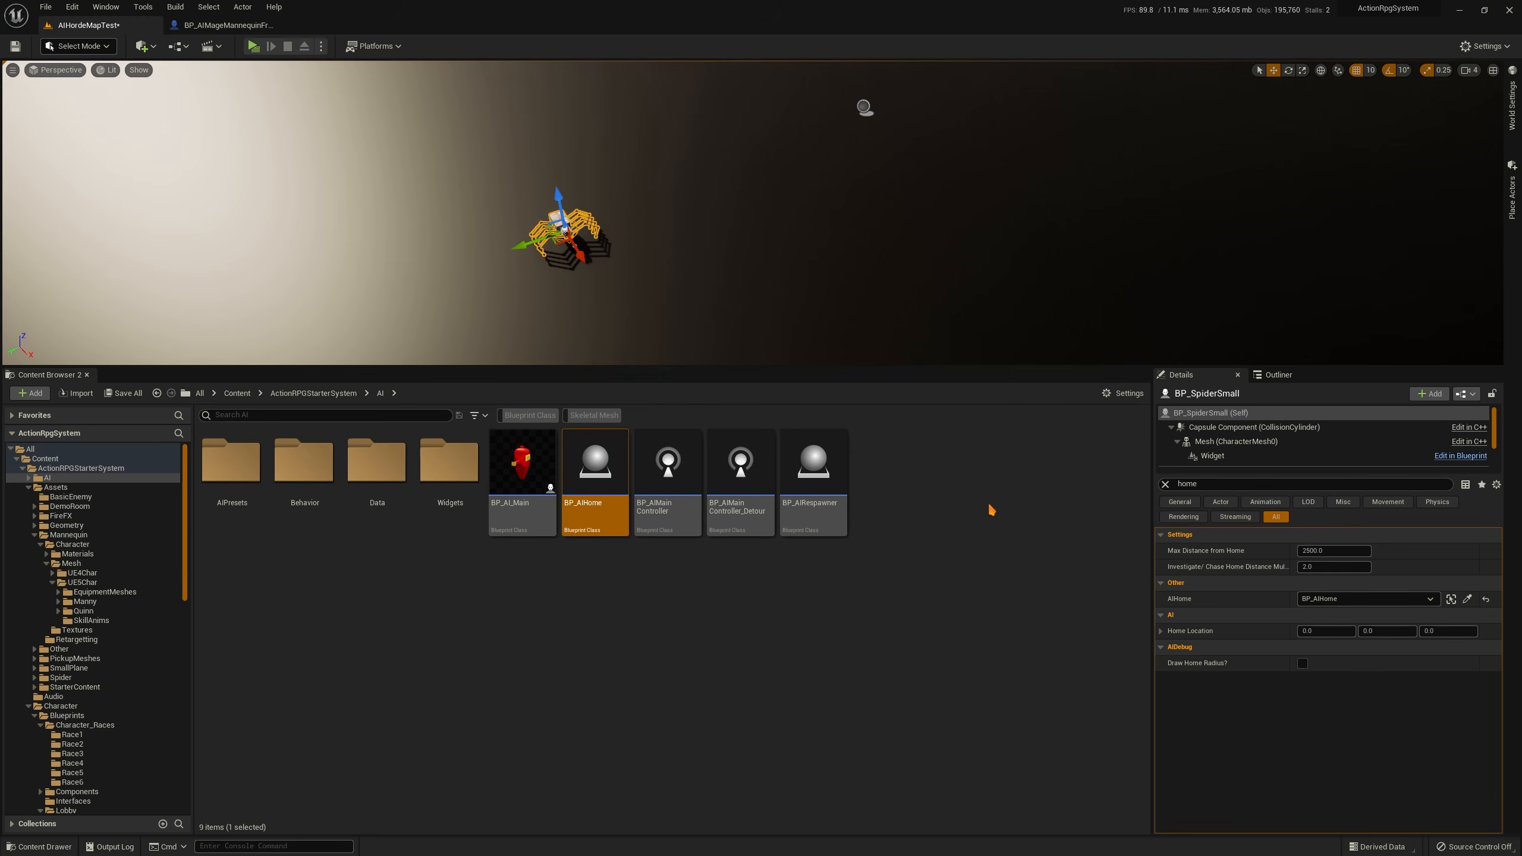
# Delete the placed spider from the level and show the AI home's properties without the "home" filter
pyautogui.moveTo(874, 275); pyautogui.dragTo(900, 242, button='right')
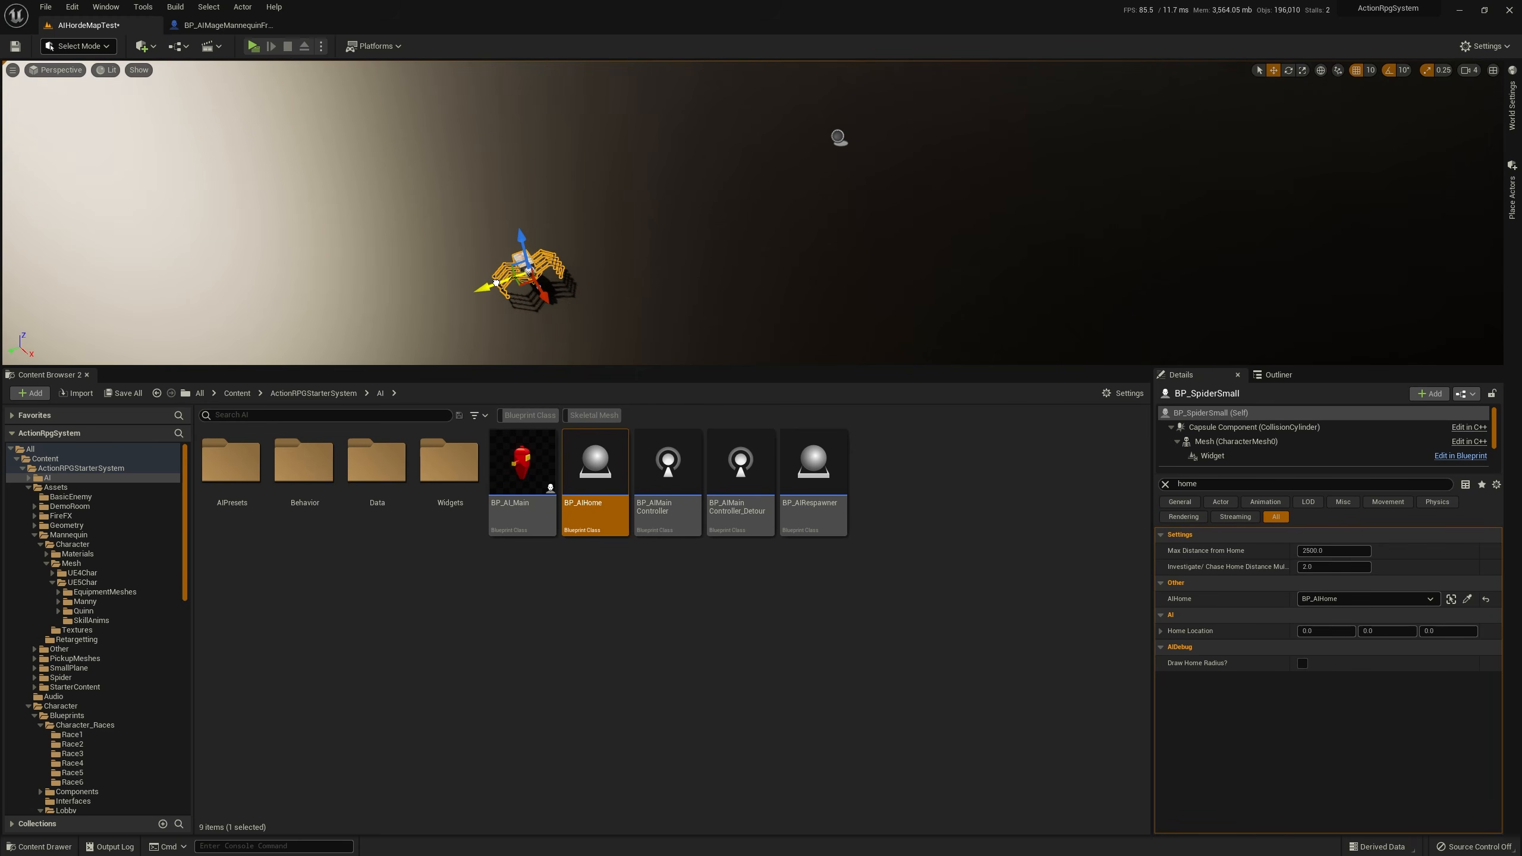
pyautogui.press('Delete')
pyautogui.click(838, 137)
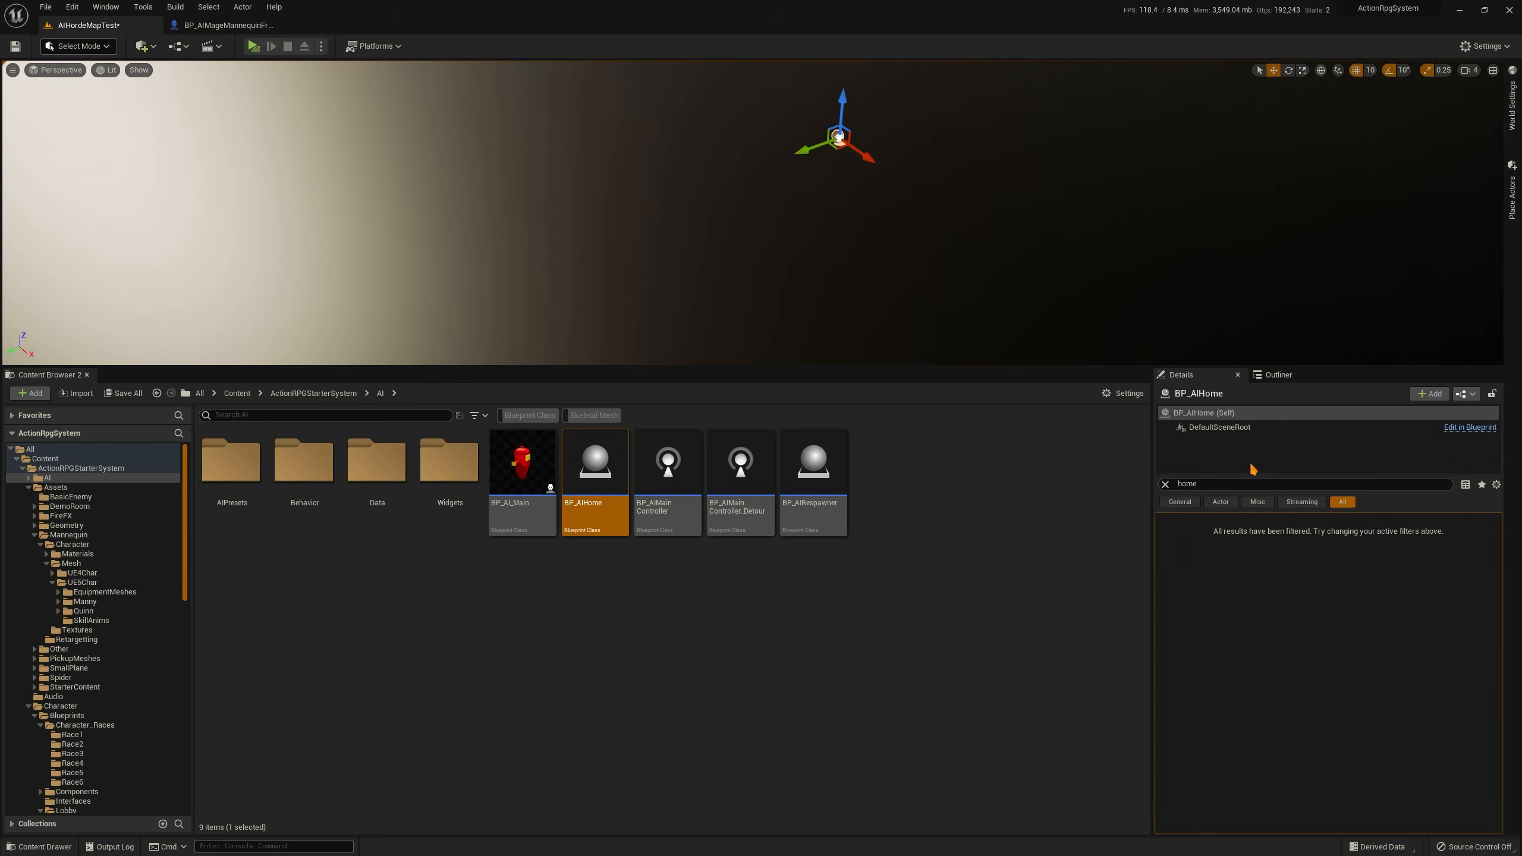
pyautogui.click(1166, 485)
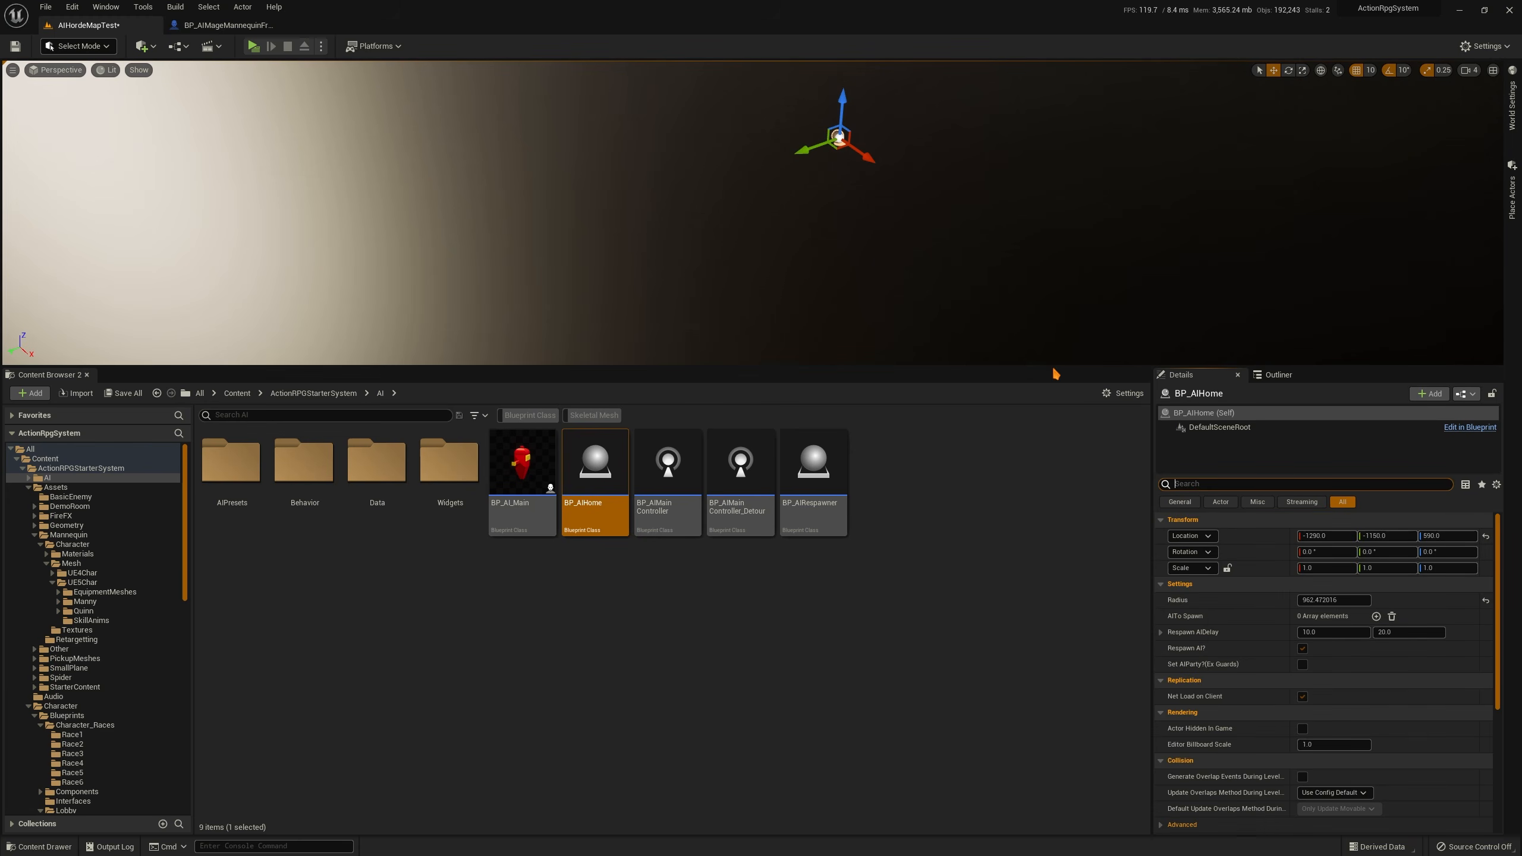
# Add one AITo Spawn entry to the AI home and set it to BP_SpiderSmall
pyautogui.moveTo(1051, 365); pyautogui.dragTo(1051, 256)
pyautogui.click(1376, 521)
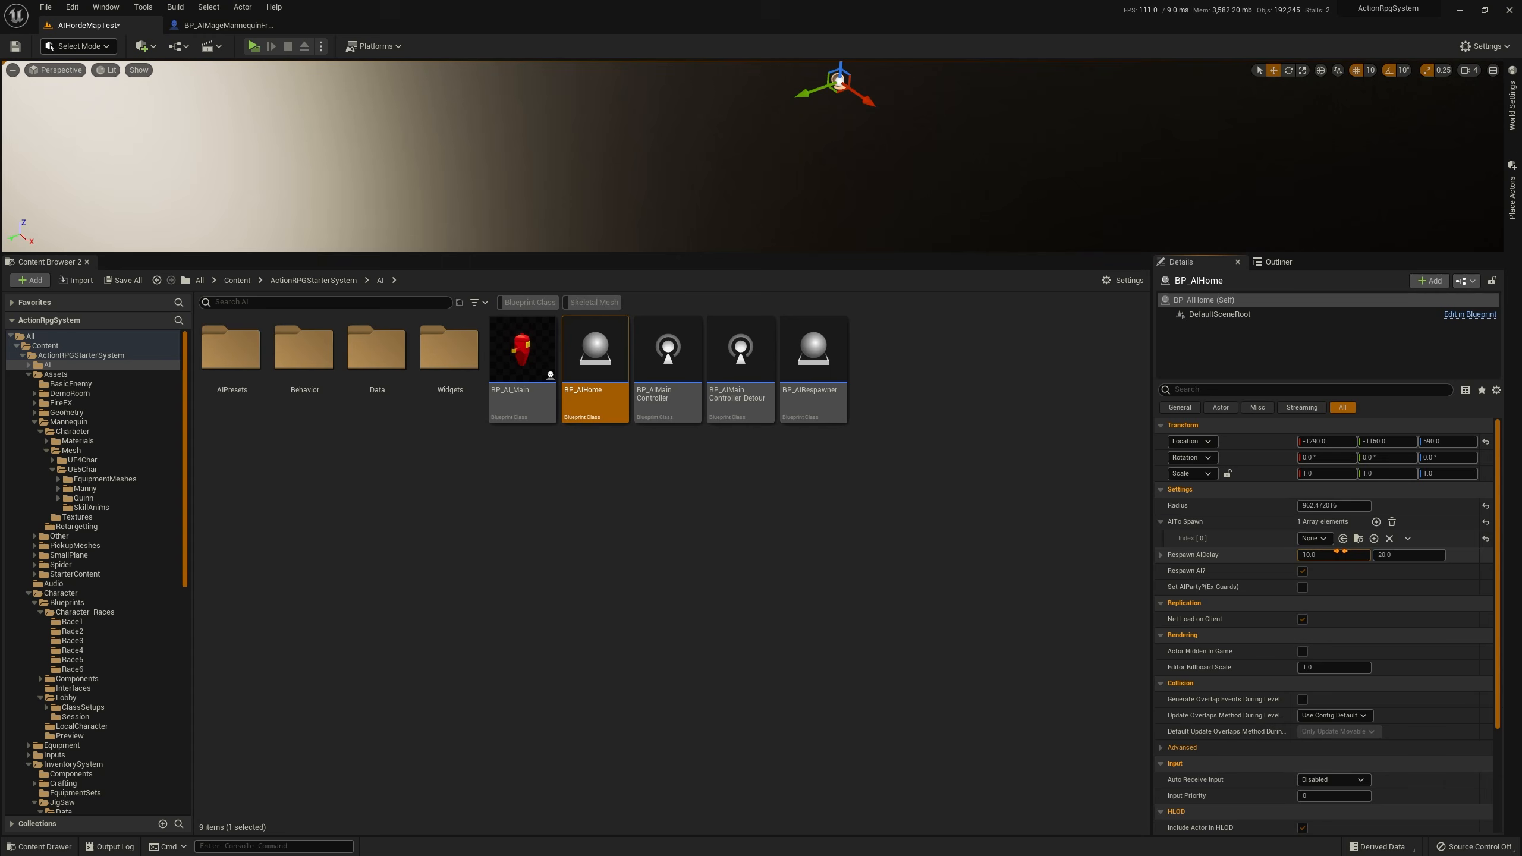
pyautogui.click(1322, 539)
pyautogui.write('spider')
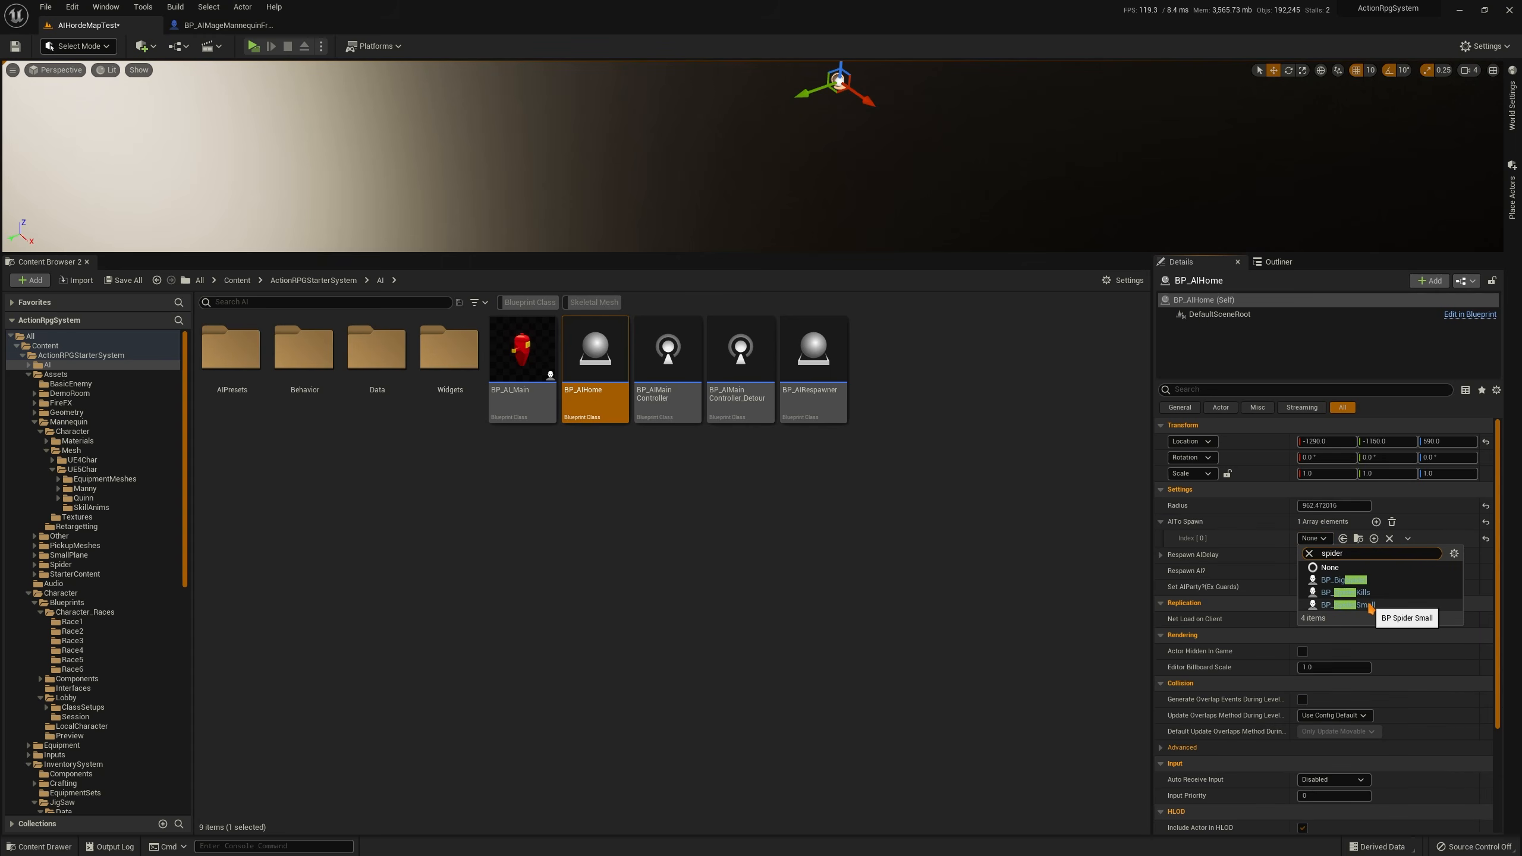
pyautogui.click(1346, 592)
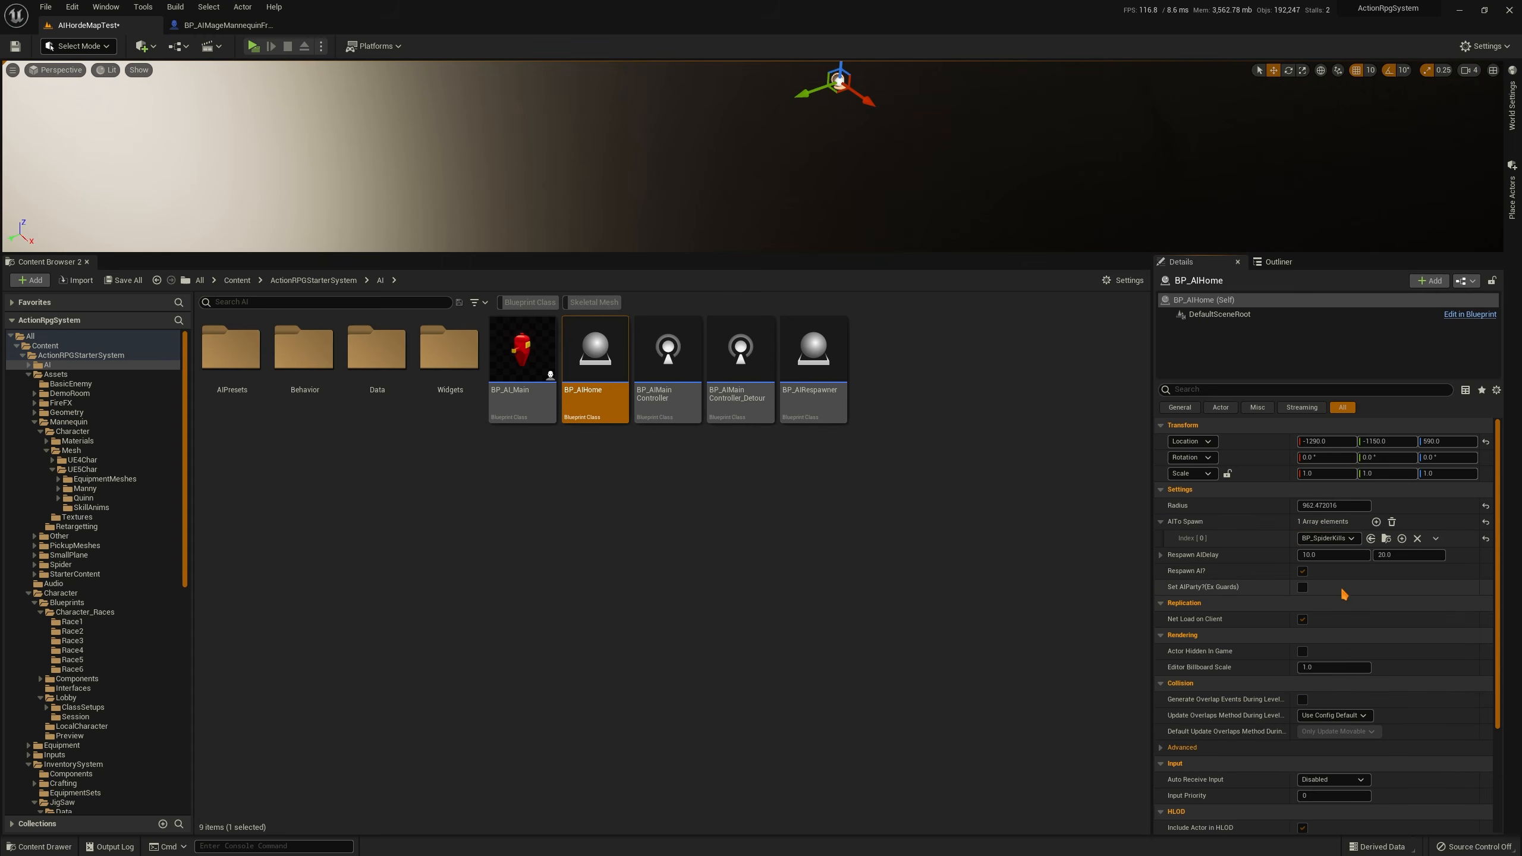
pyautogui.click(1329, 541)
pyautogui.click(1328, 541)
pyautogui.click(1326, 542)
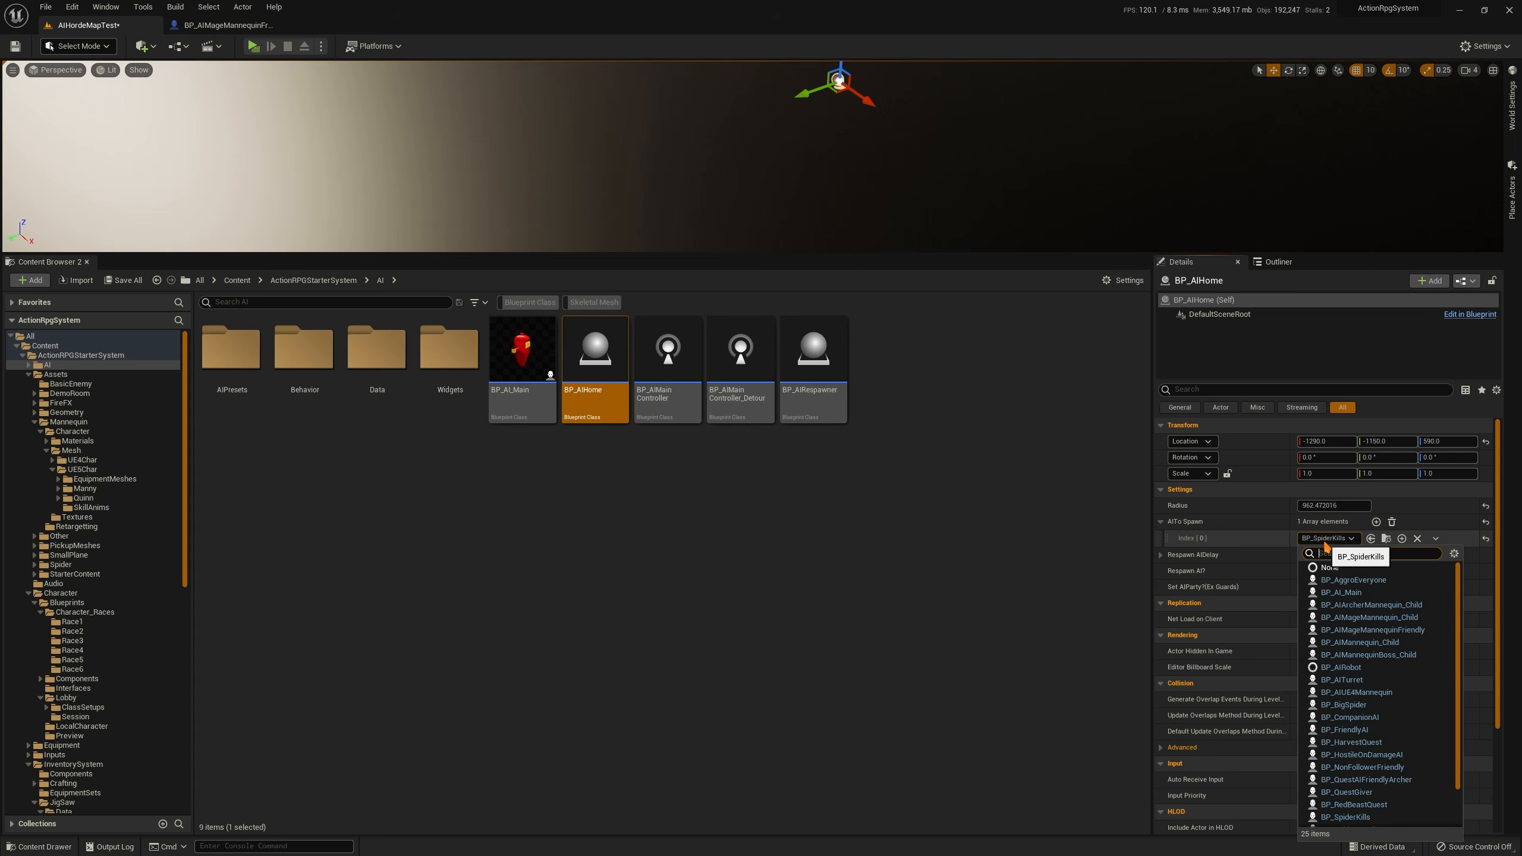
pyautogui.write('small sp')
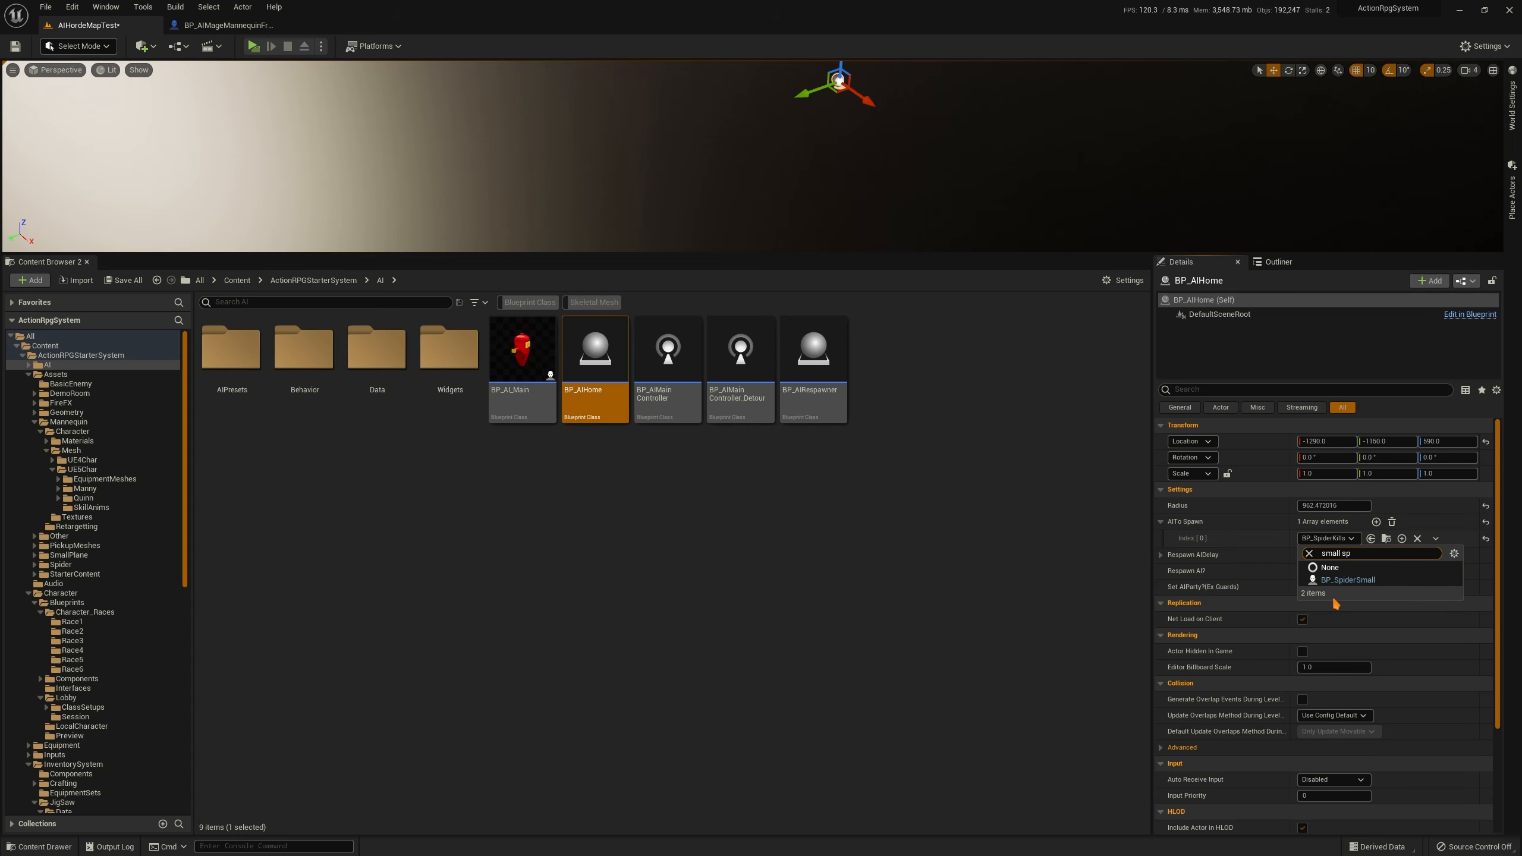
pyautogui.click(1345, 580)
# Play the level briefly to check the AI home's spawning, and end the preview
pyautogui.moveTo(979, 243); pyautogui.dragTo(992, 212, button='right')
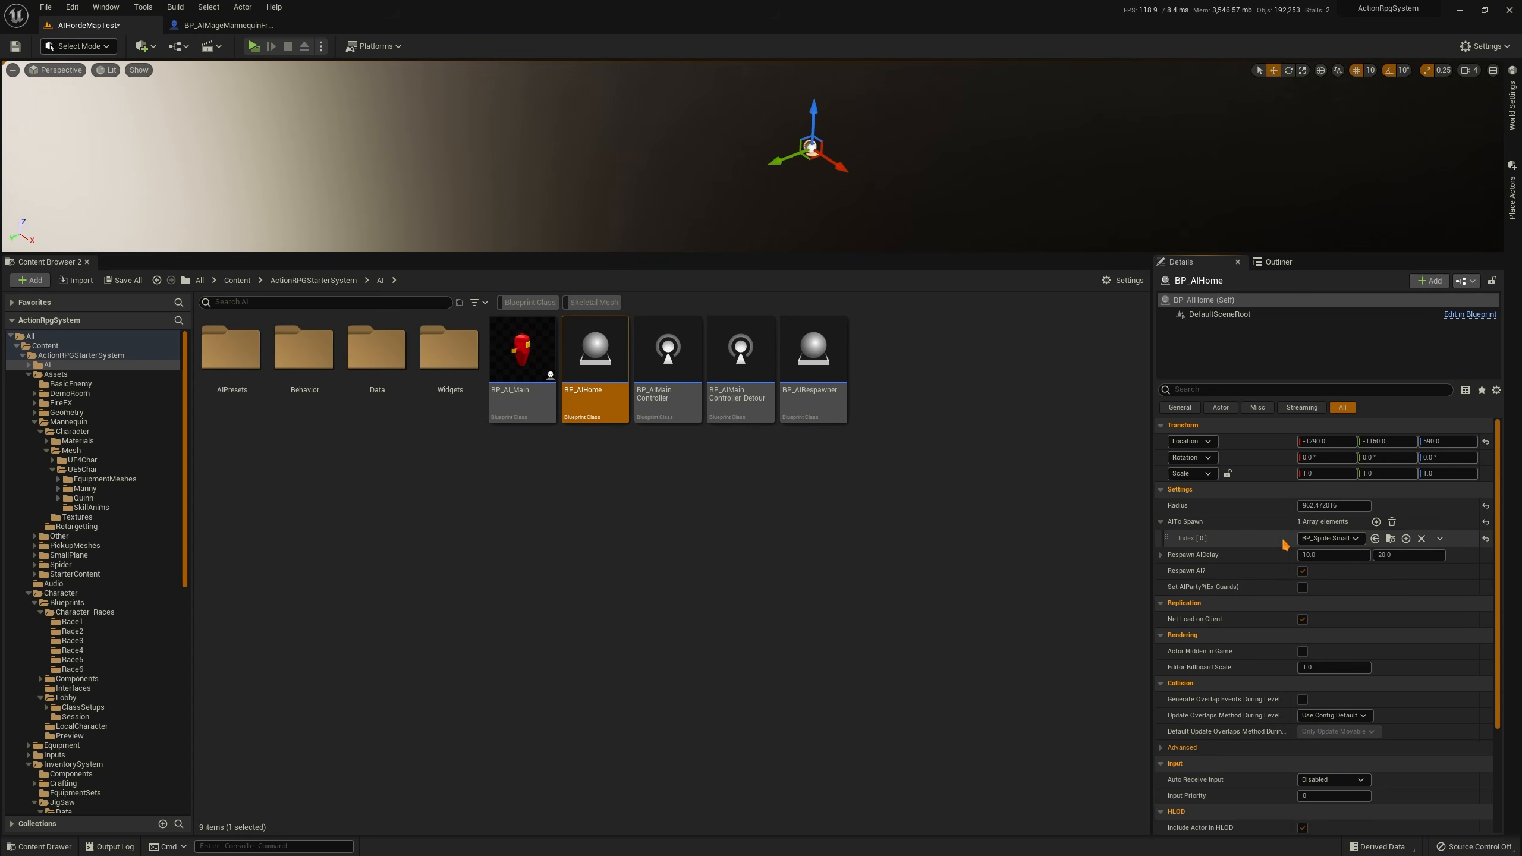
pyautogui.click(252, 46)
pyautogui.press('Escape')
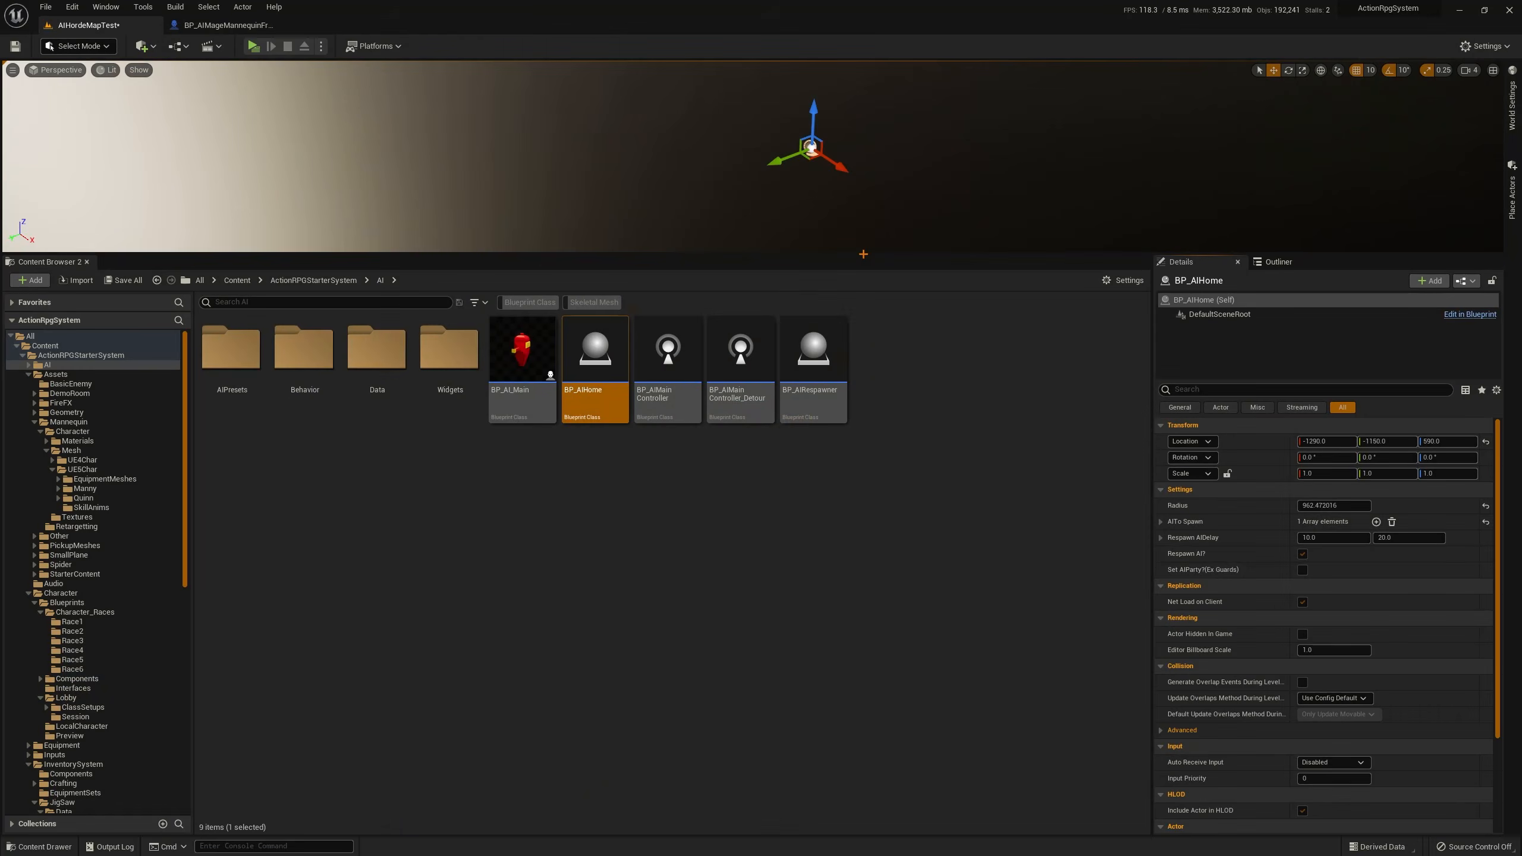
# Set the AI home's Respawn AIDelay range to 2.0 and 4.0
pyautogui.click(1352, 538)
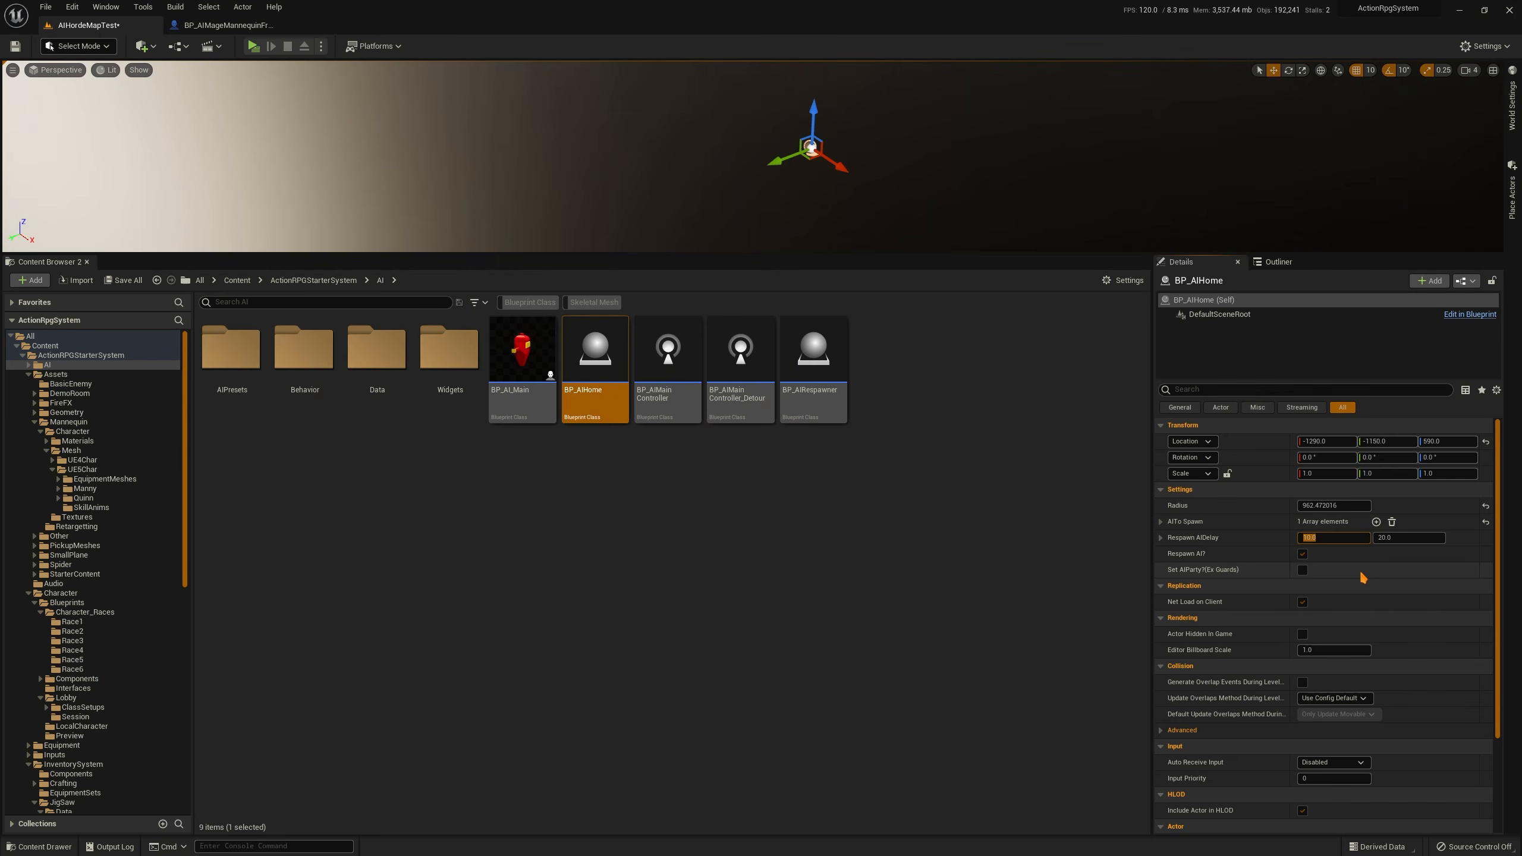
pyautogui.write('2')
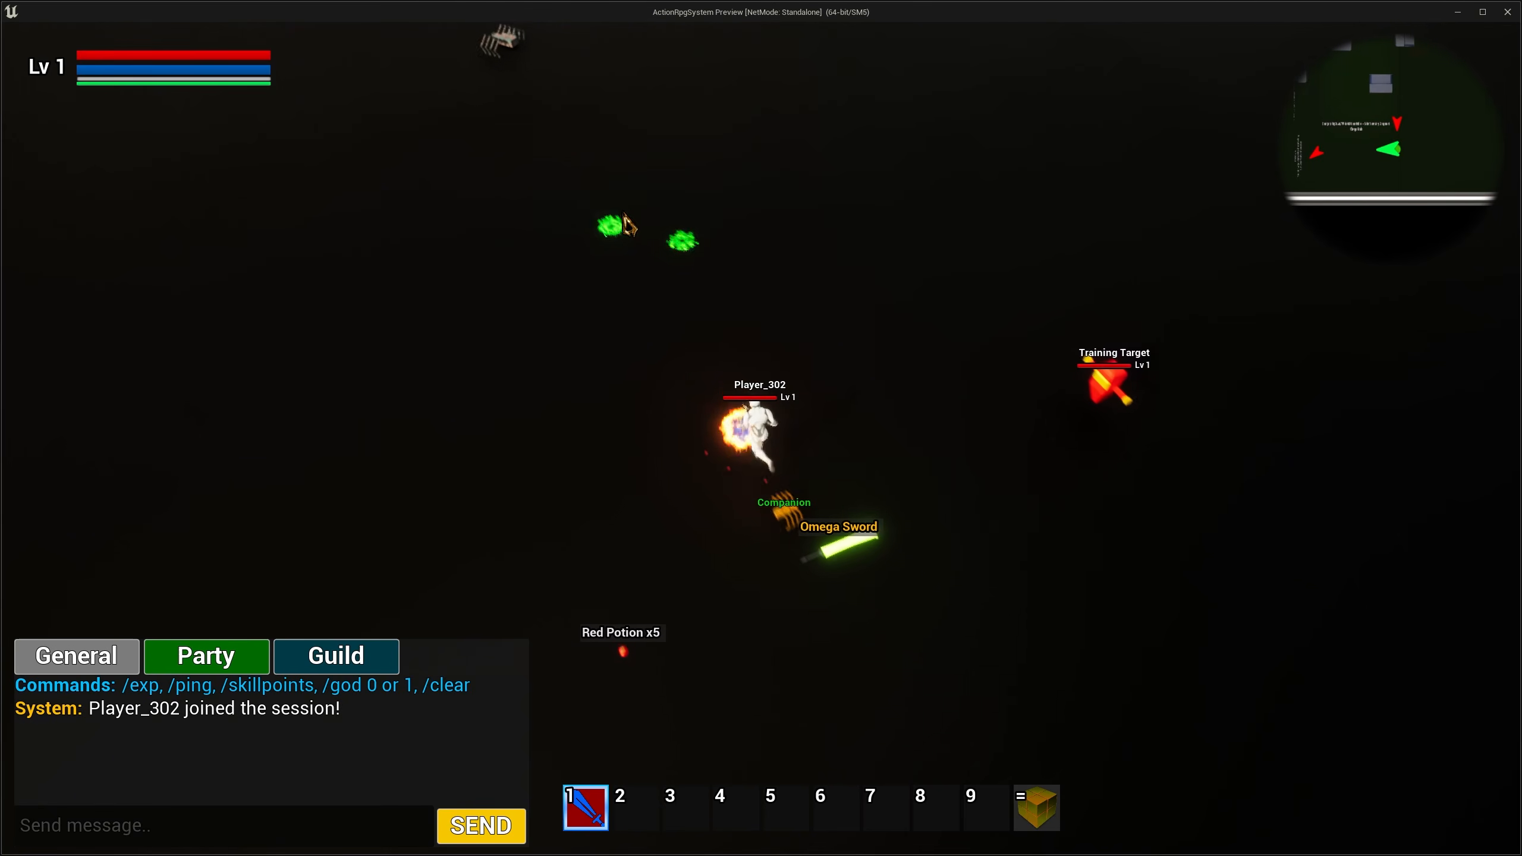
# Play-test the level by moving the player to the AI home and attacking the small spider, and end the preview
pyautogui.click(628, 231)
pyautogui.click(623, 217)
pyautogui.click(622, 221)
pyautogui.click(636, 270)
pyautogui.click(650, 314)
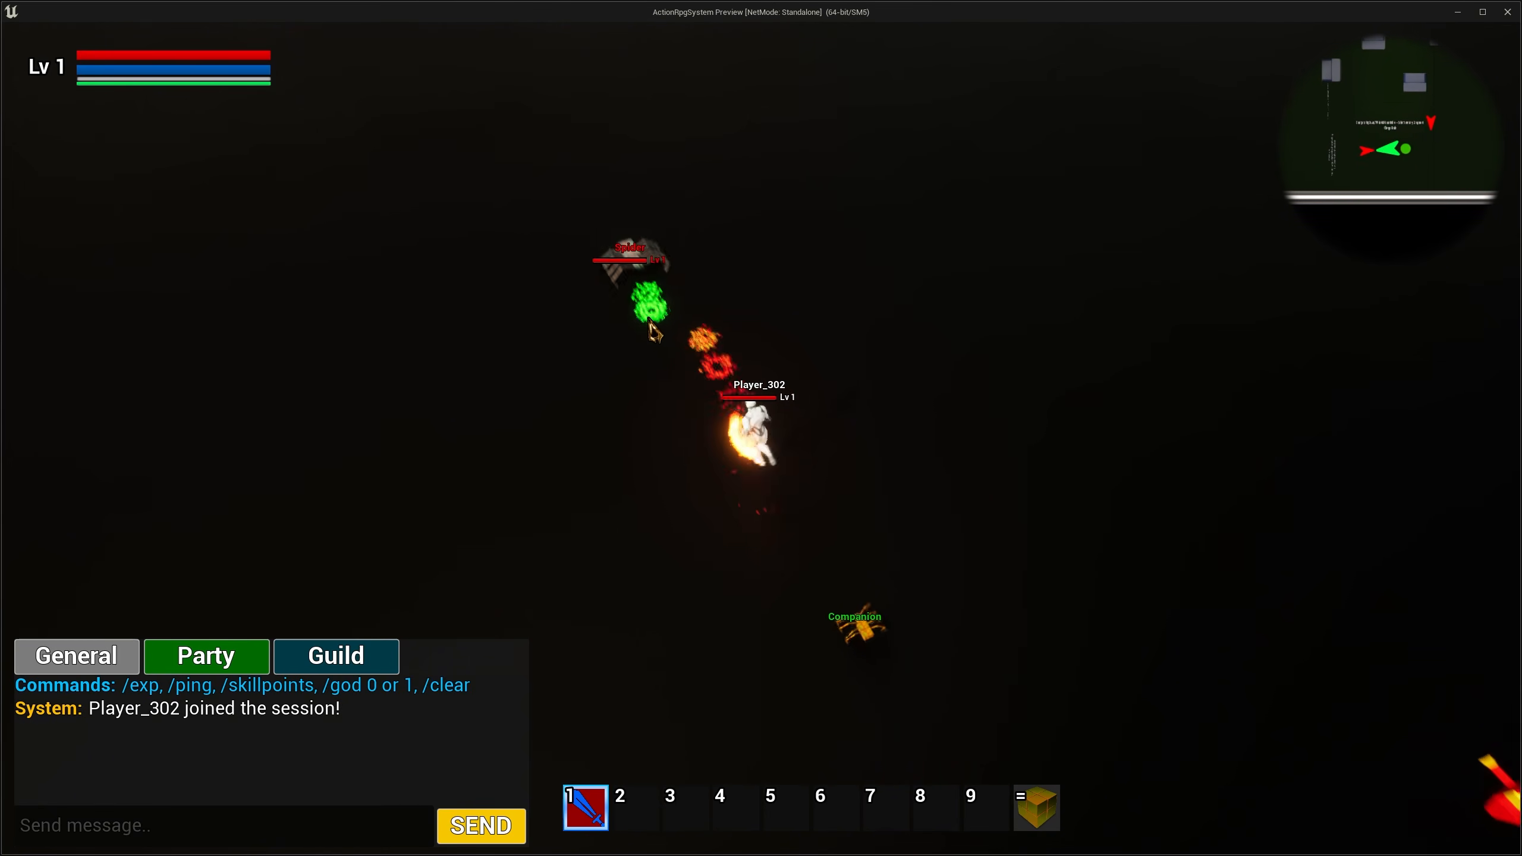
pyautogui.press('1')
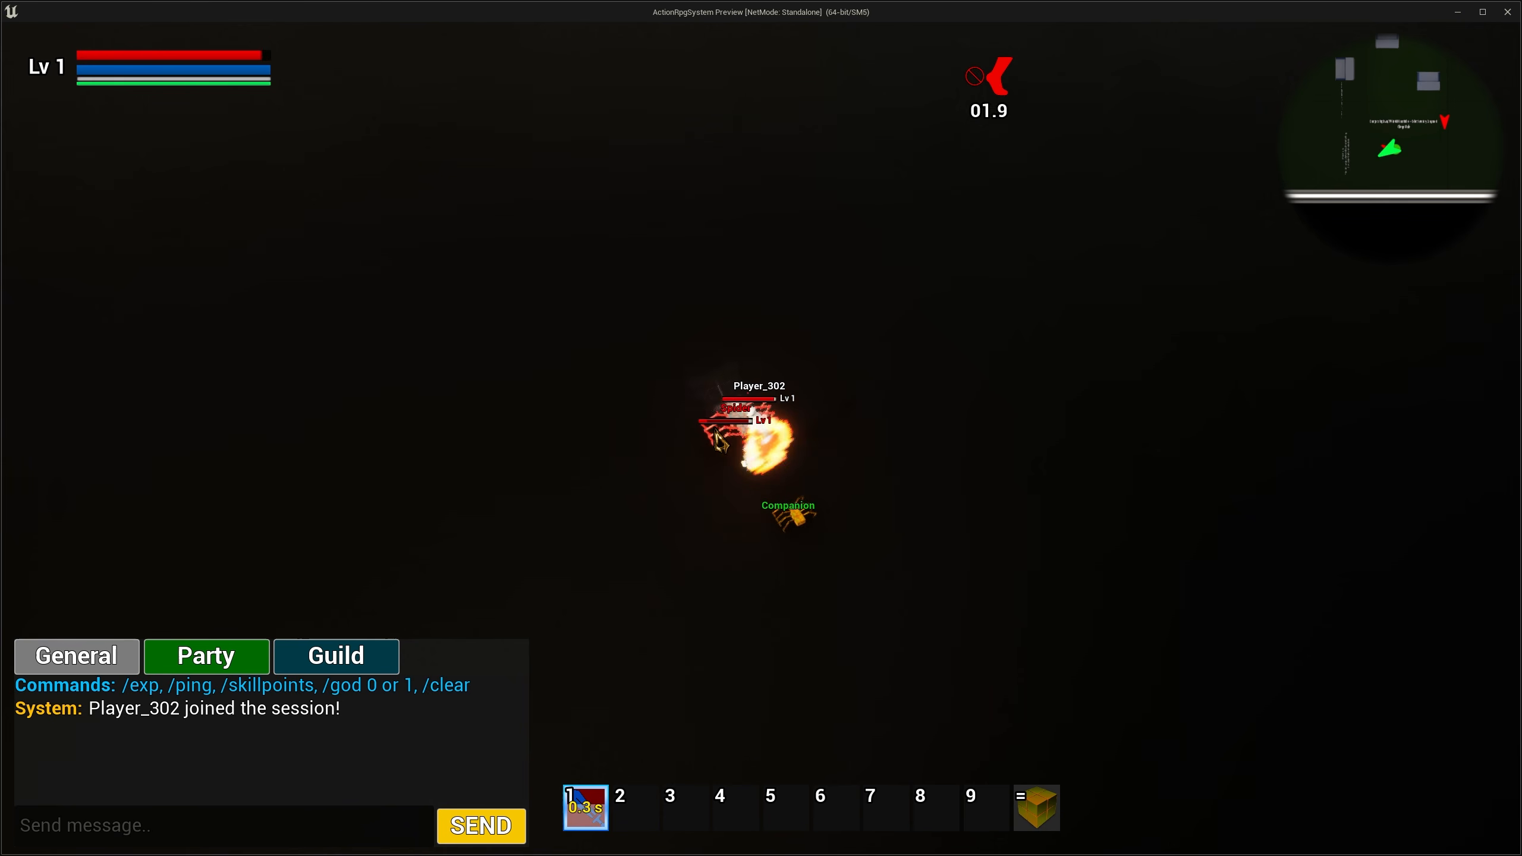
pyautogui.click(581, 456)
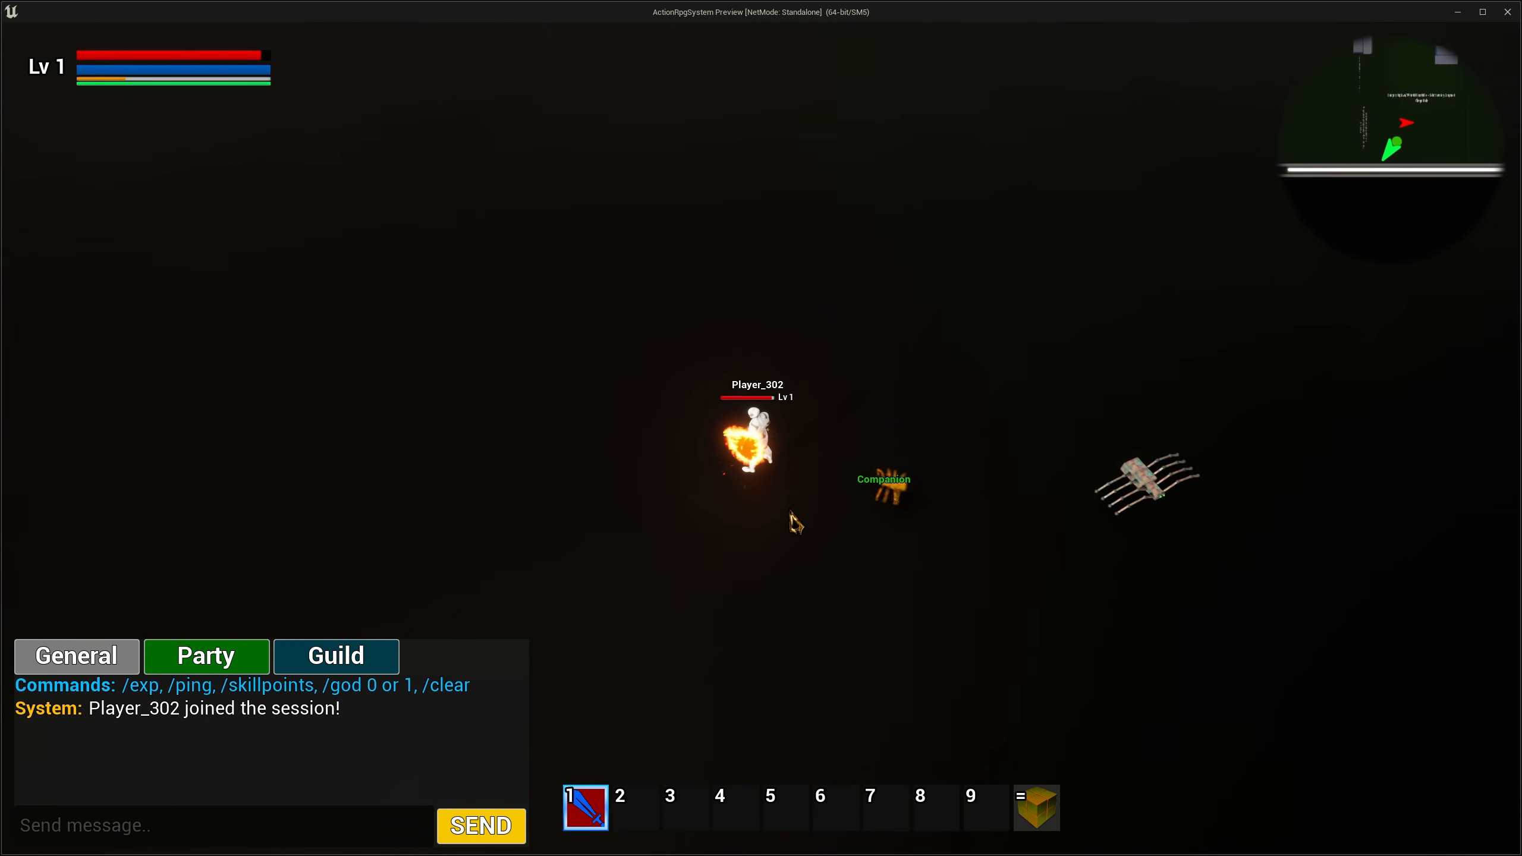
pyautogui.click(688, 519)
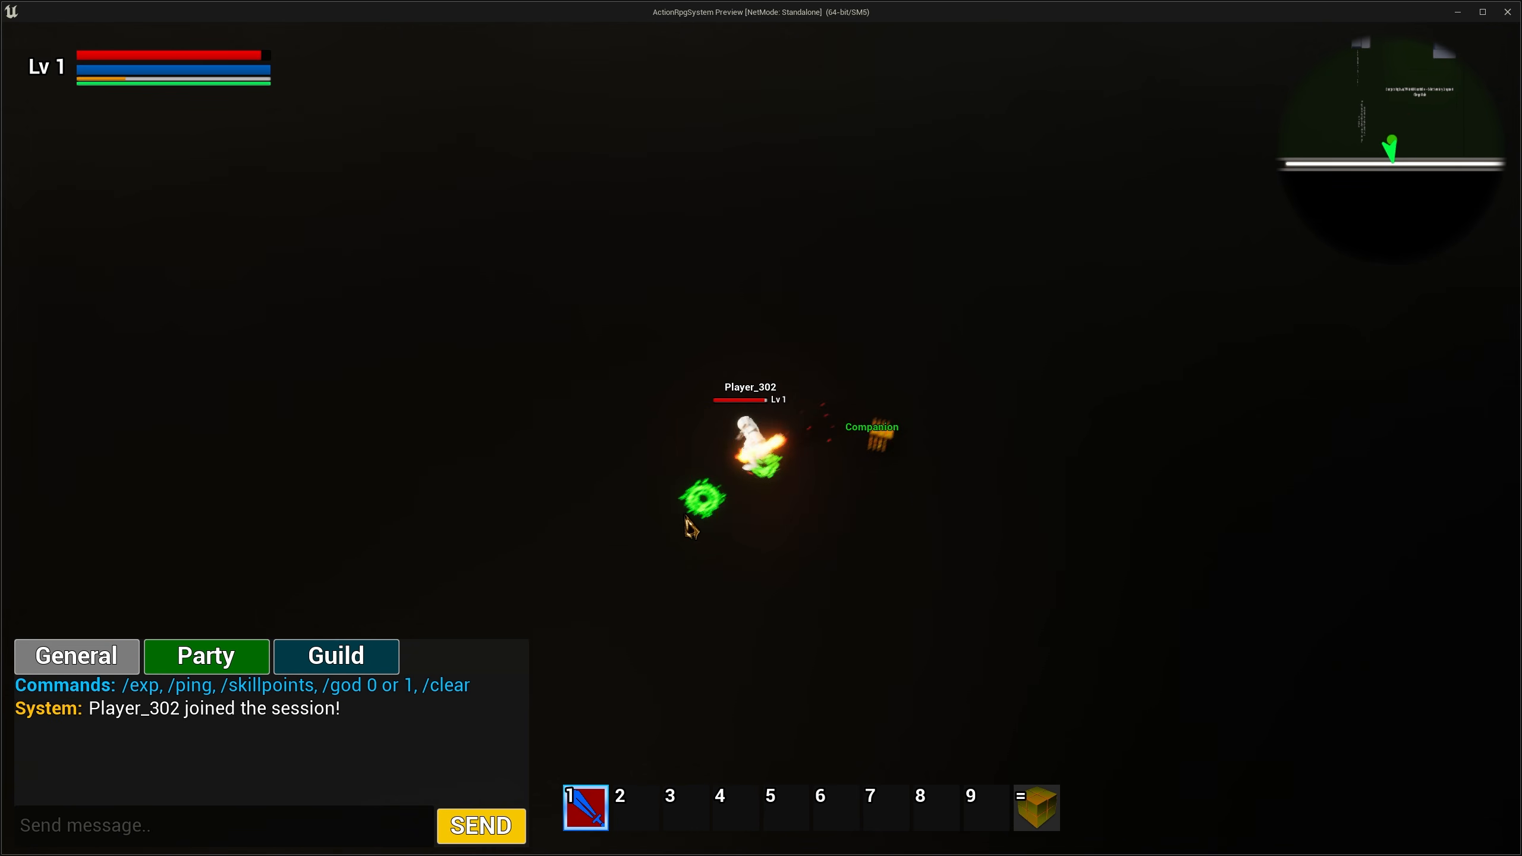
pyautogui.click(726, 360)
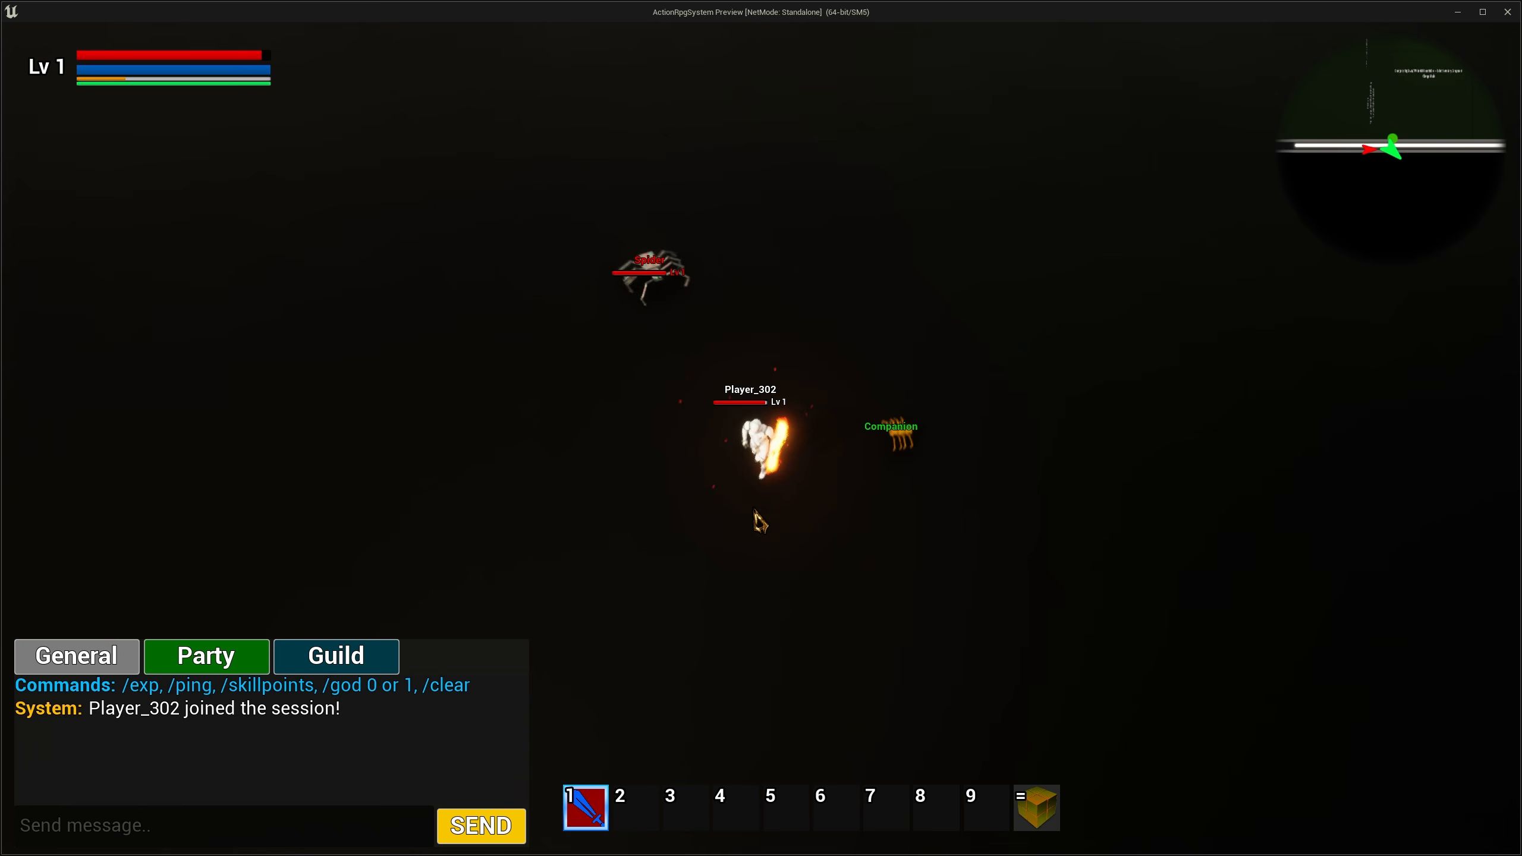
pyautogui.press('Escape')
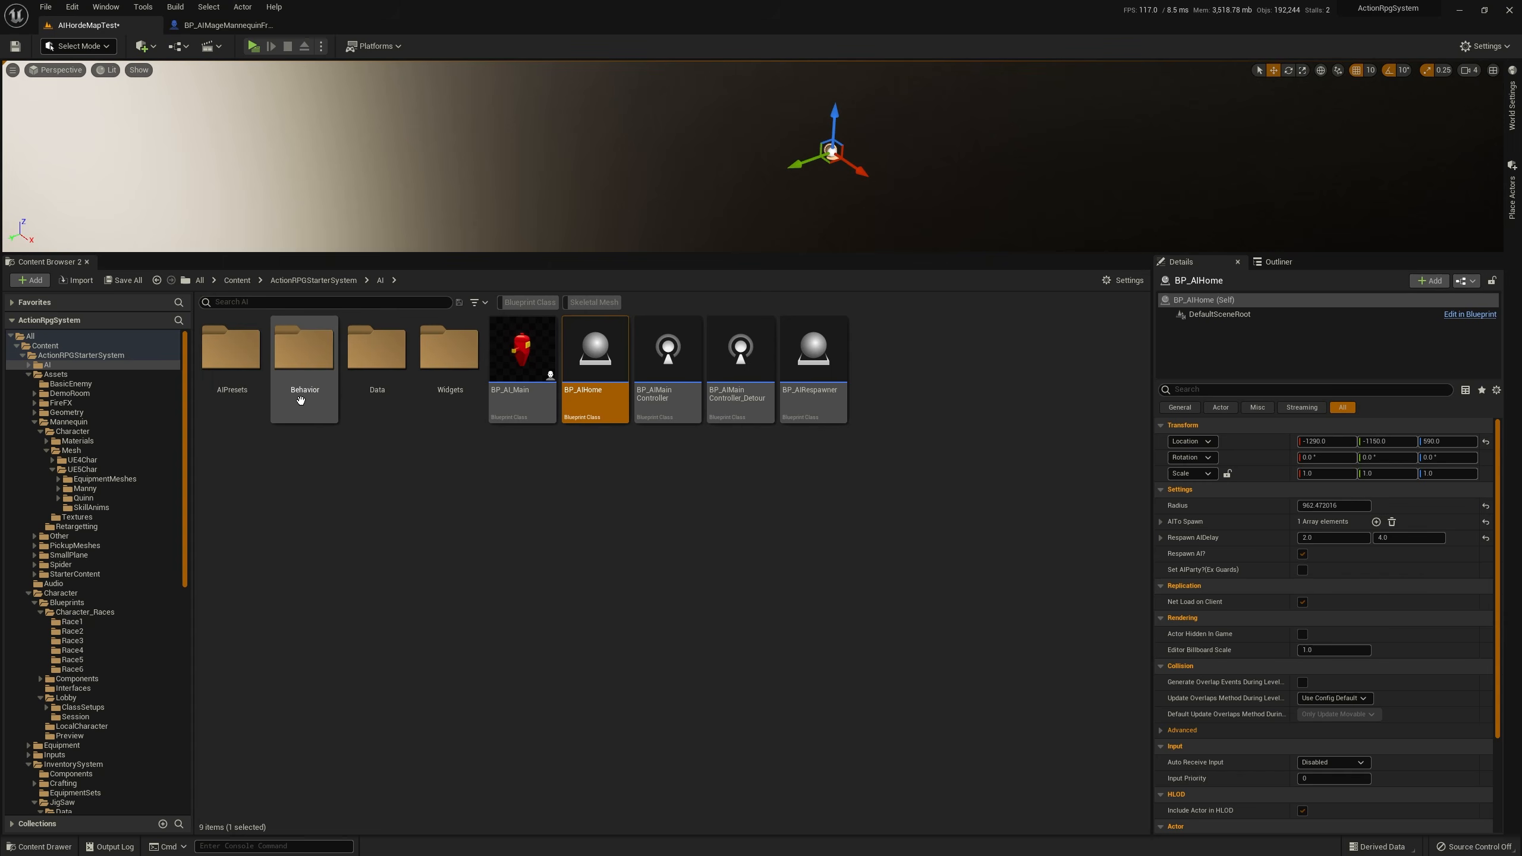
# Open the BP_SpiderSmall blueprint from the AIPresets folder and examine the tags available for its AIBehavior setting
pyautogui.doubleClick(232, 360)
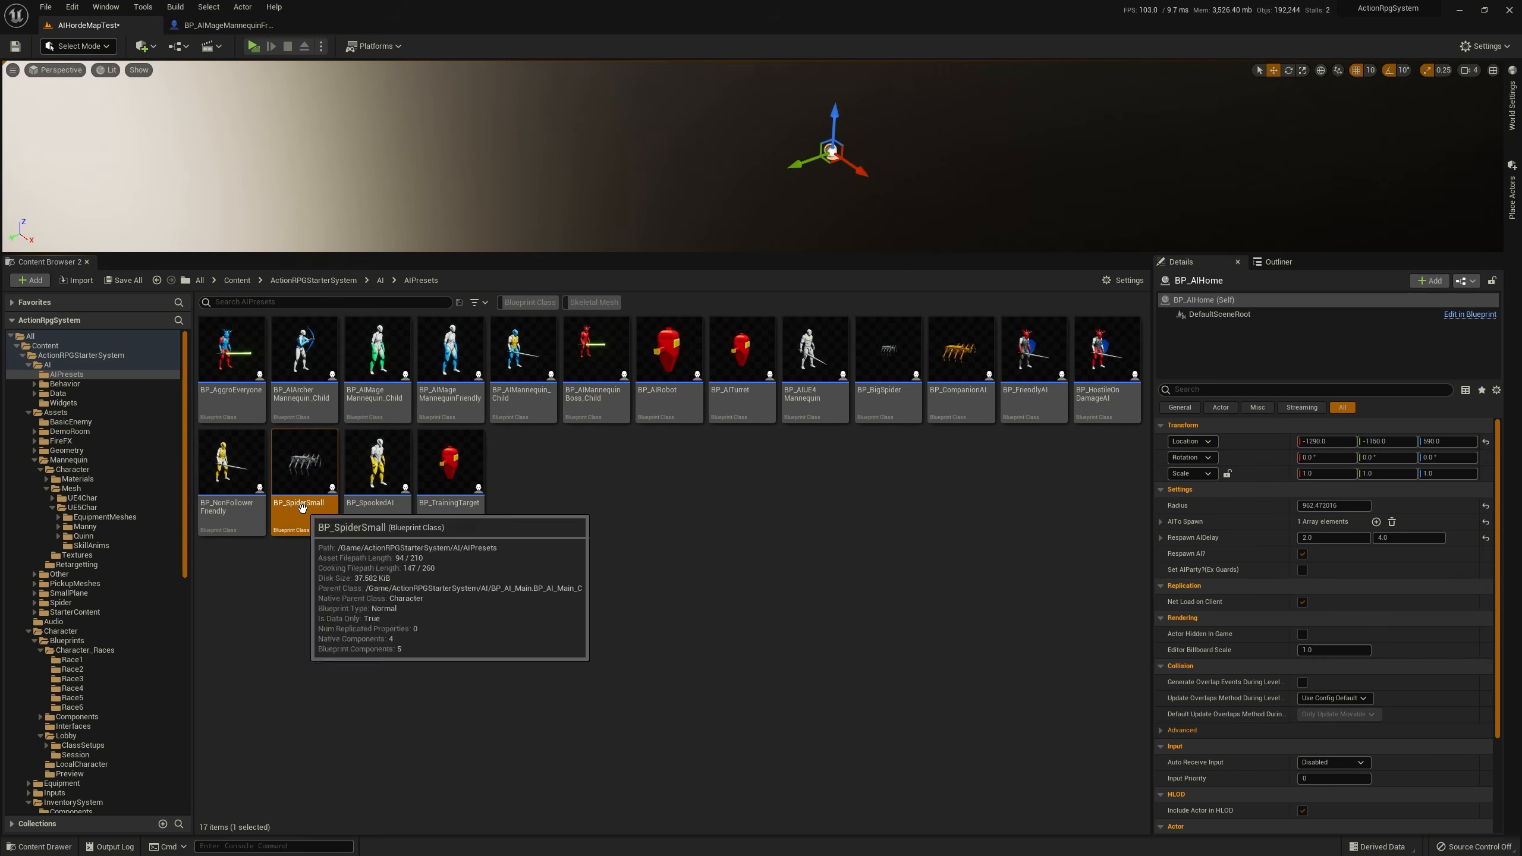
pyautogui.doubleClick(305, 474)
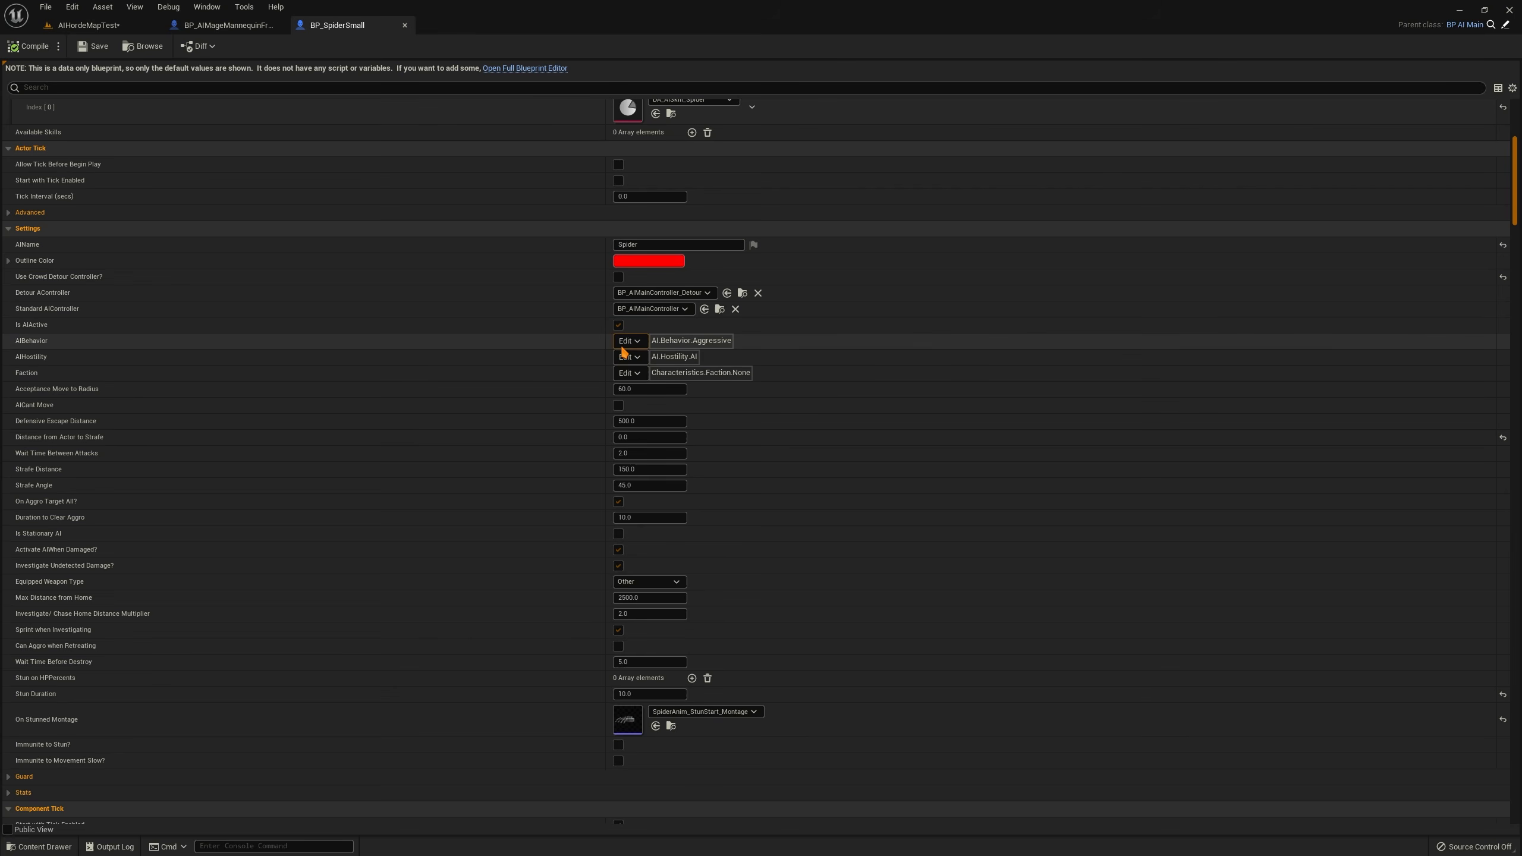
pyautogui.click(640, 342)
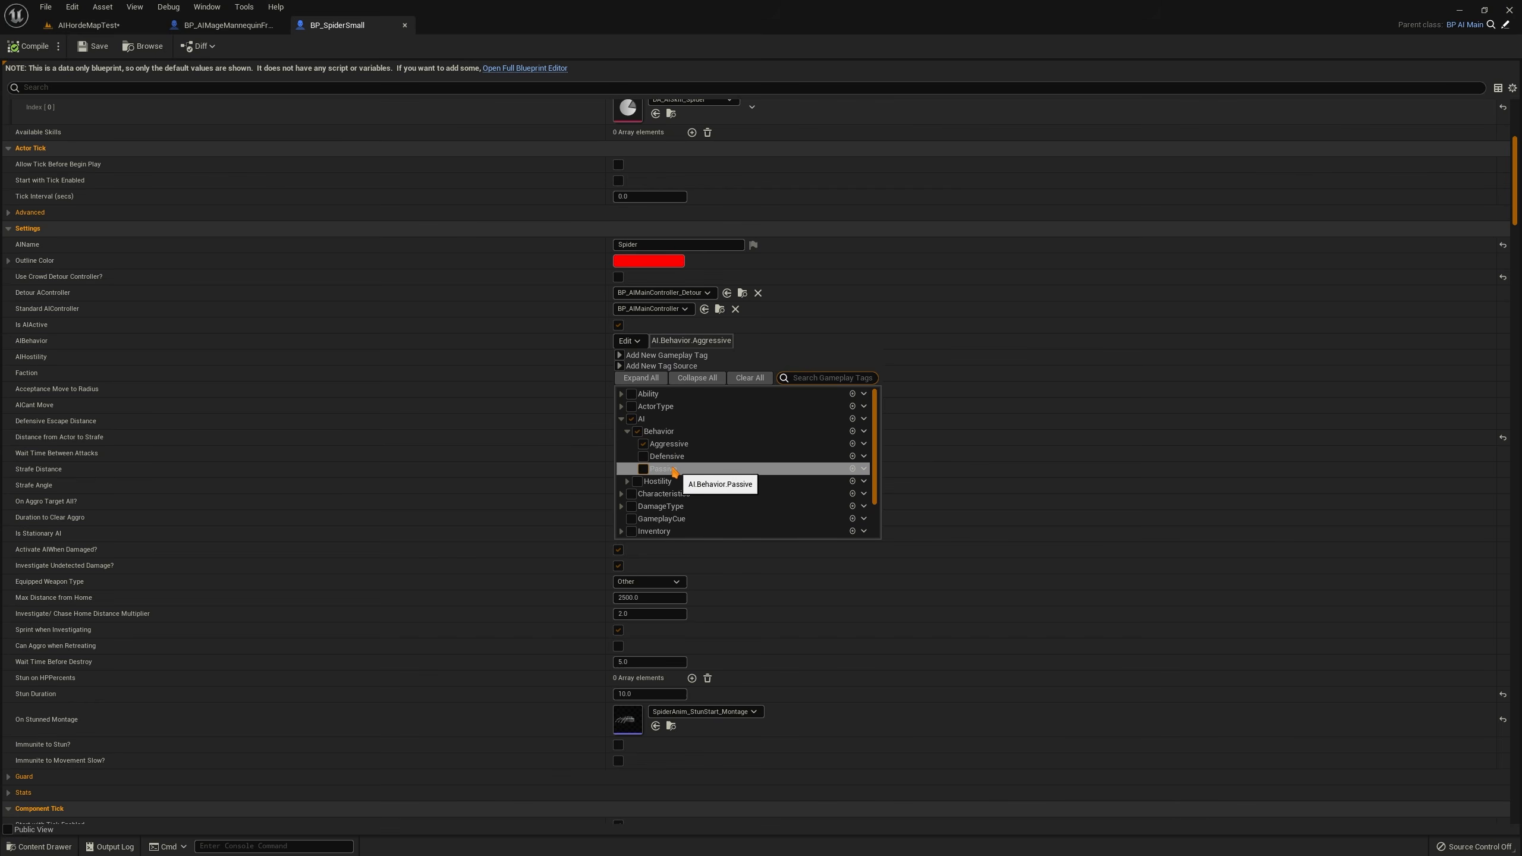
pyautogui.click(525, 366)
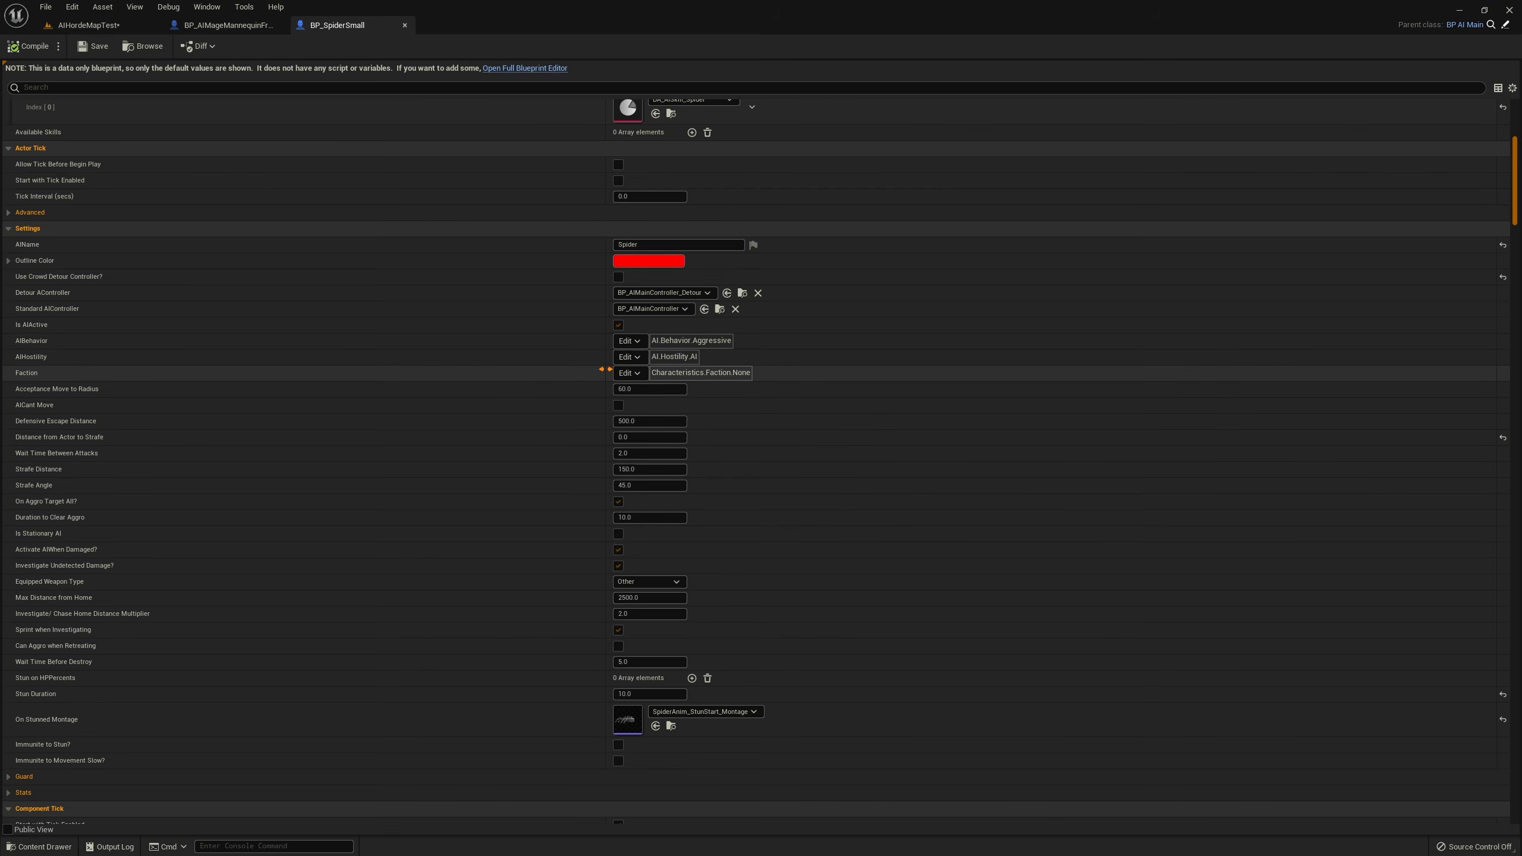
# Compare the spider's AI settings with those of BP_AIMageMannequinFriendly and review the spider's AIBehavior tag choices again
pyautogui.click(227, 24)
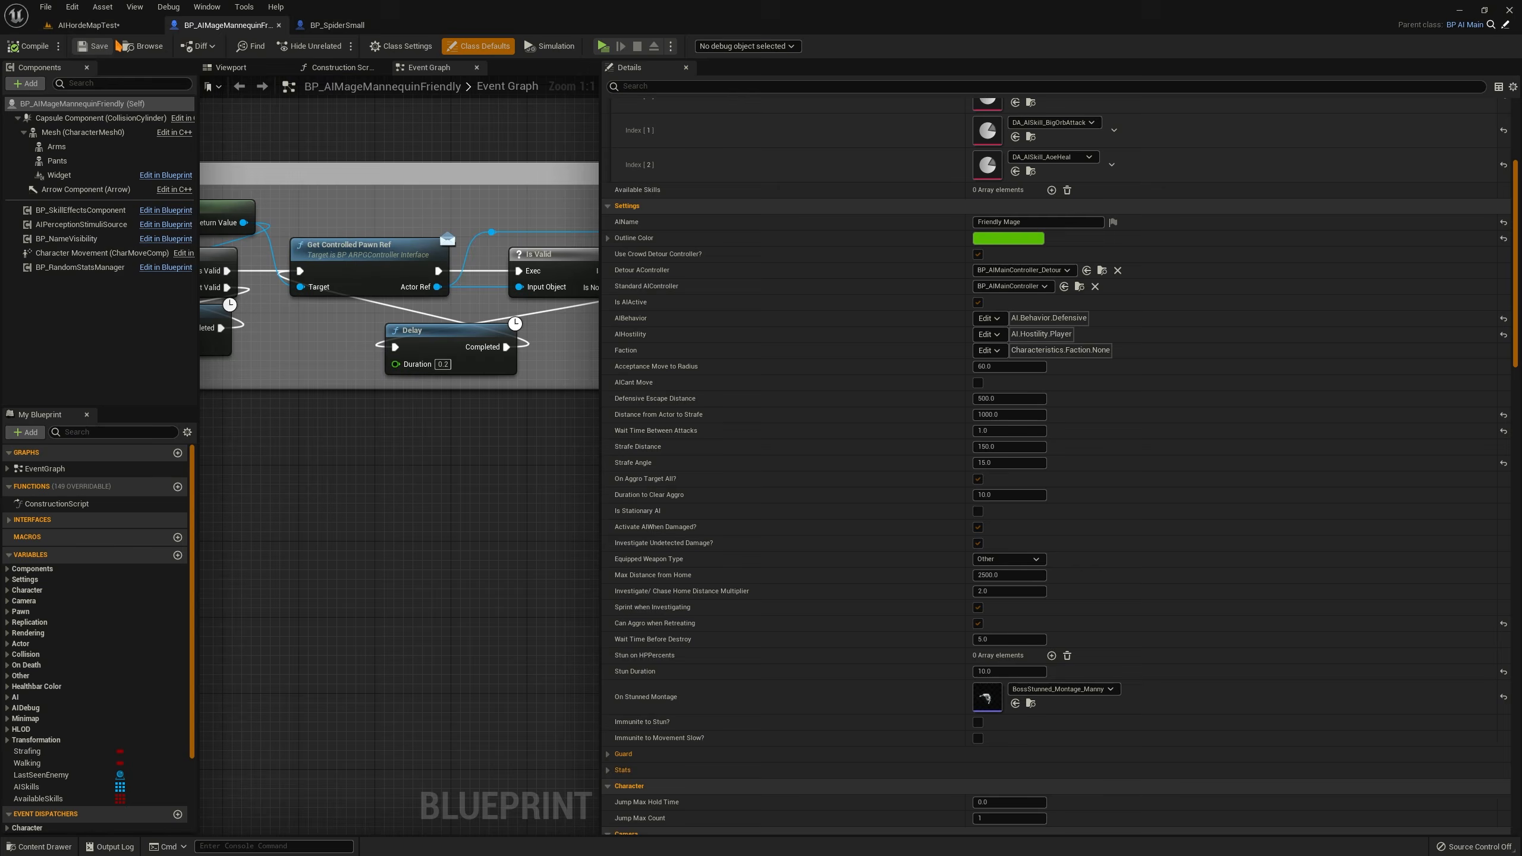
pyautogui.click(337, 25)
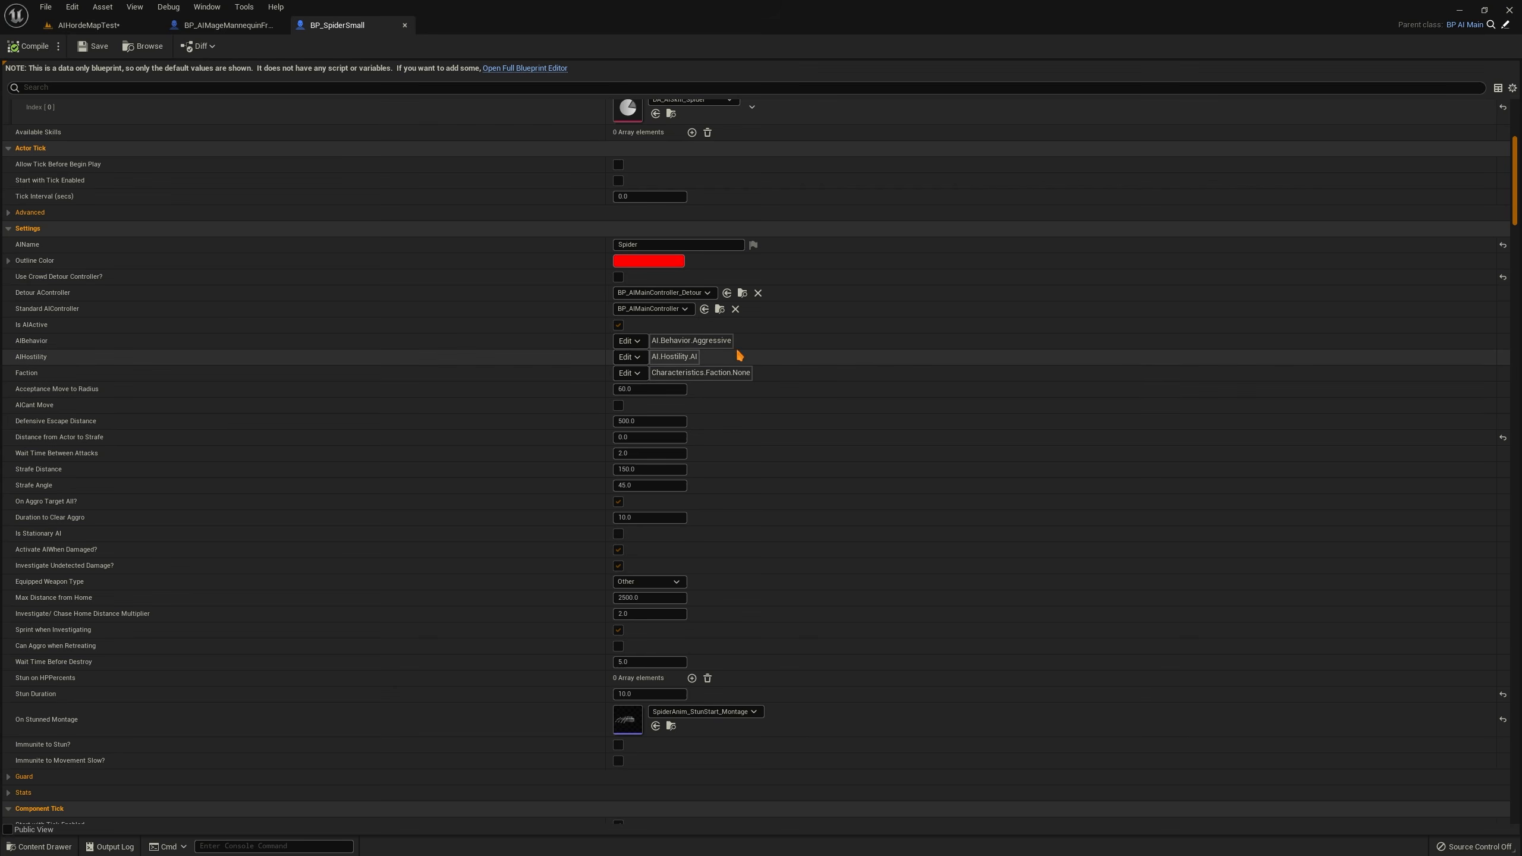
pyautogui.click(629, 342)
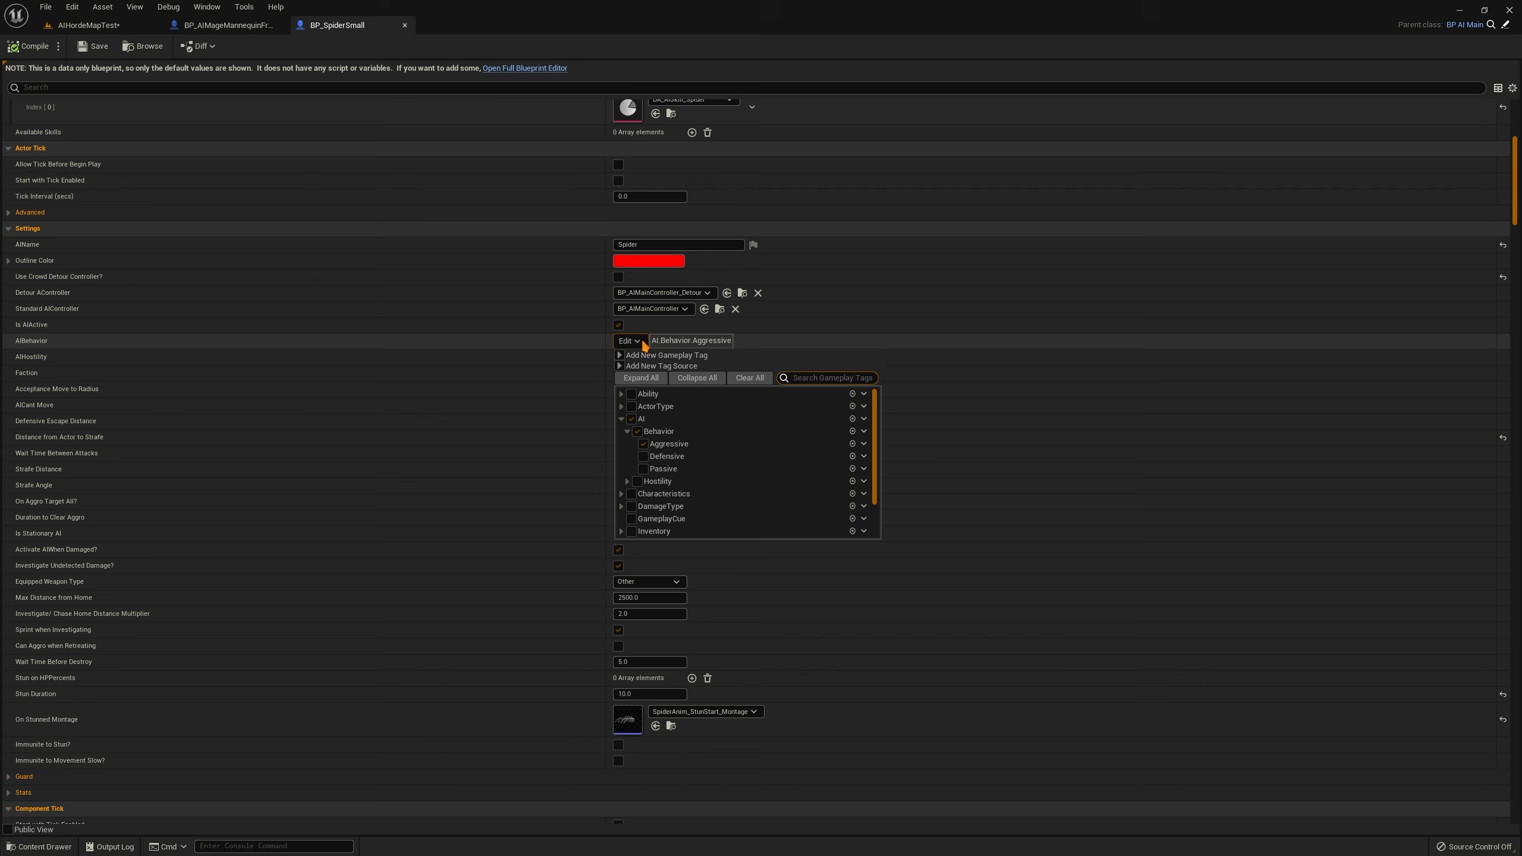
pyautogui.click(642, 342)
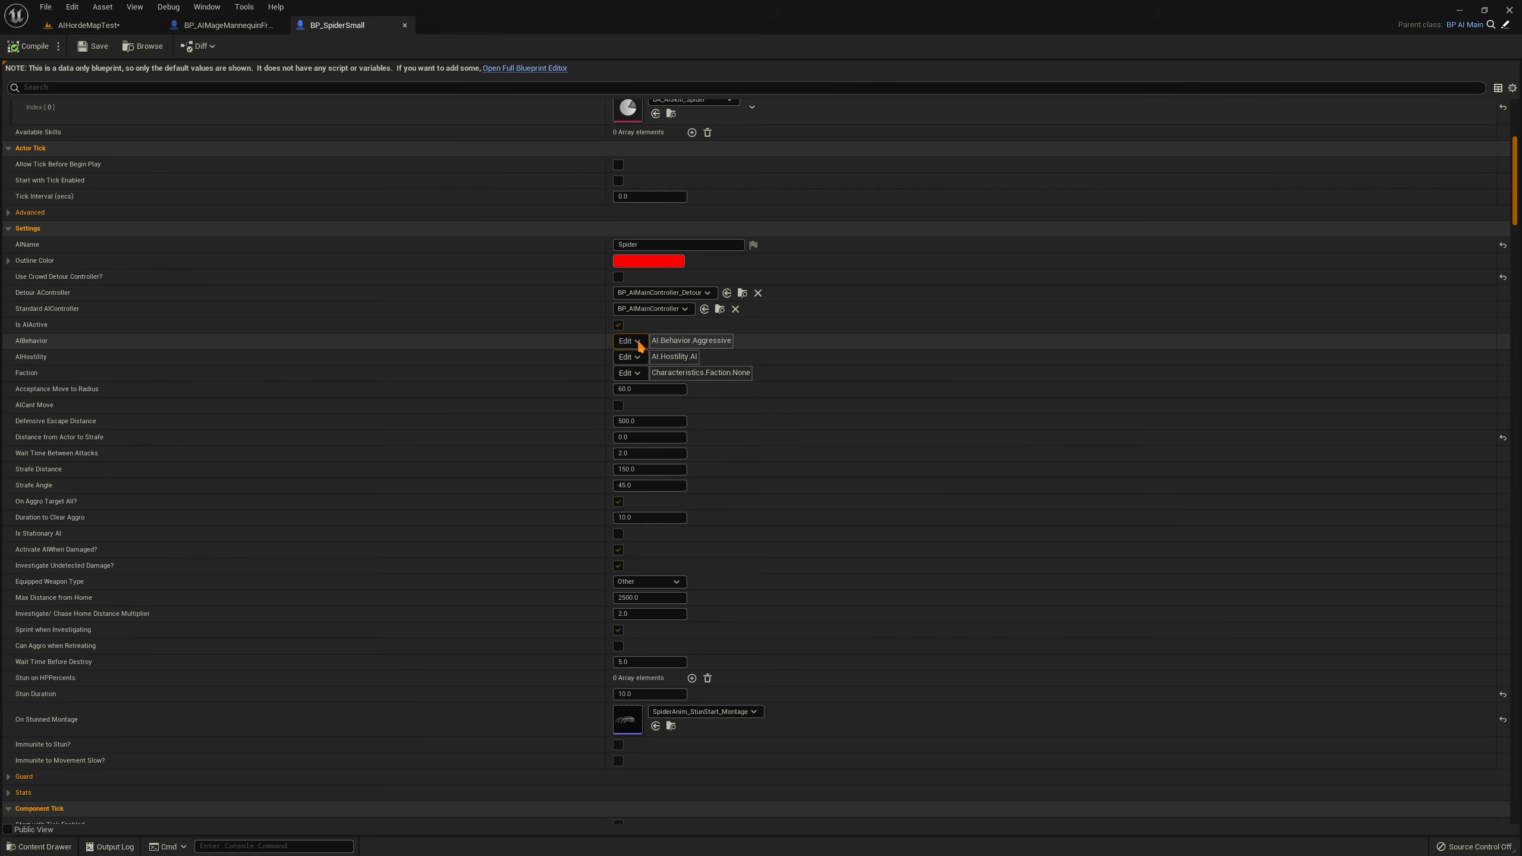
pyautogui.click(645, 343)
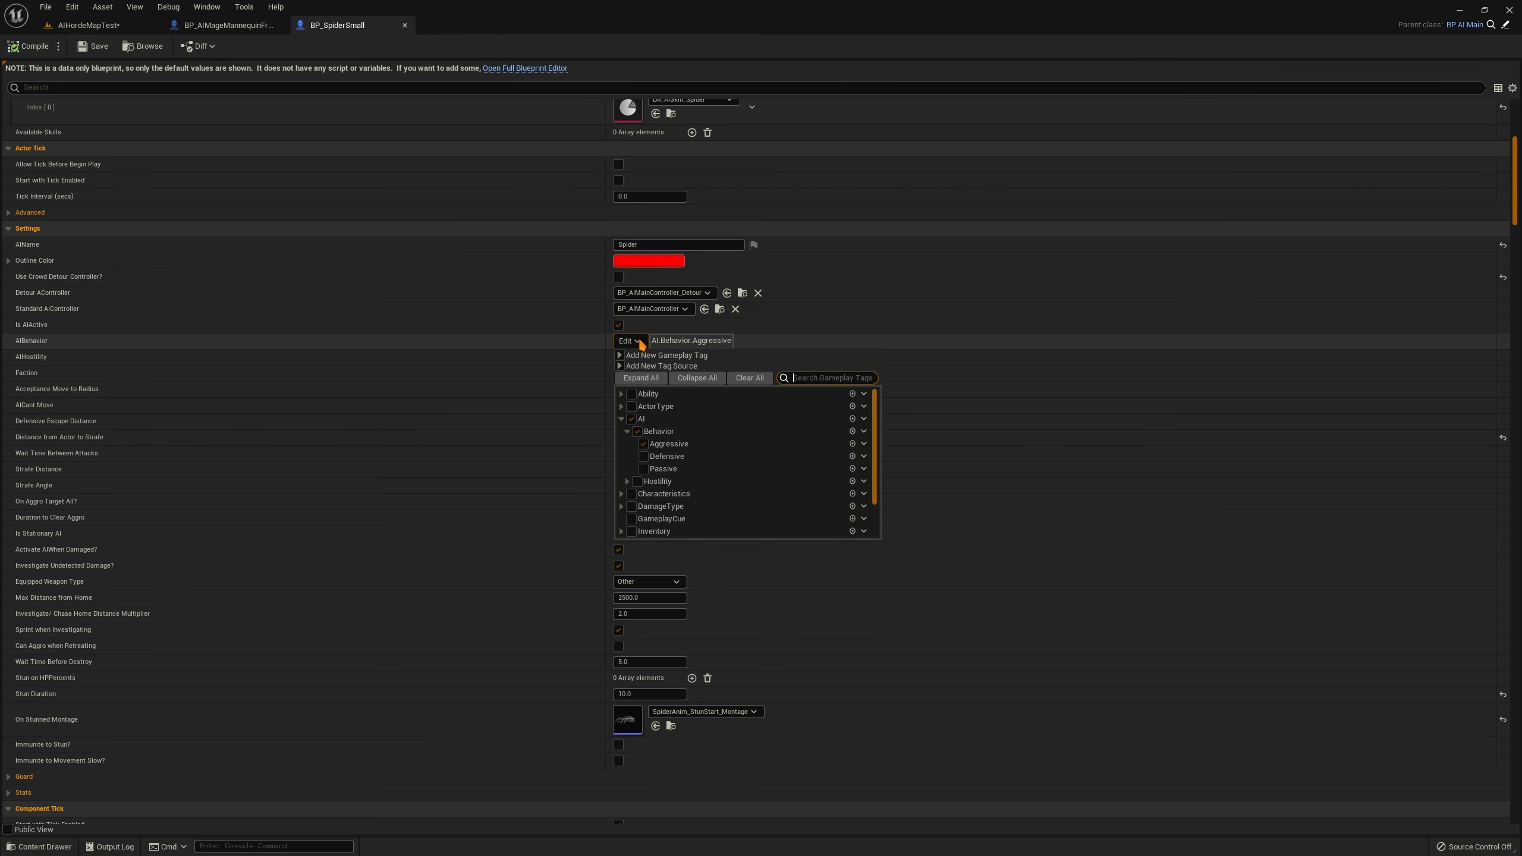
pyautogui.click(641, 344)
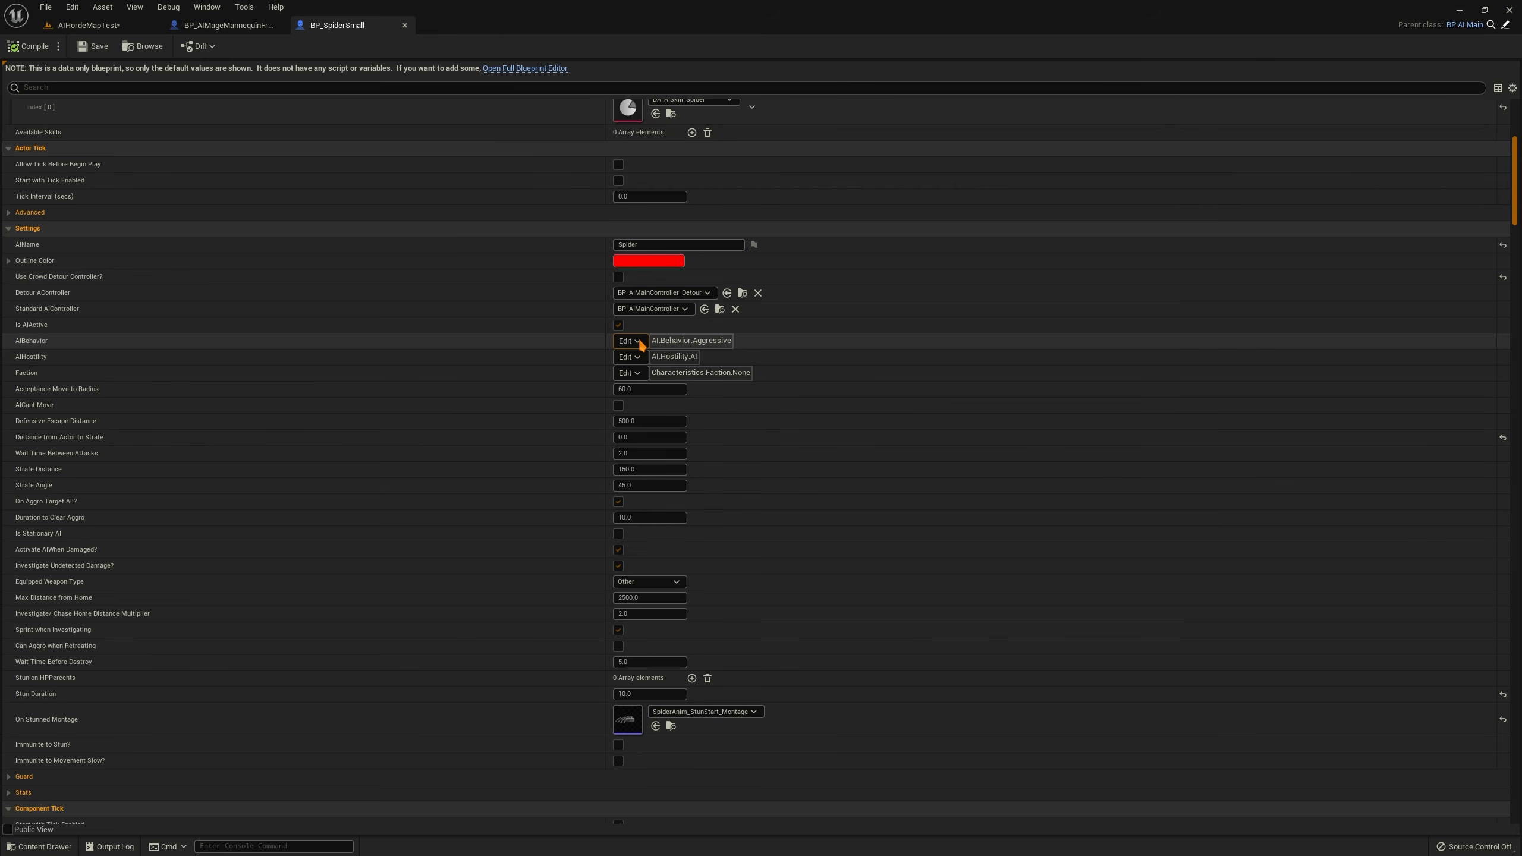
pyautogui.click(634, 344)
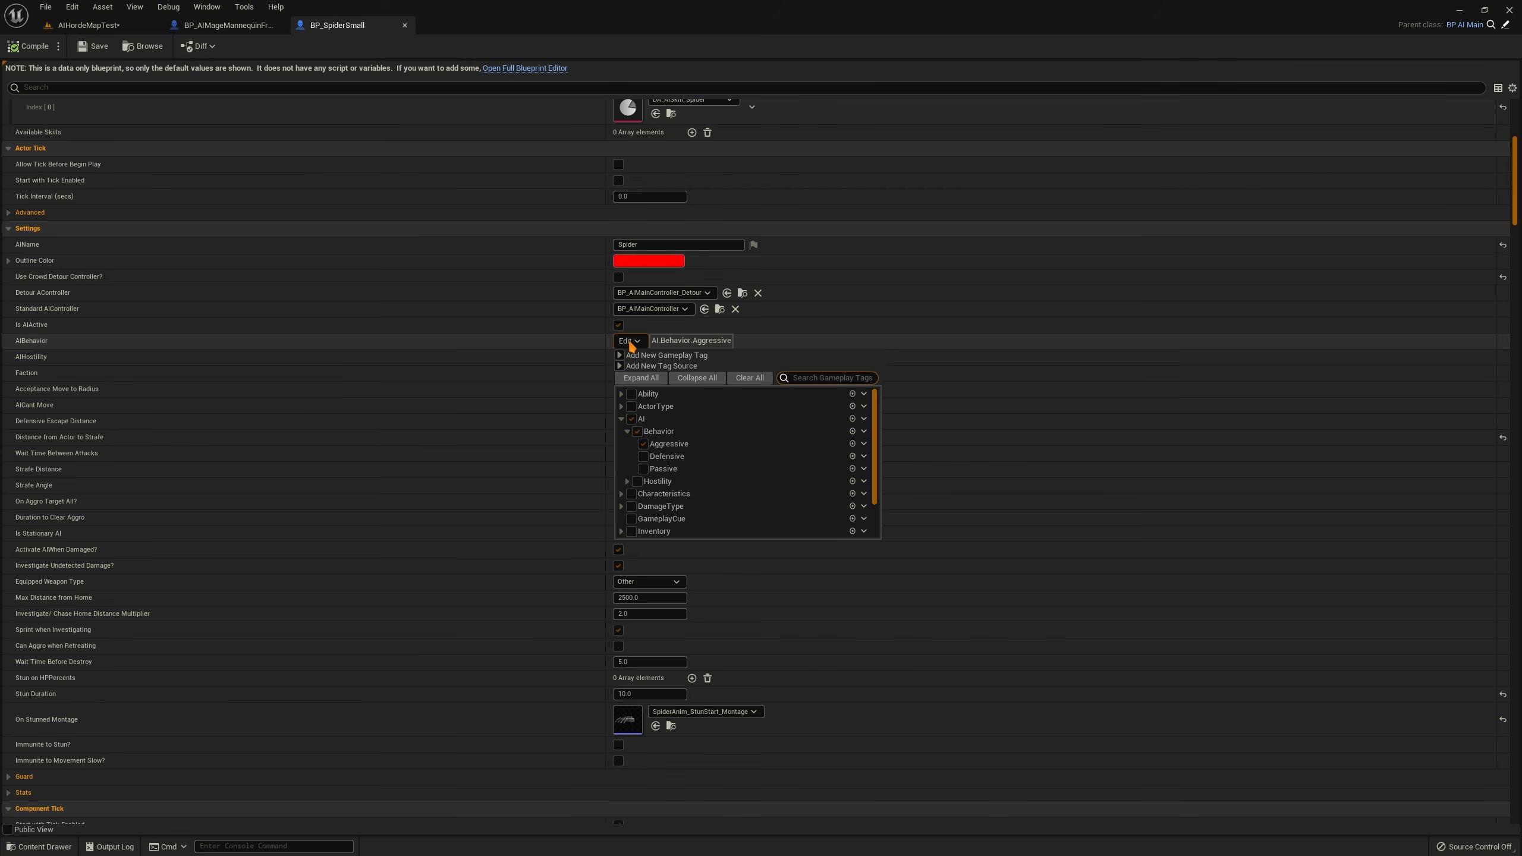
# Open the BP_HostileOnDamageAI blueprint and examine its AI settings and the event graph logic that sets AIBehavior to Aggressive
pyautogui.click(630, 343)
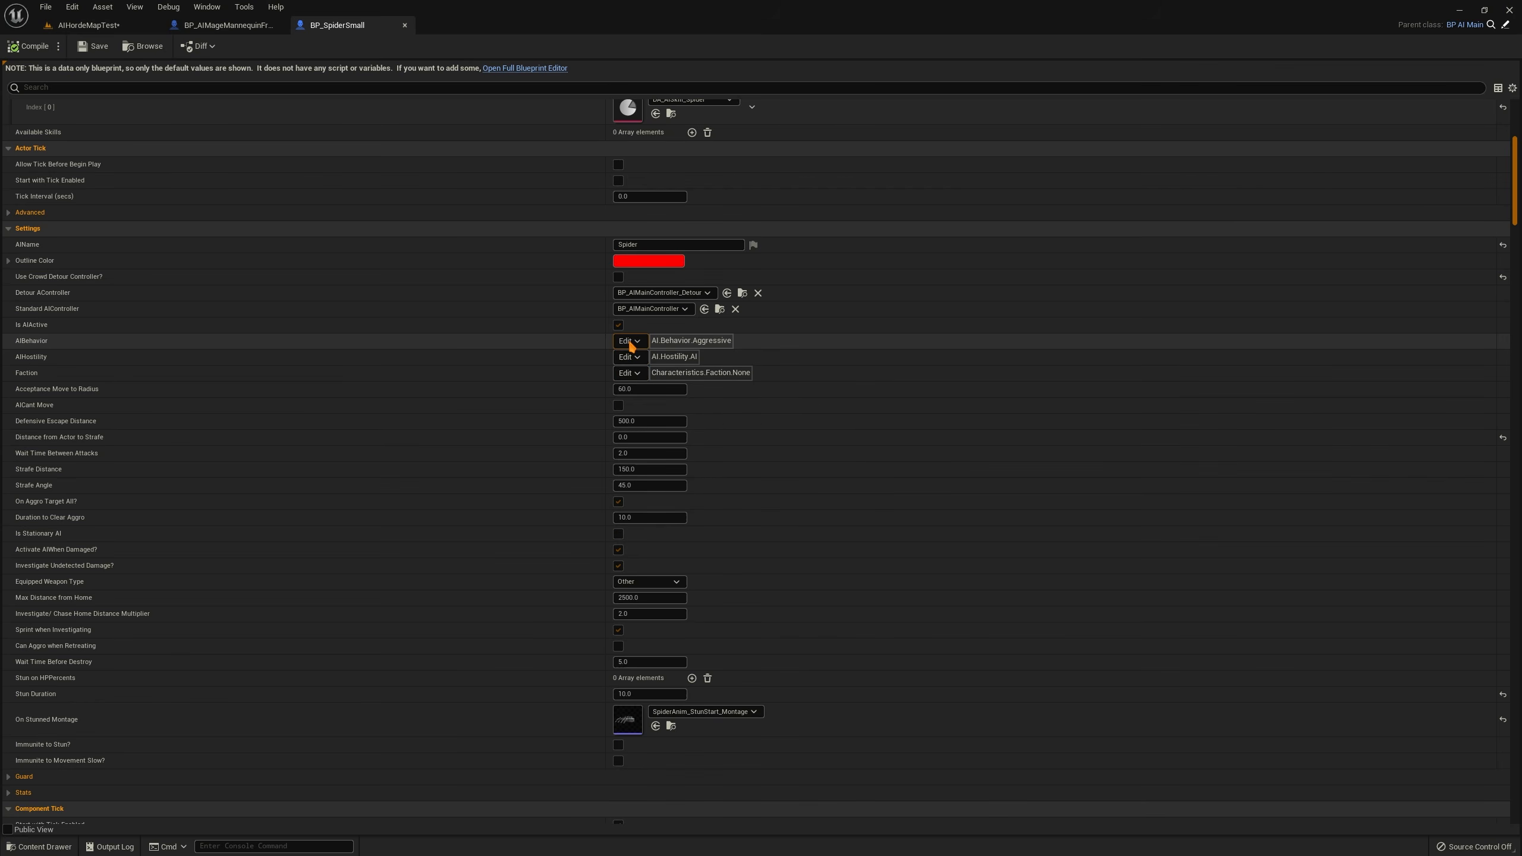
pyautogui.click(99, 24)
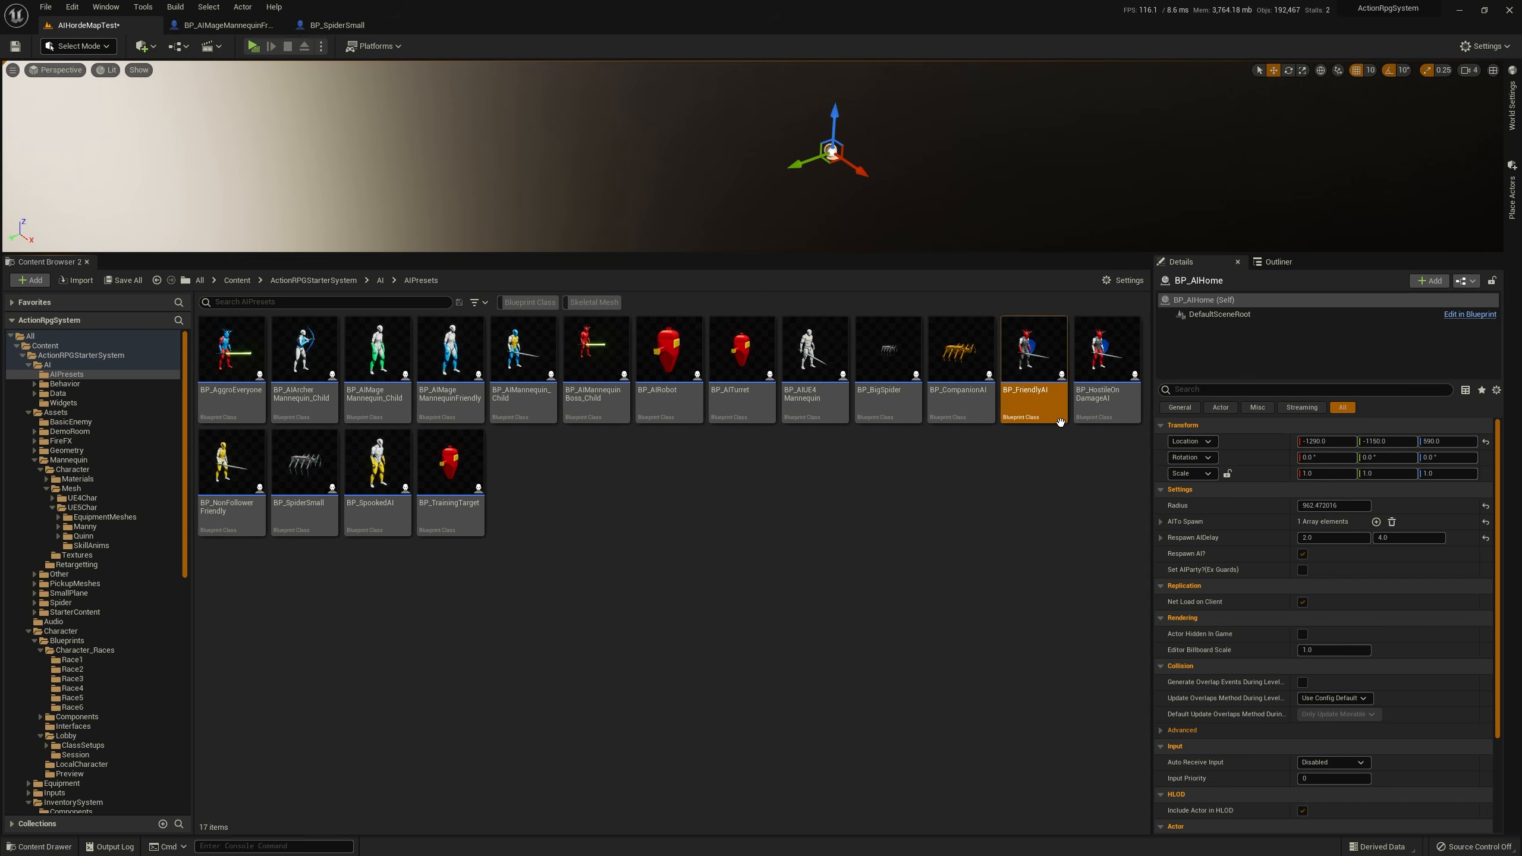
pyautogui.doubleClick(1103, 393)
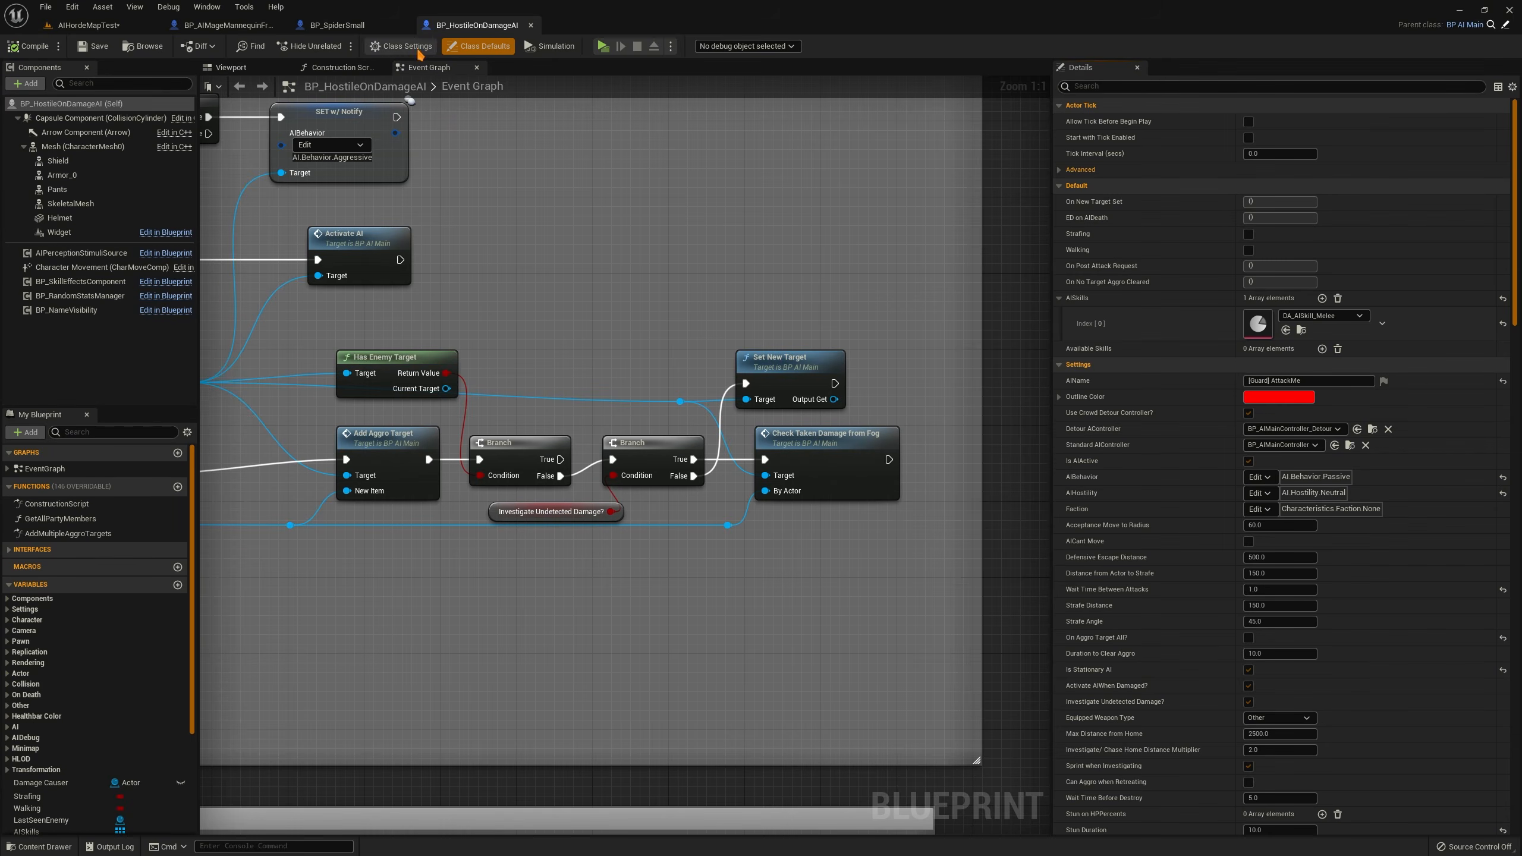
pyautogui.scroll(-5, 1108, 324)
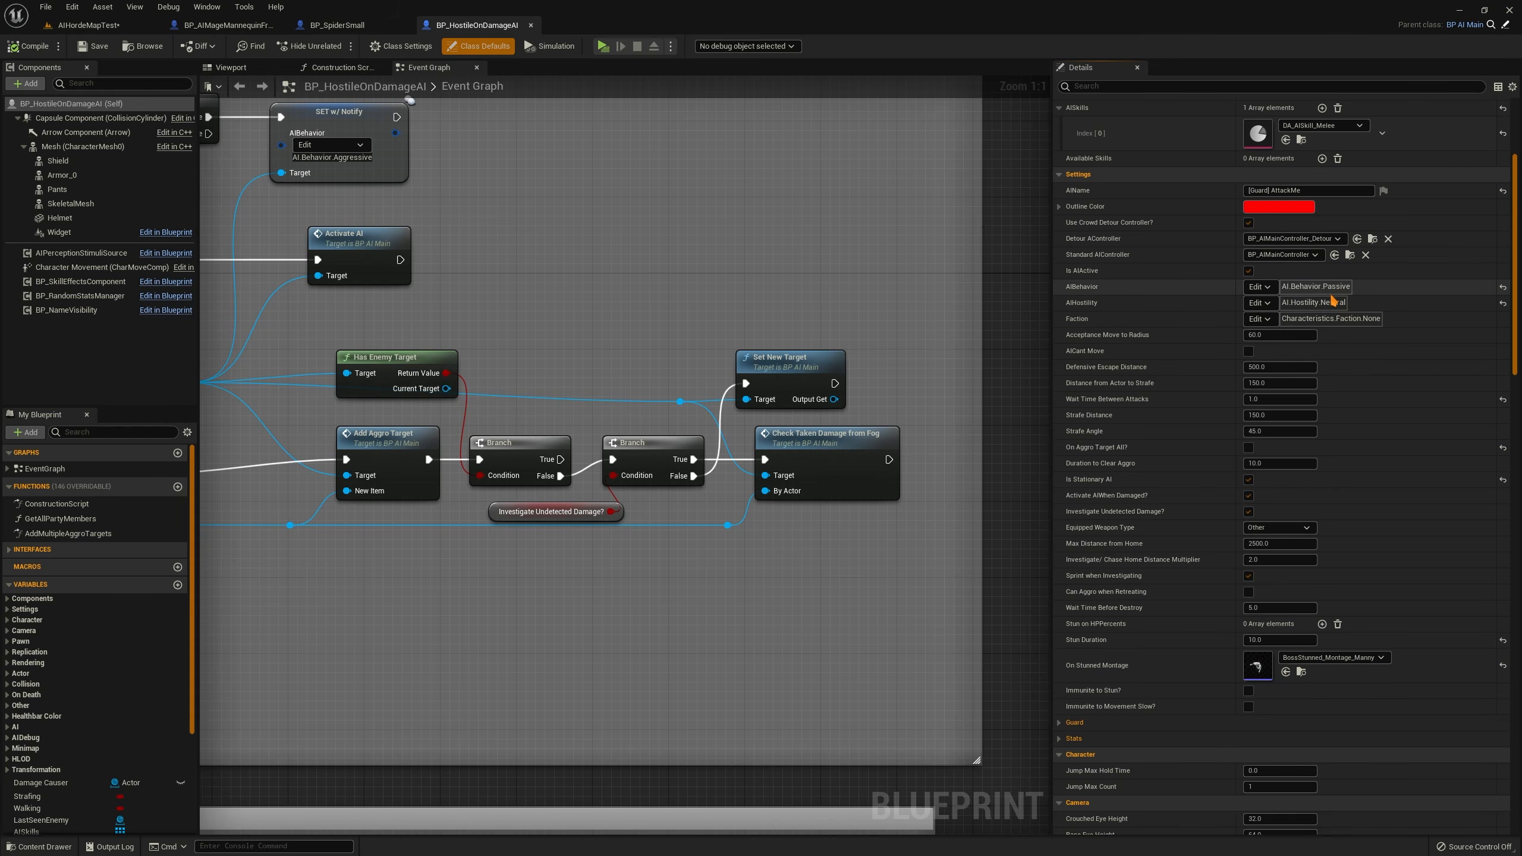
pyautogui.moveTo(346, 377); pyautogui.dragTo(994, 490, button='right')
pyautogui.moveTo(847, 439); pyautogui.dragTo(689, 463, button='right')
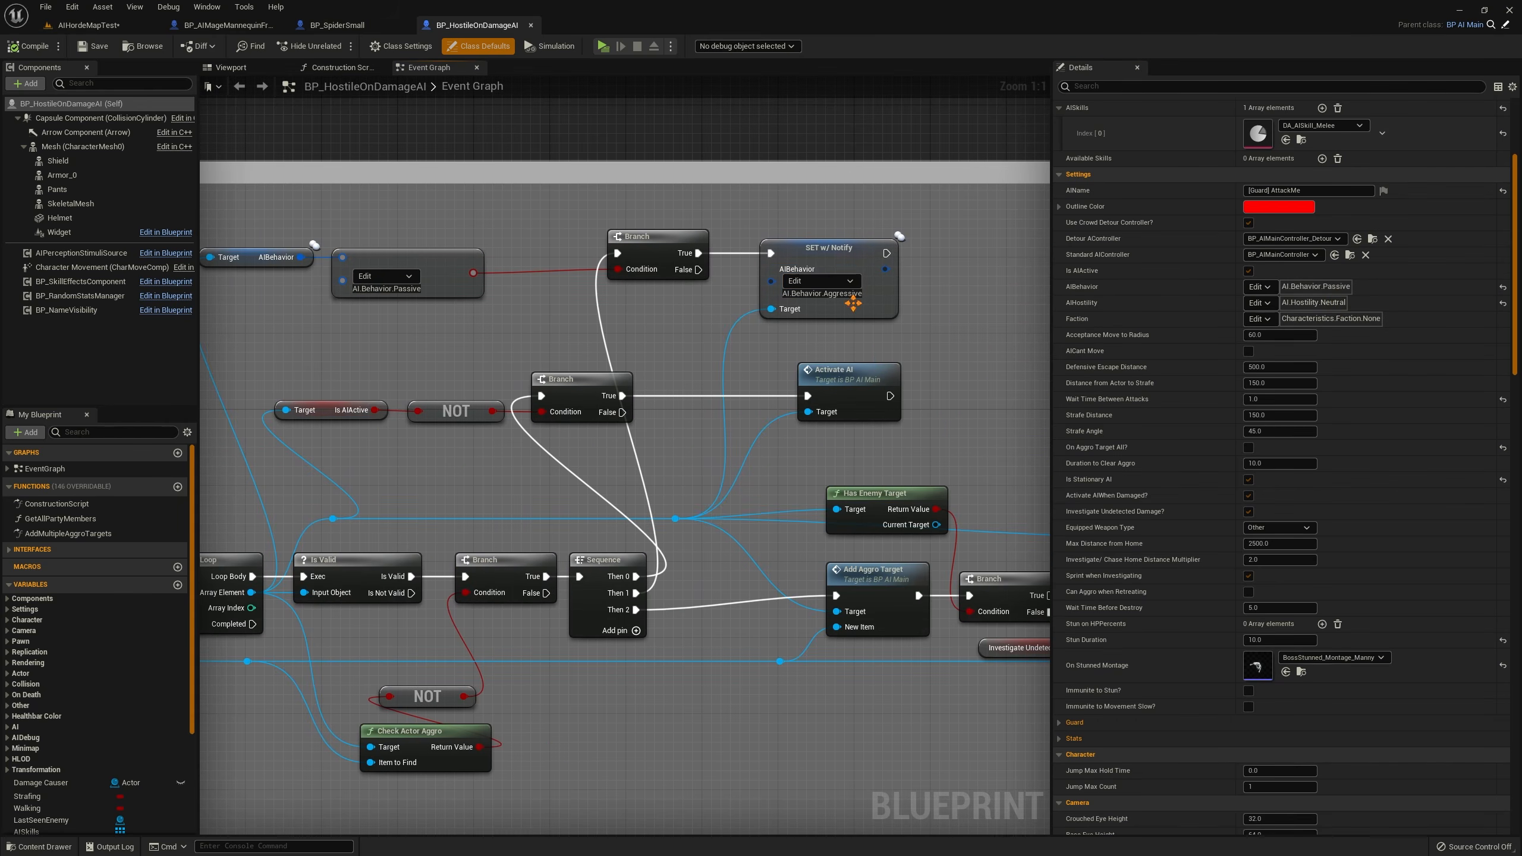
pyautogui.click(825, 298)
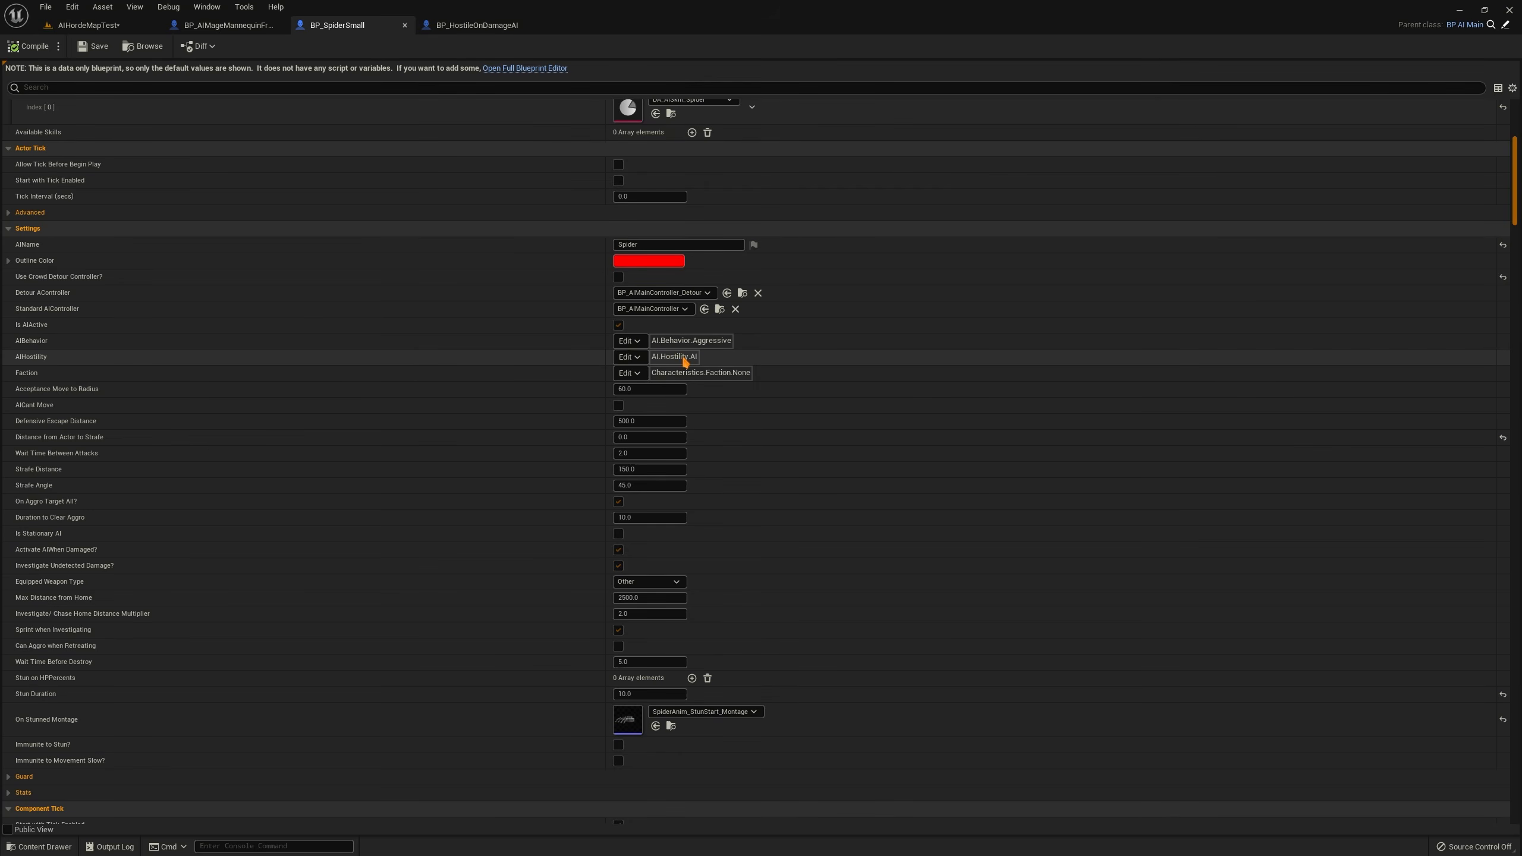
# Review the tag choices for the AIHostility setting in the BP_SpiderSmall blueprint
pyautogui.click(637, 358)
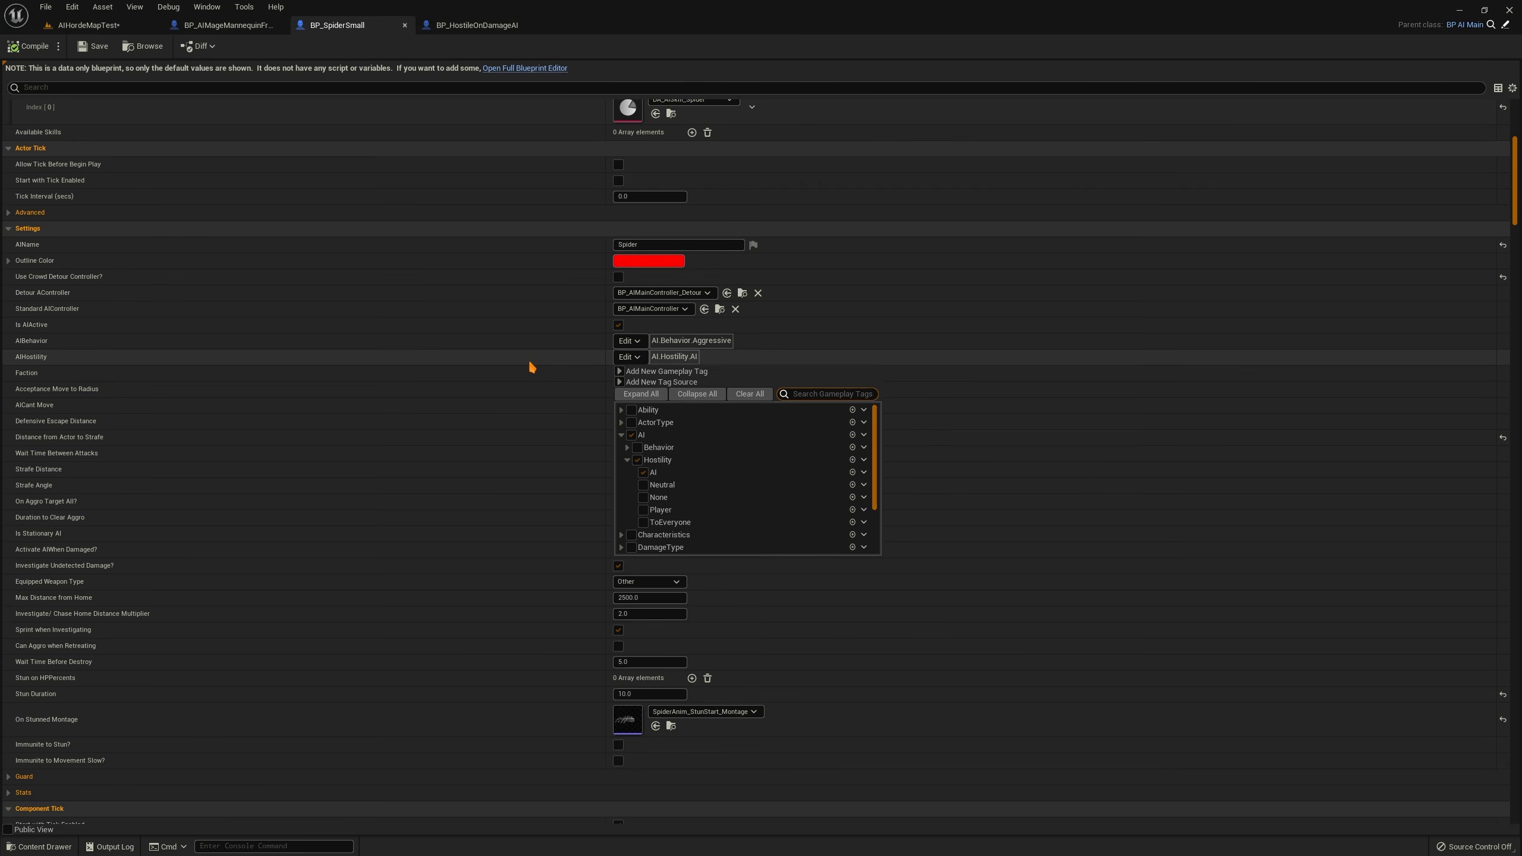
pyautogui.click(582, 355)
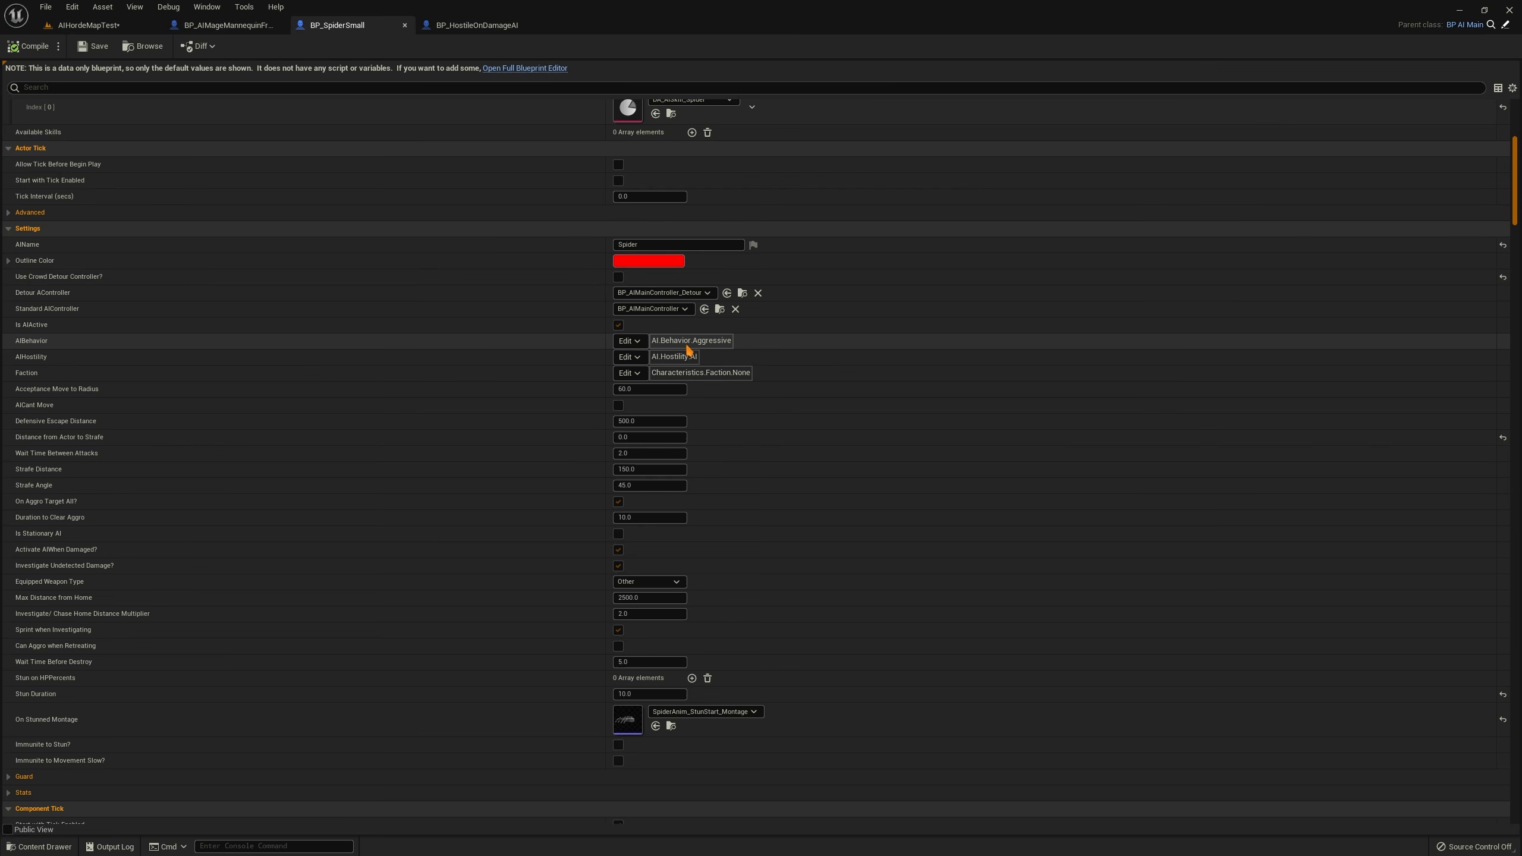
pyautogui.click(629, 358)
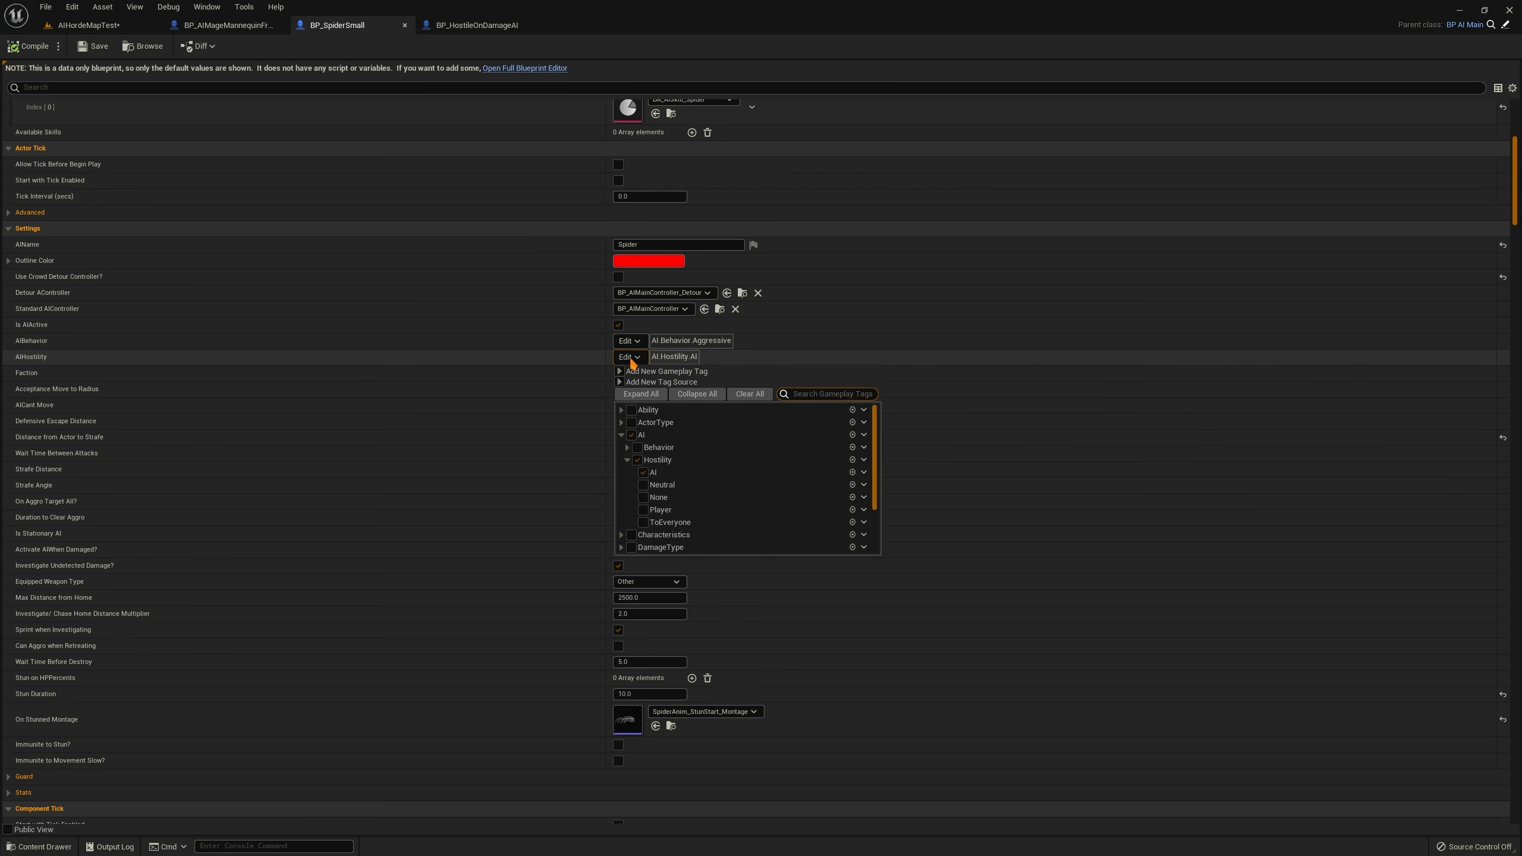
pyautogui.click(518, 361)
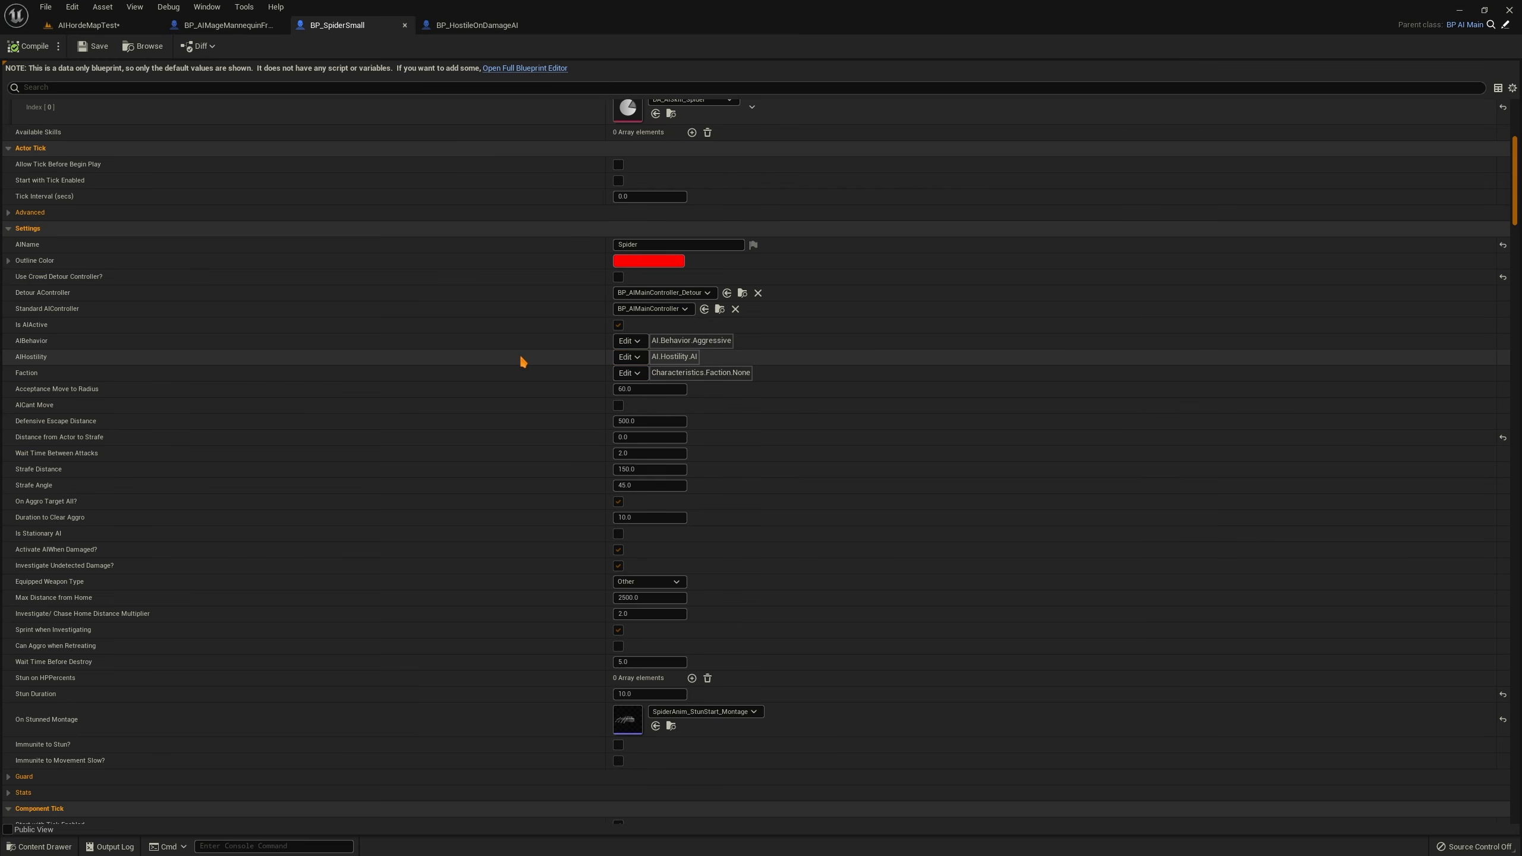
# Open BP_AIMageMannequinFriendly from the AIPresets folder and examine its event graph through to the Set Hostility node
pyautogui.click(90, 25)
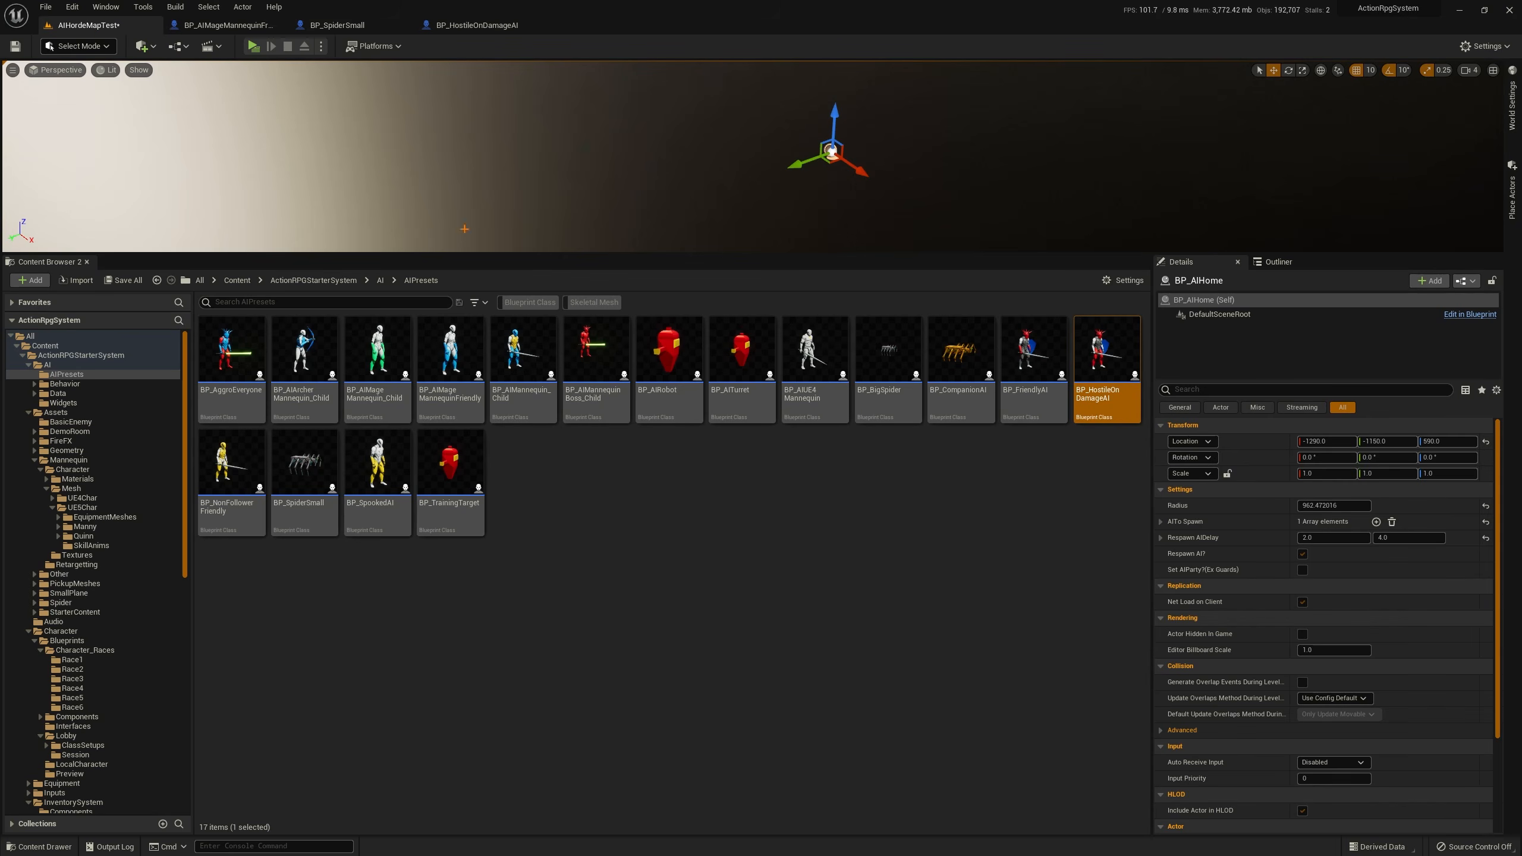
pyautogui.click(457, 409)
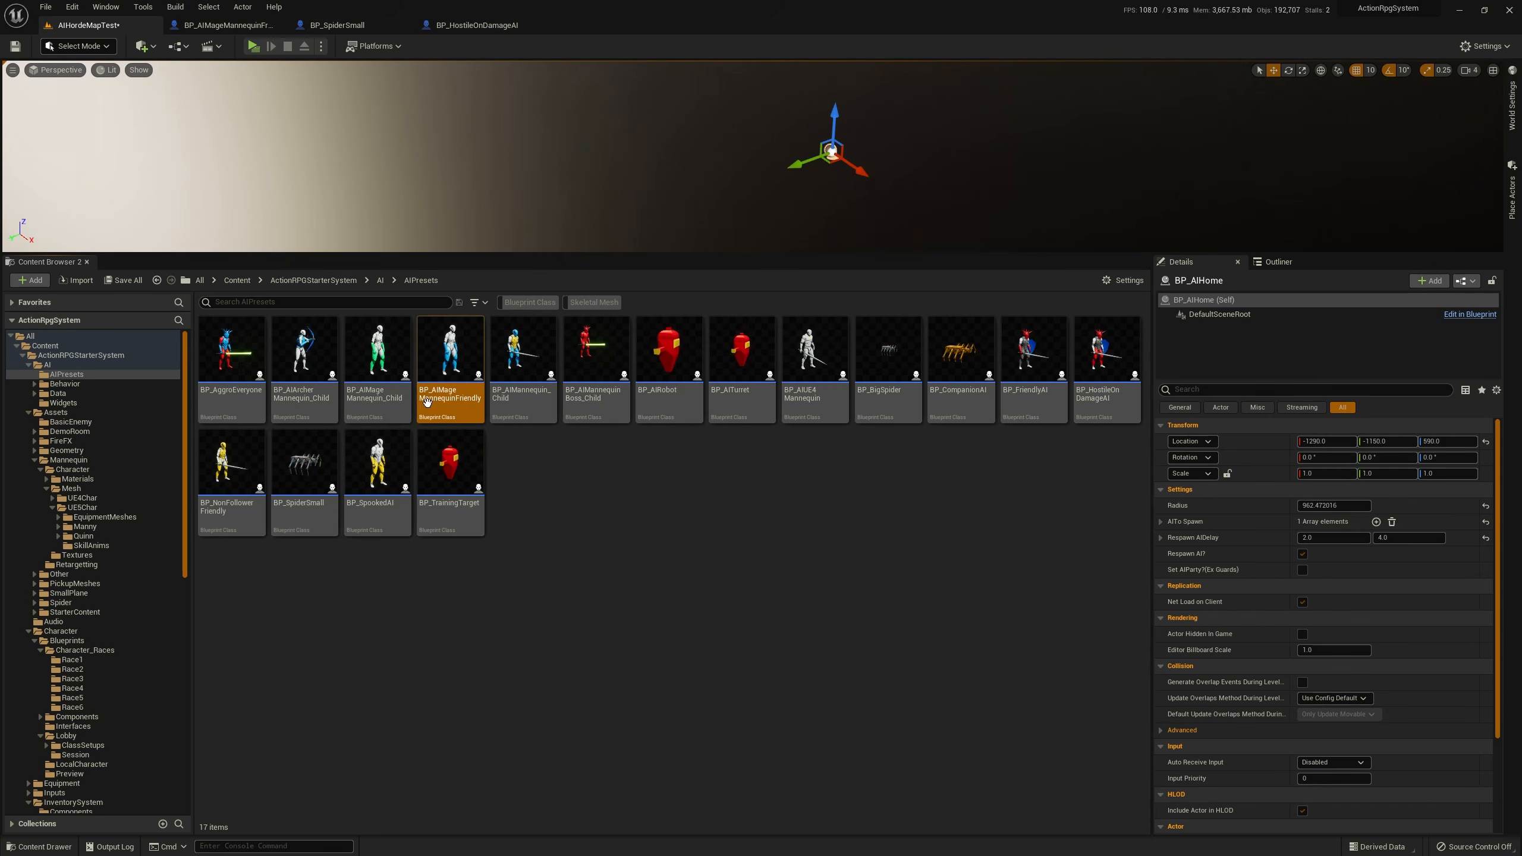
pyautogui.doubleClick(458, 409)
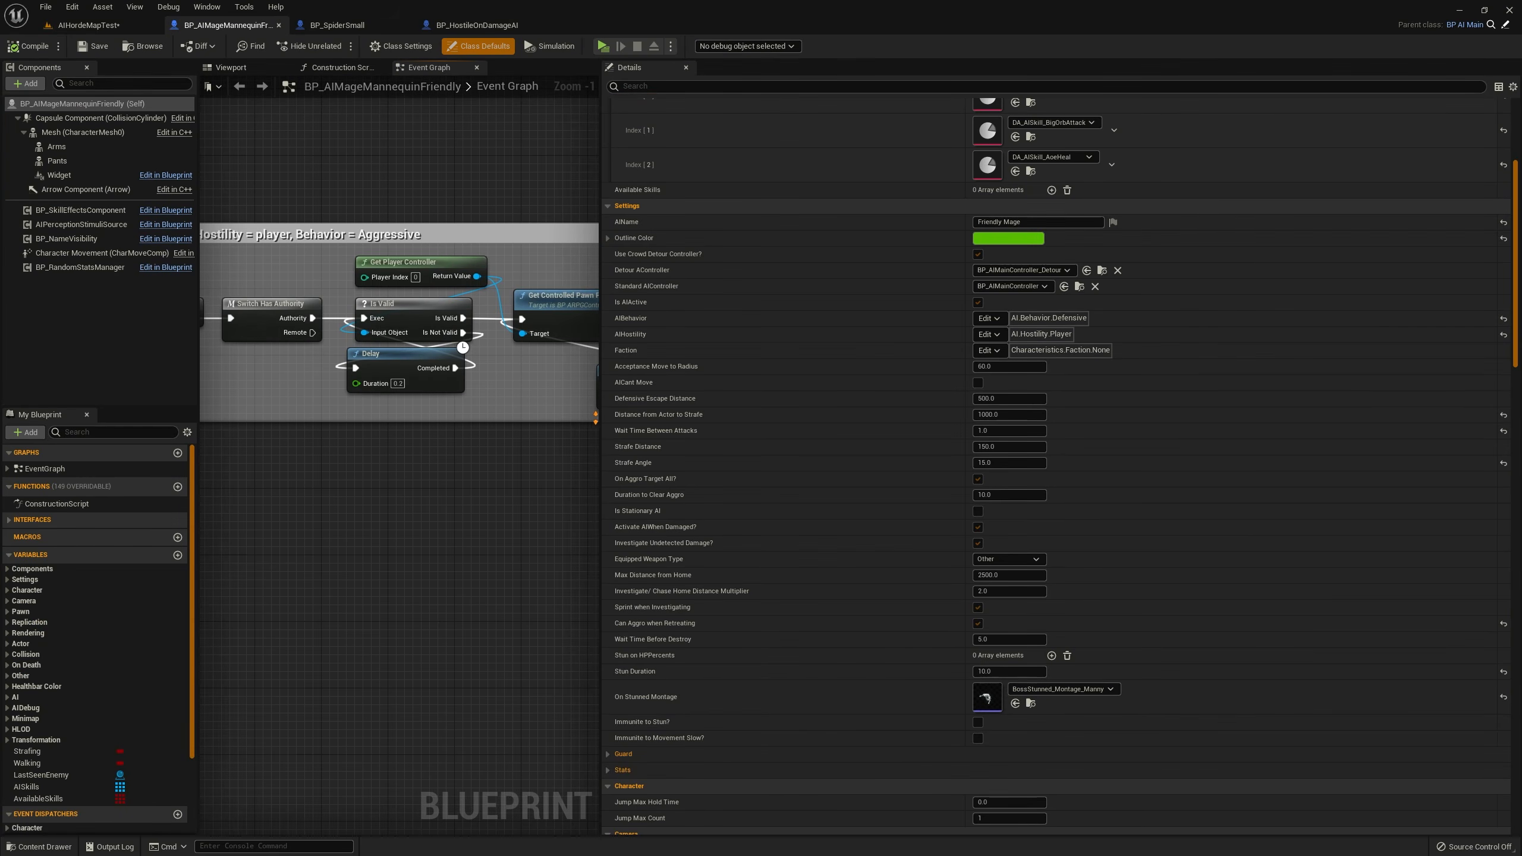
pyautogui.moveTo(602, 418); pyautogui.dragTo(941, 418)
pyautogui.moveTo(788, 439); pyautogui.dragTo(621, 381, button='right')
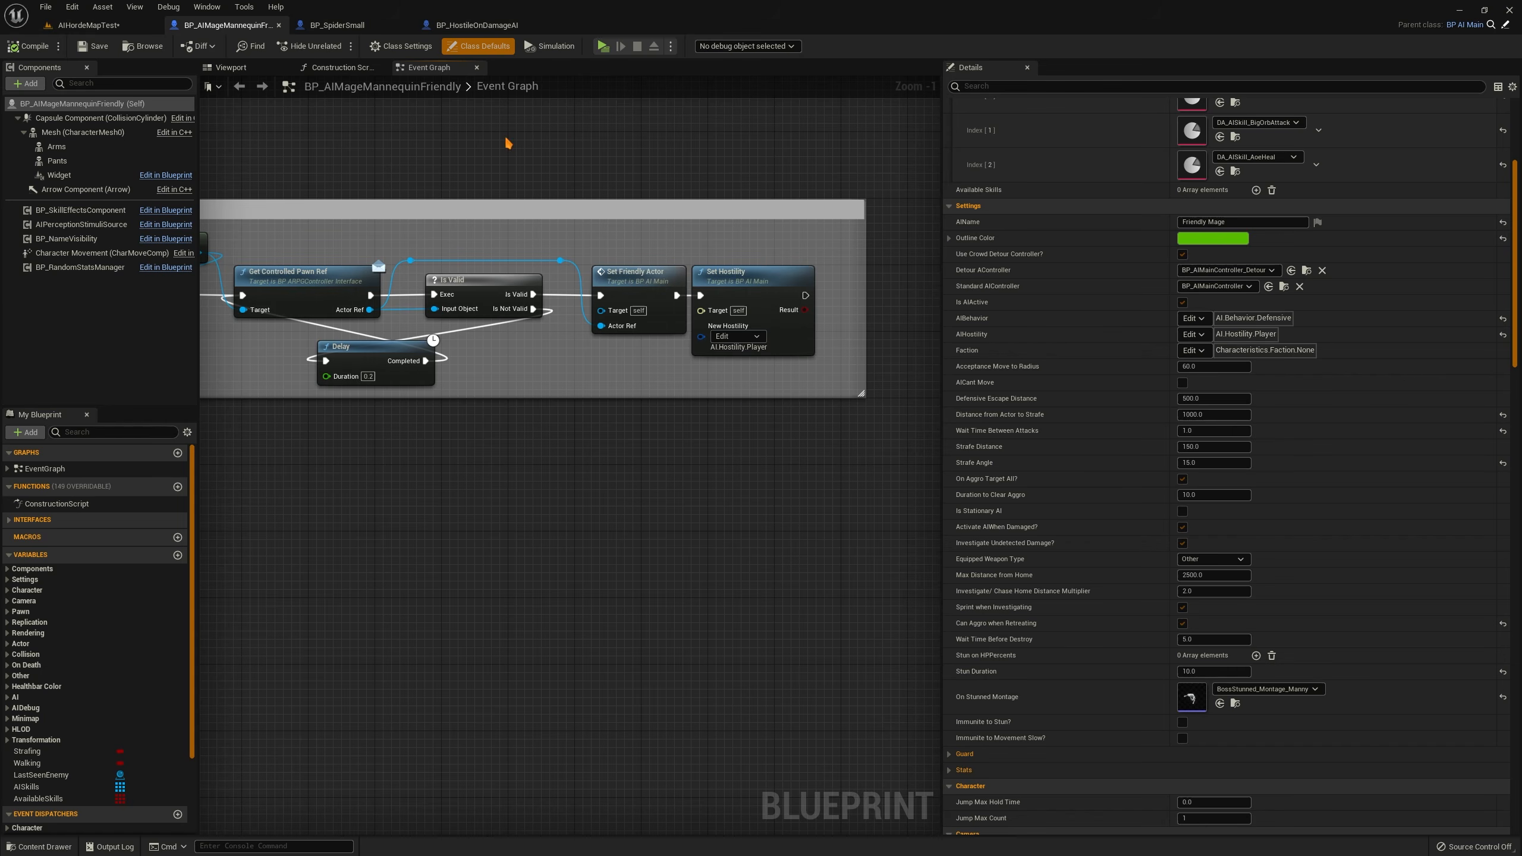
# Check the Faction setting in BP_SpiderSmall and look up the faction tags available for the Faction variable in BP_ARPG_Character
pyautogui.click(337, 24)
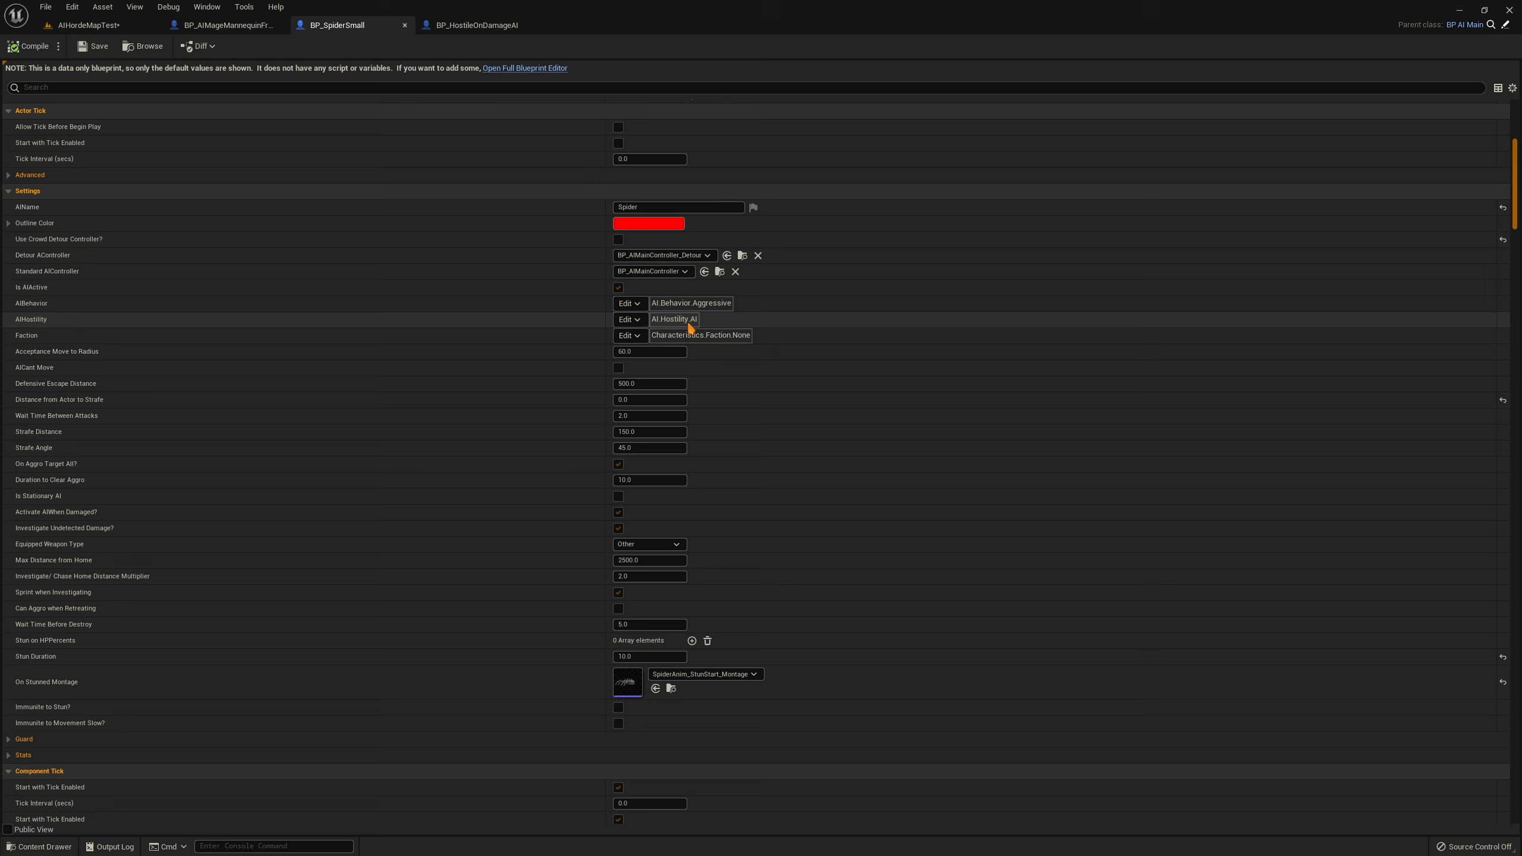
pyautogui.scroll(-2, 746, 343)
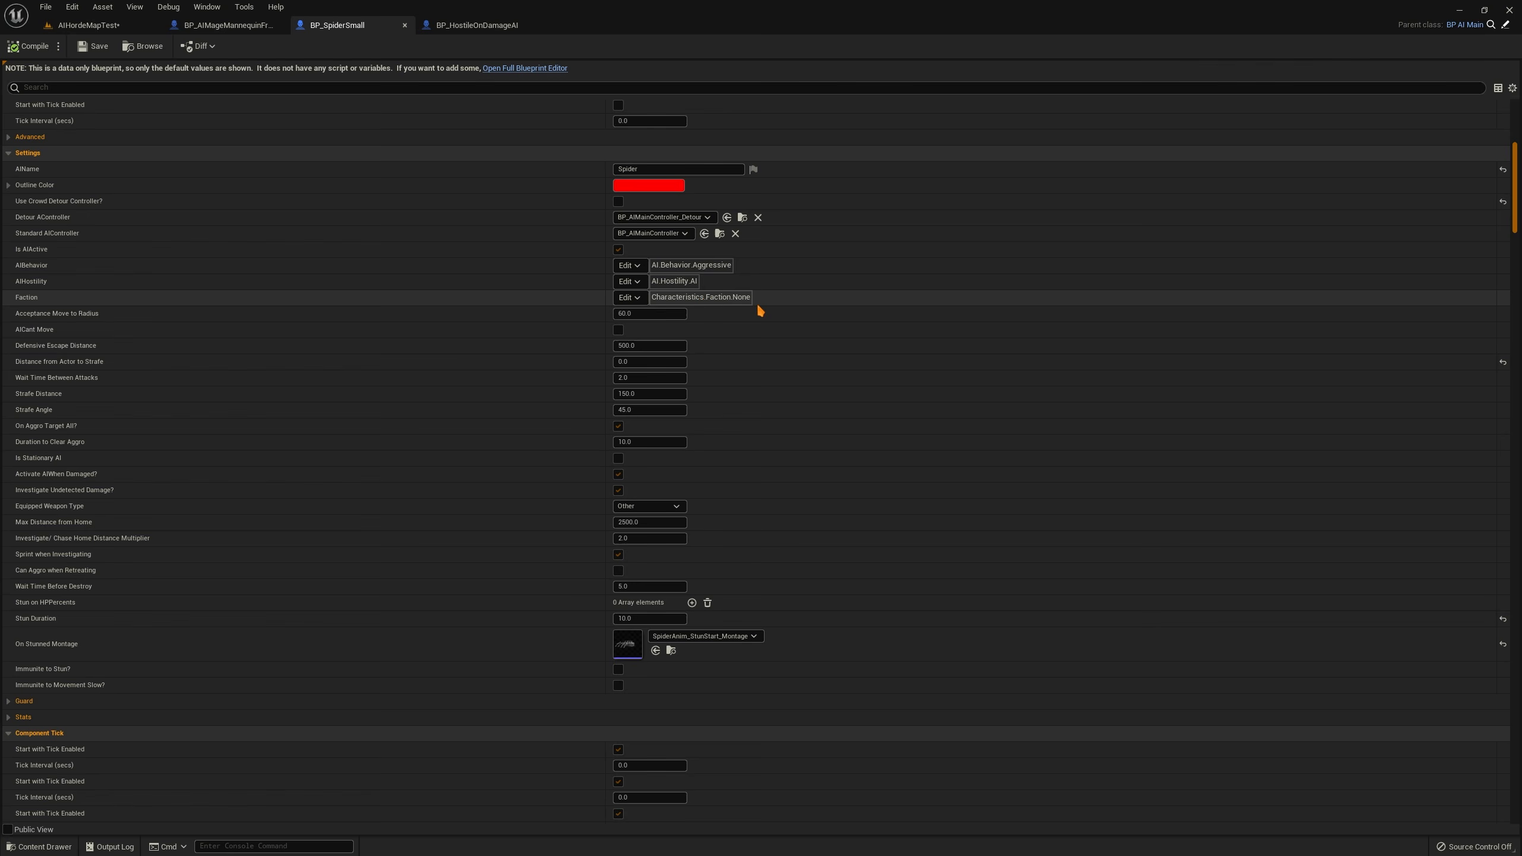
pyautogui.click(88, 25)
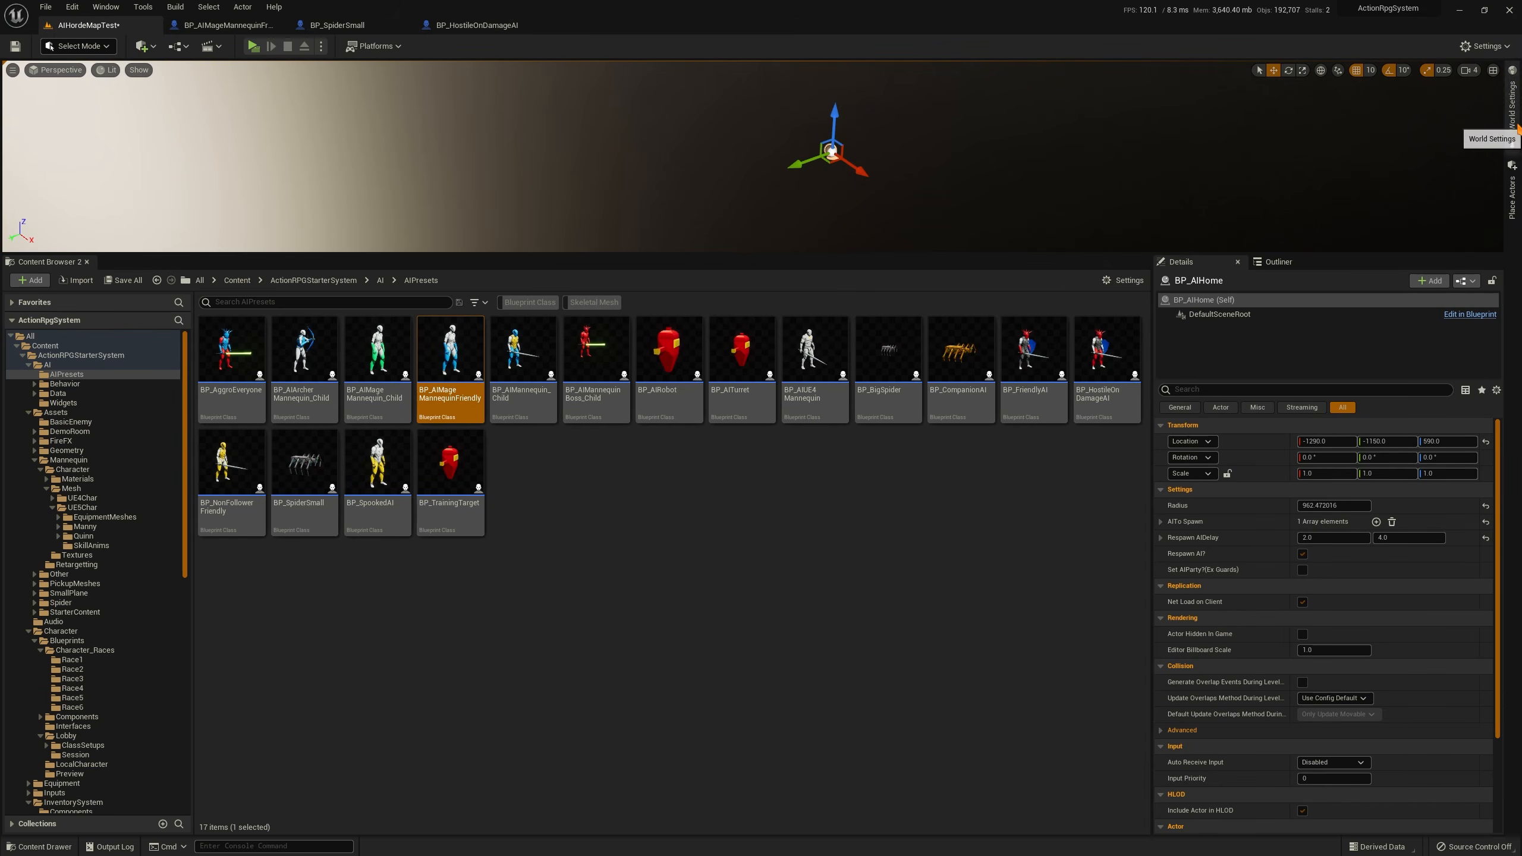
pyautogui.click(1516, 125)
pyautogui.click(1325, 185)
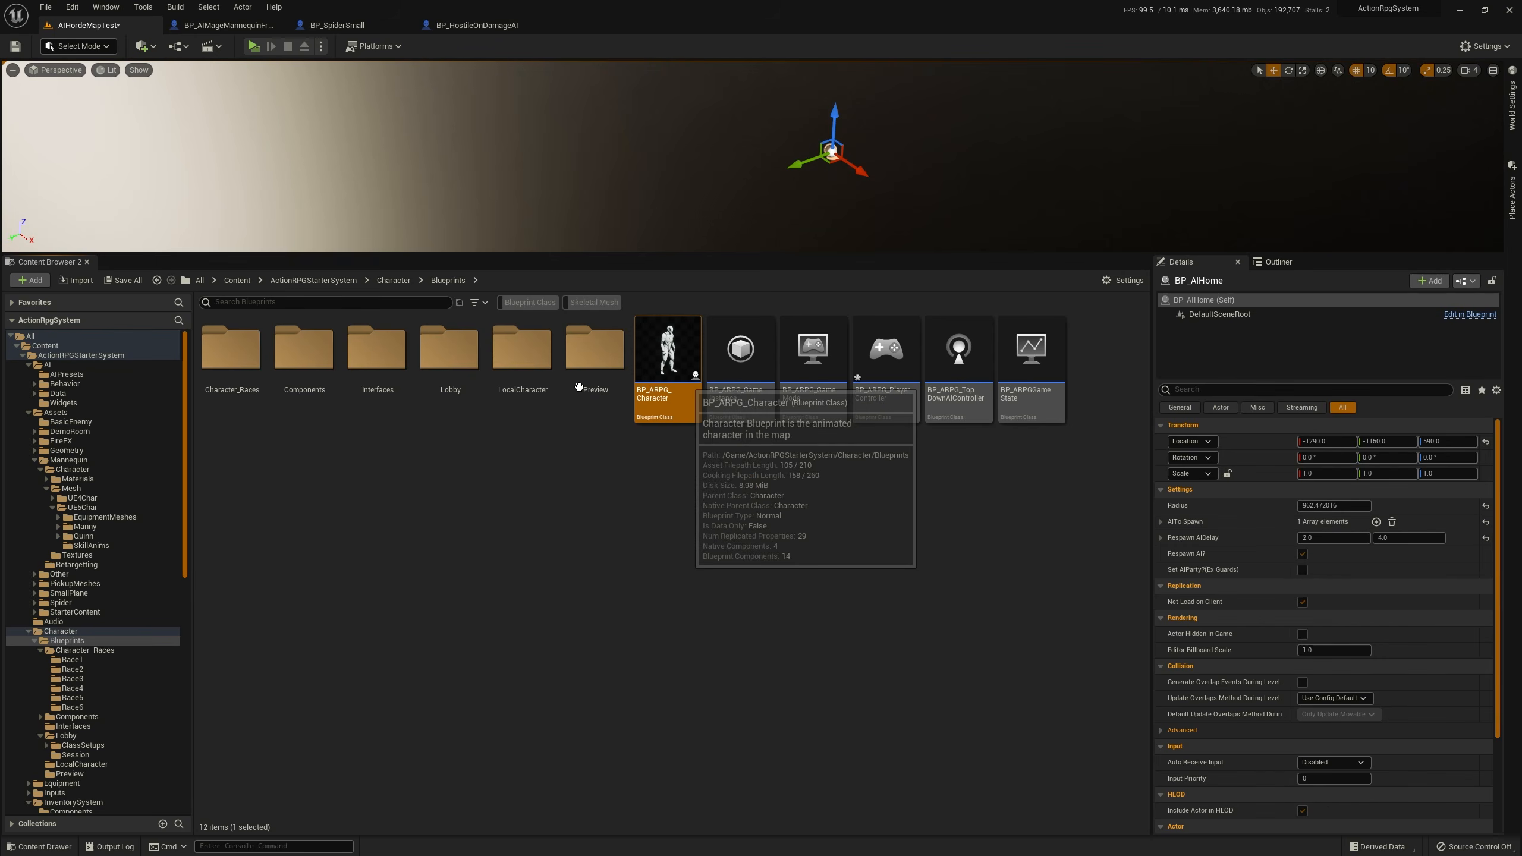
pyautogui.write('fact')
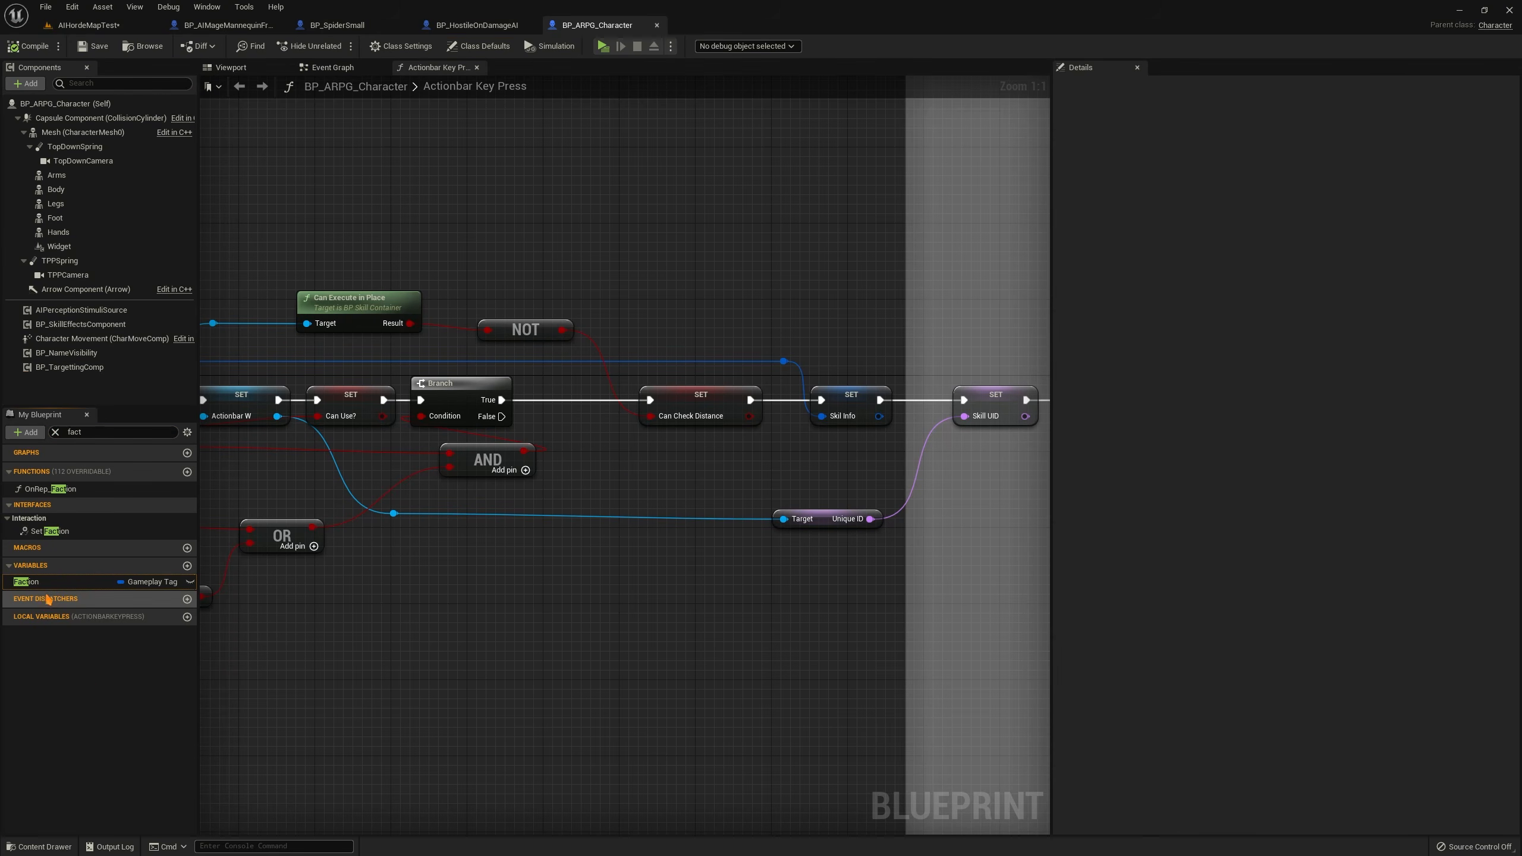
pyautogui.click(35, 581)
pyautogui.click(1259, 313)
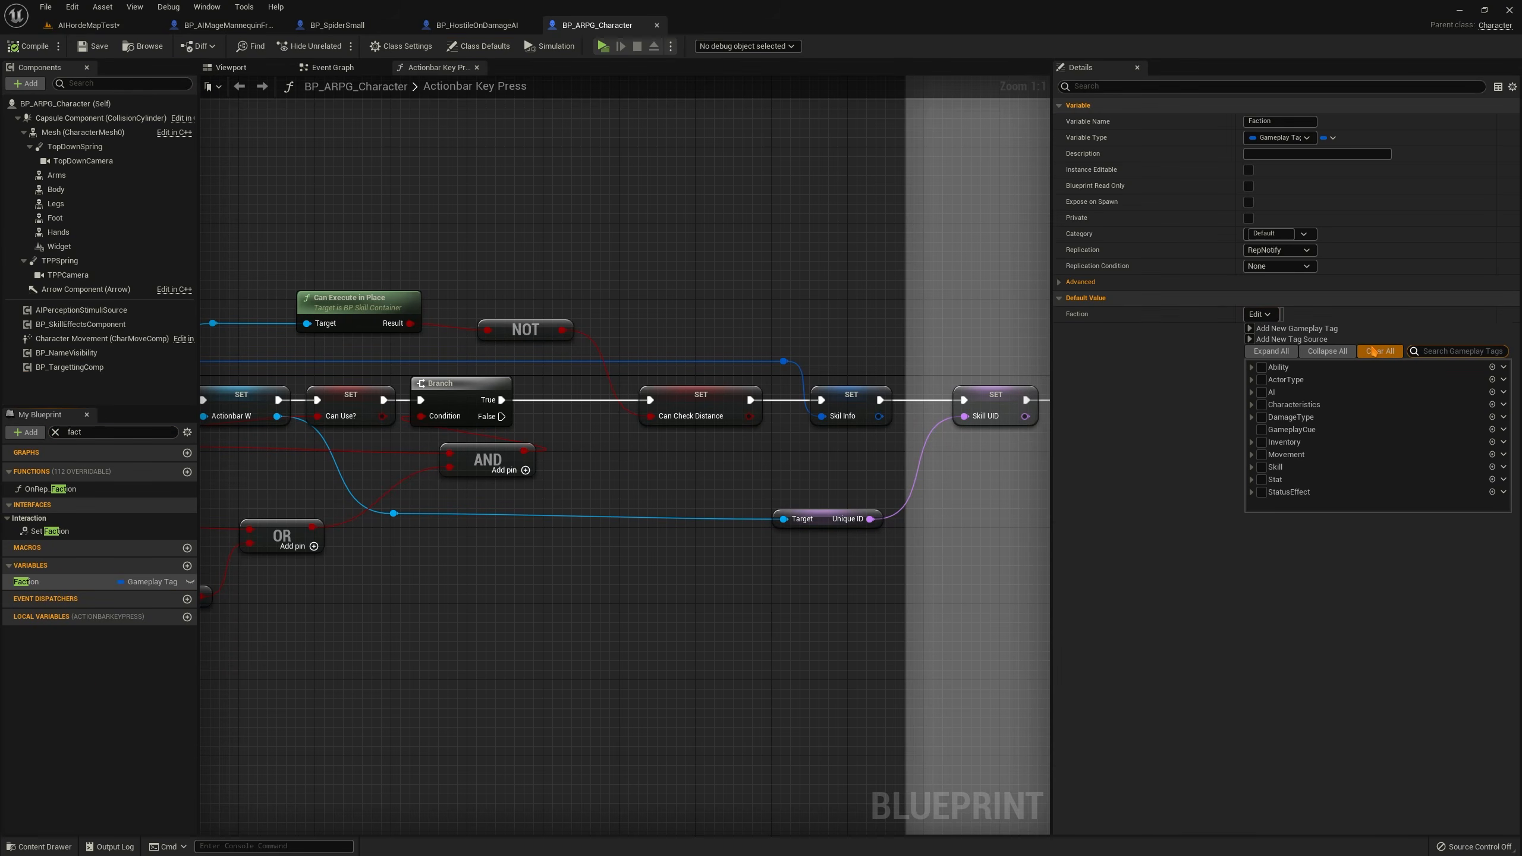
pyautogui.write('fac')
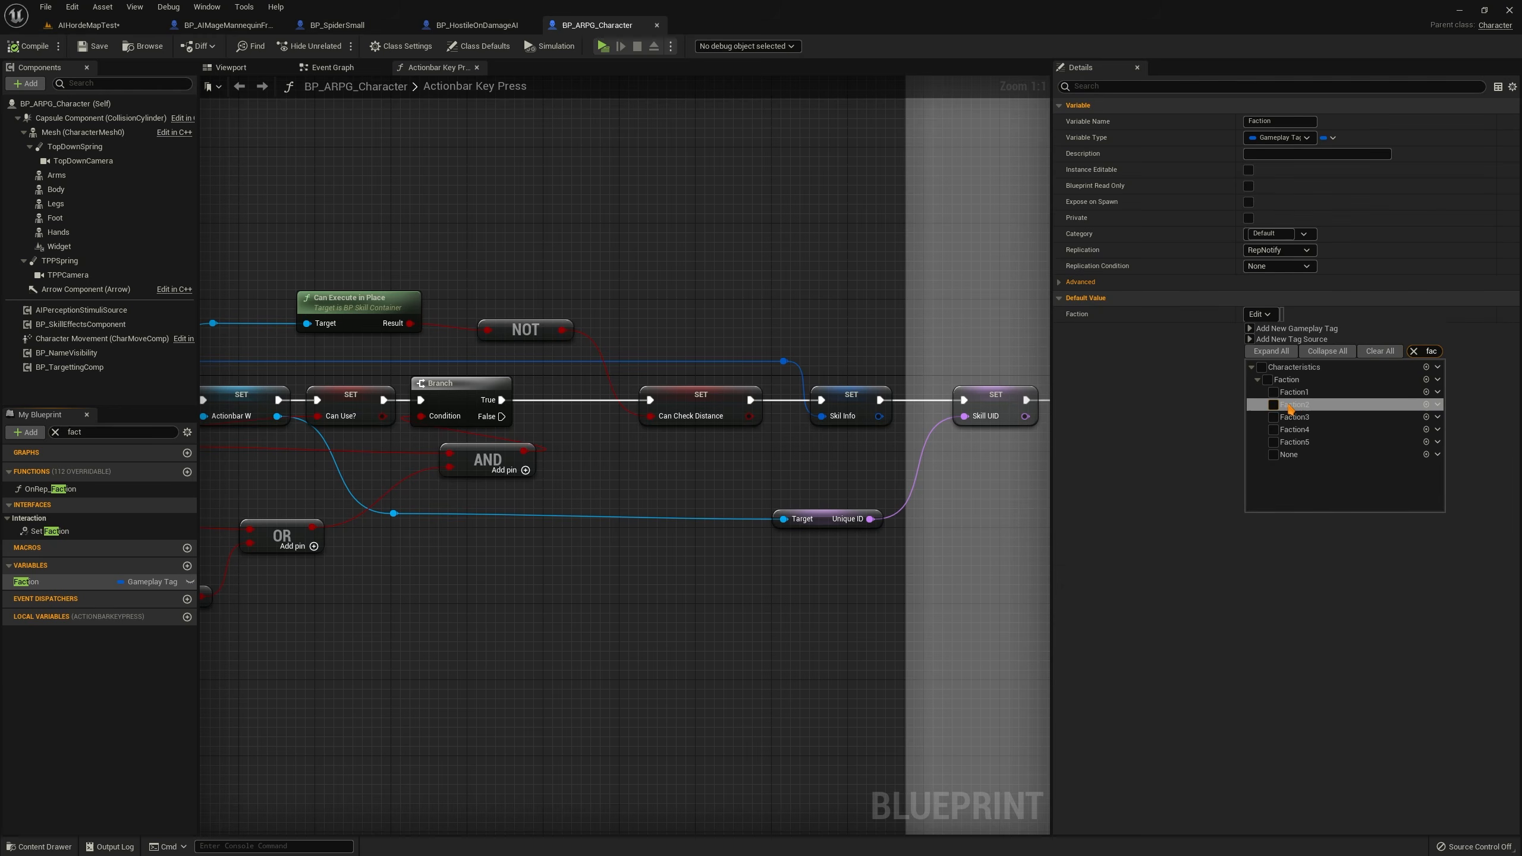
pyautogui.click(1160, 429)
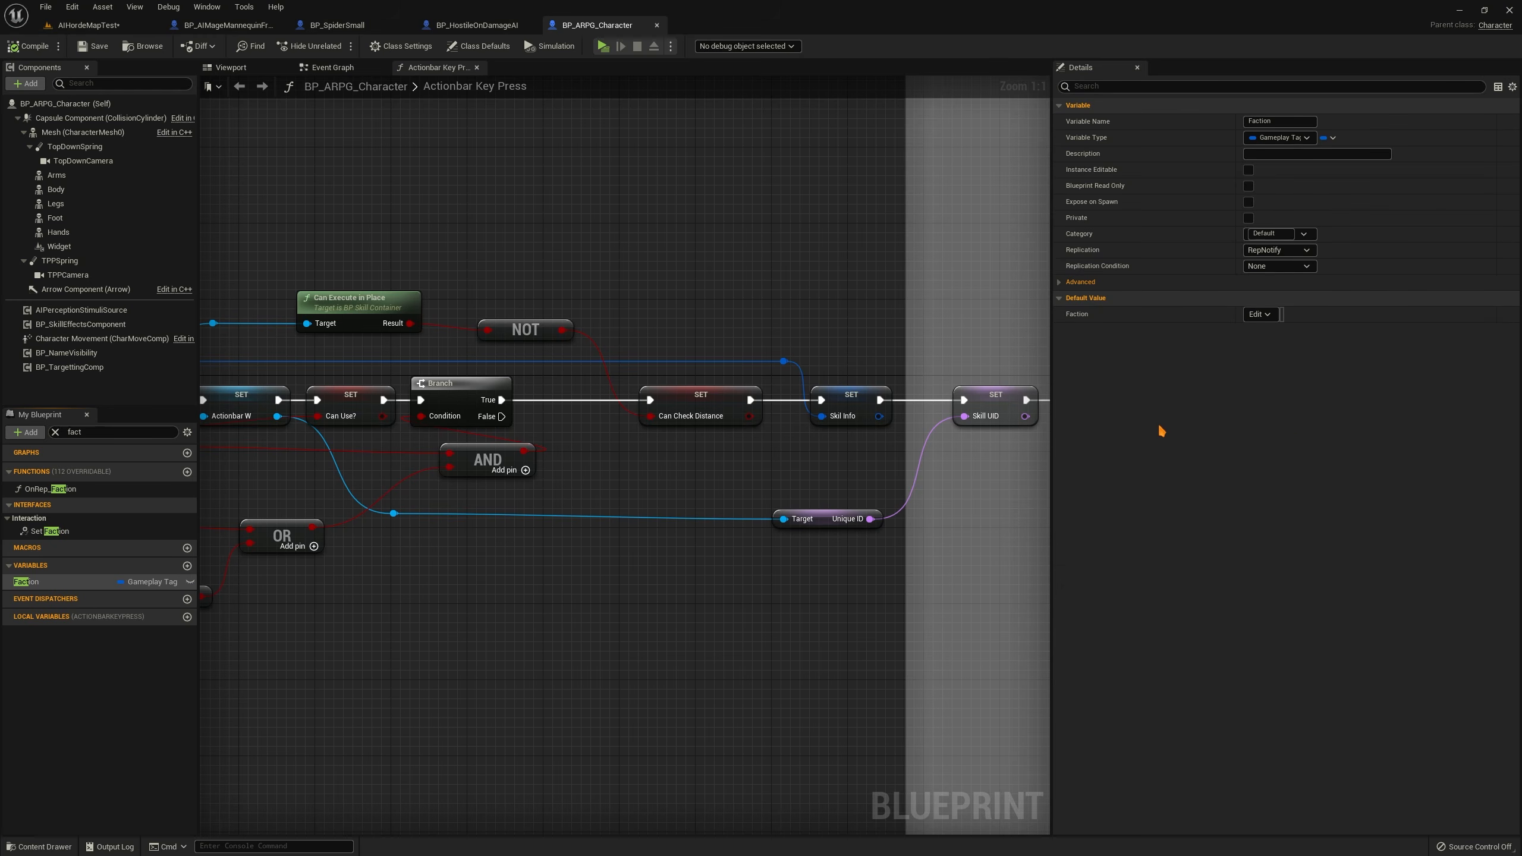
# Open the BP_ARPGGameState blueprint, examine its Allow Faction PVP and Allow Guild PVP settings, and close the blueprint
pyautogui.click(430, 25)
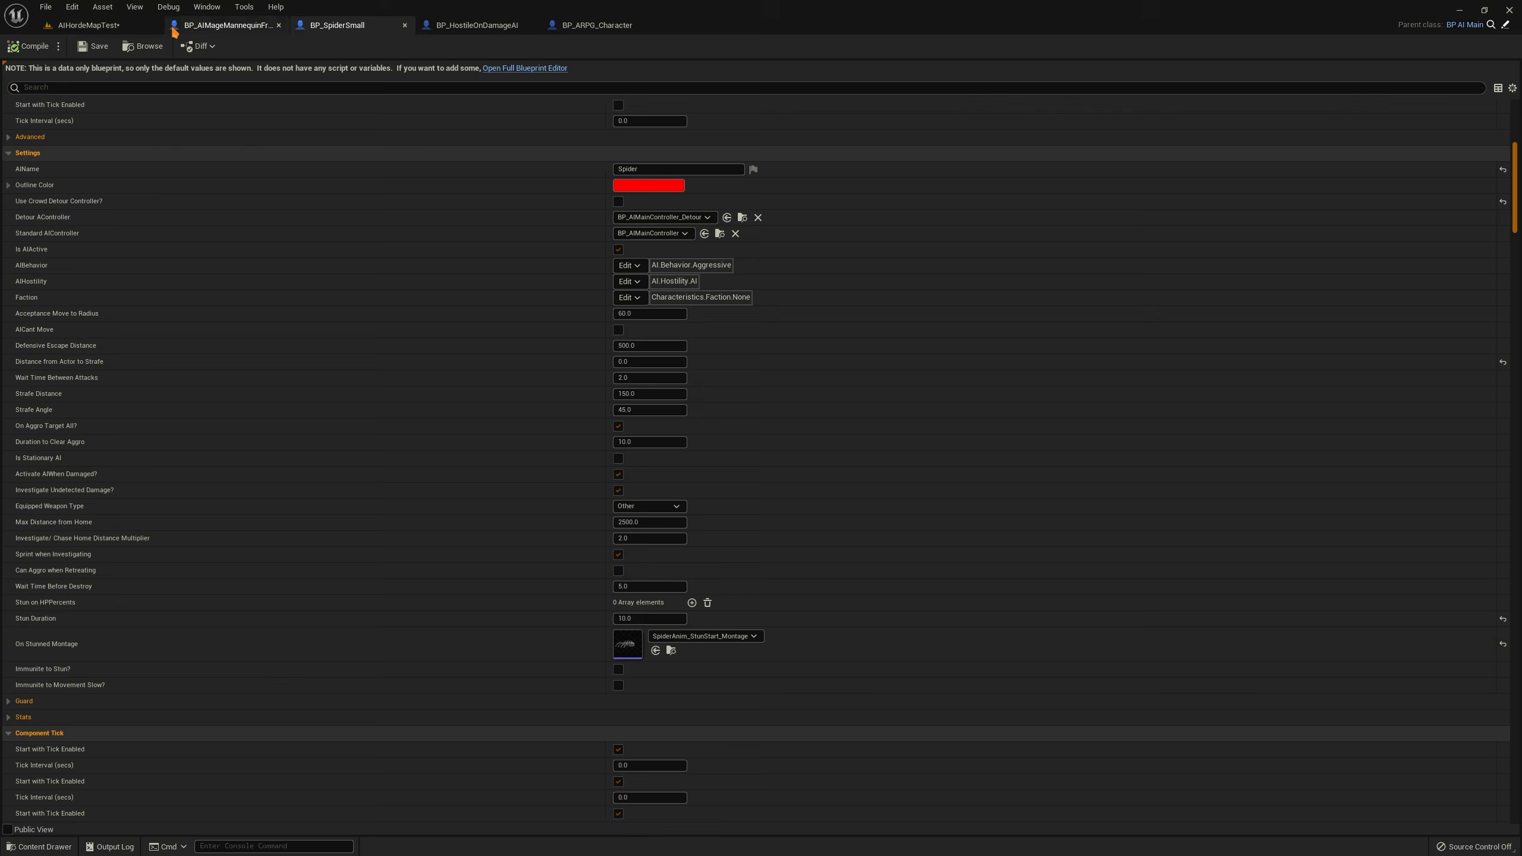
pyautogui.click(90, 25)
pyautogui.click(1512, 198)
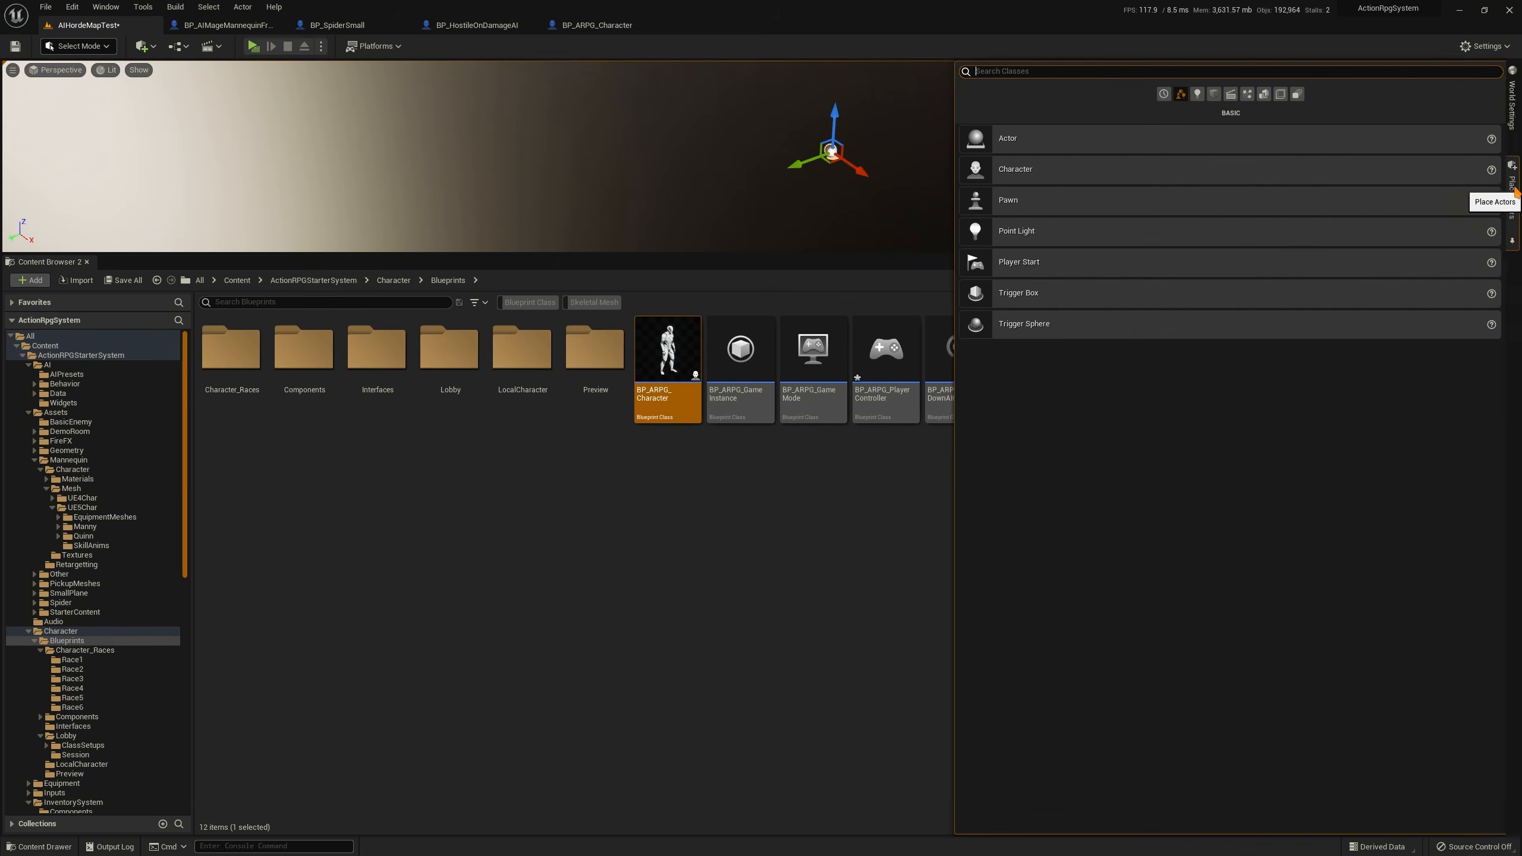
pyautogui.click(1512, 104)
pyautogui.click(1325, 235)
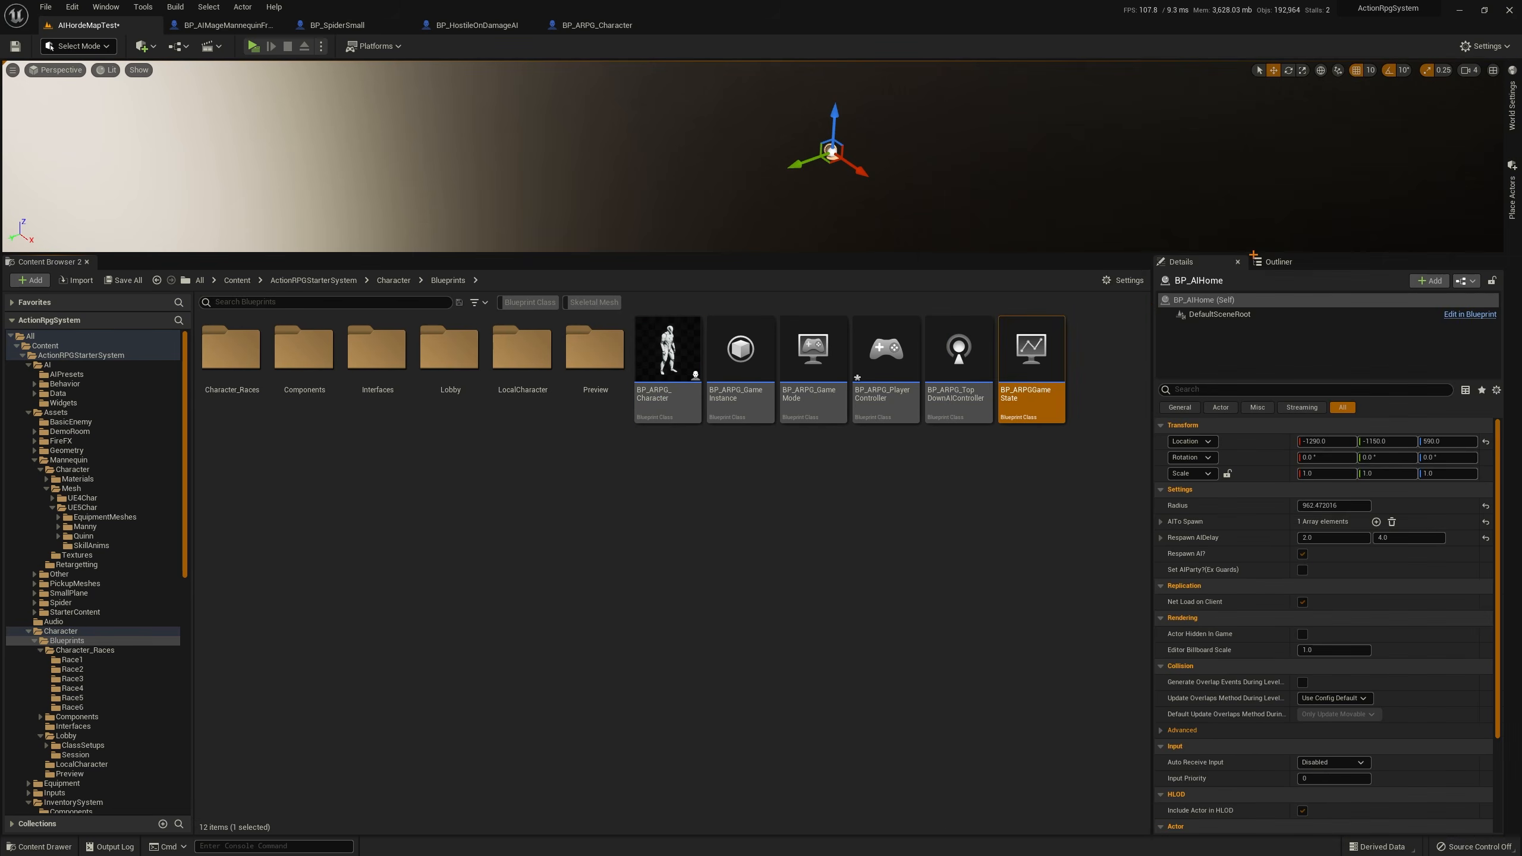
pyautogui.doubleClick(1025, 367)
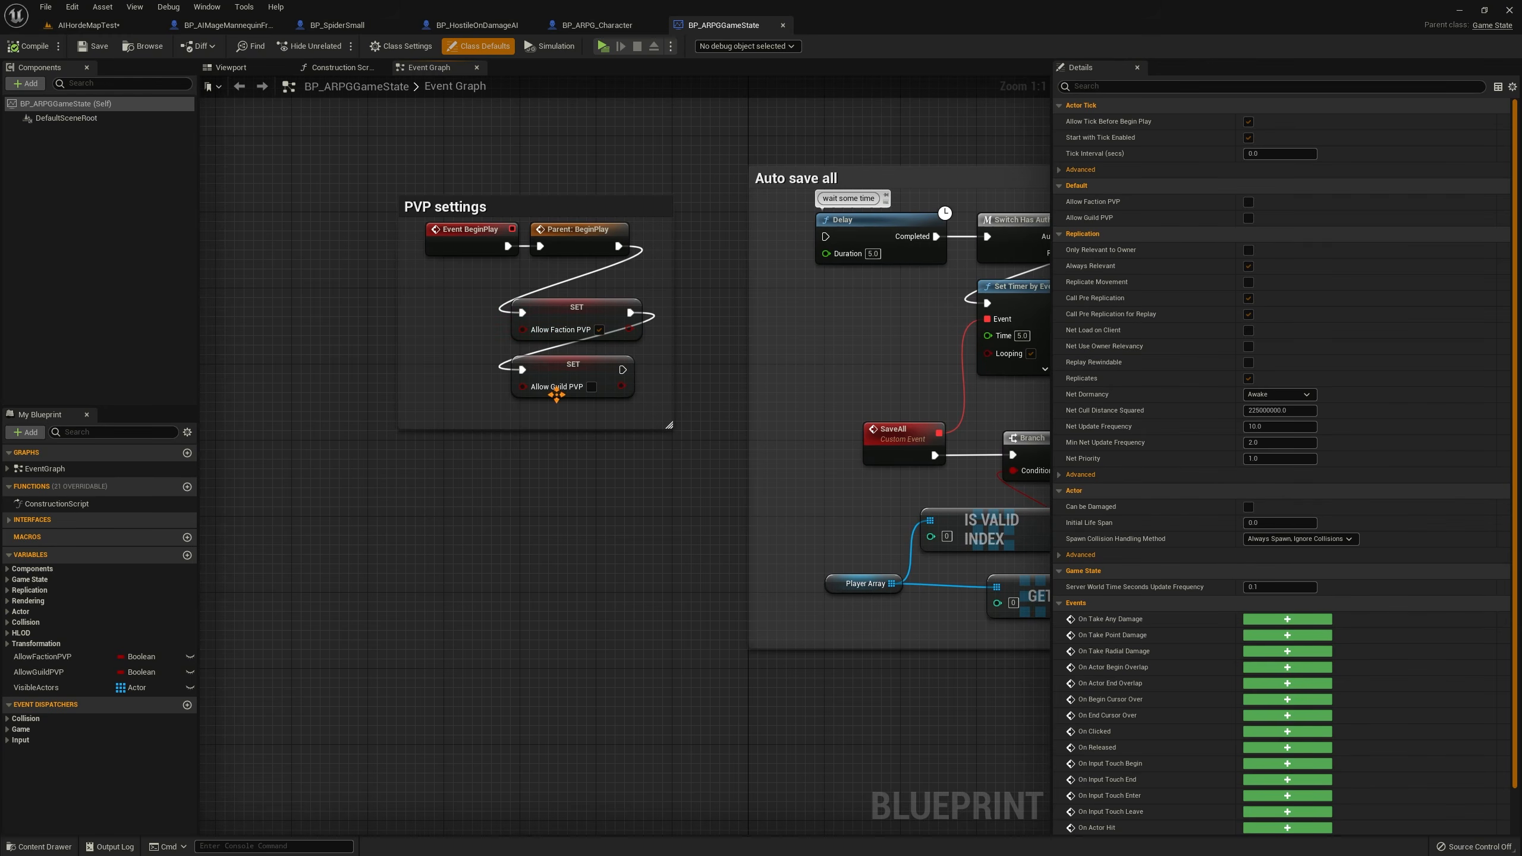
pyautogui.click(599, 330)
pyautogui.click(599, 330)
pyautogui.middleClick(737, 22)
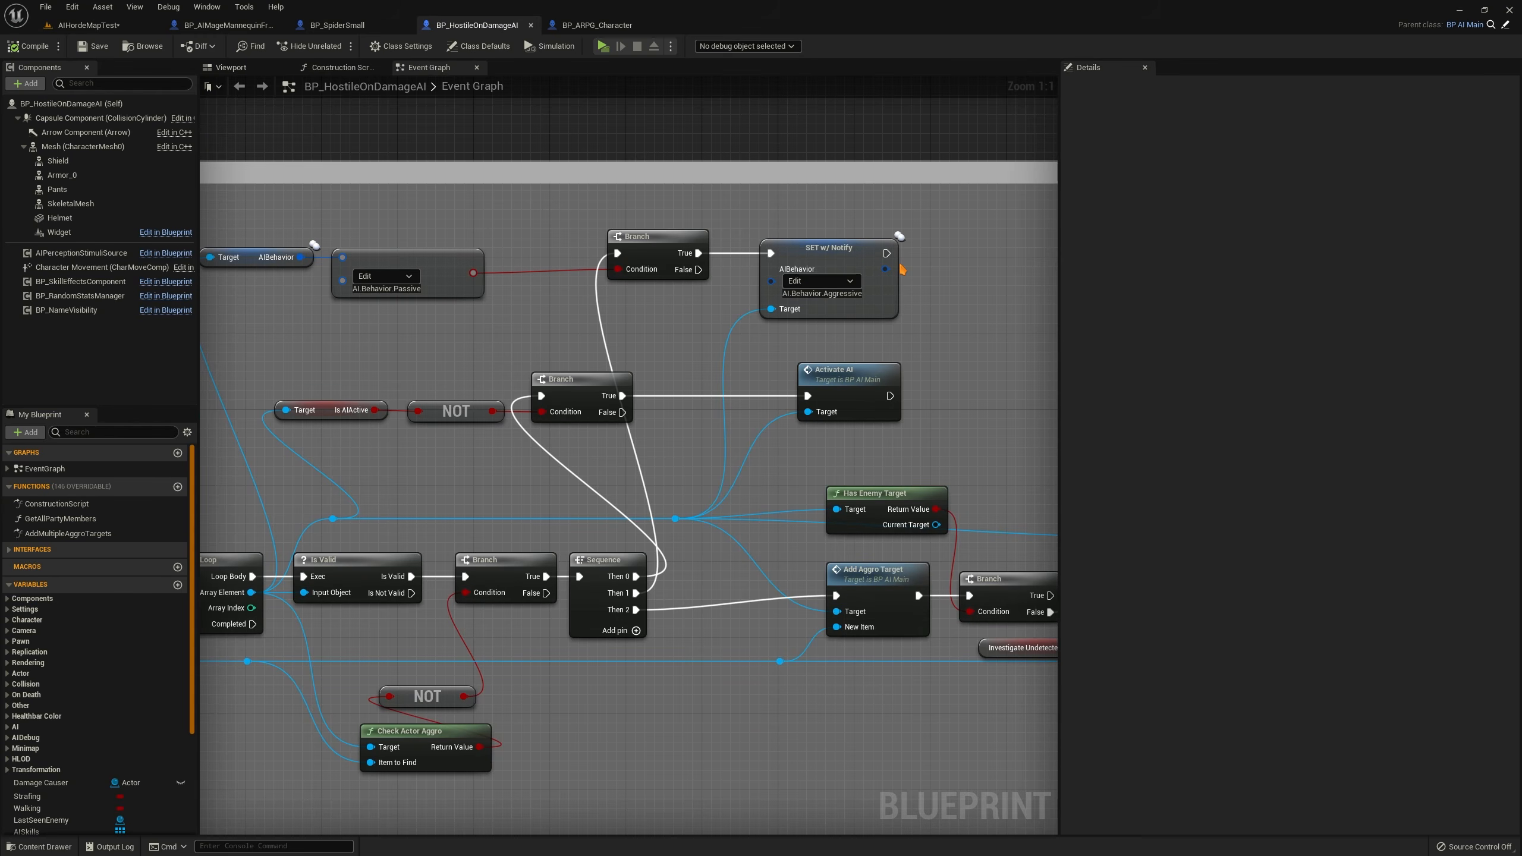
# Place two BP_SpiderSmall actors from the AIPresets folder in the AIHordeMapTest level and rotate the second about 190 degrees
pyautogui.moveTo(958, 362); pyautogui.dragTo(492, 236, button='right')
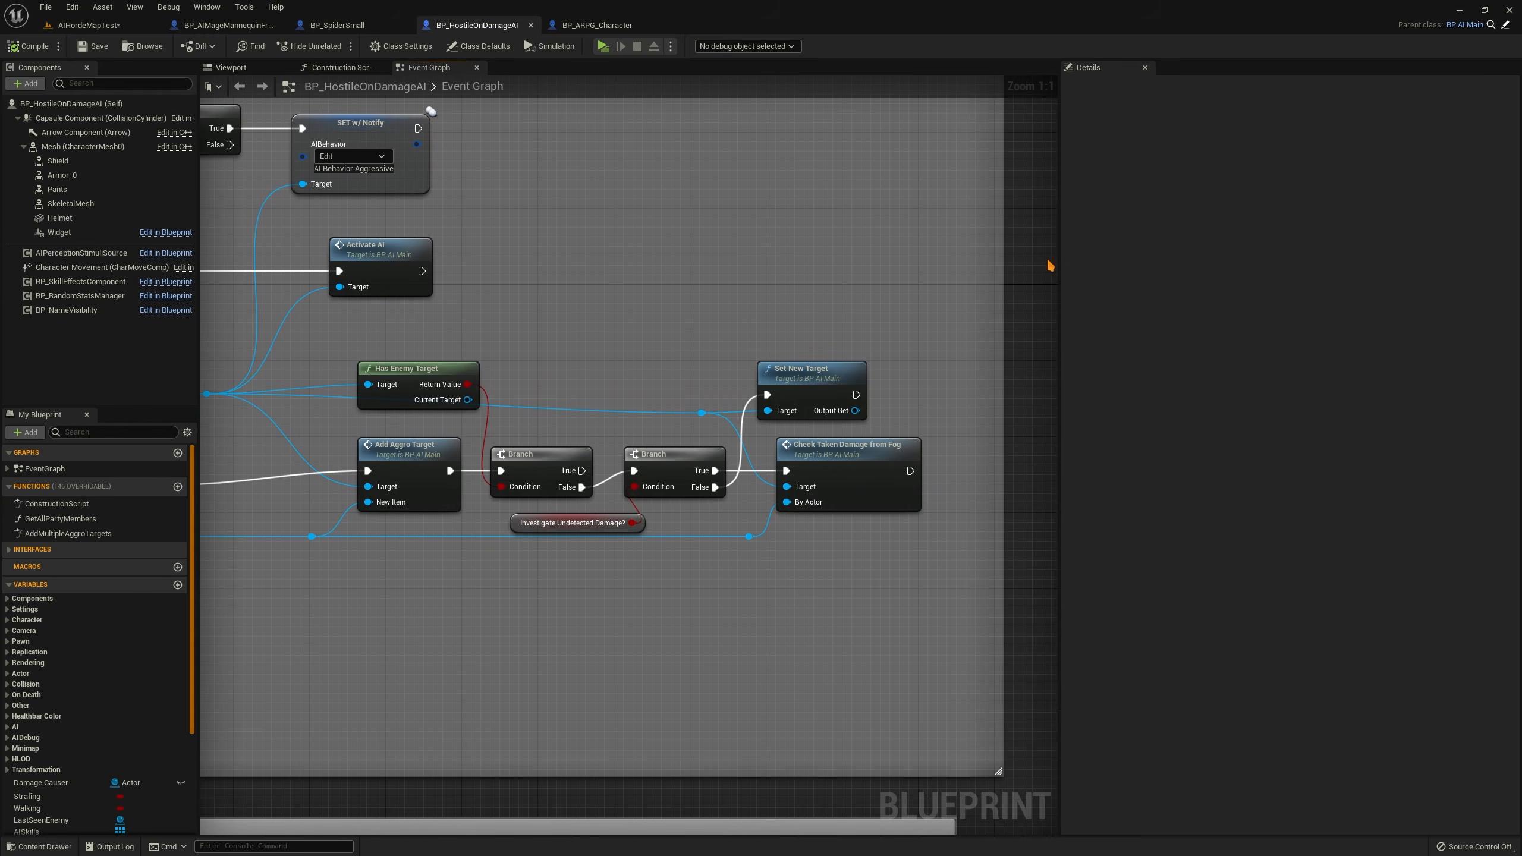
pyautogui.click(84, 24)
pyautogui.moveTo(457, 173); pyautogui.dragTo(491, 165, button='right')
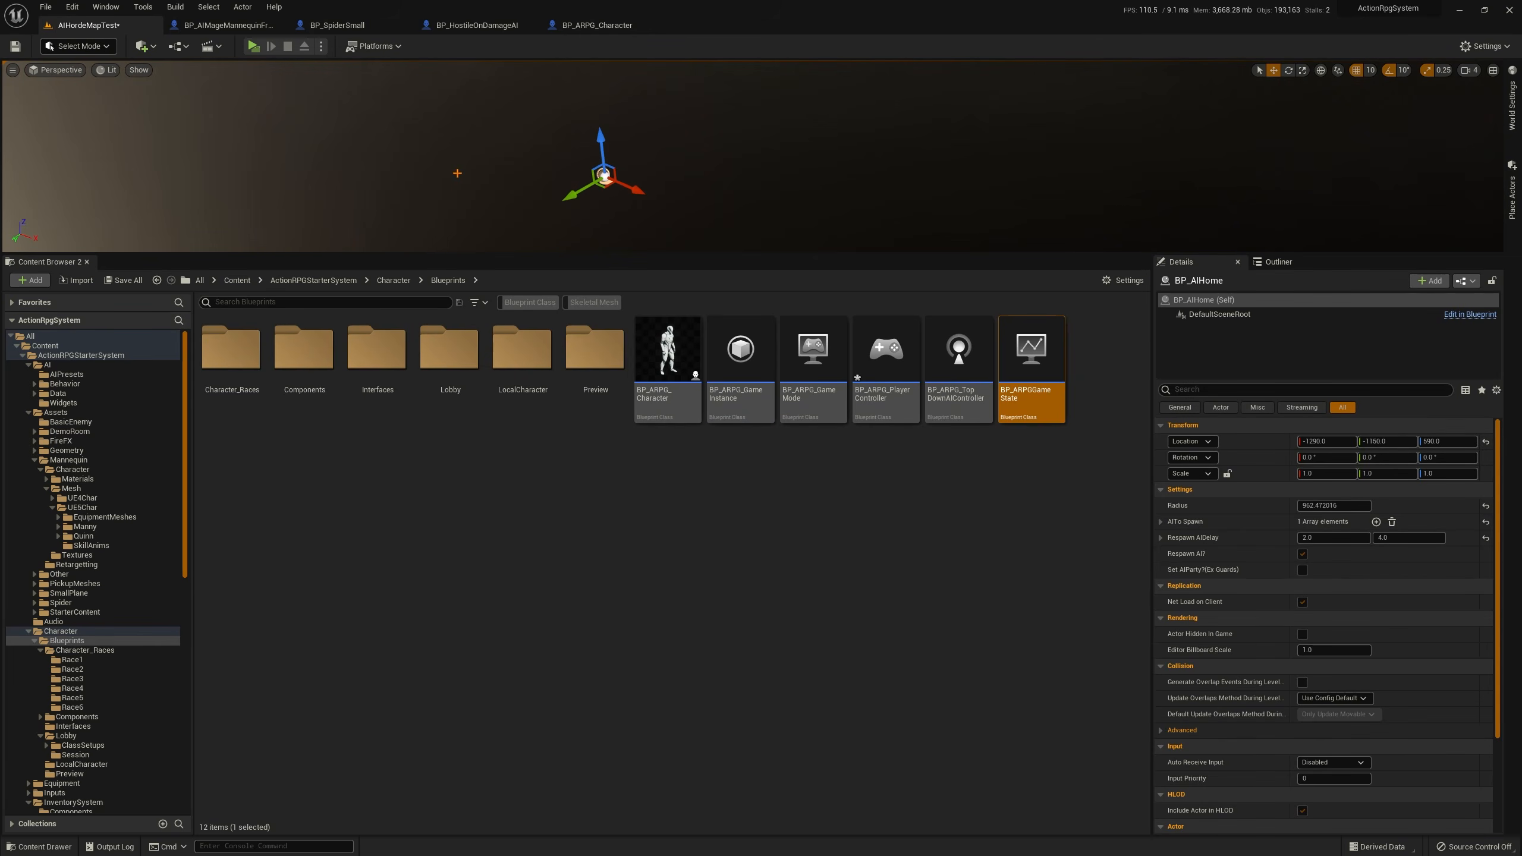
pyautogui.moveTo(577, 191); pyautogui.dragTo(563, 198)
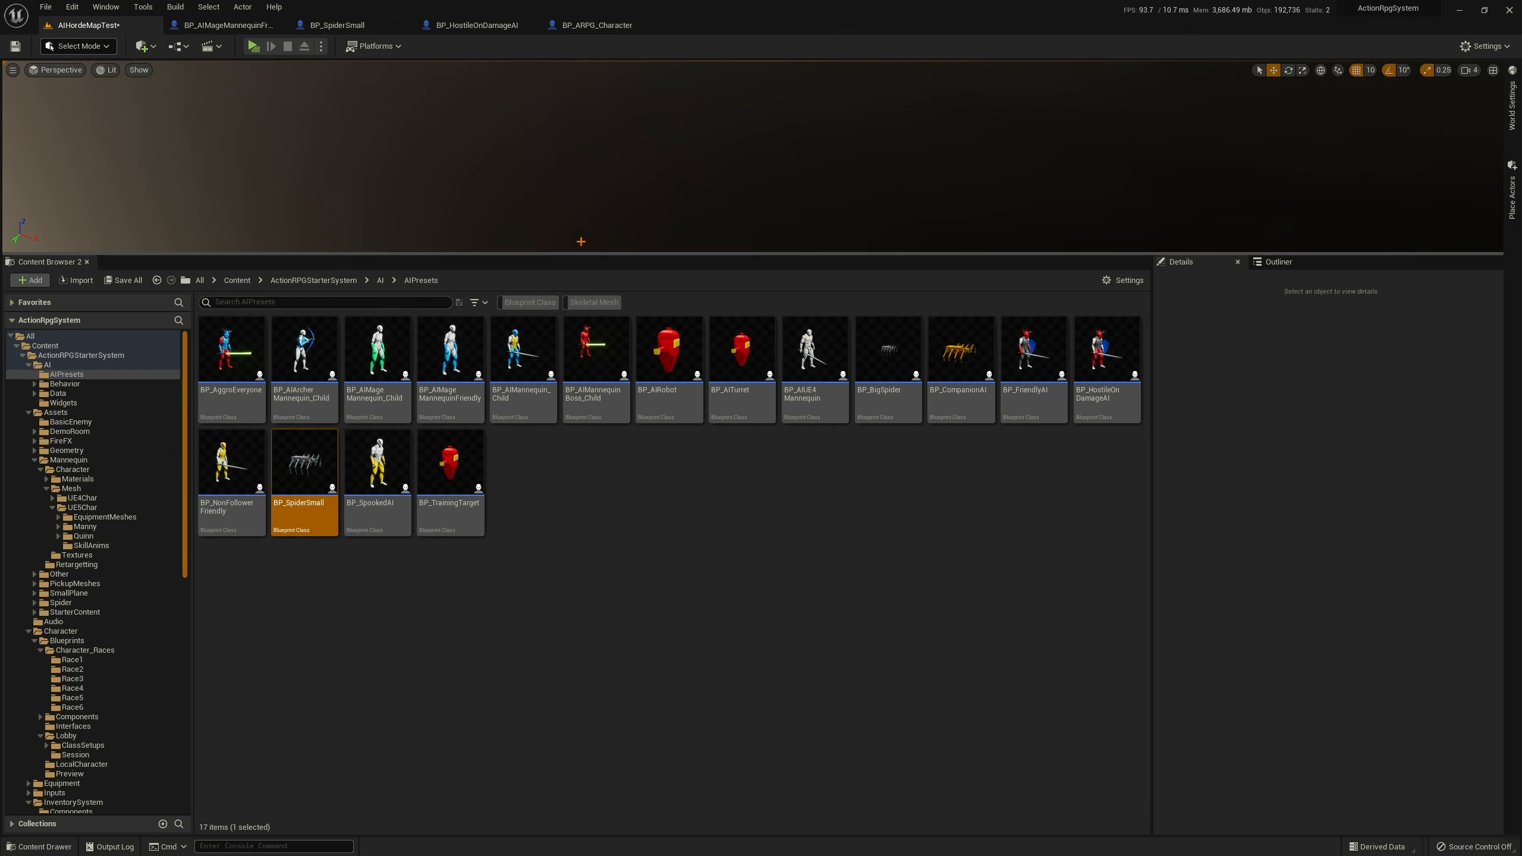
pyautogui.moveTo(304, 471); pyautogui.dragTo(619, 208)
pyautogui.moveTo(619, 209); pyautogui.dragTo(707, 198, button='right')
pyautogui.press('e')
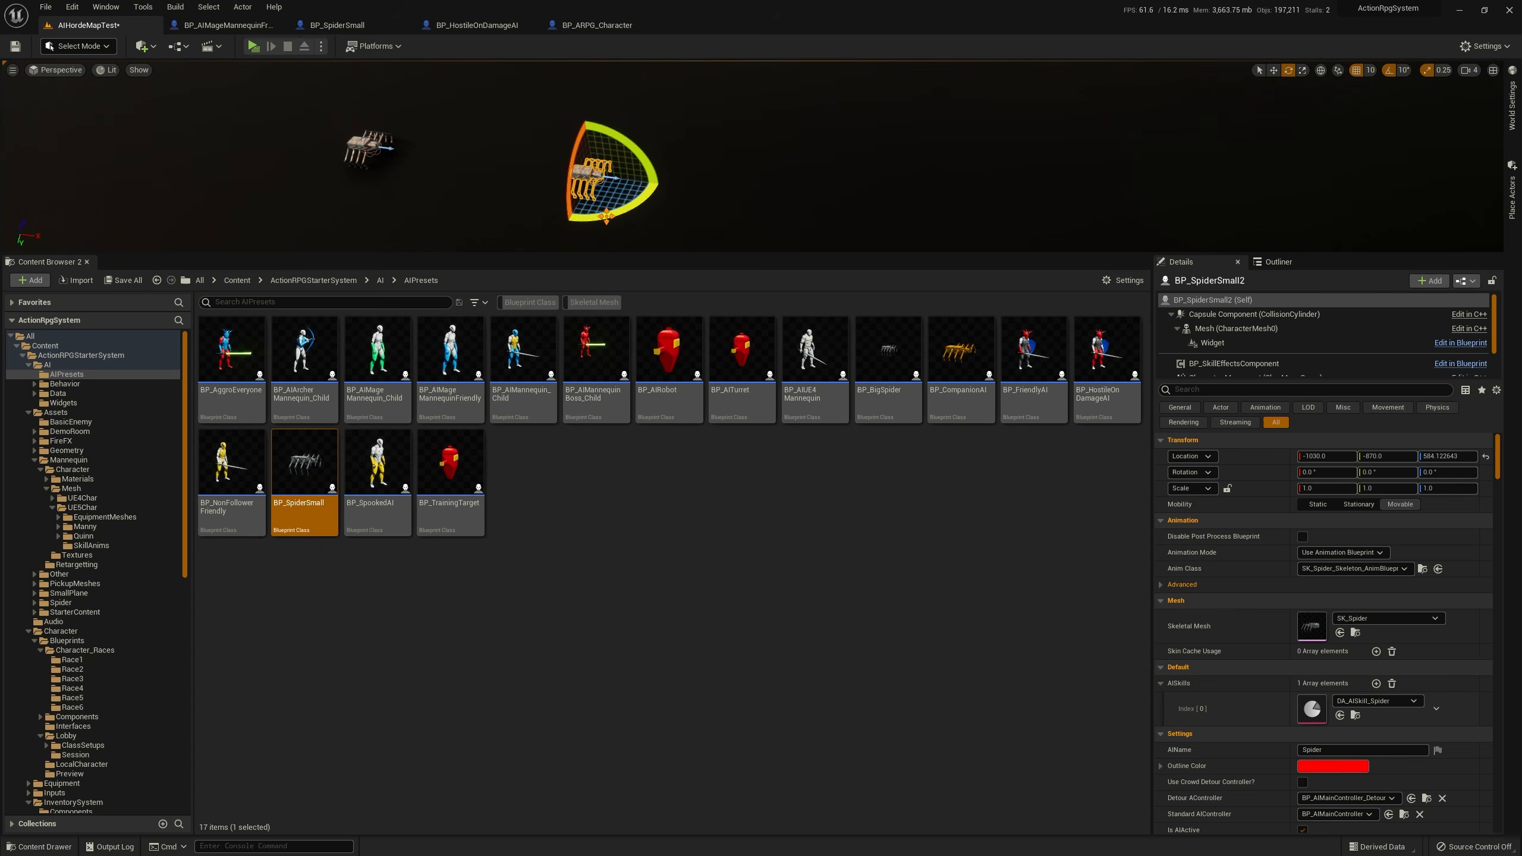
pyautogui.moveTo(605, 214); pyautogui.dragTo(527, 166)
pyautogui.press('Escape')
# Simulate the level to observe the two placed spiders, enlarge the level viewport, and end the simulation
pyautogui.click(321, 46)
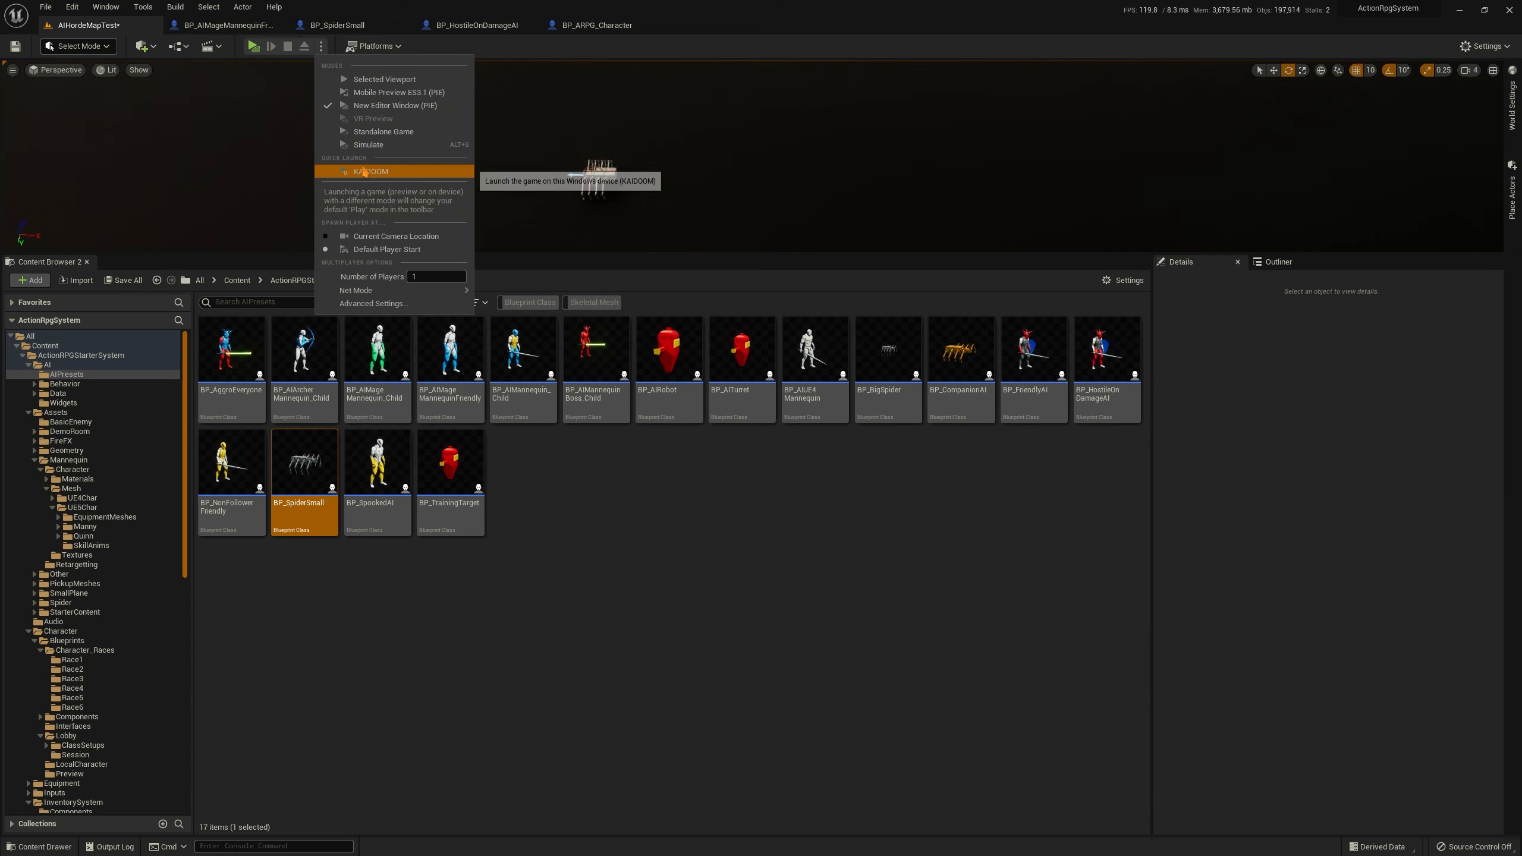
pyautogui.click(459, 170)
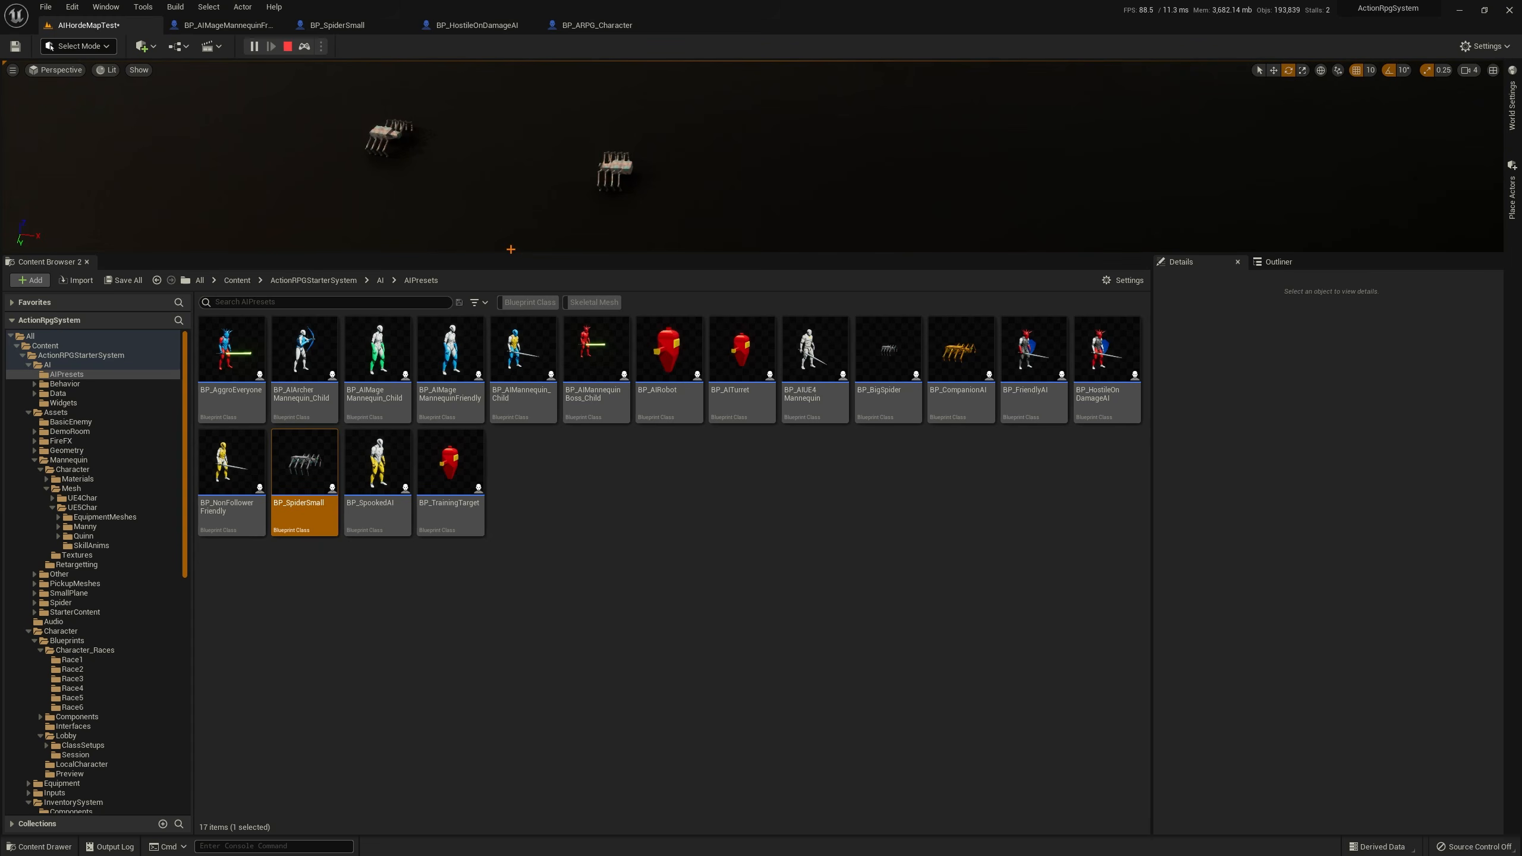
pyautogui.moveTo(509, 254); pyautogui.dragTo(508, 467)
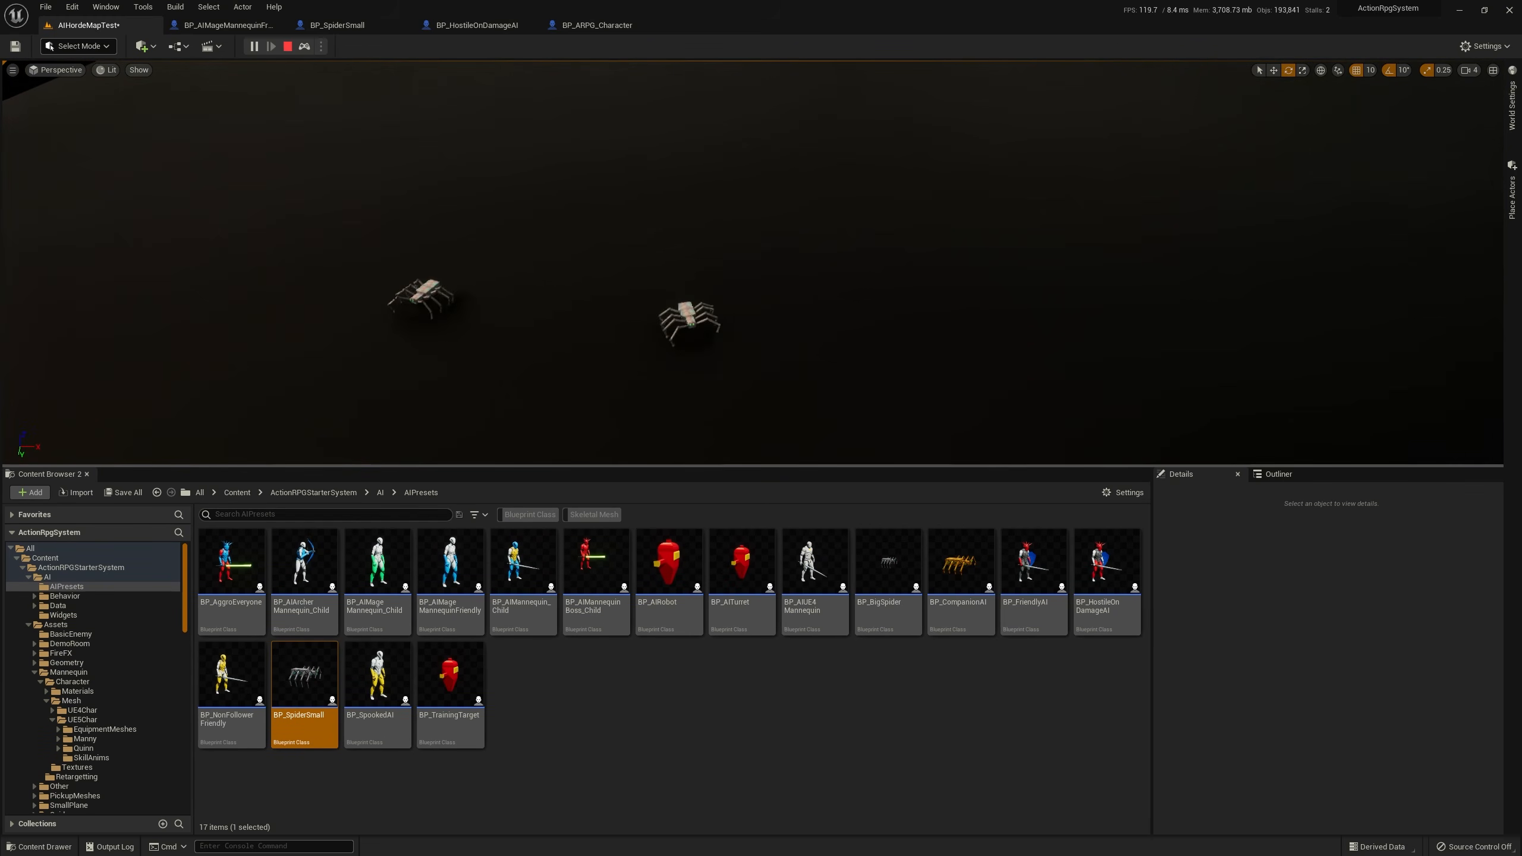
pyautogui.click(288, 46)
# Set the second placed spider's AIHostility to AI.Hostility.Player, then simulate the level to observe both spiders and end the simulation
pyautogui.click(716, 324)
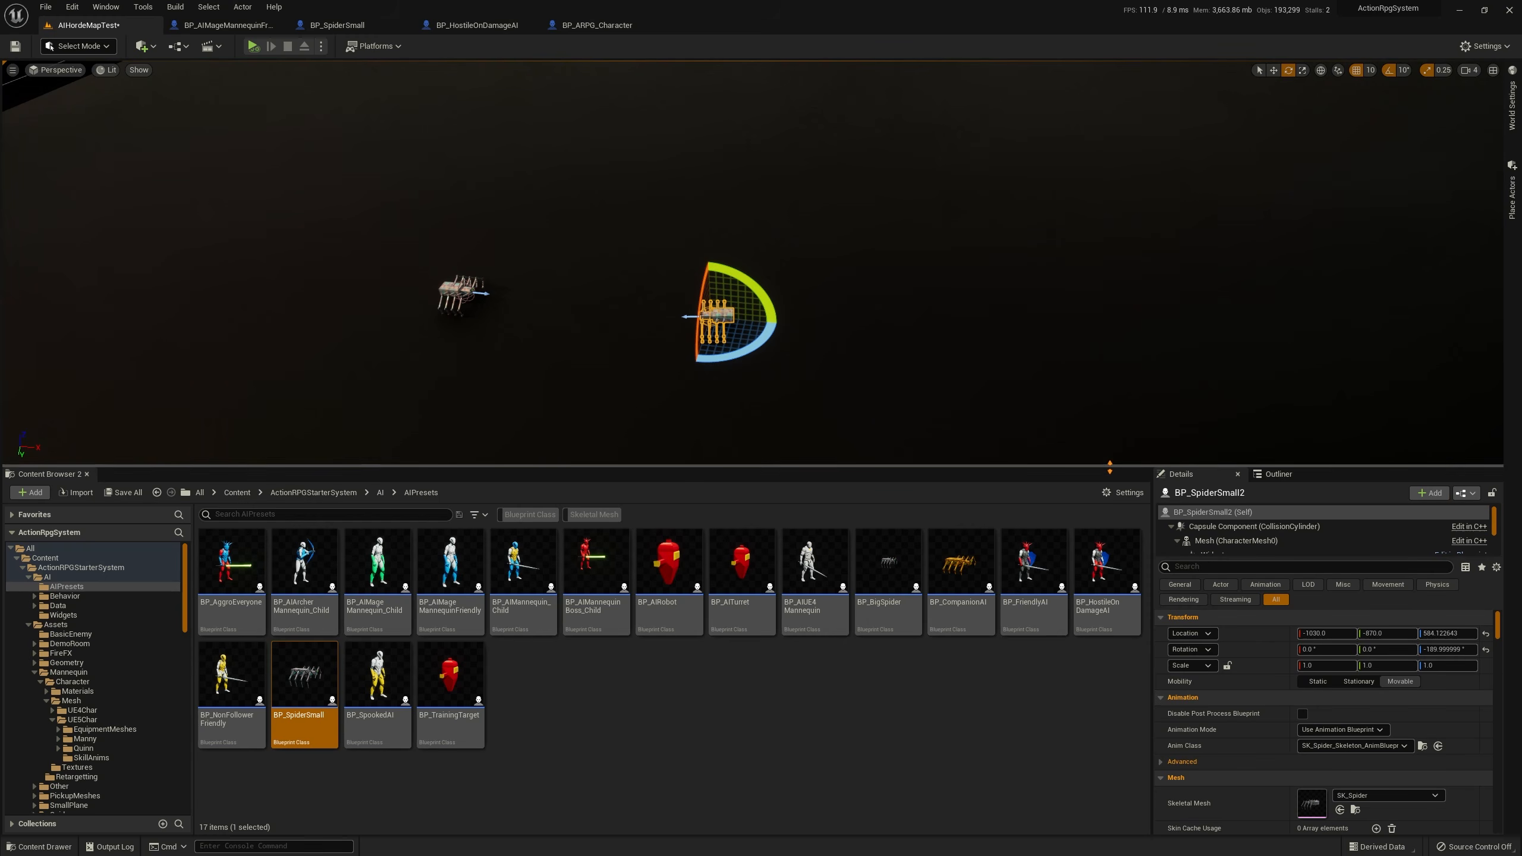
pyautogui.moveTo(1116, 468); pyautogui.dragTo(1115, 253)
pyautogui.scroll(-8, 1360, 615)
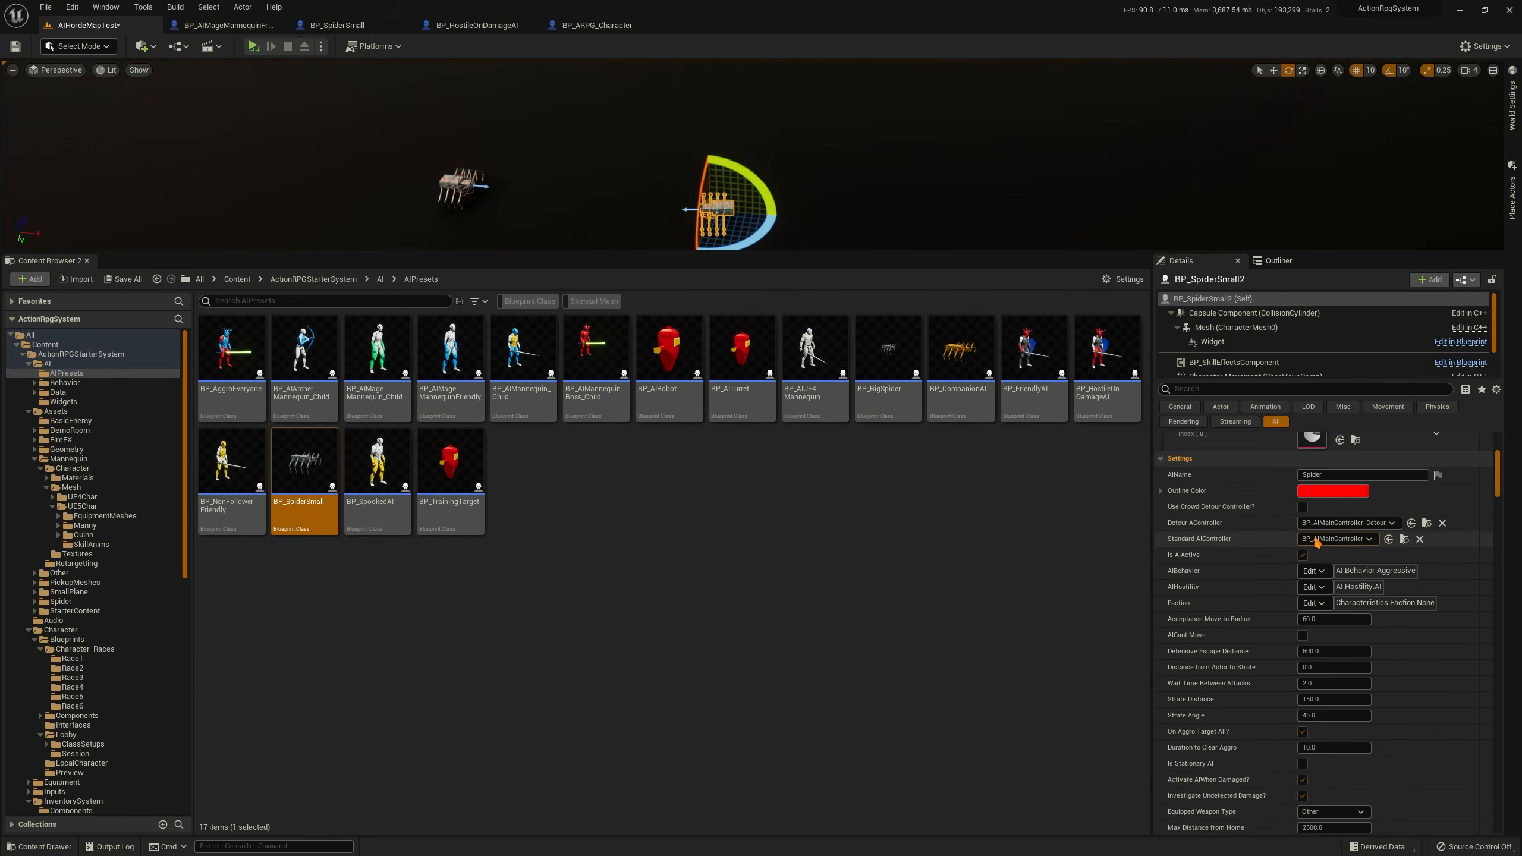
pyautogui.click(1331, 608)
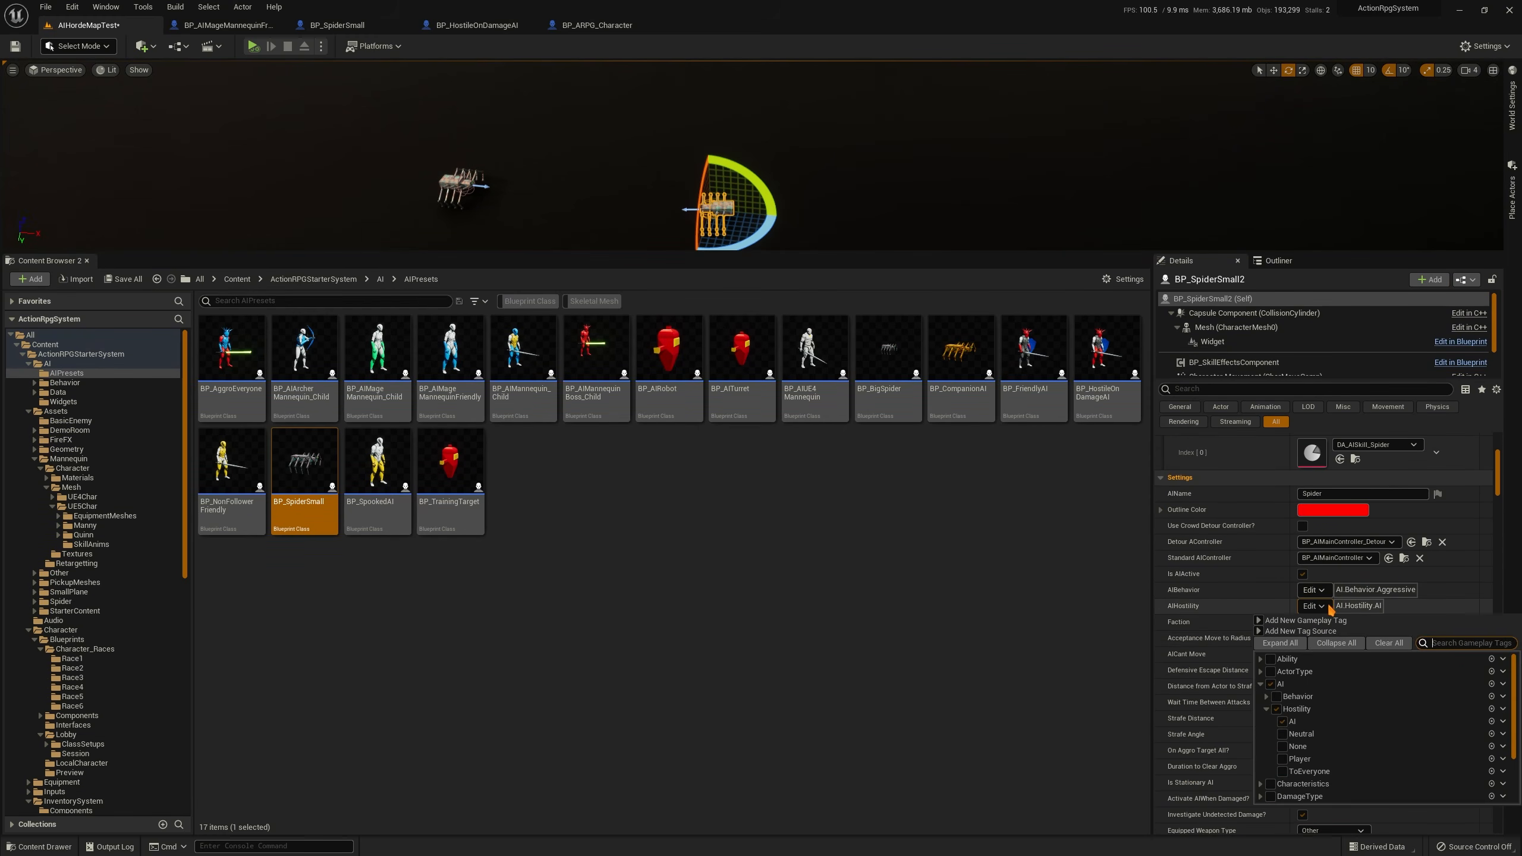
pyautogui.click(1295, 759)
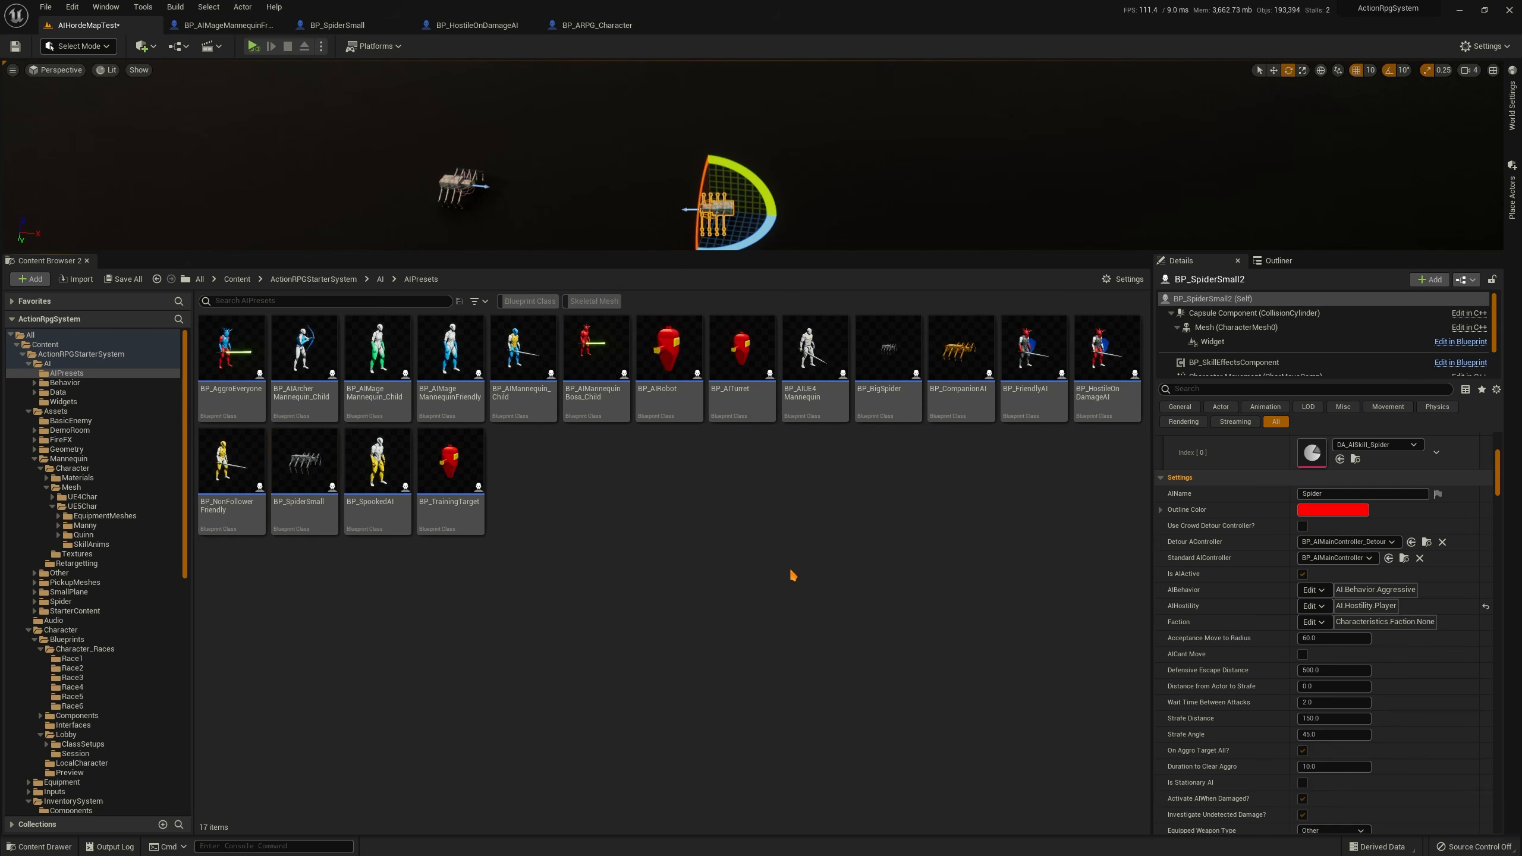
pyautogui.click(833, 568)
pyautogui.click(253, 46)
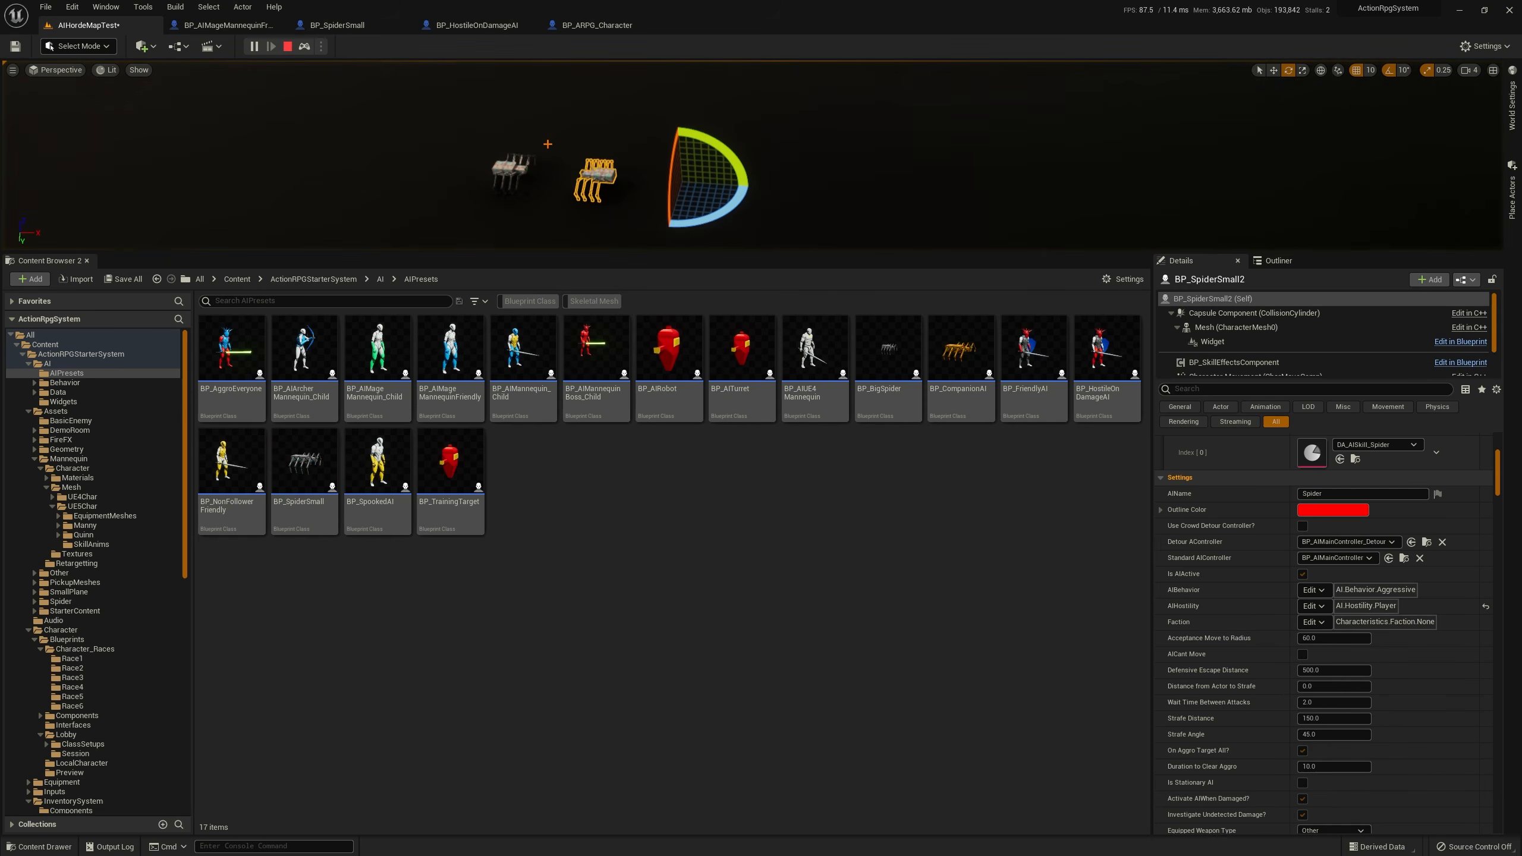
pyautogui.click(288, 47)
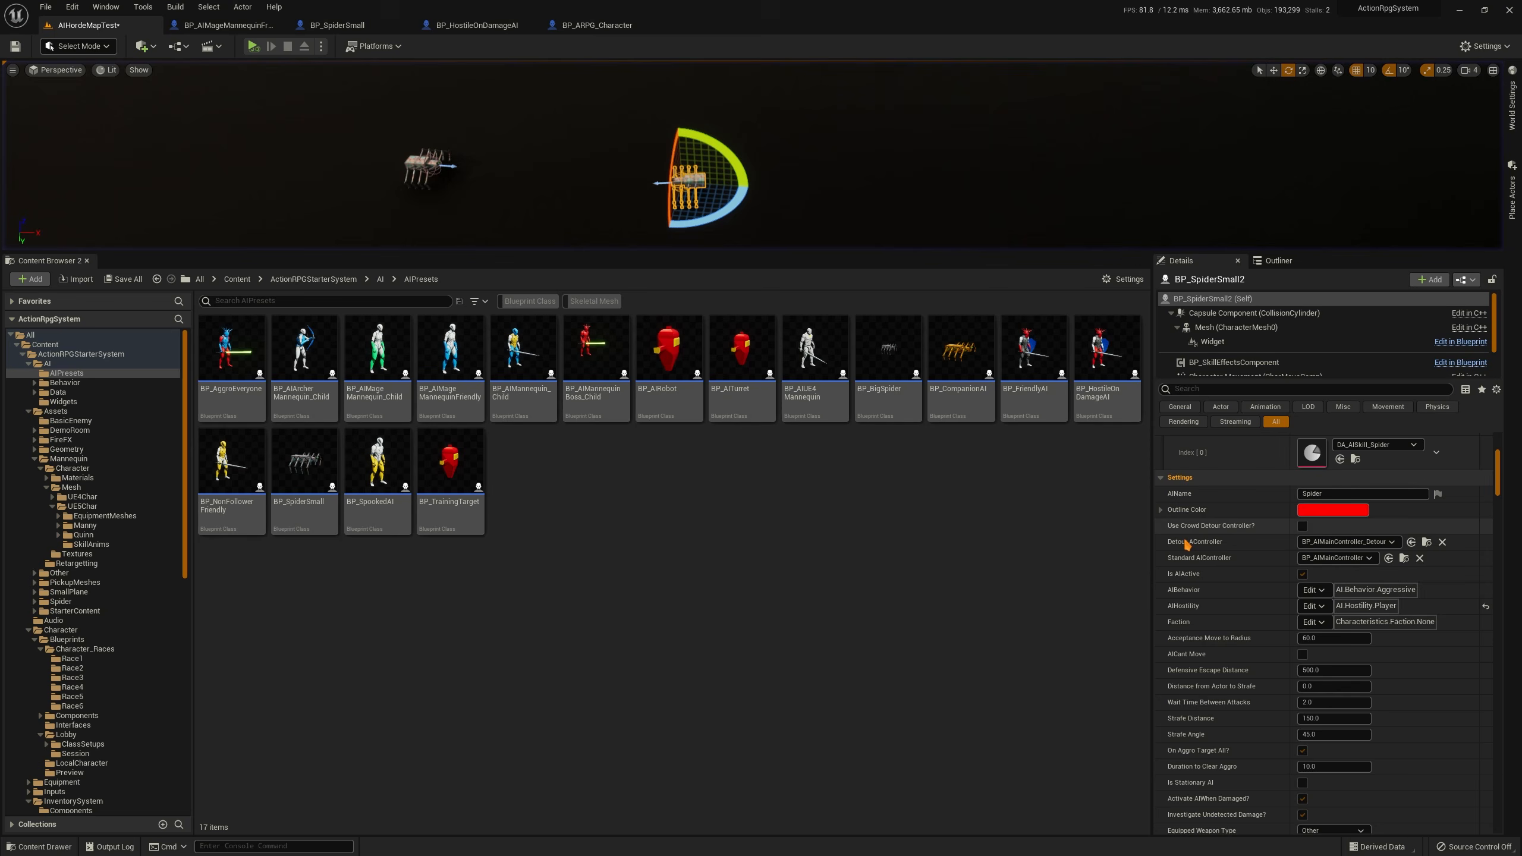
# Set the second spider's AIHostility to AI.Hostility.AI and its Faction to Characteristics.Faction.Faction1
pyautogui.click(1307, 607)
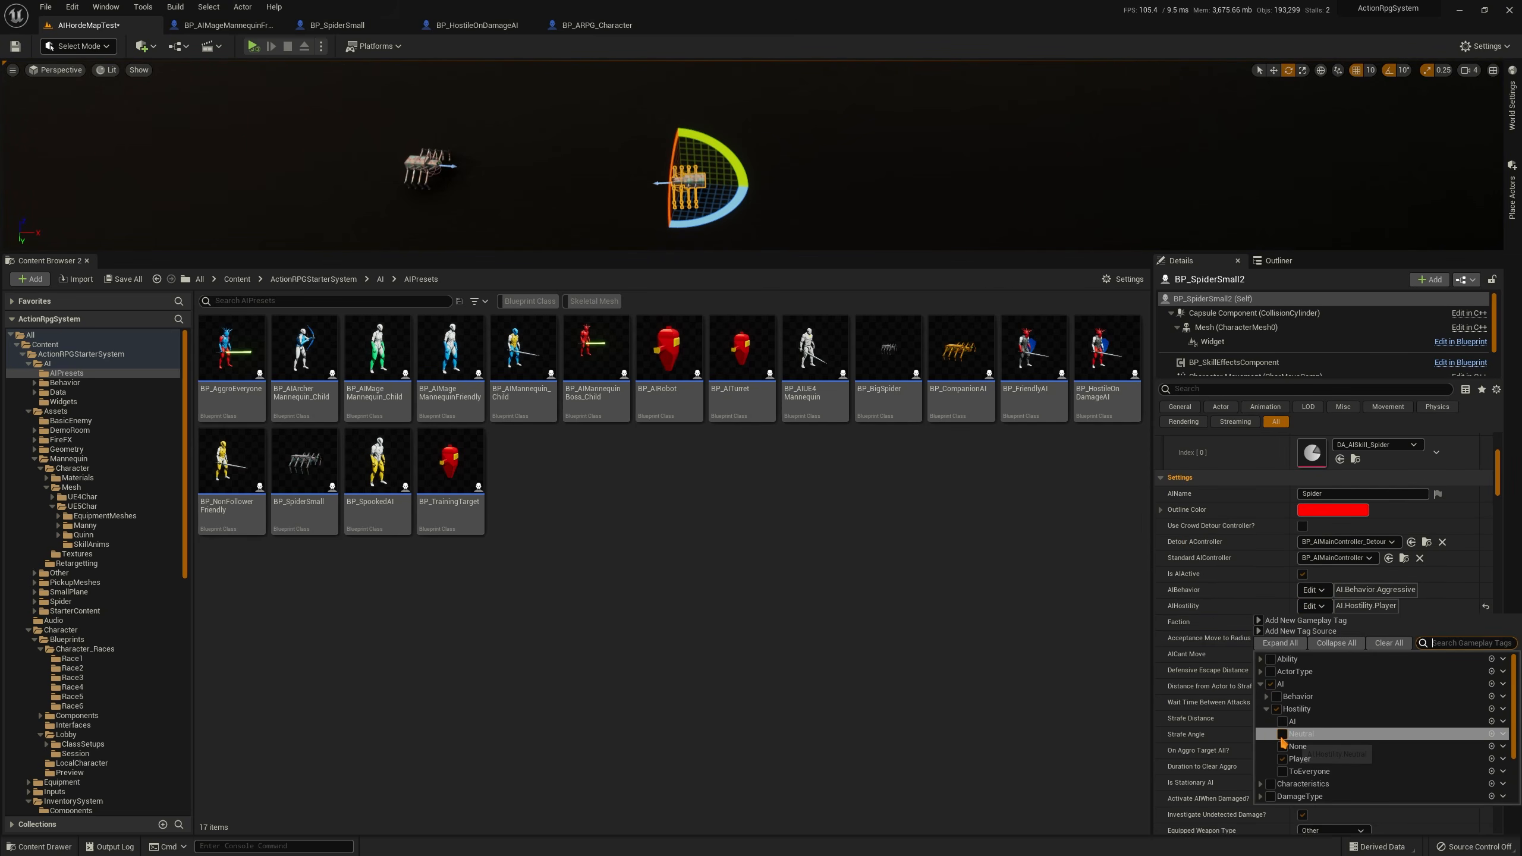
pyautogui.click(1282, 722)
pyautogui.click(1019, 642)
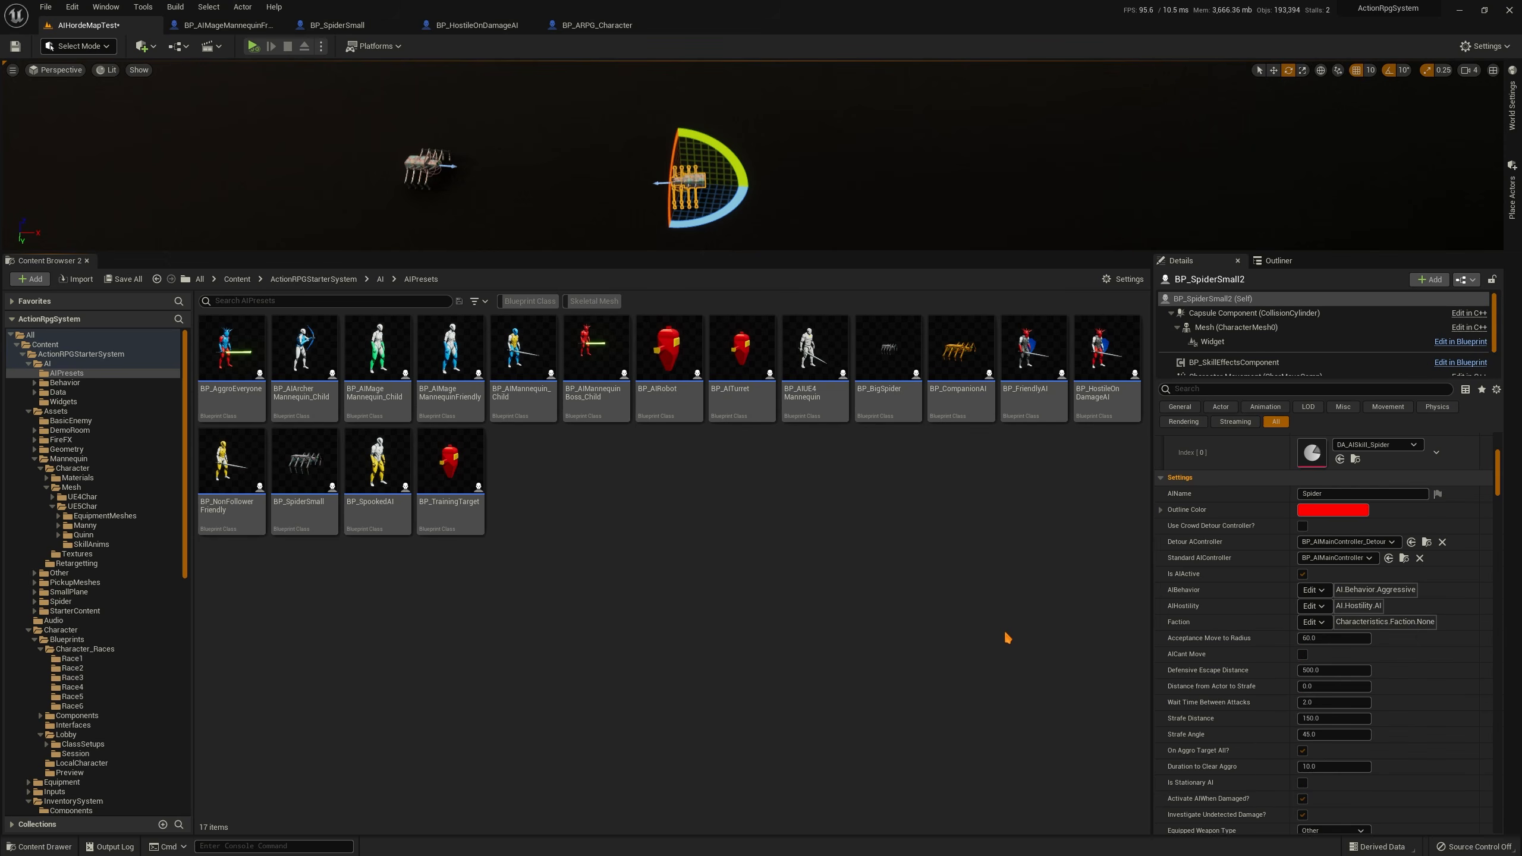
pyautogui.click(1312, 622)
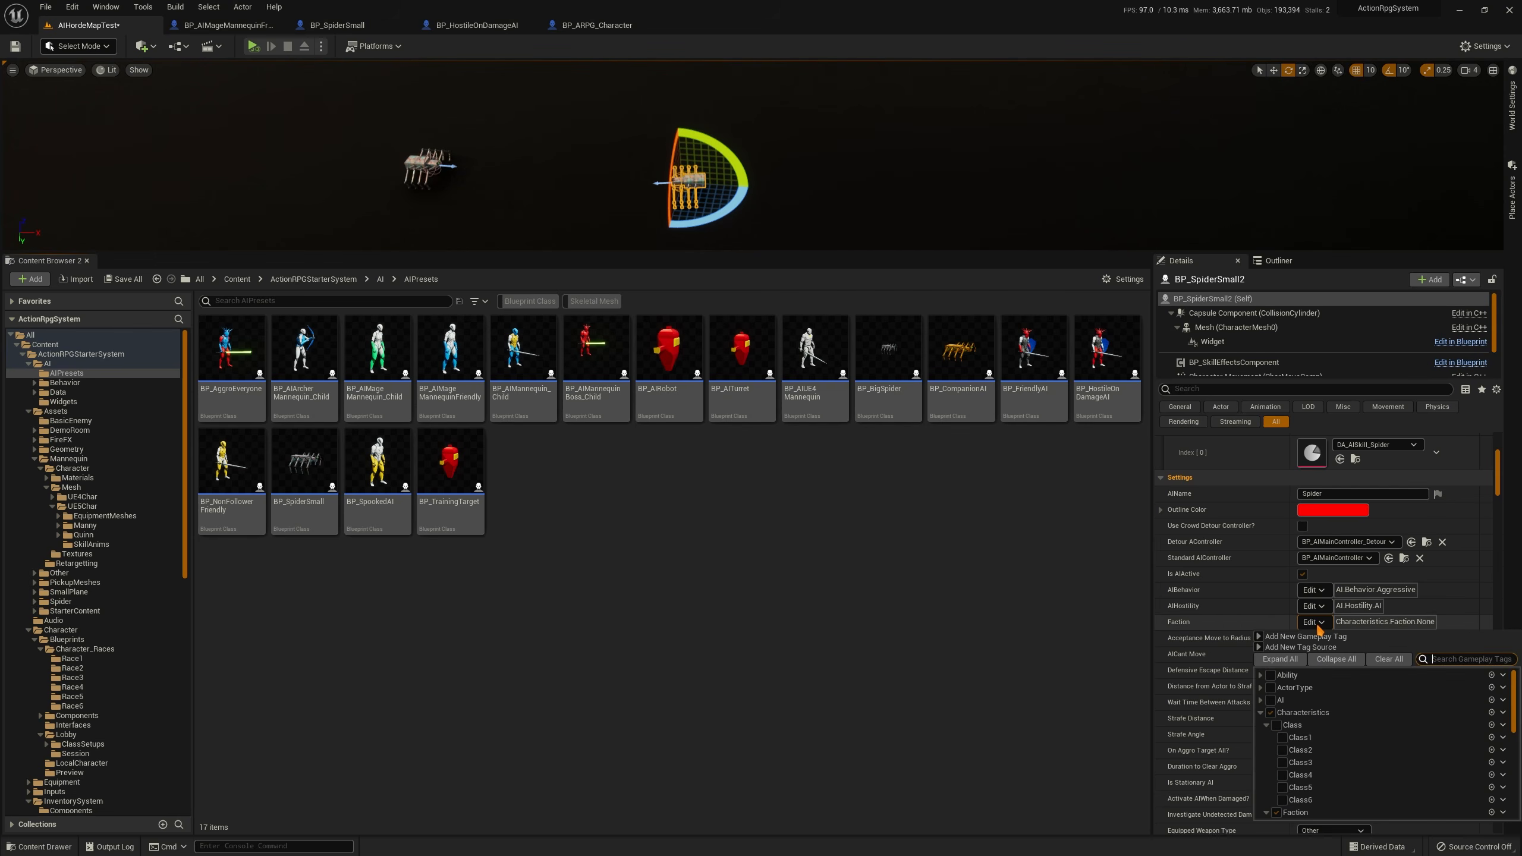
pyautogui.write('fac')
pyautogui.click(1336, 713)
pyautogui.click(1122, 639)
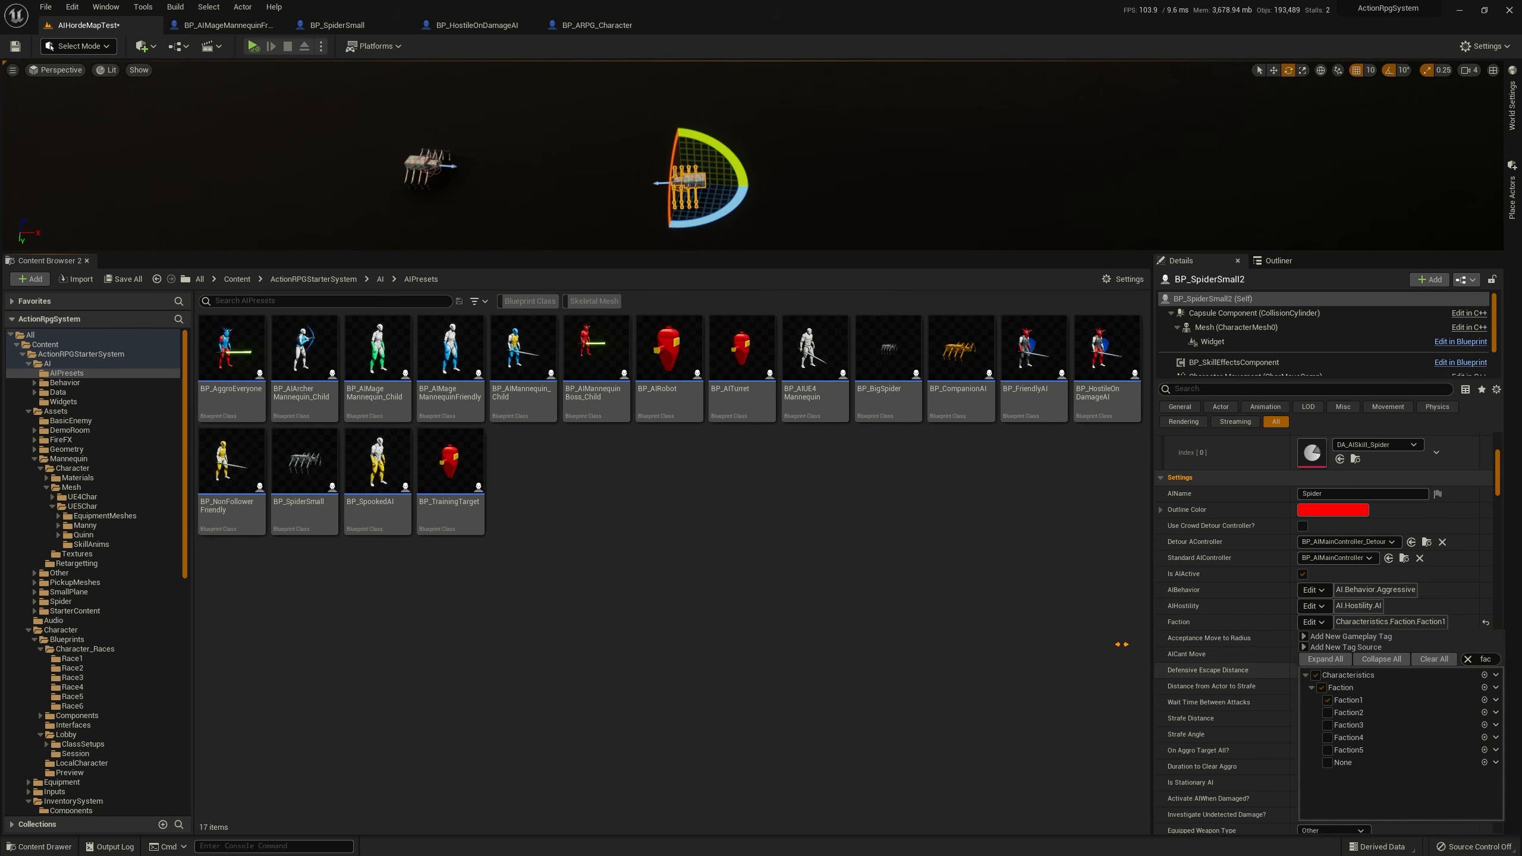
# Set the first spider's Faction to Characteristics.Faction.Faction2, then simulate the level to observe both spiders and end the simulation
pyautogui.click(428, 171)
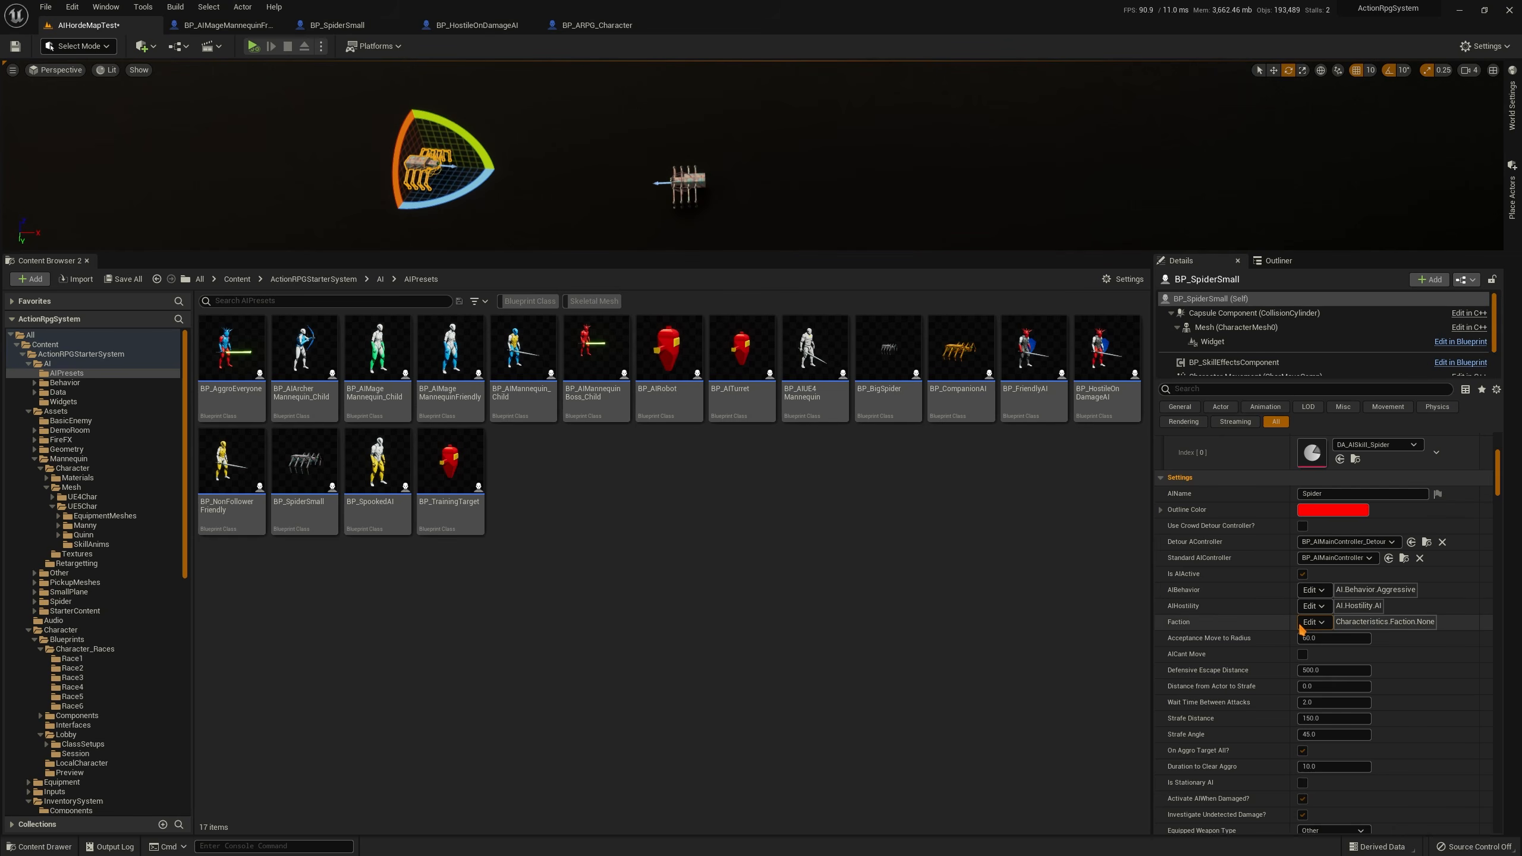
pyautogui.click(1312, 622)
pyautogui.click(1326, 712)
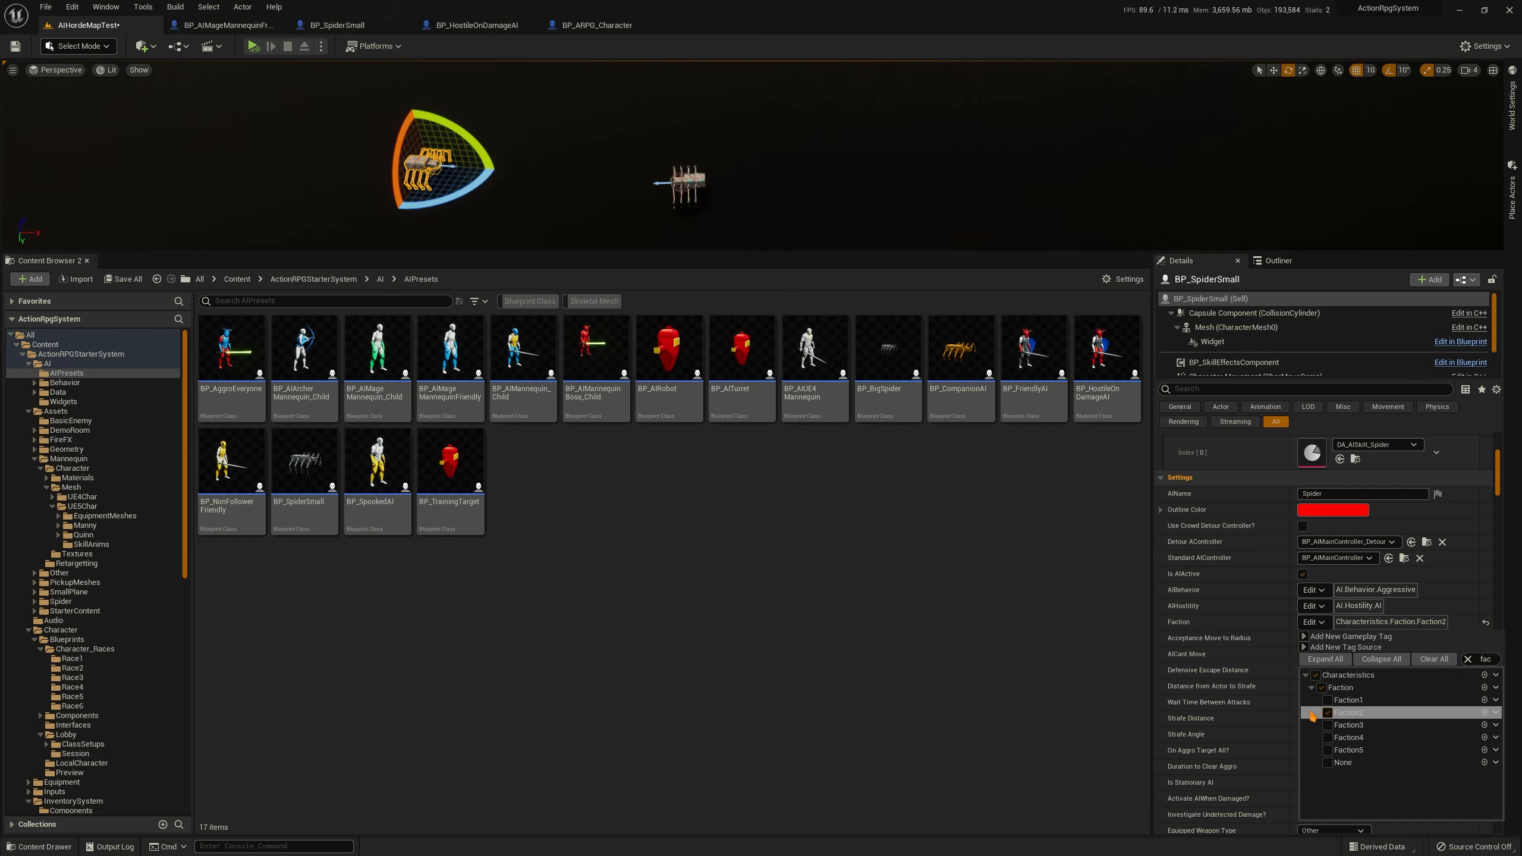
pyautogui.click(984, 609)
pyautogui.click(253, 47)
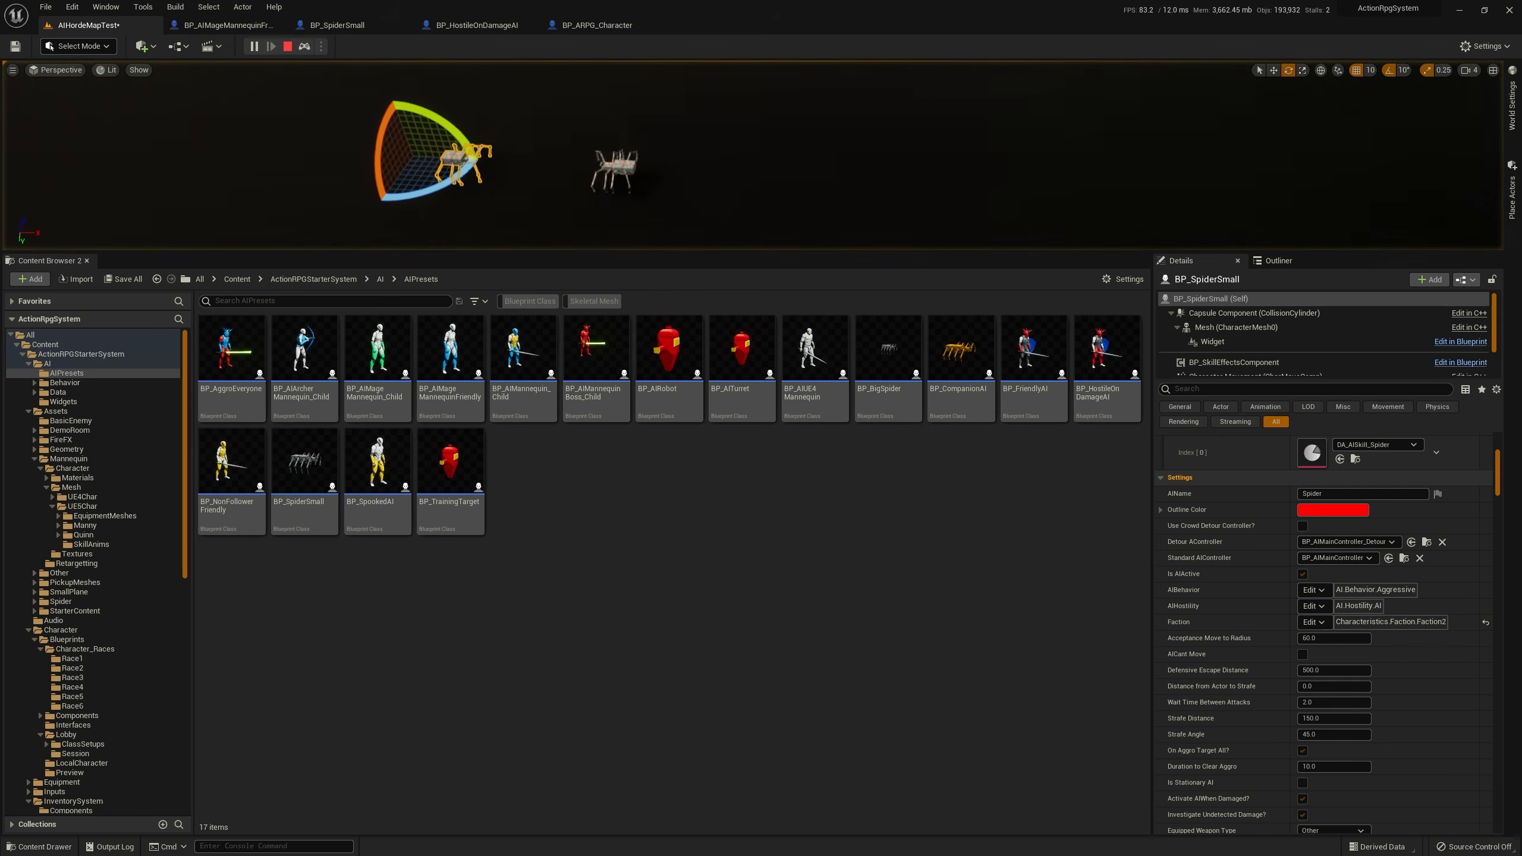
pyautogui.press('Escape')
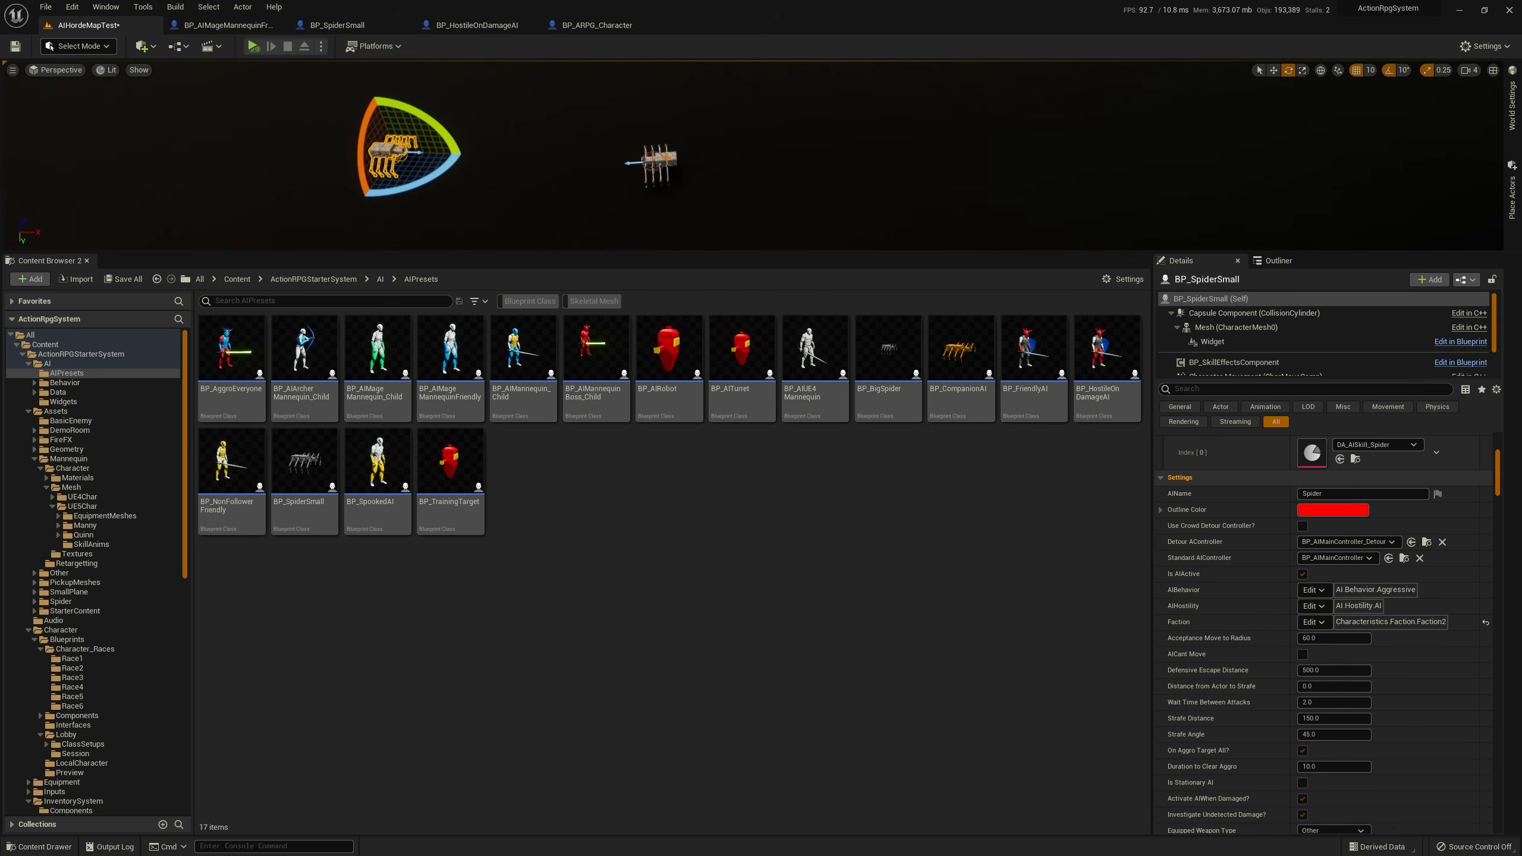
# Set the first spider's Faction to Characteristics.Faction.Faction1, then run a simulation to observe both spiders and end it
pyautogui.click(667, 158)
pyautogui.click(396, 157)
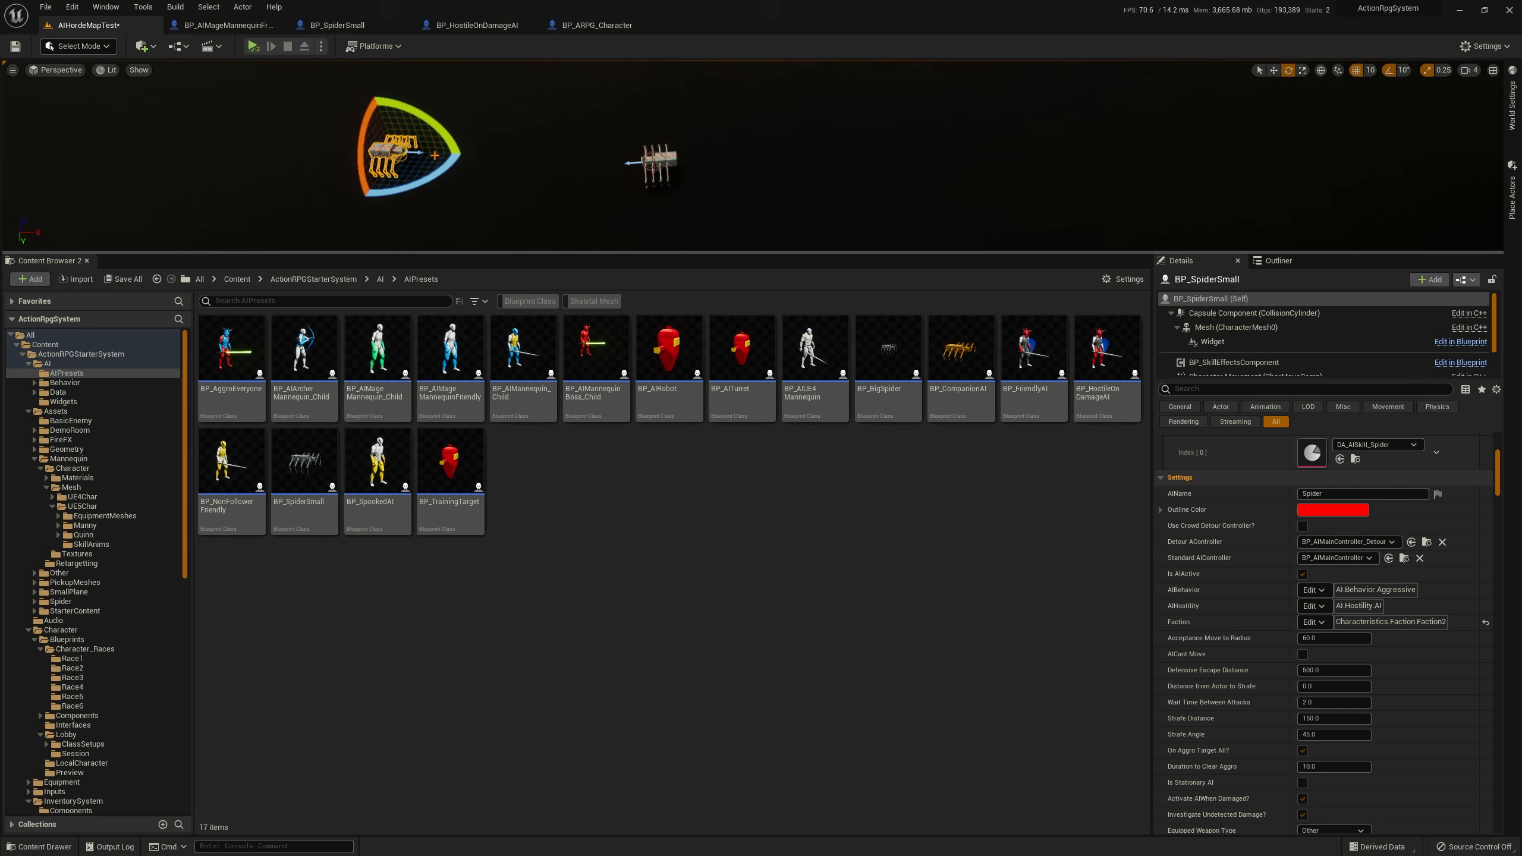
pyautogui.click(1313, 622)
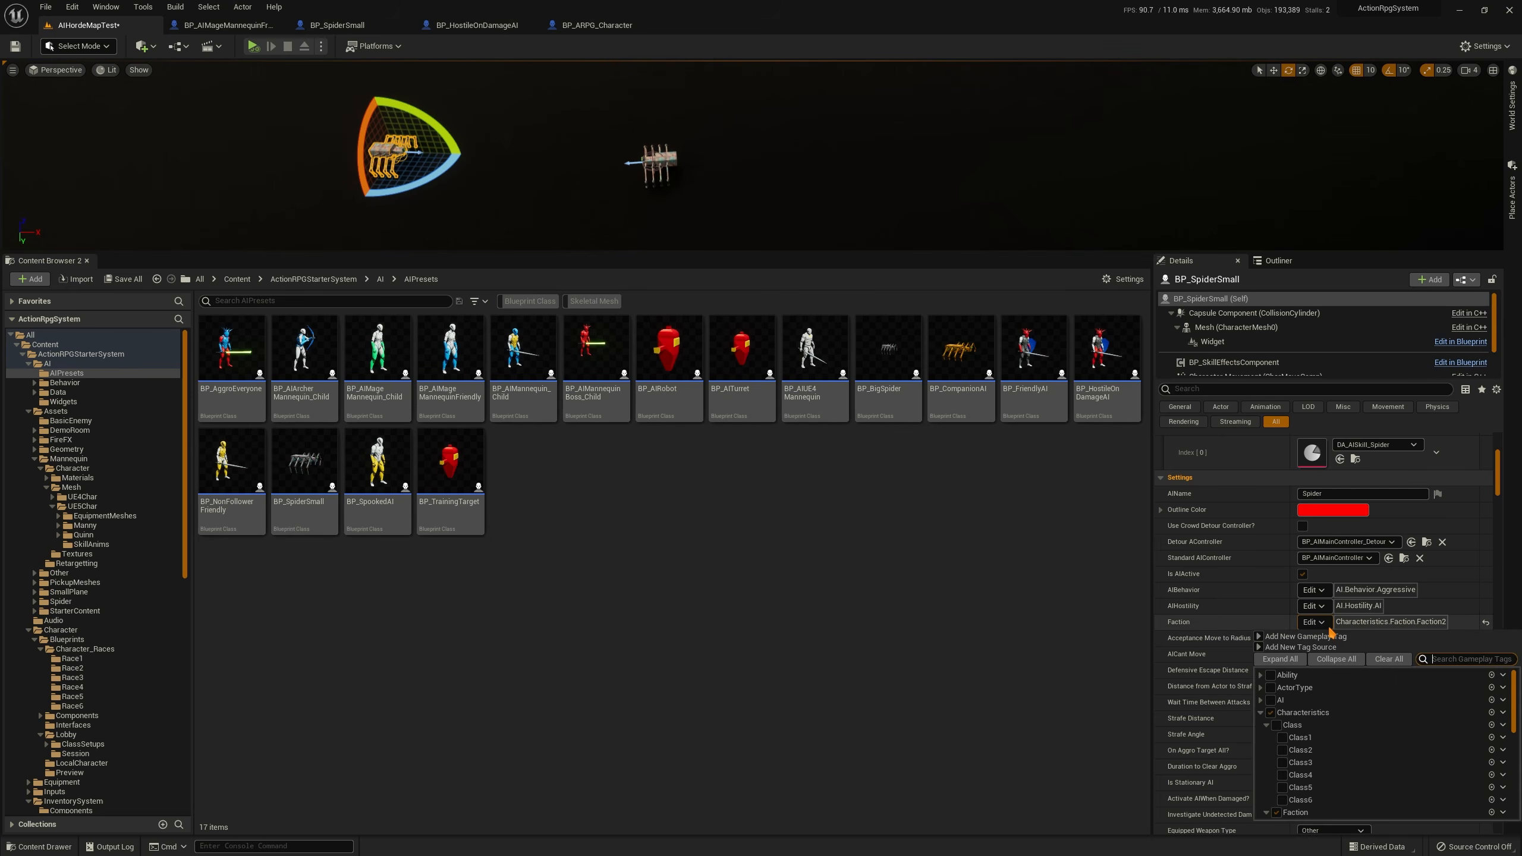
pyautogui.scroll(-4, 1299, 774)
pyautogui.click(1283, 755)
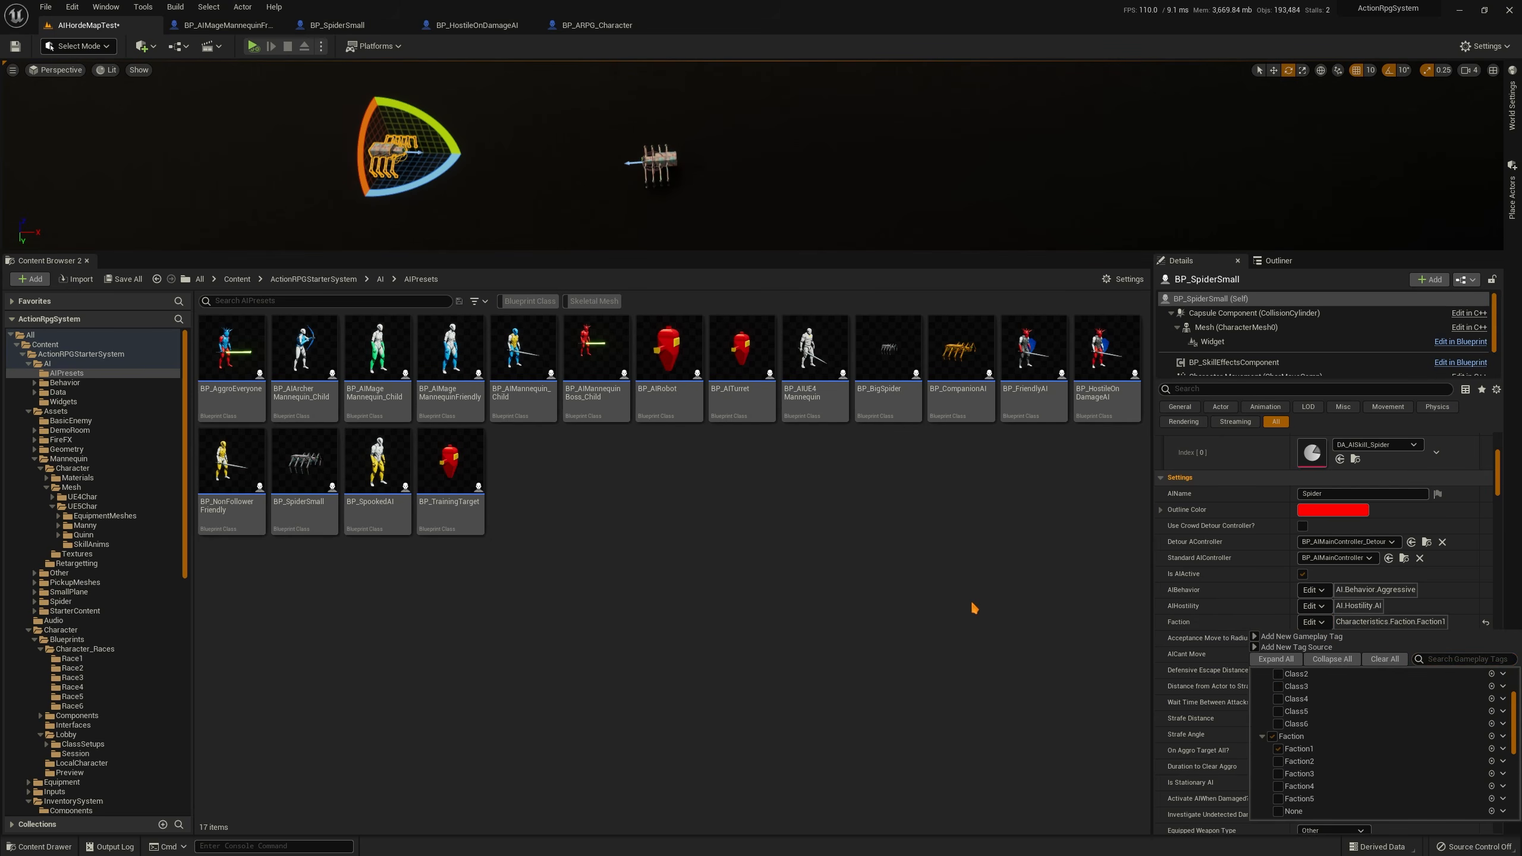
pyautogui.click(971, 607)
pyautogui.click(253, 45)
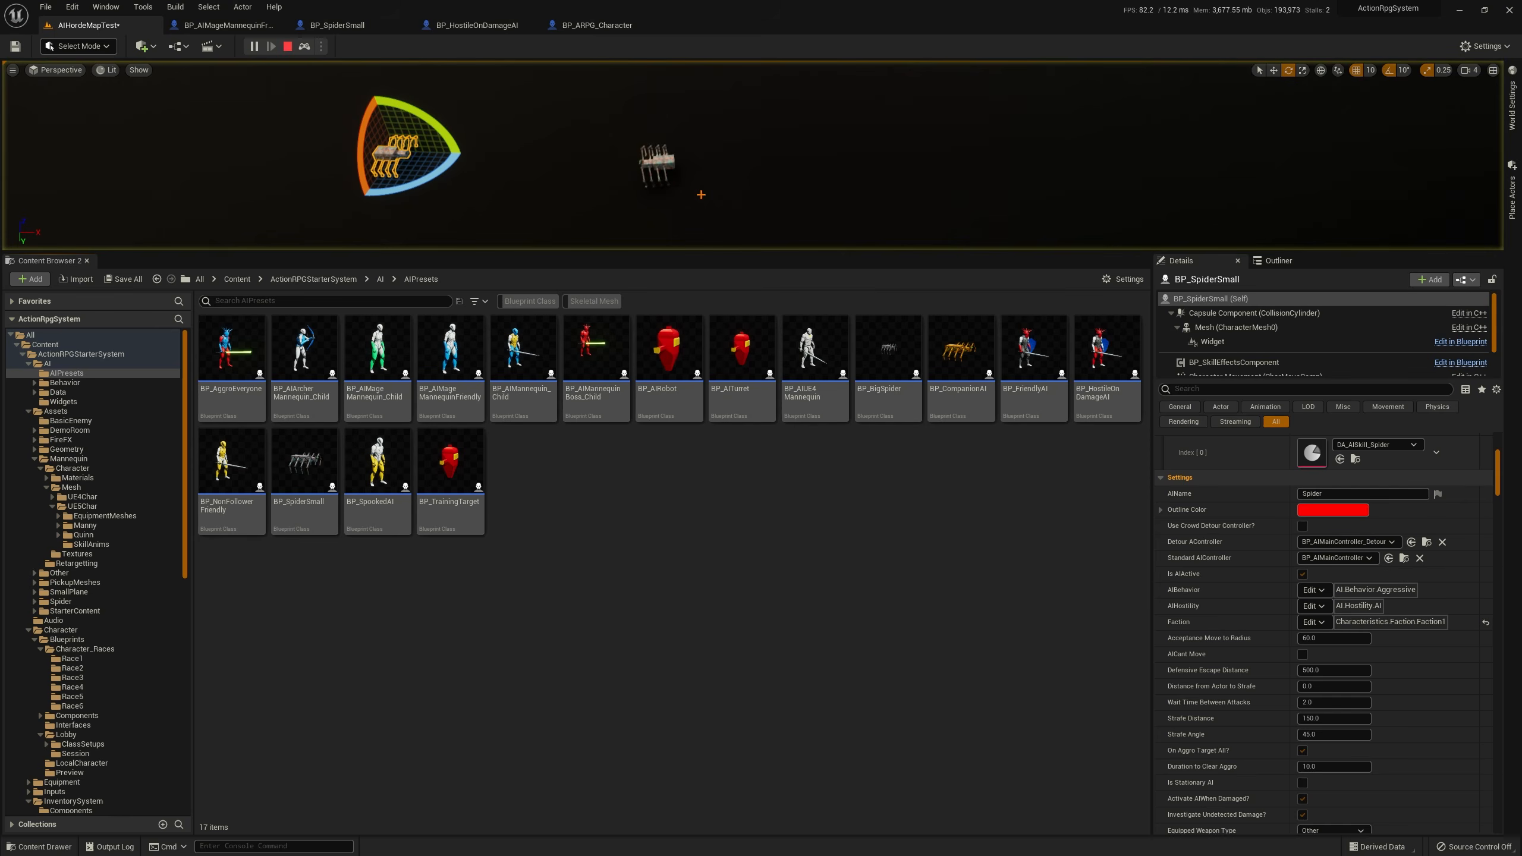
pyautogui.click(288, 46)
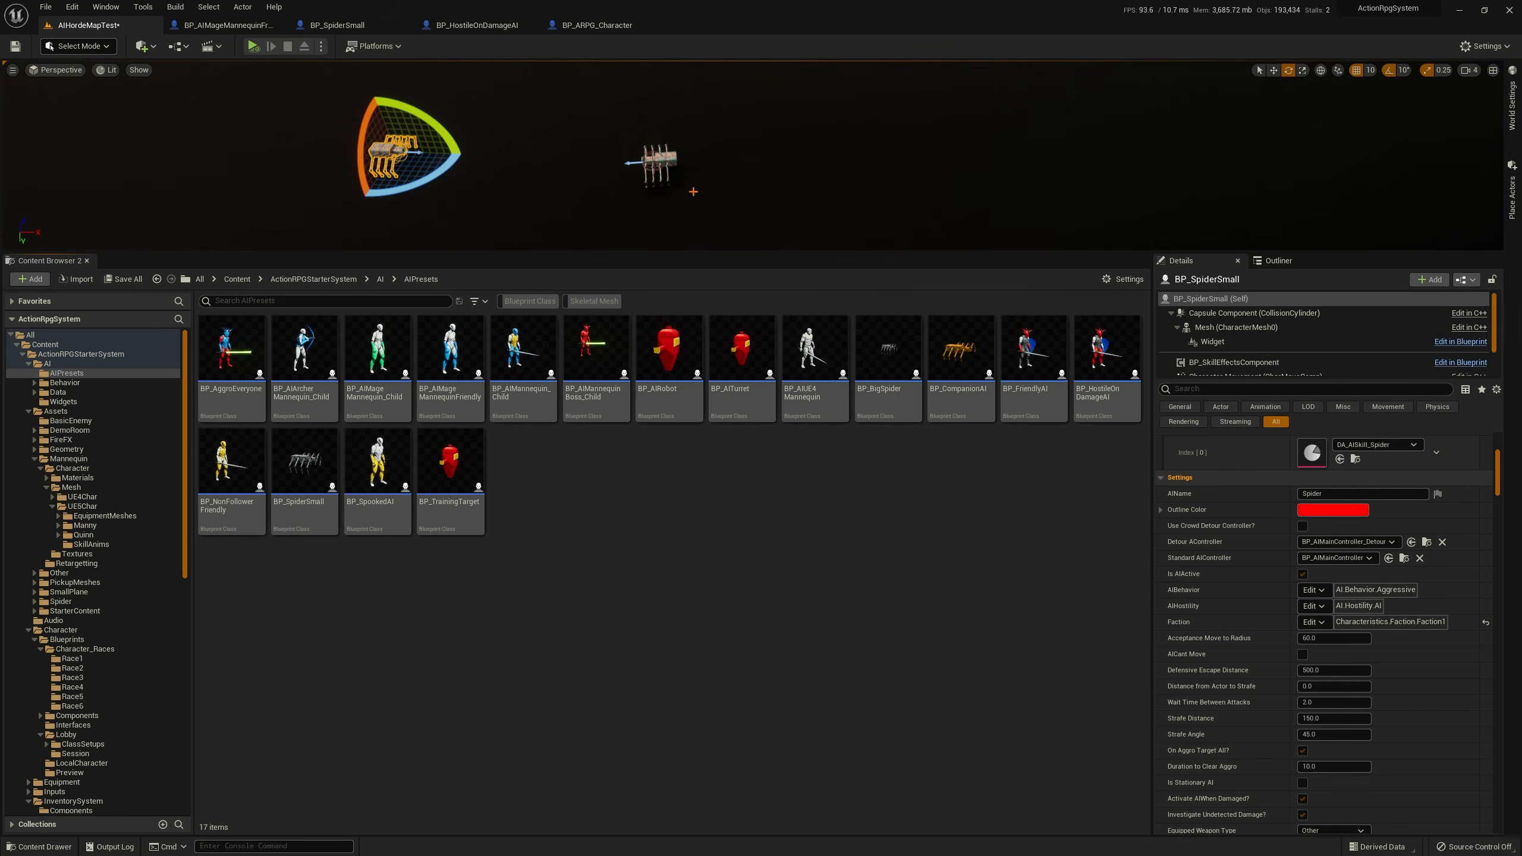
# Check the second spider's Faction, then examine the Defensive Escape Distance and Distance from Actor to Strafe settings in the BP_SpiderSmall blueprint
pyautogui.click(694, 191)
pyautogui.click(654, 165)
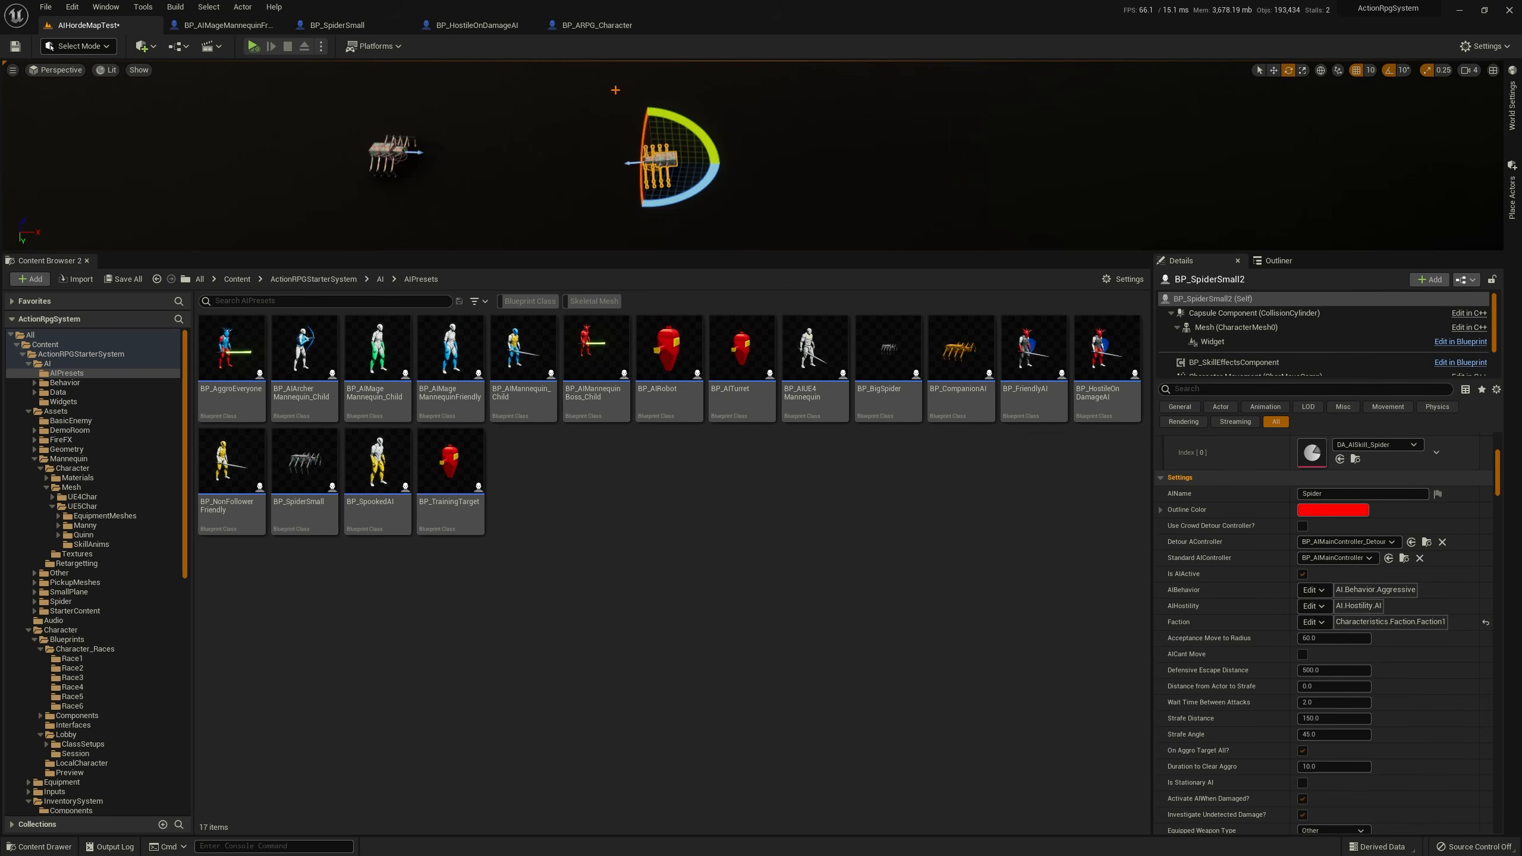
pyautogui.click(338, 24)
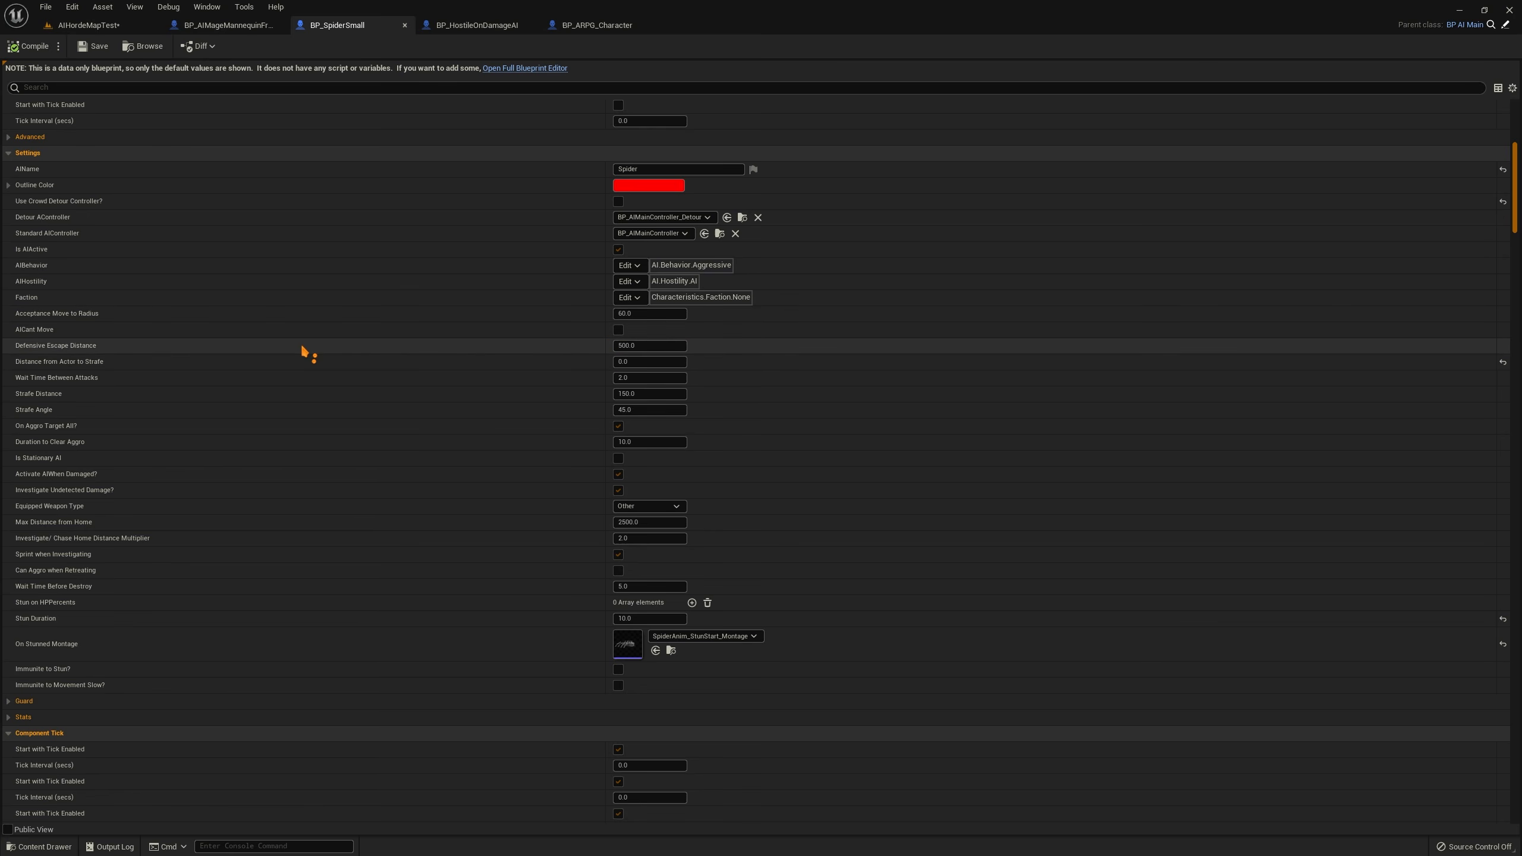
pyautogui.moveTo(48, 352)
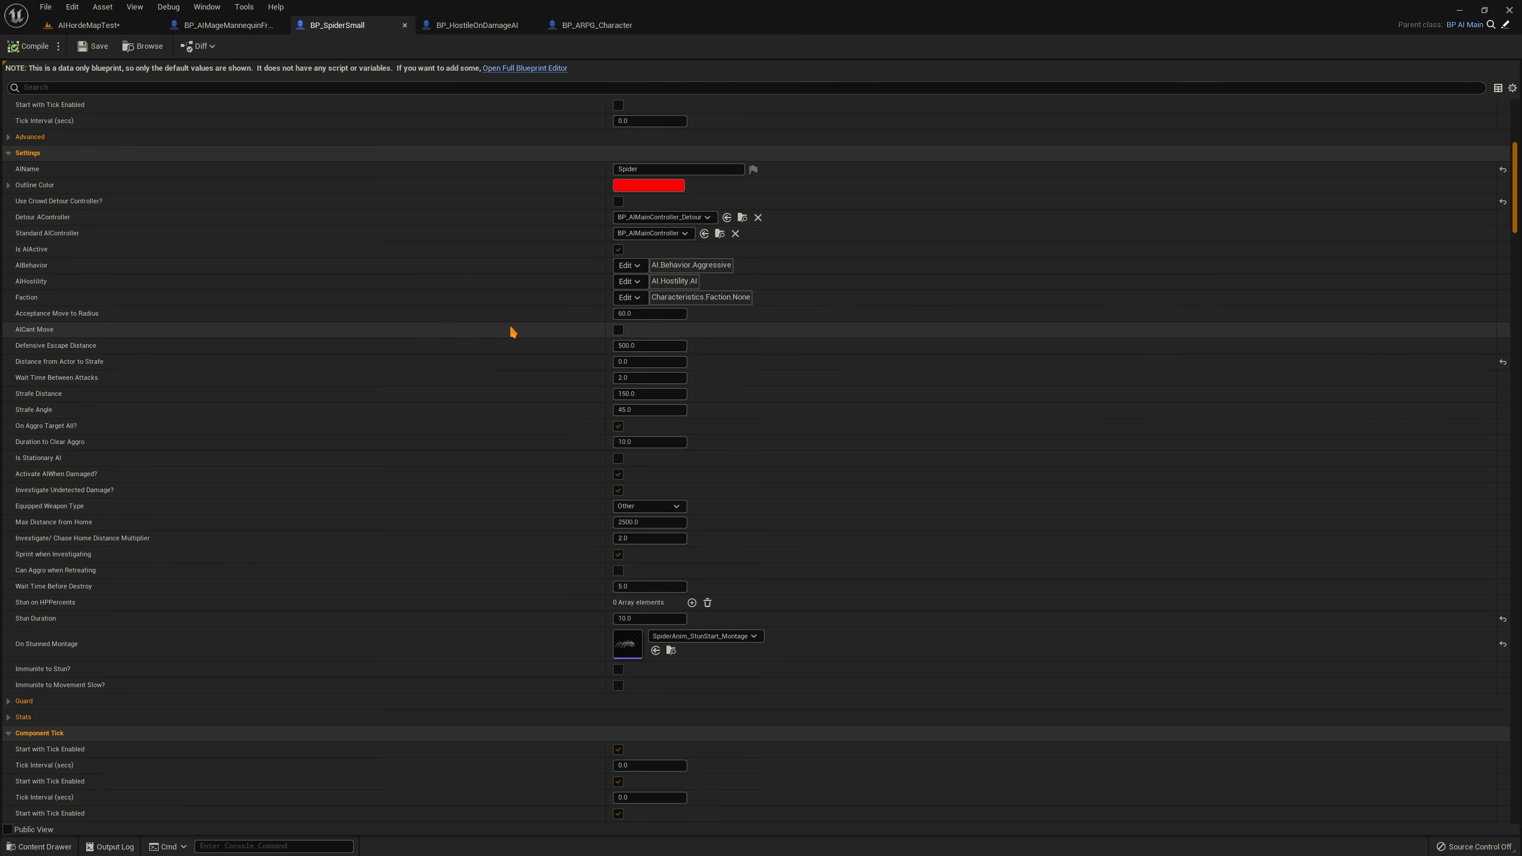
pyautogui.moveTo(73, 367)
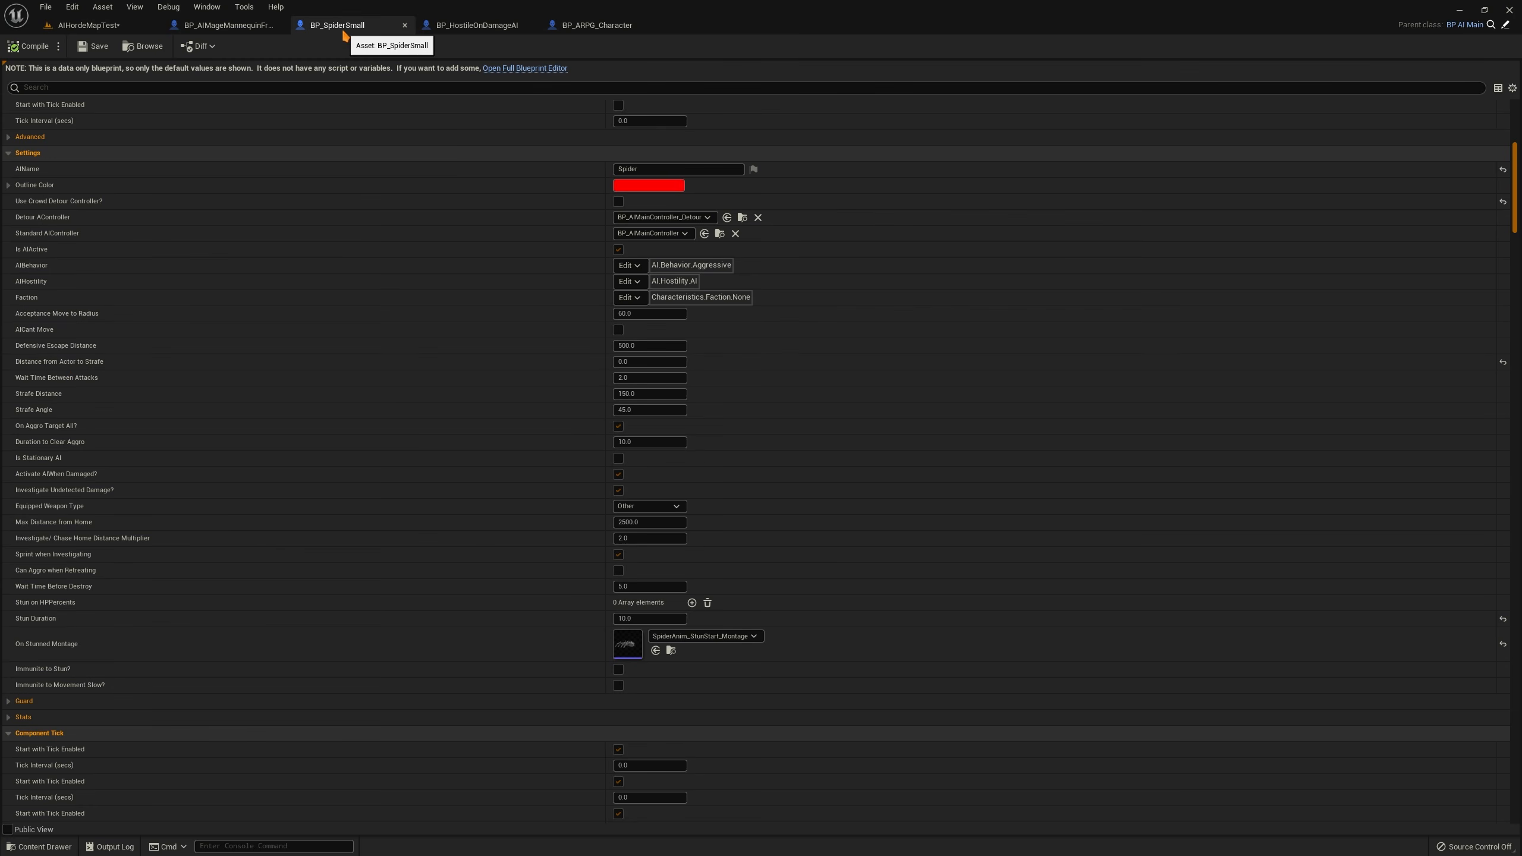
# Open the BP_FriendlyAI blueprint and examine its aggro, damage activation, Max Distance from Home and Investigate/Chase Home Distance Multiplier settings
pyautogui.click(105, 31)
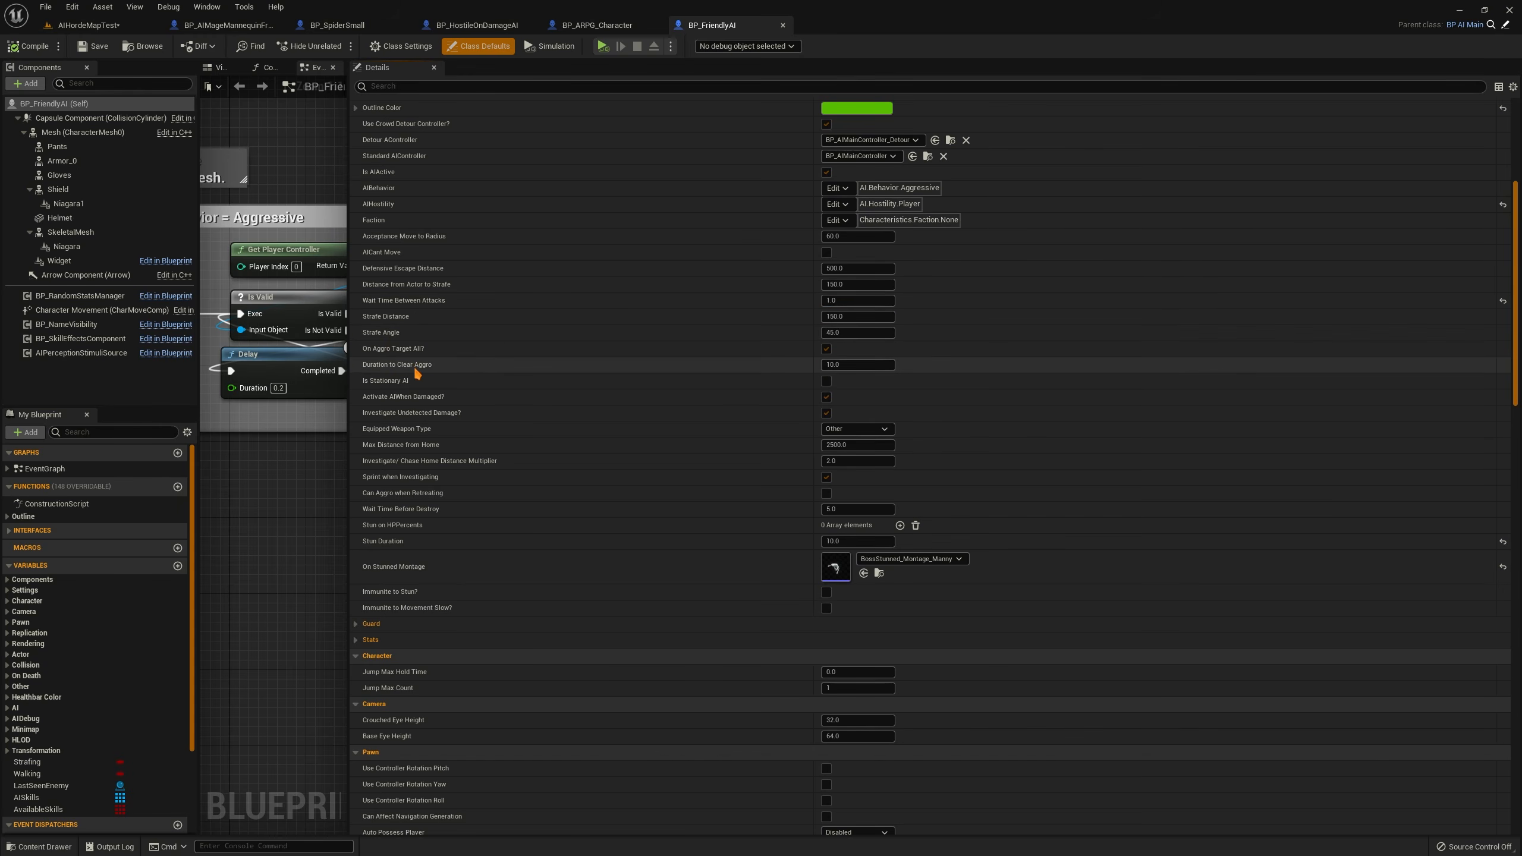
pyautogui.moveTo(402, 354)
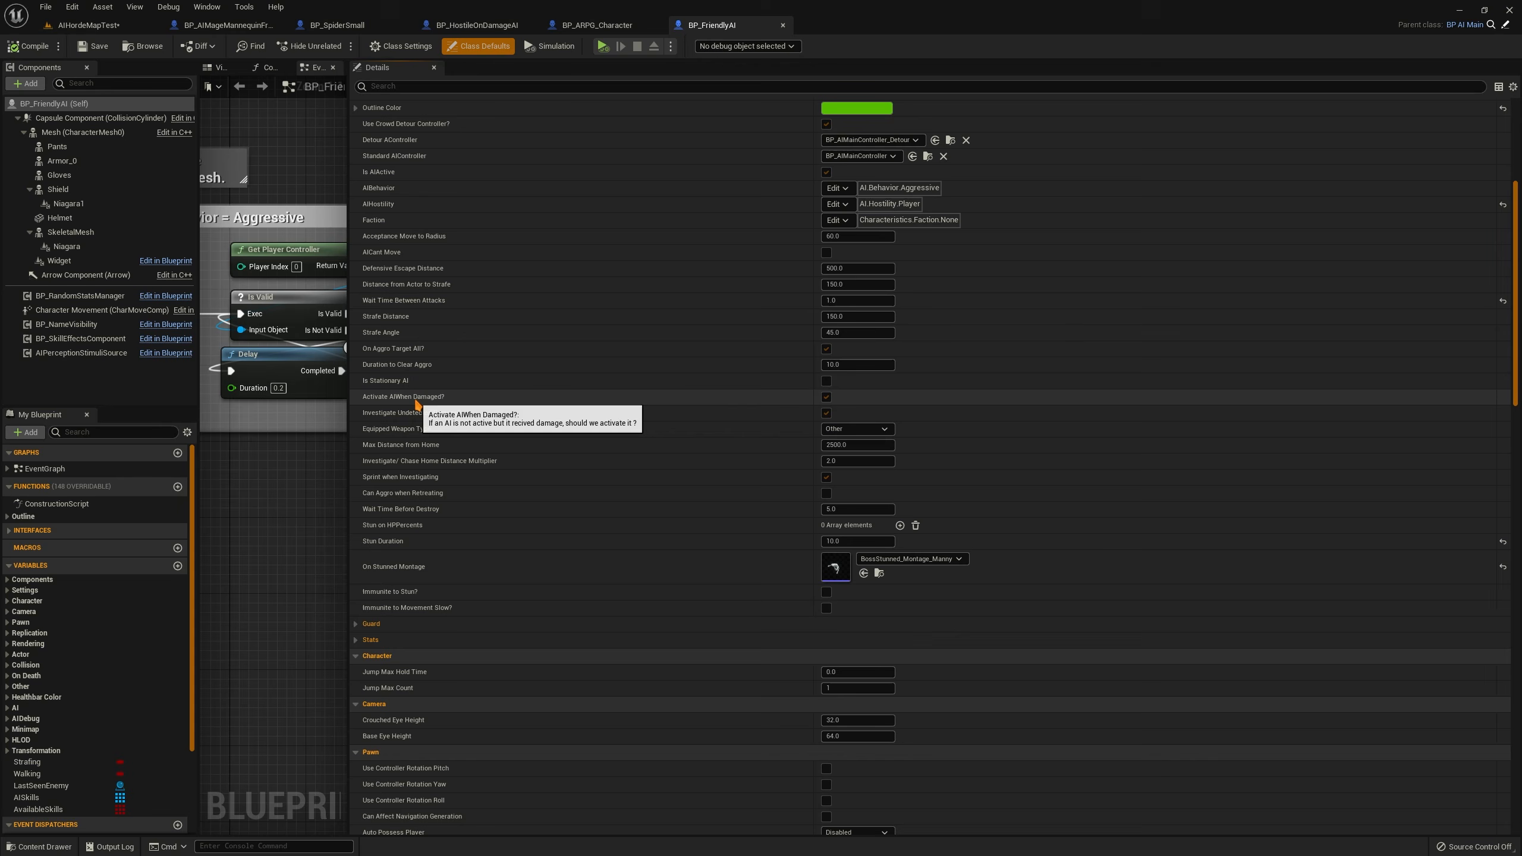
pyautogui.moveTo(404, 401)
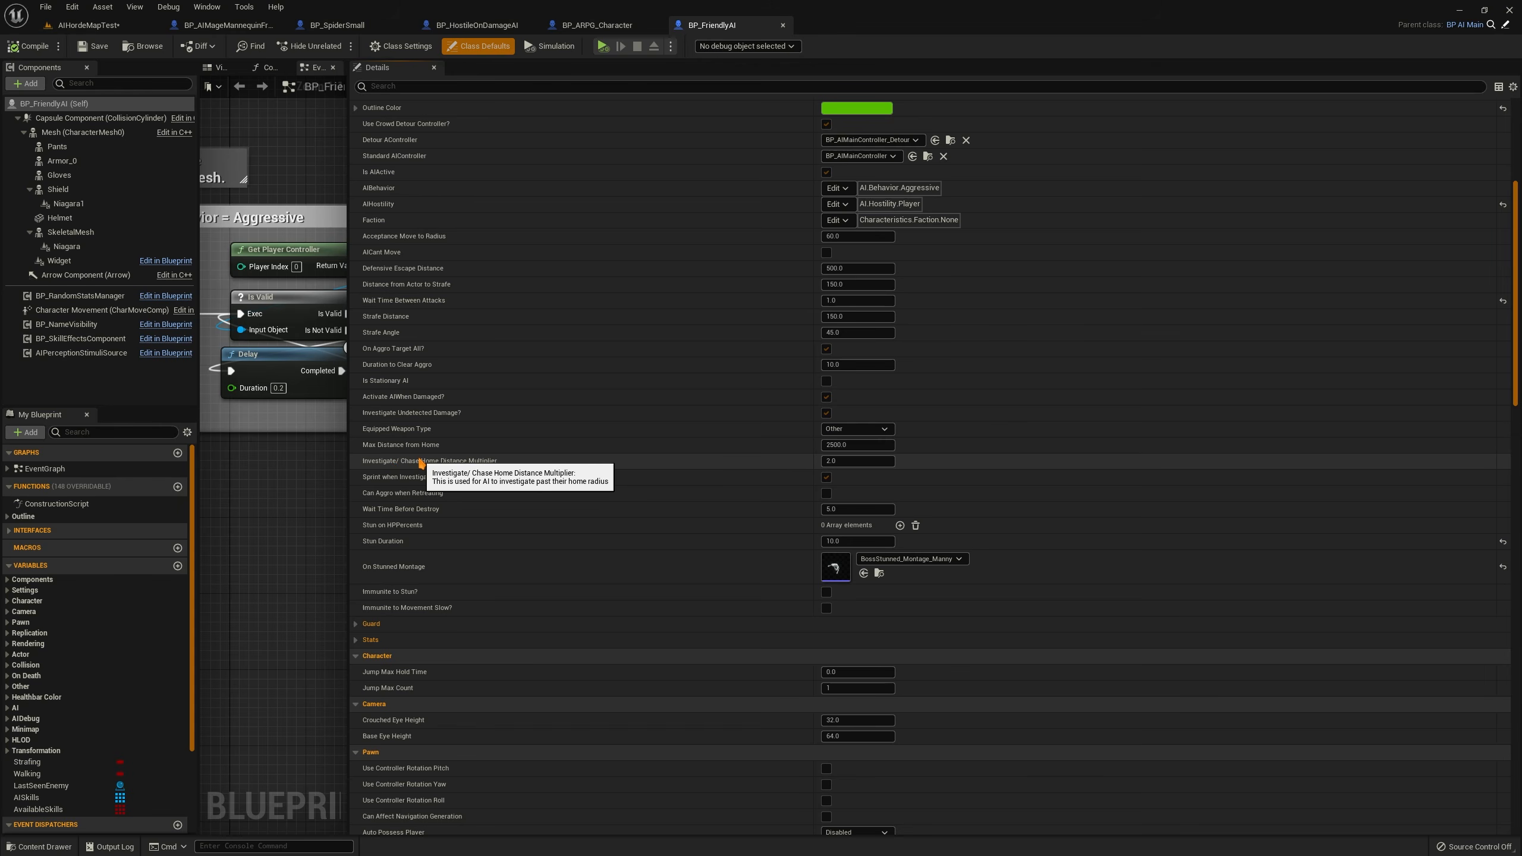
pyautogui.click(854, 444)
pyautogui.click(659, 462)
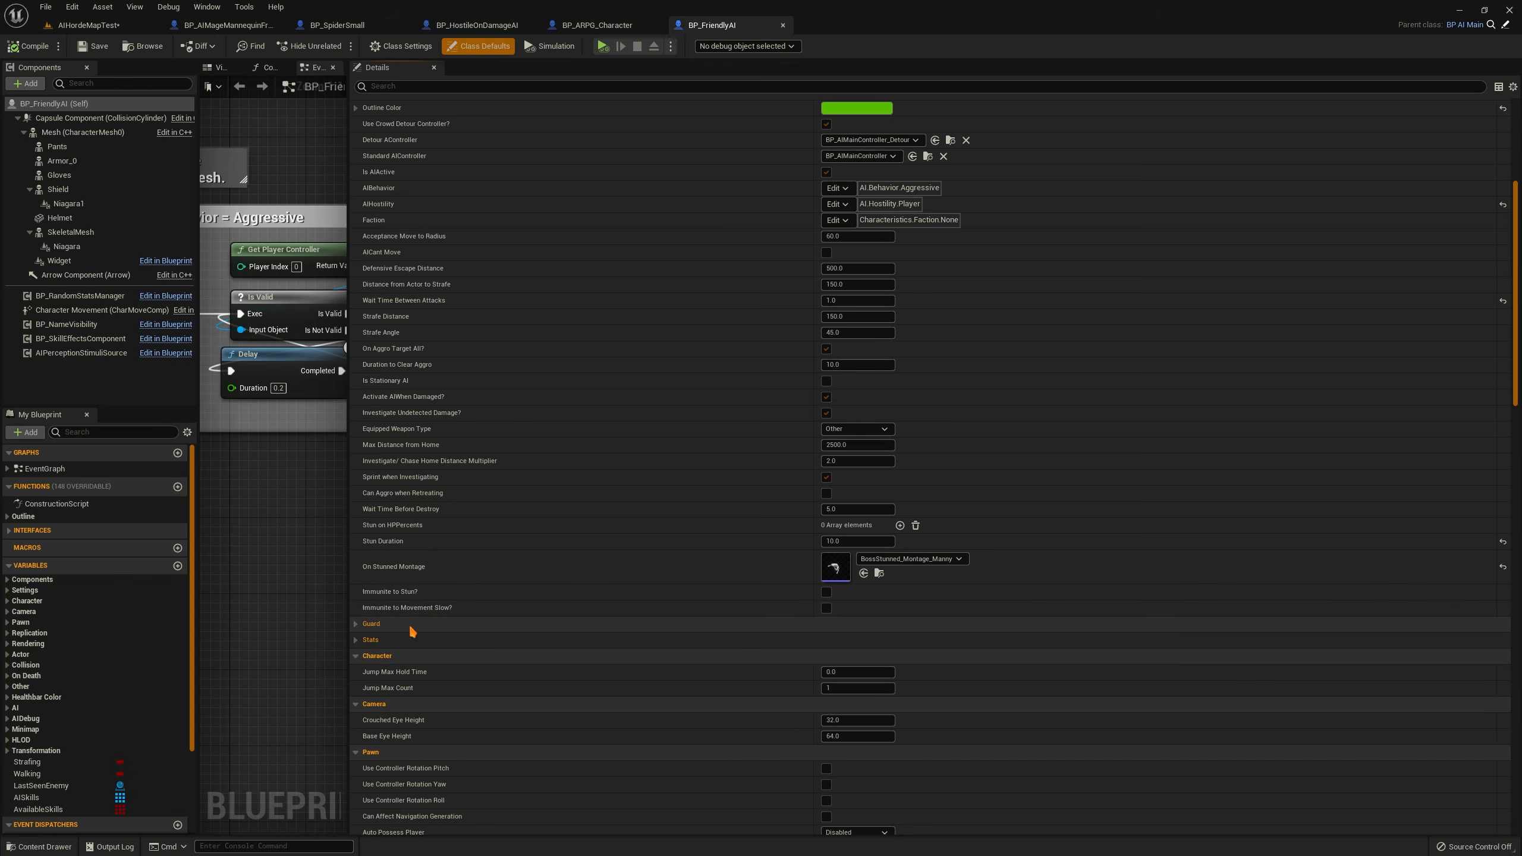
# Examine the Guard settings in the BP_FriendlyAI class defaults and collapse the category
pyautogui.click(363, 625)
pyautogui.scroll(-3, 567, 634)
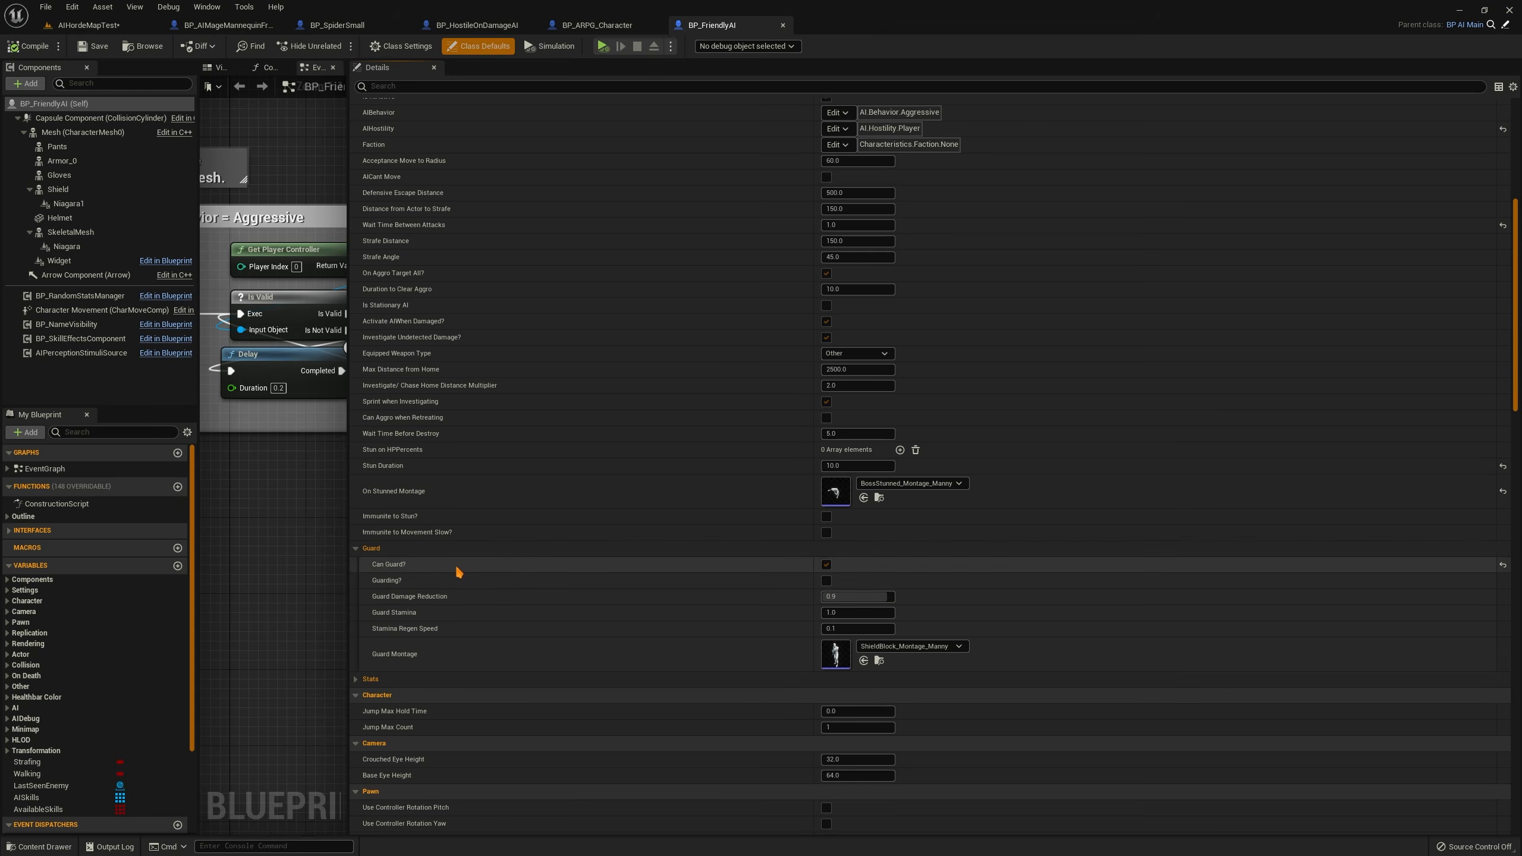
pyautogui.click(369, 550)
# Examine the AIStat List of BP_FriendlyAI, including the first three entries of its Stats array, and collapse the list
pyautogui.click(371, 565)
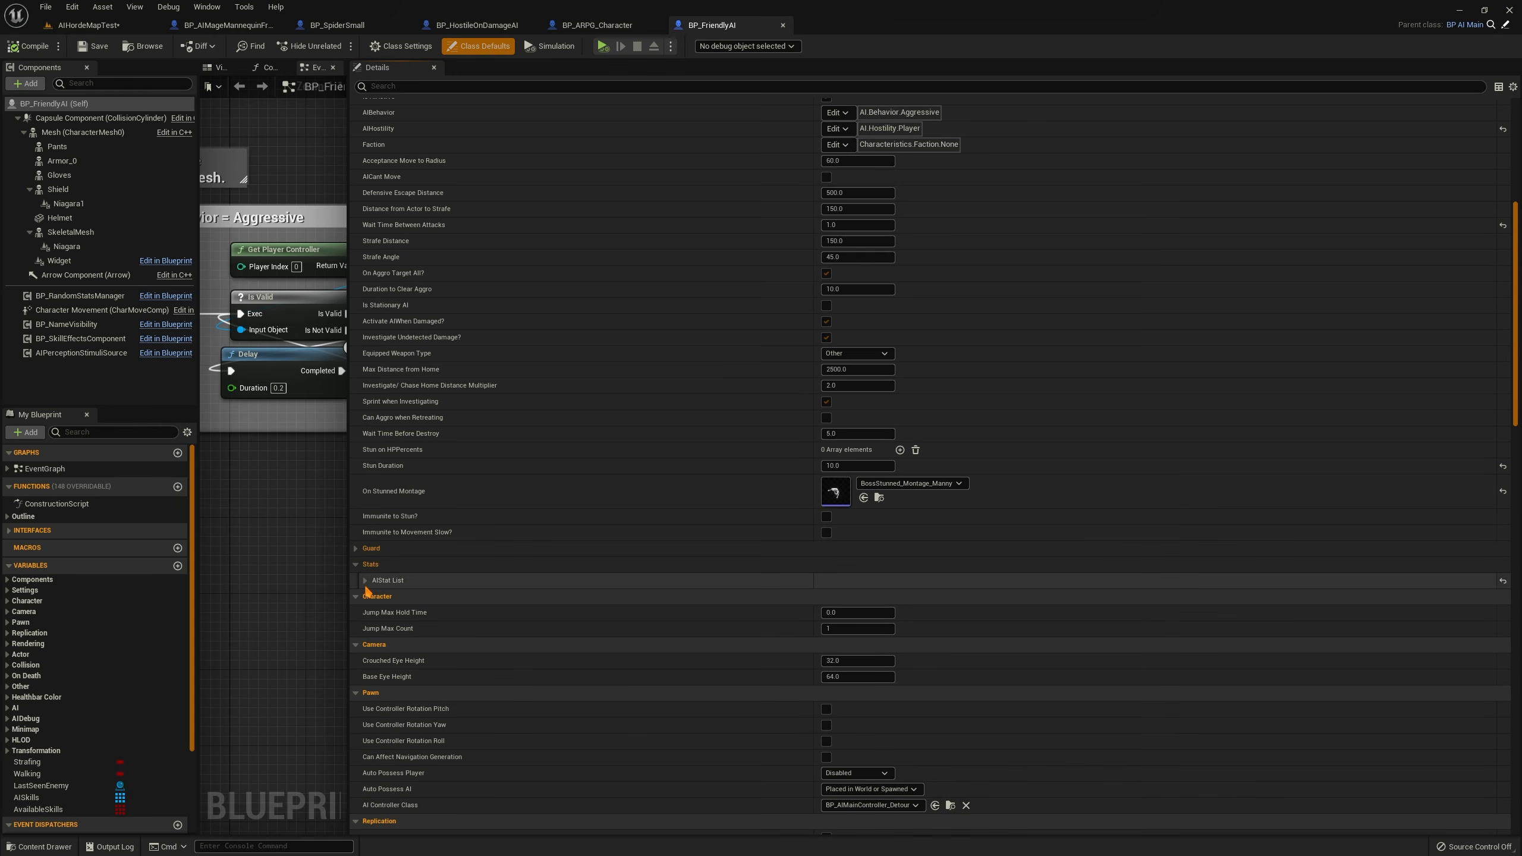
pyautogui.click(366, 580)
pyautogui.scroll(-1, 373, 594)
pyautogui.click(374, 588)
pyautogui.scroll(-4, 400, 527)
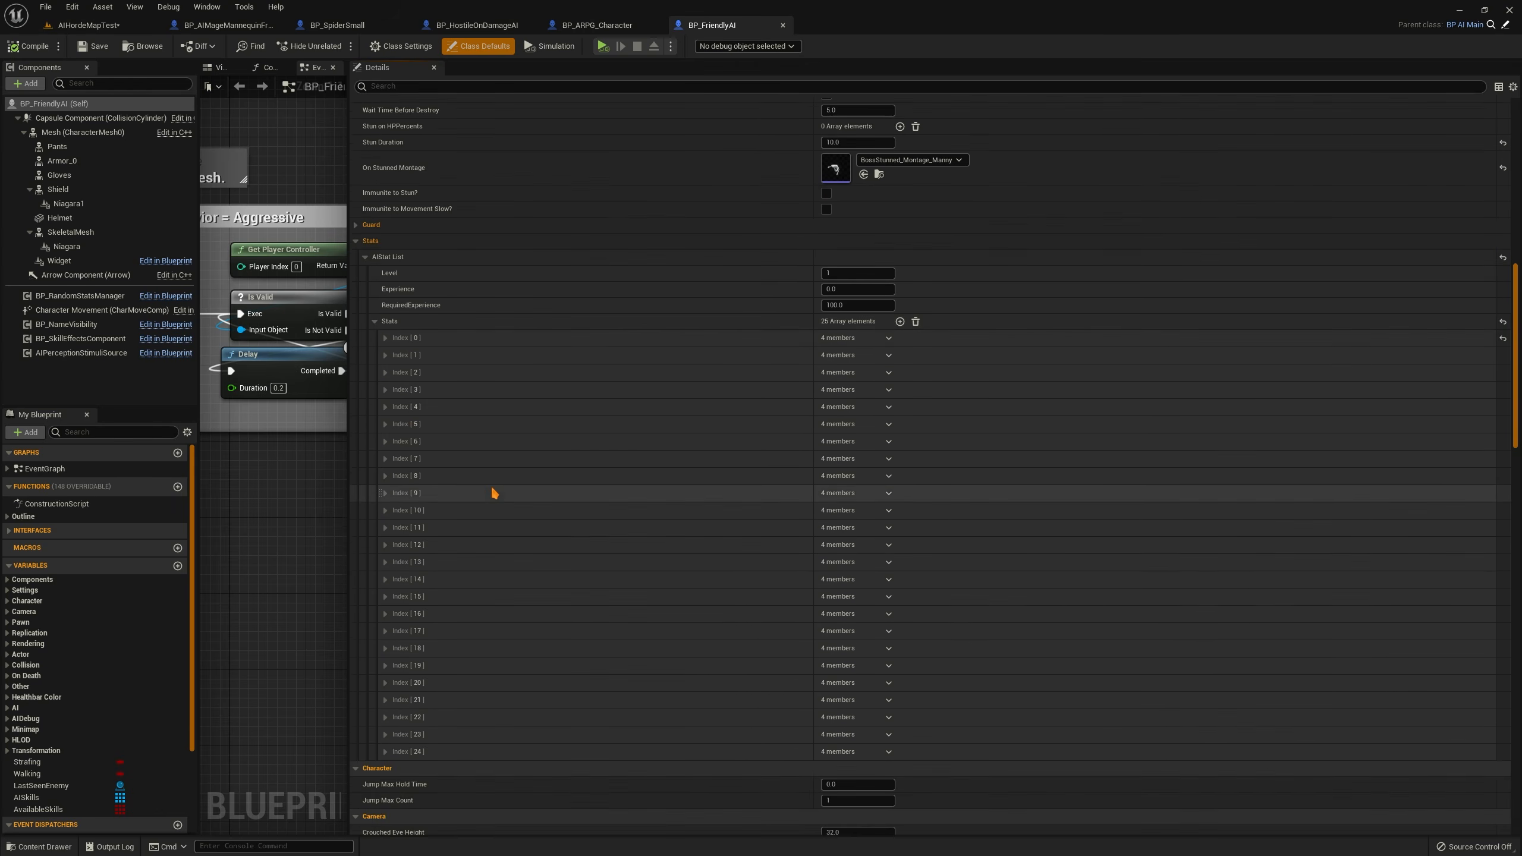
pyautogui.scroll(1, 395, 396)
pyautogui.click(386, 433)
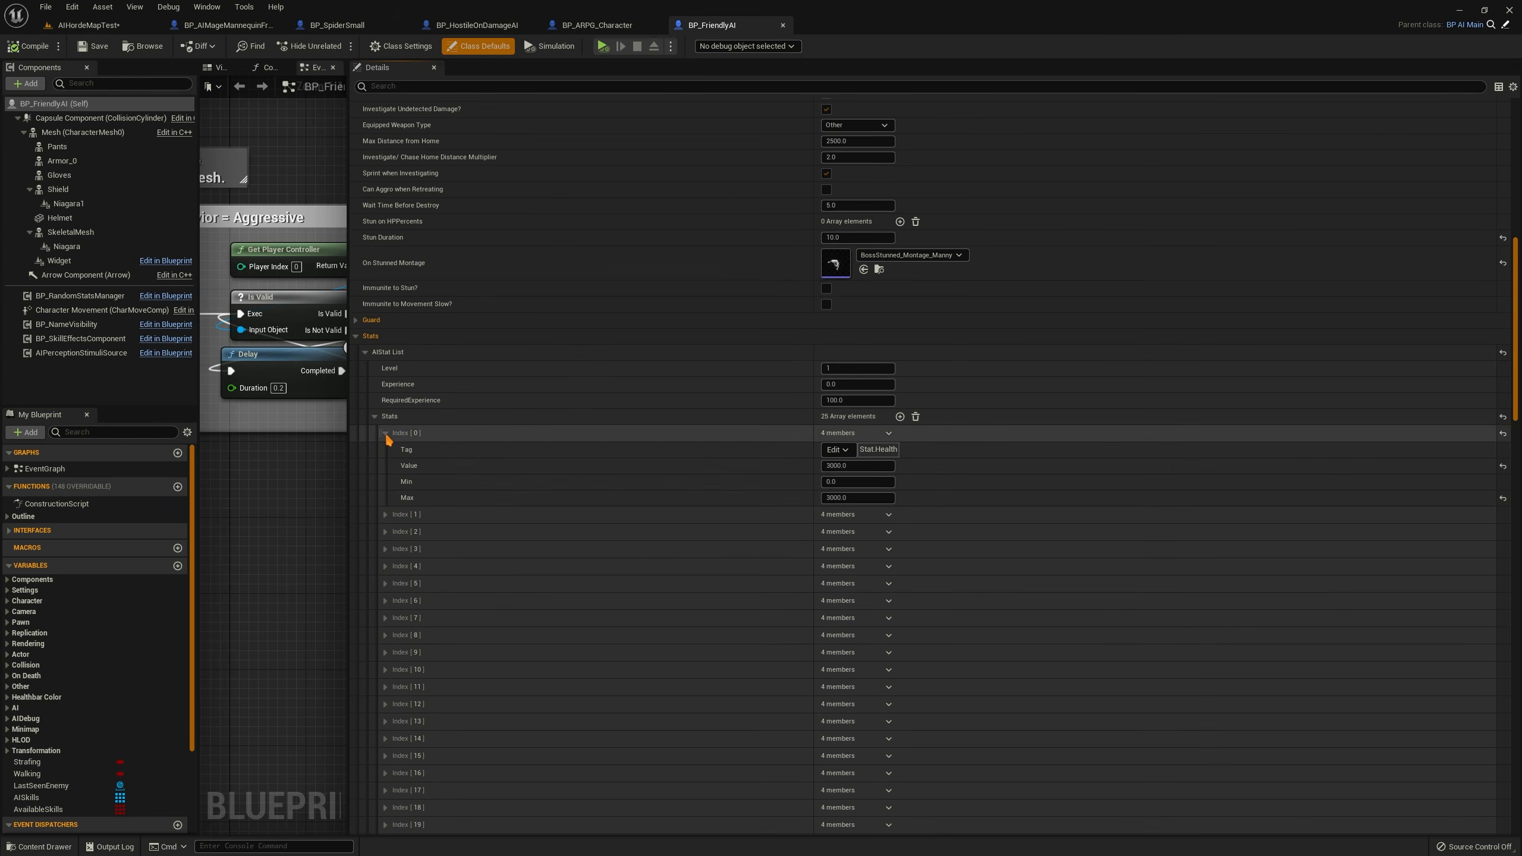
pyautogui.click(385, 515)
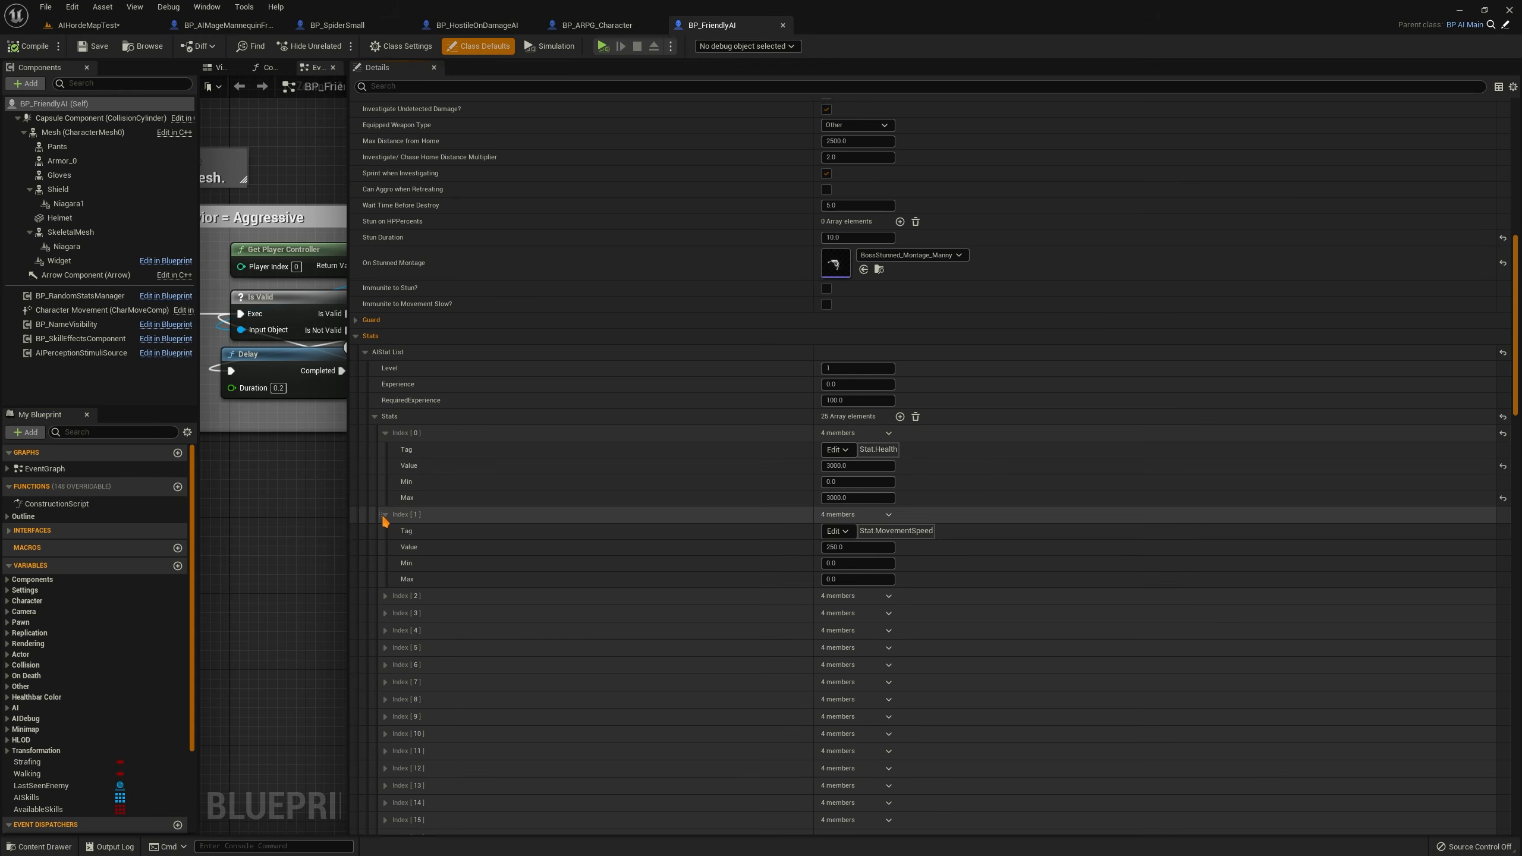
pyautogui.click(385, 595)
pyautogui.click(365, 352)
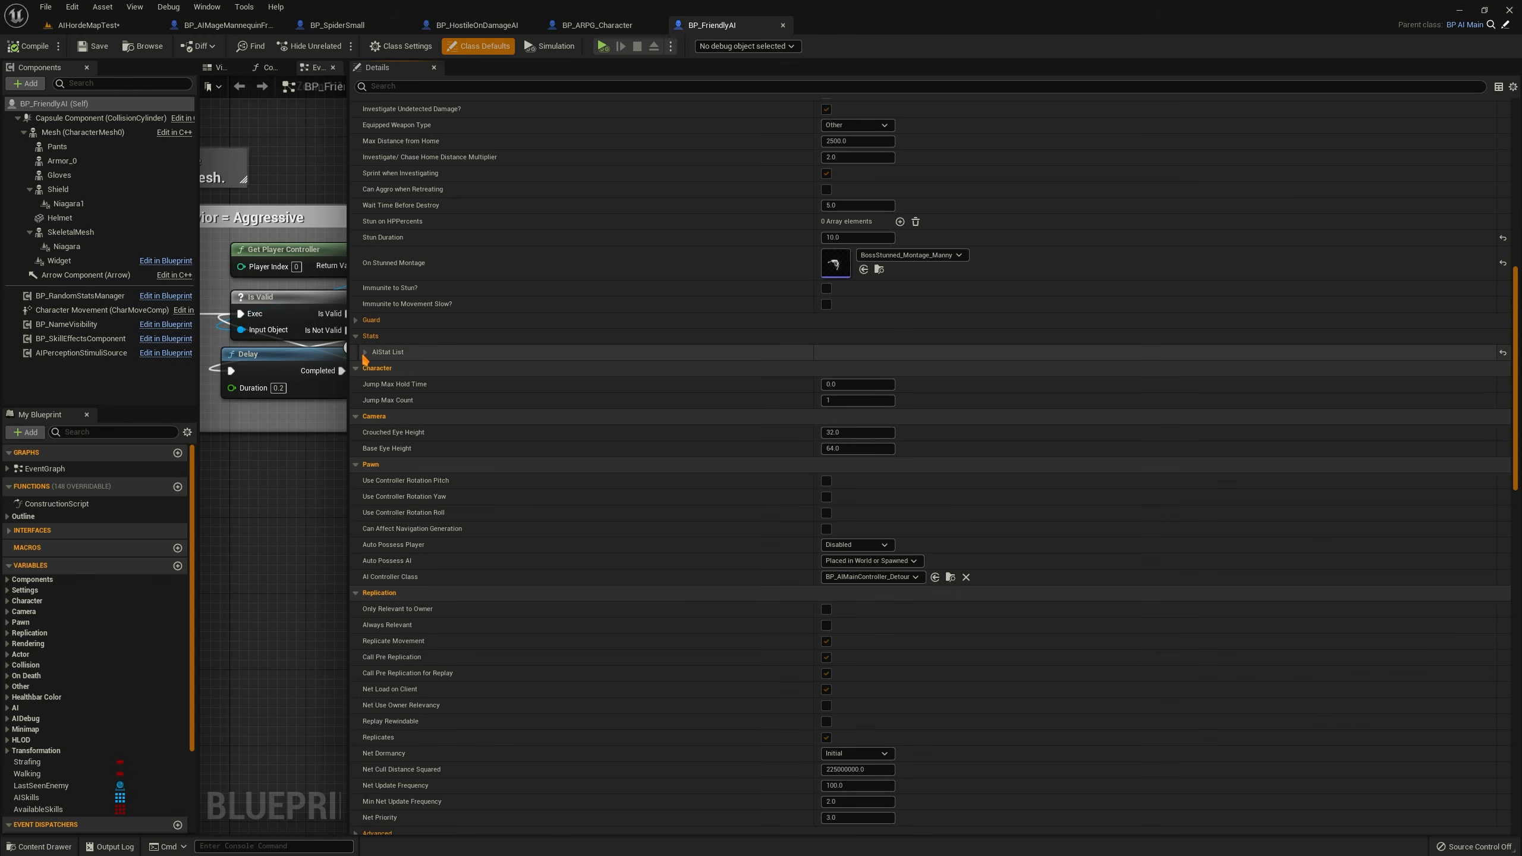
# Locate the data asset of the first AISkills entry, DA_AISkill_Melee, in the project's Skills folder
pyautogui.scroll(1, 408, 180)
pyautogui.scroll(10, 1156, 278)
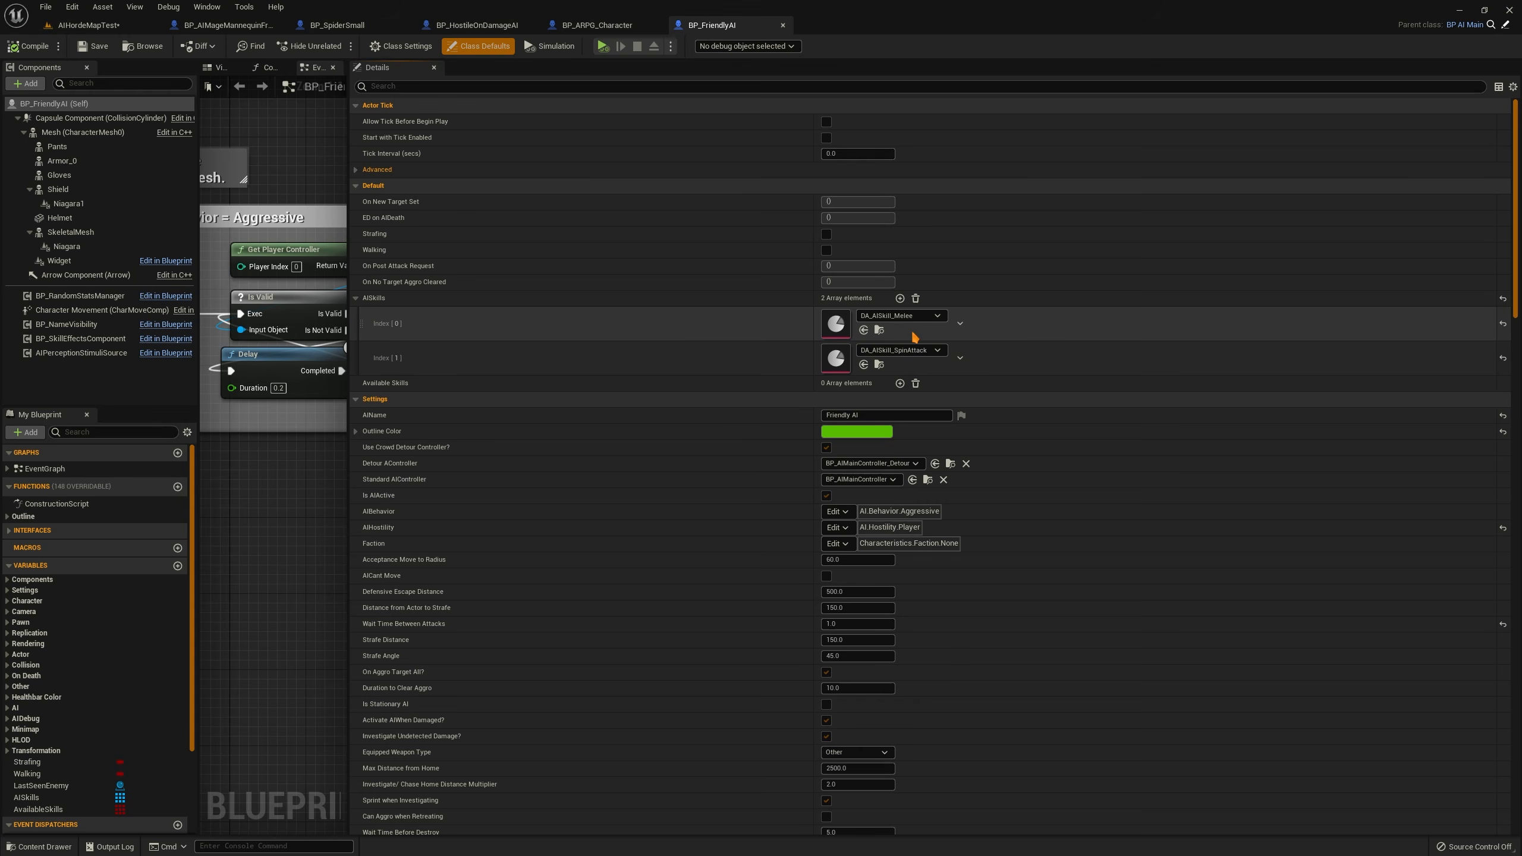
pyautogui.click(879, 330)
pyautogui.click(559, 377)
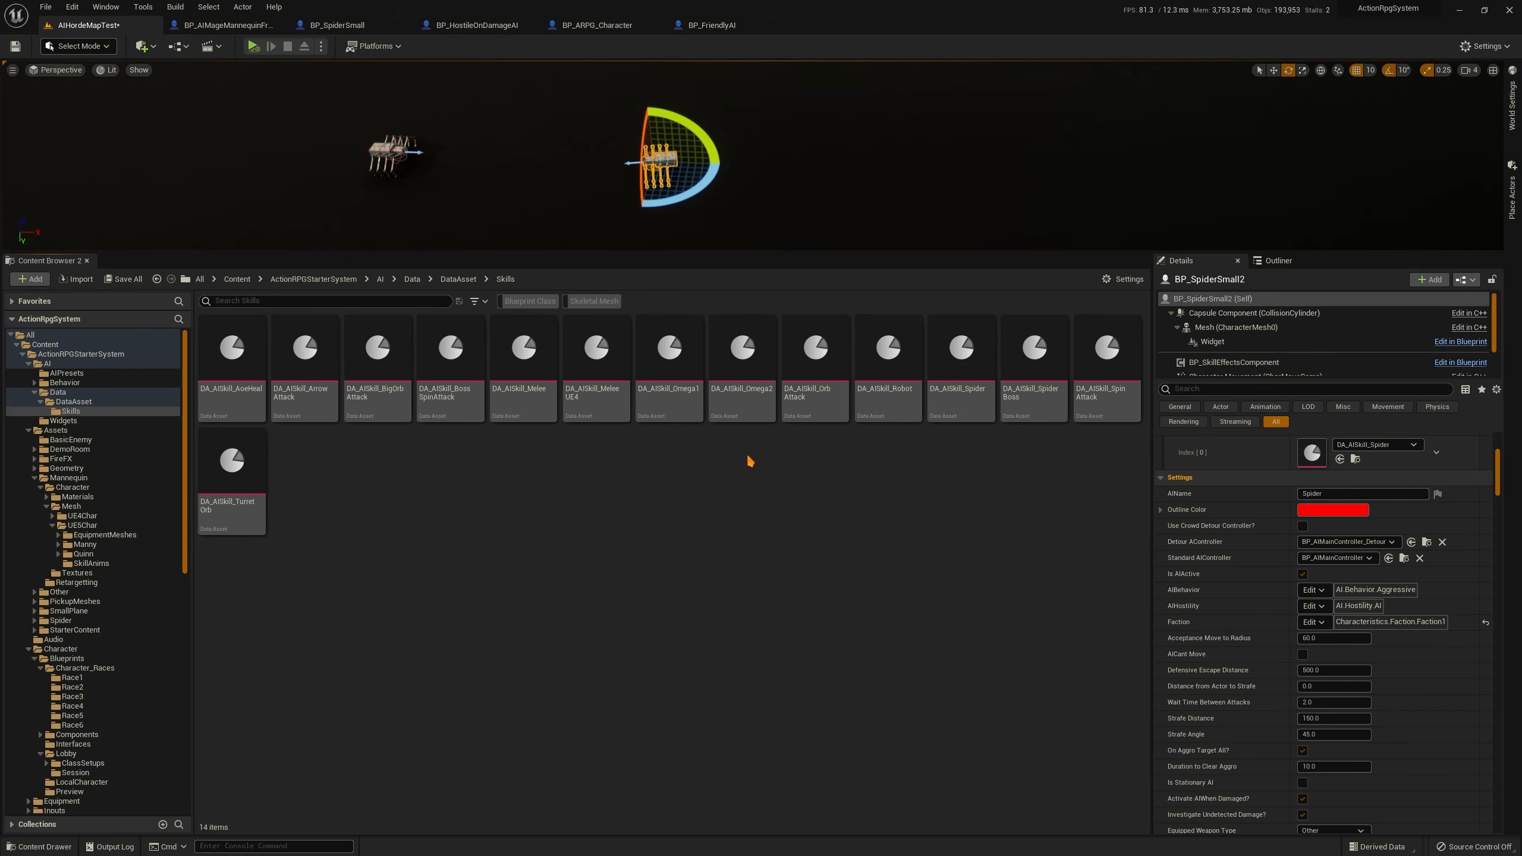
# Duplicate the DA_AISkill_Melee data asset in the Skills folder and open the copy
pyautogui.click(529, 380)
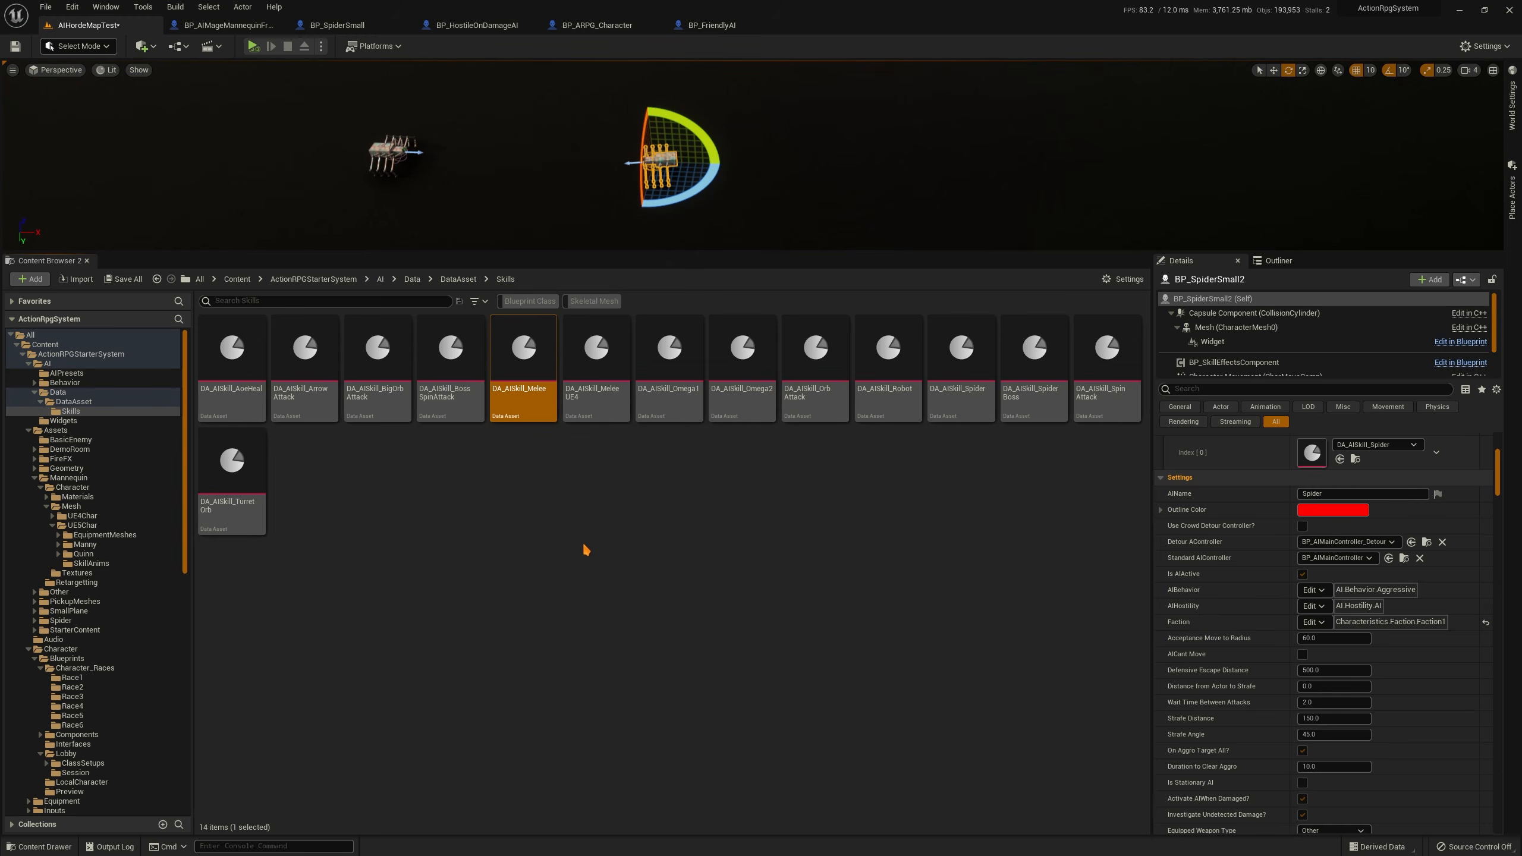
pyautogui.hotkey('ctrl', 'd')
pyautogui.press('Return')
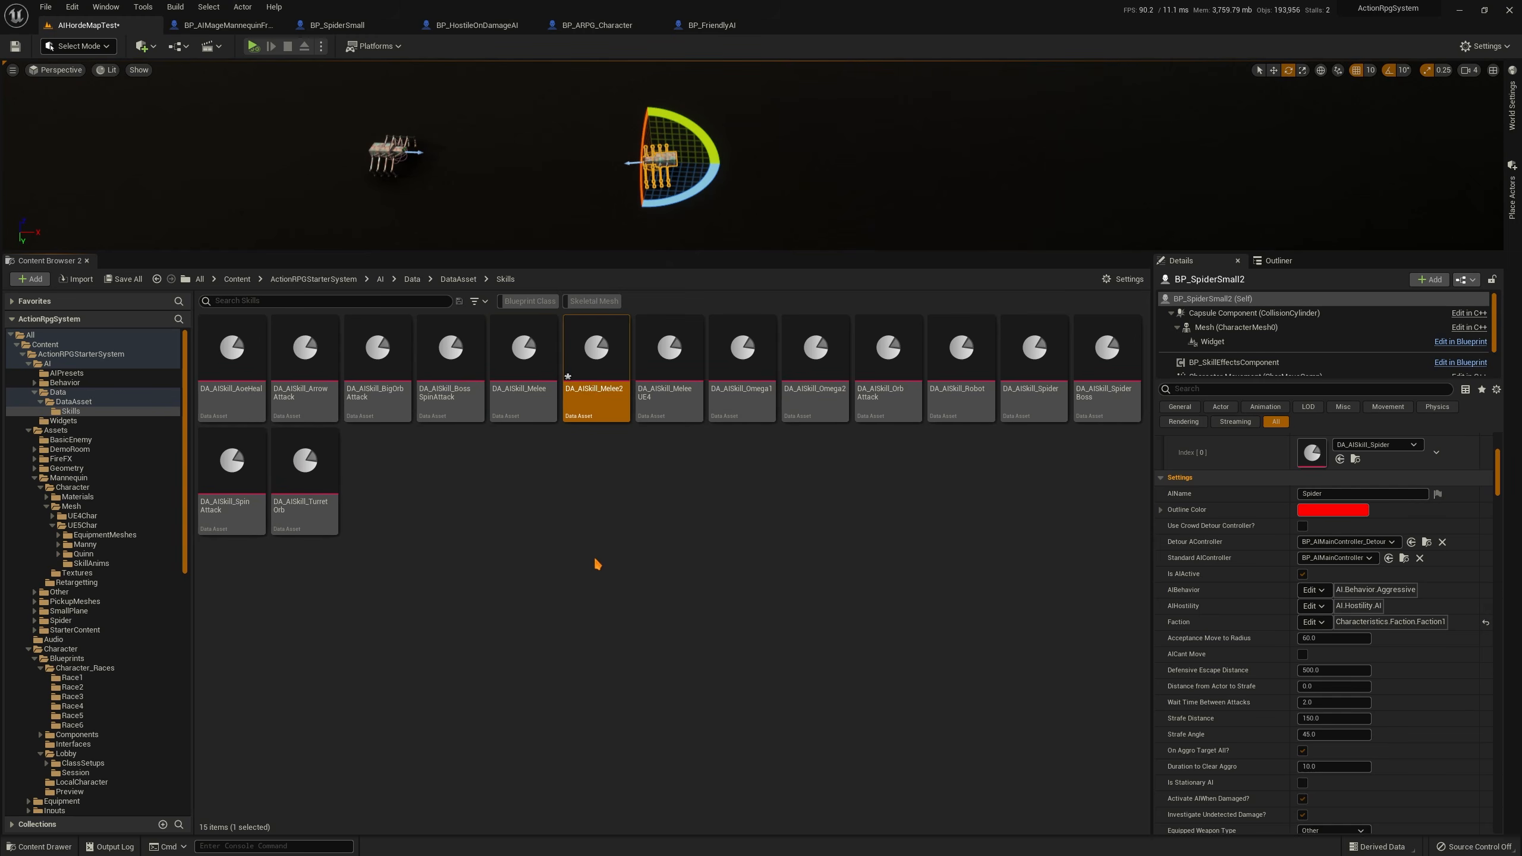
pyautogui.doubleClick(582, 352)
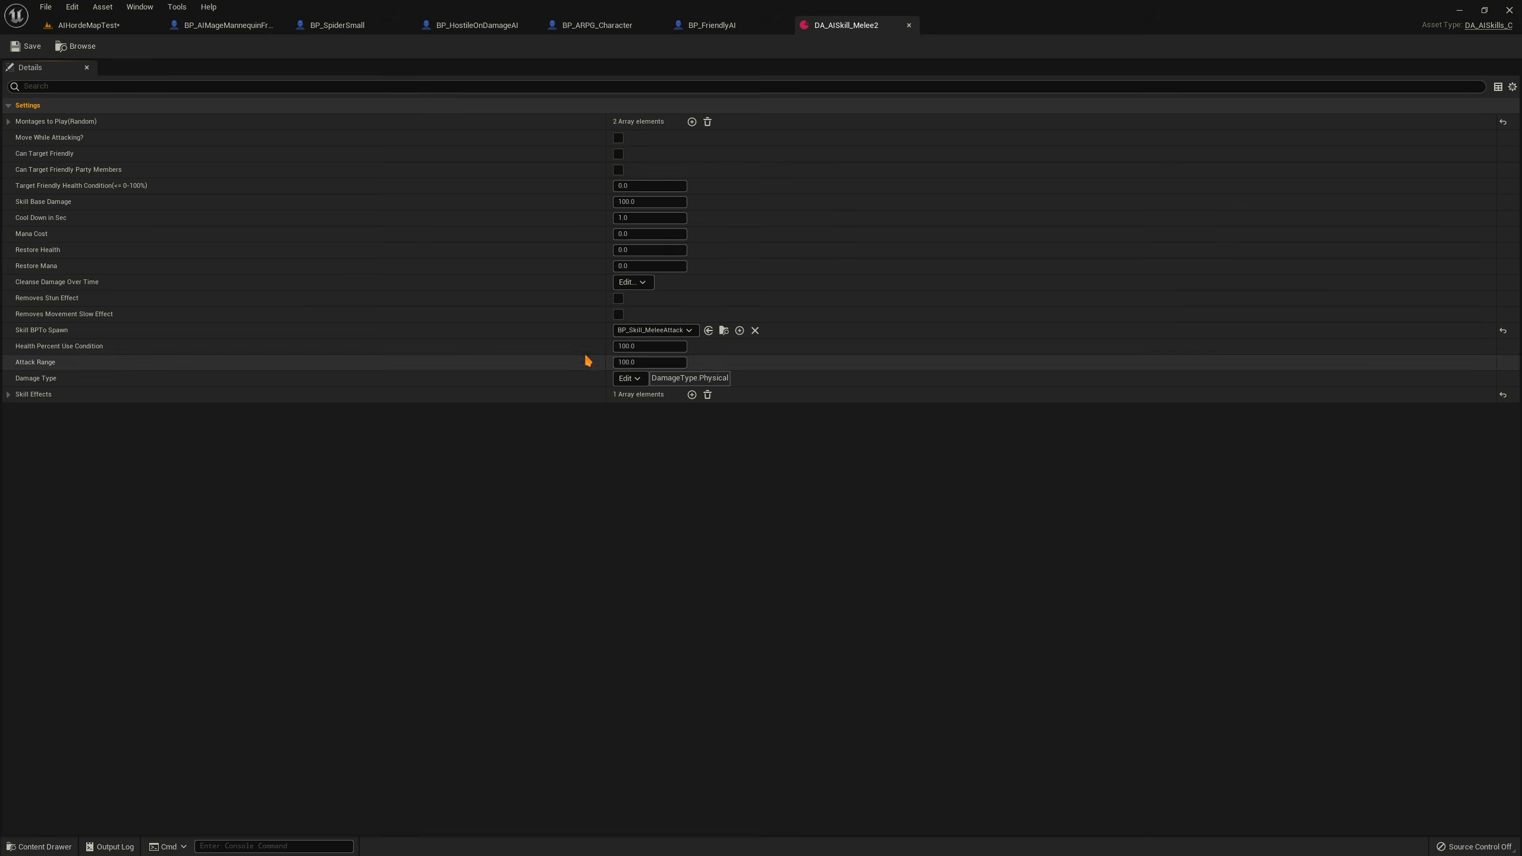
# Examine the montages and first Skill Effects entry of the copied melee skill, comparing the asset with the AISkills of BP_FriendlyAI
pyautogui.click(11, 122)
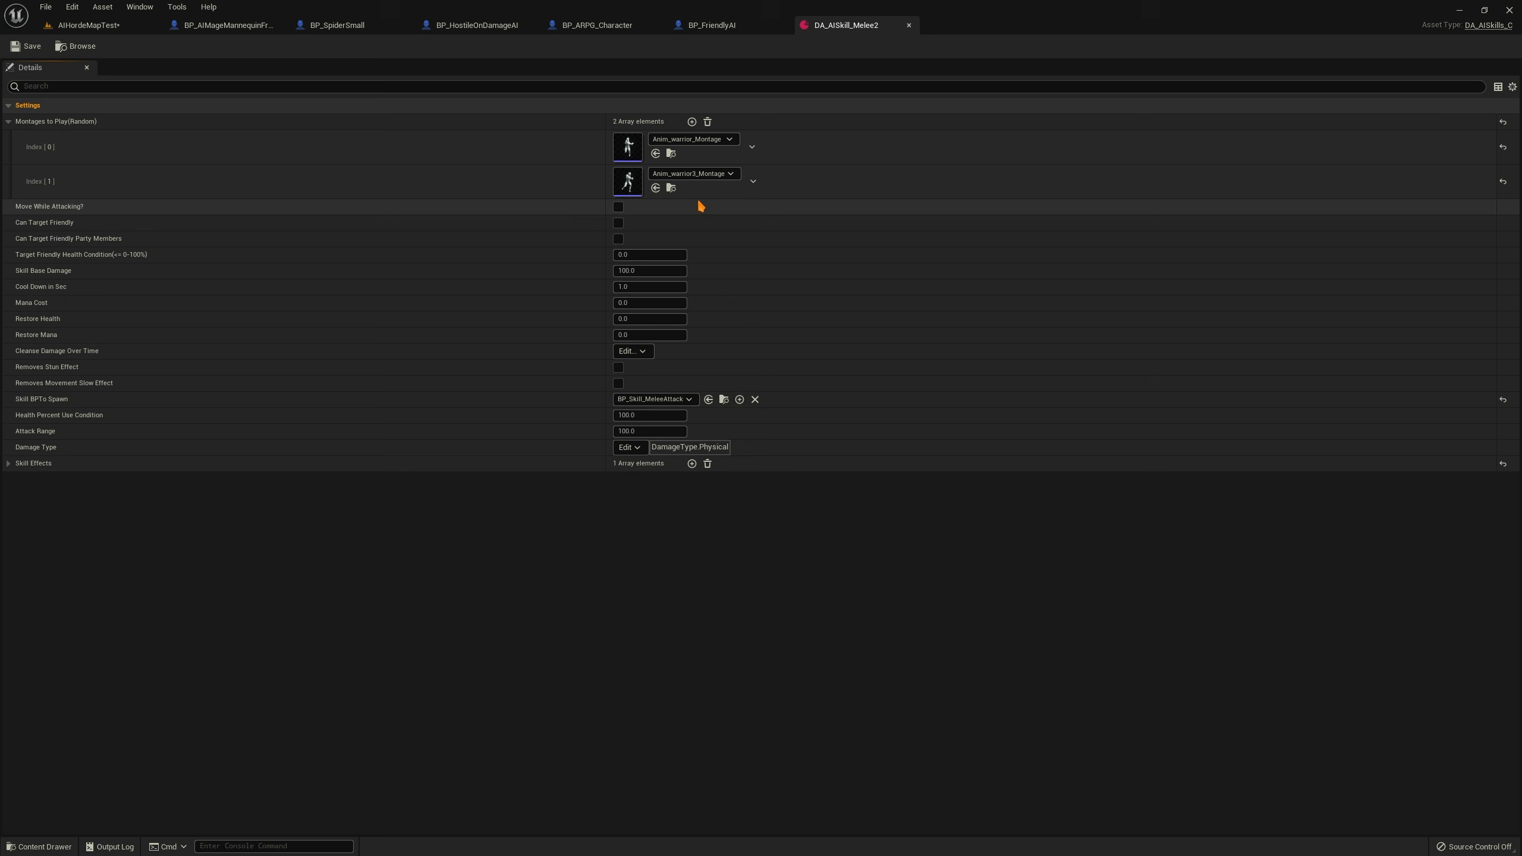
pyautogui.click(8, 122)
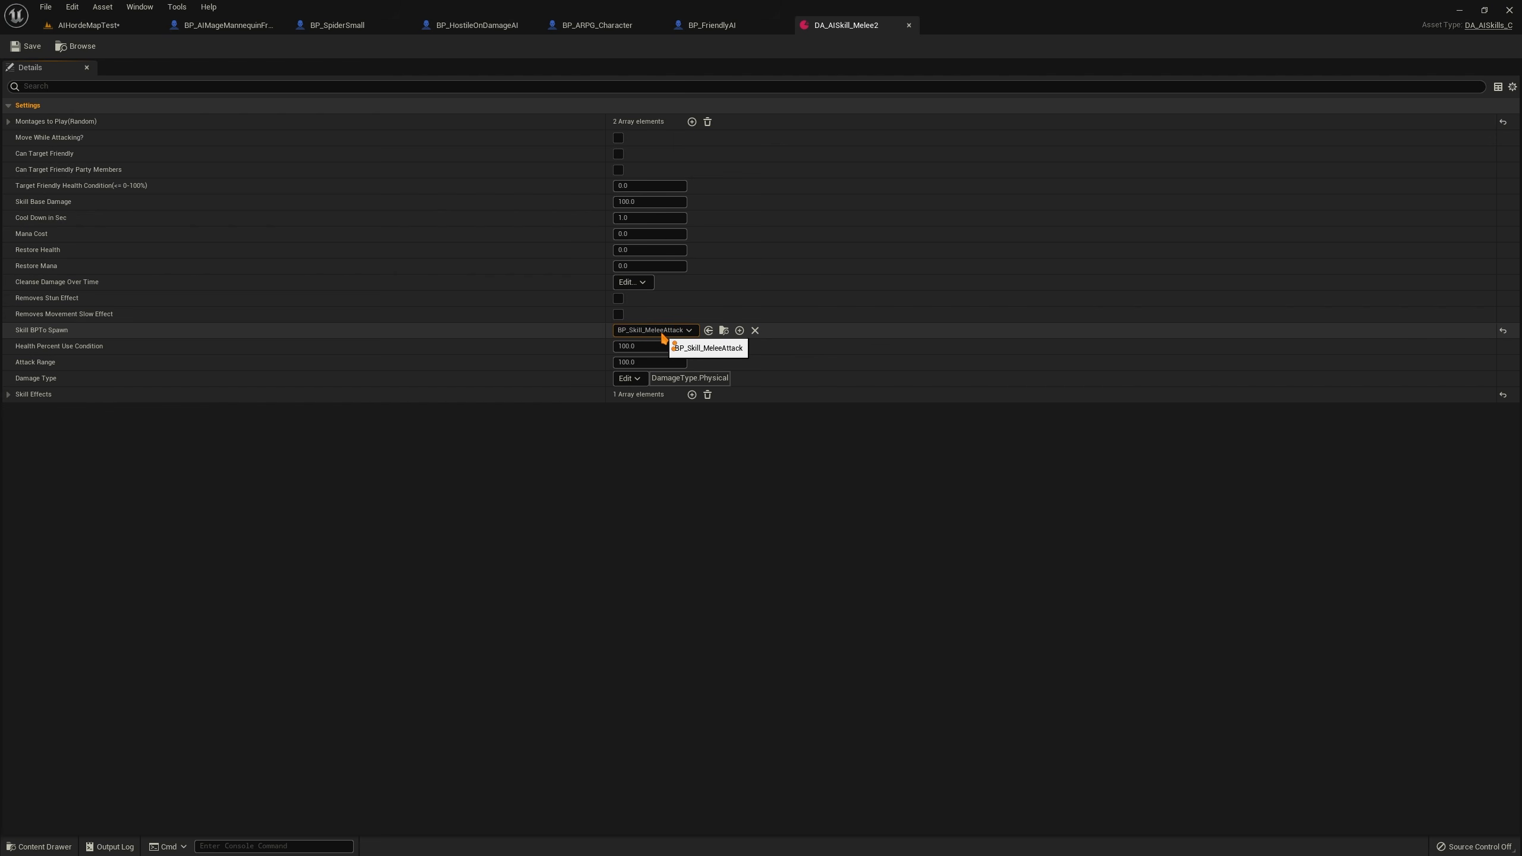
pyautogui.click(8, 395)
pyautogui.click(19, 412)
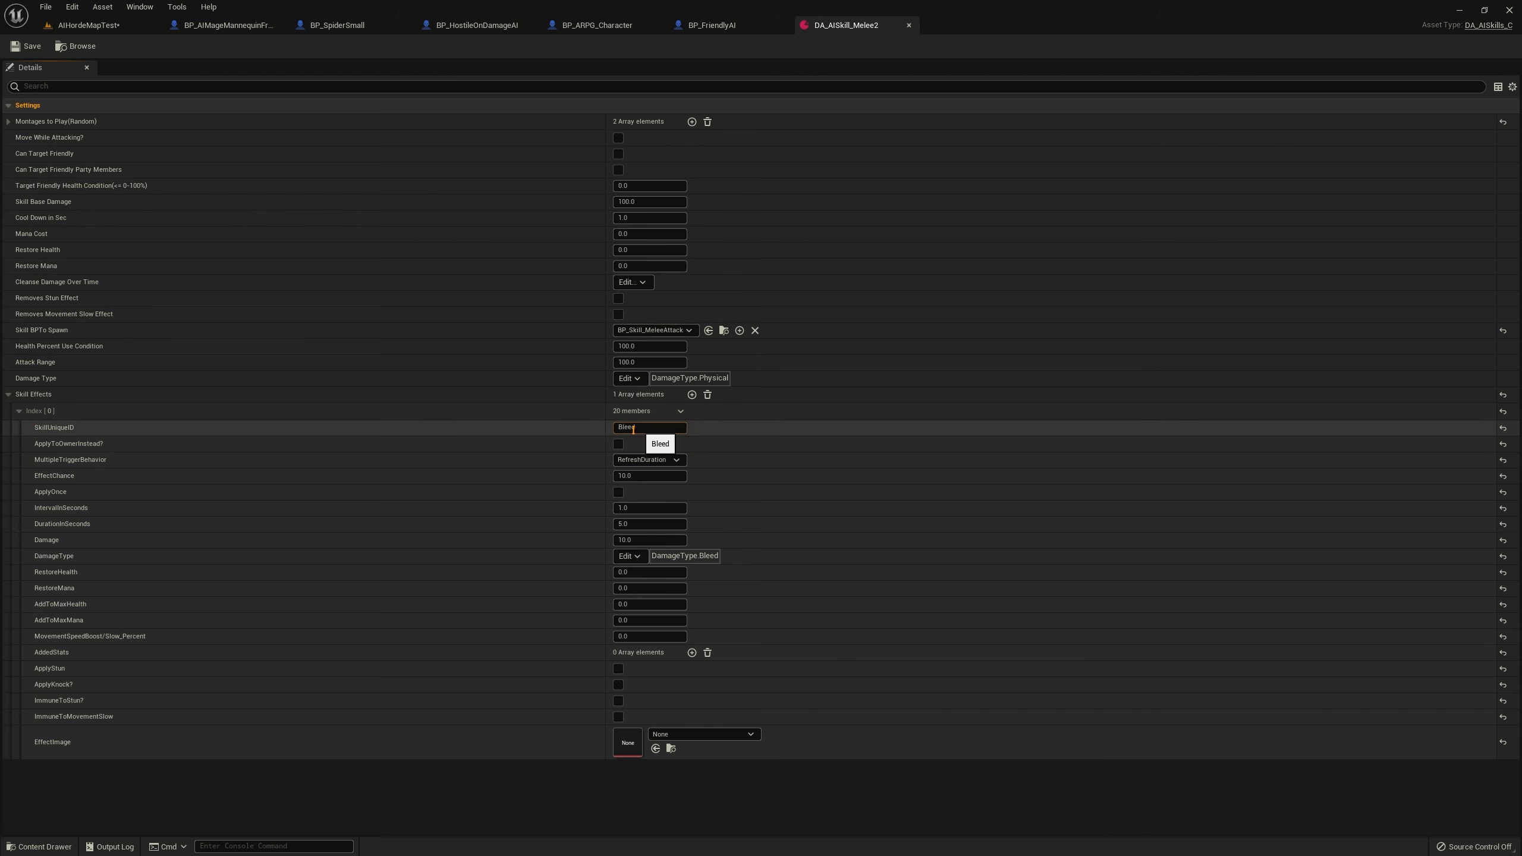
pyautogui.click(710, 24)
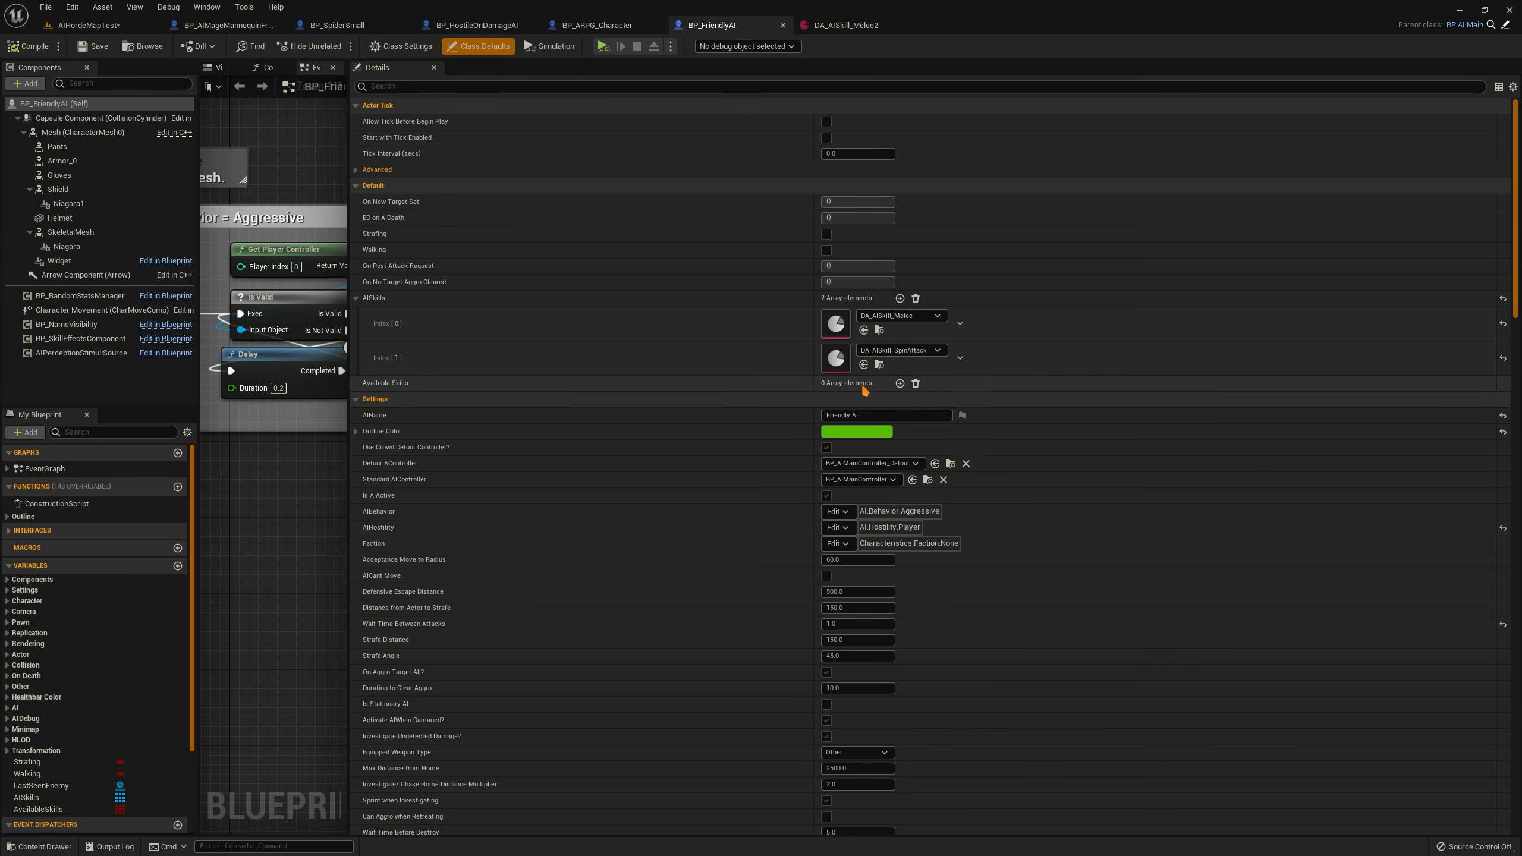
pyautogui.click(846, 24)
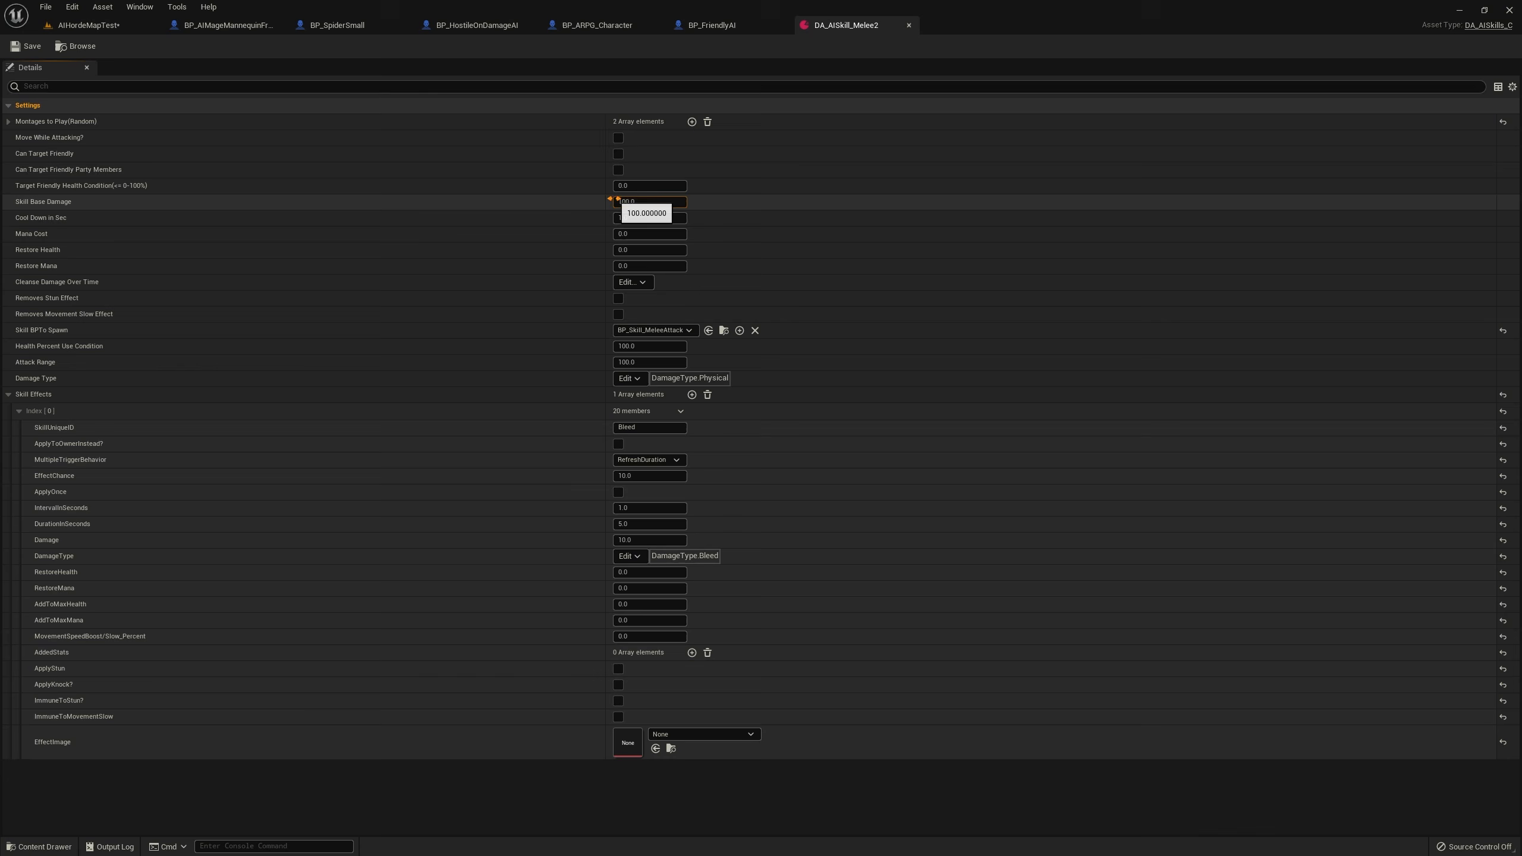
pyautogui.click(712, 24)
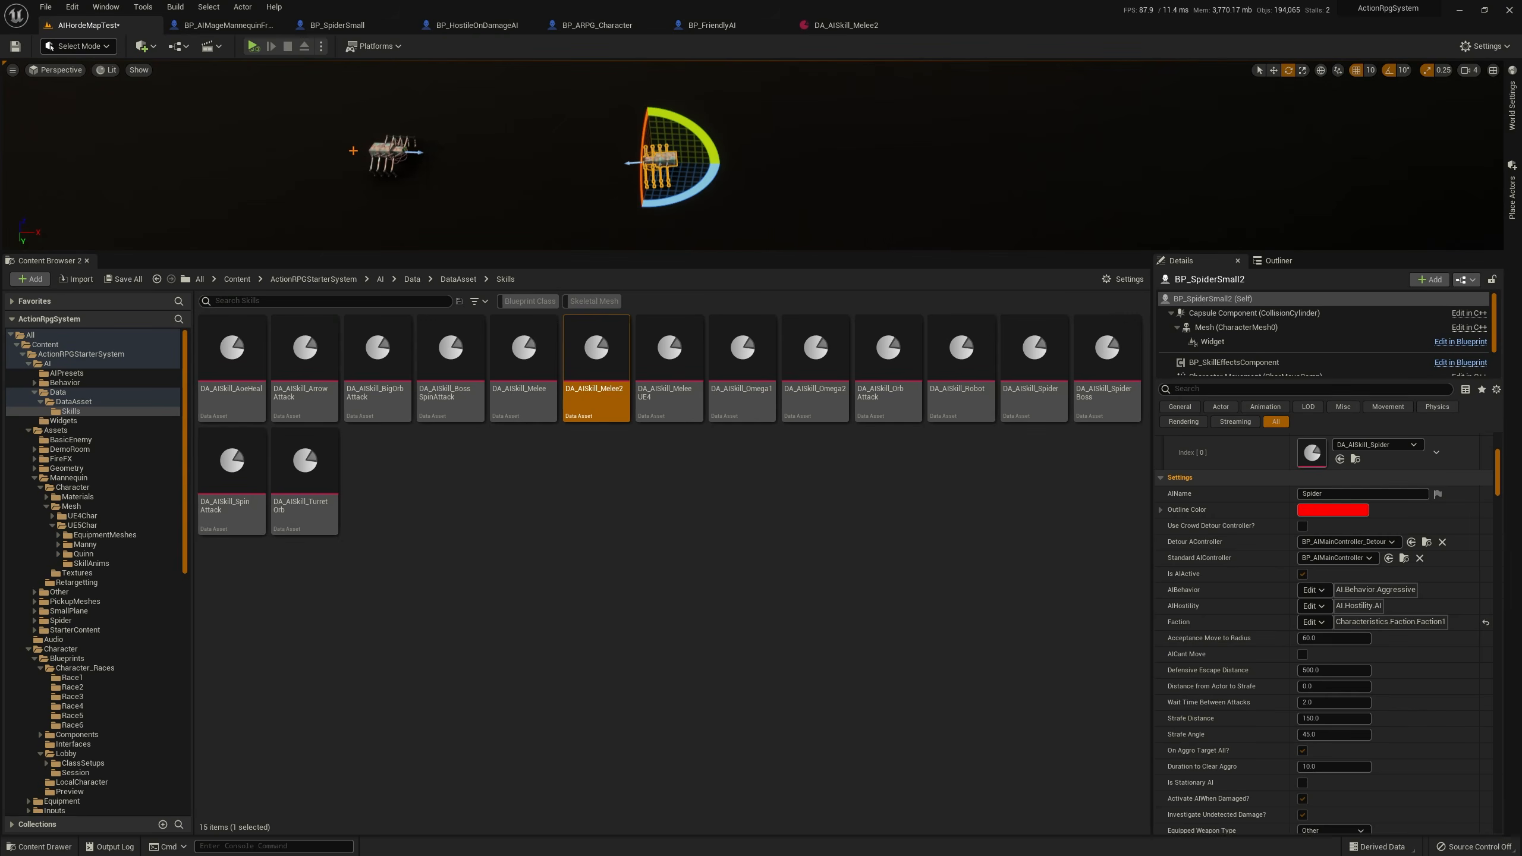
# Show the contents of the ActionRPGStarterSystem AI folder and collapse its subfolders in the folder tree
pyautogui.click(60, 354)
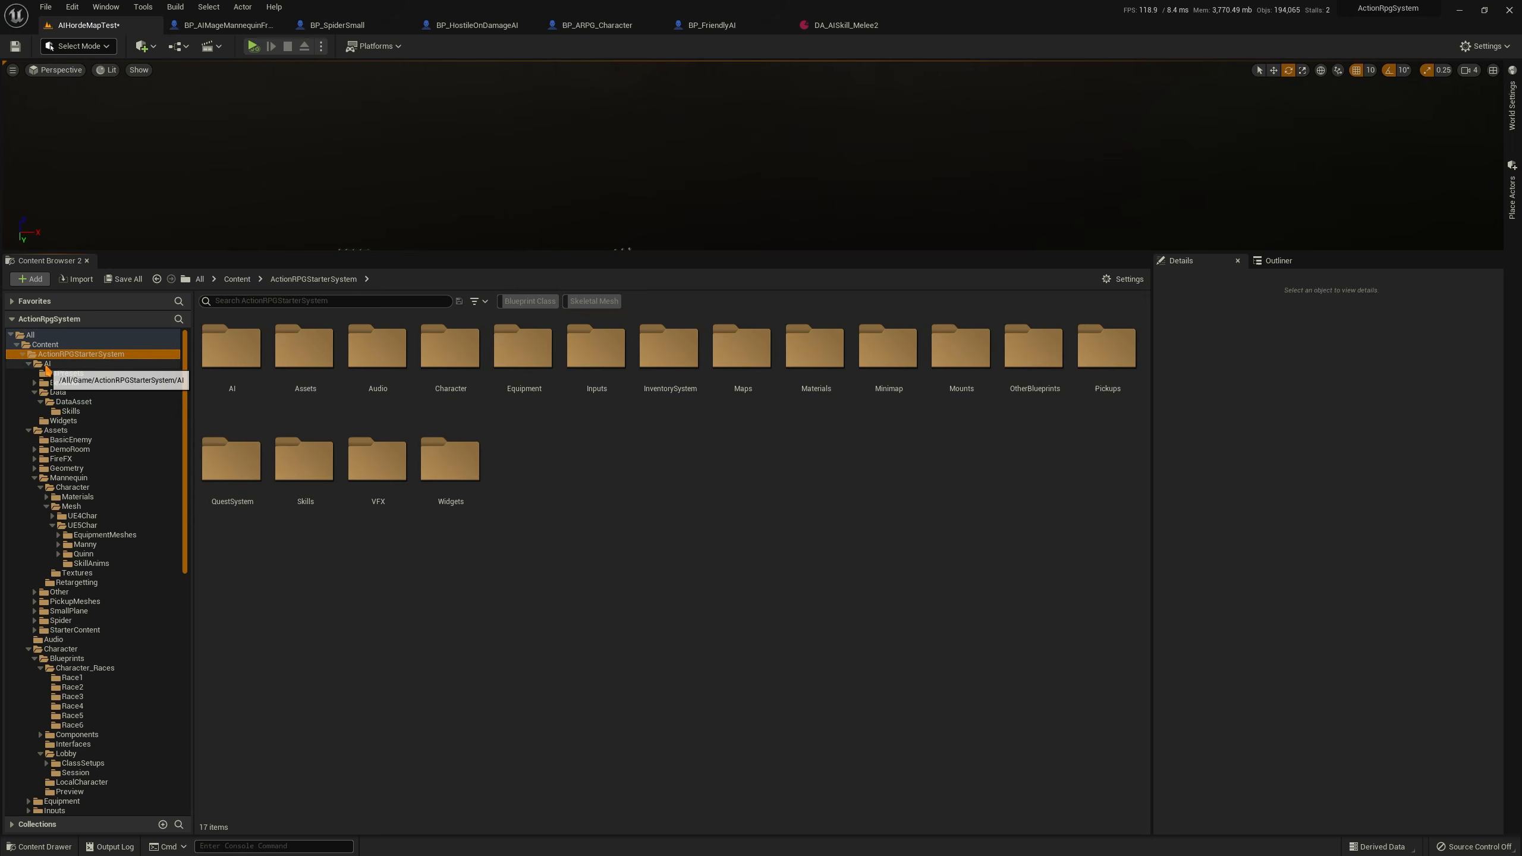
pyautogui.click(46, 364)
pyautogui.click(28, 364)
pyautogui.click(28, 364)
pyautogui.click(34, 372)
pyautogui.click(28, 364)
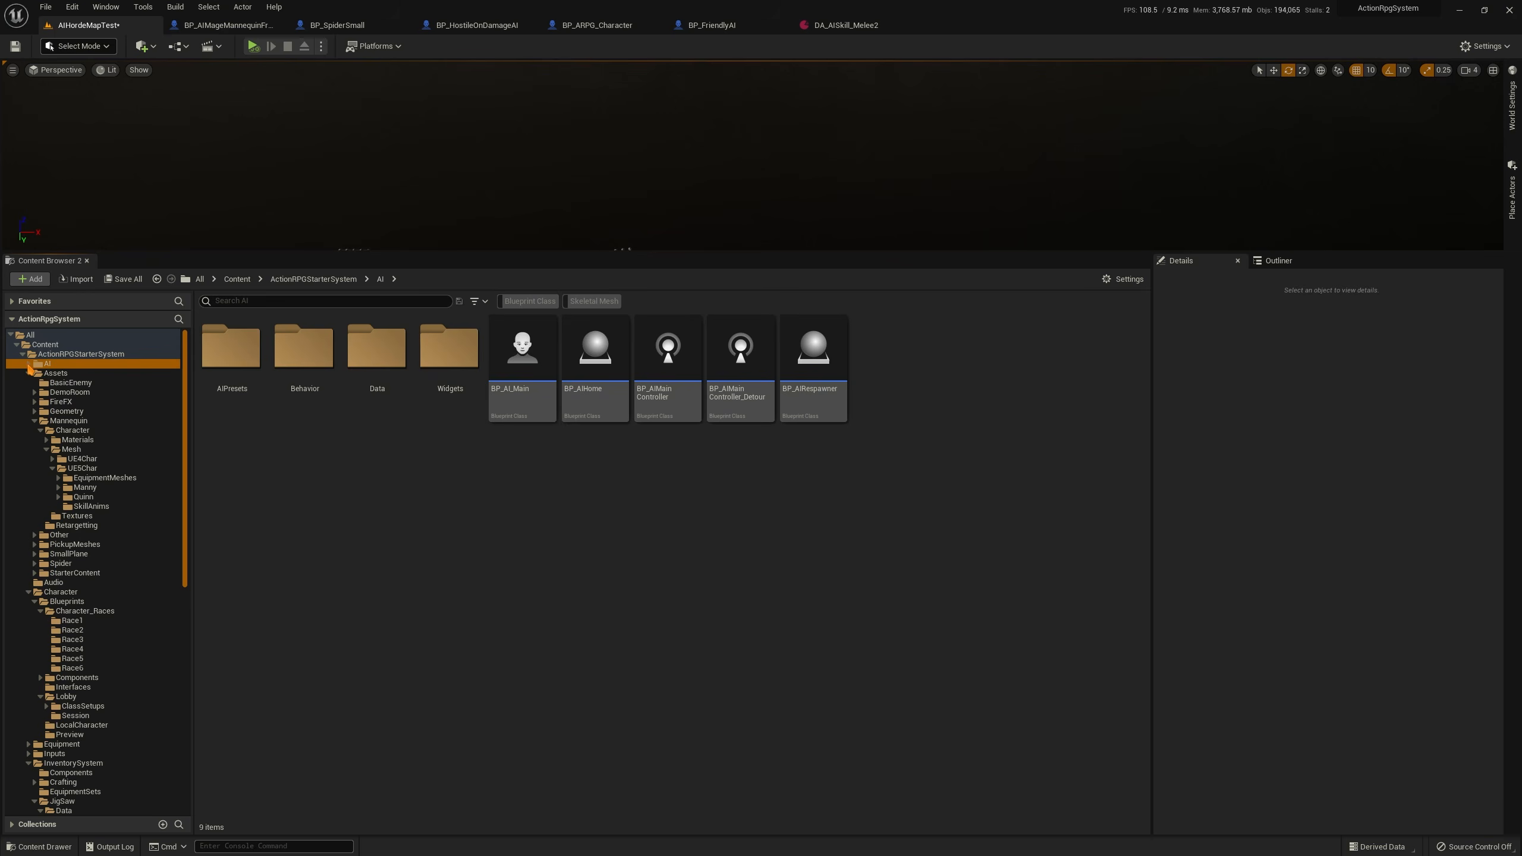
# Play the level in a new editor window, close the Create Guild window and end the play session
pyautogui.click(253, 47)
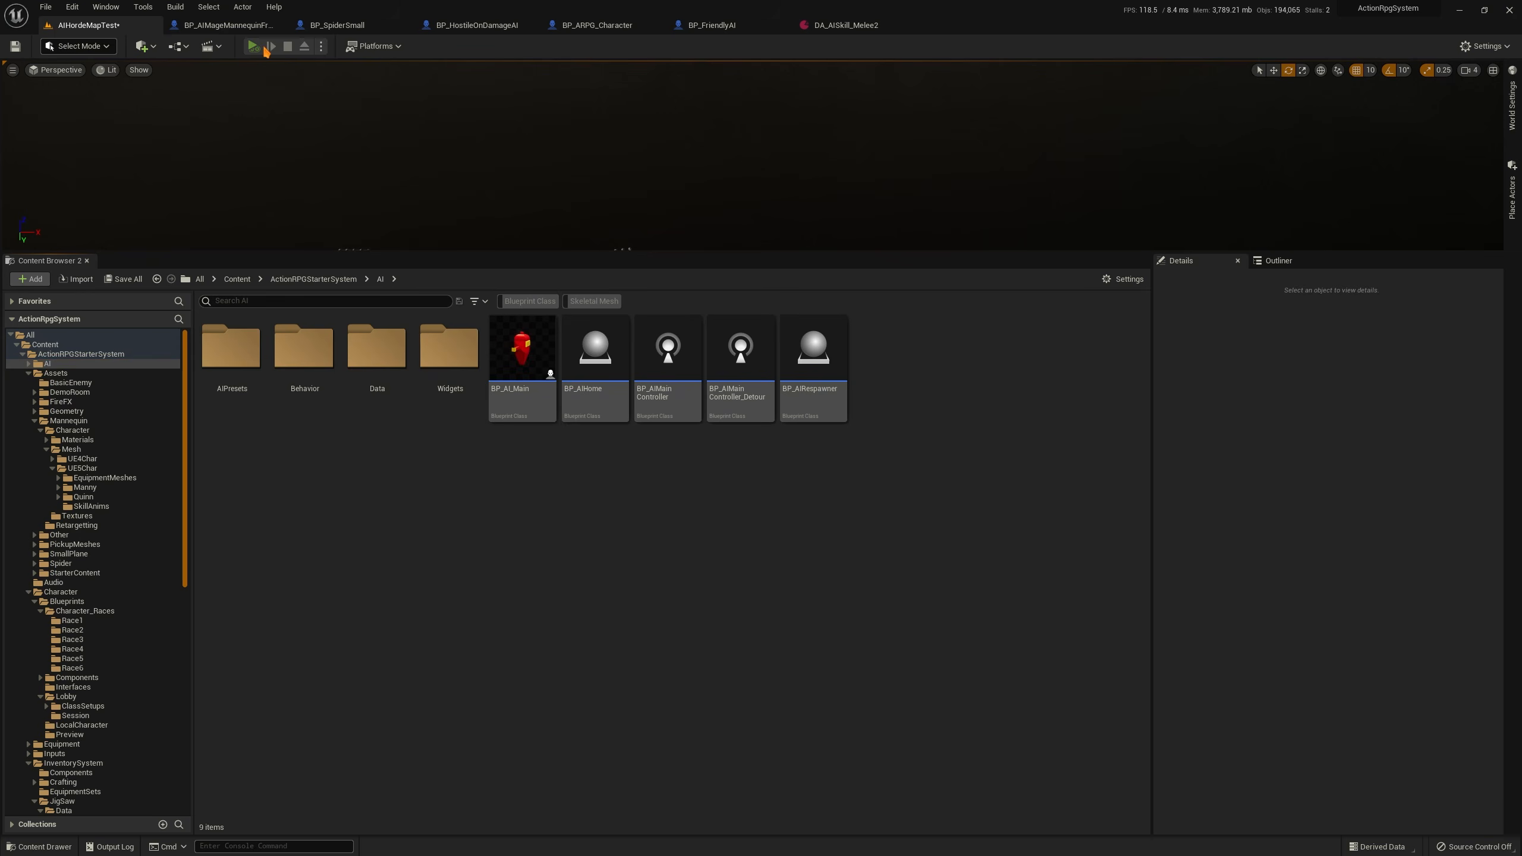
pyautogui.click(321, 46)
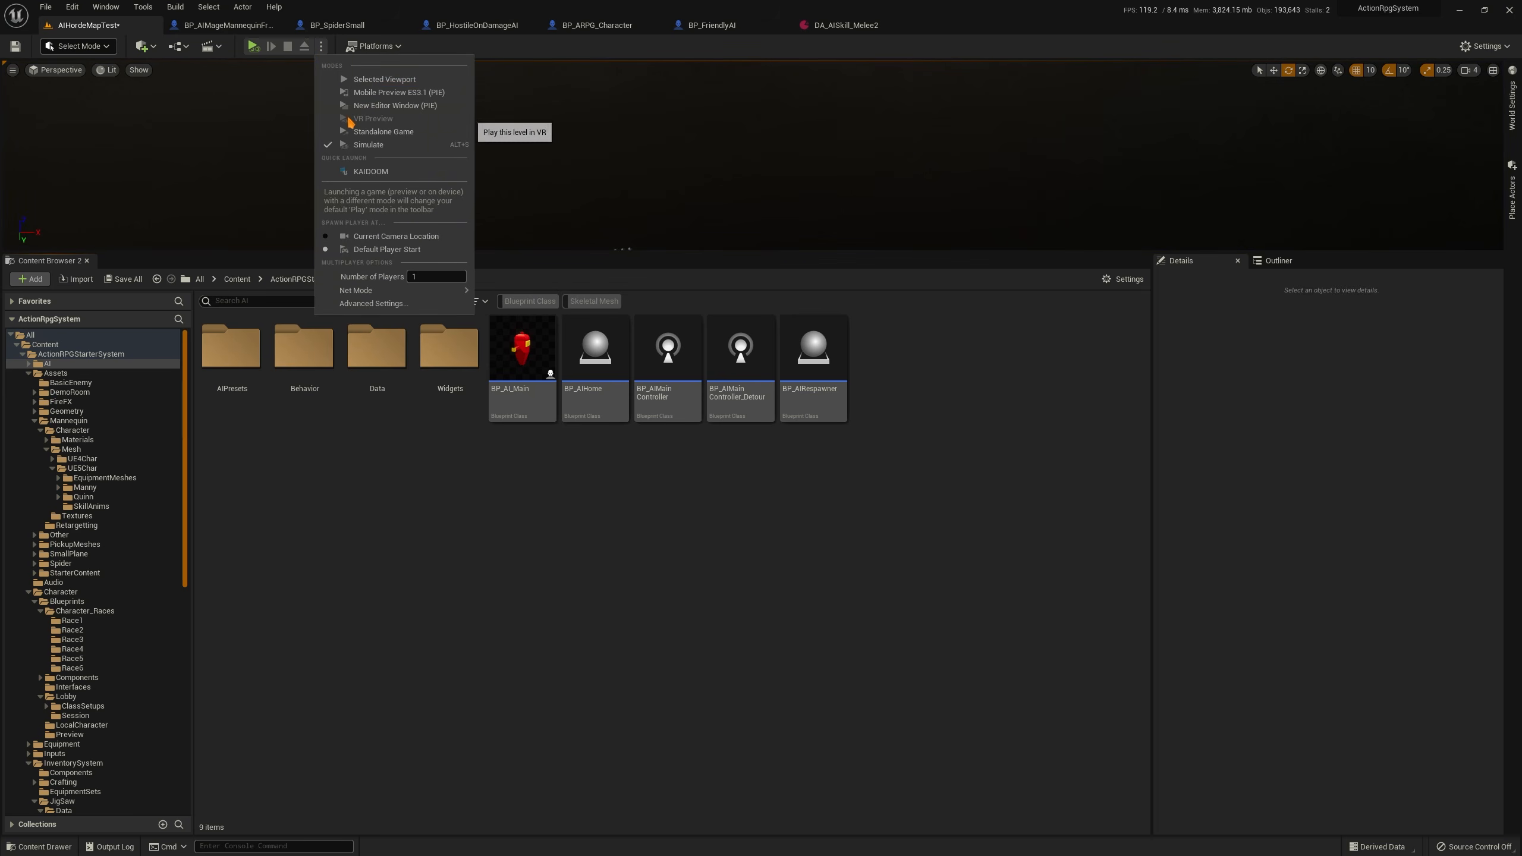
pyautogui.click(357, 112)
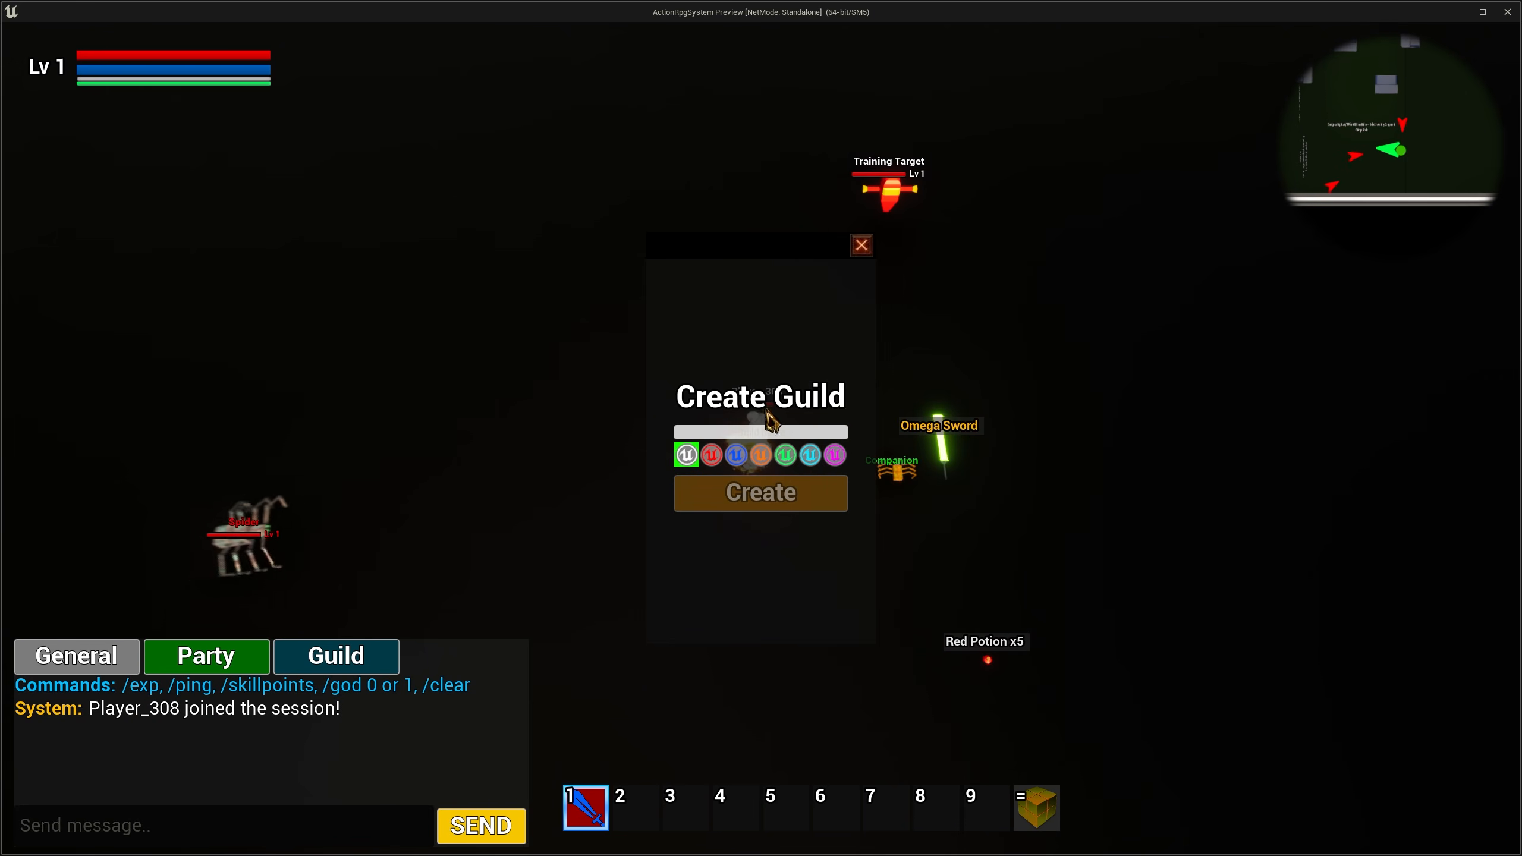
pyautogui.click(860, 246)
pyautogui.press('Escape')
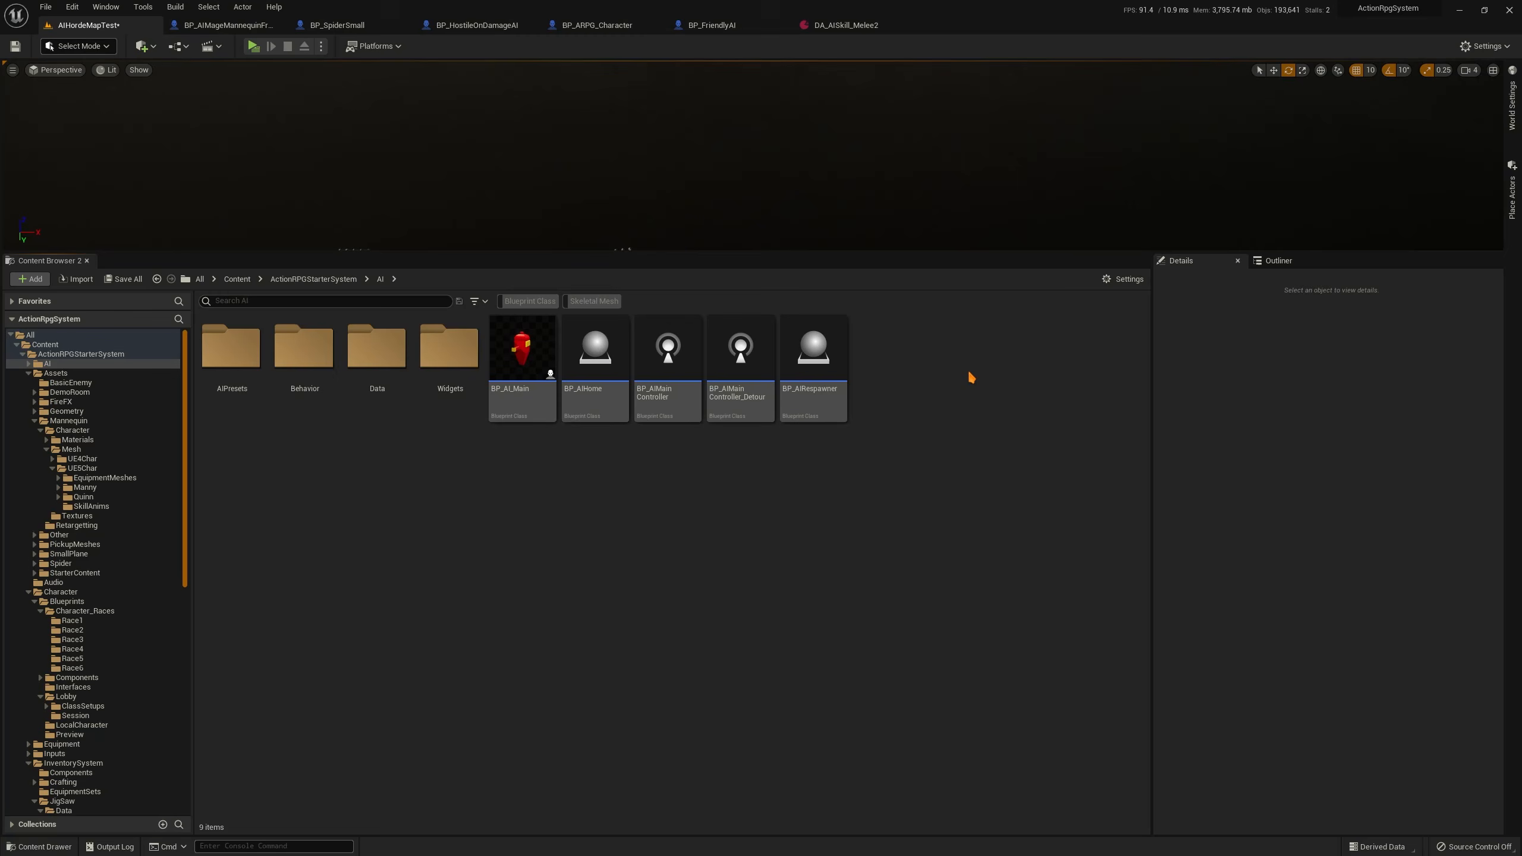
# Open the level's Game State class, BP_ARPGGameState, from the world settings, examine its PVP settings and return to the level
pyautogui.click(1512, 105)
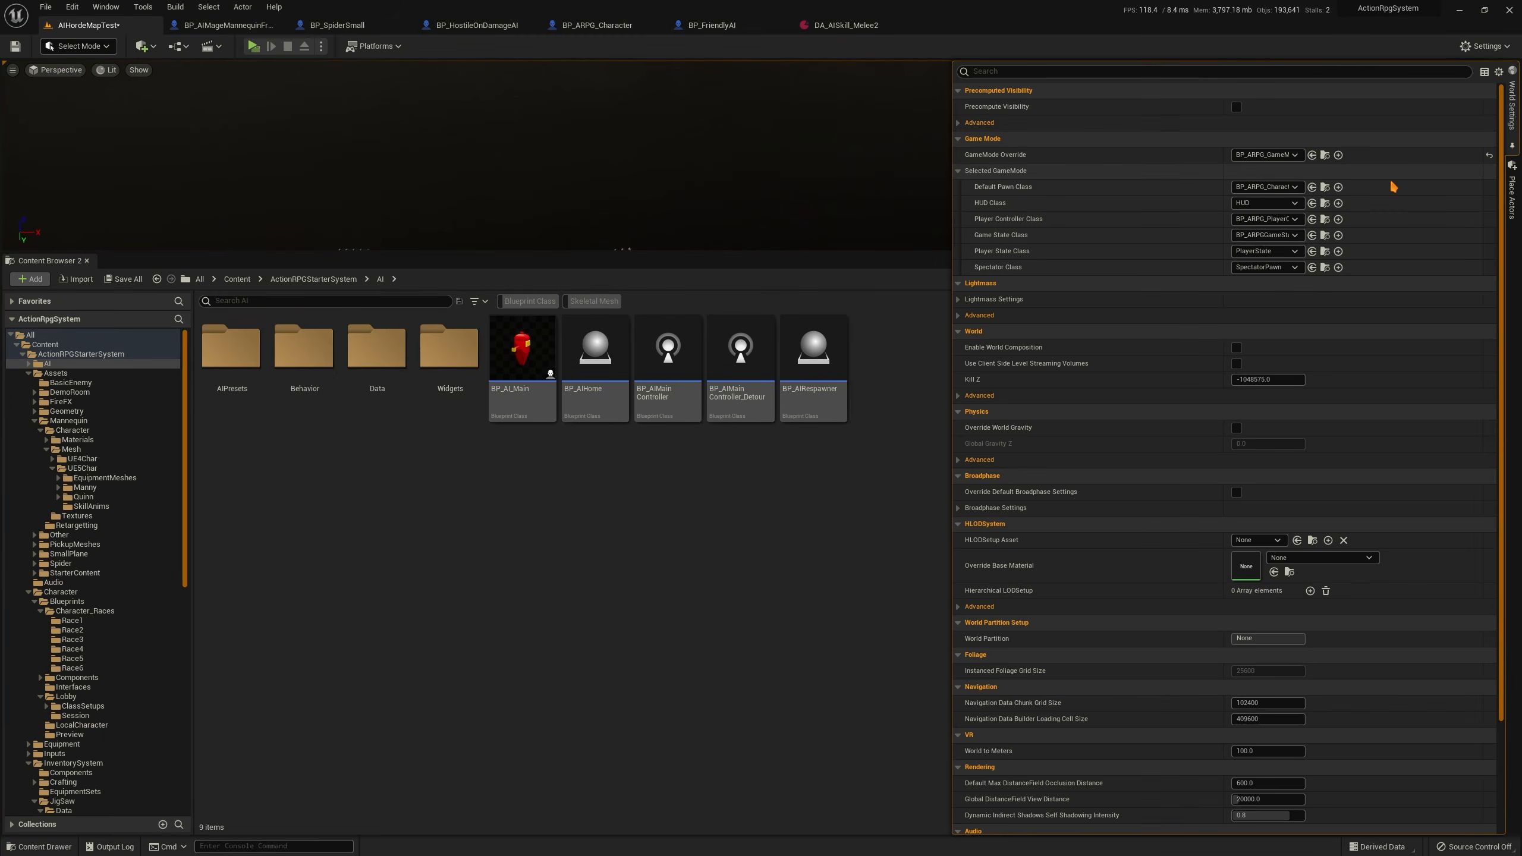
pyautogui.click(1324, 235)
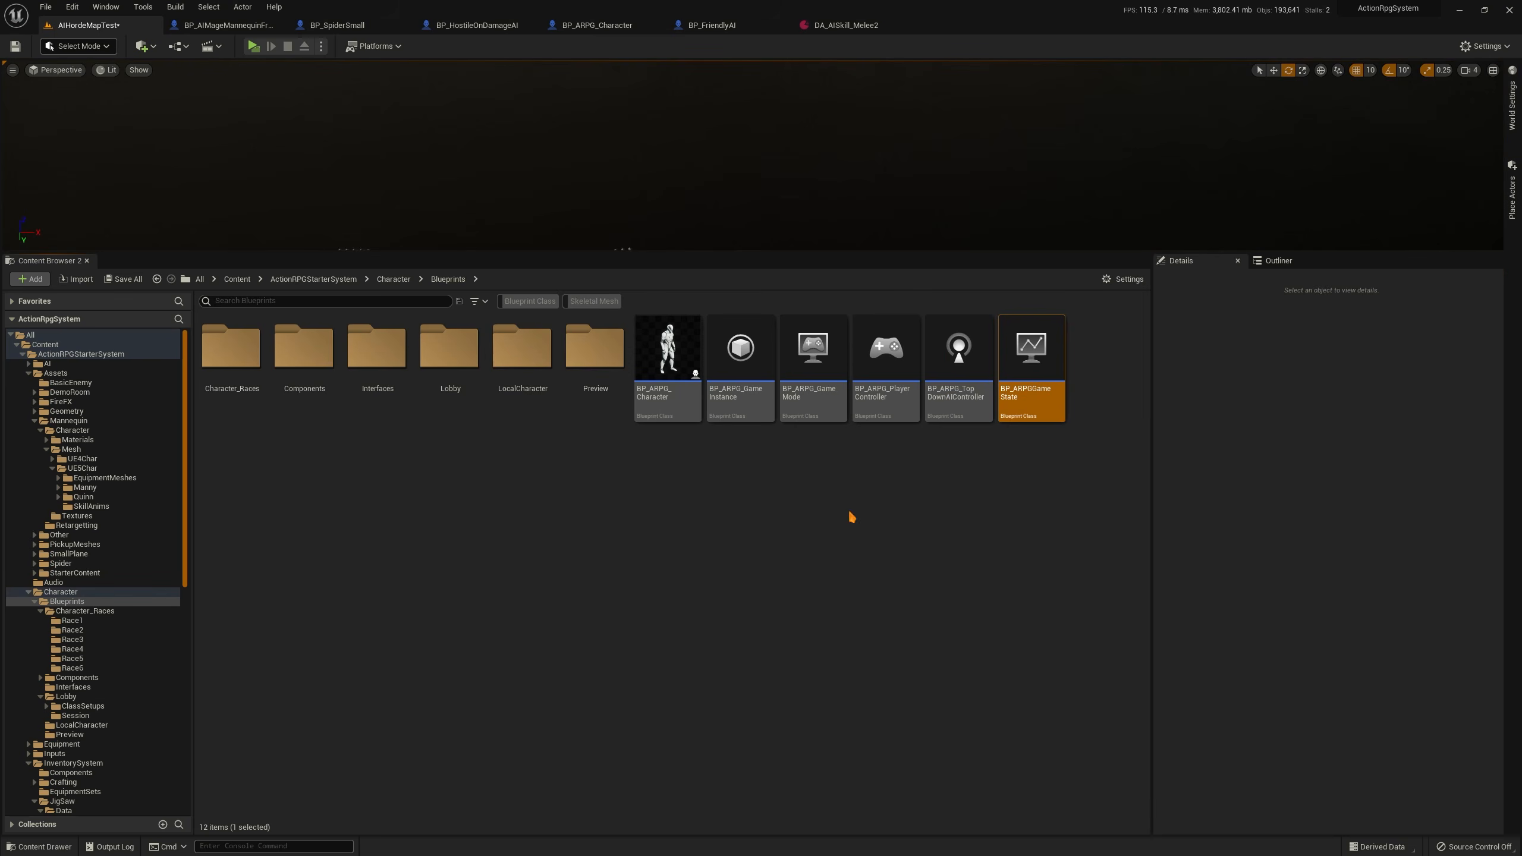
pyautogui.doubleClick(1013, 399)
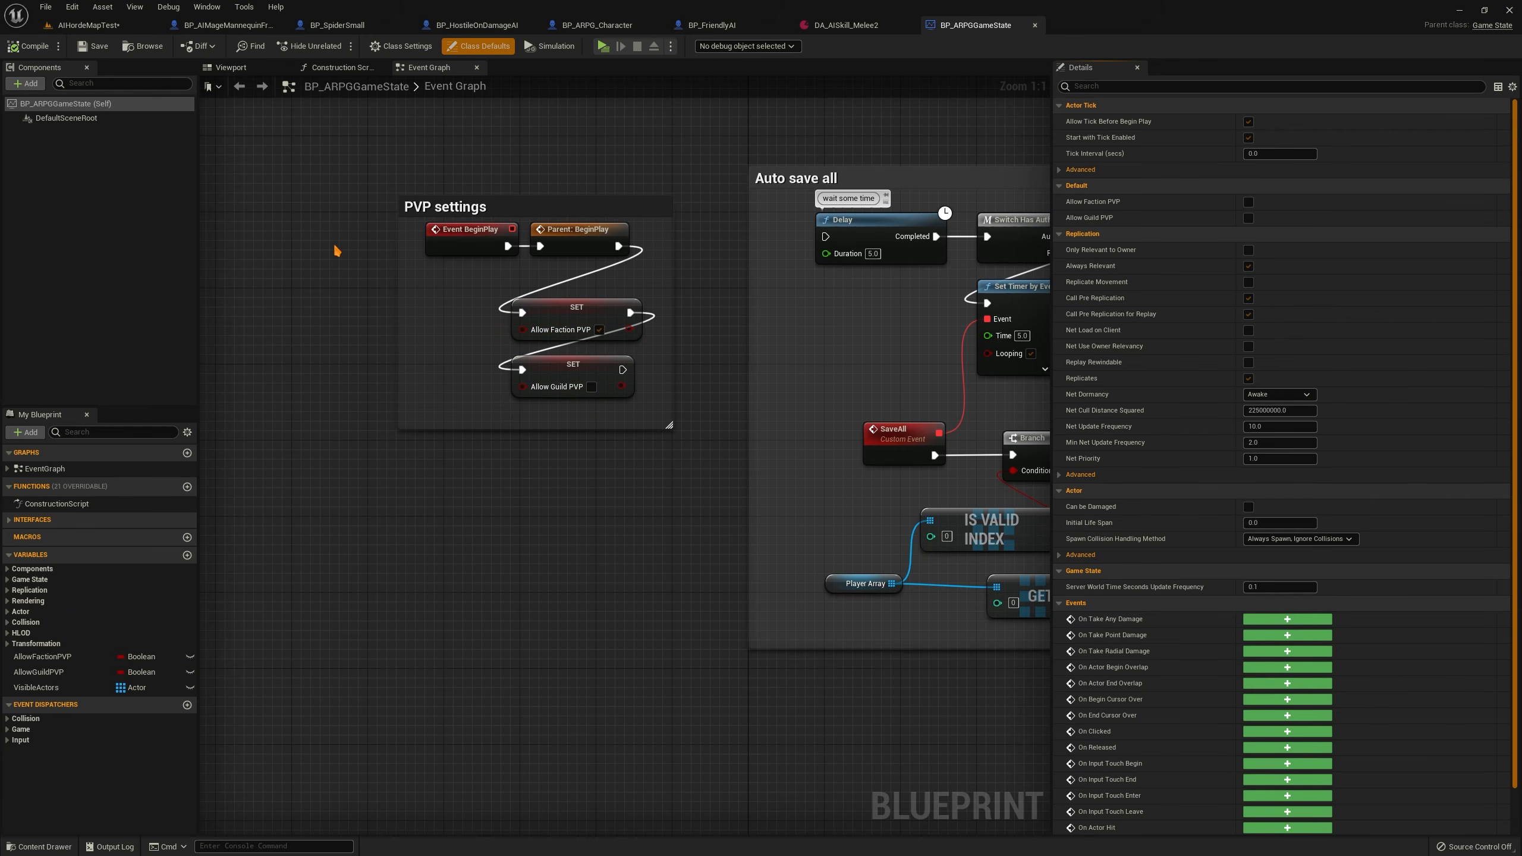
pyautogui.click(107, 25)
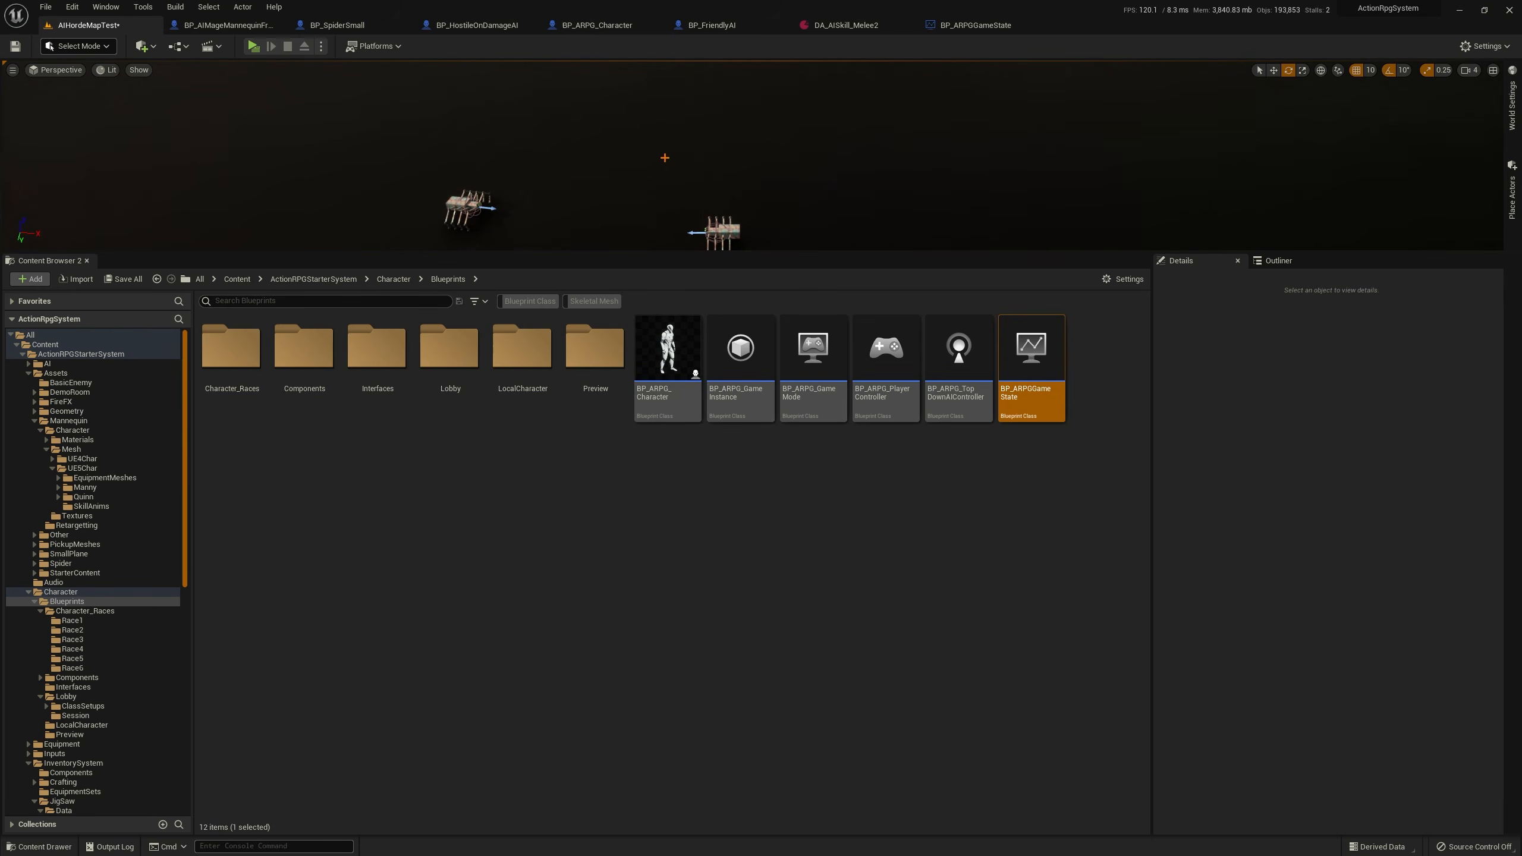
pyautogui.moveTo(663, 172); pyautogui.dragTo(739, 185, button='right')
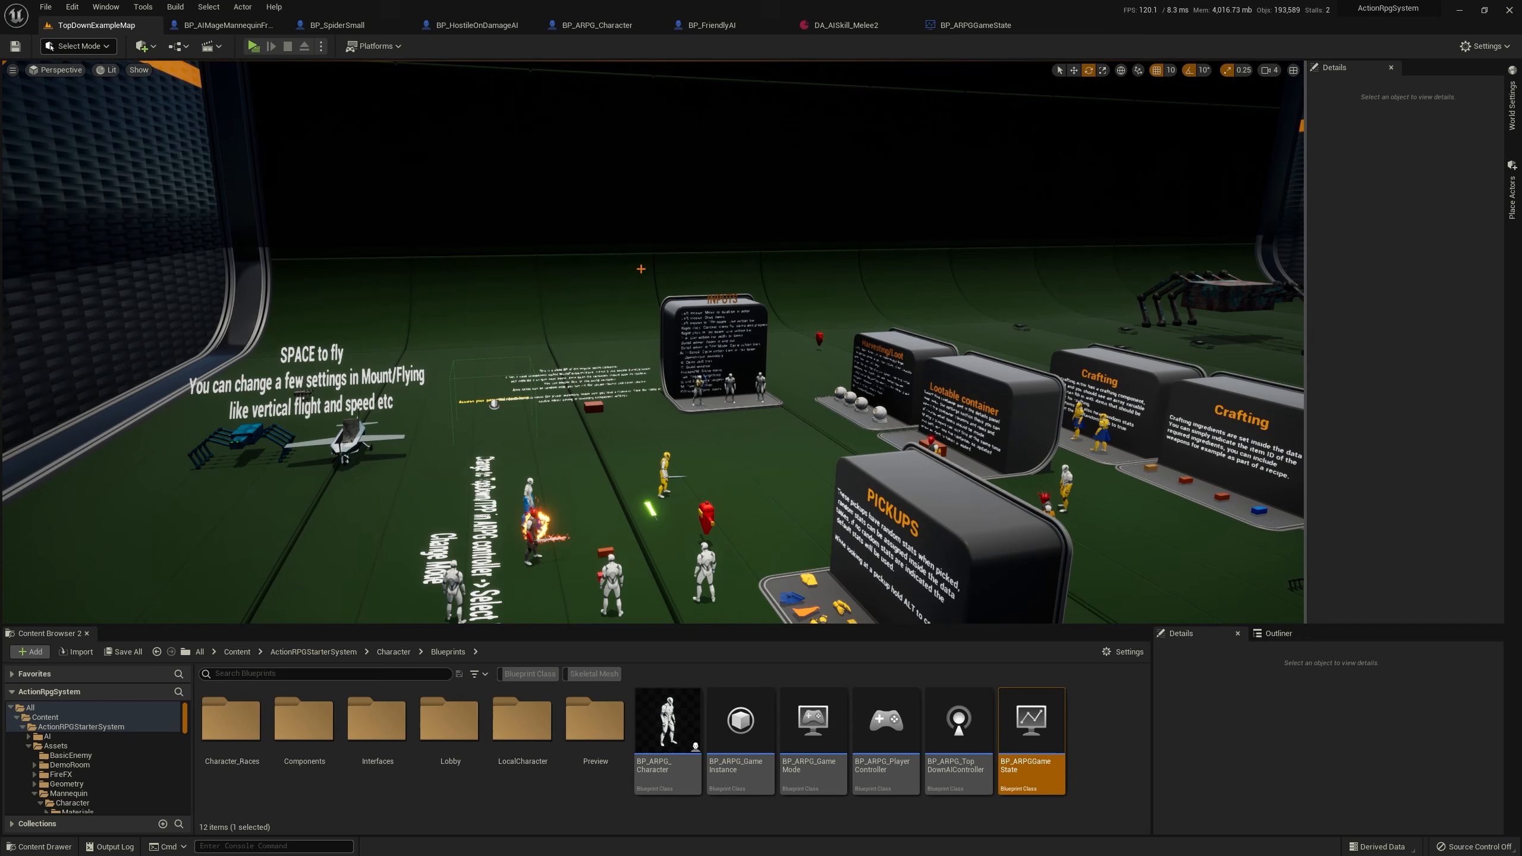
# Select the first harvest sphere at the Harvesting/Loot stand in TopDownExampleMap and enlarge the details area to show its settings
pyautogui.moveTo(640, 269); pyautogui.dragTo(537, 325, button='right')
pyautogui.press('w')
pyautogui.press('w')
pyautogui.press('w')
pyautogui.press('s')
pyautogui.press('w')
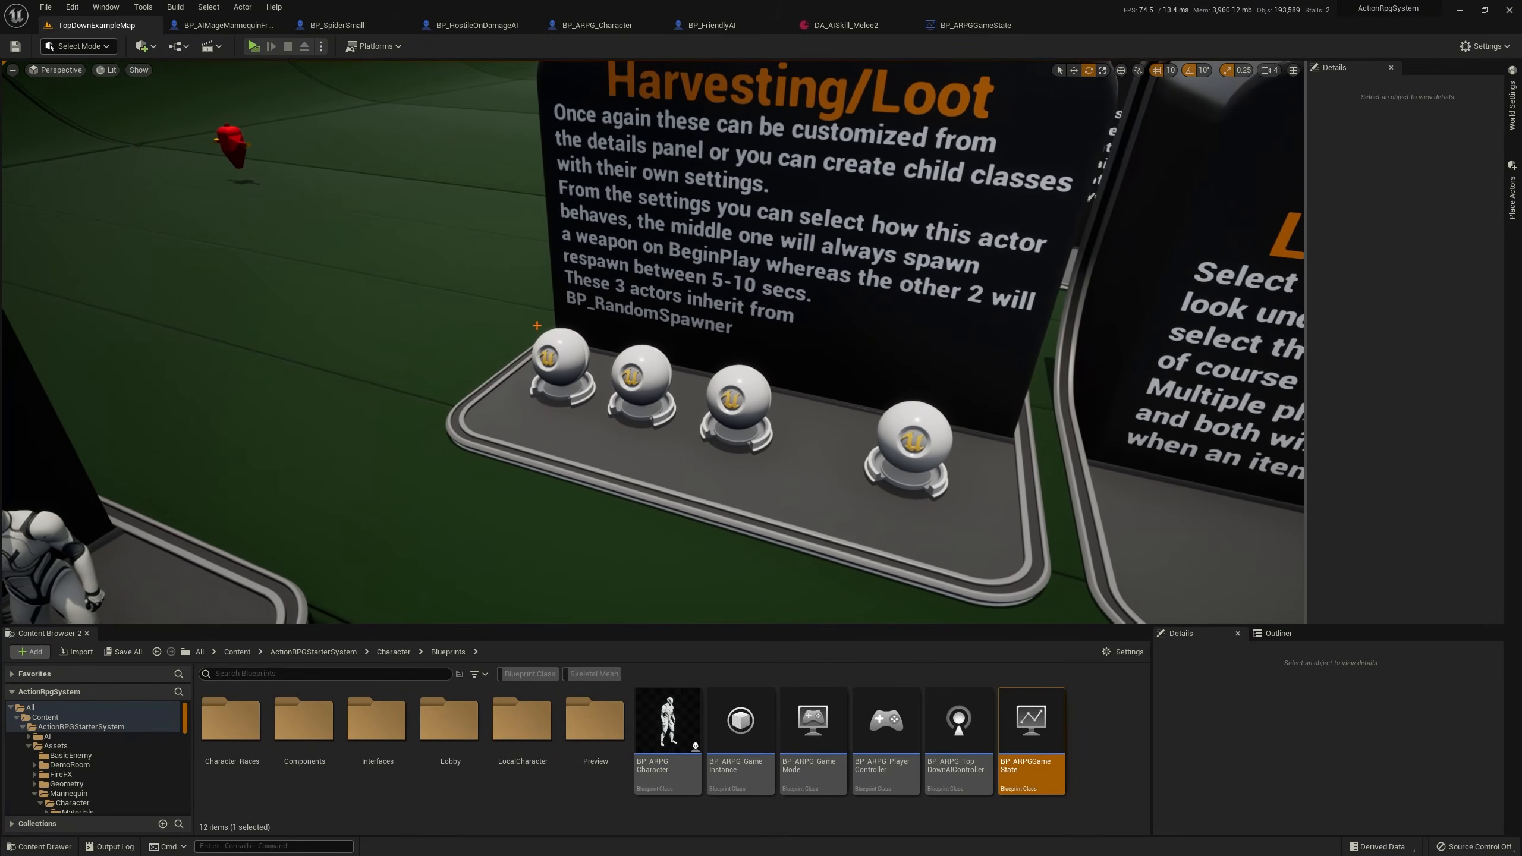
pyautogui.click(548, 354)
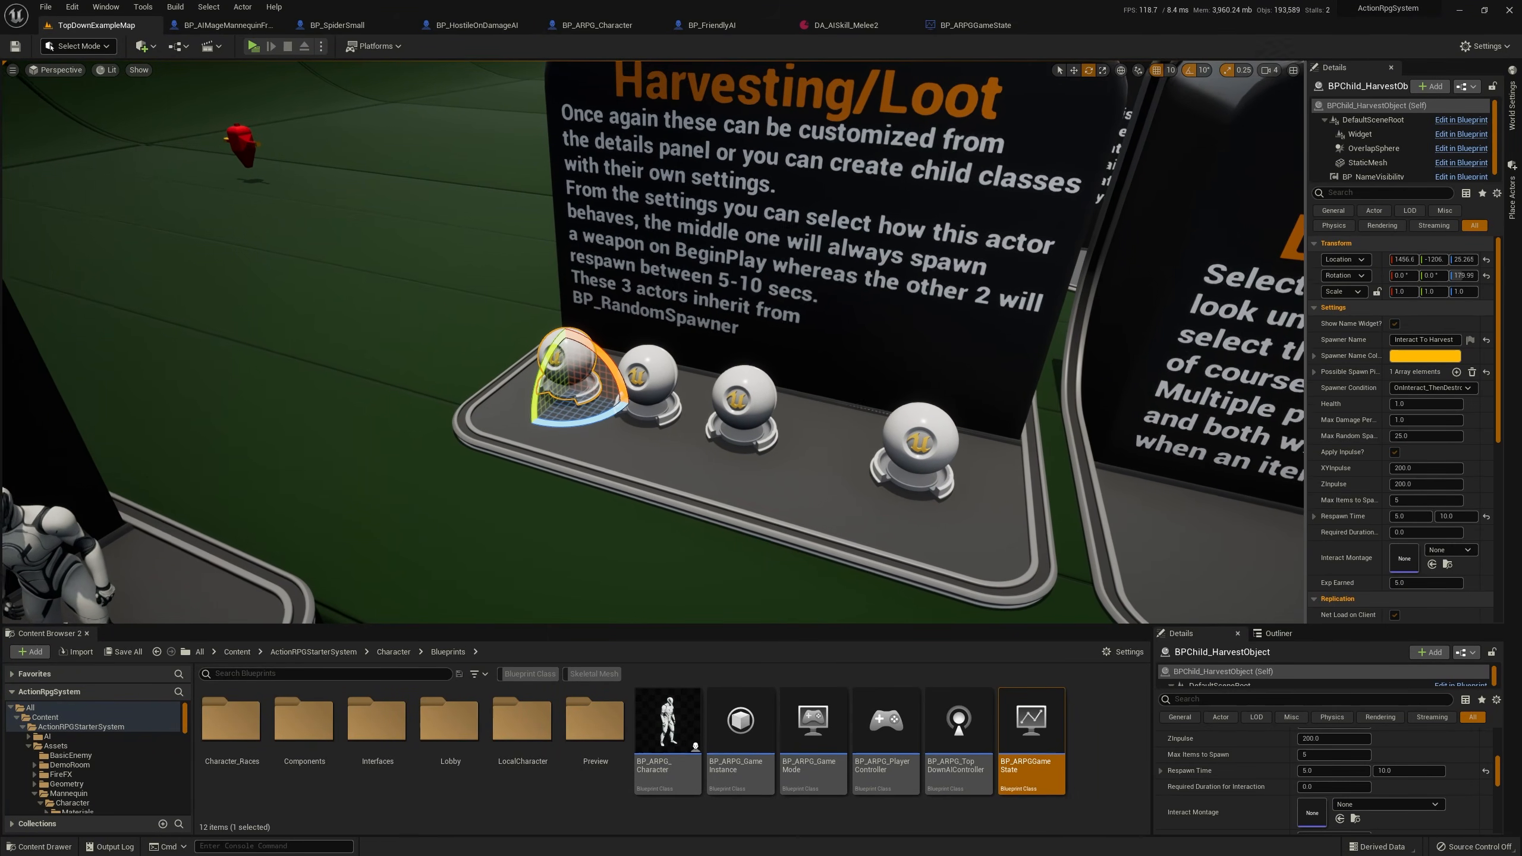
pyautogui.moveTo(1306, 262); pyautogui.dragTo(976, 261)
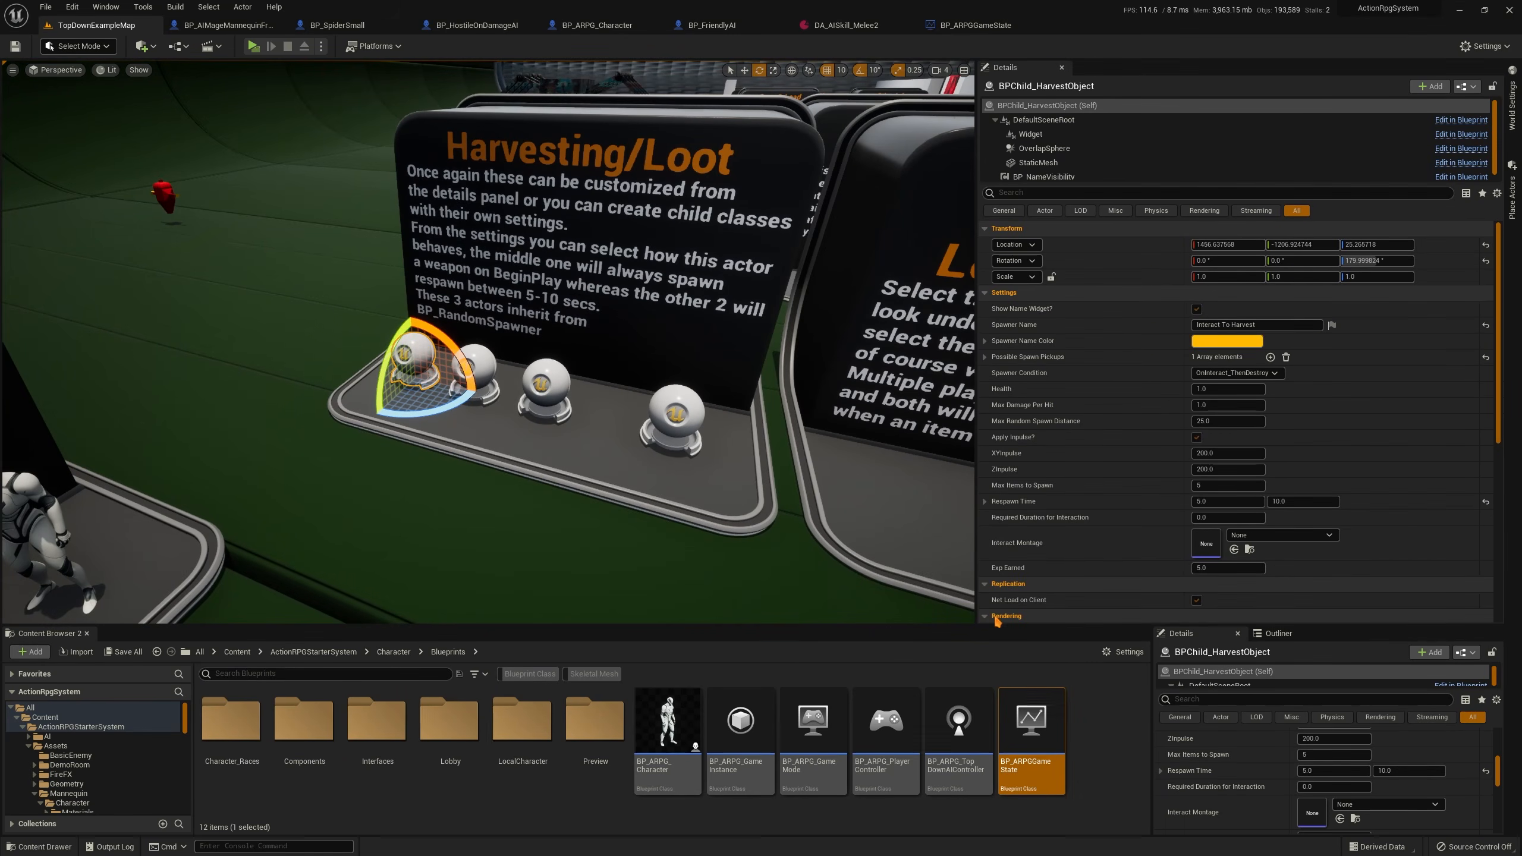
pyautogui.moveTo(866, 626); pyautogui.dragTo(883, 684)
pyautogui.scroll(-4, 1142, 347)
pyautogui.scroll(3, 1145, 352)
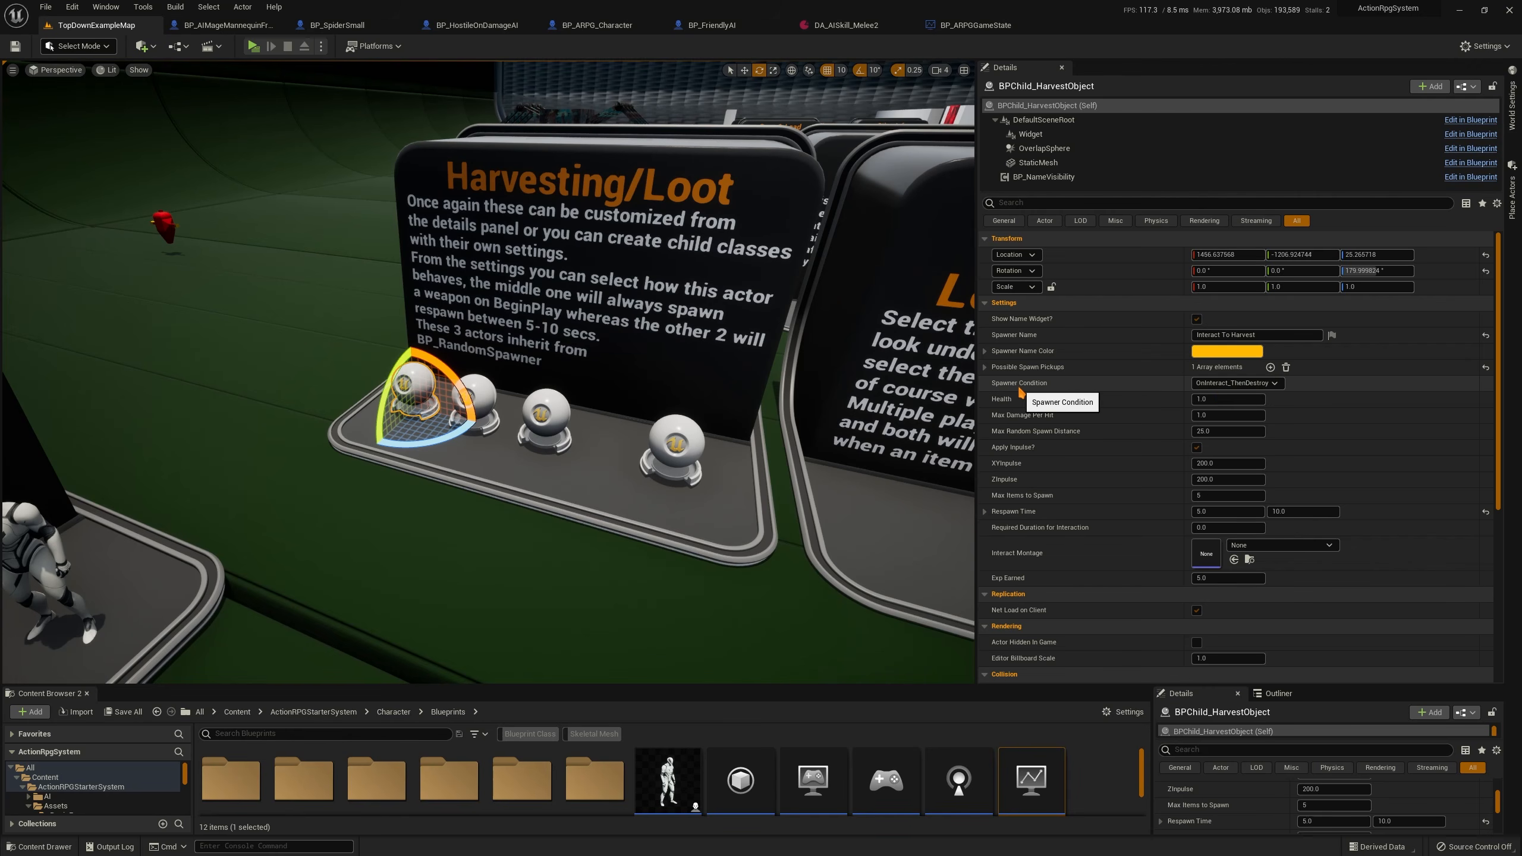
# Examine the first Possible Spawn Pickups entry of the harvest object and collapse the entry
pyautogui.click(985, 367)
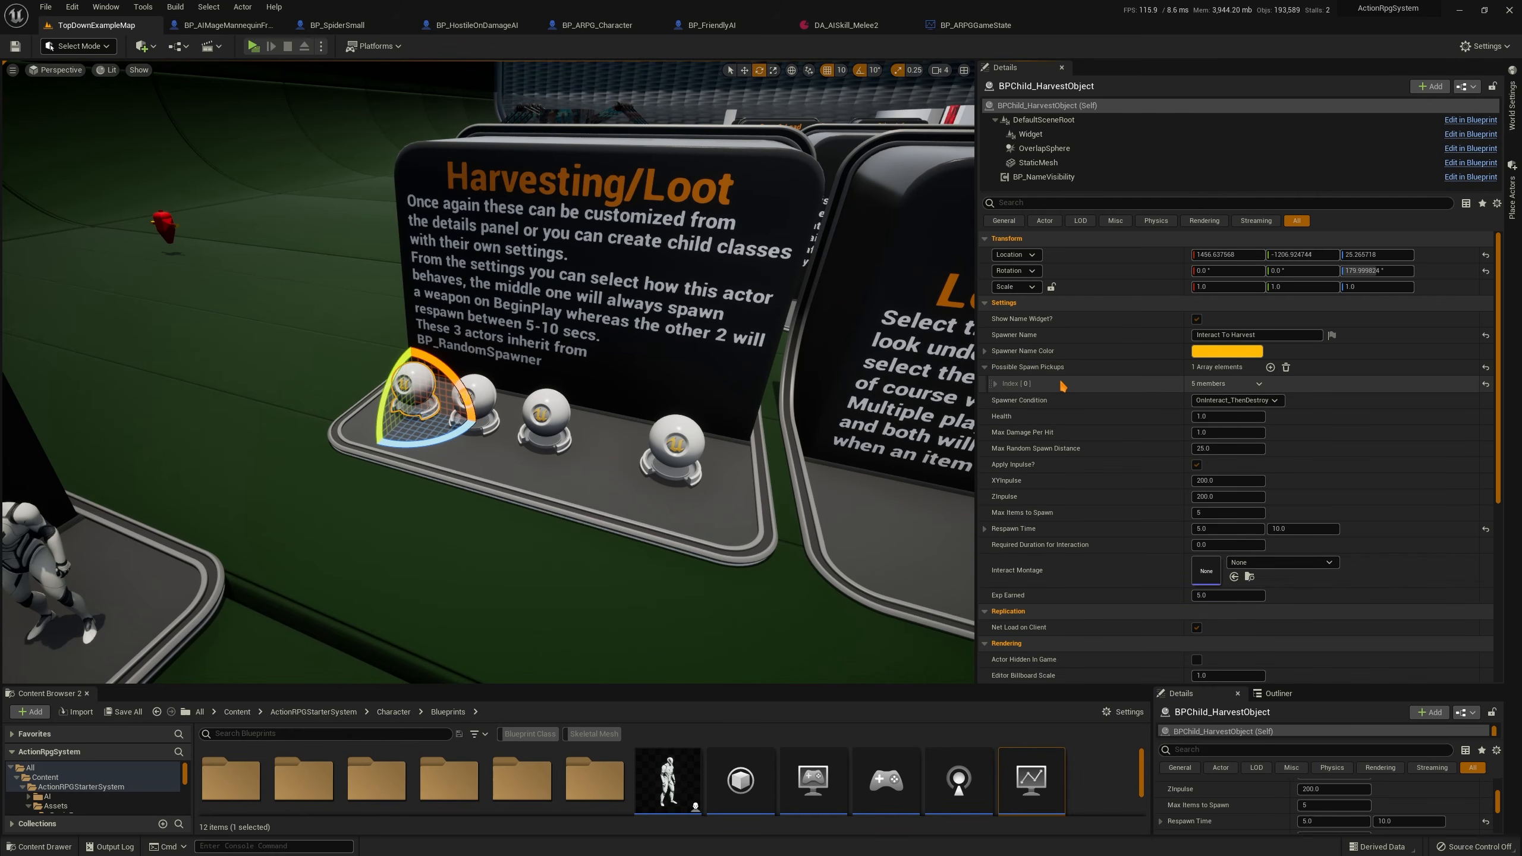
pyautogui.click(996, 383)
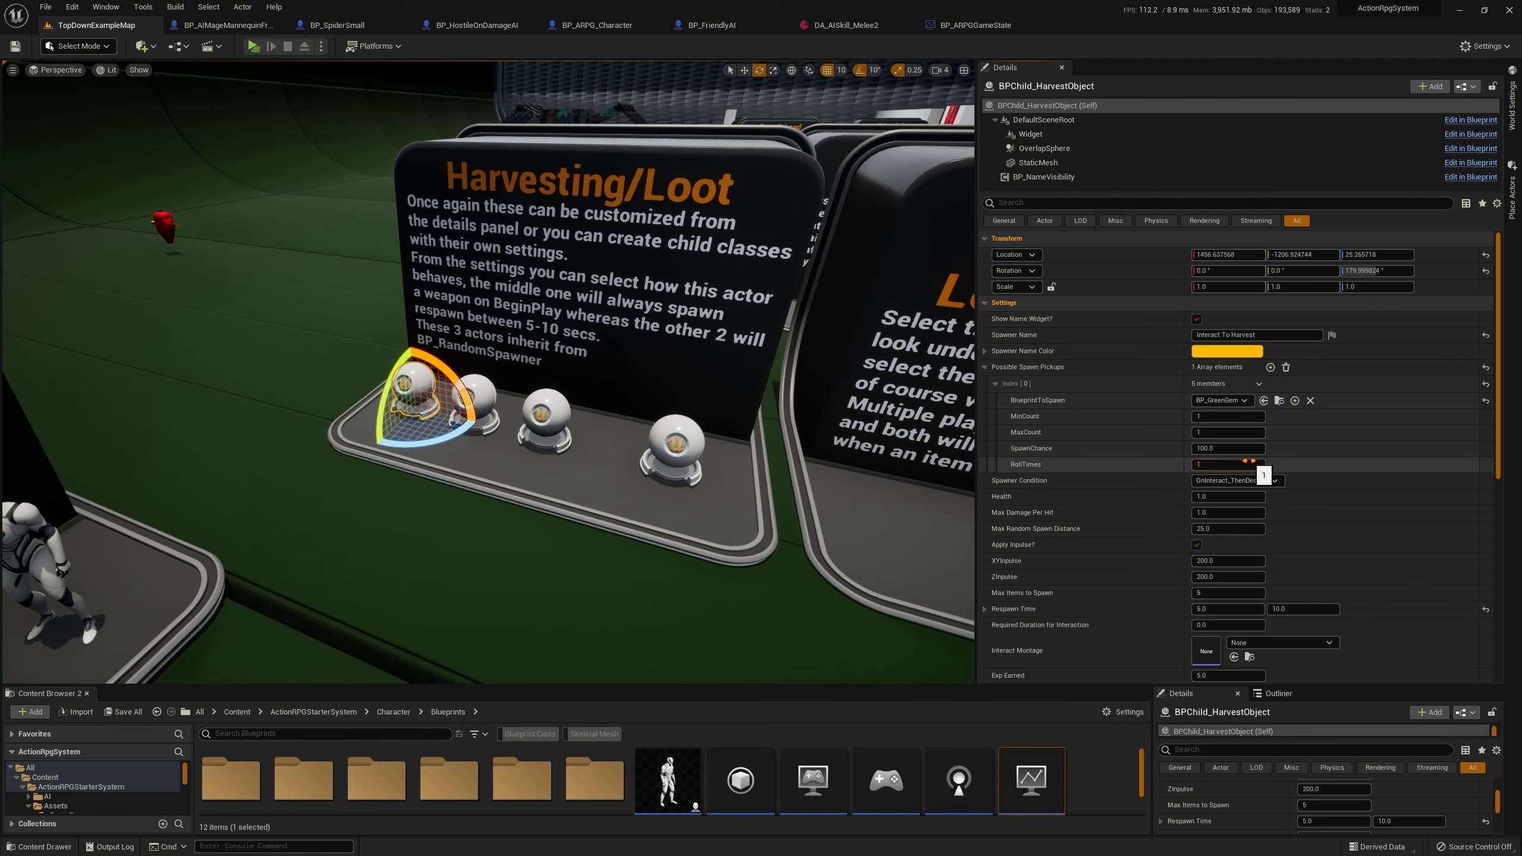
pyautogui.click(995, 384)
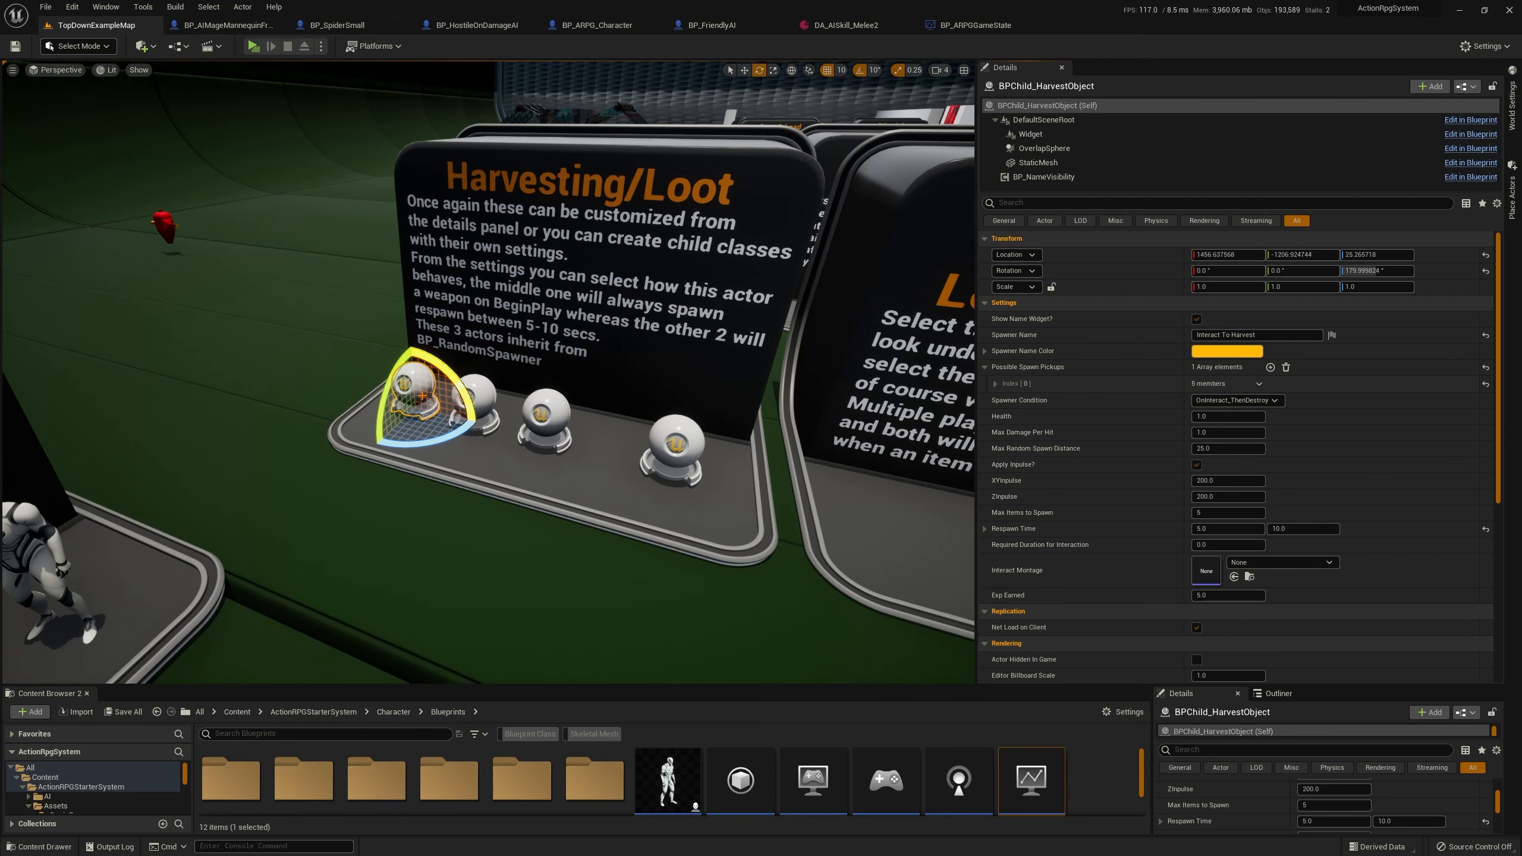
# Examine the available Spawner Condition options of the harvest object, including the OnHealthDepleted variants, without changing the selection
pyautogui.click(1217, 401)
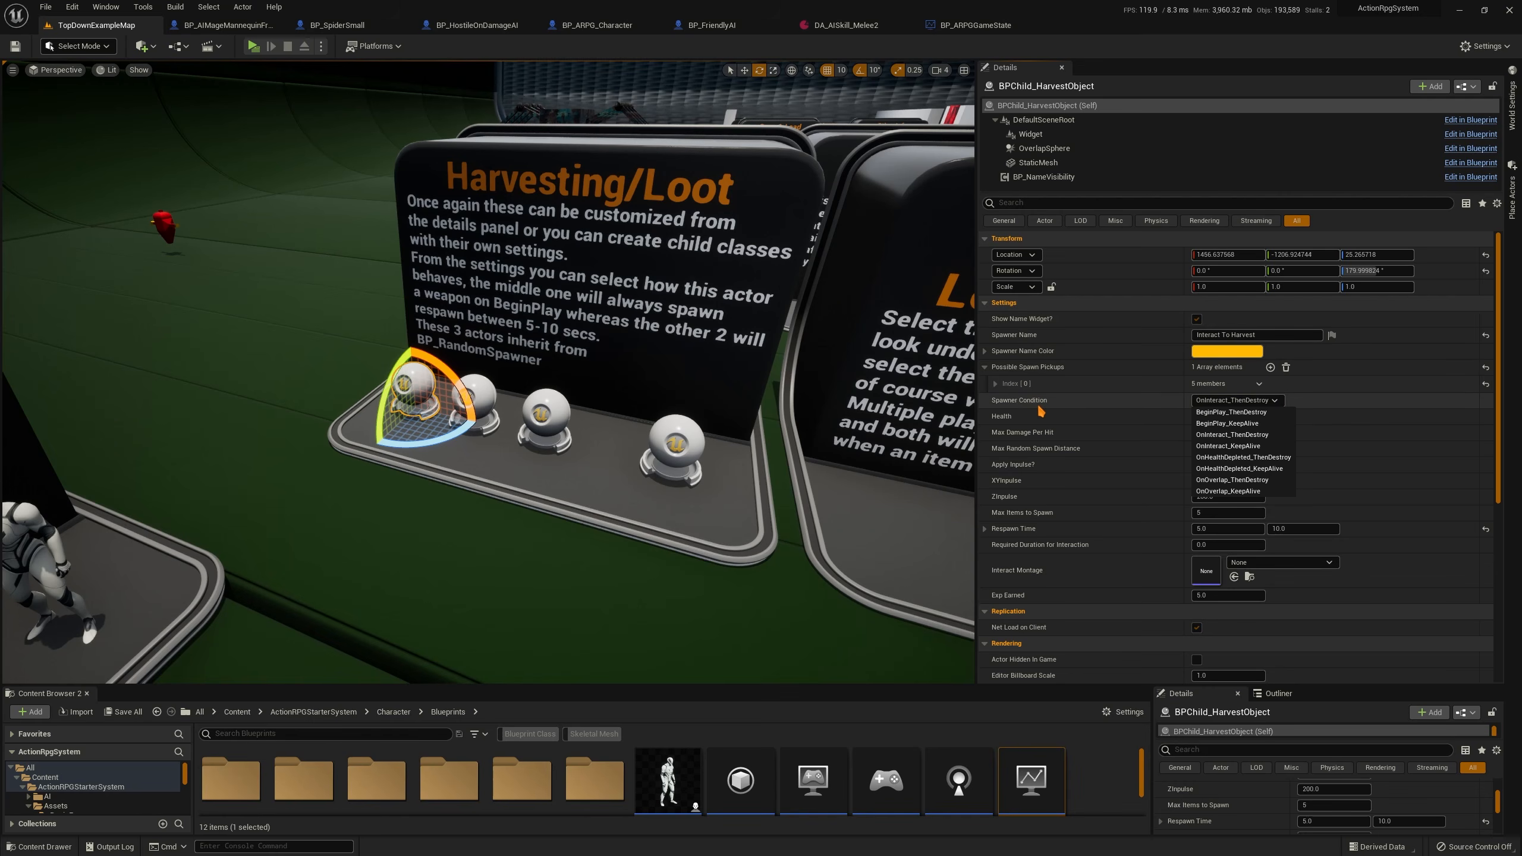
pyautogui.click(1073, 418)
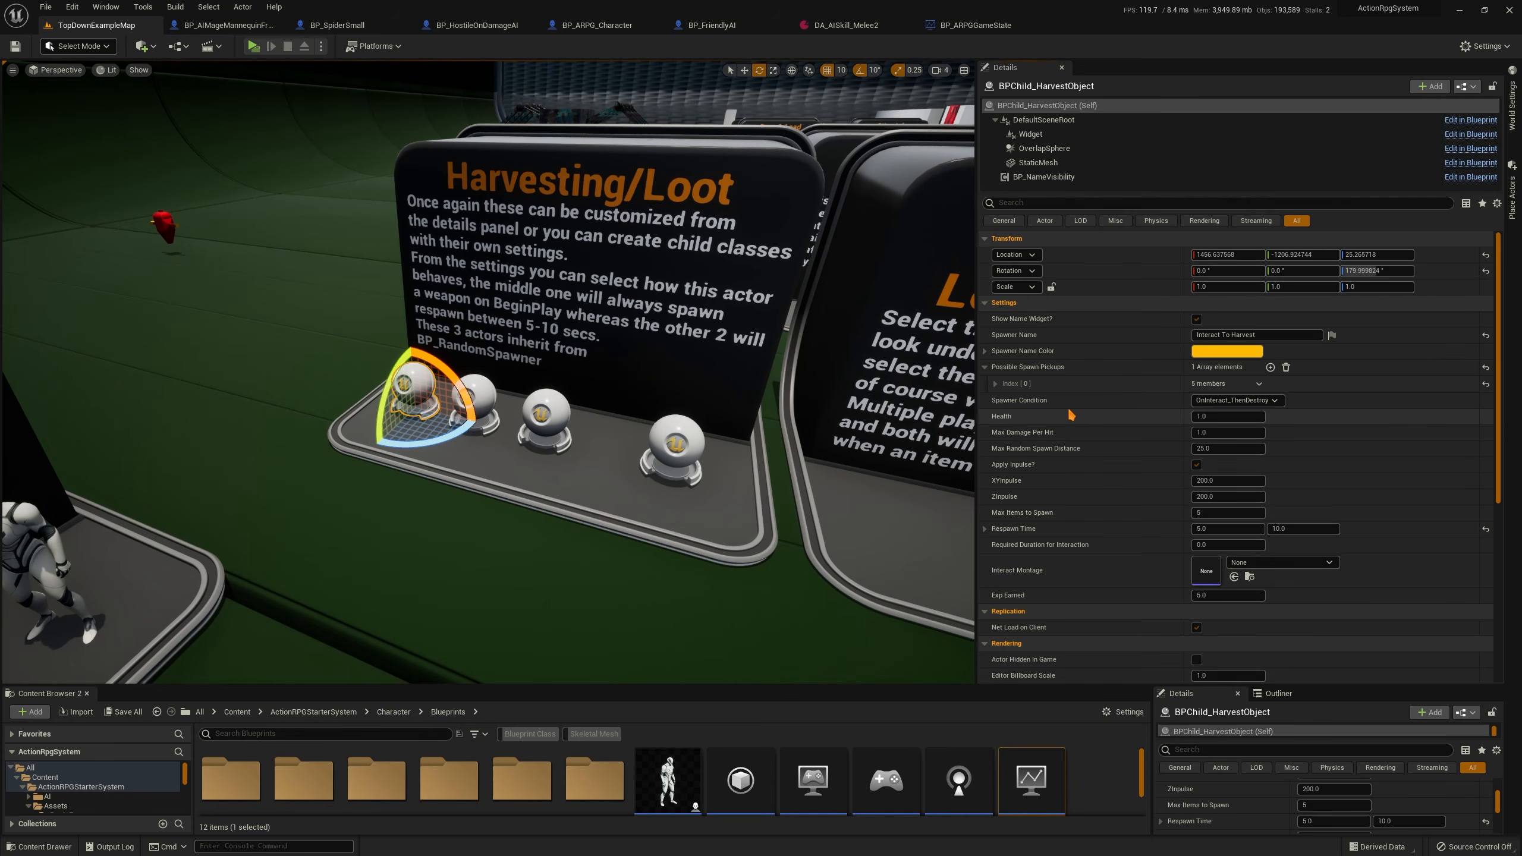
pyautogui.click(1245, 401)
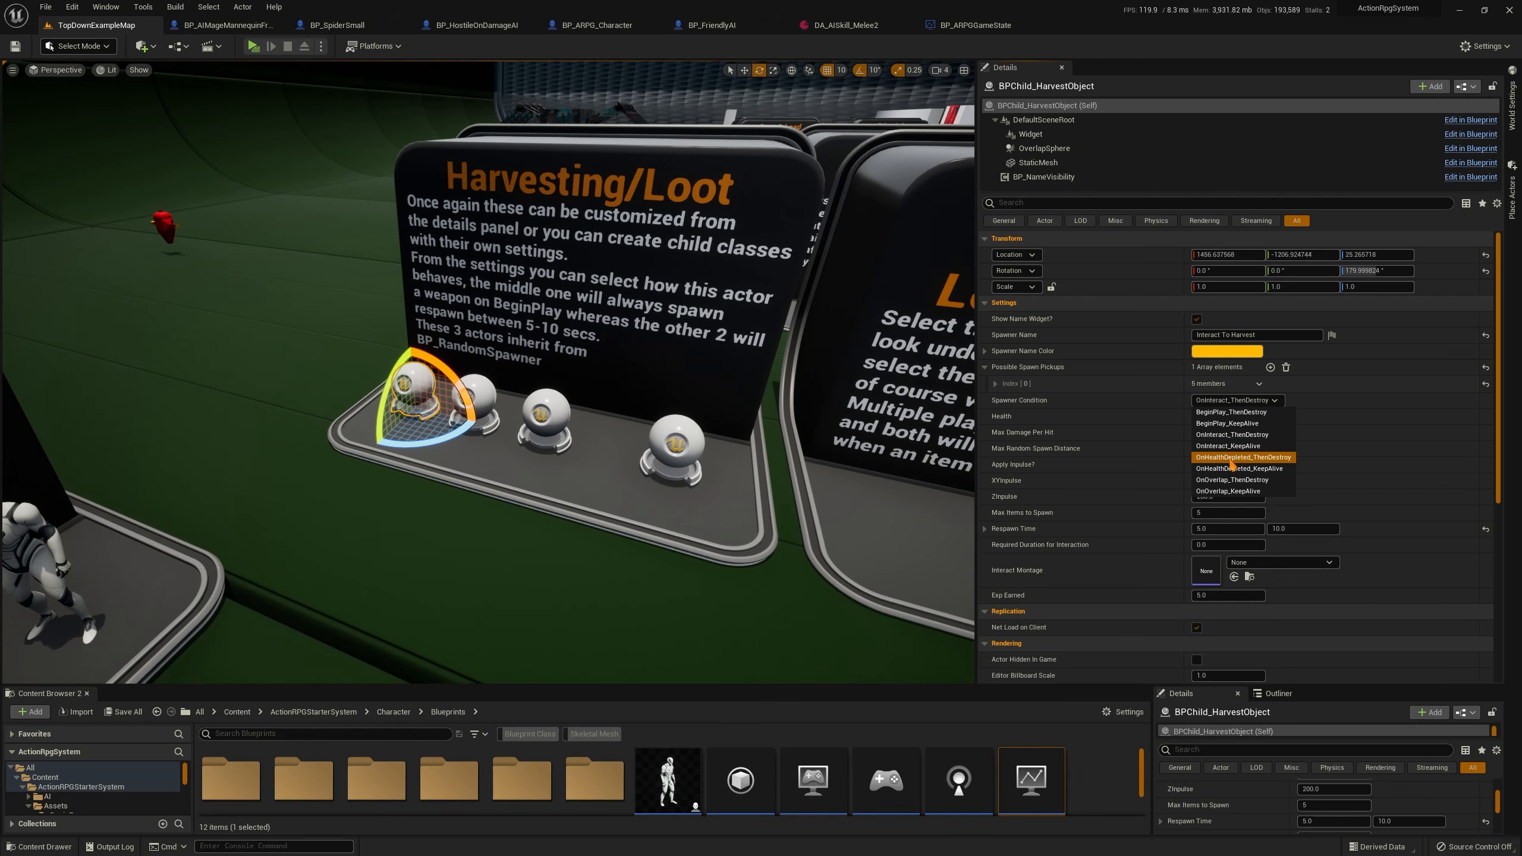
pyautogui.click(1084, 425)
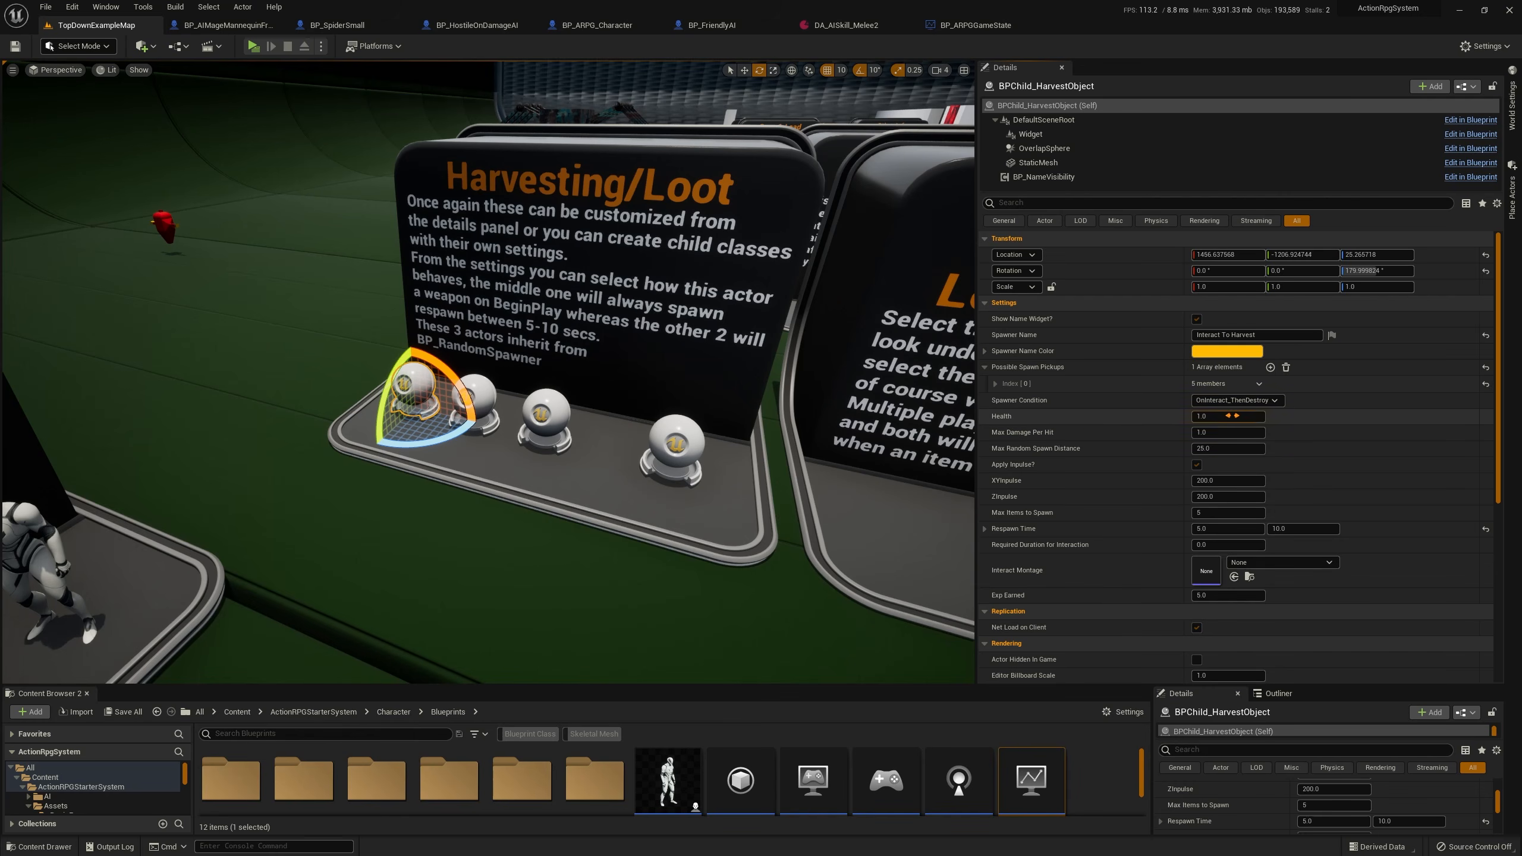
# Examine the Health, Max Damage Per Hit and Respawn Time settings of the harvest object
pyautogui.click(1202, 433)
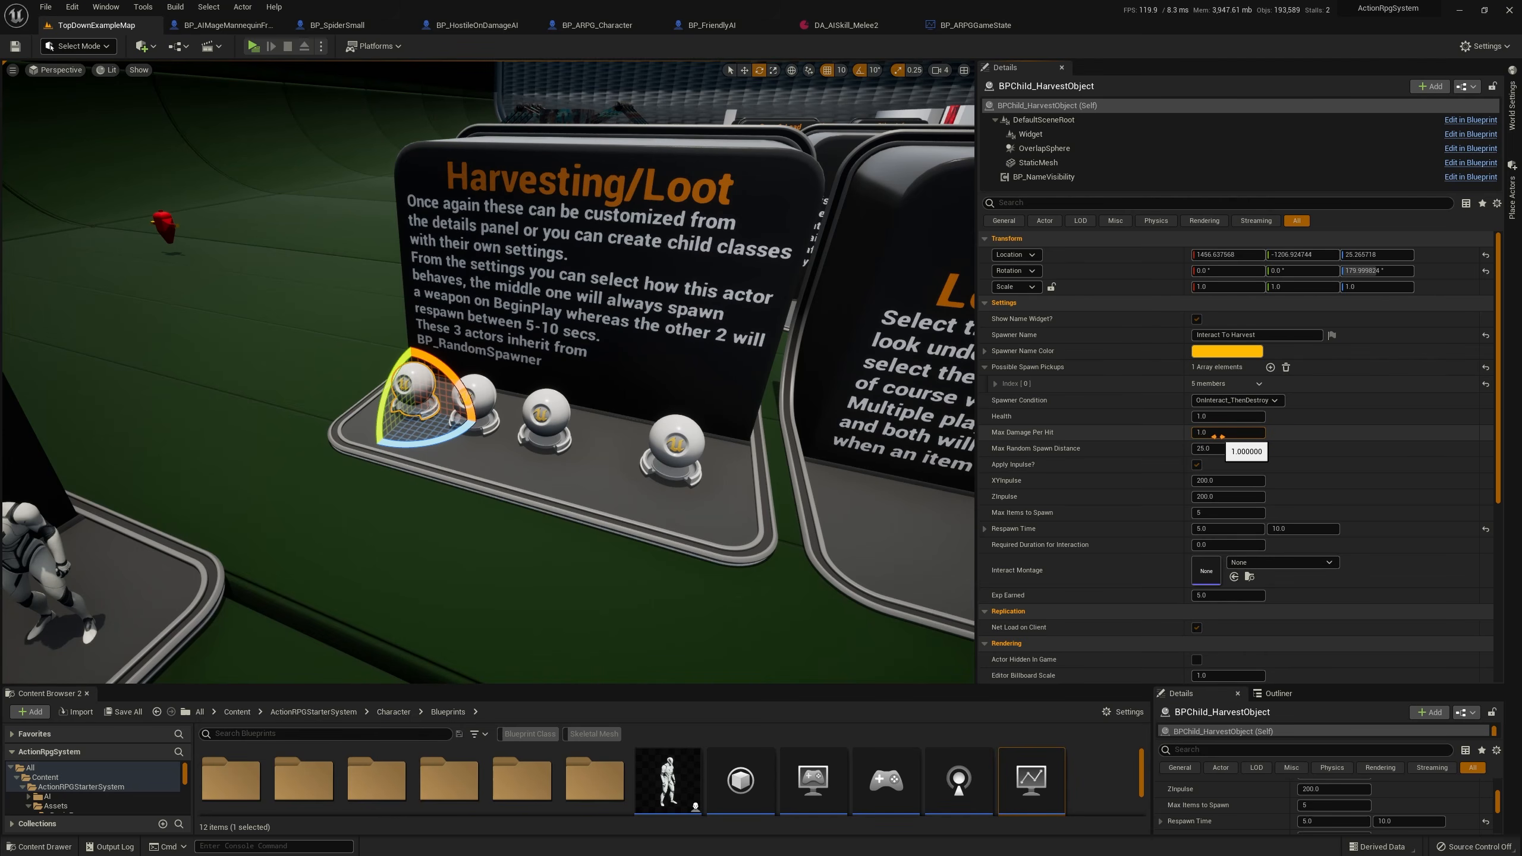
pyautogui.click(1206, 417)
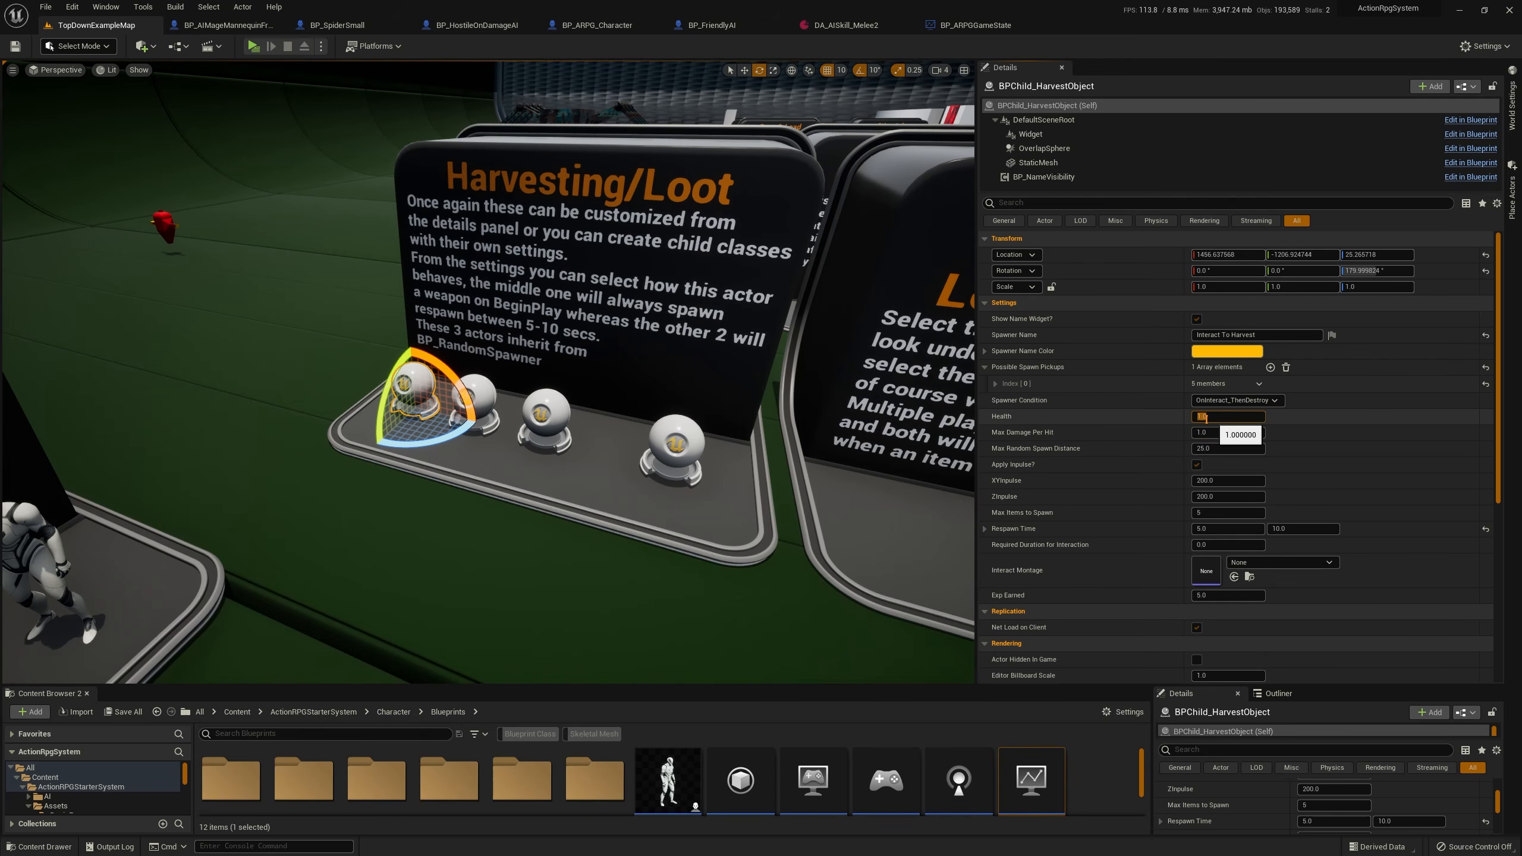
pyautogui.click(1081, 425)
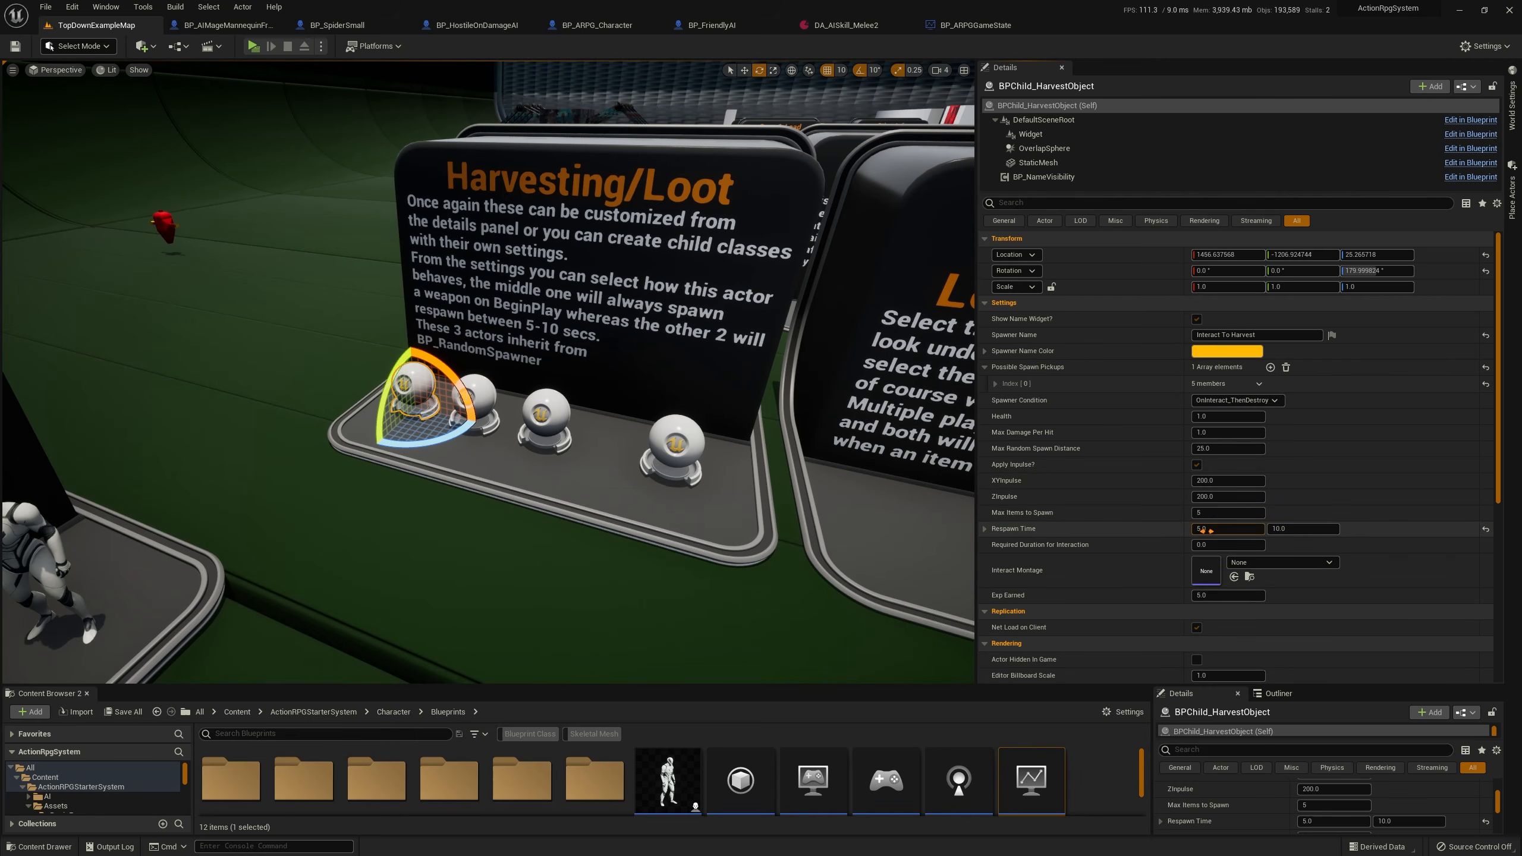
# Compare the first two harvest spheres' settings at the Harvesting/Loot stand, and examine the remaining properties of the first
pyautogui.click(473, 399)
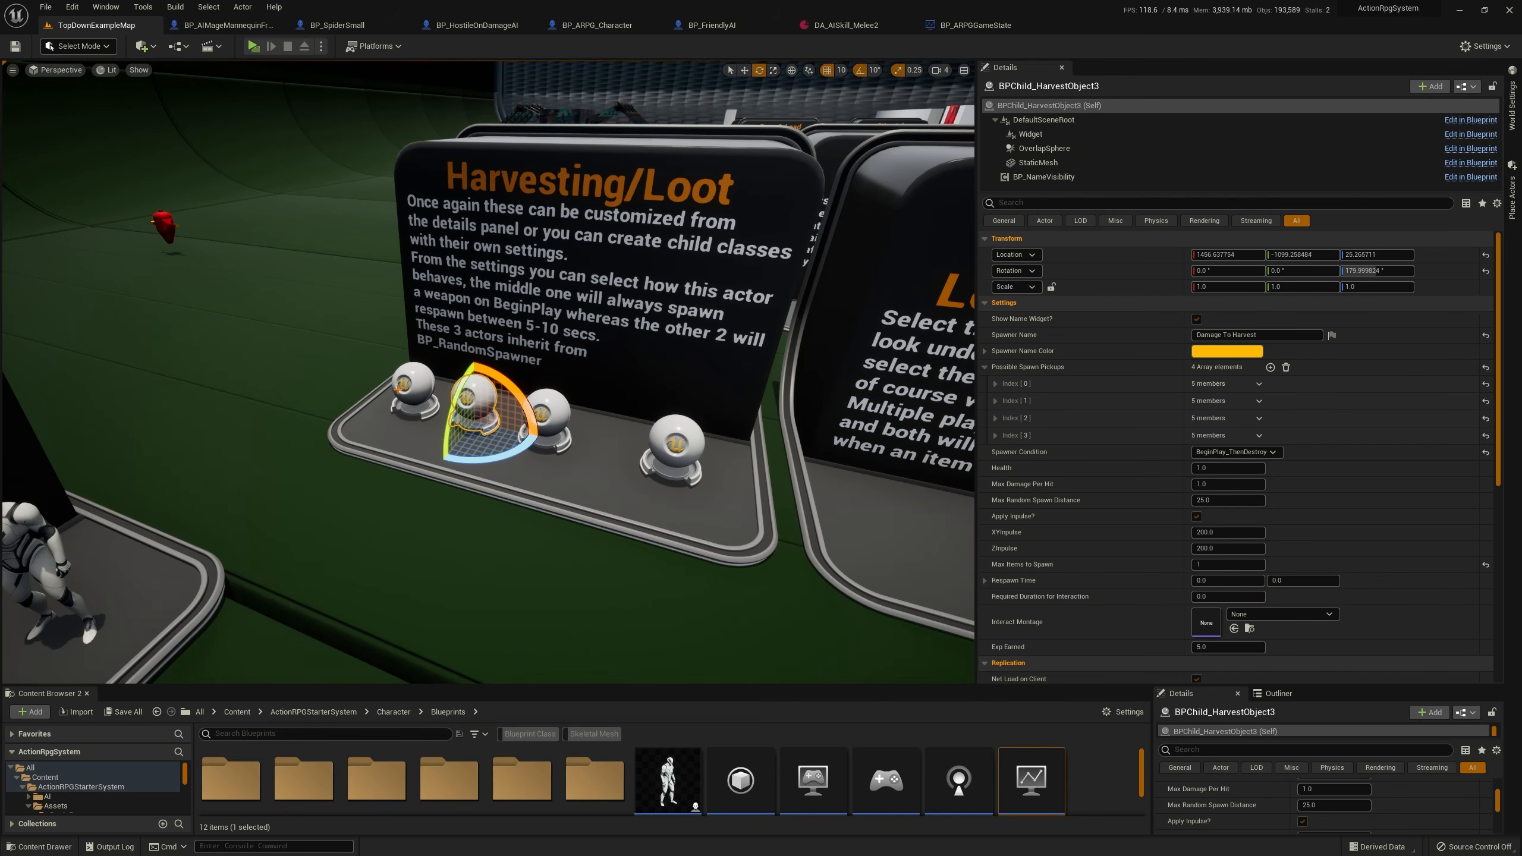
pyautogui.click(408, 387)
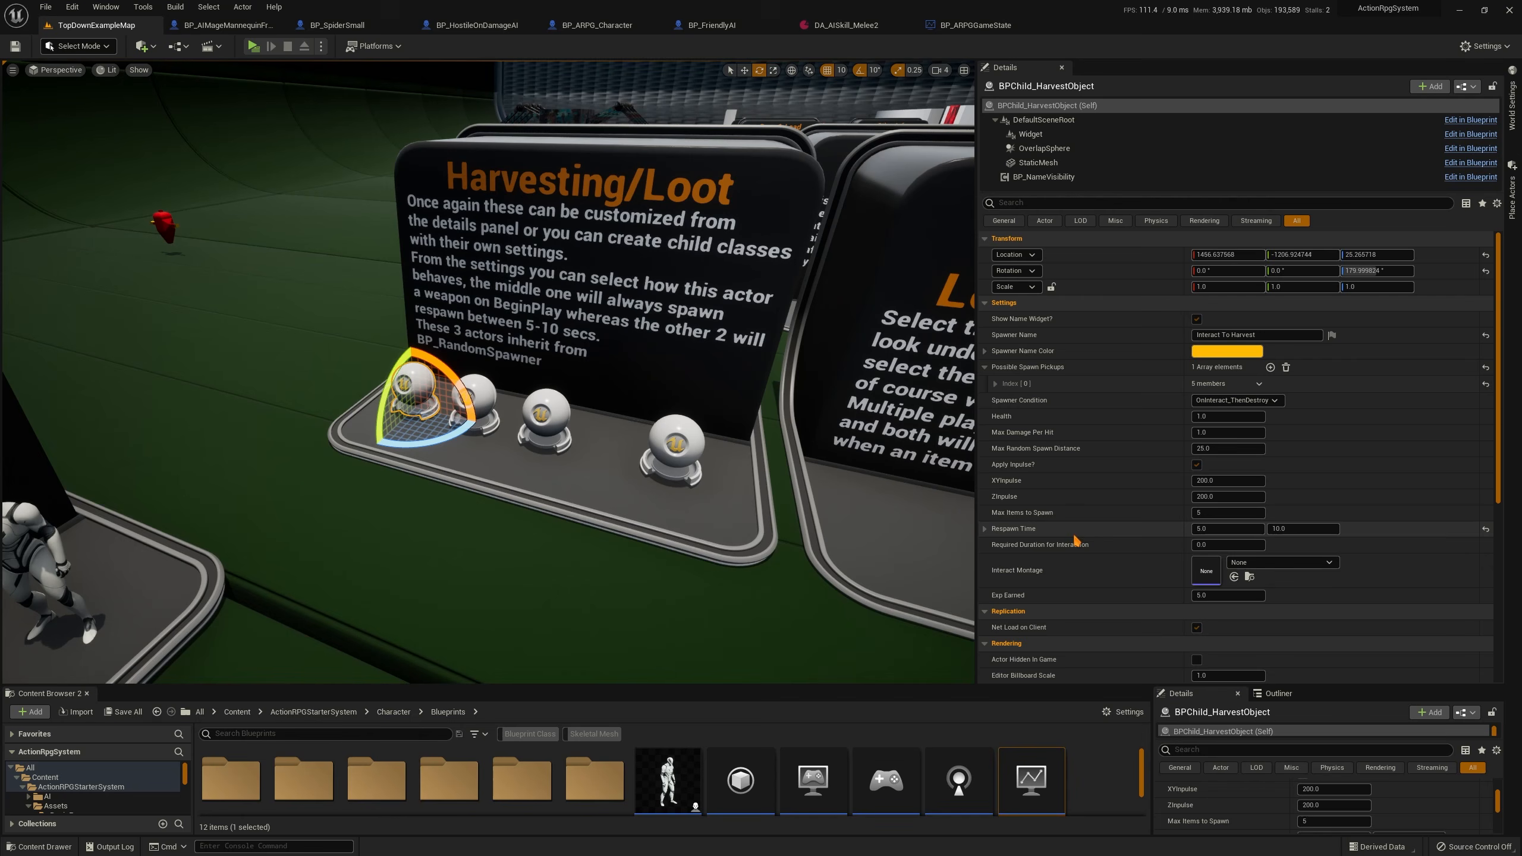
pyautogui.scroll(-1, 1226, 522)
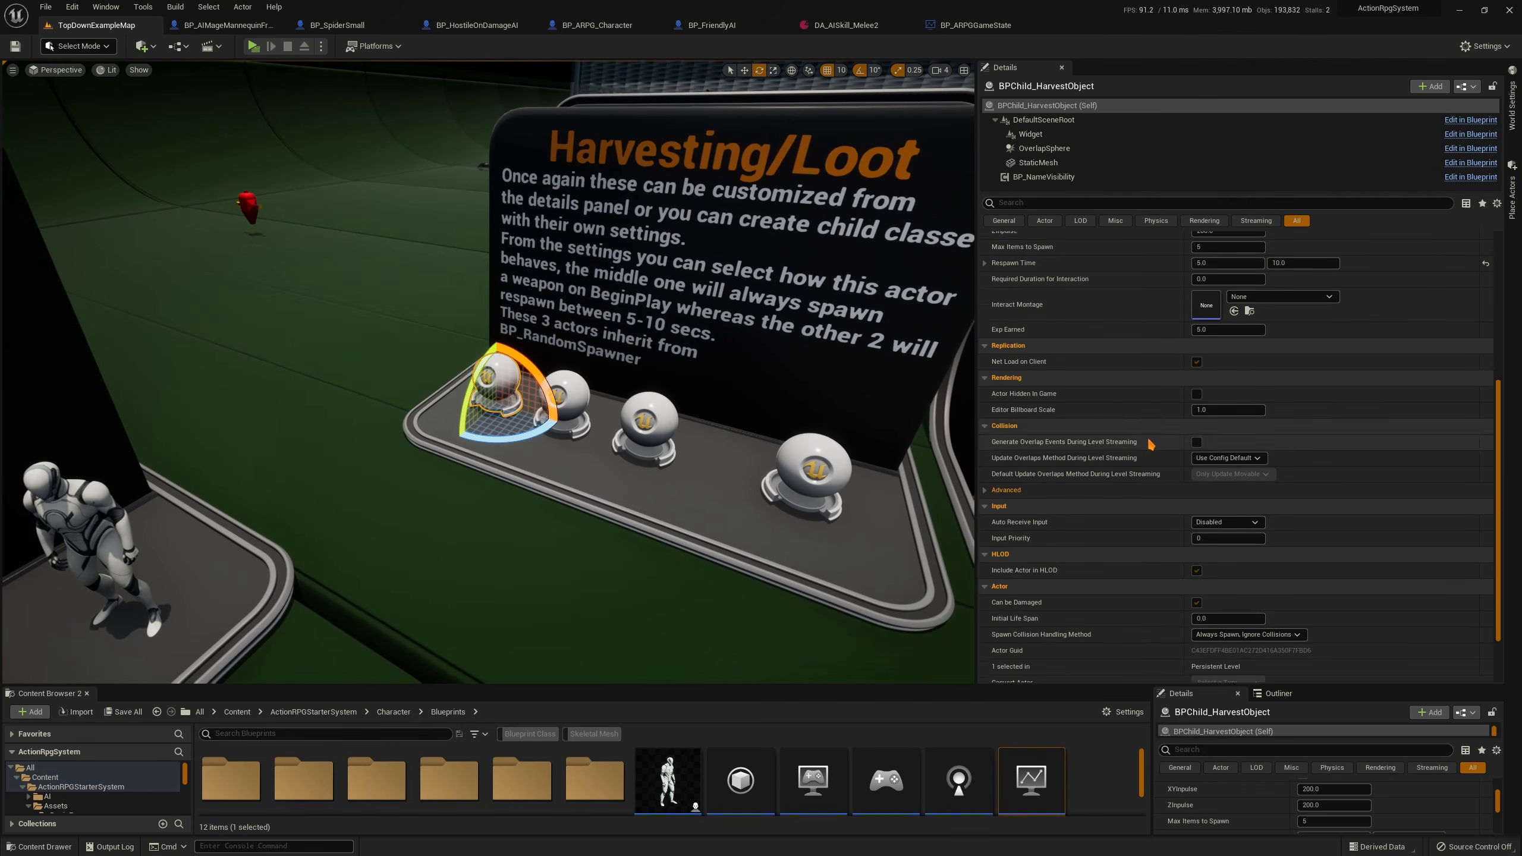
pyautogui.scroll(-3, 1089, 504)
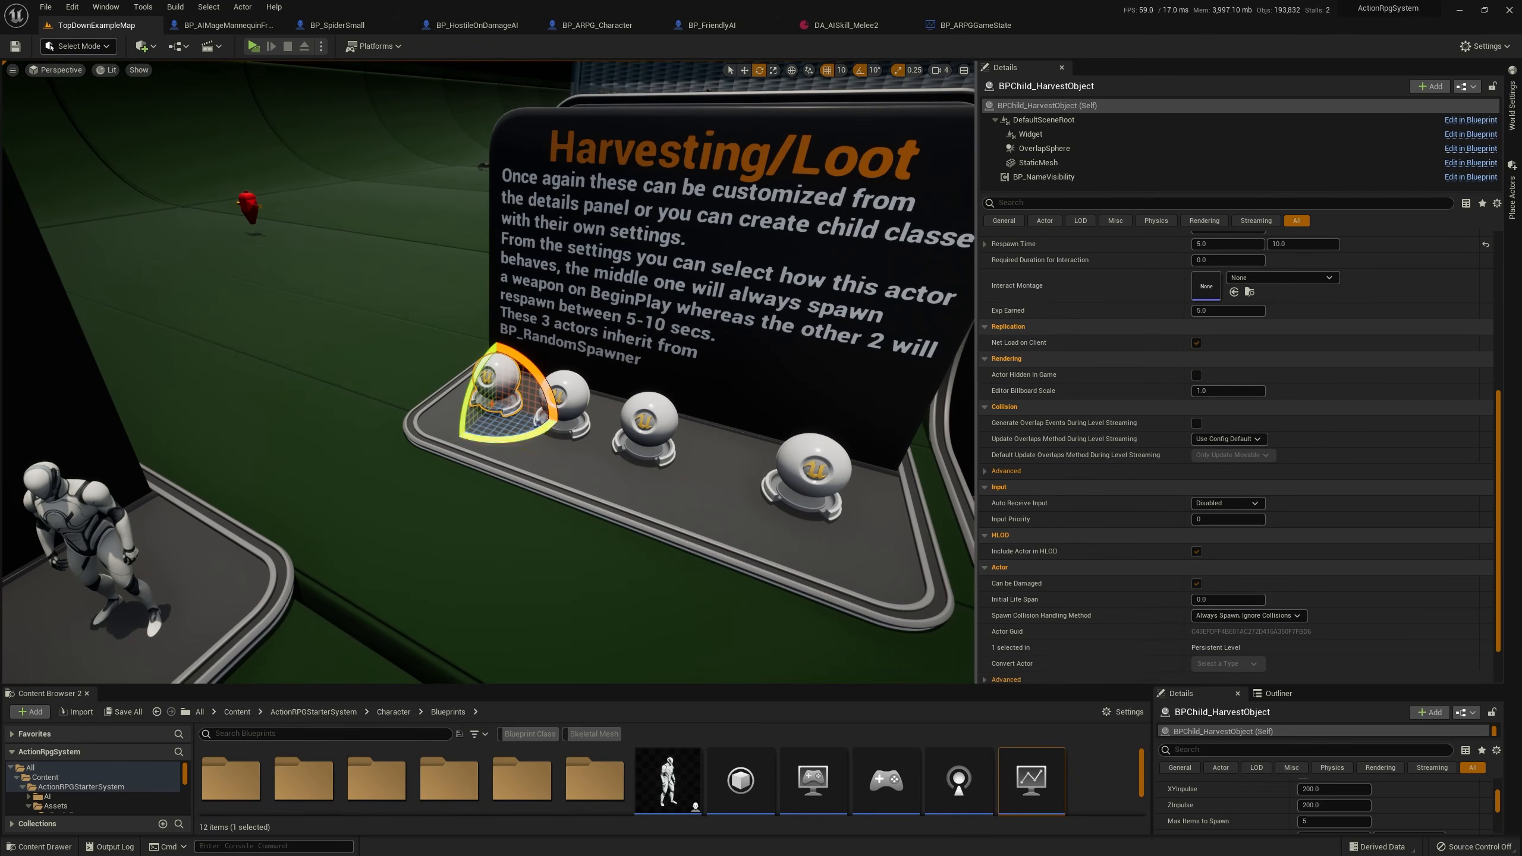
pyautogui.scroll(3, 1092, 446)
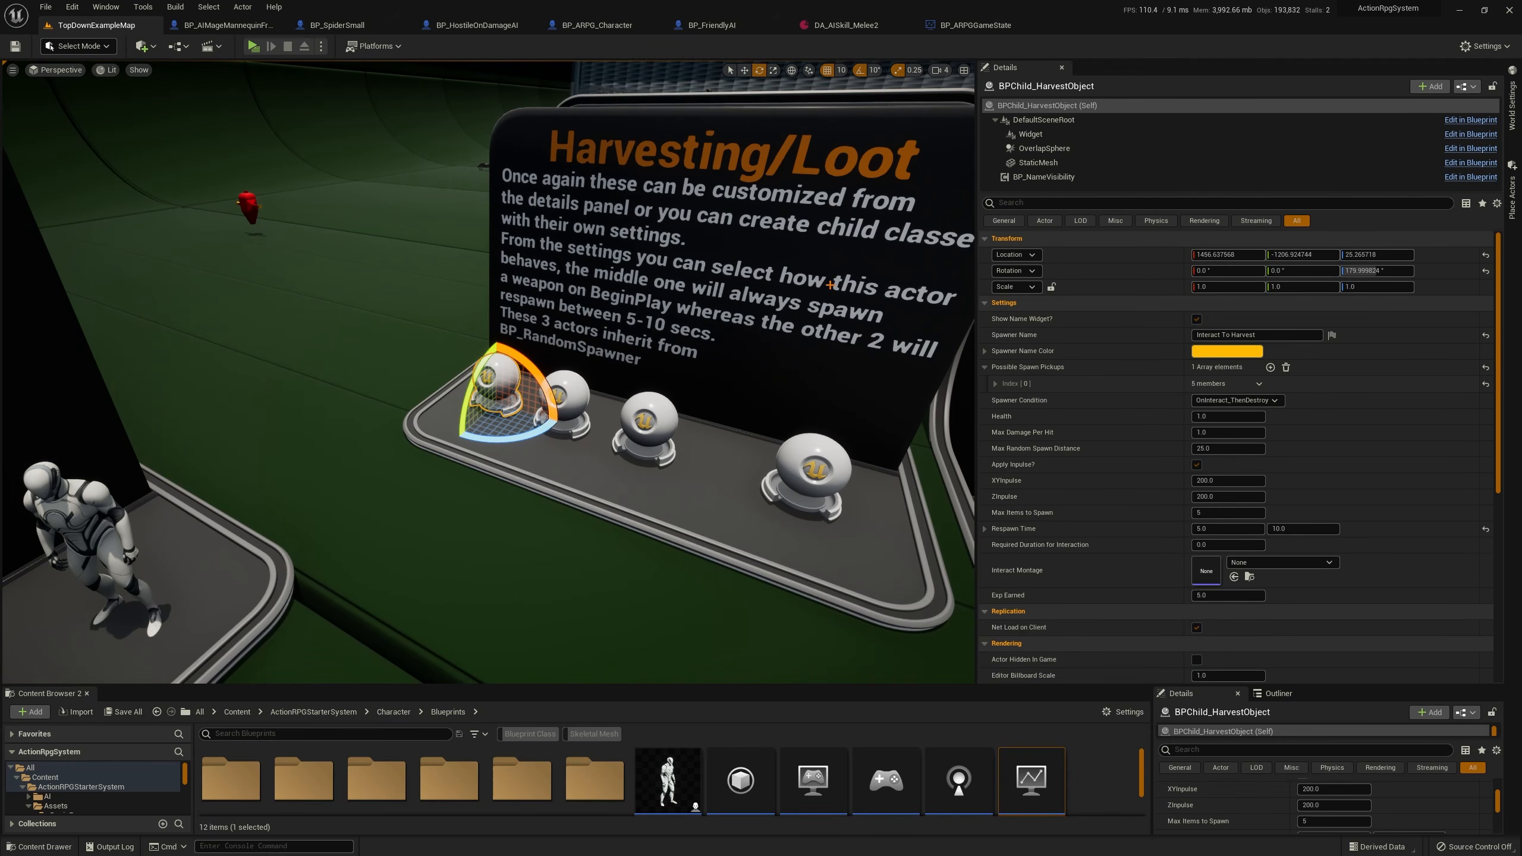
pyautogui.moveTo(818, 370)
pyautogui.mouseDown(button='right')
pyautogui.moveTo(827, 342)
pyautogui.moveTo(809, 383)
pyautogui.moveTo(869, 390)
pyautogui.moveTo(800, 383)
pyautogui.mouseUp(button='right')
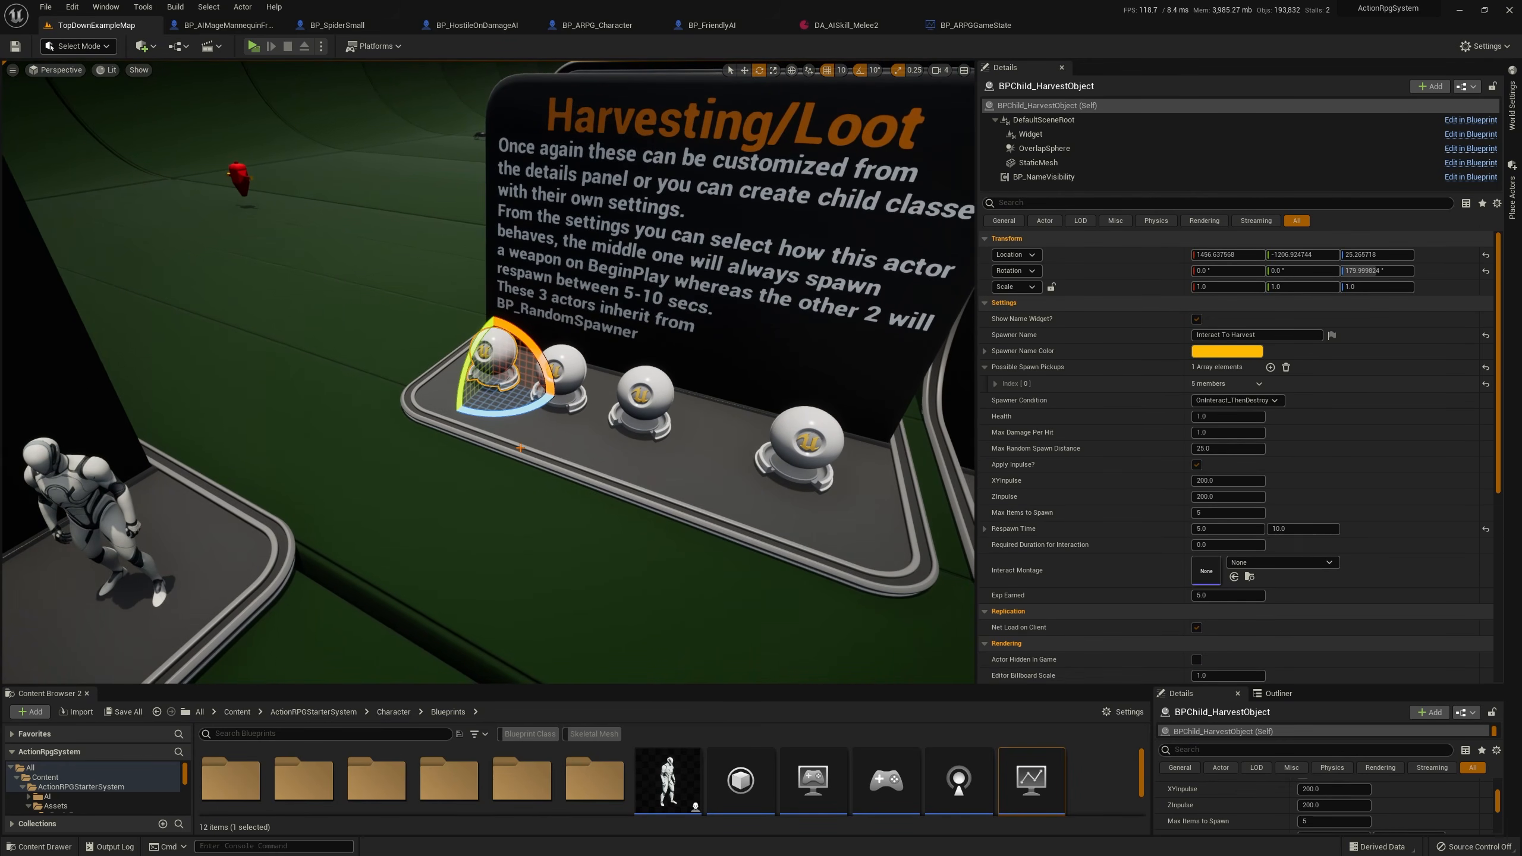
# Open the harvest object's Blueprint, search its variables for "requi", make RequiredInteractItem instance editable, and compile
pyautogui.hotkey('ctrl', 'e')
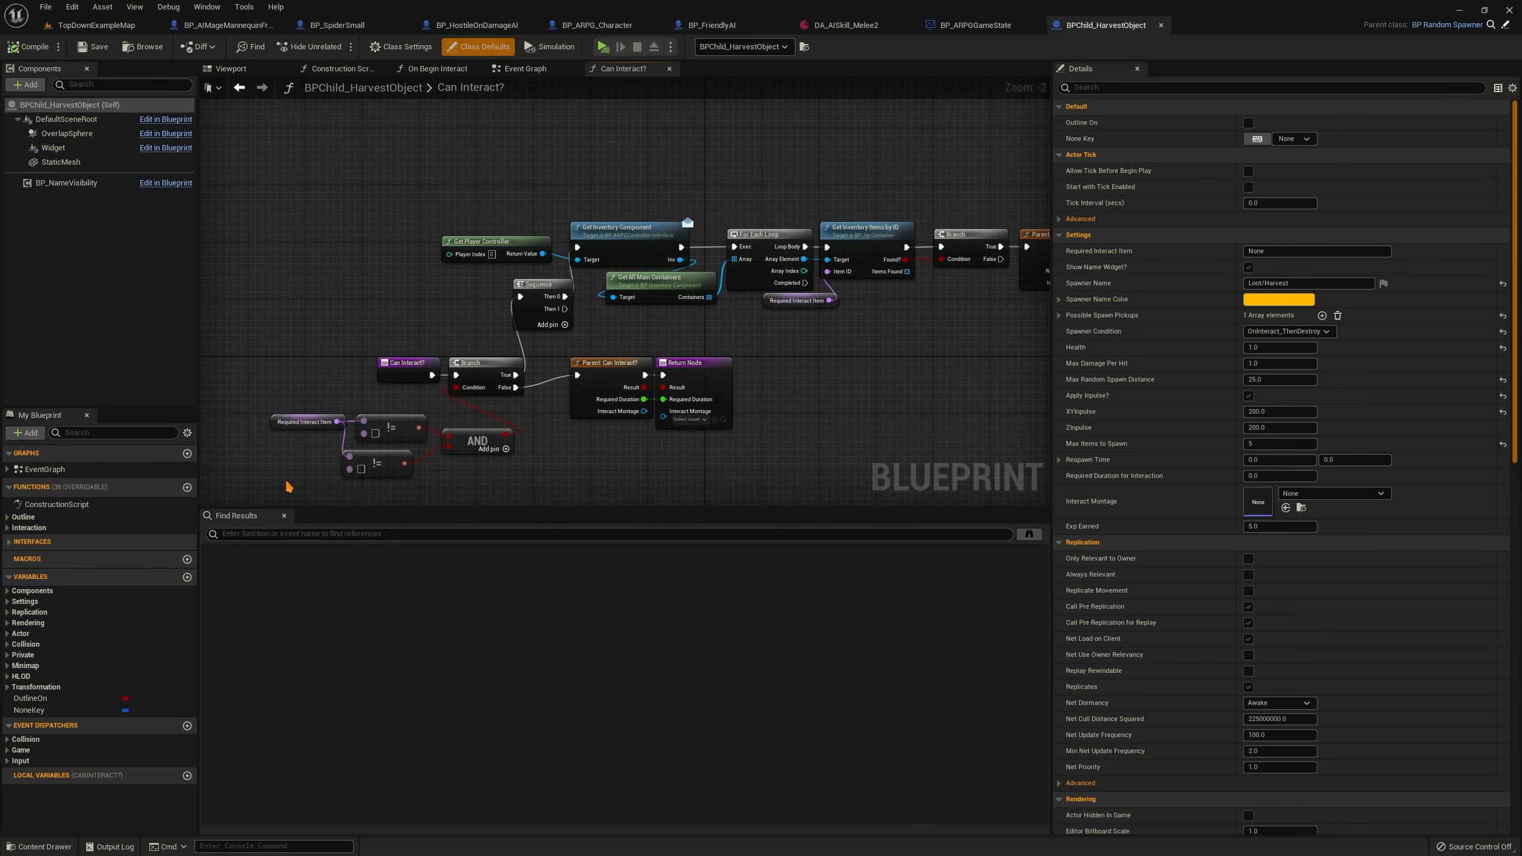
pyautogui.click(297, 422)
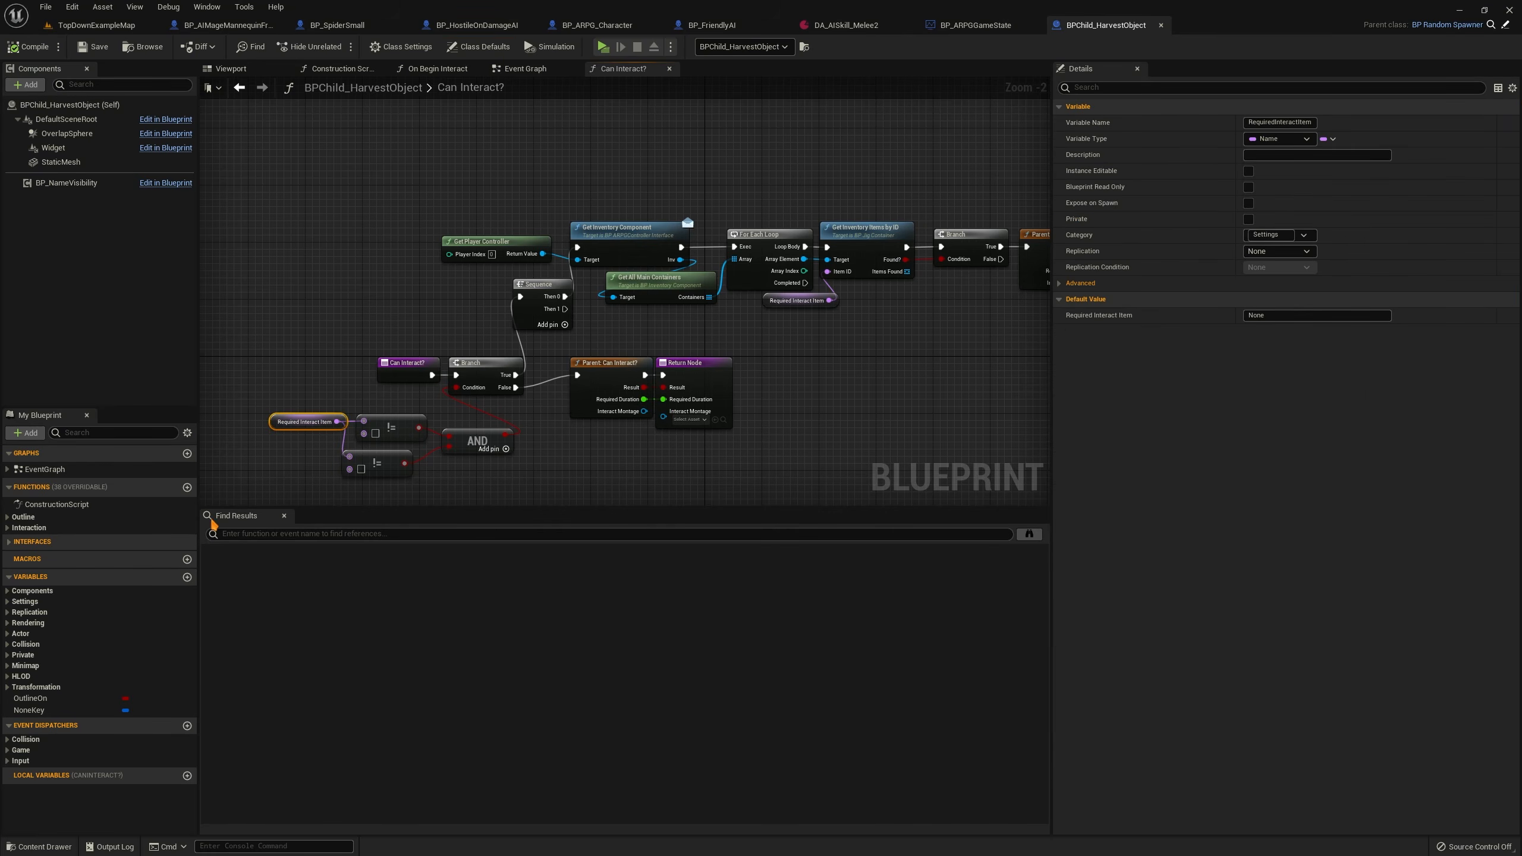
pyautogui.click(105, 432)
pyautogui.write('requi')
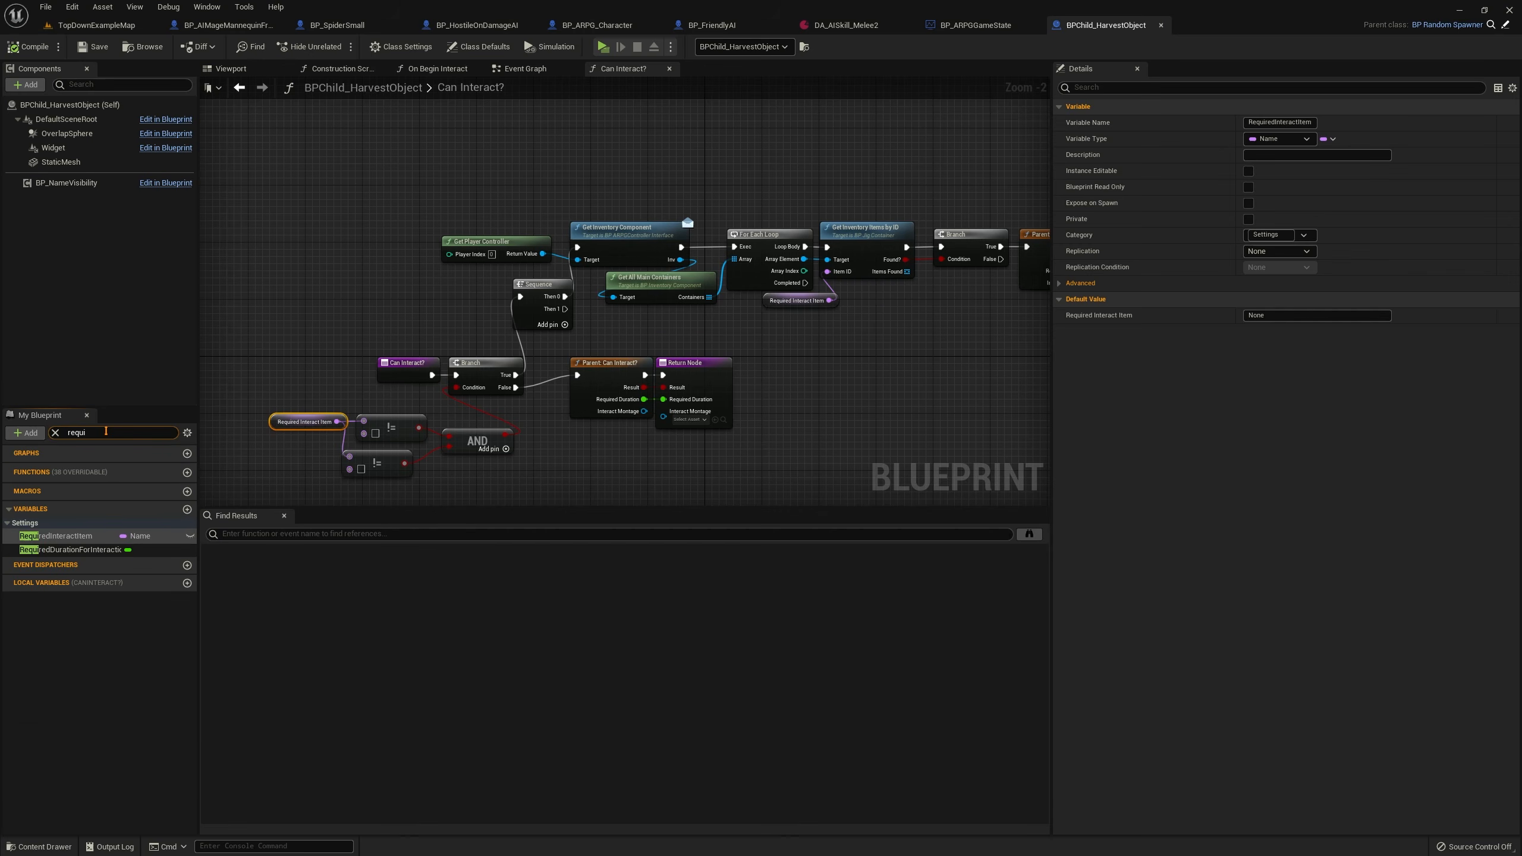
pyautogui.click(189, 537)
pyautogui.click(96, 550)
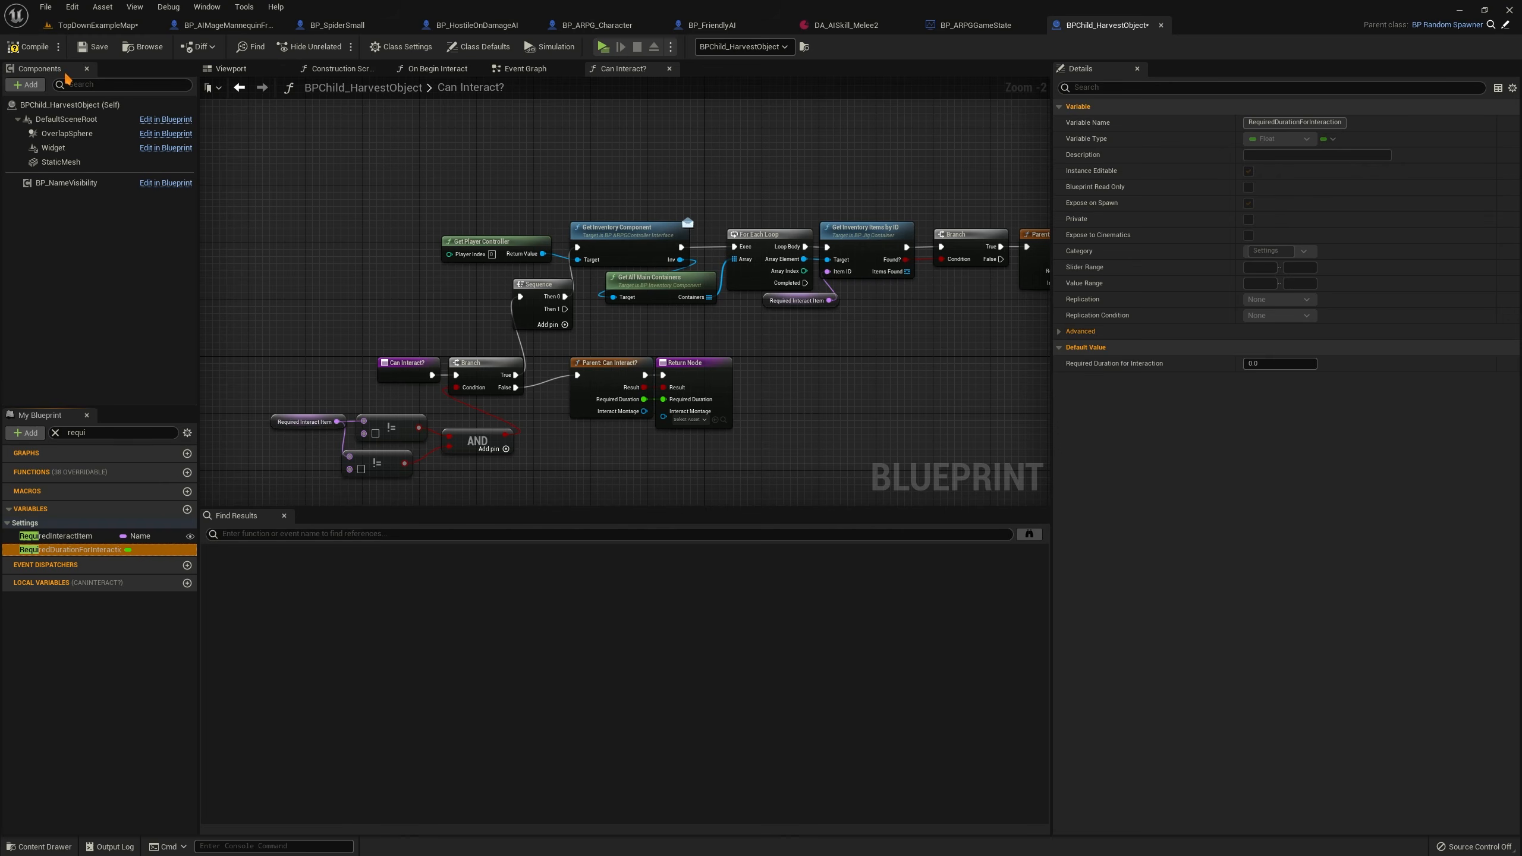
pyautogui.click(33, 46)
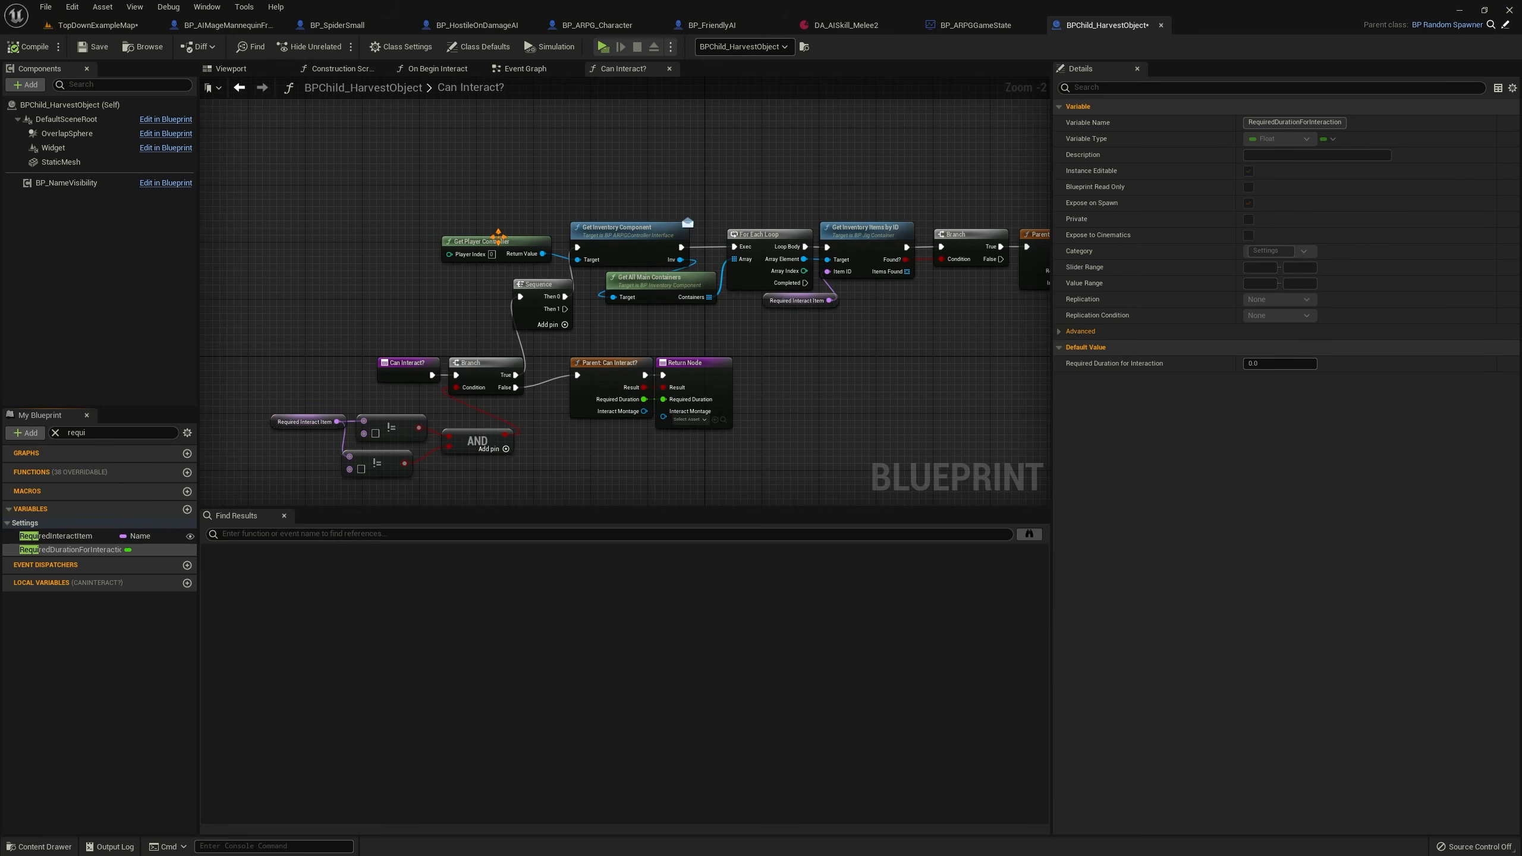
# Try Axe as the Required Interact Item of the first harvest sphere in TopDownExampleMap, and reset it to its default
pyautogui.click(113, 25)
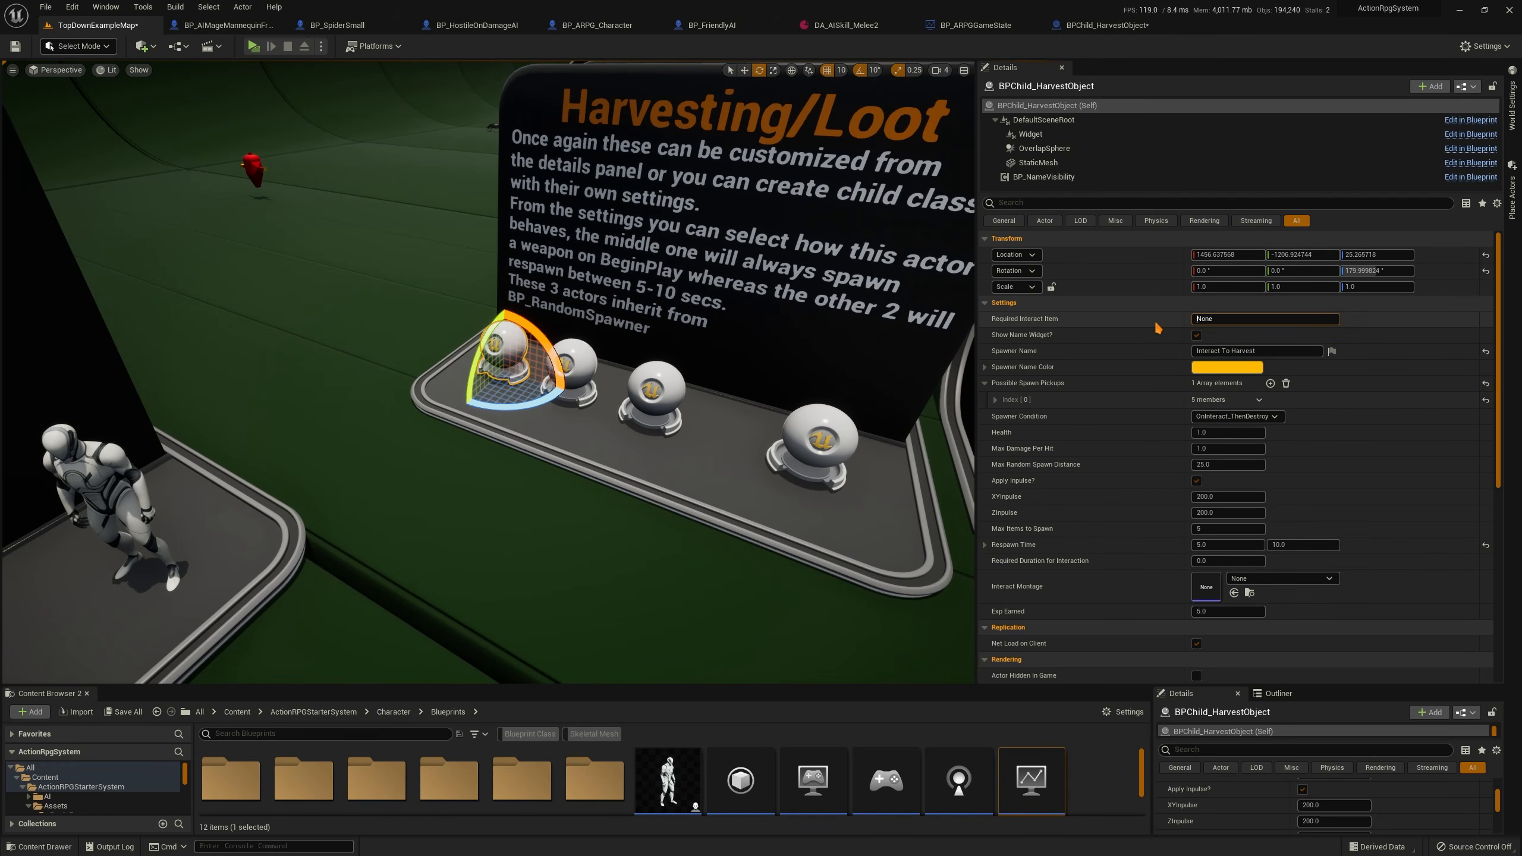
pyautogui.click(1243, 323)
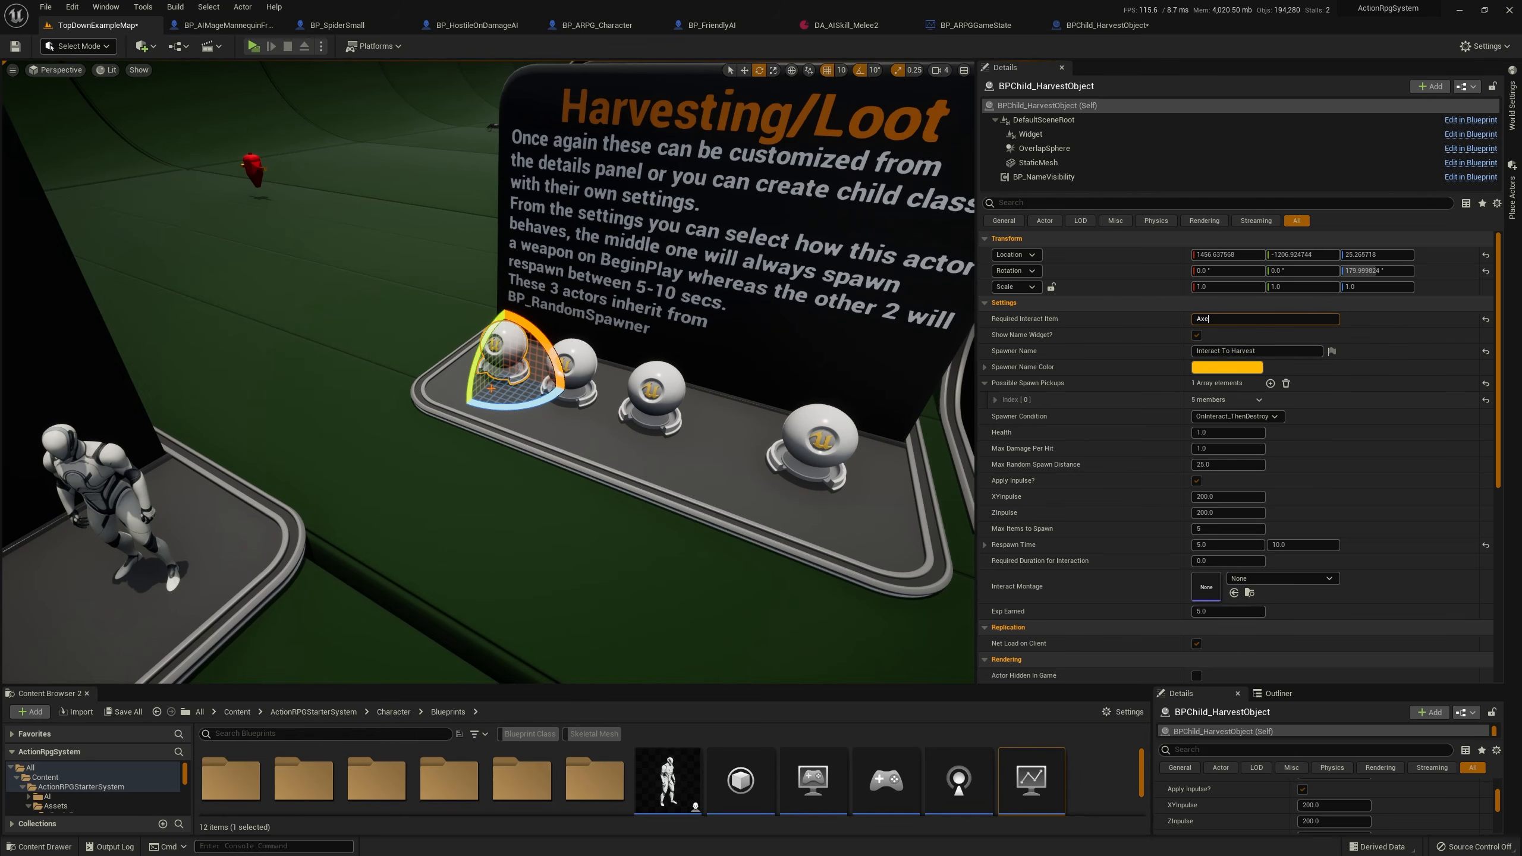
pyautogui.click(1486, 319)
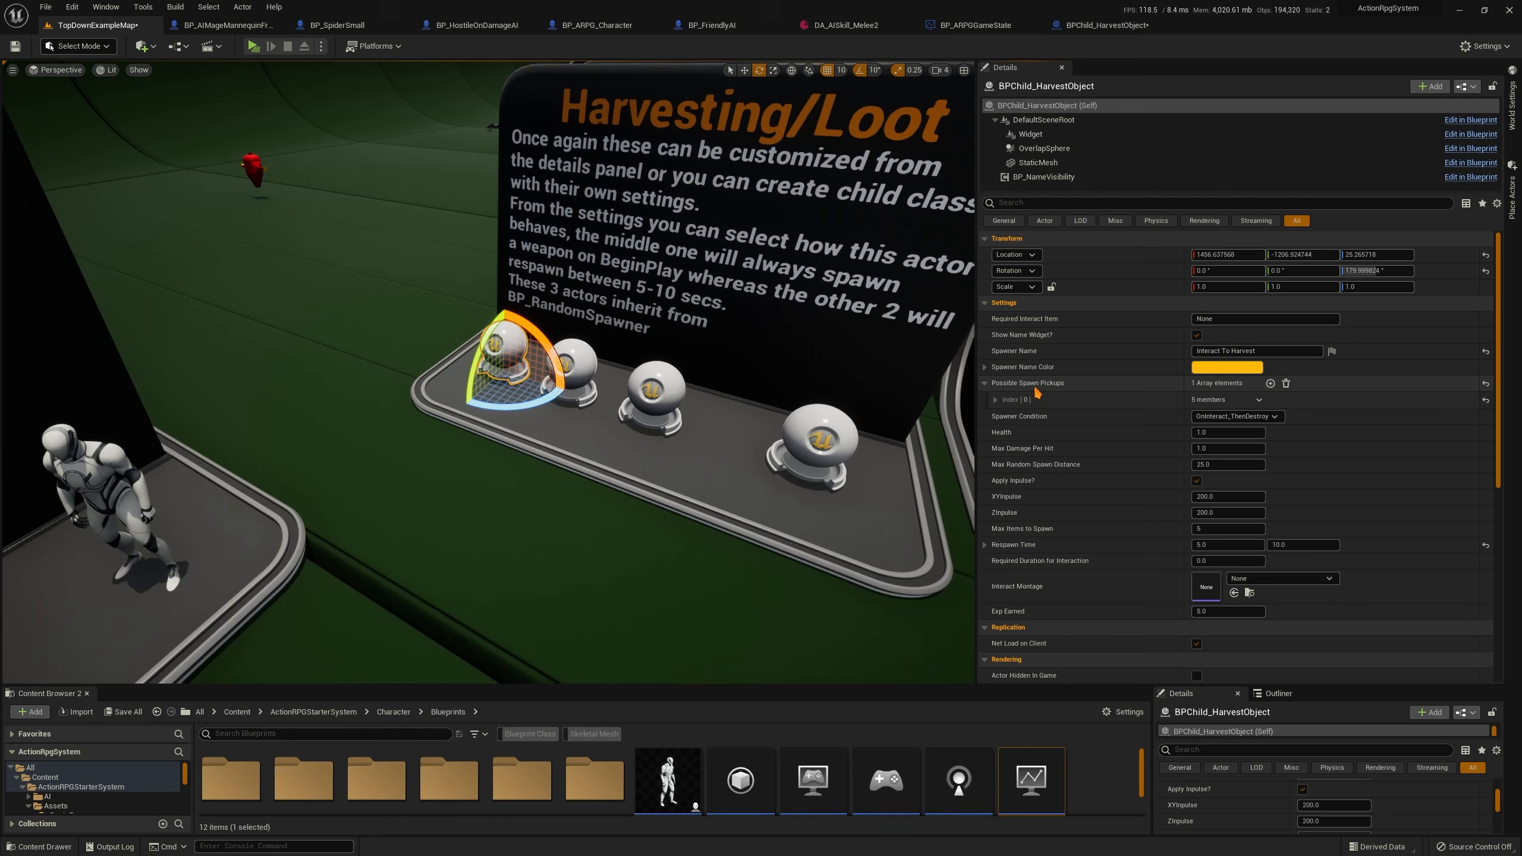
# Select the red box at the Lootable container stand and examine its container settings
pyautogui.moveTo(488, 372)
pyautogui.mouseDown(button='right')
pyautogui.moveTo(456, 372)
pyautogui.moveTo(617, 330)
pyautogui.moveTo(668, 339)
pyautogui.moveTo(474, 380)
pyautogui.mouseUp(button='right')
pyautogui.press('Escape')
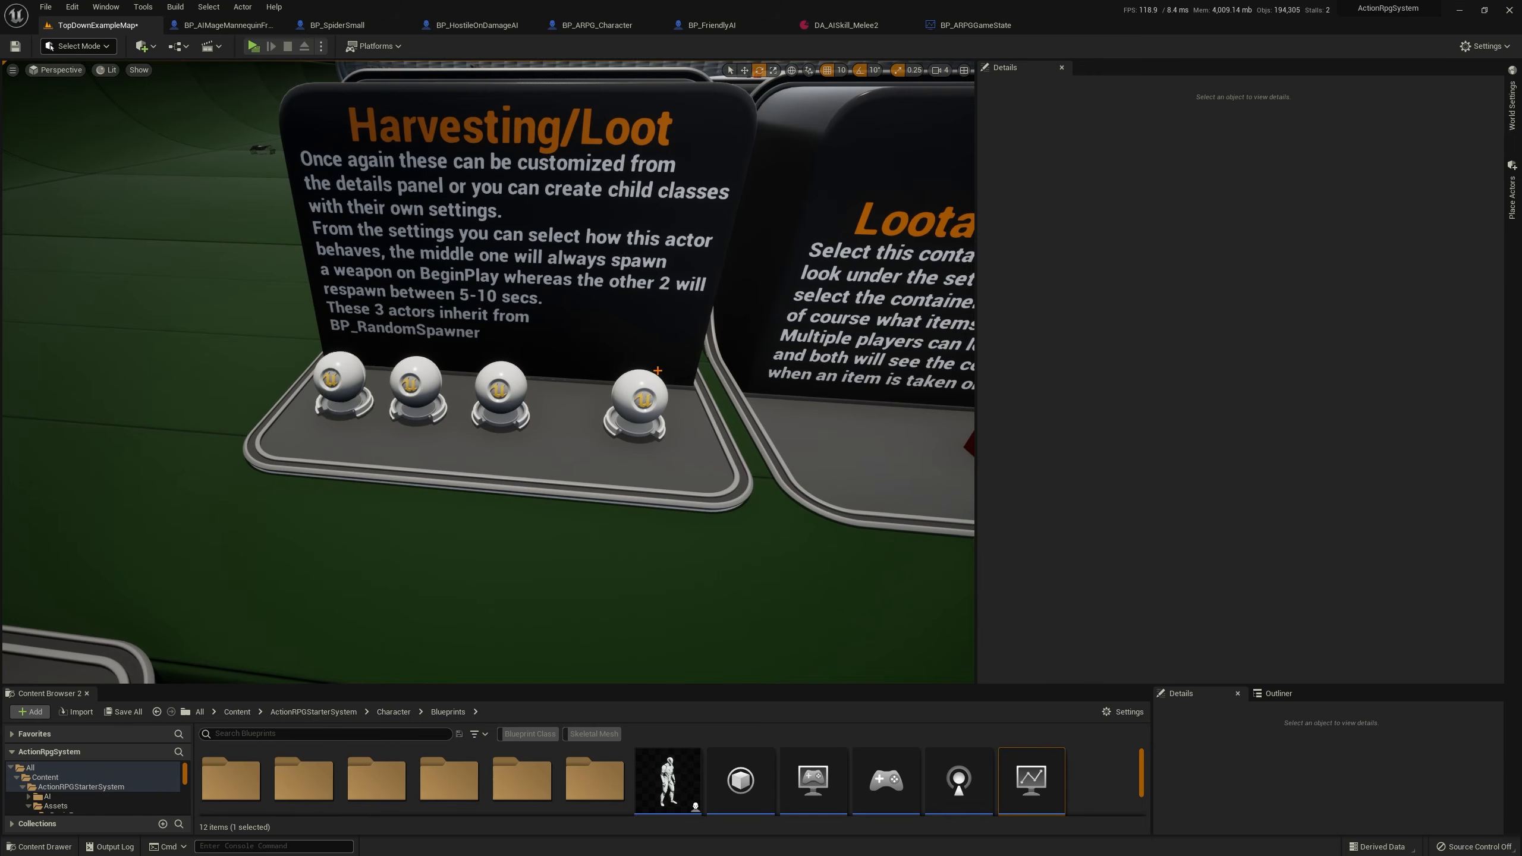
pyautogui.moveTo(659, 372); pyautogui.dragTo(480, 423, button='right')
pyautogui.click(480, 424)
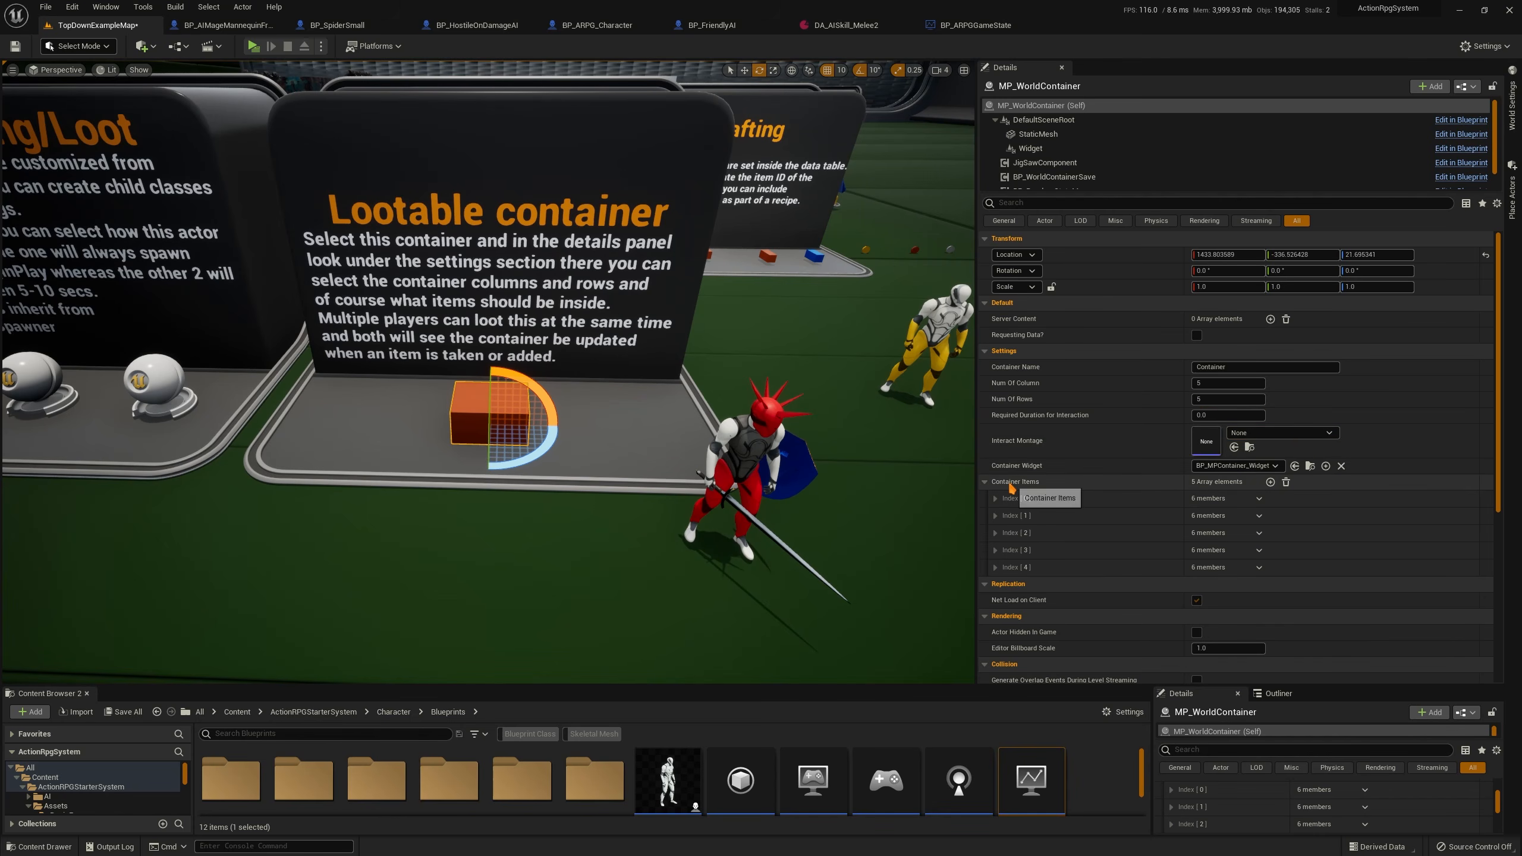
pyautogui.scroll(-2, 1019, 474)
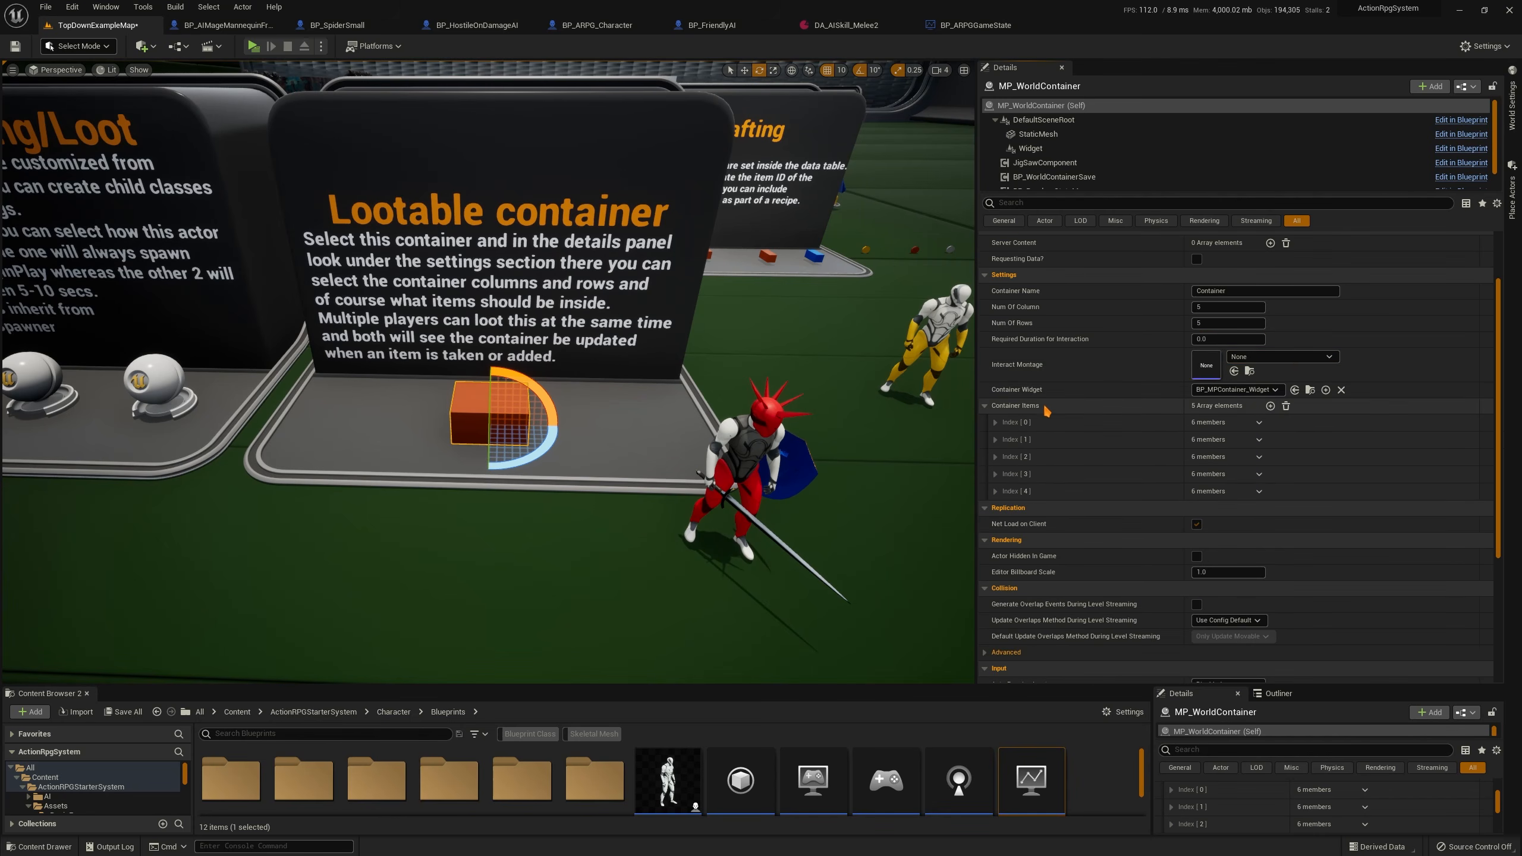
# Set the DataTableSource of the container's first item, Hammer, to Inventory.Category.Weapons and collapse the entry
pyautogui.click(995, 422)
pyautogui.scroll(-1, 1009, 459)
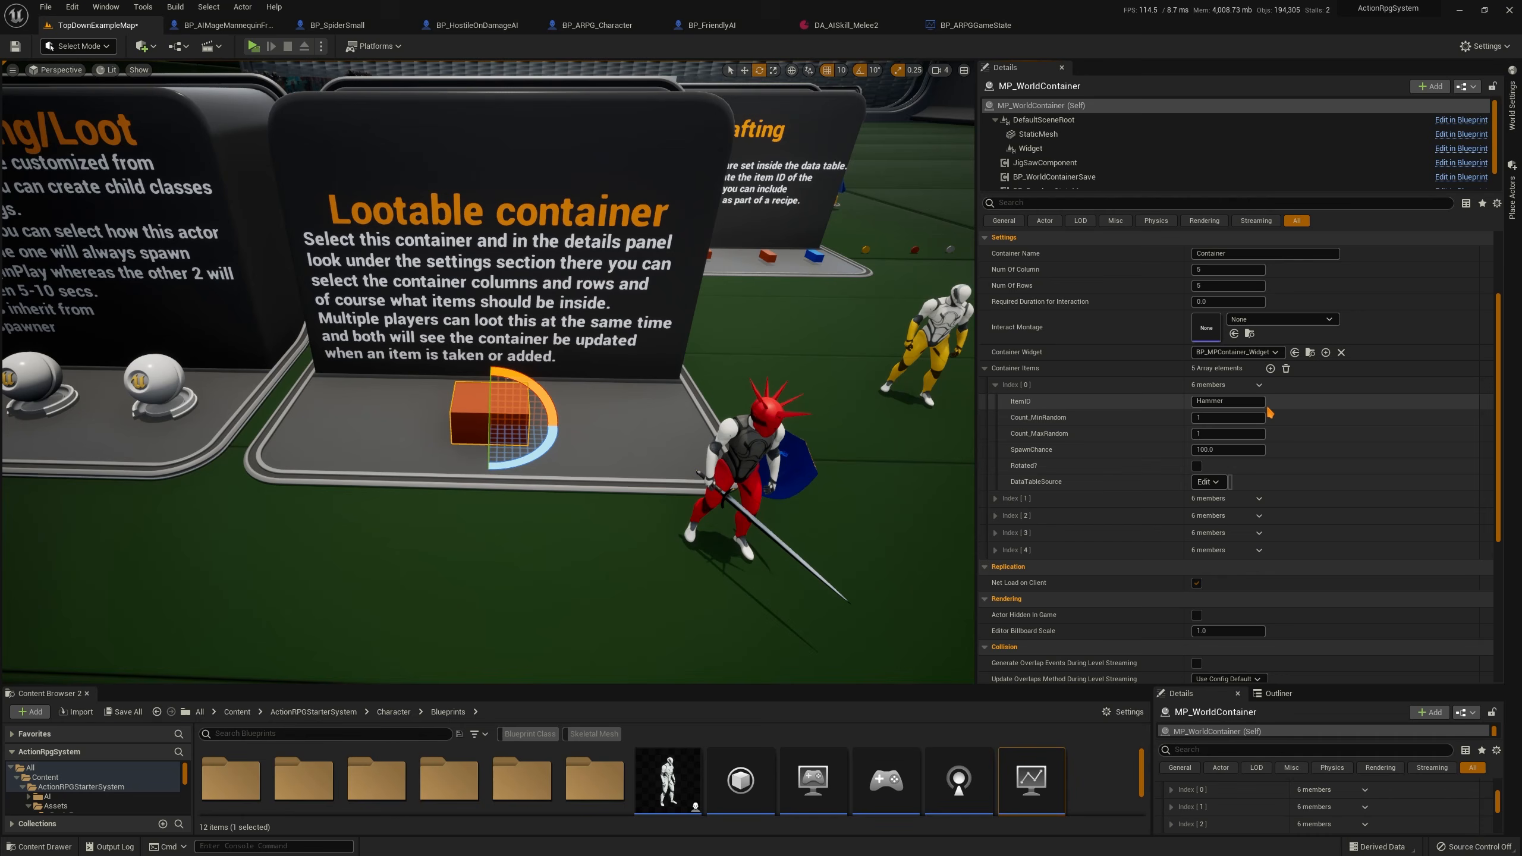
pyautogui.click(1215, 482)
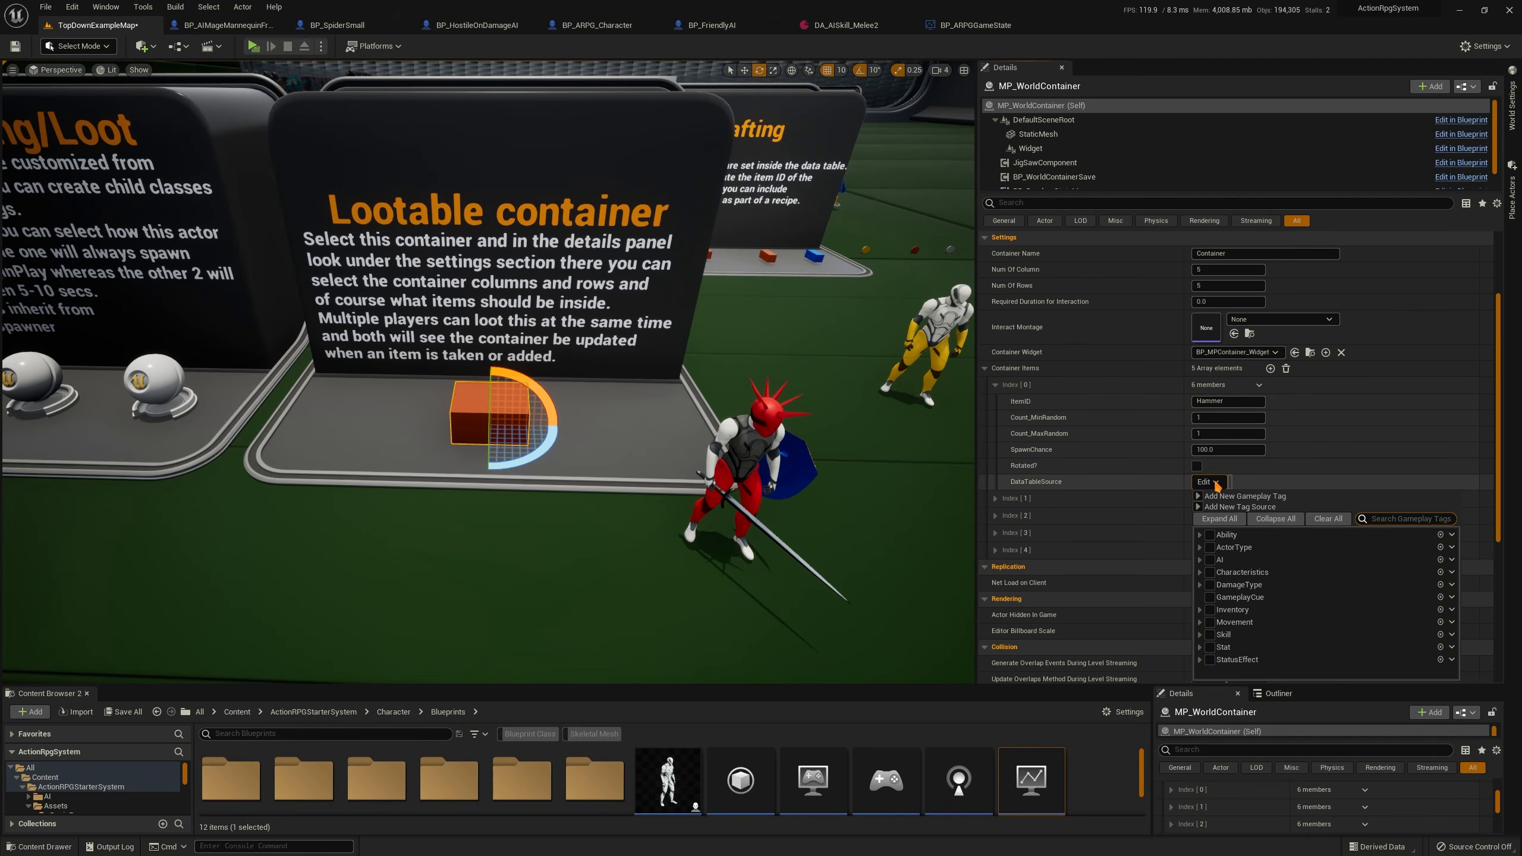
pyautogui.write('categ')
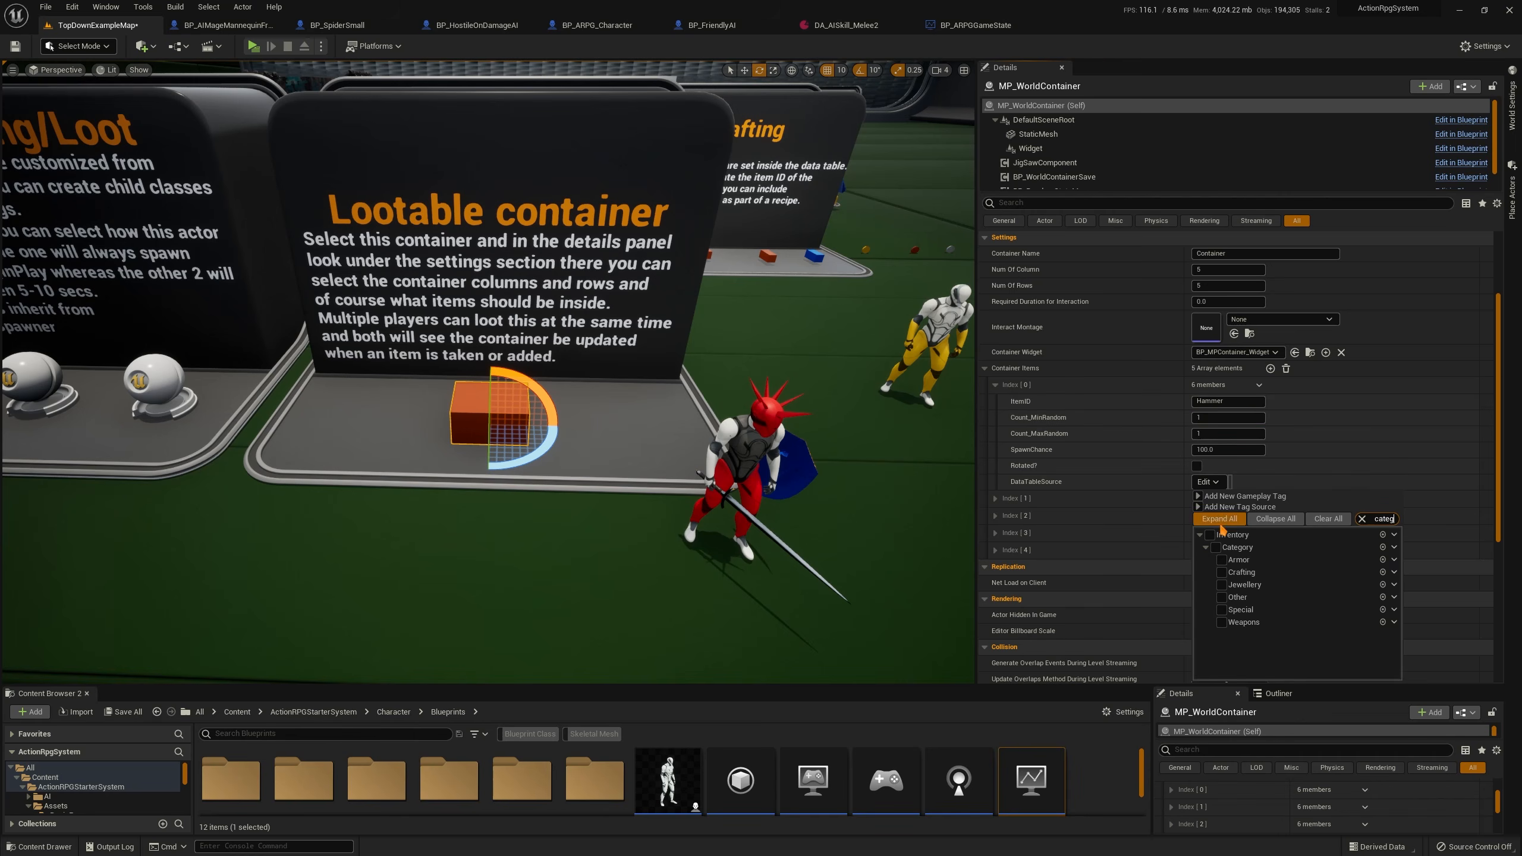
pyautogui.click(1222, 623)
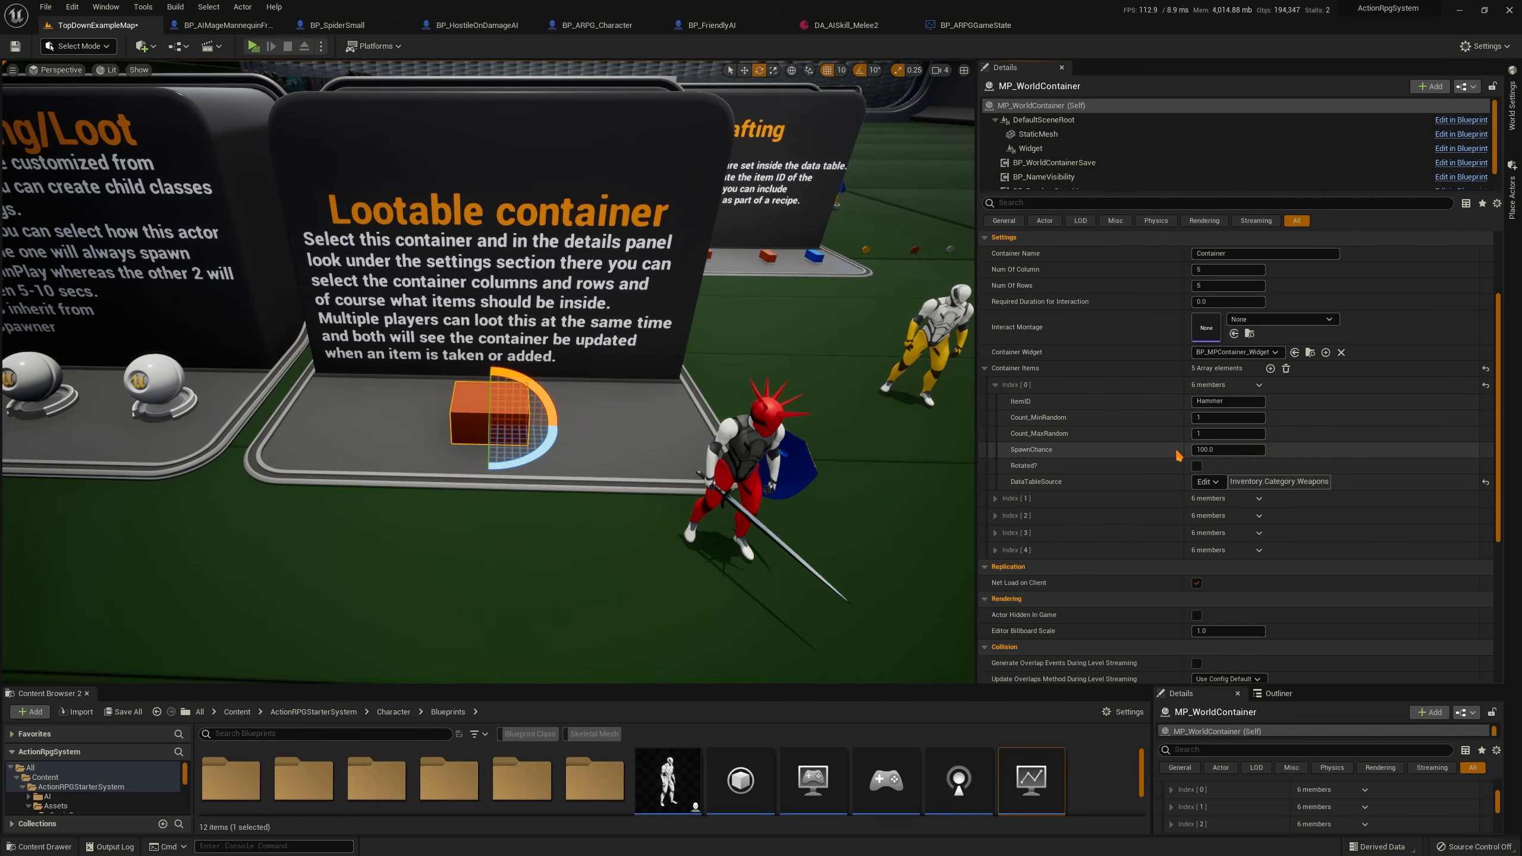
pyautogui.click(995, 385)
# Select the armor crafting character nearest the camera at the Crafting stand with three yellow figures
pyautogui.moveTo(431, 313); pyautogui.dragTo(684, 324, button='right')
pyautogui.press('e')
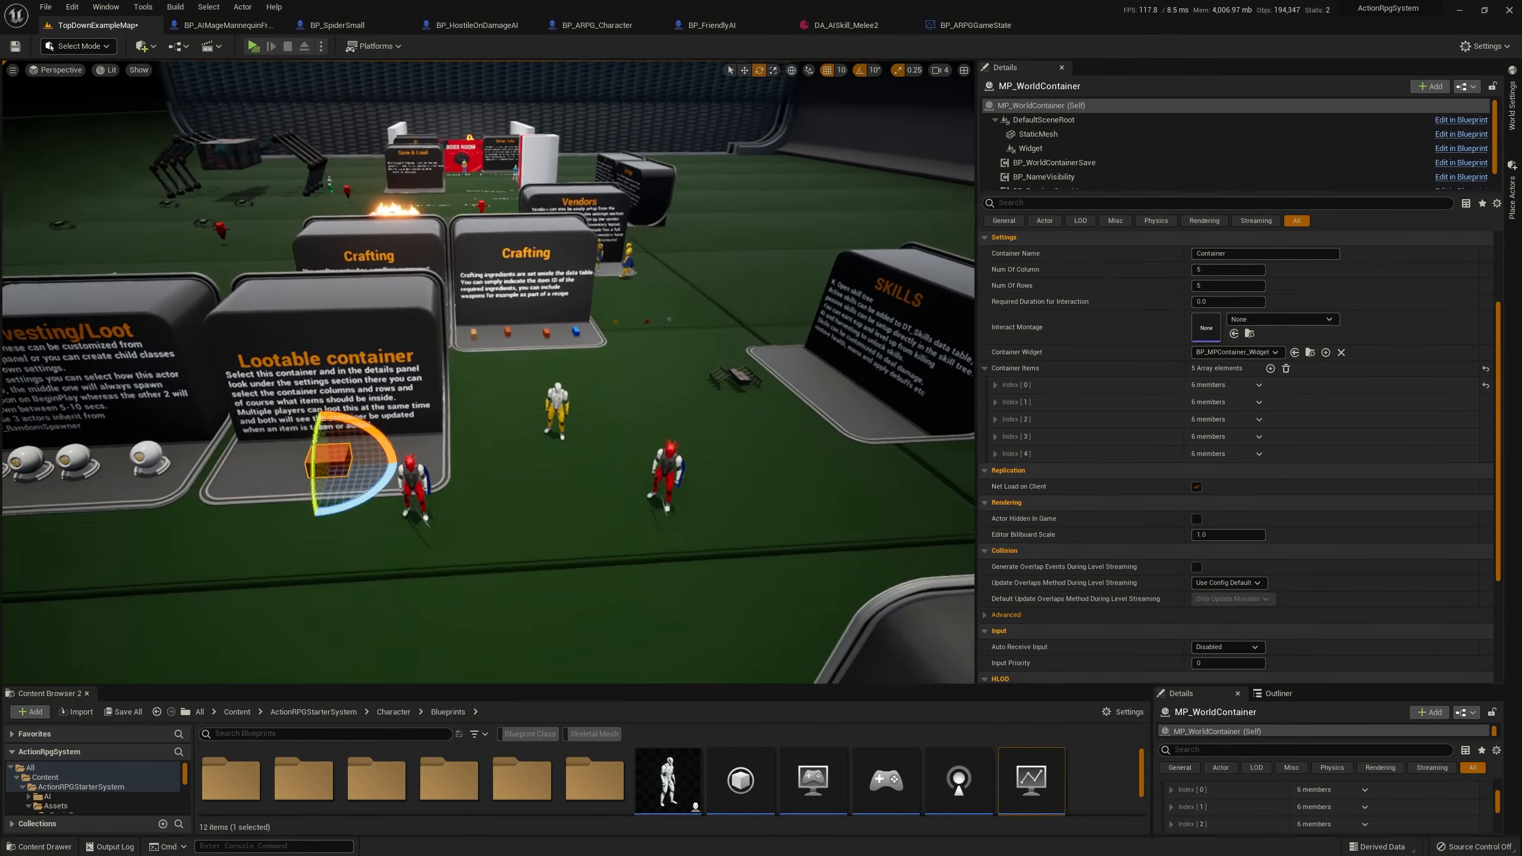
pyautogui.press('w')
pyautogui.press('d')
pyautogui.moveTo(478, 408); pyautogui.dragTo(314, 371, button='right')
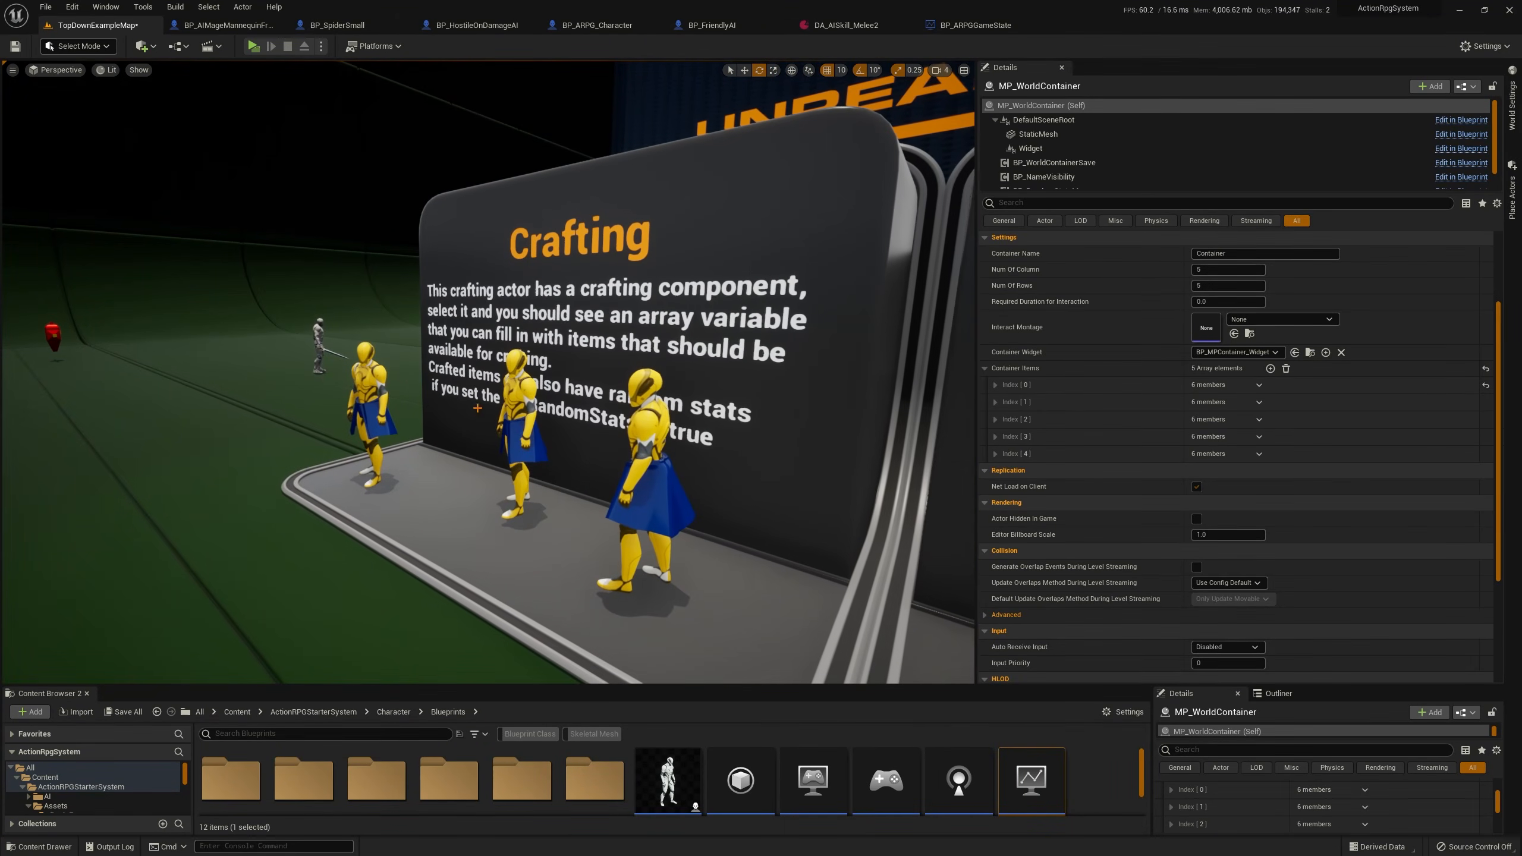
pyautogui.click(645, 413)
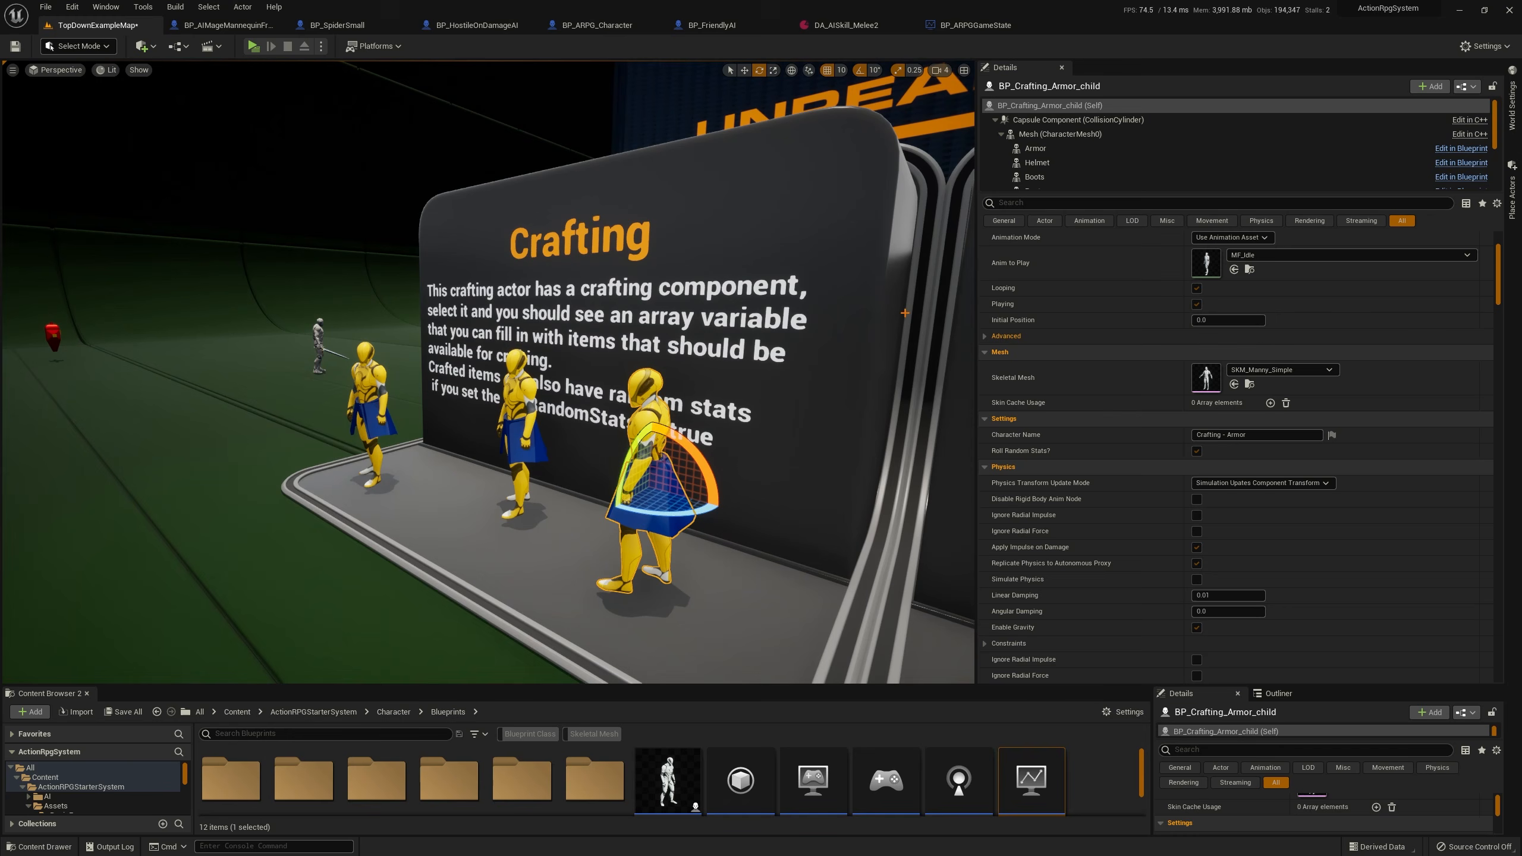
# Examine the first Available Craft Items entry in the armor crafting character's CraftingWidgetComponent
pyautogui.scroll(3, 1058, 371)
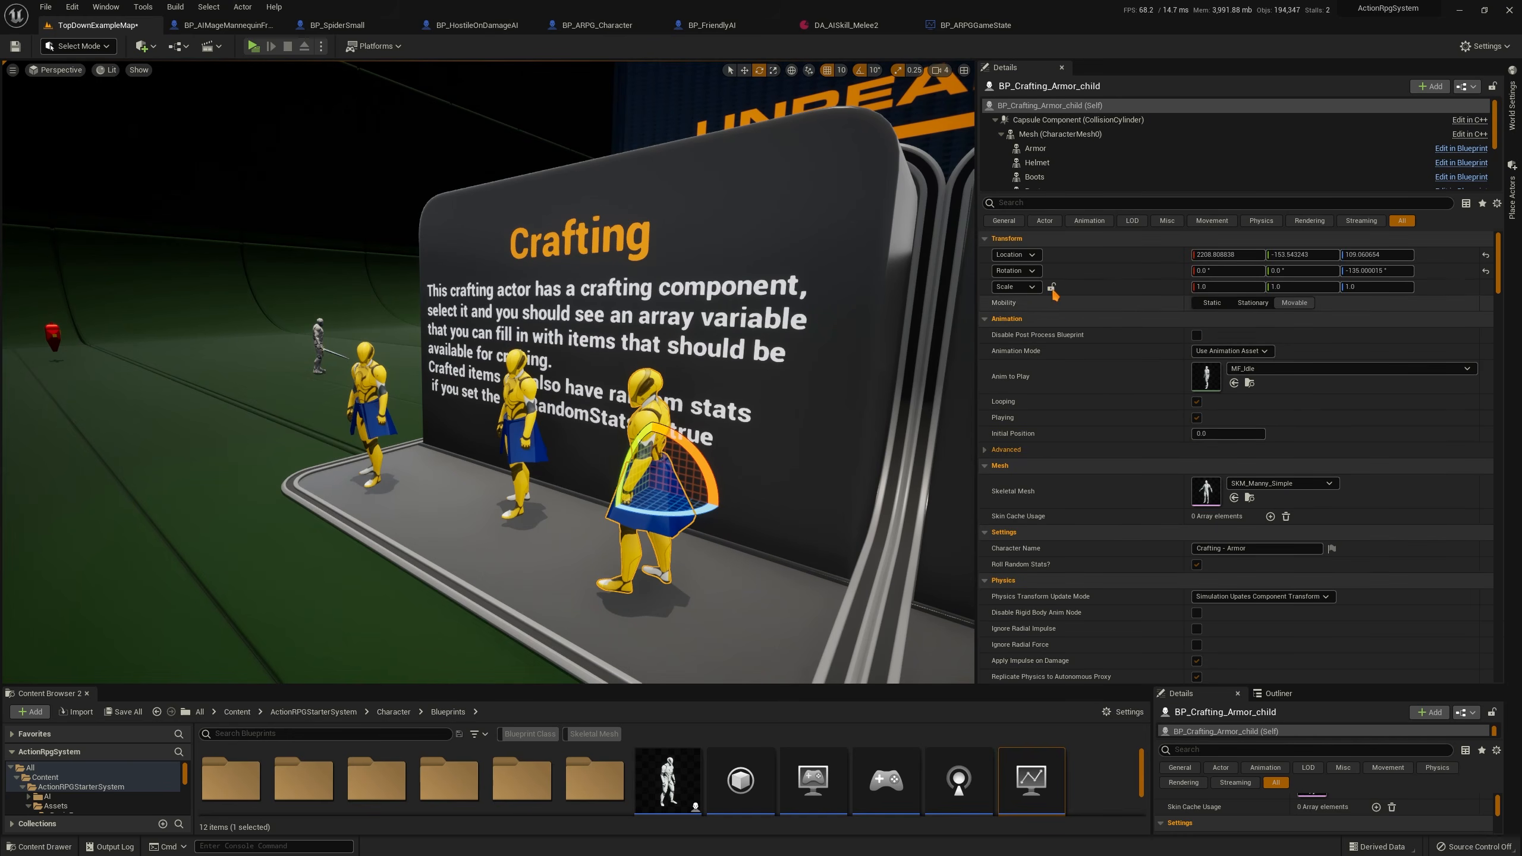
pyautogui.scroll(-3, 1049, 170)
pyautogui.click(1058, 182)
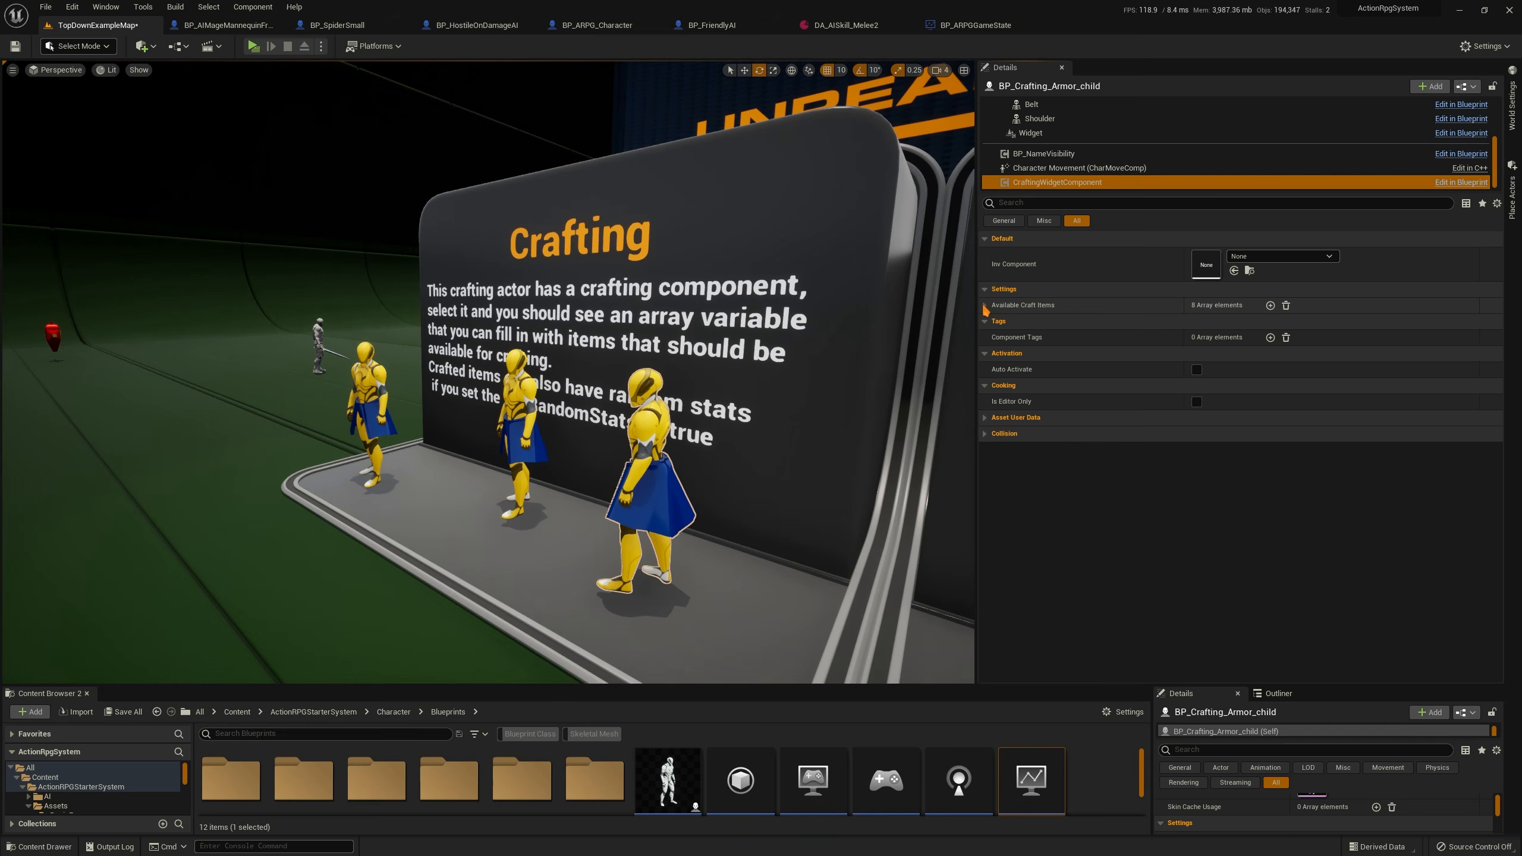
pyautogui.click(986, 306)
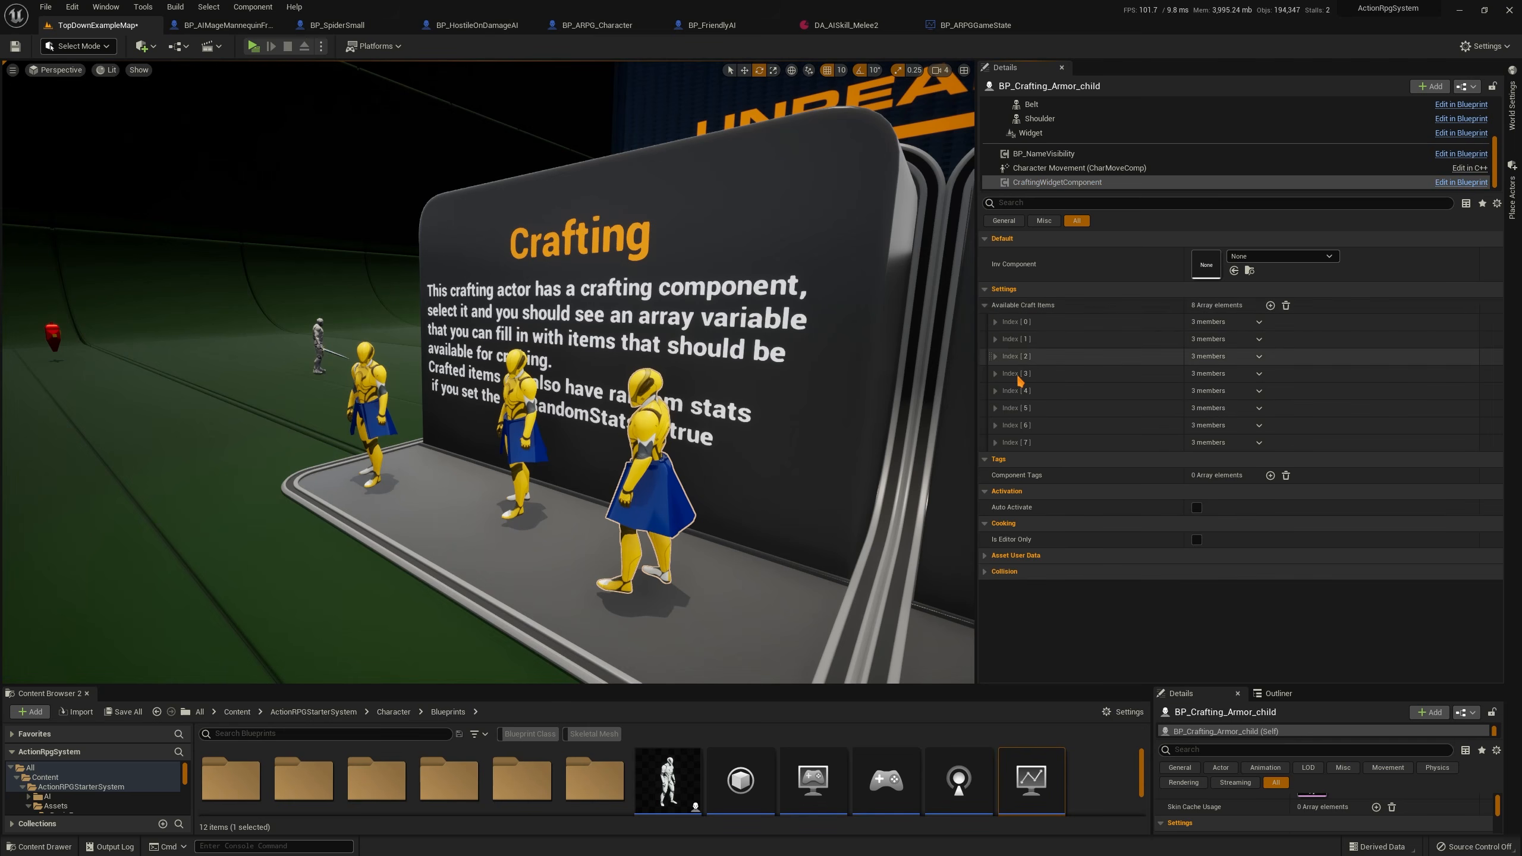
pyautogui.click(996, 322)
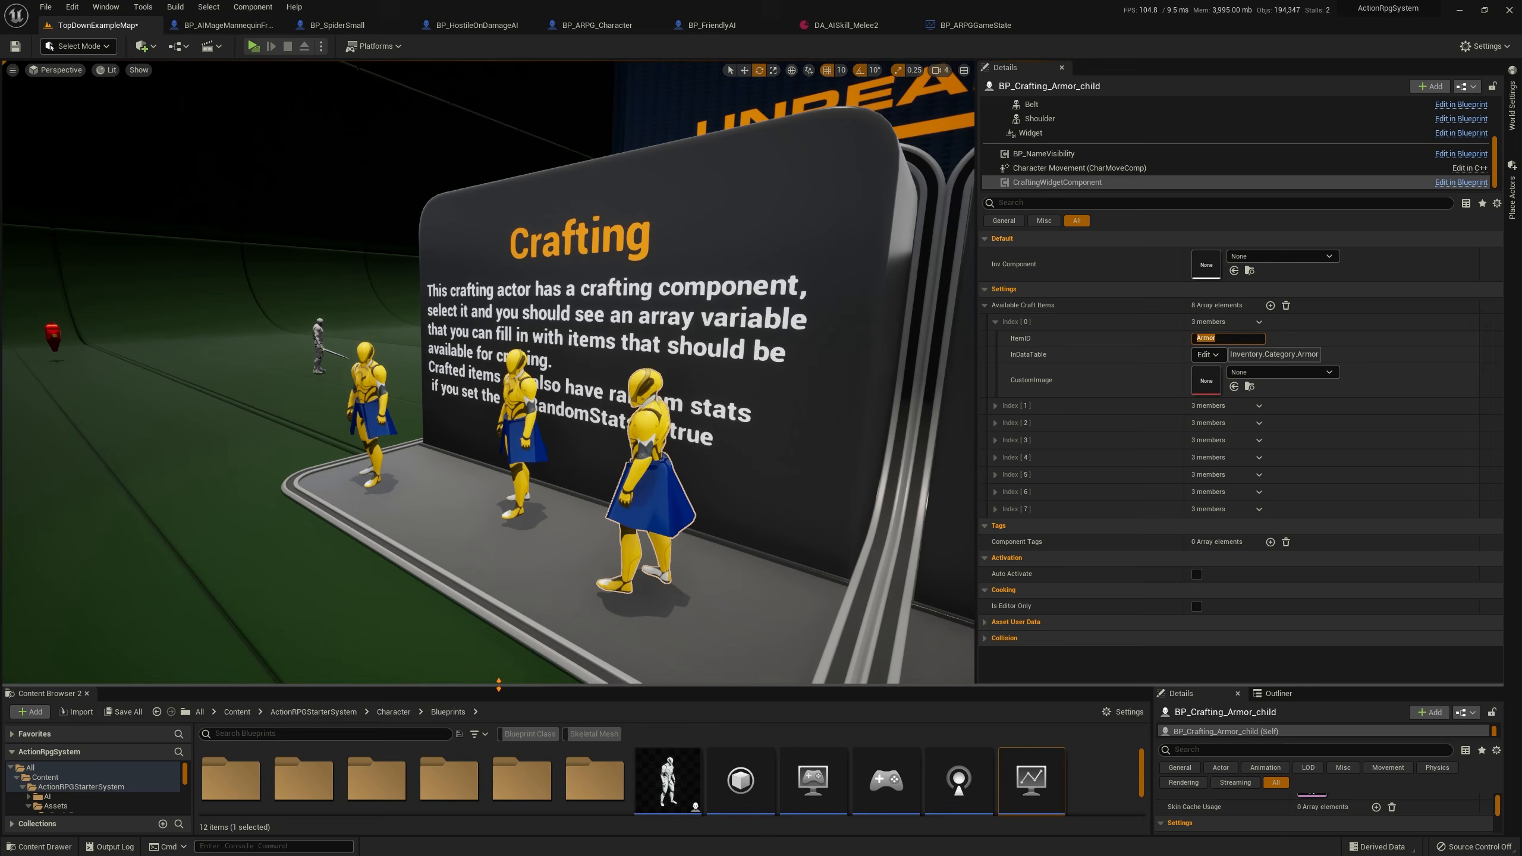
# Enlarge the asset browser, search the ActionRPGStarterSystem folder for "da inv", and open the DA_InventoryItems data asset
pyautogui.moveTo(499, 686); pyautogui.dragTo(499, 503)
pyautogui.click(23, 605)
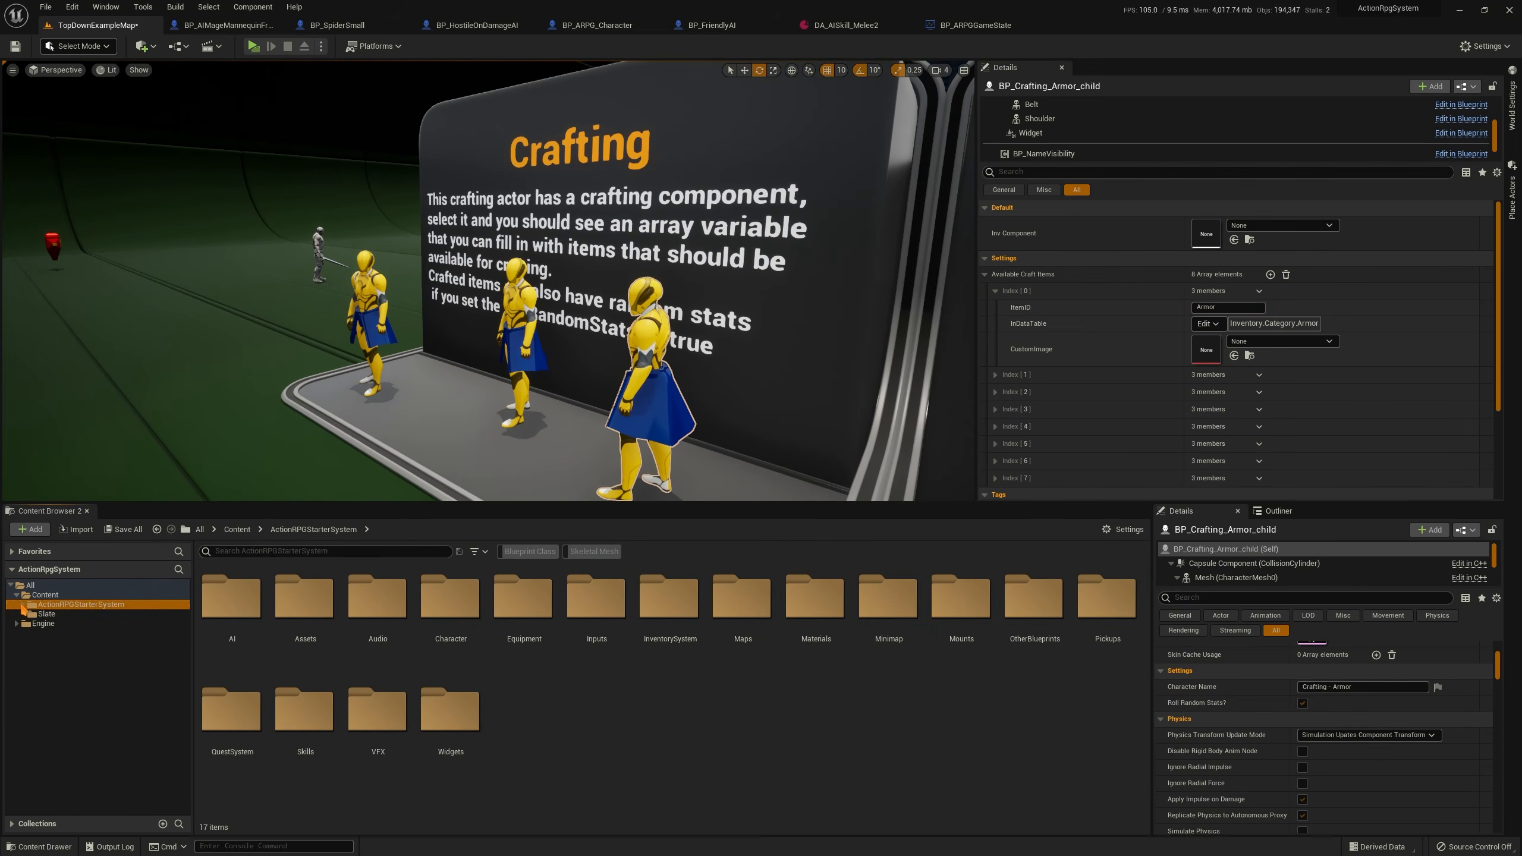
pyautogui.click(321, 553)
pyautogui.write('da inv')
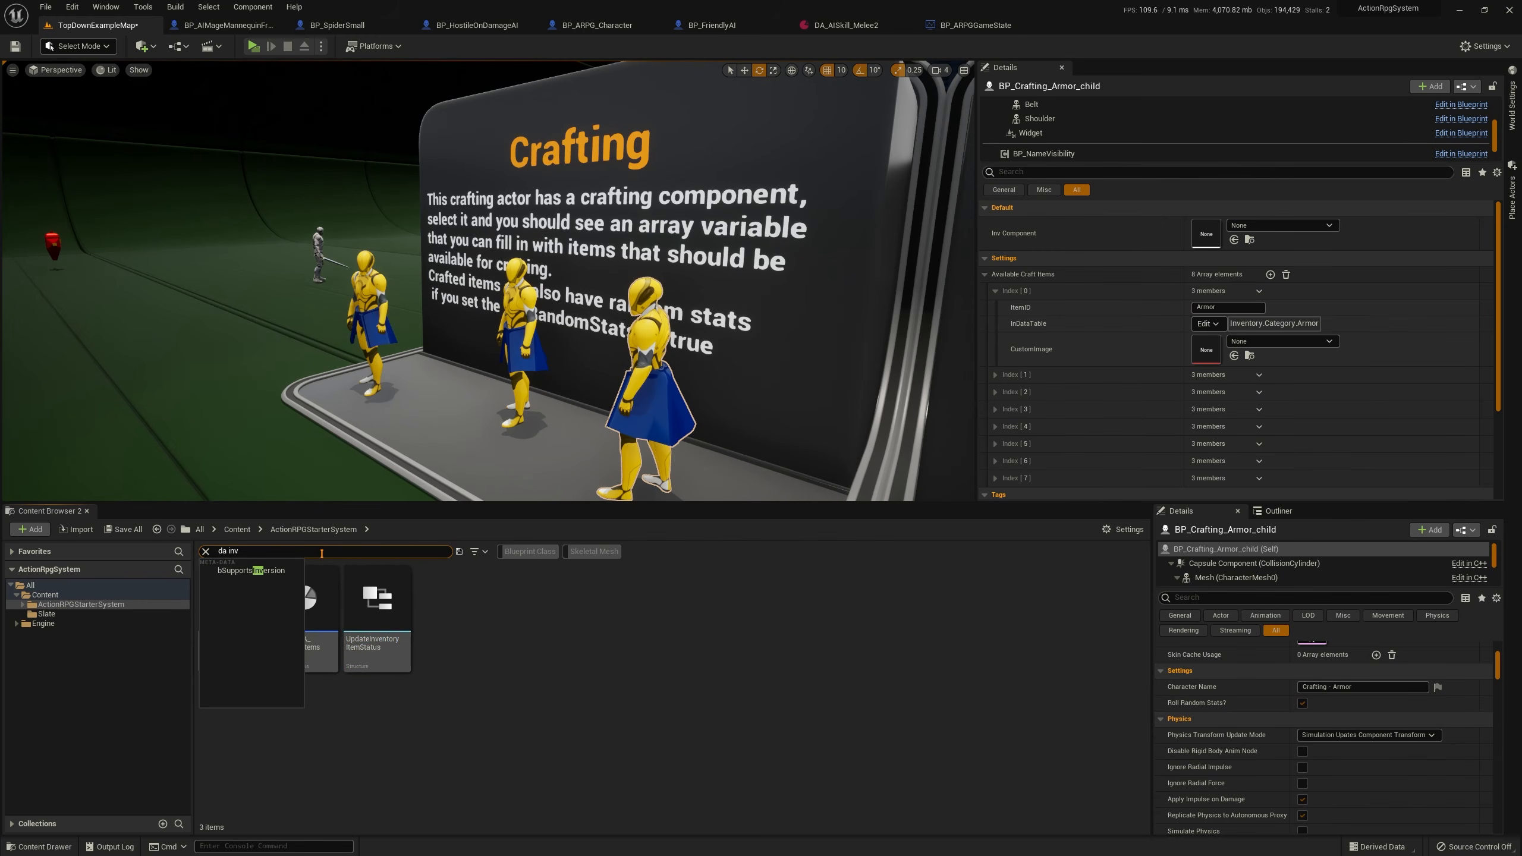
pyautogui.click(489, 626)
pyautogui.click(229, 637)
pyautogui.doubleClick(229, 636)
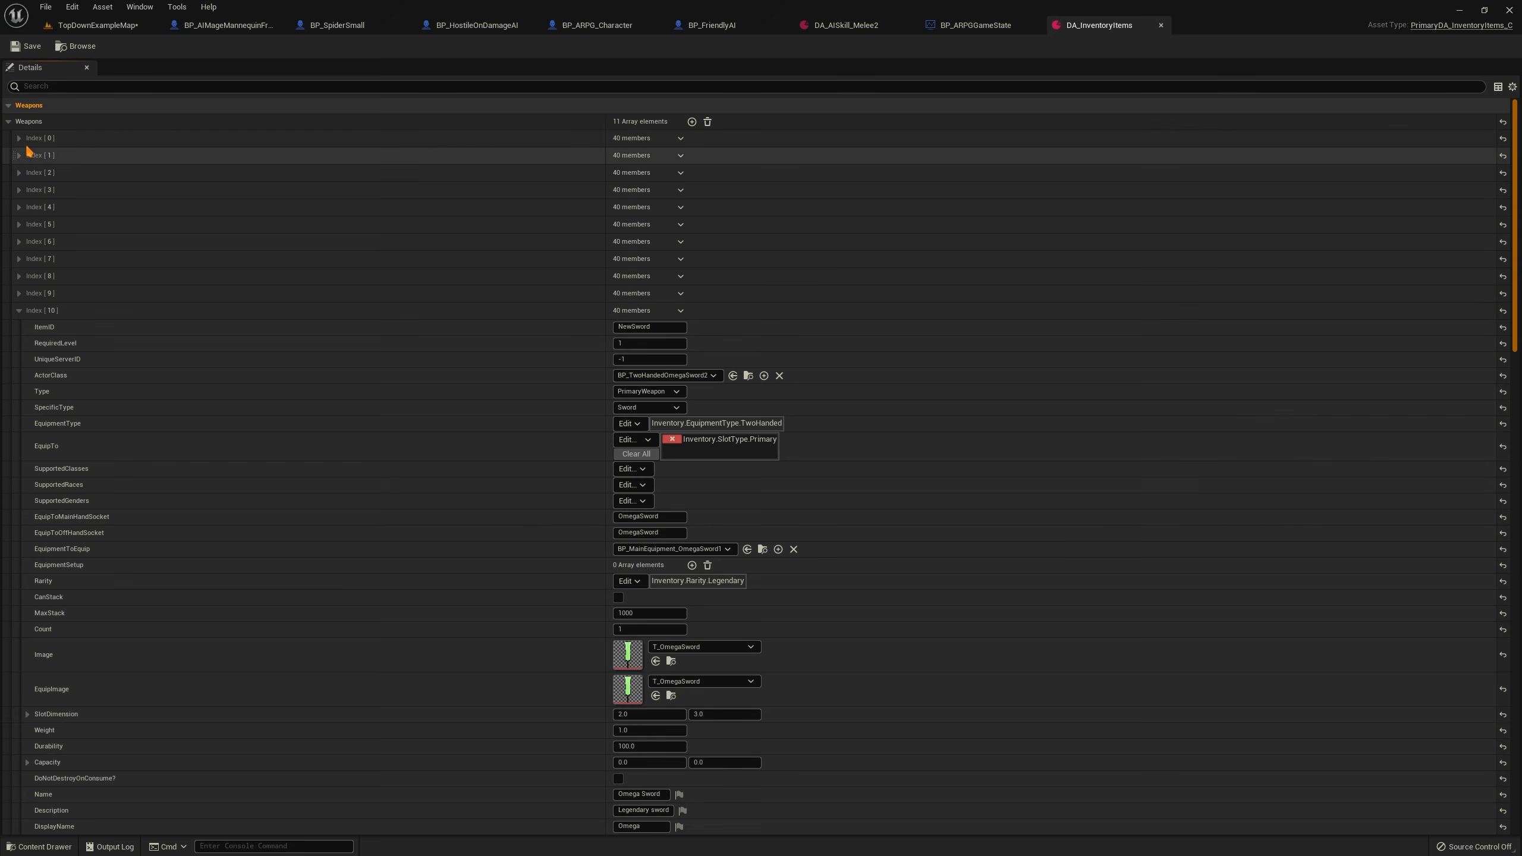
# Examine the first weapon's Crafting settings, including its duration and first MaterialNeeded entry
pyautogui.click(96, 138)
pyautogui.scroll(-5, 417, 436)
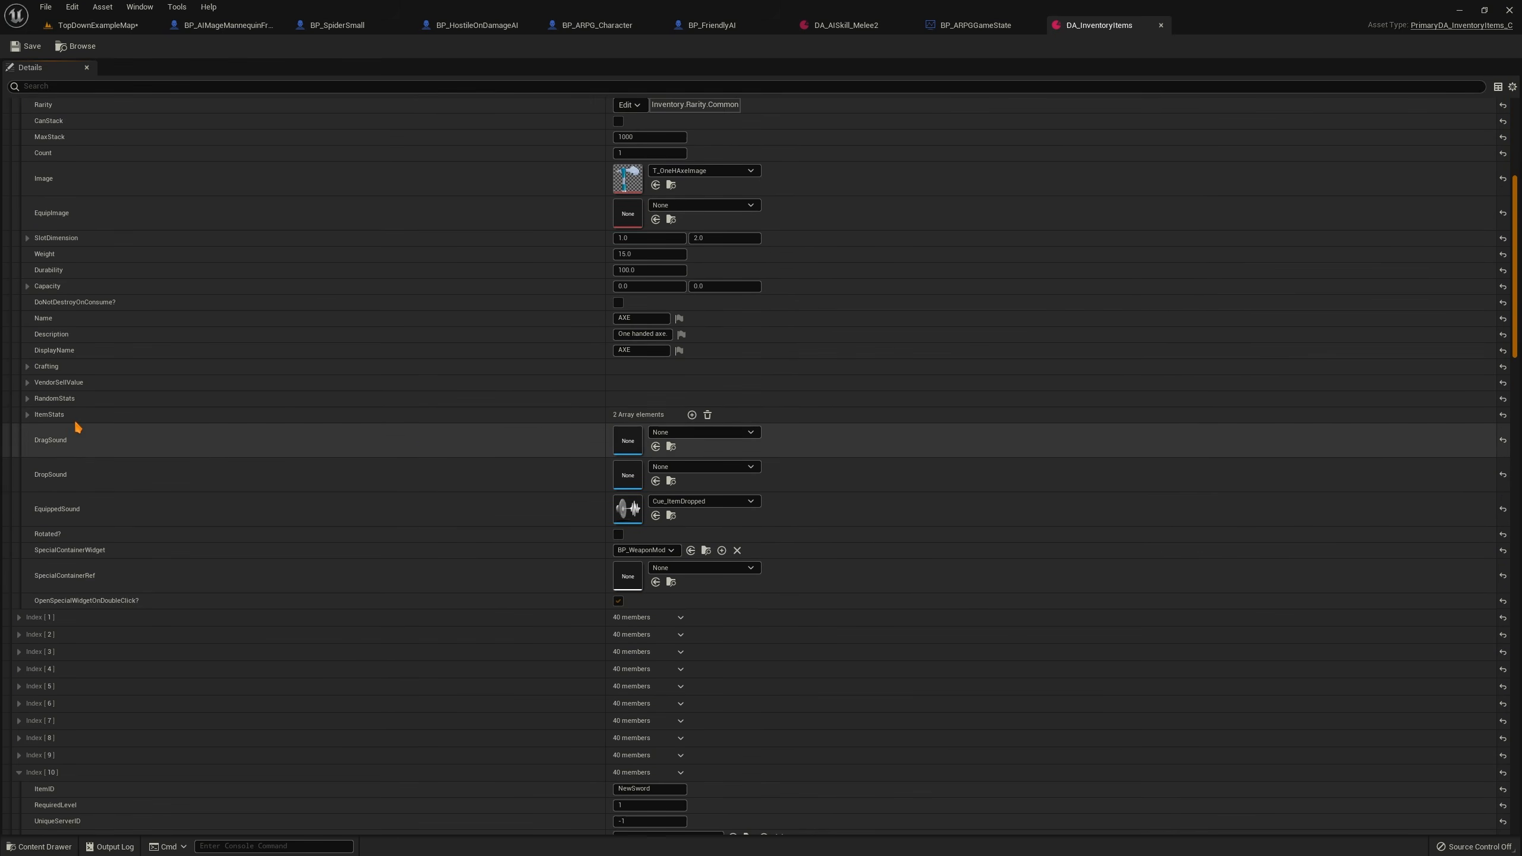
pyautogui.click(26, 366)
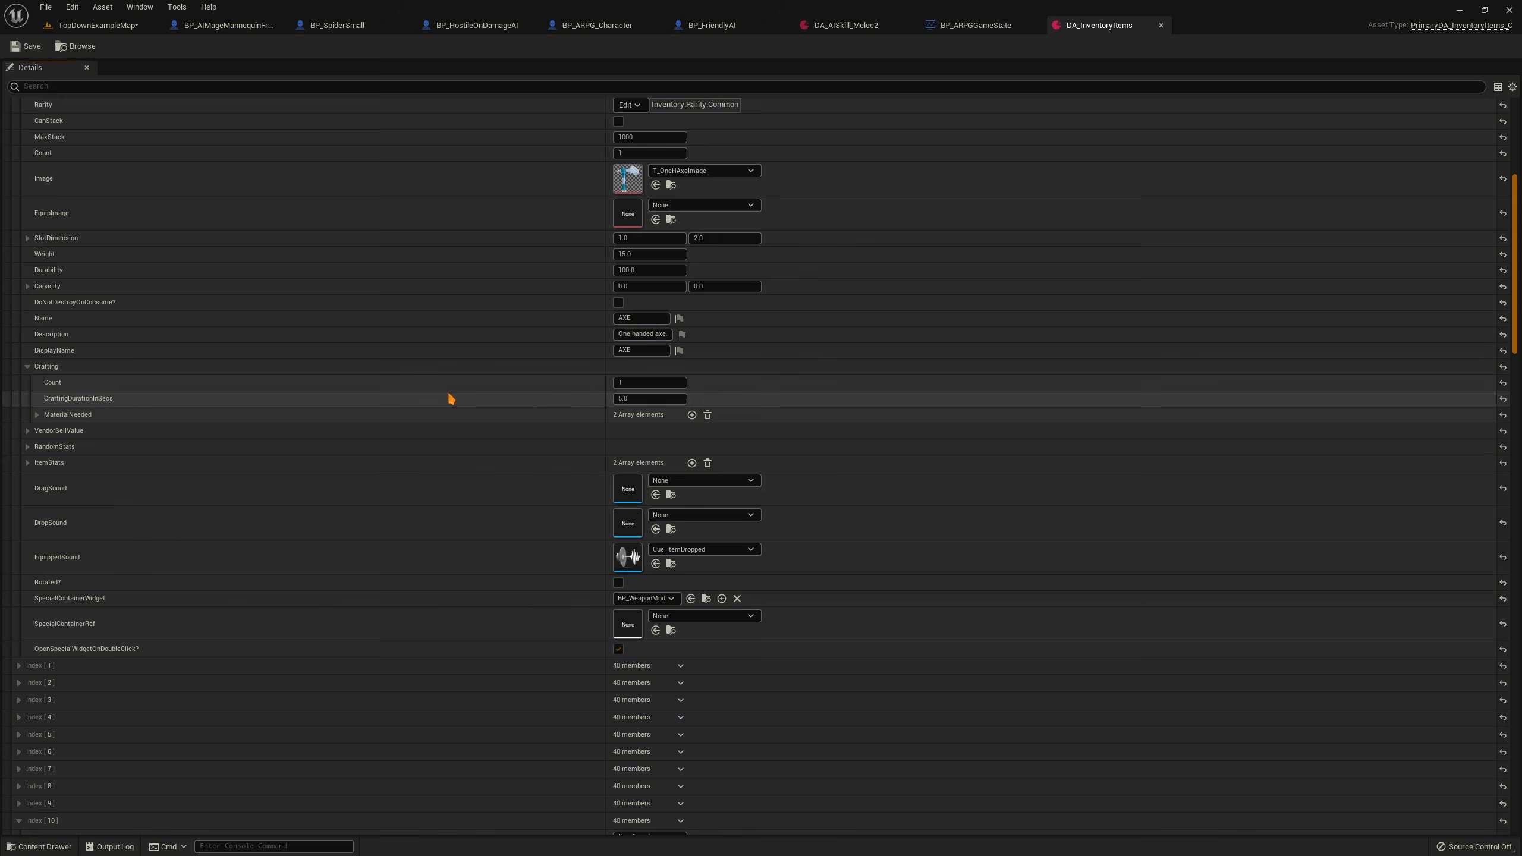
pyautogui.click(37, 414)
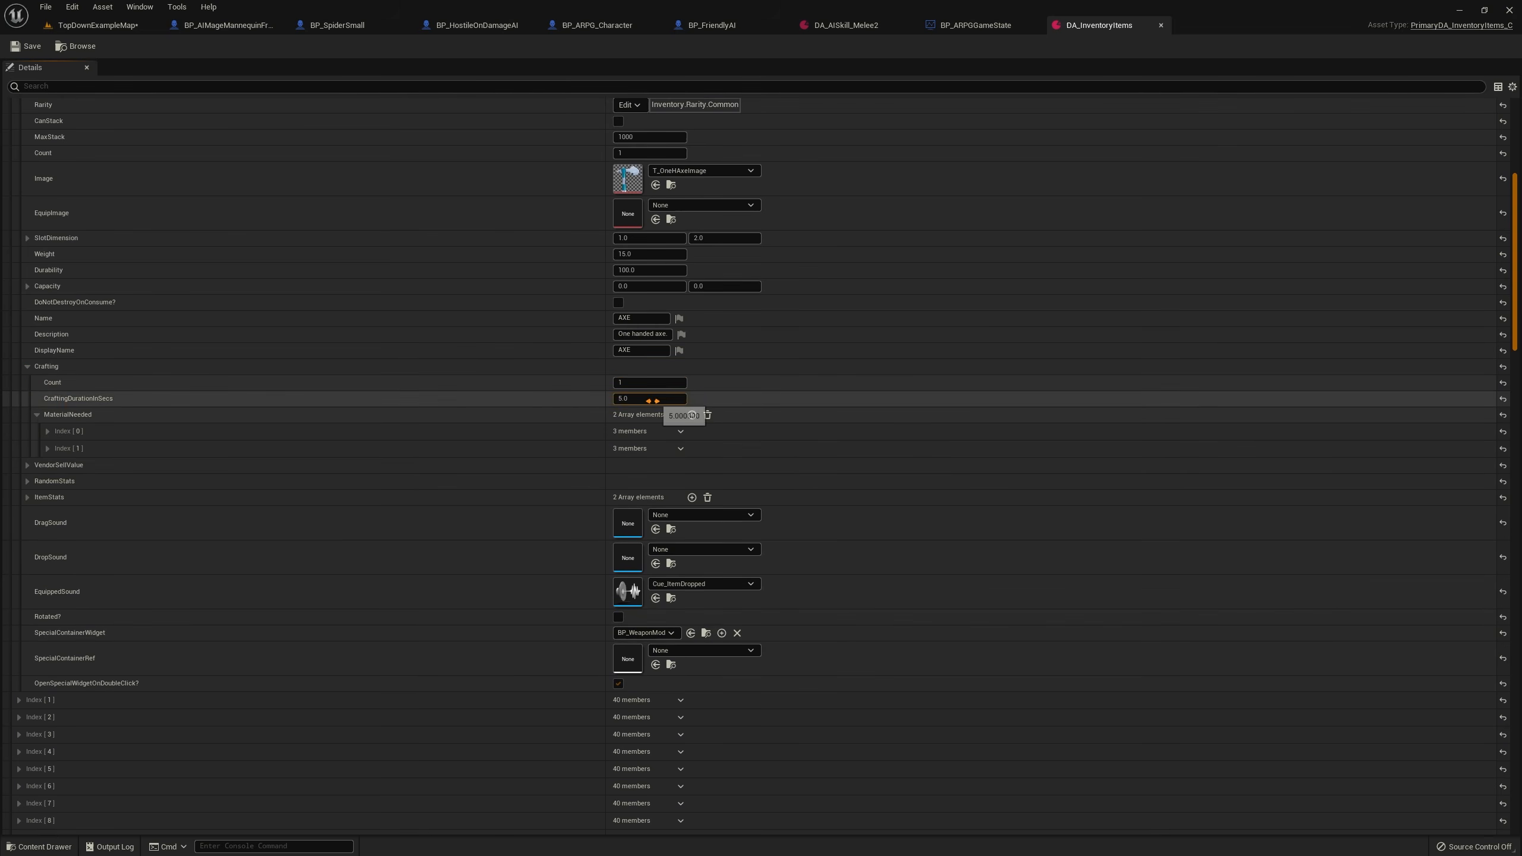
pyautogui.click(48, 431)
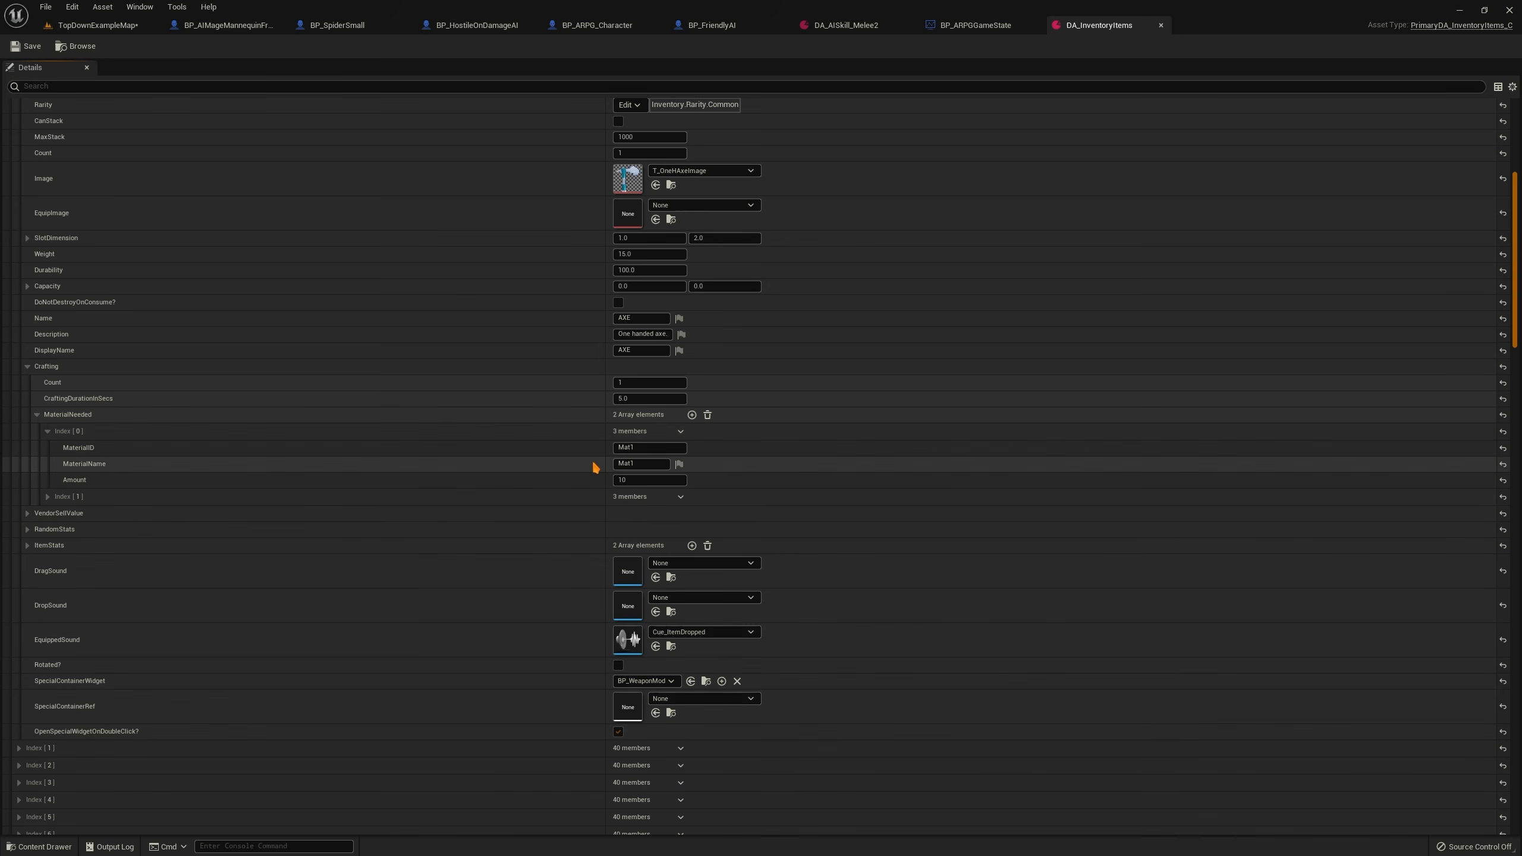
# Examine the axe's second MaterialNeeded entry and compare it with the first Crafting Resources entry after collapsing the other item lists
pyautogui.click(629, 447)
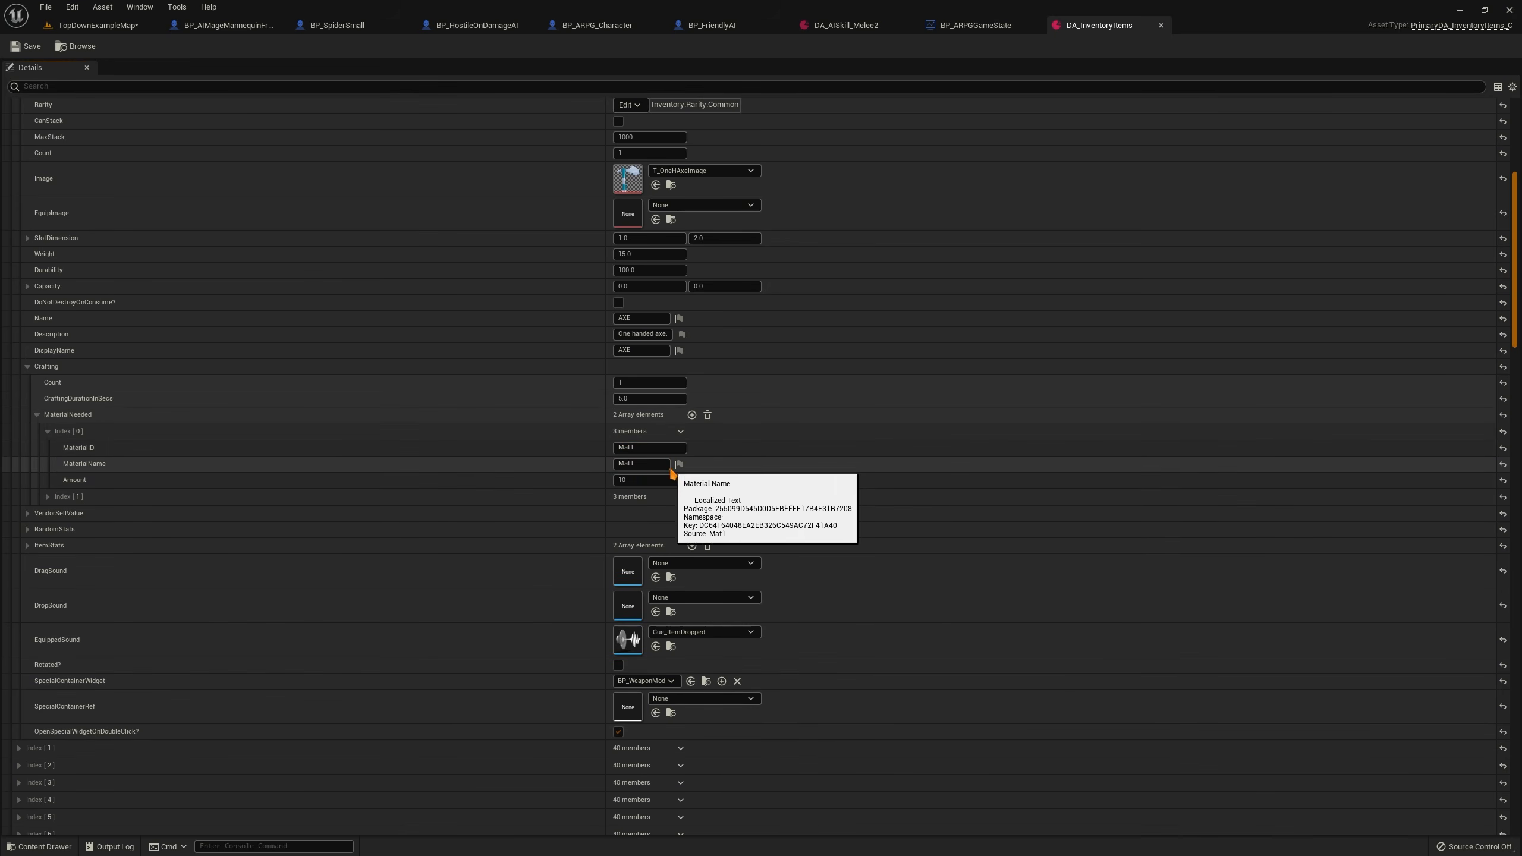
pyautogui.click(48, 497)
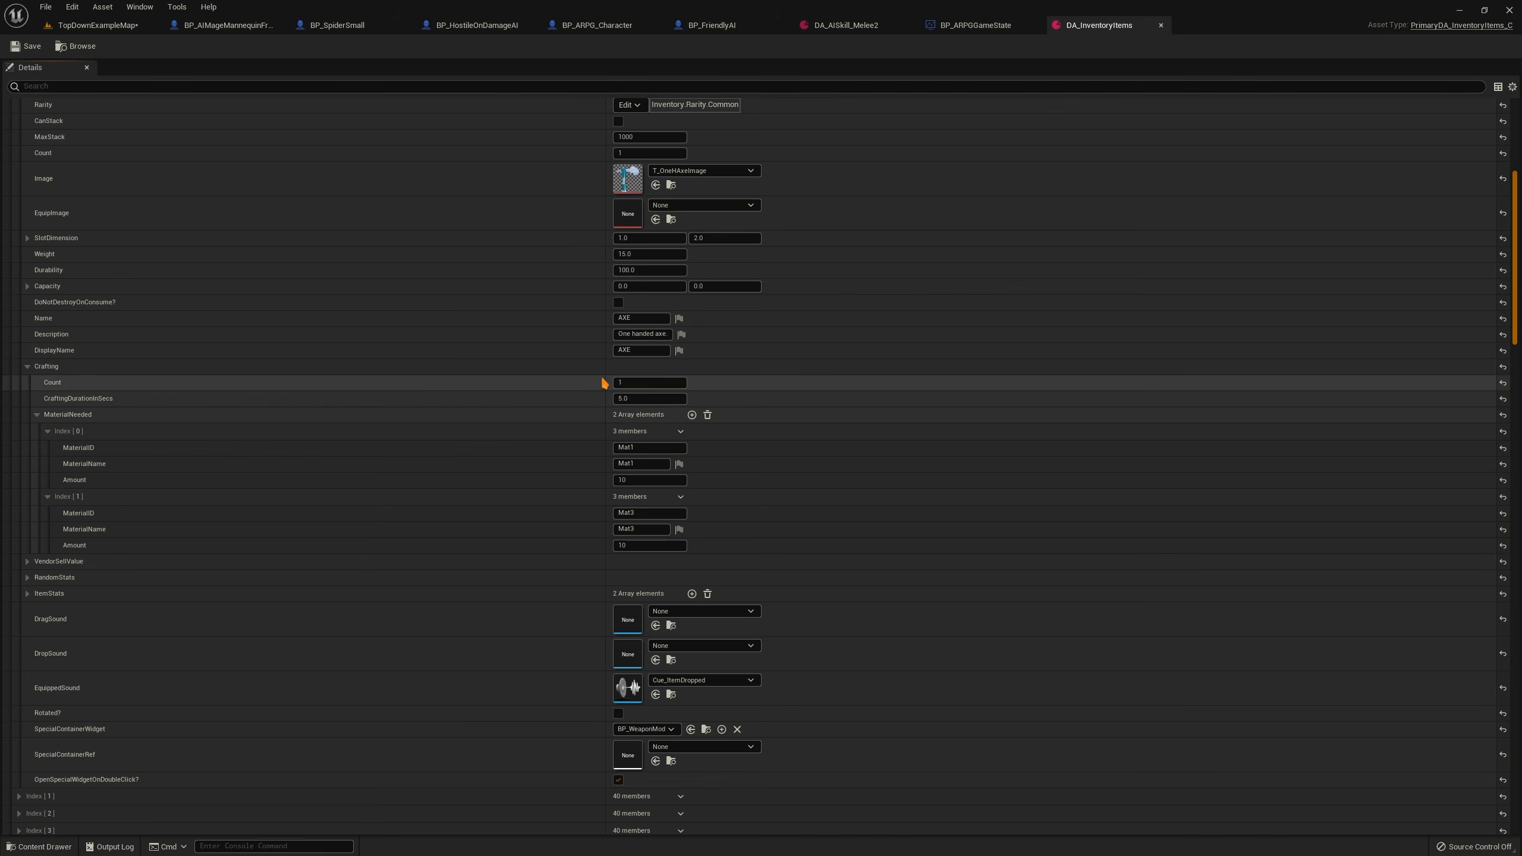
pyautogui.scroll(5, 604, 383)
pyautogui.click(8, 122)
pyautogui.click(9, 137)
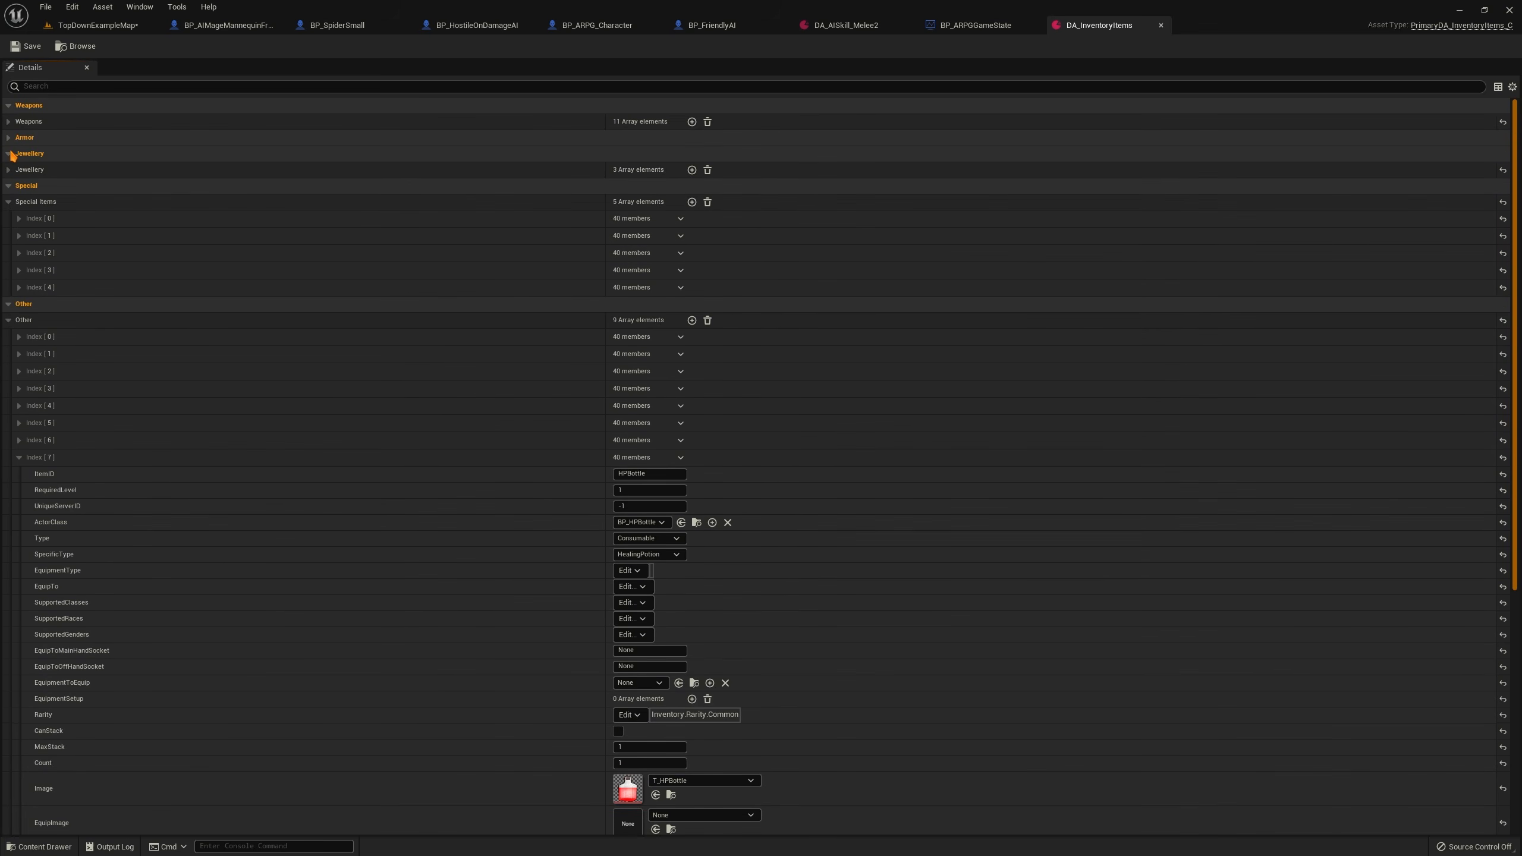
pyautogui.click(10, 153)
pyautogui.click(9, 186)
pyautogui.click(10, 218)
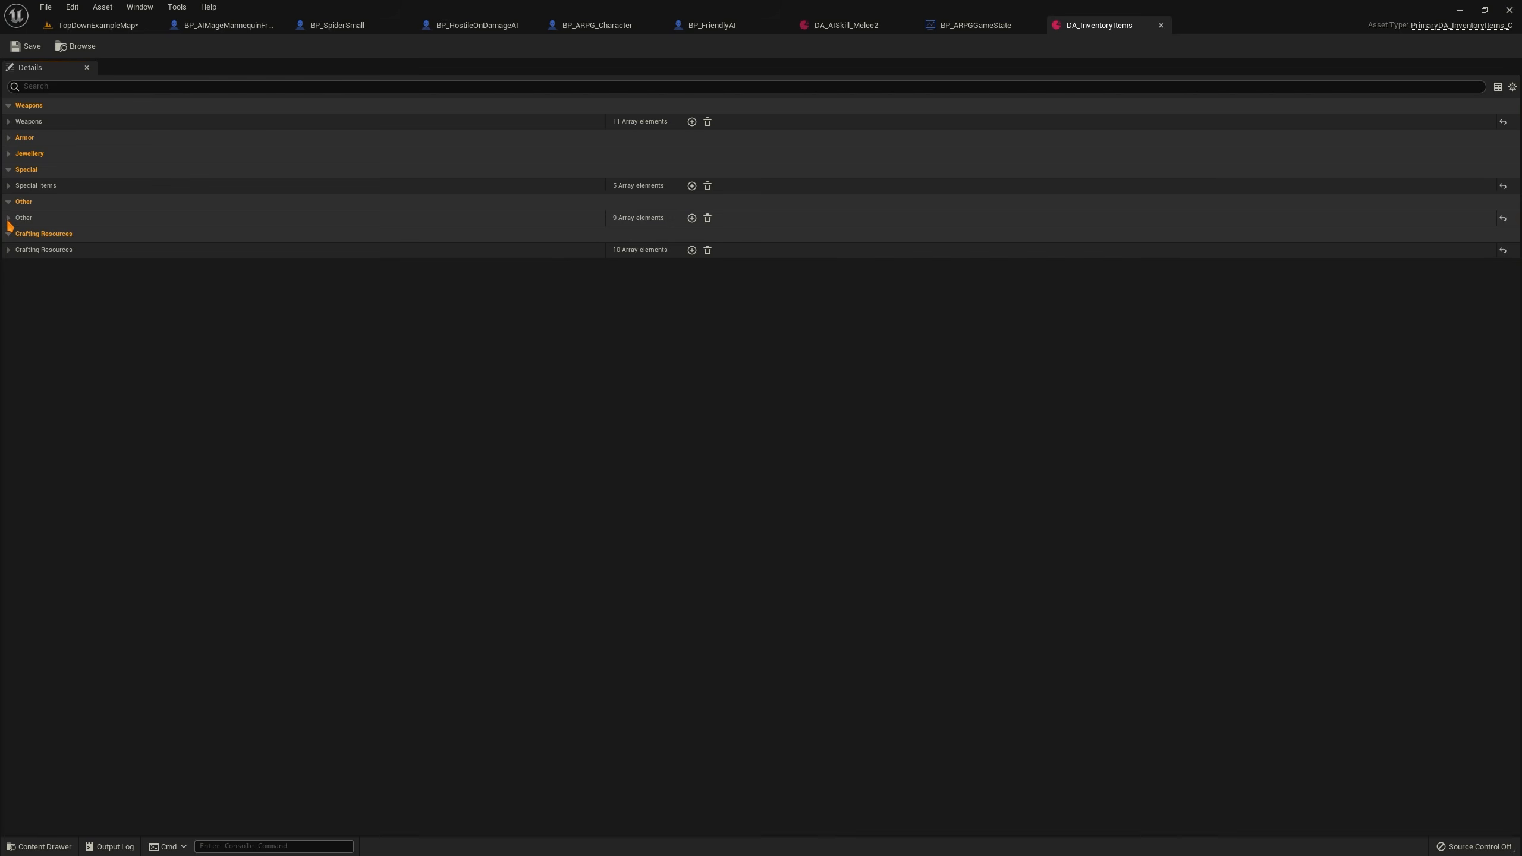
pyautogui.click(9, 249)
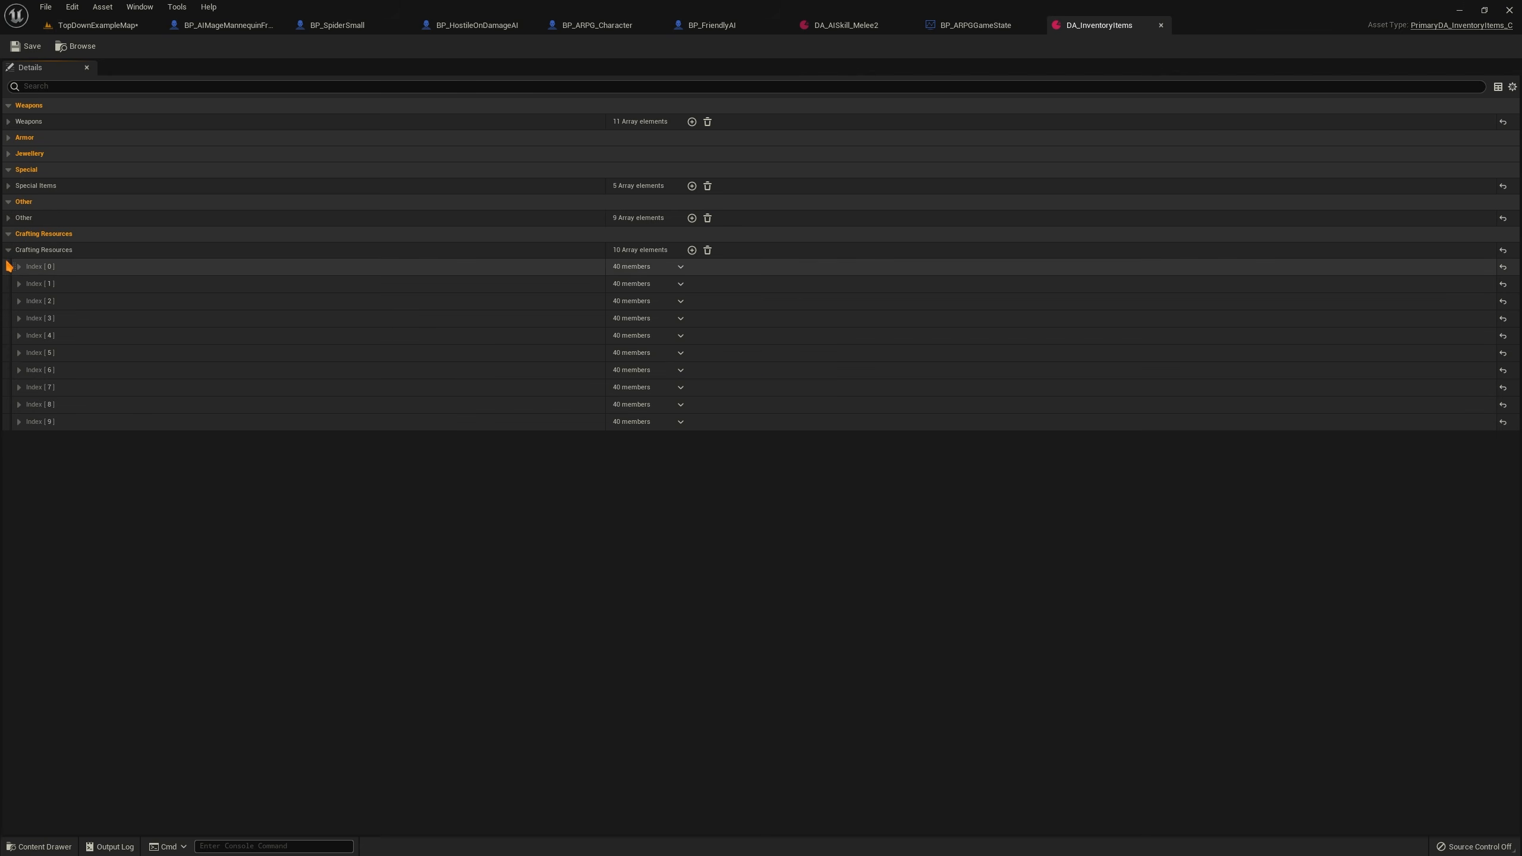
pyautogui.click(18, 266)
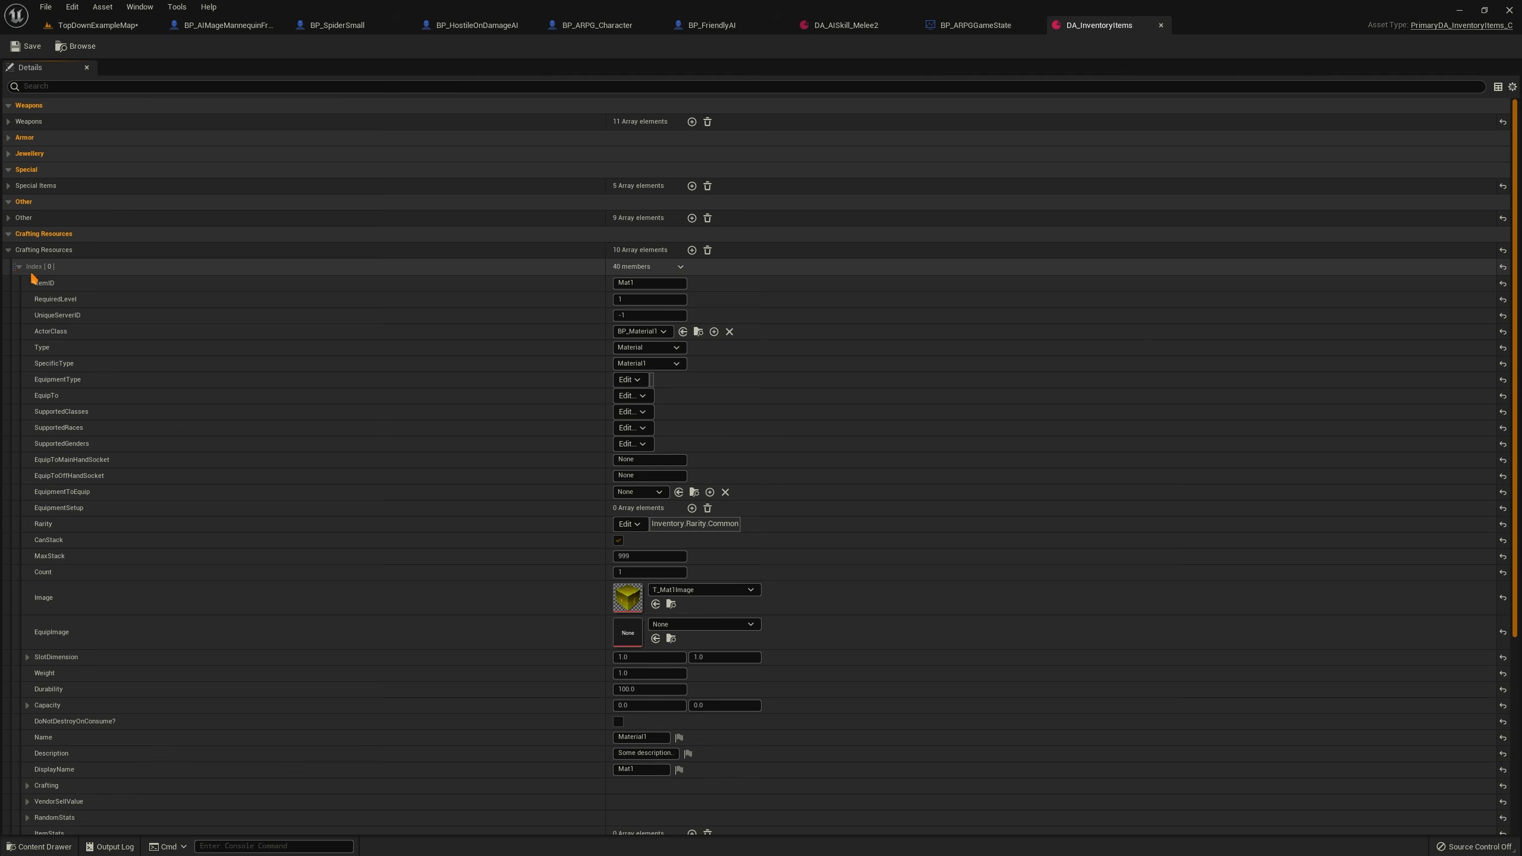
# Close DA_InventoryItems and check the ItemID of the armor crafting character's first Available Craft Items entry in TopDownExampleMap
pyautogui.middleClick(1087, 28)
pyautogui.click(93, 26)
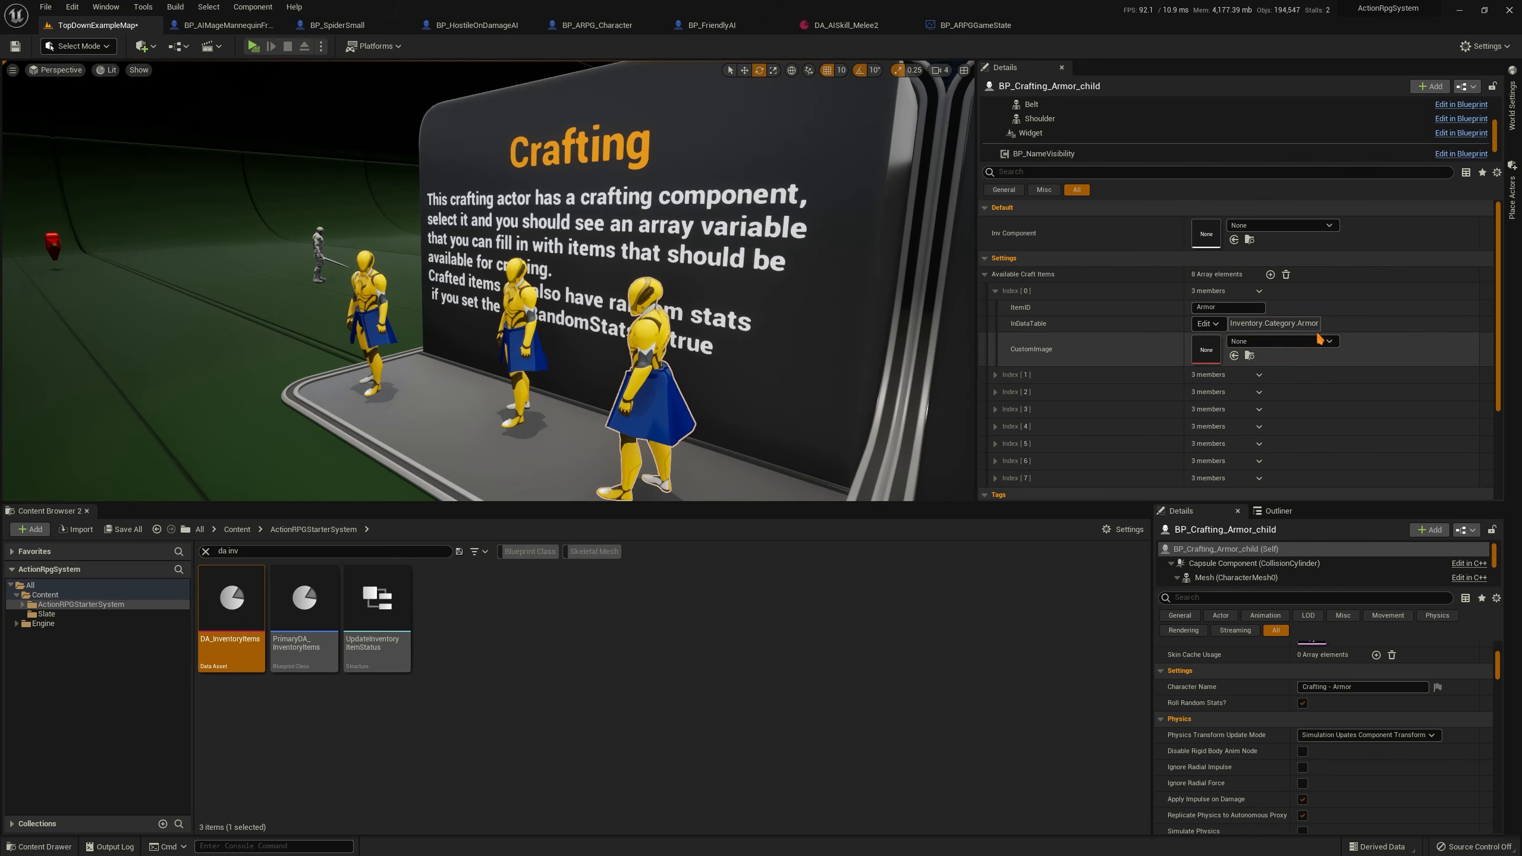
pyautogui.click(1193, 307)
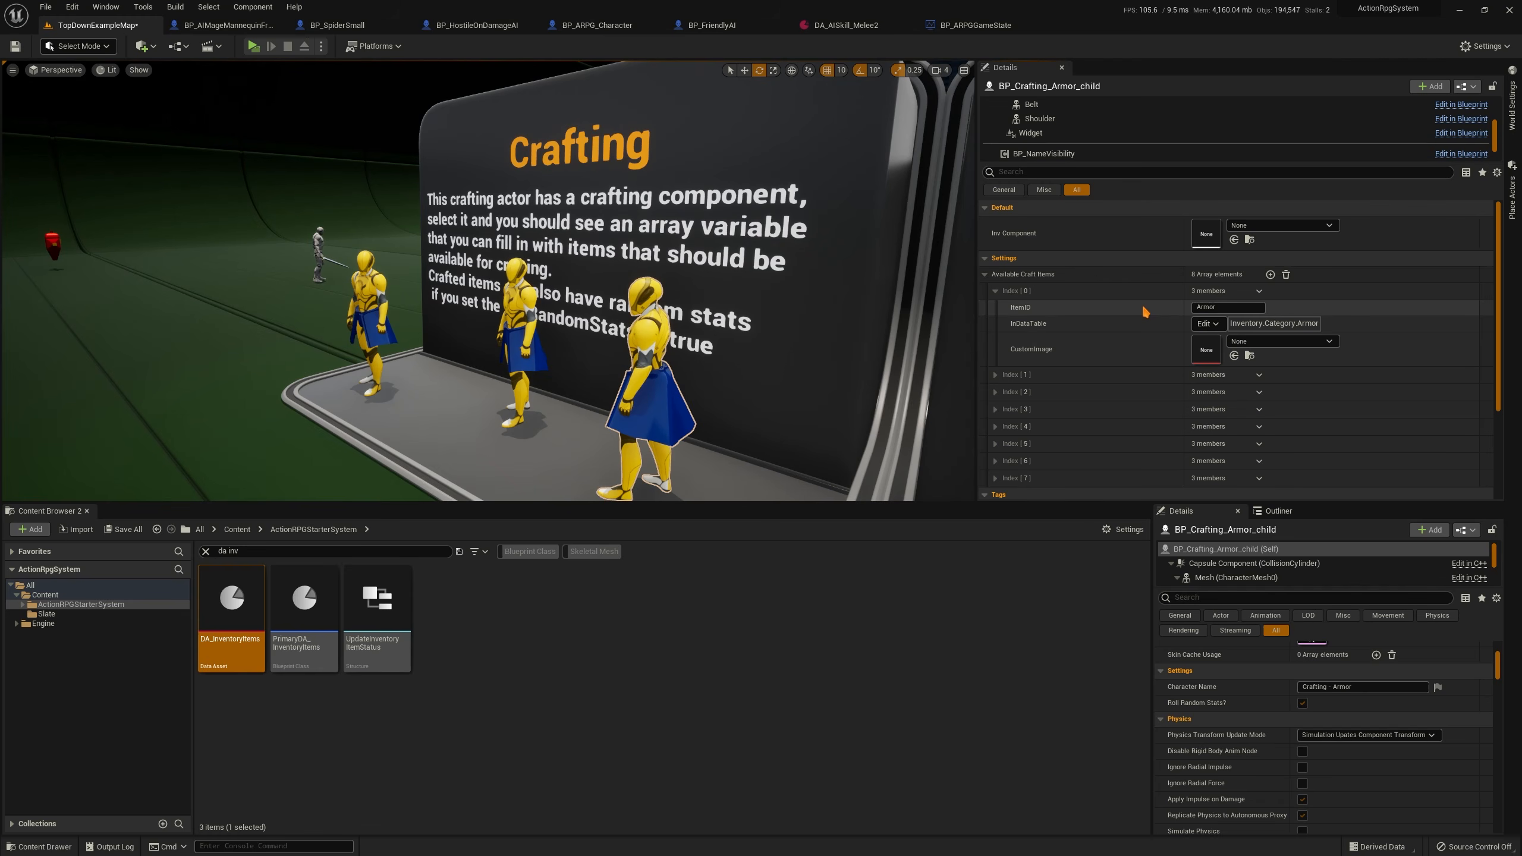
# Select the weapons vendor at the Vendors stand and examine the first entry of its Vendor Items
pyautogui.moveTo(839, 288); pyautogui.dragTo(868, 299, button='right')
pyautogui.press('w')
pyautogui.moveTo(504, 359); pyautogui.dragTo(428, 364, button='right')
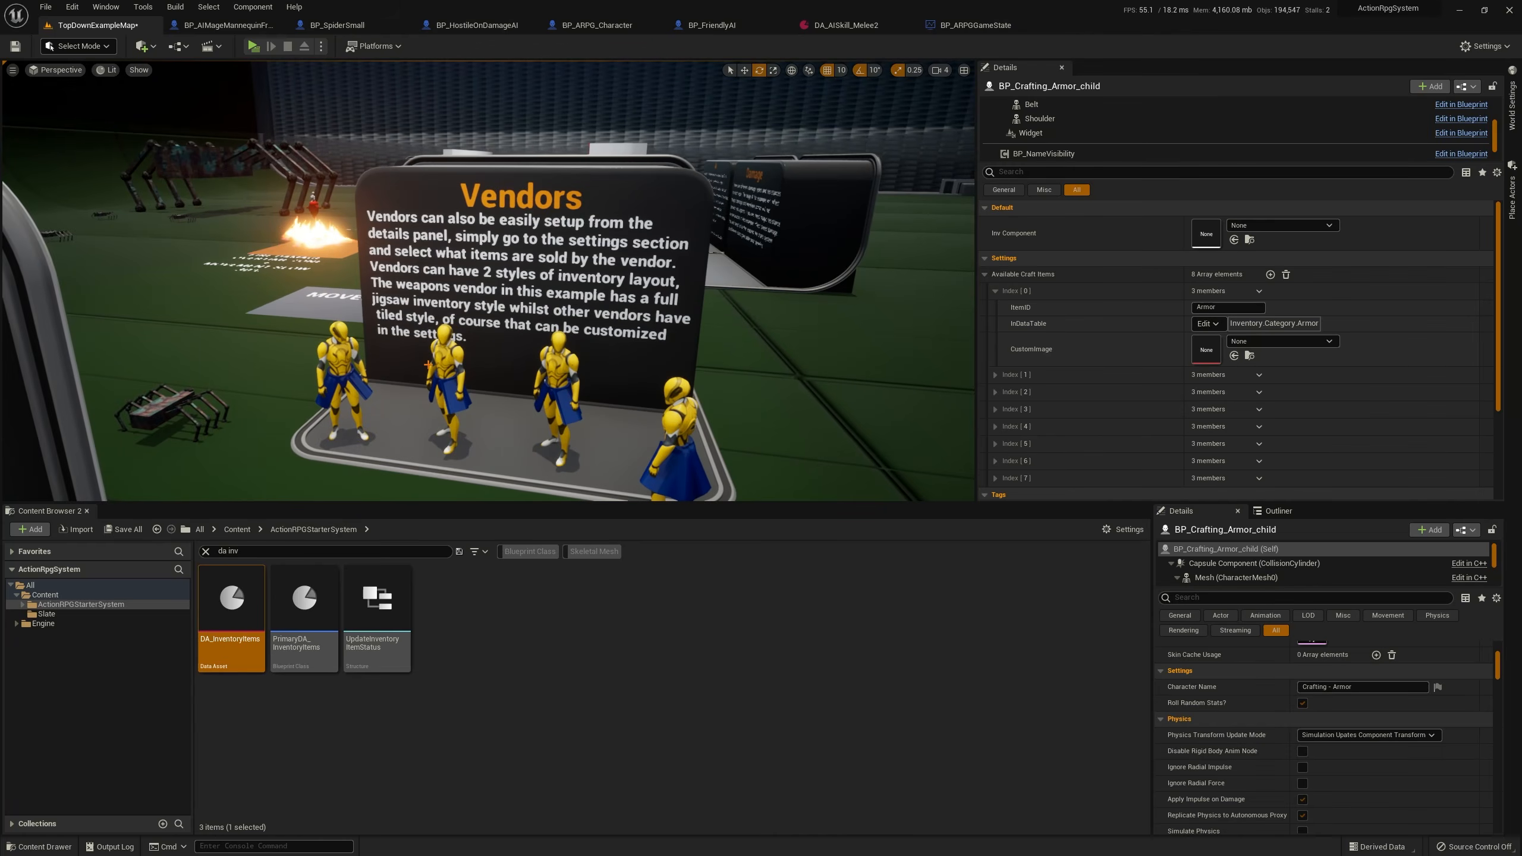
pyautogui.click(444, 378)
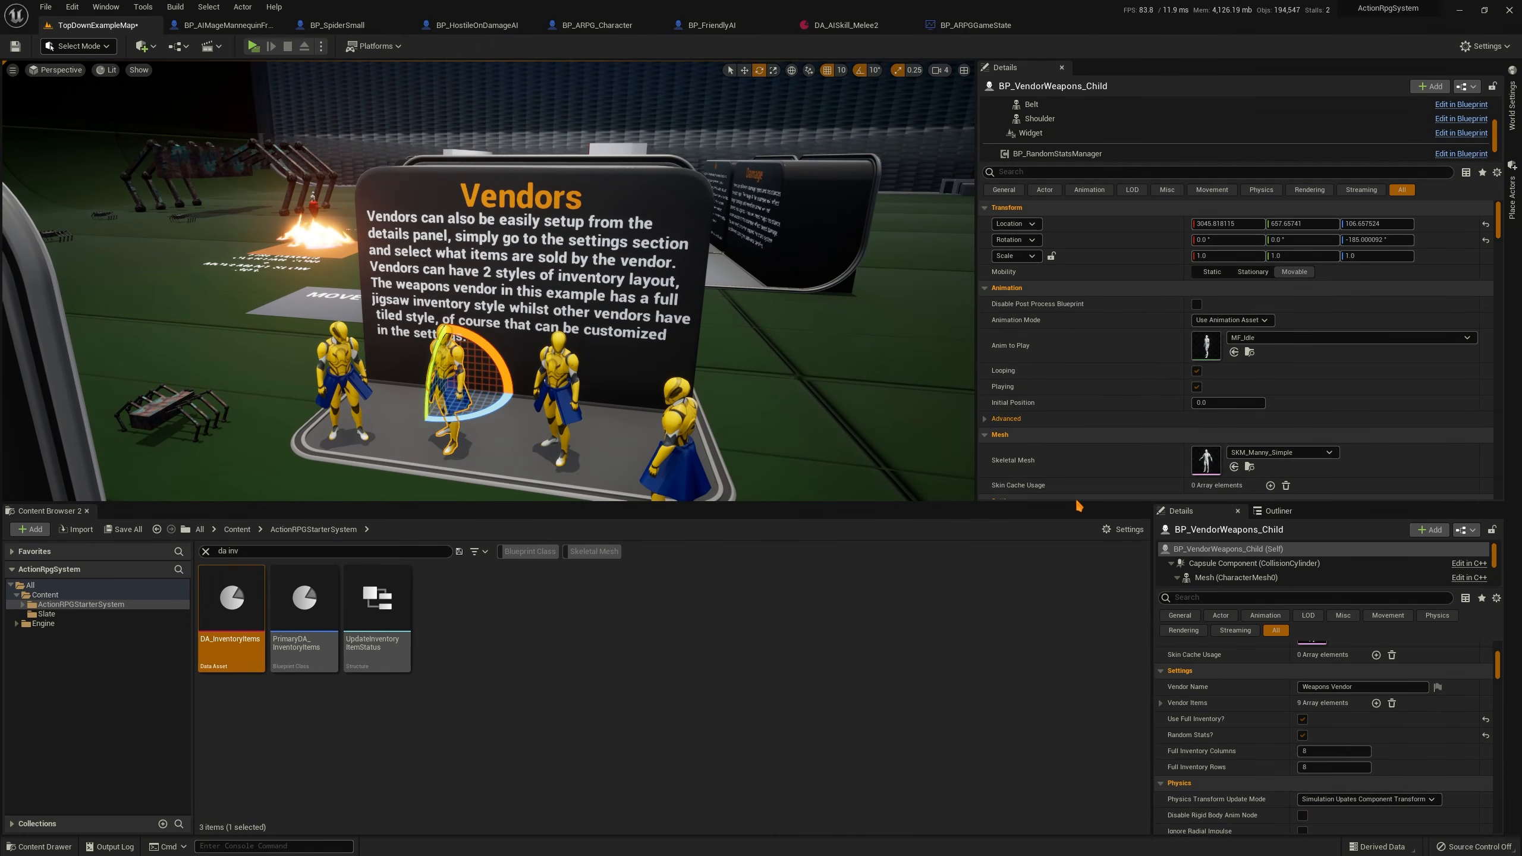
pyautogui.moveTo(1077, 501); pyautogui.dragTo(1077, 573)
pyautogui.scroll(-4, 1002, 324)
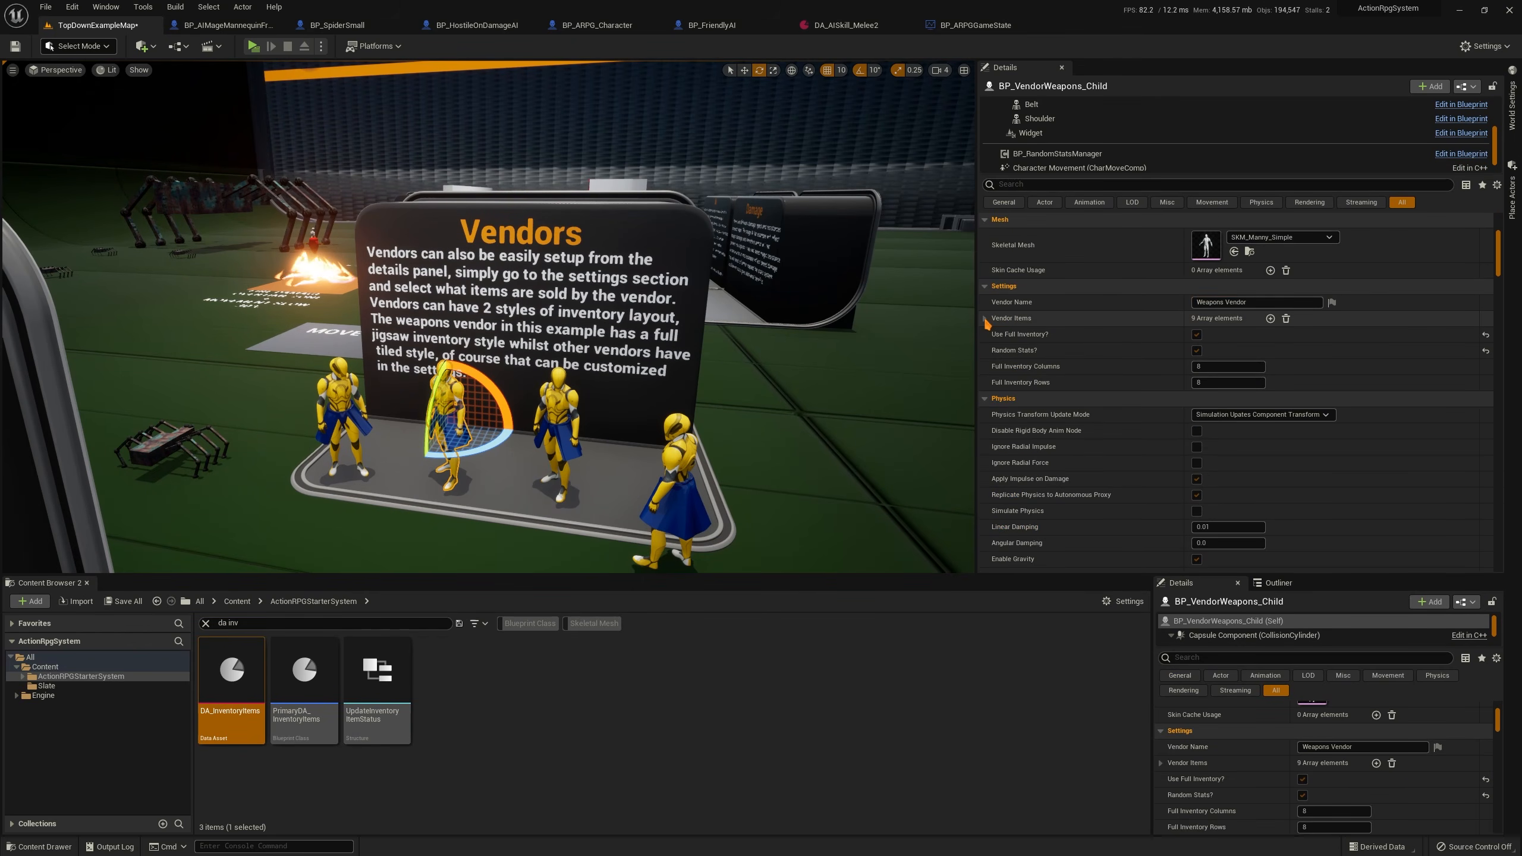
pyautogui.click(985, 318)
pyautogui.click(995, 335)
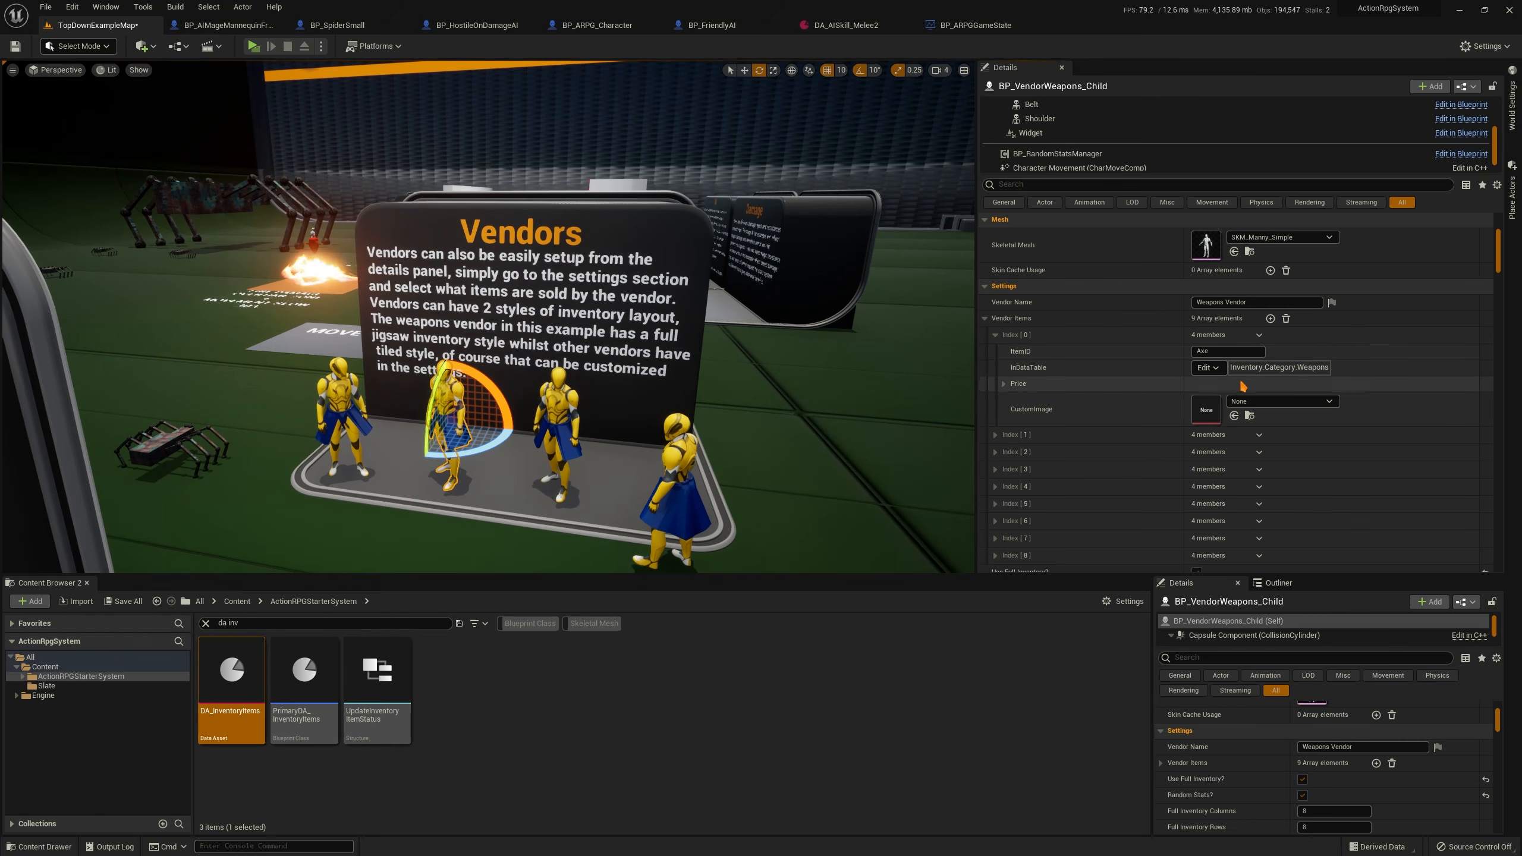
# Reselect the armor crafting character at the Crafting stand and examine its Roll Random Stats? setting
pyautogui.moveTo(719, 359); pyautogui.dragTo(527, 359, button='right')
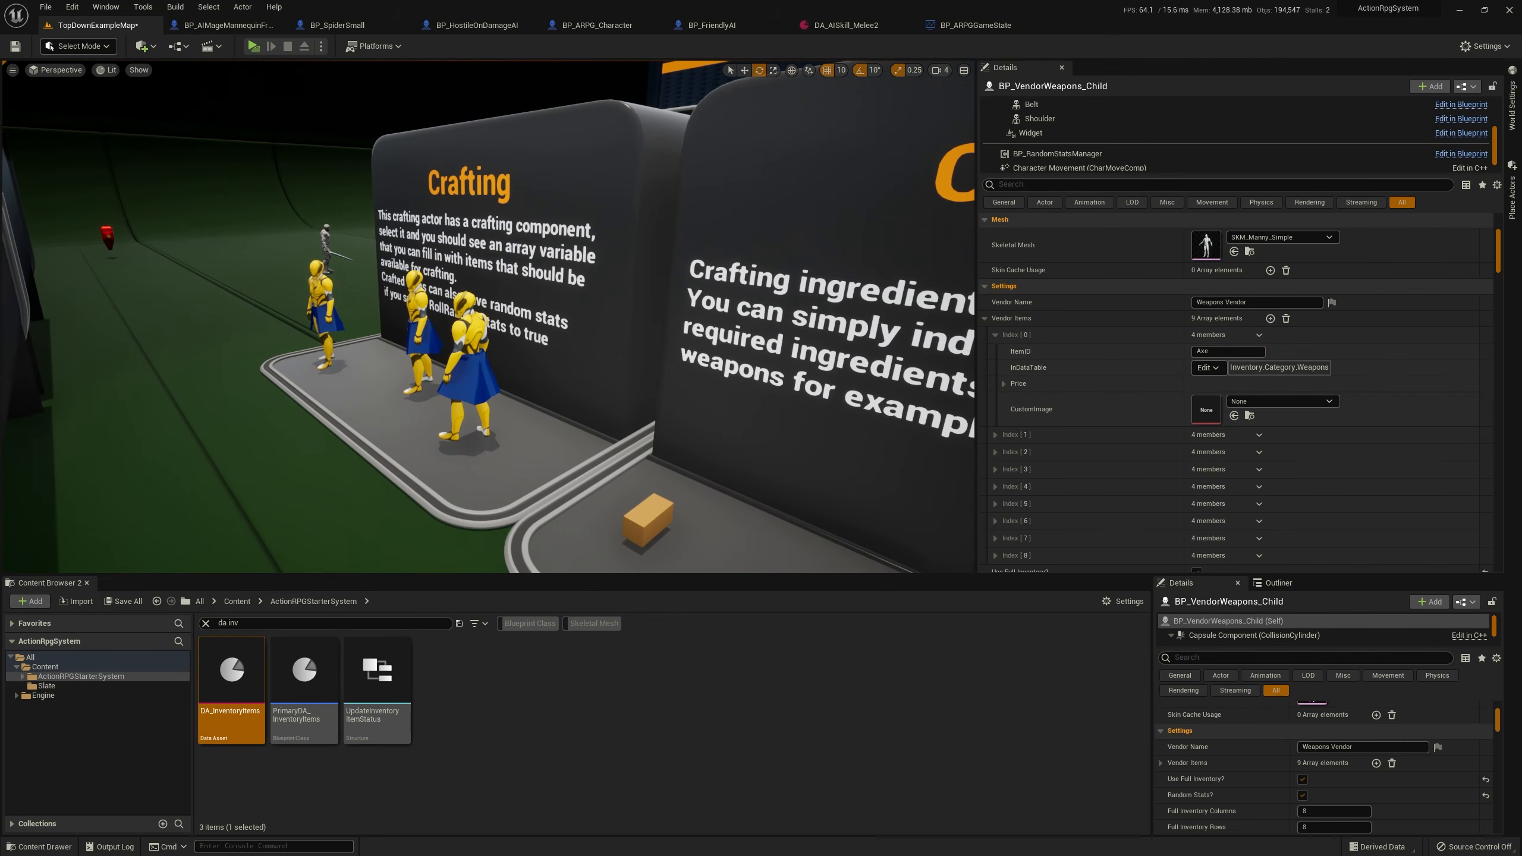
pyautogui.click(465, 348)
pyautogui.scroll(-2, 1118, 380)
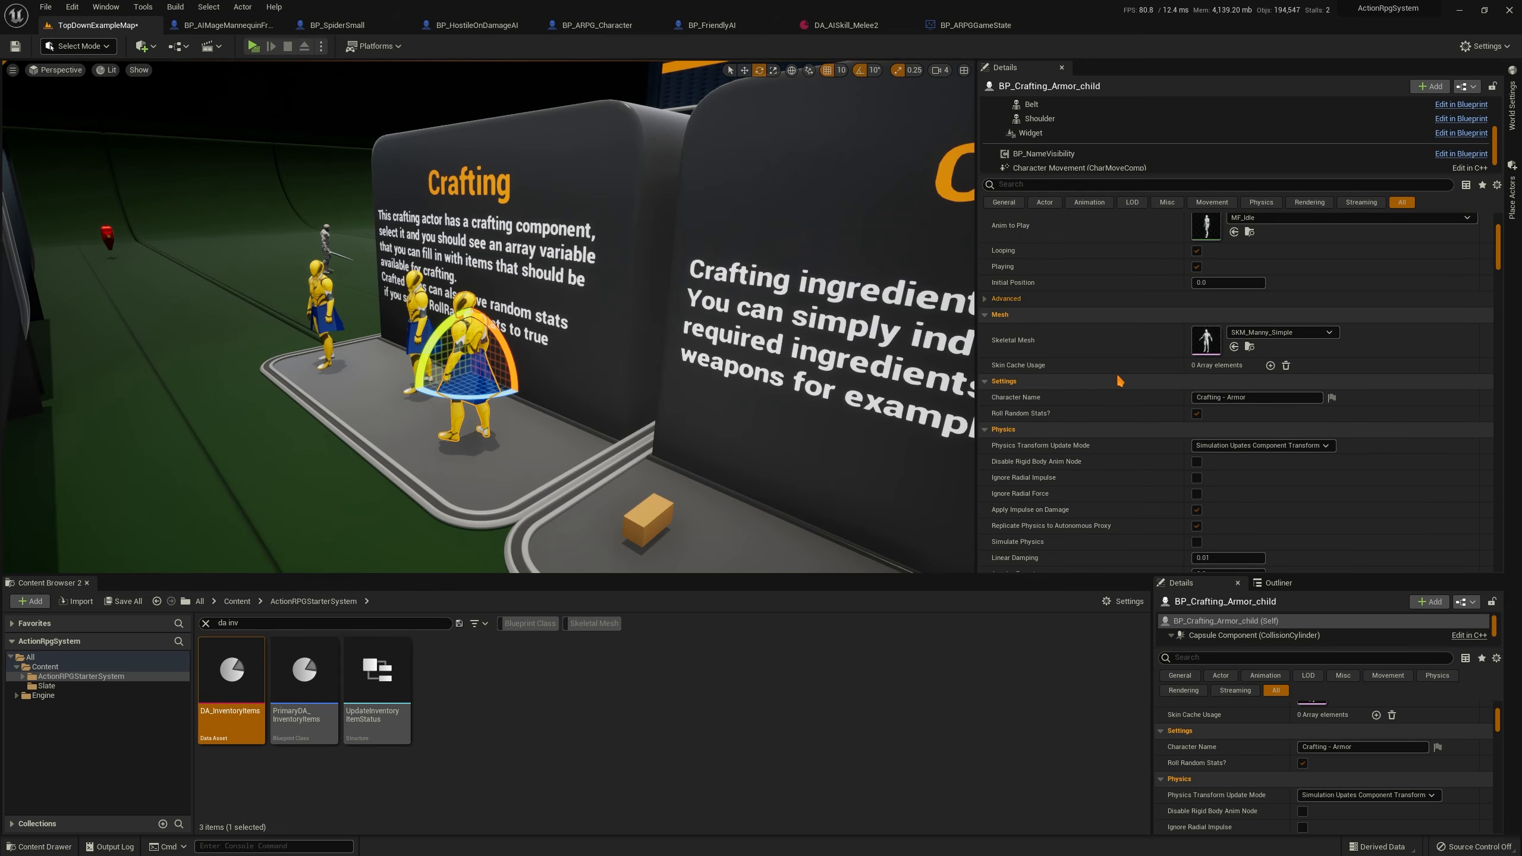
pyautogui.scroll(3, 1091, 345)
pyautogui.scroll(-6, 1073, 336)
pyautogui.scroll(5, 1079, 354)
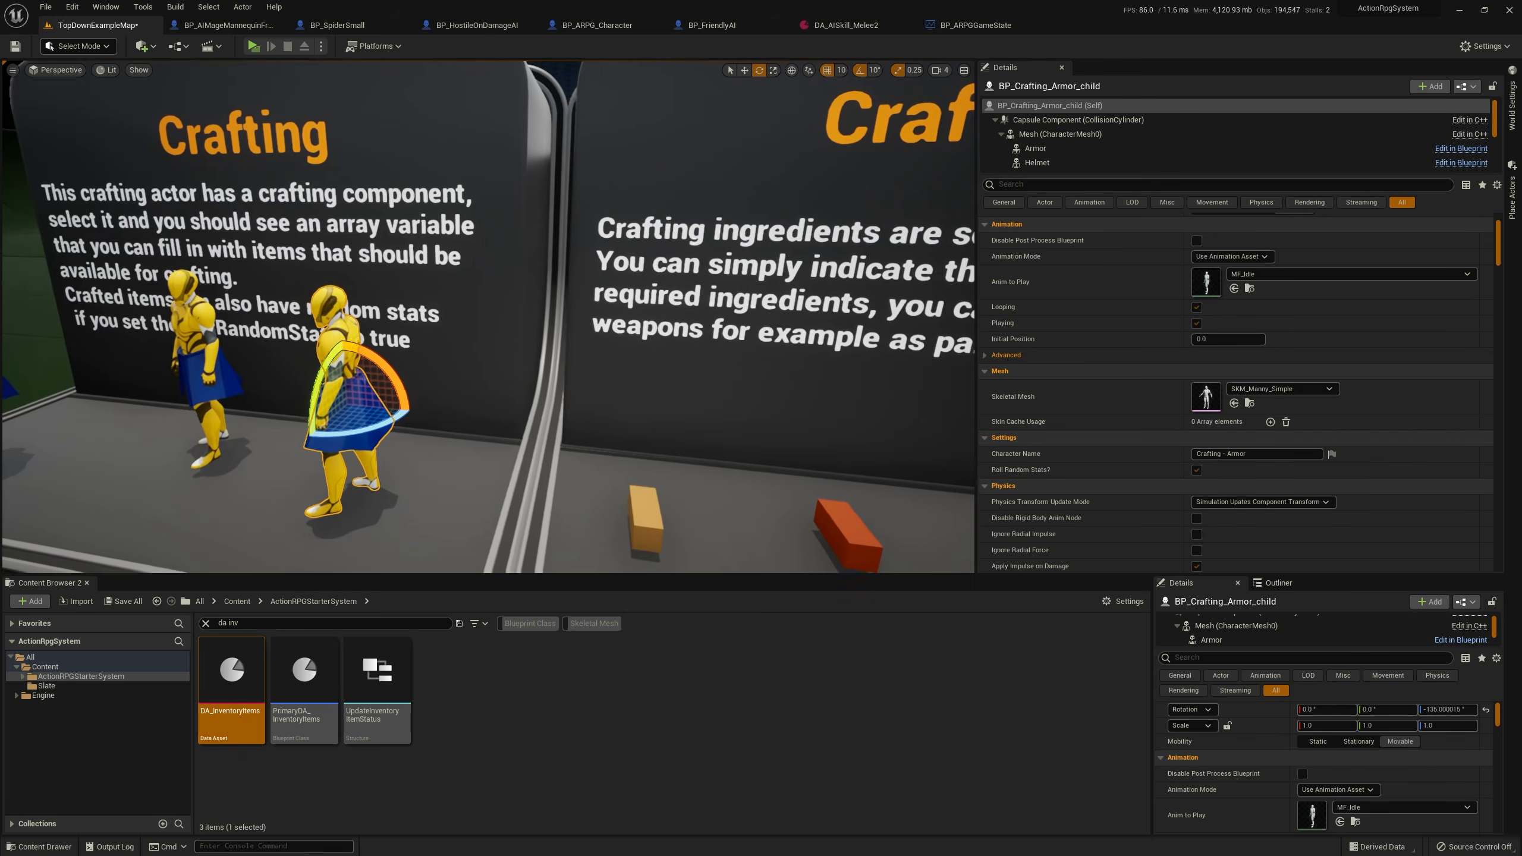
pyautogui.moveTo(766, 455); pyautogui.dragTo(646, 455, button='right')
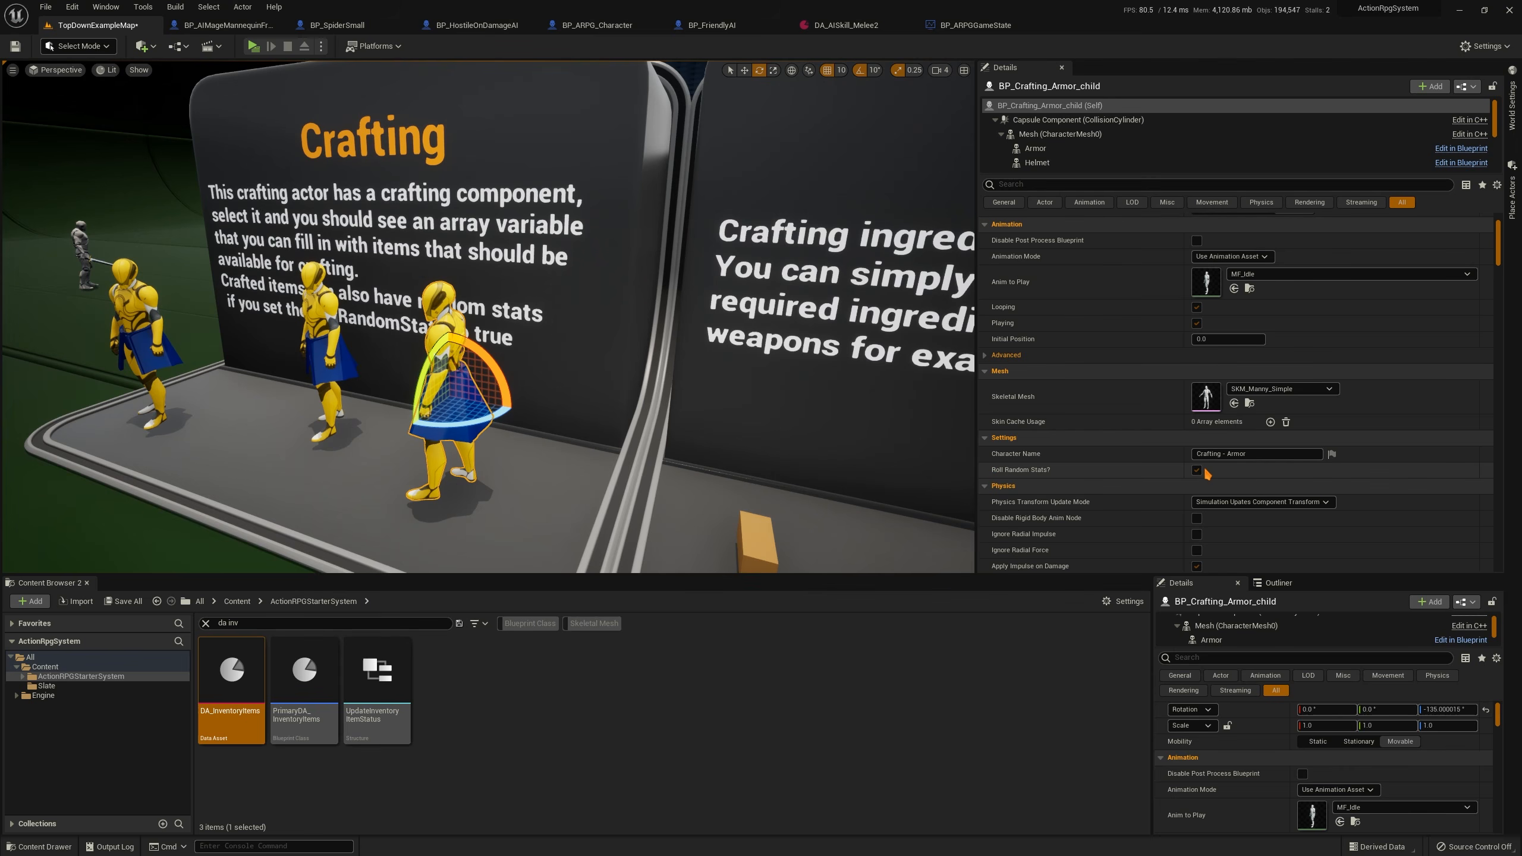
# Select the jewellery vendor at the Vendors stand and enlarge the viewport and details area to show its settings
pyautogui.moveTo(839, 456); pyautogui.dragTo(953, 492, button='right')
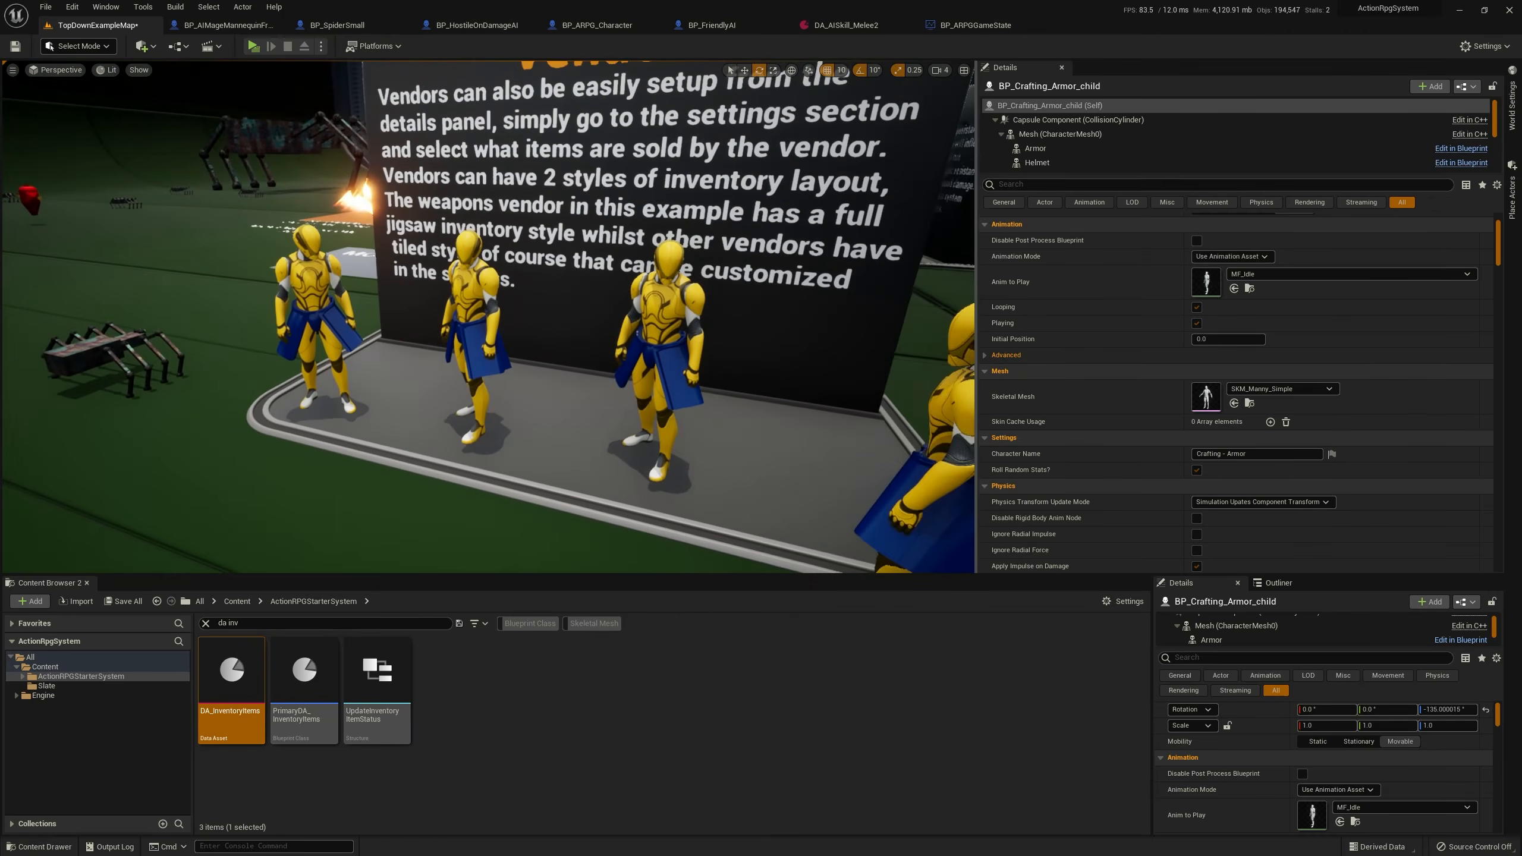
pyautogui.moveTo(554, 410); pyautogui.dragTo(554, 410, button='right')
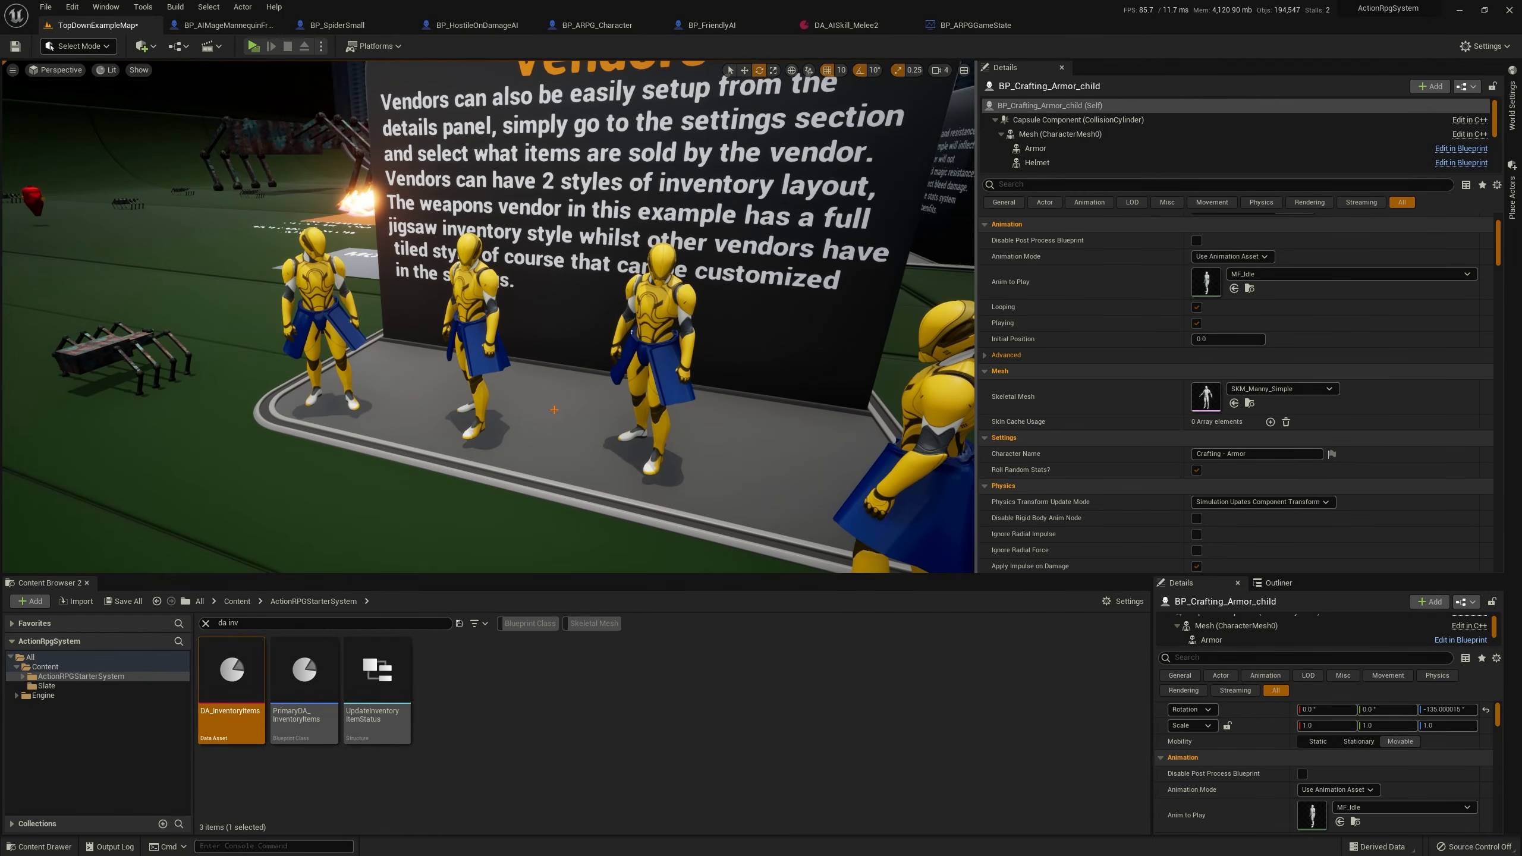
pyautogui.click(682, 314)
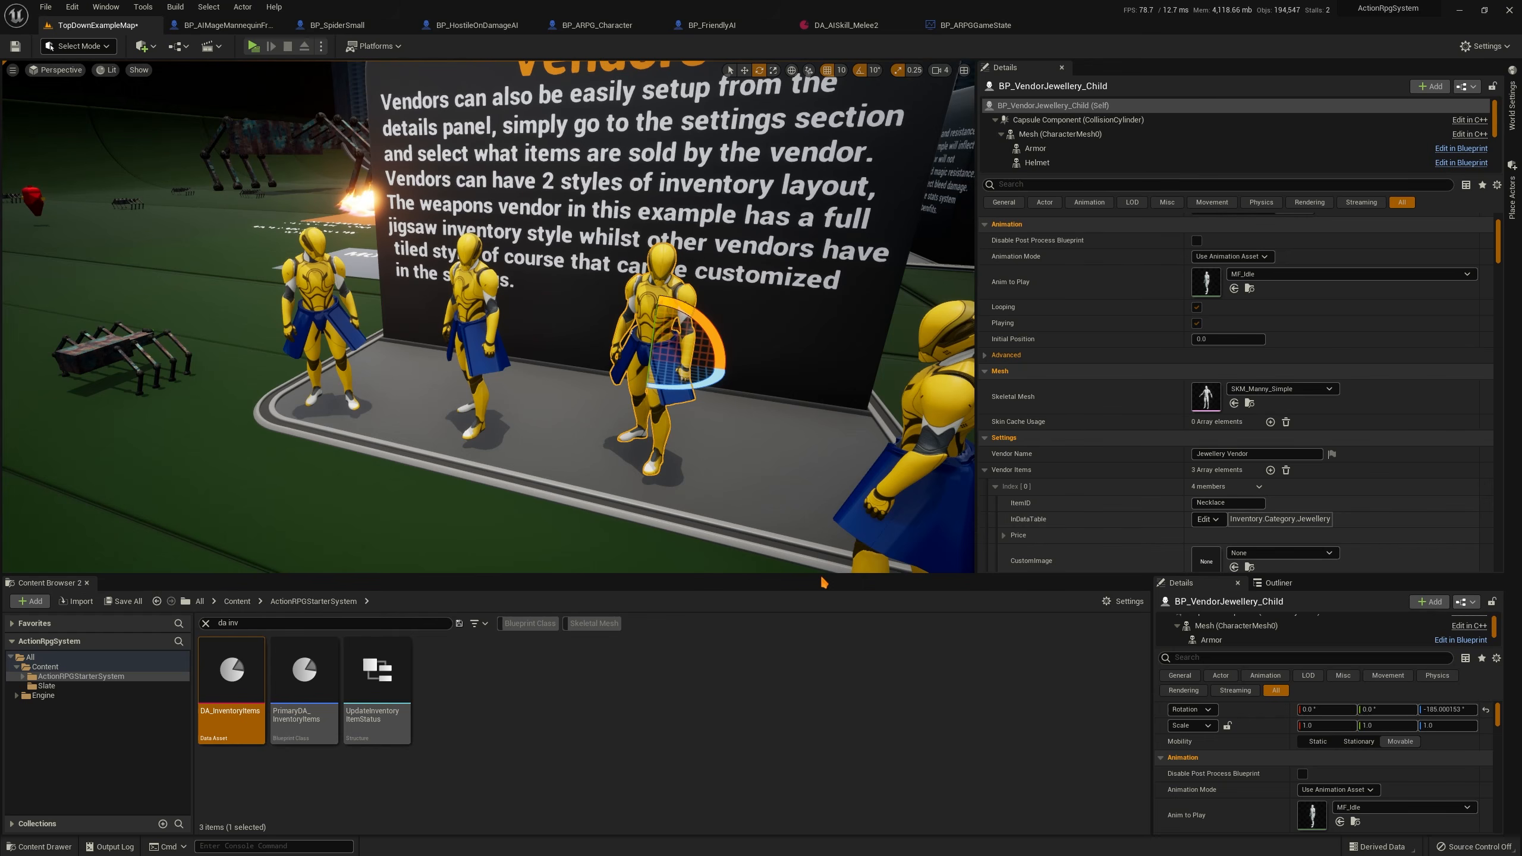
pyautogui.moveTo(824, 581); pyautogui.dragTo(824, 650)
pyautogui.scroll(-3, 1008, 382)
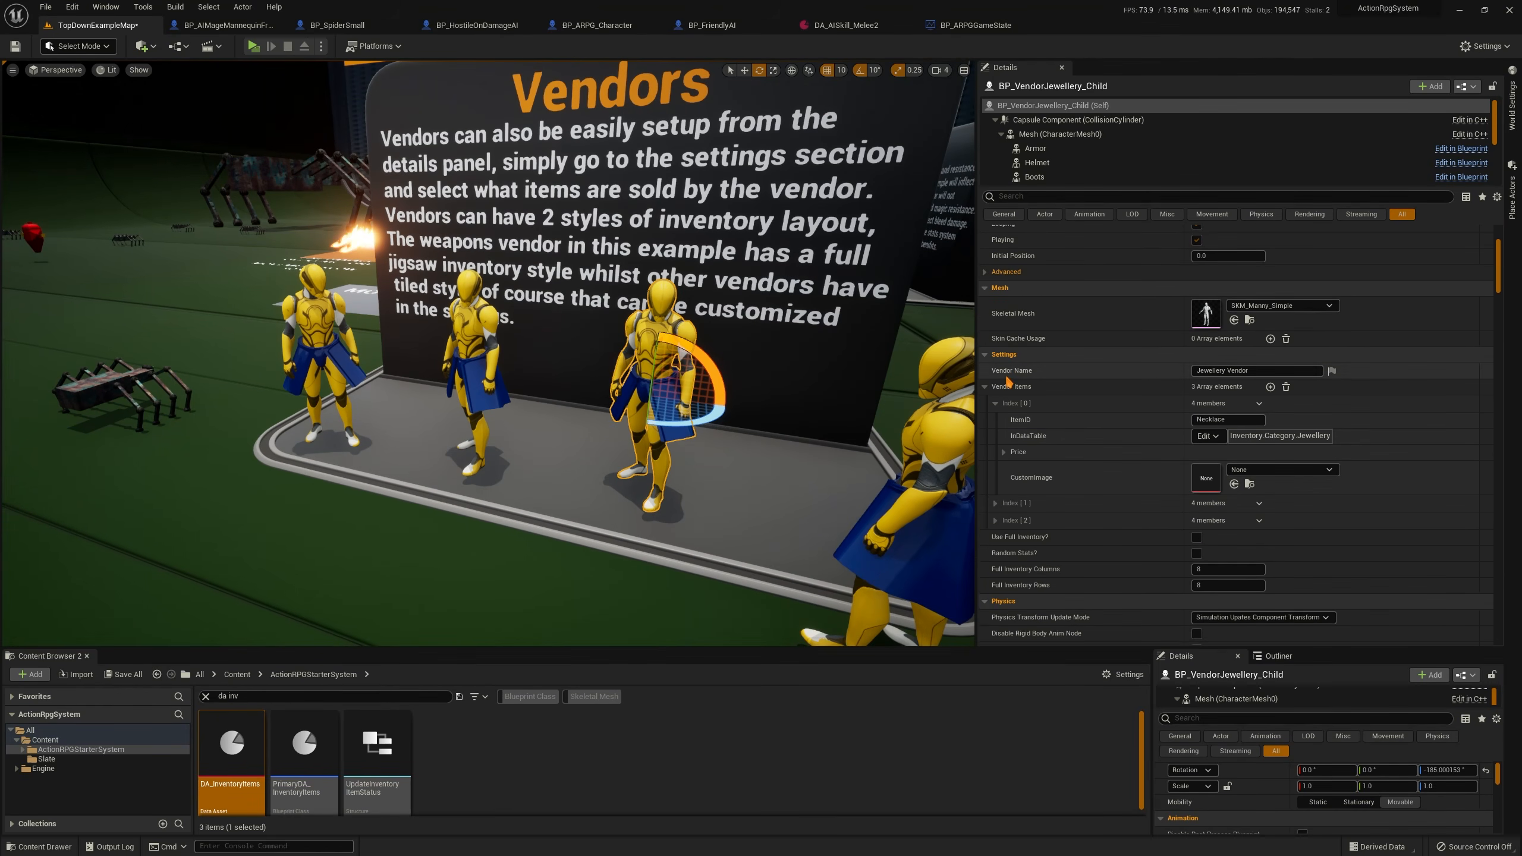
# Examine the jewellery vendor's first item with its category and price, plus the Use Full Inventory? and Random Stats? options
pyautogui.click(1245, 419)
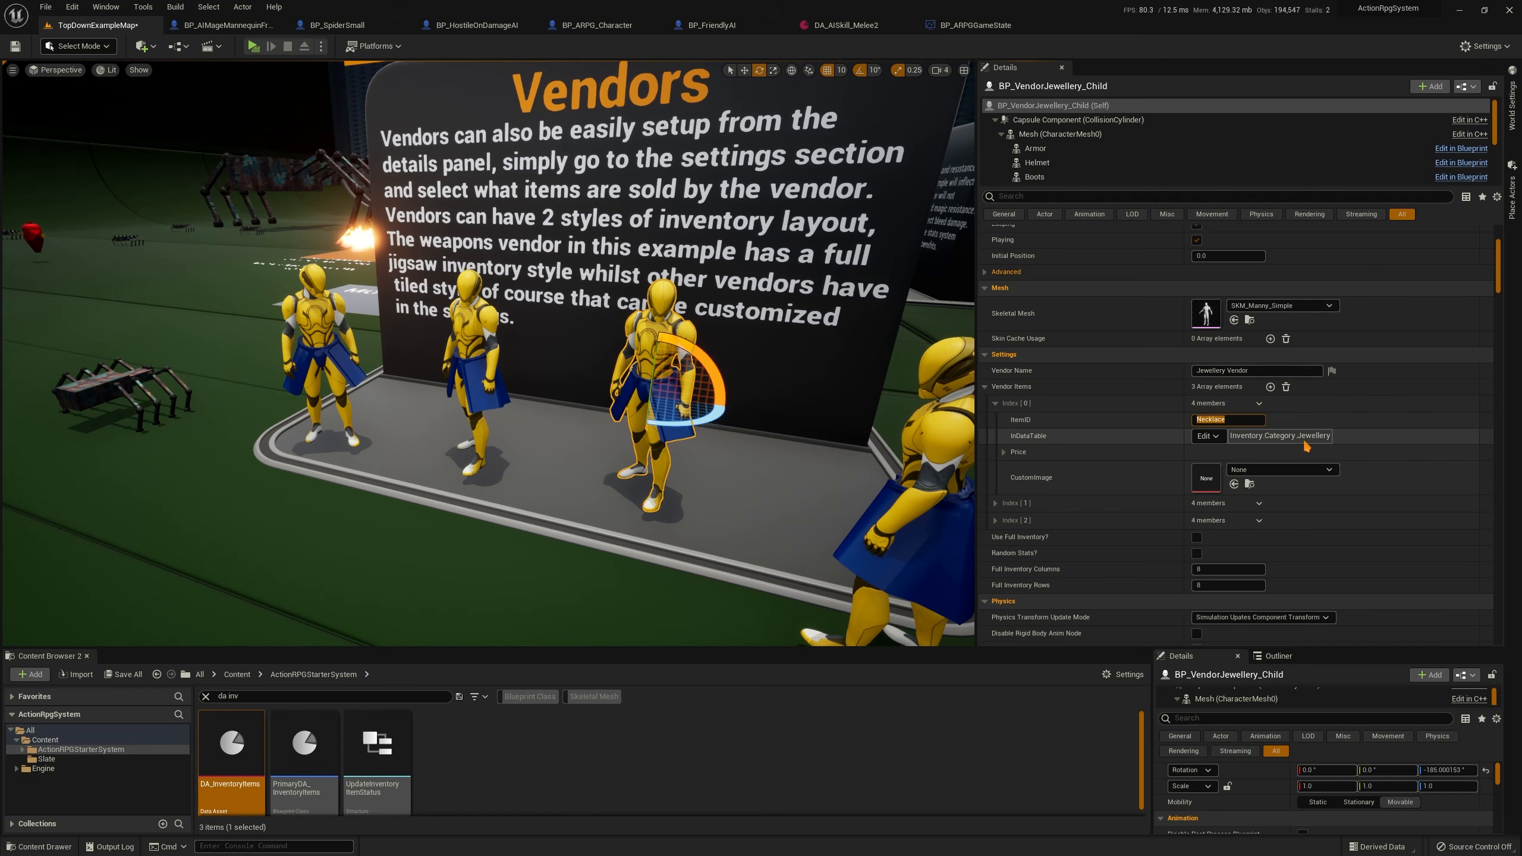
pyautogui.click(1003, 453)
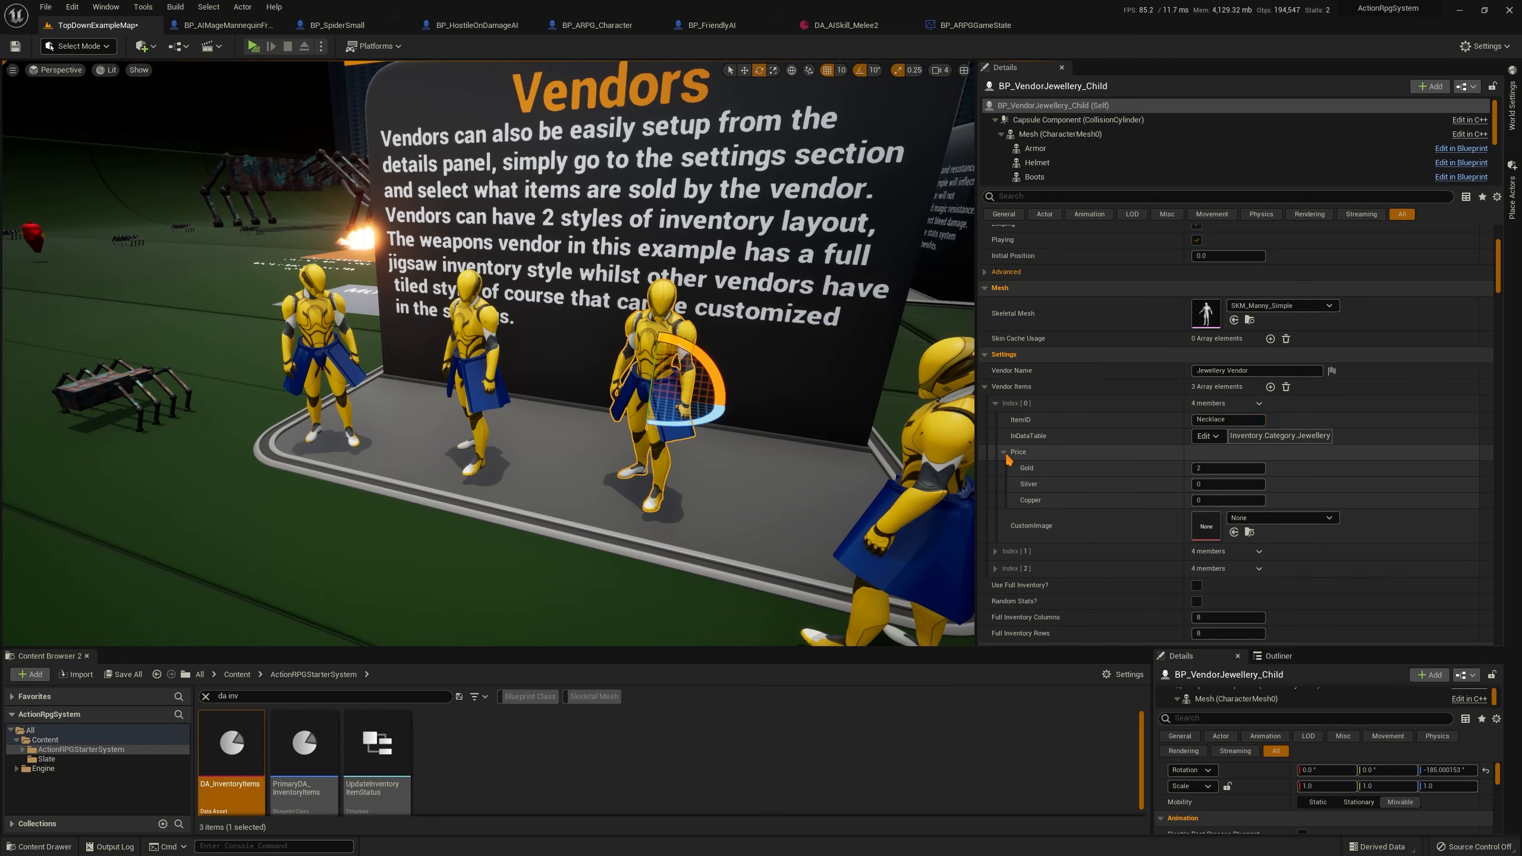
pyautogui.click(1005, 454)
pyautogui.click(1004, 452)
pyautogui.click(1201, 468)
pyautogui.click(1004, 453)
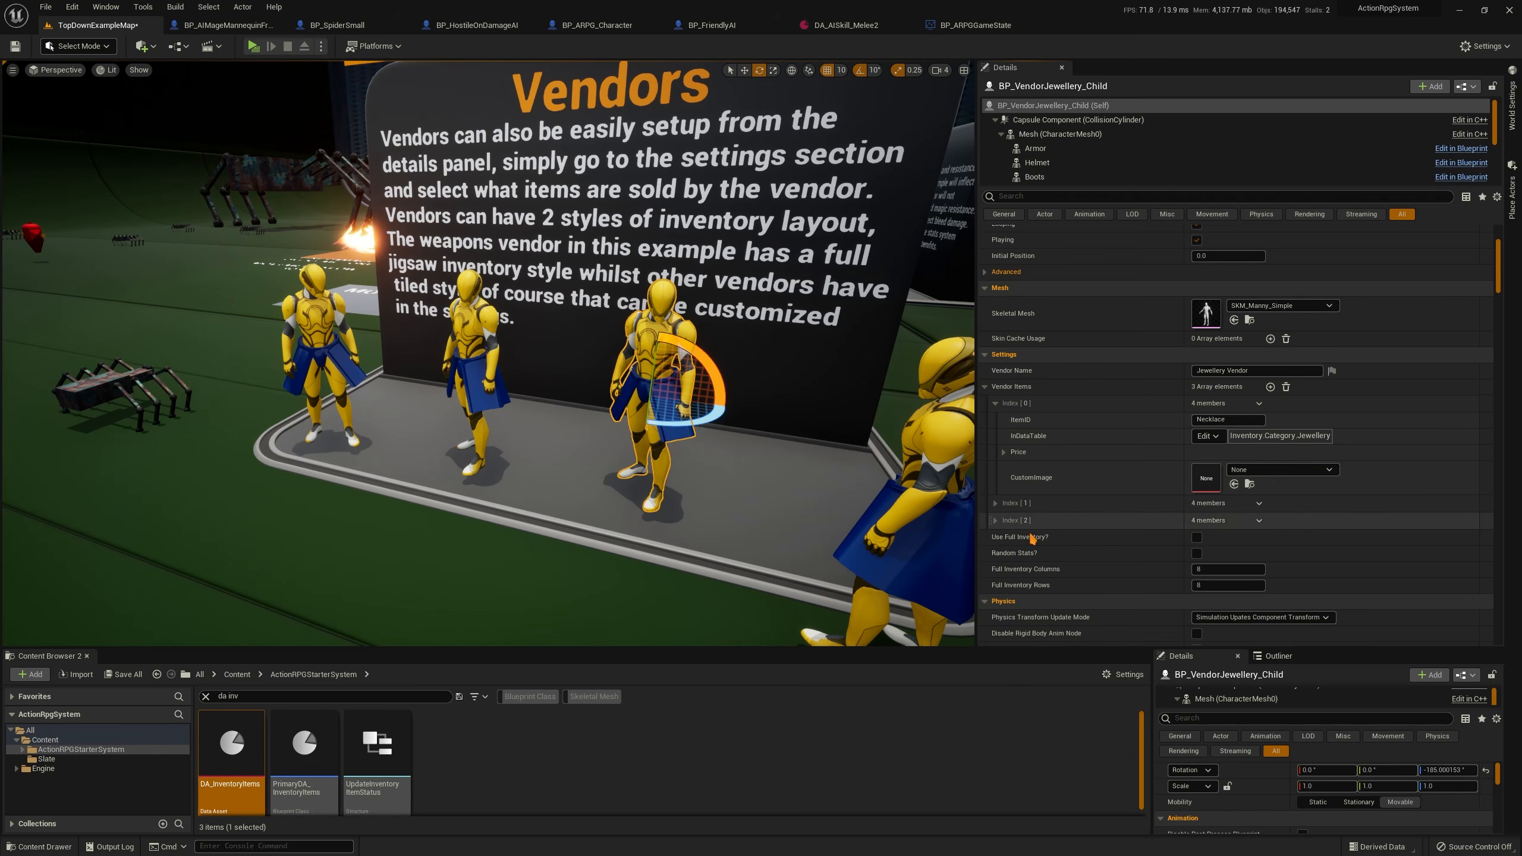
pyautogui.scroll(-2, 1013, 480)
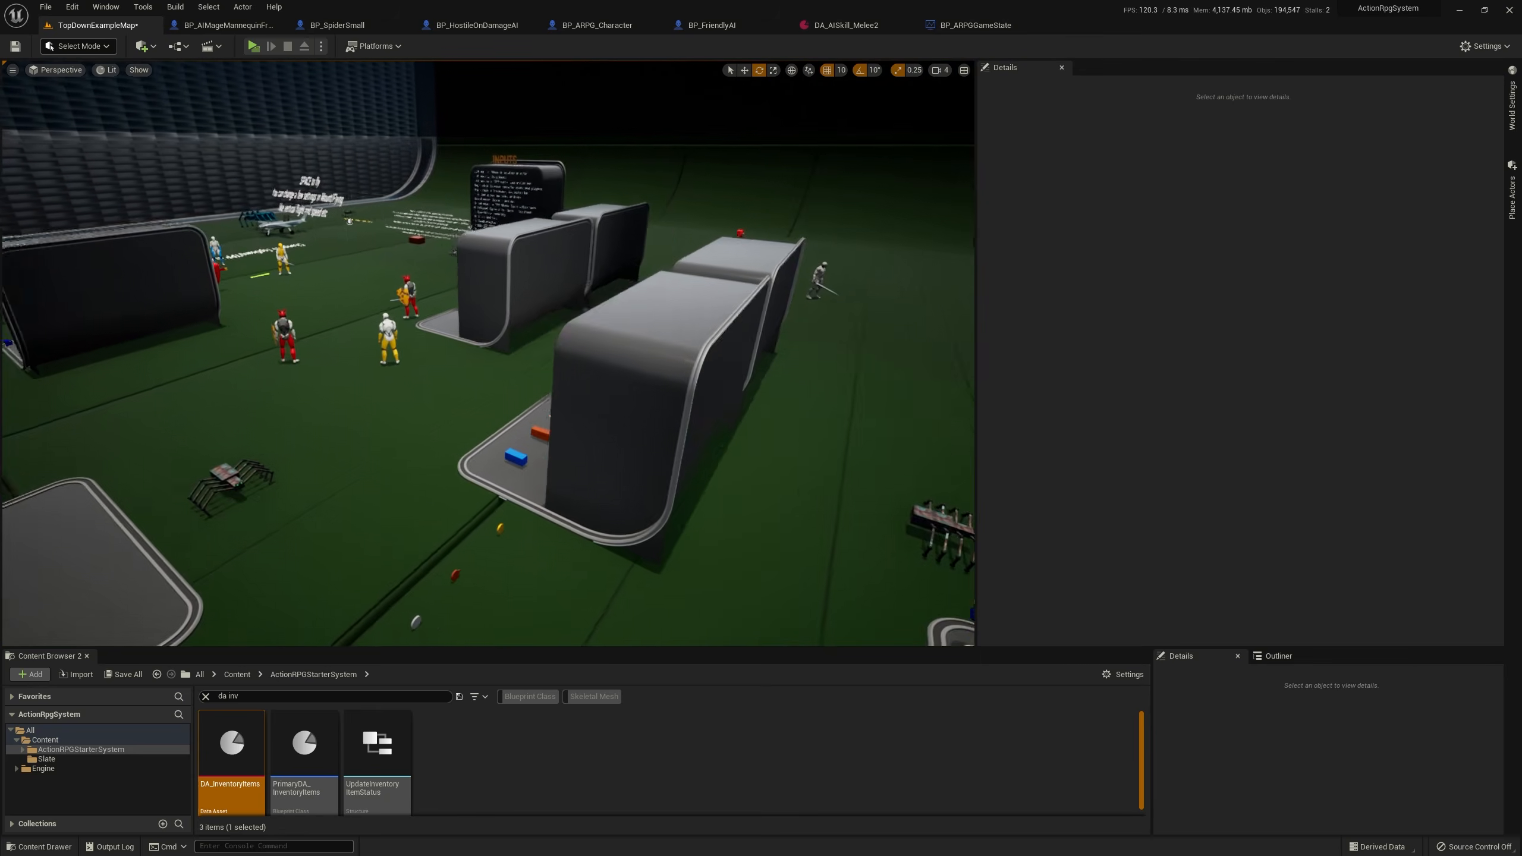
# Clear the asset search and open the Minimap folder inside ActionRPGStarterSystem
pyautogui.moveTo(488, 353); pyautogui.dragTo(488, 353, button='right')
pyautogui.moveTo(581, 602); pyautogui.dragTo(581, 602, button='right')
pyautogui.moveTo(420, 649); pyautogui.dragTo(419, 336)
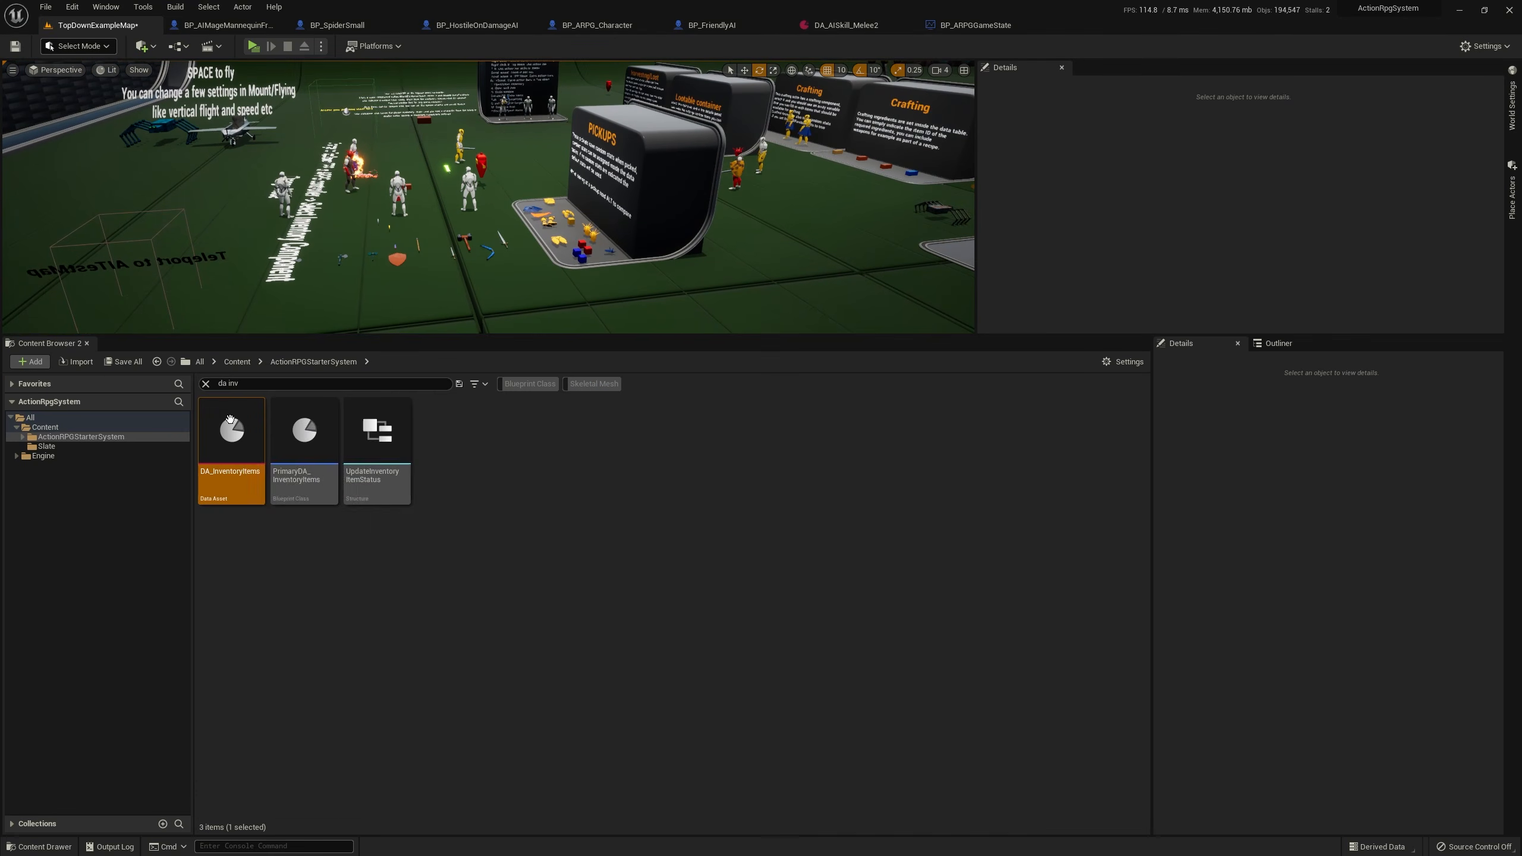
pyautogui.click(64, 433)
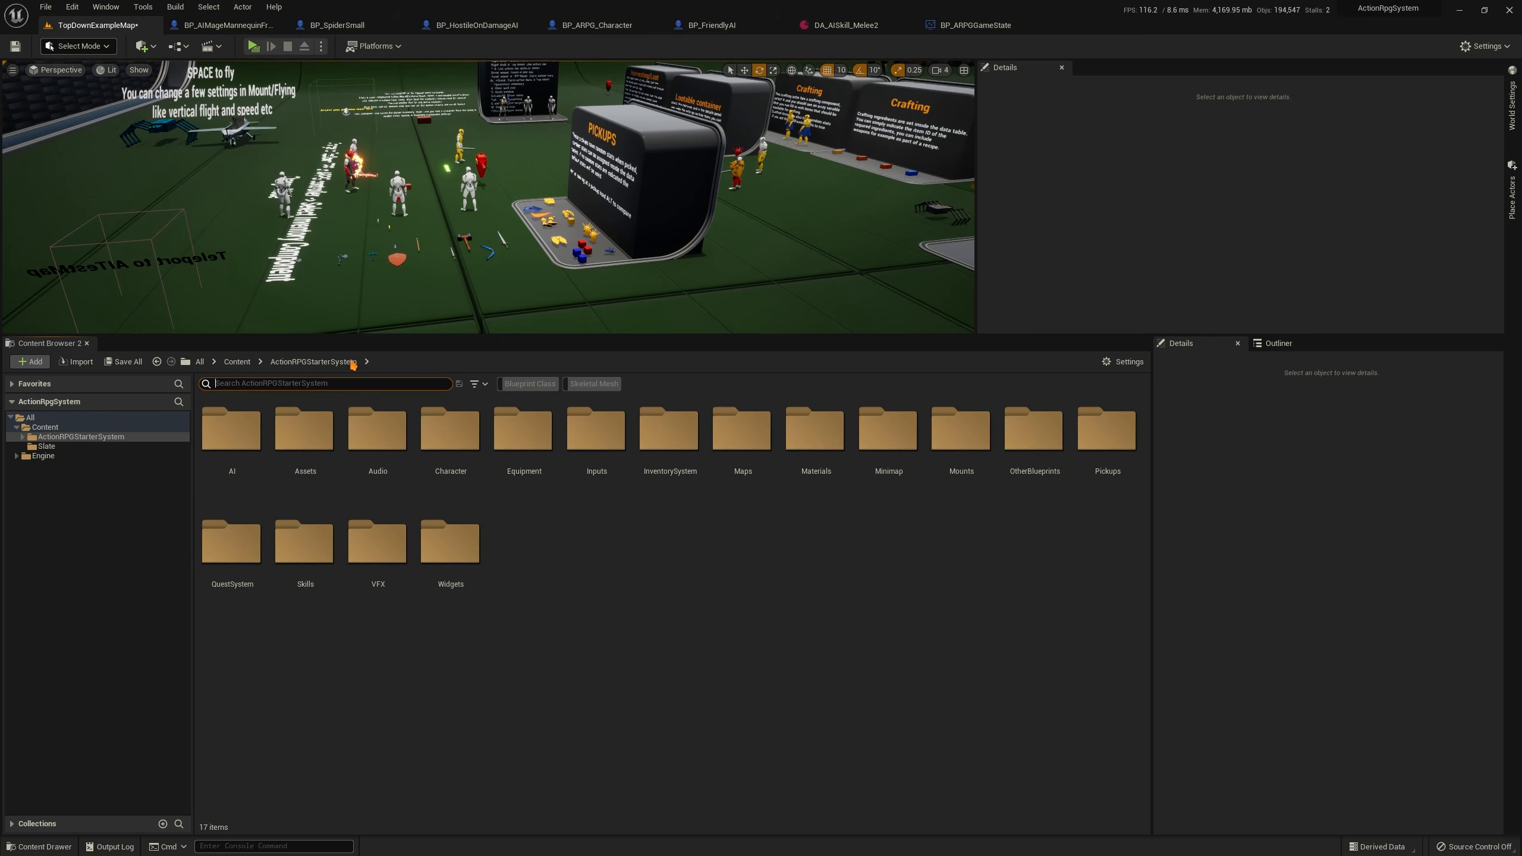
pyautogui.moveTo(527, 264); pyautogui.dragTo(527, 264, button='right')
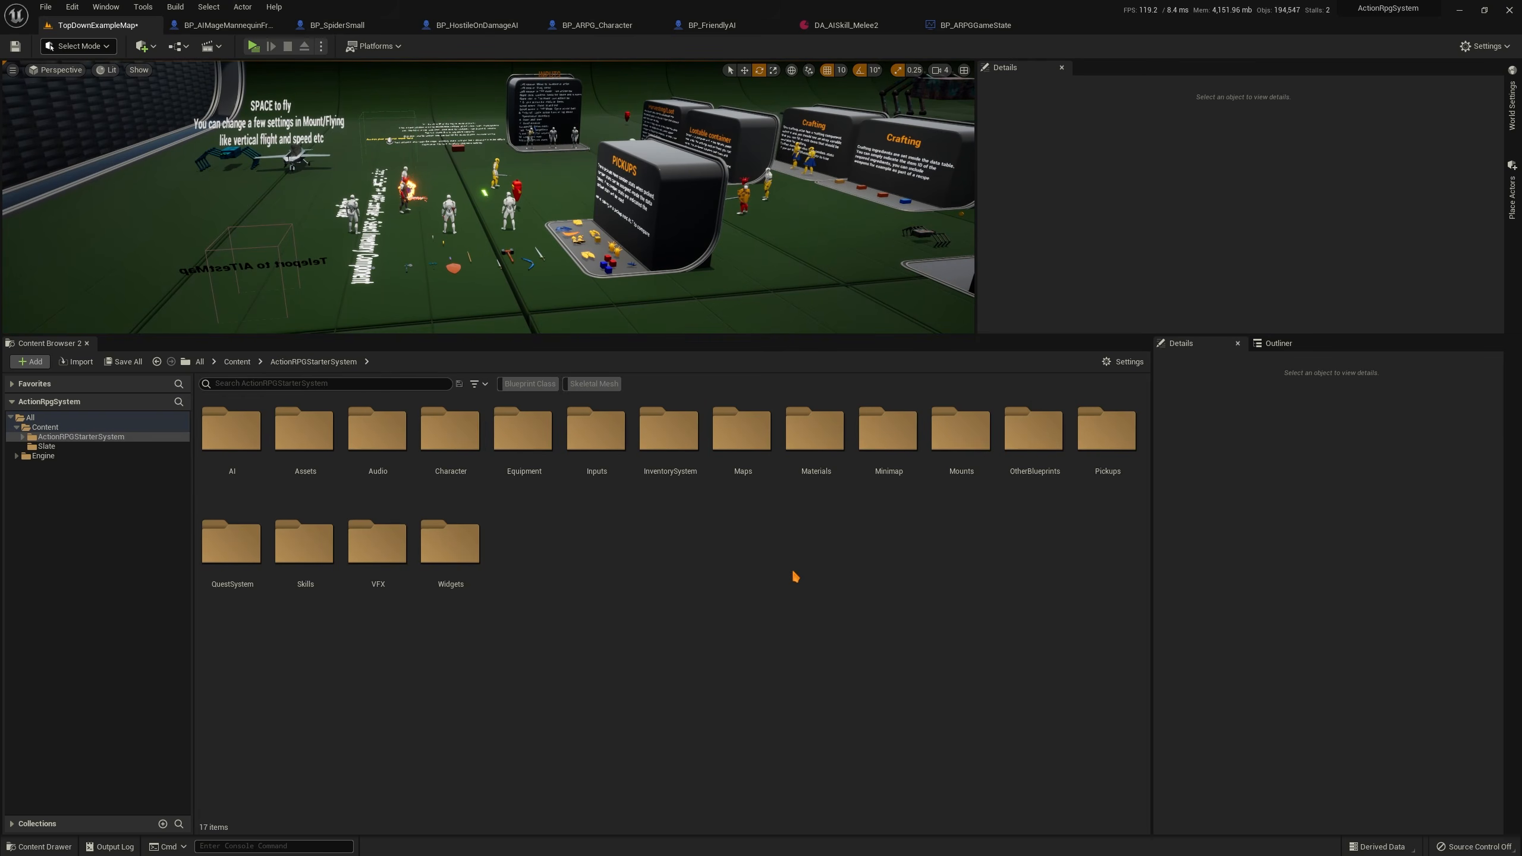
pyautogui.doubleClick(888, 444)
pyautogui.moveTo(641, 155); pyautogui.dragTo(641, 154, button='right')
pyautogui.moveTo(531, 334); pyautogui.dragTo(532, 479)
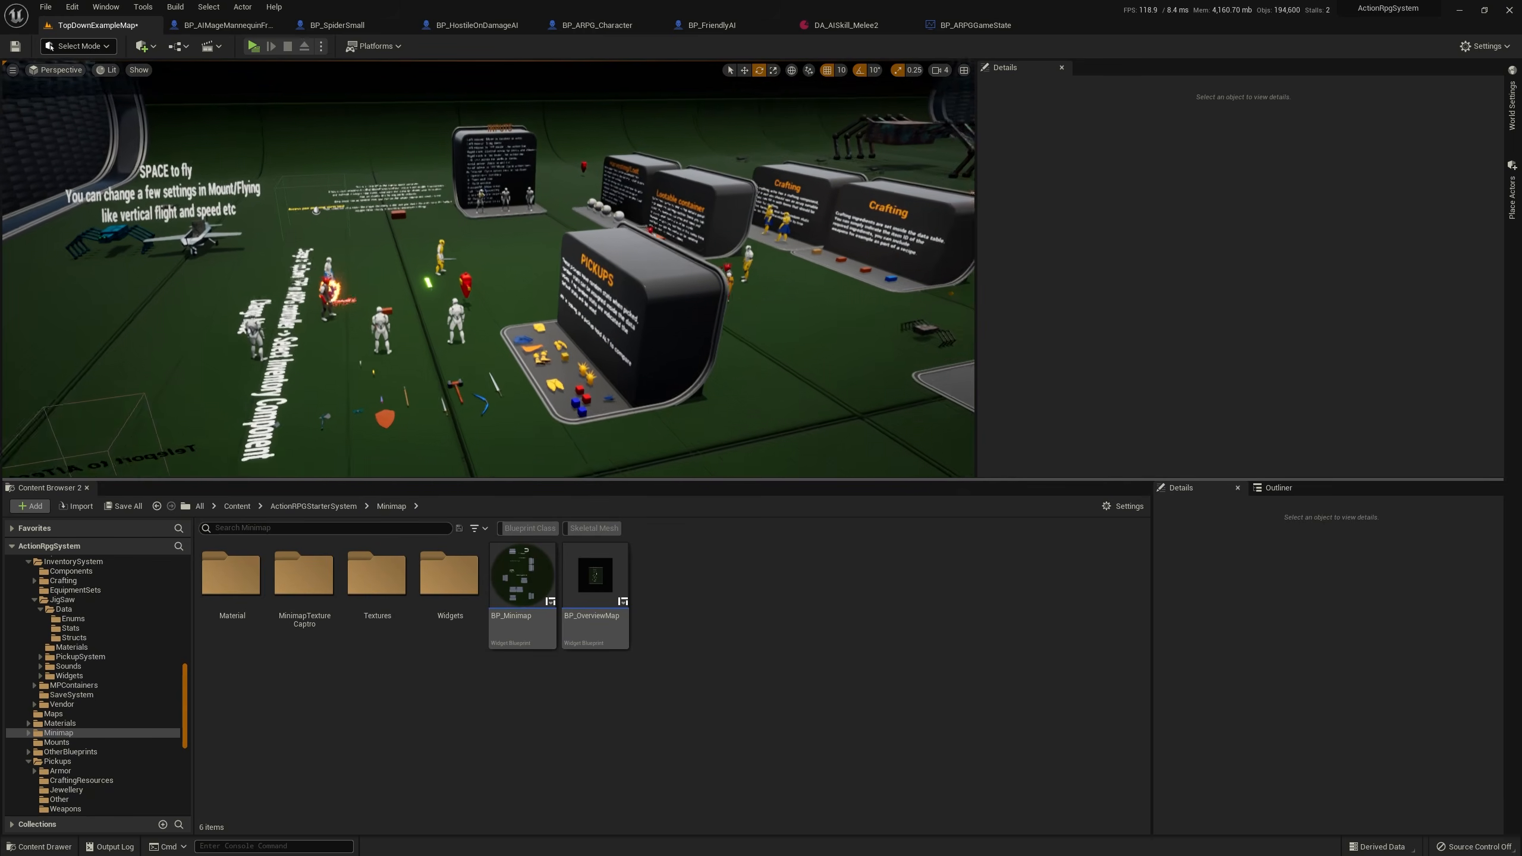
# Open the blueprint of the separate harvest sphere at the Harvesting/Loot stand and show its class settings and interfaces
pyautogui.moveTo(531, 359); pyautogui.dragTo(532, 359, button='right')
pyautogui.click(646, 318)
pyautogui.hotkey('ctrl', 'e')
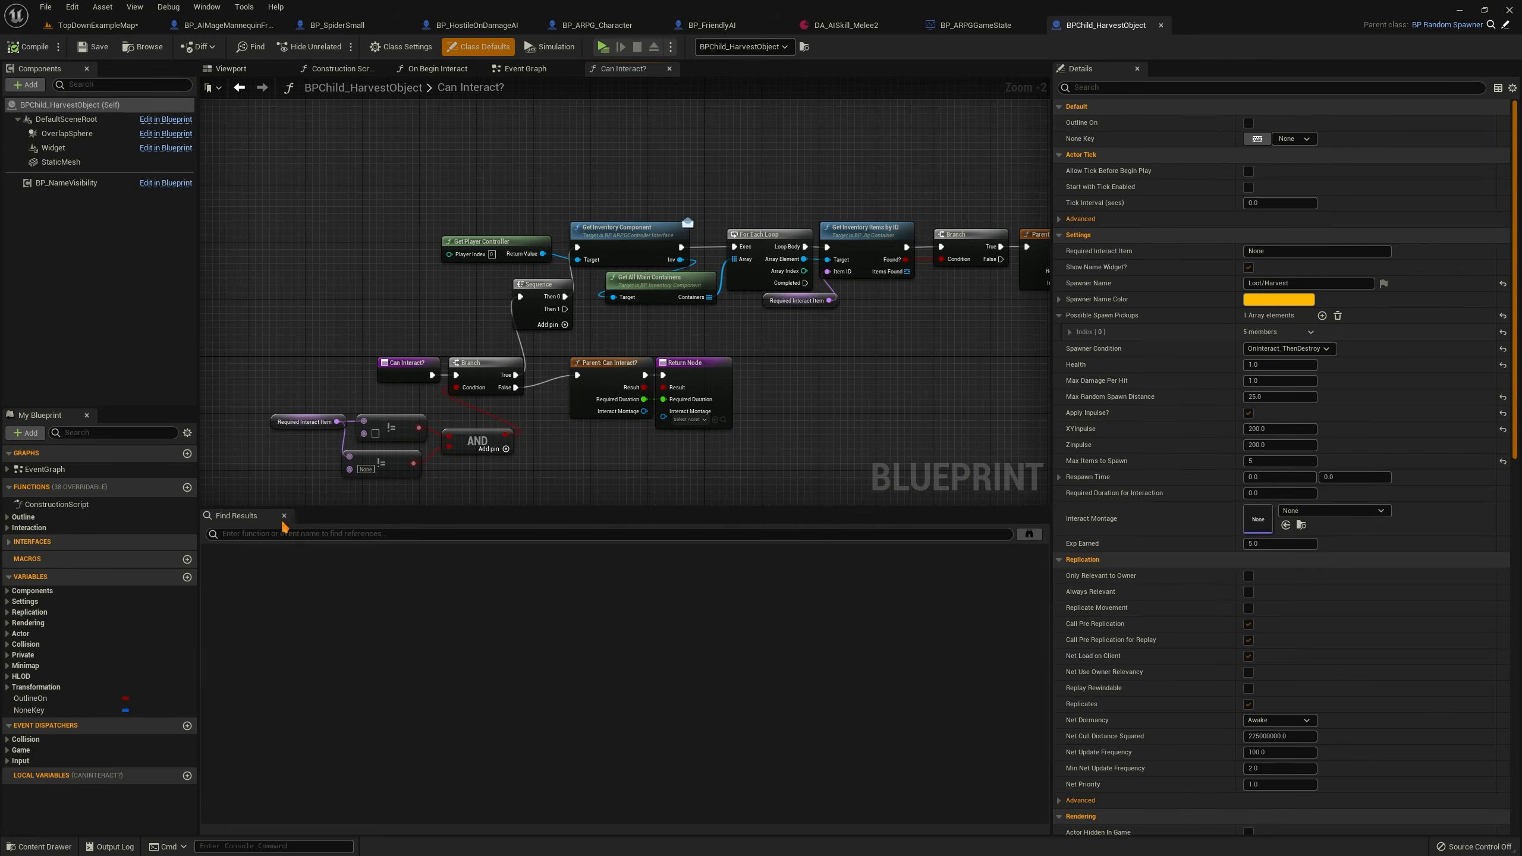
pyautogui.click(282, 516)
pyautogui.click(399, 48)
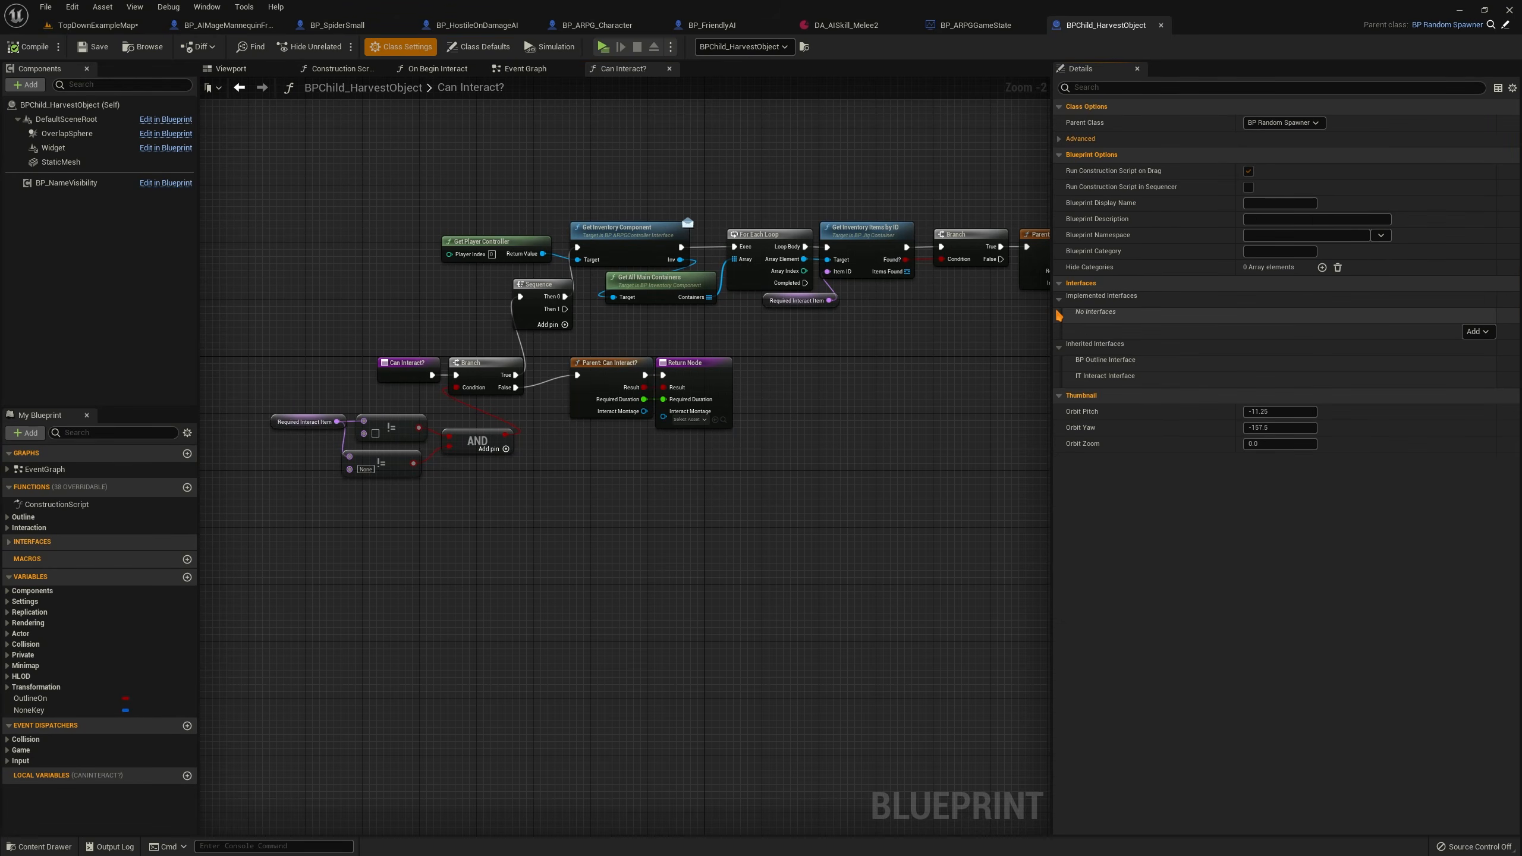
# Search the harvest object blueprint's members for "minima" and implement the Can be Added to Minimap? interface function
pyautogui.click(100, 433)
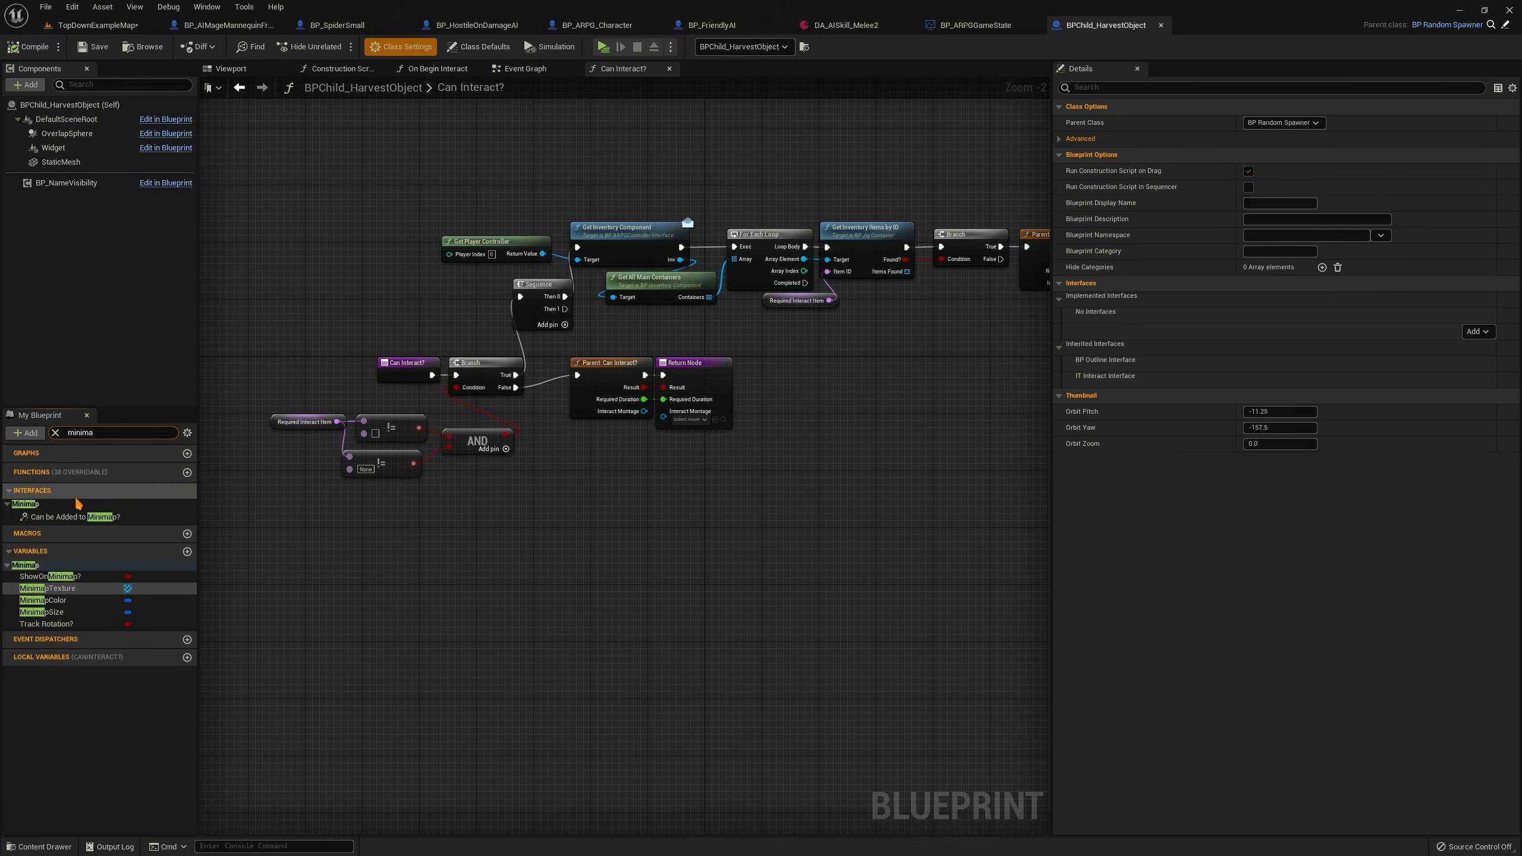
pyautogui.doubleClick(79, 517)
# Open the parent blueprint BP_RandomSpawner, examine its Can be Added to Minimap? function and minimap variables, and close it
pyautogui.click(1491, 25)
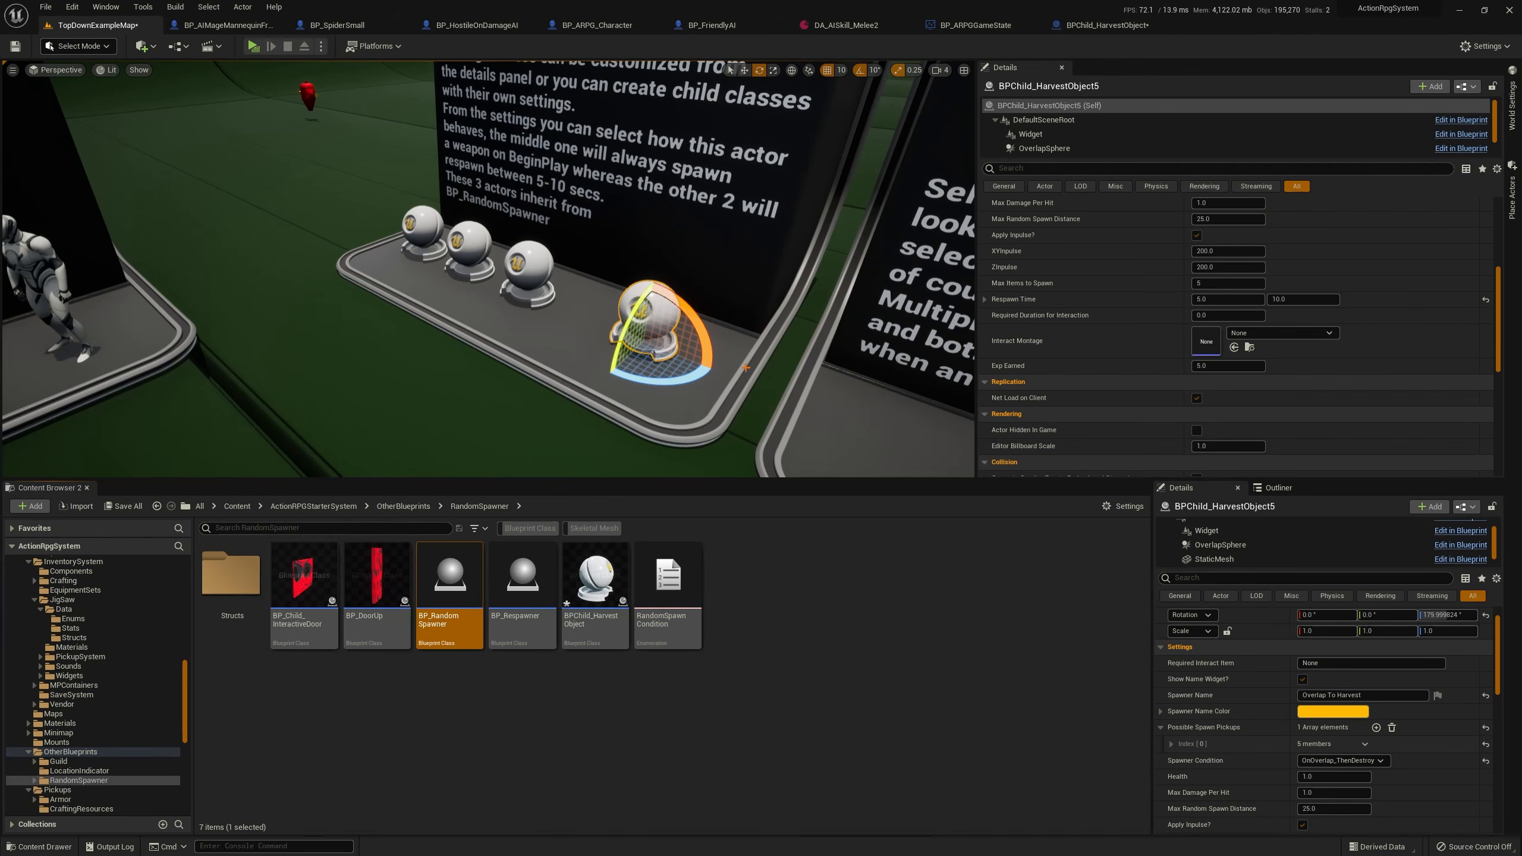
pyautogui.doubleClick(455, 599)
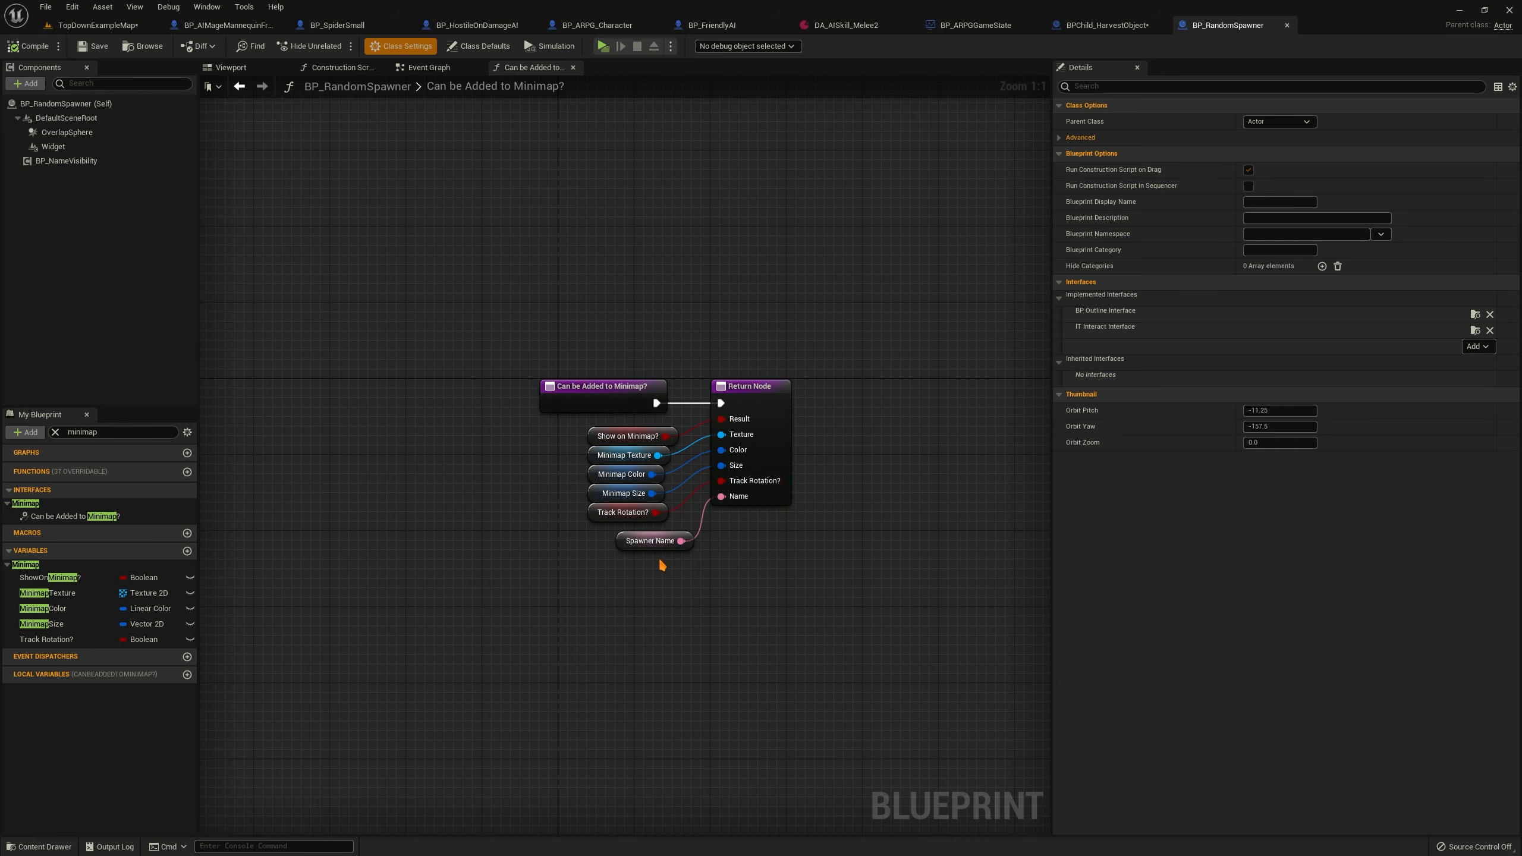
pyautogui.click(1287, 25)
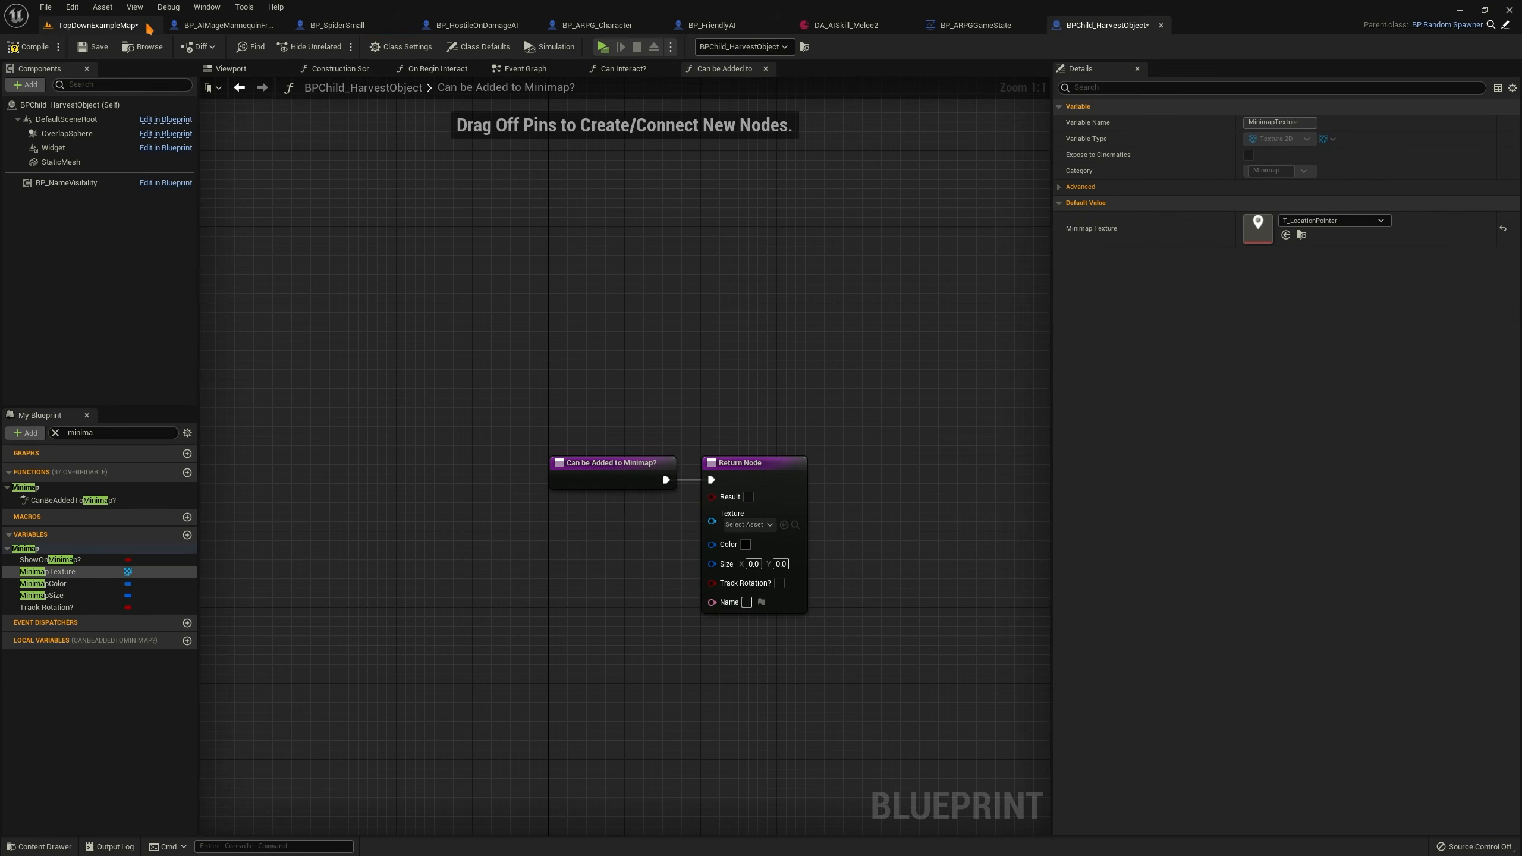
# Return to the TopDownExampleMap level and deselect the harvest object
pyautogui.click(148, 27)
pyautogui.press('s')
pyautogui.moveTo(718, 105)
pyautogui.mouseDown(button='right')
pyautogui.moveTo(718, 78)
pyautogui.moveTo(728, 101)
pyautogui.moveTo(709, 84)
pyautogui.moveTo(710, 103)
pyautogui.mouseUp(button='right')
pyautogui.press('Escape')
pyautogui.press('w')
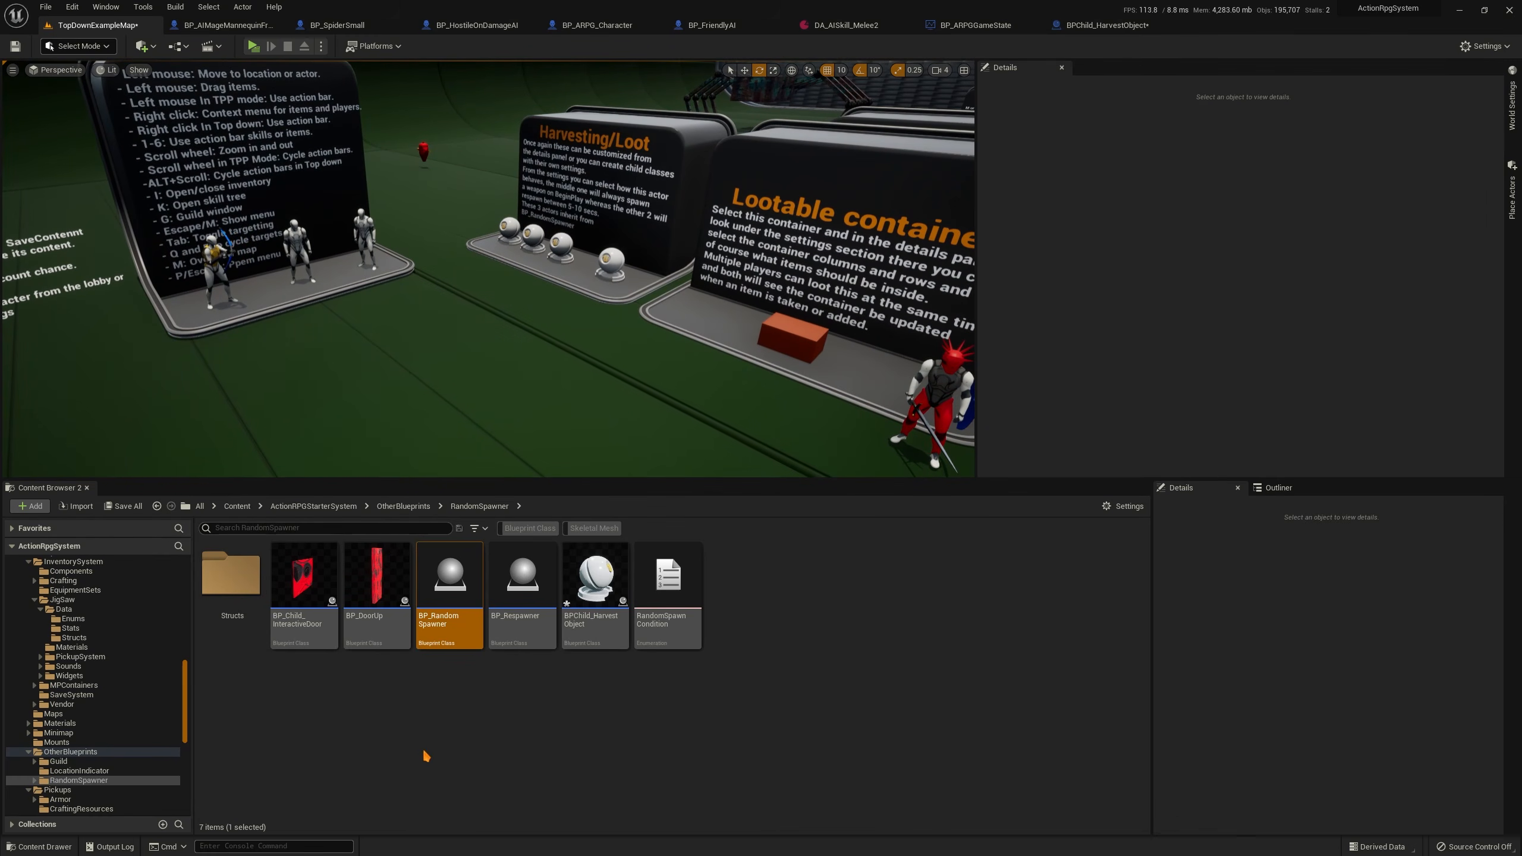
# Browse to ActionRPGStarterSystem > Minimap and open the MinimapTextureCaptro folder
pyautogui.moveTo(184, 691); pyautogui.dragTo(186, 585)
pyautogui.click(84, 580)
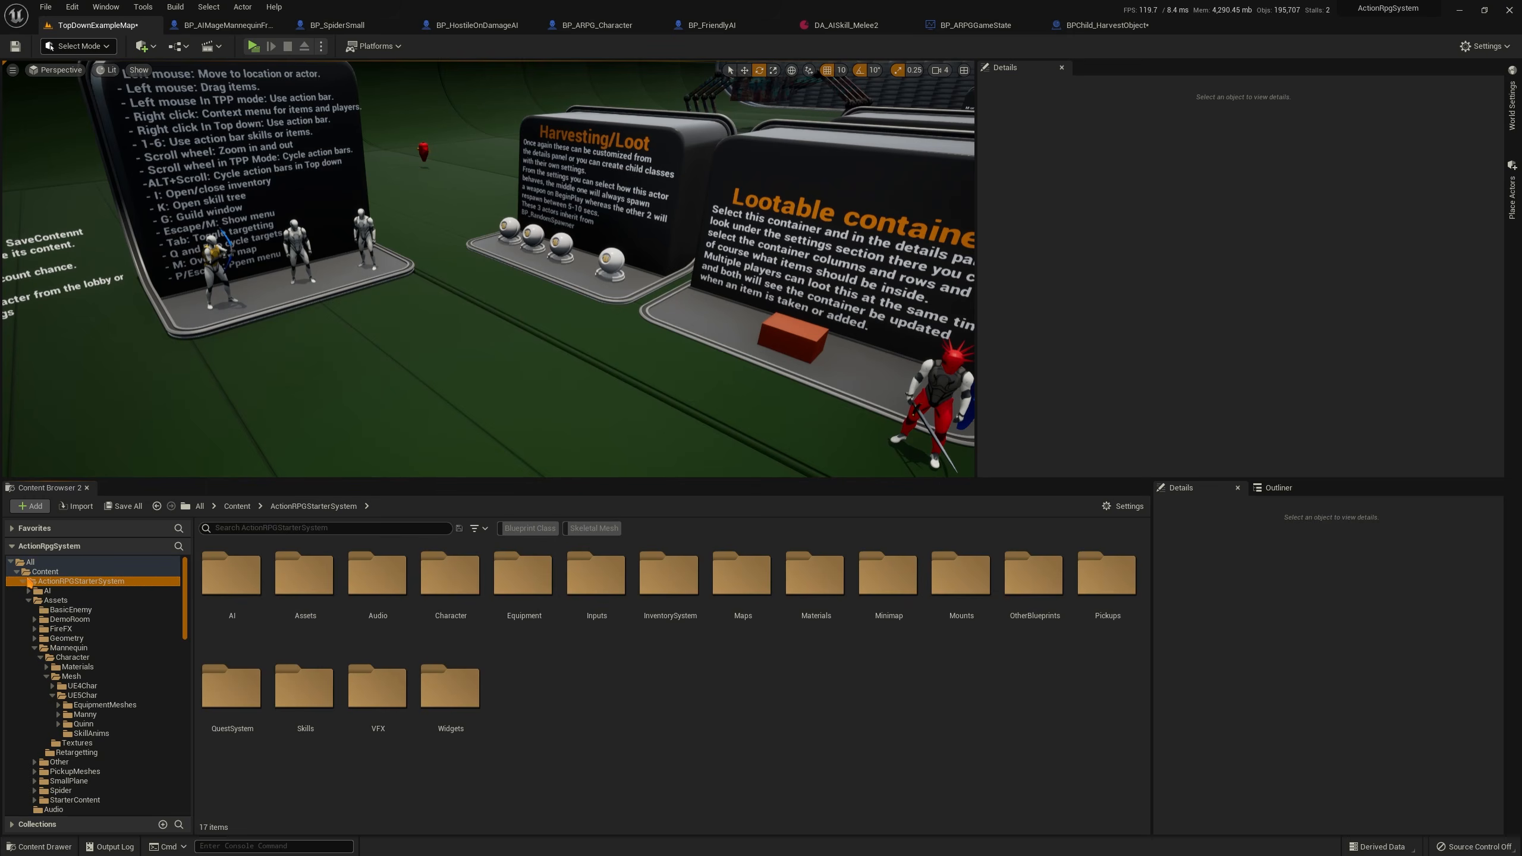
pyautogui.click(23, 581)
pyautogui.doubleClick(889, 575)
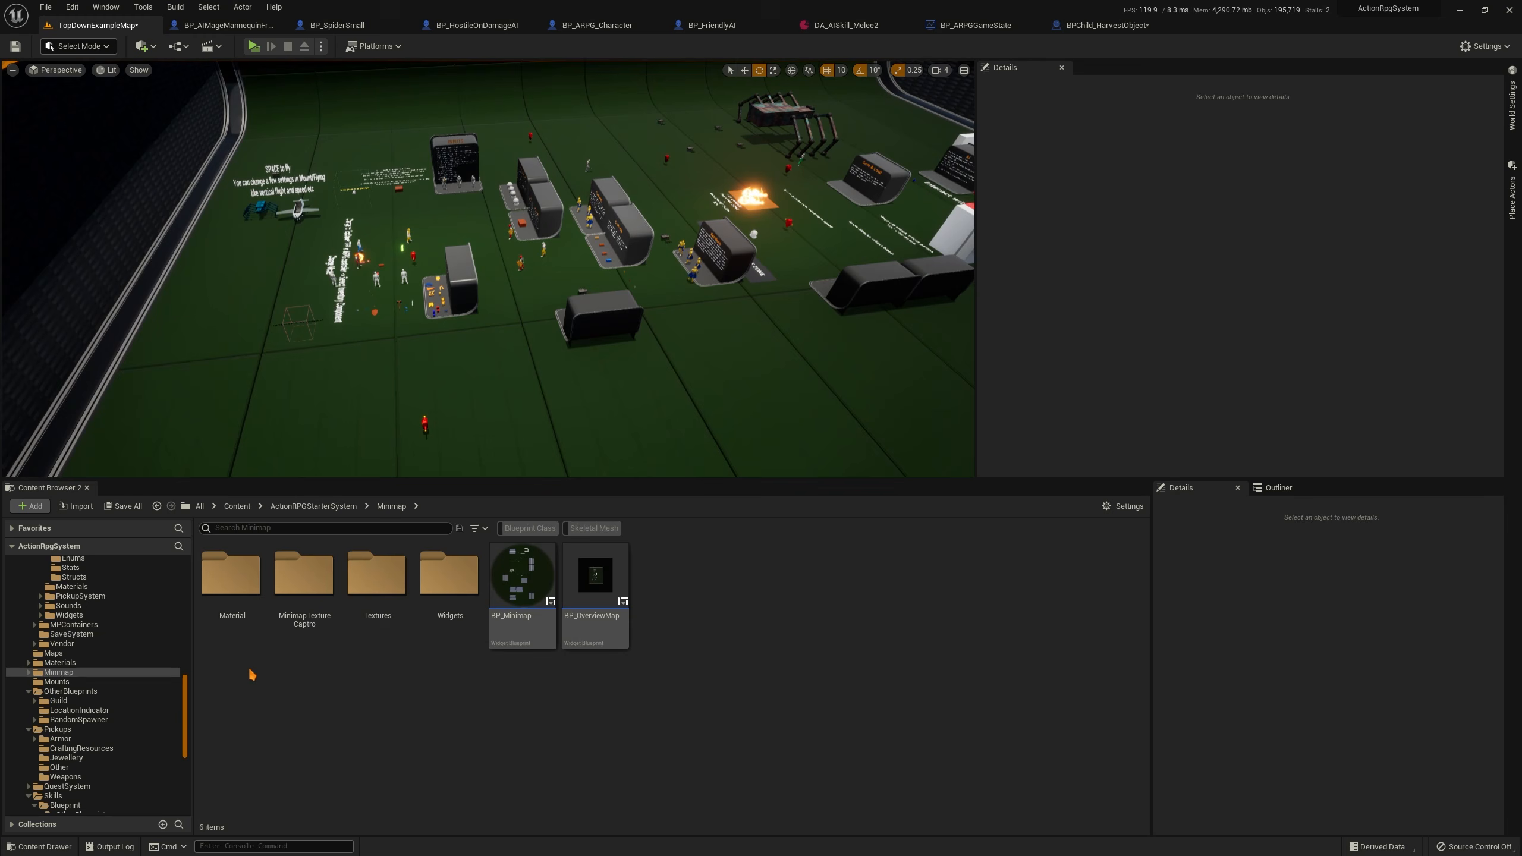
pyautogui.doubleClick(299, 621)
pyautogui.hotkey('alt', 'Left')
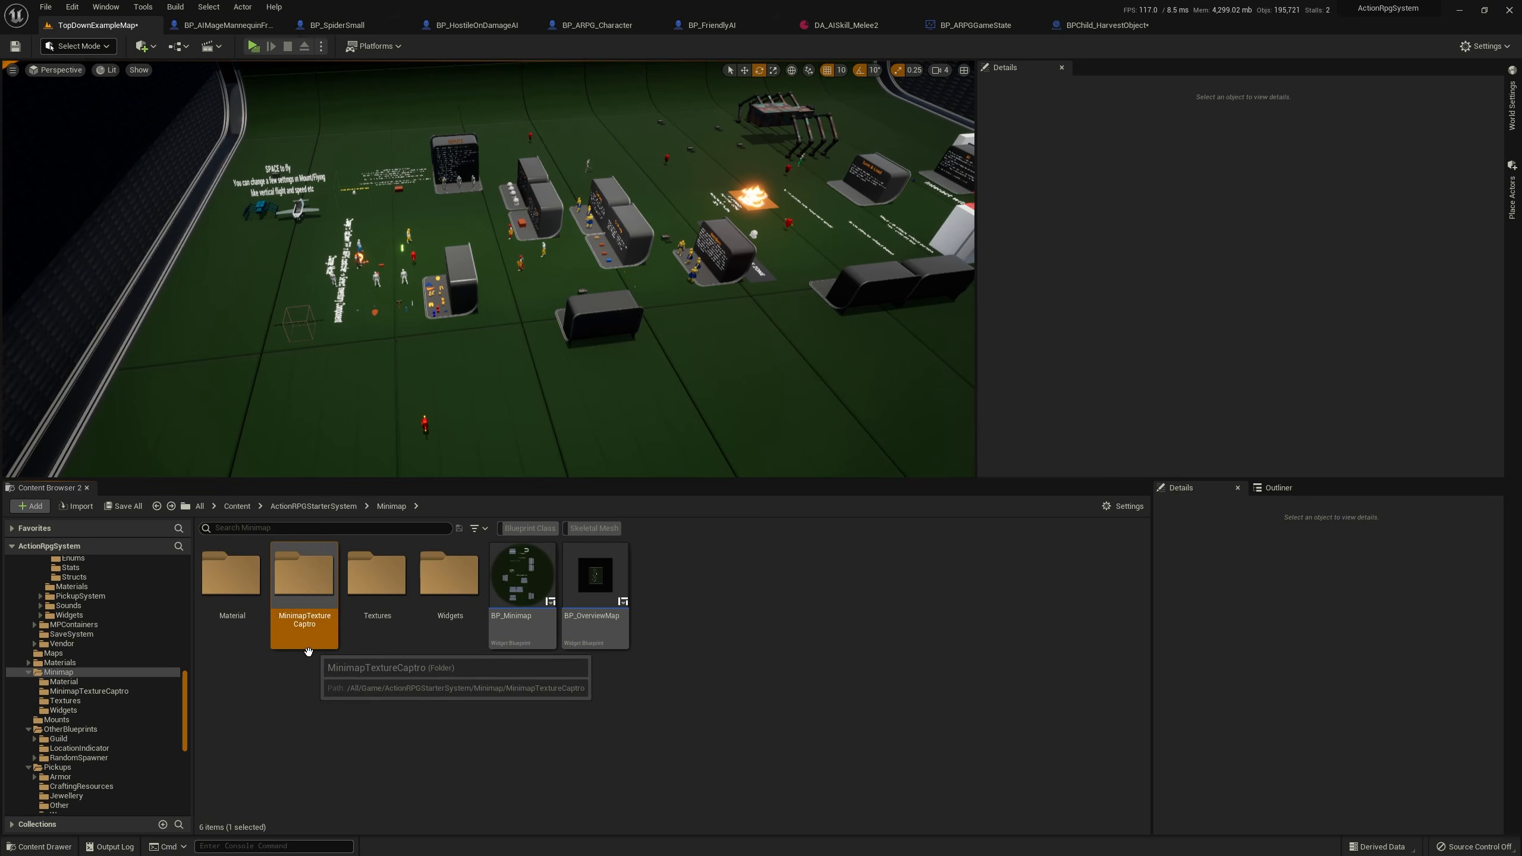
pyautogui.doubleClick(298, 616)
pyautogui.hotkey('alt', 'Left')
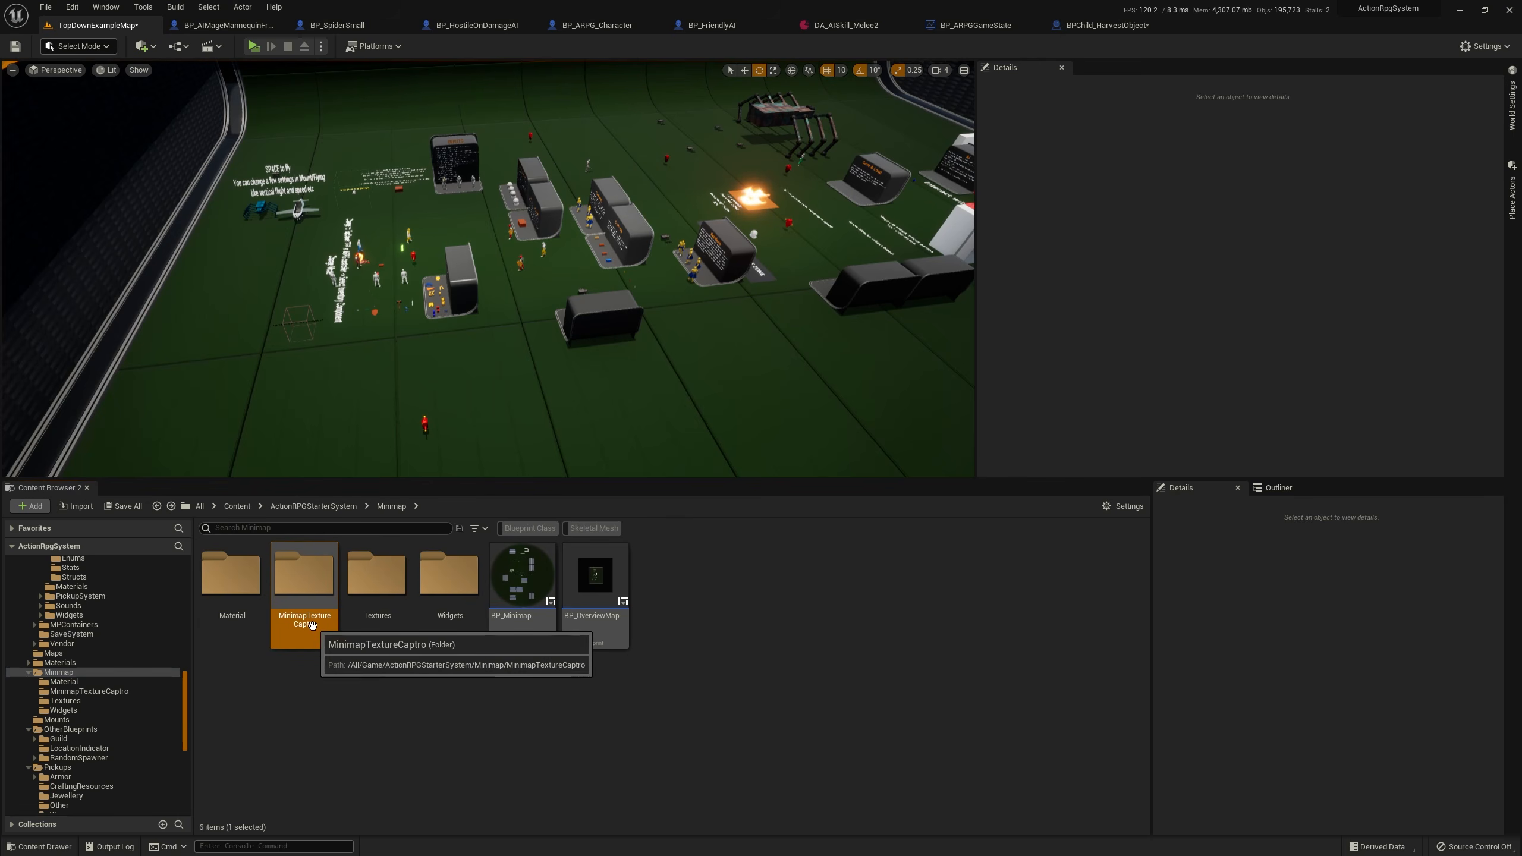
pyautogui.doubleClick(309, 594)
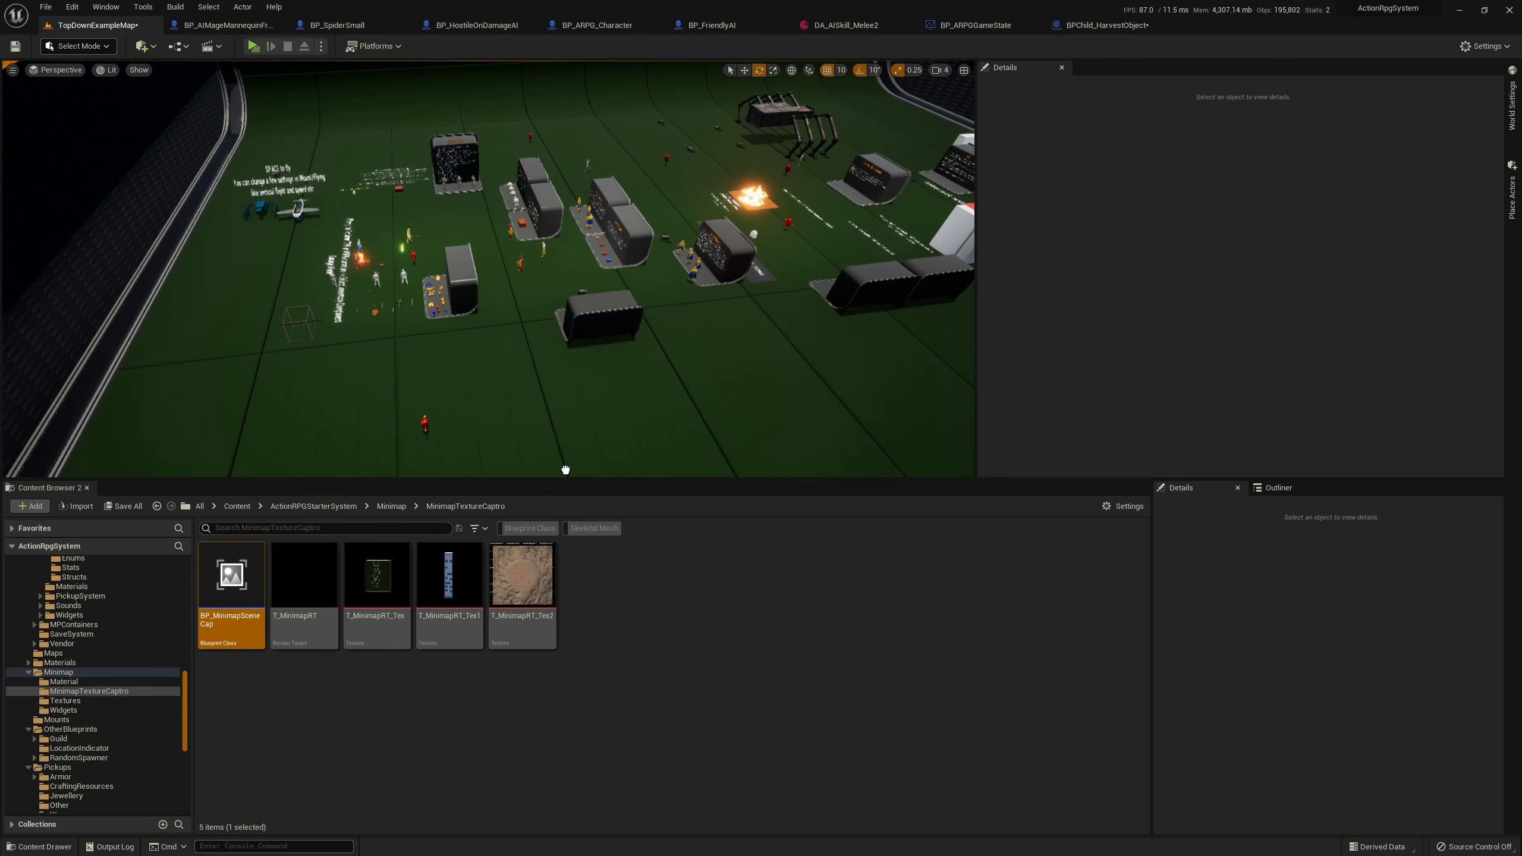
# Place BP_MinimapSceneCap in the level, move it over the display stands and raise it high above the floor
pyautogui.moveTo(591, 419); pyautogui.dragTo(591, 419)
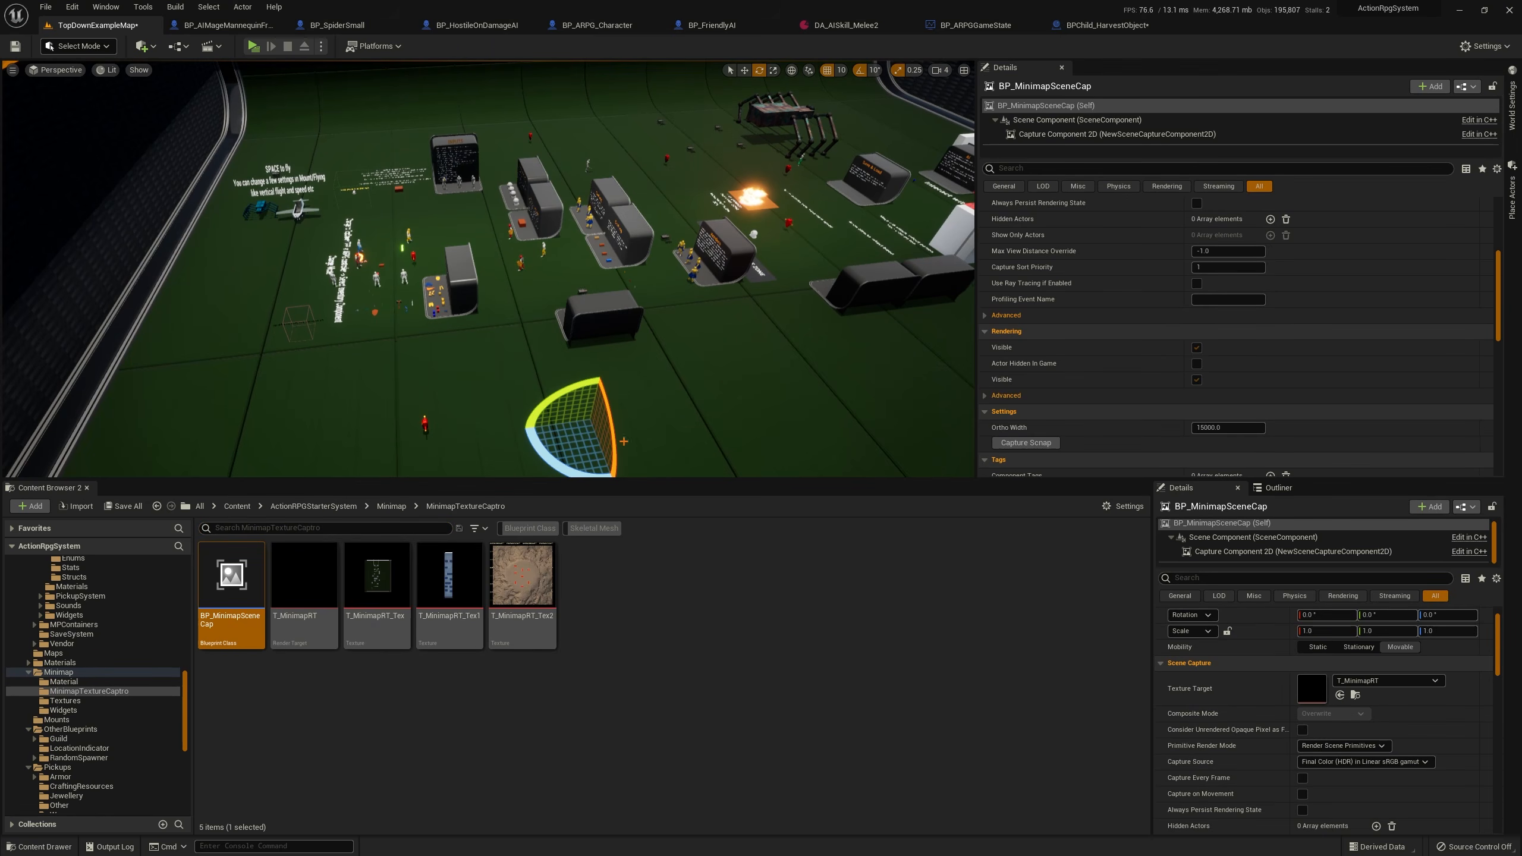
pyautogui.moveTo(633, 406); pyautogui.dragTo(656, 405, button='right')
pyautogui.press('w')
pyautogui.moveTo(554, 383); pyautogui.dragTo(584, 157)
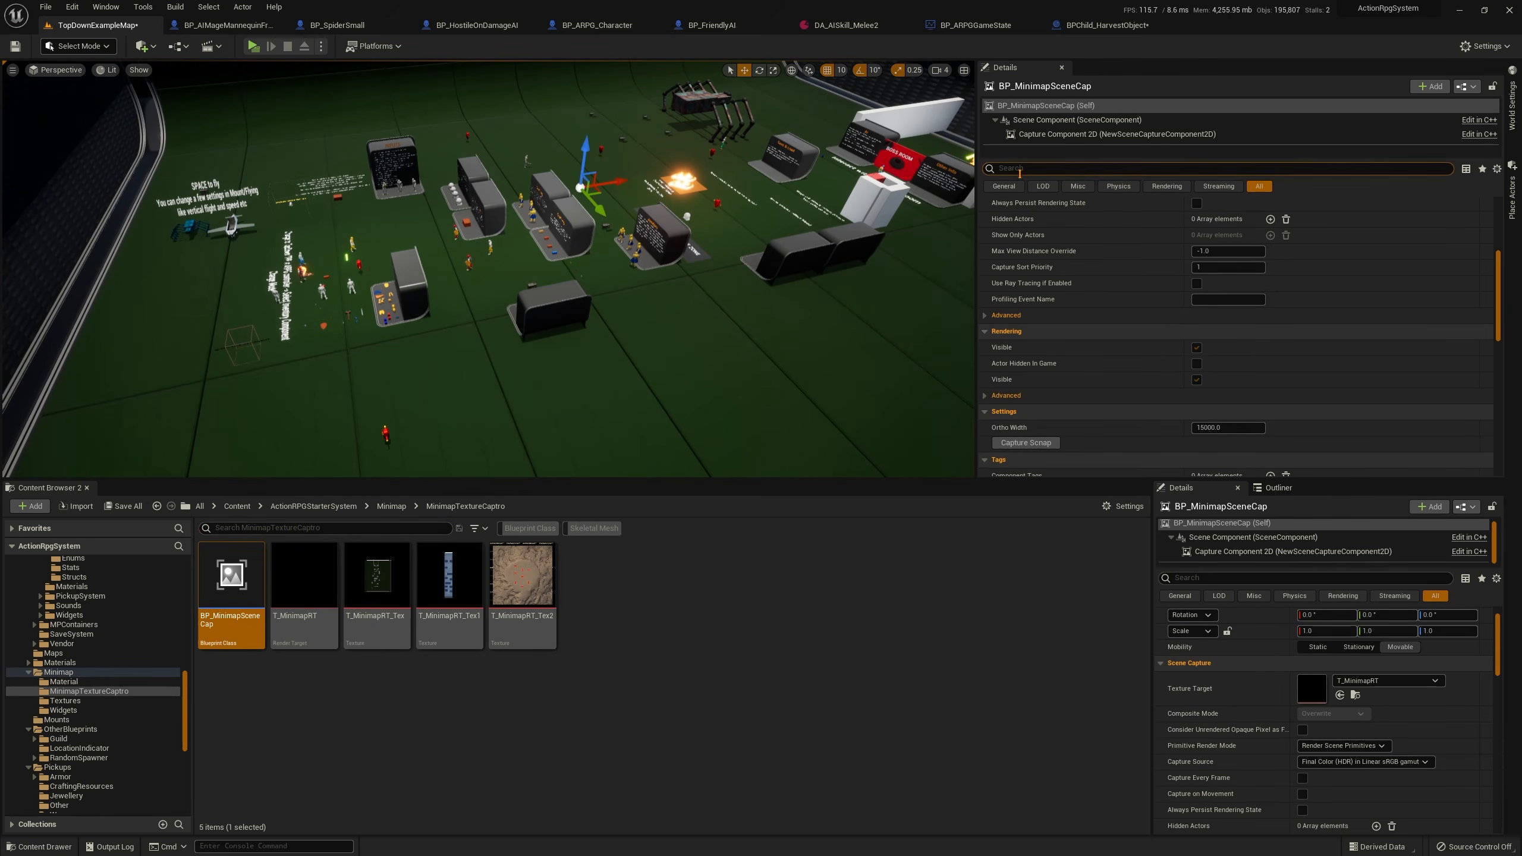
pyautogui.moveTo(657, 278); pyautogui.dragTo(662, 254, button='right')
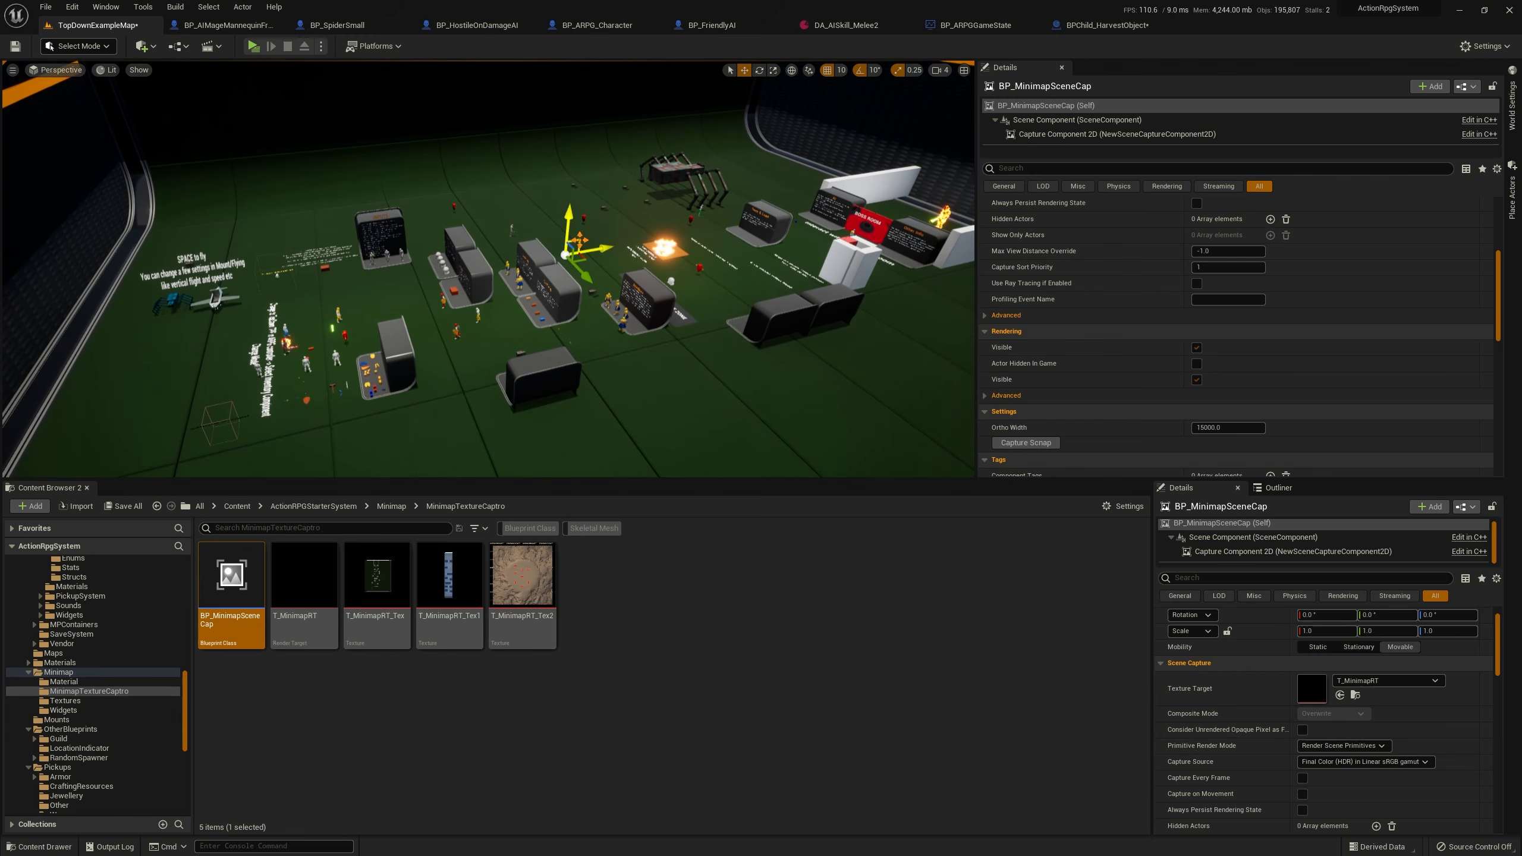
pyautogui.moveTo(571, 222); pyautogui.dragTo(547, 85)
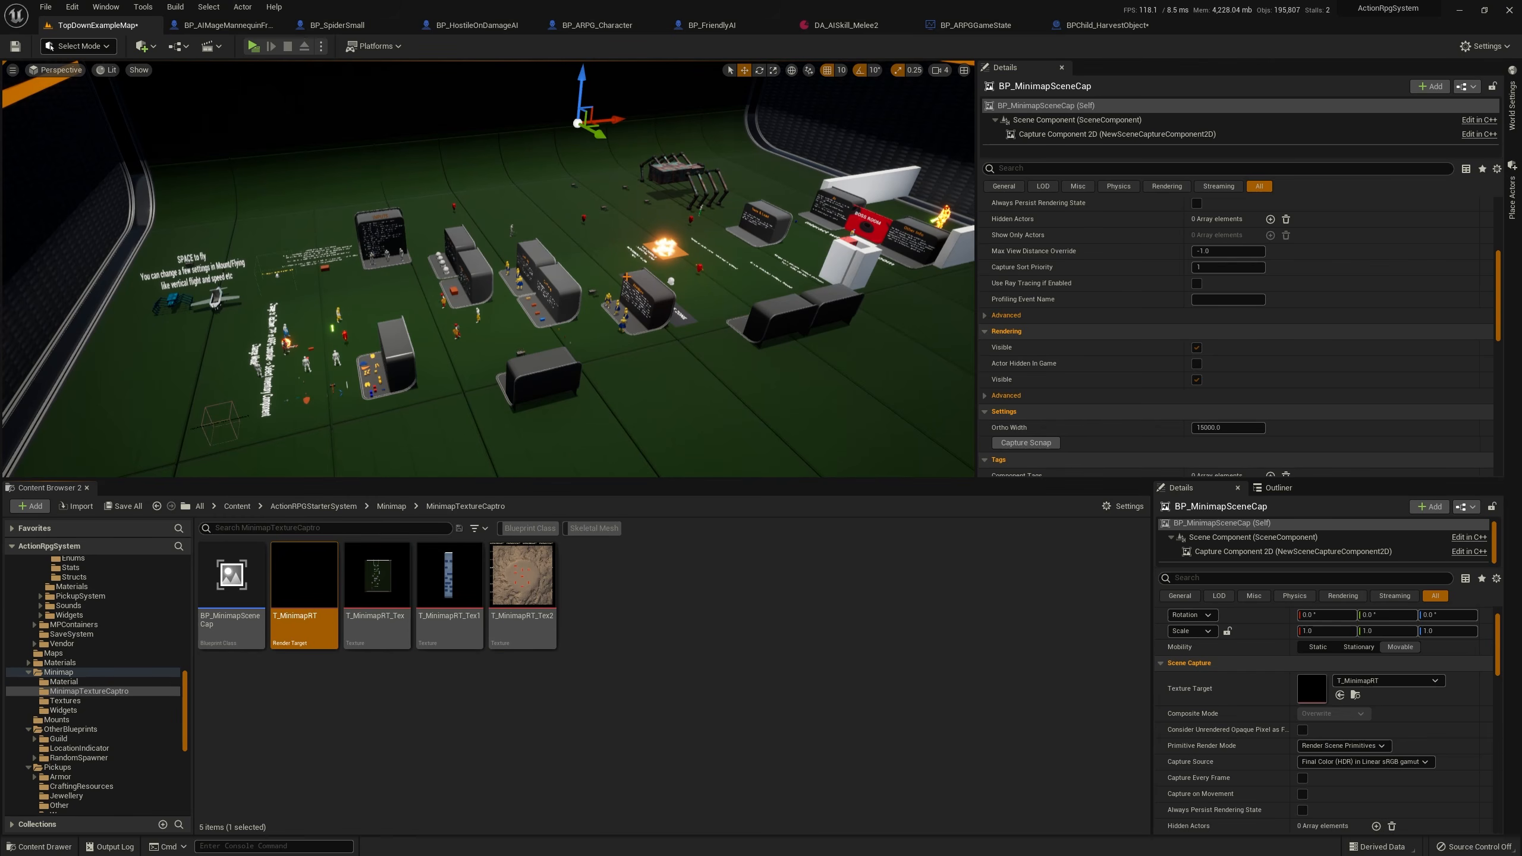
pyautogui.moveTo(651, 253); pyautogui.dragTo(616, 268, button='right')
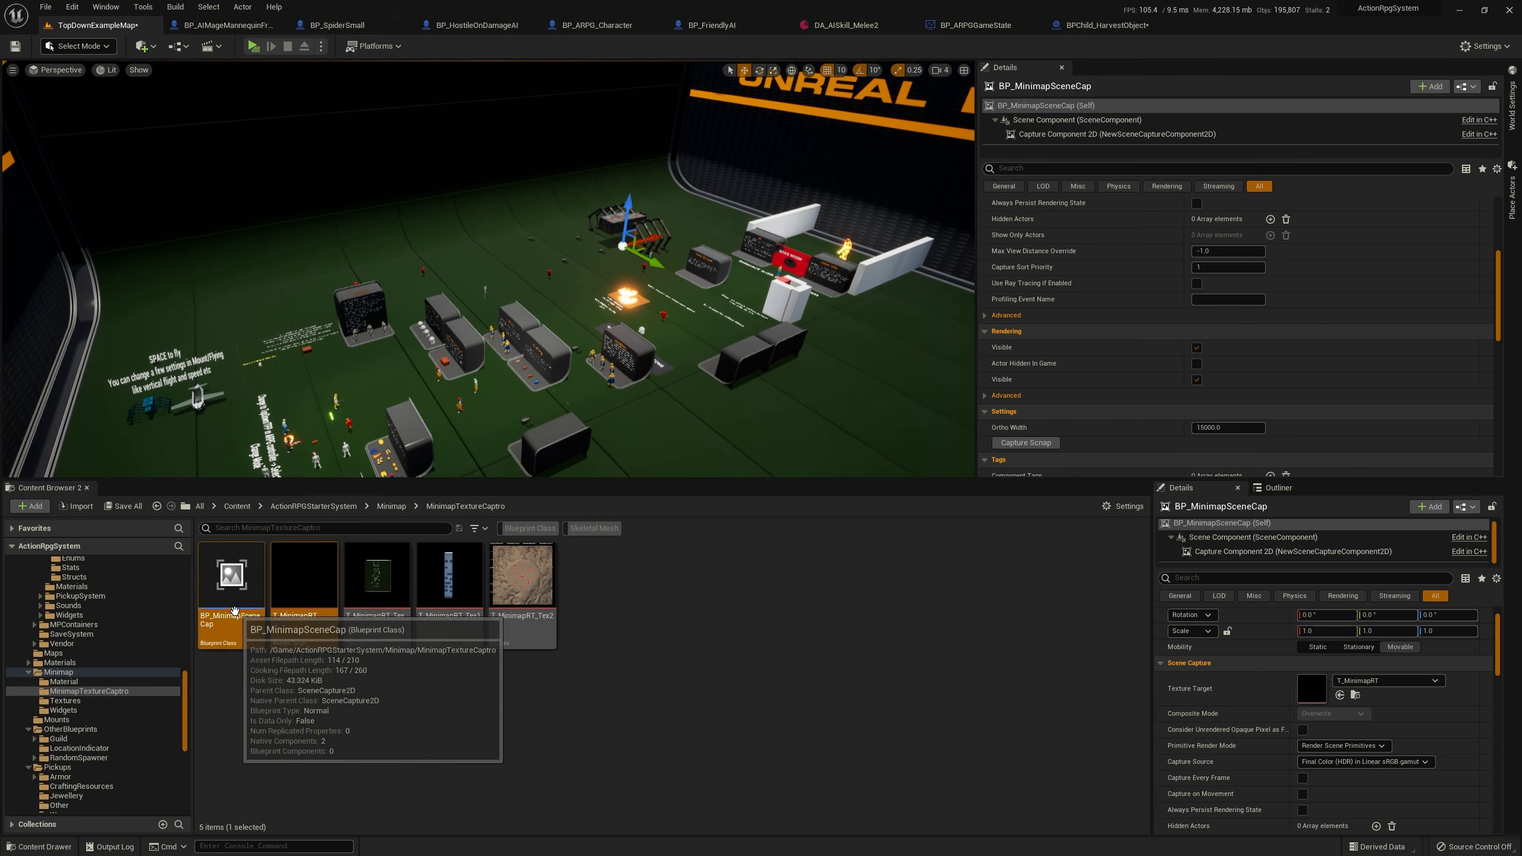
# Capture a minimap snapshot with the scene capture, view the T_MinimapRT render target, and return to the level
pyautogui.click(303, 576)
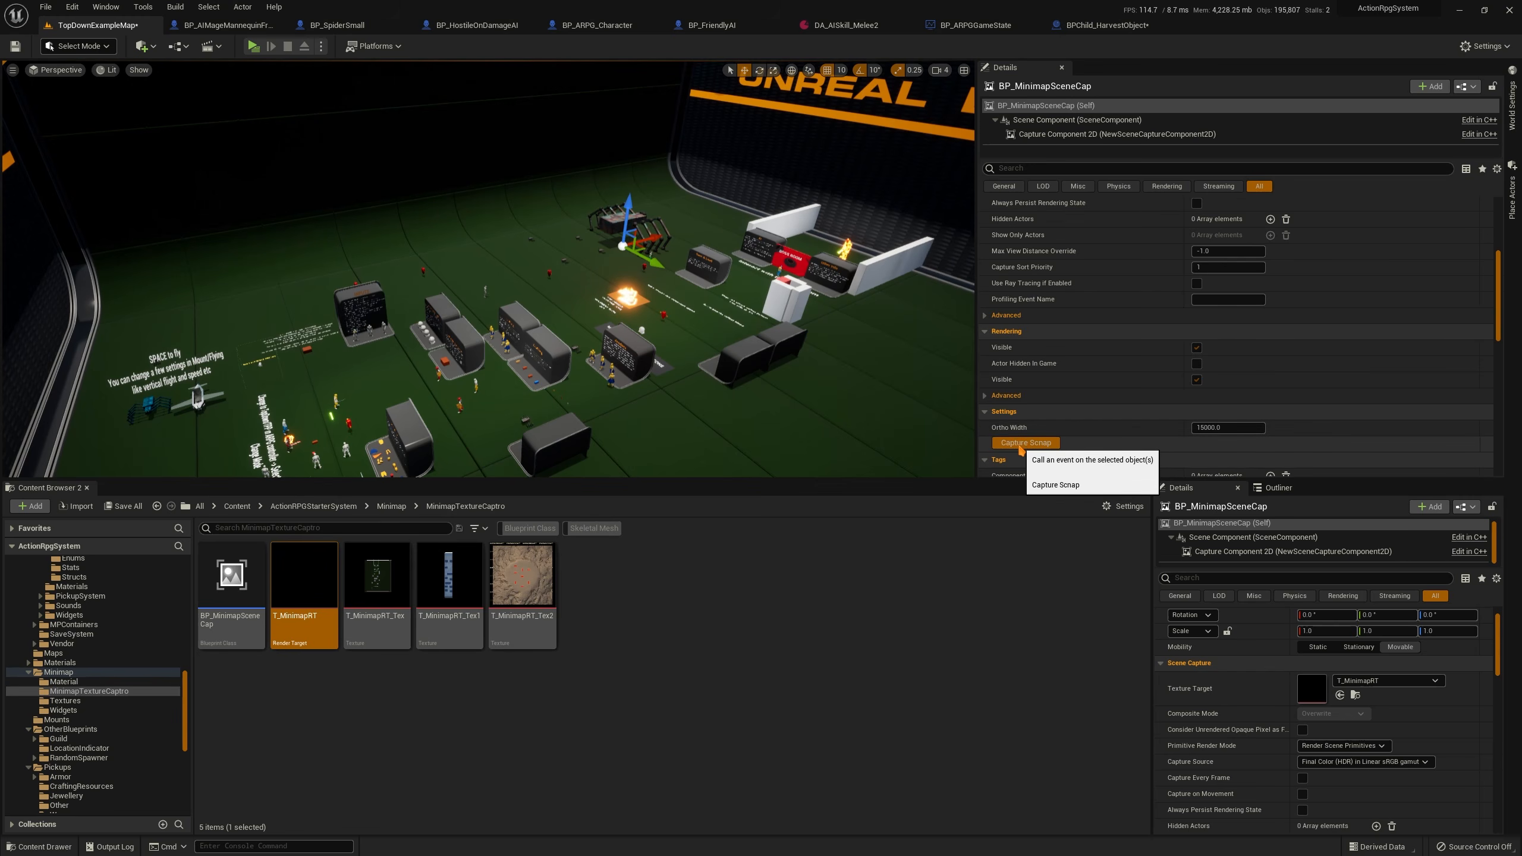
pyautogui.click(1025, 450)
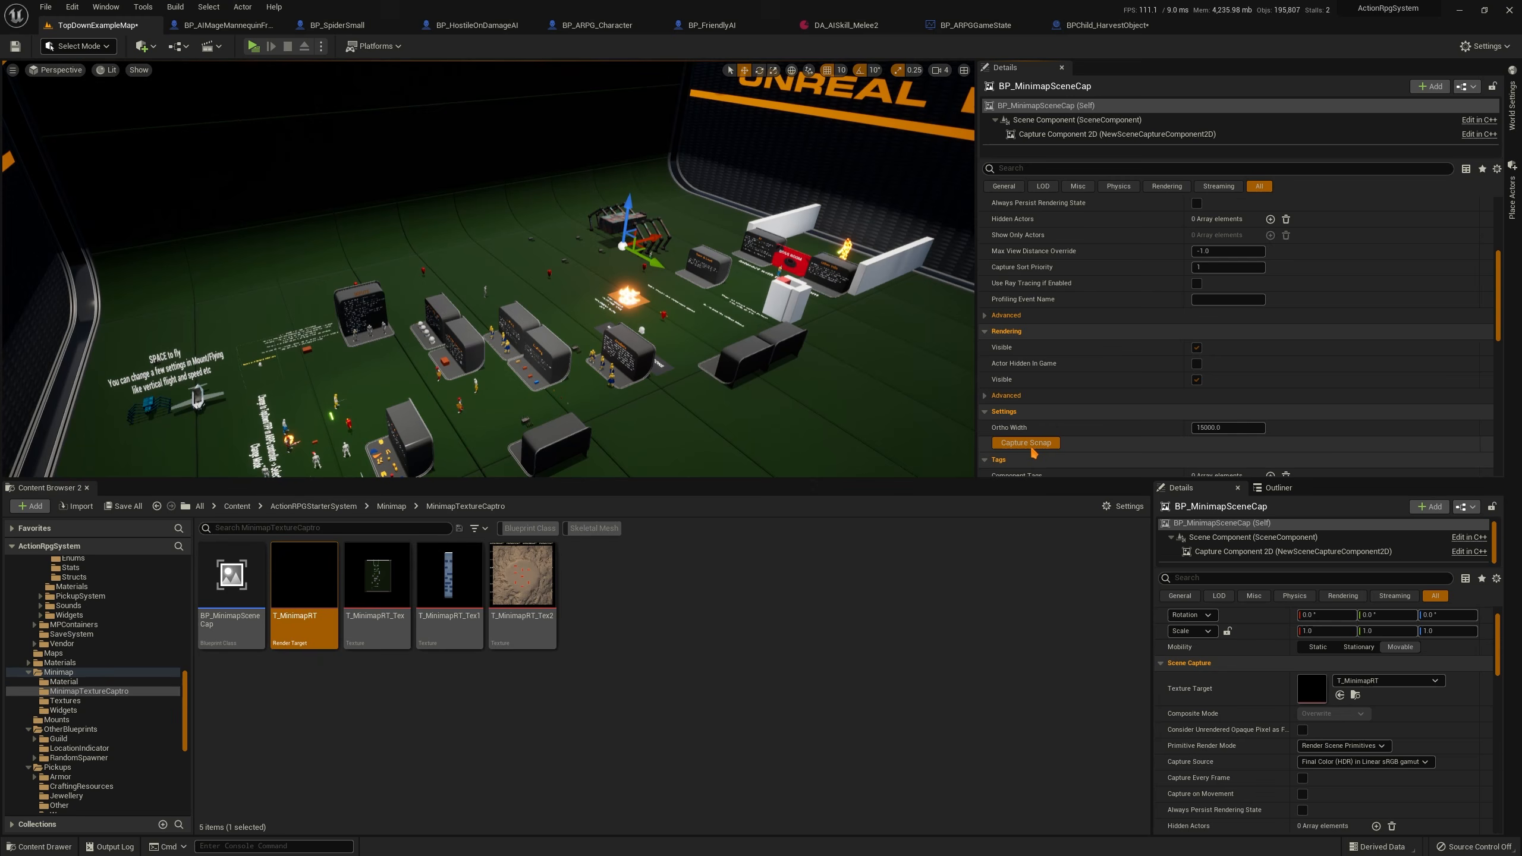
pyautogui.moveTo(773, 359)
pyautogui.mouseDown(button='right')
pyautogui.moveTo(695, 359)
pyautogui.moveTo(773, 363)
pyautogui.mouseUp(button='right')
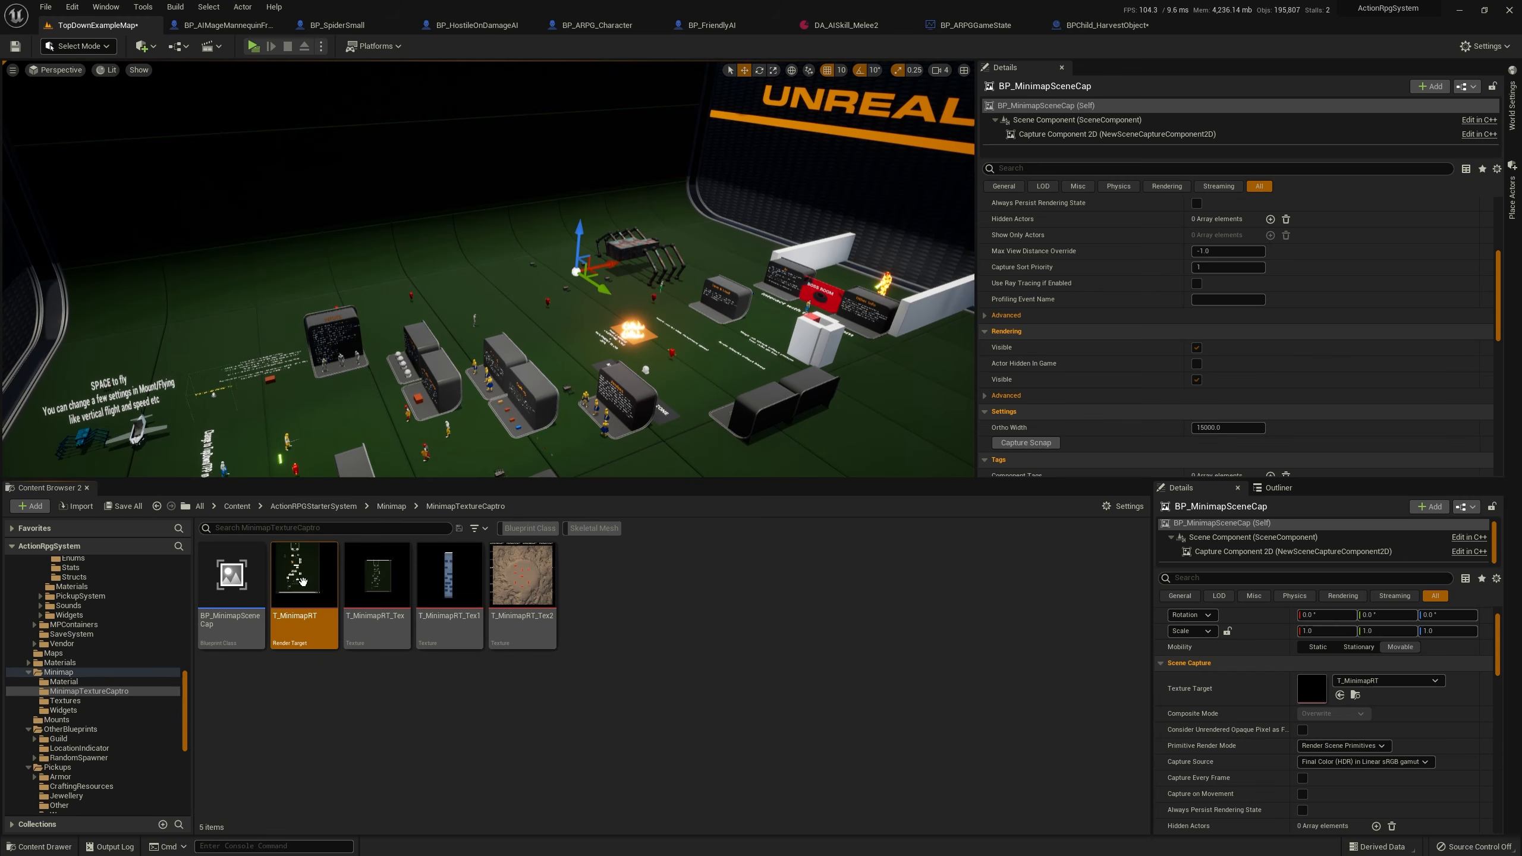
pyautogui.click(303, 580)
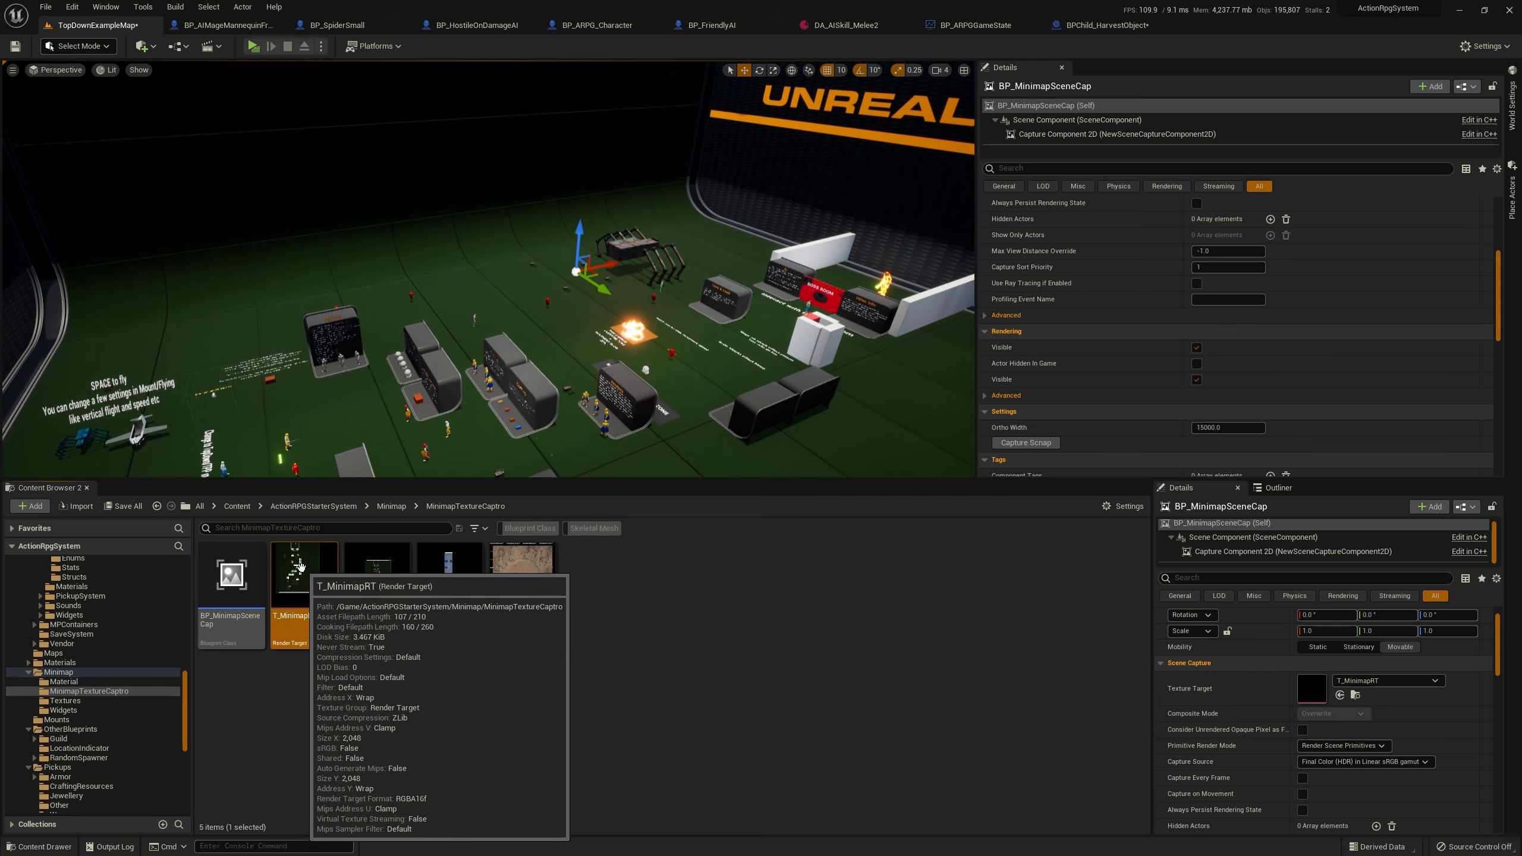
pyautogui.doubleClick(298, 575)
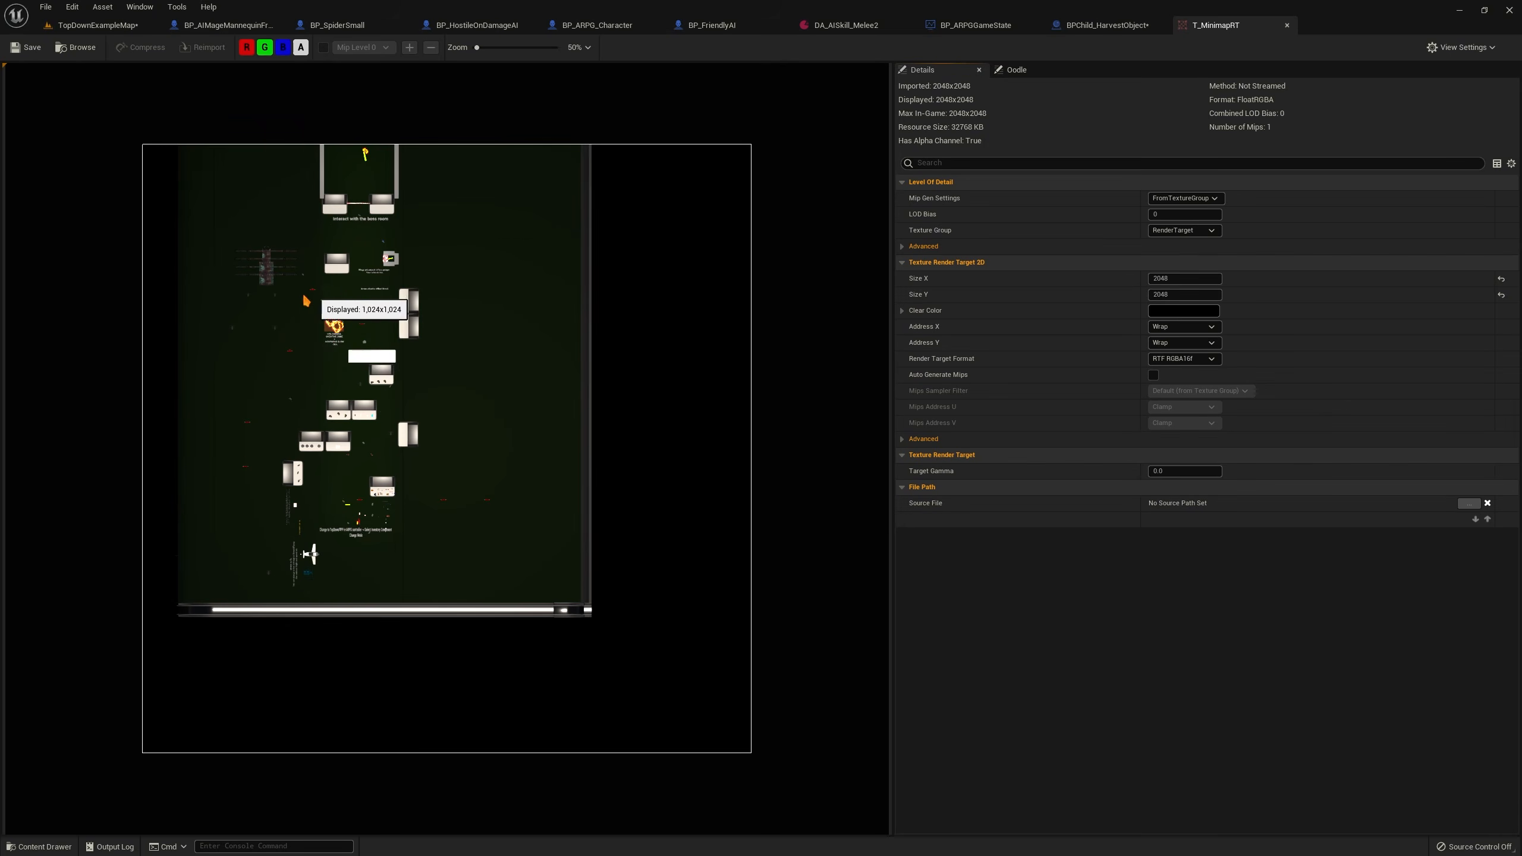
pyautogui.middleClick(1224, 25)
pyautogui.click(114, 26)
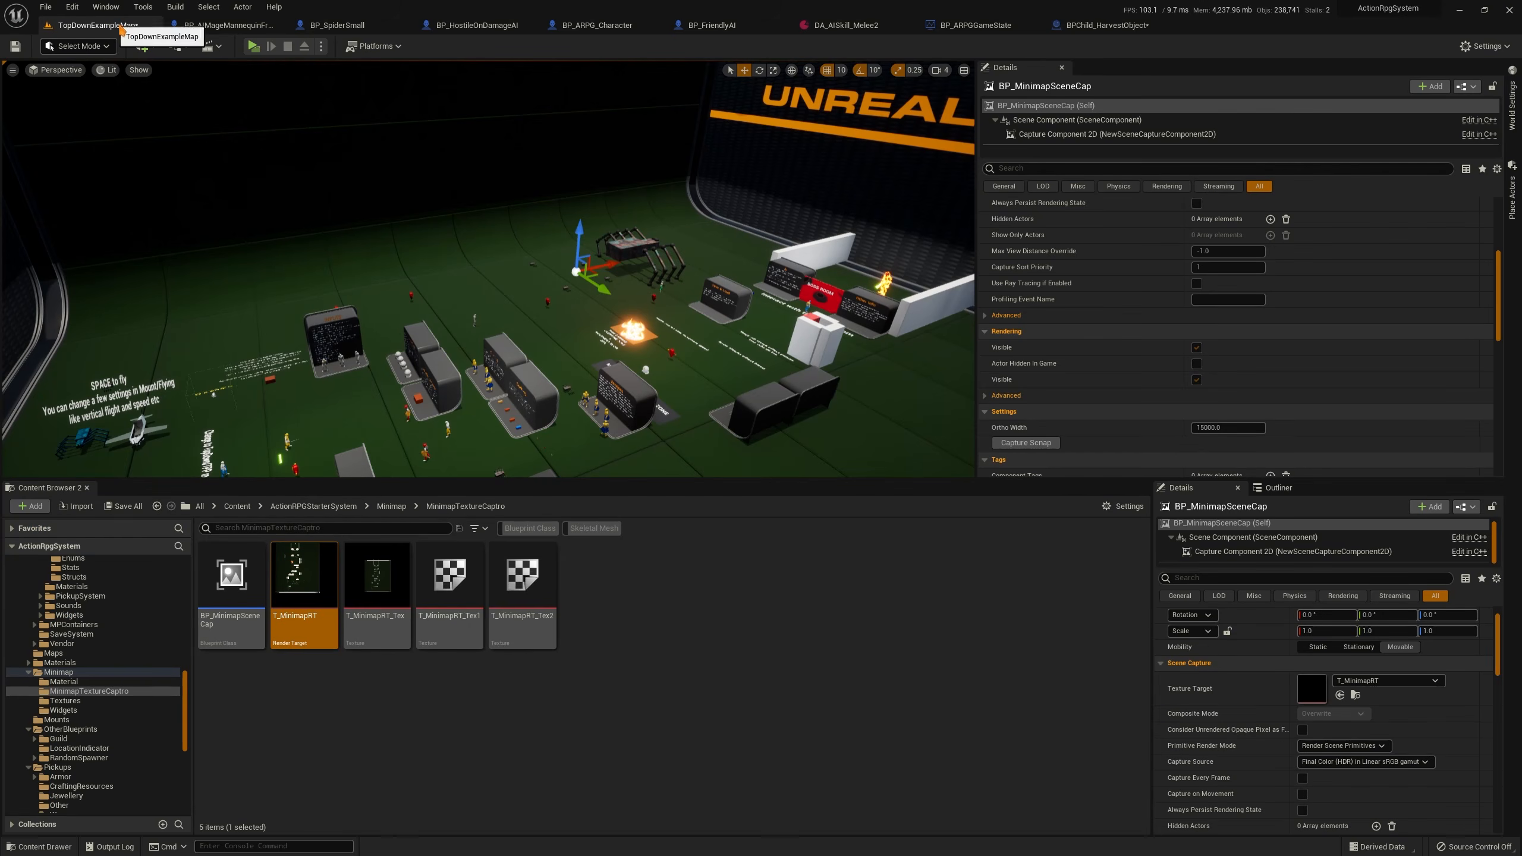
# Shift BP_MinimapSceneCap across the arena to centre it, recapture the snapshot, and check the result in T_MinimapRT before returning to the level
pyautogui.moveTo(540, 270); pyautogui.dragTo(647, 299, button='right')
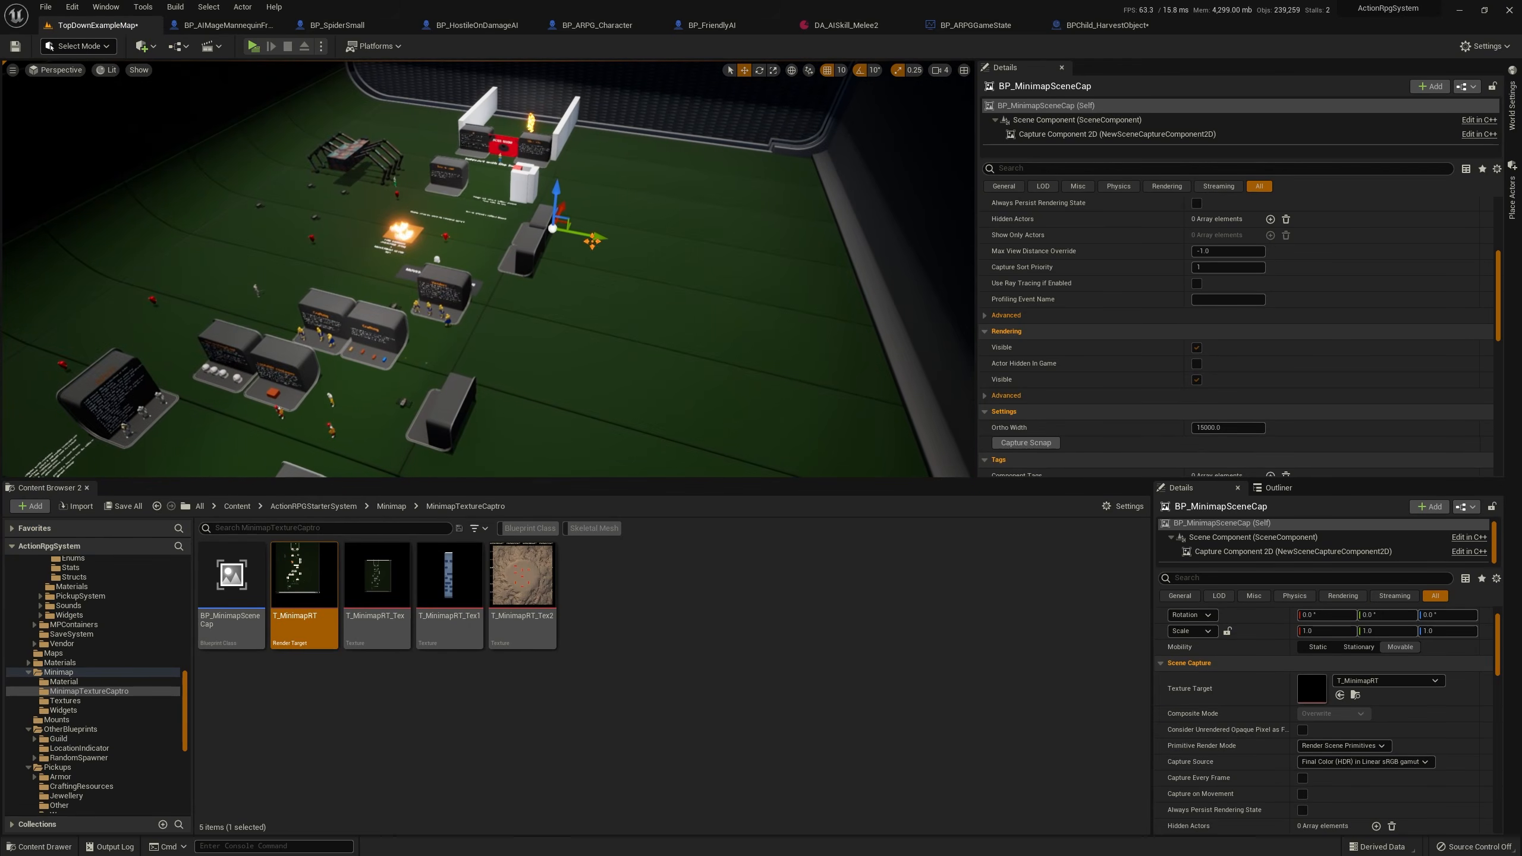
pyautogui.moveTo(594, 244); pyautogui.dragTo(390, 84)
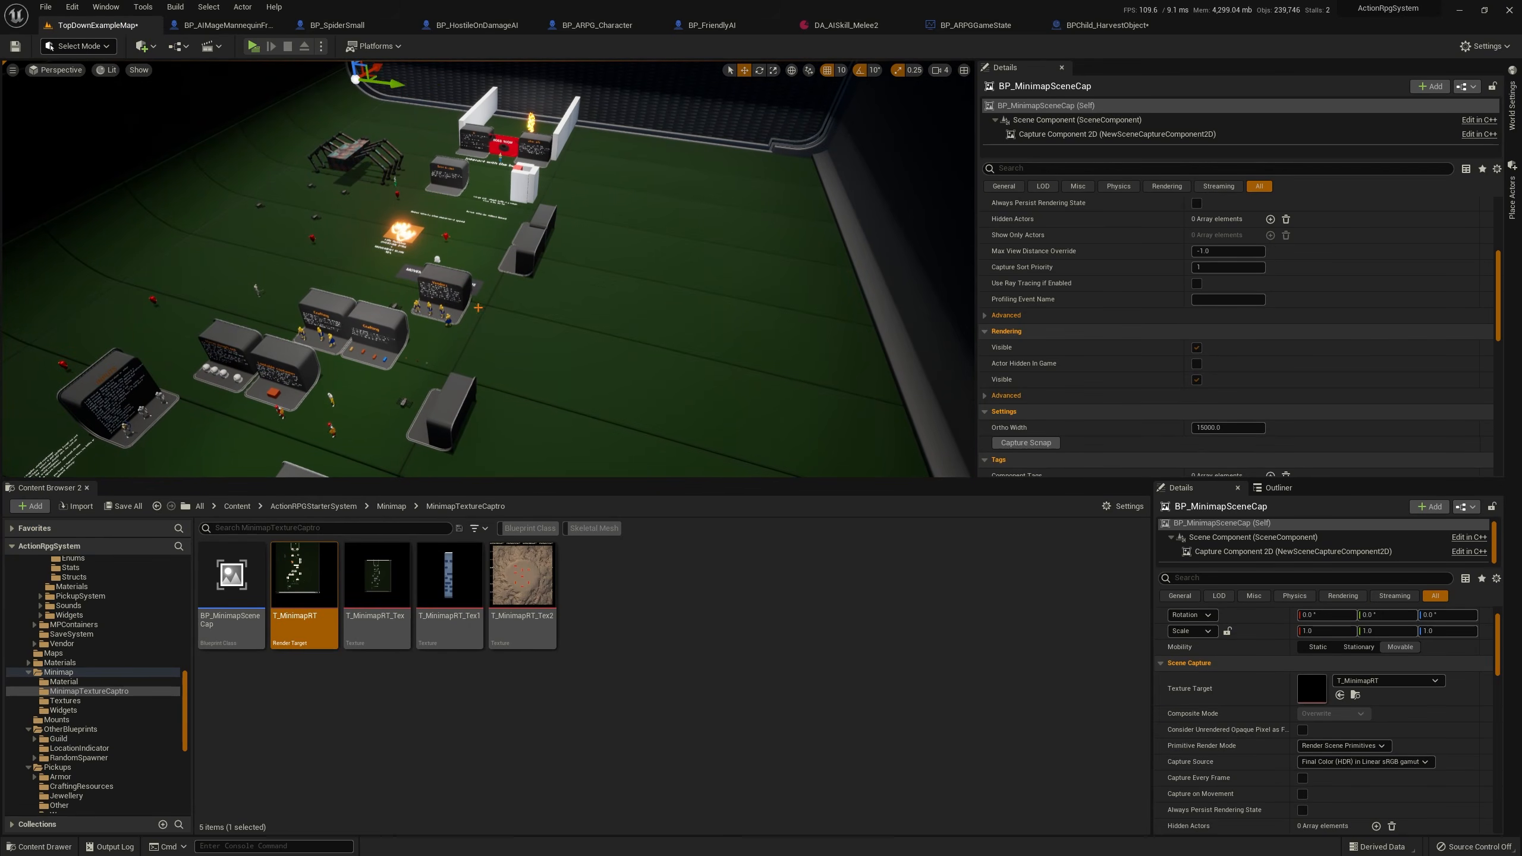
pyautogui.click(1026, 443)
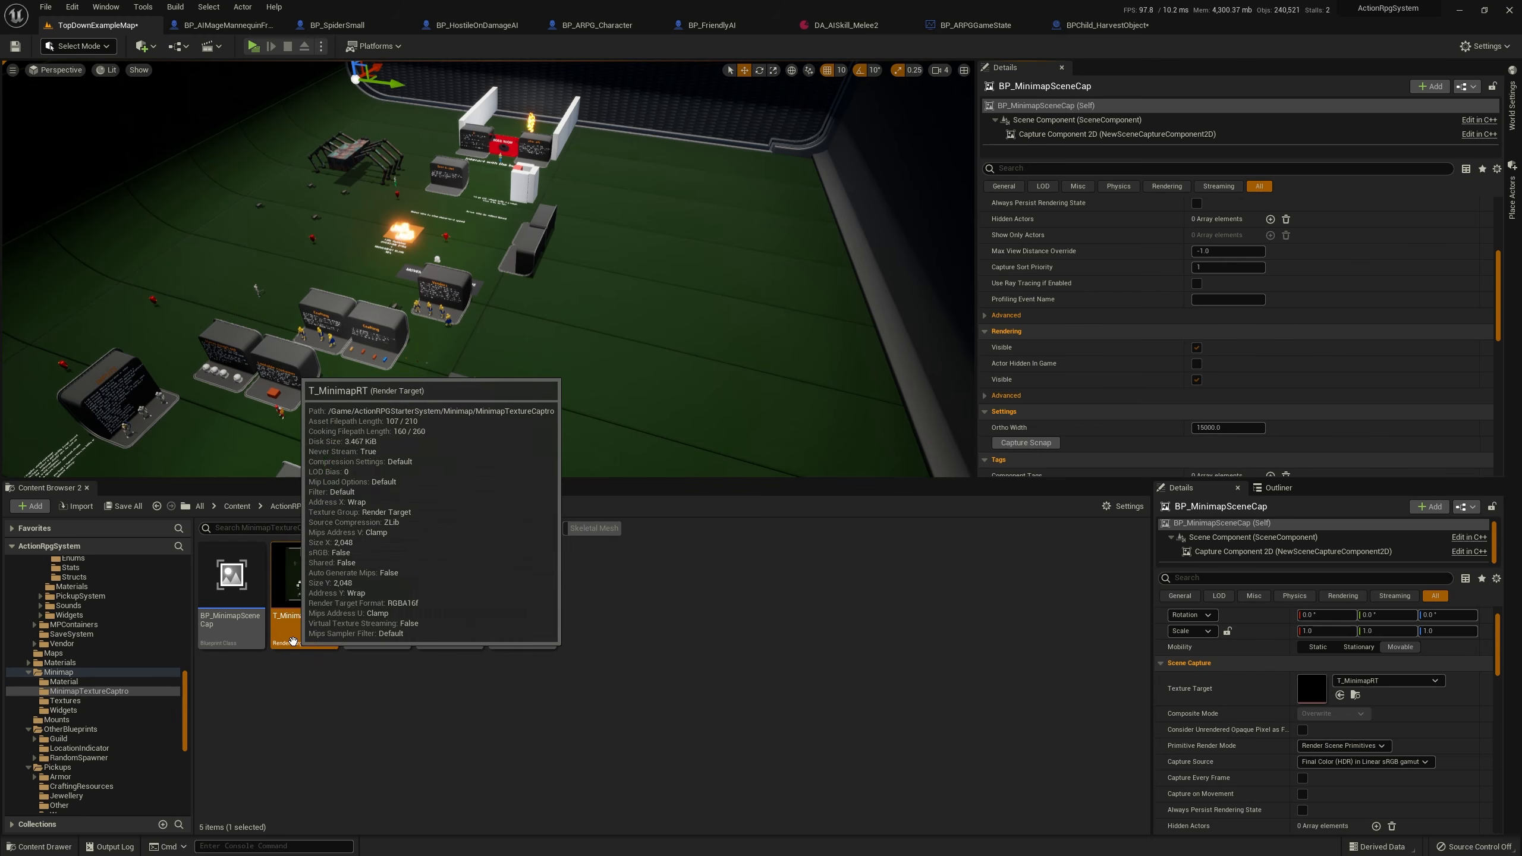
pyautogui.doubleClick(293, 578)
pyautogui.scroll(-4, 510, 414)
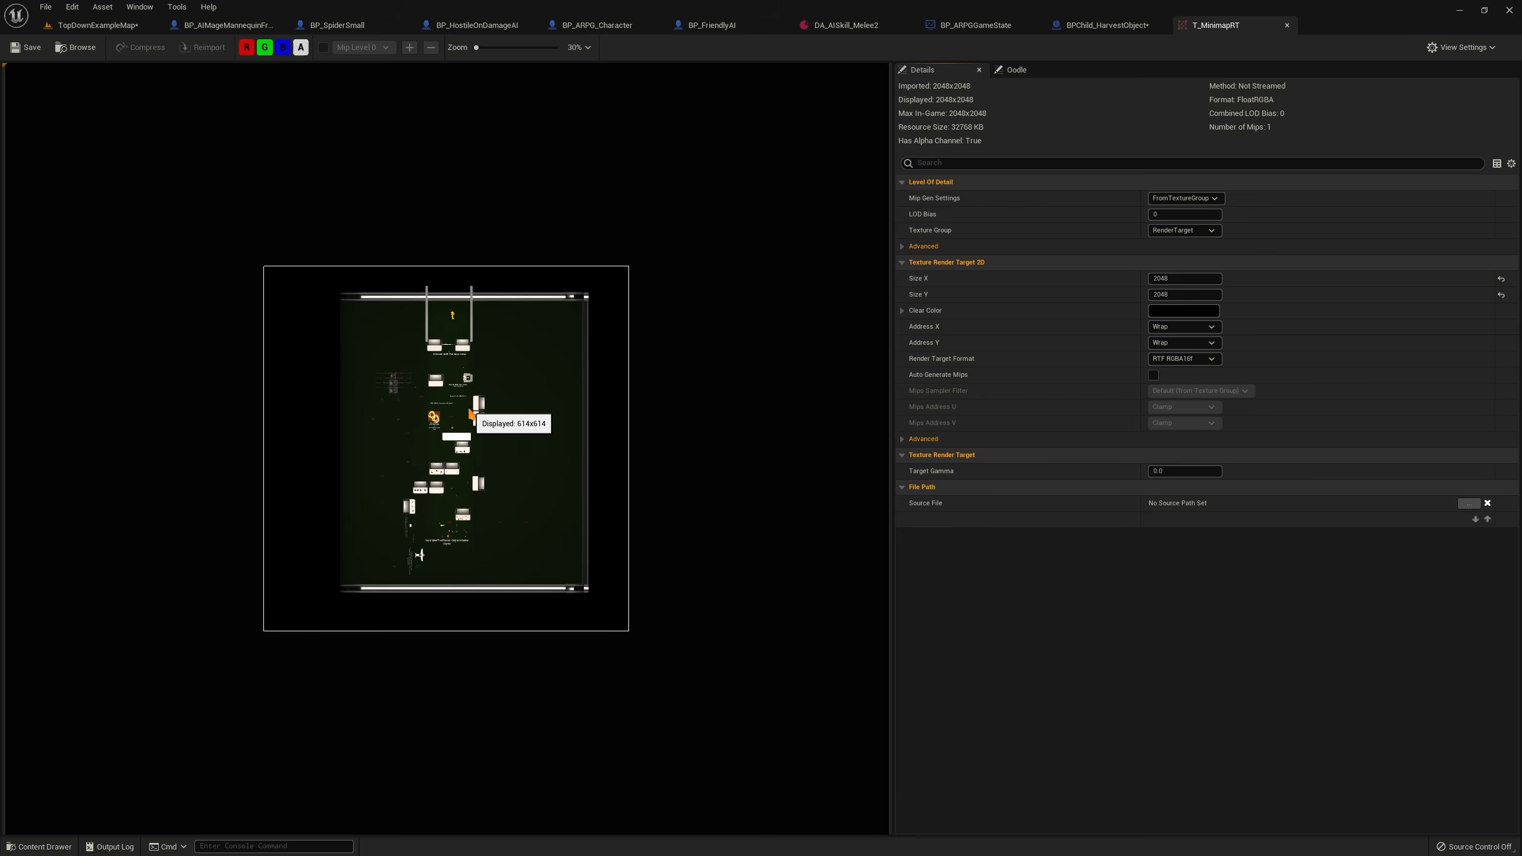
pyautogui.scroll(2, 467, 414)
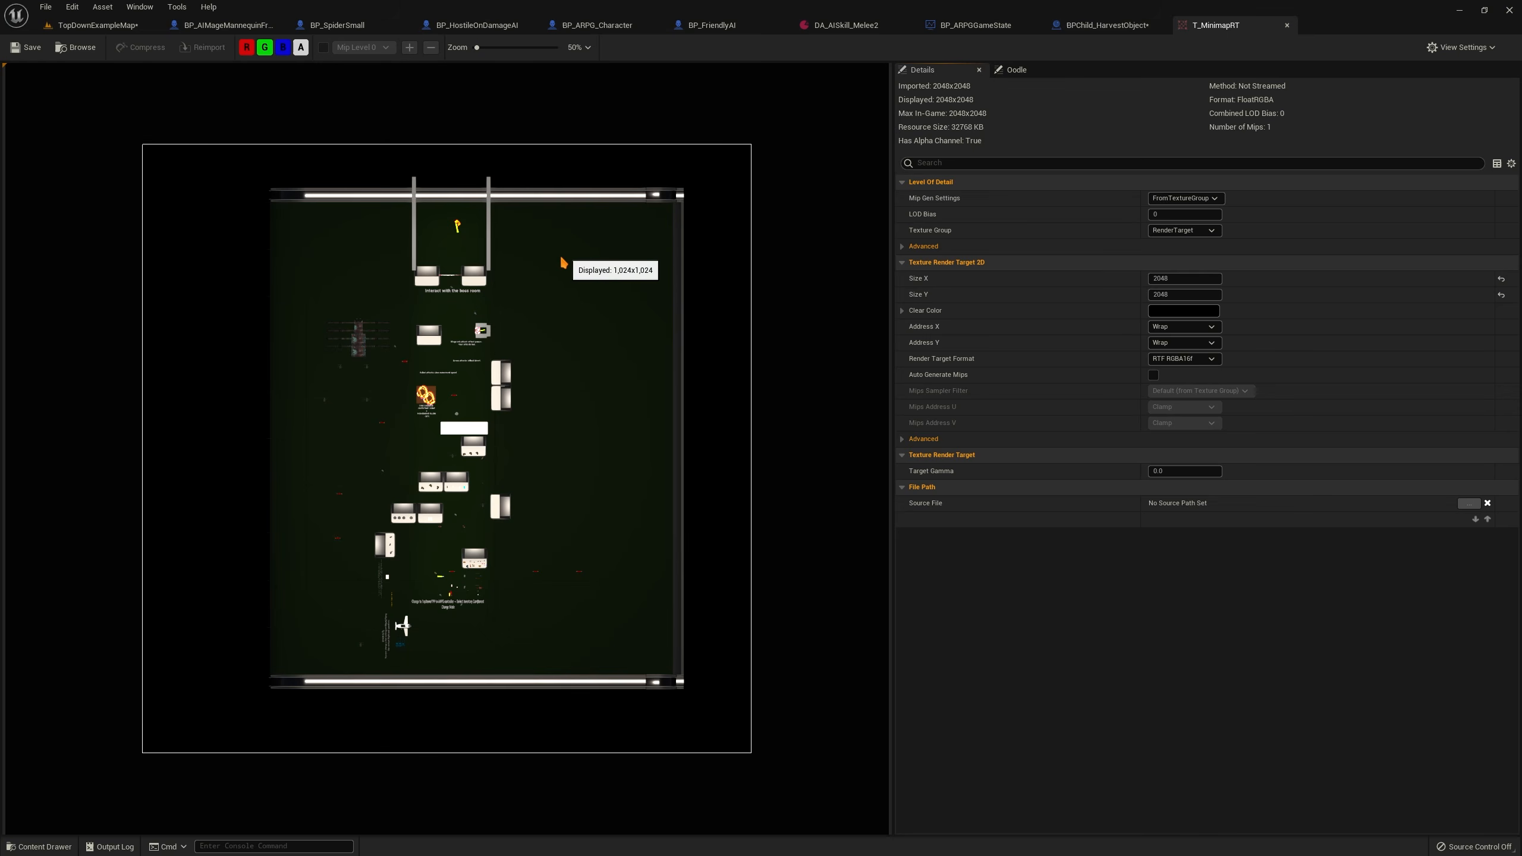
pyautogui.middleClick(1219, 20)
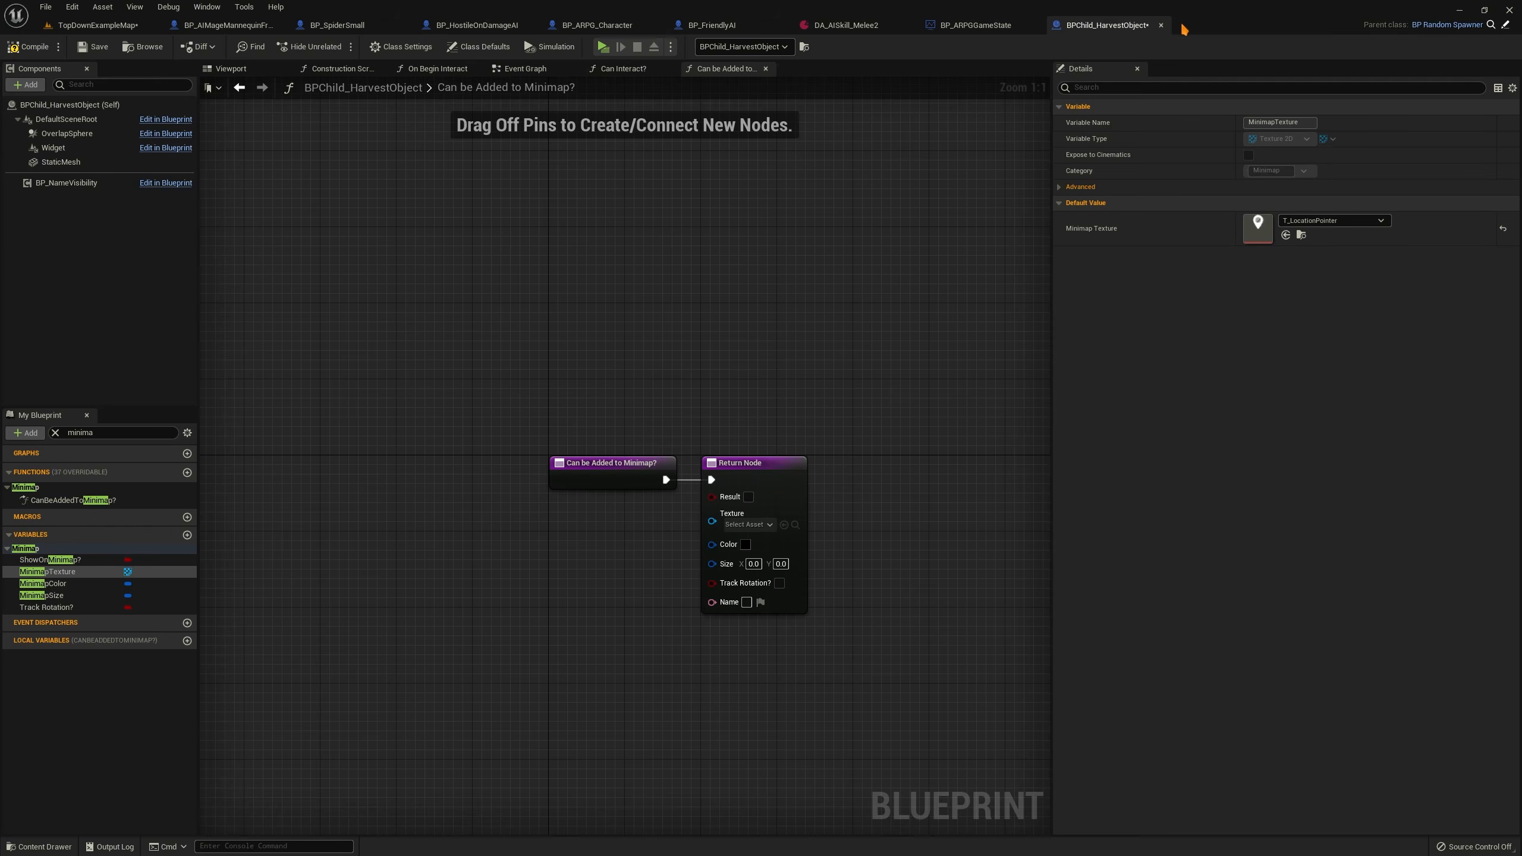
pyautogui.click(128, 26)
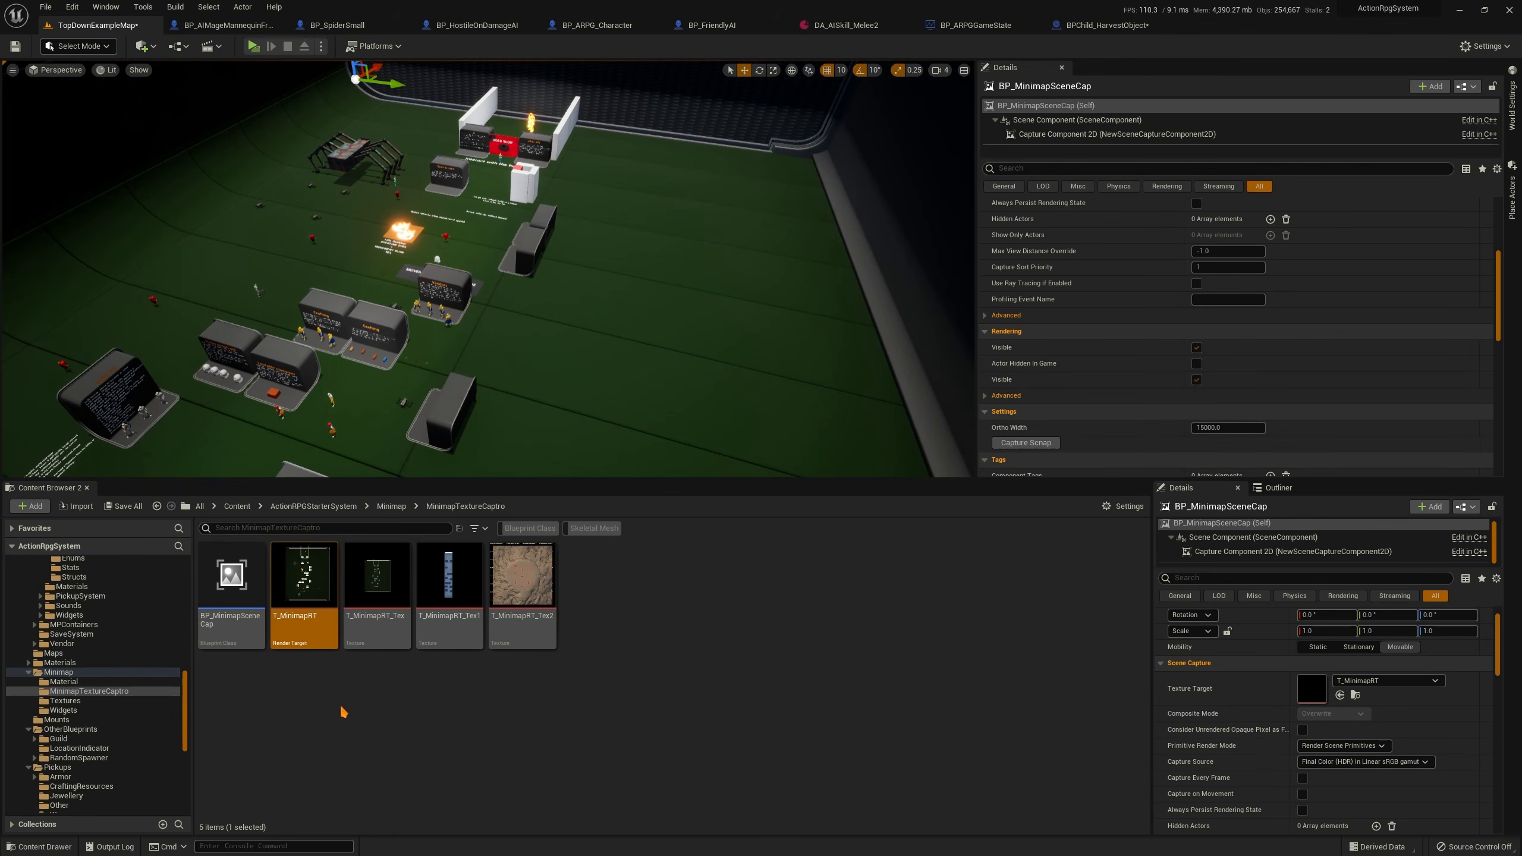
# Set BP_MinimapSceneCap's Ortho Width to 10000, capture a new snapshot, and check it in T_MinimapRT before returning to the level
pyautogui.moveTo(523, 219); pyautogui.dragTo(464, 153, button='right')
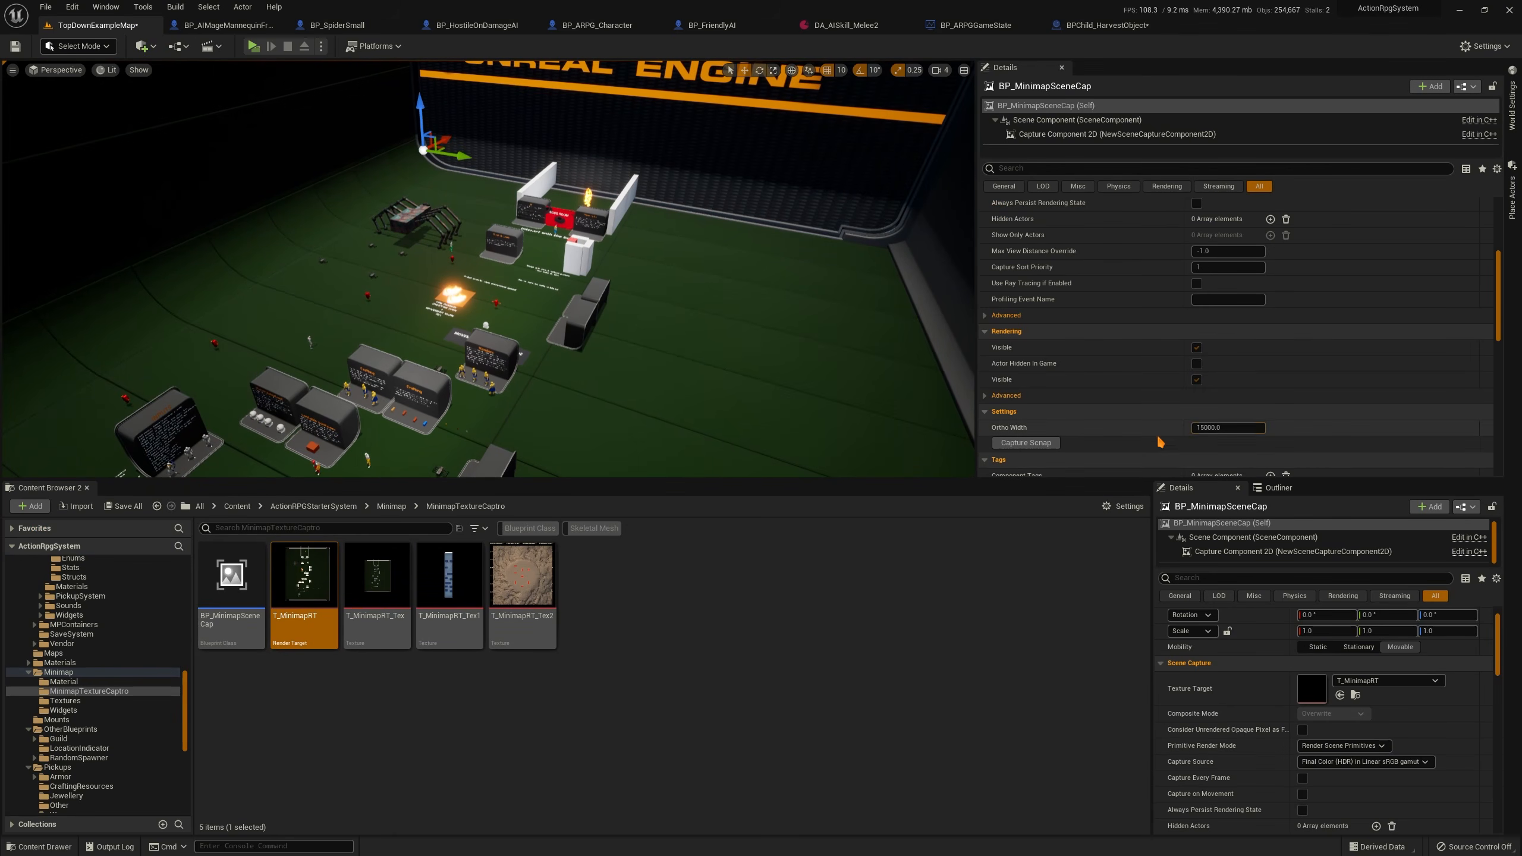
pyautogui.click(1194, 428)
pyautogui.press('BackSpace')
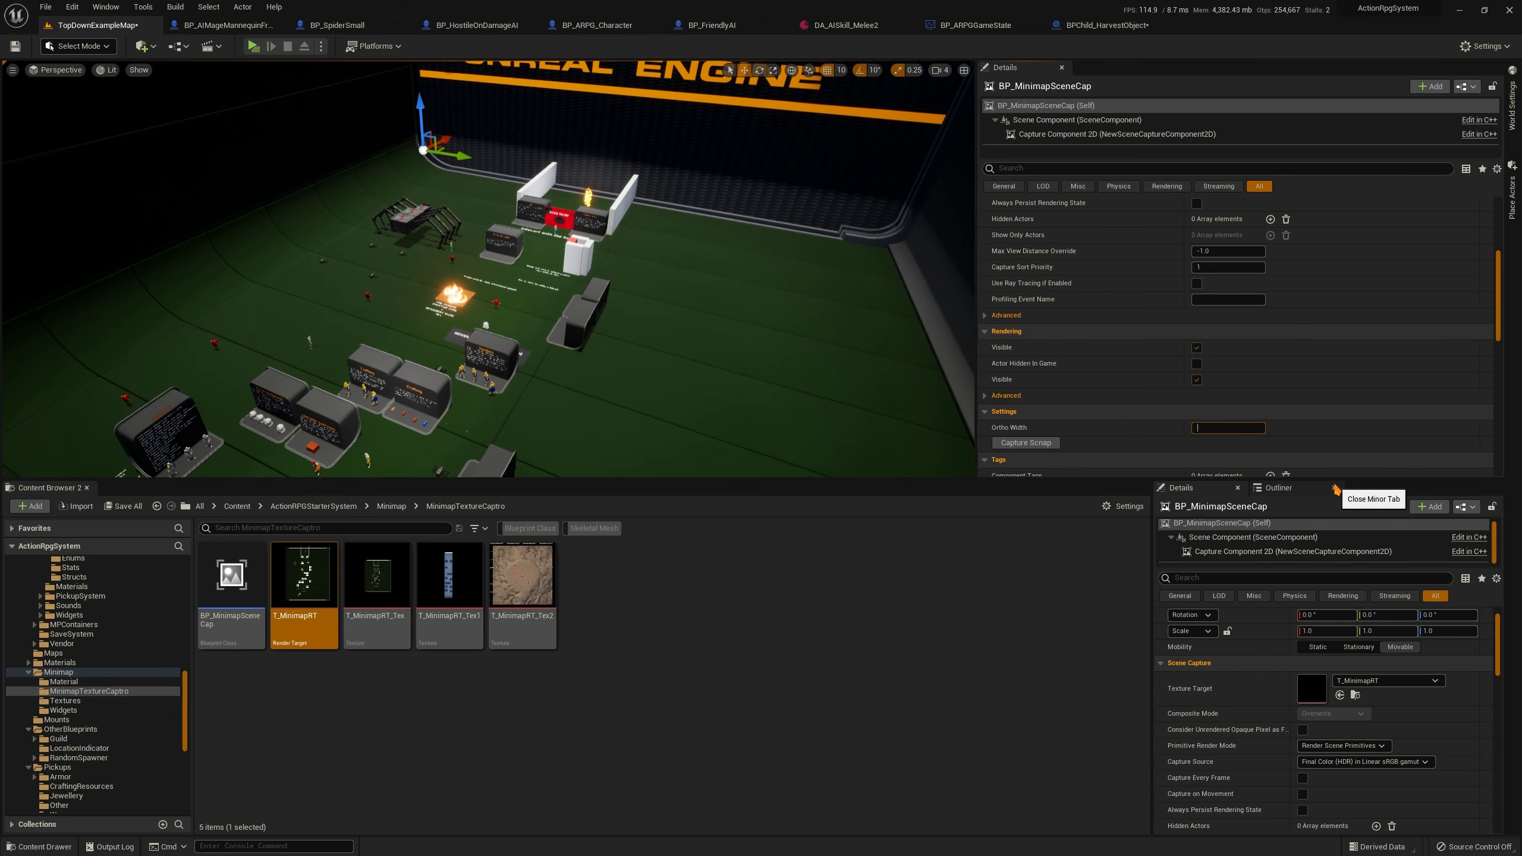
pyautogui.press('Return')
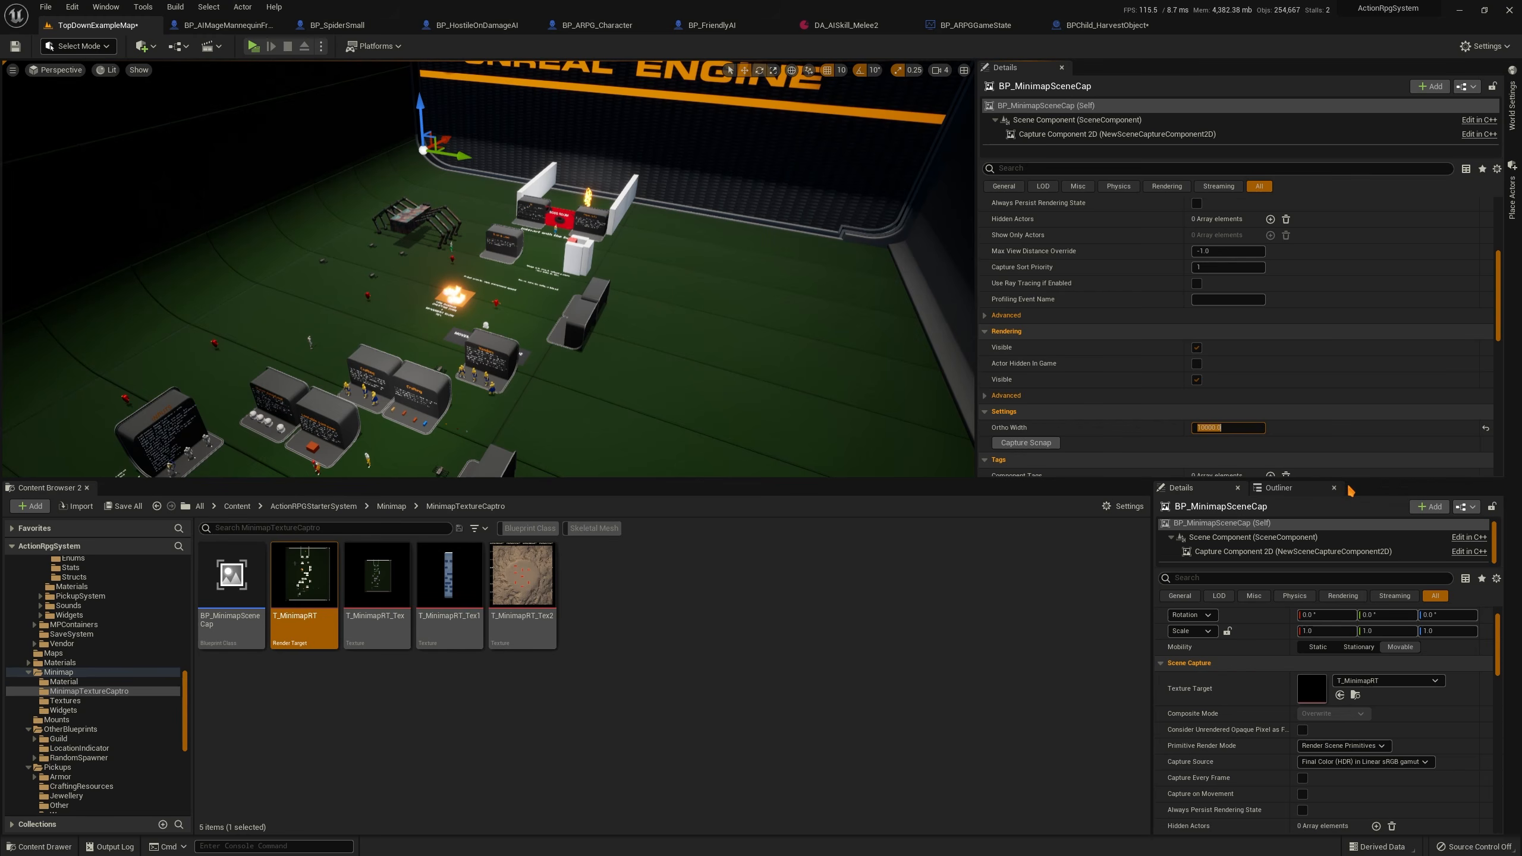
pyautogui.click(1032, 443)
pyautogui.doubleClick(310, 596)
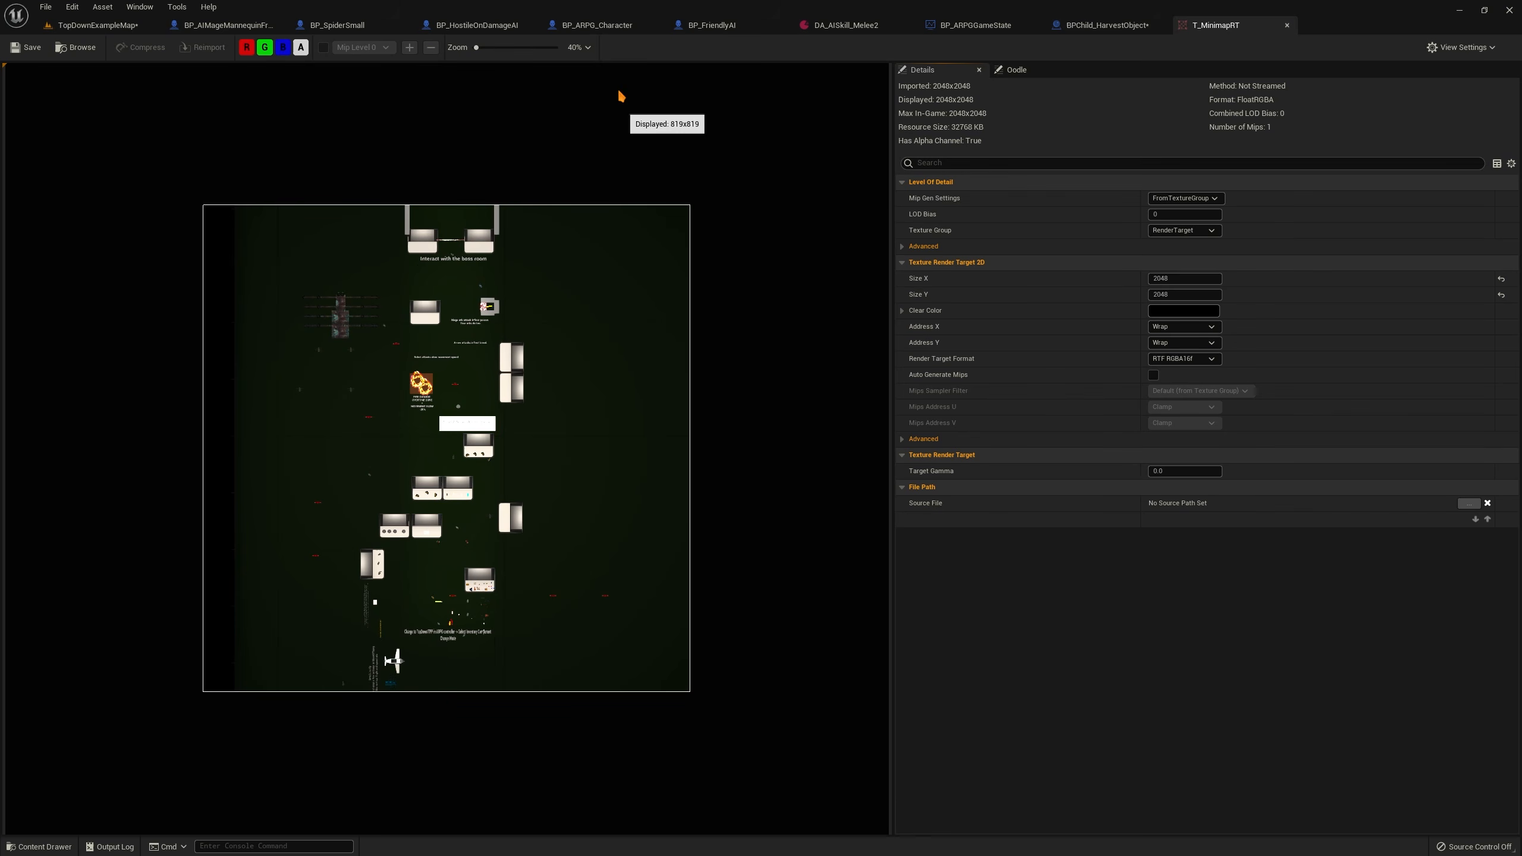
pyautogui.click(1287, 24)
pyautogui.click(96, 25)
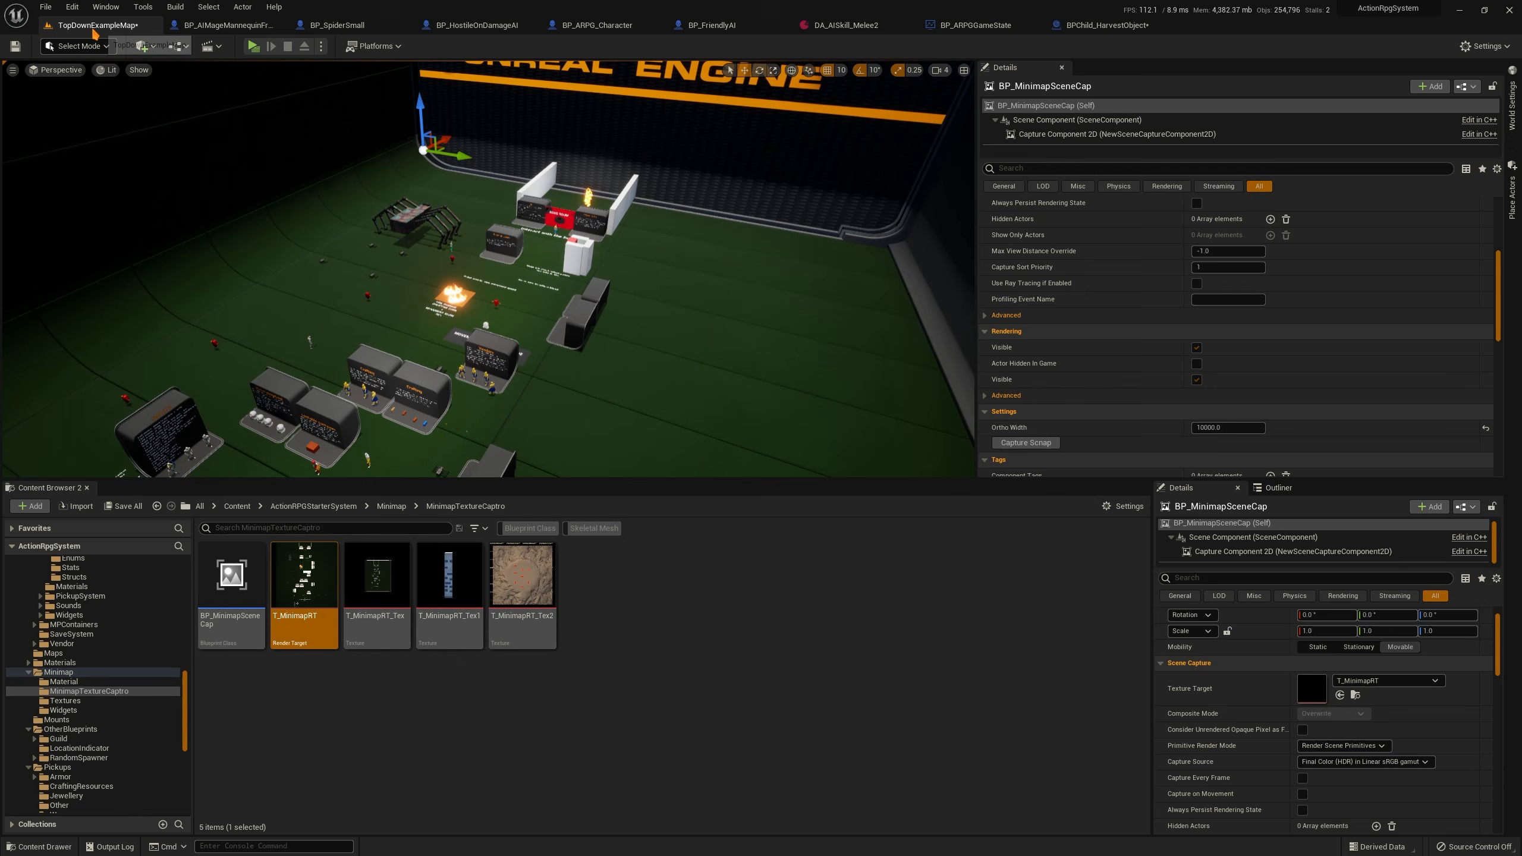
# Set BP_MinimapSceneCap's Ortho Width to 20000 and show its Transform and Scene Capture settings
pyautogui.click(1248, 428)
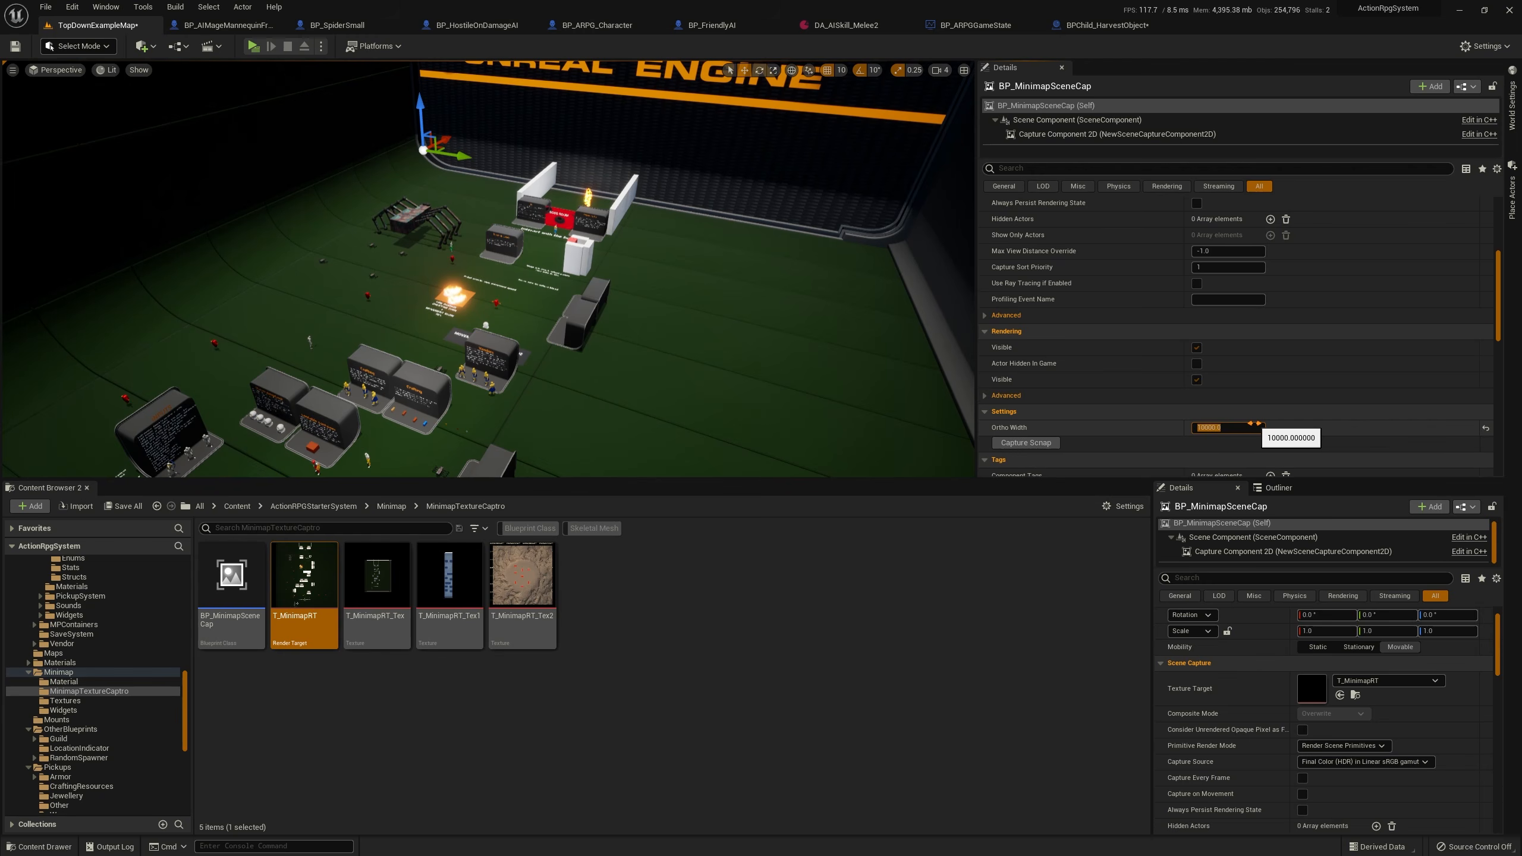
pyautogui.write('20000')
pyautogui.press('Return')
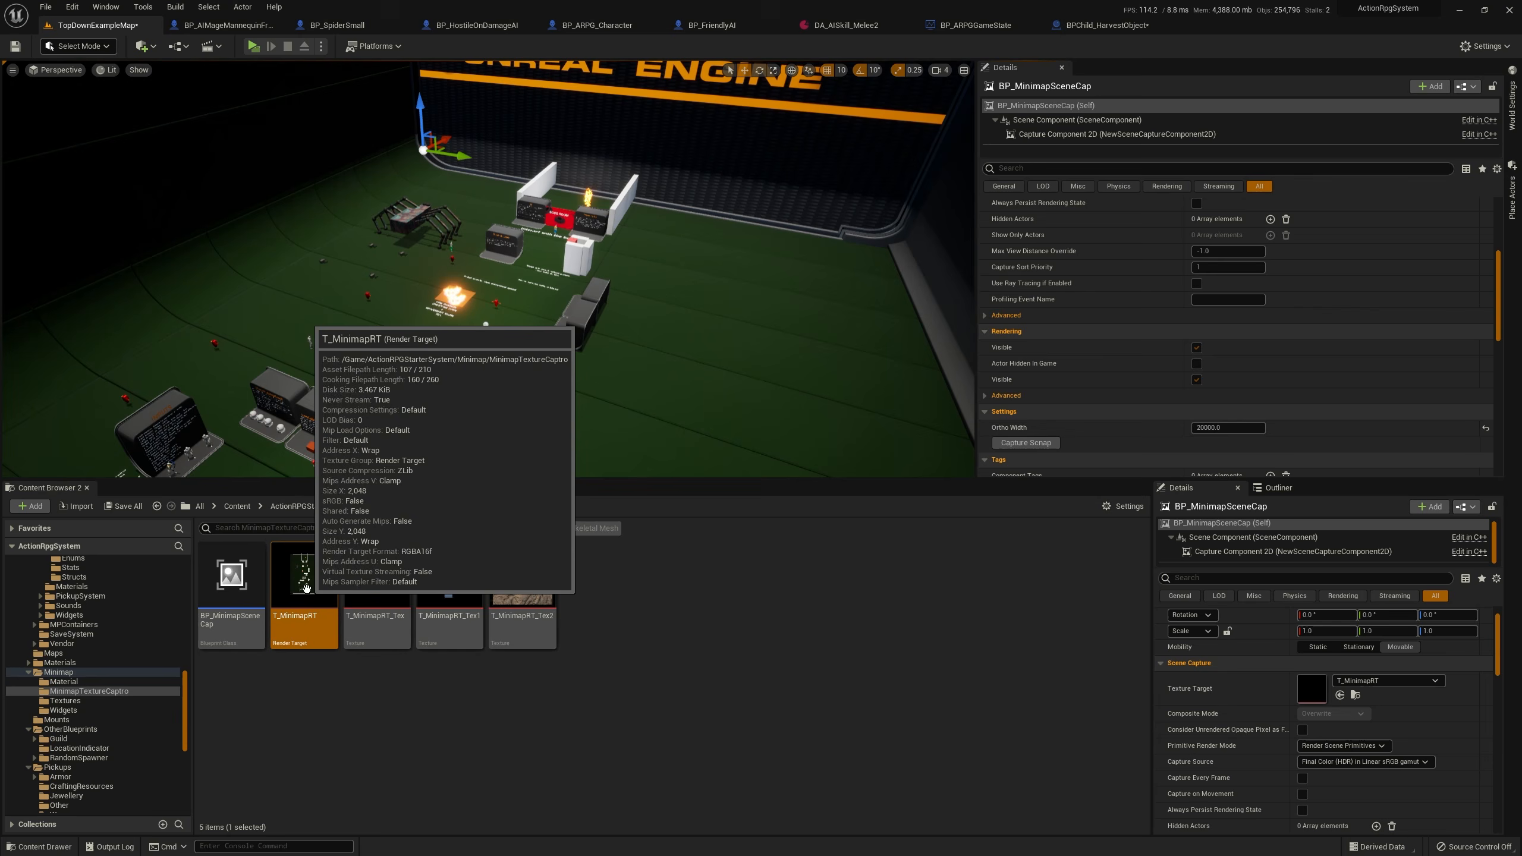
pyautogui.moveTo(697, 405); pyautogui.dragTo(689, 353, button='right')
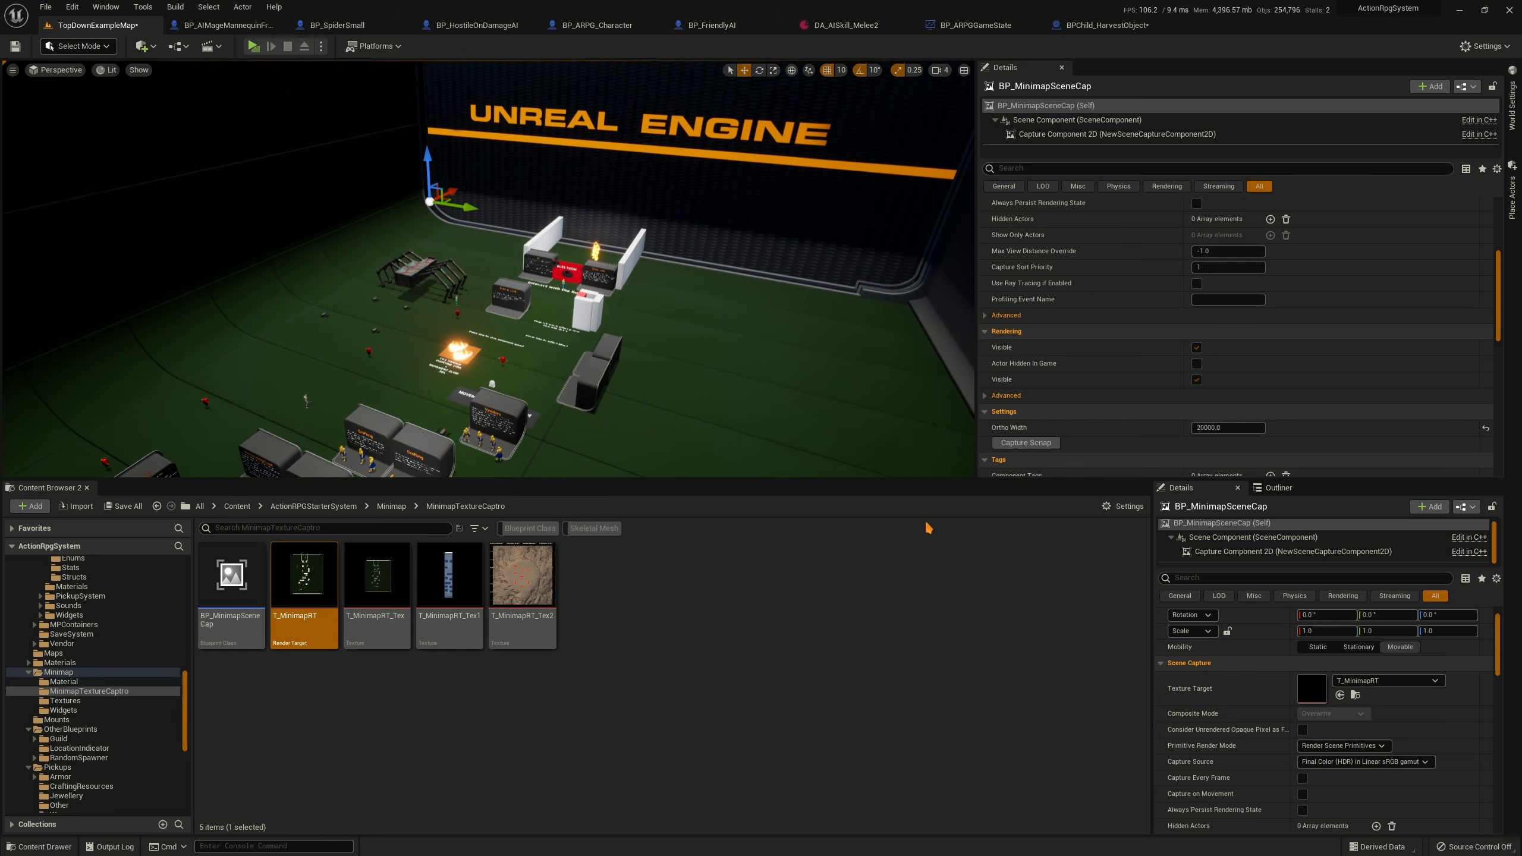
pyautogui.moveTo(675, 415); pyautogui.dragTo(674, 424, button='right')
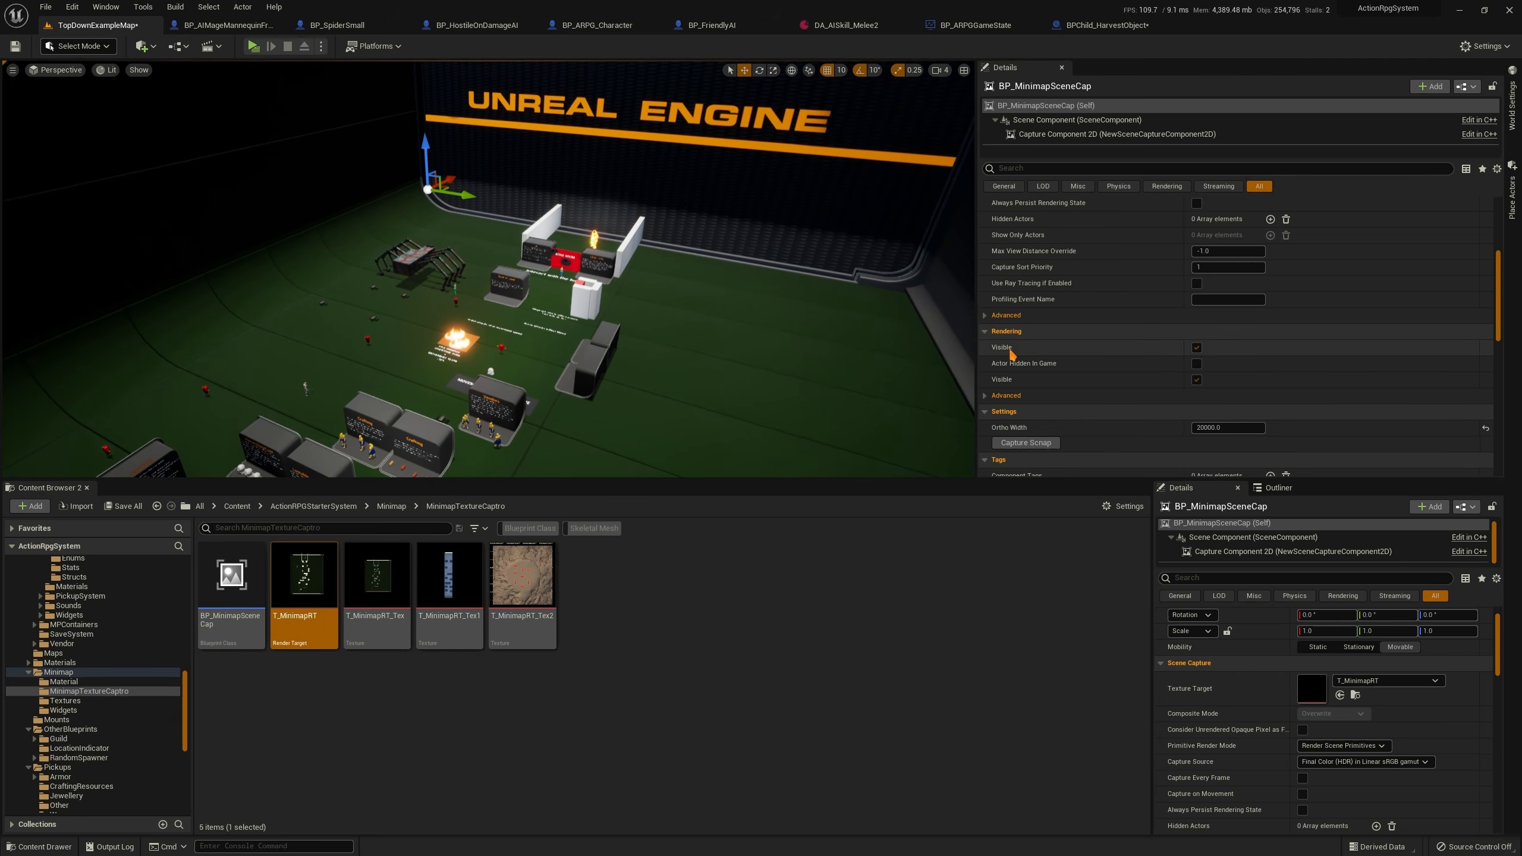
pyautogui.scroll(5, 1212, 400)
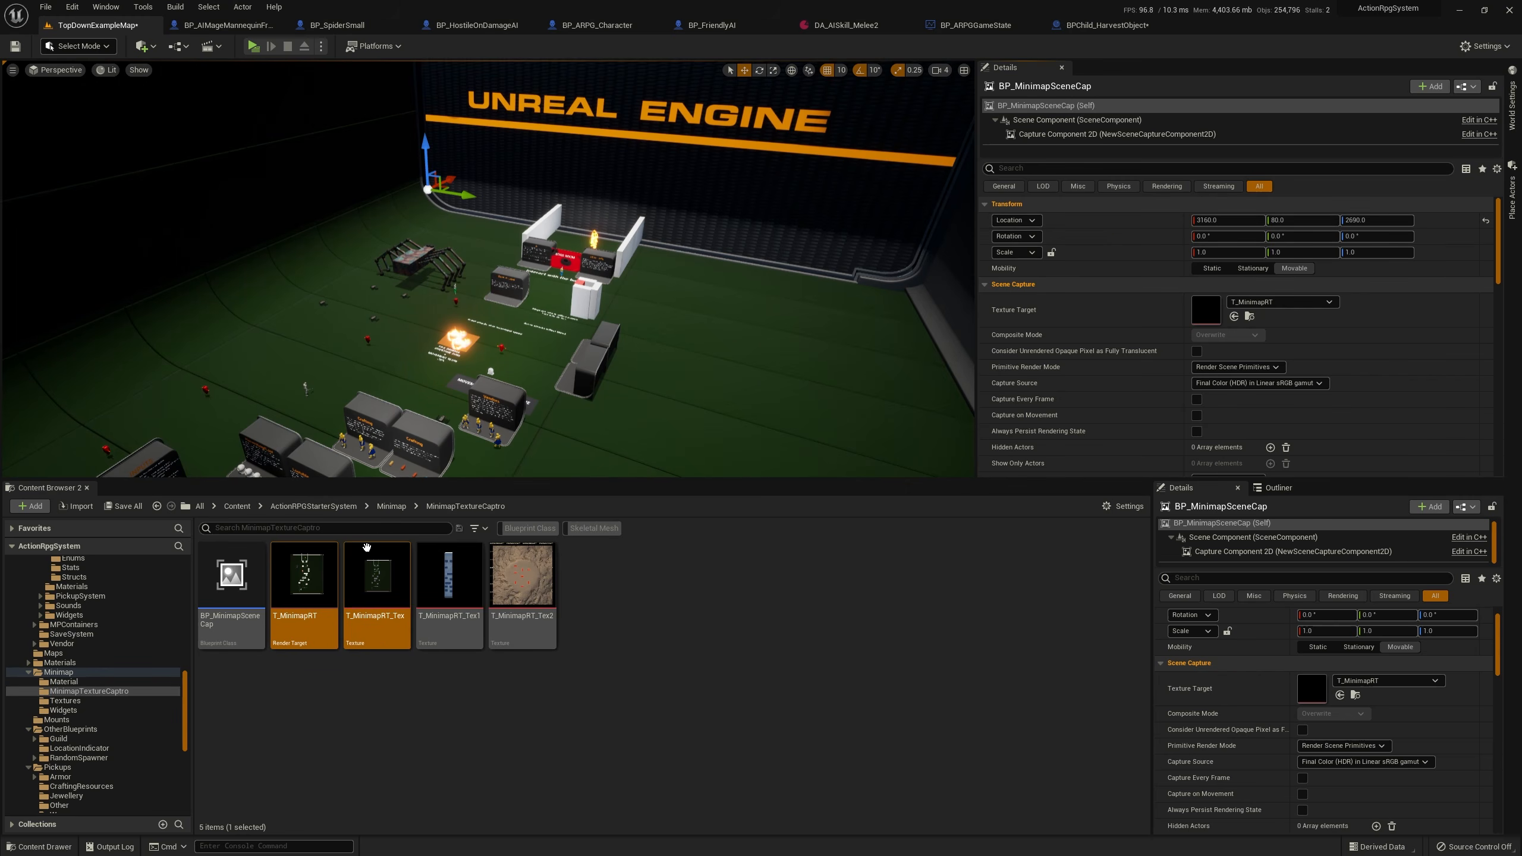
# Search the ActionRPGStarterSystem folder for BP_min, view the BP_Minimap widget in the designer, and return to the level
pyautogui.moveTo(185, 731); pyautogui.dragTo(195, 558)
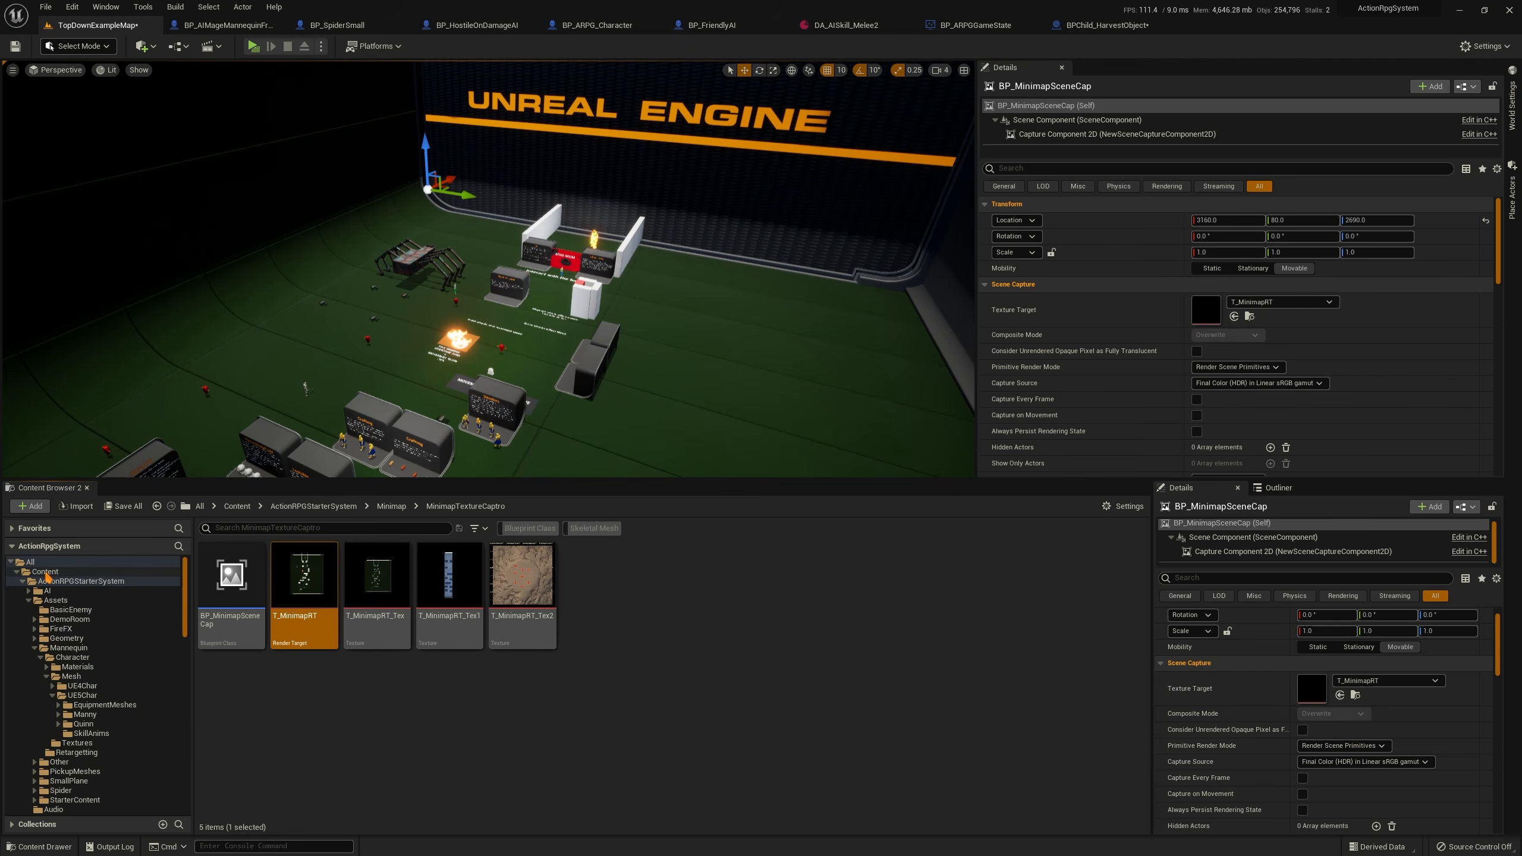
pyautogui.click(81, 580)
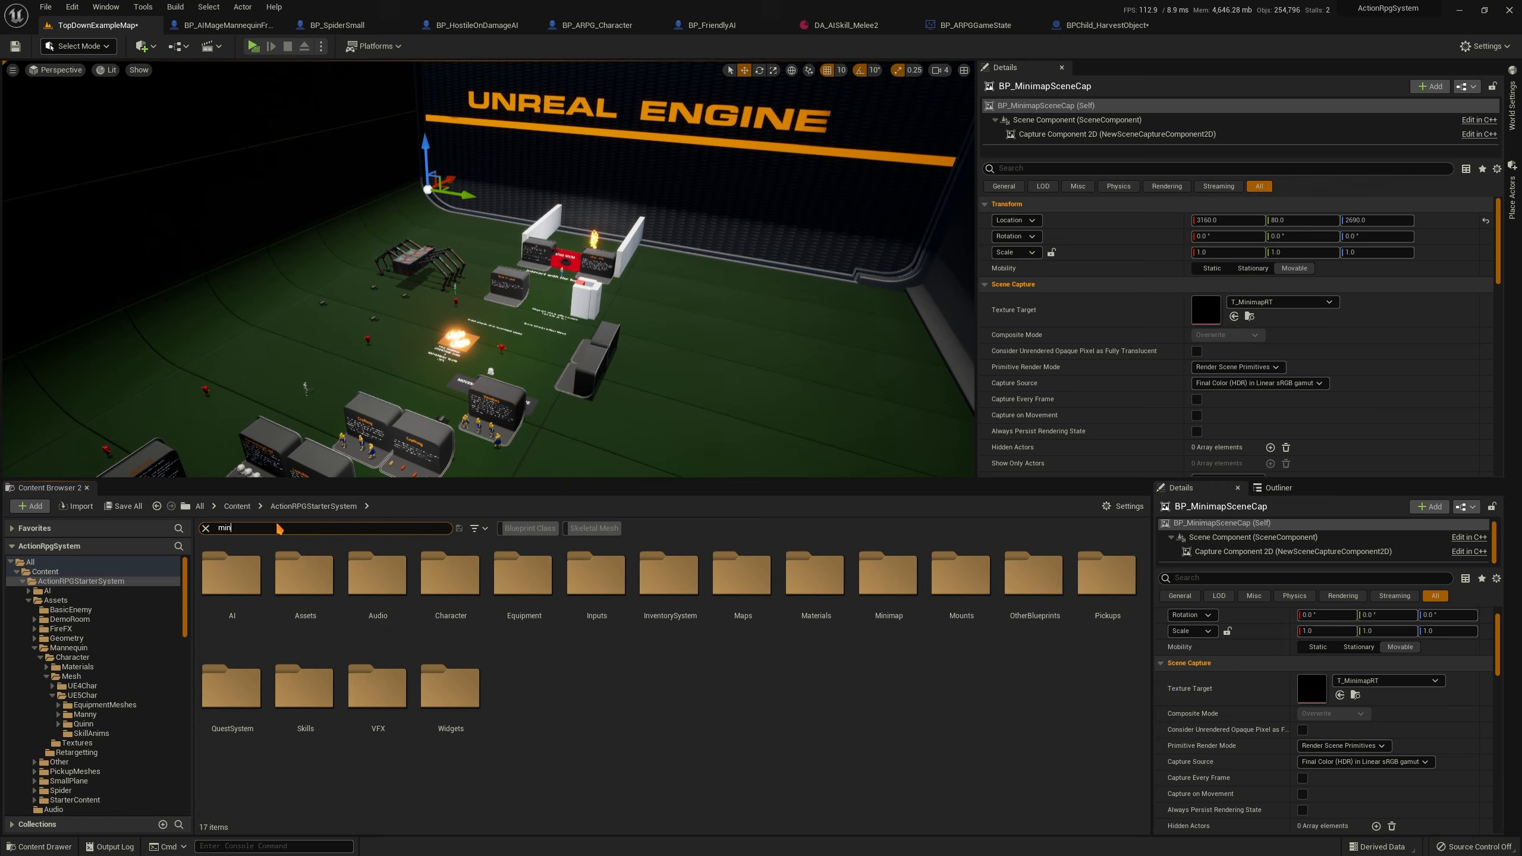
pyautogui.write('min')
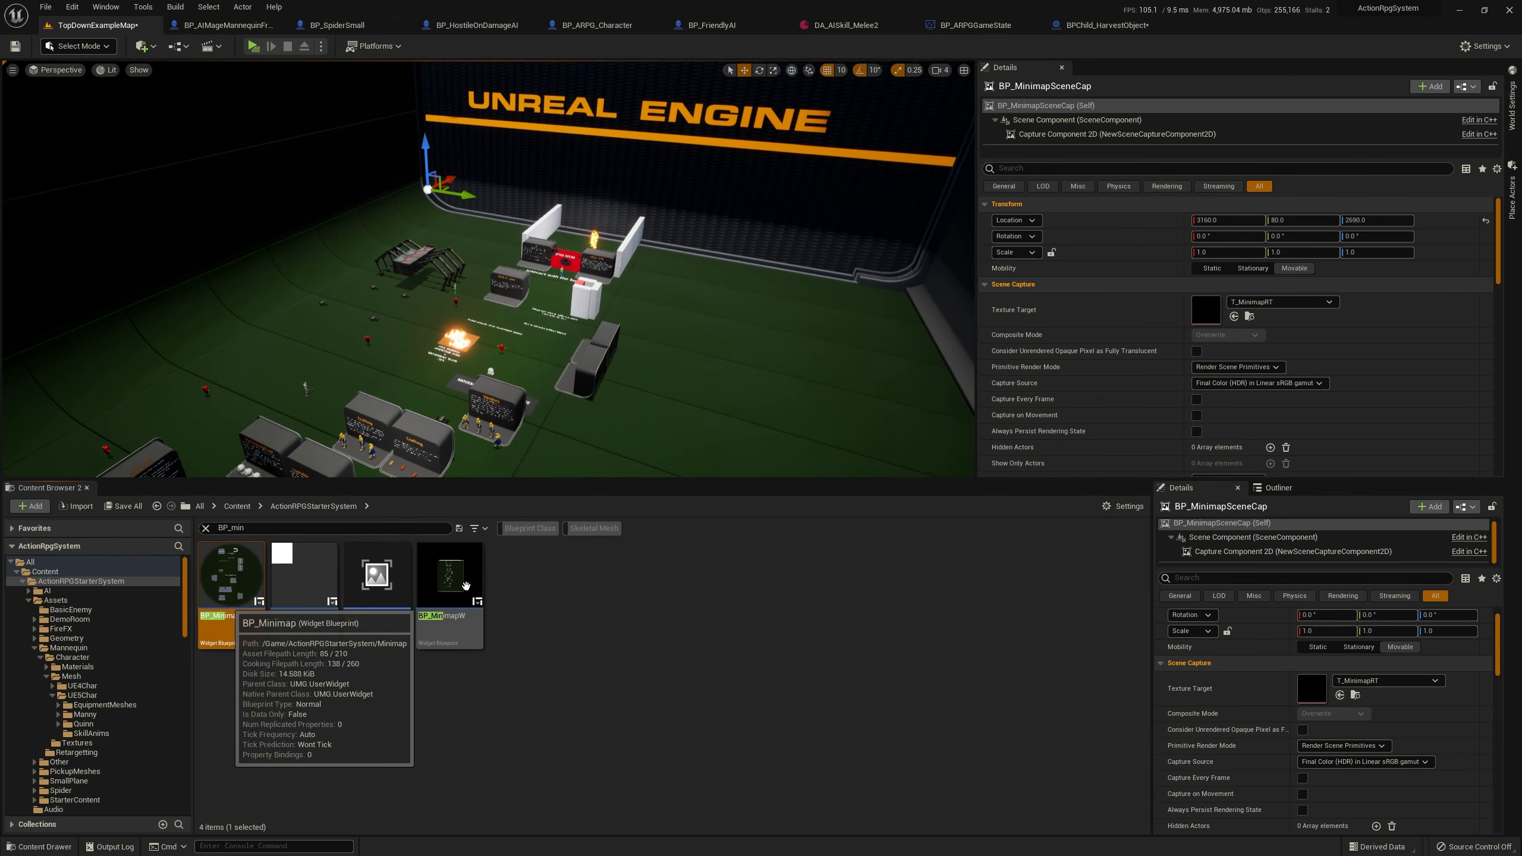
pyautogui.doubleClick(223, 618)
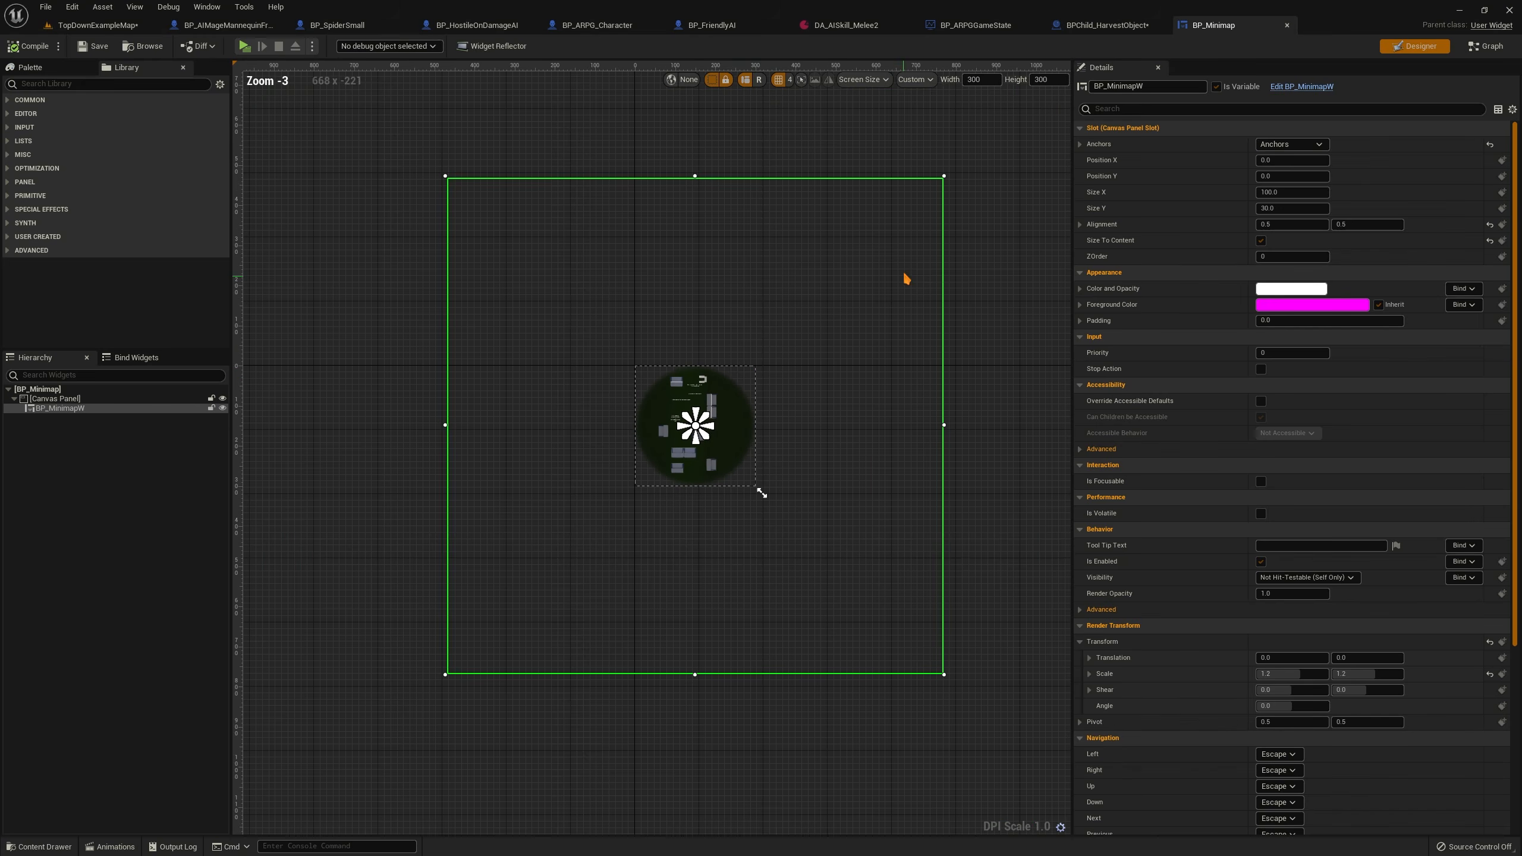
pyautogui.click(98, 24)
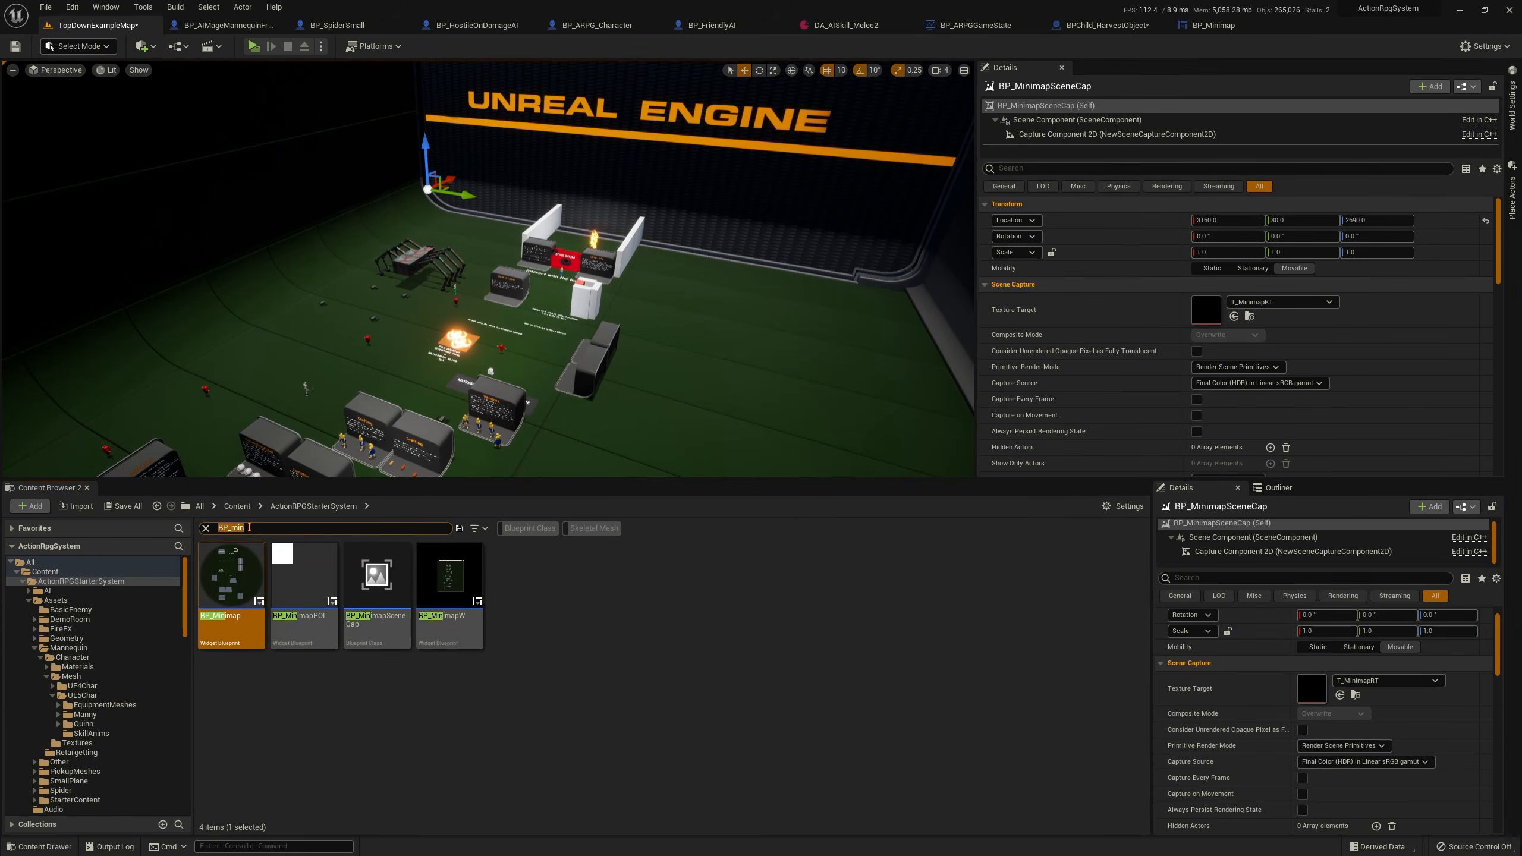
# Search the content for "ingame wid", open the BP_InGameW widget, and go to its BP_Minimap child widget
pyautogui.write('ingame wid')
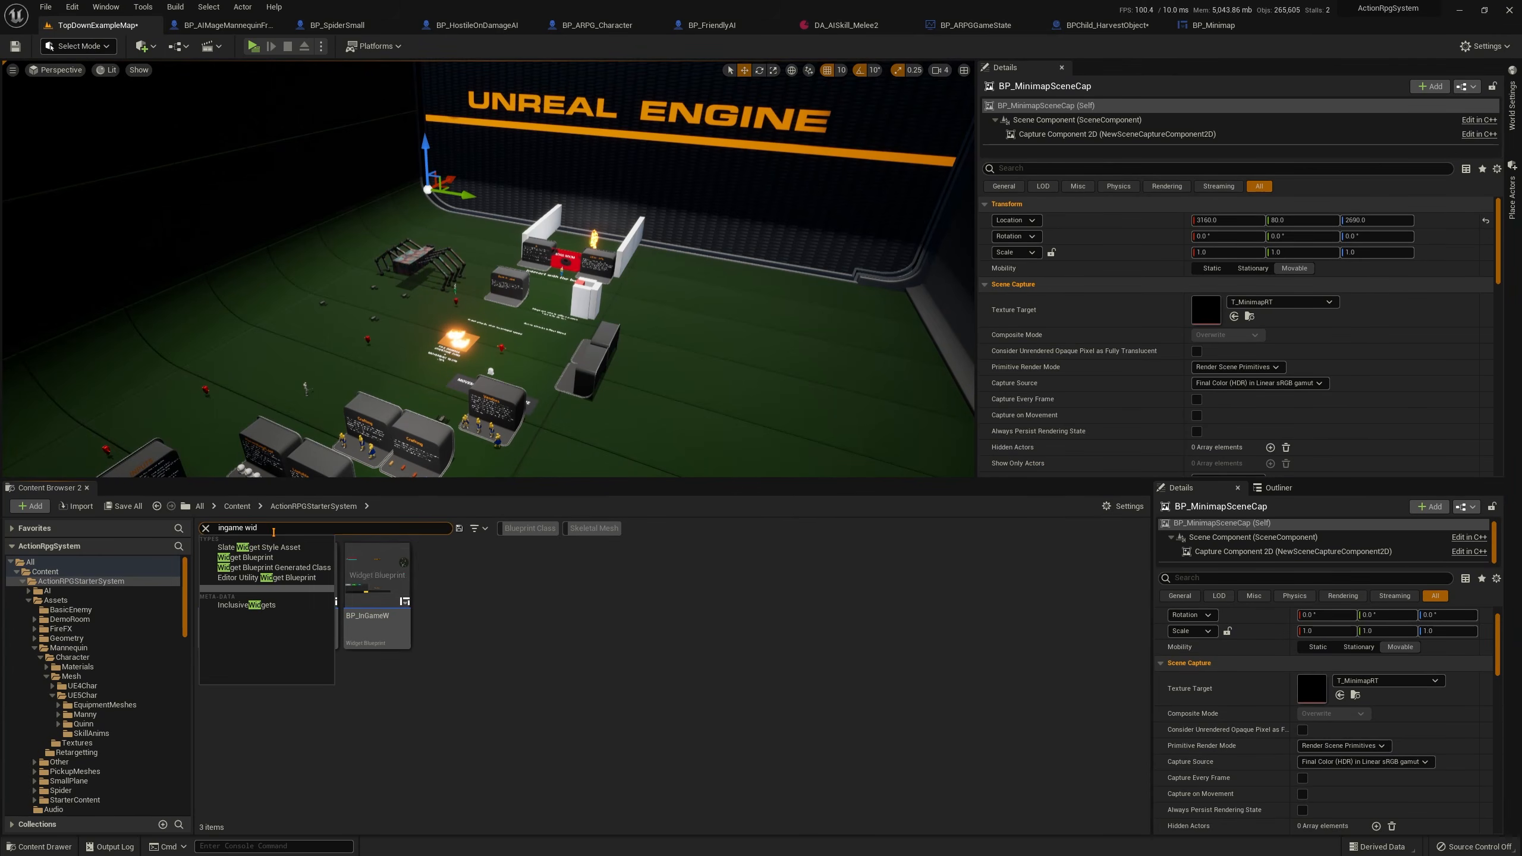
pyautogui.click(358, 625)
pyautogui.doubleClick(358, 625)
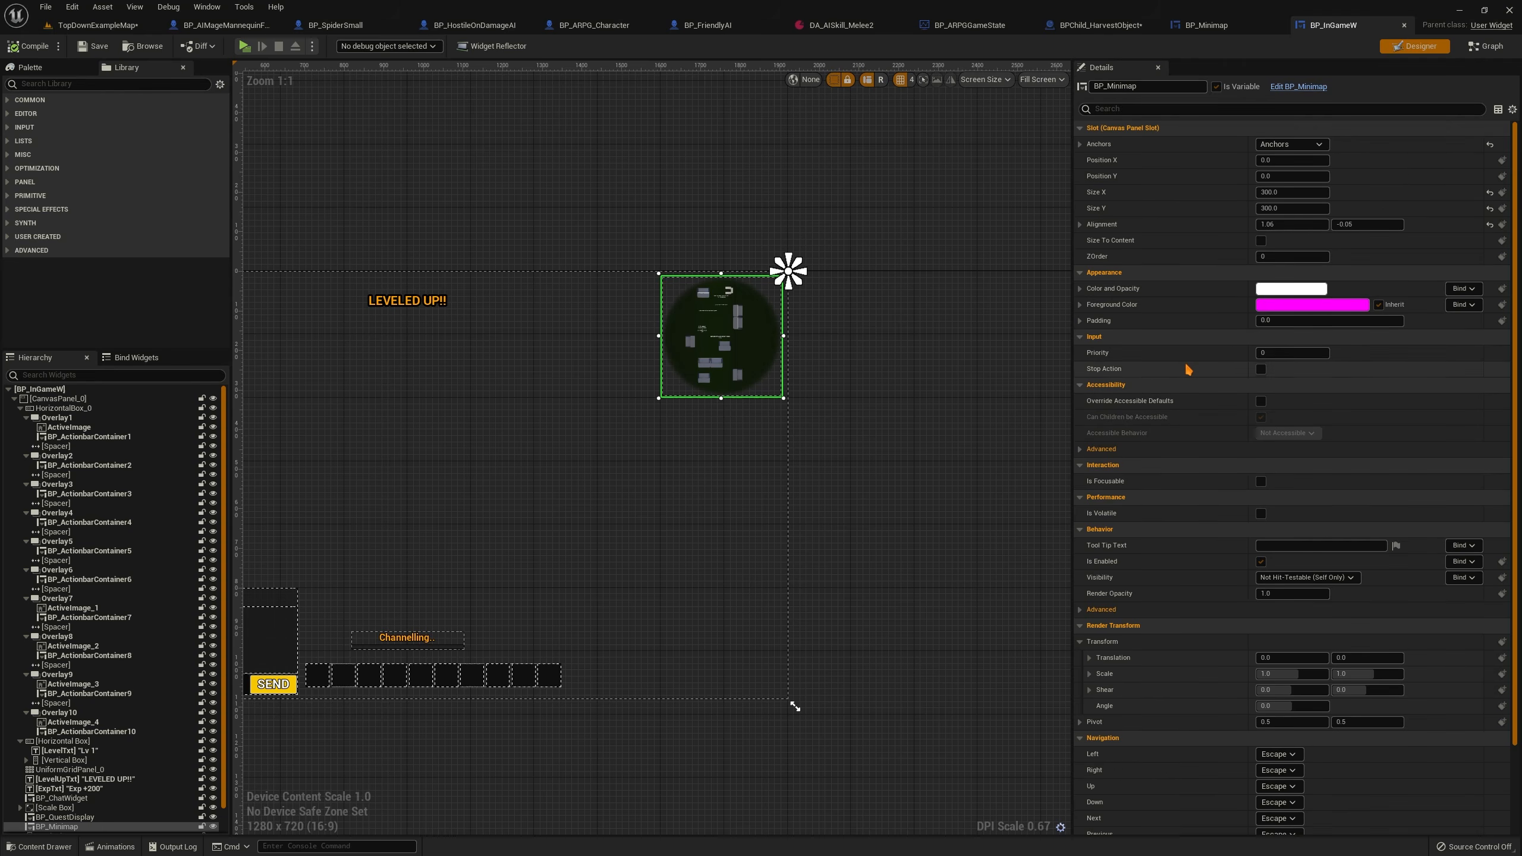
pyautogui.click(1299, 86)
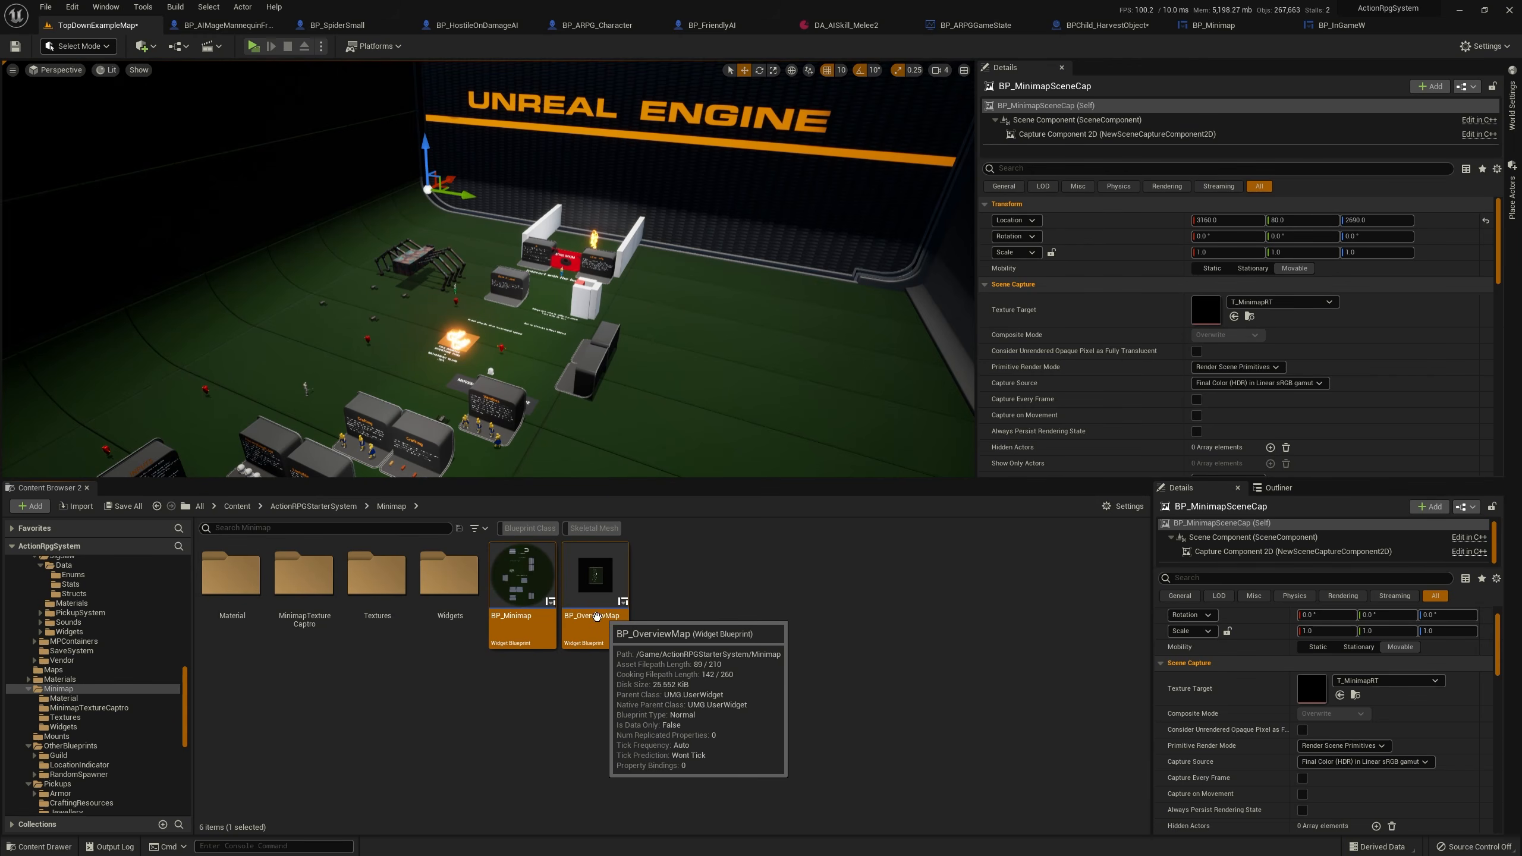
# Open the BP_Minimap widget from the Minimap folder, select its BP_MinimapW child, and show its minimap Settings
pyautogui.doubleClick(513, 615)
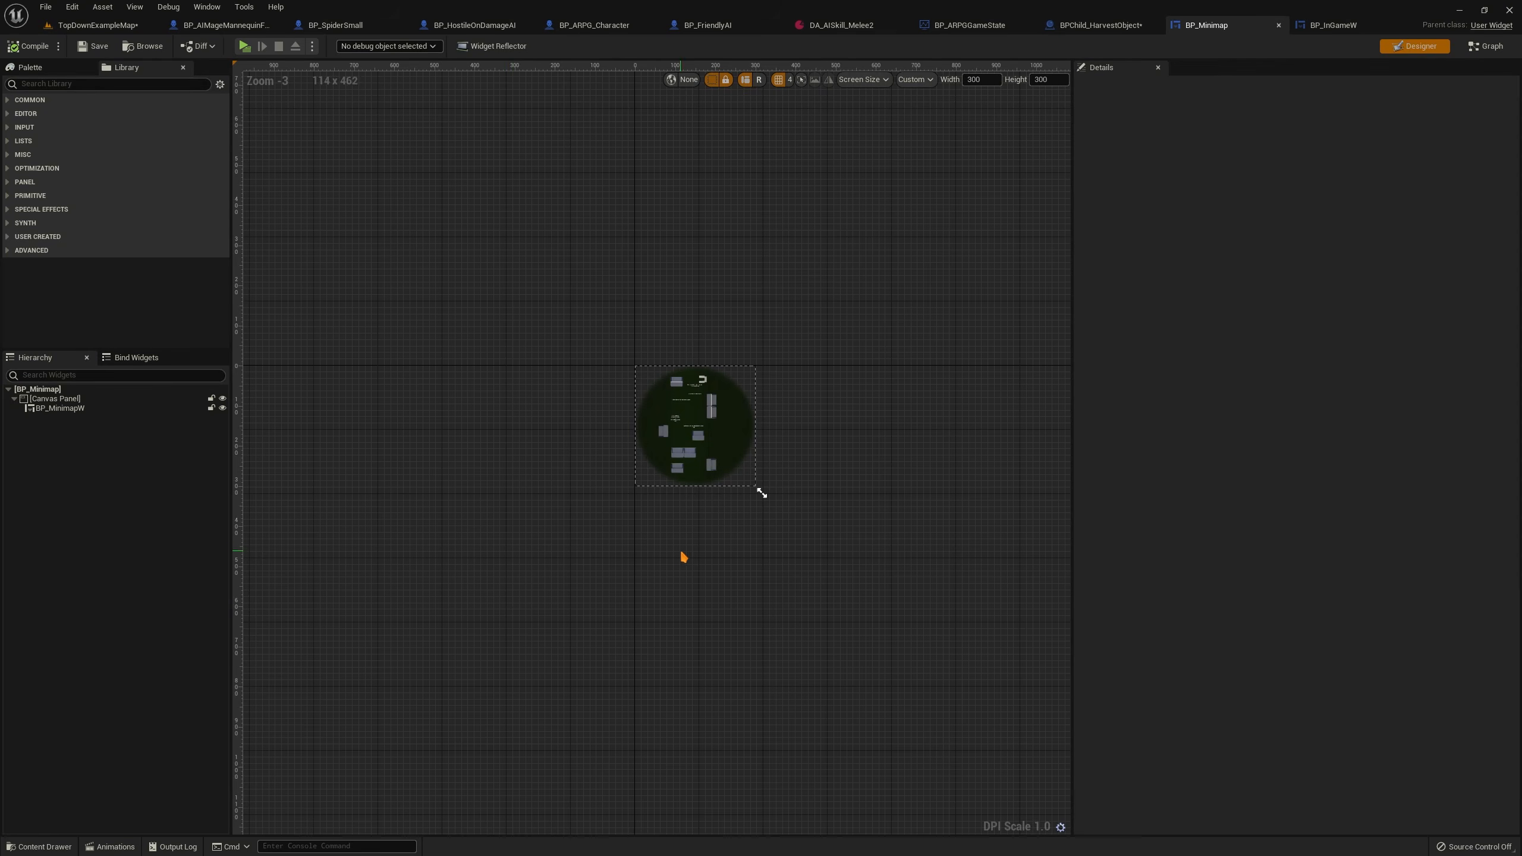
pyautogui.click(760, 391)
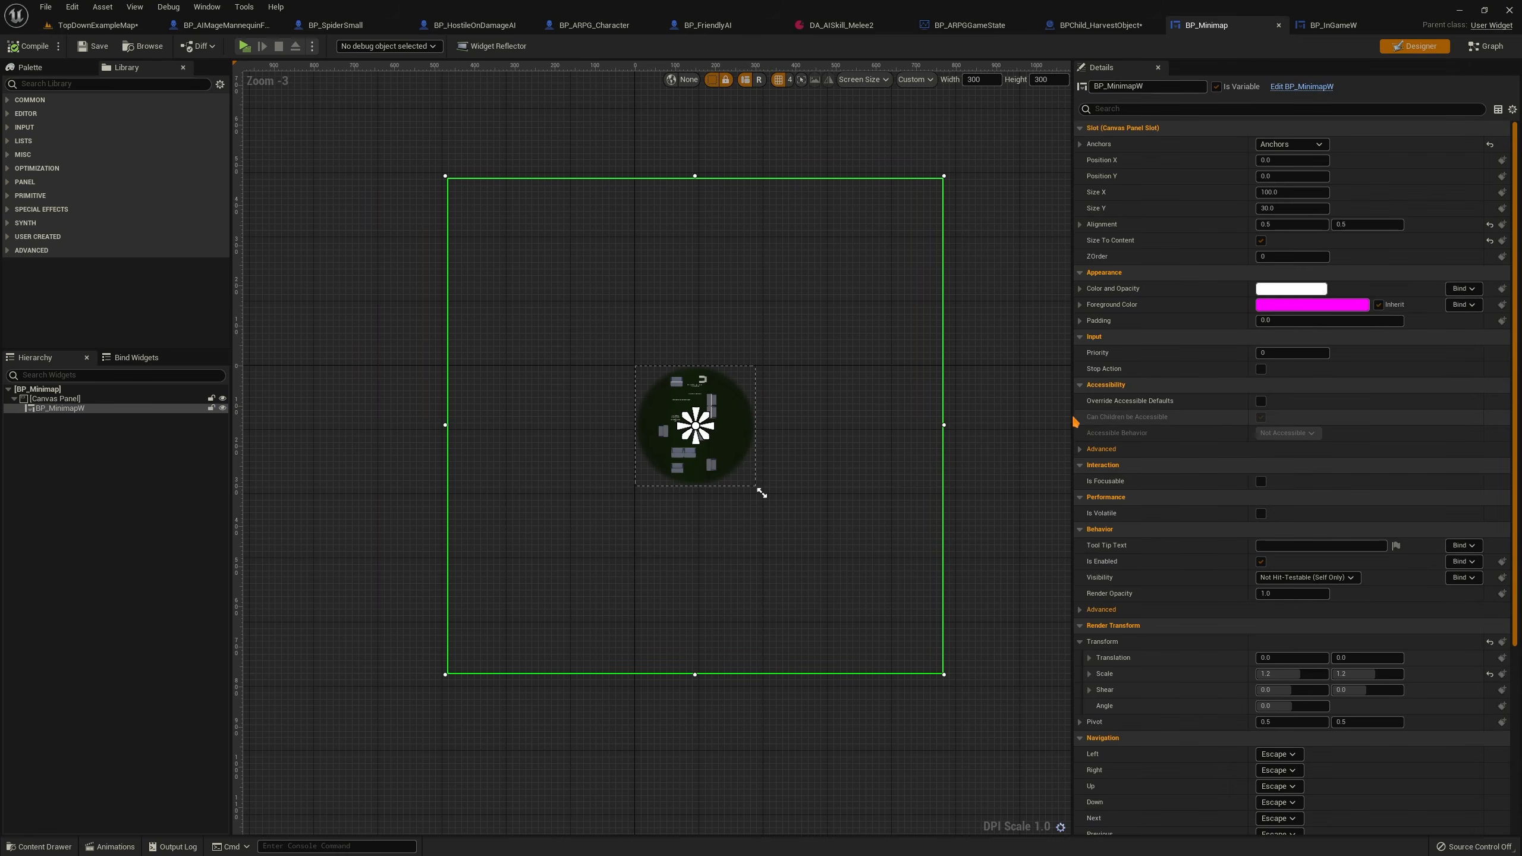
pyautogui.click(54, 436)
pyautogui.click(51, 409)
pyautogui.scroll(-5, 1199, 399)
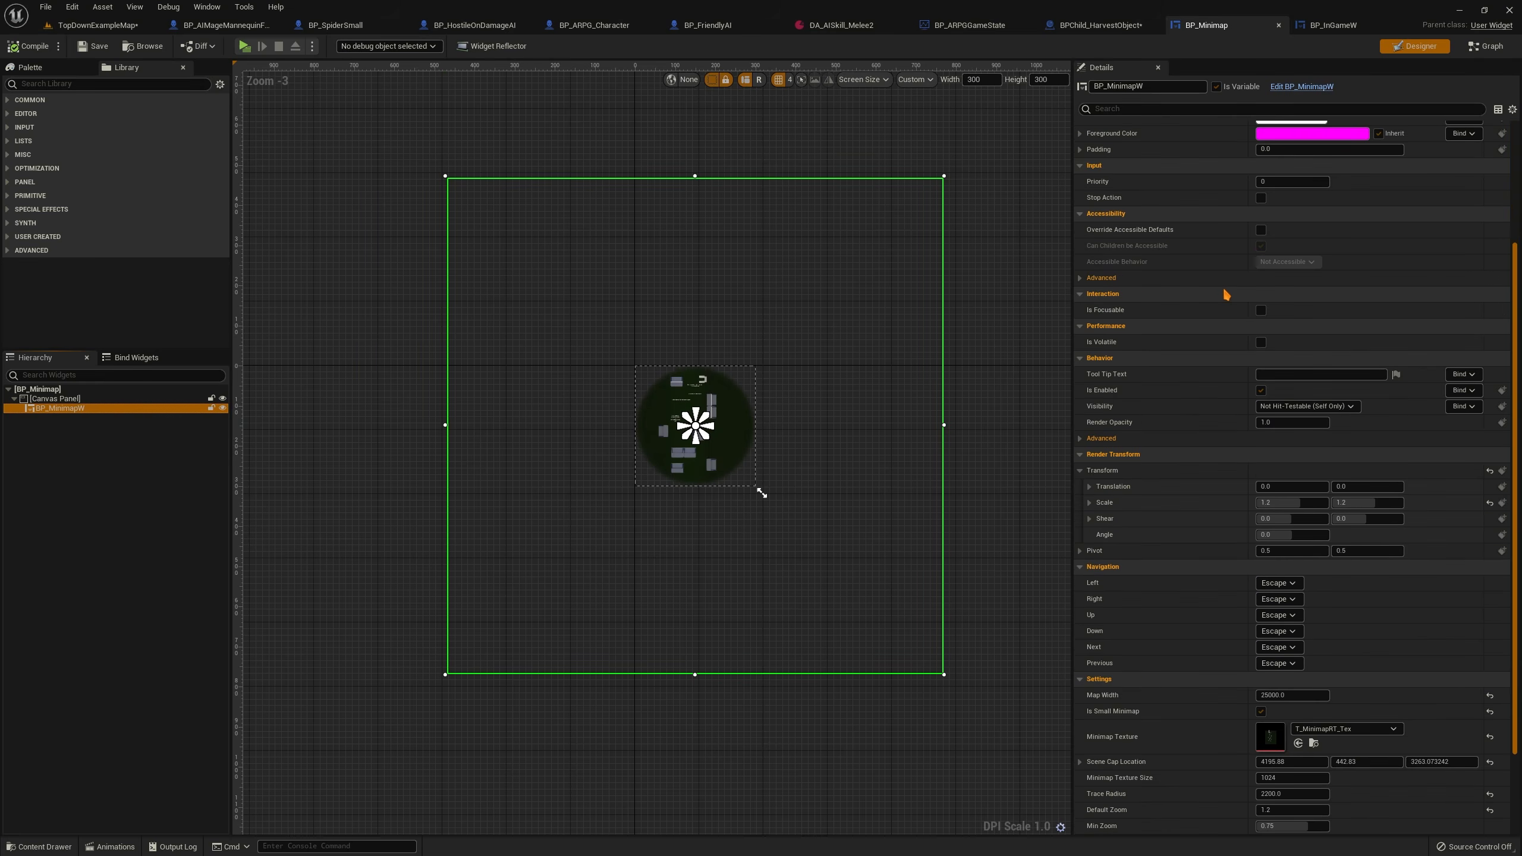
pyautogui.scroll(4, 1199, 399)
pyautogui.scroll(-7, 1151, 397)
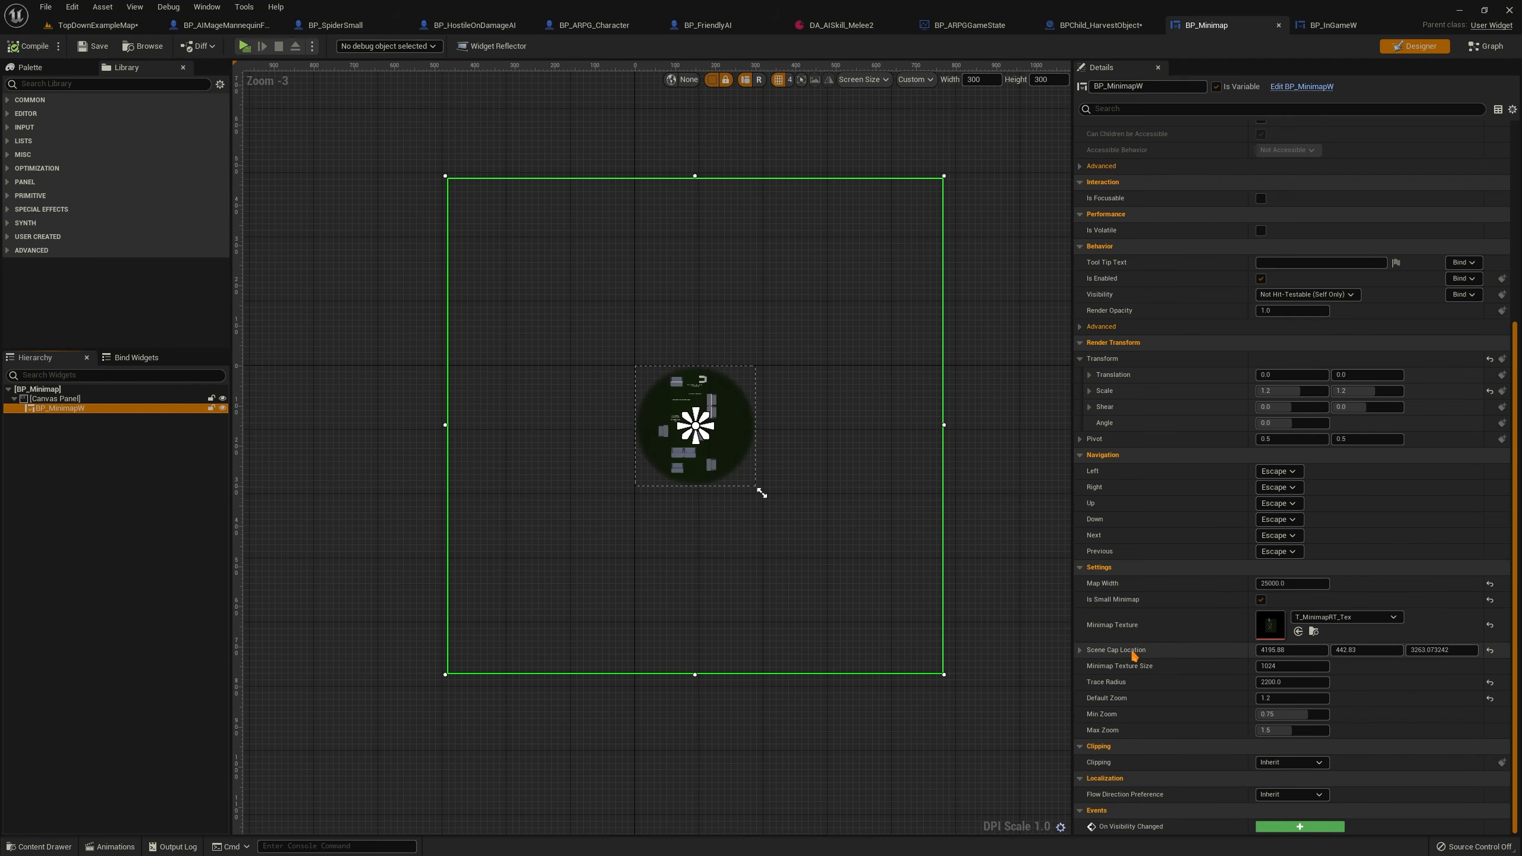
# Match BP_MinimapW's Scene Cap Location to BP_MinimapSceneCap's location, set its Map Width to 20000, and check T_MinimapRT
pyautogui.rightClick(1156, 653)
pyautogui.click(1199, 719)
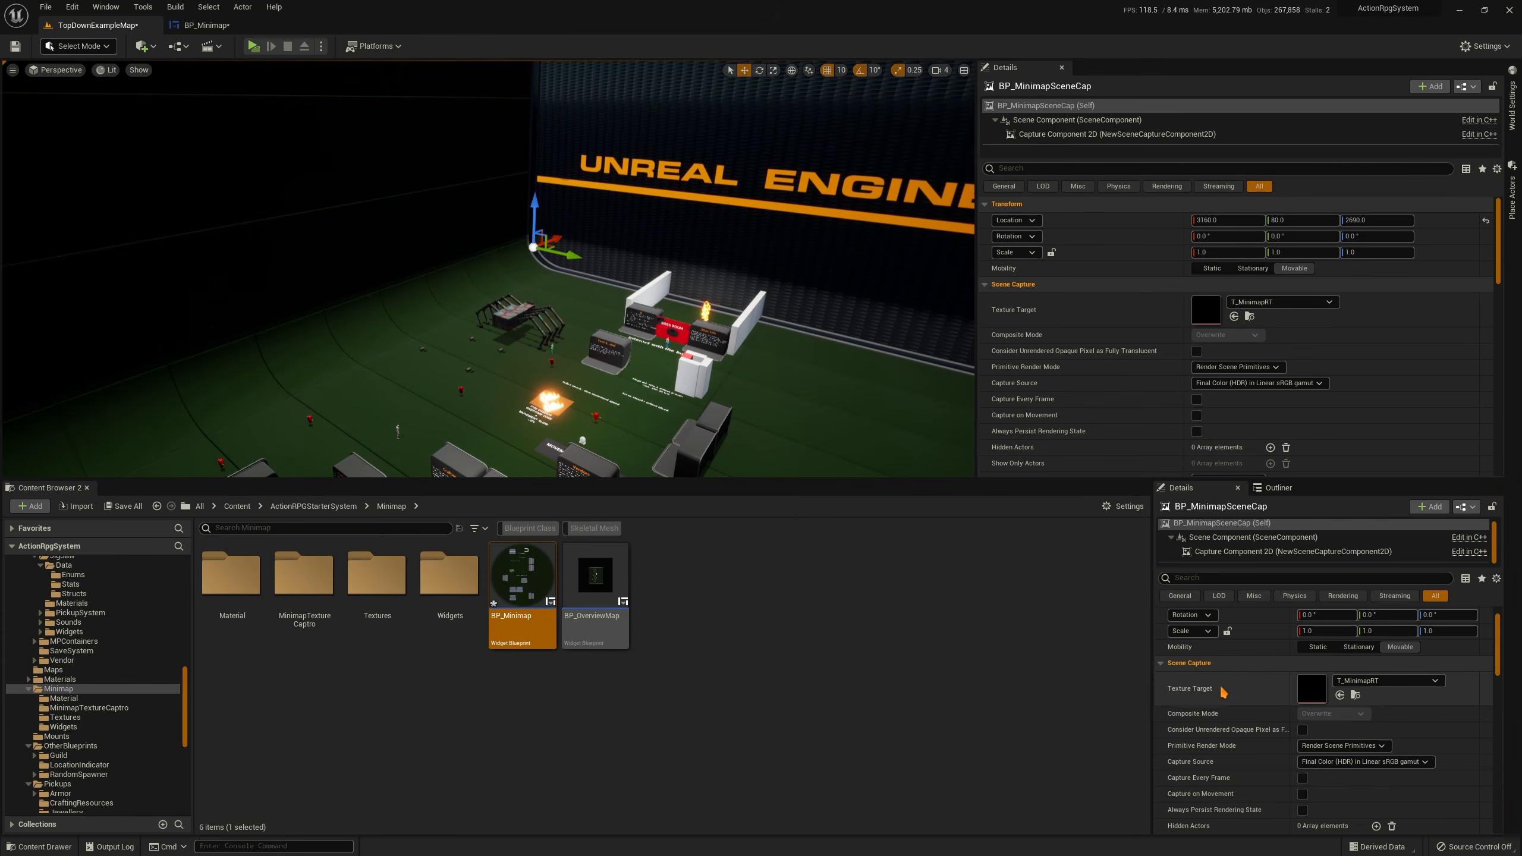
pyautogui.scroll(2, 1274, 752)
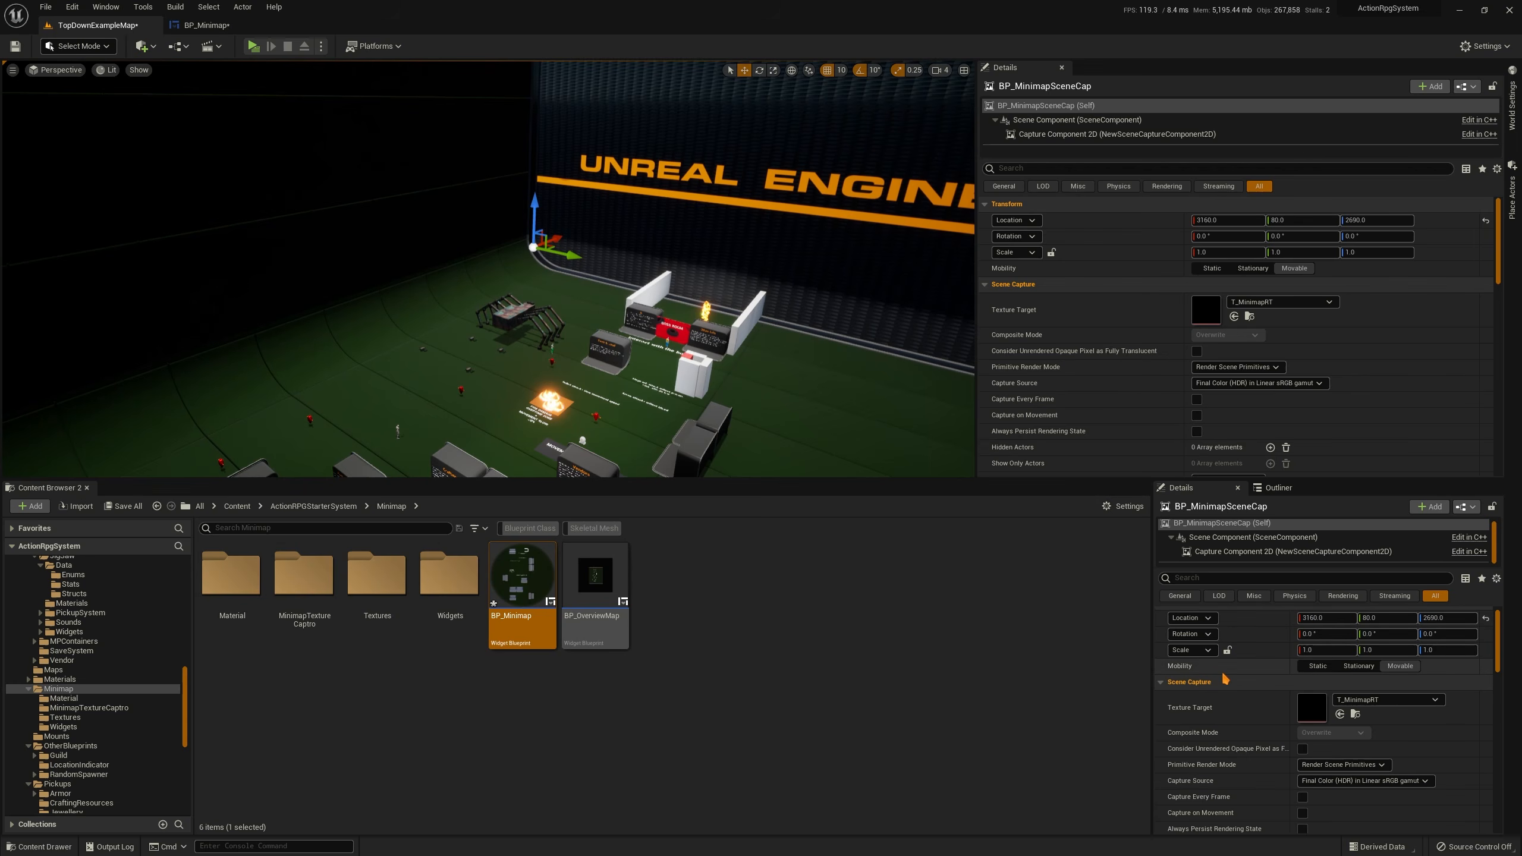
pyautogui.scroll(-10, 1267, 735)
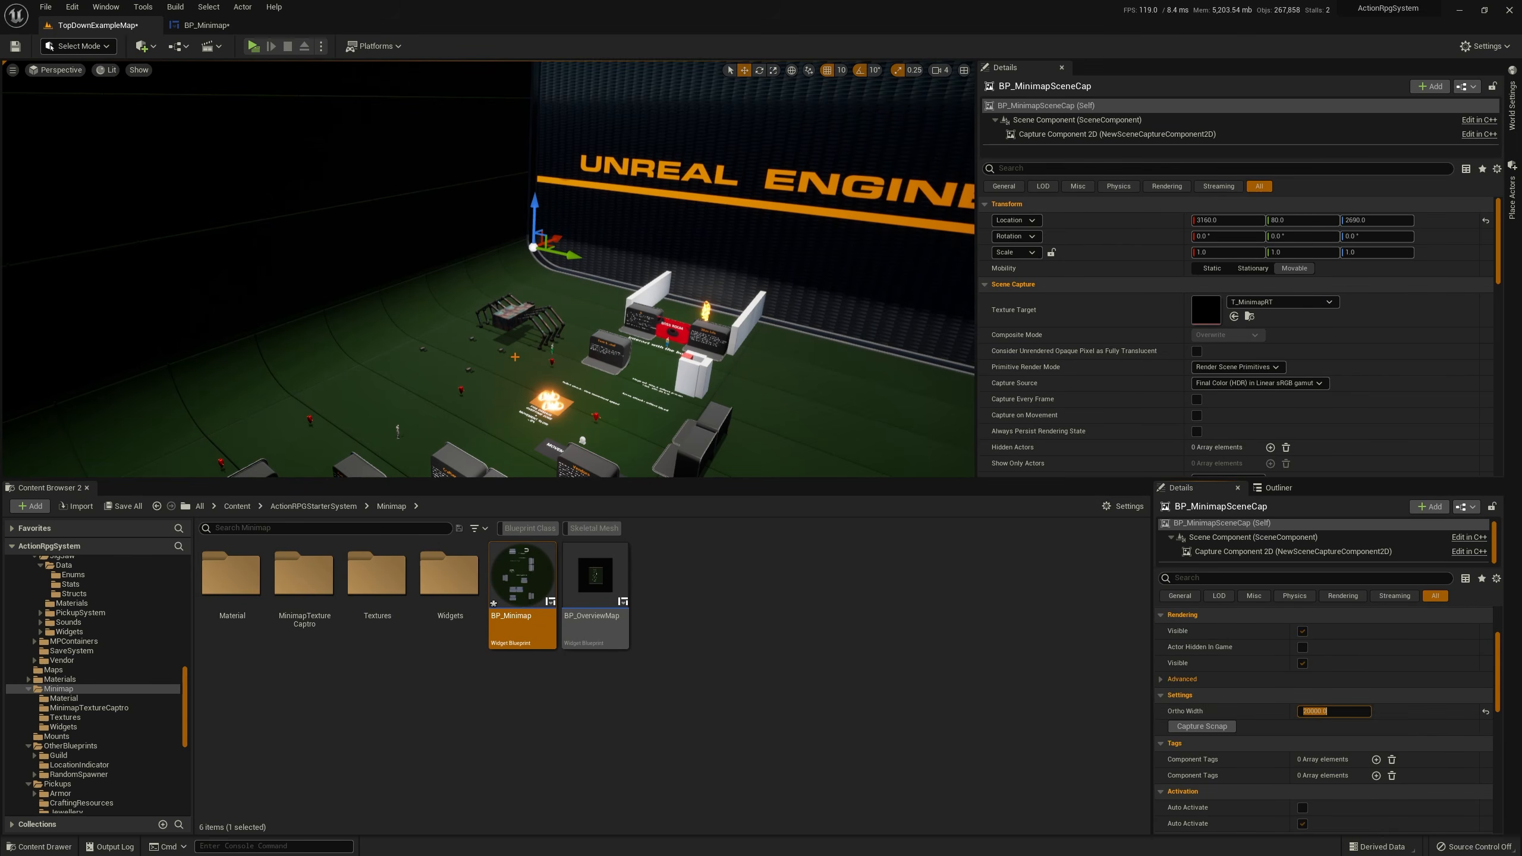
pyautogui.click(206, 25)
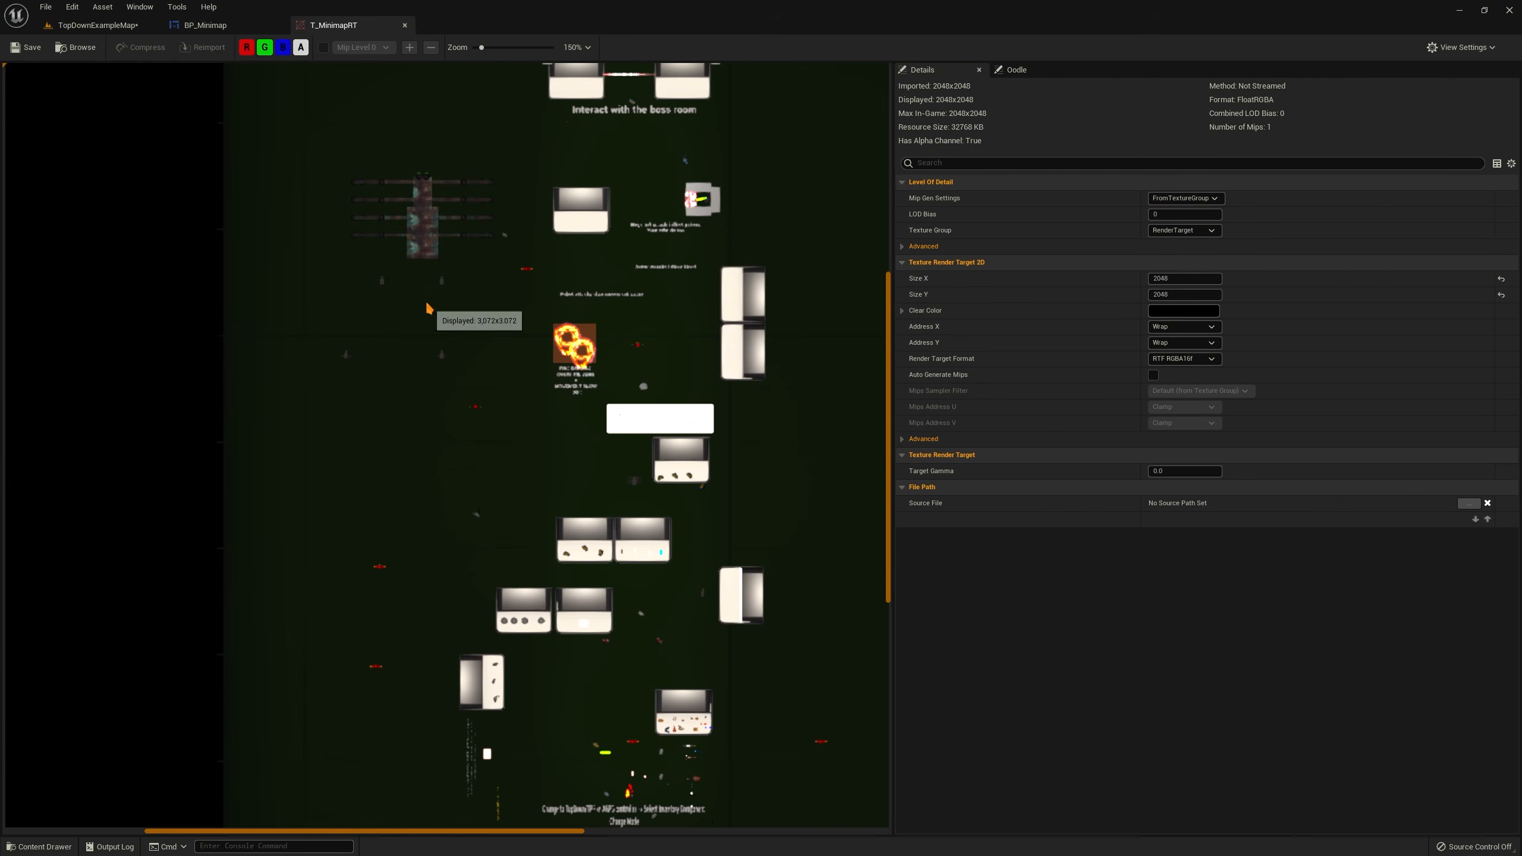
pyautogui.middleClick(340, 29)
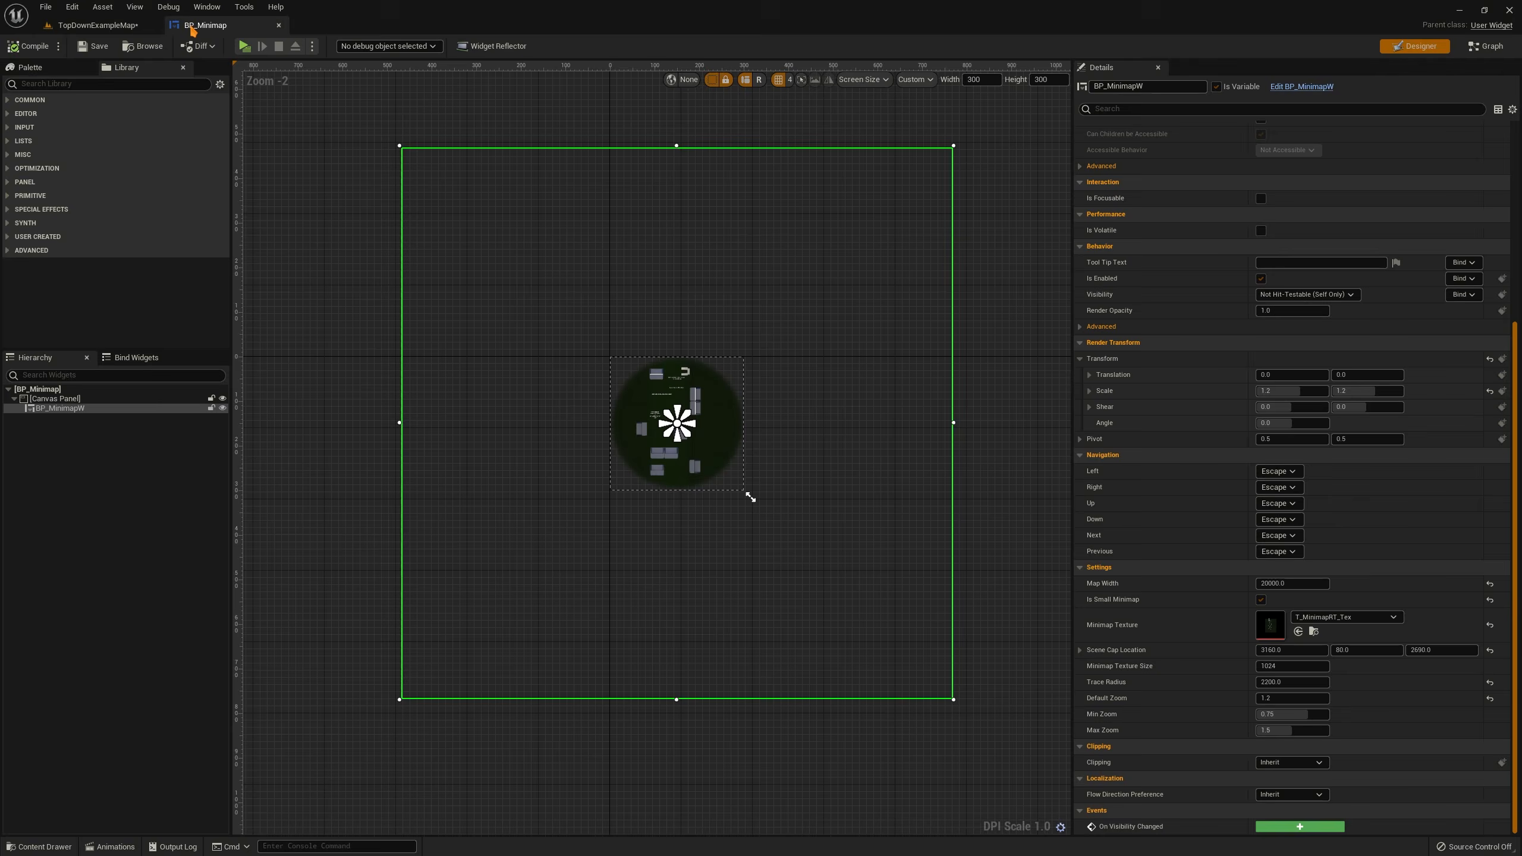
# In the level, move the loose gameplay actors into the Demo folders and hide its AI, Crafting, Interactive, Pickups and Vendors folders
pyautogui.click(96, 25)
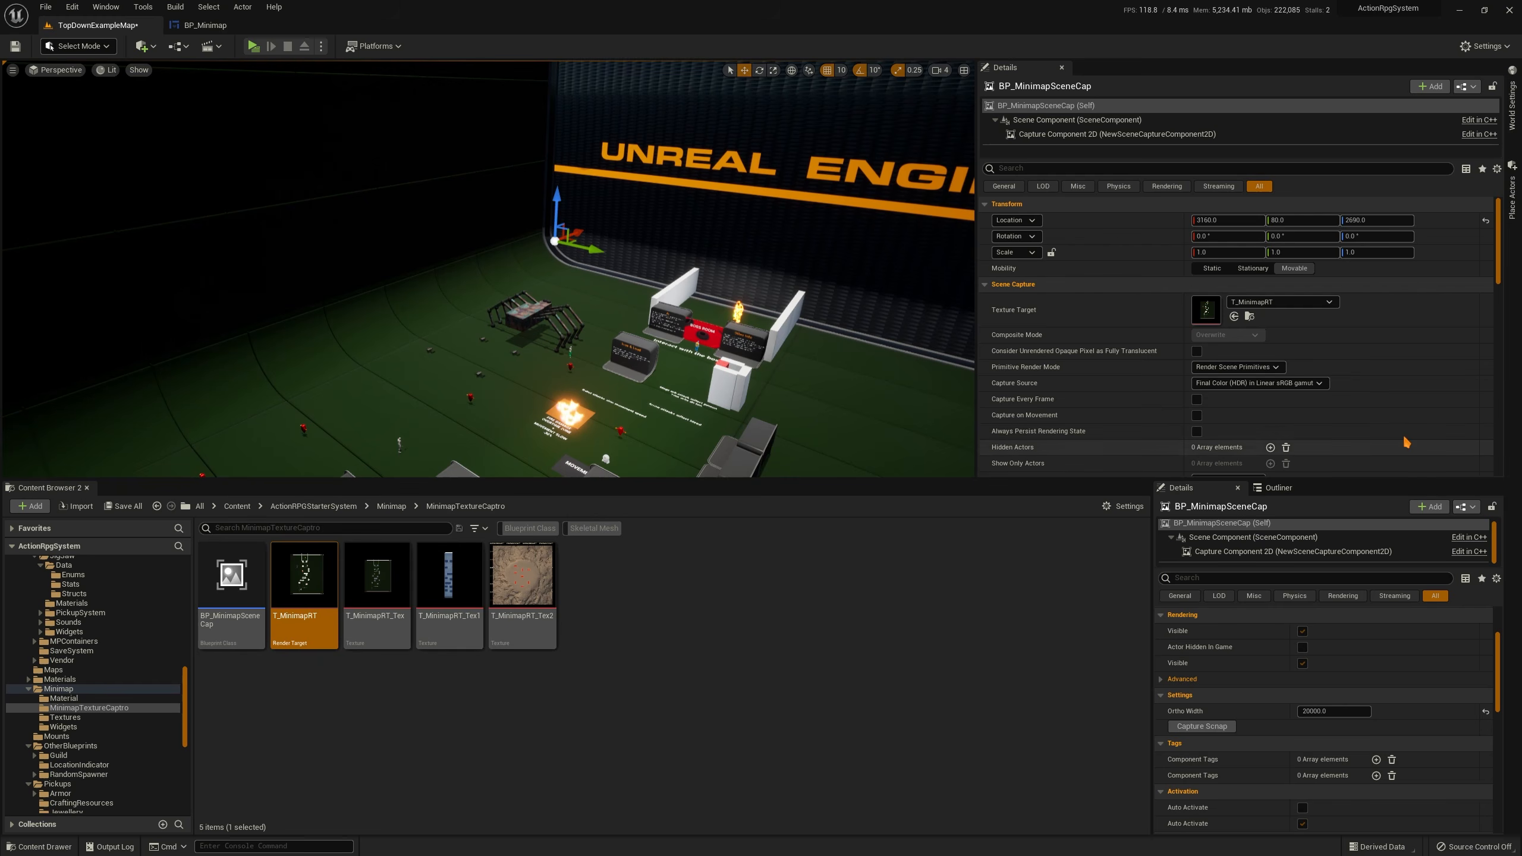
pyautogui.click(1278, 488)
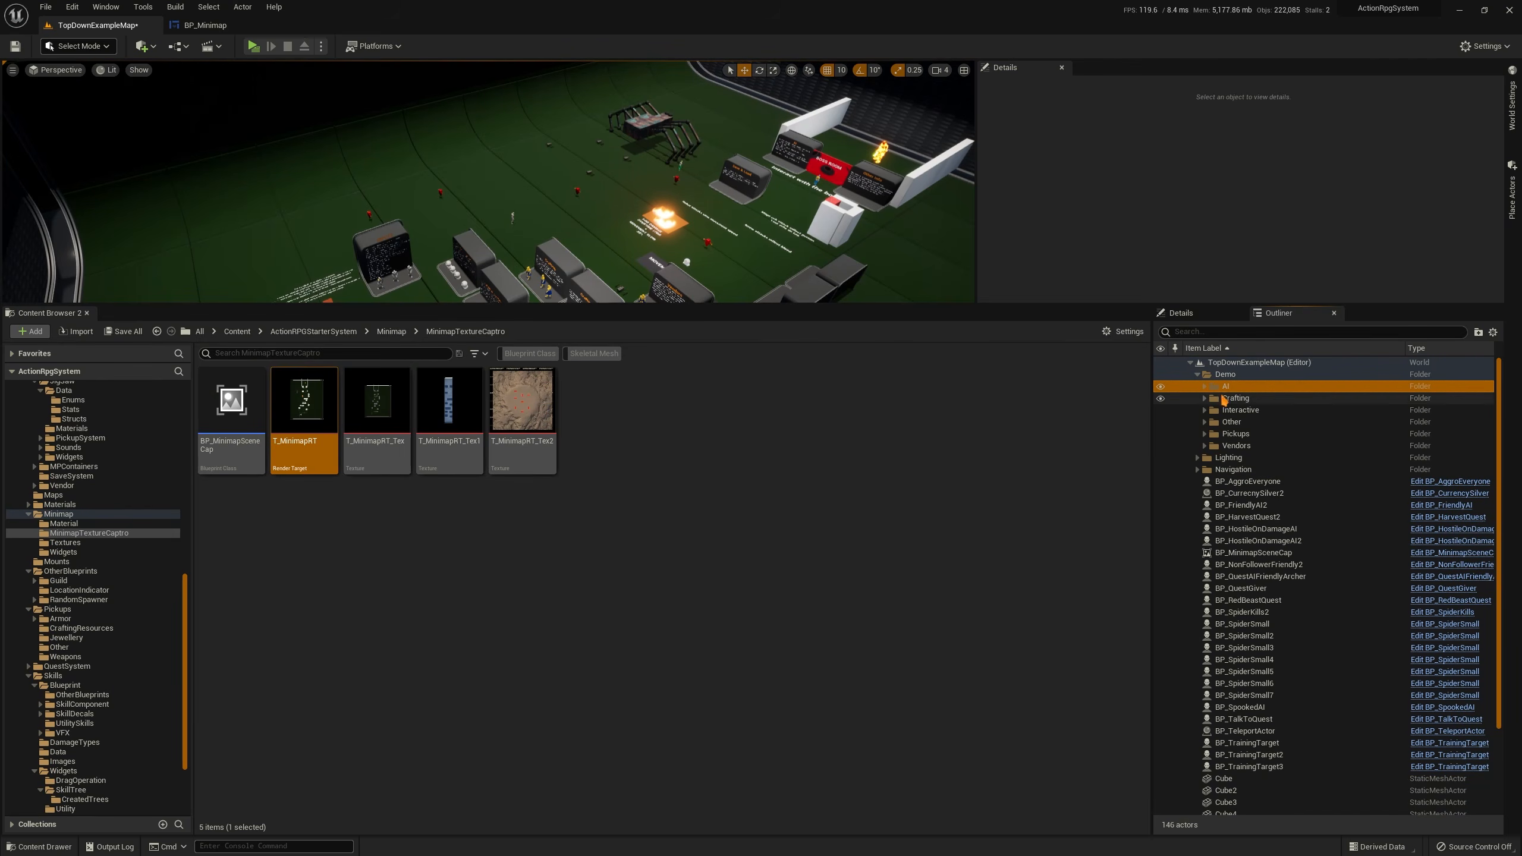
pyautogui.click(1161, 387)
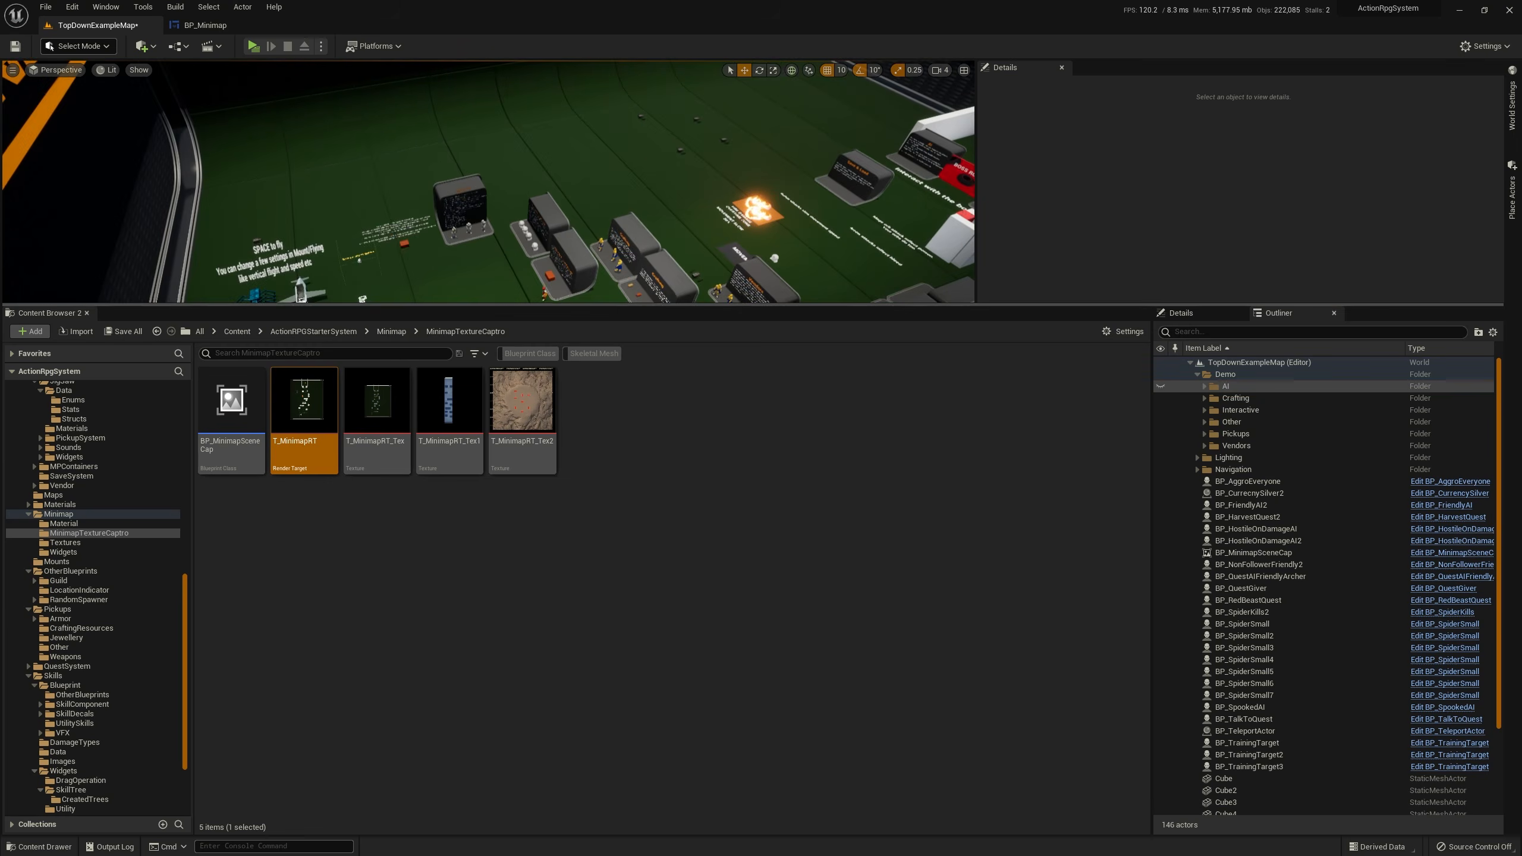
pyautogui.click(597, 167)
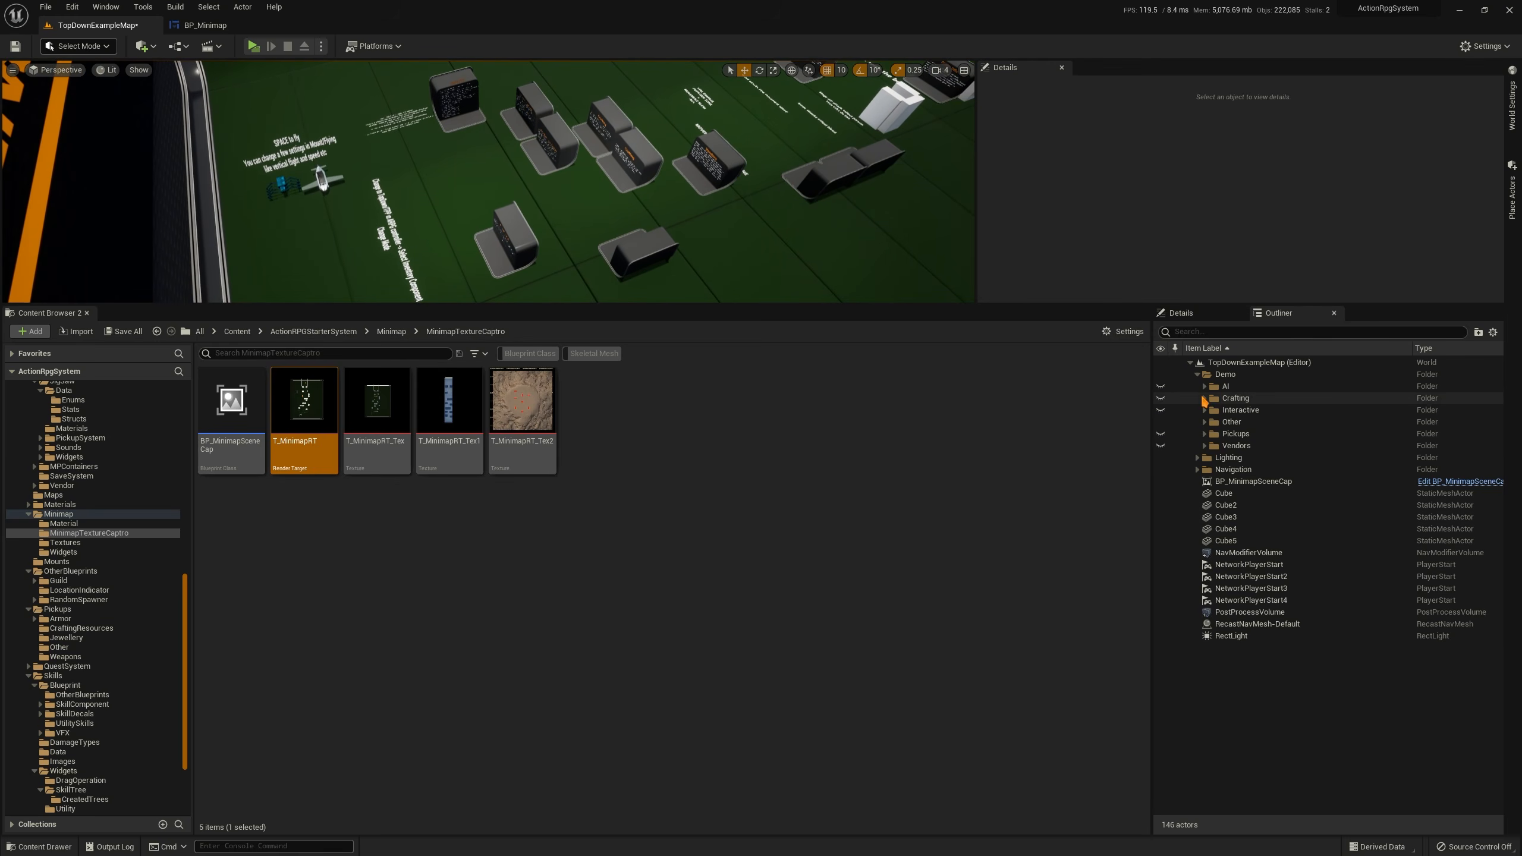
pyautogui.moveTo(297, 164); pyautogui.dragTo(248, 77, button='right')
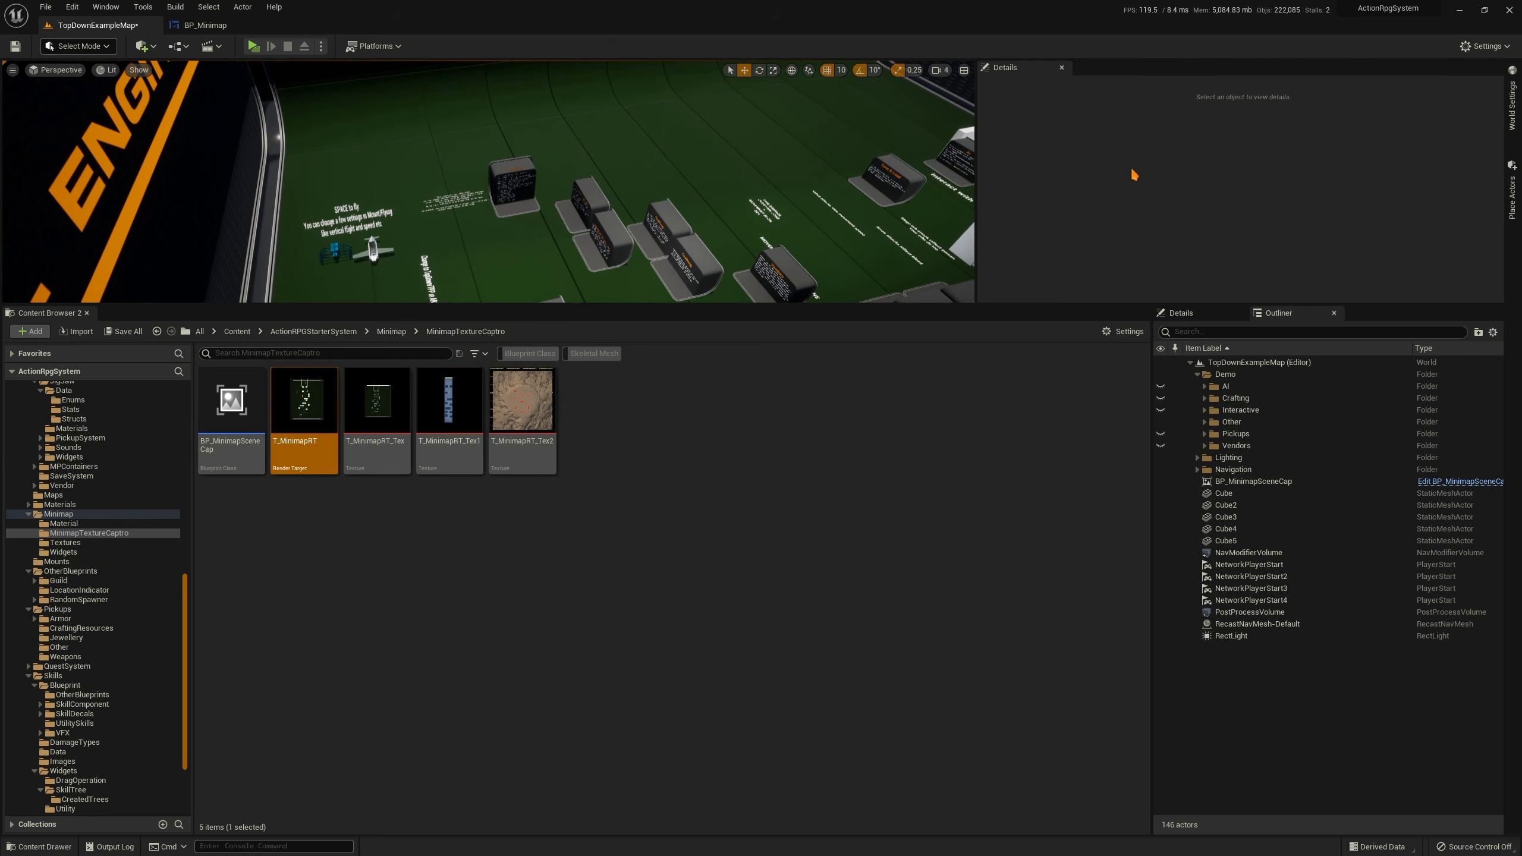
pyautogui.moveTo(539, 286); pyautogui.dragTo(617, 187, button='right')
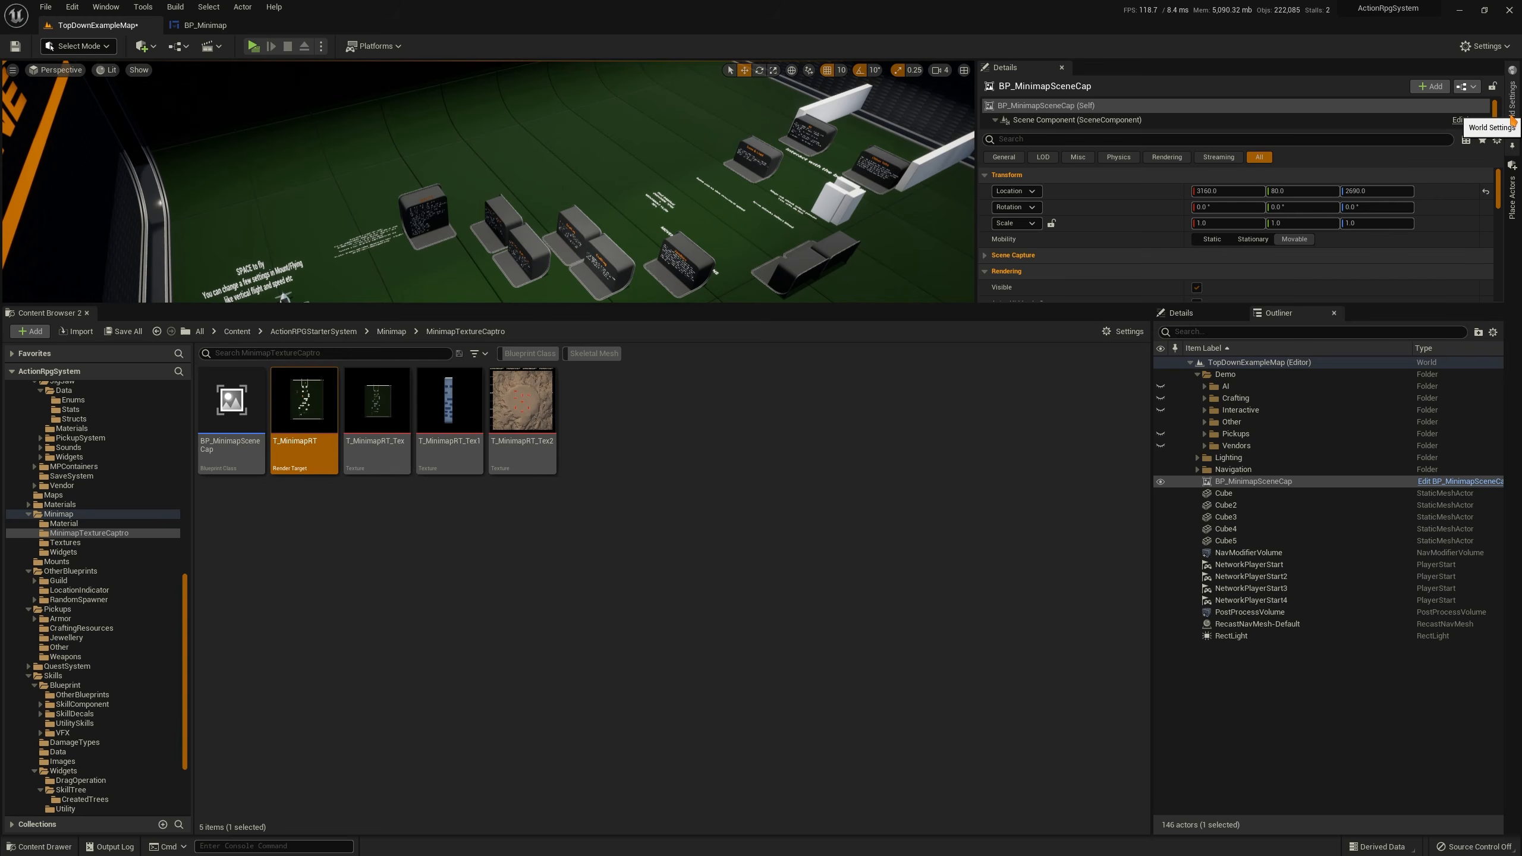
# Capture a new minimap snapshot with BP_MinimapSceneCap and inspect the decluttered arena in T_MinimapRT before closing it
pyautogui.click(1180, 312)
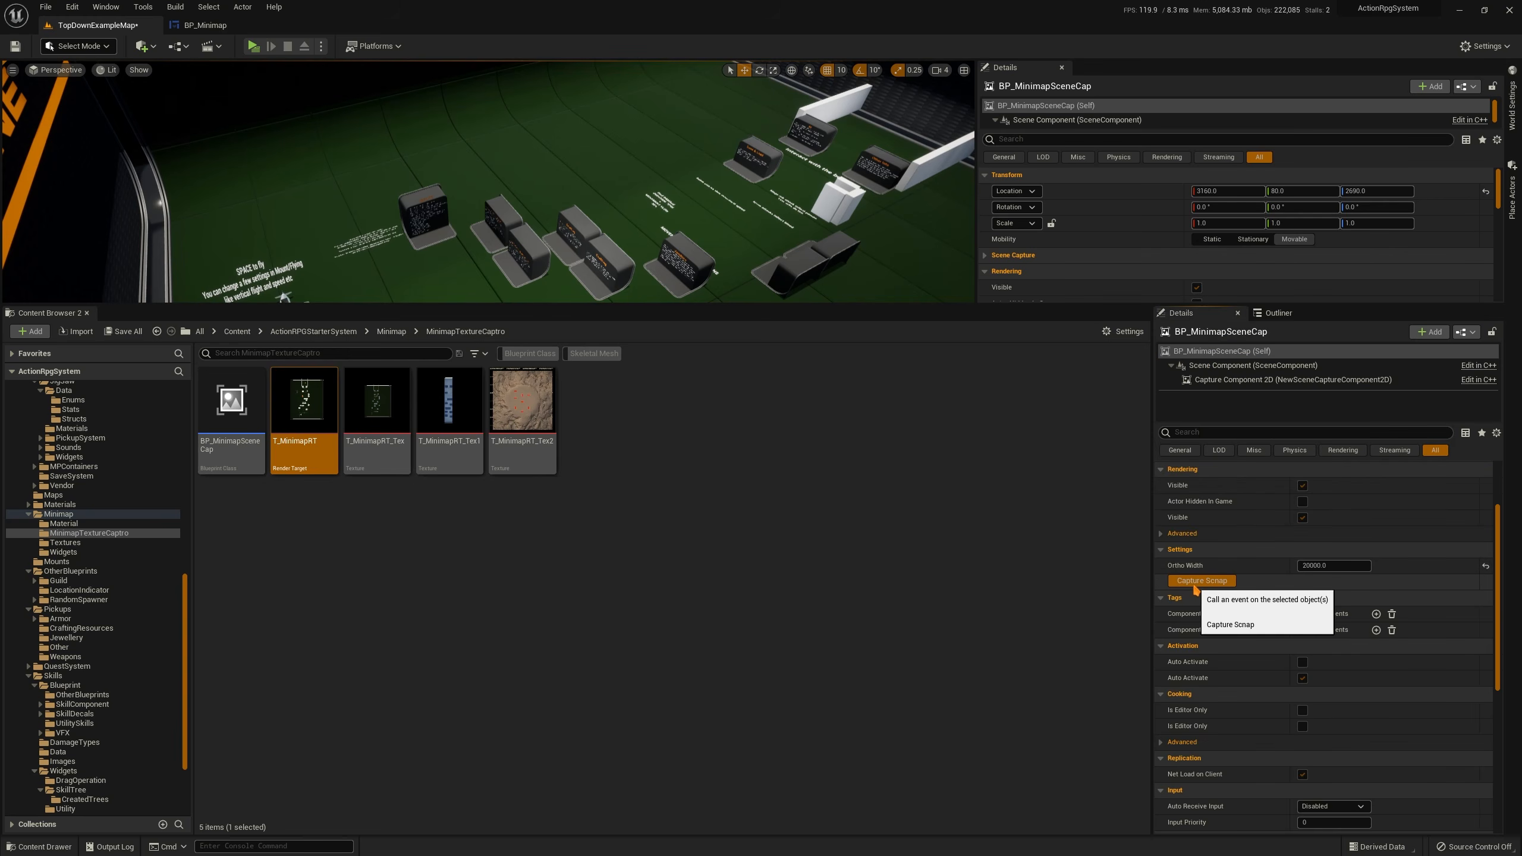
pyautogui.click(1194, 581)
pyautogui.doubleClick(304, 401)
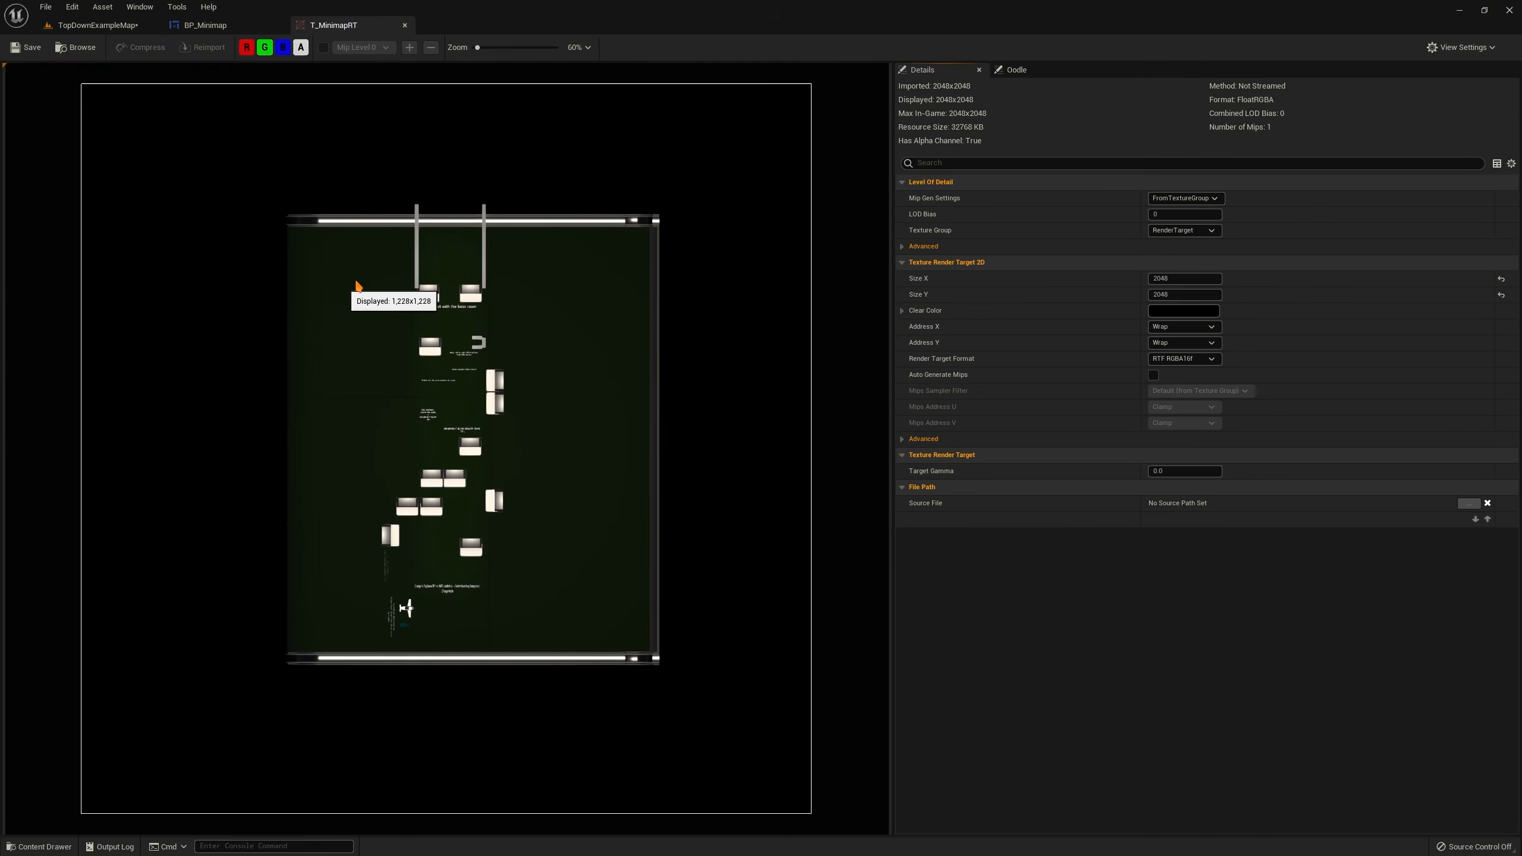
pyautogui.scroll(6, 428, 330)
pyautogui.moveTo(267, 323); pyautogui.dragTo(586, 537, button='right')
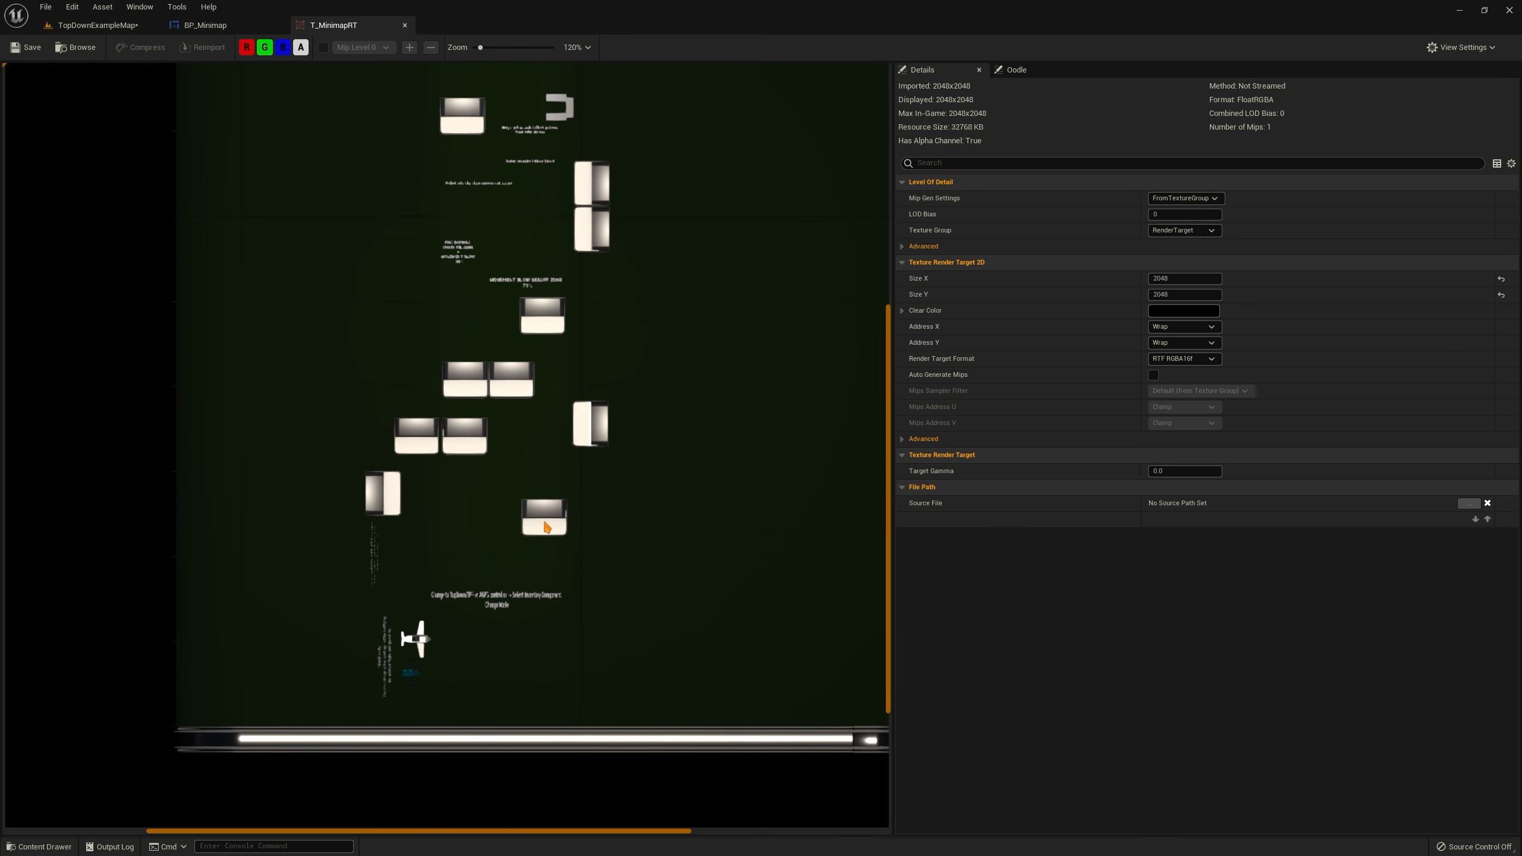
pyautogui.middleClick(362, 27)
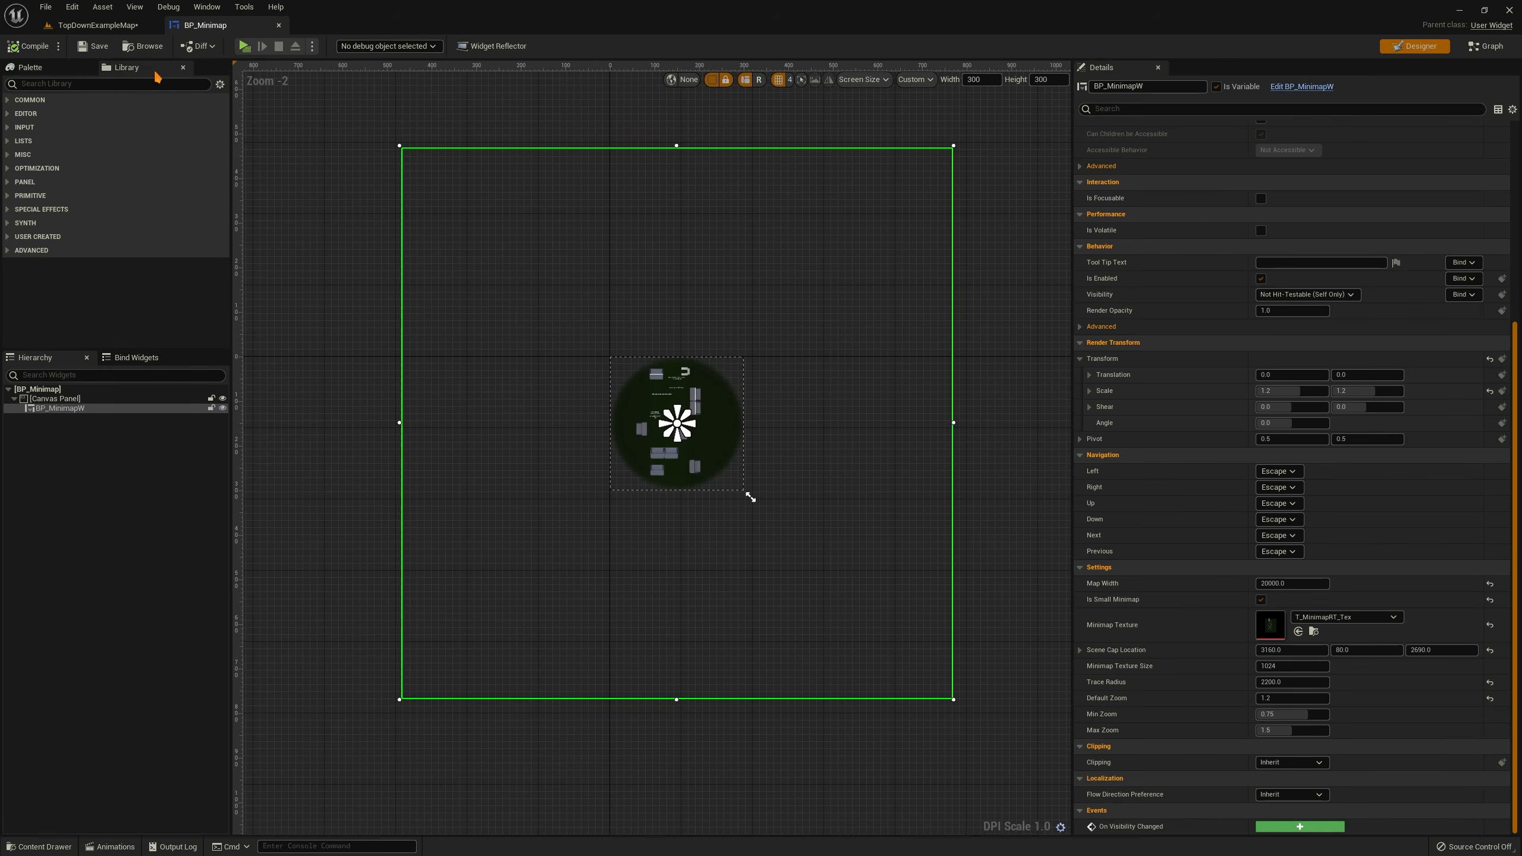
# Reopen T_MinimapRT from the level's content to check its render target size, and return to the level
pyautogui.click(98, 25)
pyautogui.doubleClick(283, 440)
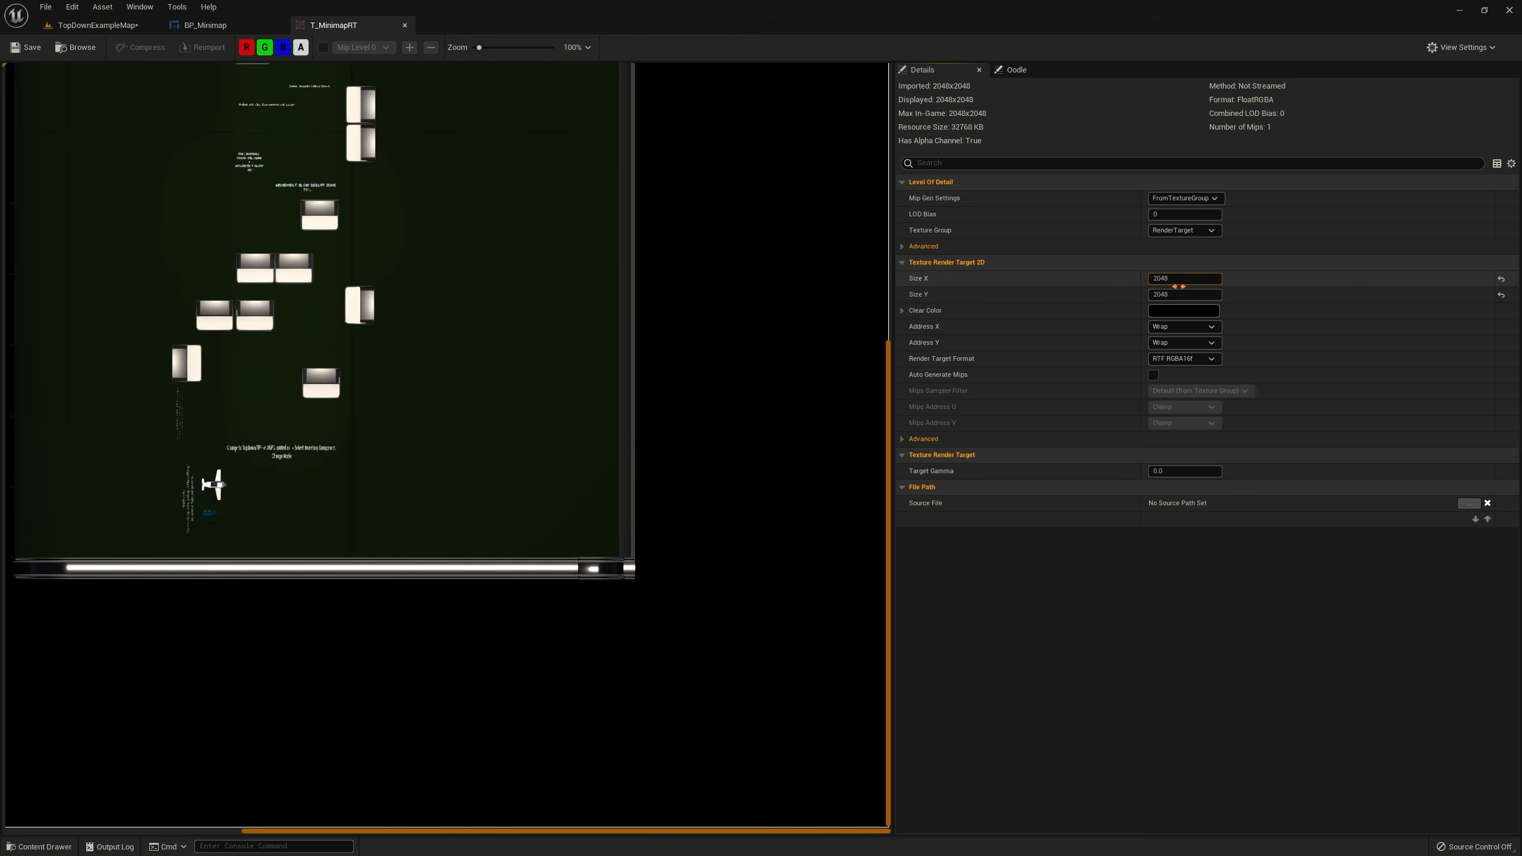
pyautogui.middleClick(359, 28)
pyautogui.click(98, 28)
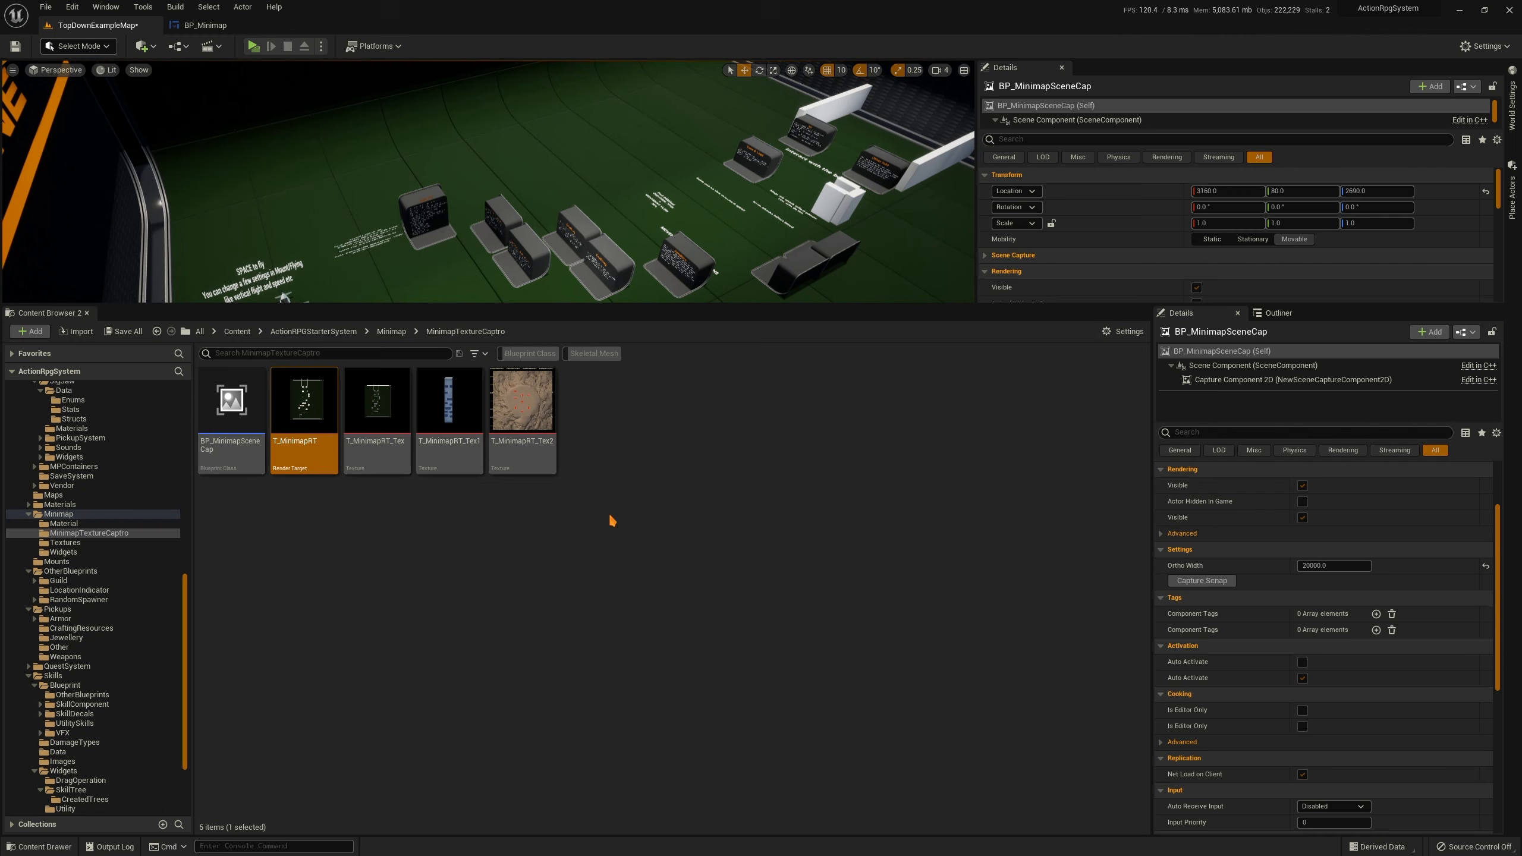
# Create a static texture from the T_MinimapRT render target and save the new texture
pyautogui.click(325, 527)
pyautogui.click(303, 427)
pyautogui.moveTo(292, 476)
pyautogui.moveTo(302, 448)
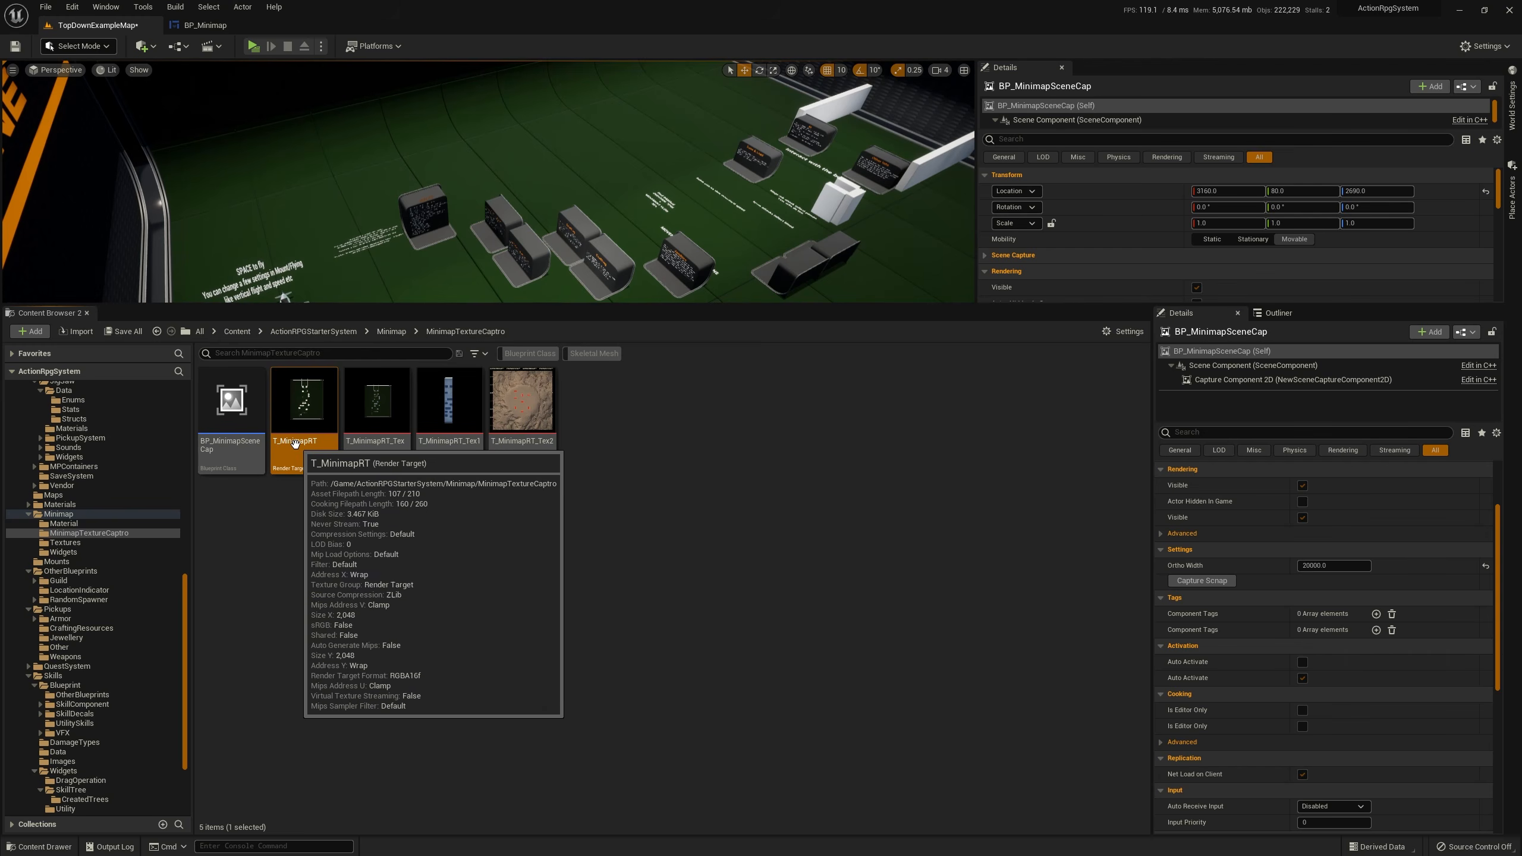
pyautogui.rightClick(296, 444)
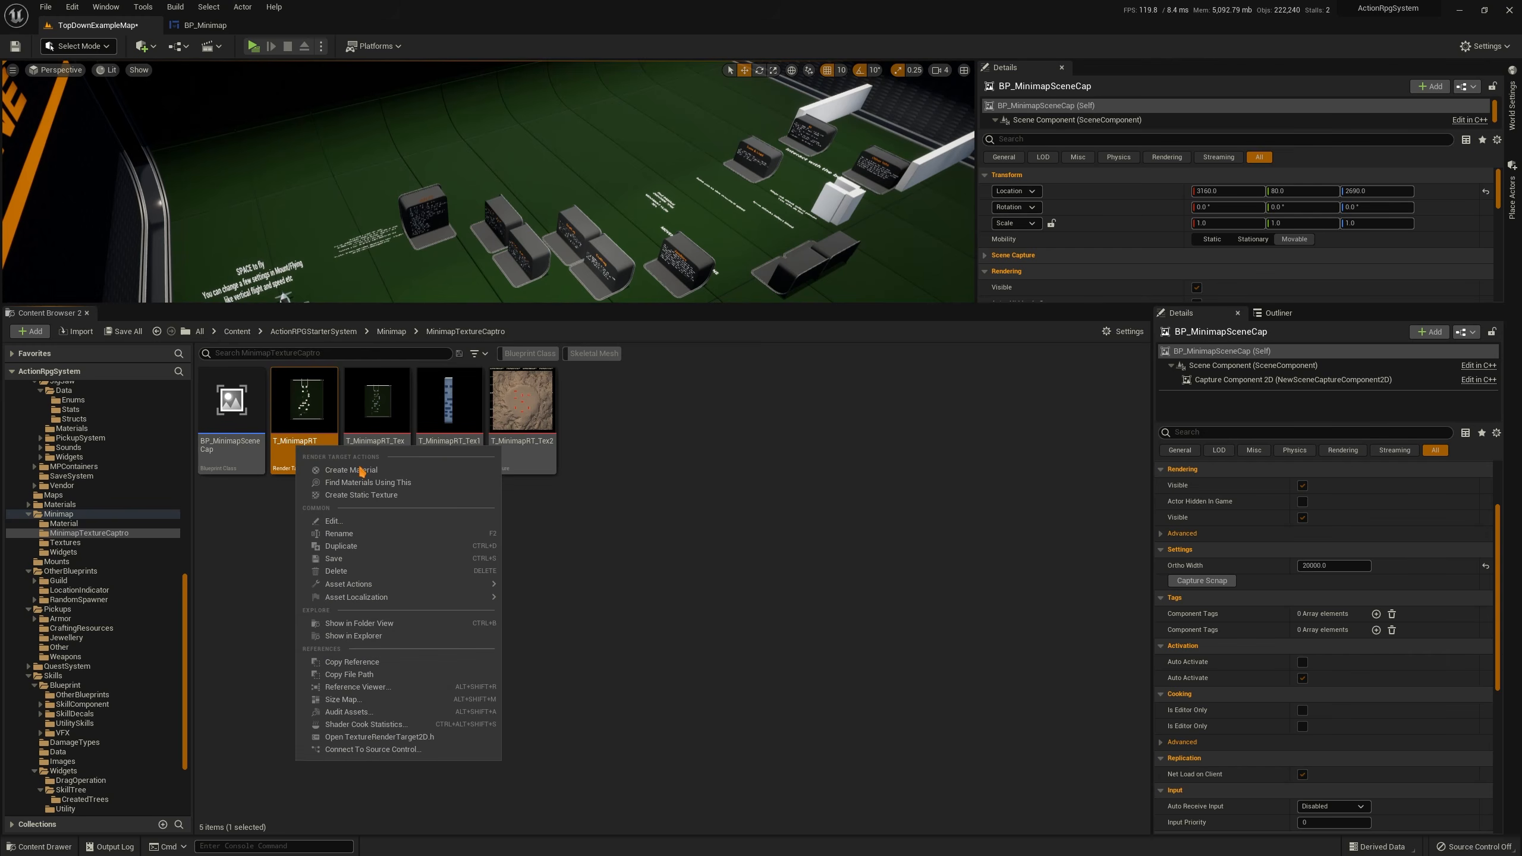
pyautogui.click(373, 496)
pyautogui.moveTo(598, 446)
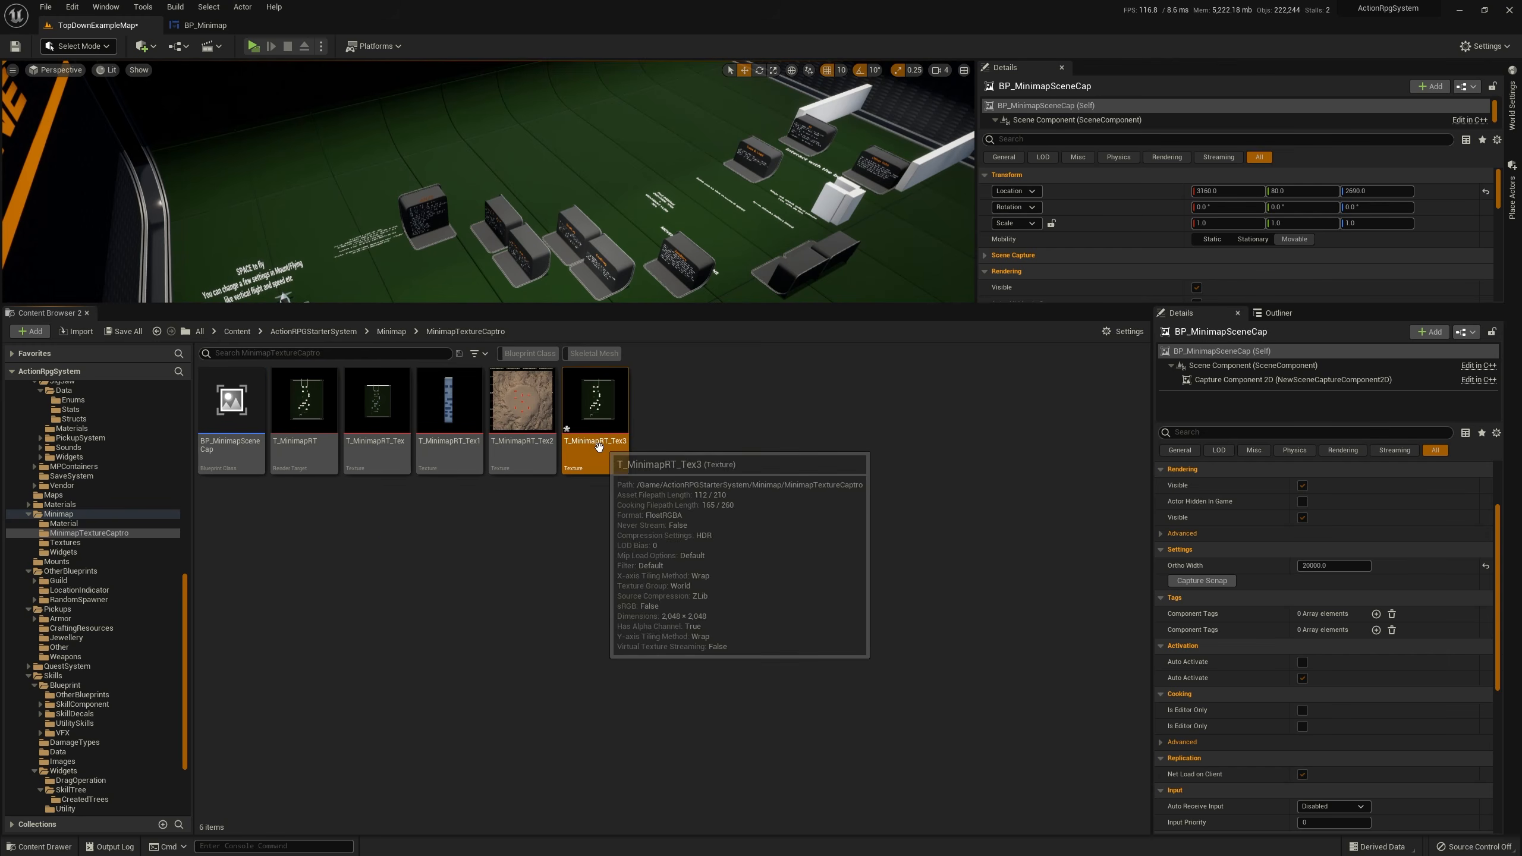
pyautogui.click(602, 520)
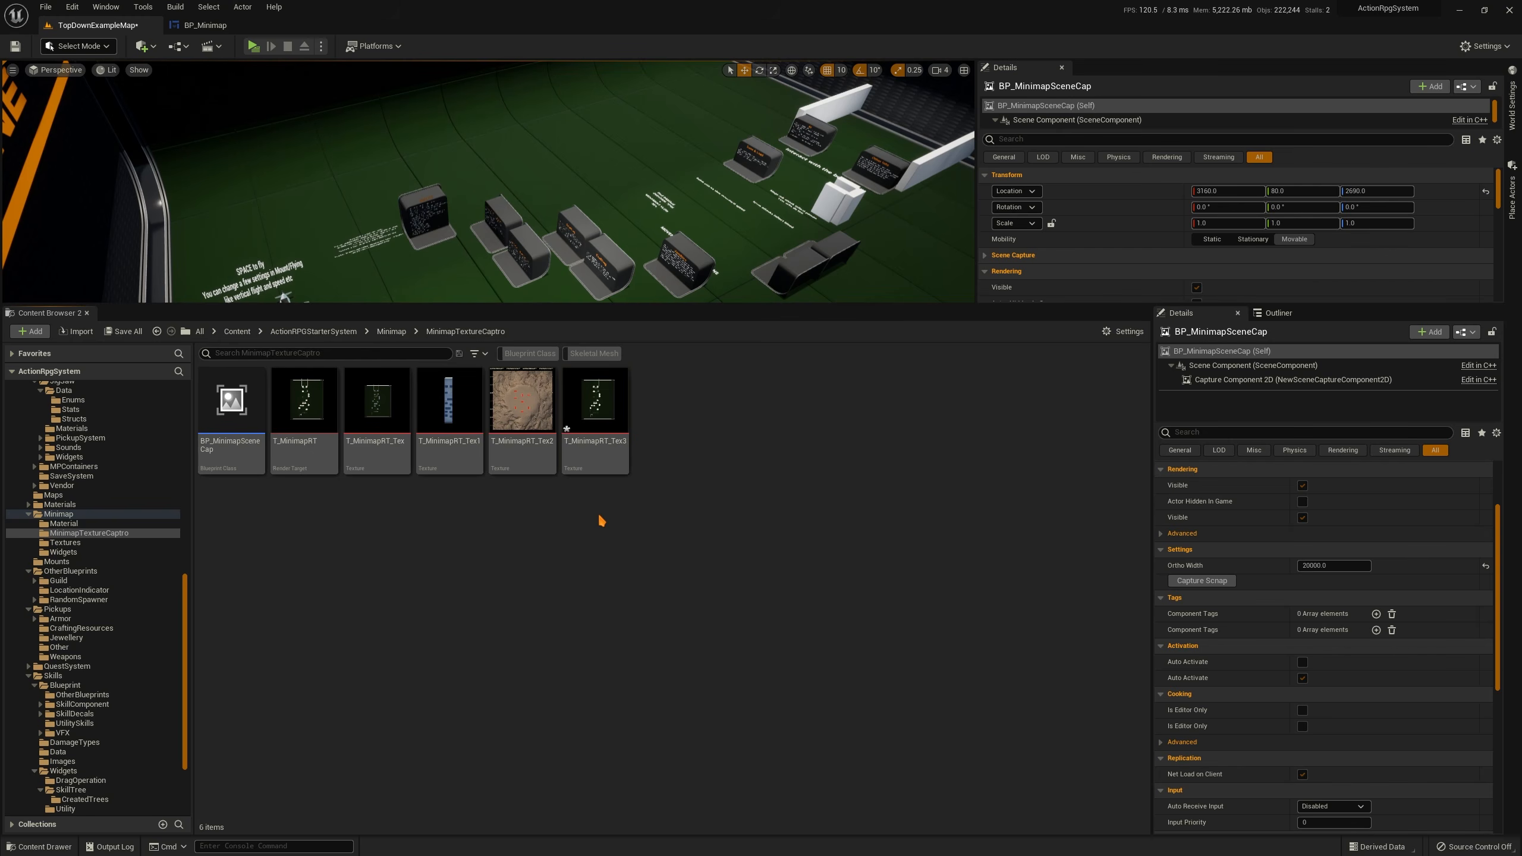
pyautogui.click(593, 451)
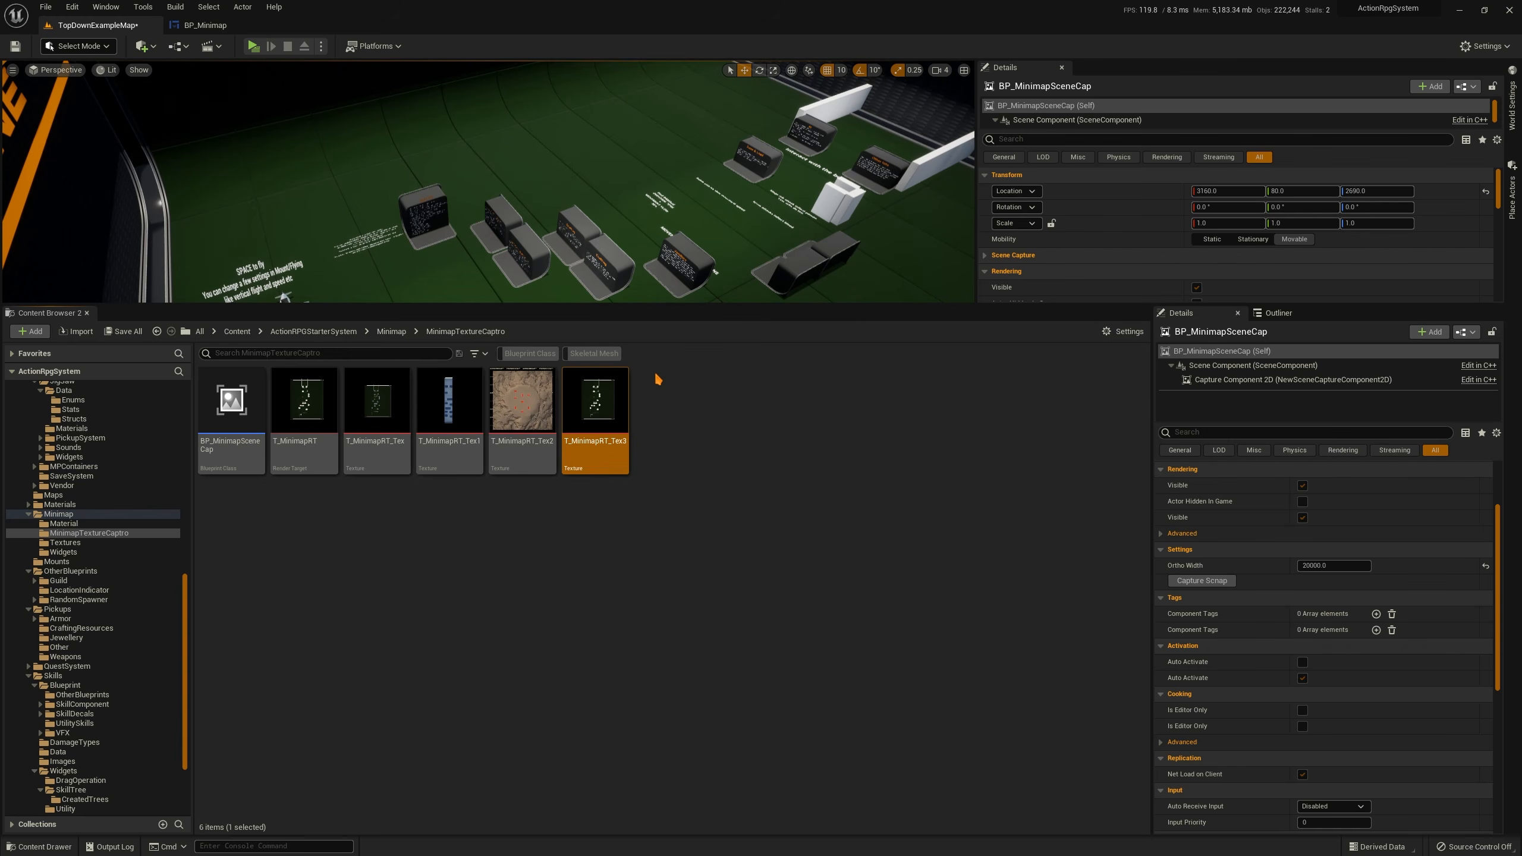
# Turn off Game View so the level's helper volumes around the arena are drawn
pyautogui.moveTo(703, 223); pyautogui.dragTo(671, 174, button='right')
pyautogui.press('g')
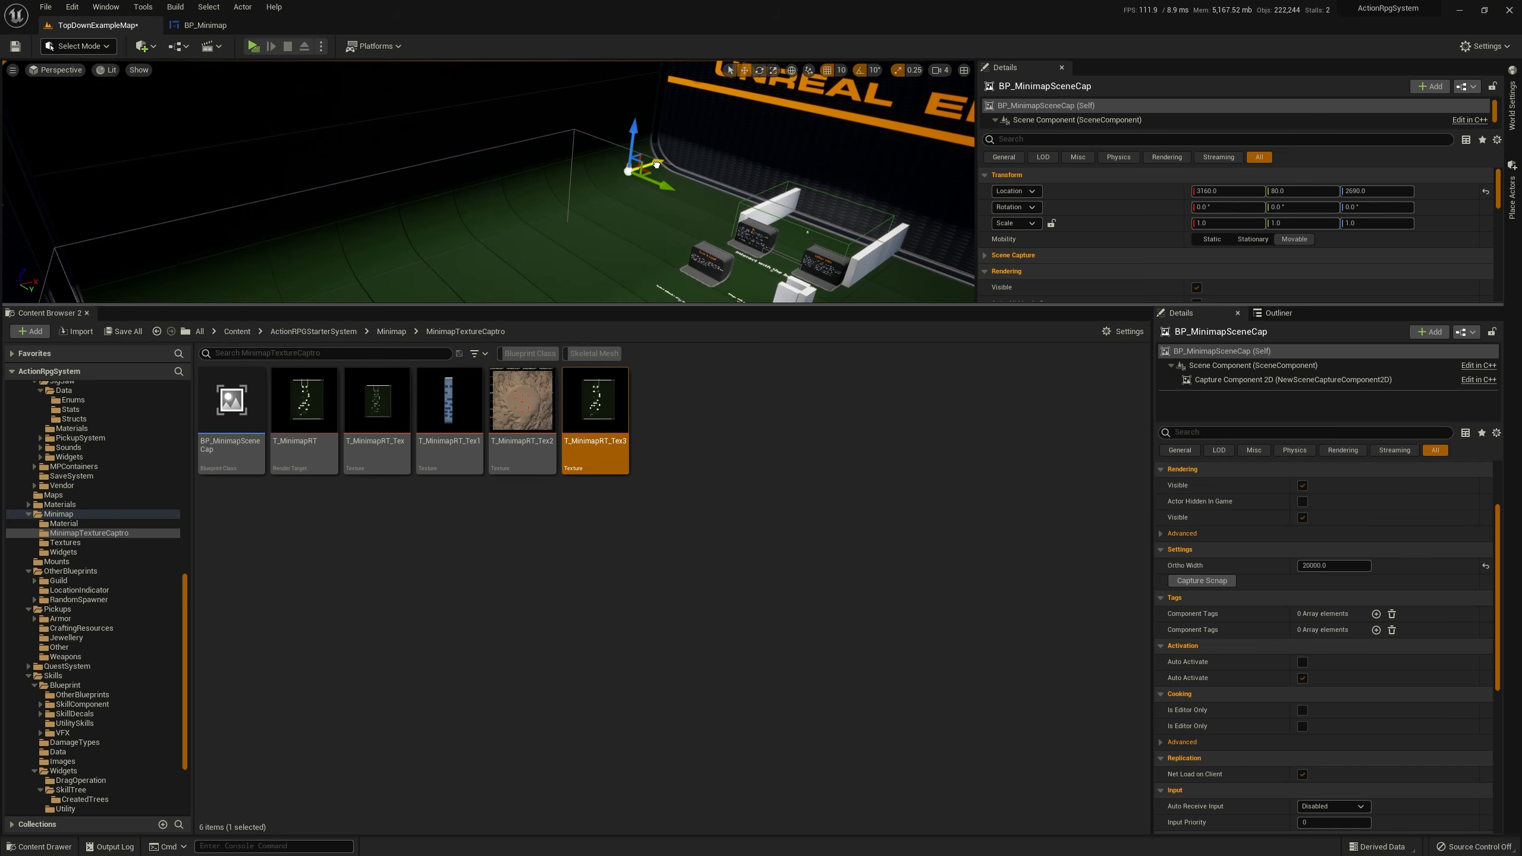
# Delete the BP_MinimapSceneCap actor from the level, and review the captured arena in T_MinimapRT before closing it
pyautogui.press('Delete')
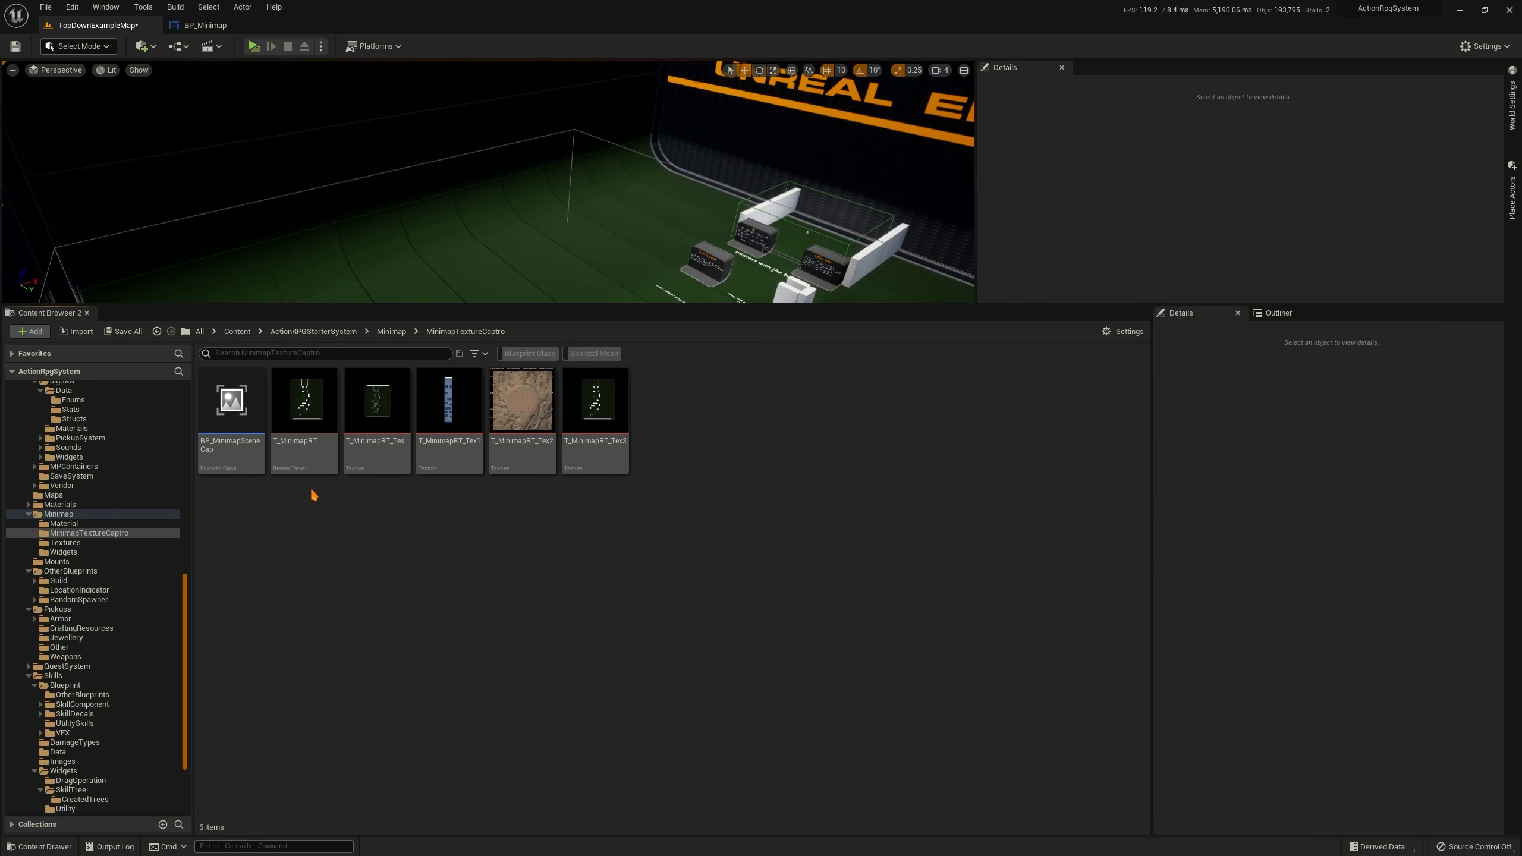
pyautogui.doubleClick(306, 419)
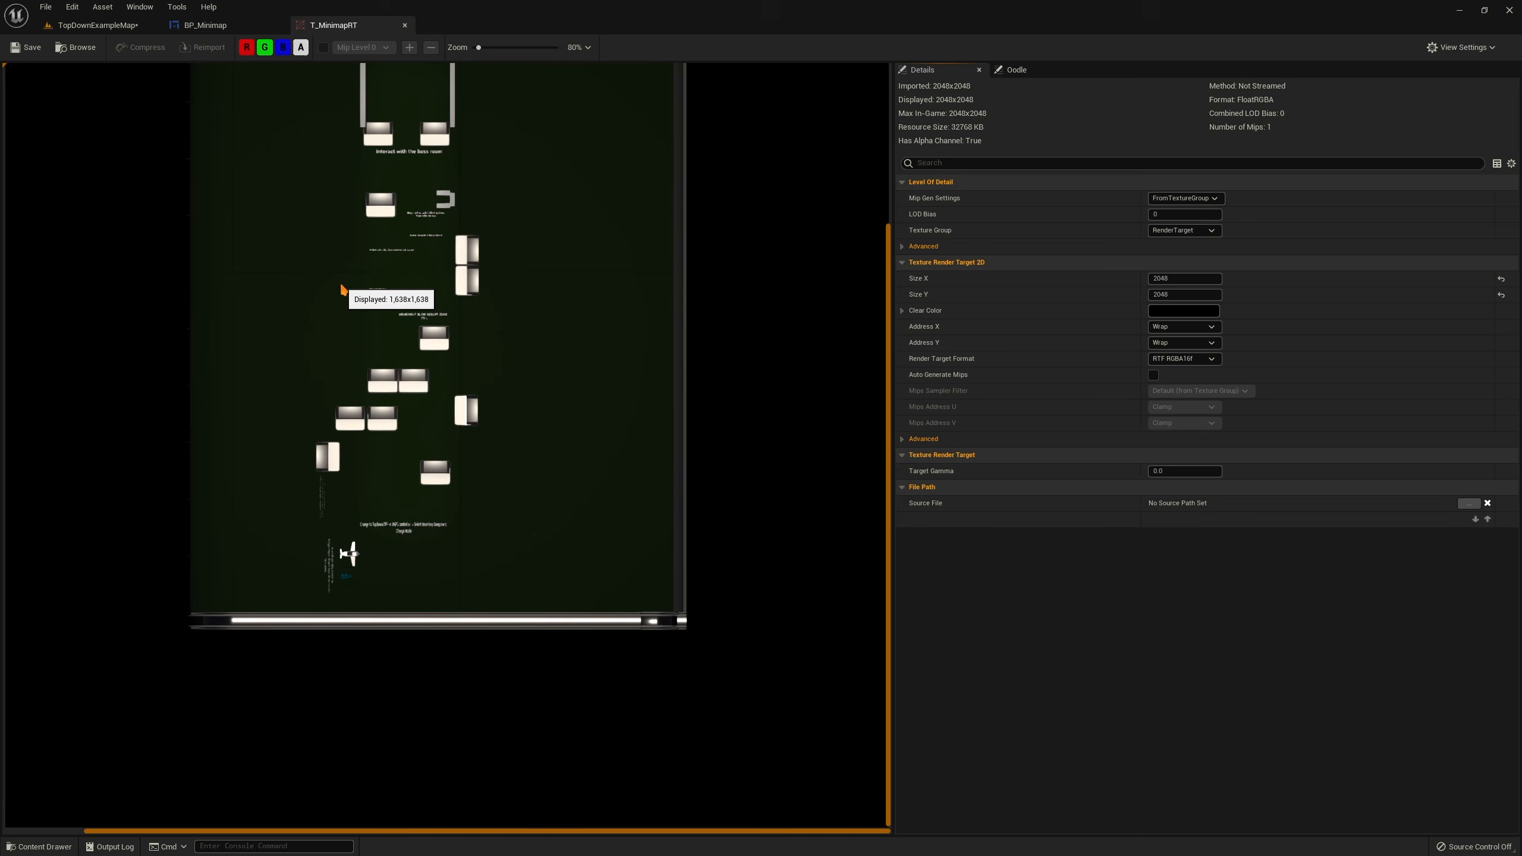
pyautogui.middleClick(337, 25)
# Assign the T_MinimapRT_Tex3 texture as the Minimap Texture of BP_MinimapW in the BP_Minimap widget
pyautogui.click(83, 30)
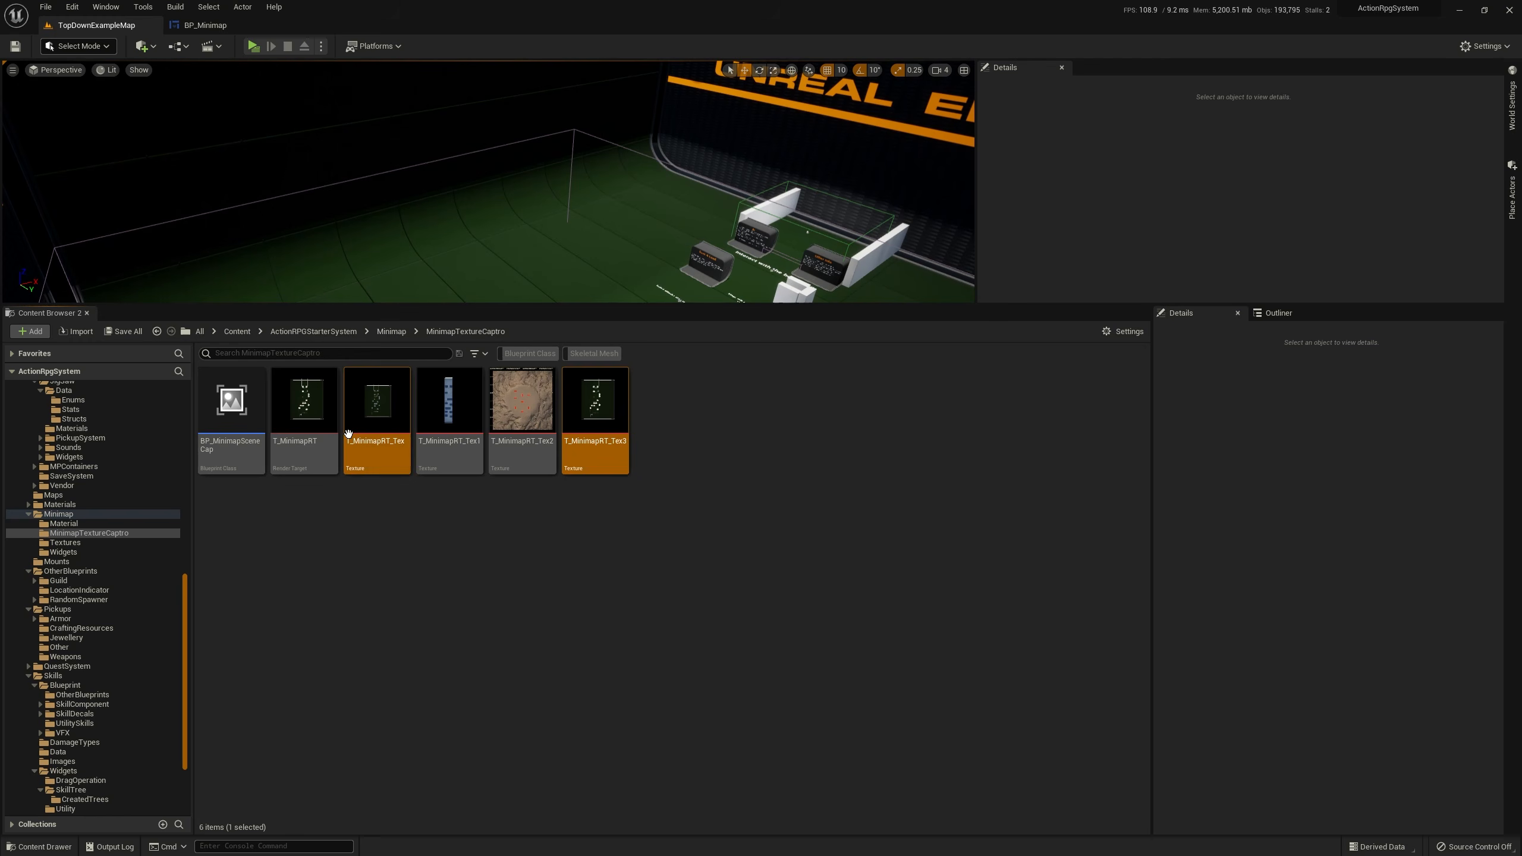
pyautogui.click(186, 26)
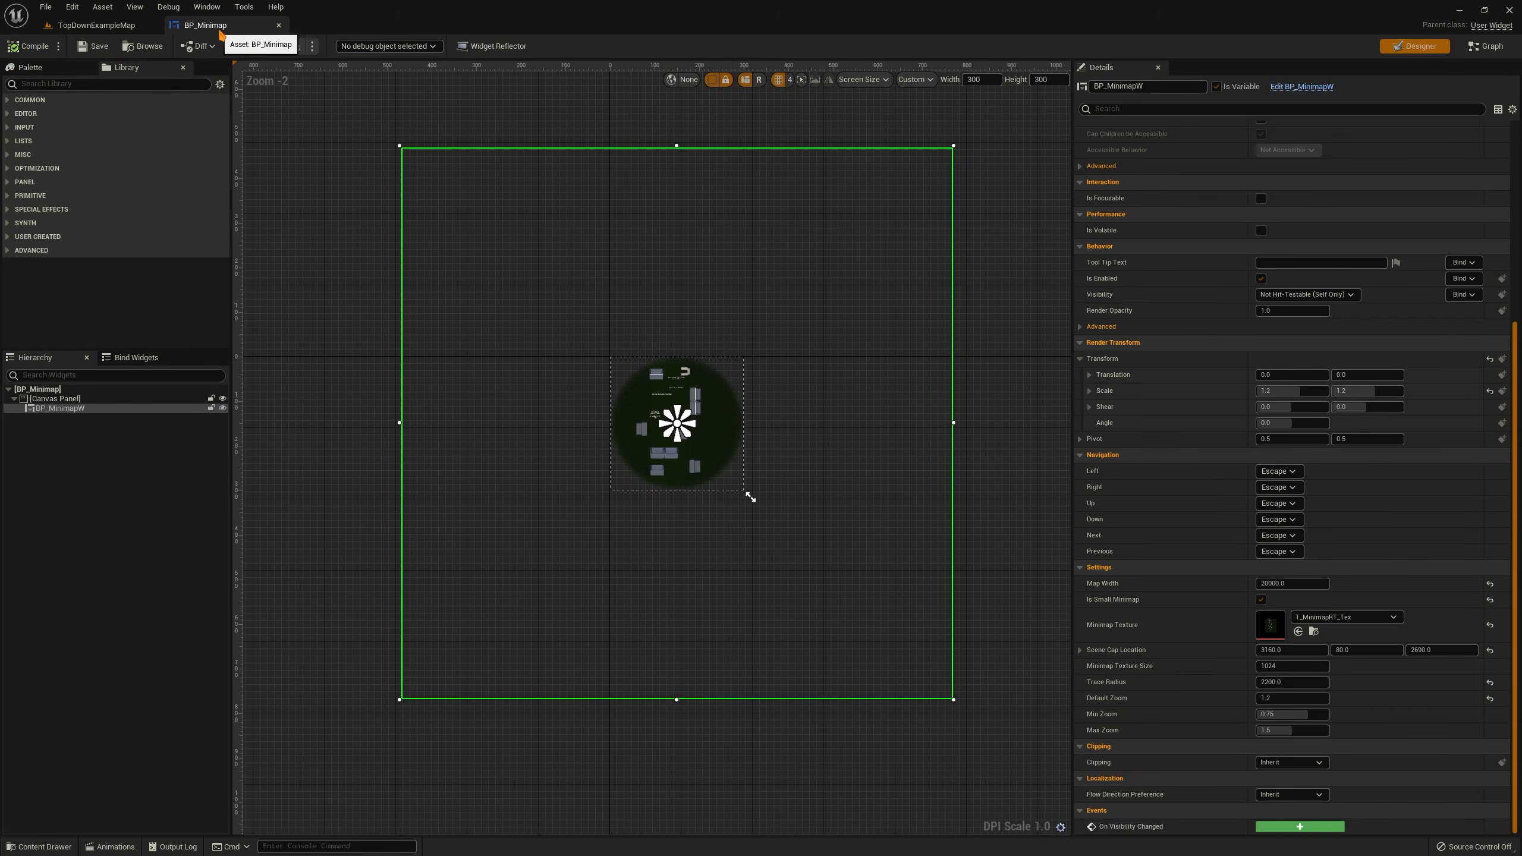
pyautogui.click(1298, 631)
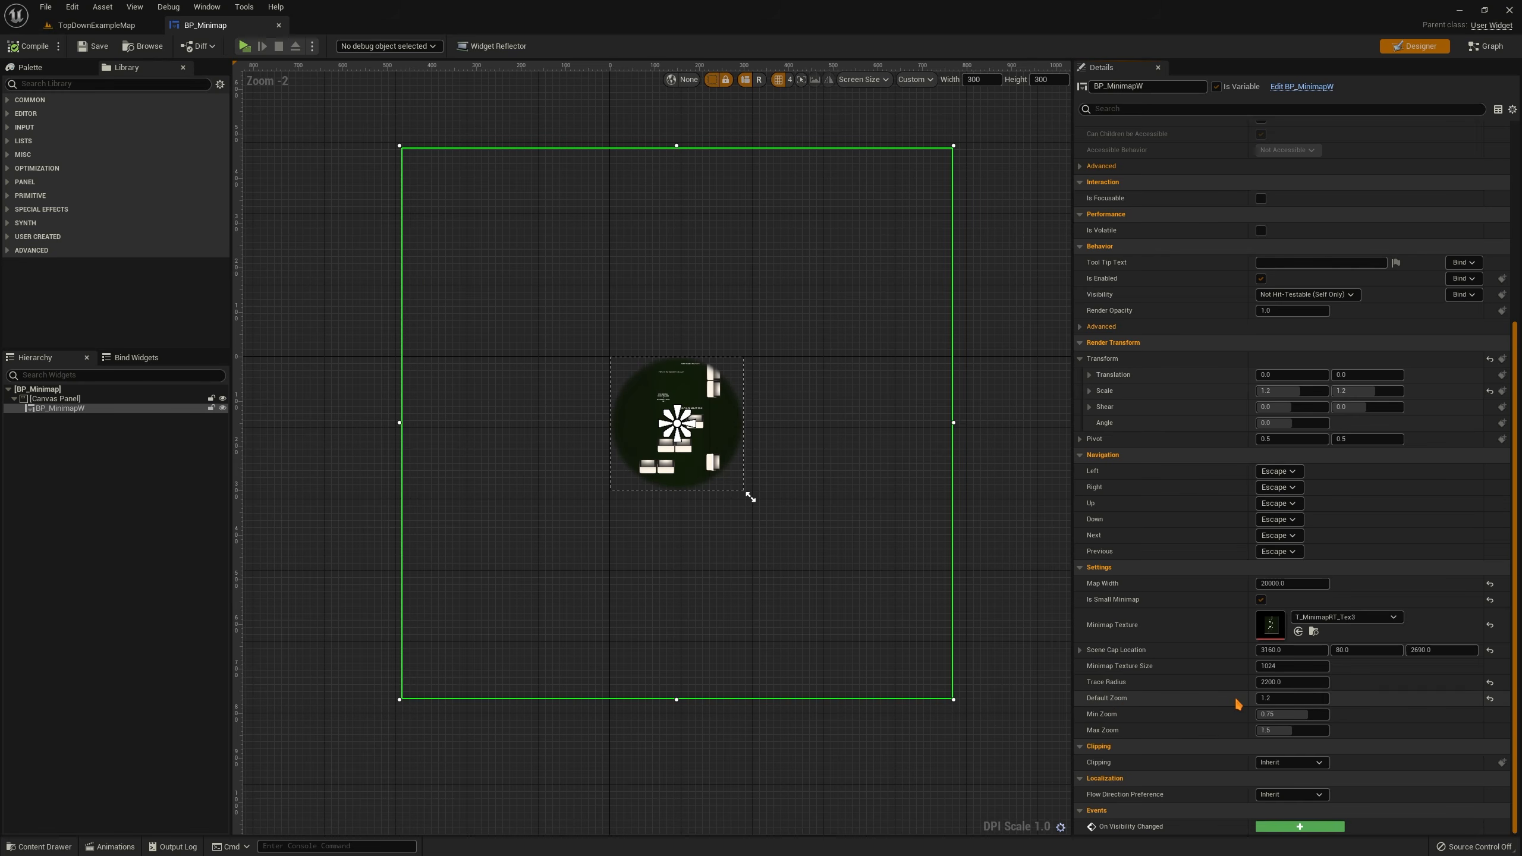
# Play the level, run the character past the pickups to check the new minimap texture, and end the preview
pyautogui.click(96, 24)
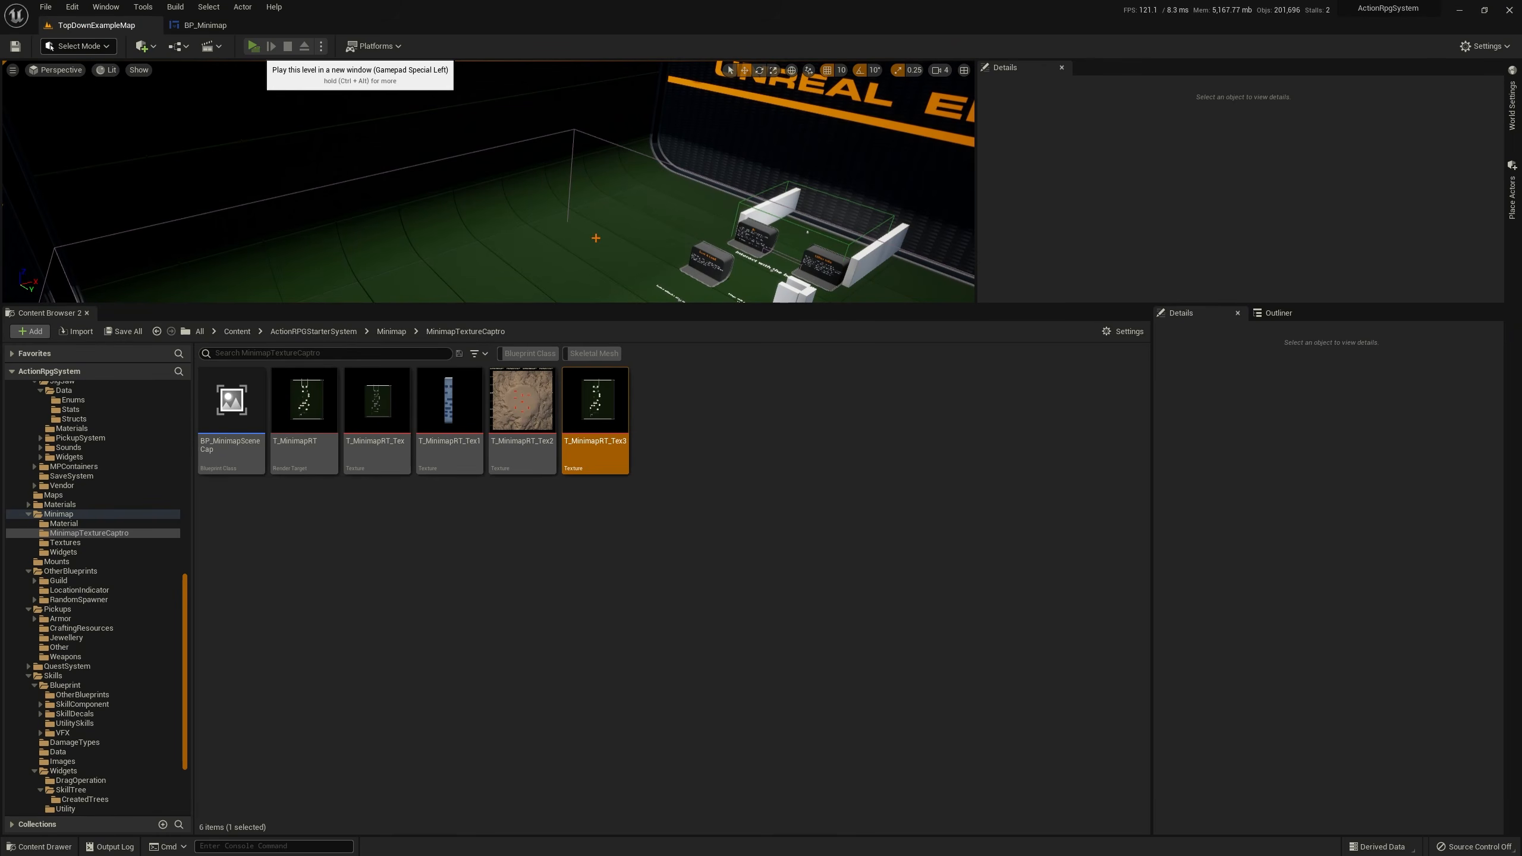
pyautogui.click(253, 46)
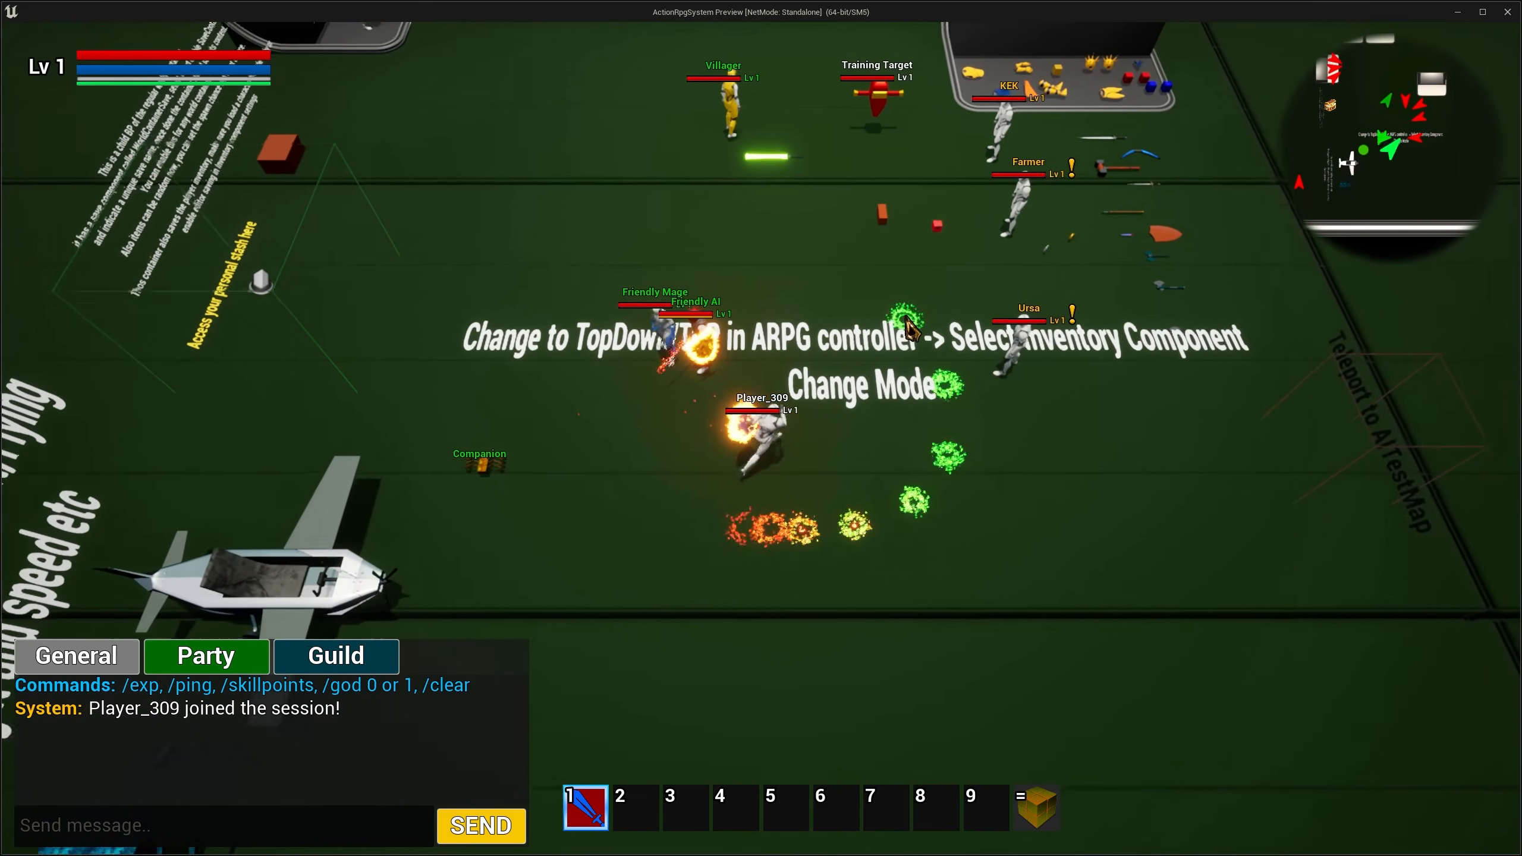
pyautogui.moveTo(906, 317)
pyautogui.mouseDown()
pyautogui.moveTo(965, 317)
pyautogui.moveTo(810, 409)
pyautogui.moveTo(884, 308)
pyautogui.mouseUp()
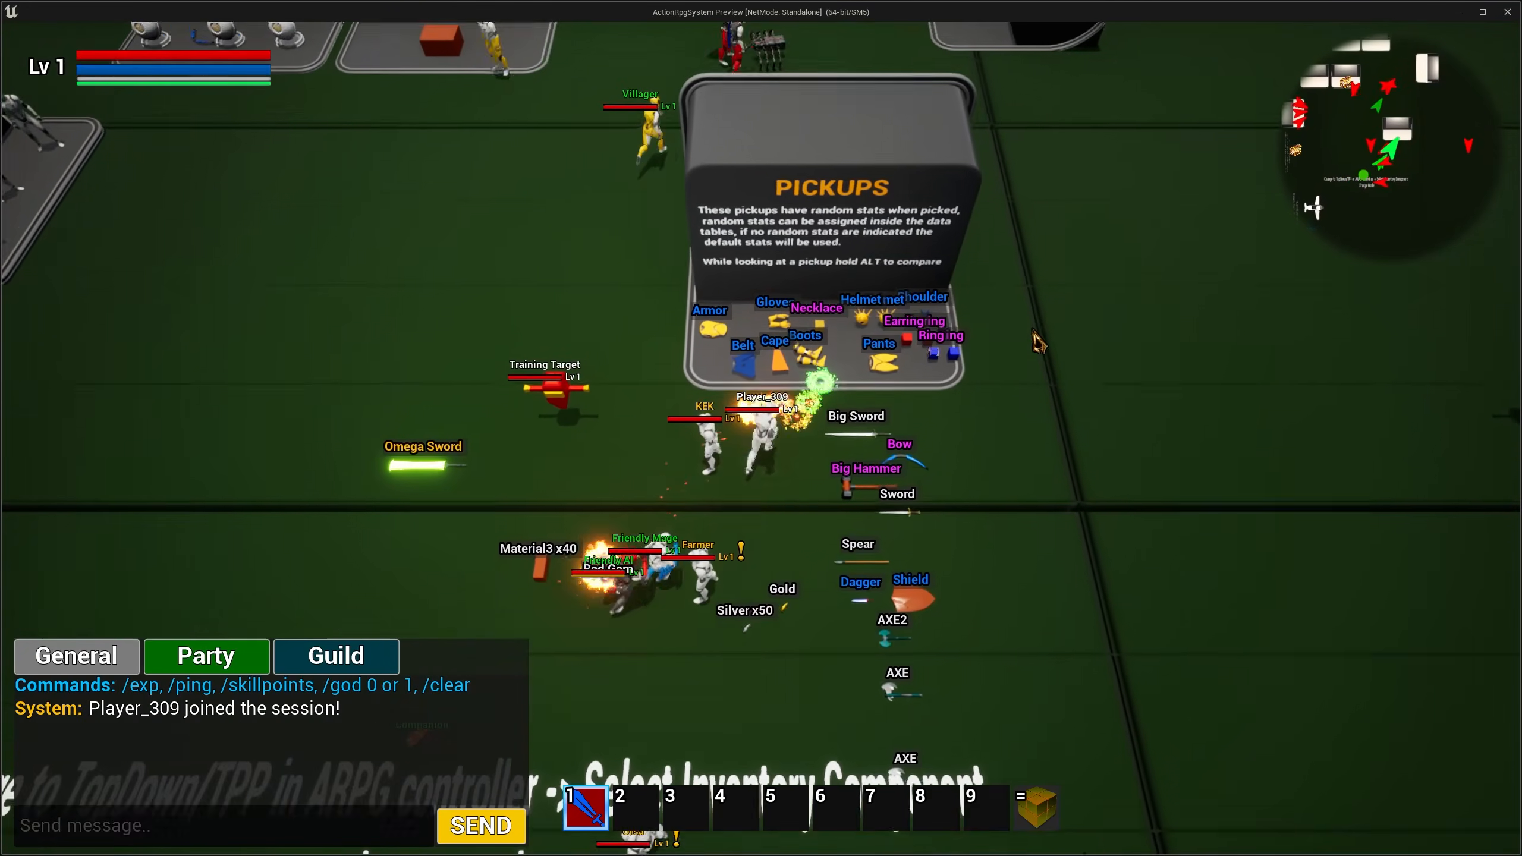
pyautogui.moveTo(1034, 330); pyautogui.dragTo(932, 504)
pyautogui.press('Escape')
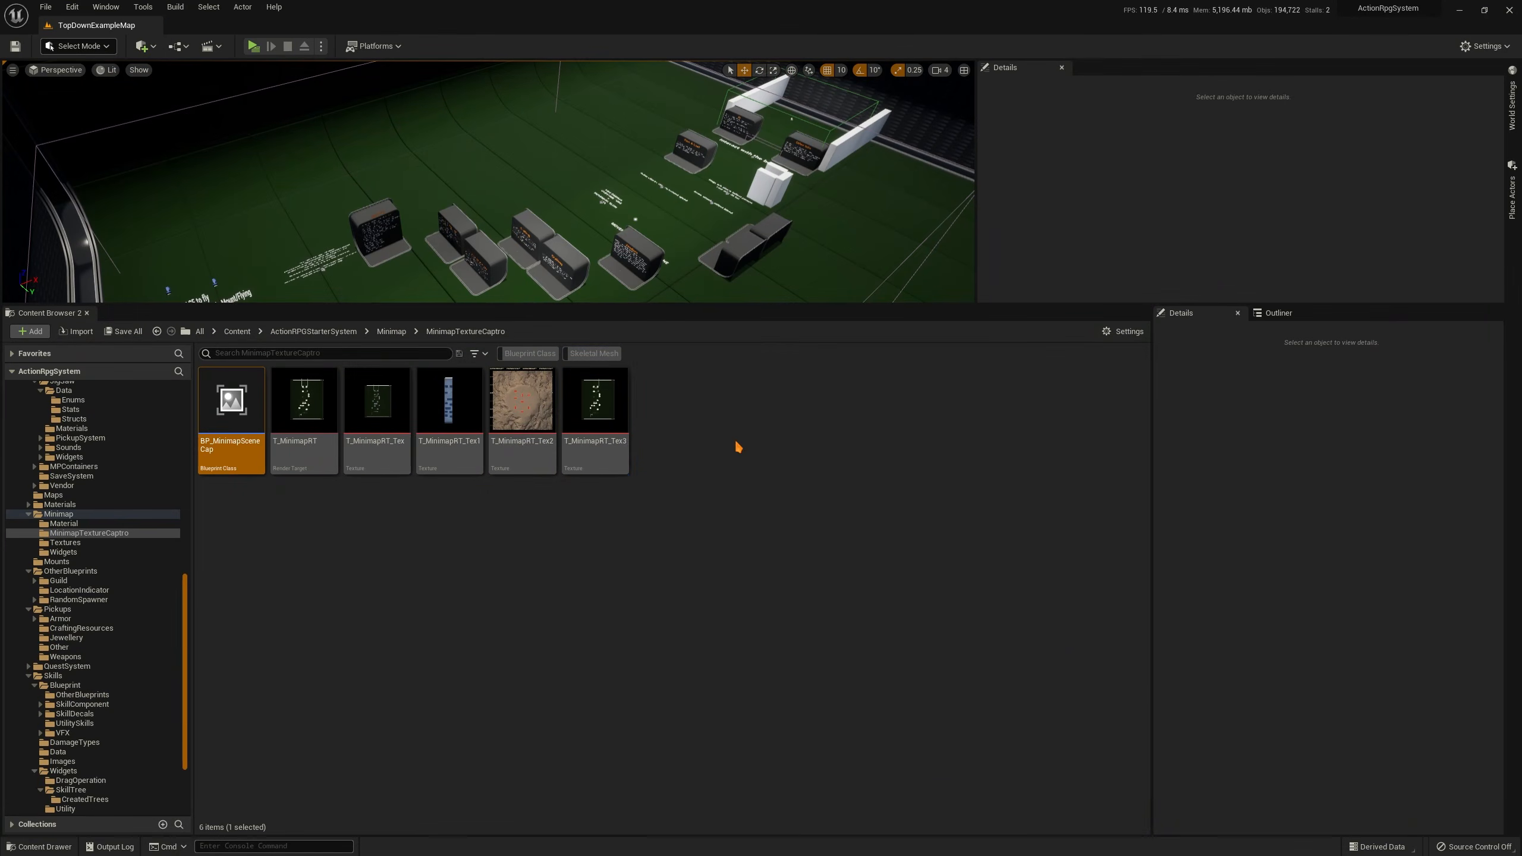
# Open the Retargetting folder under ActionRPGStarterSystem > Assets > Mannequin
pyautogui.moveTo(192, 615); pyautogui.dragTo(191, 414)
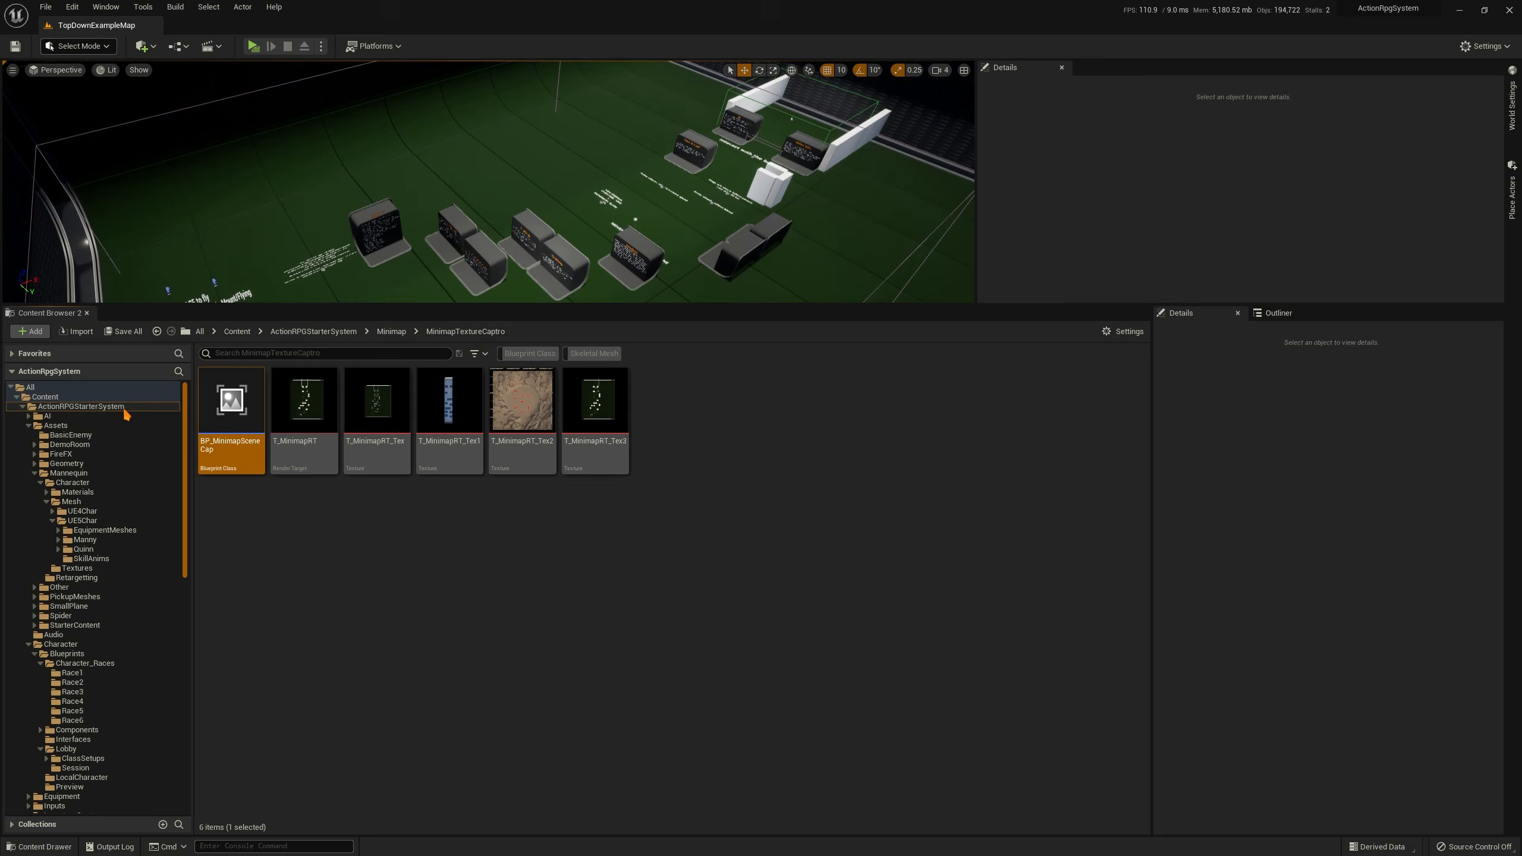
pyautogui.doubleClick(55, 408)
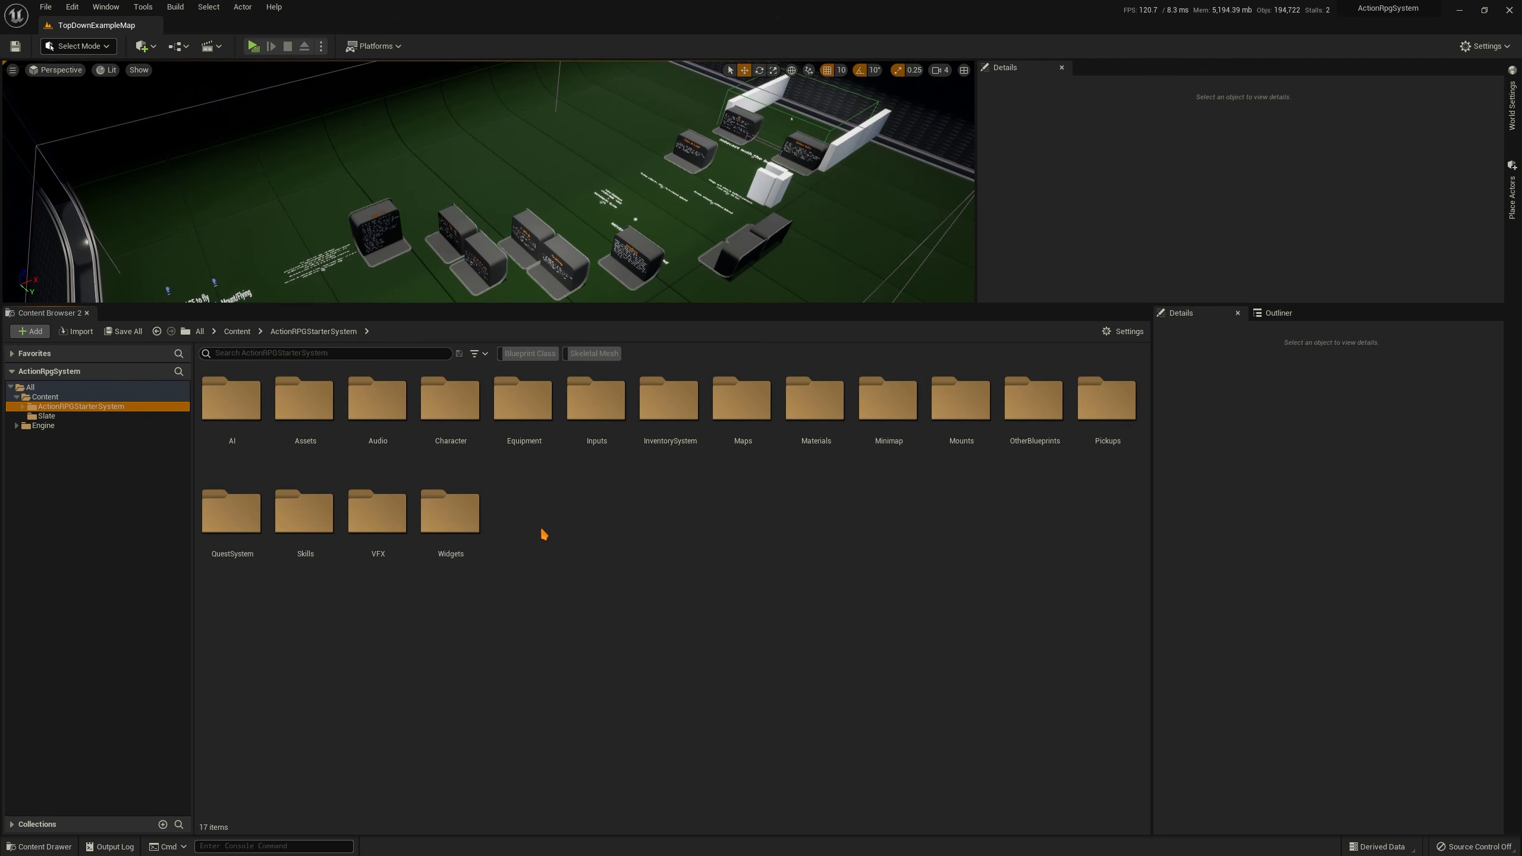
pyautogui.doubleClick(302, 408)
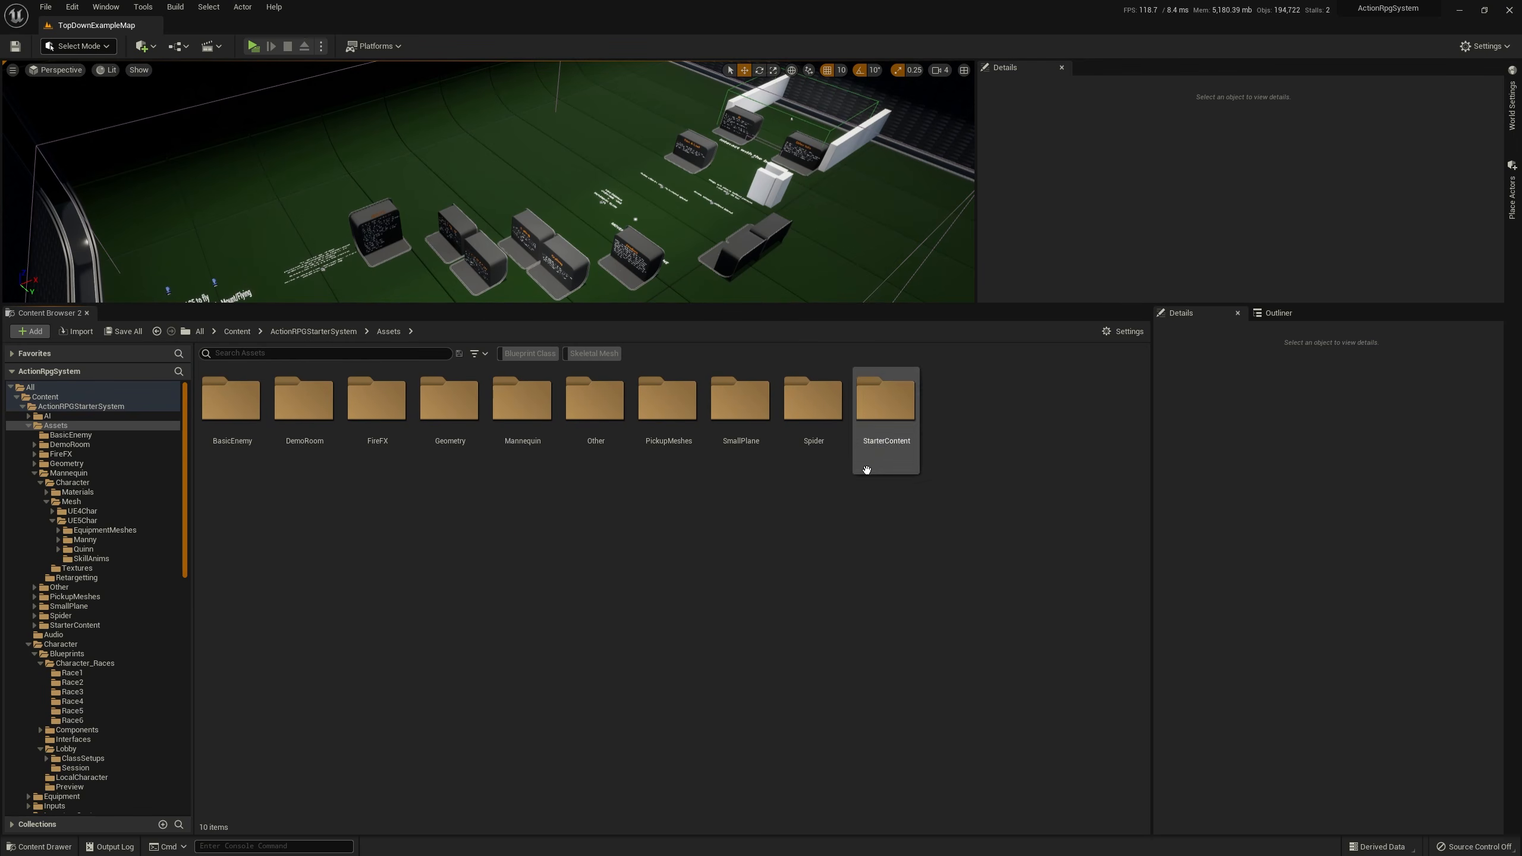
pyautogui.doubleClick(522, 399)
pyautogui.doubleClick(304, 414)
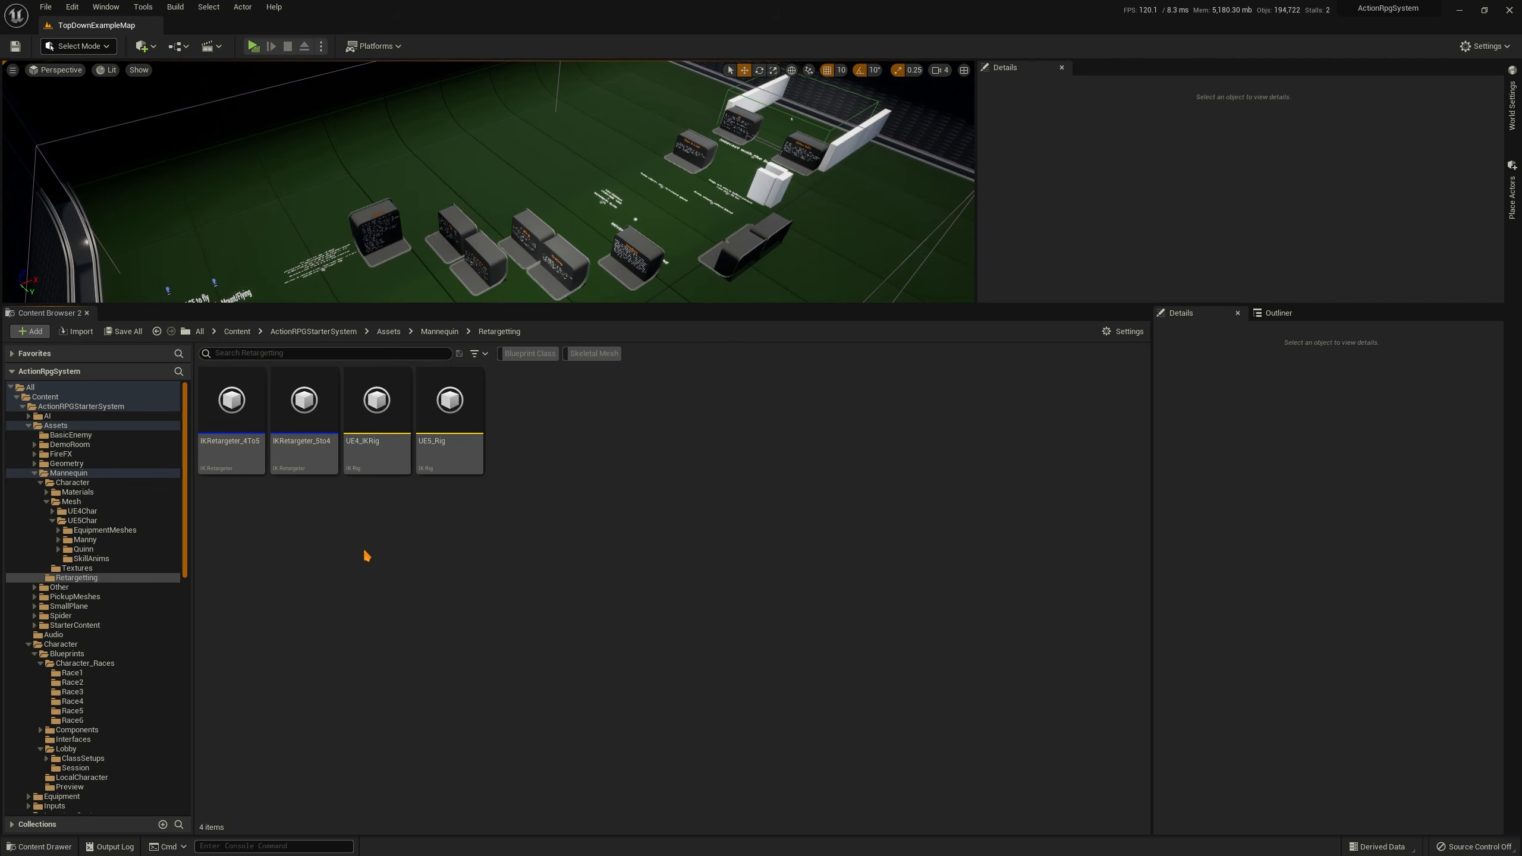